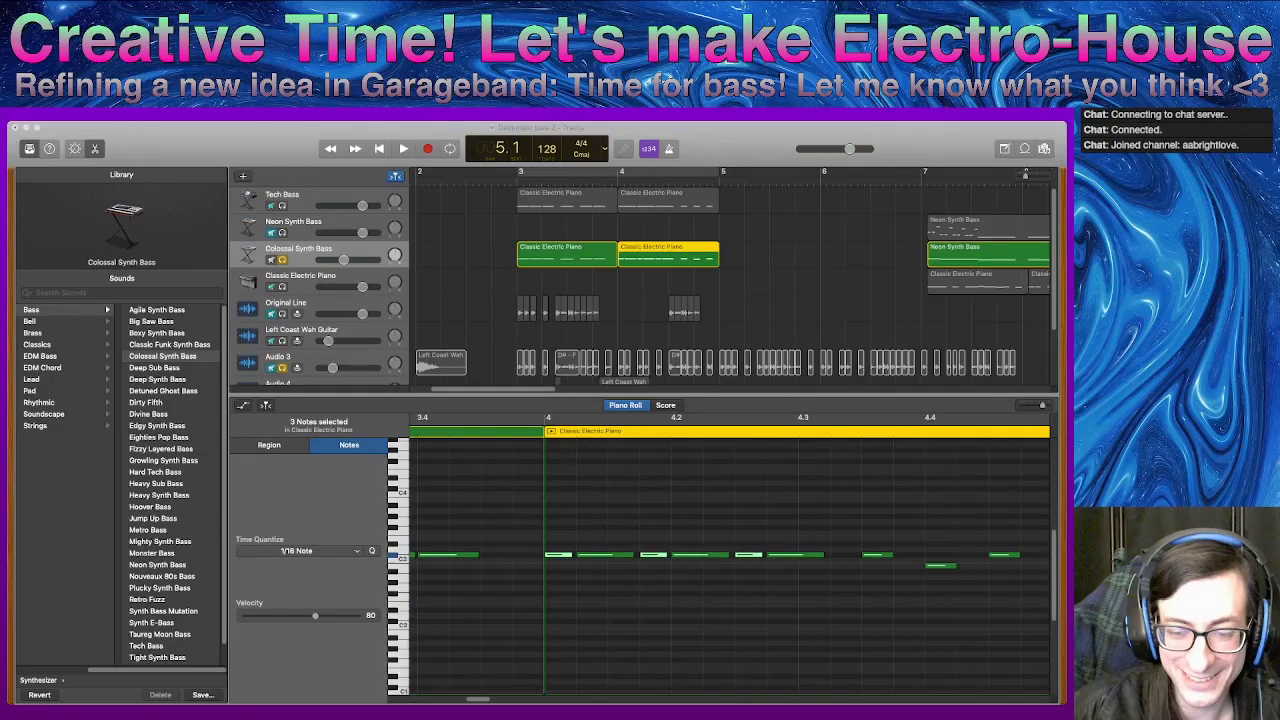
- Turn off solo on the Colossal Synth Bass and Audio 3 tracks and return the playhead to bar 1
{"action": "key", "text": "super+Tab"}
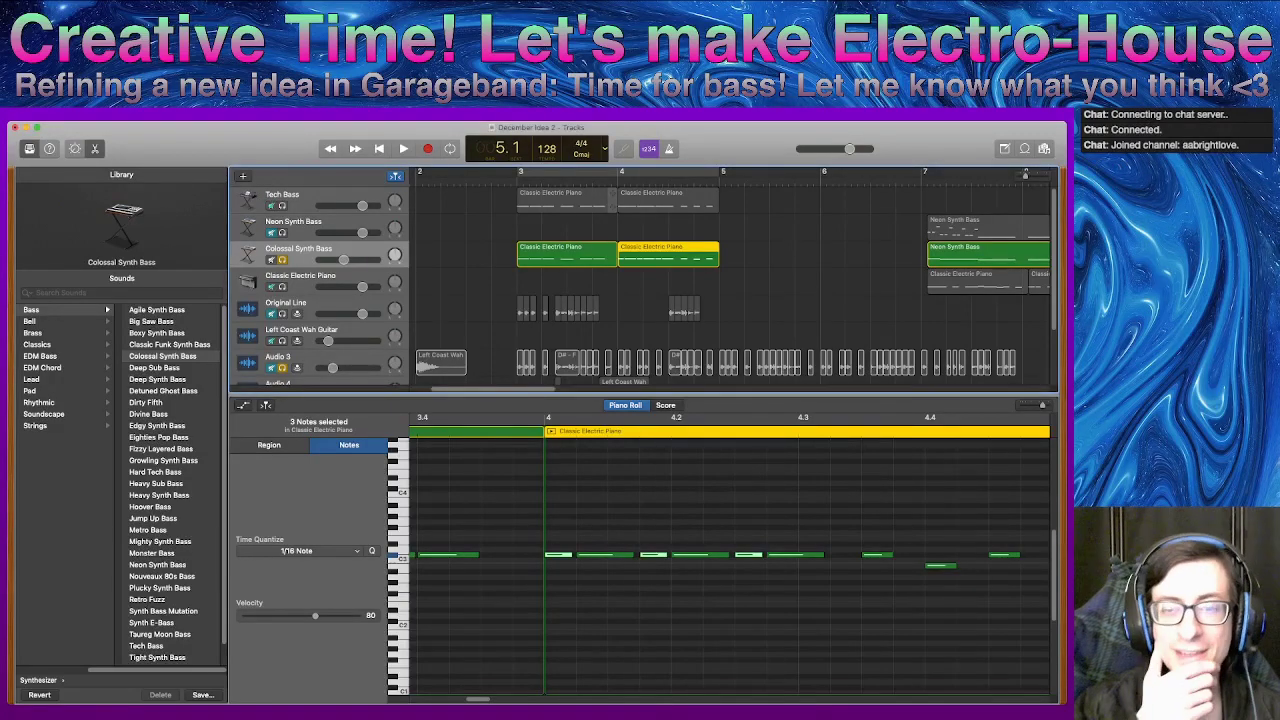
{"action": "left_click", "coordinate": [282, 260]}
{"action": "scroll", "coordinate": [290, 275], "scroll_direction": "down", "scroll_amount": 5}
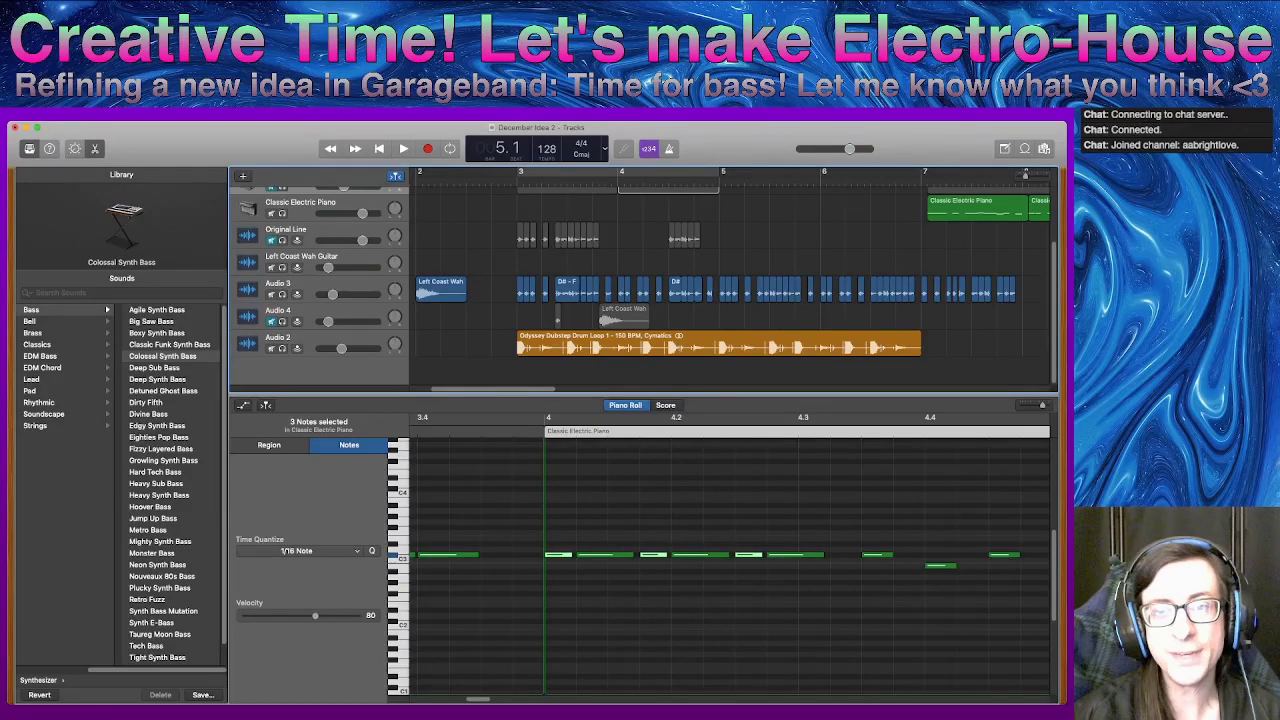
{"action": "key", "text": "comma"}
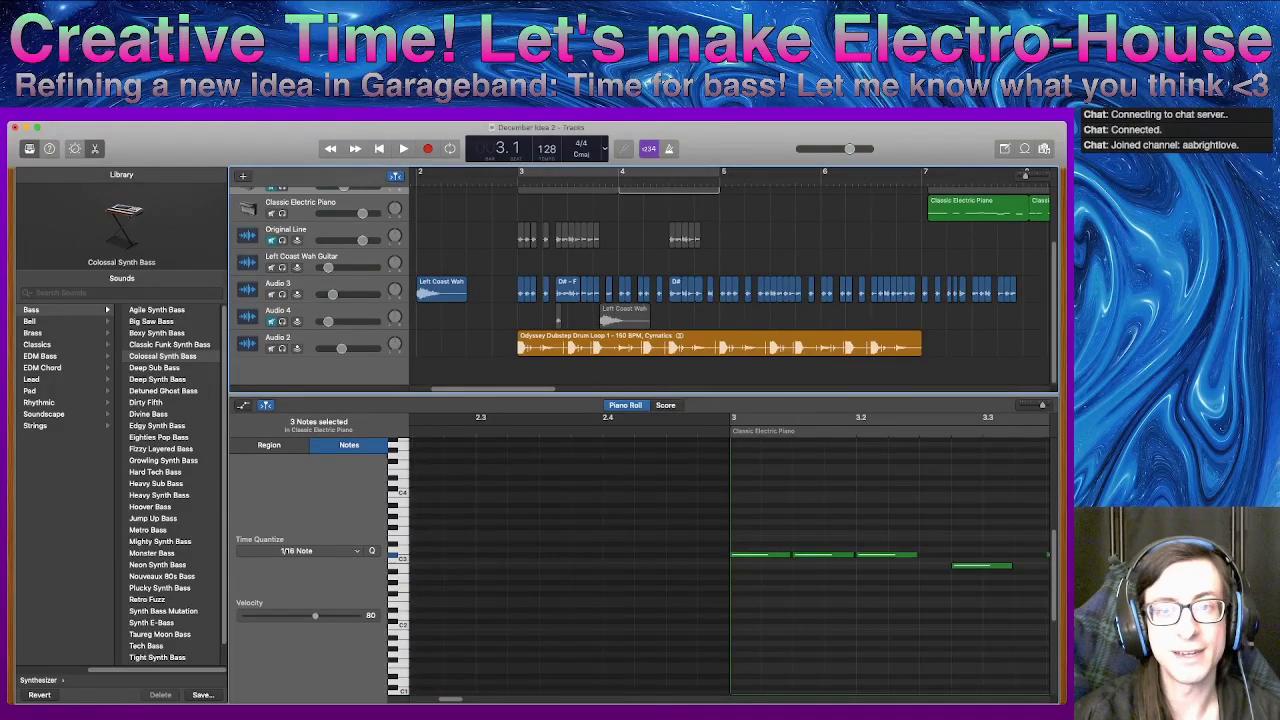
{"action": "key", "text": "comma"}
{"action": "key", "text": "comma"}
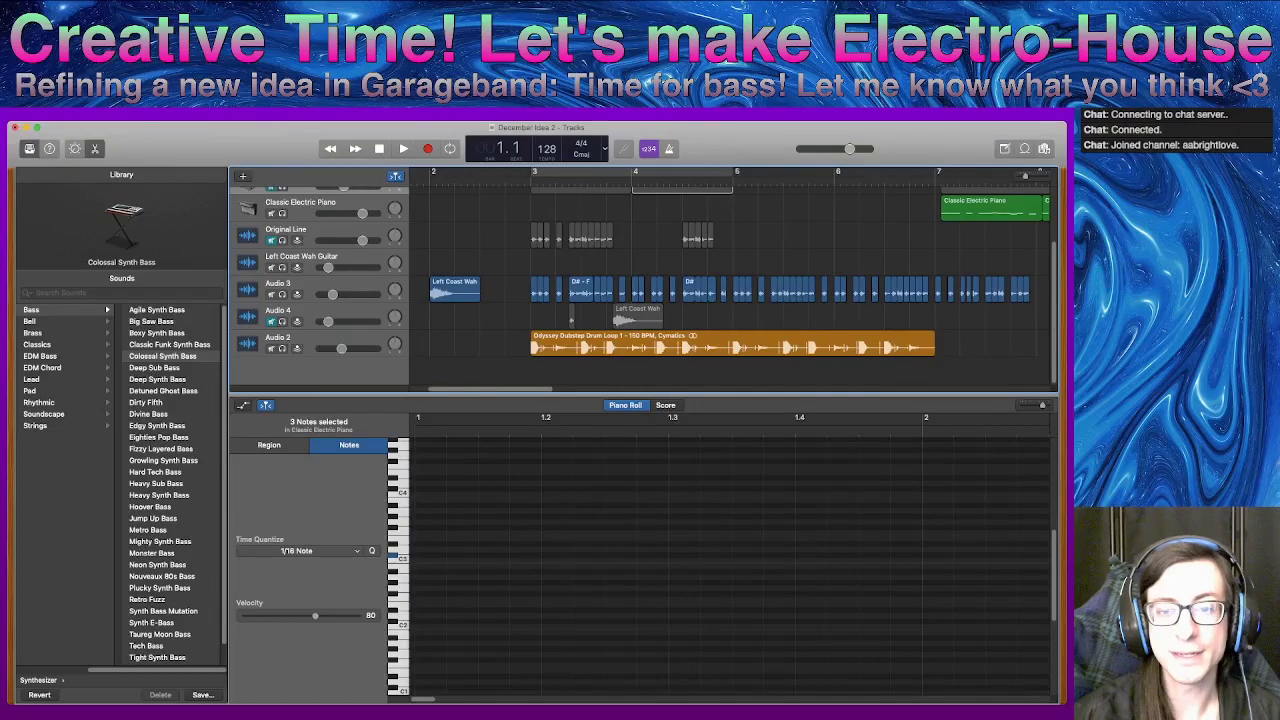
{"action": "scroll", "coordinate": [730, 285], "scroll_direction": "left", "scroll_amount": 3}
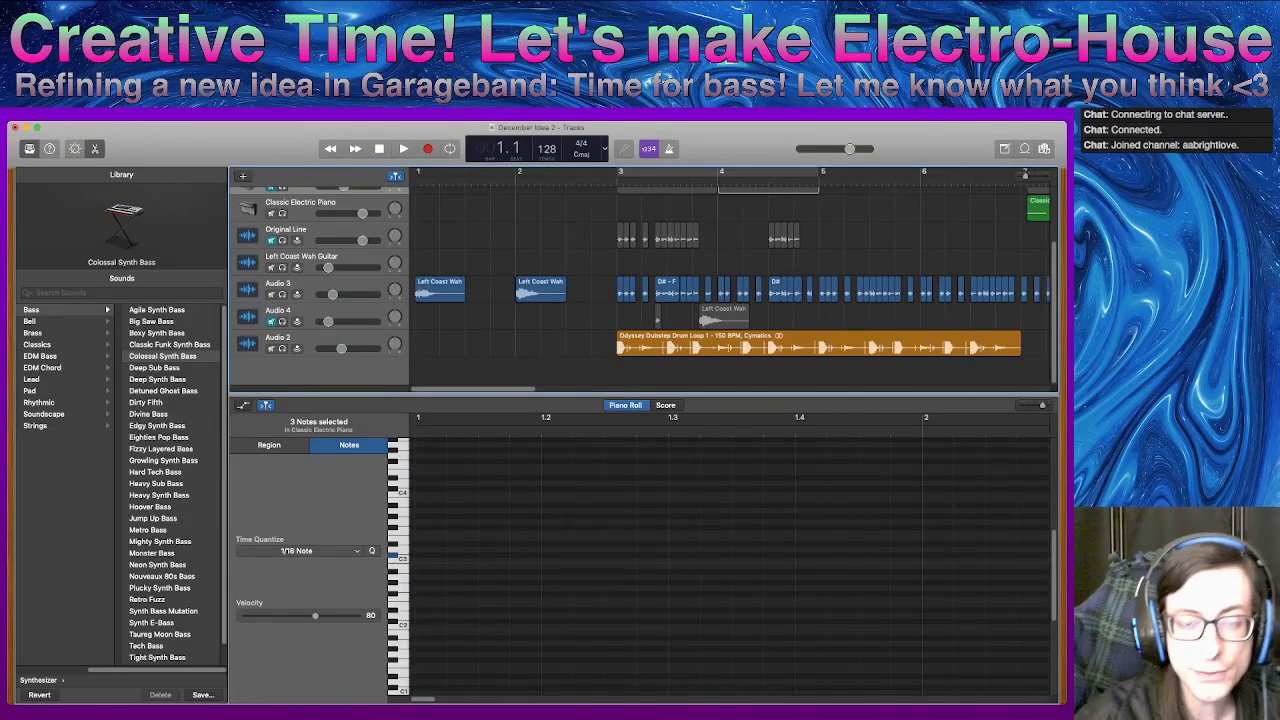
- Copy Audio 3's first guitar region to the unmuted Original Line track, mute Audio 3, and extend the copy to bar 3
{"action": "left_click_drag", "start_coordinate": [422, 293], "coordinate": [422, 237]}
{"action": "key", "text": "m"}
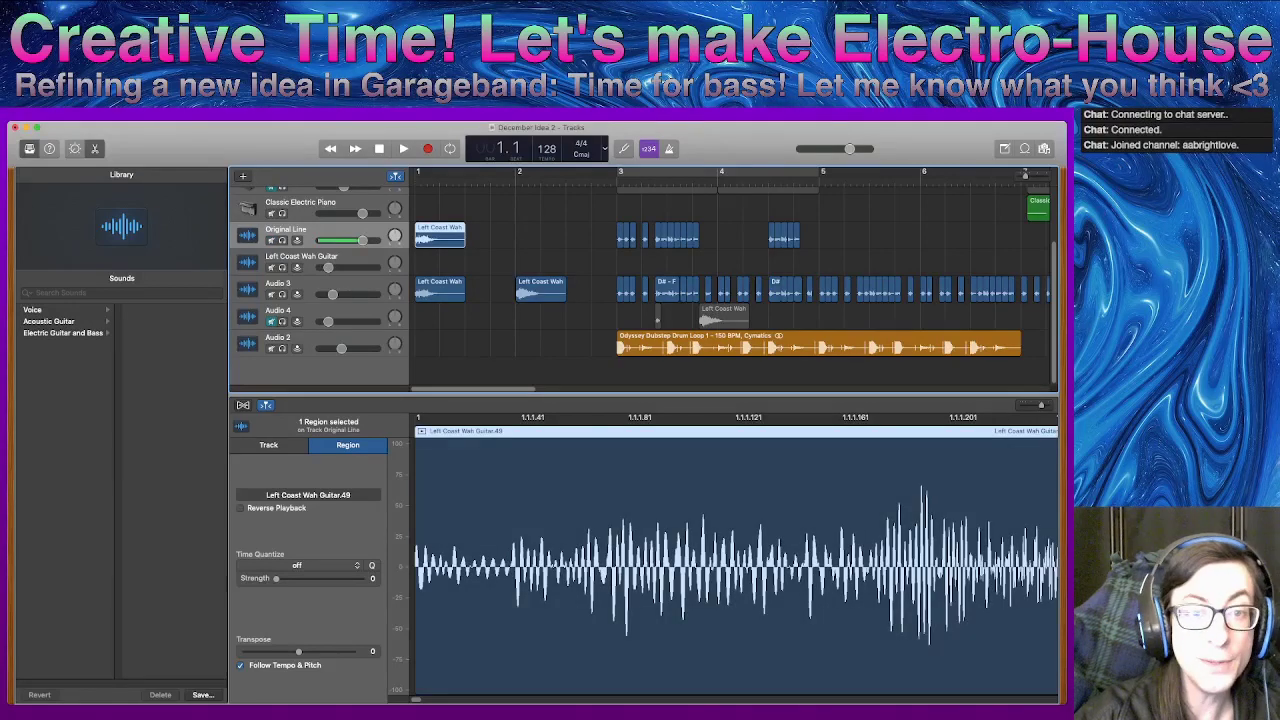
{"action": "left_click", "coordinate": [271, 295]}
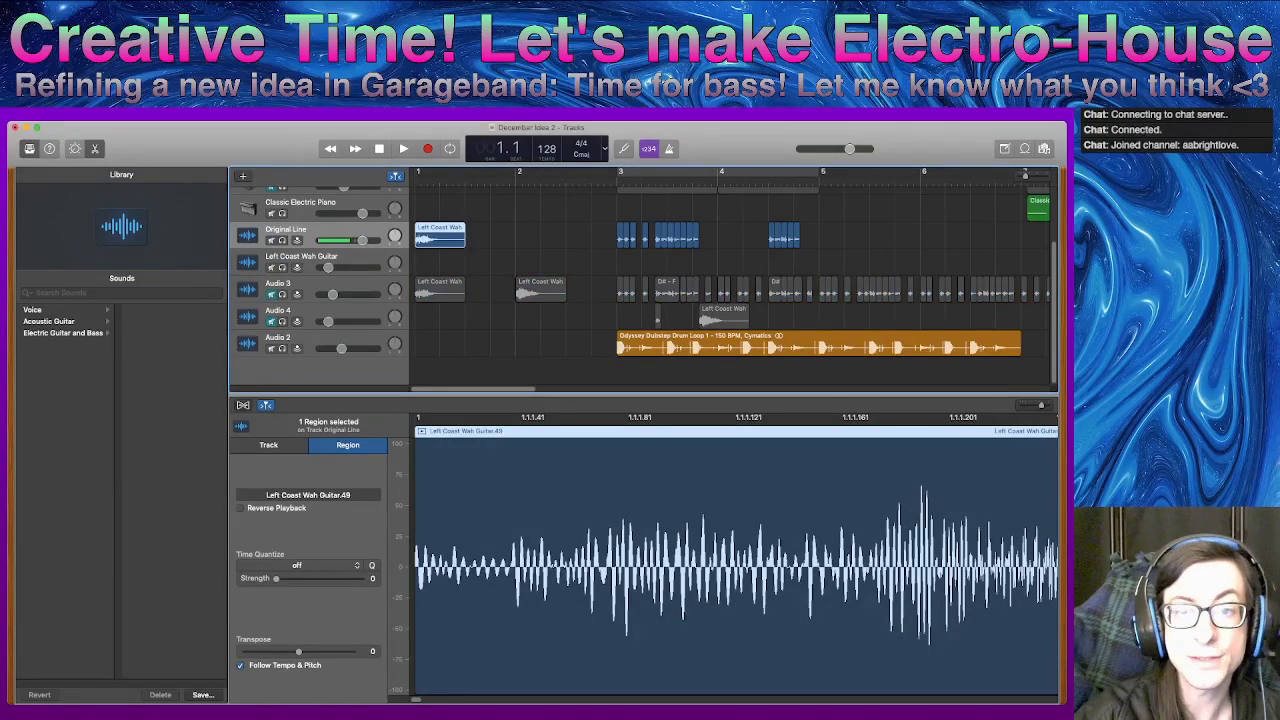
{"action": "left_click_drag", "start_coordinate": [465, 240], "coordinate": [616, 240]}
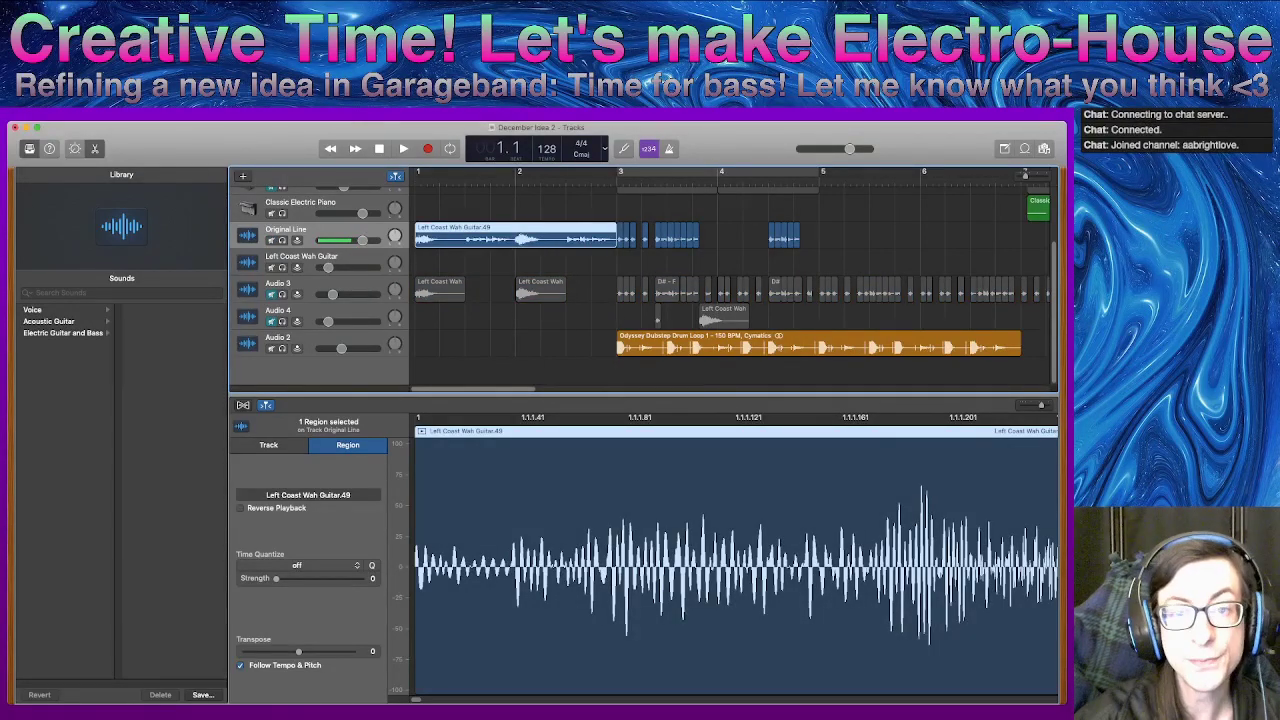
- Play the extended guitar region up to bar 3, mute Original Line, and delete that region
{"action": "key", "text": "space"}
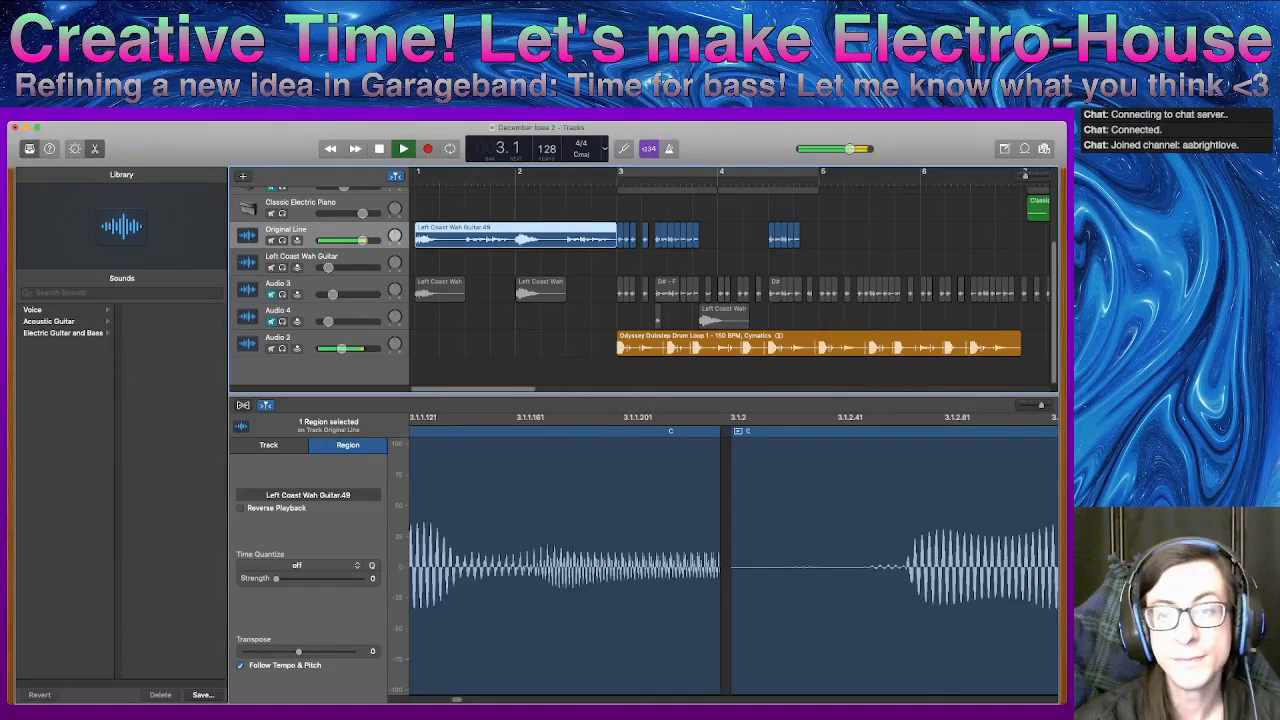
{"action": "key", "text": "space"}
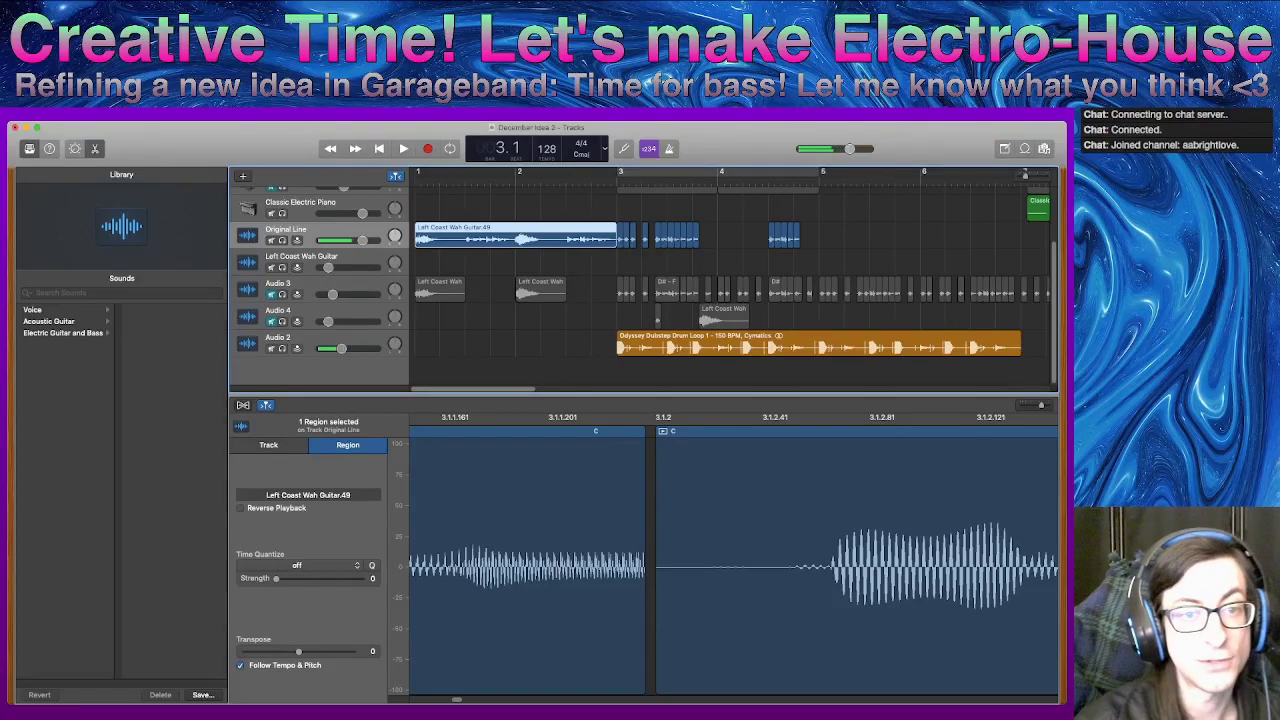
{"action": "key", "text": "m"}
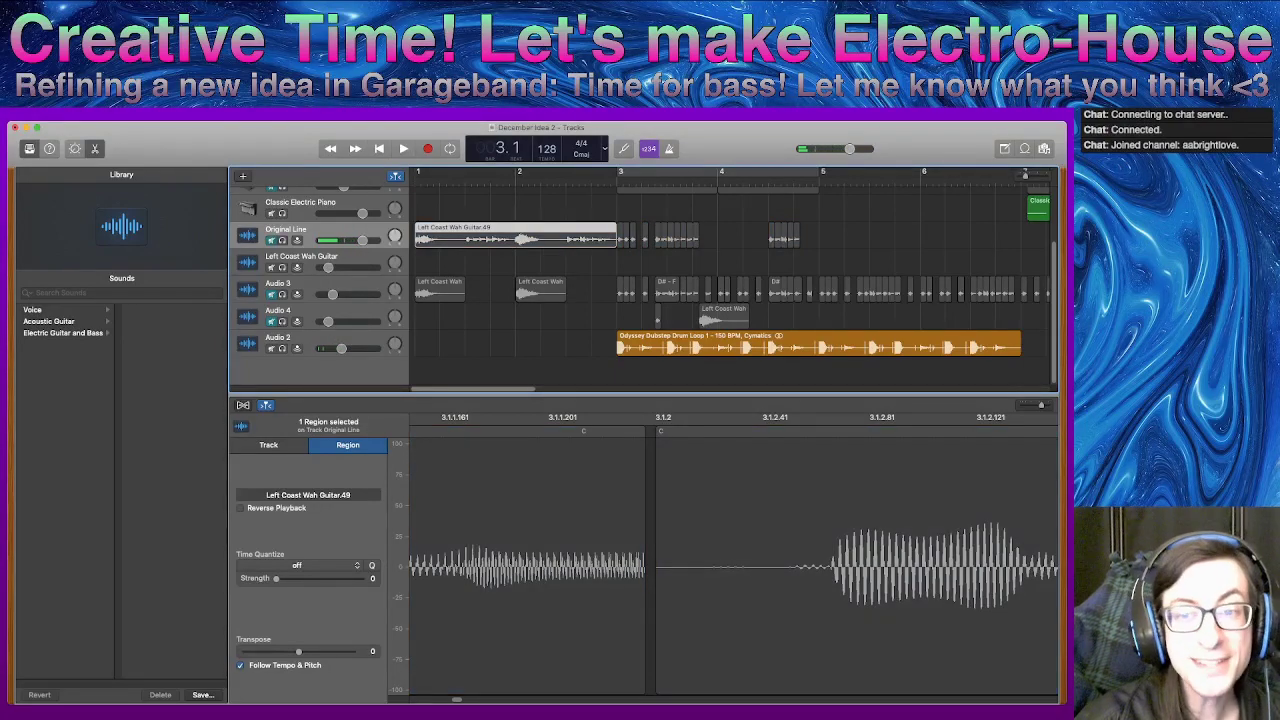
{"action": "mouse_move", "coordinate": [613, 240]}
{"action": "left_mouse_down"}
{"action": "mouse_move", "coordinate": [425, 240]}
{"action": "mouse_move", "coordinate": [616, 240]}
{"action": "left_mouse_up"}
{"action": "key", "text": "Delete"}
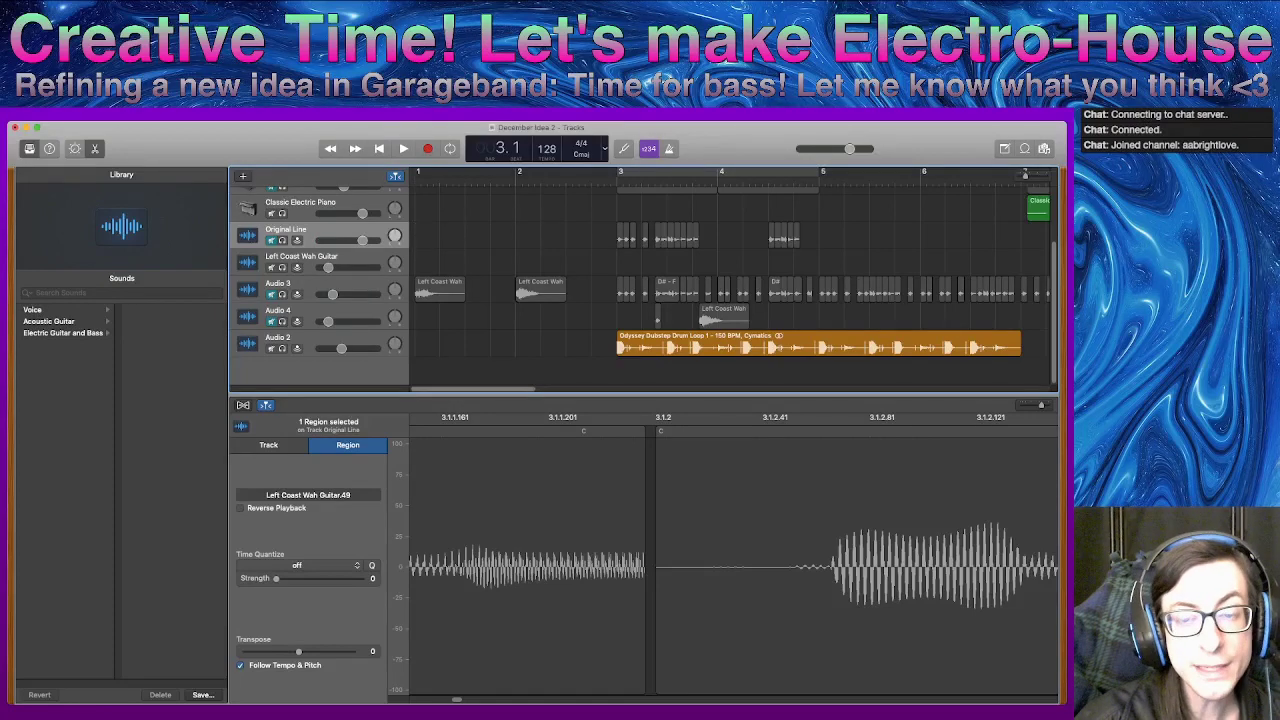
- Select and unmute the Audio 3 track and return the playhead to bar 1
{"action": "left_click_drag", "start_coordinate": [568, 274], "coordinate": [440, 318]}
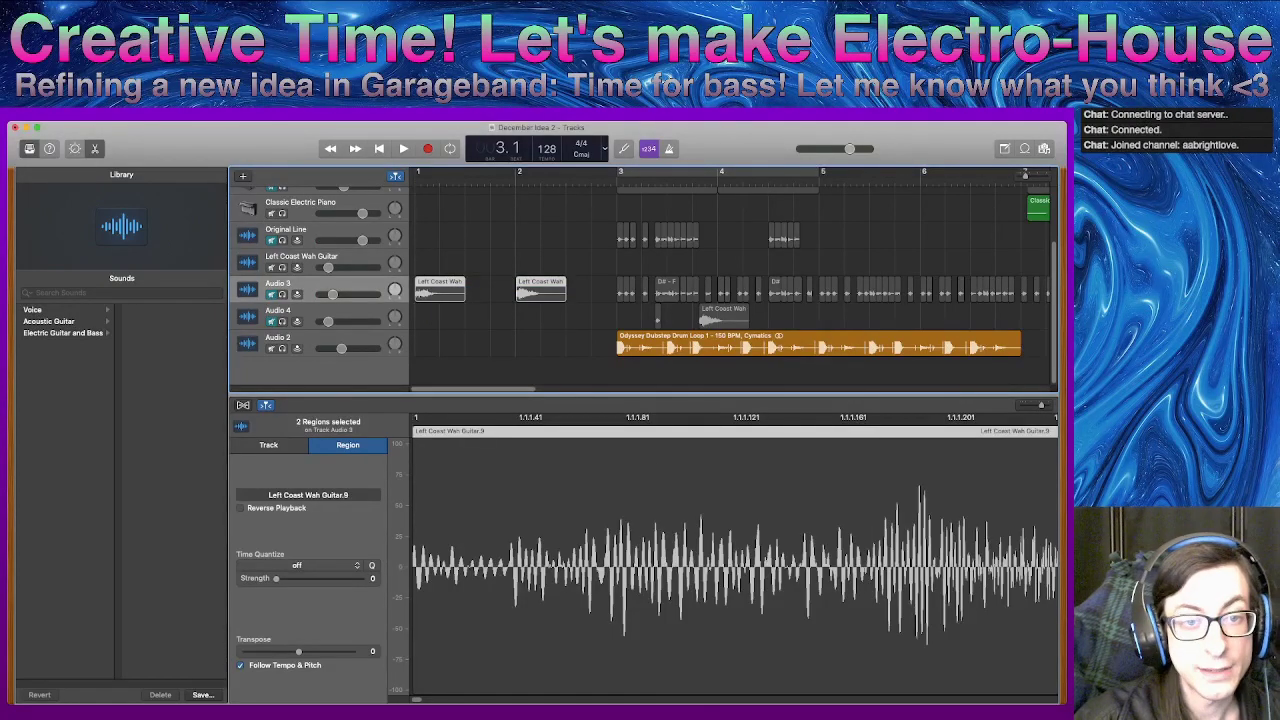
{"action": "left_click", "coordinate": [271, 295]}
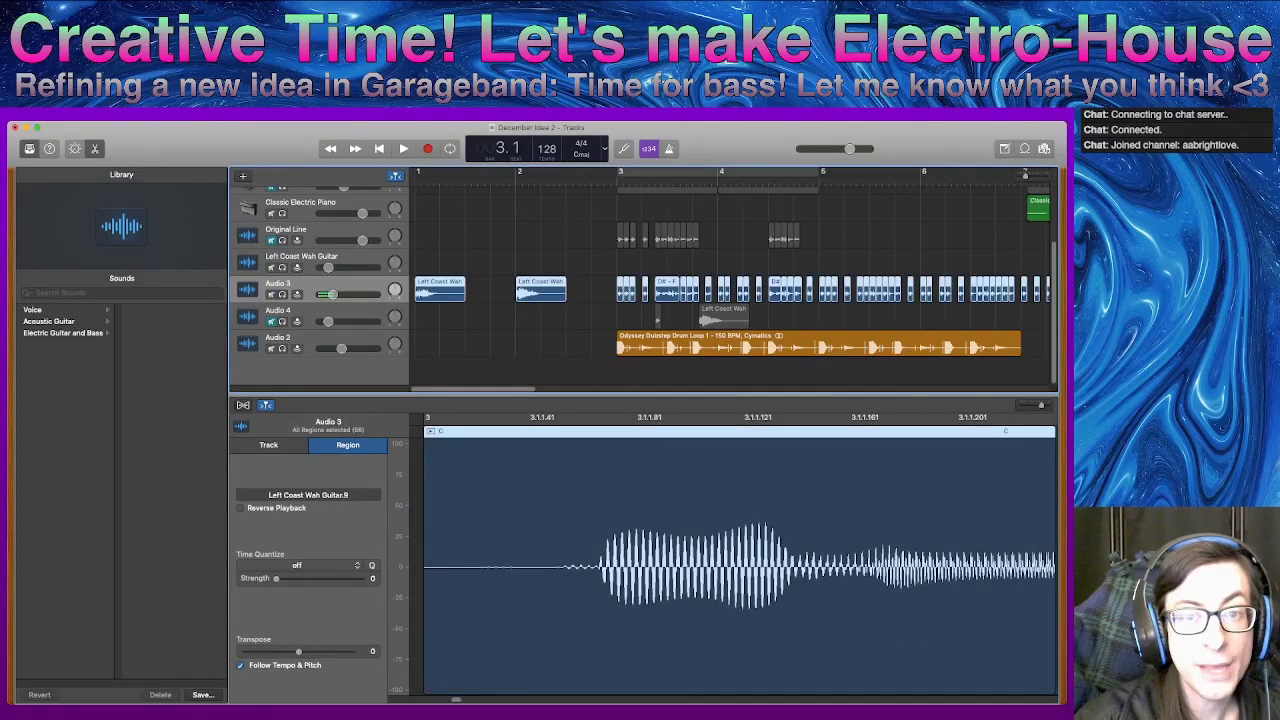
{"action": "key", "text": "Return"}
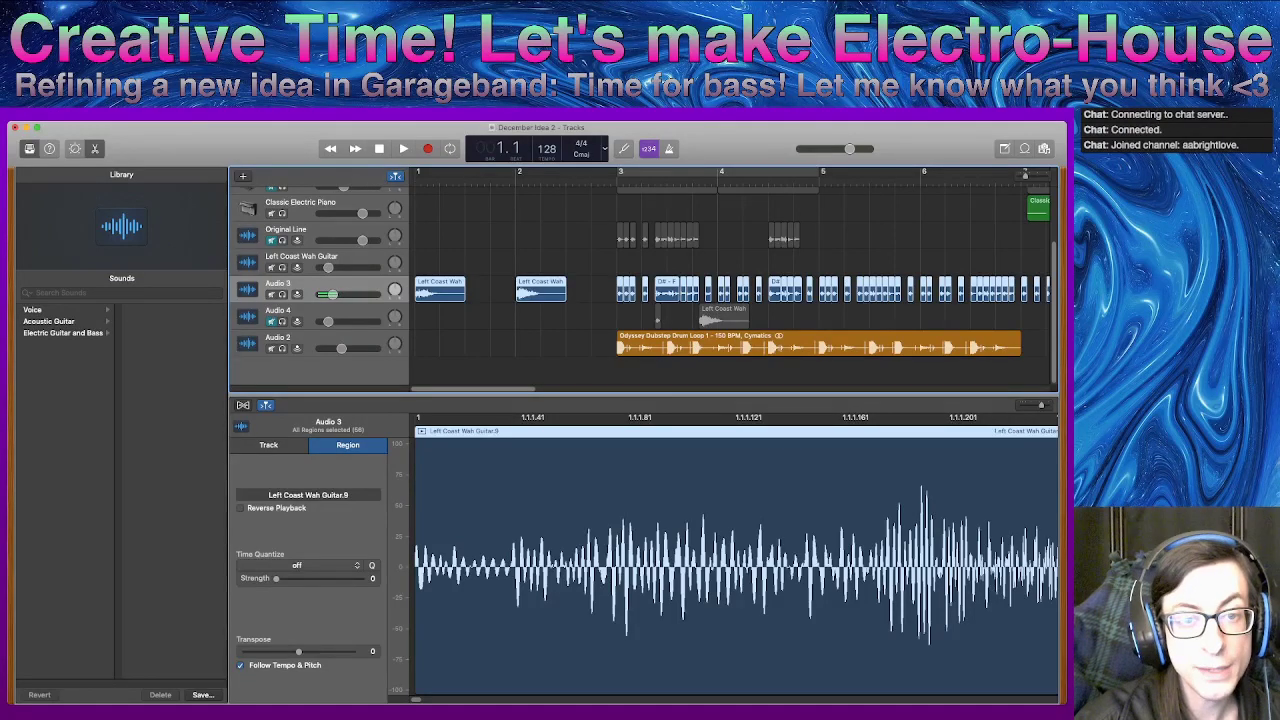
- Show the Smart Controls for Audio 3 with its track controls and plug-in list
{"action": "key", "text": "b"}
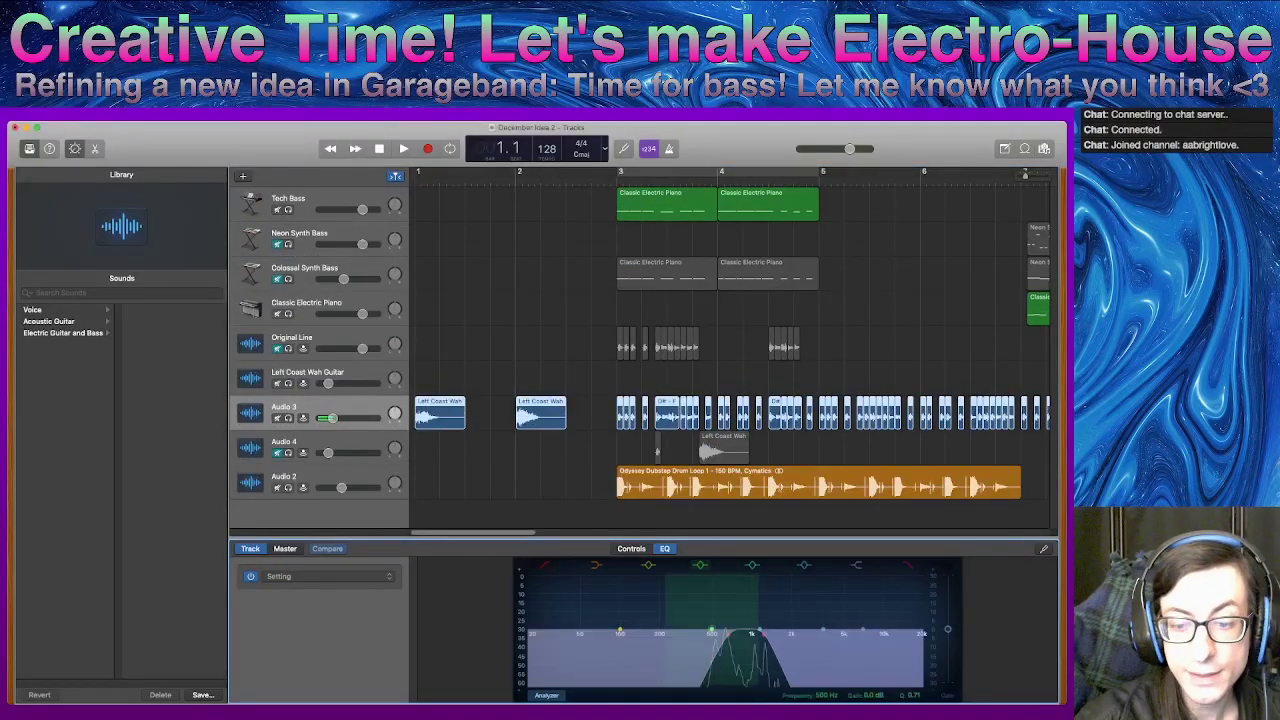
{"action": "left_click", "coordinate": [631, 549]}
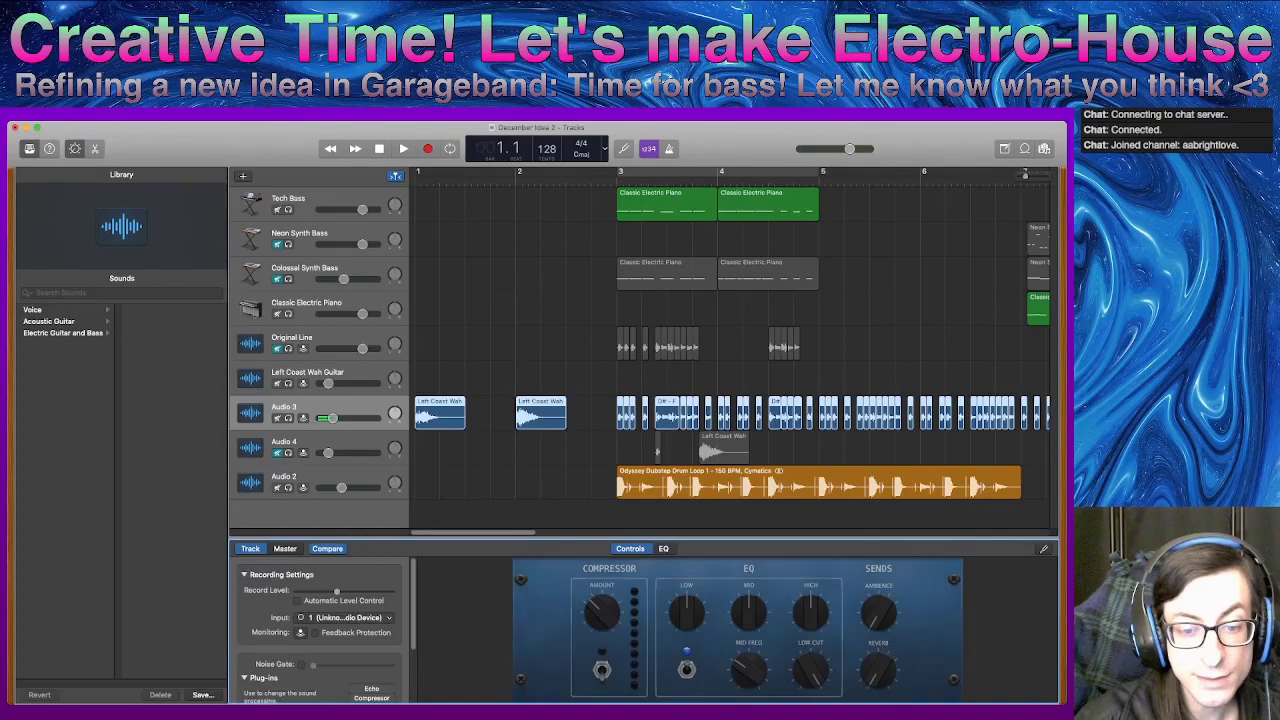
{"action": "scroll", "coordinate": [340, 630], "scroll_direction": "down", "scroll_amount": 4}
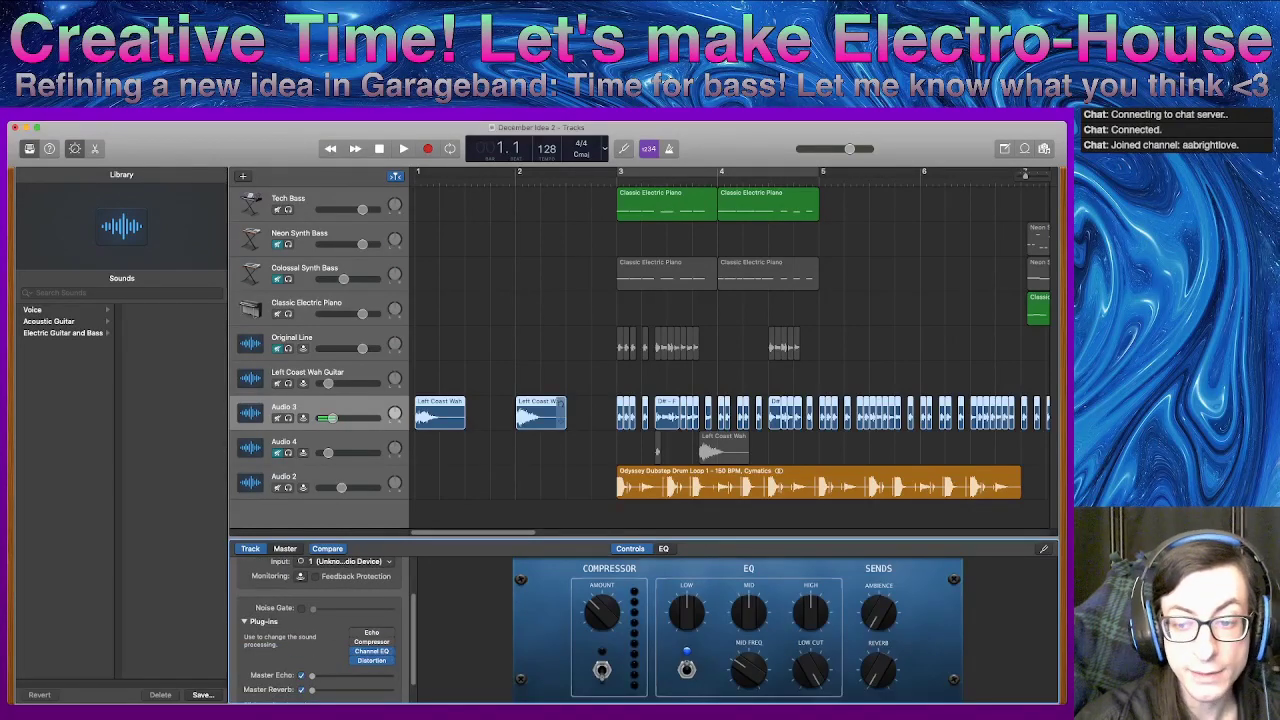
- Compare playback of the opening Audio 3 guitar regions with the Distortion plug-in off and on
{"action": "left_click", "coordinate": [371, 660]}
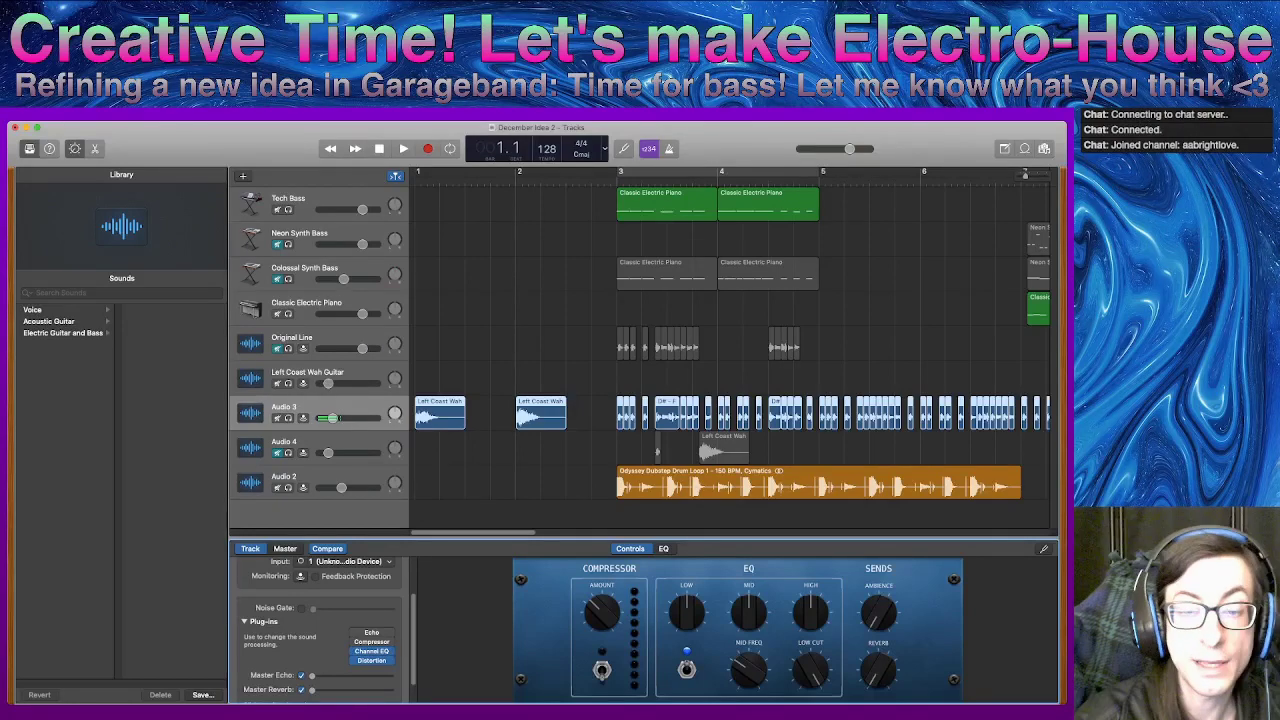
{"action": "key", "text": "space"}
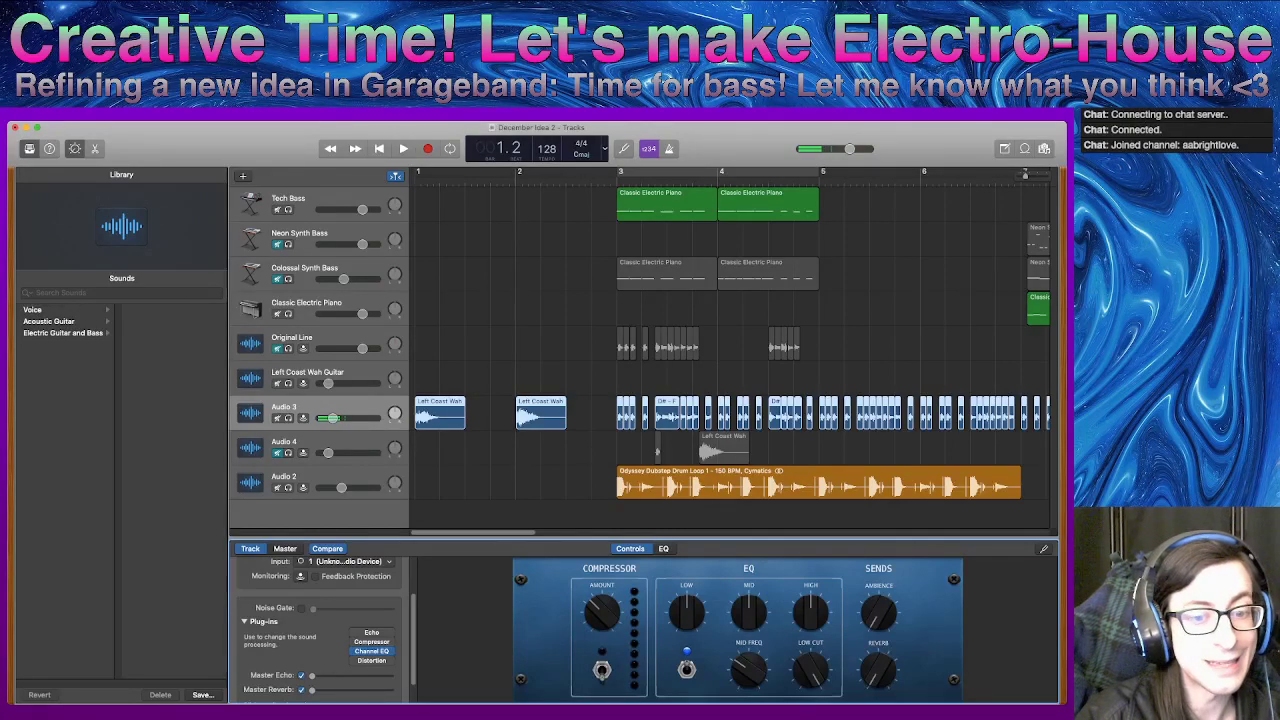
{"action": "key", "text": "space"}
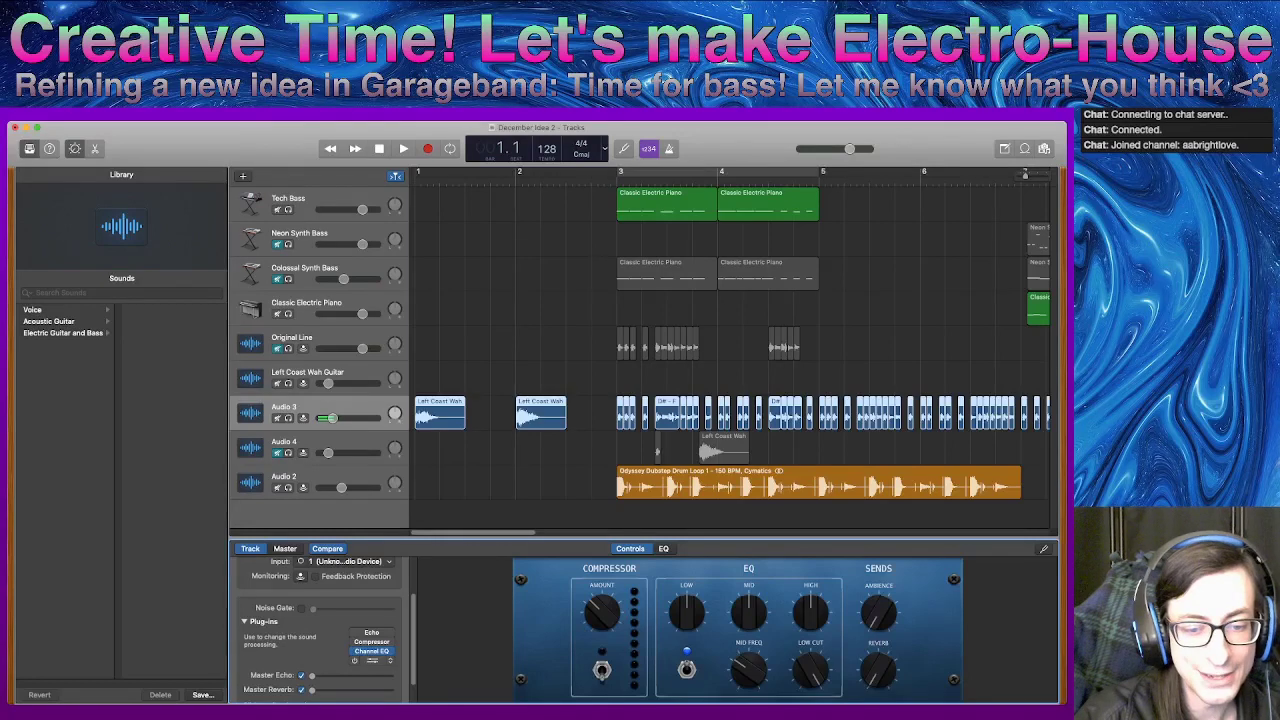
{"action": "key", "text": "space"}
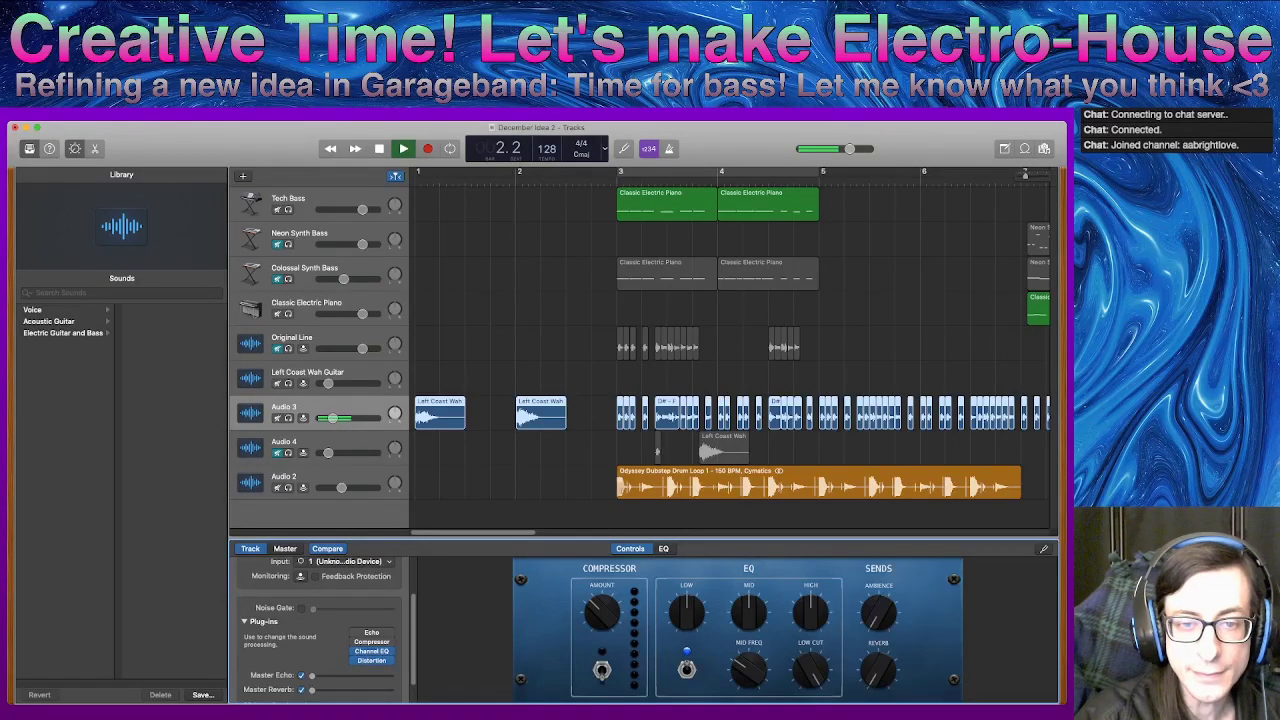
{"action": "key", "text": "space"}
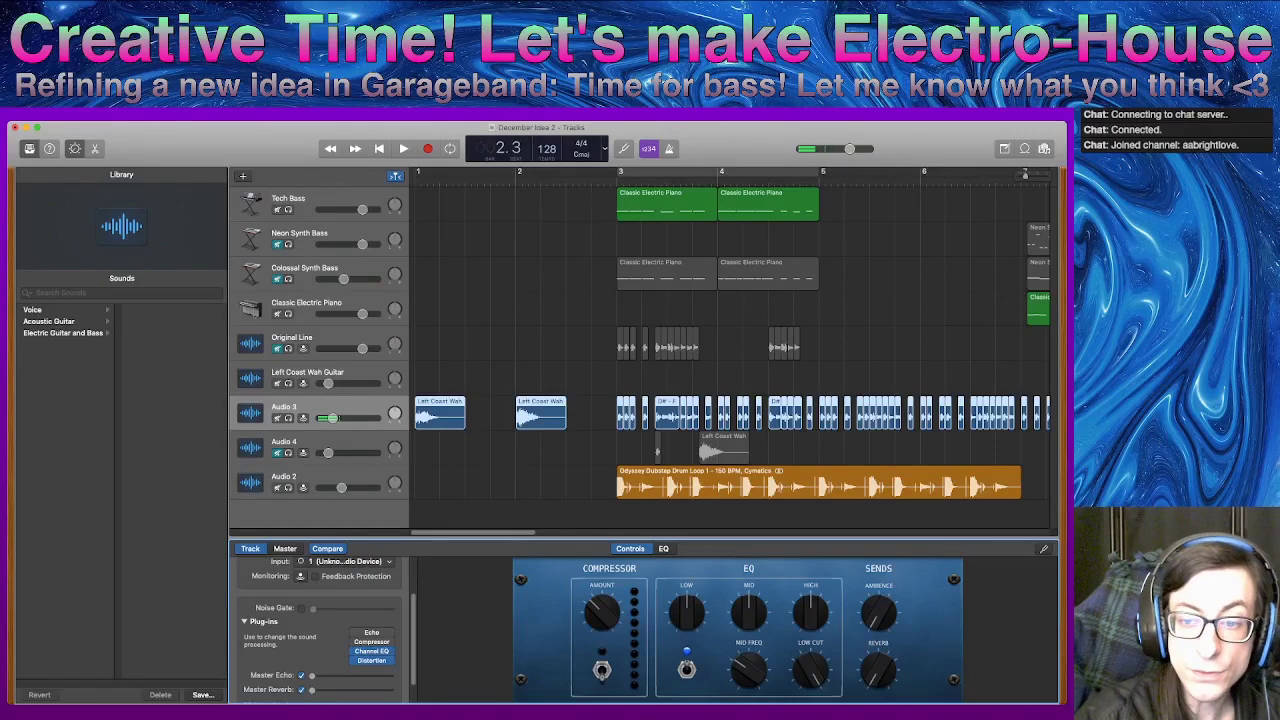
- Mute the Tech Bass track after inspecting the guitar slices in bars 3 and 4
{"action": "scroll", "coordinate": [730, 340], "scroll_direction": "right", "scroll_amount": 5}
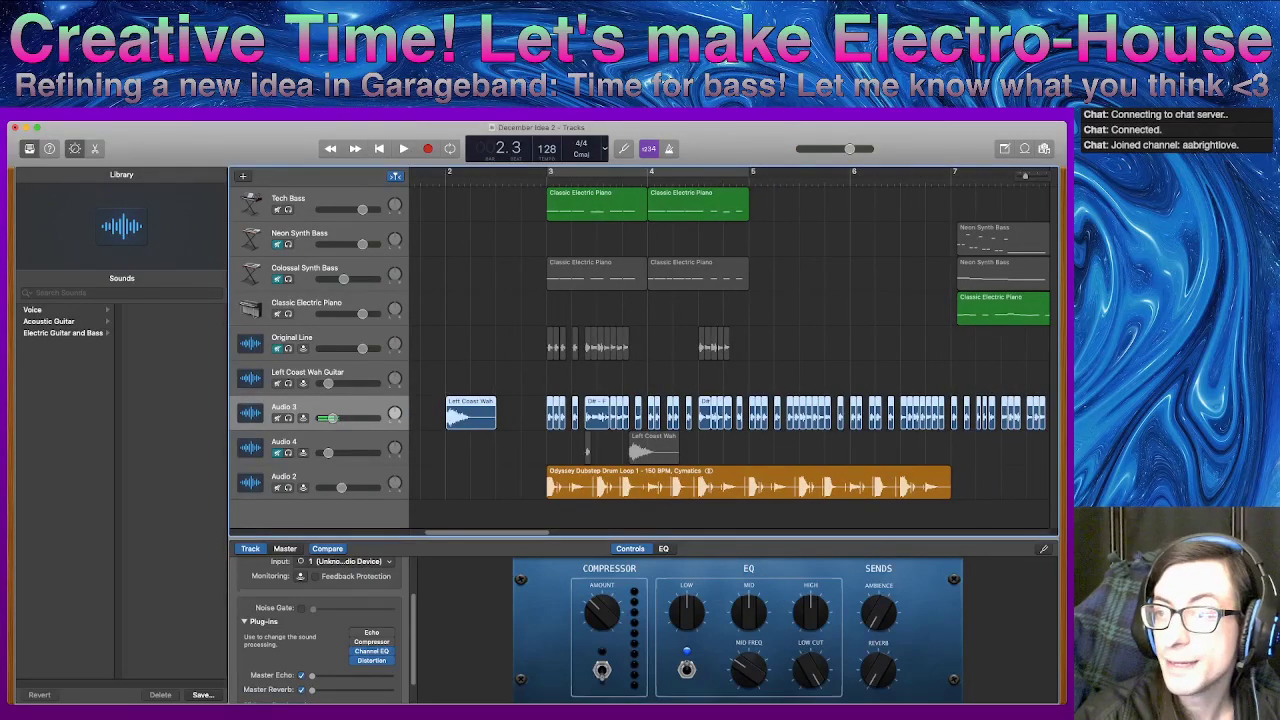
{"action": "scroll", "coordinate": [502, 400], "scroll_direction": "up", "scroll_amount": 8}
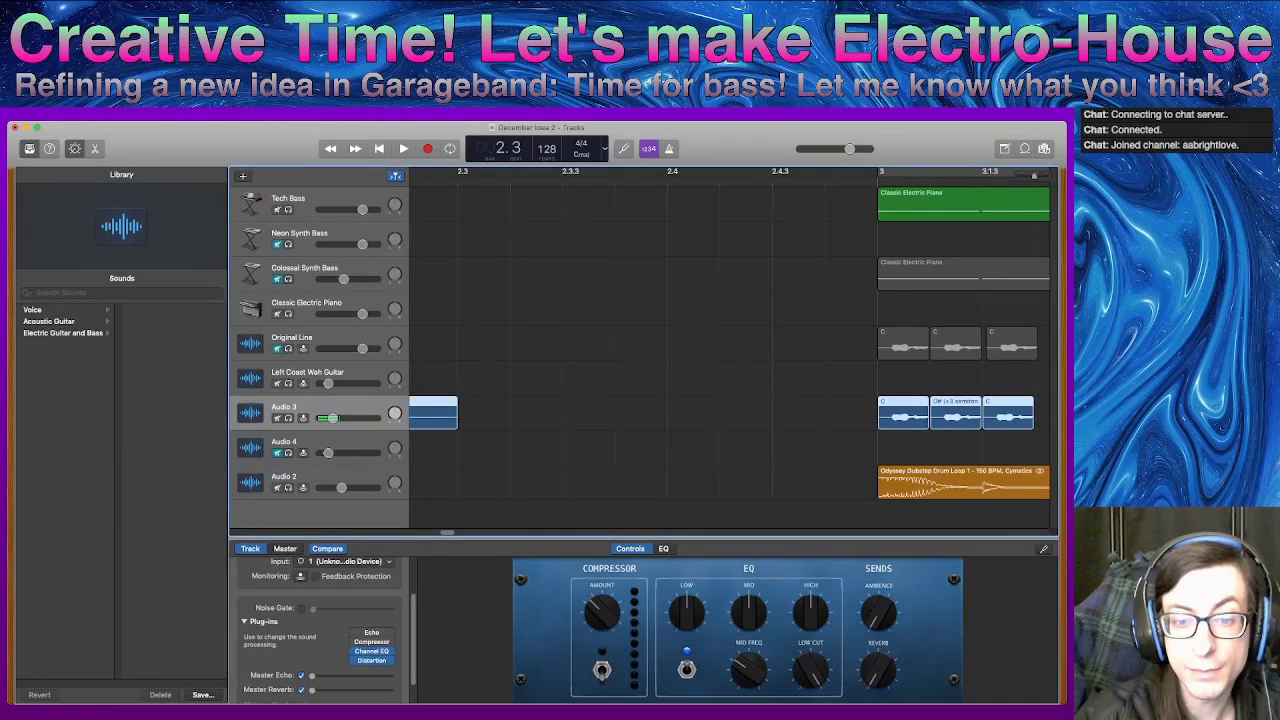
{"action": "scroll", "coordinate": [730, 340], "scroll_direction": "right", "scroll_amount": 10}
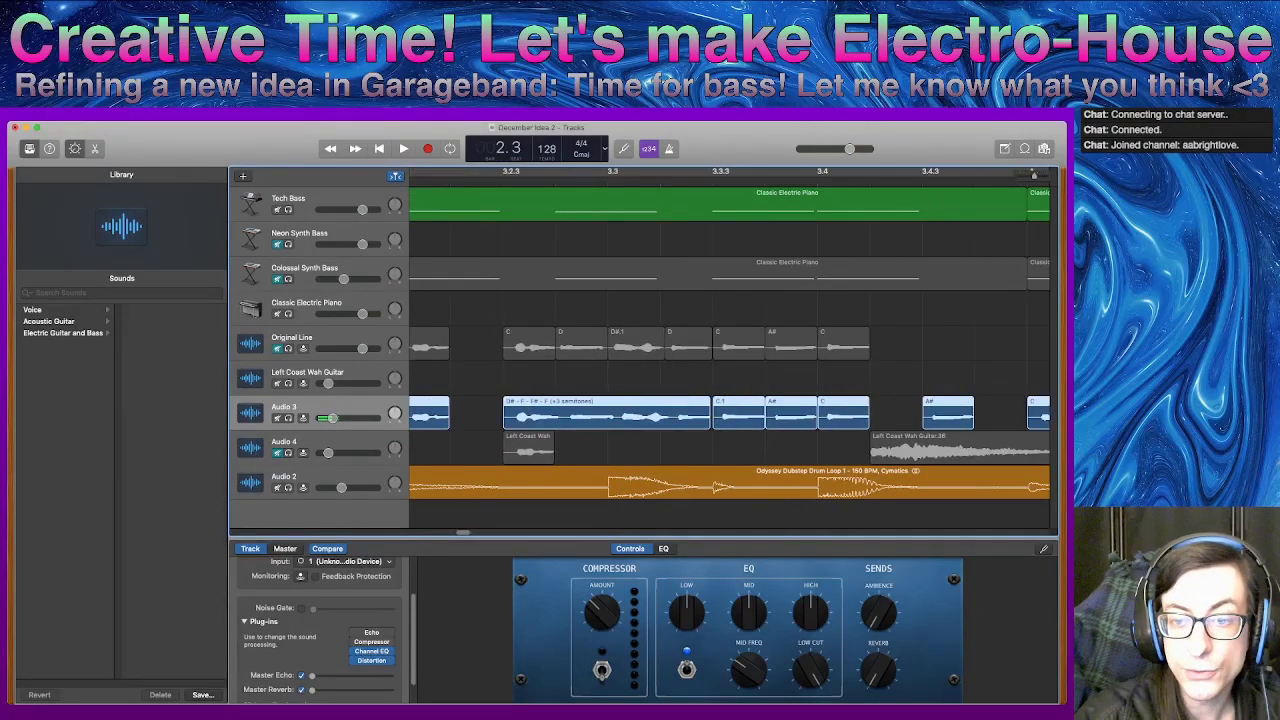
{"action": "scroll", "coordinate": [730, 340], "scroll_direction": "right", "scroll_amount": 5}
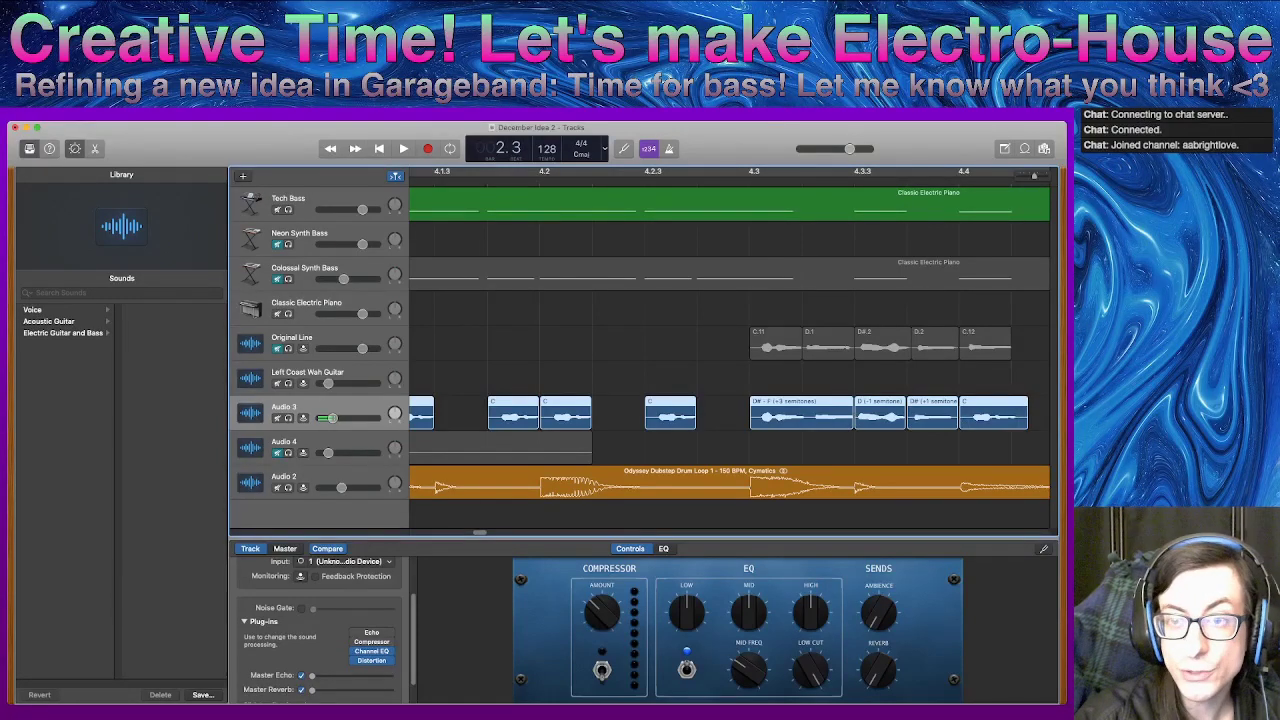
{"action": "scroll", "coordinate": [730, 340], "scroll_direction": "left", "scroll_amount": 20}
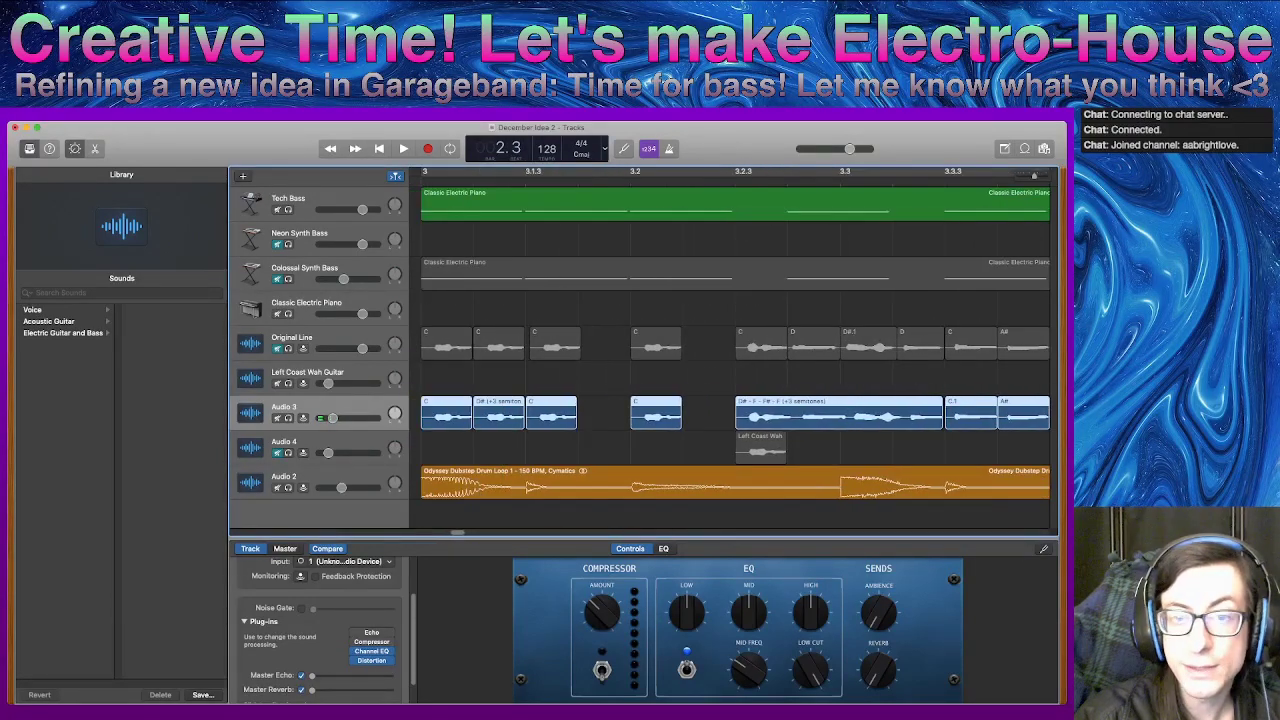
{"action": "scroll", "coordinate": [730, 340], "scroll_direction": "left", "scroll_amount": 2}
{"action": "left_click", "coordinate": [277, 210]}
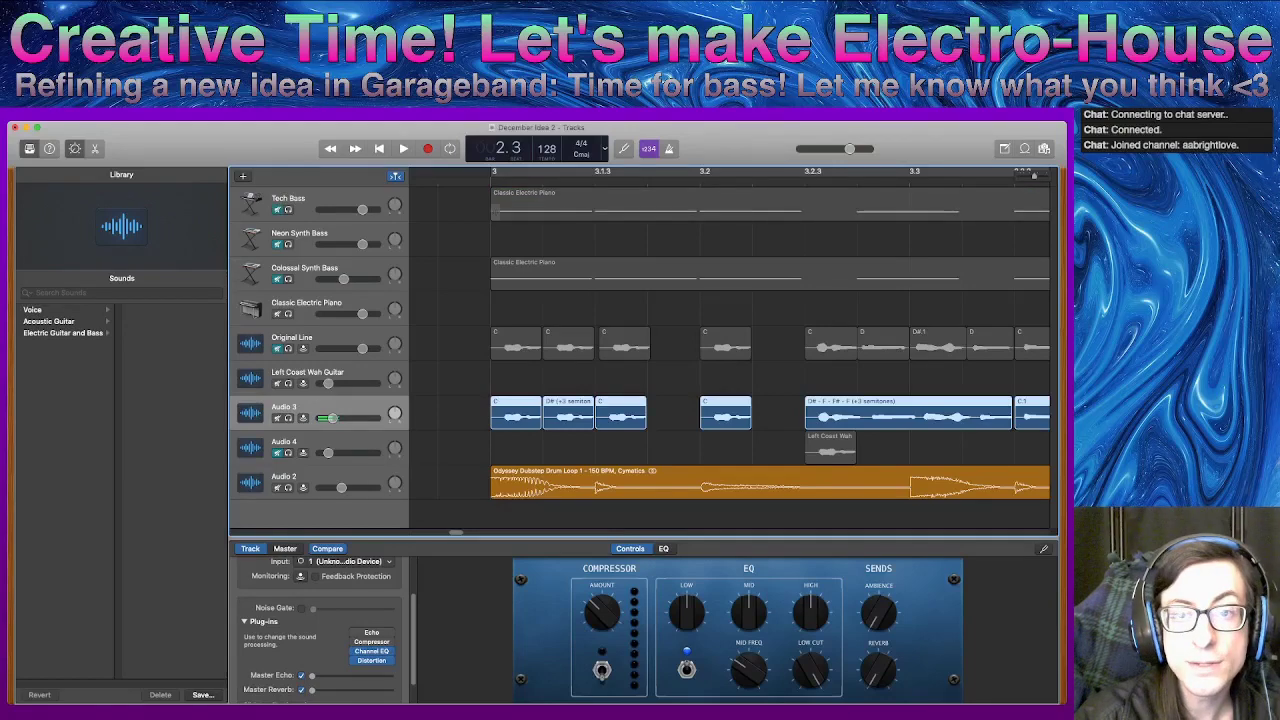
- Set the playhead to bar 3 and mute the Classic Electric Piano track
{"action": "key", "text": "period"}
{"action": "key", "text": "super+Left"}
{"action": "key", "text": "super+Left"}
{"action": "key", "text": "super+Left"}
{"action": "key", "text": "super+Left"}
{"action": "key", "text": "super+Left"}
{"action": "key", "text": "super+Left"}
{"action": "key", "text": "super+Left"}
{"action": "key", "text": "super+Left"}
{"action": "key", "text": "super+Left"}
{"action": "key", "text": "super+Left"}
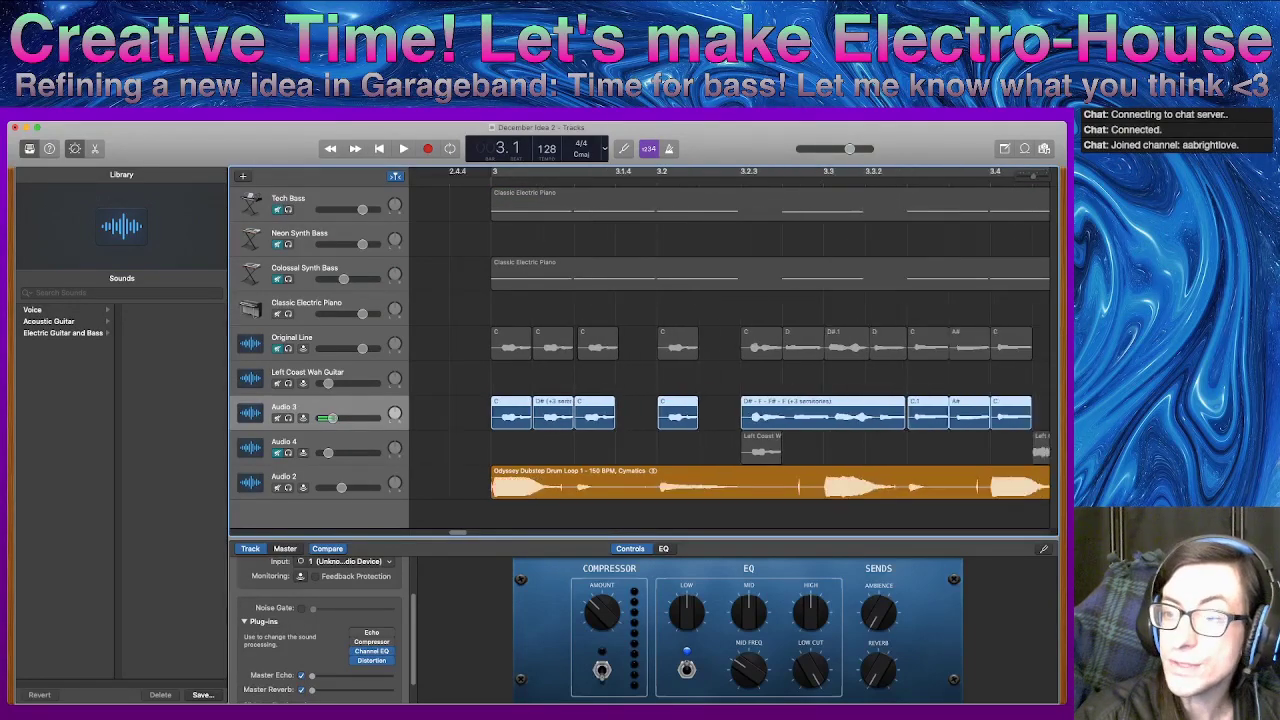
{"action": "key", "text": "super+Right"}
{"action": "key", "text": "super+Right"}
{"action": "key", "text": "super+Right"}
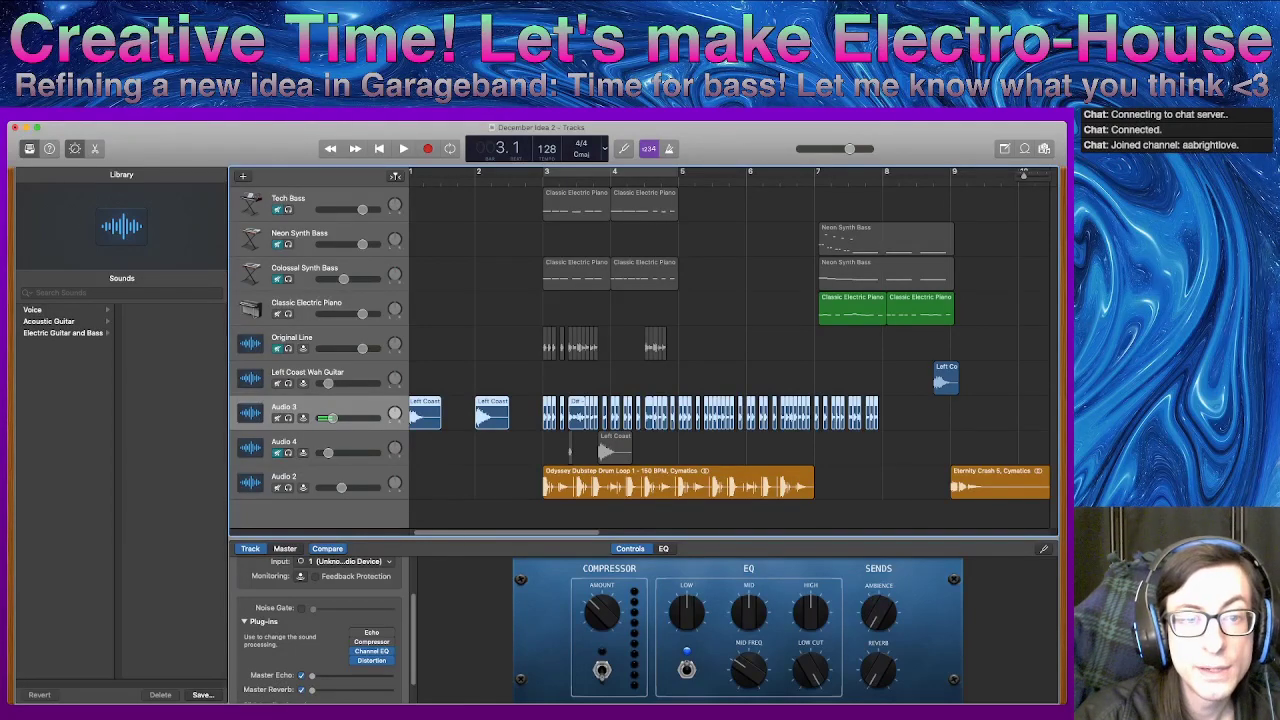
{"action": "left_click", "coordinate": [277, 314]}
- Listen to the chopped Audio 3 guitar line with the drum loop from bar 3
{"action": "key", "text": "space"}
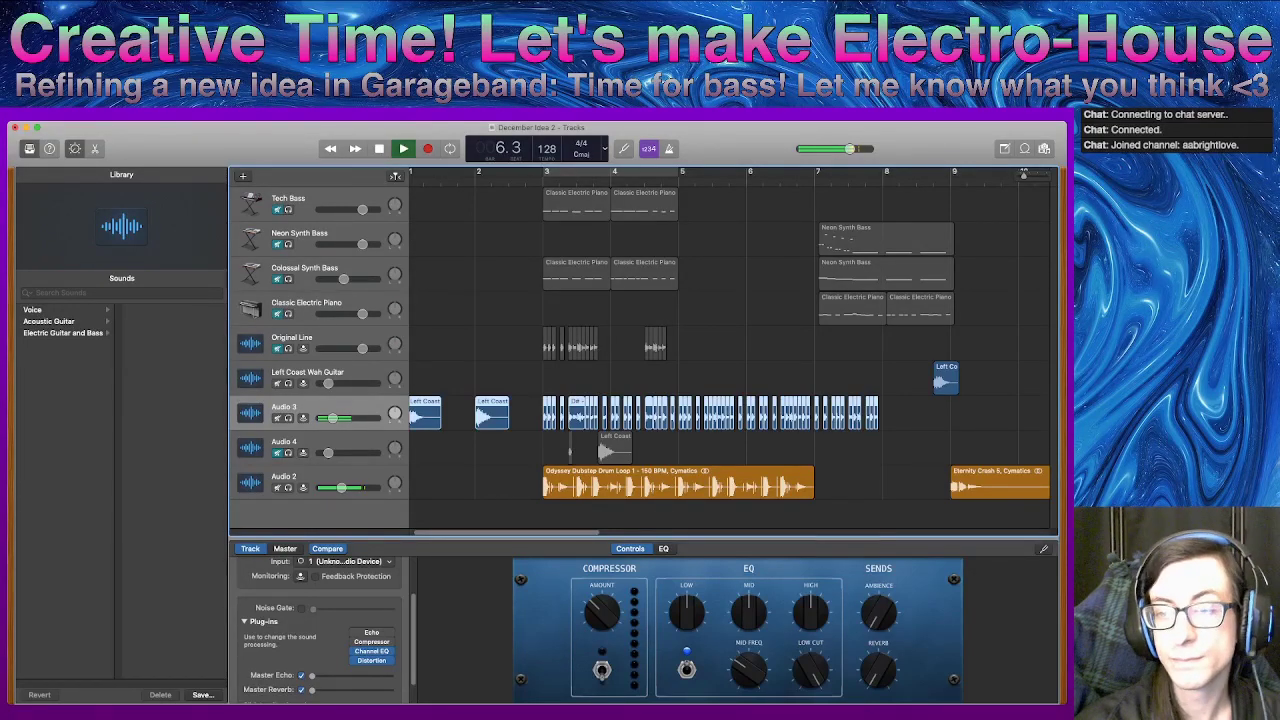
{"action": "key", "text": "space"}
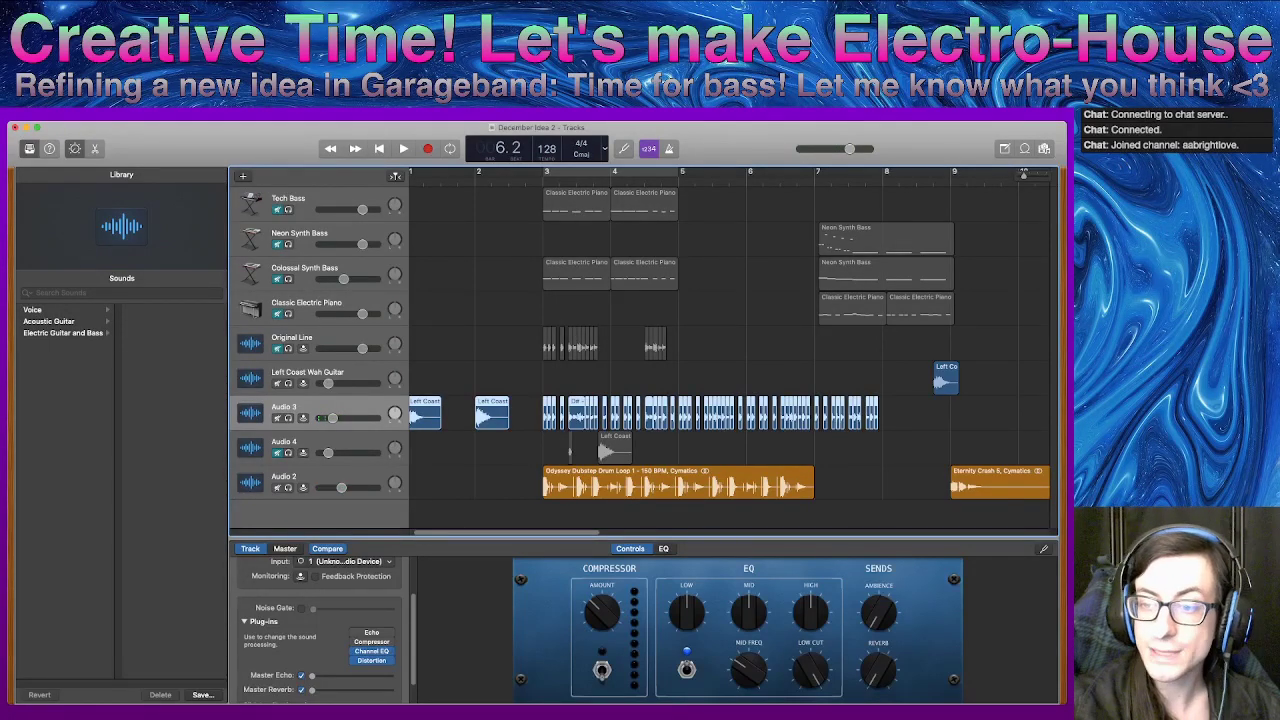
{"action": "key", "text": "space"}
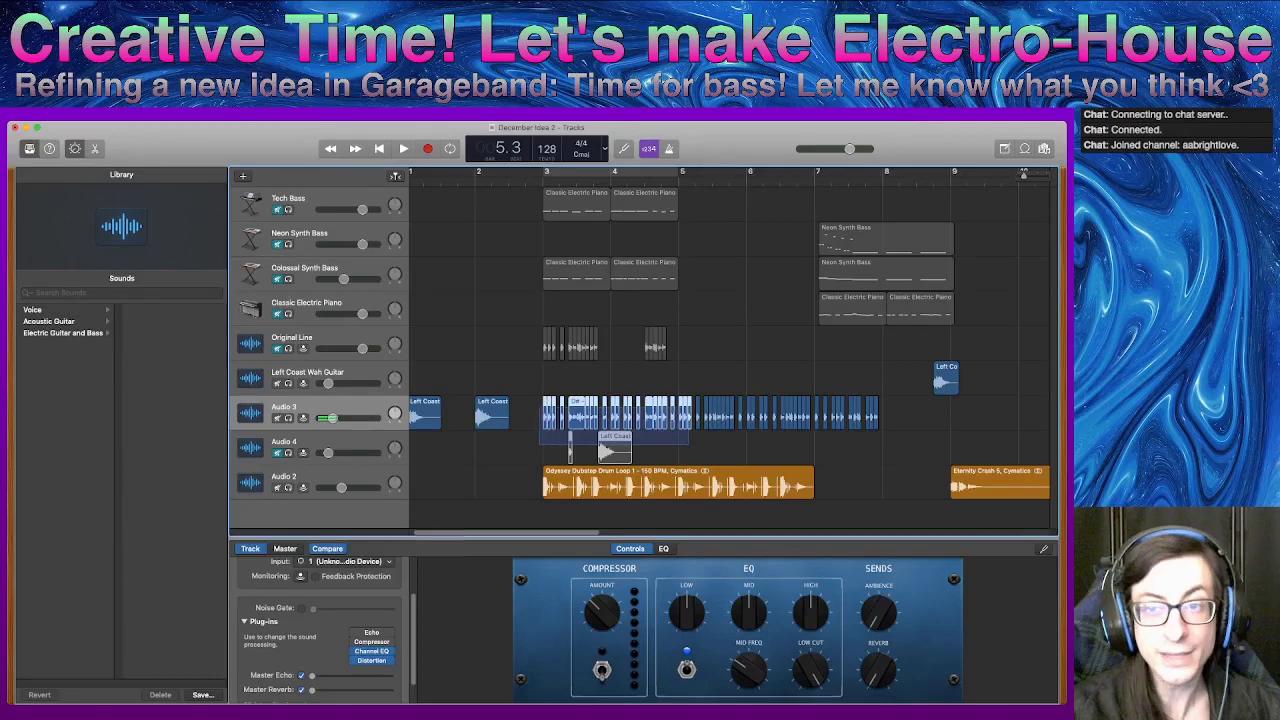
- Highlight the chopped guitar slices in bars 5 and 6 of Audio 3 and mute that track
{"action": "left_click", "coordinate": [604, 450]}
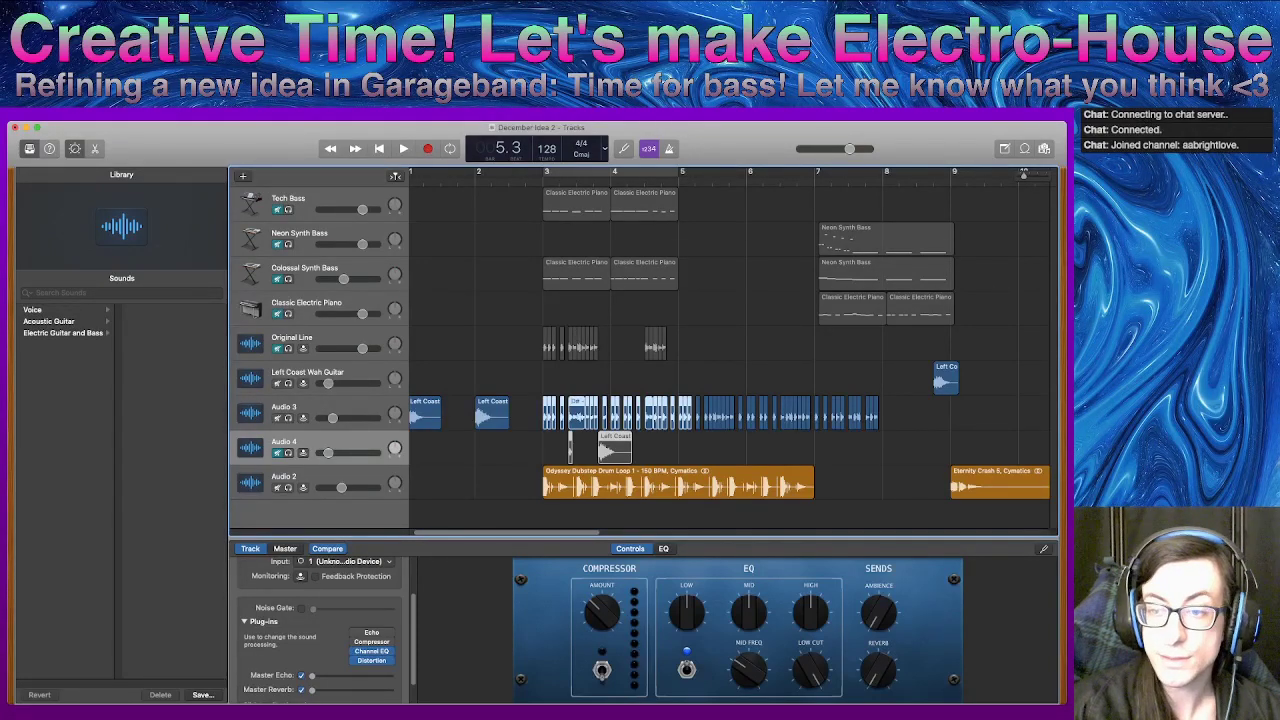
{"action": "left_click_drag", "start_coordinate": [806, 445], "coordinate": [704, 413]}
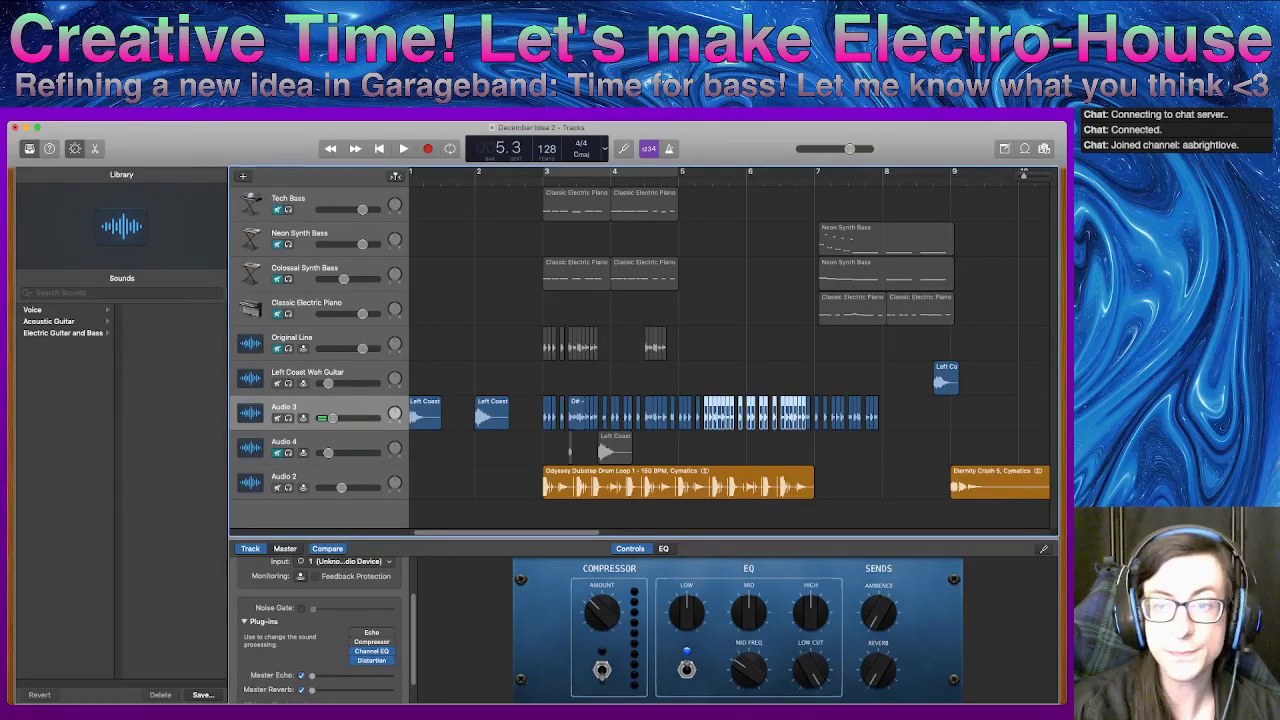
{"action": "key", "text": "m"}
{"action": "left_click_drag", "start_coordinate": [488, 374], "coordinate": [460, 327]}
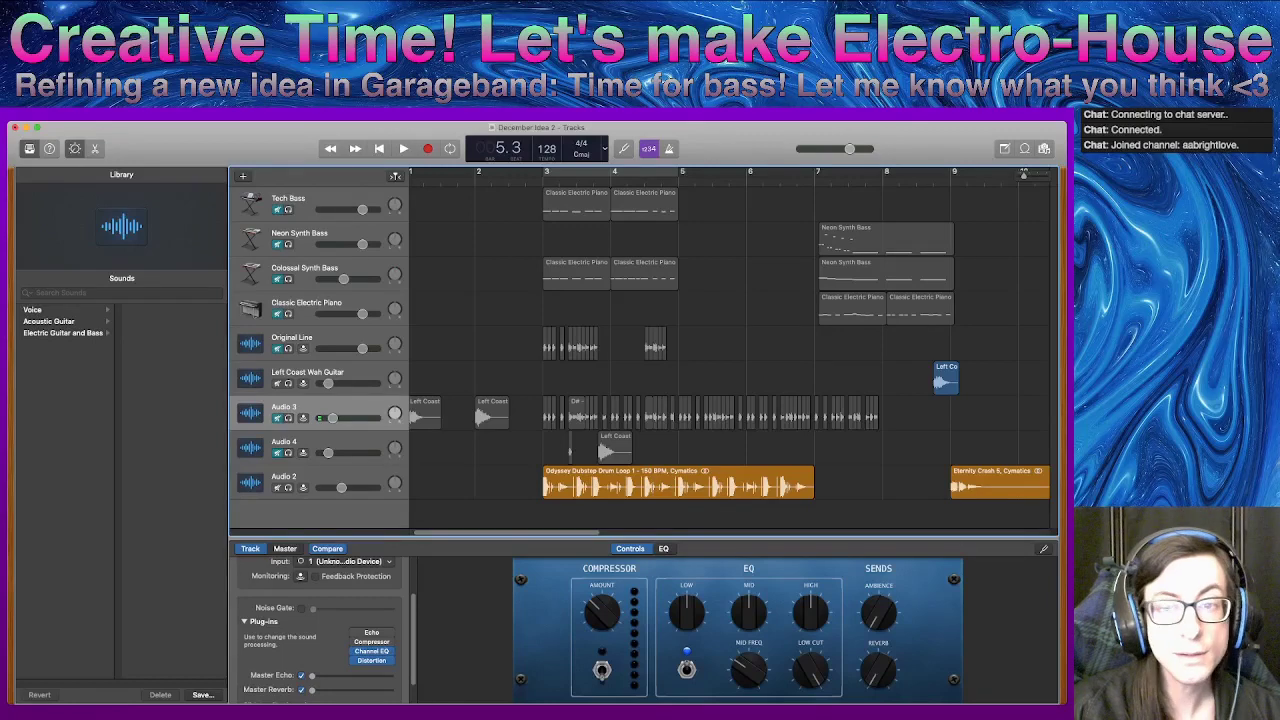
{"action": "scroll", "coordinate": [730, 345], "scroll_direction": "left", "scroll_amount": 1}
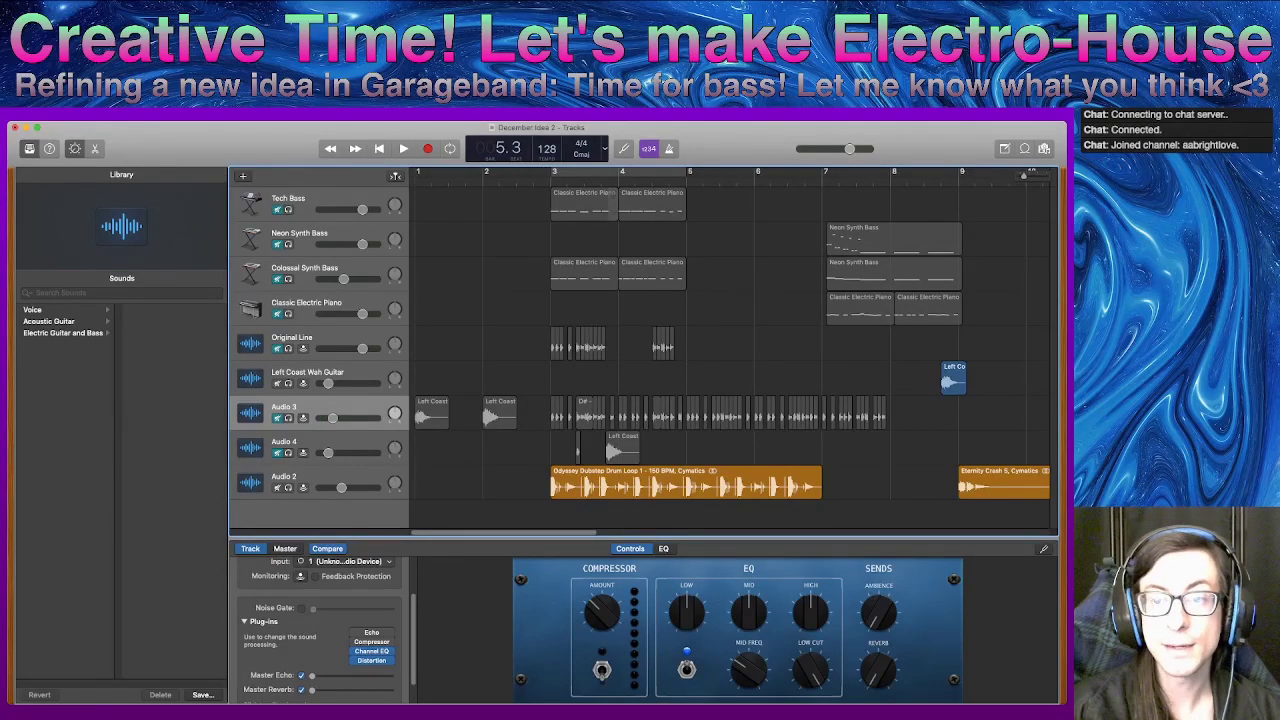
- Open the Colossal Synth Bass region at bar 3 in the Piano Roll to examine its notes
{"action": "left_click", "coordinate": [613, 204]}
{"action": "left_click", "coordinate": [624, 272]}
{"action": "left_click", "coordinate": [613, 271]}
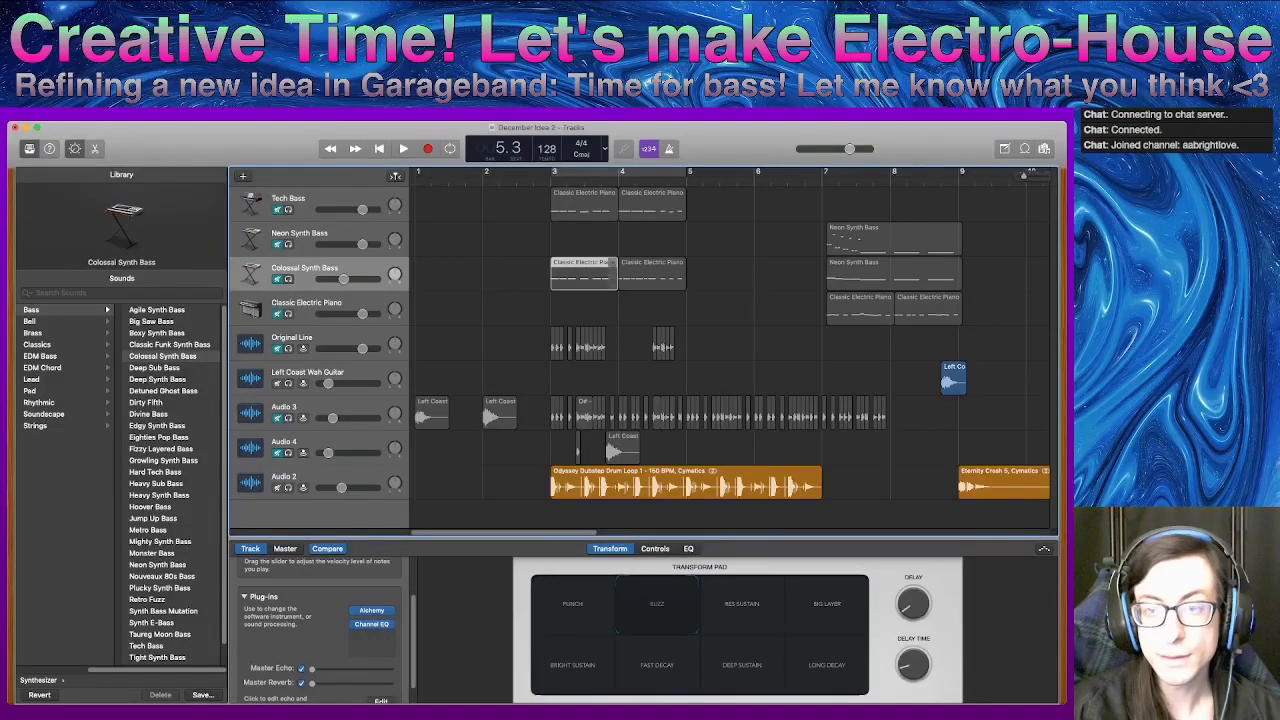
{"action": "double_click", "coordinate": [604, 272]}
{"action": "scroll", "coordinate": [720, 570], "scroll_direction": "up", "scroll_amount": 5}
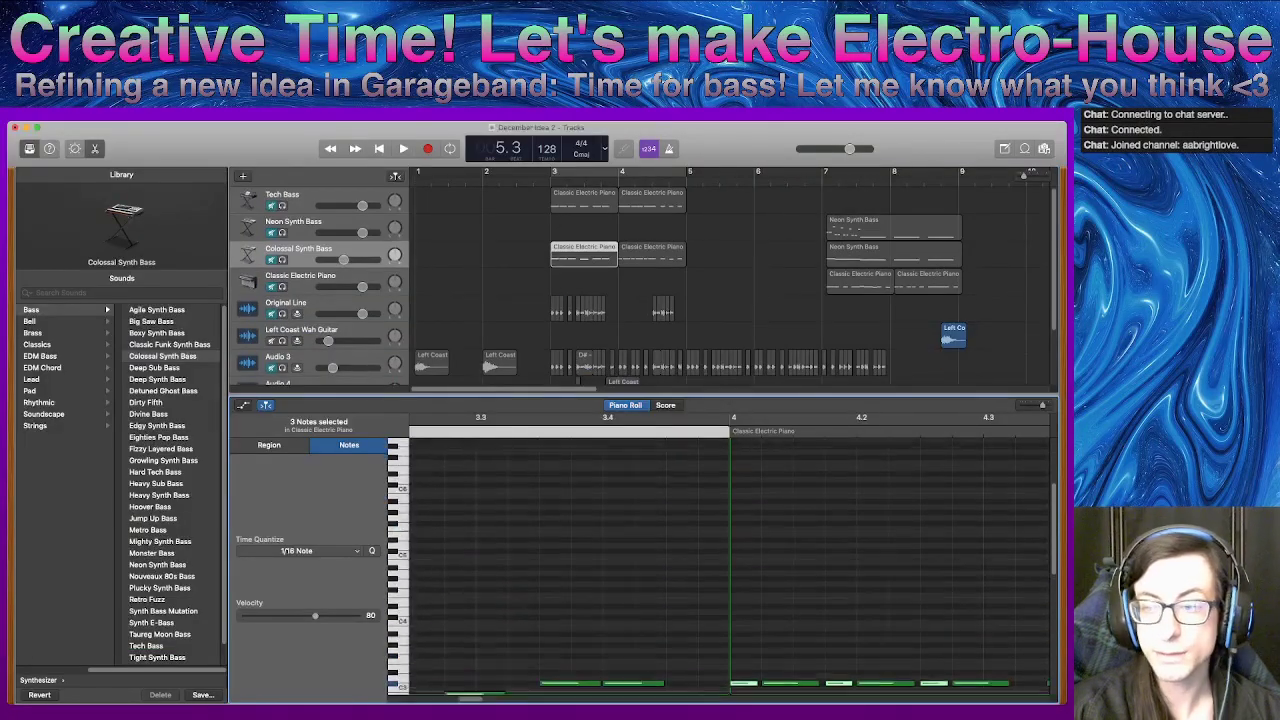
{"action": "scroll", "coordinate": [730, 570], "scroll_direction": "down", "scroll_amount": 10}
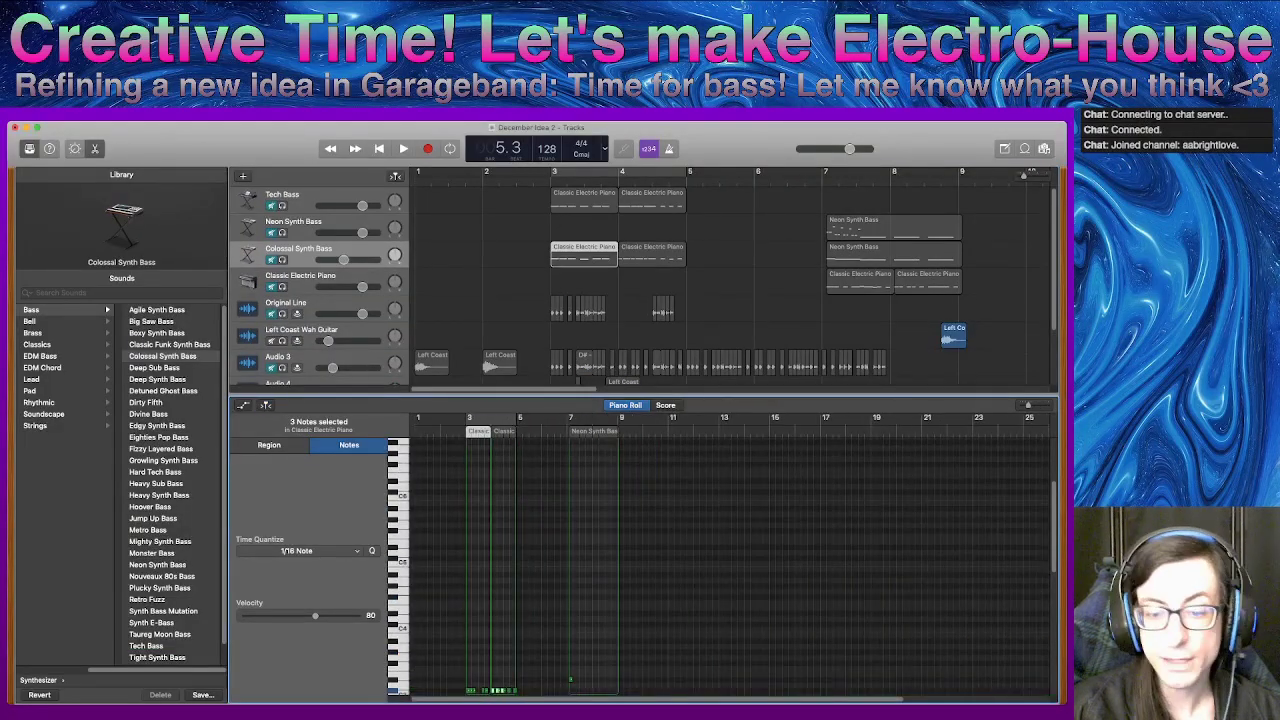
{"action": "scroll", "coordinate": [730, 570], "scroll_direction": "down", "scroll_amount": 5}
- Examine the Tech Bass notes across bars 3 and 4 in the Piano Roll
{"action": "left_click", "coordinate": [611, 195]}
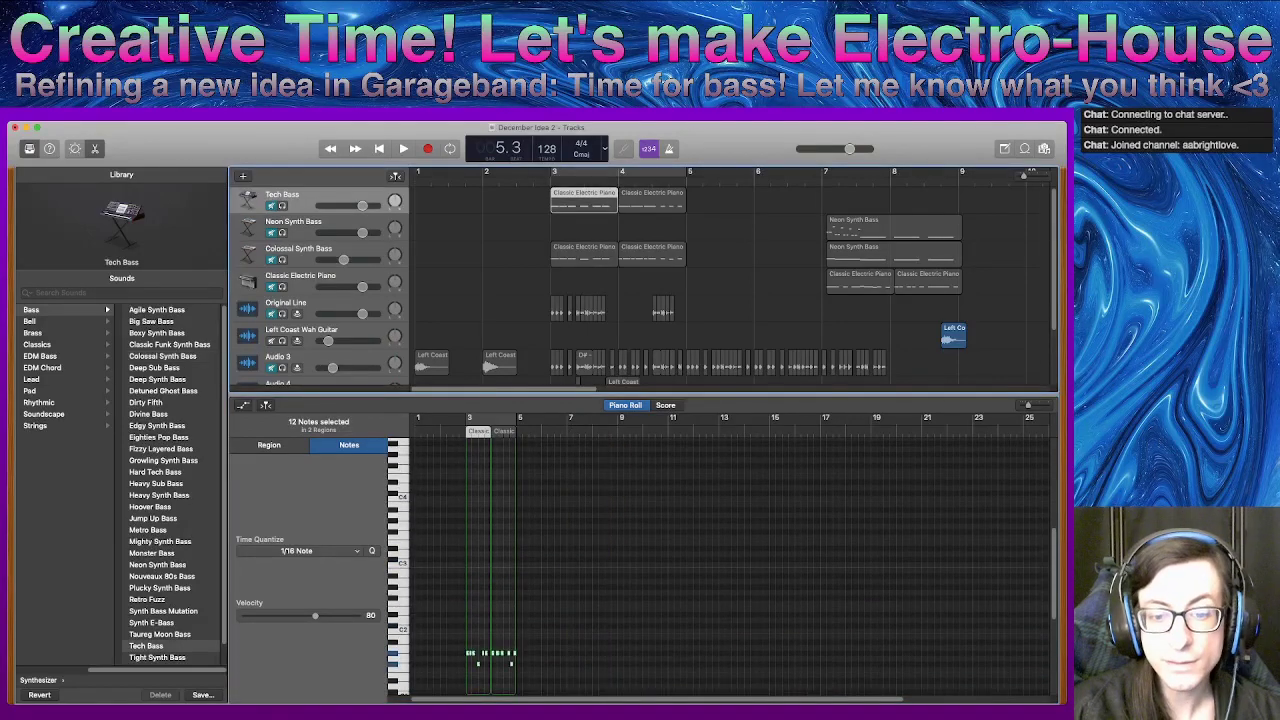
{"action": "scroll", "coordinate": [720, 570], "scroll_direction": "down", "scroll_amount": 3}
{"action": "key", "text": "z"}
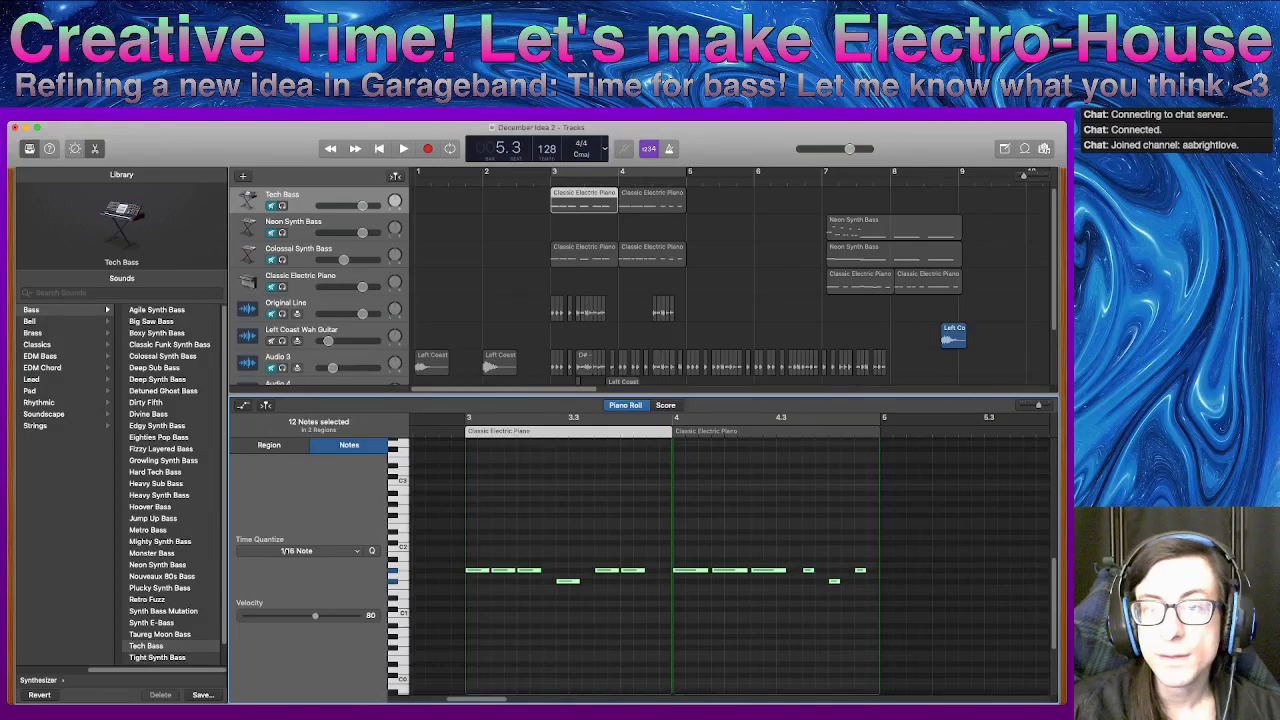
{"action": "scroll", "coordinate": [831, 261], "scroll_direction": "down", "scroll_amount": 3}
{"action": "scroll", "coordinate": [735, 280], "scroll_direction": "up", "scroll_amount": 3}
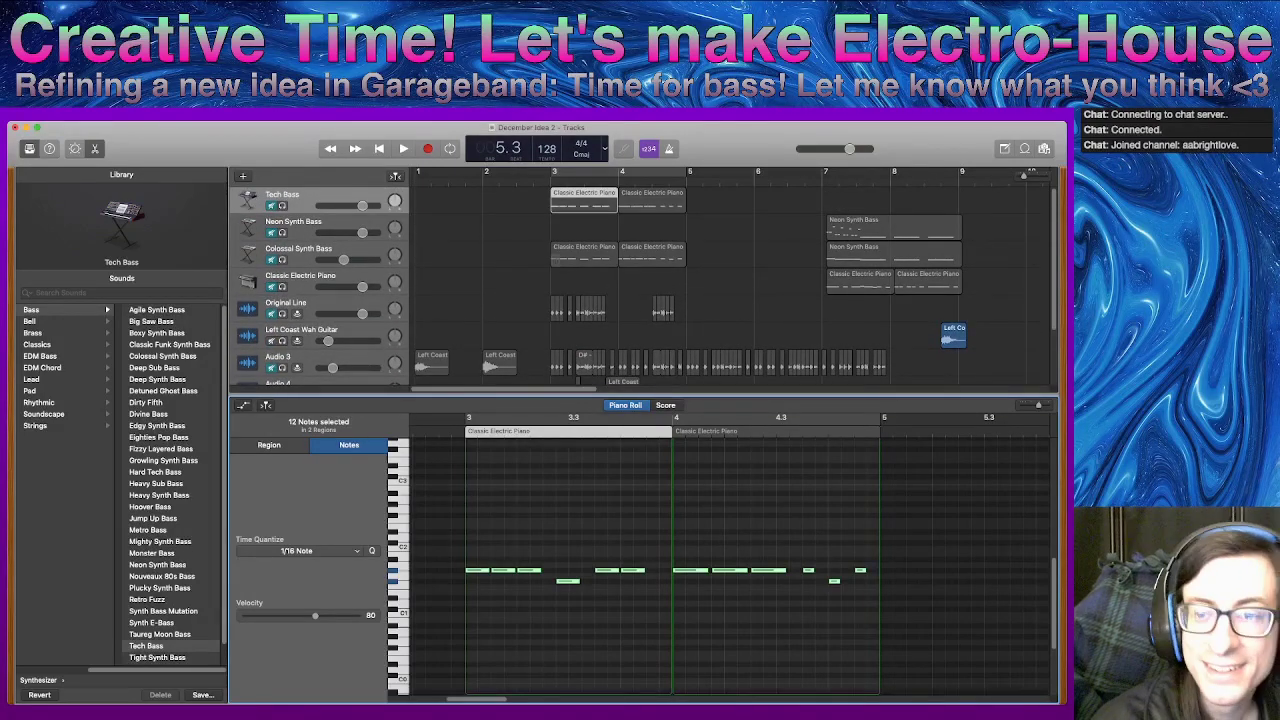
- Undo the recent guitar region edits and the note edits in bar 4 of the Colossal Synth Bass line
{"action": "key", "text": "super+z"}
{"action": "key", "text": "super+z"}
{"action": "key", "text": "super+z"}
{"action": "key", "text": "super+z"}
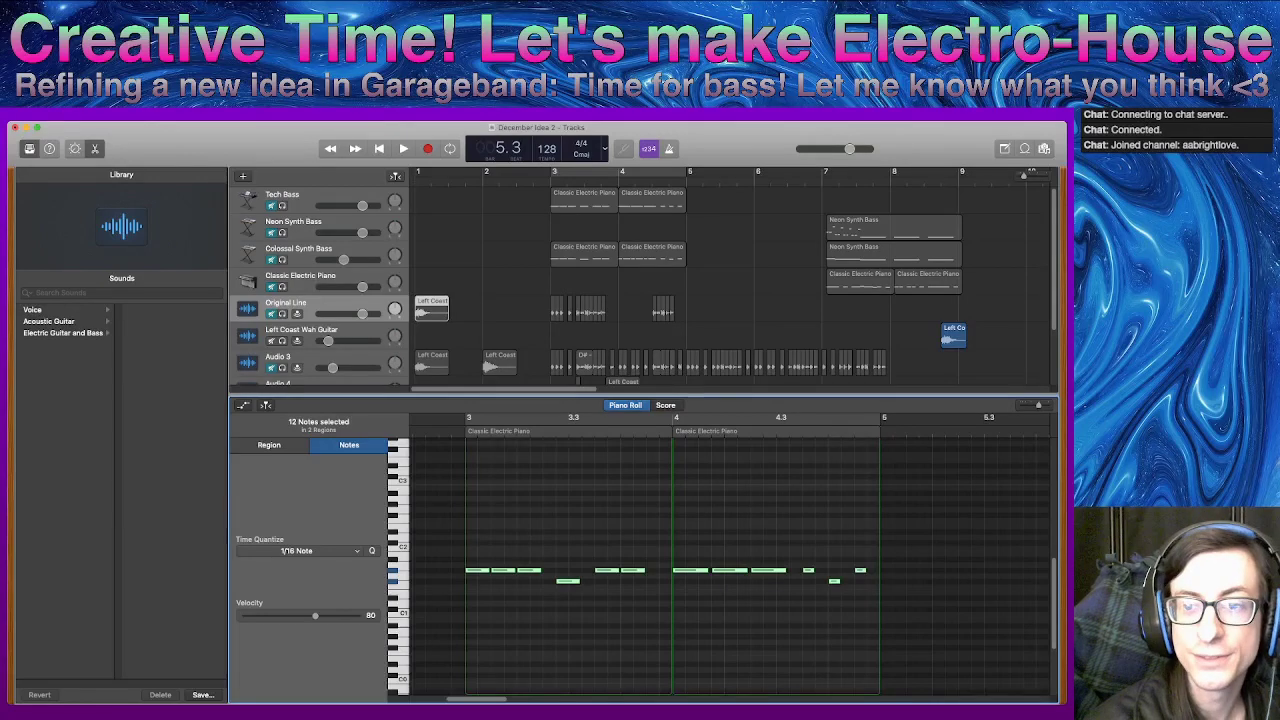
{"action": "scroll", "coordinate": [642, 285], "scroll_direction": "down", "scroll_amount": 3}
{"action": "scroll", "coordinate": [642, 285], "scroll_direction": "up", "scroll_amount": 3}
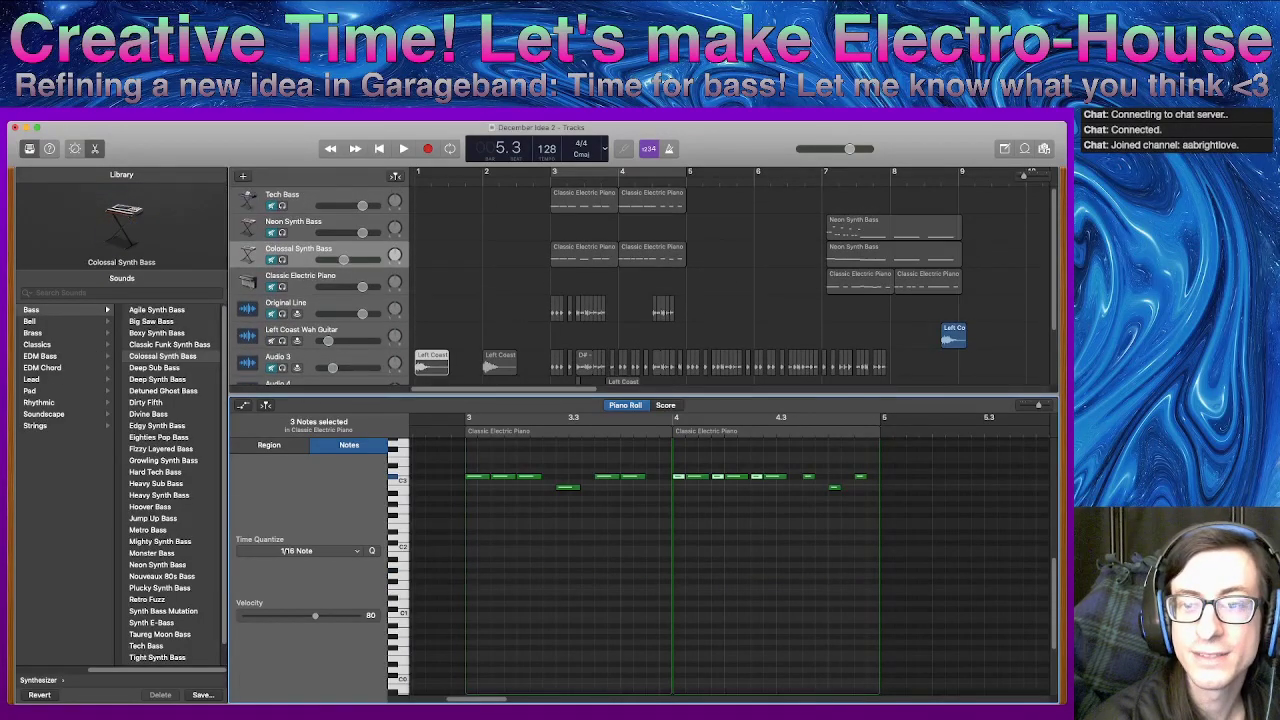
{"action": "key", "text": "super+z"}
{"action": "key", "text": "super+z"}
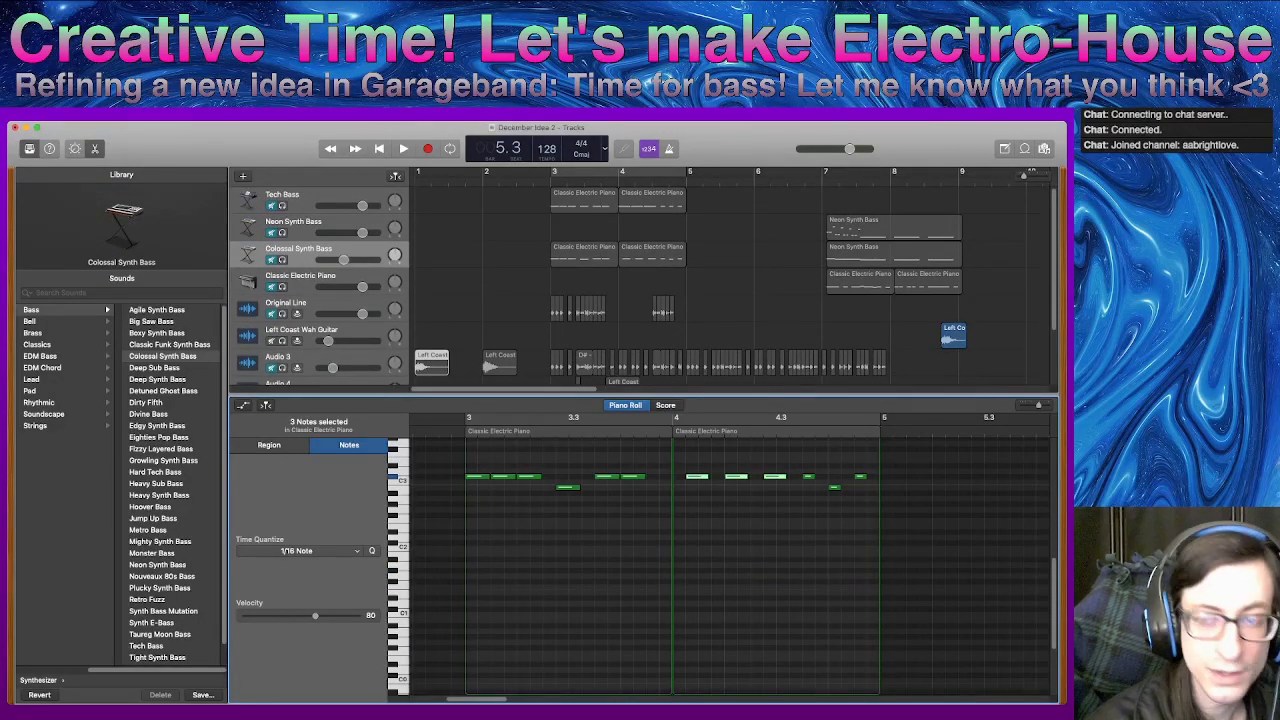
{"action": "key", "text": "super+z"}
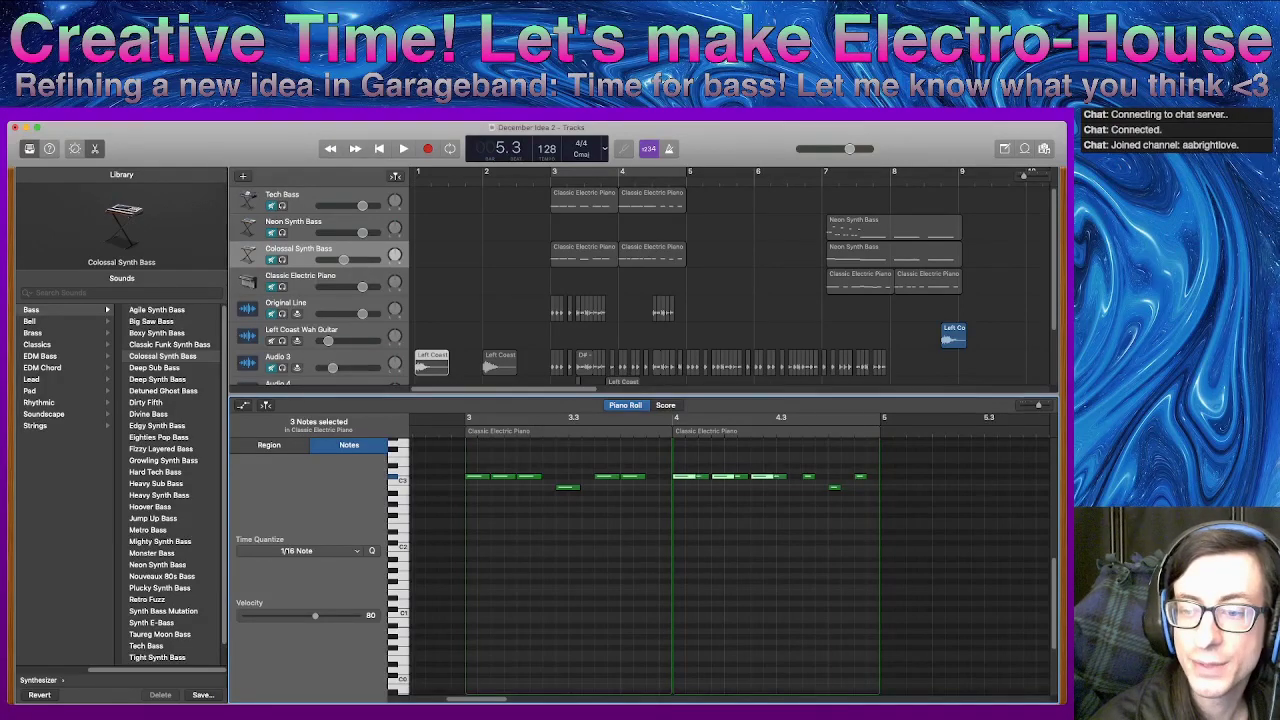
{"action": "key", "text": "super+z"}
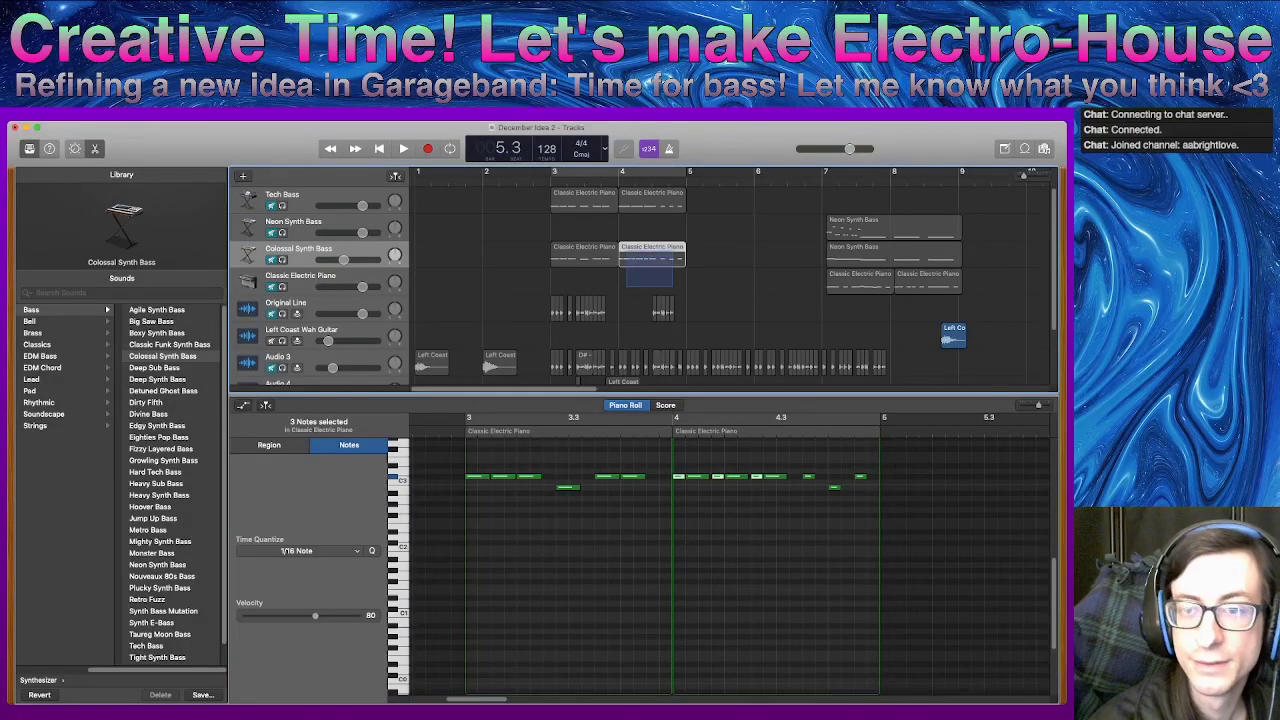
- Undo back to before the bass regions were copied to the Neon Synth Bass and Tech Bass tracks, and restore the undone edits
{"action": "left_click", "coordinate": [630, 252]}
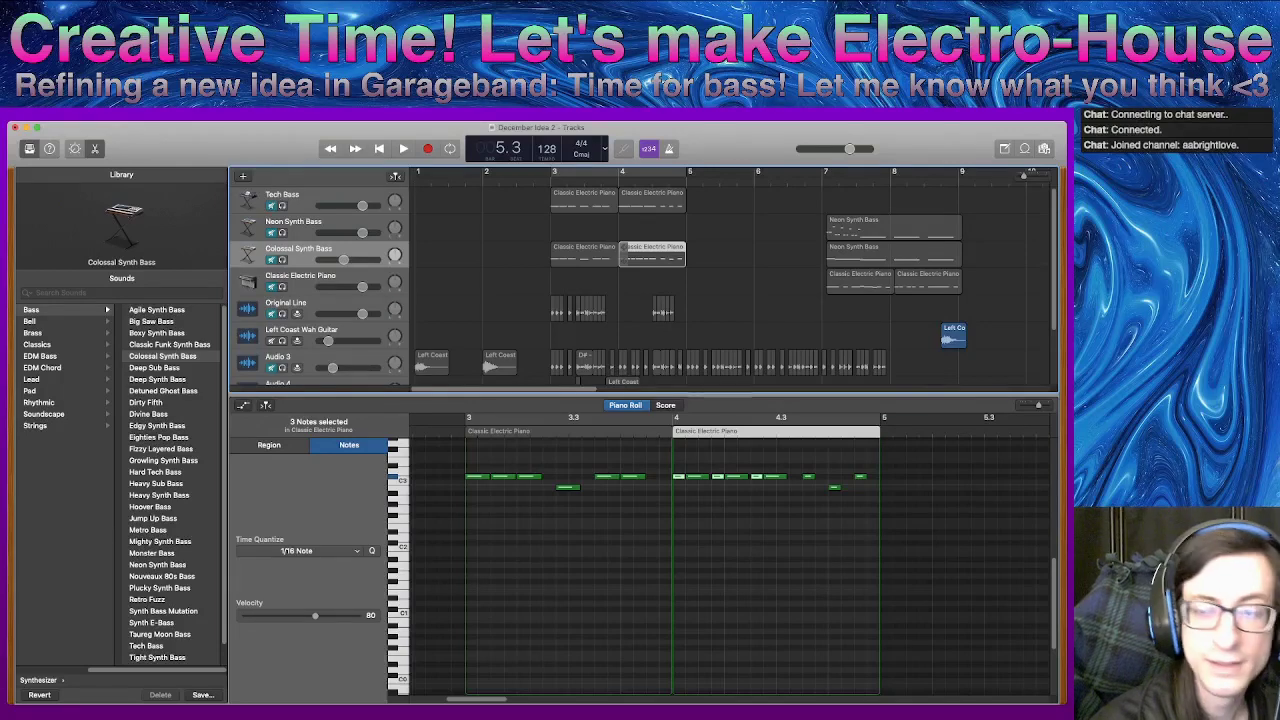
{"action": "key", "text": "super+z"}
{"action": "key", "text": "super+z"}
{"action": "key", "text": "super+z"}
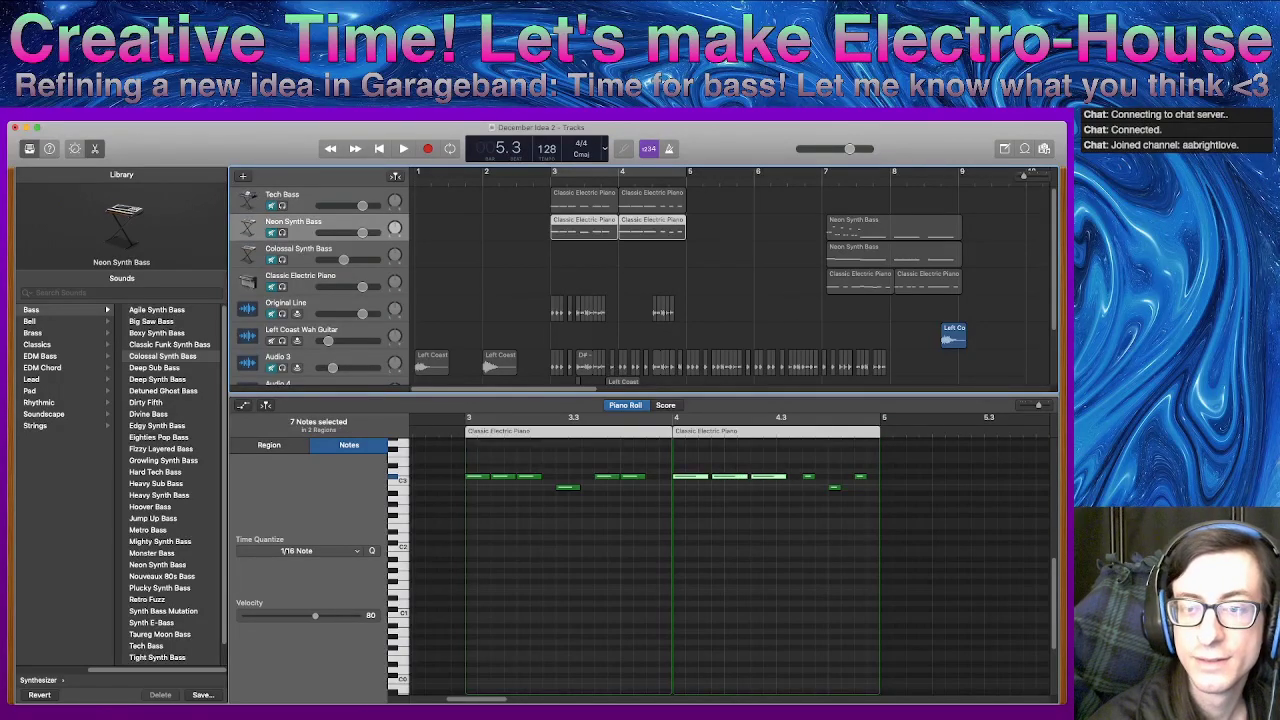
{"action": "key", "text": "super+z"}
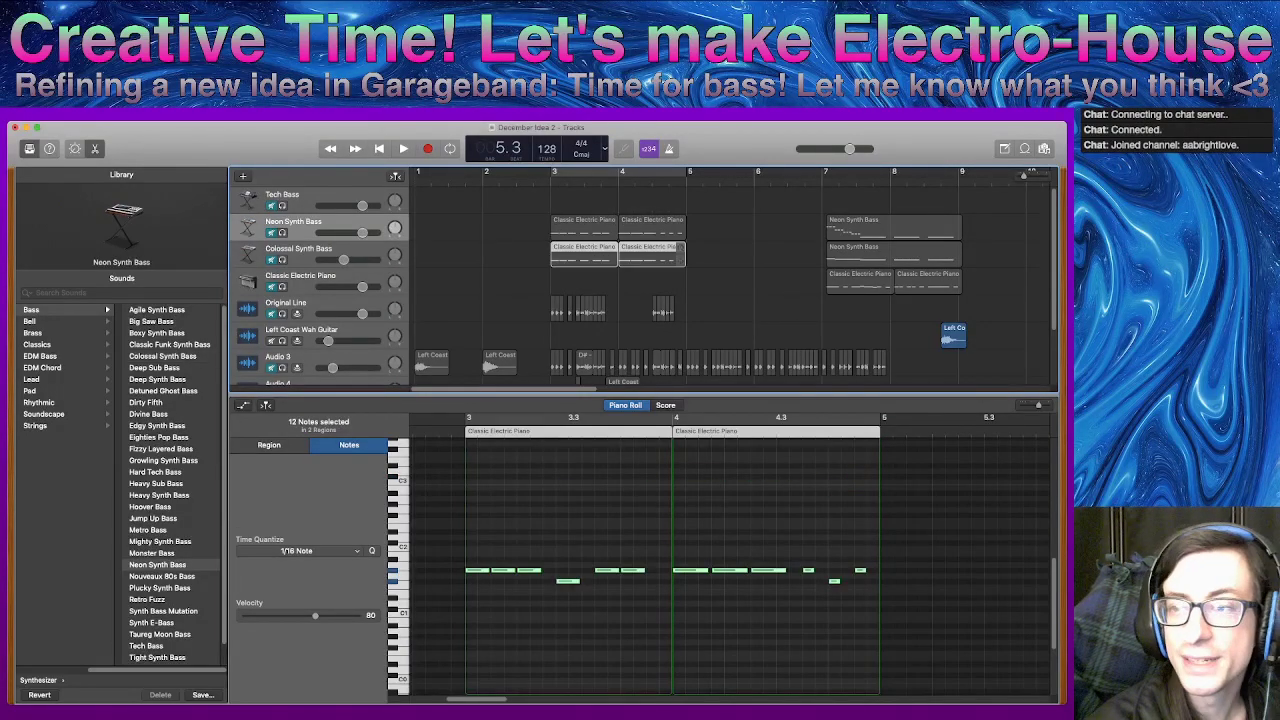
{"action": "key", "text": "super+z"}
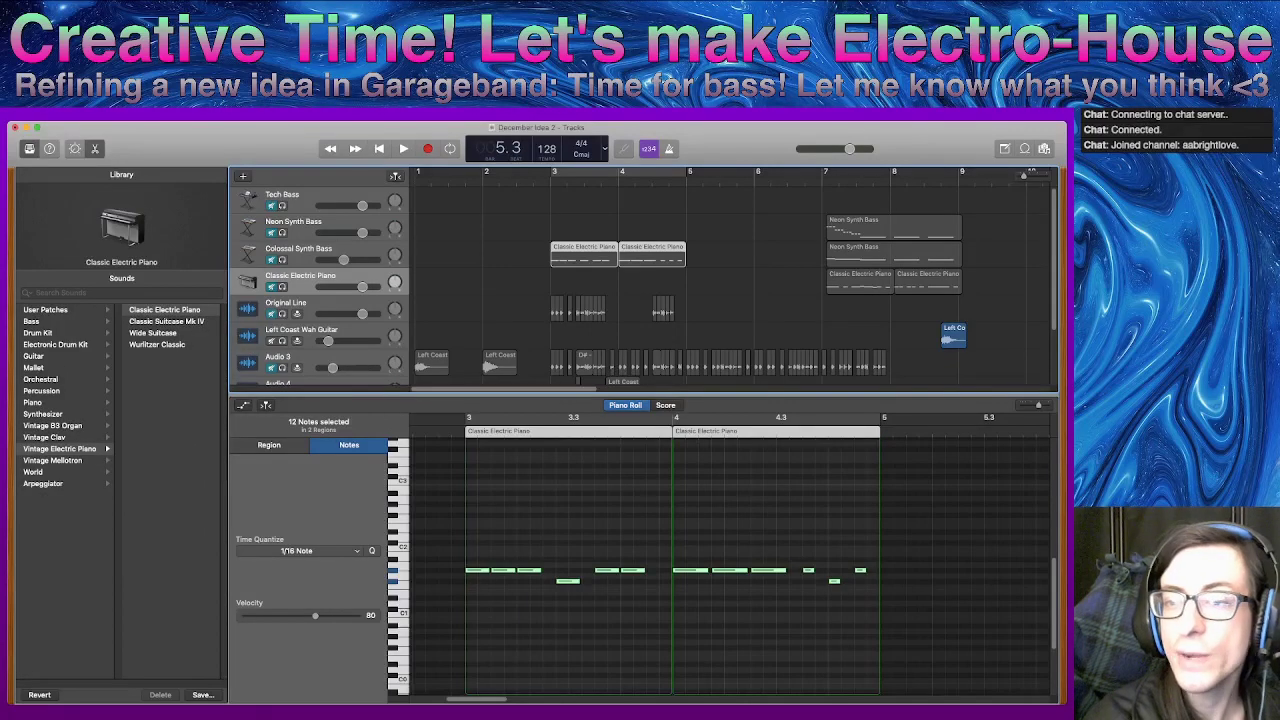
{"action": "key", "text": "Up"}
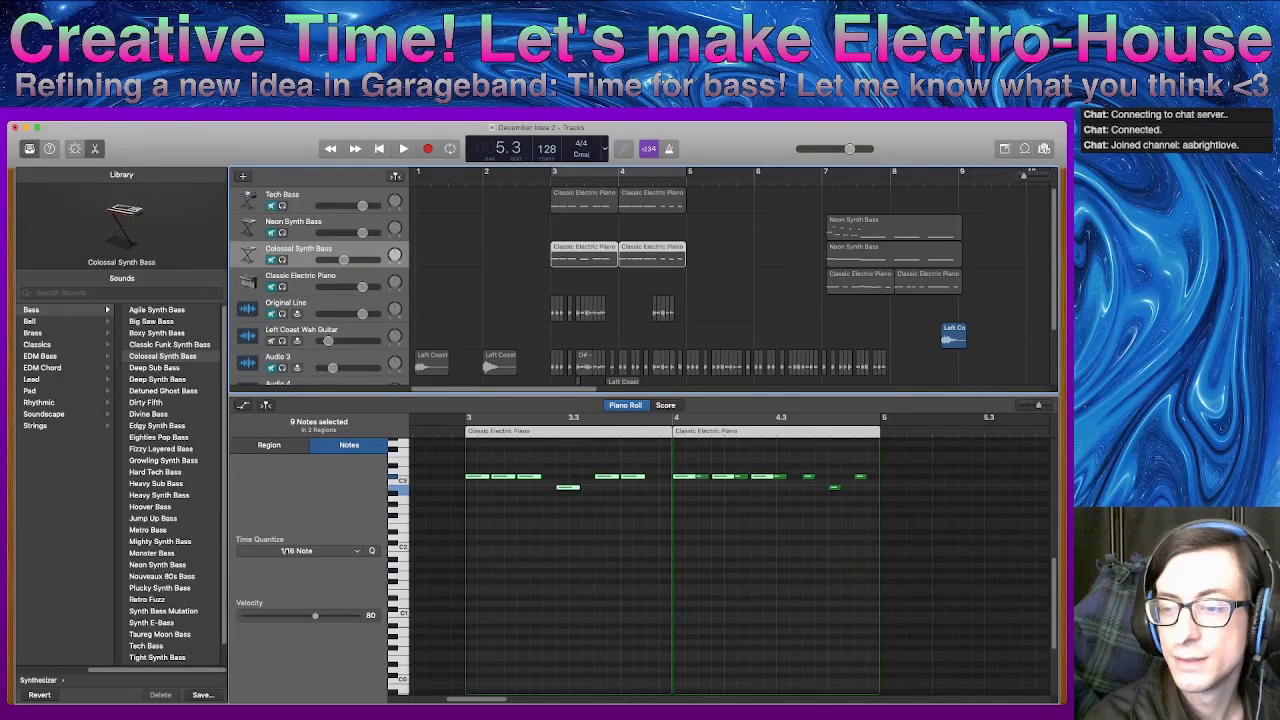
- Move the Classic Electric Piano region from bar 7 to bar 3 and unmute its track
{"action": "left_click", "coordinate": [885, 282]}
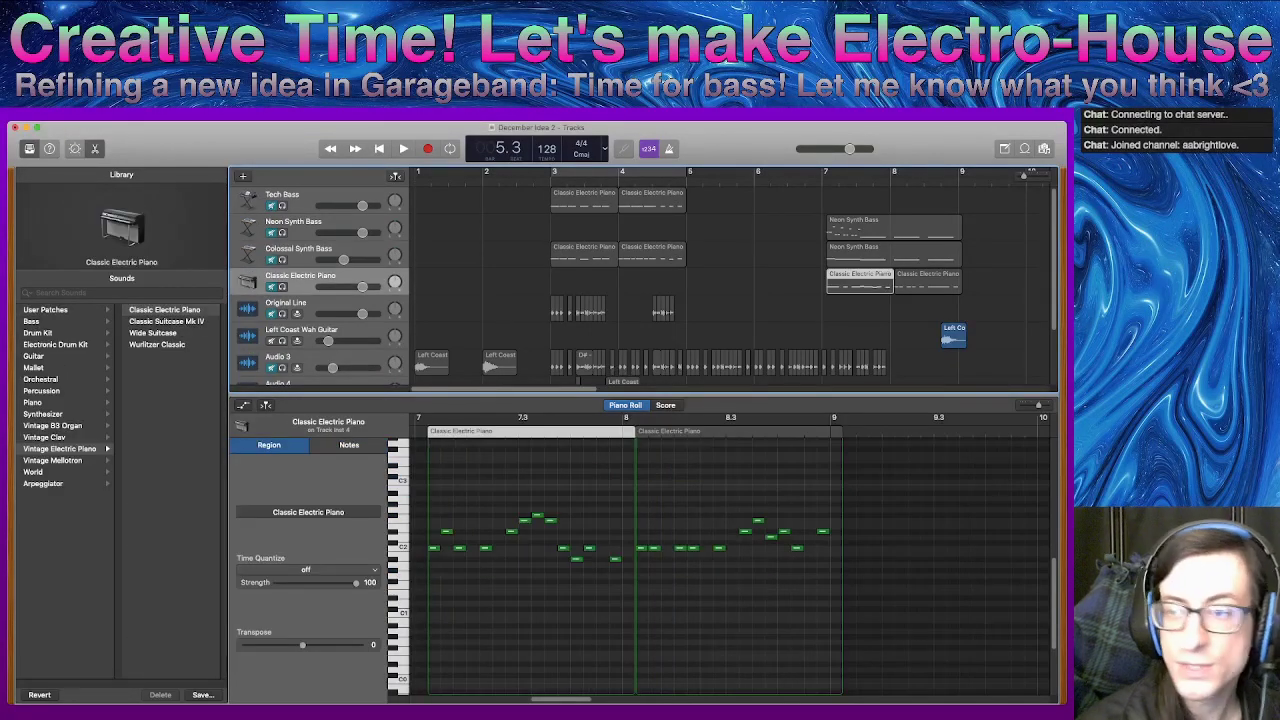
{"action": "left_click_drag", "start_coordinate": [862, 282], "coordinate": [610, 282]}
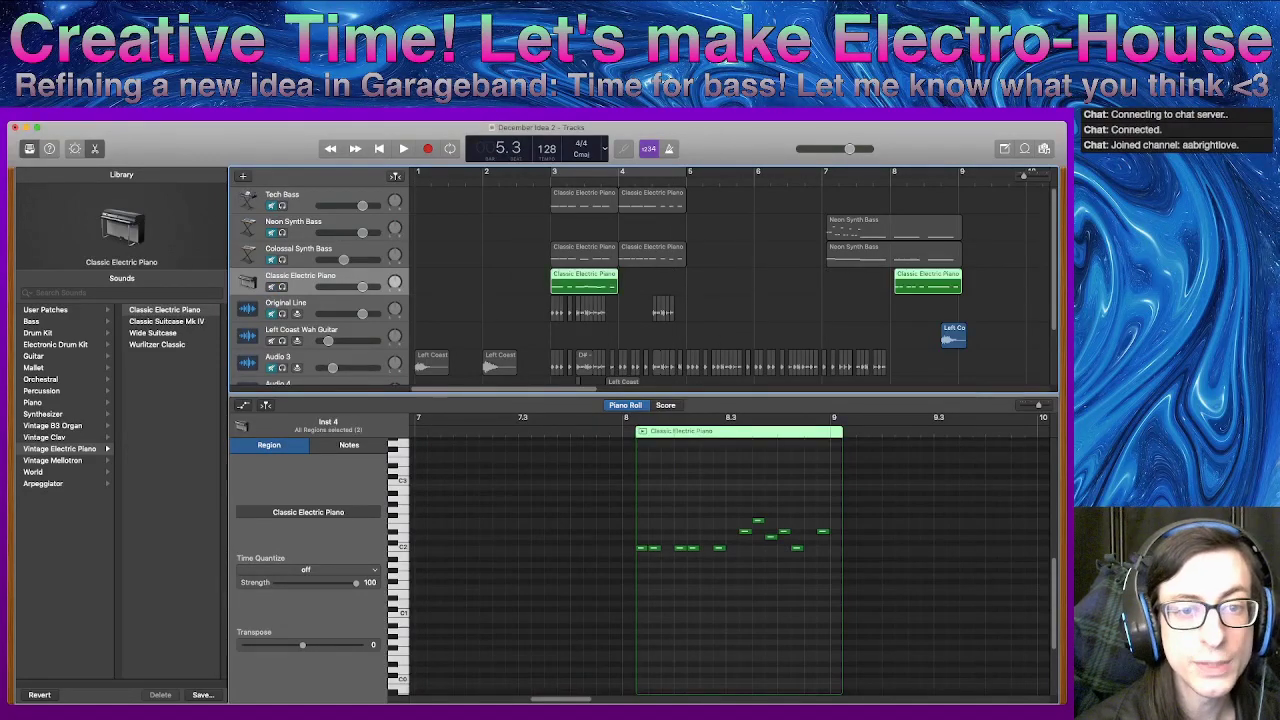
- Display the Classic Electric Piano track's EQ and listen to the piano part with the drum loop from bar 3
{"action": "key", "text": "b"}
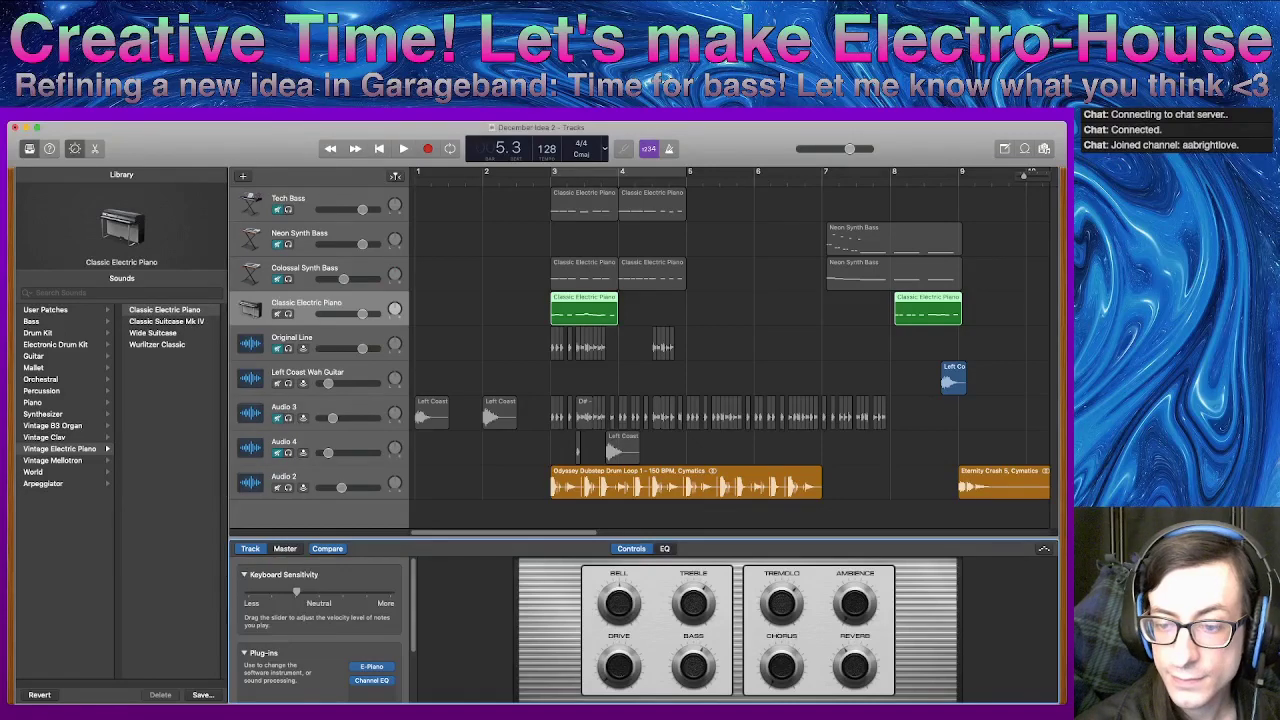
{"action": "left_click", "coordinate": [665, 548]}
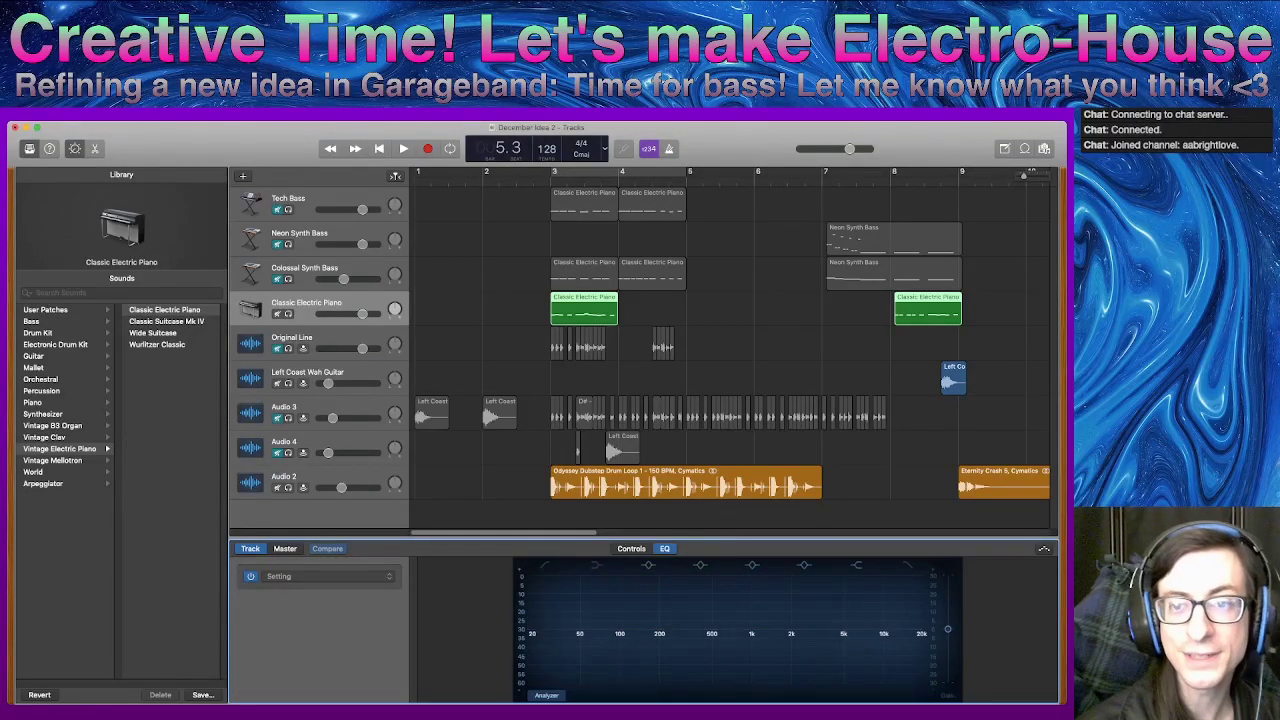
{"action": "left_click", "coordinate": [396, 176]}
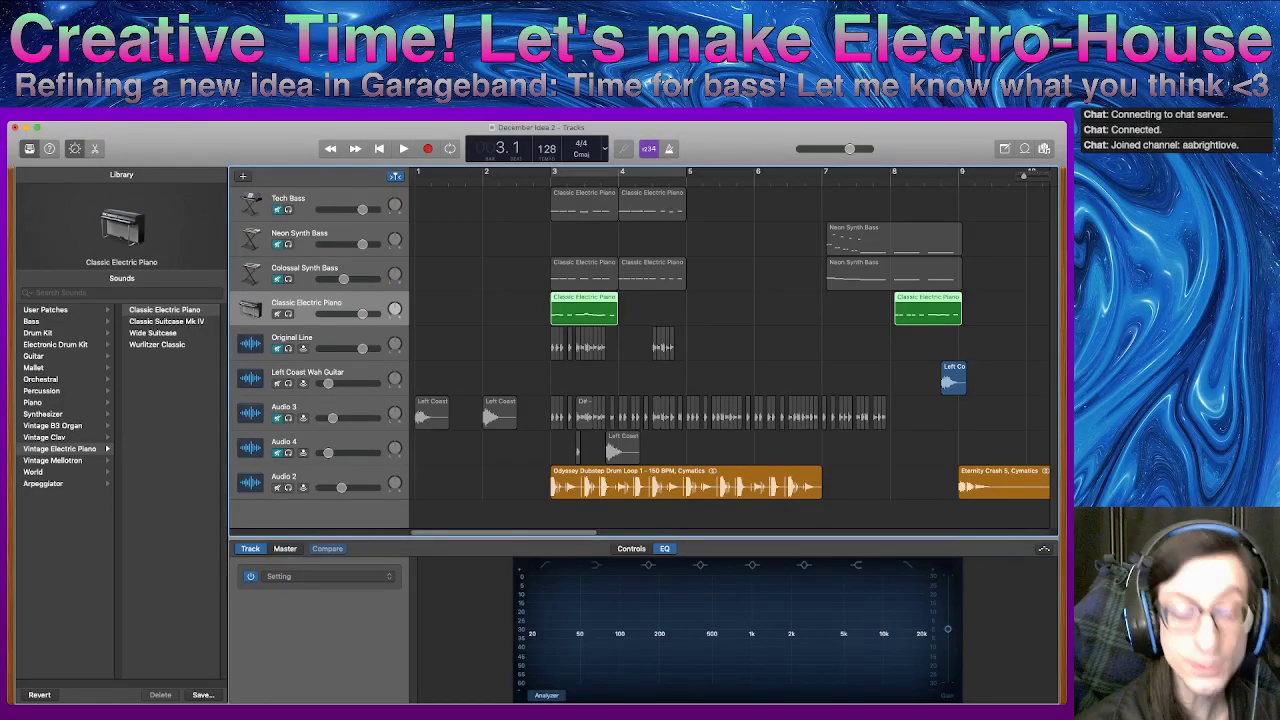
{"action": "key", "text": "space"}
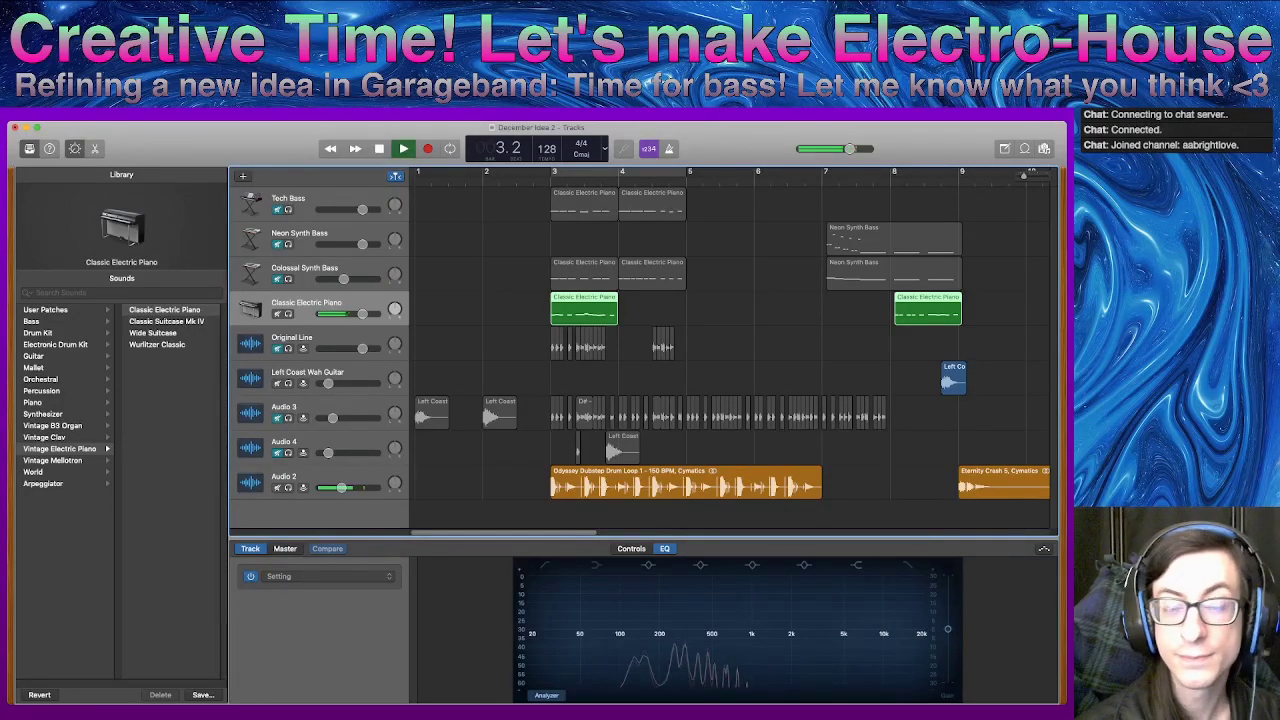
{"action": "key", "text": "space"}
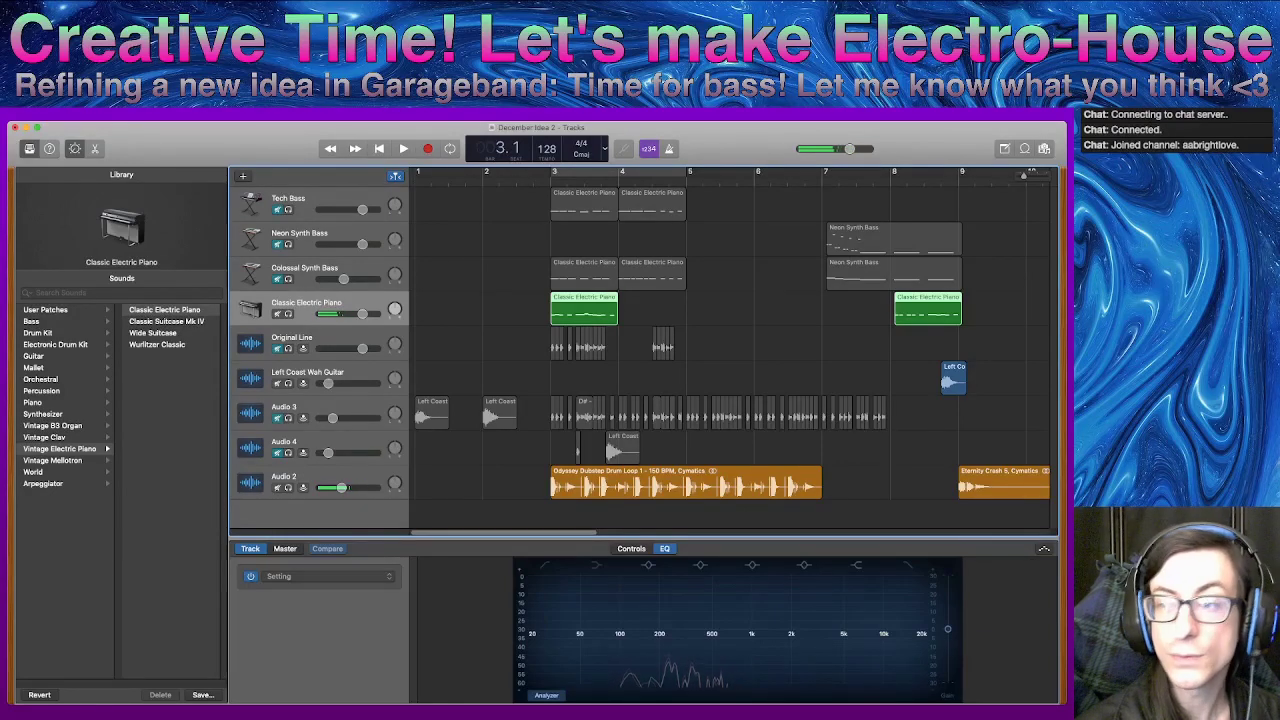
- Place the two Classic Electric Piano regions back to back at bars 3 and 4 and listen to them with the drums
{"action": "left_click_drag", "start_coordinate": [928, 310], "coordinate": [681, 310]}
{"action": "left_click", "coordinate": [924, 310]}
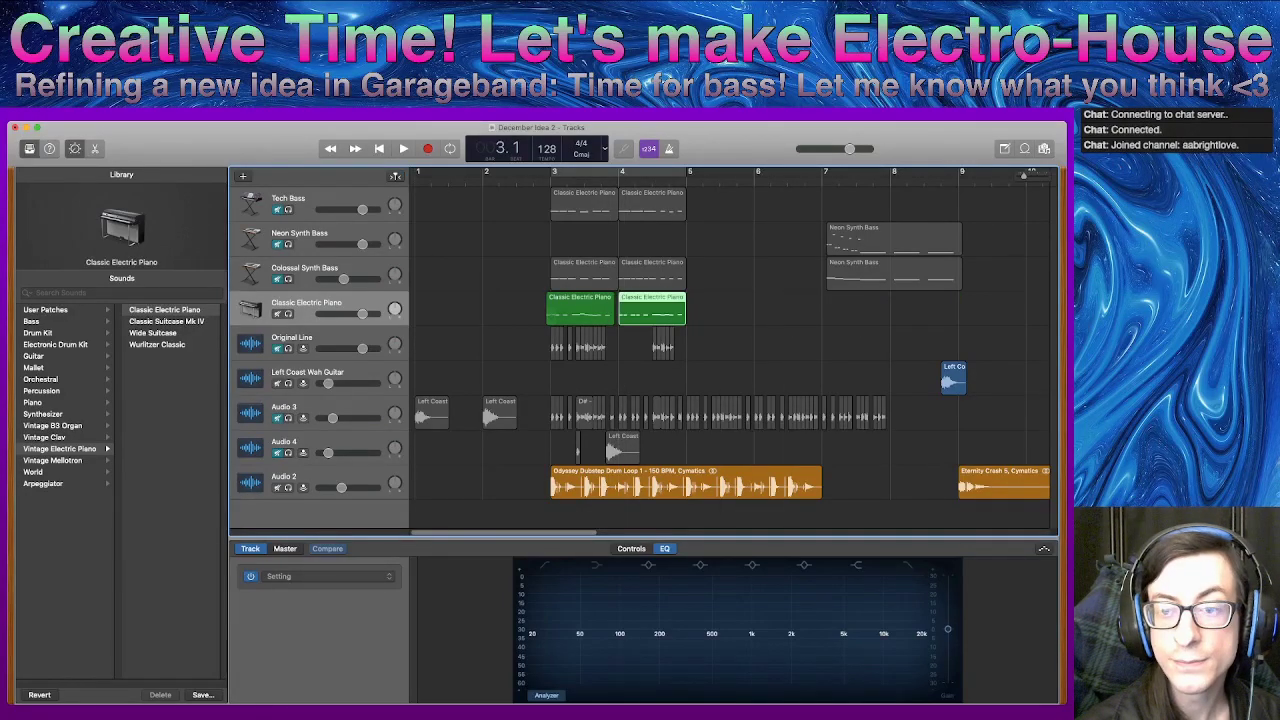
{"action": "left_click_drag", "start_coordinate": [582, 310], "coordinate": [585, 310]}
{"action": "key", "text": "space"}
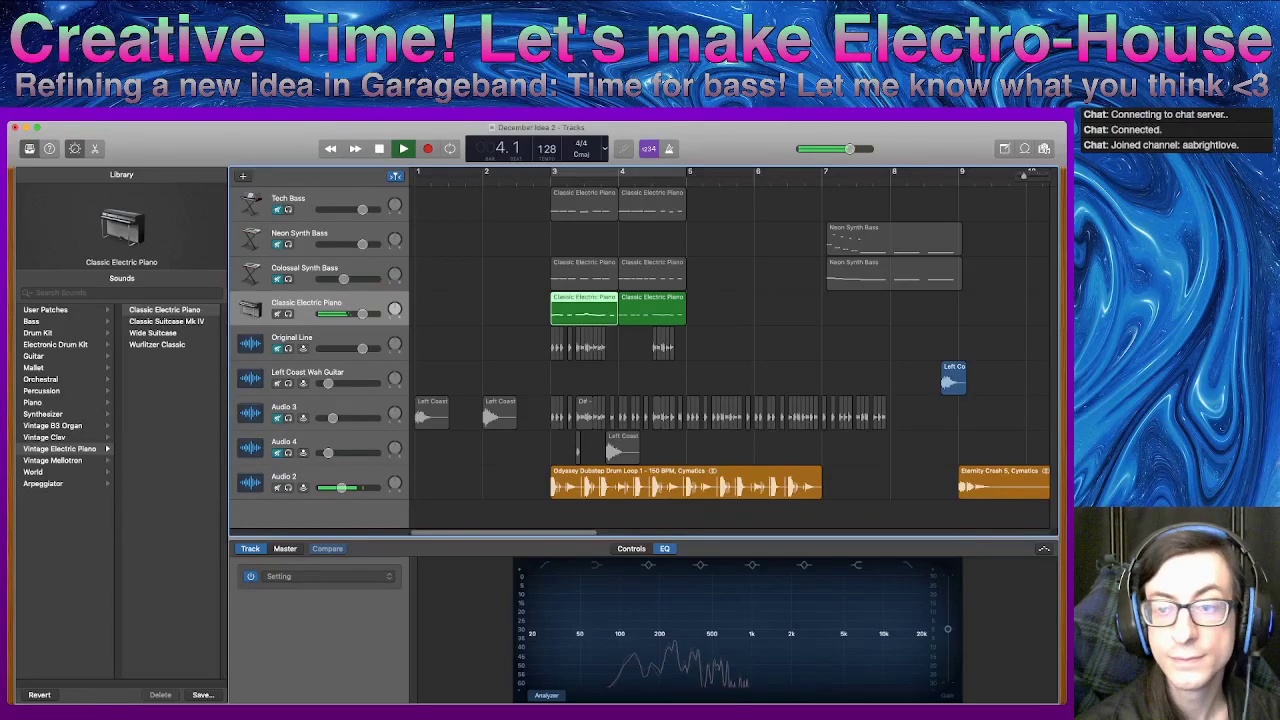
{"action": "key", "text": "space"}
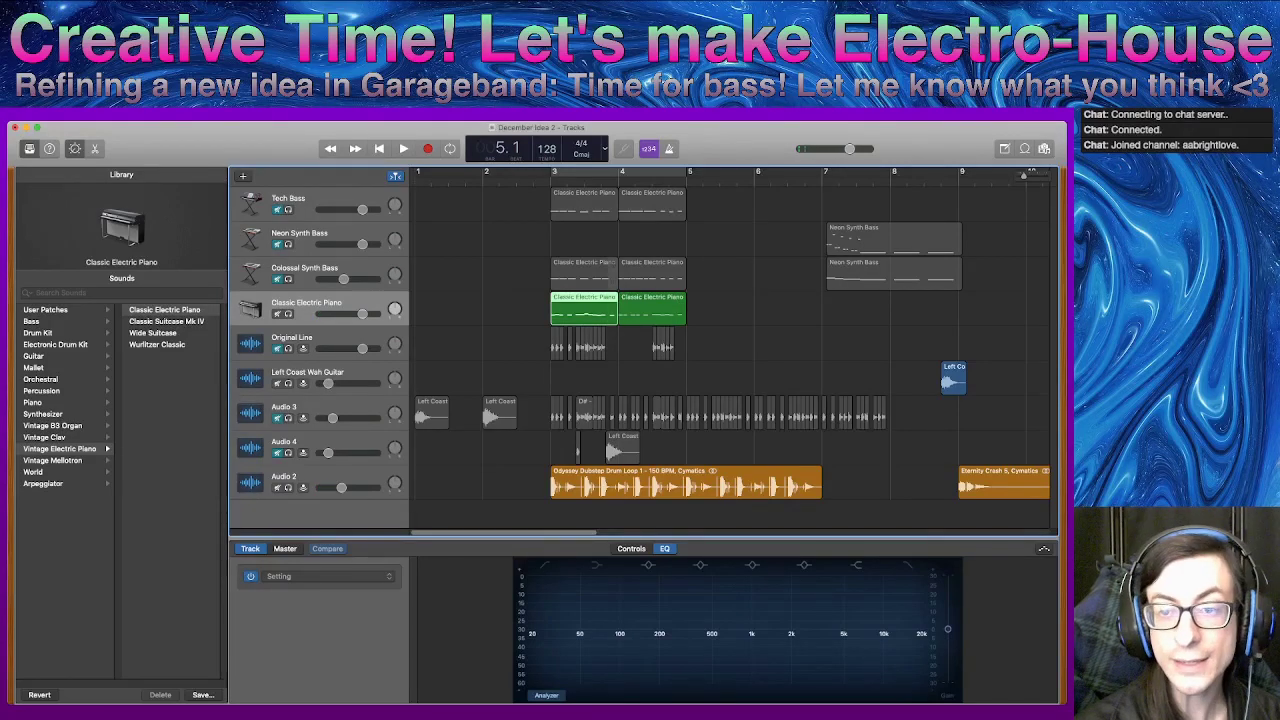
- Mute the Classic Electric Piano track and open the Colossal Synth Bass region at bar 3 in the Piano Roll, with no notes selected
{"action": "left_click", "coordinate": [586, 275]}
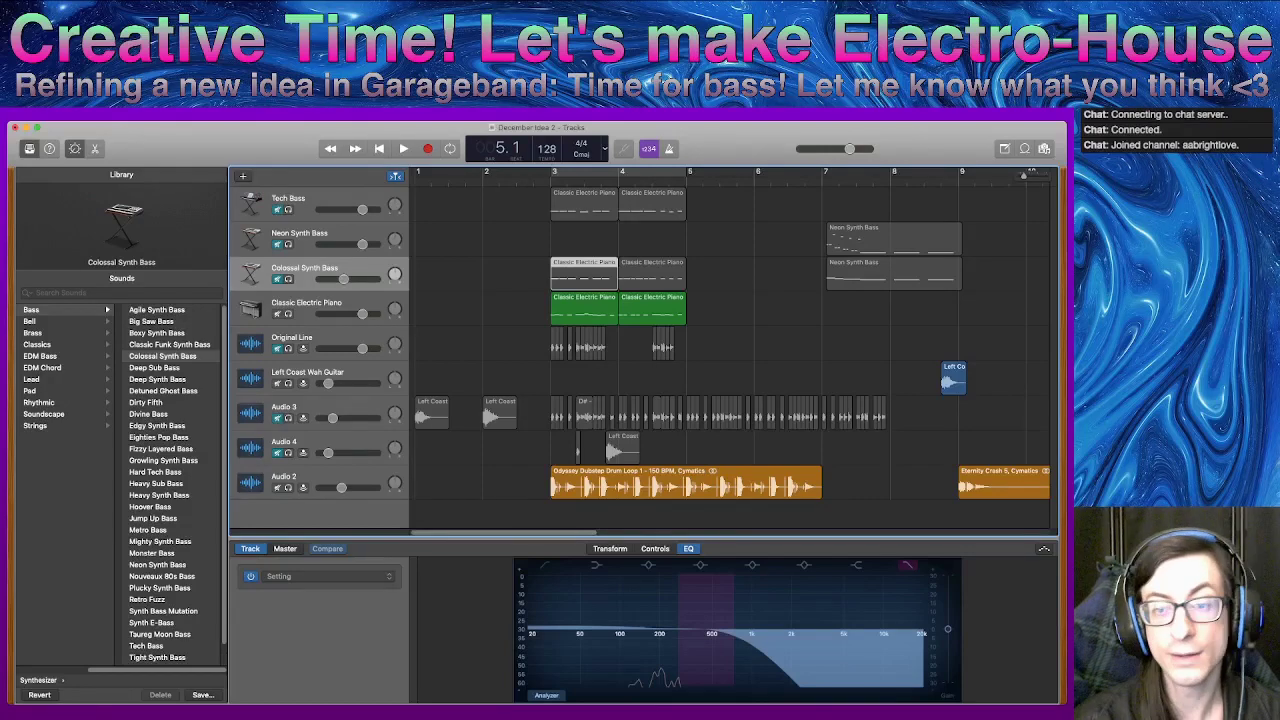
{"action": "left_click", "coordinate": [277, 314]}
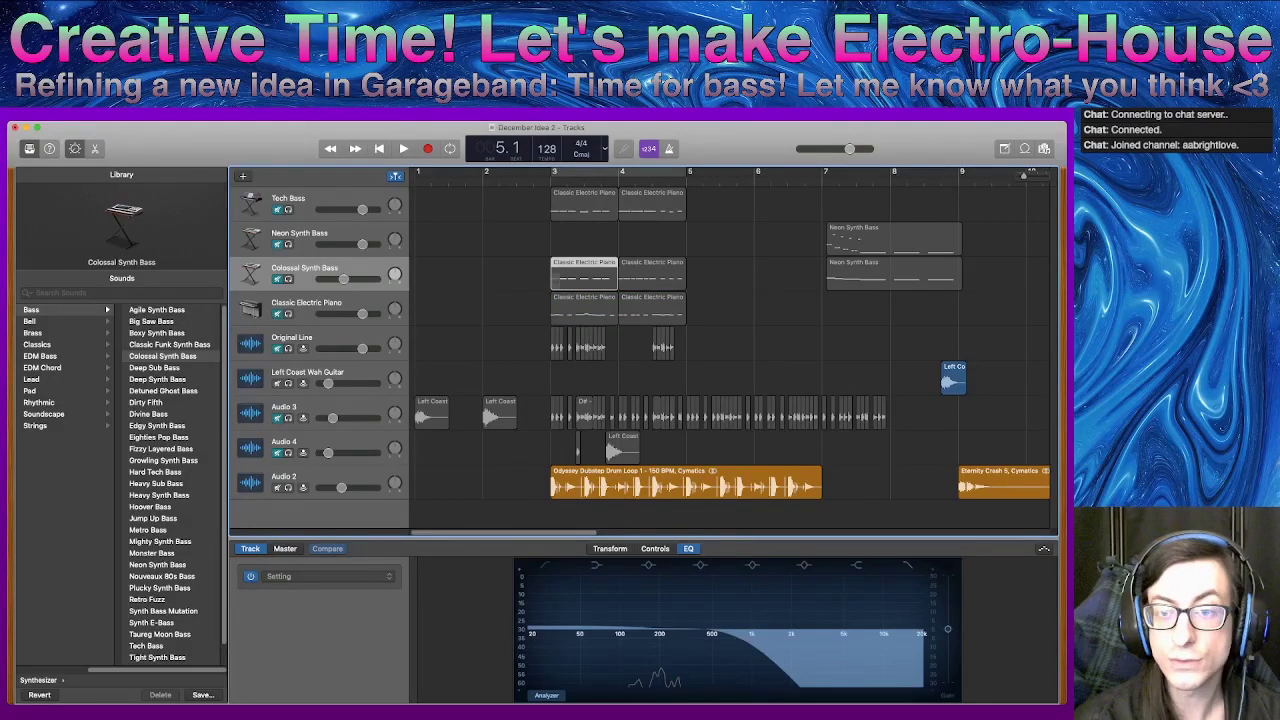
{"action": "double_click", "coordinate": [584, 275]}
{"action": "key", "text": "super+a"}
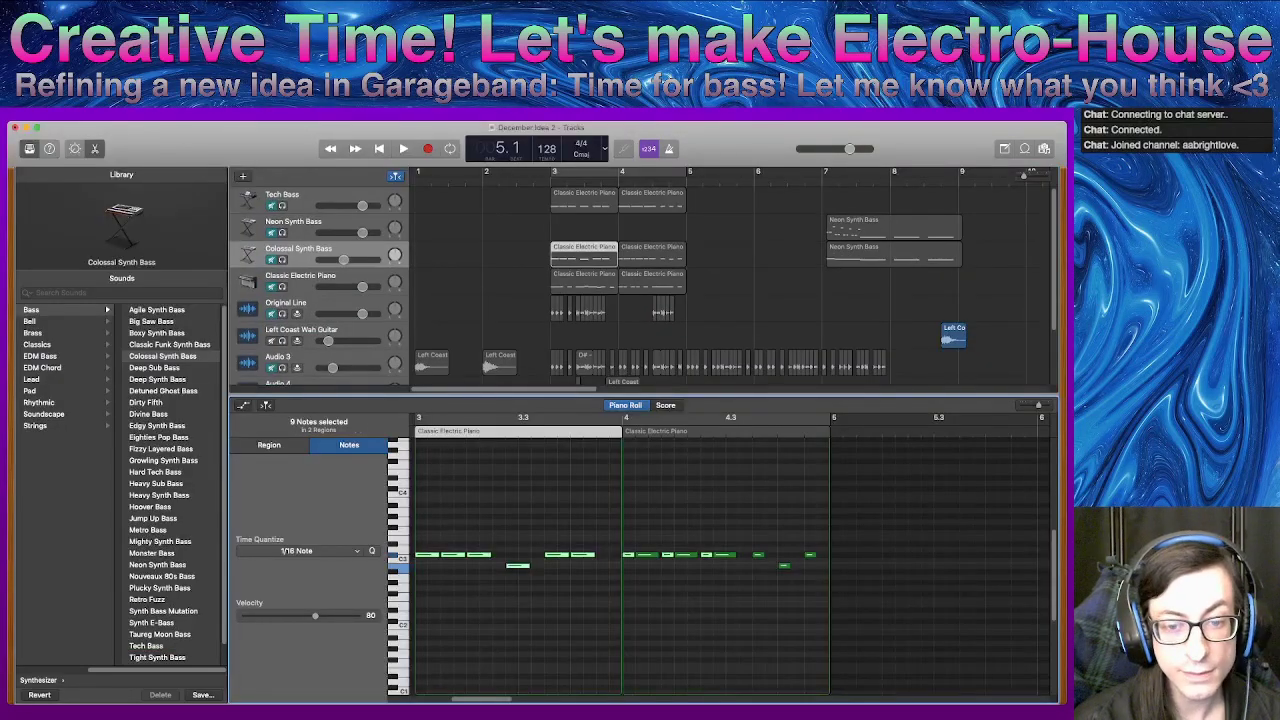
{"action": "left_click", "coordinate": [700, 606]}
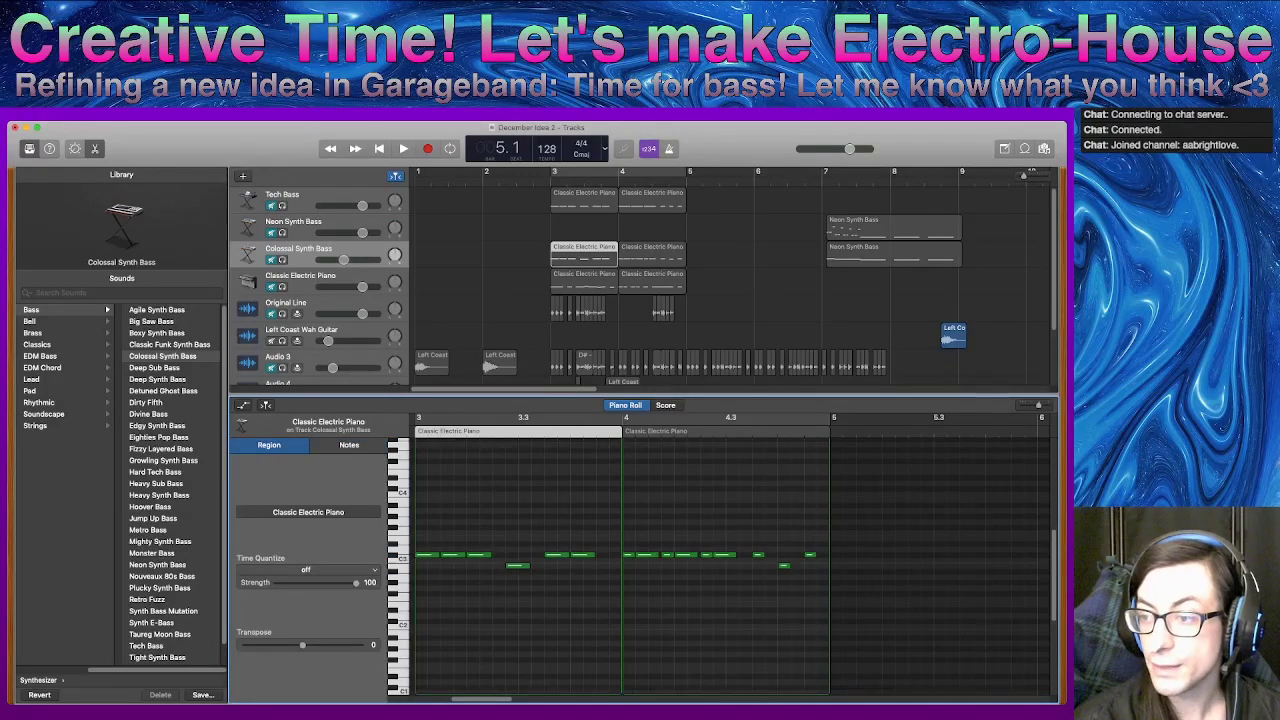
{"action": "scroll", "coordinate": [839, 566], "scroll_direction": "up", "scroll_amount": 4}
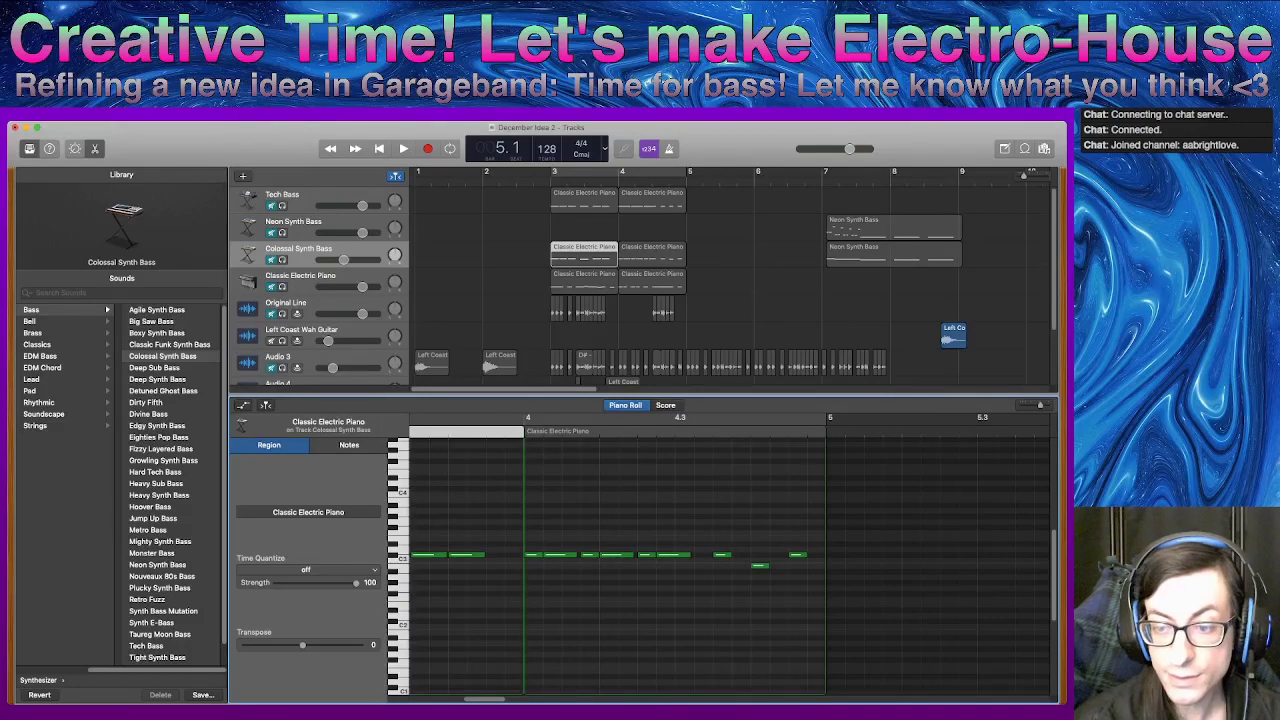
- Slightly shorten the ends of the first six notes in the bar 4 Colossal Synth Bass region to leave small gaps between them
{"action": "left_click_drag", "start_coordinate": [690, 580], "coordinate": [522, 543]}
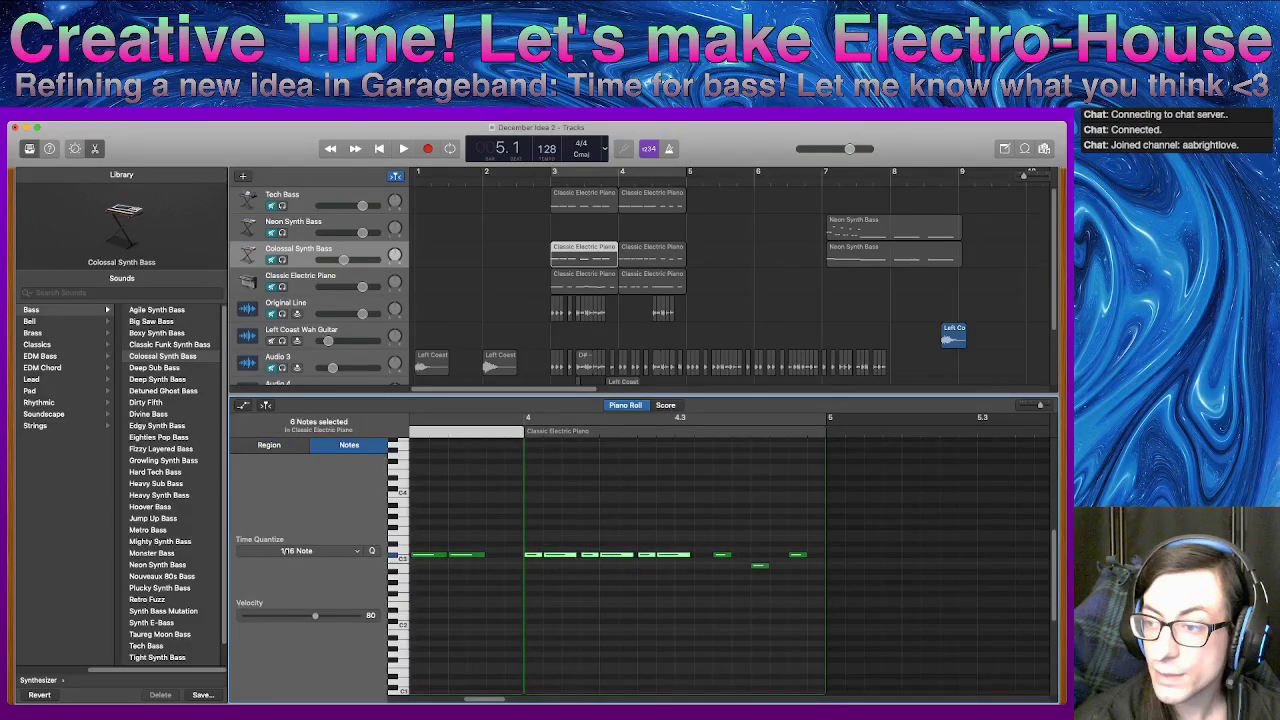
{"action": "key", "text": "super+Right"}
{"action": "key", "text": "super+Right"}
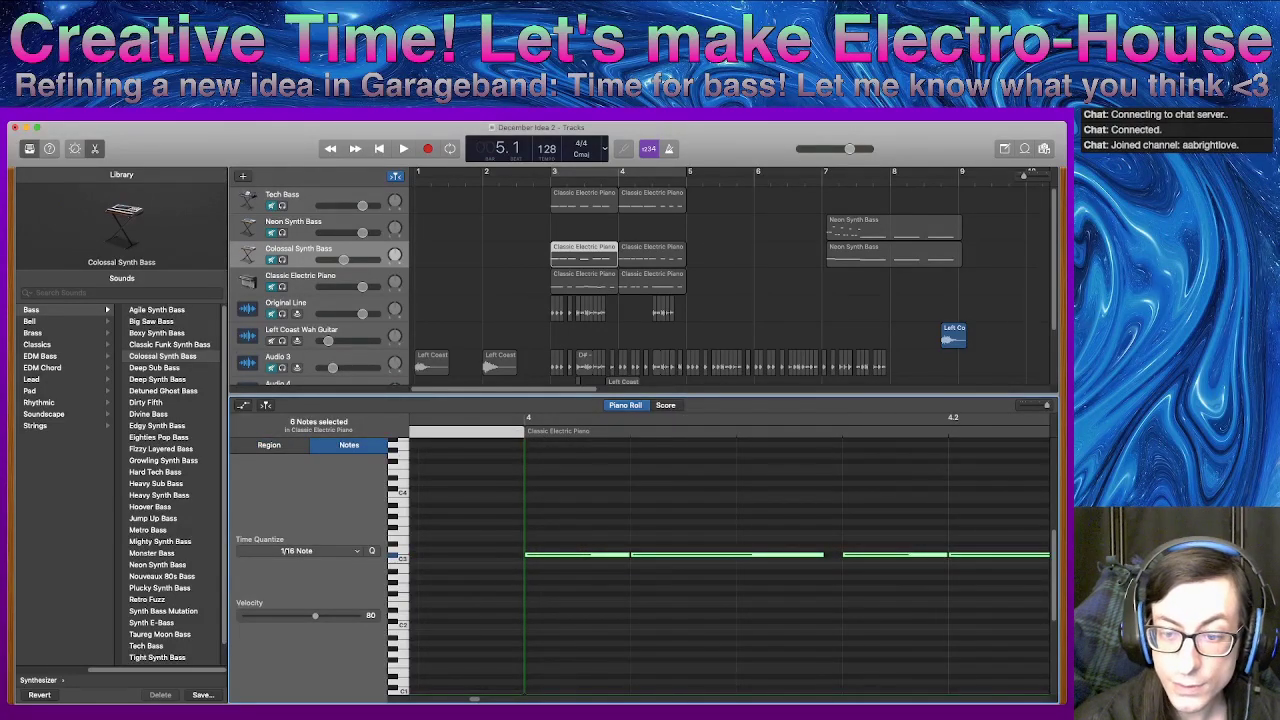
{"action": "left_click_drag", "start_coordinate": [629, 554], "coordinate": [626, 554]}
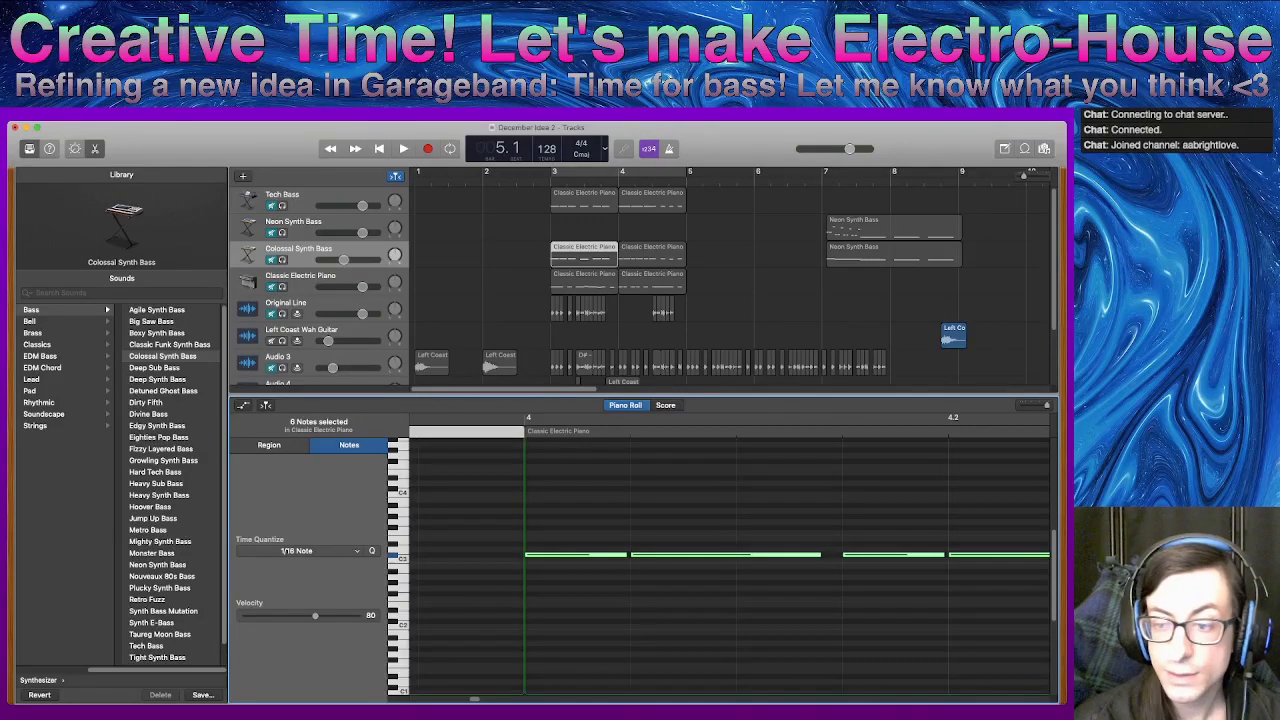
{"action": "left_click", "coordinate": [640, 582]}
{"action": "key", "text": "super+Left"}
{"action": "key", "text": "super+Left"}
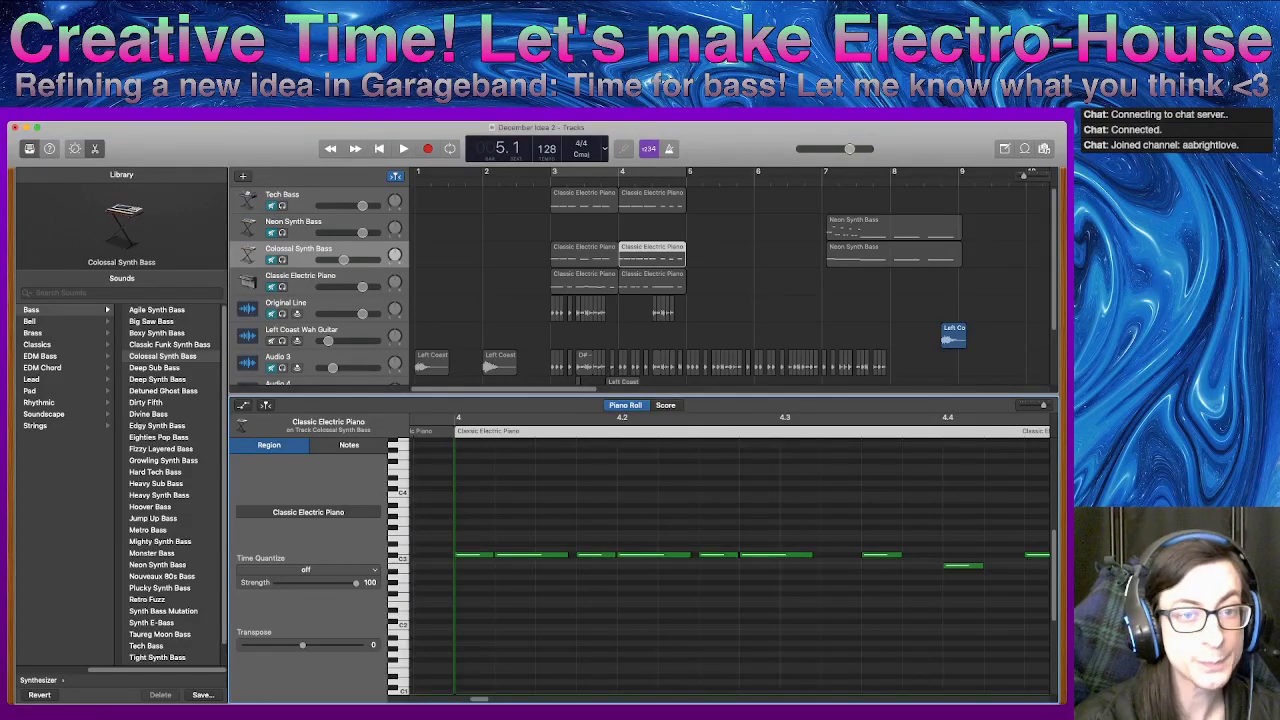
- Unmute the Colossal Synth Bass track and listen to its two regions from bar 3 to bar 5
{"action": "left_click", "coordinate": [271, 260]}
{"action": "key", "text": "comma"}
{"action": "key", "text": "comma"}
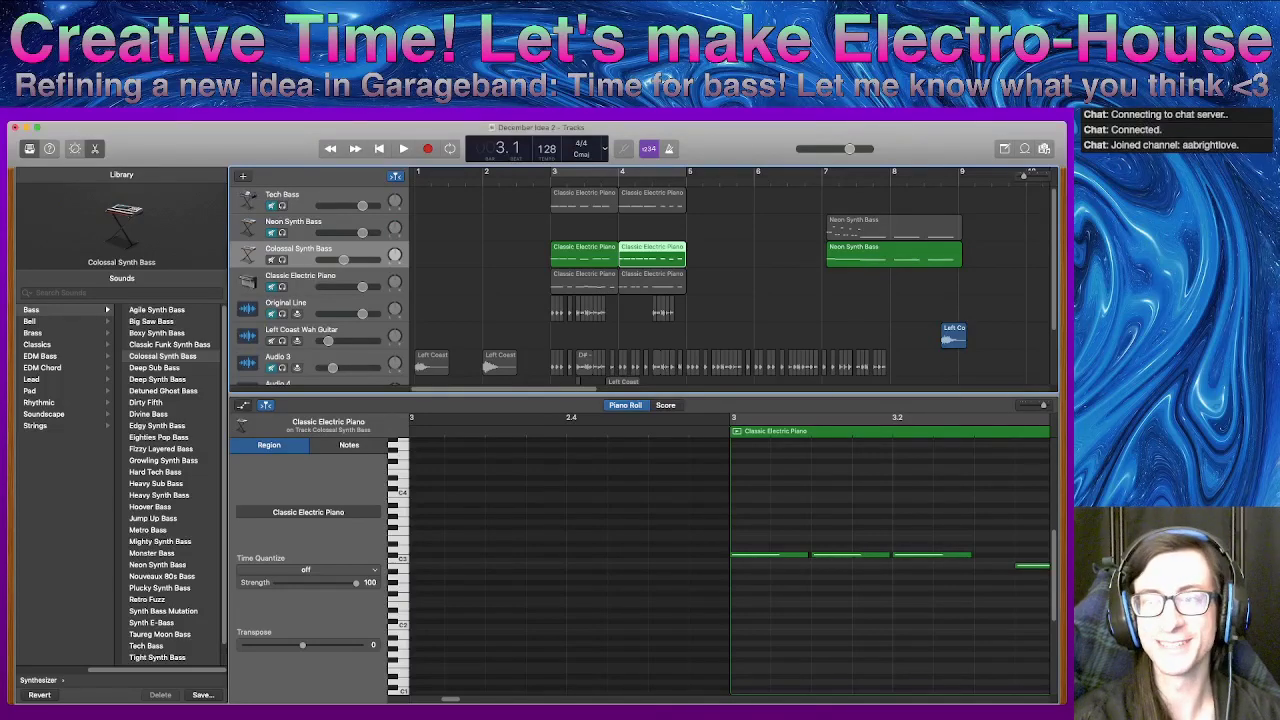
{"action": "key", "text": "space"}
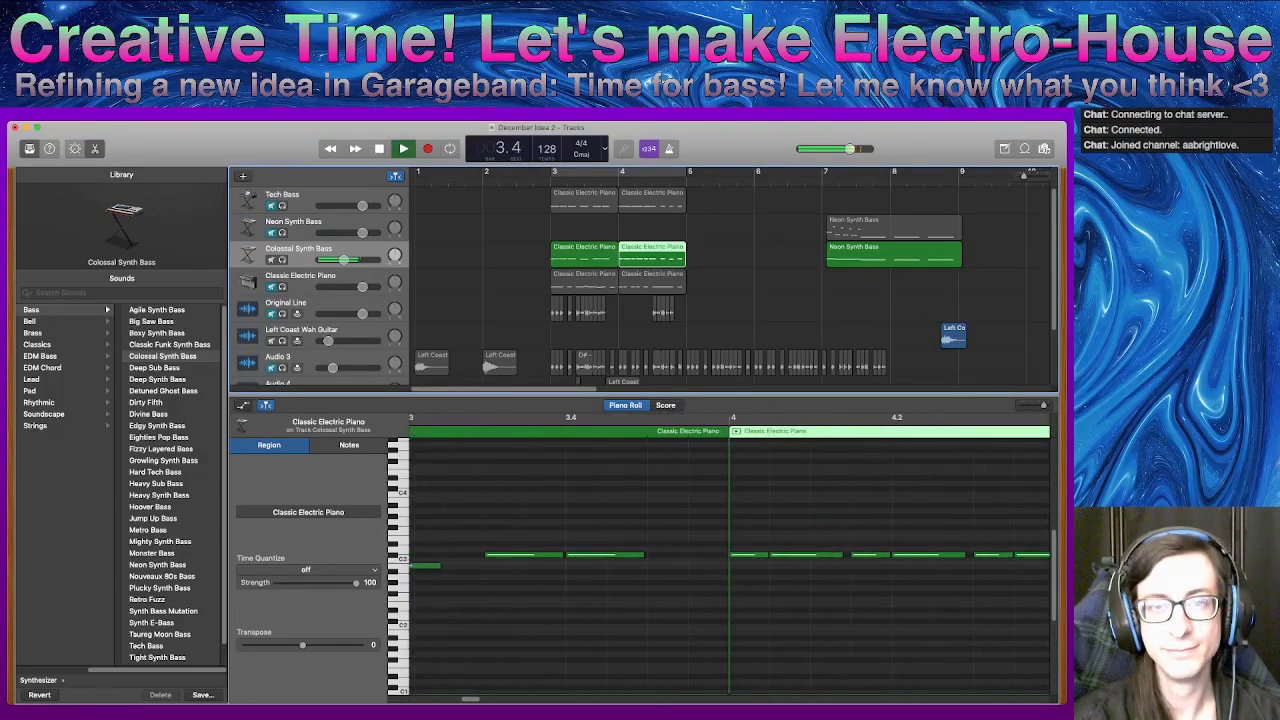
{"action": "key", "text": "space"}
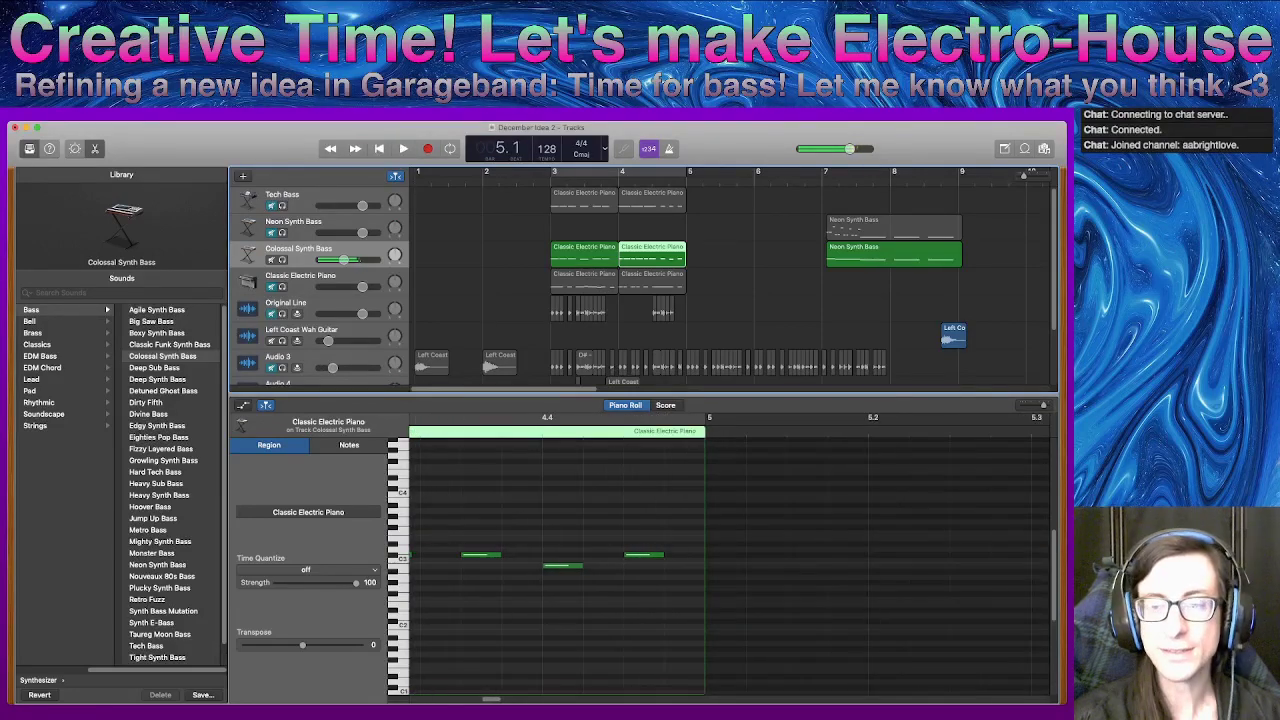
- Examine the last three notes of the bar 4 bass region against the bar 3 pattern and the other tracks, leaving no notes selected
{"action": "left_click_drag", "start_coordinate": [668, 594], "coordinate": [456, 497]}
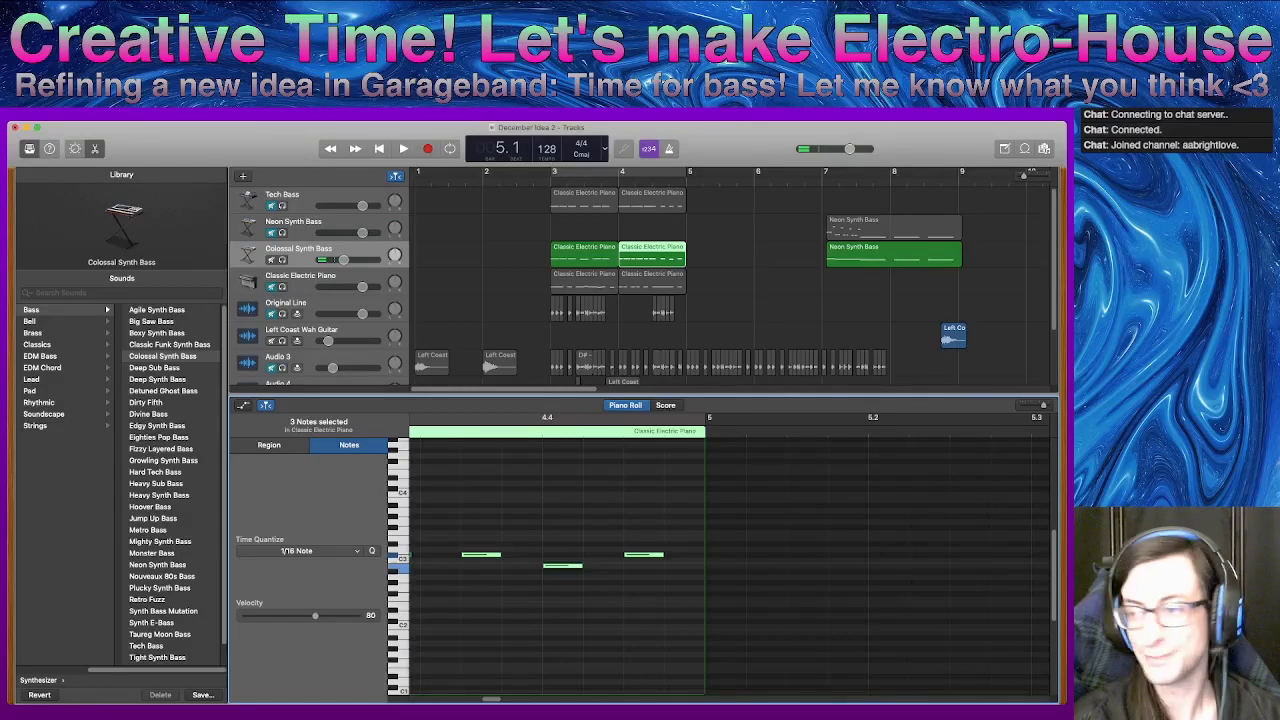
{"action": "key", "text": "super+Left"}
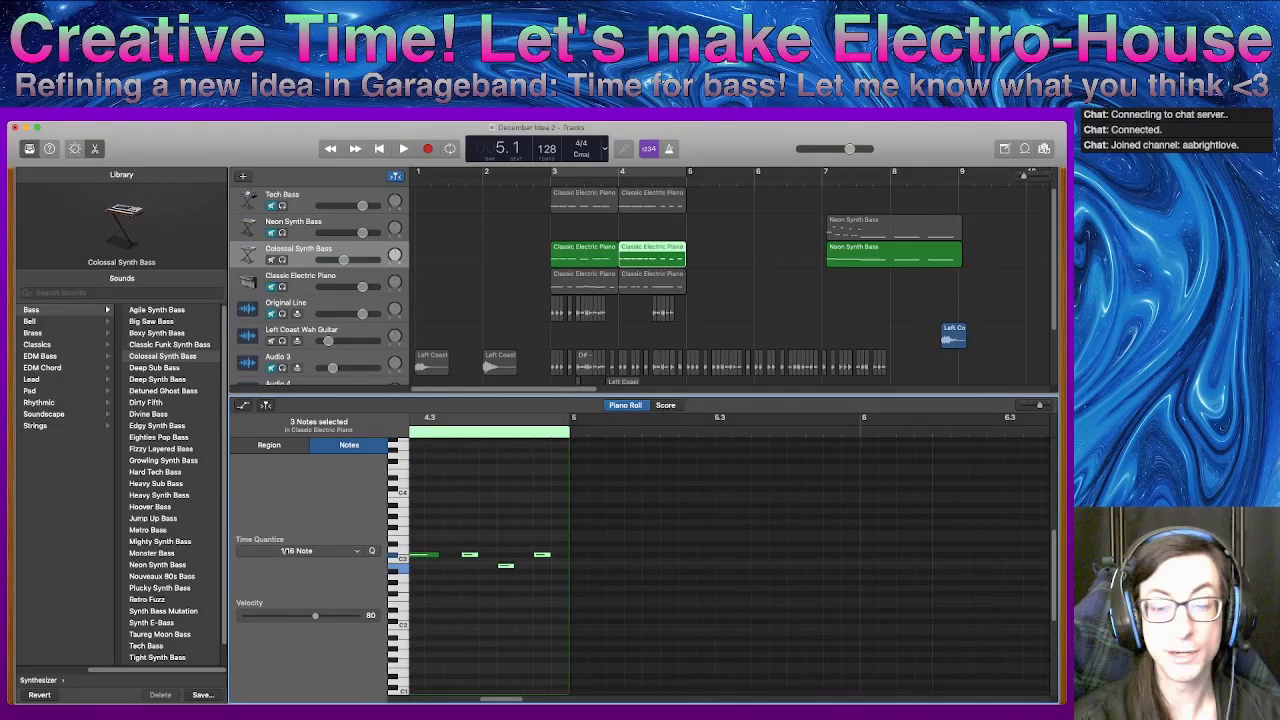
{"action": "scroll", "coordinate": [690, 565], "scroll_direction": "left", "scroll_amount": 10}
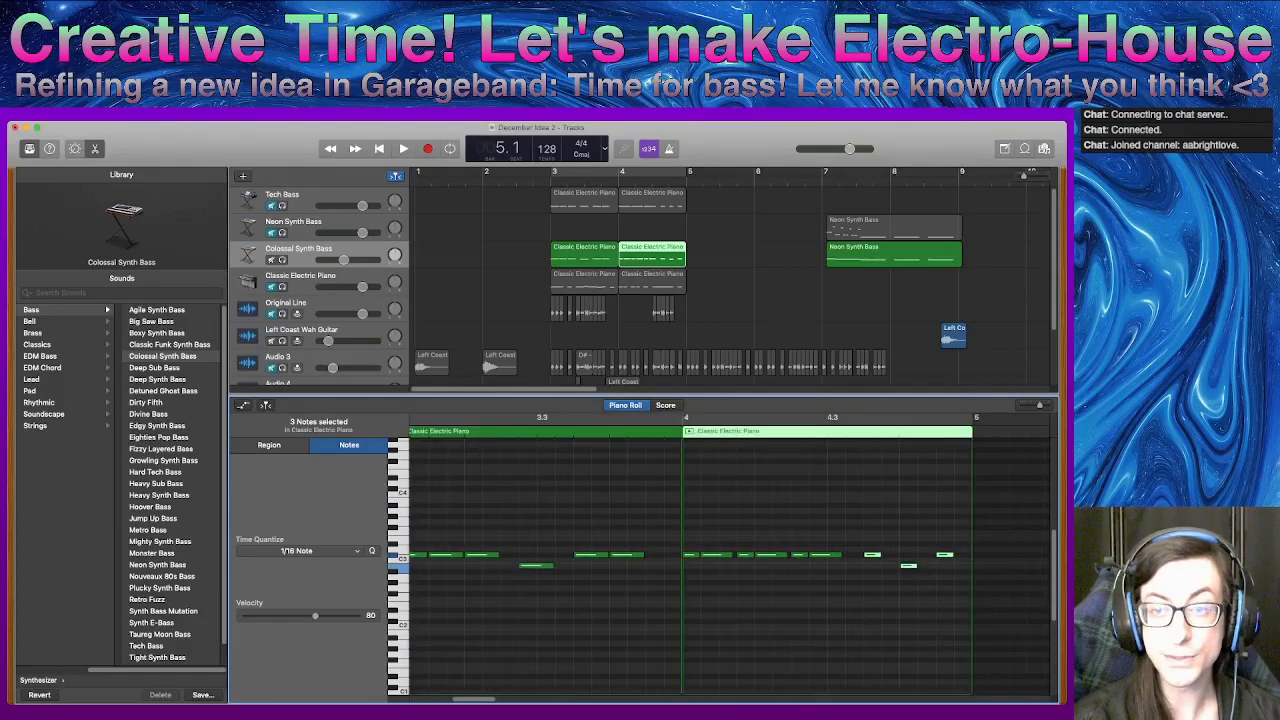
{"action": "scroll", "coordinate": [690, 565], "scroll_direction": "right", "scroll_amount": 2}
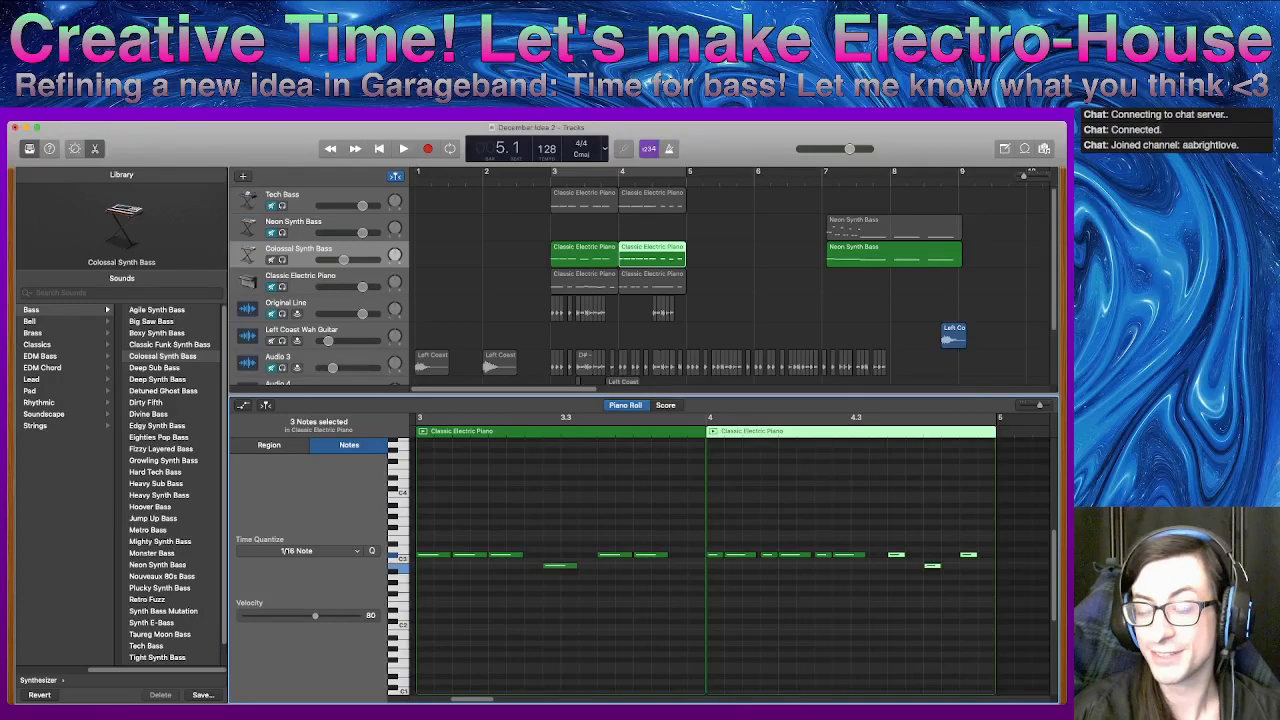
{"action": "scroll", "coordinate": [642, 287], "scroll_direction": "down", "scroll_amount": 3}
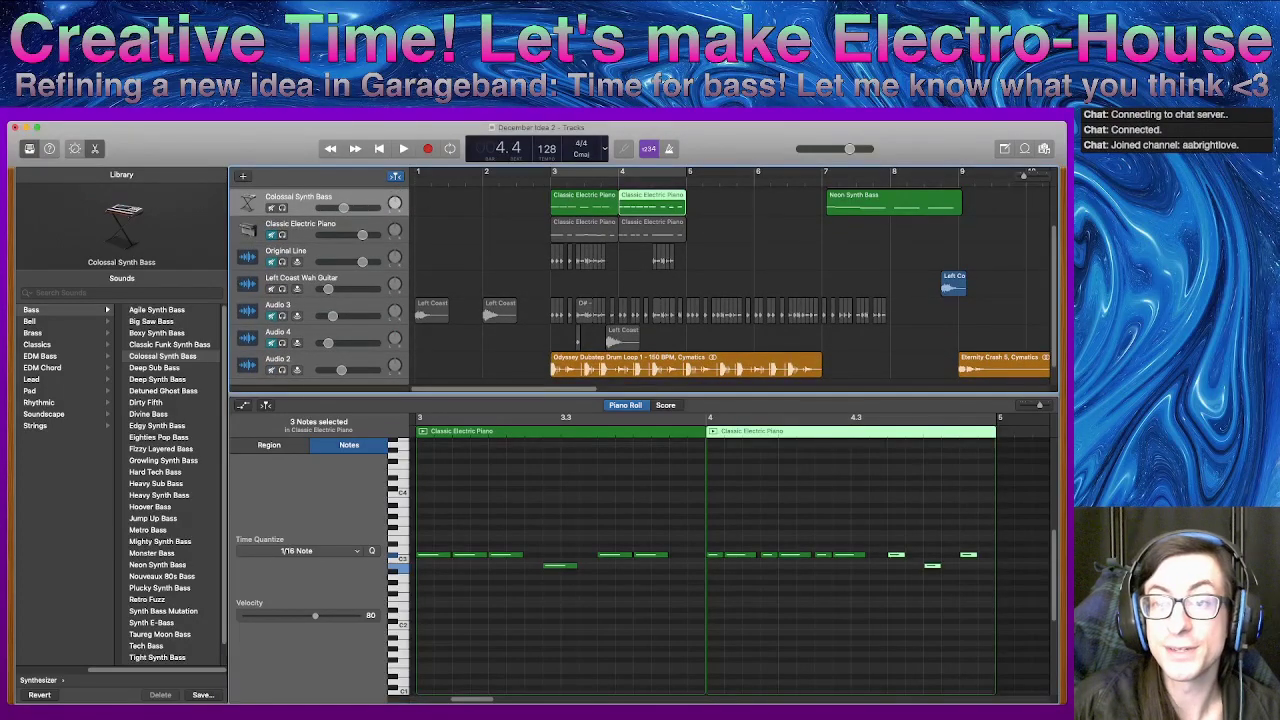
{"action": "scroll", "coordinate": [642, 287], "scroll_direction": "up", "scroll_amount": 3}
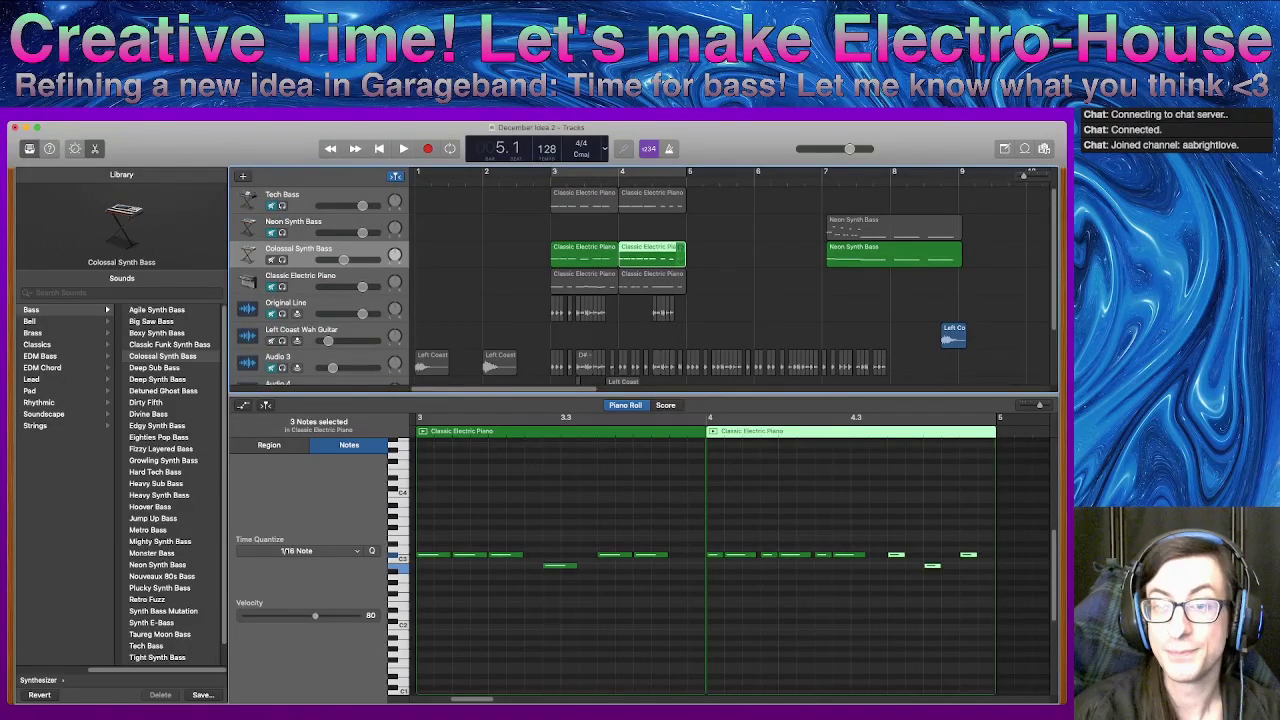
{"action": "scroll", "coordinate": [680, 252], "scroll_direction": "down", "scroll_amount": 1}
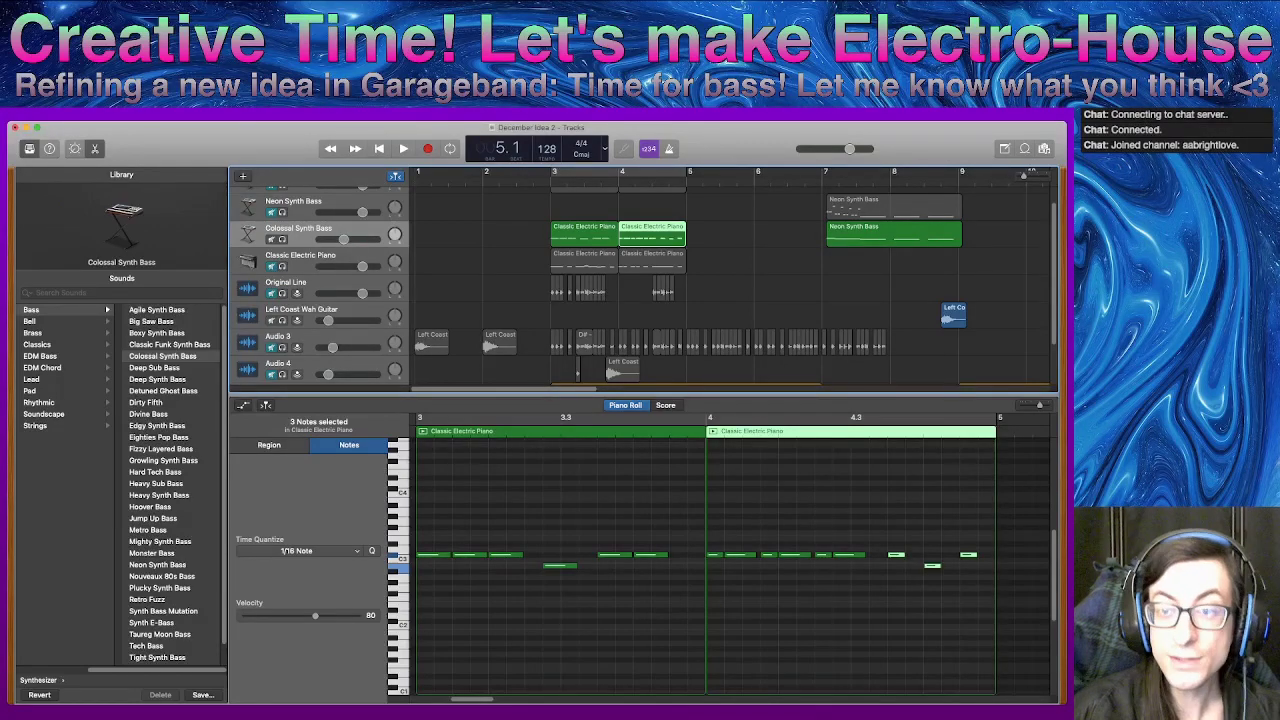
{"action": "key", "text": "comma"}
{"action": "key", "text": "comma"}
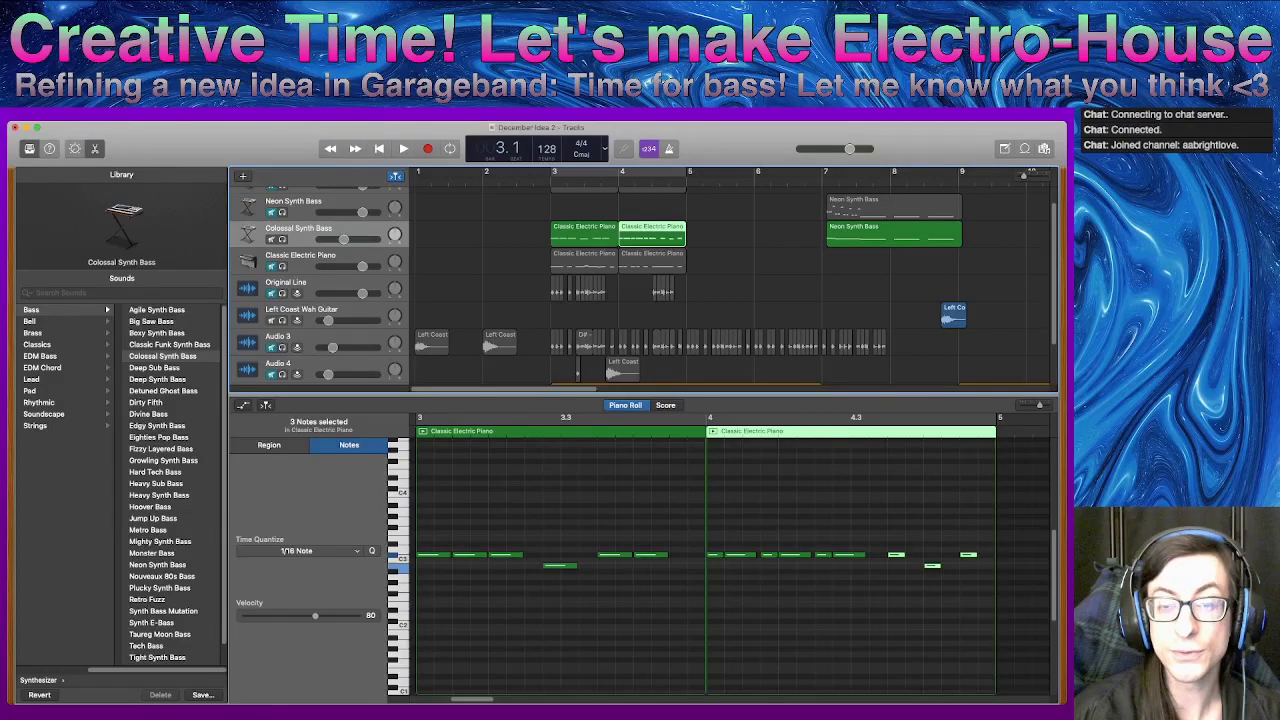
{"action": "scroll", "coordinate": [642, 285], "scroll_direction": "down", "scroll_amount": 2}
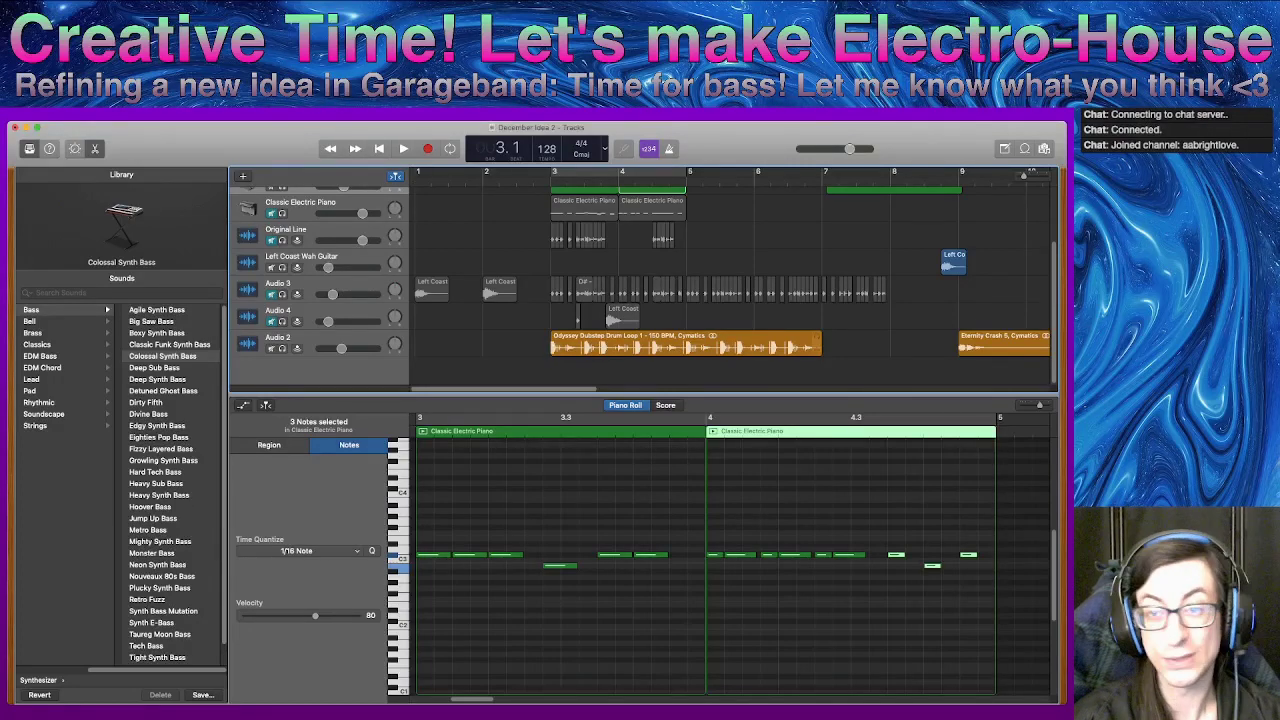
{"action": "scroll", "coordinate": [640, 285], "scroll_direction": "up", "scroll_amount": 2}
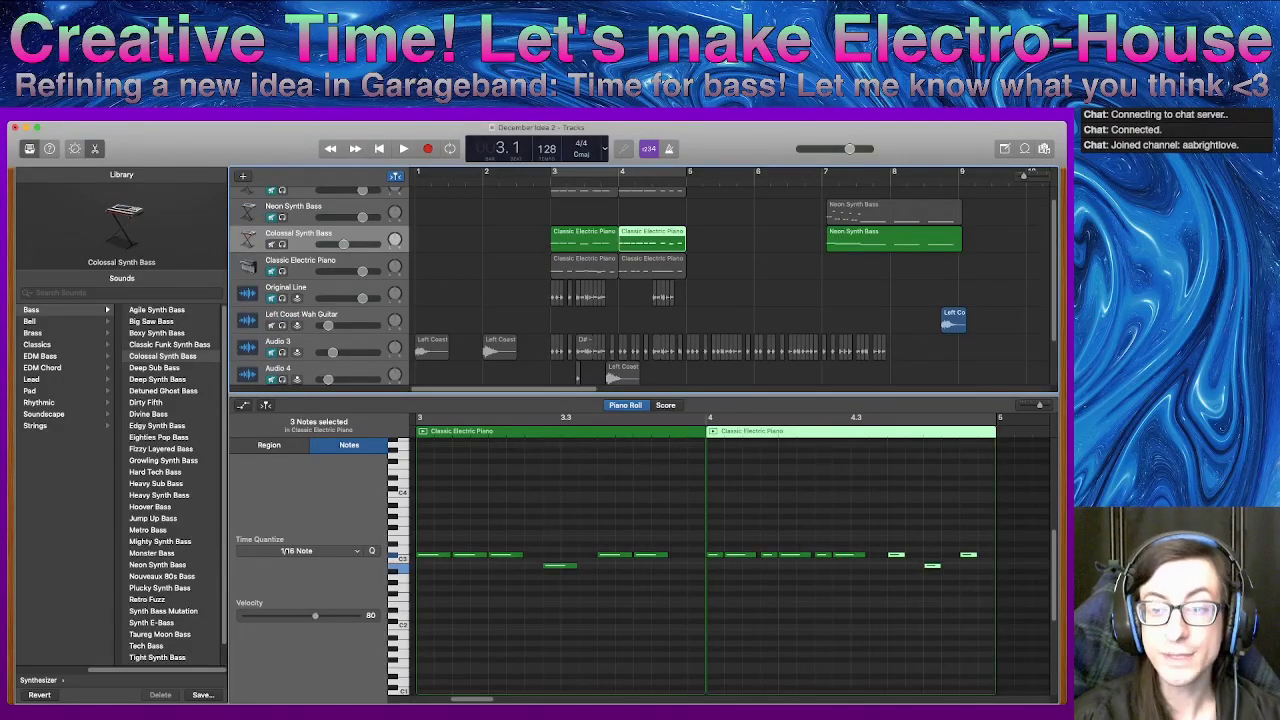
{"action": "scroll", "coordinate": [640, 285], "scroll_direction": "down", "scroll_amount": 2}
{"action": "scroll", "coordinate": [640, 285], "scroll_direction": "up", "scroll_amount": 2}
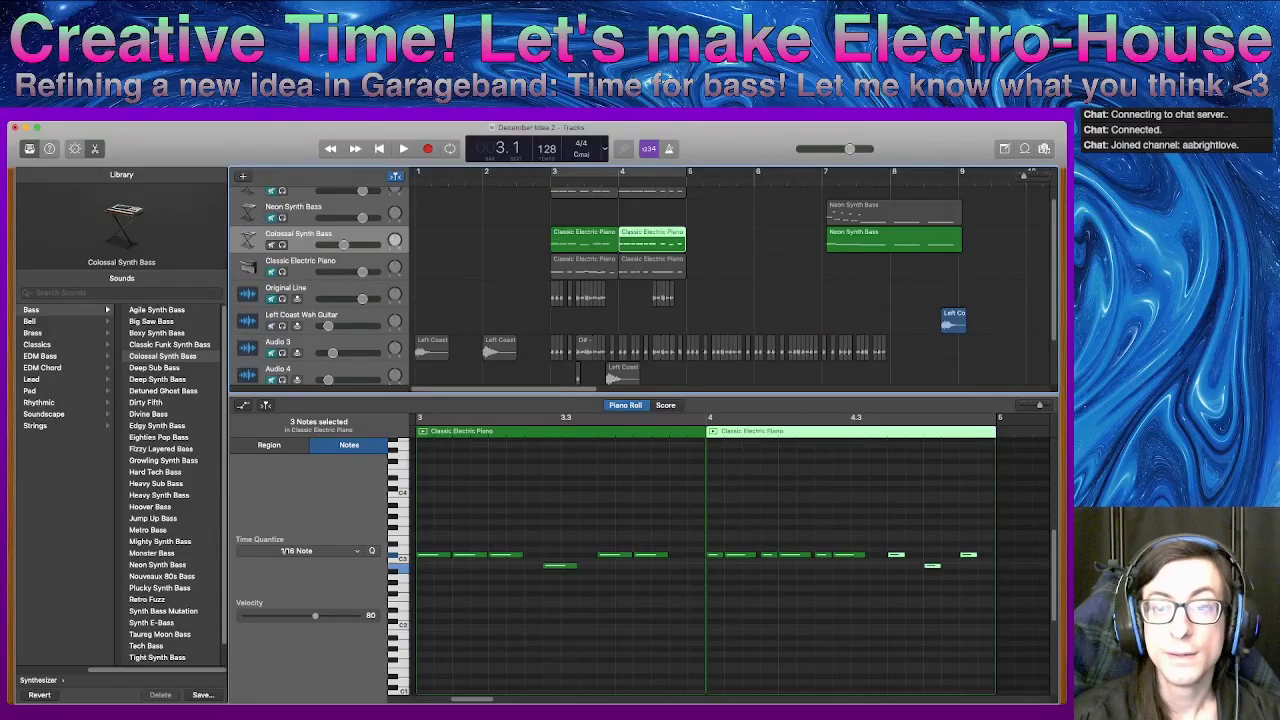
{"action": "key", "text": "comma"}
{"action": "scroll", "coordinate": [640, 285], "scroll_direction": "up", "scroll_amount": 1}
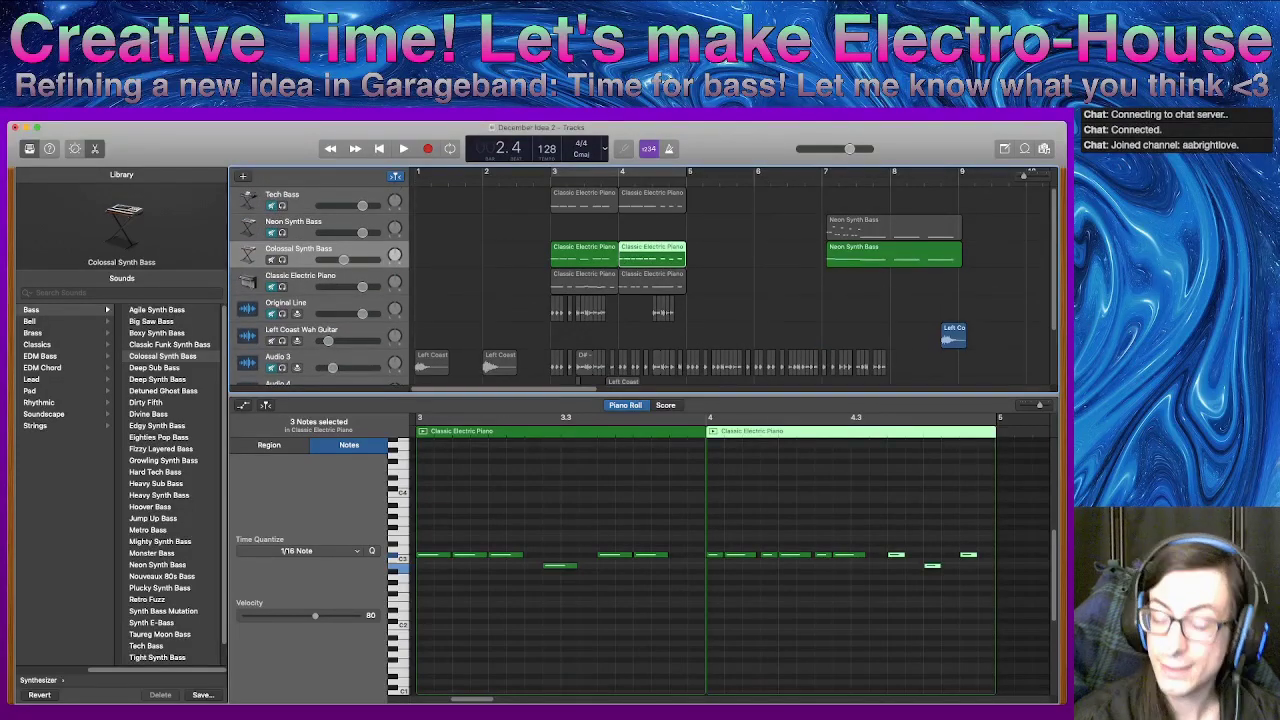
{"action": "left_click_drag", "start_coordinate": [900, 535], "coordinate": [970, 598]}
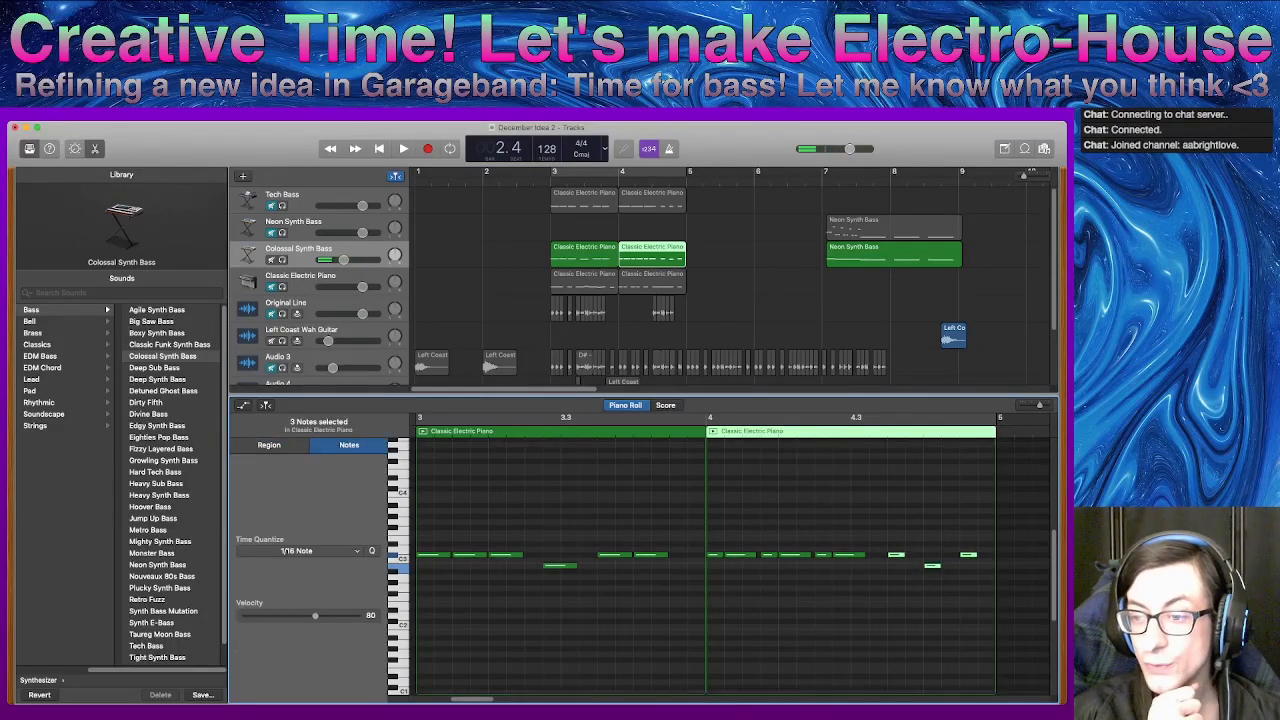
{"action": "left_click", "coordinate": [970, 598]}
{"action": "scroll", "coordinate": [640, 285], "scroll_direction": "down", "scroll_amount": 4}
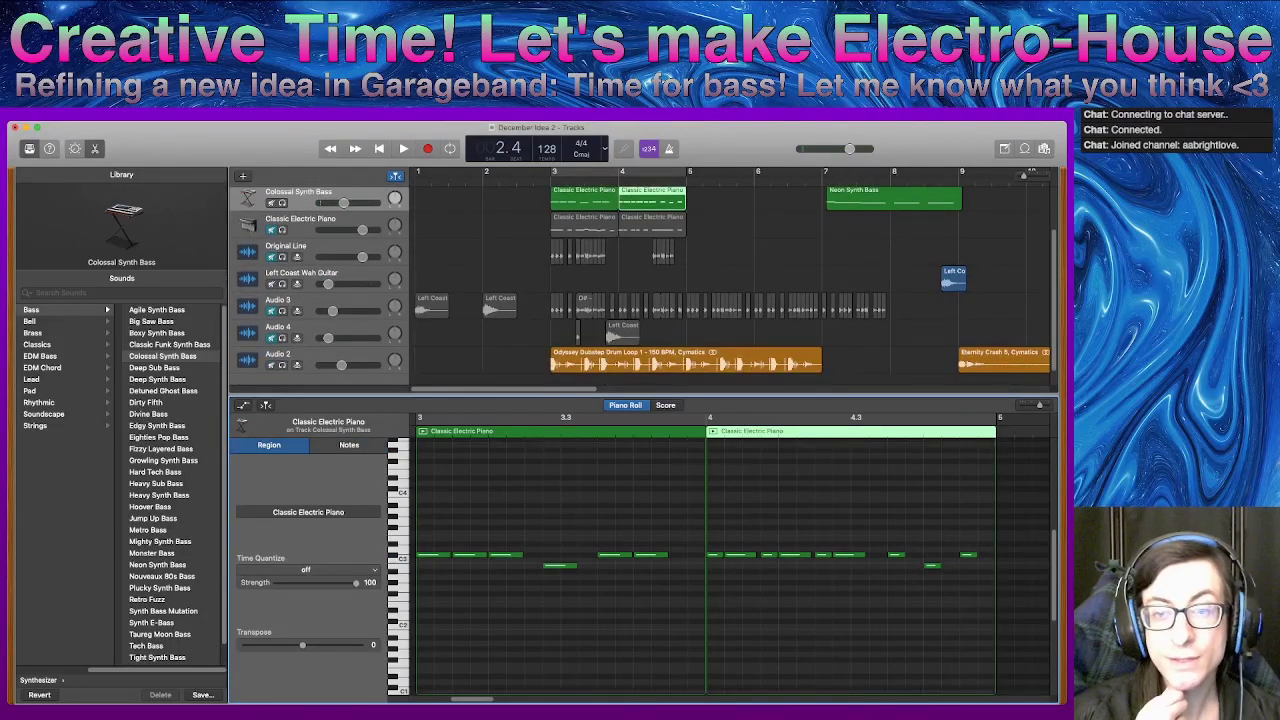
- Unmute the Audio 3 guitar chops track and solo it with the playhead at 4.3
{"action": "left_click", "coordinate": [271, 311]}
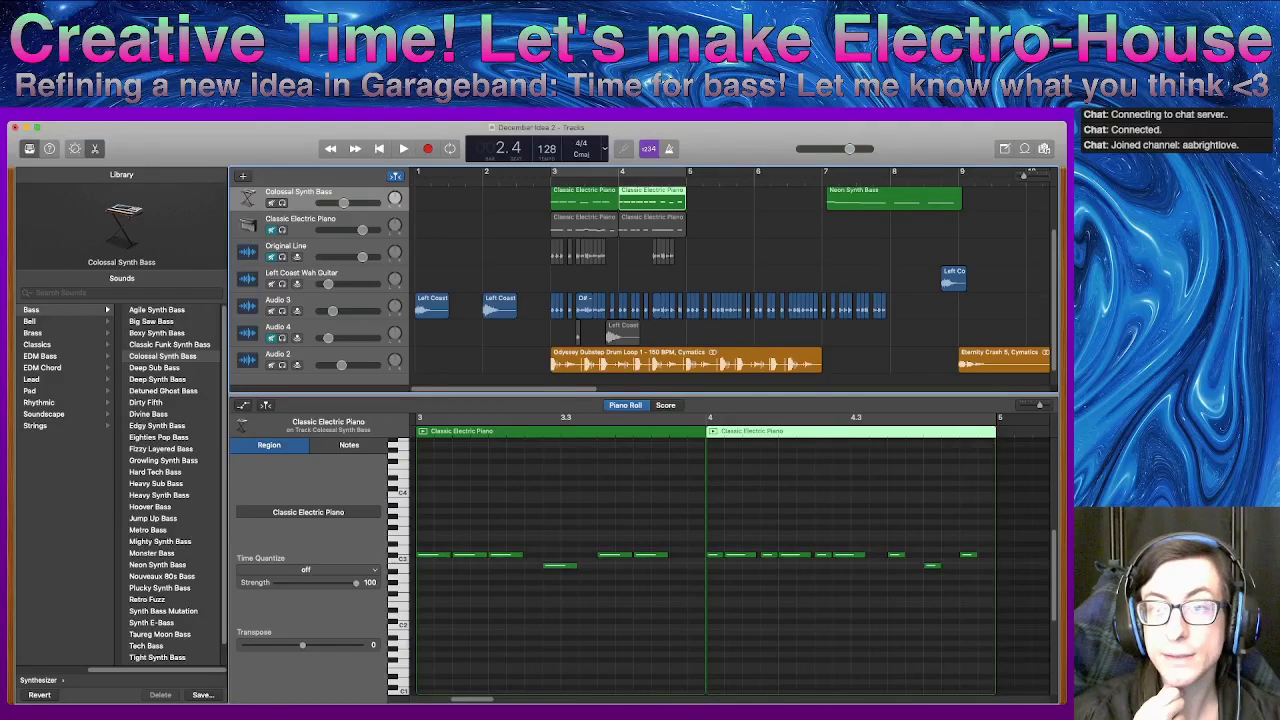
{"action": "left_click", "coordinate": [658, 173]}
{"action": "left_click", "coordinate": [282, 311]}
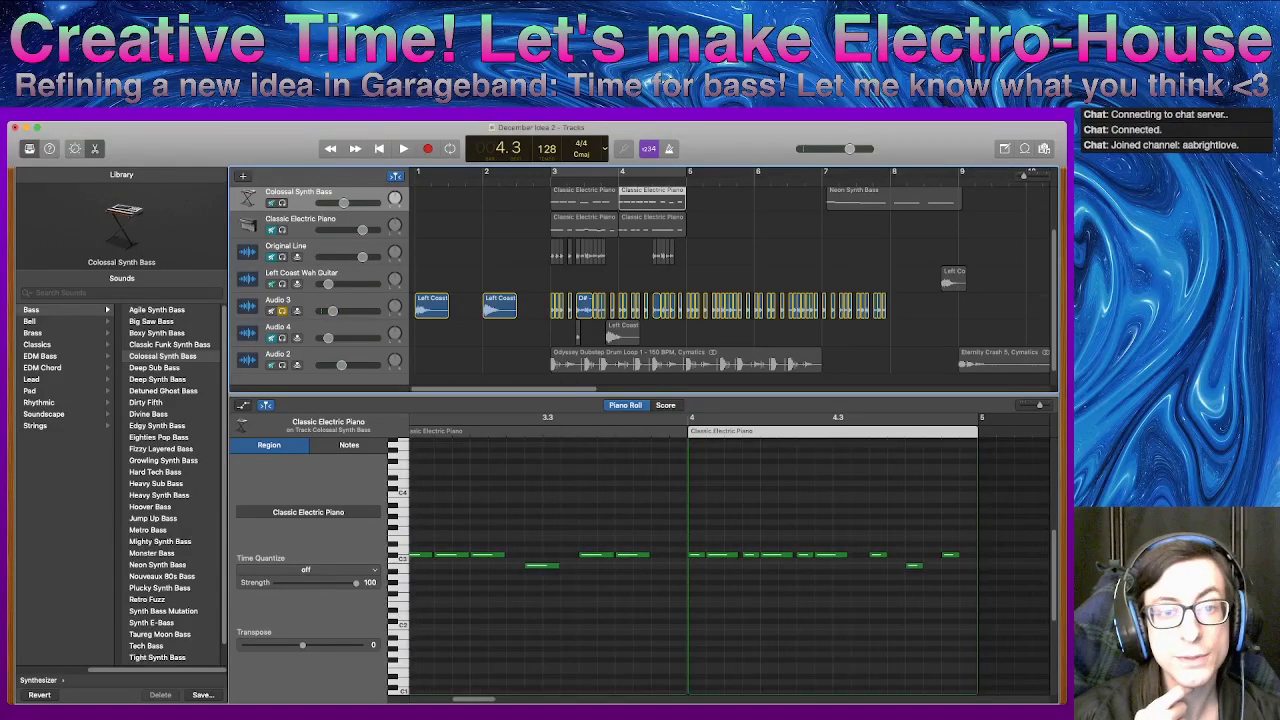
- Solo the Colossal Synth Bass track instead of Audio 3 and listen to it from 4.3 to bar 5
{"action": "left_click", "coordinate": [282, 311]}
{"action": "key", "text": "s"}
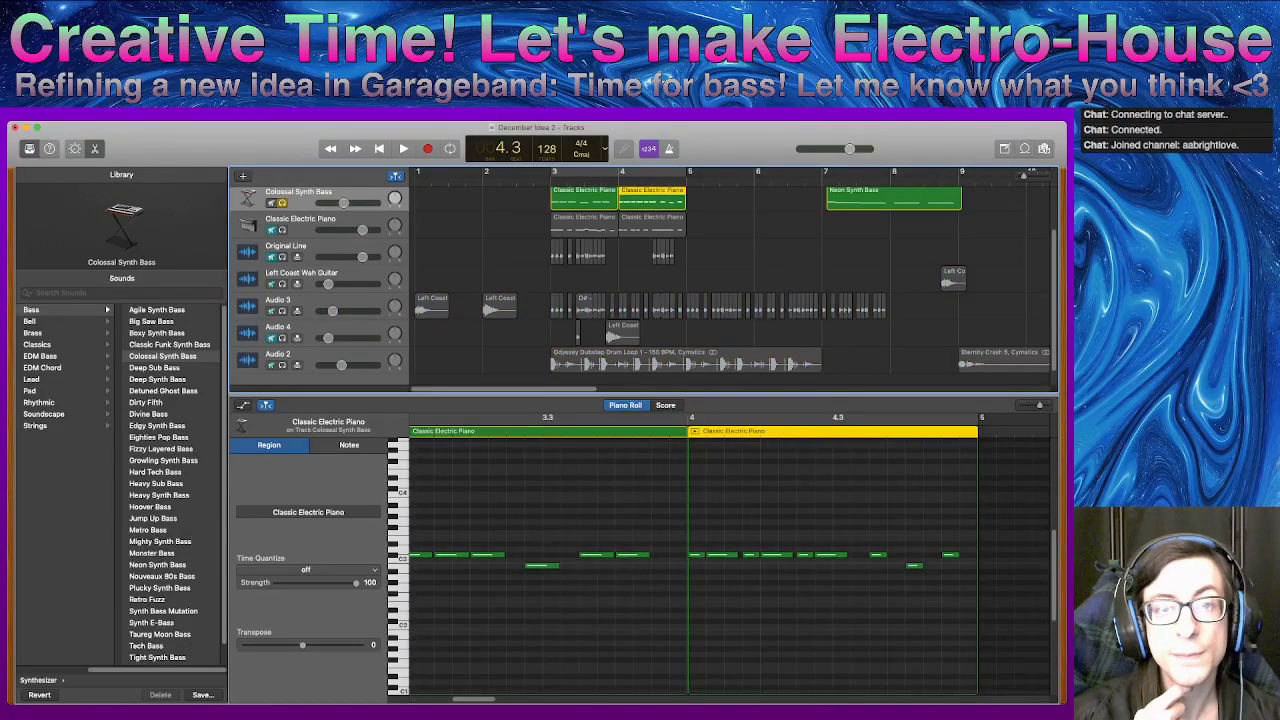
{"action": "key", "text": "space"}
{"action": "key", "text": "space"}
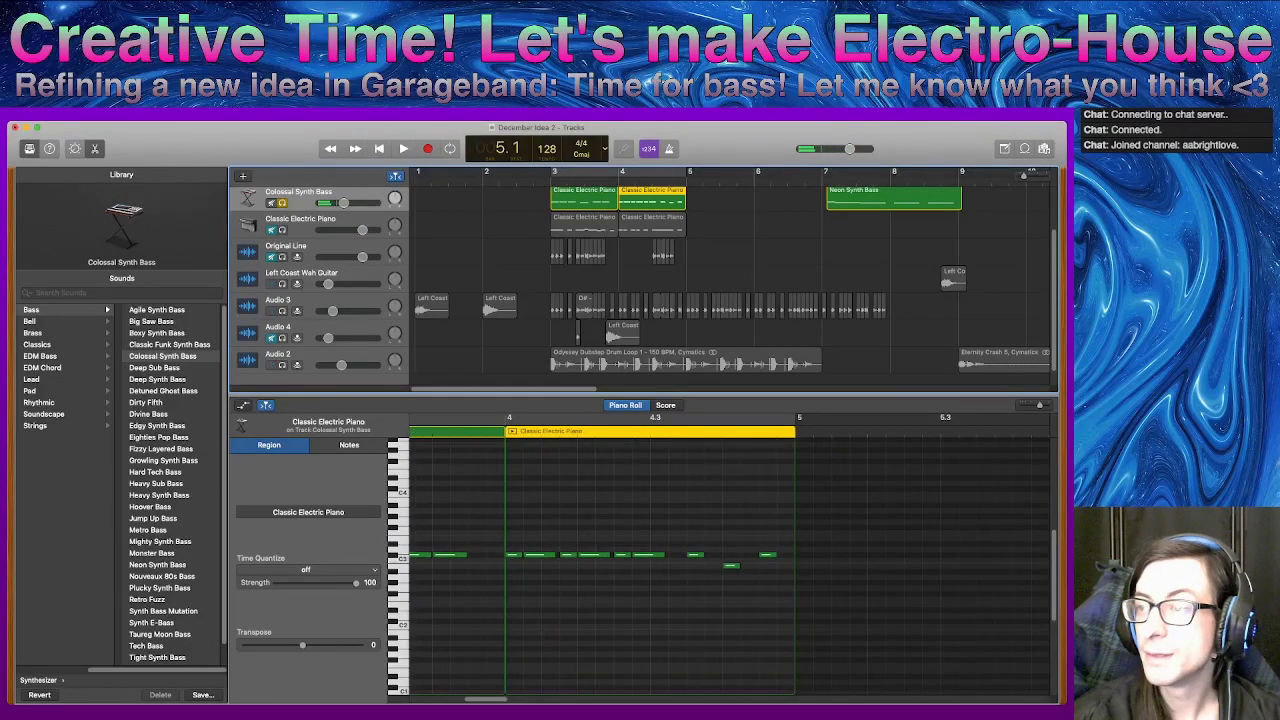
- Delete the last long note in the bar 4 bass region and shift the three notes after it earlier so they begin at 4.3
{"action": "key", "text": "super+Right"}
{"action": "key", "text": "super+Right"}
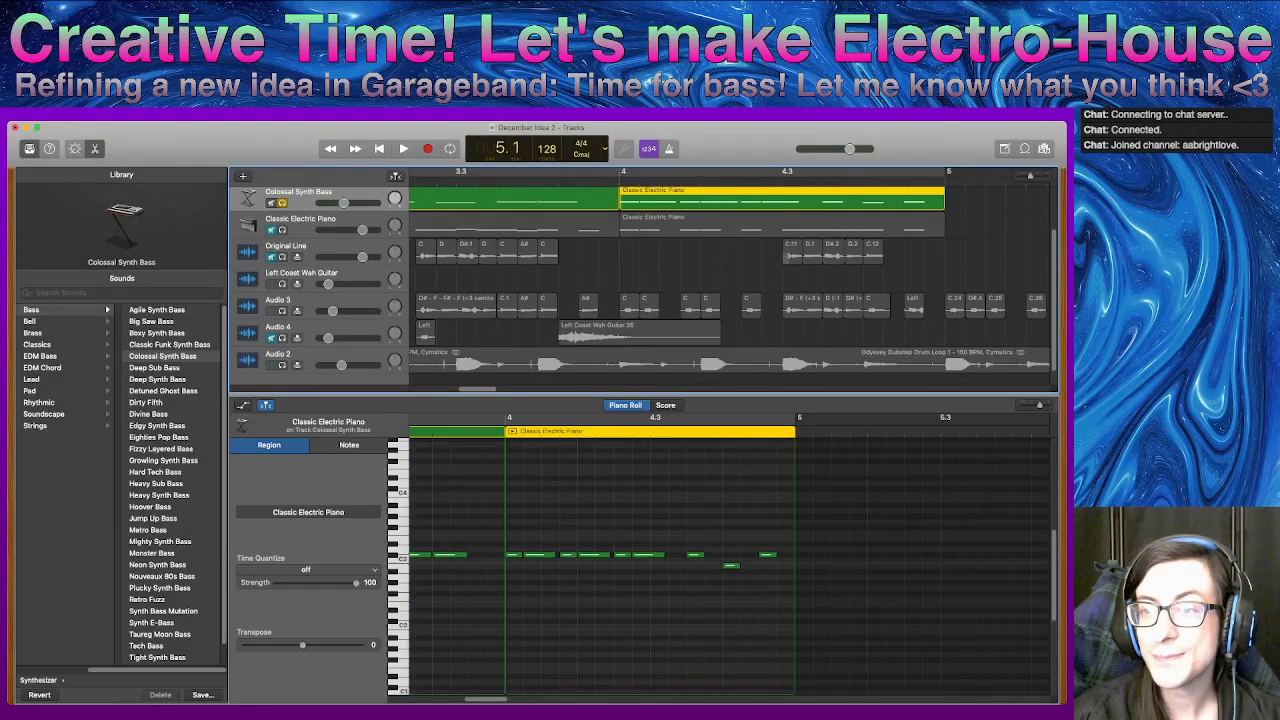
{"action": "key", "text": "comma"}
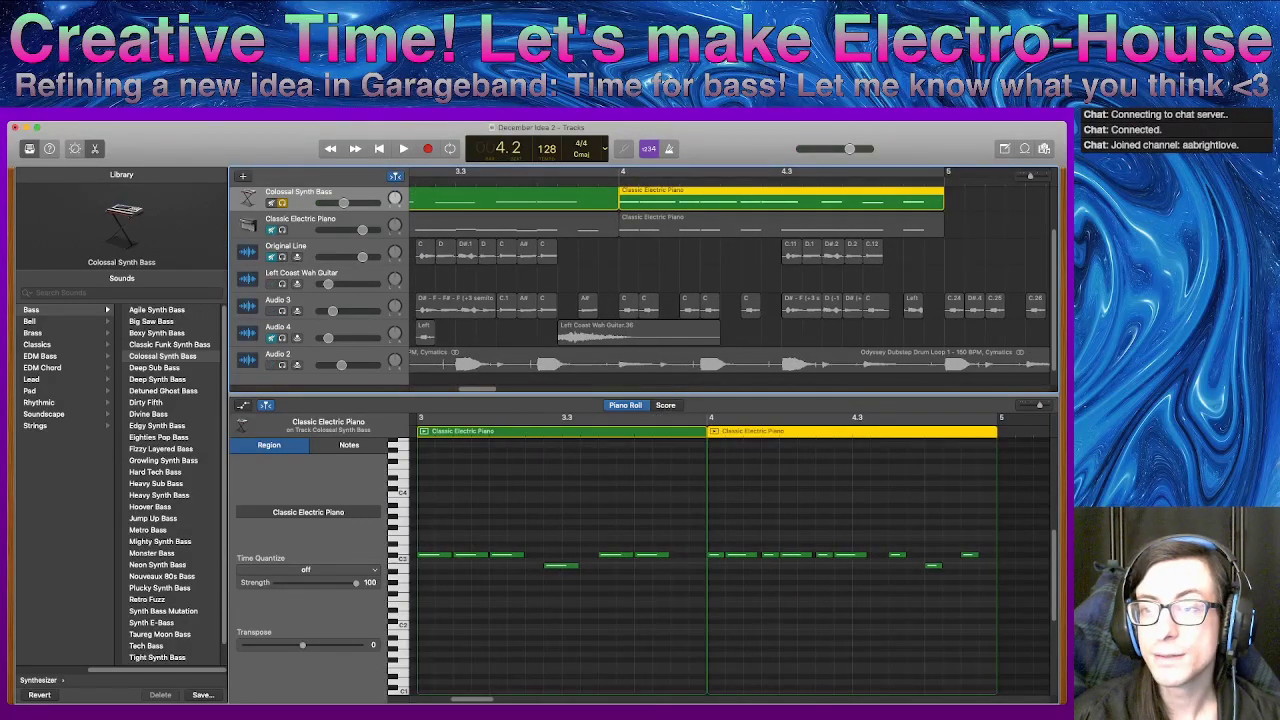
{"action": "scroll", "coordinate": [700, 555], "scroll_direction": "right", "scroll_amount": 2}
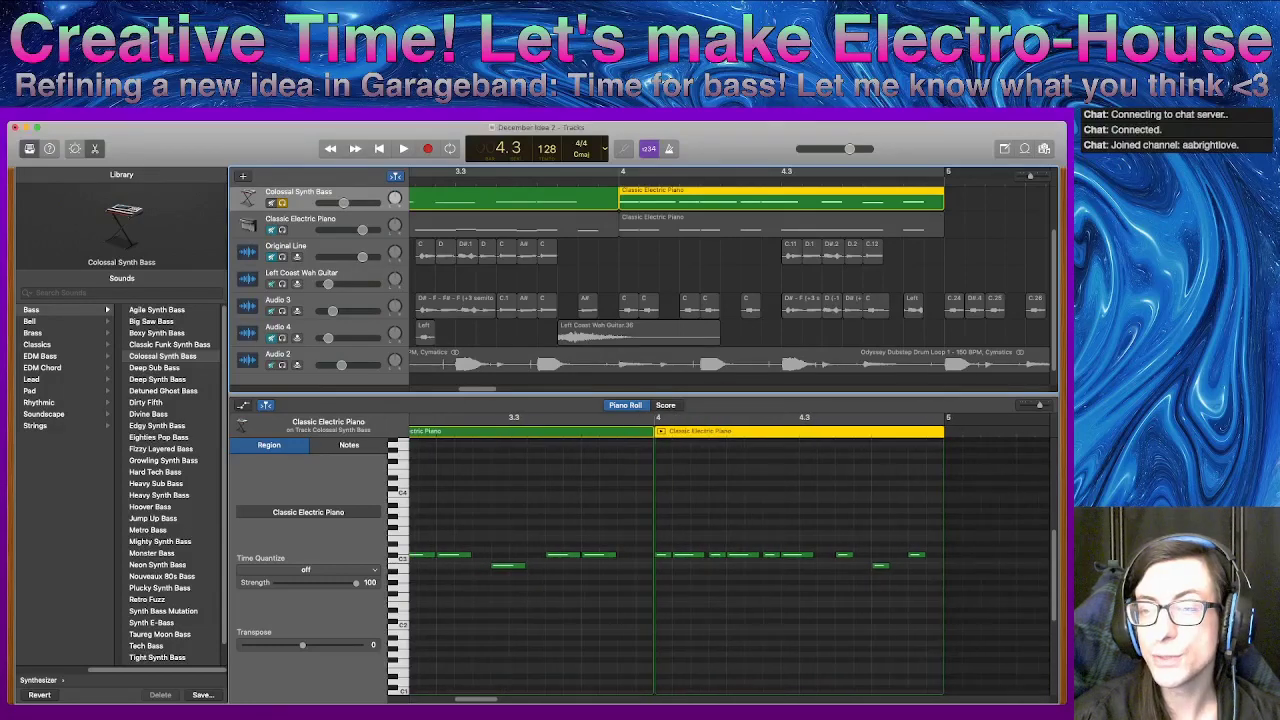
{"action": "scroll", "coordinate": [700, 555], "scroll_direction": "right", "scroll_amount": 3}
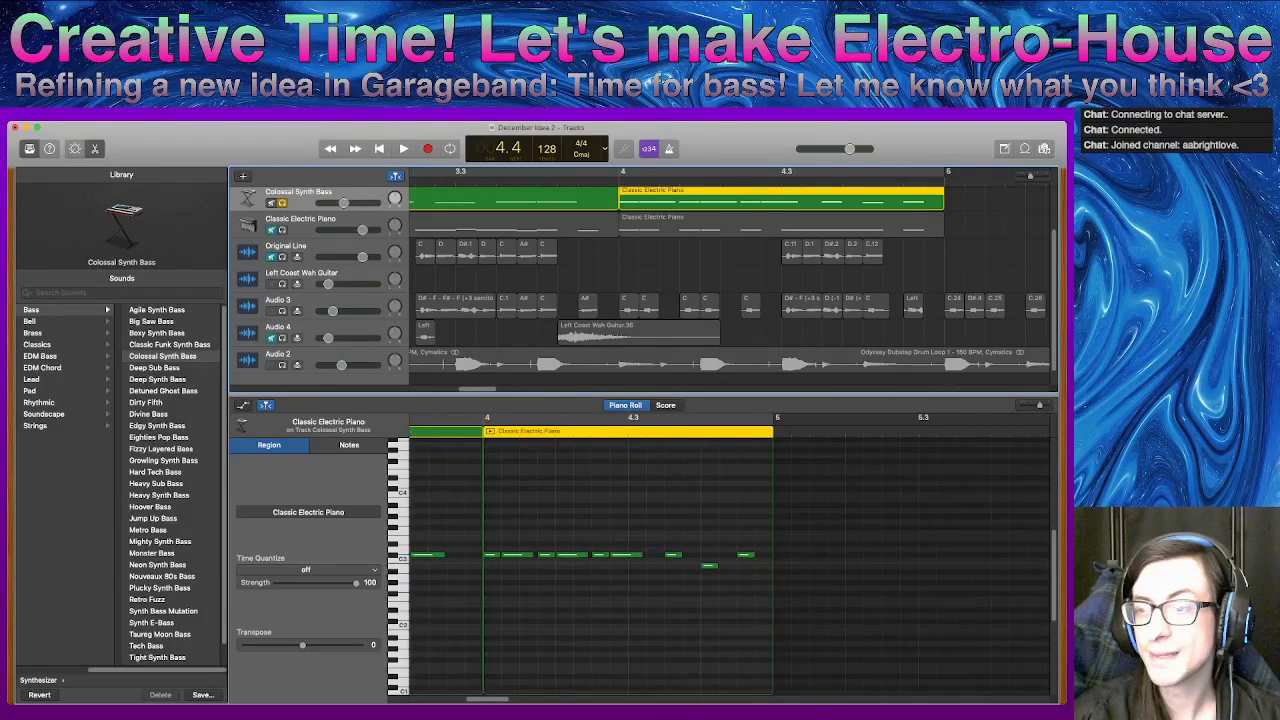
{"action": "scroll", "coordinate": [700, 555], "scroll_direction": "left", "scroll_amount": 2}
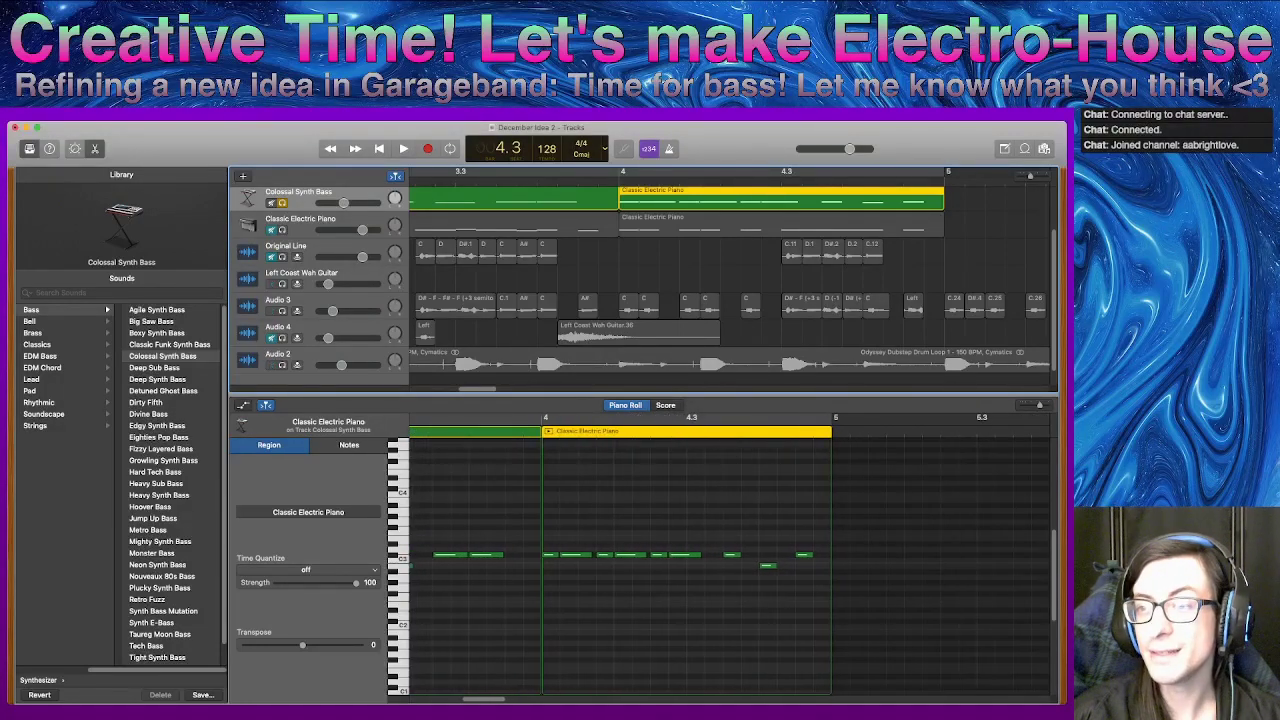
{"action": "scroll", "coordinate": [730, 555], "scroll_direction": "right", "scroll_amount": 2}
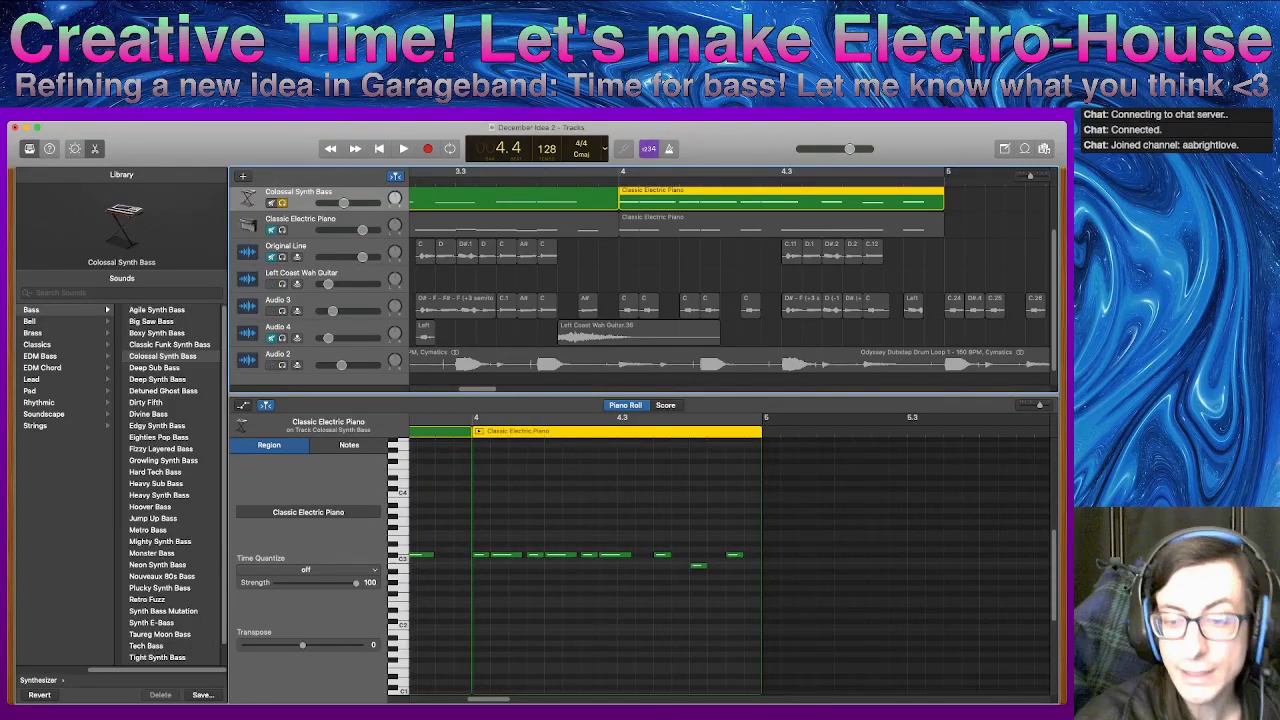
{"action": "left_click", "coordinate": [615, 555]}
{"action": "key", "text": "Delete"}
{"action": "left_click_drag", "start_coordinate": [752, 594], "coordinate": [626, 555]}
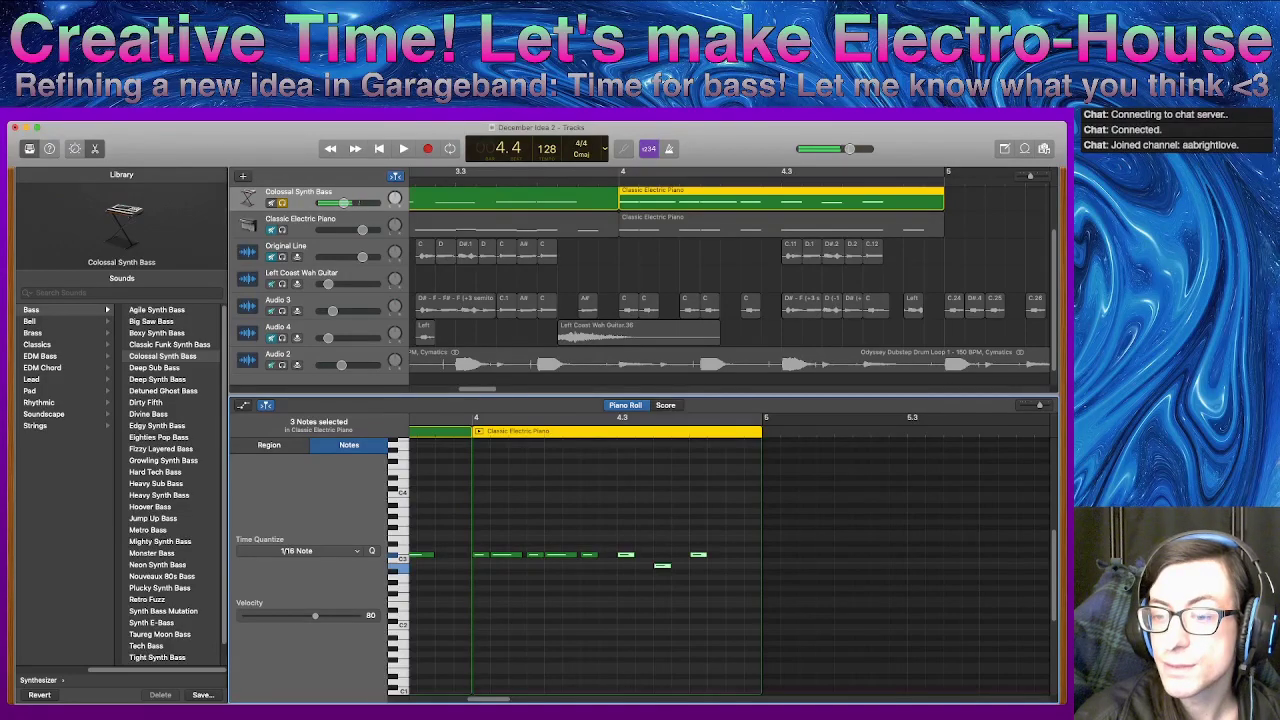
- Lower the middle of the last three bass notes in bar 4 by one semitone
{"action": "left_click", "coordinate": [662, 566]}
{"action": "left_click_drag", "start_coordinate": [662, 566], "coordinate": [662, 566]}
{"action": "left_click", "coordinate": [672, 596]}
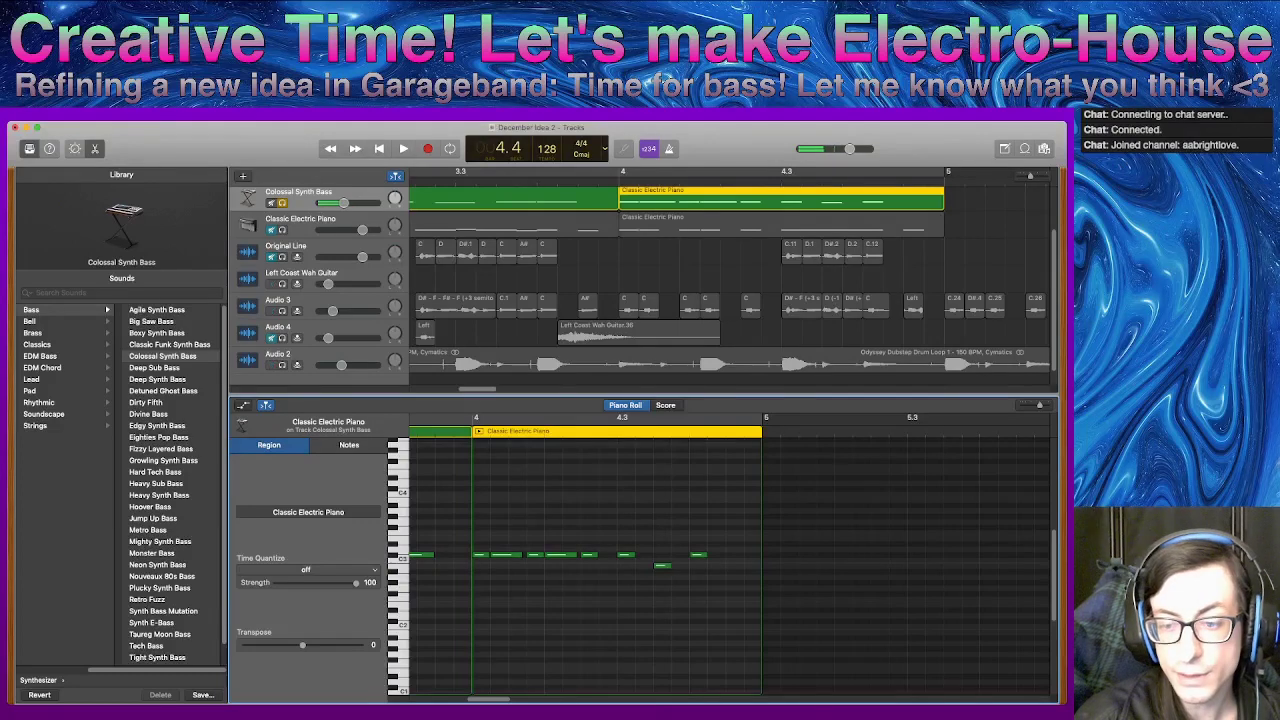
{"action": "left_click", "coordinate": [662, 566]}
{"action": "left_click", "coordinate": [672, 592]}
{"action": "left_click", "coordinate": [662, 566]}
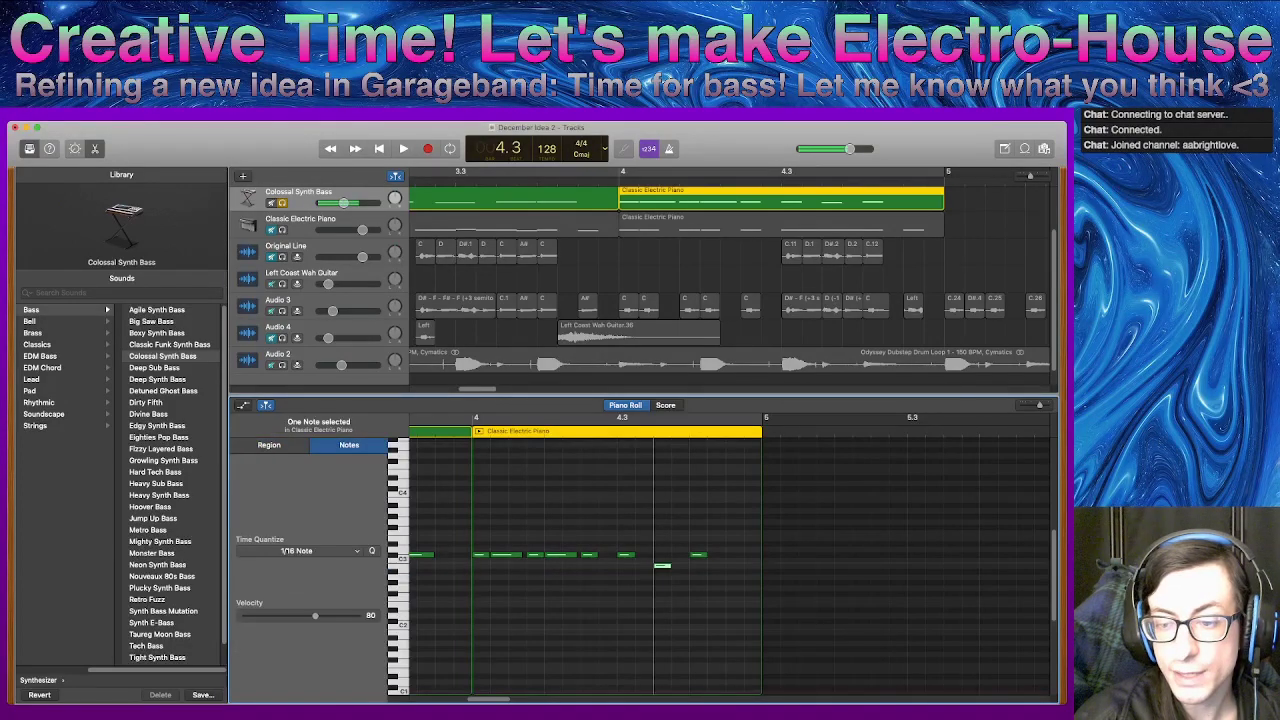
{"action": "left_click_drag", "start_coordinate": [662, 566], "coordinate": [662, 571]}
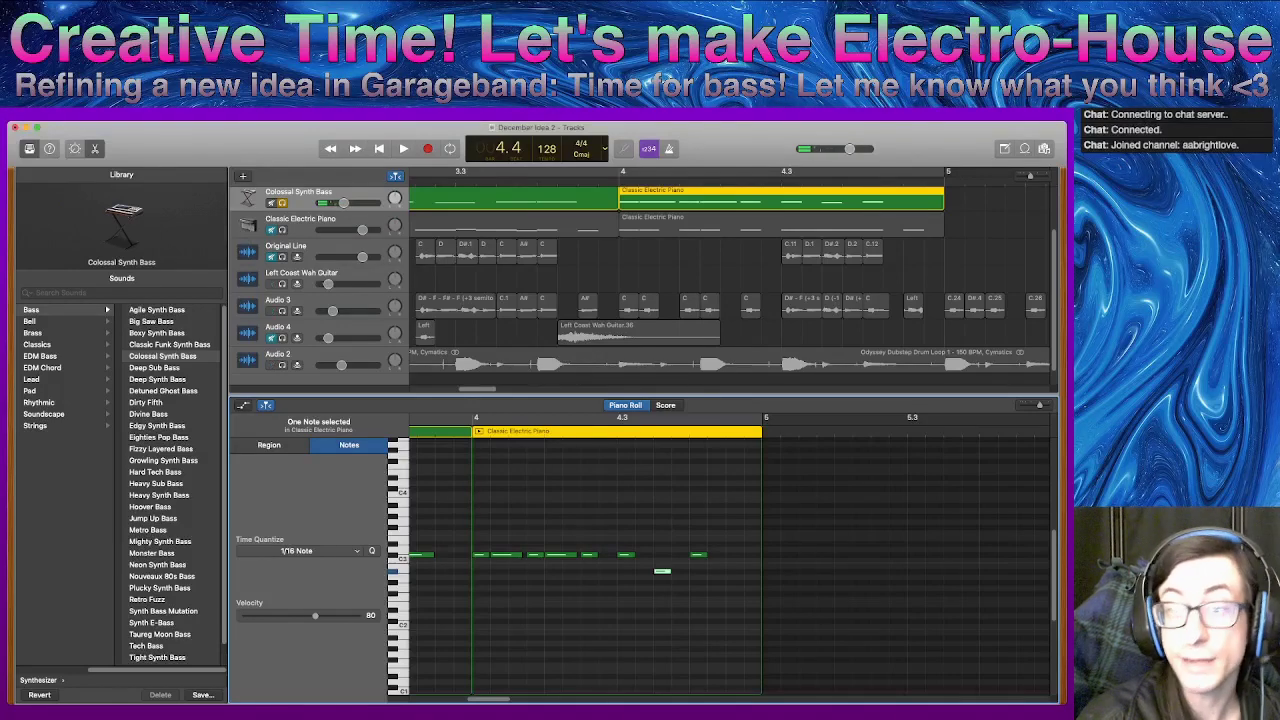
- Solo the Audio 3 guitar chops together with the Colossal Synth Bass and listen to both from 4.3
{"action": "left_click", "coordinate": [783, 172]}
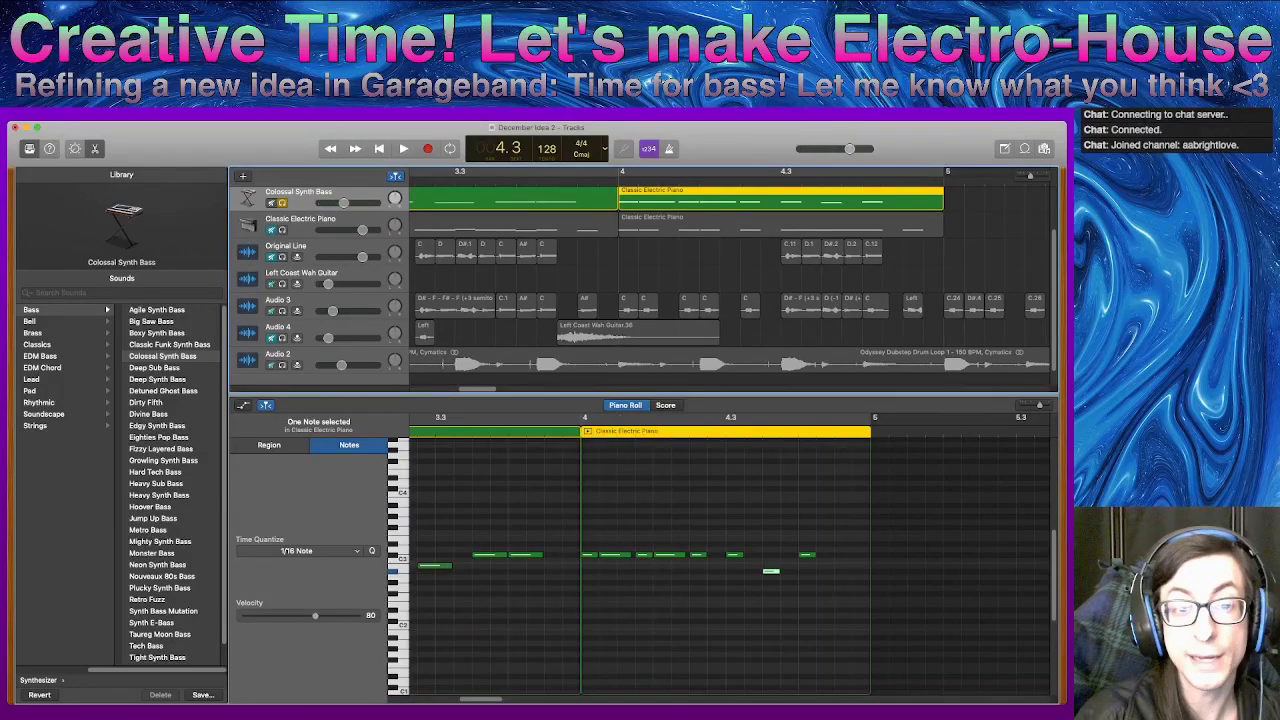
{"action": "left_click", "coordinate": [282, 311]}
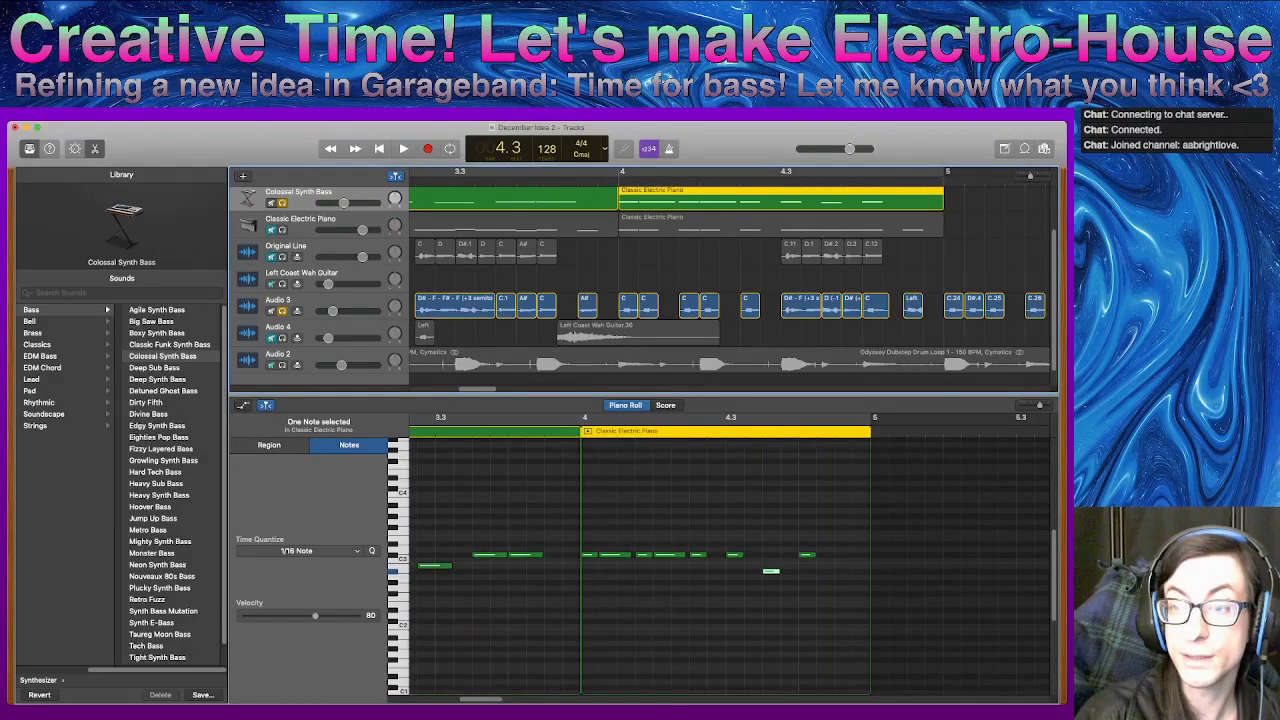
{"action": "key", "text": "space"}
{"action": "key", "text": "space"}
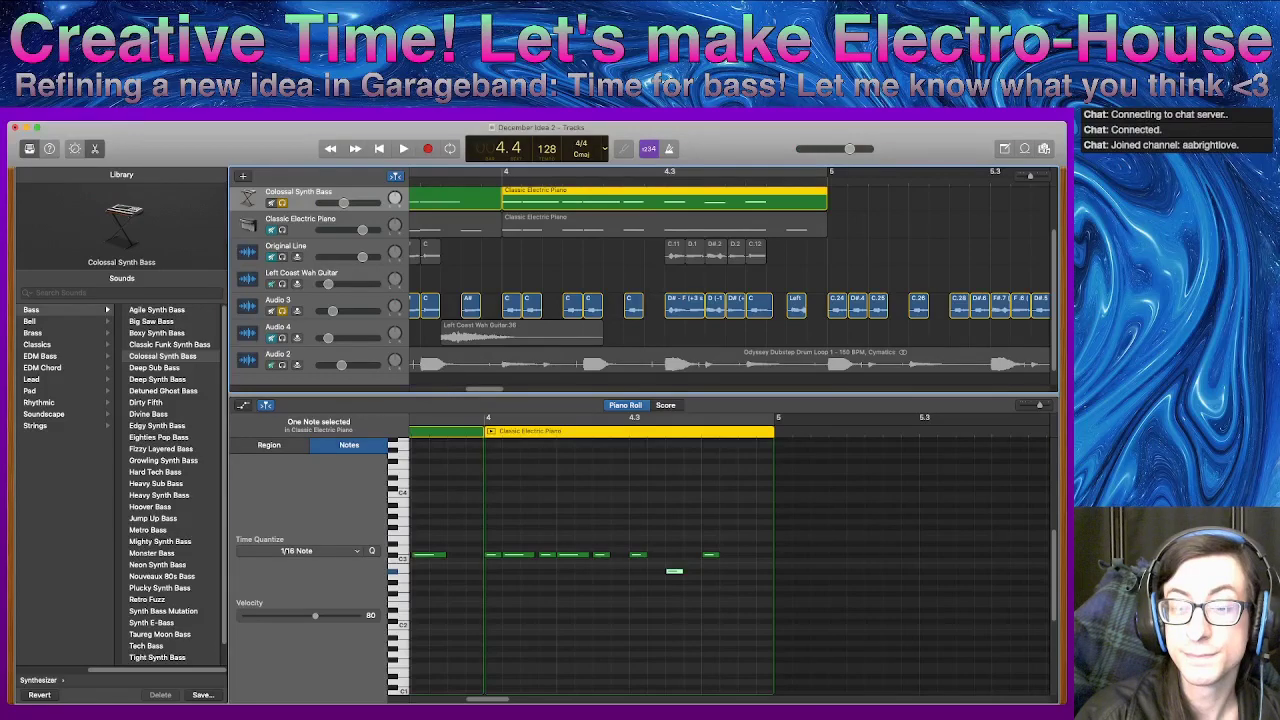
- Try raising the last three bass notes in bar 4, the outer two by two semitones and the middle one by four, and play them back
{"action": "left_click", "coordinate": [690, 600]}
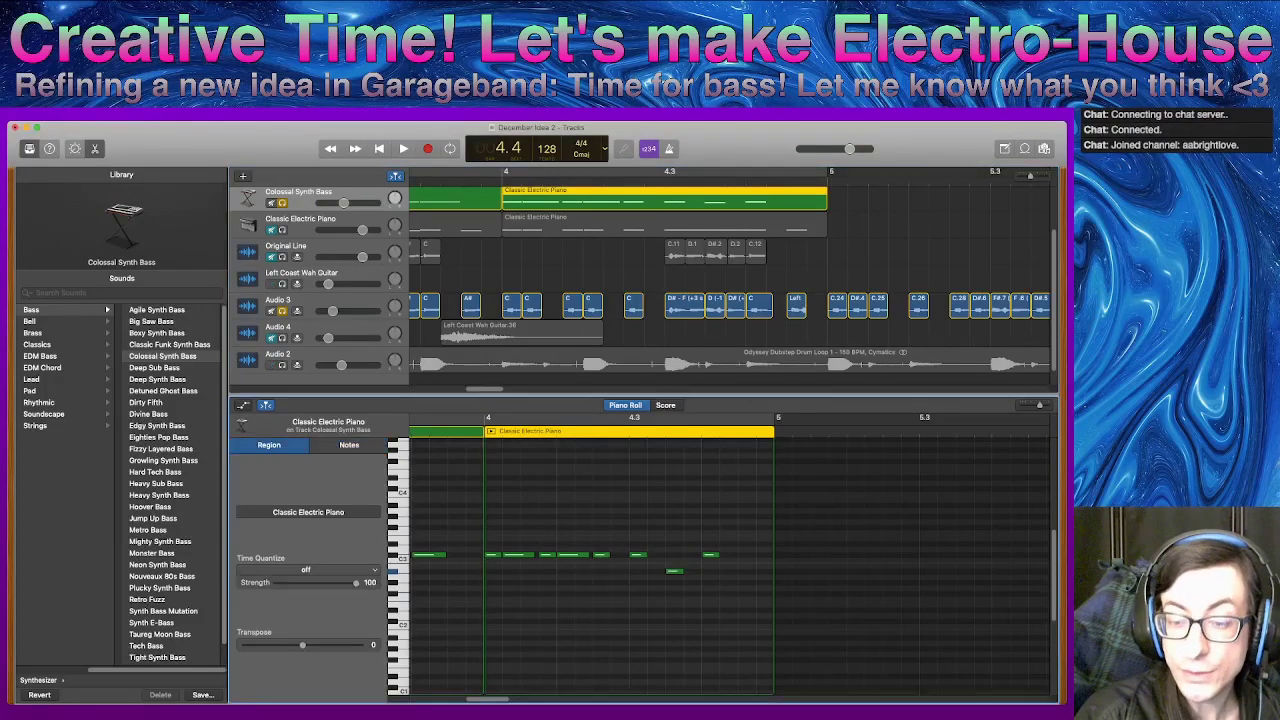
{"action": "left_click", "coordinate": [638, 554]}
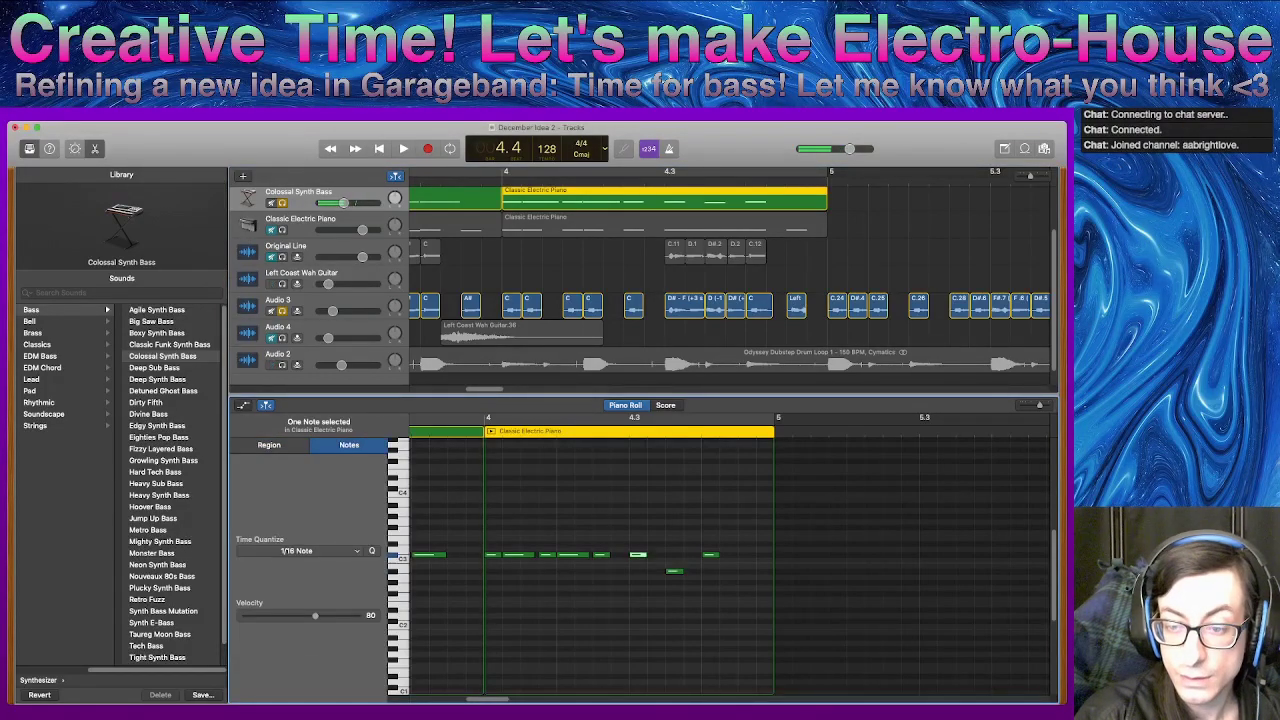
{"action": "left_click_drag", "start_coordinate": [638, 554], "coordinate": [638, 556]}
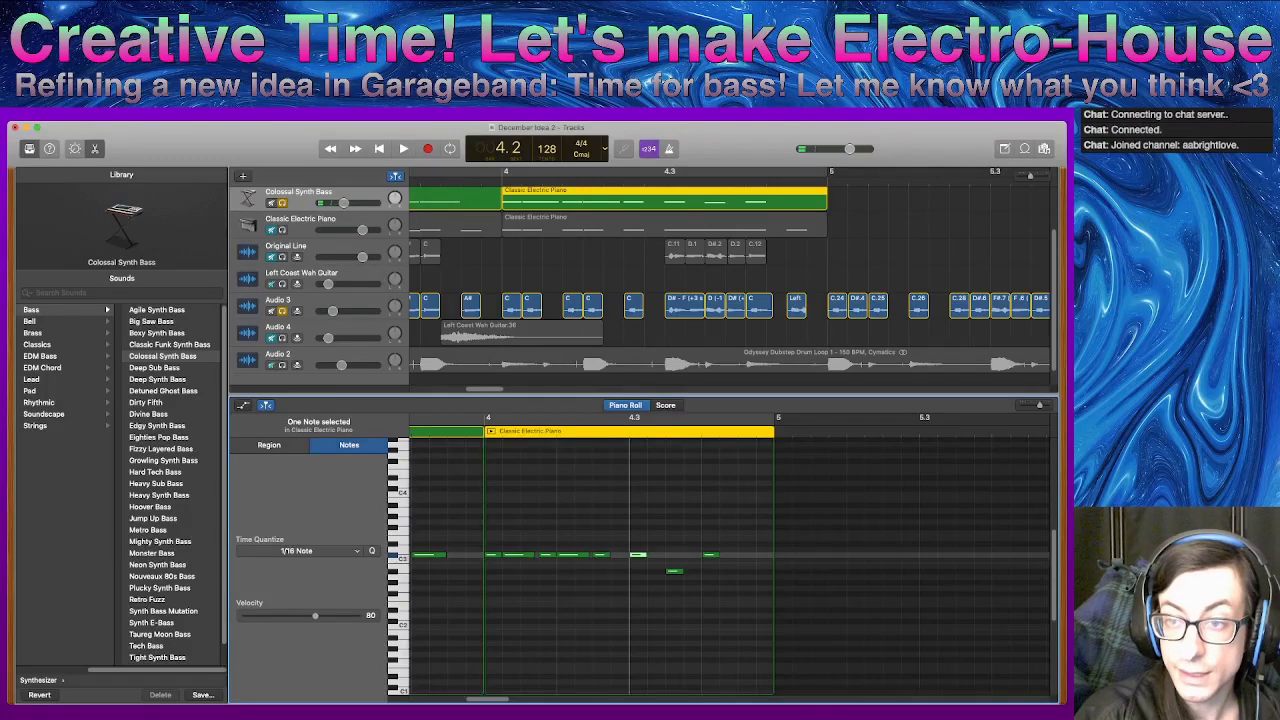
{"action": "left_click_drag", "start_coordinate": [675, 571], "coordinate": [675, 571]}
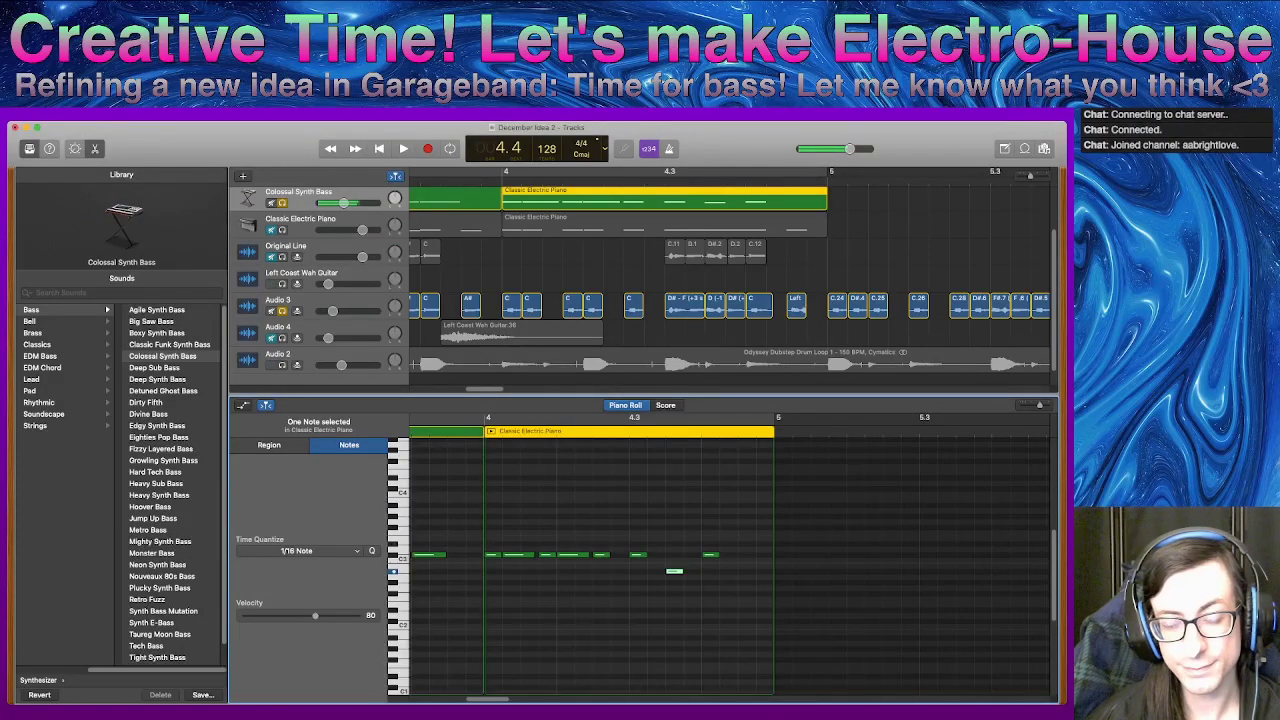
{"action": "left_click", "coordinate": [638, 554]}
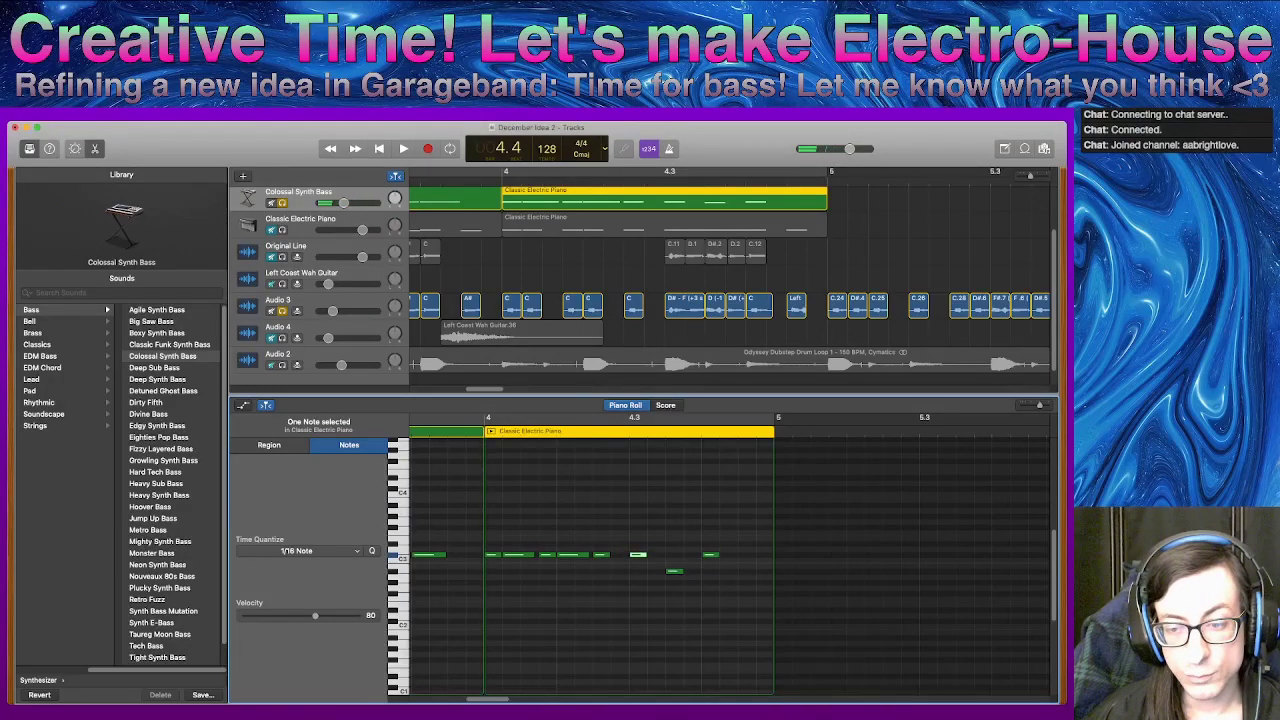
{"action": "mouse_move", "coordinate": [675, 571]}
{"action": "left_mouse_down"}
{"action": "mouse_move", "coordinate": [675, 554]}
{"action": "mouse_move", "coordinate": [638, 544]}
{"action": "mouse_move", "coordinate": [710, 554]}
{"action": "mouse_move", "coordinate": [674, 549]}
{"action": "left_mouse_up"}
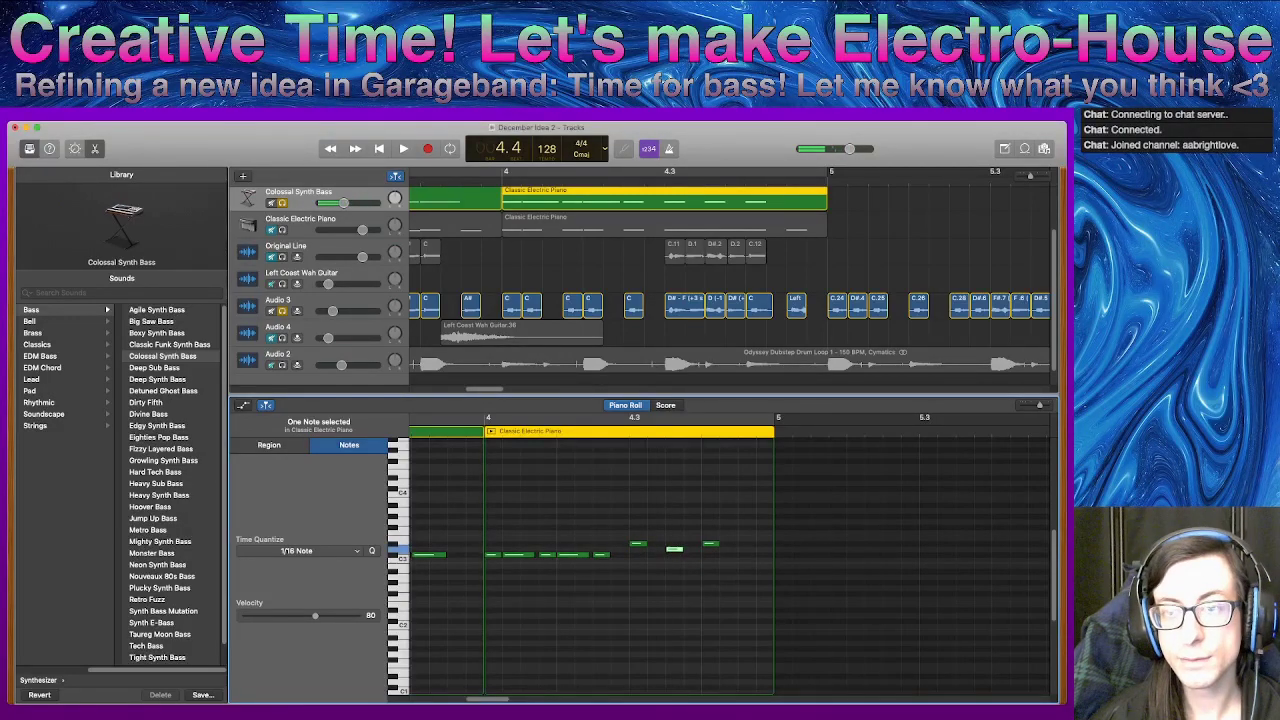
{"action": "key", "text": "space"}
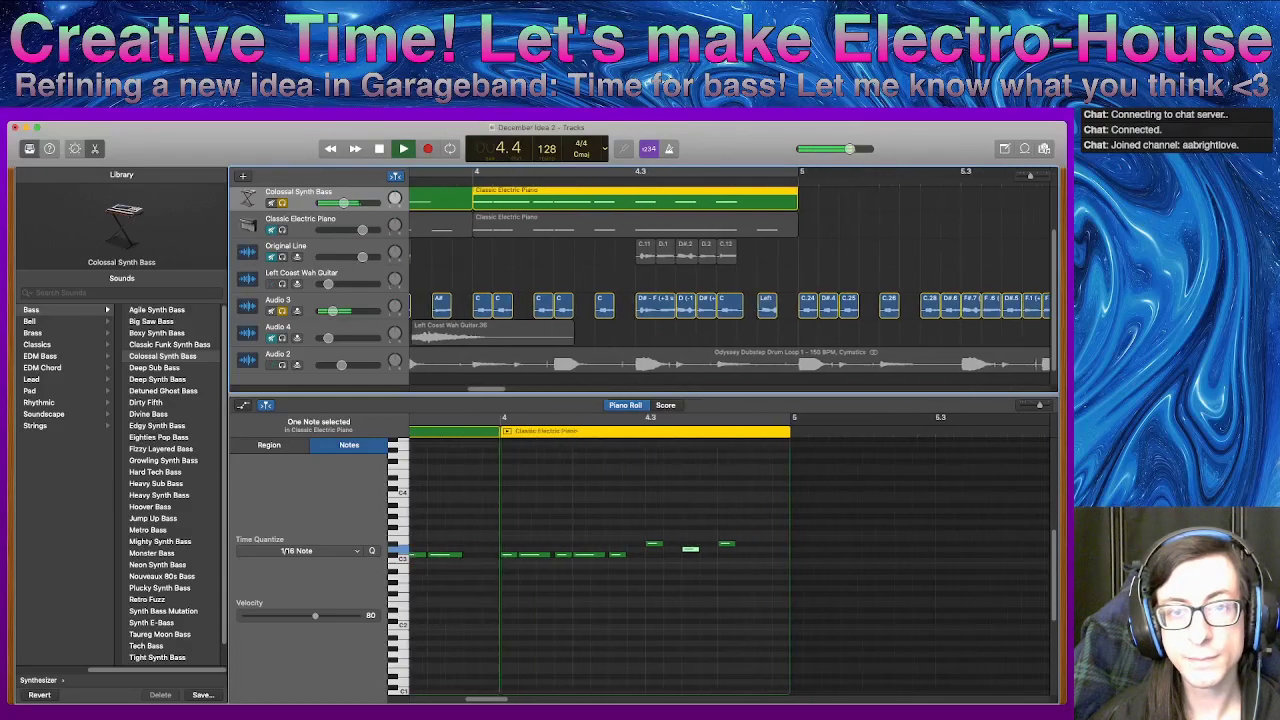
{"action": "key", "text": "space"}
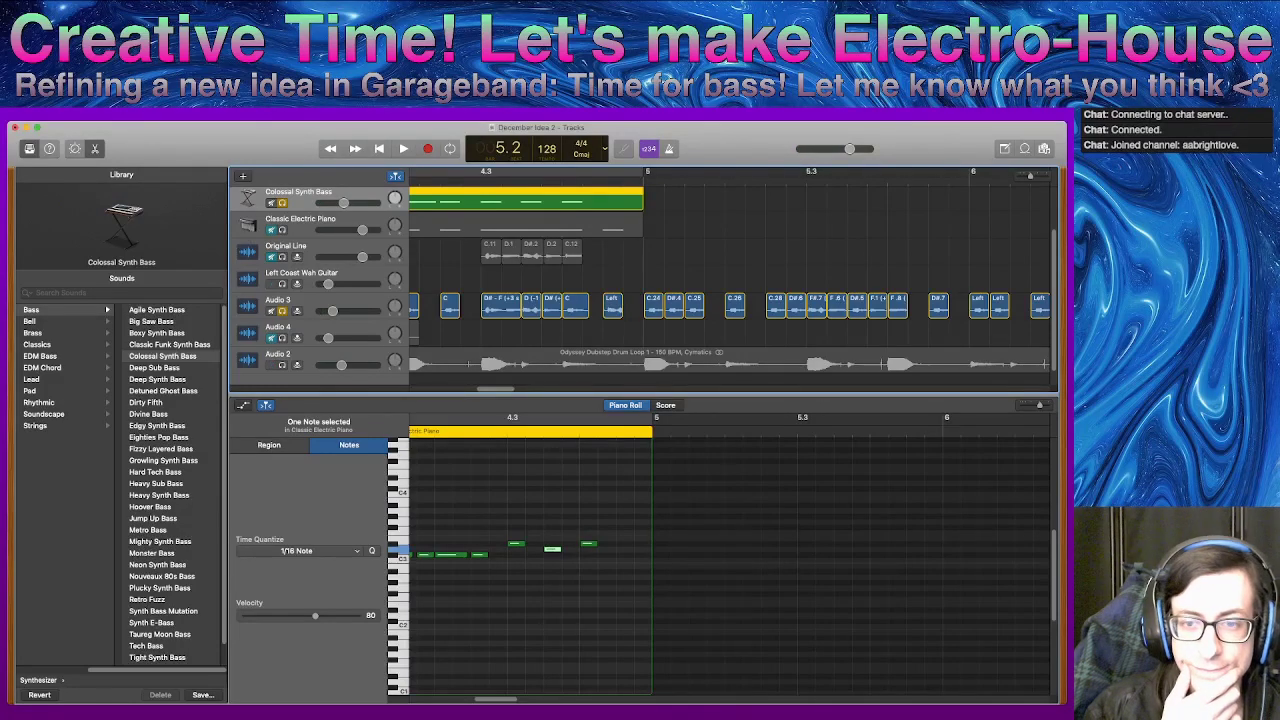
- Lower the last bass note in bar 4 by seven semitones and the note before it by four semitones
{"action": "left_click", "coordinate": [589, 544]}
{"action": "left_click_drag", "start_coordinate": [589, 544], "coordinate": [588, 582]}
{"action": "left_click", "coordinate": [552, 549]}
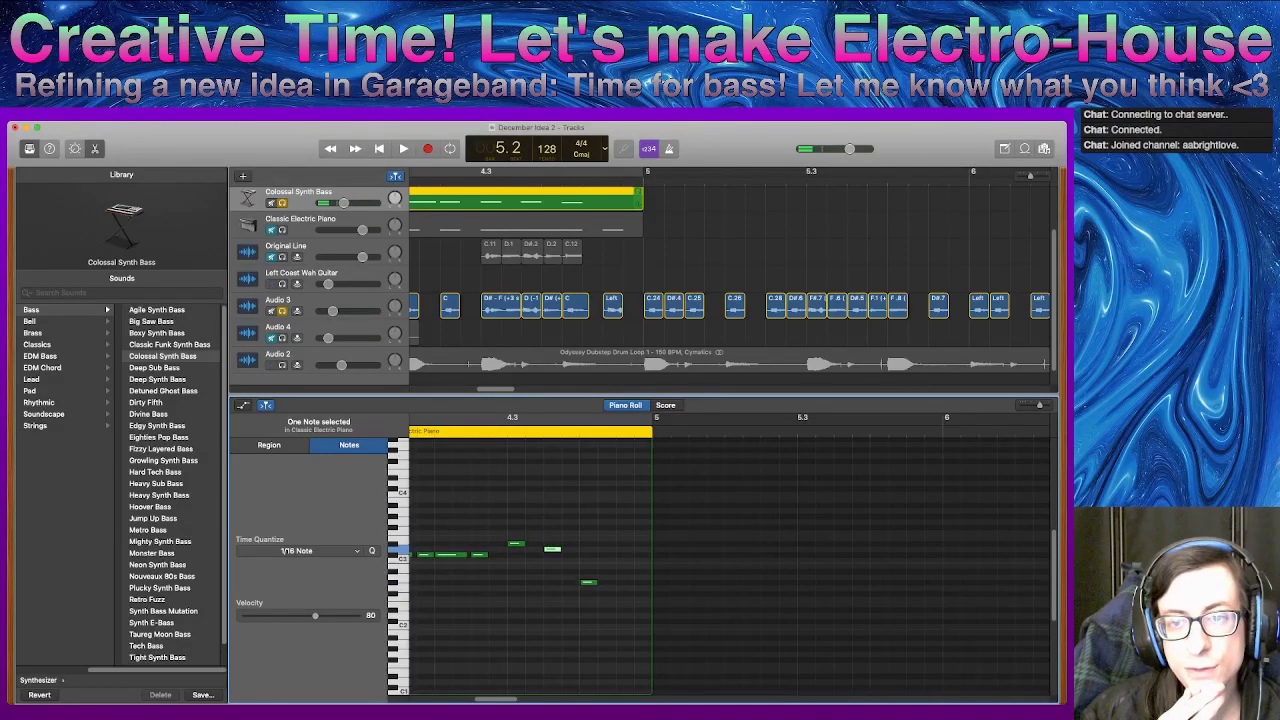
{"action": "left_click", "coordinate": [588, 582]}
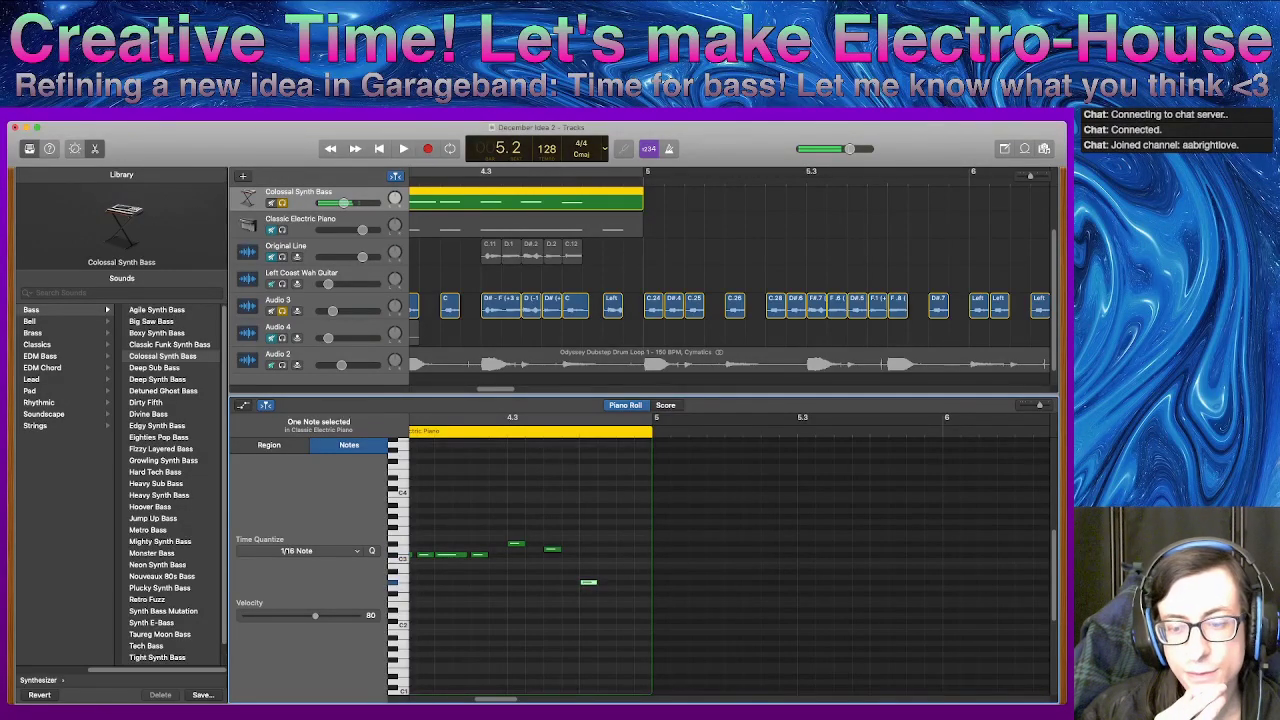
{"action": "left_click", "coordinate": [552, 549]}
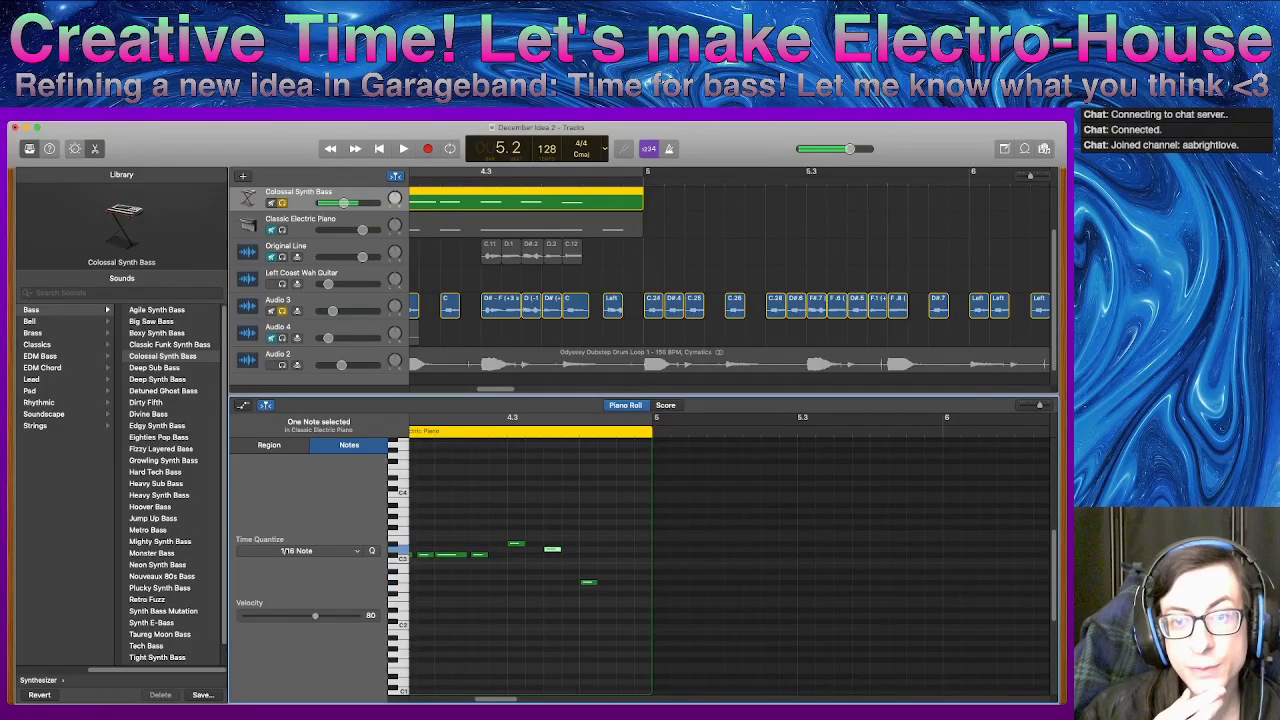
{"action": "left_click", "coordinate": [552, 549]}
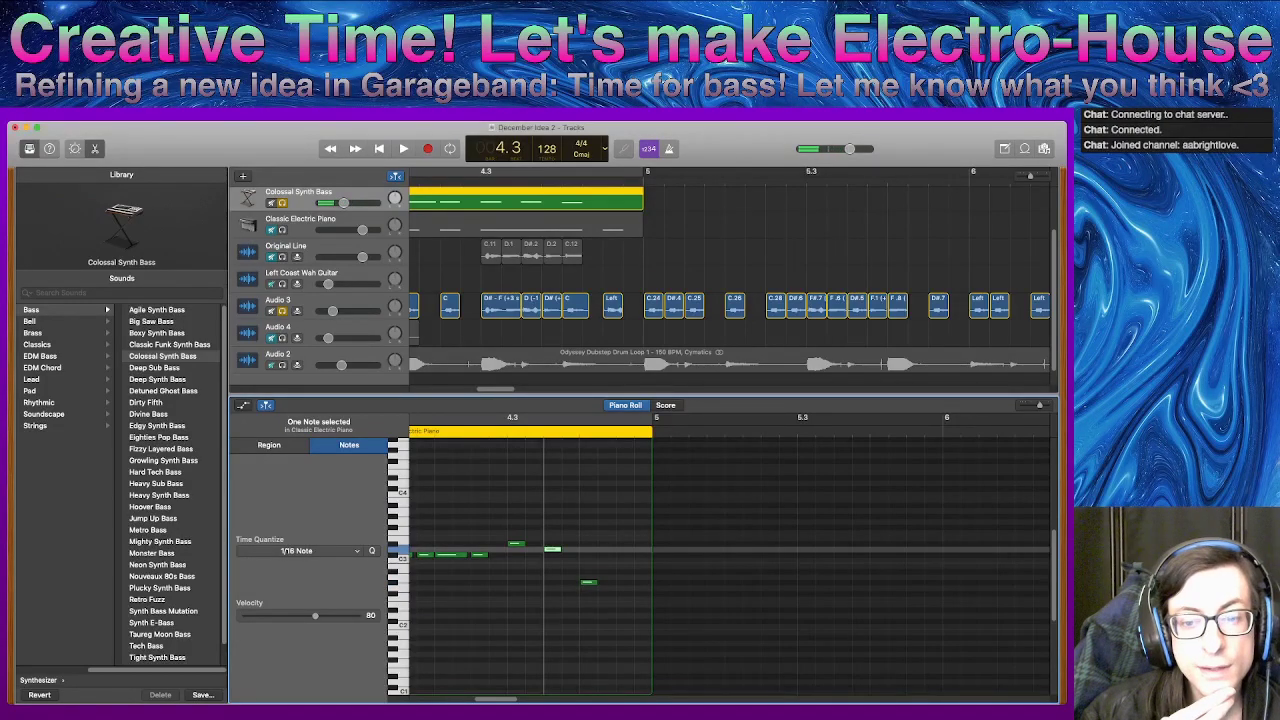
{"action": "mouse_move", "coordinate": [552, 549]}
{"action": "left_mouse_down"}
{"action": "mouse_move", "coordinate": [552, 560]}
{"action": "mouse_move", "coordinate": [552, 549]}
{"action": "left_mouse_up"}
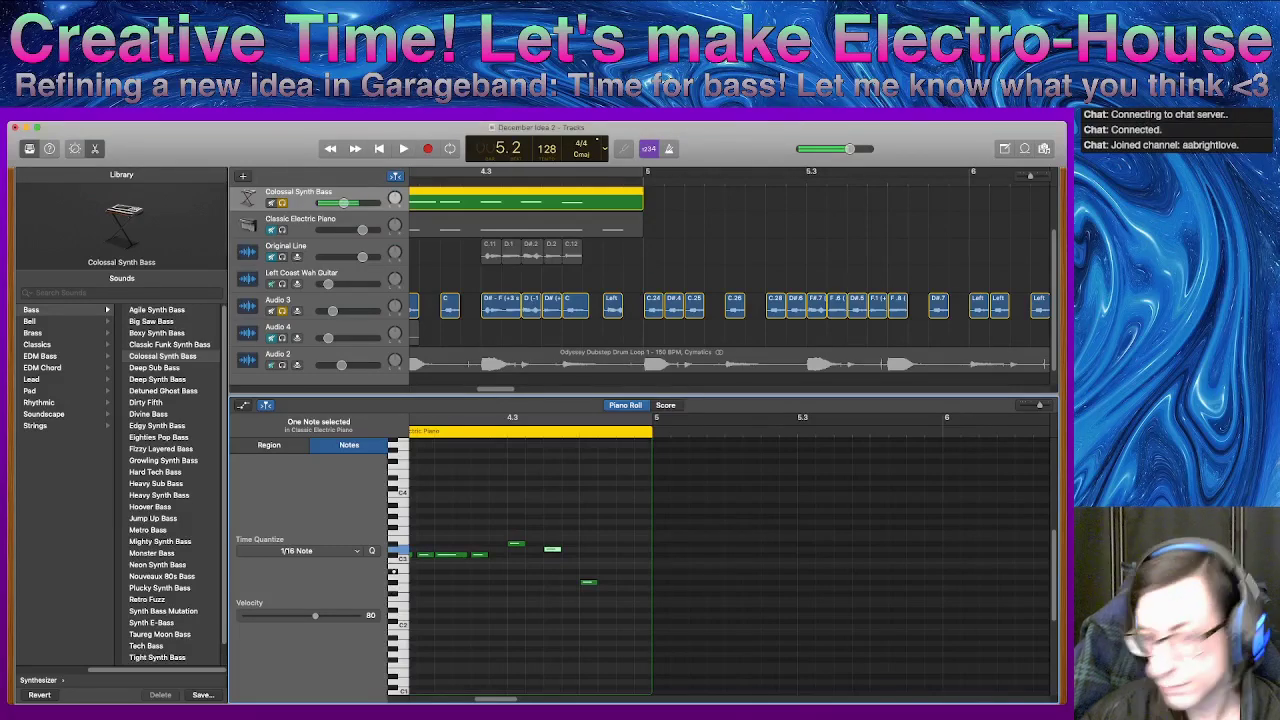
{"action": "left_click_drag", "start_coordinate": [552, 549], "coordinate": [552, 571]}
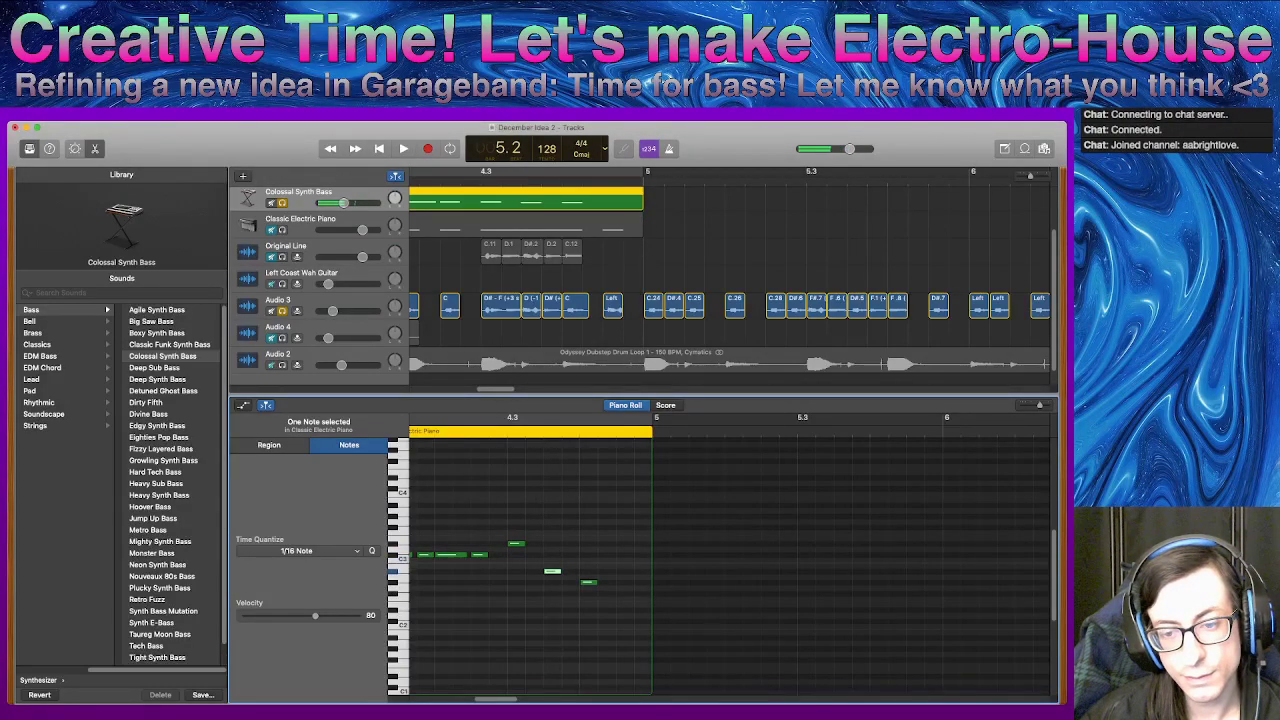
- Lower the final two bass notes in bar 4 by two more semitones each and the note at 4.3 by five, then listen from 4.3
{"action": "left_click", "coordinate": [516, 544]}
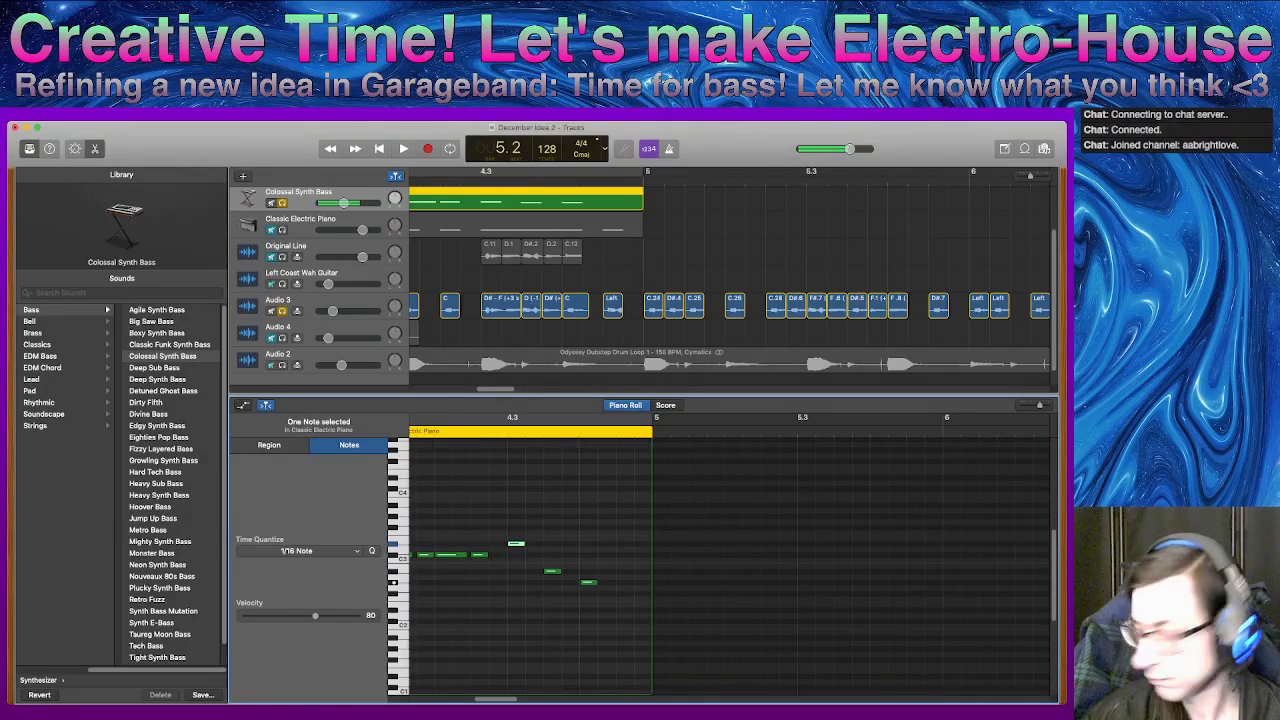
{"action": "left_click_drag", "start_coordinate": [552, 571], "coordinate": [552, 582]}
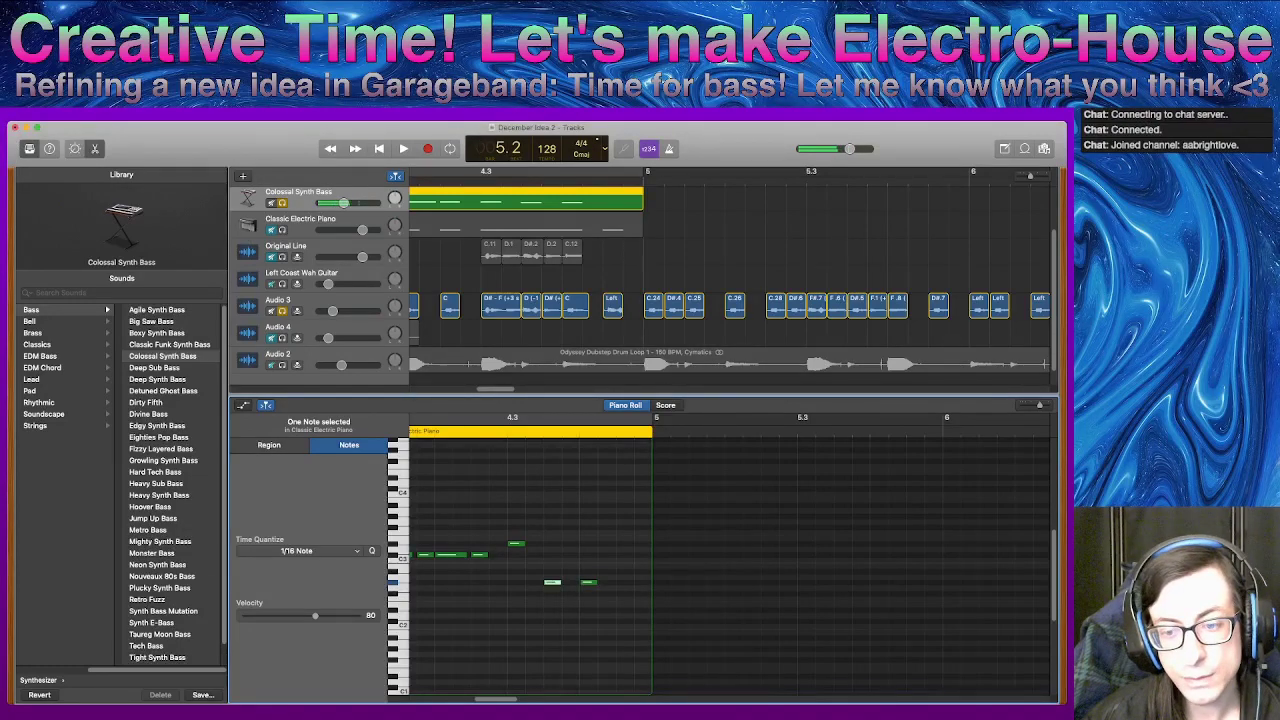
{"action": "left_click_drag", "start_coordinate": [589, 582], "coordinate": [589, 593]}
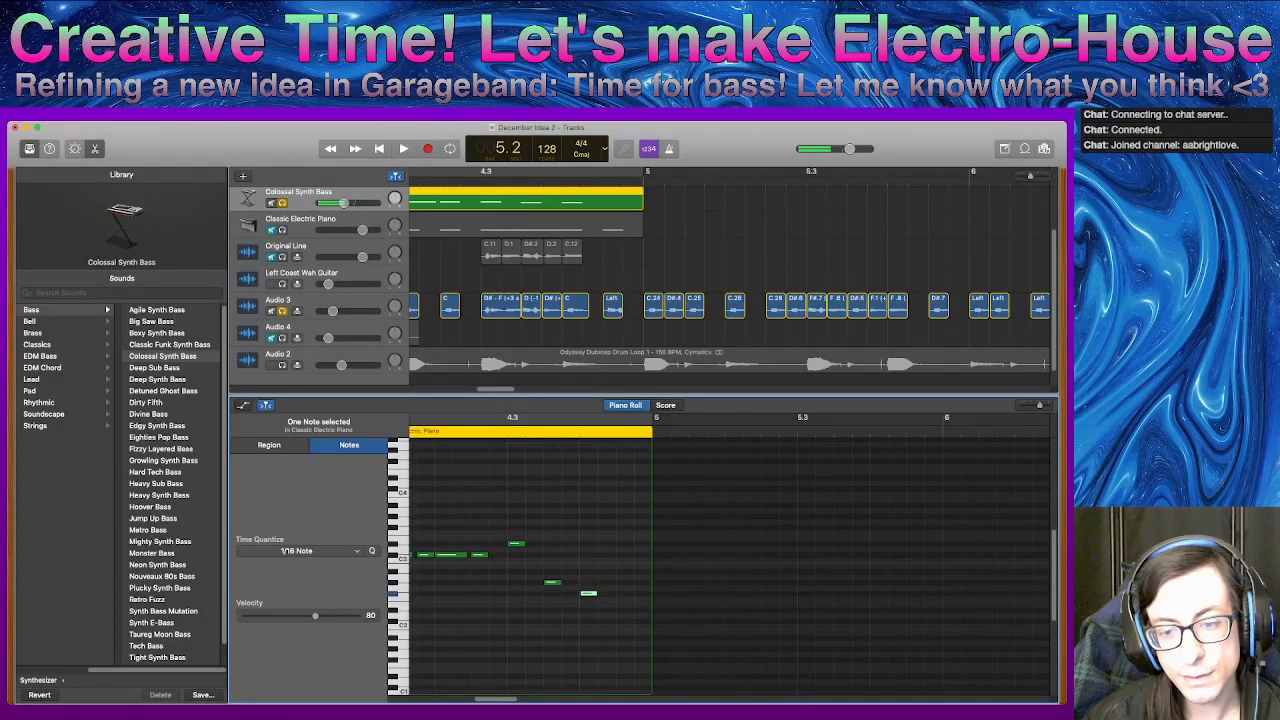
{"action": "left_click", "coordinate": [516, 544]}
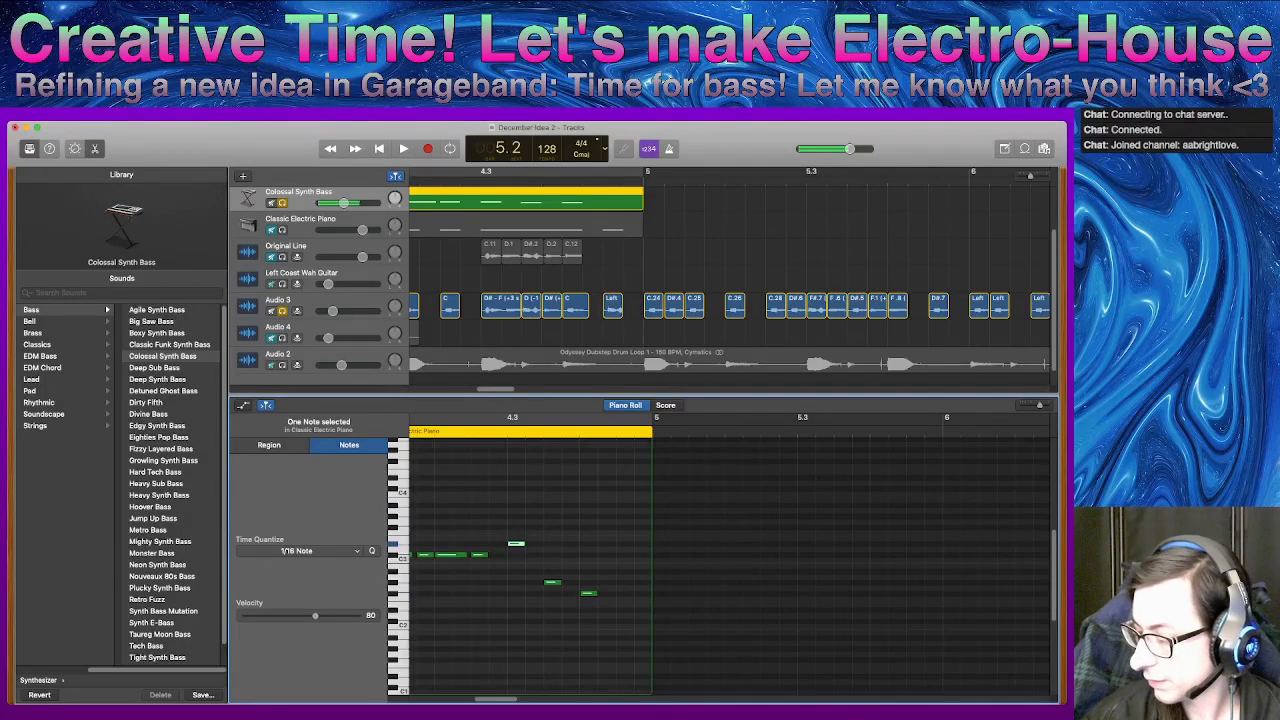
{"action": "left_click_drag", "start_coordinate": [516, 544], "coordinate": [516, 571]}
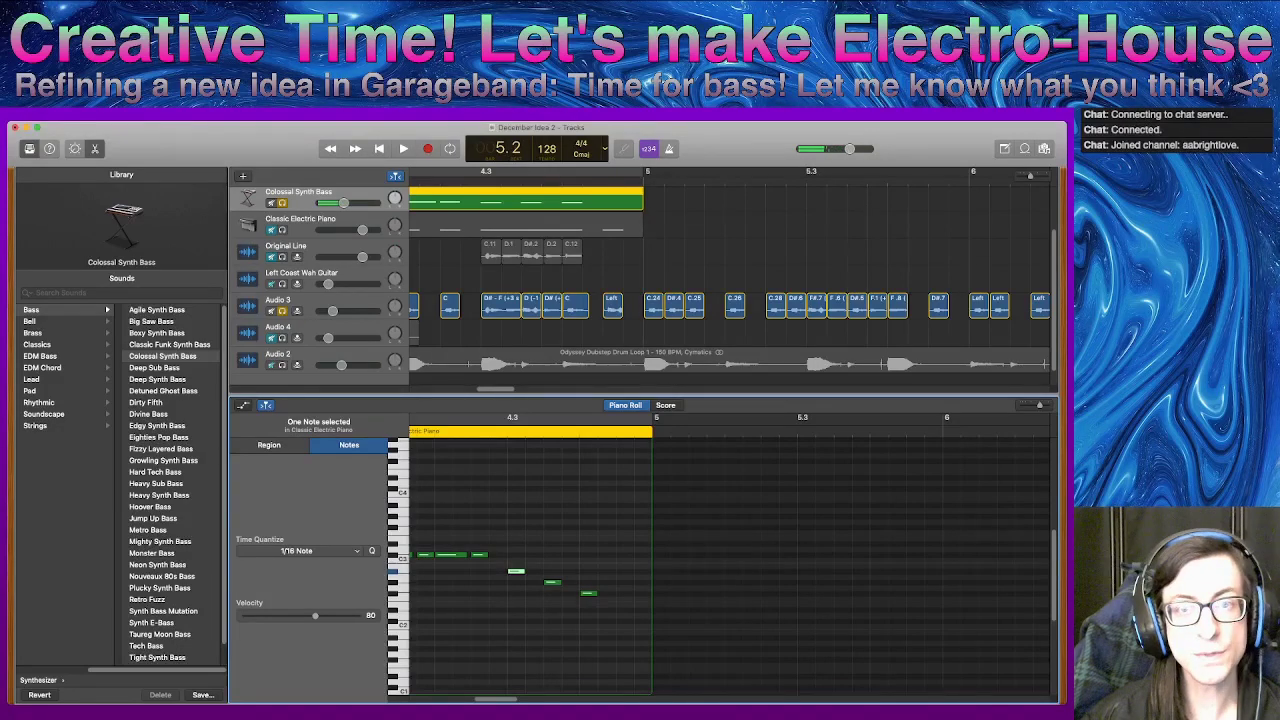
{"action": "left_click", "coordinate": [483, 177]}
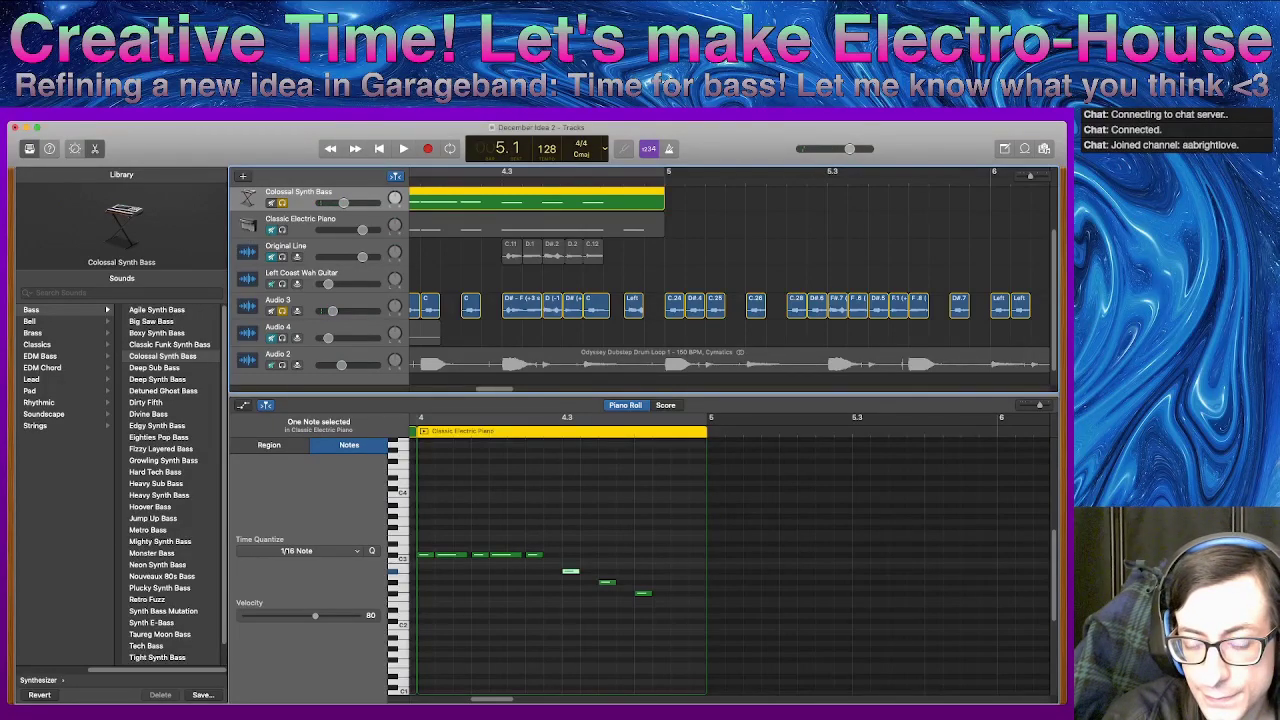
- Add a bass note three semitones below the descending run, ending at bar 5, and trim its start so it lasts an eighth note
{"action": "left_click_drag", "start_coordinate": [643, 593], "coordinate": [706, 609]}
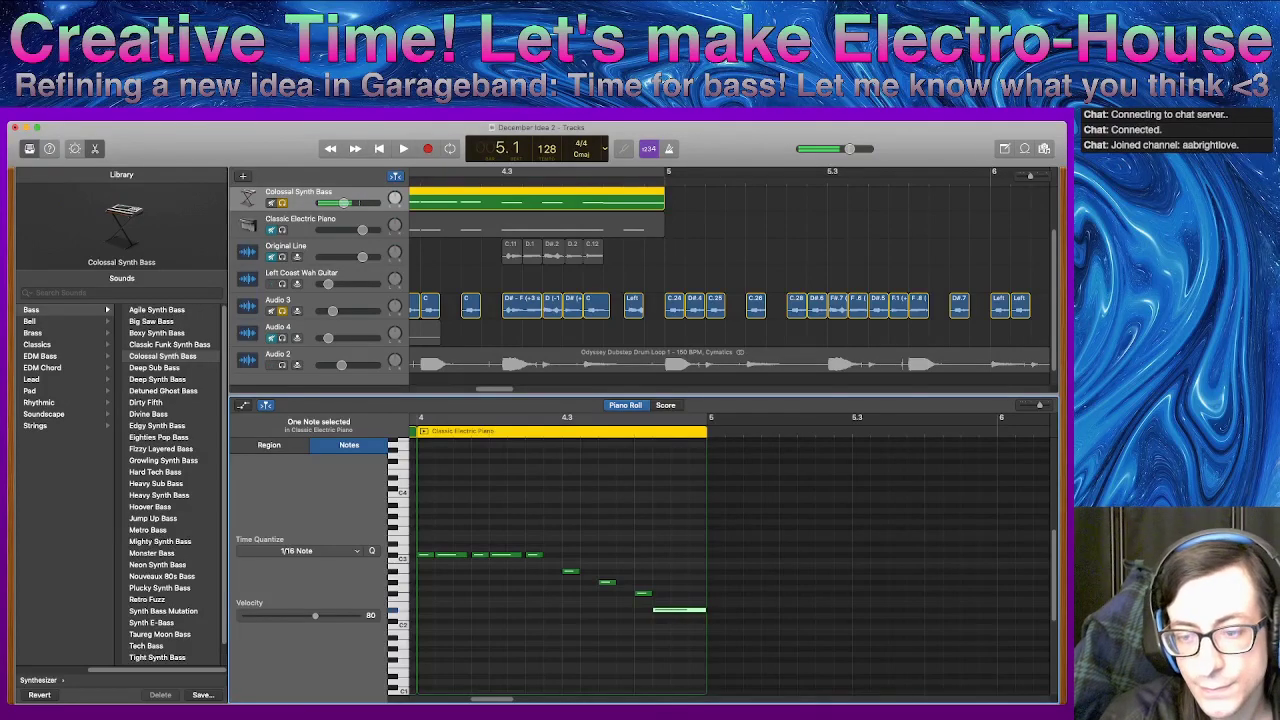
{"action": "key", "text": "space"}
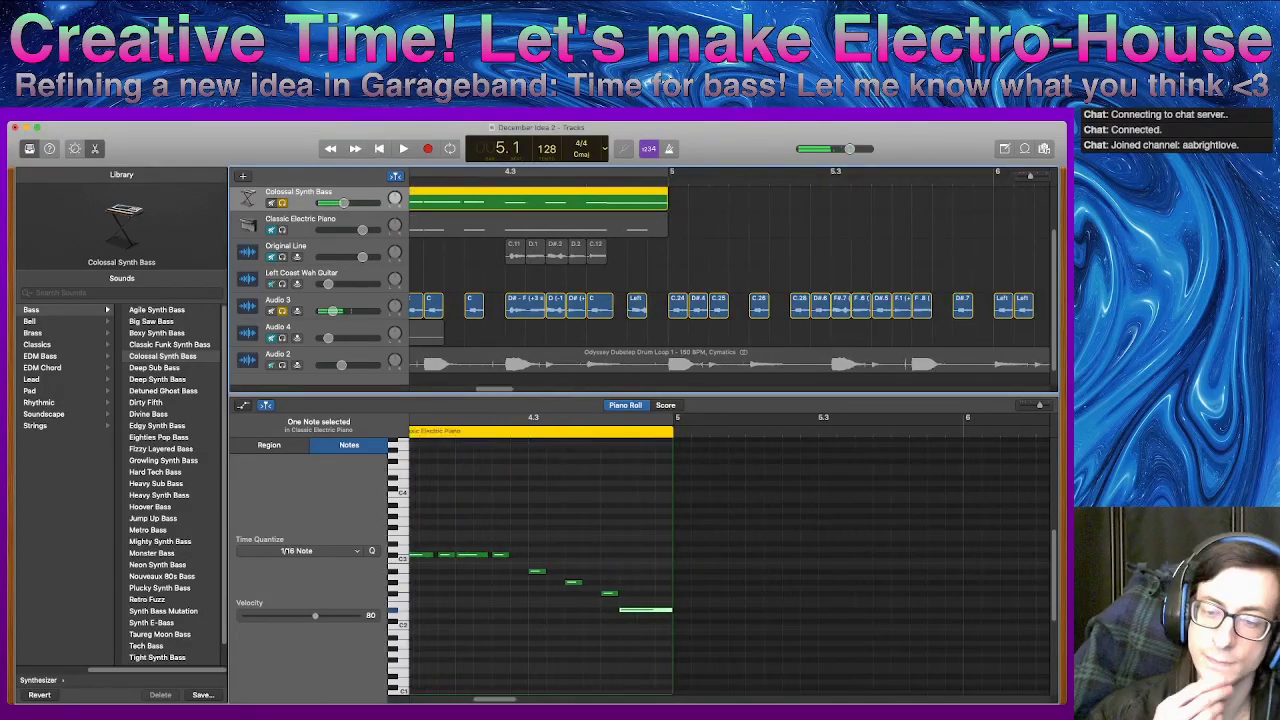
{"action": "left_click", "coordinate": [712, 609]}
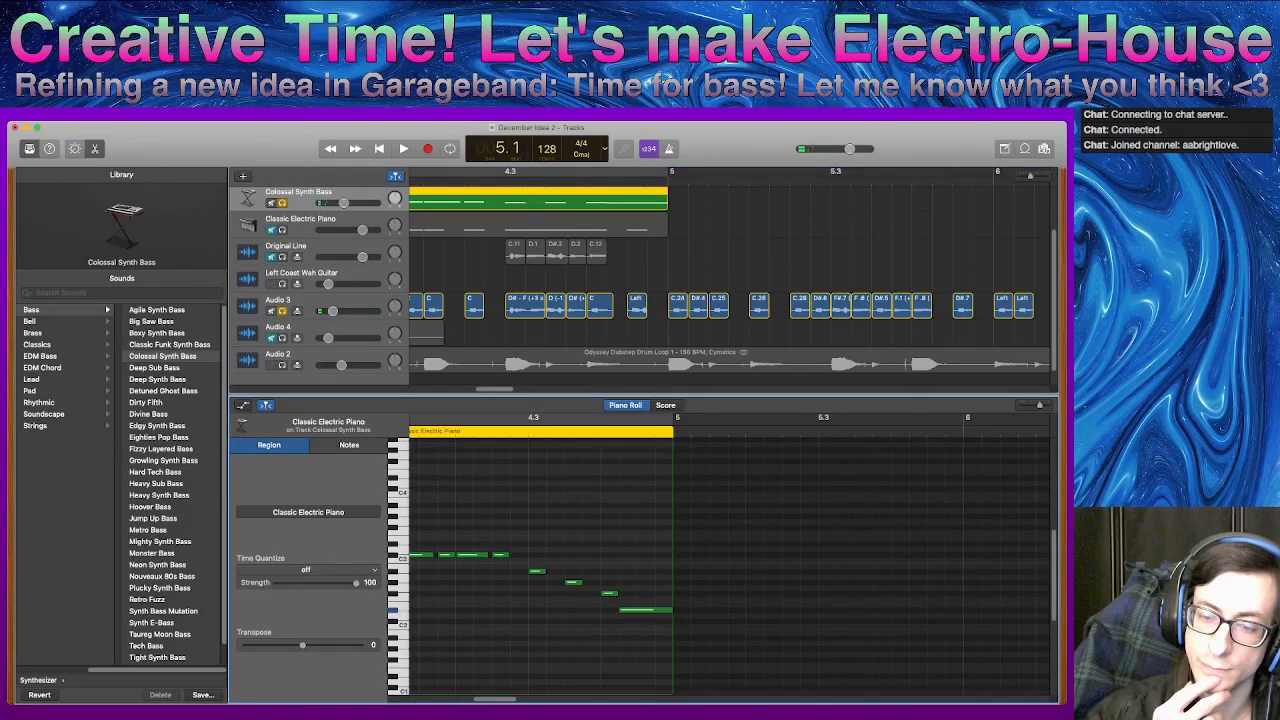
{"action": "left_click", "coordinate": [609, 593]}
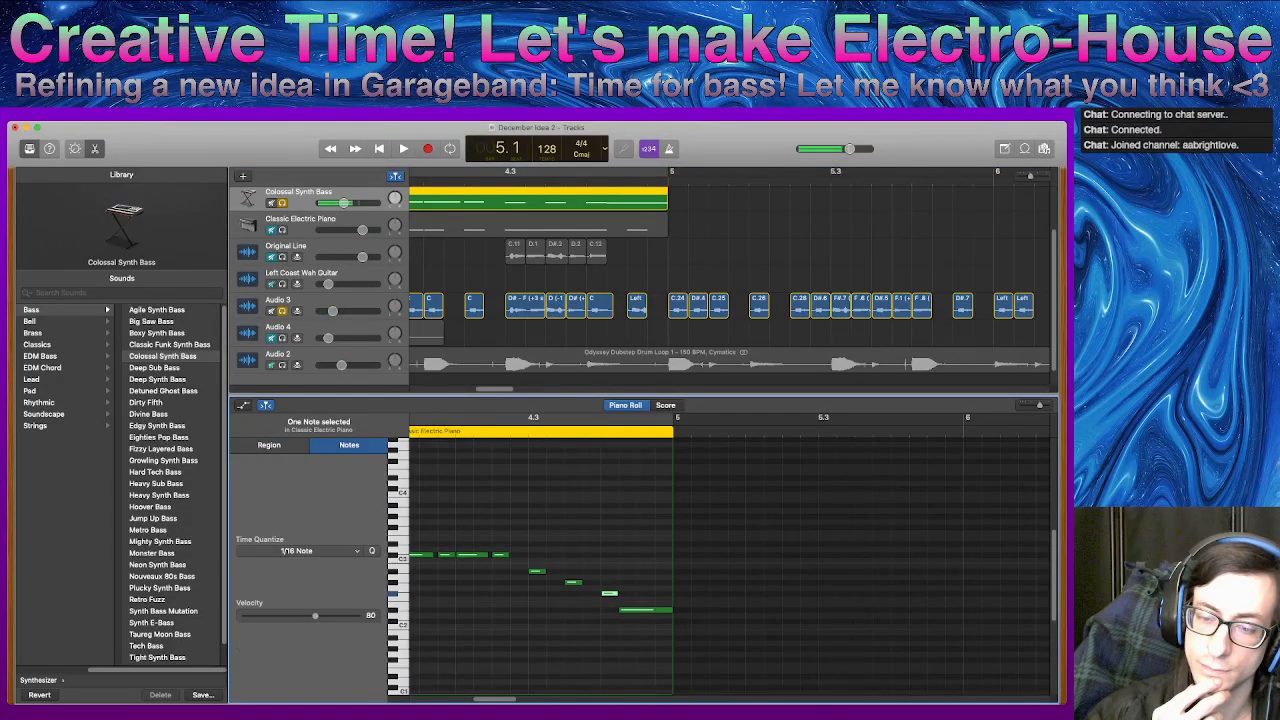
{"action": "left_click_drag", "start_coordinate": [621, 609], "coordinate": [638, 609]}
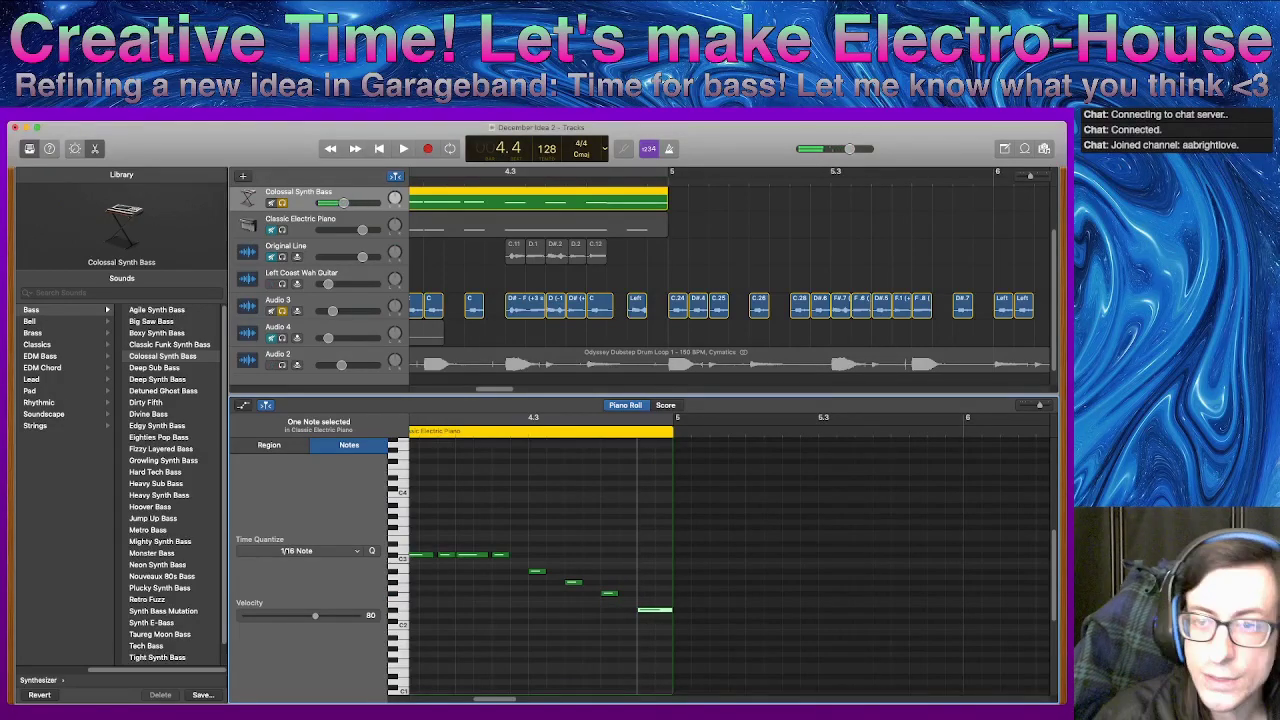
- Listen to the bass and guitar chops together from 4.3, and again from bar 3 through to bar 5
{"action": "left_click", "coordinate": [535, 173]}
{"action": "key", "text": "space"}
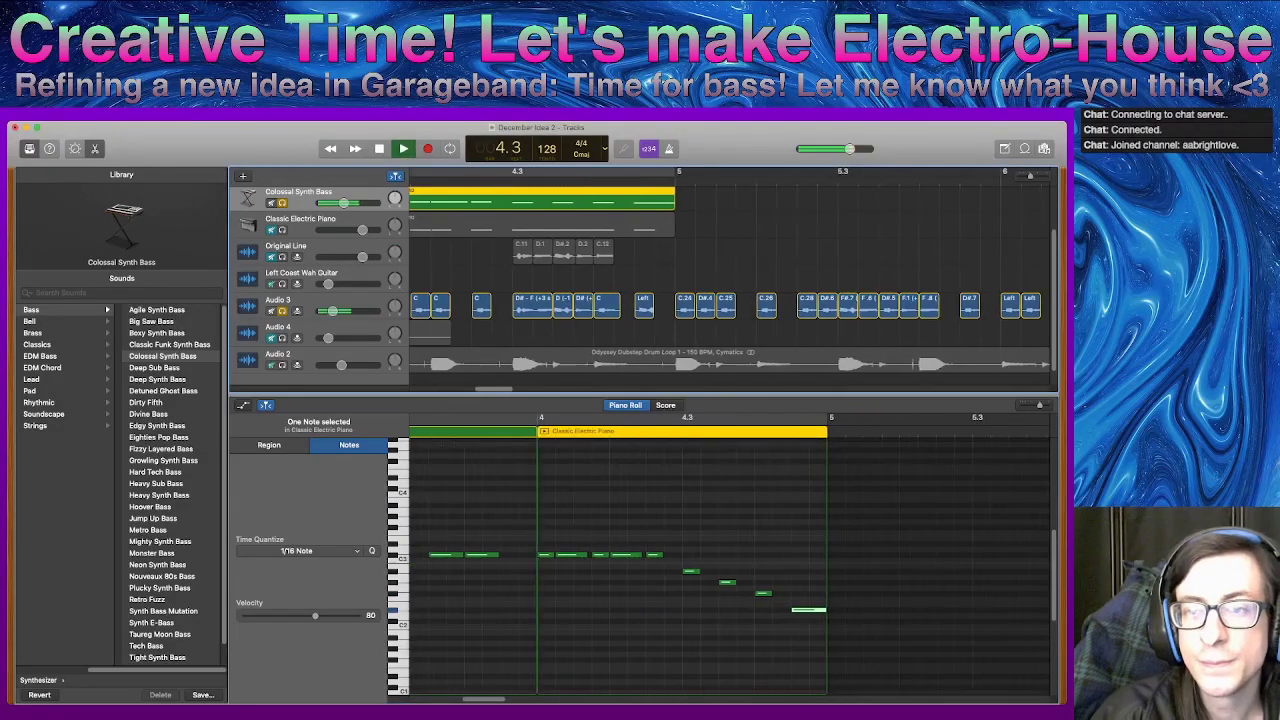
{"action": "key", "text": "space"}
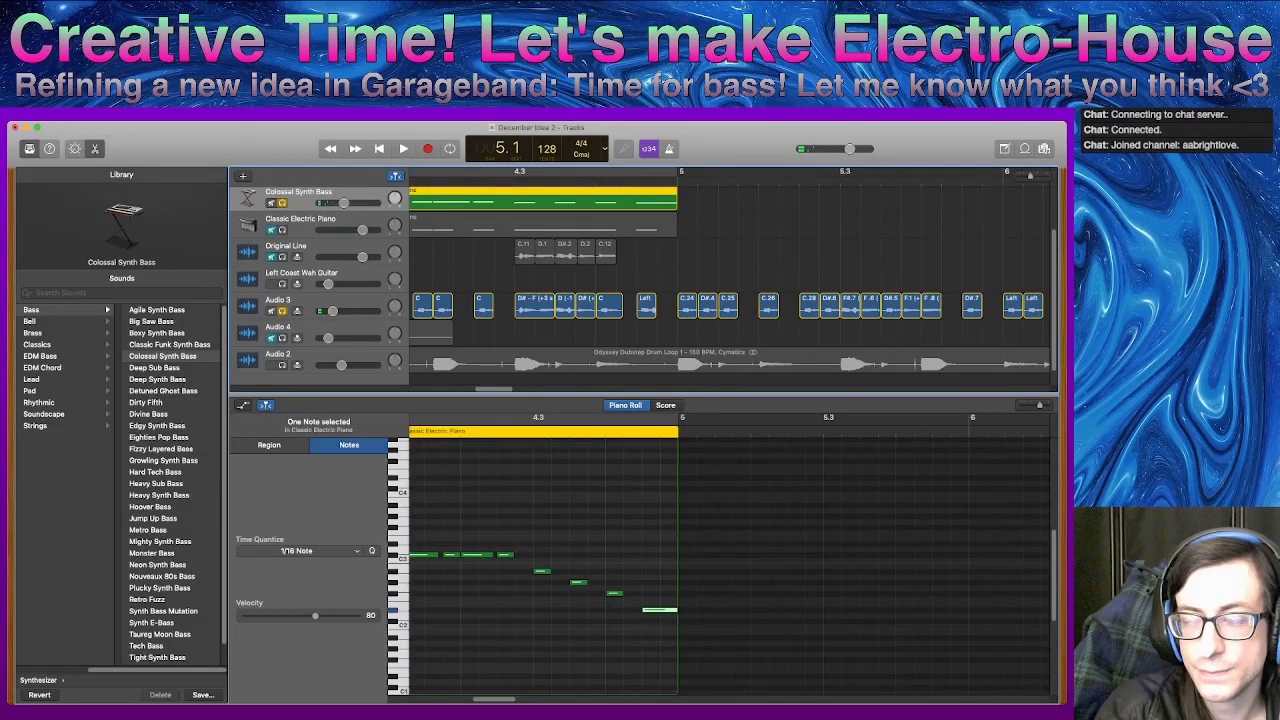
{"action": "scroll", "coordinate": [730, 280], "scroll_direction": "down", "scroll_amount": 5}
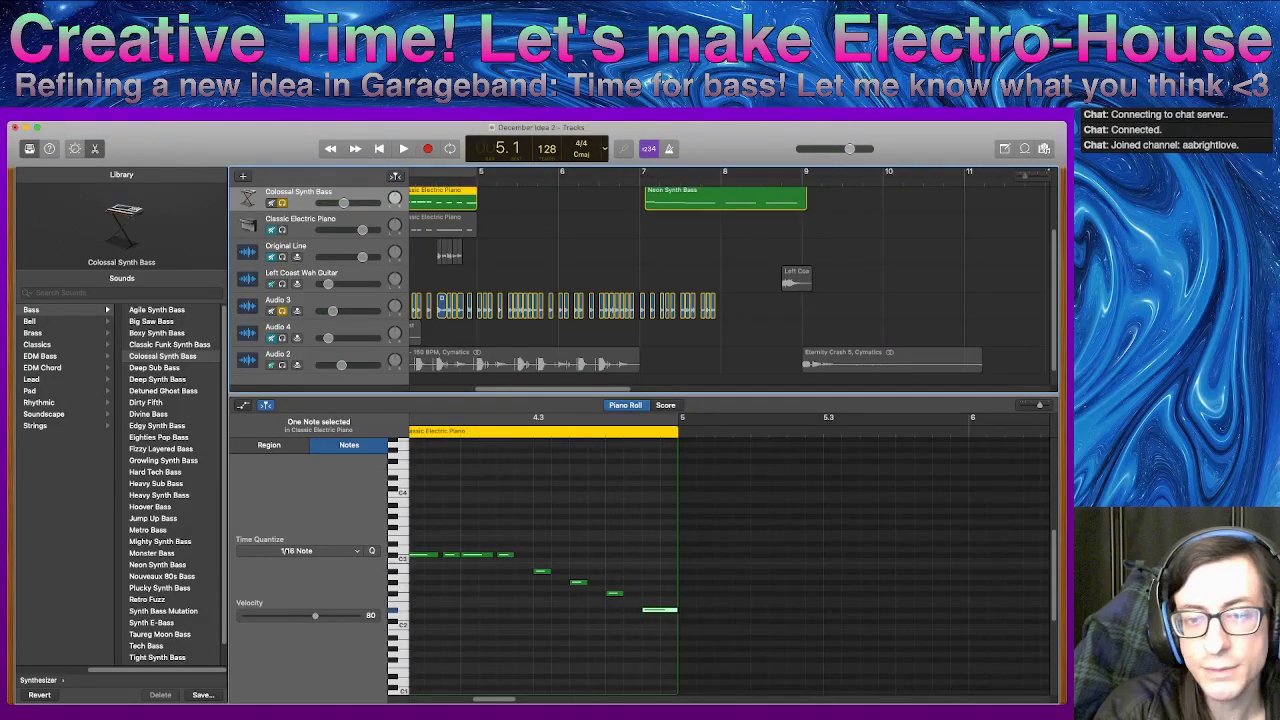
{"action": "scroll", "coordinate": [730, 280], "scroll_direction": "left", "scroll_amount": 4}
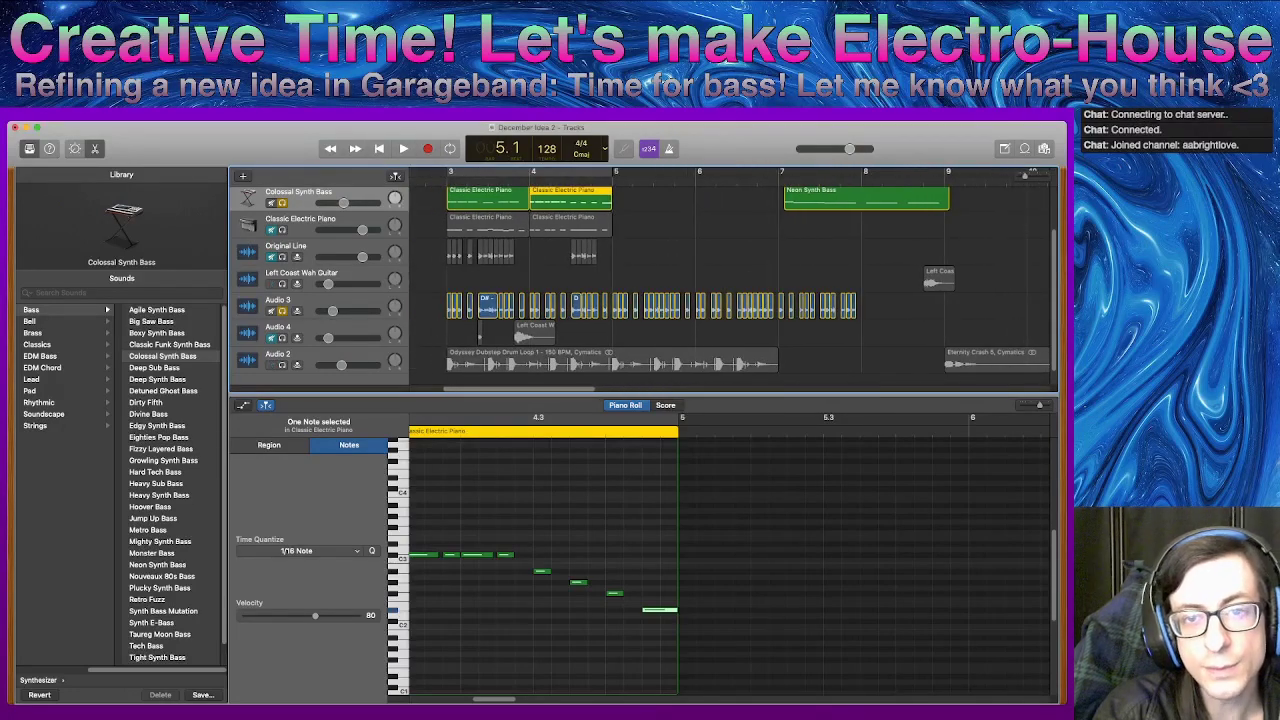
{"action": "left_click", "coordinate": [449, 173]}
{"action": "key", "text": "space"}
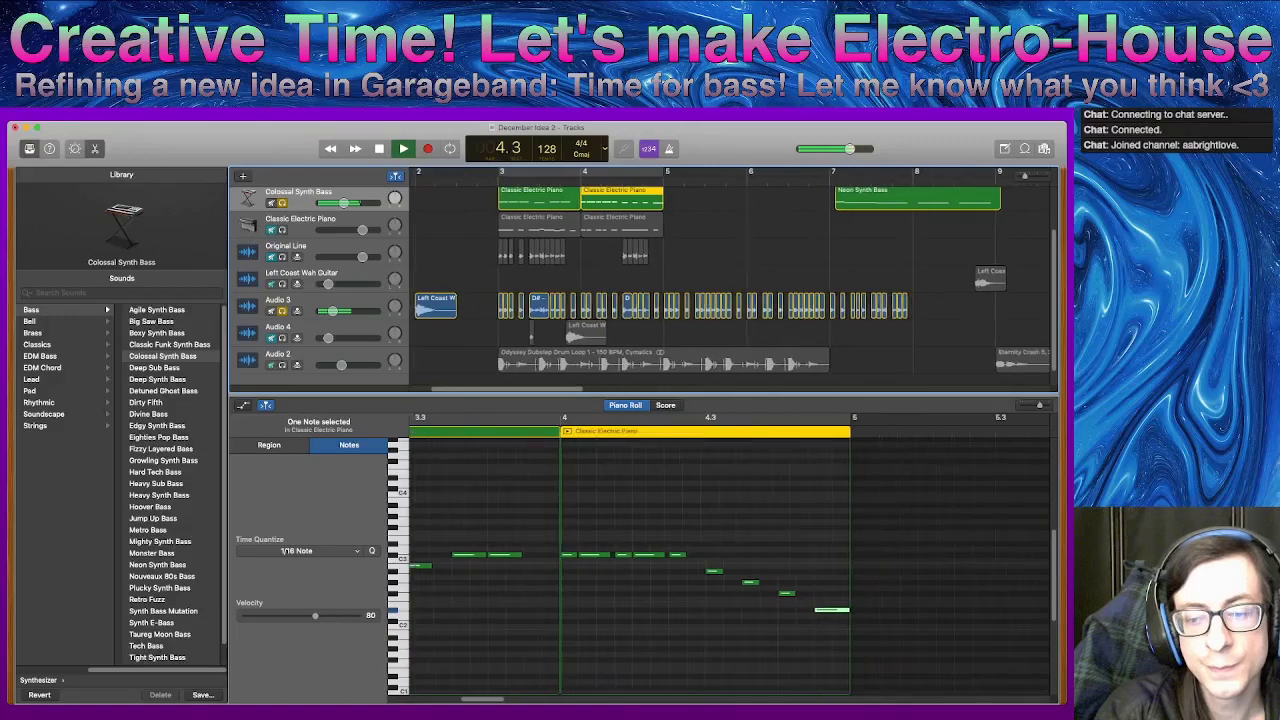
{"action": "key", "text": "space"}
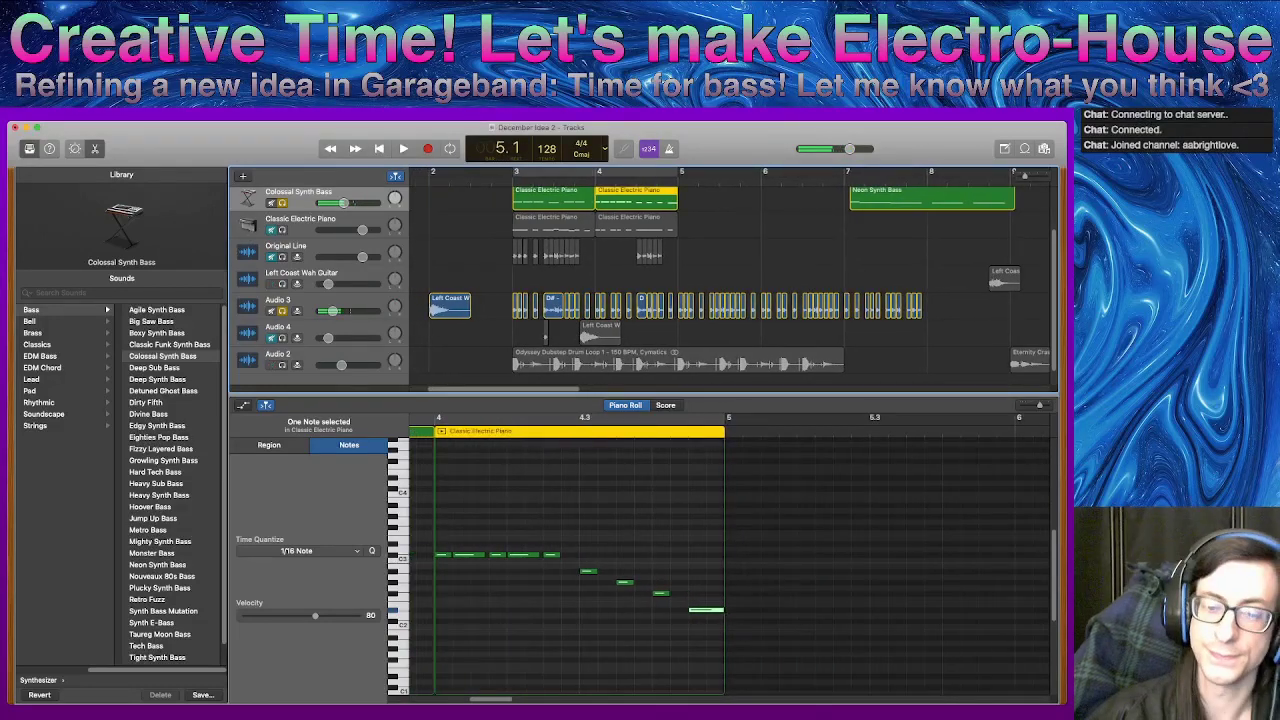
{"action": "scroll", "coordinate": [720, 560], "scroll_direction": "left", "scroll_amount": 5}
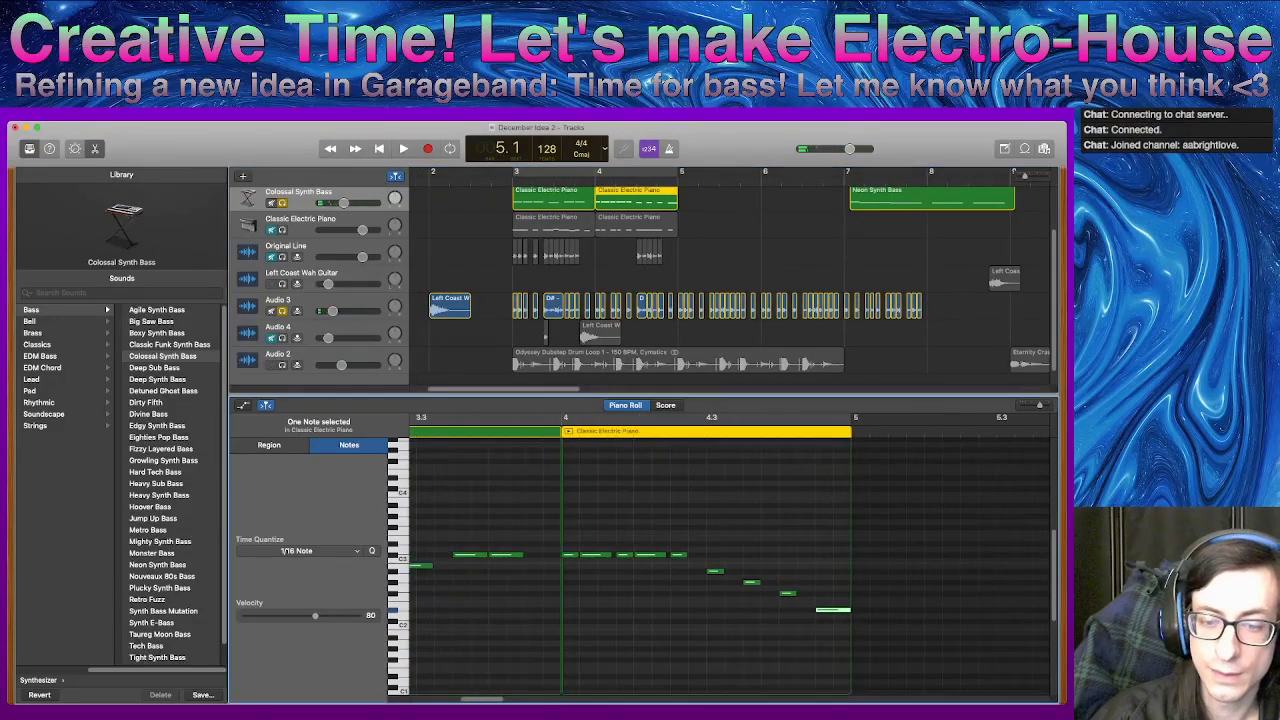
- Lower all bass notes in bars 3 and 4 by an octave, leaving out the last note before bar 5
{"action": "left_click_drag", "start_coordinate": [904, 580], "coordinate": [505, 621]}
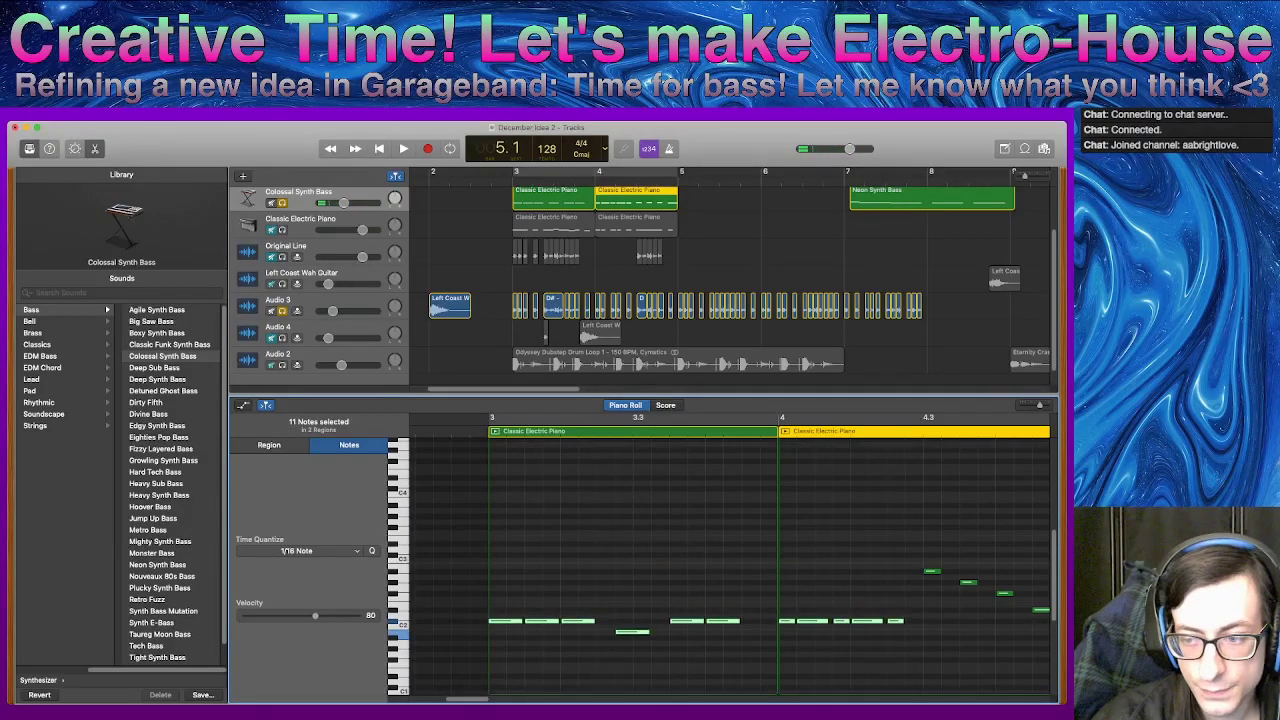
{"action": "scroll", "coordinate": [730, 565], "scroll_direction": "right", "scroll_amount": 6}
{"action": "left_click_drag", "start_coordinate": [594, 550], "coordinate": [647, 648]}
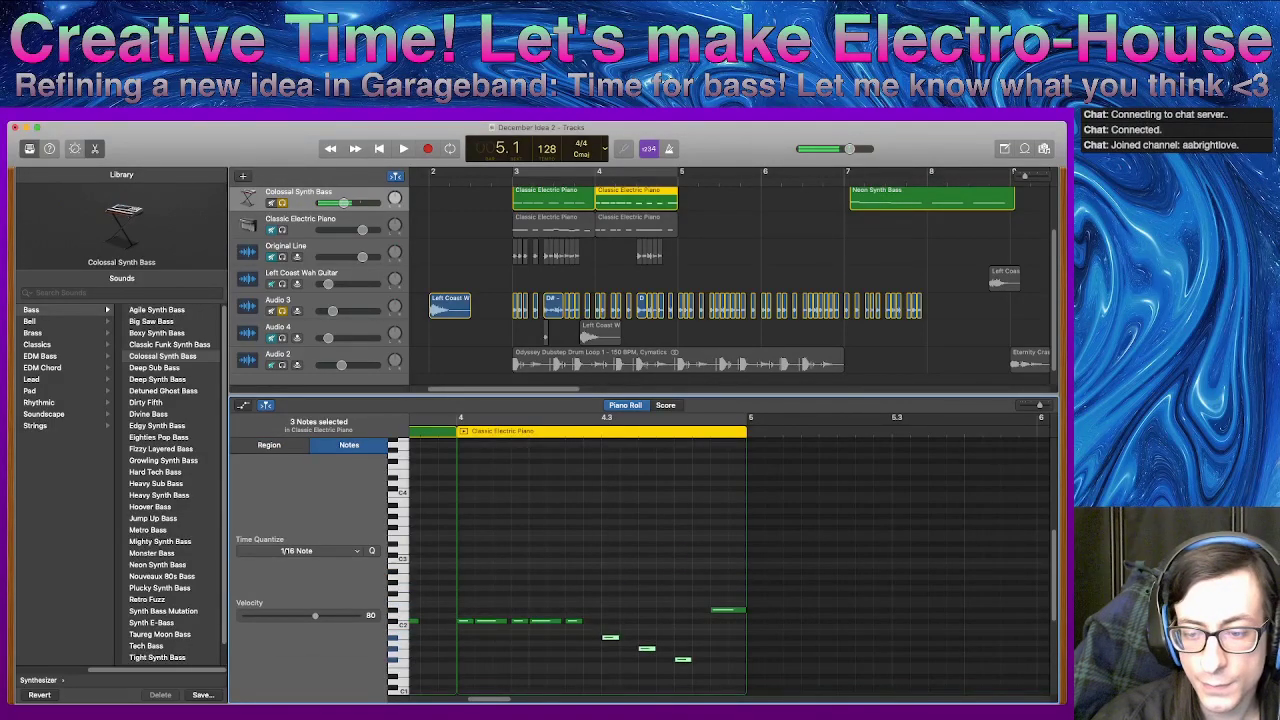
- Raise the second and third notes of bar 4's descending bass run by an octave and listen from bar 4
{"action": "scroll", "coordinate": [647, 648], "scroll_direction": "down", "scroll_amount": 1}
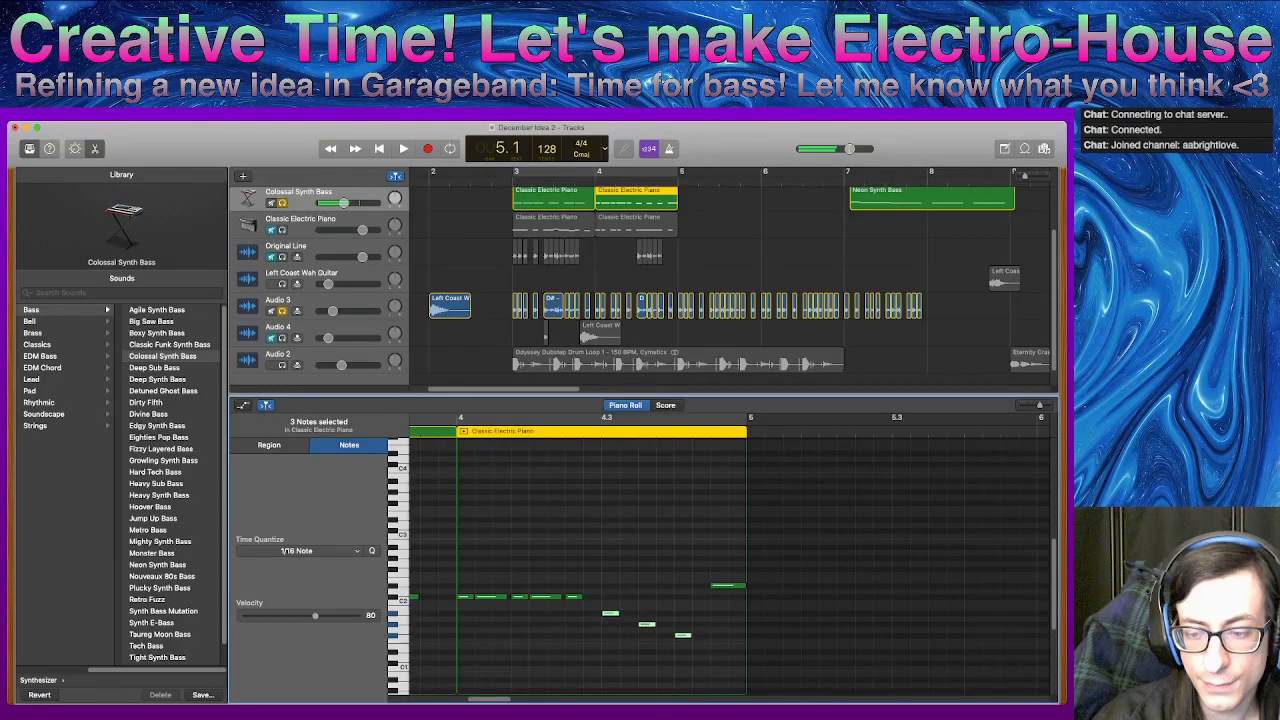
{"action": "left_click", "coordinate": [682, 635]}
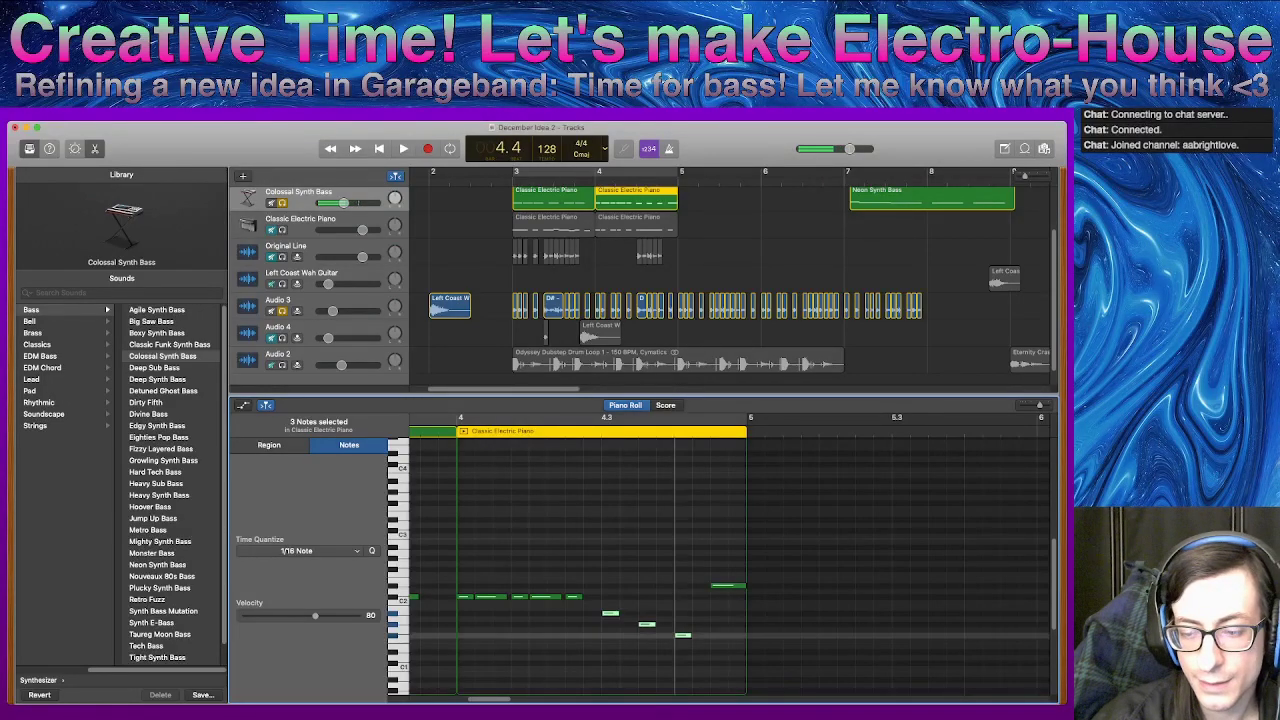
{"action": "left_click_drag", "start_coordinate": [674, 625], "coordinate": [682, 569]}
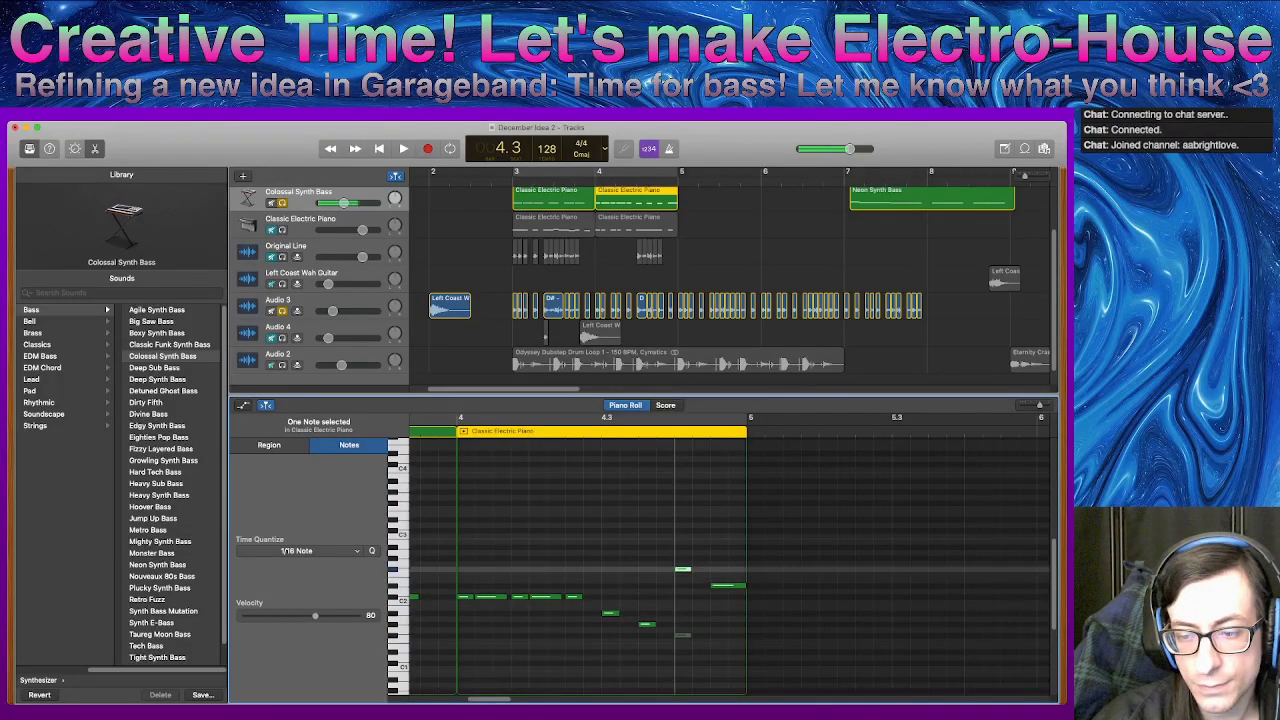
{"action": "left_click_drag", "start_coordinate": [646, 624], "coordinate": [646, 558]}
{"action": "key", "text": "comma"}
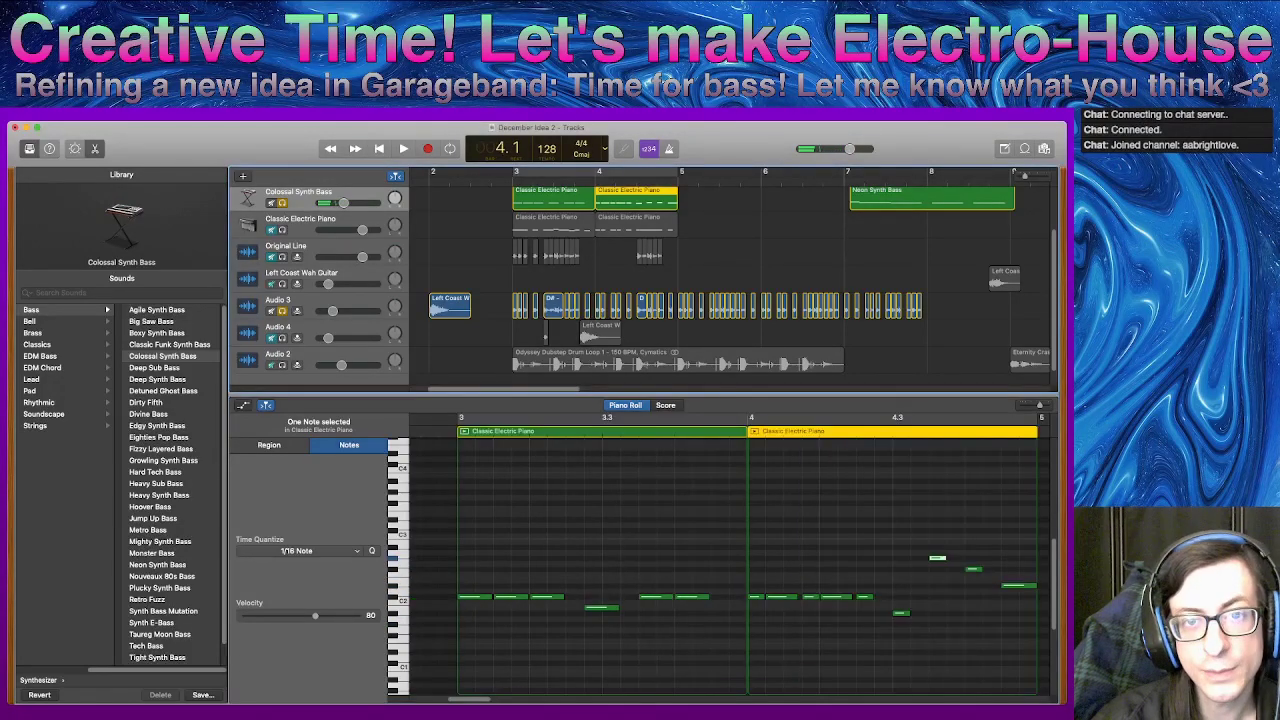
{"action": "key", "text": "space"}
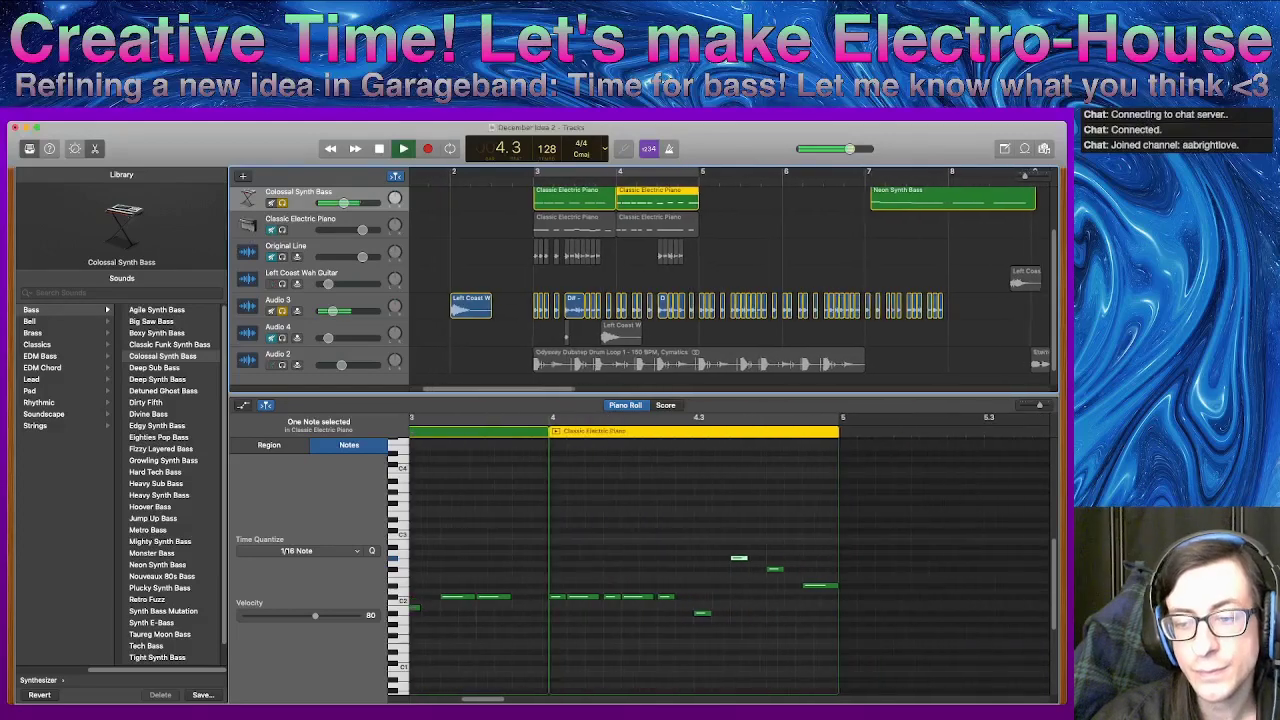
{"action": "key", "text": "space"}
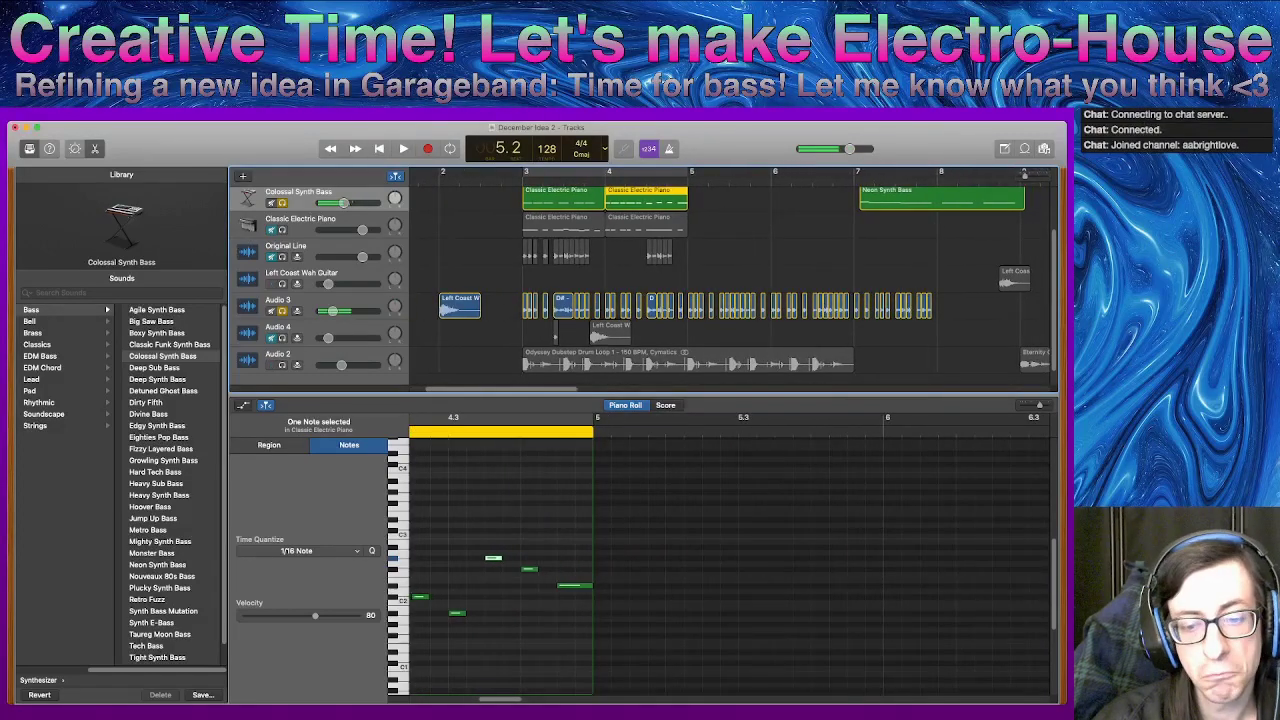
- Raise the first note of bar 4's descending run by an octave, then listen from bar 3 past bar 5
{"action": "left_click", "coordinate": [640, 560]}
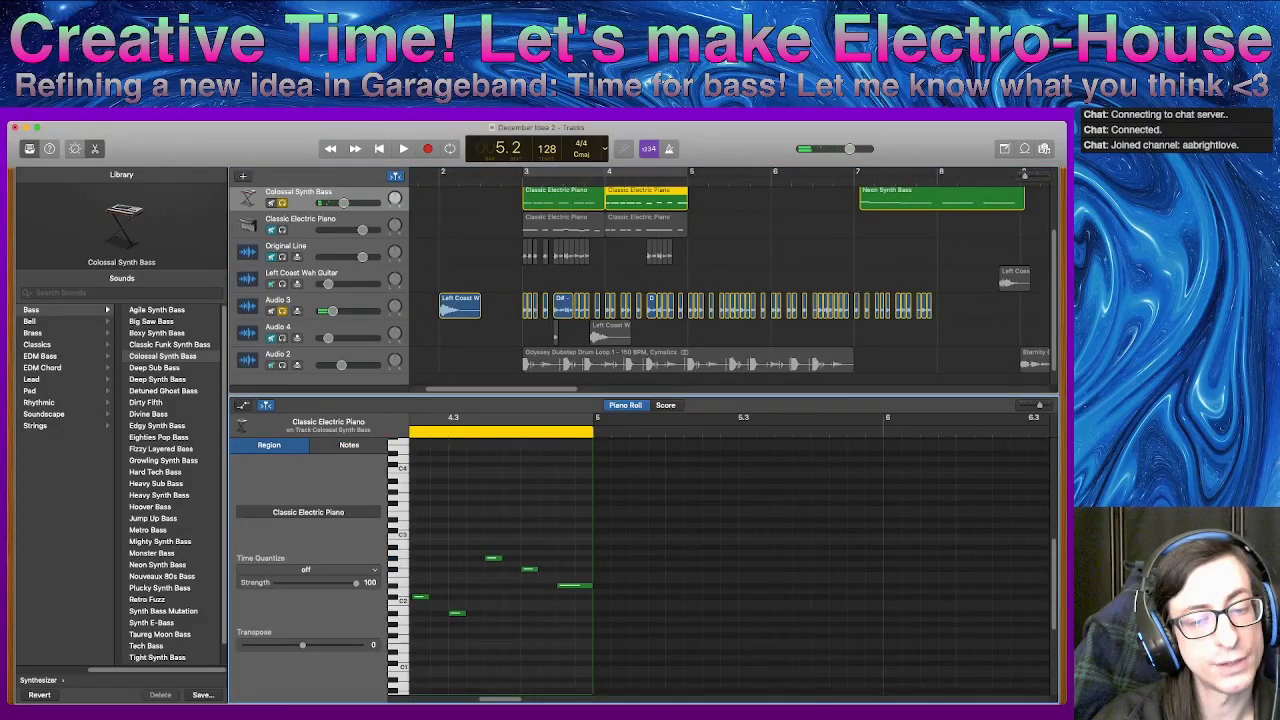
{"action": "left_click_drag", "start_coordinate": [457, 613], "coordinate": [457, 547]}
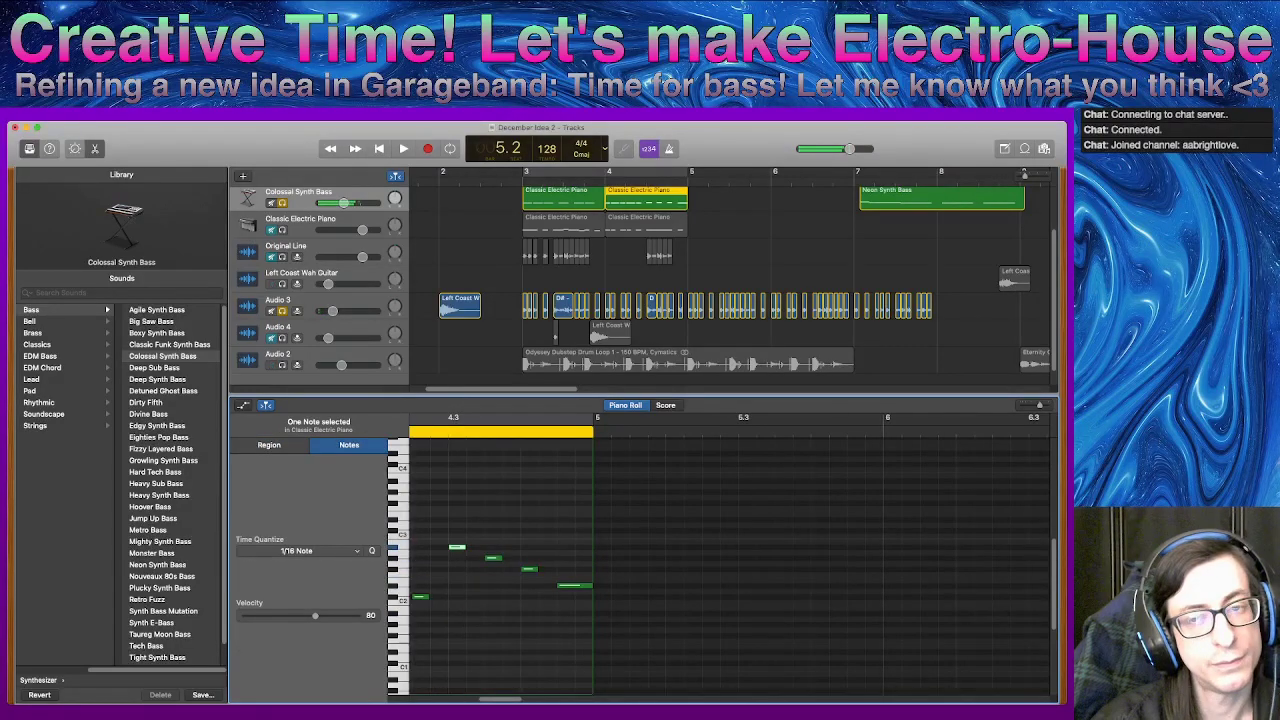
{"action": "left_click", "coordinate": [524, 173]}
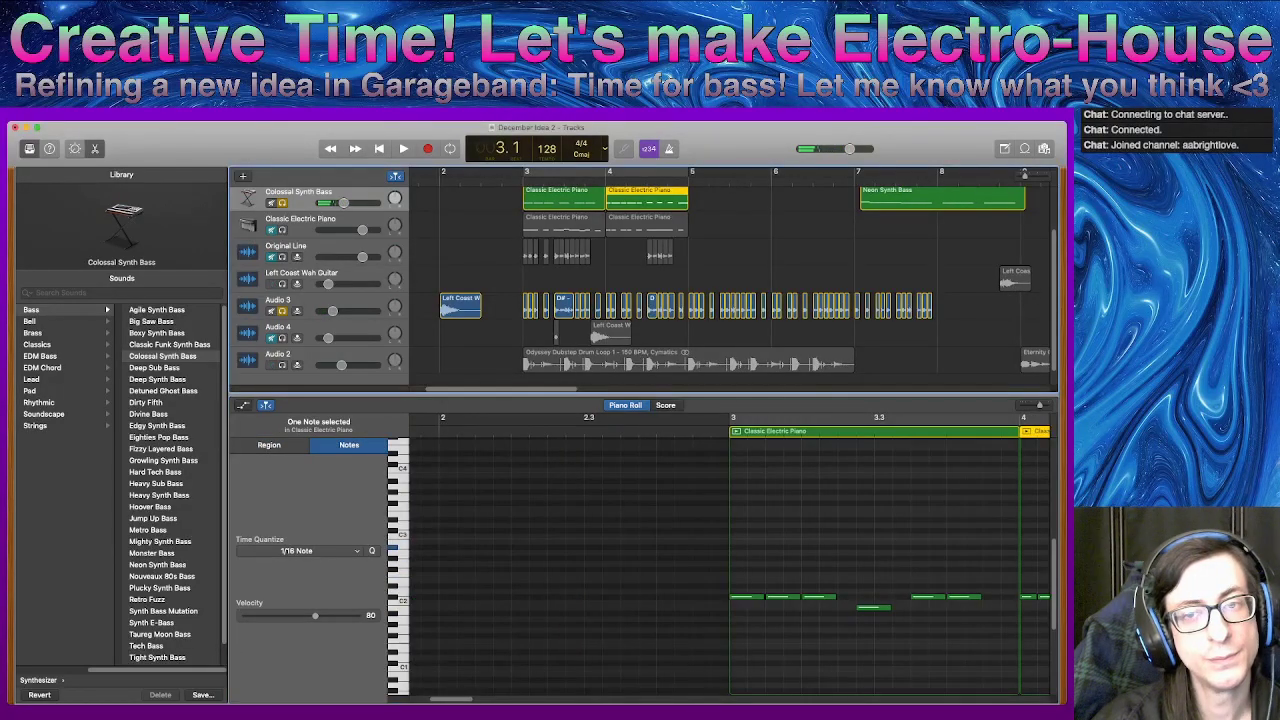
{"action": "key", "text": "space"}
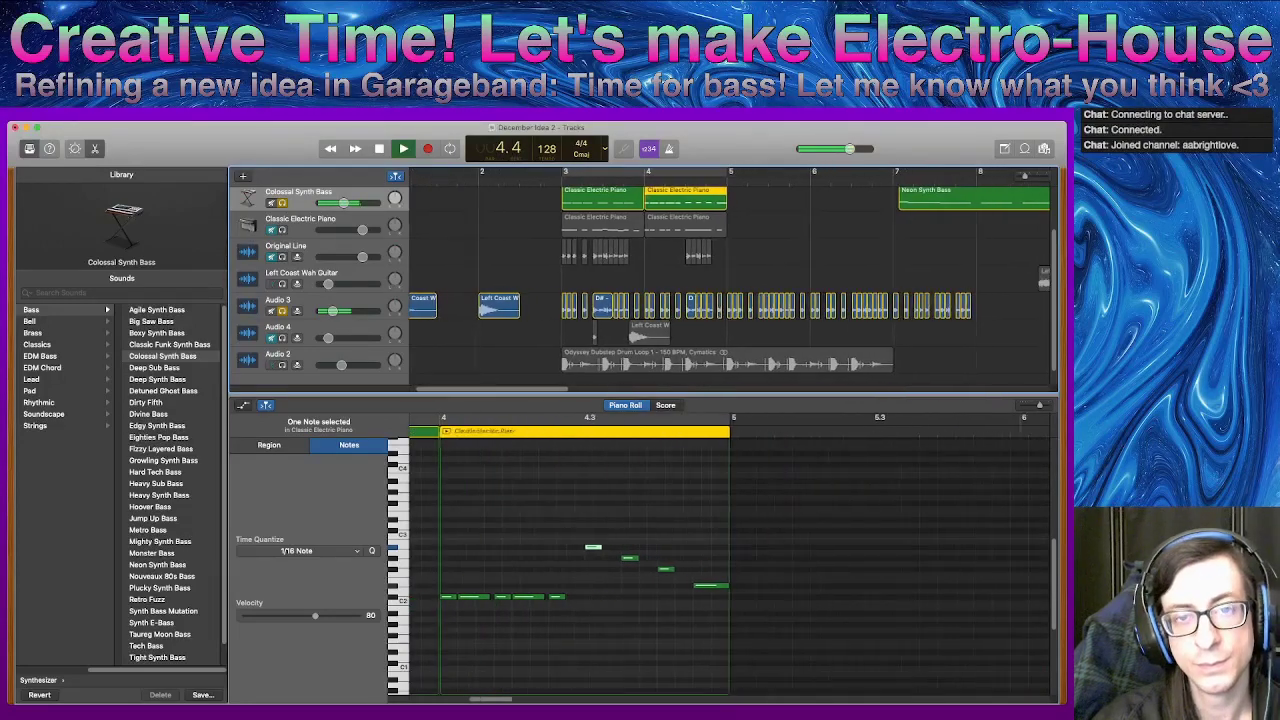
{"action": "key", "text": "space"}
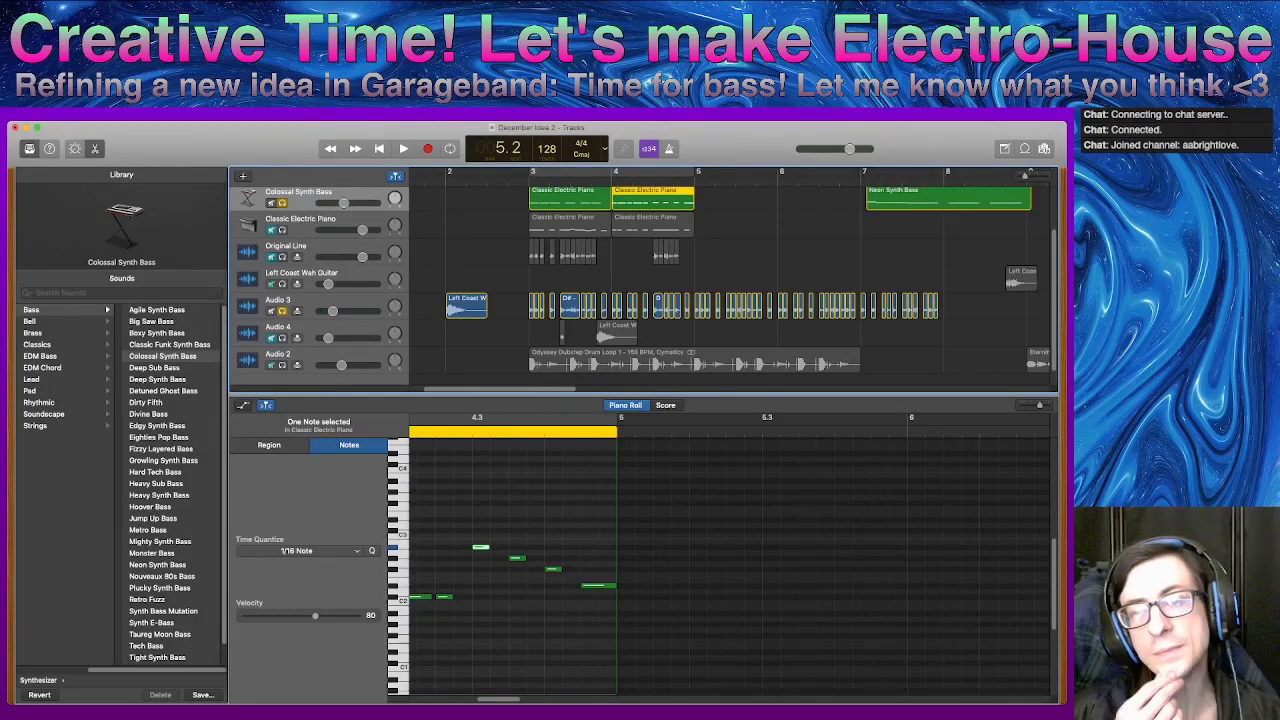
- Replace the low eighth note in bar 3 with two sixteenth notes at the same pitch and listen from bar 3
{"action": "scroll", "coordinate": [640, 285], "scroll_direction": "up", "scroll_amount": 3}
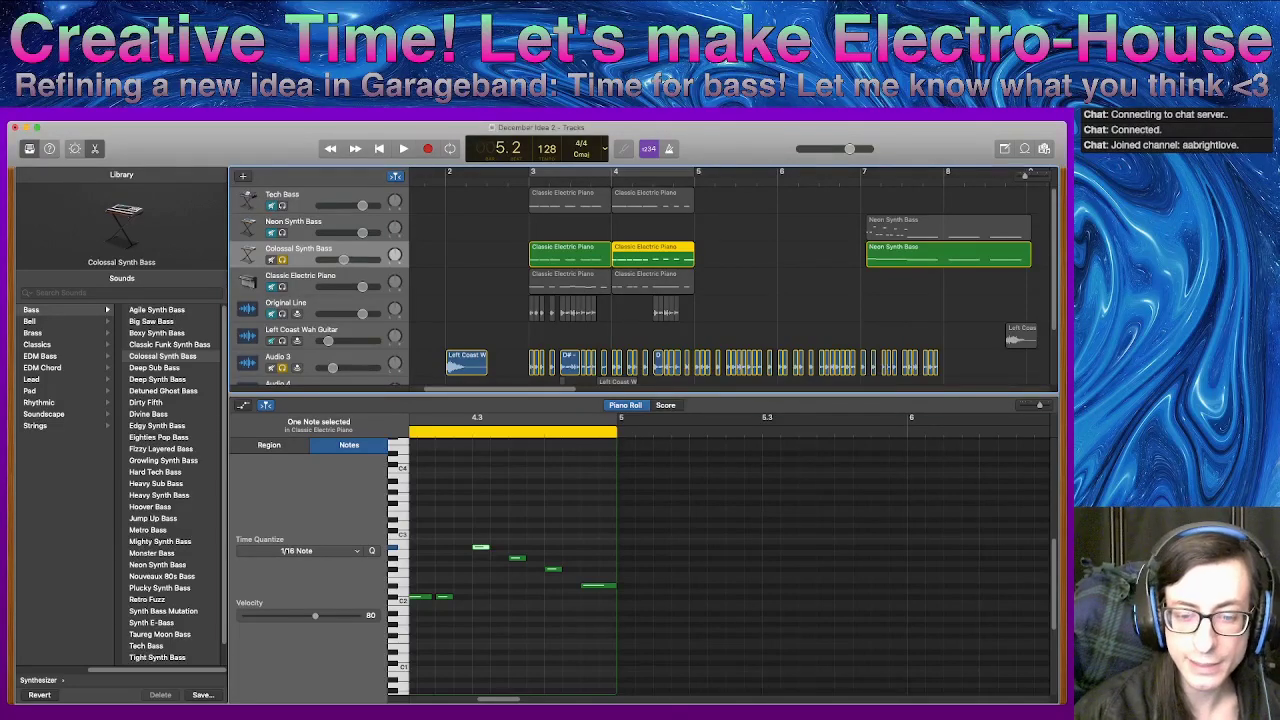
{"action": "scroll", "coordinate": [720, 560], "scroll_direction": "left", "scroll_amount": 5}
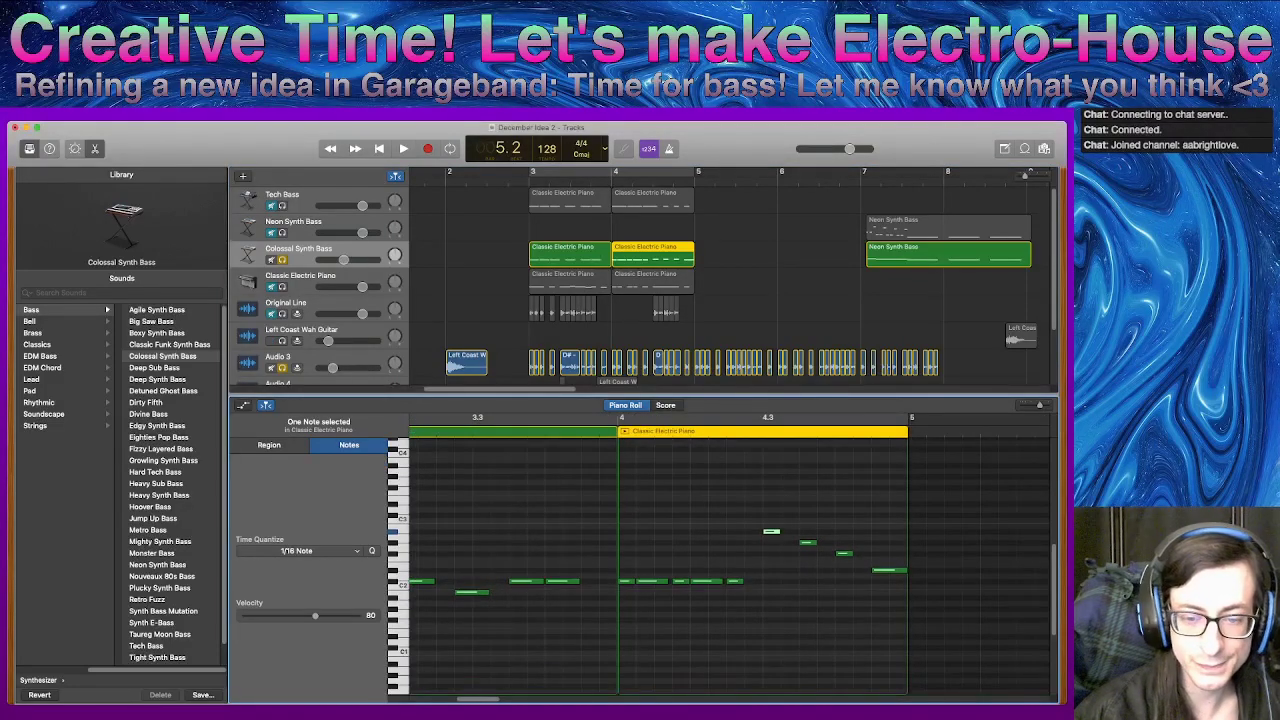
{"action": "scroll", "coordinate": [720, 560], "scroll_direction": "left", "scroll_amount": 2}
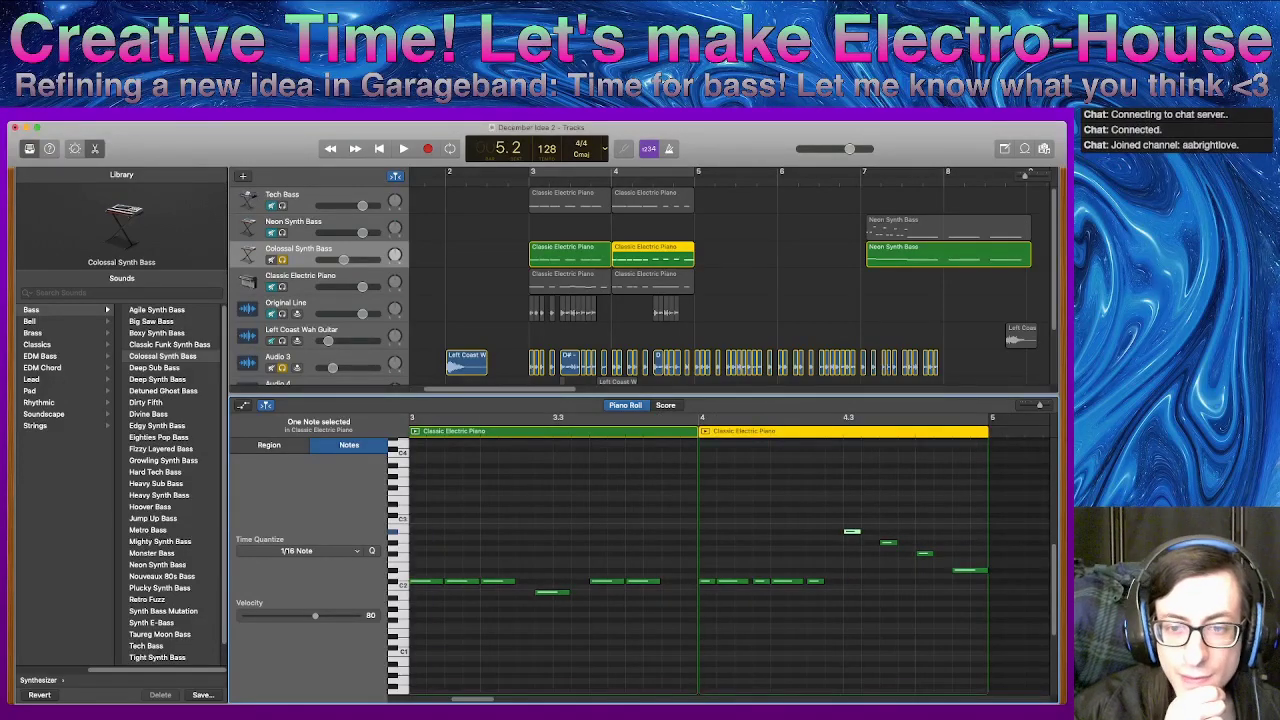
{"action": "mouse_move", "coordinate": [568, 592]}
{"action": "left_mouse_down"}
{"action": "mouse_move", "coordinate": [546, 592]}
{"action": "mouse_move", "coordinate": [561, 592]}
{"action": "left_mouse_up"}
{"action": "key", "text": "space"}
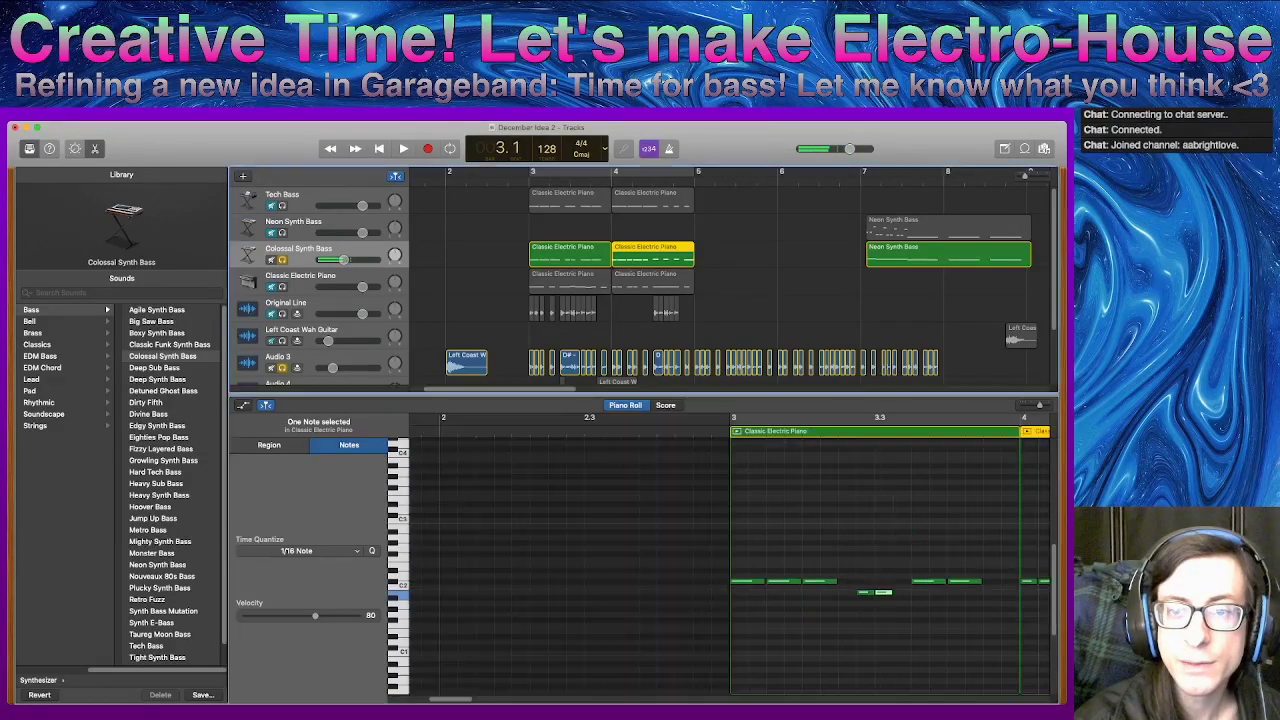
{"action": "key", "text": "space"}
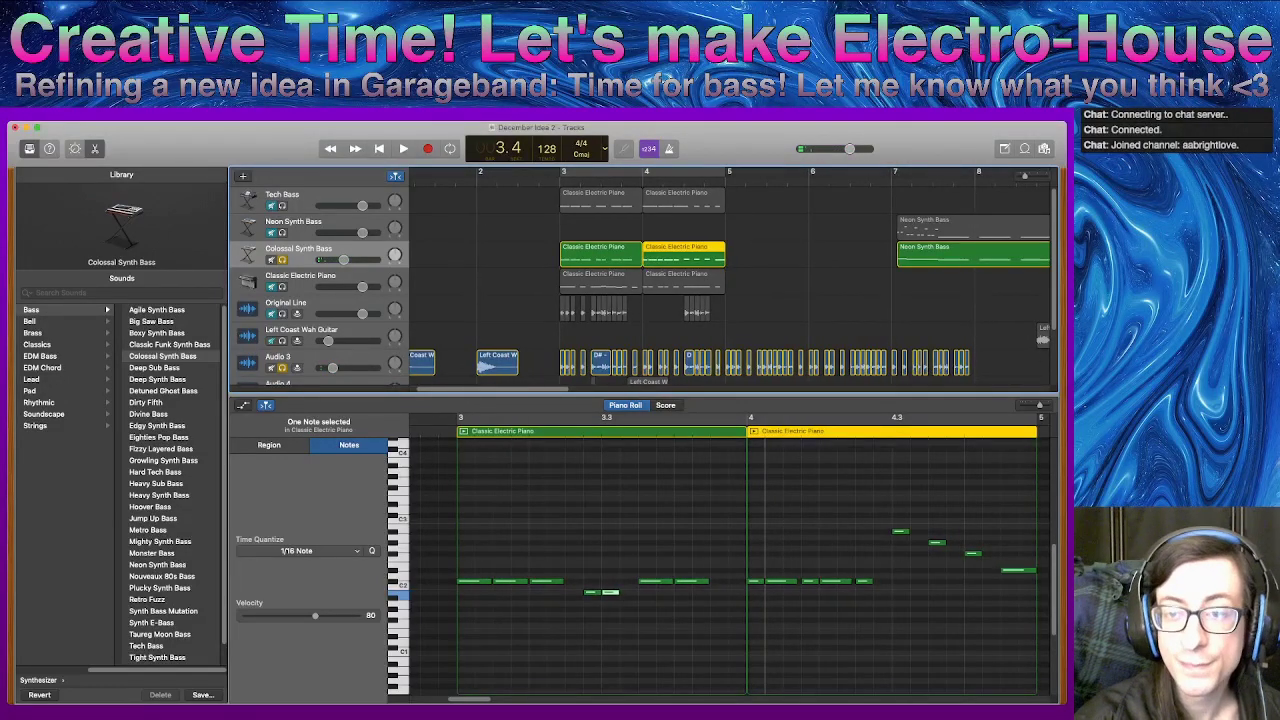
- Delete the four-note descending run at the end of the bar 4 bass region
{"action": "left_click_drag", "start_coordinate": [759, 264], "coordinate": [685, 253]}
{"action": "left_click_drag", "start_coordinate": [1022, 605], "coordinate": [901, 519]}
{"action": "key", "text": "Delete"}
- Copy the last four bass notes of bar 3 to the same positions in bar 4, then listen to the result
{"action": "left_click_drag", "start_coordinate": [709, 615], "coordinate": [901, 592]}
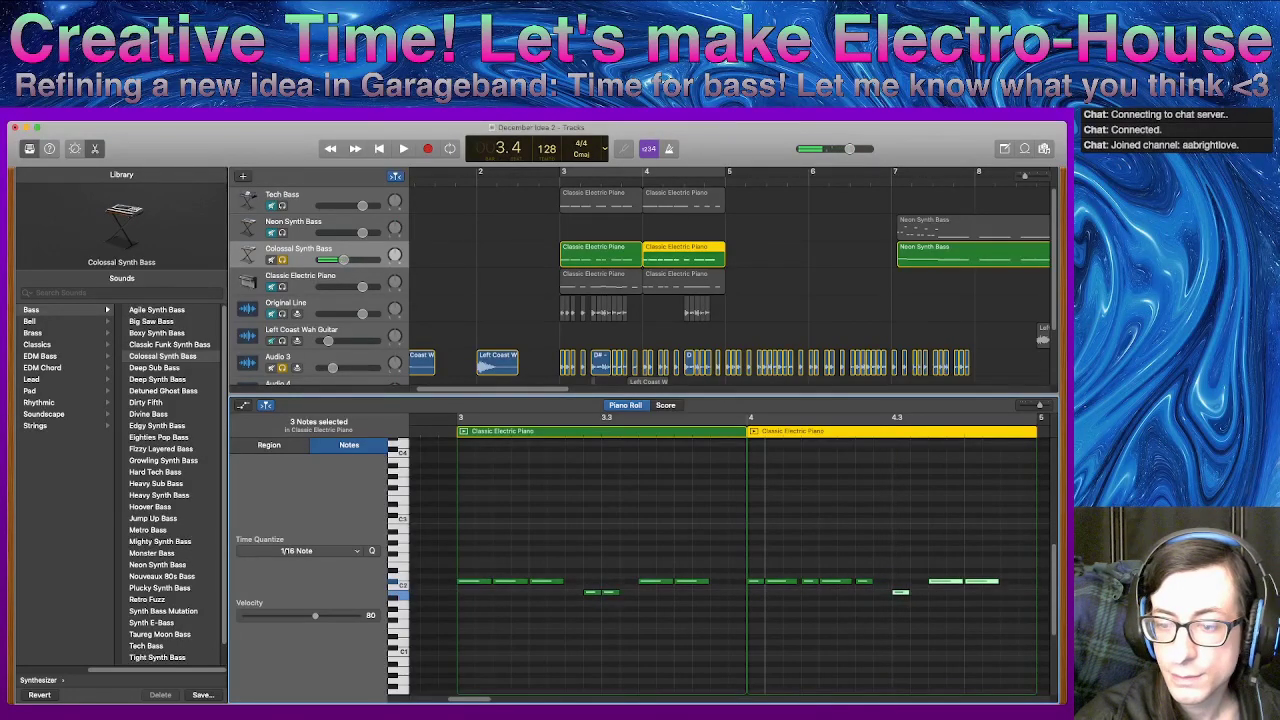
{"action": "left_click_drag", "start_coordinate": [592, 592], "coordinate": [880, 592]}
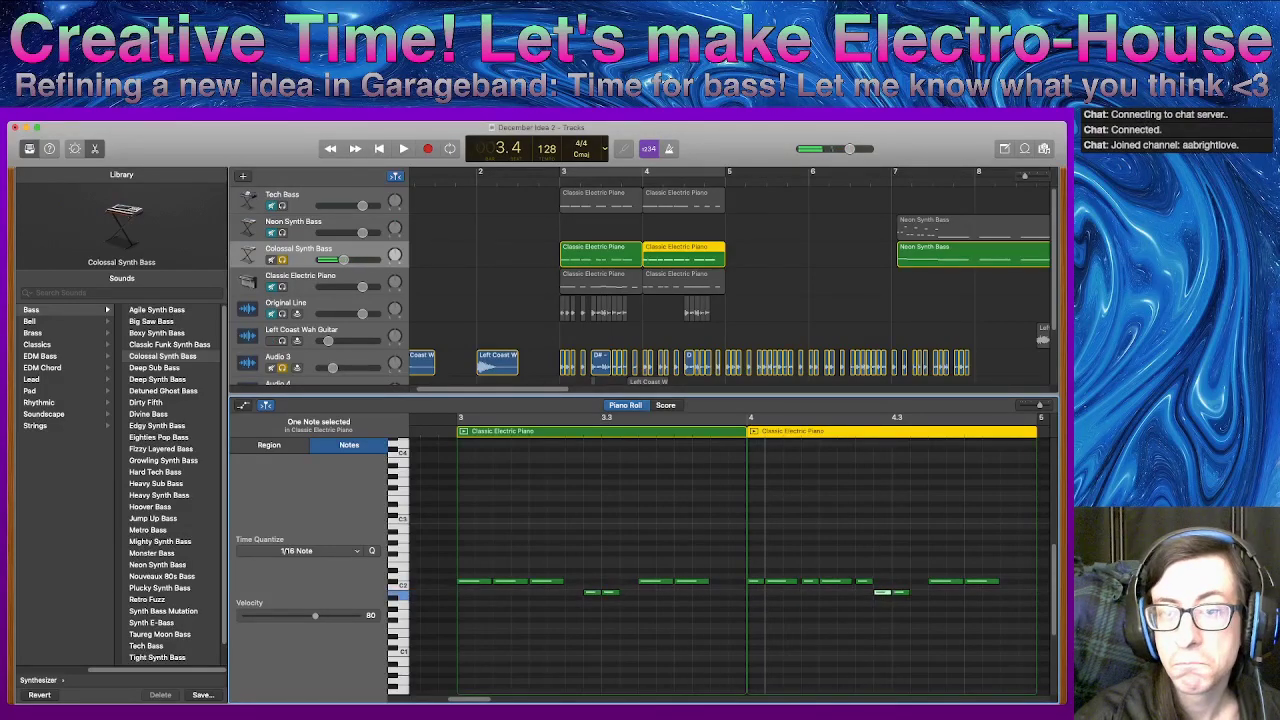
{"action": "key", "text": "space"}
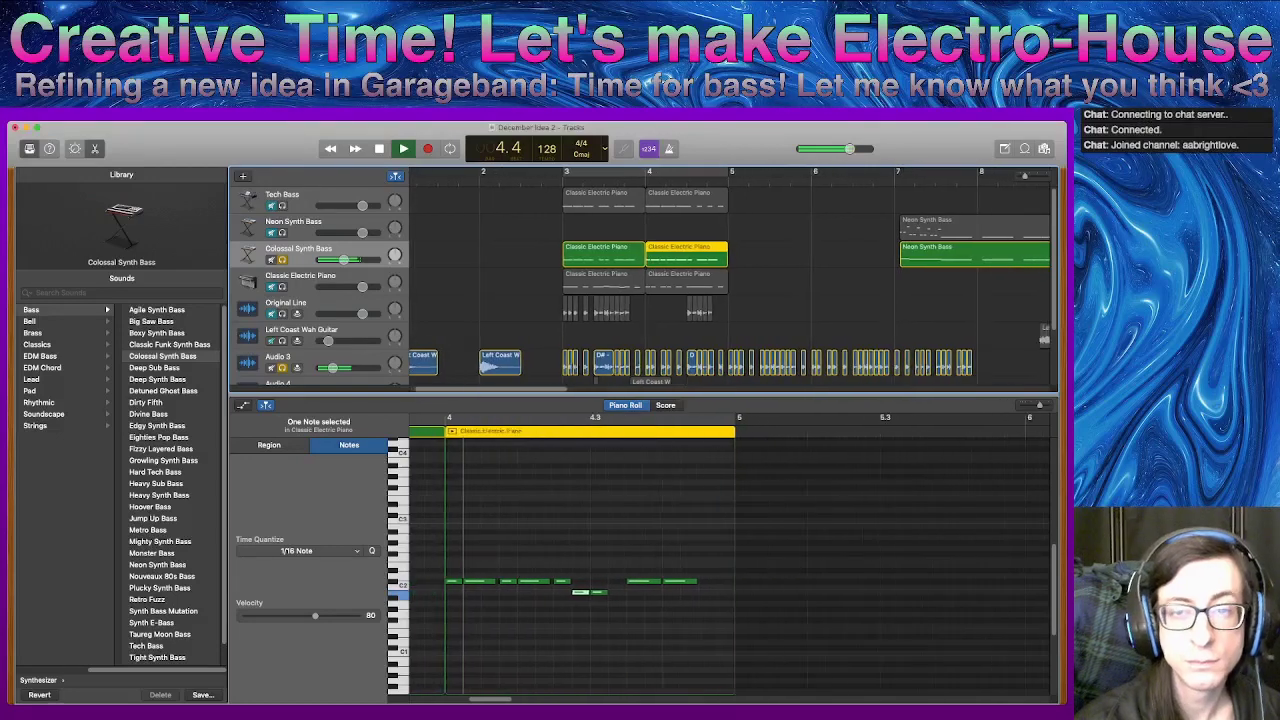
{"action": "key", "text": "space"}
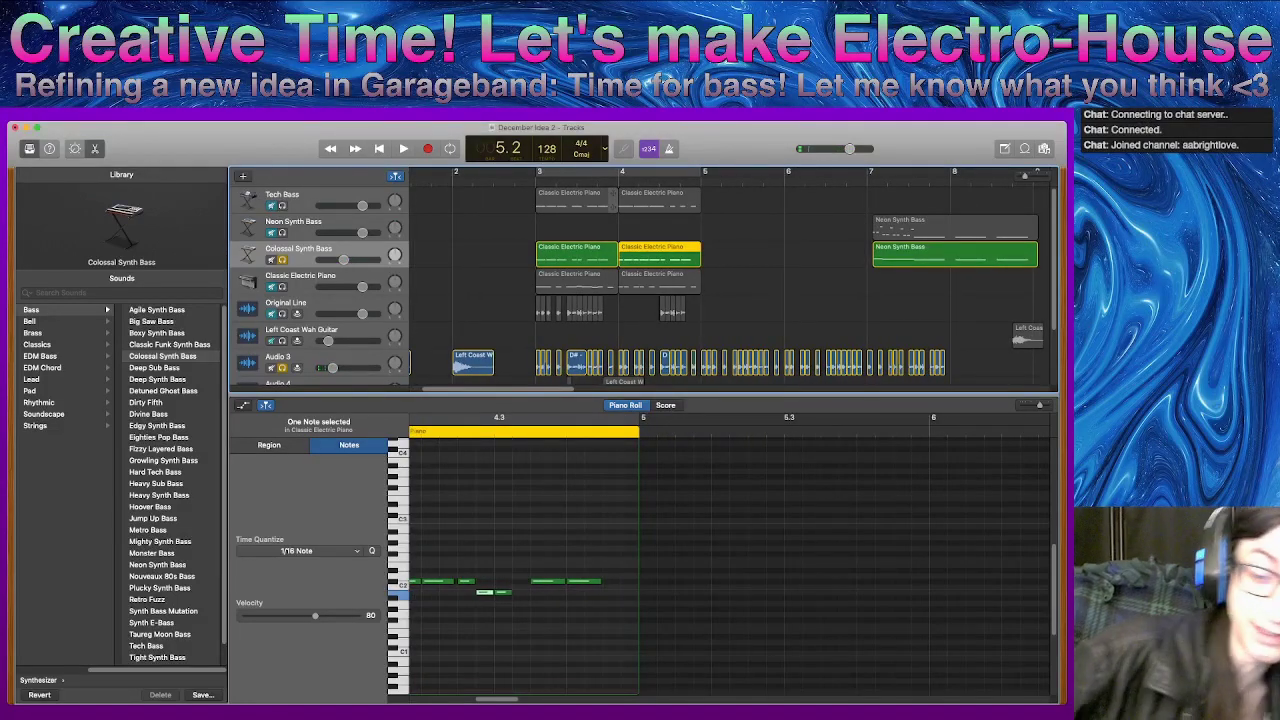
- Show the notes of the Tech Bass region in bar 3 and play the arrangement from bar 3
{"action": "left_click", "coordinate": [612, 200]}
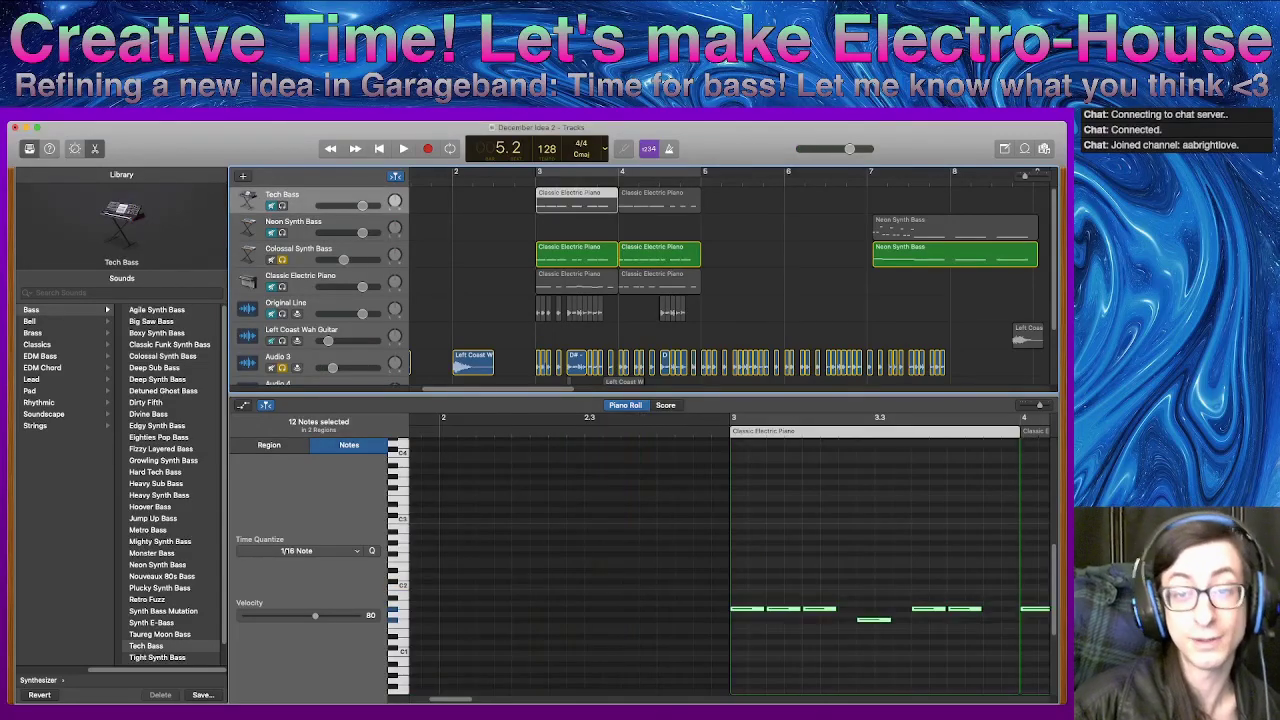
{"action": "key", "text": "space"}
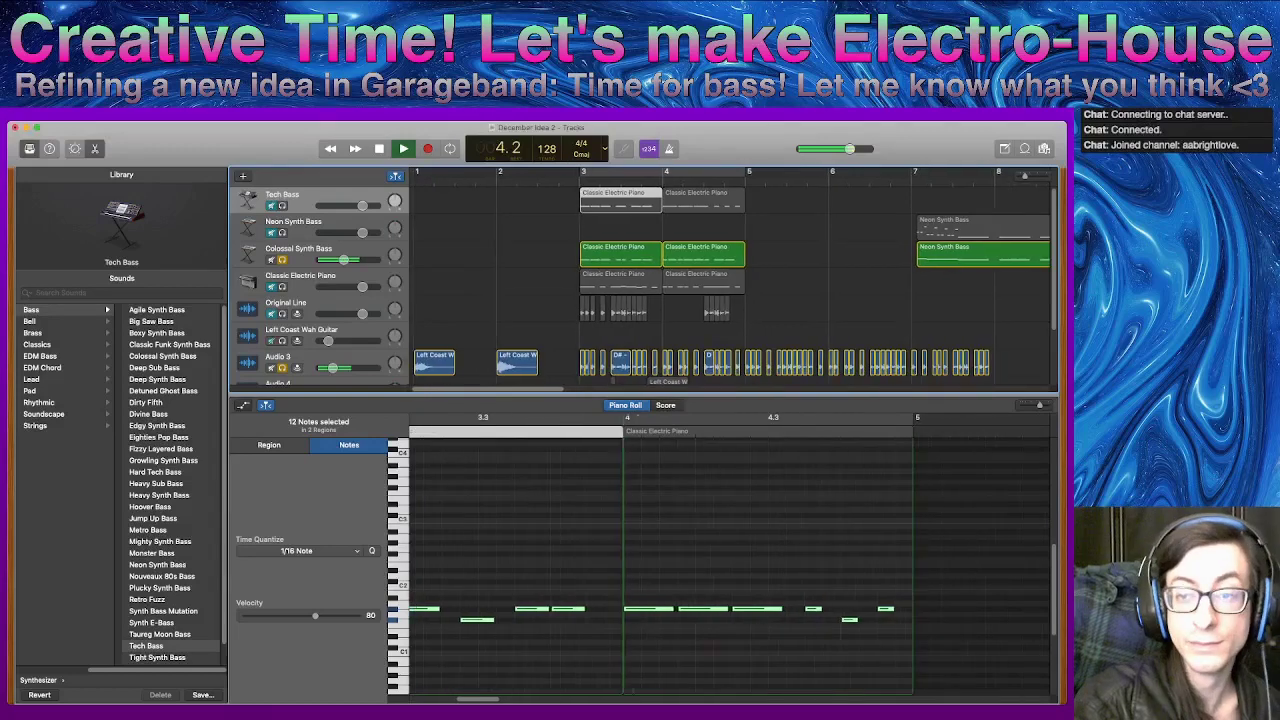
{"action": "key", "text": "space"}
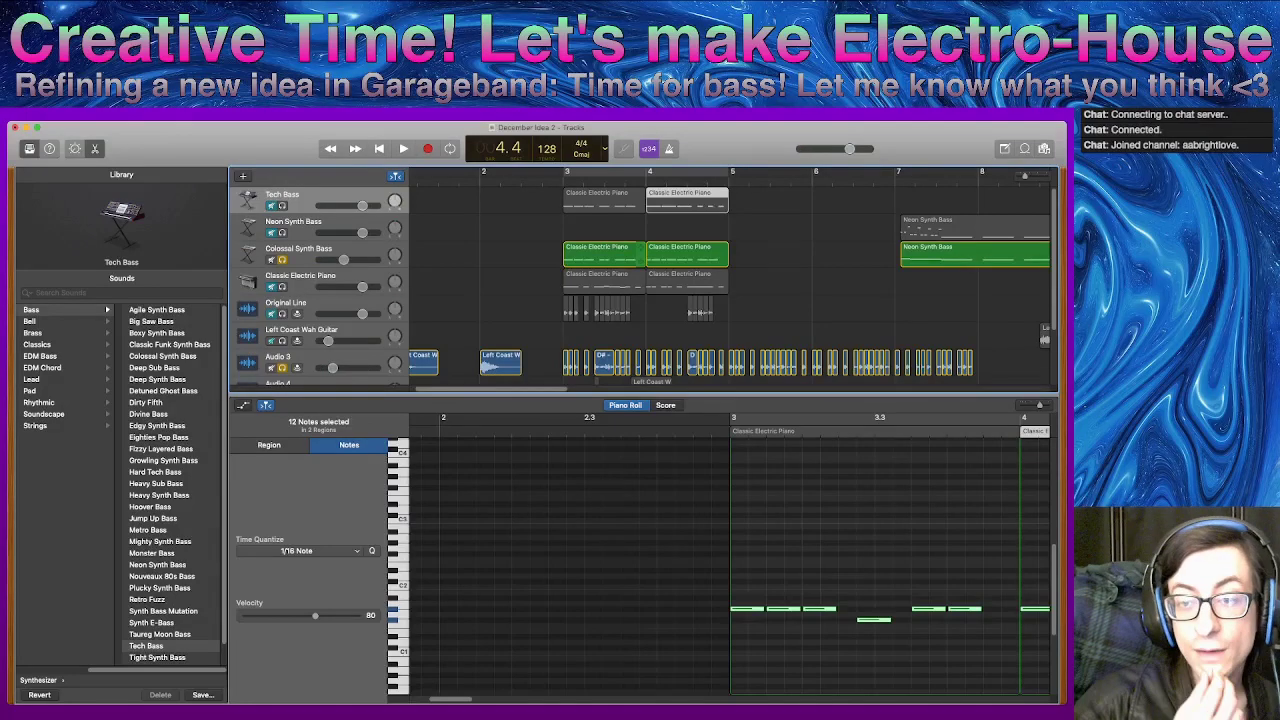
- Mute the Audio 3 guitar chops and select that track
{"action": "scroll", "coordinate": [642, 286], "scroll_direction": "down", "scroll_amount": 3}
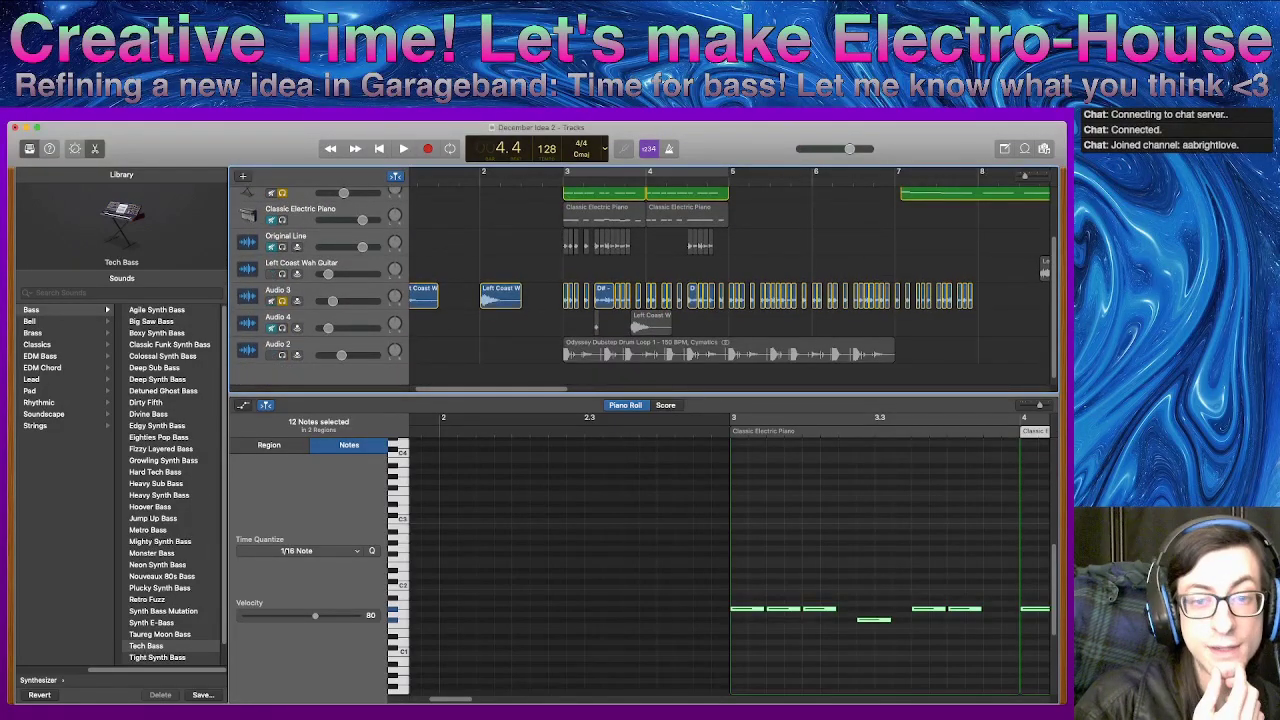
{"action": "left_click", "coordinate": [271, 301]}
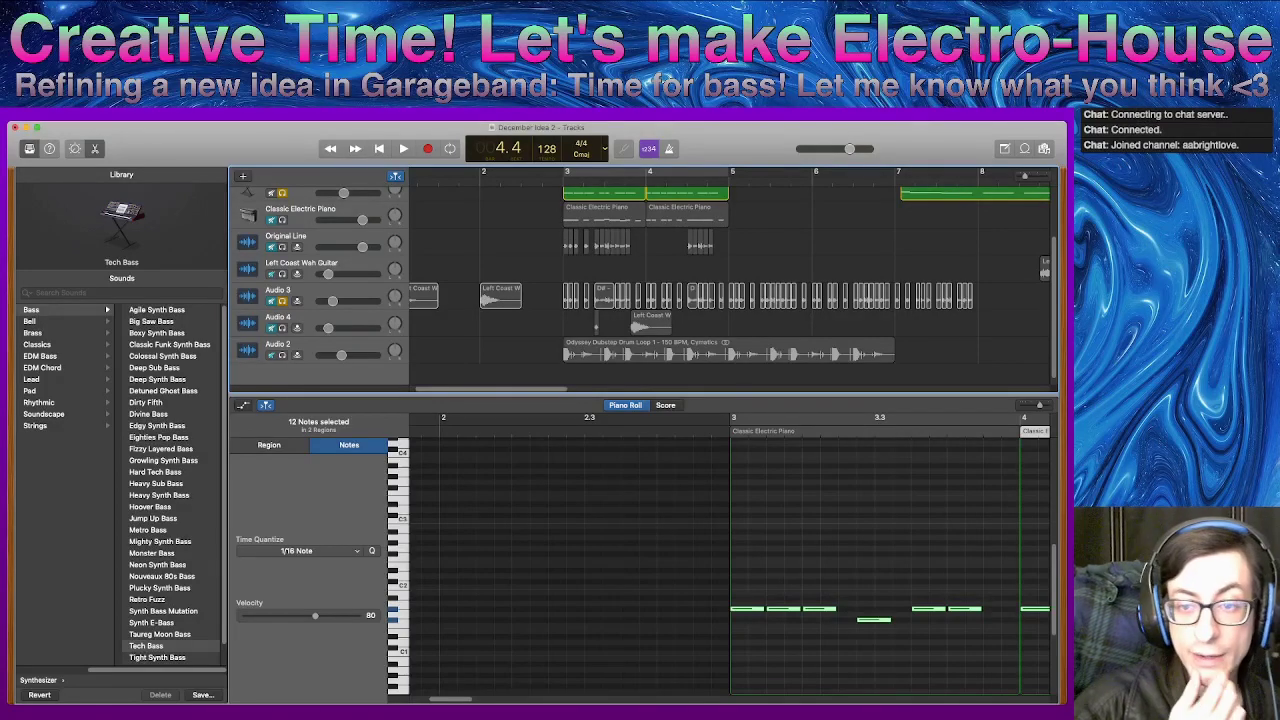
{"action": "scroll", "coordinate": [640, 280], "scroll_direction": "up", "scroll_amount": 1}
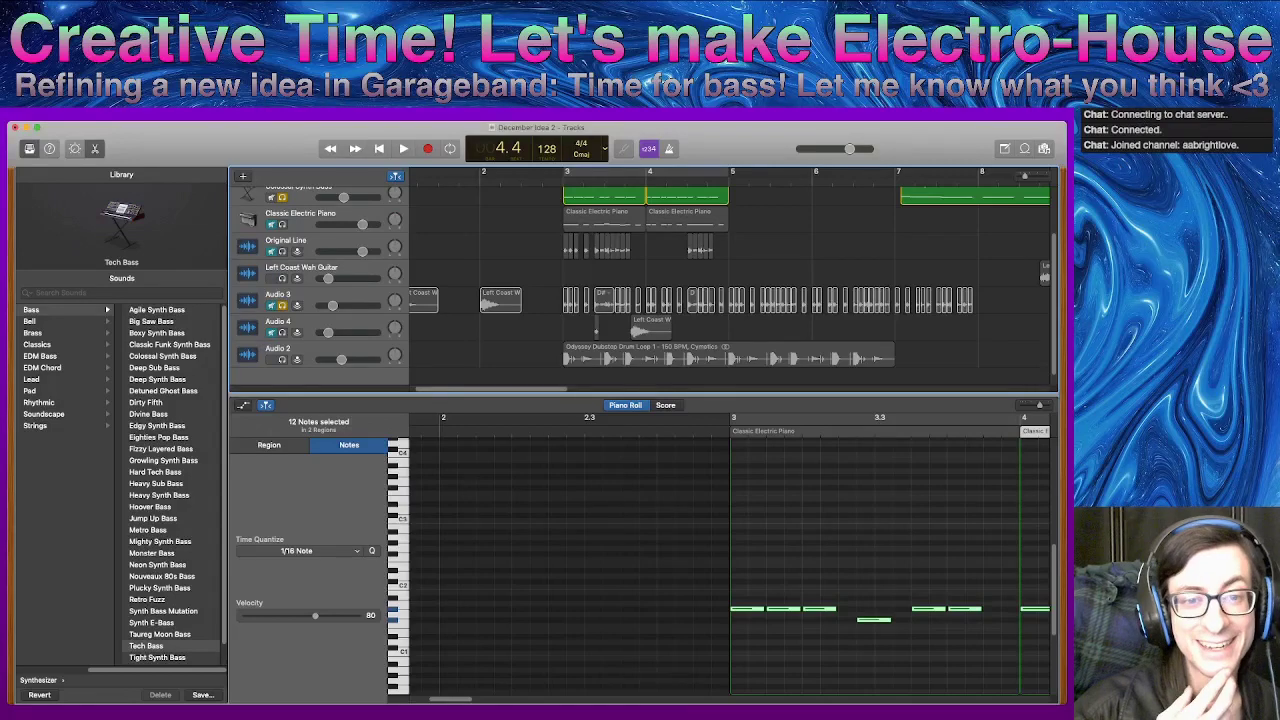
{"action": "left_click", "coordinate": [310, 295]}
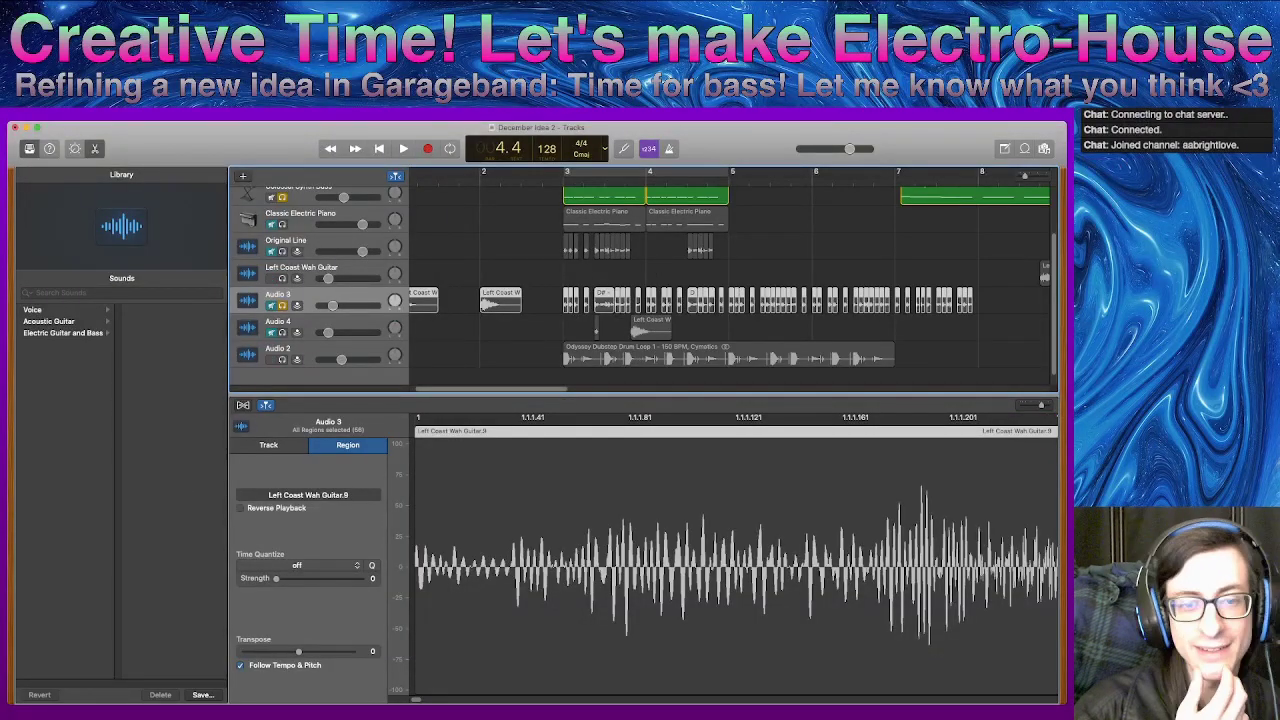
- Hide the Library, open the Loop Browser and search the loops for "kick"
{"action": "scroll", "coordinate": [640, 280], "scroll_direction": "down", "scroll_amount": 2}
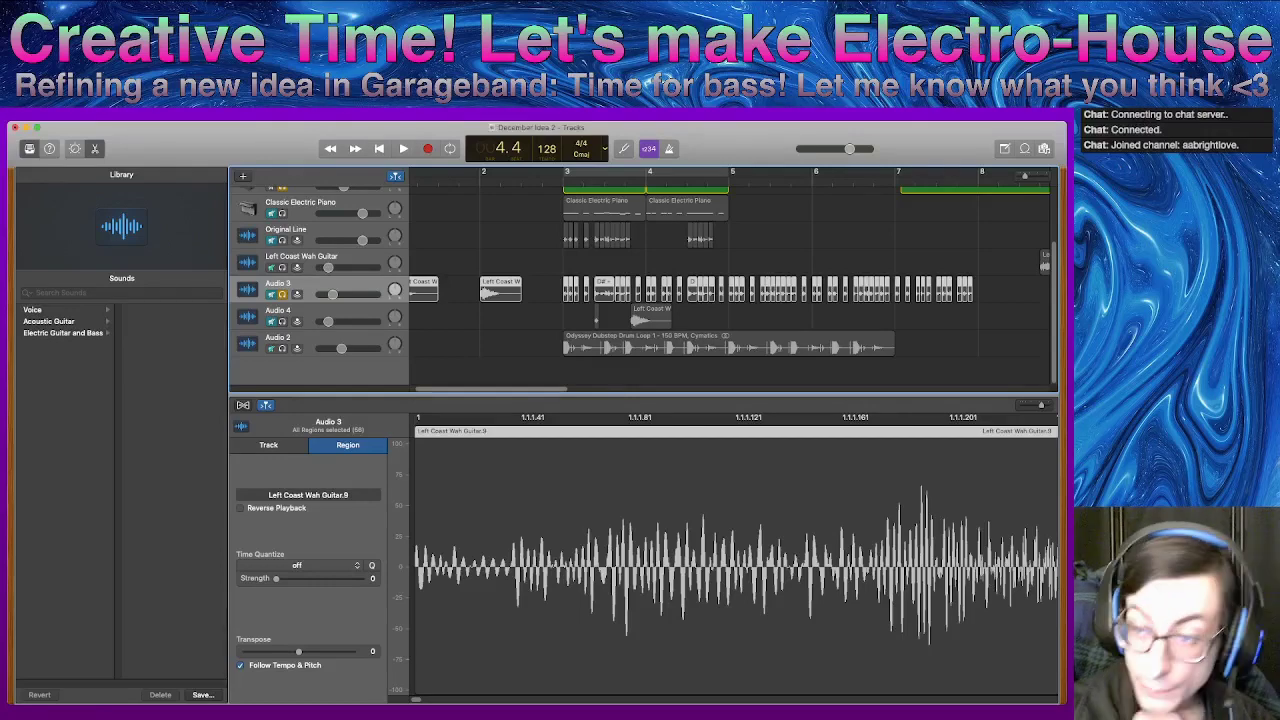
{"action": "scroll", "coordinate": [640, 285], "scroll_direction": "up", "scroll_amount": 3}
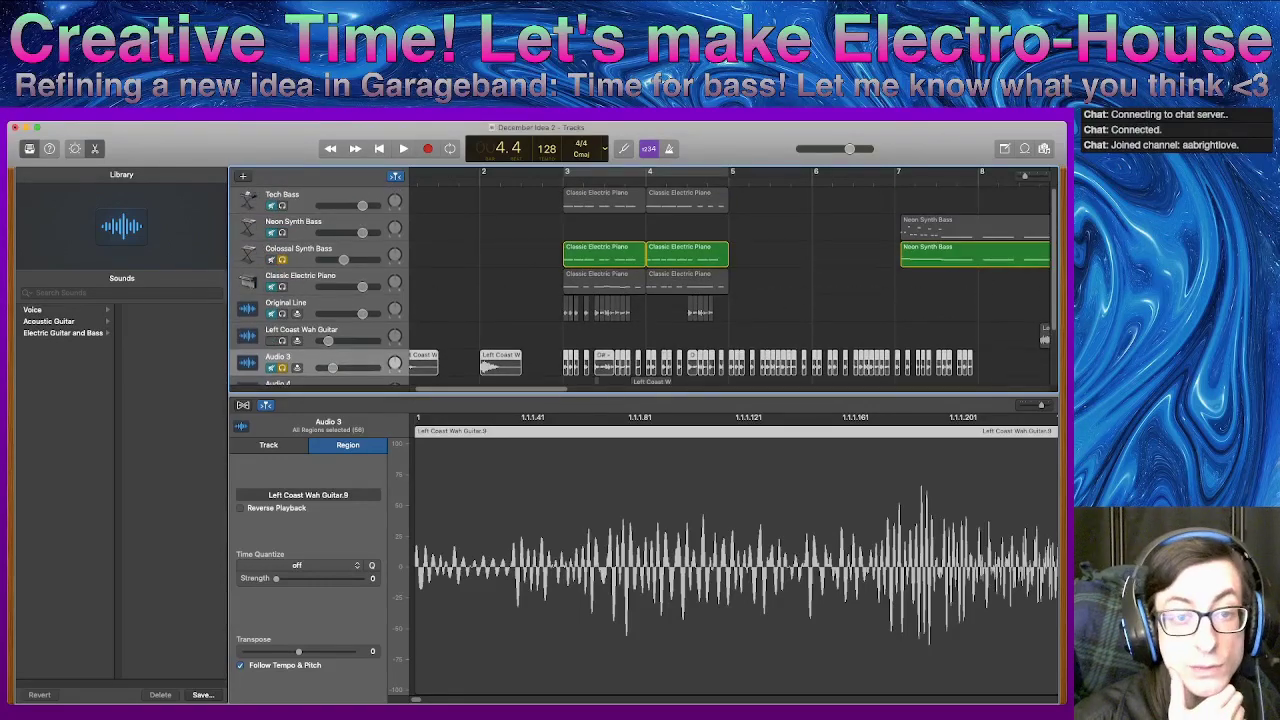
{"action": "scroll", "coordinate": [640, 285], "scroll_direction": "down", "scroll_amount": 3}
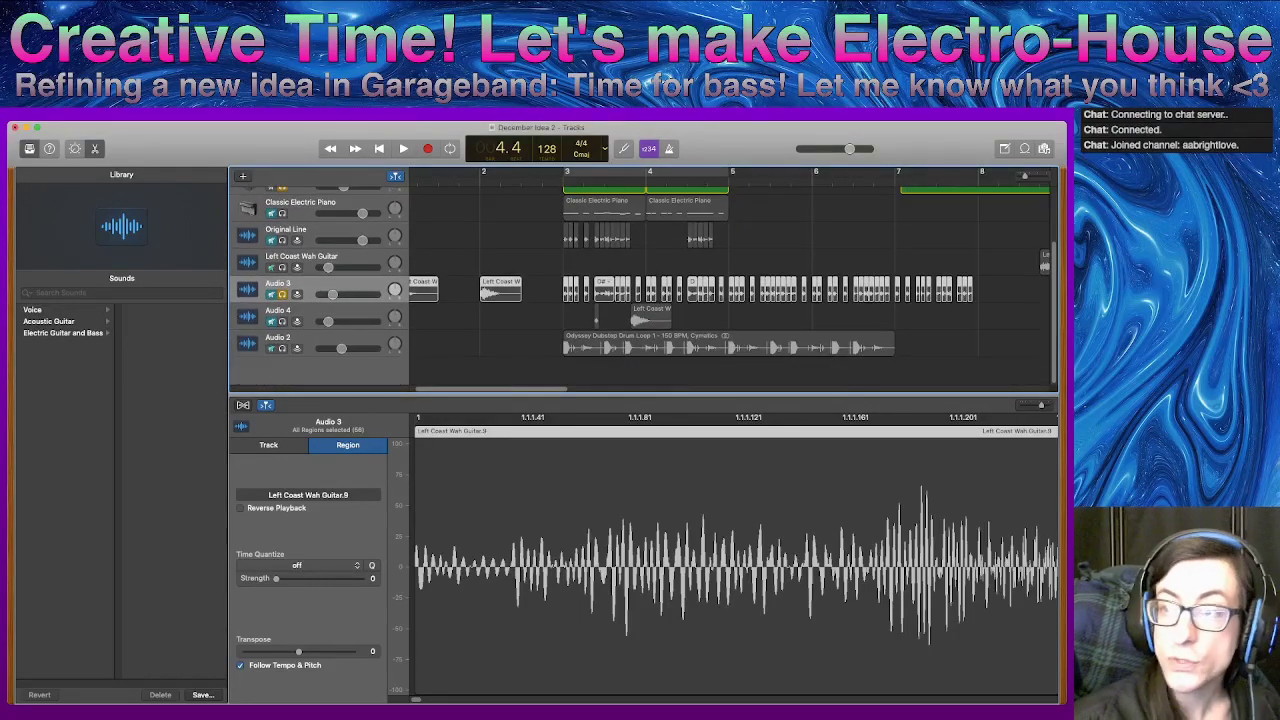
{"action": "key", "text": "y"}
{"action": "key", "text": "o"}
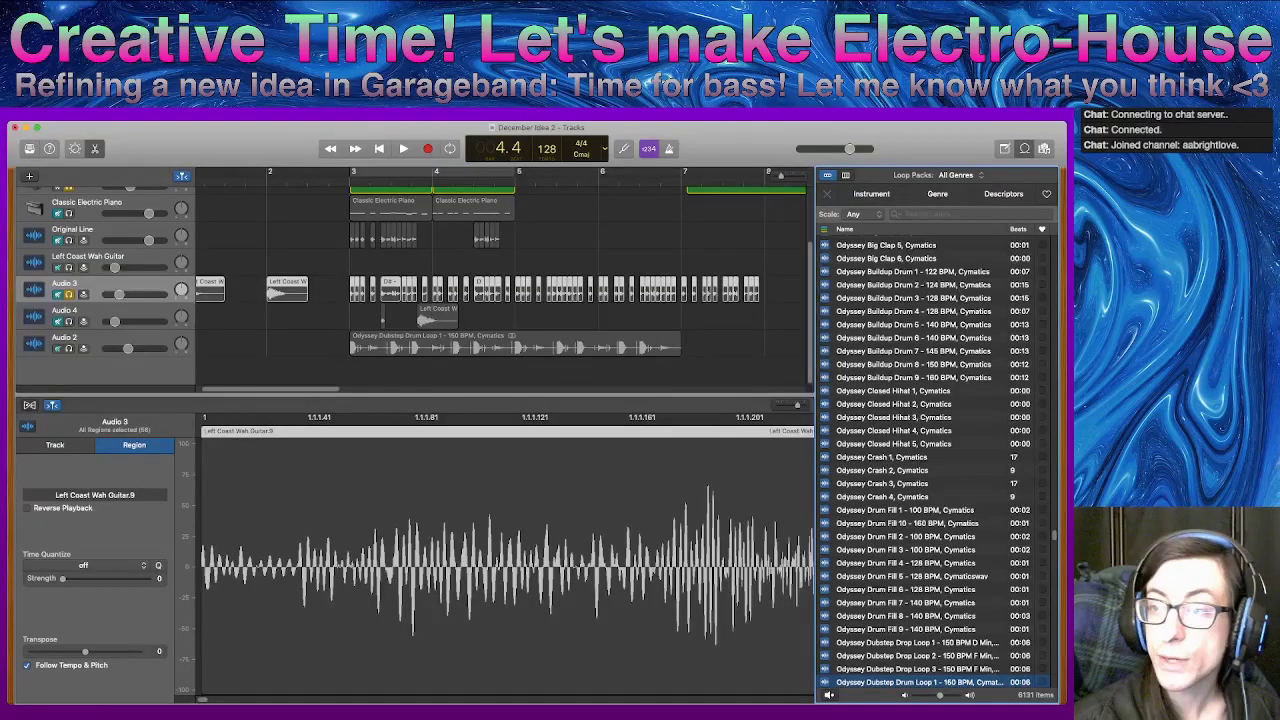
{"action": "left_click", "coordinate": [940, 214]}
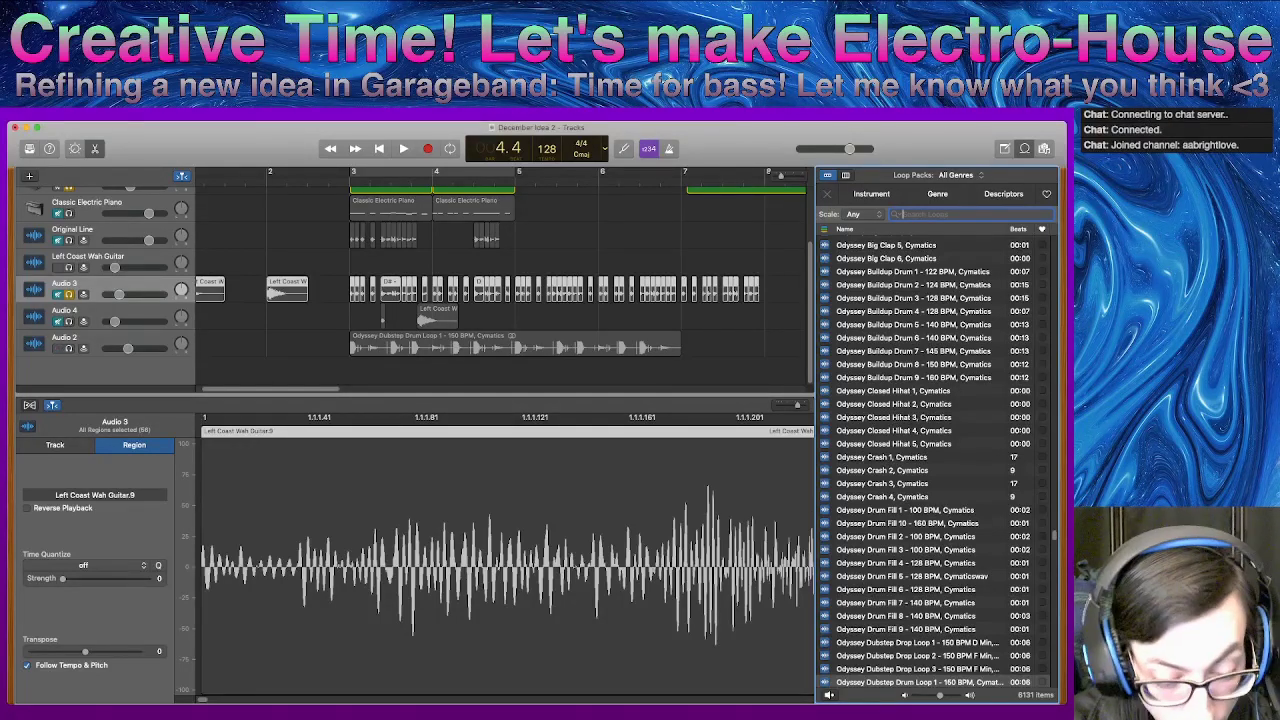
{"action": "type", "text": "kick"}
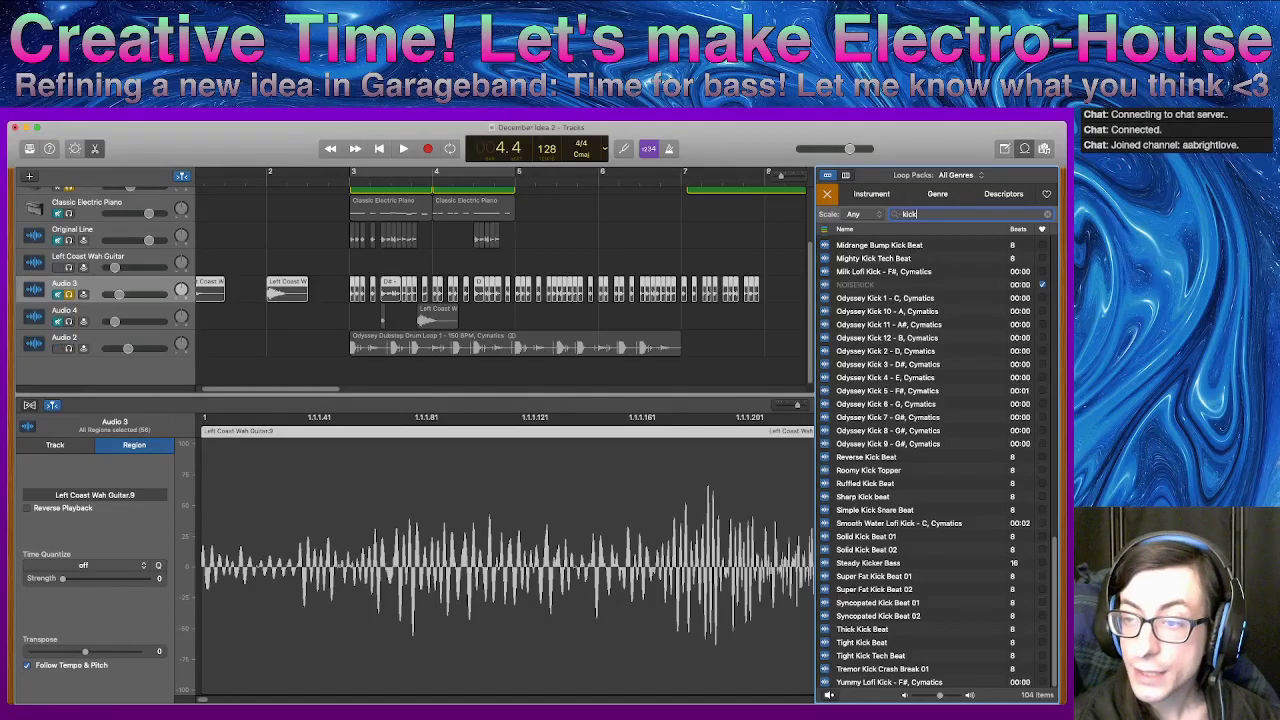
- Audition the Odyssey Kick loops from Kick 1 - C through Kick 9 - G#, then return to Odyssey Kick 3 - D#
{"action": "left_click", "coordinate": [885, 298]}
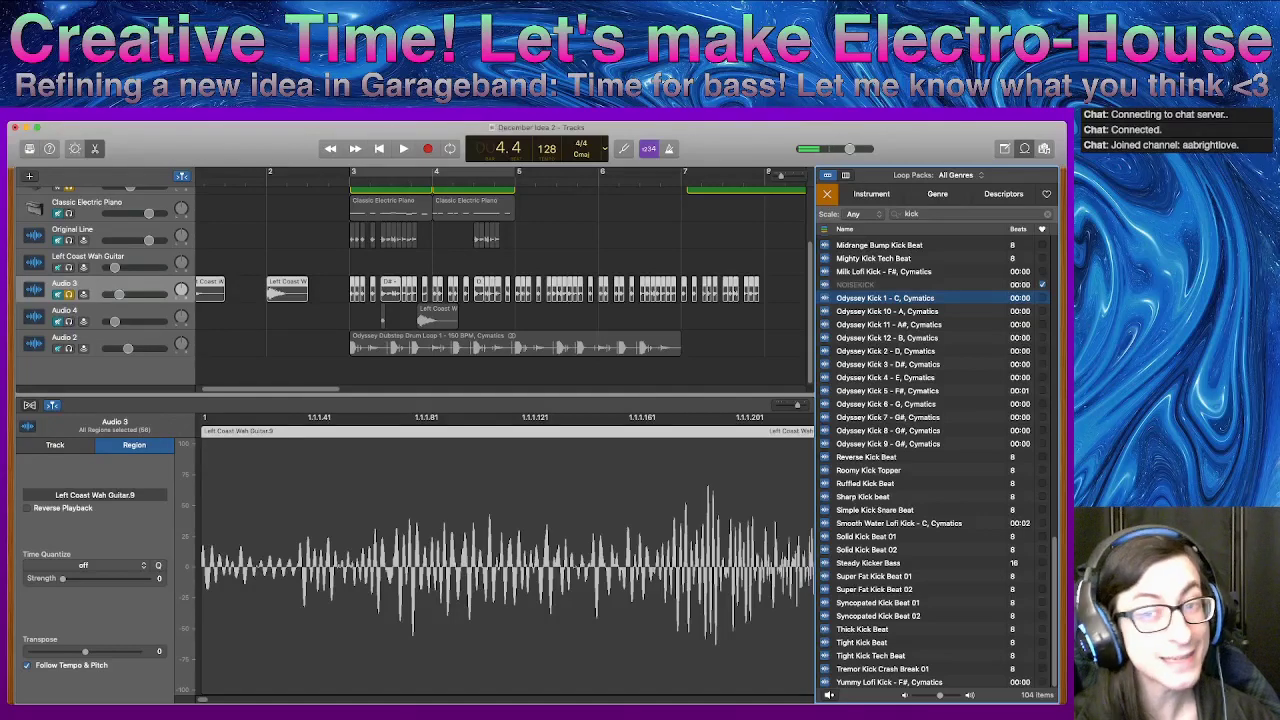
{"action": "key", "text": "Down"}
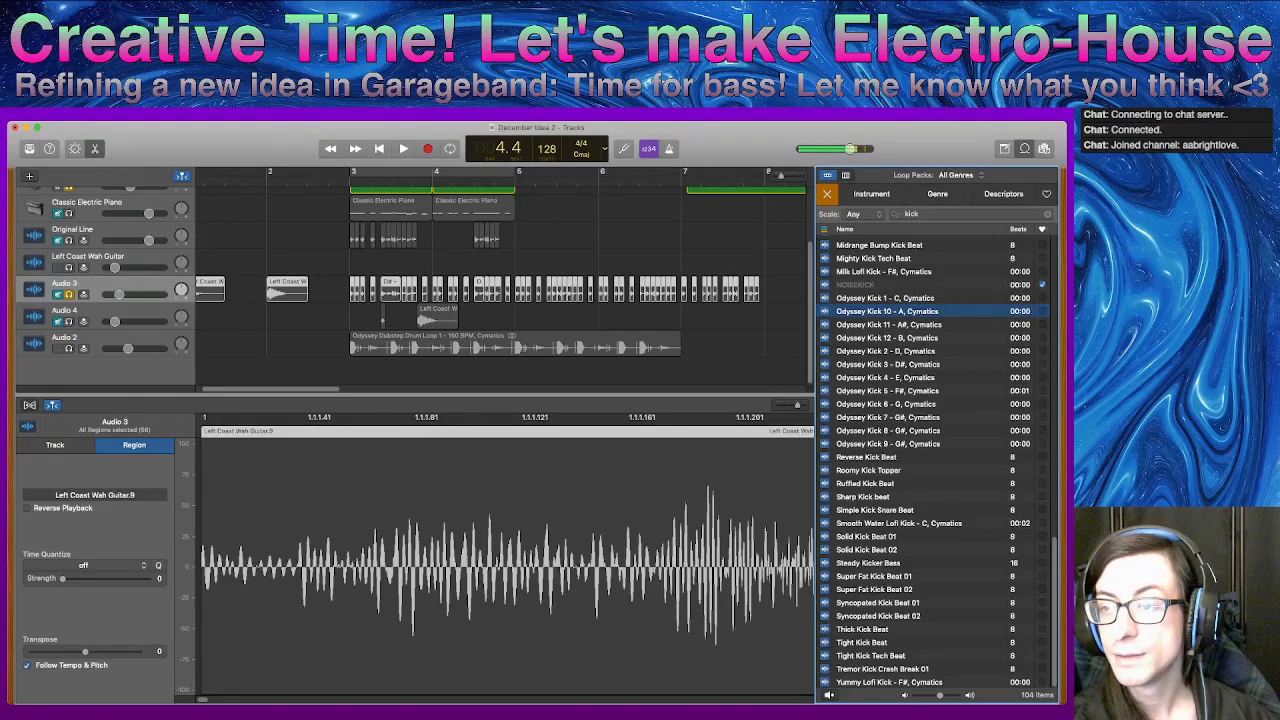
{"action": "key", "text": "Down"}
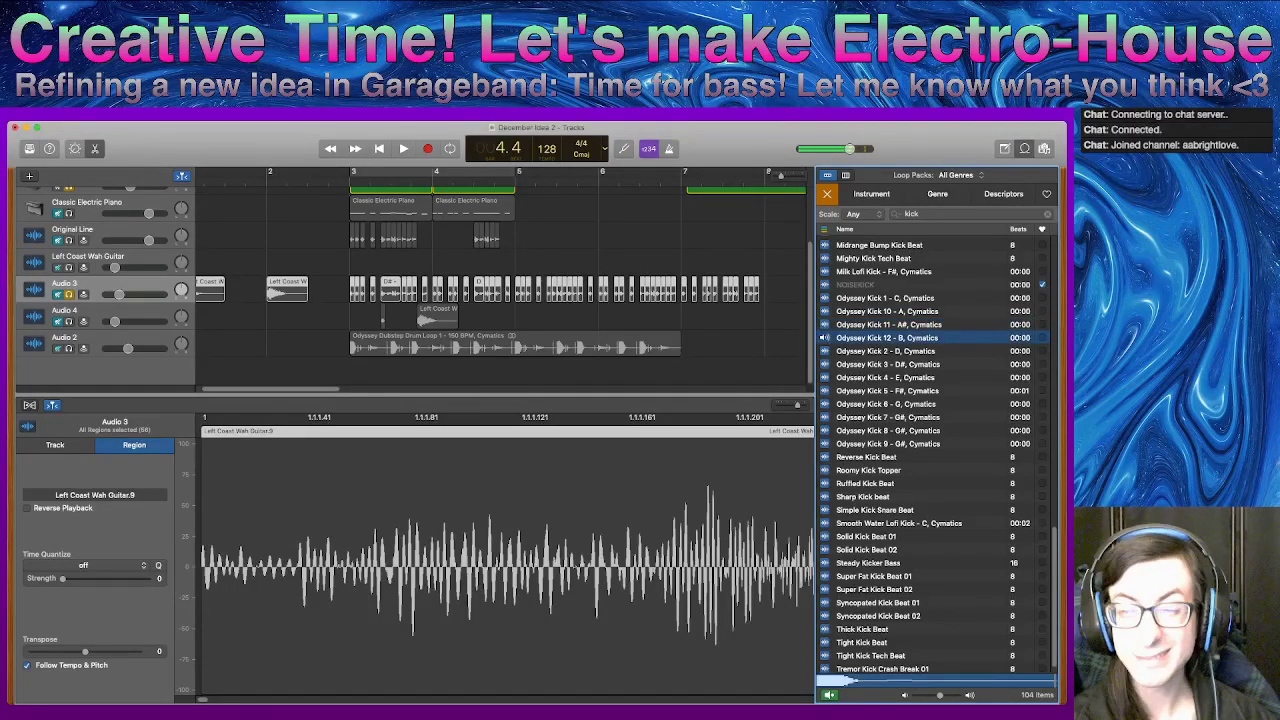
{"action": "key", "text": "Down"}
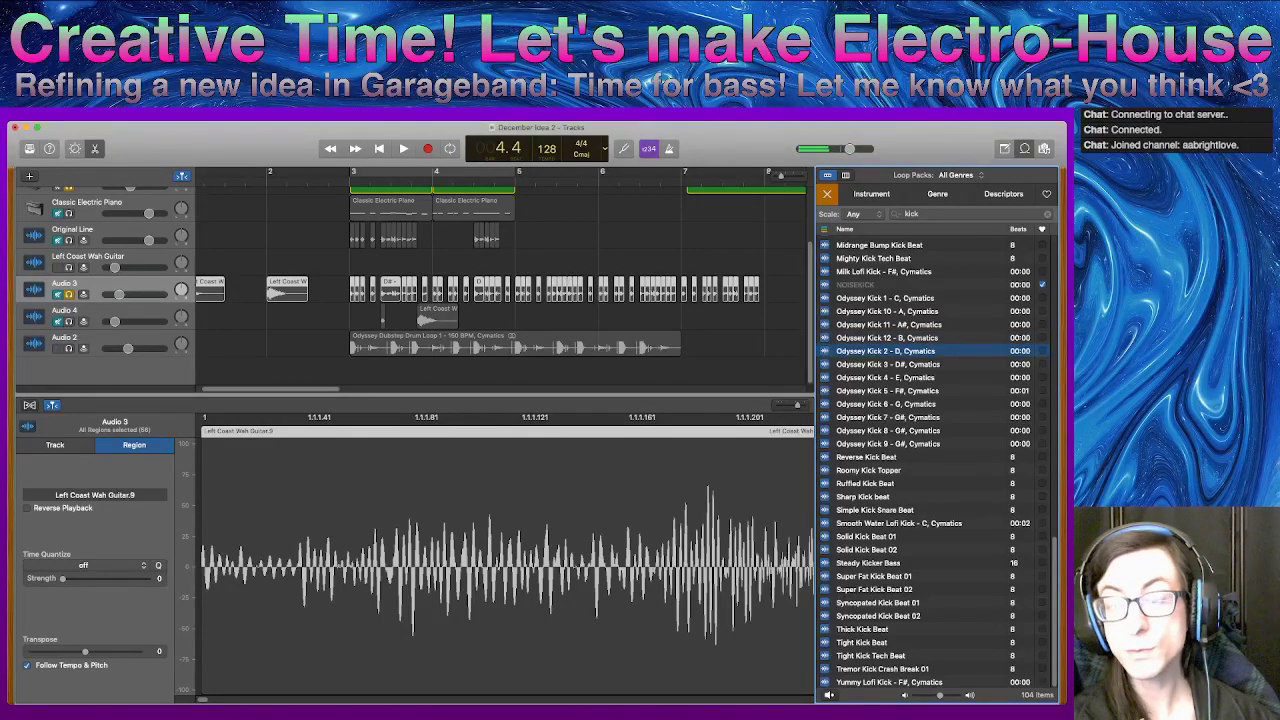
{"action": "key", "text": "Down"}
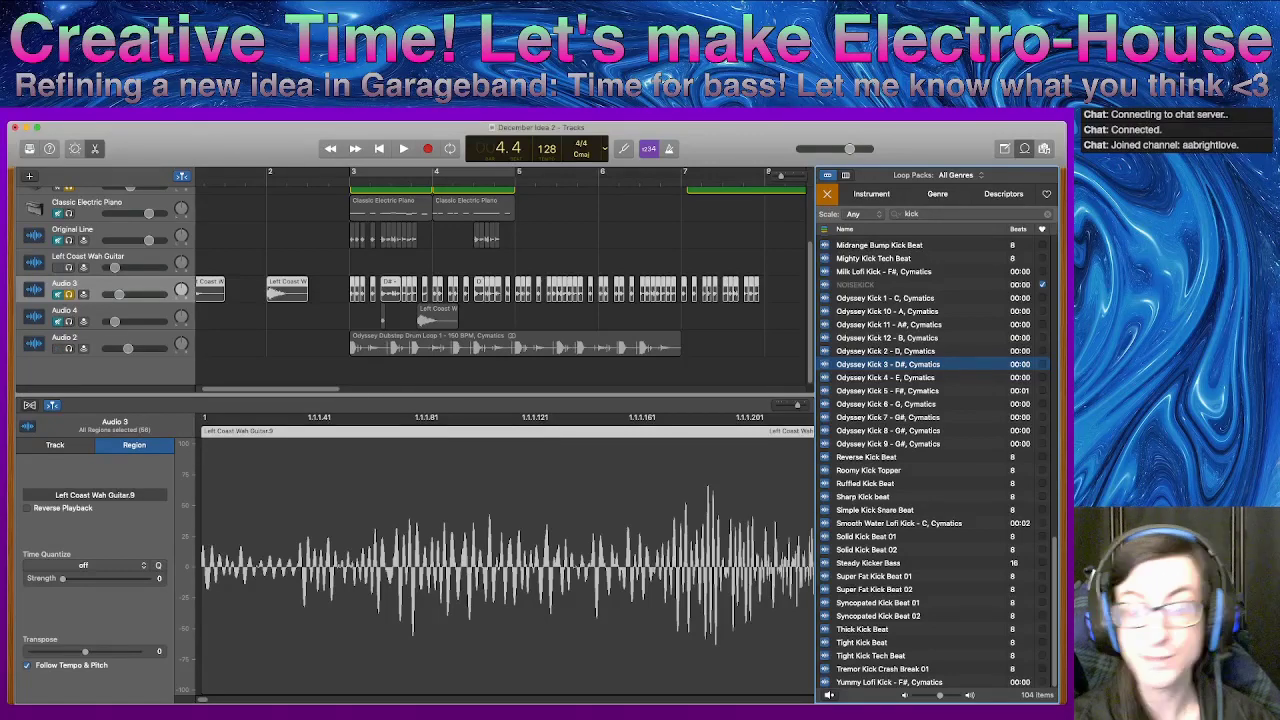
{"action": "key", "text": "Down"}
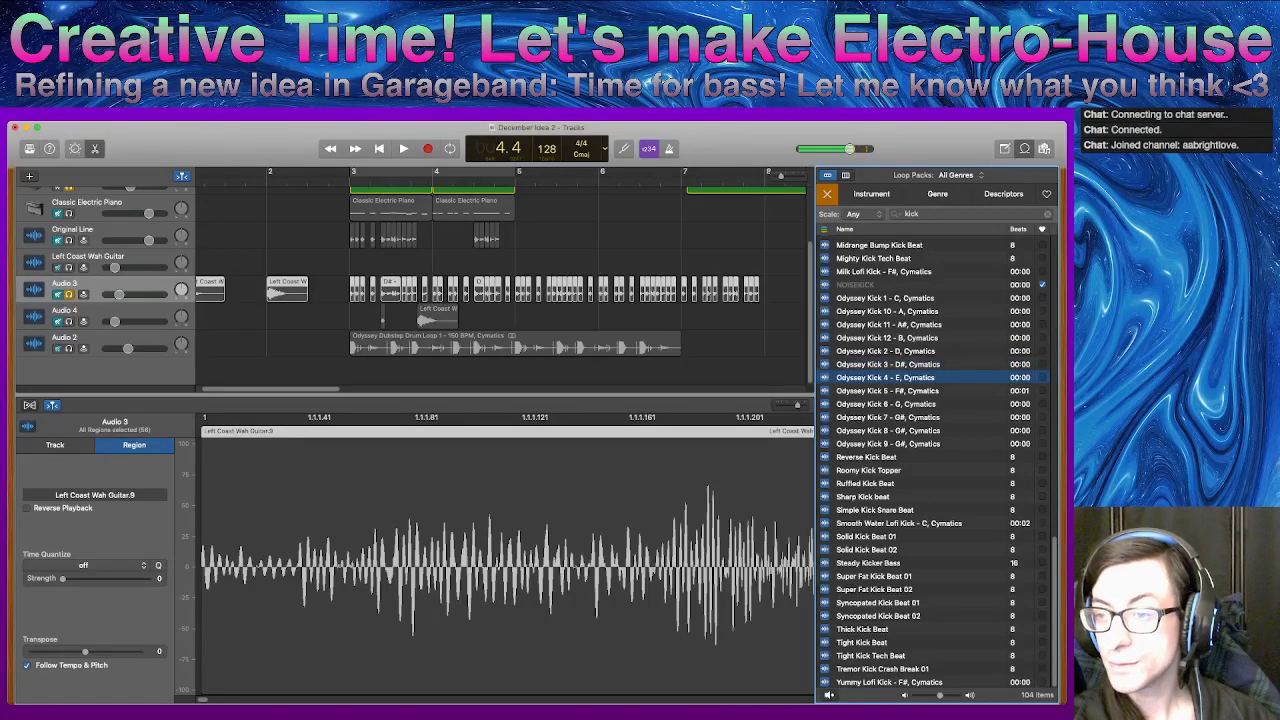
{"action": "key", "text": "Down"}
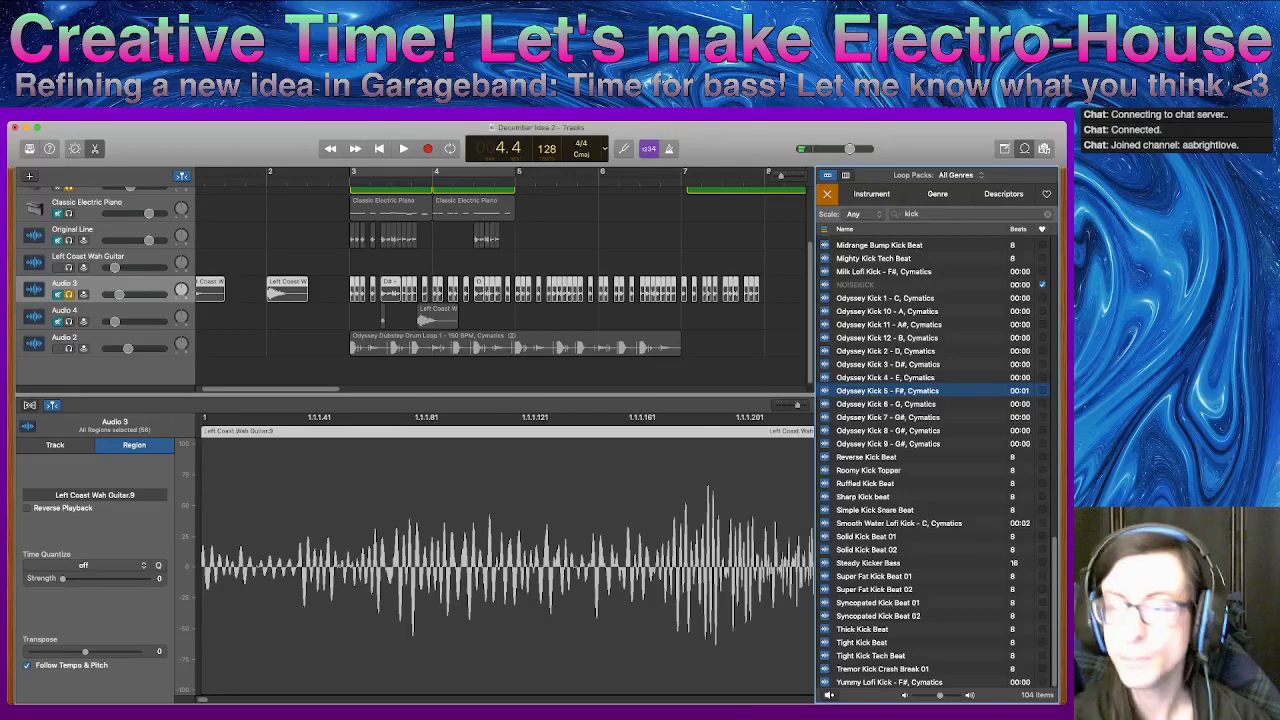
{"action": "key", "text": "Down"}
{"action": "key", "text": "Down"}
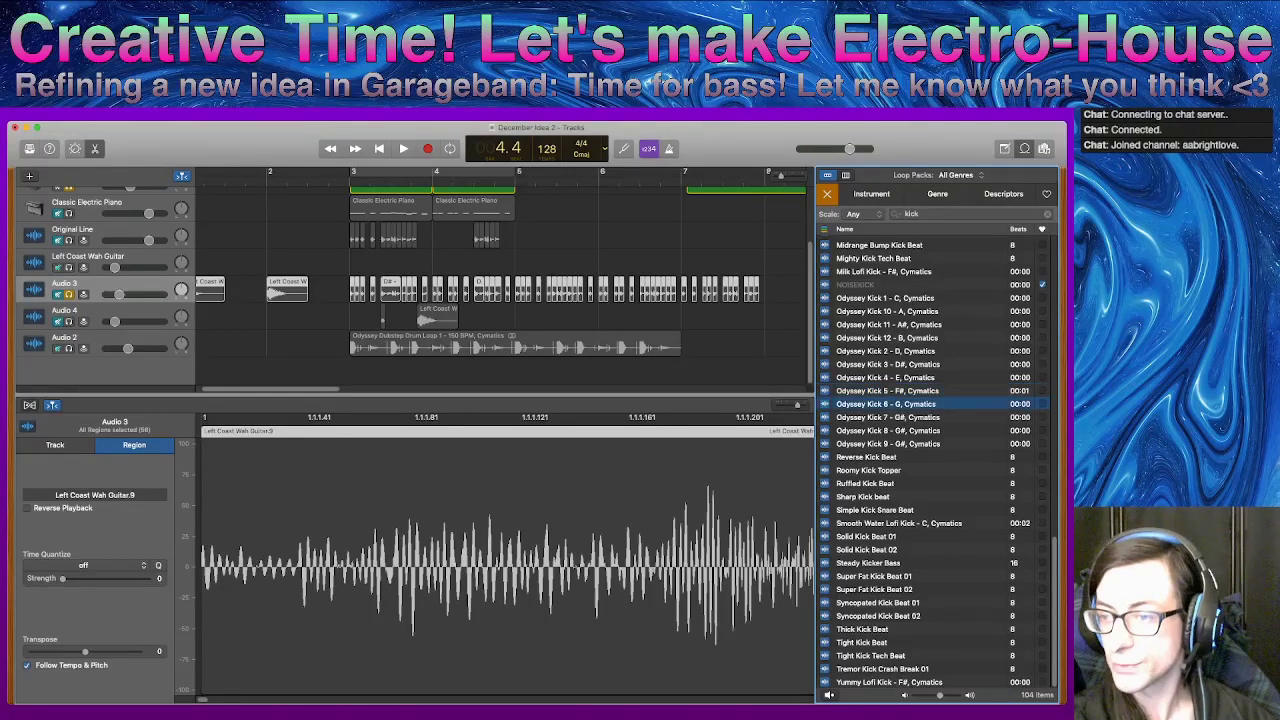
{"action": "key", "text": "Down"}
{"action": "key", "text": "Down"}
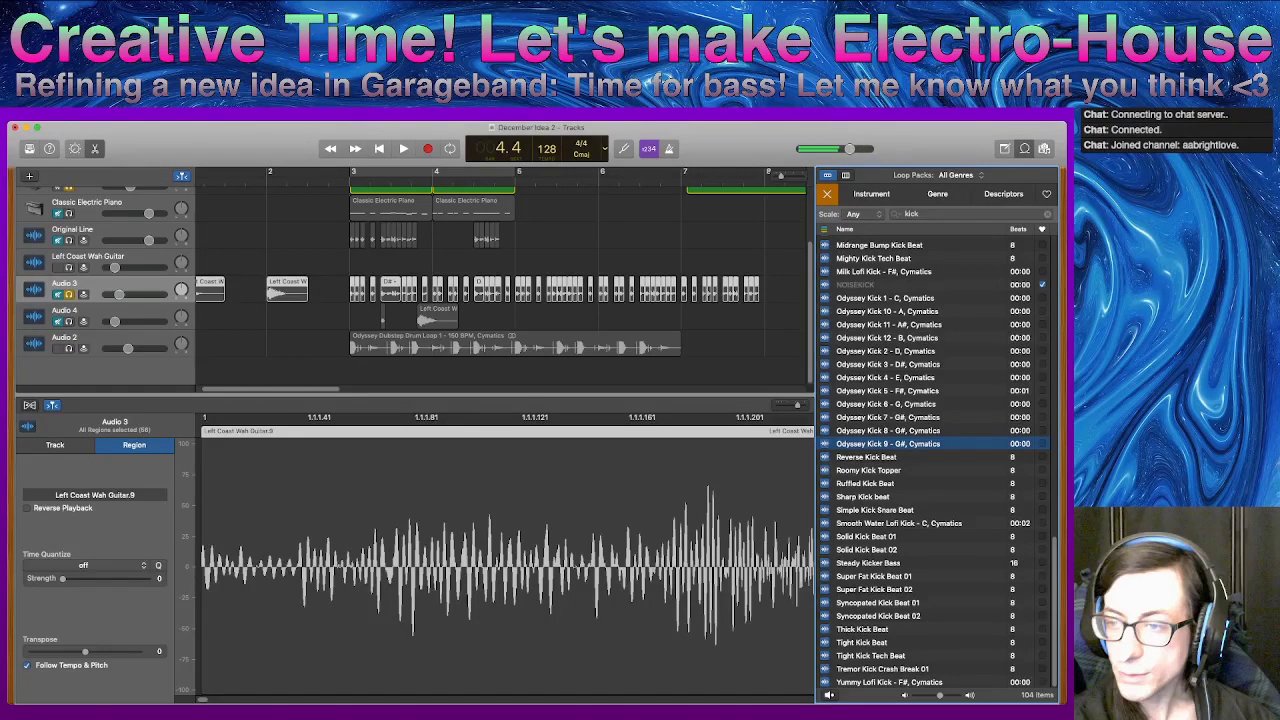
{"action": "left_click", "coordinate": [888, 364]}
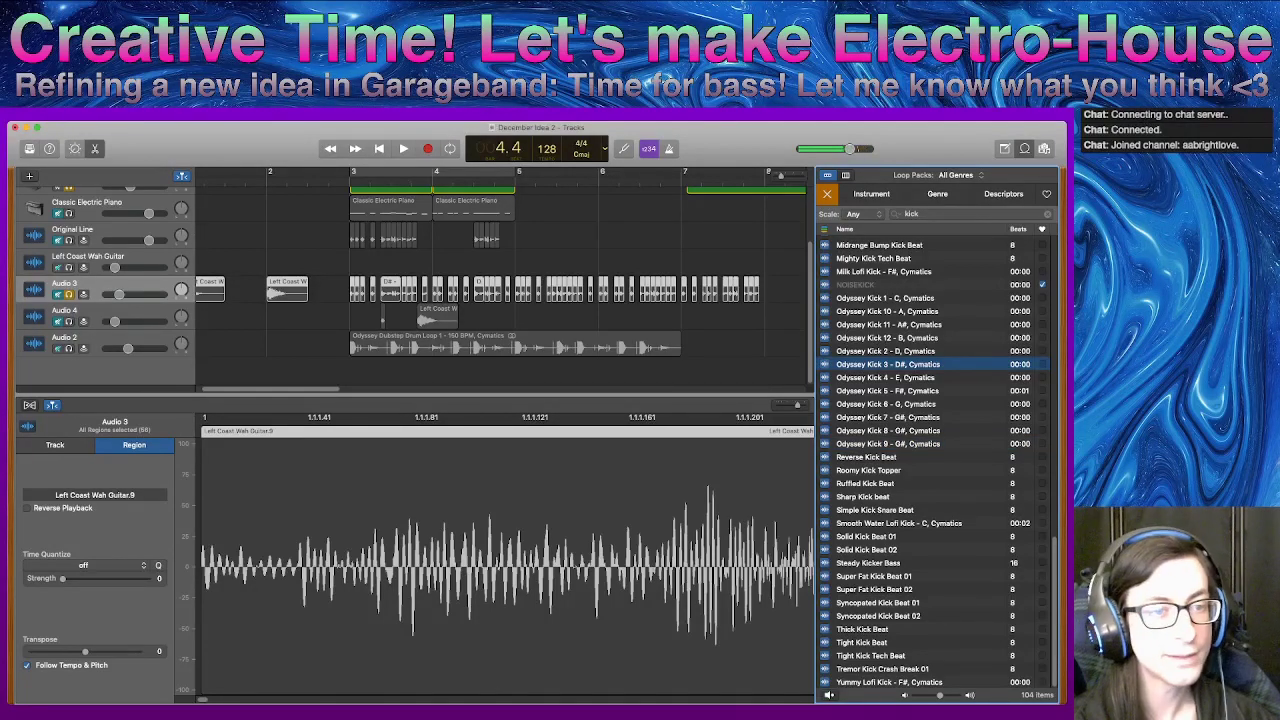
- Duplicate the Audio 2 track without its regions, lower its volume and place the Odyssey Kick 3 - D# loop at bar 3
{"action": "left_click", "coordinate": [98, 338]}
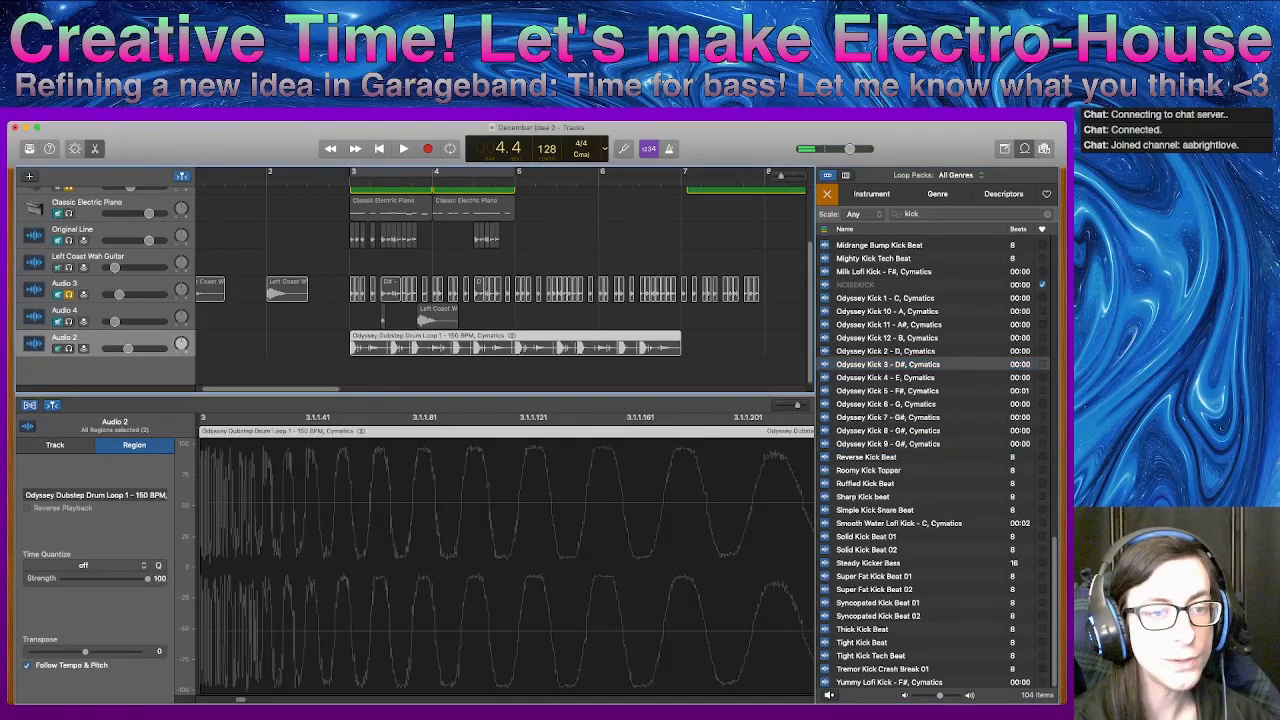
{"action": "key", "text": "super+d"}
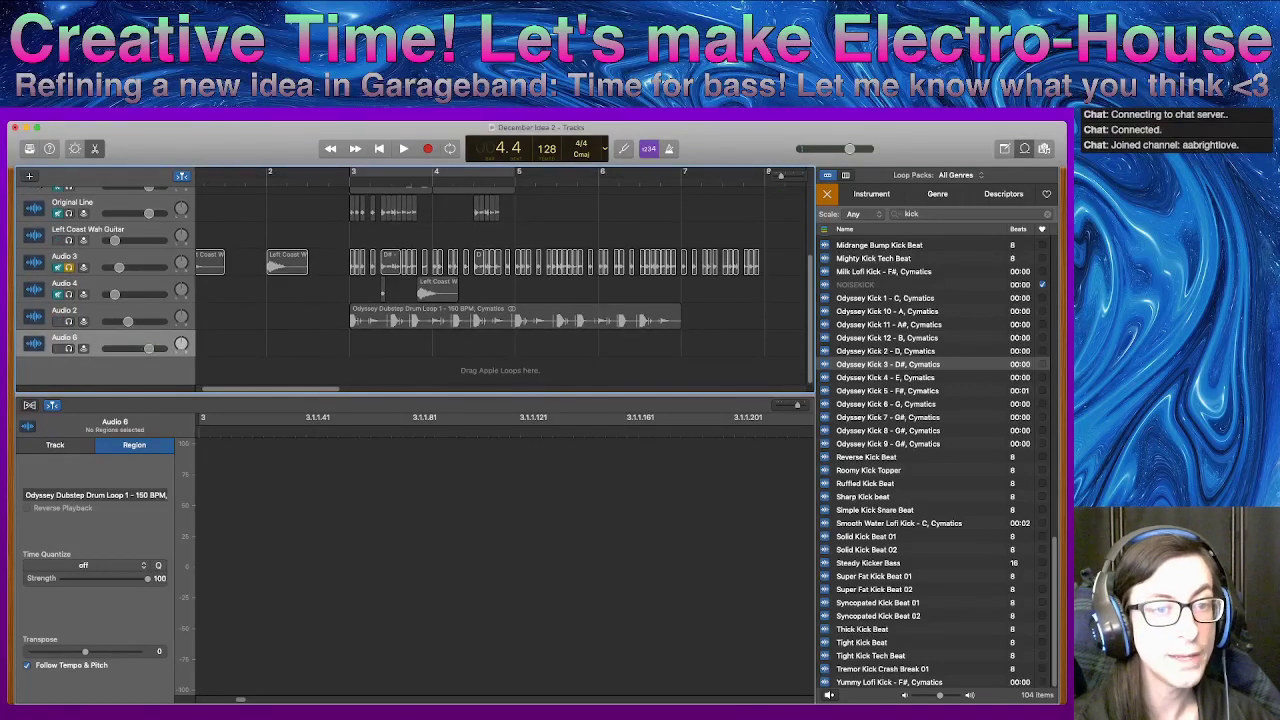
{"action": "left_click_drag", "start_coordinate": [148, 348], "coordinate": [123, 348]}
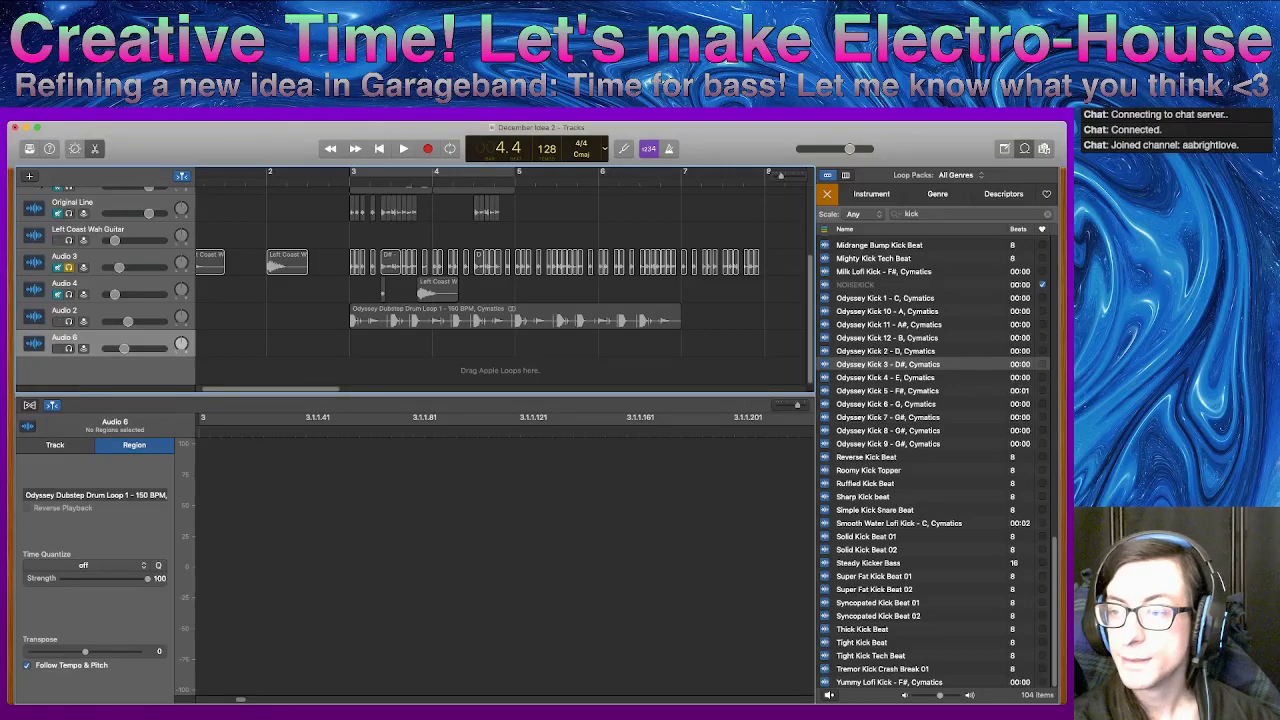
{"action": "left_click_drag", "start_coordinate": [885, 364], "coordinate": [356, 341]}
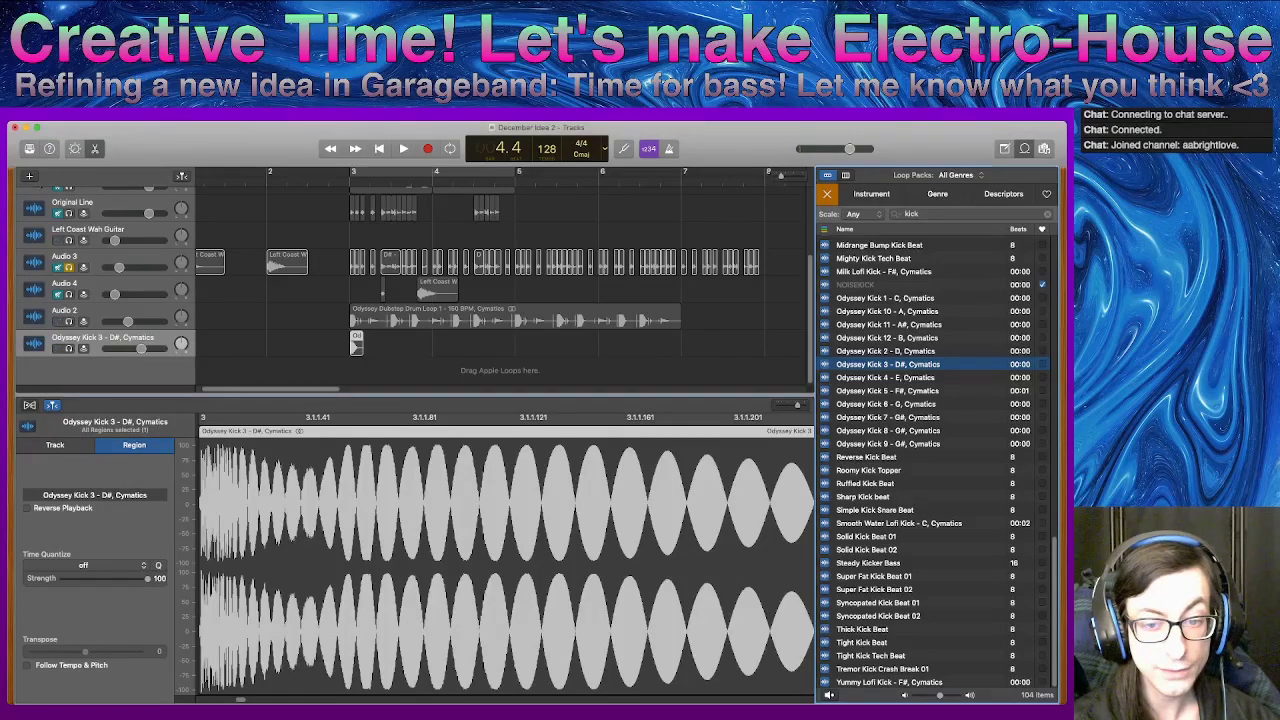
- Copy the kick region one sixteenth later in bar 3, then move the copy closer to the first kick's start
{"action": "scroll", "coordinate": [505, 565], "scroll_direction": "right", "scroll_amount": 8}
{"action": "scroll", "coordinate": [505, 565], "scroll_direction": "left", "scroll_amount": 10}
{"action": "key", "text": "super+Left"}
{"action": "key", "text": "super+Left"}
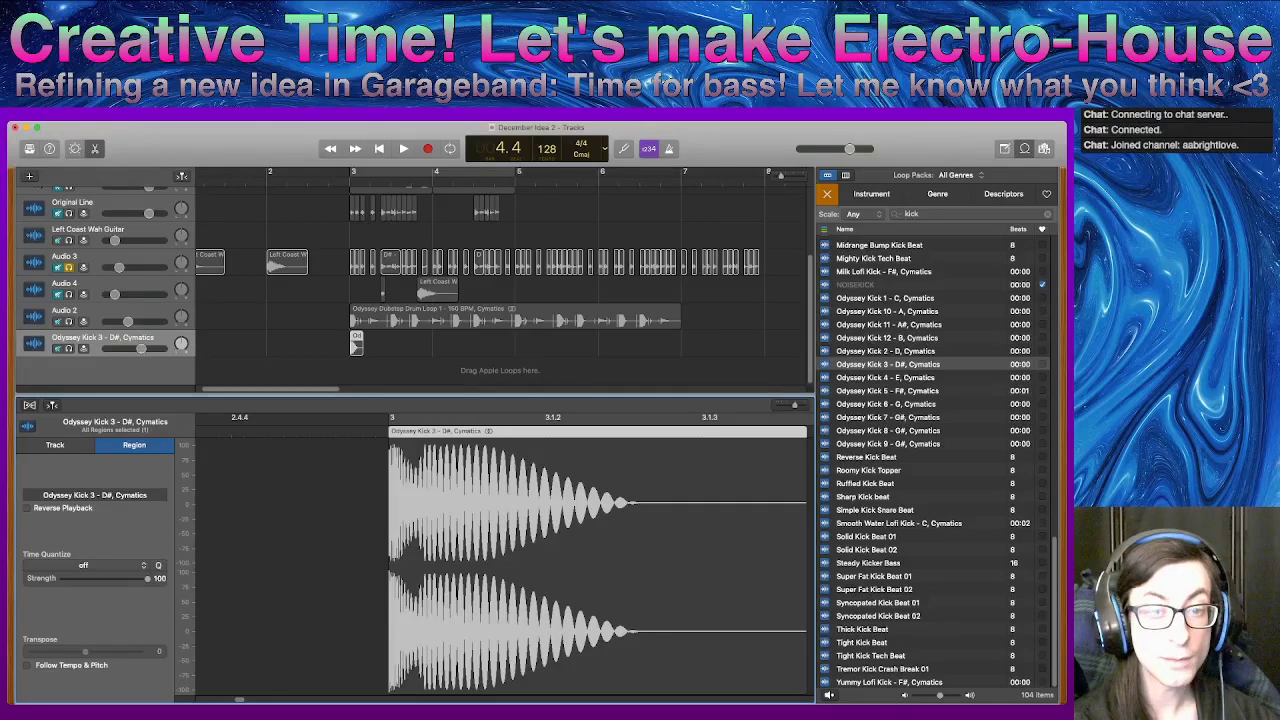
{"action": "left_click_drag", "start_coordinate": [356, 347], "coordinate": [362, 347]}
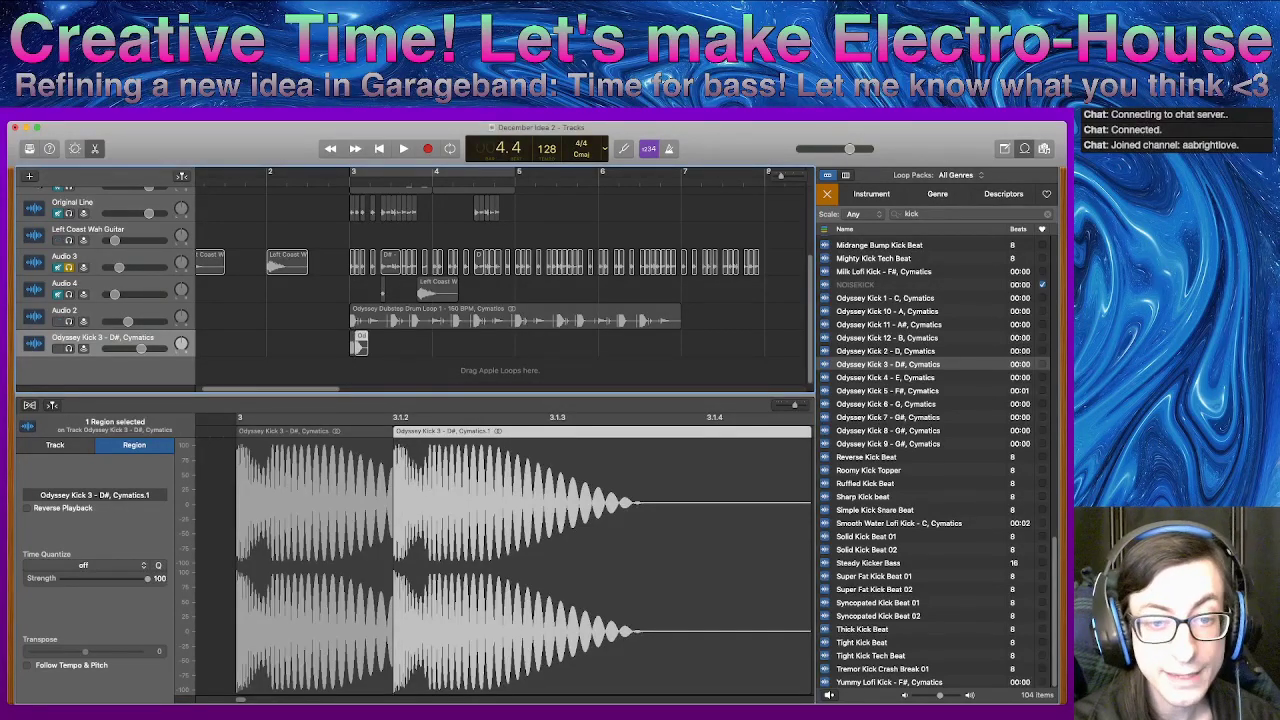
{"action": "left_click", "coordinate": [330, 500]}
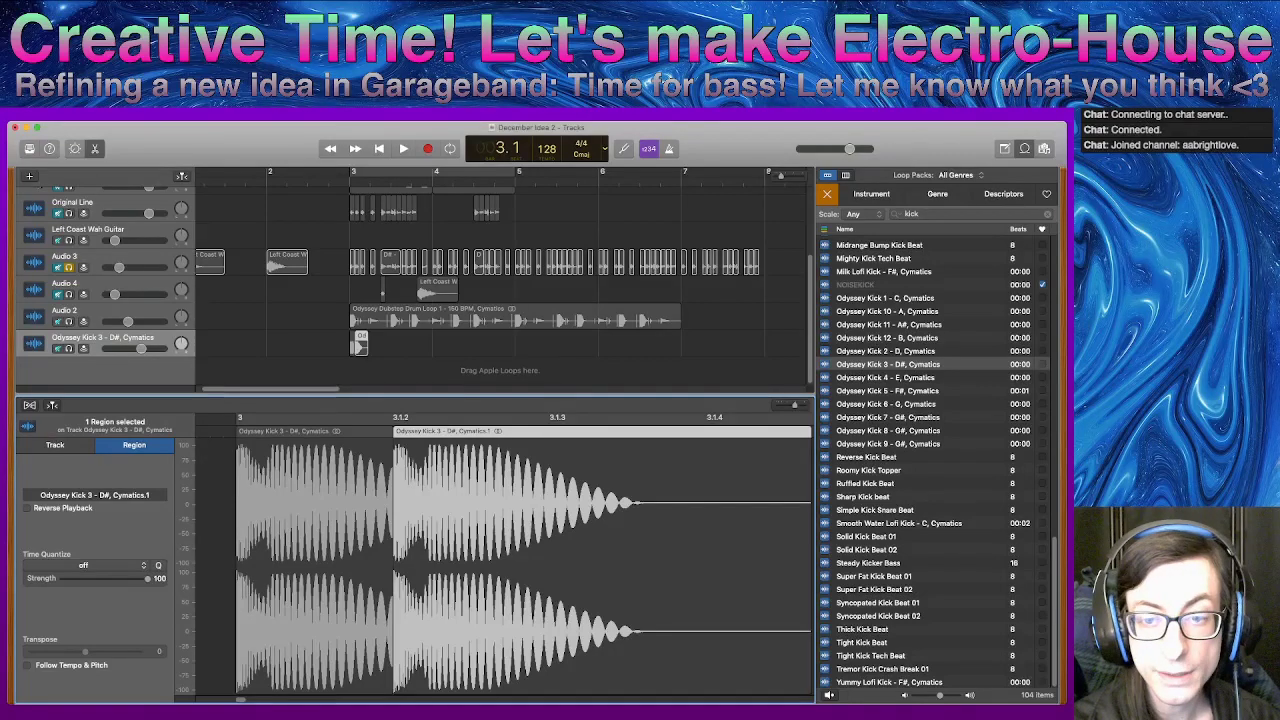
{"action": "scroll", "coordinate": [357, 344], "scroll_direction": "up", "scroll_amount": 10}
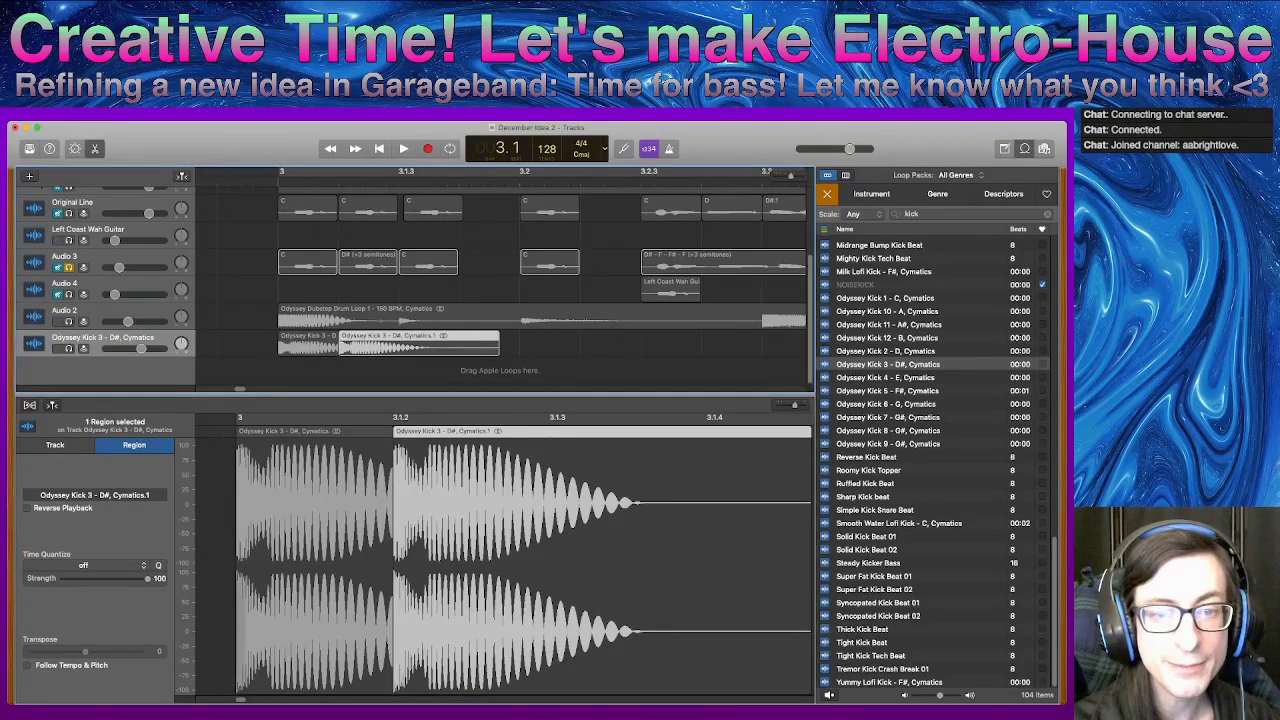
{"action": "left_click_drag", "start_coordinate": [360, 345], "coordinate": [292, 342]}
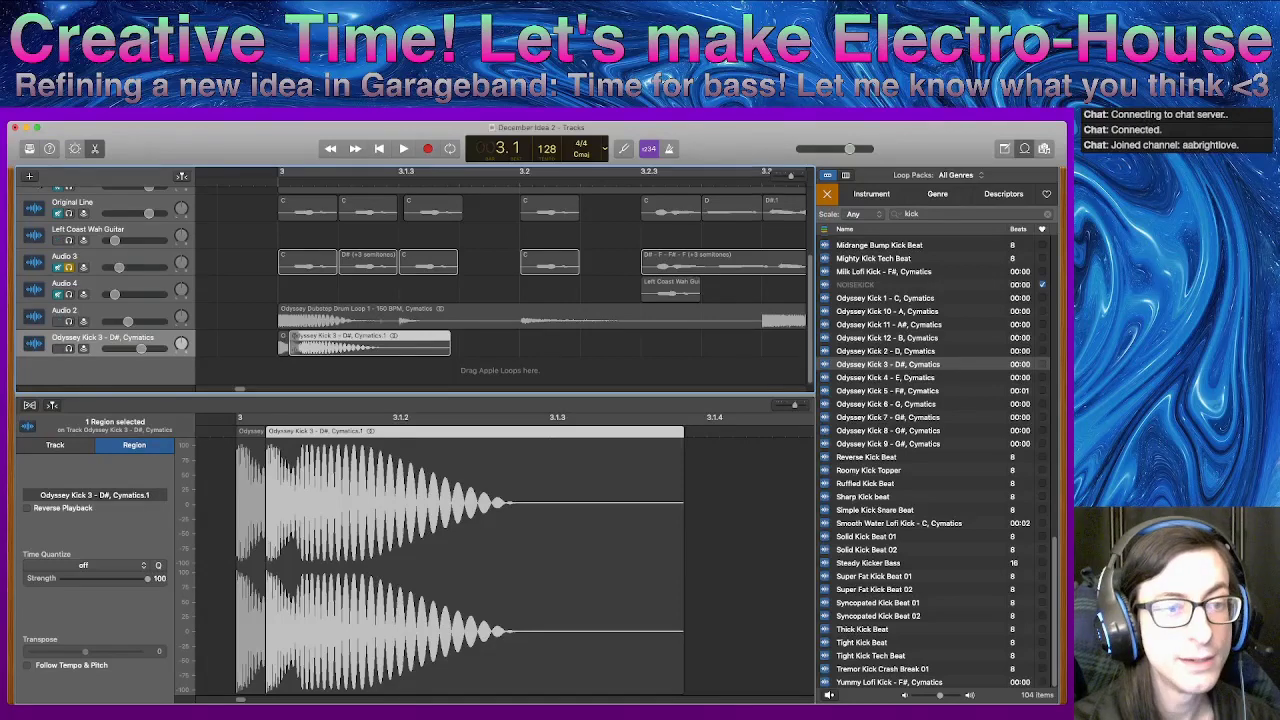
- Turn off solo on Audio 3, solo the Odyssey Kick 3 track and listen to the double kick from bar 3
{"action": "left_click", "coordinate": [284, 345], "text": "shift"}
{"action": "left_click", "coordinate": [100, 258]}
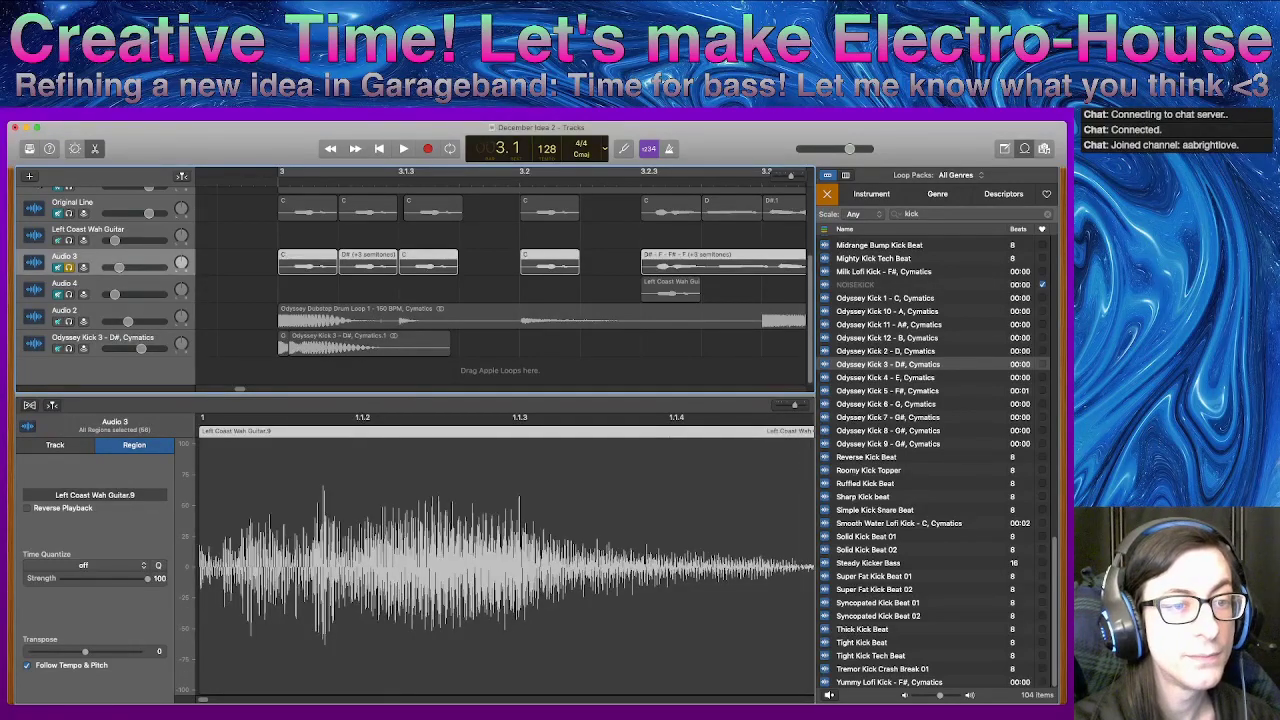
{"action": "left_click", "coordinate": [69, 267]}
{"action": "left_click", "coordinate": [69, 349]}
{"action": "key", "text": "space"}
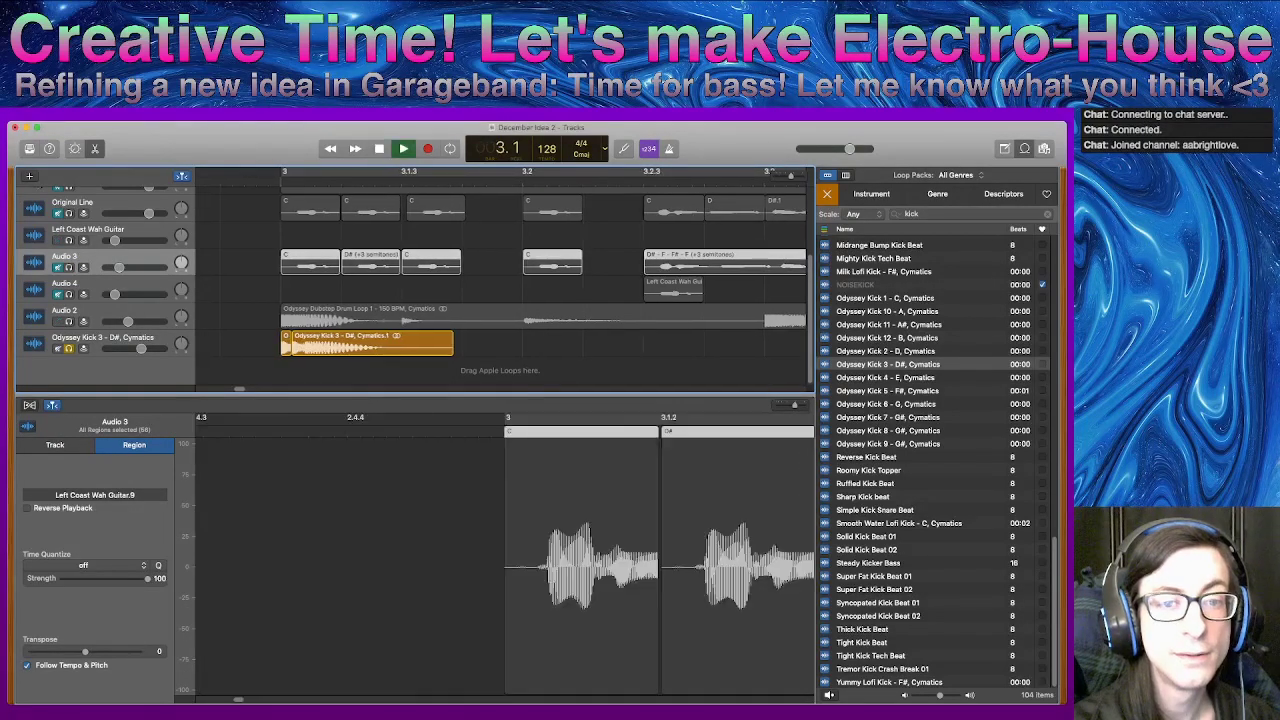
{"action": "key", "text": "space"}
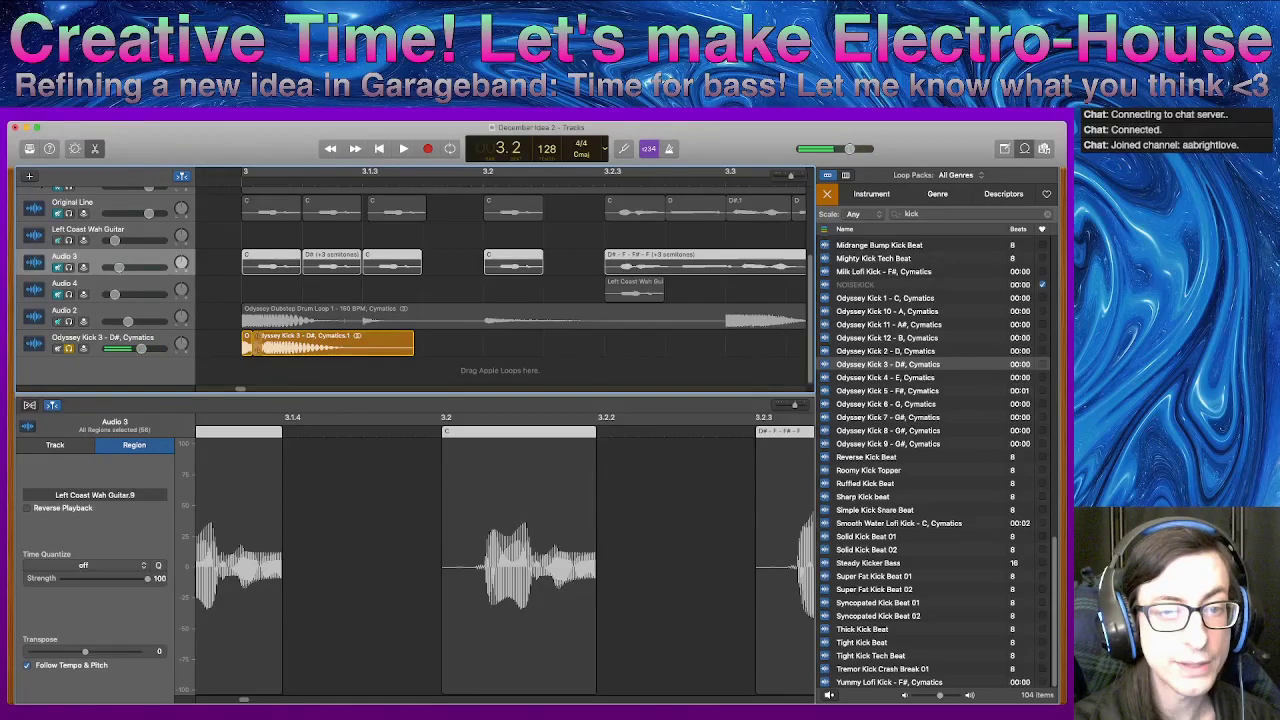
- Try the second kick slightly later, then move it back directly behind the first and listen again
{"action": "left_click_drag", "start_coordinate": [258, 344], "coordinate": [268, 344]}
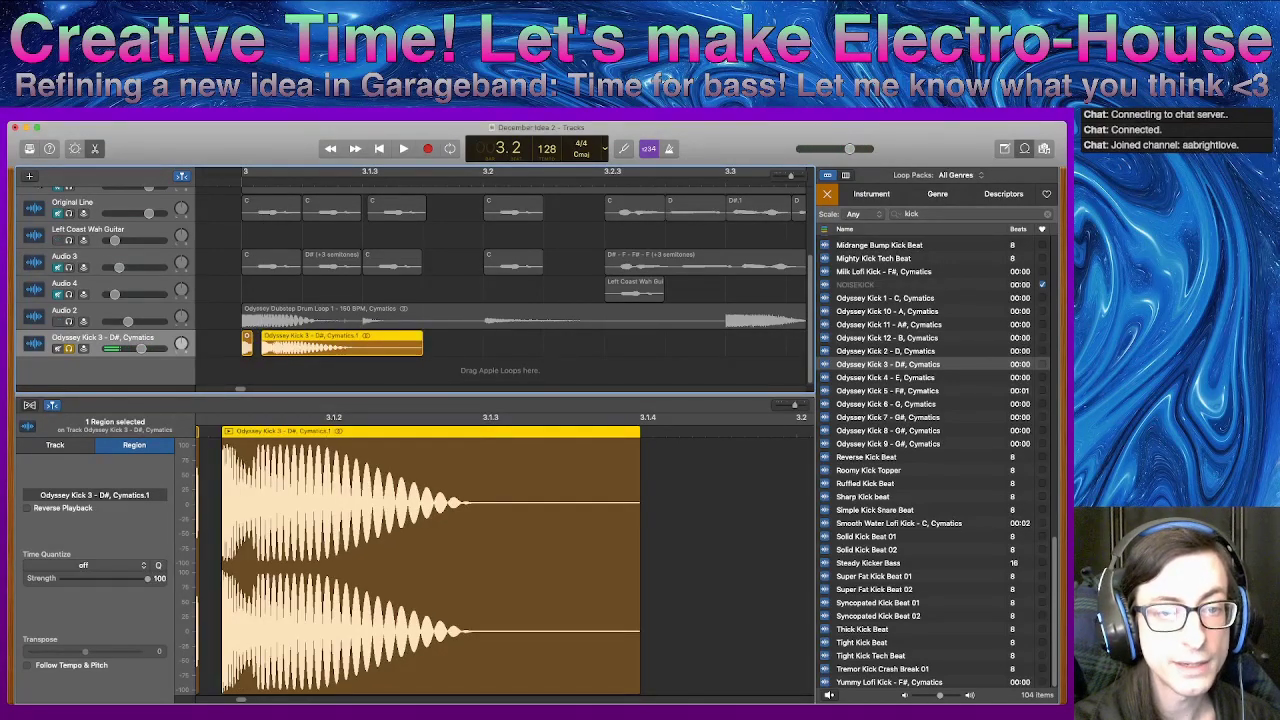
{"action": "scroll", "coordinate": [500, 275], "scroll_direction": "left", "scroll_amount": 2}
{"action": "left_click_drag", "start_coordinate": [306, 346], "coordinate": [293, 350]}
{"action": "key", "text": "comma"}
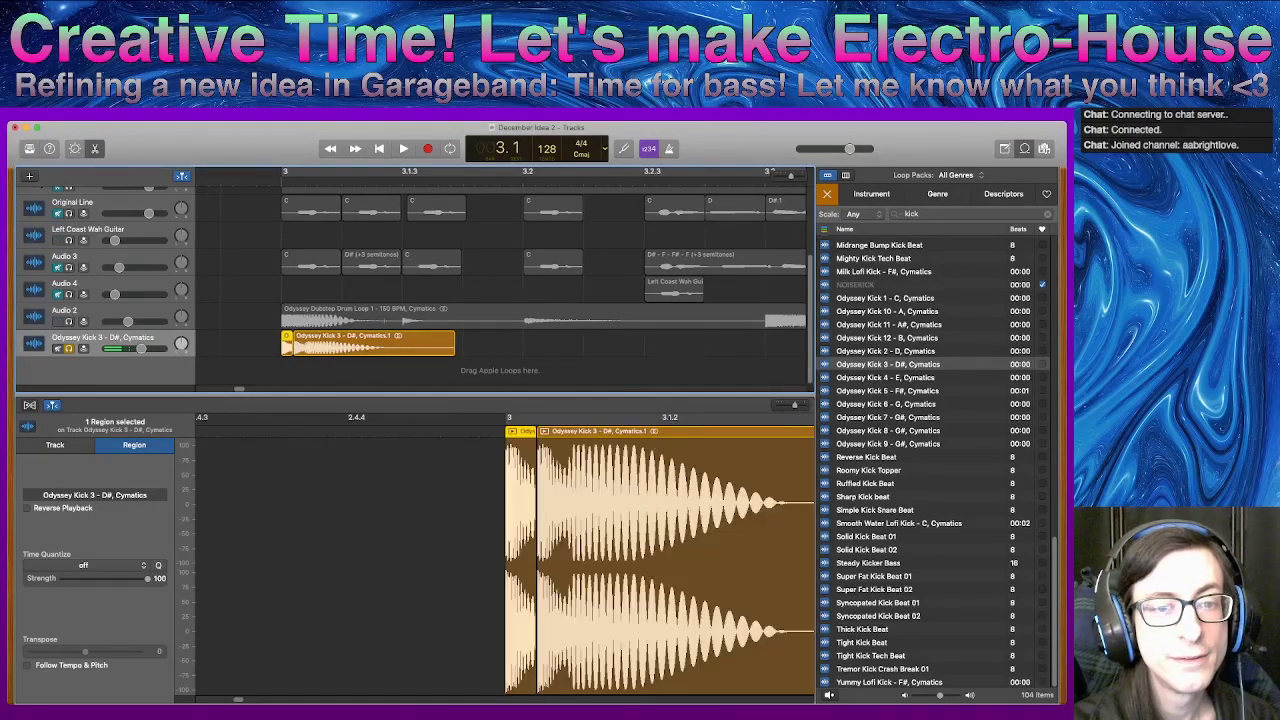
{"action": "key", "text": "space"}
{"action": "key", "text": "space"}
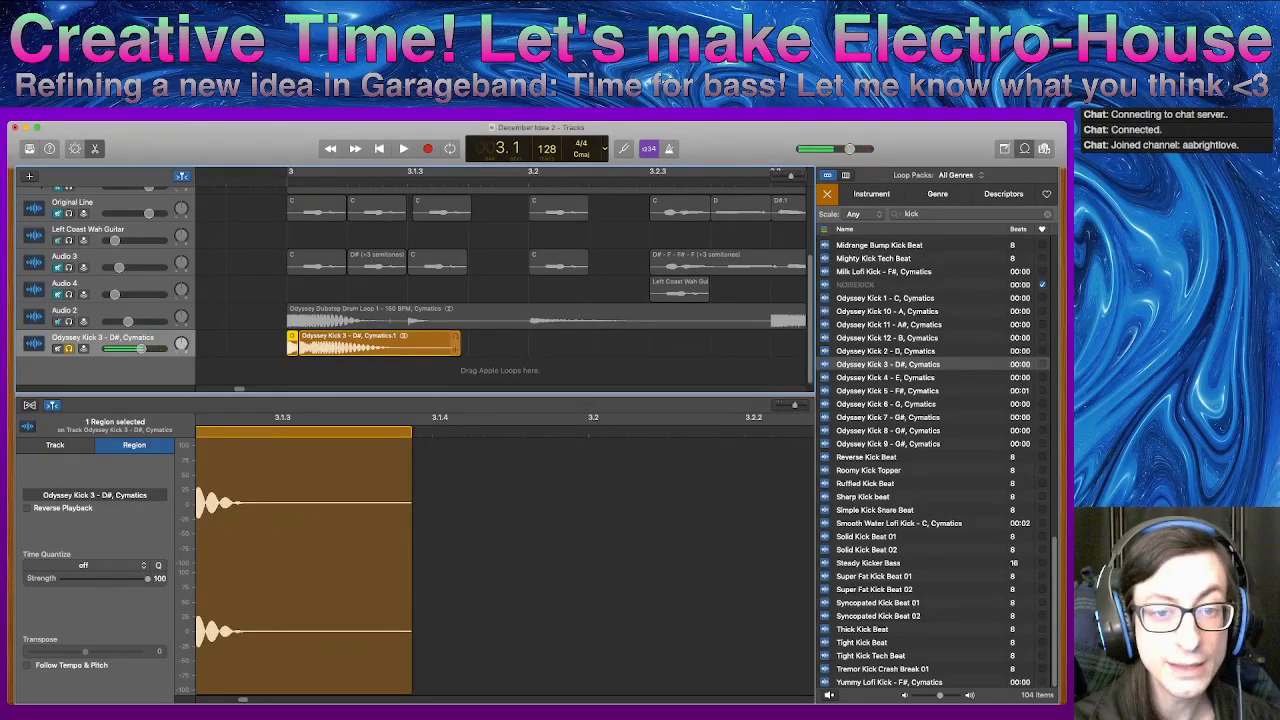
- Try a roll of three short kicks at bar 3, then remove the copies and extend the first kick to full length
{"action": "left_click_drag", "start_coordinate": [458, 350], "coordinate": [305, 348]}
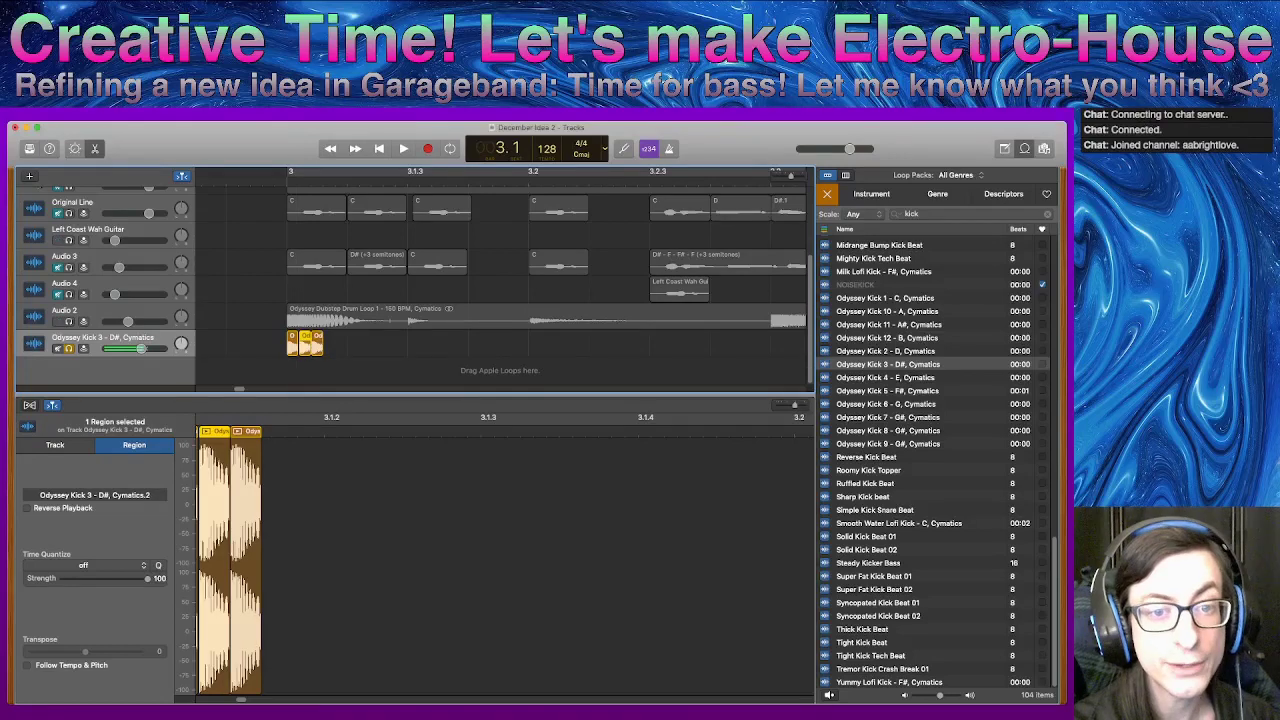
{"action": "key", "text": "super+Right"}
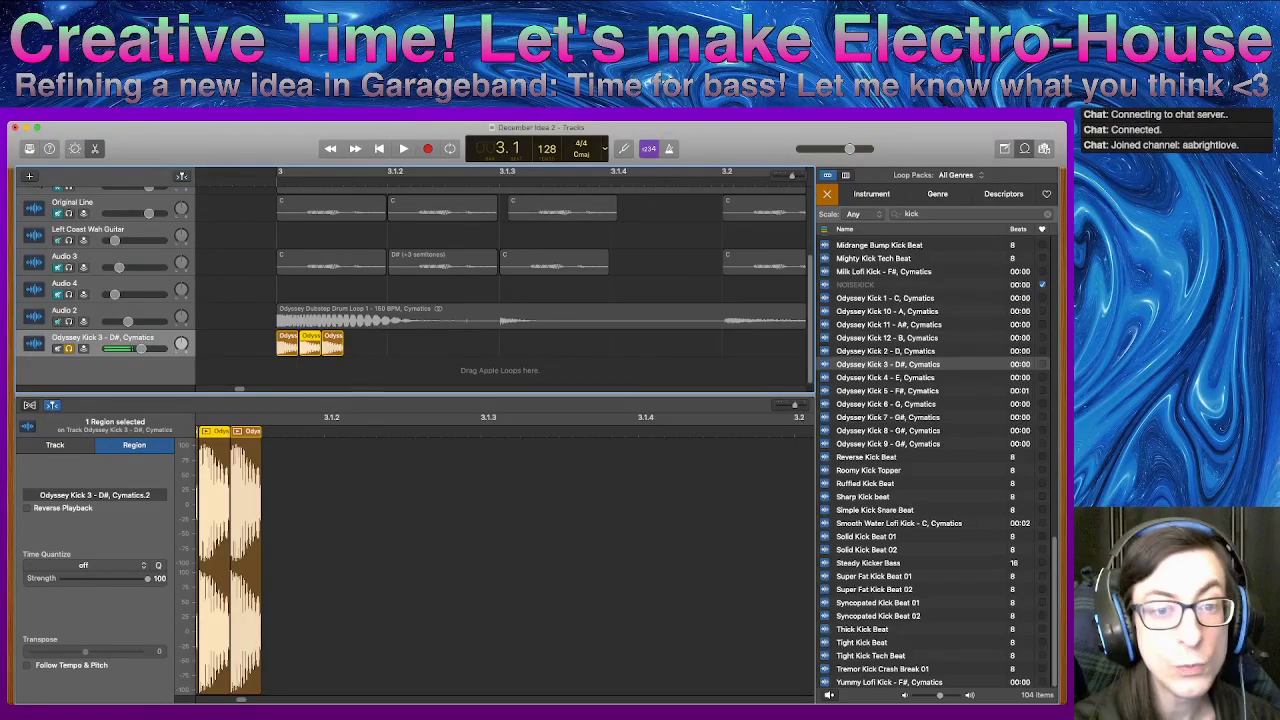
{"action": "left_click_drag", "start_coordinate": [311, 348], "coordinate": [574, 350]}
{"action": "key", "text": "Delete"}
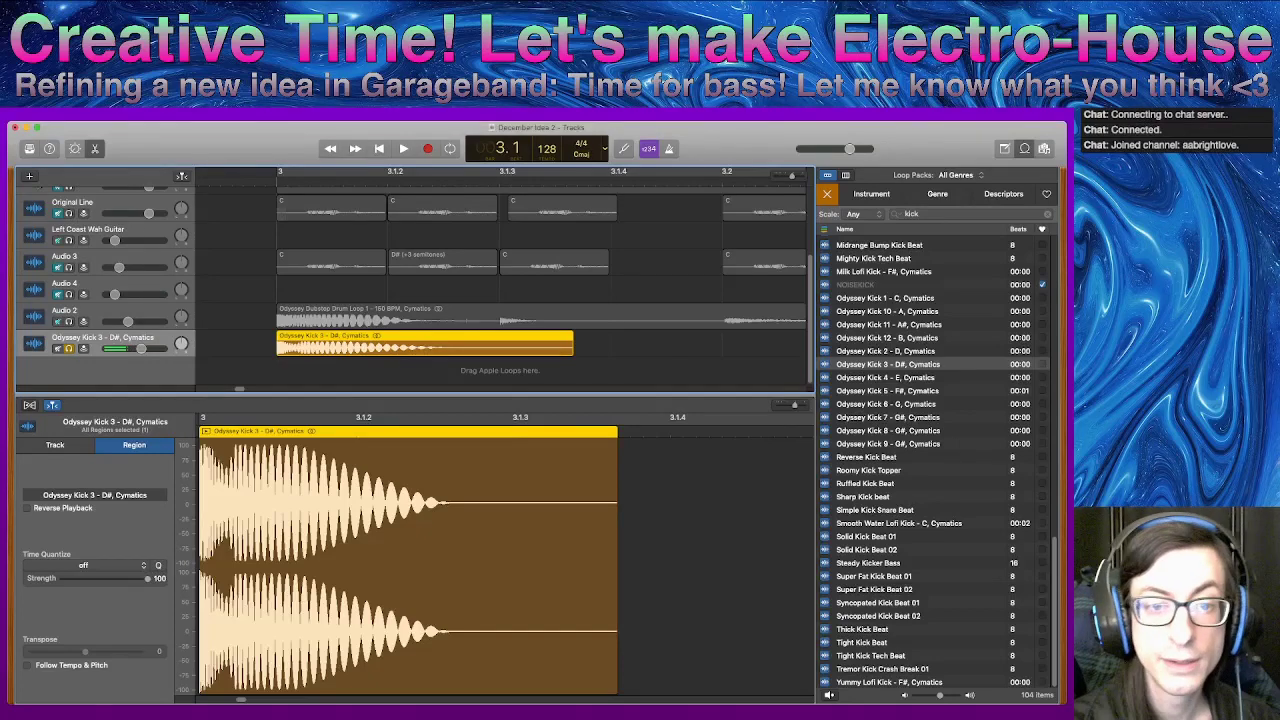
- Place a full-length copy of the kick shortly after the first one's start in bar 3 and listen to it
{"action": "left_click_drag", "start_coordinate": [298, 348], "coordinate": [333, 348]}
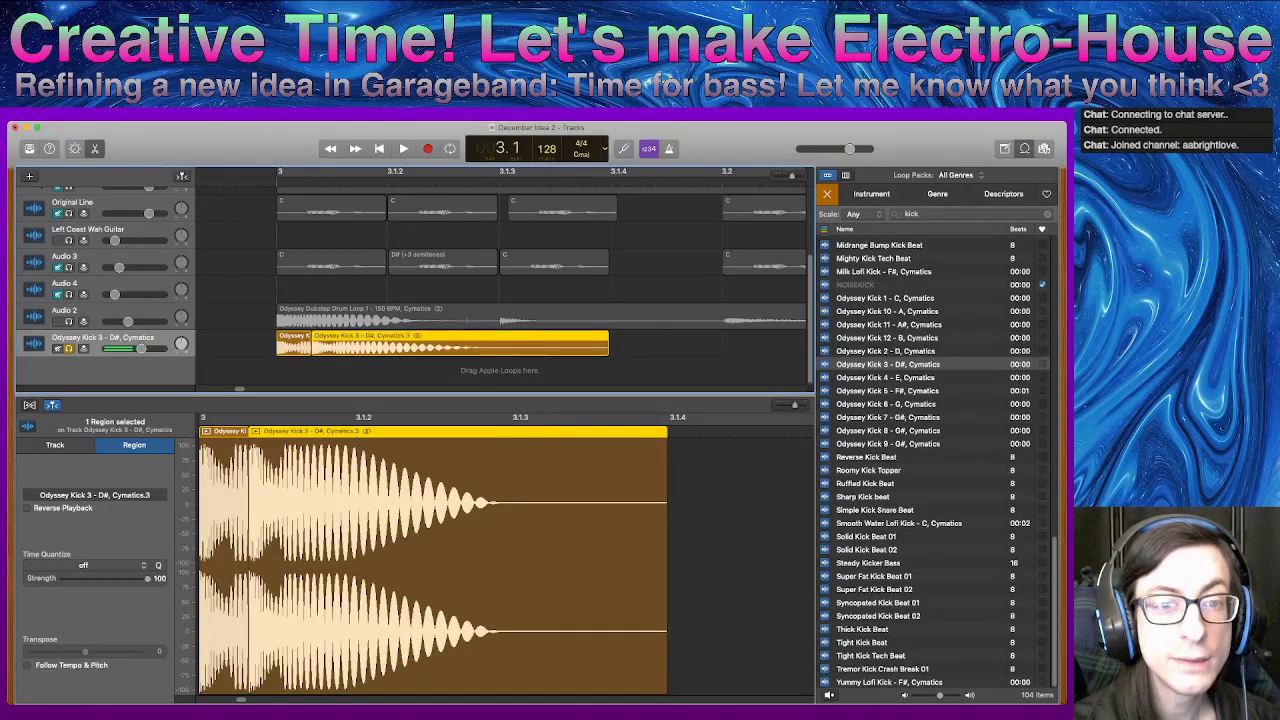
{"action": "key", "text": "space"}
{"action": "key", "text": "space"}
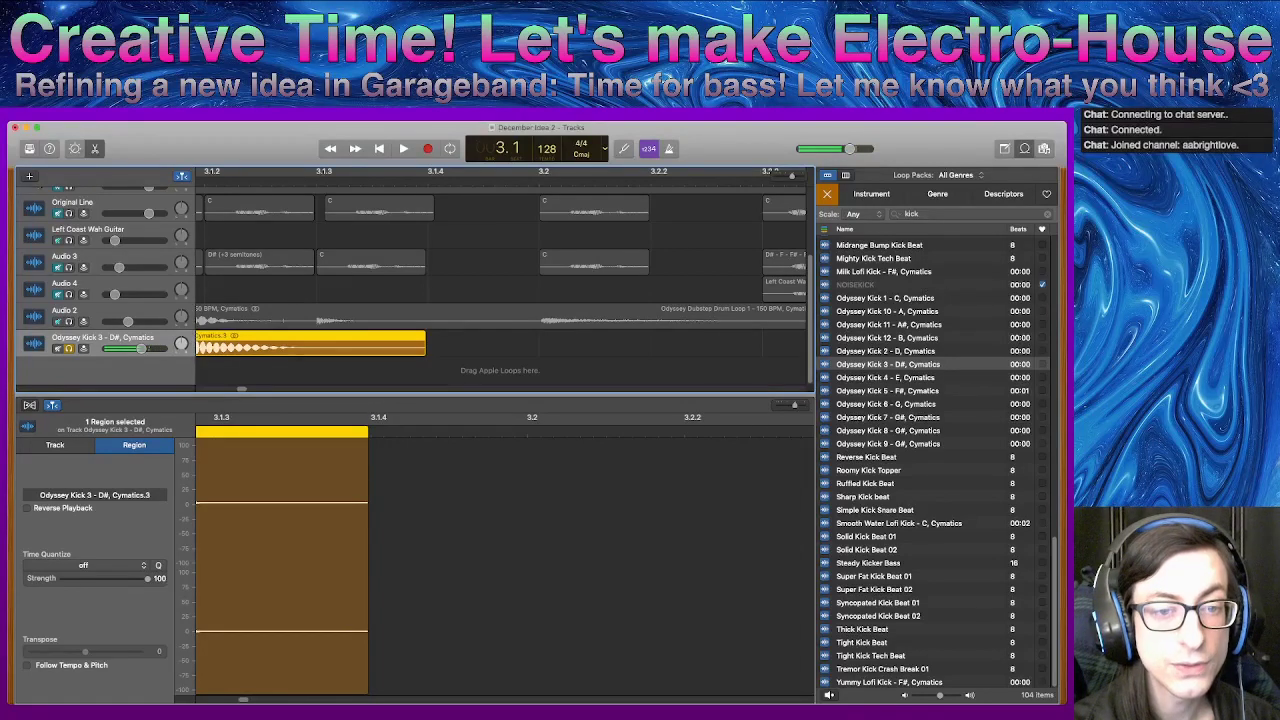
- Move the second kick slightly later, extend the first kick to meet it and listen to the pair
{"action": "scroll", "coordinate": [500, 280], "scroll_direction": "left", "scroll_amount": 5}
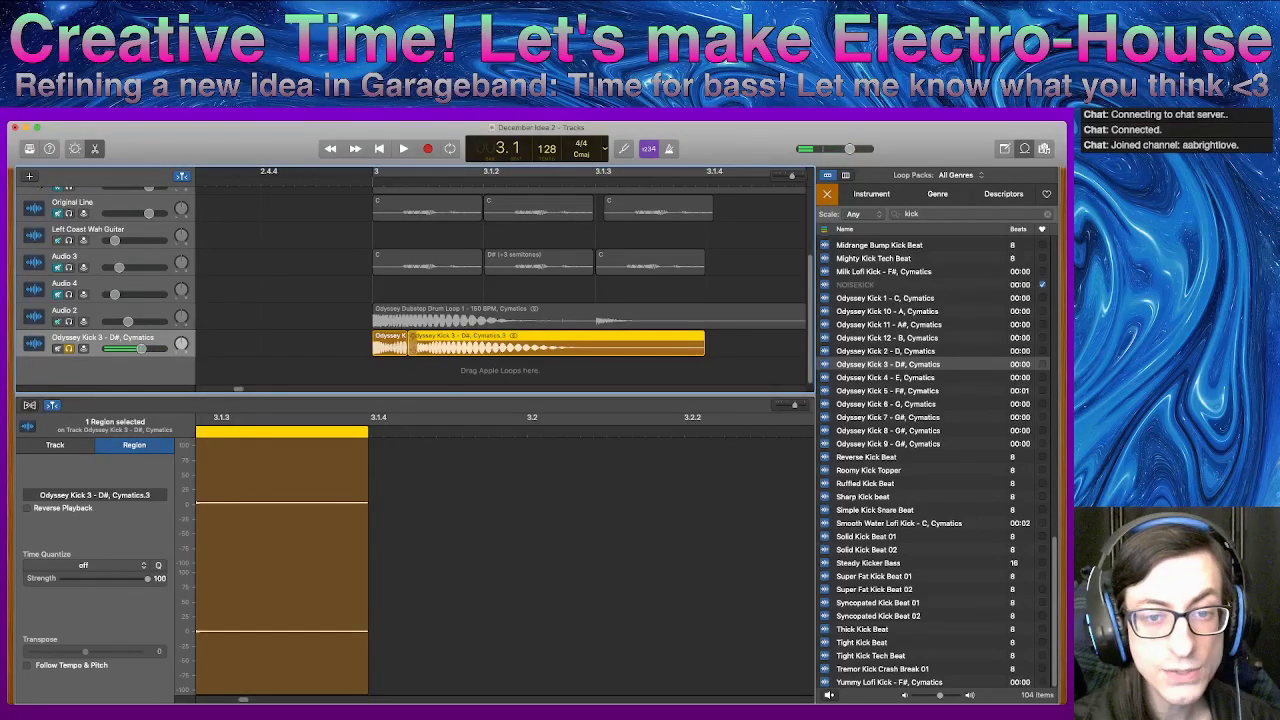
{"action": "left_click_drag", "start_coordinate": [500, 343], "coordinate": [469, 345]}
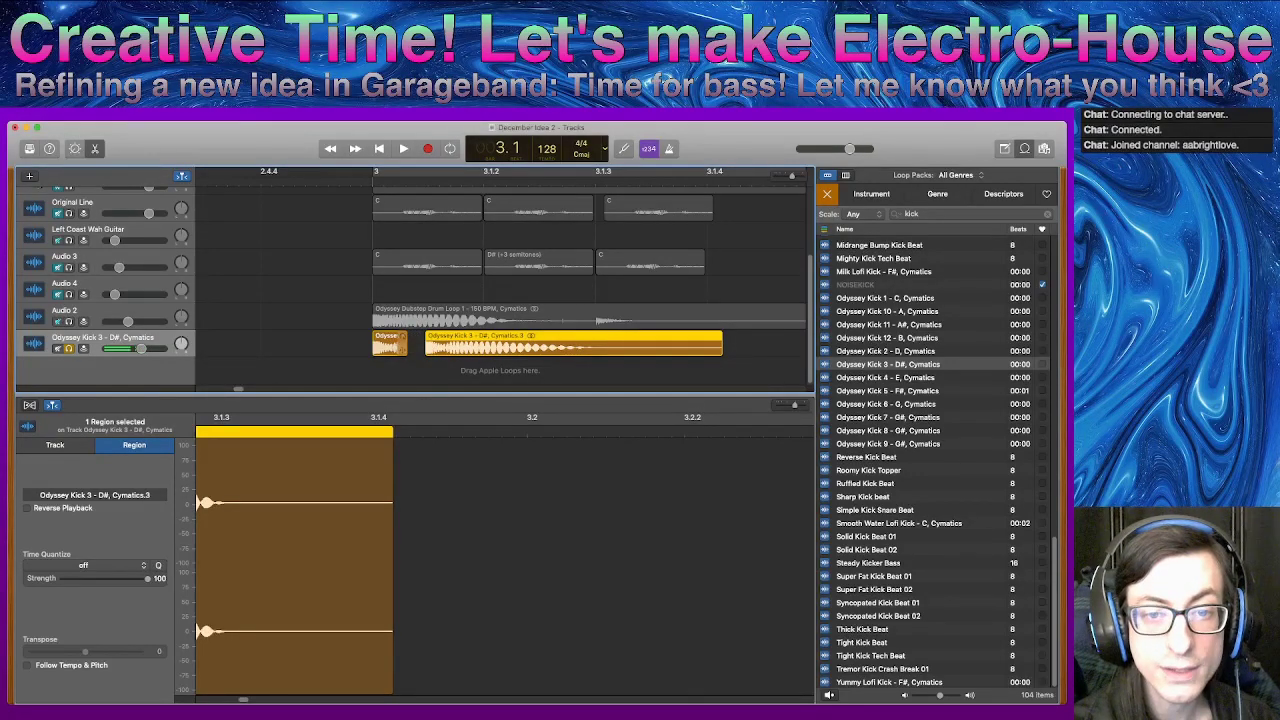
{"action": "left_click_drag", "start_coordinate": [405, 349], "coordinate": [424, 349]}
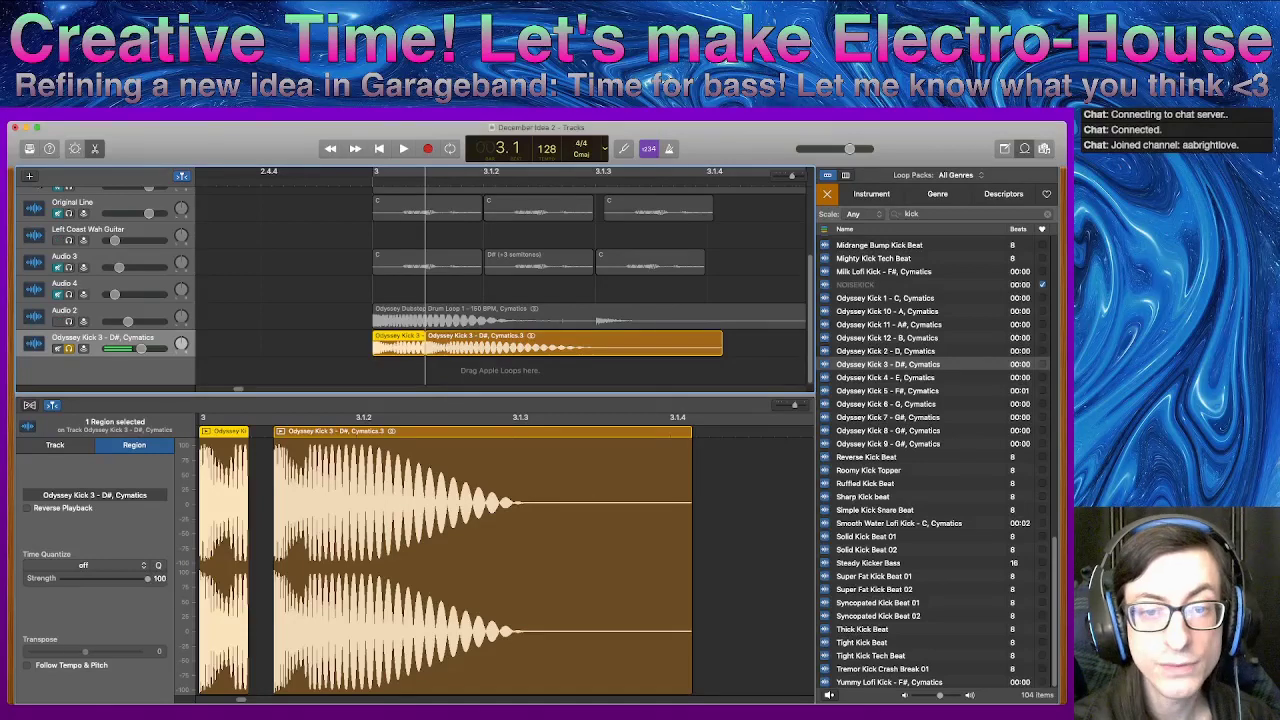
{"action": "key", "text": "space"}
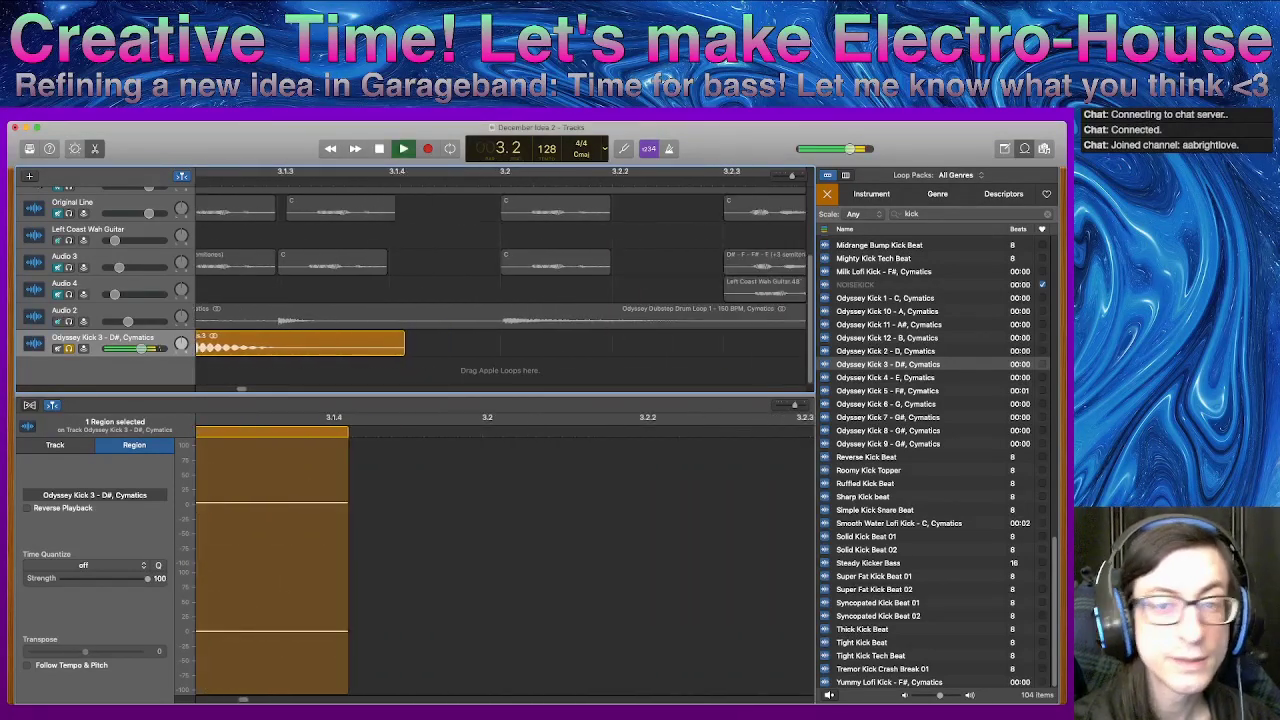
{"action": "key", "text": "space"}
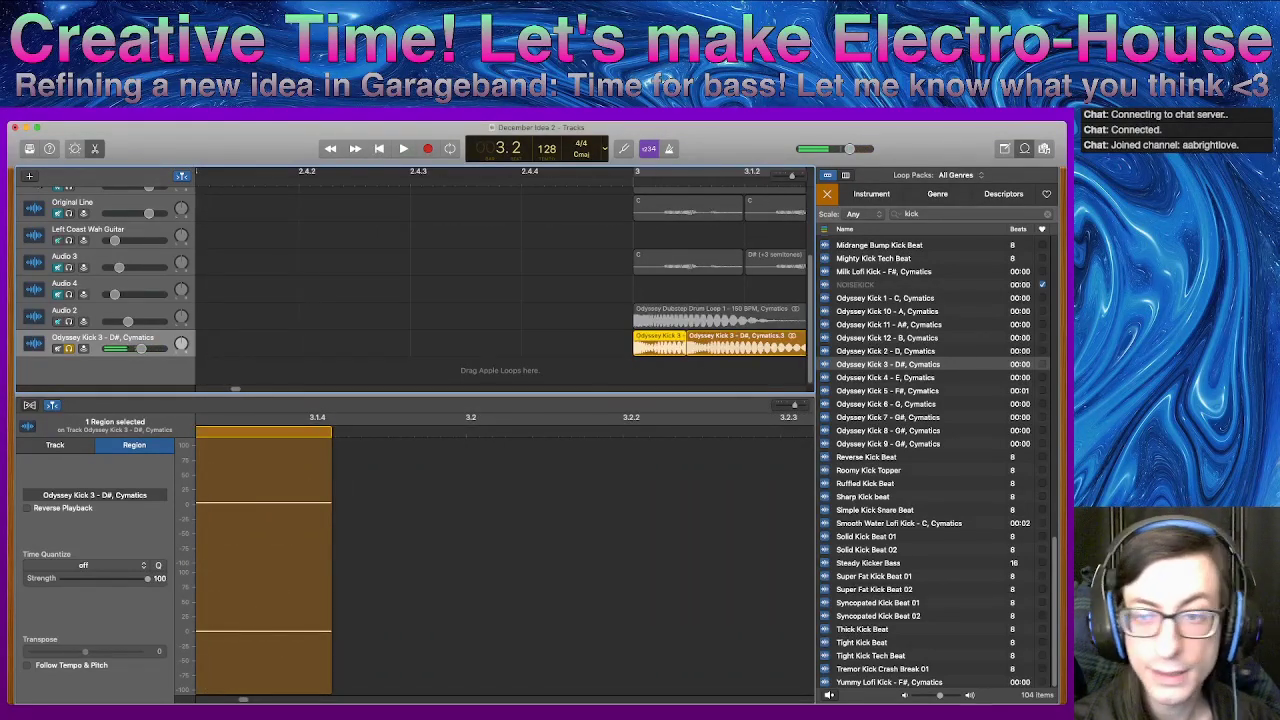
- Enlarge the tracks area to show more tracks and add an empty audio track below the Odyssey Kick 3 track
{"action": "scroll", "coordinate": [500, 280], "scroll_direction": "up", "scroll_amount": 4}
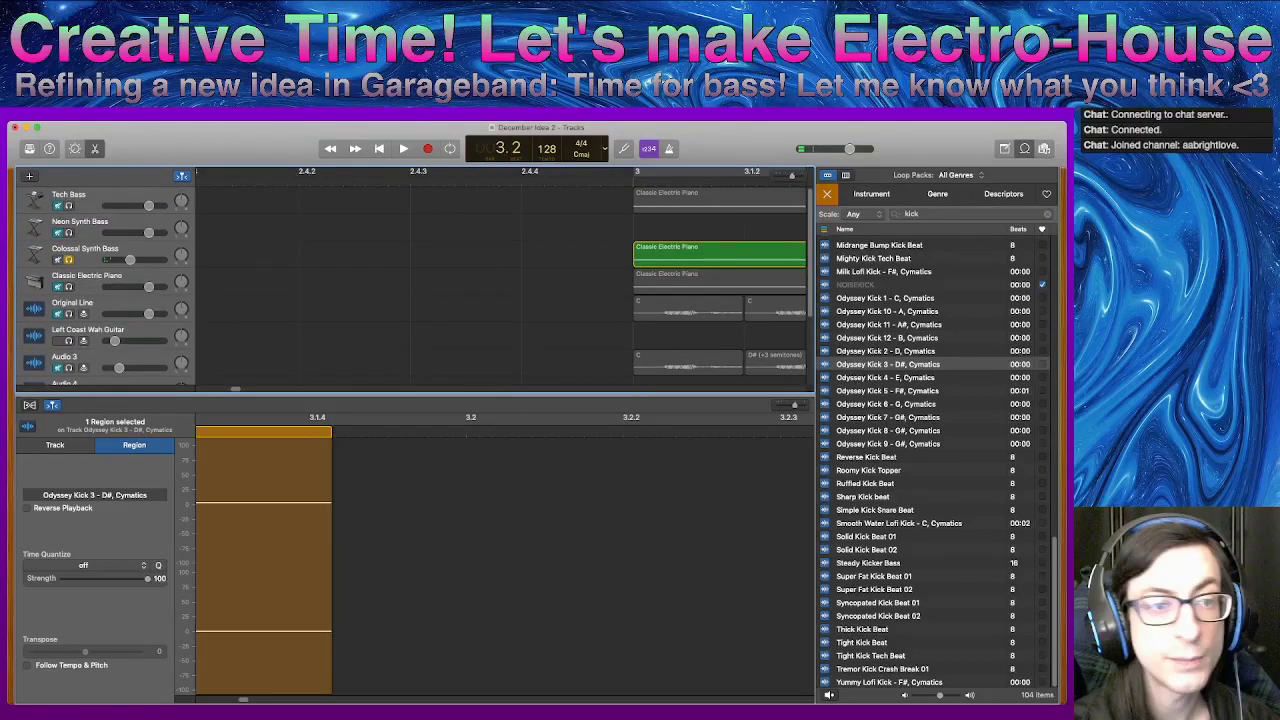
{"action": "scroll", "coordinate": [500, 280], "scroll_direction": "down", "scroll_amount": 4}
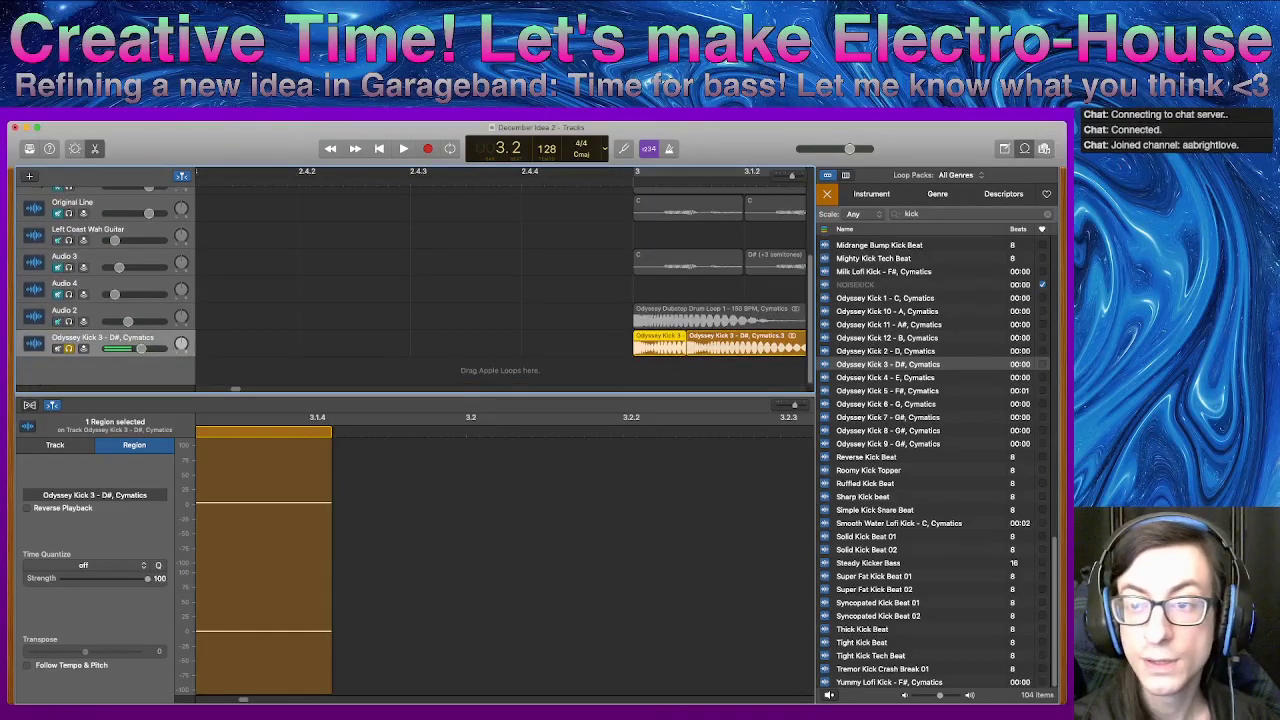
{"action": "key", "text": "super+Left"}
{"action": "key", "text": "super+Left"}
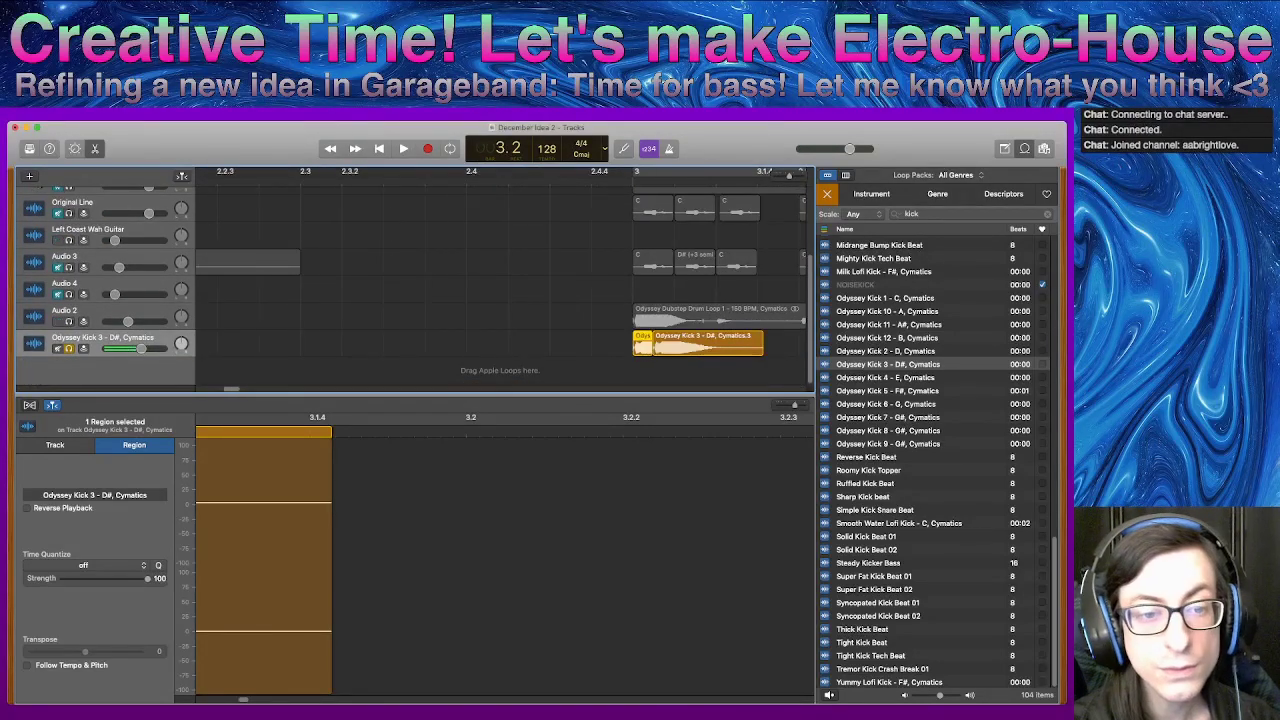
{"action": "scroll", "coordinate": [500, 280], "scroll_direction": "right", "scroll_amount": 5}
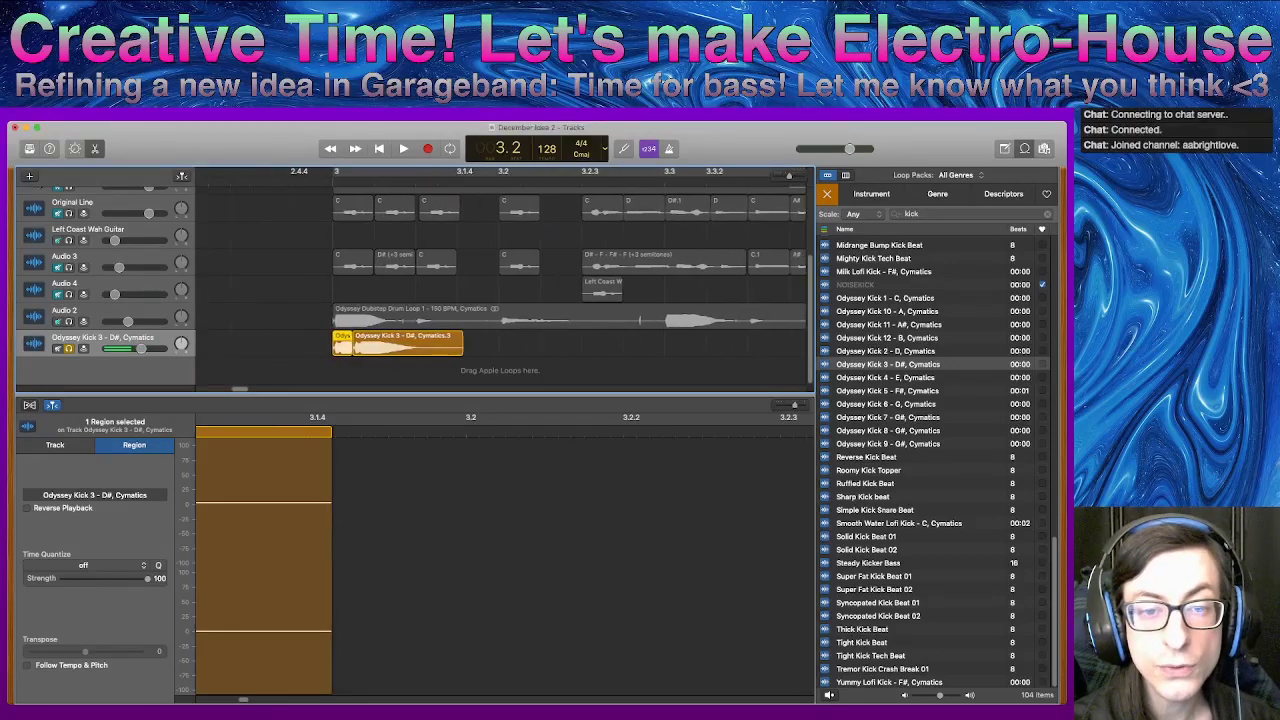
{"action": "left_click_drag", "start_coordinate": [500, 396], "coordinate": [500, 481]}
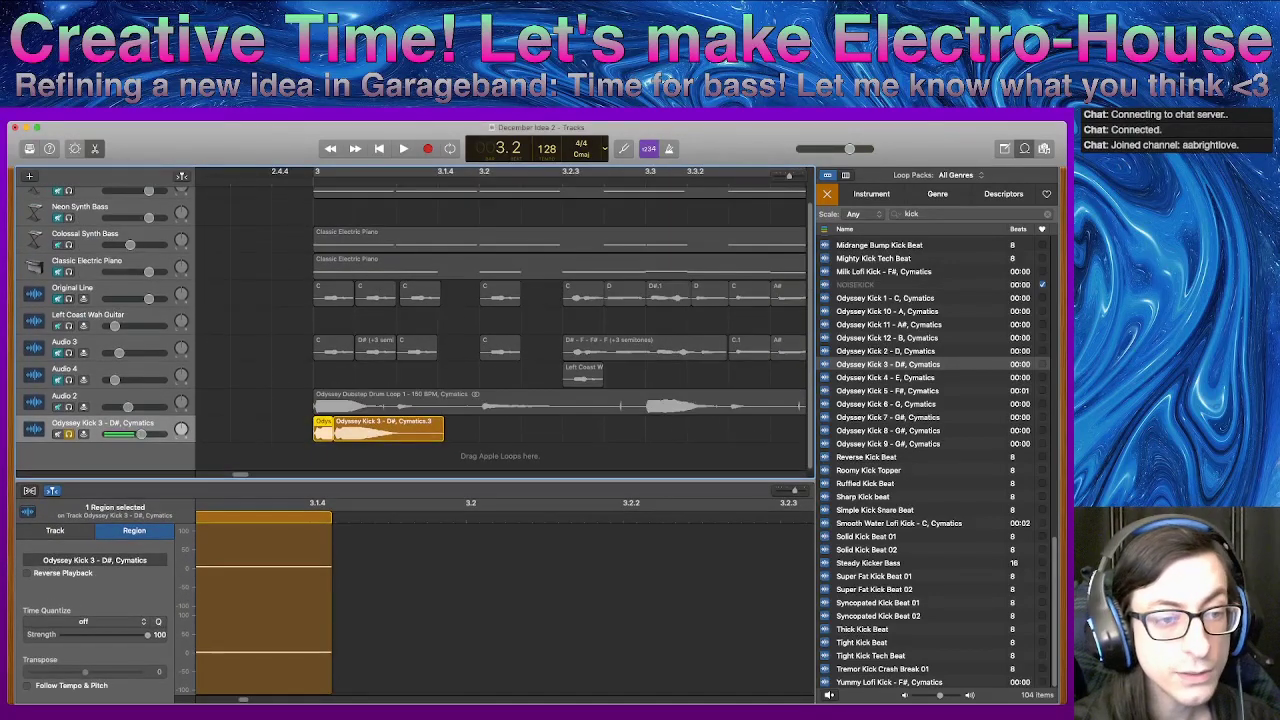
{"action": "left_click", "coordinate": [103, 424]}
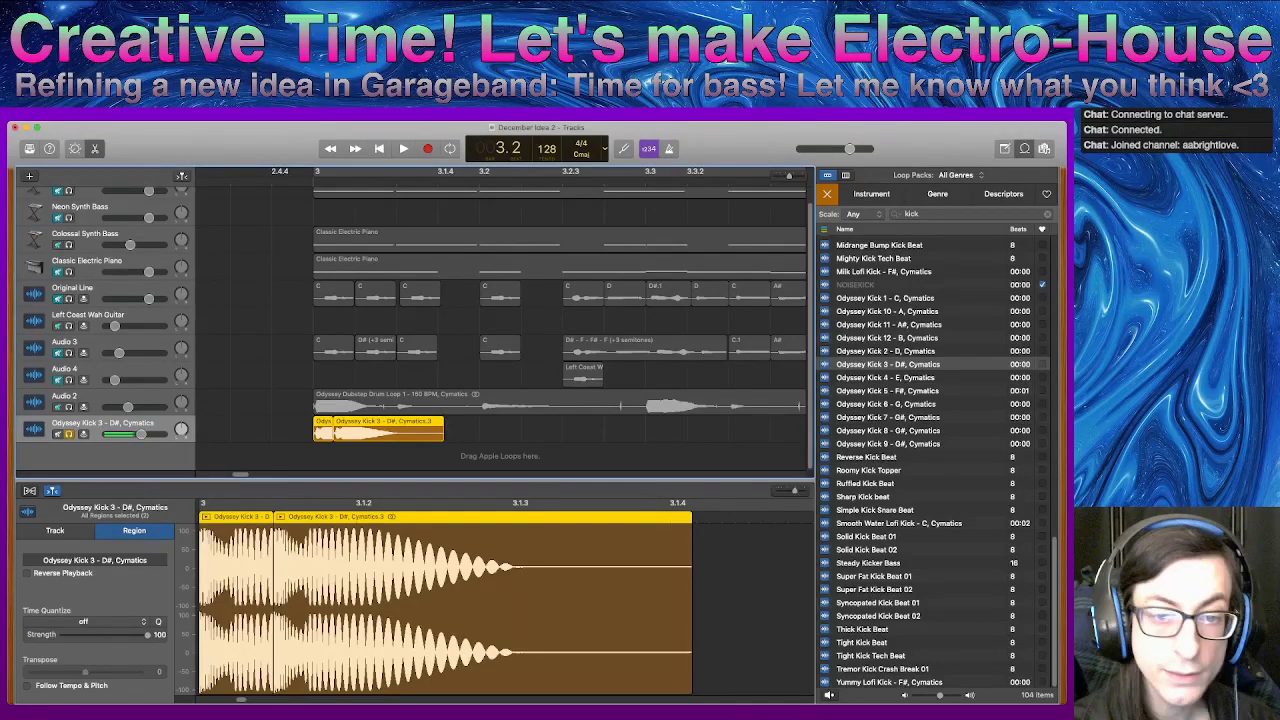
{"action": "key", "text": "super+d"}
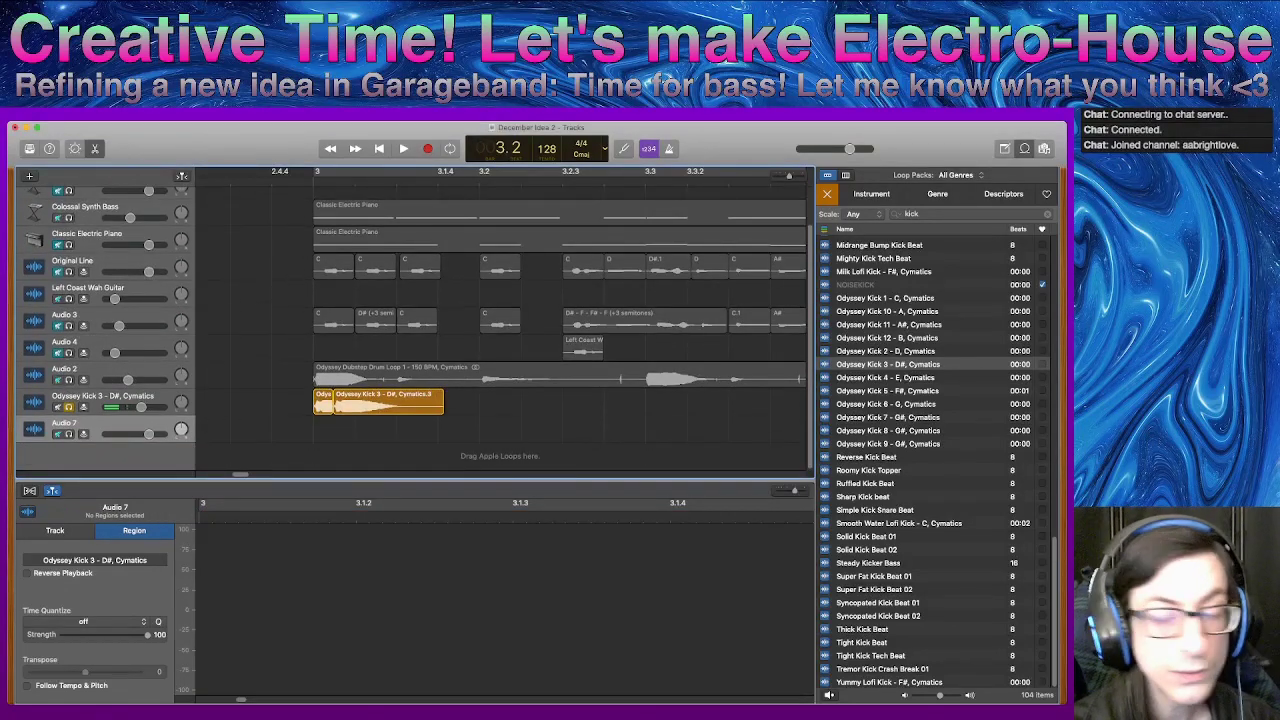
- Replace the kick search in the loop library with a search for "snare"
{"action": "double_click", "coordinate": [911, 214]}
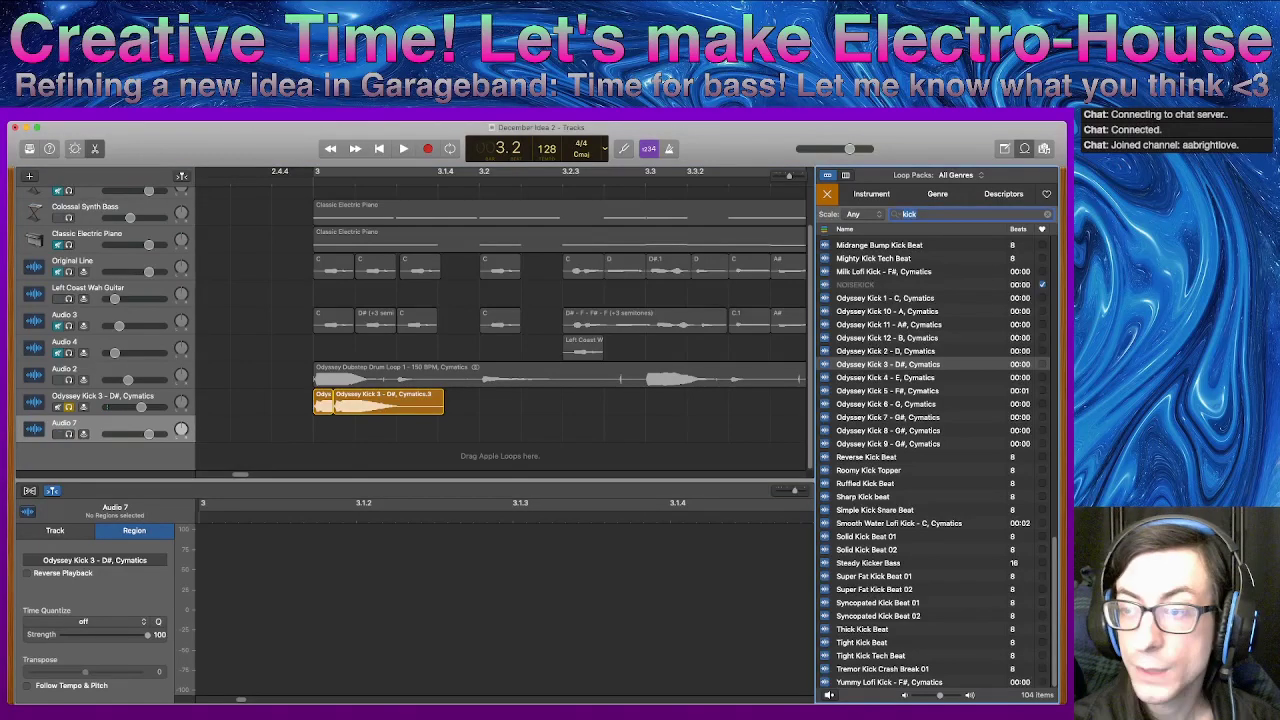
{"action": "key", "text": "BackSpace"}
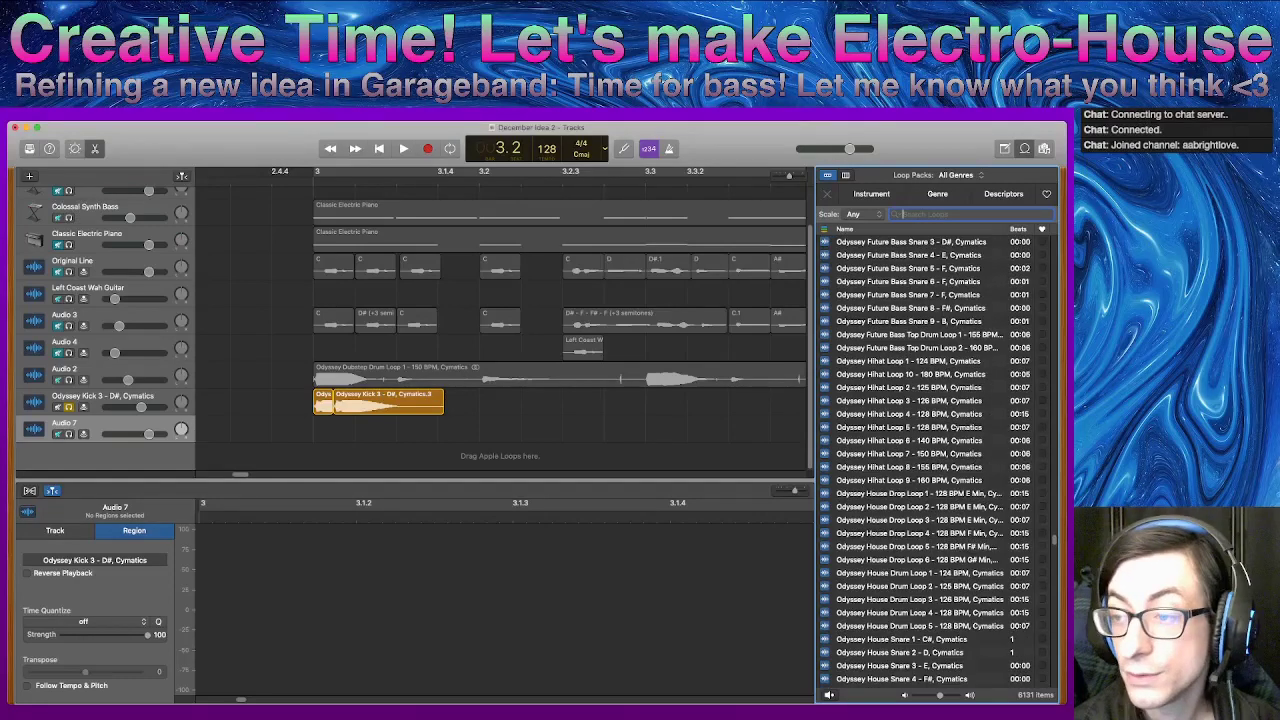
{"action": "scroll", "coordinate": [930, 450], "scroll_direction": "down", "scroll_amount": 1}
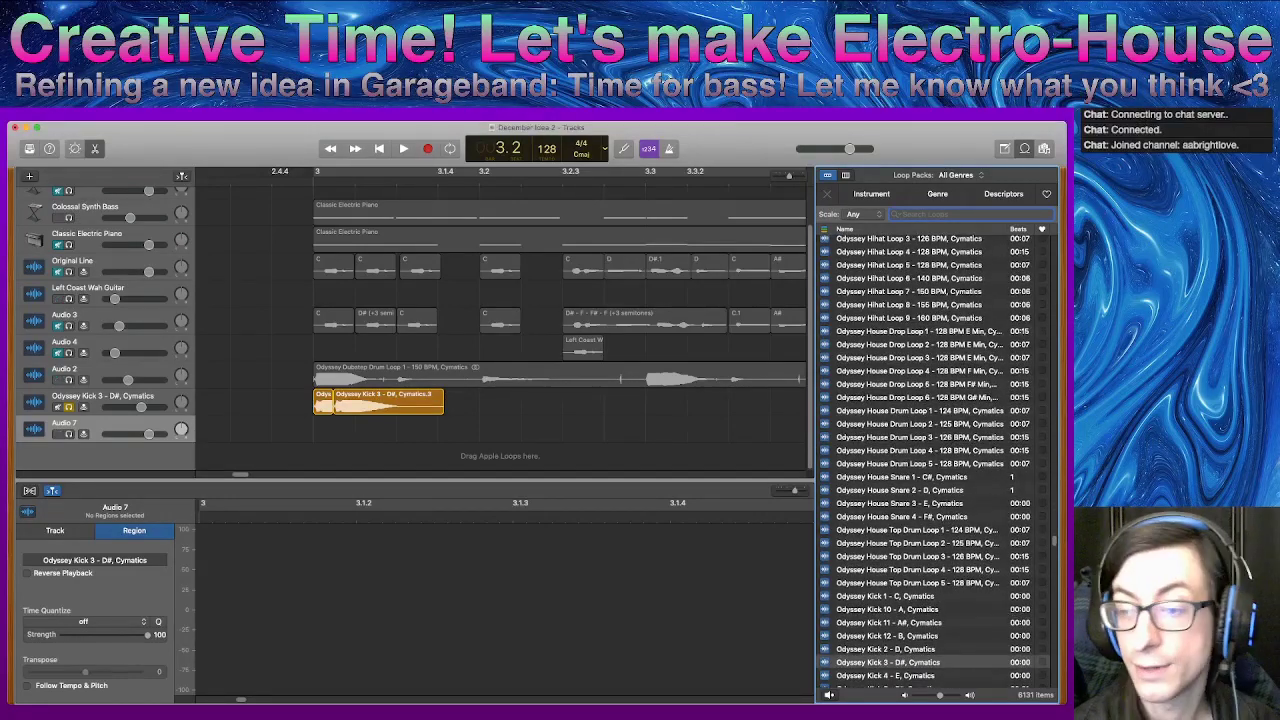
{"action": "scroll", "coordinate": [935, 450], "scroll_direction": "down", "scroll_amount": 3}
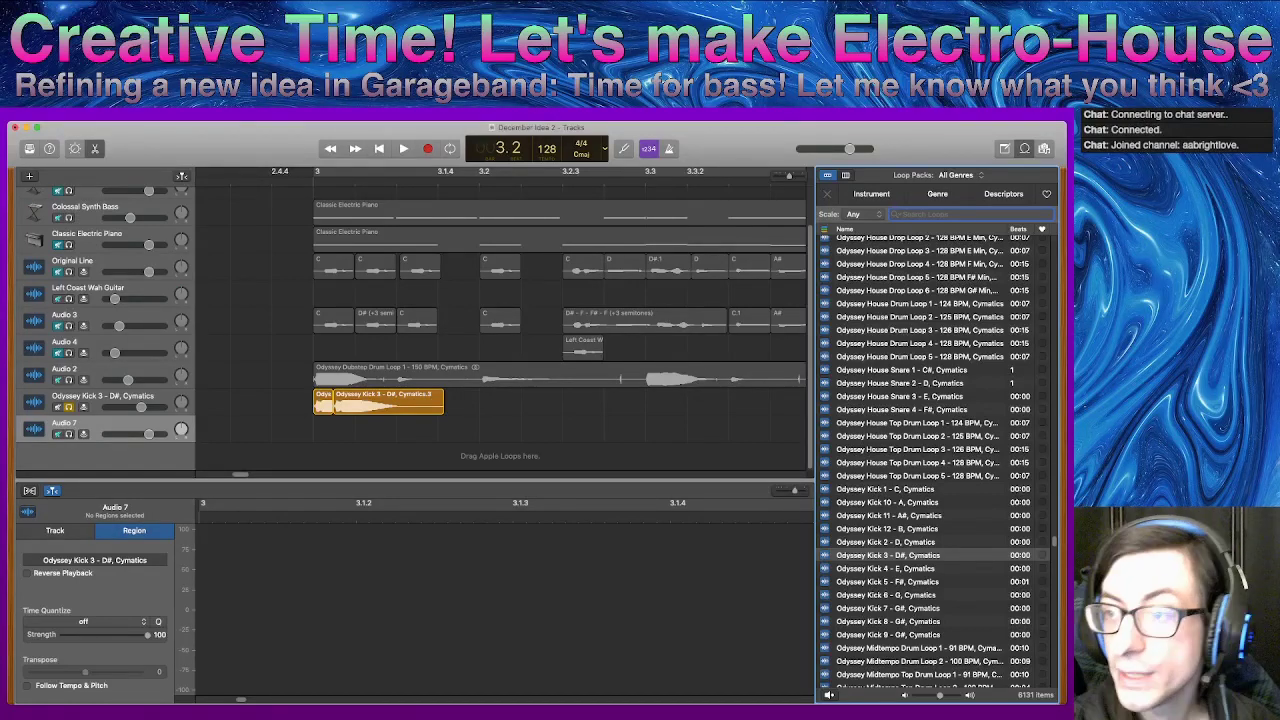
{"action": "type", "text": "snare"}
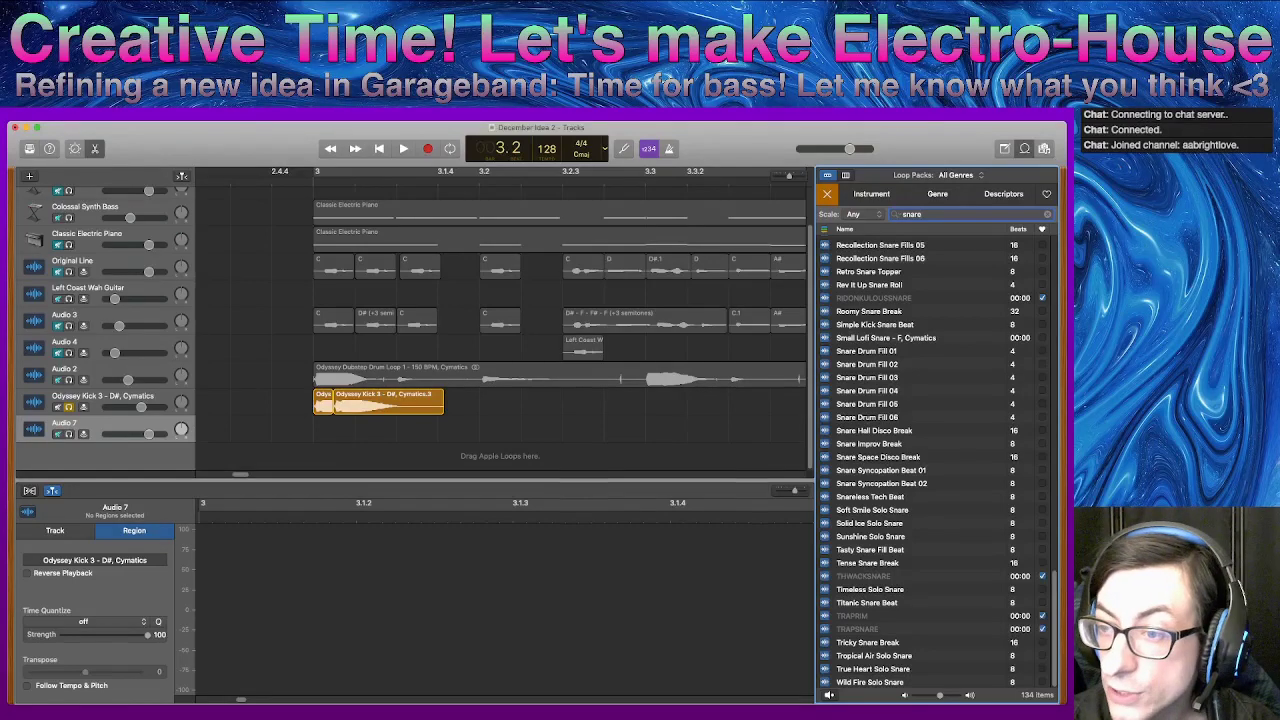
- Audition Small Lofi Snare - F, Odyssey Various Snare 8 - A#, Big Room Snare 01 and Big Room Snare 02 from the snare loops
{"action": "left_click", "coordinate": [886, 338]}
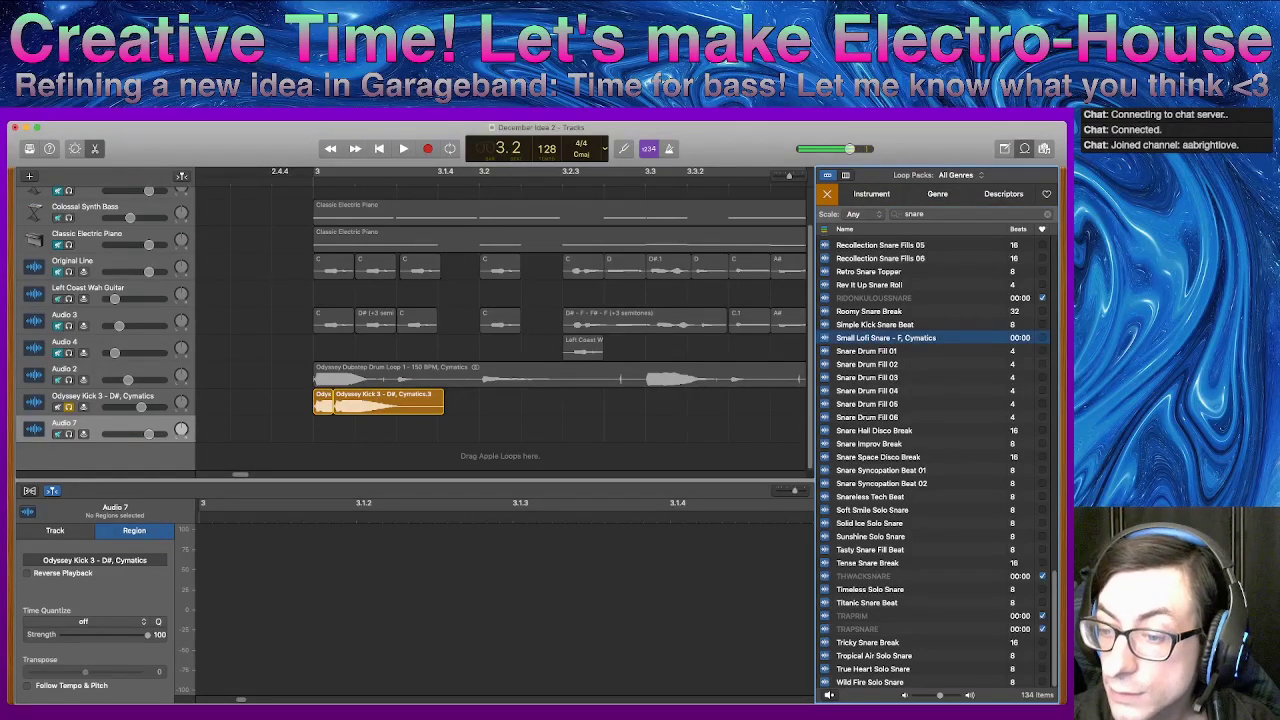
{"action": "scroll", "coordinate": [933, 460], "scroll_direction": "up", "scroll_amount": 5}
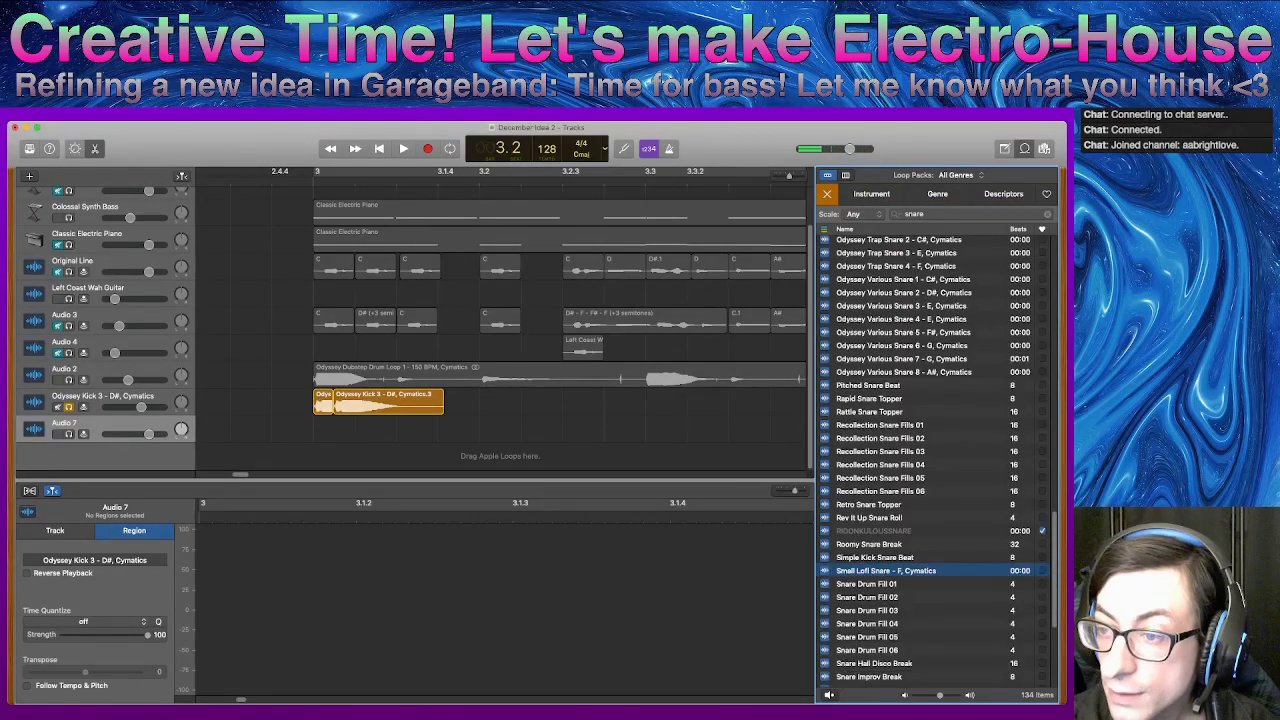
{"action": "left_click", "coordinate": [903, 372]}
{"action": "scroll", "coordinate": [903, 372], "scroll_direction": "up", "scroll_amount": 6}
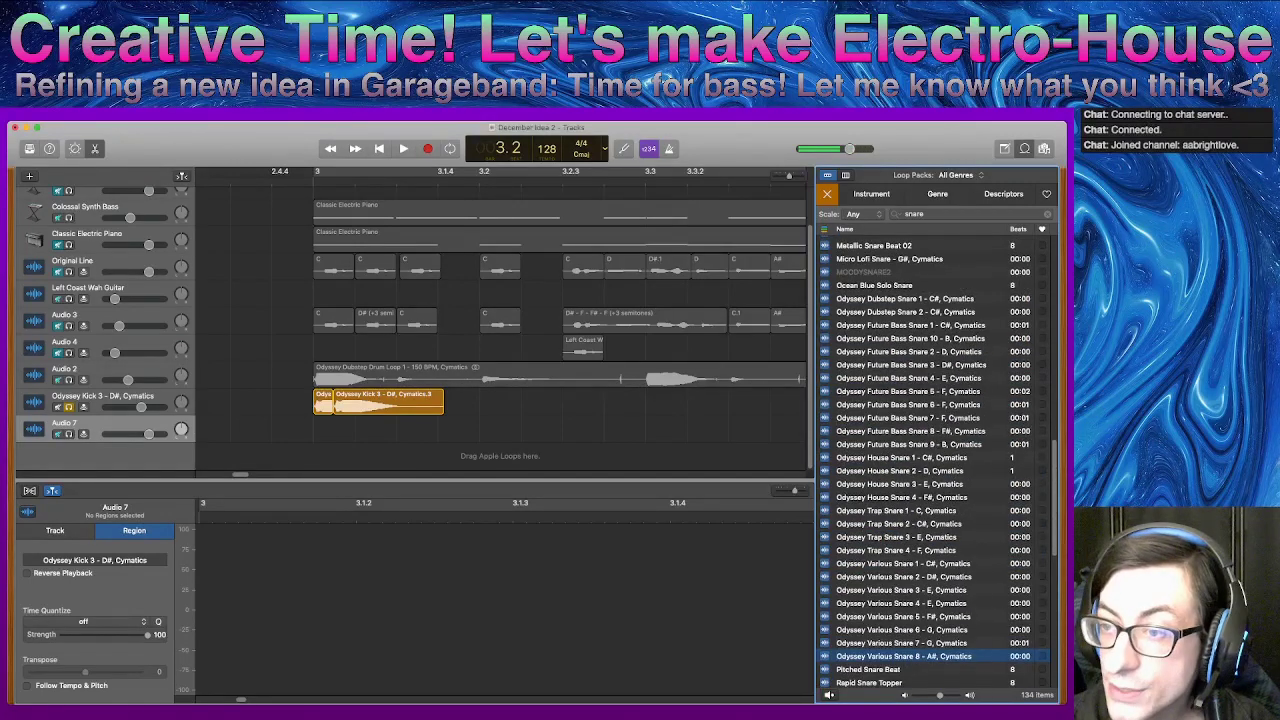
{"action": "scroll", "coordinate": [933, 460], "scroll_direction": "up", "scroll_amount": 4}
{"action": "scroll", "coordinate": [937, 460], "scroll_direction": "up", "scroll_amount": 8}
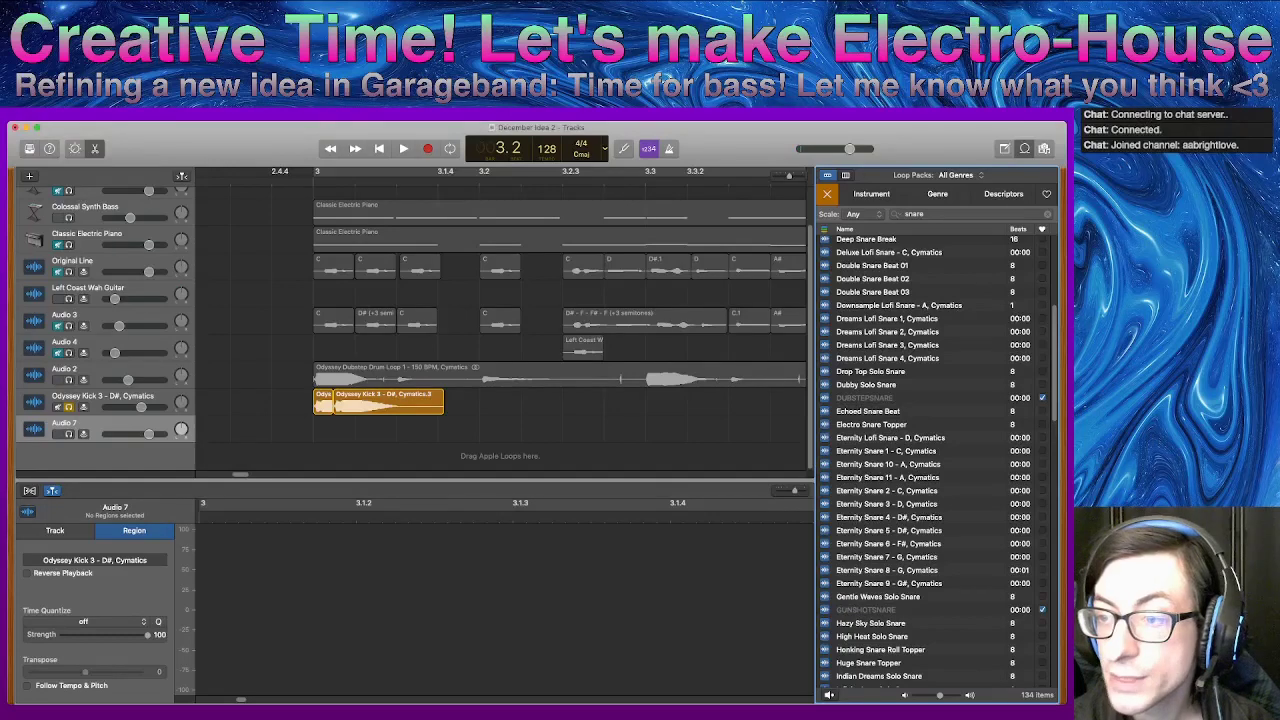
{"action": "scroll", "coordinate": [933, 460], "scroll_direction": "up", "scroll_amount": 2}
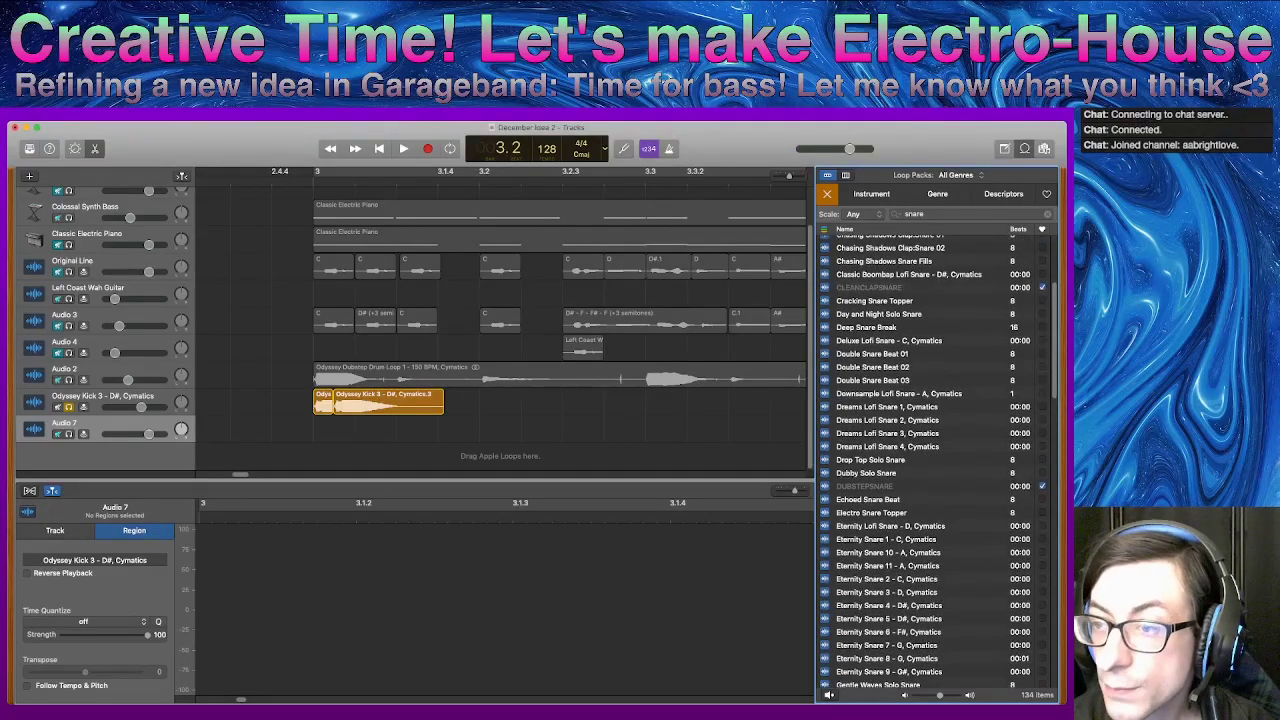
{"action": "scroll", "coordinate": [933, 460], "scroll_direction": "up", "scroll_amount": 4}
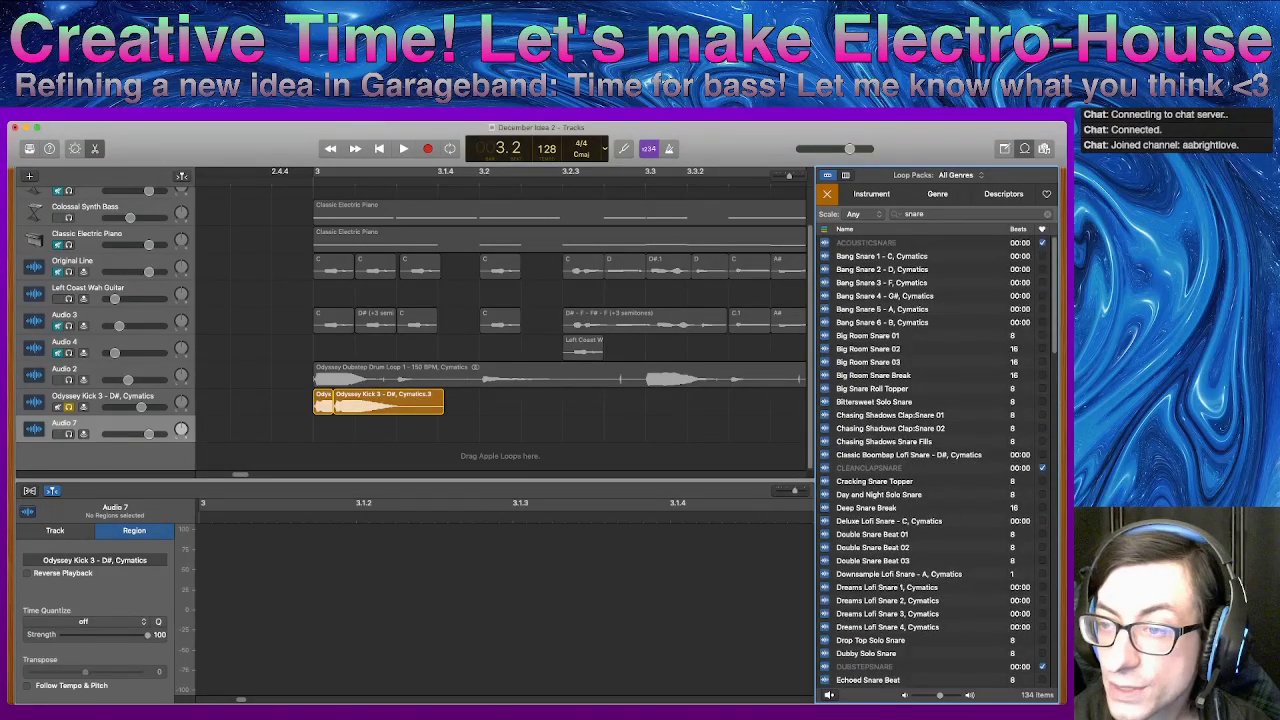
{"action": "left_click", "coordinate": [868, 336]}
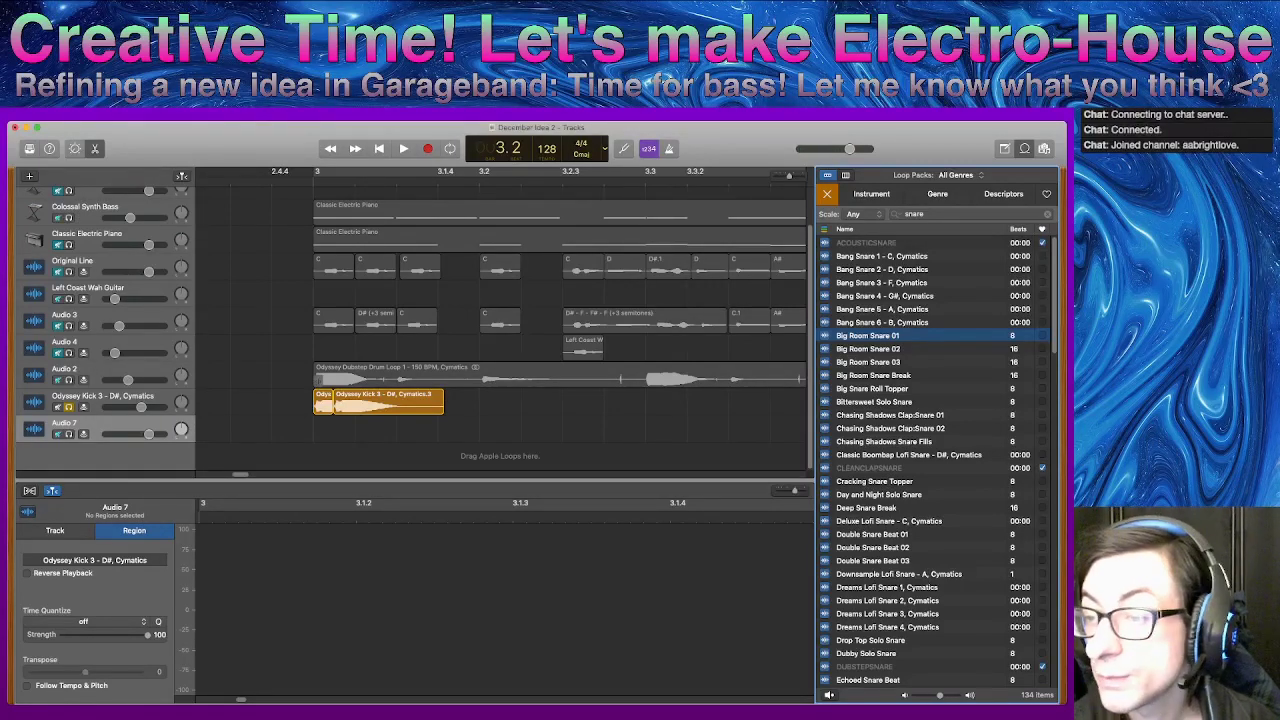
{"action": "left_click", "coordinate": [868, 349]}
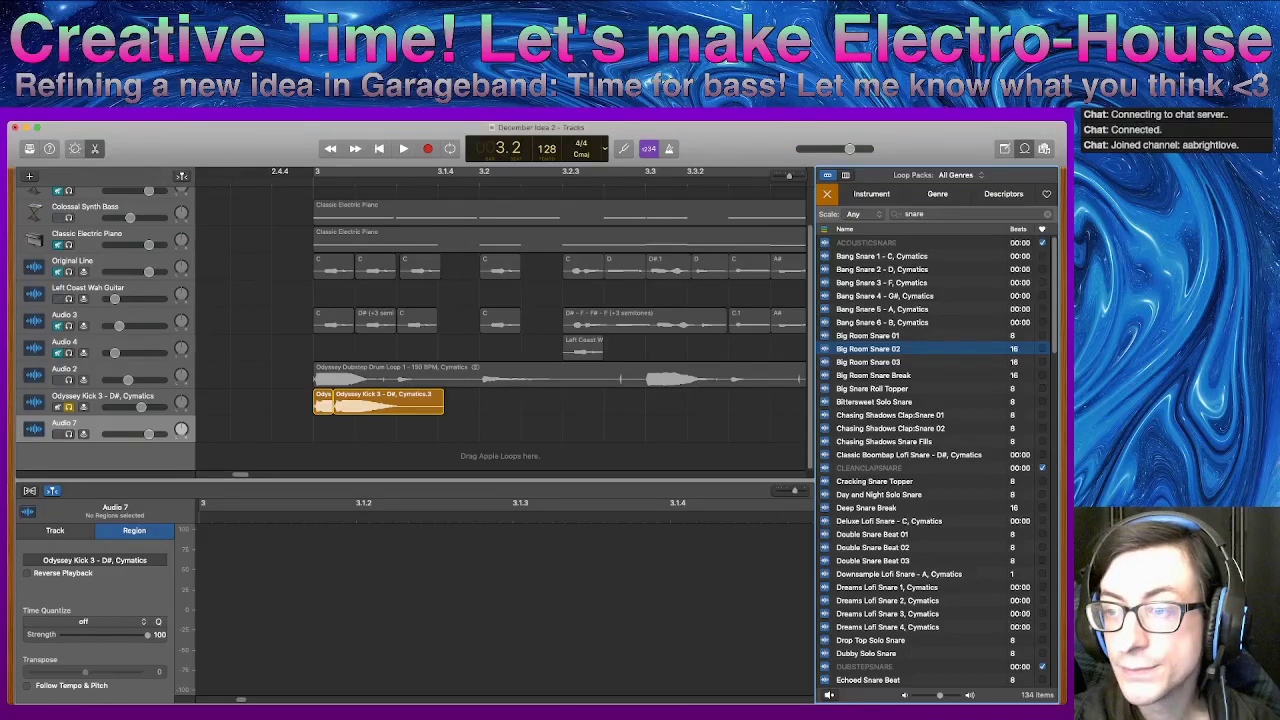
- Audition and compare the Bang Snare samples from 1 to 6, ending on Bang Snare 4 - G#
{"action": "left_click", "coordinate": [885, 296]}
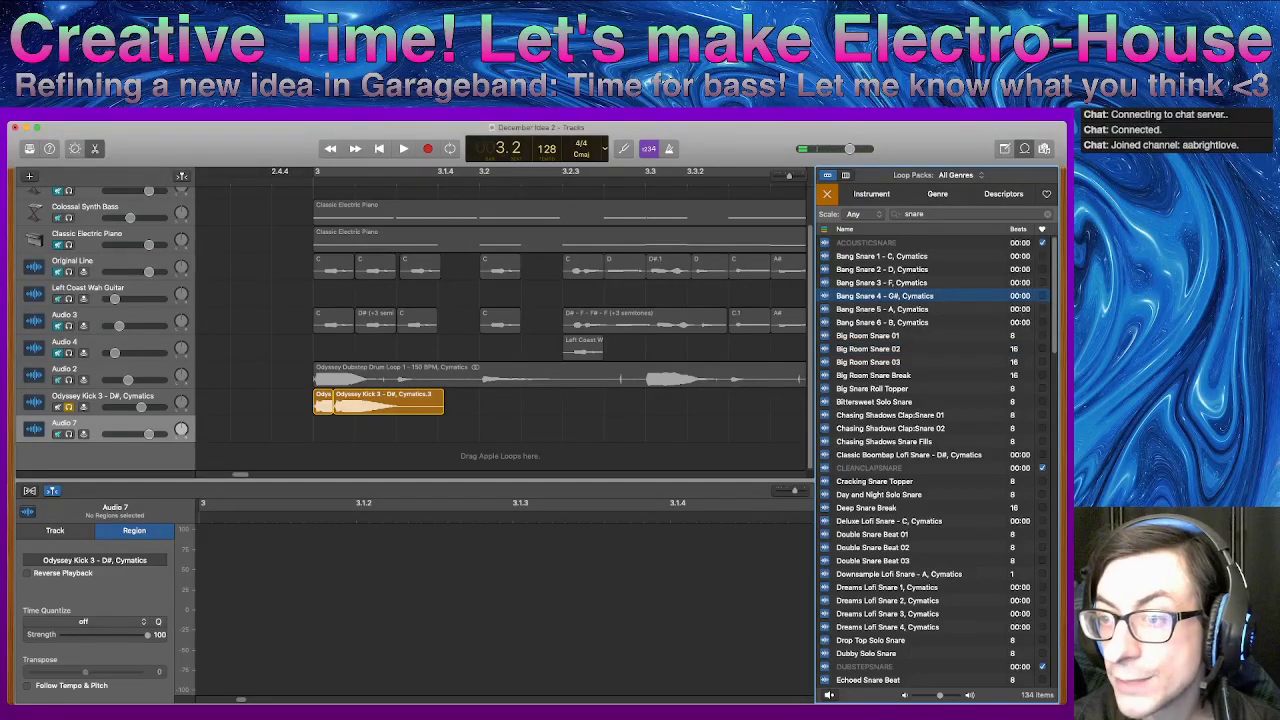
{"action": "key", "text": "Up"}
{"action": "key", "text": "Up"}
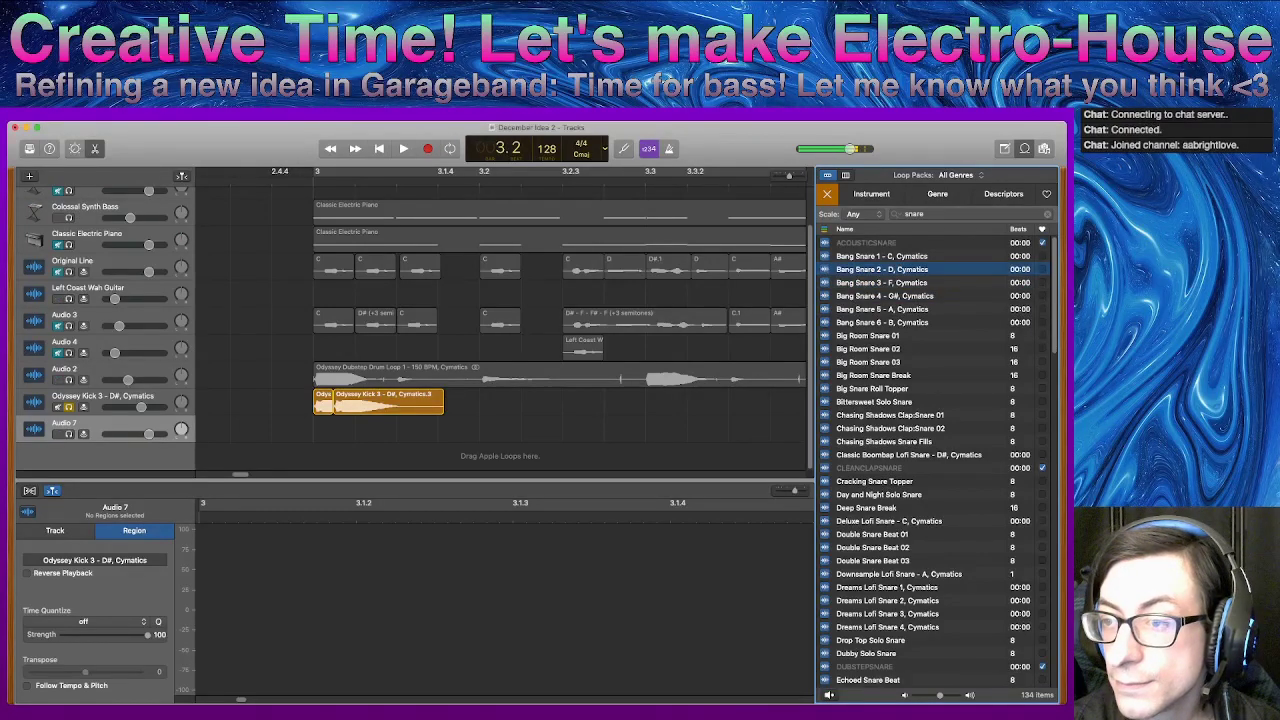
{"action": "key", "text": "Up"}
{"action": "key", "text": "Down"}
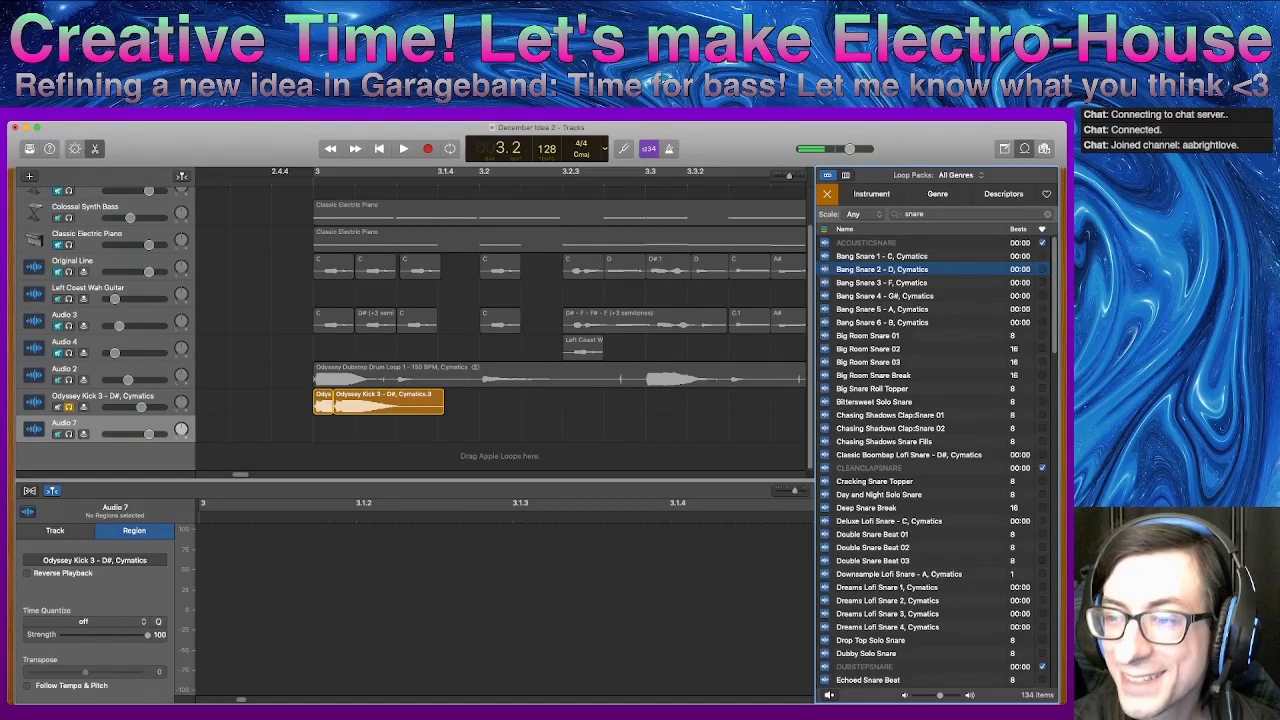
{"action": "key", "text": "Down"}
{"action": "key", "text": "Down"}
{"action": "key", "text": "Down"}
{"action": "key", "text": "Down"}
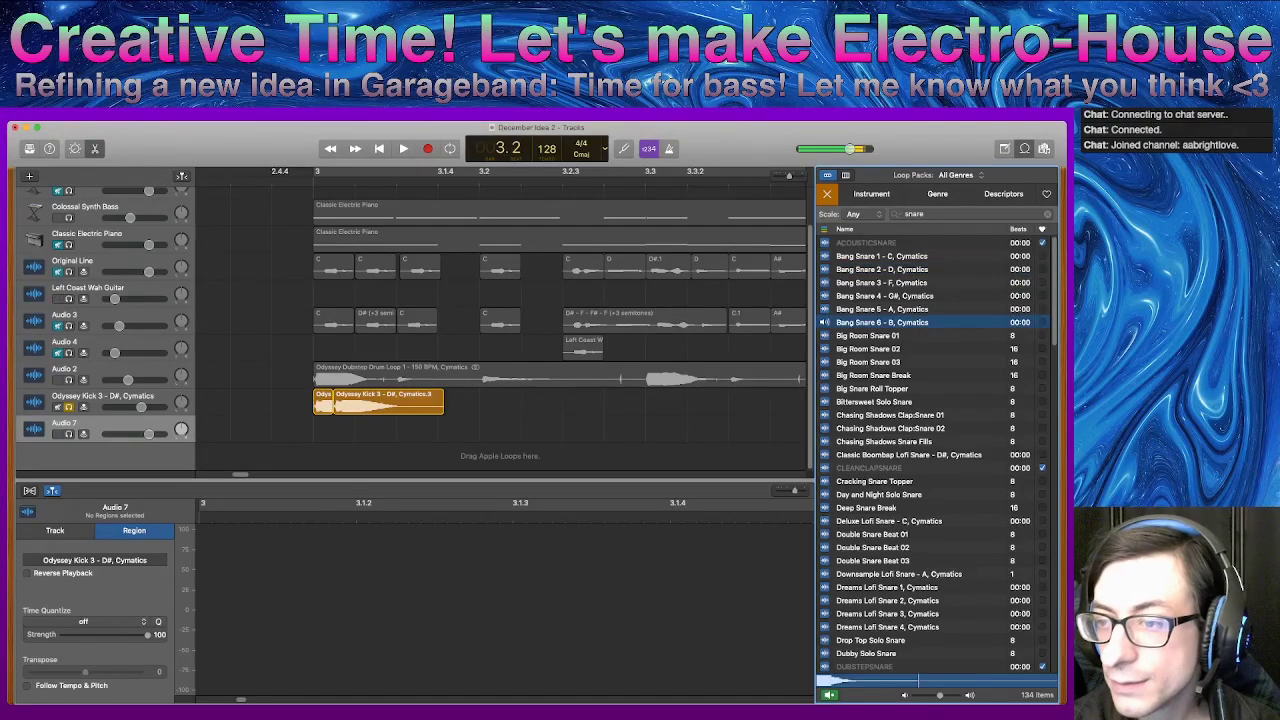
{"action": "key", "text": "Up"}
{"action": "key", "text": "Up"}
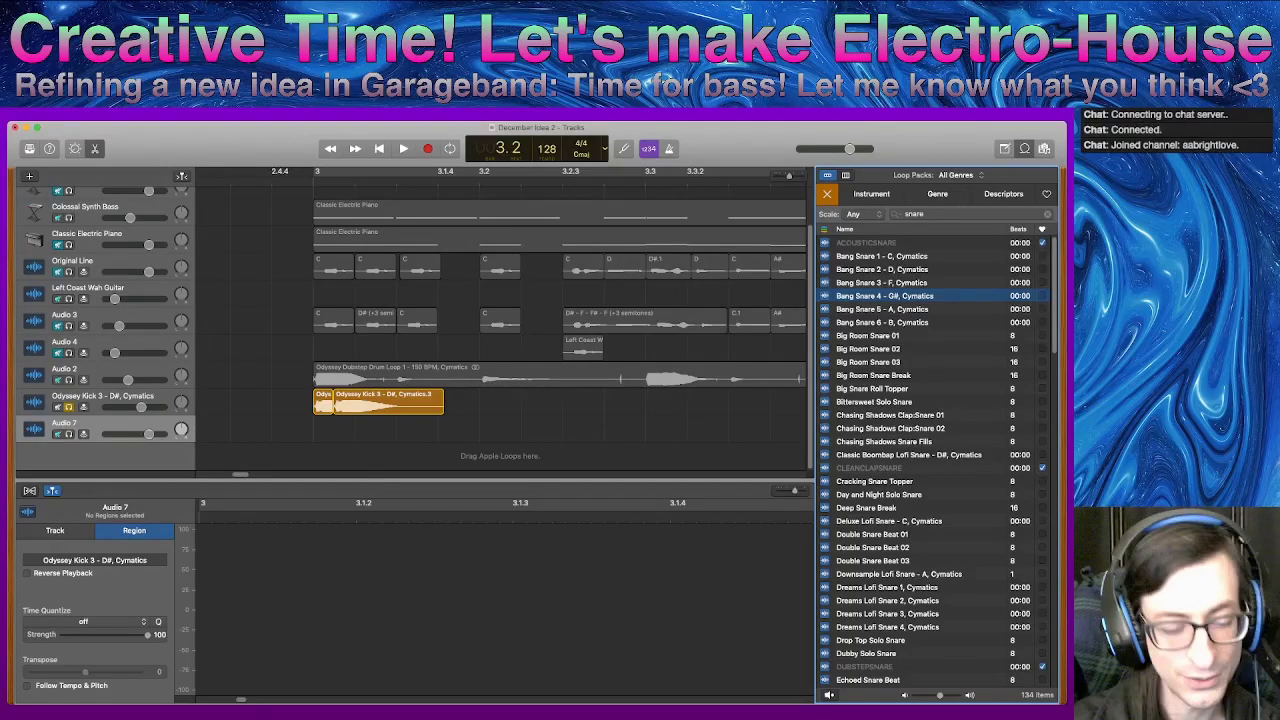
{"action": "key", "text": "ctrl+Up"}
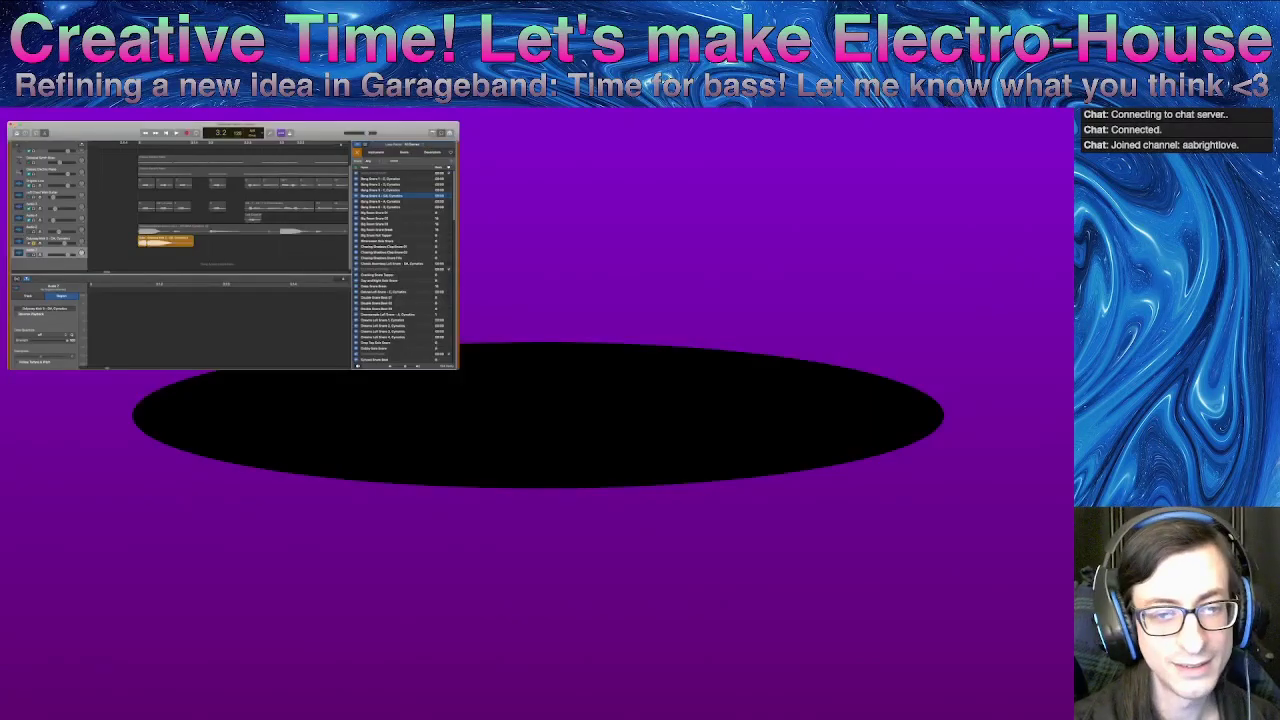
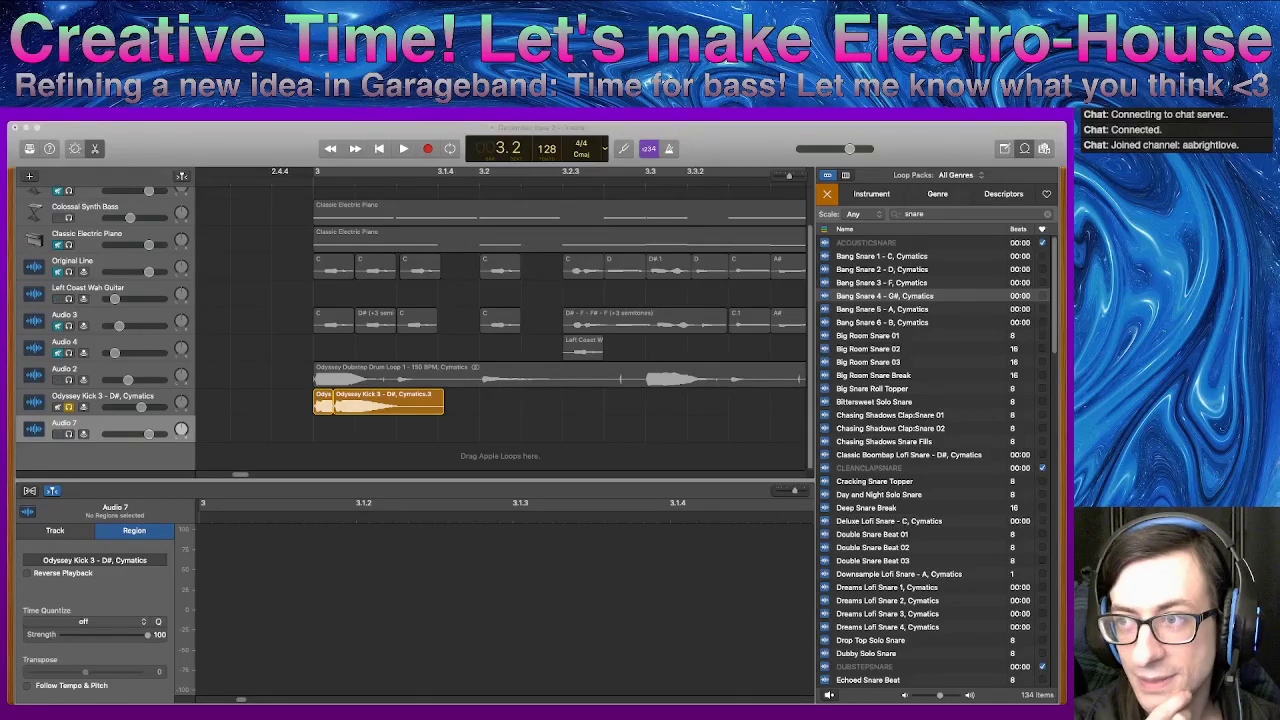
{"action": "key", "text": "super+Tab"}
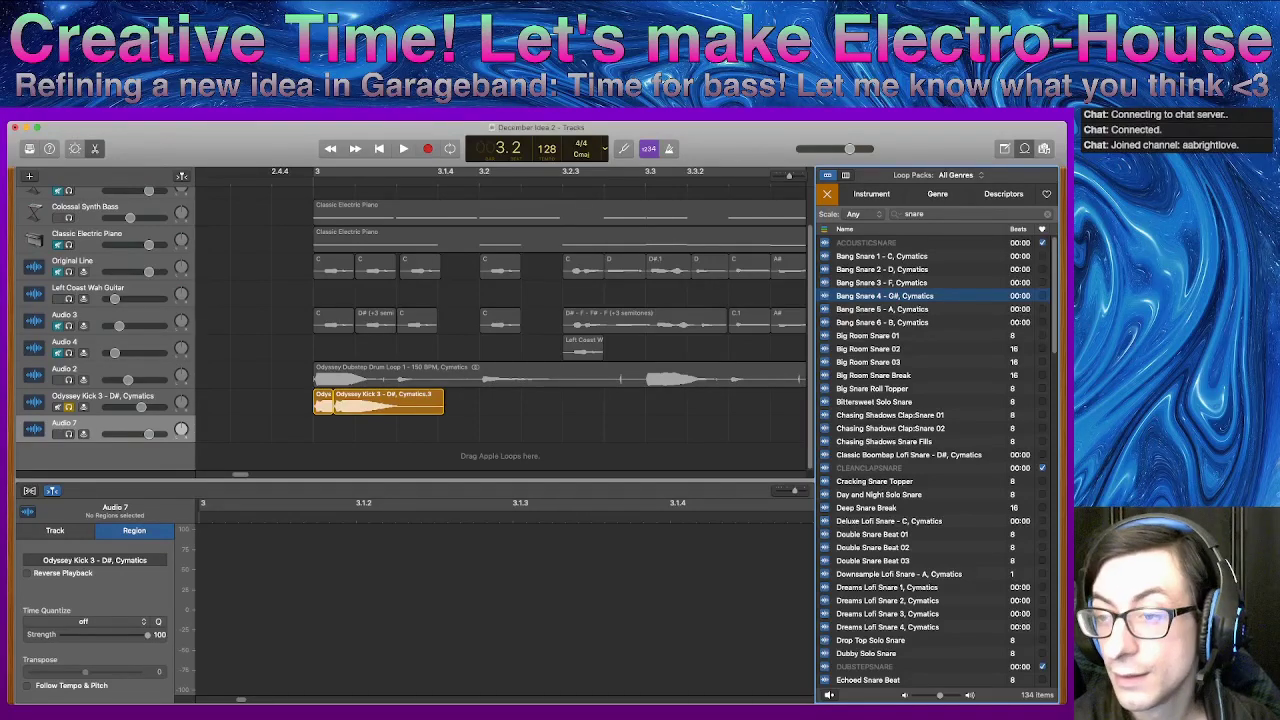
- Solo the Colossal Synth Bass track, mute the Odyssey Kick 3 track and listen to the bass alone in bar 3
{"action": "scroll", "coordinate": [415, 328], "scroll_direction": "up", "scroll_amount": 2}
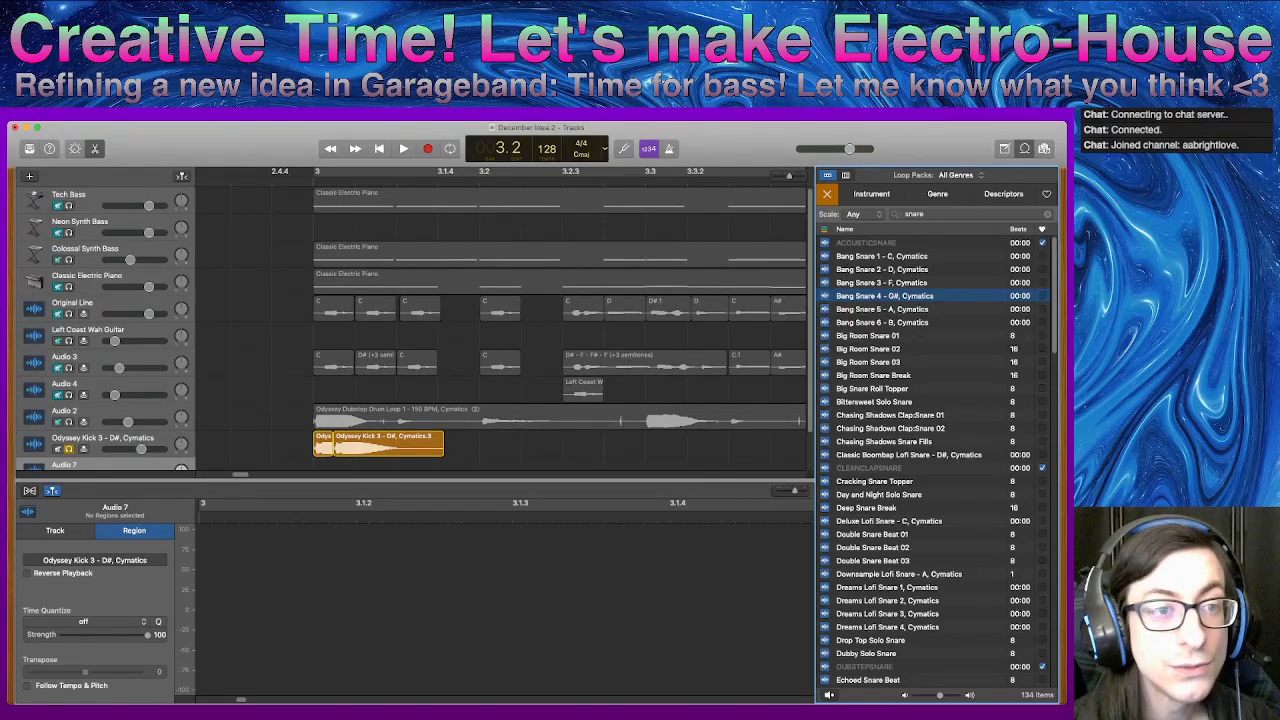
{"action": "left_click", "coordinate": [69, 260]}
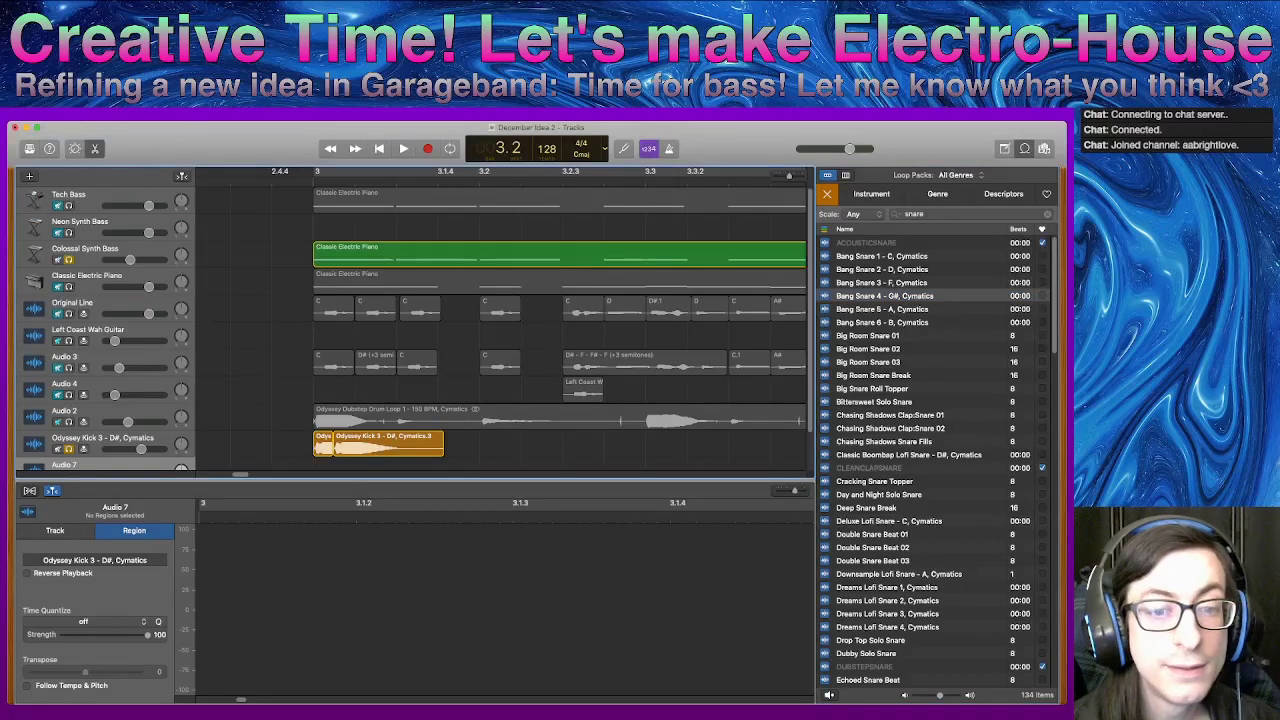
{"action": "key", "text": "ctrl+m"}
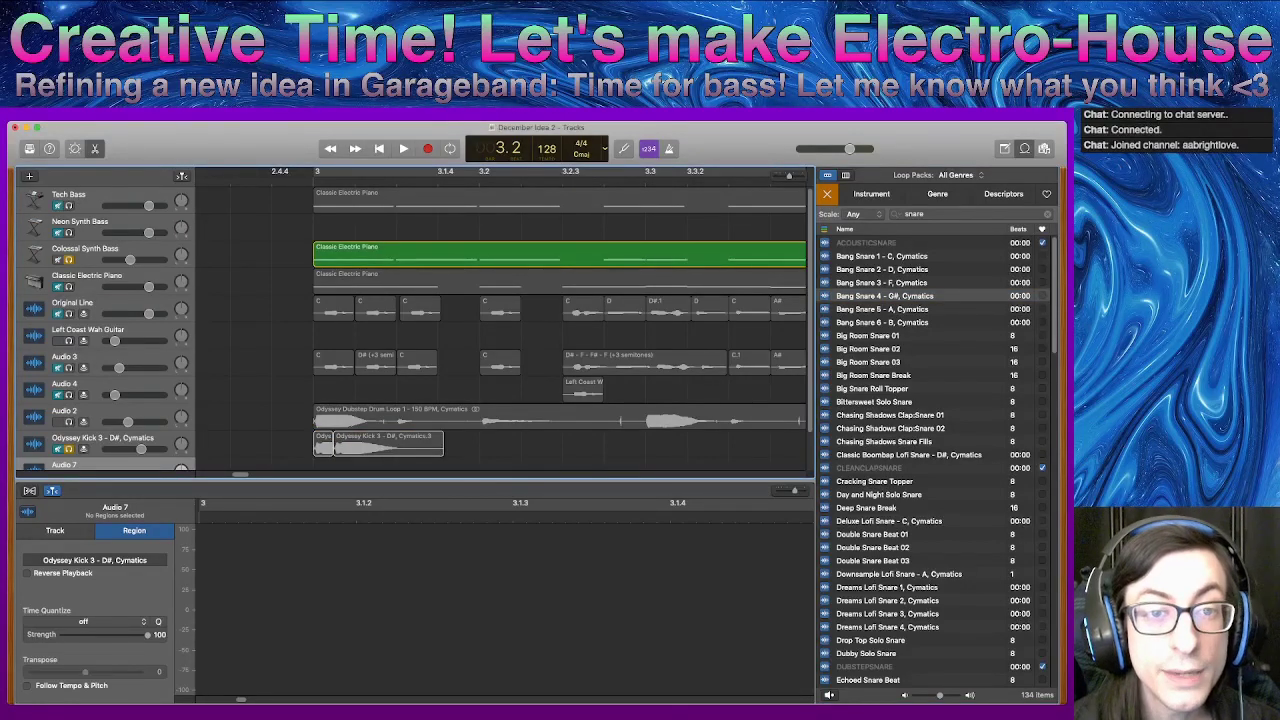
{"action": "key", "text": "space"}
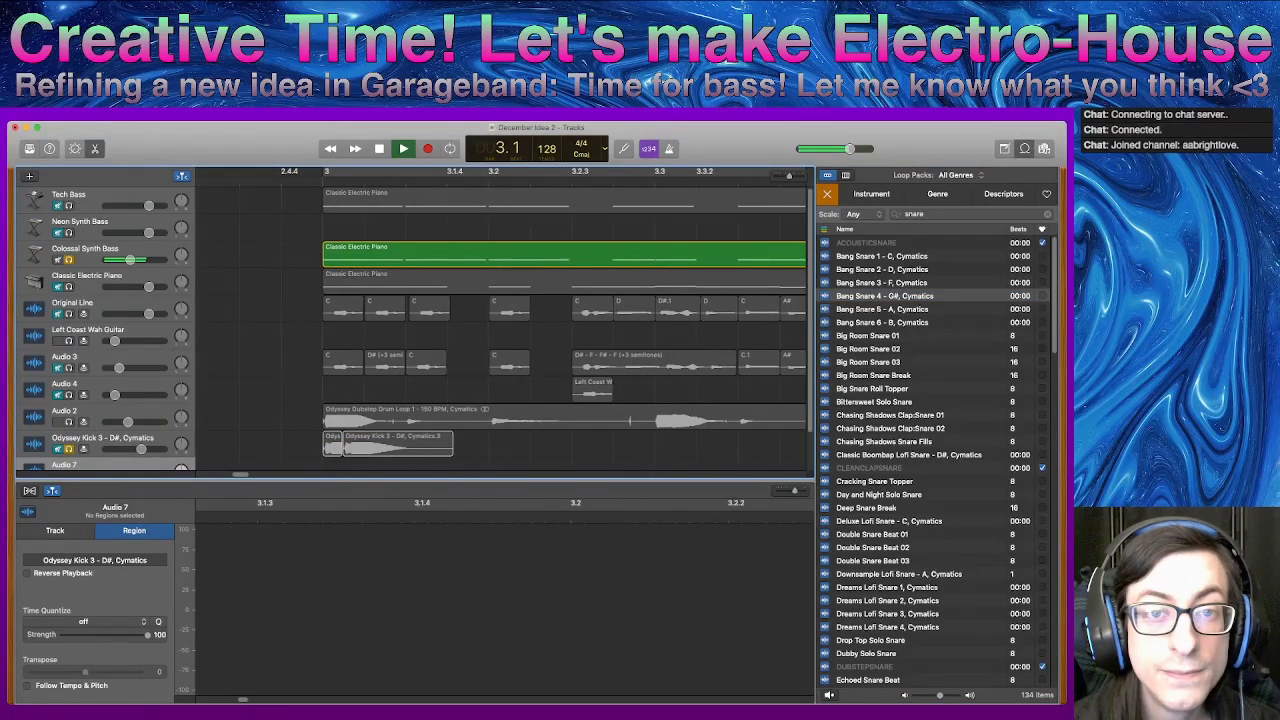
{"action": "key", "text": "space"}
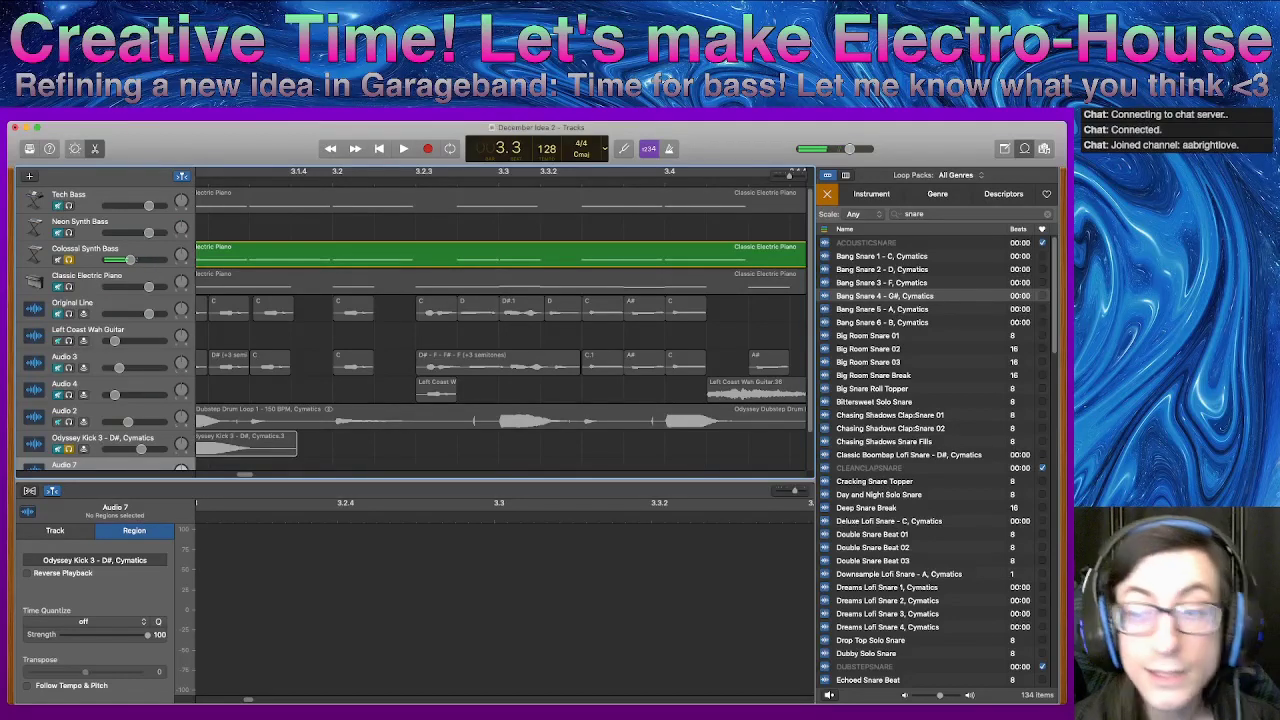
- Unmute the Odyssey Kick 3 track and return the playhead to the start of bar 3
{"action": "left_click", "coordinate": [57, 449]}
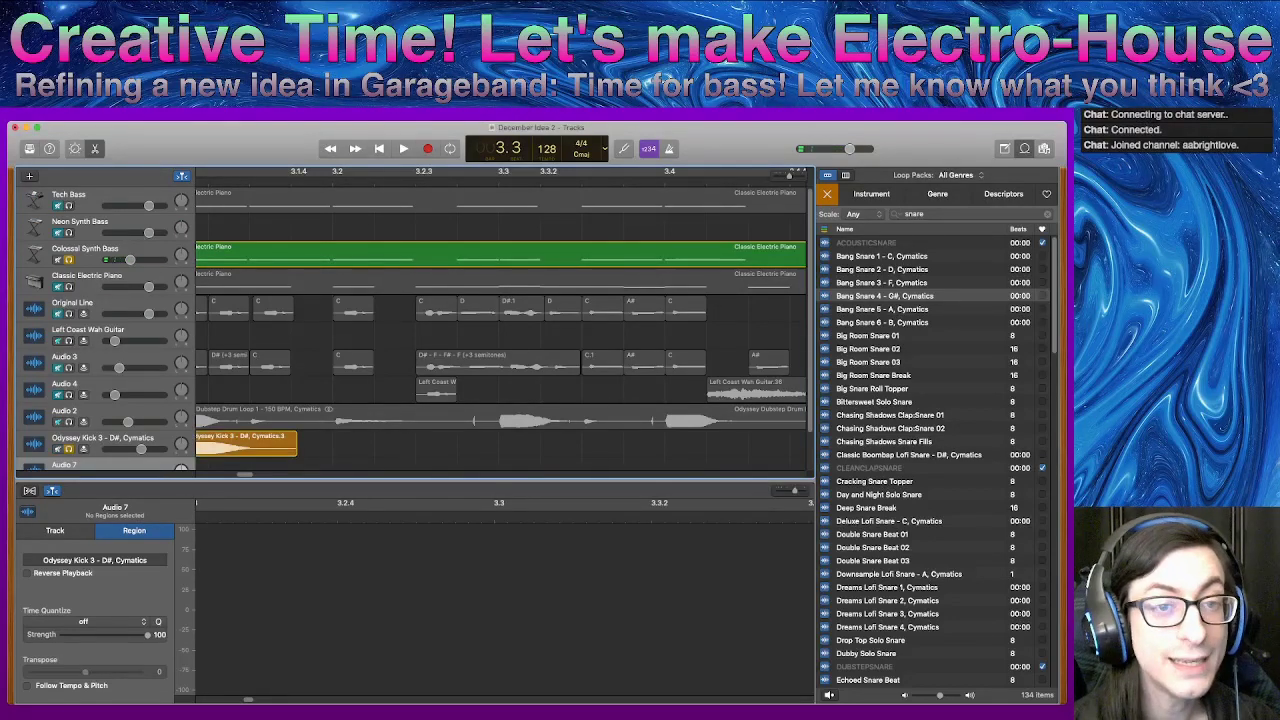
{"action": "left_click_drag", "start_coordinate": [222, 172], "coordinate": [202, 172]}
{"action": "key", "text": "period"}
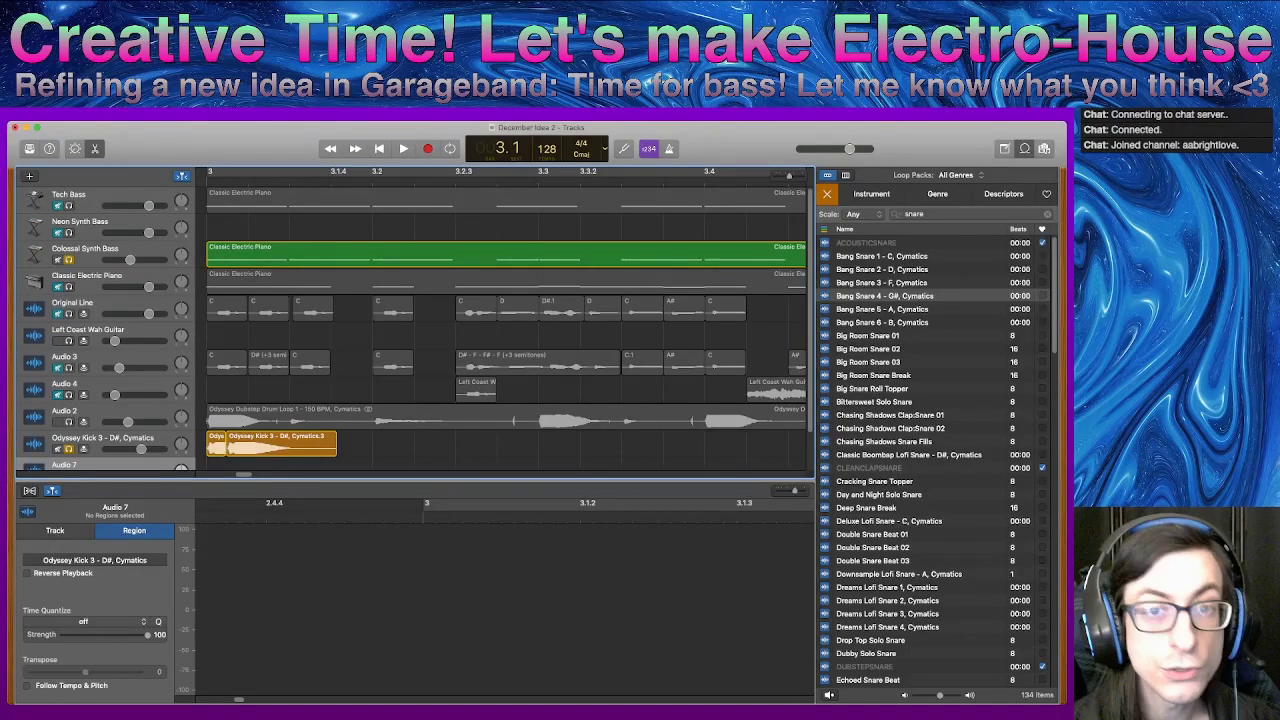
- Listen to the bass with the kick in bar 3 and mute the Colossal Synth Bass track
{"action": "key", "text": "period"}
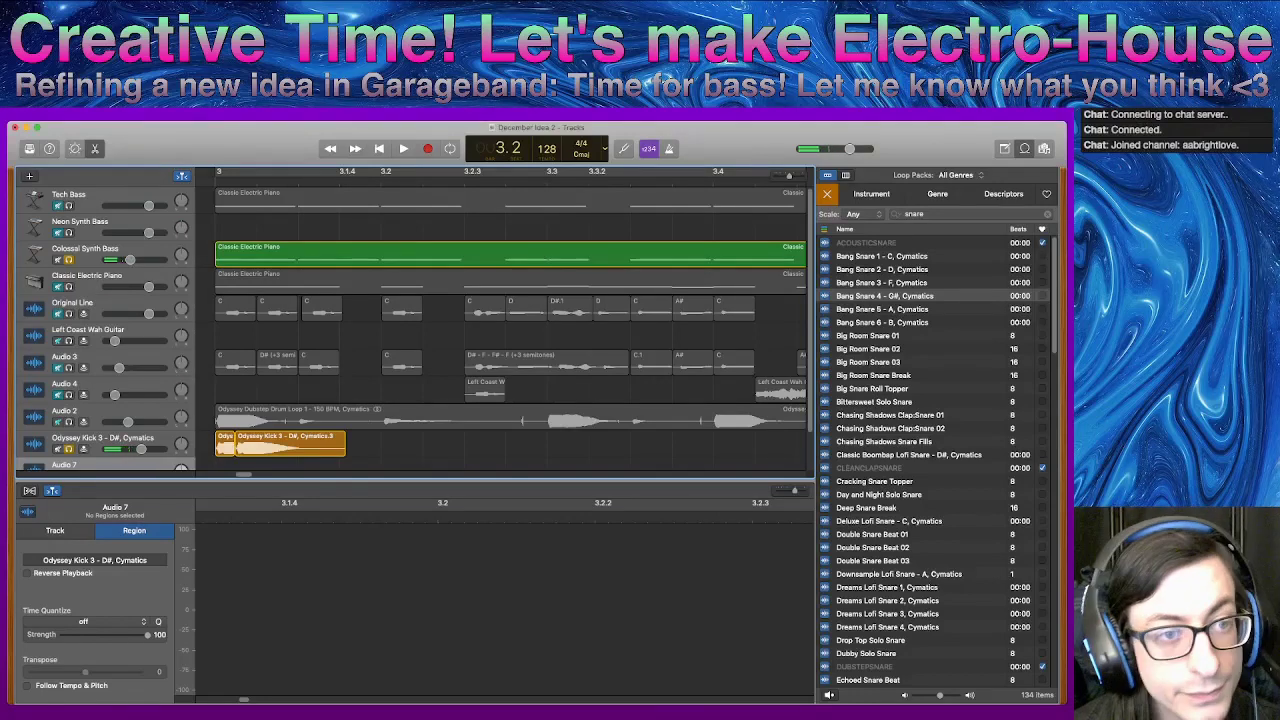
{"action": "left_click", "coordinate": [58, 260]}
- Audition the Eternity Snare samples from 9 - G# back up the list to 1 - C
{"action": "scroll", "coordinate": [935, 460], "scroll_direction": "down", "scroll_amount": 6}
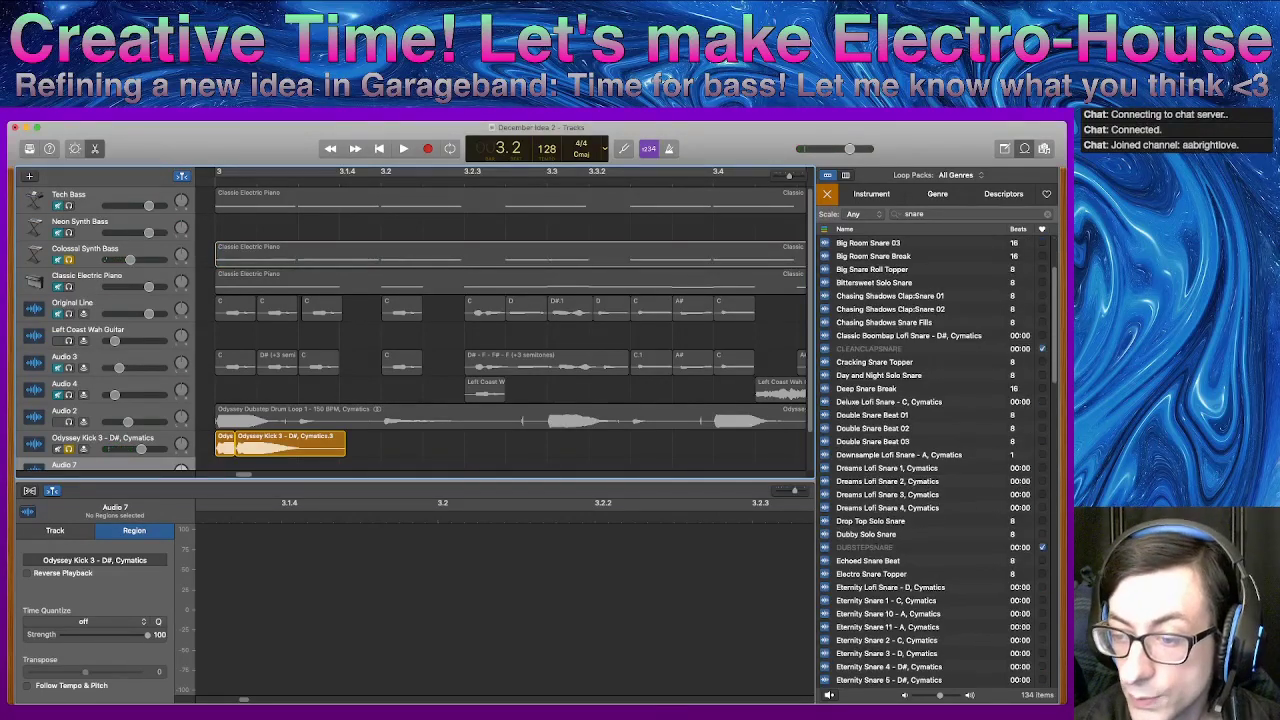
{"action": "scroll", "coordinate": [889, 558], "scroll_direction": "down", "scroll_amount": 2}
{"action": "left_click", "coordinate": [889, 559]}
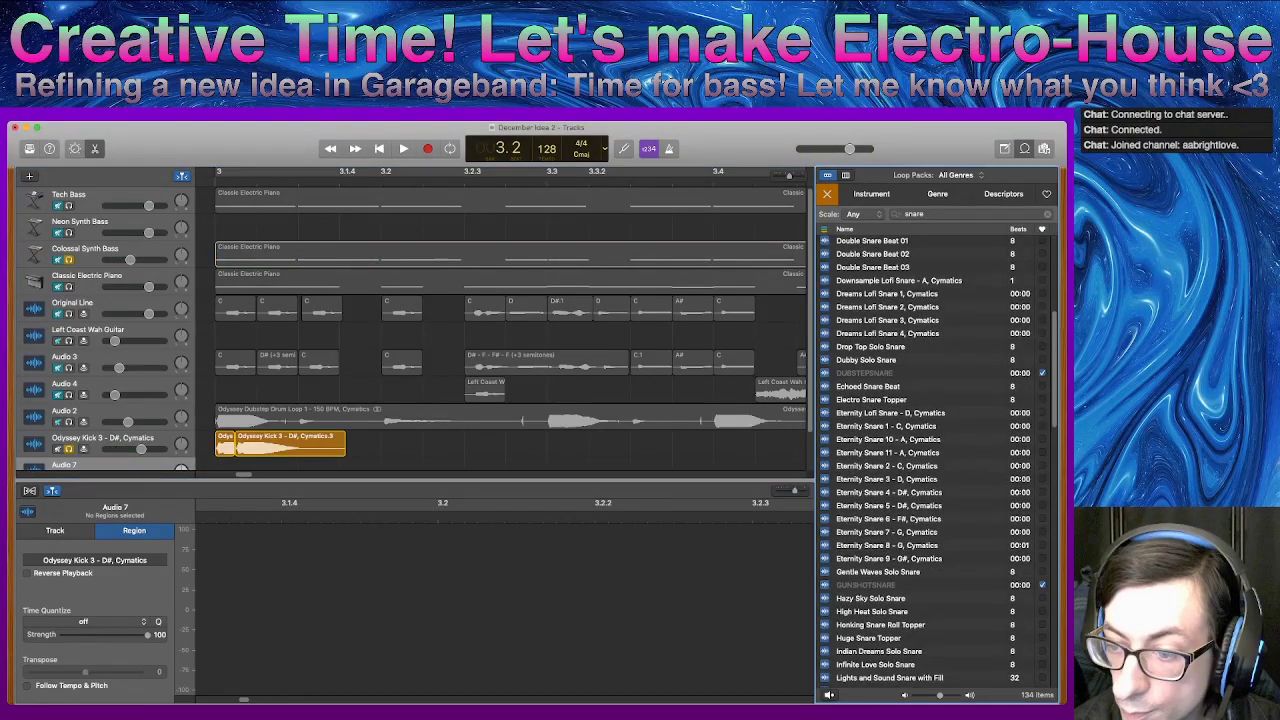
{"action": "key", "text": "Up"}
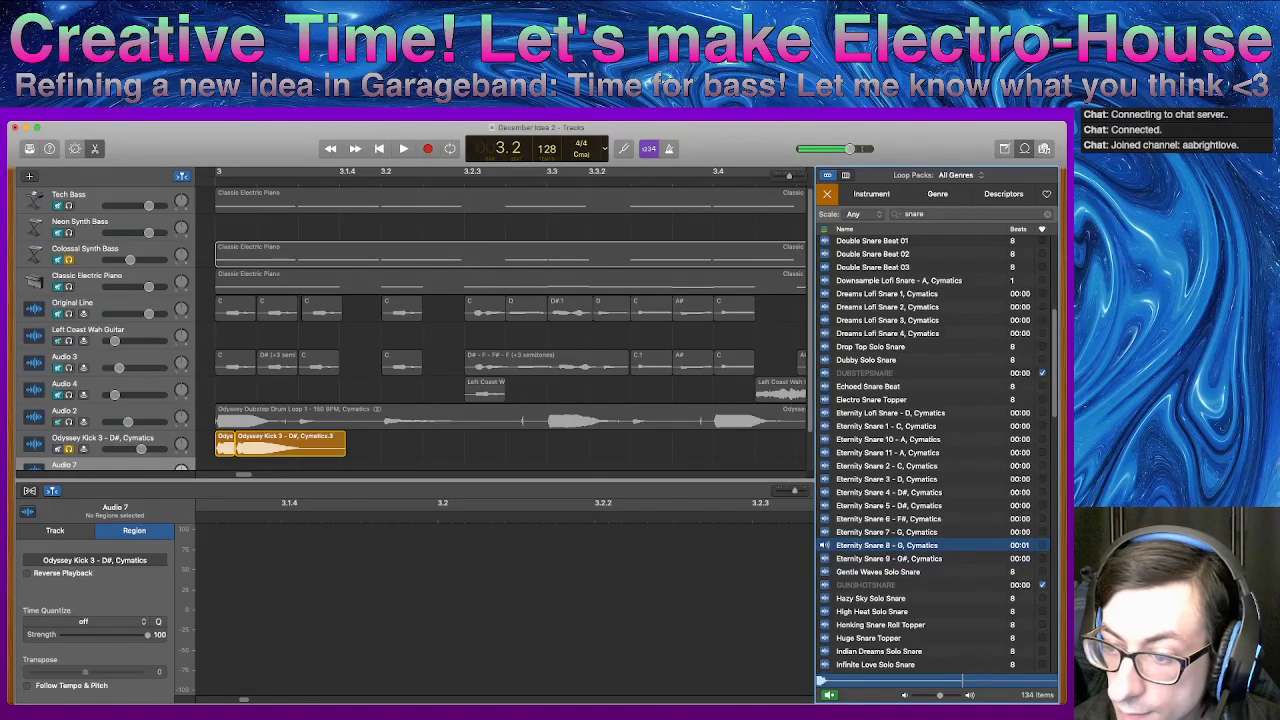
{"action": "key", "text": "Up"}
{"action": "key", "text": "Up"}
{"action": "key", "text": "Up"}
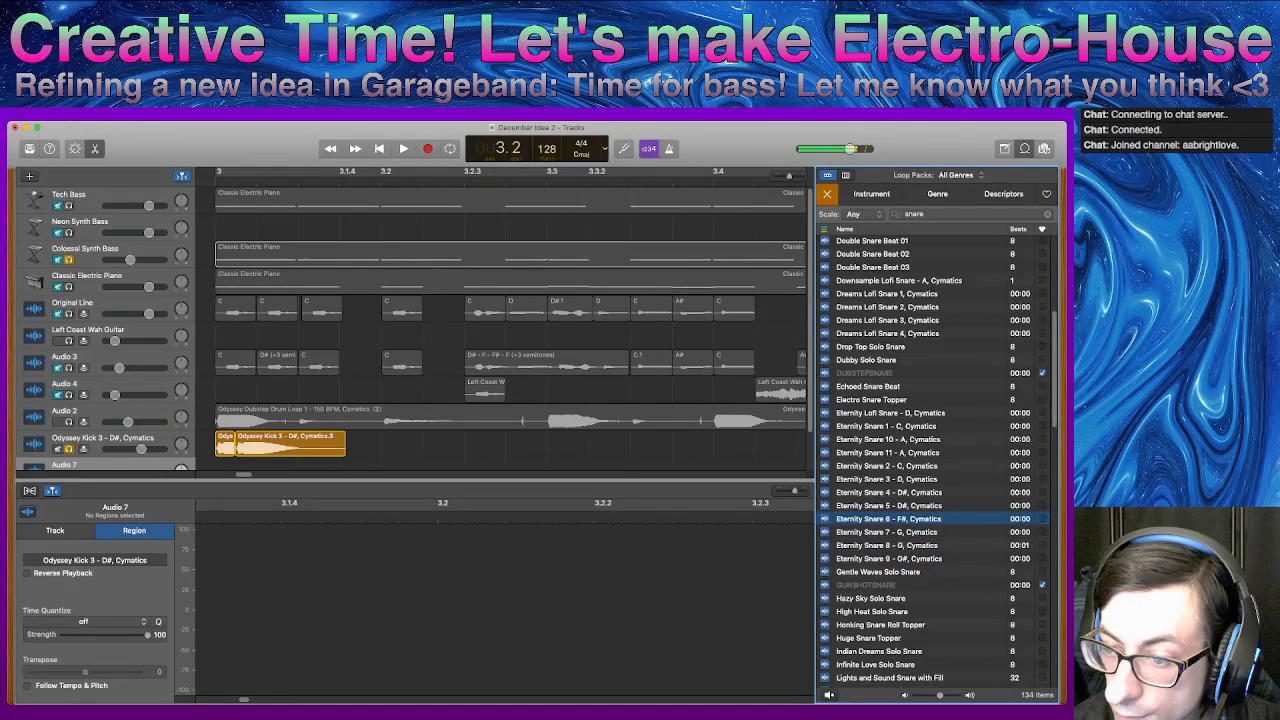
{"action": "key", "text": "Up"}
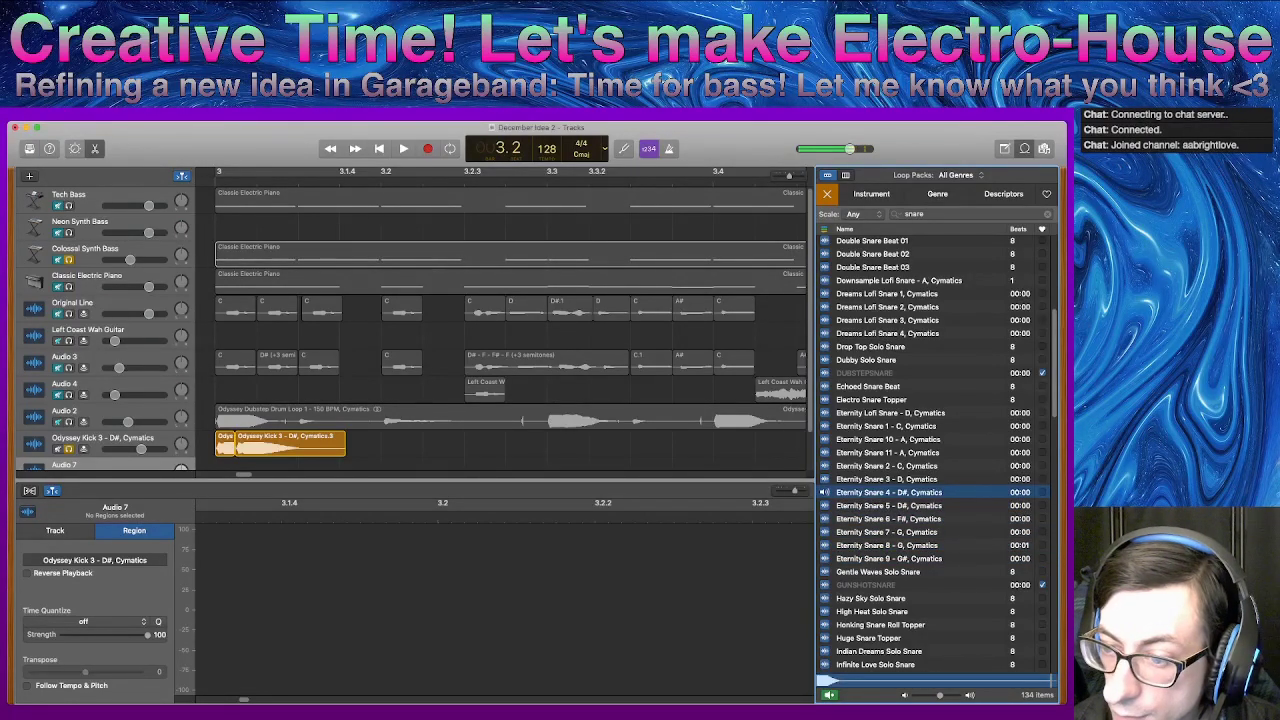
{"action": "key", "text": "Up"}
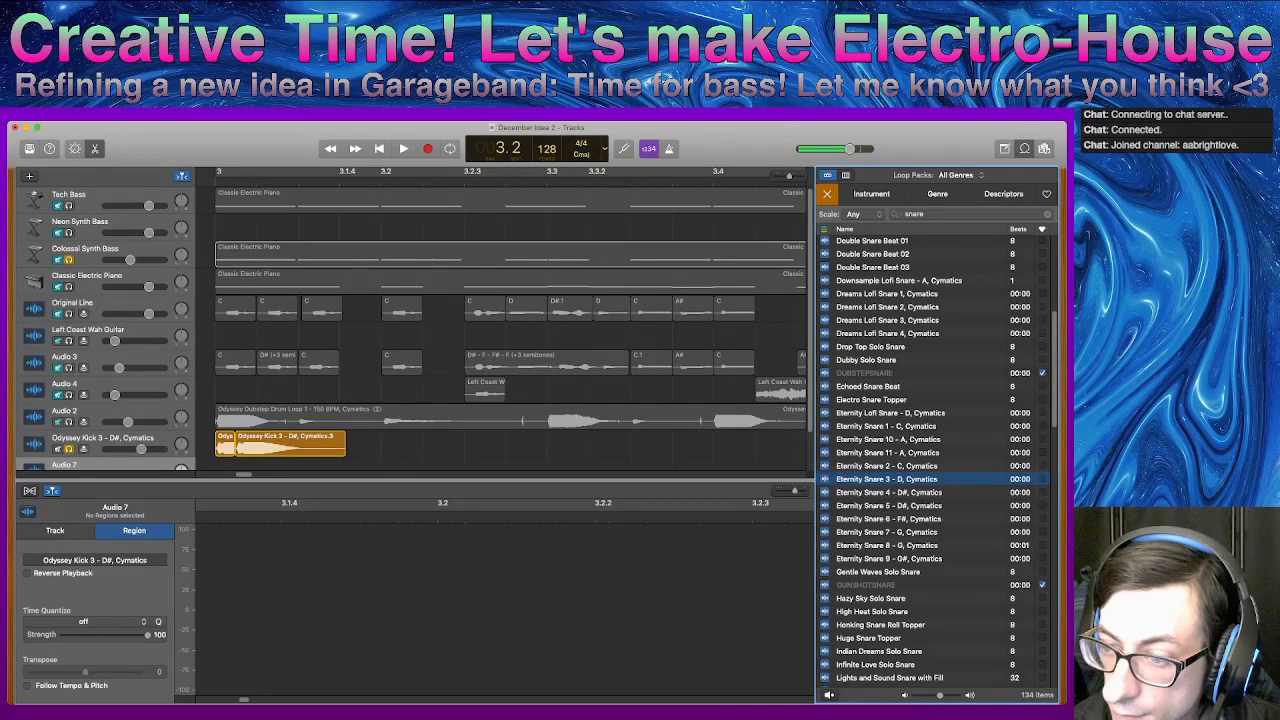
{"action": "key", "text": "Up"}
{"action": "key", "text": "Up"}
{"action": "key", "text": "Up"}
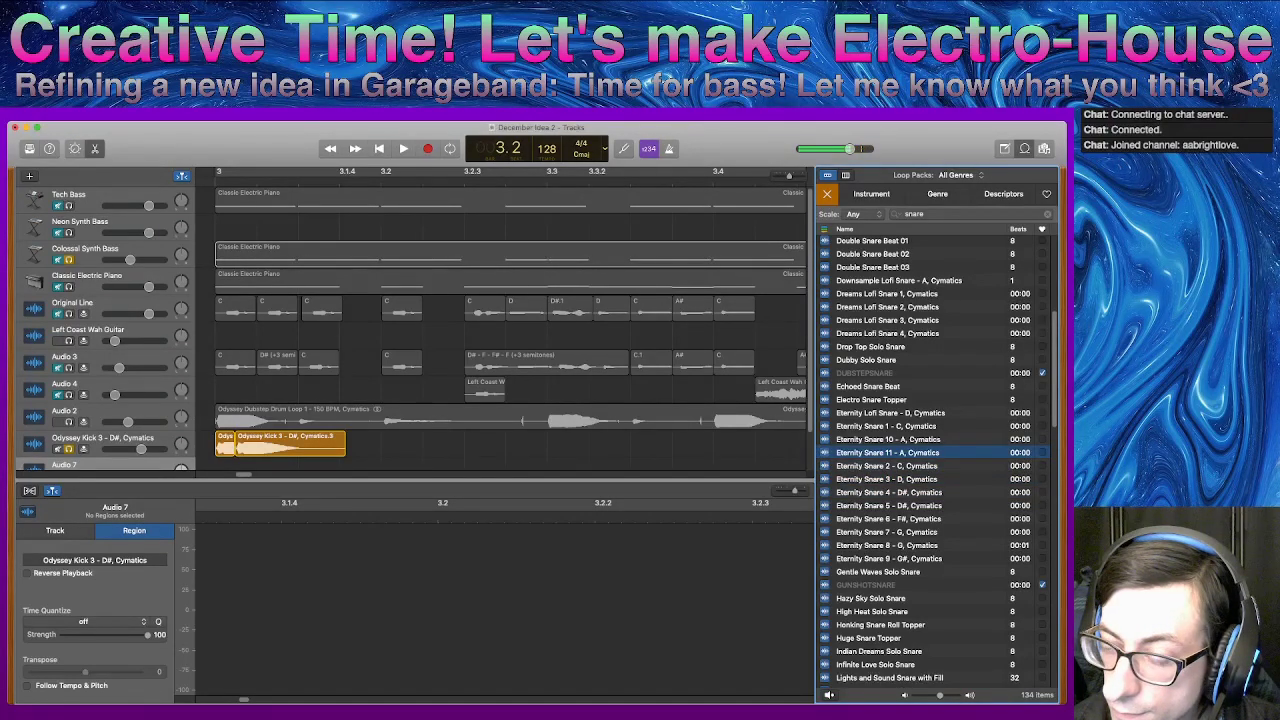
{"action": "key", "text": "Up"}
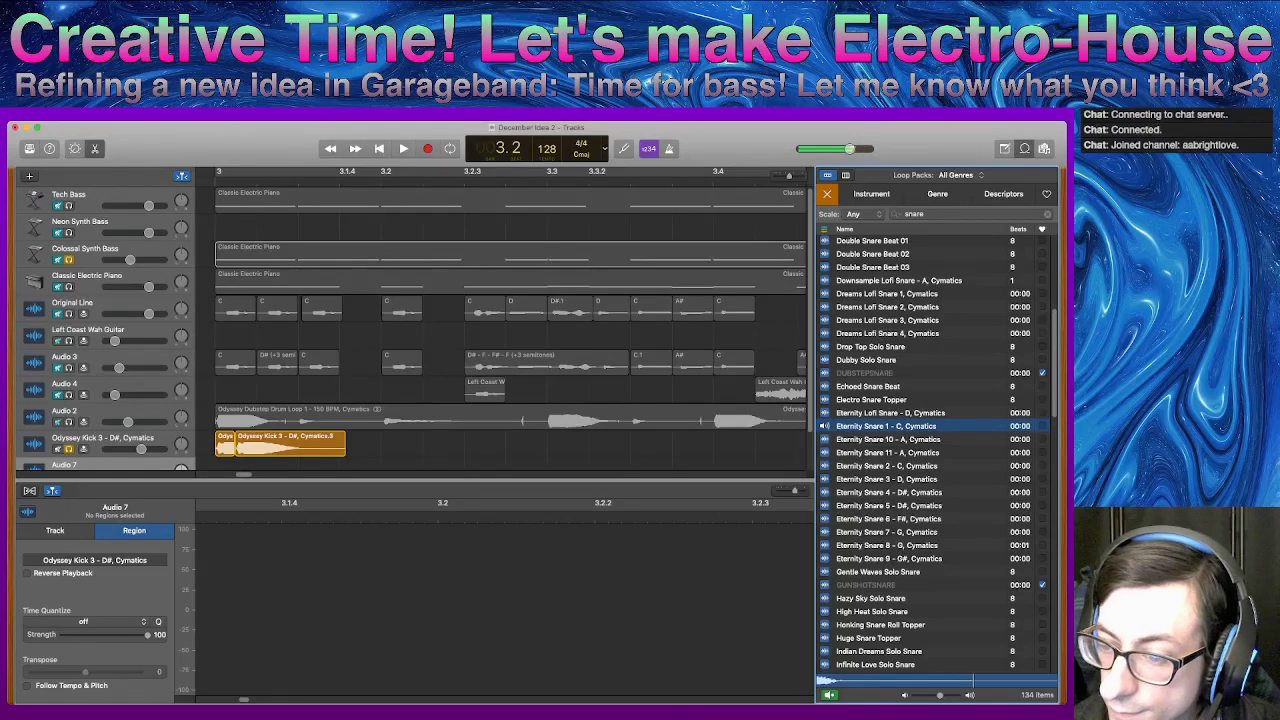
- Audition and compare Odyssey House Snare 1 to 4, ending on Odyssey House Snare 2 - D
{"action": "scroll", "coordinate": [936, 460], "scroll_direction": "down", "scroll_amount": 8}
{"action": "scroll", "coordinate": [935, 460], "scroll_direction": "down", "scroll_amount": 3}
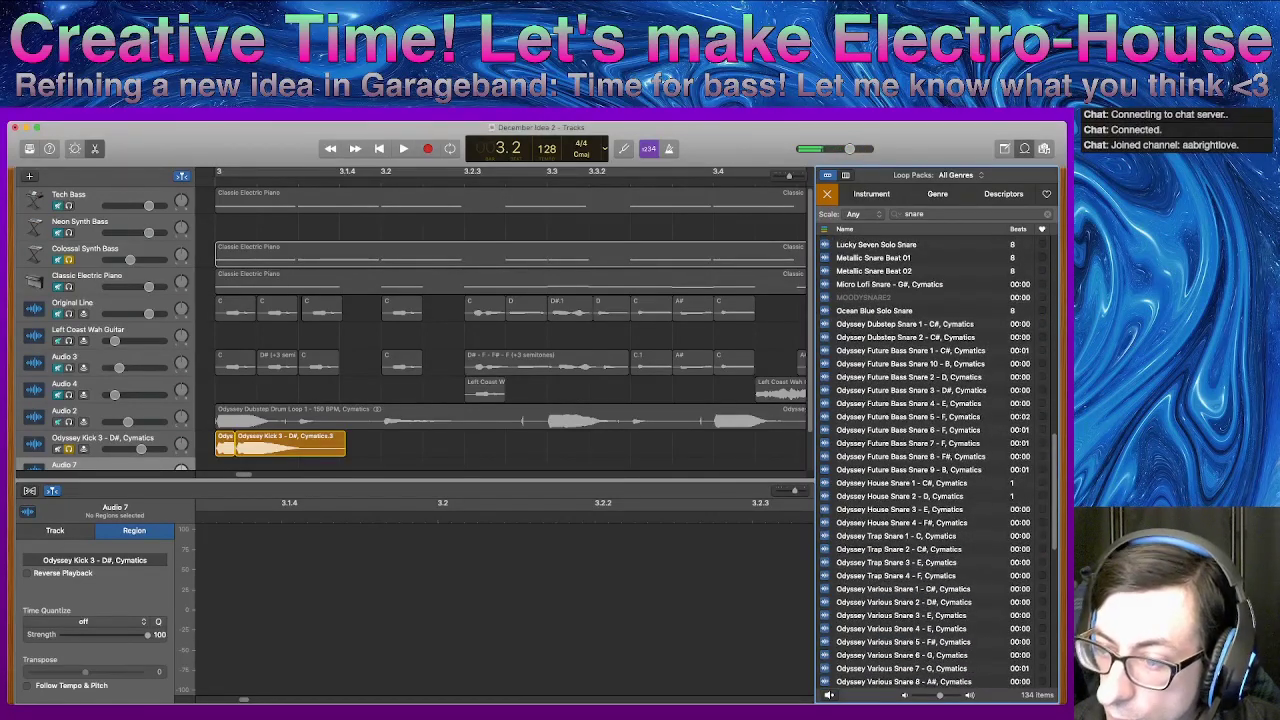
{"action": "left_click", "coordinate": [900, 496]}
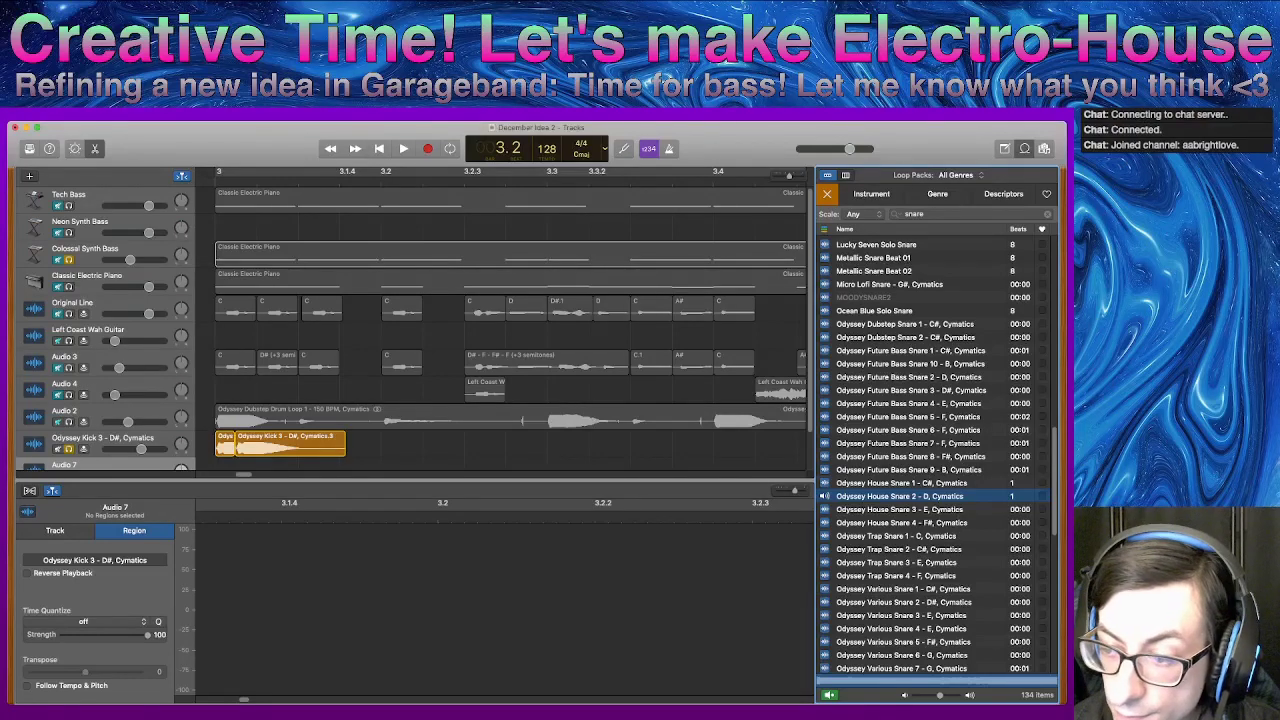
{"action": "left_click", "coordinate": [900, 483]}
{"action": "left_click", "coordinate": [900, 509]}
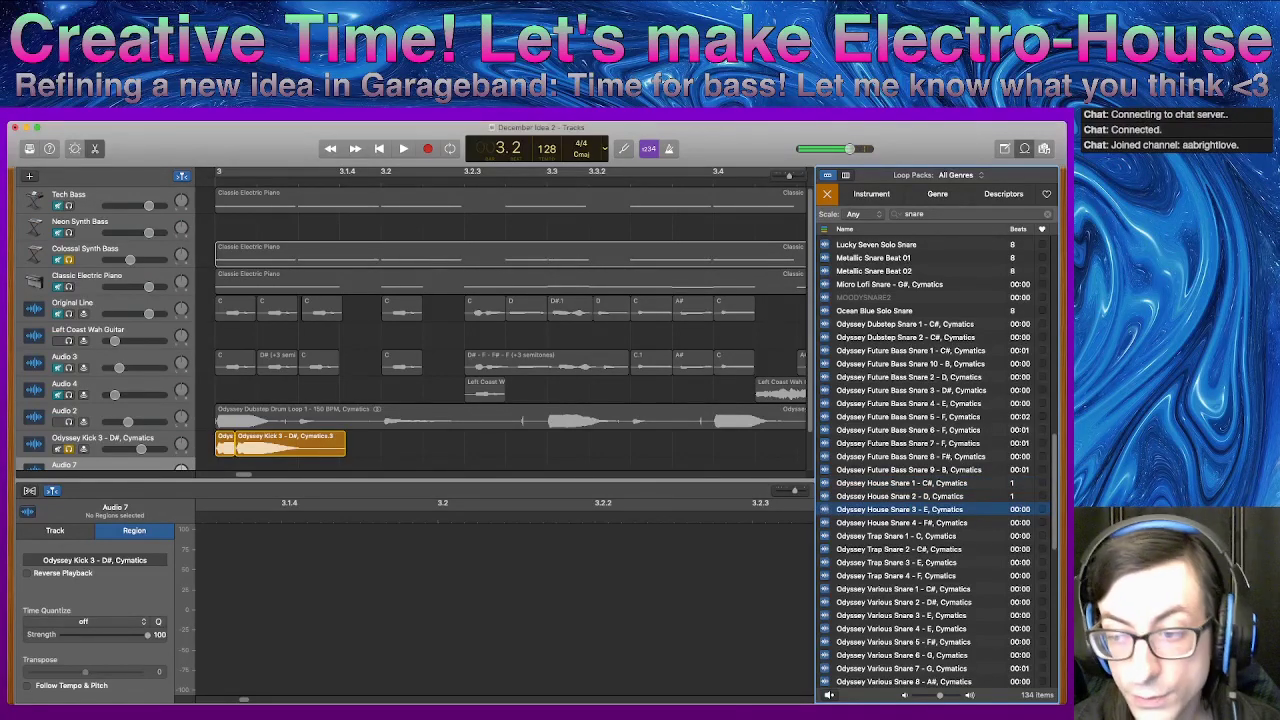
{"action": "left_click", "coordinate": [900, 523]}
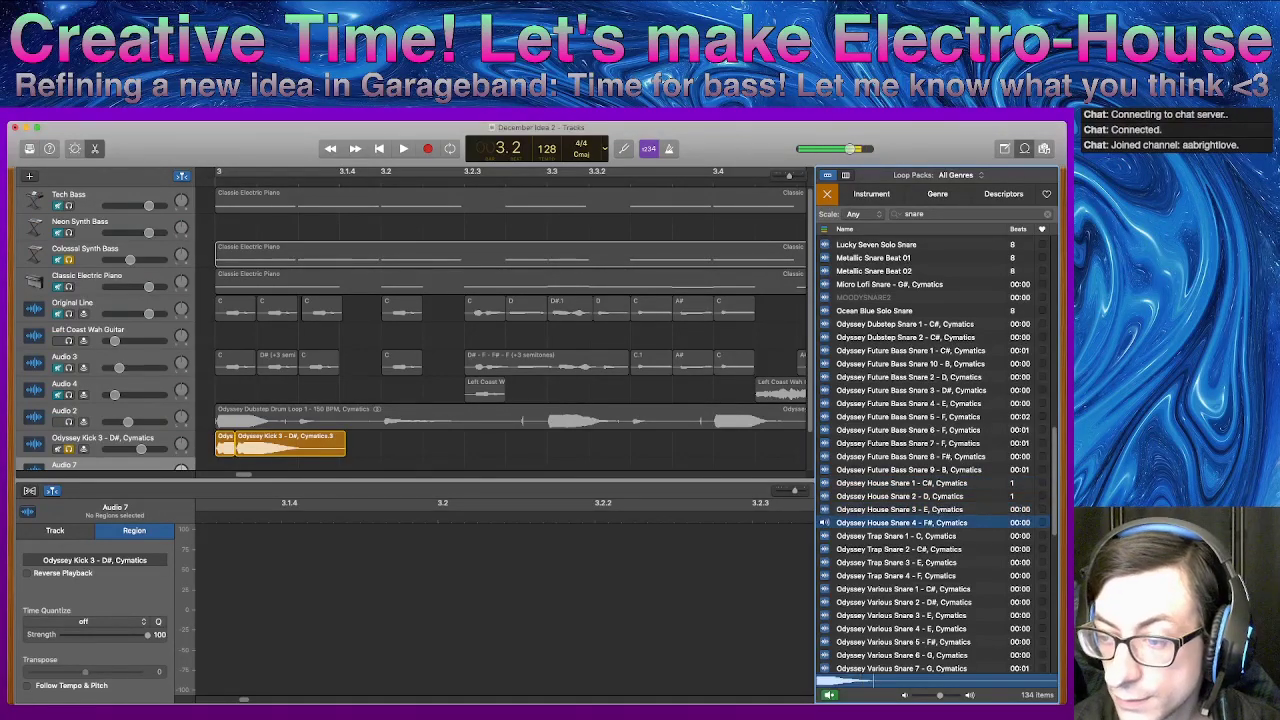
{"action": "left_click", "coordinate": [900, 509]}
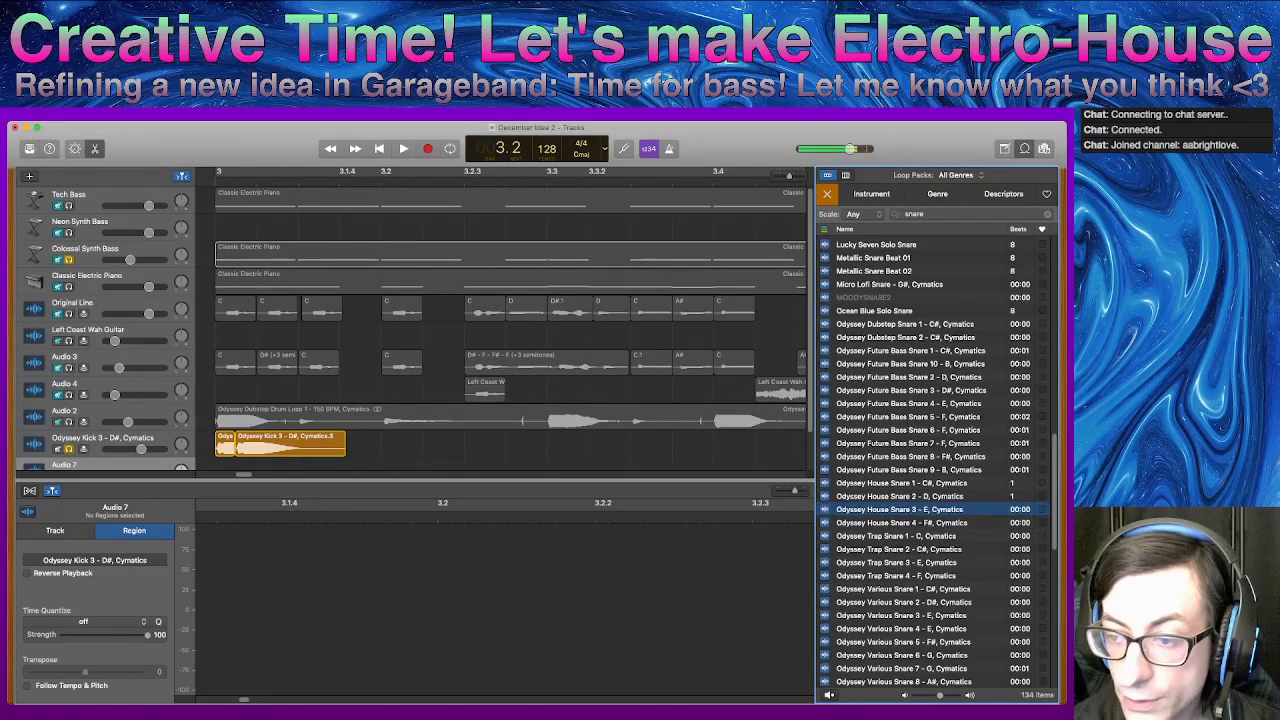
{"action": "left_click", "coordinate": [900, 496]}
- Place Odyssey House Snare 2 - D at 3.2 on the empty Audio 7 track and solo only that track
{"action": "scroll", "coordinate": [510, 330], "scroll_direction": "down", "scroll_amount": 3}
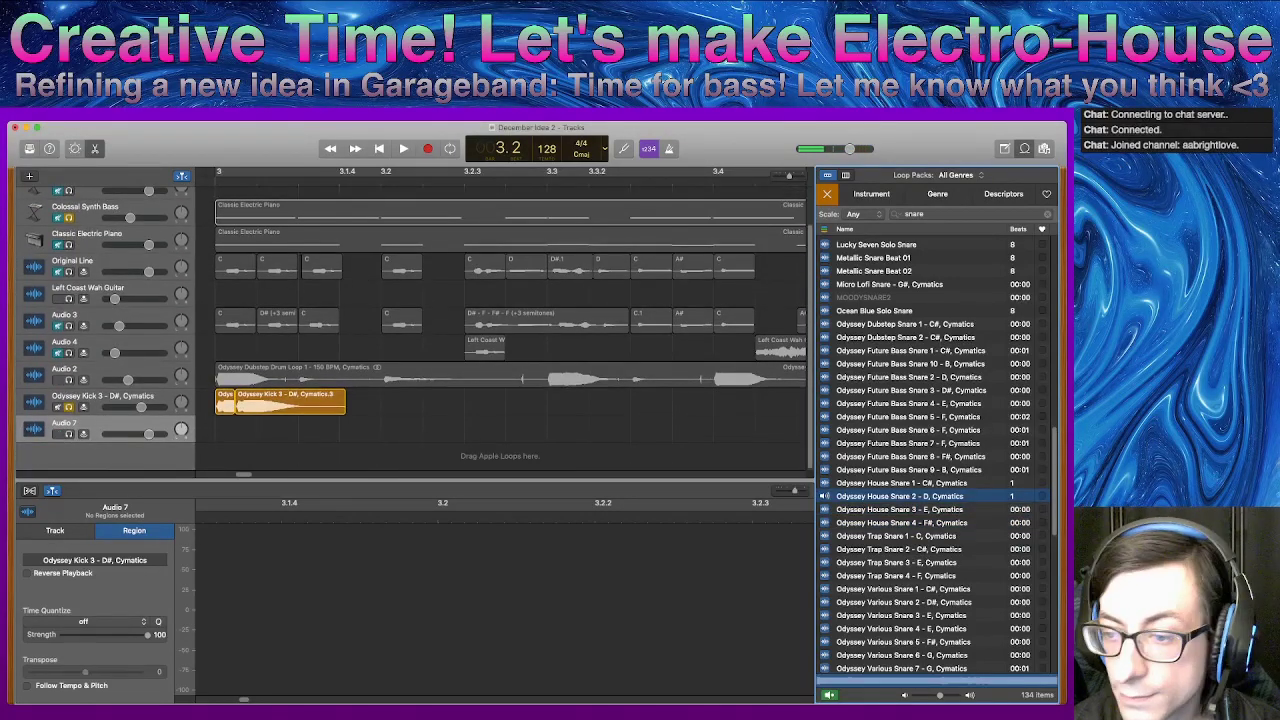
{"action": "left_click_drag", "start_coordinate": [900, 496], "coordinate": [390, 428]}
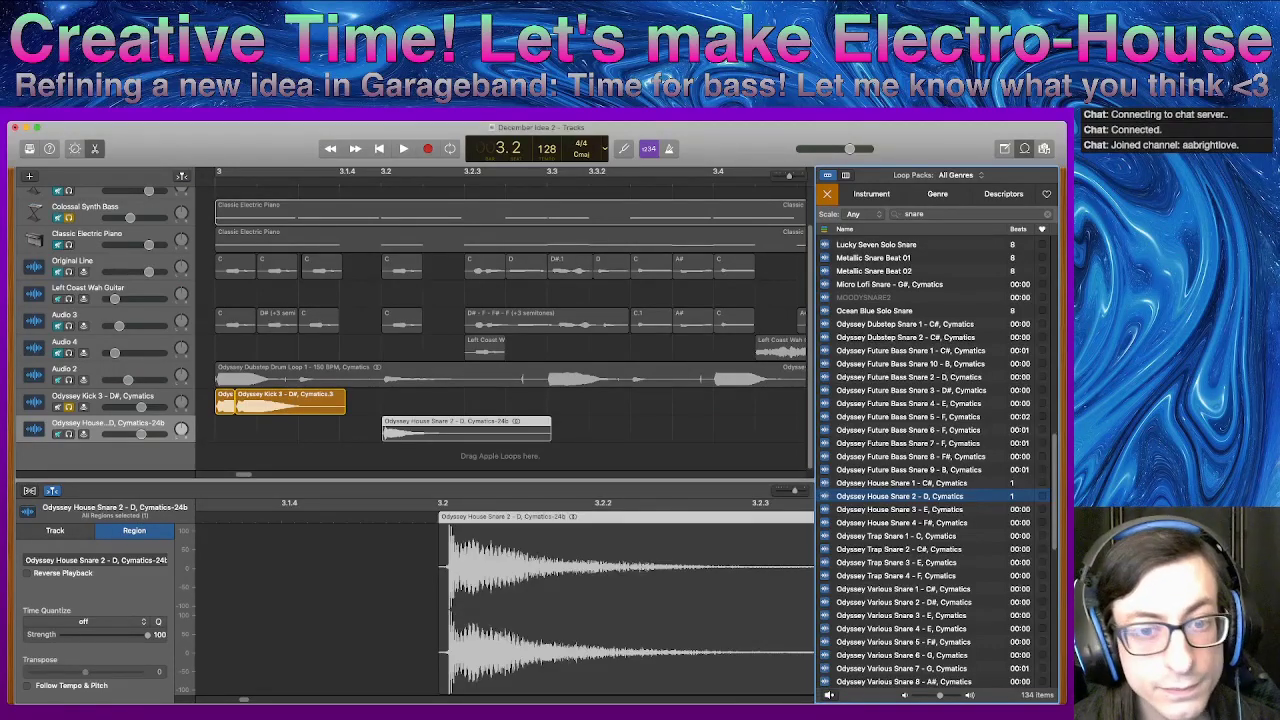
{"action": "left_click", "coordinate": [69, 434]}
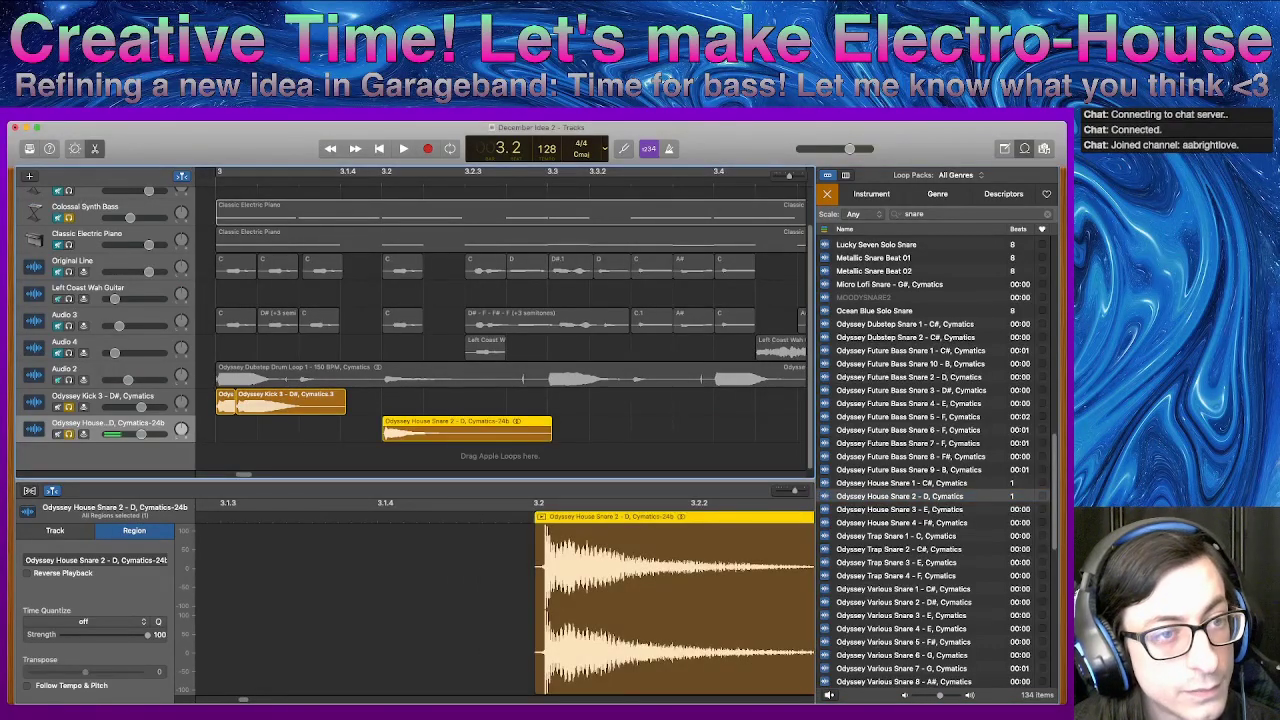
{"action": "left_click", "coordinate": [69, 407]}
{"action": "left_click", "coordinate": [69, 217]}
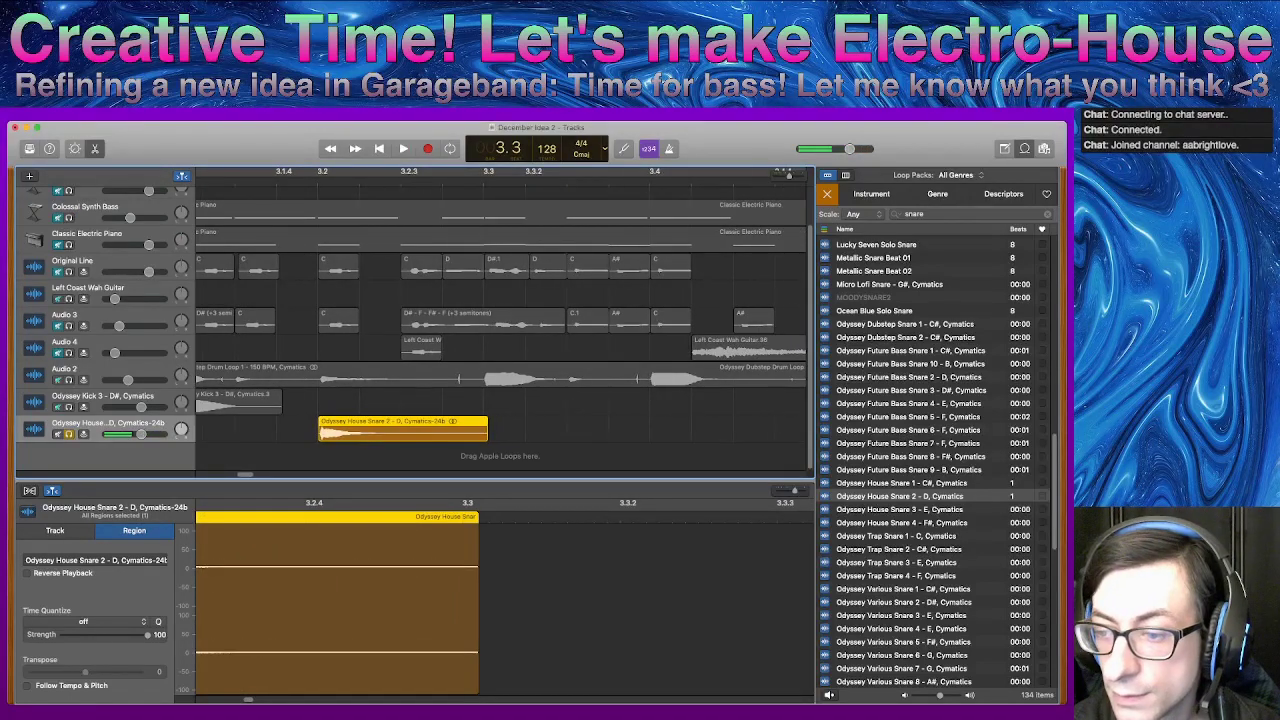
- Add Odyssey House Snare 1 - C# at the start of bar 3 on the snare track for comparison
{"action": "left_click", "coordinate": [902, 483]}
{"action": "left_click_drag", "start_coordinate": [902, 483], "coordinate": [235, 429]}
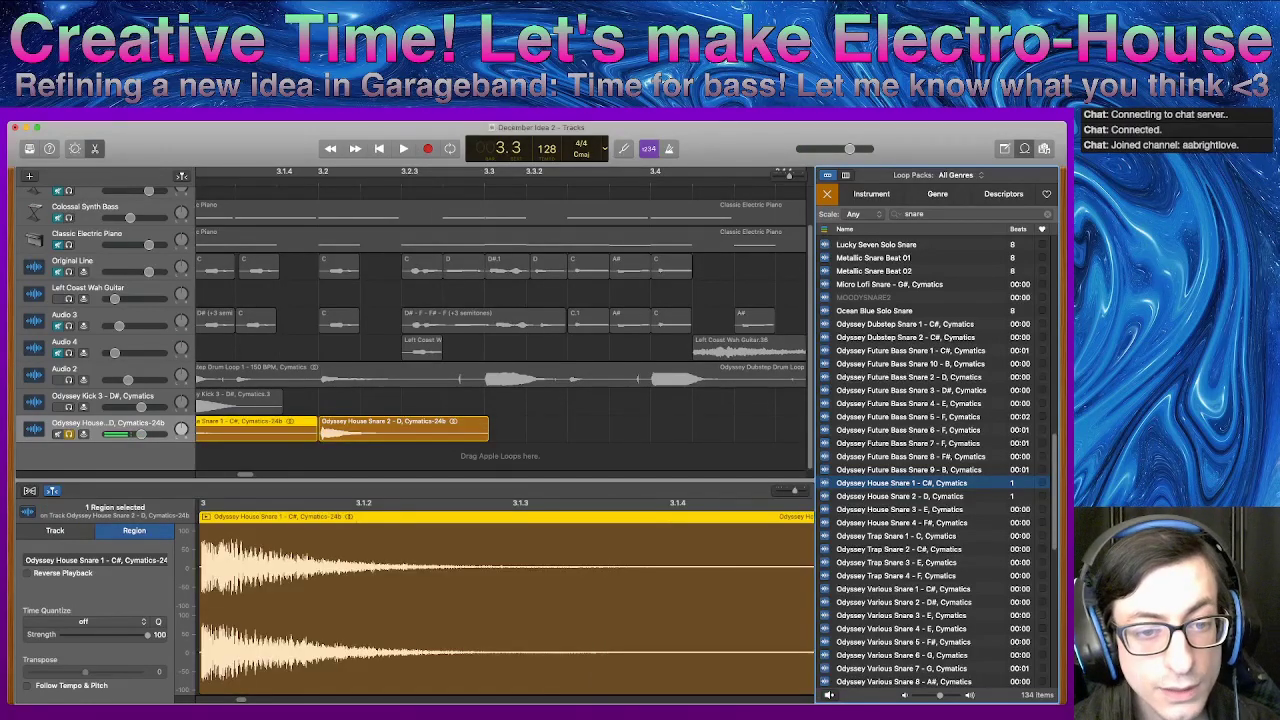
{"action": "left_click_drag", "start_coordinate": [245, 474], "coordinate": [205, 474]}
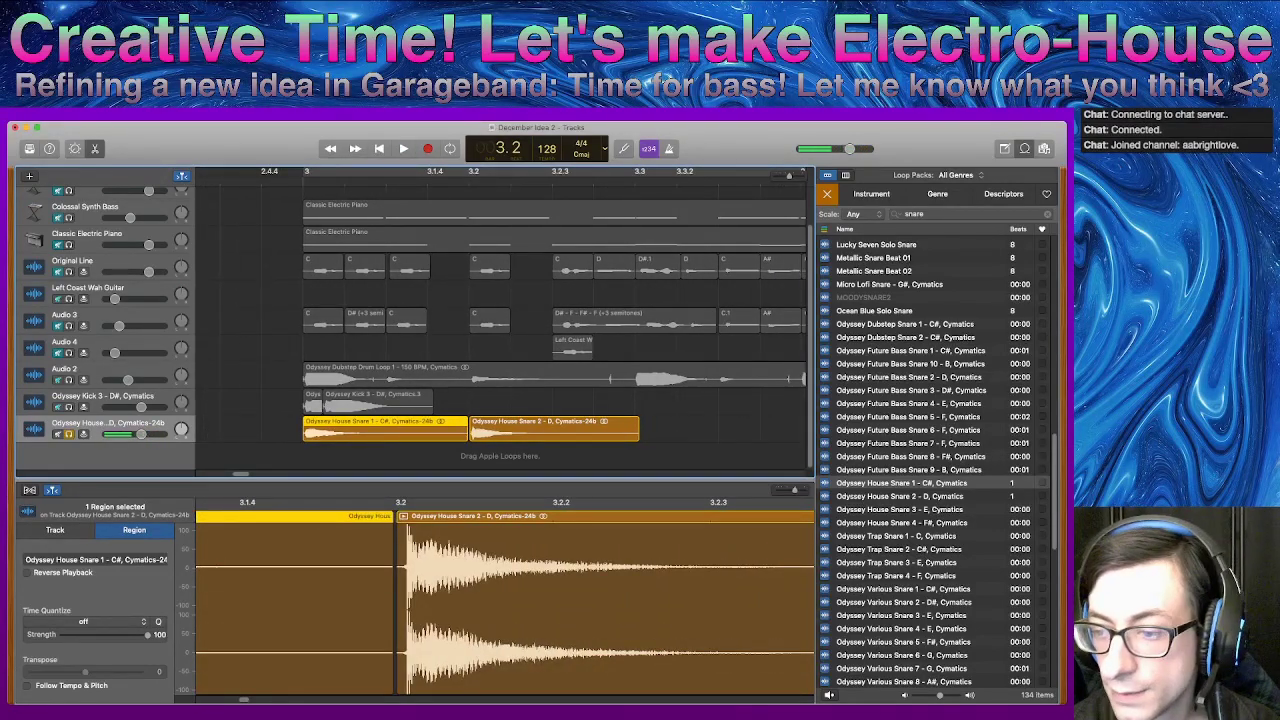
- Audition Odyssey House Snare 3 - E against Odyssey House Snare 4 - F#
{"action": "left_click", "coordinate": [900, 510]}
{"action": "left_click", "coordinate": [900, 523]}
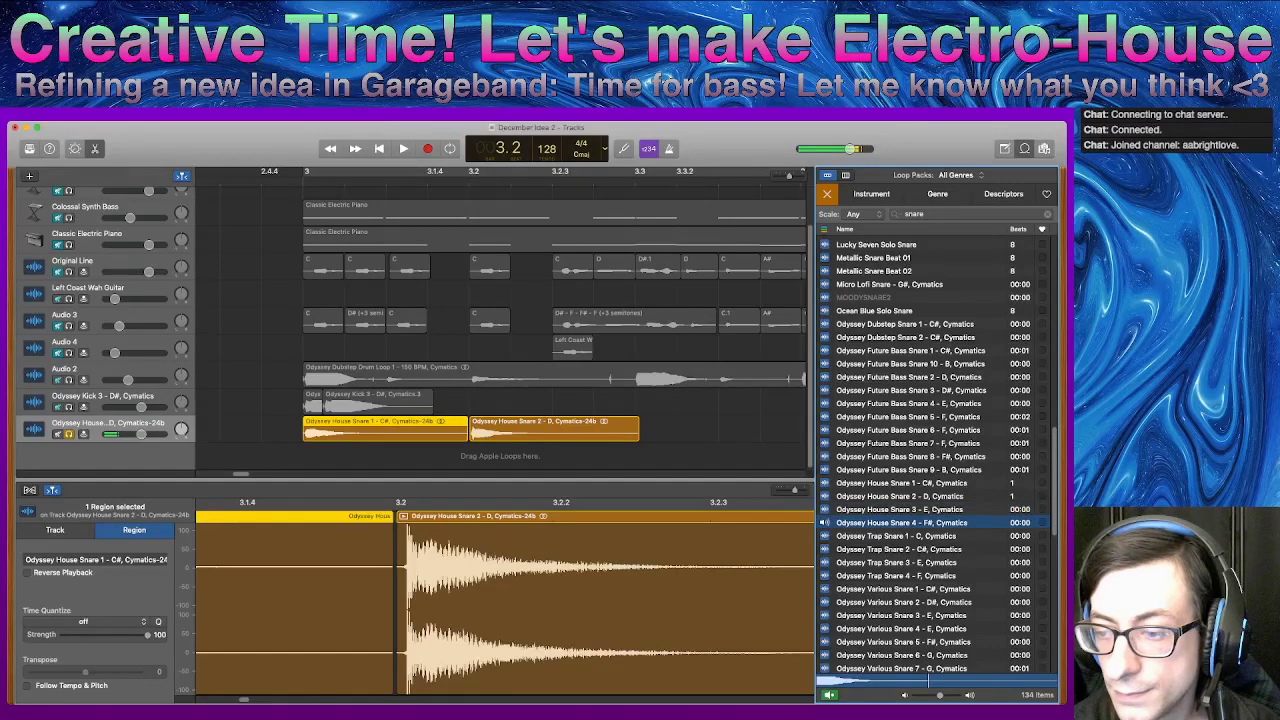
{"action": "key", "text": "Up"}
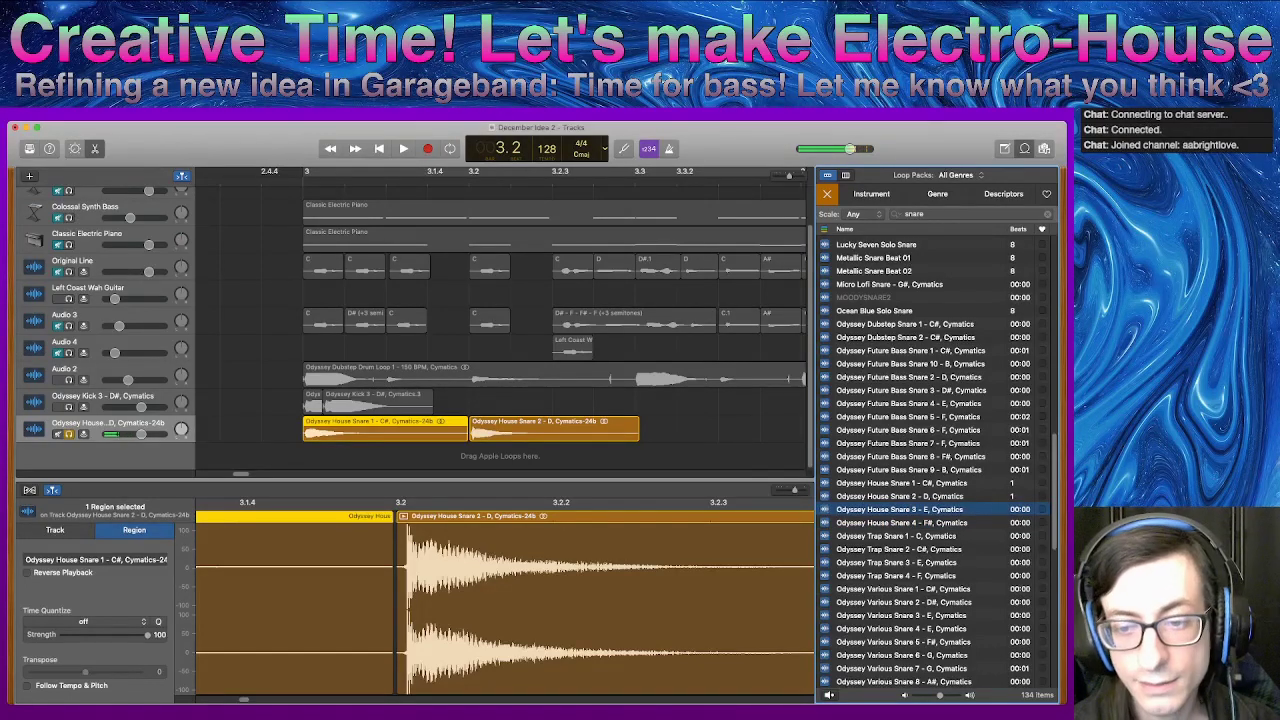
- Delete both regions on the snare track and place Odyssey House Snare 3 - E at the start of bar 3
{"action": "left_click_drag", "start_coordinate": [704, 433], "coordinate": [400, 427]}
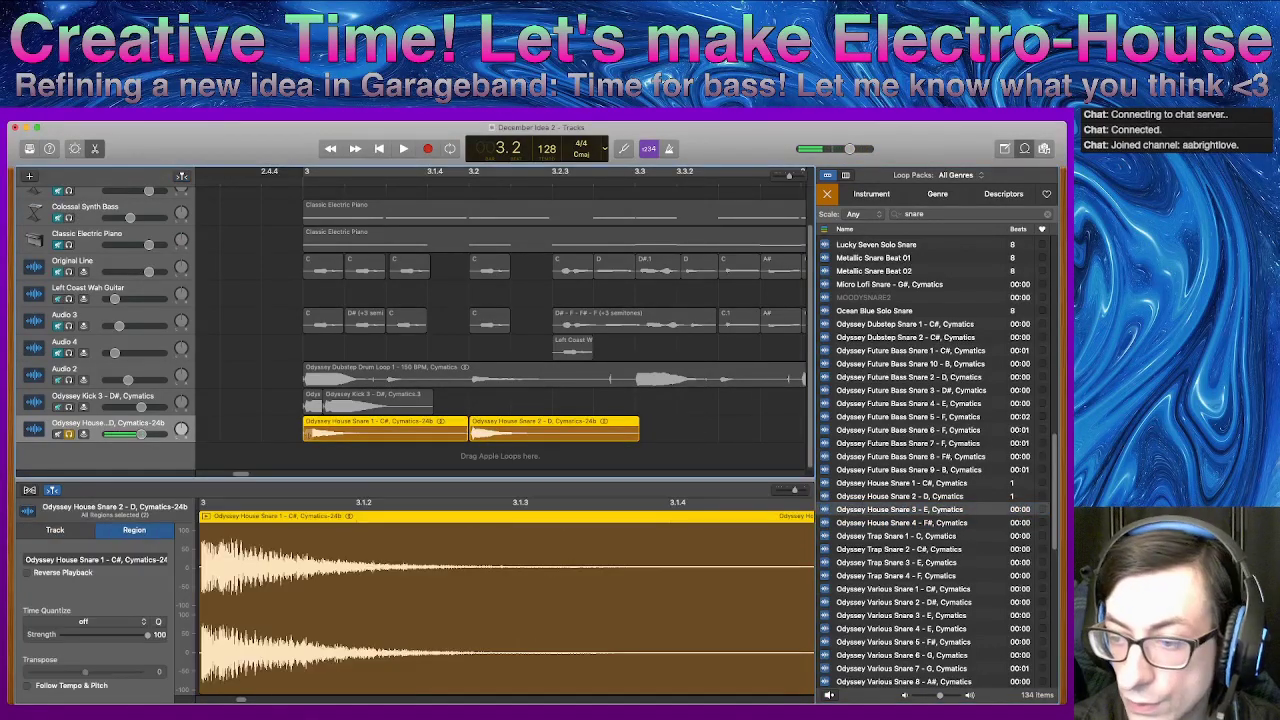
{"action": "key", "text": "Delete"}
{"action": "left_click_drag", "start_coordinate": [899, 509], "coordinate": [308, 430]}
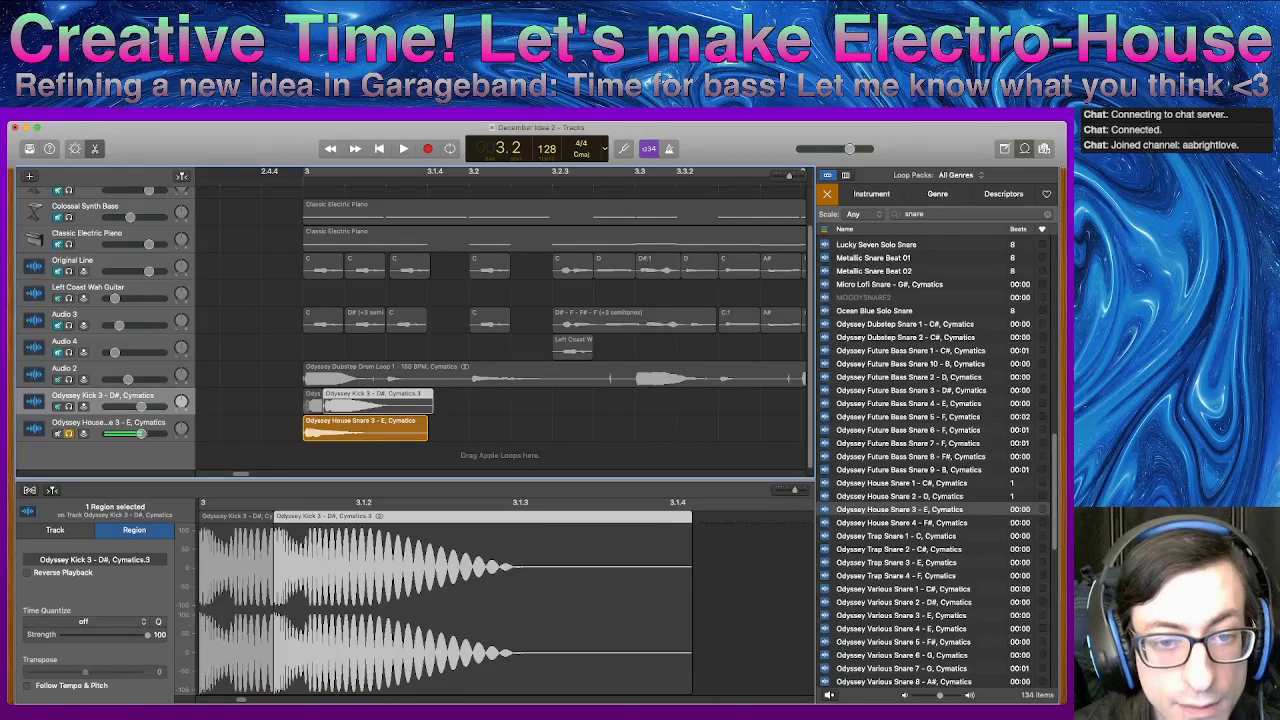
- Move the longer Odyssey Kick 3 region to the start of bar 3, replacing the short one, and solo the kick track
{"action": "left_click_drag", "start_coordinate": [326, 405], "coordinate": [308, 405]}
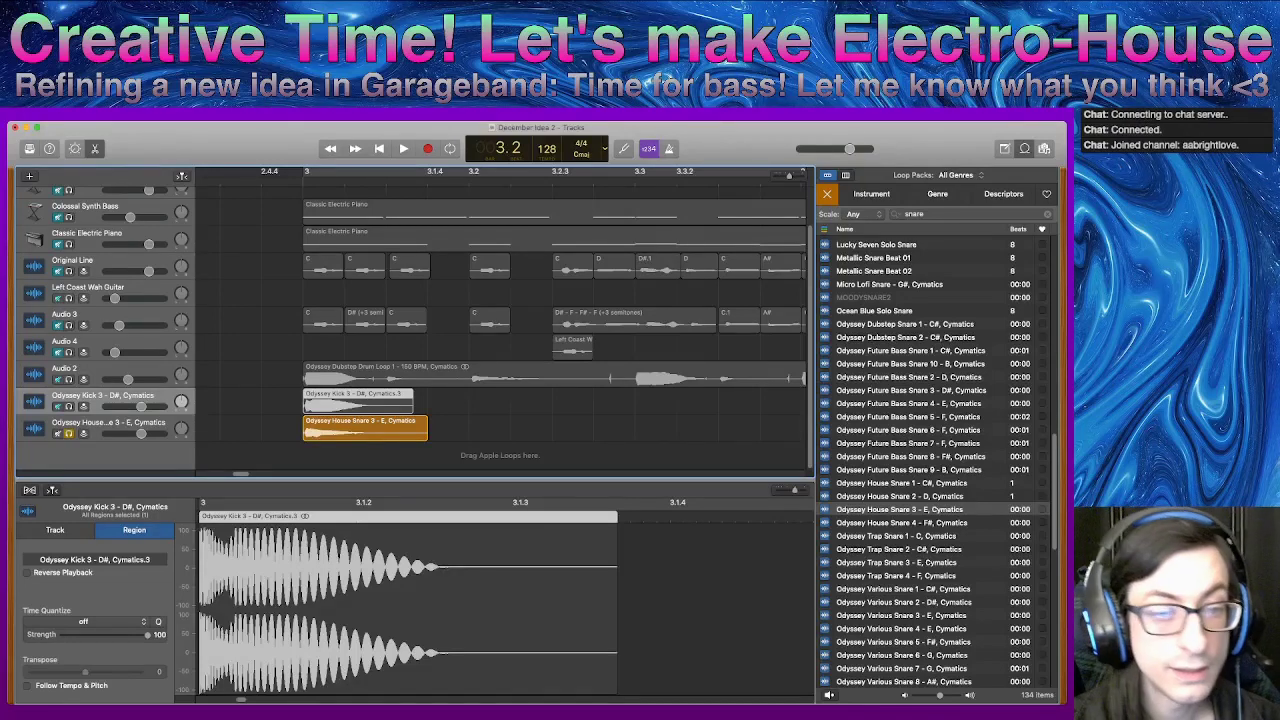
{"action": "left_click", "coordinate": [57, 434]}
{"action": "left_click", "coordinate": [57, 434]}
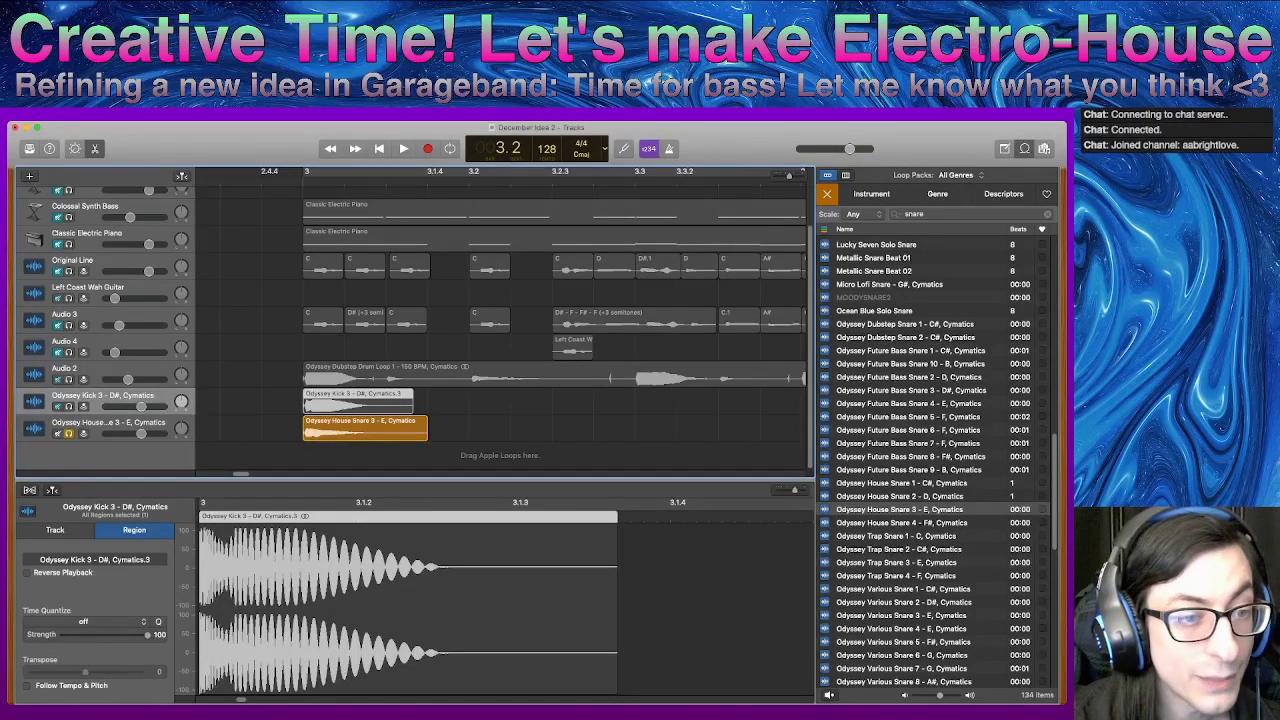
{"action": "left_click", "coordinate": [69, 407]}
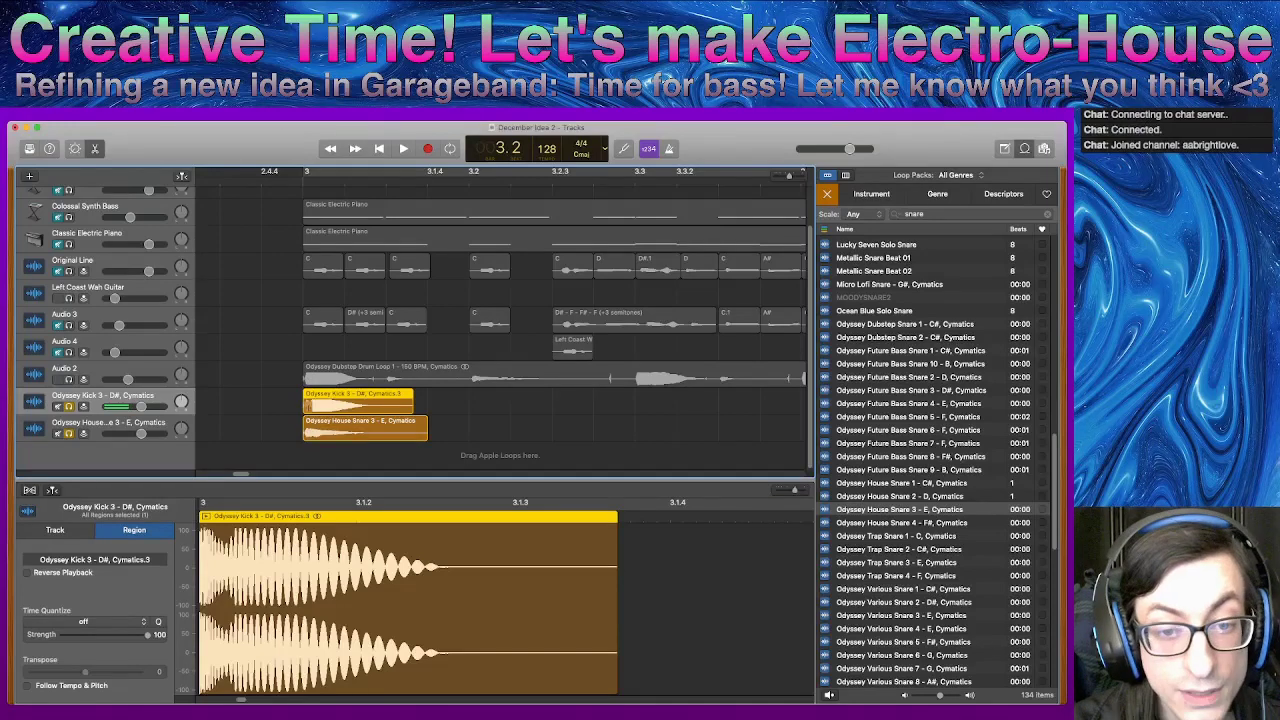
- Shorten and duplicate the Odyssey Kick 3 region into eight back-to-back eighth-note hits filling bar 3
{"action": "mouse_move", "coordinate": [345, 403]}
{"action": "left_mouse_down"}
{"action": "mouse_move", "coordinate": [741, 400]}
{"action": "mouse_move", "coordinate": [711, 406]}
{"action": "left_mouse_up"}
{"action": "key", "text": "Delete"}
{"action": "mouse_move", "coordinate": [686, 398]}
{"action": "left_mouse_down"}
{"action": "mouse_move", "coordinate": [339, 391]}
{"action": "mouse_move", "coordinate": [675, 401]}
{"action": "left_mouse_up"}
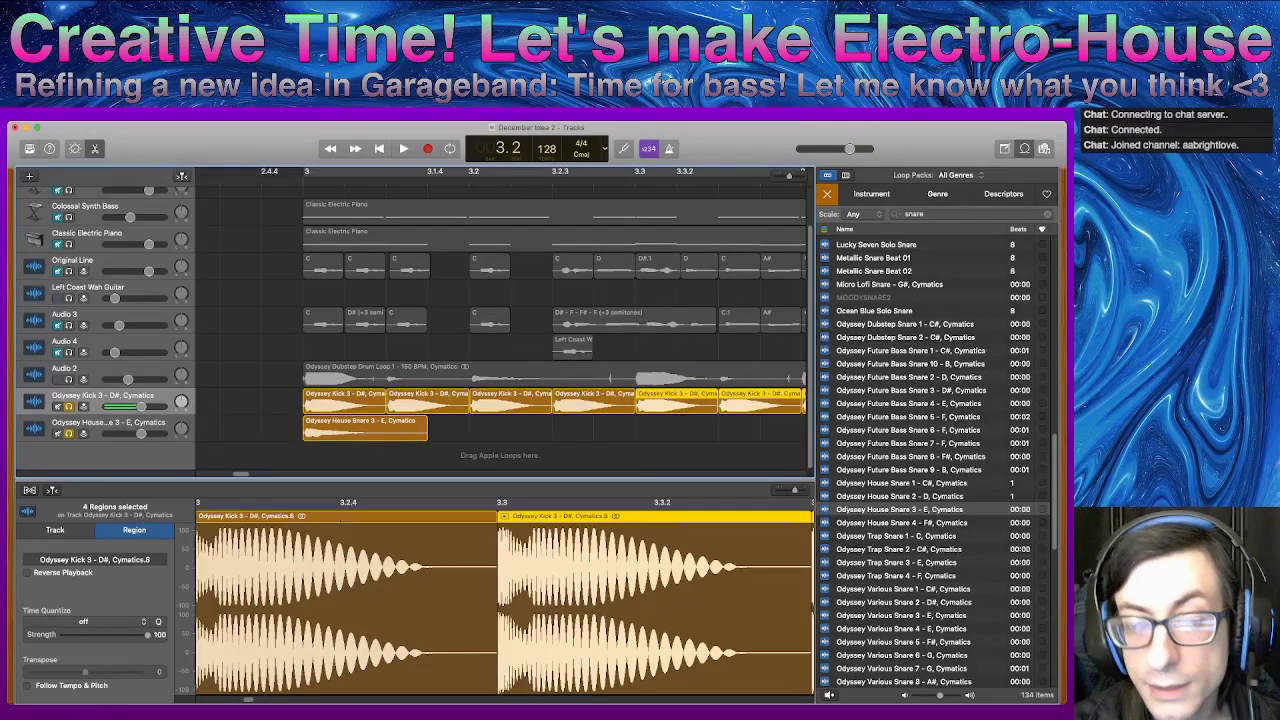
{"action": "scroll", "coordinate": [500, 320], "scroll_direction": "down", "scroll_amount": 6}
{"action": "scroll", "coordinate": [500, 320], "scroll_direction": "up", "scroll_amount": 6}
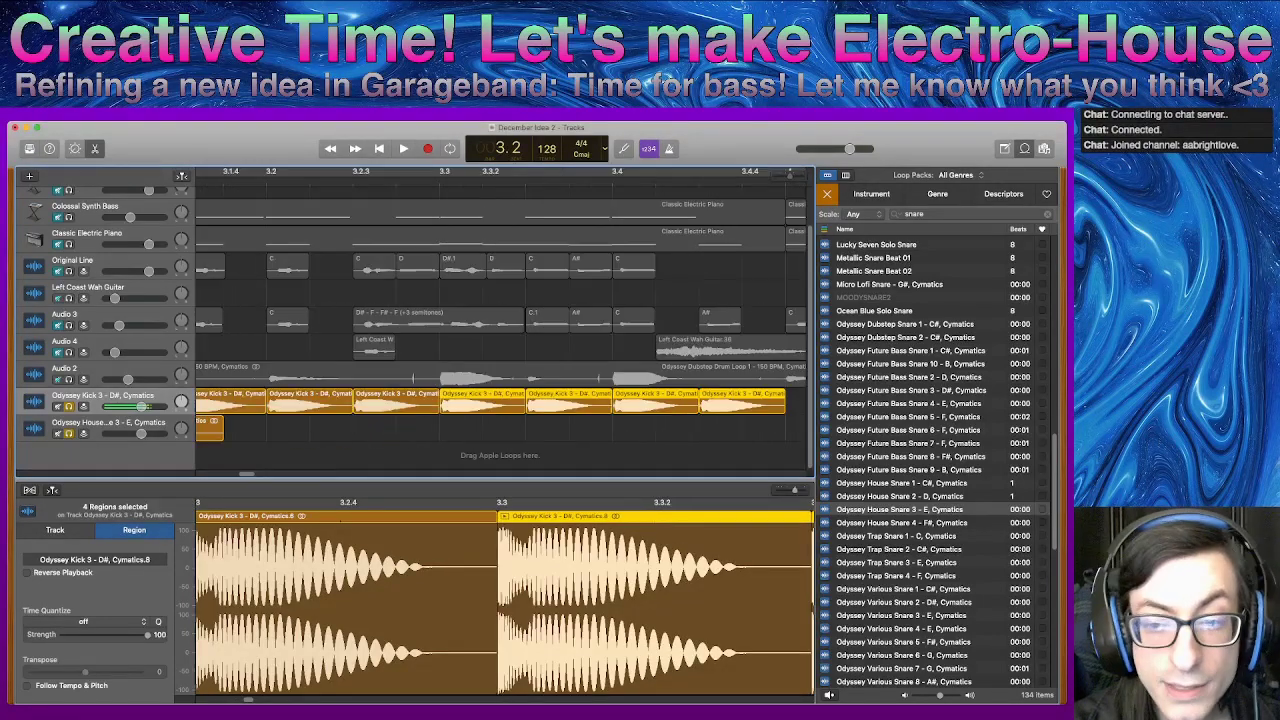
{"action": "scroll", "coordinate": [500, 320], "scroll_direction": "down", "scroll_amount": 3}
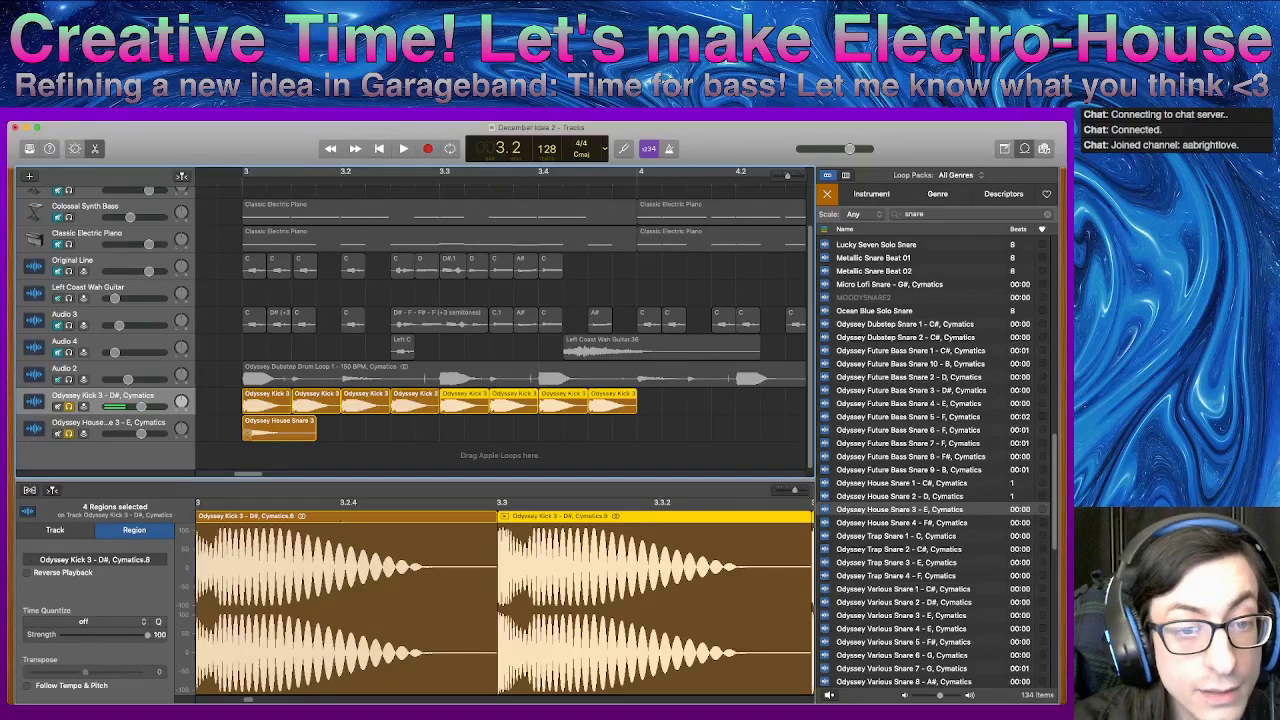
- Arrange eight Odyssey House Snare 3 hits a sixteenth after each kick in bar 3, and play the pattern with bar 3 cycling
{"action": "left_click_drag", "start_coordinate": [265, 431], "coordinate": [661, 423]}
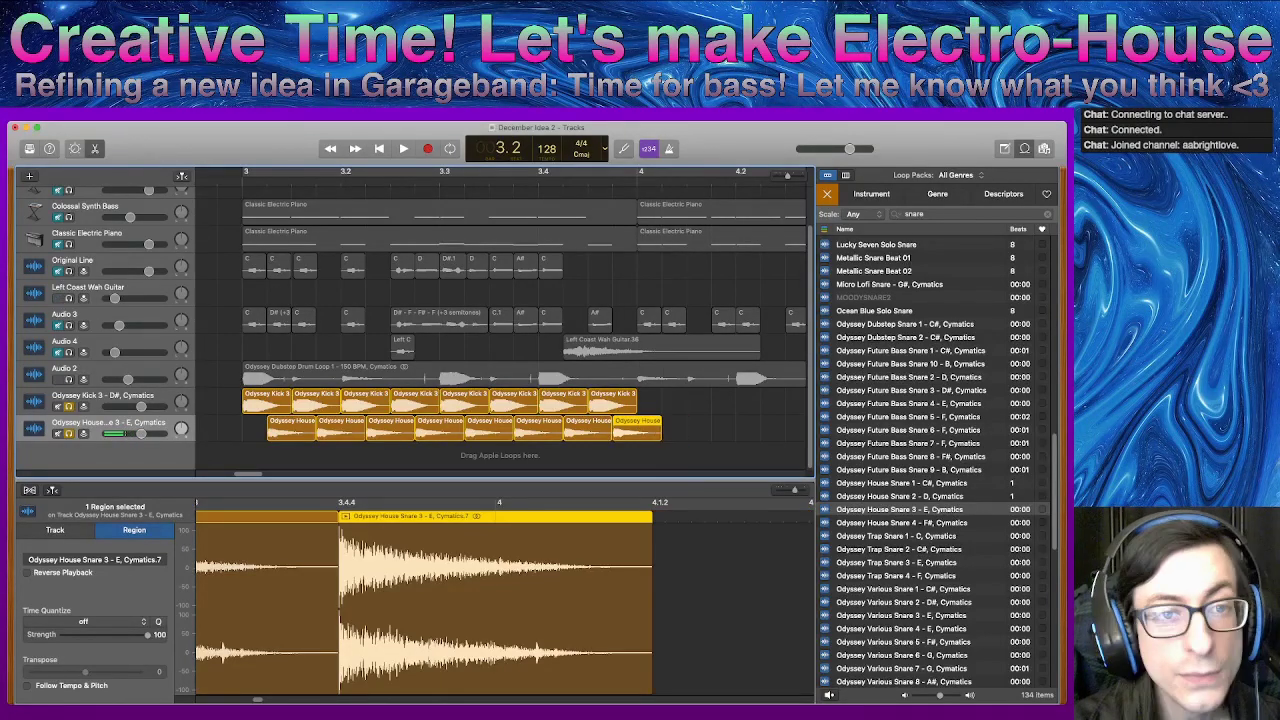
{"action": "key", "text": "space"}
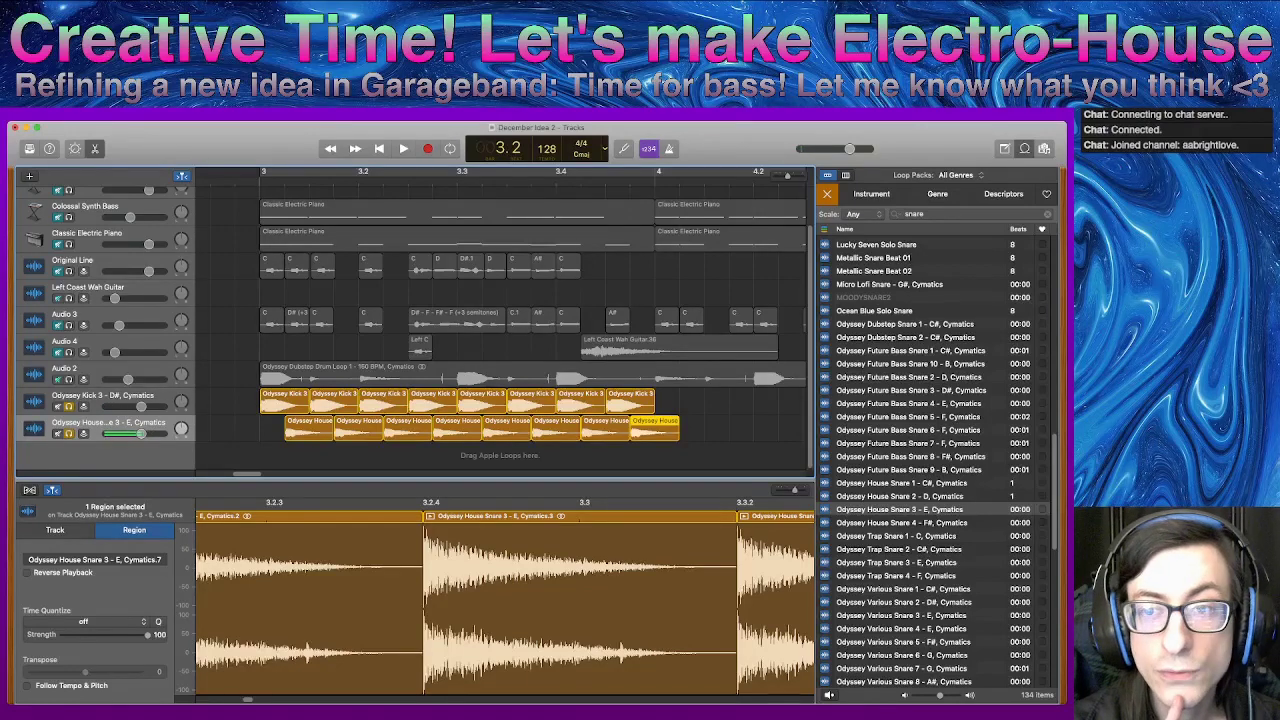
{"action": "key", "text": "c"}
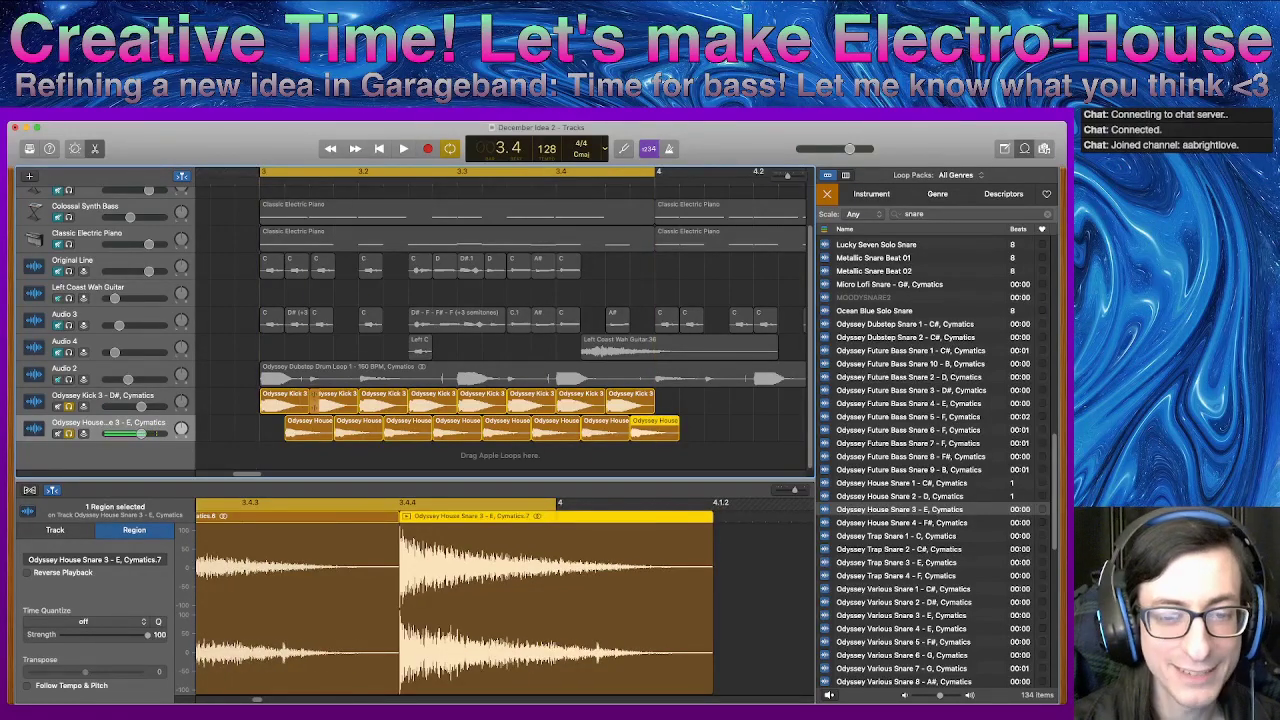
- Delete the second, fourth and sixth kick hits and the first, third and fifth snare hits in bar 3
{"action": "left_click", "coordinate": [735, 430]}
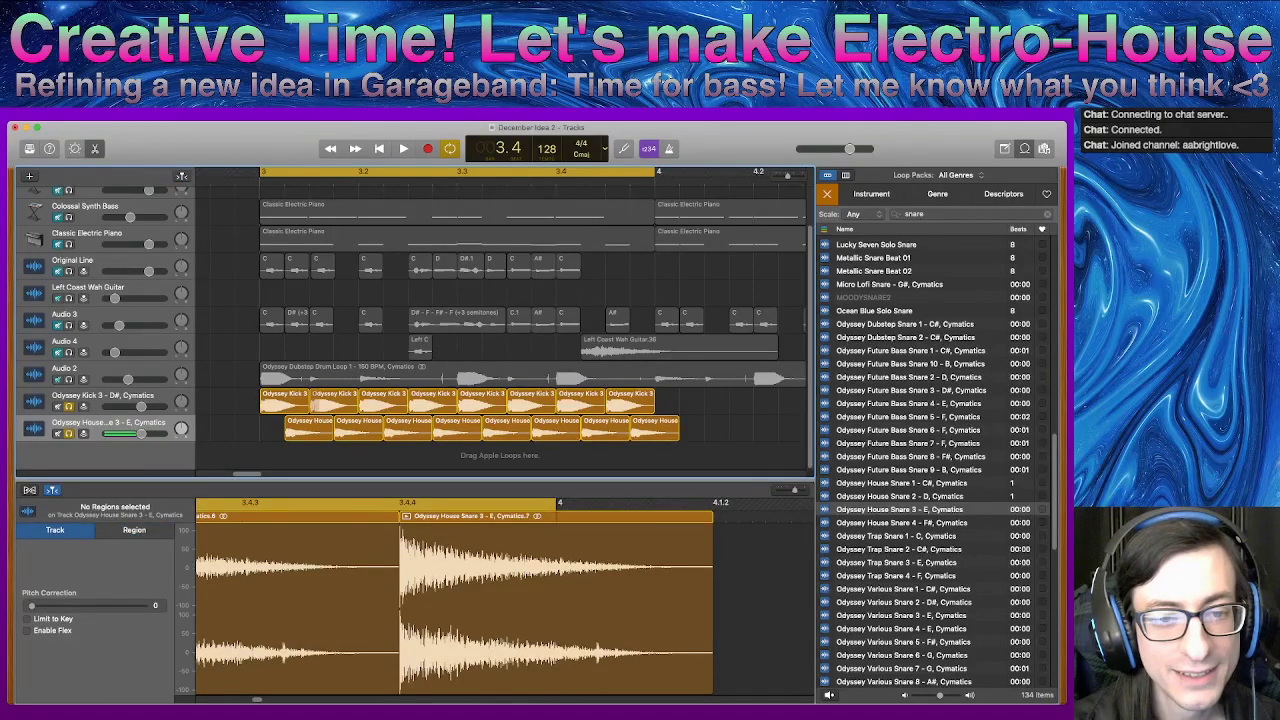
{"action": "left_click", "coordinate": [315, 400]}
{"action": "key", "text": "Delete"}
{"action": "left_click", "coordinate": [315, 428]}
{"action": "key", "text": "Delete"}
{"action": "left_click", "coordinate": [452, 400]}
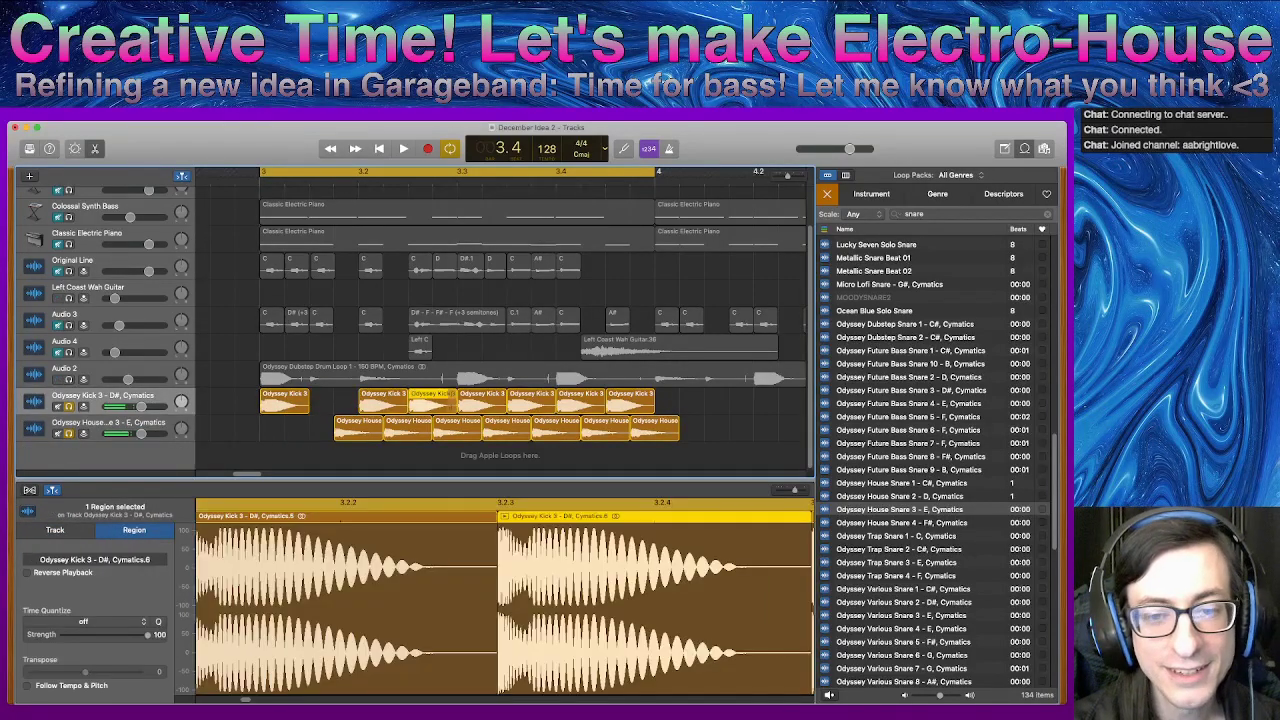
{"action": "key", "text": "Delete"}
{"action": "left_click", "coordinate": [425, 425]}
{"action": "key", "text": "Delete"}
{"action": "left_click", "coordinate": [514, 405]}
{"action": "key", "text": "Delete"}
{"action": "left_click", "coordinate": [523, 425]}
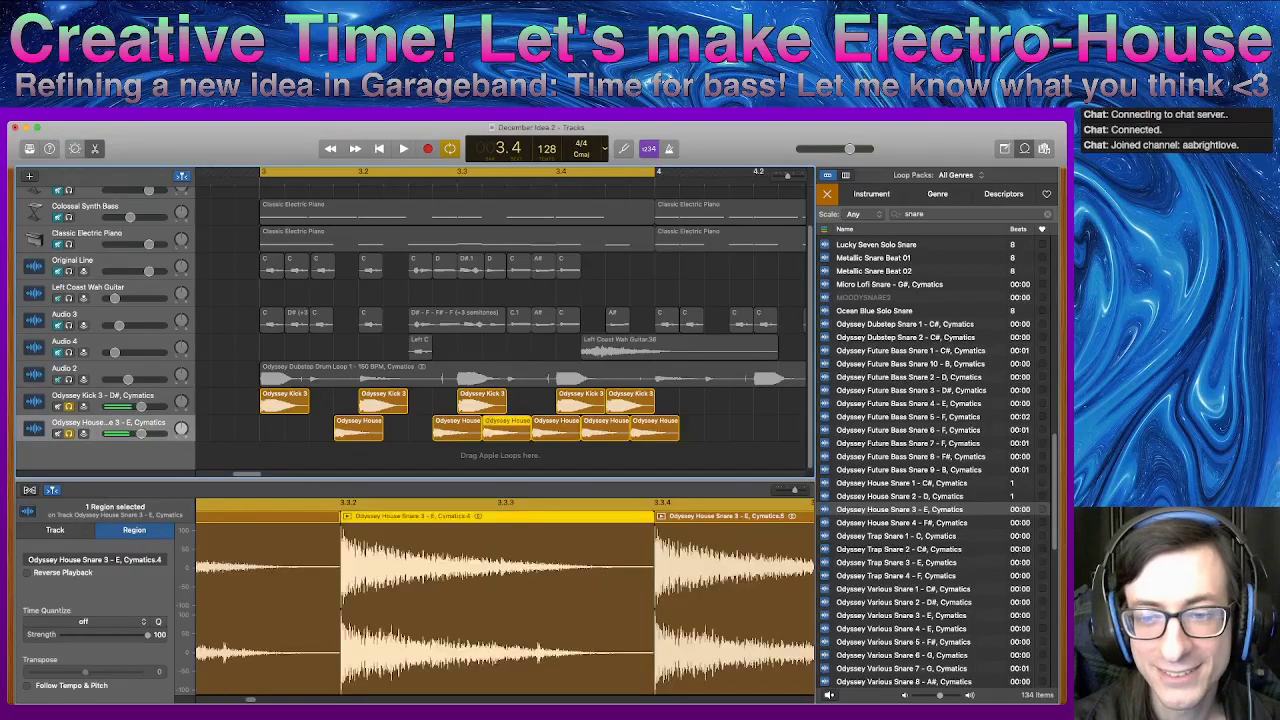
{"action": "key", "text": "Delete"}
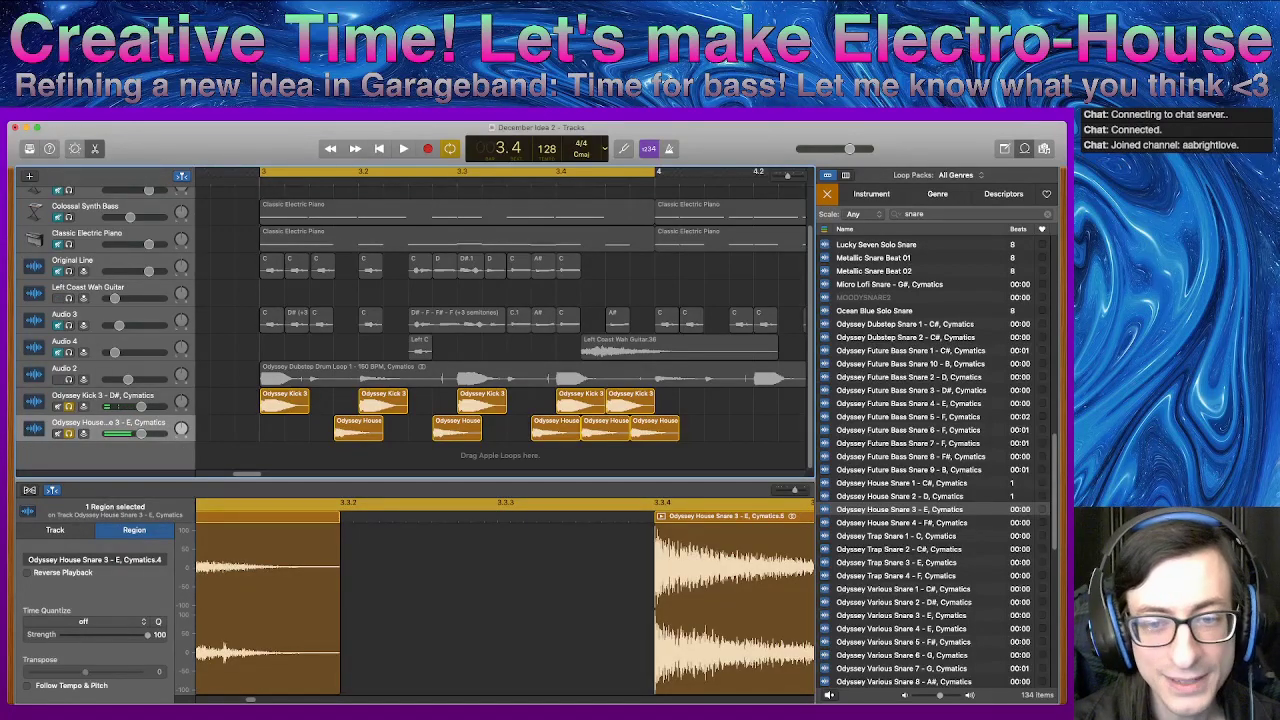
{"action": "left_click_drag", "start_coordinate": [302, 424], "coordinate": [660, 432]}
{"action": "key", "text": "Delete"}
{"action": "left_click", "coordinate": [611, 397]}
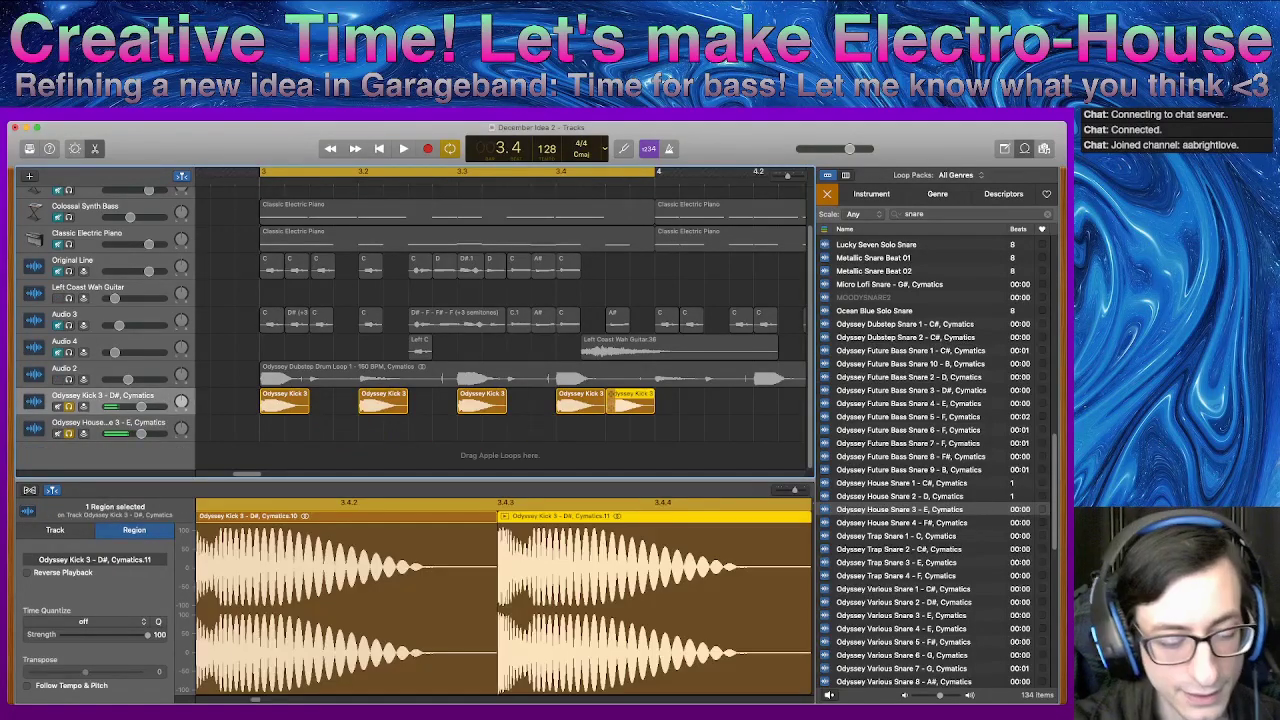
{"action": "key", "text": "super+z"}
- Delete the last off-beat kick and the second-to-last snare in bar 3, and copy the beat-four kick to the start of bar 4
{"action": "left_click", "coordinate": [610, 400]}
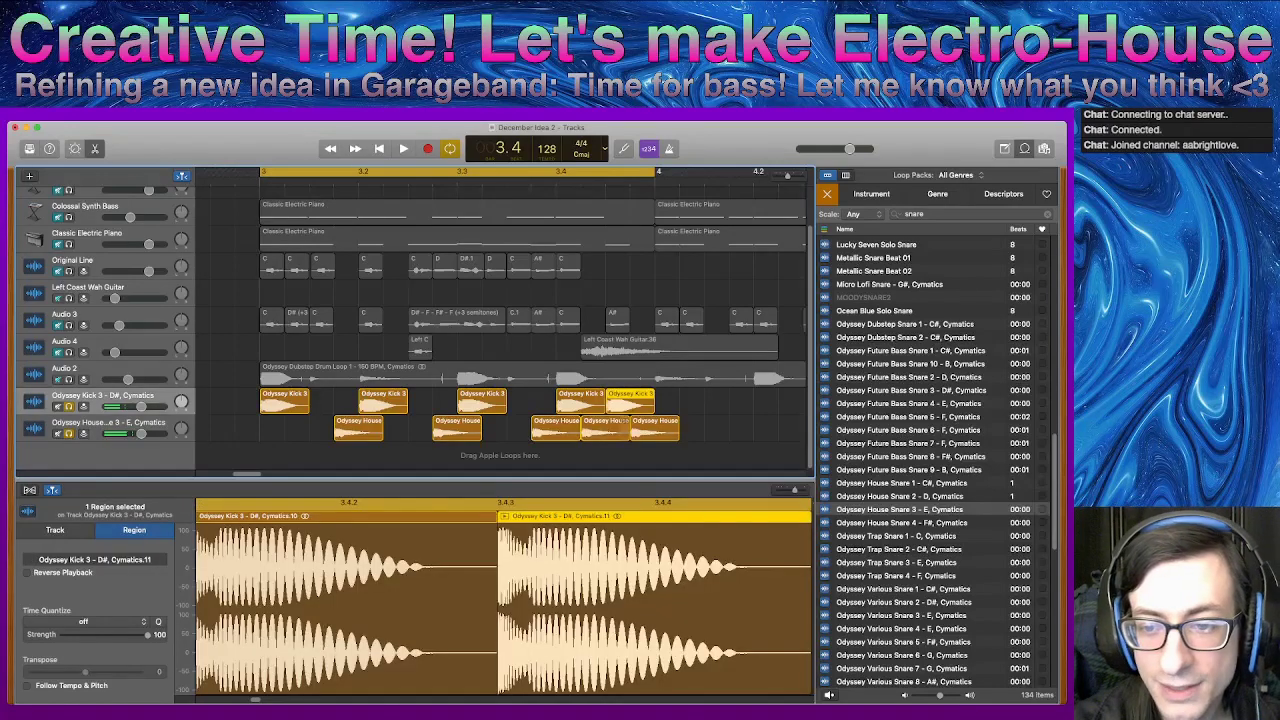
{"action": "key", "text": "Delete"}
{"action": "left_click", "coordinate": [622, 423]}
{"action": "key", "text": "Delete"}
{"action": "left_click_drag", "start_coordinate": [597, 394], "coordinate": [695, 395]}
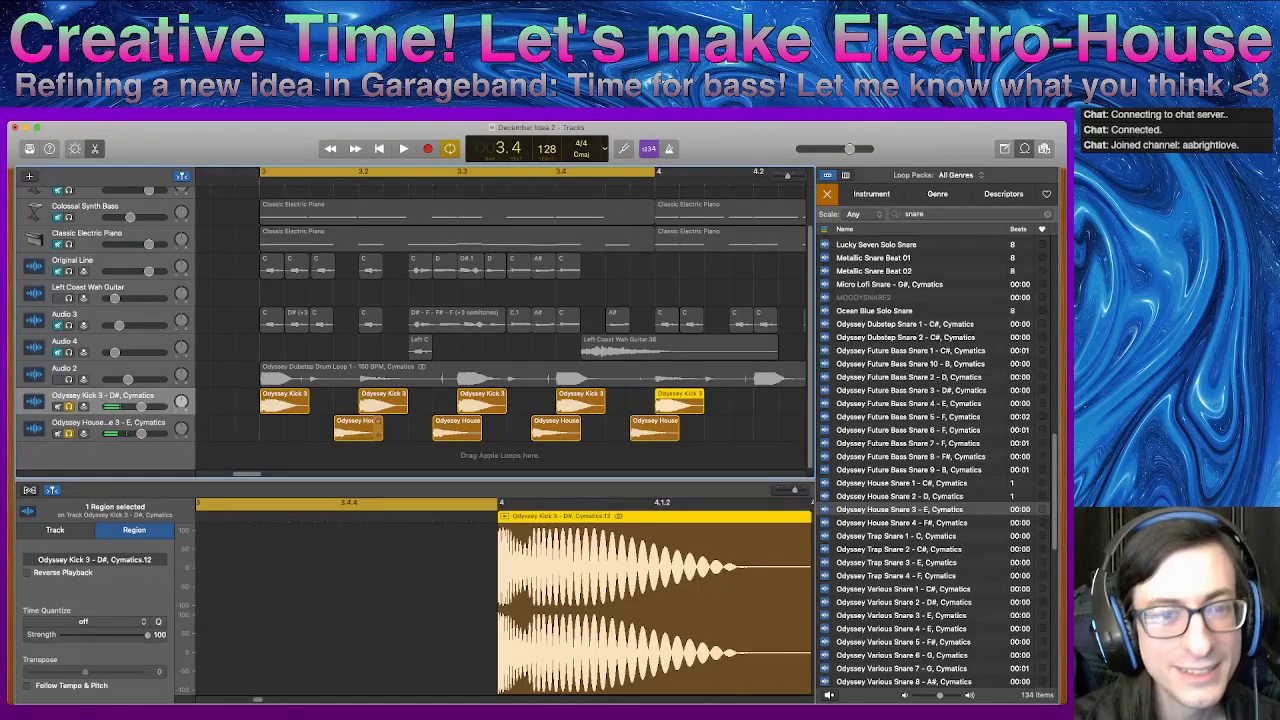
{"action": "key", "text": "space"}
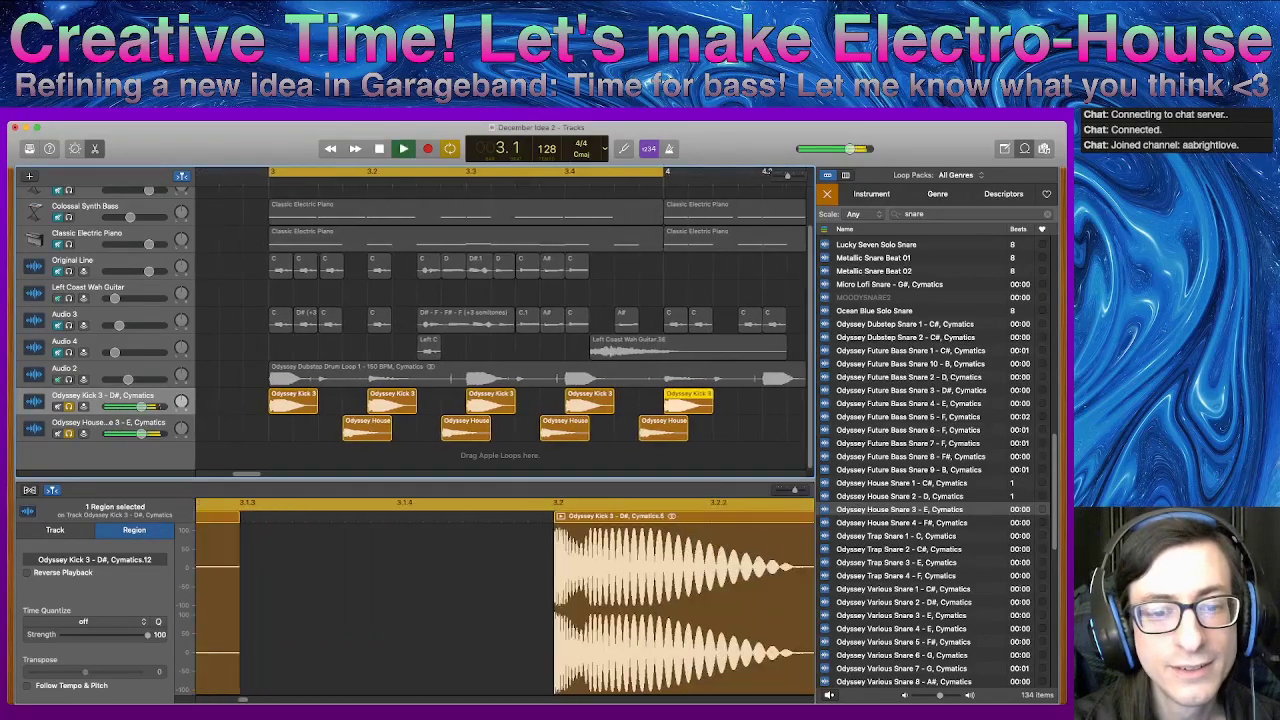
{"action": "key", "text": "space"}
- Shift all four snare hits a sixteenth earlier, and copy the beat-four kick to a sixteenth after it
{"action": "left_click_drag", "start_coordinate": [335, 424], "coordinate": [684, 432]}
{"action": "left_click_drag", "start_coordinate": [376, 422], "coordinate": [351, 422]}
{"action": "key", "text": "ctrl+z"}
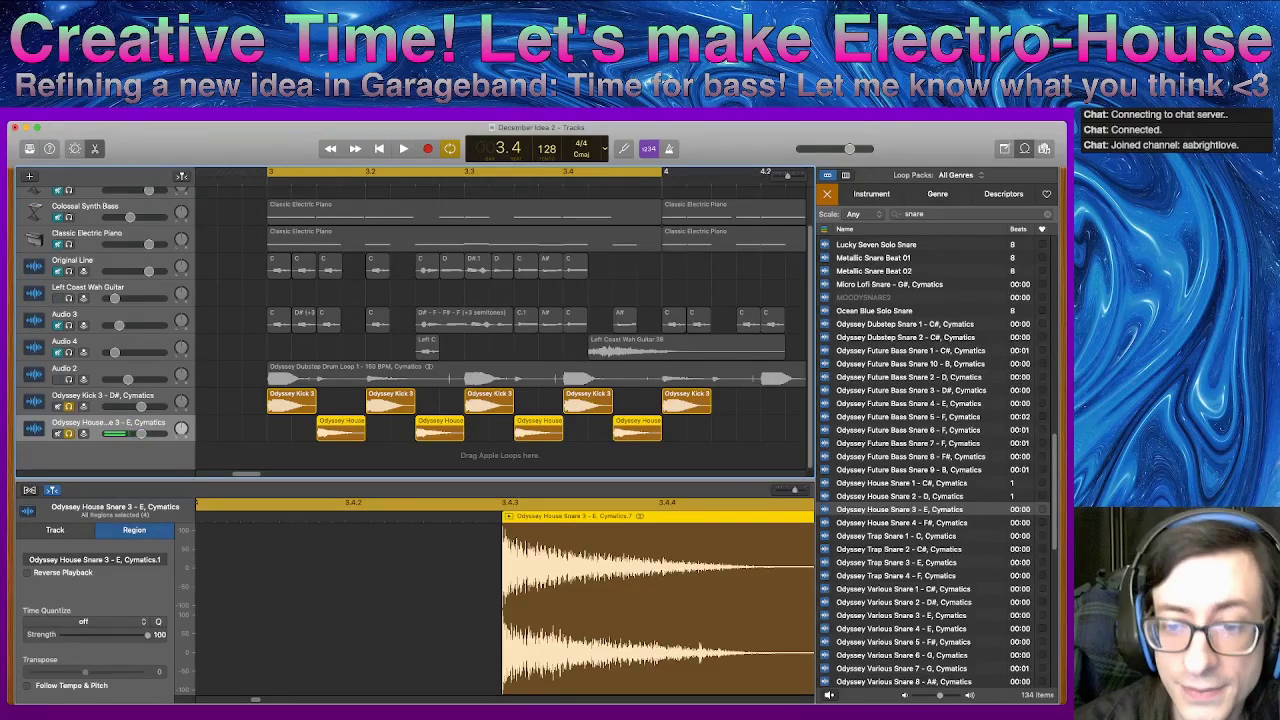
{"action": "left_click_drag", "start_coordinate": [570, 406], "coordinate": [616, 400]}
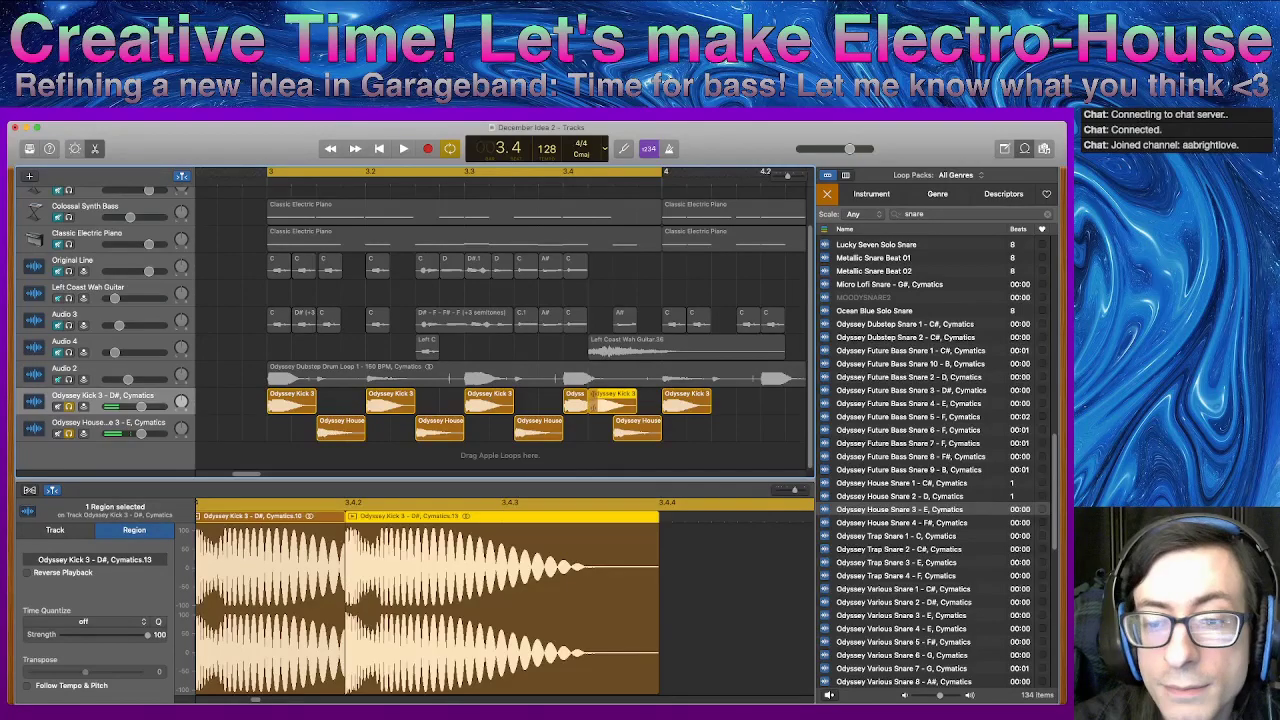
{"action": "key", "text": "space"}
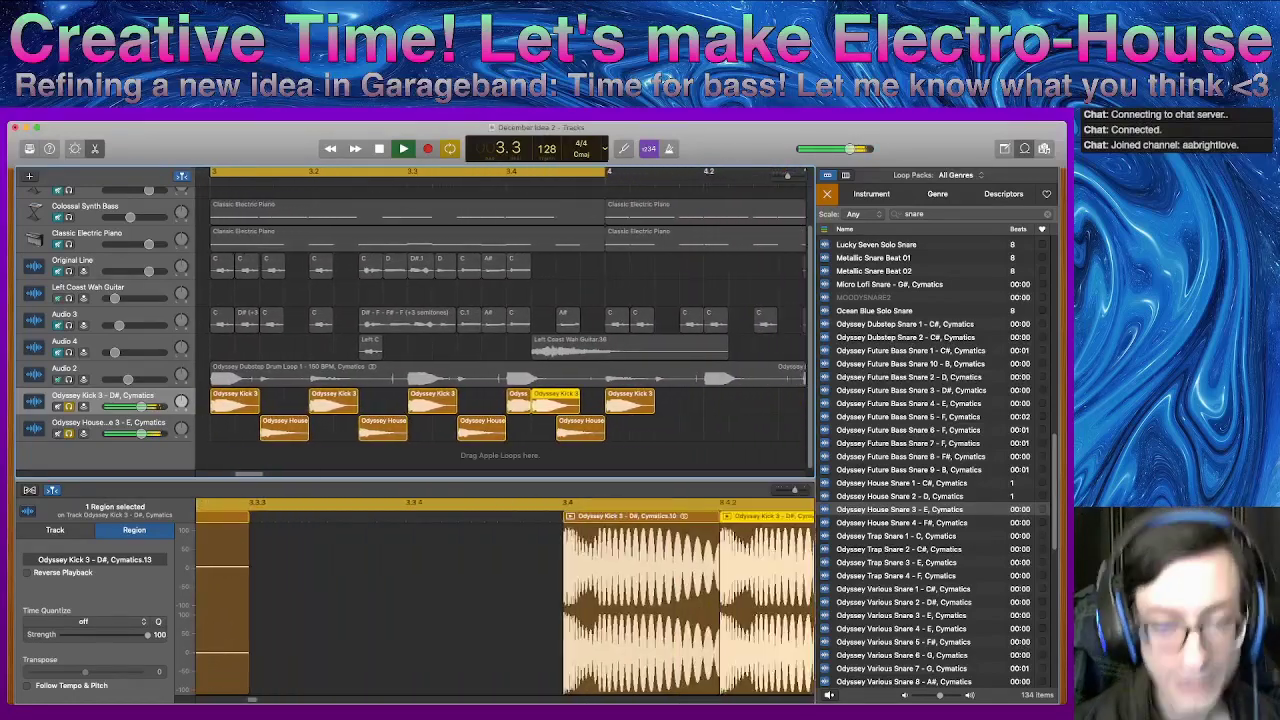
{"action": "key", "text": "space"}
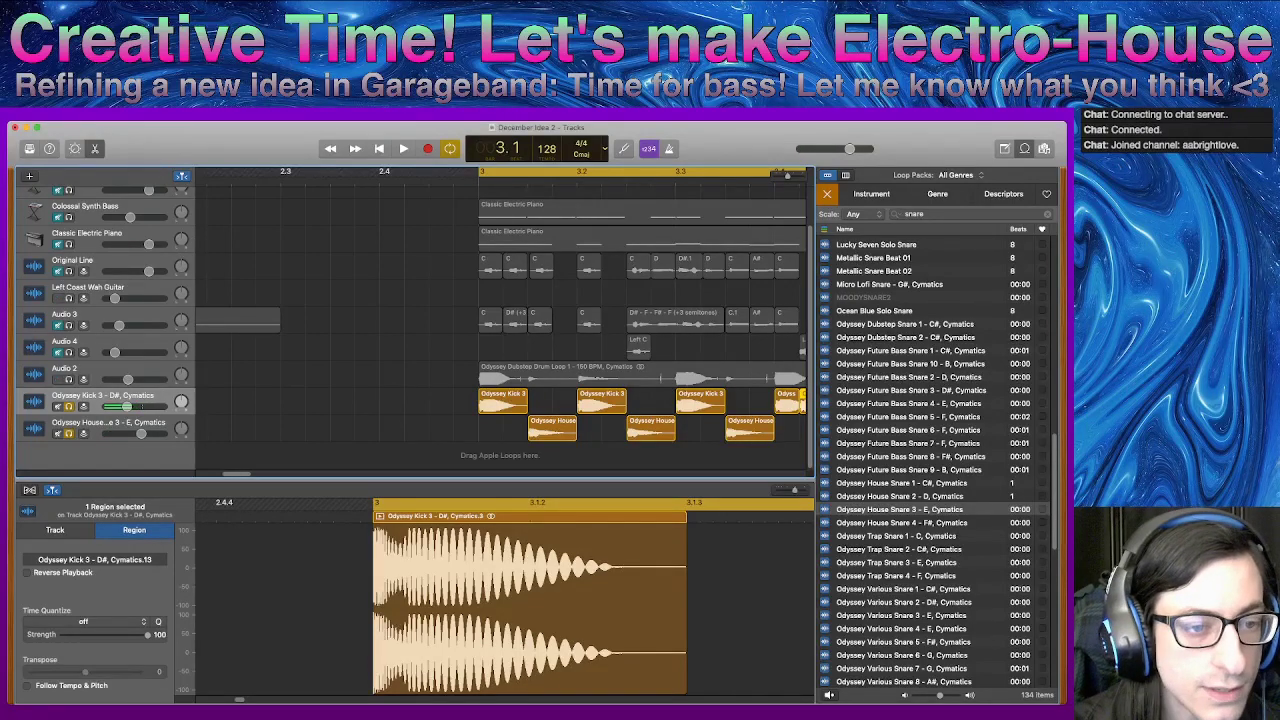
- Lower the kick and snare track volumes, and play bar 3 with Colossal Synth Bass soloed alongside the drums
{"action": "left_click_drag", "start_coordinate": [141, 433], "coordinate": [129, 433]}
{"action": "scroll", "coordinate": [415, 328], "scroll_direction": "up", "scroll_amount": 2}
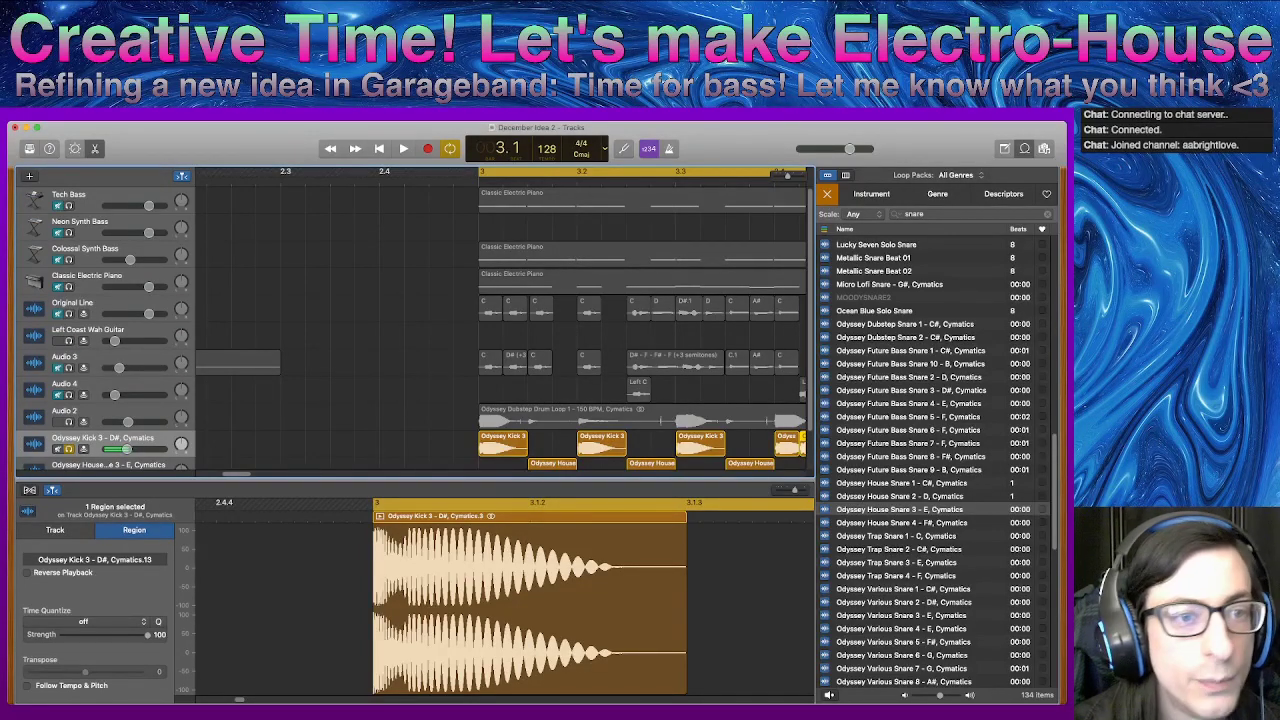
{"action": "left_click", "coordinate": [85, 249]}
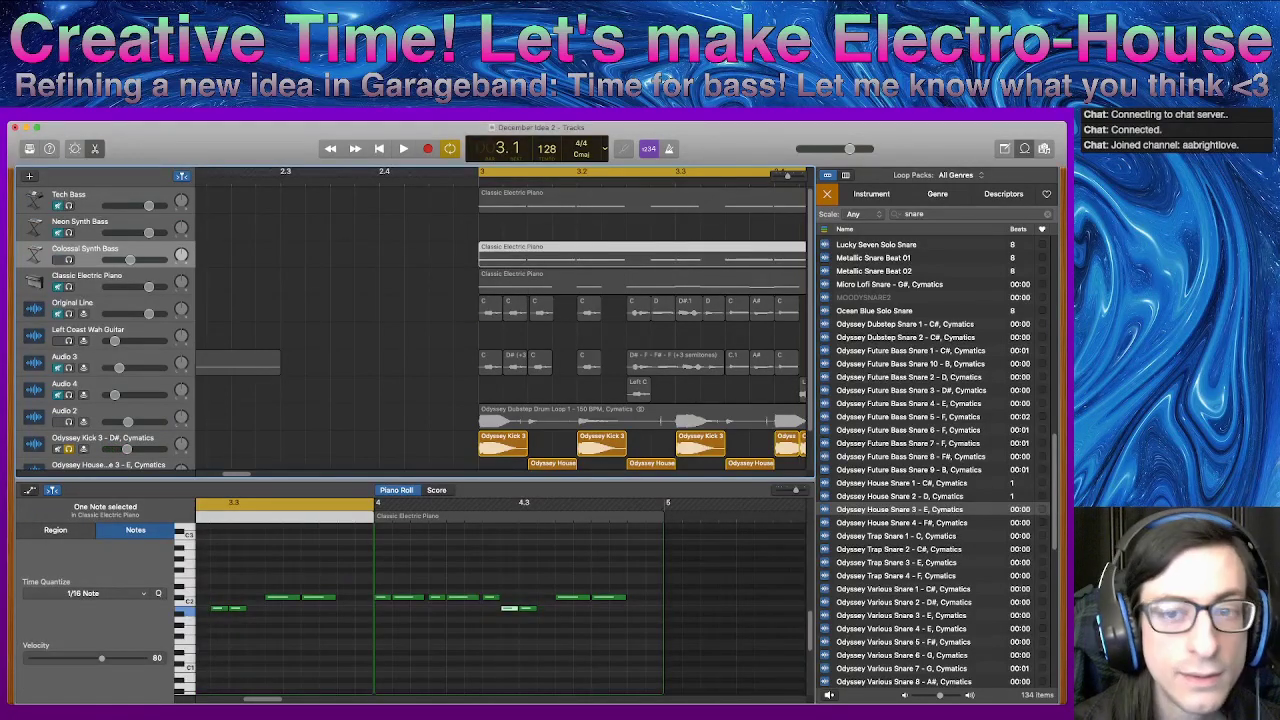
{"action": "key", "text": "s"}
{"action": "key", "text": "space"}
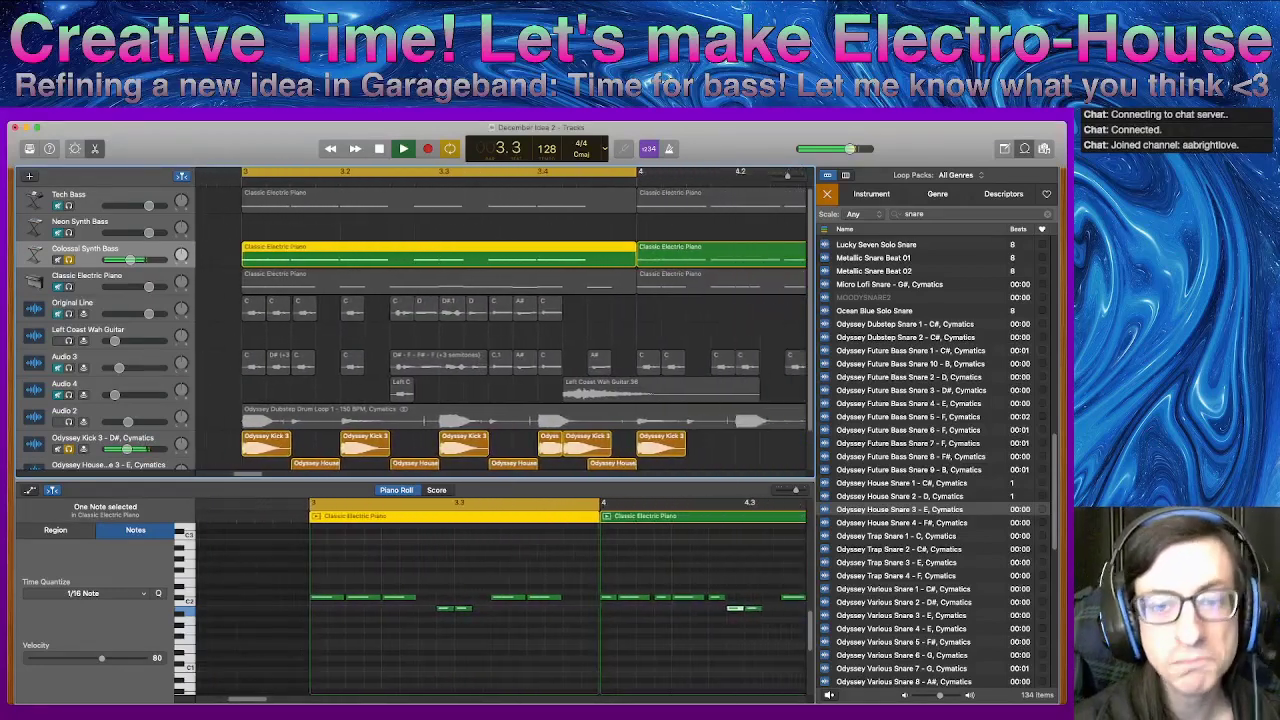
{"action": "key", "text": "space"}
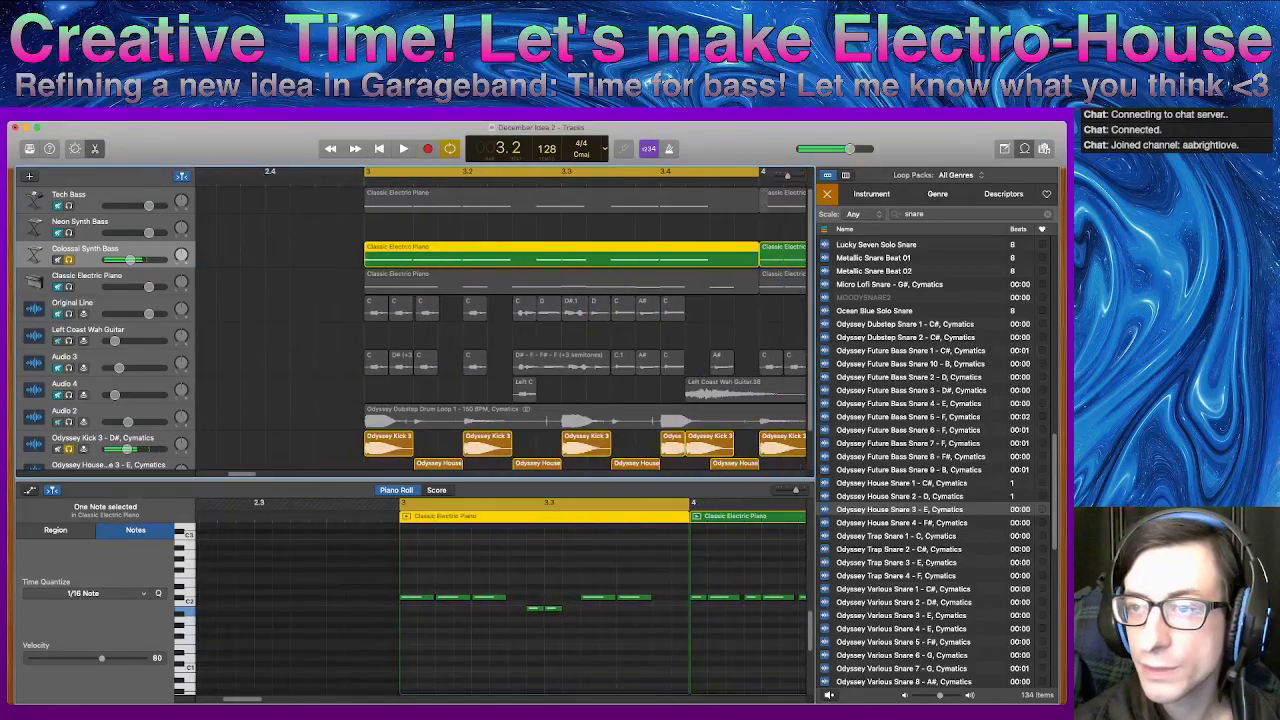
- Enlarge the tracks area and copy the bar 3 kick and snare pattern into bar 4, replacing the single kick there
{"action": "left_click_drag", "start_coordinate": [505, 479], "coordinate": [505, 566]}
{"action": "scroll", "coordinate": [500, 350], "scroll_direction": "right", "scroll_amount": 5}
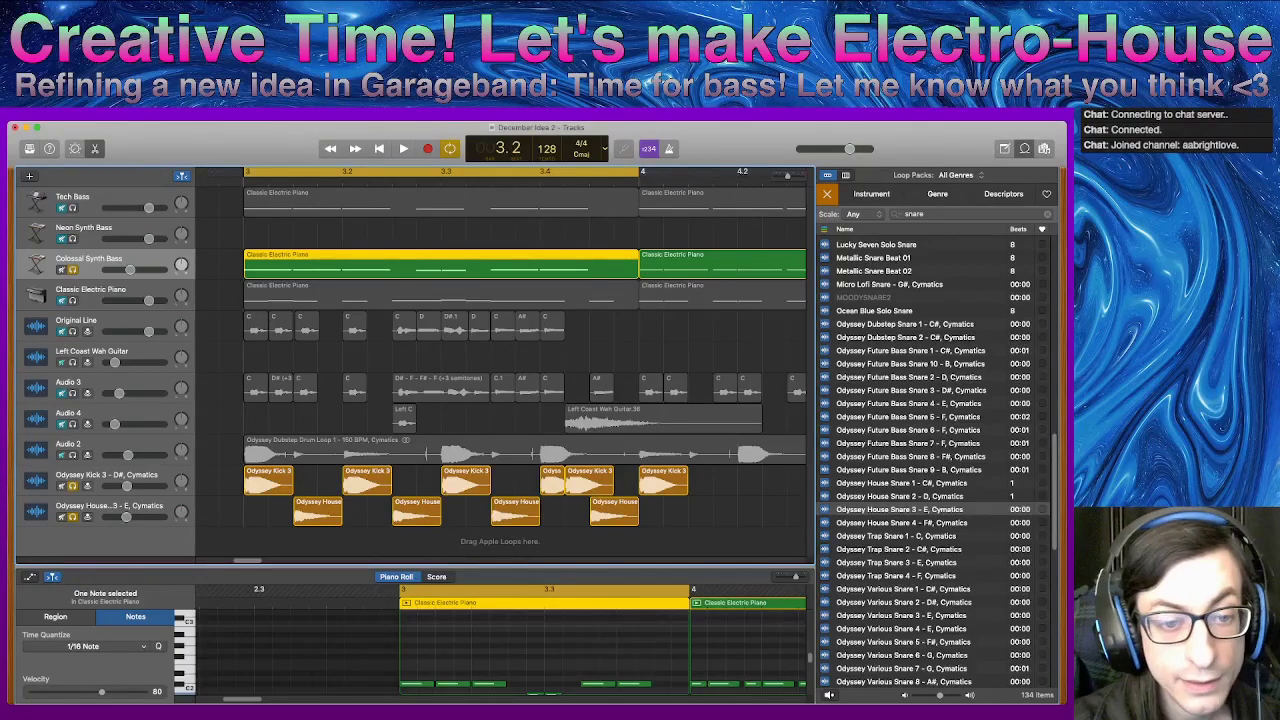
{"action": "left_click_drag", "start_coordinate": [237, 468], "coordinate": [669, 480]}
{"action": "left_click", "coordinate": [663, 482]}
{"action": "key", "text": "Delete"}
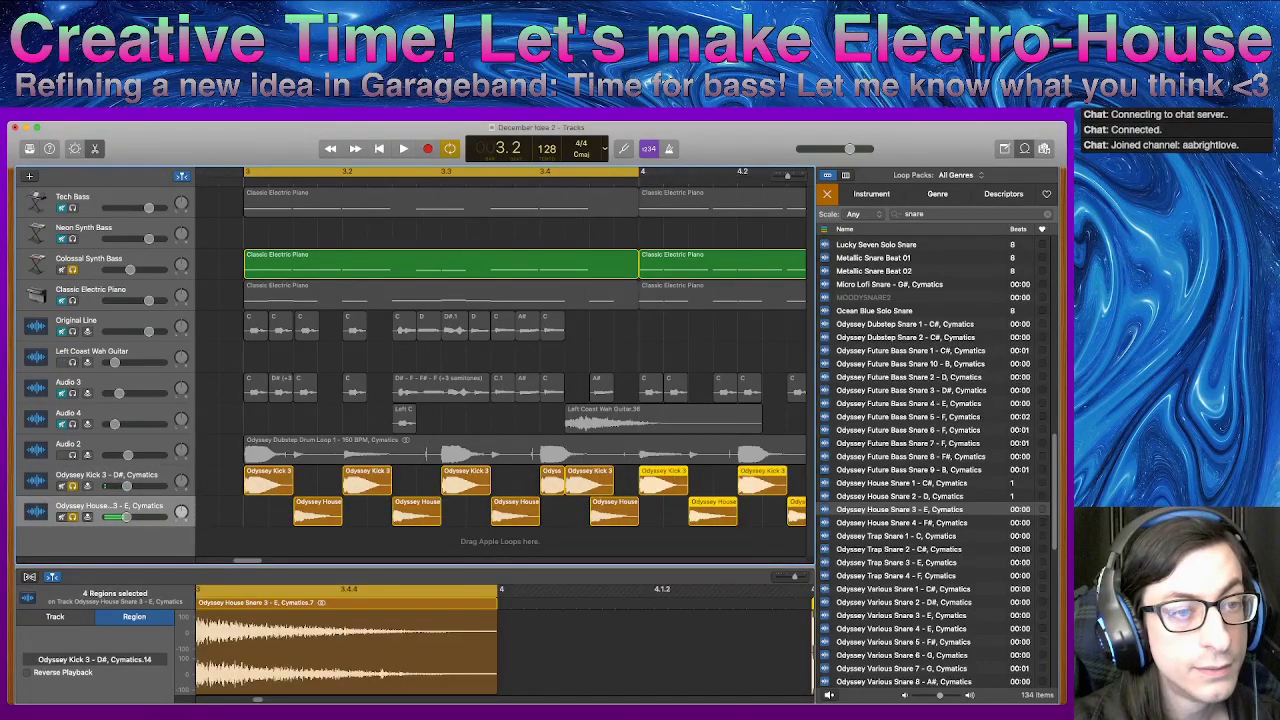
- Unsolo Colossal Synth Bass and play only the kick and snare tracks with bar 3 cycling
{"action": "left_click", "coordinate": [72, 269]}
{"action": "key", "text": "space"}
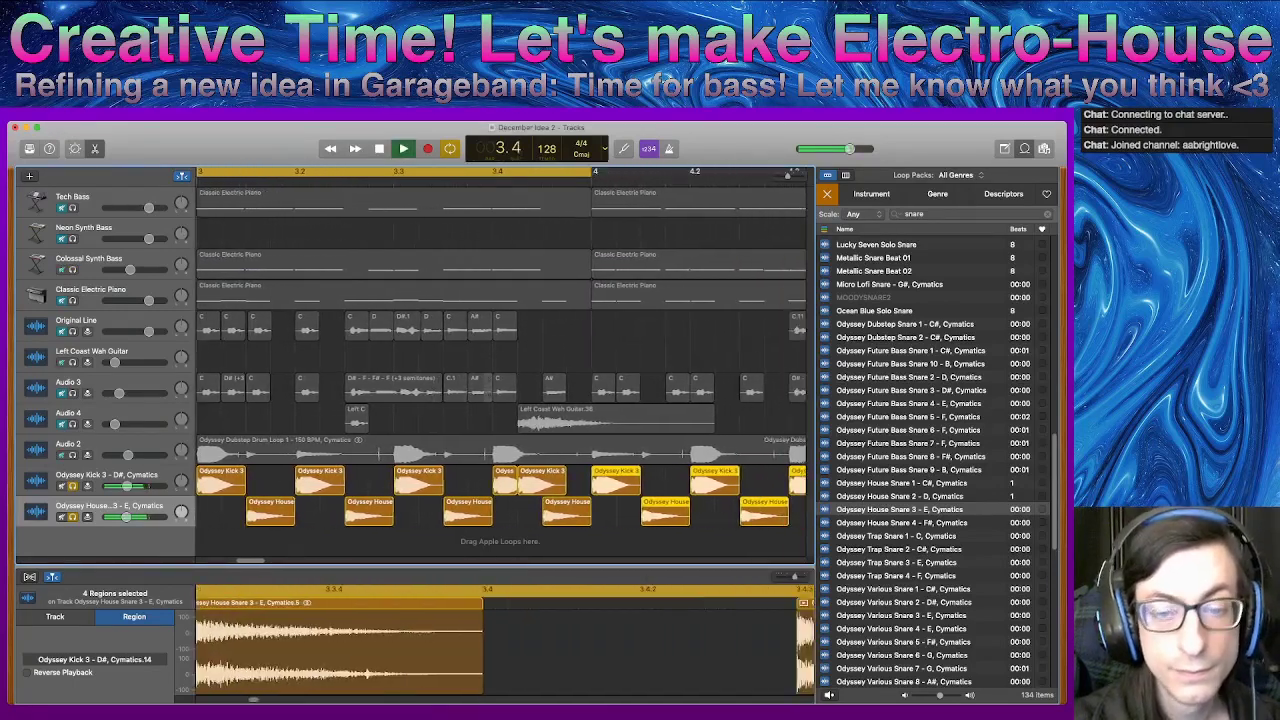
{"action": "key", "text": "space"}
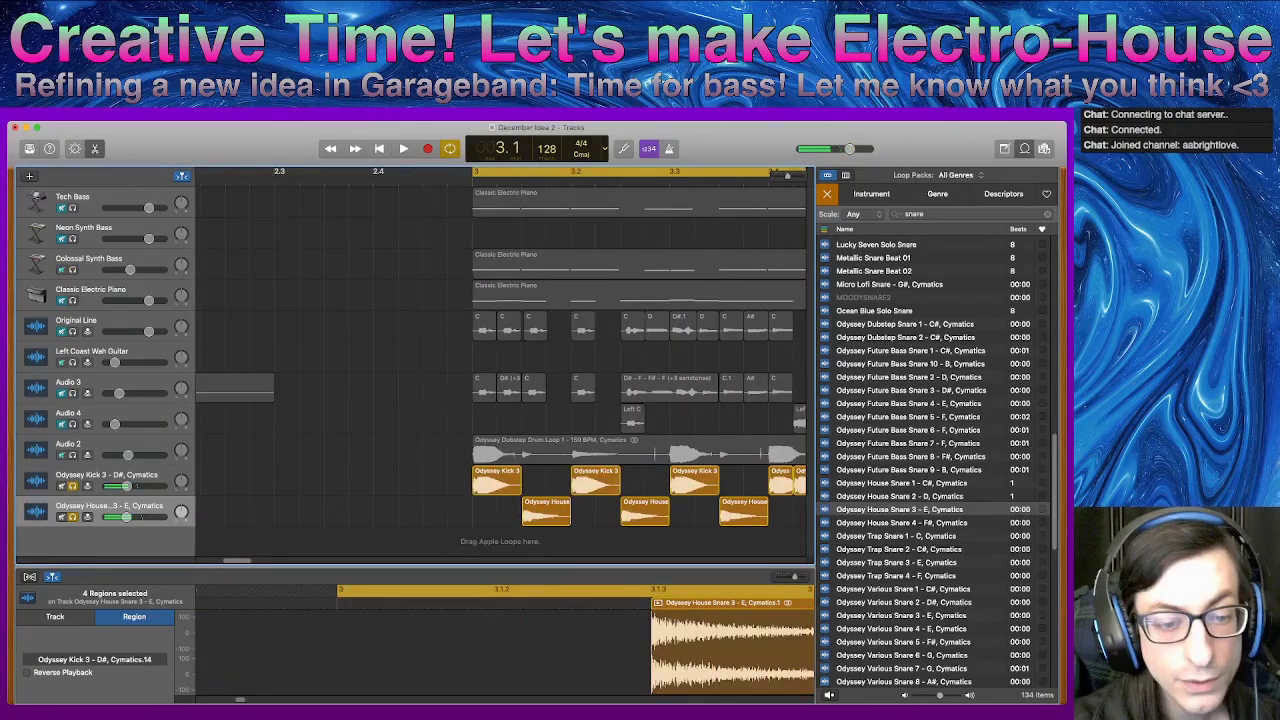
- Rearrange the bar 3 kicks so the extra hit falls a sixteenth after beat three instead of beat four, and play the pattern
{"action": "scroll", "coordinate": [500, 350], "scroll_direction": "right", "scroll_amount": 3}
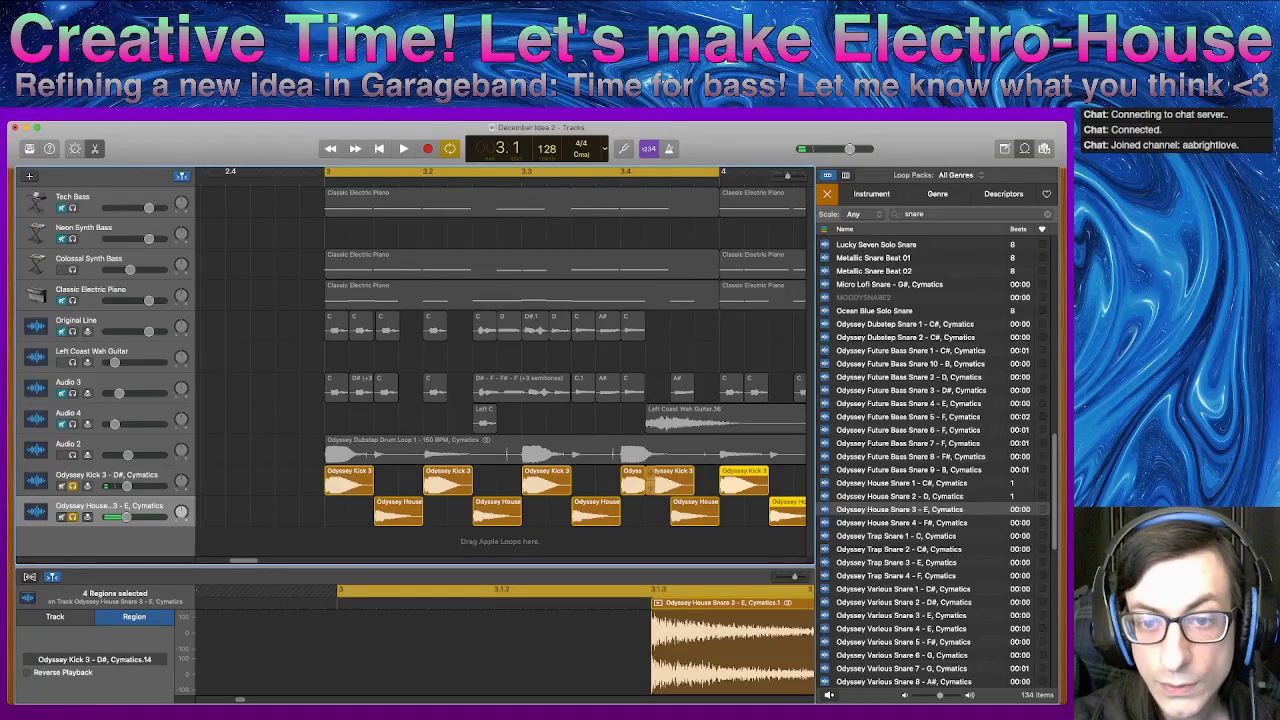
{"action": "left_click", "coordinate": [652, 506]}
{"action": "left_click_drag", "start_coordinate": [633, 484], "coordinate": [510, 482]}
{"action": "left_click", "coordinate": [668, 482]}
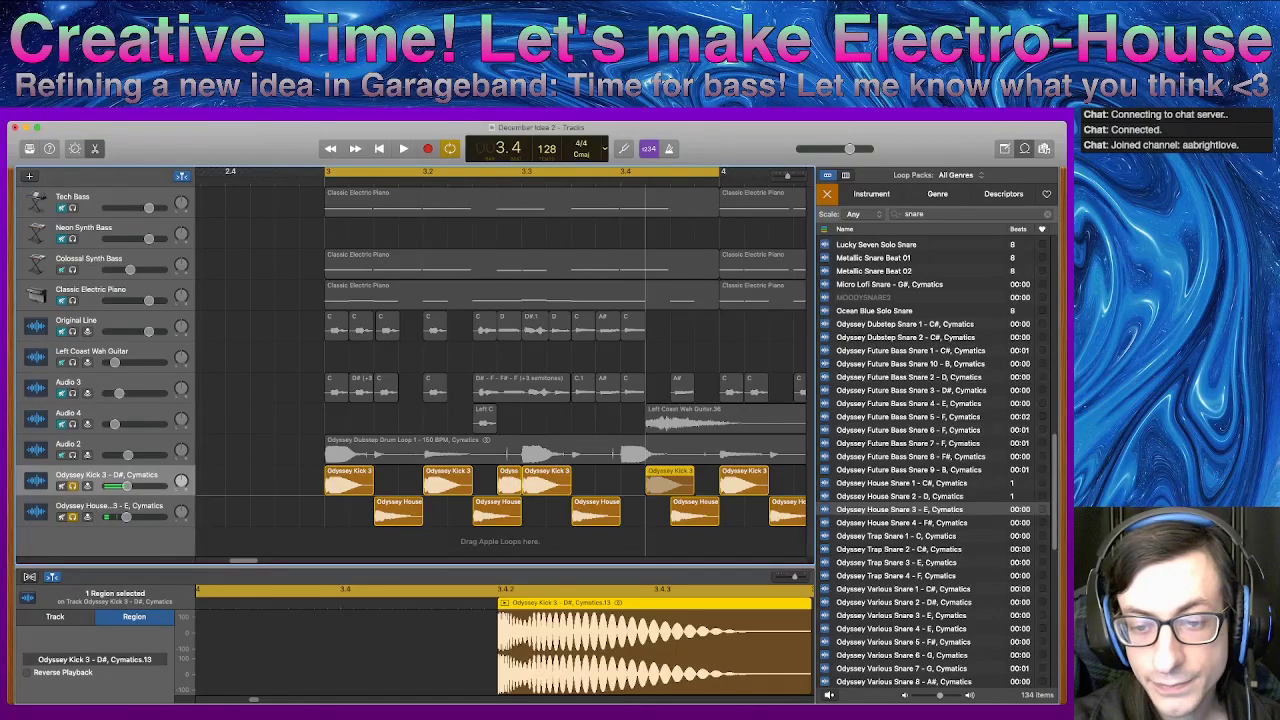
{"action": "left_click_drag", "start_coordinate": [668, 482], "coordinate": [570, 482]}
{"action": "key", "text": "space"}
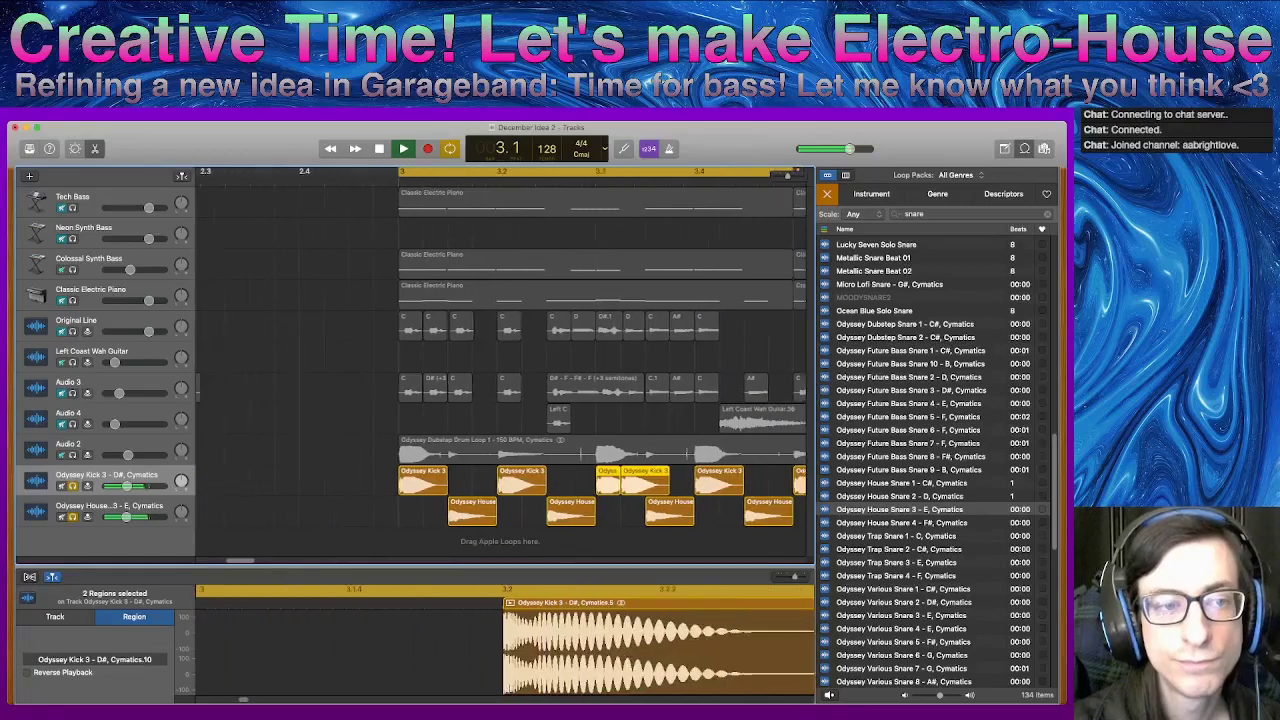
- Solo Colossal Synth Bass with the drums, and move the double kick in bar 3 a sixteenth earlier so its second hit lands on beat three
{"action": "left_click", "coordinate": [72, 269]}
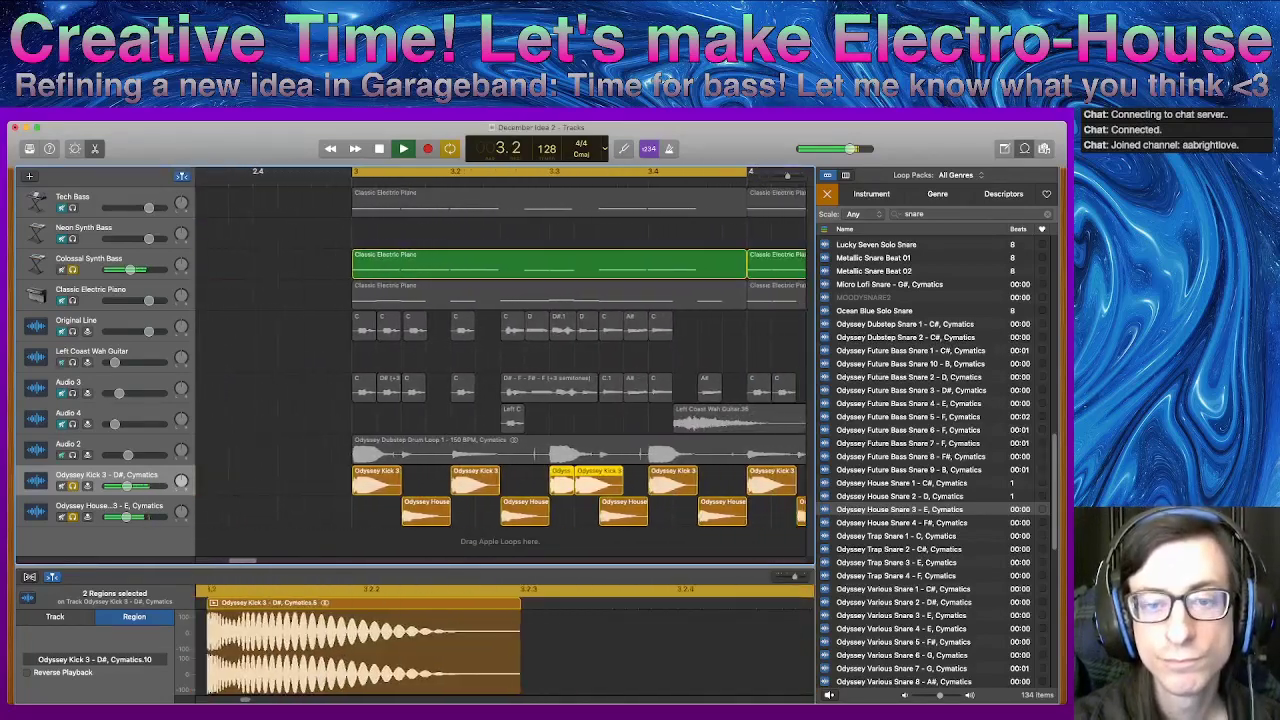
{"action": "key", "text": "space"}
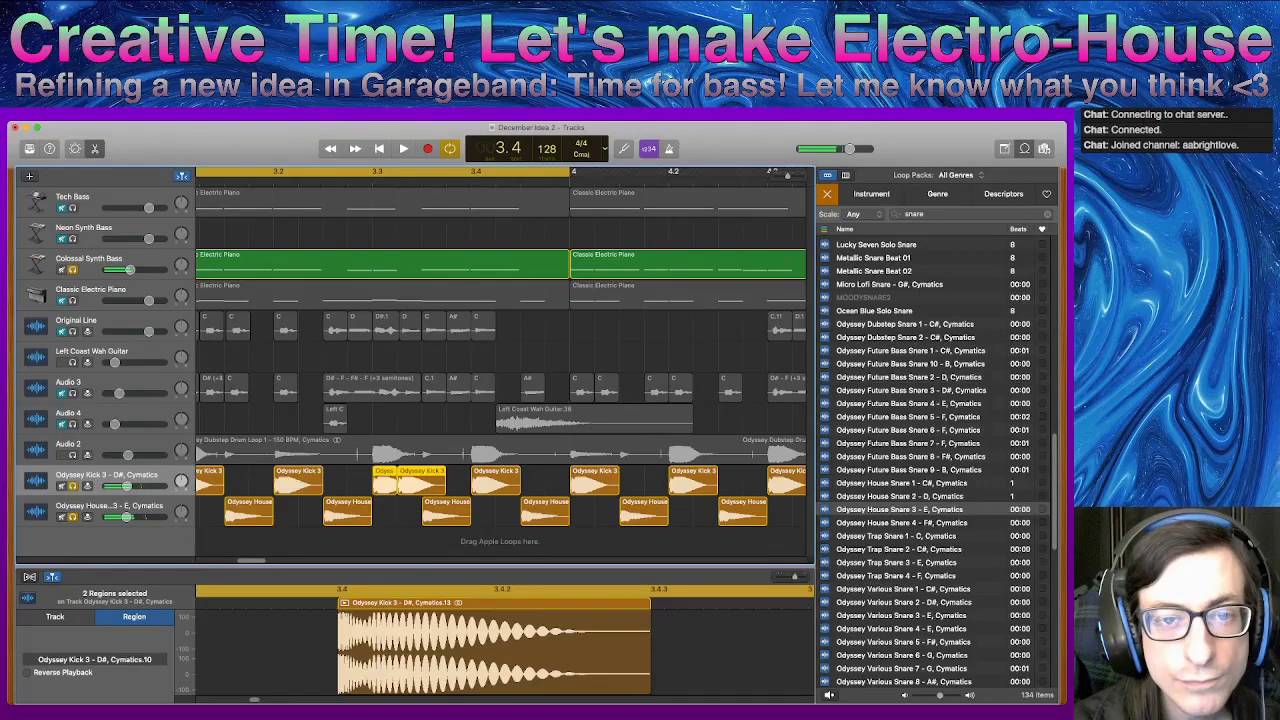
{"action": "left_click", "coordinate": [400, 264]}
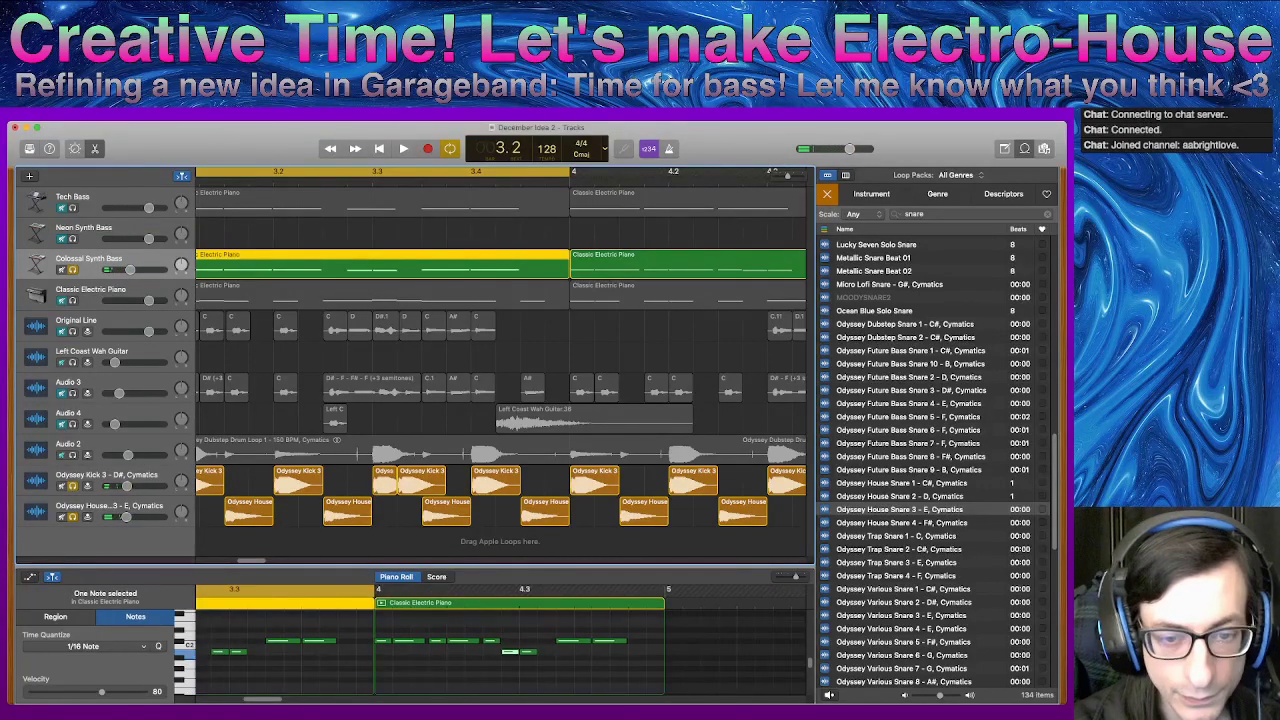
{"action": "mouse_move", "coordinate": [385, 484]}
{"action": "left_mouse_down"}
{"action": "mouse_move", "coordinate": [364, 484]}
{"action": "mouse_move", "coordinate": [394, 484]}
{"action": "left_mouse_up"}
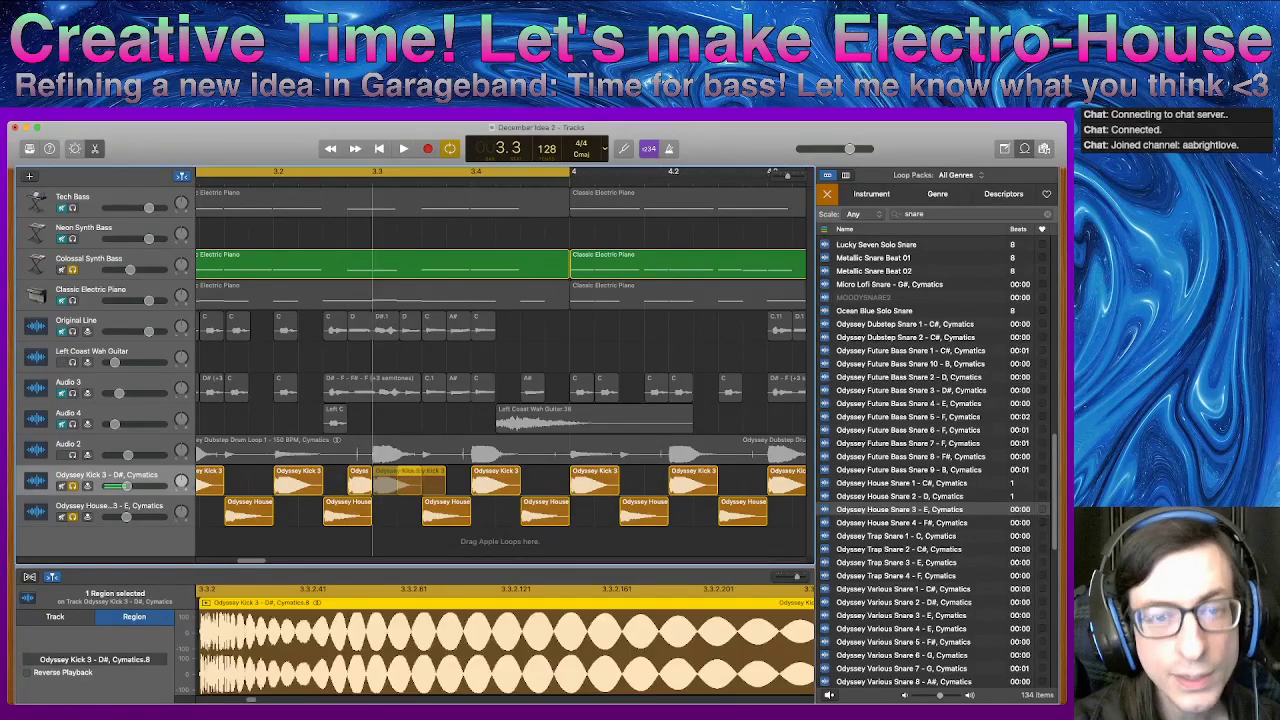
{"action": "key", "text": "space"}
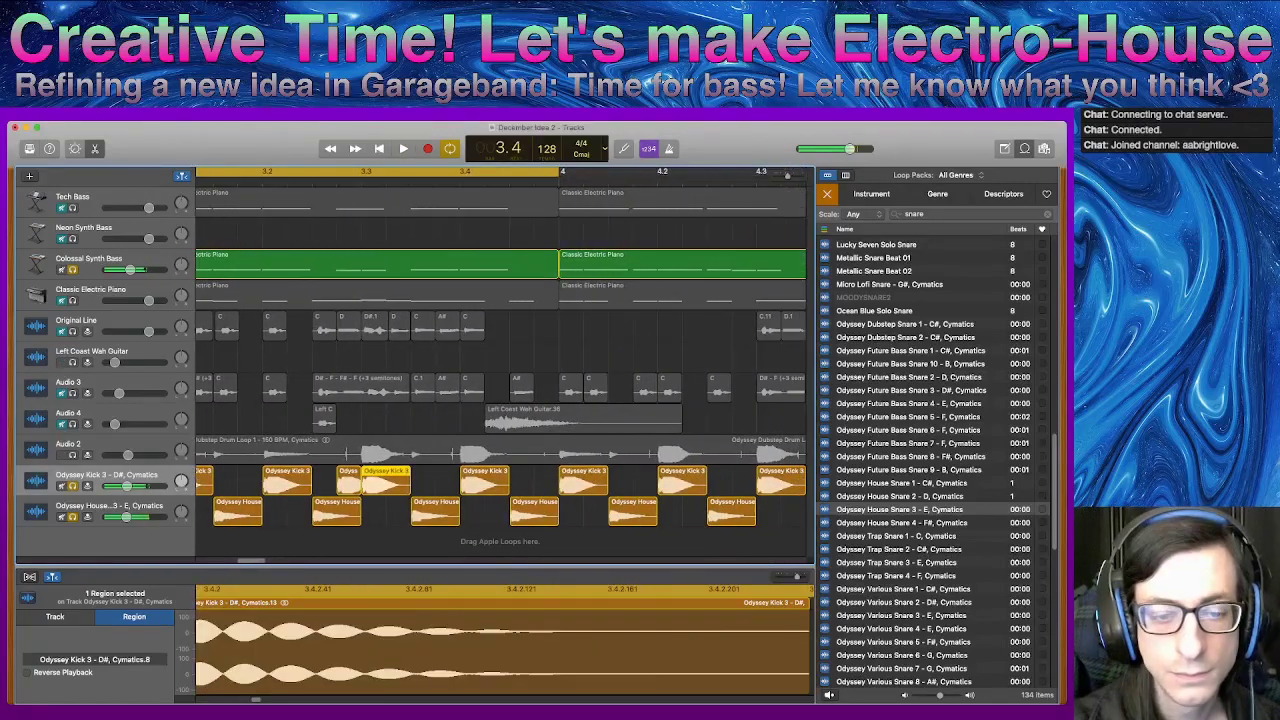
- Move the second snare hit in bar 3 a thirty-second later and play the cycled bar
{"action": "left_click_drag", "start_coordinate": [317, 517], "coordinate": [330, 517]}
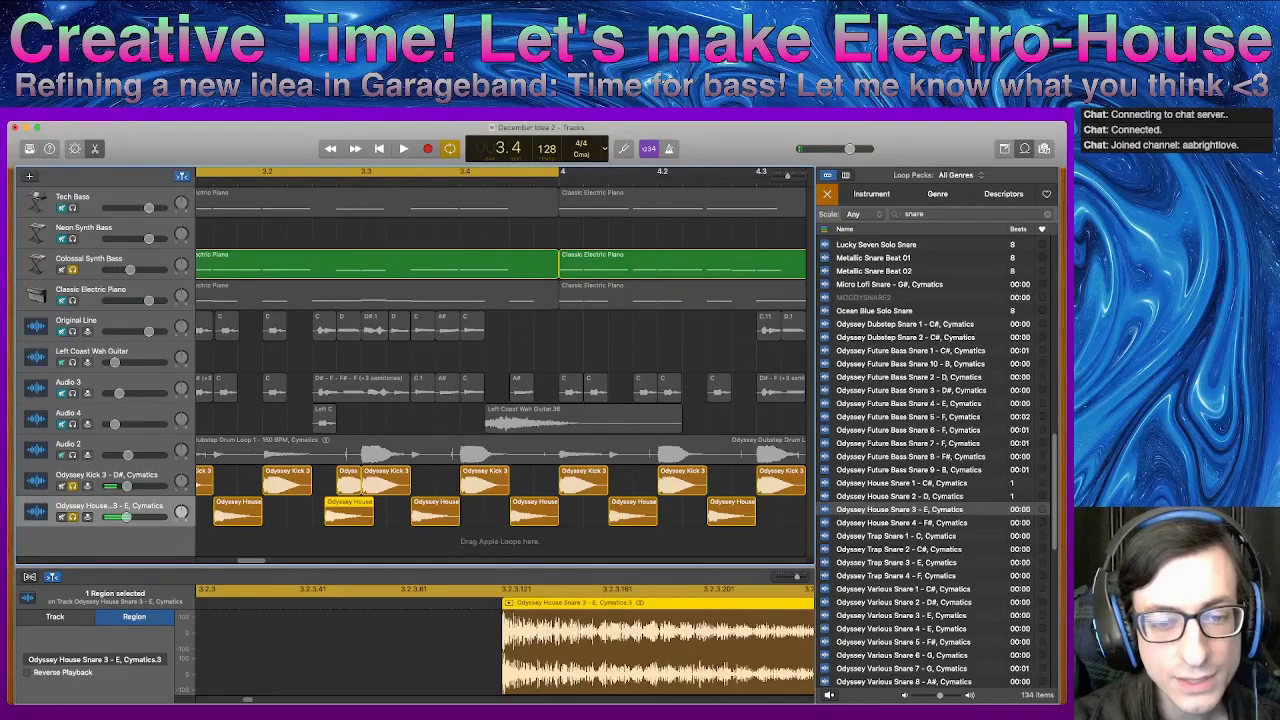
{"action": "key", "text": "space"}
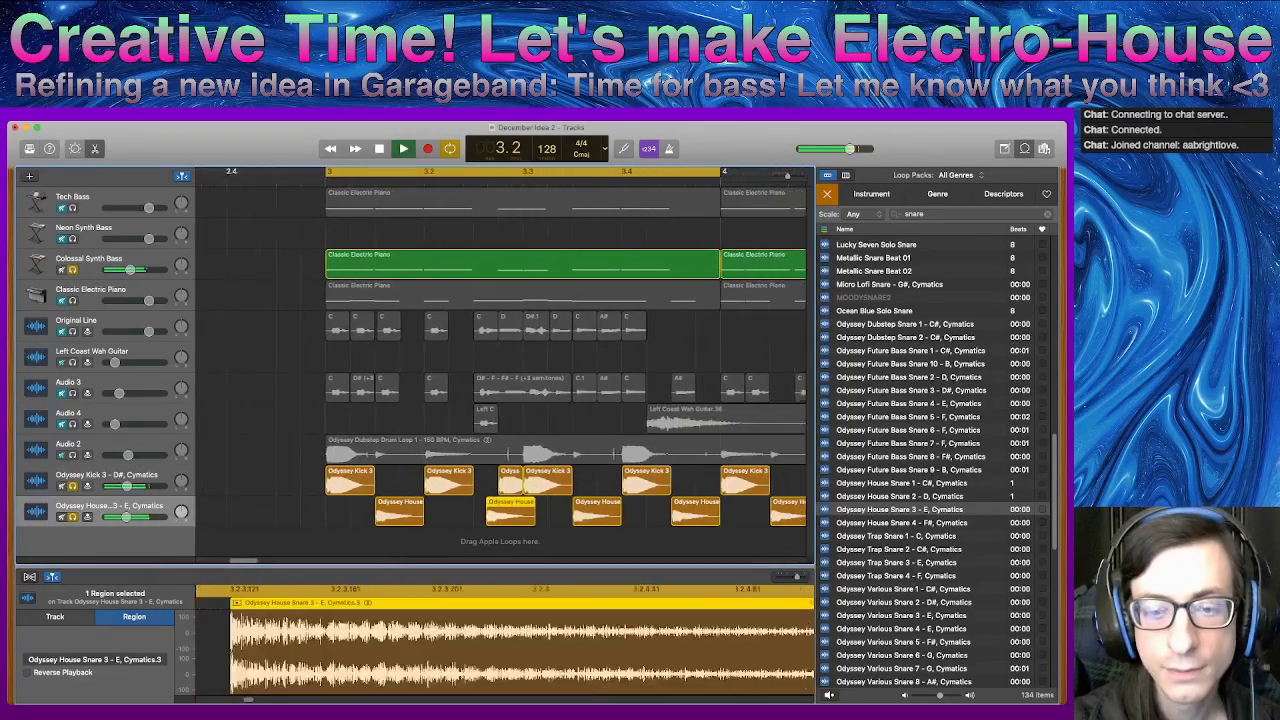
{"action": "key", "text": "space"}
{"action": "key", "text": "space"}
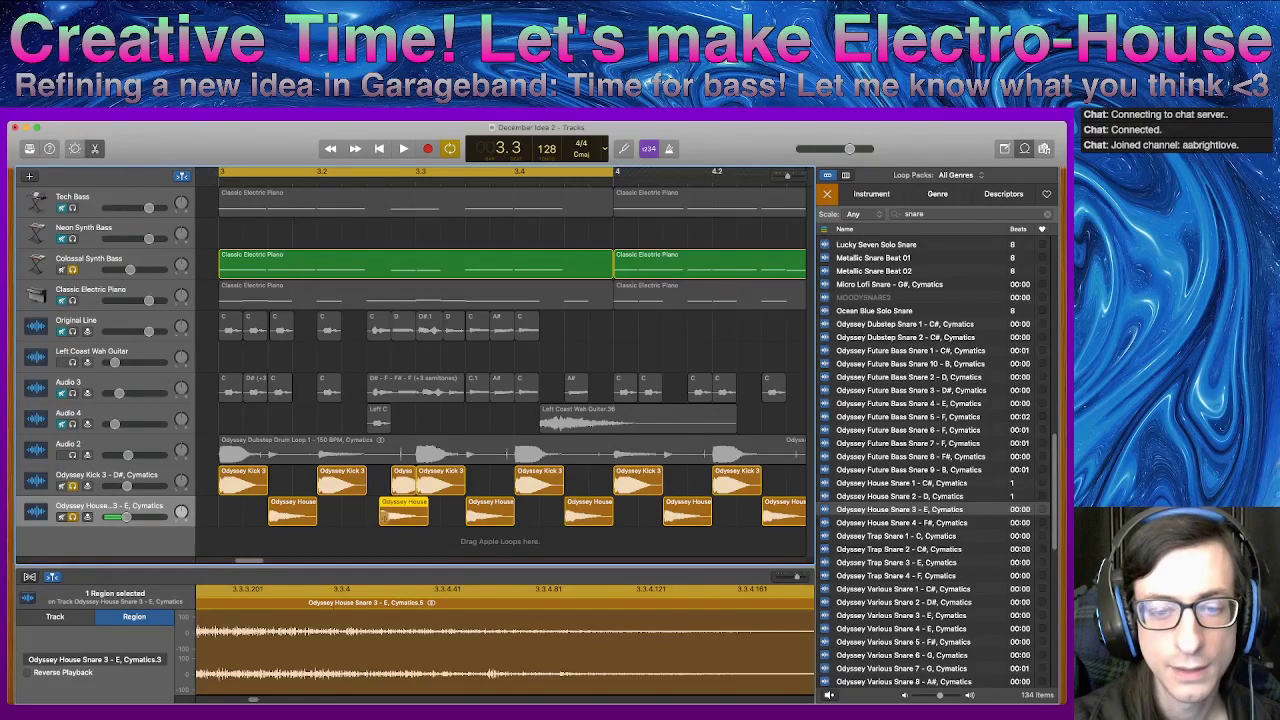
{"action": "mouse_move", "coordinate": [391, 514]}
{"action": "left_mouse_down"}
{"action": "mouse_move", "coordinate": [440, 512]}
{"action": "mouse_move", "coordinate": [416, 512]}
{"action": "left_mouse_up"}
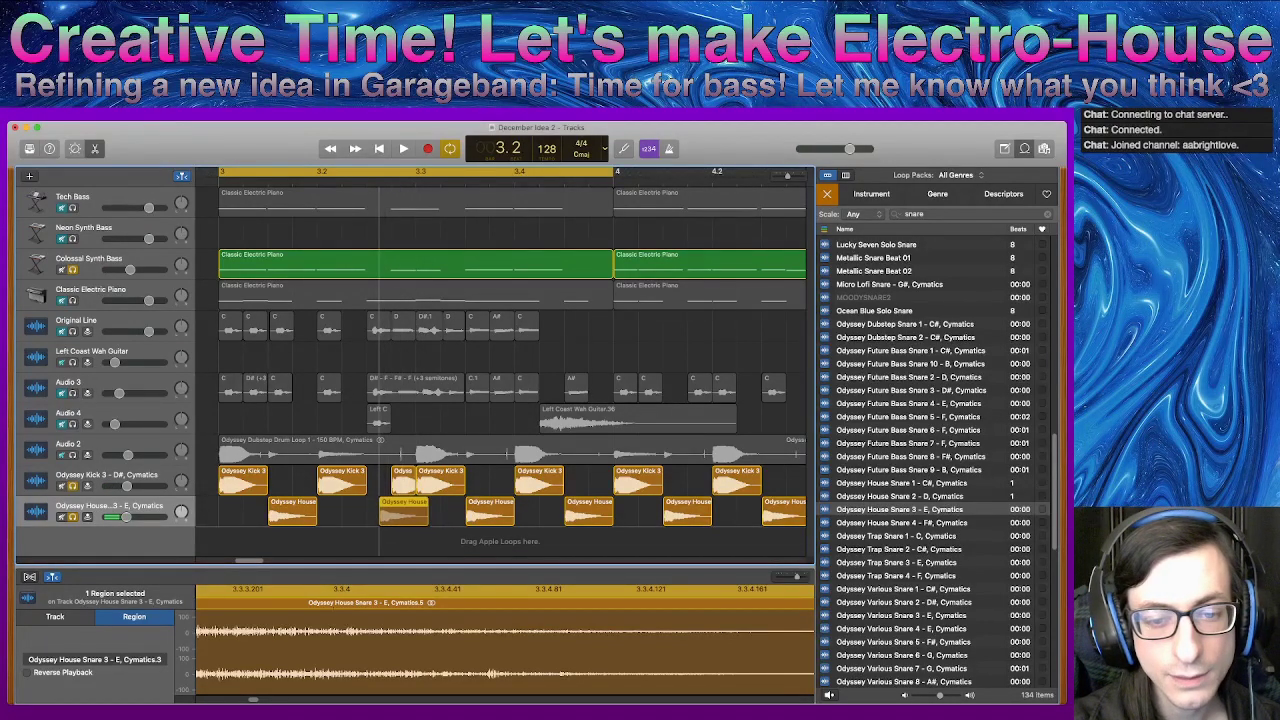
{"action": "left_click", "coordinate": [397, 482]}
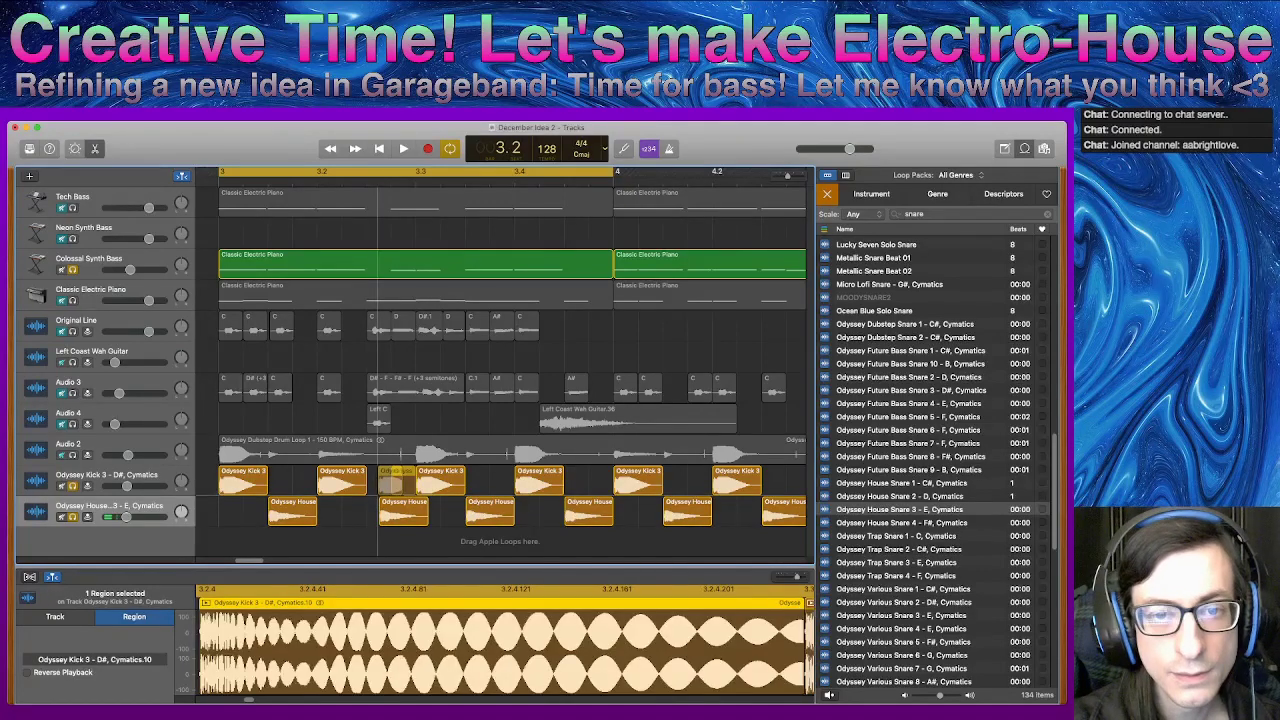
{"action": "left_click_drag", "start_coordinate": [398, 483], "coordinate": [403, 483]}
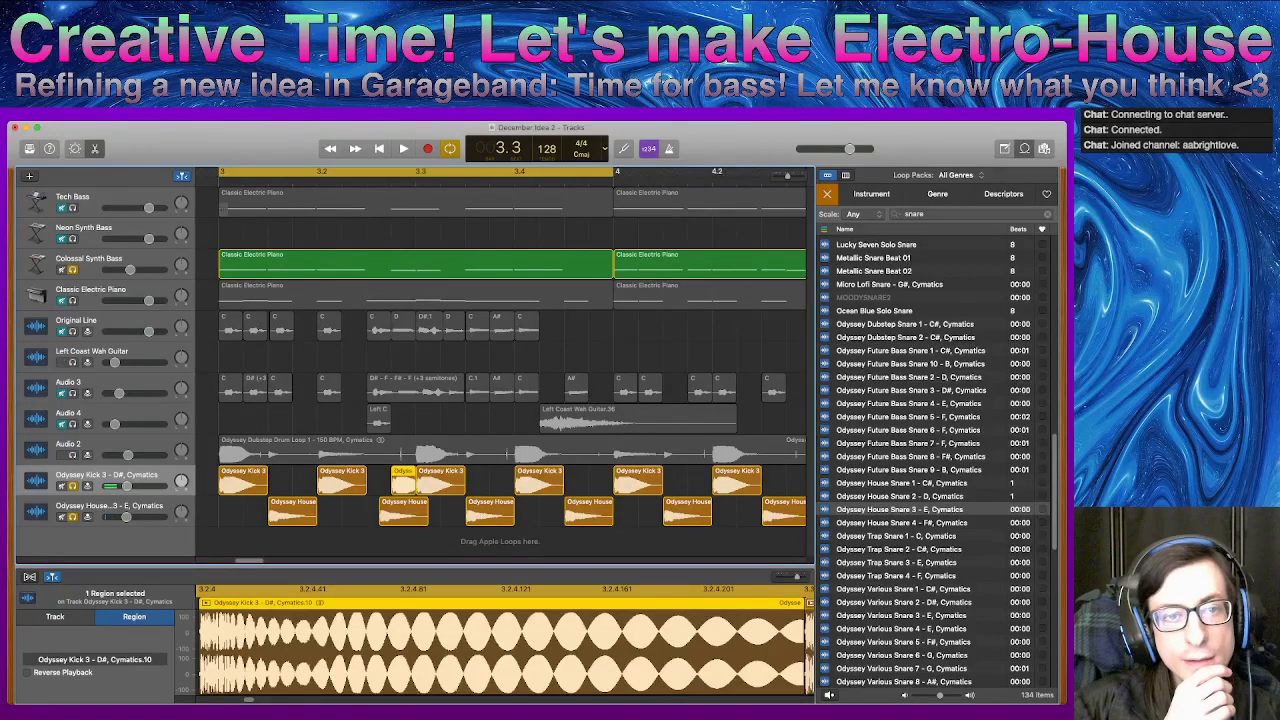
- Play back the cycled bar 3 drum pattern together with Colossal Synth Bass
{"action": "key", "text": "space"}
{"action": "key", "text": "space"}
{"action": "key", "text": "space"}
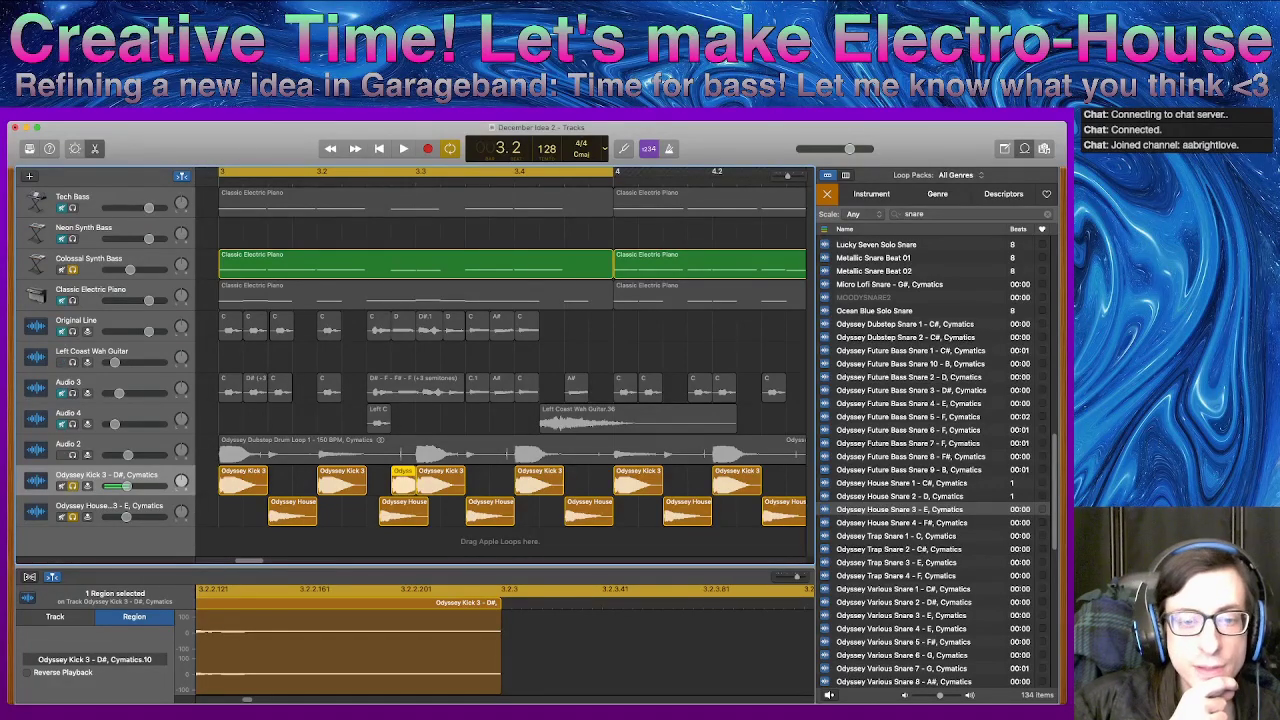
- Move the second snare hit in bar 3 a thirty-second earlier to the eighth after beat two, and review the surrounding kicks
{"action": "left_click_drag", "start_coordinate": [403, 512], "coordinate": [391, 512]}
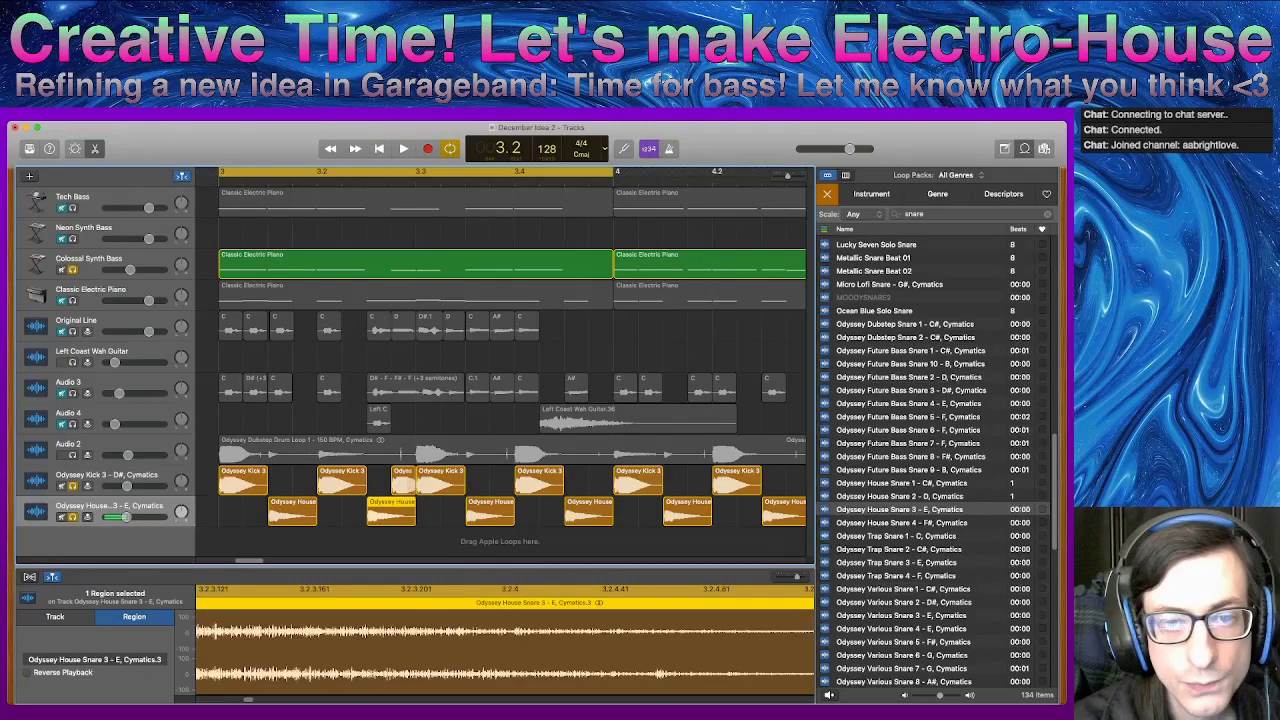
{"action": "left_click", "coordinate": [411, 485]}
{"action": "scroll", "coordinate": [505, 645], "scroll_direction": "left", "scroll_amount": 7}
{"action": "scroll", "coordinate": [505, 645], "scroll_direction": "right", "scroll_amount": 4}
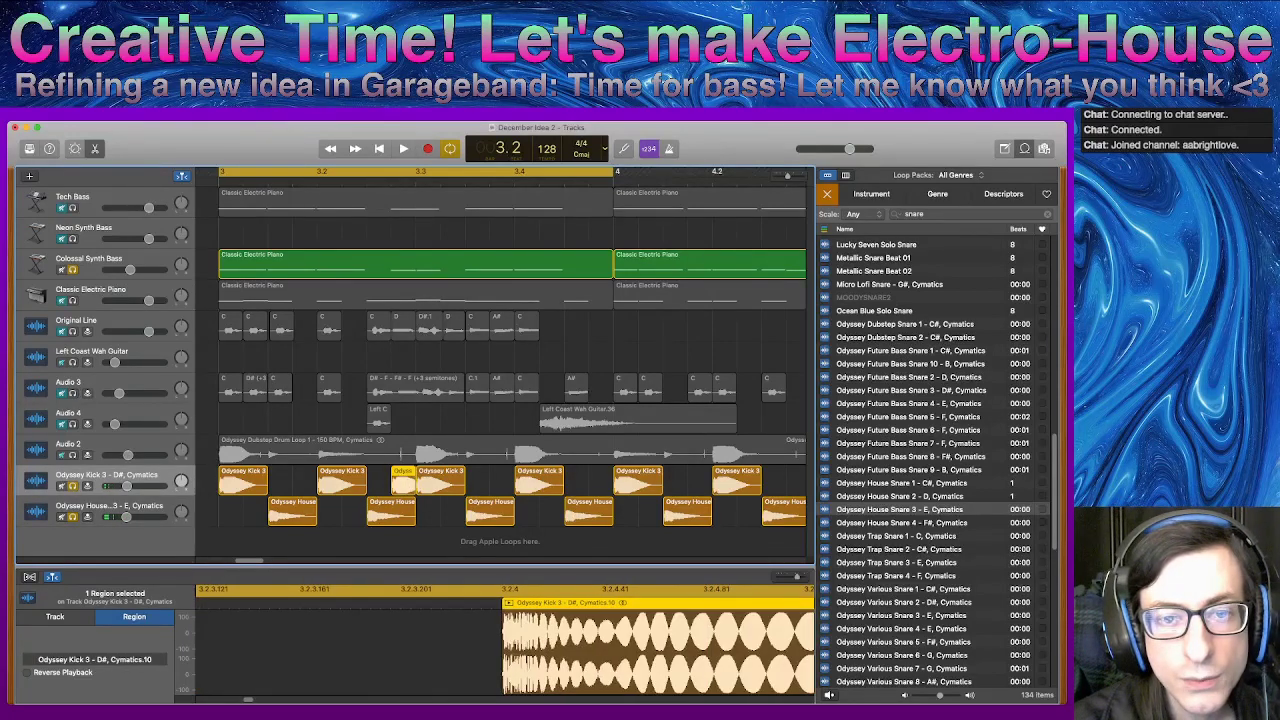
{"action": "key", "text": "period"}
{"action": "scroll", "coordinate": [505, 645], "scroll_direction": "right", "scroll_amount": 5}
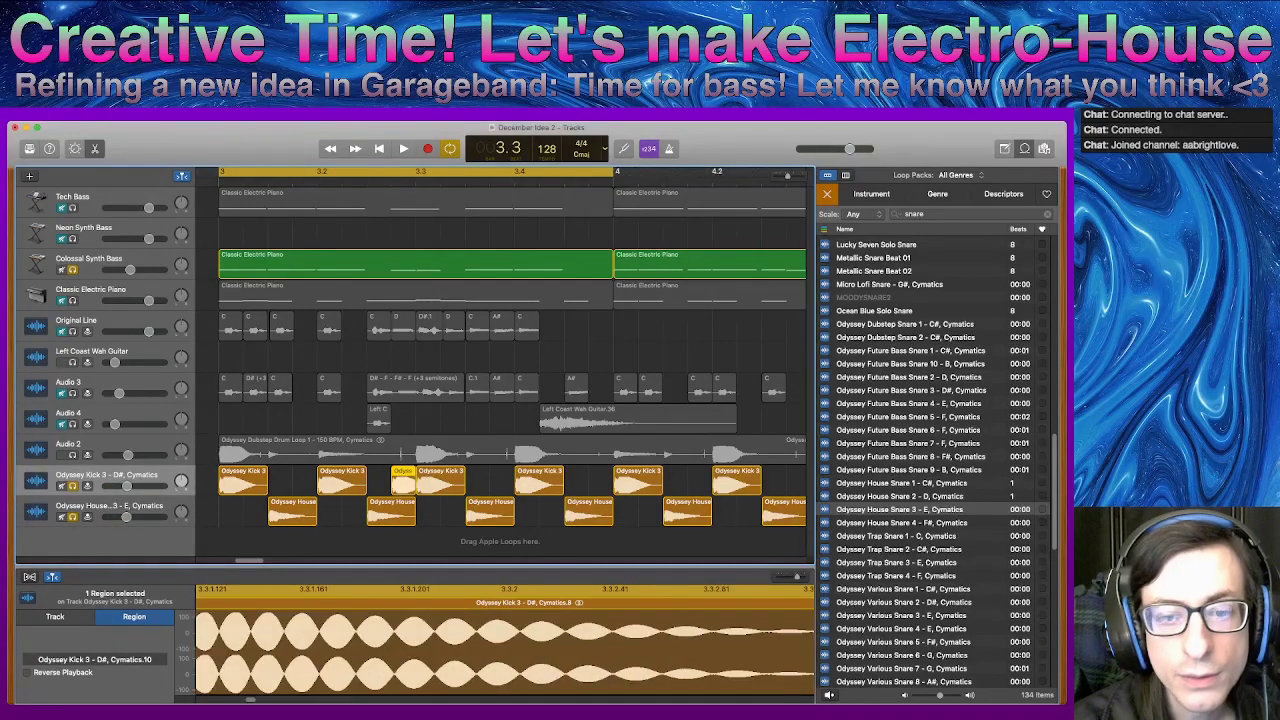
{"action": "scroll", "coordinate": [505, 645], "scroll_direction": "left", "scroll_amount": 6}
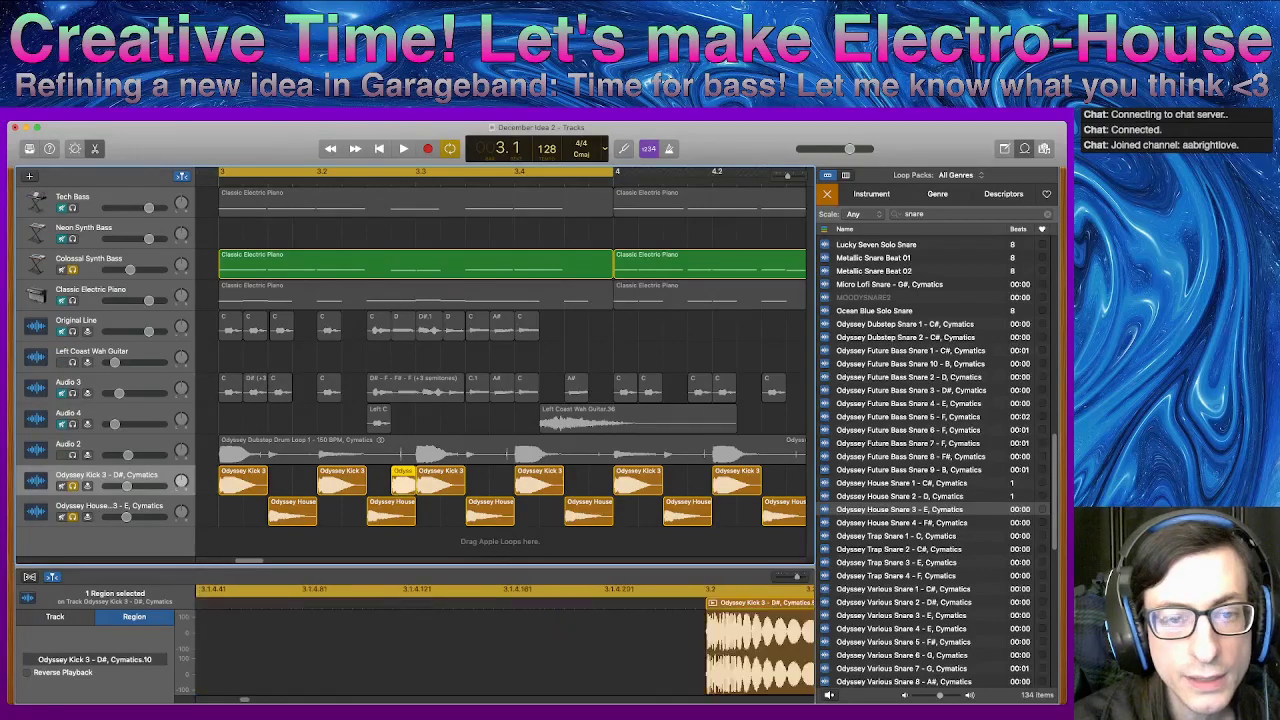
{"action": "scroll", "coordinate": [505, 645], "scroll_direction": "right", "scroll_amount": 3}
{"action": "scroll", "coordinate": [505, 645], "scroll_direction": "left", "scroll_amount": 5}
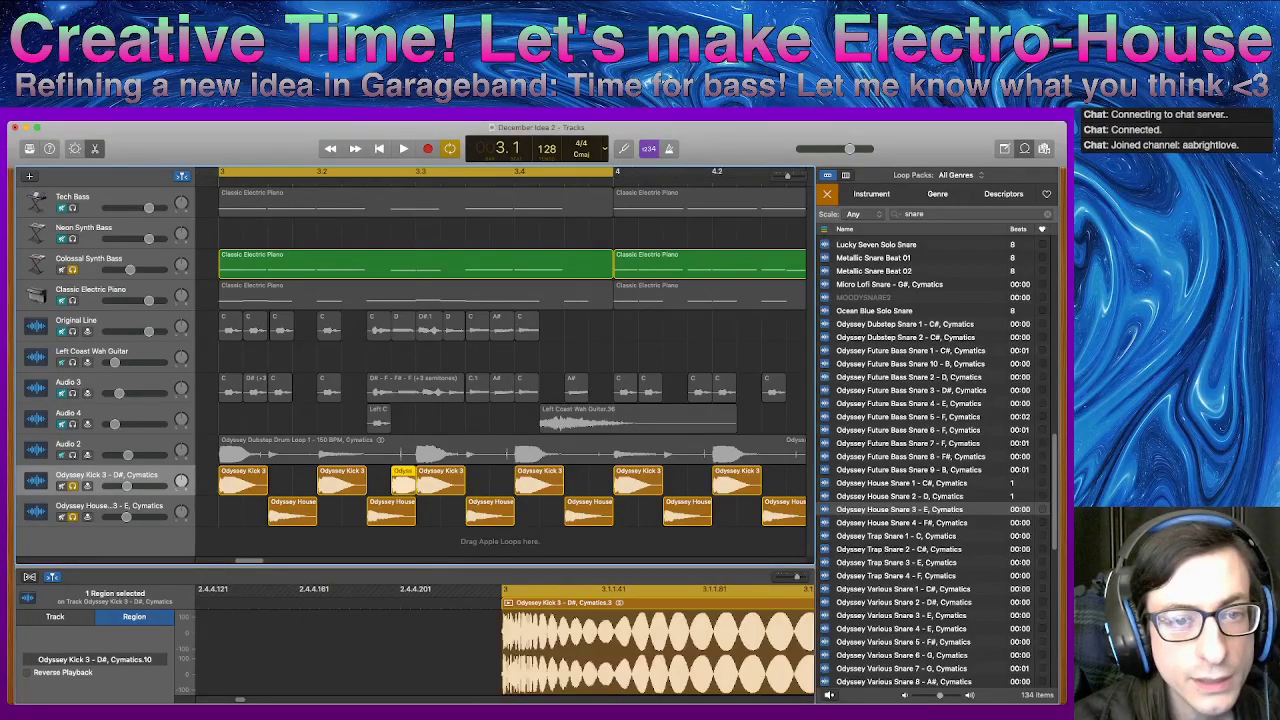
- Try a copied kick in place of the snare on the eighth after beat one in bar 3, then undo the snare's deletion
{"action": "left_click_drag", "start_coordinate": [241, 482], "coordinate": [298, 518]}
{"action": "key", "text": "Delete"}
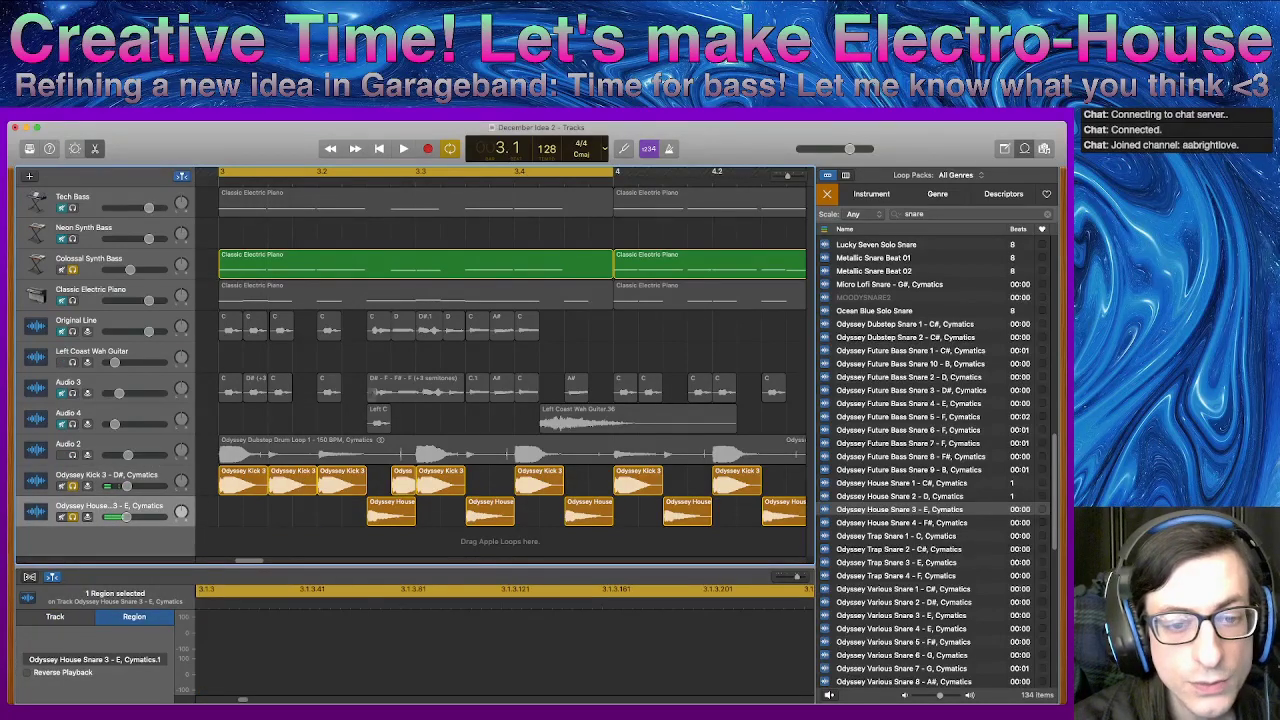
{"action": "key", "text": "space"}
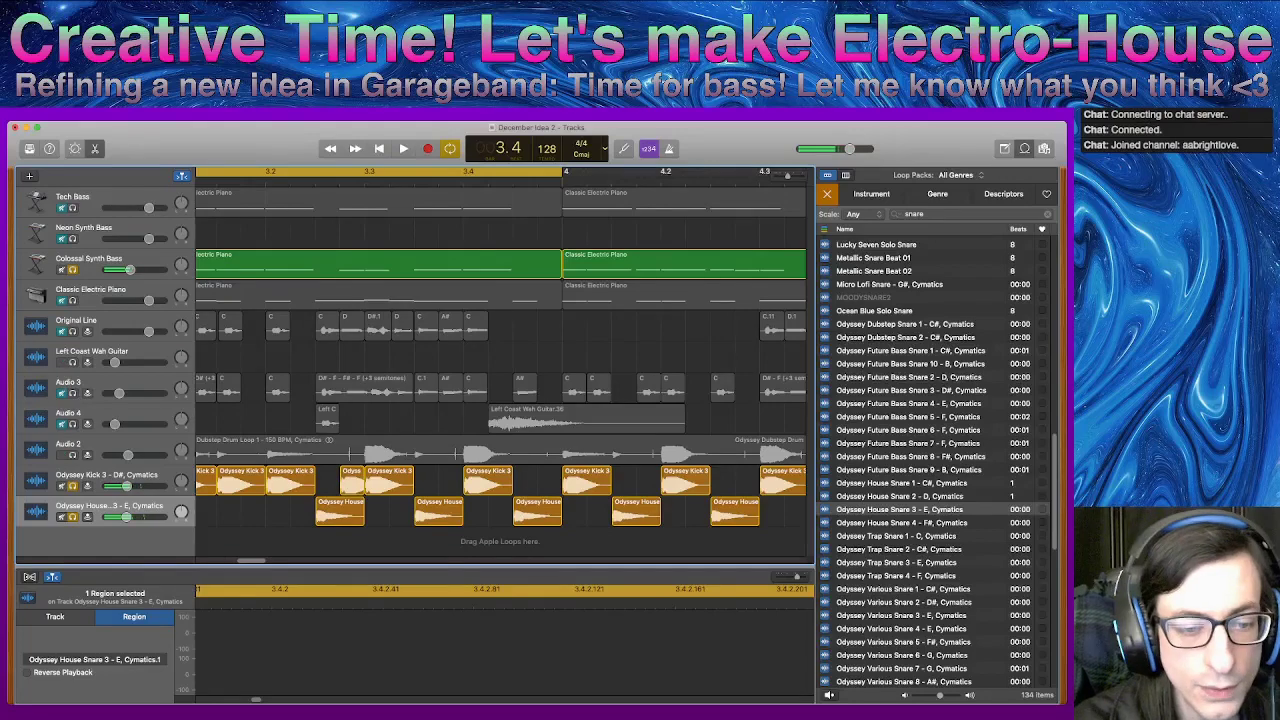
{"action": "key", "text": "super+z"}
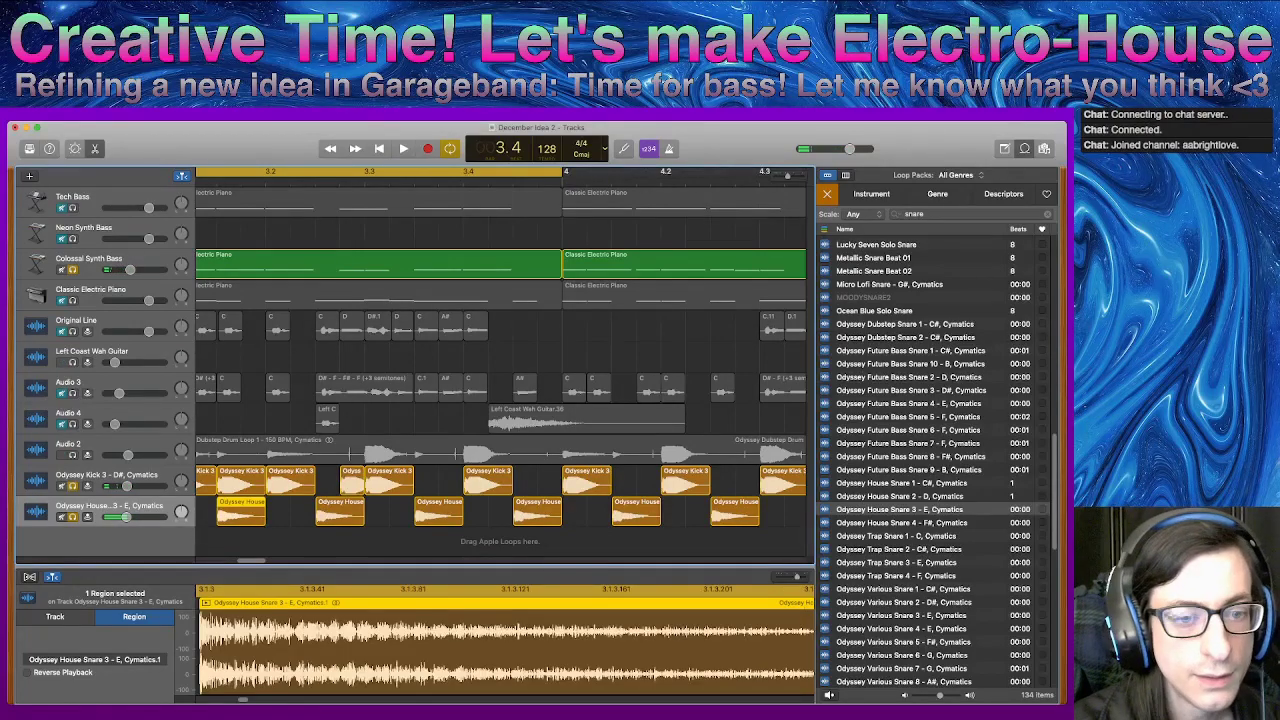
- Play back cycled bar 3 with the added kick and the snare sounding together on the eighth after beat one
{"action": "key", "text": "space"}
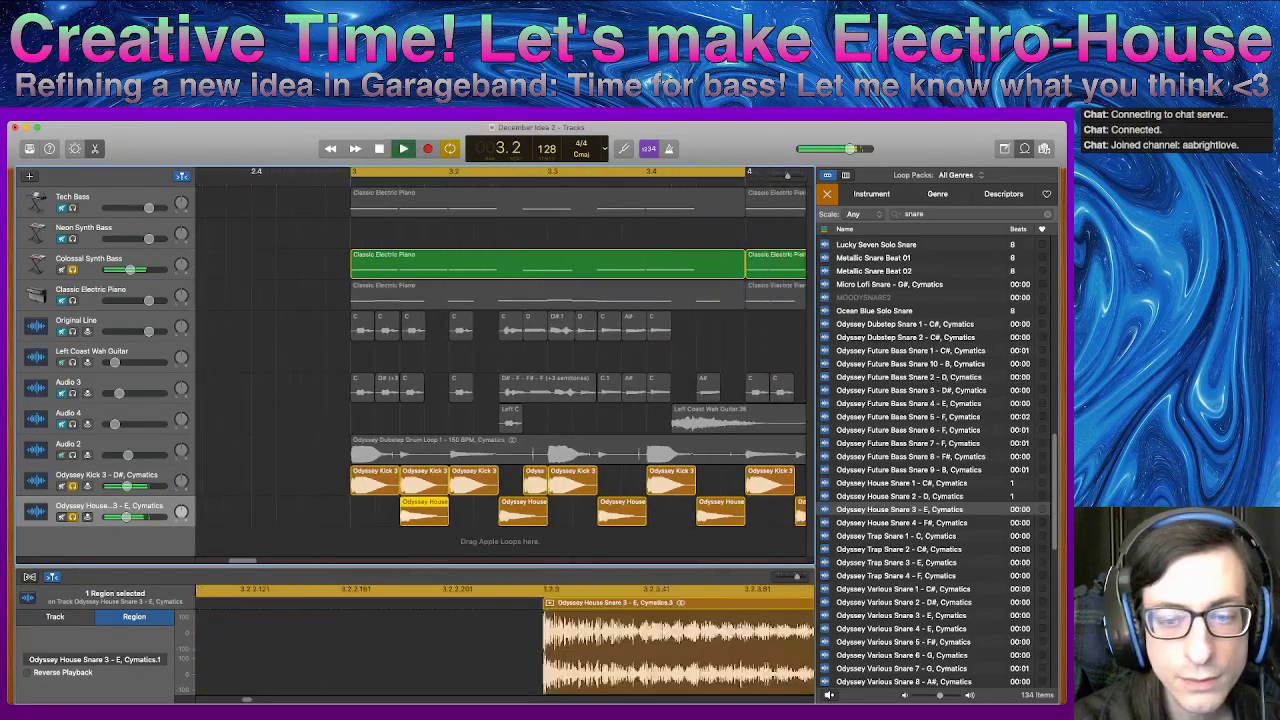
{"action": "key", "text": "space"}
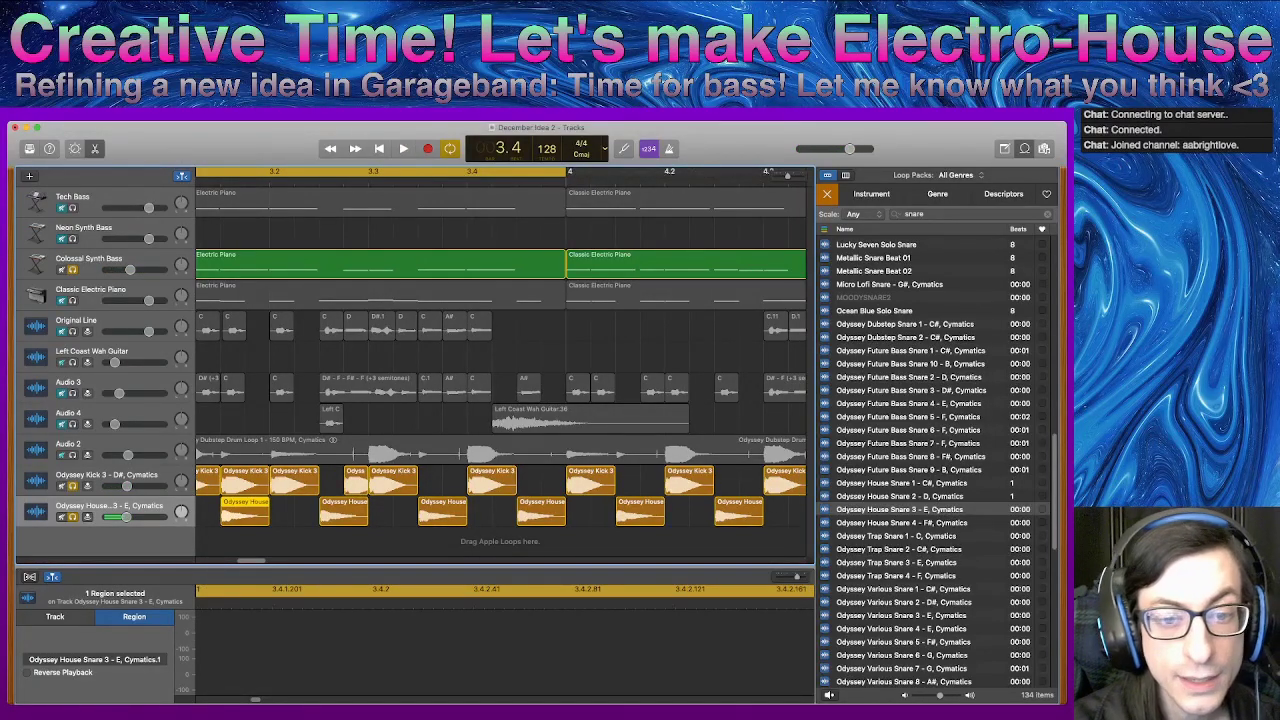
{"action": "key", "text": "space"}
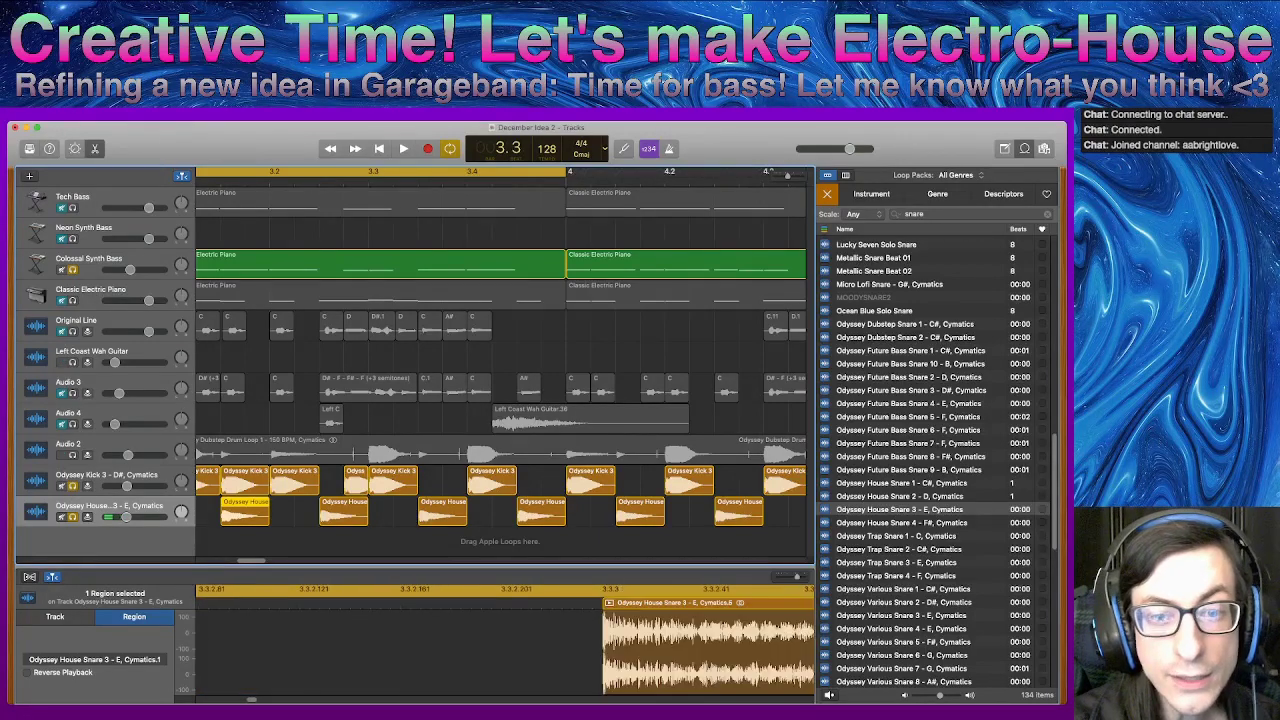
{"action": "key", "text": "space"}
- Copy the beat-three kick in bar 3 an eighth later and play the cycled drum pattern
{"action": "left_click_drag", "start_coordinate": [376, 481], "coordinate": [424, 480]}
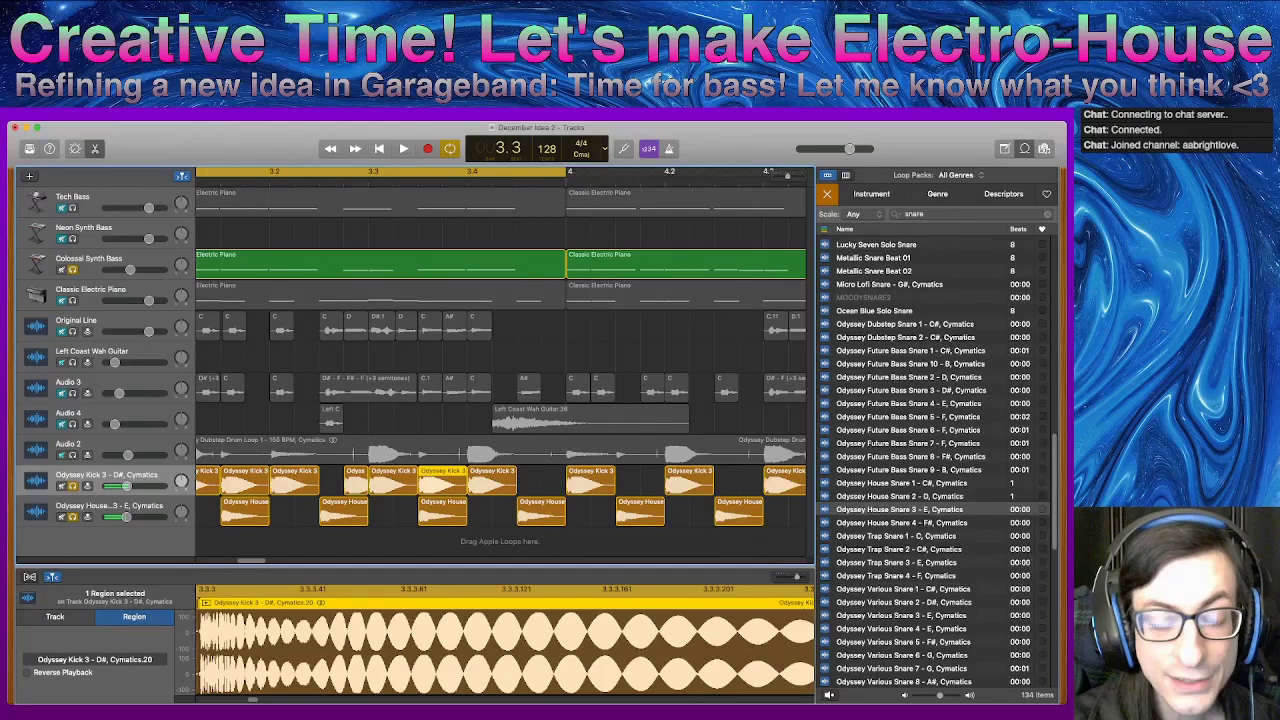
{"action": "key", "text": "space"}
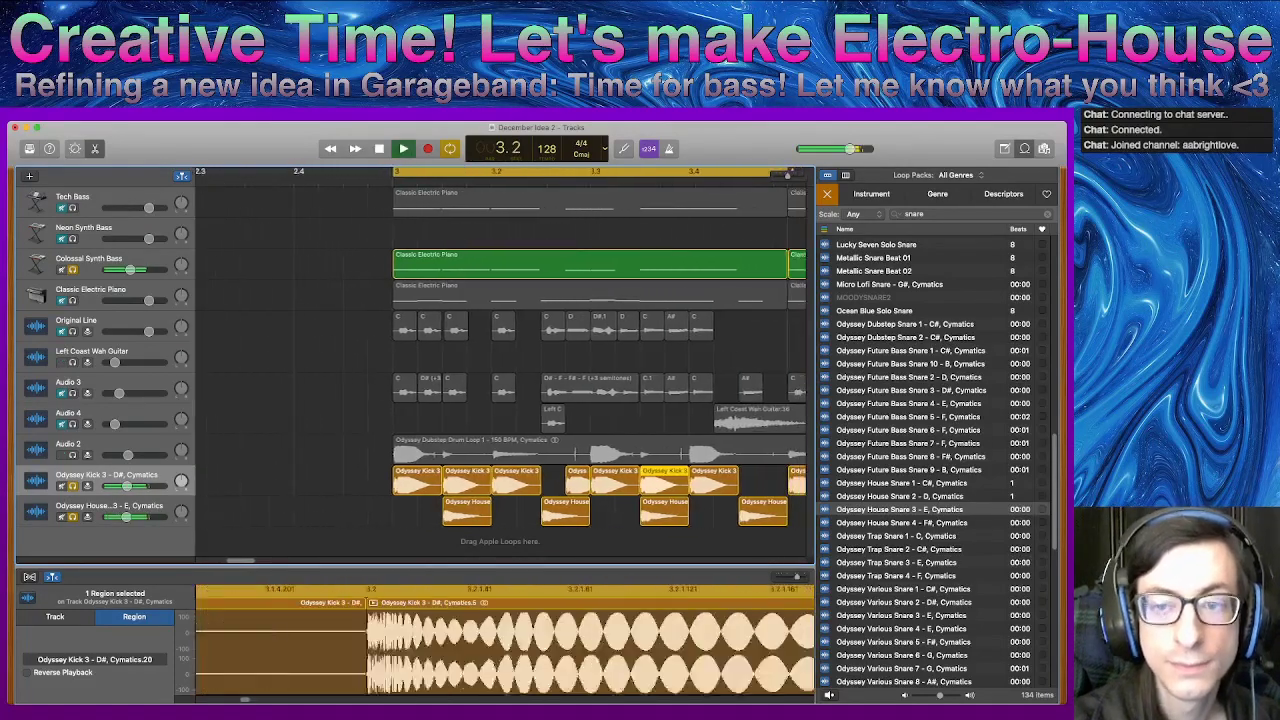
{"action": "key", "text": "space"}
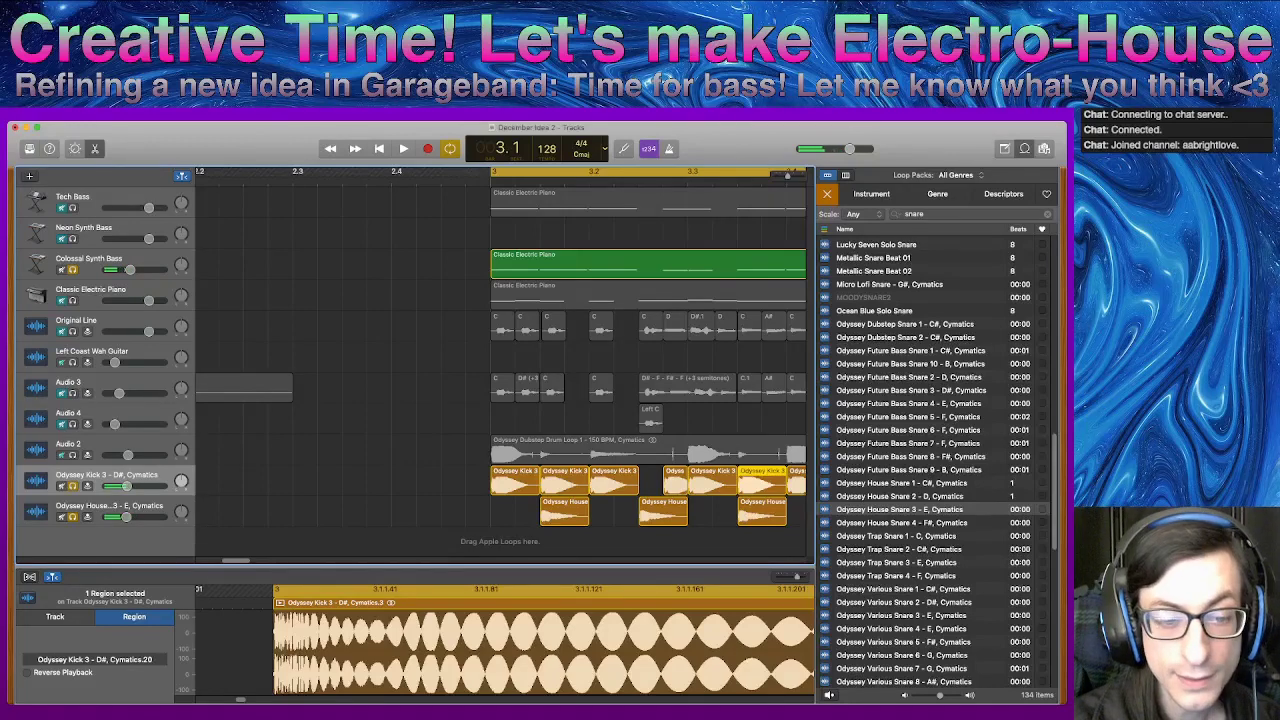
{"action": "scroll", "coordinate": [500, 360], "scroll_direction": "right", "scroll_amount": 5}
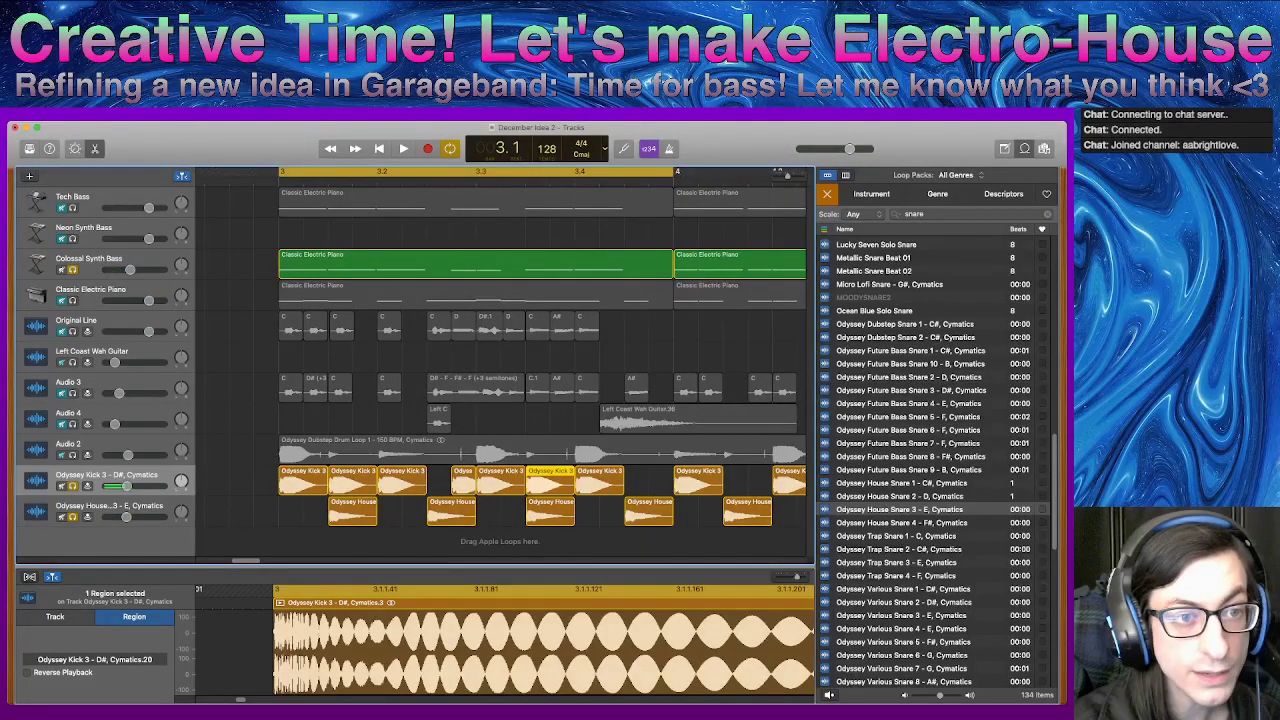
{"action": "key", "text": "space"}
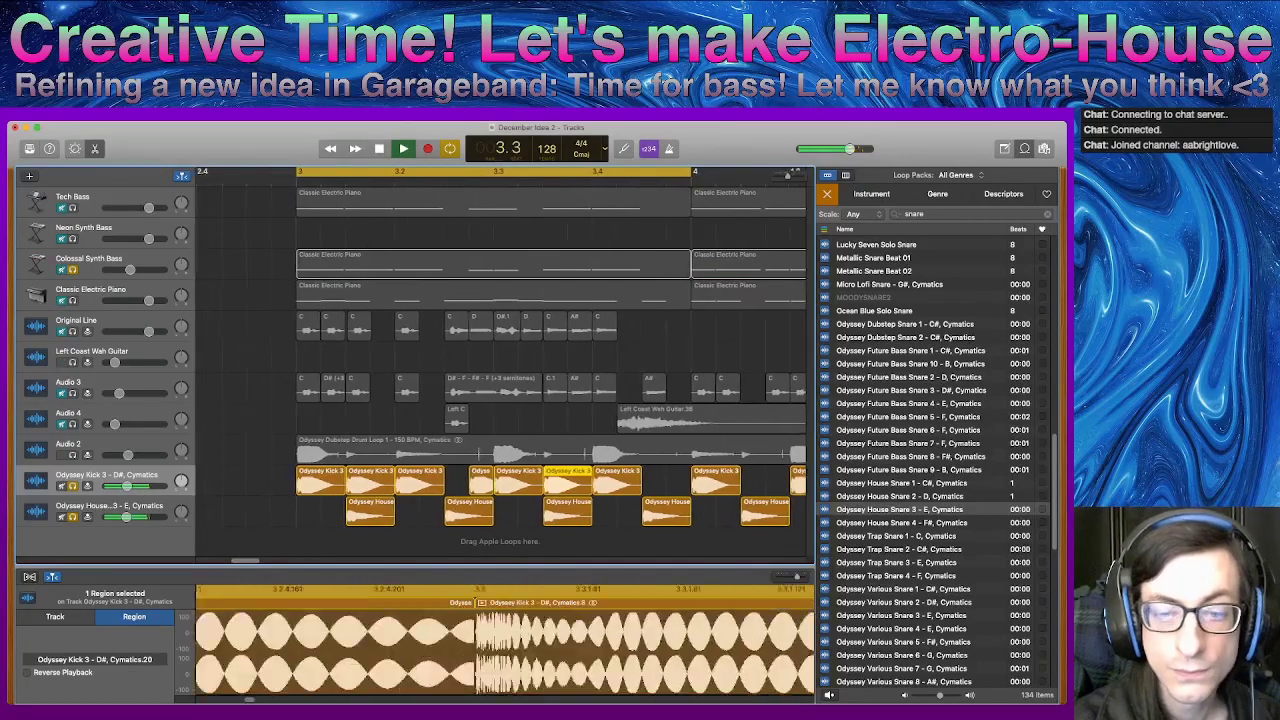
{"action": "key", "text": "space"}
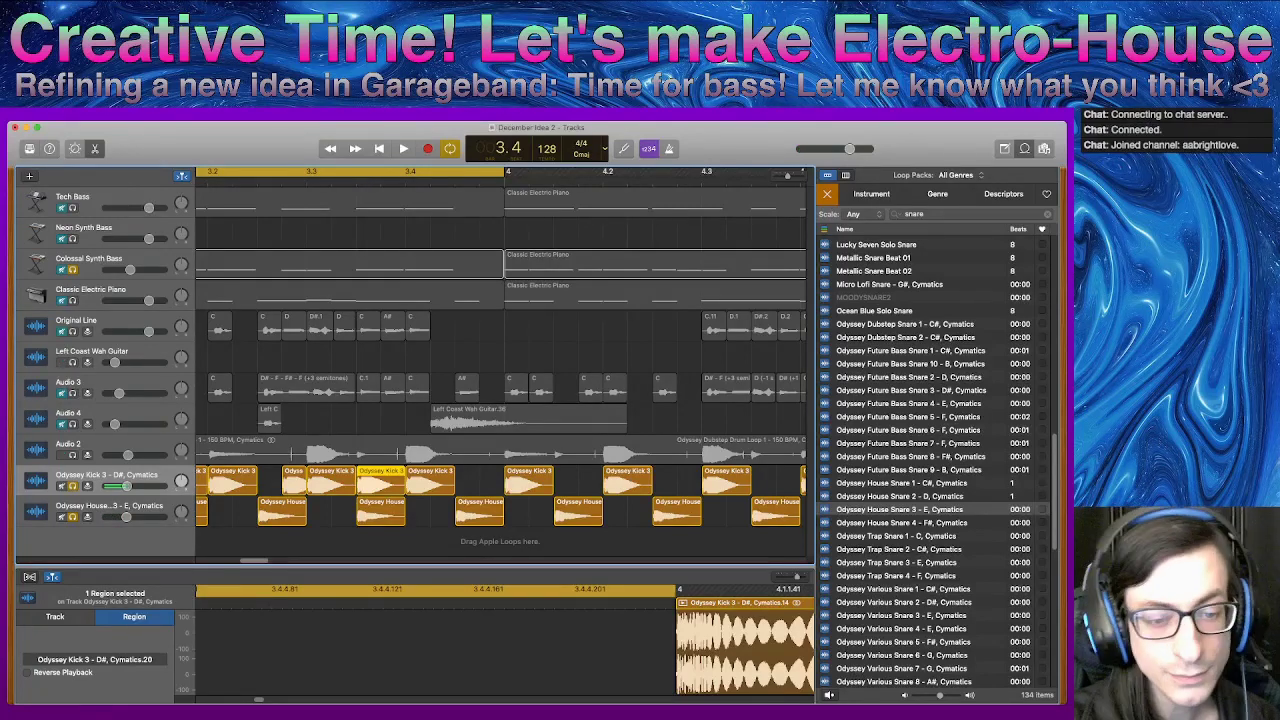
{"action": "scroll", "coordinate": [500, 363], "scroll_direction": "left", "scroll_amount": 5}
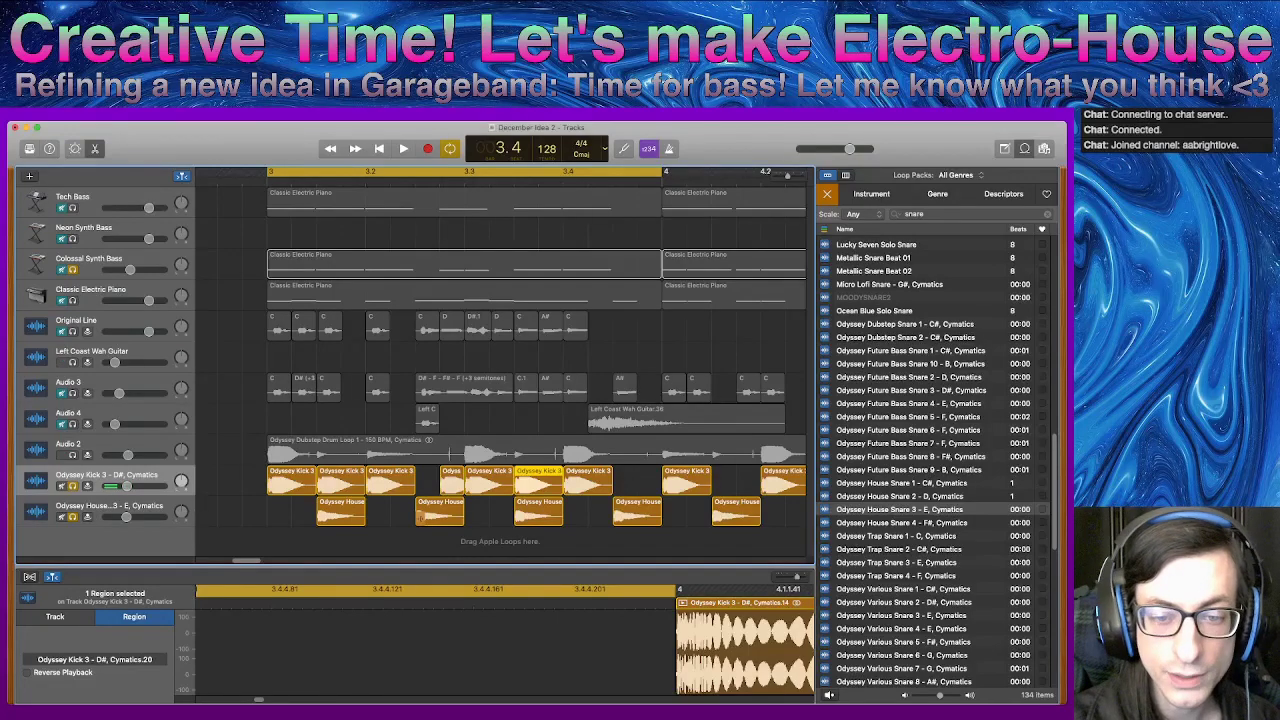
{"action": "key", "text": "space"}
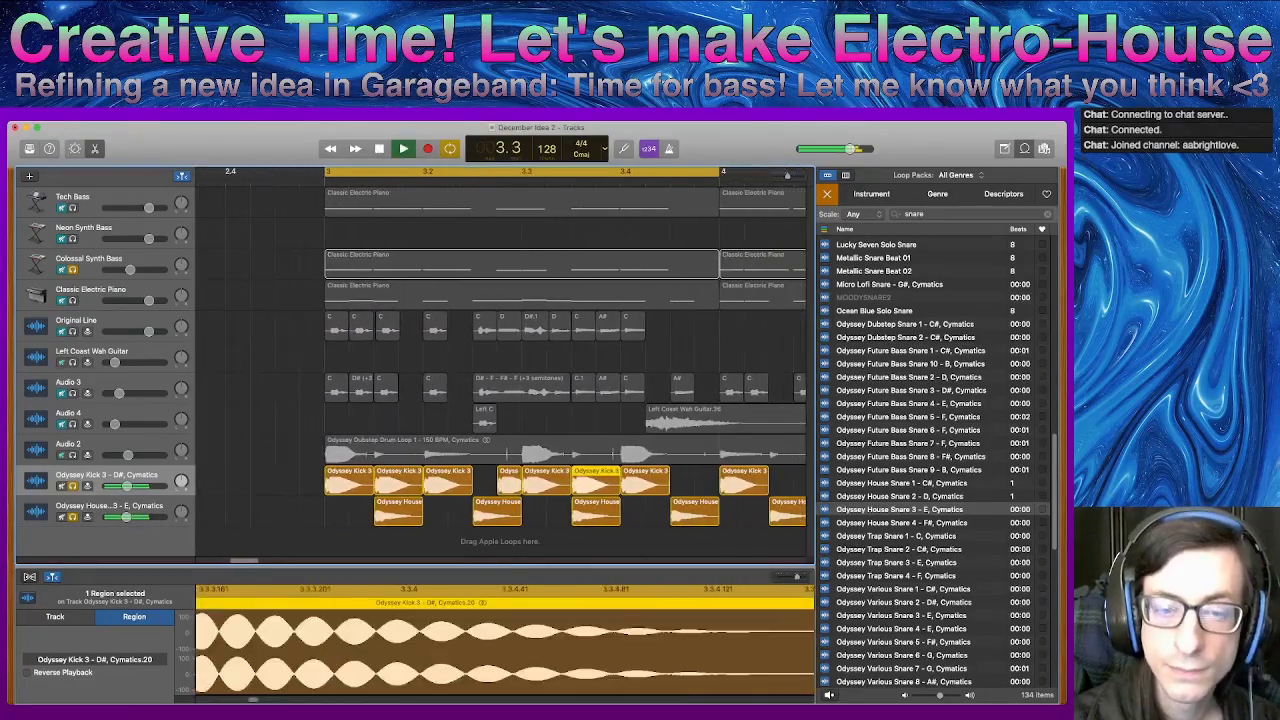
{"action": "key", "text": "space"}
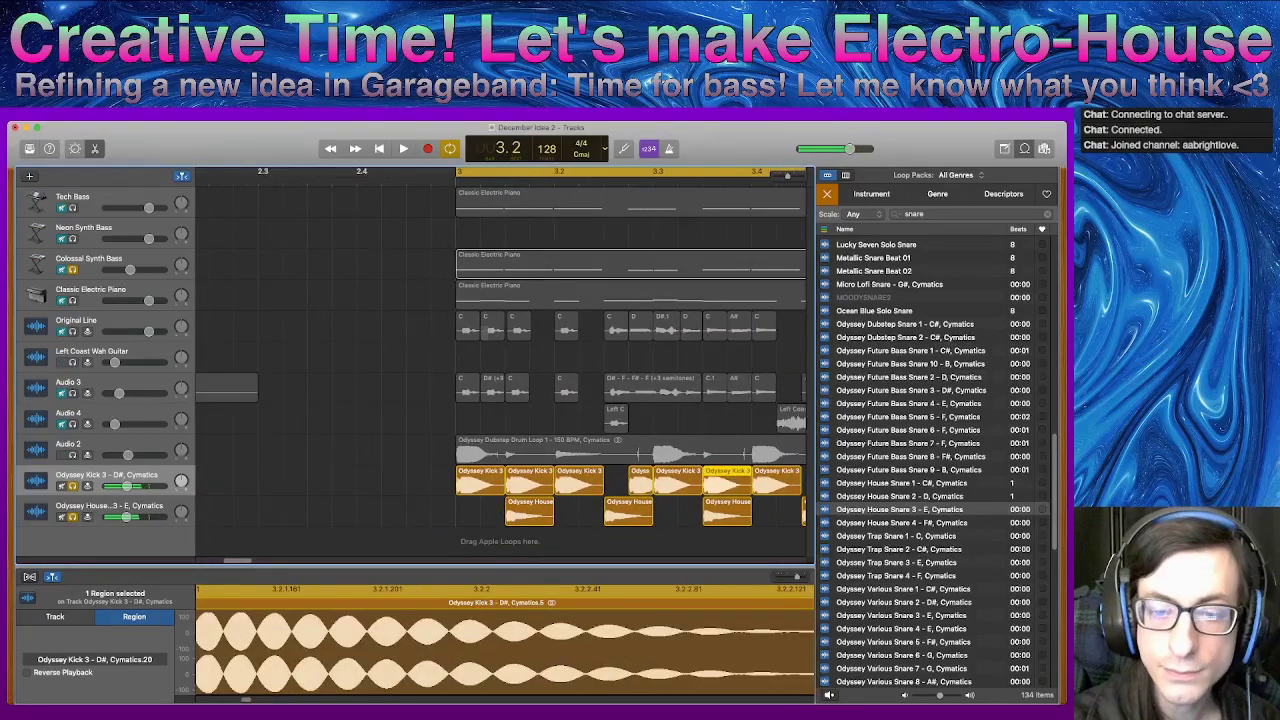
- Delete the kick on the eighth after beat one in bar 3 and copy the short kick to a sixteenth before beat two
{"action": "mouse_move", "coordinate": [551, 481]}
{"action": "left_mouse_down"}
{"action": "mouse_move", "coordinate": [532, 481]}
{"action": "mouse_move", "coordinate": [552, 481]}
{"action": "left_mouse_up"}
{"action": "key", "text": "Delete"}
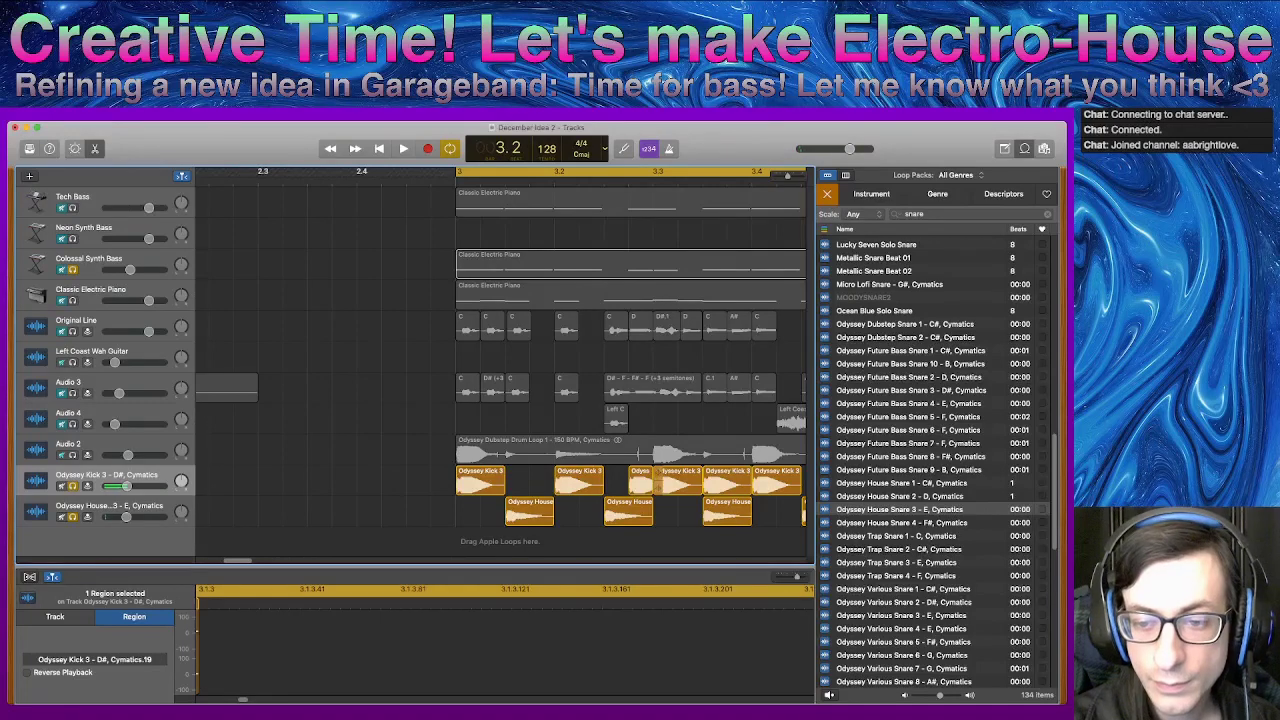
{"action": "left_click_drag", "start_coordinate": [640, 481], "coordinate": [541, 481]}
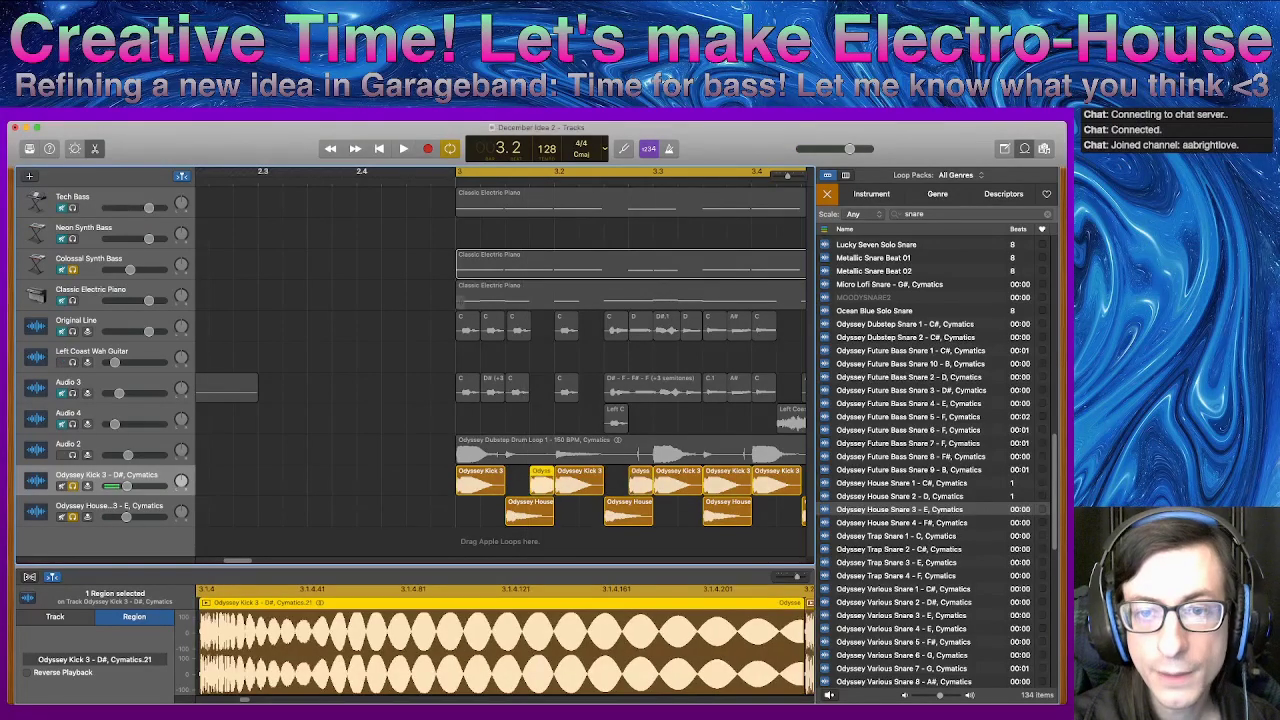
- Shorten the second Colossal Synth Bass note in bar 3 so it starts a sixteenth later, and play the bar
{"action": "left_click", "coordinate": [461, 270]}
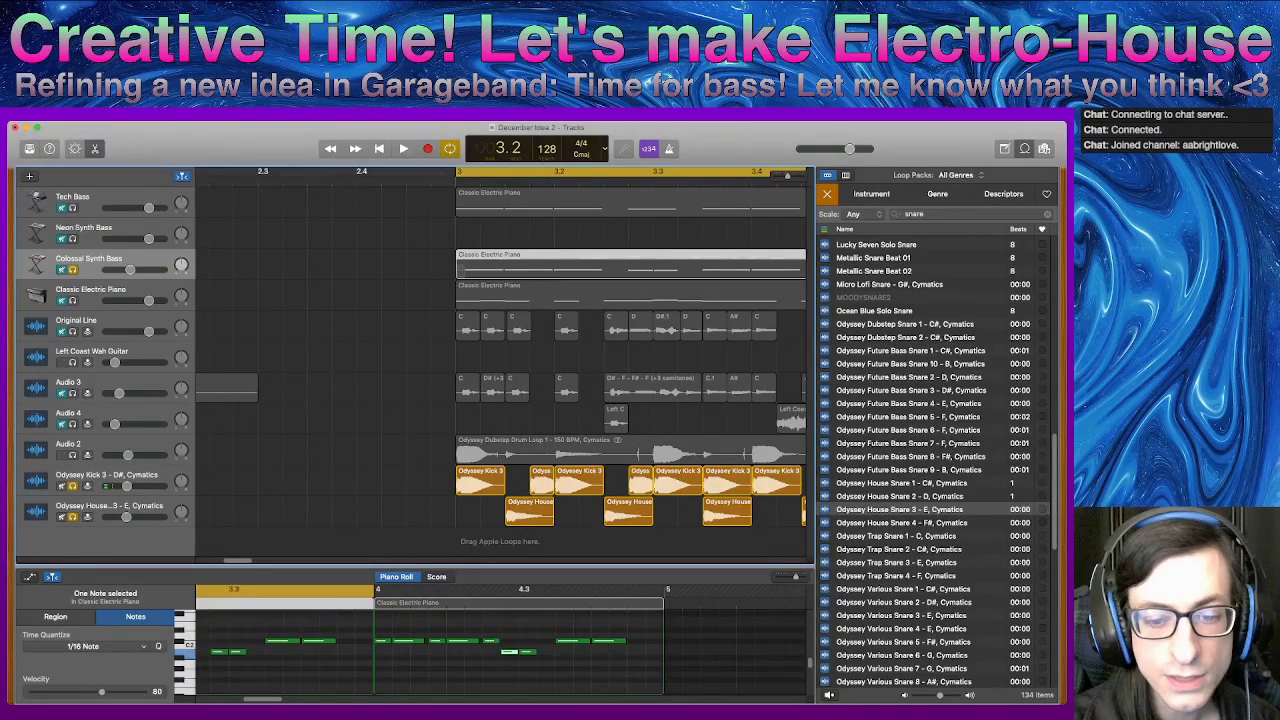
{"action": "left_click_drag", "start_coordinate": [262, 699], "coordinate": [252, 699]}
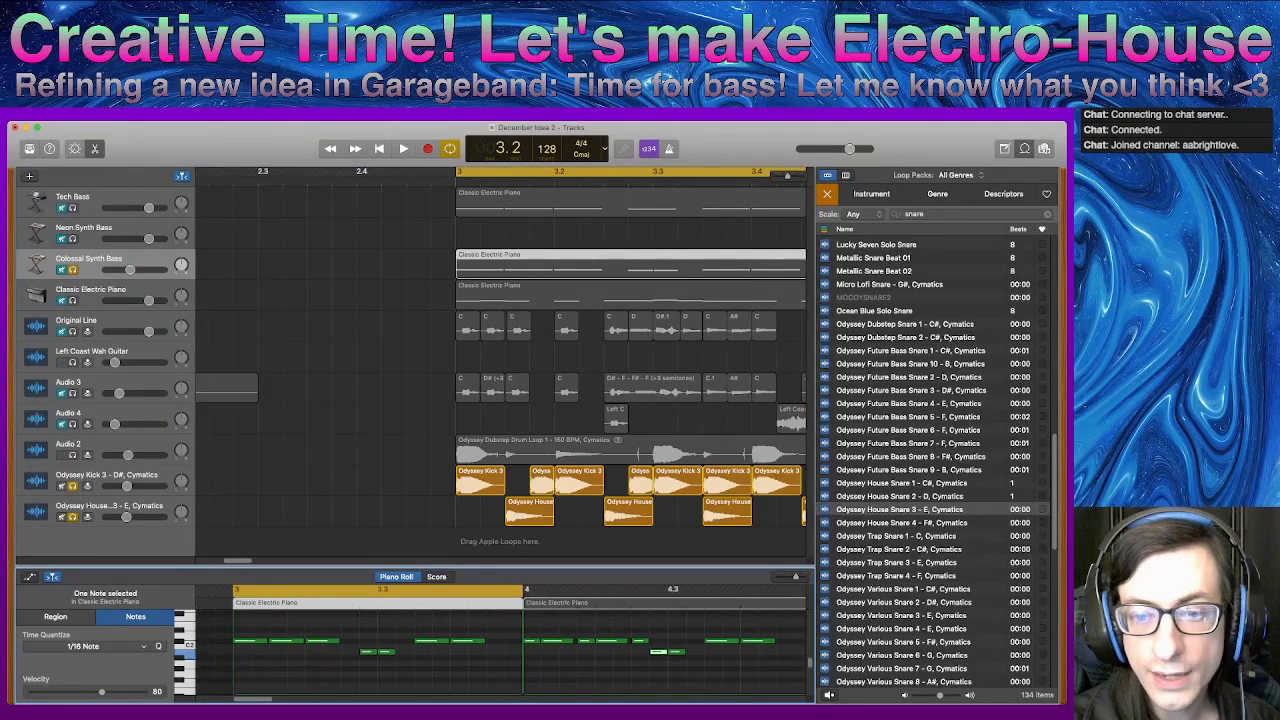
{"action": "left_click", "coordinate": [459, 182]}
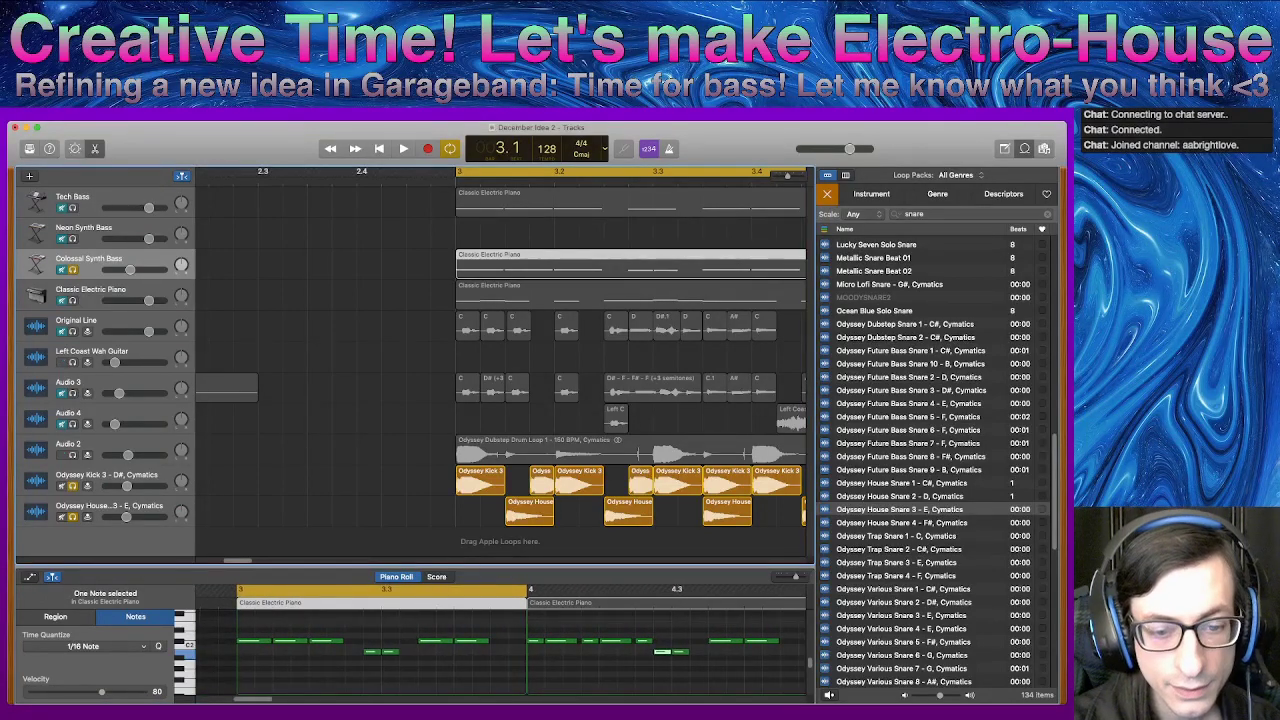
{"action": "left_click_drag", "start_coordinate": [274, 641], "coordinate": [292, 641]}
{"action": "key", "text": "space"}
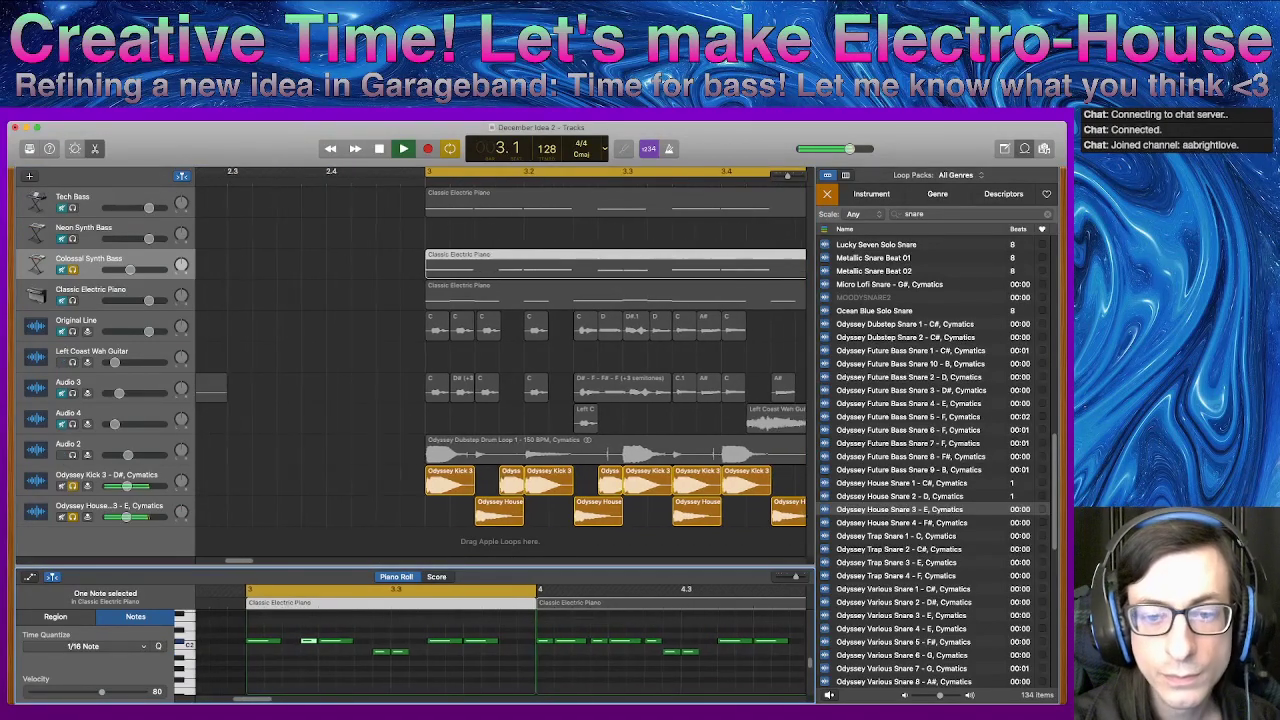
{"action": "key", "text": "space"}
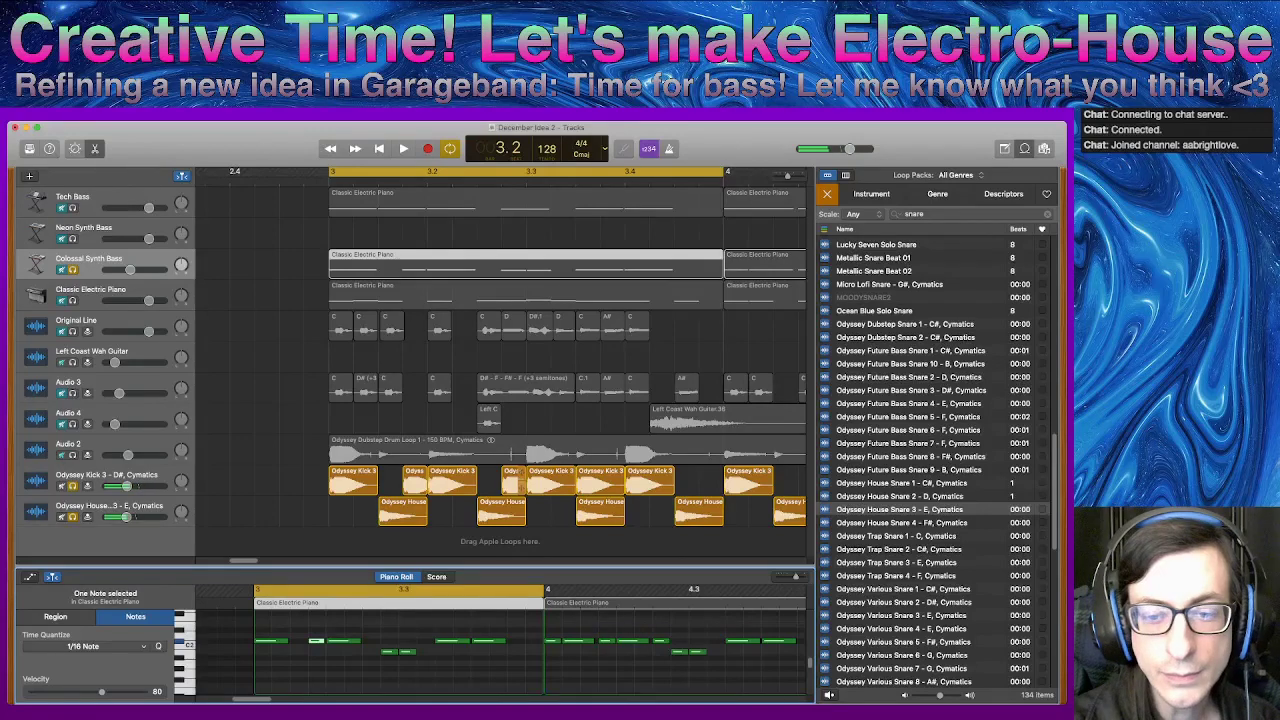
- Delete the short kick before beat three in bar 3 and move the beat-three kick a sixteenth earlier into its place
{"action": "left_click", "coordinate": [516, 478]}
{"action": "key", "text": "Delete"}
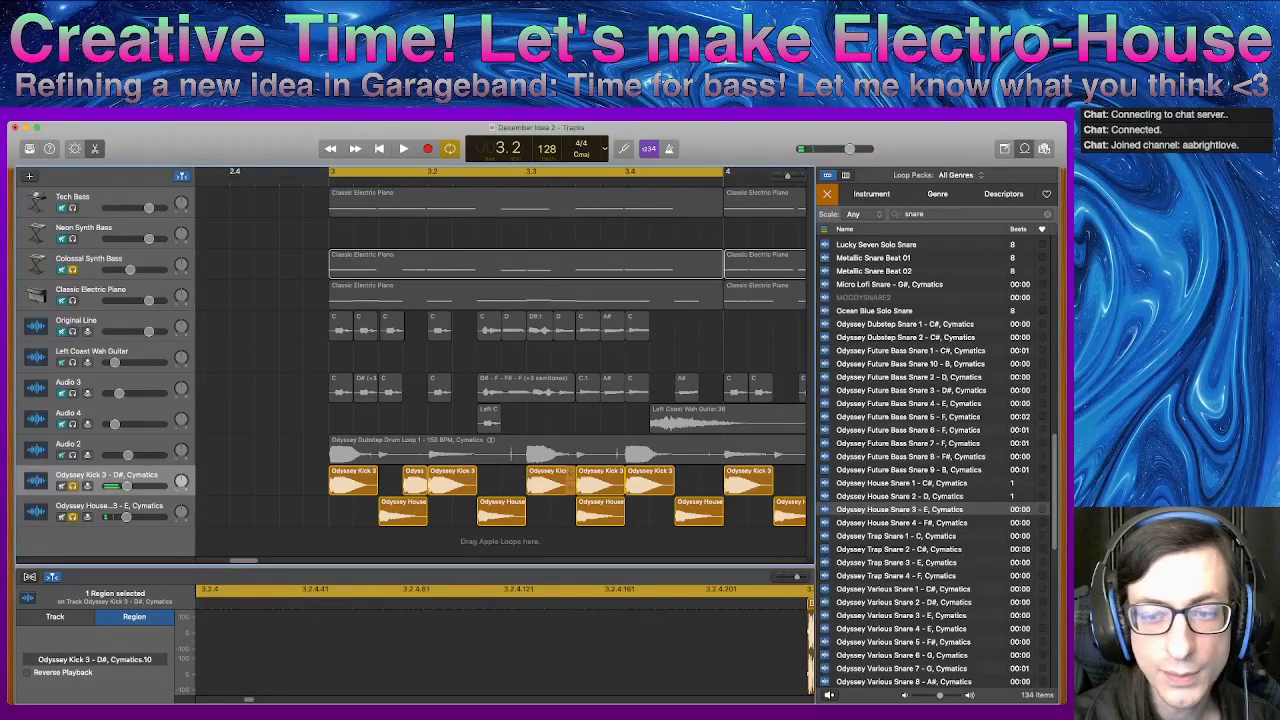
{"action": "left_click_drag", "start_coordinate": [550, 478], "coordinate": [525, 478]}
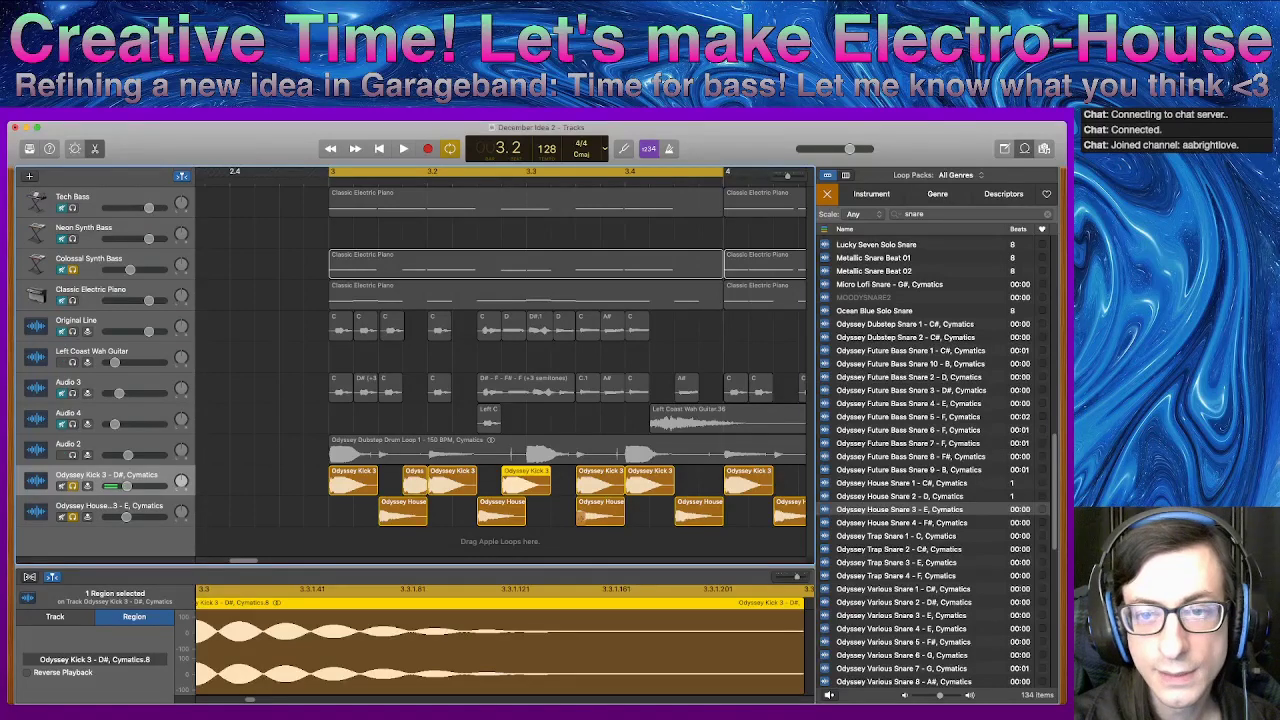
- Move the third snare hit in bar 3 a sixteenth earlier, add a copy on beat four, and play the bar
{"action": "left_click_drag", "start_coordinate": [585, 515], "coordinate": [624, 515]}
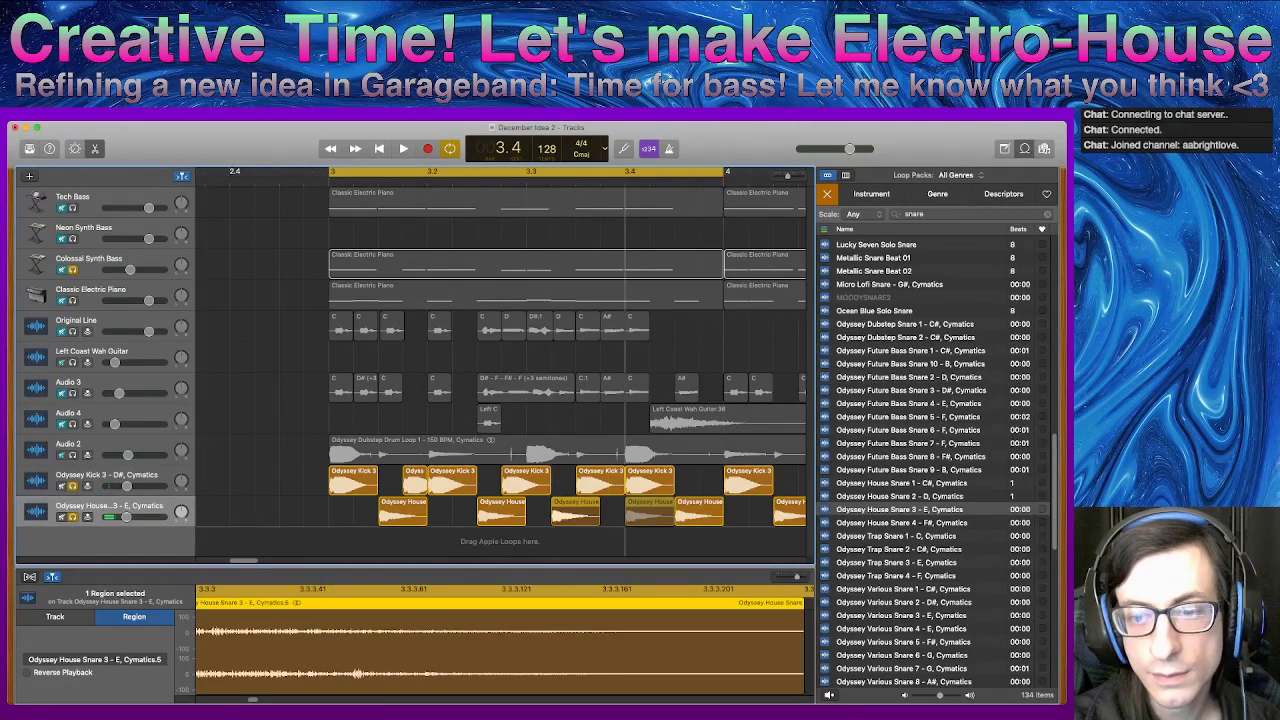
{"action": "key", "text": "space"}
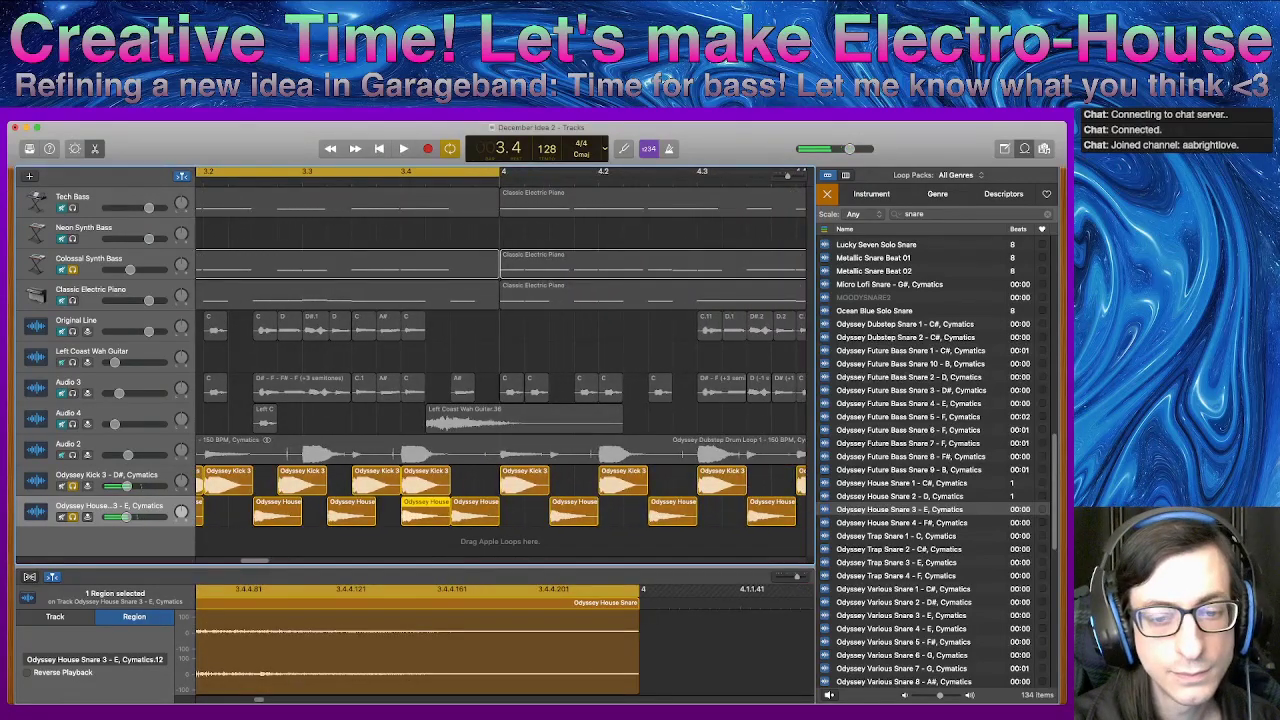
- Remove the extra Odyssey House Snare hit at 3.4.3, select the kick on beat 3.4, and audition the loop
{"action": "left_click_drag", "start_coordinate": [577, 518], "coordinate": [528, 518]}
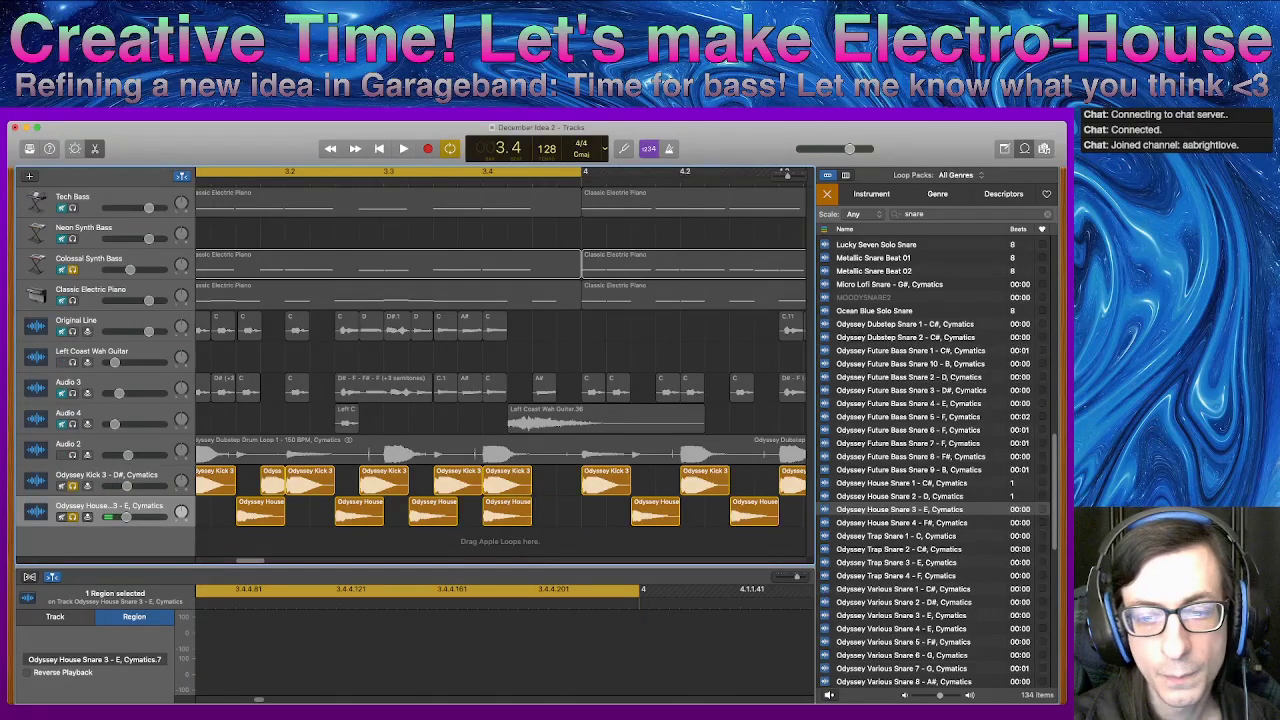
{"action": "left_click", "coordinate": [509, 482]}
{"action": "key", "text": "space"}
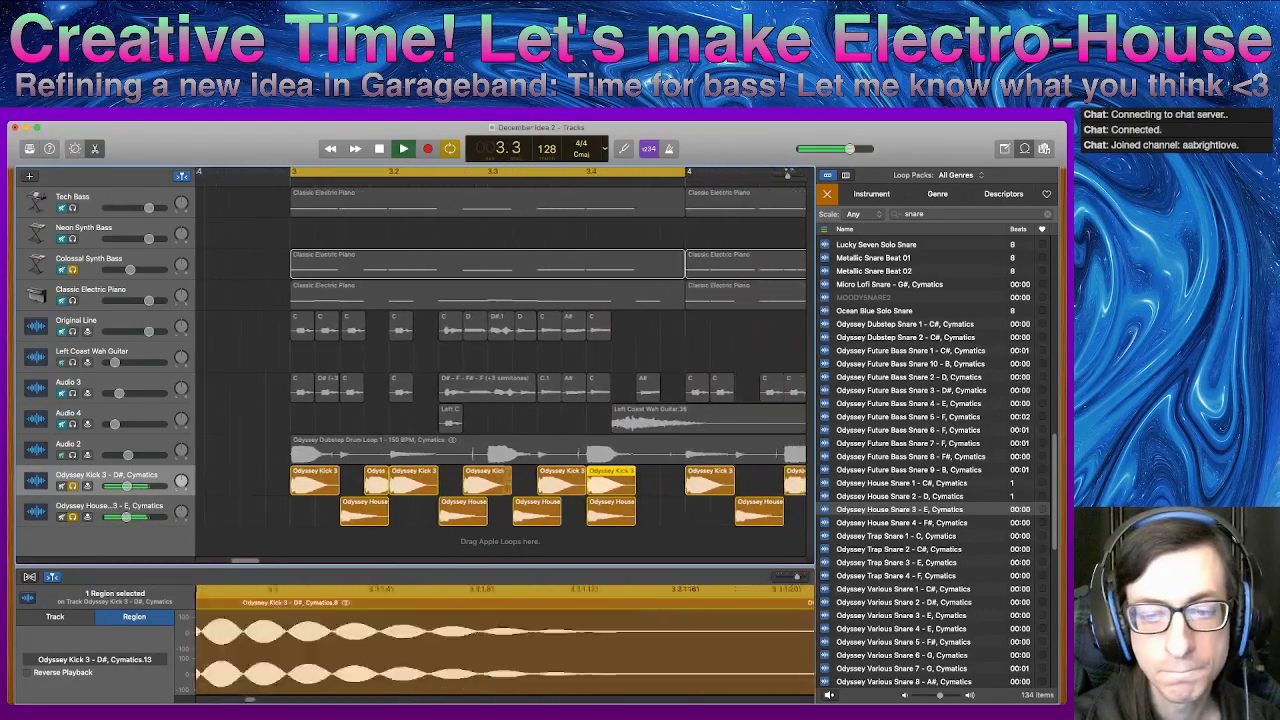
{"action": "key", "text": "space"}
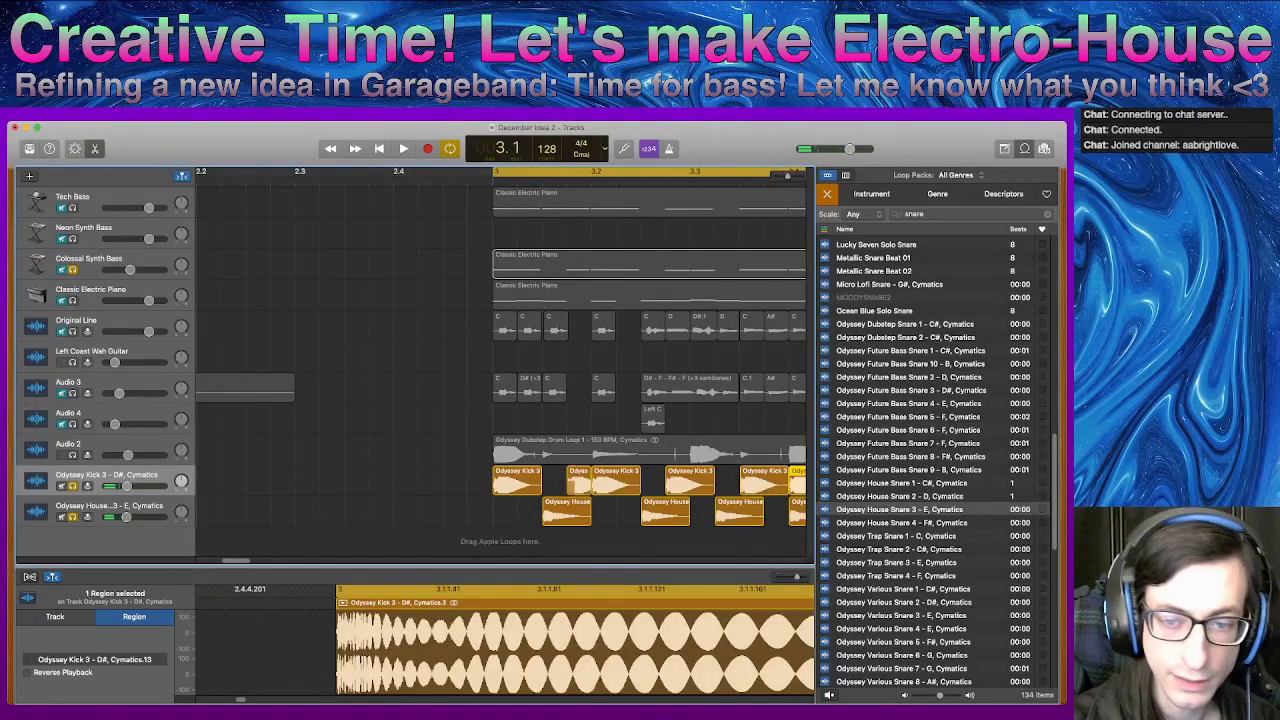
{"action": "key", "text": "space"}
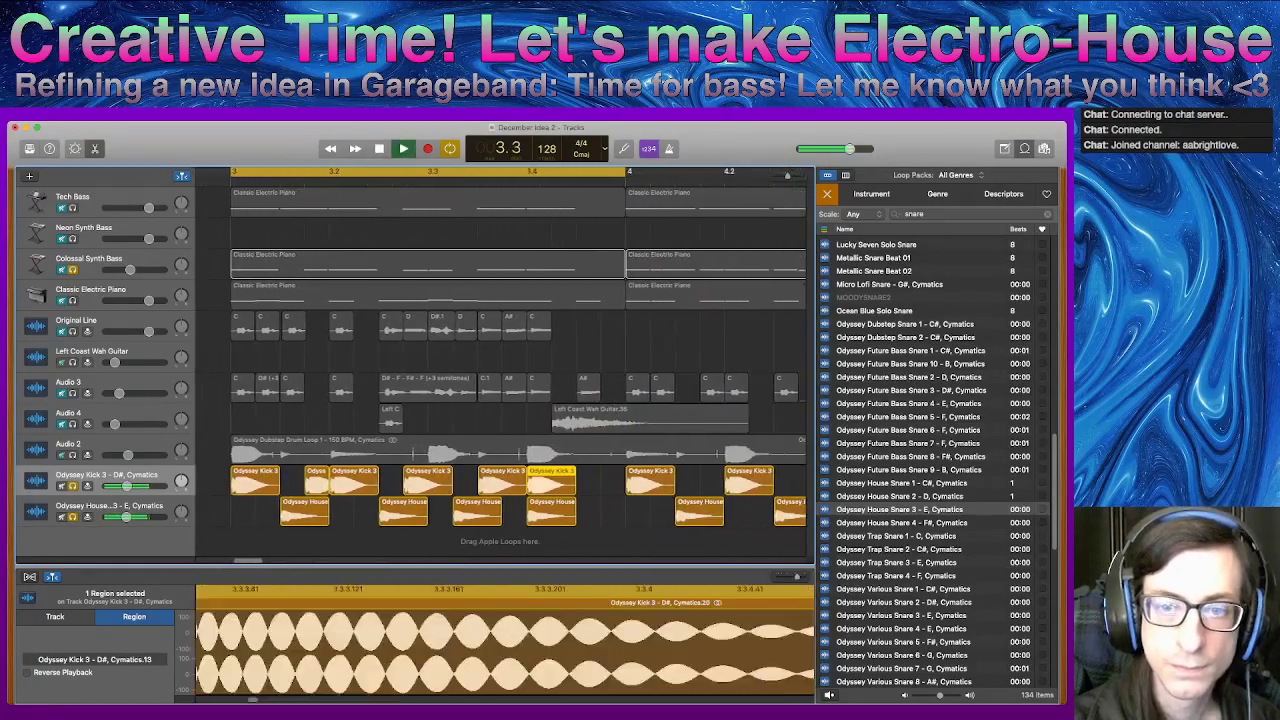
{"action": "key", "text": "space"}
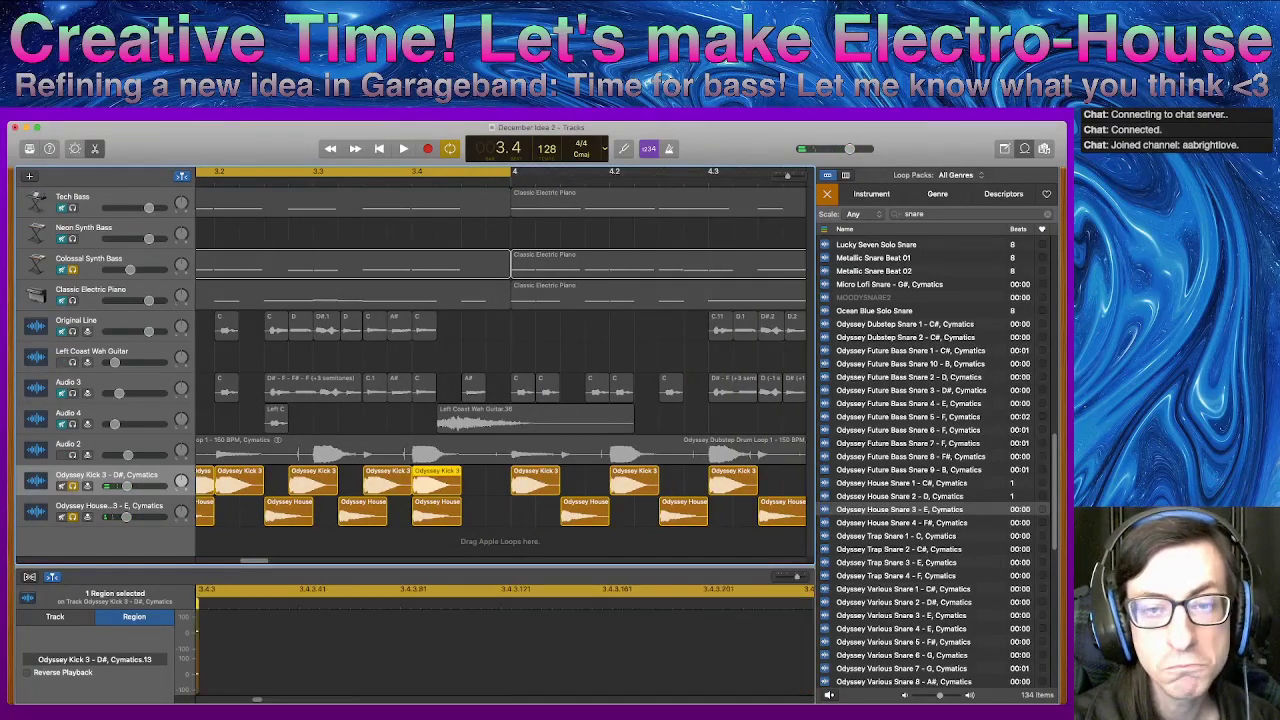
- Try a duplicate of the kick just before beat 3.3 on beat 3.3 itself, audition it, and delete the duplicate
{"action": "scroll", "coordinate": [500, 350], "scroll_direction": "left", "scroll_amount": 2}
{"action": "left_click_drag", "start_coordinate": [197, 173], "coordinate": [461, 173]}
{"action": "scroll", "coordinate": [505, 640], "scroll_direction": "left", "scroll_amount": 2}
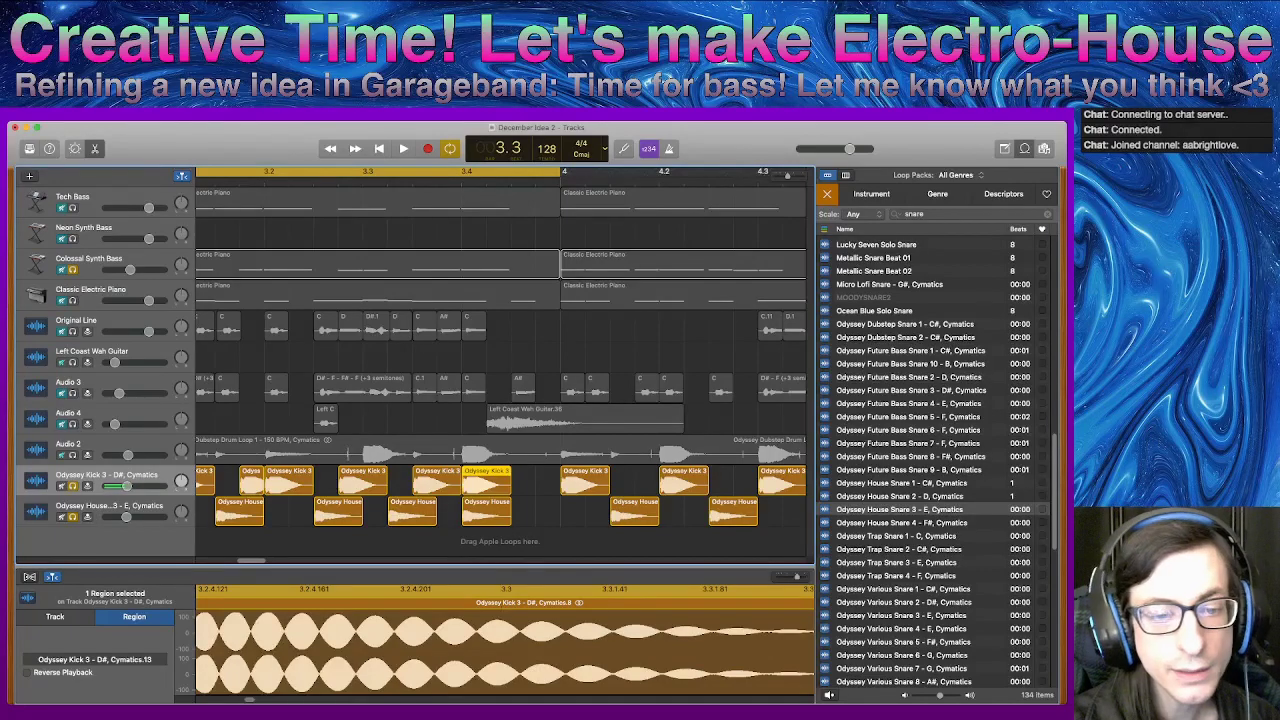
{"action": "scroll", "coordinate": [500, 350], "scroll_direction": "left", "scroll_amount": 5}
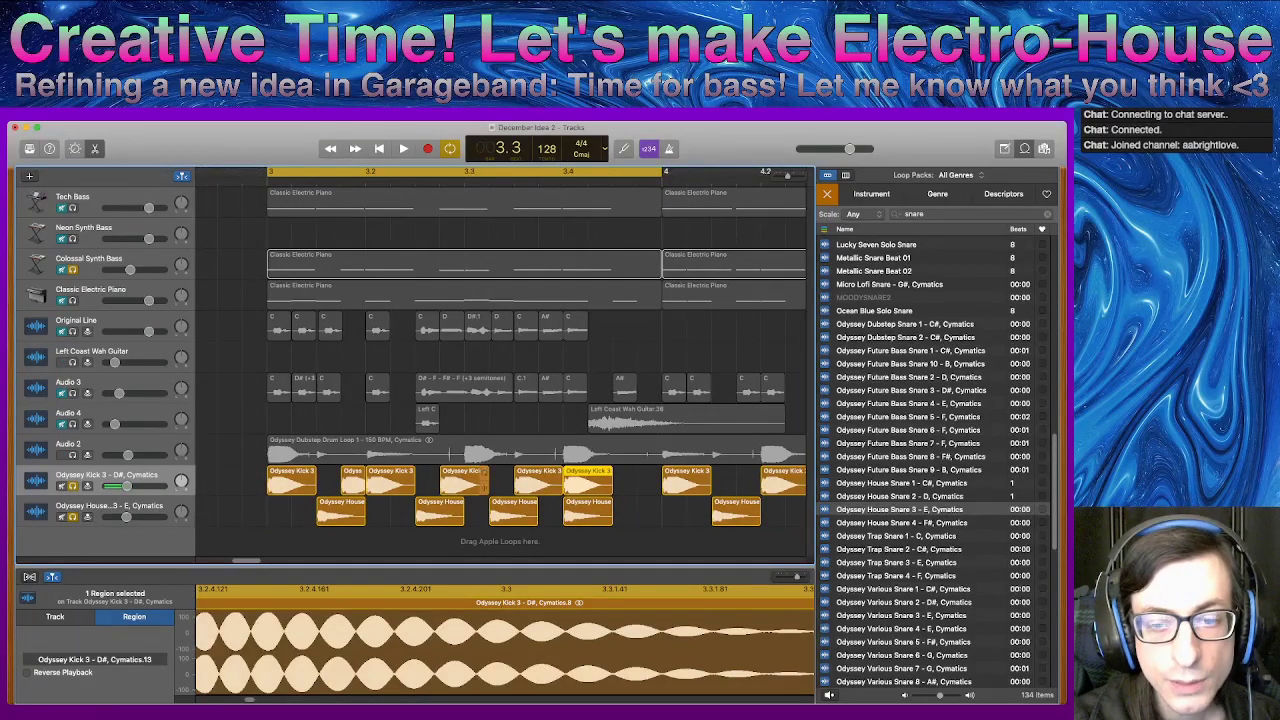
{"action": "left_click", "coordinate": [465, 480]}
{"action": "left_click_drag", "start_coordinate": [470, 485], "coordinate": [511, 483]}
{"action": "key", "text": "space"}
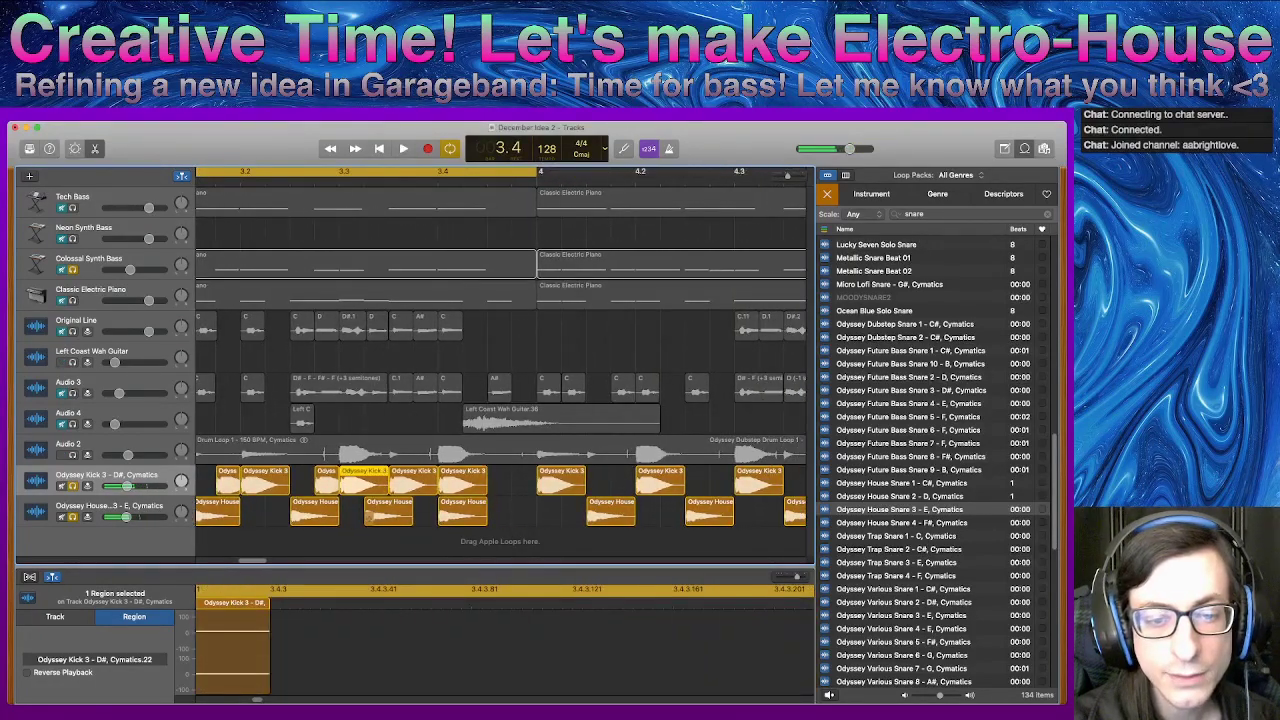
{"action": "key", "text": "Delete"}
- Play back the bar 3 drum loop several times to judge the kick and snare pattern
{"action": "key", "text": "space"}
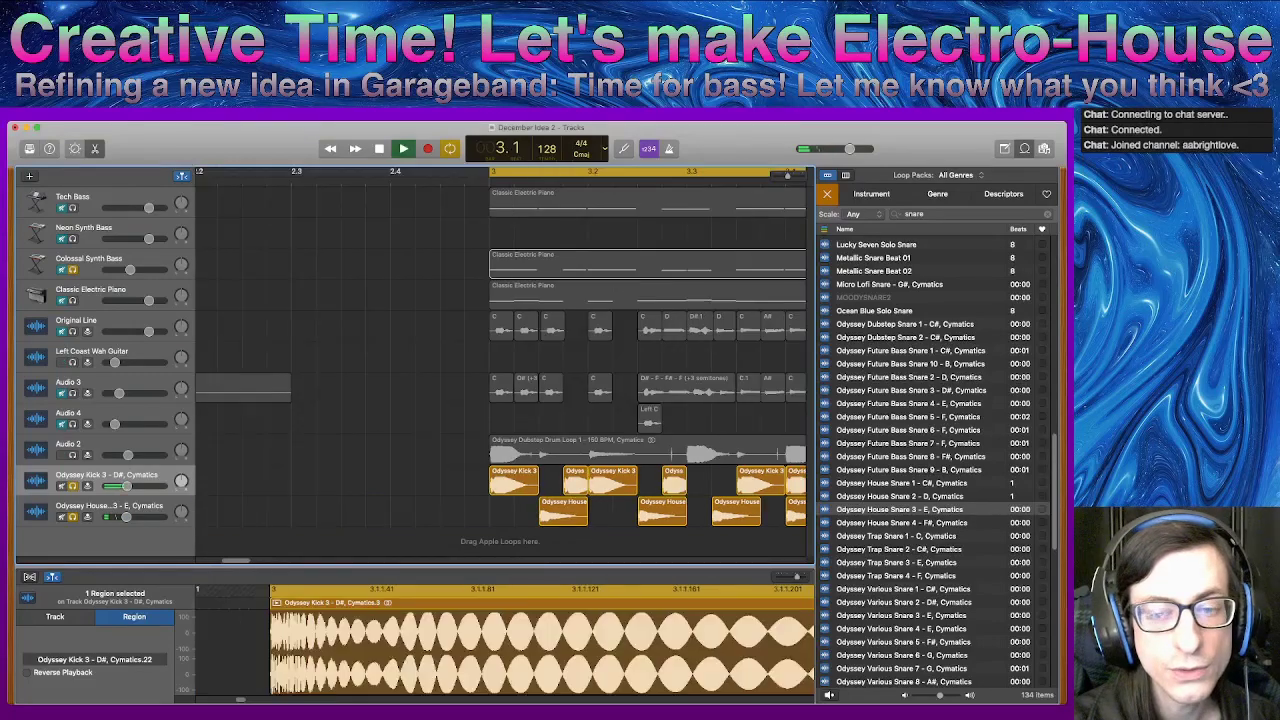
{"action": "key", "text": "space"}
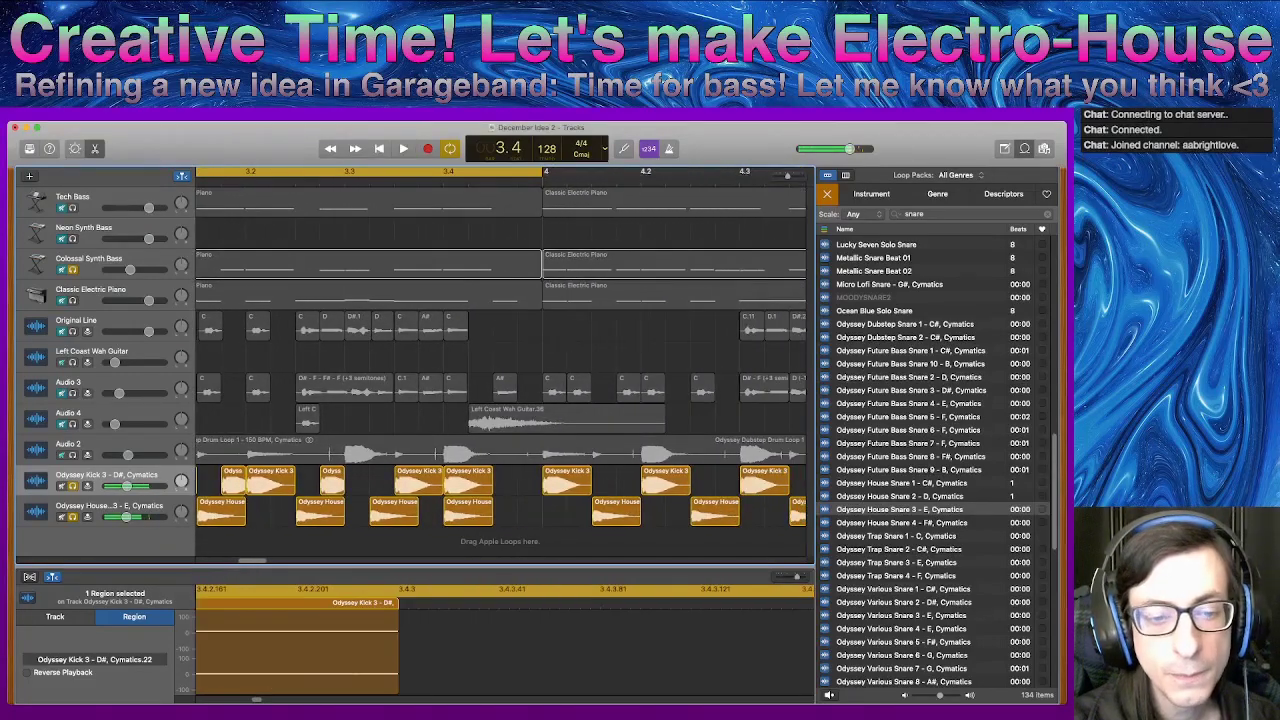
{"action": "scroll", "coordinate": [500, 364], "scroll_direction": "left", "scroll_amount": 4}
{"action": "key", "text": "space"}
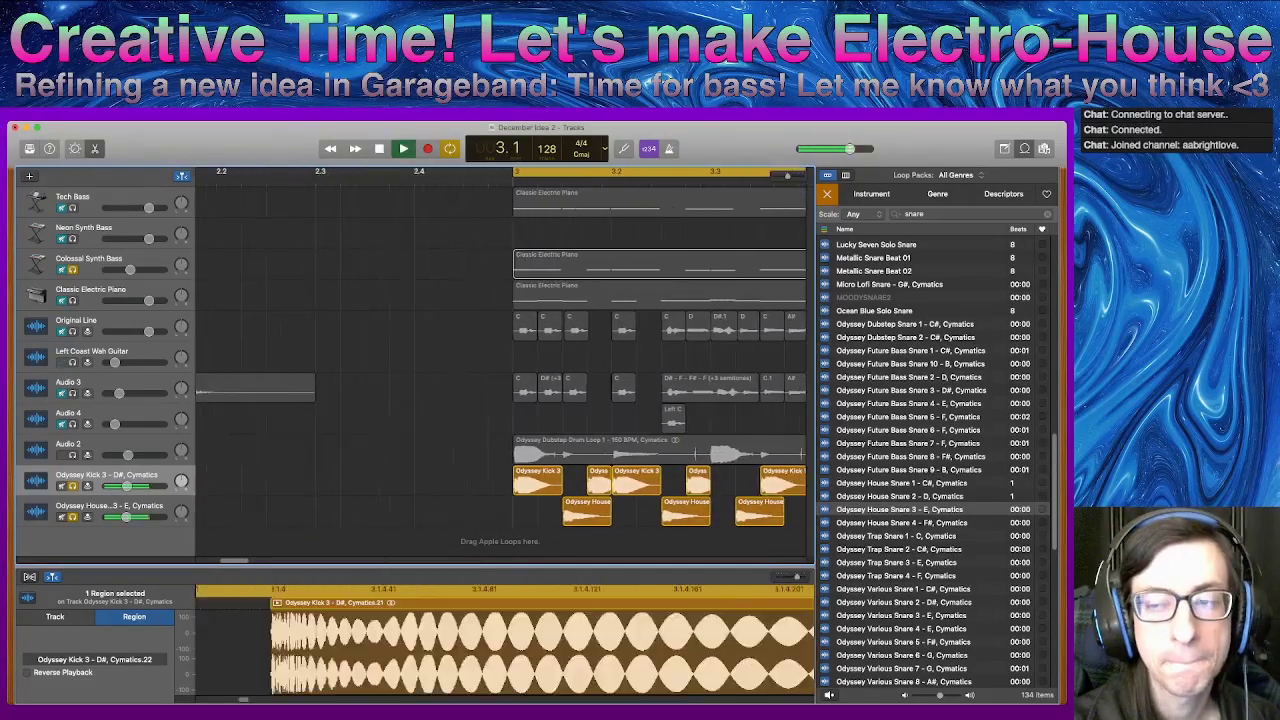
{"action": "key", "text": "space"}
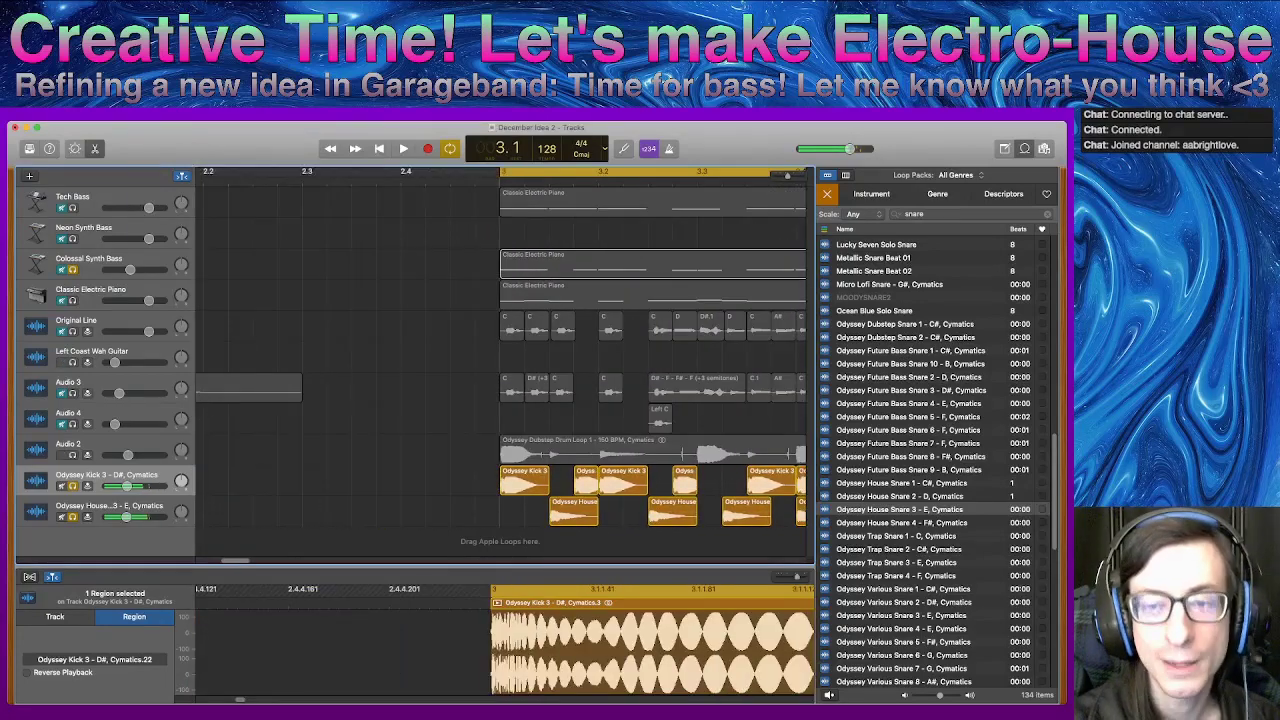
{"action": "key", "text": "space"}
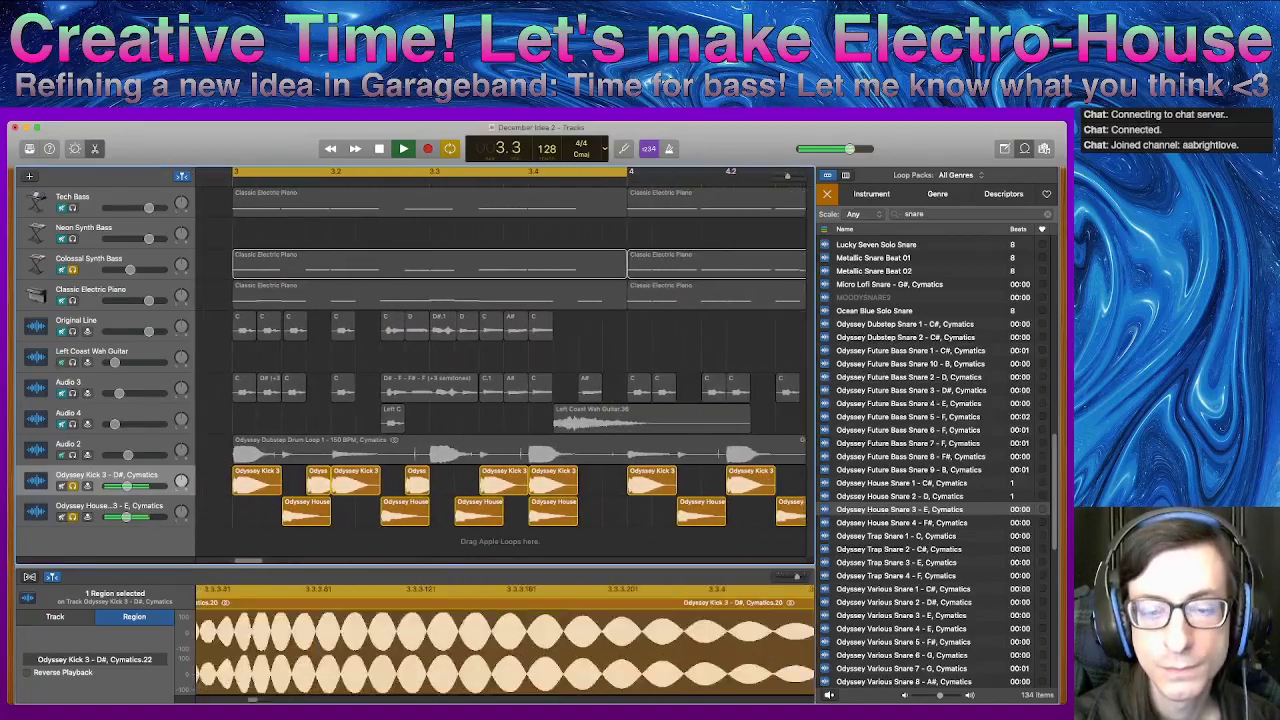
{"action": "key", "text": "space"}
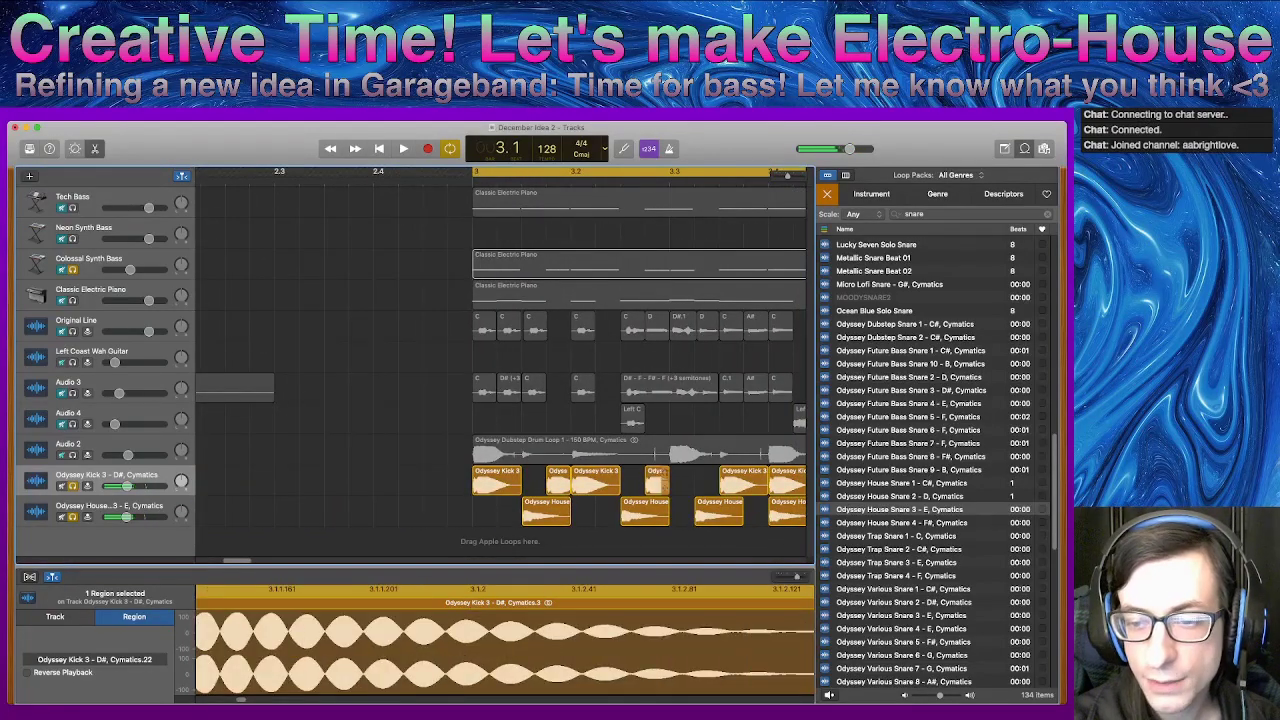
- Lengthen the shortened kick region just before beat 3.3 to nearly reach the following kick, and audition the loop
{"action": "left_click_drag", "start_coordinate": [668, 488], "coordinate": [711, 488]}
{"action": "key", "text": "space"}
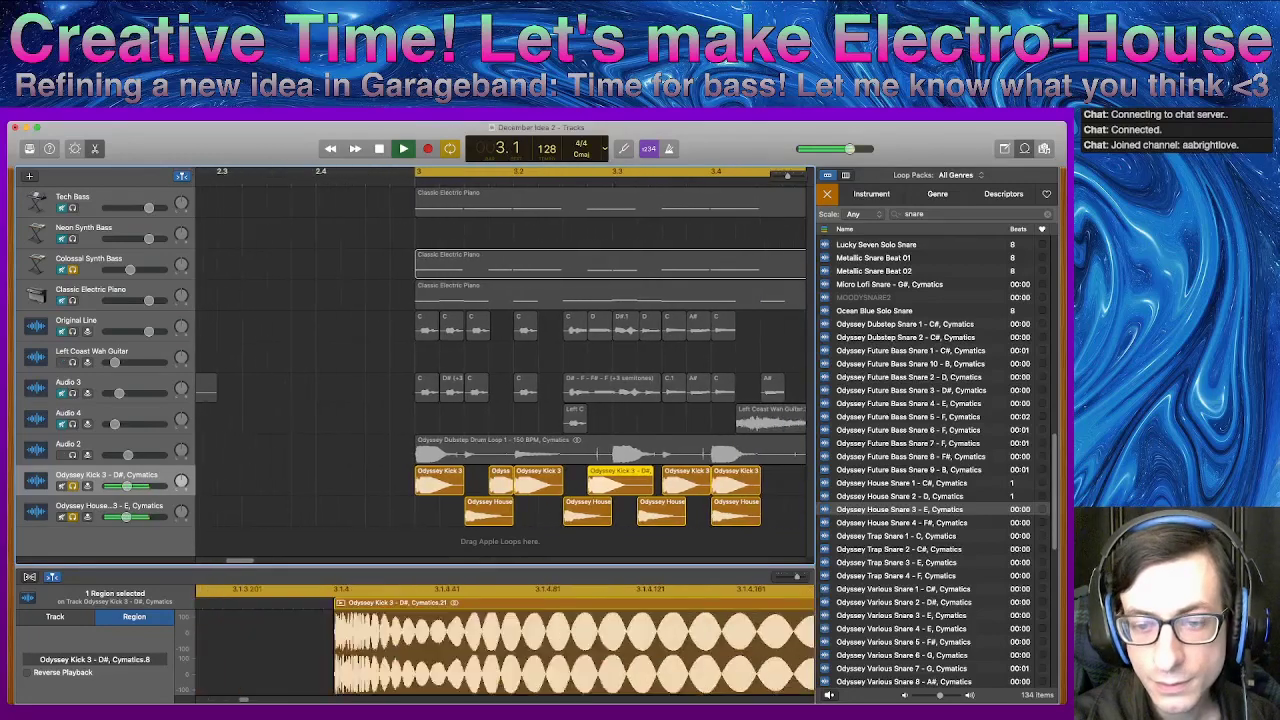
{"action": "key", "text": "space"}
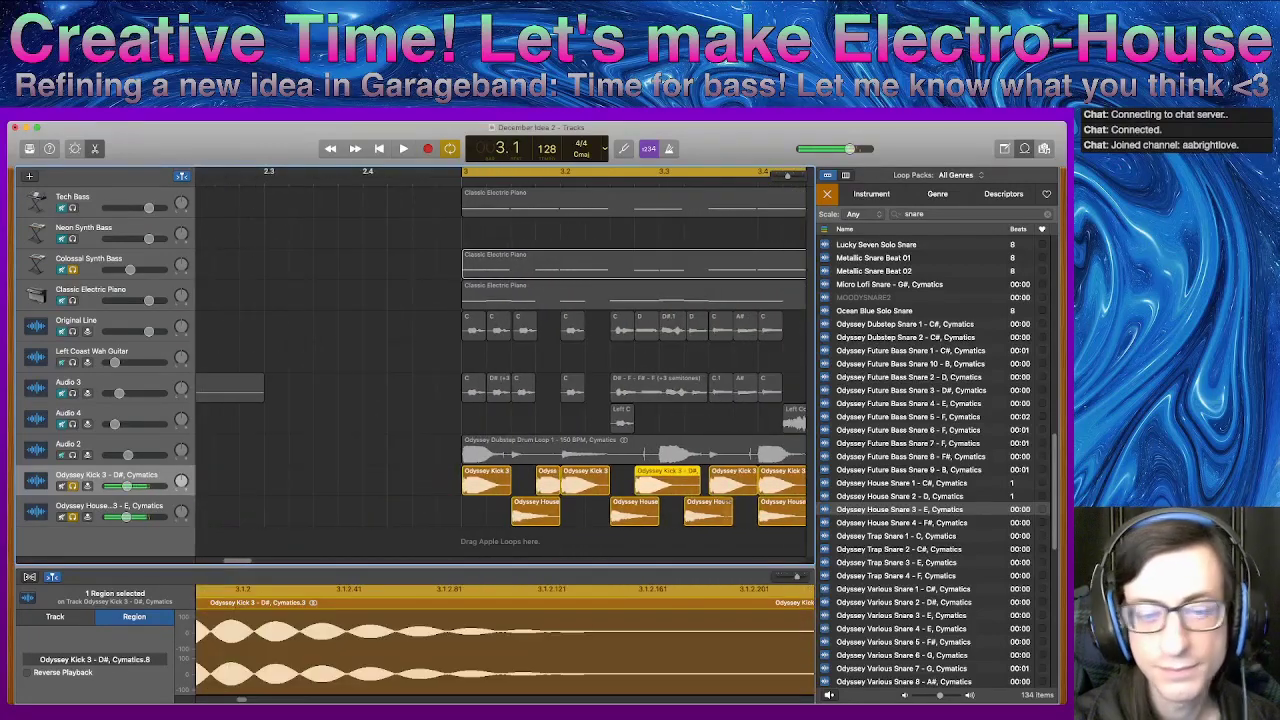
{"action": "scroll", "coordinate": [500, 365], "scroll_direction": "right", "scroll_amount": 6}
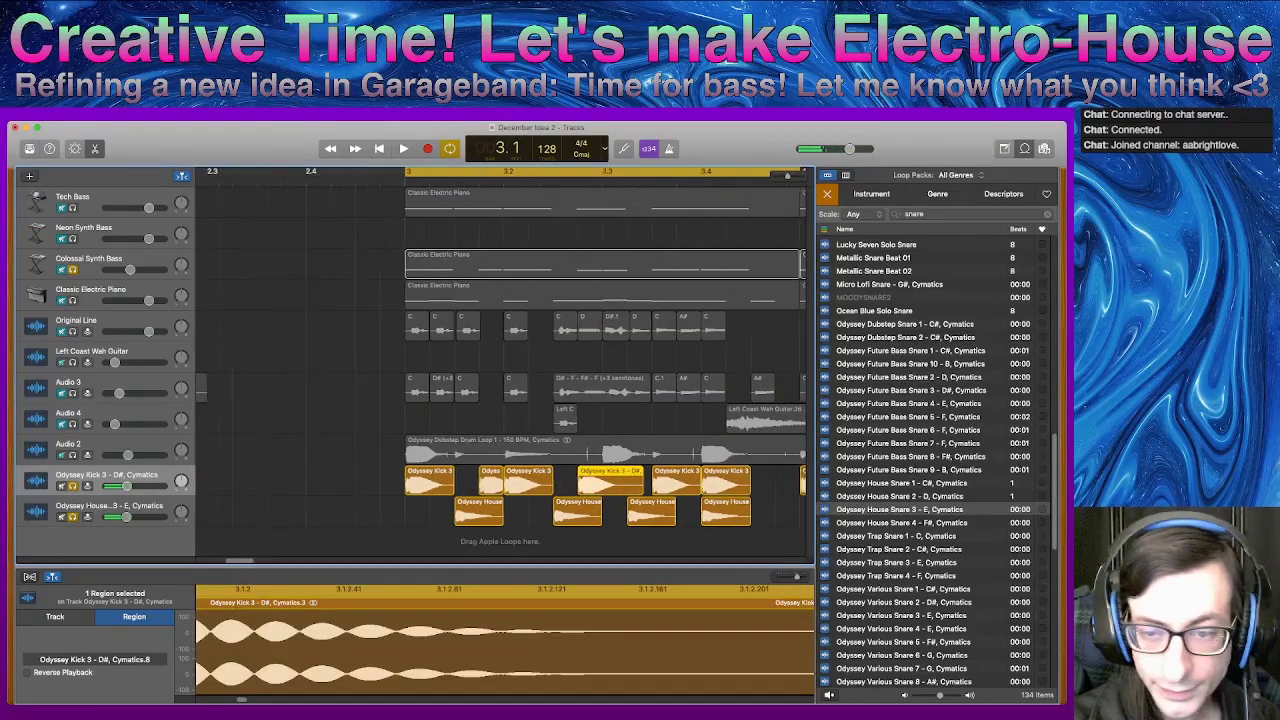
{"action": "scroll", "coordinate": [500, 365], "scroll_direction": "left", "scroll_amount": 2}
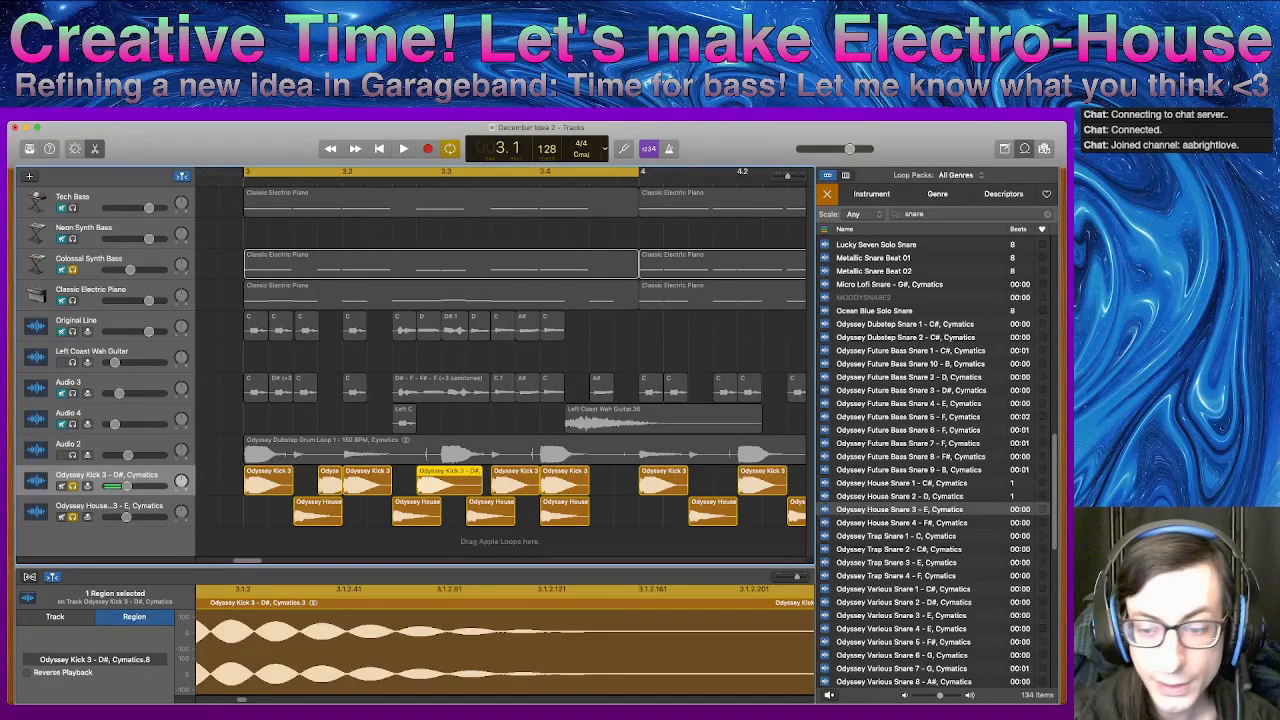
- Add a new audio track below the Odyssey House Snare 3 track
{"action": "key", "text": "super+Tab"}
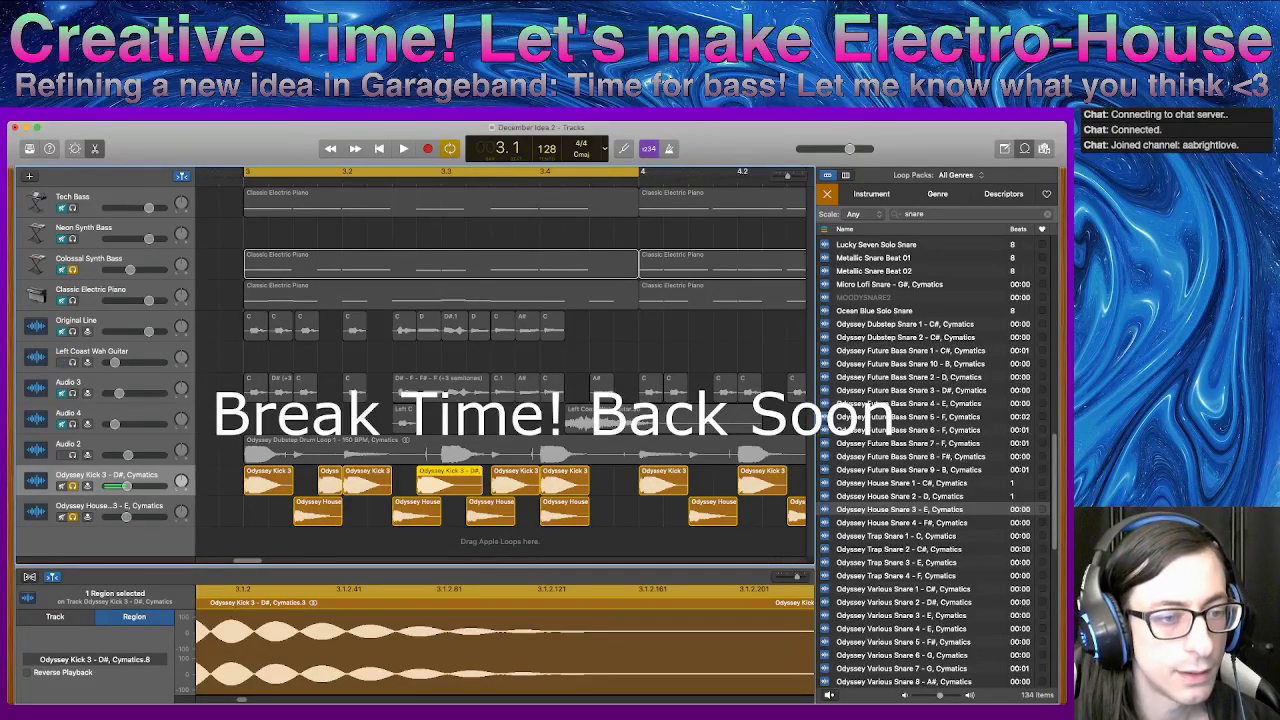
{"action": "left_click", "coordinate": [108, 506]}
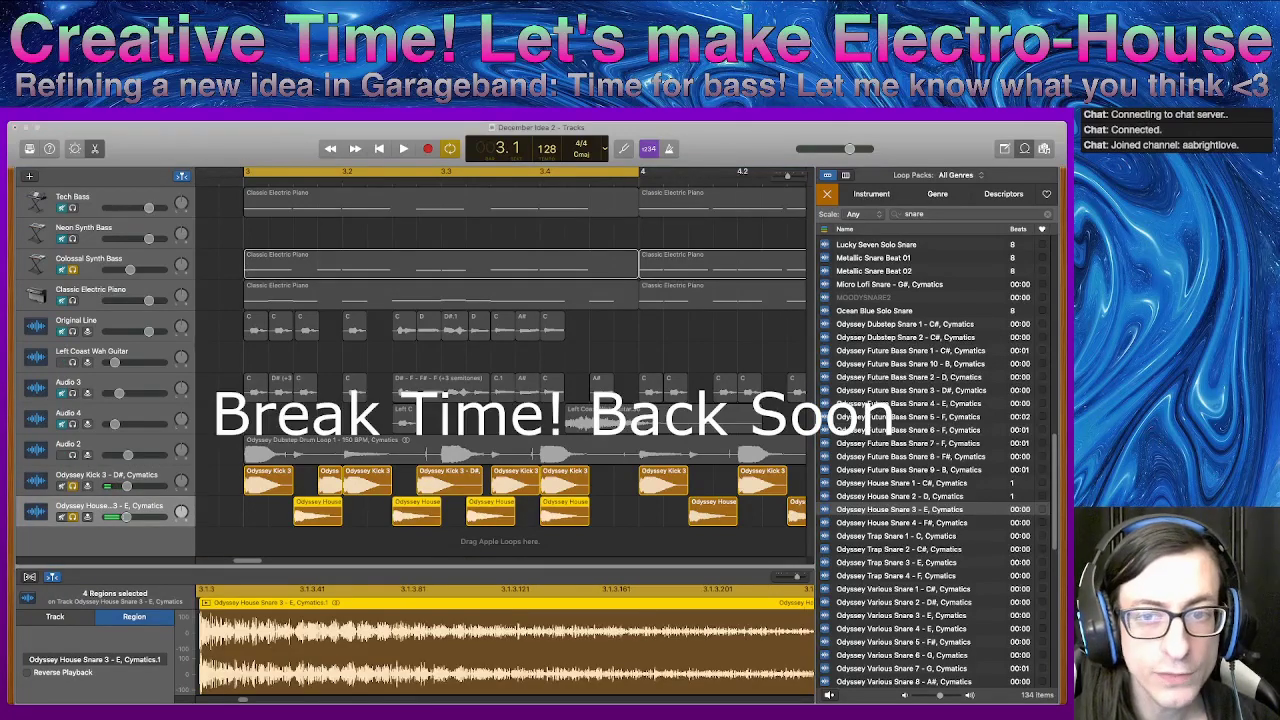
{"action": "left_click", "coordinate": [222, 270]}
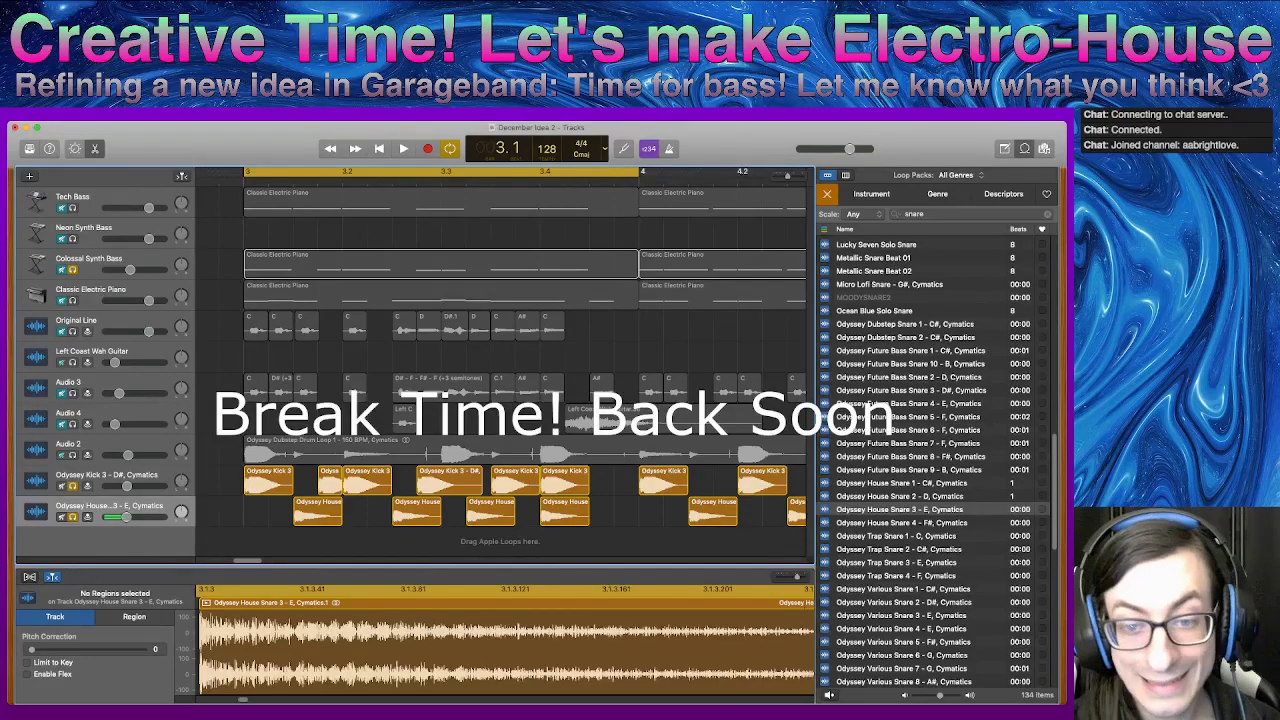
{"action": "left_click", "coordinate": [110, 506]}
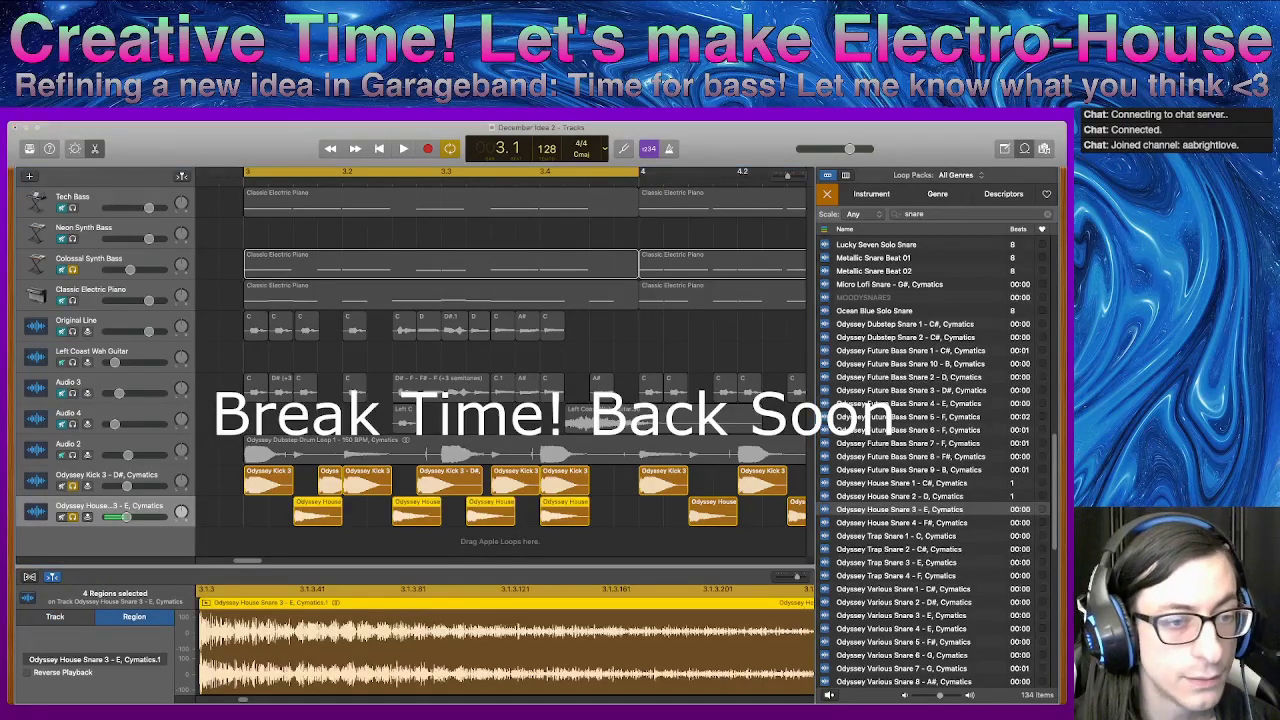
{"action": "key", "text": "Return"}
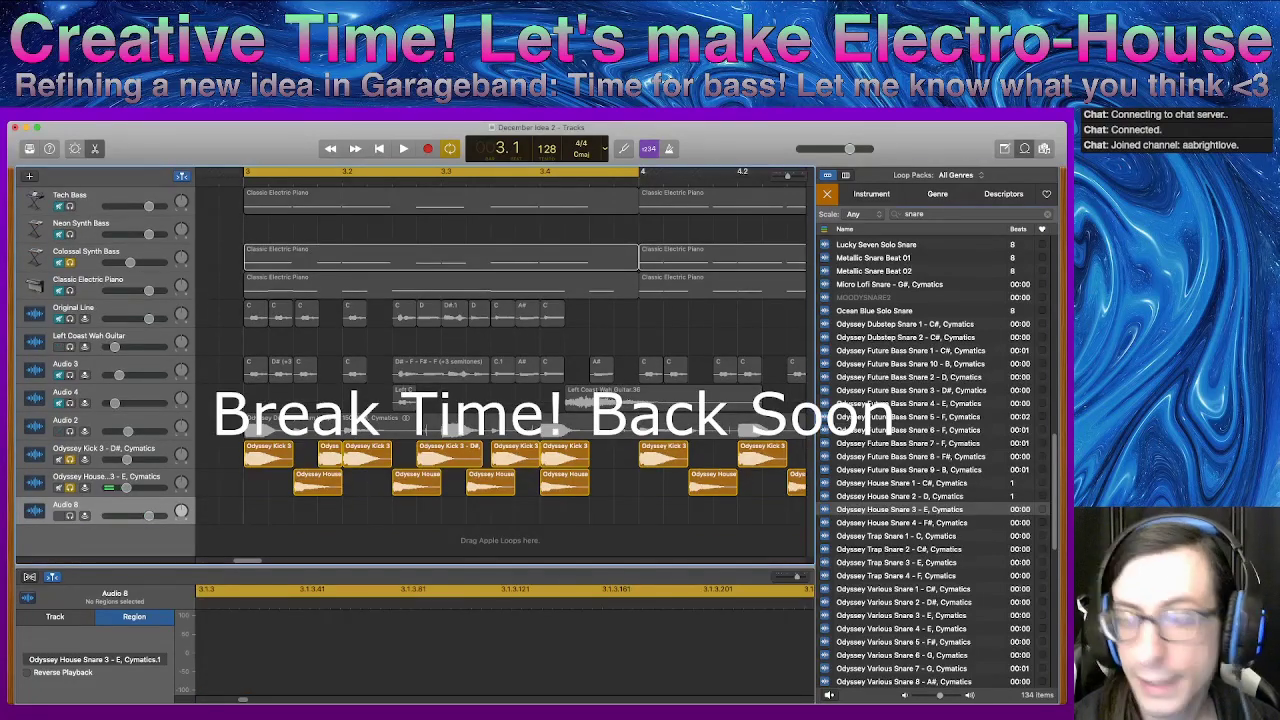
- Search the loop library for "hat" and go to the start of the results
{"action": "double_click", "coordinate": [914, 214]}
{"action": "type", "text": "h"}
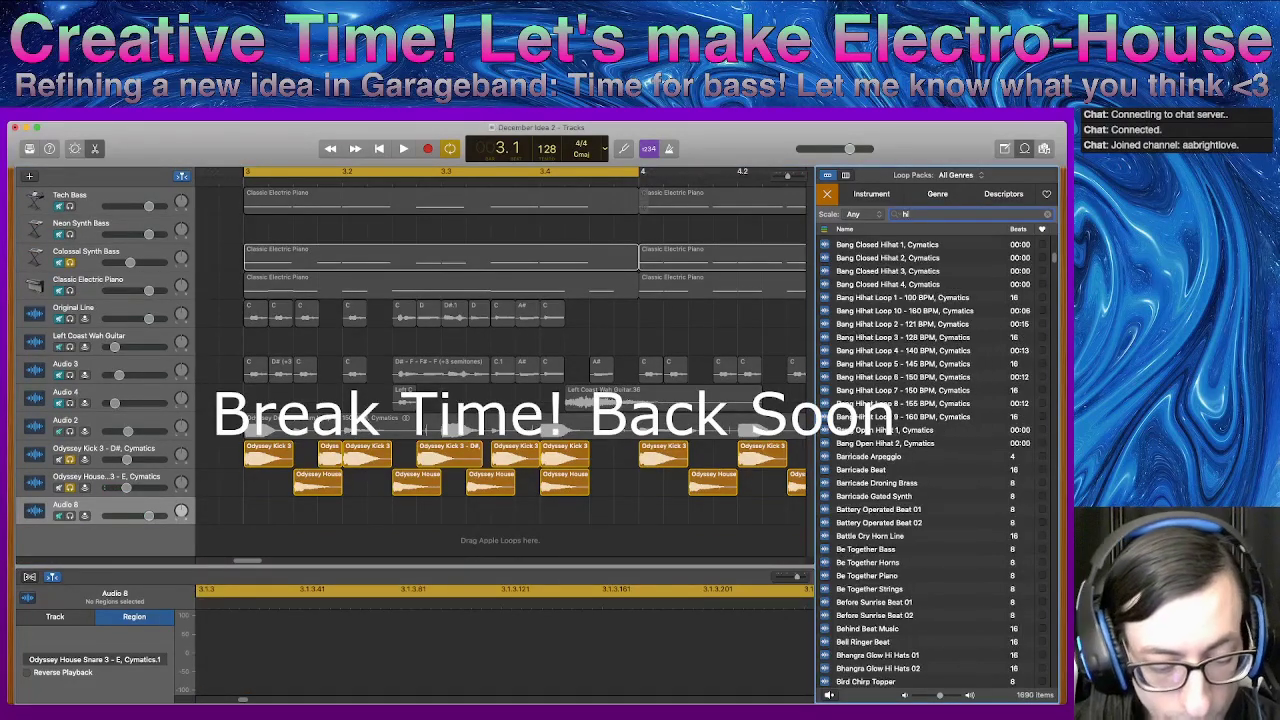
{"action": "type", "text": "at"}
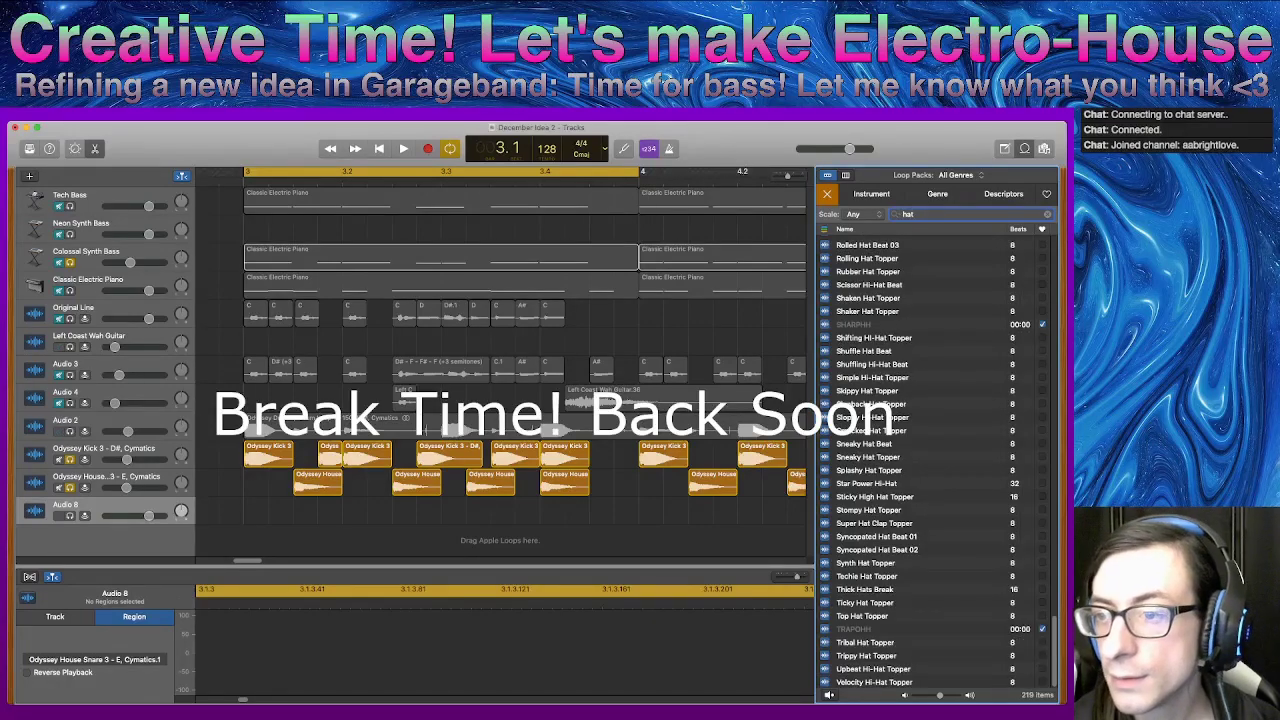
{"action": "scroll", "coordinate": [930, 460], "scroll_direction": "up", "scroll_amount": 10}
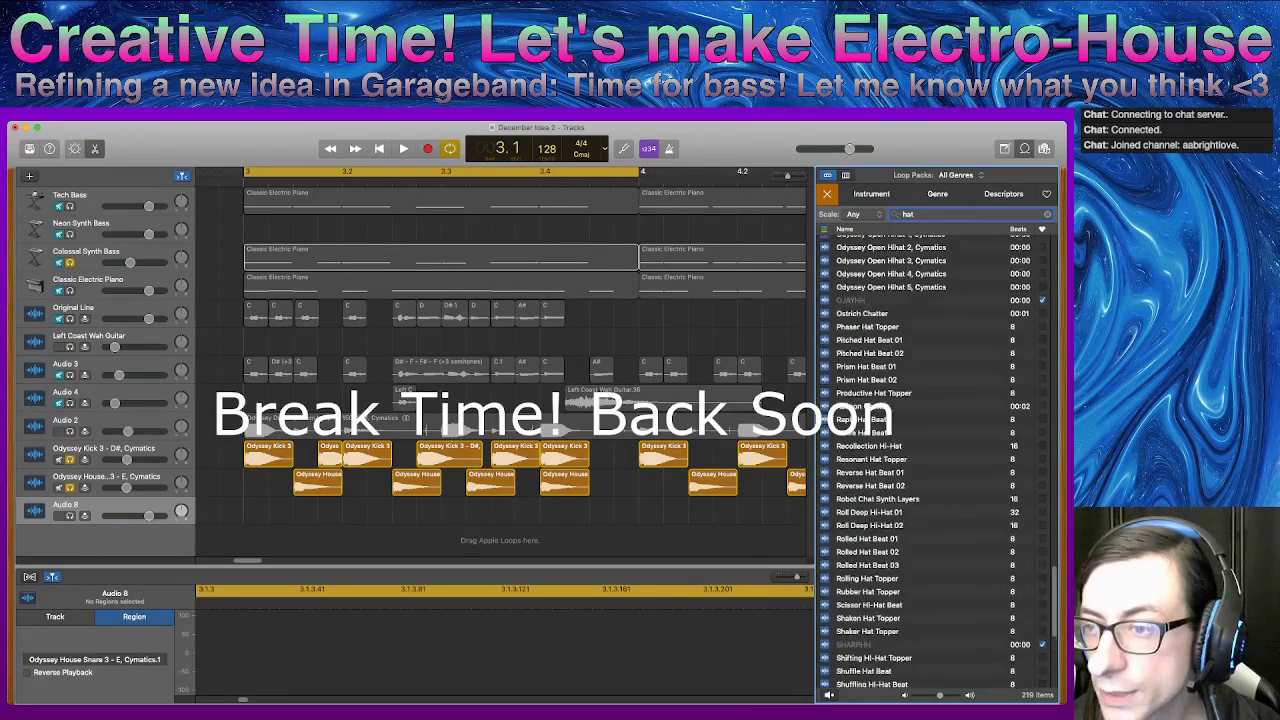
{"action": "scroll", "coordinate": [930, 460], "scroll_direction": "up", "scroll_amount": 10}
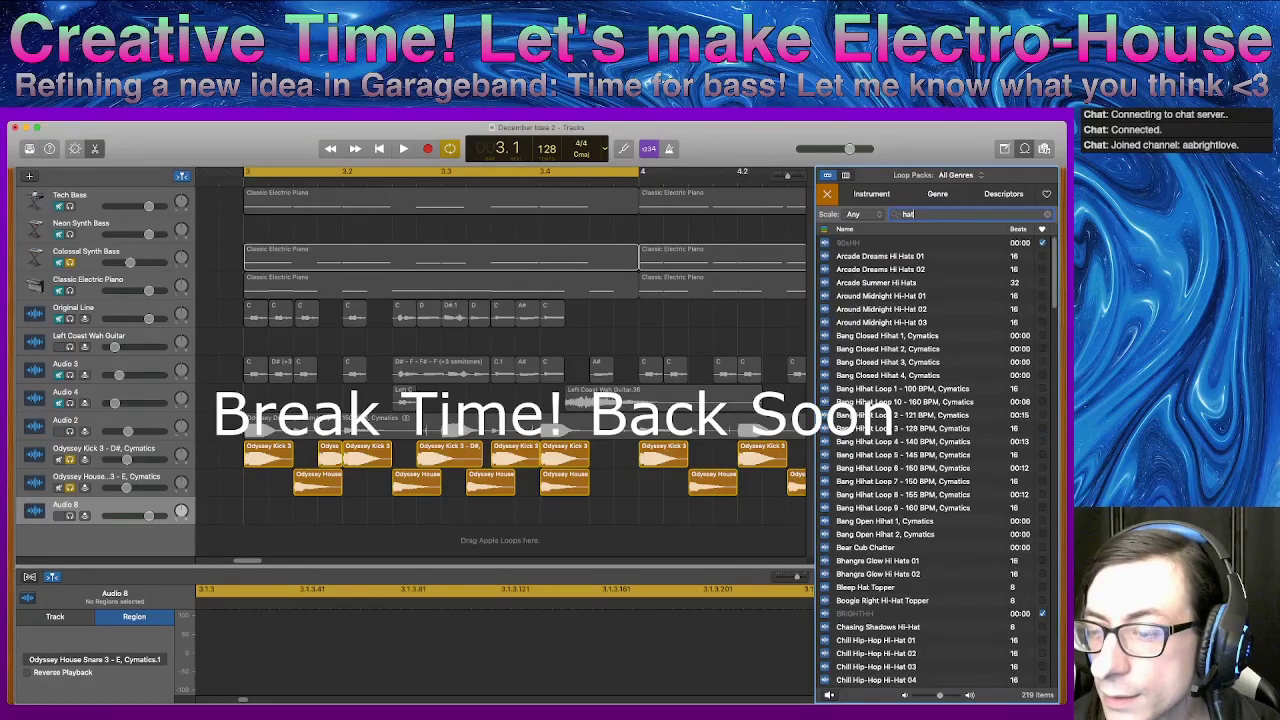
- Audition and compare the Bang Closed Hihat 1 to 4 samples
{"action": "left_click", "coordinate": [887, 336]}
{"action": "left_click", "coordinate": [887, 349]}
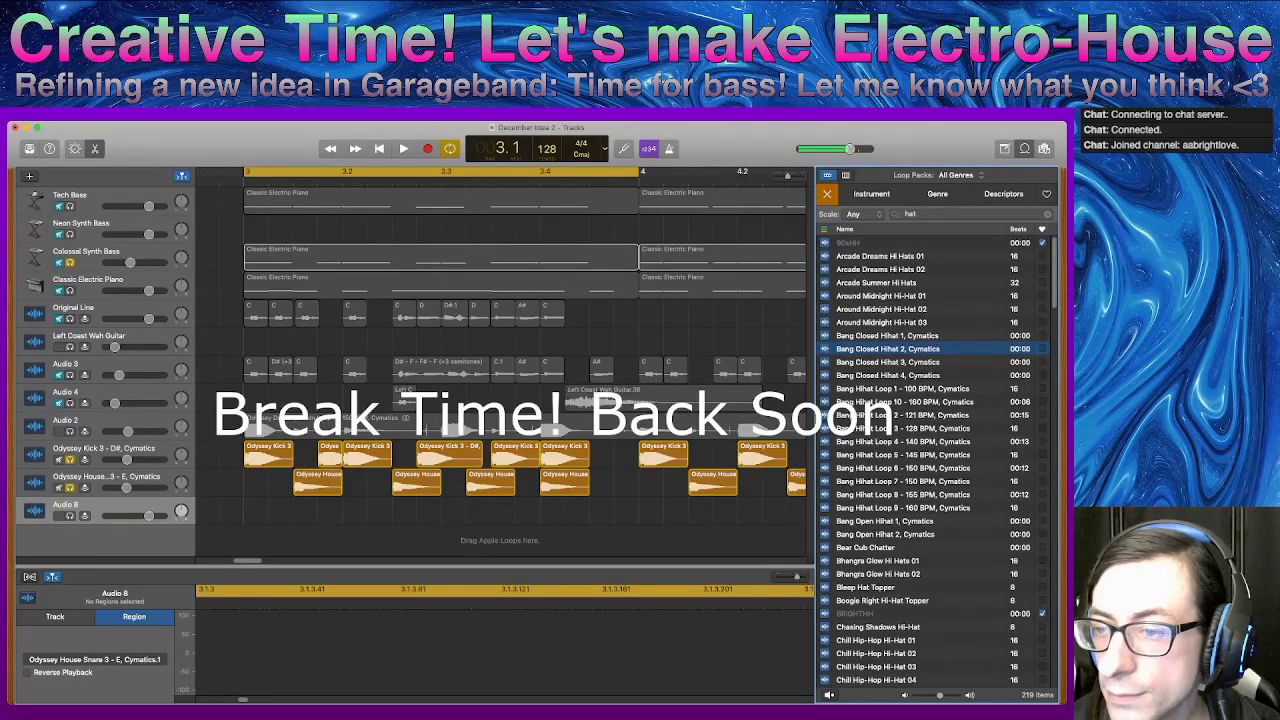
{"action": "key", "text": "Down"}
{"action": "key", "text": "Down"}
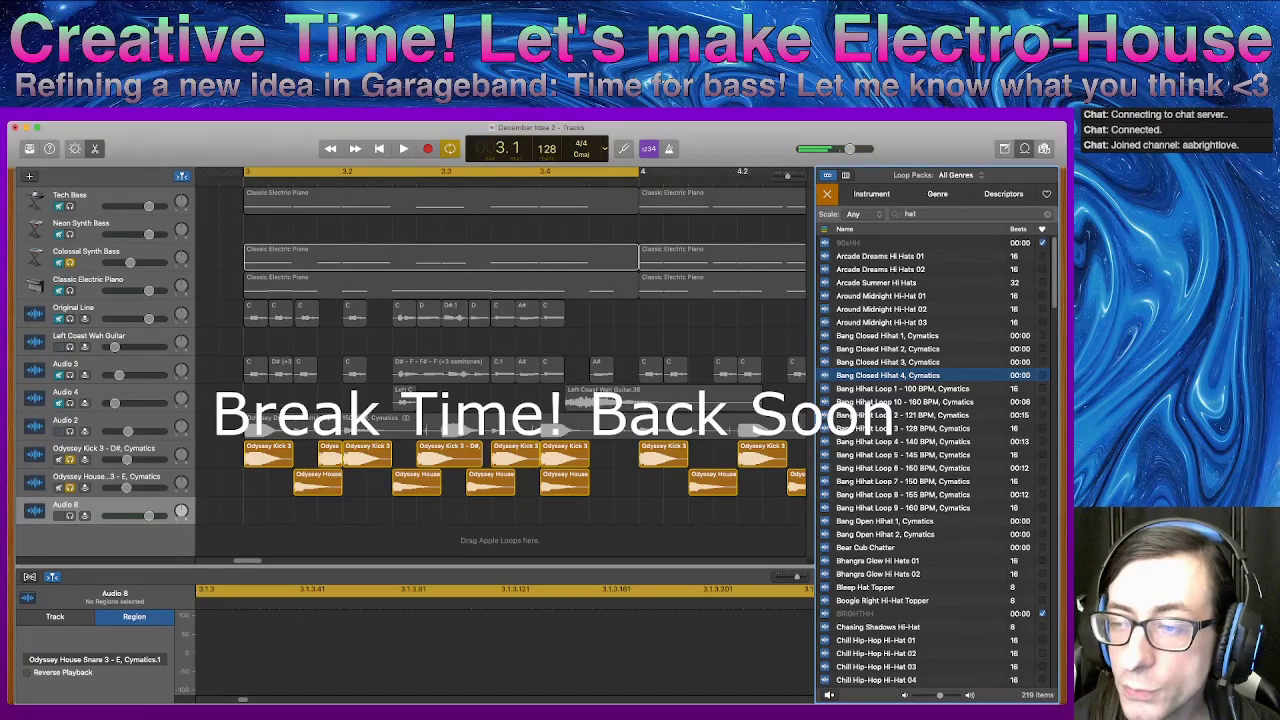
{"action": "key", "text": "Up"}
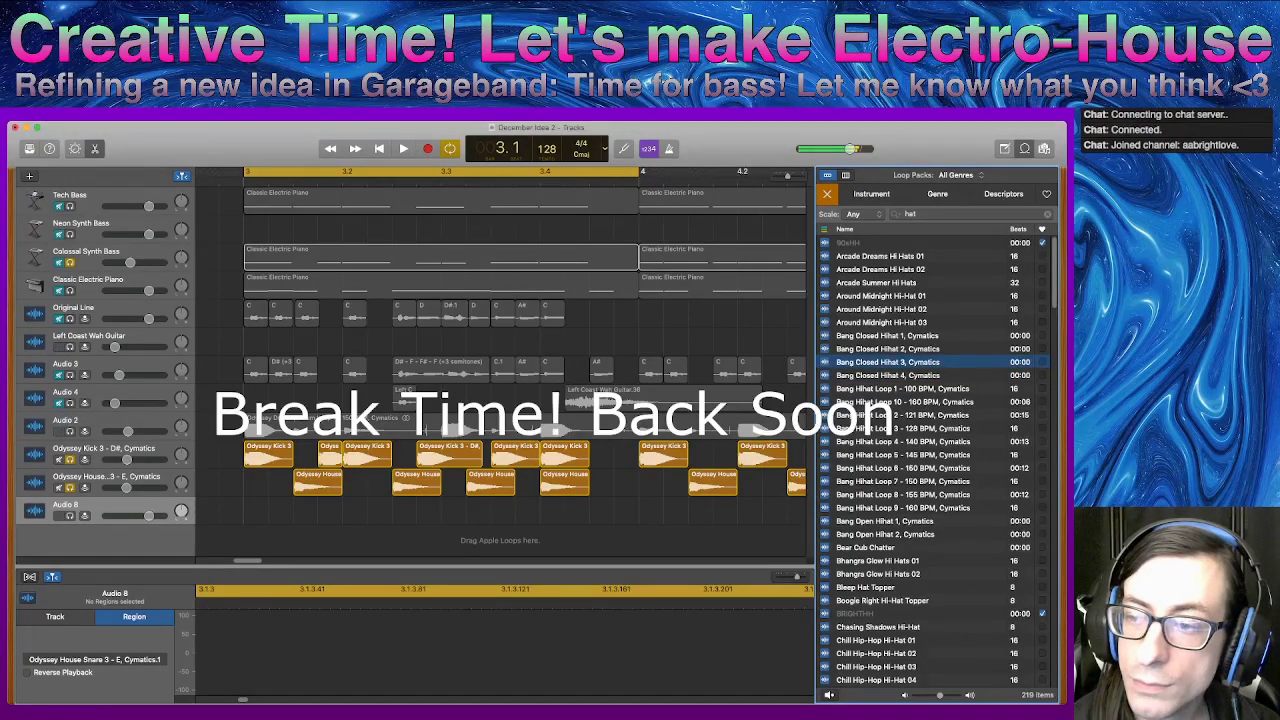
{"action": "key", "text": "Up"}
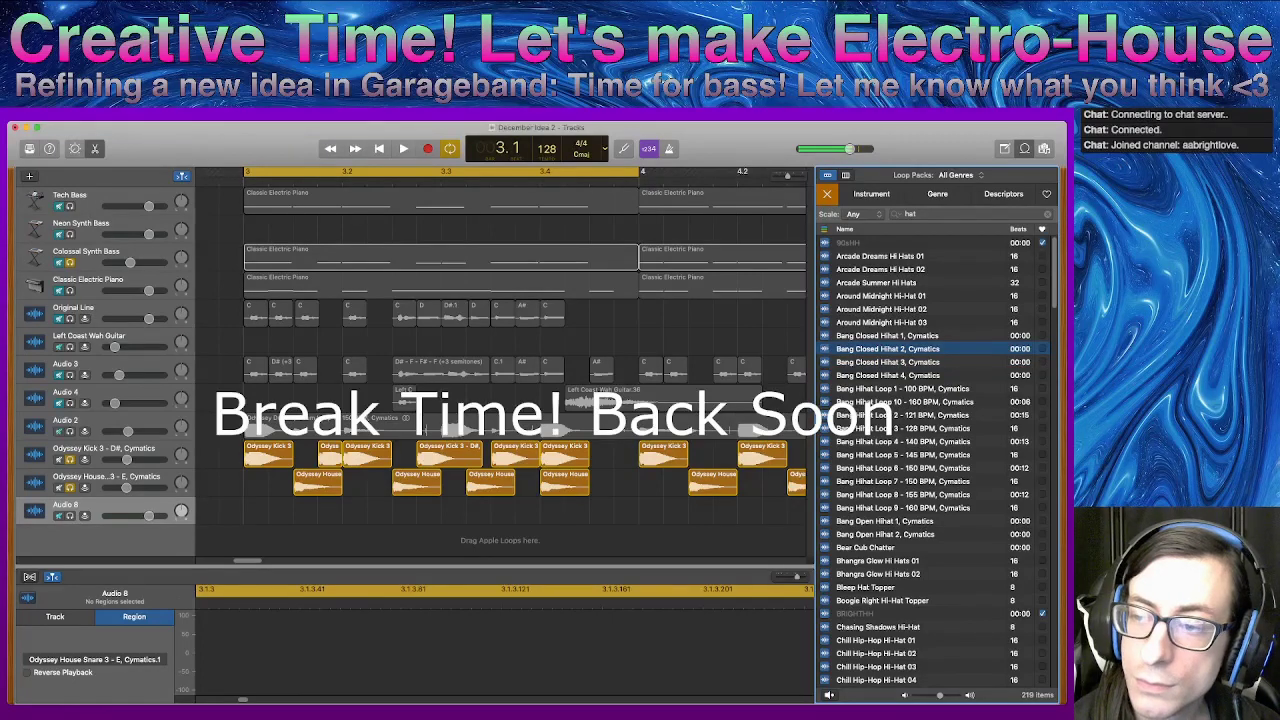
{"action": "key", "text": "Down"}
{"action": "key", "text": "Down"}
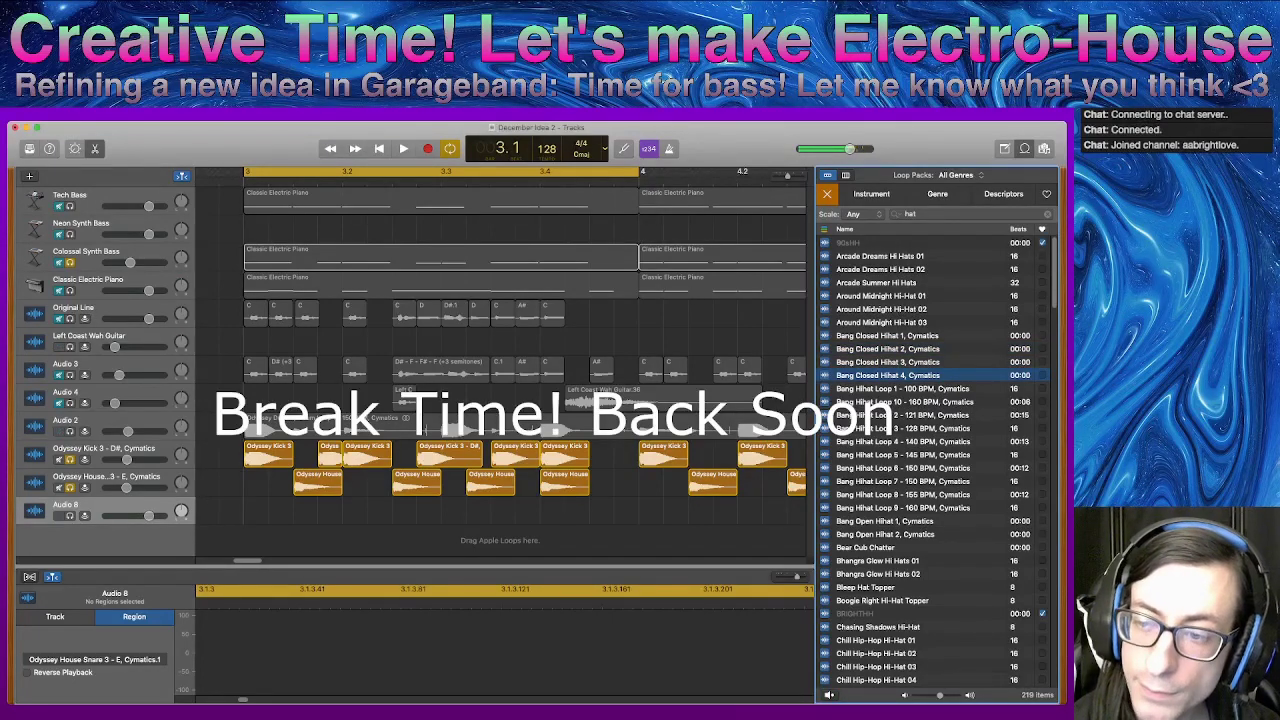
- Place Bang Closed Hihat 4 at the start of bar 3 on the new audio track and solo that track
{"action": "left_click_drag", "start_coordinate": [888, 375], "coordinate": [257, 510]}
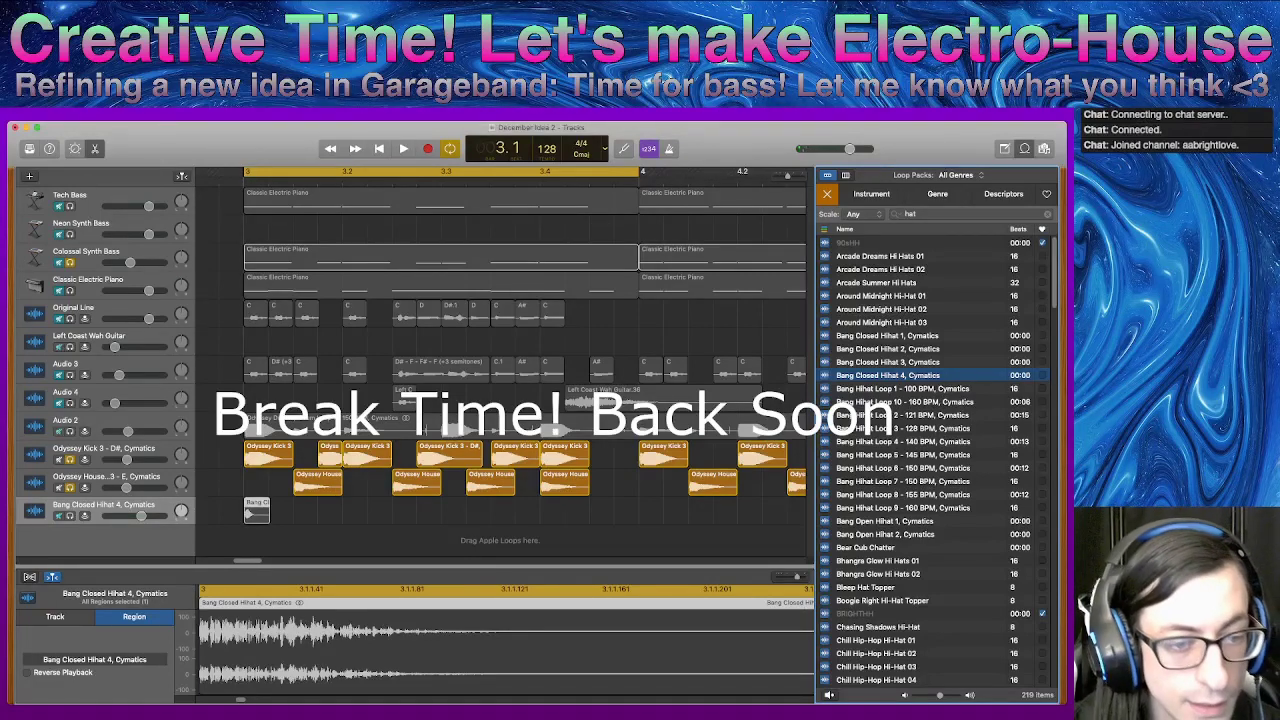
{"action": "left_click", "coordinate": [70, 515]}
- Delete the trial copy of the hi-hat hit and loop the original region across bar 3 up to bar 4
{"action": "left_click_drag", "start_coordinate": [255, 512], "coordinate": [280, 512]}
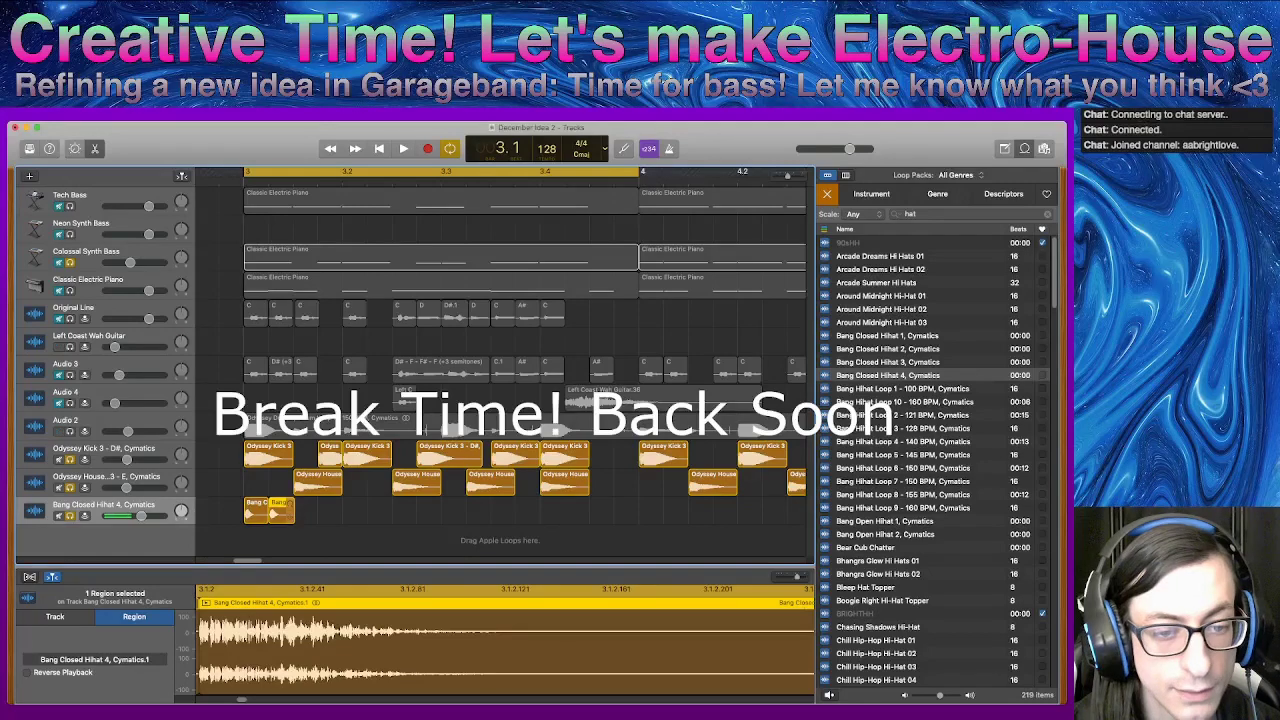
{"action": "key", "text": "Delete"}
{"action": "left_click_drag", "start_coordinate": [267, 508], "coordinate": [638, 512]}
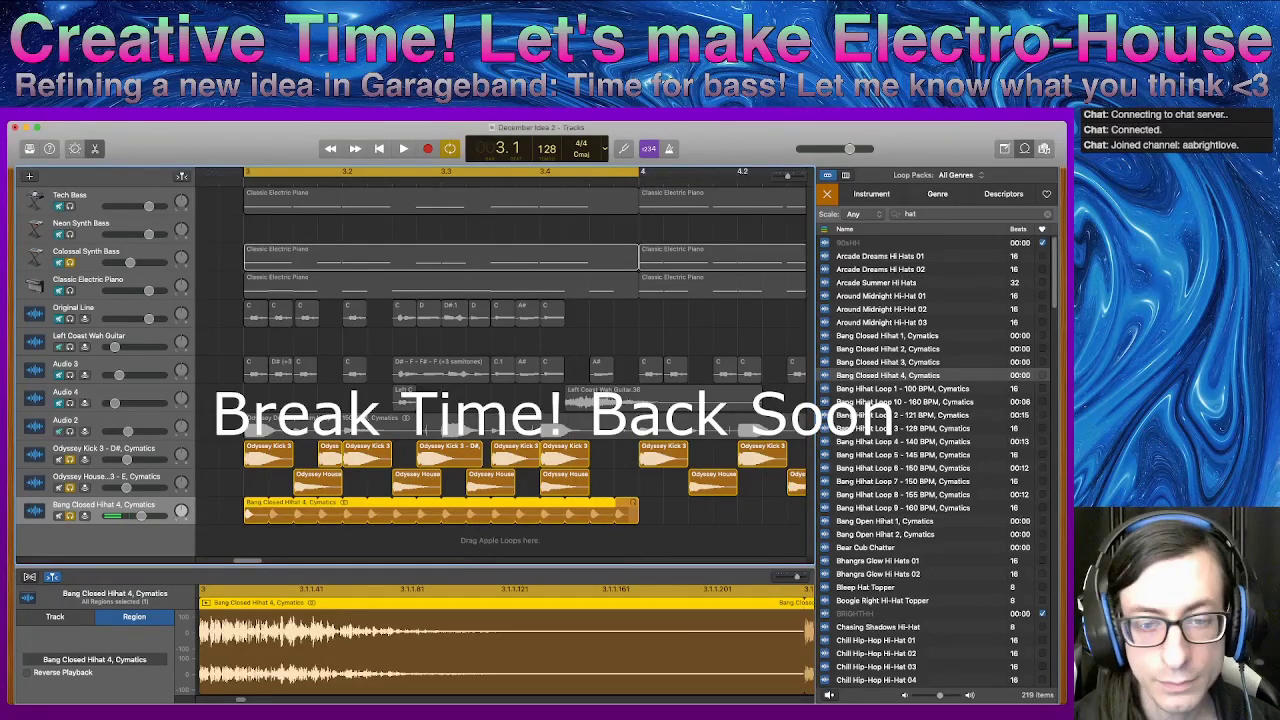
- Play the bar 3 groove, remove the hi-hat region's looping, and copy the single hit half a beat later
{"action": "key", "text": "space"}
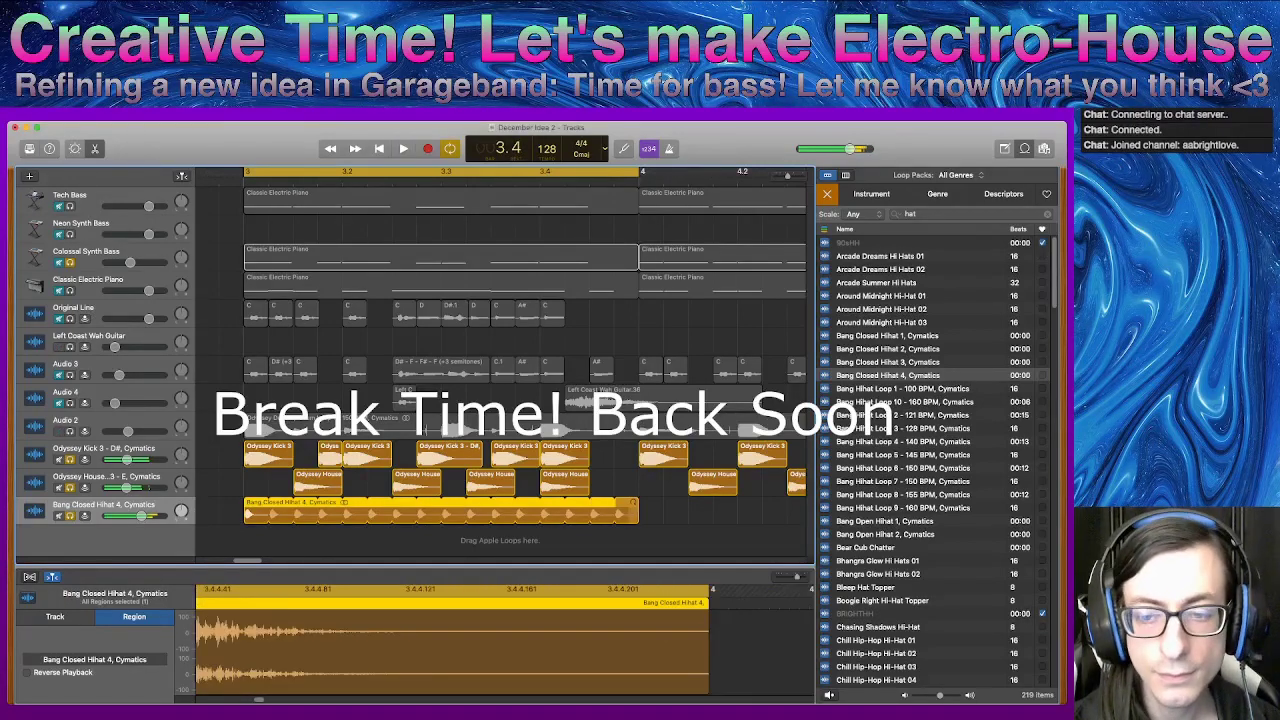
{"action": "key", "text": "space"}
{"action": "left_click_drag", "start_coordinate": [637, 505], "coordinate": [298, 514]}
{"action": "left_click", "coordinate": [255, 512]}
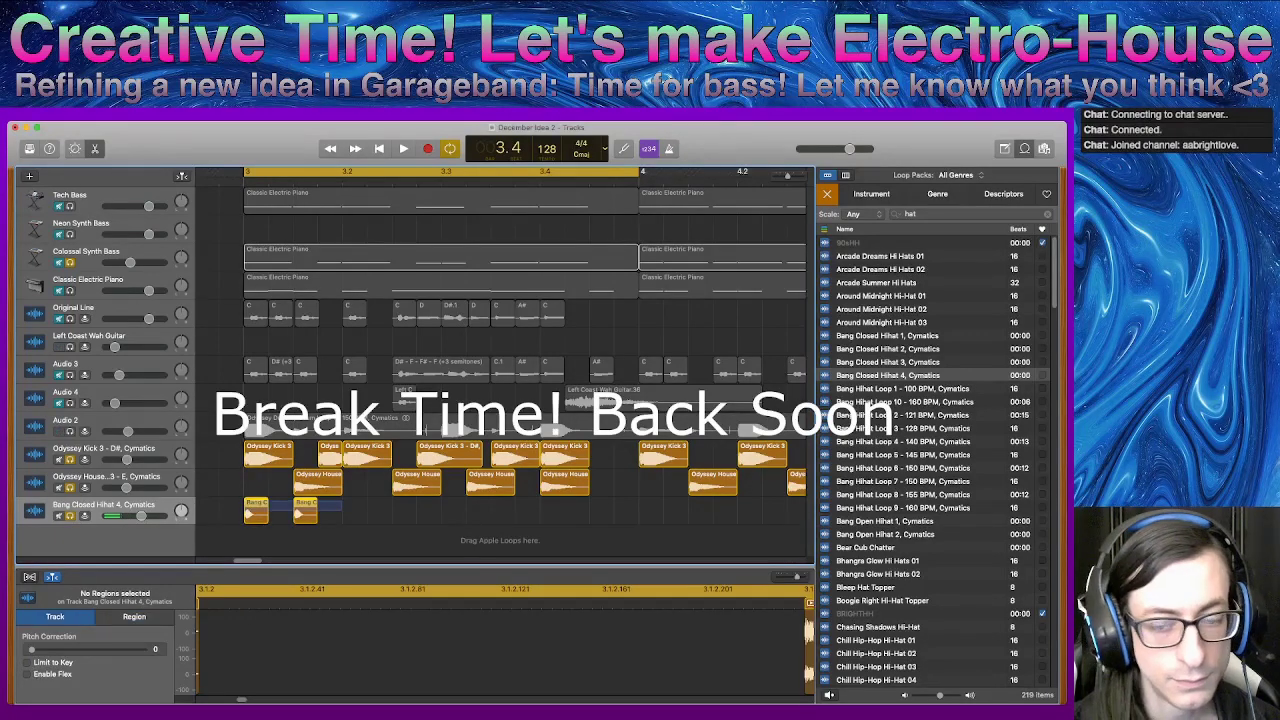
- Copy the hi-hat hits across the rest of bar 3 at half-beat intervals and play the pattern
{"action": "key", "text": "super+Tab"}
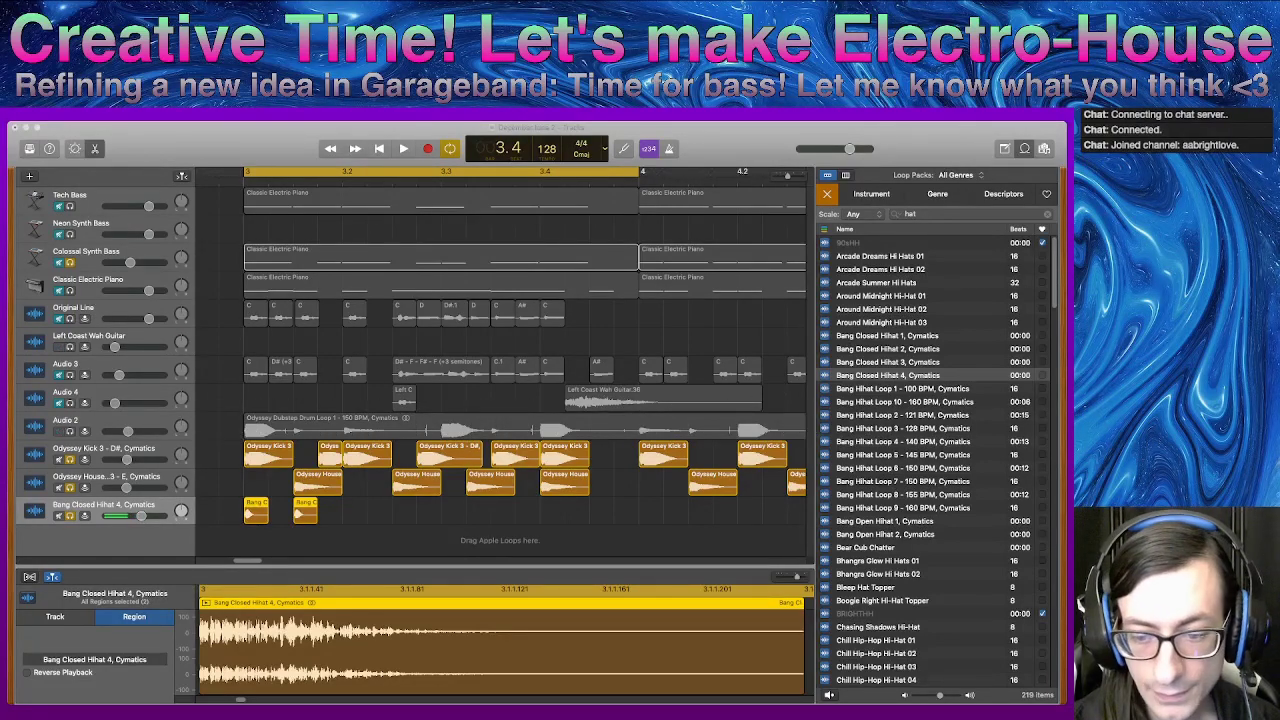
{"action": "key", "text": "super+Tab"}
{"action": "left_click_drag", "start_coordinate": [340, 532], "coordinate": [462, 513]}
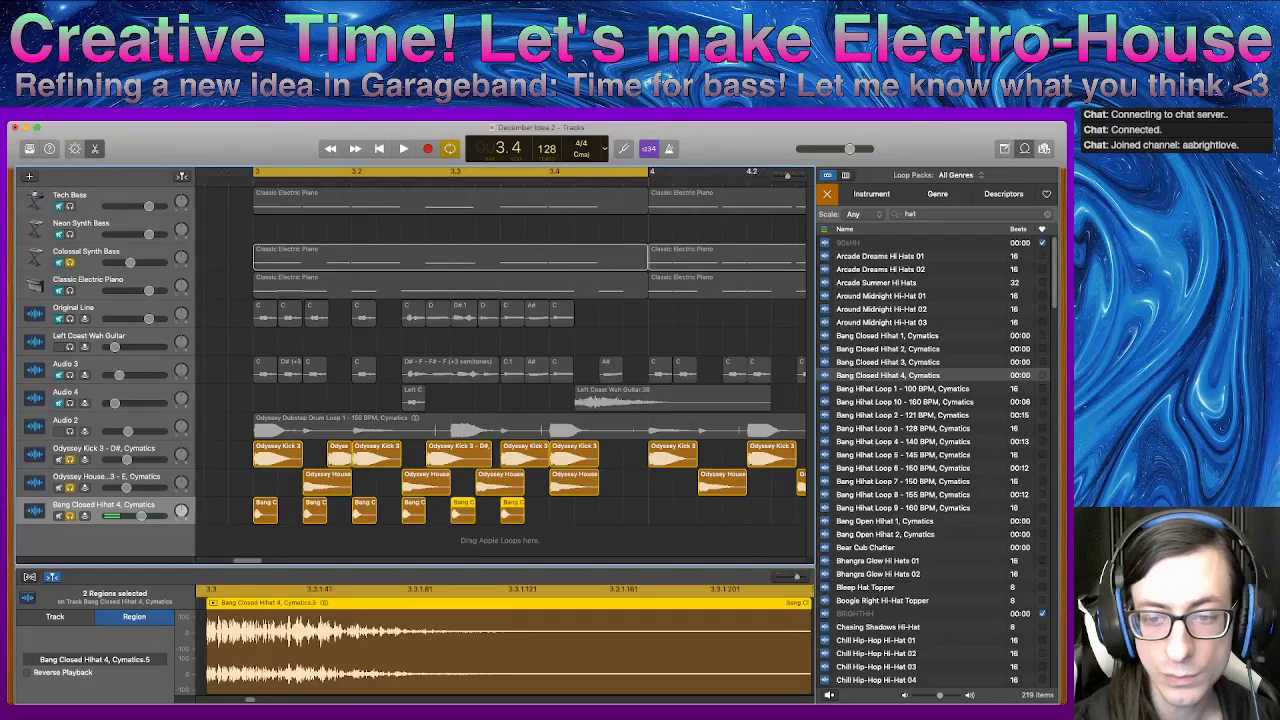
{"action": "key", "text": "super+v"}
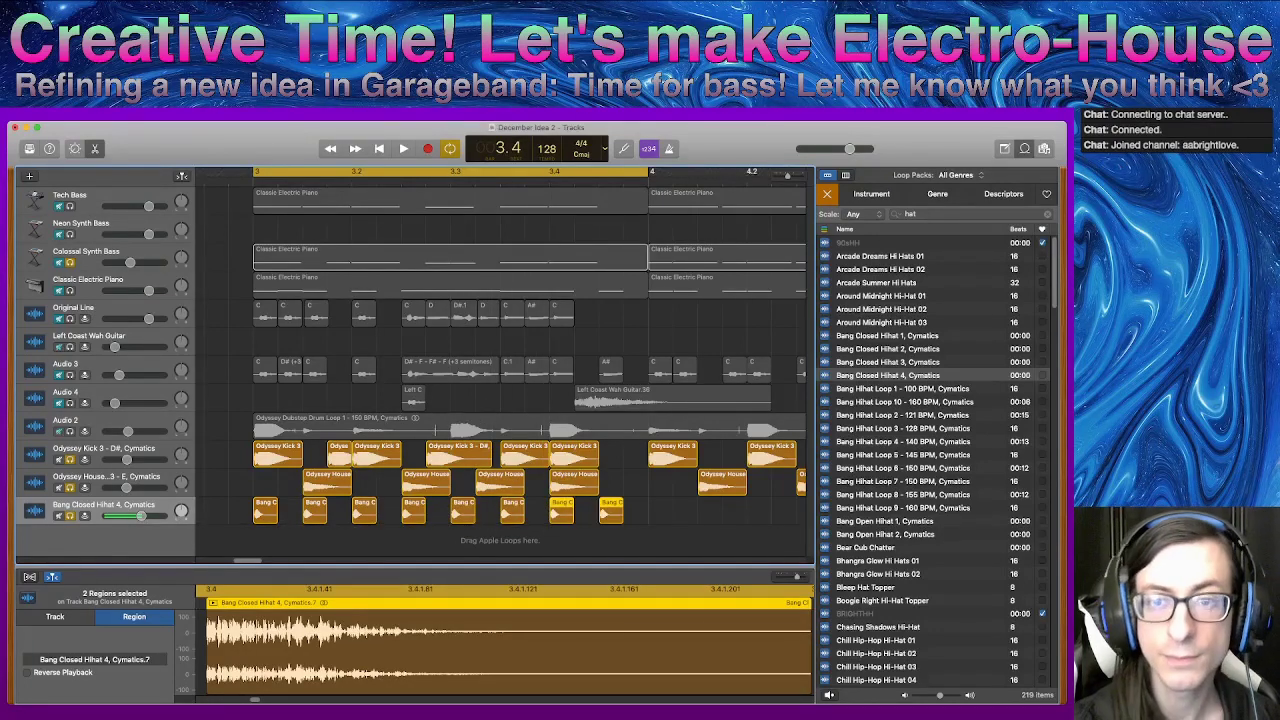
{"action": "key", "text": "space"}
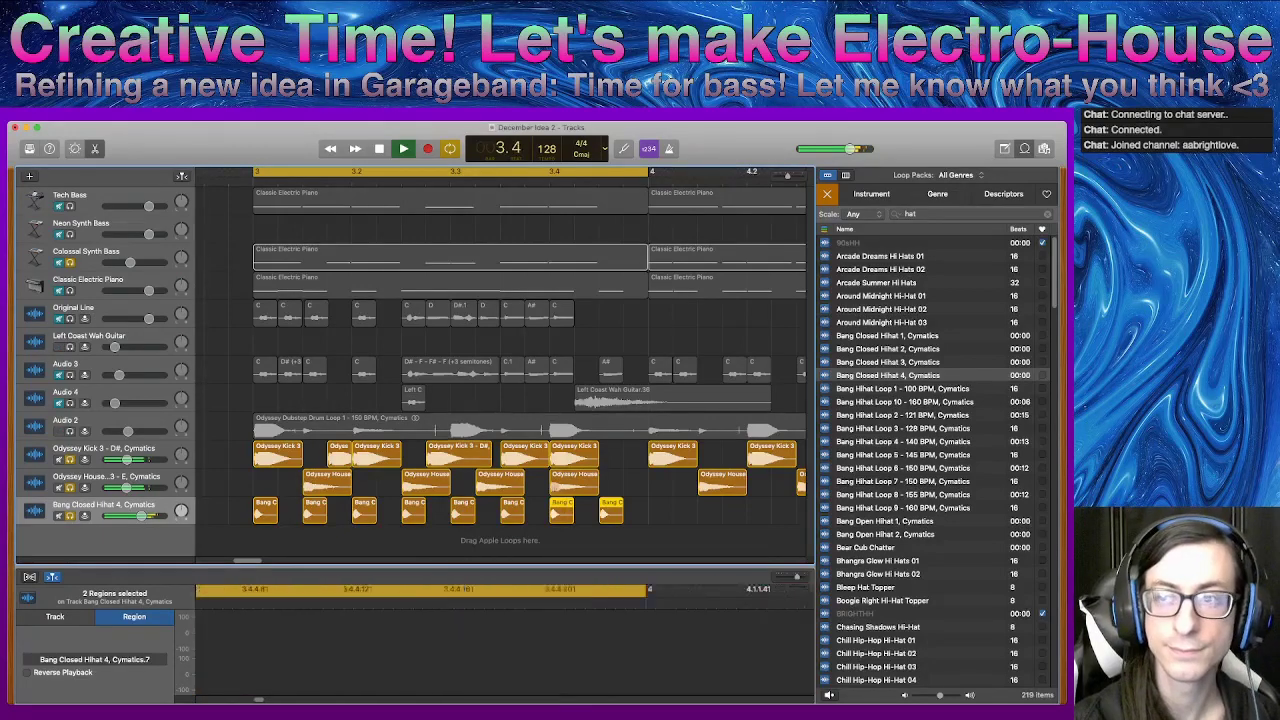
{"action": "key", "text": "space"}
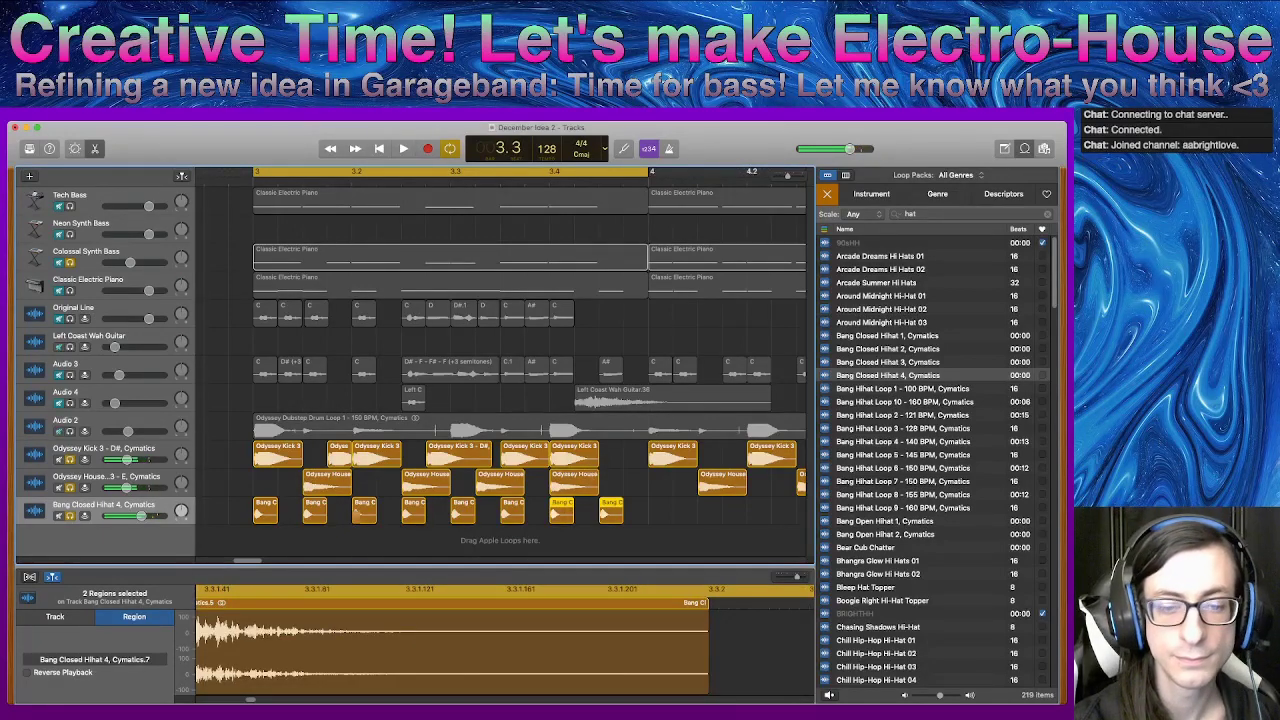
- Add extra copies of the hi-hat hit at 3.1.4 and 3.3.2 and play bar 3
{"action": "left_click", "coordinate": [315, 510]}
{"action": "left_click_drag", "start_coordinate": [315, 510], "coordinate": [340, 510]}
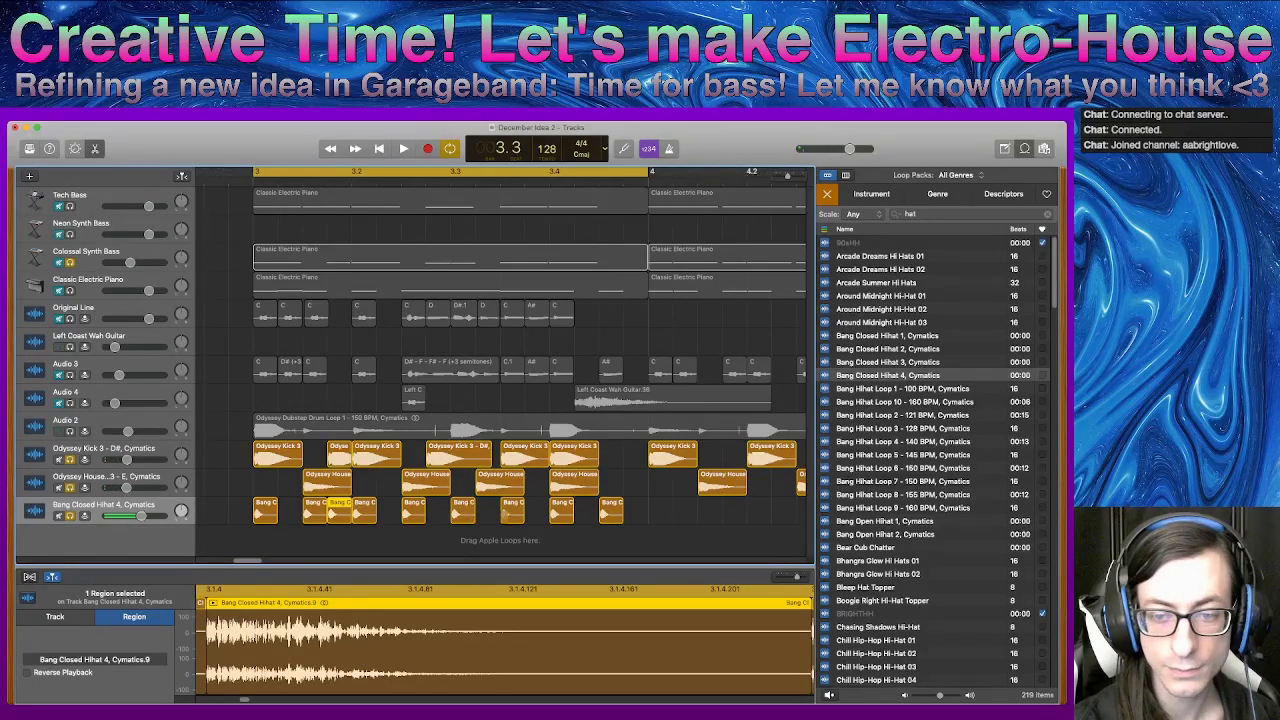
{"action": "left_click_drag", "start_coordinate": [510, 513], "coordinate": [483, 512]}
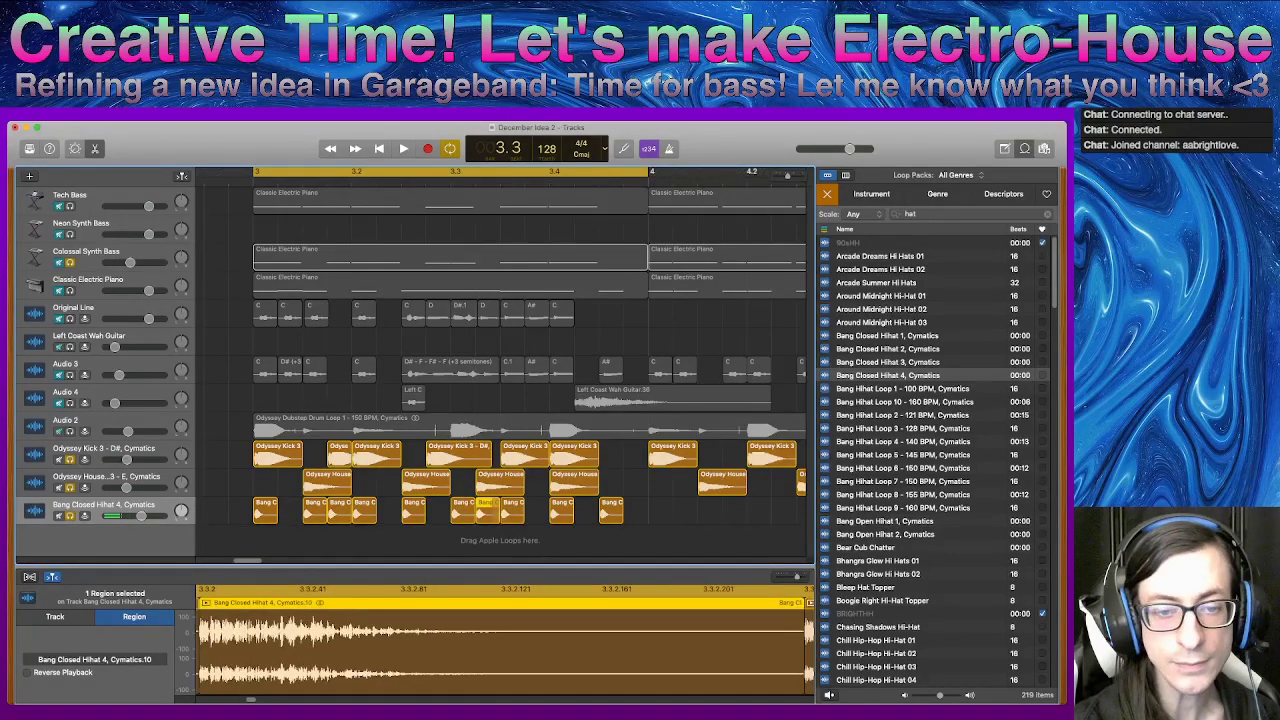
{"action": "key", "text": "space"}
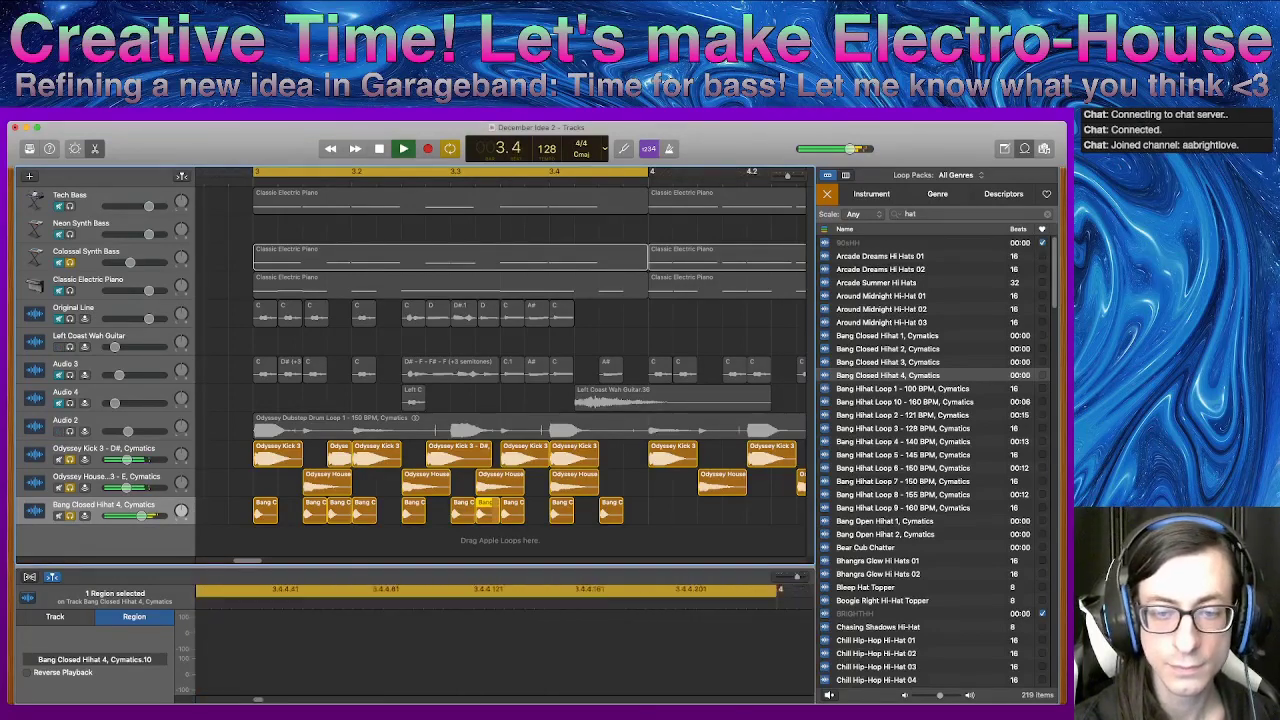
{"action": "key", "text": "space"}
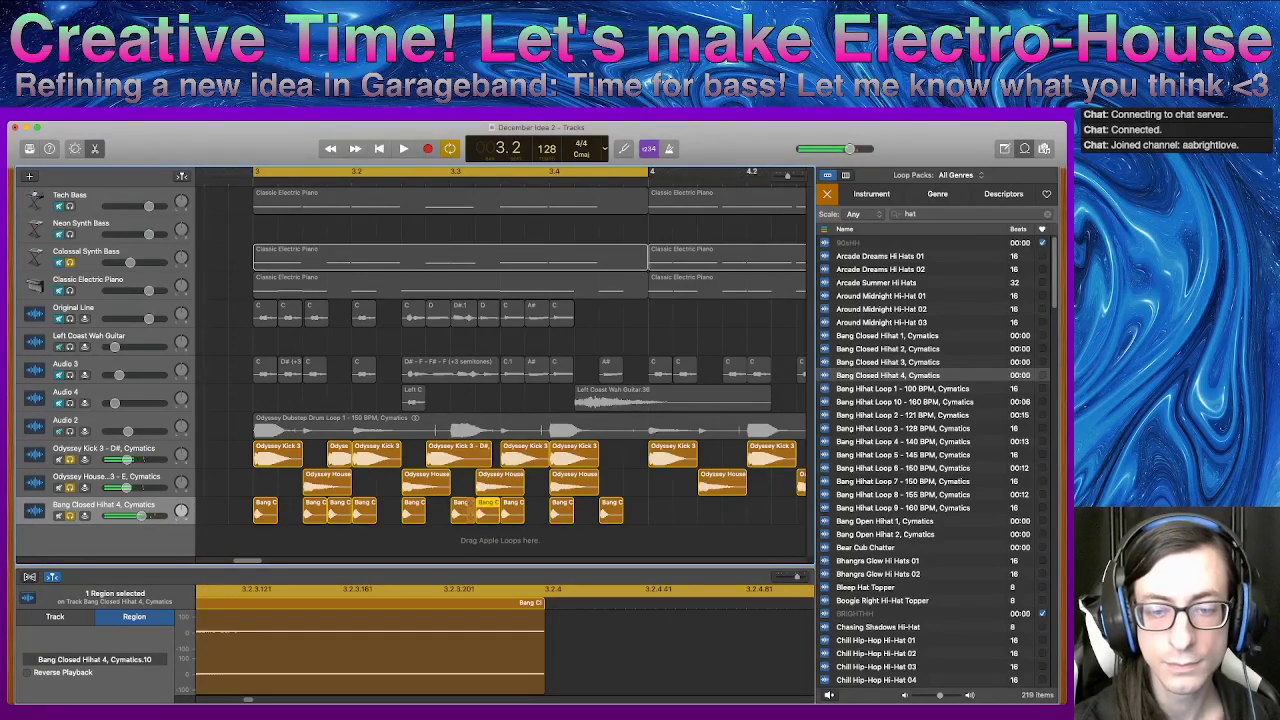
- Move the hi-hat hit on beat 3.3 one sixteenth earlier to 3.2.4 and play the groove
{"action": "left_click_drag", "start_coordinate": [471, 510], "coordinate": [436, 508]}
{"action": "key", "text": "space"}
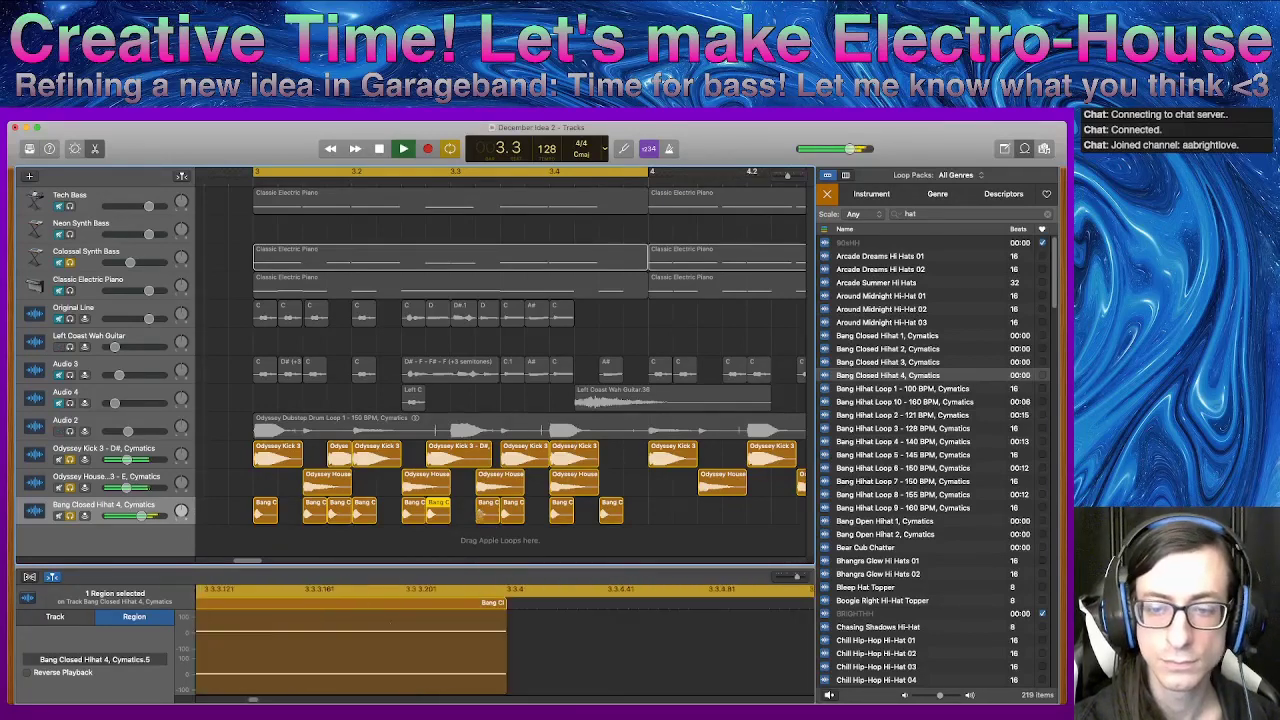
{"action": "key", "text": "space"}
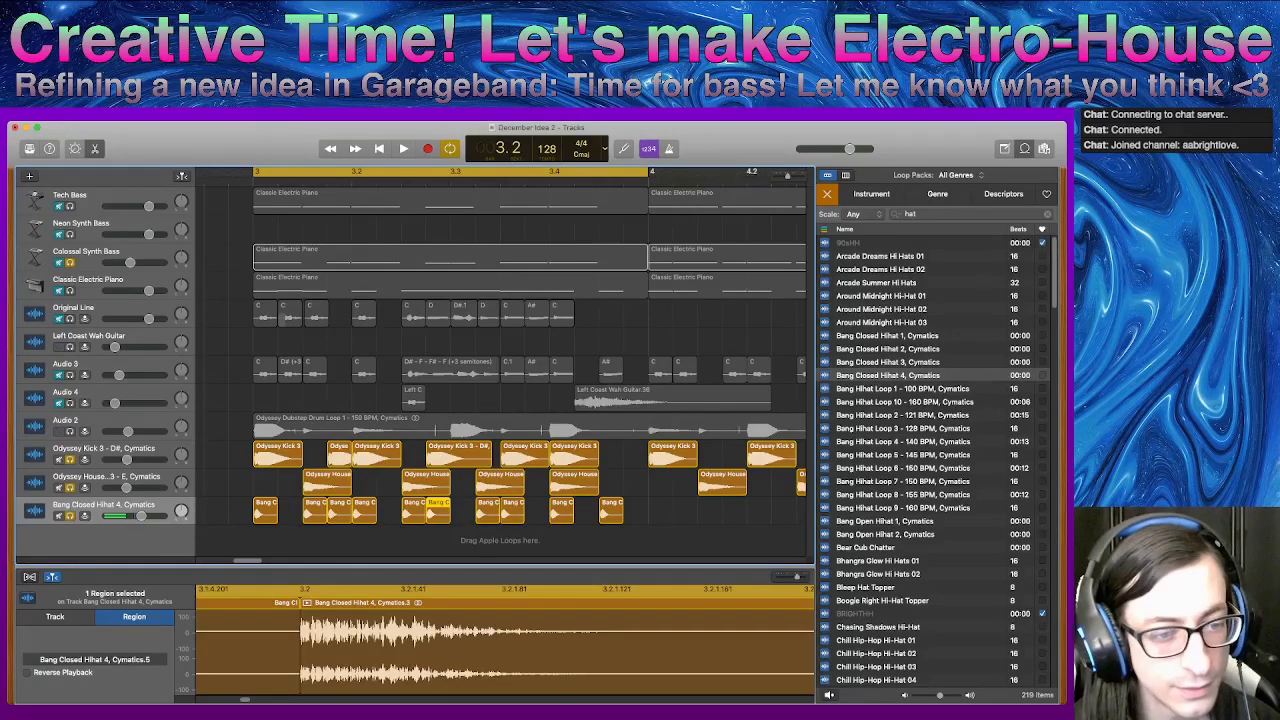
- Add a new audio track below the hi-hat track and search the loop library for "ride"
{"action": "left_click", "coordinate": [104, 505]}
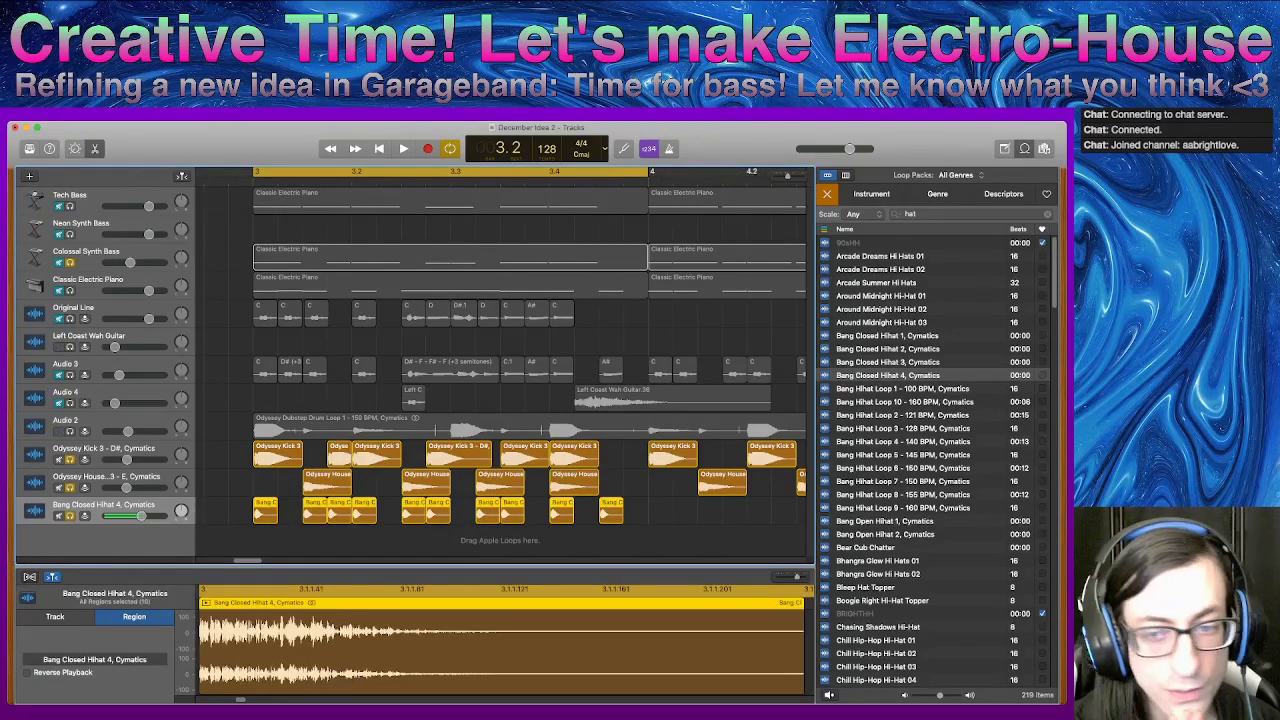
{"action": "key", "text": "alt+super+a"}
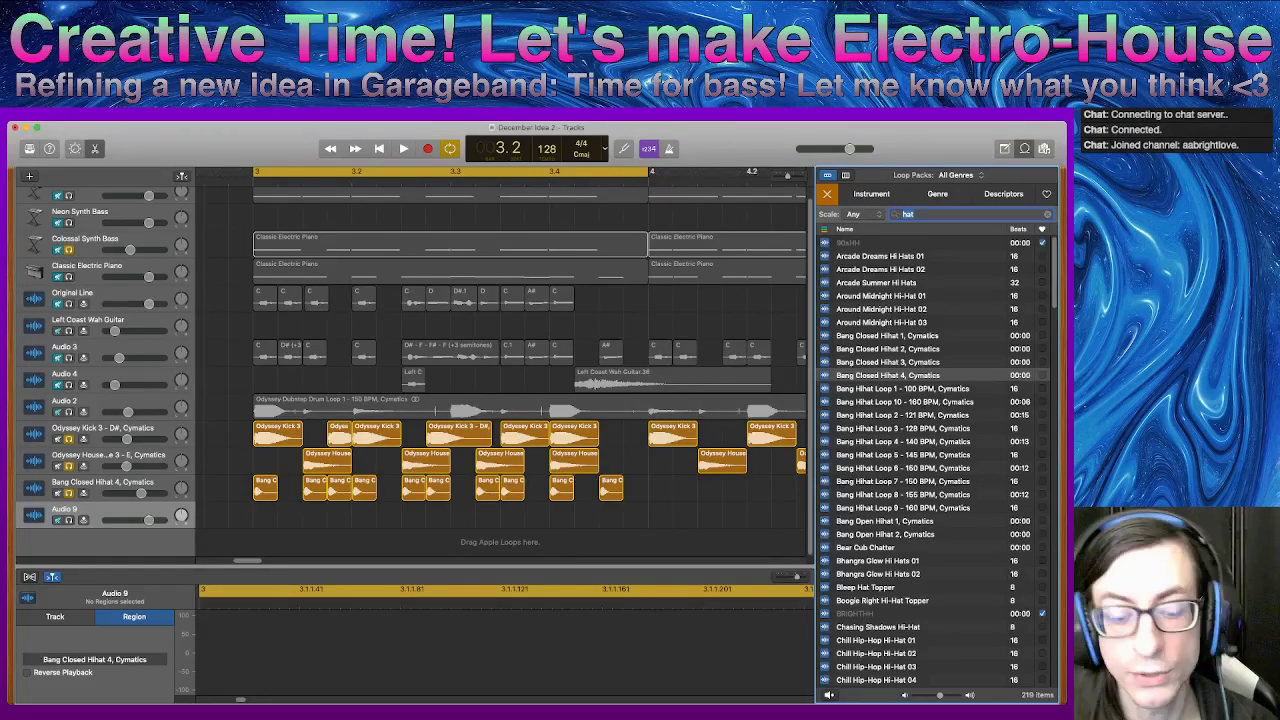
{"action": "type", "text": "ride"}
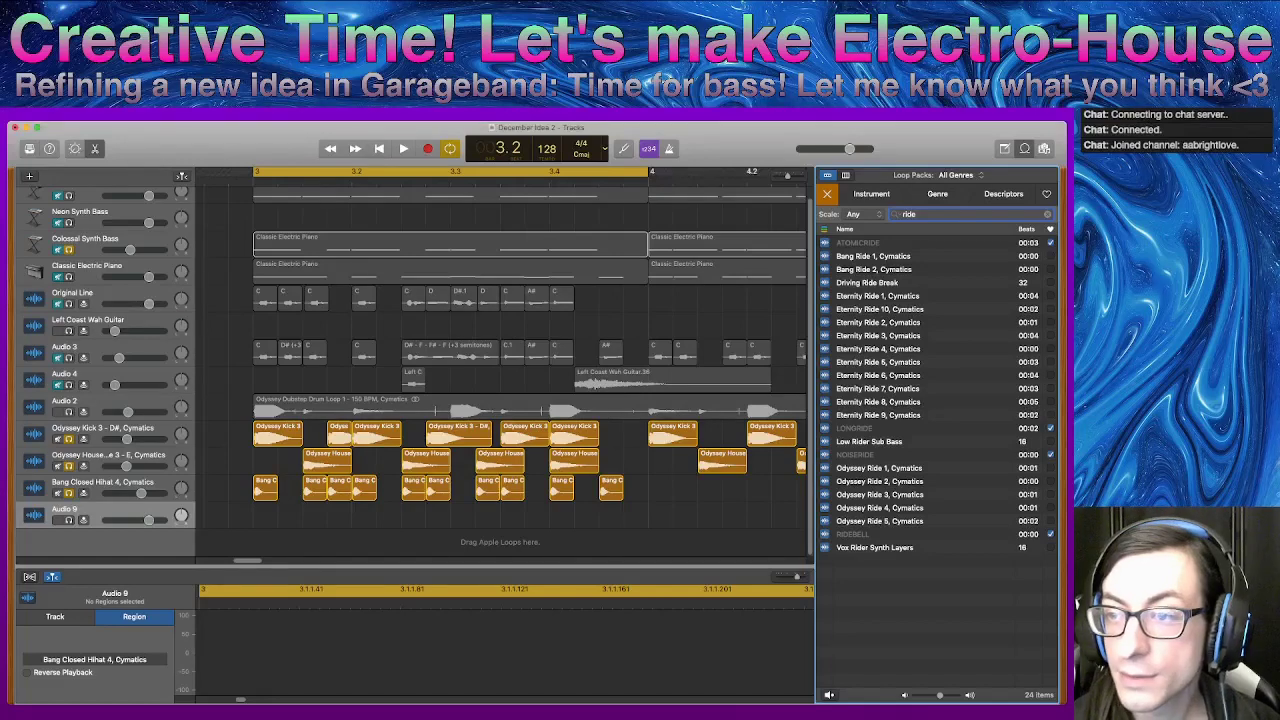
- Audition the Bang Ride and Eternity Ride samples in the loop library
{"action": "left_click", "coordinate": [874, 269]}
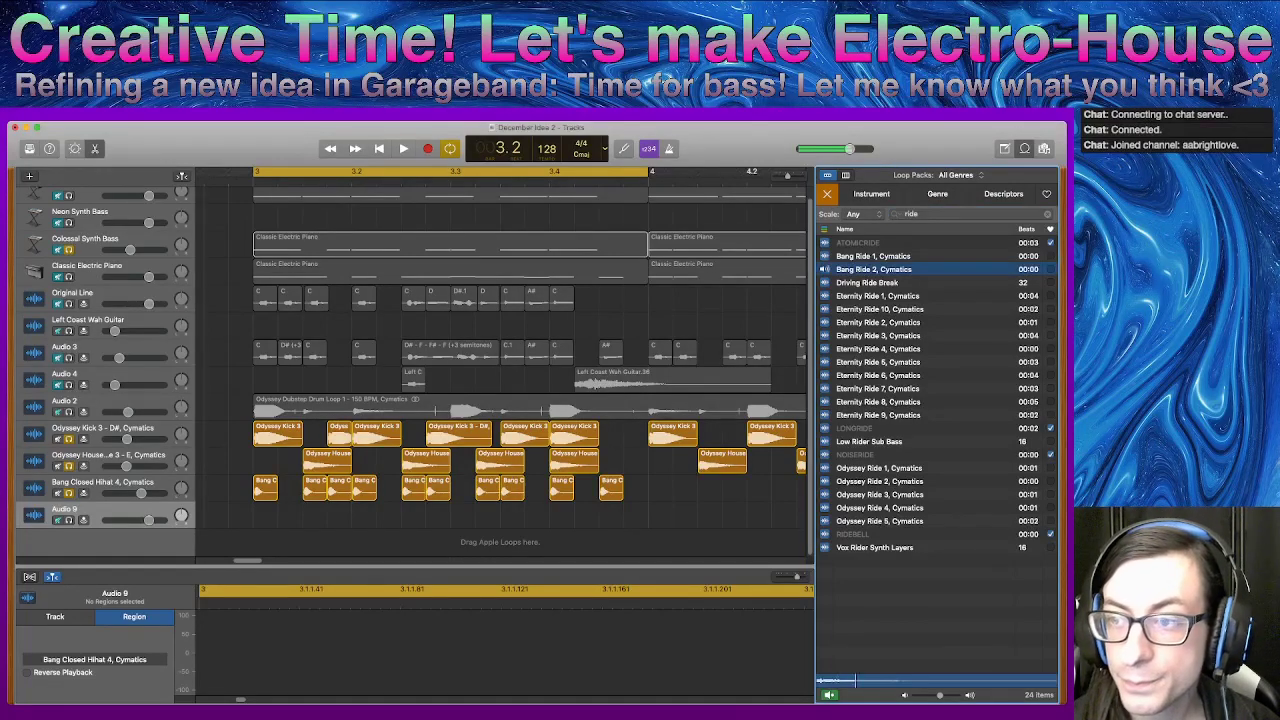
{"action": "left_click", "coordinate": [873, 256]}
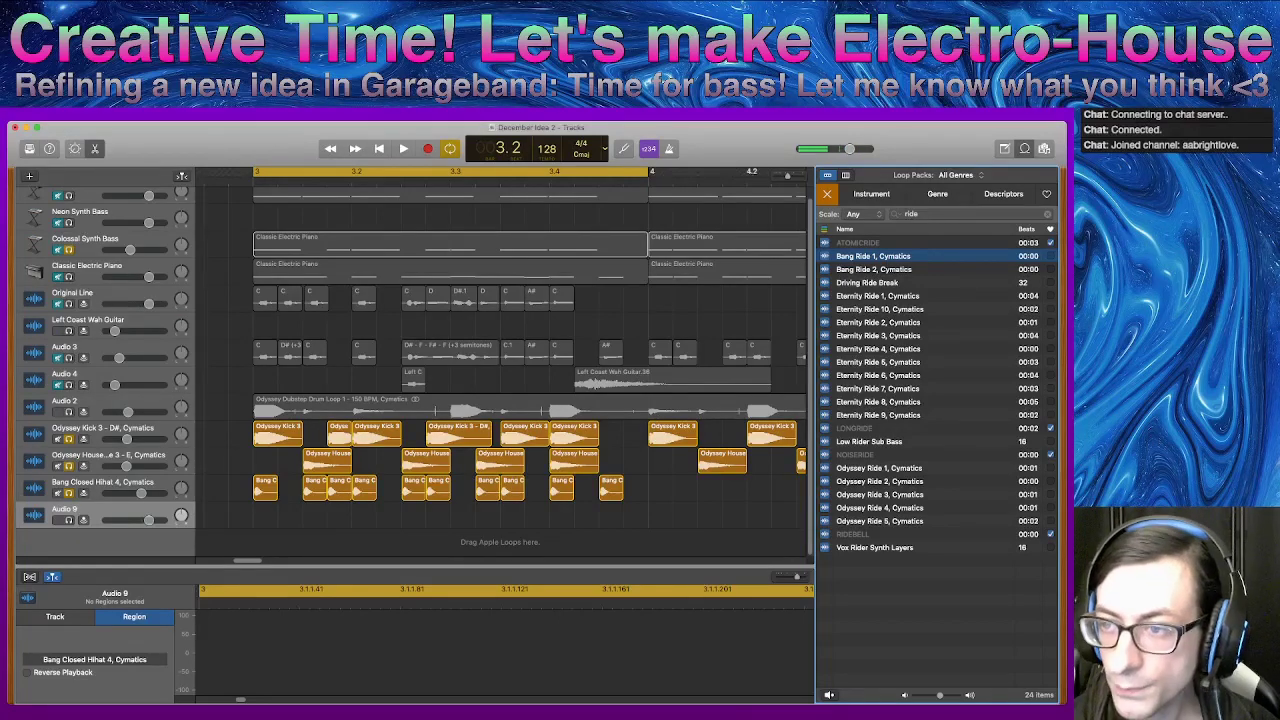
{"action": "left_click", "coordinate": [877, 296]}
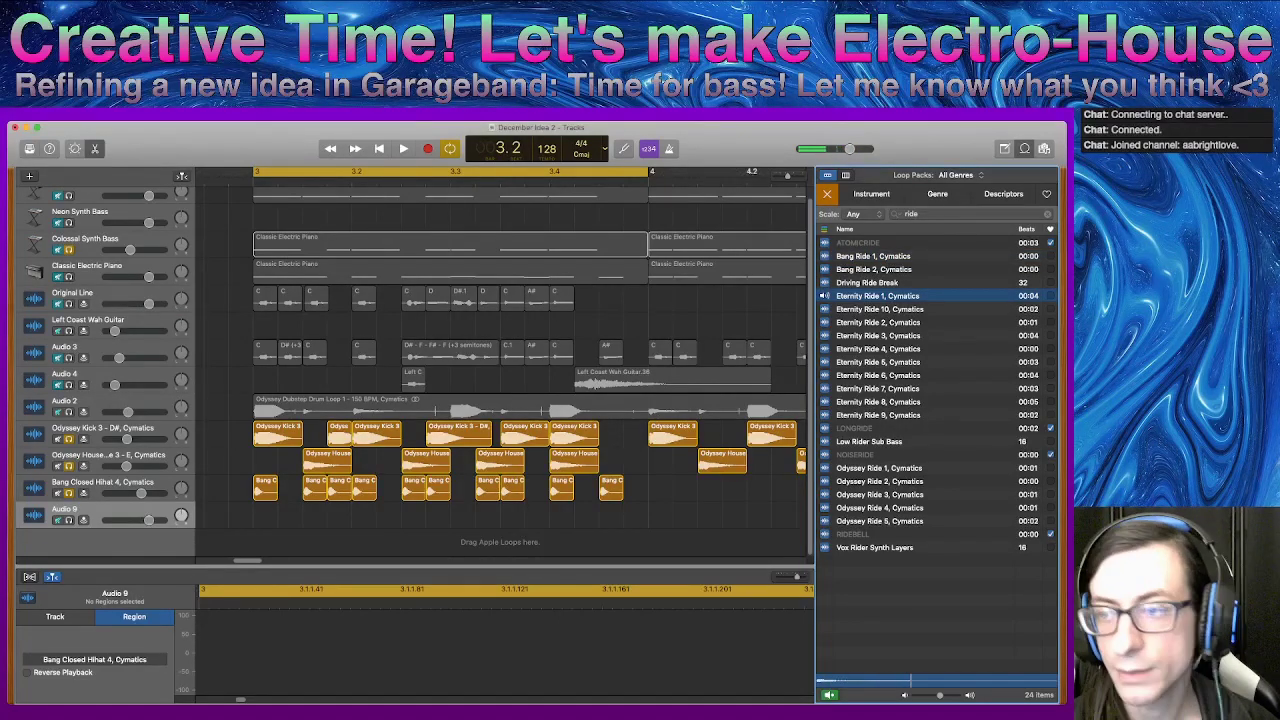
{"action": "key", "text": "Down"}
{"action": "key", "text": "Down"}
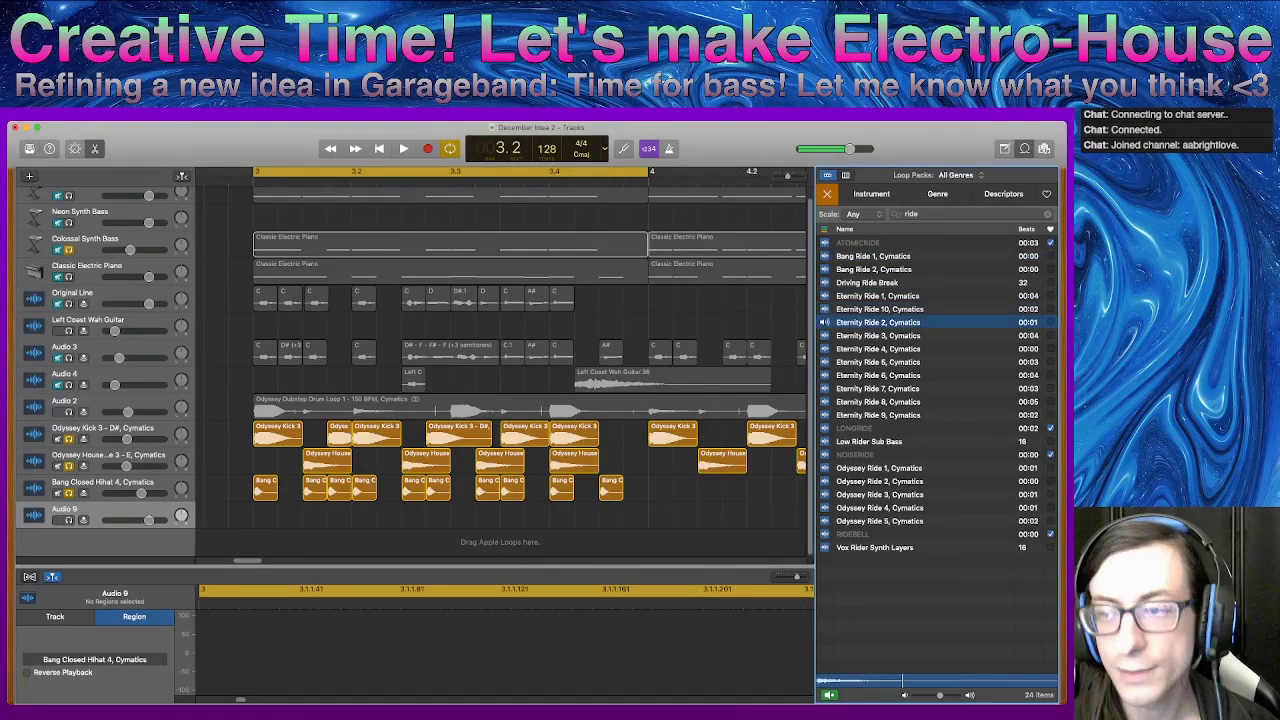
{"action": "key", "text": "Down"}
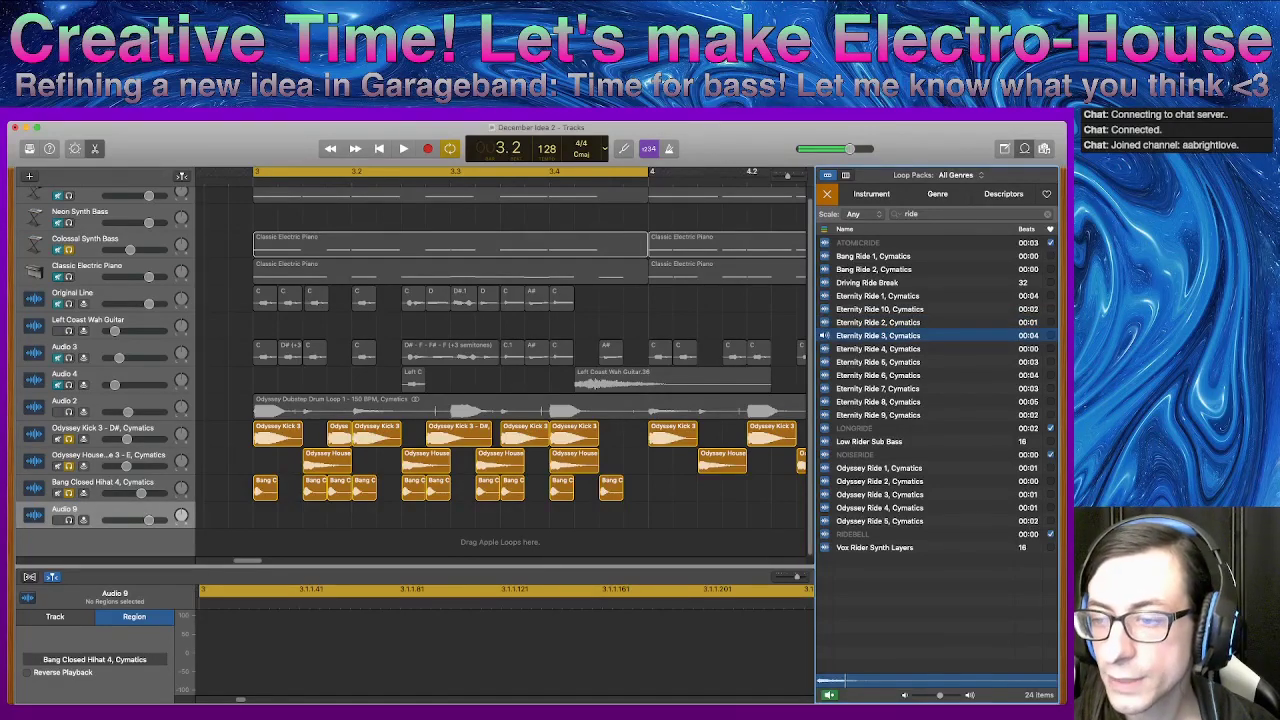
{"action": "key", "text": "Down"}
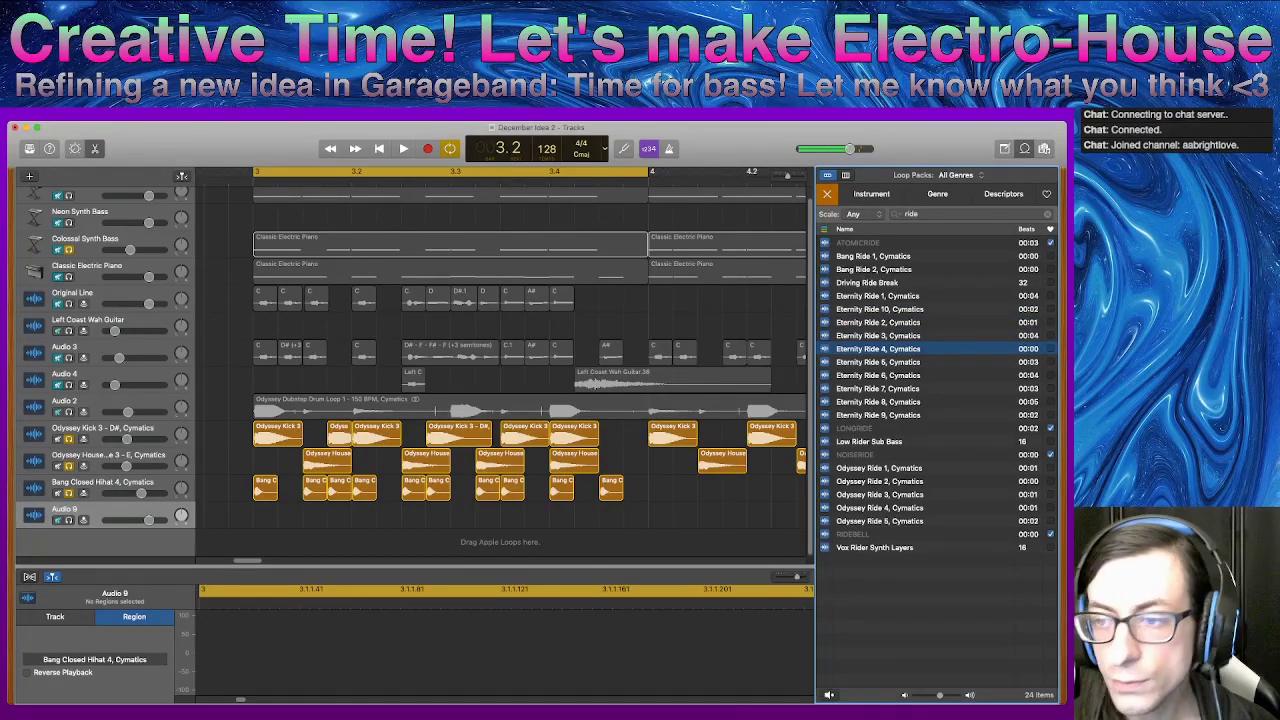
{"action": "key", "text": "Down"}
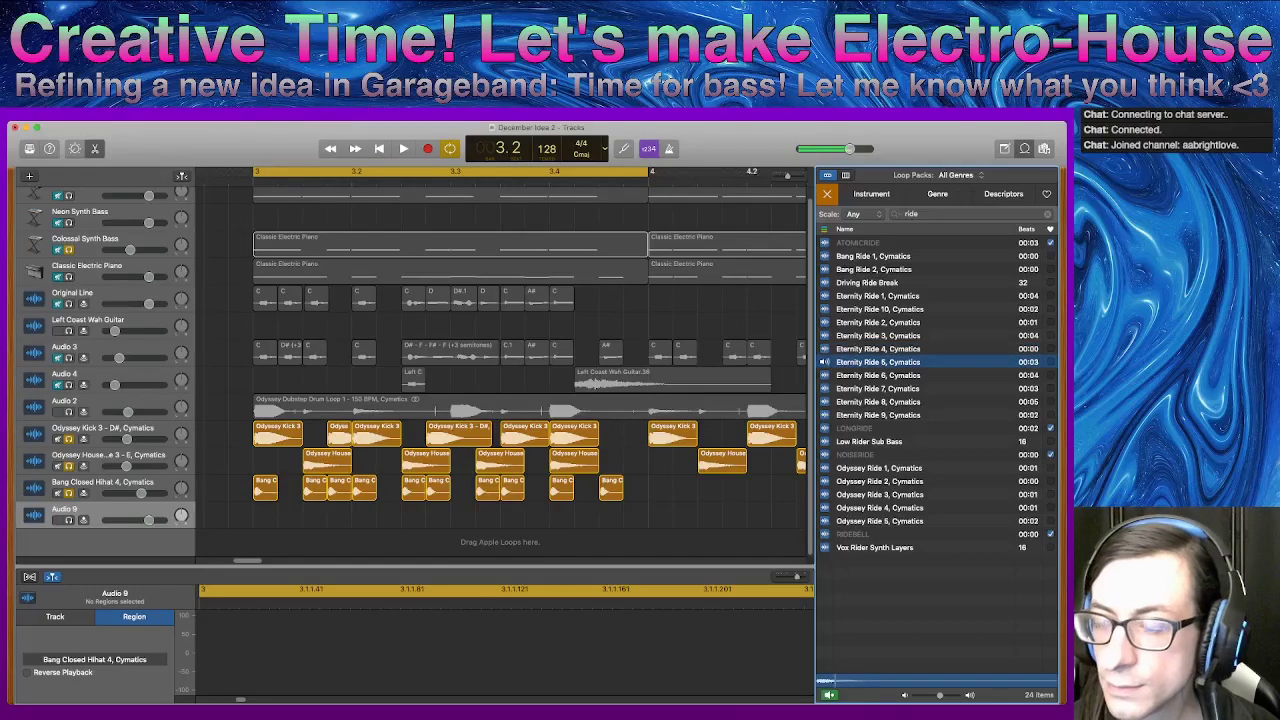
{"action": "key", "text": "Down"}
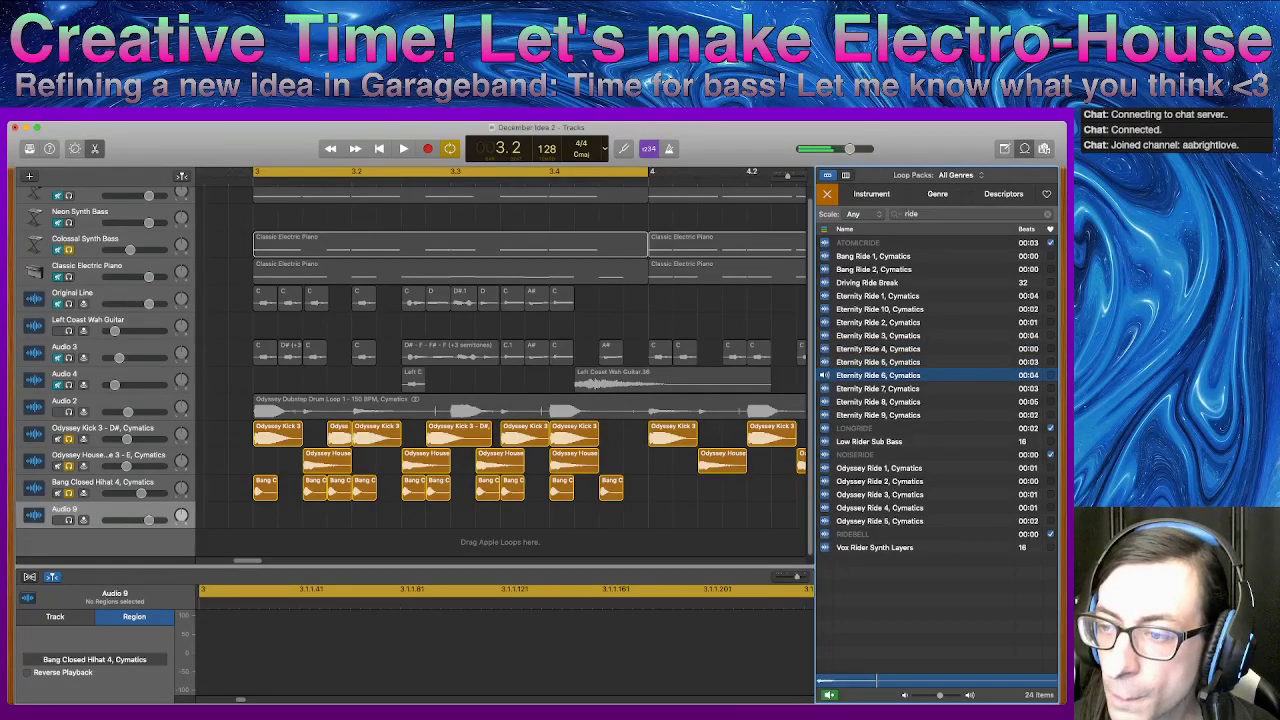
{"action": "key", "text": "Down"}
{"action": "key", "text": "Down"}
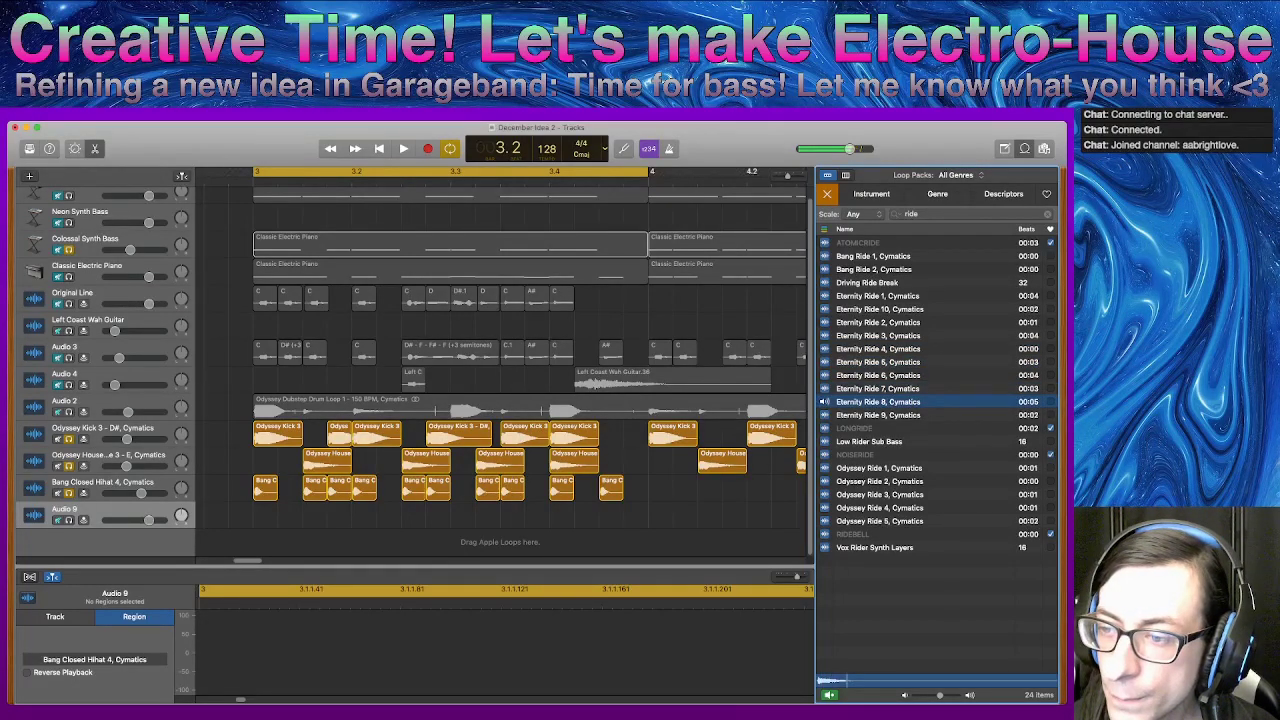
{"action": "key", "text": "Down"}
- Audition and compare the Odyssey Ride 1 to 5 samples
{"action": "left_click", "coordinate": [880, 468]}
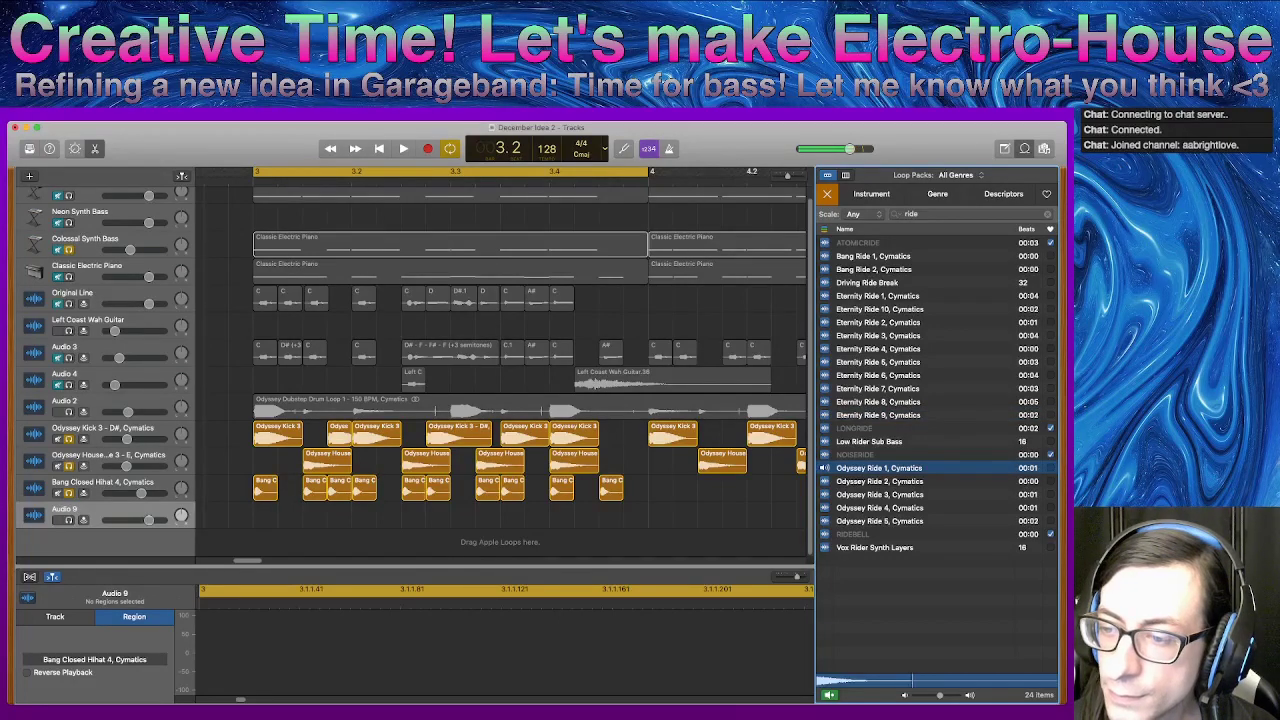
{"action": "left_click", "coordinate": [880, 481]}
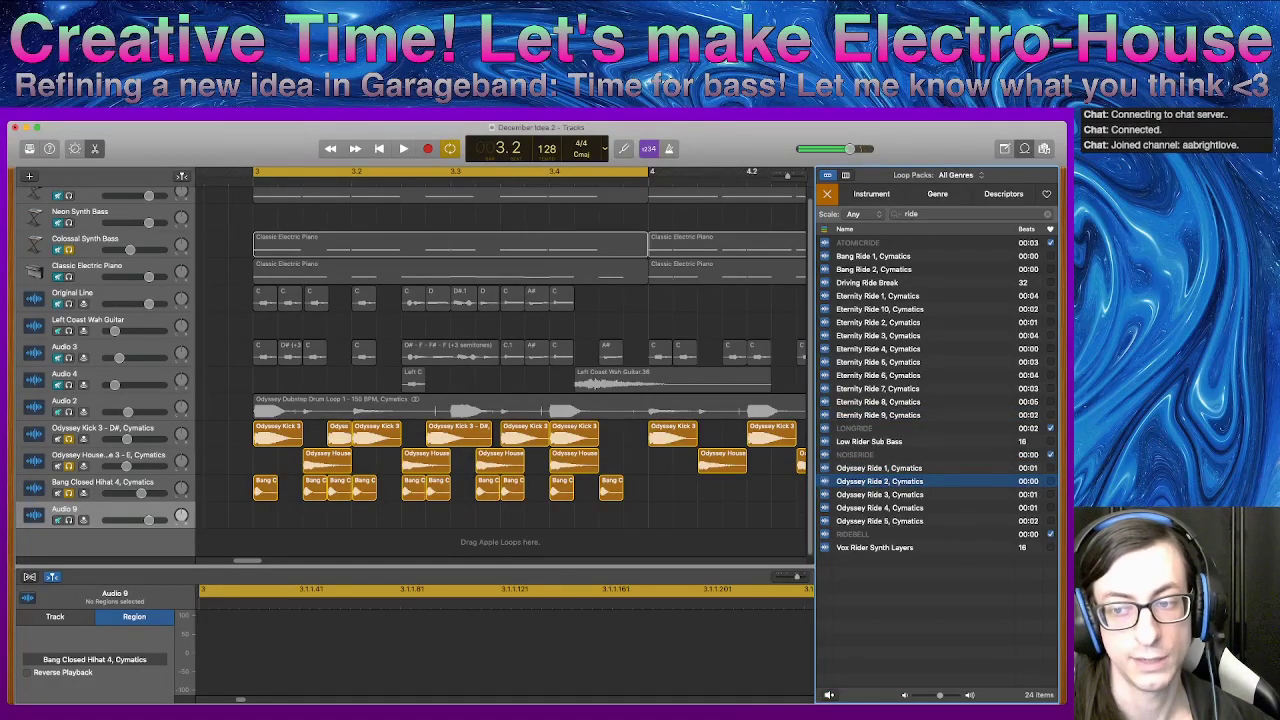
{"action": "key", "text": "Down"}
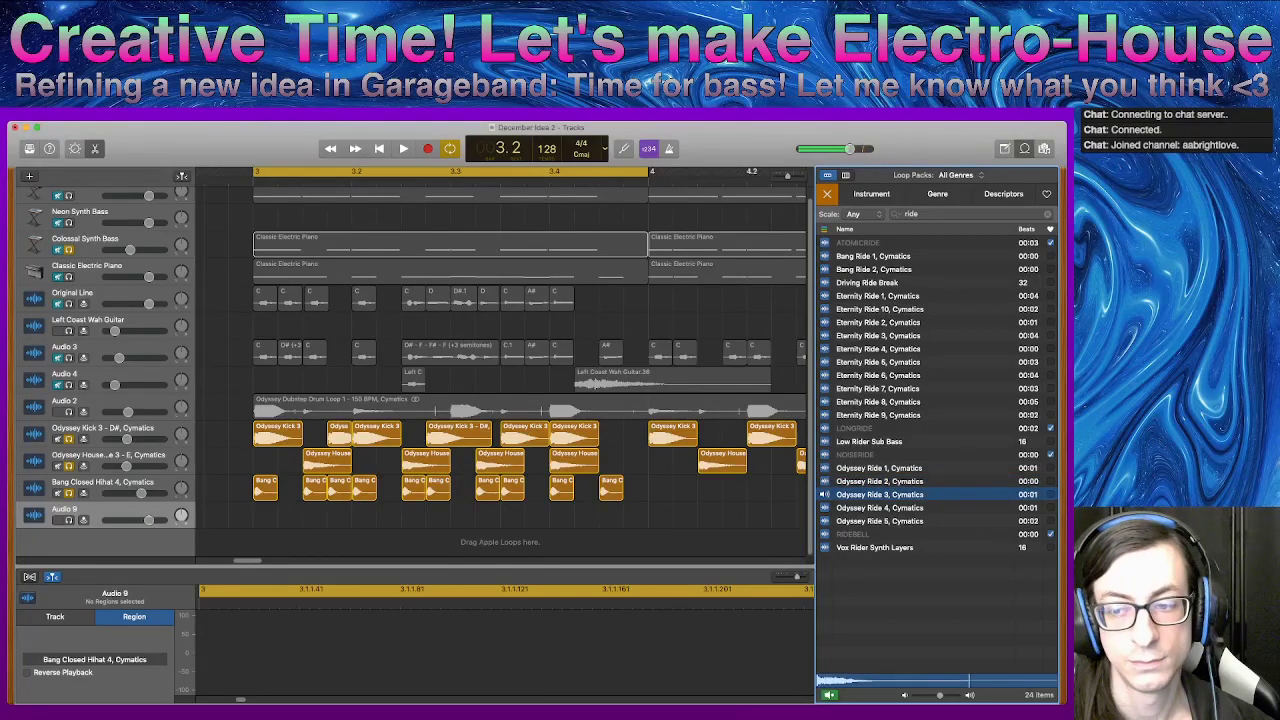
{"action": "key", "text": "Down"}
{"action": "key", "text": "Down"}
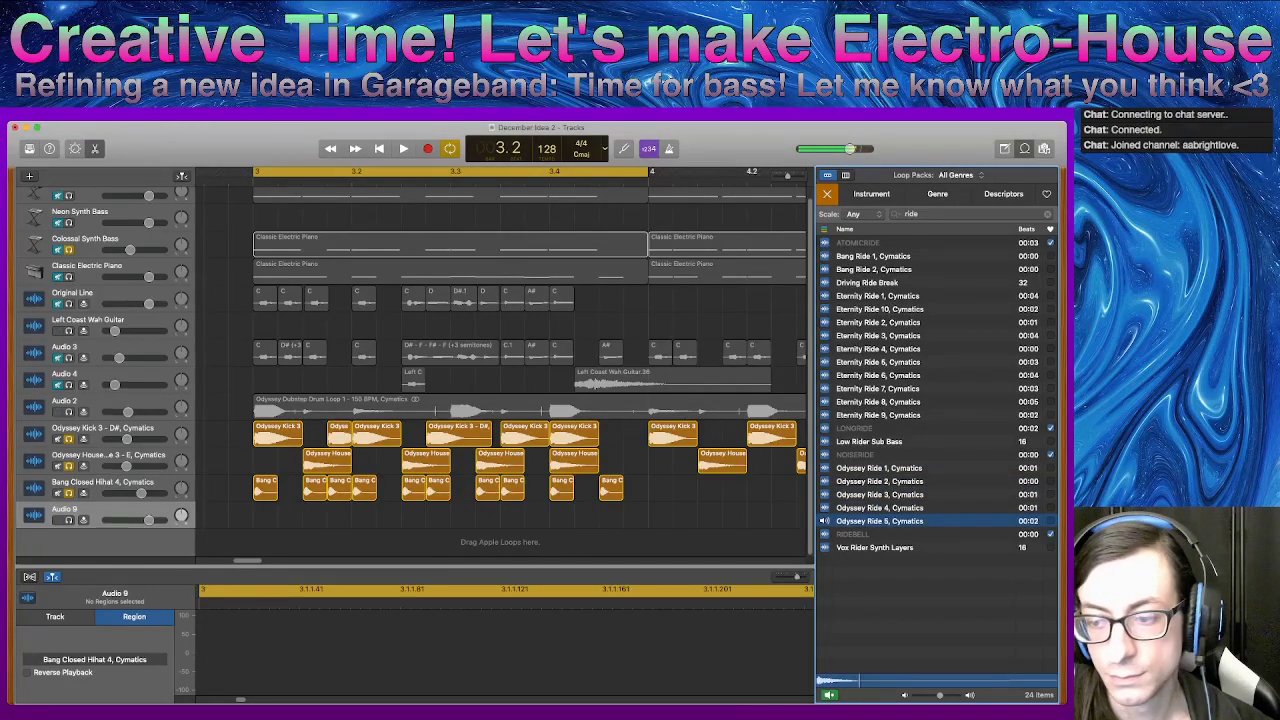
- Place Odyssey Ride 2 at the start of bar 3 on the new audio track and solo that track
{"action": "left_click", "coordinate": [880, 481]}
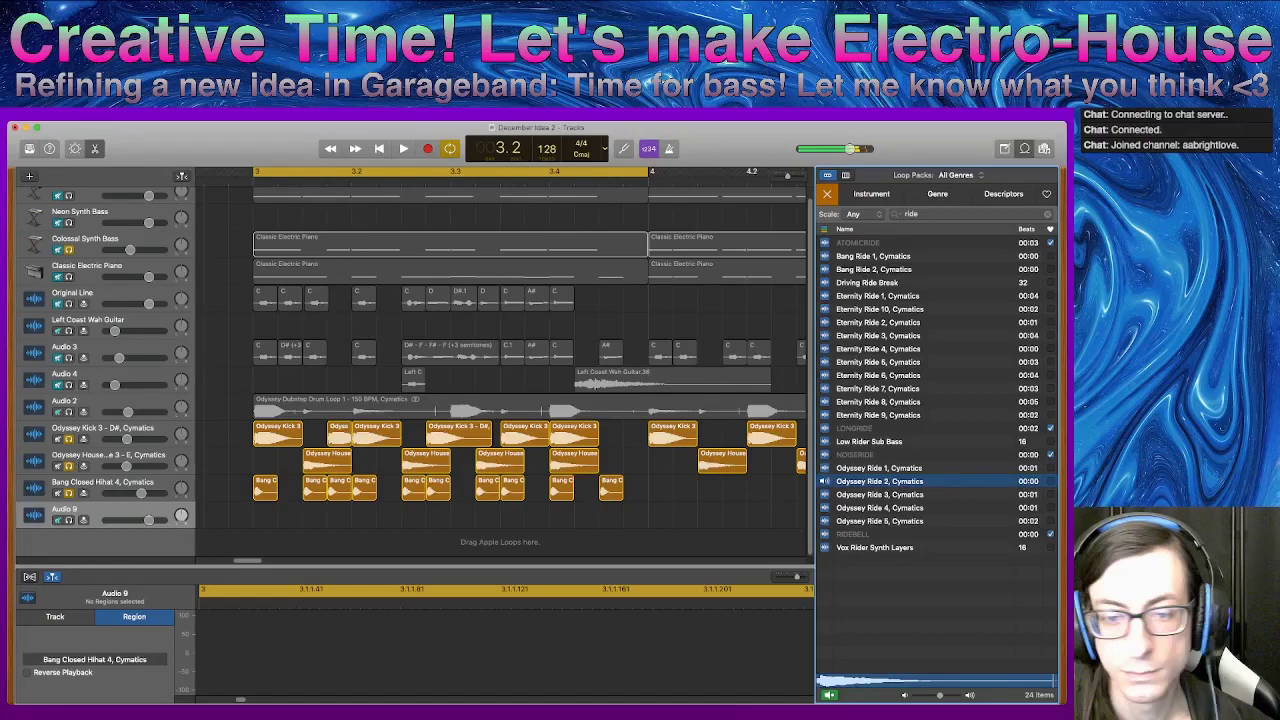
{"action": "left_click_drag", "start_coordinate": [880, 481], "coordinate": [290, 512]}
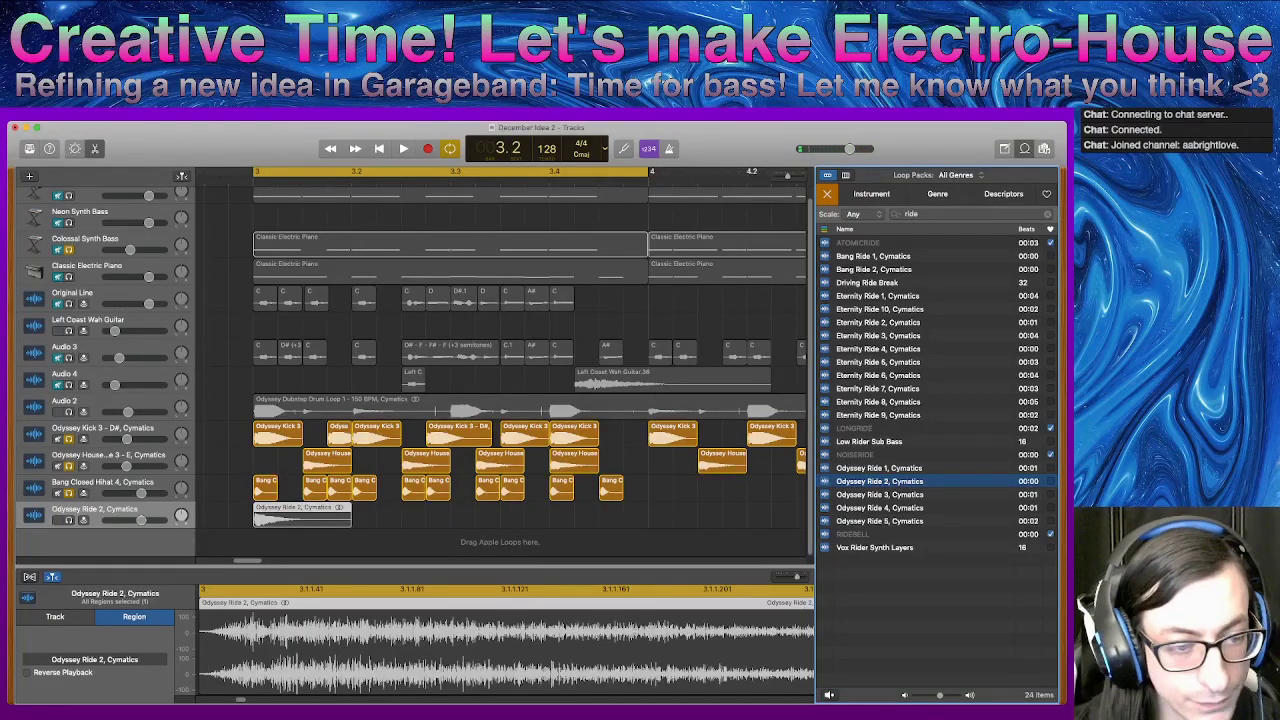
{"action": "left_click", "coordinate": [69, 520]}
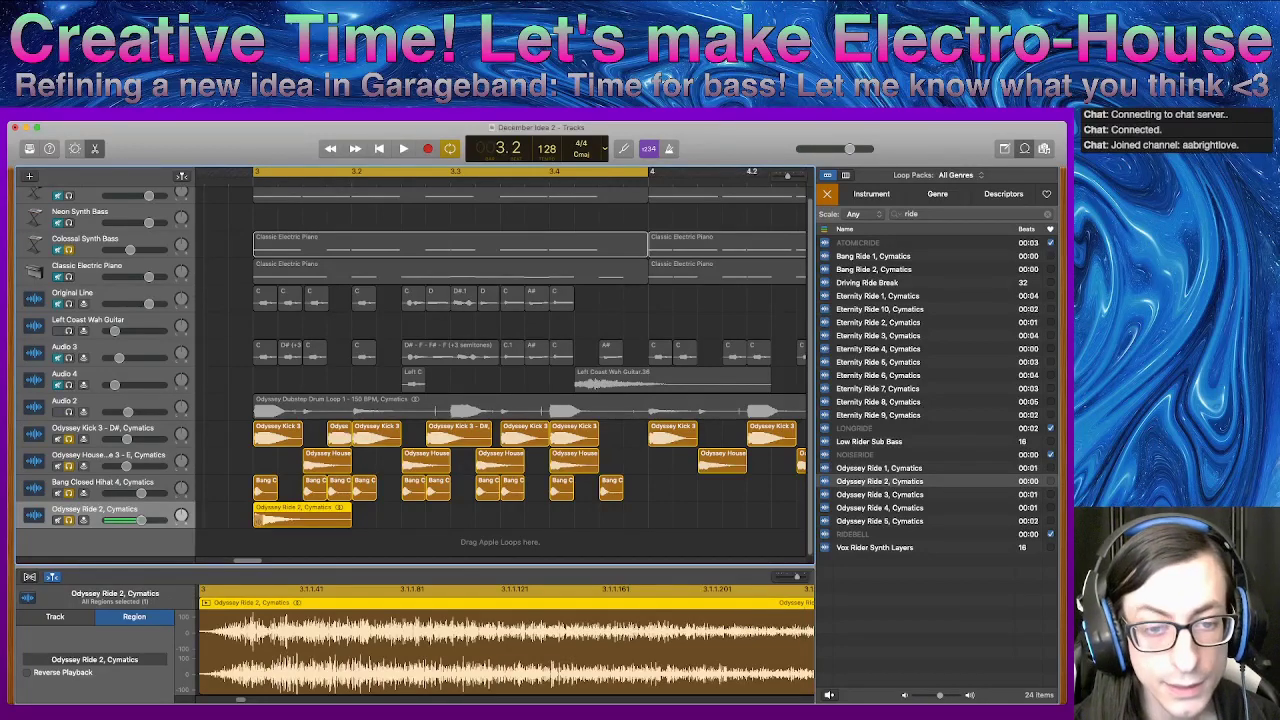
- Copy the ride hit two beats later, shift both hits to 3.2.4 and 3.4.4, and play the groove
{"action": "left_click_drag", "start_coordinate": [258, 520], "coordinate": [456, 516]}
{"action": "left_click_drag", "start_coordinate": [576, 527], "coordinate": [383, 519]}
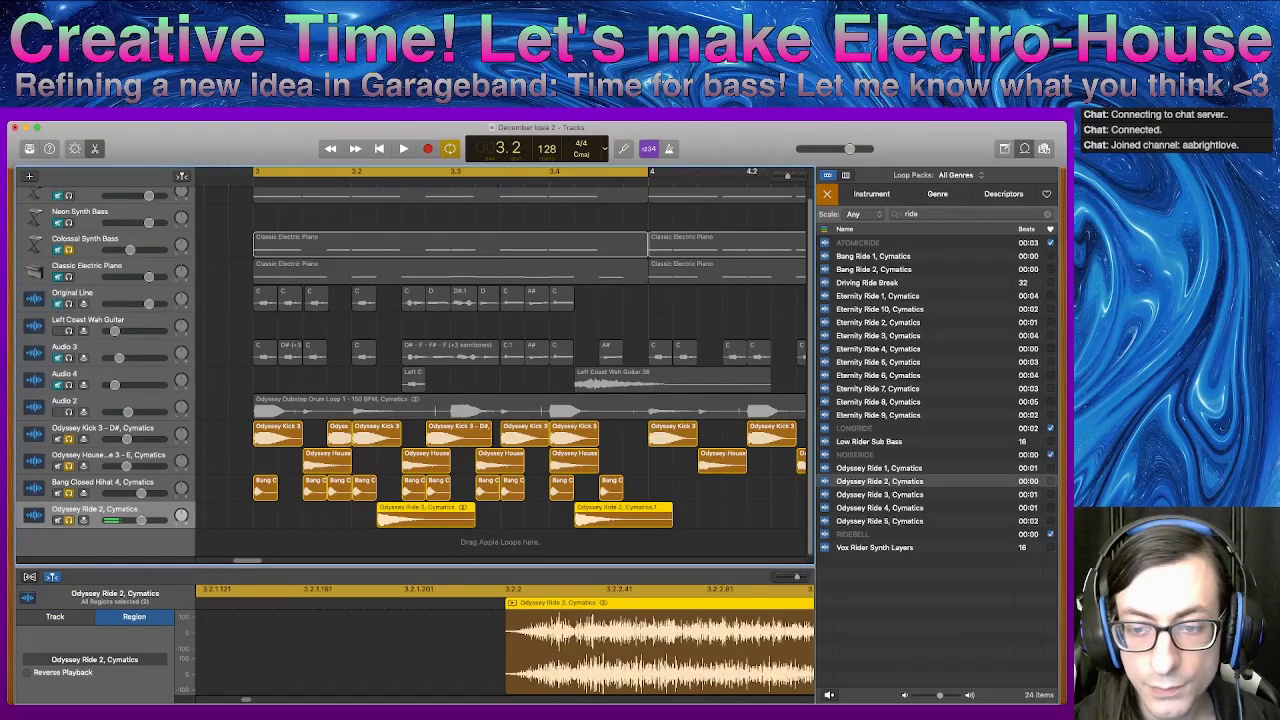
{"action": "left_click_drag", "start_coordinate": [579, 516], "coordinate": [628, 517]}
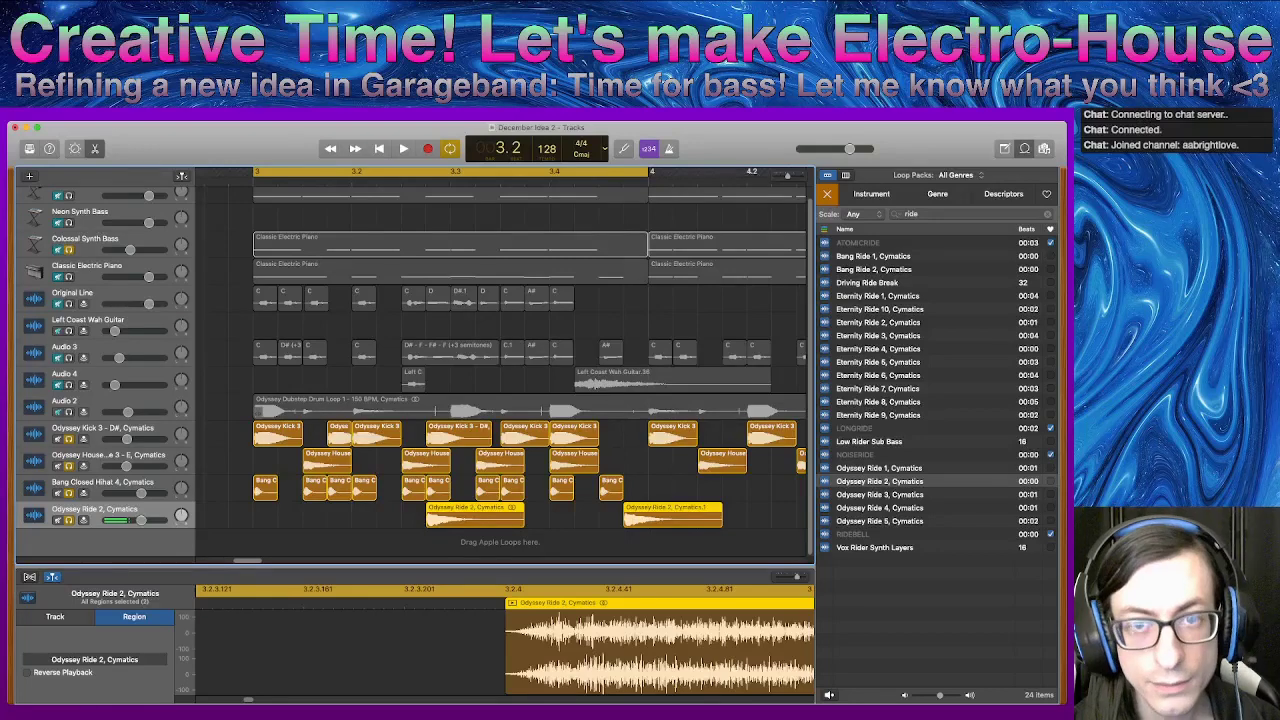
{"action": "key", "text": "space"}
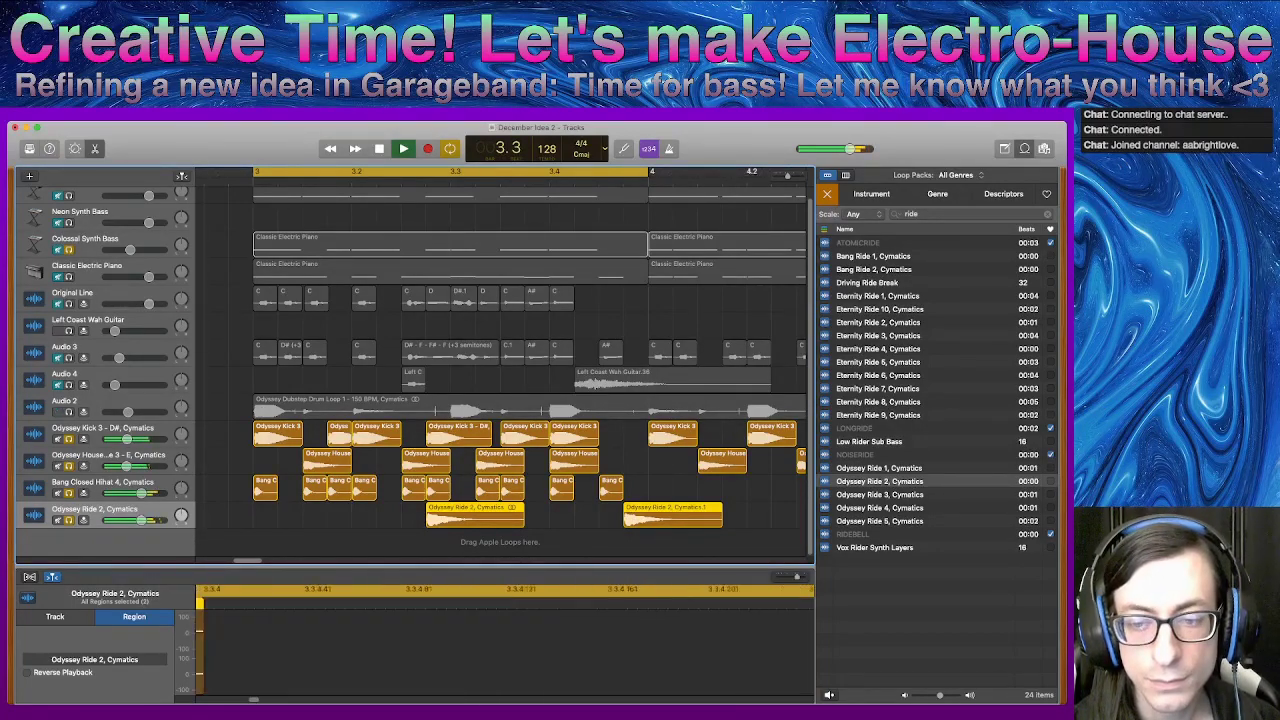
- Move the second ride hit to 3.1.4 and play the groove
{"action": "left_click", "coordinate": [665, 516]}
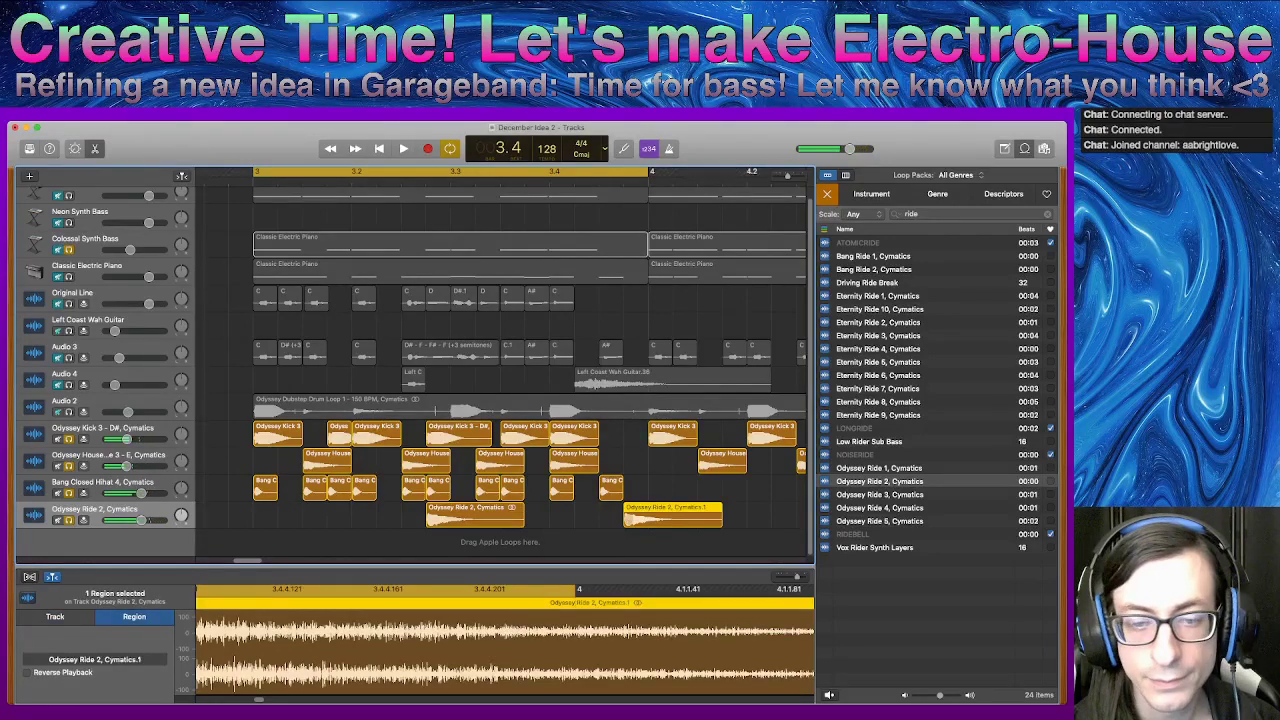
{"action": "left_click_drag", "start_coordinate": [665, 516], "coordinate": [329, 514]}
{"action": "key", "text": "space"}
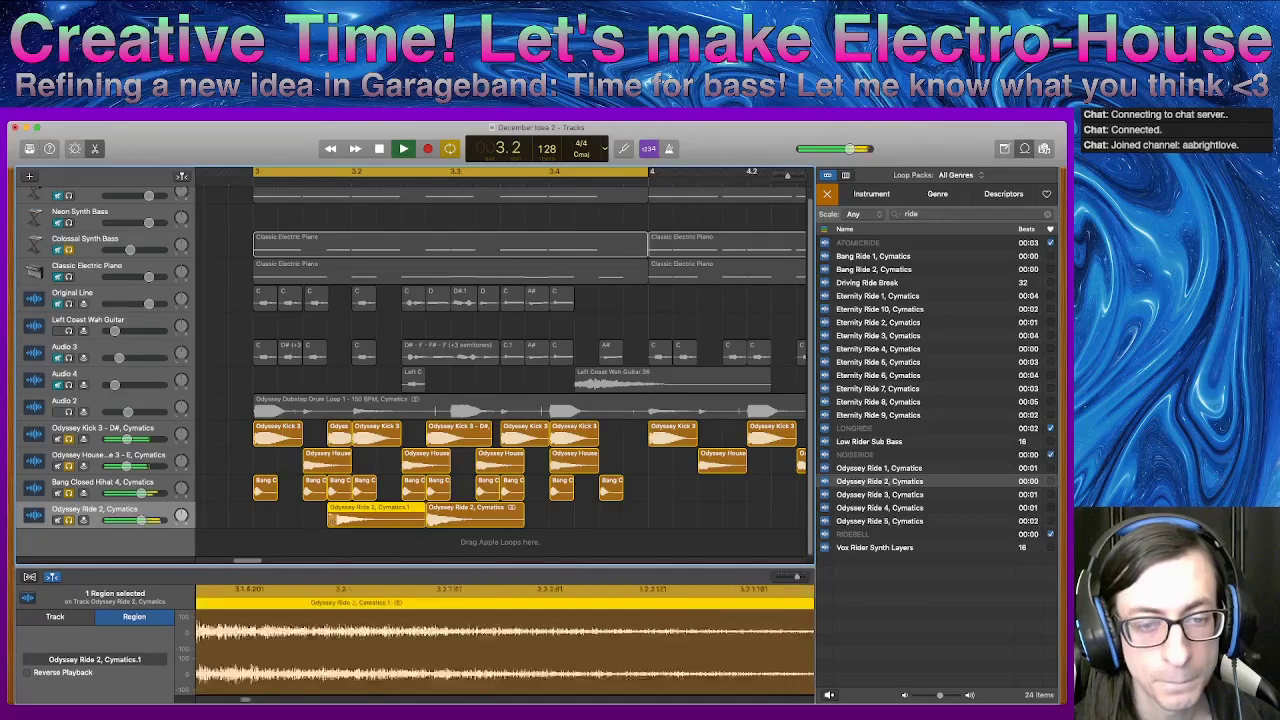
{"action": "key", "text": "space"}
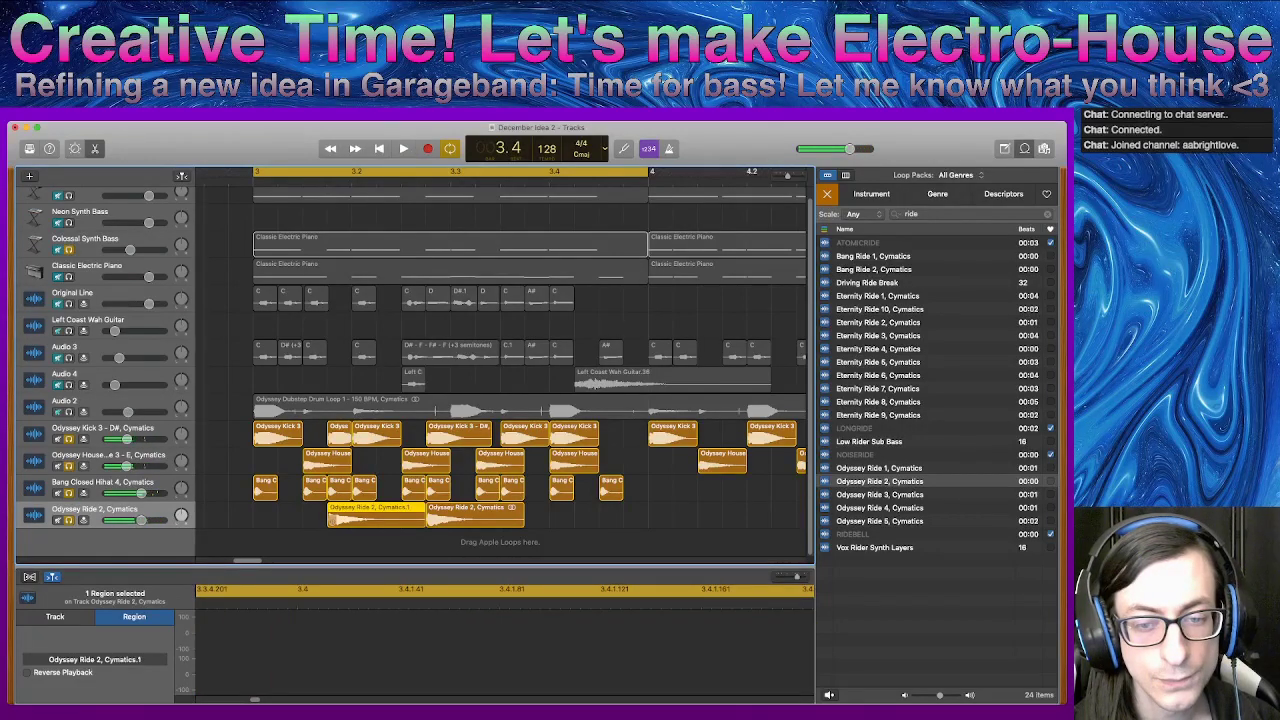
- Delete the ride hit at 3.1.4 and play the groove with the remaining one
{"action": "key", "text": "Delete"}
{"action": "key", "text": "space"}
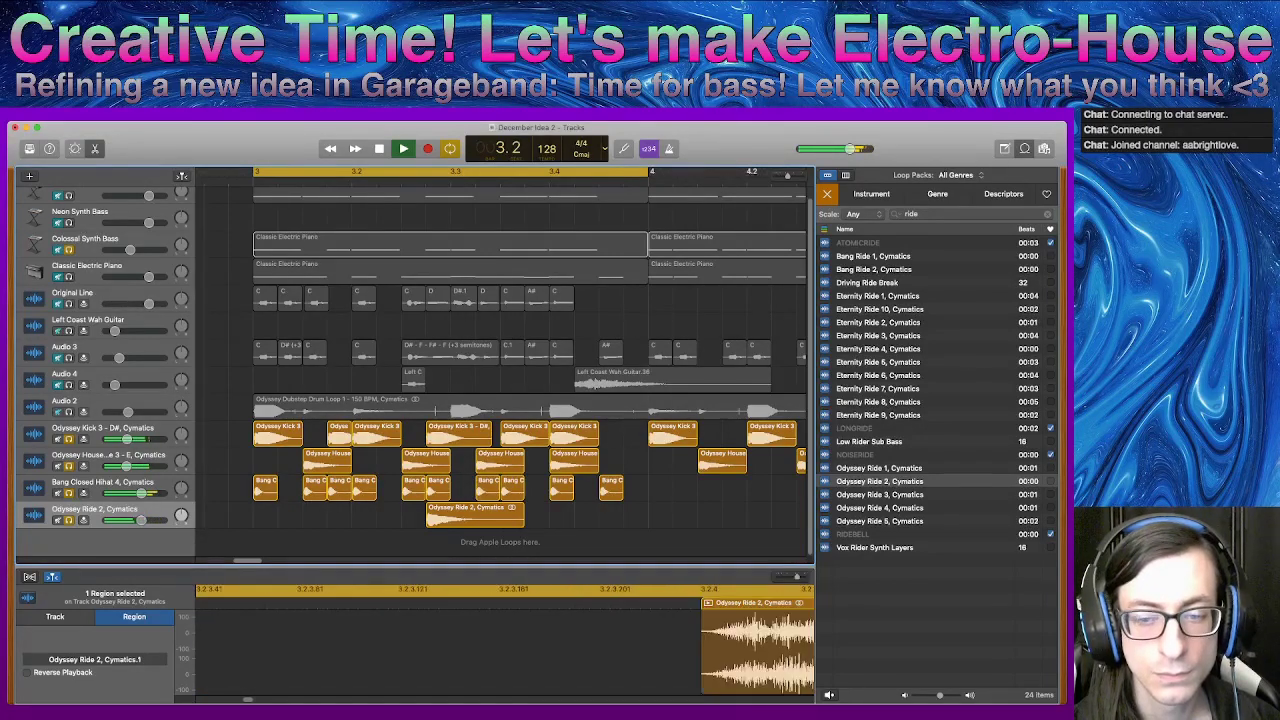
{"action": "key", "text": "space"}
- Copy the ride hit from 3.2.4 to 3.4.3, keeping the original in place, and play the groove
{"action": "left_click", "coordinate": [430, 515]}
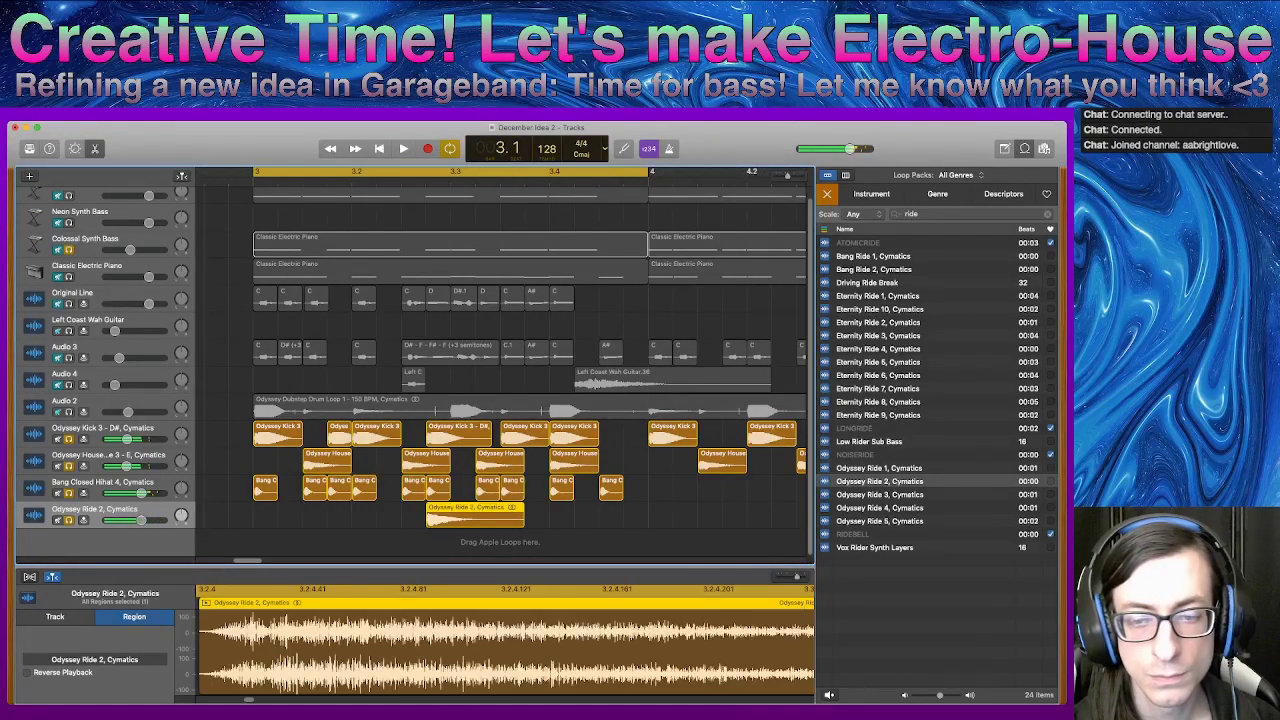
{"action": "left_click_drag", "start_coordinate": [430, 515], "coordinate": [603, 515]}
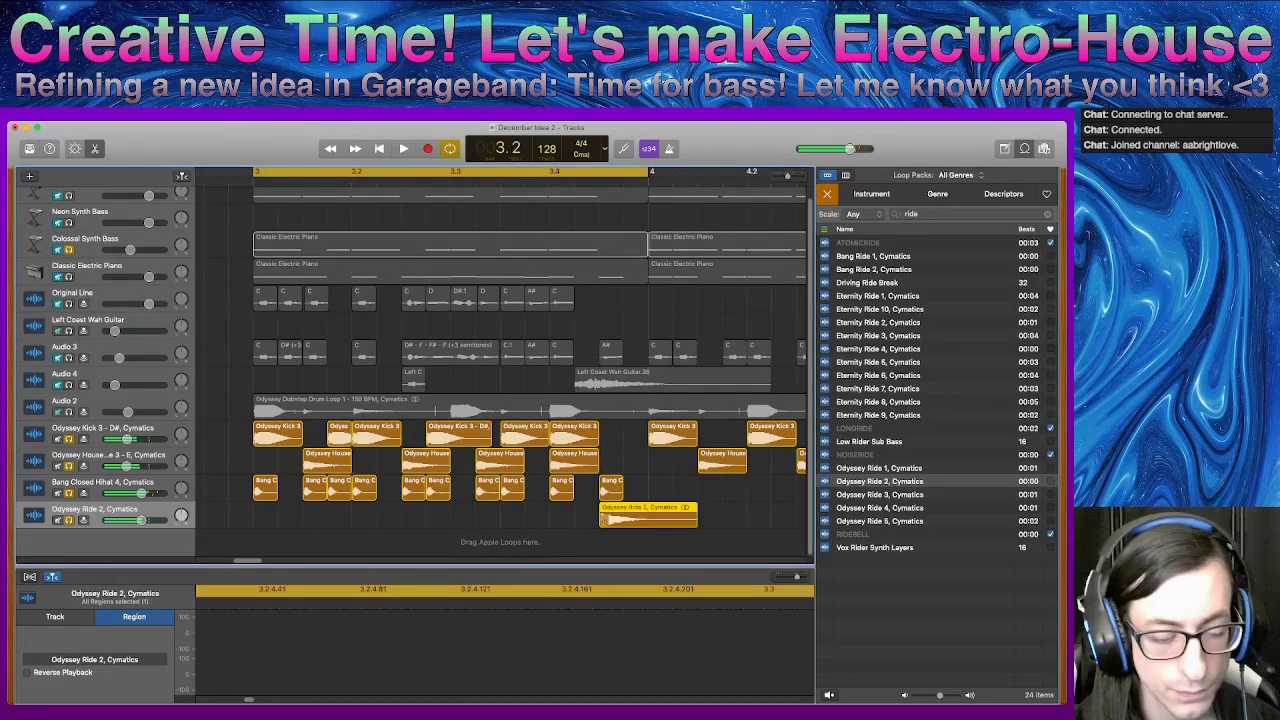
{"action": "key", "text": "super+z"}
{"action": "left_click_drag", "start_coordinate": [478, 516], "coordinate": [652, 516]}
{"action": "key", "text": "space"}
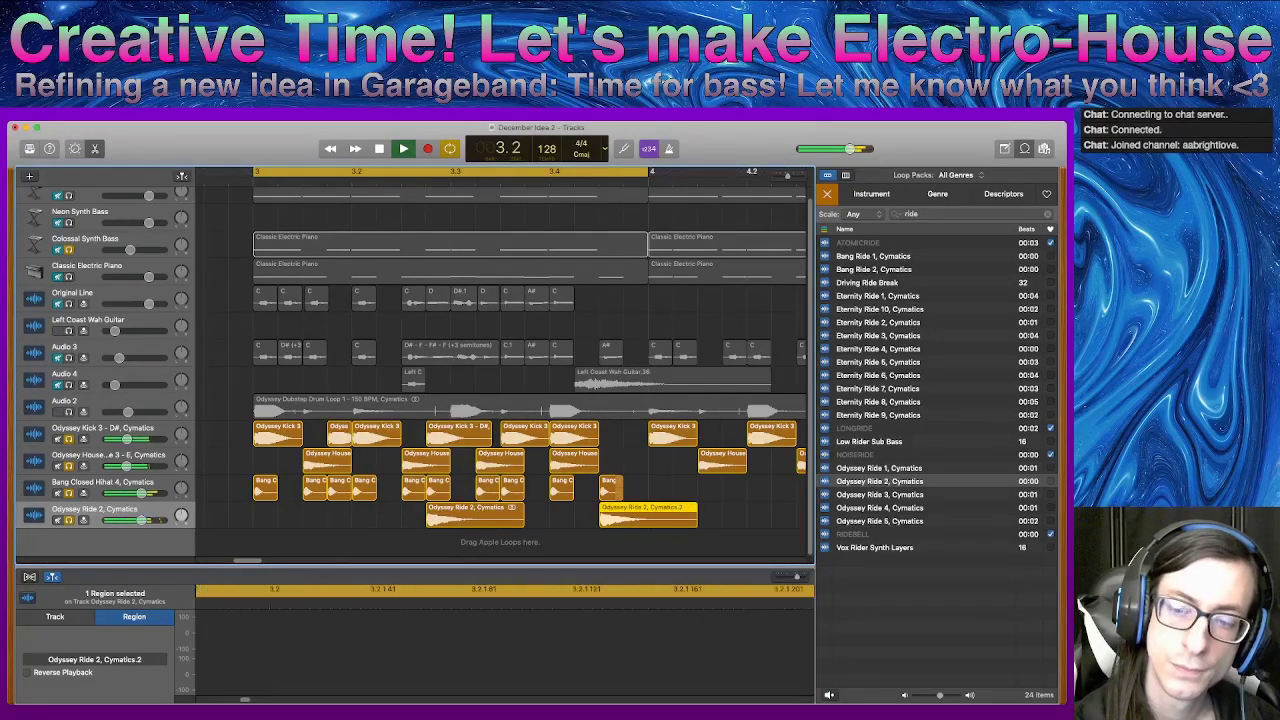
{"action": "key", "text": "space"}
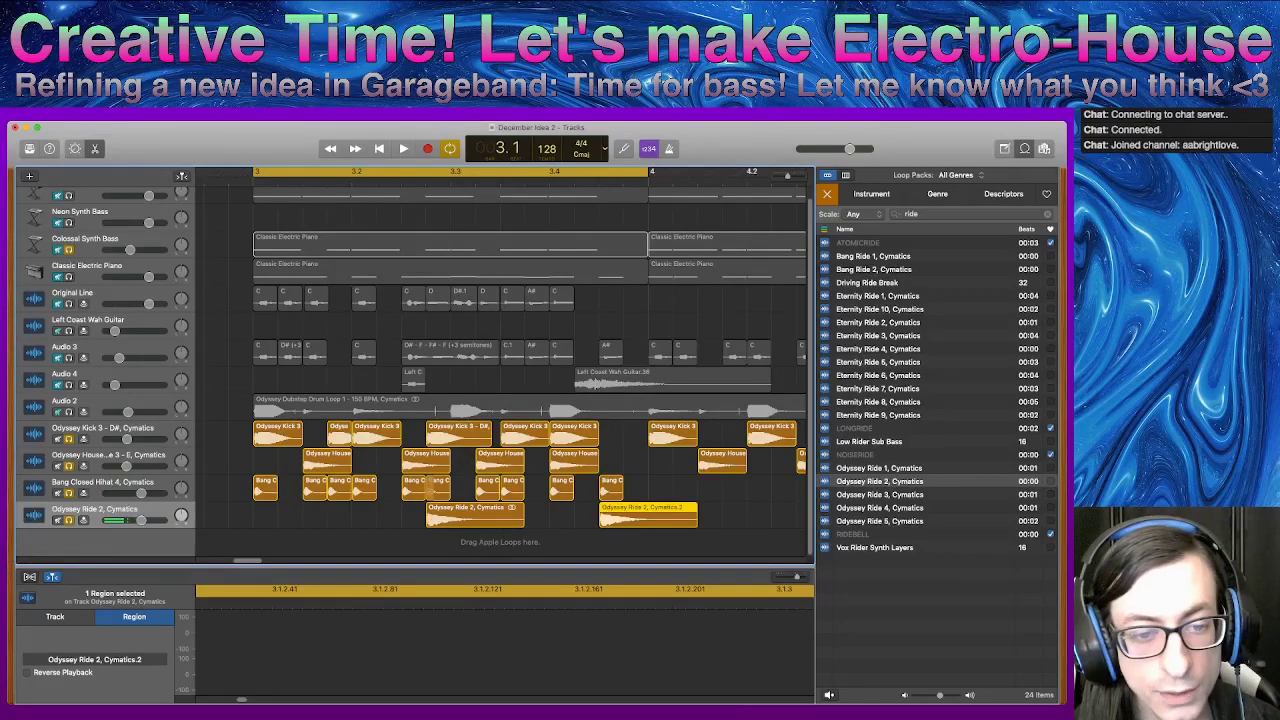
- Examine how the closed hi-hat, snare and ride hits line up in bar 3, and play the groove
{"action": "left_click", "coordinate": [314, 487]}
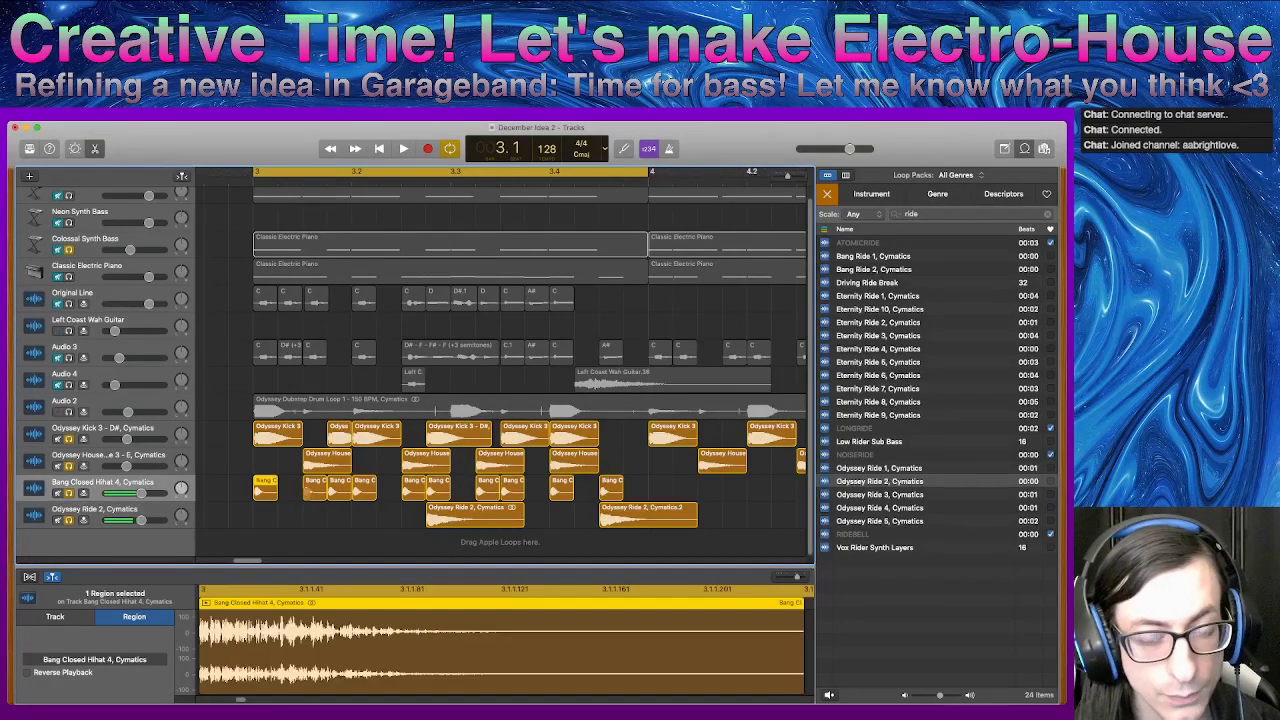
{"action": "left_click", "coordinate": [344, 489]}
{"action": "left_click", "coordinate": [366, 489]}
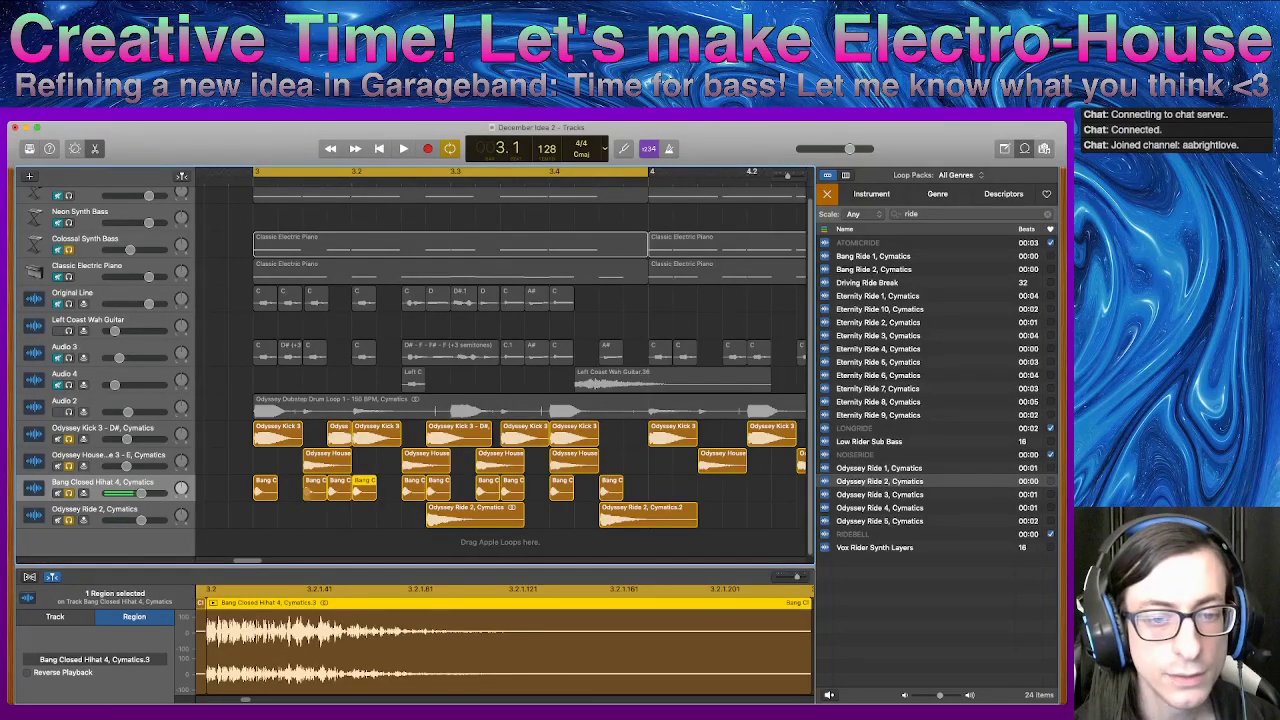
{"action": "left_click", "coordinate": [312, 488]}
{"action": "left_click", "coordinate": [308, 467]}
{"action": "left_click", "coordinate": [312, 488]}
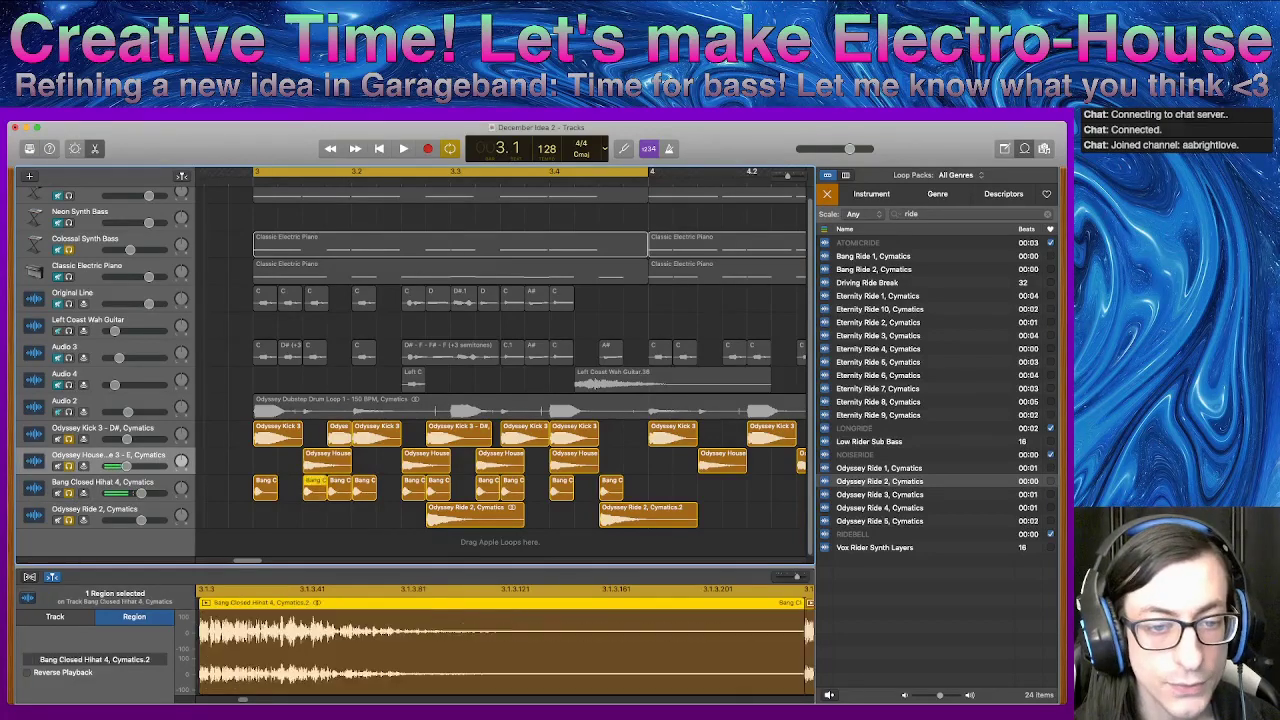
{"action": "left_click", "coordinate": [309, 457]}
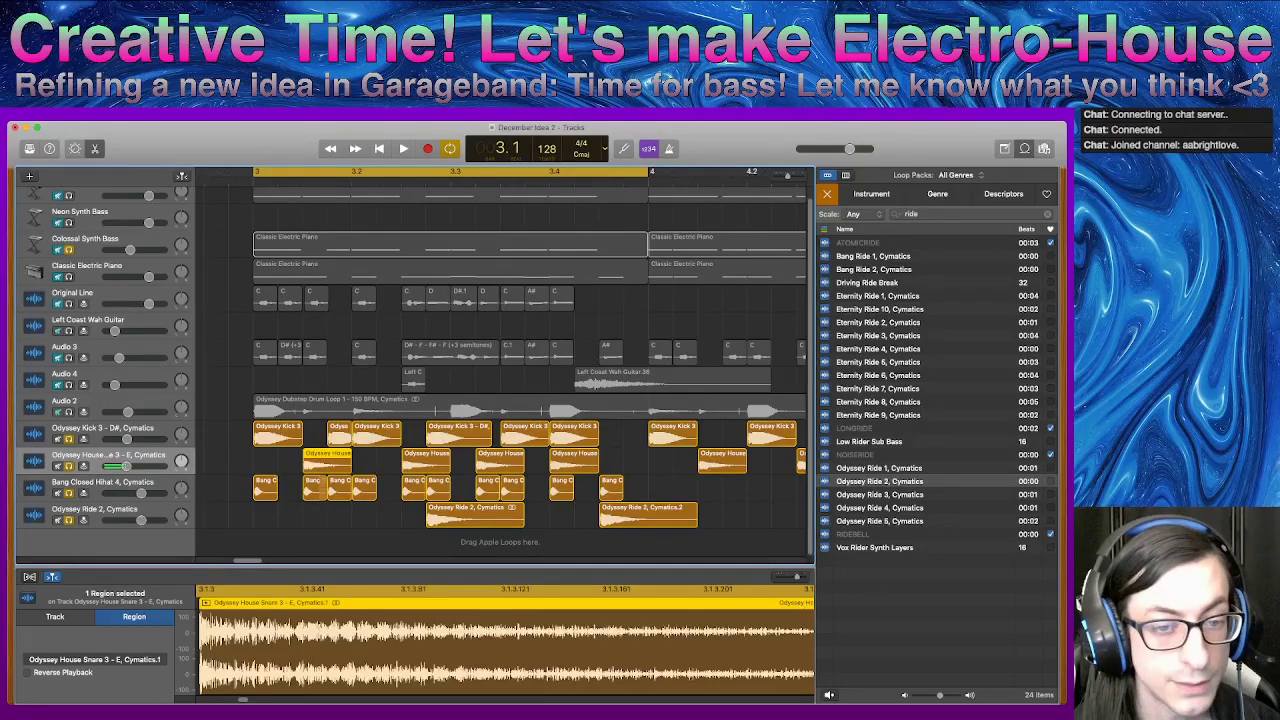
{"action": "left_click", "coordinate": [322, 488]}
{"action": "left_click", "coordinate": [307, 466]}
{"action": "left_click", "coordinate": [322, 488]}
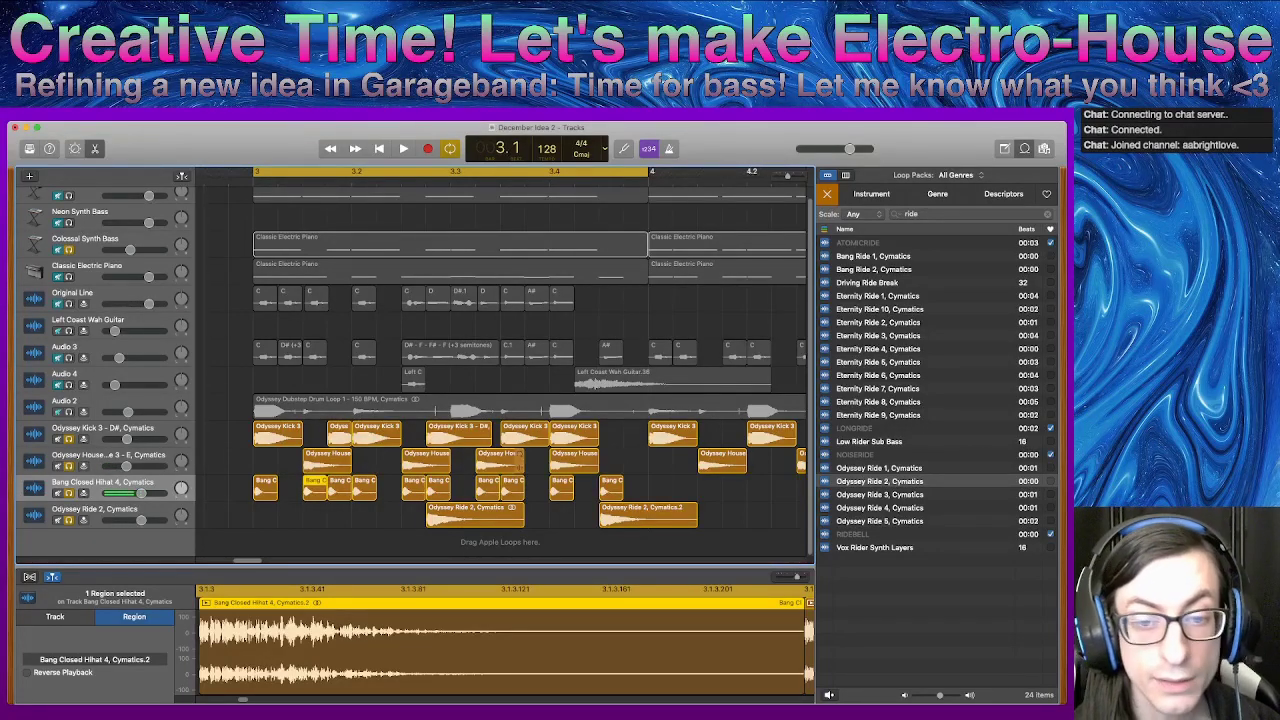
{"action": "left_click", "coordinate": [446, 488]}
{"action": "left_click", "coordinate": [431, 521]}
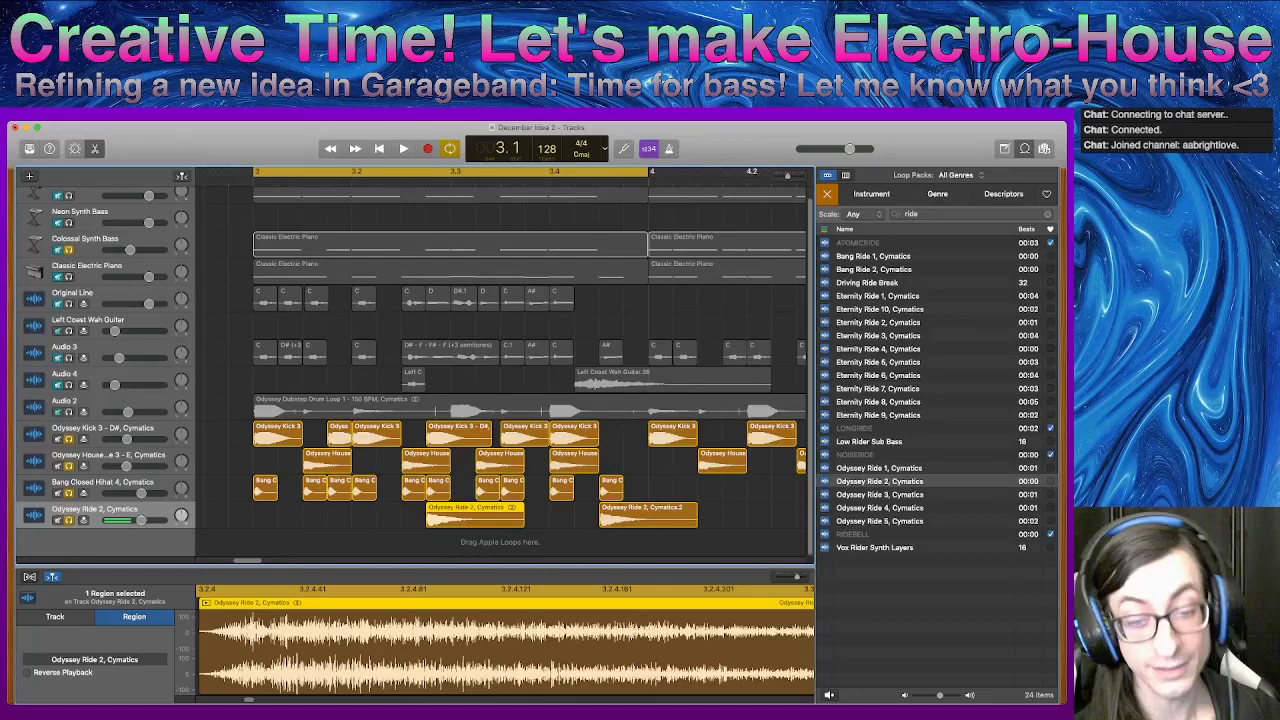
{"action": "key", "text": "space"}
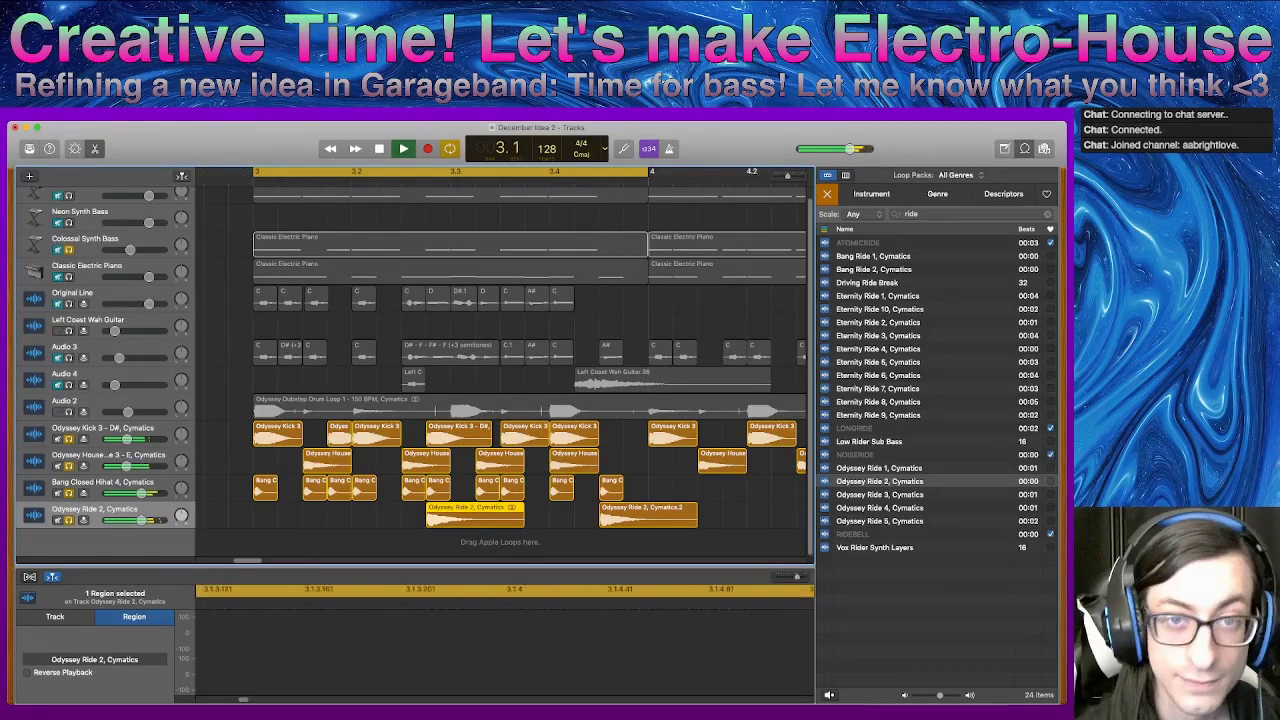
{"action": "key", "text": "space"}
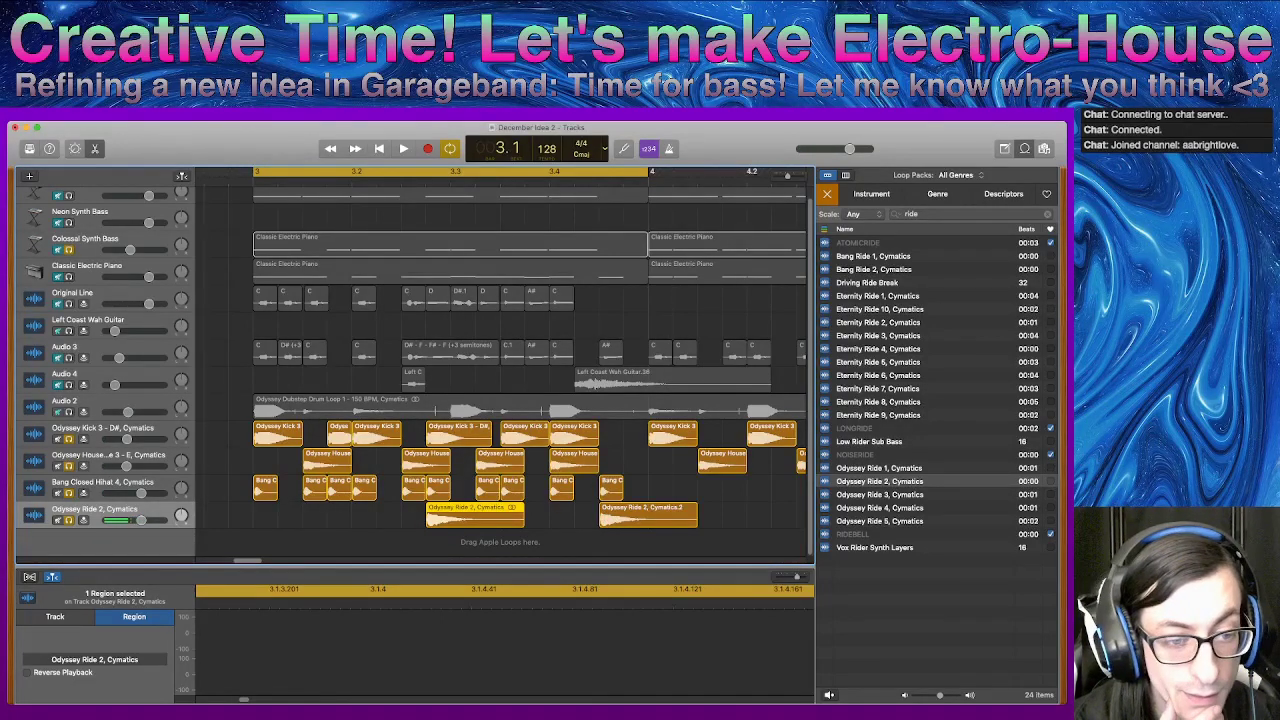
- Add a new audio track below the ride track and search the loop library for "crash"
{"action": "left_click", "coordinate": [648, 516], "text": "shift"}
{"action": "key", "text": "super+alt+a"}
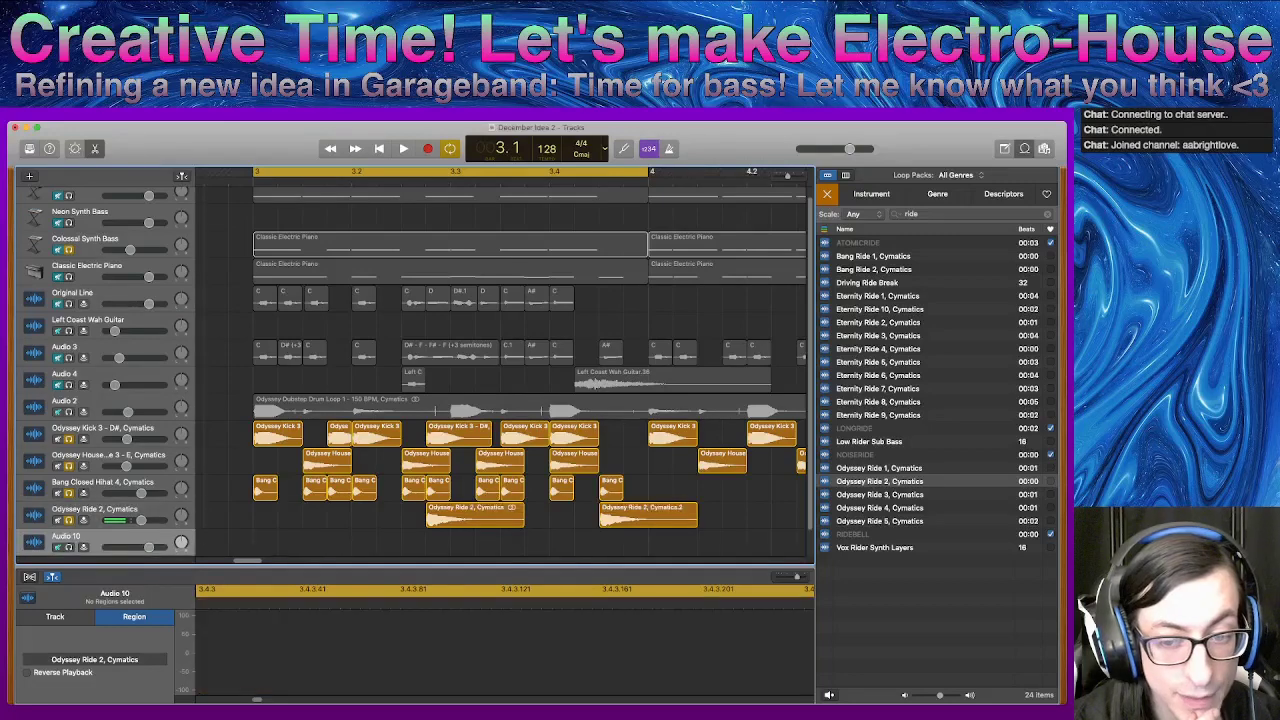
{"action": "scroll", "coordinate": [603, 520], "scroll_direction": "down", "scroll_amount": 2}
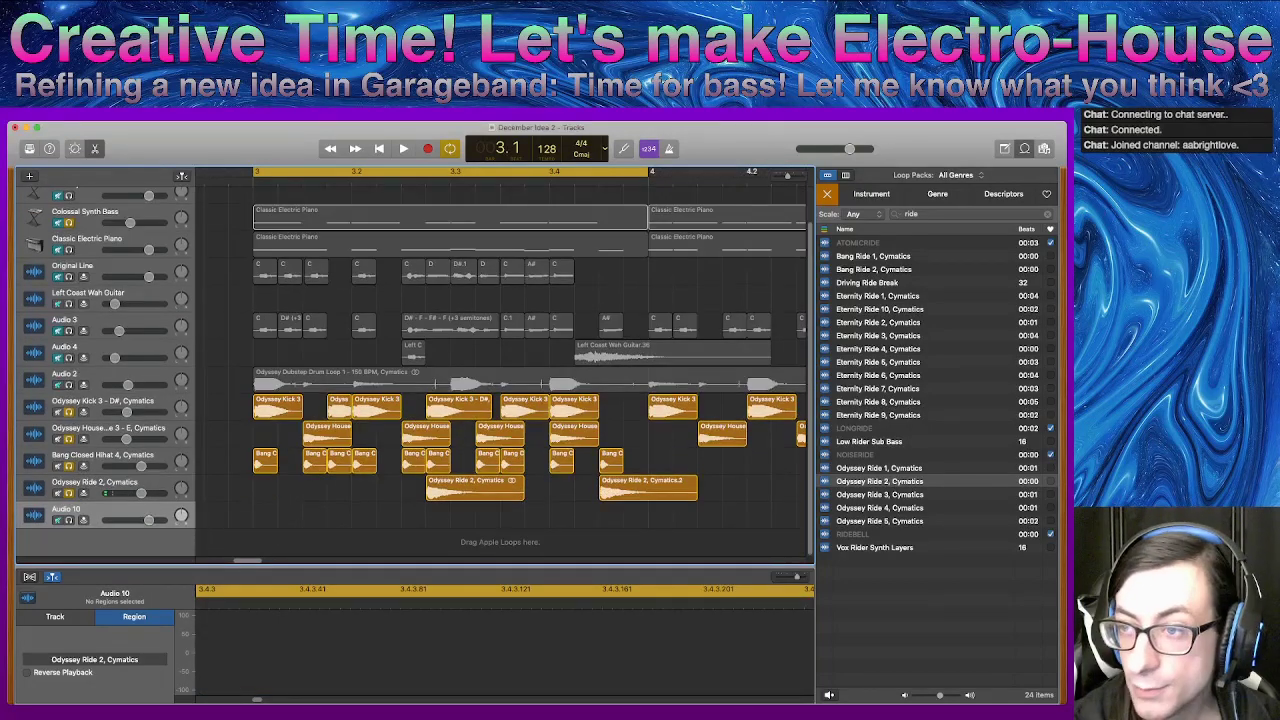
{"action": "double_click", "coordinate": [911, 214]}
{"action": "key", "text": "BackSpace"}
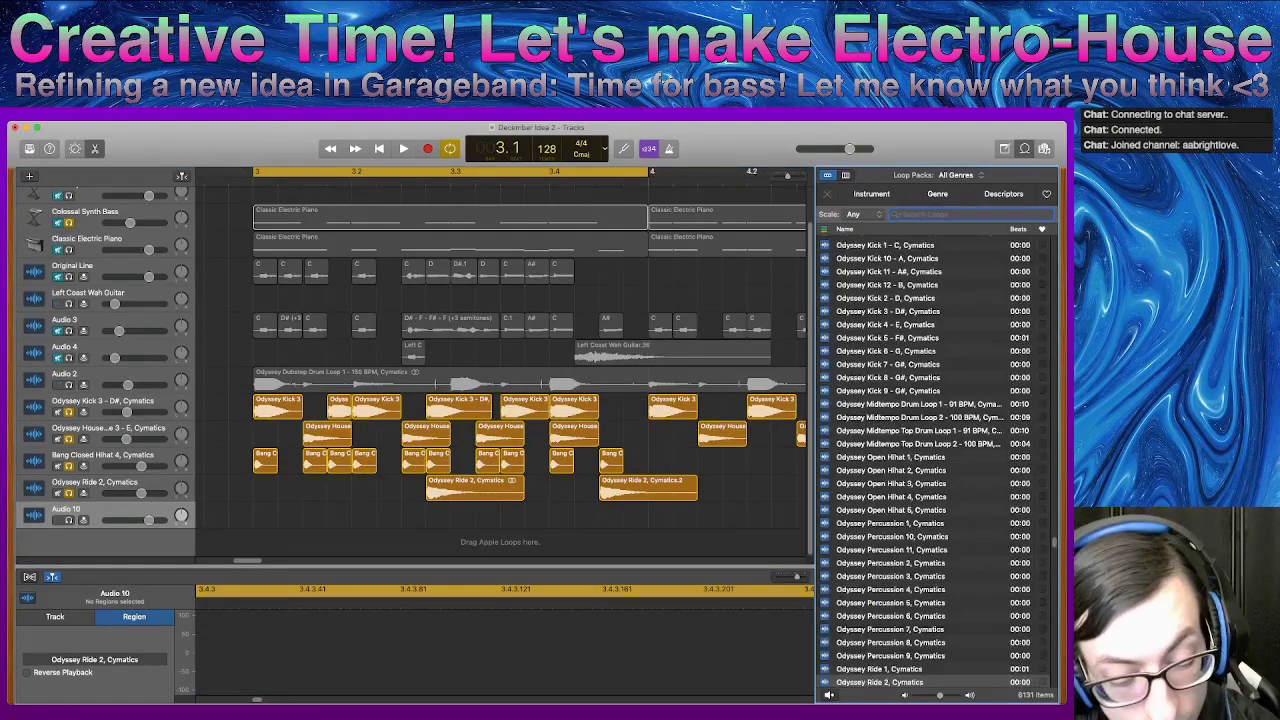
{"action": "type", "text": "crash"}
{"action": "key", "text": "Return"}
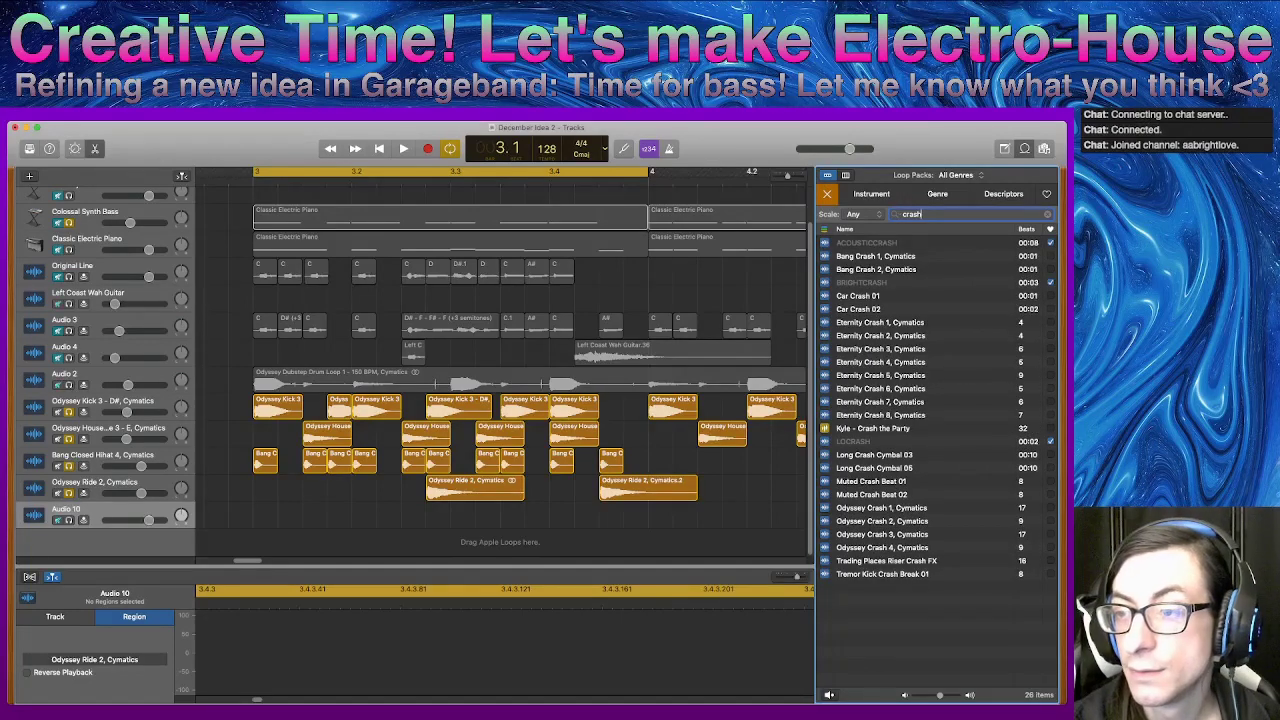
- Audition the Bang Crash 1 and 2 samples and the Eternity Crash 1 to 6 samples
{"action": "left_click", "coordinate": [876, 256]}
{"action": "left_click", "coordinate": [876, 269]}
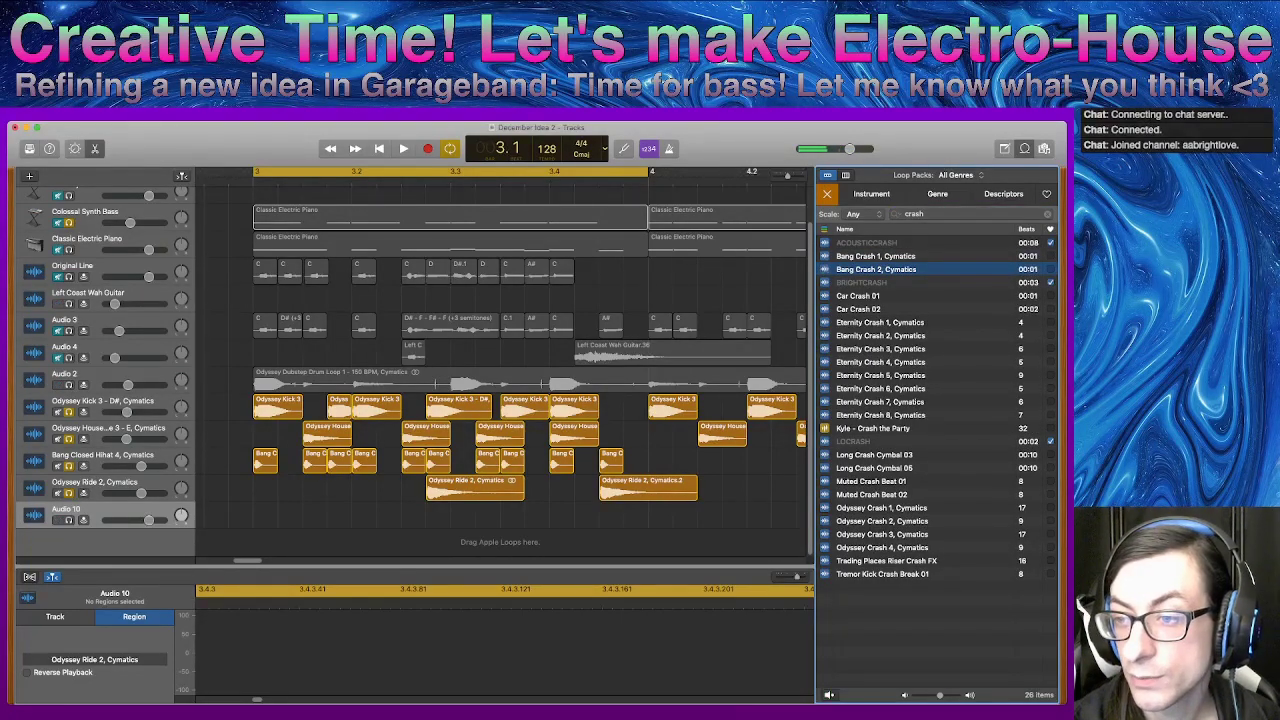
{"action": "left_click", "coordinate": [880, 322]}
{"action": "left_click", "coordinate": [880, 336]}
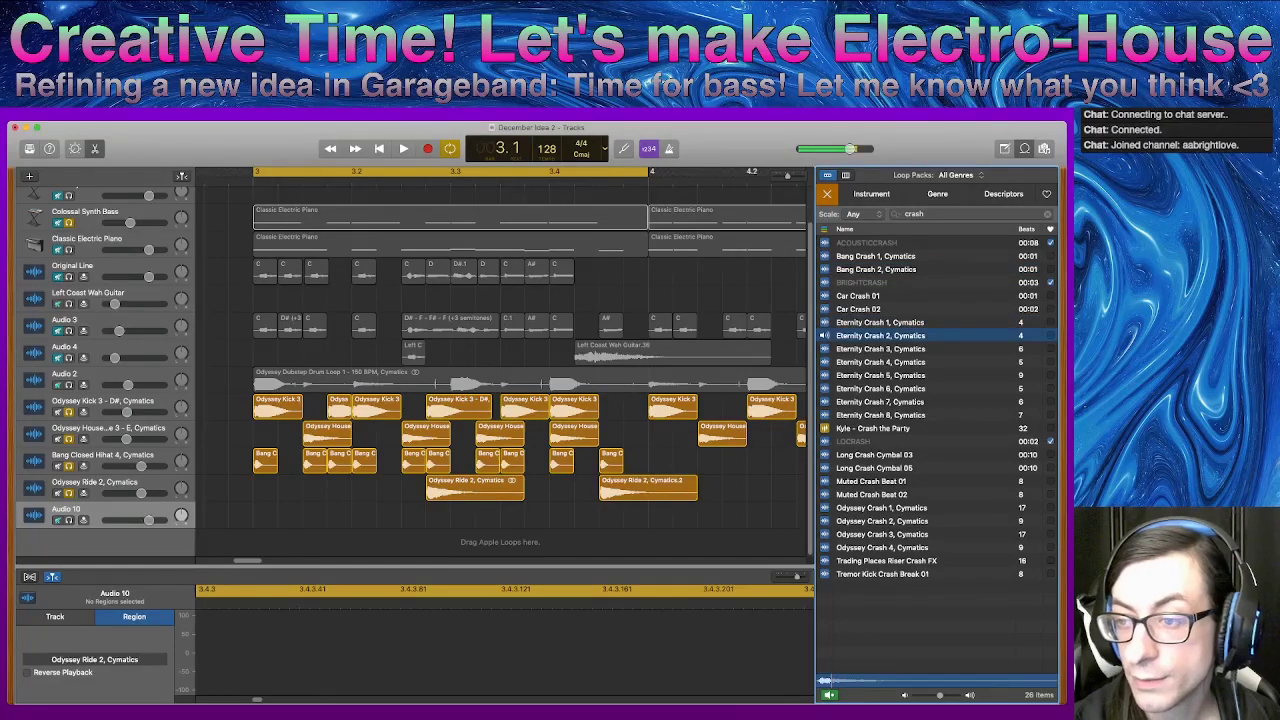
{"action": "left_click", "coordinate": [880, 349]}
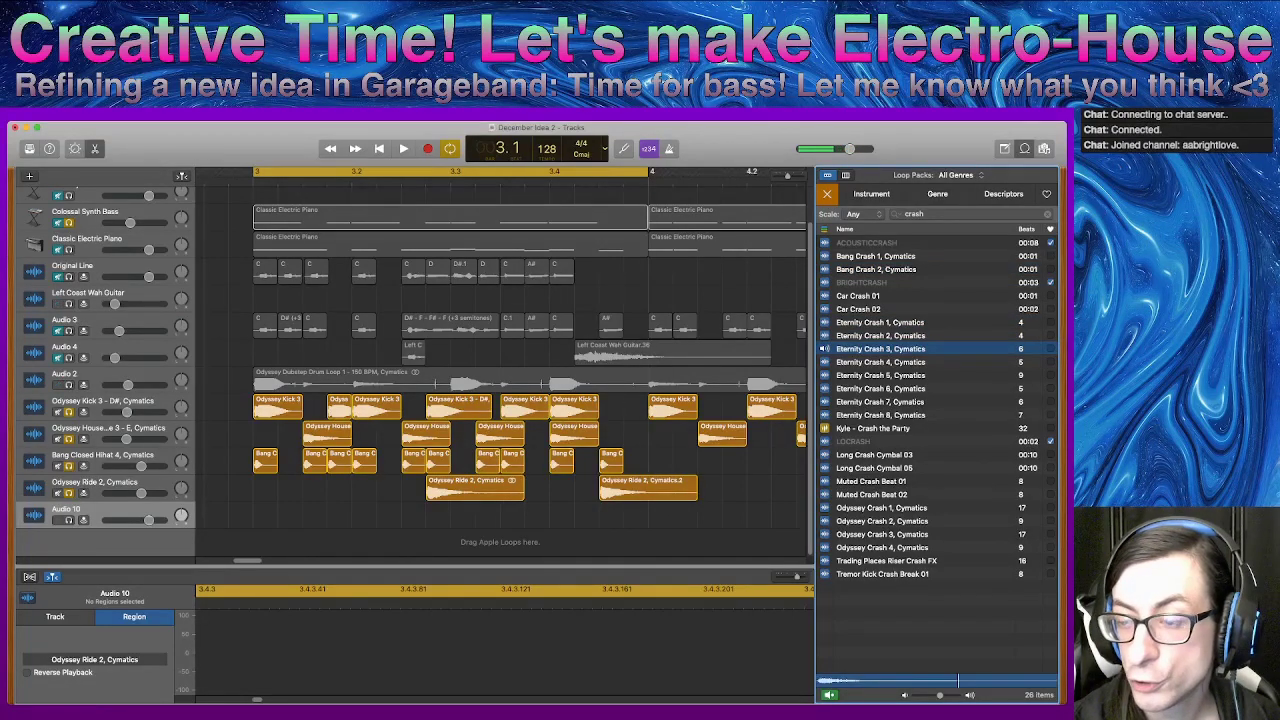
{"action": "left_click", "coordinate": [880, 362]}
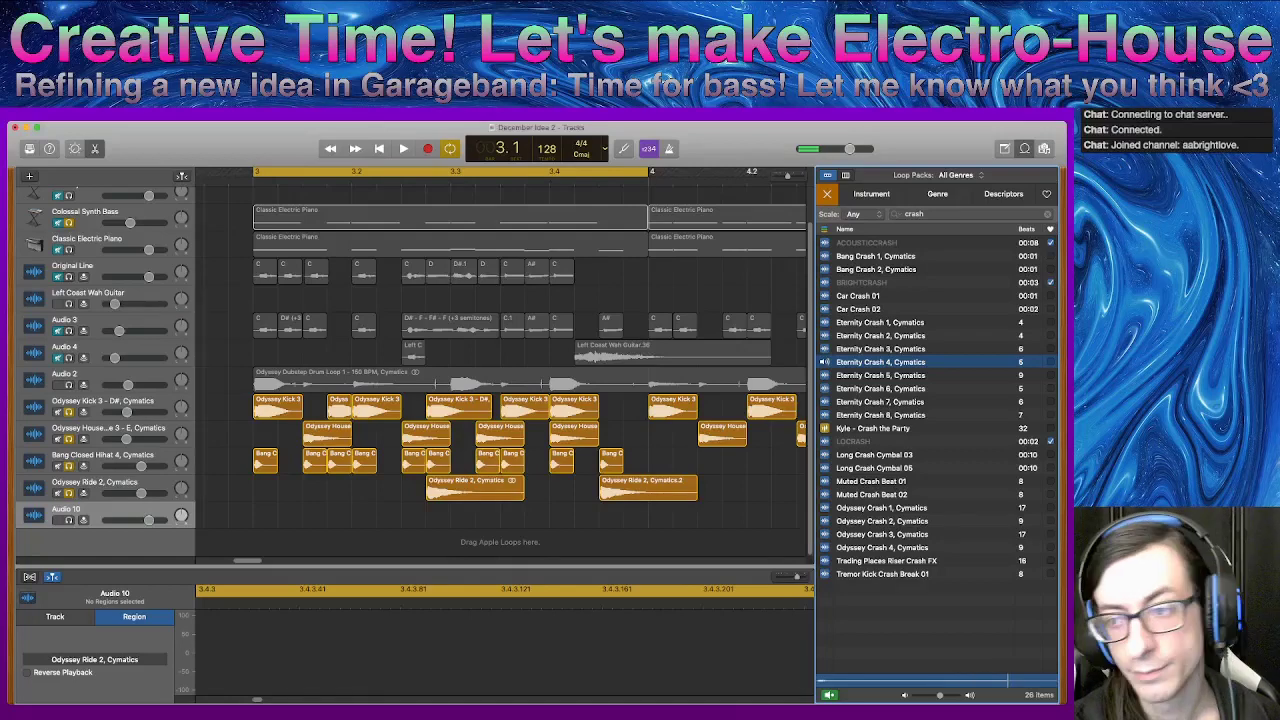
{"action": "left_click", "coordinate": [880, 375]}
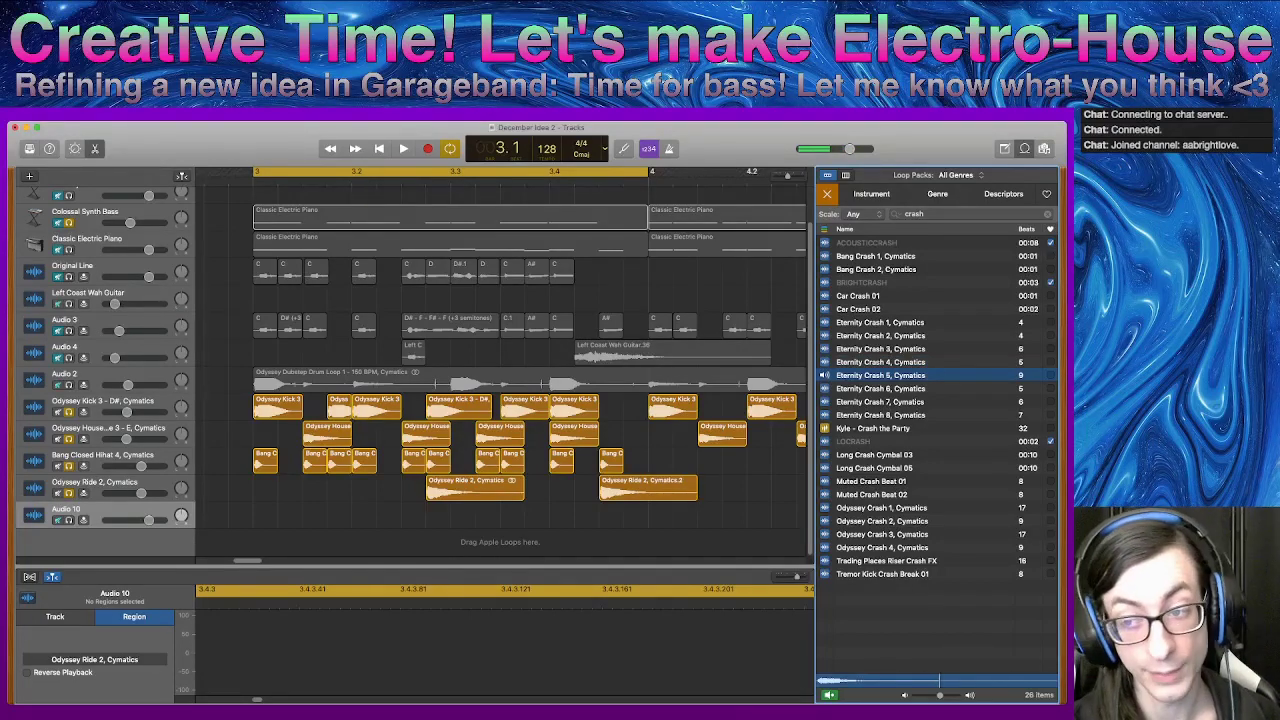
{"action": "left_click", "coordinate": [880, 388]}
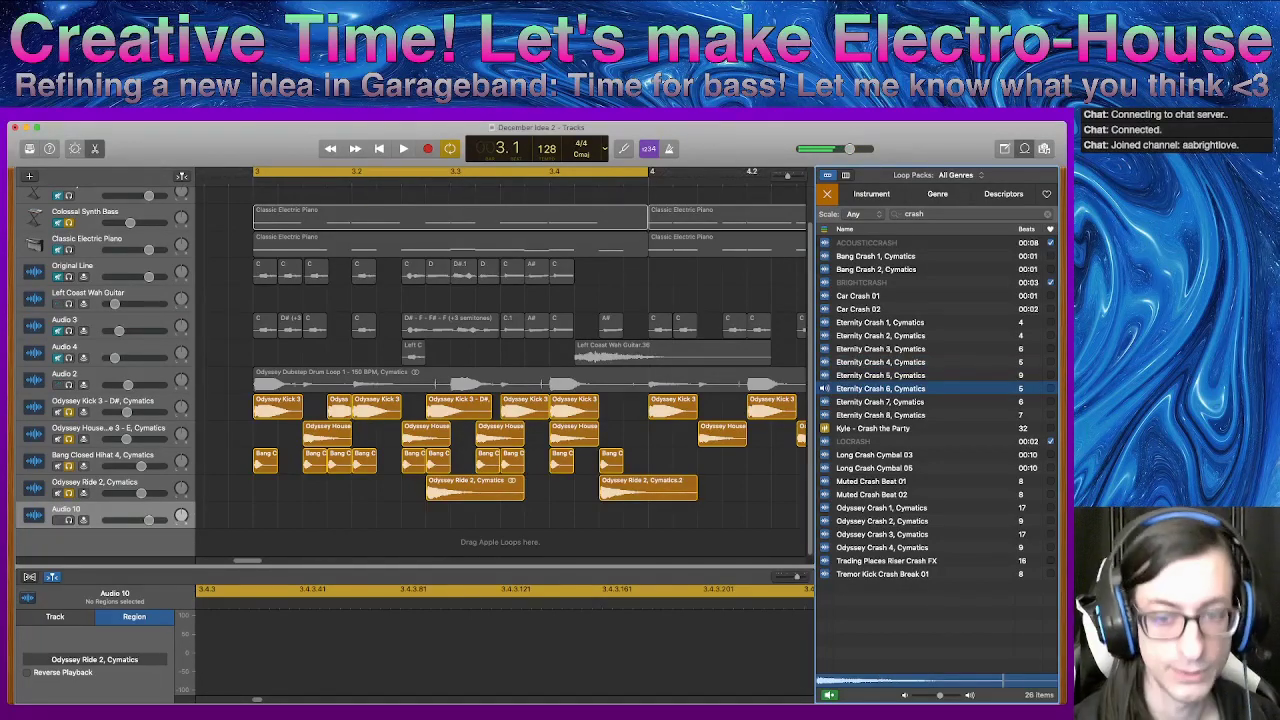
- Place Eternity Crash 6 at the start of bar 3 on the new track, solo that track, and play the groove
{"action": "left_click_drag", "start_coordinate": [880, 388], "coordinate": [552, 514]}
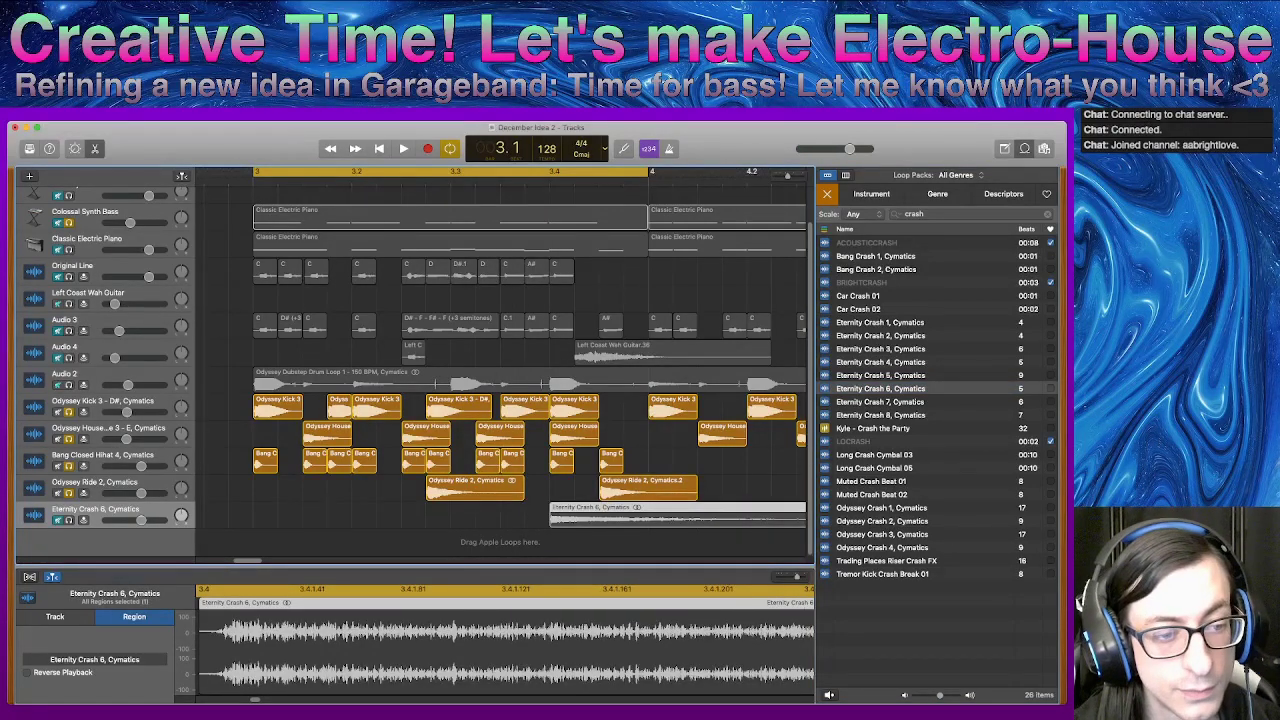
{"action": "key", "text": "s"}
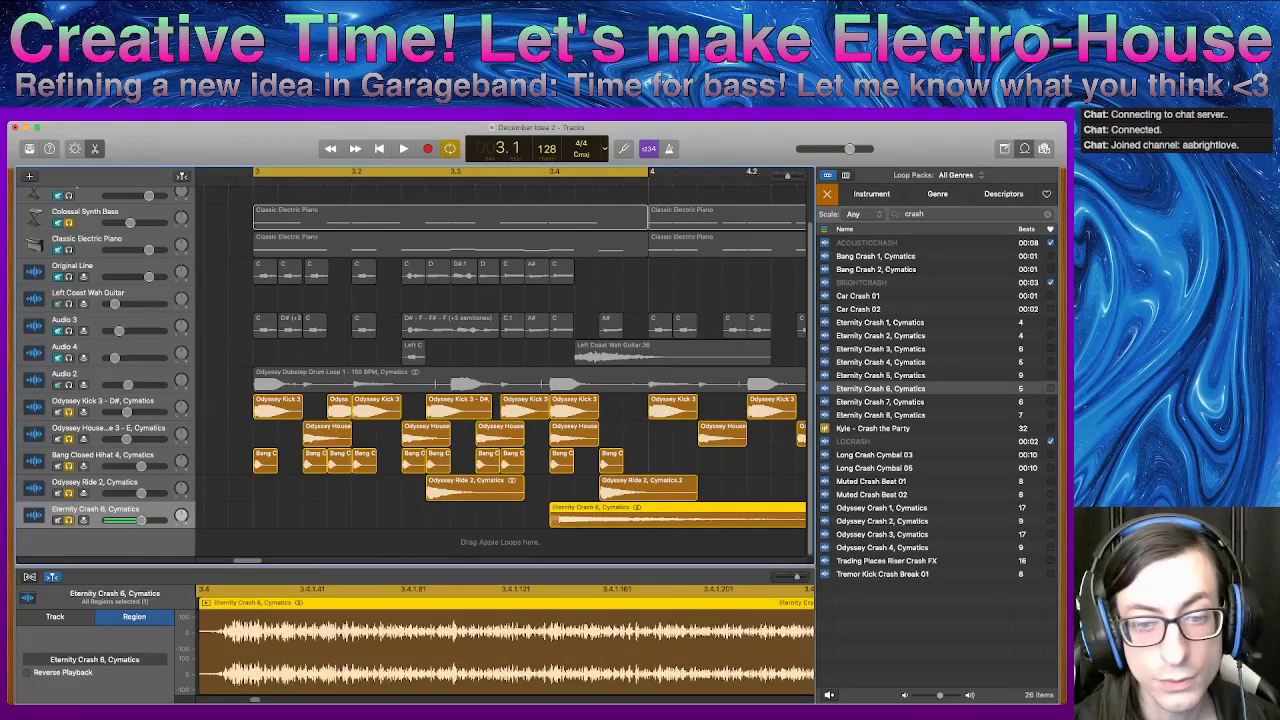
{"action": "left_click_drag", "start_coordinate": [572, 515], "coordinate": [275, 515]}
{"action": "mouse_move", "coordinate": [259, 519]}
{"action": "left_mouse_down"}
{"action": "mouse_move", "coordinate": [690, 519]}
{"action": "mouse_move", "coordinate": [260, 520]}
{"action": "left_mouse_up"}
{"action": "key", "text": "space"}
{"action": "key", "text": "space"}
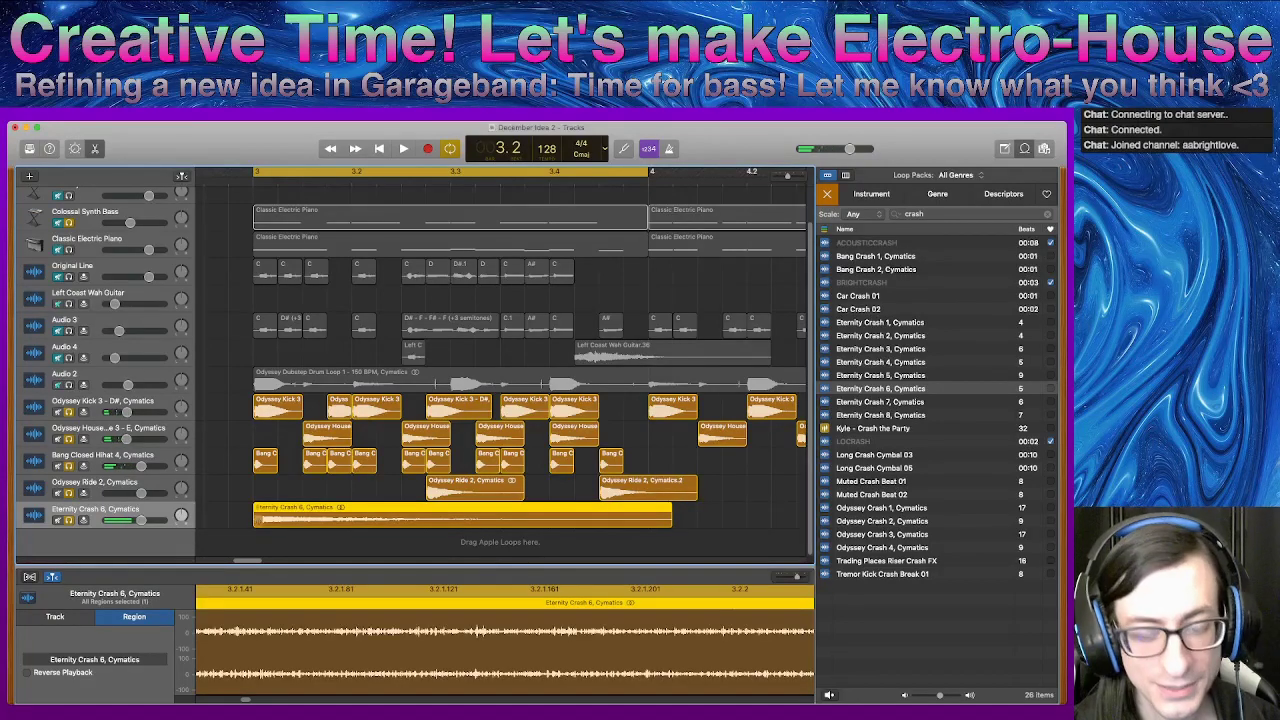
- Copy the crash to the start of bar 4 so the original ends at the barline, and play the groove
{"action": "key", "text": "l"}
{"action": "left_click_drag", "start_coordinate": [665, 520], "coordinate": [657, 520]}
{"action": "key", "text": "space"}
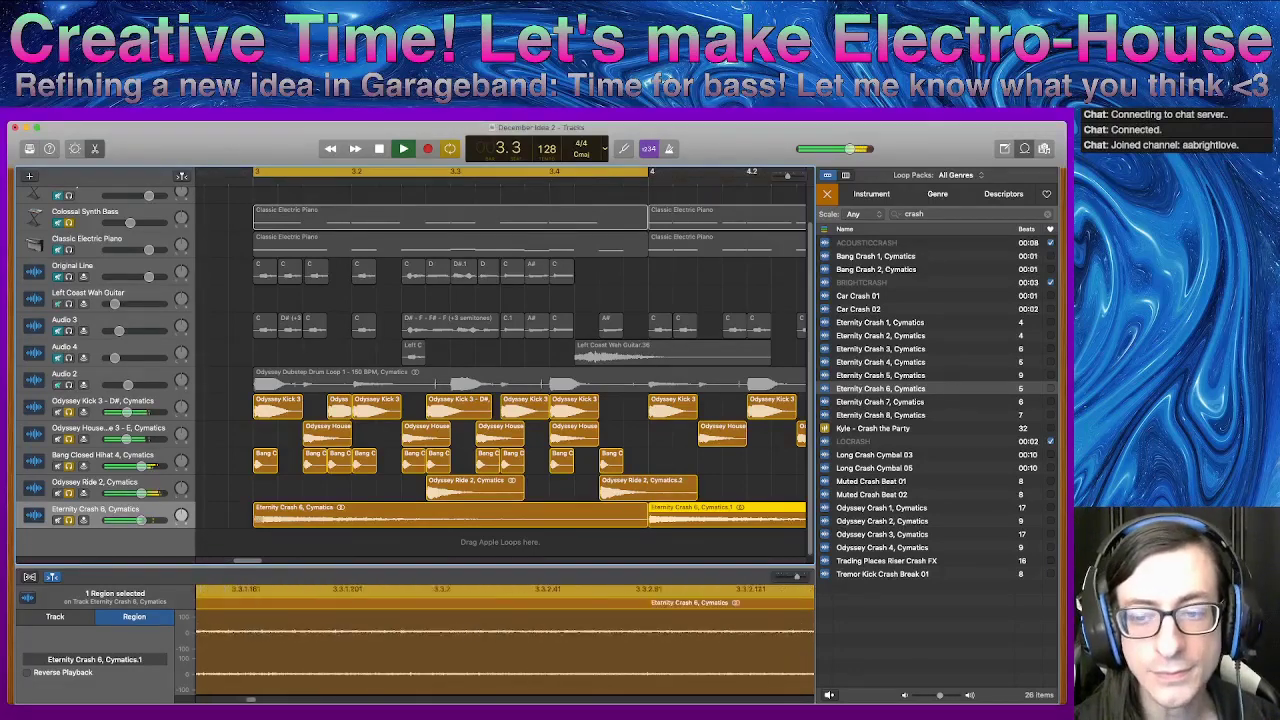
{"action": "key", "text": "space"}
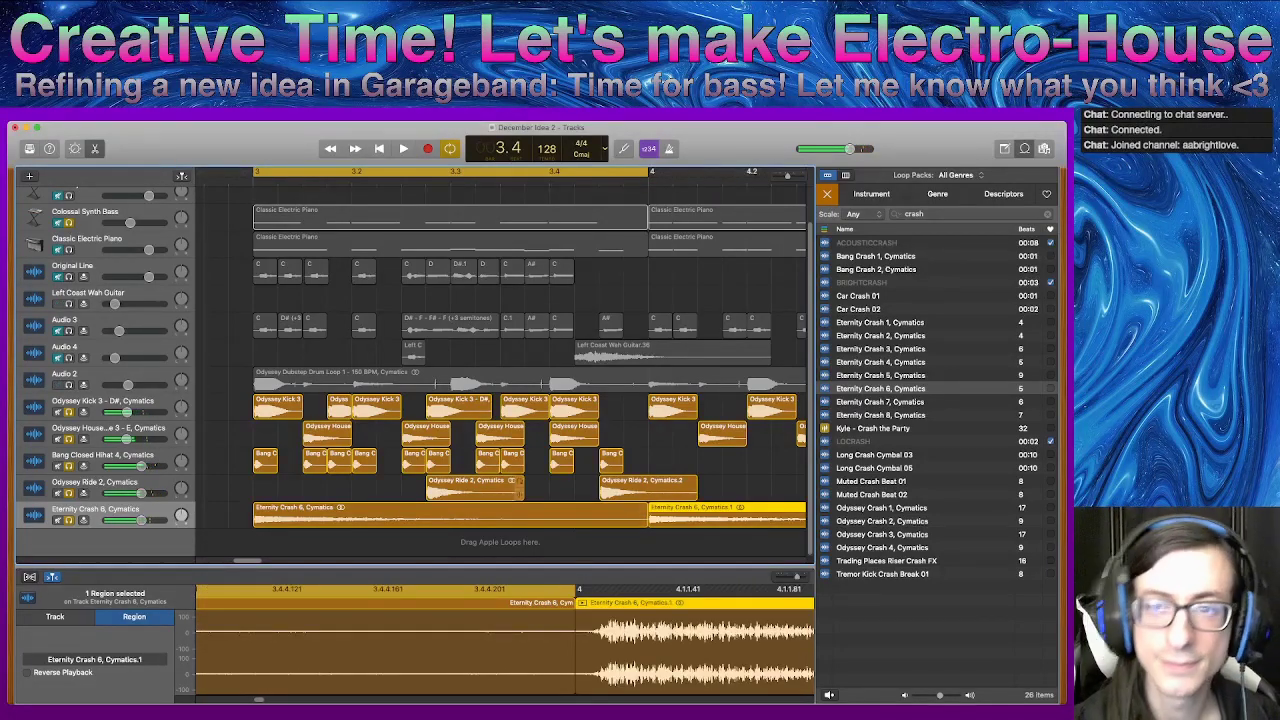
- Duplicate the bar 3 hi-hat and ride hits into bar 4 and delete the crash copy in bar 4
{"action": "scroll", "coordinate": [648, 370], "scroll_direction": "down", "scroll_amount": 5}
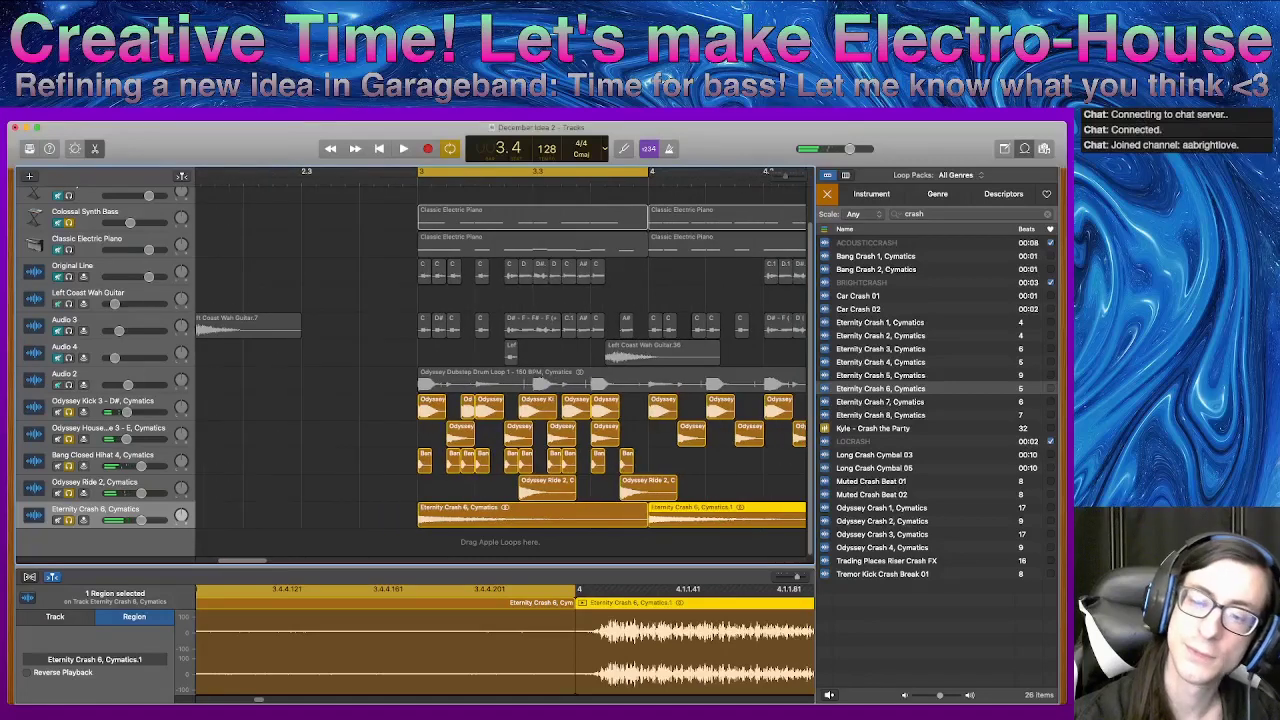
{"action": "left_click", "coordinate": [725, 470]}
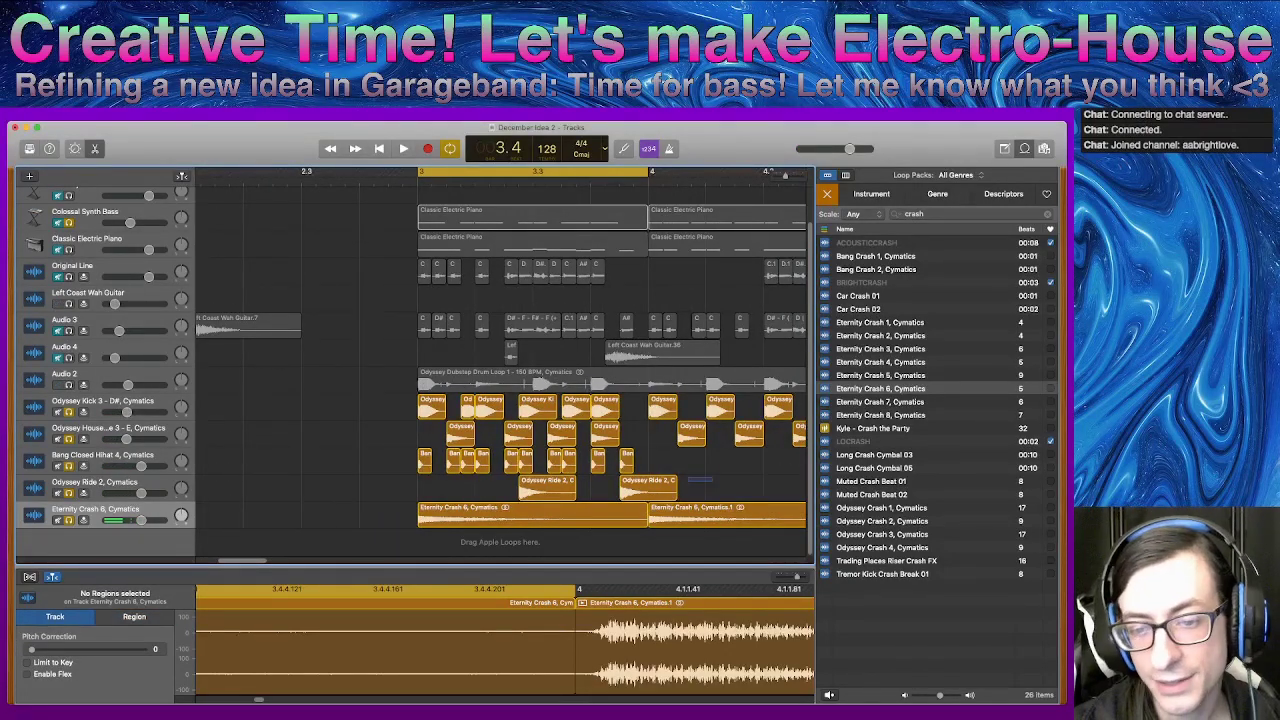
{"action": "left_click_drag", "start_coordinate": [690, 478], "coordinate": [660, 463]}
{"action": "left_click_drag", "start_coordinate": [732, 537], "coordinate": [709, 522]}
{"action": "key", "text": "Delete"}
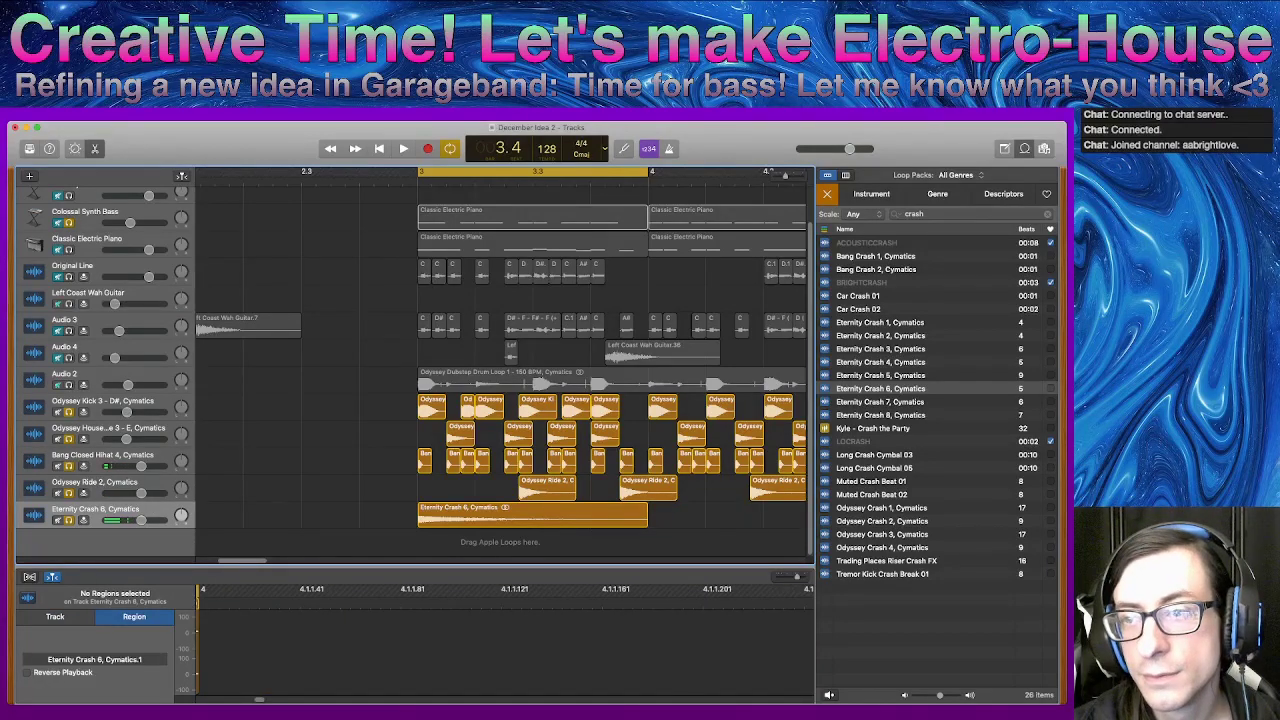
{"action": "key", "text": "super+Left"}
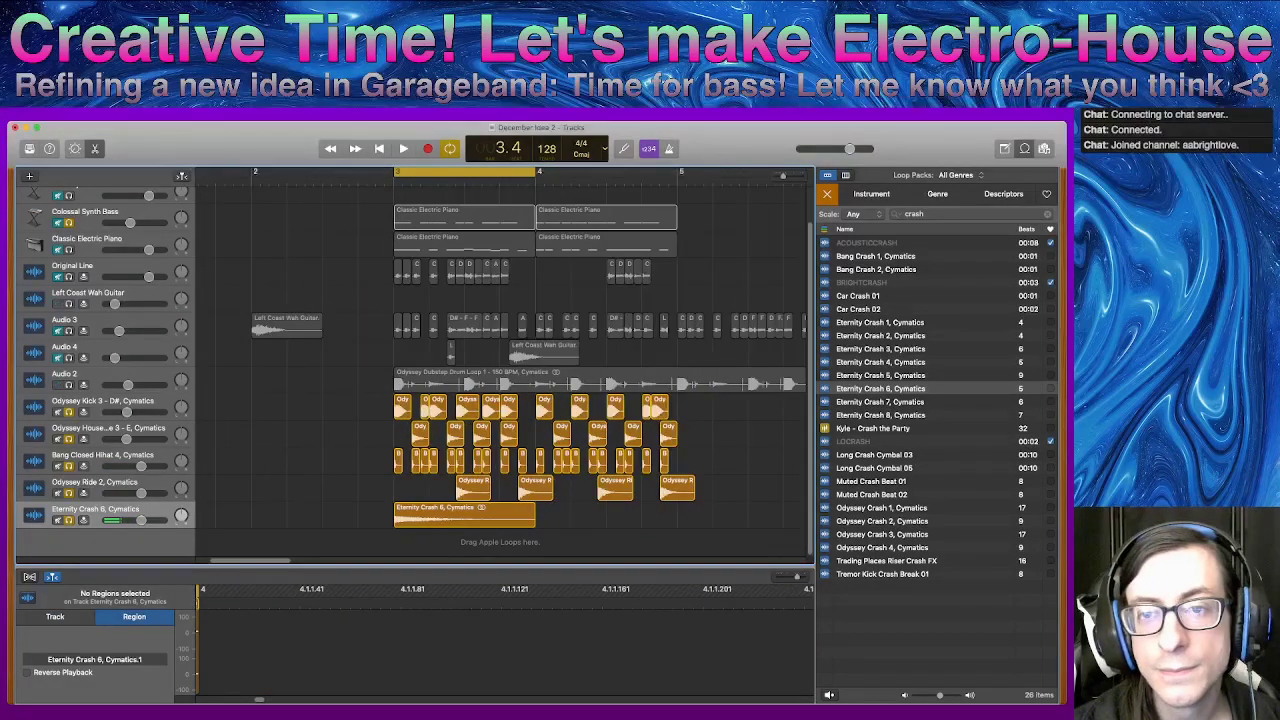
- Loop playback across bars 3 and 4 to hear the groove, and play bar 4 on its own
{"action": "left_click_drag", "start_coordinate": [534, 172], "coordinate": [671, 172]}
{"action": "key", "text": "space"}
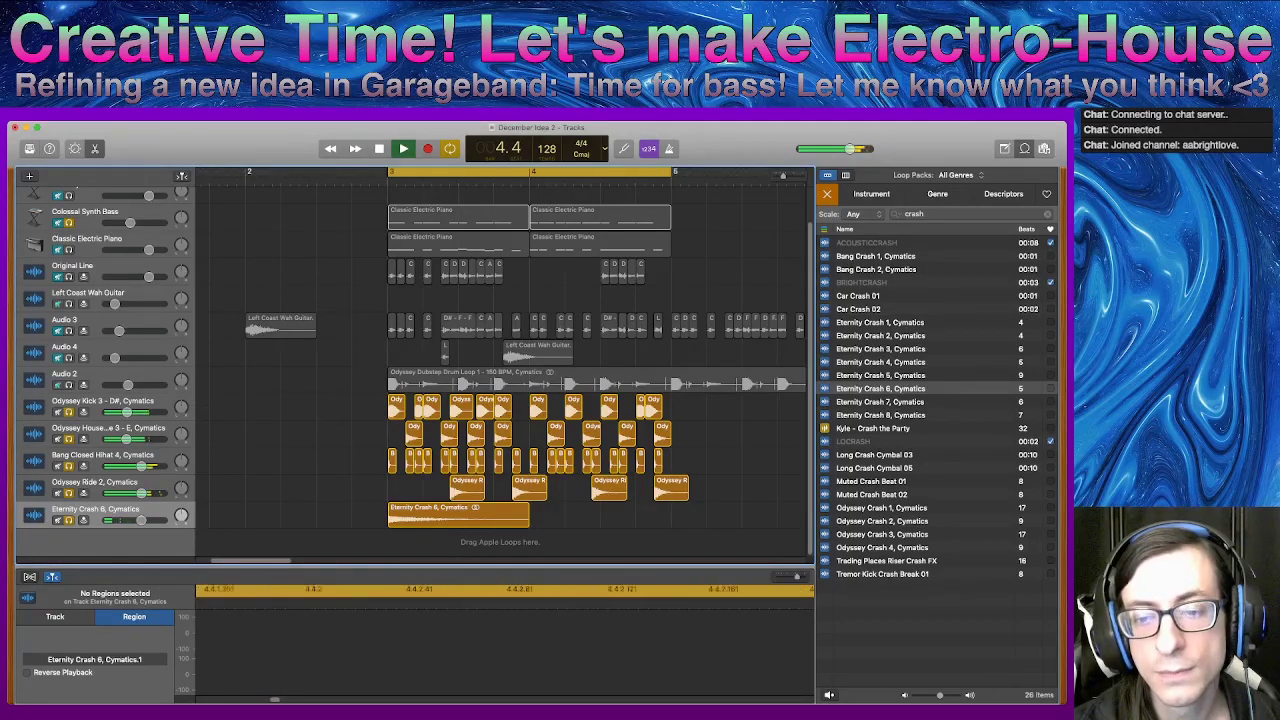
{"action": "key", "text": "space"}
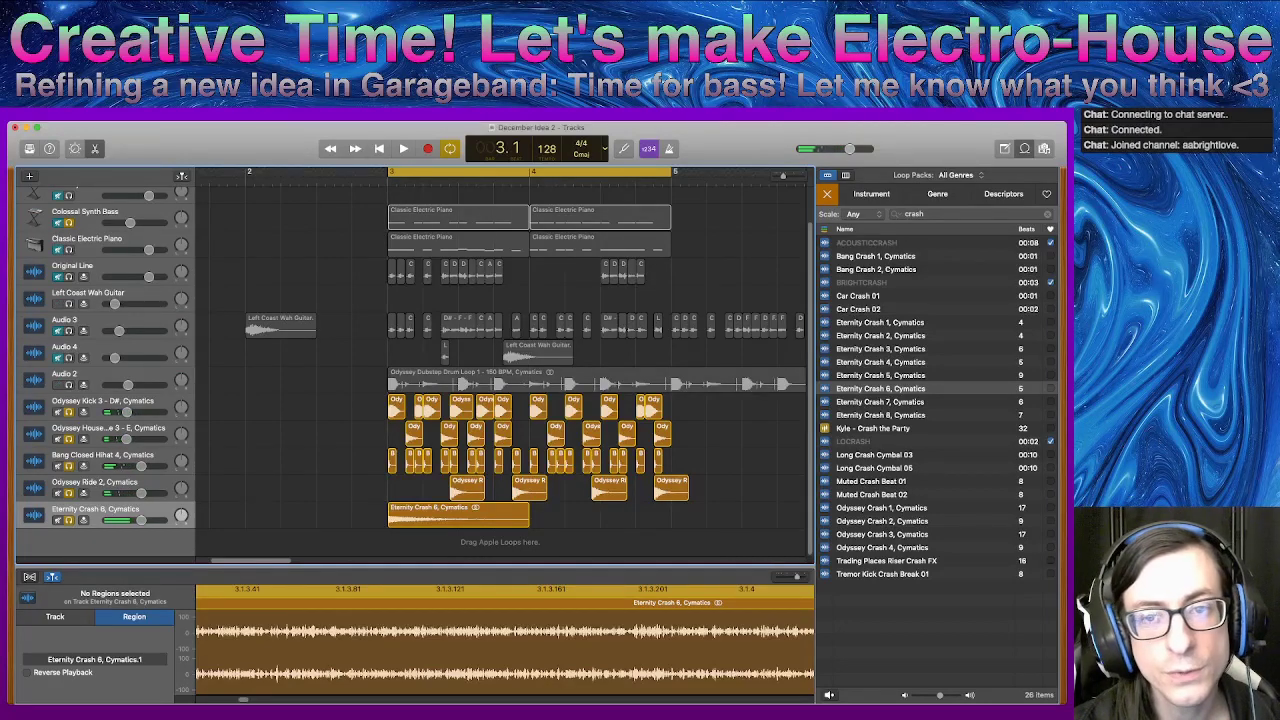
{"action": "key", "text": "space"}
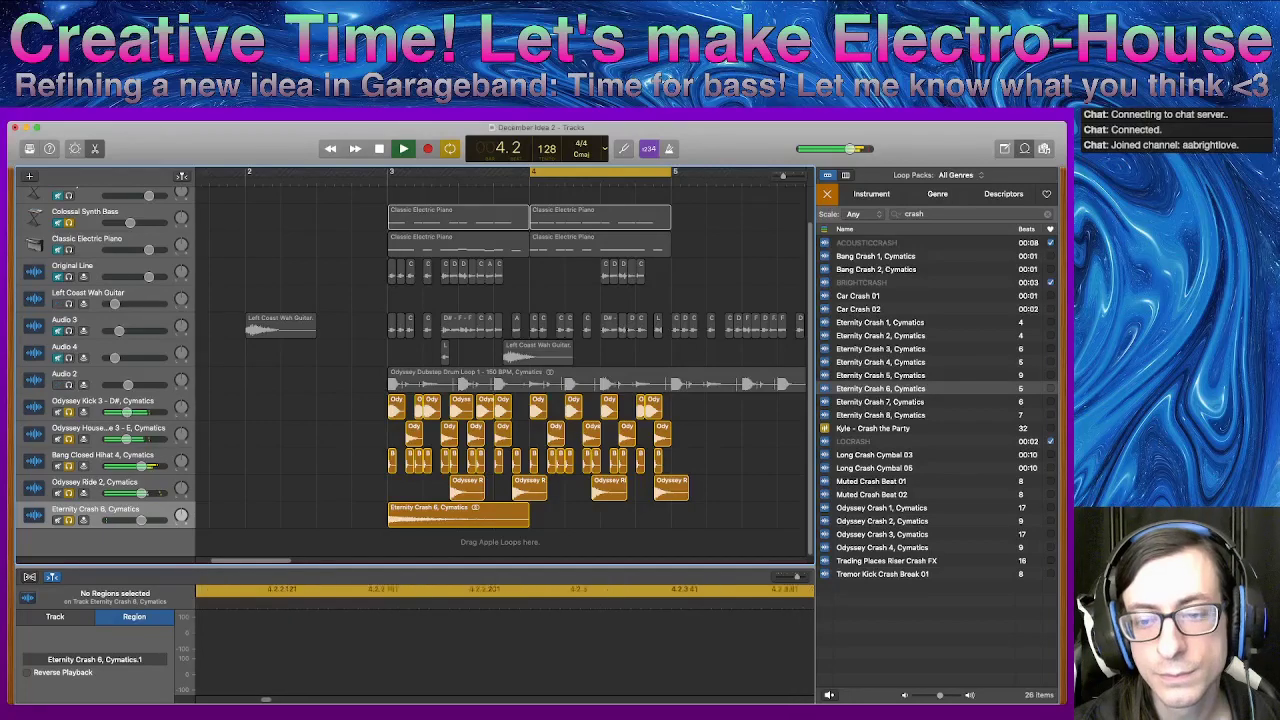
{"action": "key", "text": "space"}
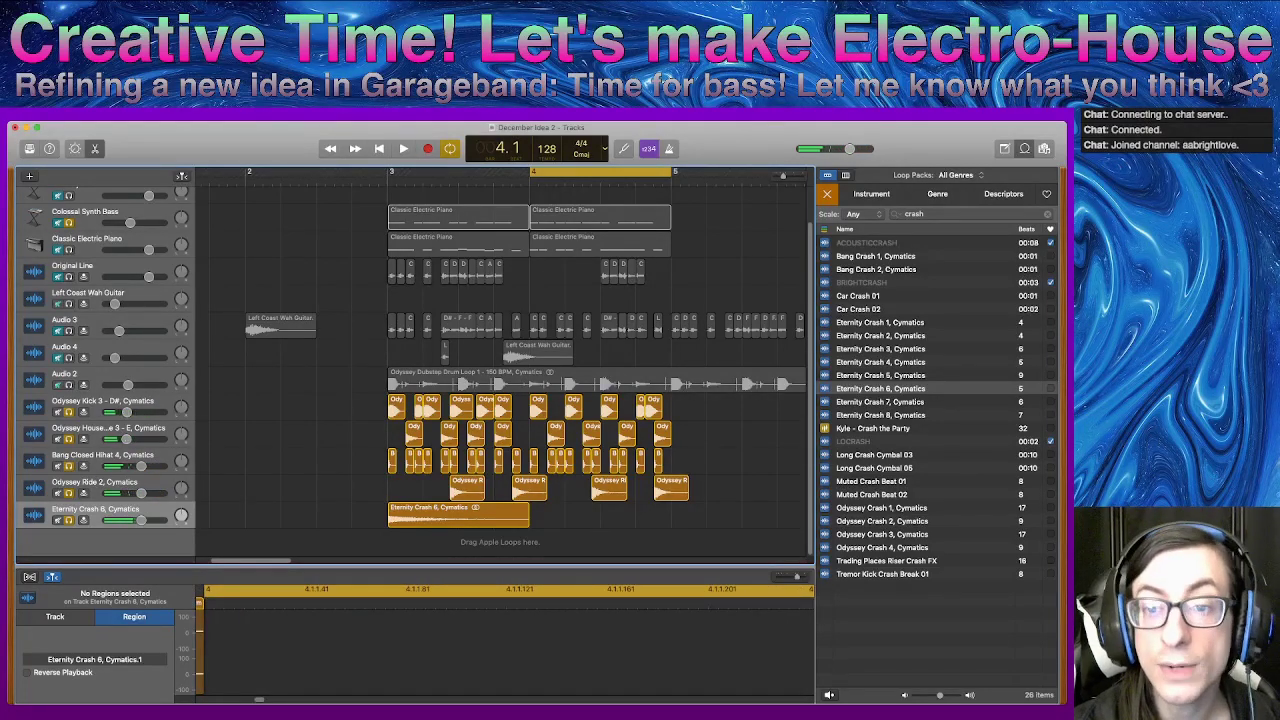
- Check the piano and bass regions around the bar 4 barline, set the cycle range to bar 3 and play the groove
{"action": "left_click", "coordinate": [522, 242]}
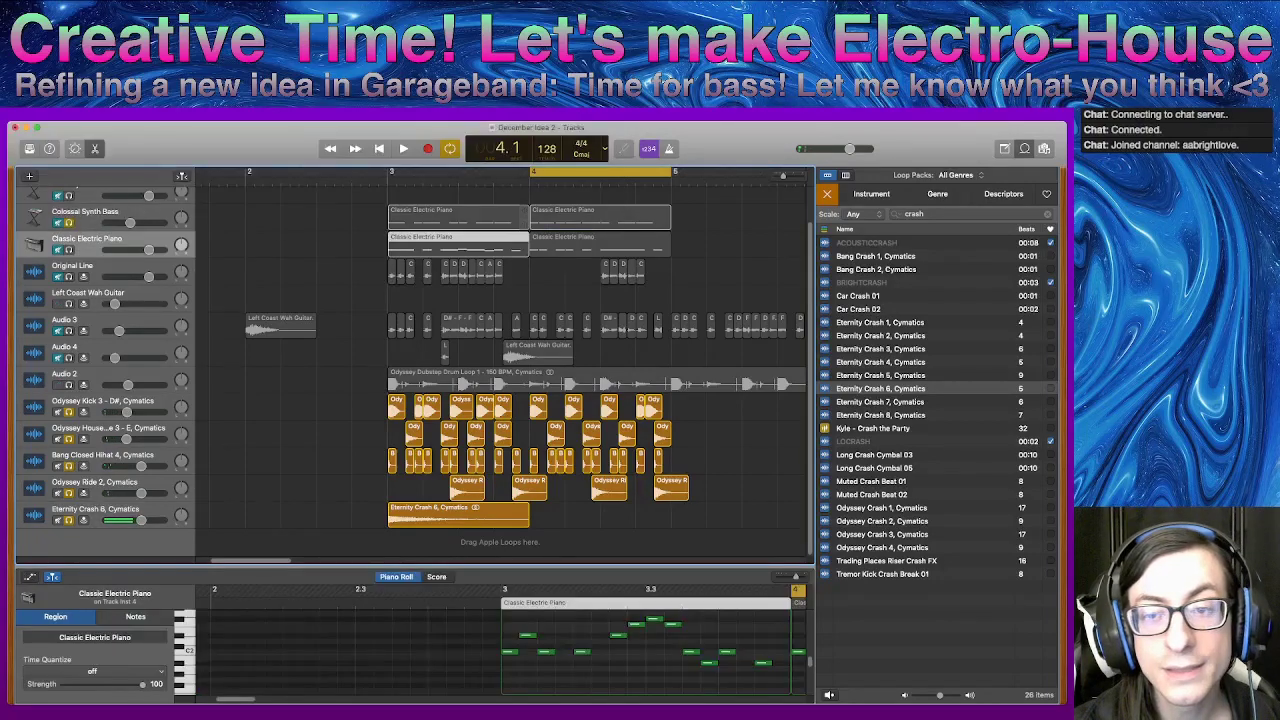
{"action": "left_click", "coordinate": [520, 213]}
{"action": "left_click", "coordinate": [536, 213]}
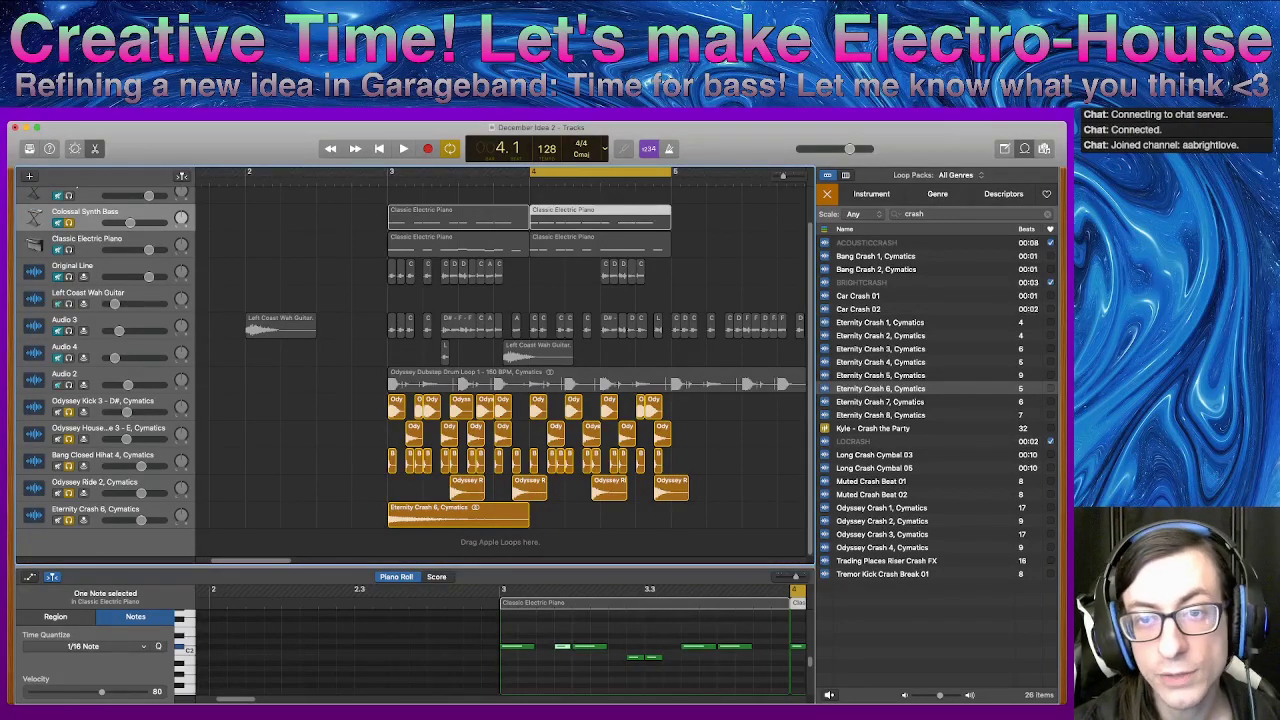
{"action": "left_click_drag", "start_coordinate": [600, 172], "coordinate": [458, 172]}
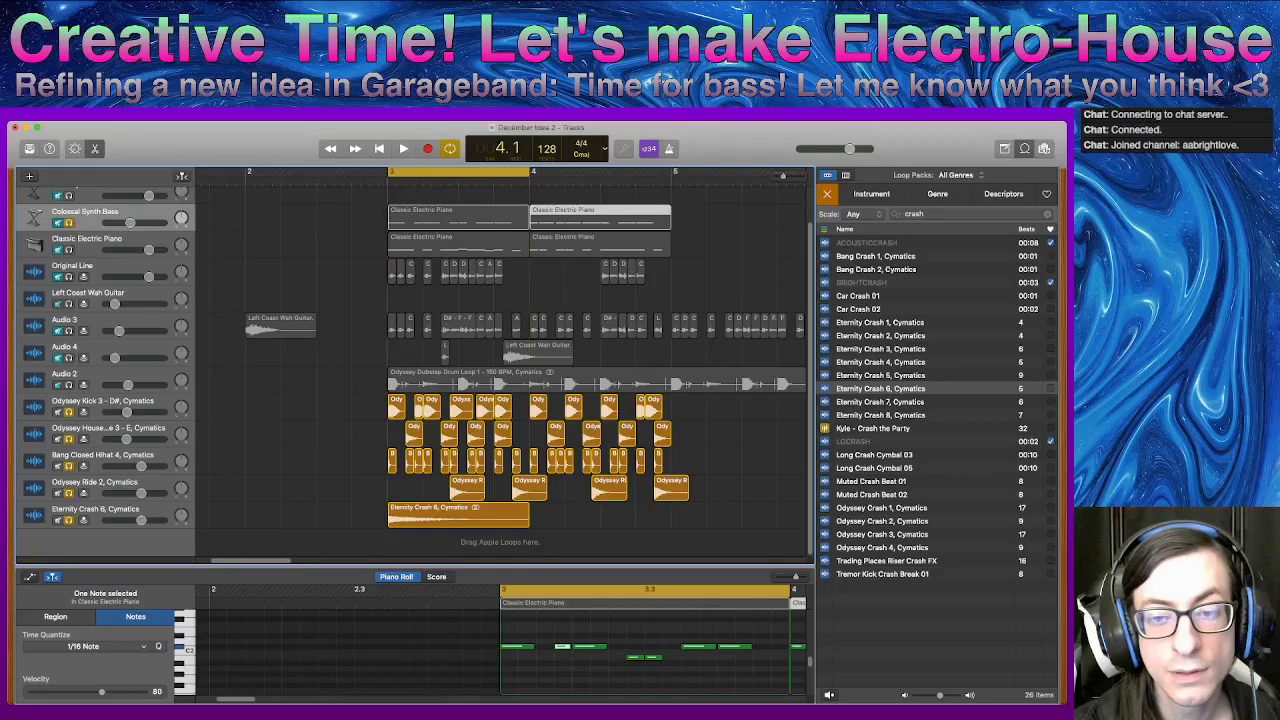
{"action": "key", "text": "space"}
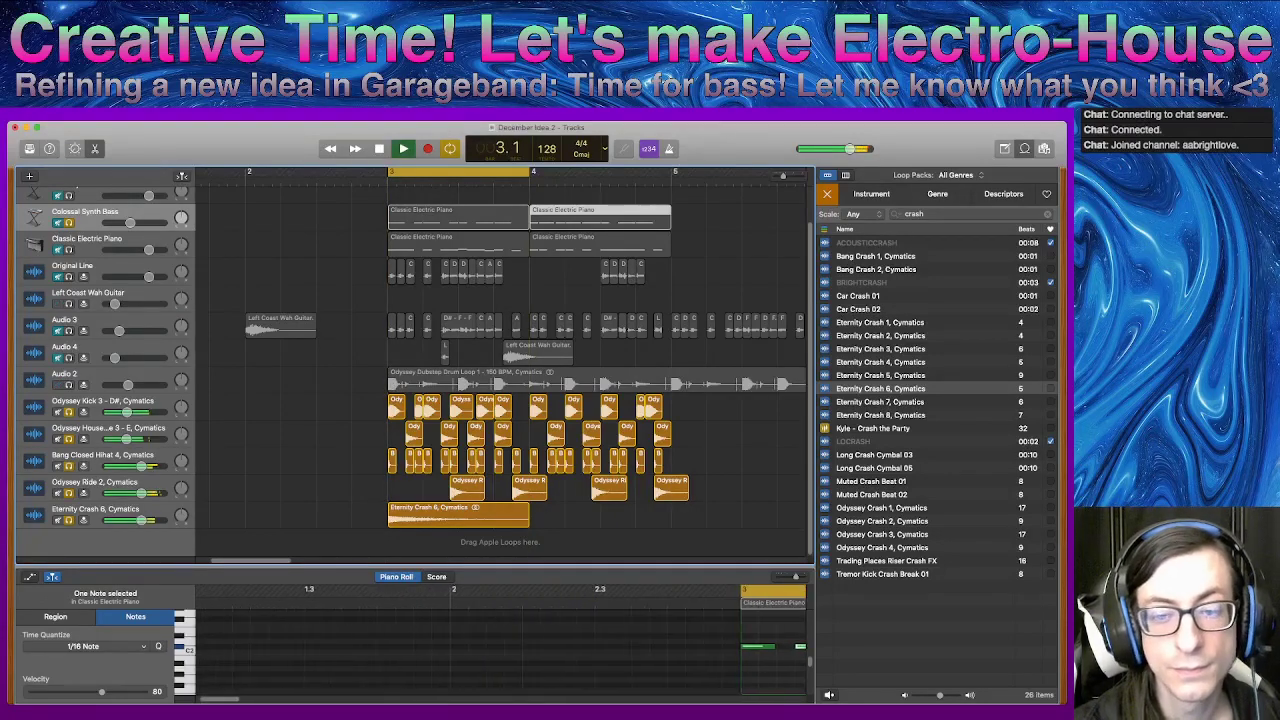
{"action": "key", "text": "space"}
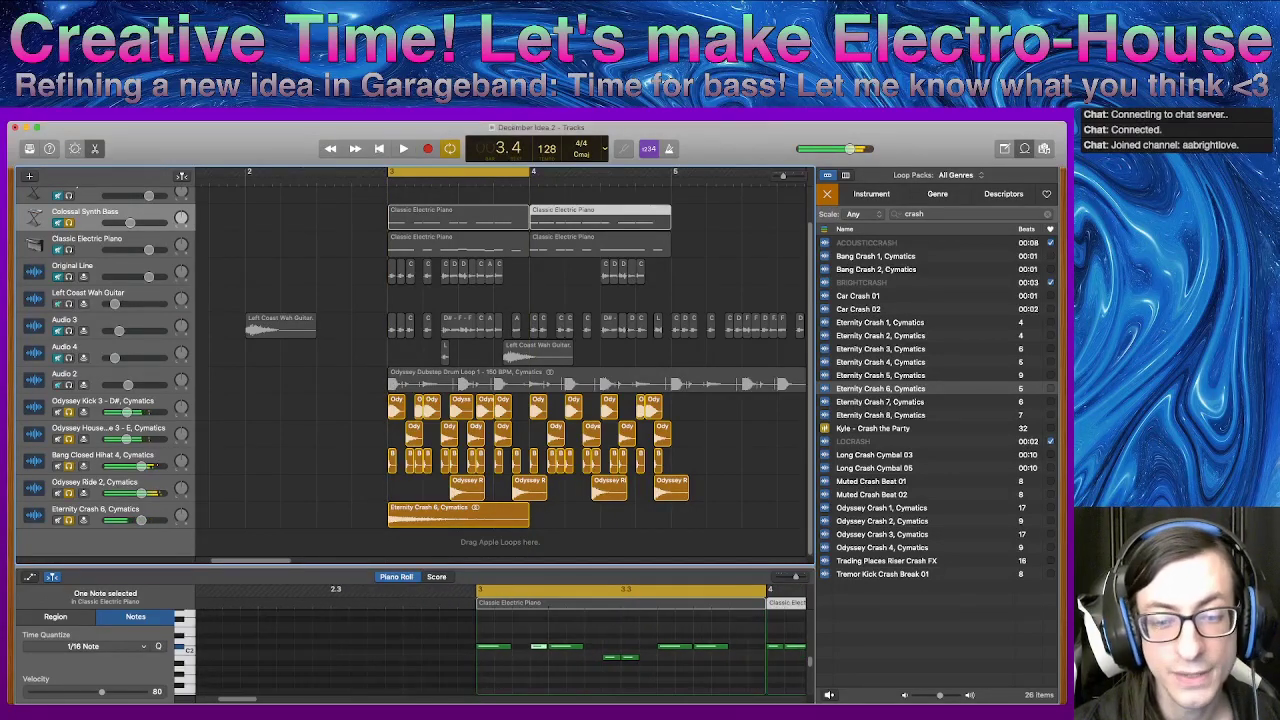
- Delete the crash in bar 3 and audition Eternity Crash 1 to 3, Car Crash 02 and the Bang Crash samples as replacements
{"action": "left_click", "coordinate": [458, 516]}
{"action": "key", "text": "Delete"}
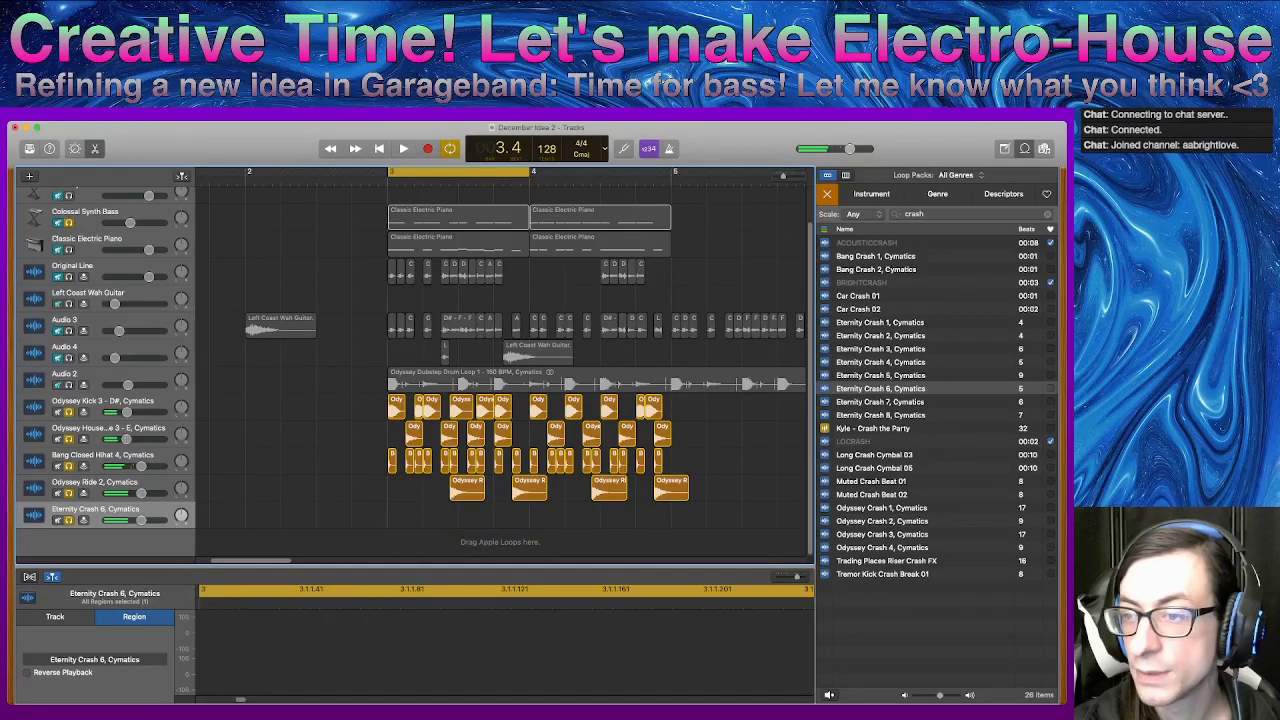
{"action": "left_click", "coordinate": [880, 323]}
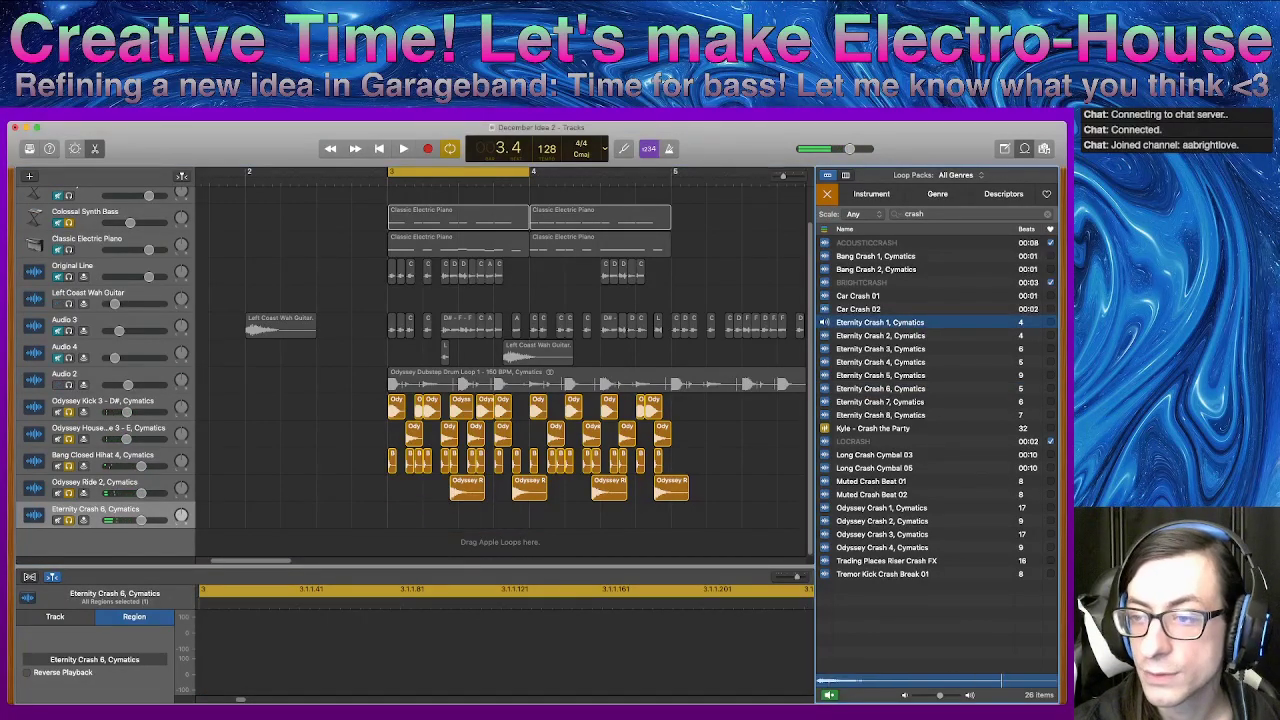
{"action": "left_click", "coordinate": [880, 336]}
{"action": "left_click", "coordinate": [880, 349]}
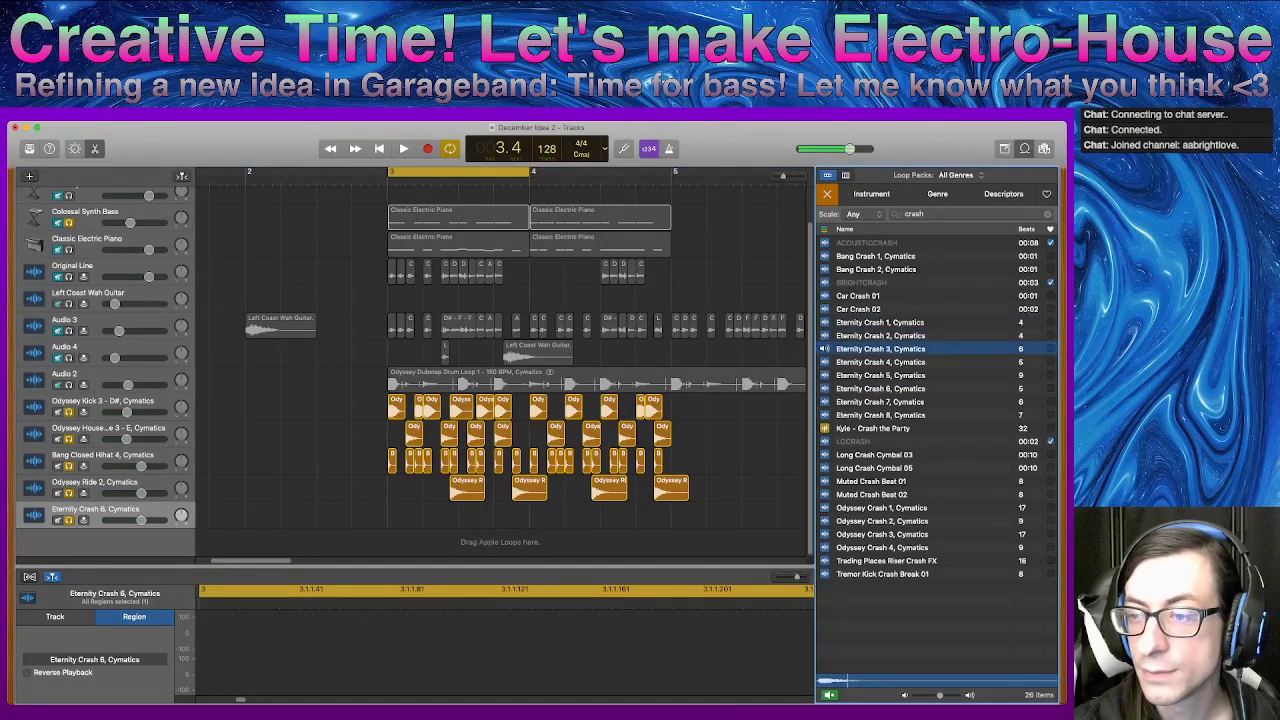
{"action": "left_click", "coordinate": [880, 336]}
{"action": "left_click", "coordinate": [858, 309]}
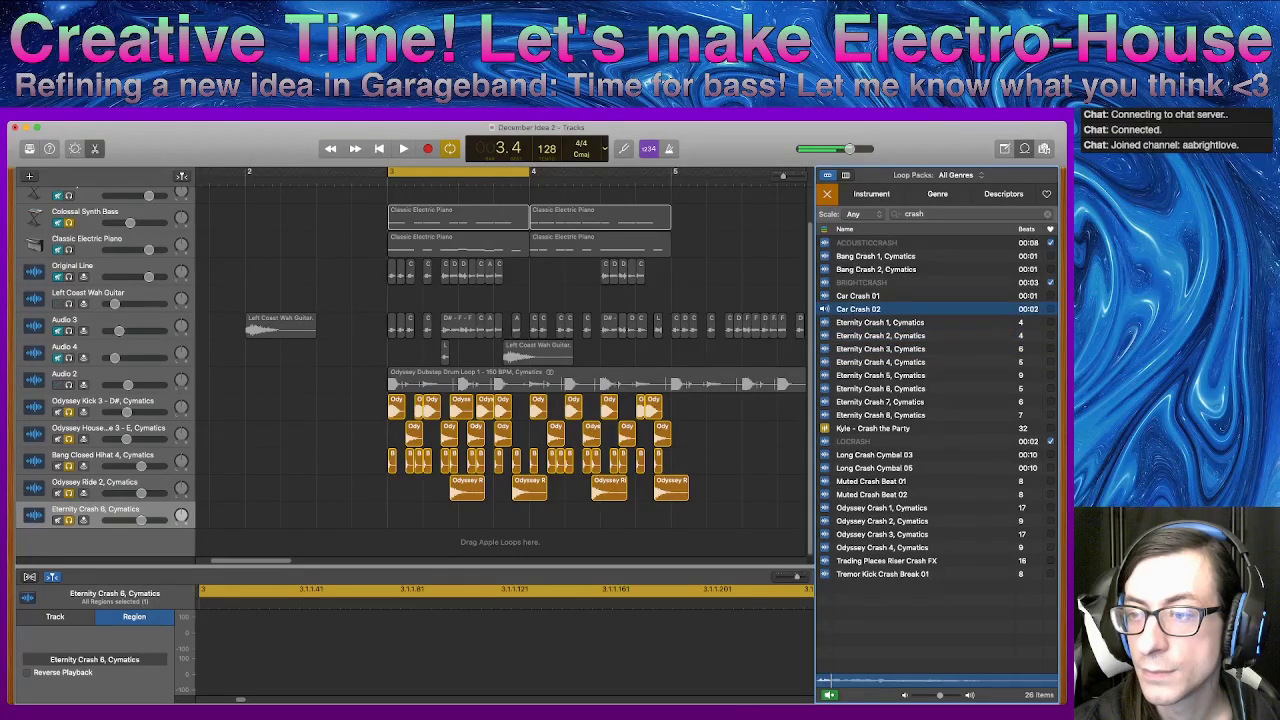
{"action": "left_click", "coordinate": [862, 282]}
{"action": "left_click", "coordinate": [876, 269]}
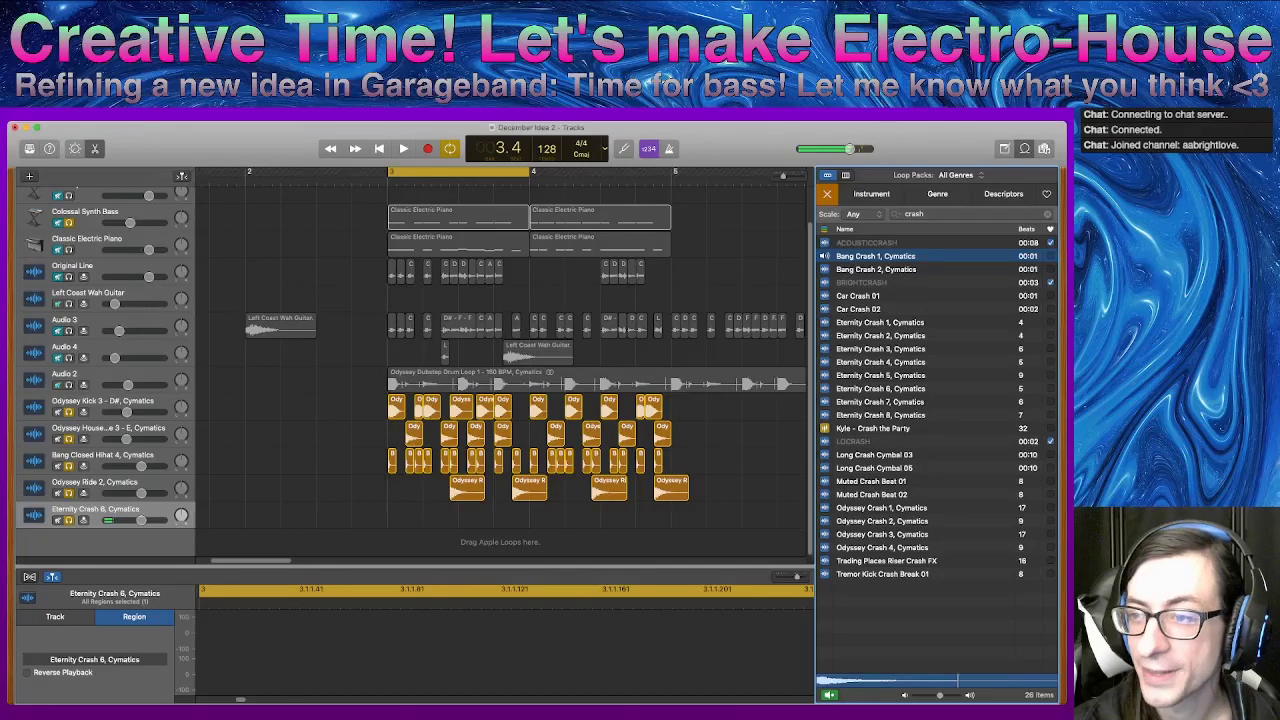
- Place Bang Crash 2 at the start of bar 3 on the crash track and play bar 3
{"action": "left_click_drag", "start_coordinate": [876, 269], "coordinate": [390, 516]}
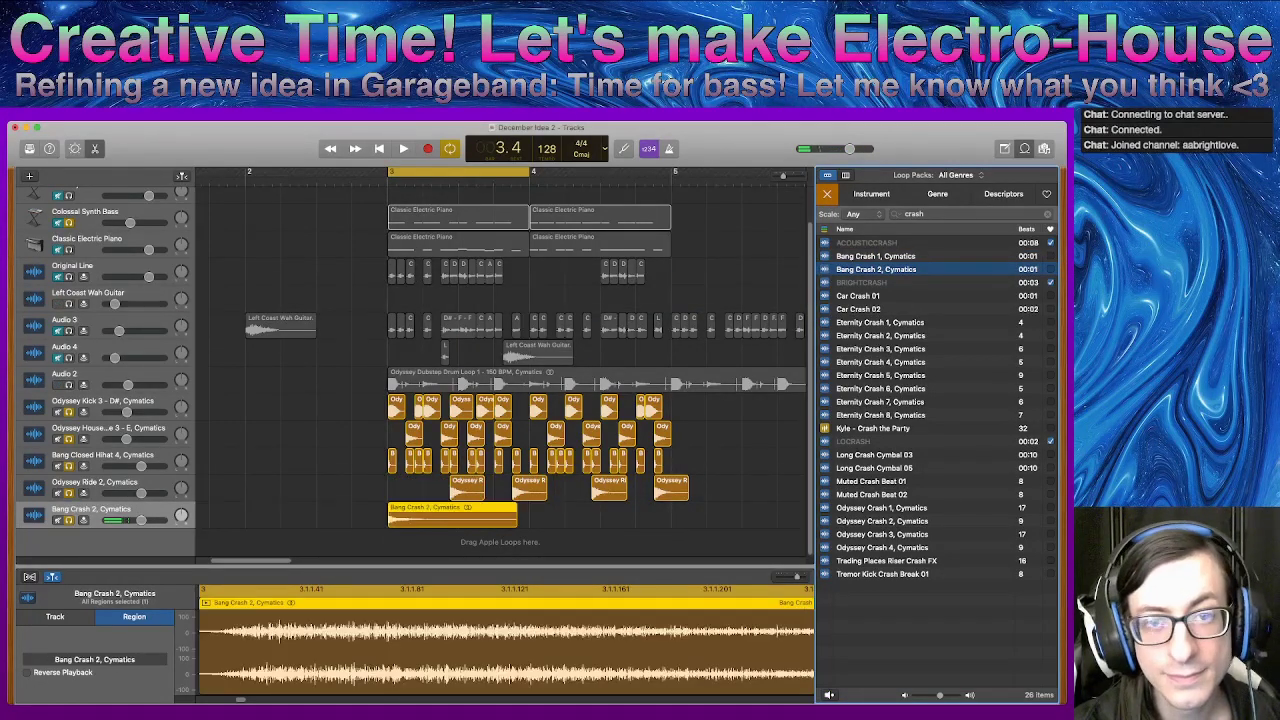
{"action": "key", "text": "space"}
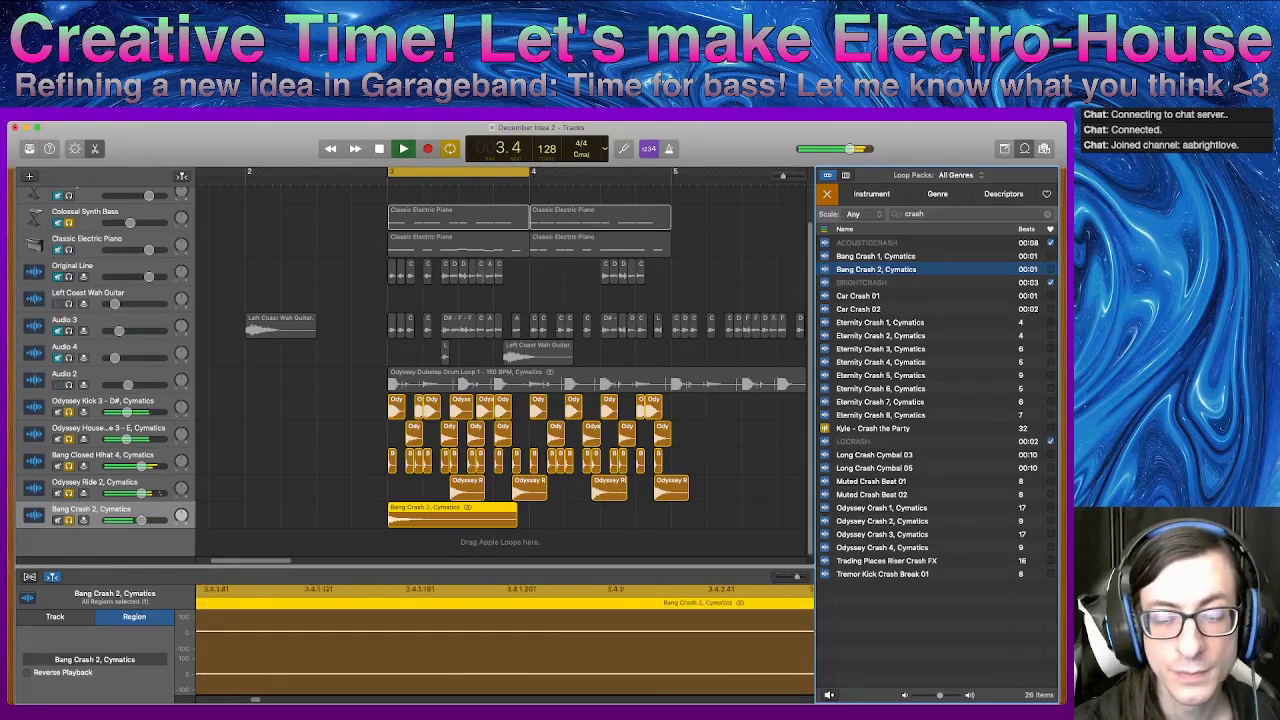
{"action": "key", "text": "space"}
{"action": "left_click_drag", "start_coordinate": [490, 517], "coordinate": [517, 512]}
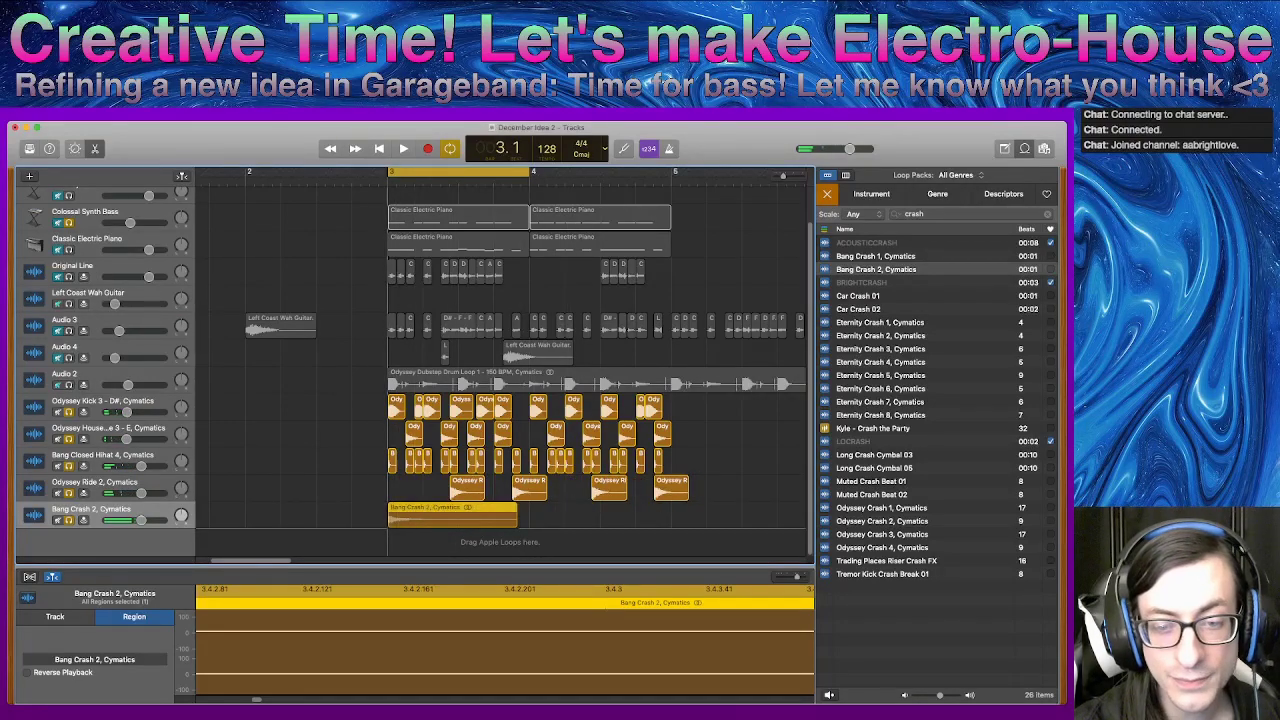
- Extend the cycle range to cover bars 3 and 4 and play the groove with the new crash
{"action": "left_click_drag", "start_coordinate": [529, 172], "coordinate": [671, 172]}
{"action": "key", "text": "space"}
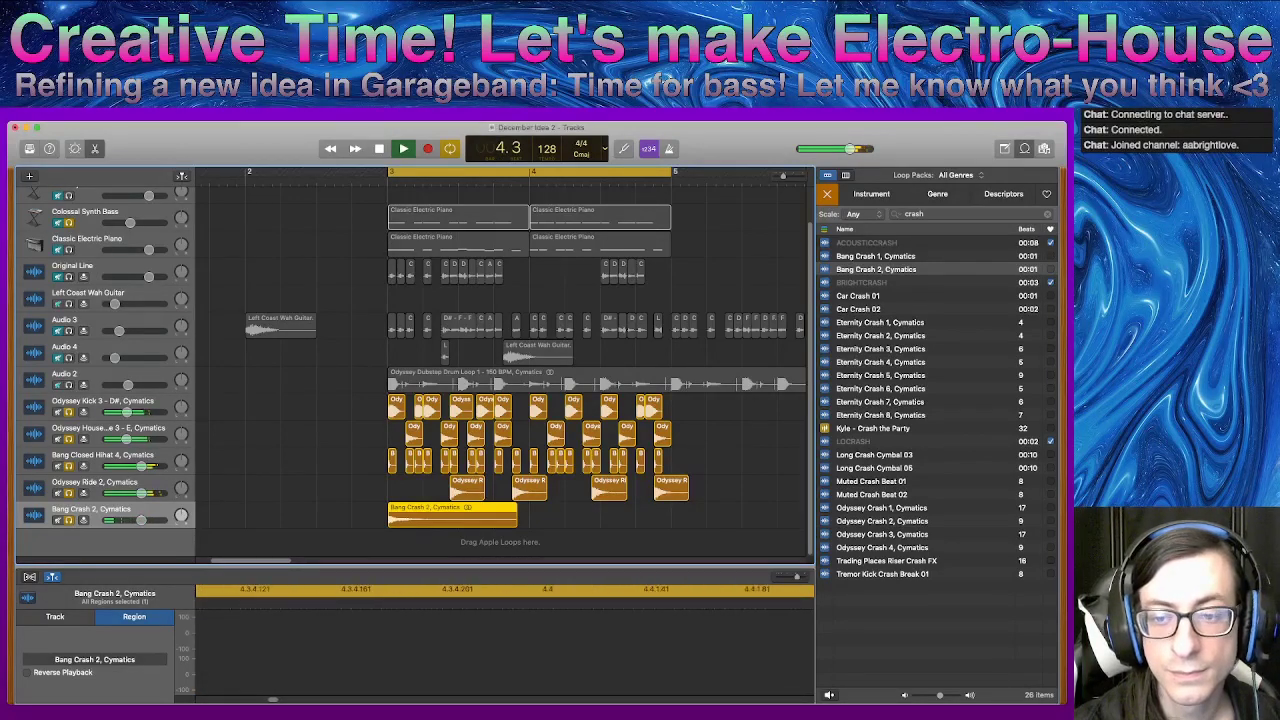
{"action": "key", "text": "space"}
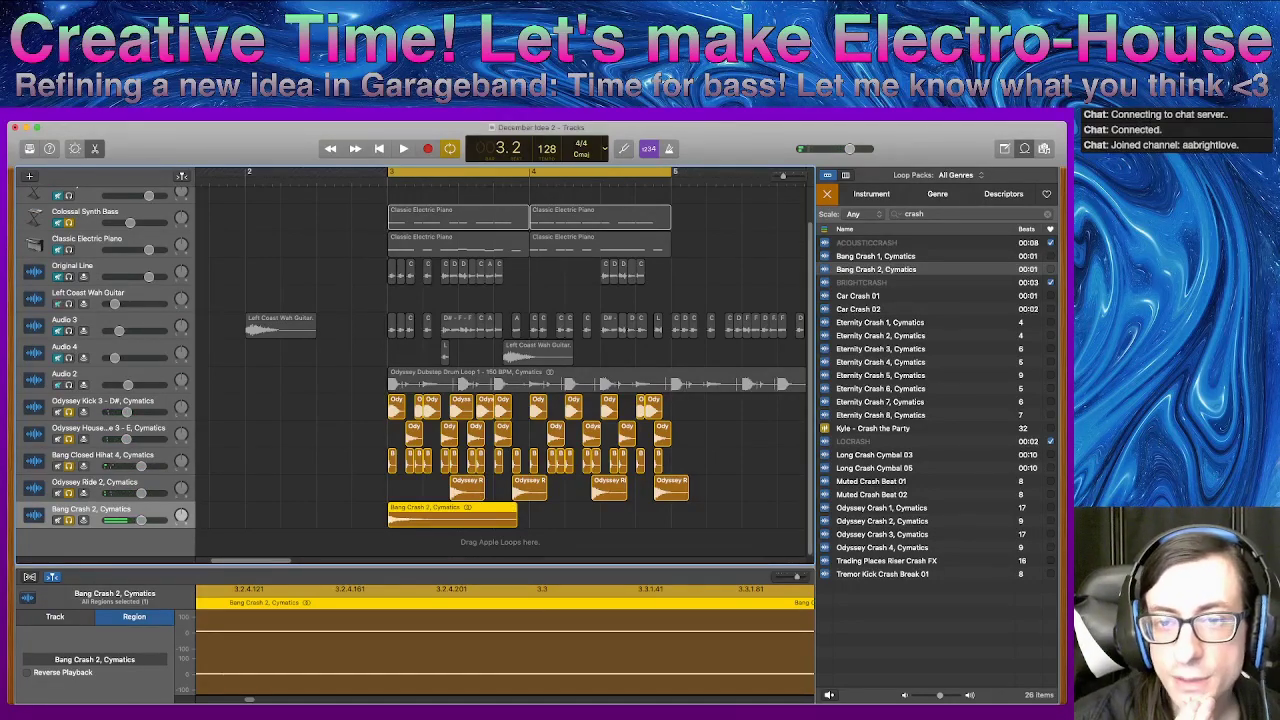
- Zoom in on bar 4 and examine how the drum hits line up with the bass and lead regions
{"action": "key", "text": "period"}
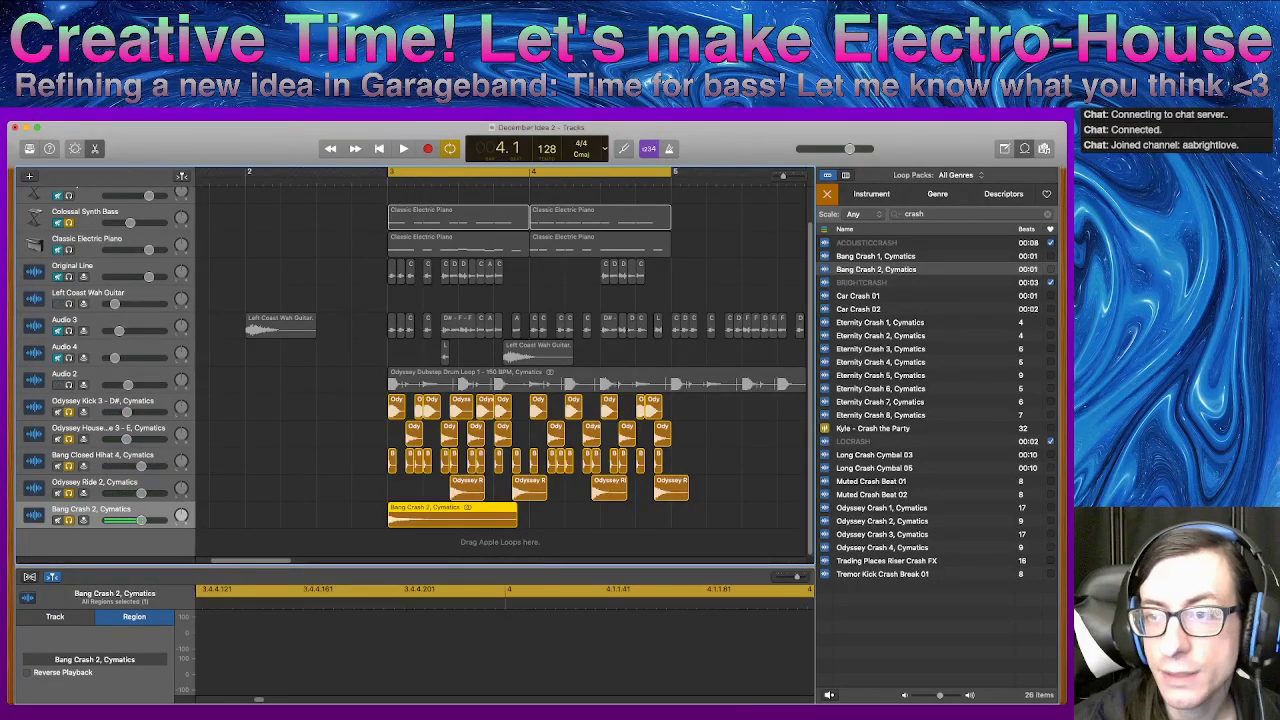
{"action": "key", "text": "super+Right"}
{"action": "key", "text": "super+Right"}
{"action": "key", "text": "super+Right"}
{"action": "key", "text": "super+Right"}
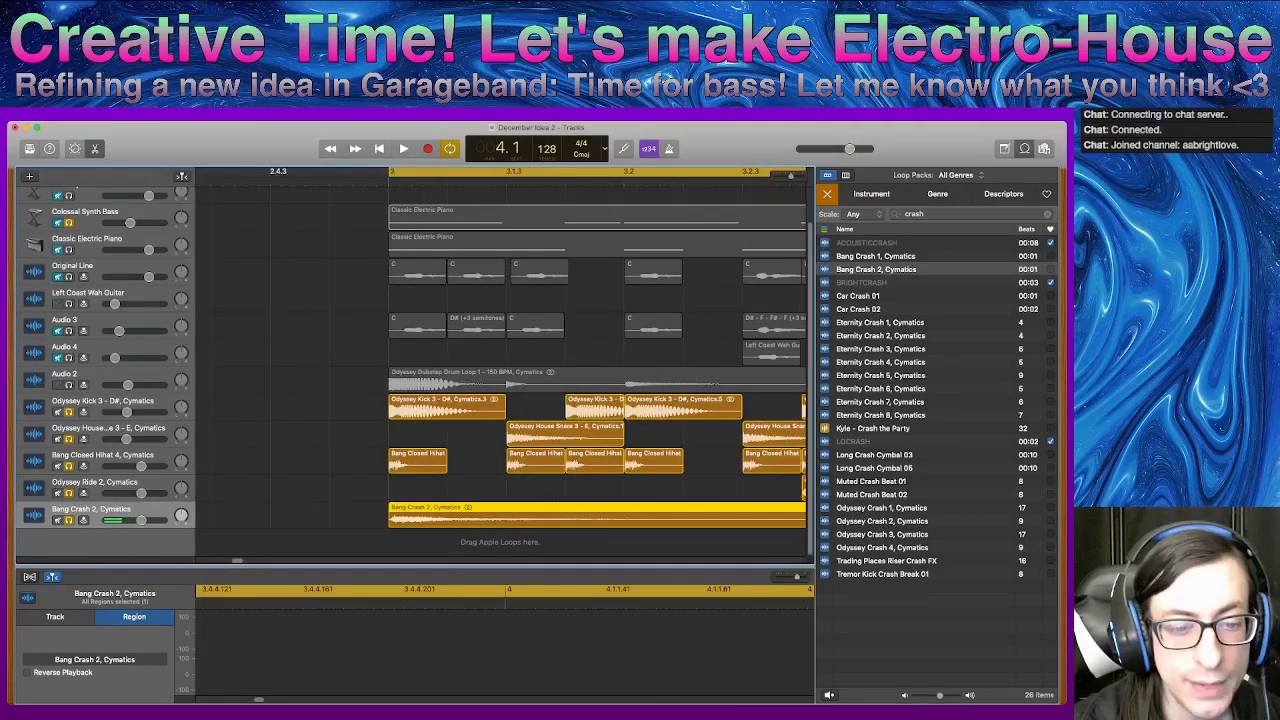
{"action": "scroll", "coordinate": [500, 370], "scroll_direction": "right", "scroll_amount": 10}
{"action": "scroll", "coordinate": [500, 370], "scroll_direction": "right", "scroll_amount": 10}
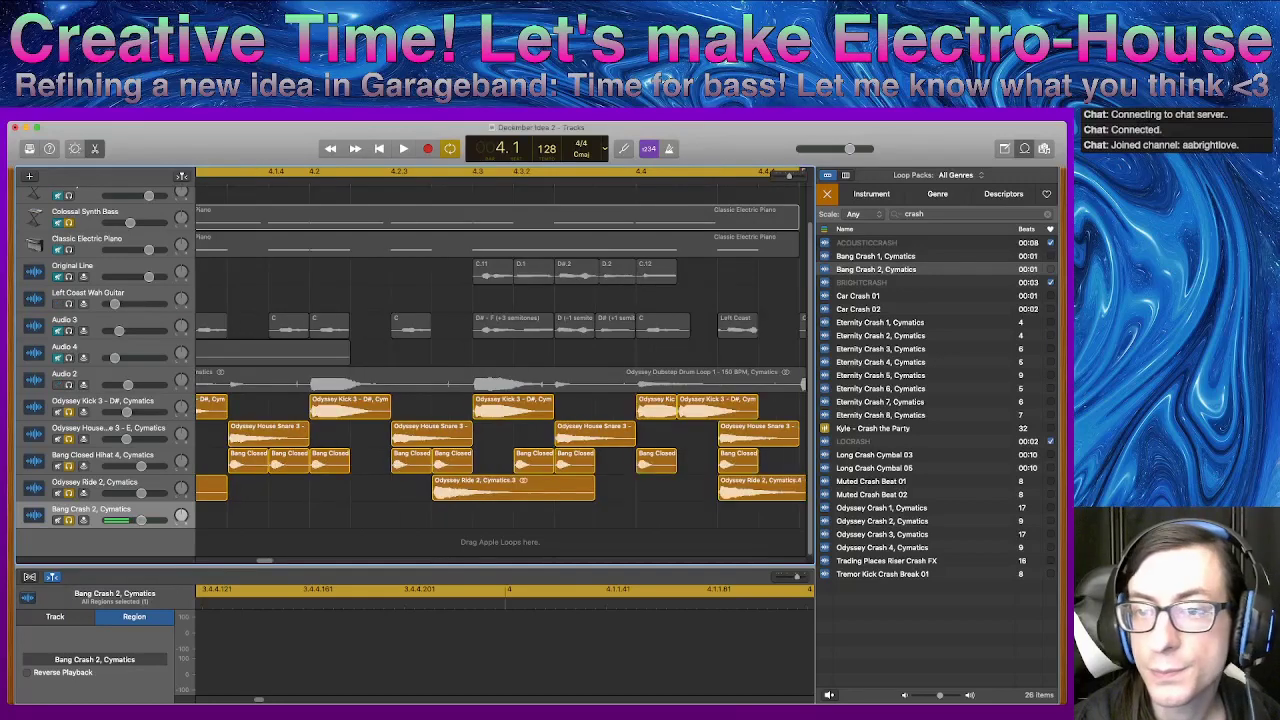
{"action": "key", "text": "super+Left"}
{"action": "scroll", "coordinate": [500, 370], "scroll_direction": "left", "scroll_amount": 5}
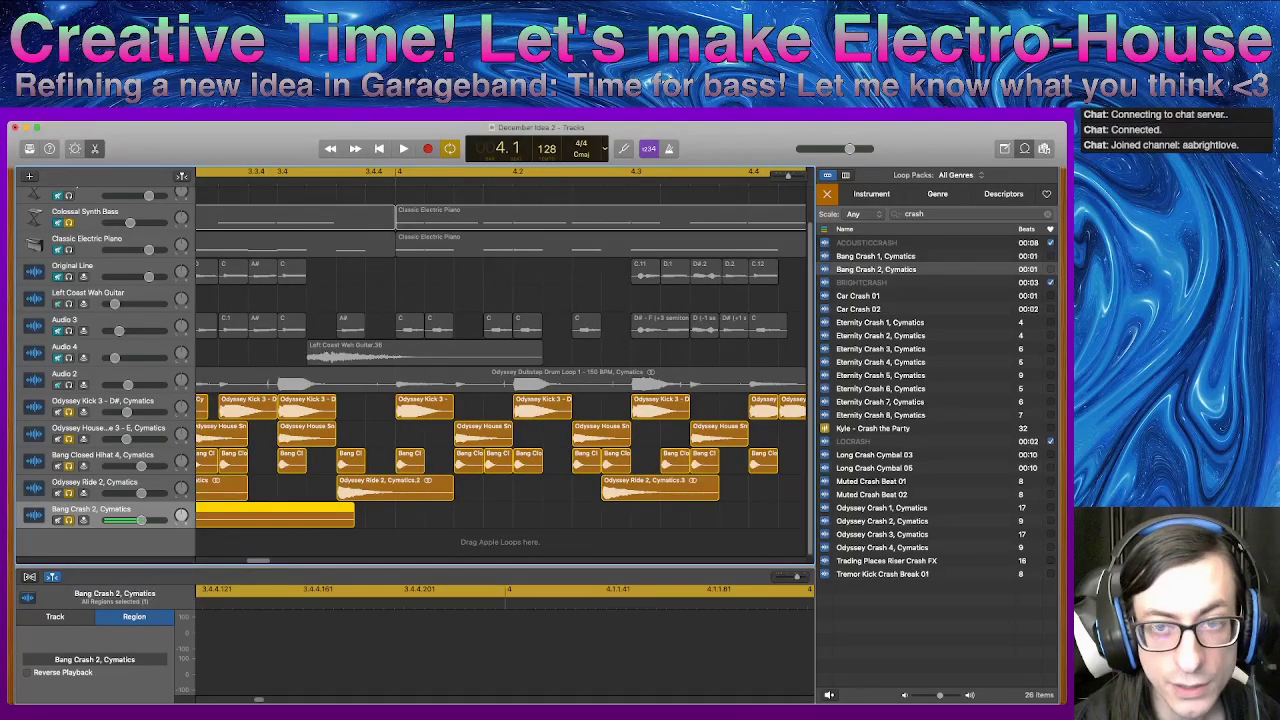
{"action": "scroll", "coordinate": [500, 370], "scroll_direction": "right", "scroll_amount": 1}
- Unmute the Colossal Synth Bass track, mute the five drum tracks and play the bass line alone
{"action": "left_click", "coordinate": [58, 223]}
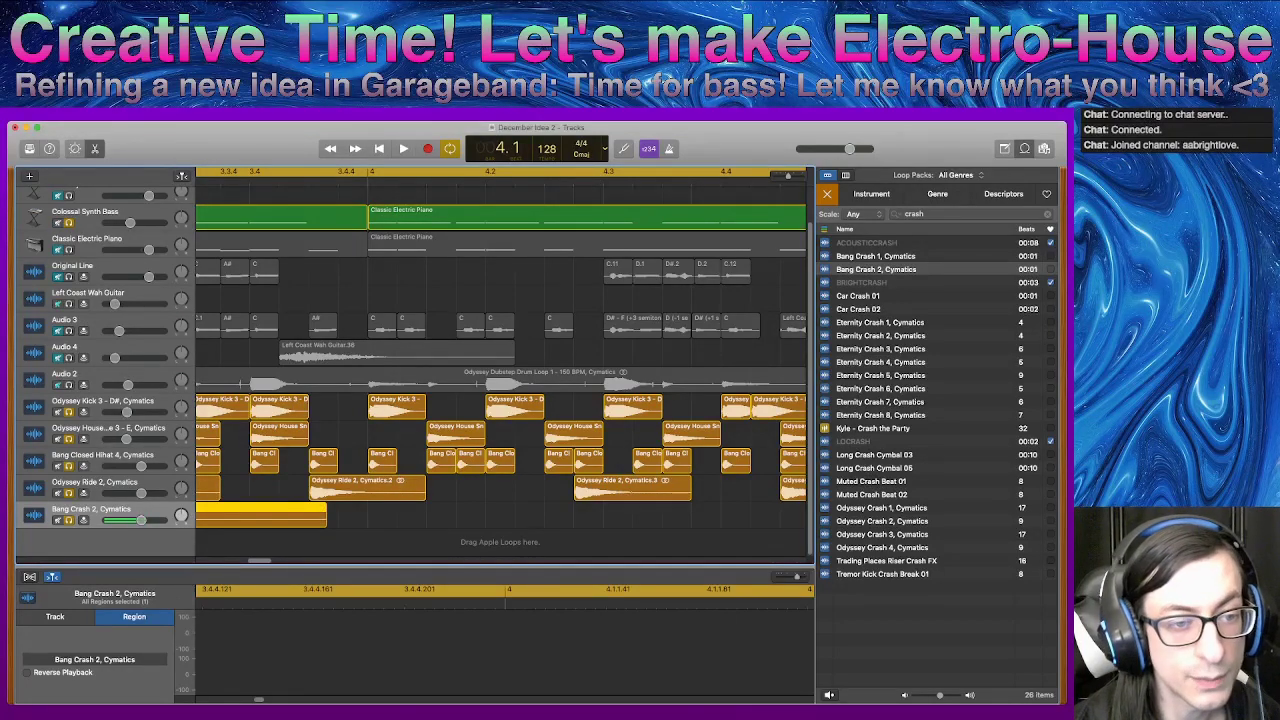
{"action": "left_click_drag", "start_coordinate": [57, 412], "coordinate": [57, 520]}
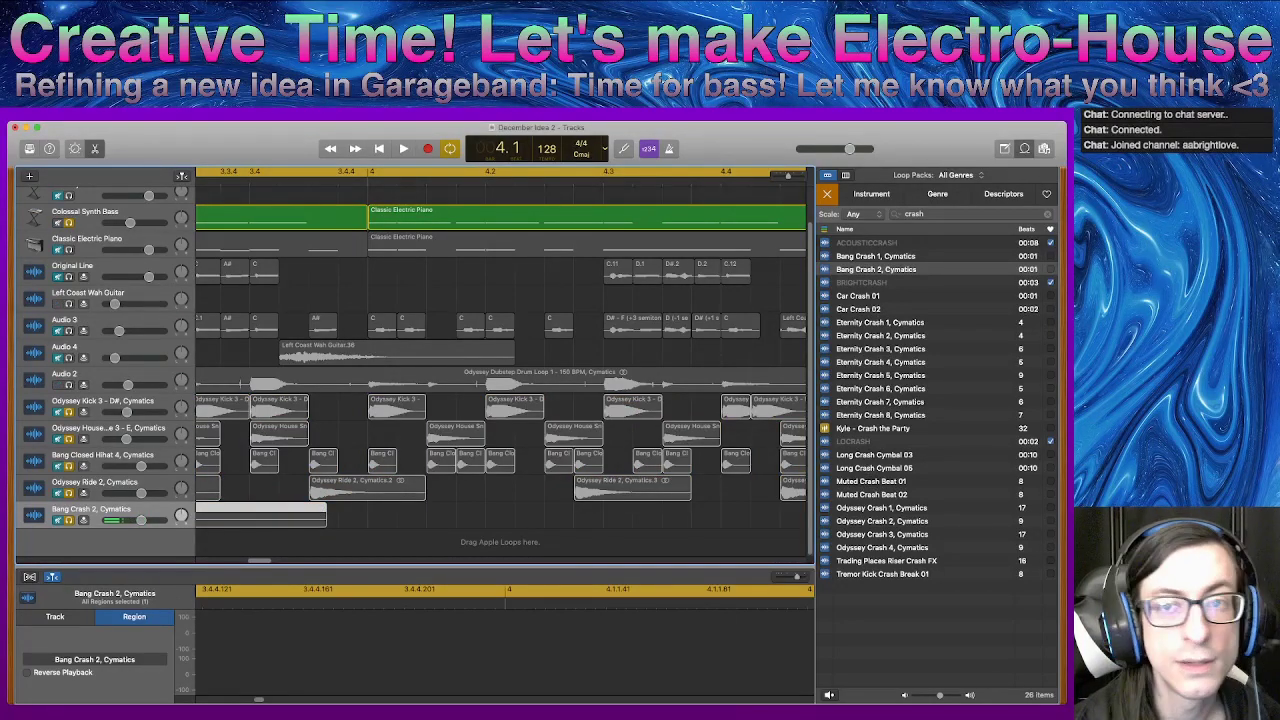
{"action": "key", "text": "space"}
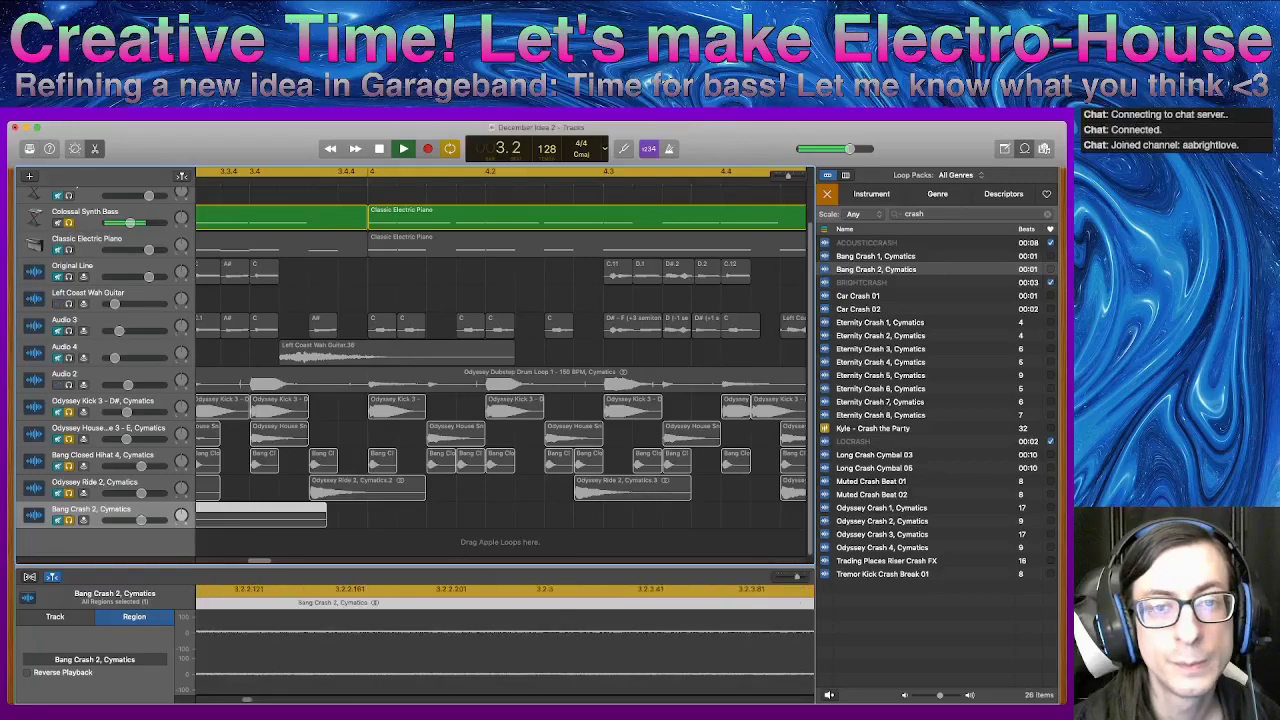
{"action": "key", "text": "space"}
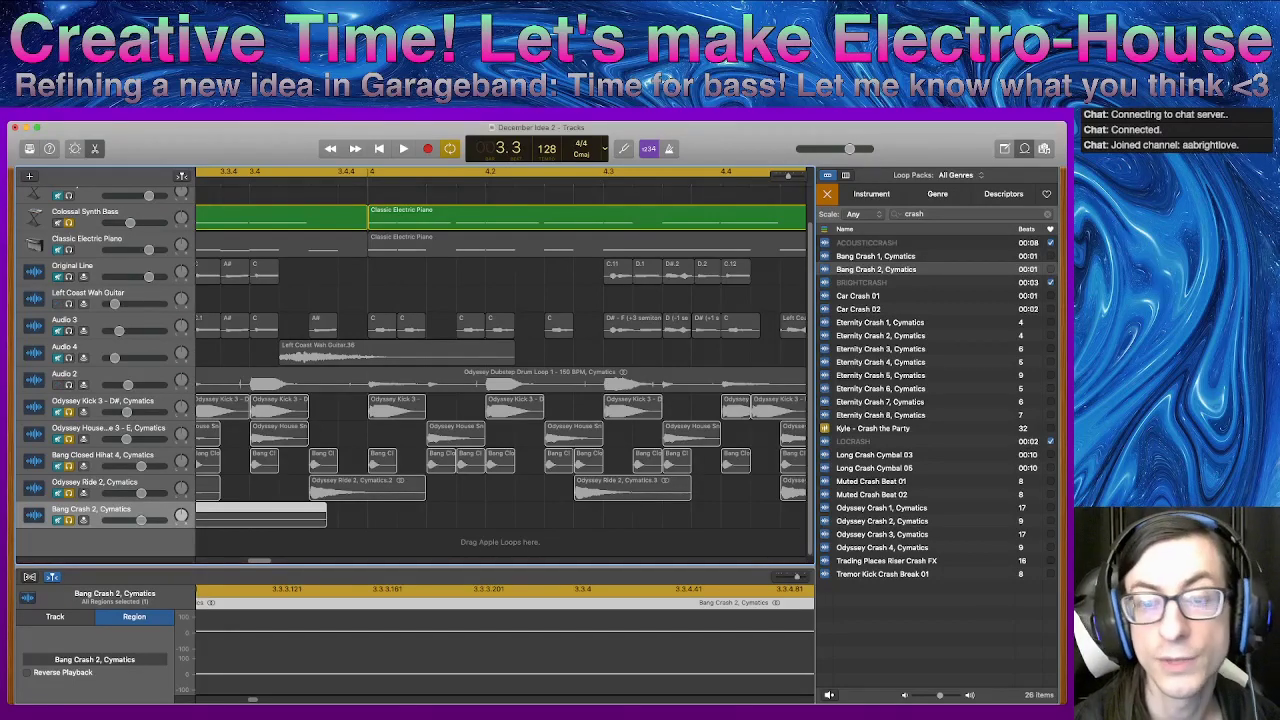
- Turn off cycle playback, mute and unsolo the Colossal Synth Bass track, and unmute the five drum tracks
{"action": "key", "text": "c"}
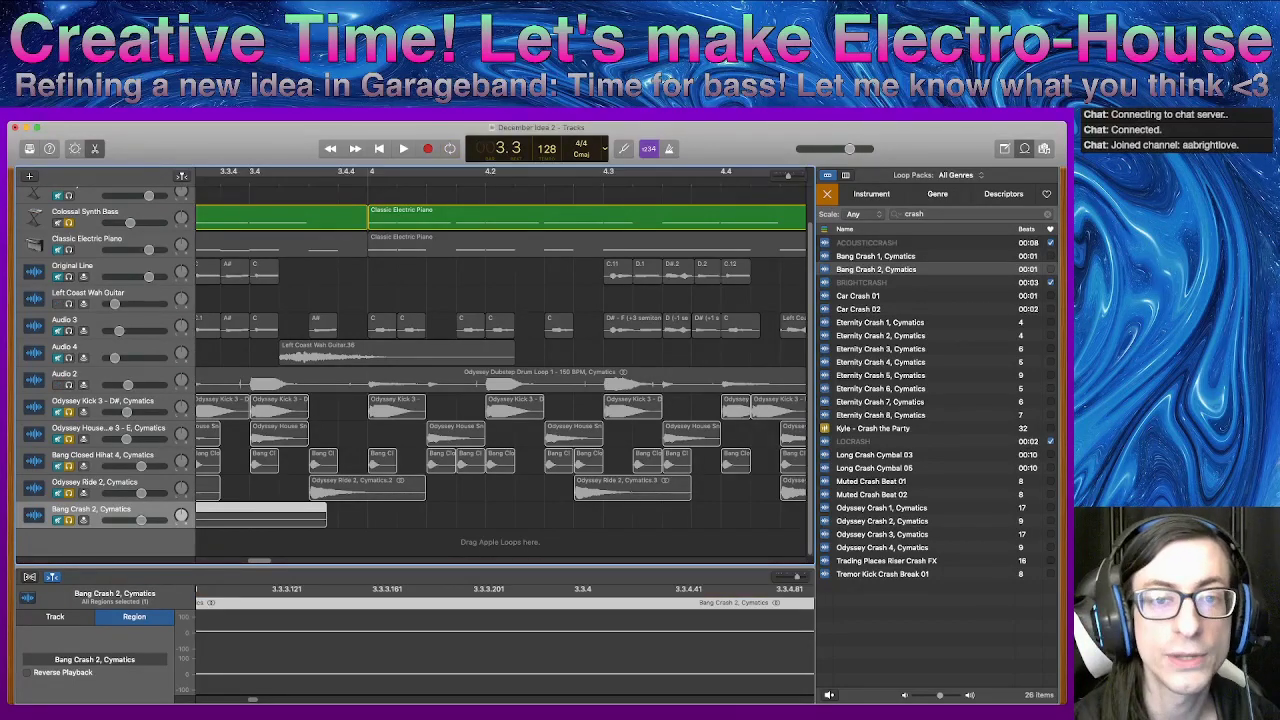
{"action": "key", "text": "period"}
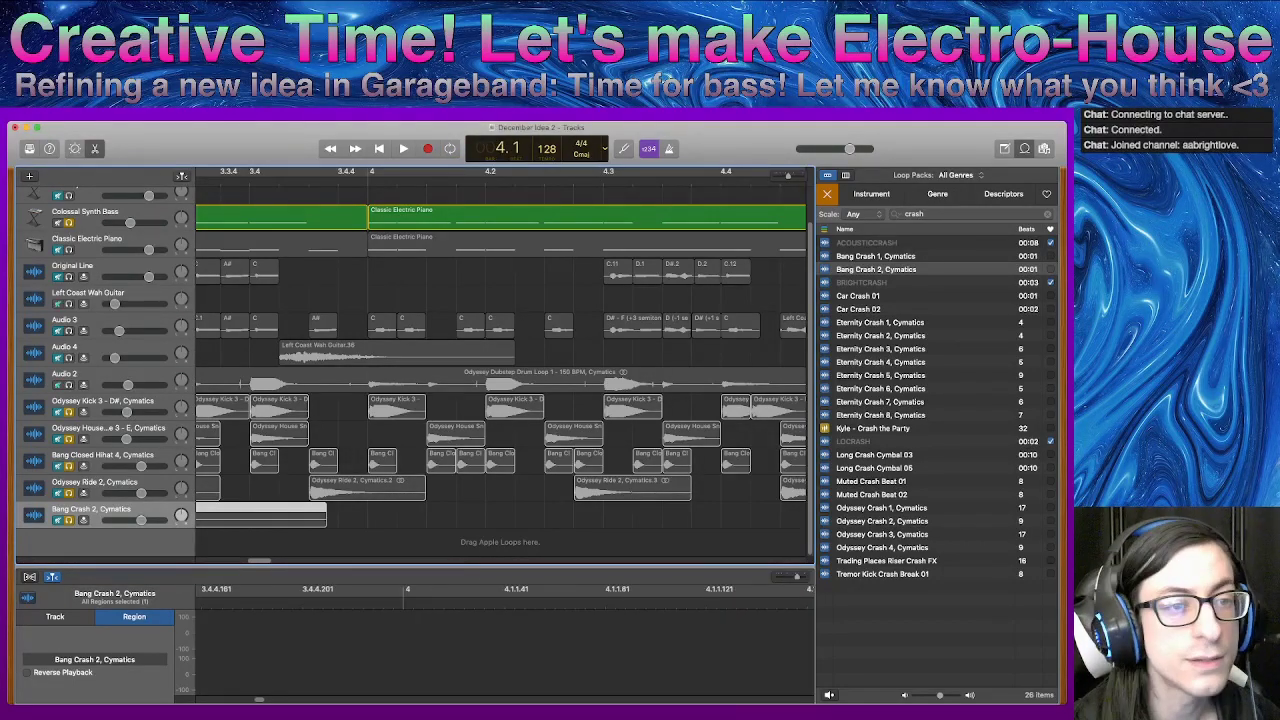
{"action": "left_click", "coordinate": [68, 223]}
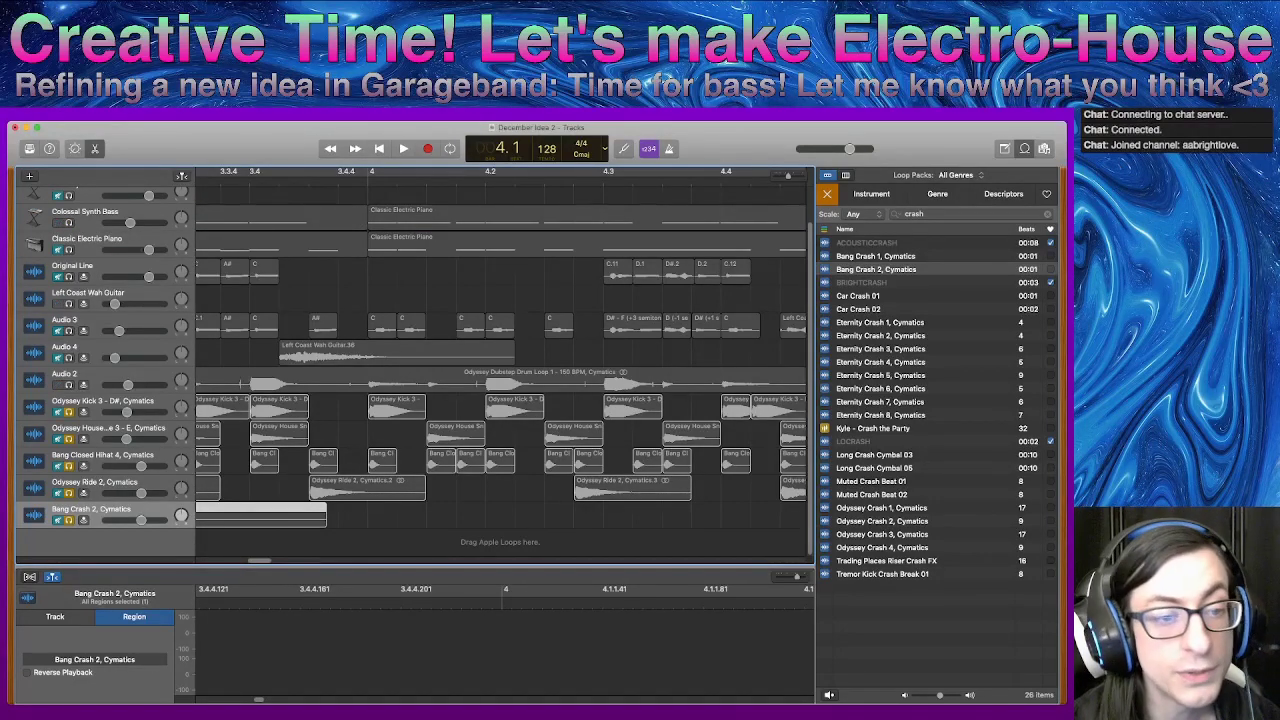
{"action": "left_click_drag", "start_coordinate": [57, 412], "coordinate": [57, 520]}
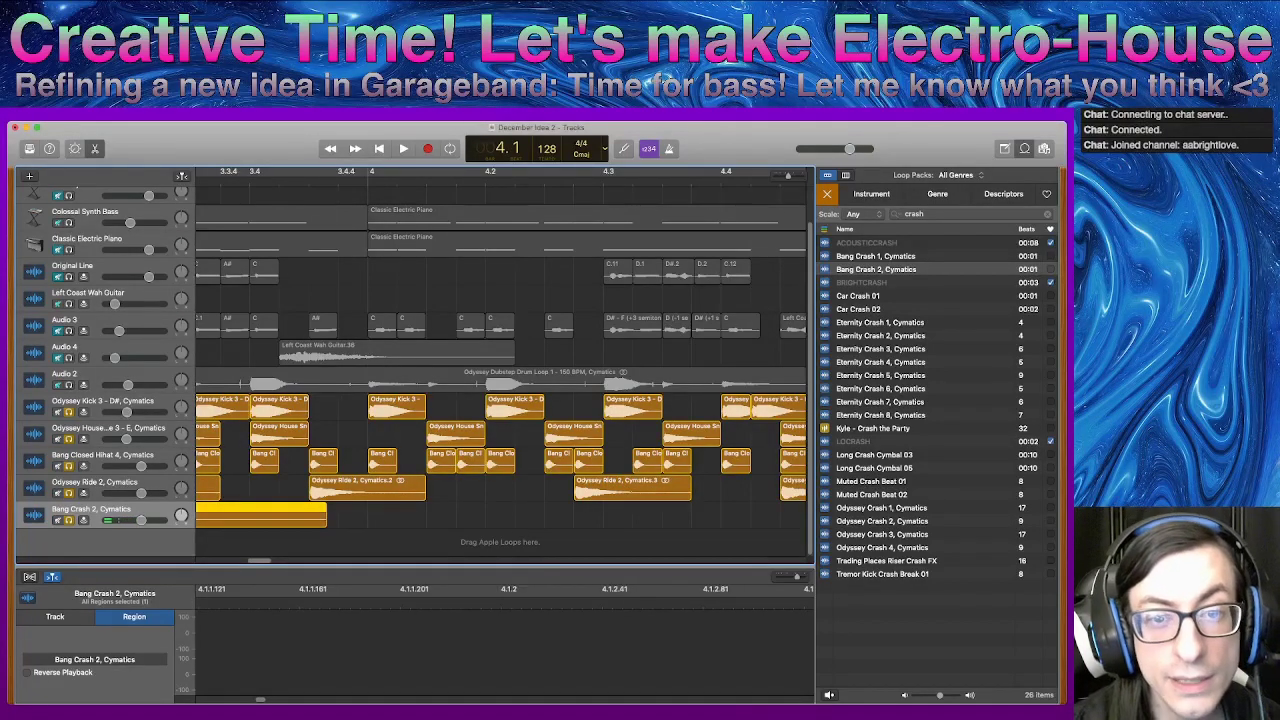
- Copy the kick in bar 4 so that extra kick hits fall on 4.1.2 and 4.1.4
{"action": "left_click", "coordinate": [397, 407]}
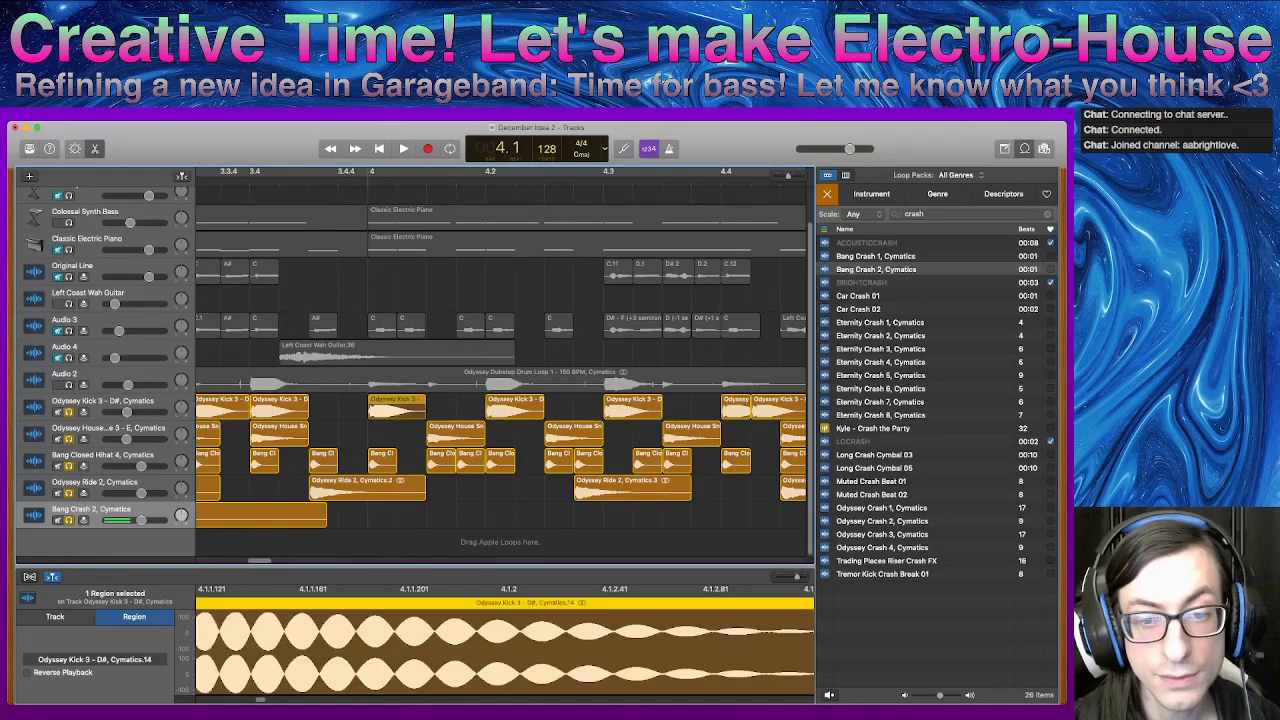
{"action": "left_click_drag", "start_coordinate": [397, 407], "coordinate": [490, 411]}
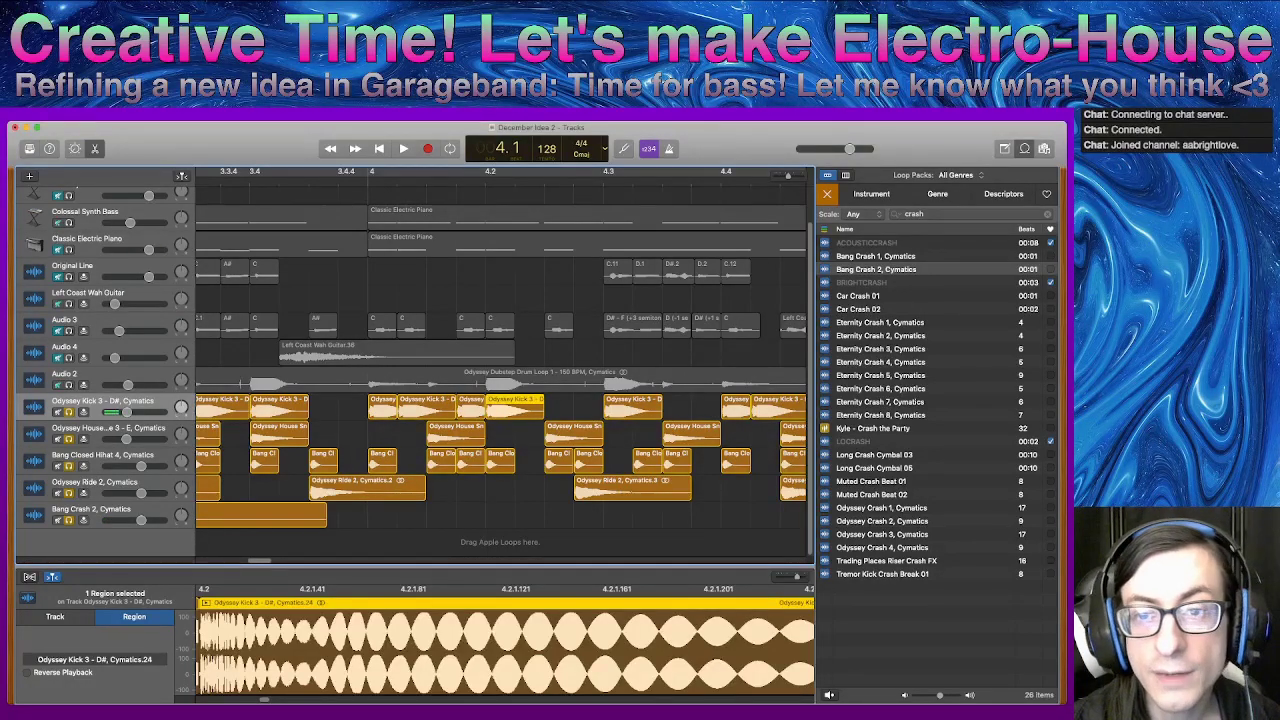
{"action": "left_click_drag", "start_coordinate": [545, 174], "coordinate": [549, 174]}
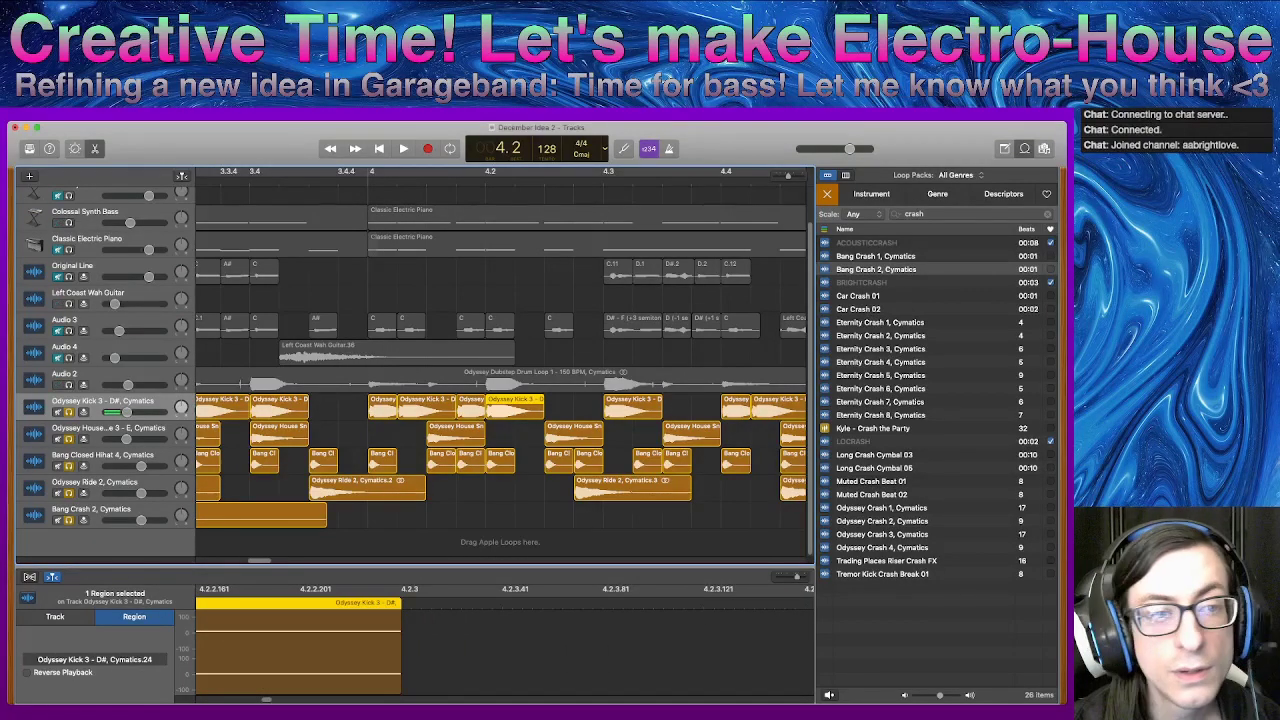
- Check bar 4's bass notes in the piano roll, and unmute and solo the Colossal Synth Bass track to play it with the drums
{"action": "left_click", "coordinate": [540, 216]}
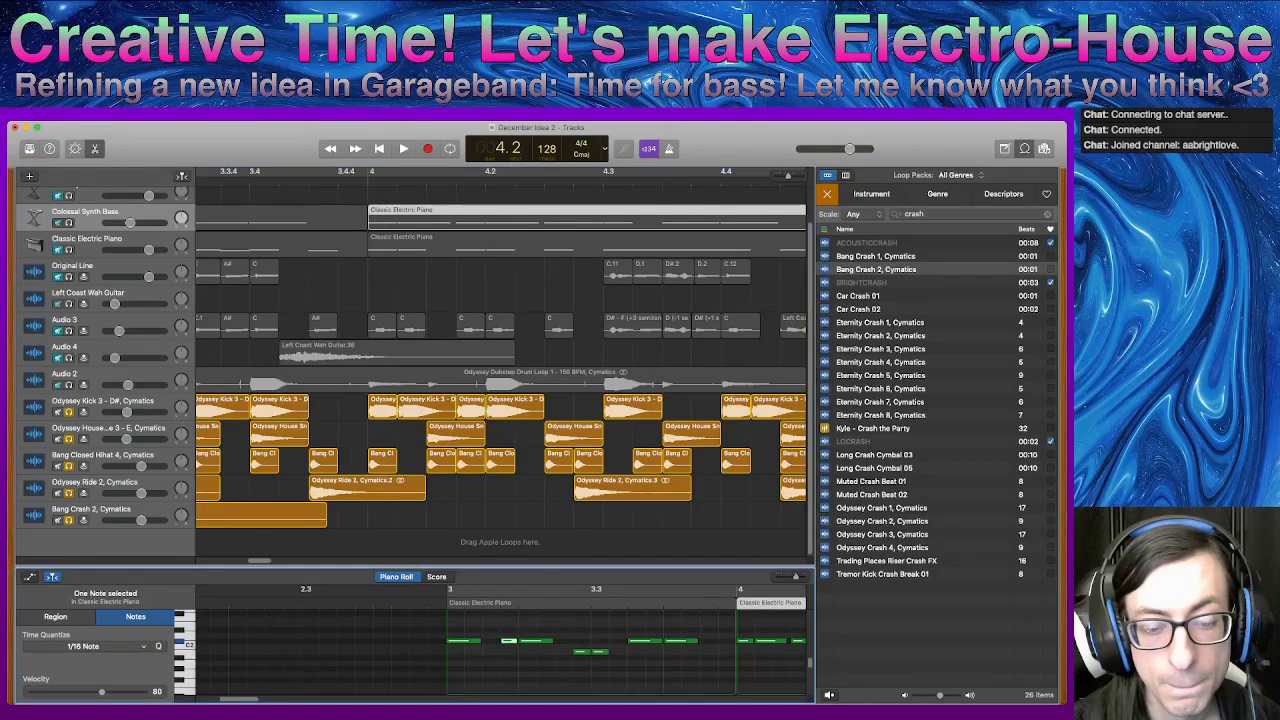
{"action": "scroll", "coordinate": [500, 645], "scroll_direction": "right", "scroll_amount": 5}
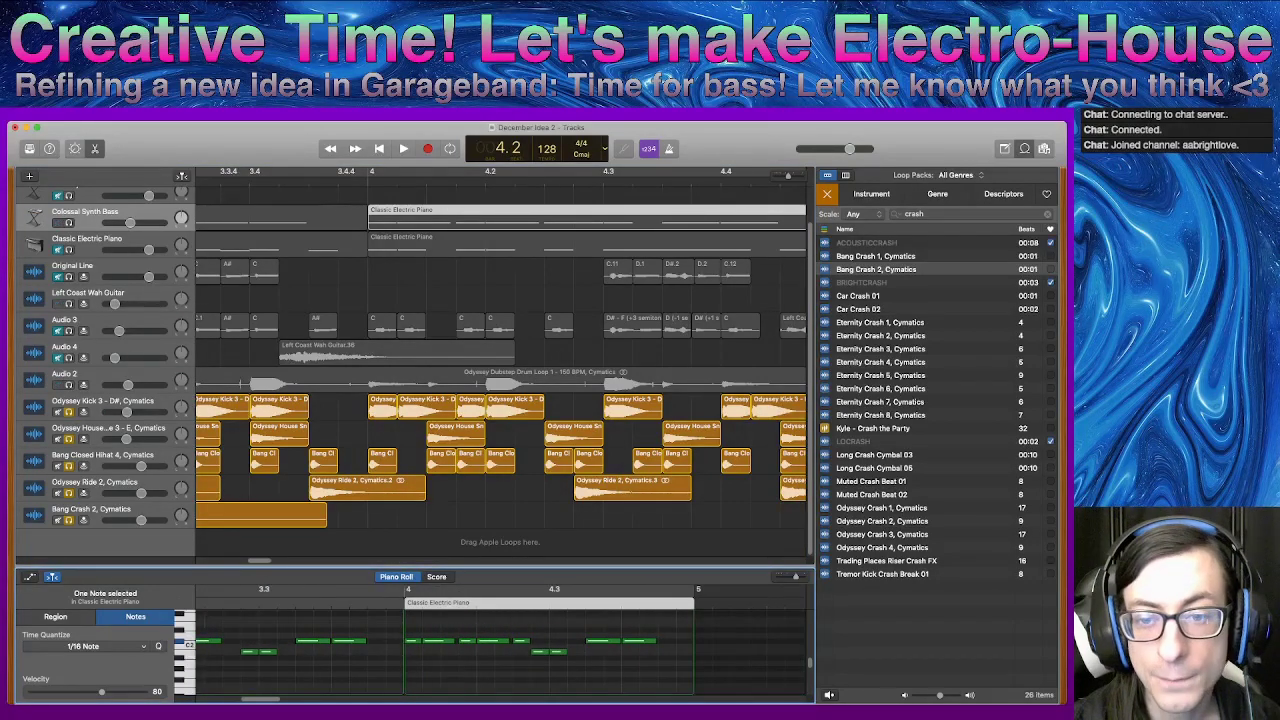
{"action": "left_click", "coordinate": [555, 352]}
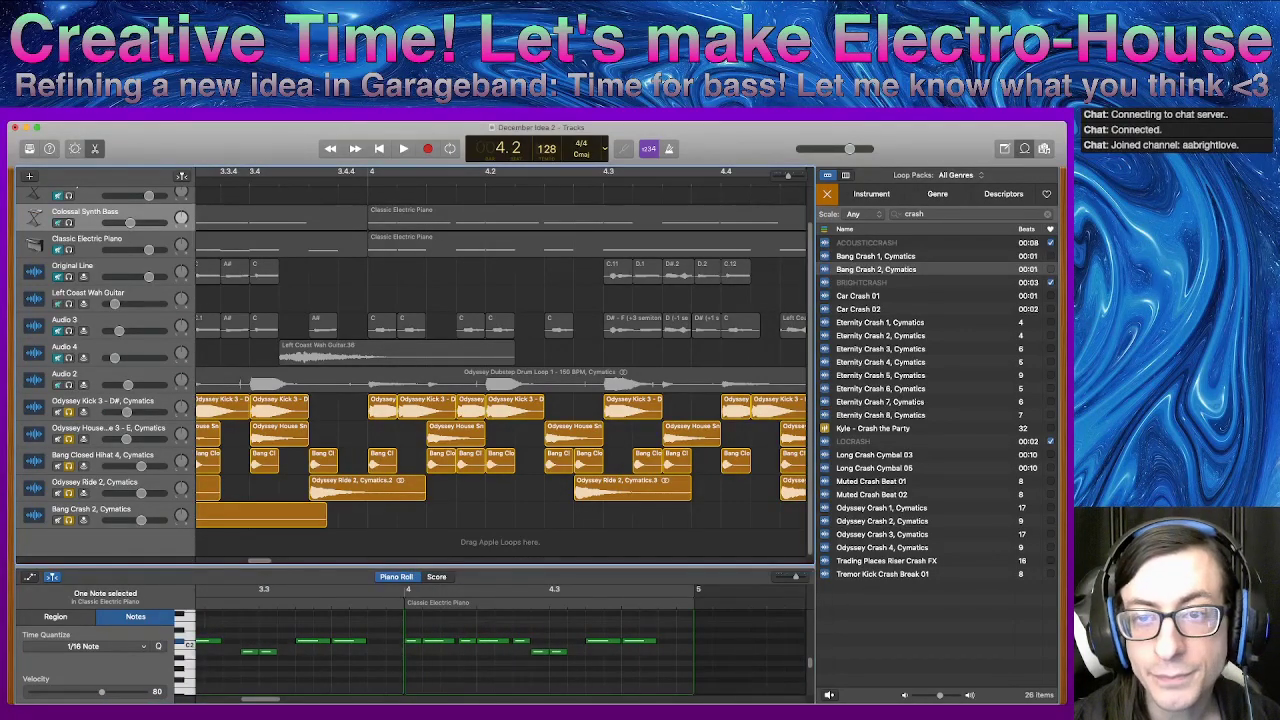
{"action": "scroll", "coordinate": [500, 645], "scroll_direction": "left", "scroll_amount": 1}
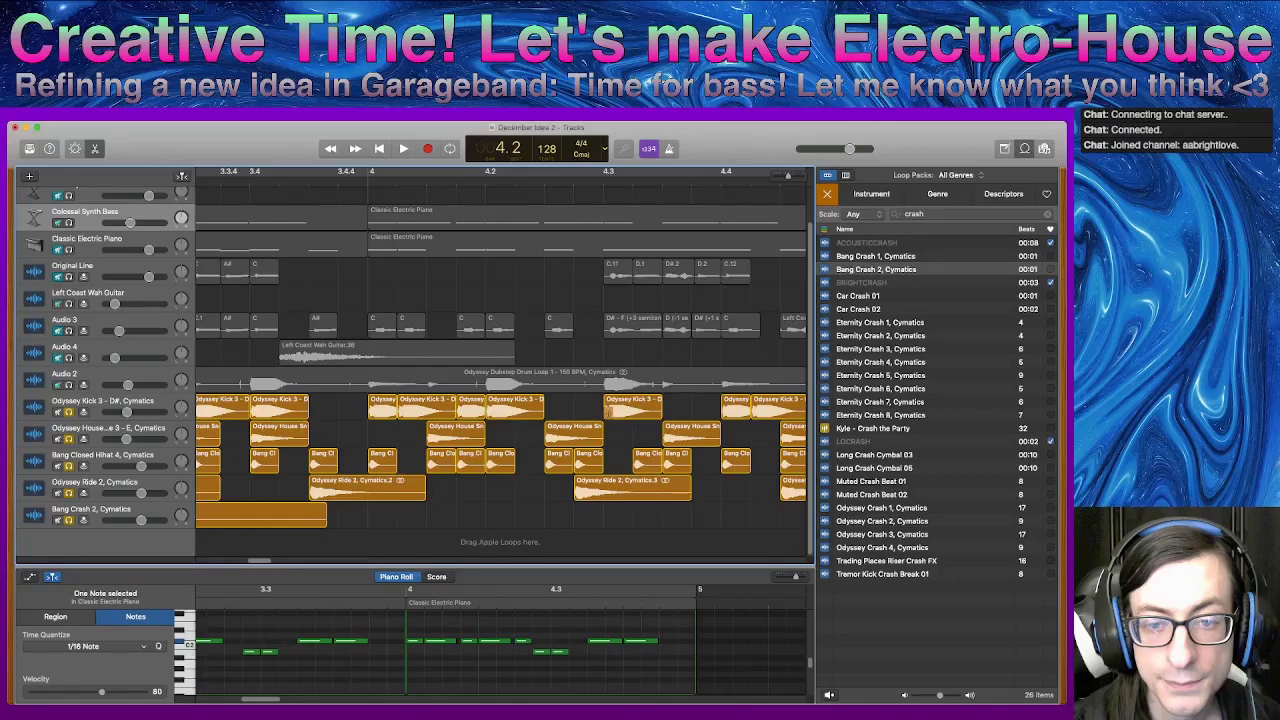
{"action": "key", "text": "comma"}
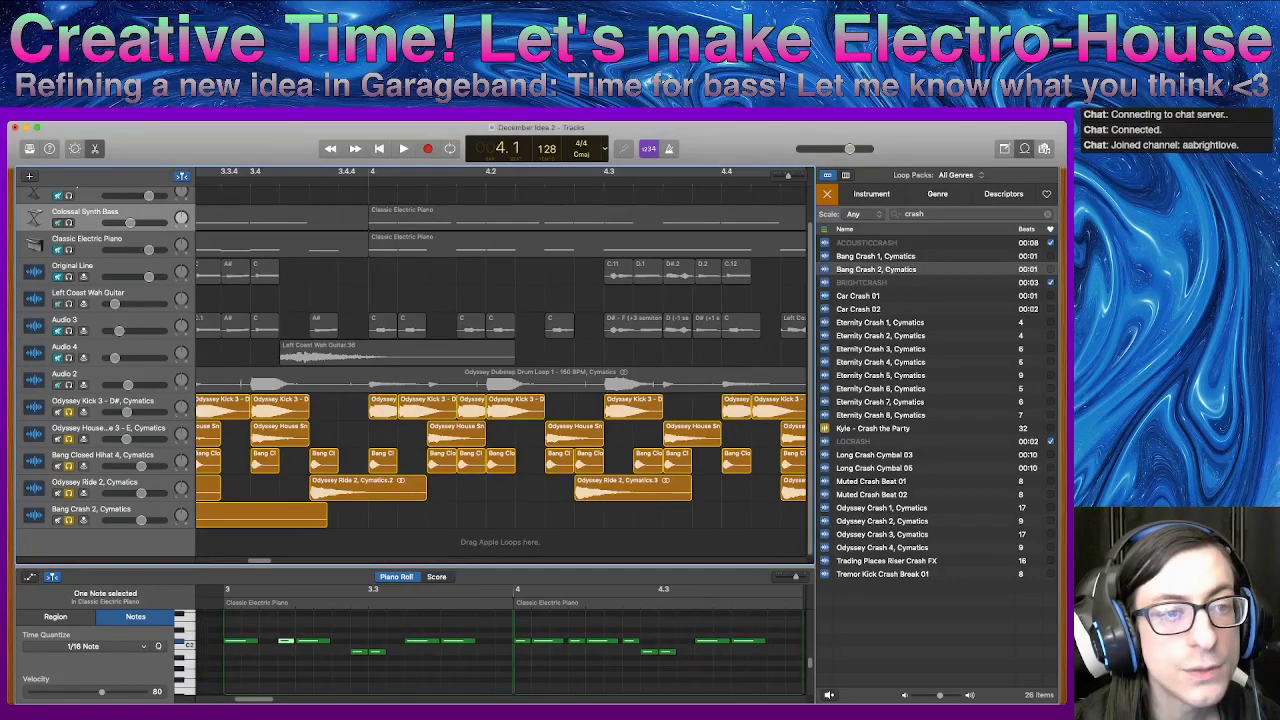
{"action": "key", "text": "s"}
{"action": "key", "text": "space"}
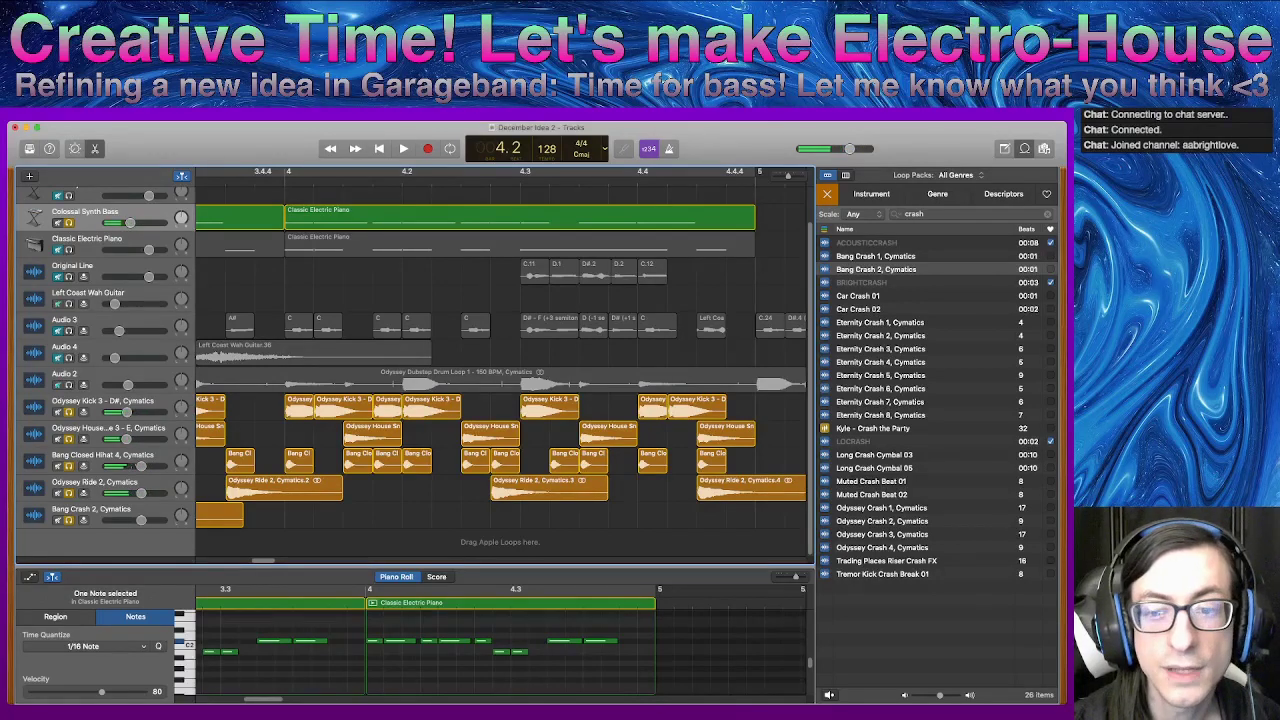
- Add kick copies on 4.2.3 and 4.2.4, just before beat 3 of bar 4, and play the bar
{"action": "left_click_drag", "start_coordinate": [552, 411], "coordinate": [493, 411]}
{"action": "left_click_drag", "start_coordinate": [493, 411], "coordinate": [552, 411]}
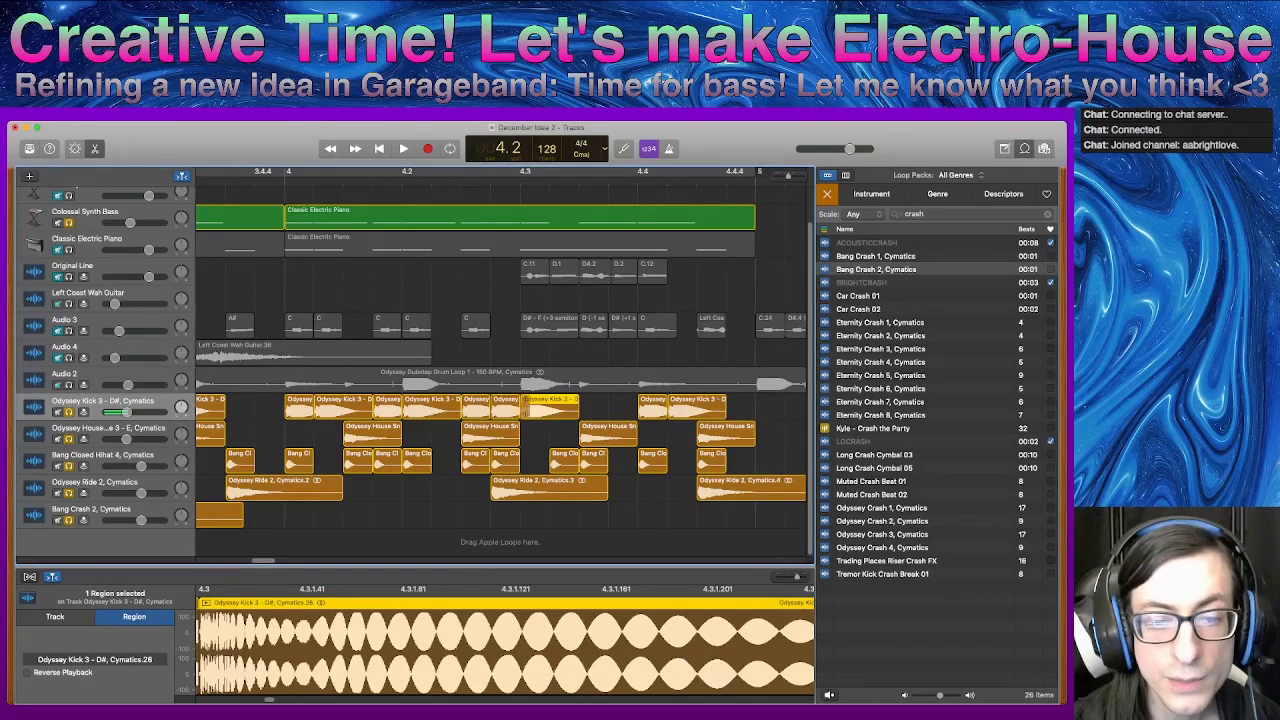
{"action": "key", "text": "space"}
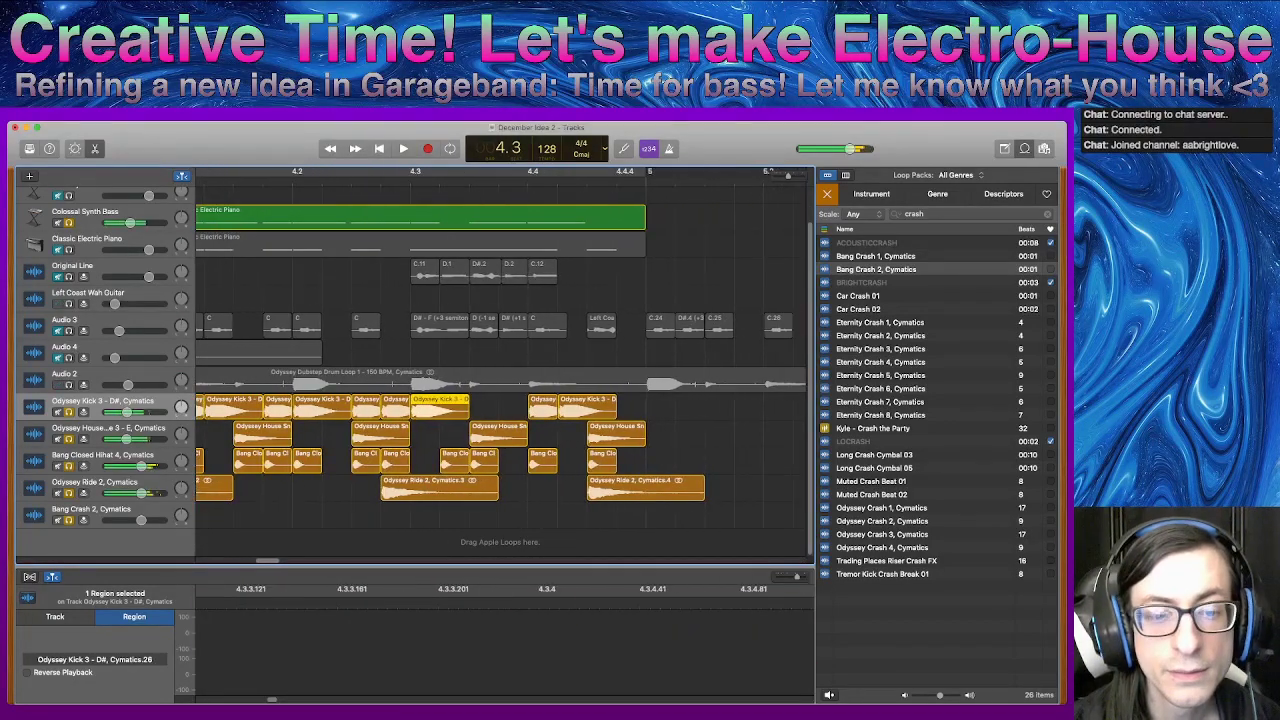
{"action": "scroll", "coordinate": [500, 411], "scroll_direction": "left", "scroll_amount": 4}
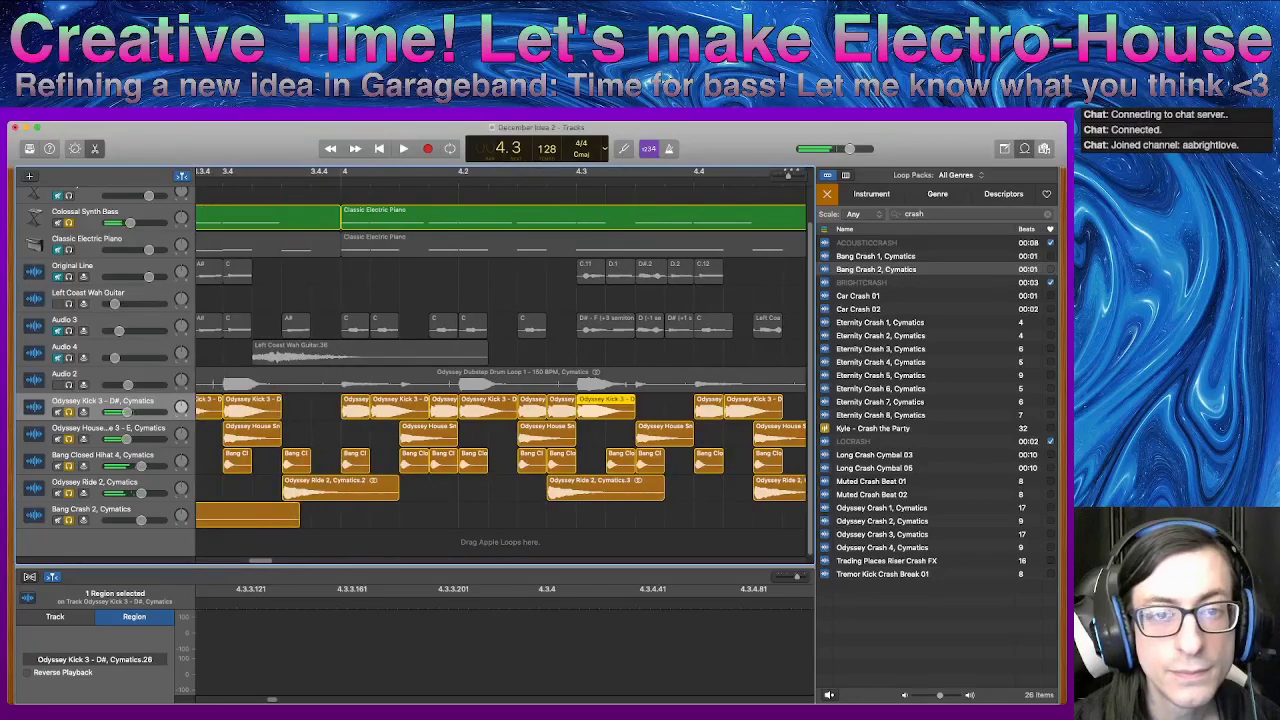
{"action": "key", "text": "space"}
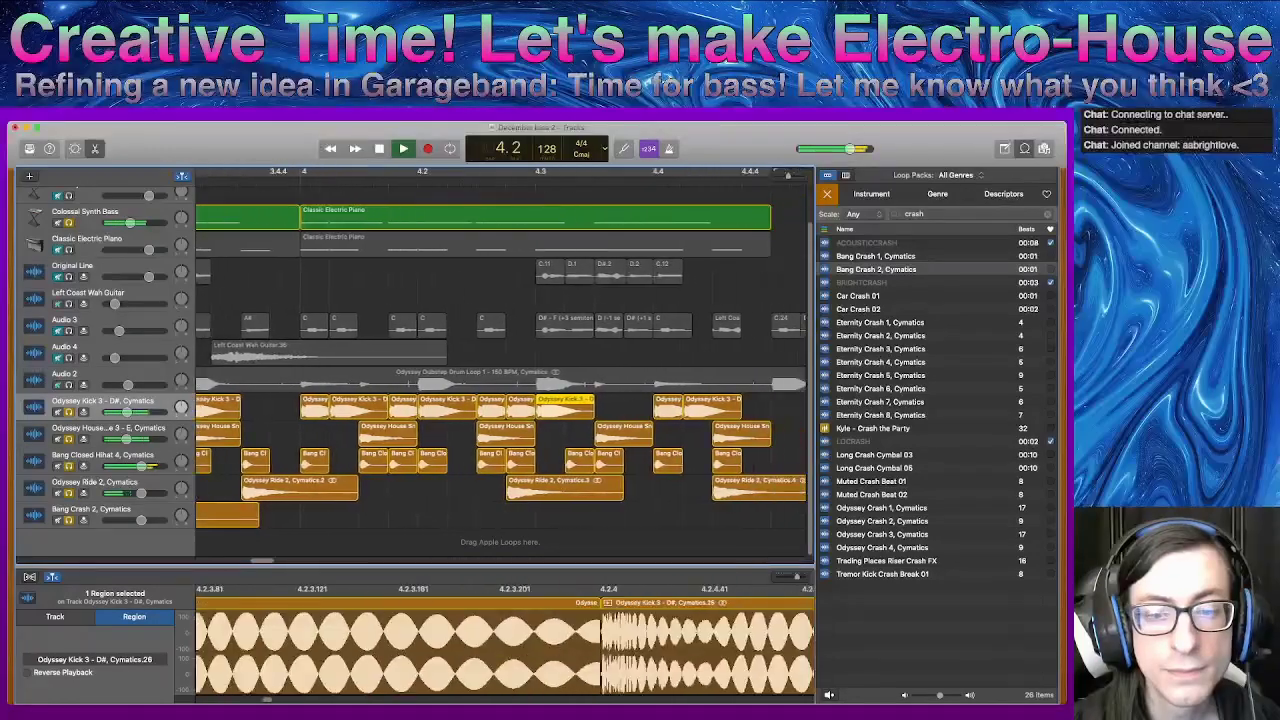
{"action": "key", "text": "space"}
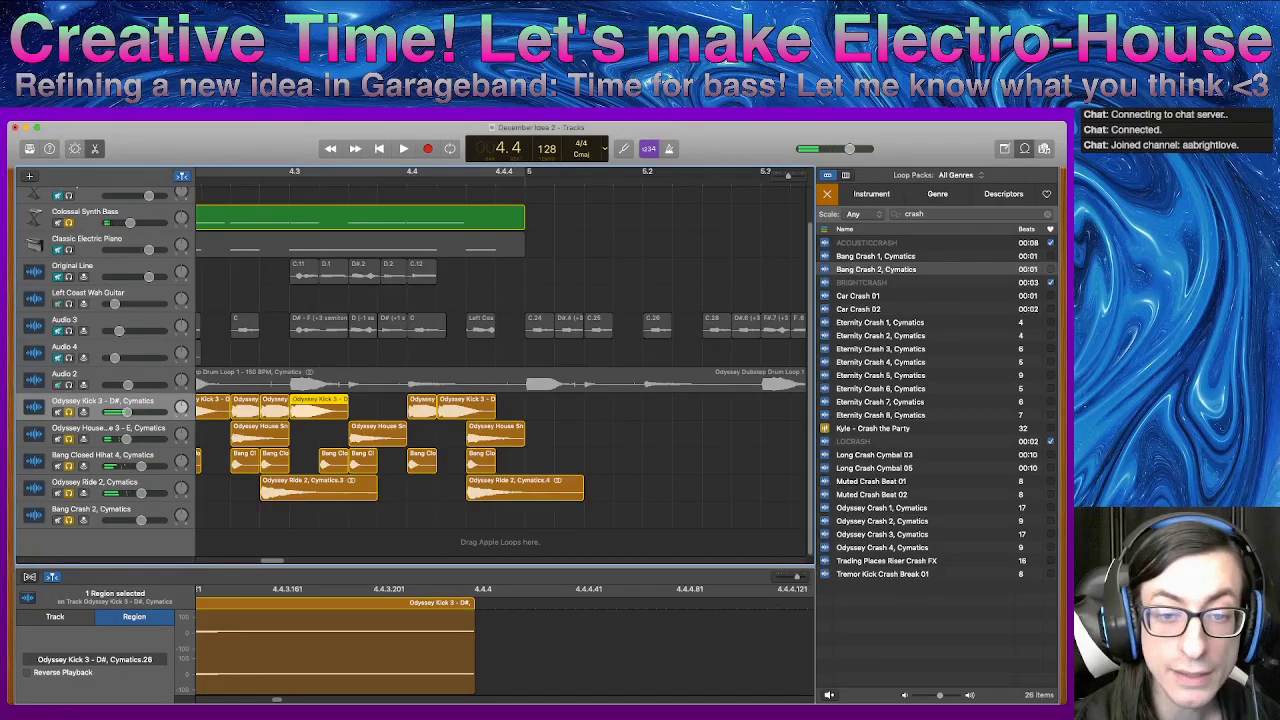
- Move the kick on 4.4 to 4.3.3 and lengthen it, and move the kick on 4.4.2 to 4.4
{"action": "left_click", "coordinate": [415, 410]}
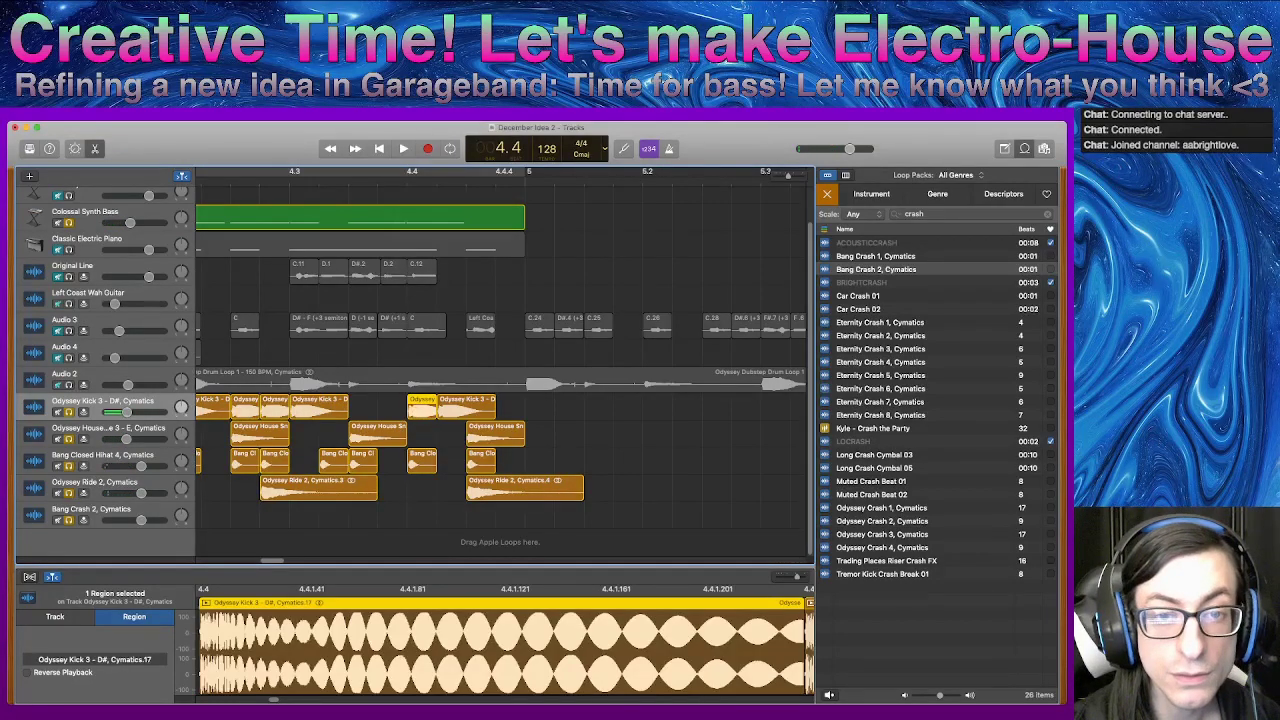
{"action": "left_click_drag", "start_coordinate": [420, 405], "coordinate": [359, 405]}
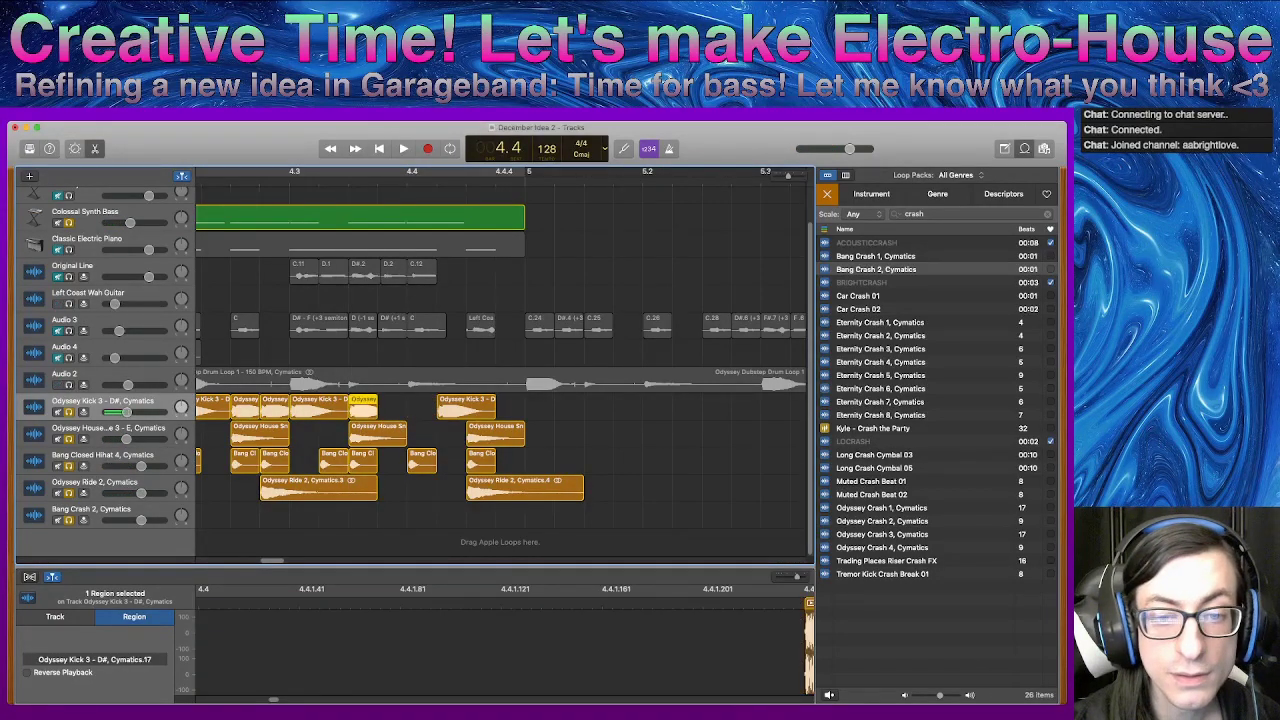
{"action": "left_click_drag", "start_coordinate": [442, 410], "coordinate": [408, 411]}
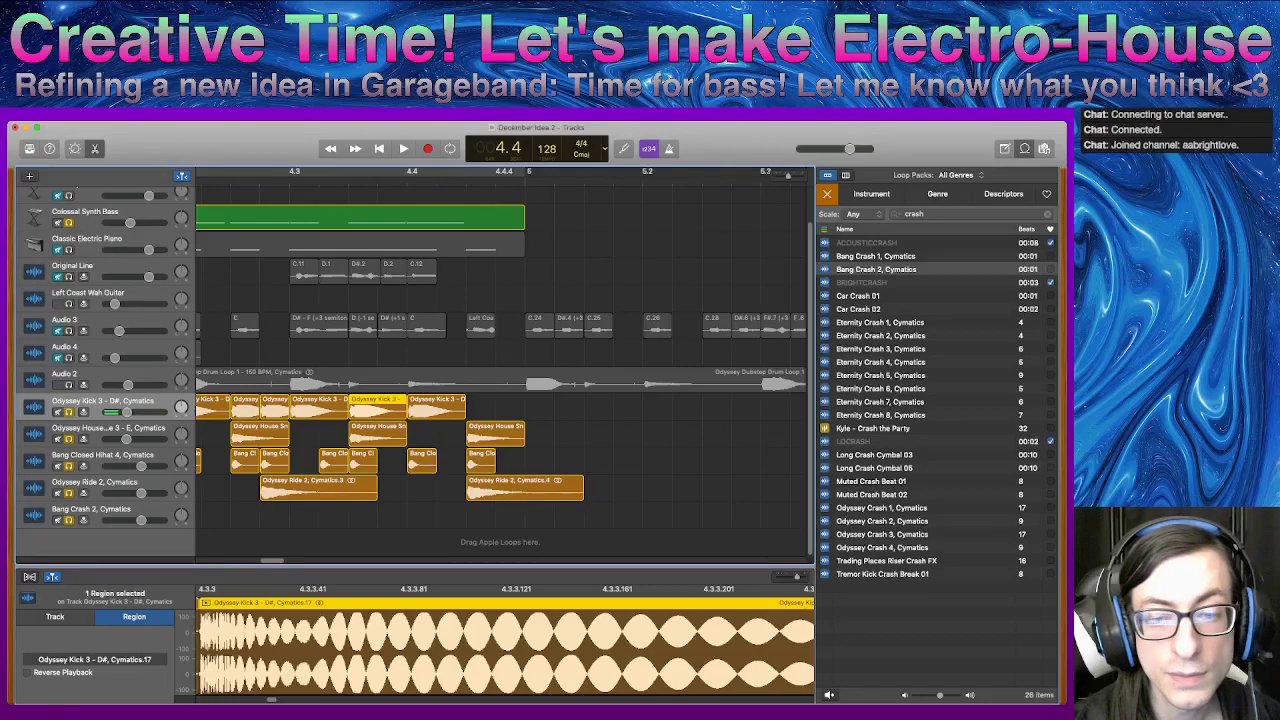
- Shift the last three snares of bar 4 to 4.3, 4.3.4 and 4.4.2
{"action": "scroll", "coordinate": [500, 350], "scroll_direction": "left", "scroll_amount": 2}
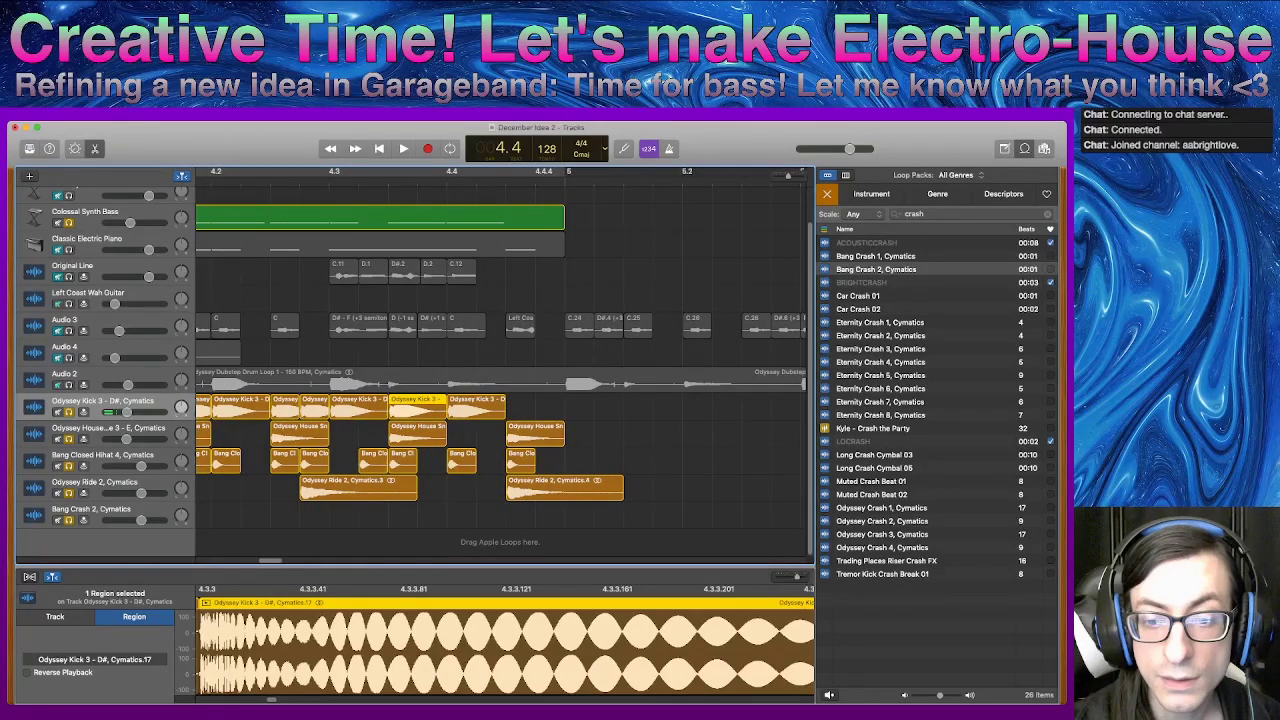
{"action": "left_click_drag", "start_coordinate": [535, 430], "coordinate": [506, 430]}
{"action": "left_click_drag", "start_coordinate": [395, 432], "coordinate": [424, 432]}
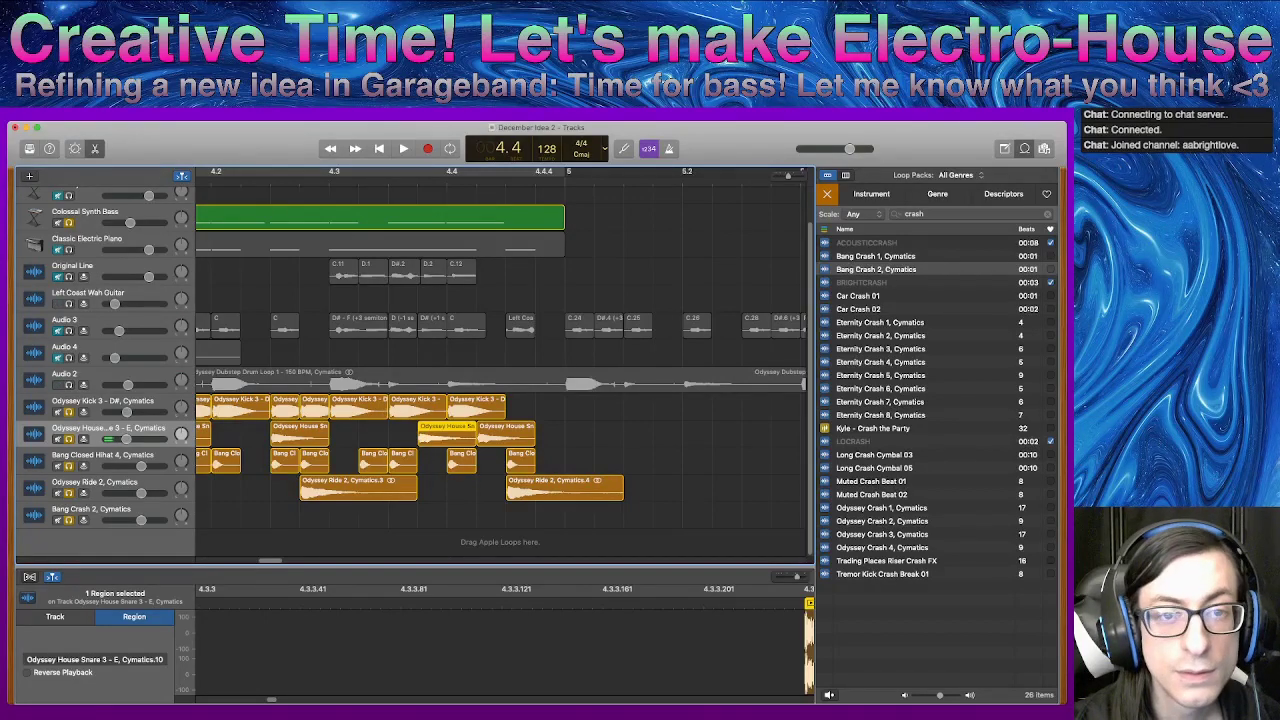
{"action": "left_click_drag", "start_coordinate": [298, 432], "coordinate": [360, 432]}
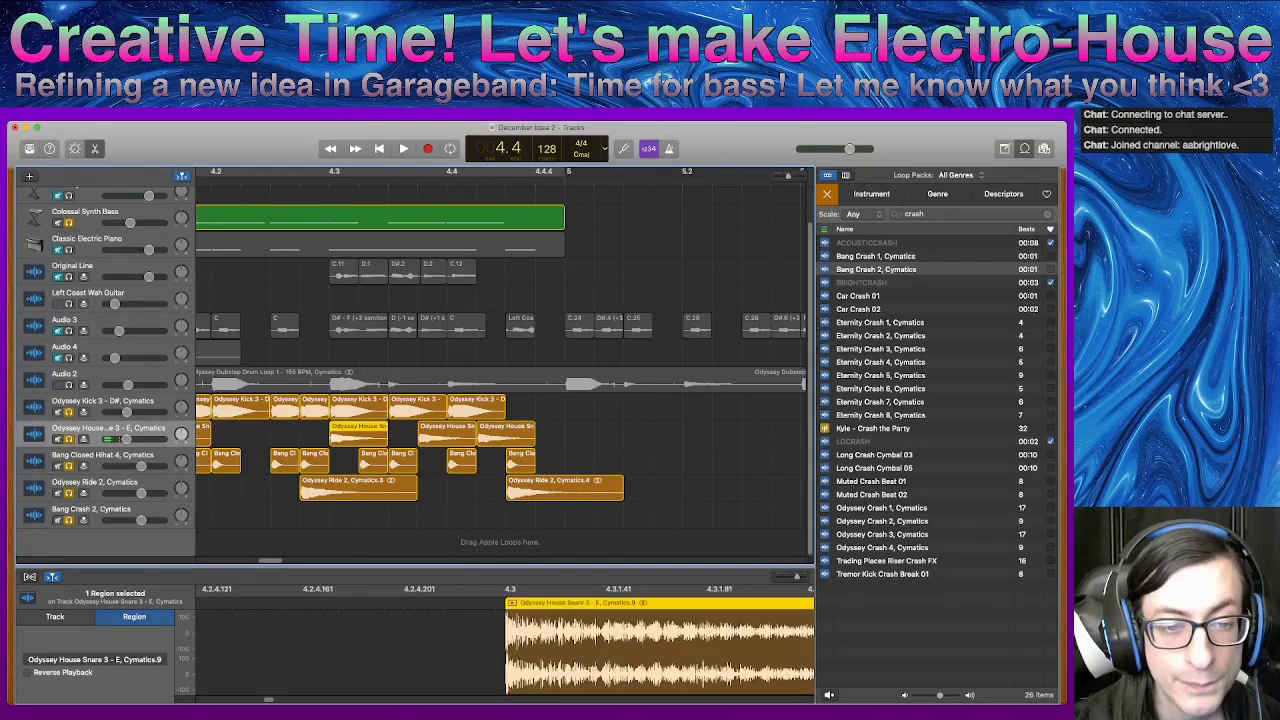
- Move bar 4's first snare to 4.2.2, place a copy on 4.1.3, and play the reworked snare pattern
{"action": "scroll", "coordinate": [500, 340], "scroll_direction": "left", "scroll_amount": 3}
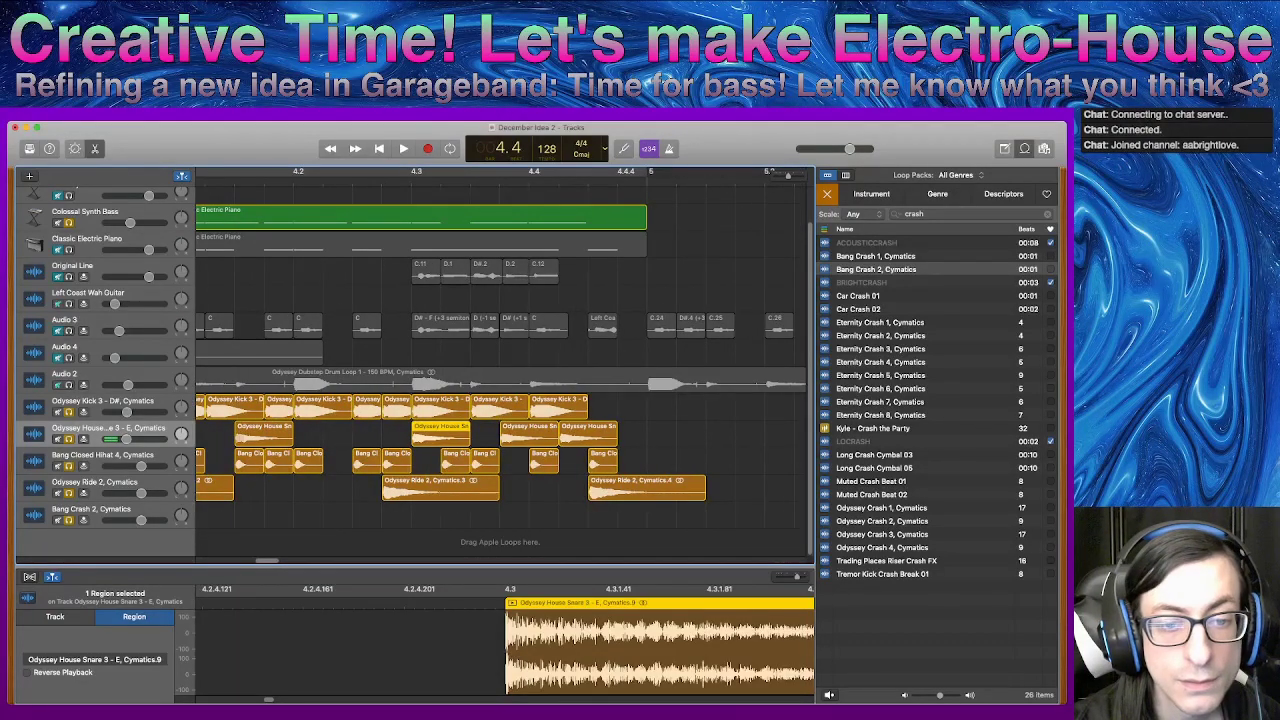
{"action": "left_click_drag", "start_coordinate": [275, 434], "coordinate": [368, 432]}
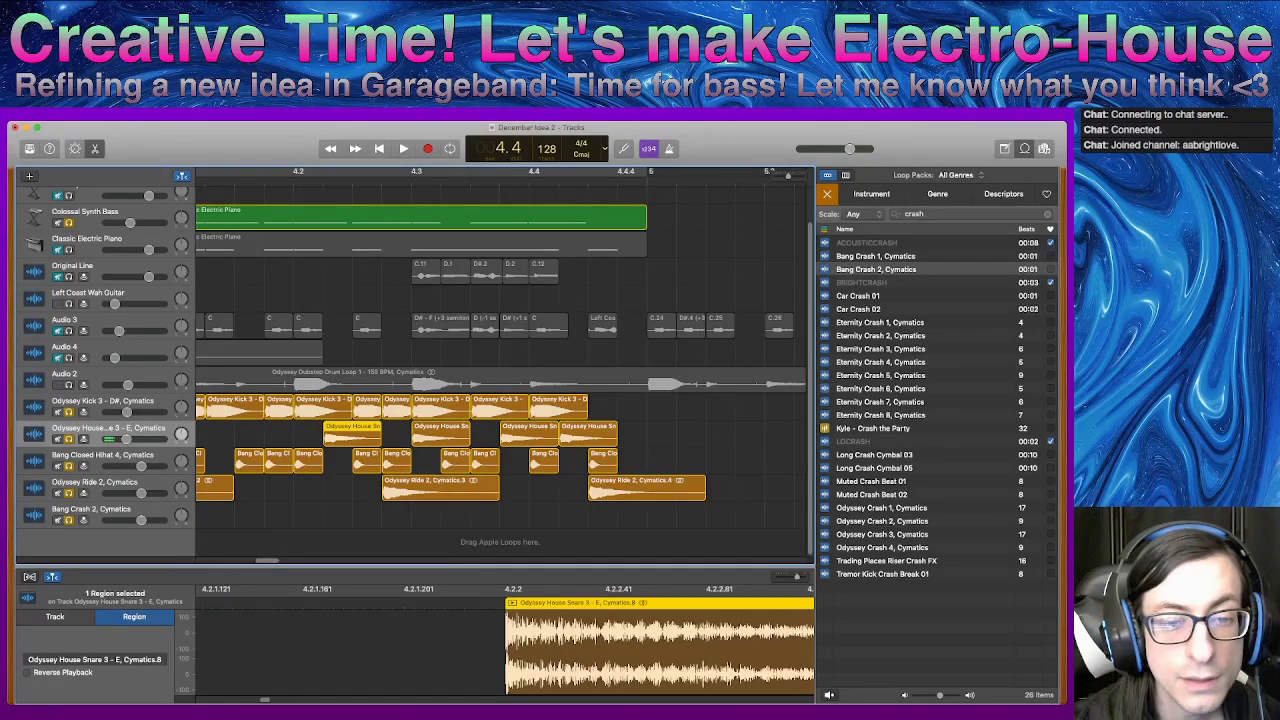
{"action": "scroll", "coordinate": [500, 340], "scroll_direction": "left", "scroll_amount": 3}
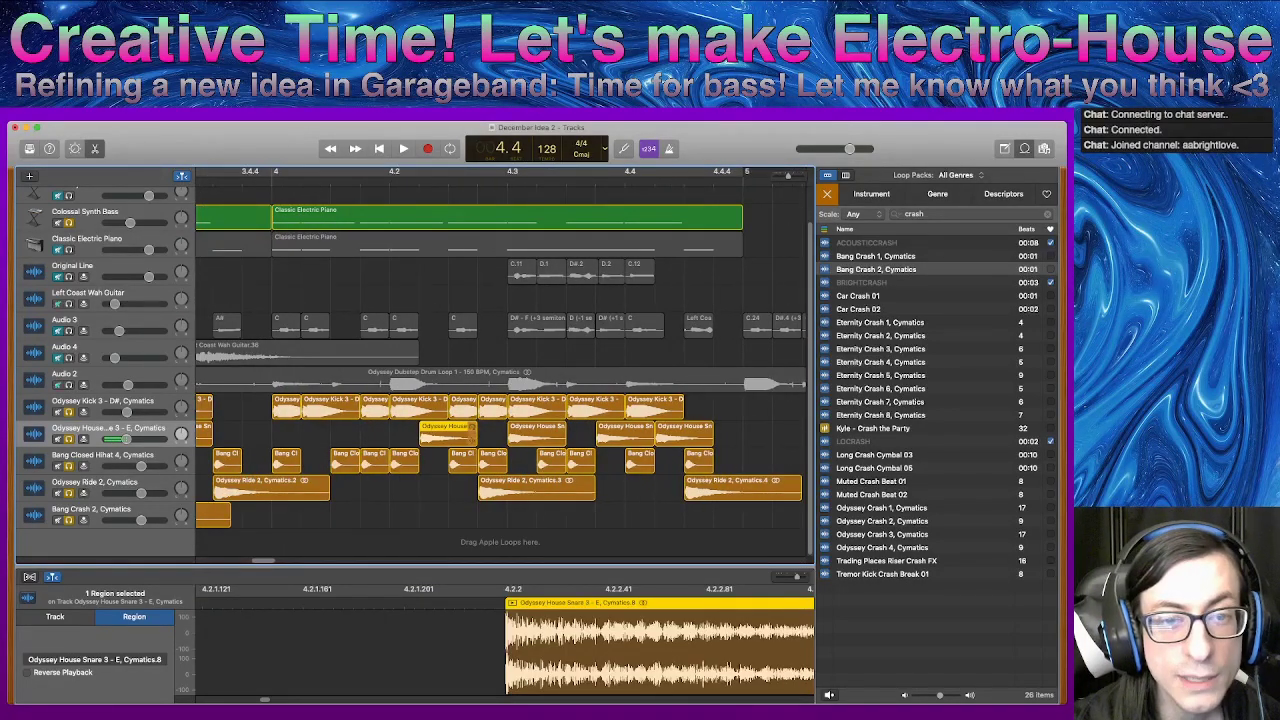
{"action": "left_click_drag", "start_coordinate": [447, 434], "coordinate": [360, 432]}
{"action": "key", "text": "space"}
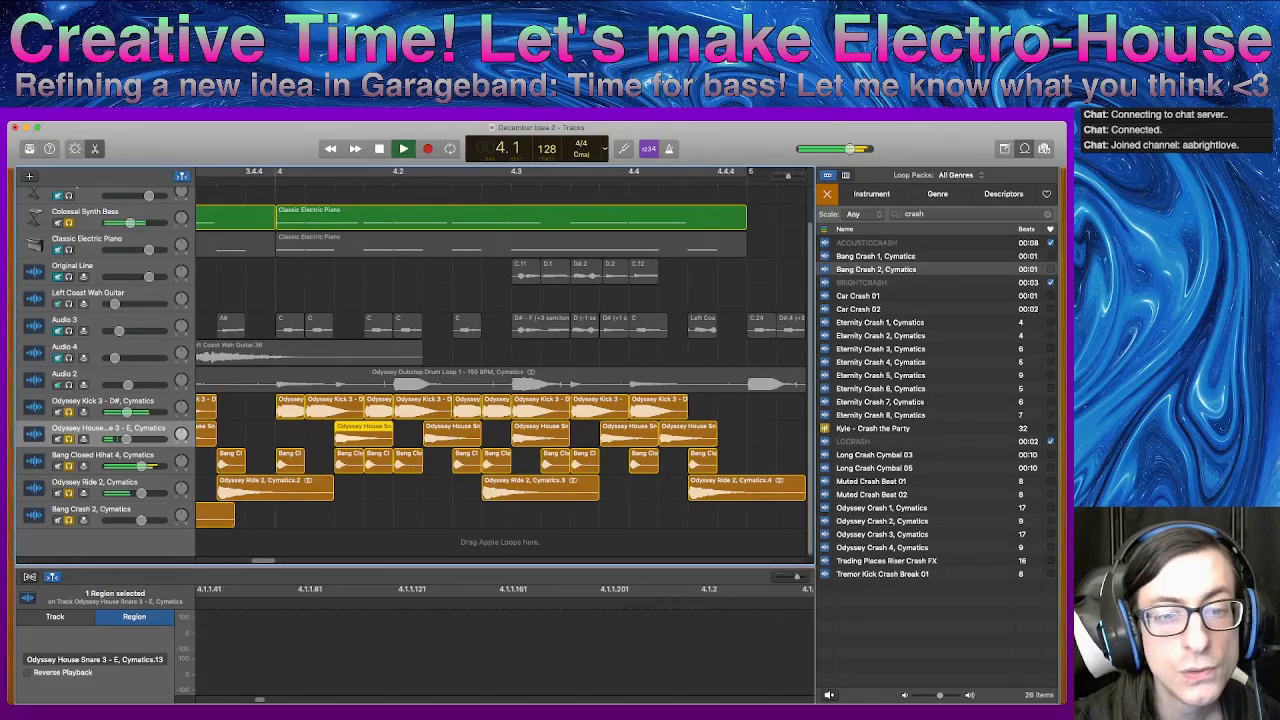
{"action": "key", "text": "space"}
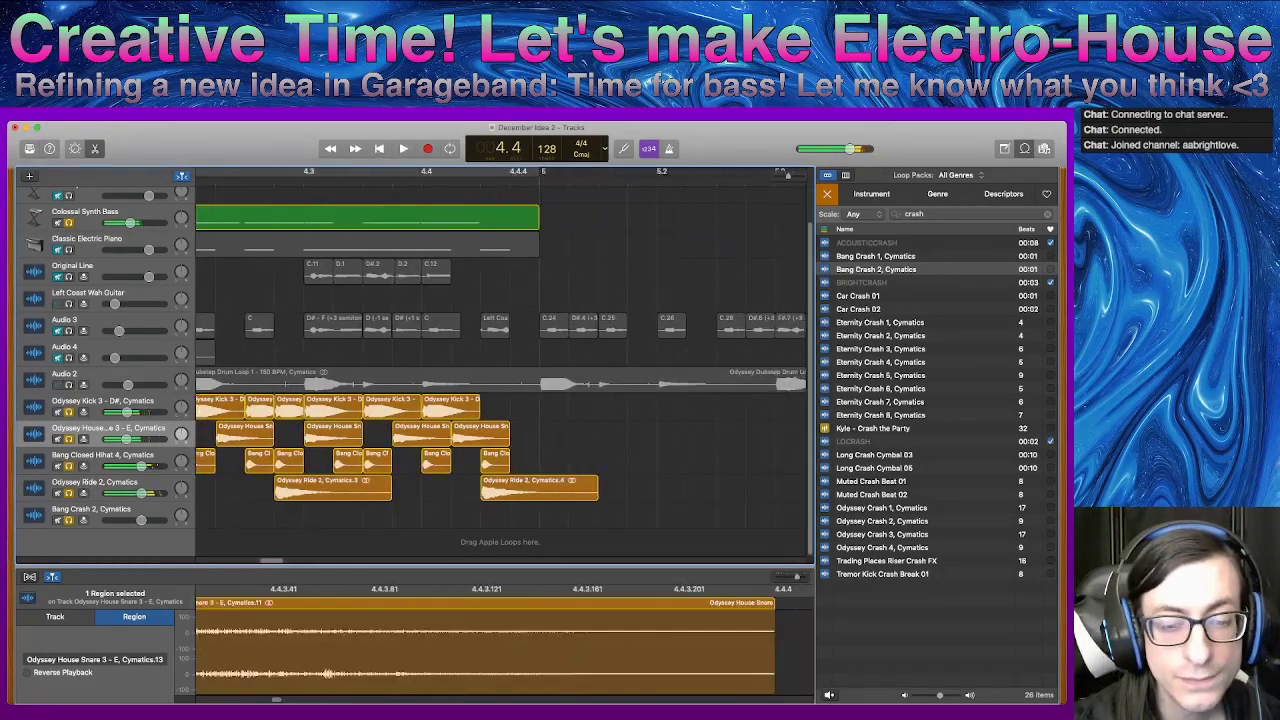
- Select bar 4's snare regions, mute the snare, hi-hat, ride and crash tracks, and play only the kick with the bass
{"action": "scroll", "coordinate": [500, 350], "scroll_direction": "left", "scroll_amount": 5}
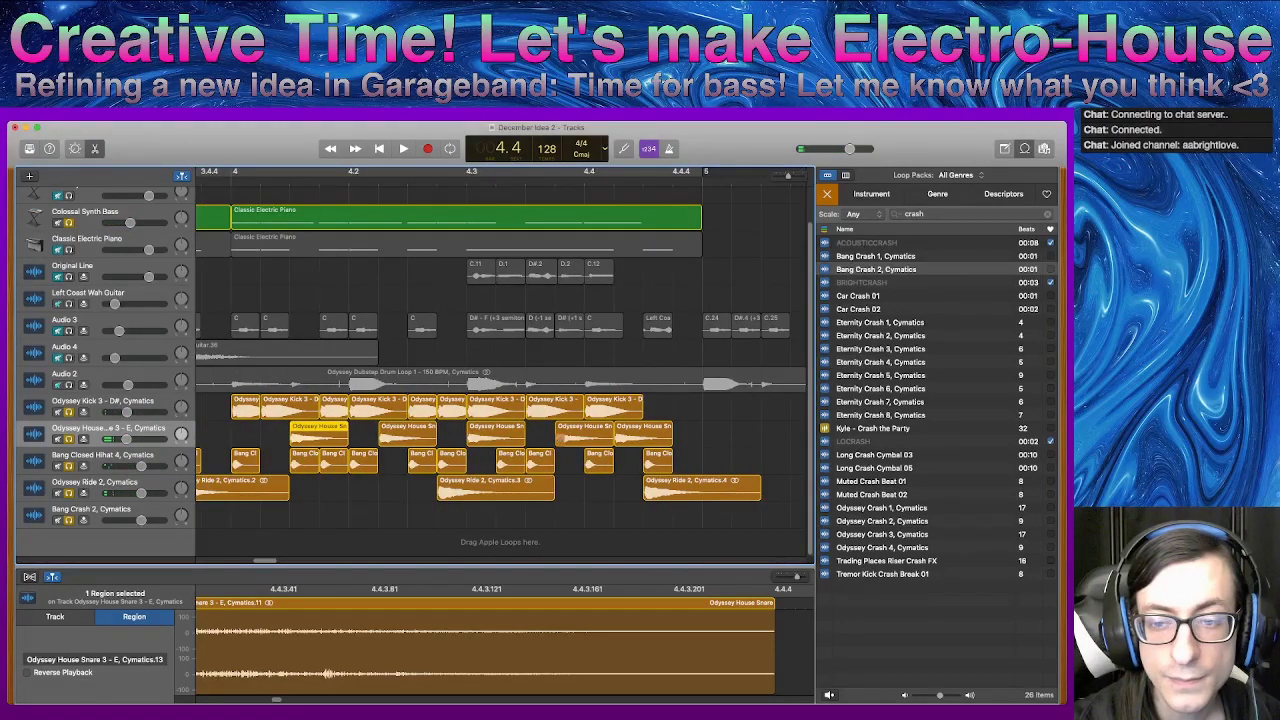
{"action": "left_click_drag", "start_coordinate": [696, 434], "coordinate": [315, 424]}
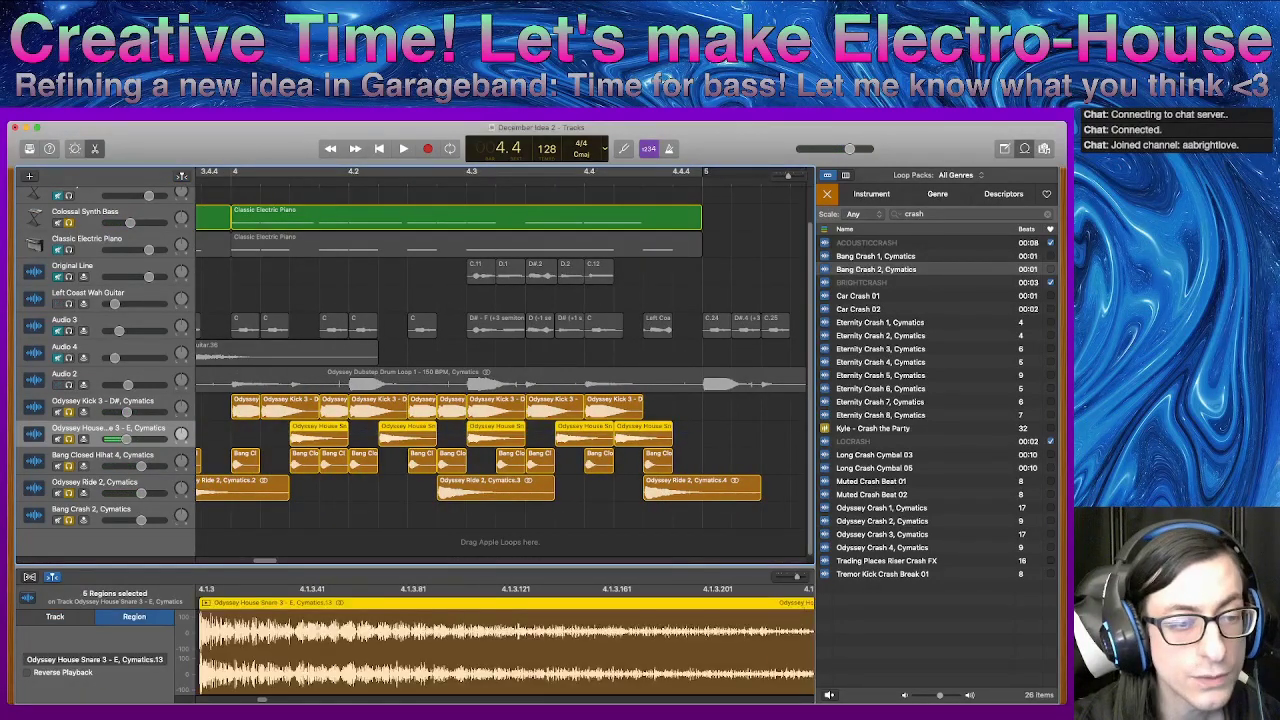
{"action": "key", "text": "ctrl+m"}
{"action": "key", "text": "space"}
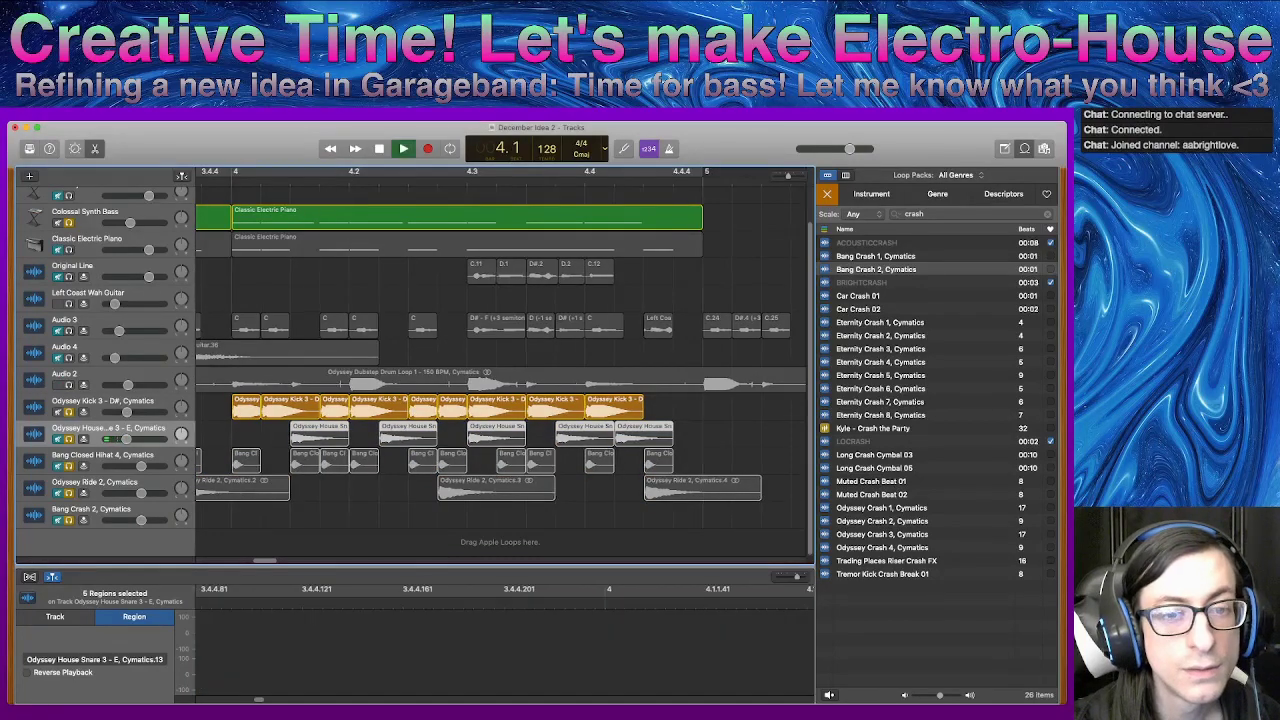
{"action": "key", "text": "space"}
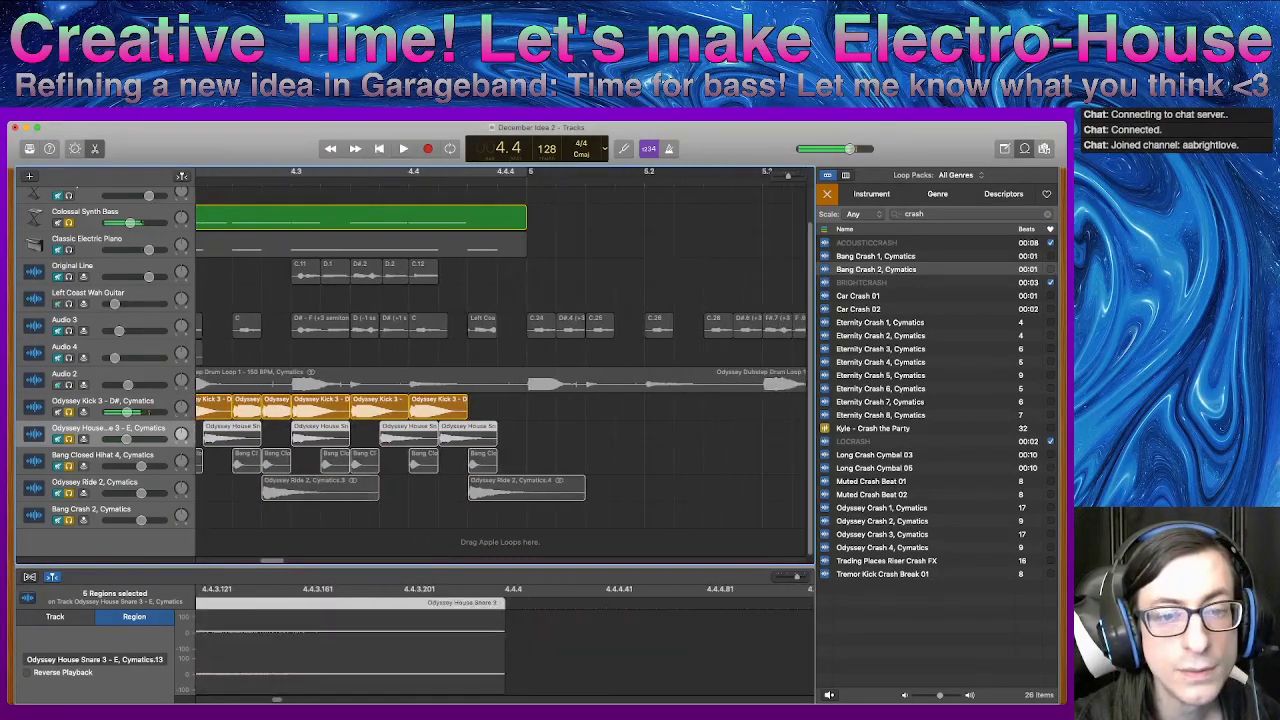
{"action": "key", "text": "comma"}
{"action": "key", "text": "comma"}
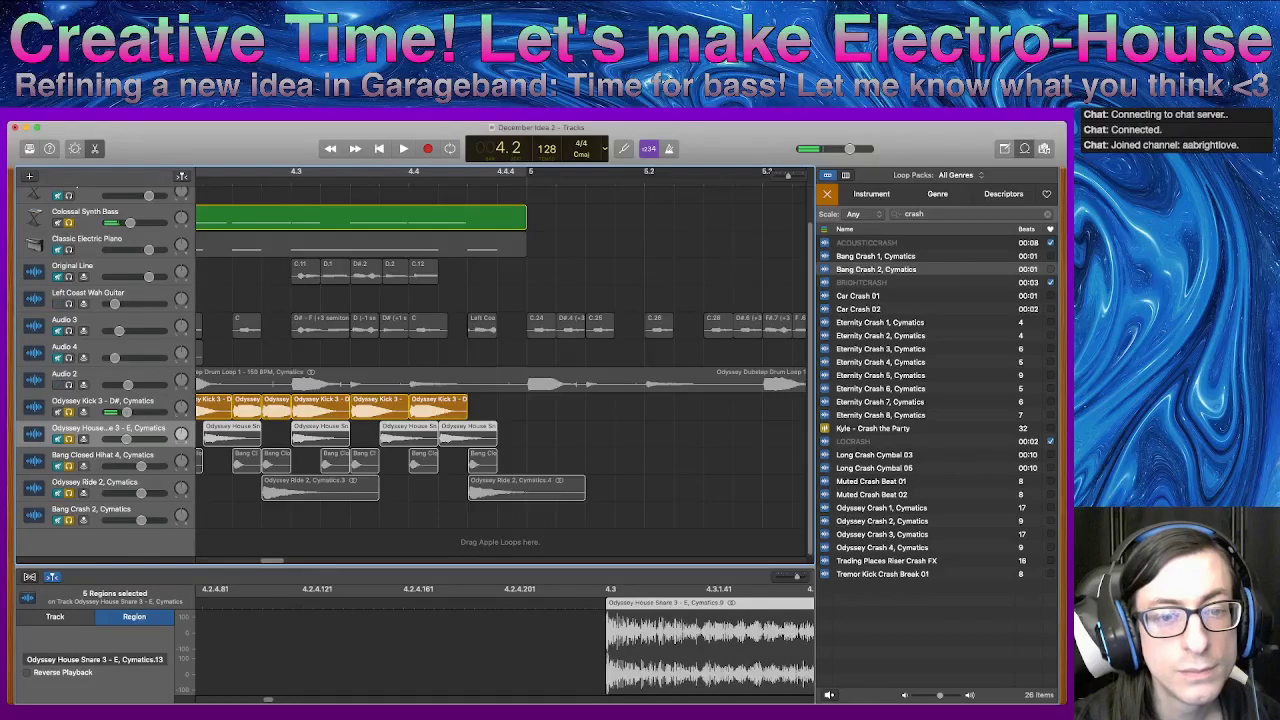
{"action": "key", "text": "period"}
{"action": "key", "text": "comma"}
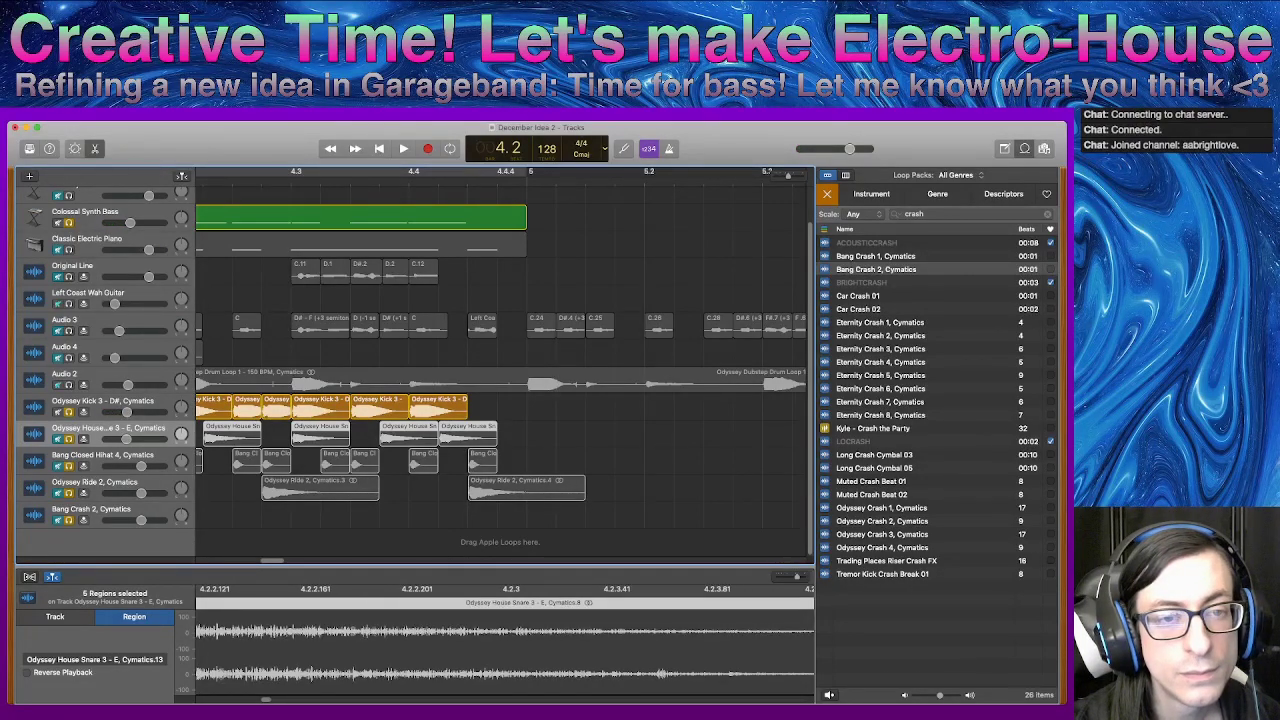
- Mute the Odyssey Kick 3 track and play the Colossal Synth Bass alone
{"action": "left_click", "coordinate": [58, 412]}
{"action": "key", "text": "space"}
{"action": "key", "text": "space"}
- Examine the bass notes around beat 3 of bar 4 up close in the piano roll and play through them
{"action": "left_click", "coordinate": [400, 217]}
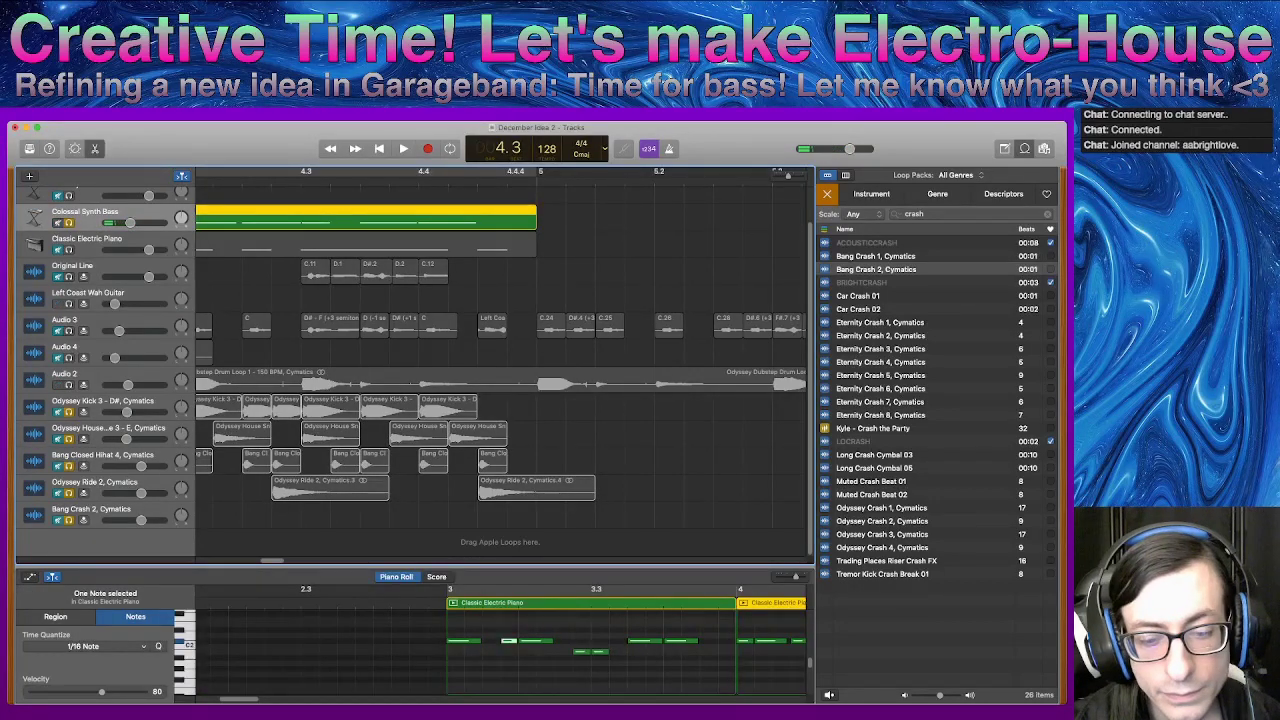
{"action": "scroll", "coordinate": [620, 650], "scroll_direction": "right", "scroll_amount": 5}
{"action": "left_click_drag", "start_coordinate": [678, 666], "coordinate": [622, 633]}
{"action": "scroll", "coordinate": [690, 645], "scroll_direction": "up", "scroll_amount": 3}
{"action": "scroll", "coordinate": [704, 647], "scroll_direction": "up", "scroll_amount": 5}
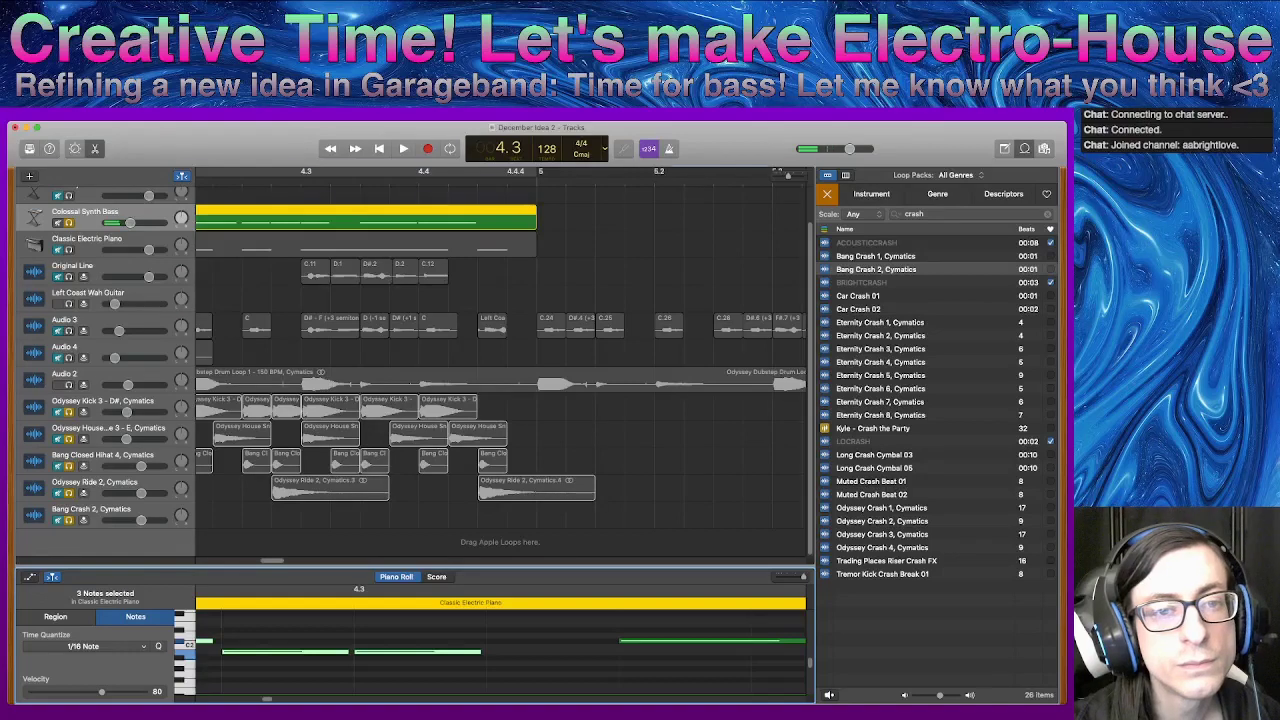
{"action": "key", "text": "space"}
{"action": "key", "text": "space"}
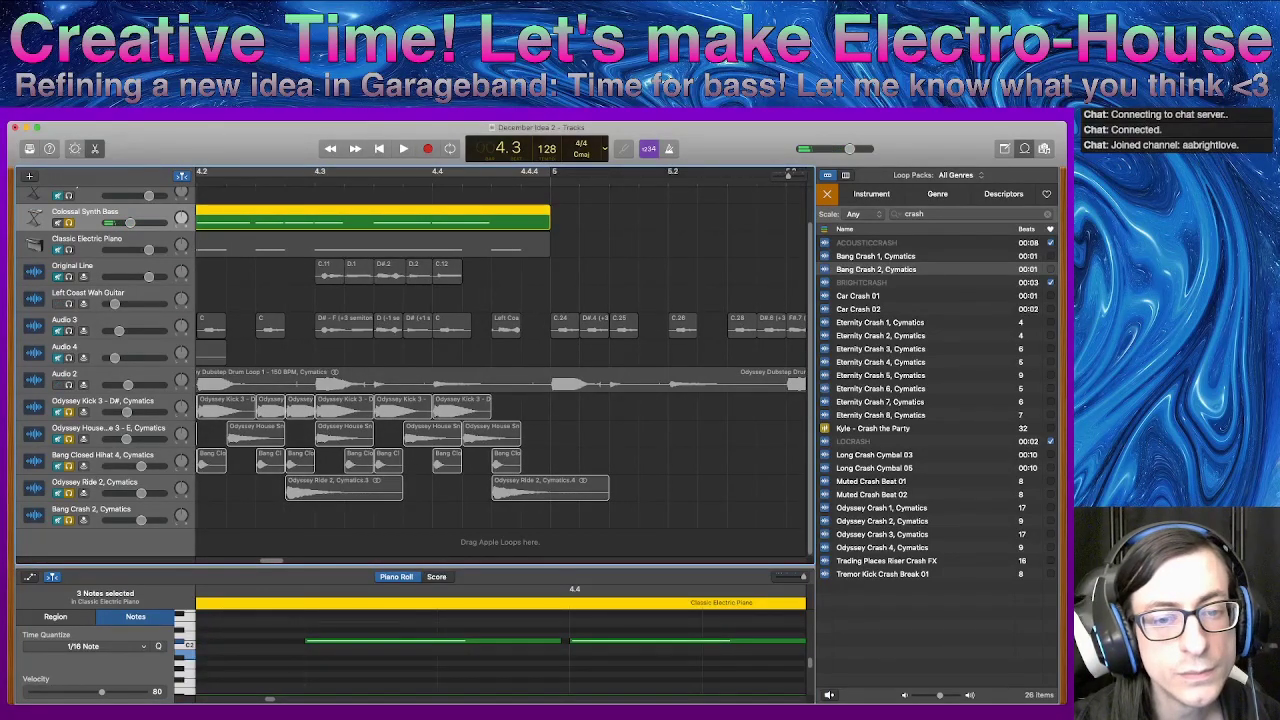
{"action": "key", "text": "comma"}
{"action": "key", "text": "comma"}
{"action": "key", "text": "comma"}
{"action": "key", "text": "comma"}
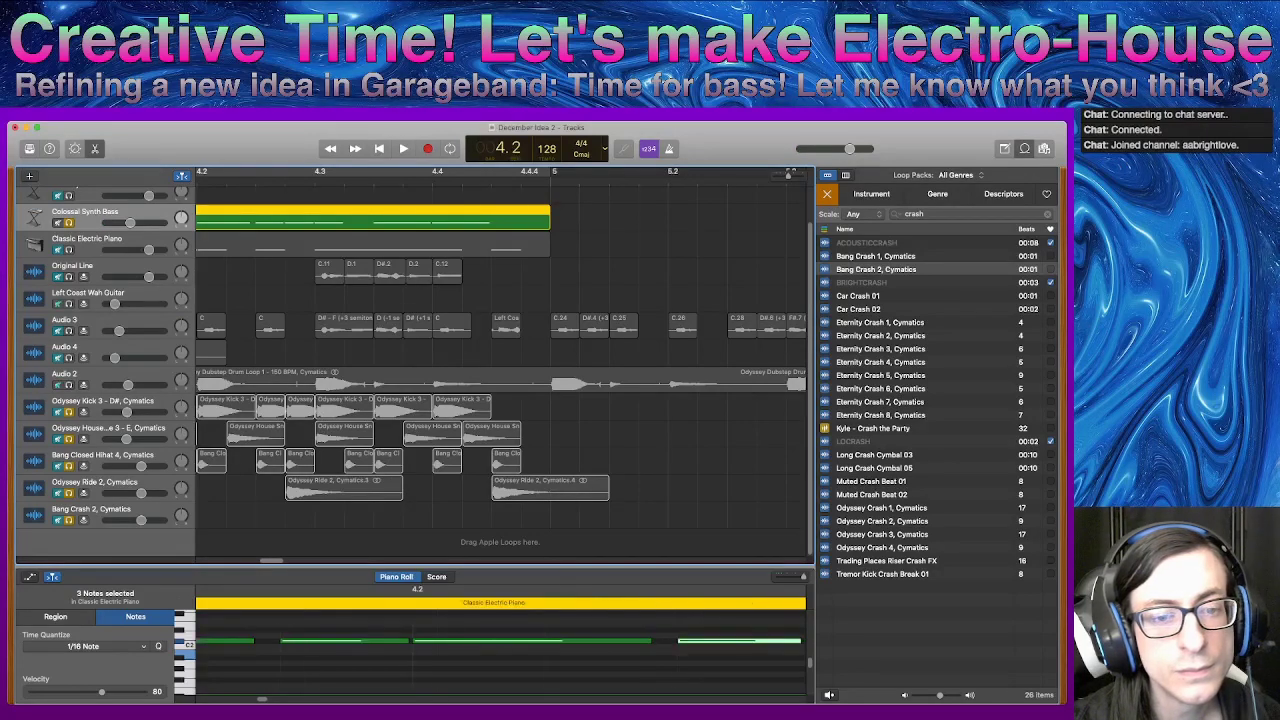
- Unmute the Odyssey Kick 3 track and play bar 4's kicks together with the Colossal Synth Bass
{"action": "key", "text": "period"}
{"action": "key", "text": "period"}
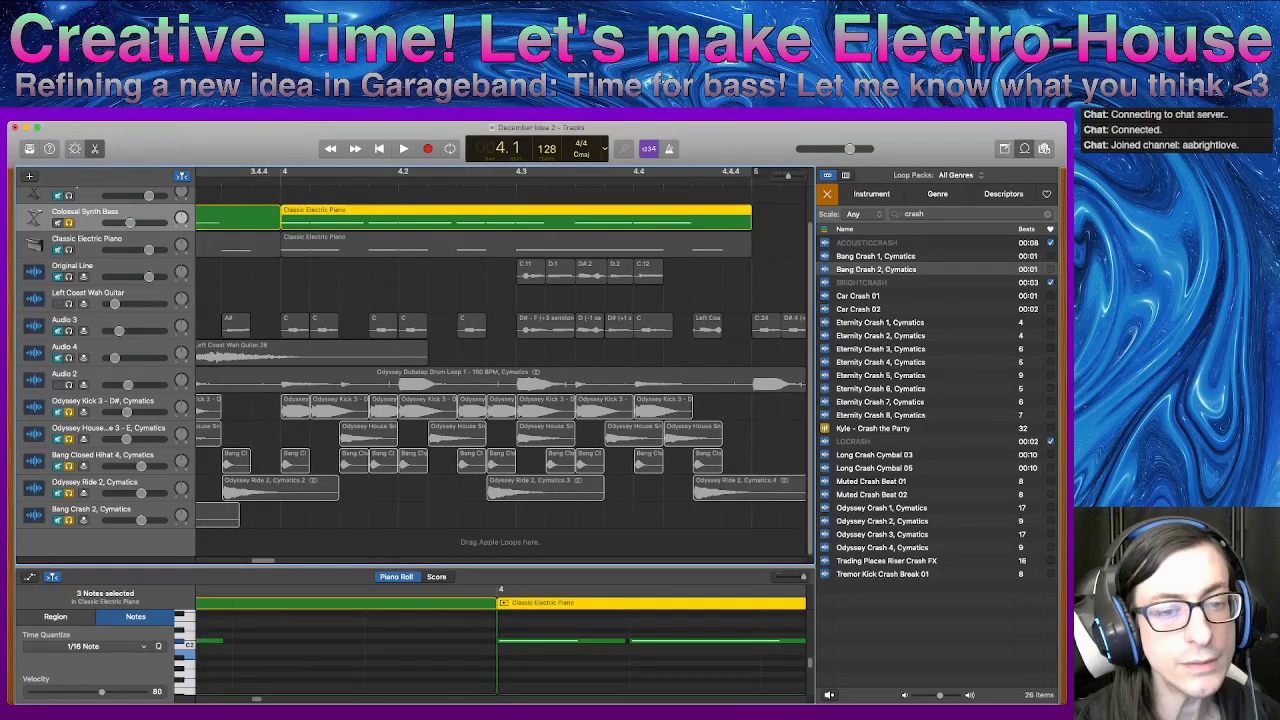
{"action": "left_click", "coordinate": [110, 402]}
{"action": "key", "text": "ctrl+m"}
{"action": "key", "text": "space"}
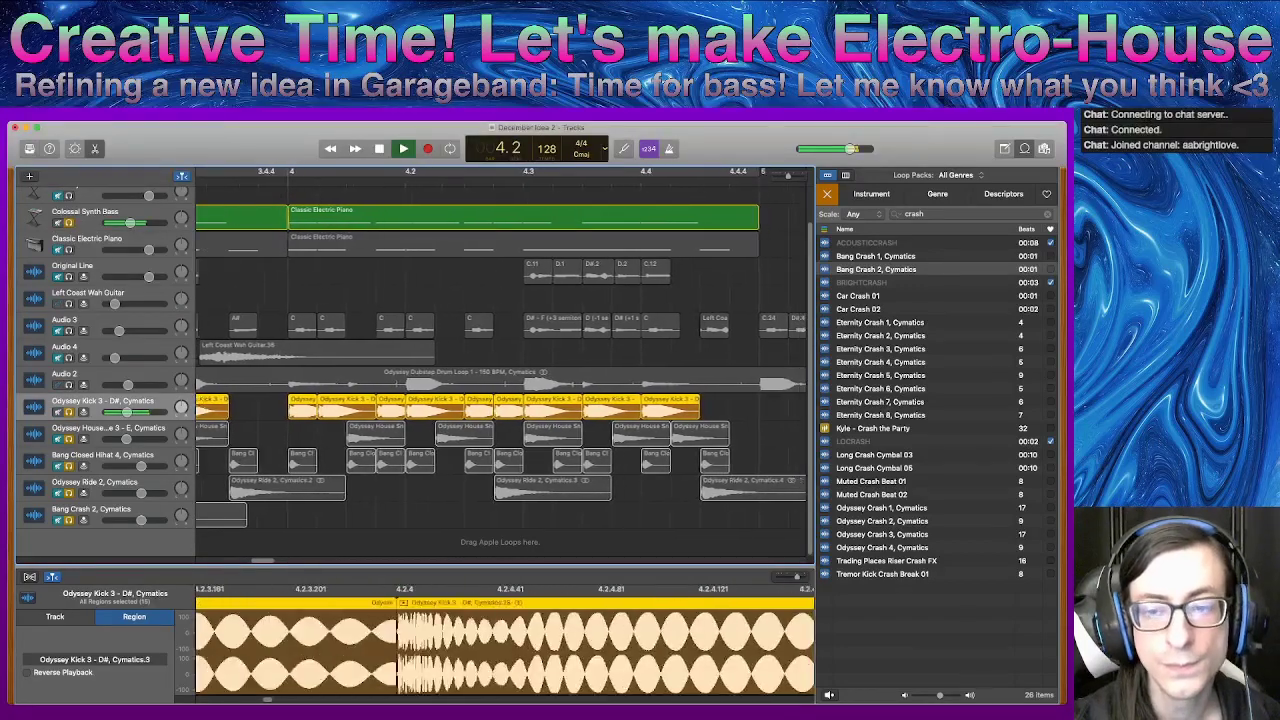
{"action": "key", "text": "space"}
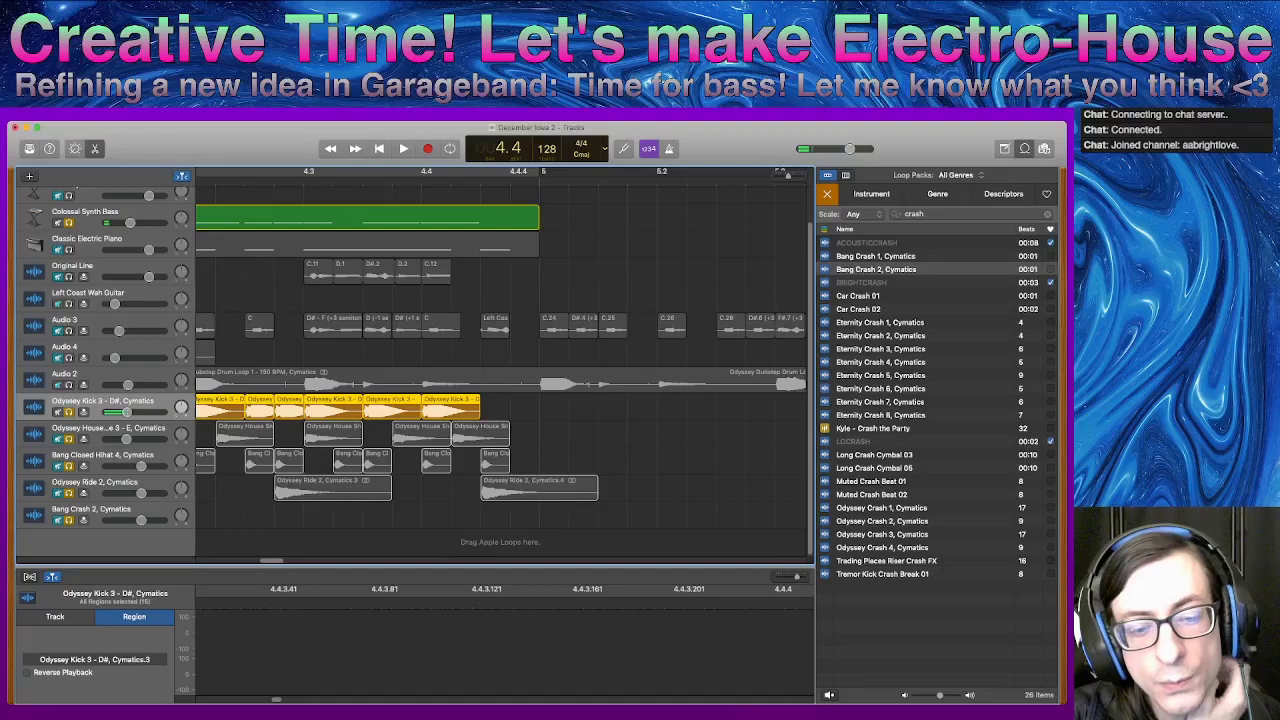
- Move bar 4's third snare to 4.3.2, delete the snare at 4.4.2, and move the 4.3.4 snare onto 4.4
{"action": "scroll", "coordinate": [500, 360], "scroll_direction": "left", "scroll_amount": 10}
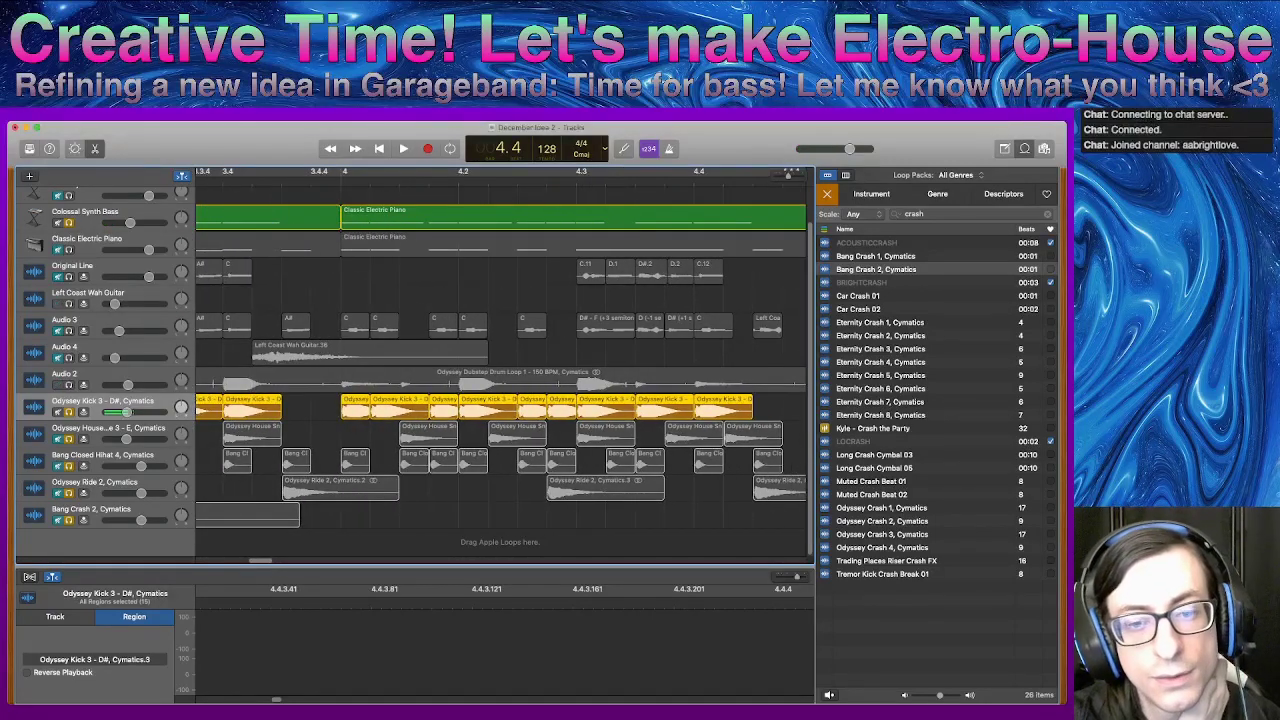
{"action": "left_click", "coordinate": [428, 430]}
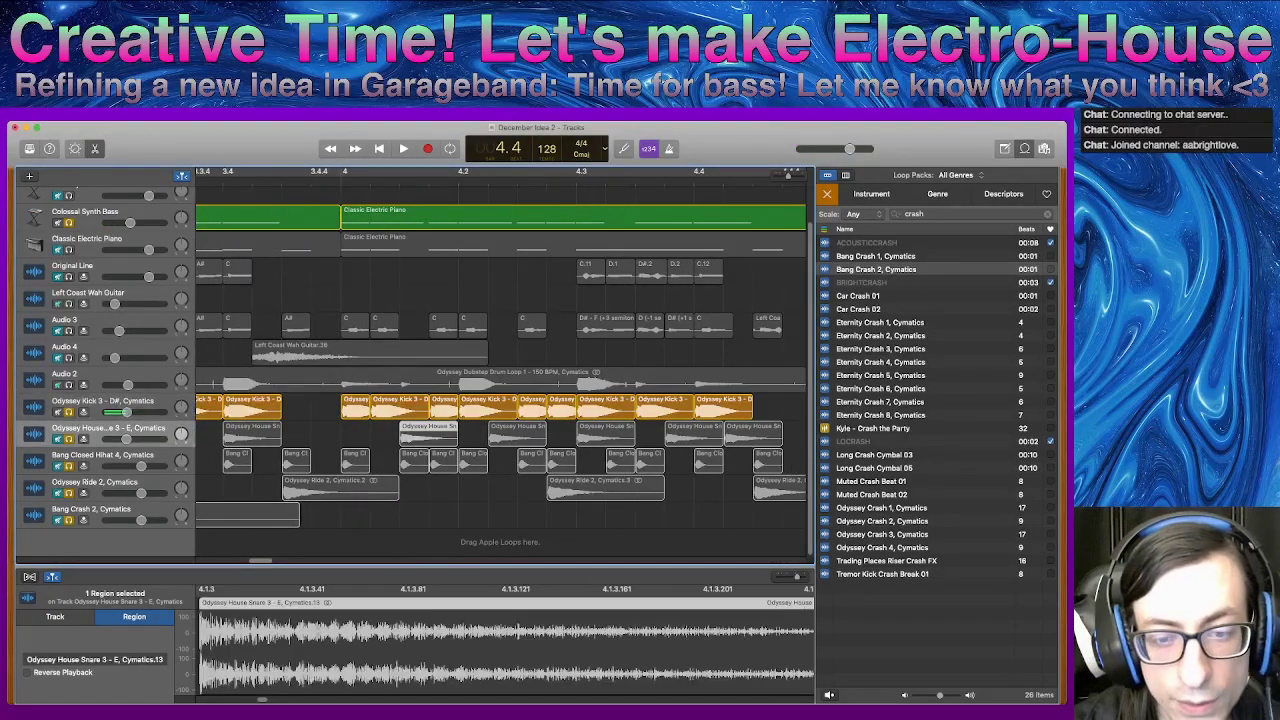
{"action": "left_click", "coordinate": [493, 439]}
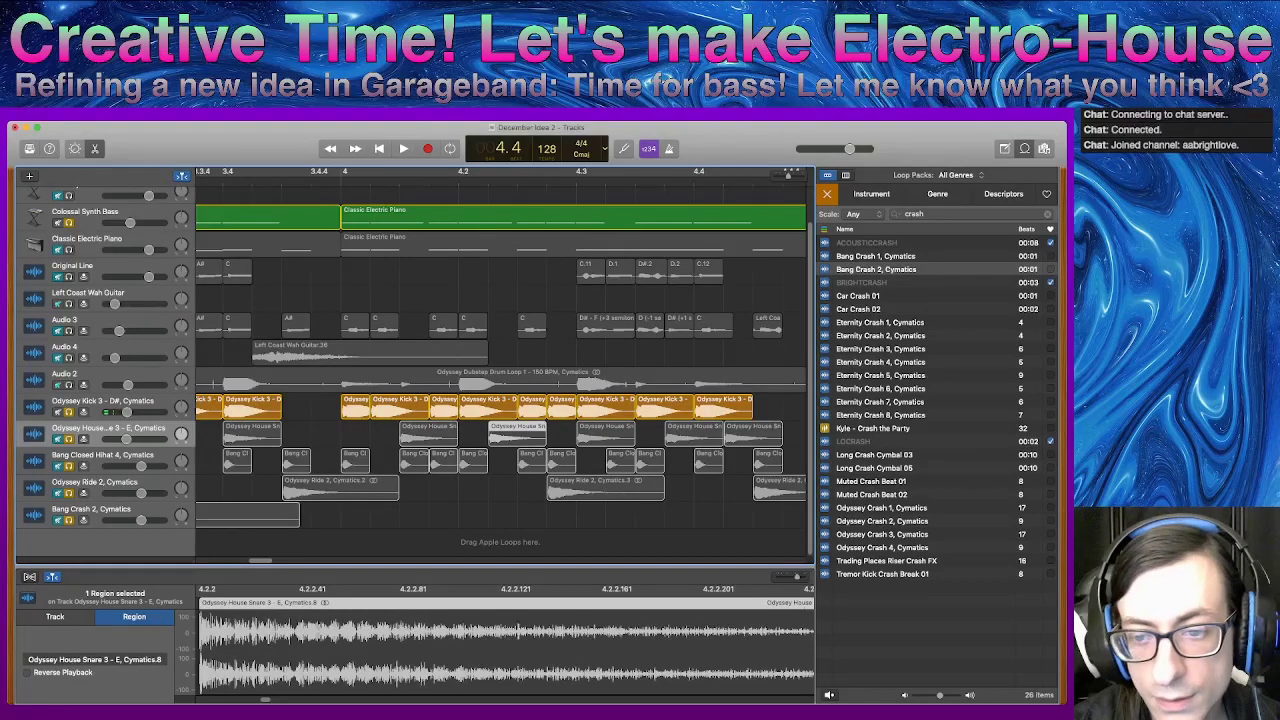
{"action": "left_click_drag", "start_coordinate": [583, 440], "coordinate": [662, 430]}
{"action": "left_click", "coordinate": [673, 439]}
{"action": "left_click", "coordinate": [660, 530]}
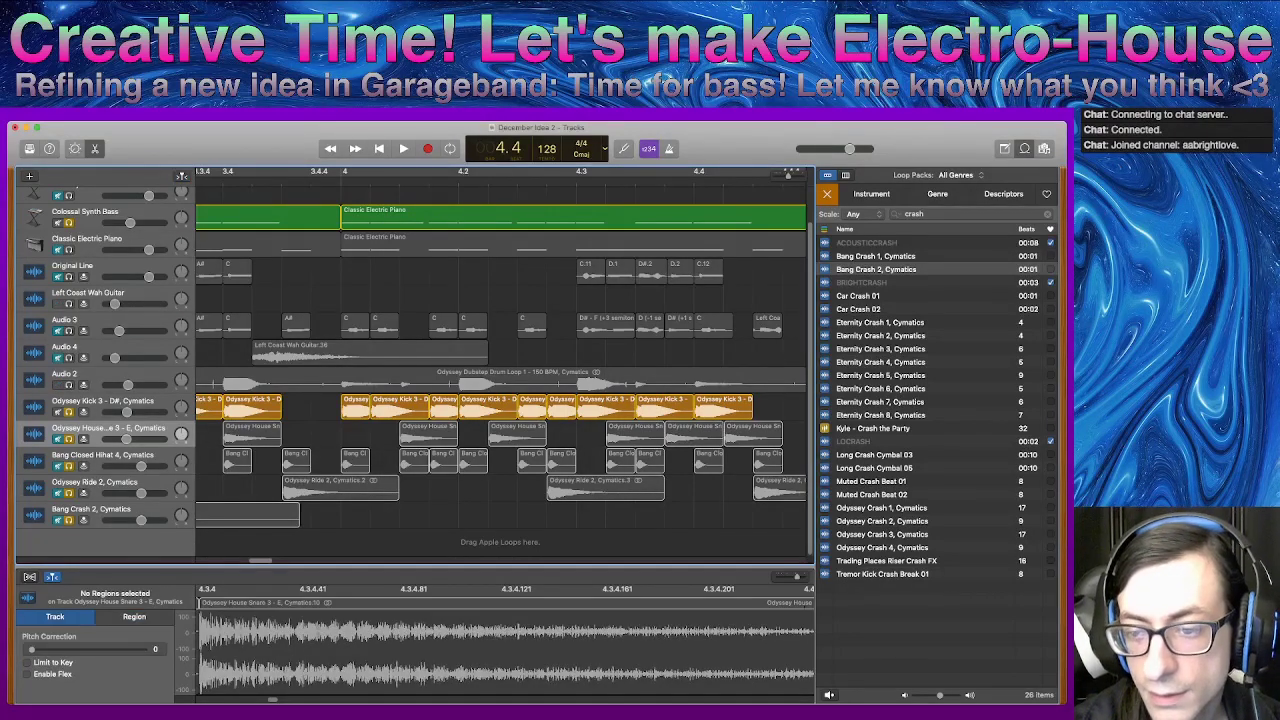
{"action": "left_click", "coordinate": [738, 436]}
{"action": "key", "text": "Delete"}
{"action": "left_click_drag", "start_coordinate": [703, 436], "coordinate": [733, 436]}
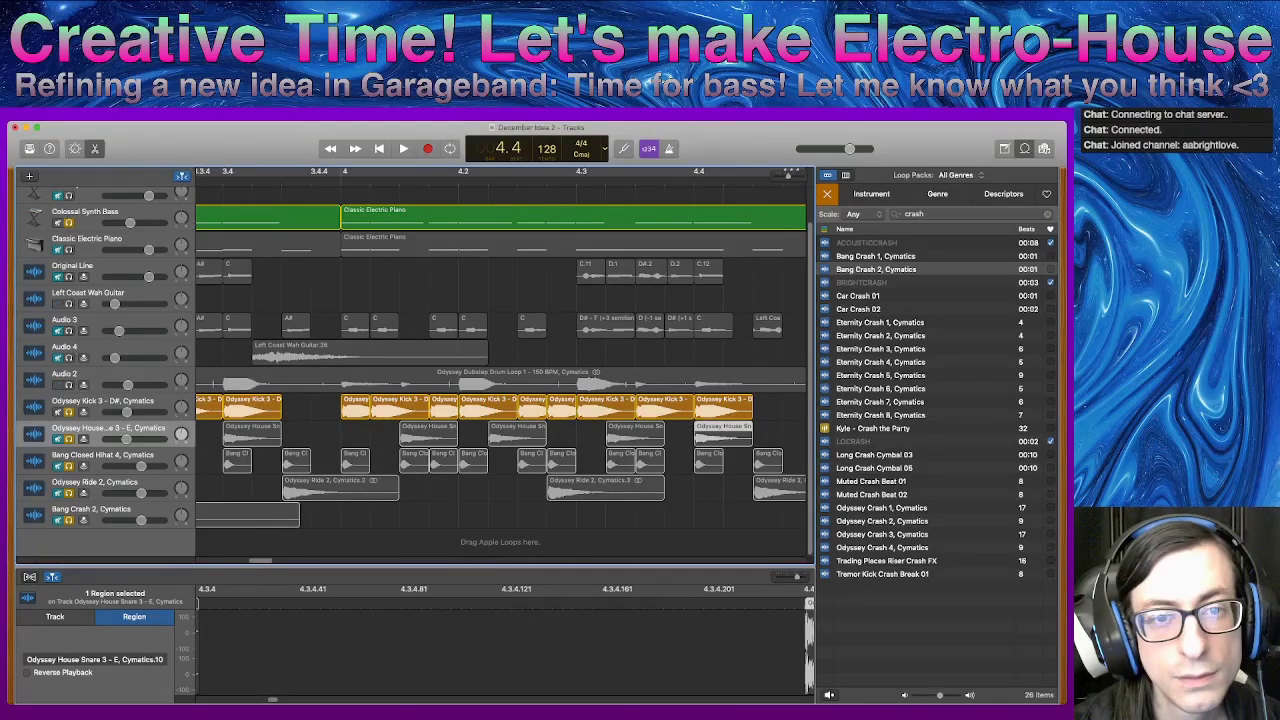
- Unmute the Odyssey House Snare track and play bar 4's kicks and snares with the bass
{"action": "key", "text": "comma"}
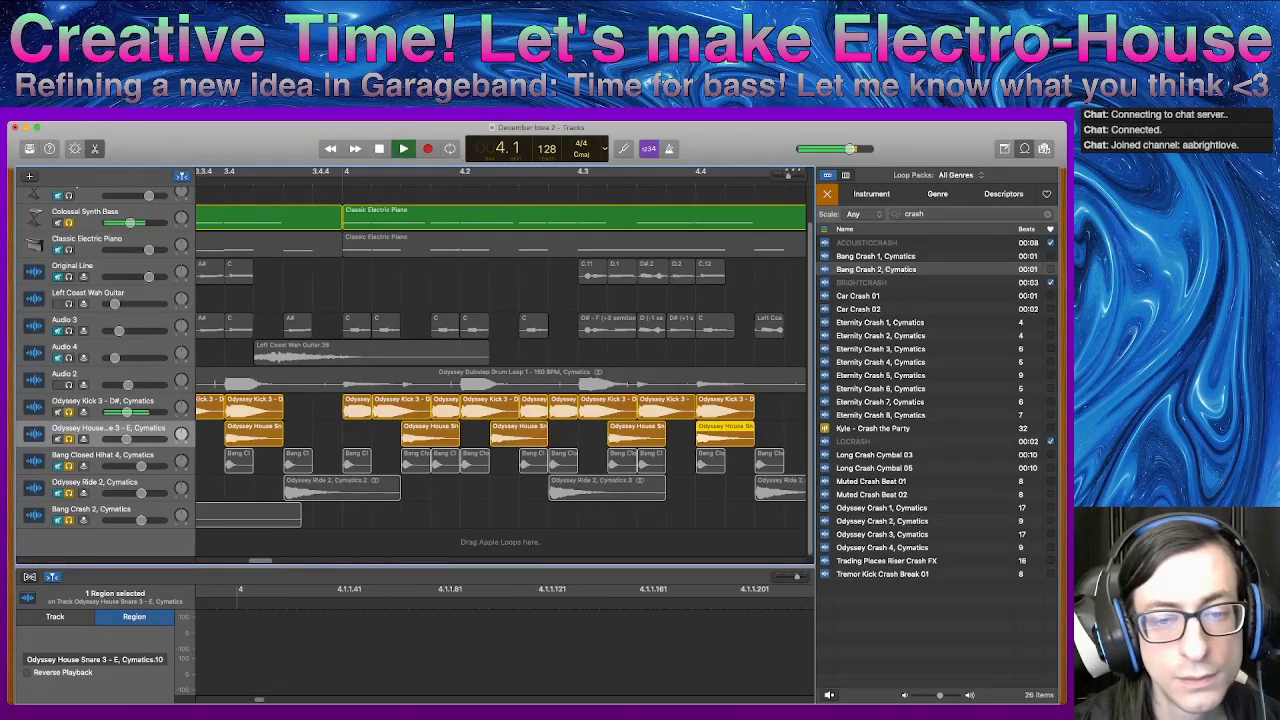
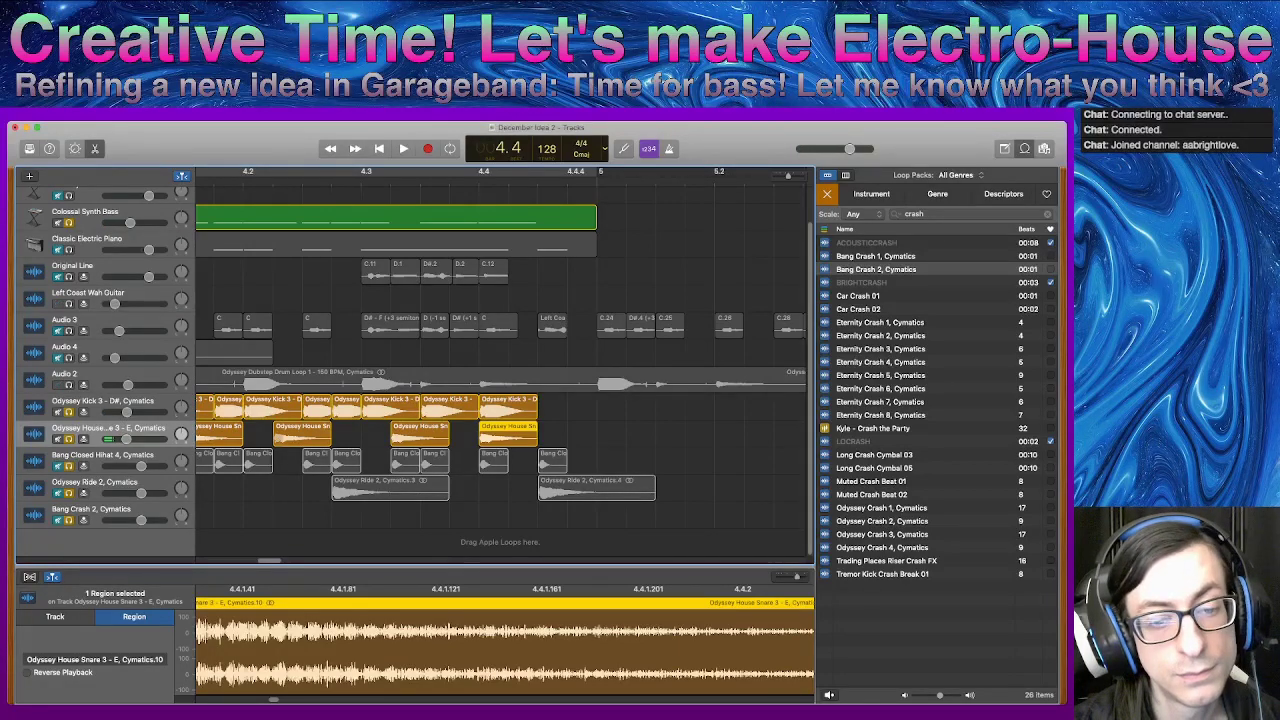
{"action": "key", "text": "space"}
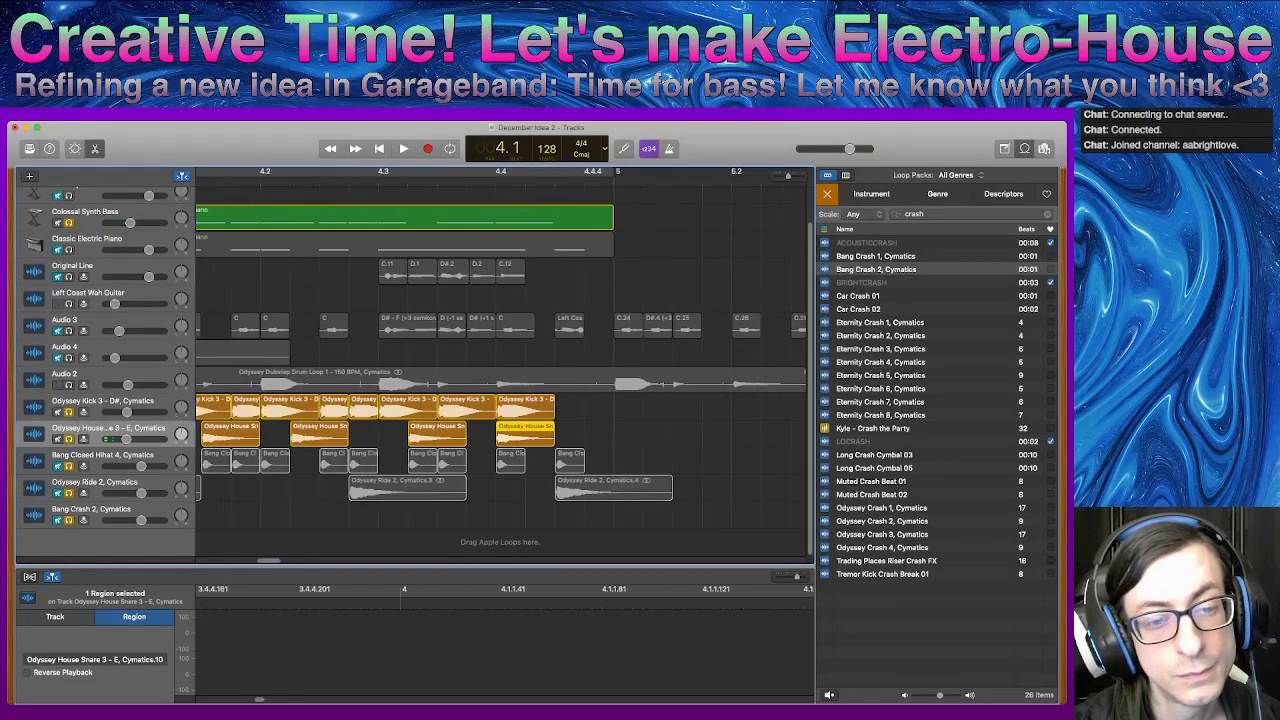
{"action": "key", "text": "space"}
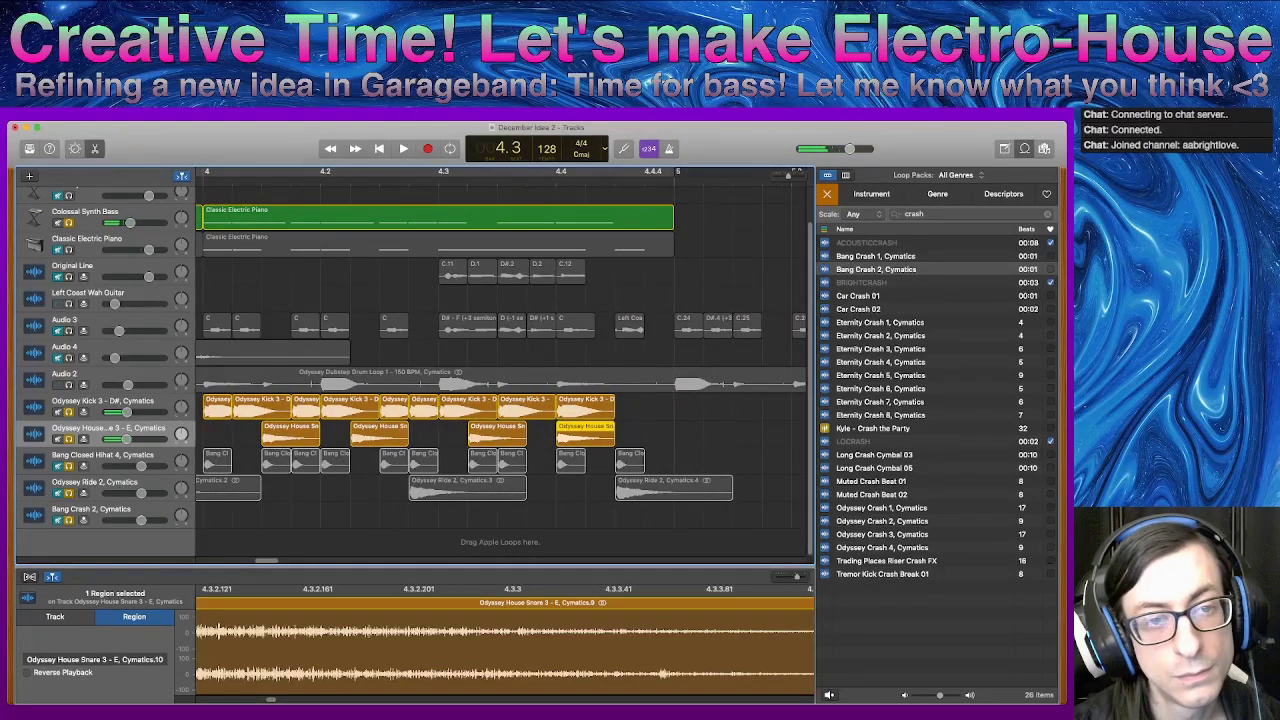
{"action": "key", "text": "space"}
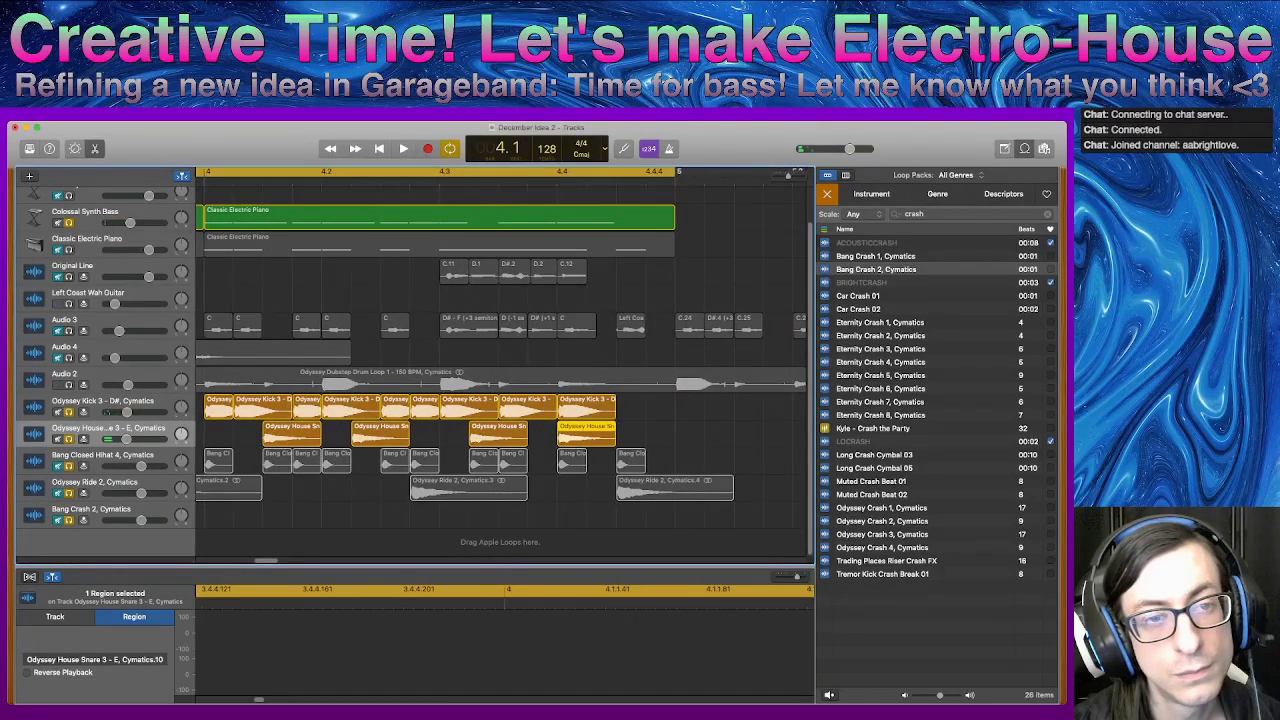
{"action": "key", "text": "space"}
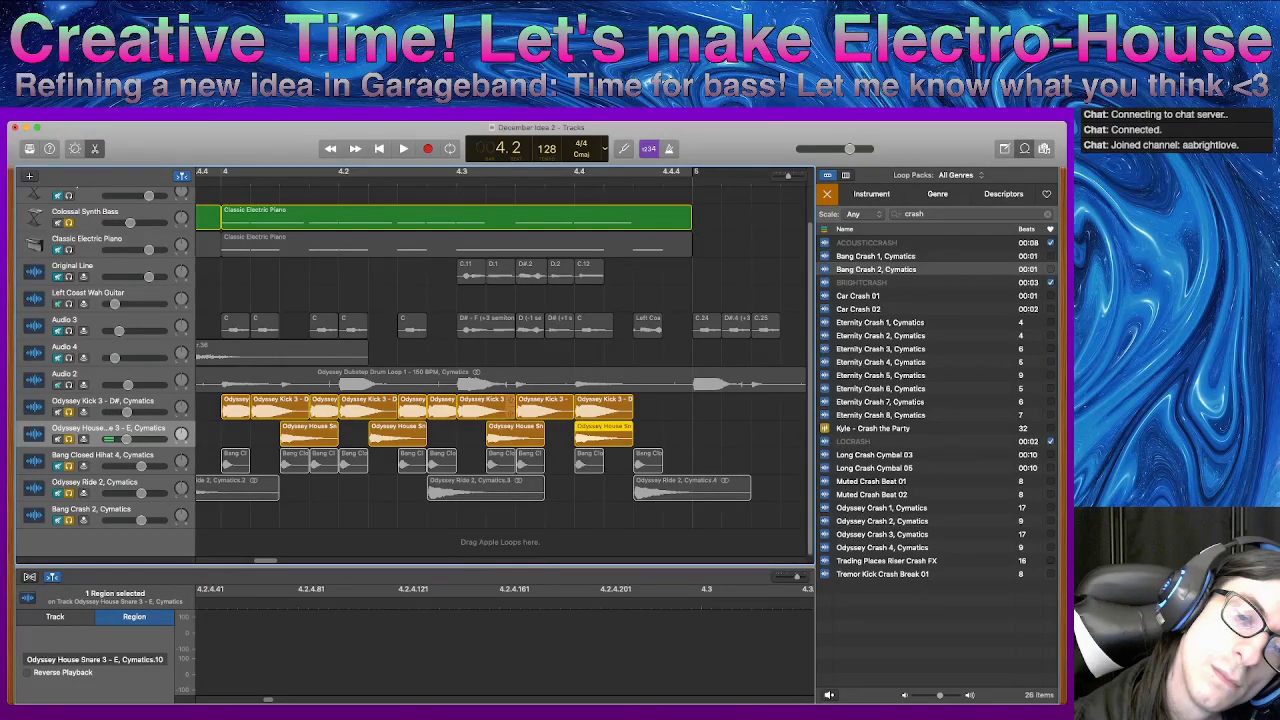
- Move bar 4's last snare to 4.4.2, place a copy on 4.3.4, and play the pattern
{"action": "left_click_drag", "start_coordinate": [515, 436], "coordinate": [570, 430]}
{"action": "left_click", "coordinate": [580, 407]}
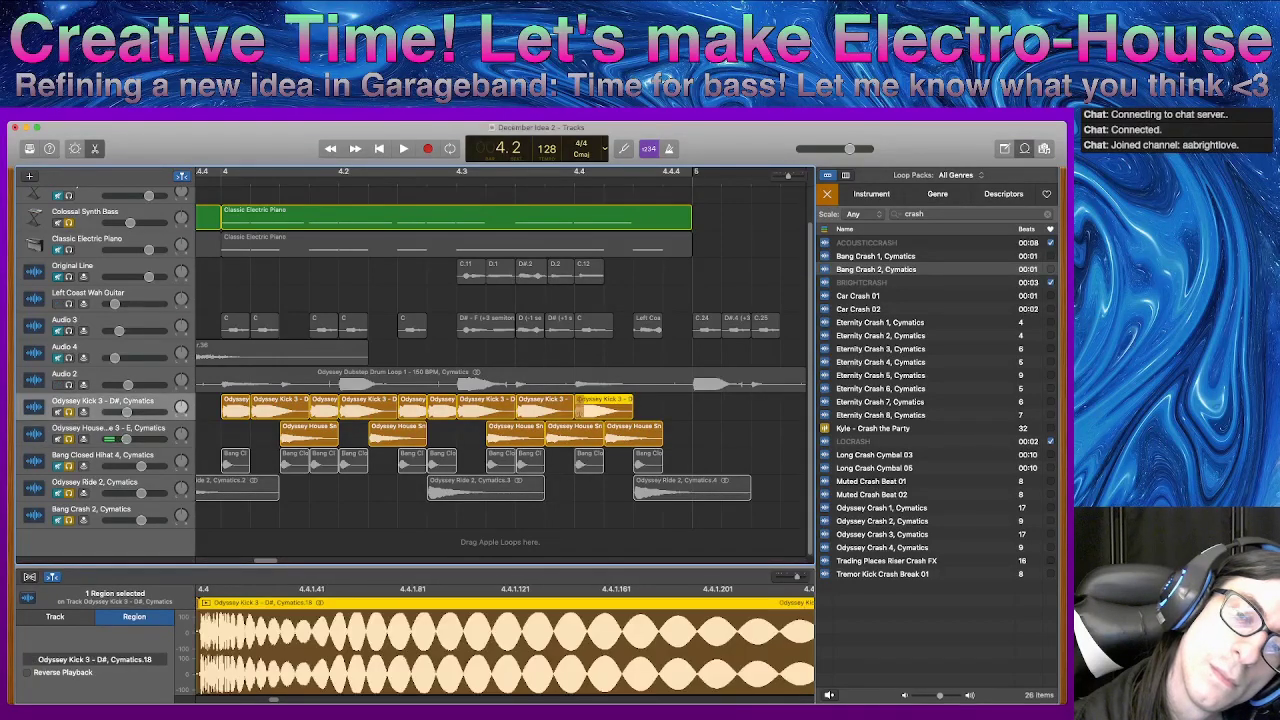
{"action": "key", "text": "space"}
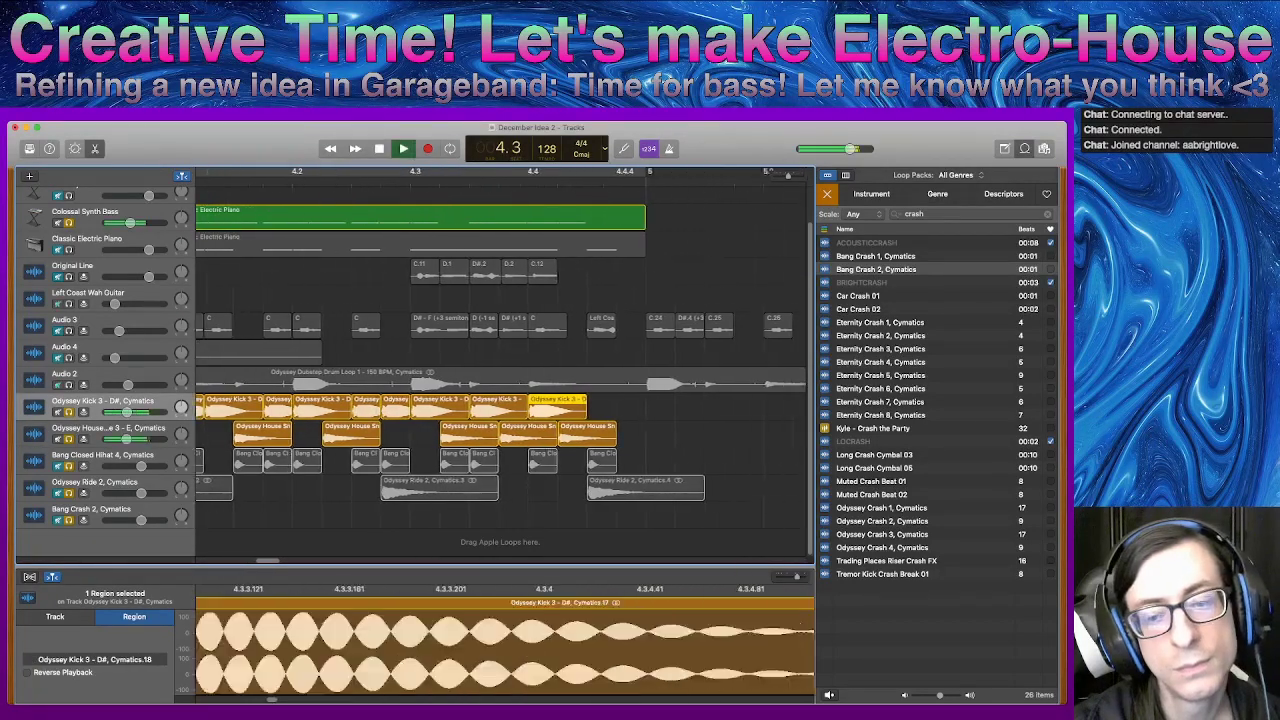
- Shift bar 4's last three snares a sixteenth later, to 4.3.3, 4.4 and 4.4.3, and play the result
{"action": "left_click_drag", "start_coordinate": [504, 400], "coordinate": [362, 398]}
{"action": "left_click_drag", "start_coordinate": [522, 432], "coordinate": [368, 438]}
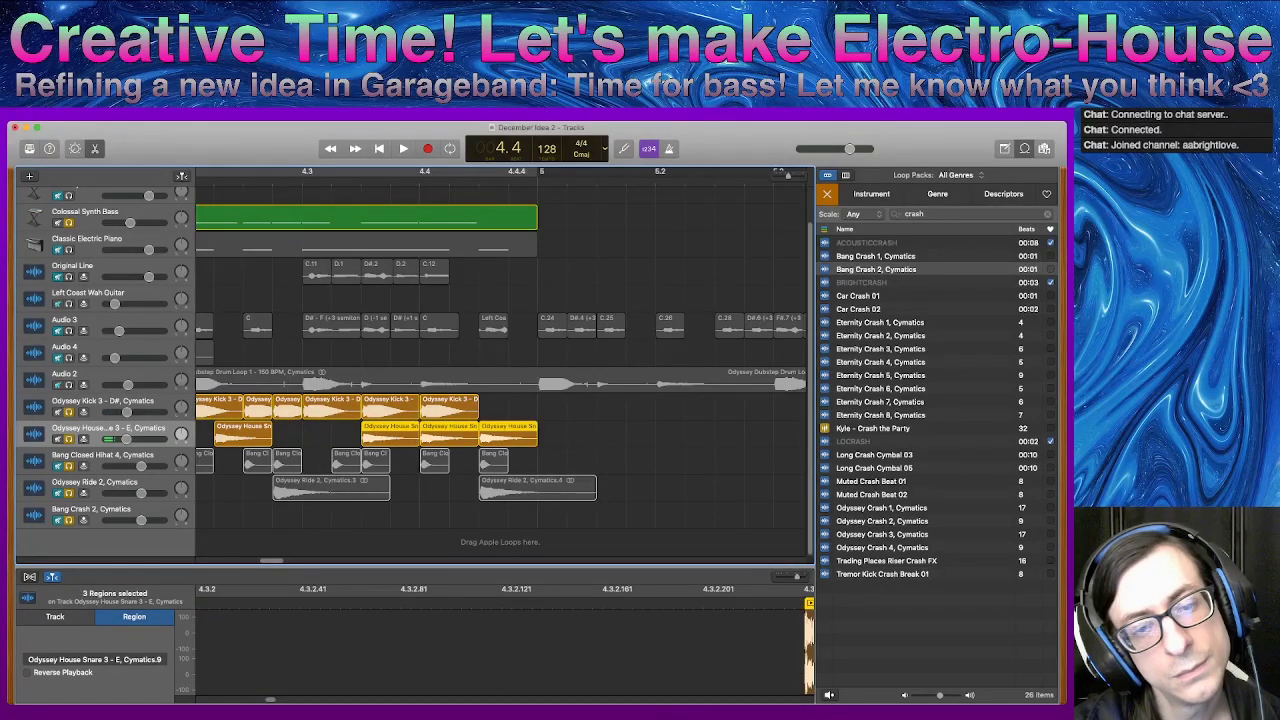
{"action": "key", "text": "comma"}
{"action": "key", "text": "space"}
{"action": "key", "text": "space"}
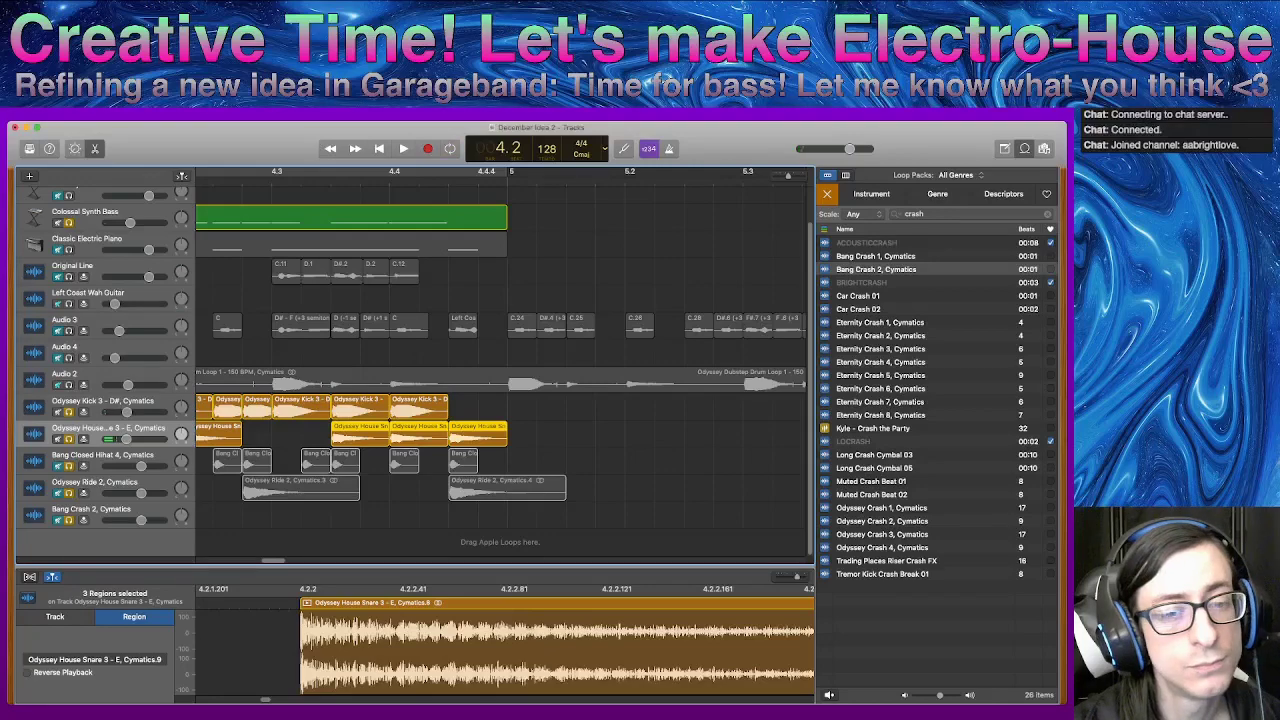
- Turn on cycling over bars 3 and 4, move bar 4's first snare to 4.1.2, and listen to the loop
{"action": "key", "text": "c"}
{"action": "key", "text": "space"}
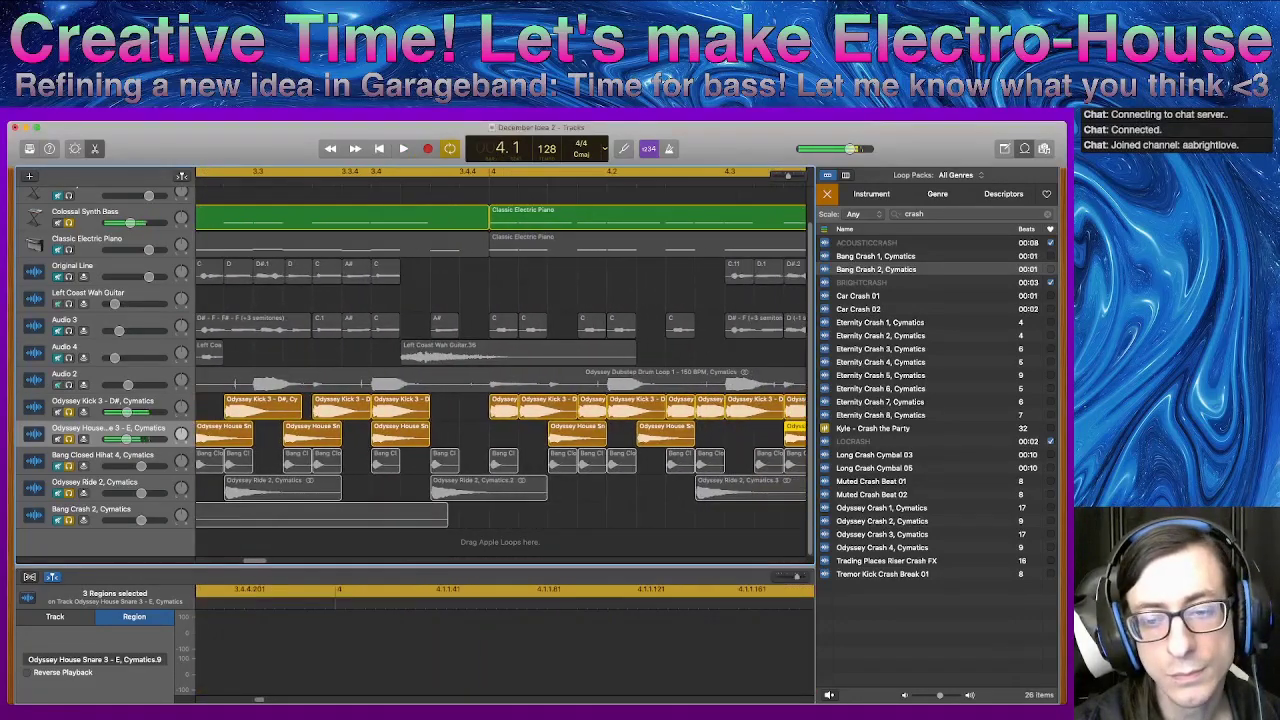
{"action": "left_click_drag", "start_coordinate": [600, 430], "coordinate": [556, 427]}
{"action": "key", "text": "space"}
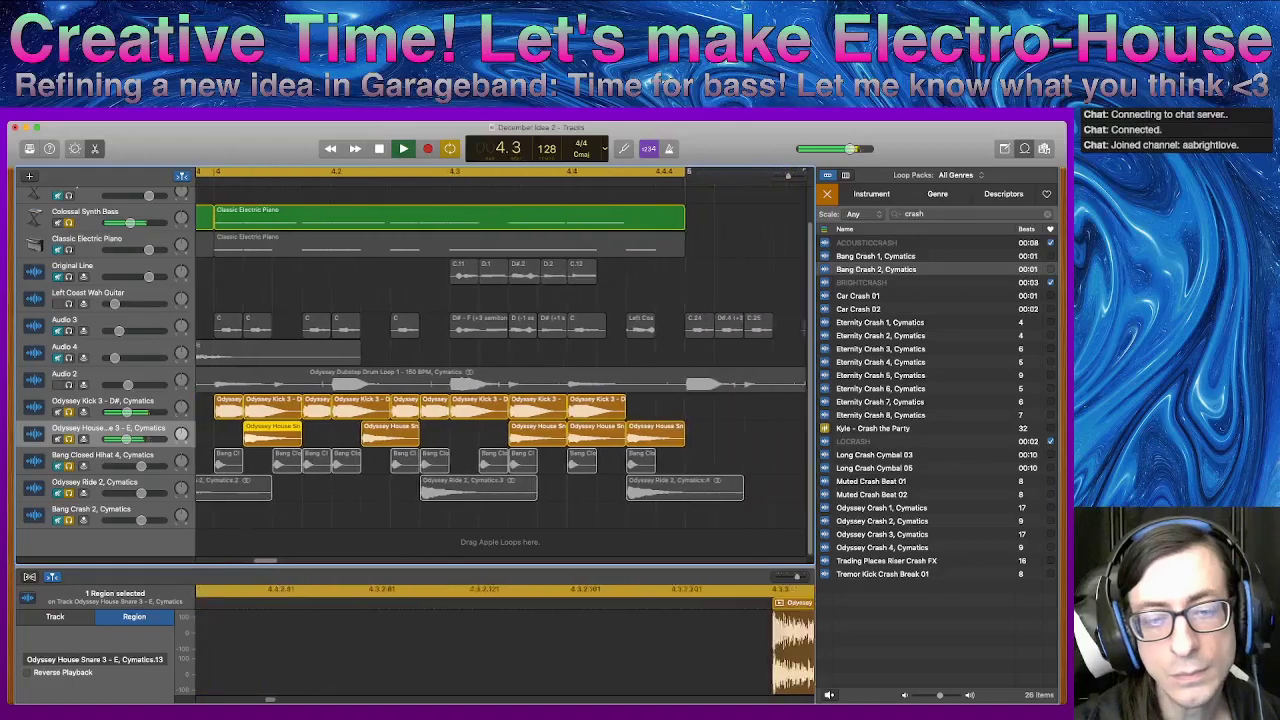
{"action": "key", "text": "space"}
- Move the 4.2.2 snare to 4.2 with a copy on 4.3, delete the 4.4.3 snare, and play the loop
{"action": "left_click_drag", "start_coordinate": [388, 431], "coordinate": [388, 431]}
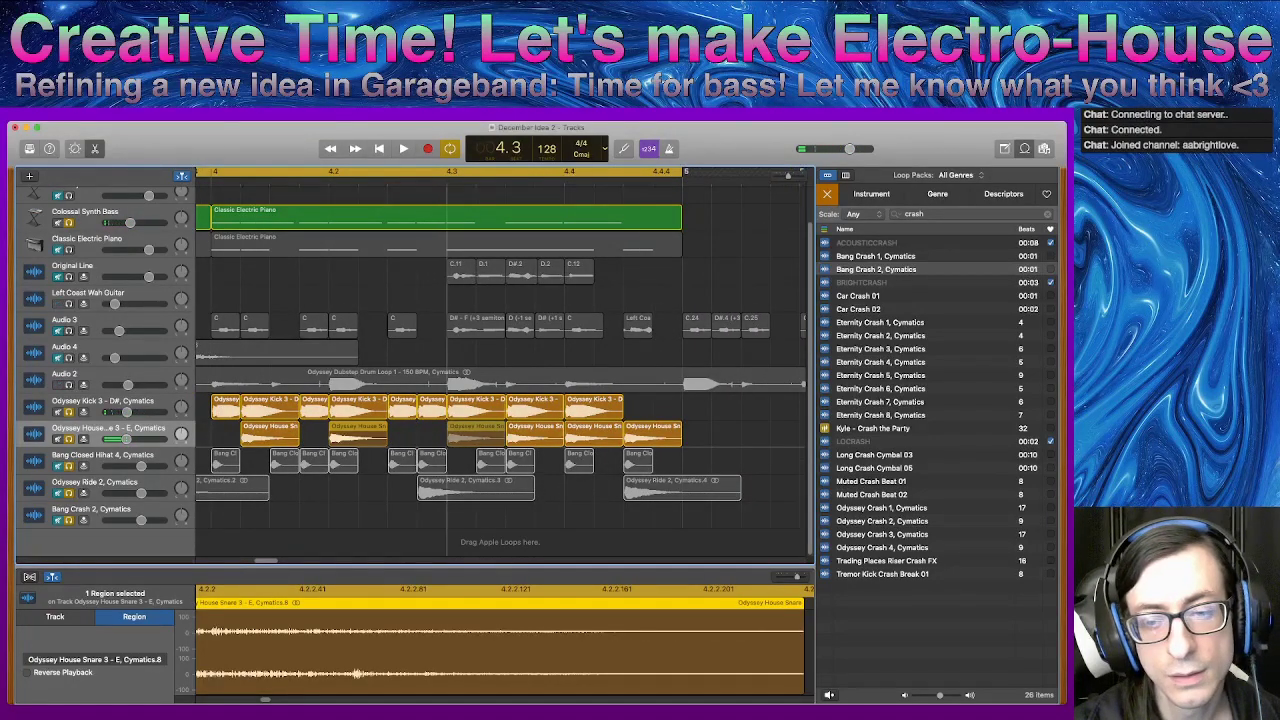
{"action": "left_click", "coordinate": [500, 428]}
{"action": "left_click", "coordinate": [655, 428]}
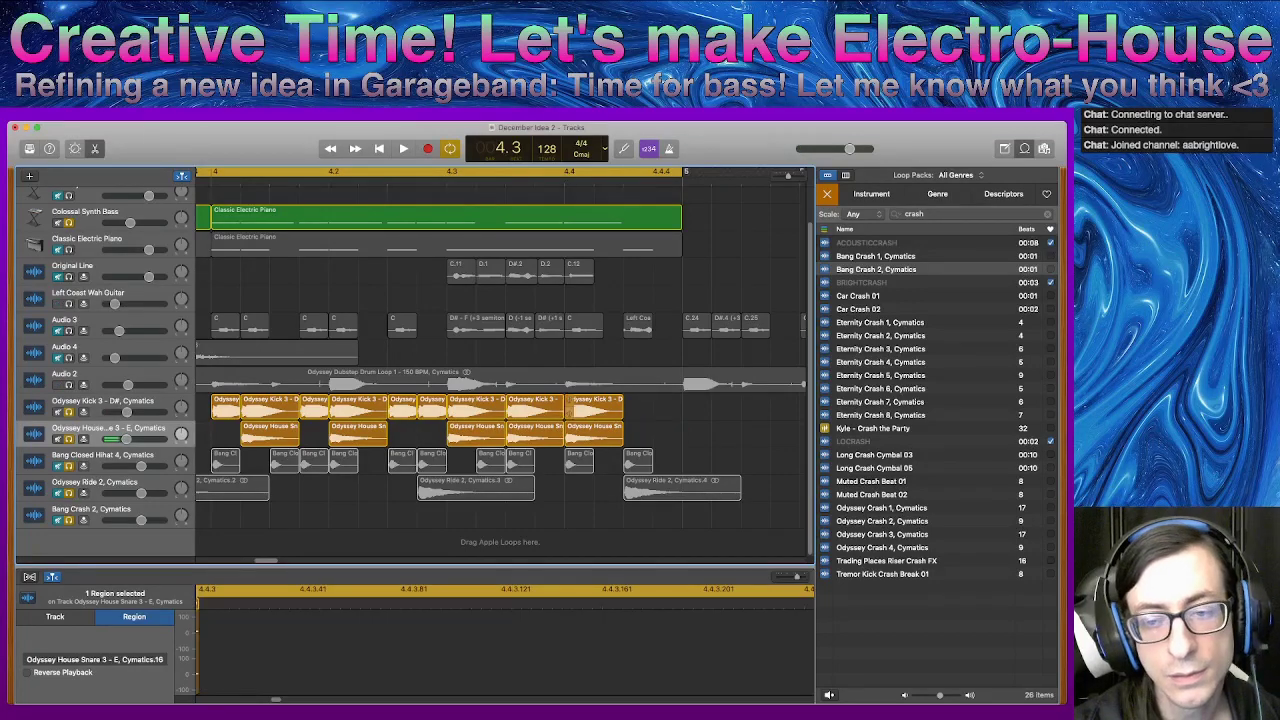
{"action": "key", "text": "space"}
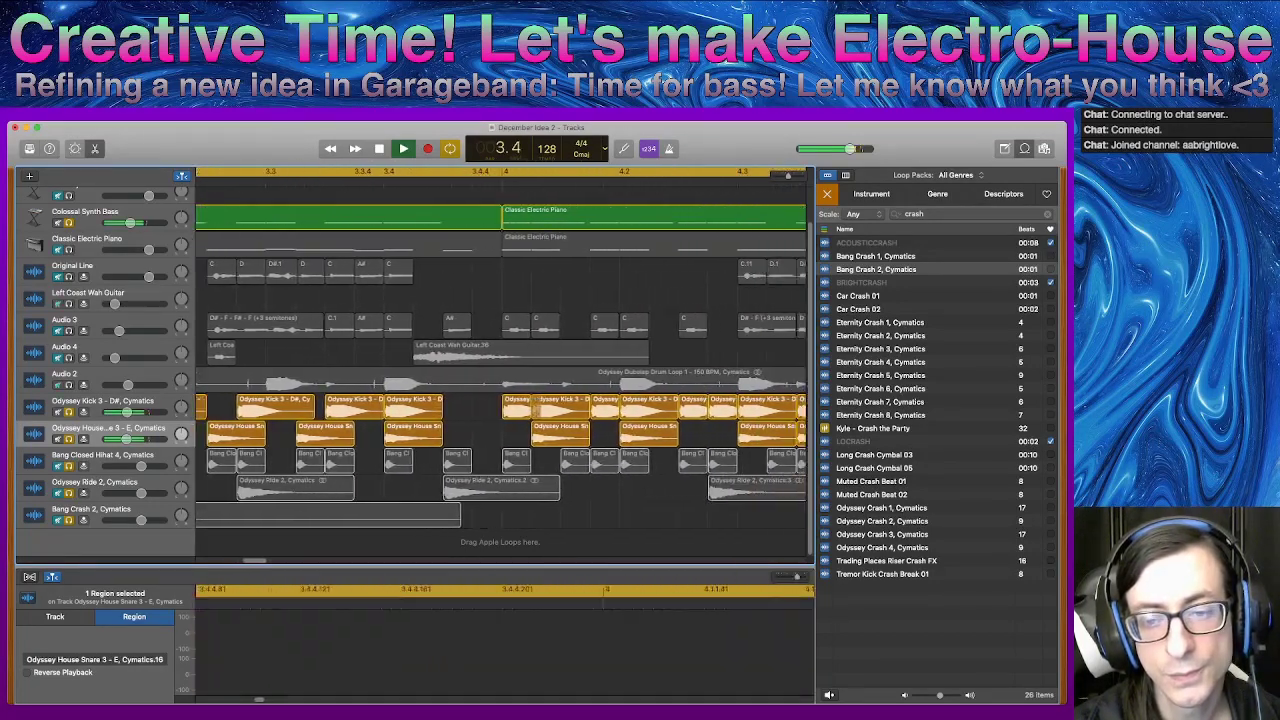
{"action": "key", "text": "space"}
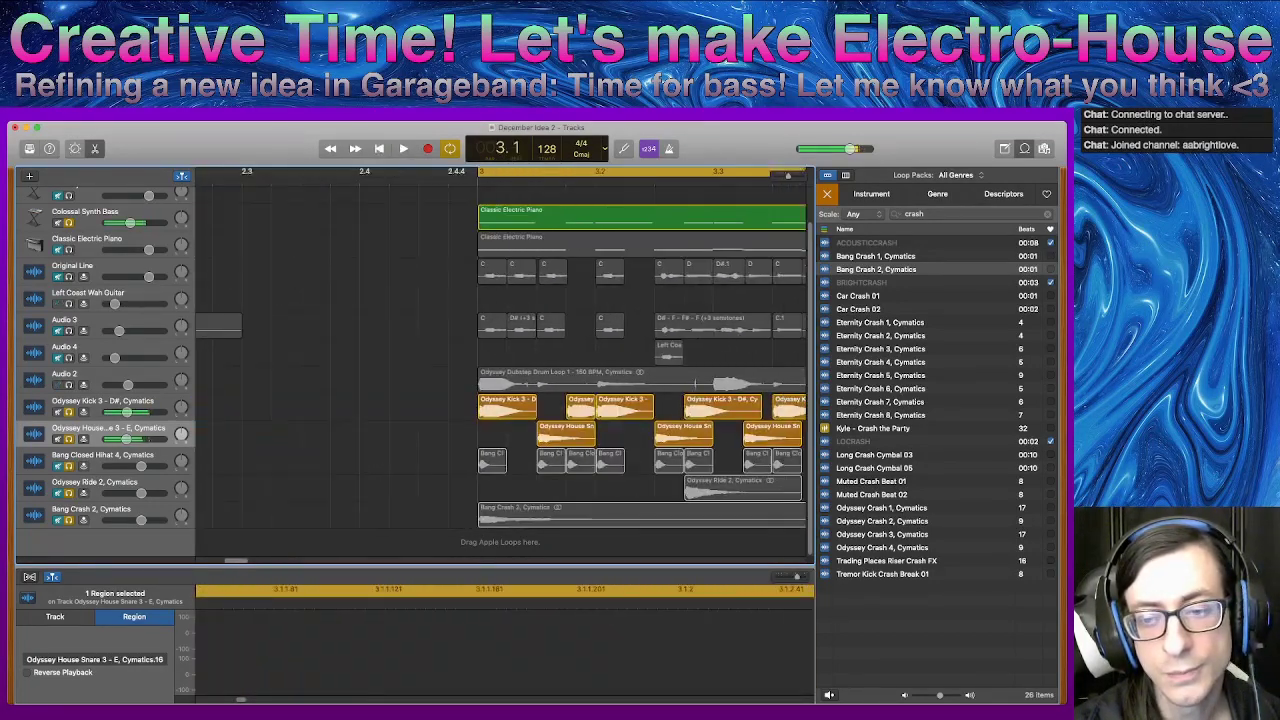
{"action": "key", "text": "space"}
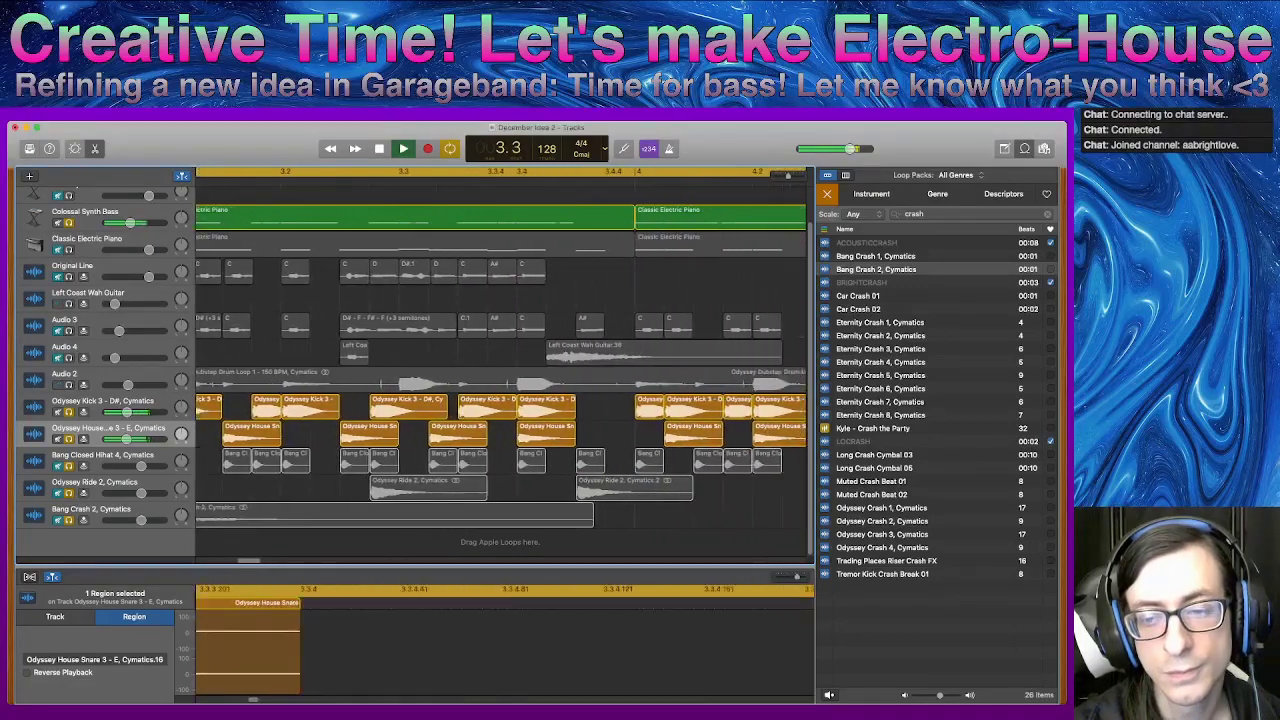
{"action": "key", "text": "space"}
- Move the 4.3 snare to 4.2.4, place a copy back on 4.3, and play the loop over bars 3 and 4
{"action": "left_click_drag", "start_coordinate": [667, 436], "coordinate": [640, 436]}
{"action": "left_click_drag", "start_coordinate": [617, 438], "coordinate": [616, 439]}
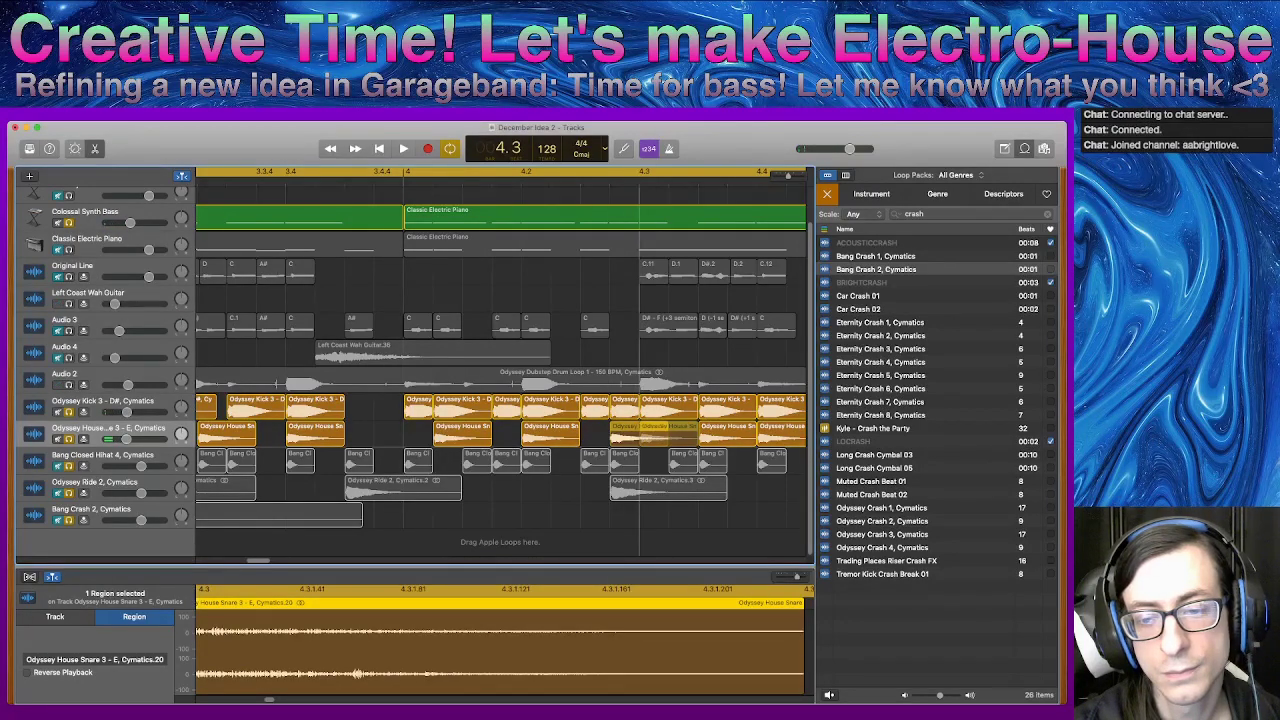
{"action": "left_click_drag", "start_coordinate": [645, 438], "coordinate": [668, 426]}
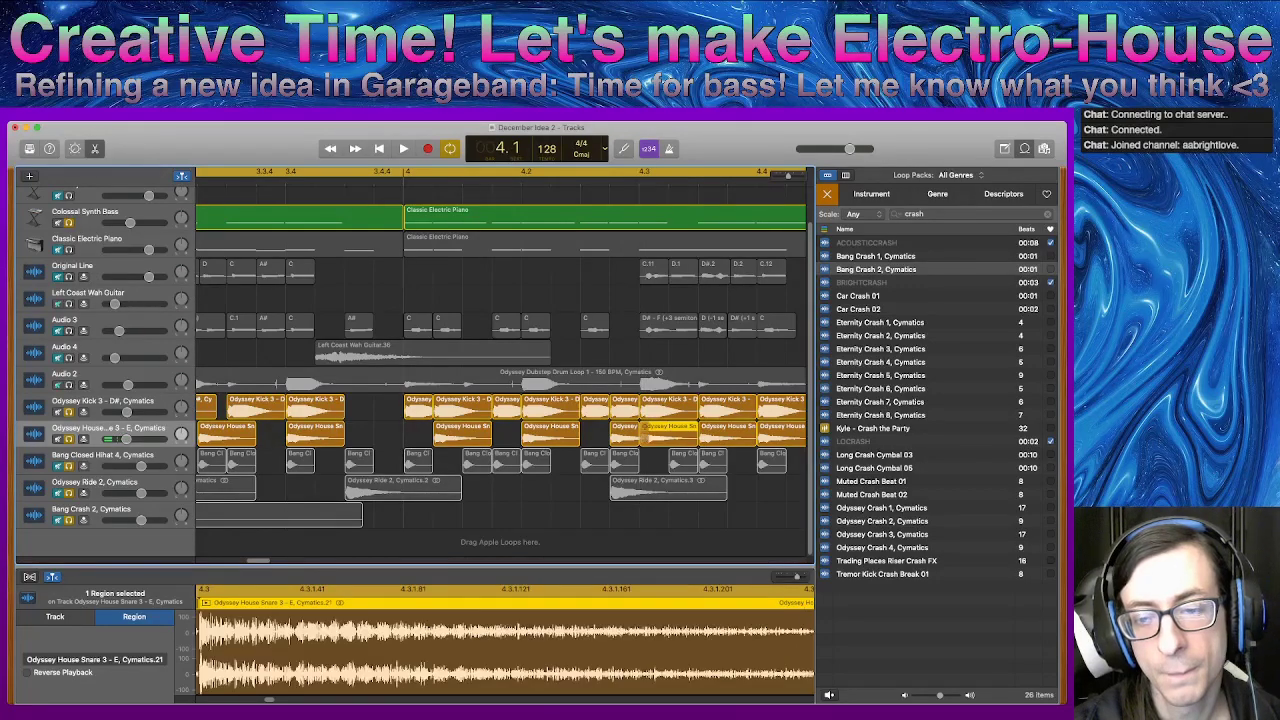
{"action": "key", "text": "space"}
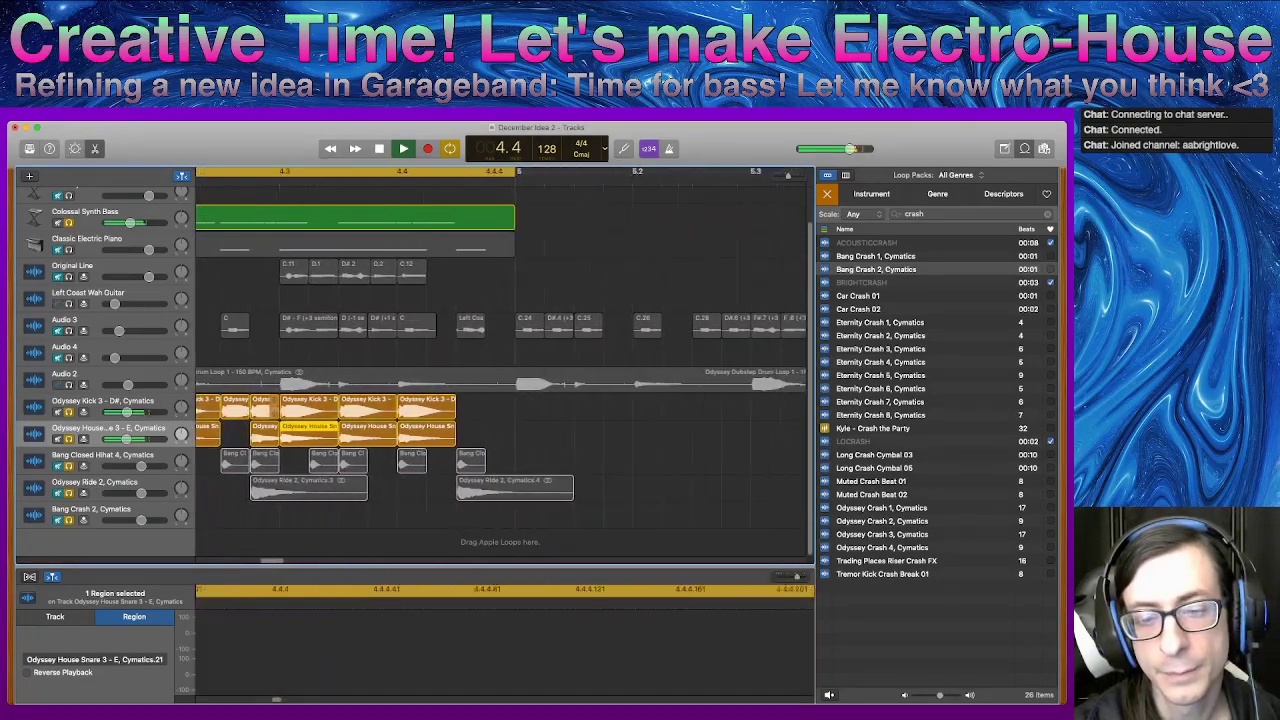
{"action": "key", "text": "space"}
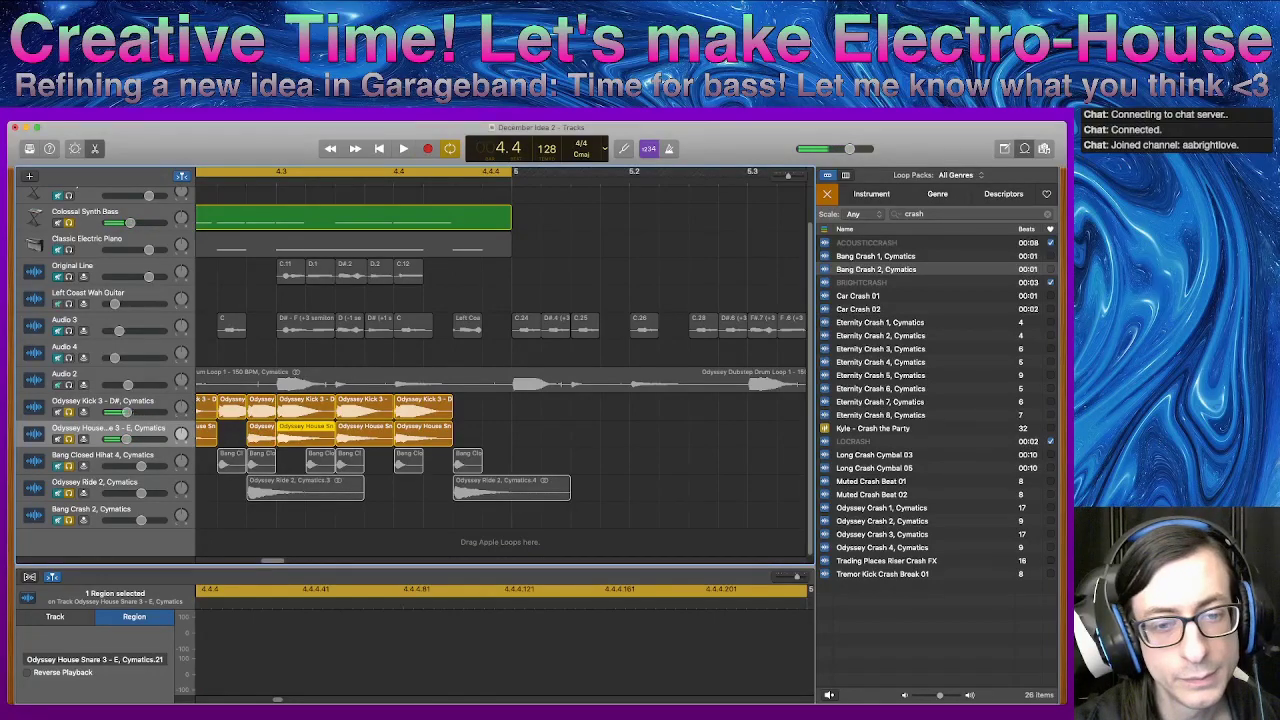
{"action": "key", "text": "space"}
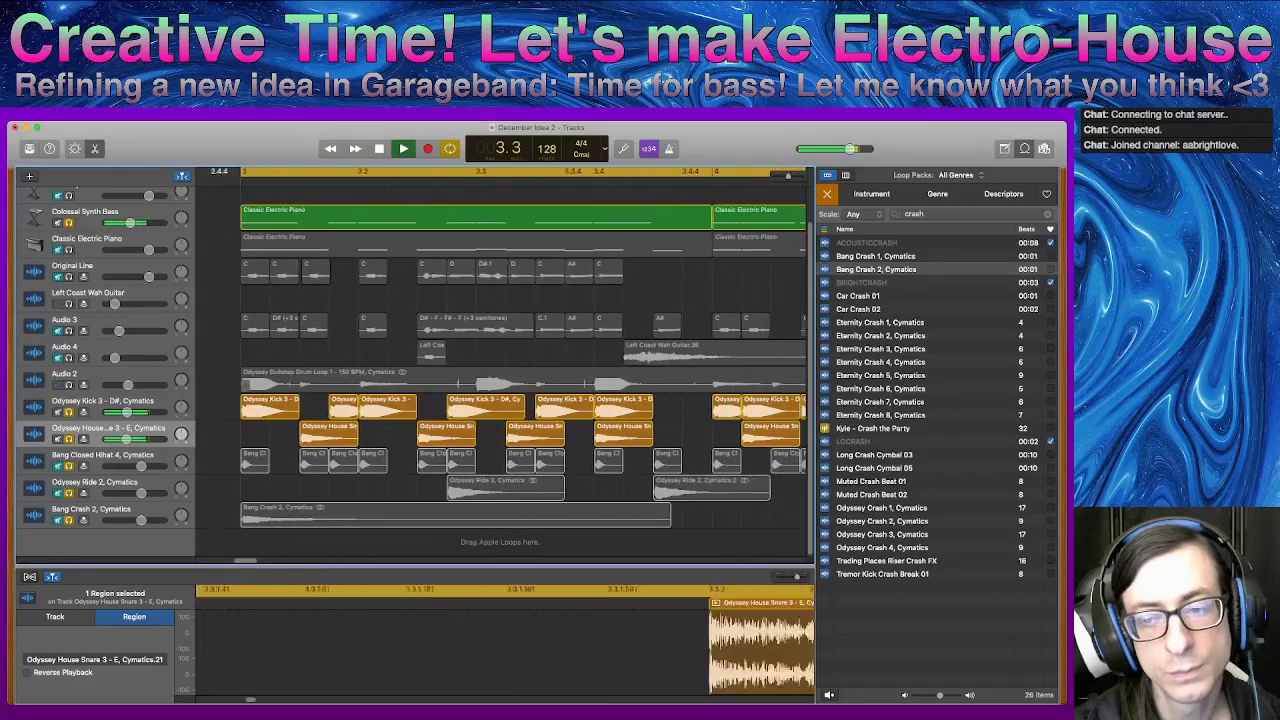
- Delete the kicks at 4.1.2 and 4.2 and the snare on 4.3, and play the thinned-out pattern
{"action": "left_click", "coordinate": [584, 407]}
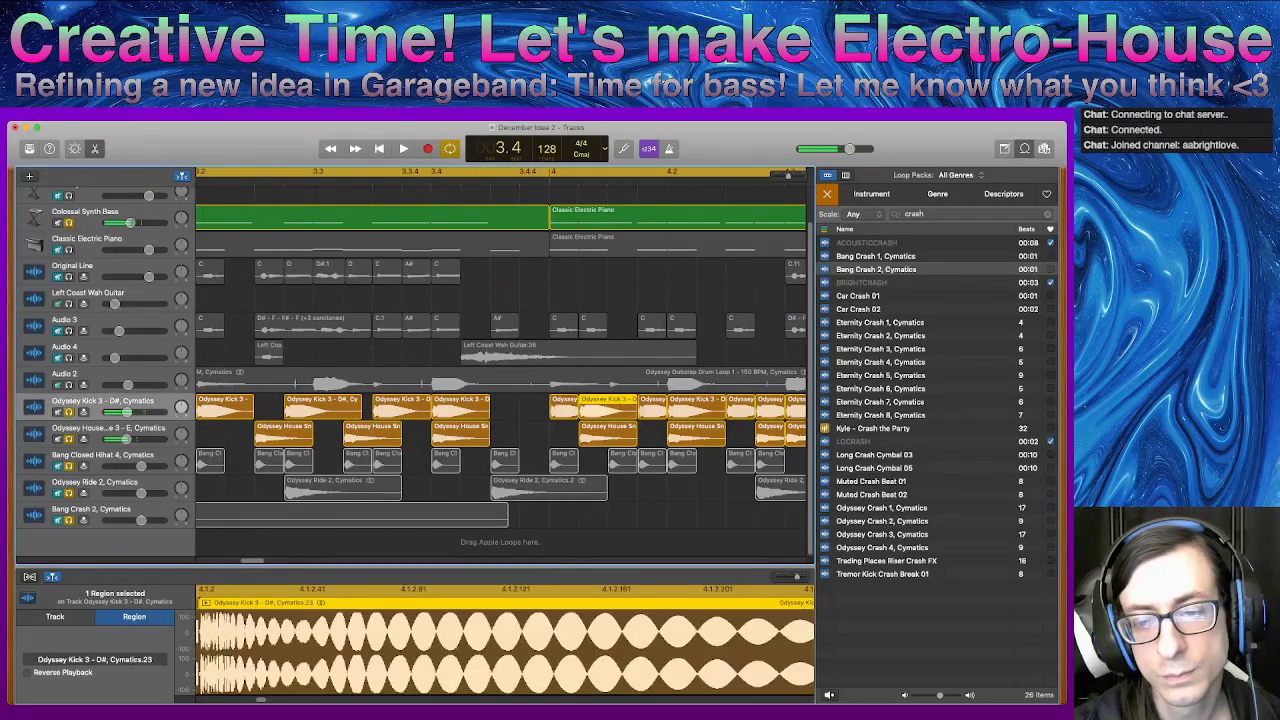
{"action": "key", "text": "Delete"}
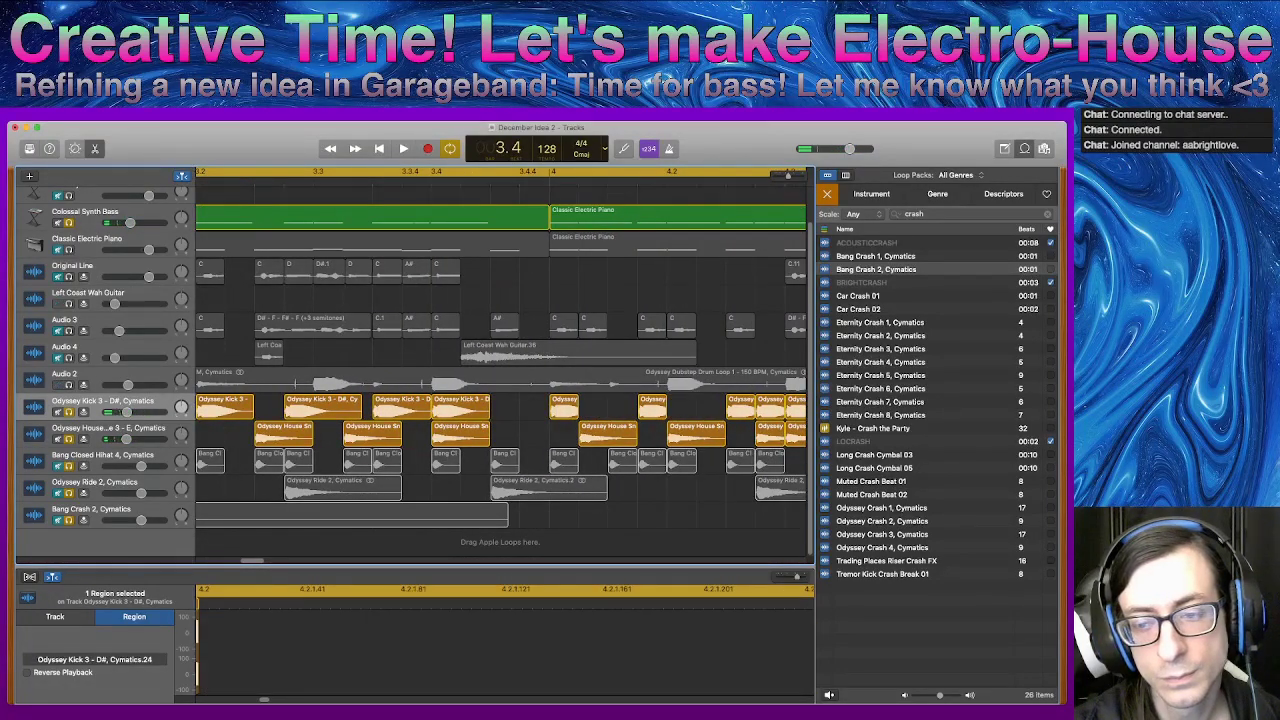
{"action": "scroll", "coordinate": [500, 348], "scroll_direction": "right", "scroll_amount": 5}
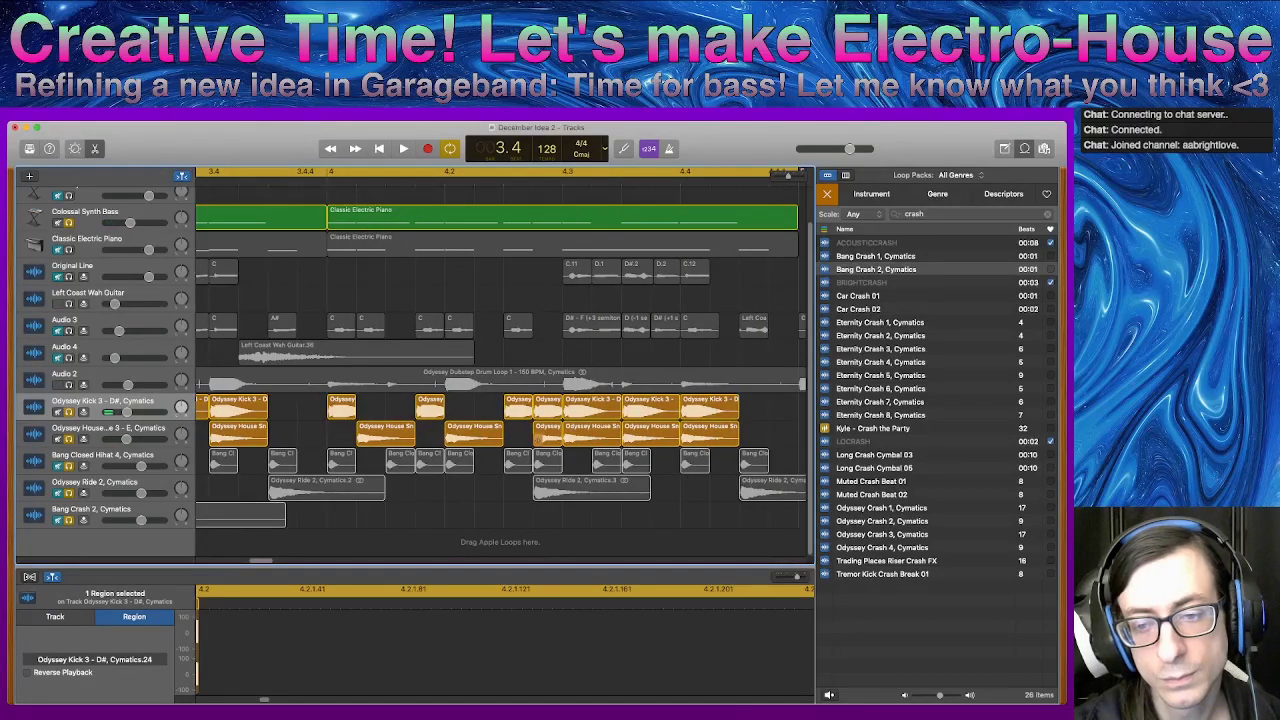
{"action": "left_click", "coordinate": [567, 428]}
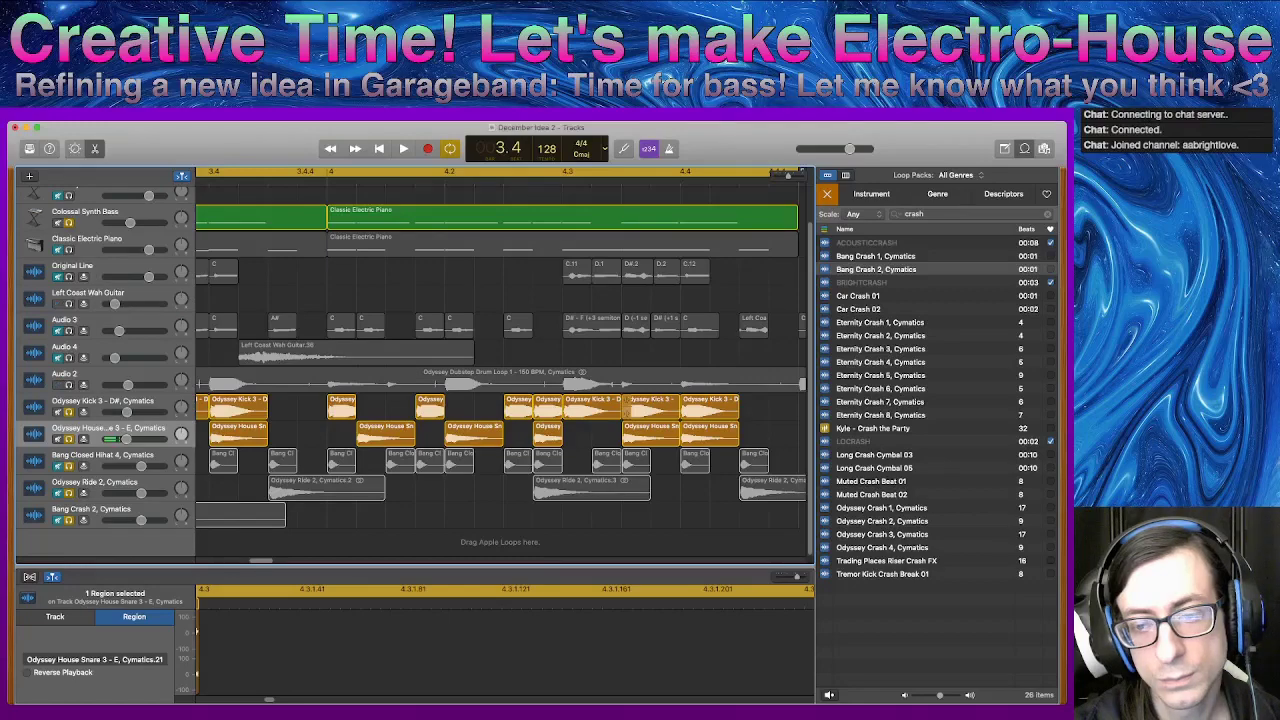
{"action": "left_click", "coordinate": [648, 404]}
{"action": "key", "text": "space"}
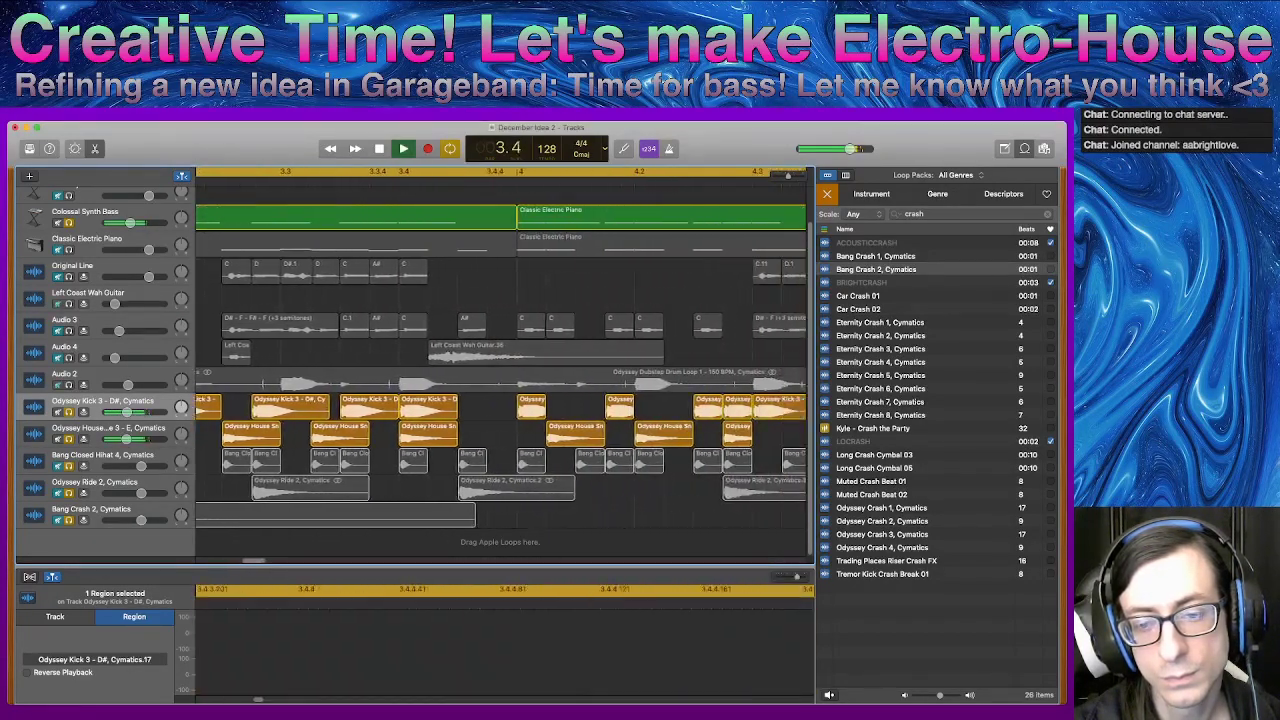
- Delete the kick at 4.2.4 and play the loop over bars 3 and 4
{"action": "key", "text": "space"}
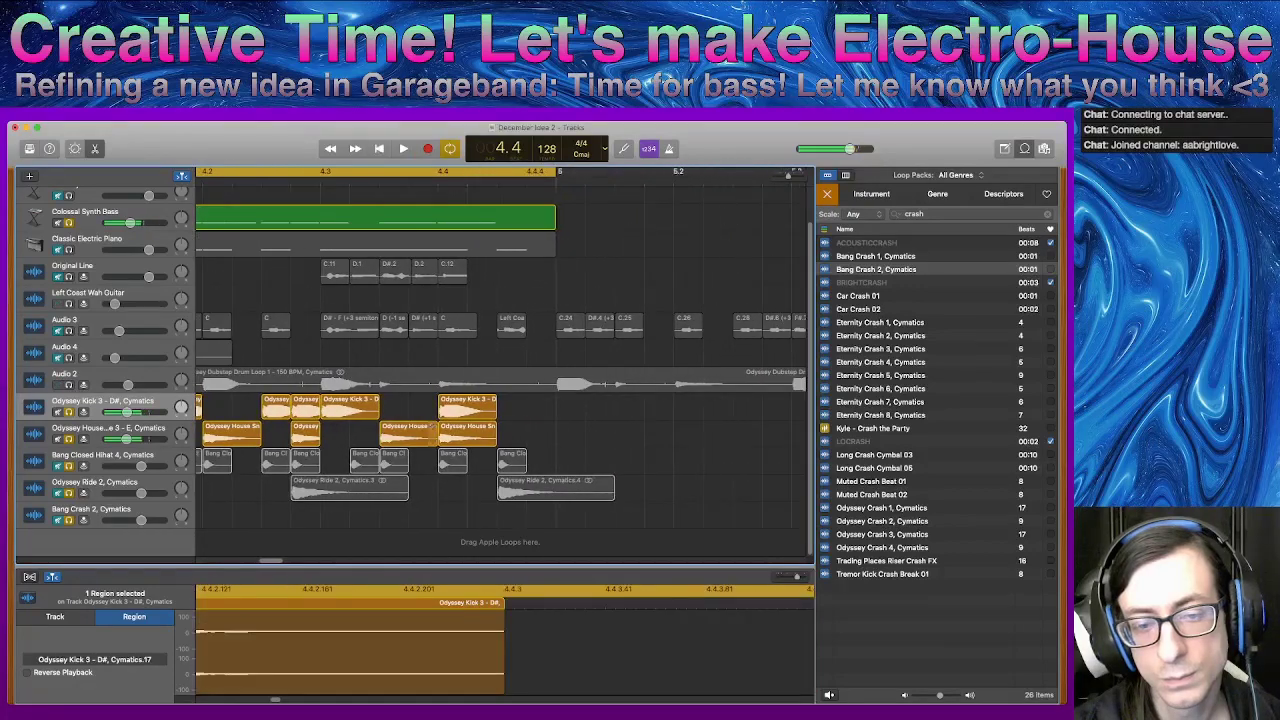
{"action": "key", "text": "space"}
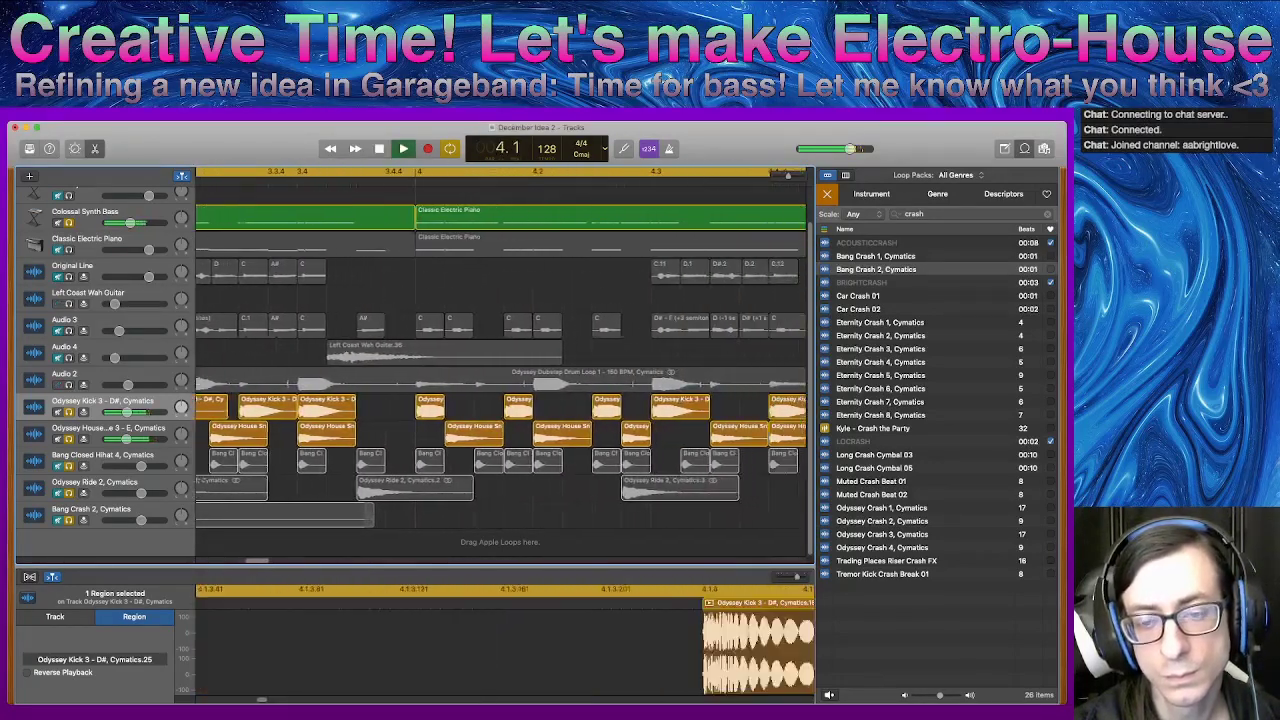
{"action": "key", "text": "space"}
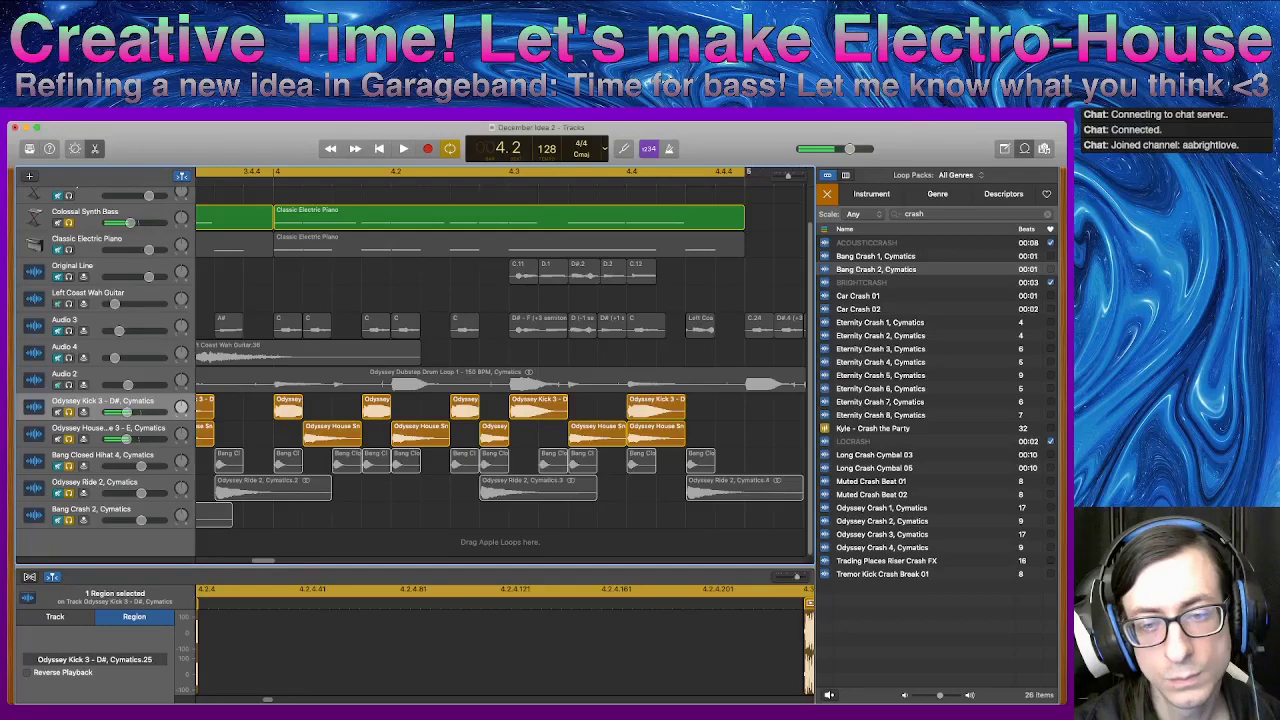
- Lengthen the shortened kicks at 4, 4.1.4 and 4.2.3 together, extend the 4.2.4 snare to 4.3.3, and play the loop
{"action": "mouse_move", "coordinate": [297, 404]}
{"action": "left_mouse_down"}
{"action": "mouse_move", "coordinate": [361, 412]}
{"action": "mouse_move", "coordinate": [303, 412]}
{"action": "left_mouse_up"}
{"action": "left_click", "coordinate": [298, 408]}
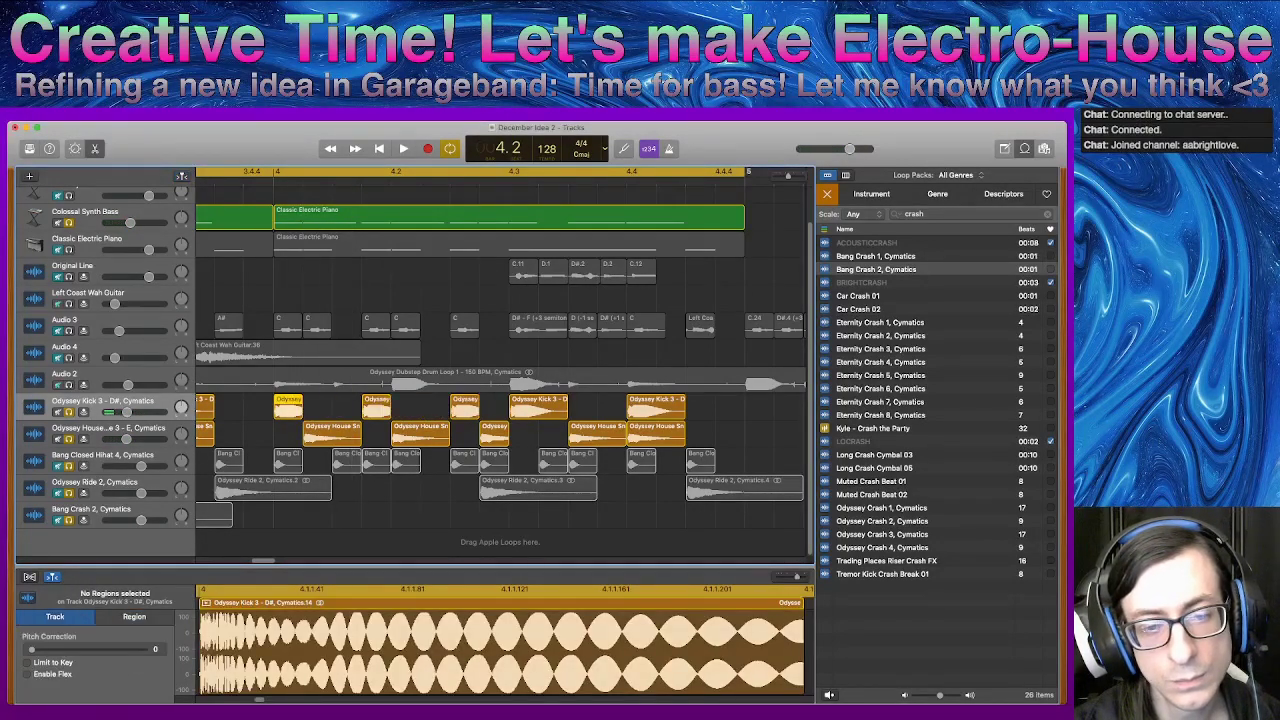
{"action": "left_click_drag", "start_coordinate": [485, 408], "coordinate": [352, 412]}
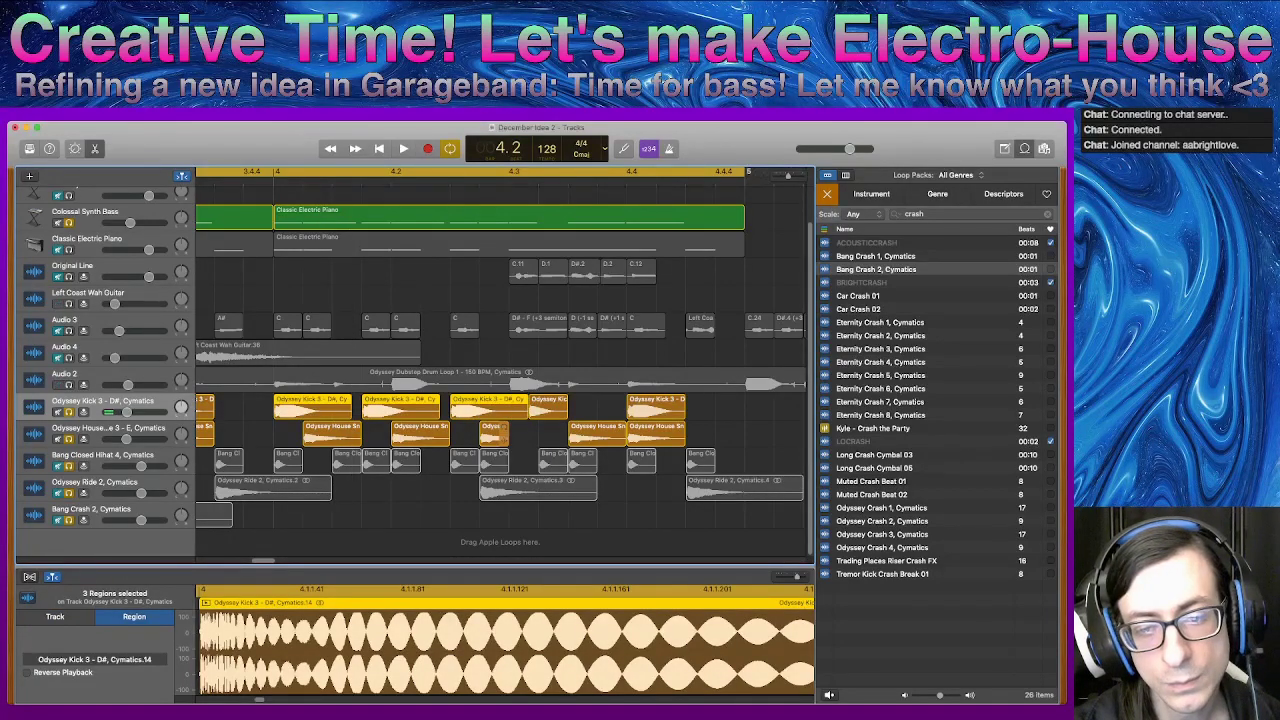
{"action": "left_click_drag", "start_coordinate": [505, 434], "coordinate": [566, 434]}
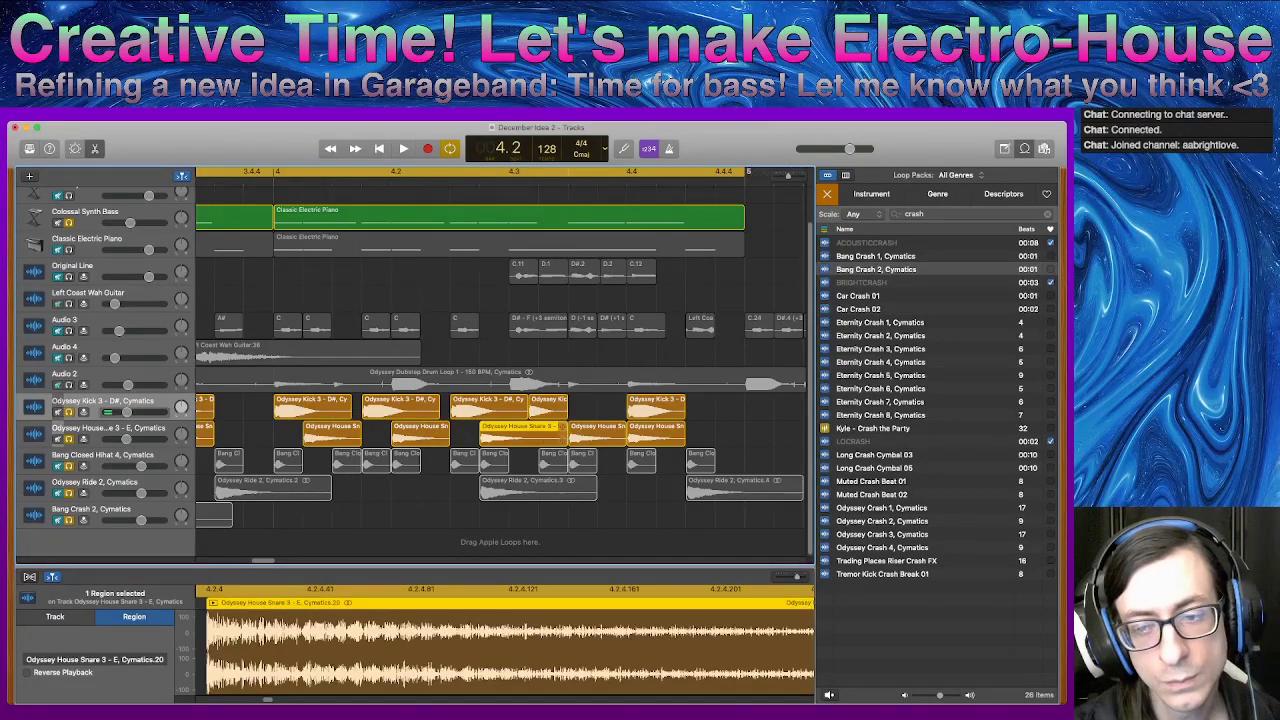
{"action": "key", "text": "space"}
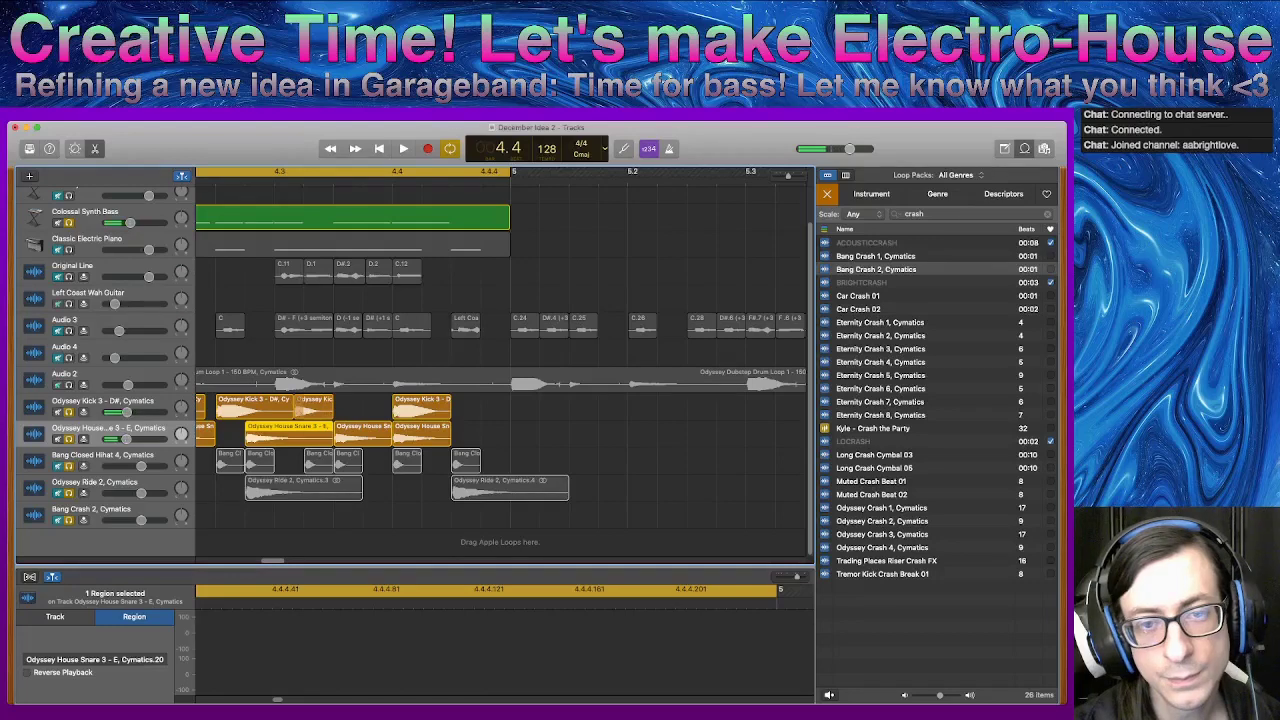
- Delete the leftover kick fragment just after 4.3, place a copy of the 4.2.3 kick on 4.3, and listen to the pattern
{"action": "mouse_move", "coordinate": [314, 408]}
{"action": "left_mouse_down"}
{"action": "mouse_move", "coordinate": [354, 408]}
{"action": "mouse_move", "coordinate": [316, 405]}
{"action": "left_mouse_up"}
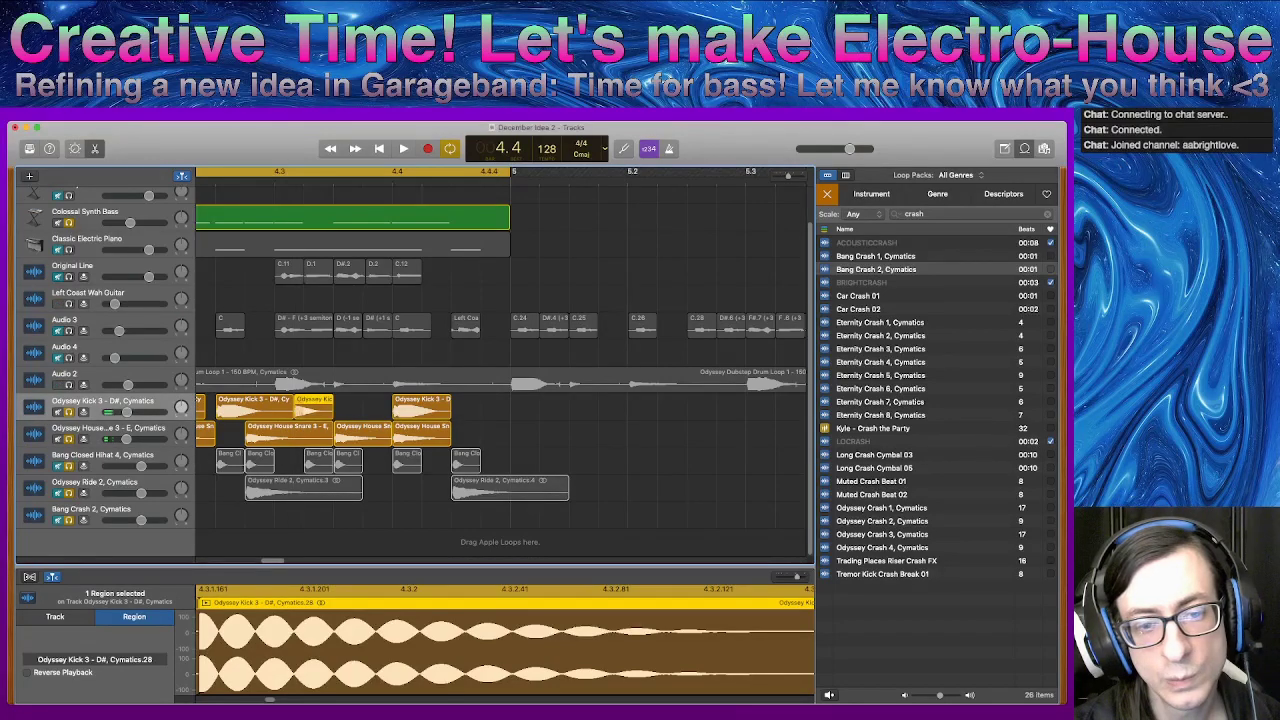
{"action": "key", "text": "Delete"}
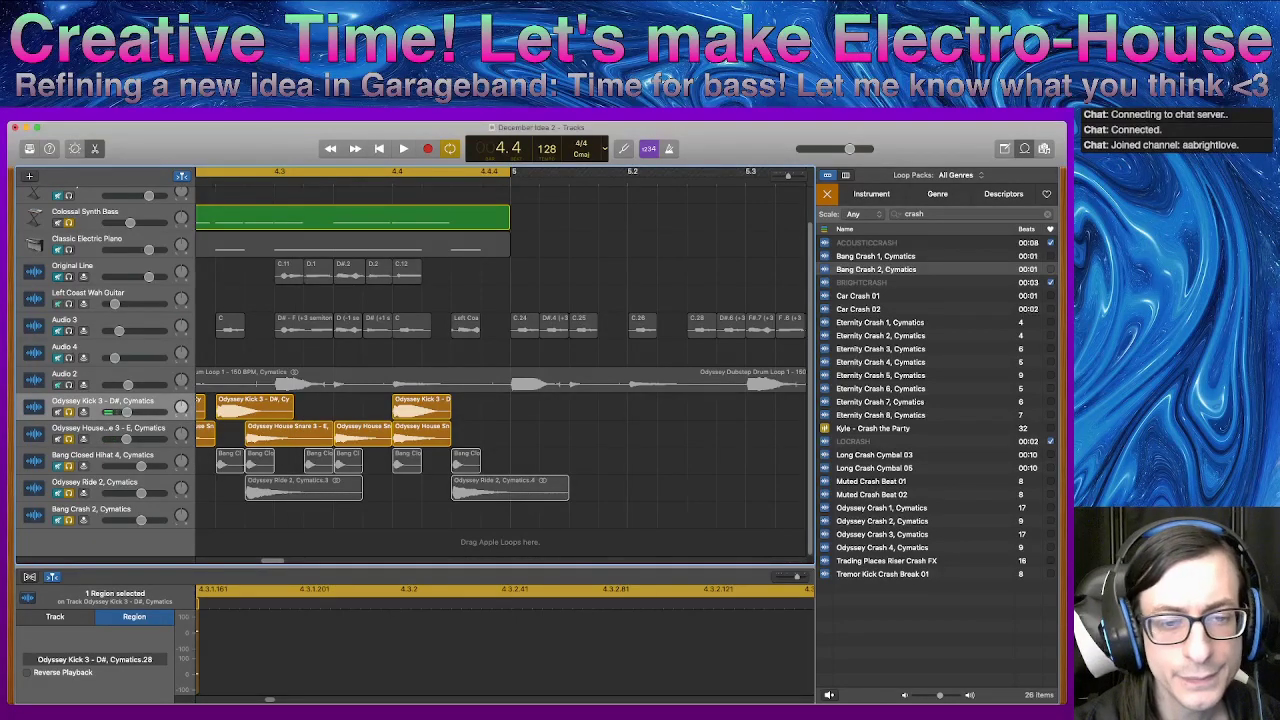
{"action": "scroll", "coordinate": [500, 360], "scroll_direction": "left", "scroll_amount": 5}
{"action": "left_click_drag", "start_coordinate": [428, 410], "coordinate": [488, 410]}
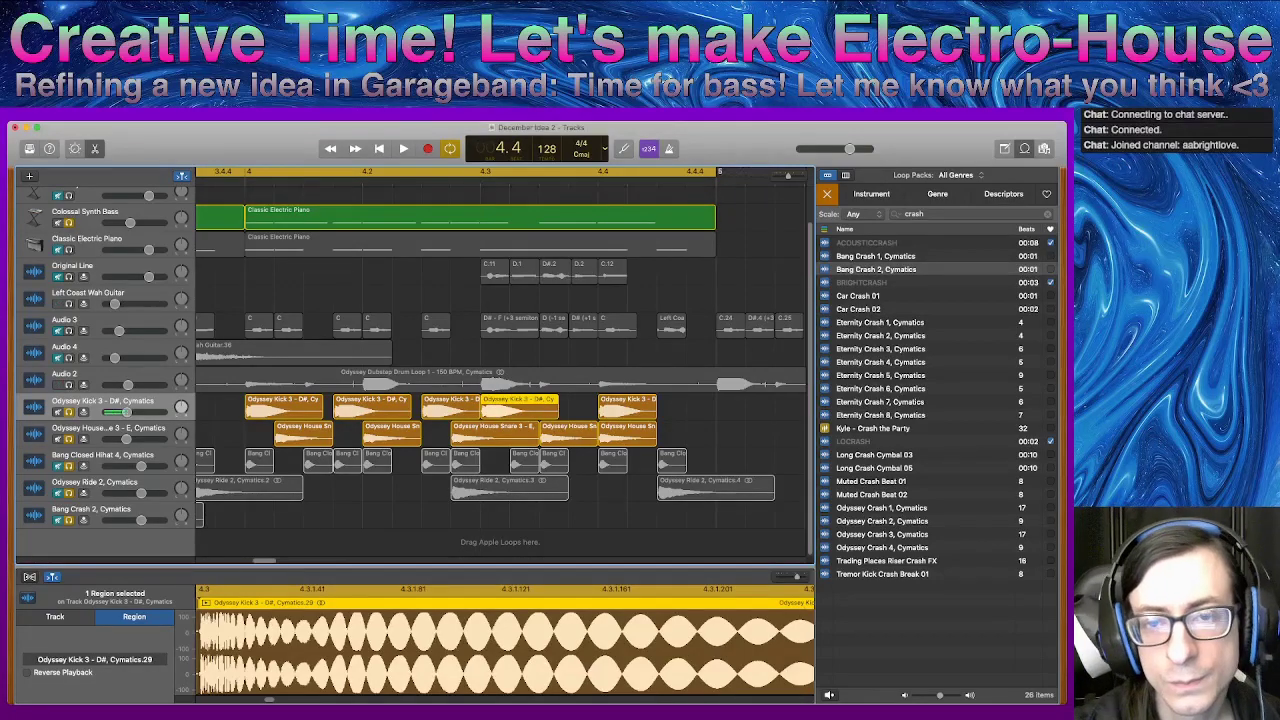
{"action": "key", "text": "space"}
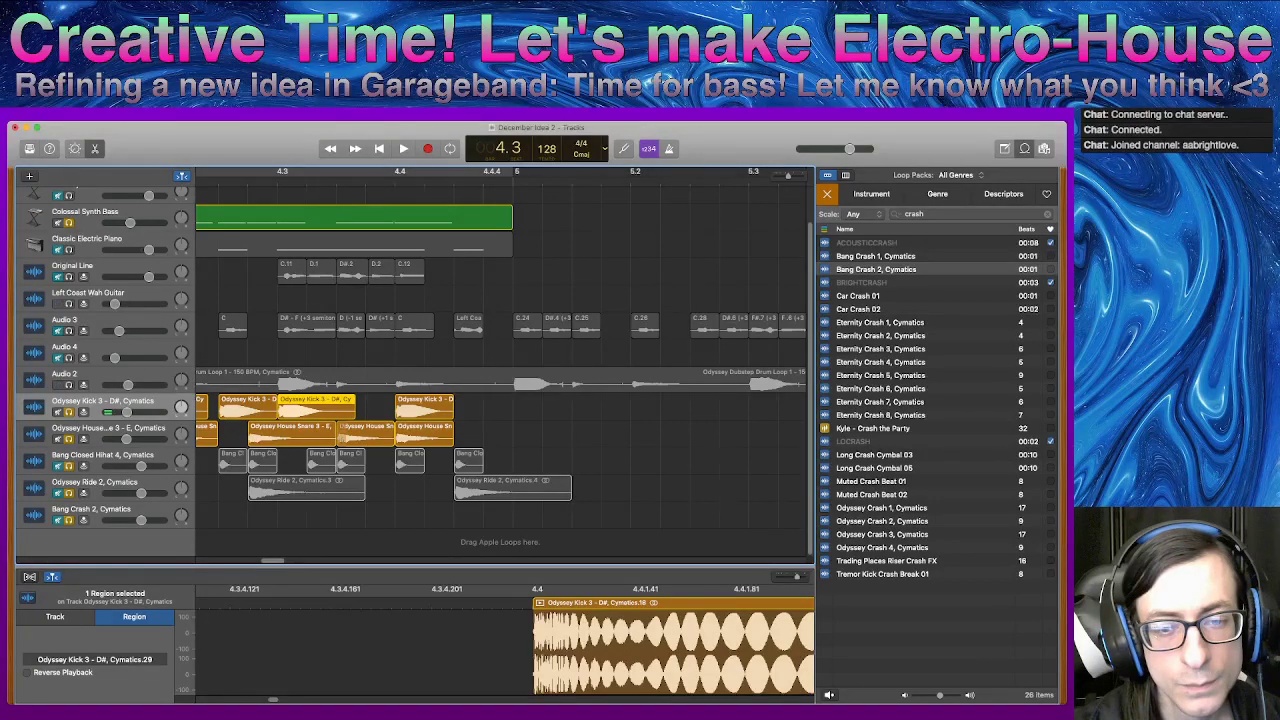
- Move the 4.4 kick to 4.3.3, turn cycling back on, and play the loop over bars 3 and 4
{"action": "left_click", "coordinate": [342, 434]}
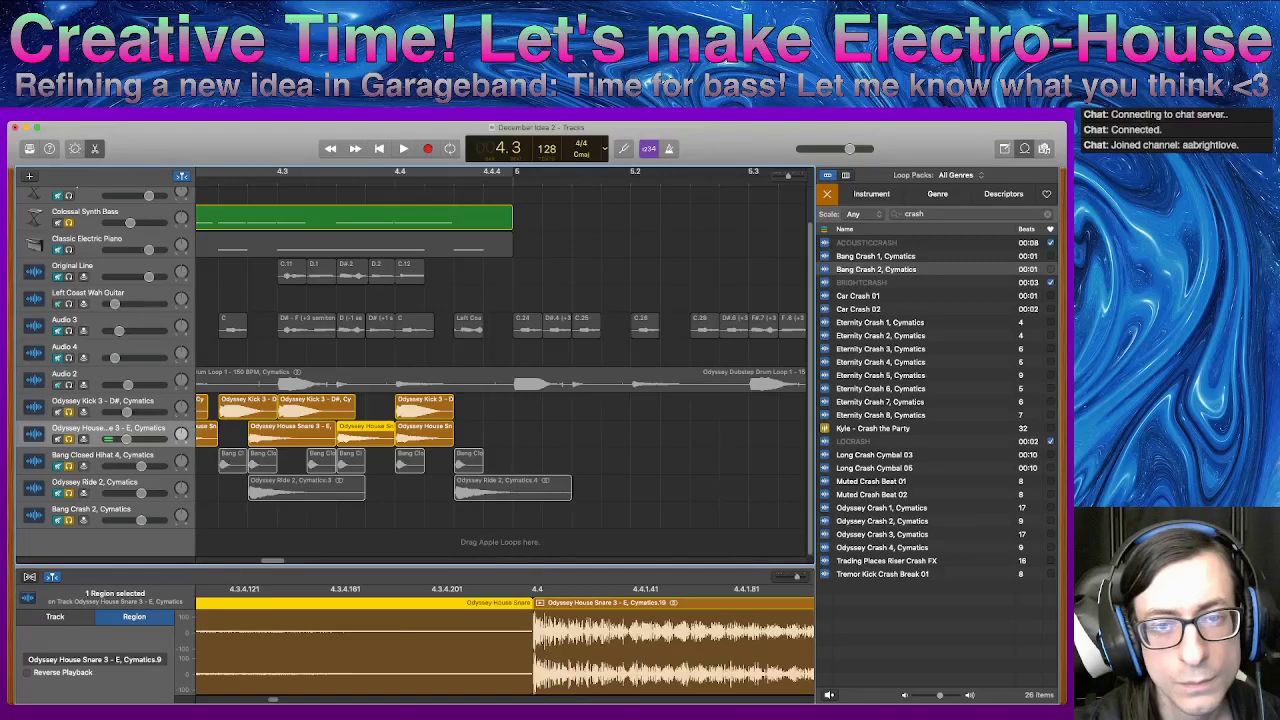
{"action": "left_click_drag", "start_coordinate": [424, 410], "coordinate": [365, 410]}
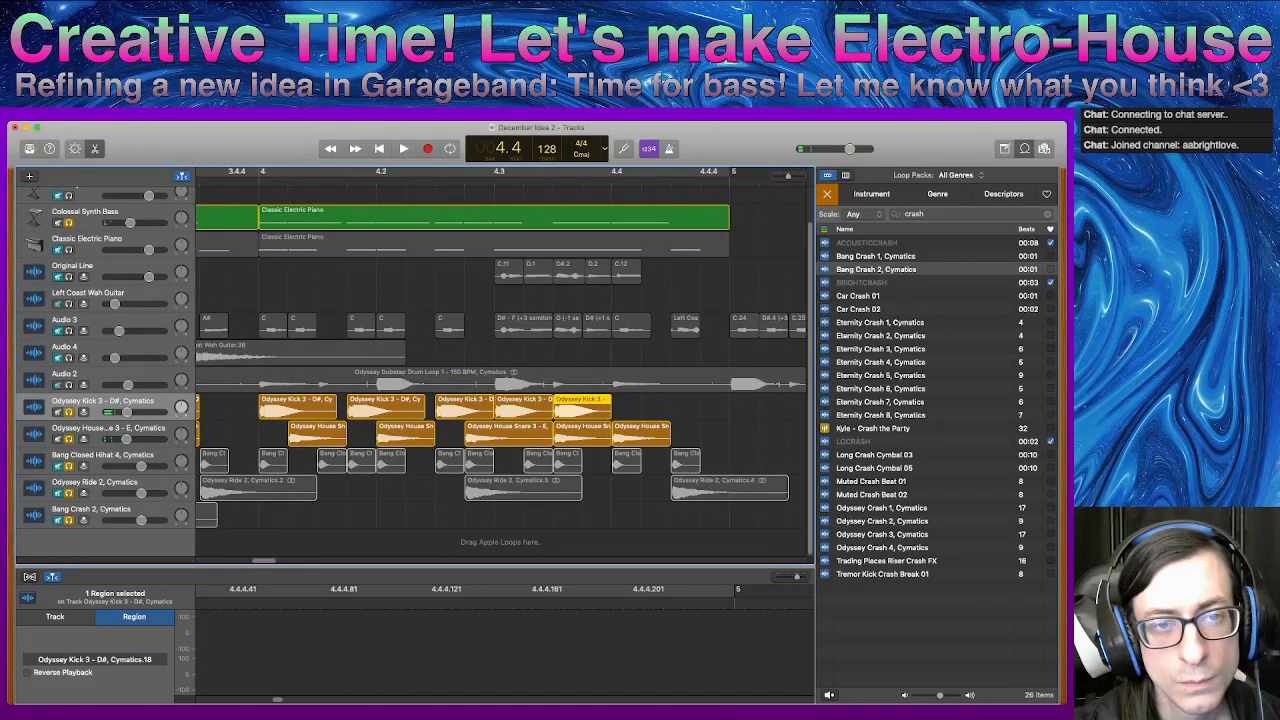
{"action": "key", "text": "c"}
{"action": "key", "text": "space"}
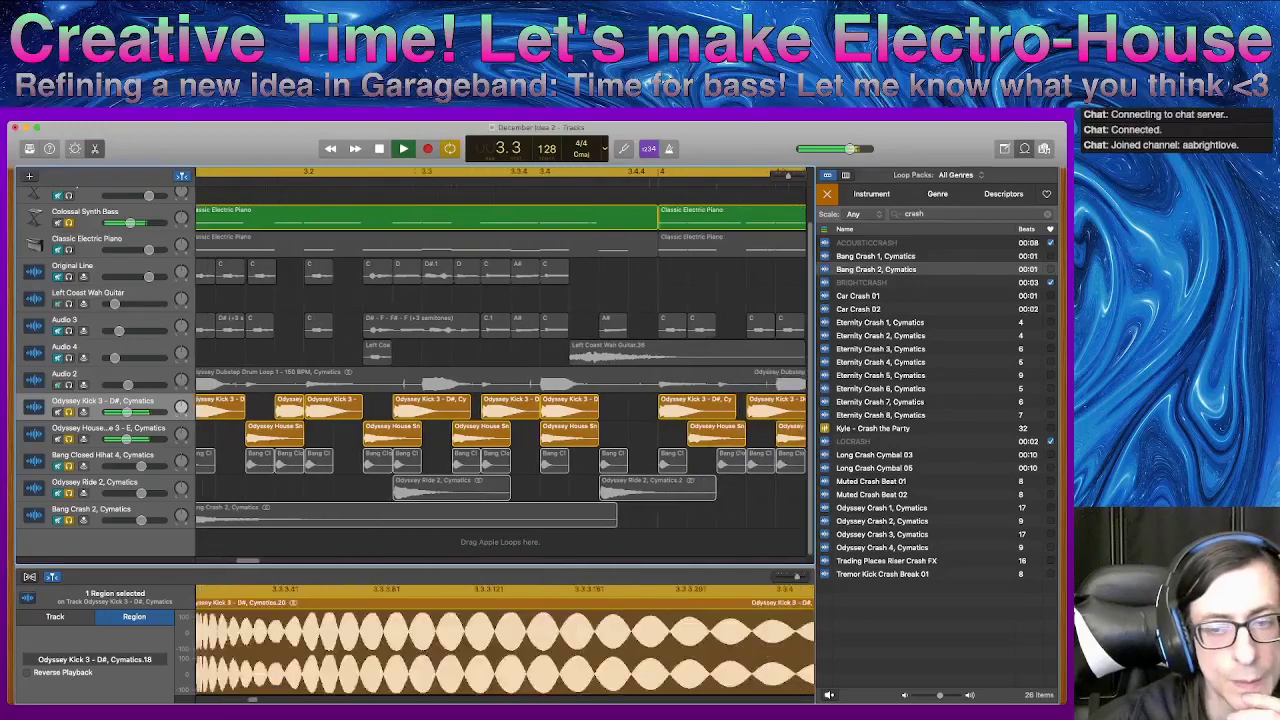
{"action": "key", "text": "space"}
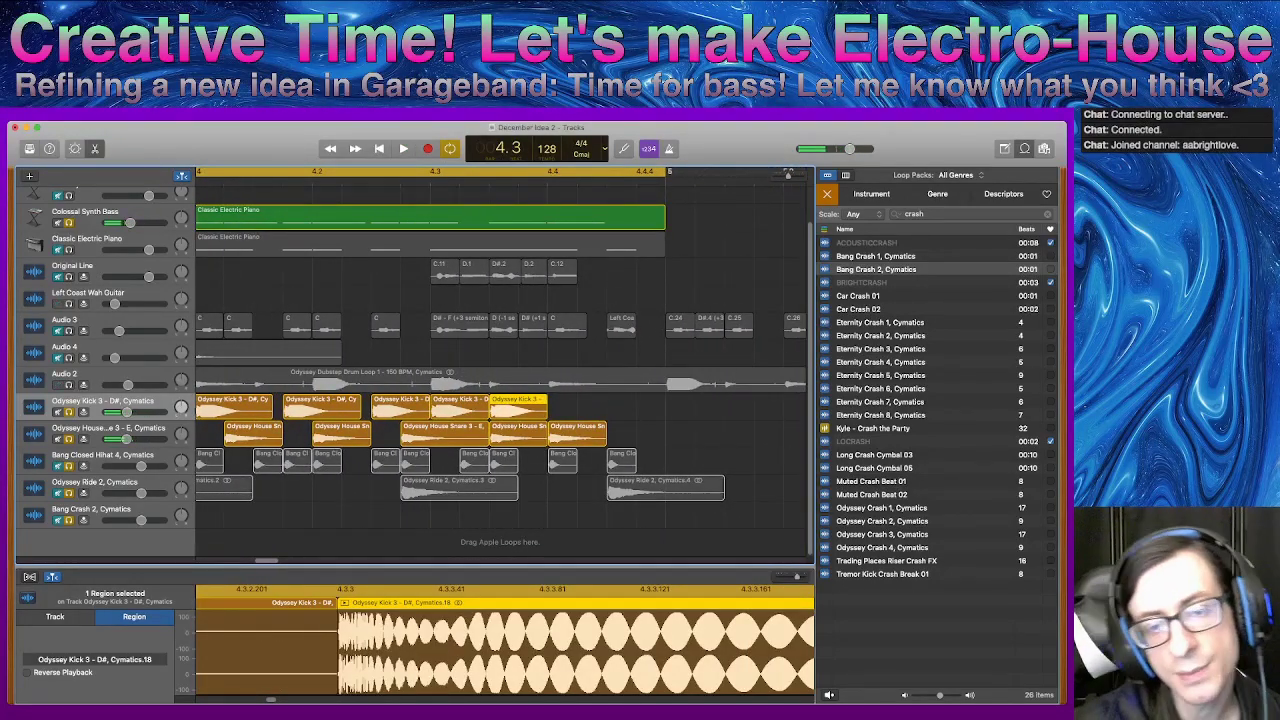
- Delete the kick on 4.3 and play the loop through bar 4
{"action": "key", "text": "Delete"}
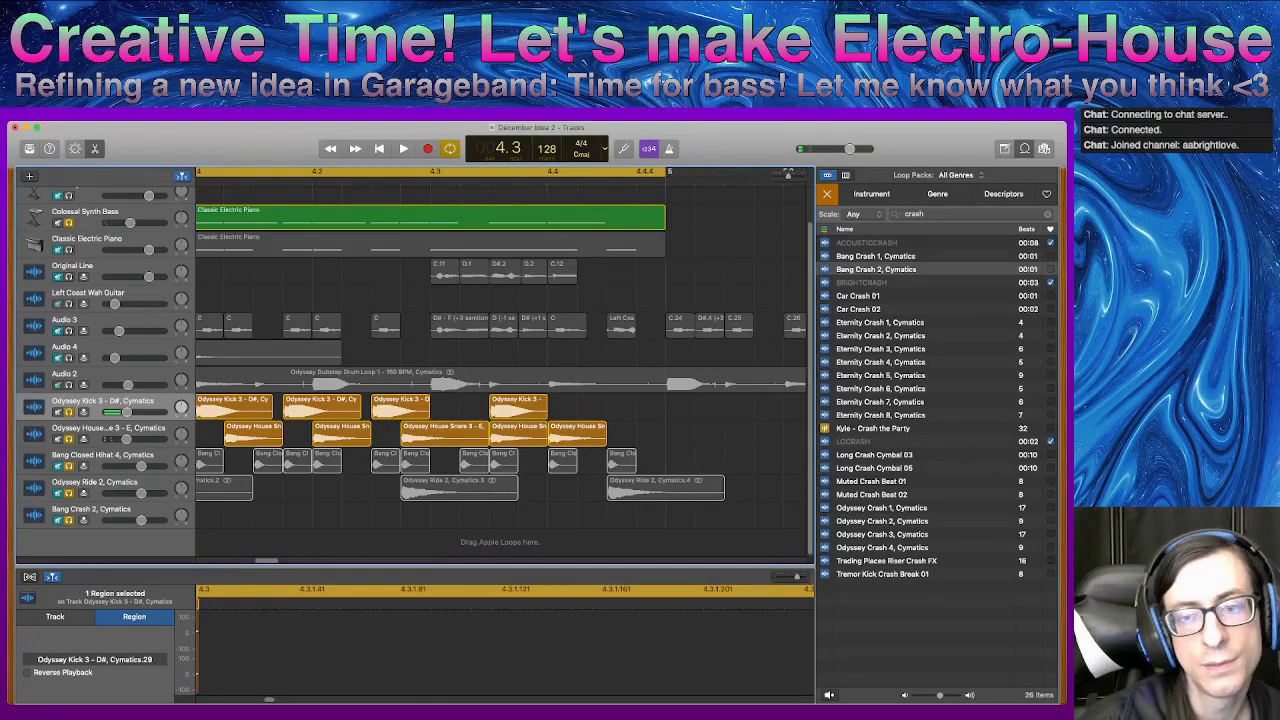
{"action": "key", "text": "space"}
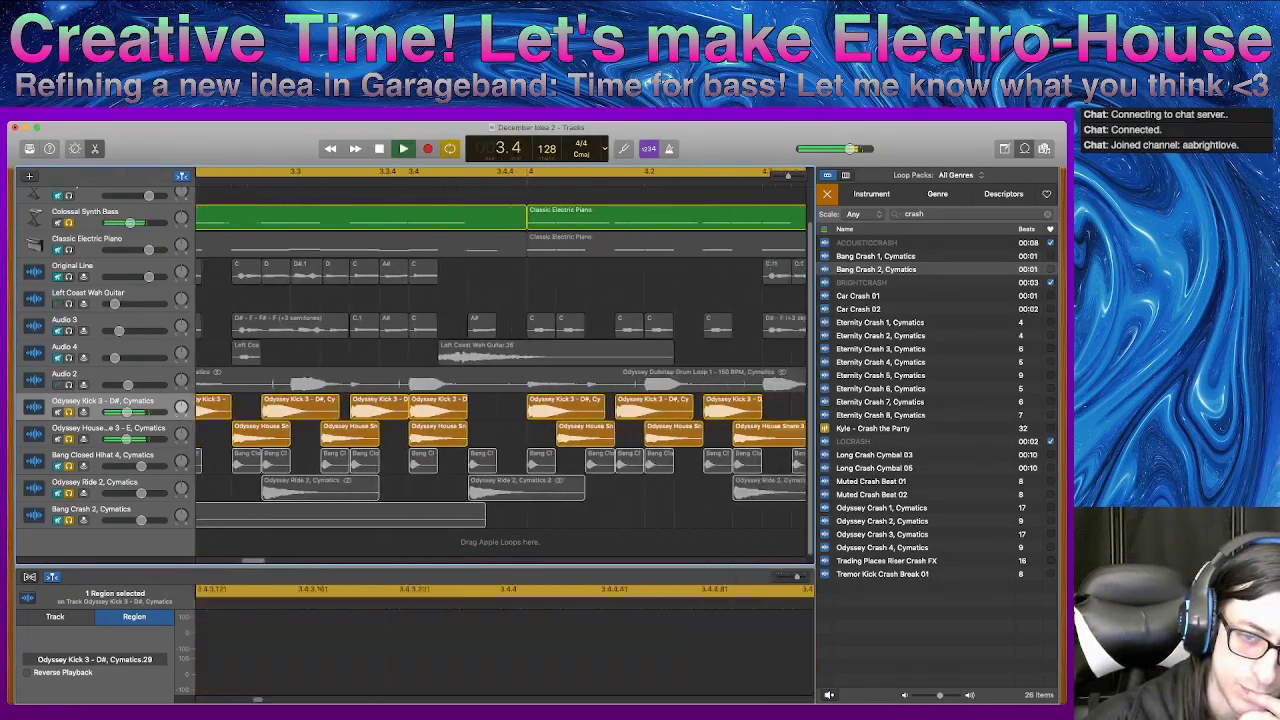
{"action": "key", "text": "space"}
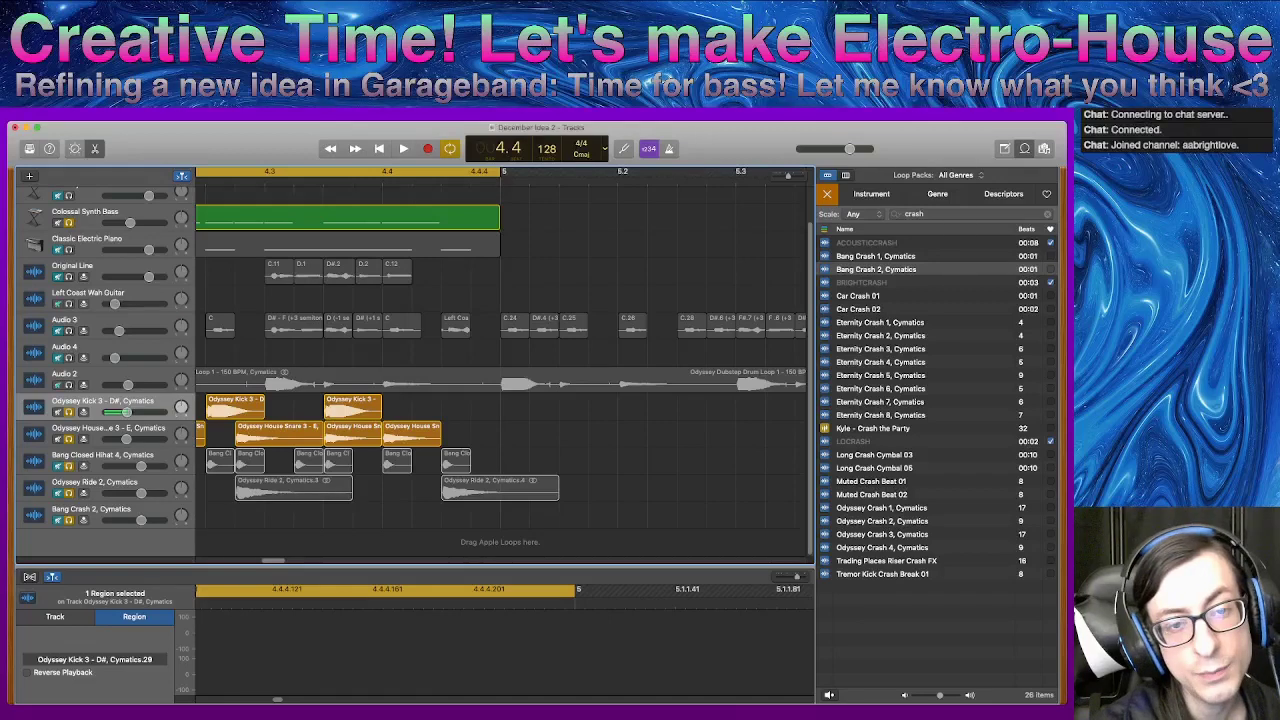
- Step through beats 1 to 3 of bar 4 to examine how the kicks line up with the bass notes
{"action": "scroll", "coordinate": [500, 360], "scroll_direction": "left", "scroll_amount": 5}
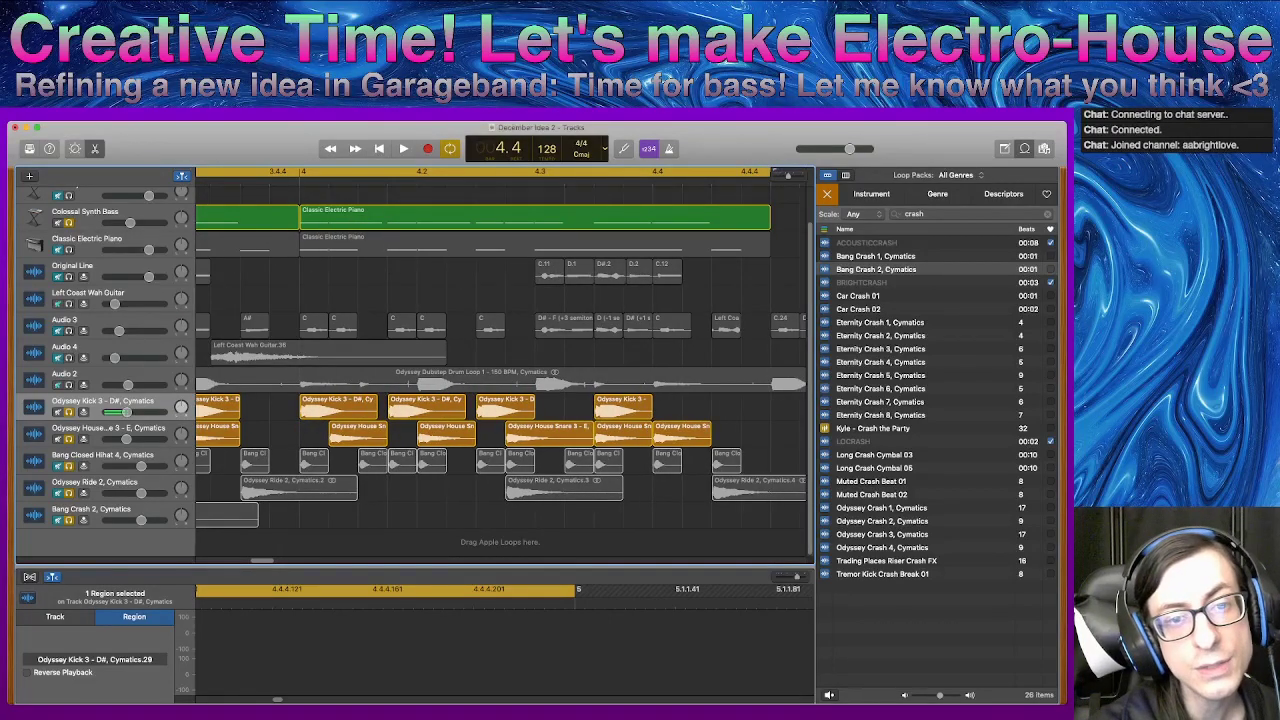
{"action": "left_click_drag", "start_coordinate": [300, 180], "coordinate": [329, 180]}
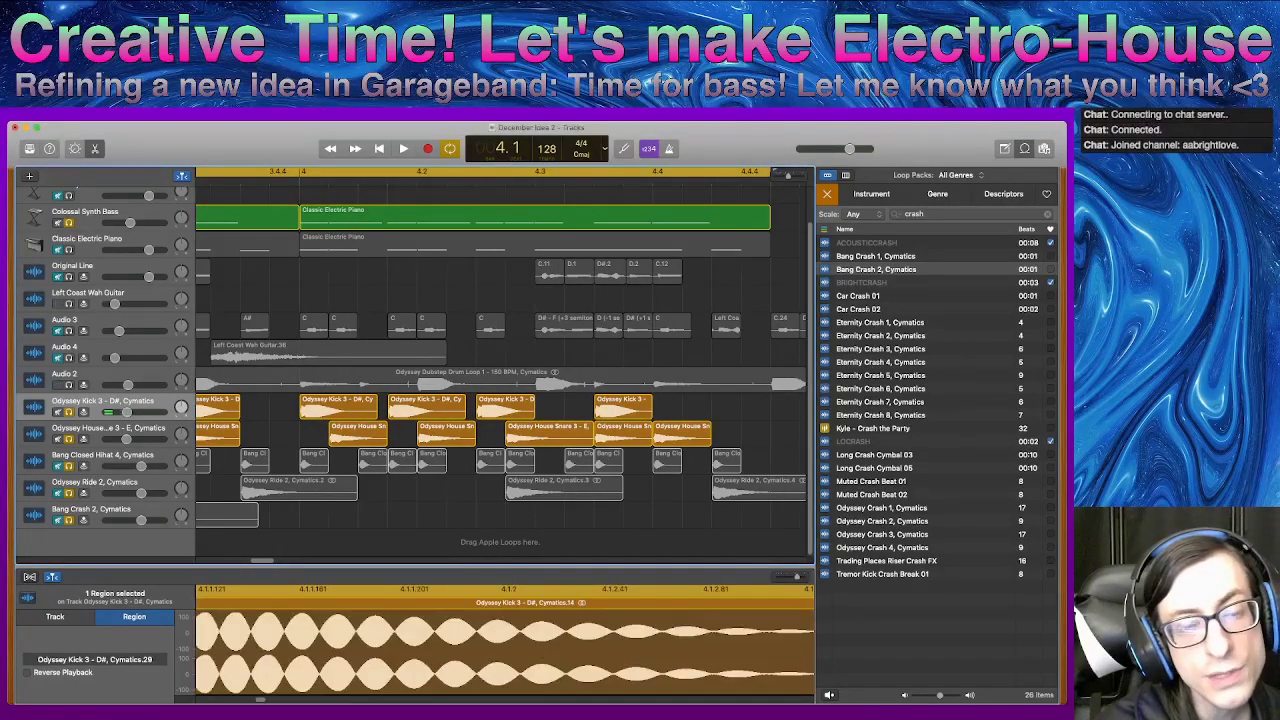
{"action": "scroll", "coordinate": [505, 640], "scroll_direction": "right", "scroll_amount": 3}
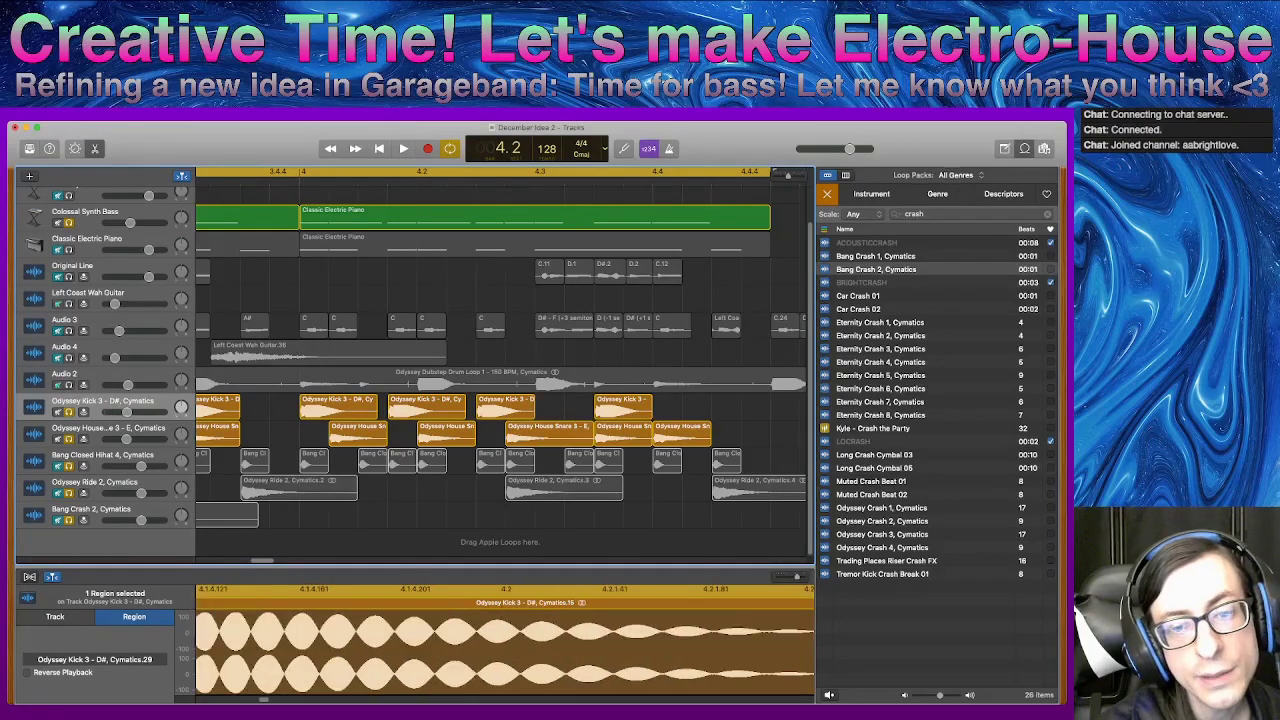
{"action": "scroll", "coordinate": [505, 640], "scroll_direction": "right", "scroll_amount": 4}
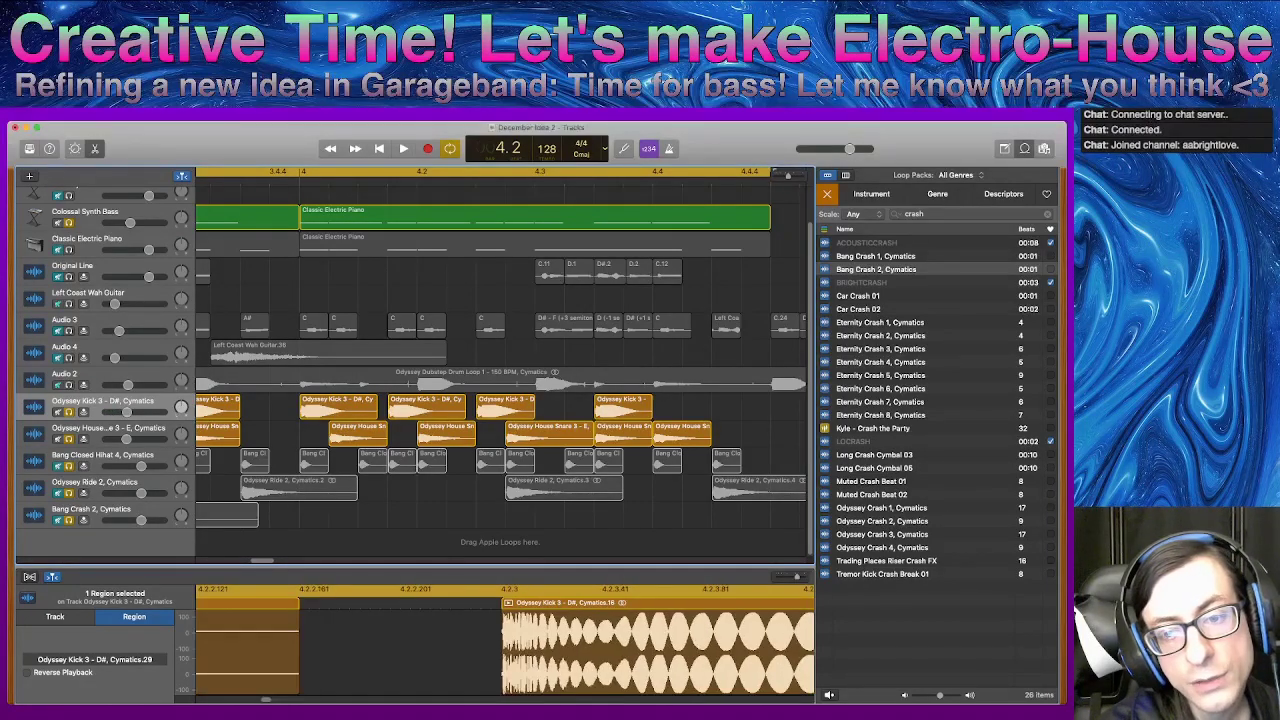
{"action": "scroll", "coordinate": [505, 640], "scroll_direction": "right", "scroll_amount": 2}
{"action": "scroll", "coordinate": [505, 640], "scroll_direction": "right", "scroll_amount": 2}
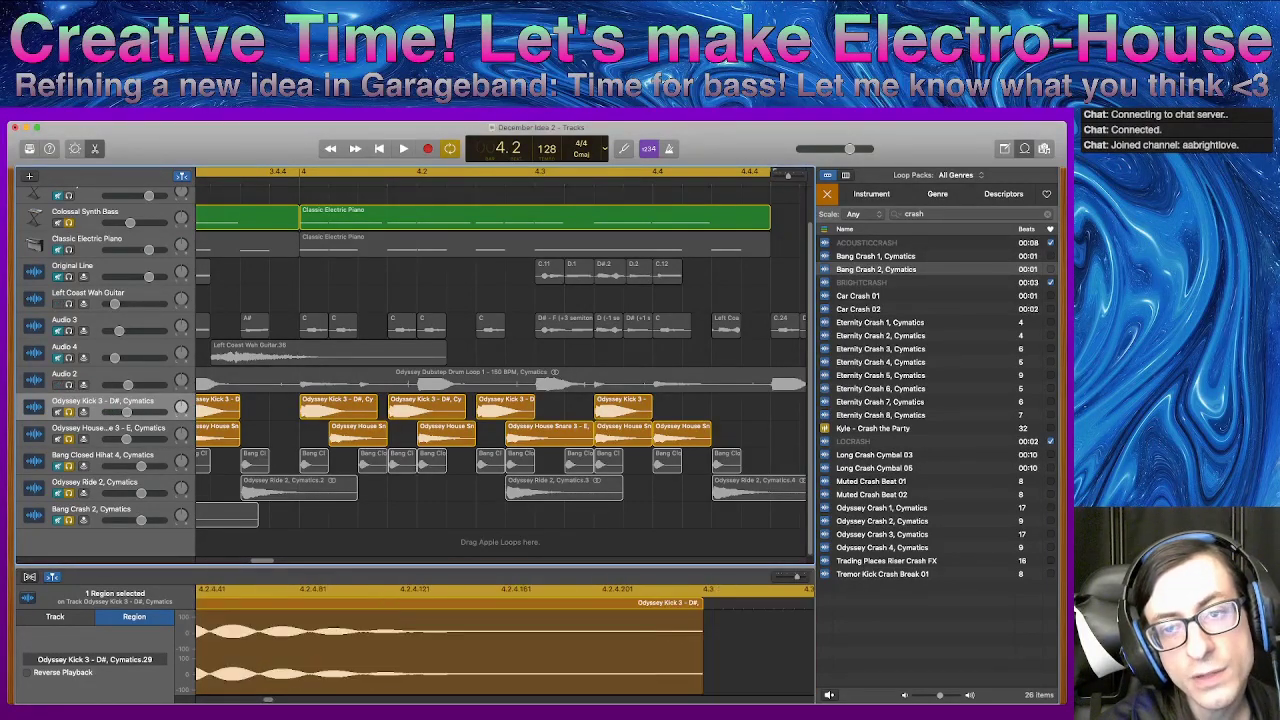
{"action": "scroll", "coordinate": [505, 640], "scroll_direction": "left", "scroll_amount": 8}
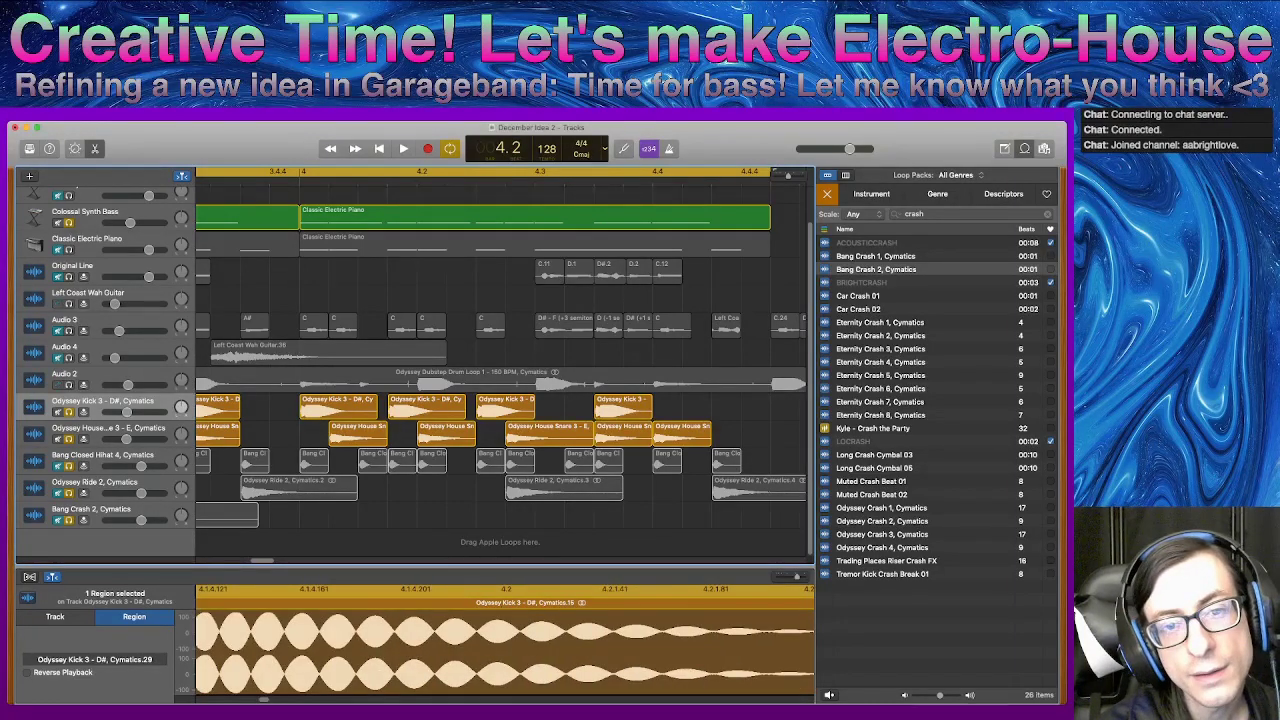
{"action": "scroll", "coordinate": [505, 640], "scroll_direction": "right", "scroll_amount": 5}
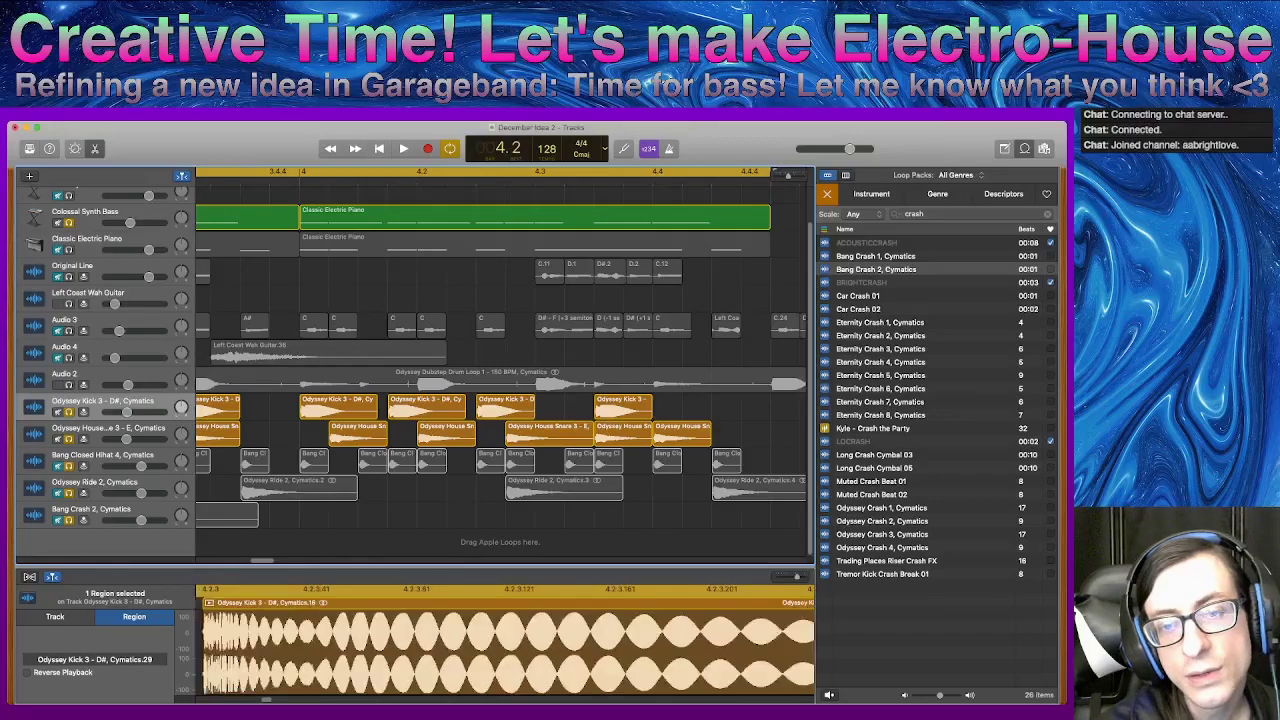
{"action": "scroll", "coordinate": [505, 640], "scroll_direction": "right", "scroll_amount": 2}
{"action": "scroll", "coordinate": [505, 640], "scroll_direction": "left", "scroll_amount": 6}
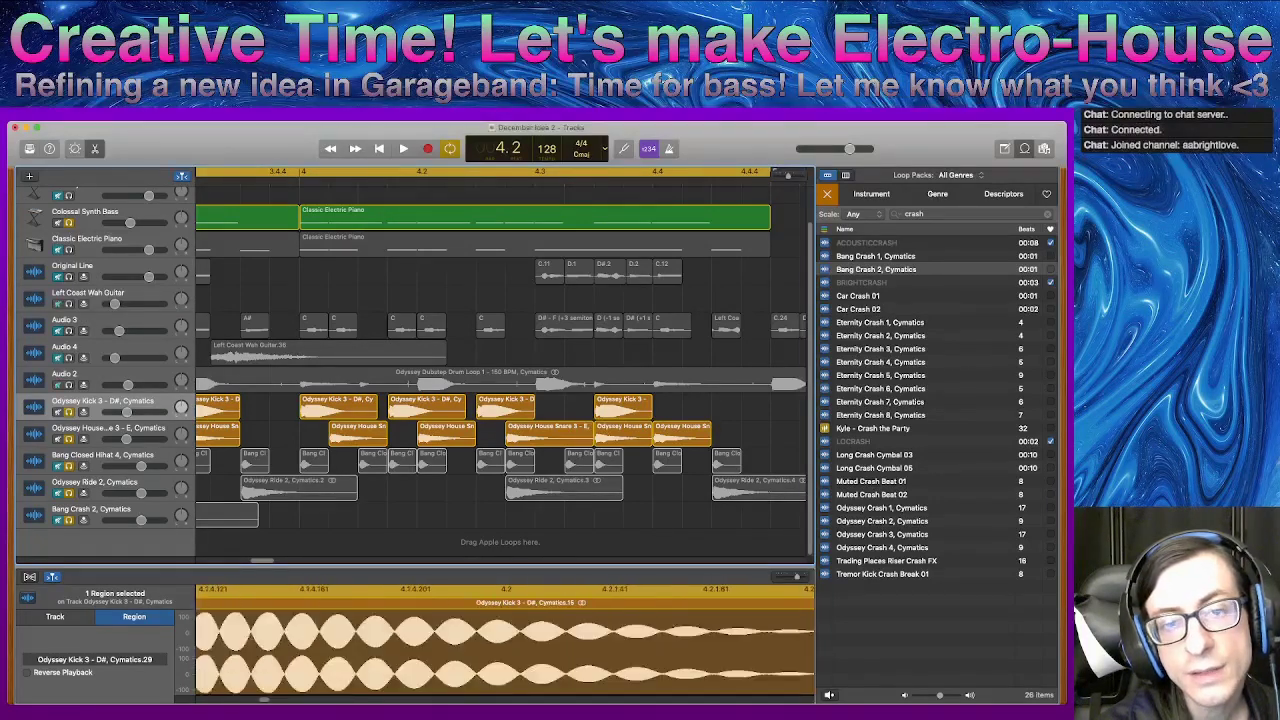
{"action": "scroll", "coordinate": [505, 640], "scroll_direction": "left", "scroll_amount": 3}
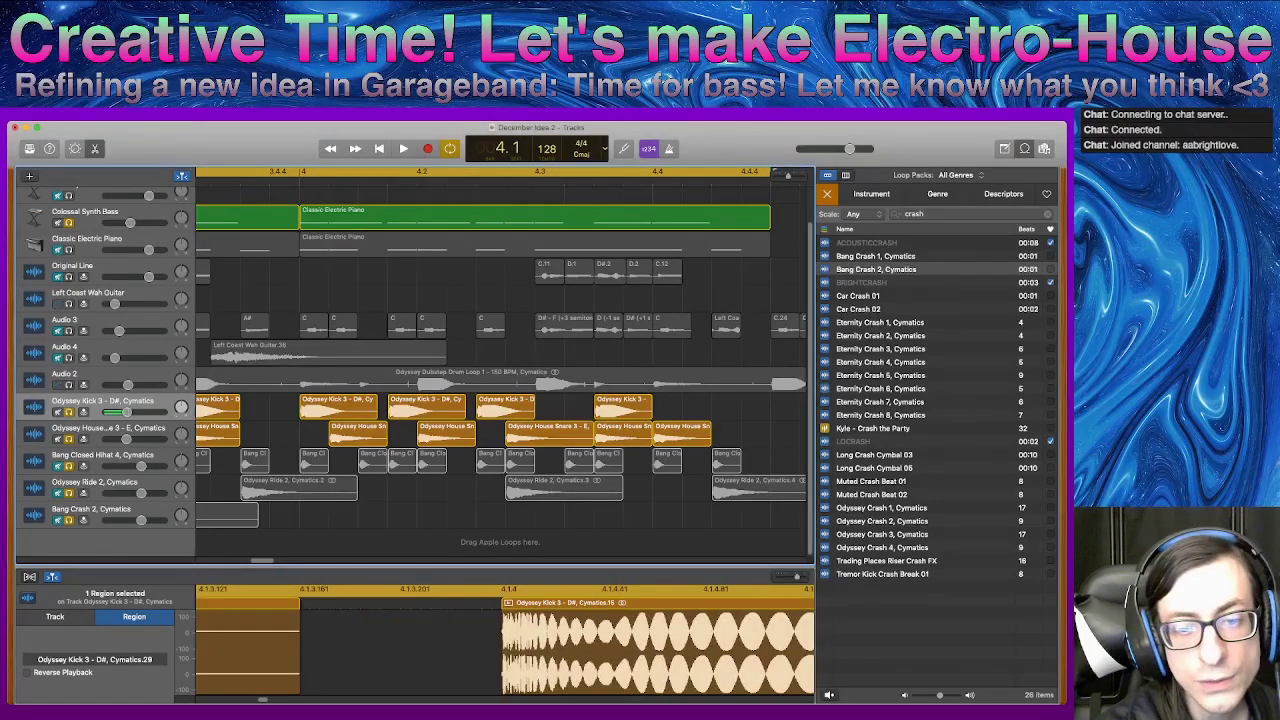
- Move the 4.2.3 kick to 4.2.4, in line with the snare there
{"action": "mouse_move", "coordinate": [393, 410]}
{"action": "left_mouse_down"}
{"action": "mouse_move", "coordinate": [422, 410]}
{"action": "mouse_move", "coordinate": [393, 410]}
{"action": "left_mouse_up"}
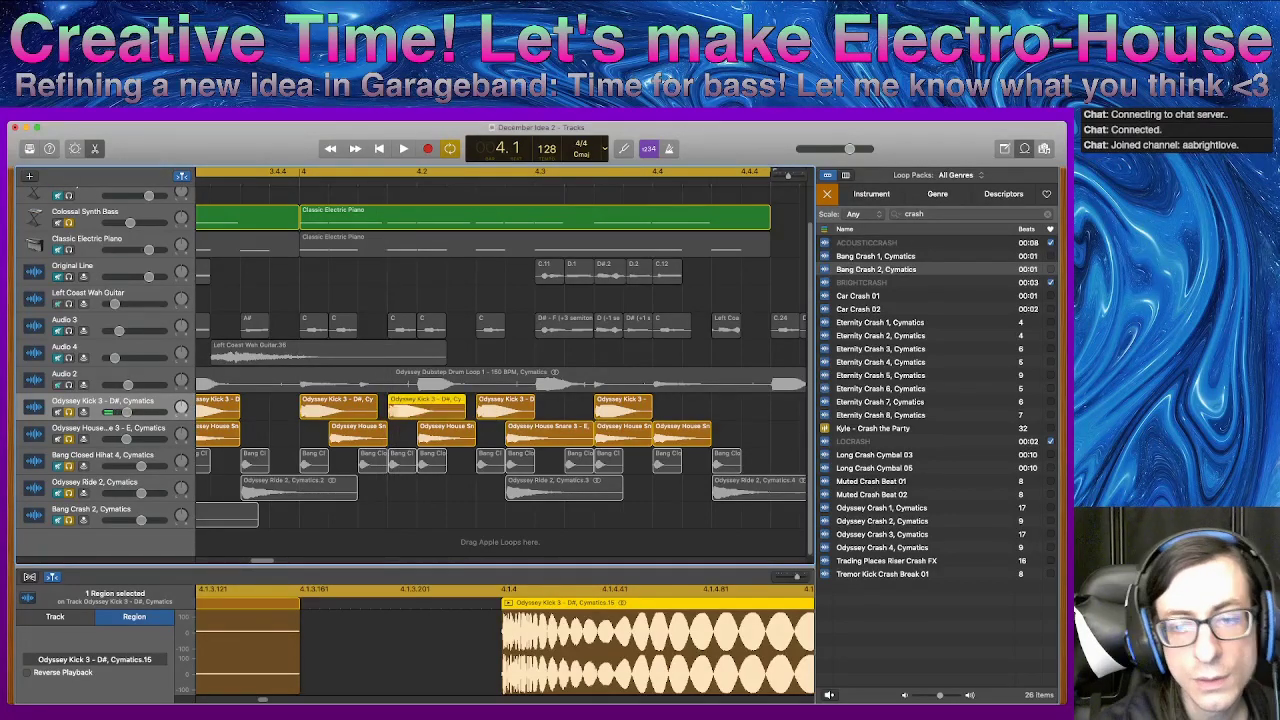
{"action": "left_click", "coordinate": [481, 411]}
{"action": "mouse_move", "coordinate": [505, 405]}
{"action": "left_mouse_down"}
{"action": "mouse_move", "coordinate": [542, 405]}
{"action": "mouse_move", "coordinate": [486, 410]}
{"action": "mouse_move", "coordinate": [510, 410]}
{"action": "left_mouse_up"}
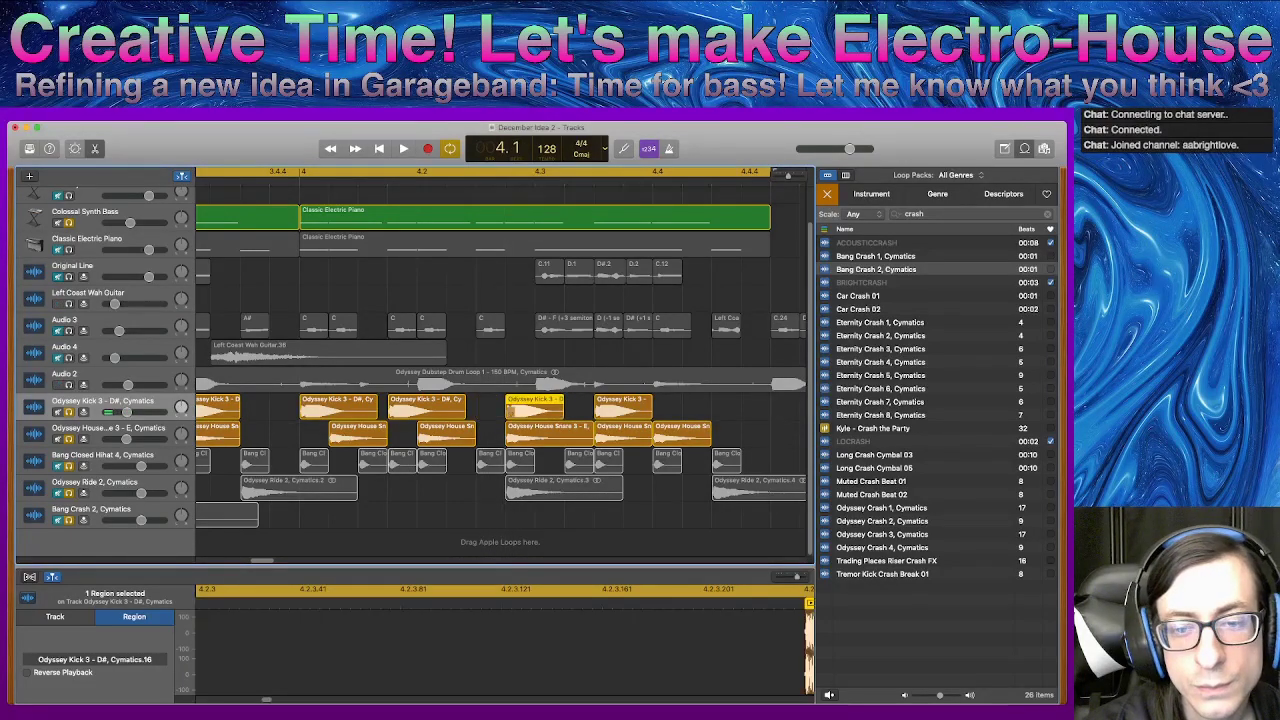
- Try the 4.1.4 kick on 4.2, the 4.2.4 kick on 4.2.3 and the 4.2 snare on 4.1.4, and play the loop
{"action": "left_click_drag", "start_coordinate": [408, 410], "coordinate": [417, 434]}
{"action": "key", "text": "space"}
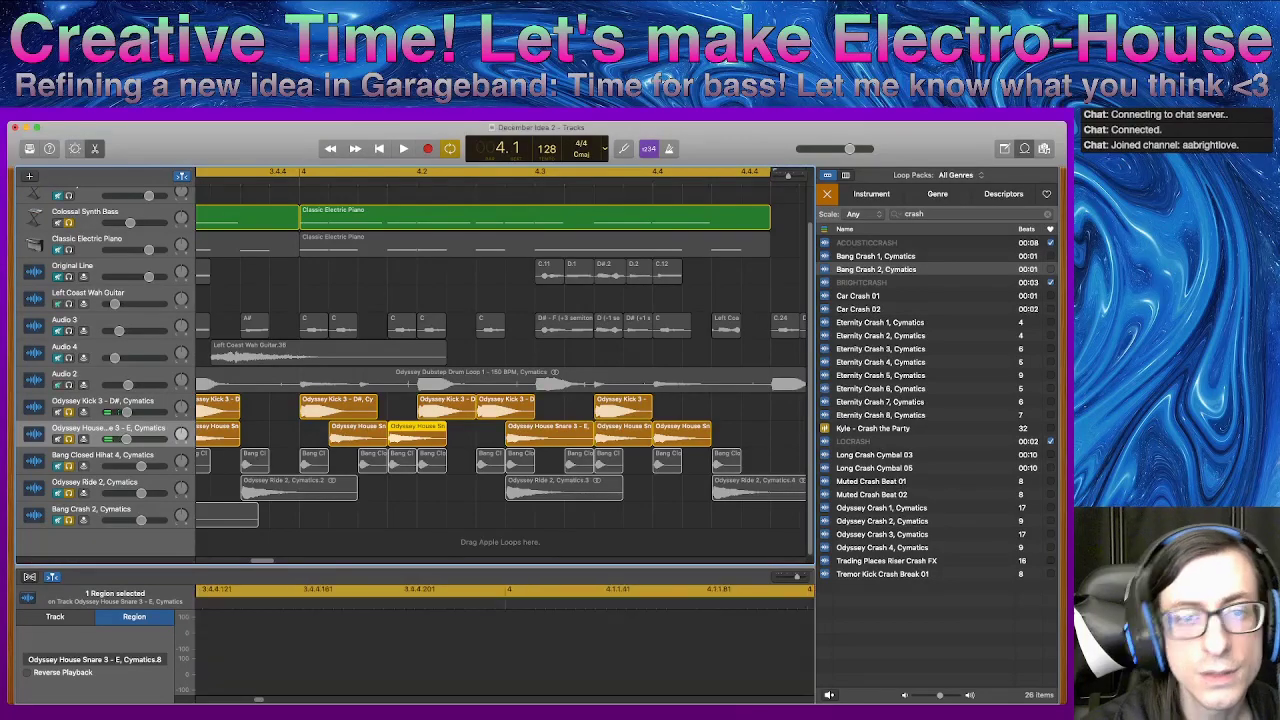
{"action": "key", "text": "space"}
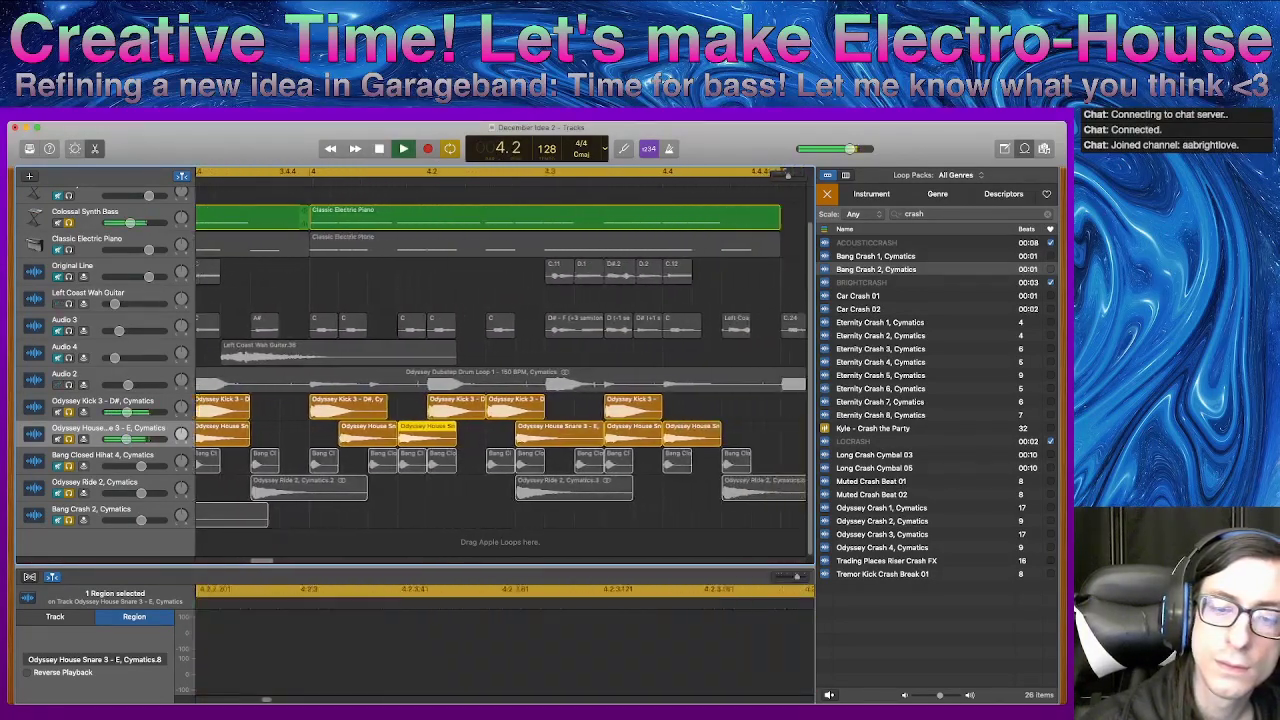
- Stop playback and undo the snare move to 4.1.4 and the kick moves to 4.2.3 and 4.2
{"action": "key", "text": "space"}
{"action": "key", "text": "super+z"}
{"action": "key", "text": "super+z"}
{"action": "key", "text": "super+z"}
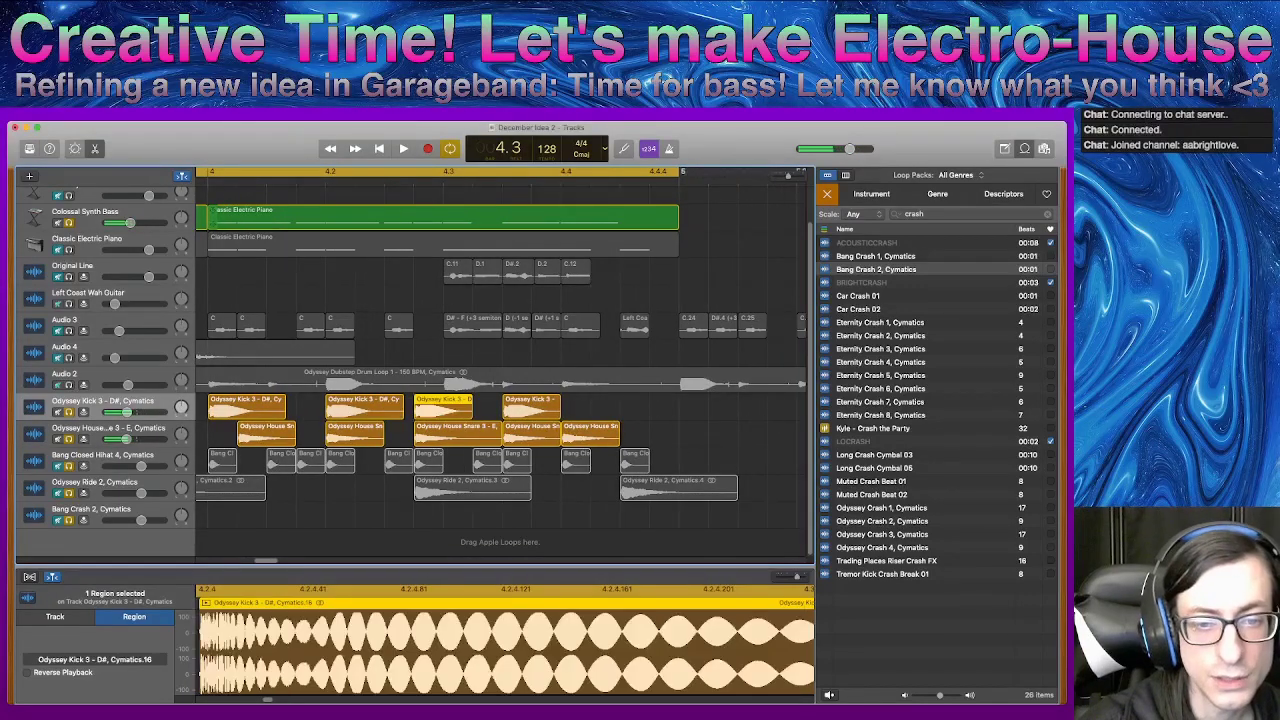
- Play the revised bar 4, turn off cycling, and replay the passage from a few bars earlier
{"action": "key", "text": "space"}
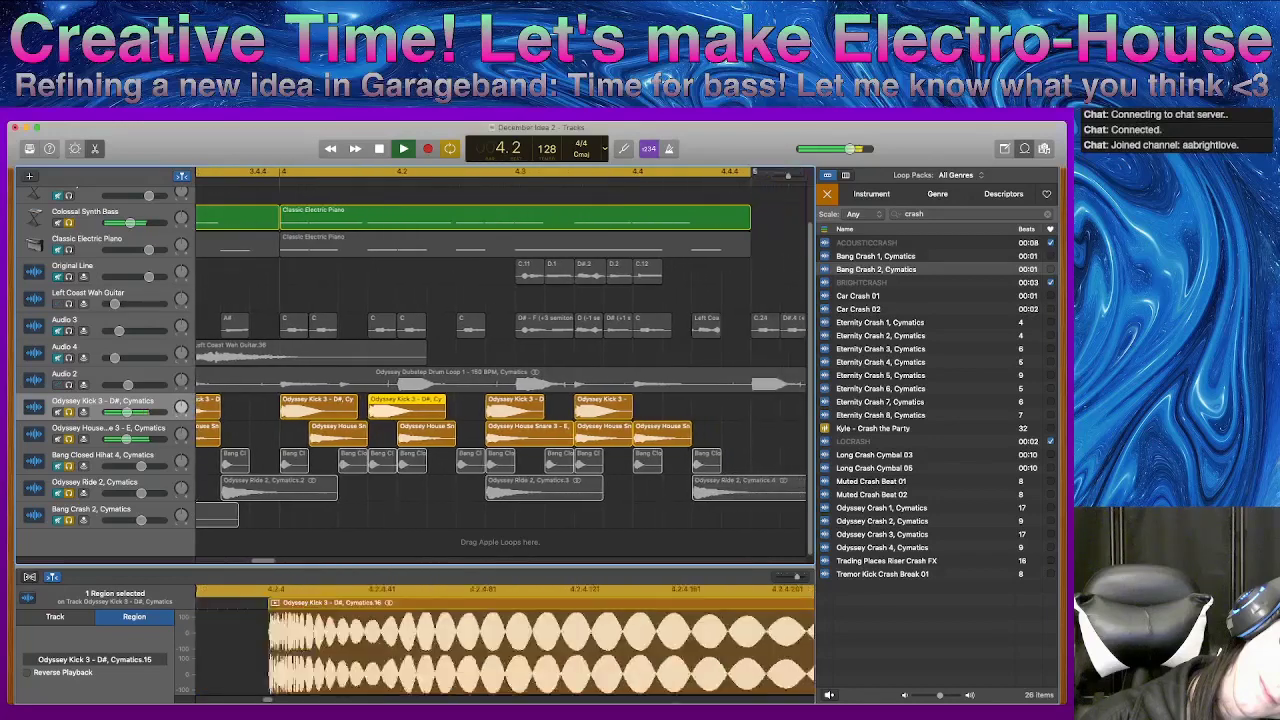
{"action": "key", "text": "space"}
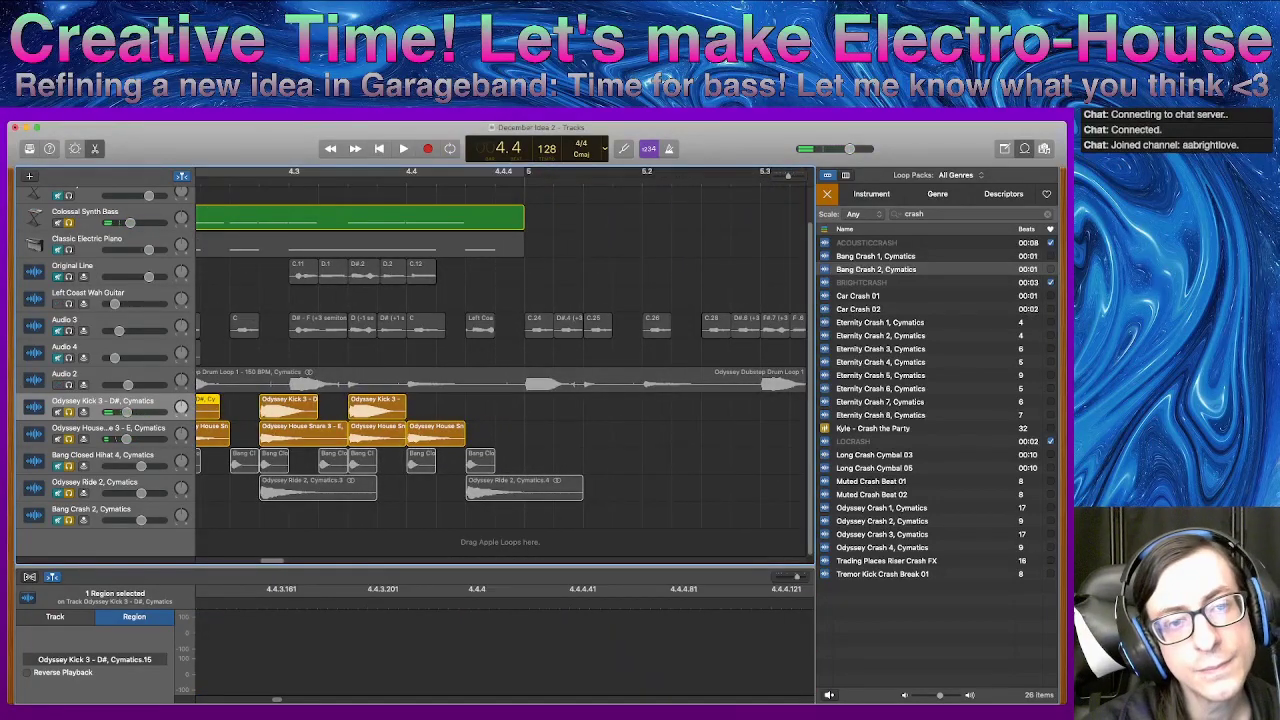
{"action": "key", "text": "space"}
{"action": "key", "text": "comma"}
{"action": "key", "text": "comma"}
{"action": "key", "text": "comma"}
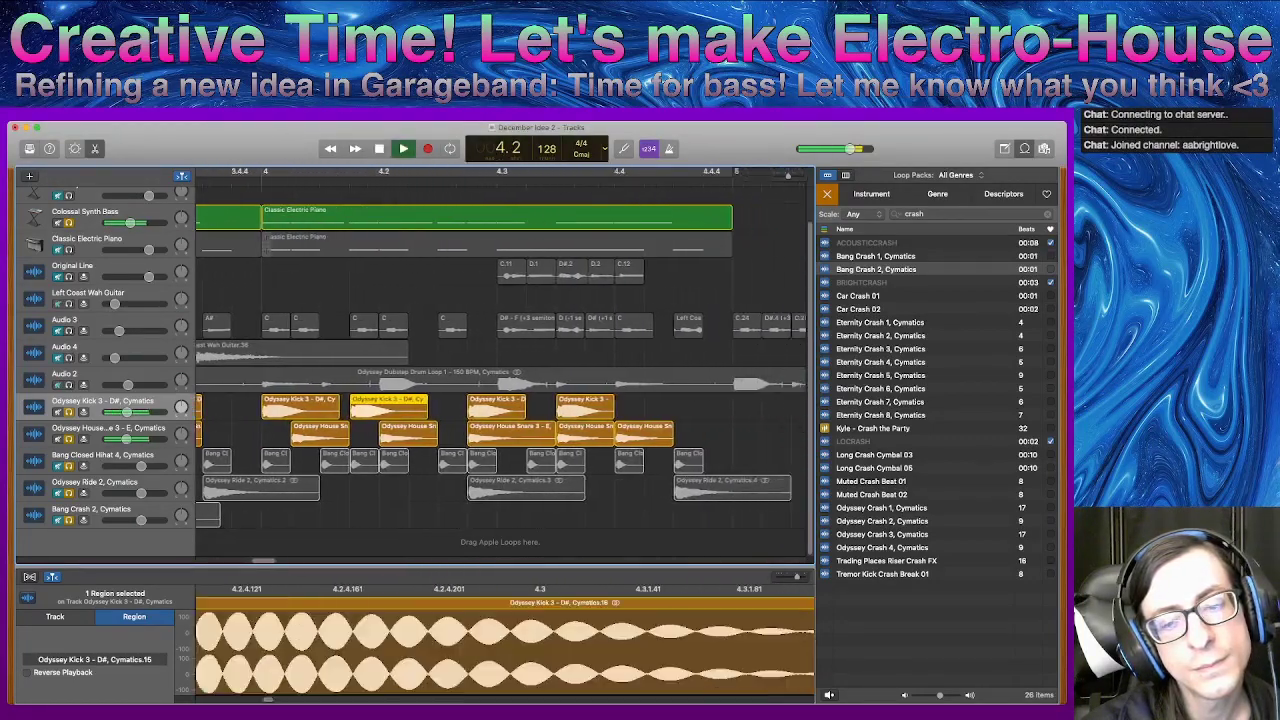
- Stop playback, add a kick at 4.2.3 directly before the one at 4.2.4, and play the passage from beat 3.4
{"action": "key", "text": "space"}
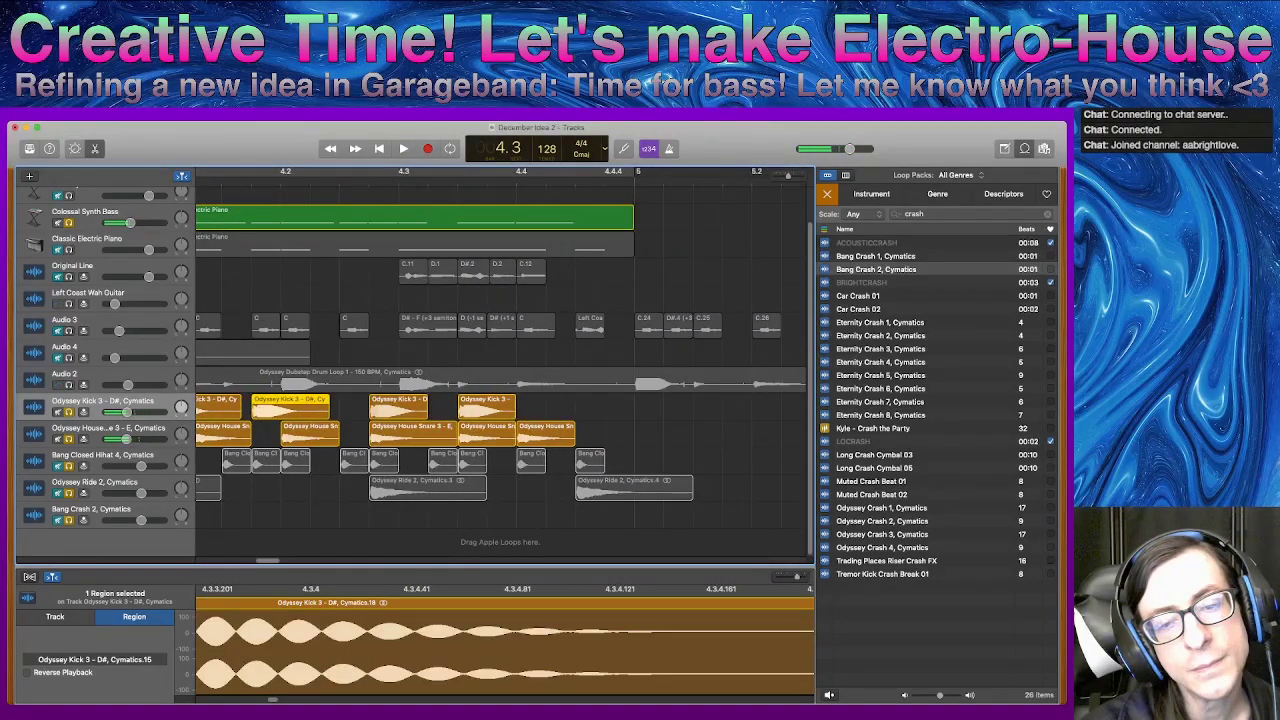
{"action": "mouse_move", "coordinate": [398, 408]}
{"action": "left_mouse_down"}
{"action": "mouse_move", "coordinate": [369, 408]}
{"action": "mouse_move", "coordinate": [398, 408]}
{"action": "left_mouse_up"}
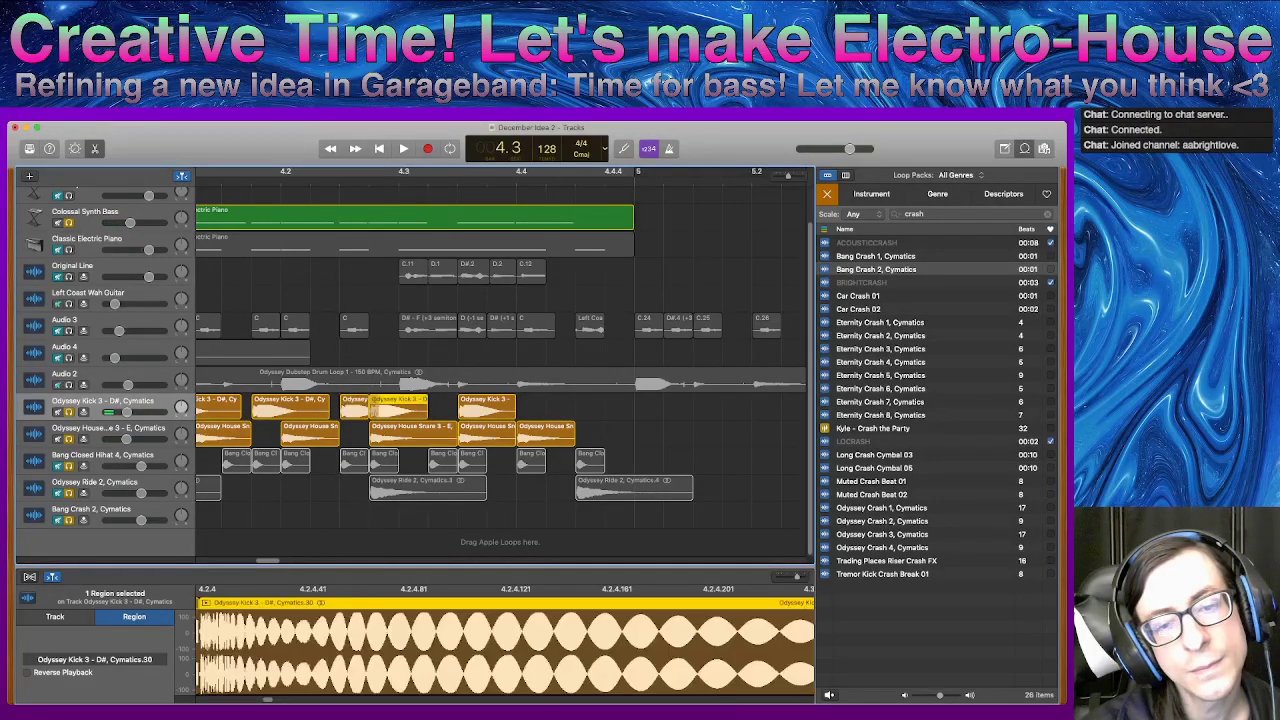
{"action": "key", "text": "space"}
{"action": "key", "text": "space"}
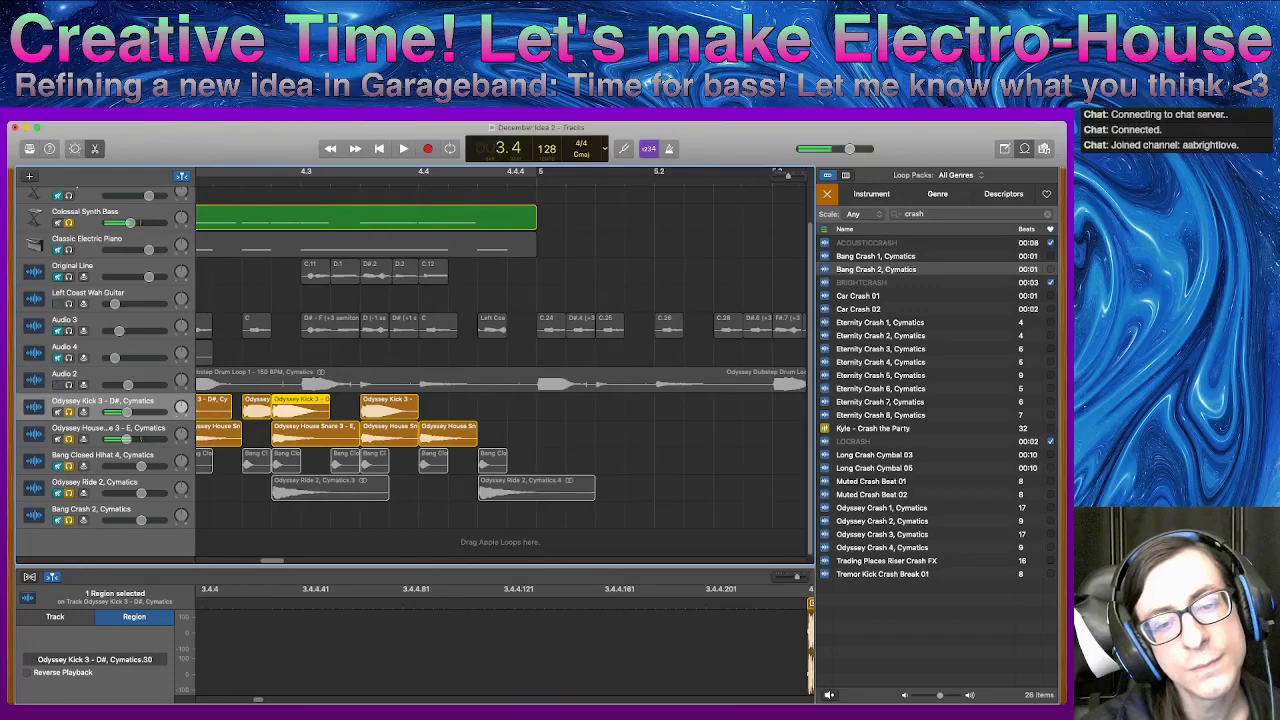
{"action": "key", "text": "space"}
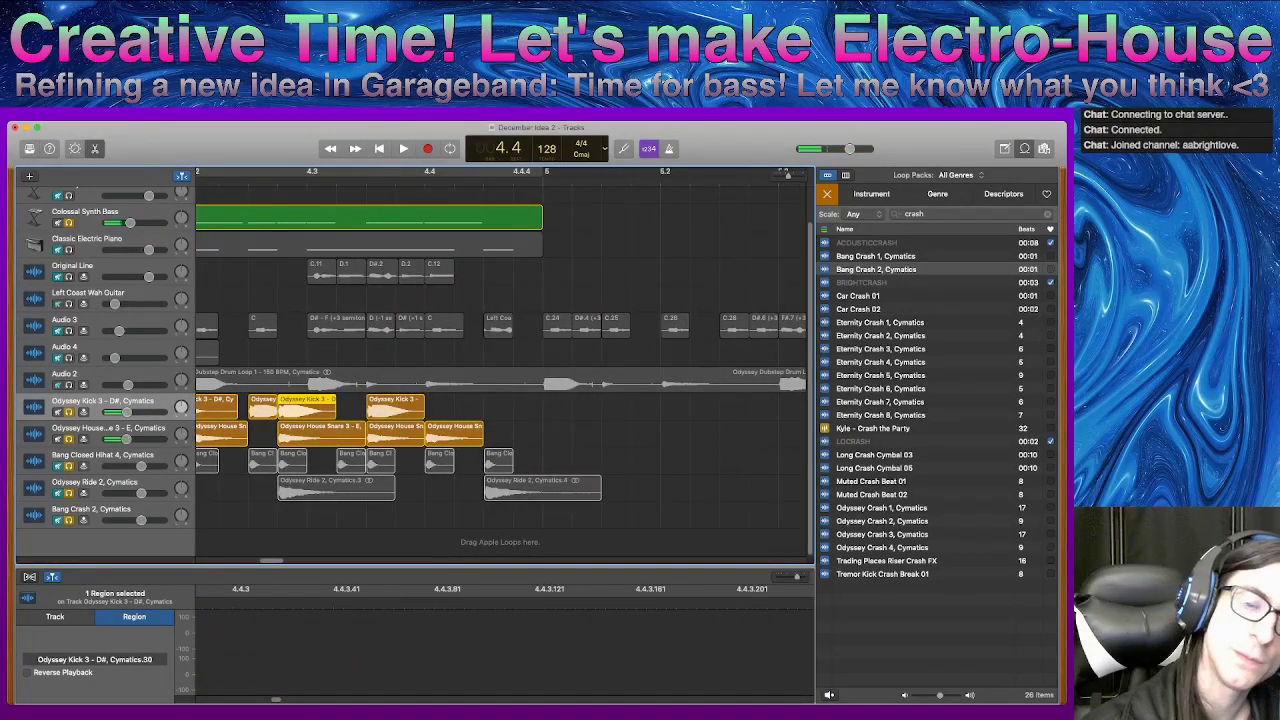
- Examine the closed hi-hat and ride placement in bar 4 against the kick and snare pattern
{"action": "scroll", "coordinate": [500, 365], "scroll_direction": "left", "scroll_amount": 10}
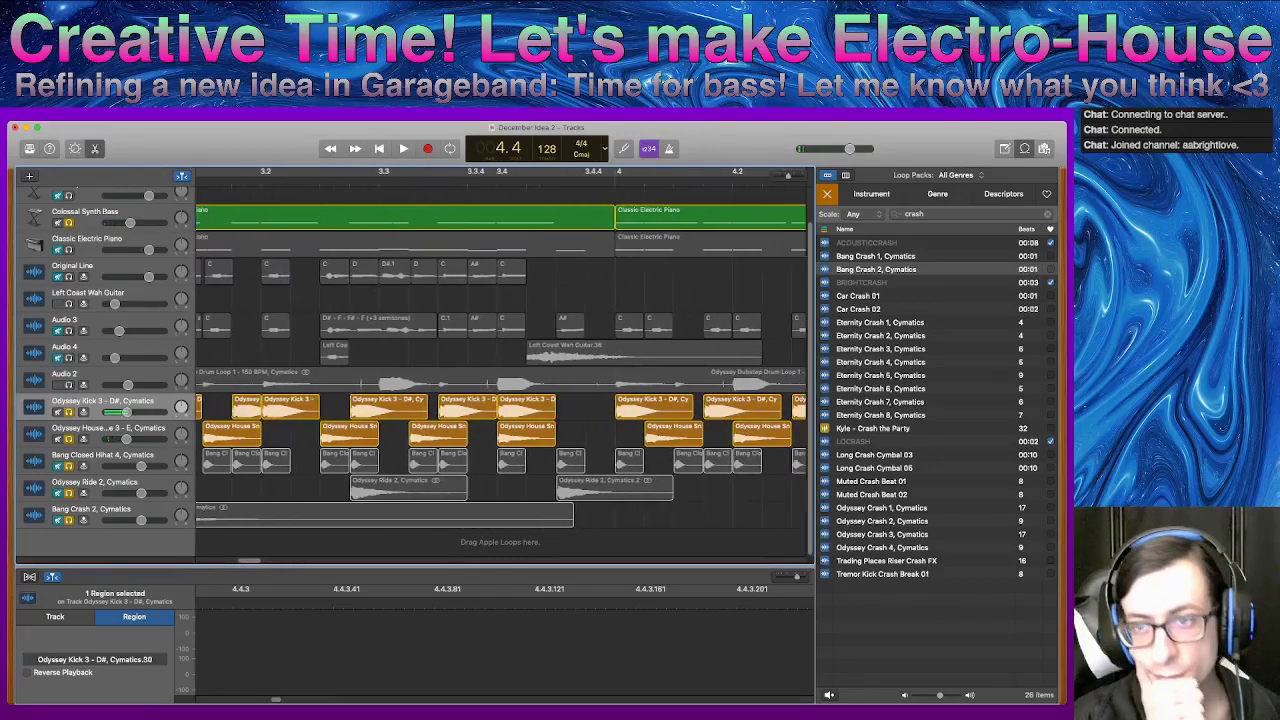
{"action": "key", "text": "super+Left"}
{"action": "key", "text": "super+Left"}
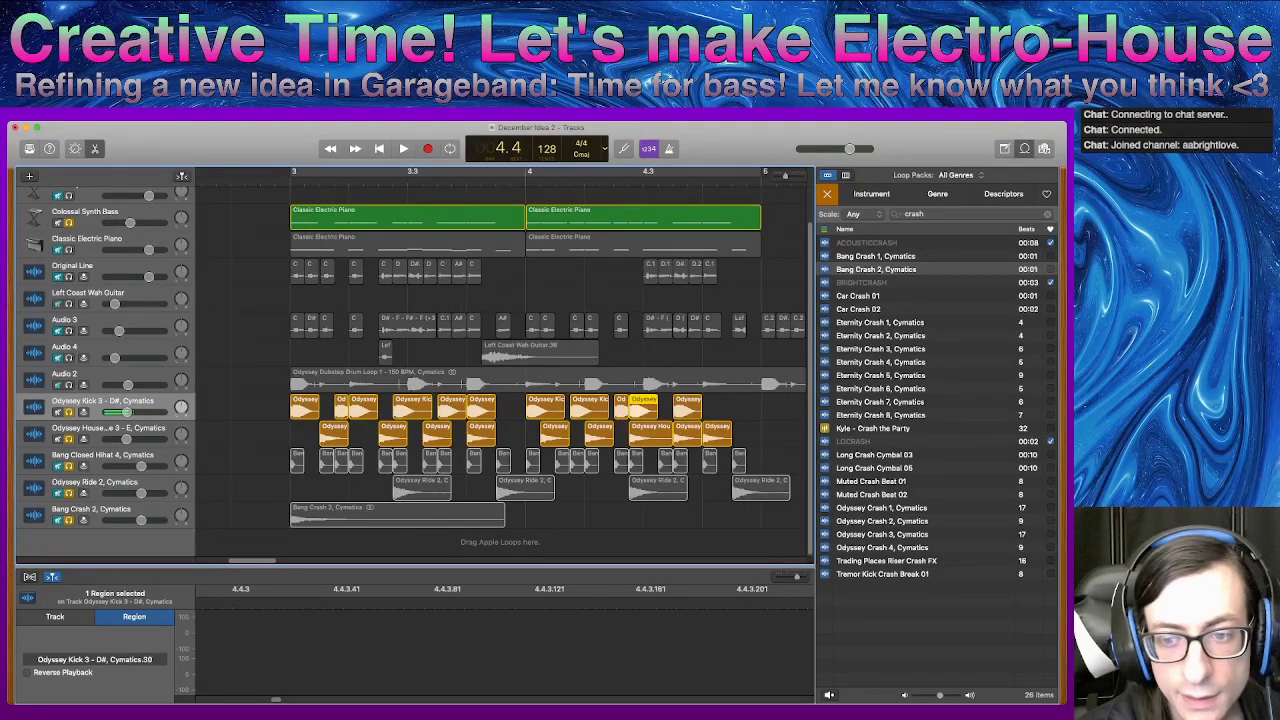
{"action": "left_click_drag", "start_coordinate": [767, 461], "coordinate": [528, 460]}
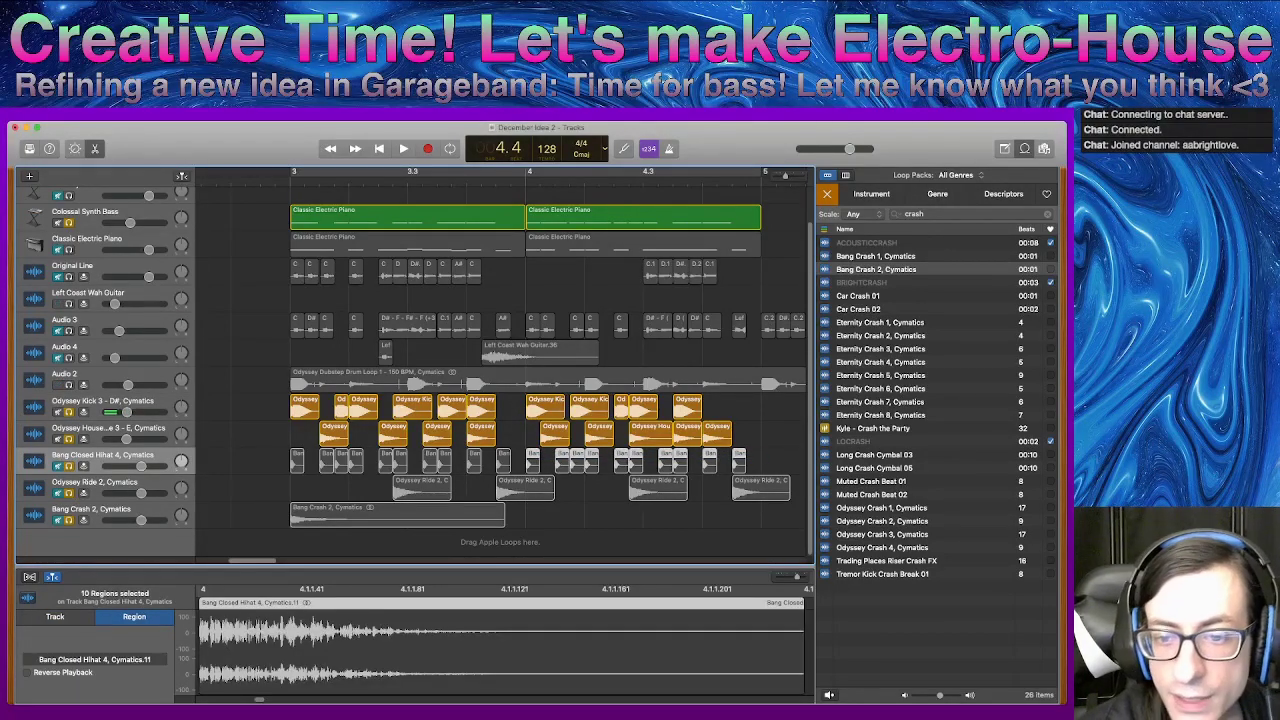
{"action": "key", "text": "super+Right"}
{"action": "key", "text": "super+Right"}
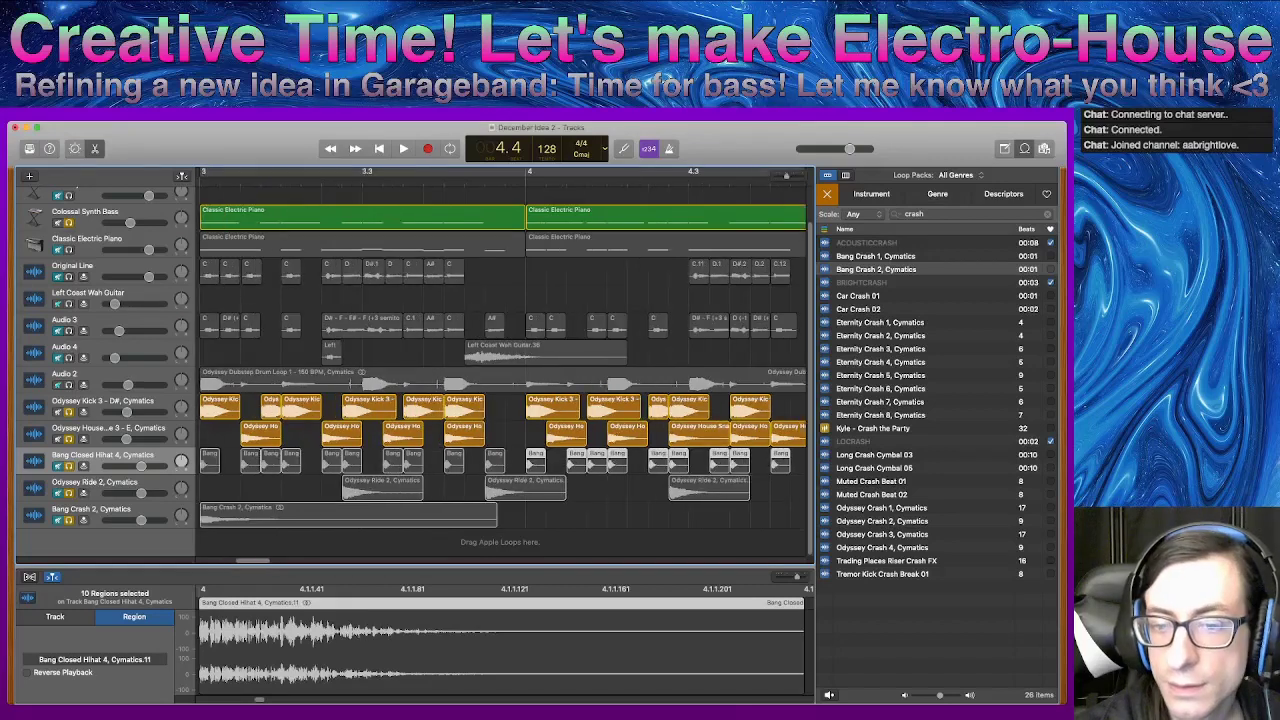
{"action": "scroll", "coordinate": [500, 350], "scroll_direction": "right", "scroll_amount": 5}
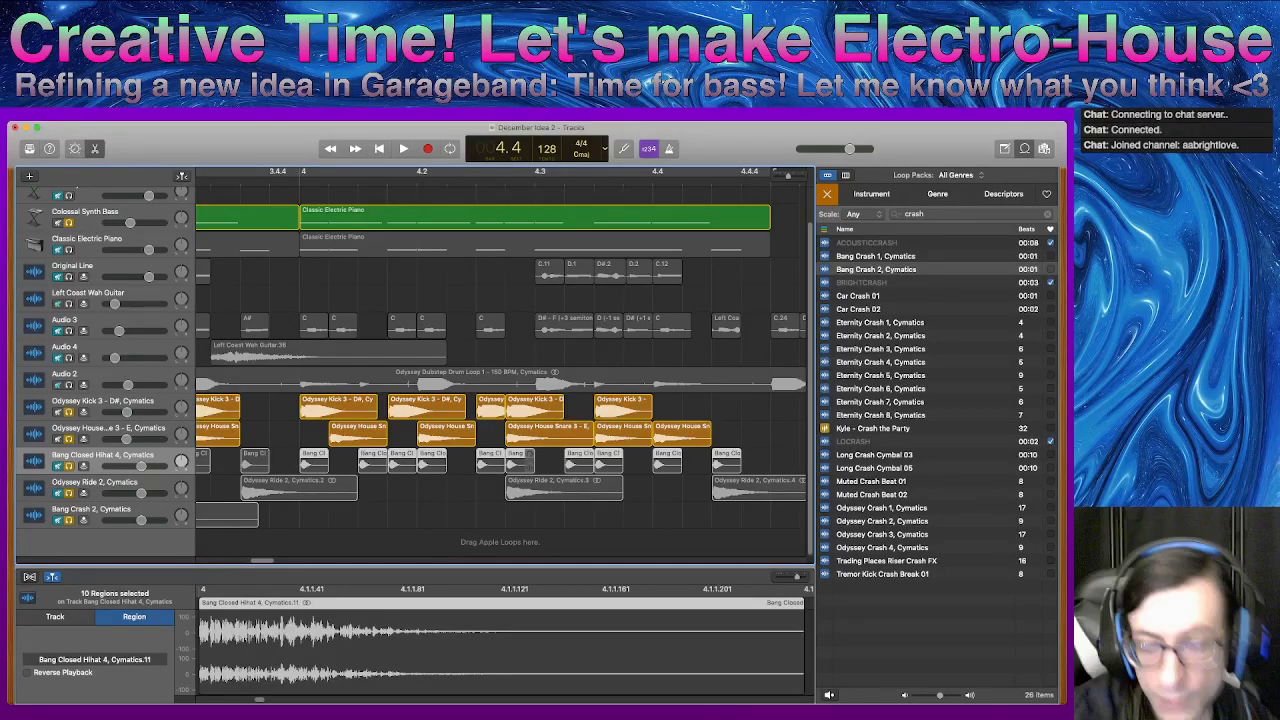
{"action": "left_click", "coordinate": [510, 492]}
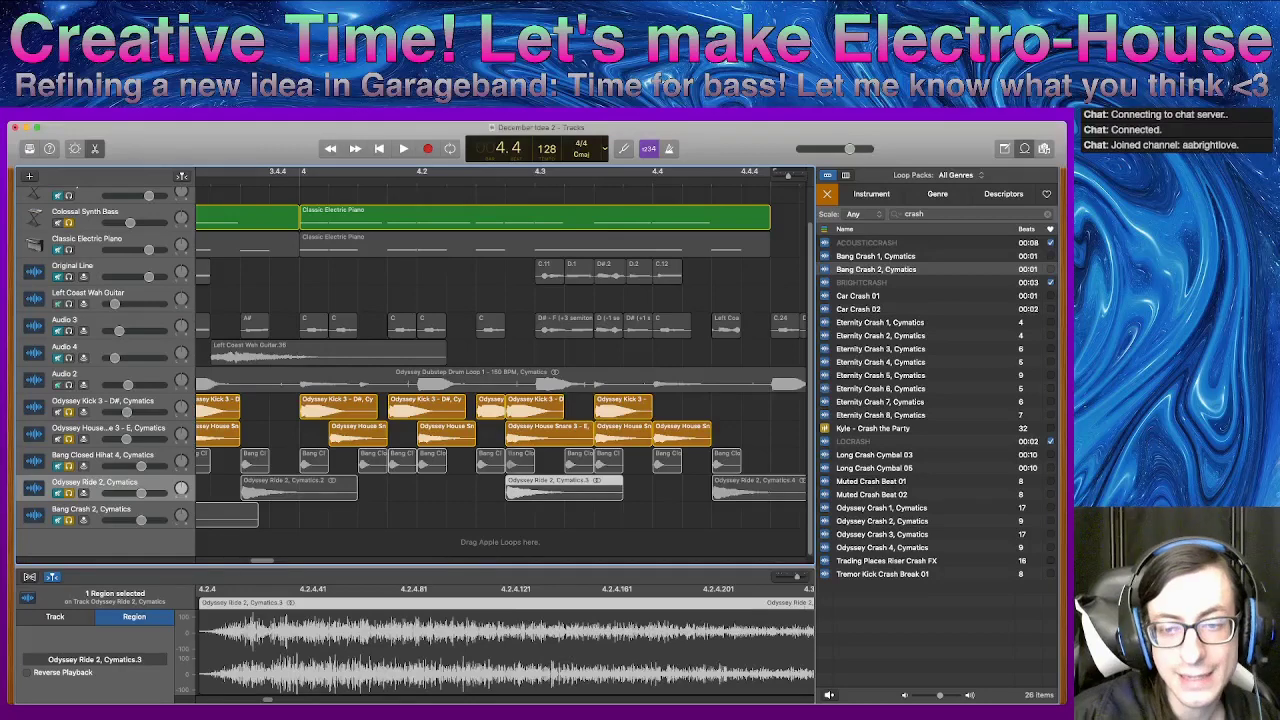
{"action": "left_click", "coordinate": [512, 460]}
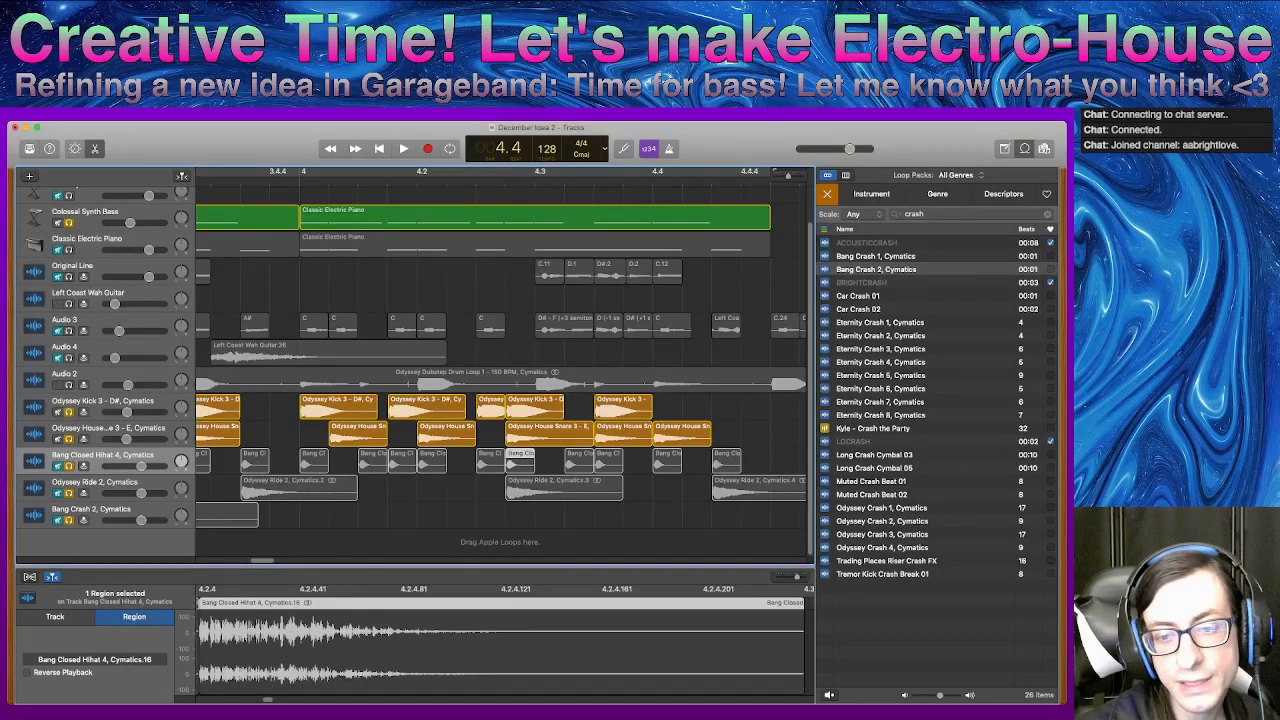
- Try the rides at 4.2.4 and 4.4.3 one sixteenth earlier, and play bar 4 with the ride track unmuted
{"action": "left_click", "coordinate": [512, 490]}
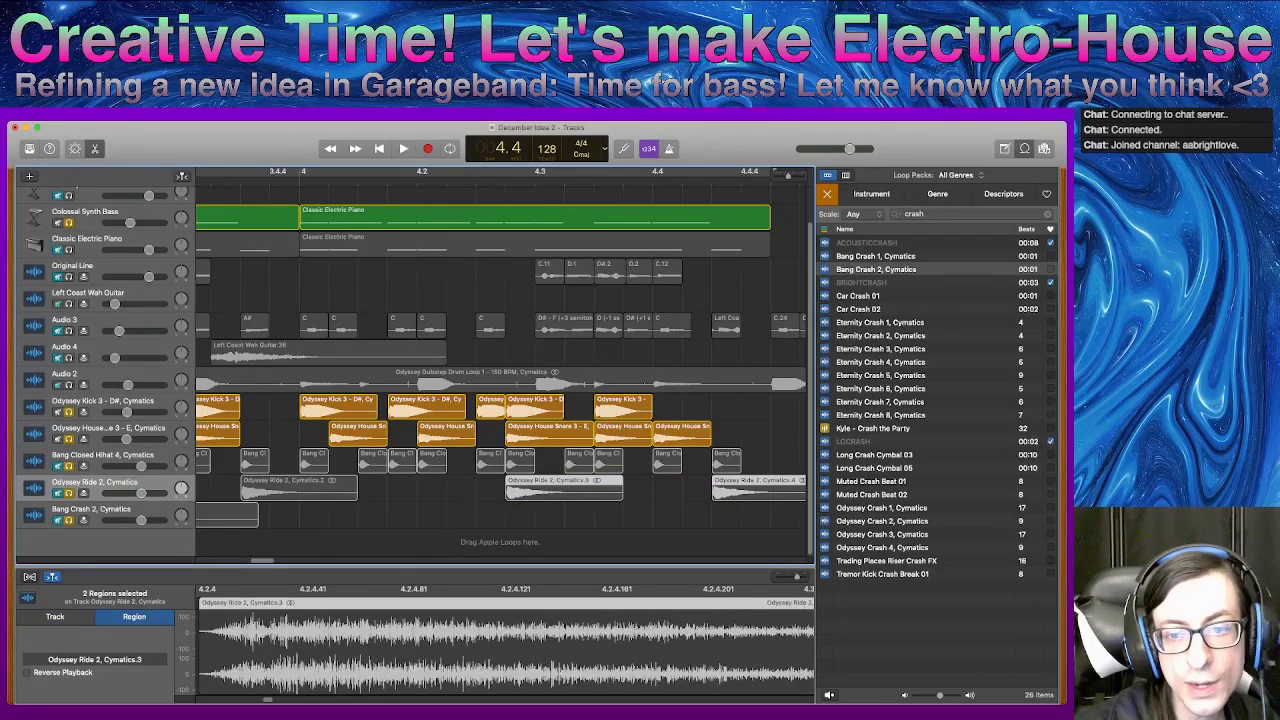
{"action": "left_click_drag", "start_coordinate": [512, 490], "coordinate": [483, 490]}
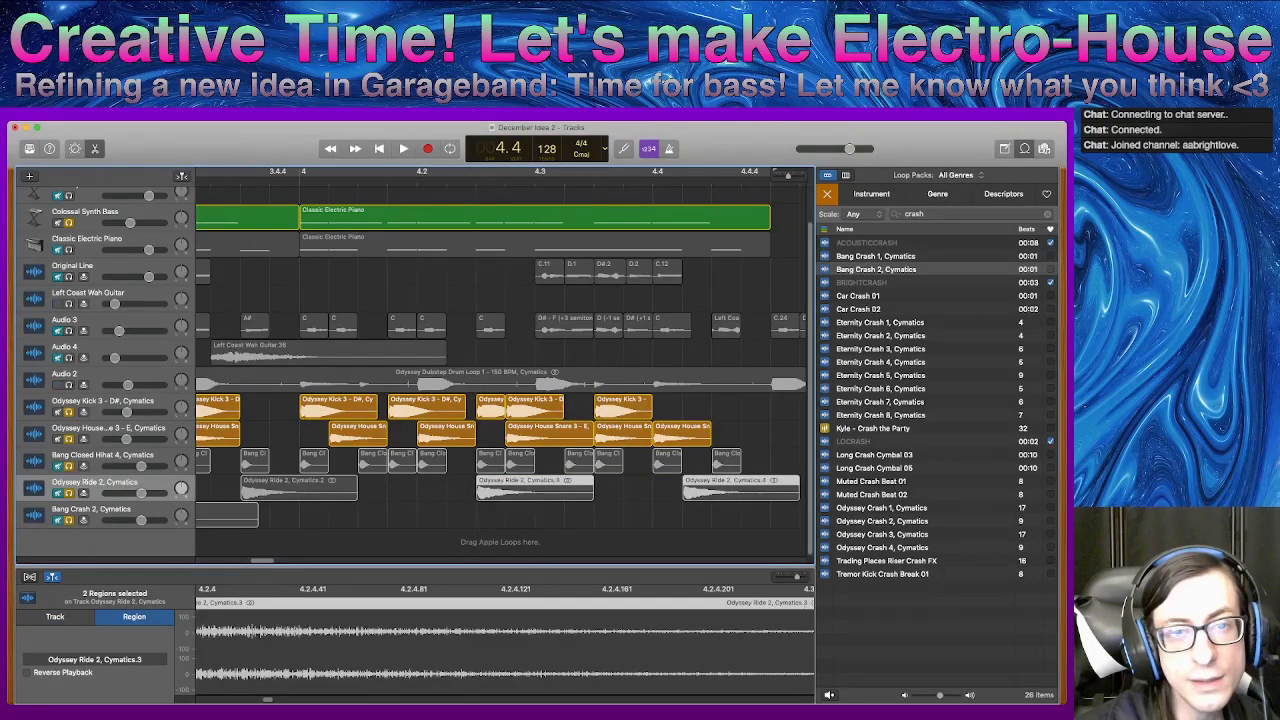
{"action": "key", "text": "comma"}
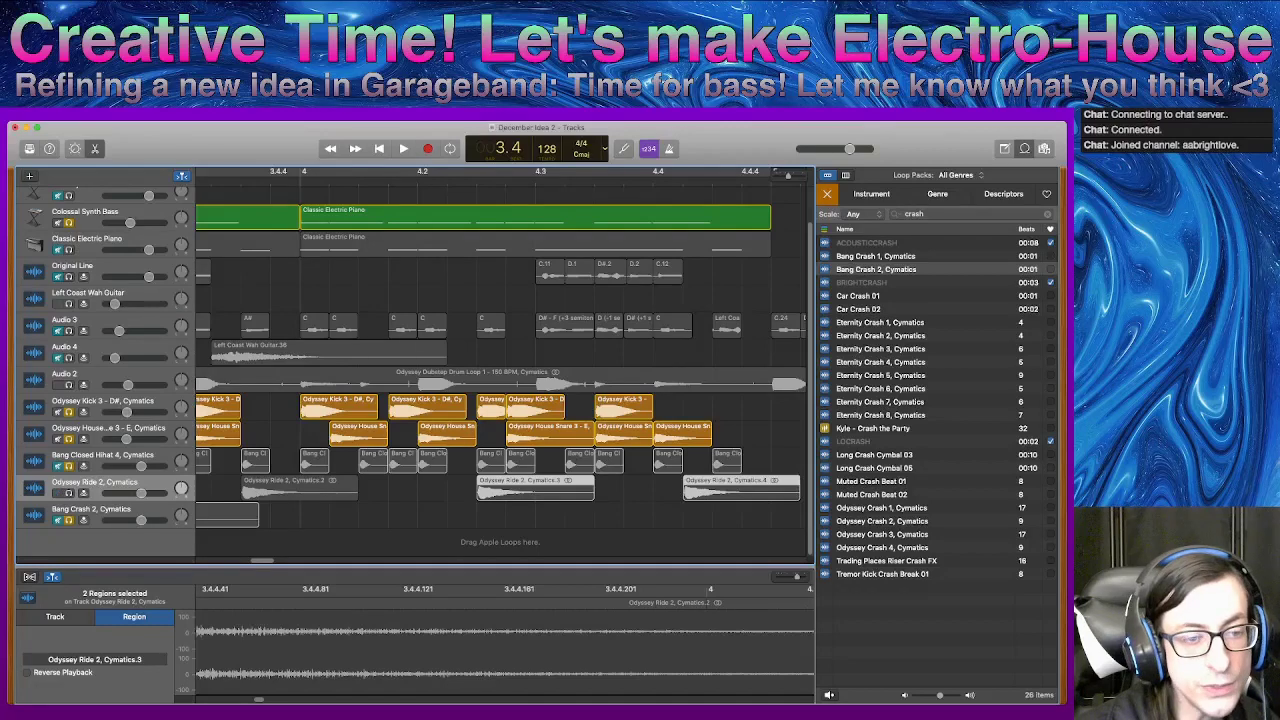
{"action": "key", "text": "s"}
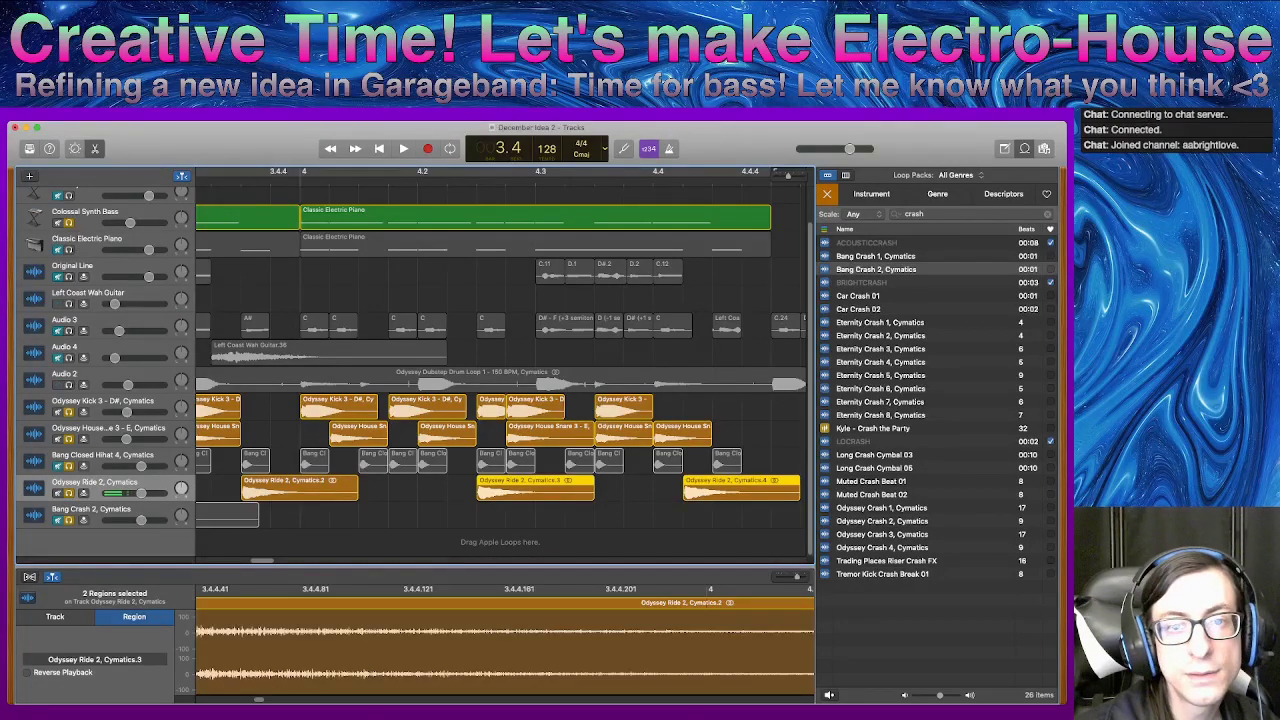
{"action": "key", "text": "space"}
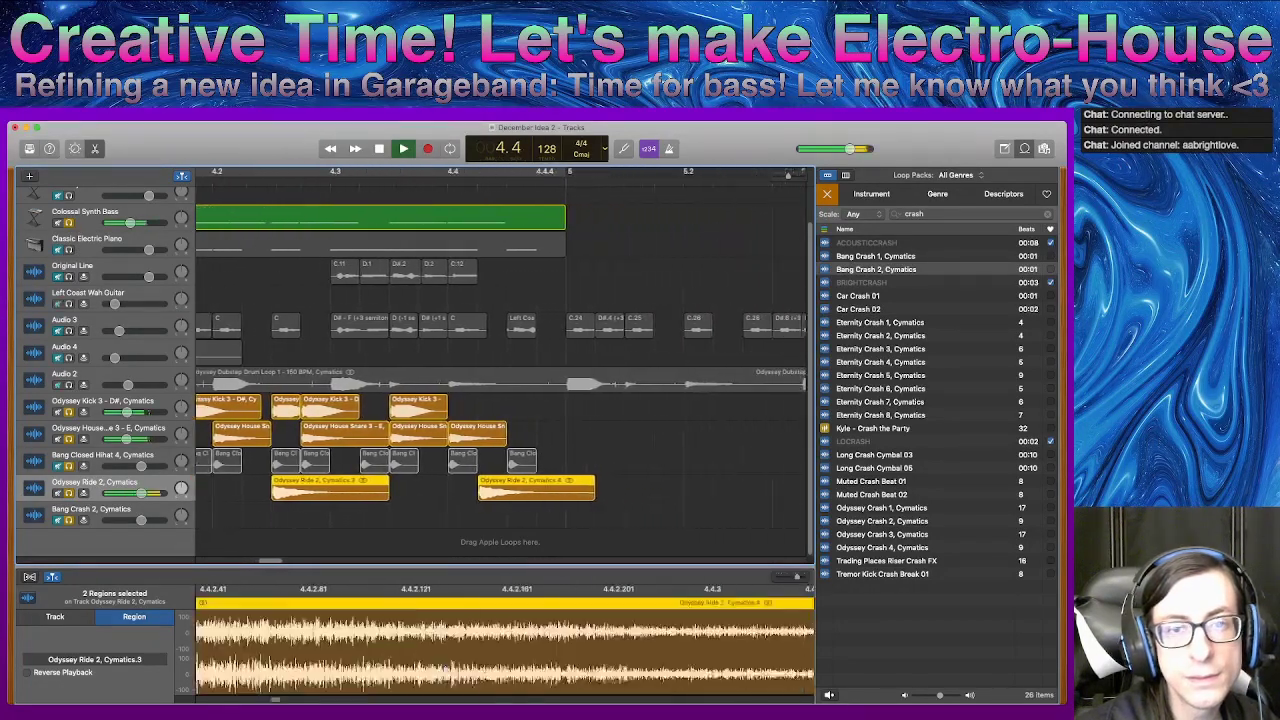
- Stop playback and undo the move of the two bar 4 rides
{"action": "key", "text": "space"}
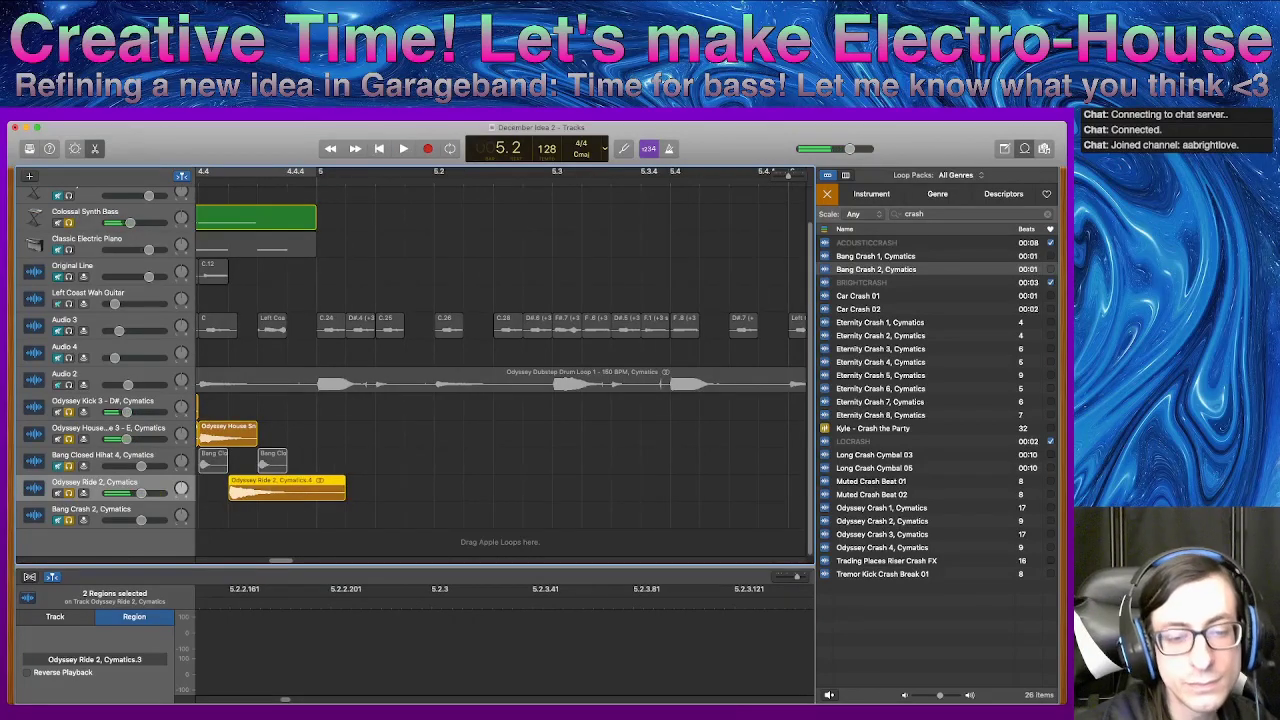
{"action": "scroll", "coordinate": [500, 375], "scroll_direction": "left", "scroll_amount": 8}
{"action": "key", "text": "super+z"}
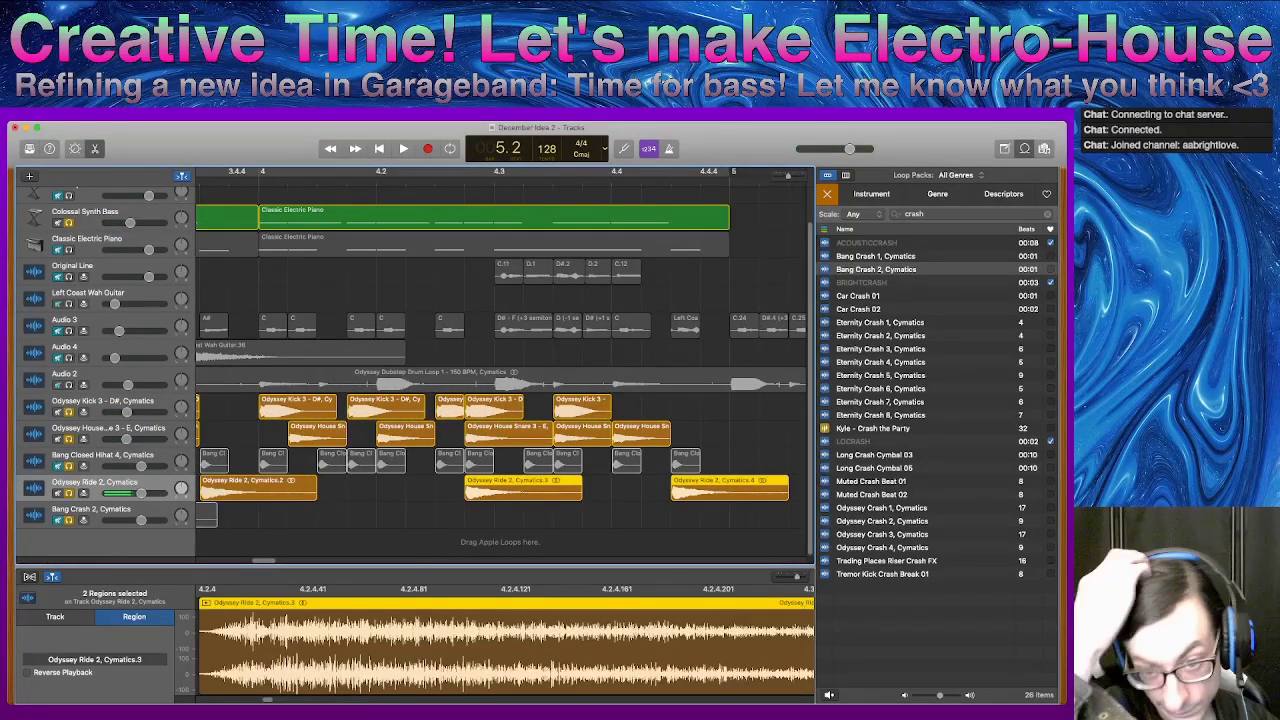
- Move the closed hi-hat at 4.2.4 to 4.3 and copy the closed hi-hat at 4.4.3 to 4.4.4
{"action": "left_click", "coordinate": [486, 460]}
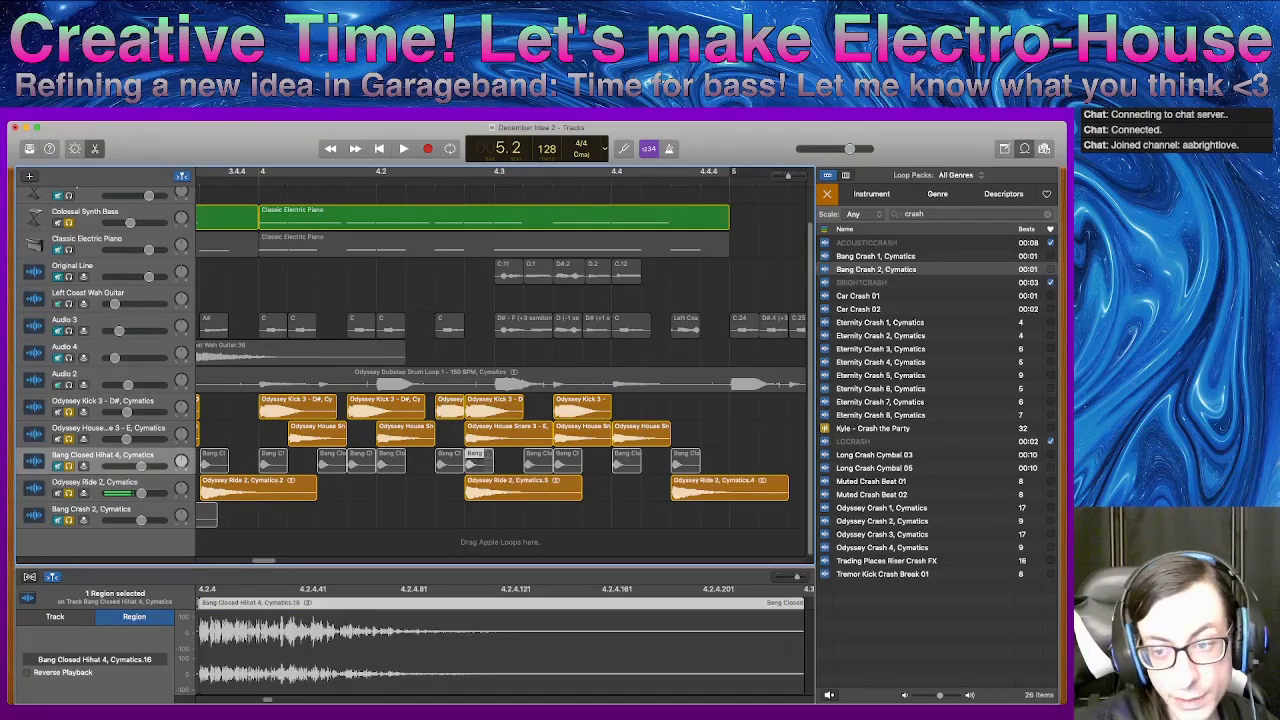
{"action": "left_click_drag", "start_coordinate": [730, 457], "coordinate": [500, 466]}
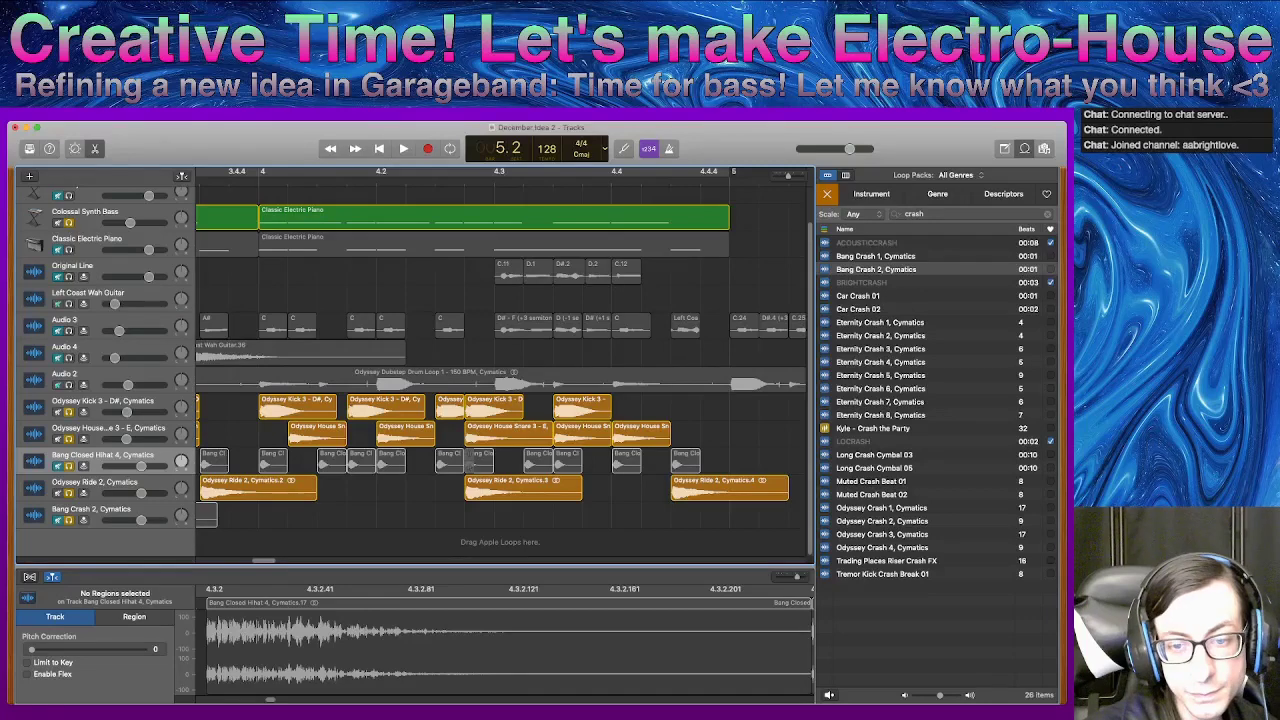
{"action": "left_click", "coordinate": [478, 458]}
{"action": "left_click_drag", "start_coordinate": [478, 458], "coordinate": [508, 458]}
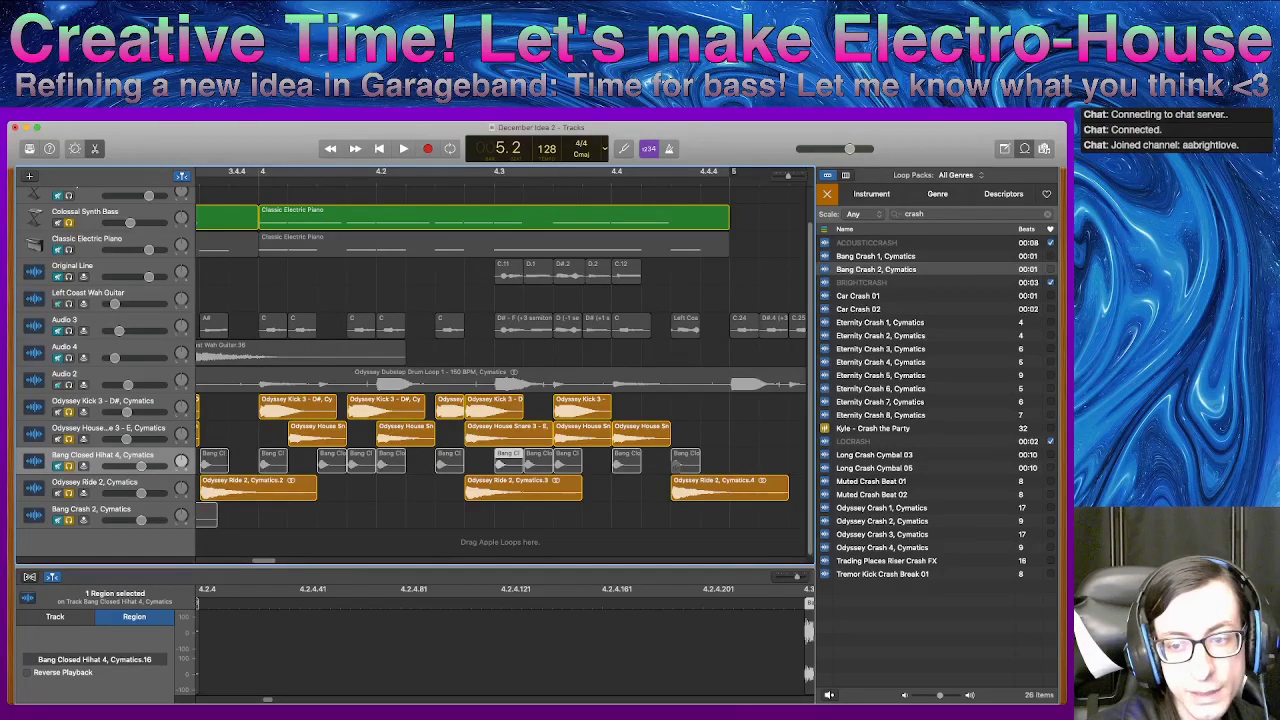
{"action": "left_click", "coordinate": [688, 458]}
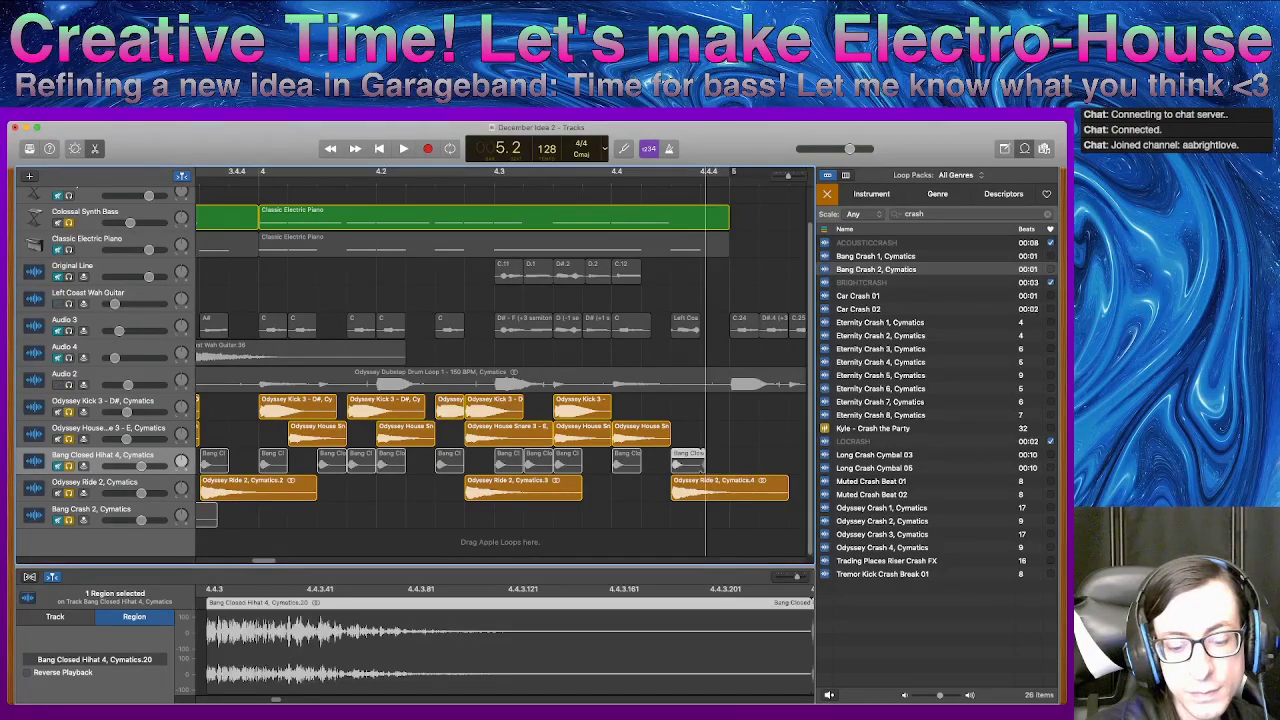
{"action": "left_click_drag", "start_coordinate": [688, 458], "coordinate": [716, 458]}
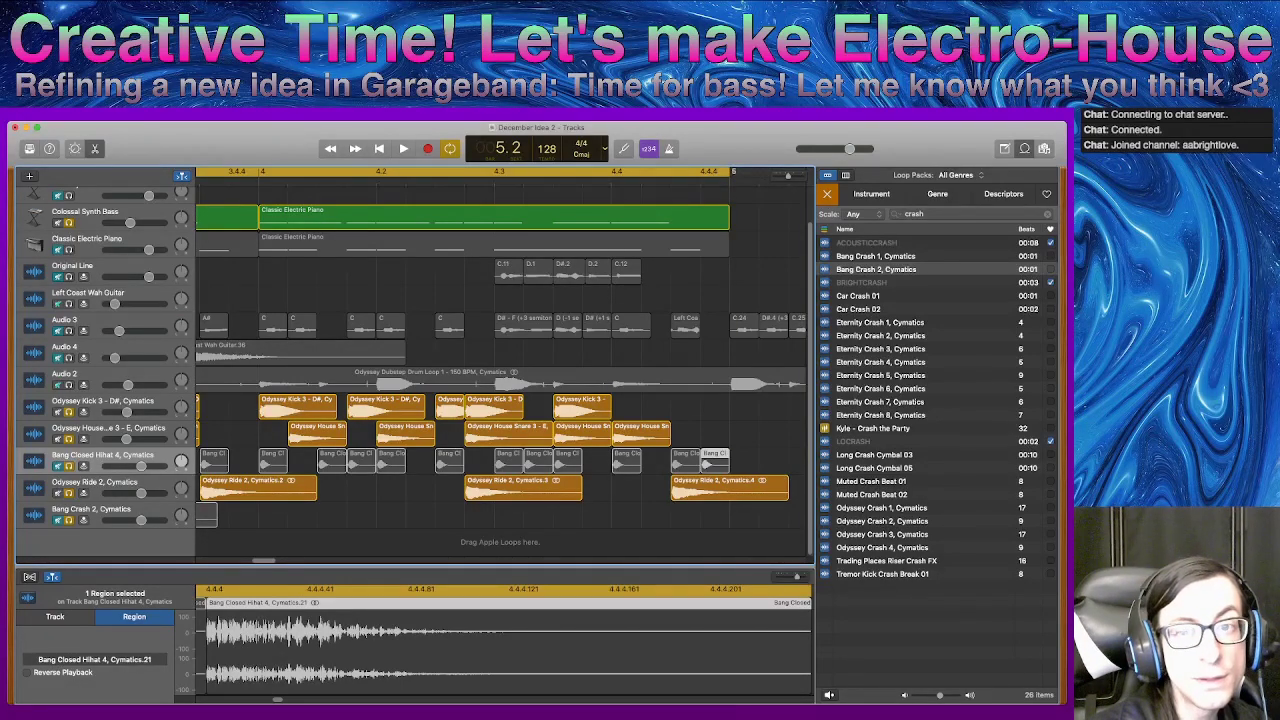
- Cycle bar 4 and play its closed hi-hats on their own, muting the kick, snare, ride and Colossal Synth Bass tracks
{"action": "key", "text": "c"}
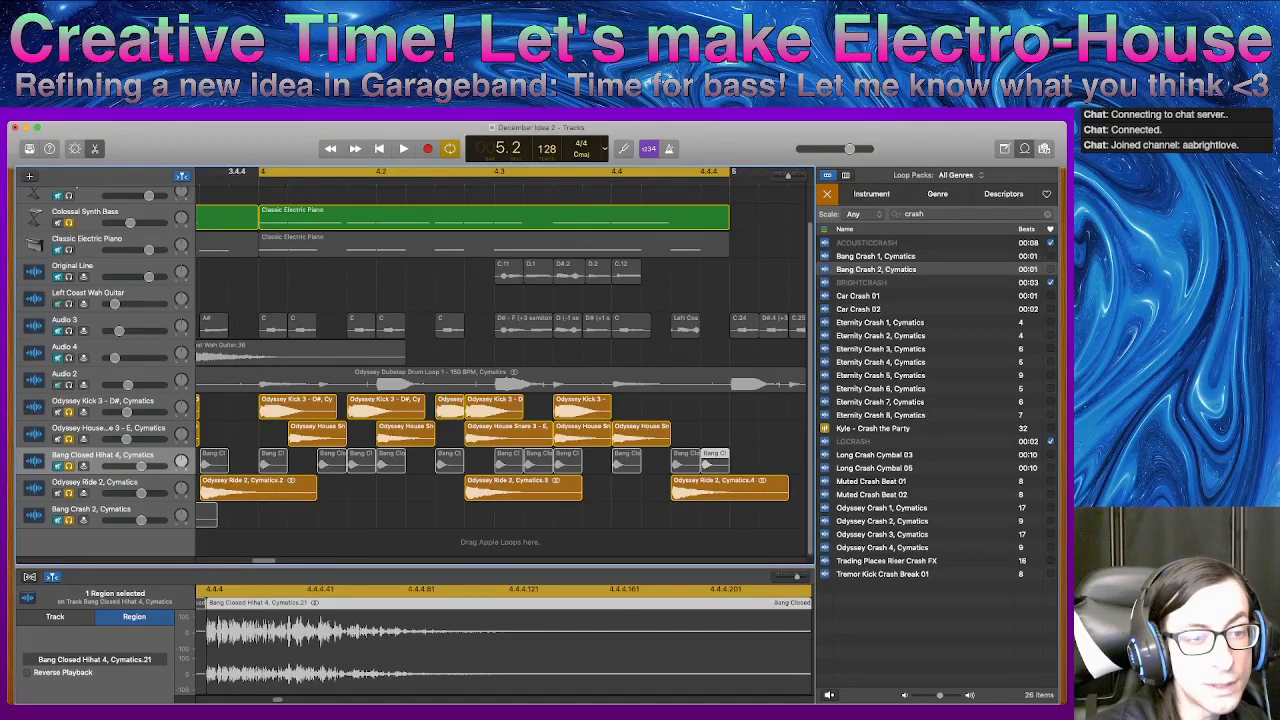
{"action": "left_click", "coordinate": [69, 466]}
{"action": "left_click", "coordinate": [69, 439]}
{"action": "left_click", "coordinate": [69, 412]}
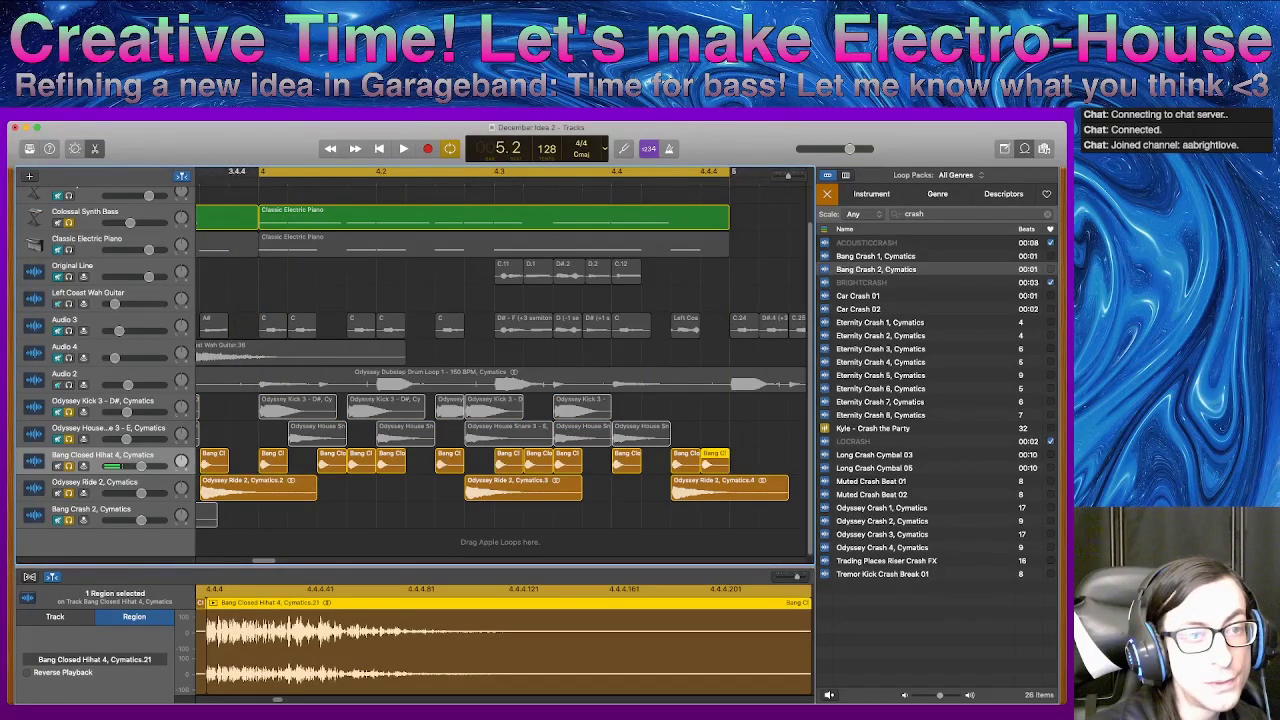
{"action": "left_click", "coordinate": [57, 223]}
{"action": "key", "text": "space"}
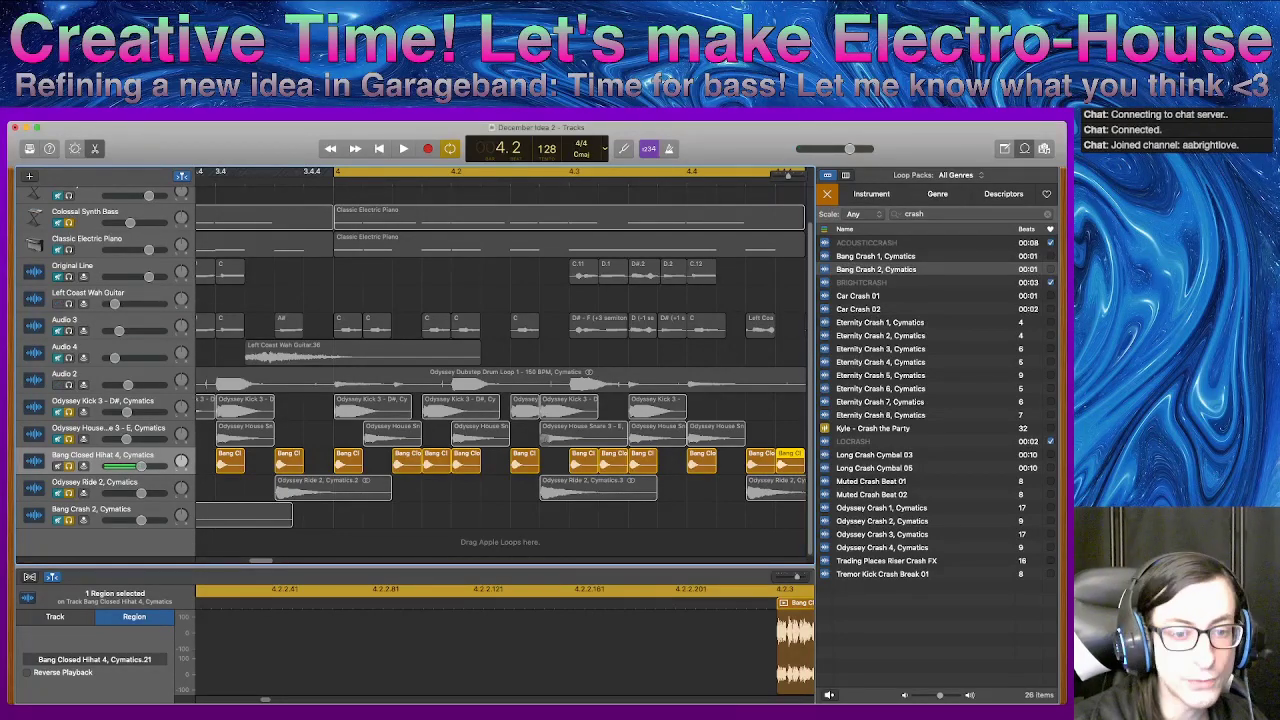
- Unmute the ride, snare and kick tracks, and play the bar 4 loop with the full drum part
{"action": "scroll", "coordinate": [500, 400], "scroll_direction": "right", "scroll_amount": 5}
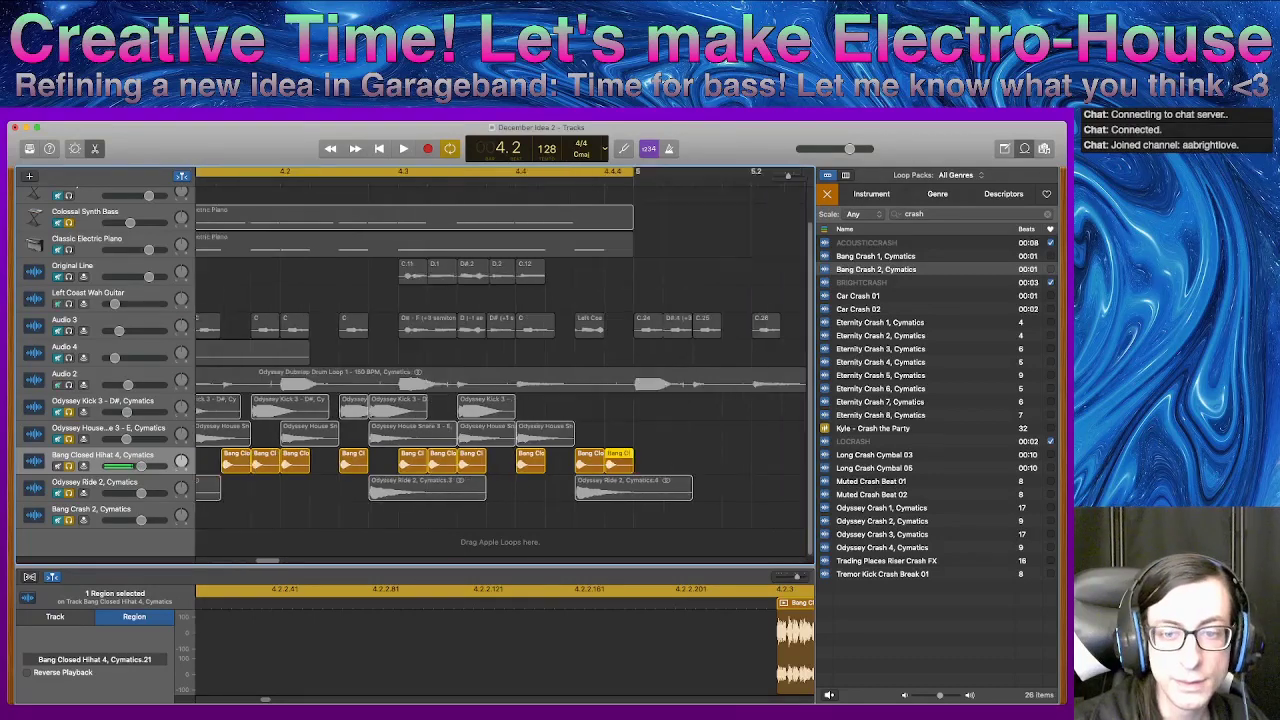
{"action": "scroll", "coordinate": [500, 400], "scroll_direction": "left", "scroll_amount": 3}
{"action": "scroll", "coordinate": [500, 400], "scroll_direction": "right", "scroll_amount": 1}
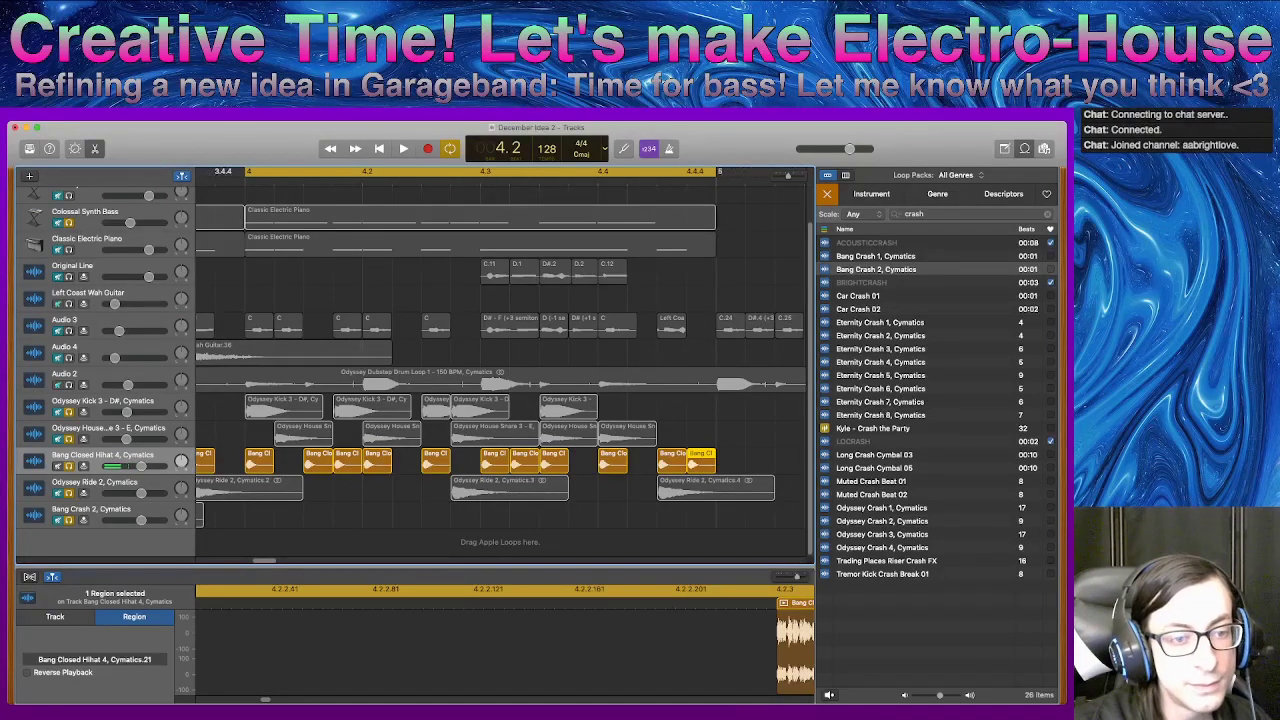
{"action": "left_click", "coordinate": [57, 493]}
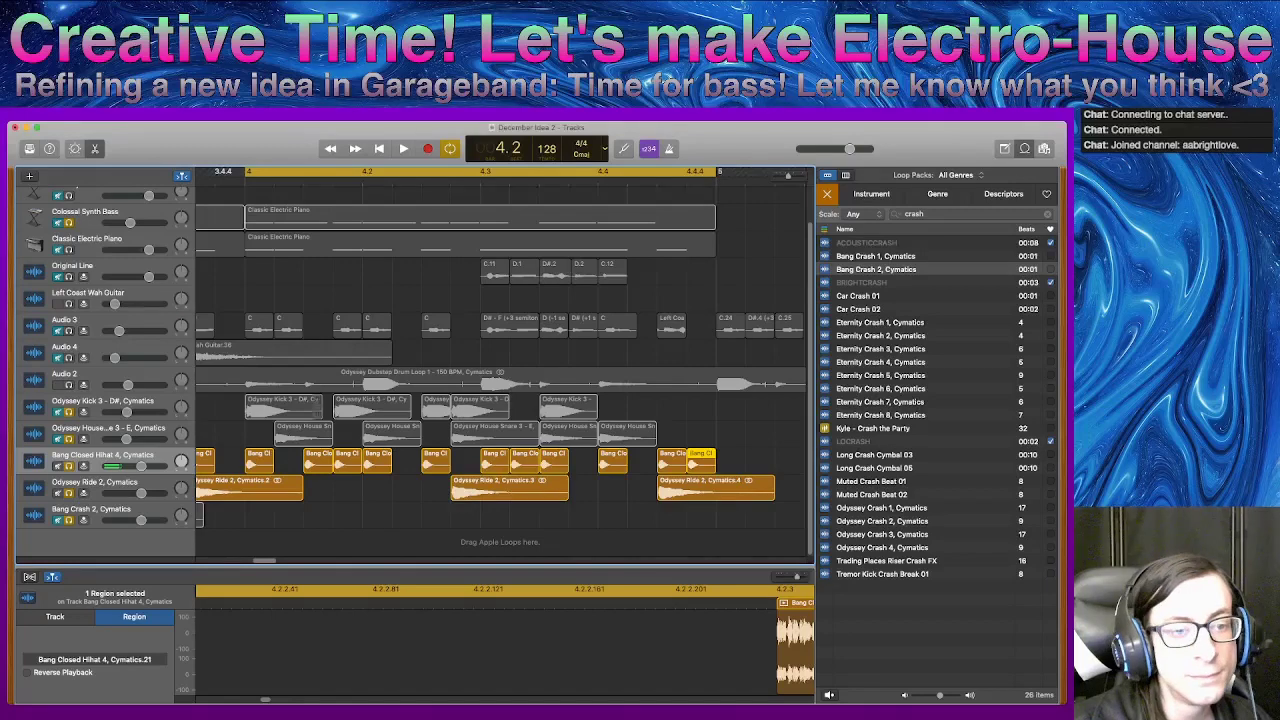
{"action": "left_click_drag", "start_coordinate": [57, 439], "coordinate": [57, 412]}
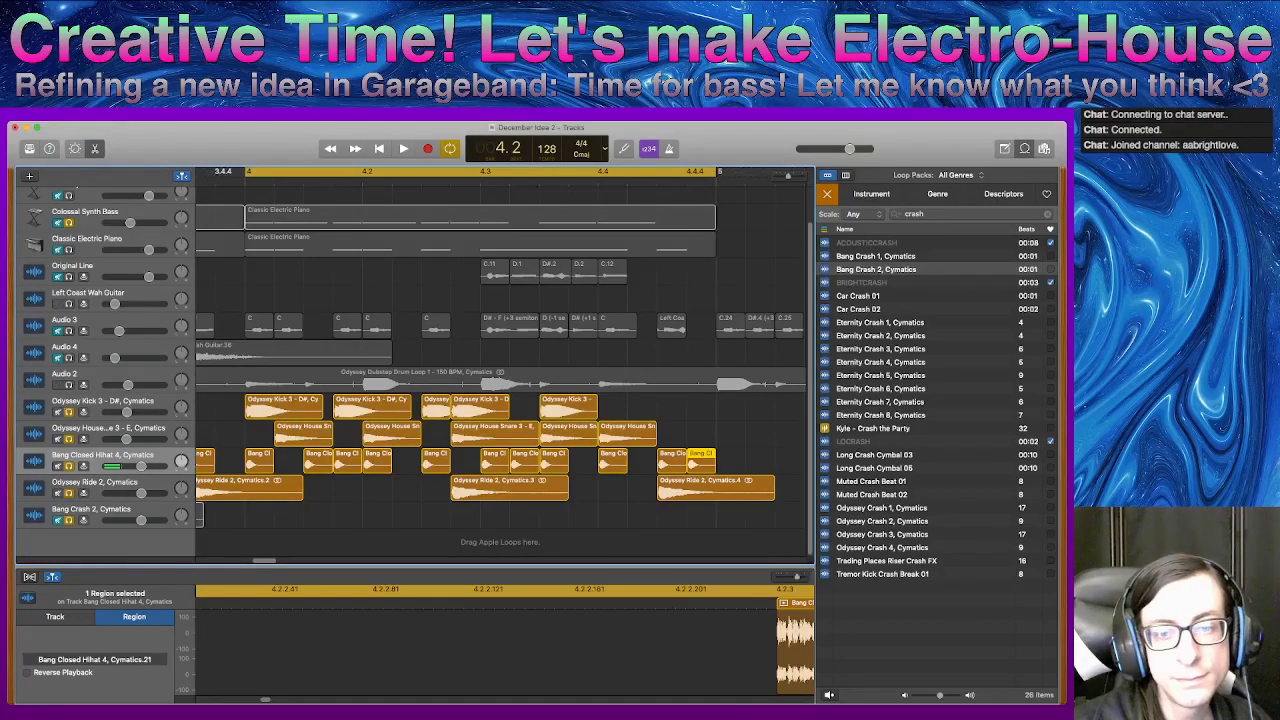
{"action": "key", "text": "space"}
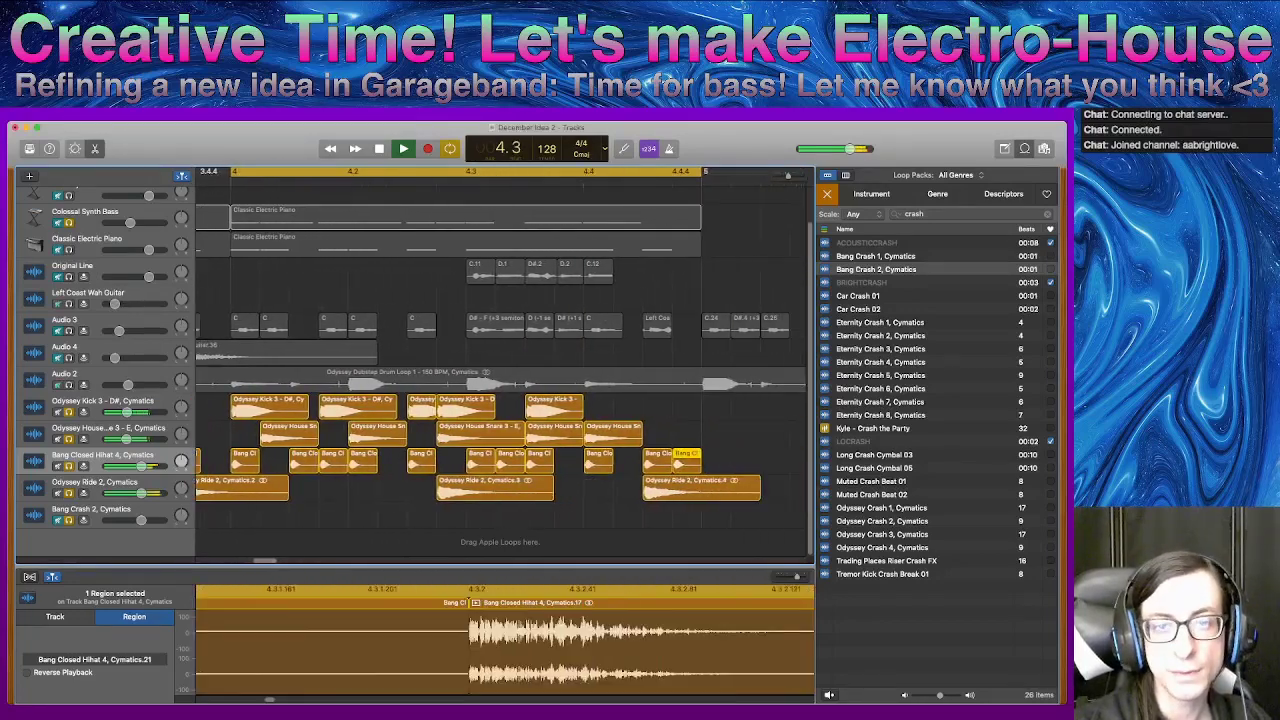
{"action": "key", "text": "space"}
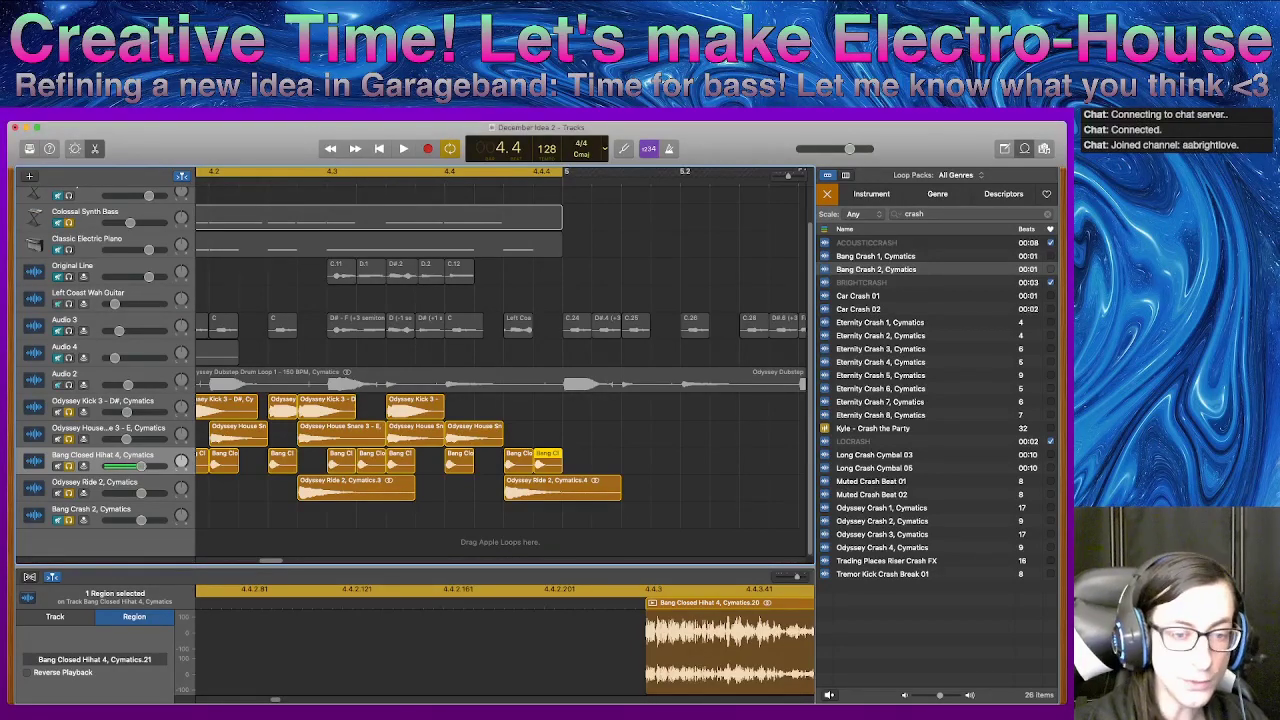
- Extend the cycle range to start at bar 3 and run through bar 4
{"action": "scroll", "coordinate": [502, 370], "scroll_direction": "left", "scroll_amount": 10}
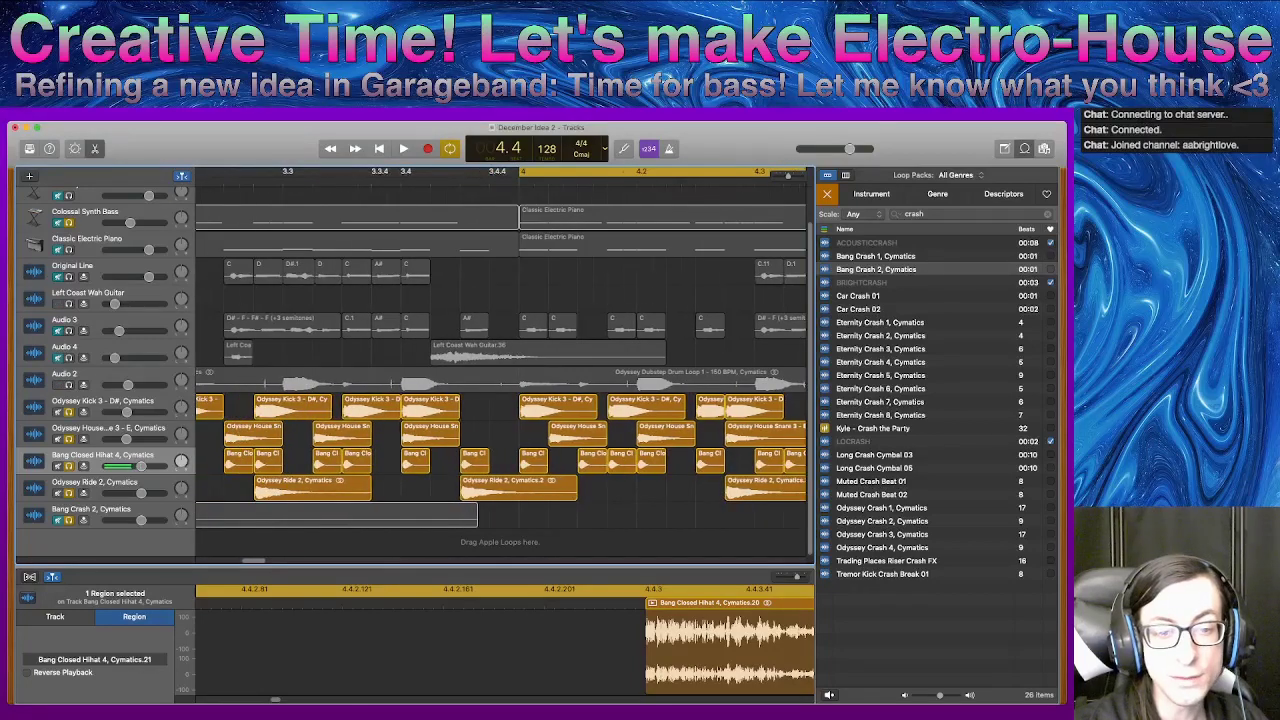
{"action": "scroll", "coordinate": [500, 350], "scroll_direction": "left", "scroll_amount": 2}
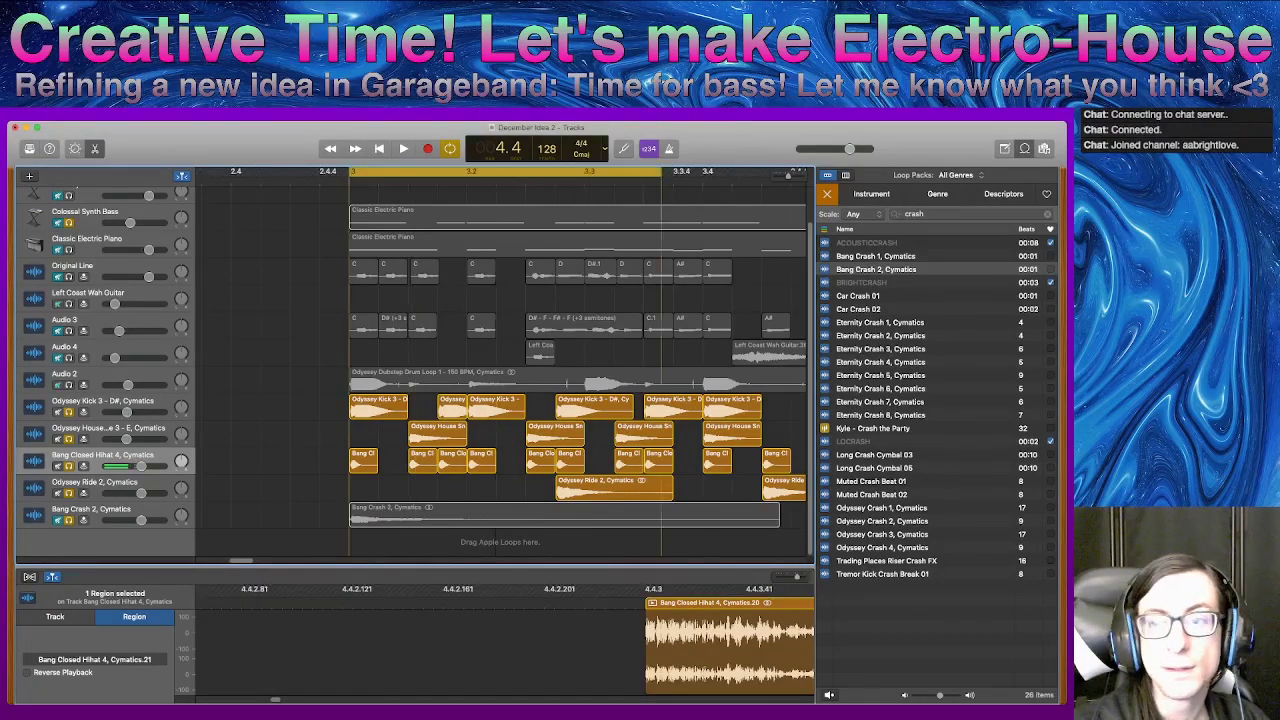
{"action": "scroll", "coordinate": [500, 360], "scroll_direction": "right", "scroll_amount": 5}
{"action": "scroll", "coordinate": [500, 360], "scroll_direction": "right", "scroll_amount": 10}
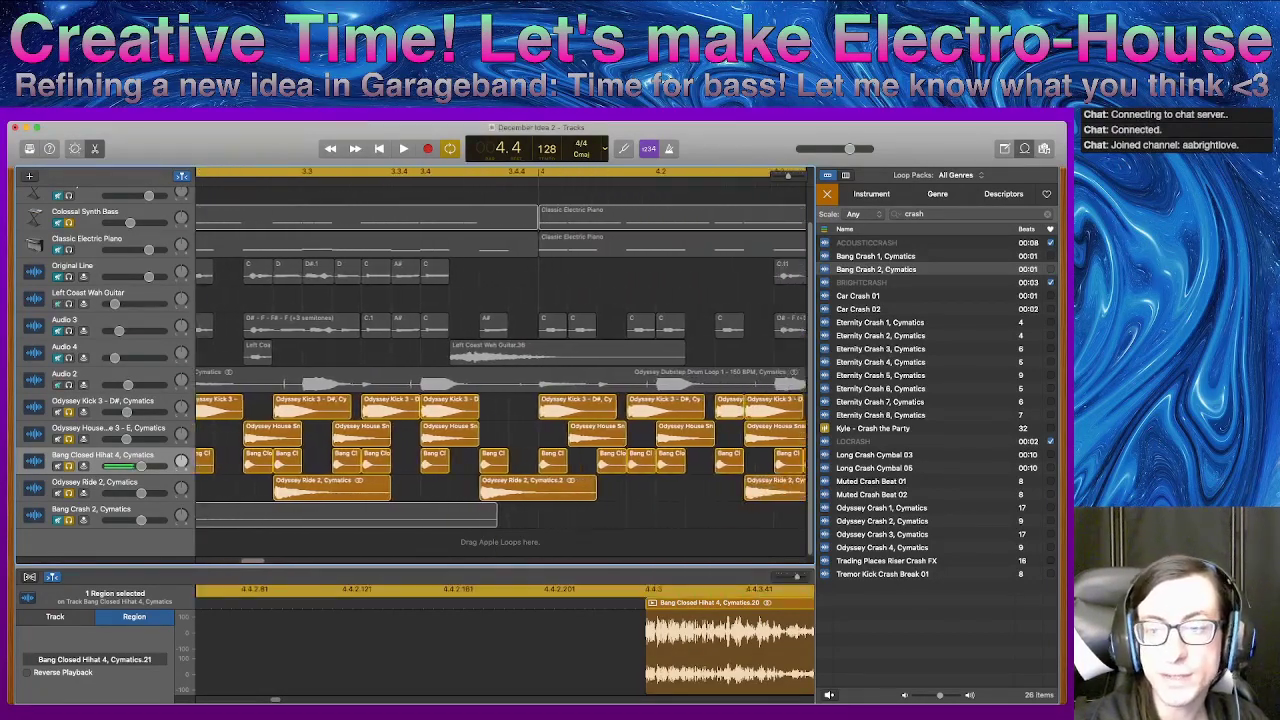
- Play the bars 3 and 4 drum loop and look over its pattern, with the playhead set at 4.3
{"action": "scroll", "coordinate": [500, 360], "scroll_direction": "right", "scroll_amount": 3}
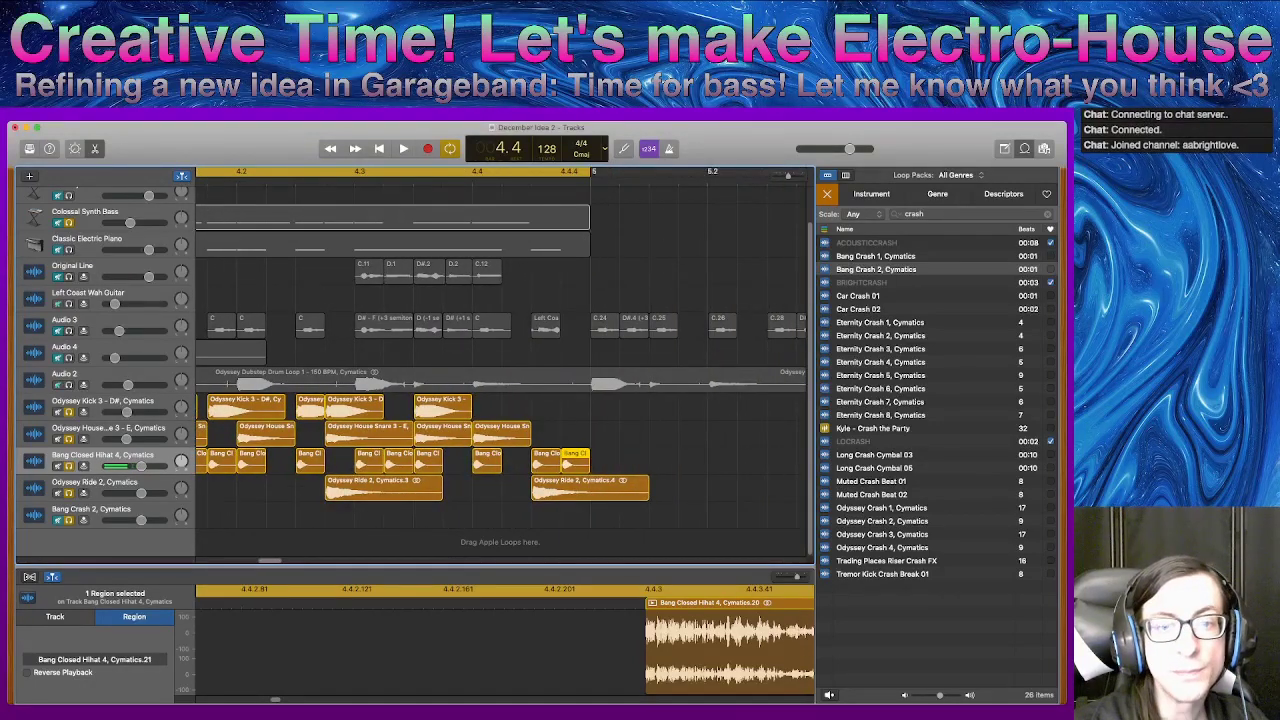
{"action": "key", "text": "space"}
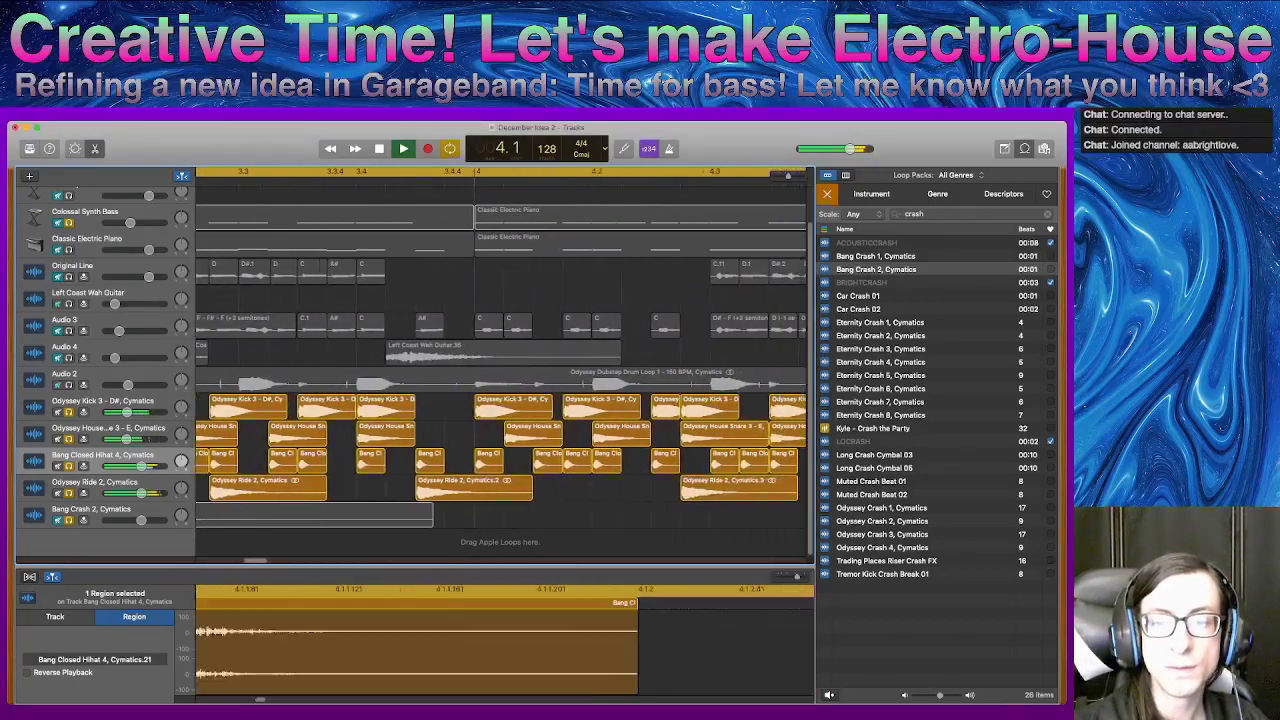
{"action": "key", "text": "space"}
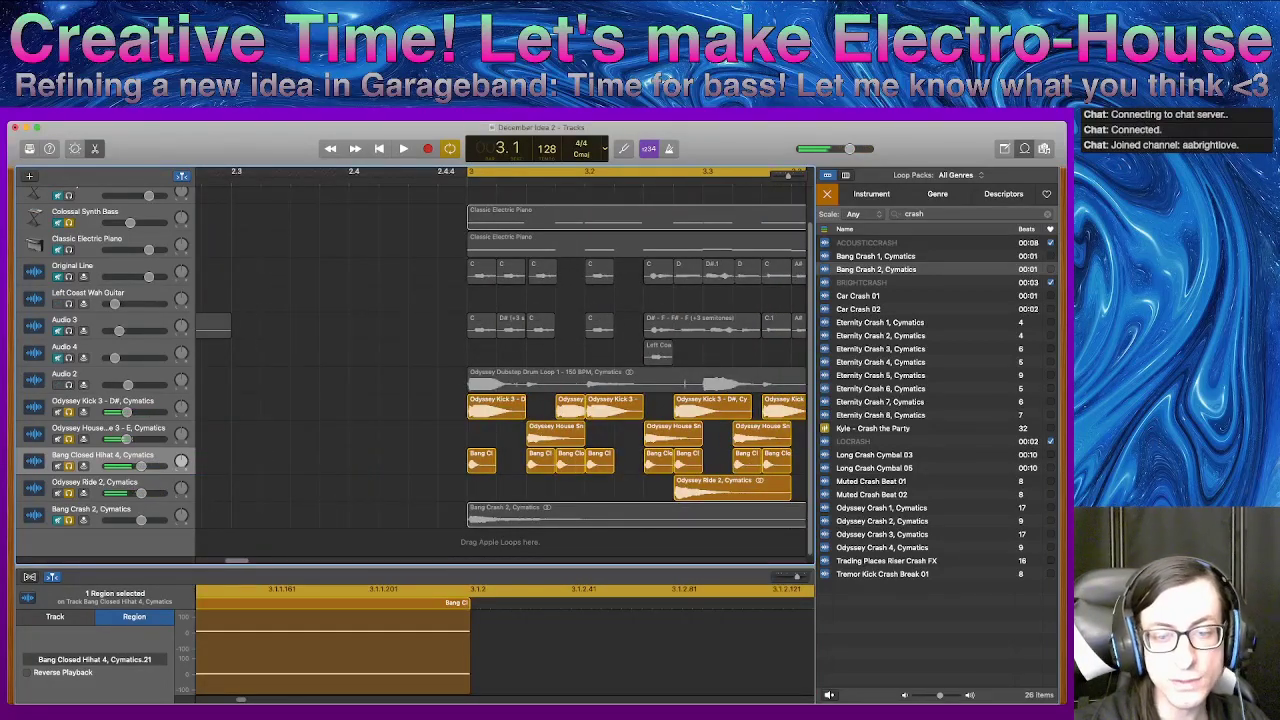
{"action": "scroll", "coordinate": [500, 350], "scroll_direction": "right", "scroll_amount": 10}
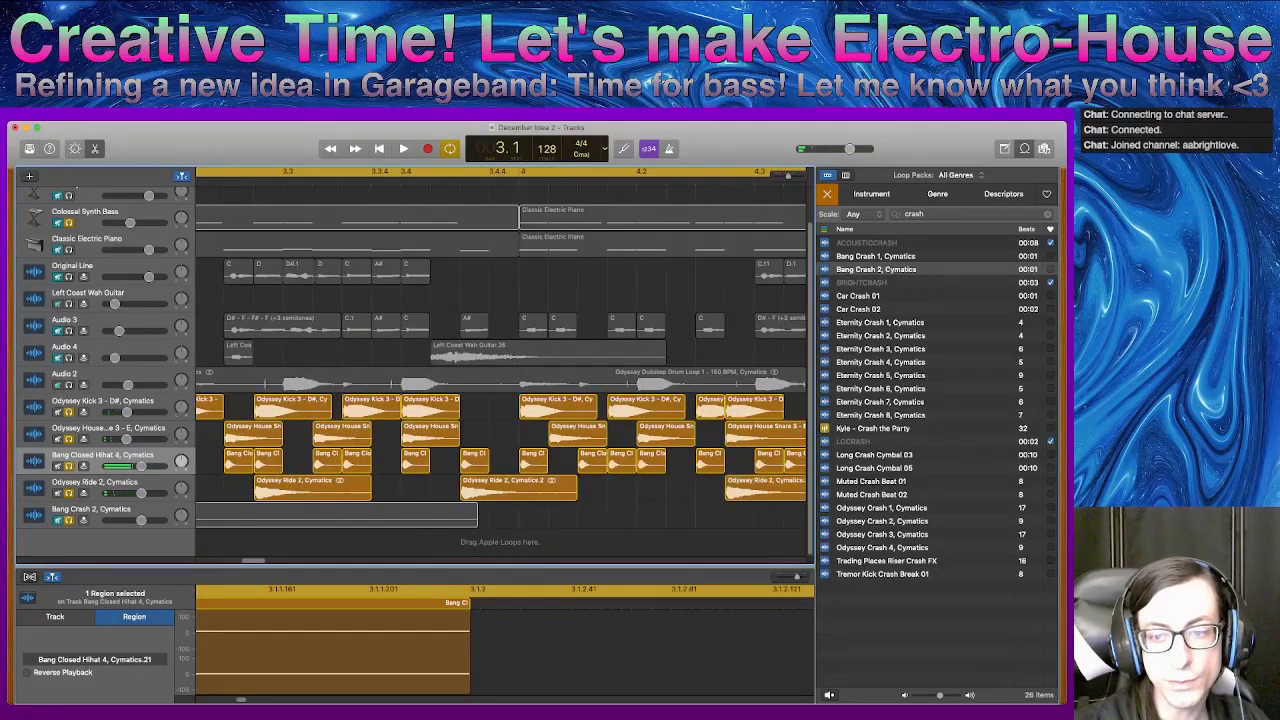
{"action": "scroll", "coordinate": [500, 350], "scroll_direction": "right", "scroll_amount": 8}
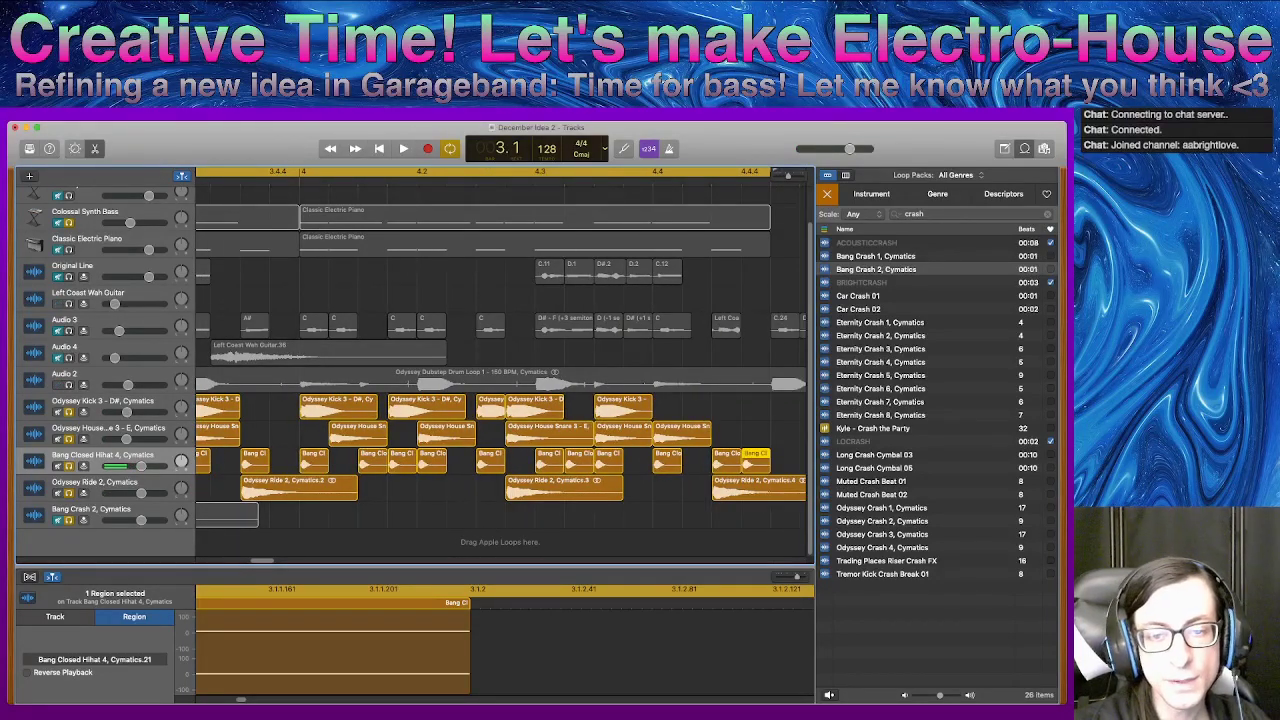
{"action": "scroll", "coordinate": [500, 350], "scroll_direction": "left", "scroll_amount": 8}
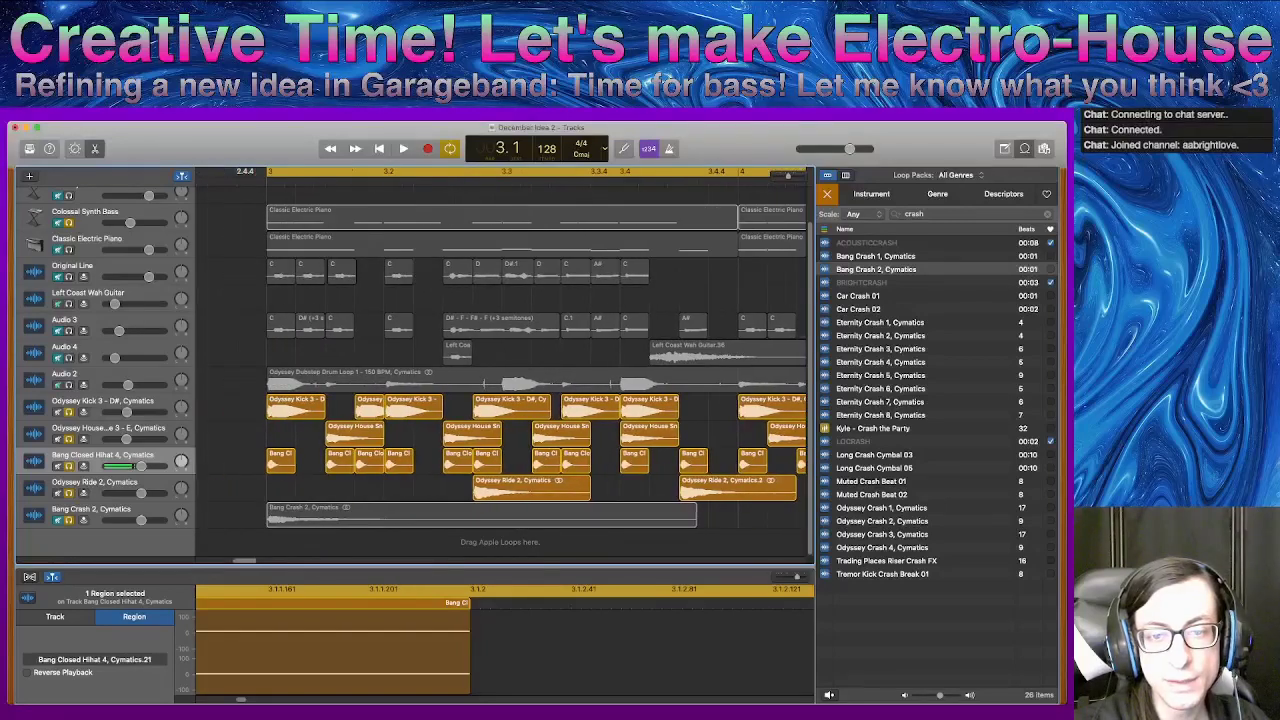
{"action": "scroll", "coordinate": [500, 350], "scroll_direction": "right", "scroll_amount": 8}
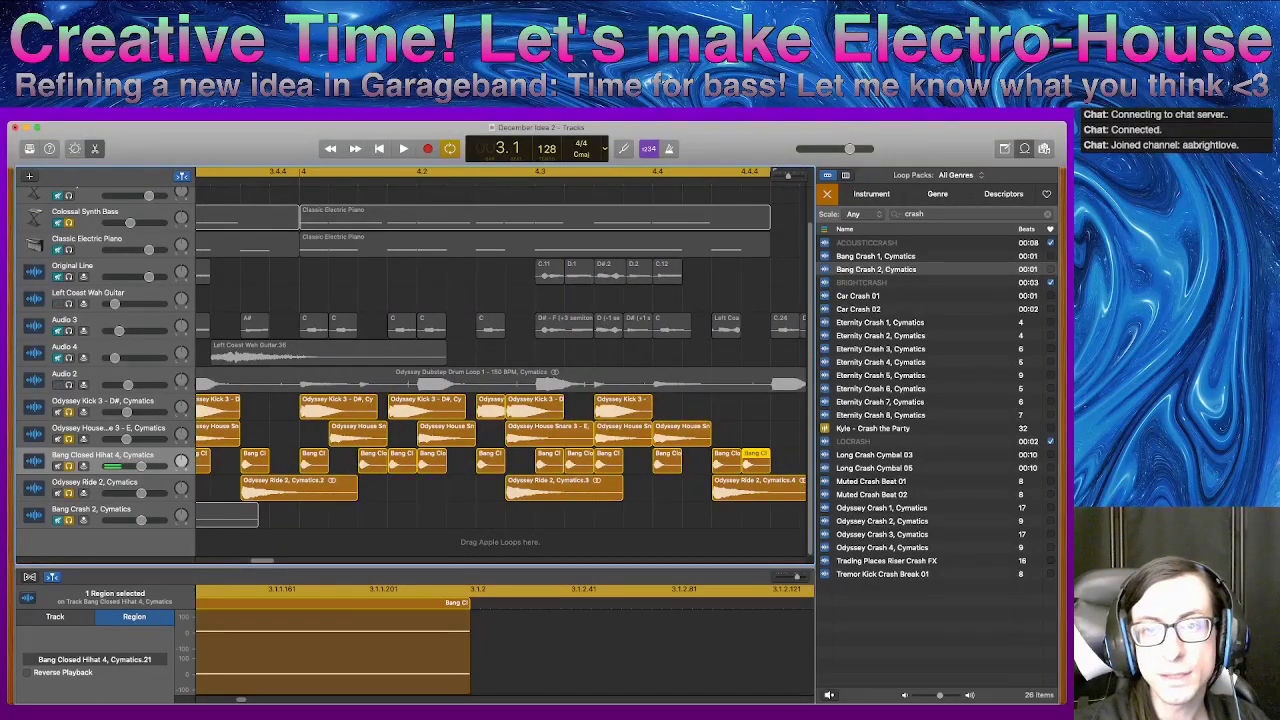
{"action": "left_click", "coordinate": [536, 180]}
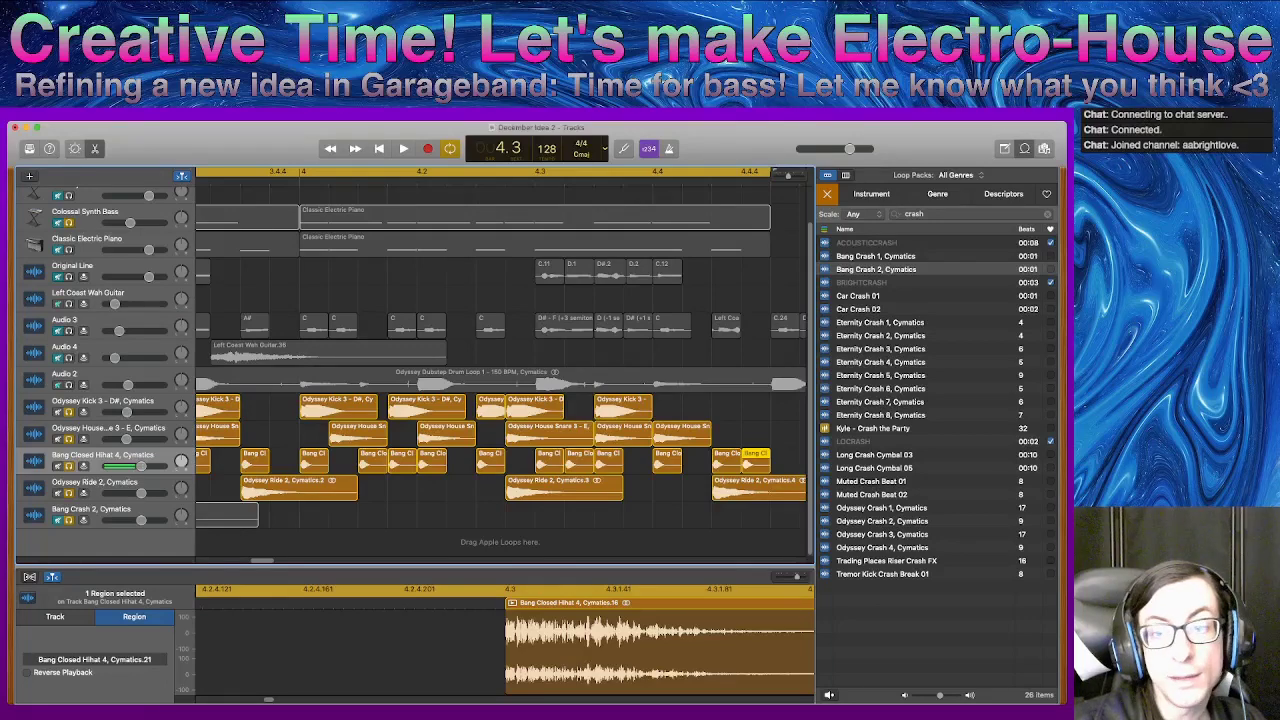
{"action": "left_click", "coordinate": [768, 521]}
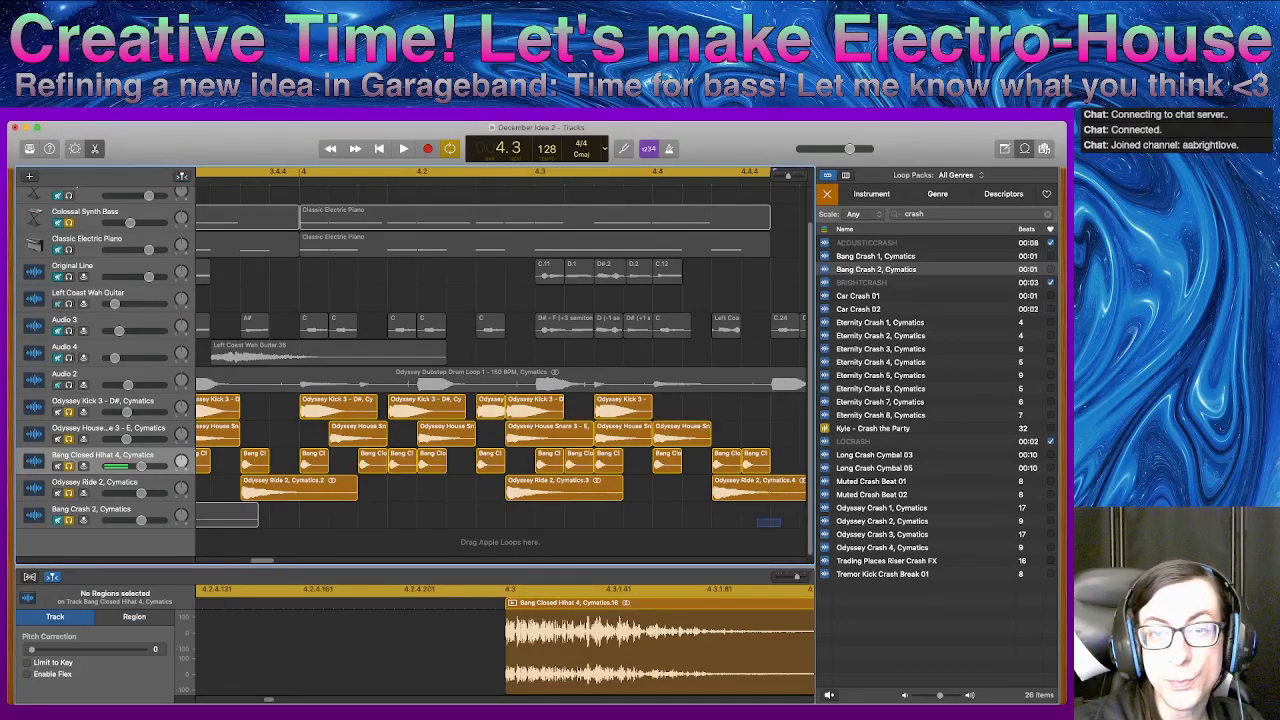
{"action": "left_click_drag", "start_coordinate": [781, 527], "coordinate": [312, 478]}
{"action": "scroll", "coordinate": [500, 360], "scroll_direction": "left", "scroll_amount": 5}
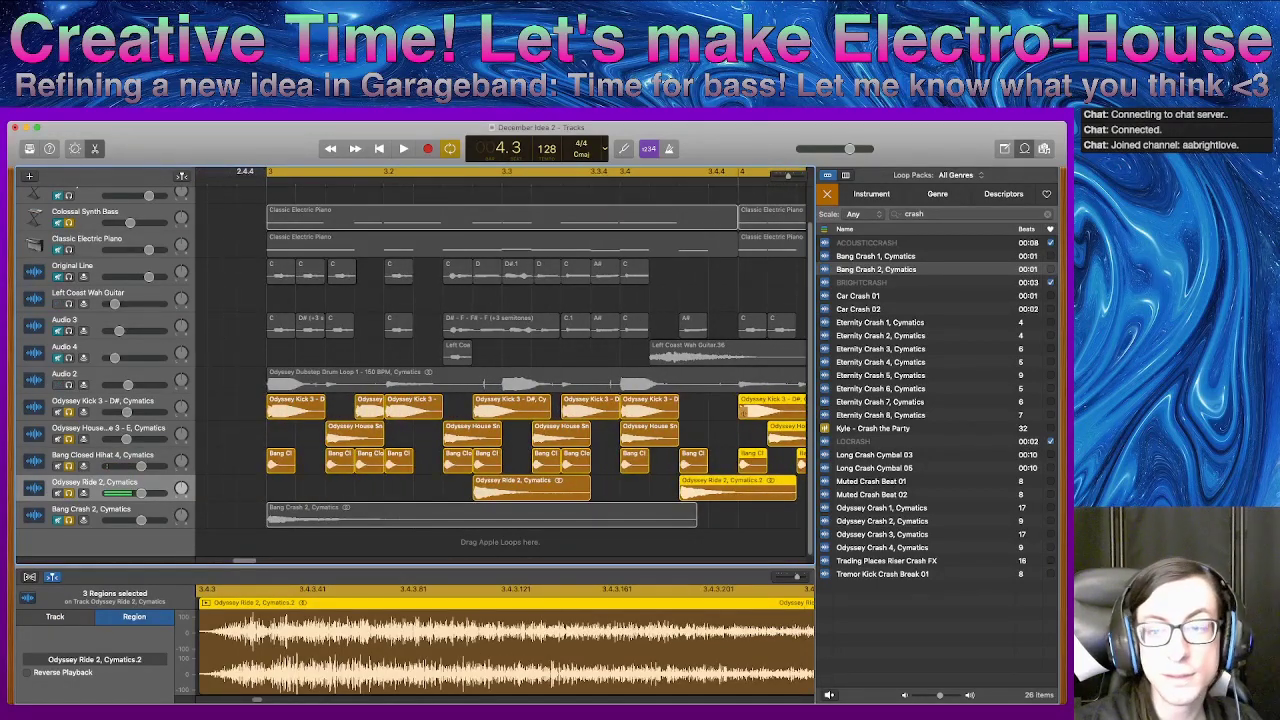
{"action": "left_click_drag", "start_coordinate": [718, 520], "coordinate": [281, 408]}
{"action": "left_click_drag", "start_coordinate": [717, 408], "coordinate": [717, 408]}
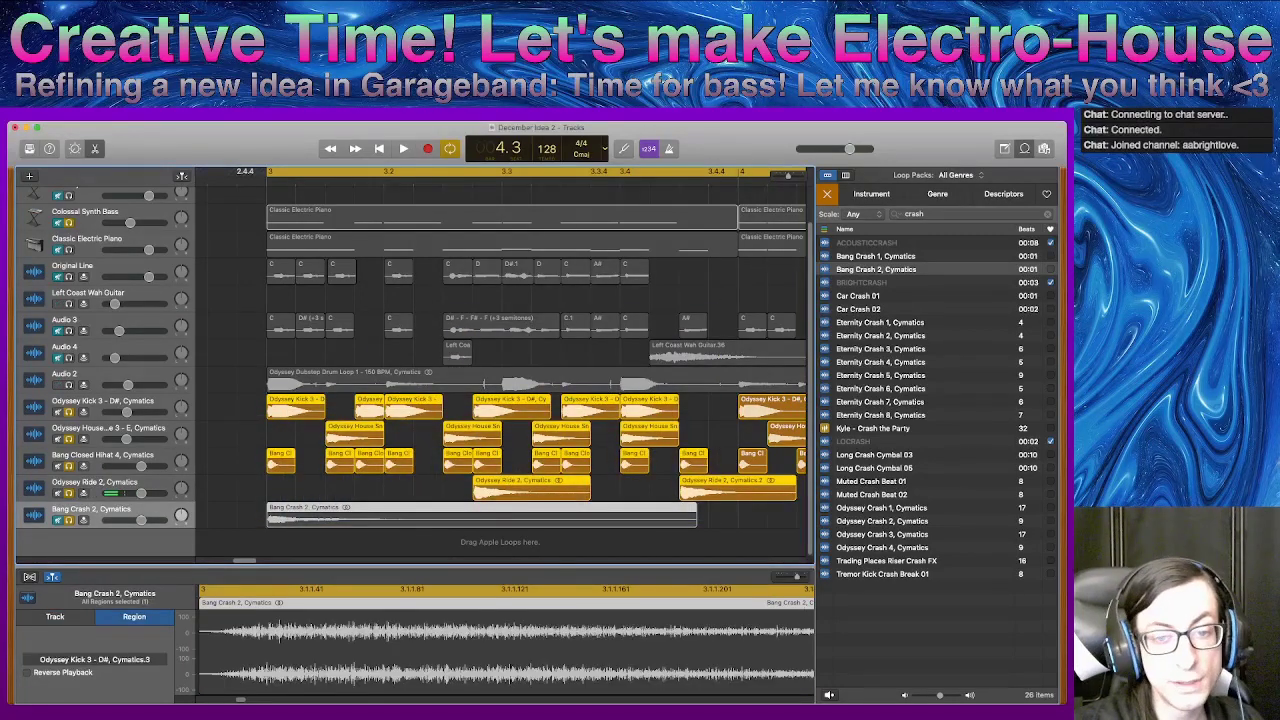
{"action": "left_click", "coordinate": [252, 521]}
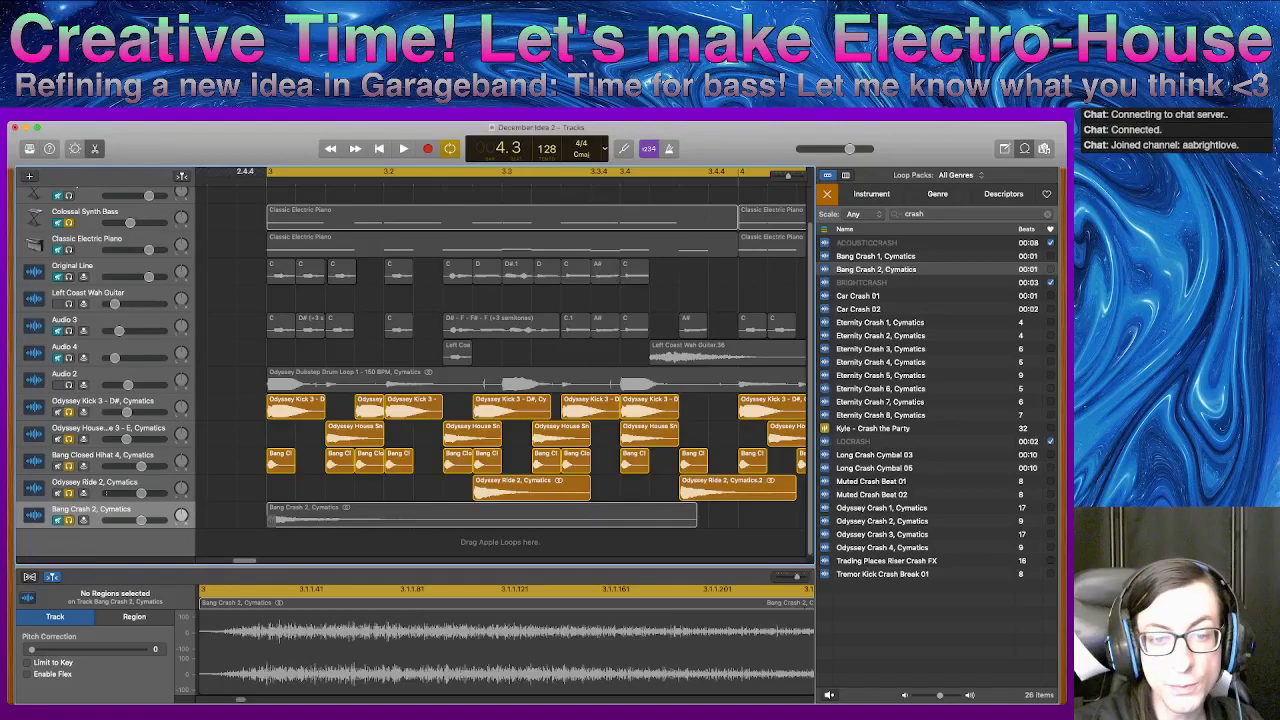
- Solo the Bang Crash 2 track along with the other drum tracks
{"action": "left_click", "coordinate": [271, 521]}
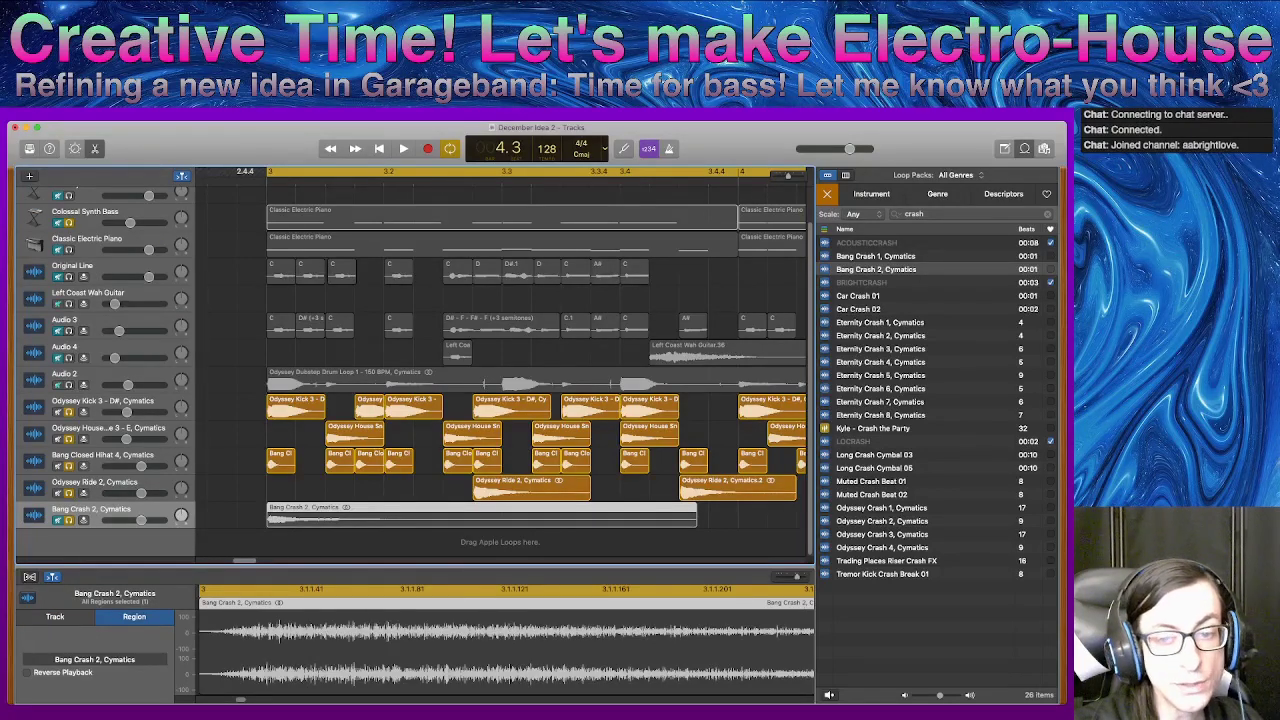
{"action": "key", "text": "s"}
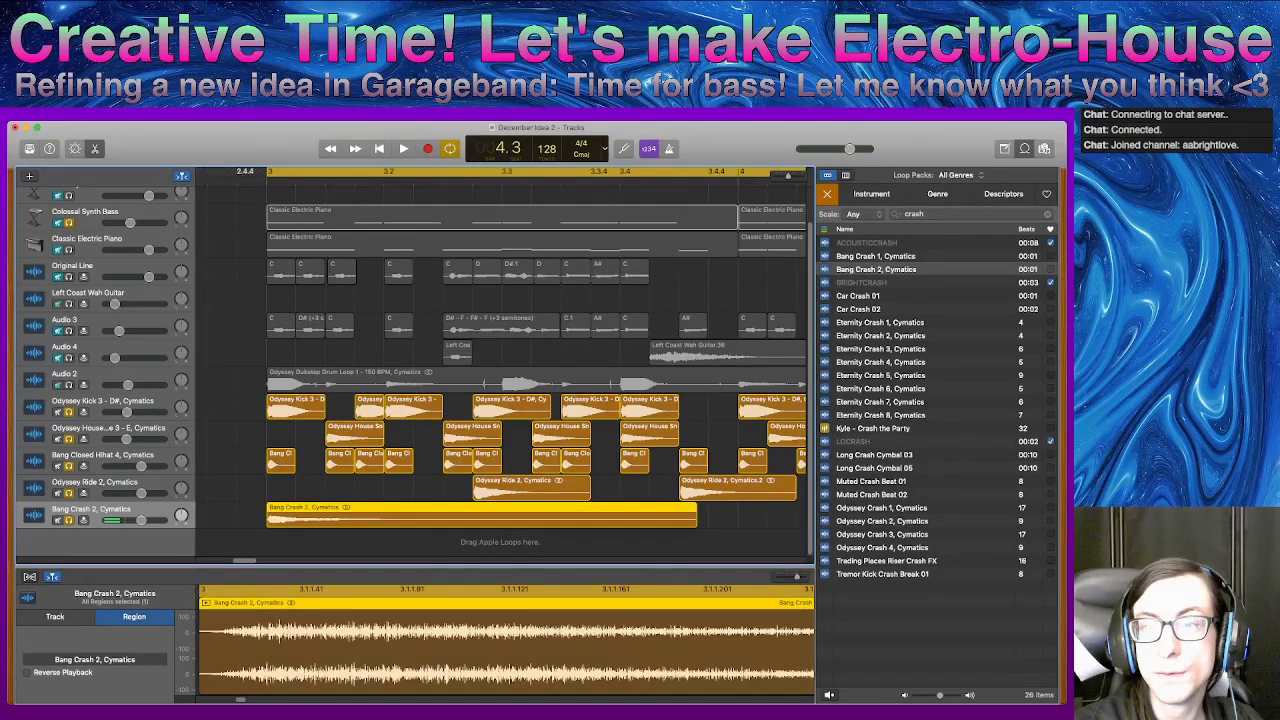
- Move bar 4's Colossal Synth Bass and Classic Electric Piano regions to bar 5, and swap Audio 3's bar 4 and bar 5 regions
{"action": "scroll", "coordinate": [266, 365], "scroll_direction": "down", "scroll_amount": 5}
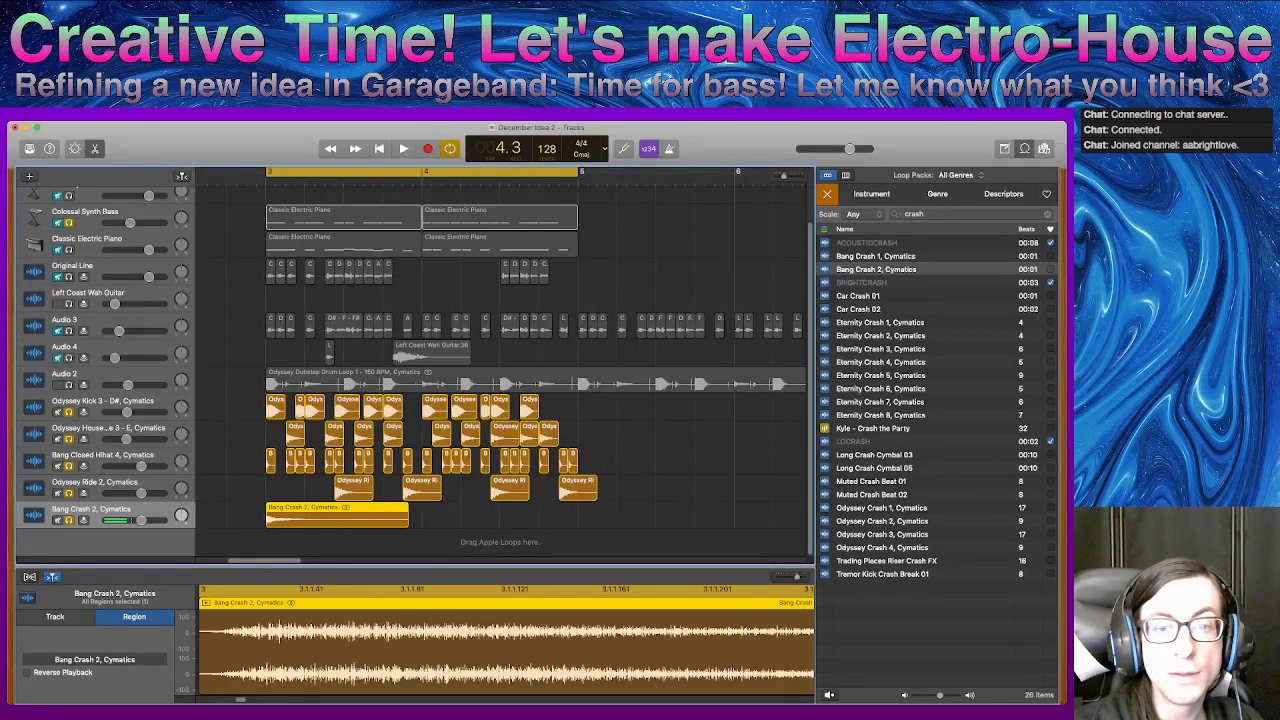
{"action": "left_click_drag", "start_coordinate": [502, 187], "coordinate": [701, 222]}
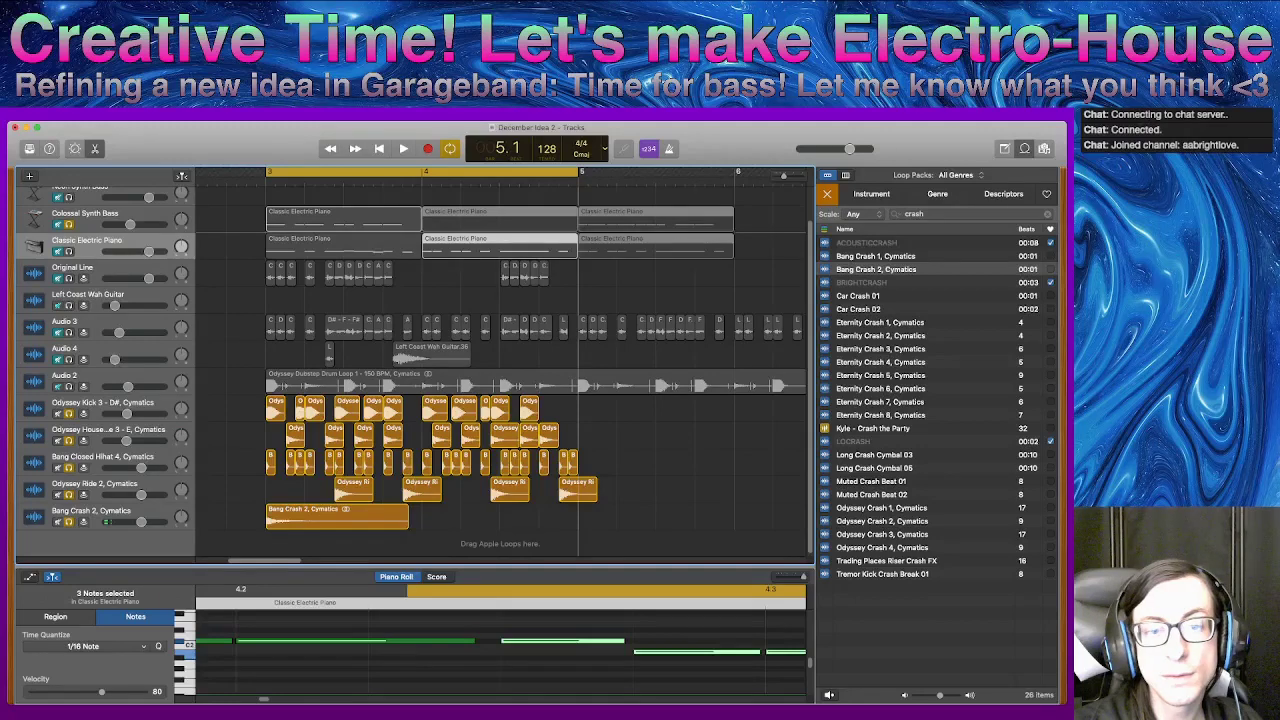
{"action": "key", "text": "Delete"}
{"action": "left_click_drag", "start_coordinate": [586, 296], "coordinate": [622, 330]}
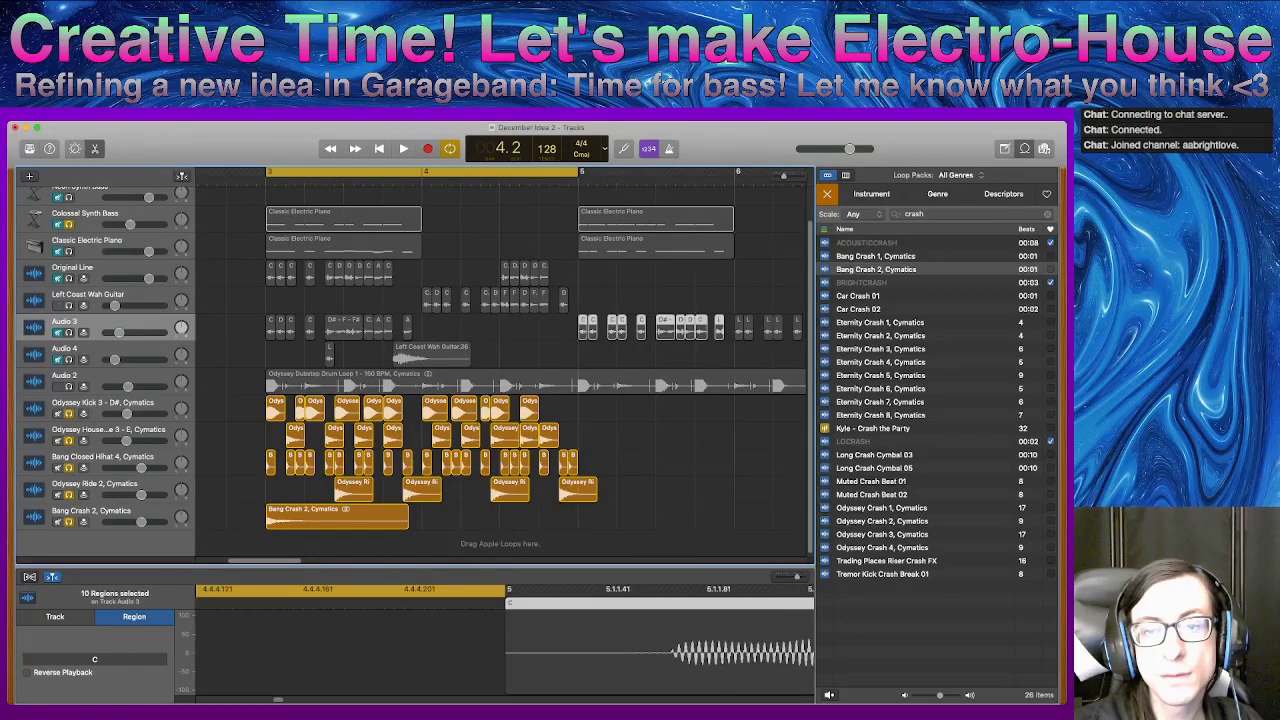
{"action": "left_click_drag", "start_coordinate": [573, 294], "coordinate": [443, 328]}
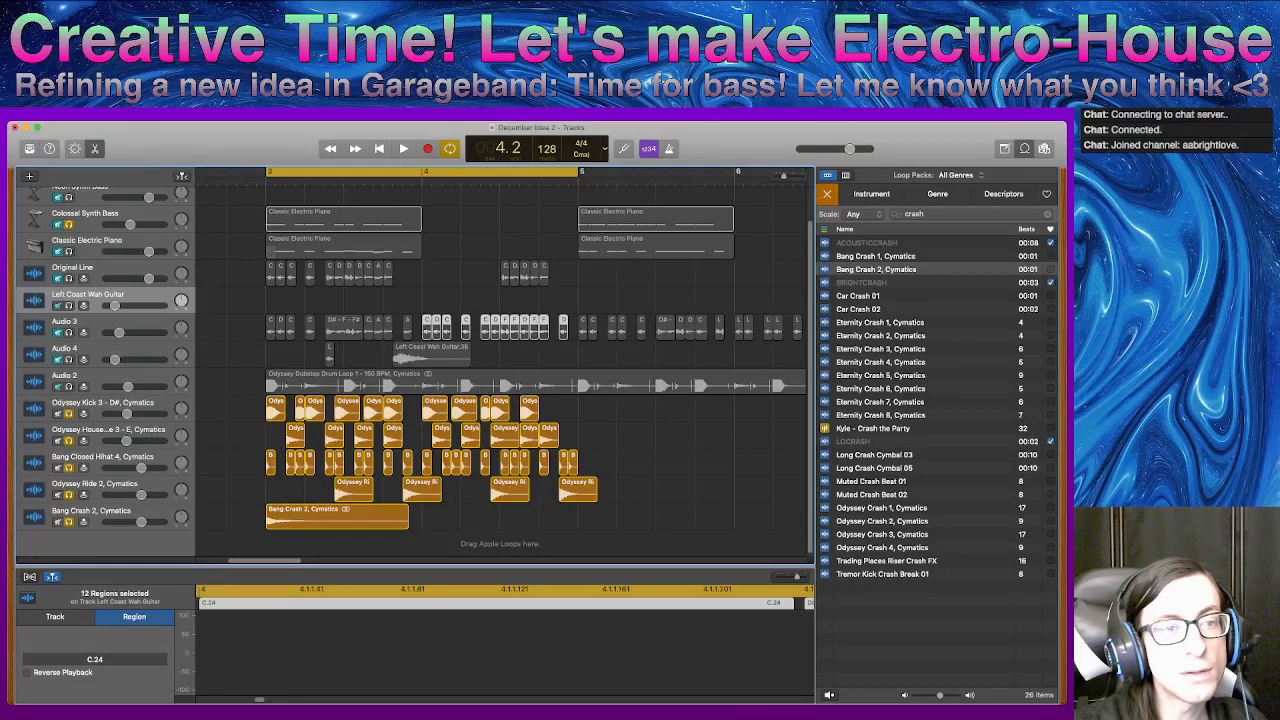
- Move the Colossal Synth Bass track directly above Audio 3 and loop its bar 3 and bar 5 regions through bars 4 and 6
{"action": "left_click", "coordinate": [417, 217]}
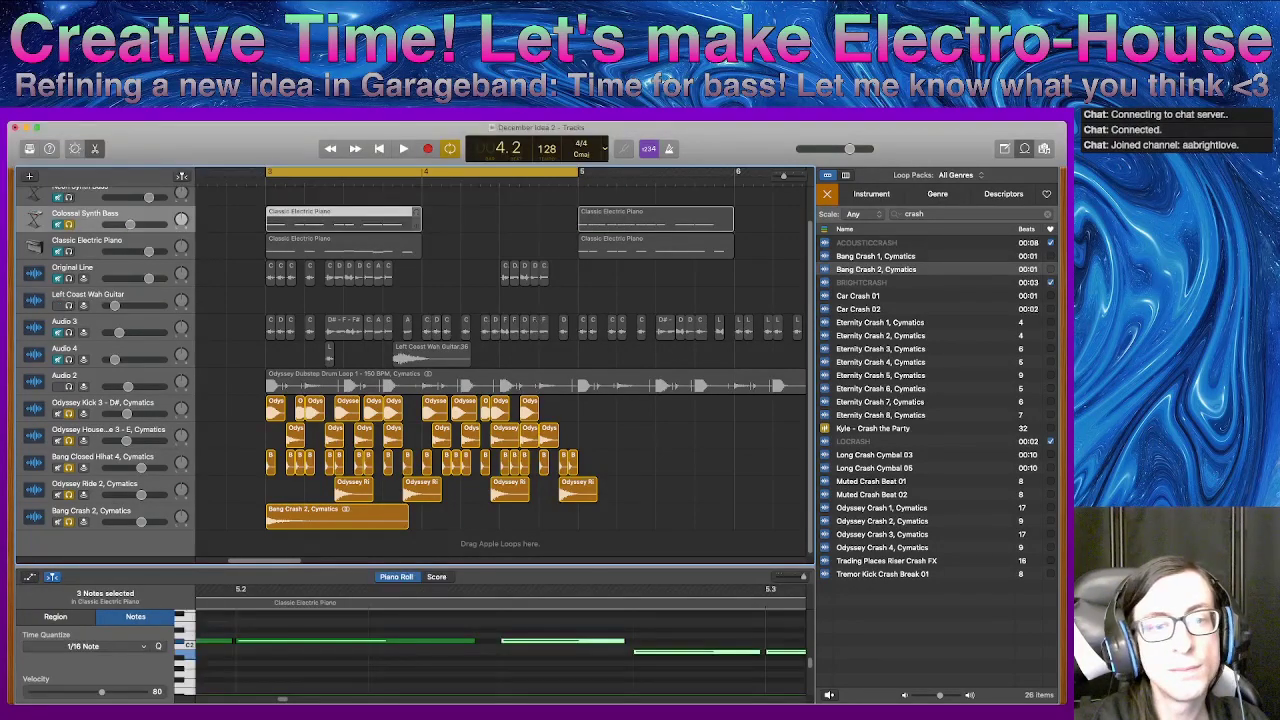
{"action": "left_click_drag", "start_coordinate": [90, 219], "coordinate": [90, 308]}
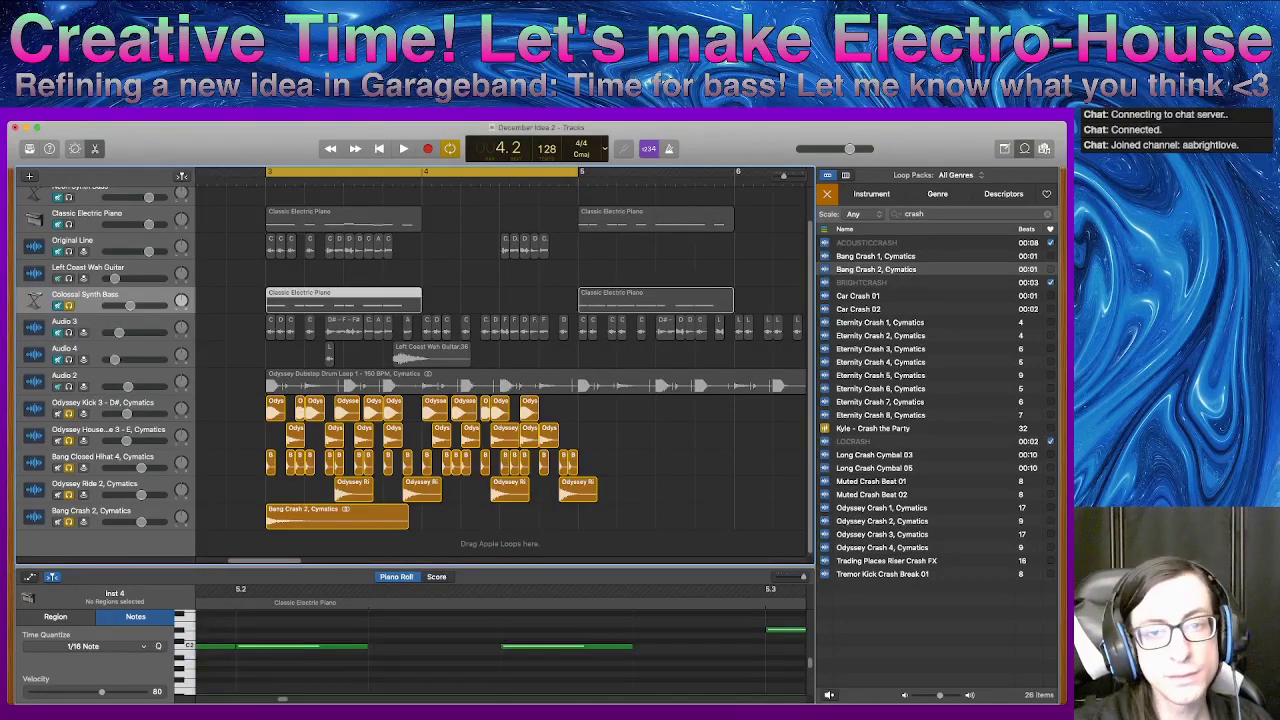
{"action": "left_click_drag", "start_coordinate": [420, 292], "coordinate": [578, 292]}
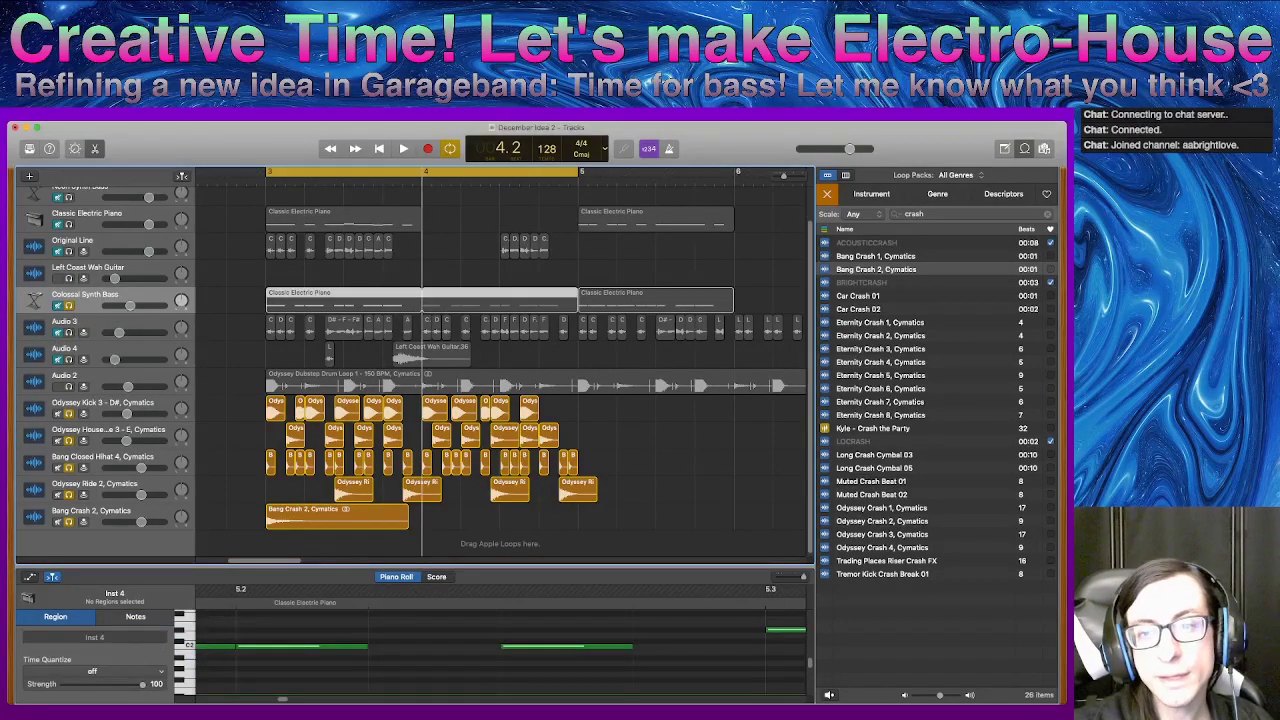
{"action": "scroll", "coordinate": [517, 298], "scroll_direction": "right", "scroll_amount": 5}
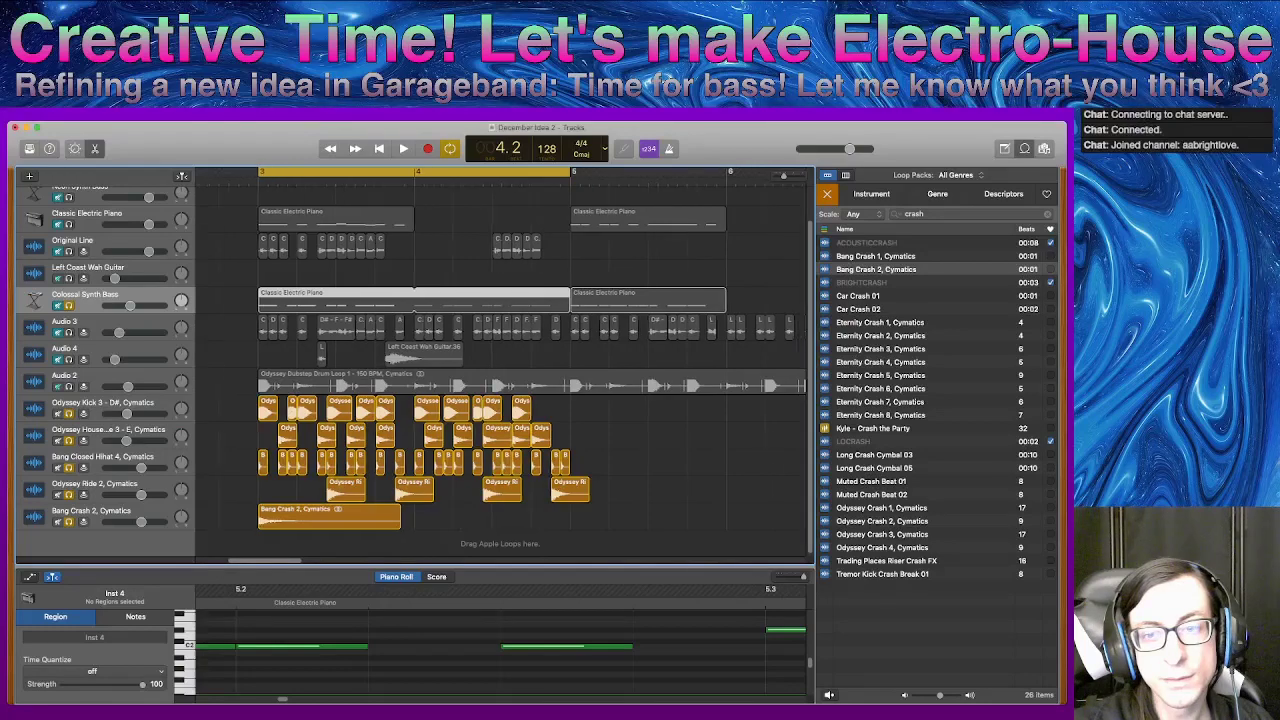
{"action": "left_click_drag", "start_coordinate": [518, 292], "coordinate": [677, 292]}
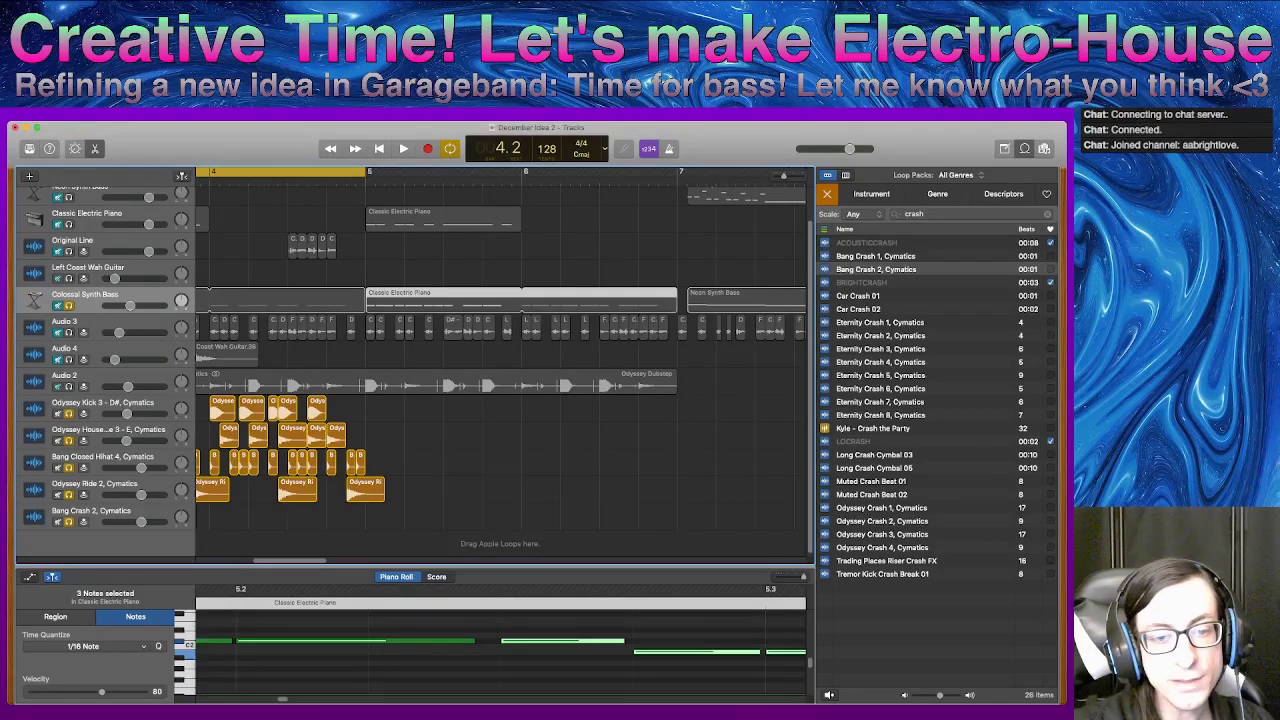
- Move bar 4's kick, snare, closed hi-hat and ride regions to bar 5 and copy them to bar 6
{"action": "scroll", "coordinate": [500, 350], "scroll_direction": "left", "scroll_amount": 3}
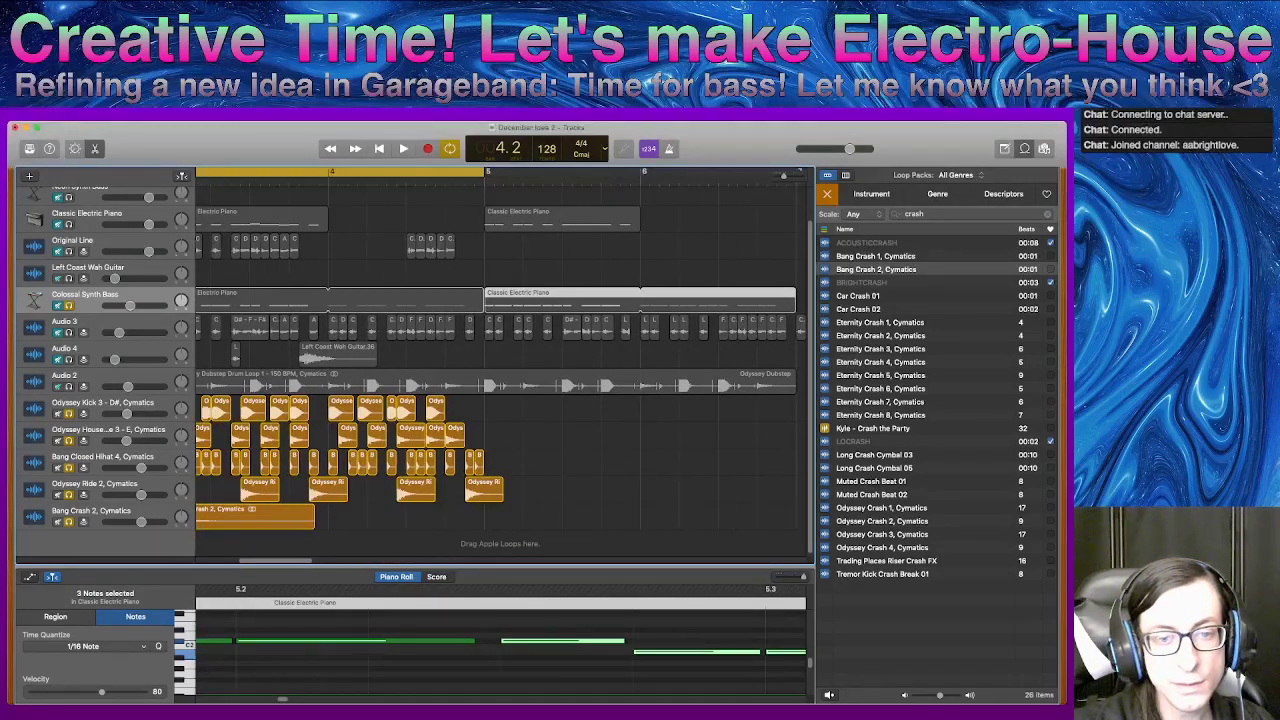
{"action": "left_click_drag", "start_coordinate": [534, 528], "coordinate": [332, 398]}
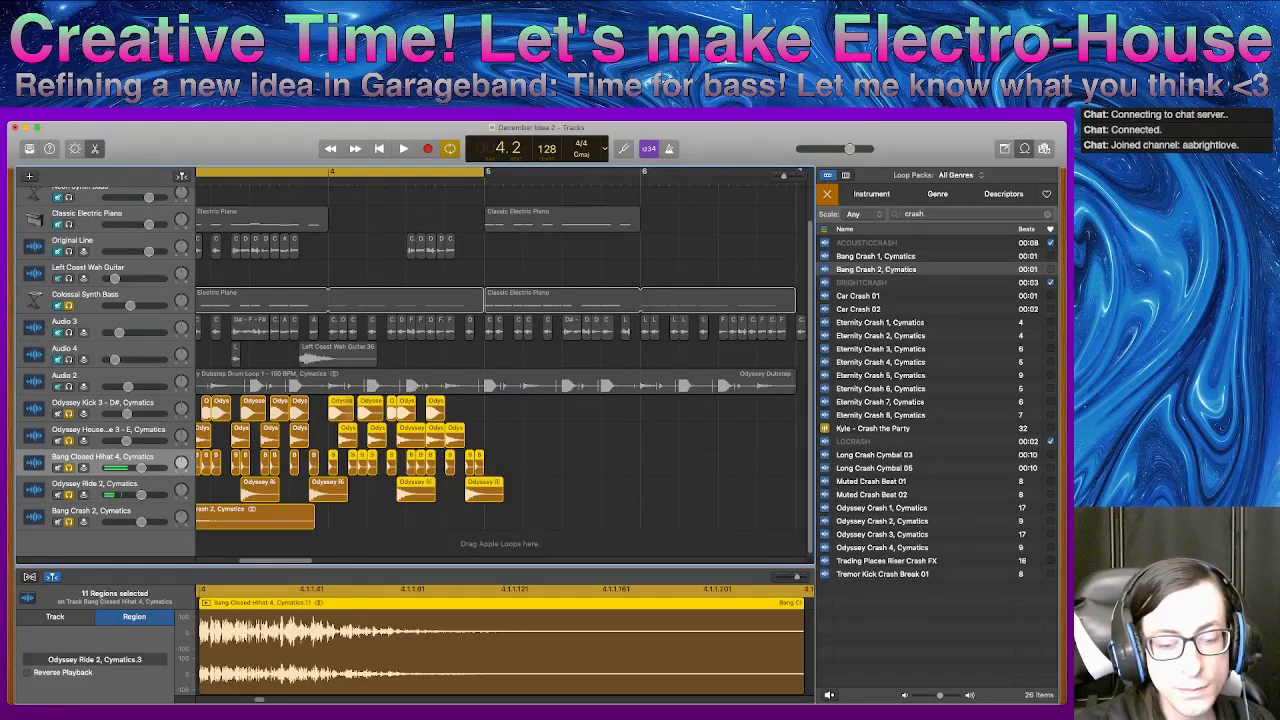
{"action": "left_click_drag", "start_coordinate": [340, 407], "coordinate": [496, 407]}
{"action": "left_click_drag", "start_coordinate": [617, 398], "coordinate": [617, 398]}
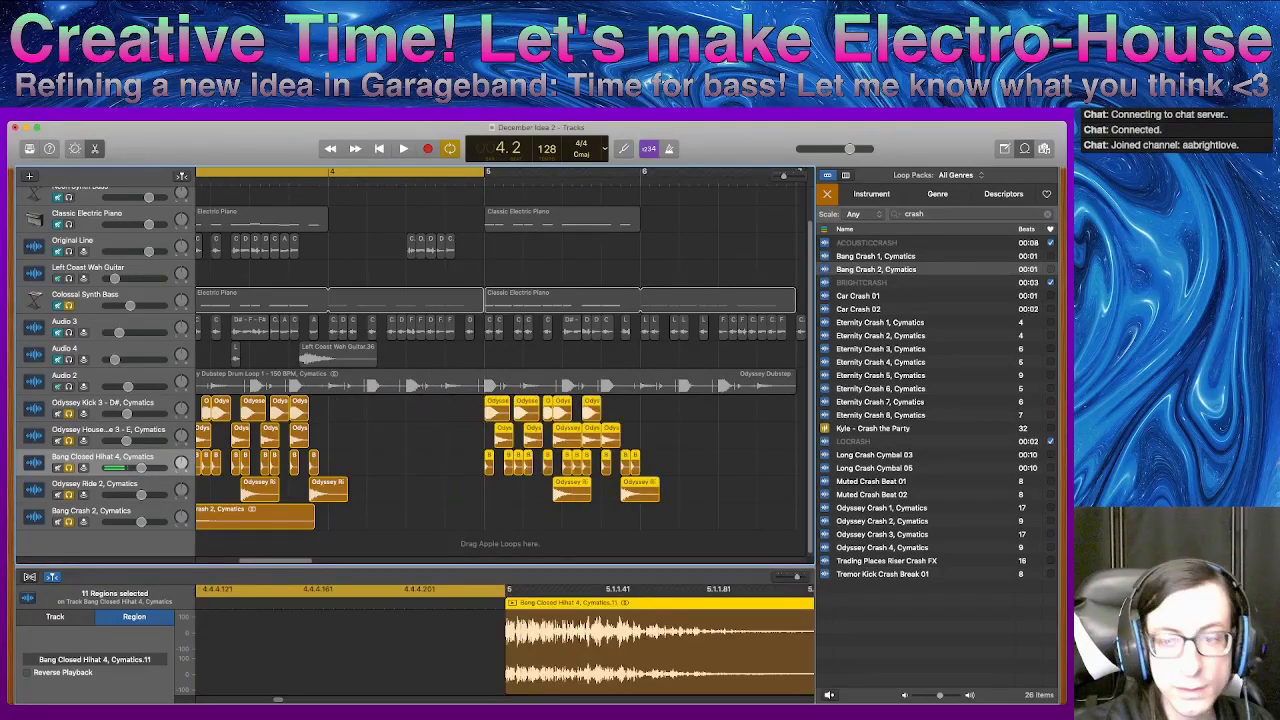
{"action": "left_click_drag", "start_coordinate": [494, 411], "coordinate": [650, 411]}
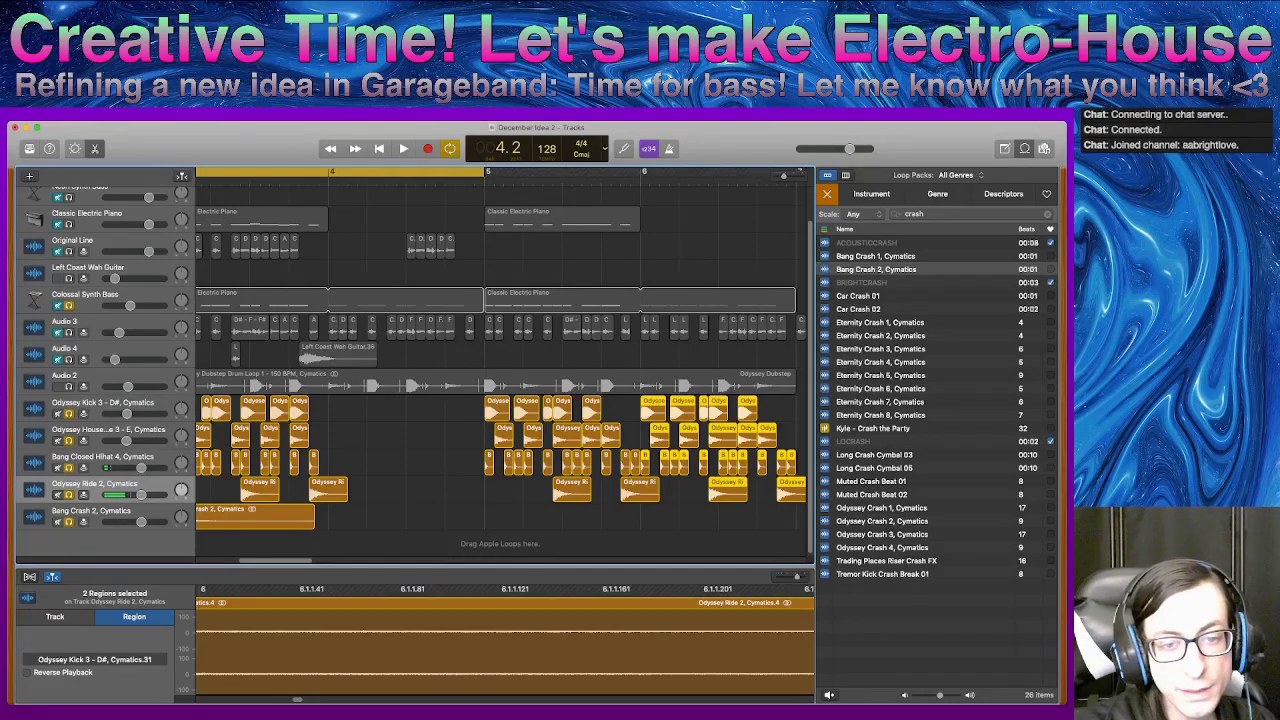
- Copy bar 3's kick, snare, closed hi-hat and ride pattern to bar 4, and copy the Bang Crash 2 from bar 3 to bar 5
{"action": "scroll", "coordinate": [493, 450], "scroll_direction": "left", "scroll_amount": 4}
{"action": "scroll", "coordinate": [493, 450], "scroll_direction": "right", "scroll_amount": 1}
{"action": "left_click_drag", "start_coordinate": [493, 489], "coordinate": [430, 411]}
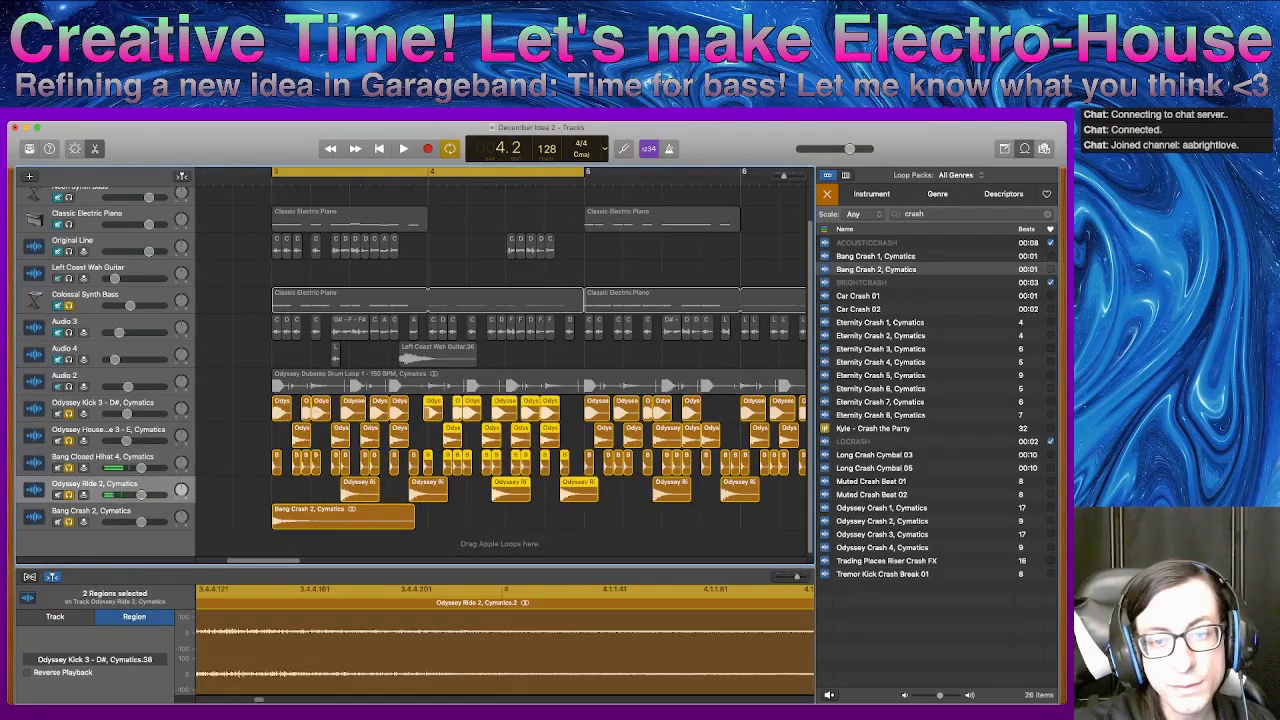
{"action": "left_click_drag", "start_coordinate": [278, 518], "coordinate": [590, 518]}
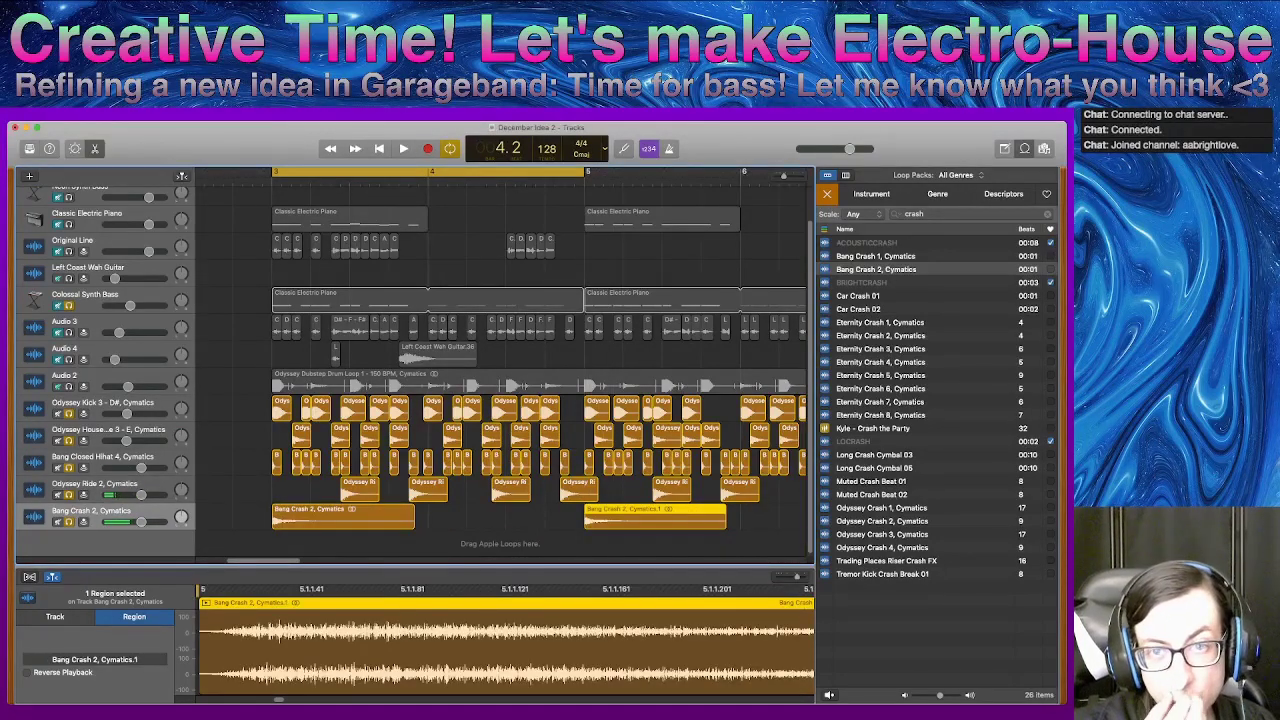
- Turn off the cycle range and play the extended arrangement from bar 3, keeping the crash at bar 5
{"action": "key", "text": "c"}
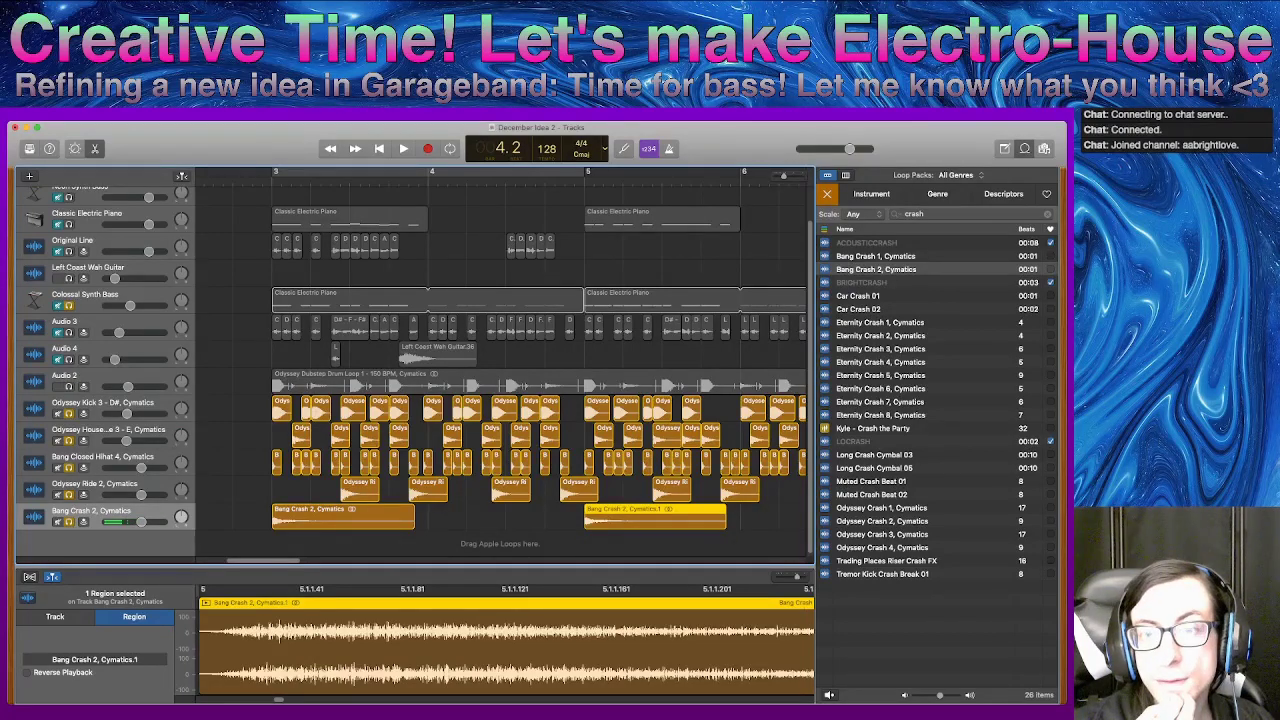
{"action": "key", "text": "super+Left"}
{"action": "key", "text": "super+Left"}
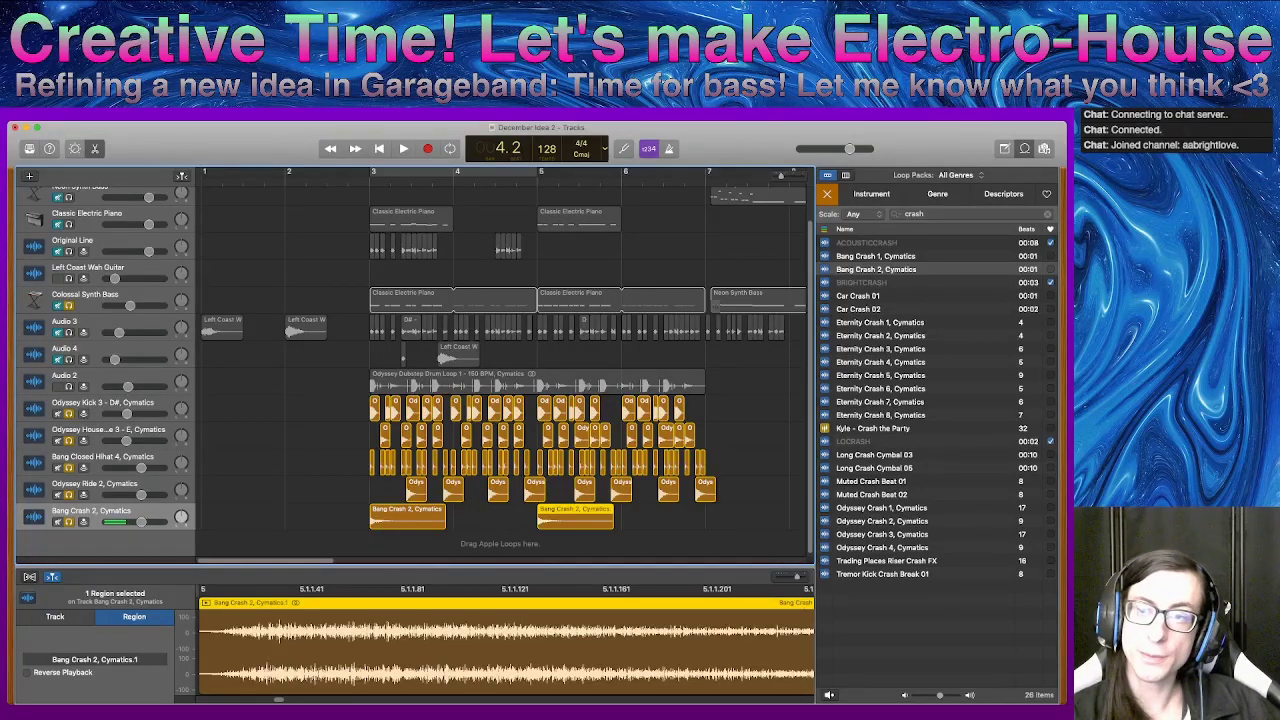
{"action": "key", "text": "Delete"}
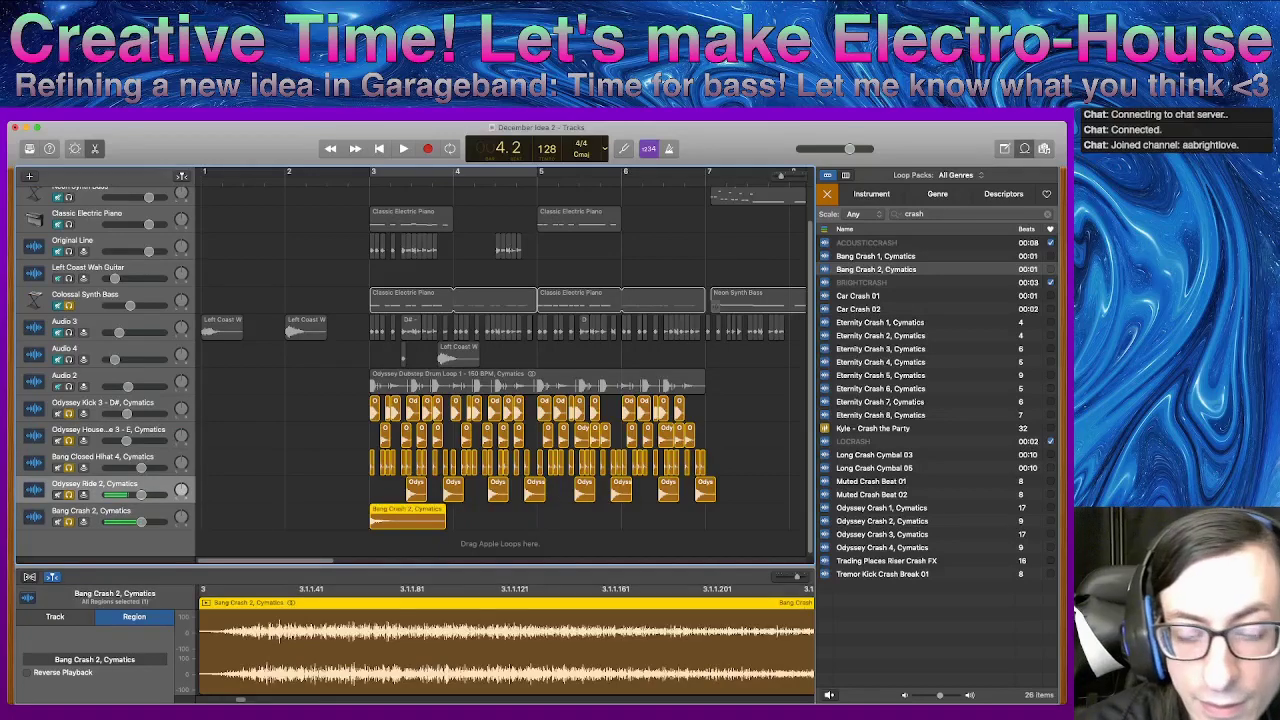
{"action": "key", "text": "super+z"}
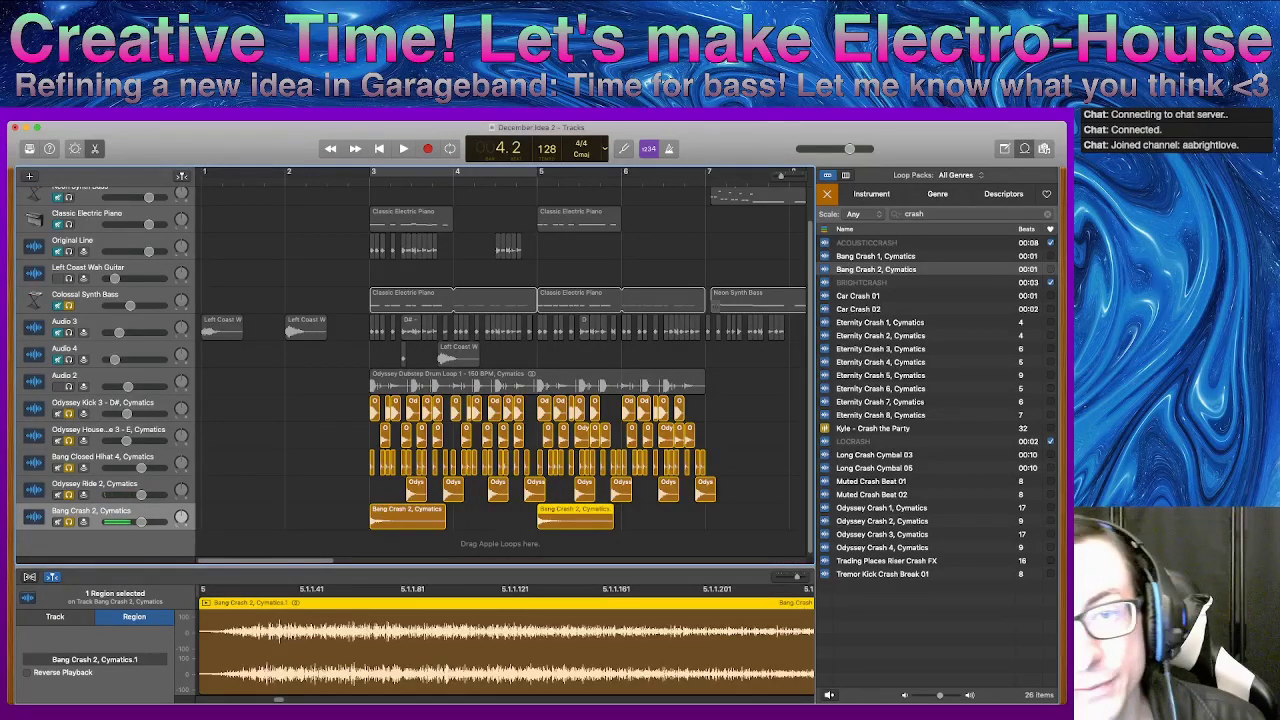
{"action": "key", "text": "comma"}
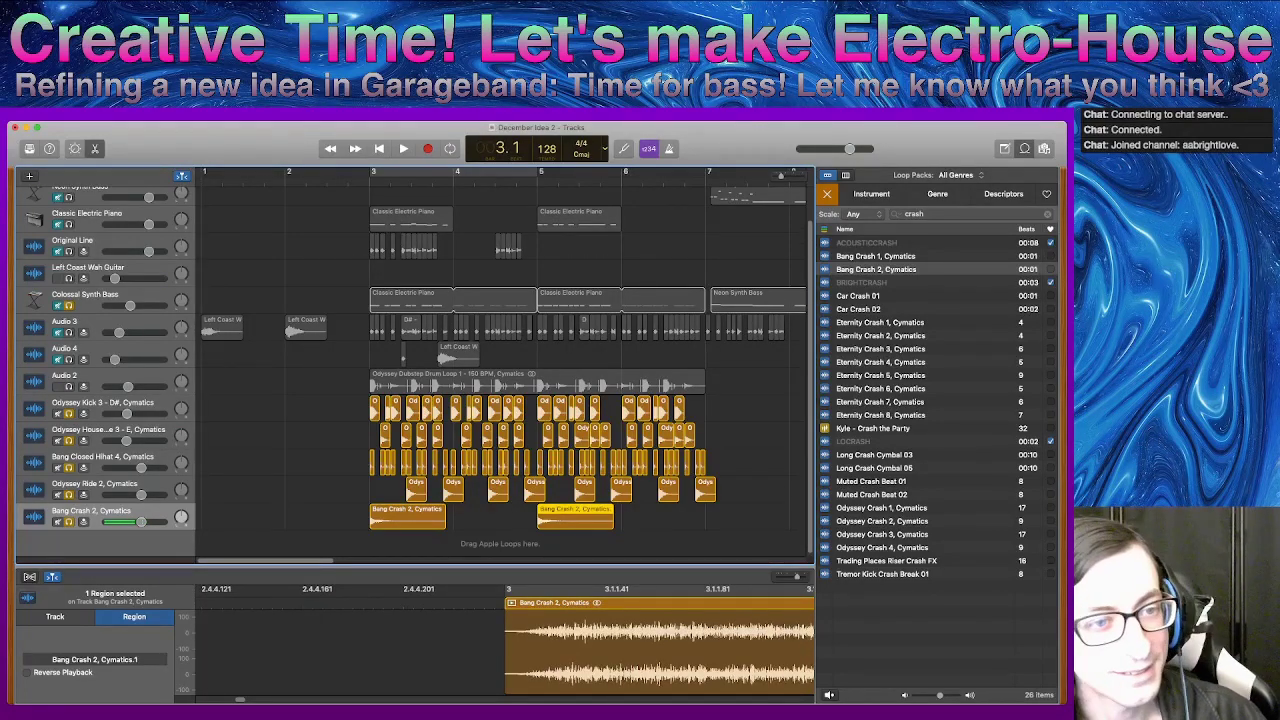
{"action": "key", "text": "space"}
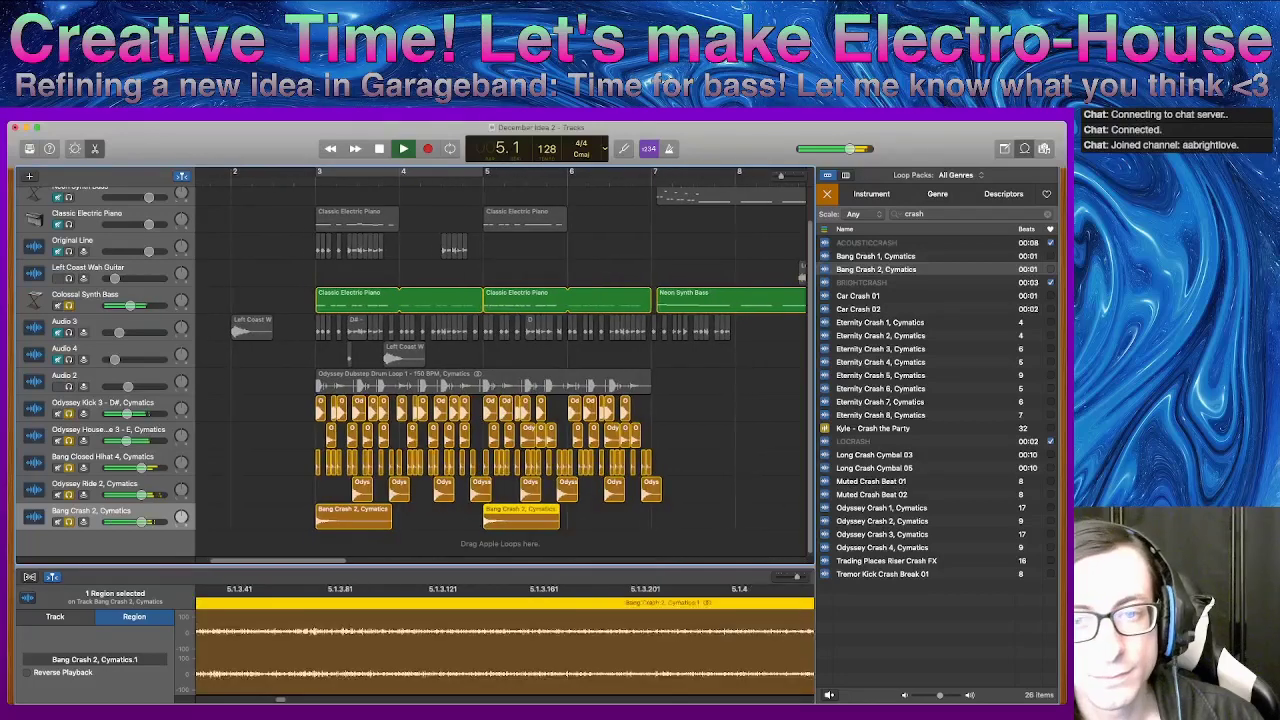
- Shift bar 4's kick, snare, closed hi-hat and ride regions slightly later so the pattern starts exactly on bar 4
{"action": "key", "text": "space"}
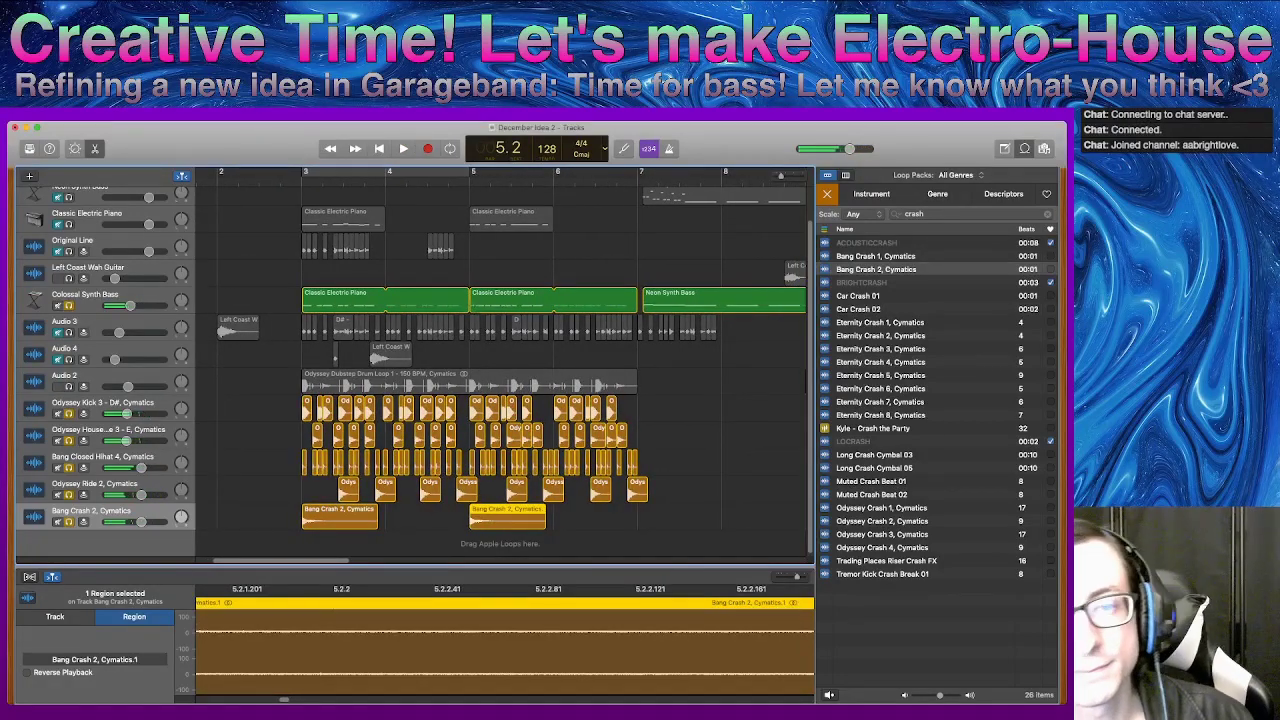
{"action": "key", "text": "space"}
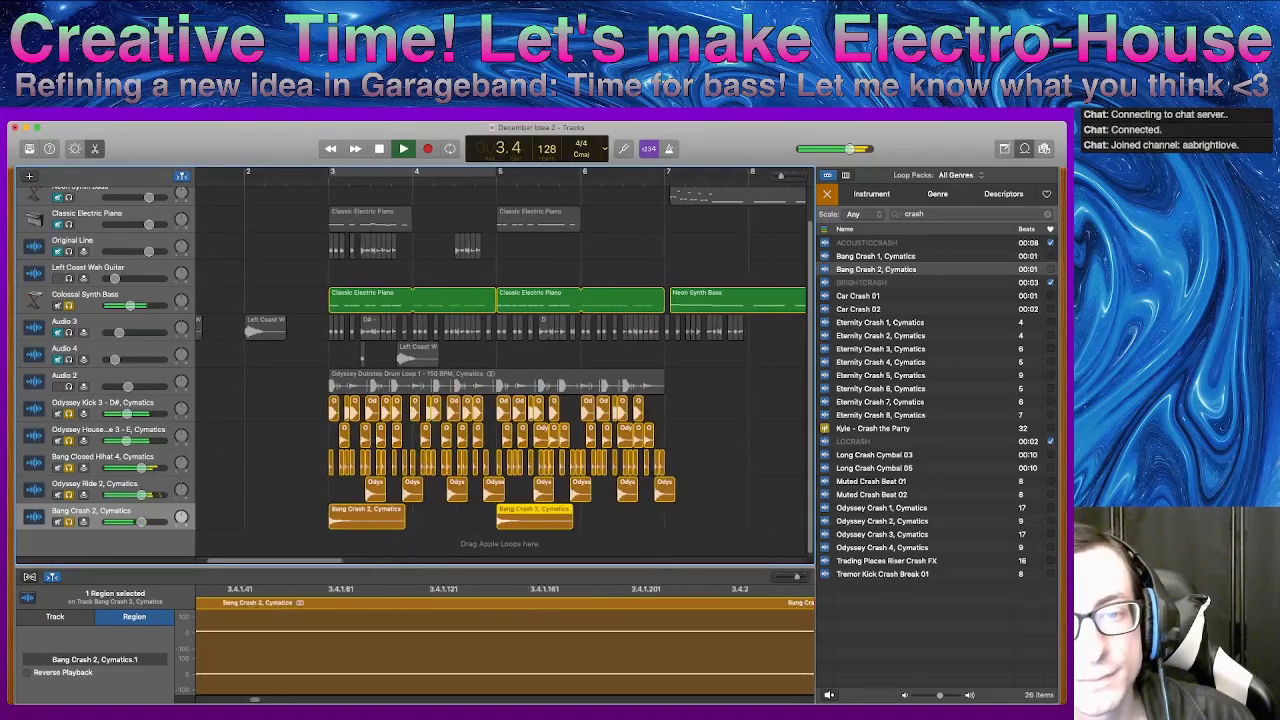
{"action": "key", "text": "space"}
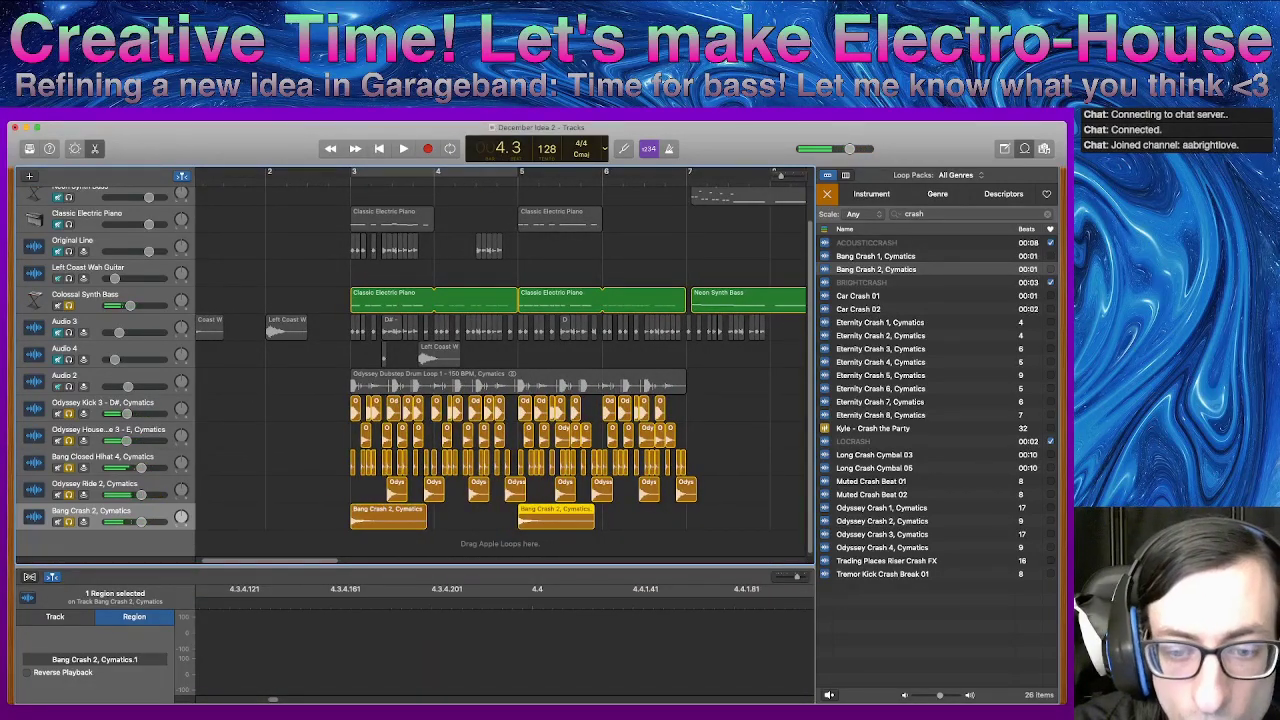
{"action": "scroll", "coordinate": [518, 365], "scroll_direction": "up", "scroll_amount": 5}
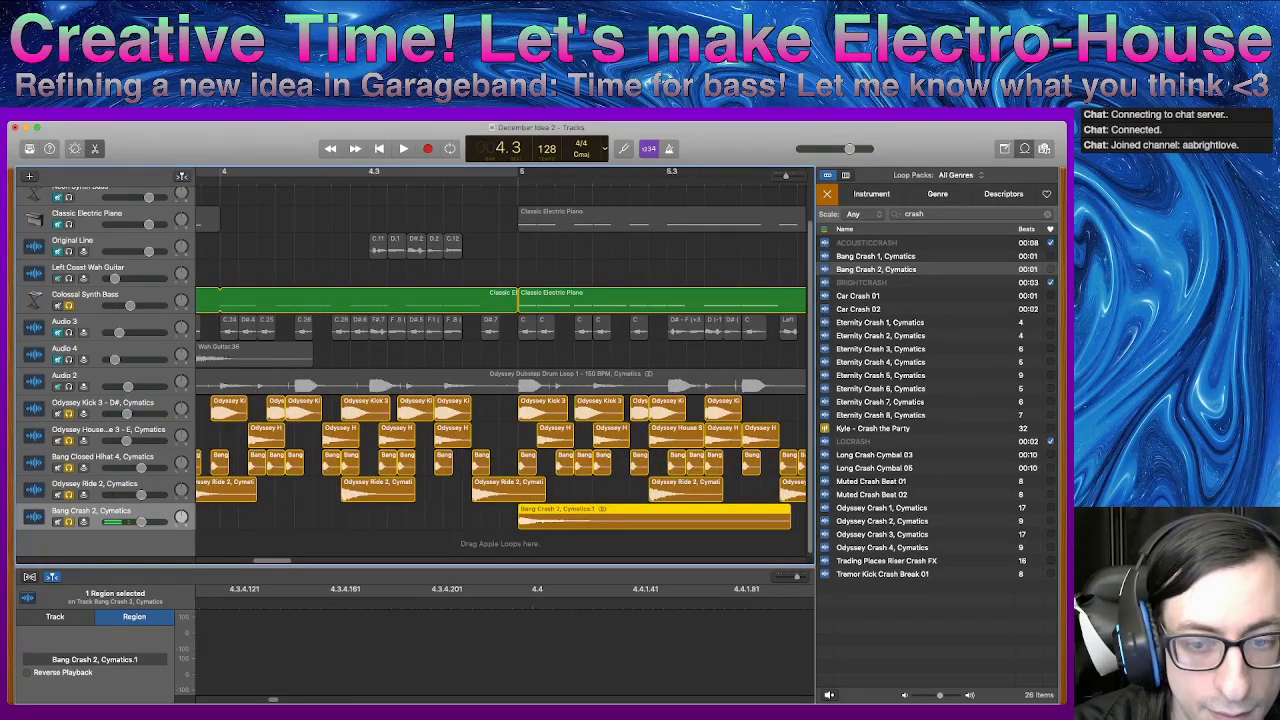
{"action": "scroll", "coordinate": [500, 360], "scroll_direction": "left", "scroll_amount": 5}
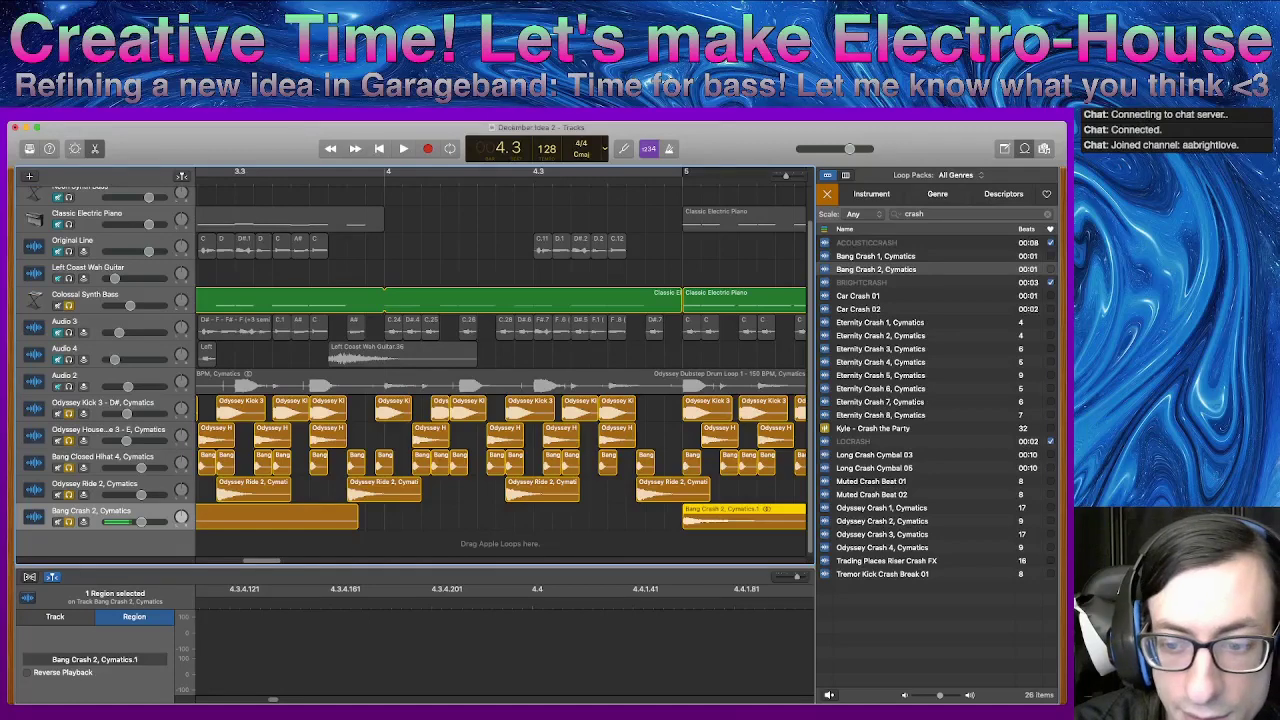
{"action": "left_click_drag", "start_coordinate": [660, 522], "coordinate": [397, 412]}
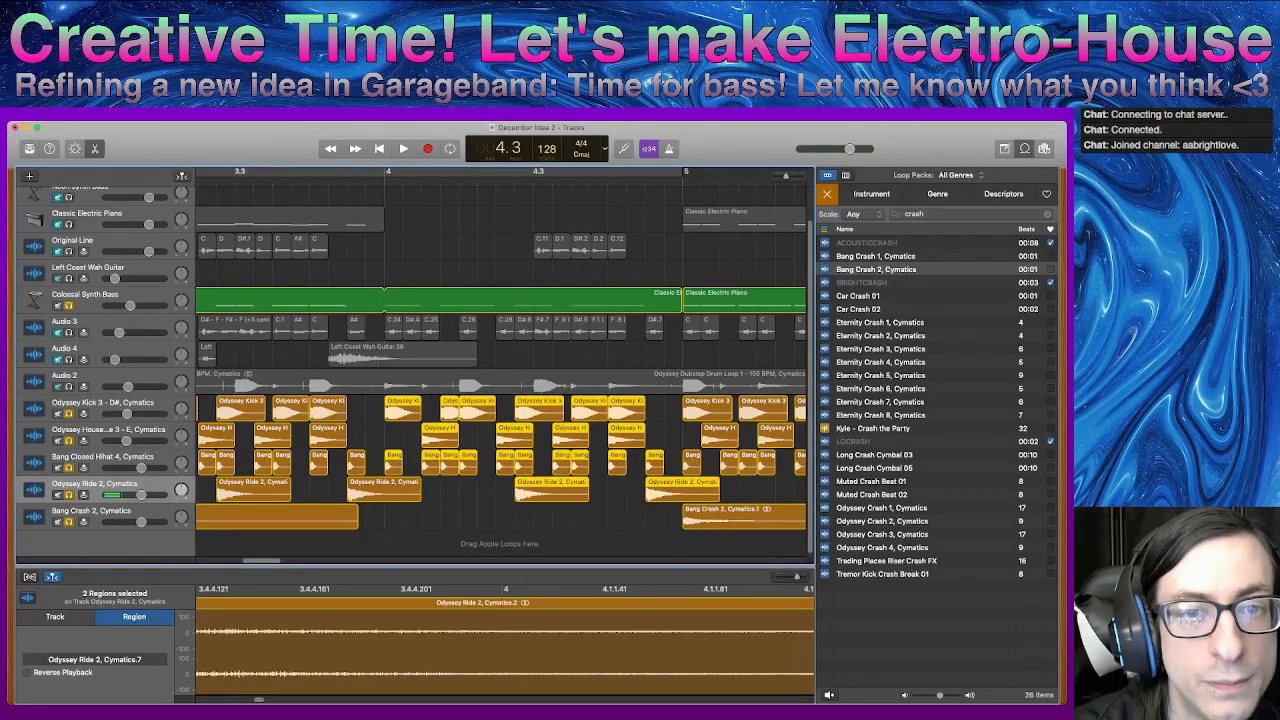
- Turn on the cycle range over bars 3 and 4, solo Audio 3 and play the realigned drums with it
{"action": "key", "text": "c"}
{"action": "key", "text": "space"}
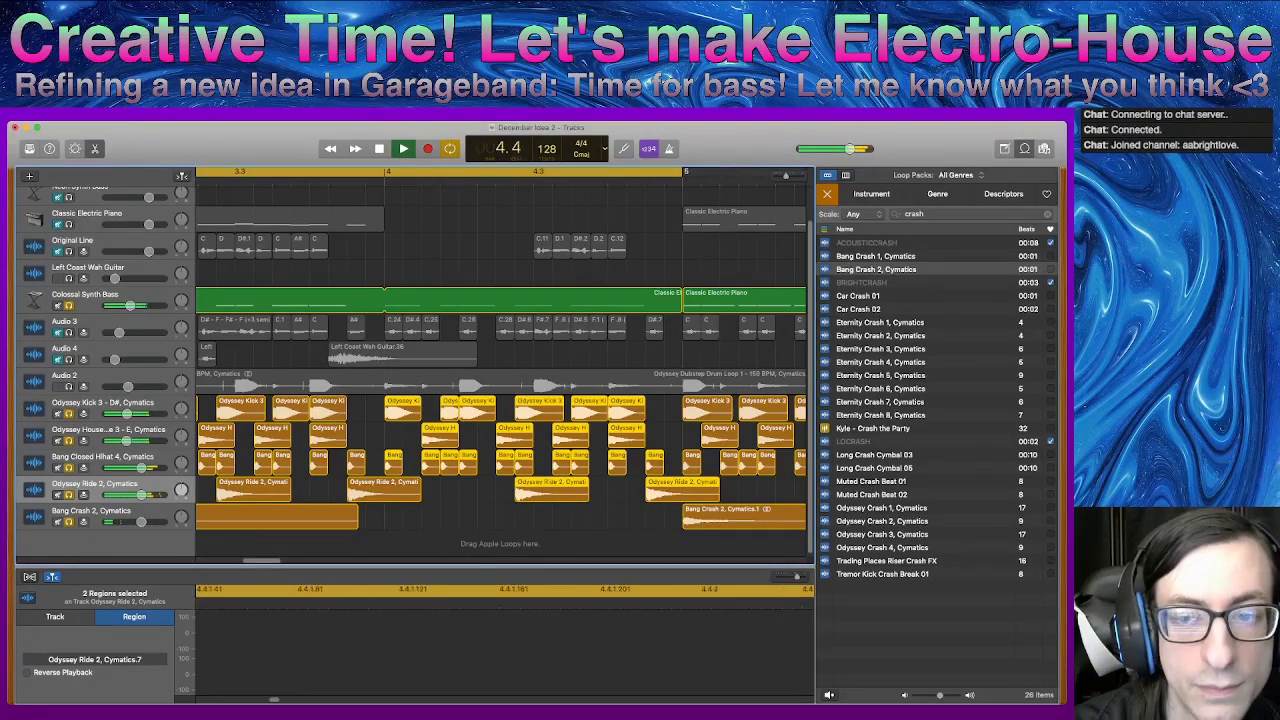
{"action": "key", "text": "space"}
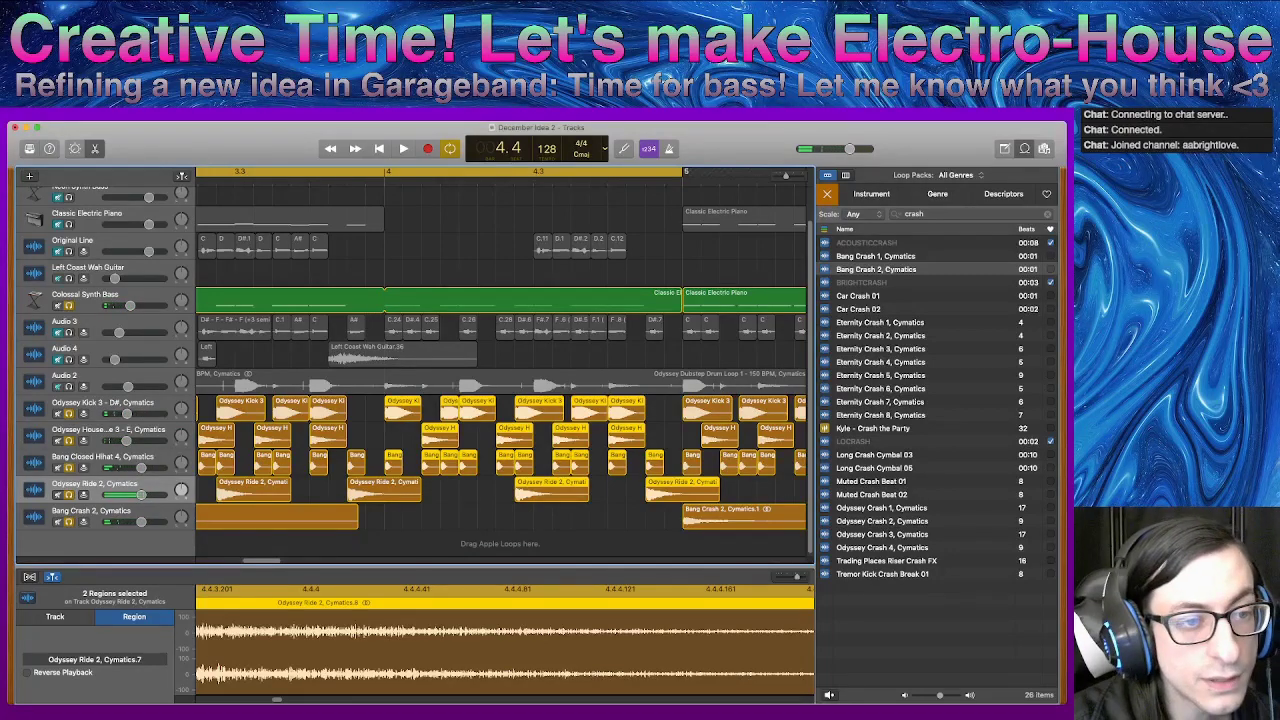
{"action": "key", "text": "space"}
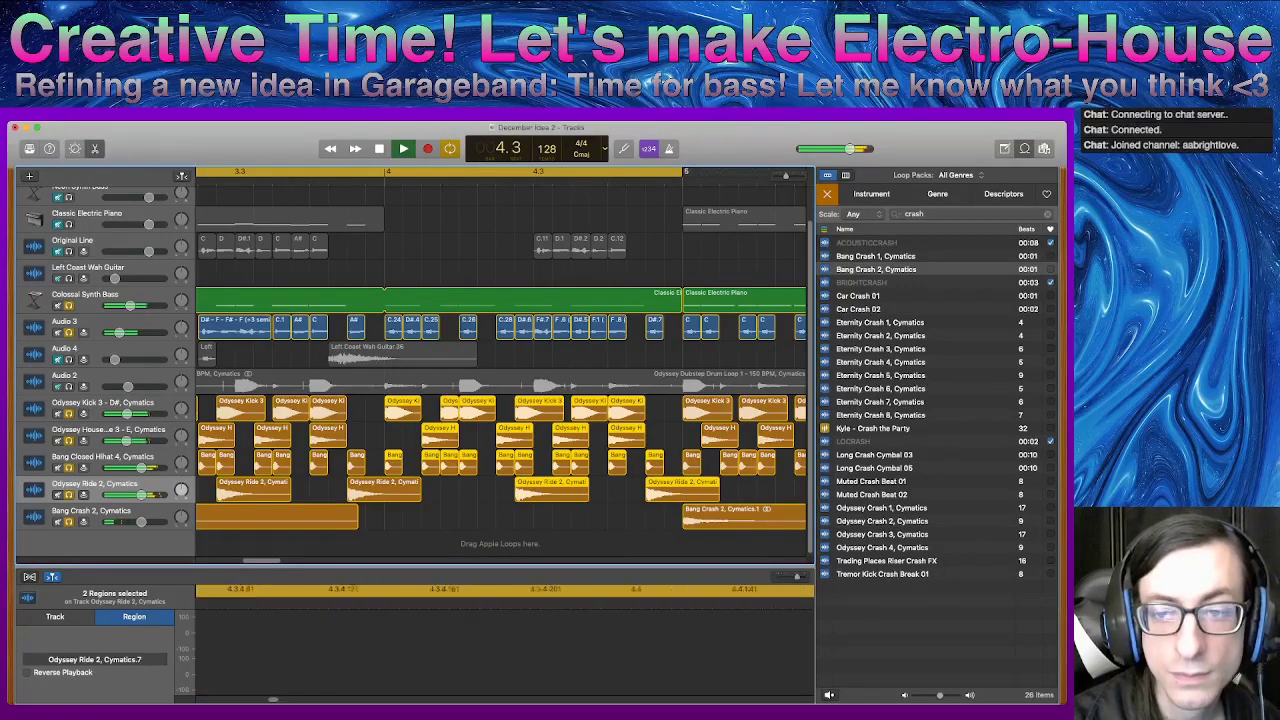
{"action": "key", "text": "space"}
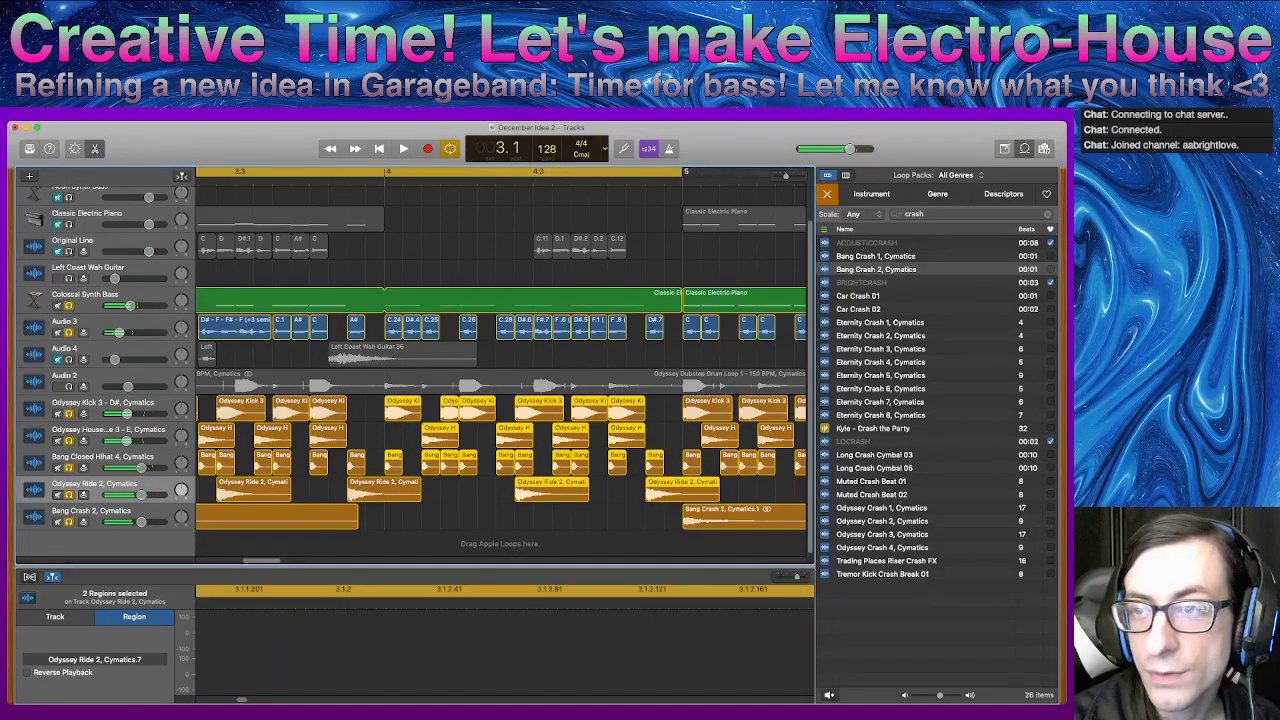
- Clear the region selection, mute the Colossal Synth Bass track and play cycled bars 3 and 4 with Audio 3 as the bass
{"action": "scroll", "coordinate": [500, 365], "scroll_direction": "down", "scroll_amount": 6}
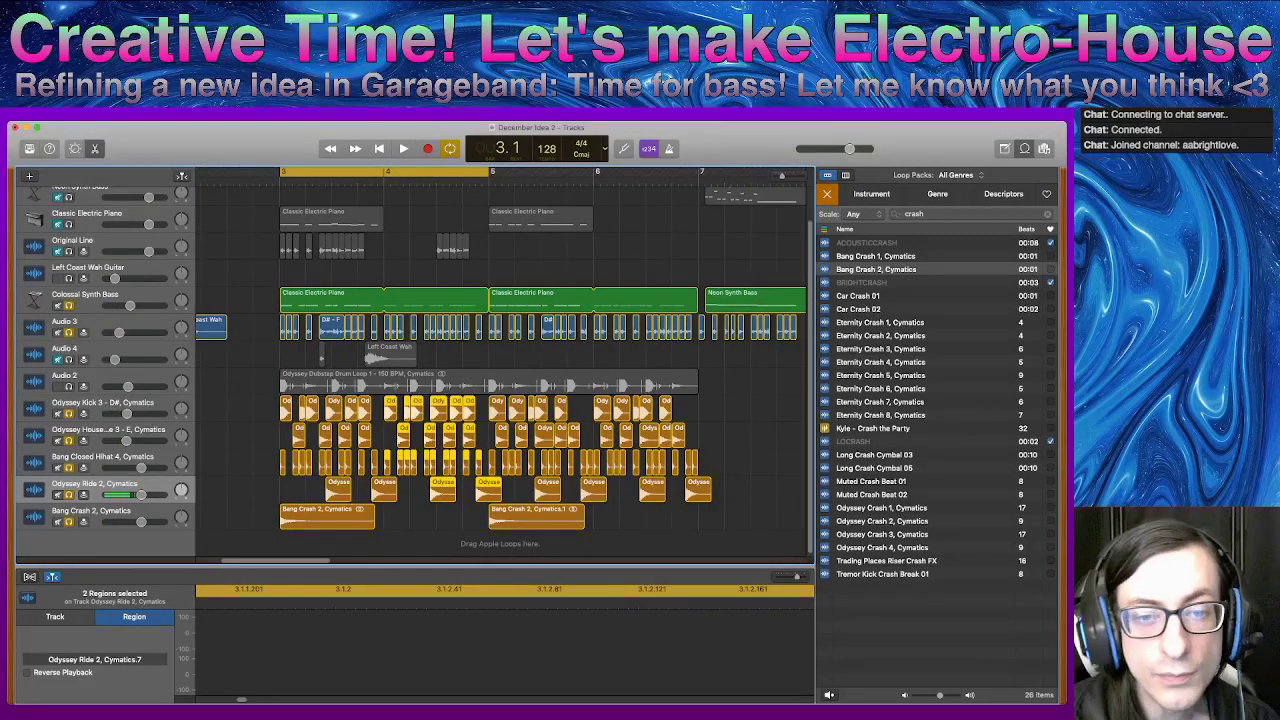
{"action": "scroll", "coordinate": [500, 365], "scroll_direction": "down", "scroll_amount": 1}
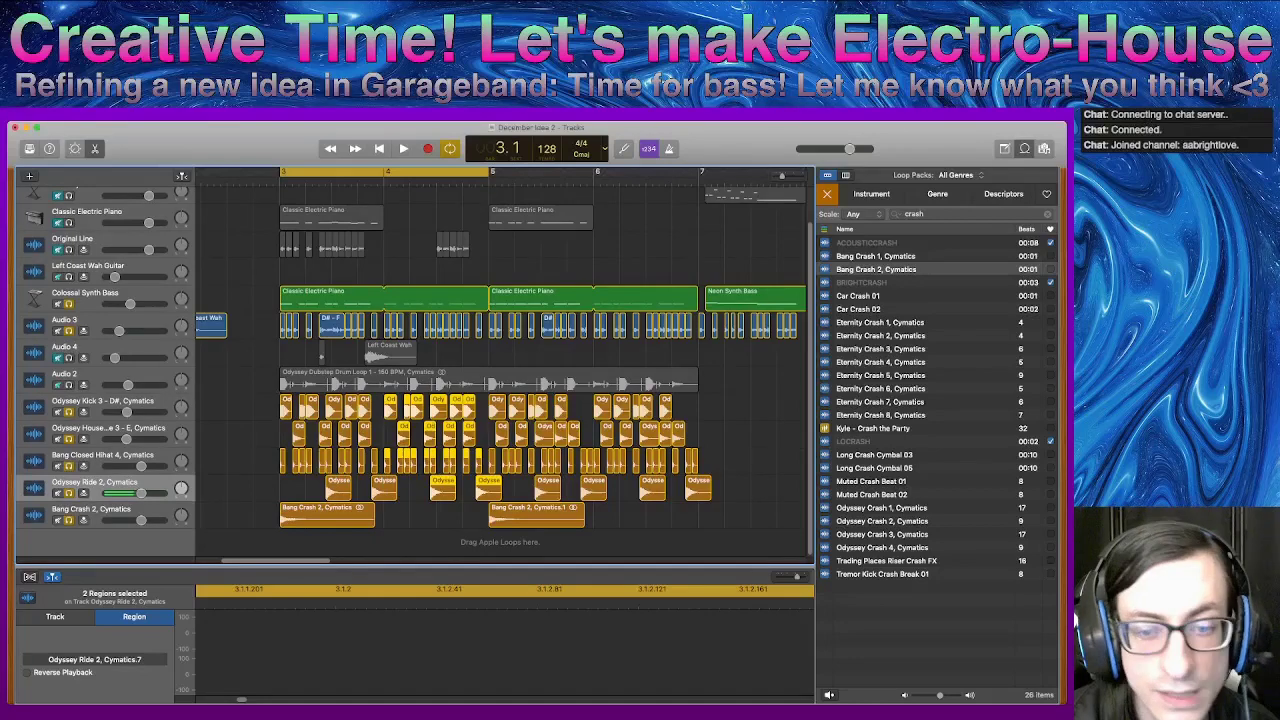
{"action": "left_click", "coordinate": [500, 542]}
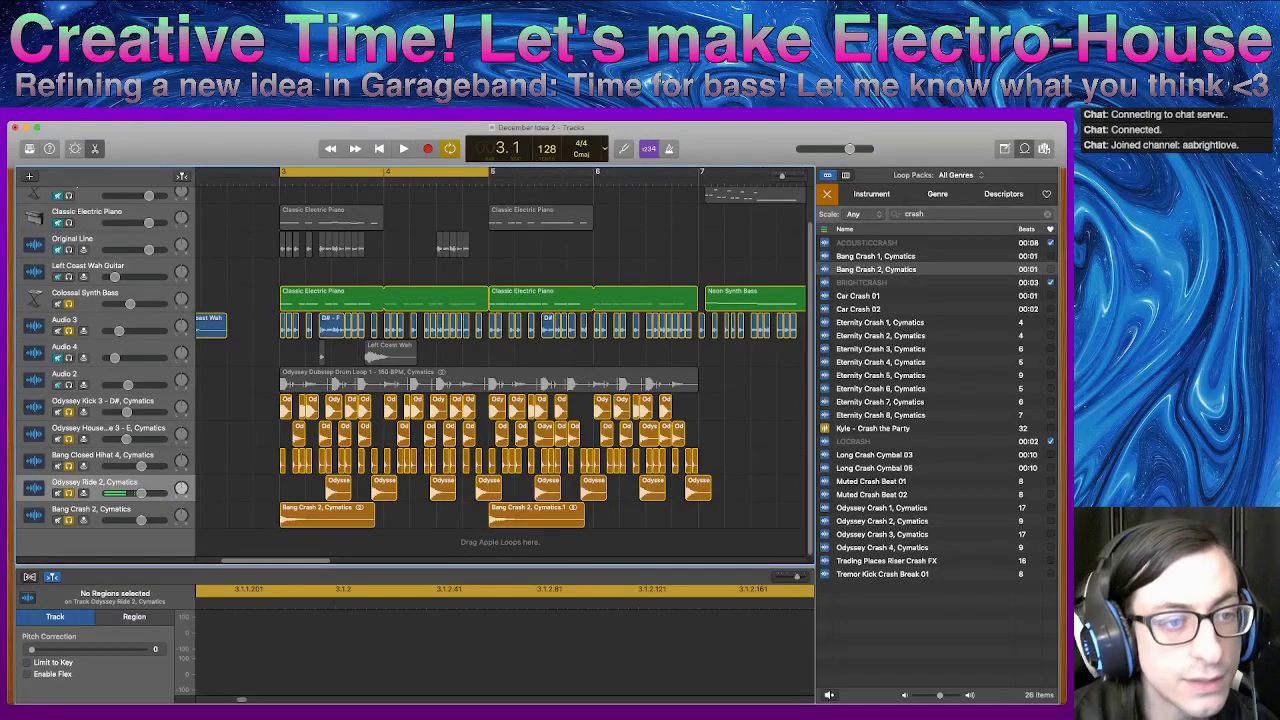
{"action": "left_click", "coordinate": [58, 304]}
{"action": "key", "text": "space"}
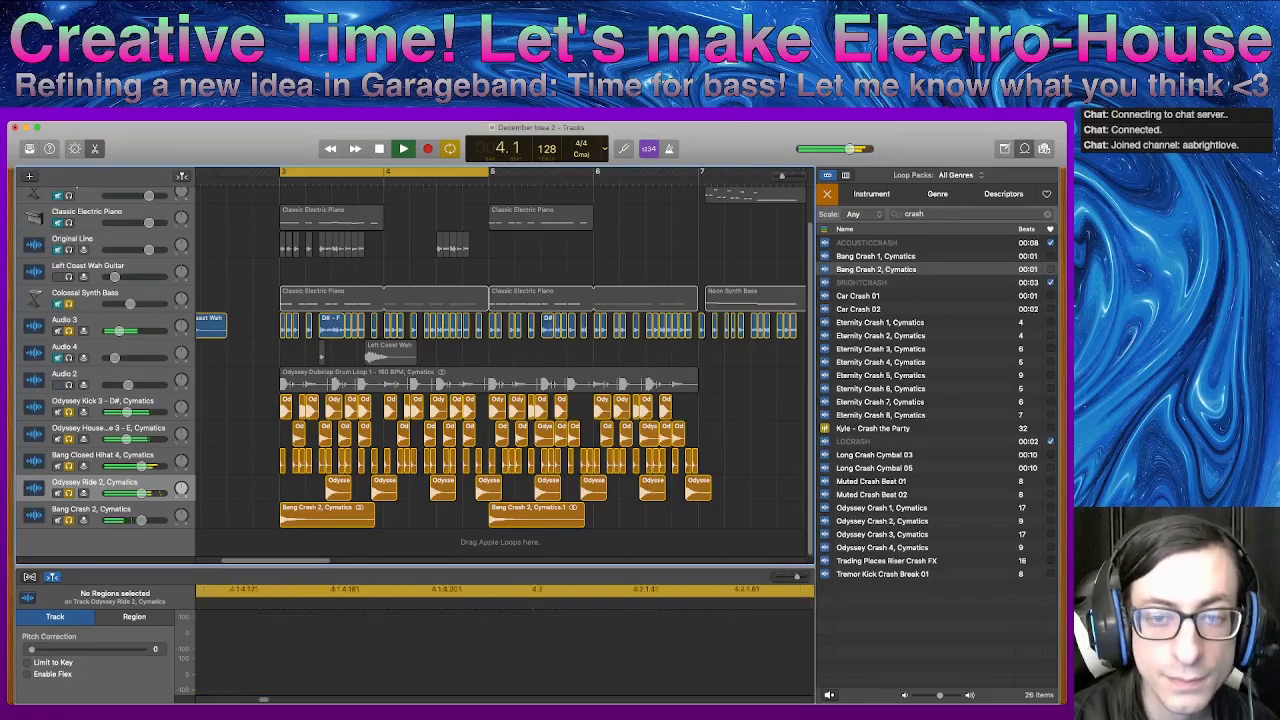
{"action": "key", "text": "space"}
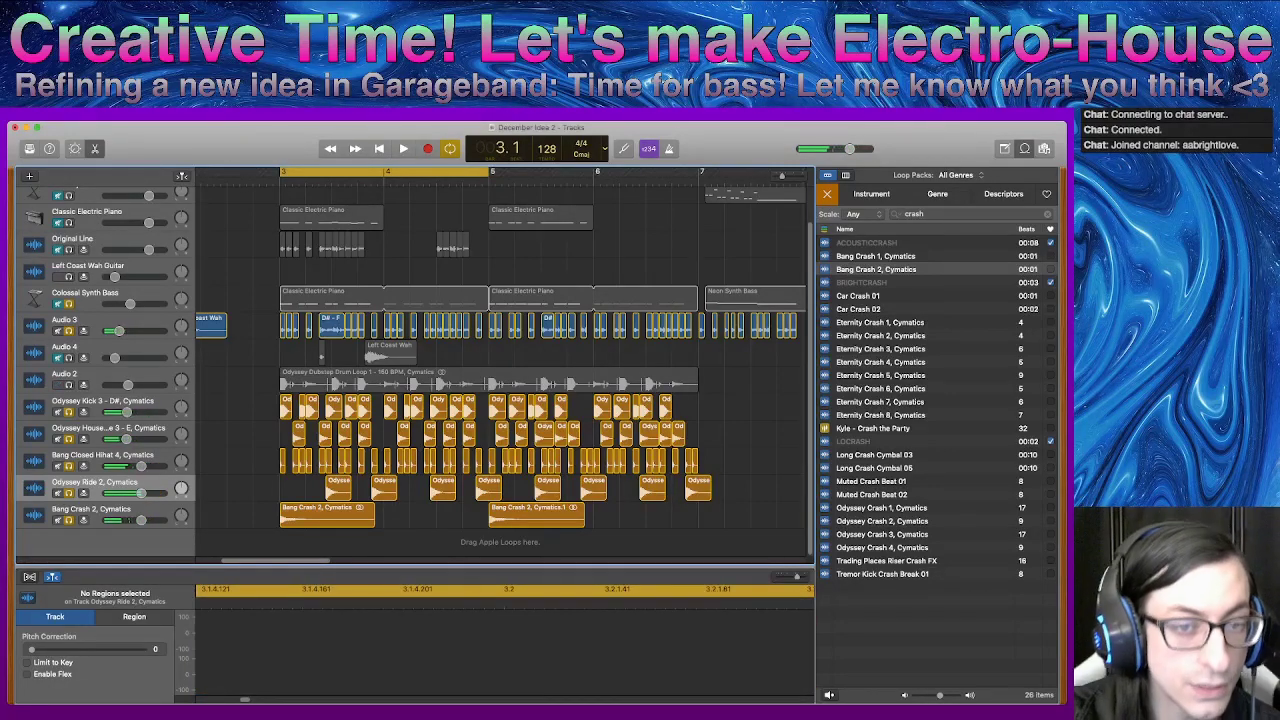
{"action": "key", "text": "space"}
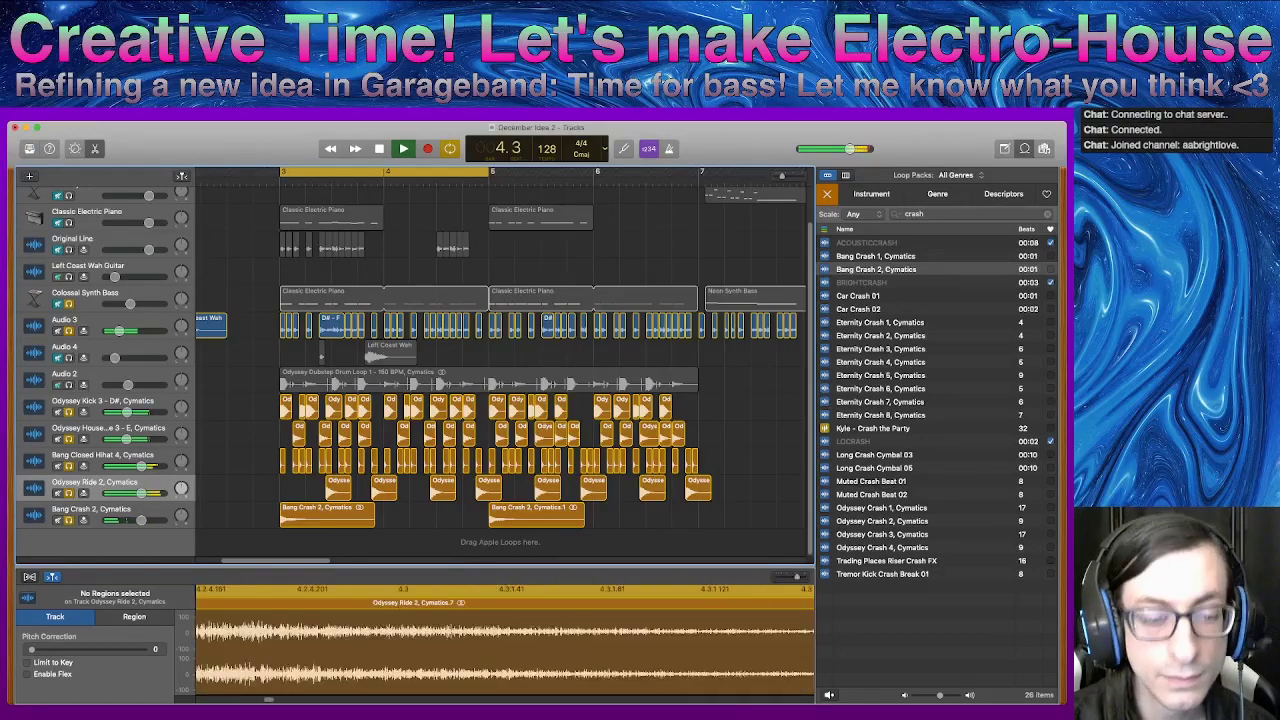
{"action": "key", "text": "space"}
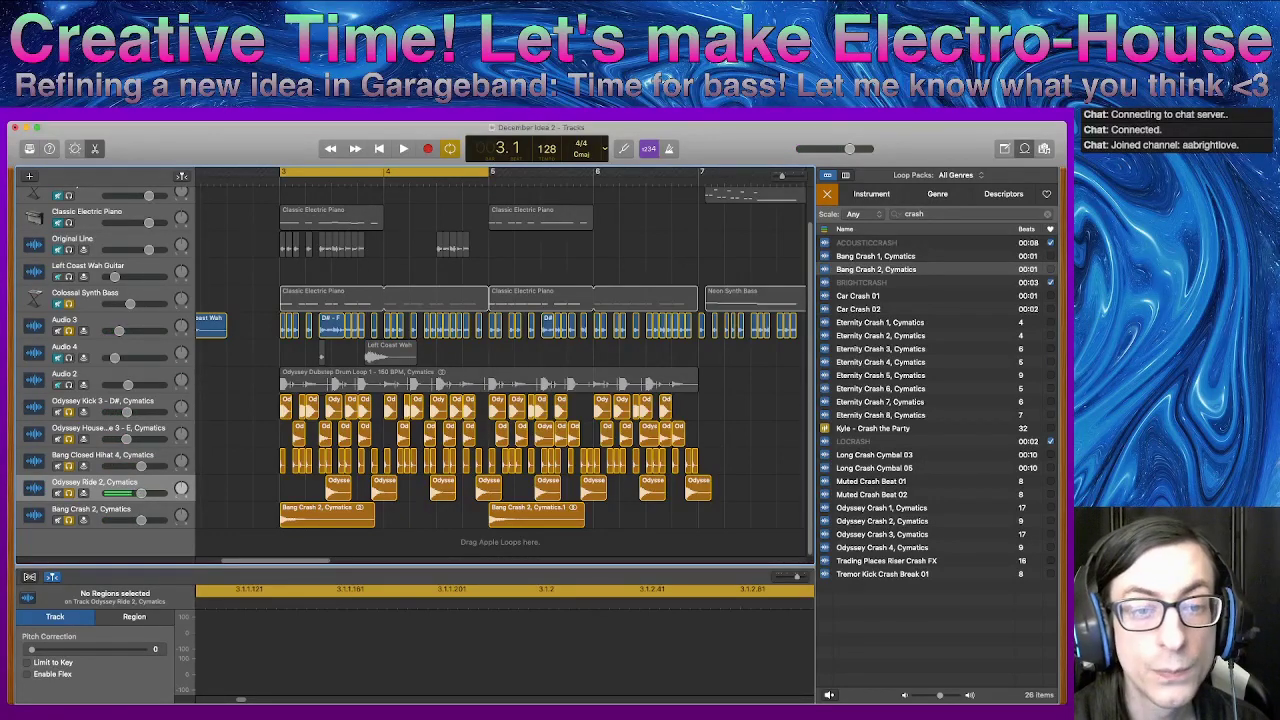
- Examine the Colossal Synth Bass notes in an enlarged Piano Roll, selecting all of bar 5's notes
{"action": "left_click", "coordinate": [285, 300]}
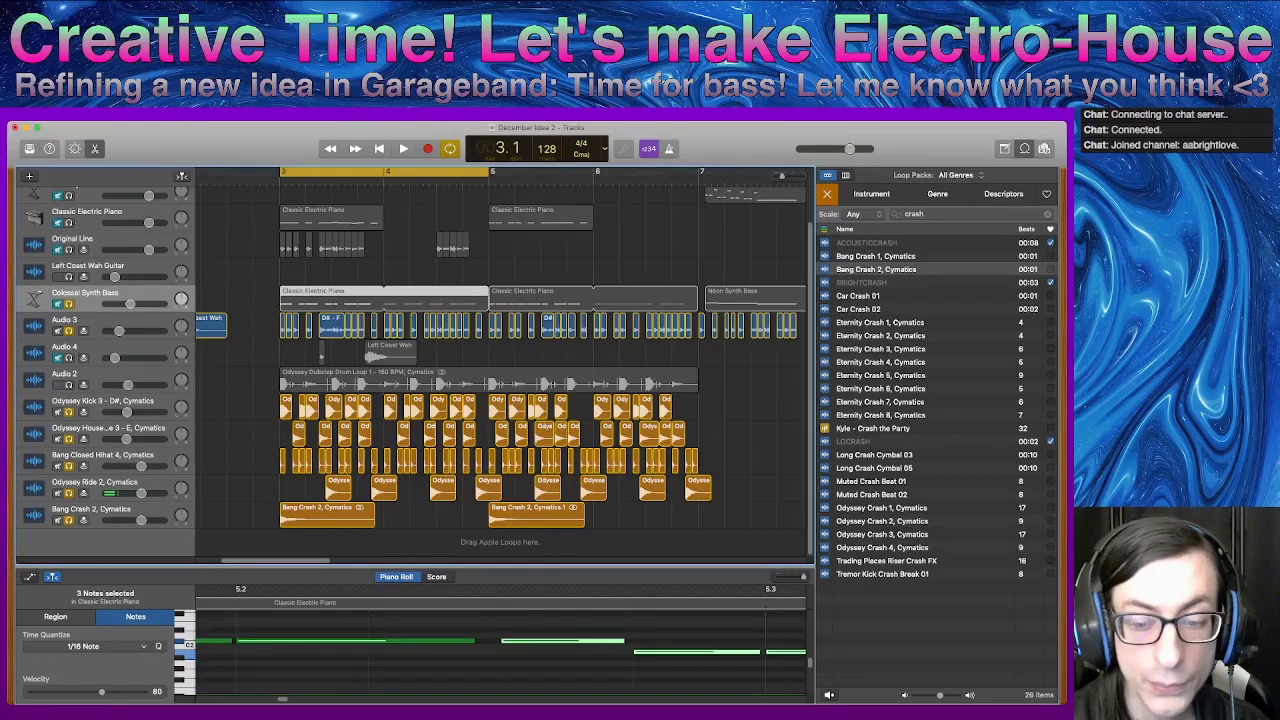
{"action": "left_click_drag", "start_coordinate": [500, 567], "coordinate": [500, 232]}
{"action": "left_click_drag", "start_coordinate": [803, 242], "coordinate": [795, 242]}
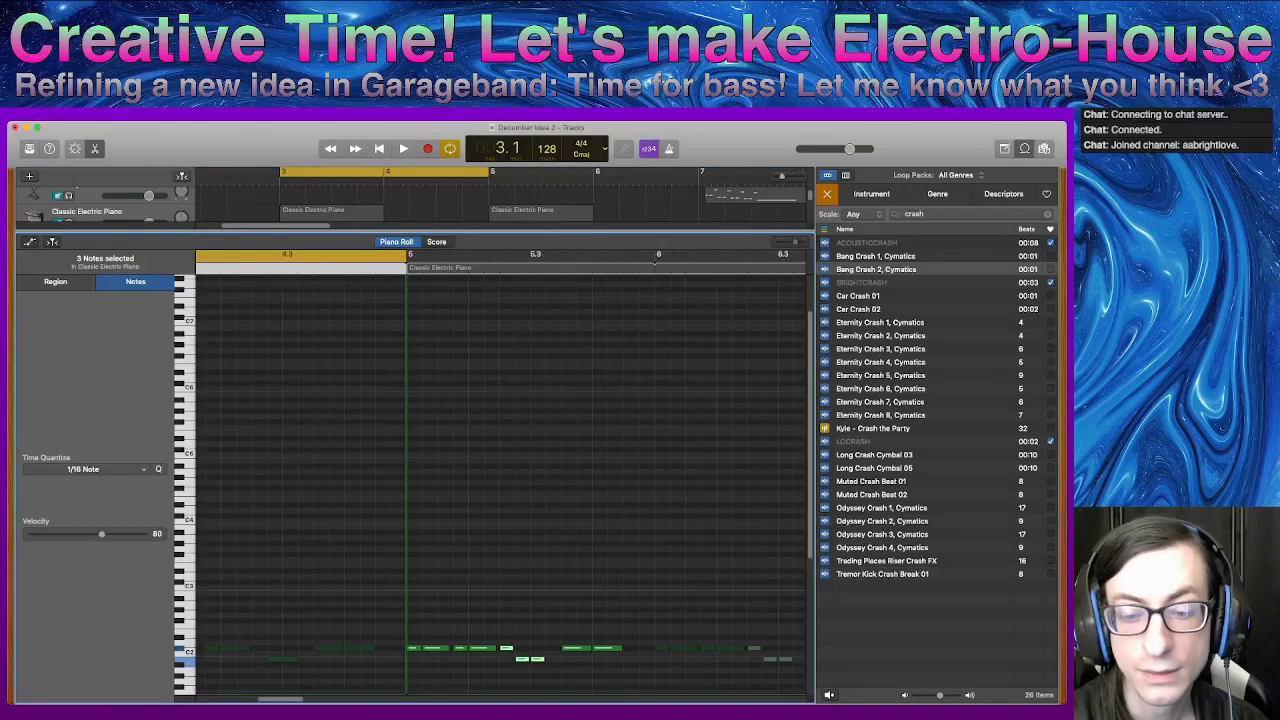
{"action": "scroll", "coordinate": [494, 483], "scroll_direction": "down", "scroll_amount": 5}
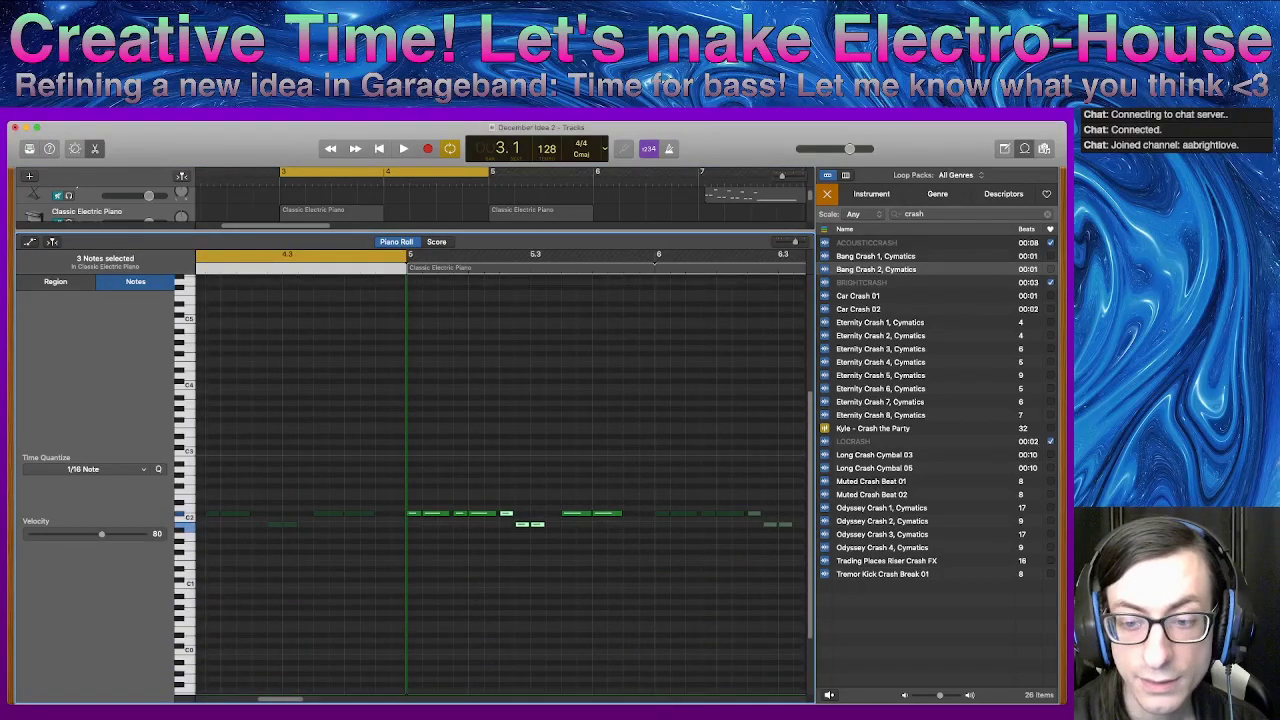
{"action": "left_click", "coordinate": [576, 513]}
{"action": "left_click_drag", "start_coordinate": [623, 541], "coordinate": [410, 489]}
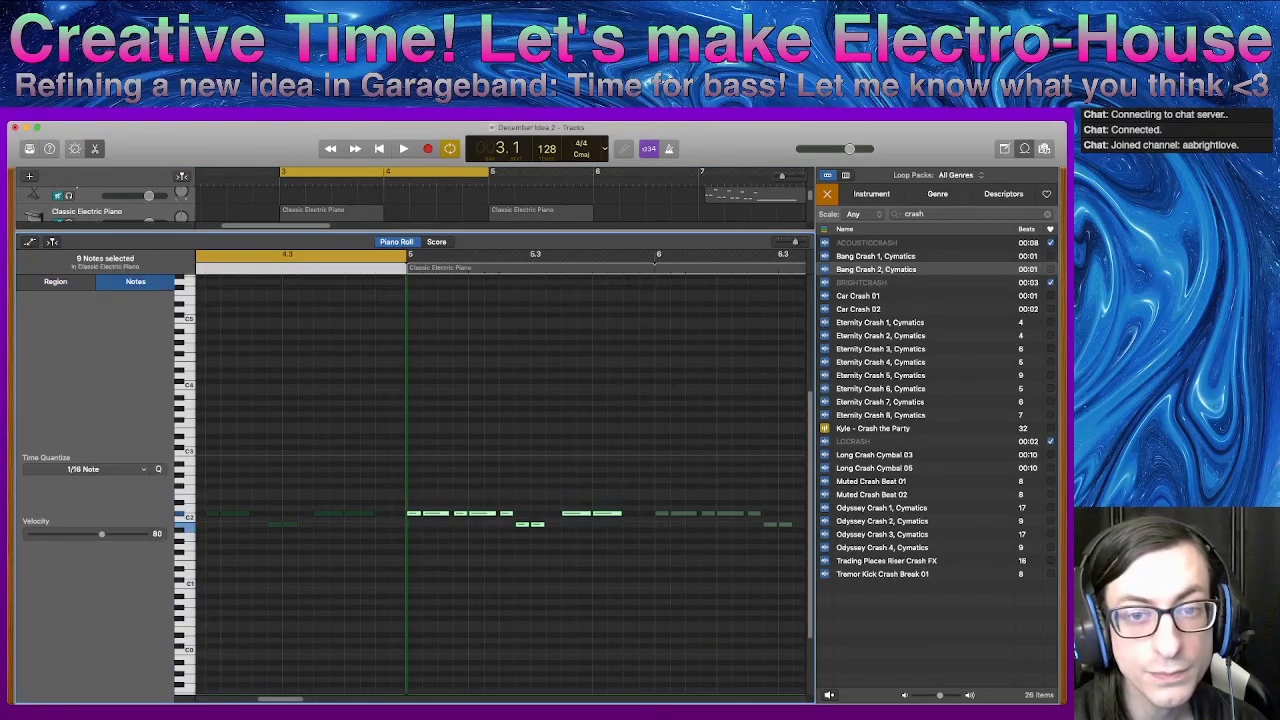
{"action": "left_click_drag", "start_coordinate": [480, 232], "coordinate": [480, 485]}
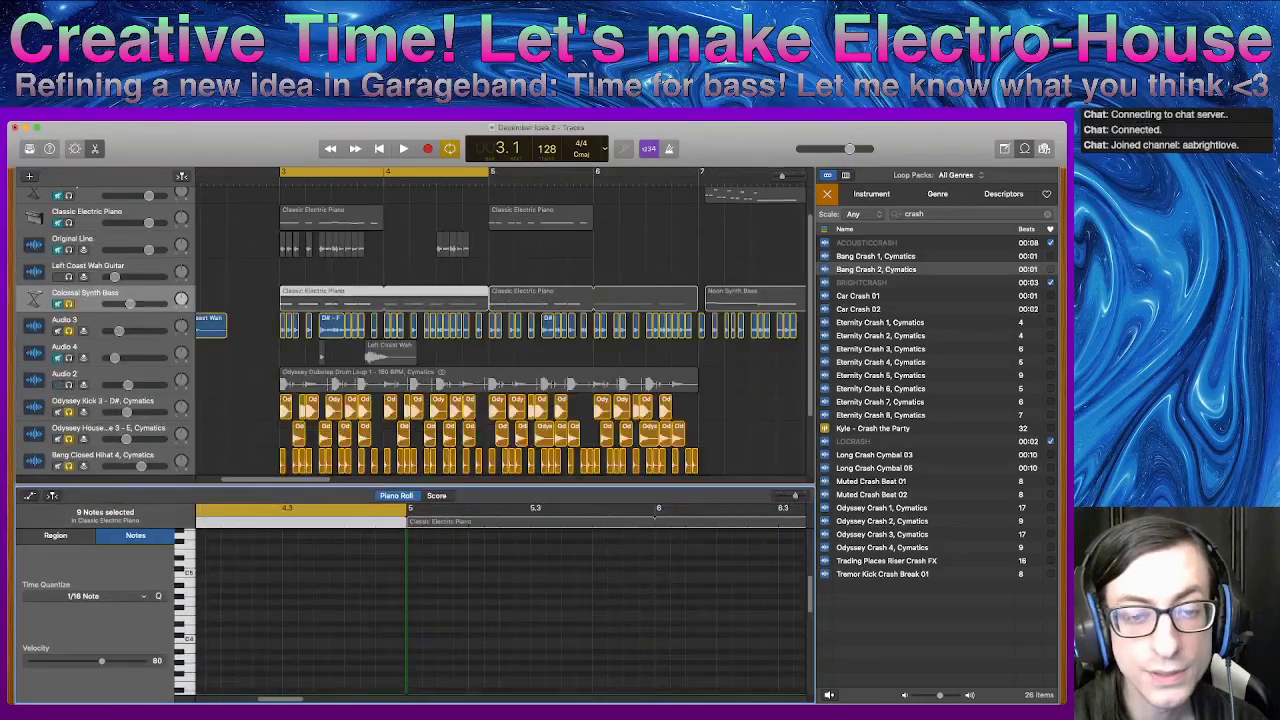
{"action": "scroll", "coordinate": [480, 380], "scroll_direction": "down", "scroll_amount": 3}
{"action": "scroll", "coordinate": [500, 330], "scroll_direction": "up", "scroll_amount": 2}
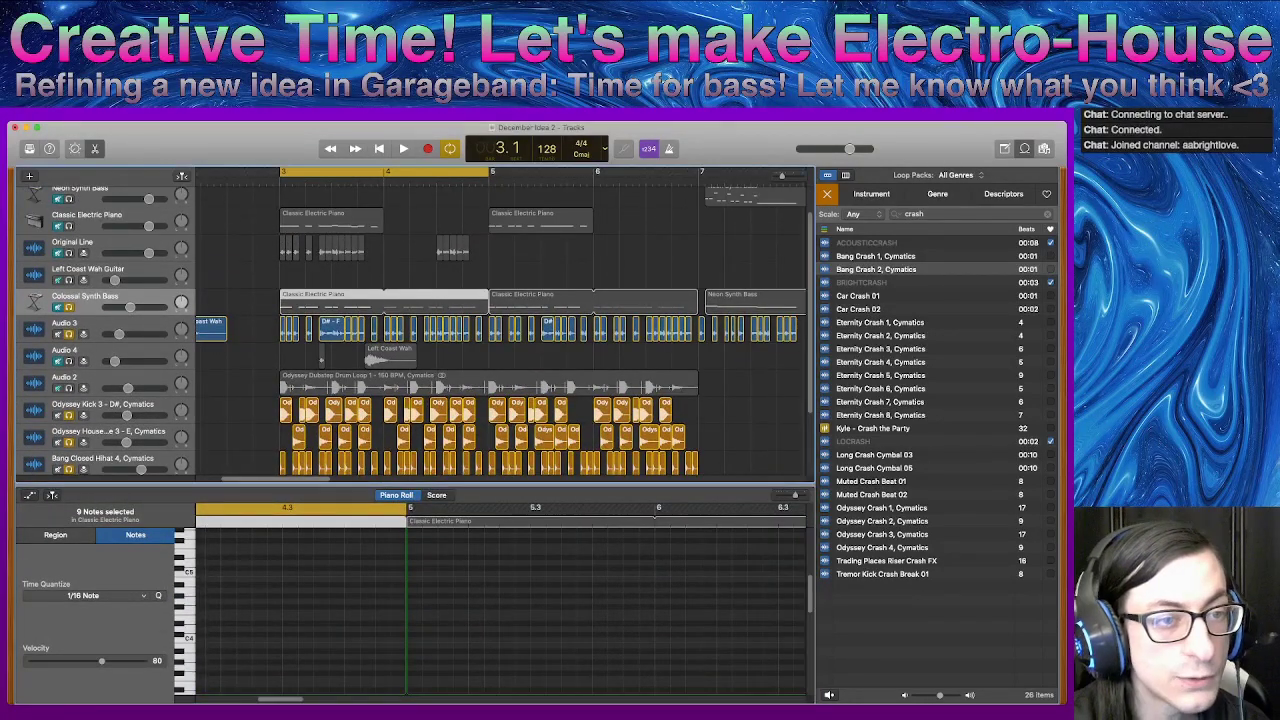
{"action": "scroll", "coordinate": [500, 330], "scroll_direction": "up", "scroll_amount": 1}
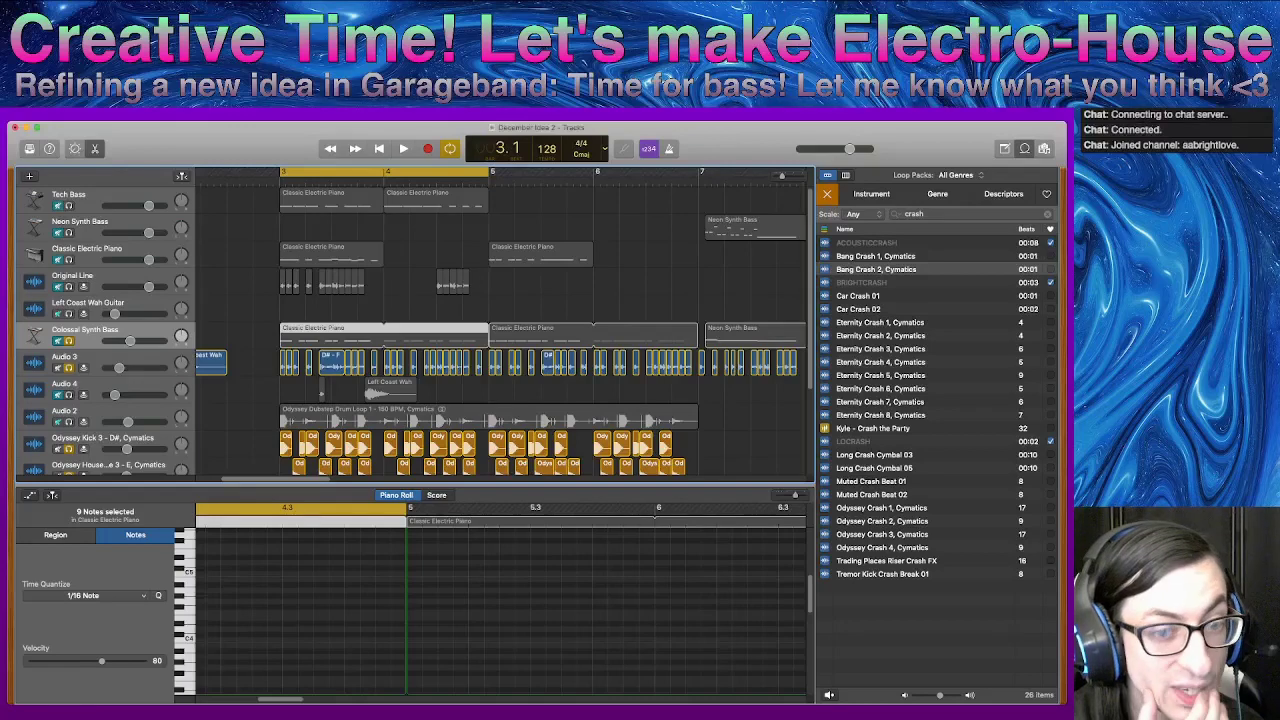
- Unmute the Colossal Synth Bass track and show its EQ curve
{"action": "key", "text": "s"}
{"action": "key", "text": "b"}
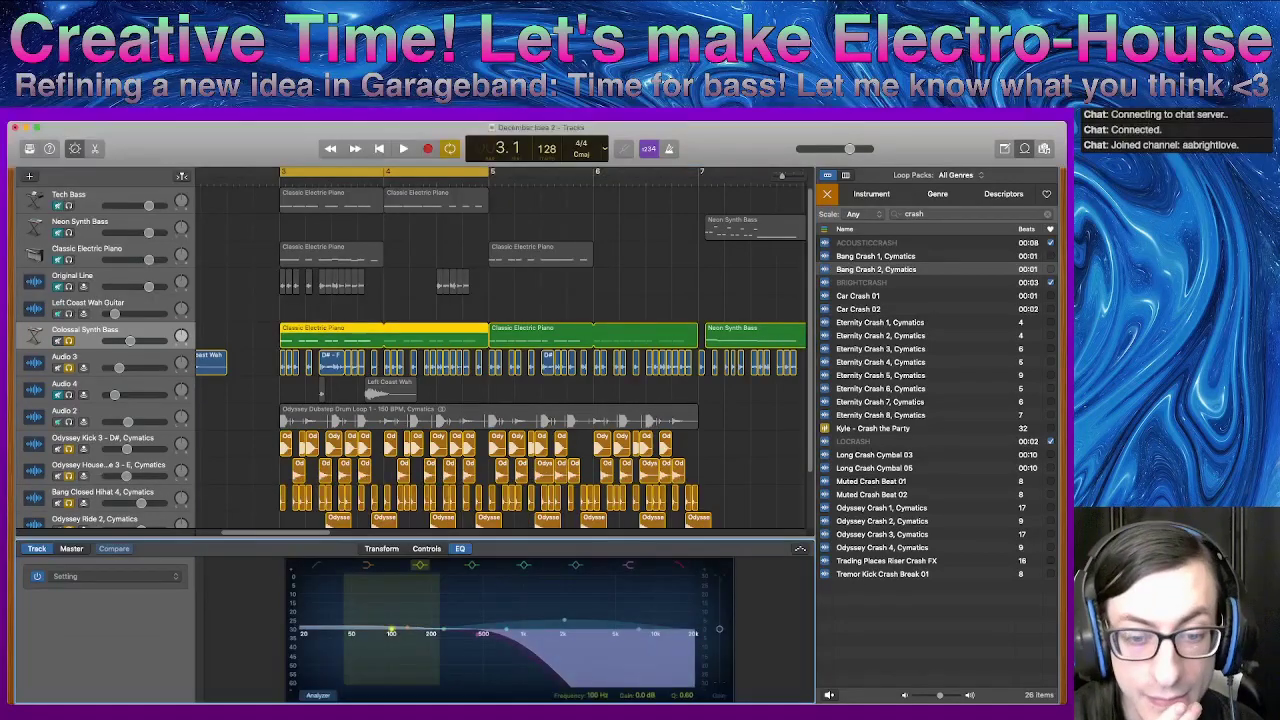
{"action": "left_click", "coordinate": [381, 549]}
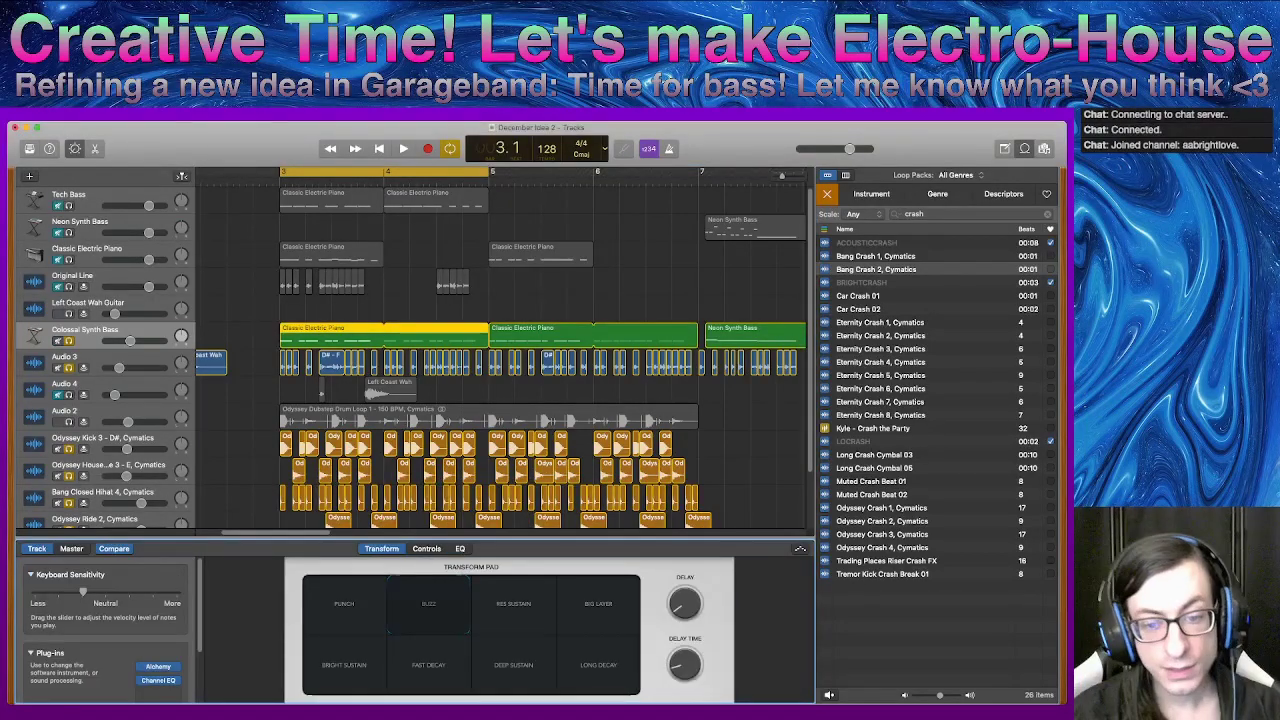
{"action": "left_click", "coordinate": [460, 549]}
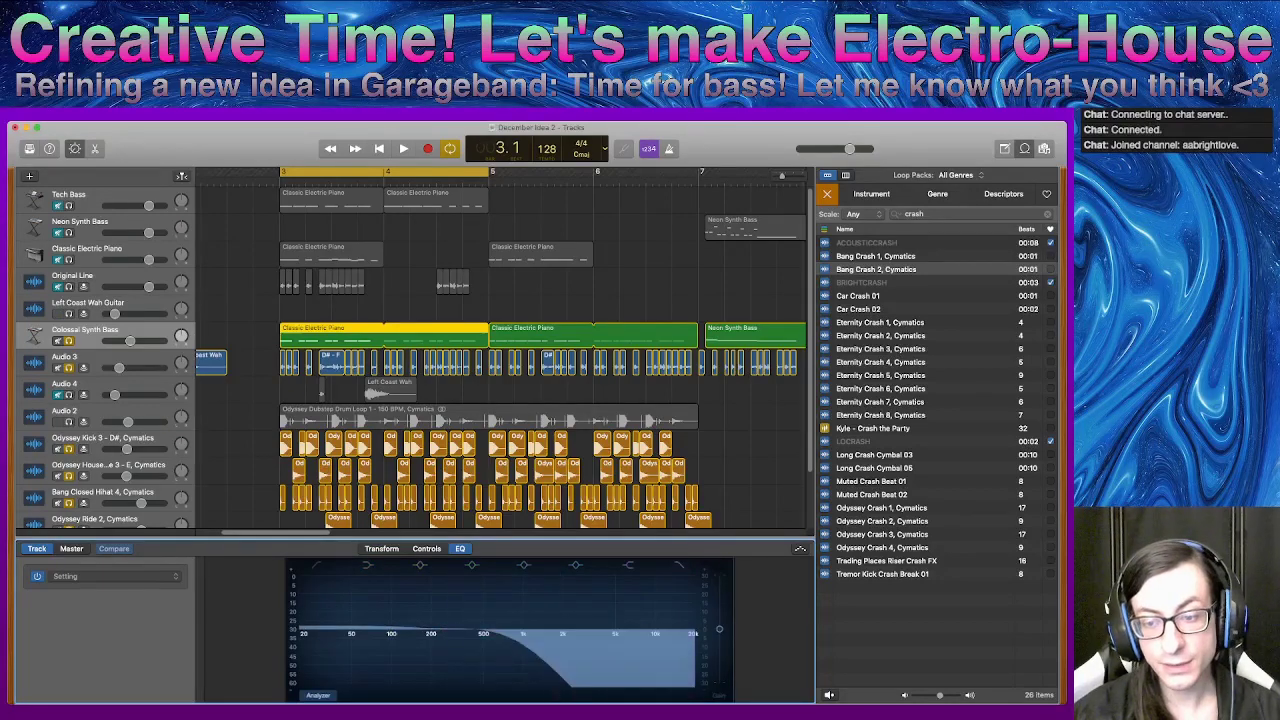
- Try the Colossal Synth Bass with its EQ high-cut band off while playing bar 3, and switch the band on again
{"action": "left_click", "coordinate": [679, 565]}
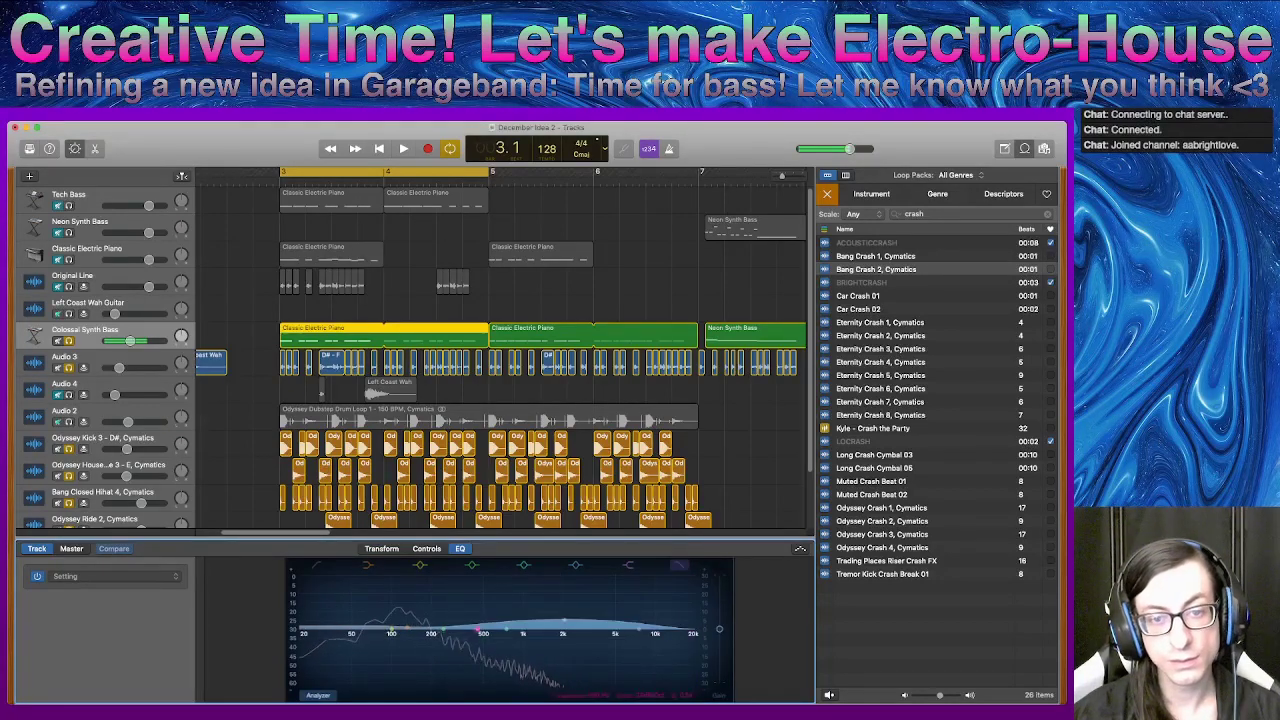
{"action": "key", "text": "space"}
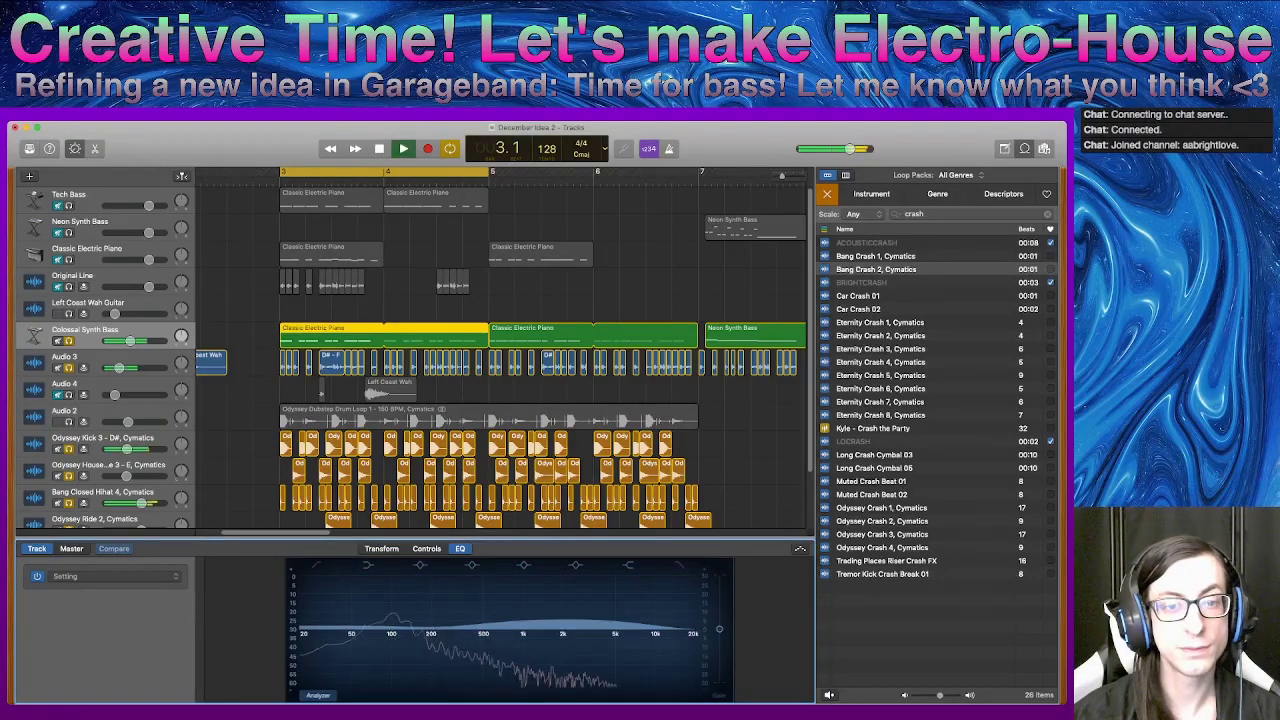
{"action": "key", "text": "space"}
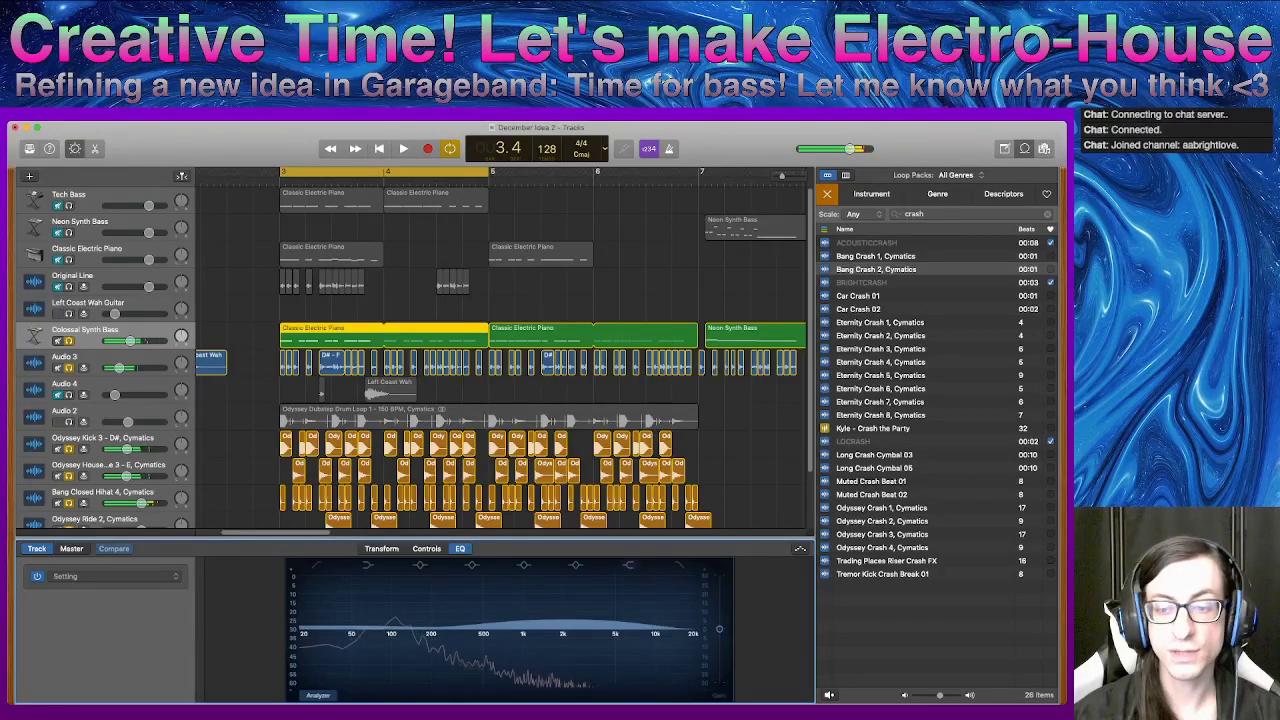
{"action": "left_click", "coordinate": [679, 565]}
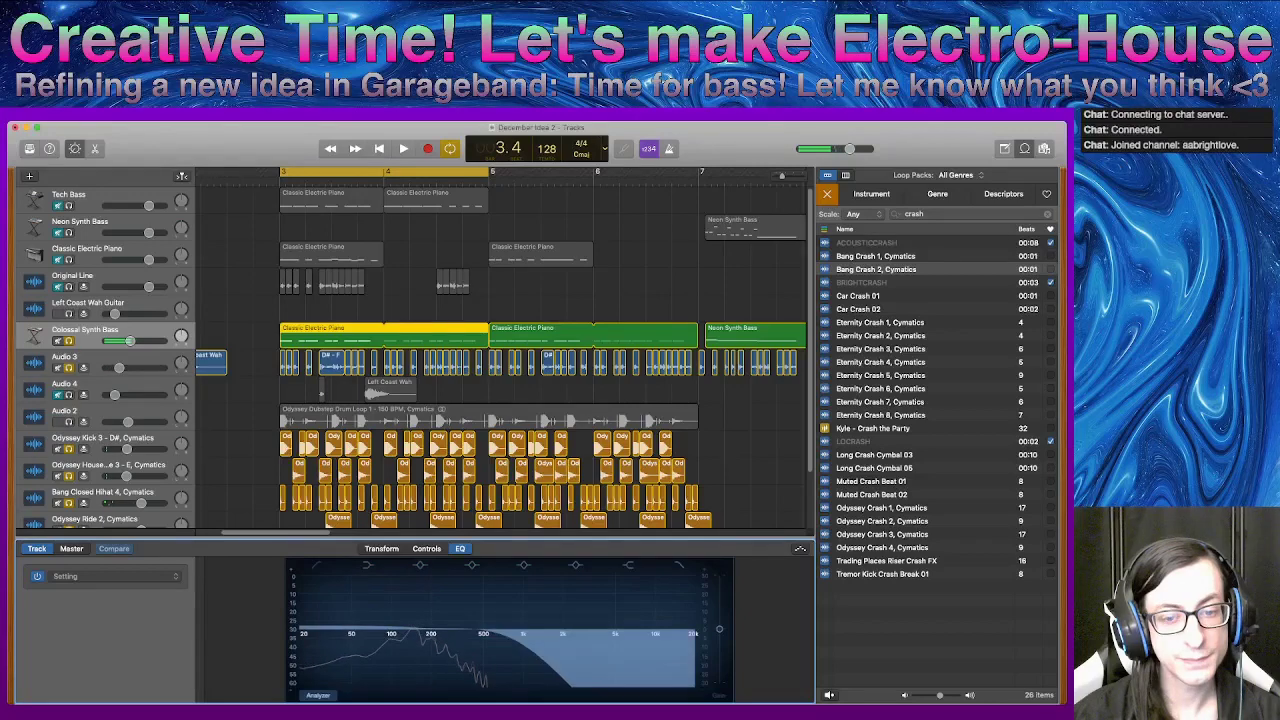
- Show the Transform Pad of the Colossal Synth Bass
{"action": "left_click", "coordinate": [427, 549]}
{"action": "left_click", "coordinate": [384, 549]}
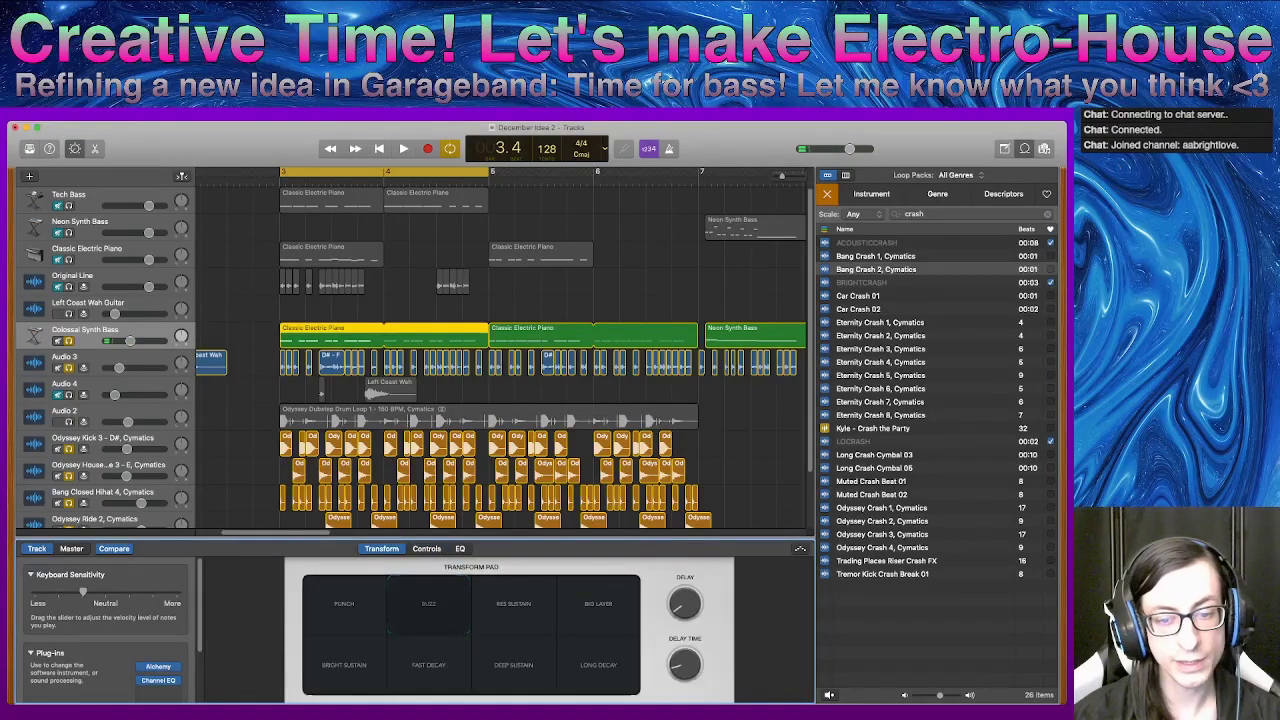
- Adjust the Colossal Synth Bass EQ by lowering the high shelf to about -1 dB and turning off the high-cut band
{"action": "left_click", "coordinate": [460, 548]}
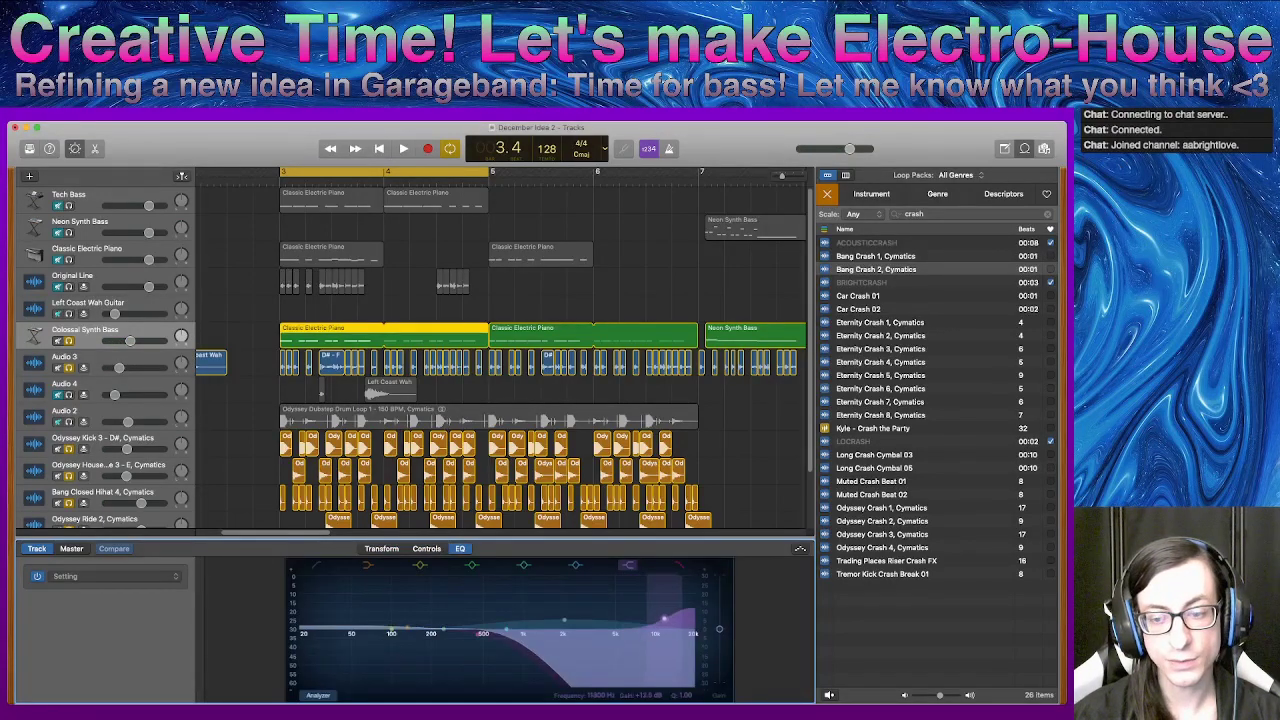
{"action": "left_click_drag", "start_coordinate": [665, 618], "coordinate": [648, 631]}
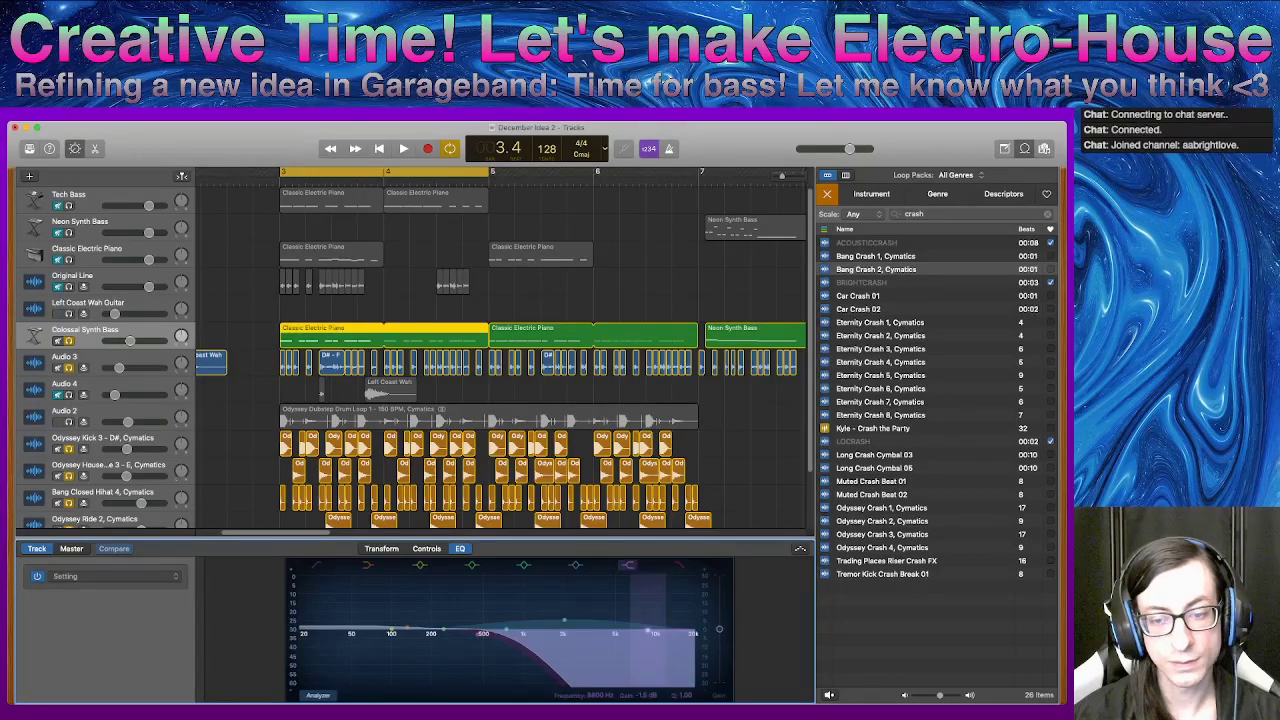
{"action": "left_click", "coordinate": [680, 565]}
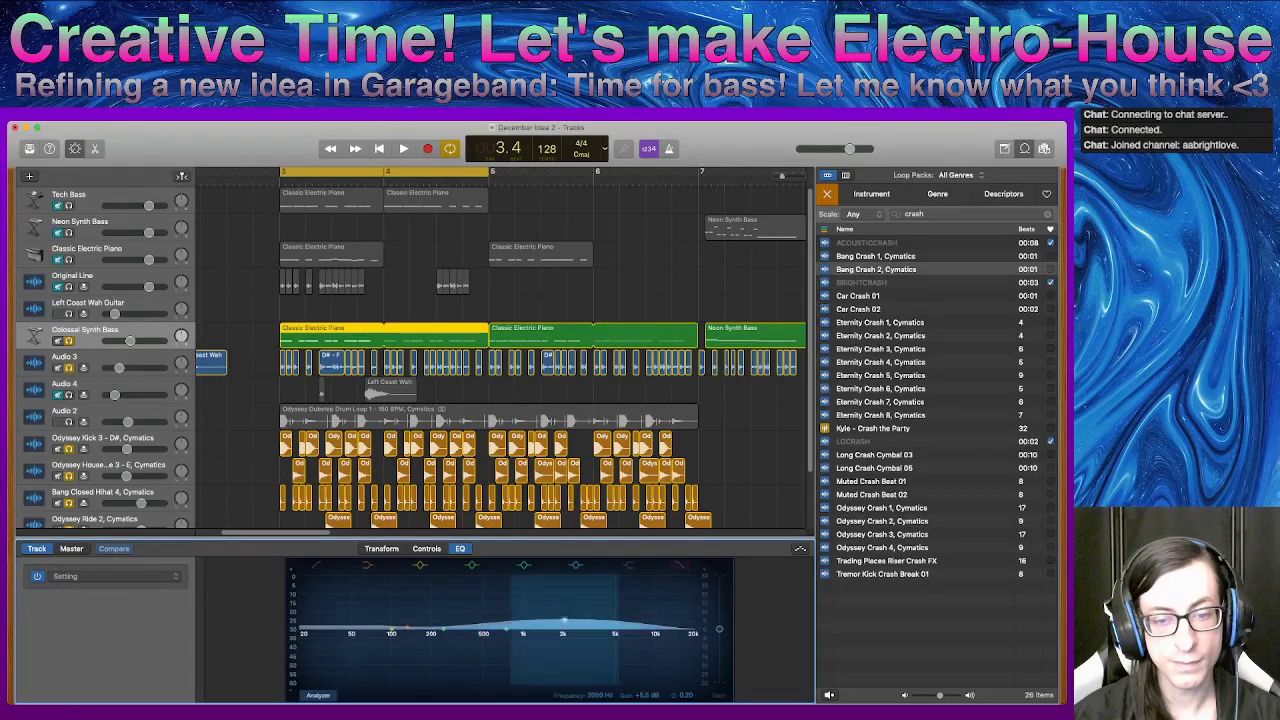
- Audition the Res Sustain and Big Layer transform settings for the Colossal Synth Bass and settle on Long Decay
{"action": "left_click", "coordinate": [381, 548]}
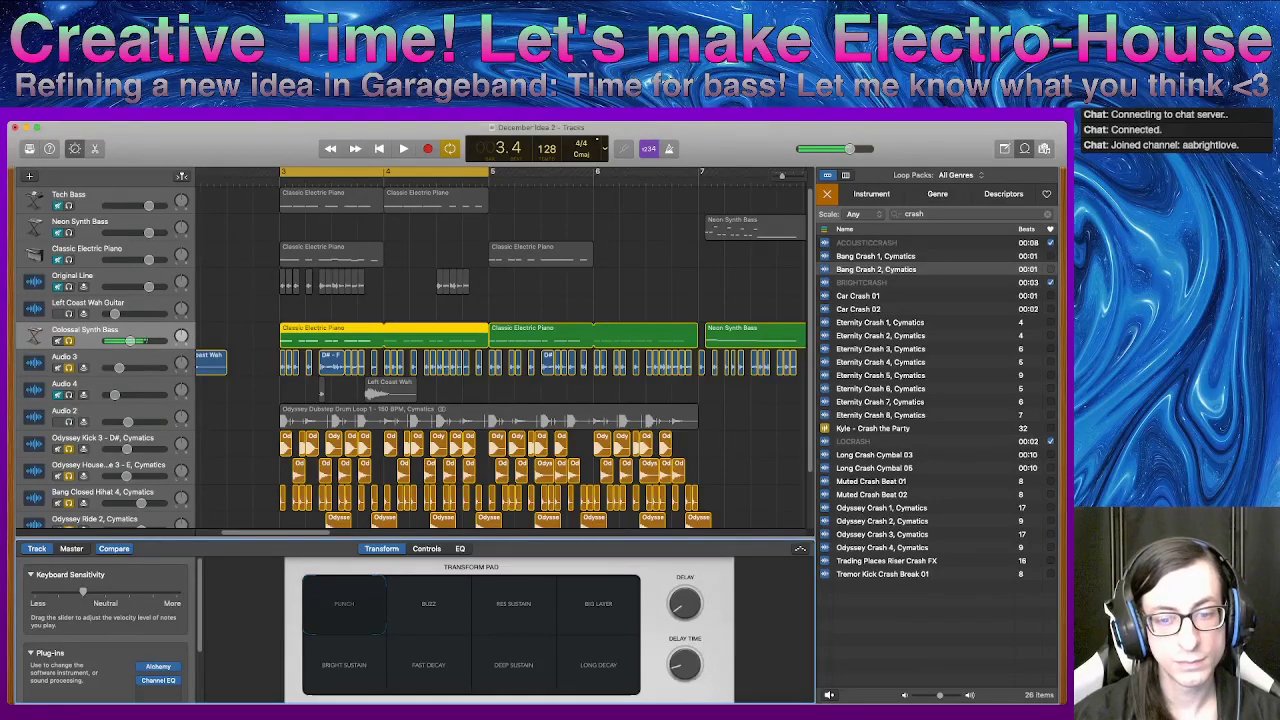
{"action": "left_click", "coordinate": [513, 604]}
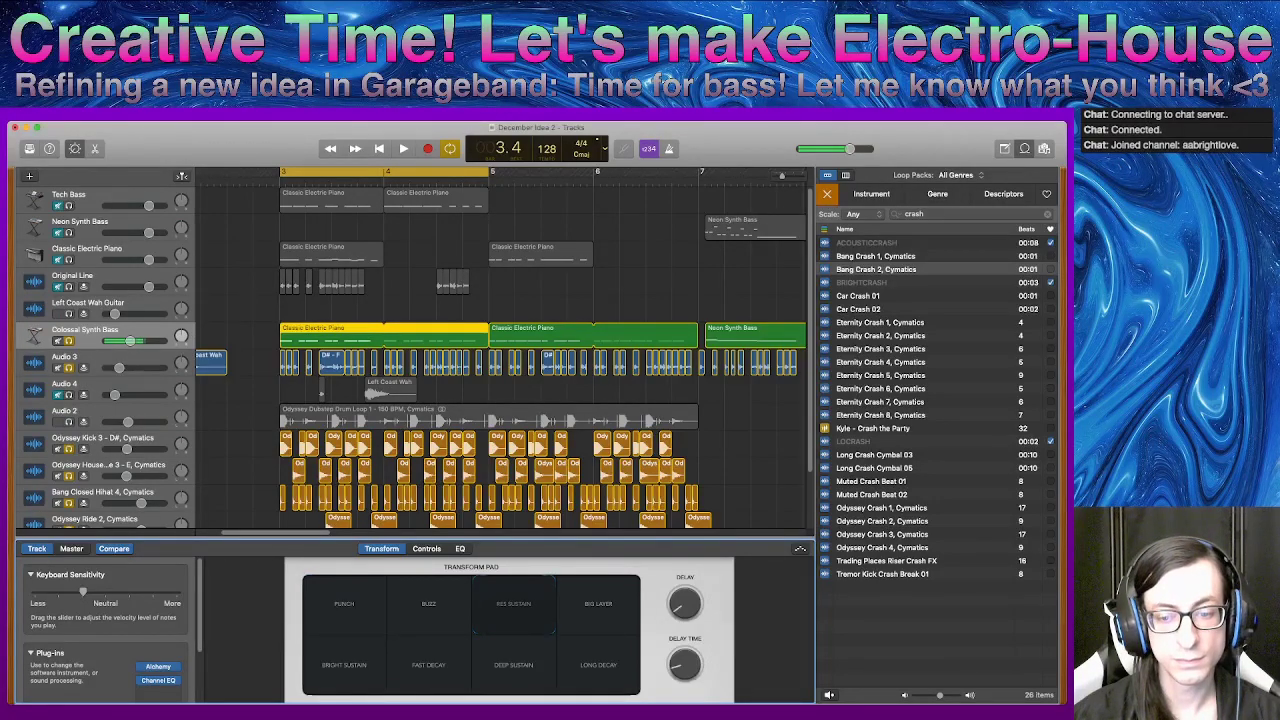
{"action": "left_click", "coordinate": [598, 604]}
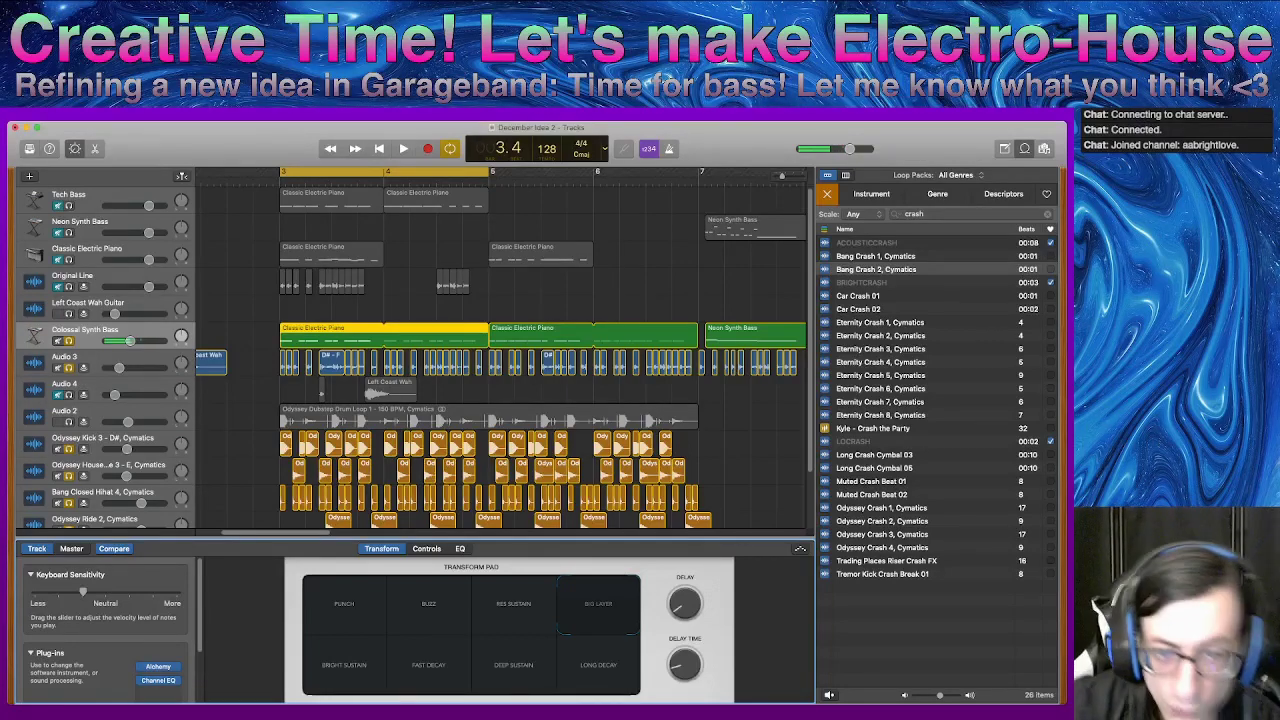
{"action": "left_click", "coordinate": [598, 665]}
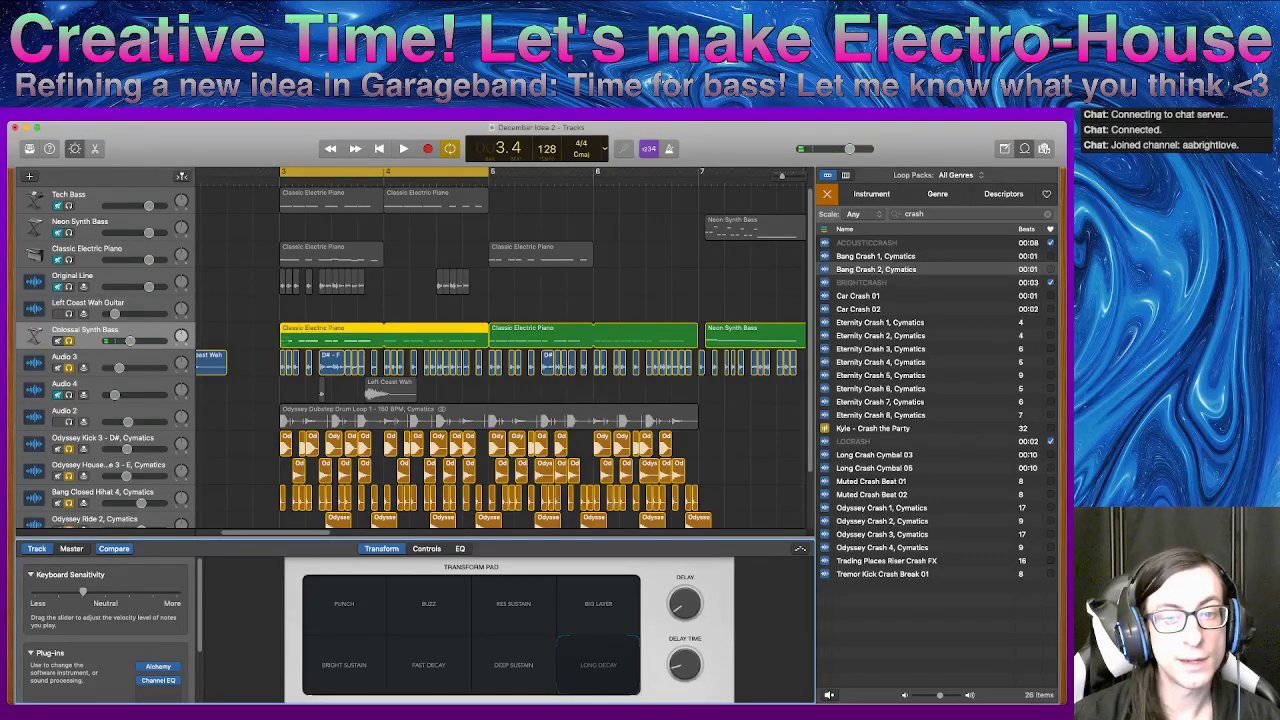
- Move the bar 3 region from the Colossal Synth Bass track to the Neon Synth Bass track and audition the loop
{"action": "left_click_drag", "start_coordinate": [378, 335], "coordinate": [380, 228]}
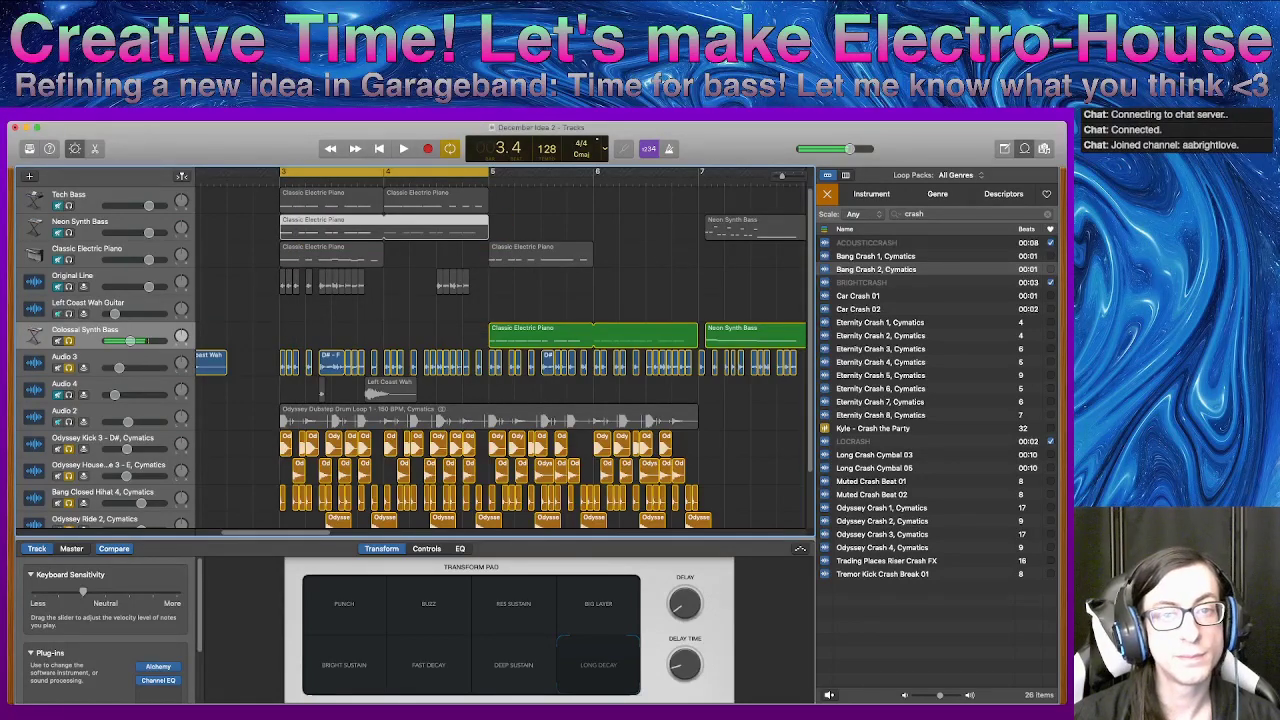
{"action": "key", "text": "space"}
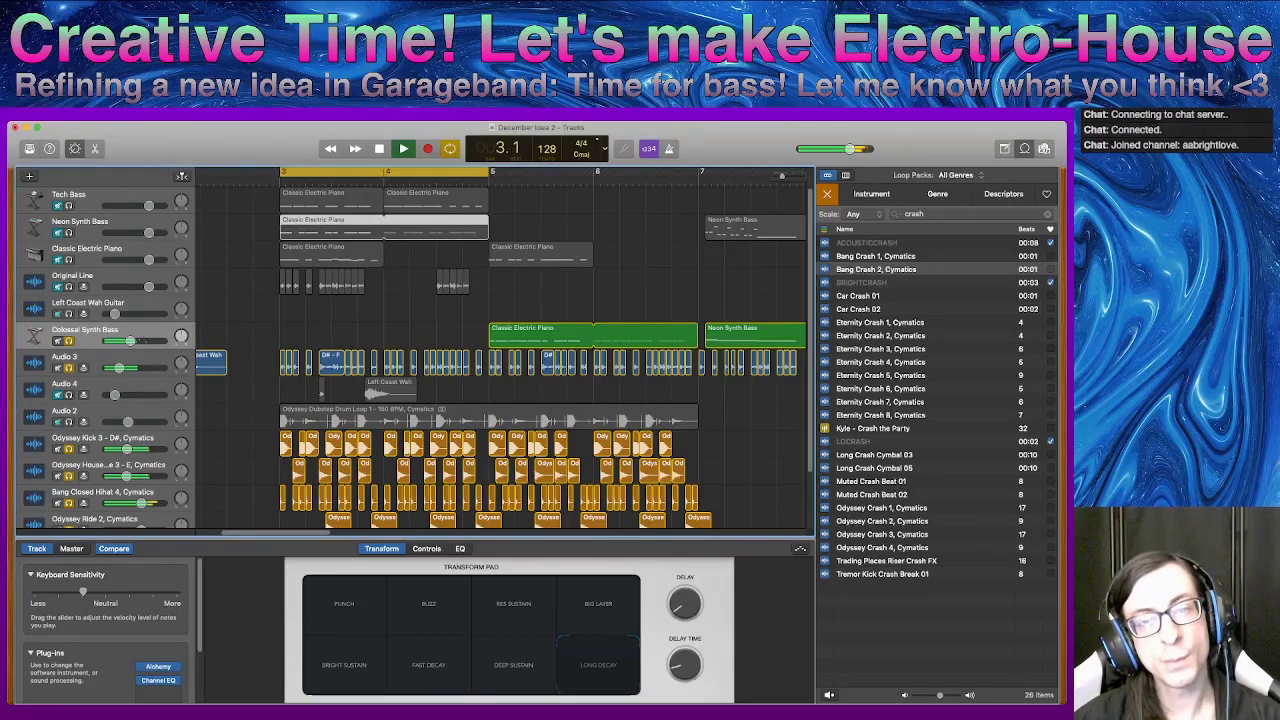
{"action": "key", "text": "space"}
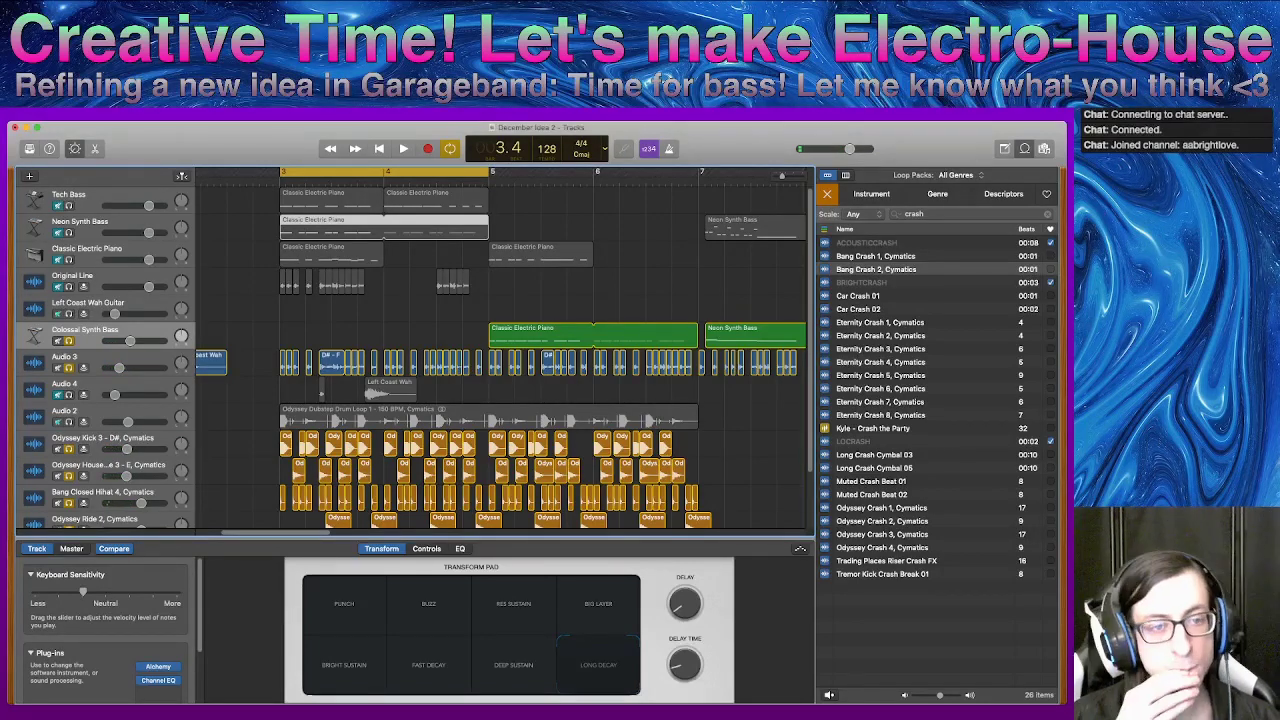
- Add the PlatinumVerb plug-in after Distortion on the Audio 3 track and listen to the loop
{"action": "left_click", "coordinate": [100, 357]}
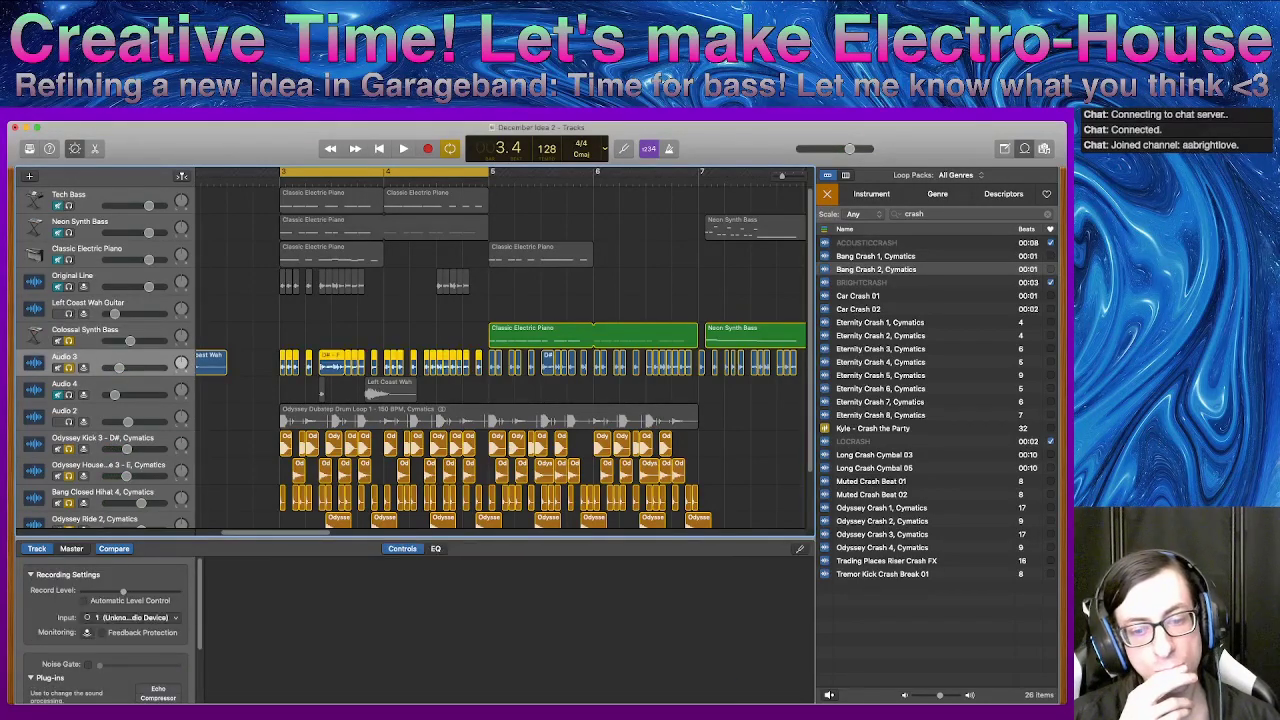
{"action": "left_click", "coordinate": [435, 548]}
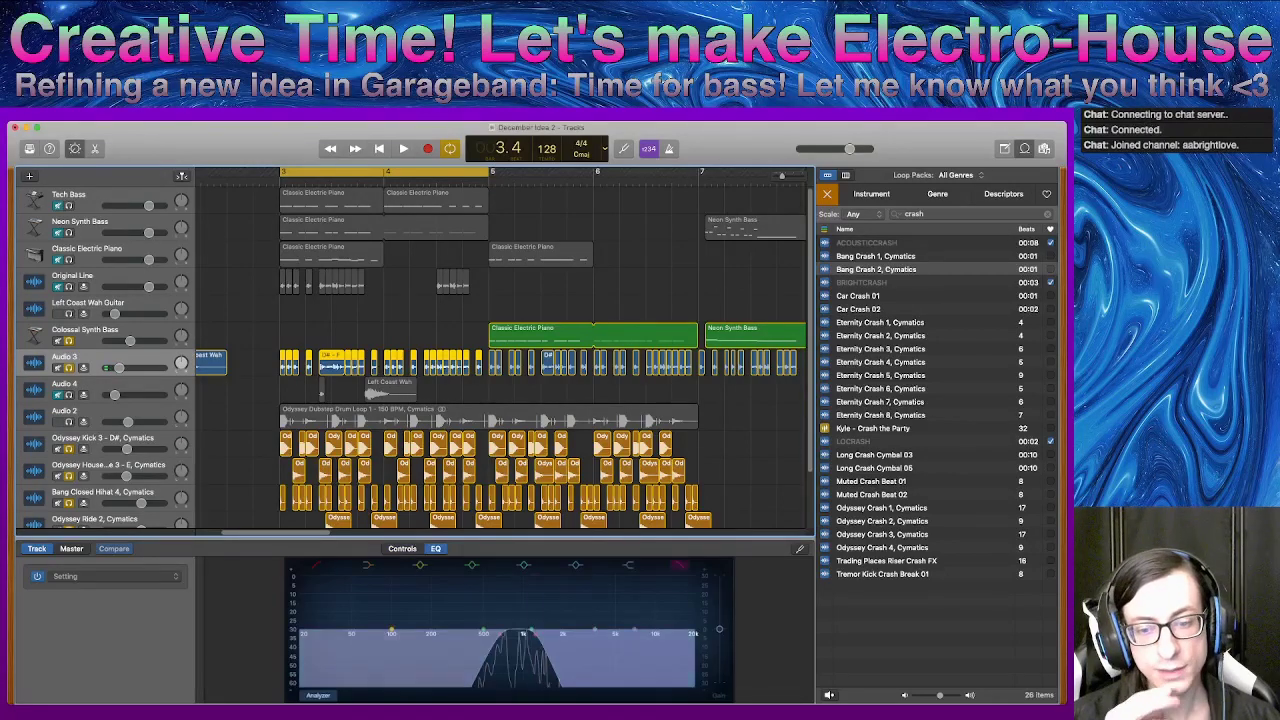
{"action": "left_click", "coordinate": [402, 548]}
{"action": "scroll", "coordinate": [140, 640], "scroll_direction": "down", "scroll_amount": 4}
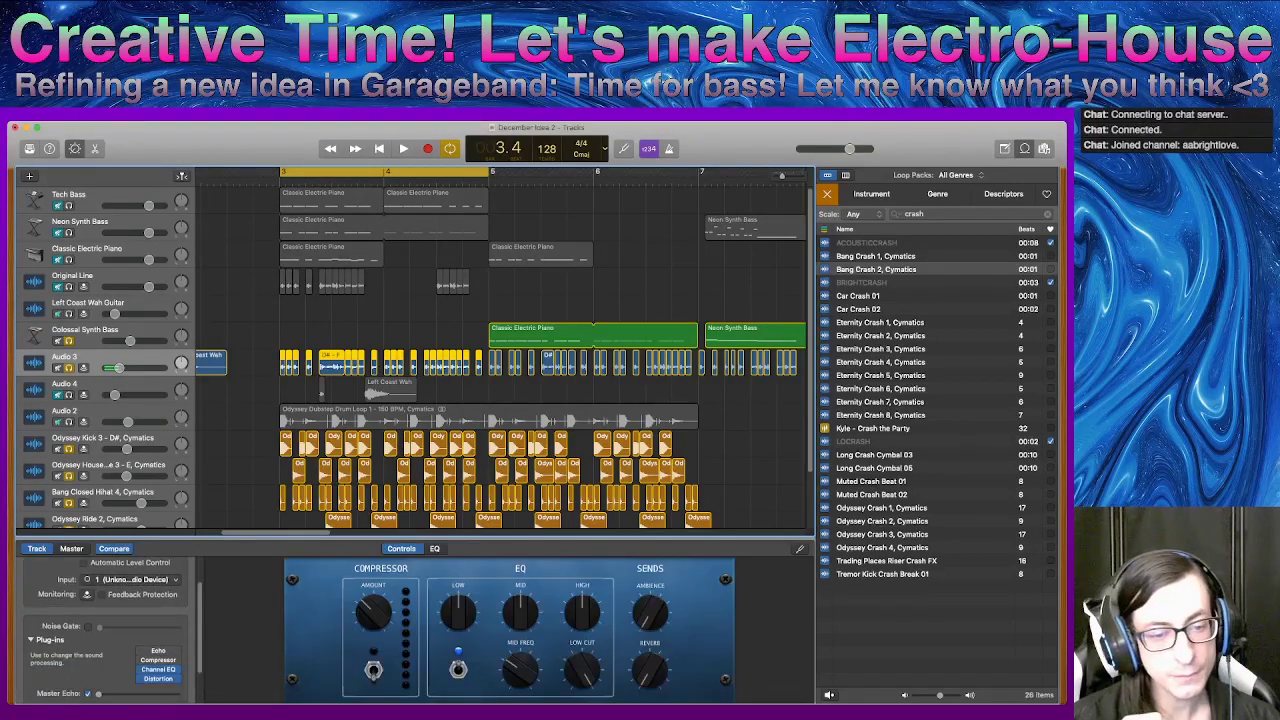
{"action": "left_click", "coordinate": [158, 649]}
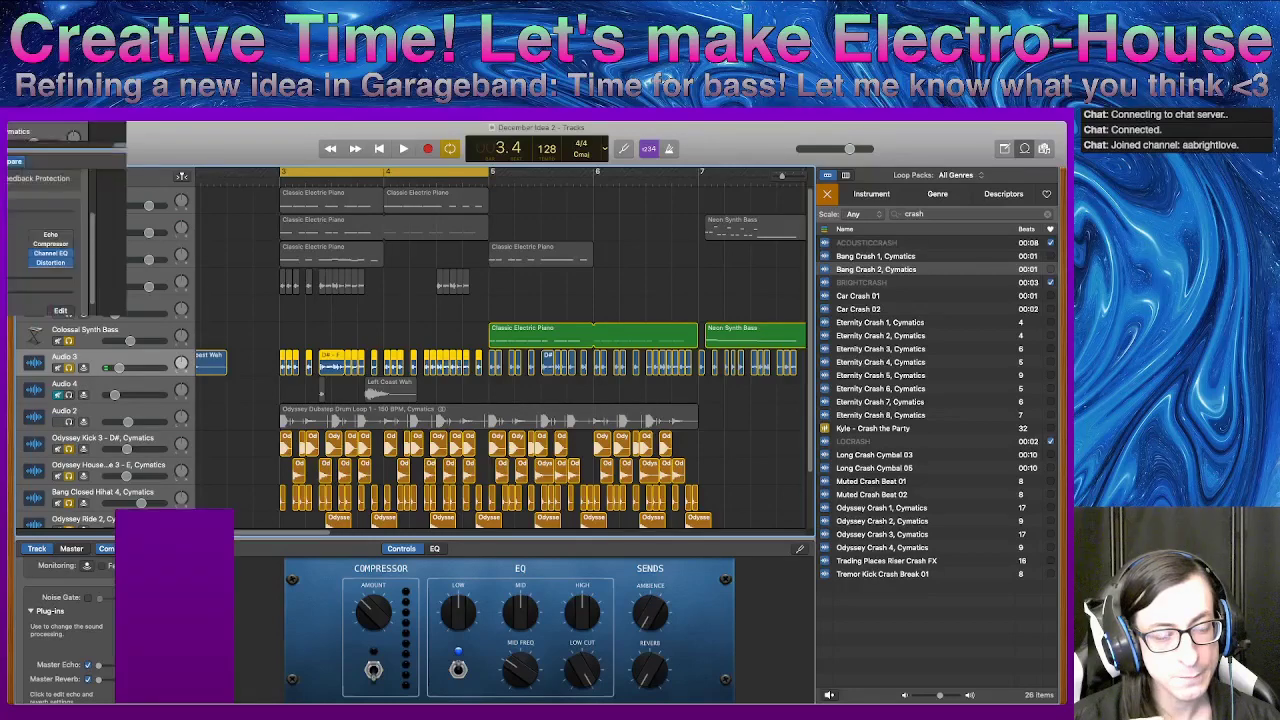
{"action": "left_click", "coordinate": [70, 200]}
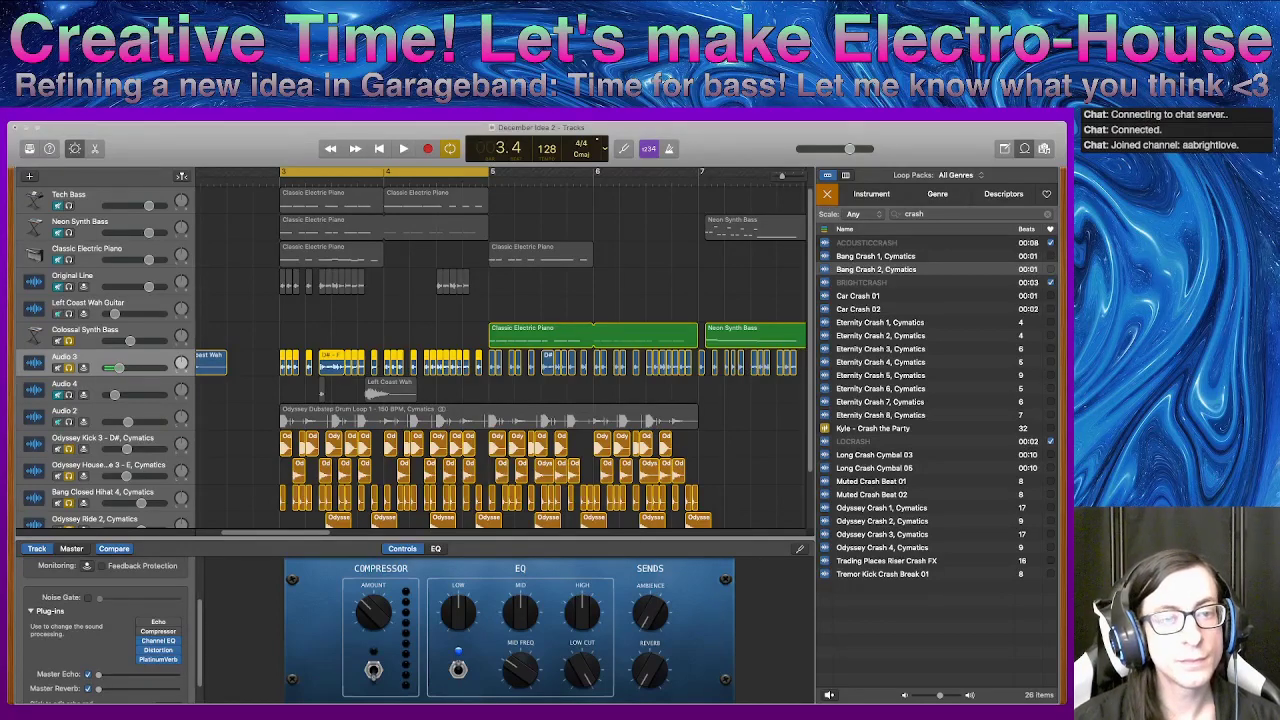
{"action": "key", "text": "space"}
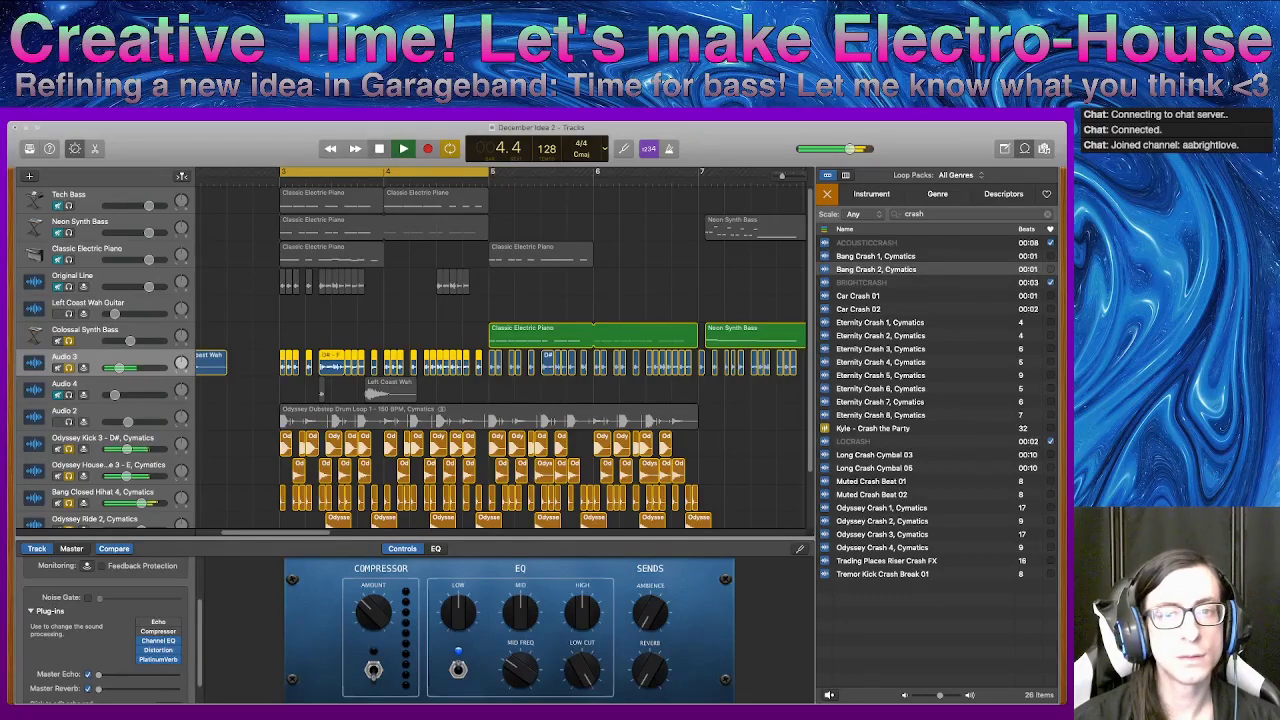
{"action": "key", "text": "space"}
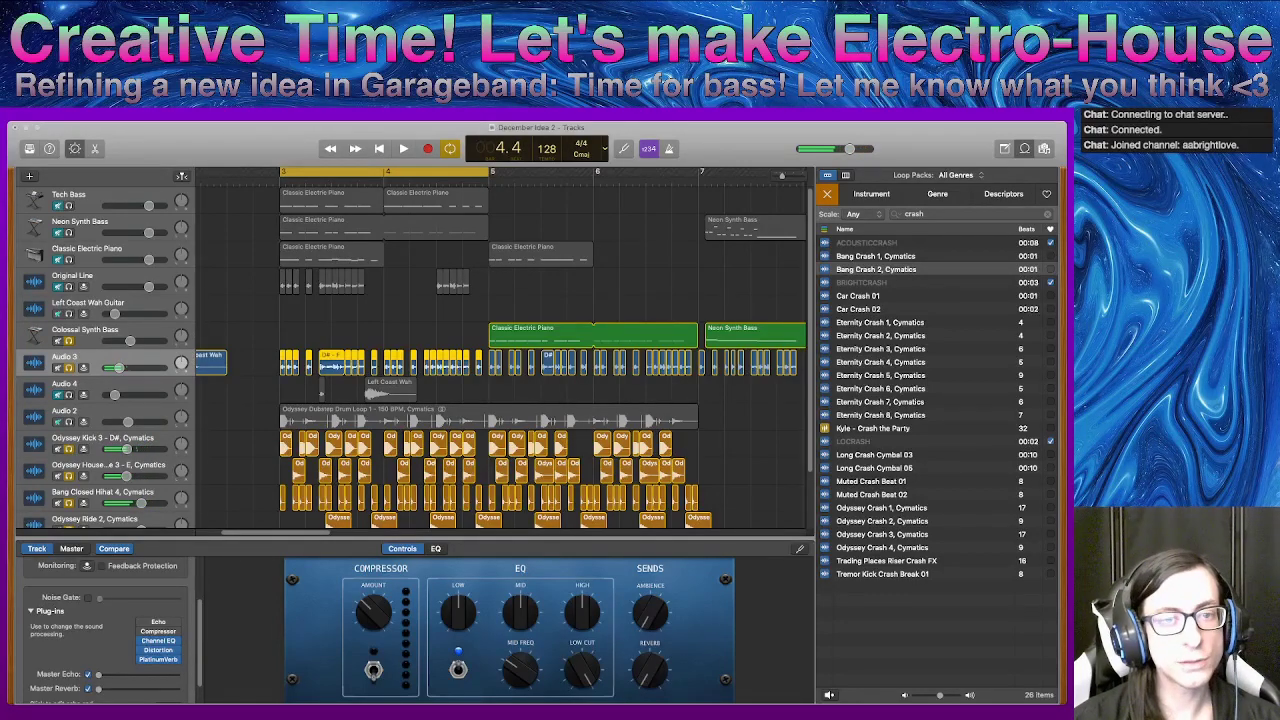
- Add a second Channel EQ after PlatinumVerb on the Audio 3 track and play back the loop
{"action": "left_click", "coordinate": [436, 549]}
{"action": "left_click", "coordinate": [436, 549]}
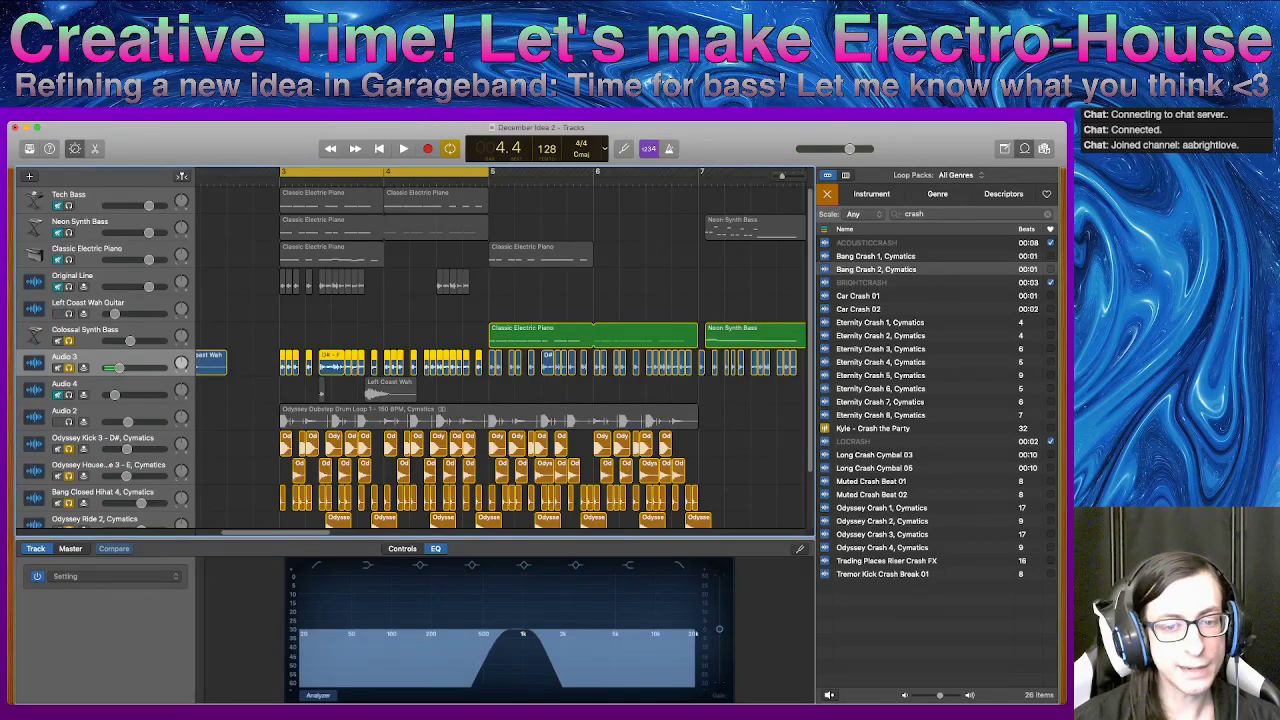
{"action": "left_click", "coordinate": [405, 548]}
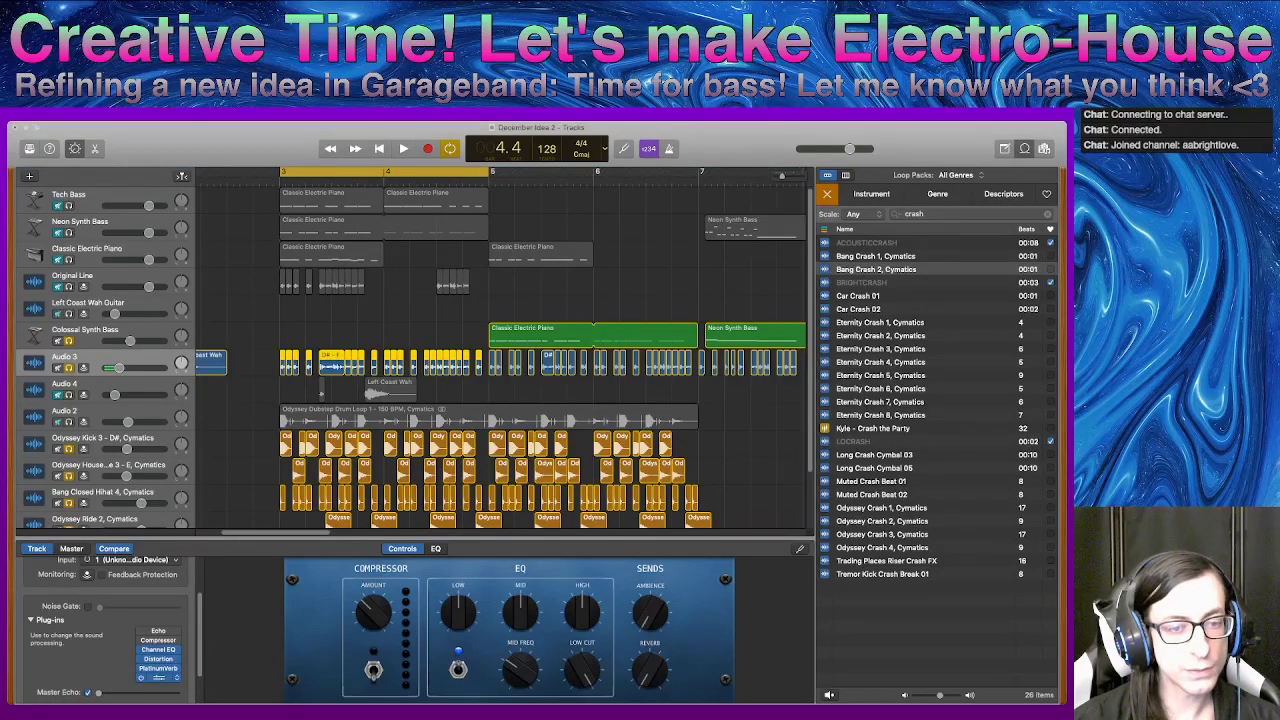
{"action": "left_click", "coordinate": [158, 678]}
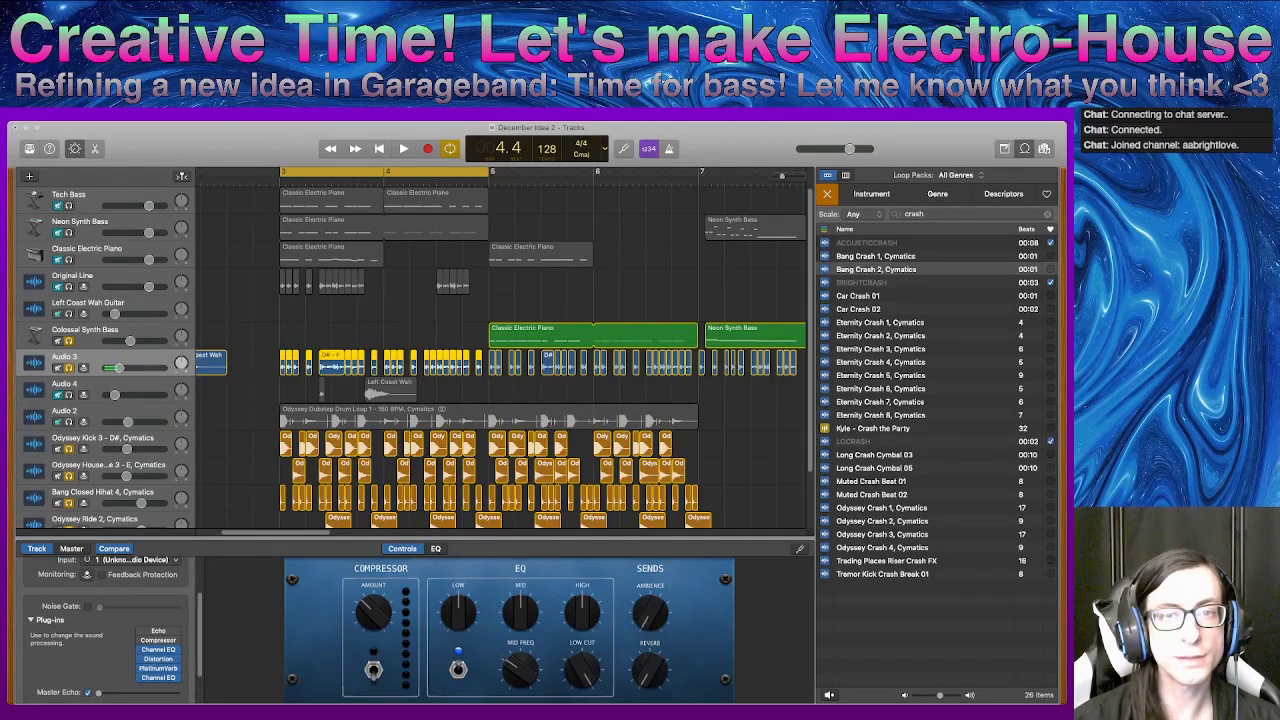
{"action": "key", "text": "space"}
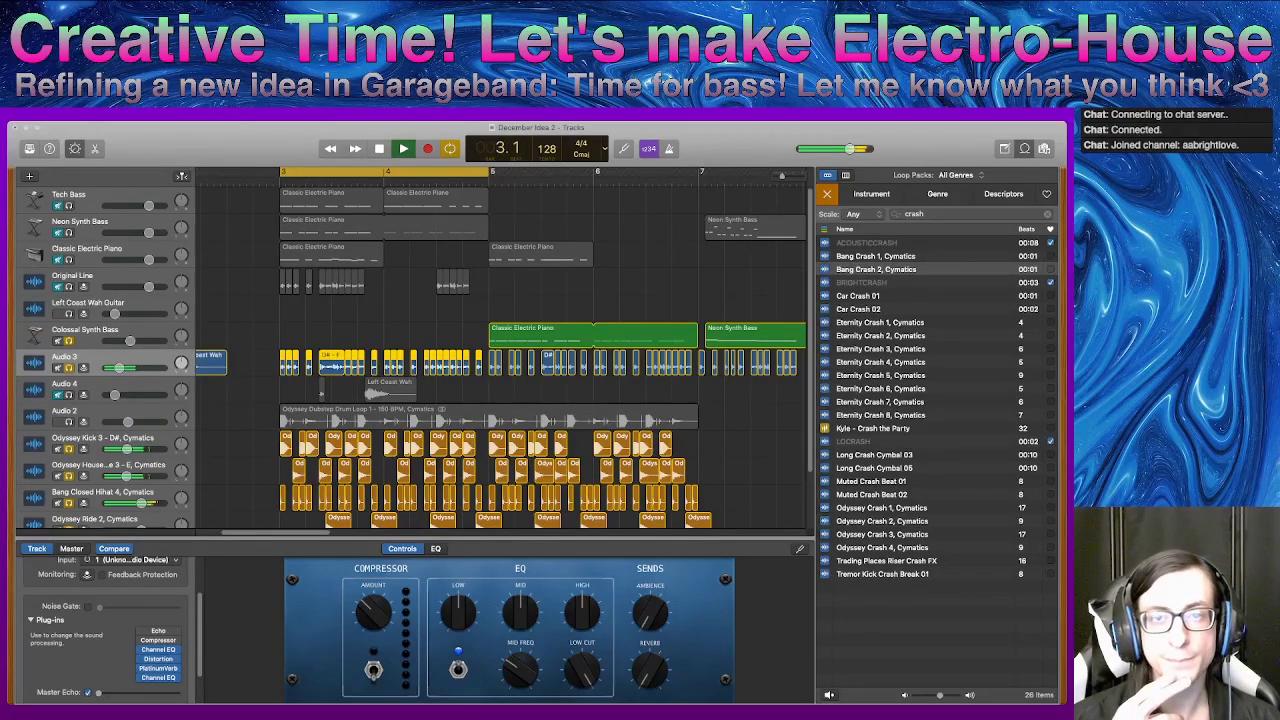
{"action": "key", "text": "space"}
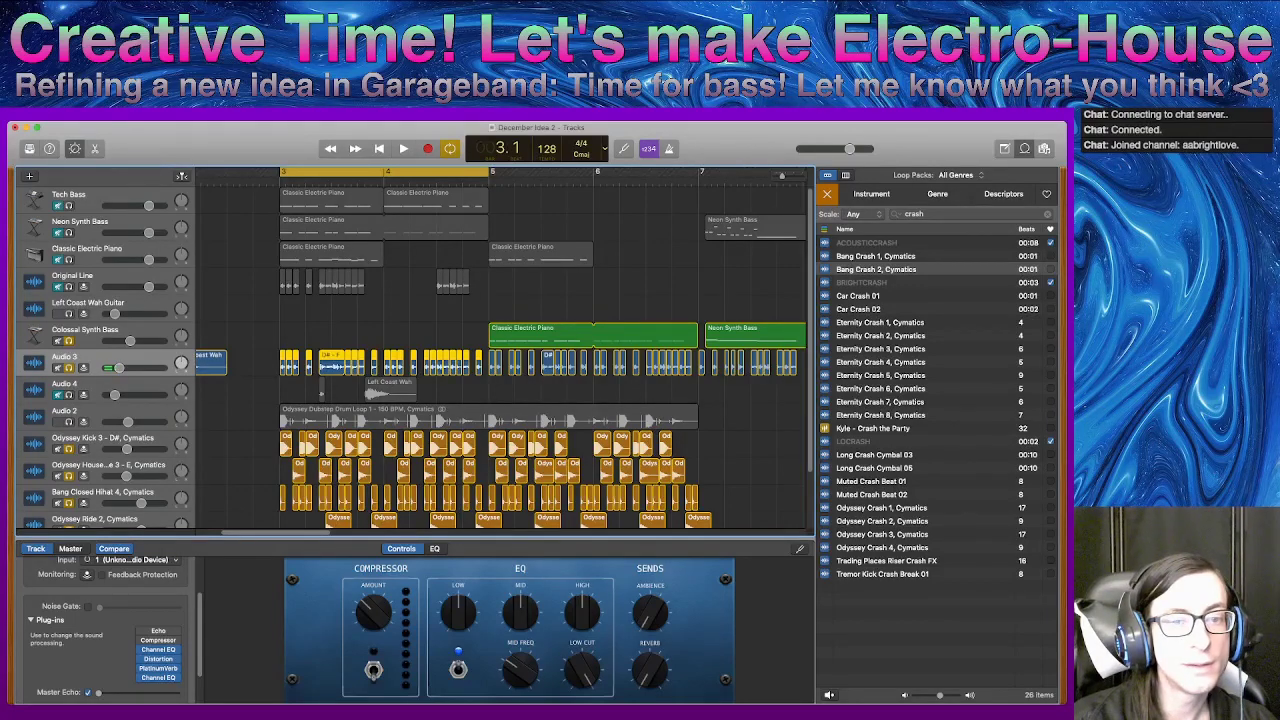
- Lower the Audio 3 track volume slightly during loop playback and select the Colossal Synth Bass track
{"action": "key", "text": "super+Tab"}
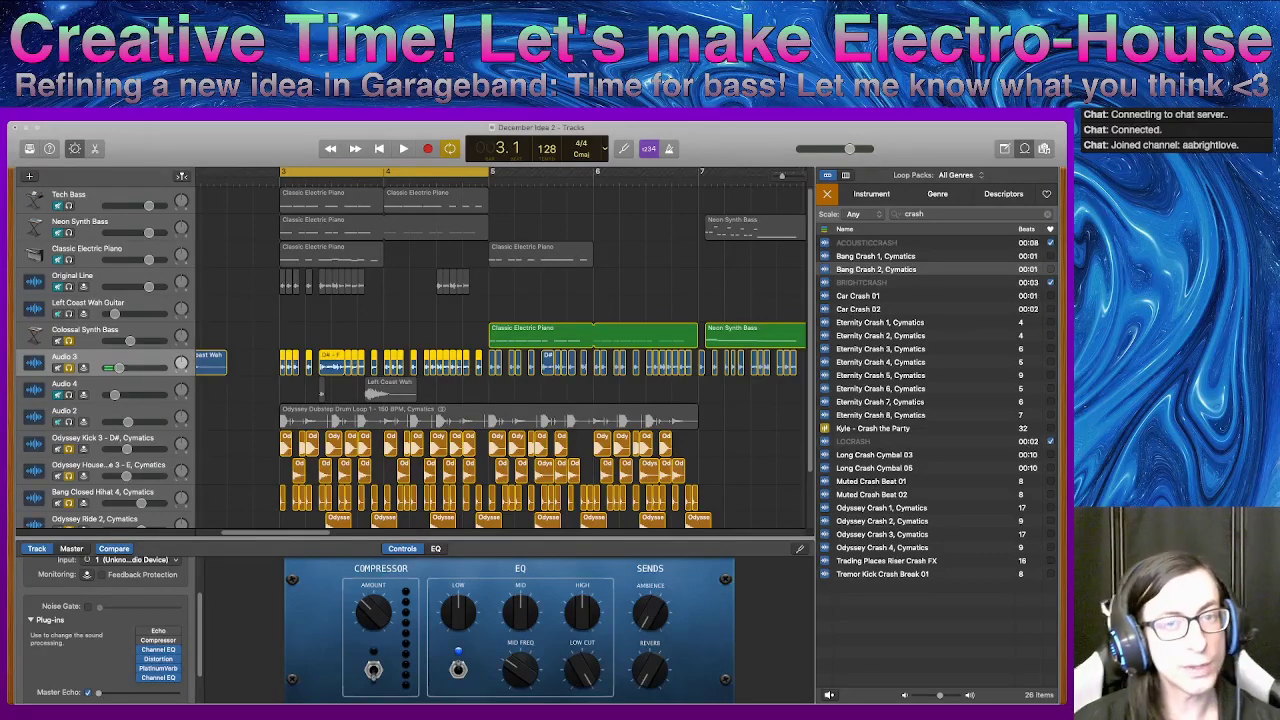
{"action": "key", "text": "space"}
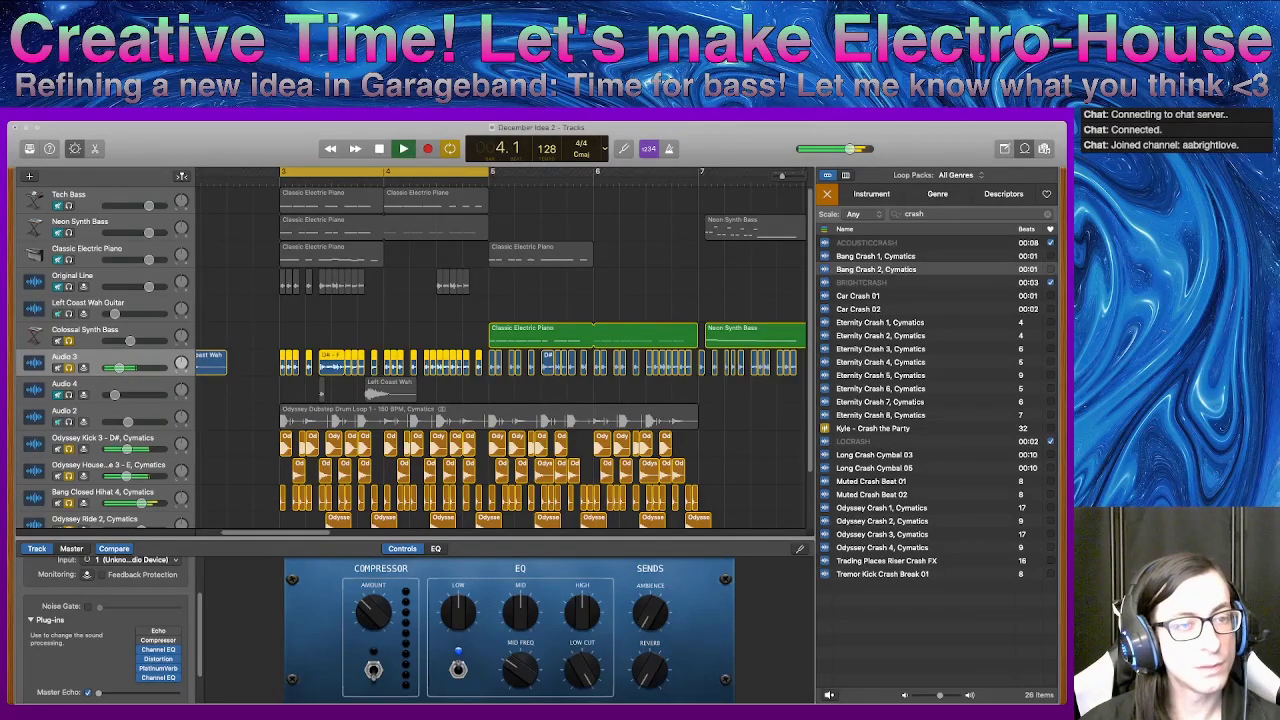
{"action": "left_click", "coordinate": [85, 331]}
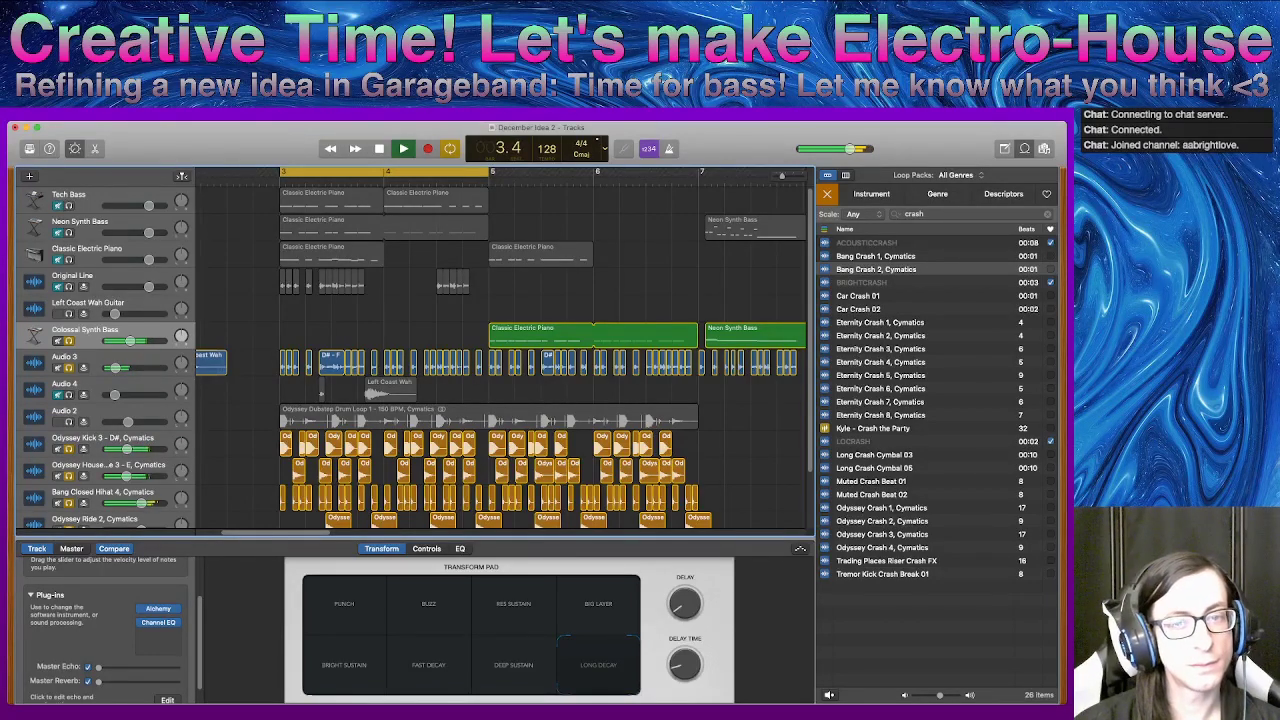
{"action": "key", "text": "space"}
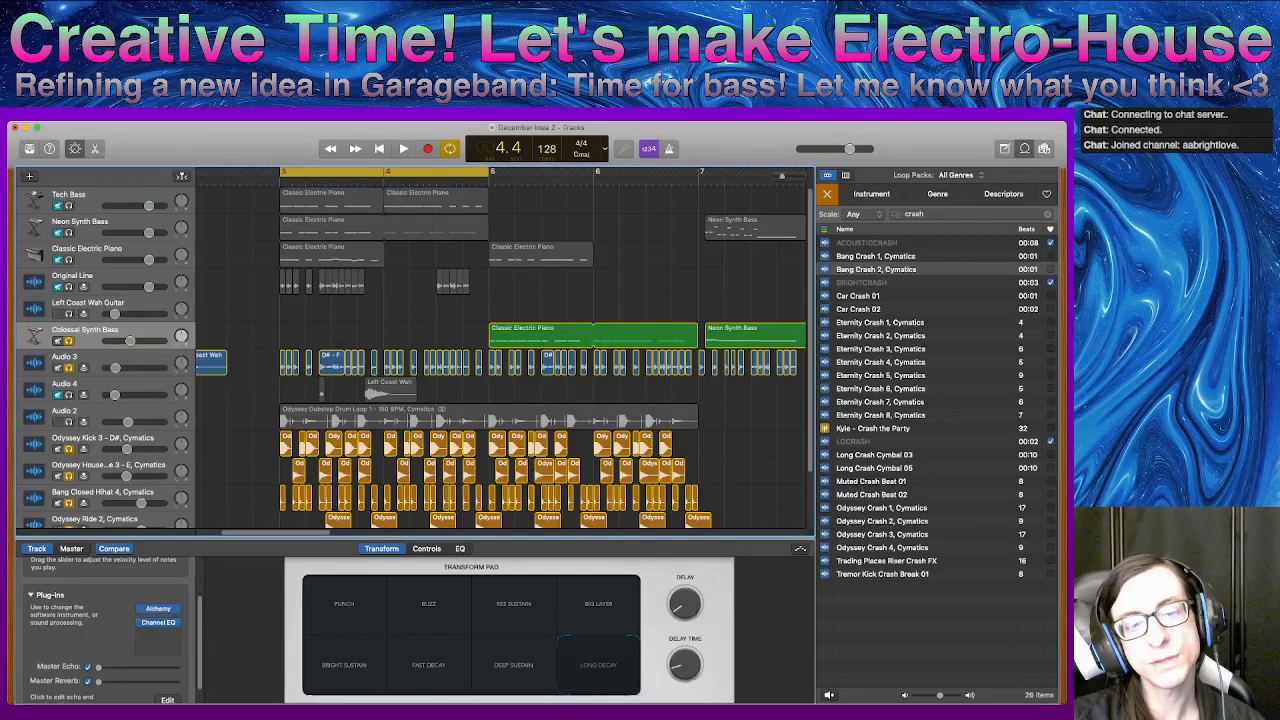
- Look through the arrangement's later bars and open the bar 4 region on the Tech Bass track in the Piano Roll
{"action": "scroll", "coordinate": [500, 350], "scroll_direction": "right", "scroll_amount": 8}
{"action": "scroll", "coordinate": [500, 350], "scroll_direction": "left", "scroll_amount": 4}
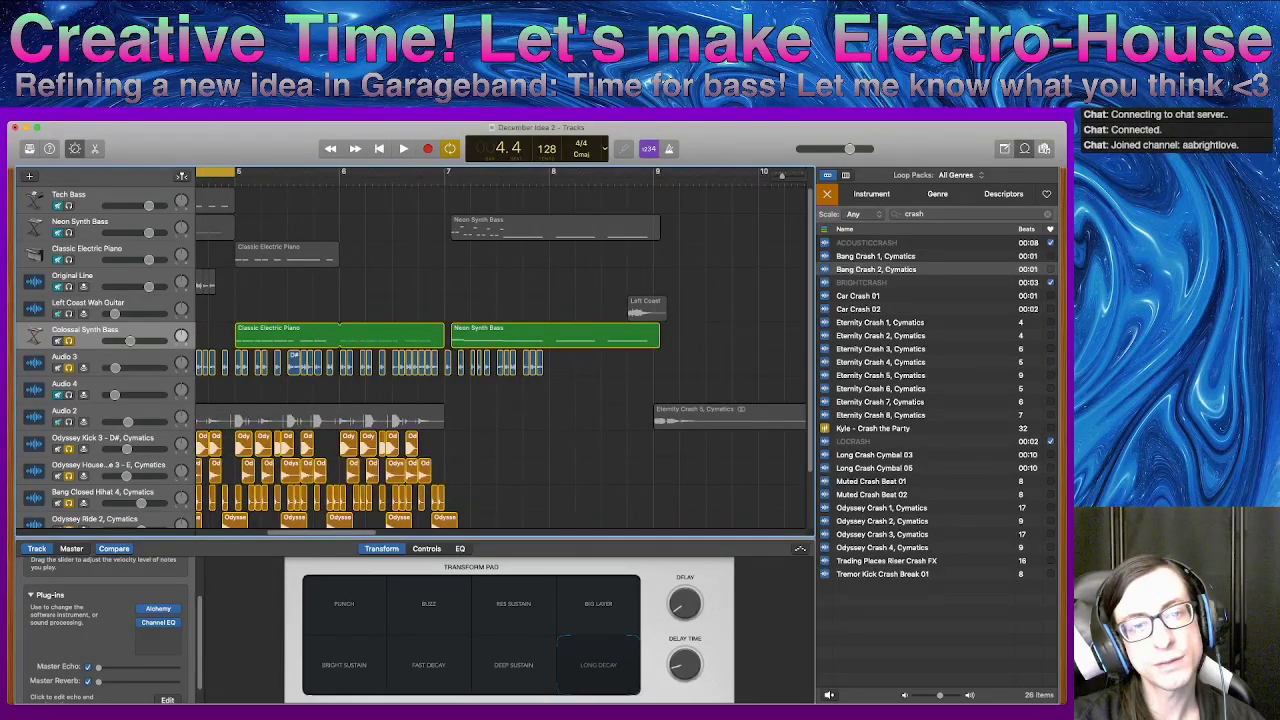
{"action": "scroll", "coordinate": [500, 350], "scroll_direction": "left", "scroll_amount": 2}
{"action": "scroll", "coordinate": [500, 350], "scroll_direction": "right", "scroll_amount": 10}
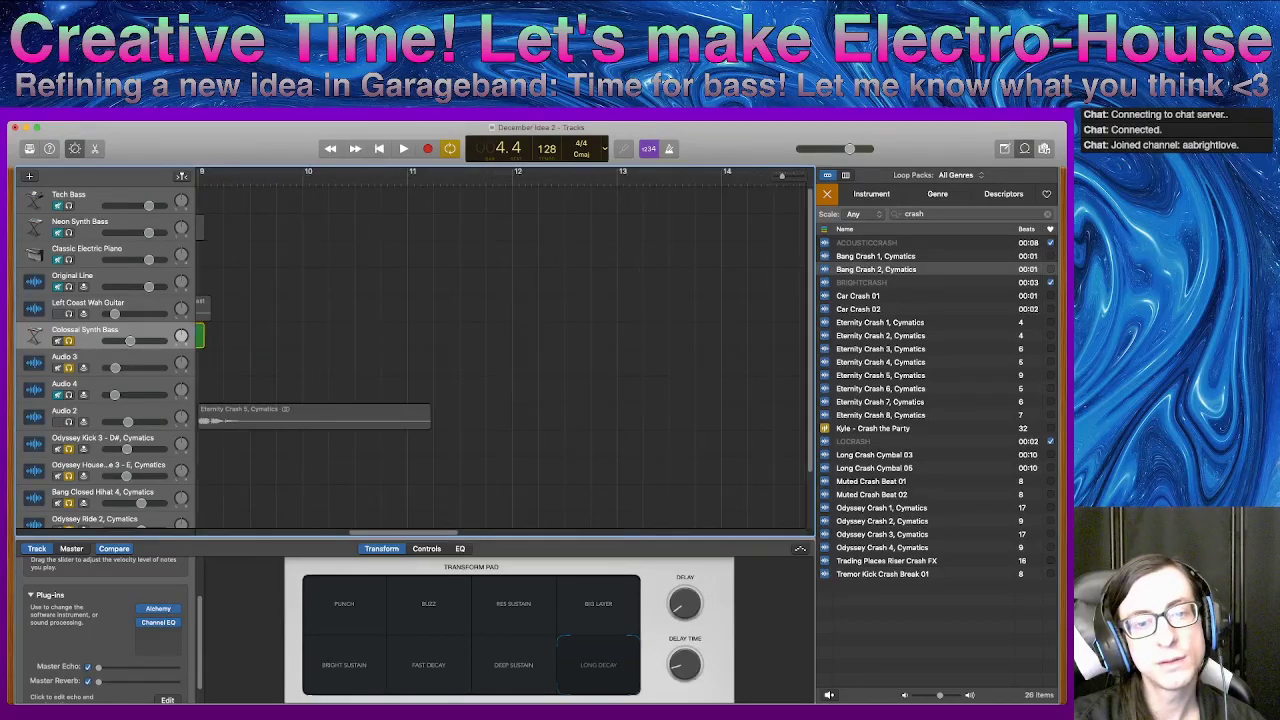
{"action": "scroll", "coordinate": [500, 350], "scroll_direction": "left", "scroll_amount": 15}
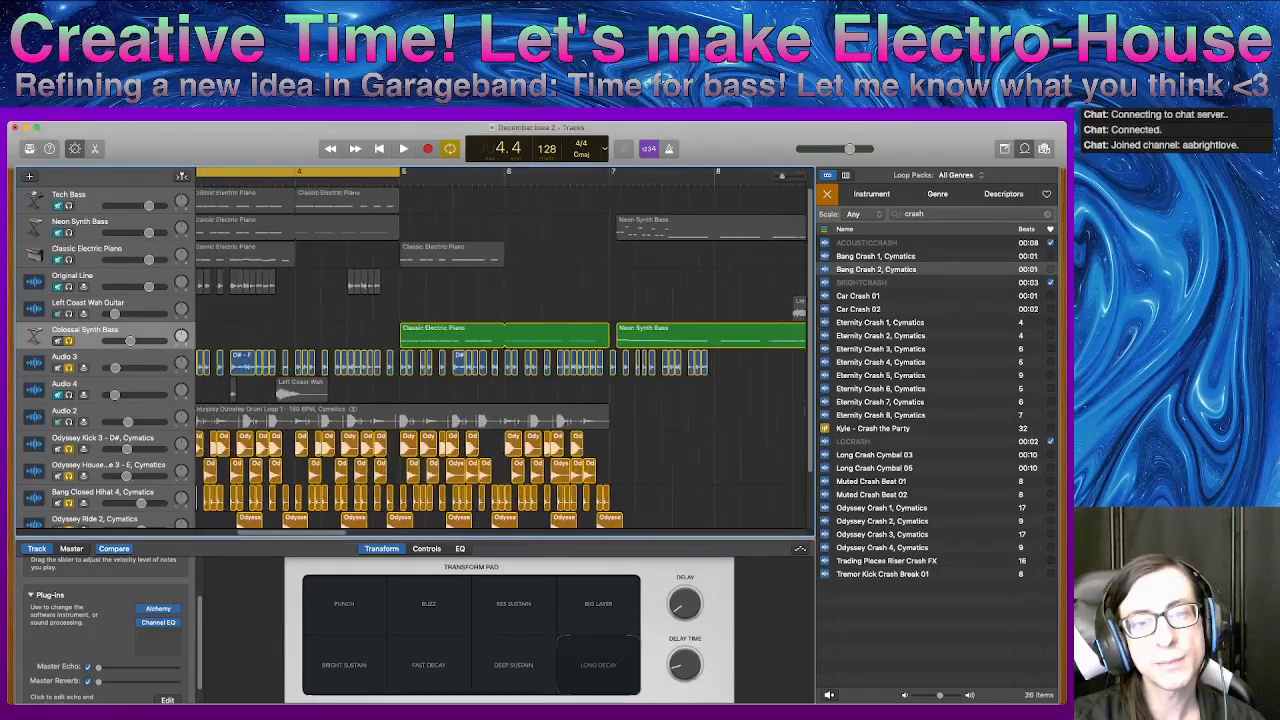
{"action": "scroll", "coordinate": [500, 350], "scroll_direction": "left", "scroll_amount": 2}
{"action": "left_click", "coordinate": [362, 199]}
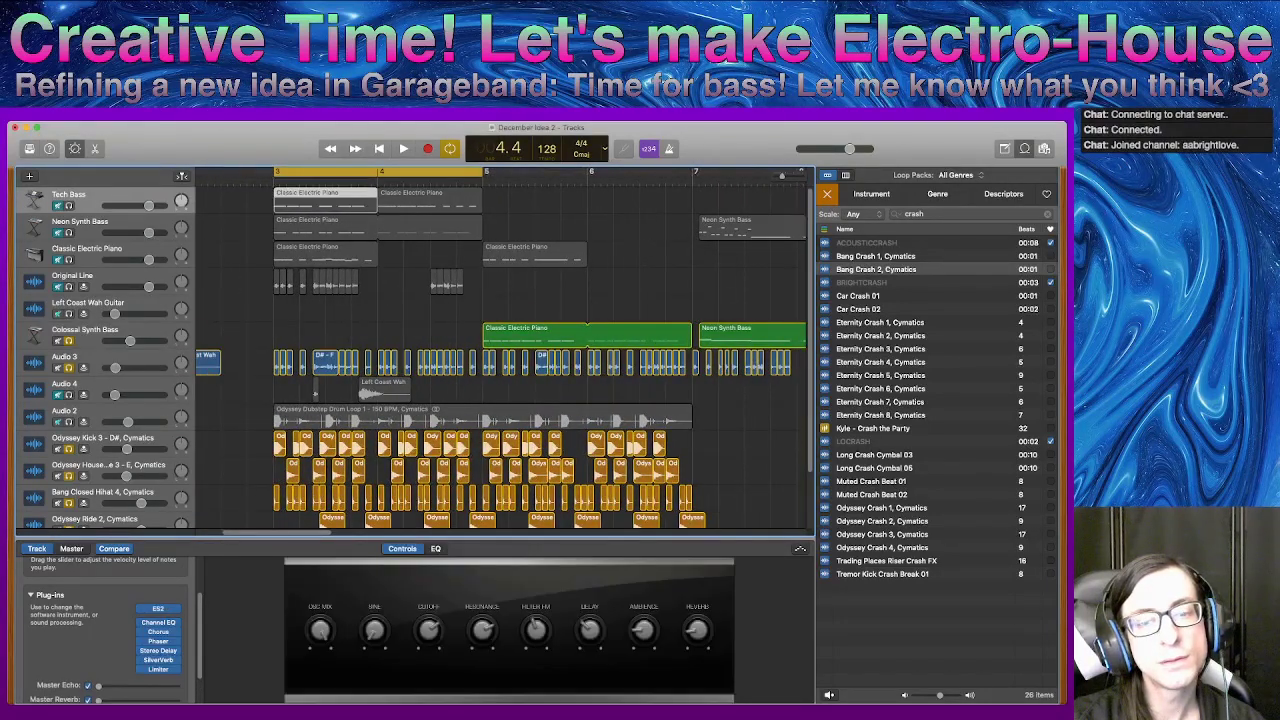
{"action": "double_click", "coordinate": [415, 200]}
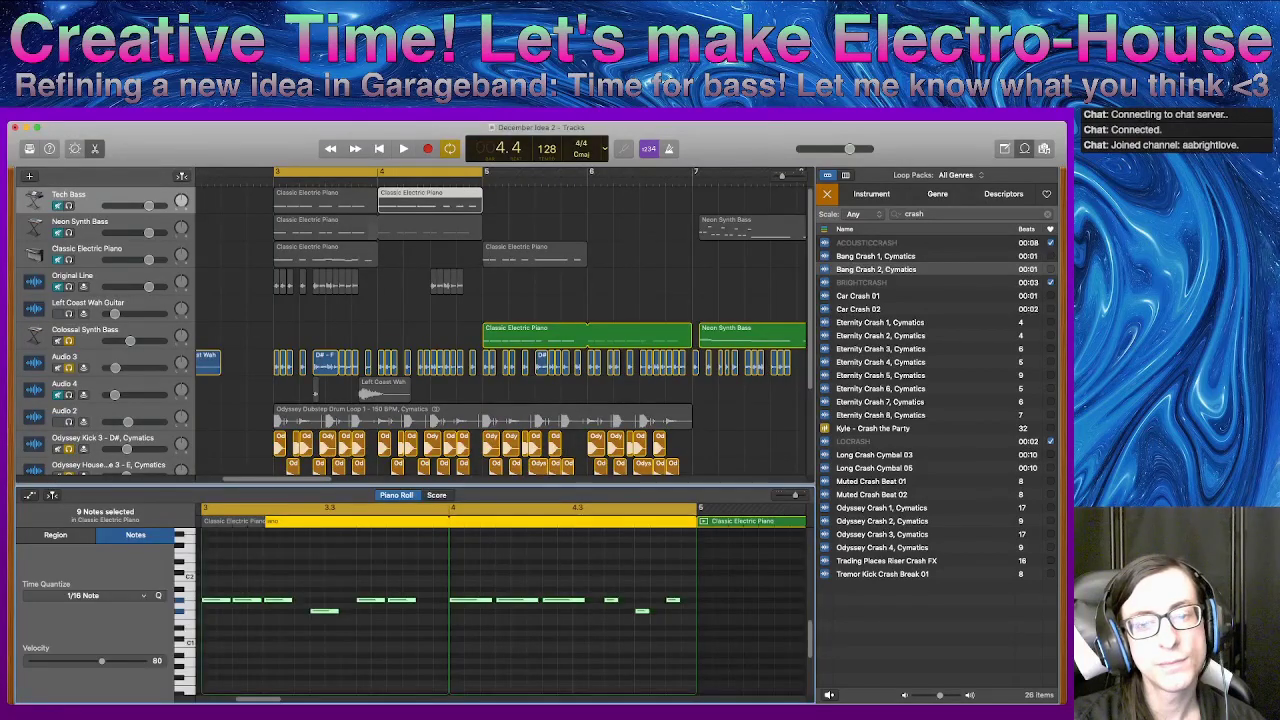
- Select all notes of the Classic Electric Piano track's bar 3 region and copy the region to the Colossal Synth Bass track at bar 3
{"action": "left_click", "coordinate": [372, 222]}
{"action": "left_click", "coordinate": [350, 254]}
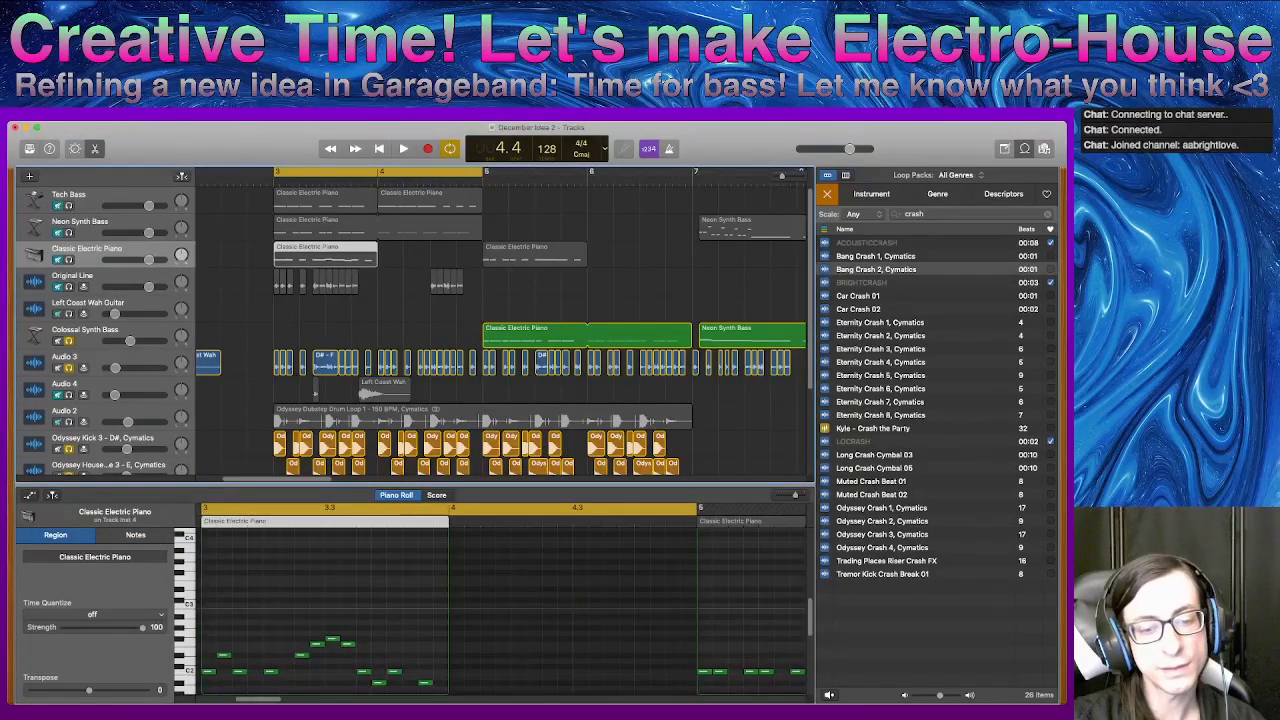
{"action": "scroll", "coordinate": [500, 610], "scroll_direction": "left", "scroll_amount": 8}
{"action": "scroll", "coordinate": [500, 610], "scroll_direction": "right", "scroll_amount": 2}
{"action": "scroll", "coordinate": [500, 610], "scroll_direction": "down", "scroll_amount": 2}
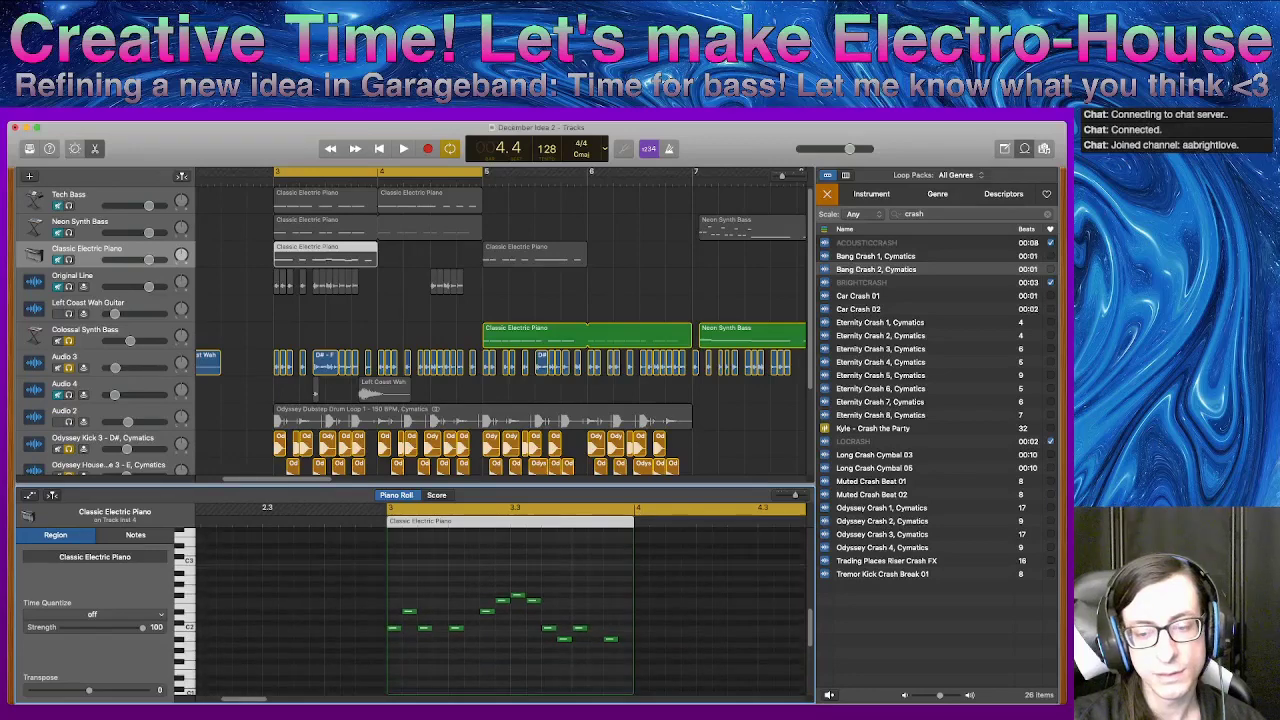
{"action": "left_click_drag", "start_coordinate": [616, 662], "coordinate": [392, 570]}
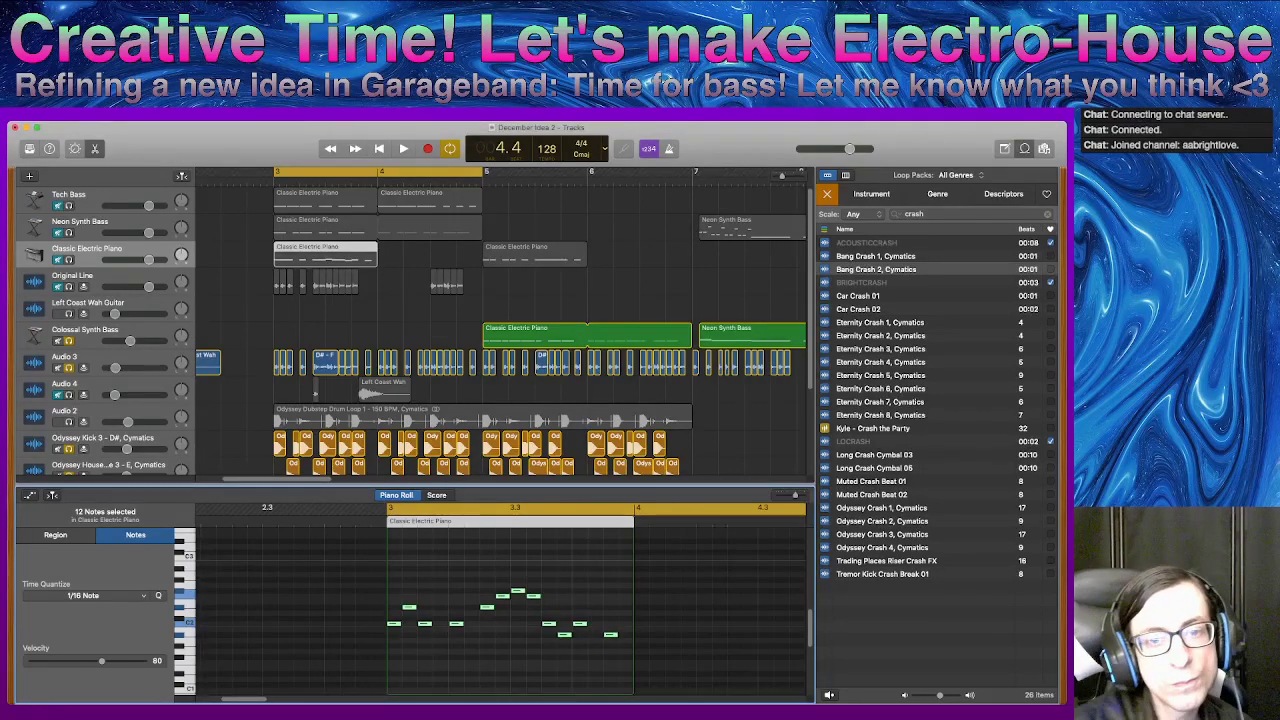
{"action": "mouse_move", "coordinate": [325, 254]}
{"action": "left_mouse_down"}
{"action": "mouse_move", "coordinate": [321, 335]}
{"action": "mouse_move", "coordinate": [325, 254]}
{"action": "left_mouse_up"}
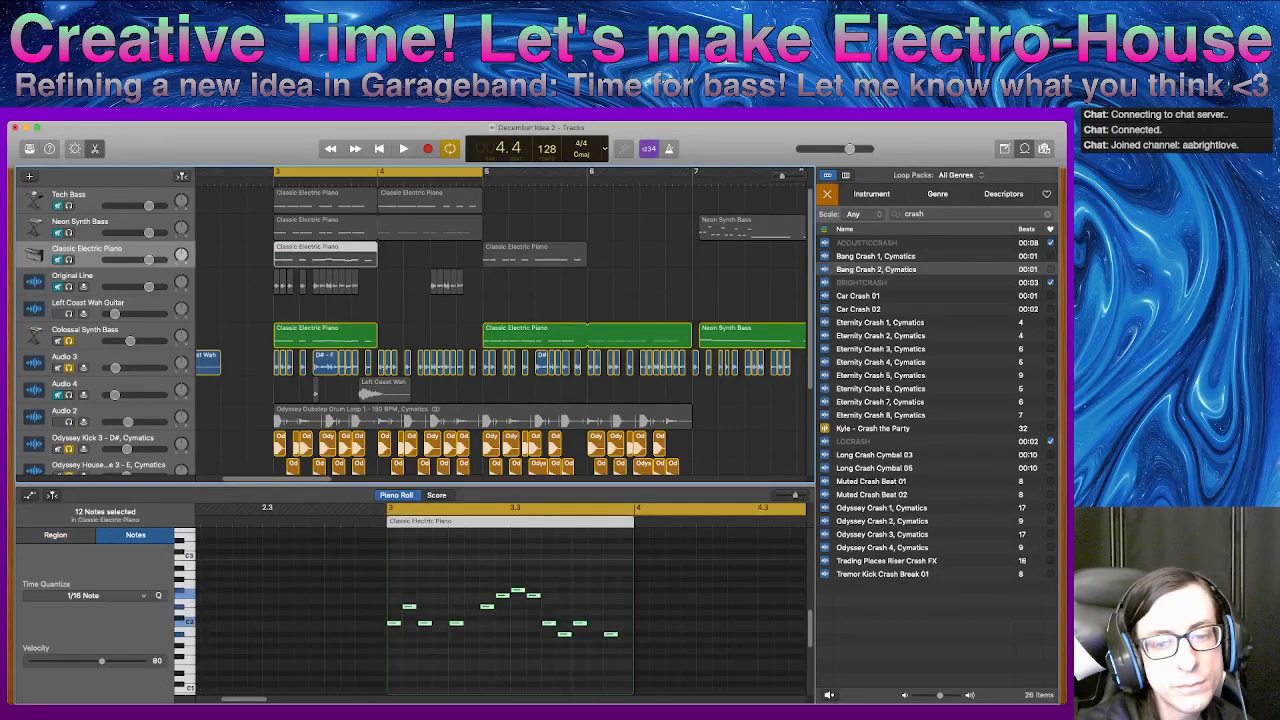
- Play back the loop to check the bar 3 region copied to the Colossal Synth Bass track
{"action": "scroll", "coordinate": [325, 254], "scroll_direction": "down", "scroll_amount": 3}
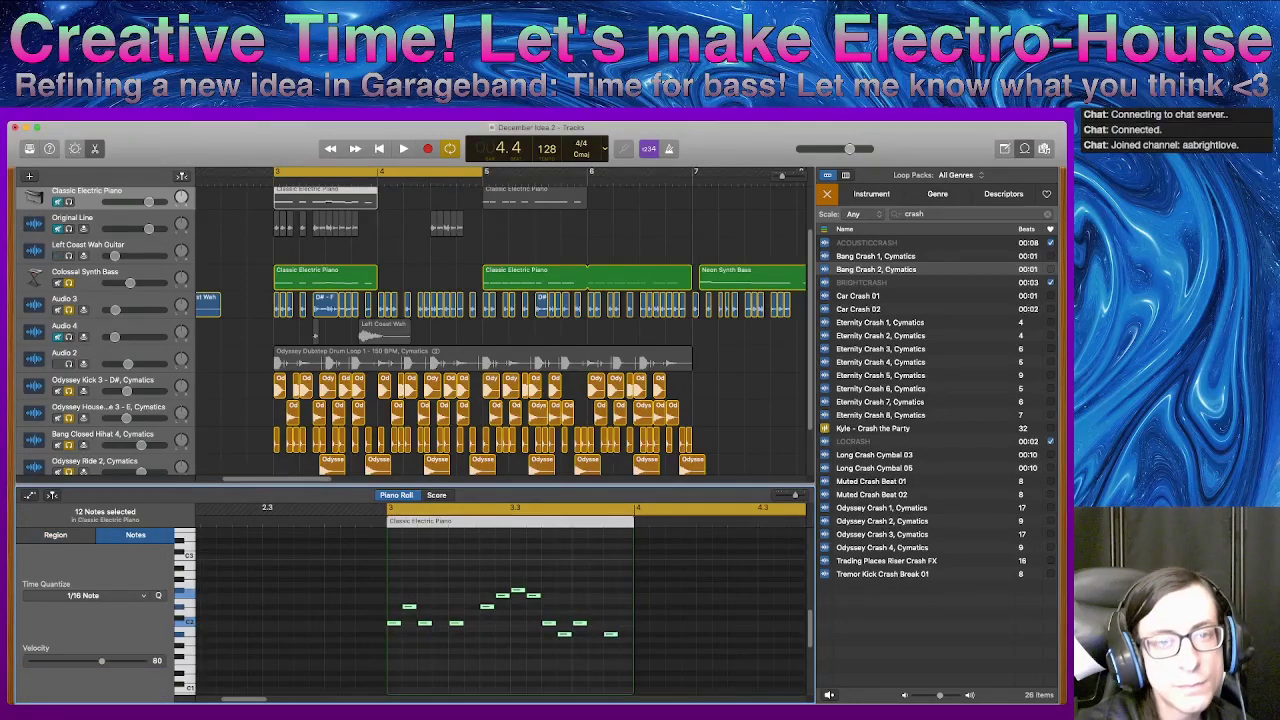
{"action": "key", "text": "space"}
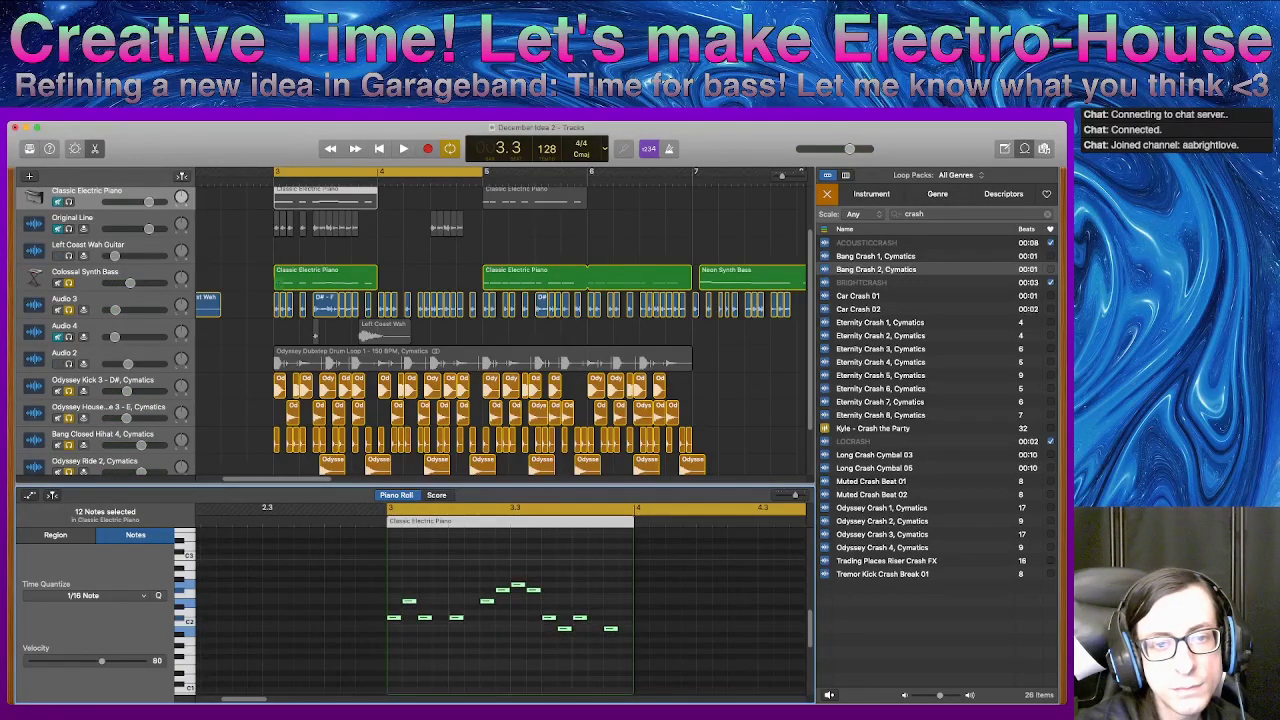
{"action": "key", "text": "super+Right"}
{"action": "key", "text": "super+Right"}
{"action": "key", "text": "super+Right"}
{"action": "key", "text": "super+Right"}
{"action": "key", "text": "super+Right"}
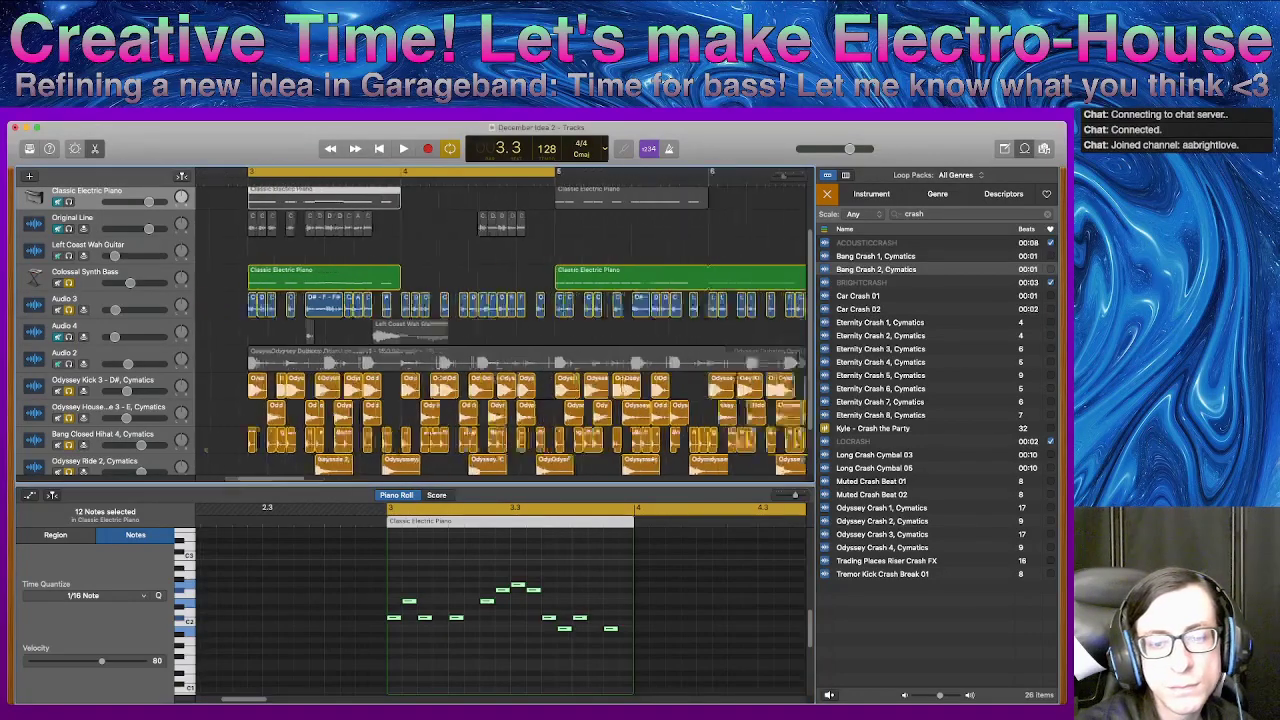
{"action": "key", "text": "super+Left"}
{"action": "key", "text": "super+Left"}
{"action": "key", "text": "super+Left"}
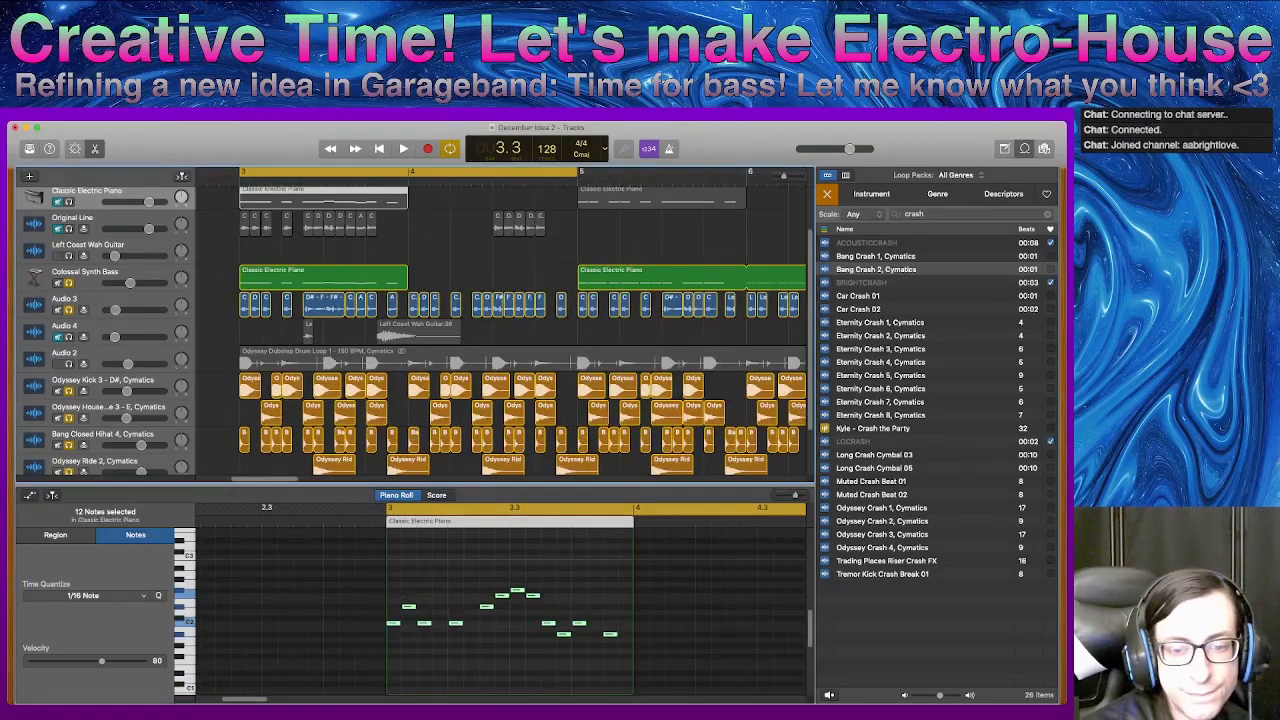
- Try raising all notes of the Classic Electric Piano track's bar 3 region by an octave, play back the loop, and undo
{"action": "scroll", "coordinate": [525, 330], "scroll_direction": "up", "scroll_amount": 2}
{"action": "left_click_drag", "start_coordinate": [456, 623], "coordinate": [456, 568]}
{"action": "key", "text": "alt+Up"}
{"action": "key", "text": "alt+Up"}
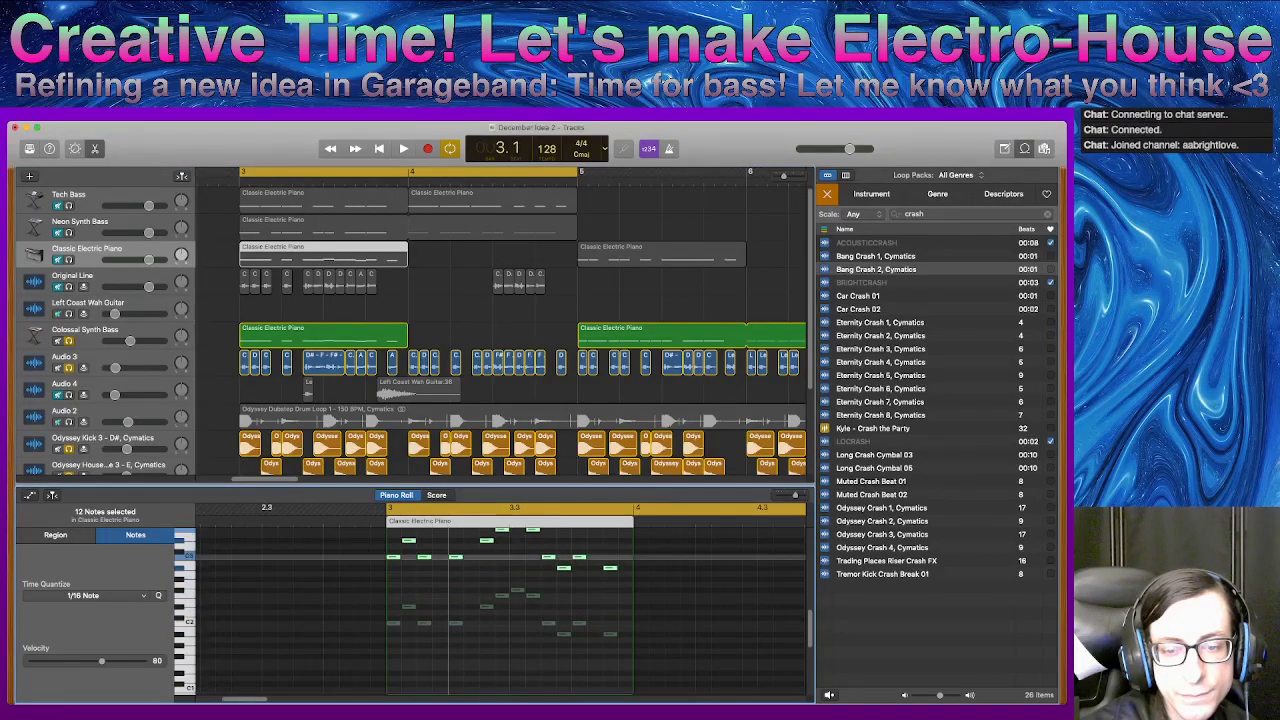
{"action": "key", "text": "space"}
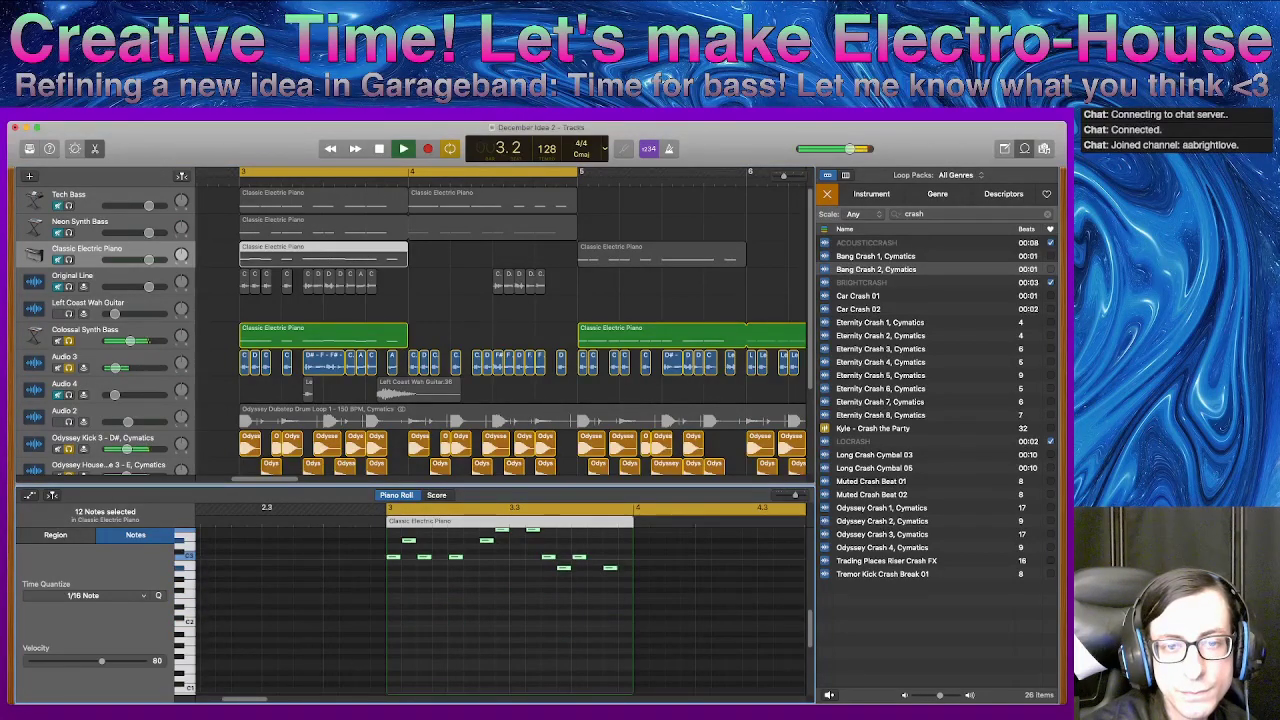
{"action": "key", "text": "space"}
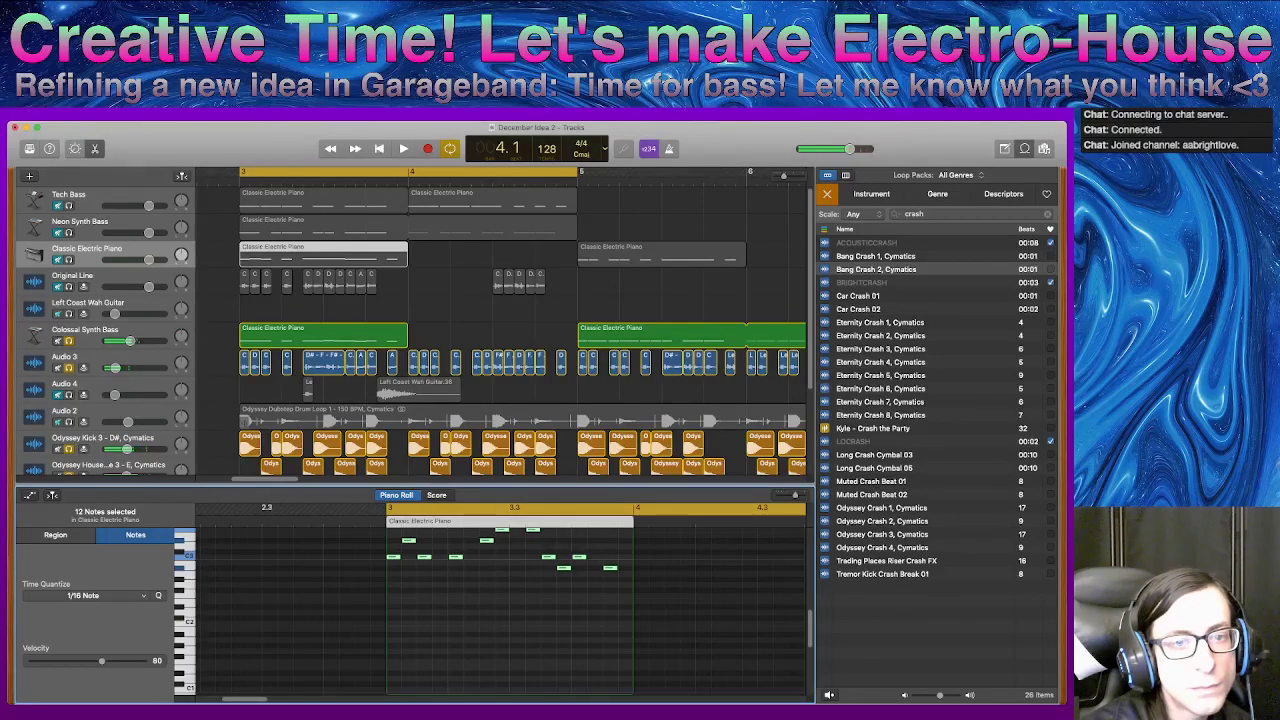
{"action": "key", "text": "super+z"}
{"action": "key", "text": "super+z"}
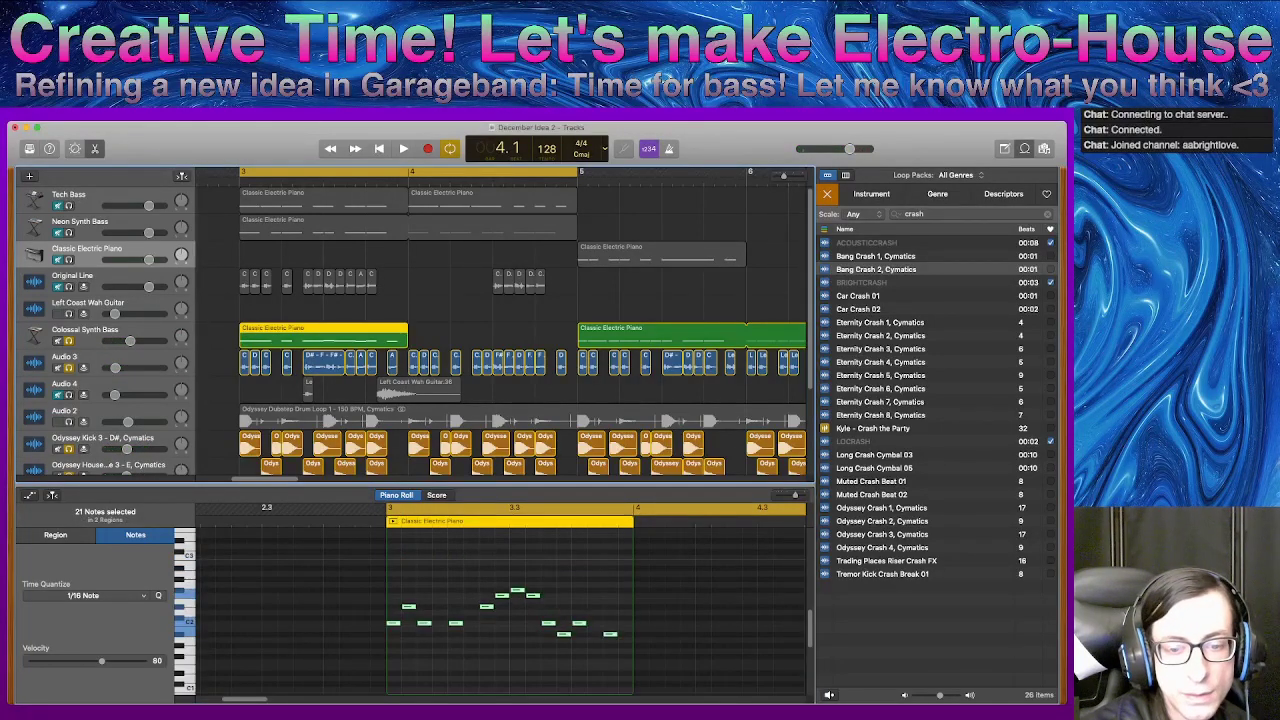
- Raise all notes of the Colossal Synth Bass track's bar 3 region by one octave and play back the loop
{"action": "left_click_drag", "start_coordinate": [424, 623], "coordinate": [424, 579]}
{"action": "key", "text": "alt+Up"}
{"action": "key", "text": "alt+Up"}
{"action": "key", "text": "alt+Up"}
{"action": "key", "text": "alt+Up"}
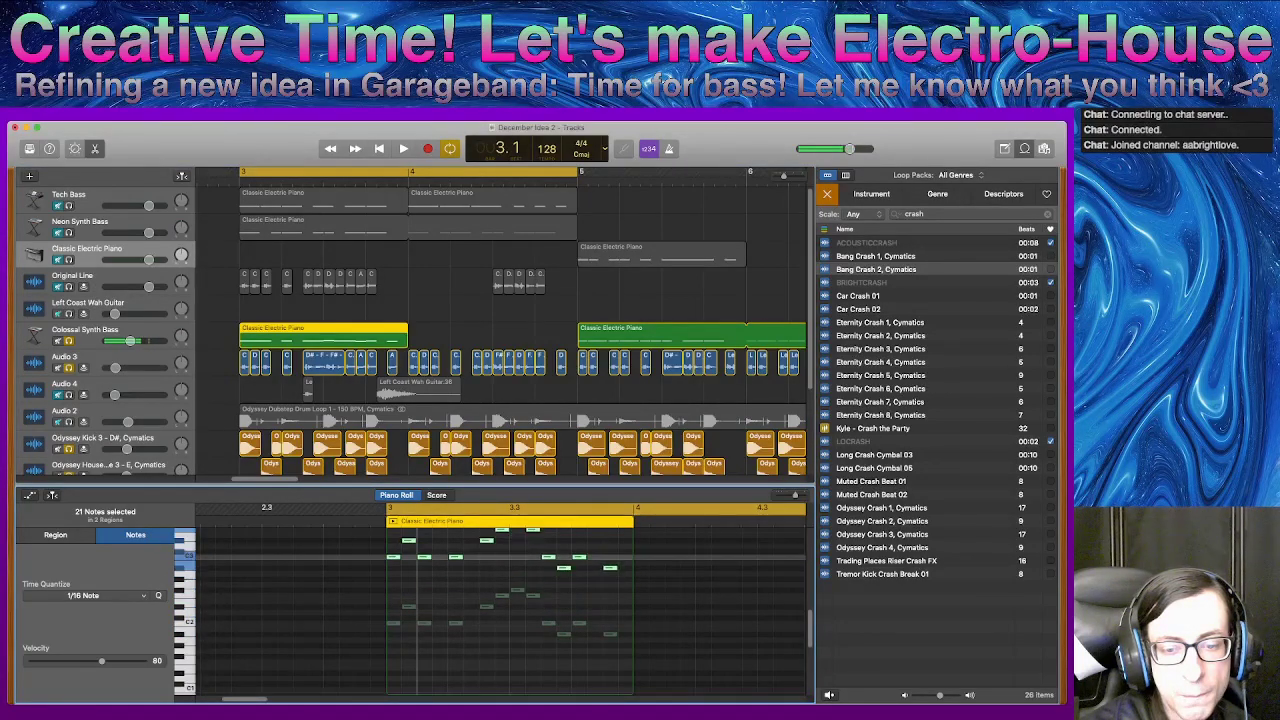
{"action": "key", "text": "space"}
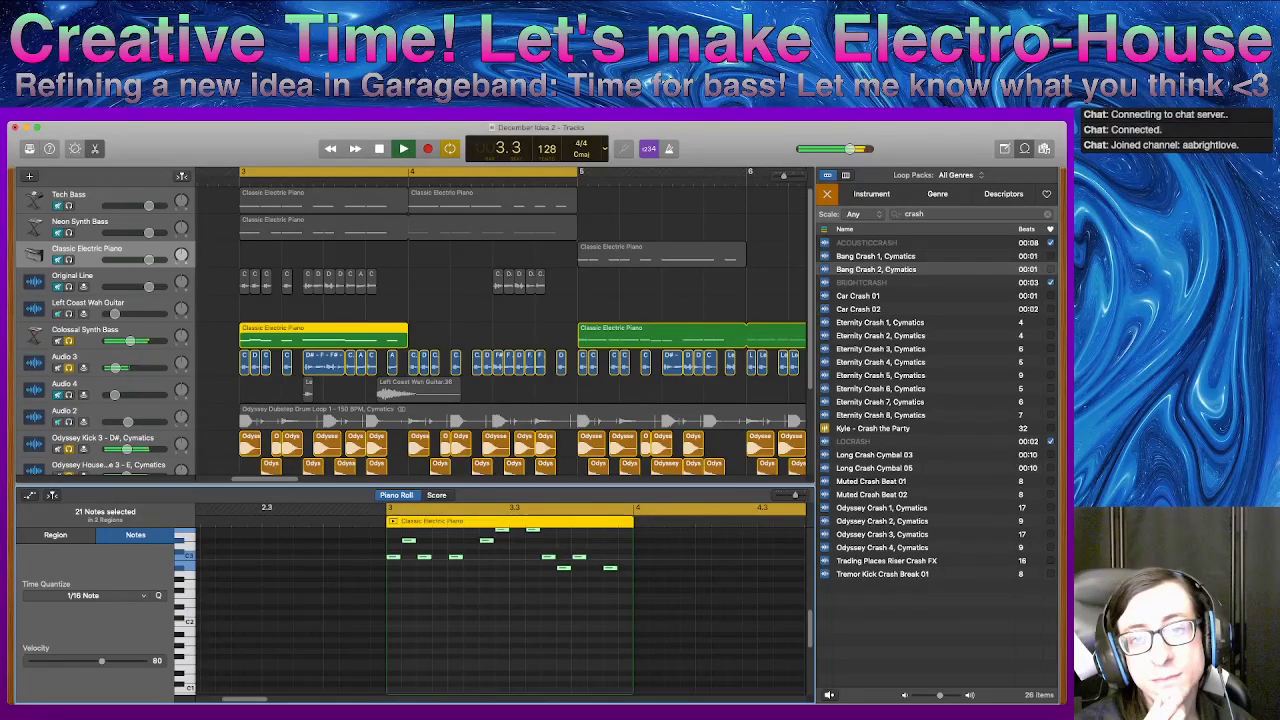
{"action": "key", "text": "space"}
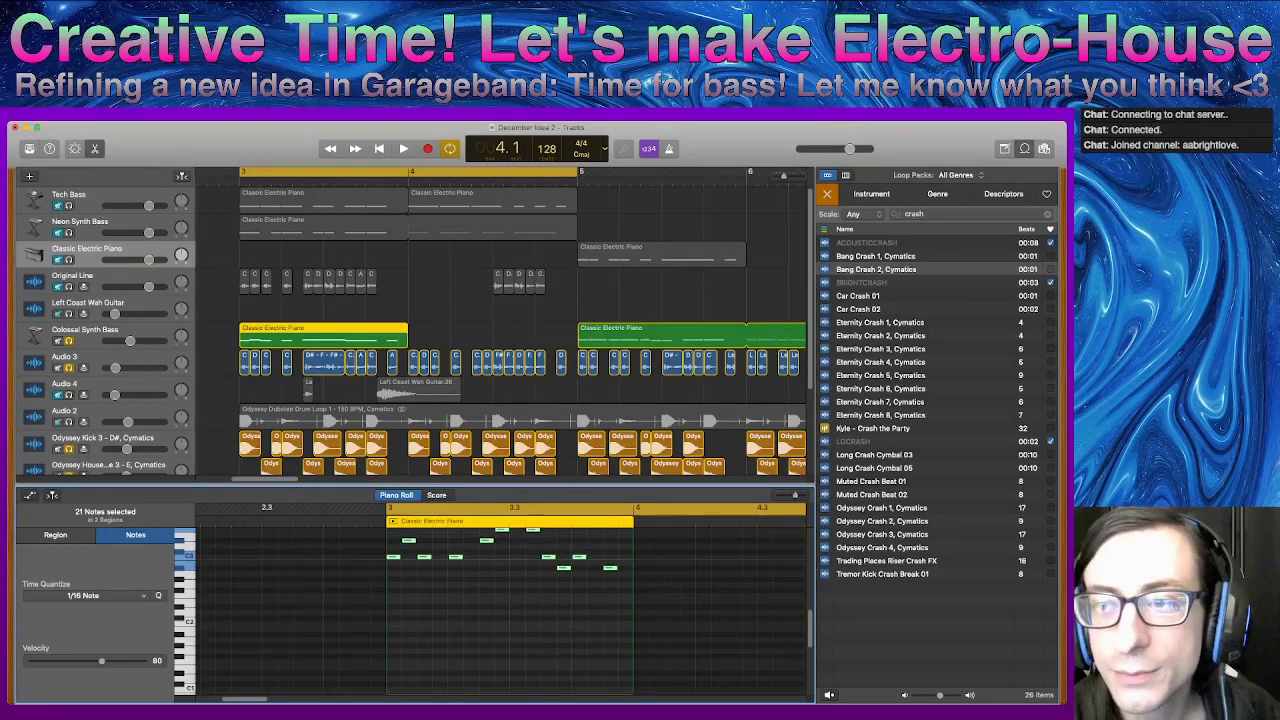
- Copy the Colossal Synth Bass track's bar 3 region to bar 4
{"action": "left_click_drag", "start_coordinate": [783, 176], "coordinate": [786, 175]}
{"action": "left_click", "coordinate": [703, 341]}
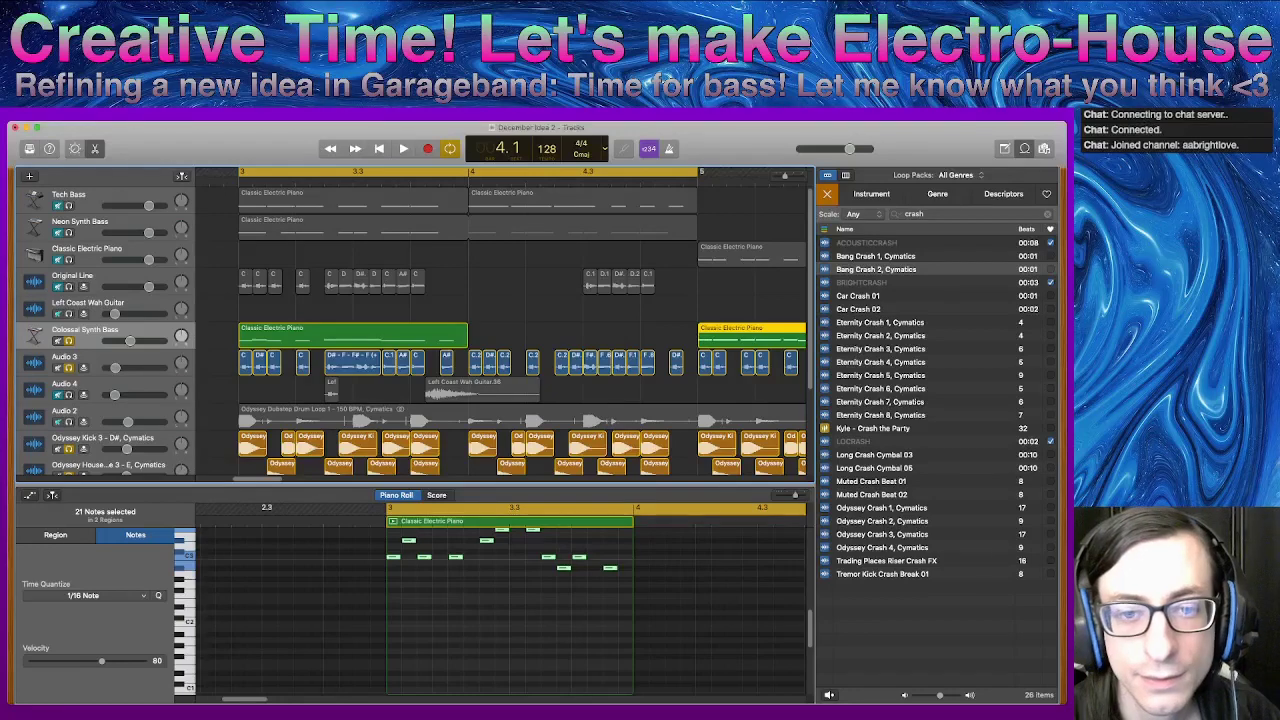
{"action": "left_click_drag", "start_coordinate": [345, 338], "coordinate": [574, 338]}
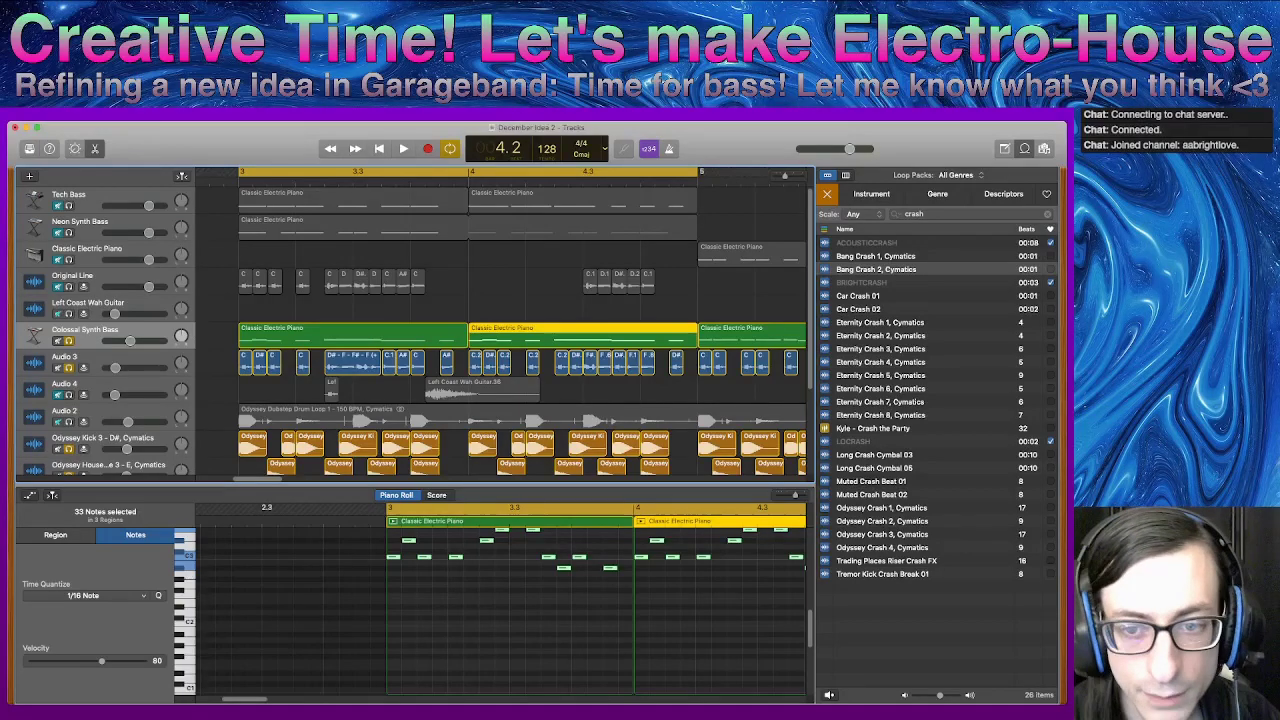
- Set the bar 4 bass region's consecutive sixteenth notes from 4.2.3 to 4.3.2 to C3, D#3, F#3 and F3
{"action": "scroll", "coordinate": [500, 605], "scroll_direction": "right", "scroll_amount": 5}
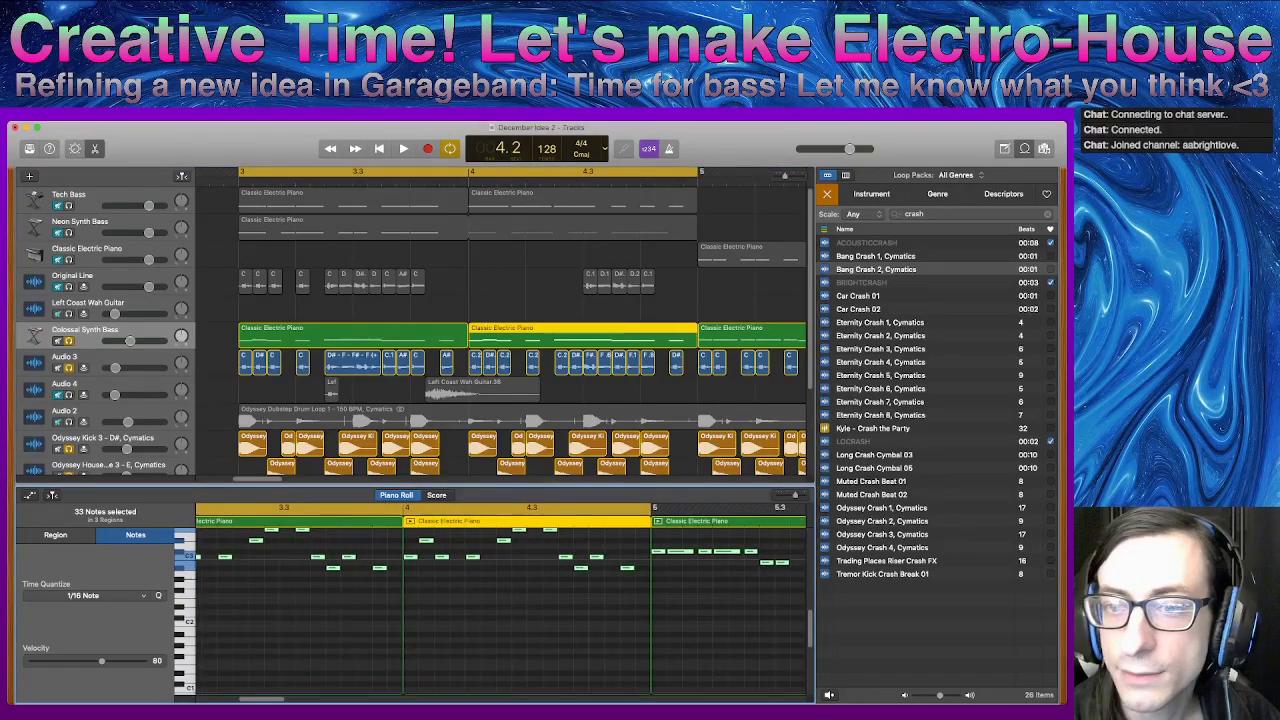
{"action": "scroll", "coordinate": [525, 338], "scroll_direction": "up", "scroll_amount": 5}
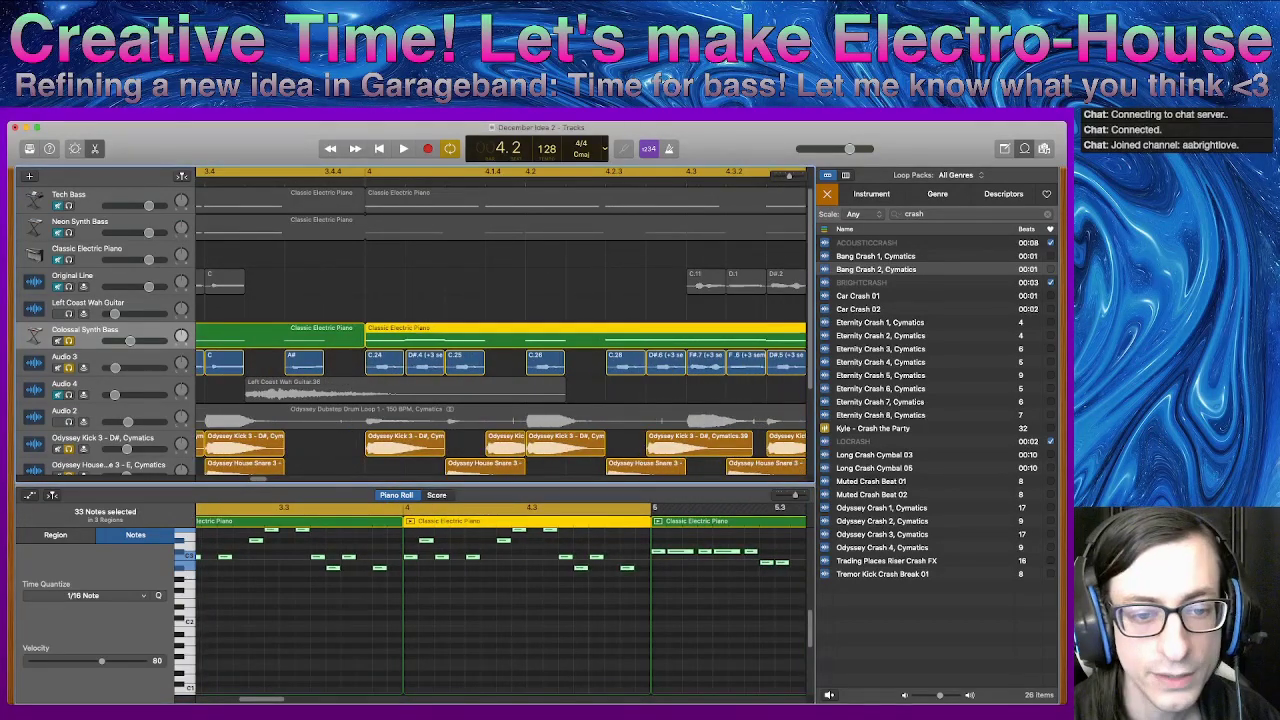
{"action": "scroll", "coordinate": [501, 320], "scroll_direction": "right", "scroll_amount": 4}
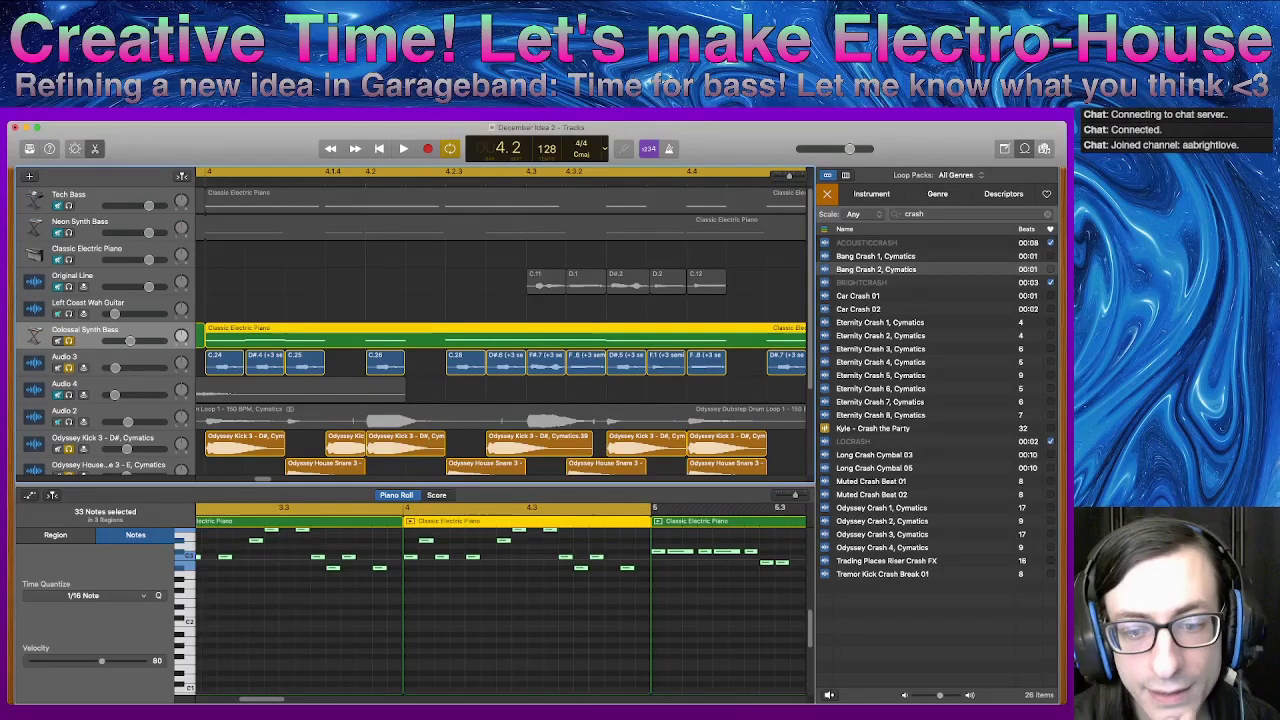
{"action": "scroll", "coordinate": [500, 600], "scroll_direction": "up", "scroll_amount": 1}
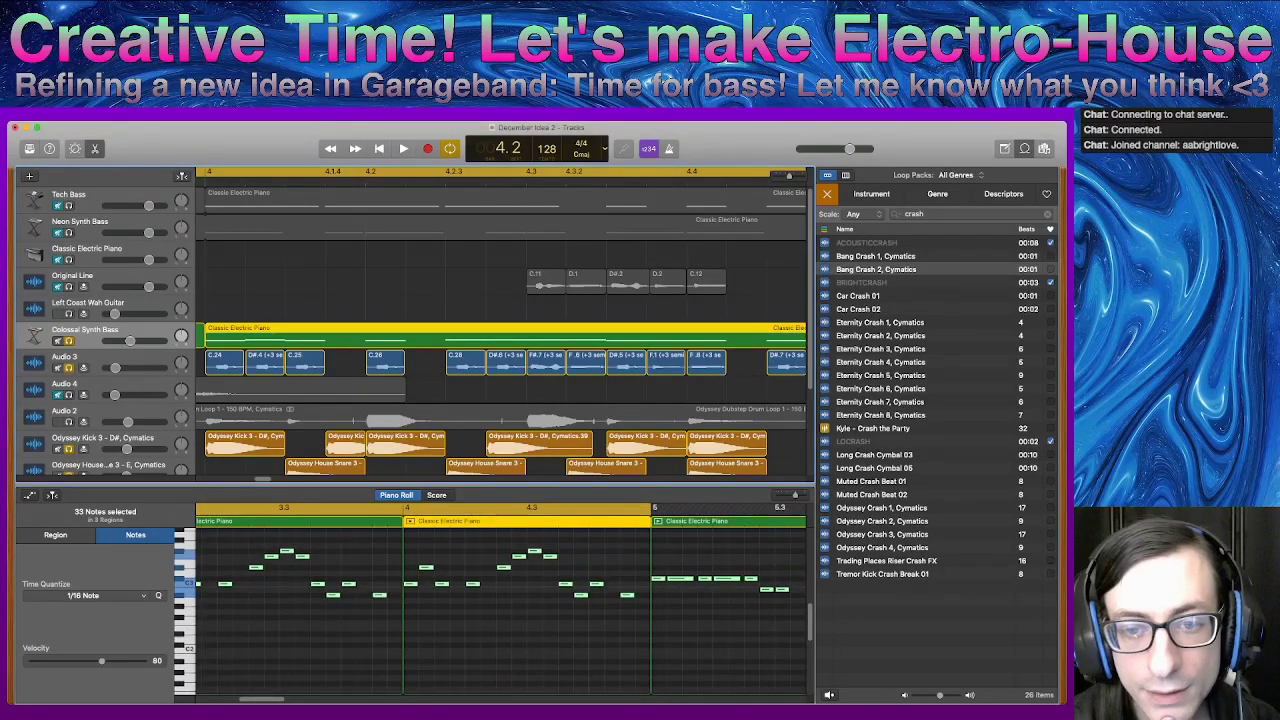
{"action": "left_click", "coordinate": [500, 625]}
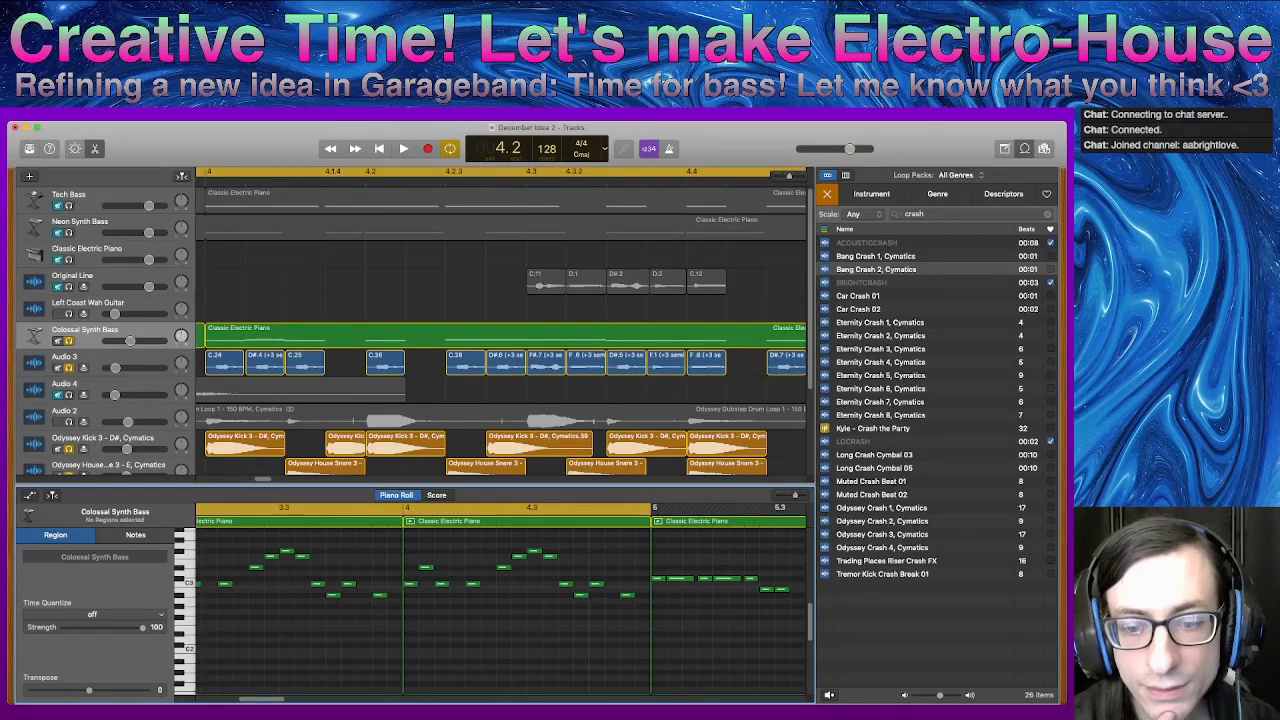
{"action": "mouse_move", "coordinate": [504, 567]}
{"action": "left_mouse_down"}
{"action": "mouse_move", "coordinate": [504, 584]}
{"action": "mouse_move", "coordinate": [518, 567]}
{"action": "left_mouse_up"}
{"action": "left_click", "coordinate": [534, 551]}
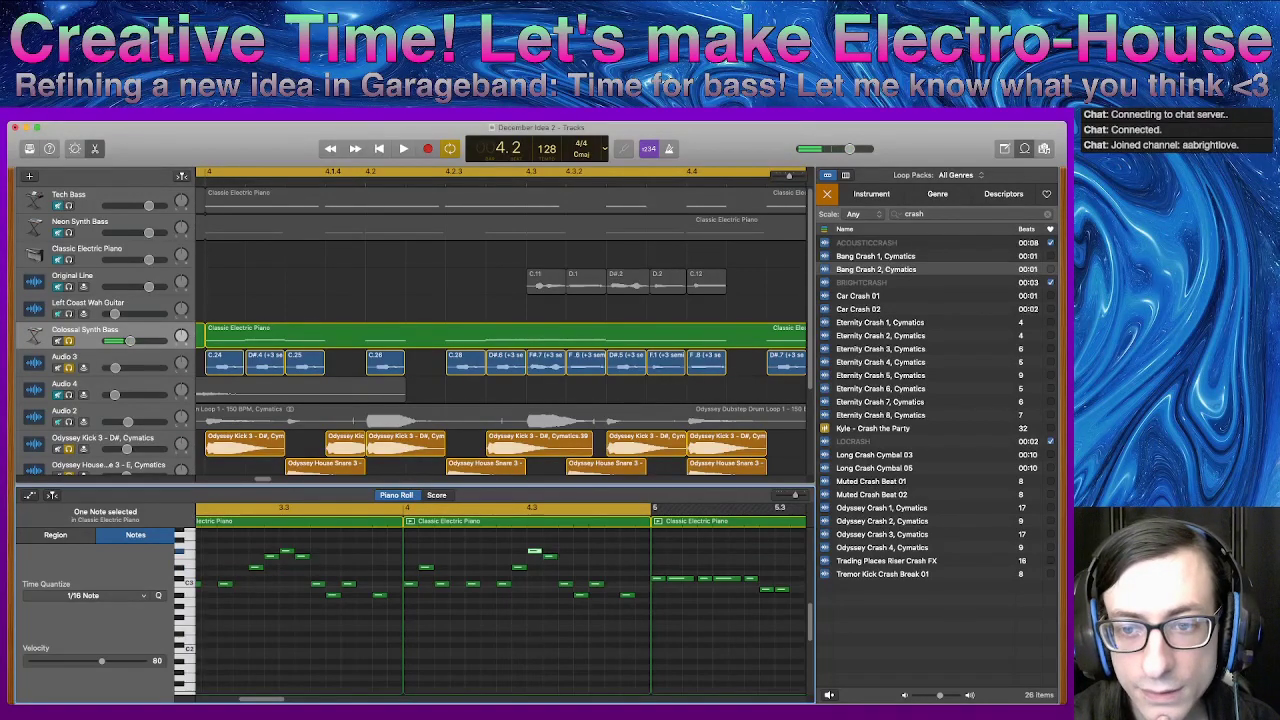
{"action": "left_click_drag", "start_coordinate": [550, 556], "coordinate": [550, 556]}
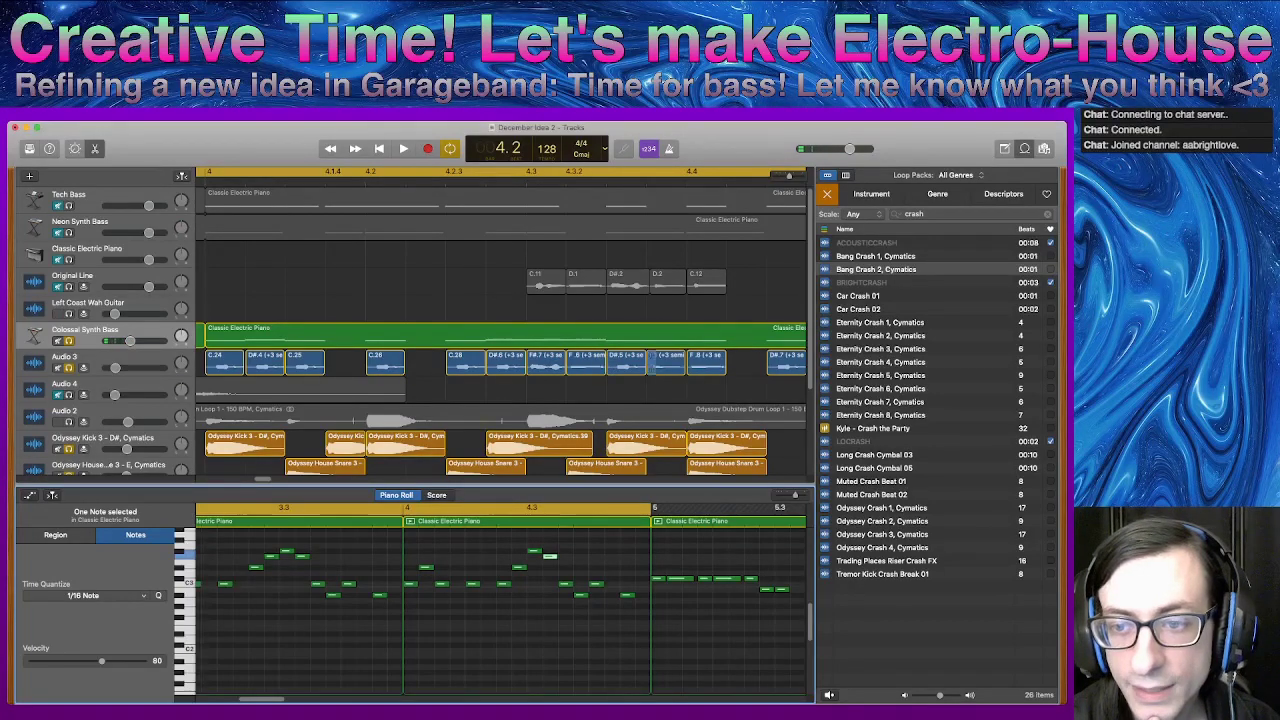
- Set the bar 4 bass notes after 4.3.2 to D#3, F#3, F3 and a final D#3, and play back the loop
{"action": "left_click_drag", "start_coordinate": [566, 584], "coordinate": [596, 556]}
{"action": "key", "text": "alt+Right"}
{"action": "key", "text": "alt+Down"}
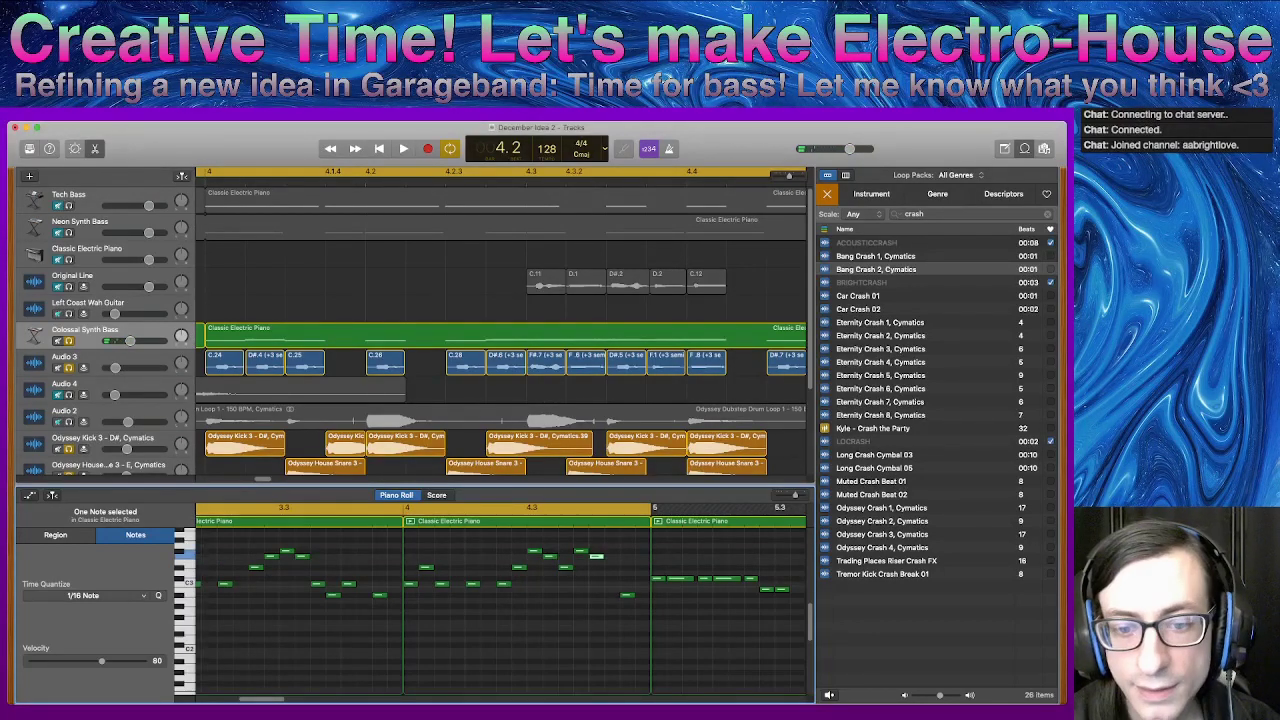
{"action": "scroll", "coordinate": [500, 330], "scroll_direction": "right", "scroll_amount": 5}
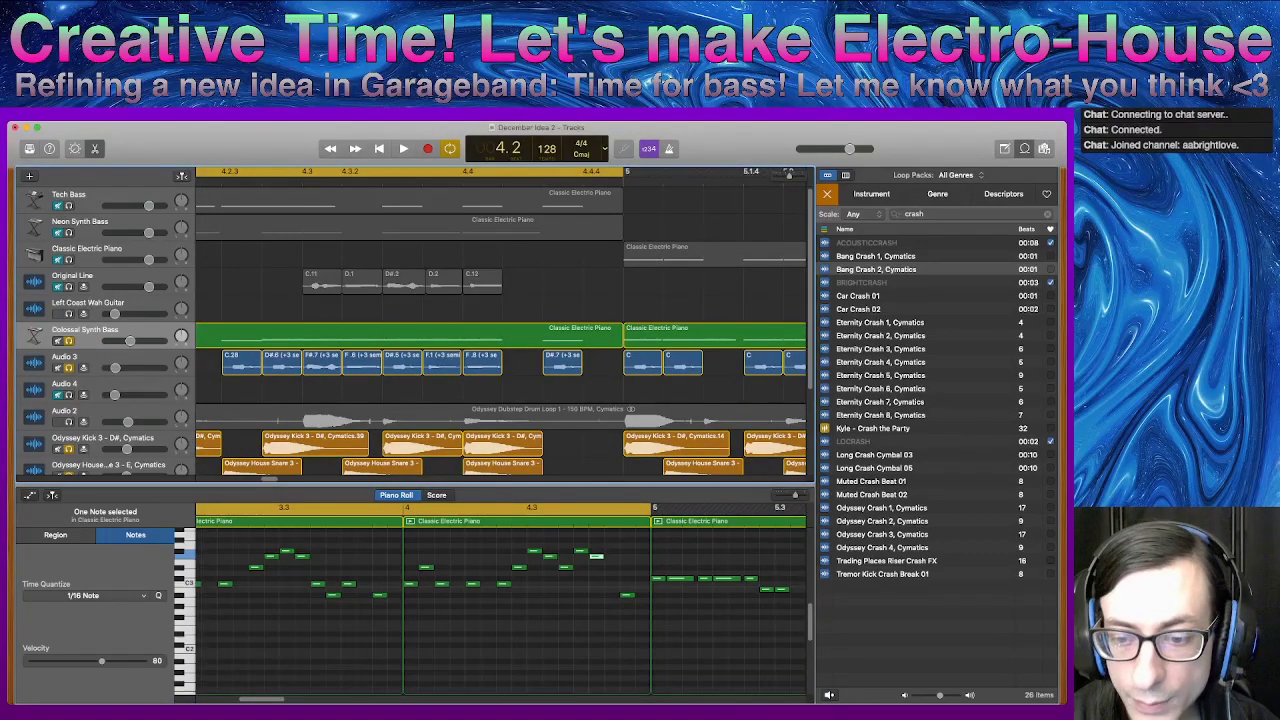
{"action": "left_click_drag", "start_coordinate": [627, 595], "coordinate": [627, 567]}
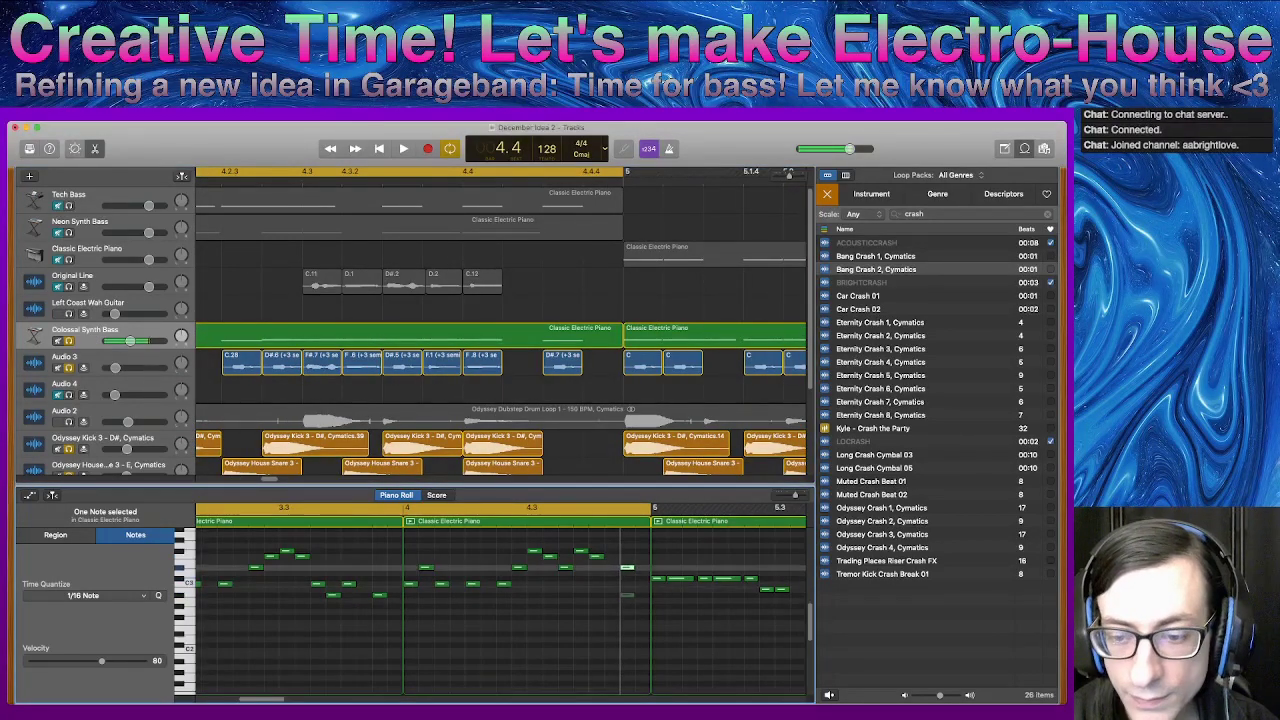
{"action": "key", "text": "space"}
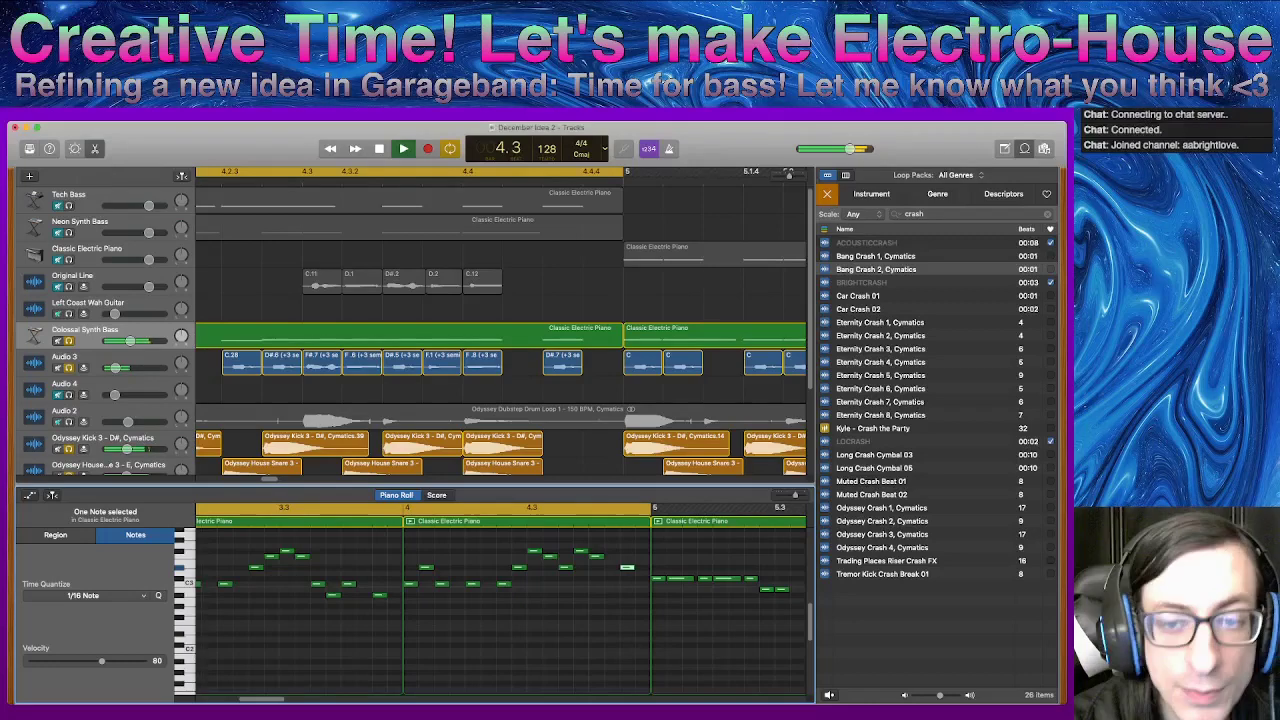
{"action": "key", "text": "space"}
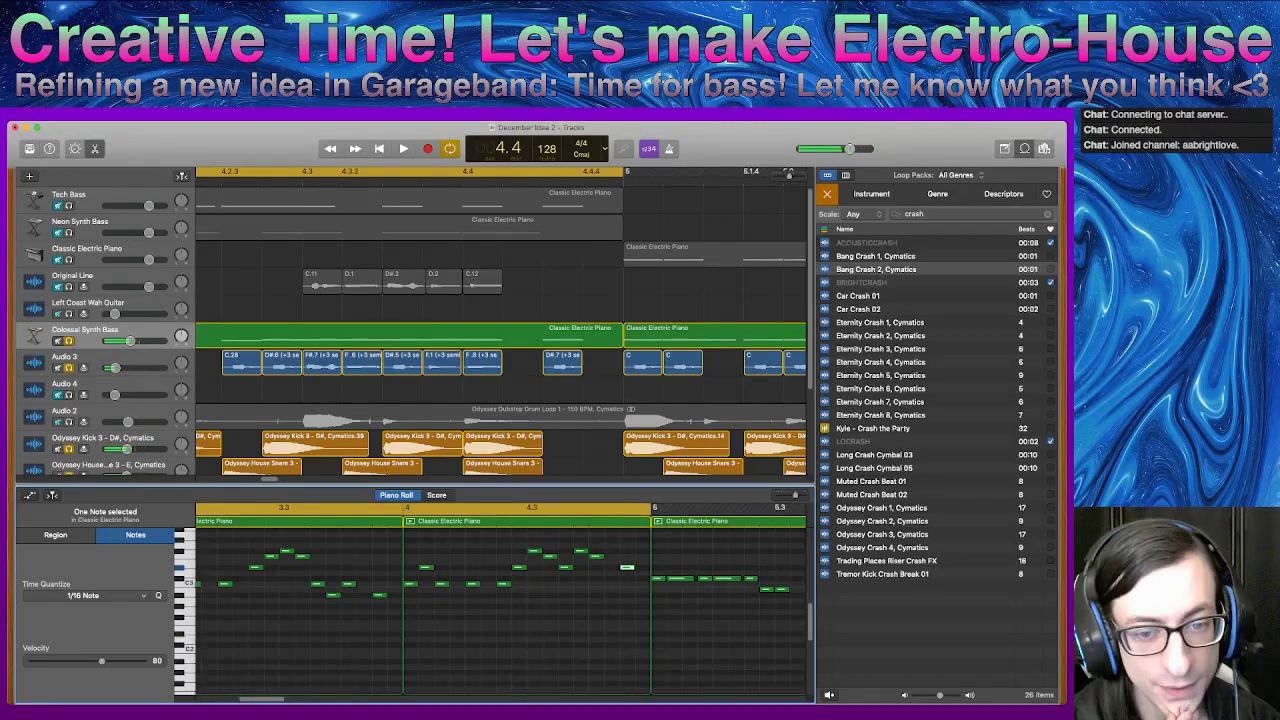
- Enlarge the arrangement view, raise the Audio 3 volume slightly and lower the Colossal Synth Bass volume slightly while auditioning the loop
{"action": "left_click_drag", "start_coordinate": [505, 486], "coordinate": [505, 543]}
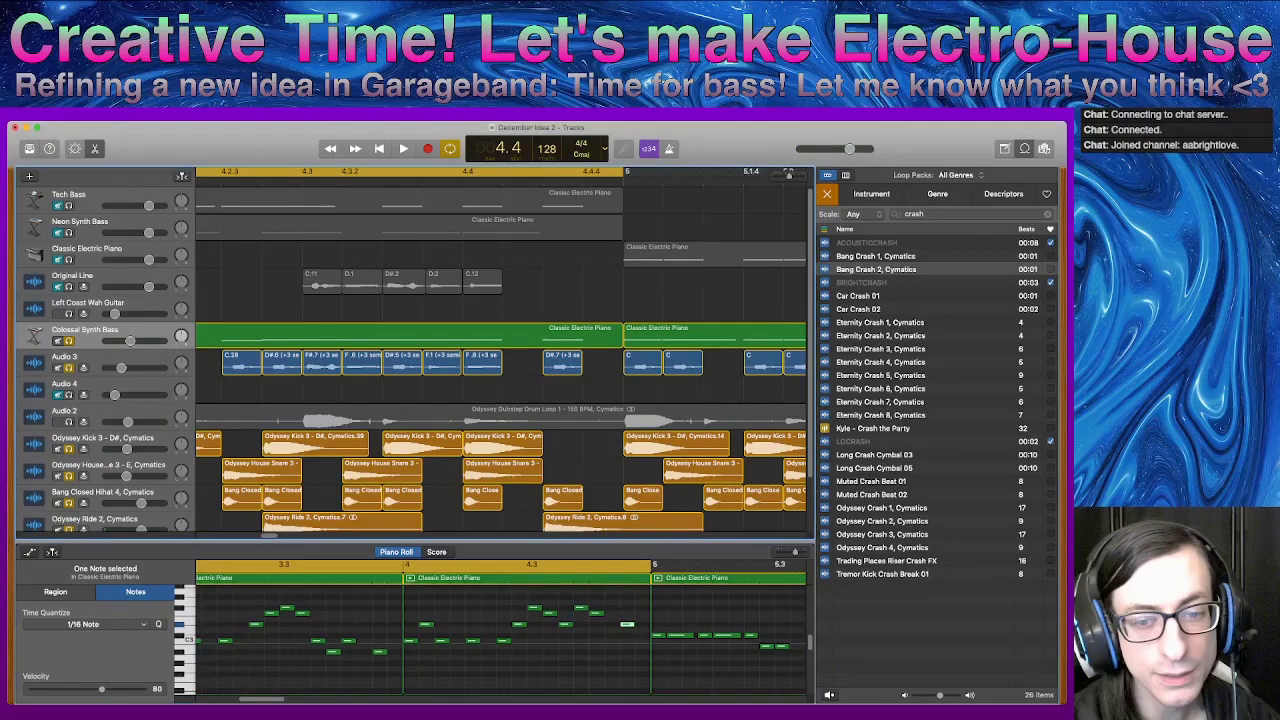
{"action": "scroll", "coordinate": [500, 400], "scroll_direction": "left", "scroll_amount": 10}
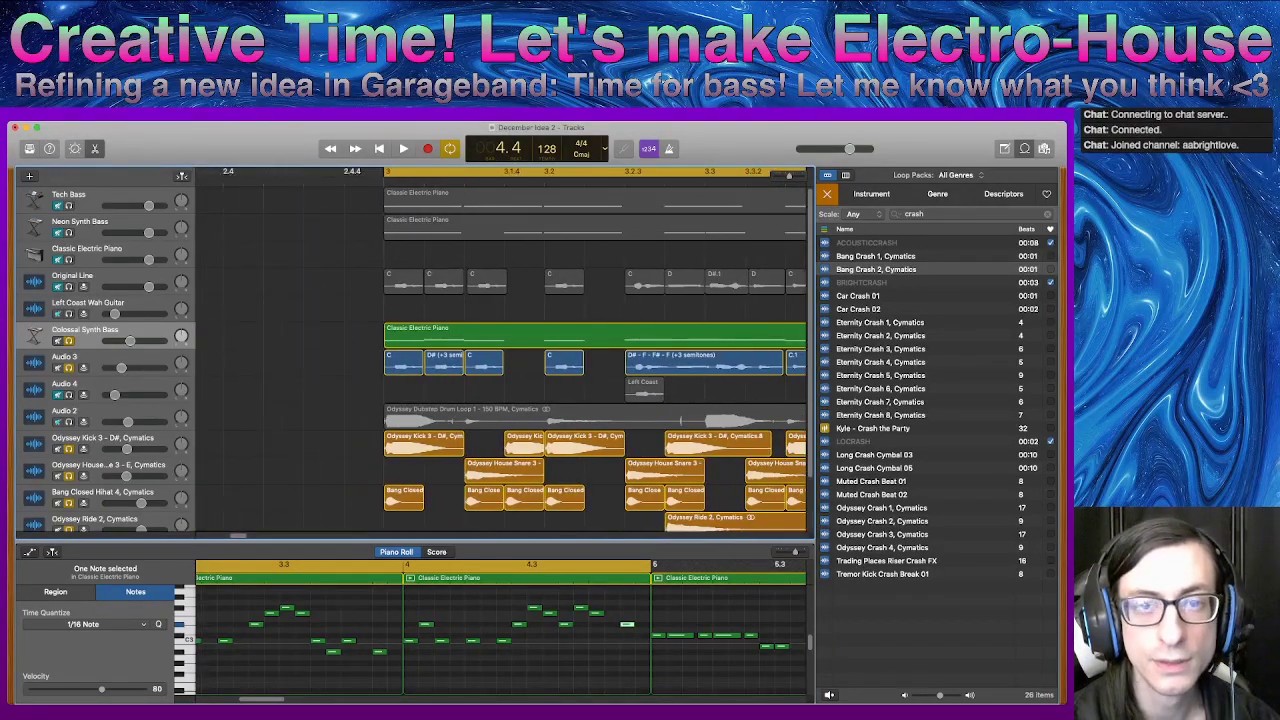
{"action": "key", "text": "space"}
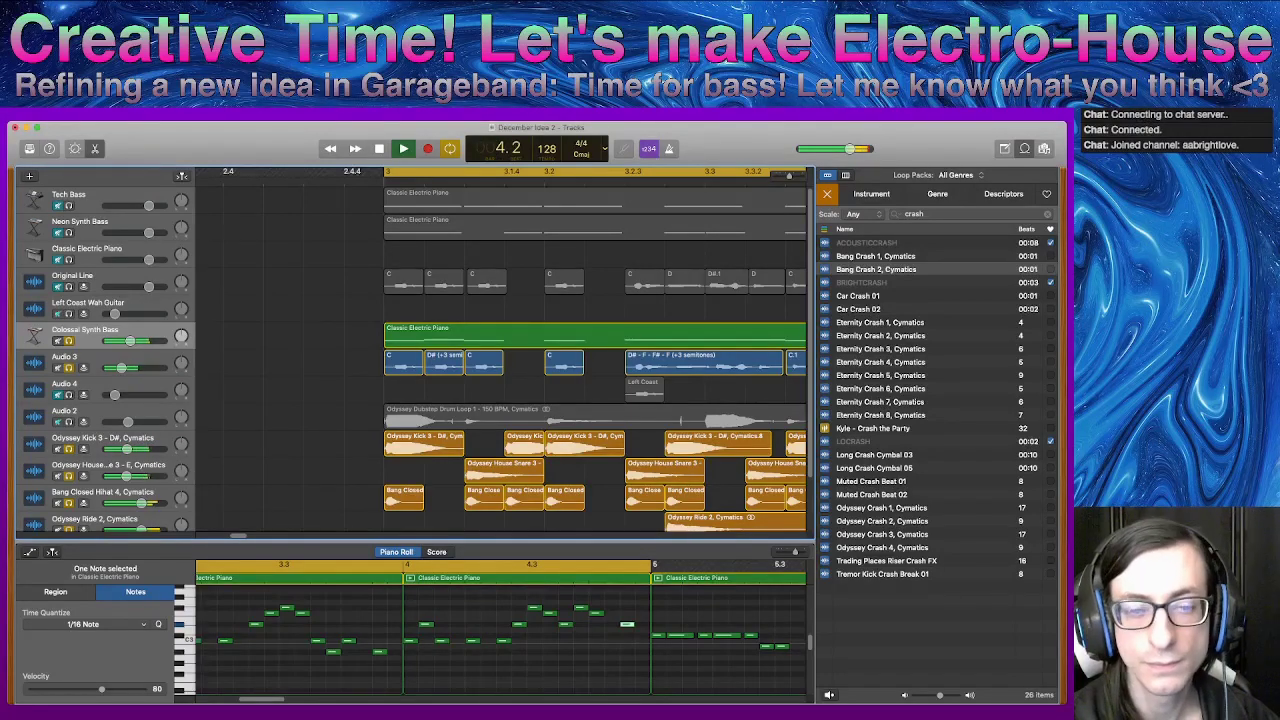
{"action": "key", "text": "space"}
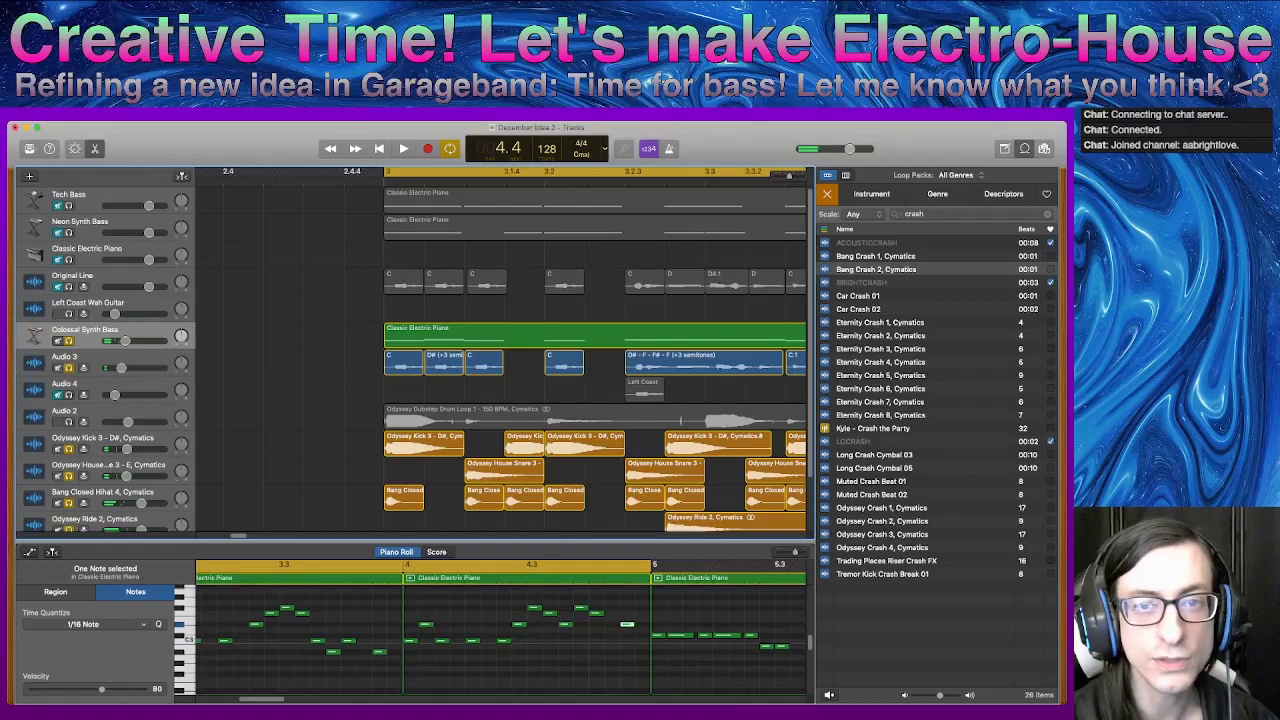
{"action": "key", "text": "space"}
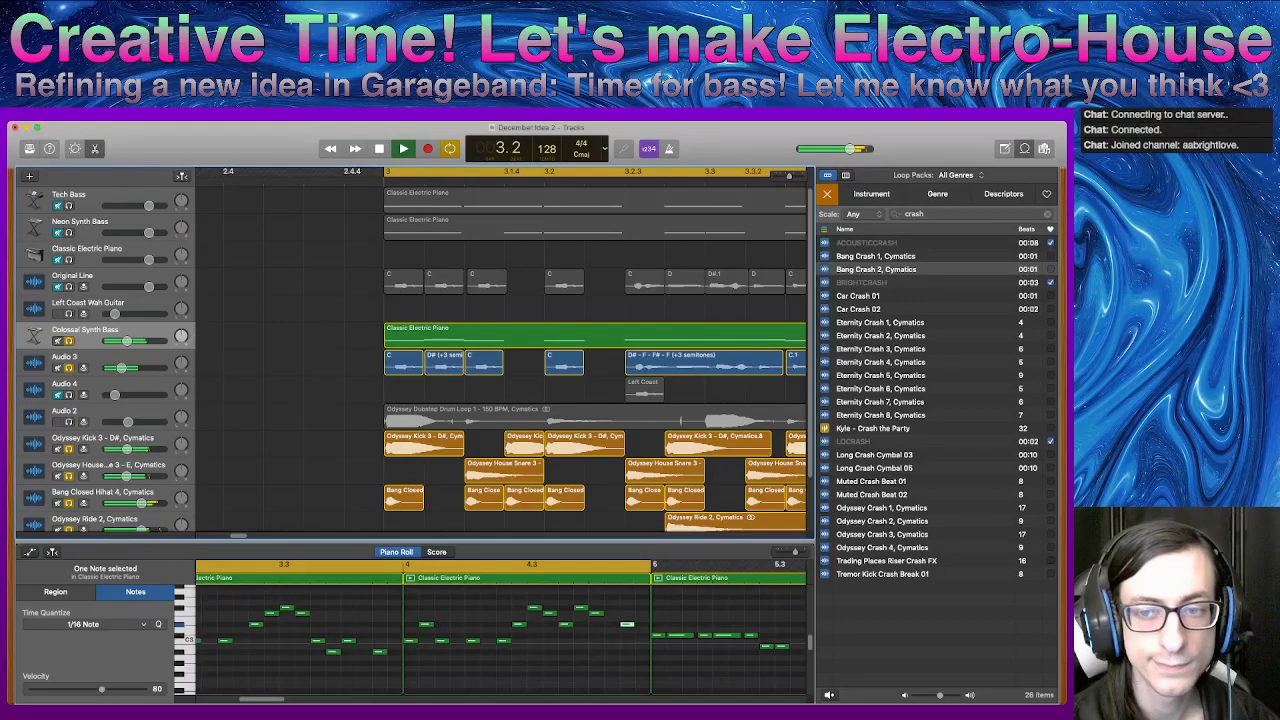
{"action": "key", "text": "space"}
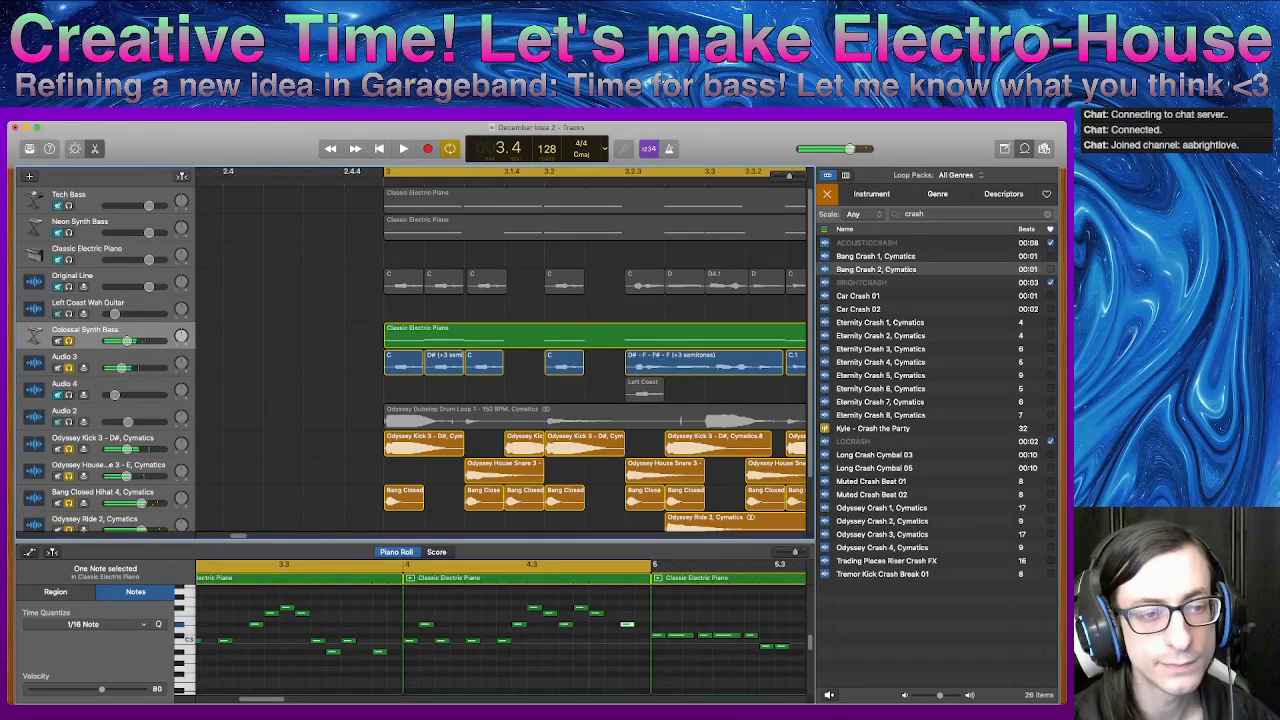
- Select the Audio 3 track with its regions, shrink the editor and hide the Loop Browser to widen the arrangement around bar 4
{"action": "left_click", "coordinate": [85, 357]}
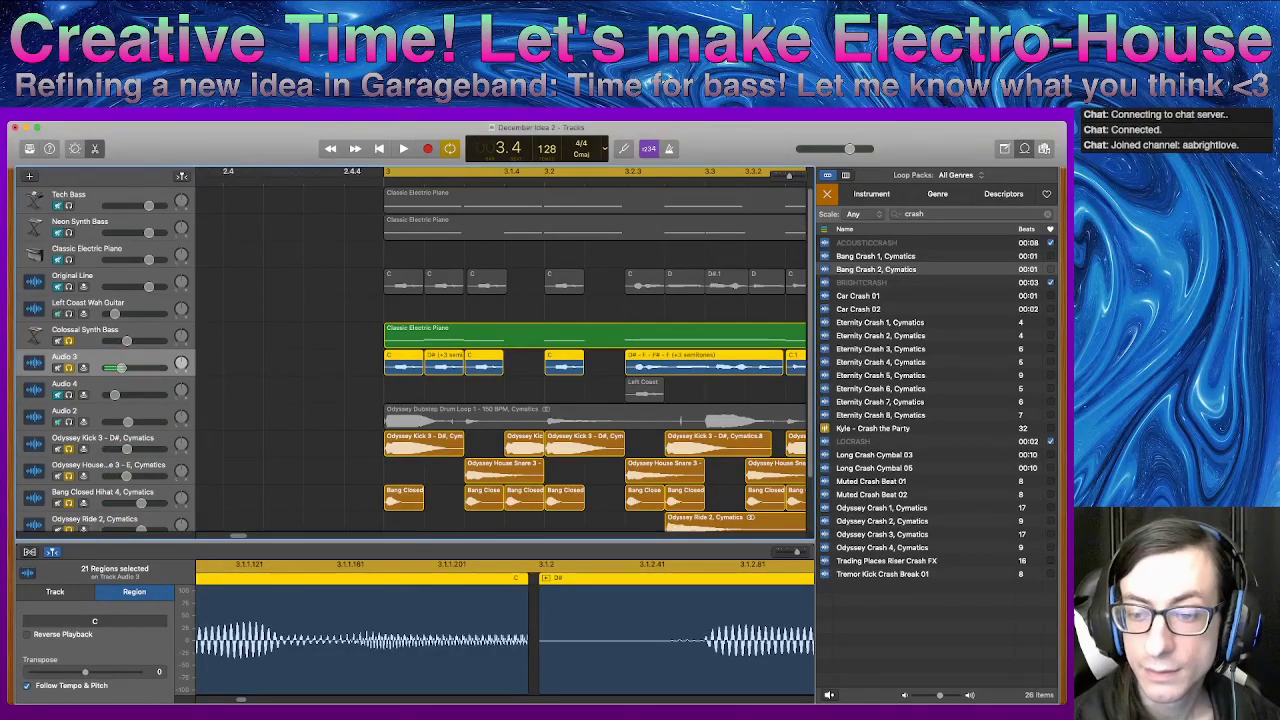
{"action": "left_click_drag", "start_coordinate": [415, 541], "coordinate": [415, 554]}
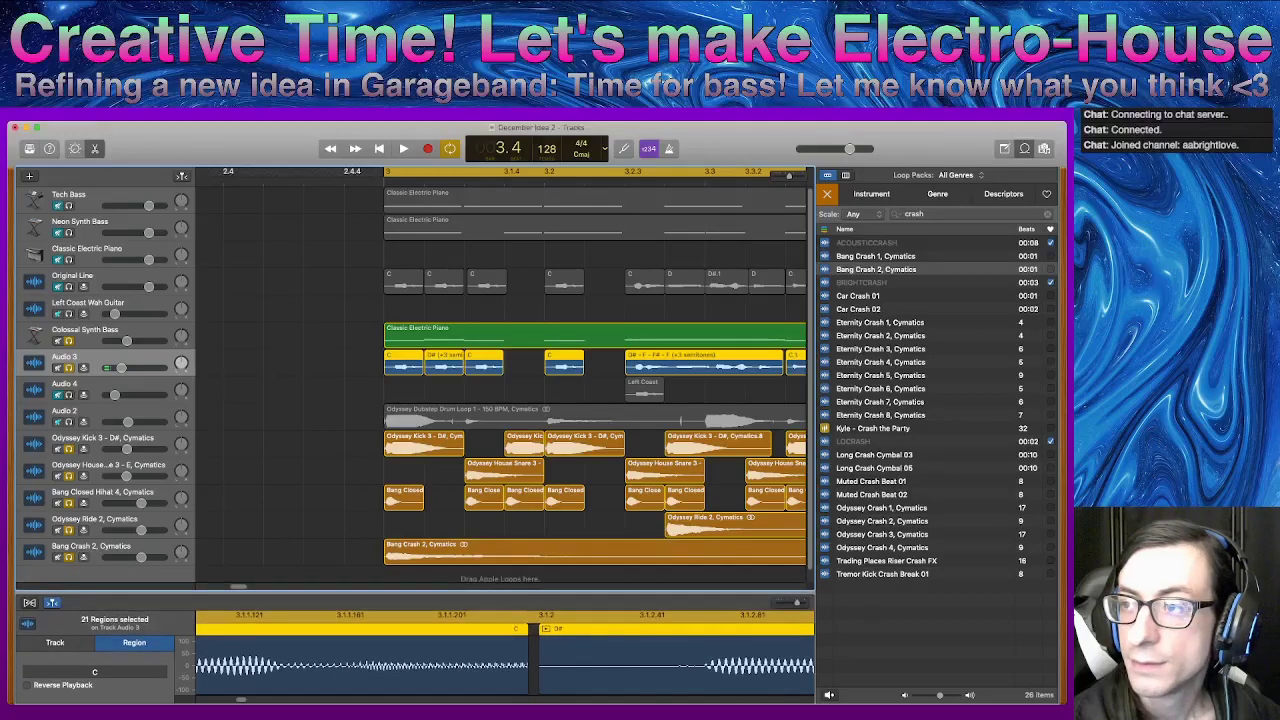
{"action": "left_click", "coordinate": [1024, 148]}
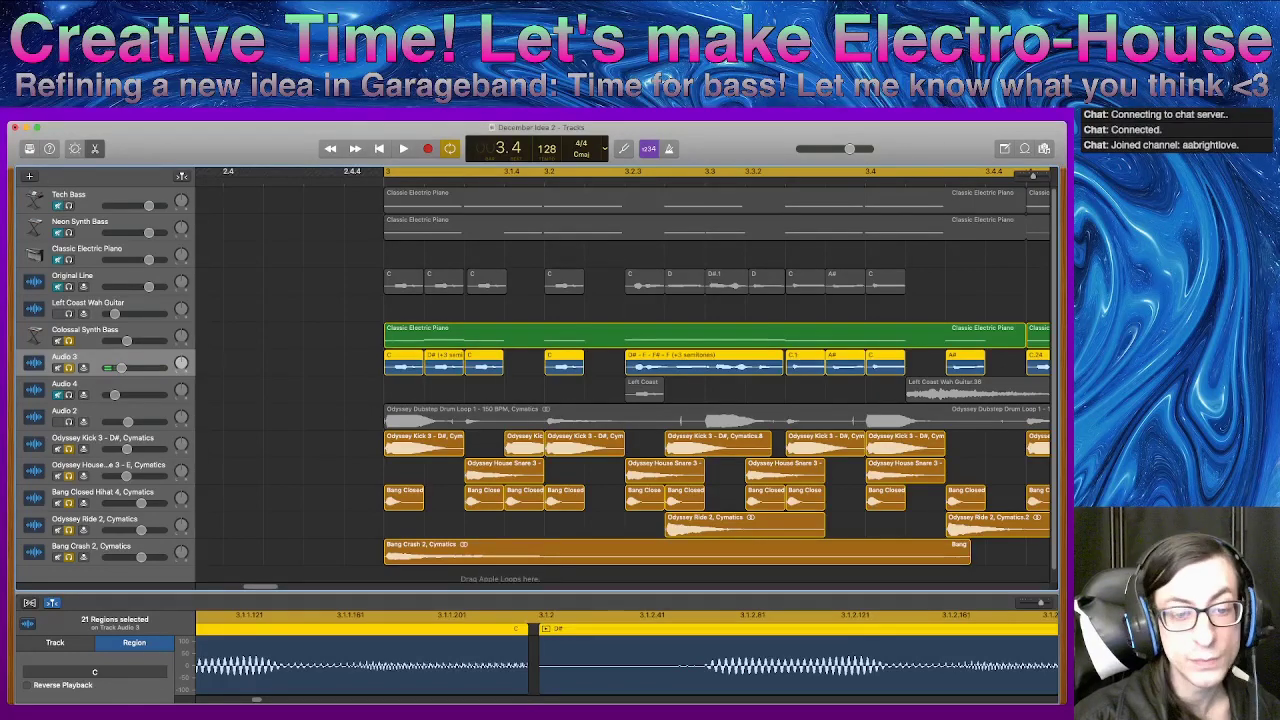
{"action": "scroll", "coordinate": [622, 380], "scroll_direction": "right", "scroll_amount": 10}
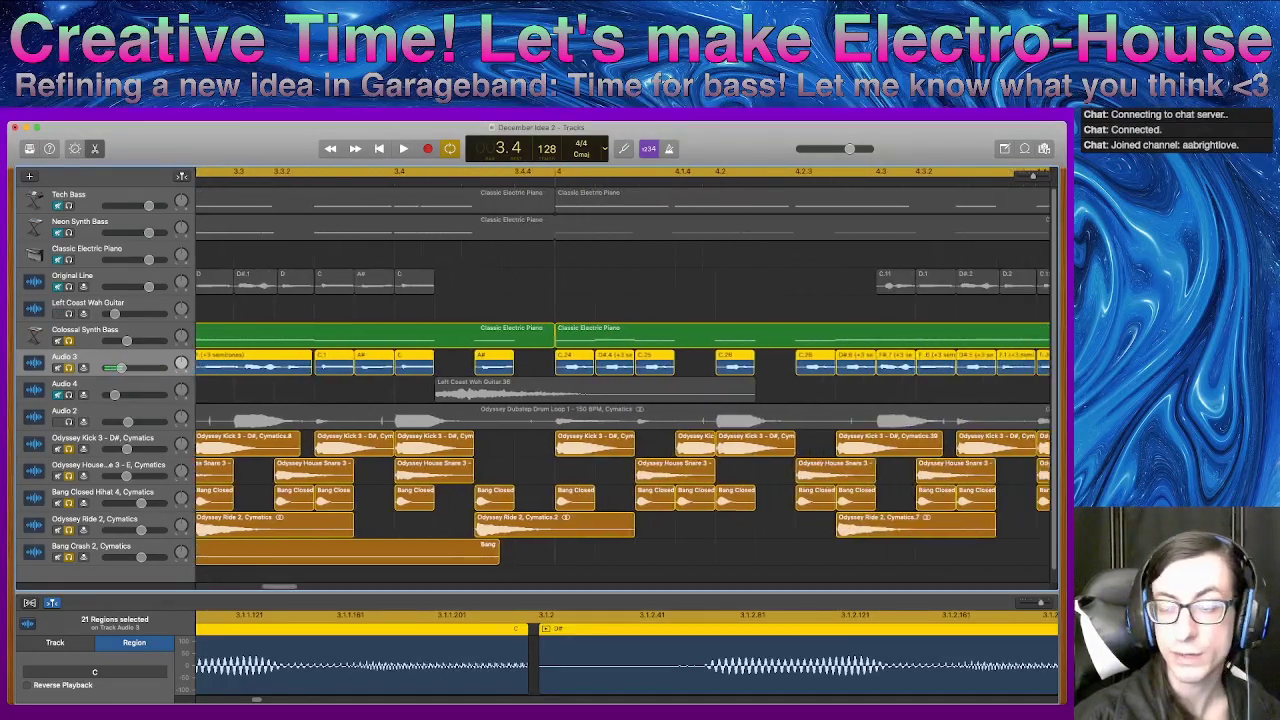
- Rename the Colossal Synth Bass region at bar 5 to "Old Bassline B side" and move it to the Tech Bass track at bar 5
{"action": "scroll", "coordinate": [622, 380], "scroll_direction": "right", "scroll_amount": 4}
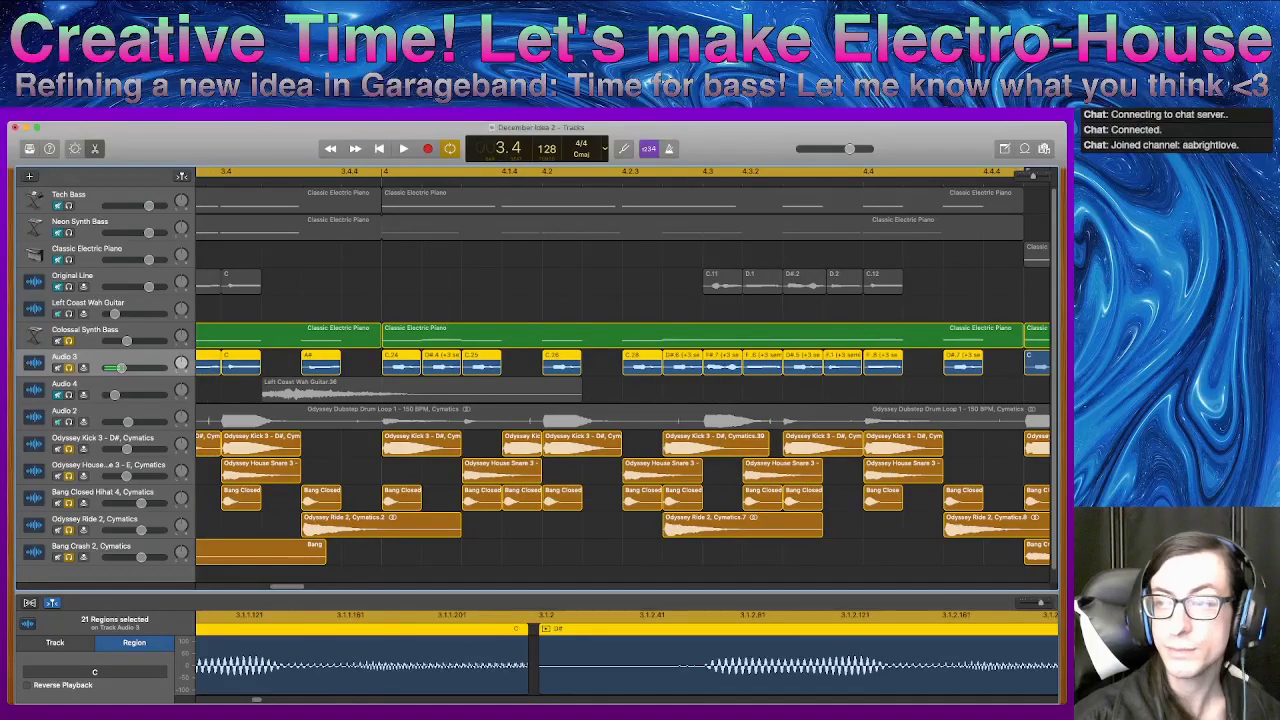
{"action": "left_click_drag", "start_coordinate": [1033, 176], "coordinate": [1027, 176]}
{"action": "scroll", "coordinate": [622, 380], "scroll_direction": "up", "scroll_amount": 3}
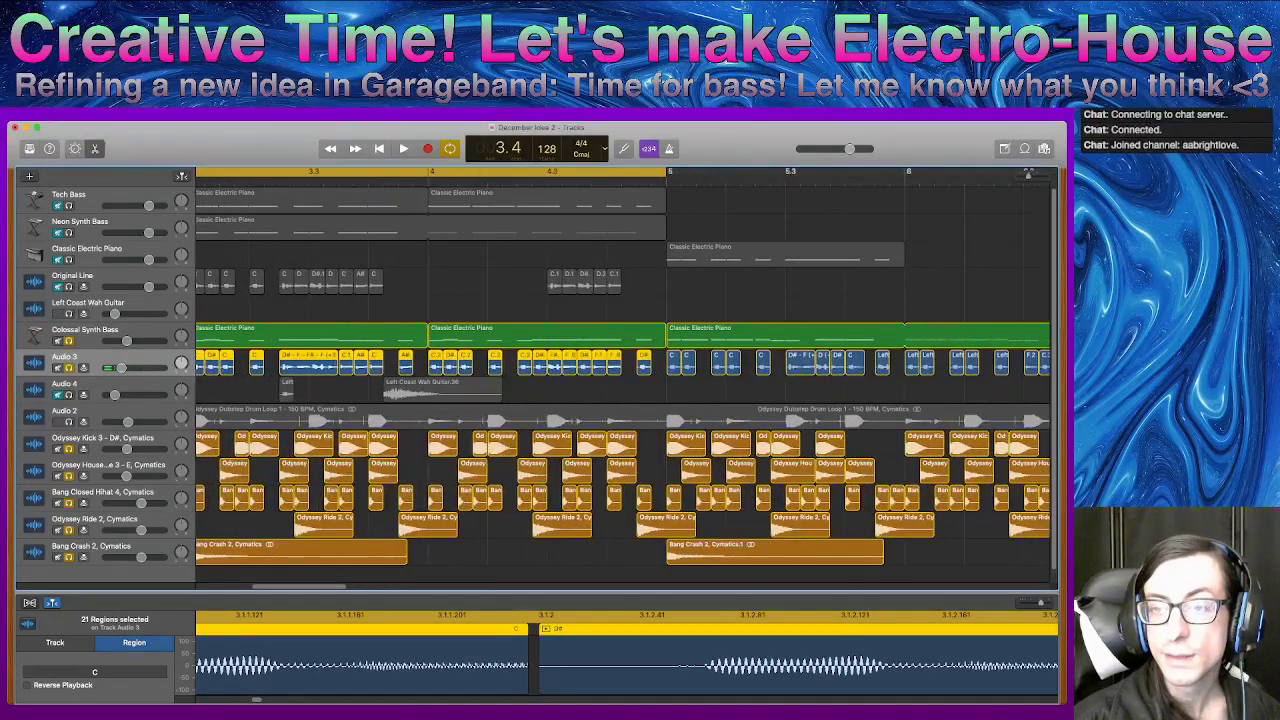
{"action": "left_click_drag", "start_coordinate": [914, 180], "coordinate": [1052, 180]}
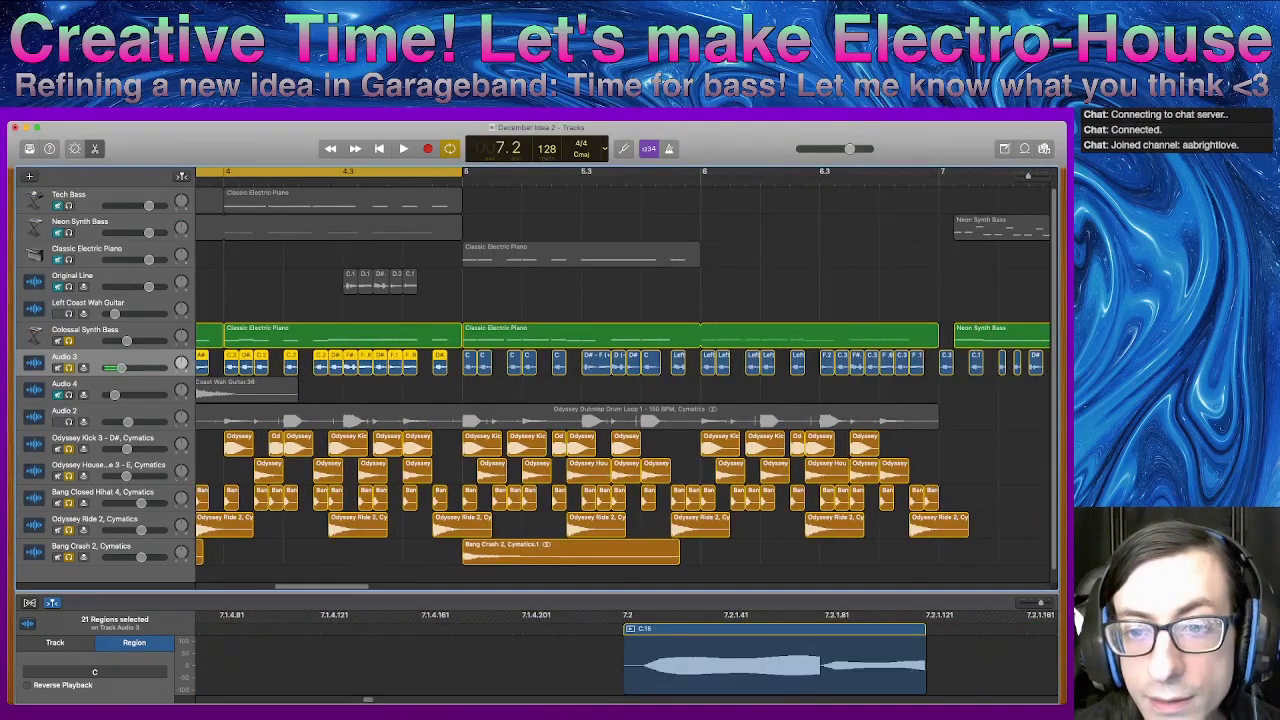
{"action": "left_click", "coordinate": [587, 179]}
{"action": "scroll", "coordinate": [622, 375], "scroll_direction": "down", "scroll_amount": 1}
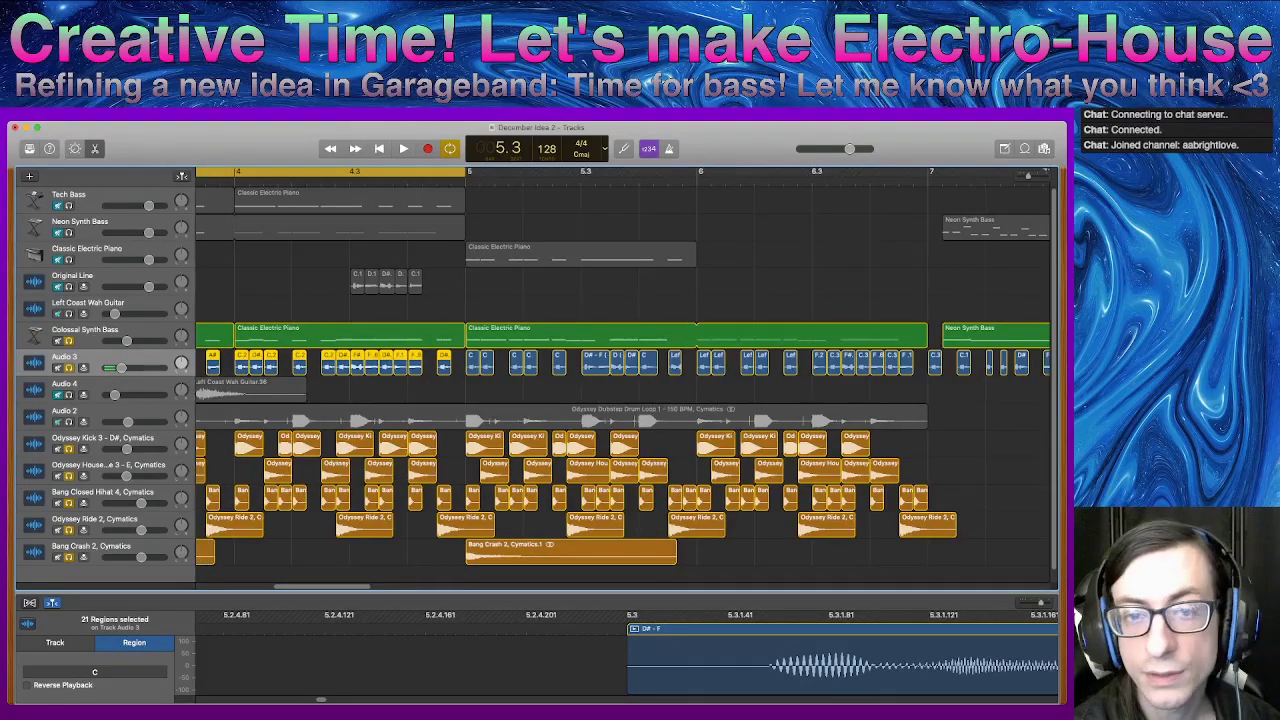
{"action": "mouse_move", "coordinate": [590, 337]}
{"action": "left_mouse_down"}
{"action": "mouse_move", "coordinate": [620, 334]}
{"action": "mouse_move", "coordinate": [628, 279]}
{"action": "mouse_move", "coordinate": [690, 362]}
{"action": "mouse_move", "coordinate": [577, 337]}
{"action": "mouse_move", "coordinate": [592, 337]}
{"action": "left_mouse_up"}
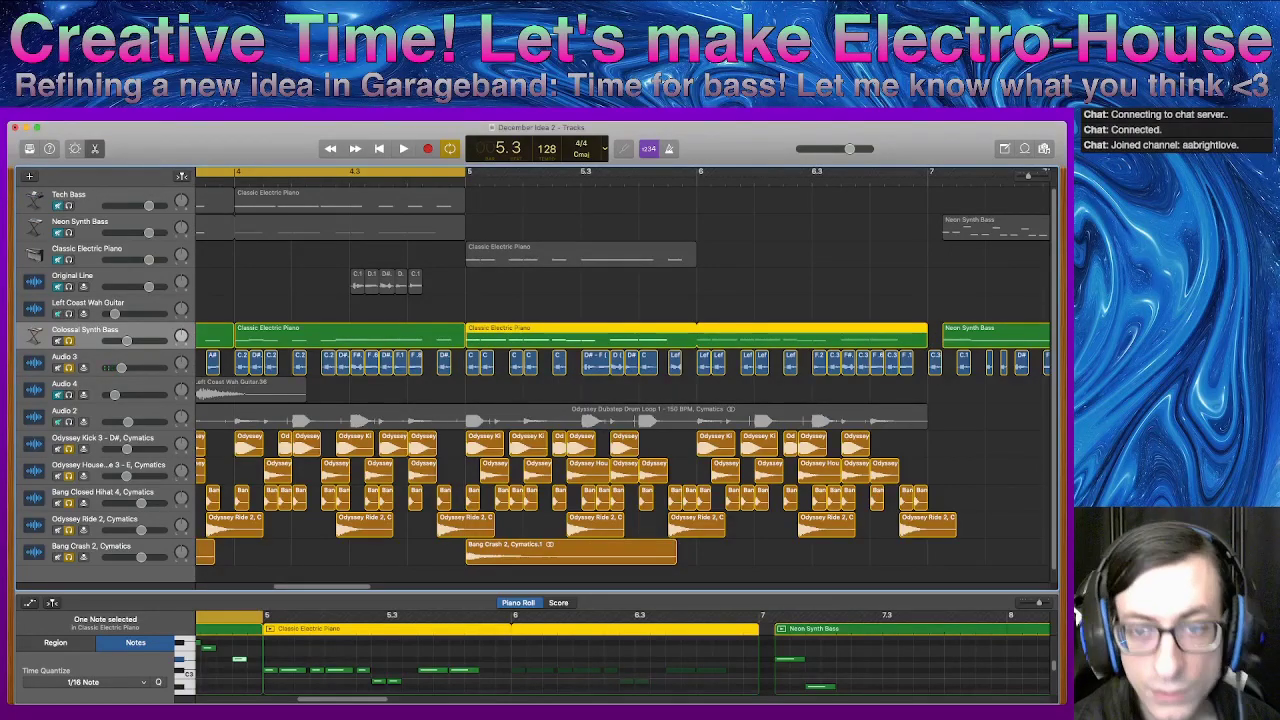
{"action": "key", "text": "shift+n"}
{"action": "type", "text": "C"}
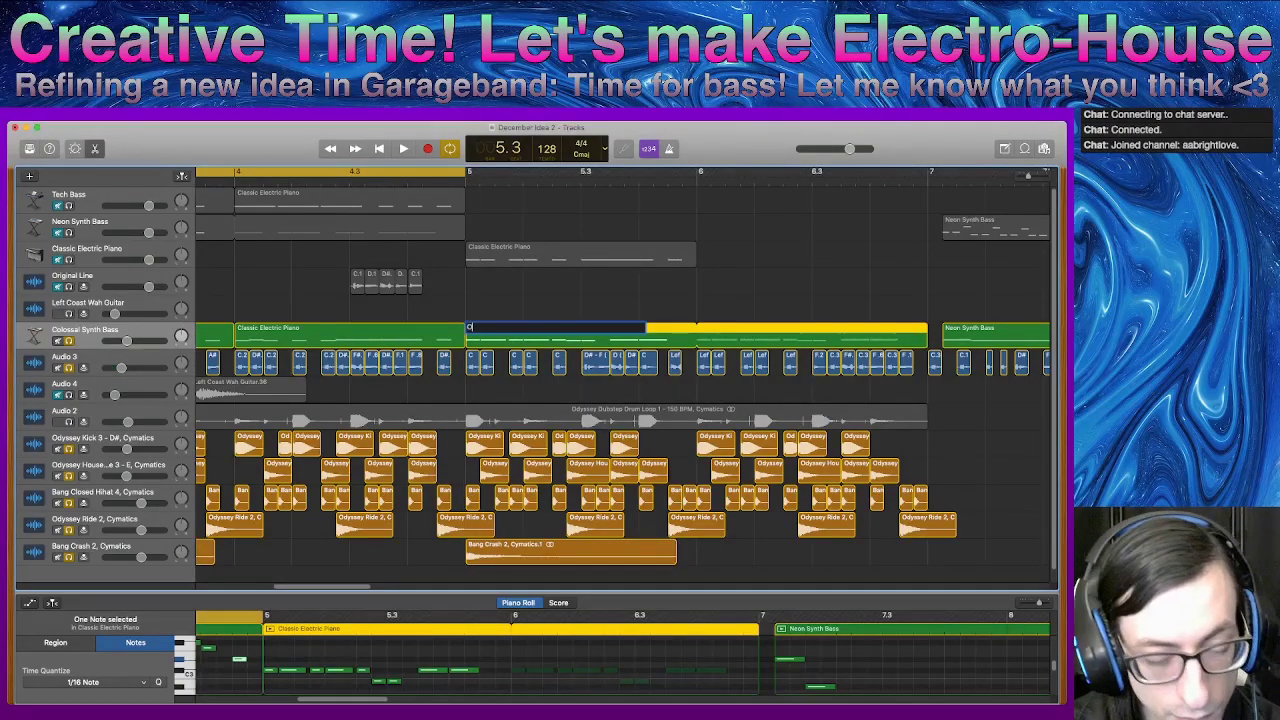
{"action": "type", "text": "dl"}
{"action": "key", "text": "BackSpace"}
{"action": "key", "text": "BackSpace"}
{"action": "key", "text": "BackSpace"}
{"action": "type", "text": "l"}
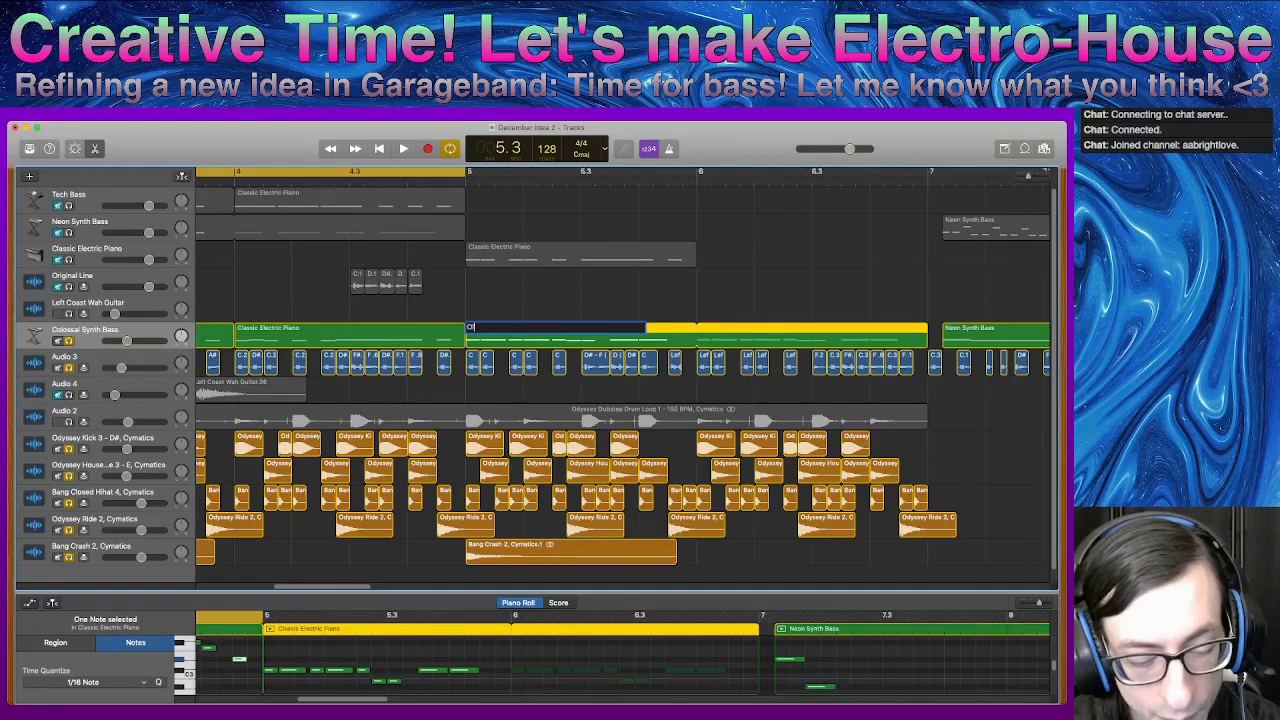
{"action": "type", "text": "ld Bassline Ba"}
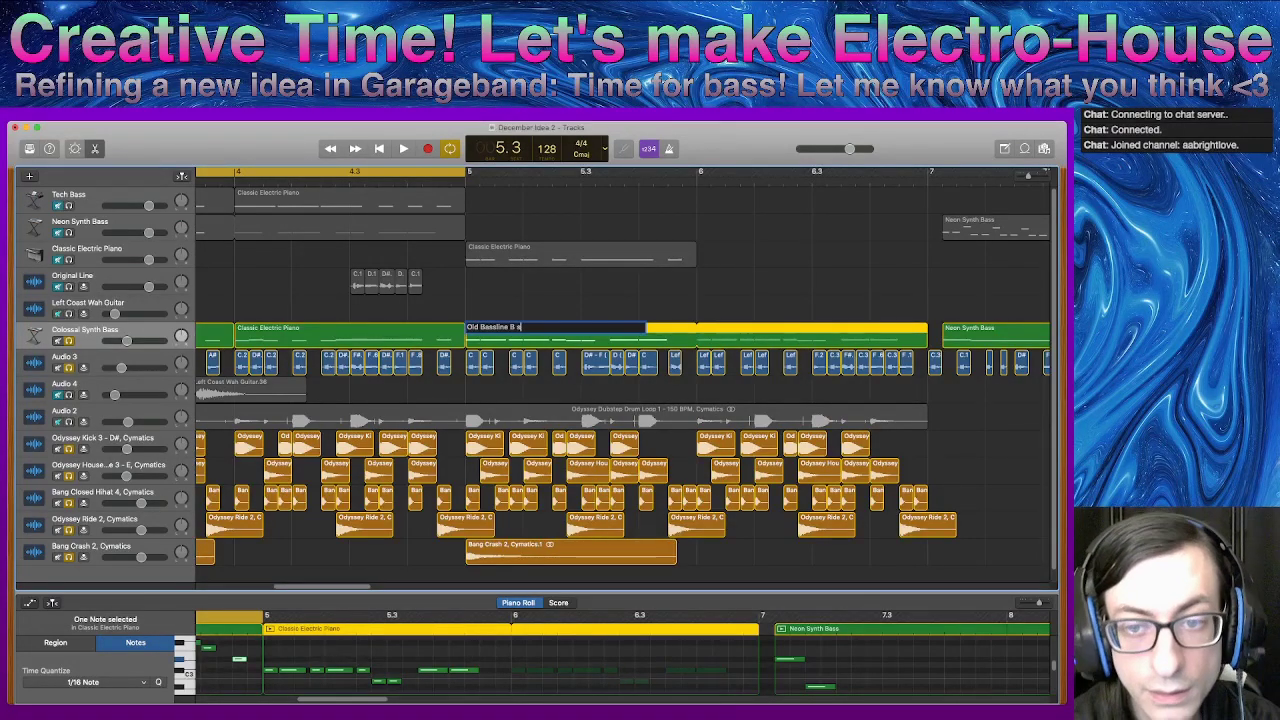
{"action": "key", "text": "Return"}
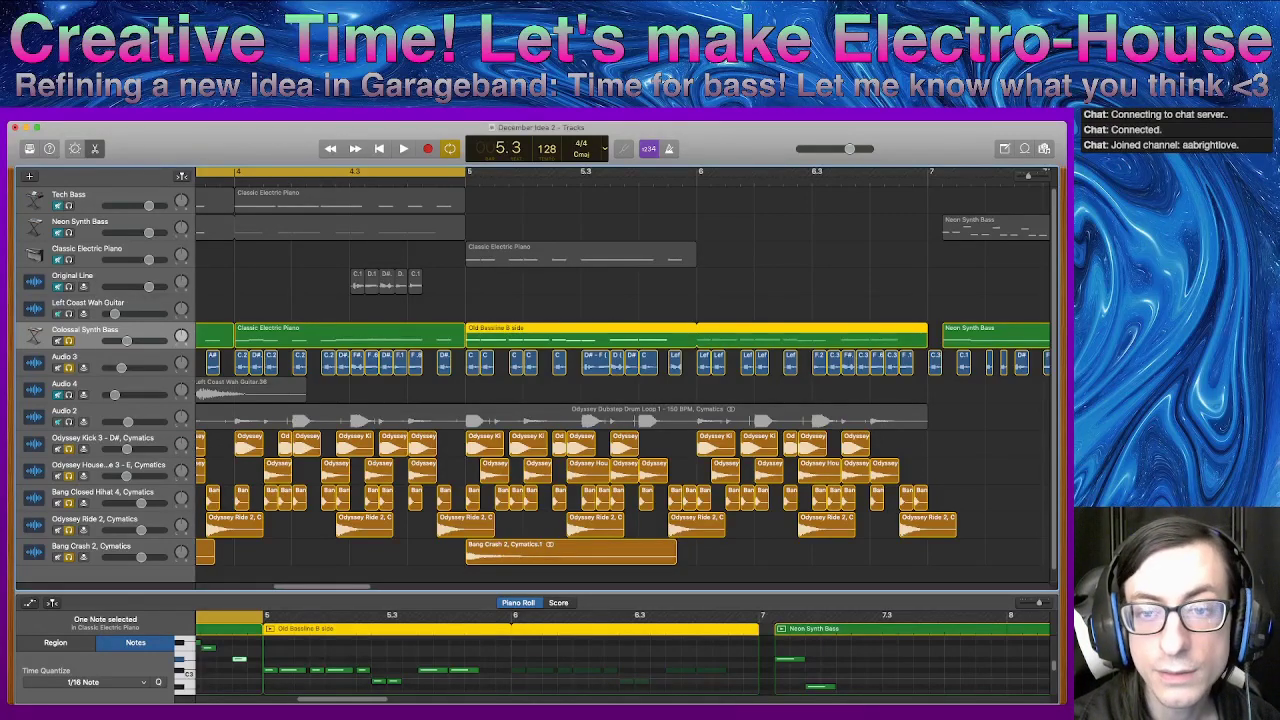
{"action": "left_click_drag", "start_coordinate": [476, 328], "coordinate": [471, 198]}
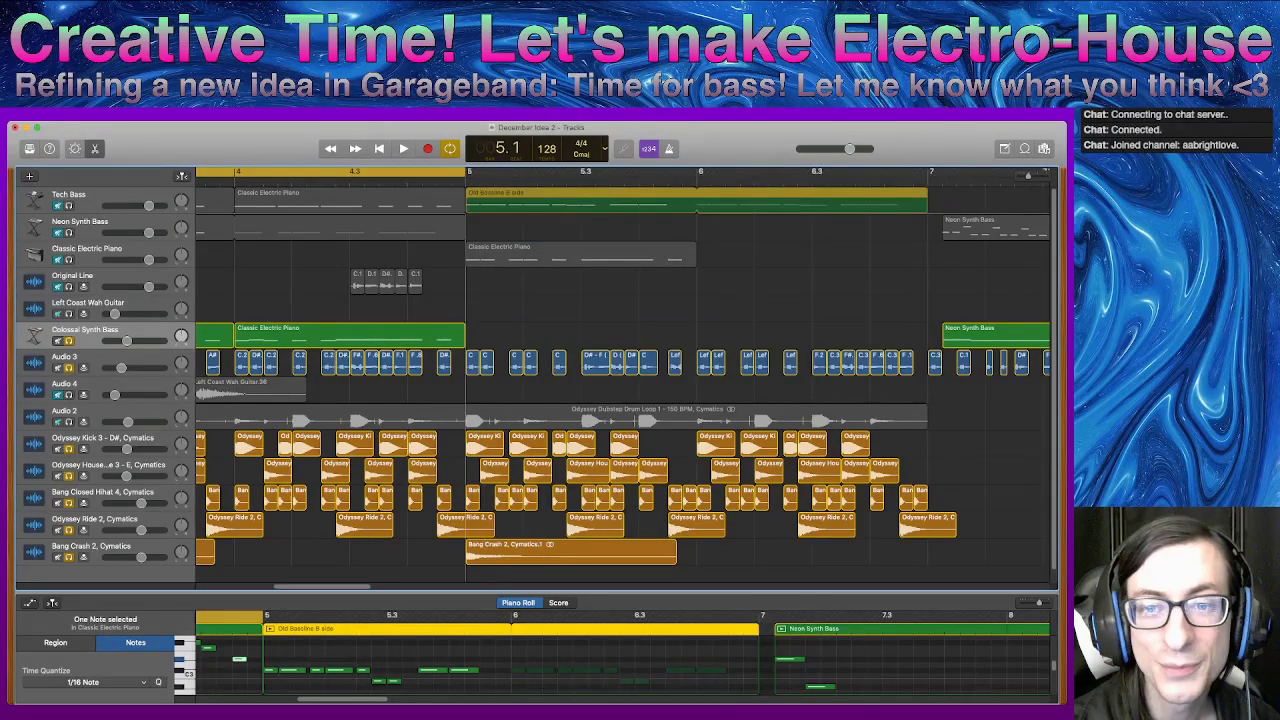
- Rename the Colossal Synth Bass region at bar 3 to "Bassline A"
{"action": "left_click", "coordinate": [239, 331]}
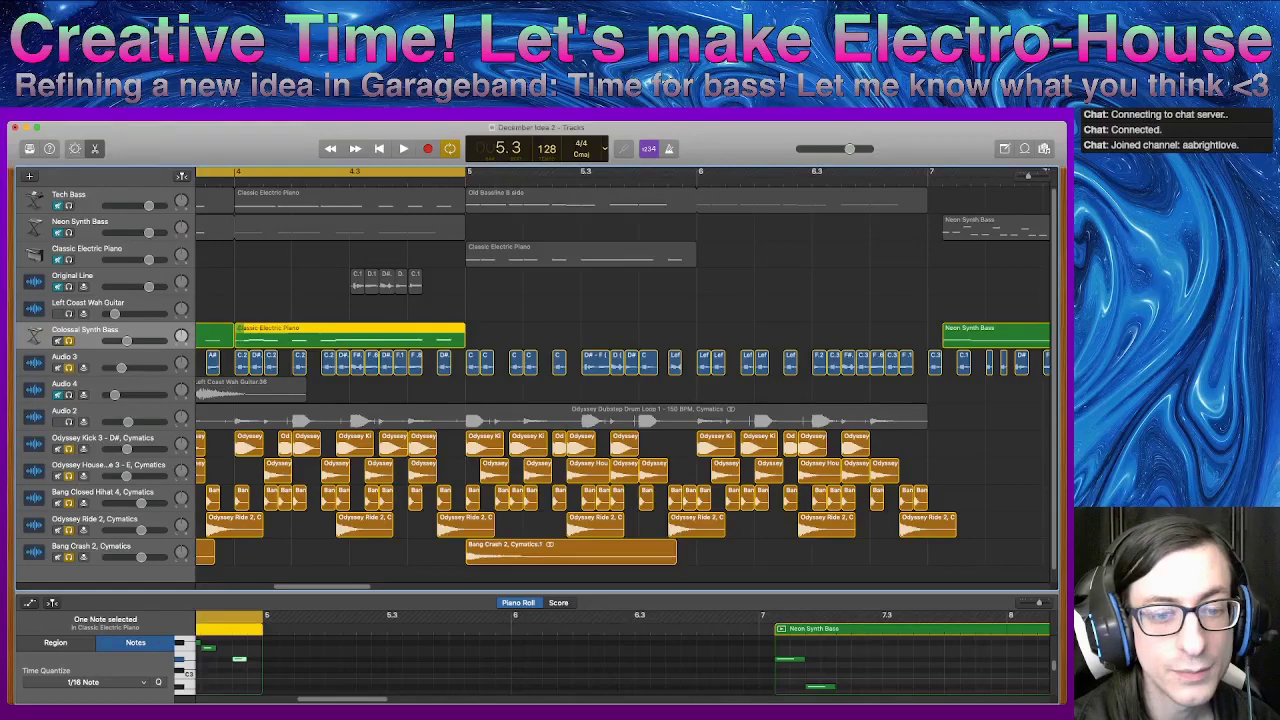
{"action": "scroll", "coordinate": [623, 370], "scroll_direction": "left", "scroll_amount": 6}
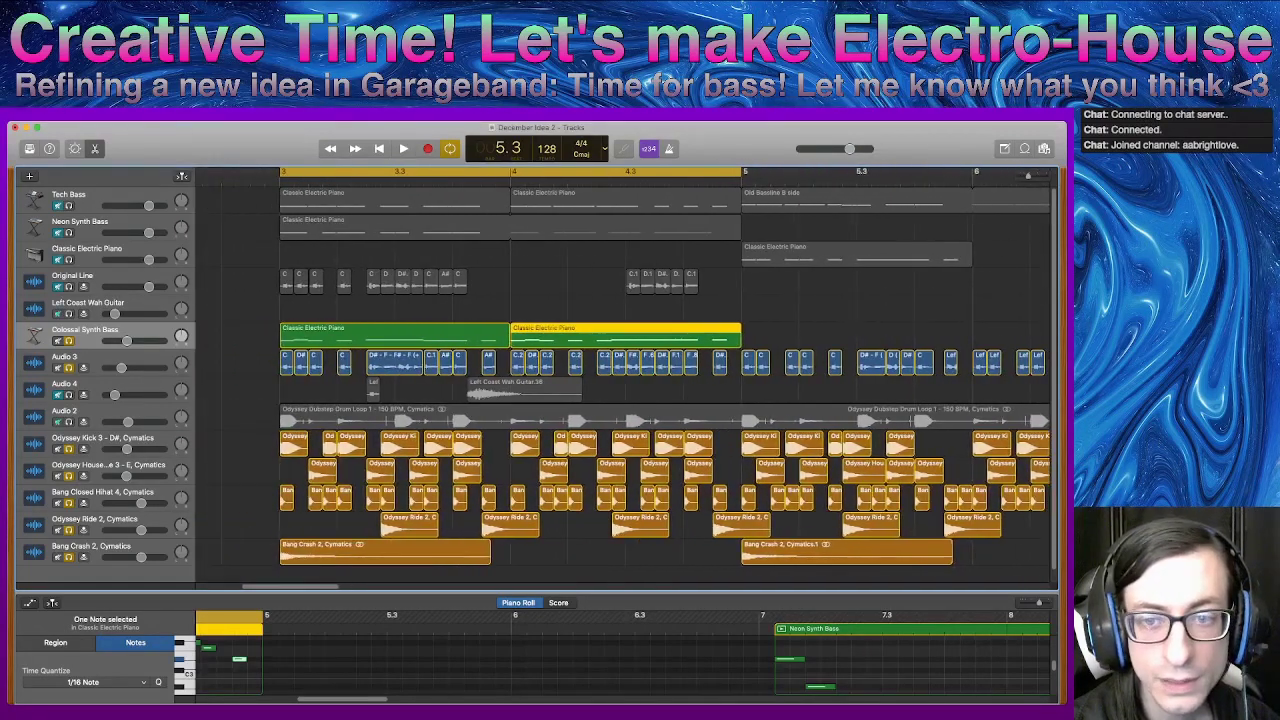
{"action": "scroll", "coordinate": [623, 370], "scroll_direction": "left", "scroll_amount": 1}
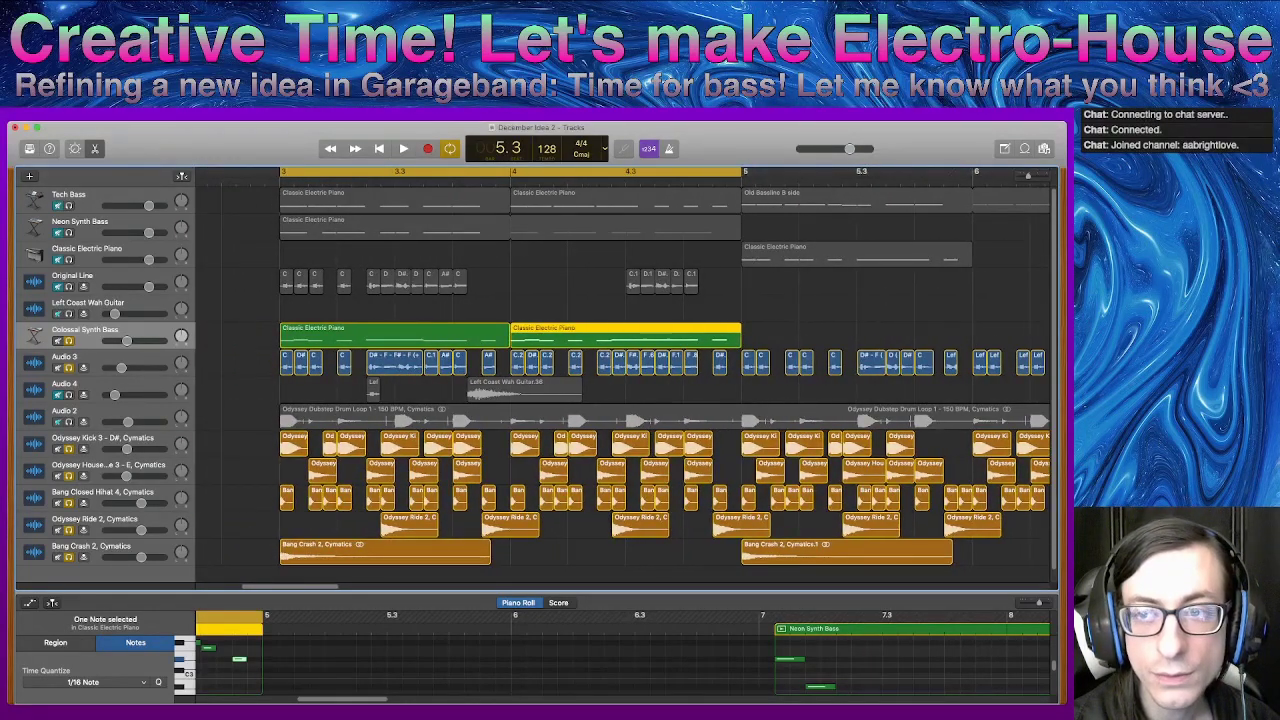
{"action": "left_click", "coordinate": [395, 333]}
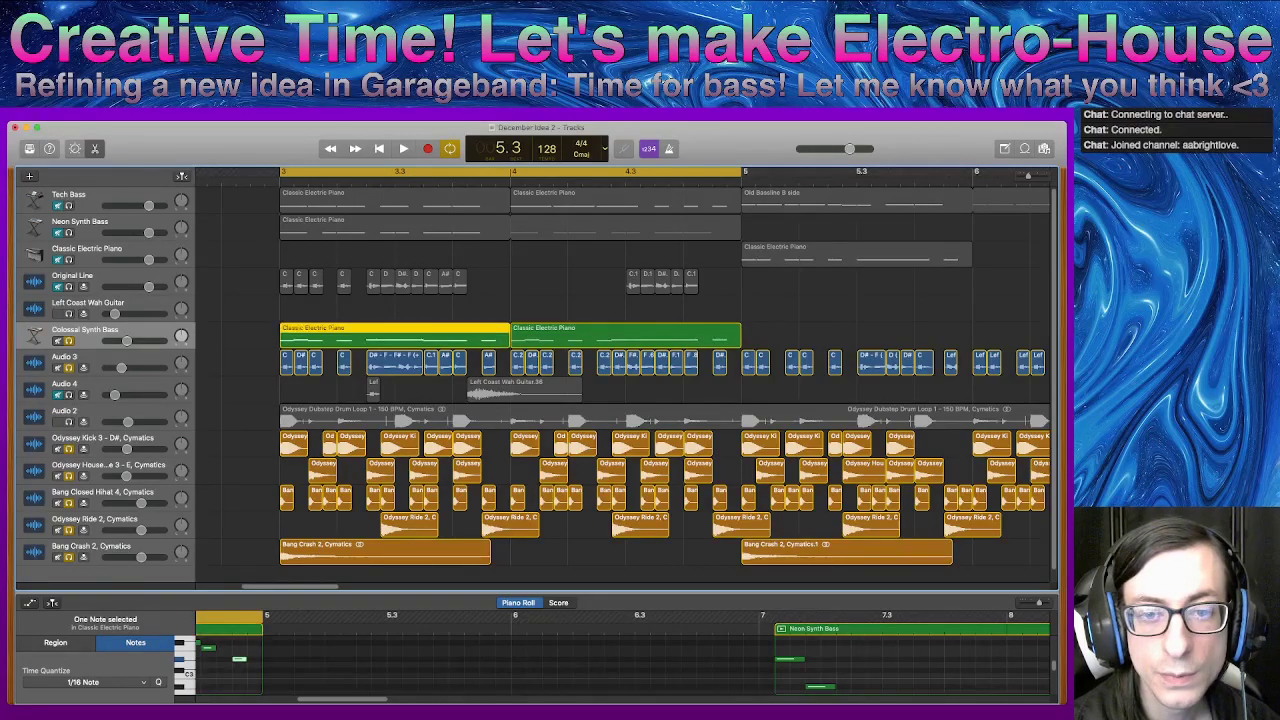
{"action": "key", "text": "shift+n"}
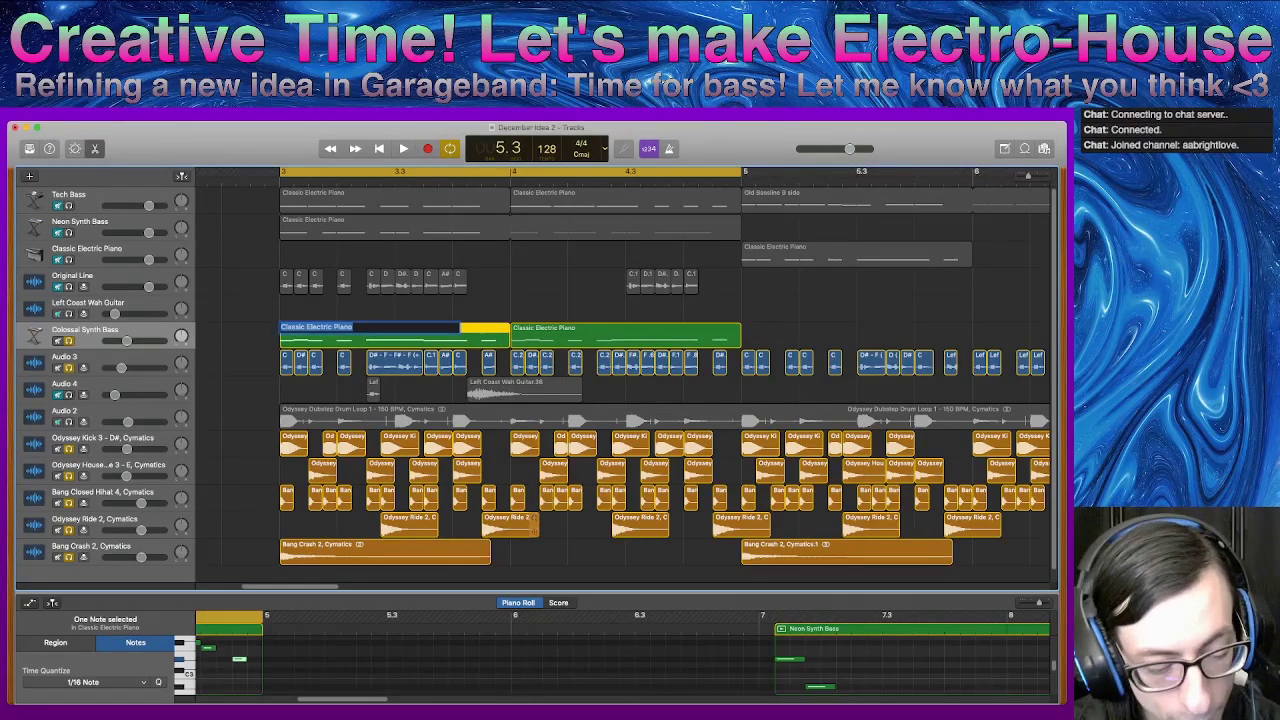
{"action": "type", "text": "Bassline A"}
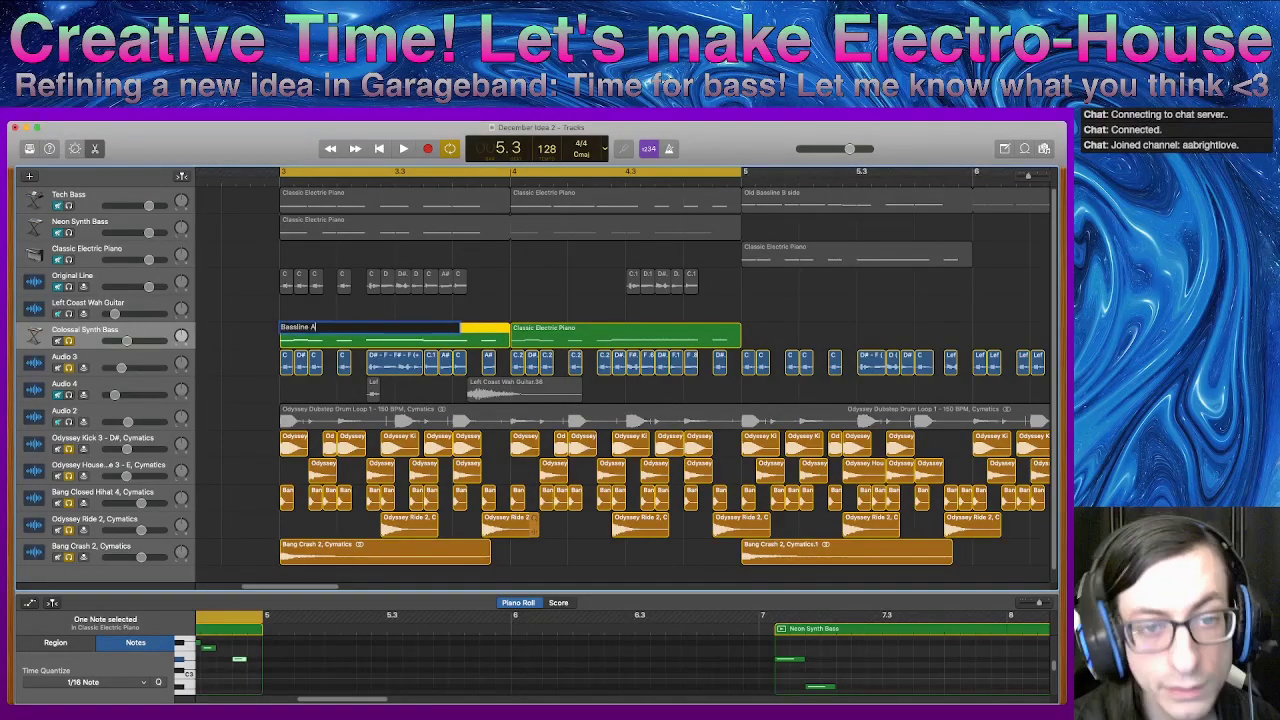
{"action": "key", "text": "Return"}
- Rename the Colossal Synth Bass region at bar 4 to "Bassline B"
{"action": "left_click", "coordinate": [548, 334]}
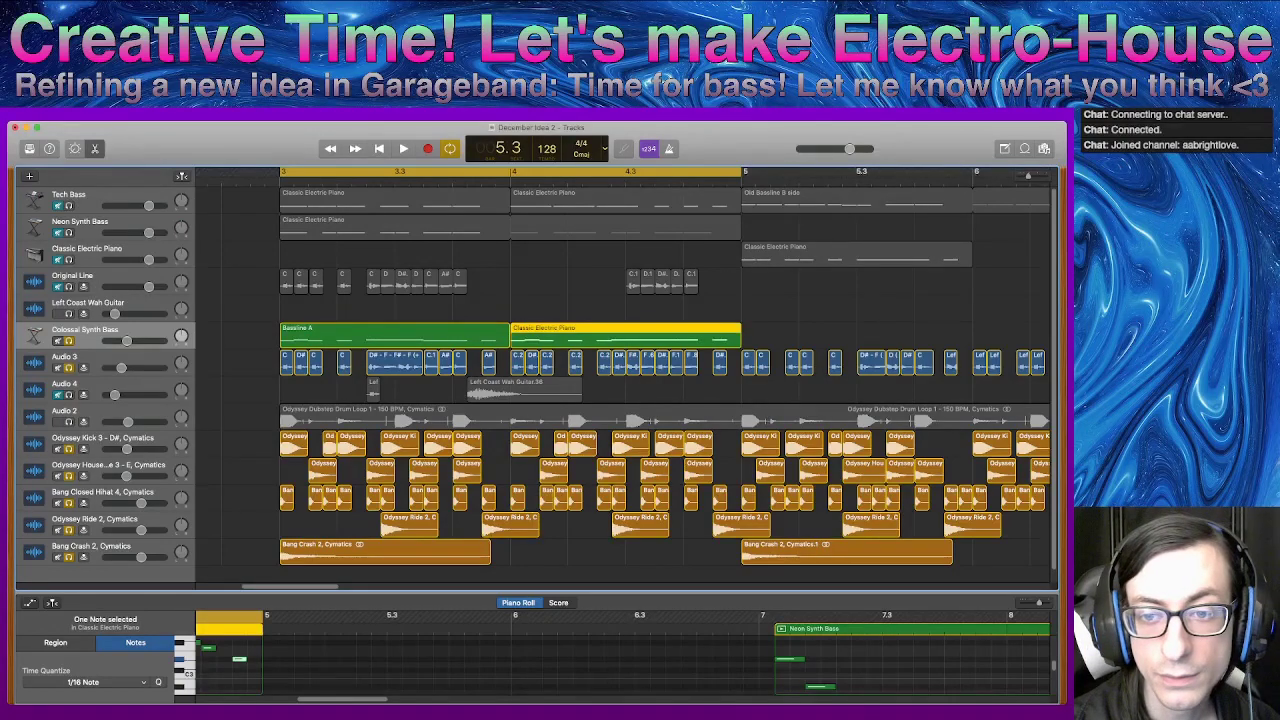
{"action": "left_click", "coordinate": [625, 328]}
{"action": "type", "text": "Basslin"}
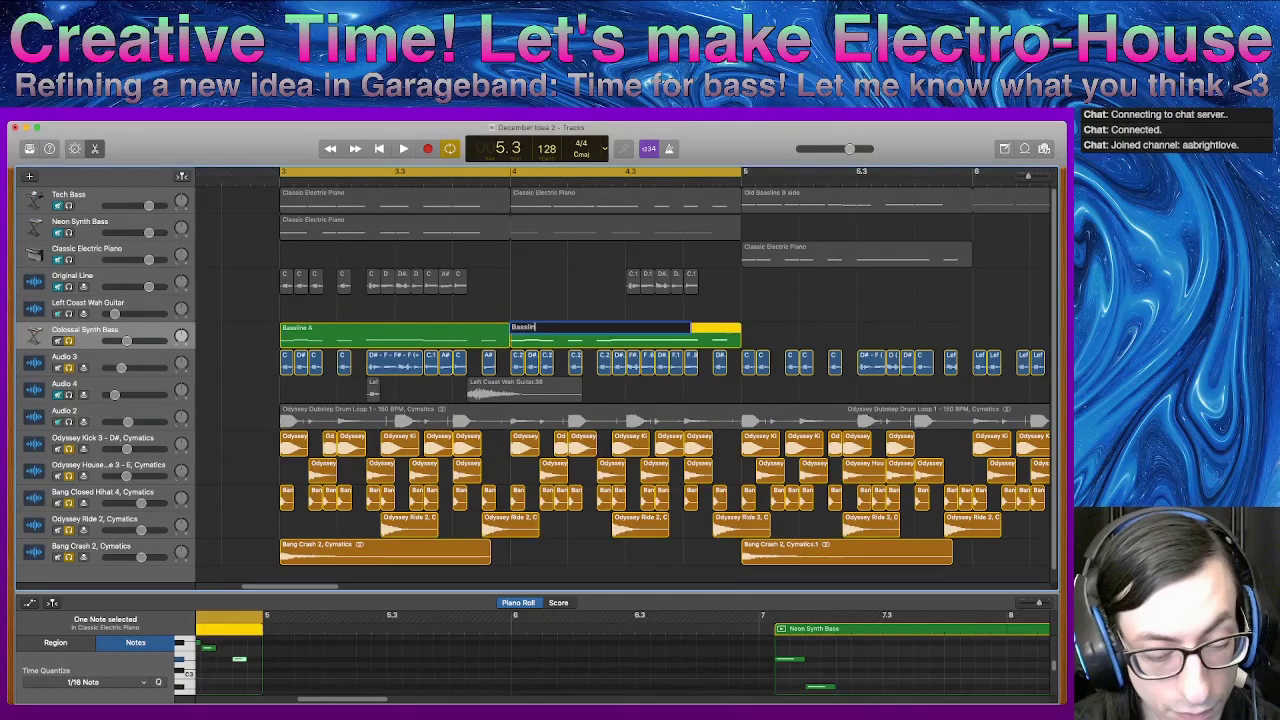
{"action": "type", "text": "e B"}
{"action": "key", "text": "Return"}
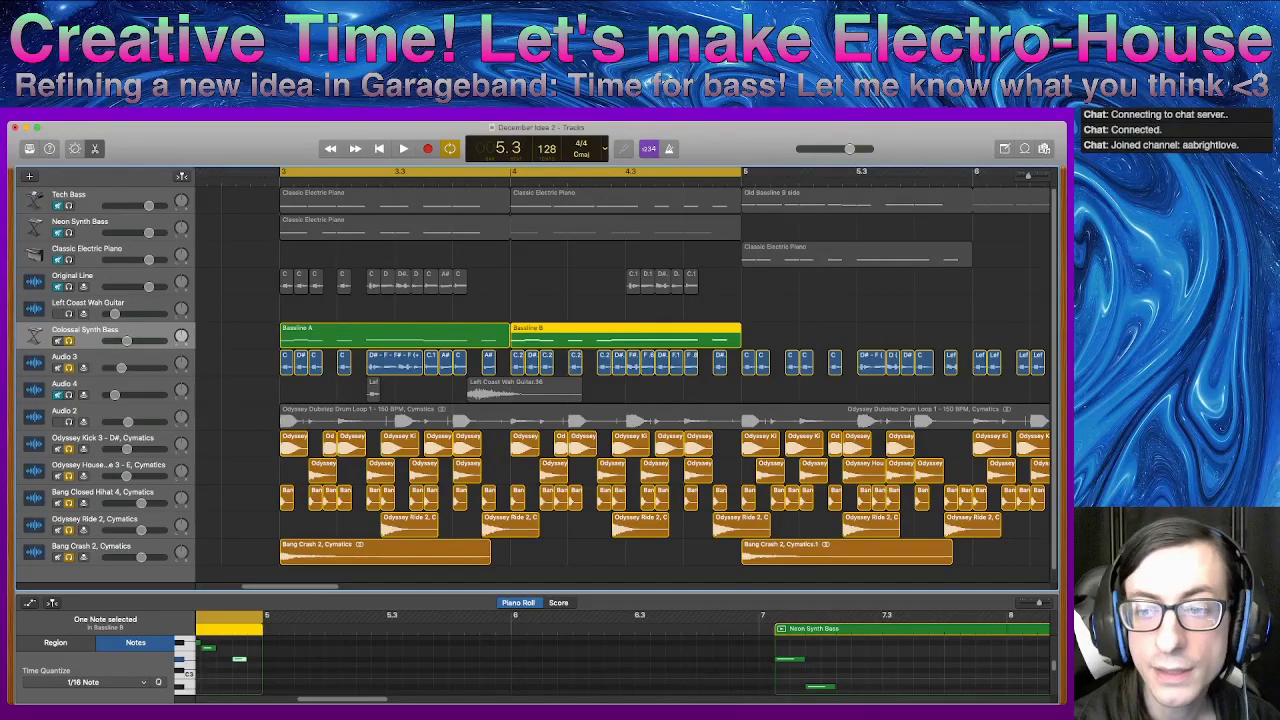
- Play back both basslines from bar 3 with cycle mode turned off, listening past the transition into bar 5
{"action": "key", "text": "comma"}
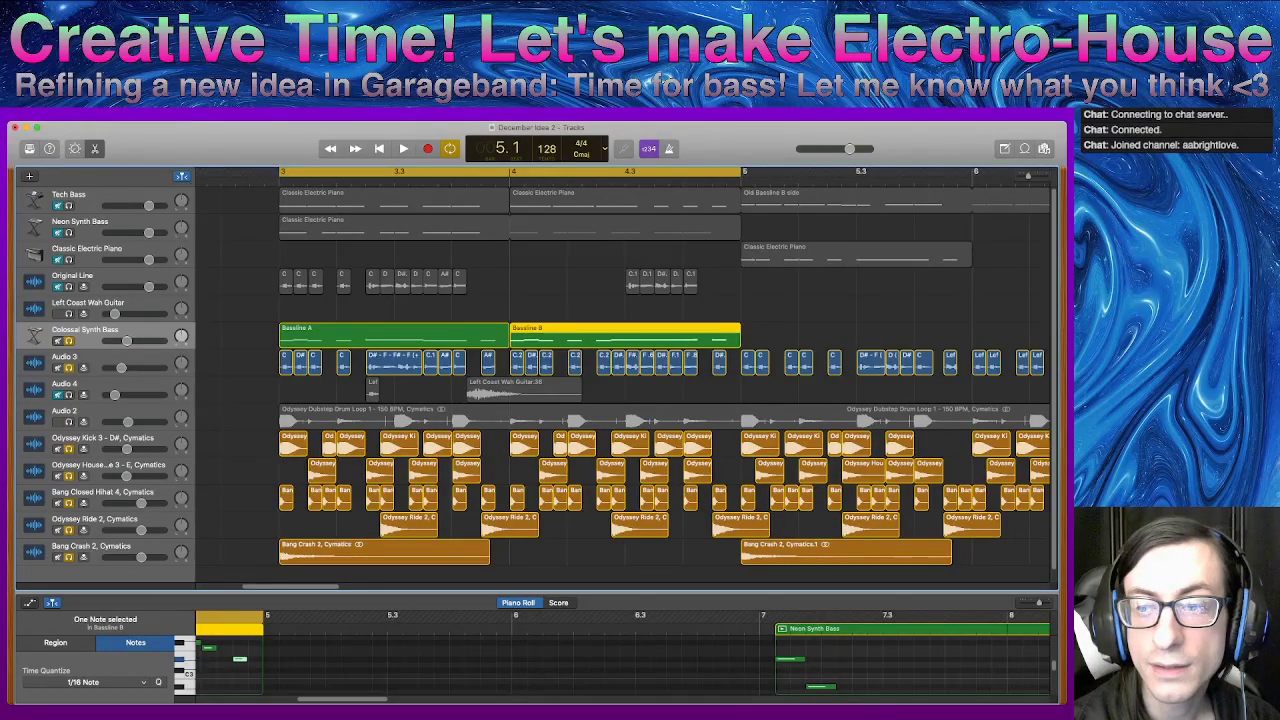
{"action": "key", "text": "c"}
{"action": "key", "text": "space"}
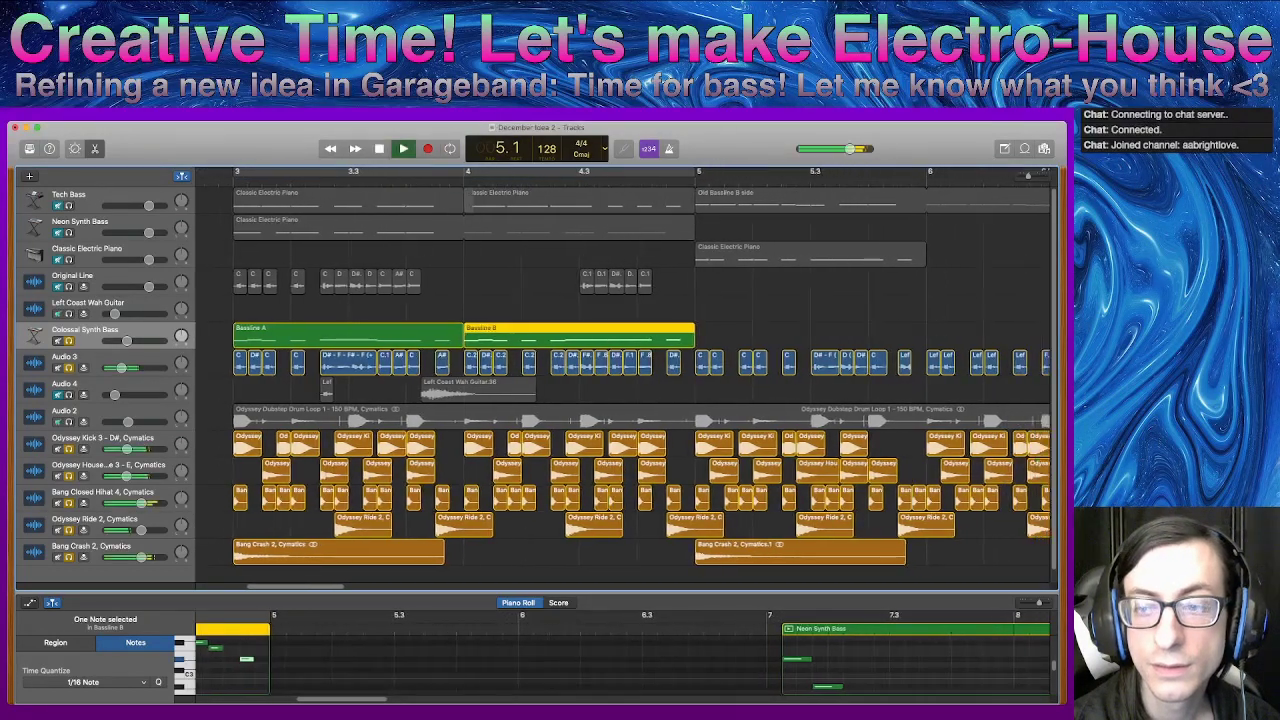
{"action": "key", "text": "space"}
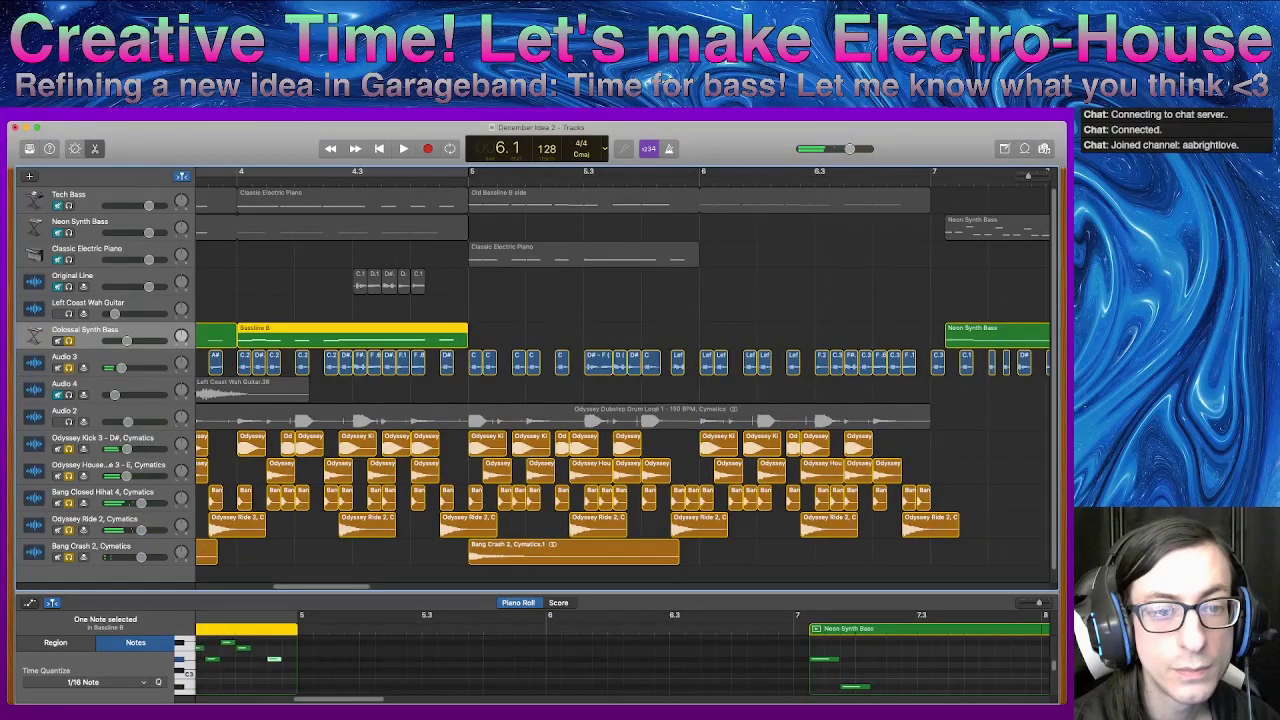
{"action": "key", "text": "c"}
{"action": "key", "text": "space"}
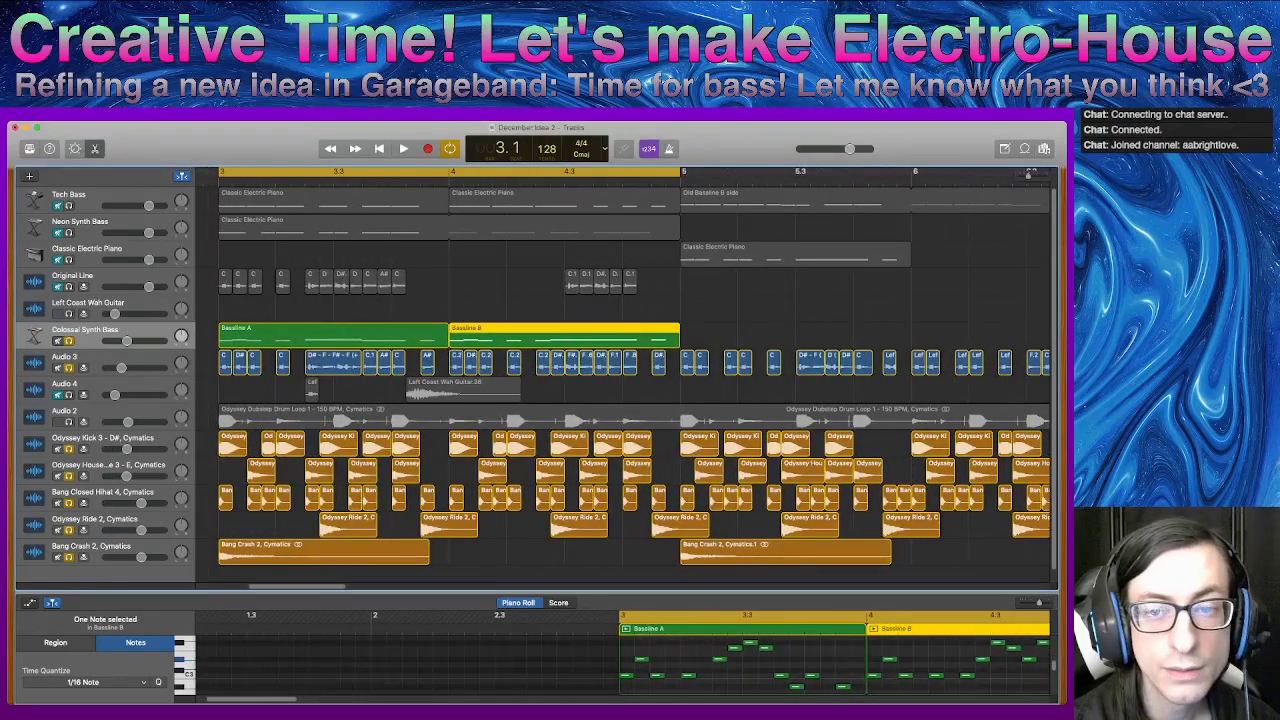
{"action": "key", "text": "c"}
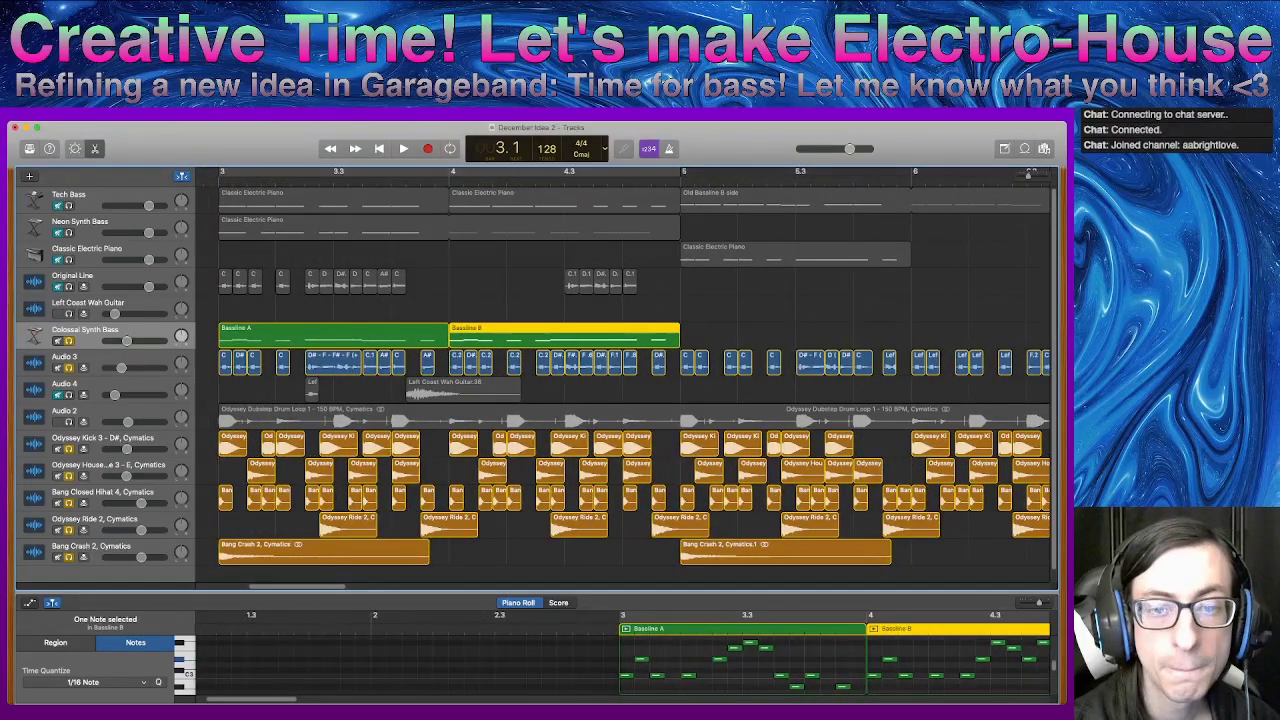
{"action": "key", "text": "space"}
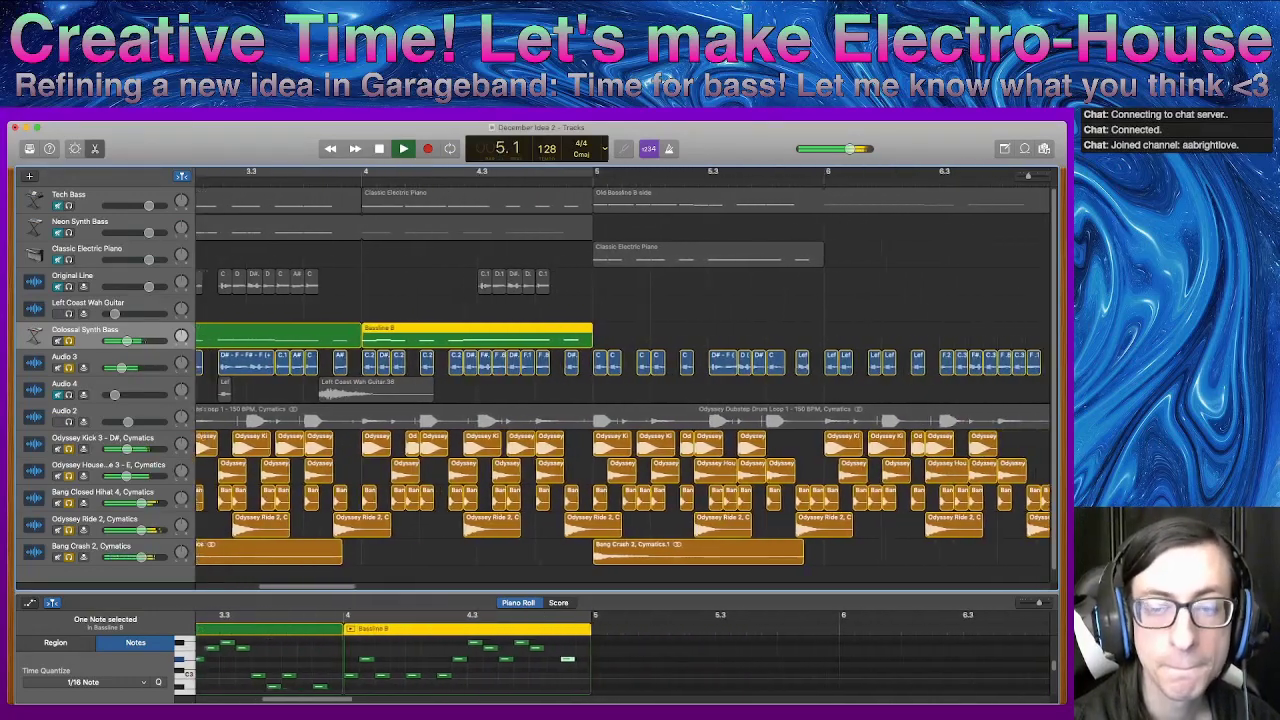
{"action": "key", "text": "space"}
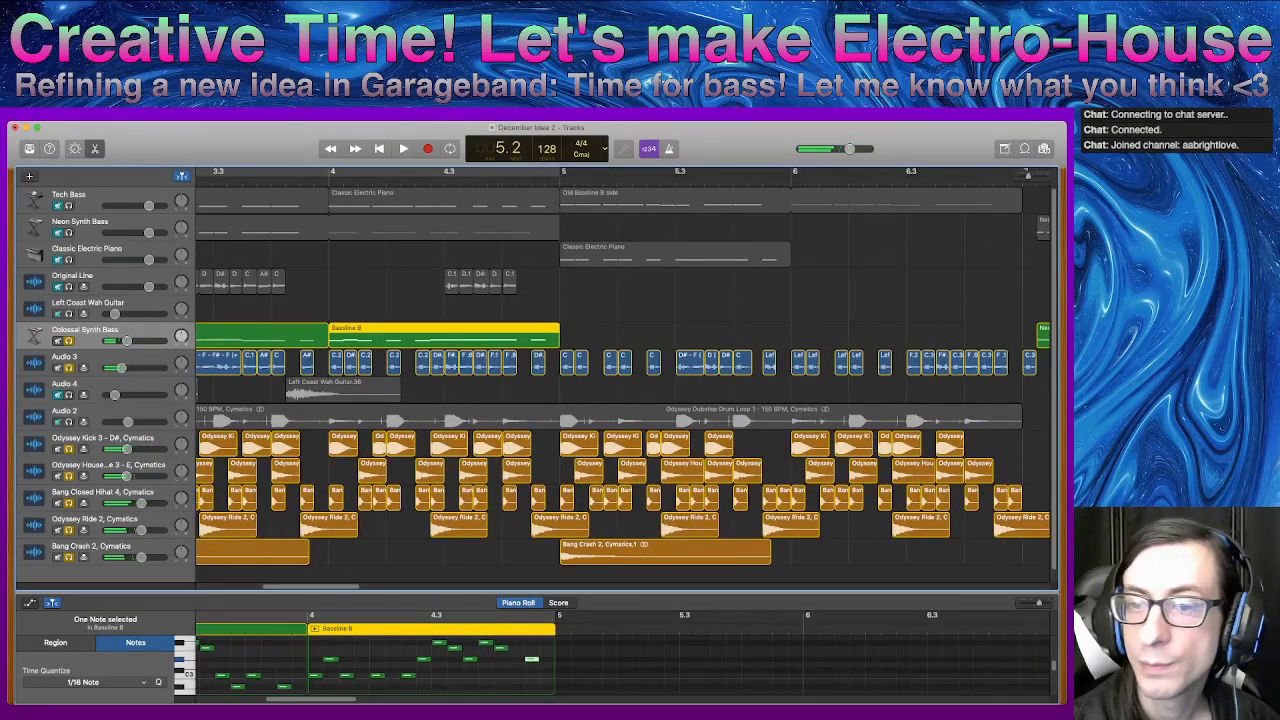
- Delete the Neon Synth Bass region at bar 7 on the Colossal Synth Bass track
{"action": "key", "text": "super+Left"}
{"action": "key", "text": "super+Left"}
{"action": "key", "text": "super+Left"}
{"action": "key", "text": "super+Left"}
{"action": "key", "text": "super+Left"}
{"action": "key", "text": "super+Left"}
{"action": "key", "text": "super+Right"}
{"action": "key", "text": "super+Right"}
{"action": "key", "text": "super+Right"}
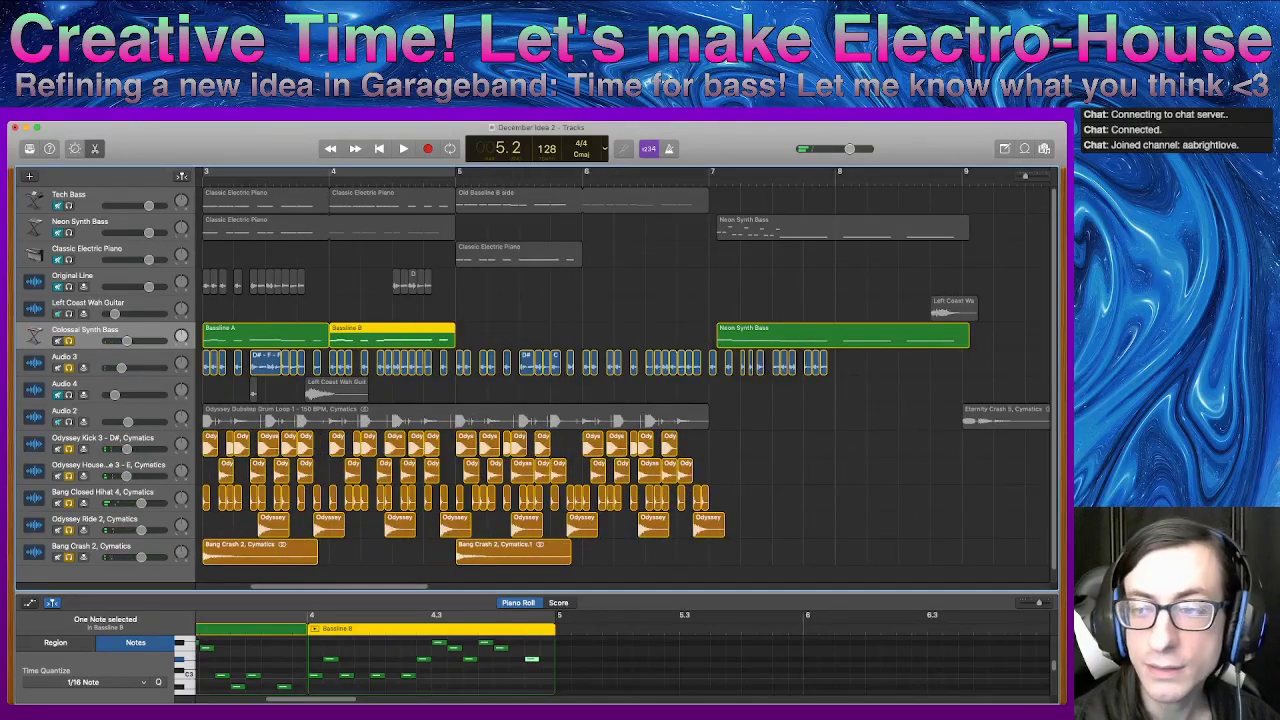
{"action": "left_click", "coordinate": [842, 335]}
{"action": "key", "text": "Delete"}
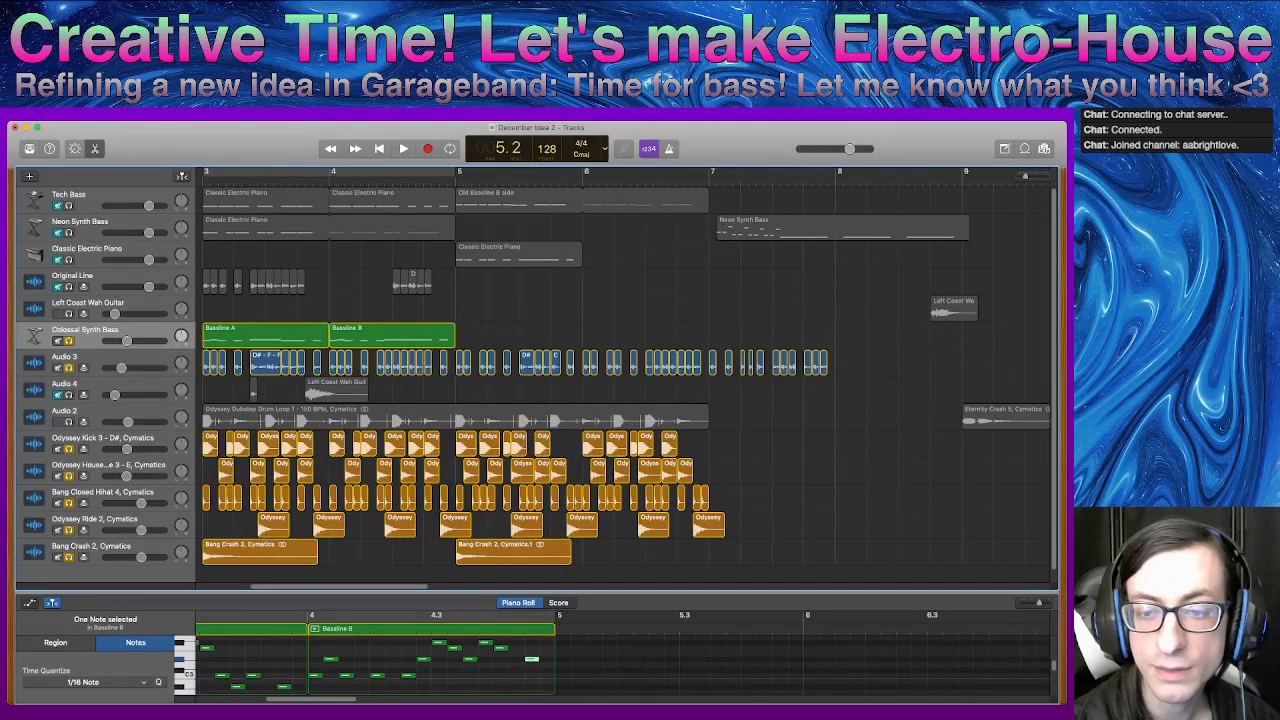
- Move the Audio 4 and Audio 2 tracks to the top of the track list, with Audio 2 first
{"action": "left_click_drag", "start_coordinate": [905, 563], "coordinate": [346, 390]}
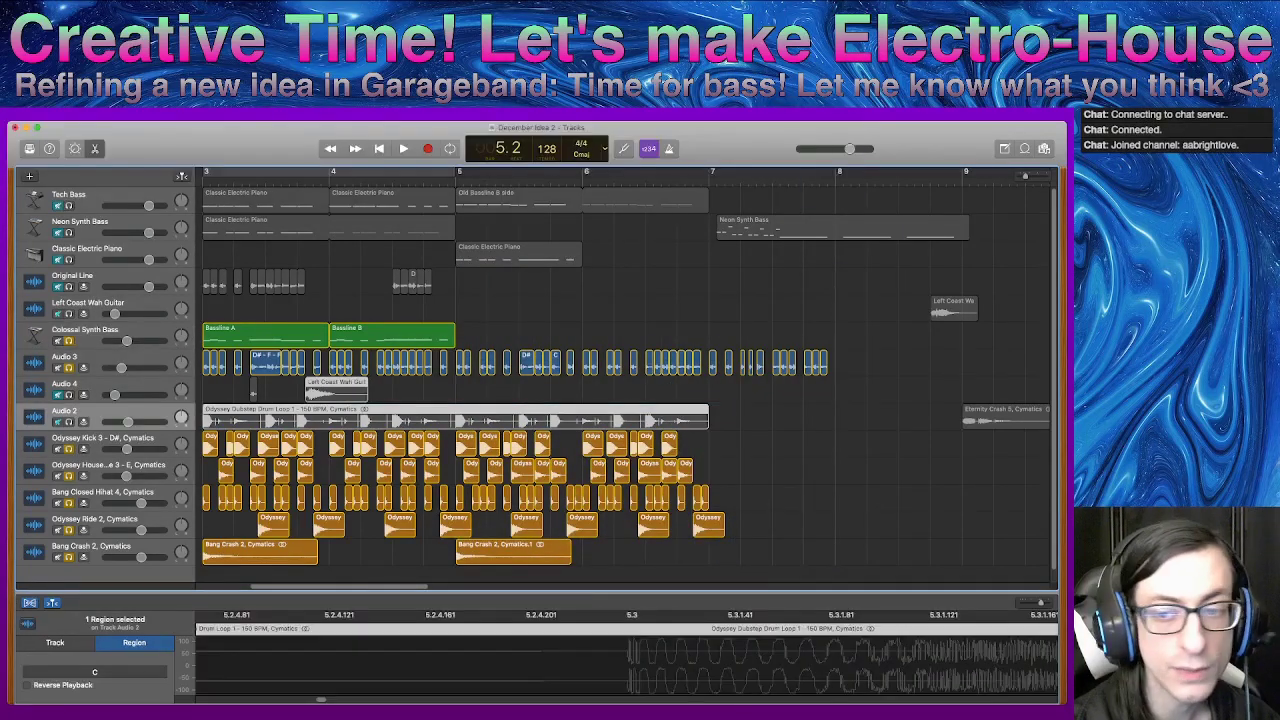
{"action": "left_click_drag", "start_coordinate": [82, 385], "coordinate": [82, 195]}
{"action": "left_click_drag", "start_coordinate": [82, 411], "coordinate": [82, 195]}
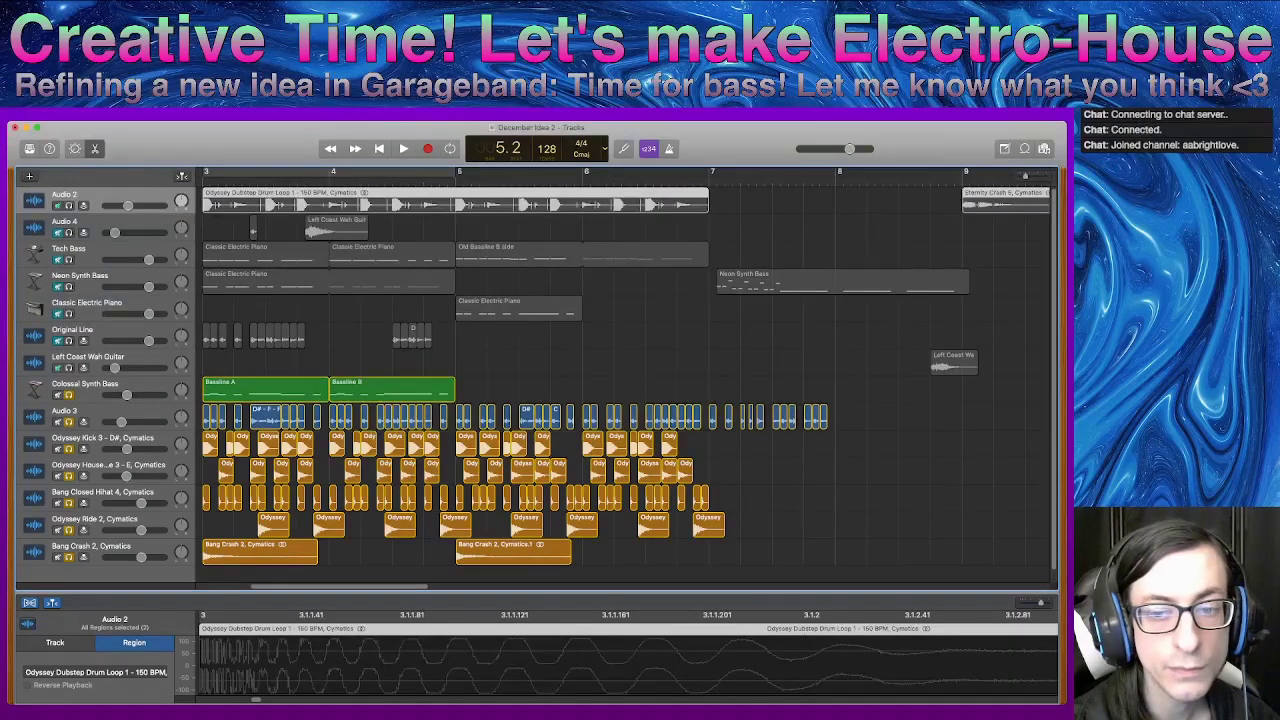
- Select all Audio 3 and drum regions from bar 5 onward and move them to start at bar 8
{"action": "scroll", "coordinate": [82, 195], "scroll_direction": "down", "scroll_amount": 1}
{"action": "left_click_drag", "start_coordinate": [882, 528], "coordinate": [855, 511]}
{"action": "left_click_drag", "start_coordinate": [904, 350], "coordinate": [460, 576]}
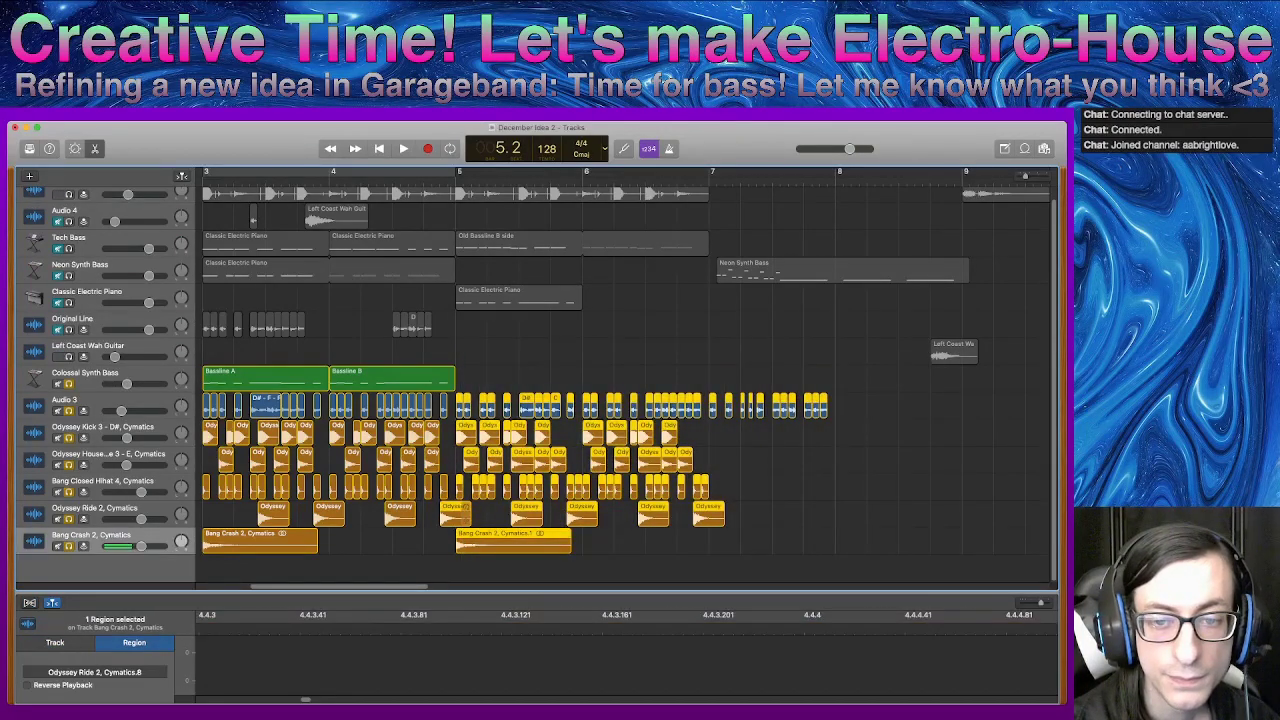
{"action": "left_click", "coordinate": [464, 514], "text": "shift"}
{"action": "left_click_drag", "start_coordinate": [464, 433], "coordinate": [859, 433]}
- Copy the bar 3–4 regions of the Colossal Synth Bass, Audio 3 and drum tracks to bar 5
{"action": "left_click_drag", "start_coordinate": [1110, 512], "coordinate": [1095, 512]}
{"action": "left_click_drag", "start_coordinate": [771, 543], "coordinate": [507, 378]}
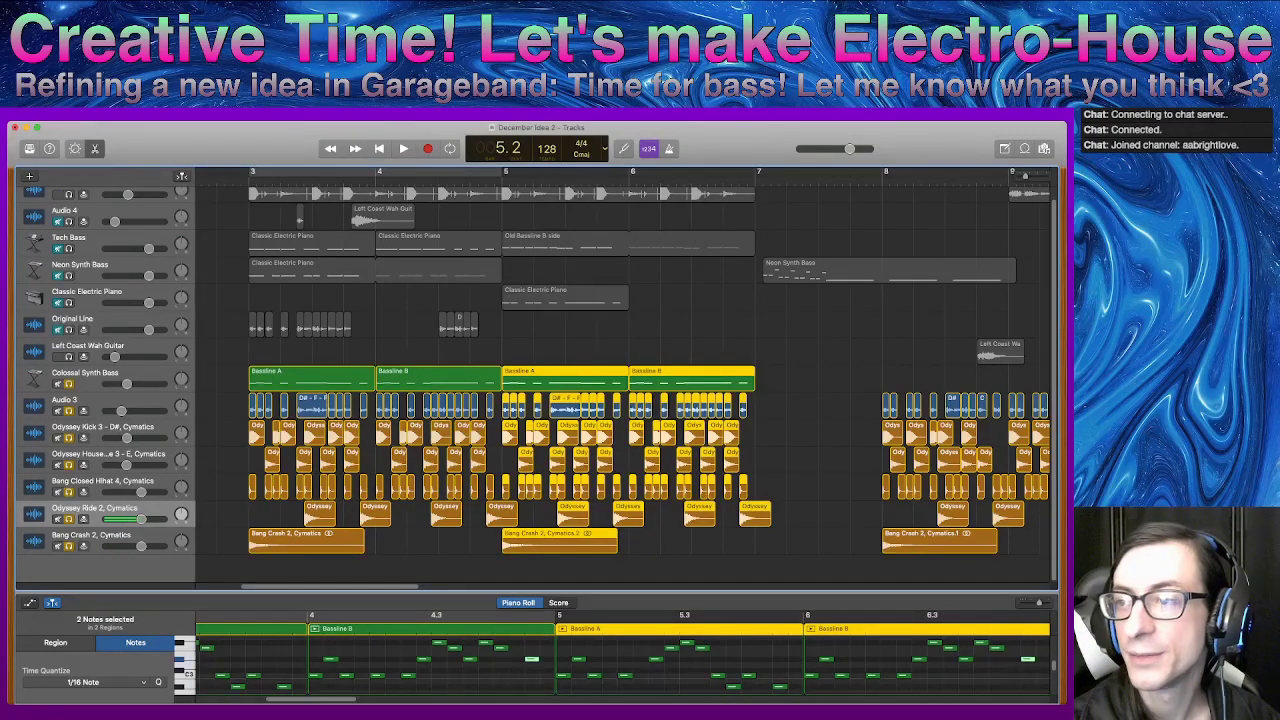
- Examine the extended arrangement at a wider zoom, including the copied section and the regions from bar 8 onward
{"action": "scroll", "coordinate": [523, 520], "scroll_direction": "down", "scroll_amount": 6}
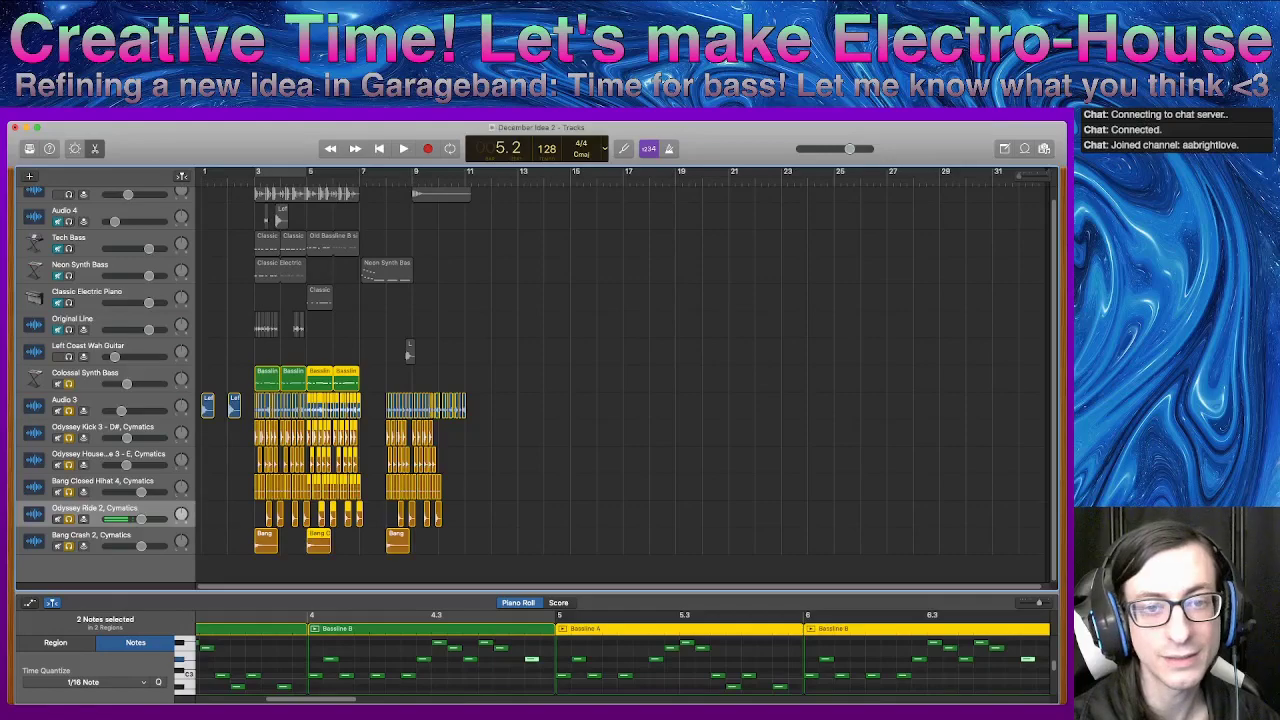
{"action": "key", "text": "super+Right"}
{"action": "key", "text": "super+Right"}
{"action": "key", "text": "super+Right"}
{"action": "key", "text": "super+Right"}
{"action": "key", "text": "super+Left"}
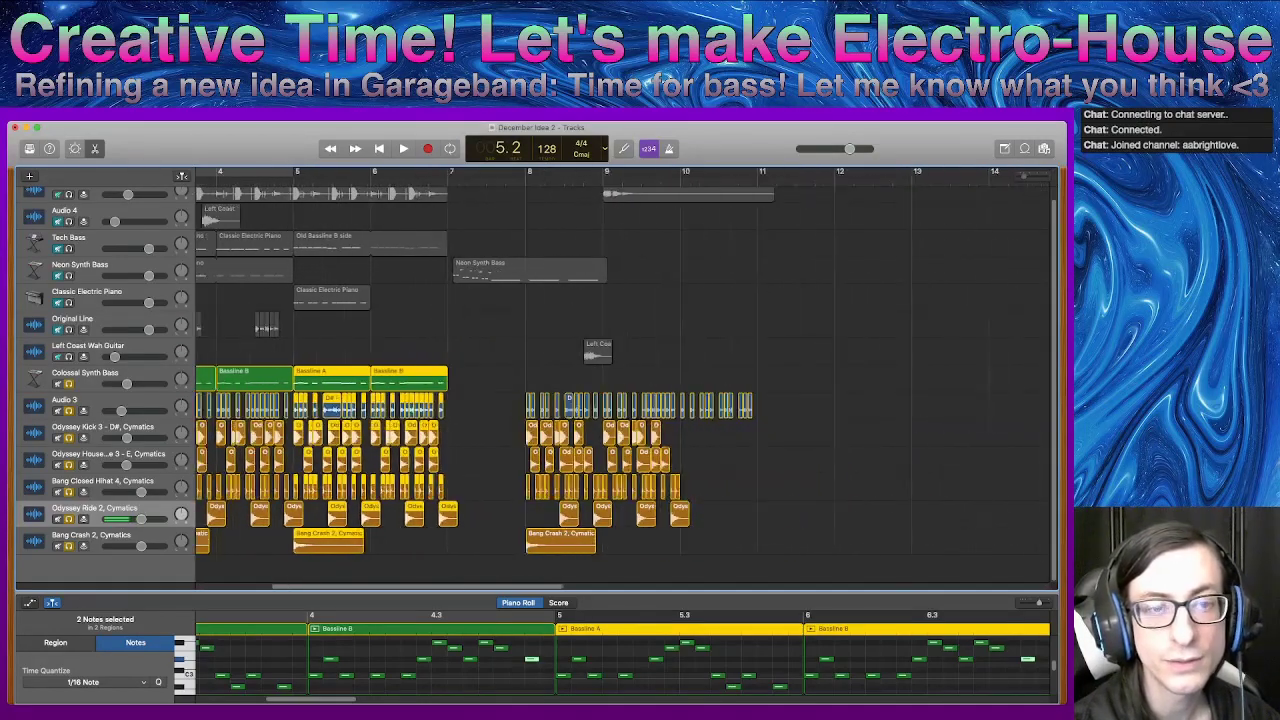
{"action": "left_click_drag", "start_coordinate": [1024, 177], "coordinate": [1023, 177]}
{"action": "scroll", "coordinate": [615, 378], "scroll_direction": "left", "scroll_amount": 5}
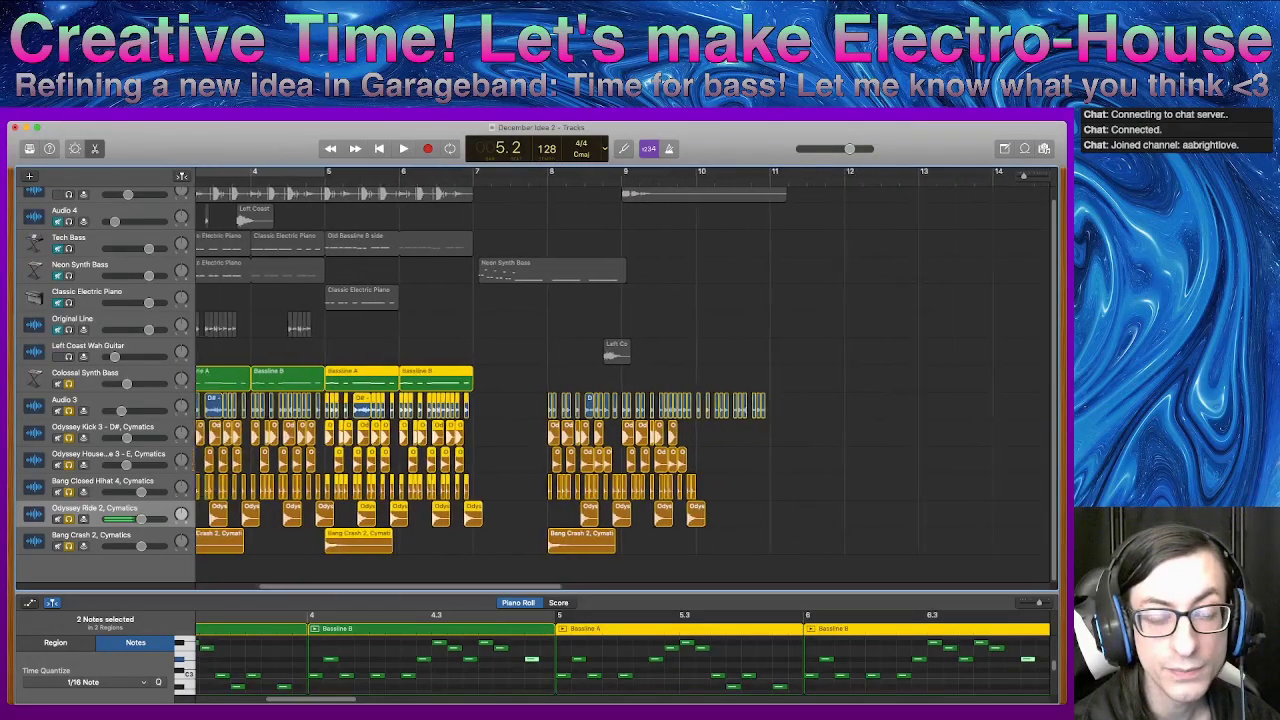
- Play the extended arrangement from bar 3 to hear the copied two-bar section
{"action": "scroll", "coordinate": [620, 655], "scroll_direction": "left", "scroll_amount": 6}
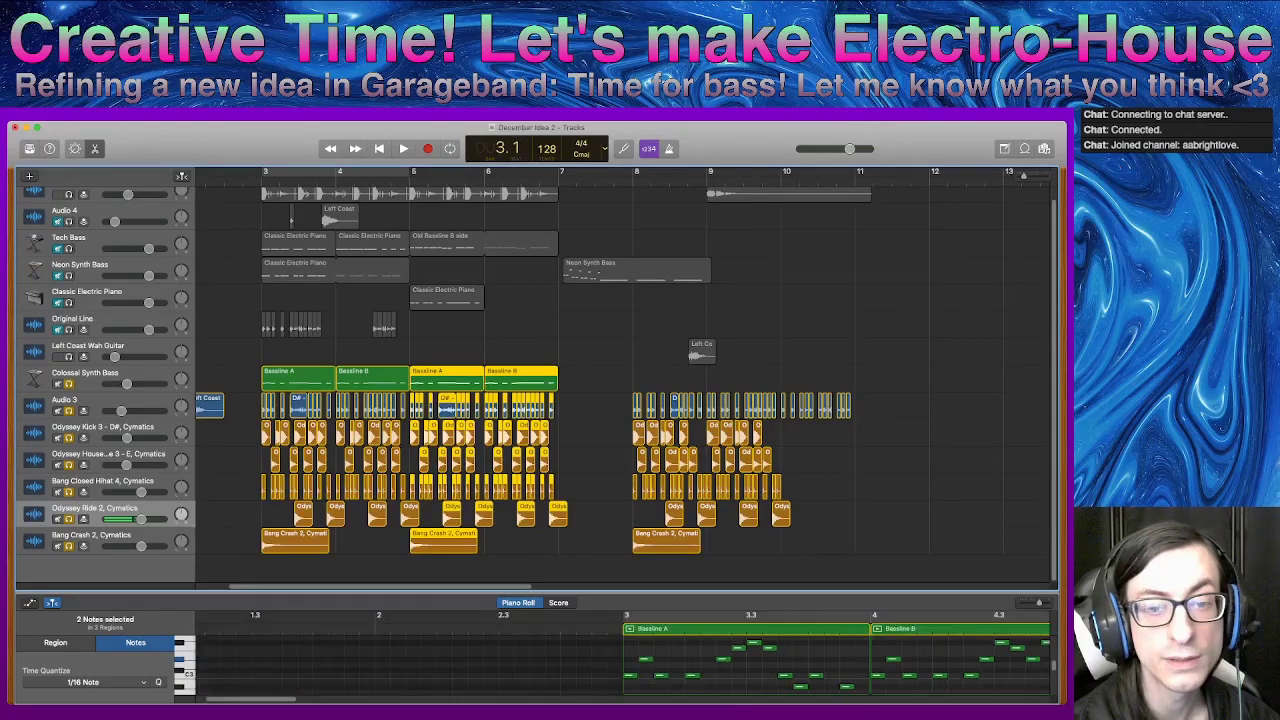
{"action": "key", "text": "space"}
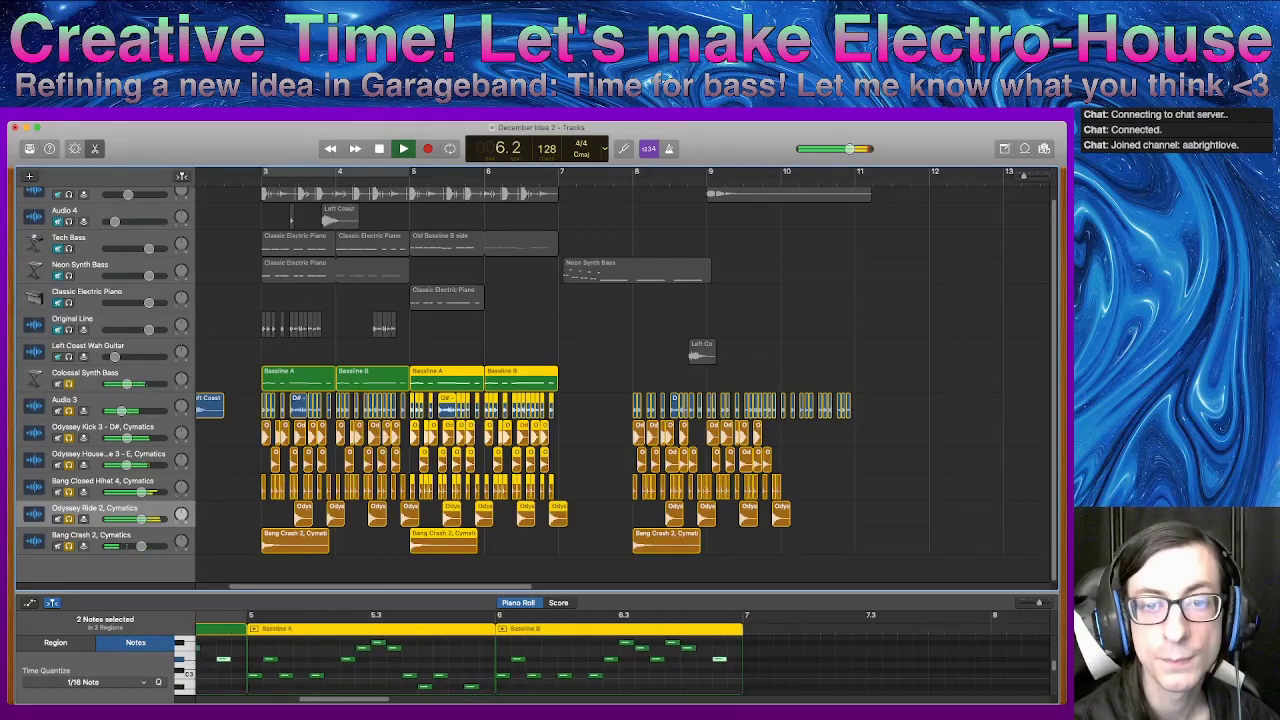
{"action": "key", "text": "space"}
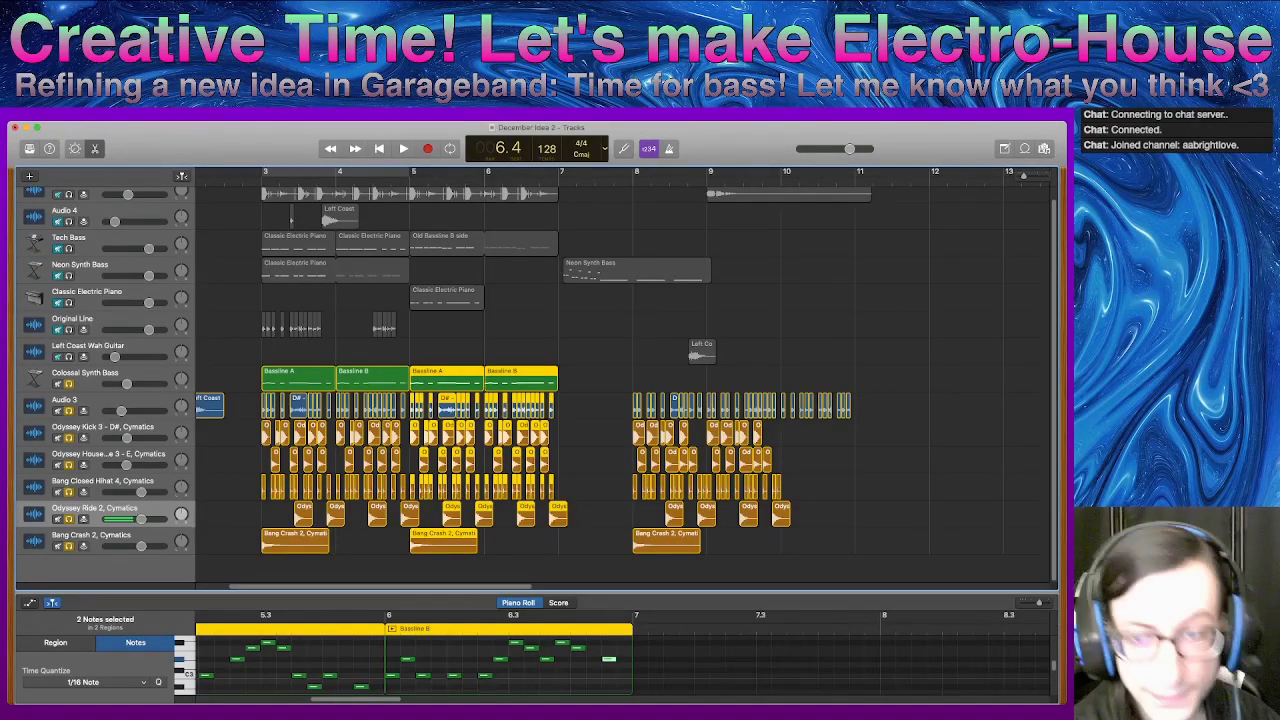
- Mute the five drum tracks, unmute the Audio 2 drum loop and play with a cycle range over bars 3–6
{"action": "scroll", "coordinate": [536, 376], "scroll_direction": "up", "scroll_amount": 1}
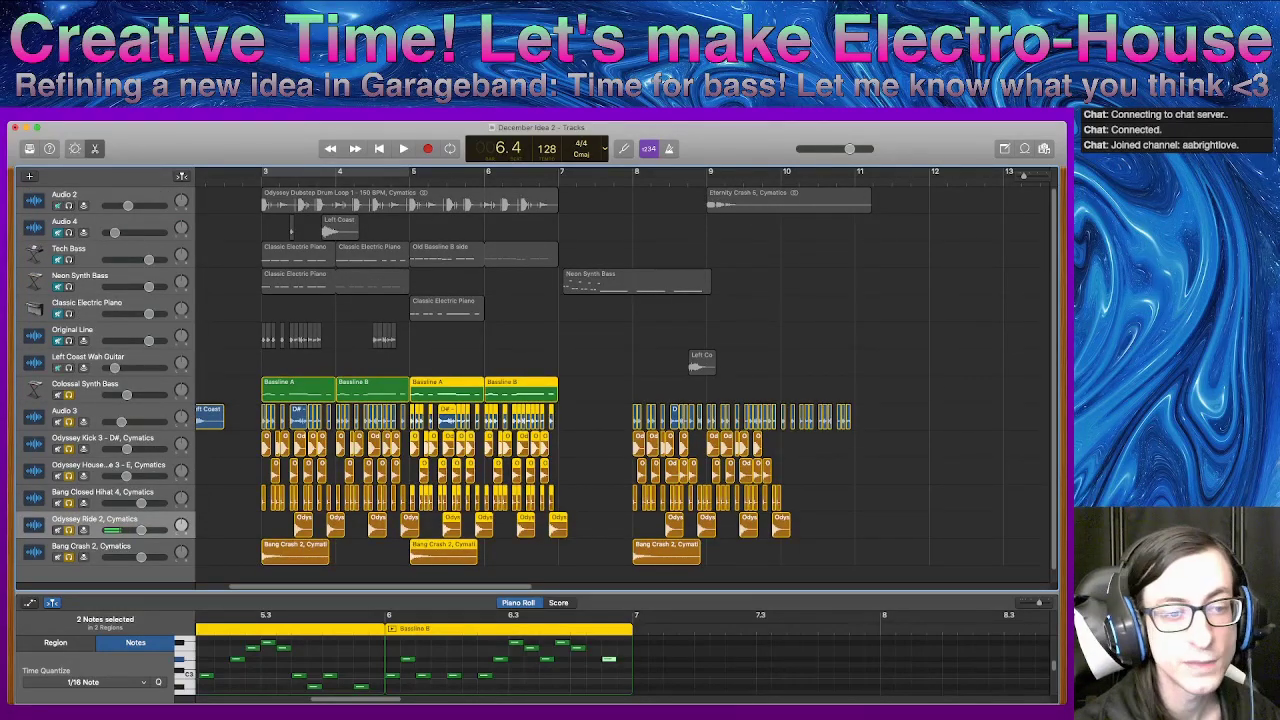
{"action": "left_click_drag", "start_coordinate": [58, 449], "coordinate": [58, 557]}
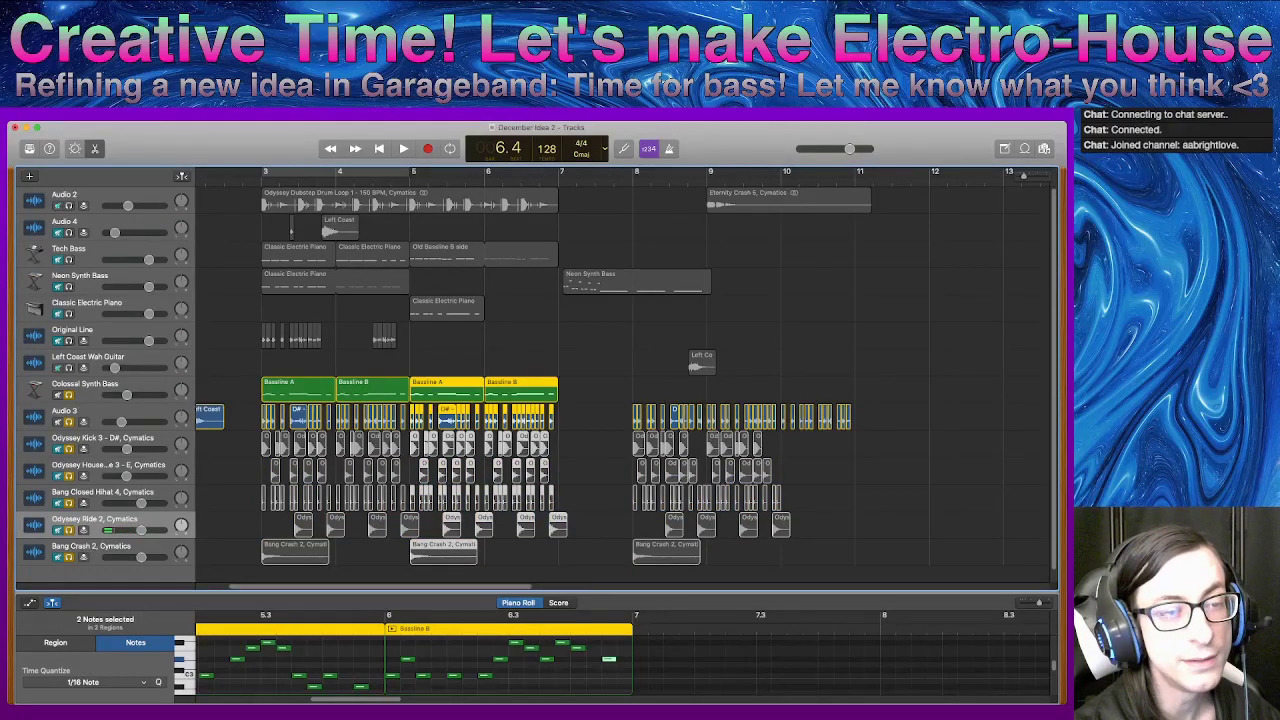
{"action": "left_click", "coordinate": [70, 206]}
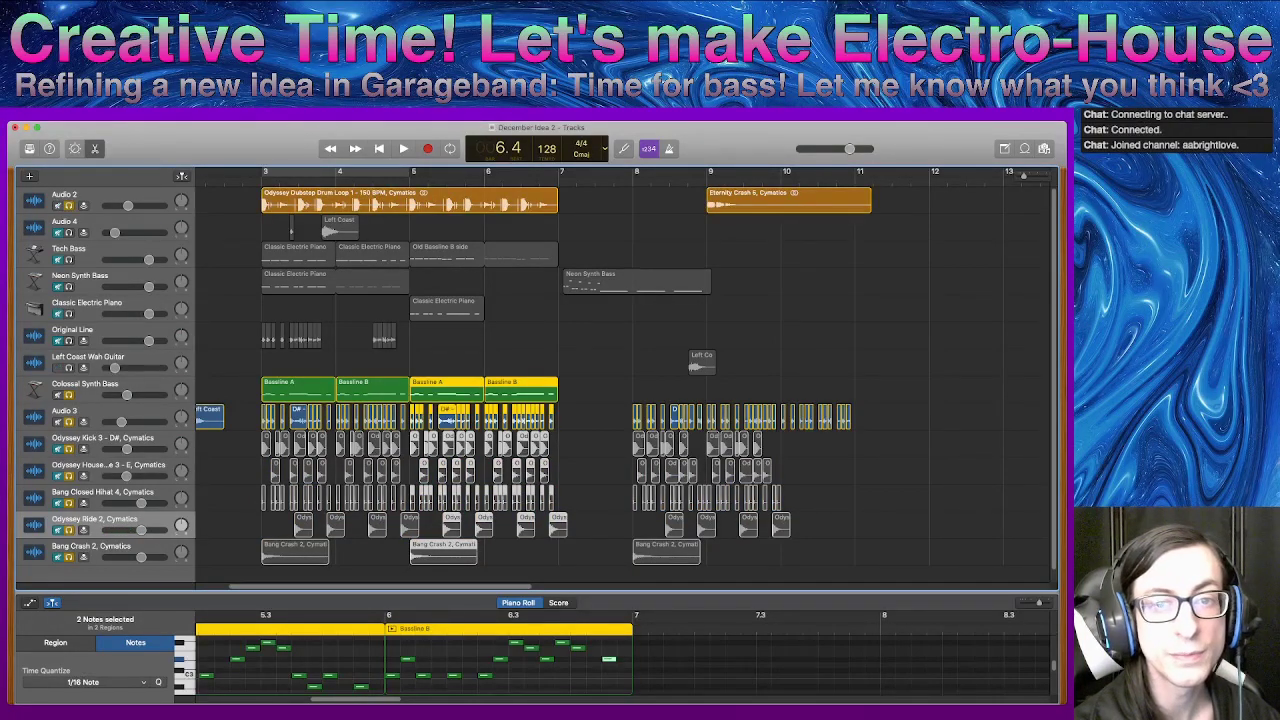
{"action": "key", "text": "c"}
{"action": "left_click_drag", "start_coordinate": [410, 172], "coordinate": [558, 172]}
{"action": "key", "text": "space"}
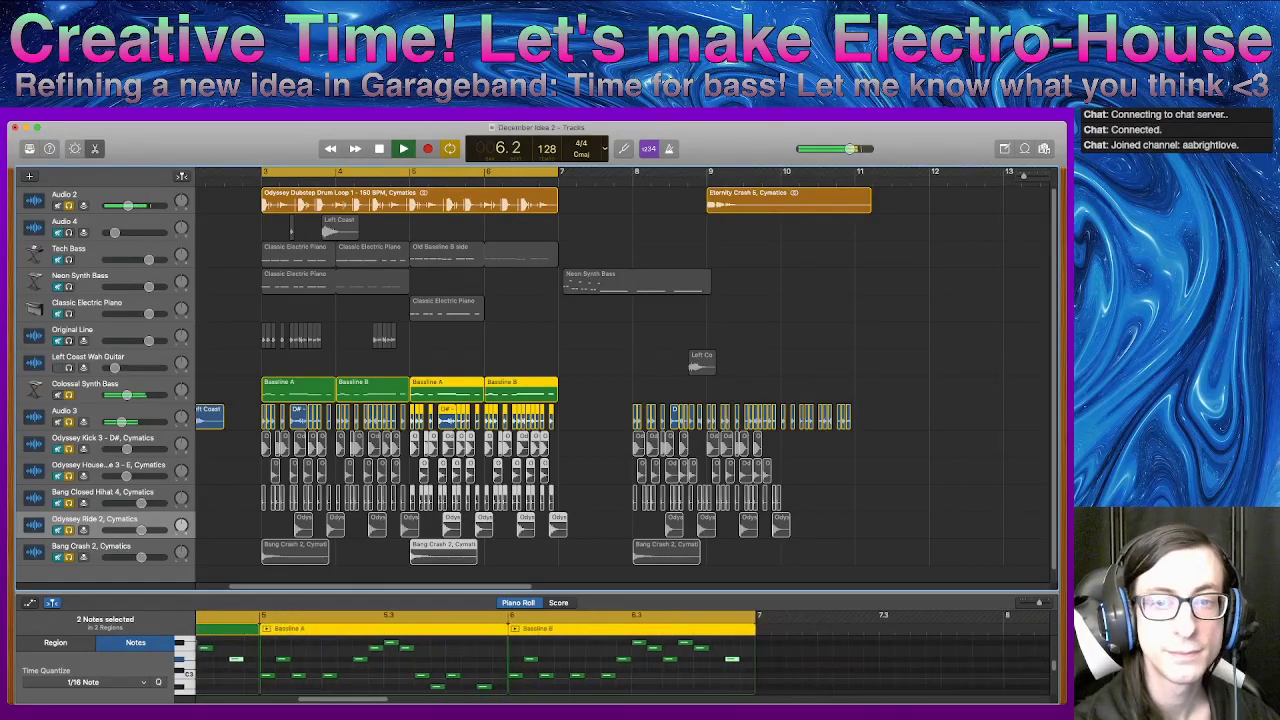
{"action": "key", "text": "space"}
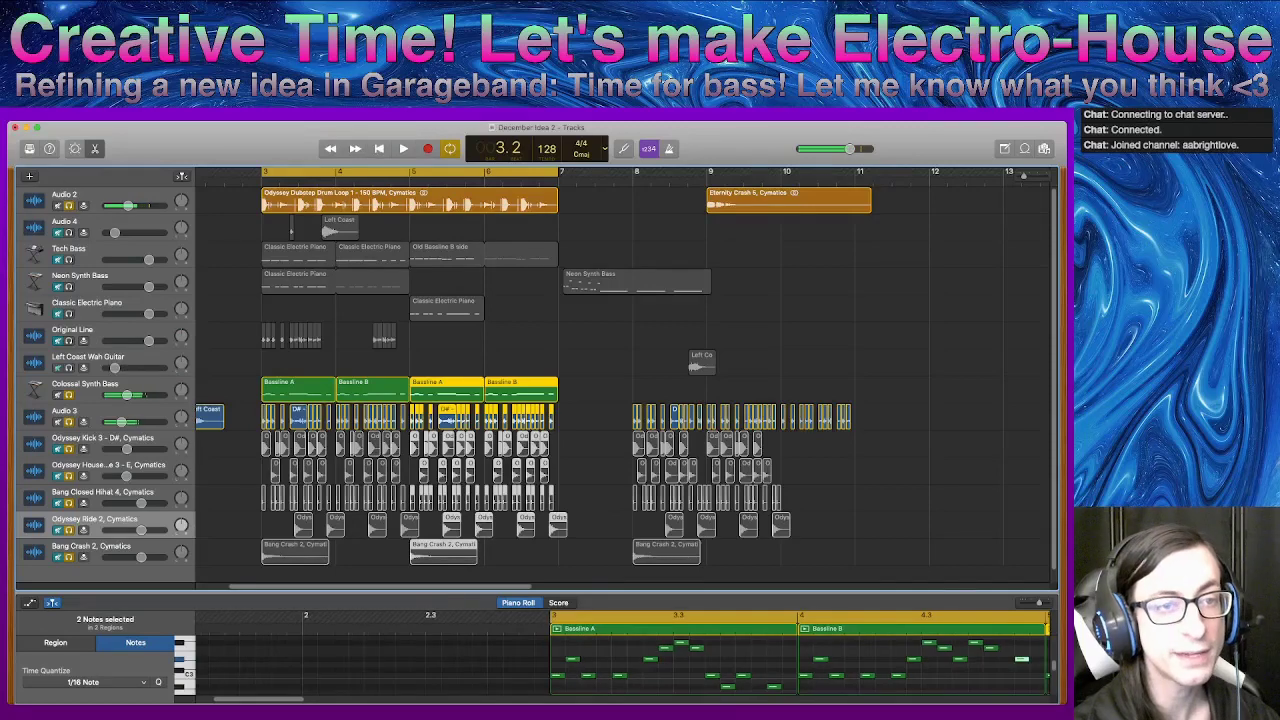
- Mute Audio 2 again, unmute the five drum tracks and play the cycled section
{"action": "left_click", "coordinate": [57, 206]}
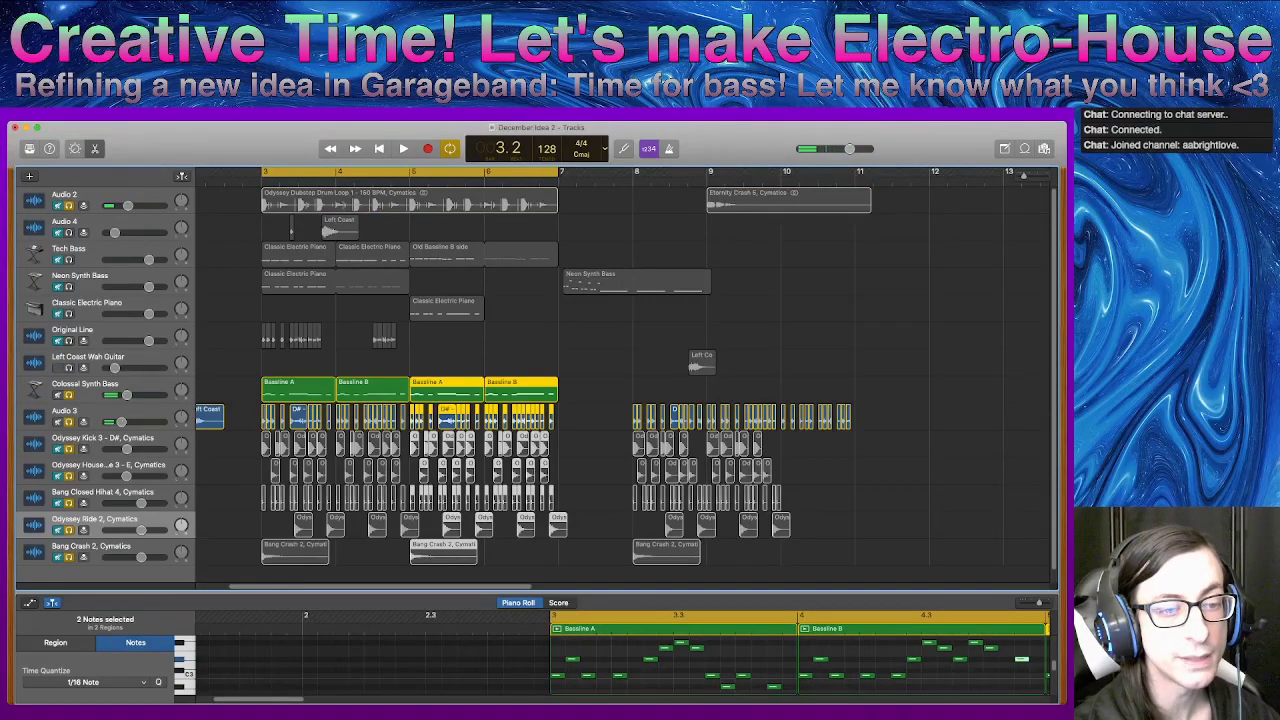
{"action": "left_click_drag", "start_coordinate": [69, 422], "coordinate": [69, 557]}
{"action": "key", "text": "space"}
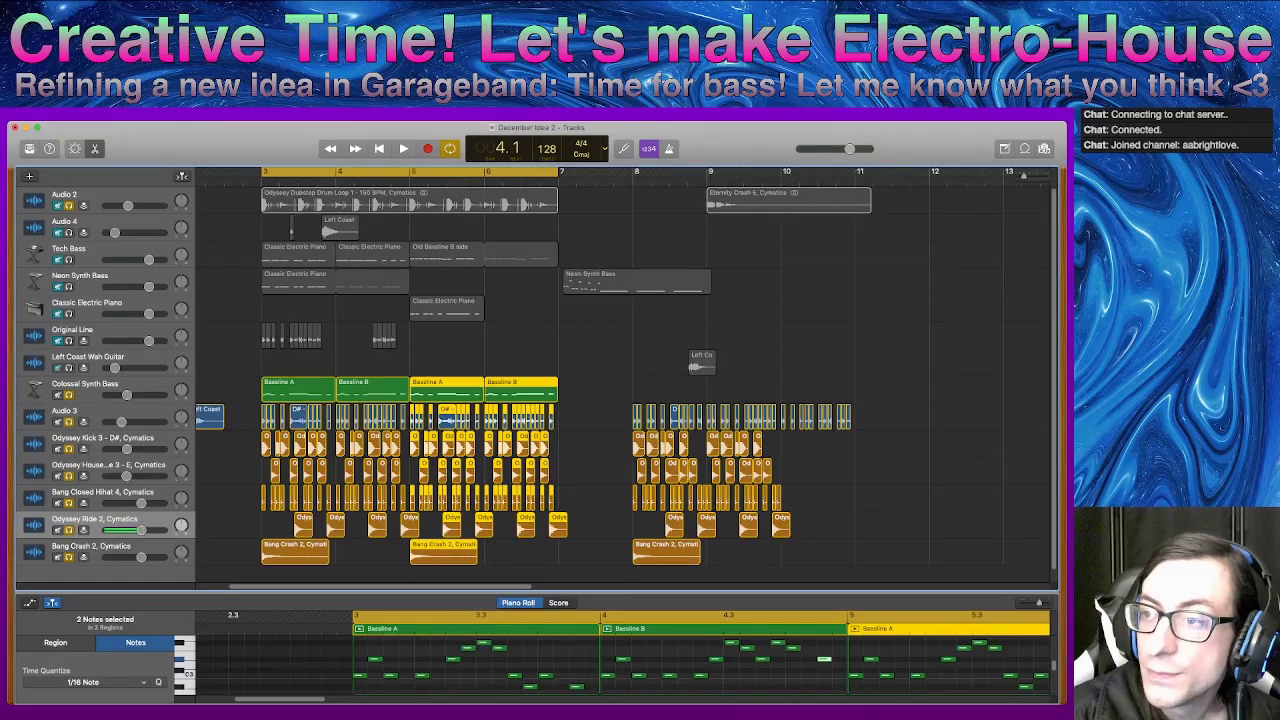
{"action": "scroll", "coordinate": [410, 390], "scroll_direction": "up", "scroll_amount": 6}
{"action": "scroll", "coordinate": [410, 390], "scroll_direction": "down", "scroll_amount": 3}
{"action": "scroll", "coordinate": [410, 390], "scroll_direction": "down", "scroll_amount": 1}
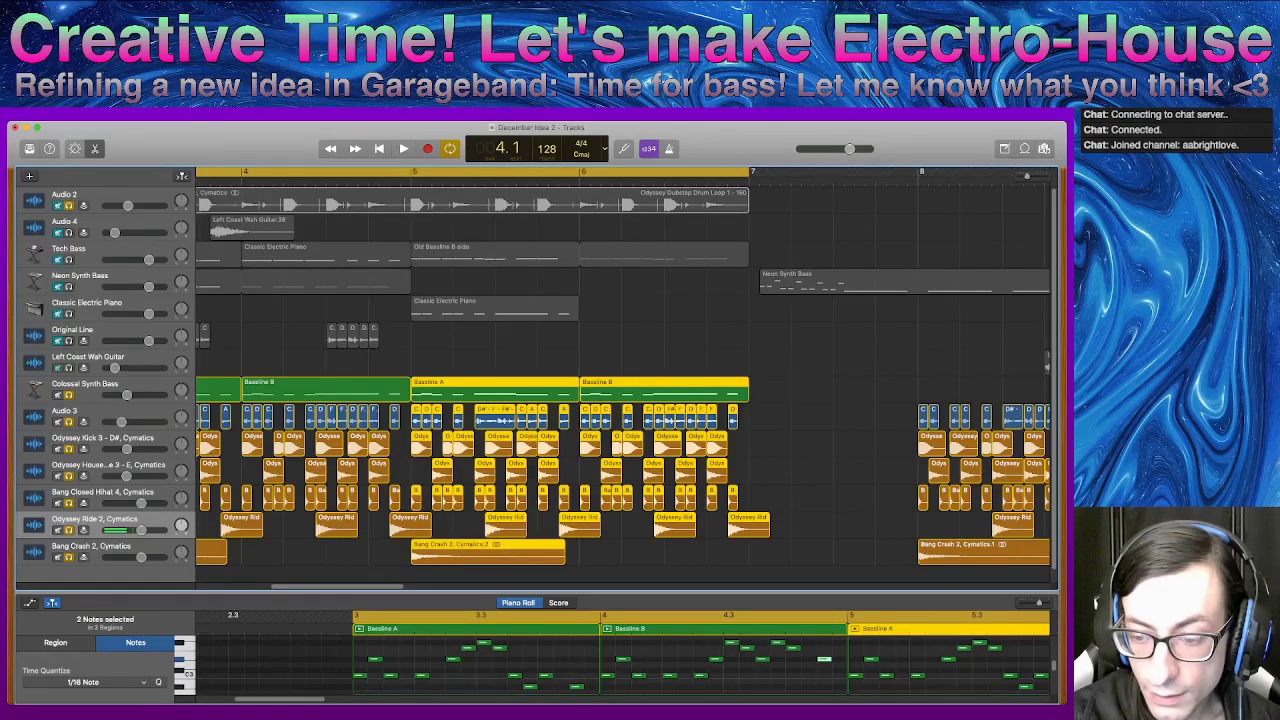
{"action": "key", "text": "super+Tab"}
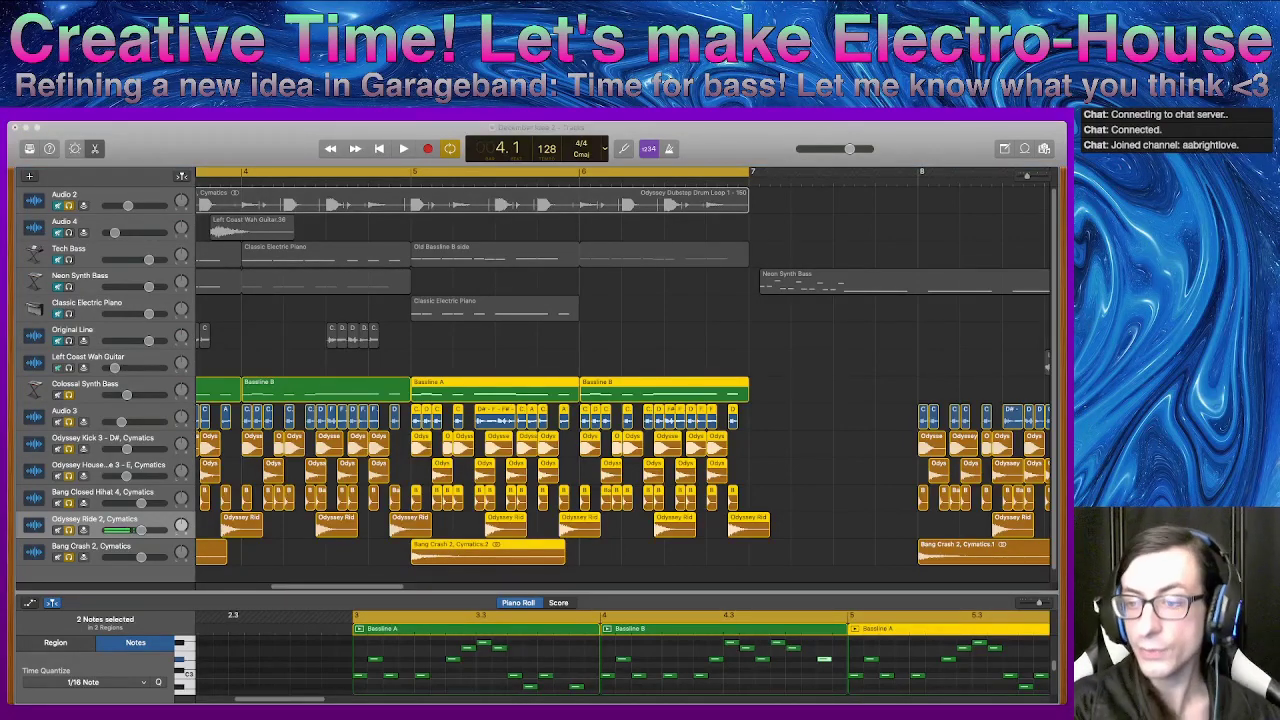
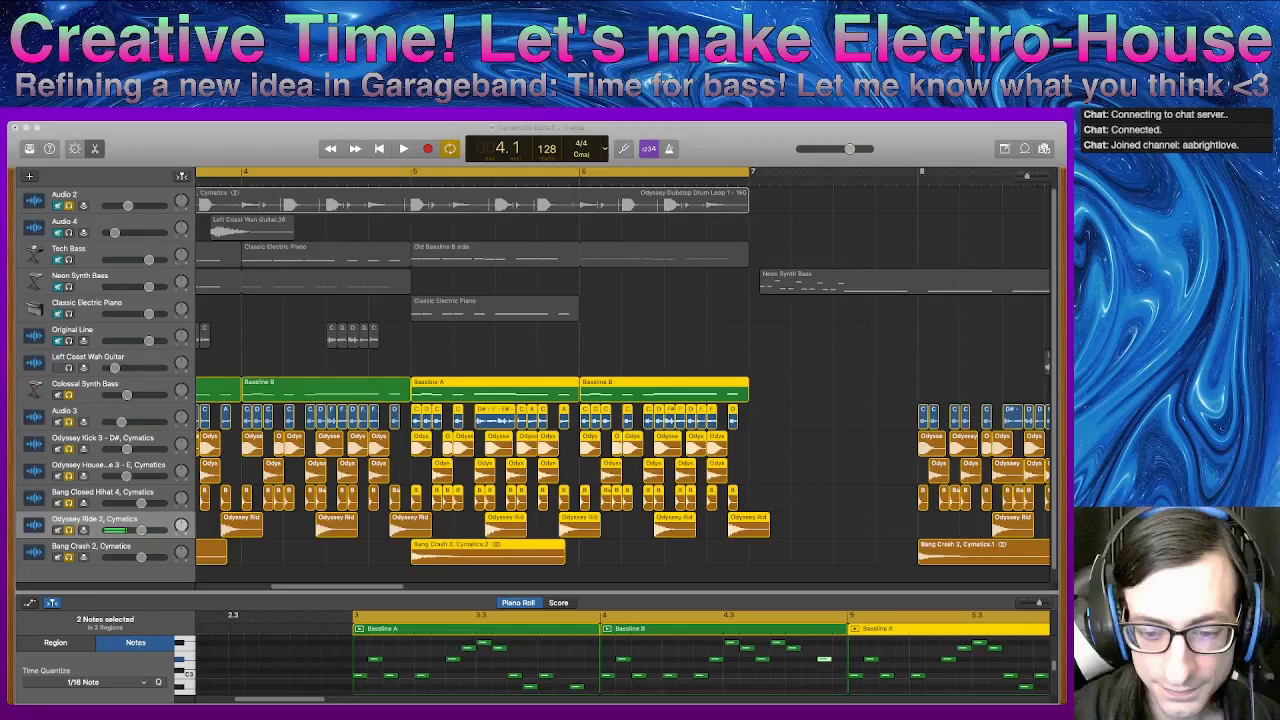
{"action": "left_click", "coordinate": [663, 447]}
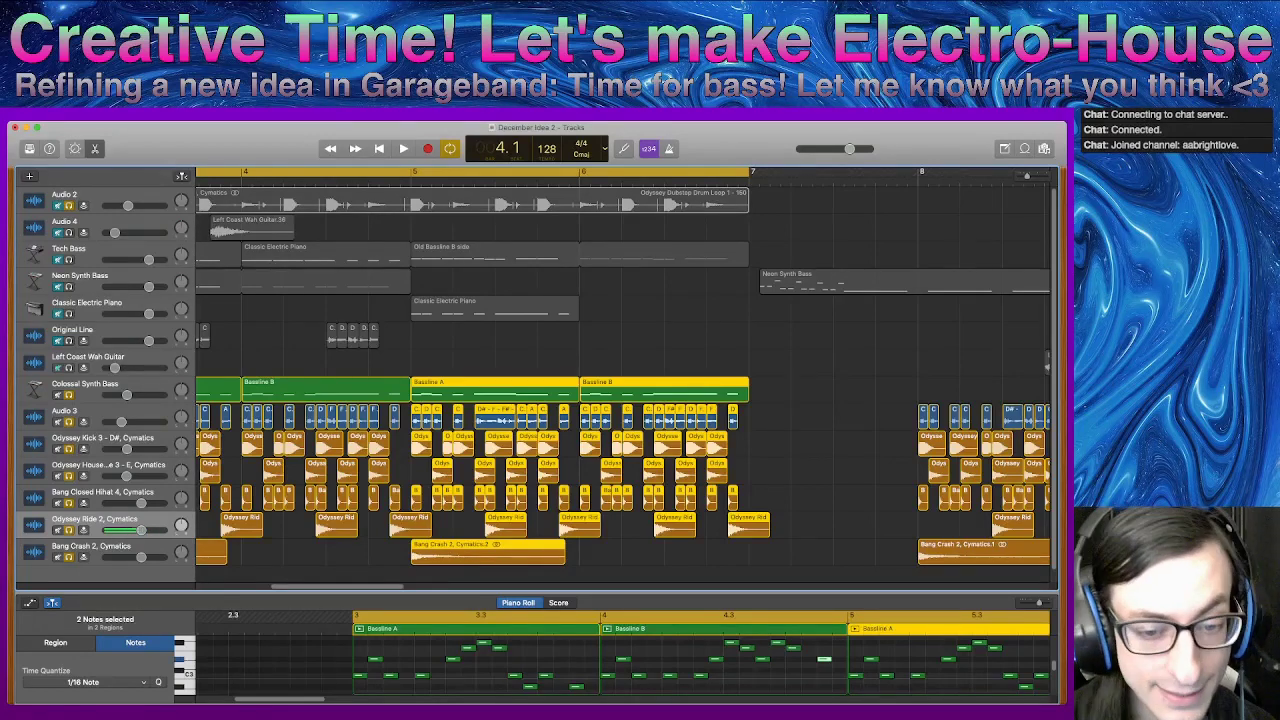
{"action": "scroll", "coordinate": [623, 366], "scroll_direction": "left", "scroll_amount": 5}
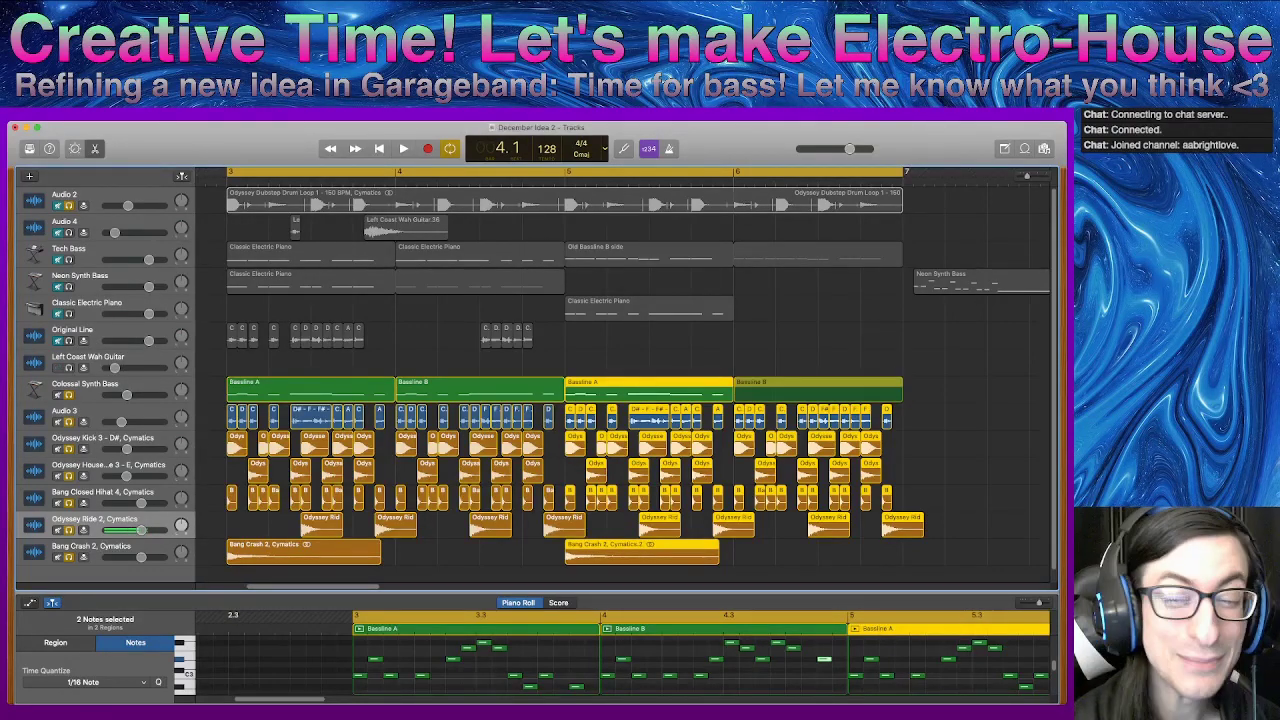
{"action": "left_click_drag", "start_coordinate": [820, 390], "coordinate": [788, 390]}
{"action": "key", "text": "alt+Right"}
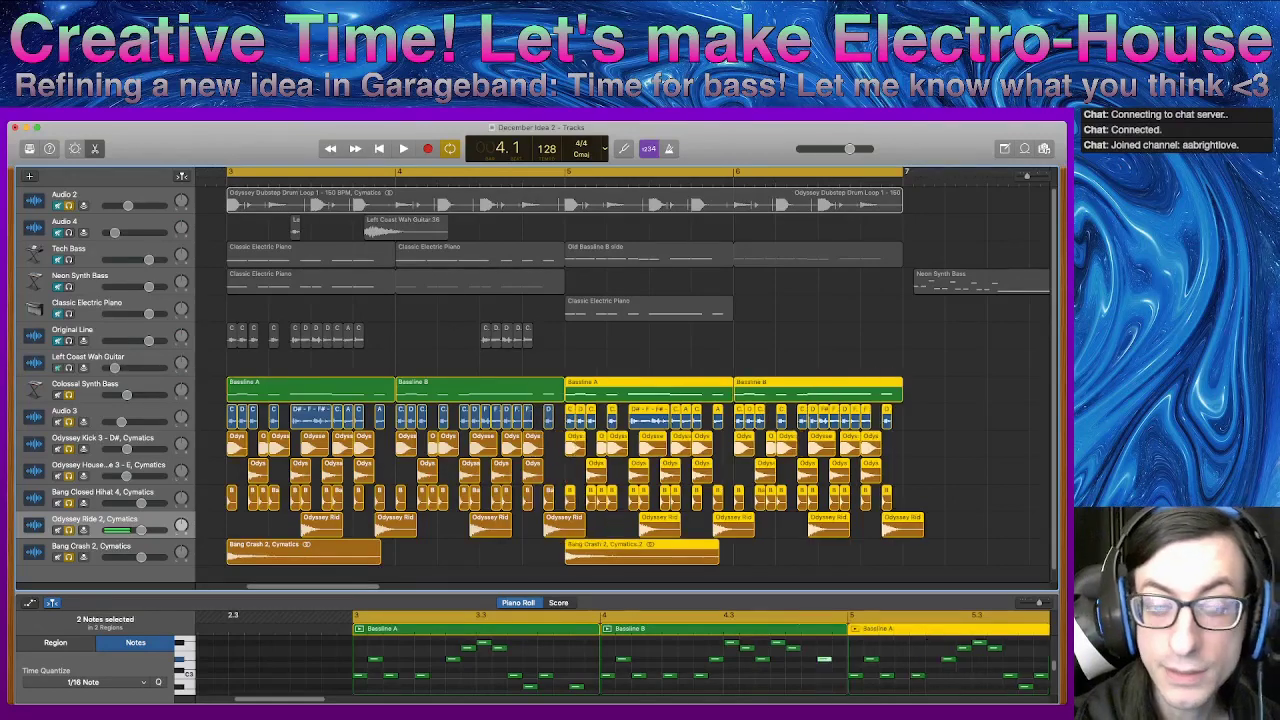
- Deselect all regions and play the cycled section covering bars 3–6
{"action": "left_click", "coordinate": [650, 360]}
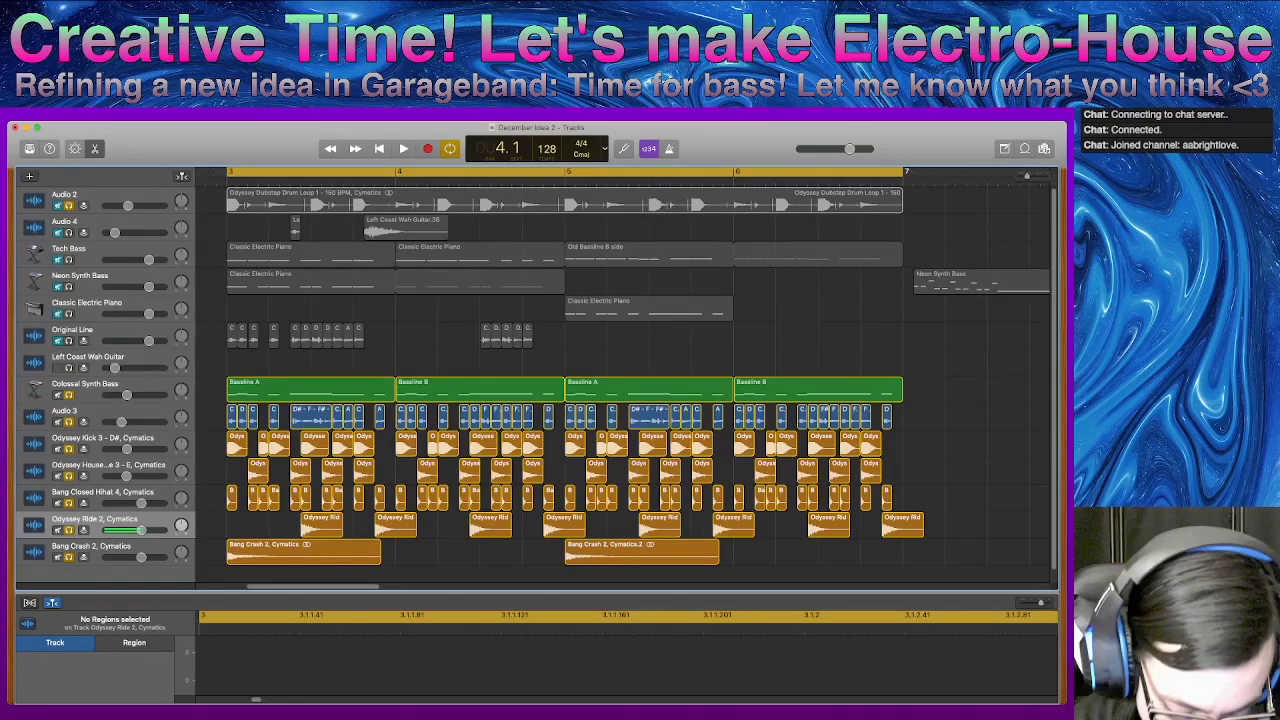
{"action": "key", "text": "space"}
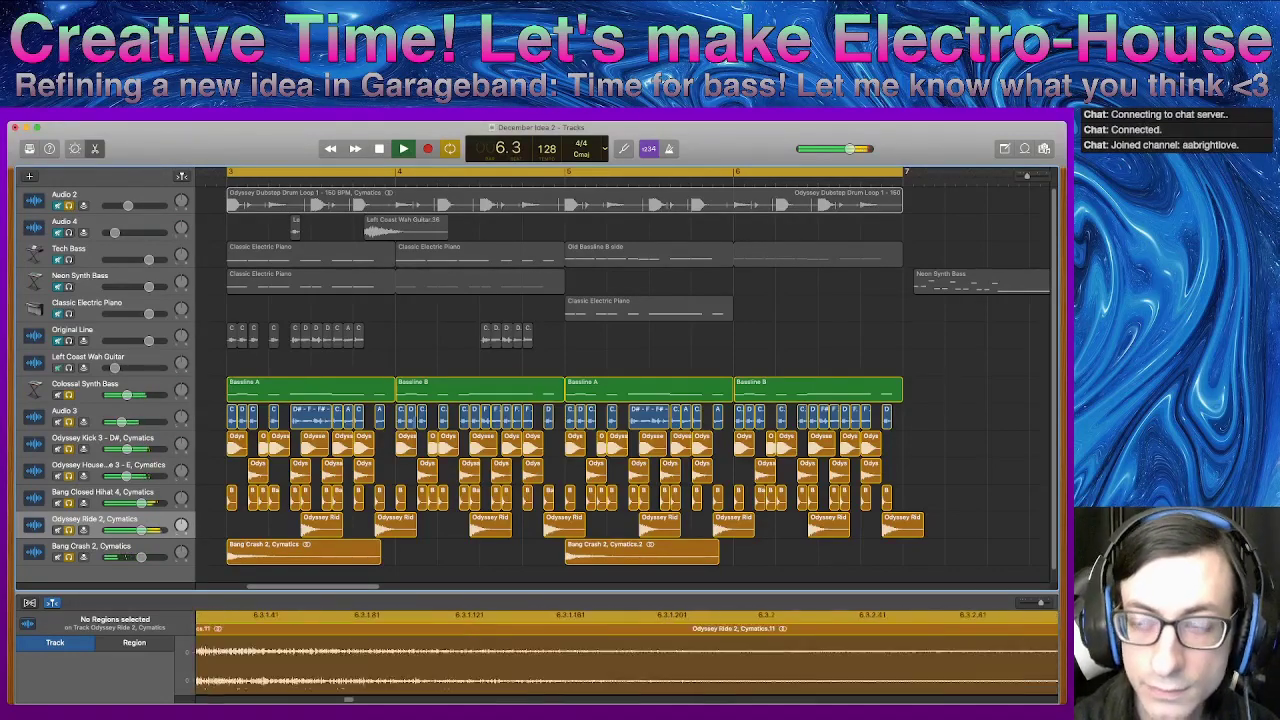
{"action": "key", "text": "space"}
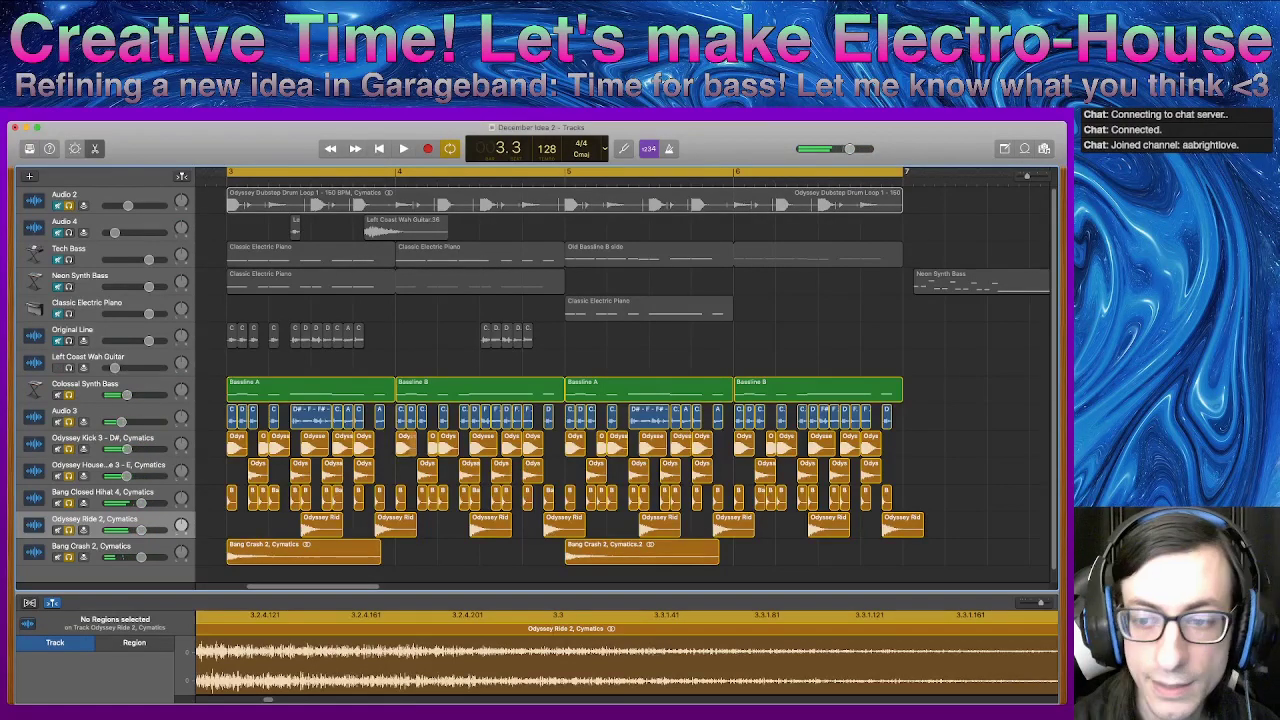
- Move the Old Bassline B side region from Tech Bass to the Colossal Synth Bass track, starting at bar 8
{"action": "scroll", "coordinate": [640, 380], "scroll_direction": "right", "scroll_amount": 5}
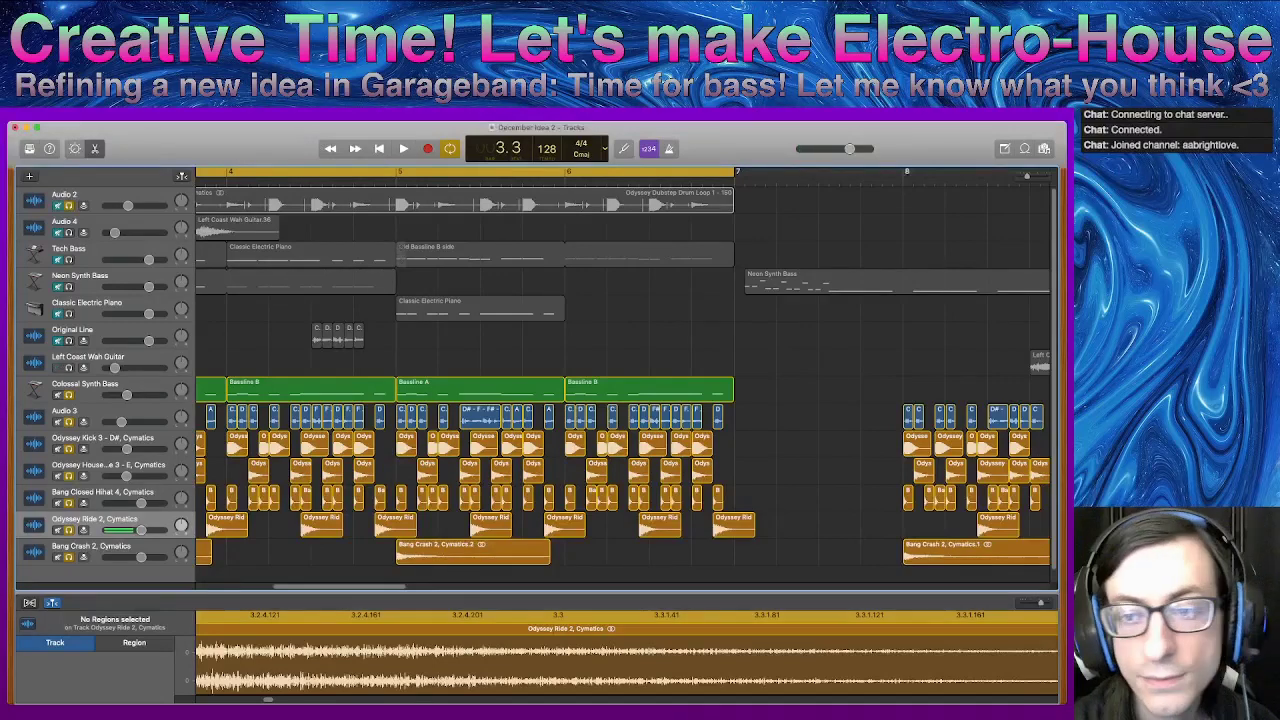
{"action": "left_click_drag", "start_coordinate": [470, 252], "coordinate": [740, 390]}
{"action": "key", "text": "super+Right"}
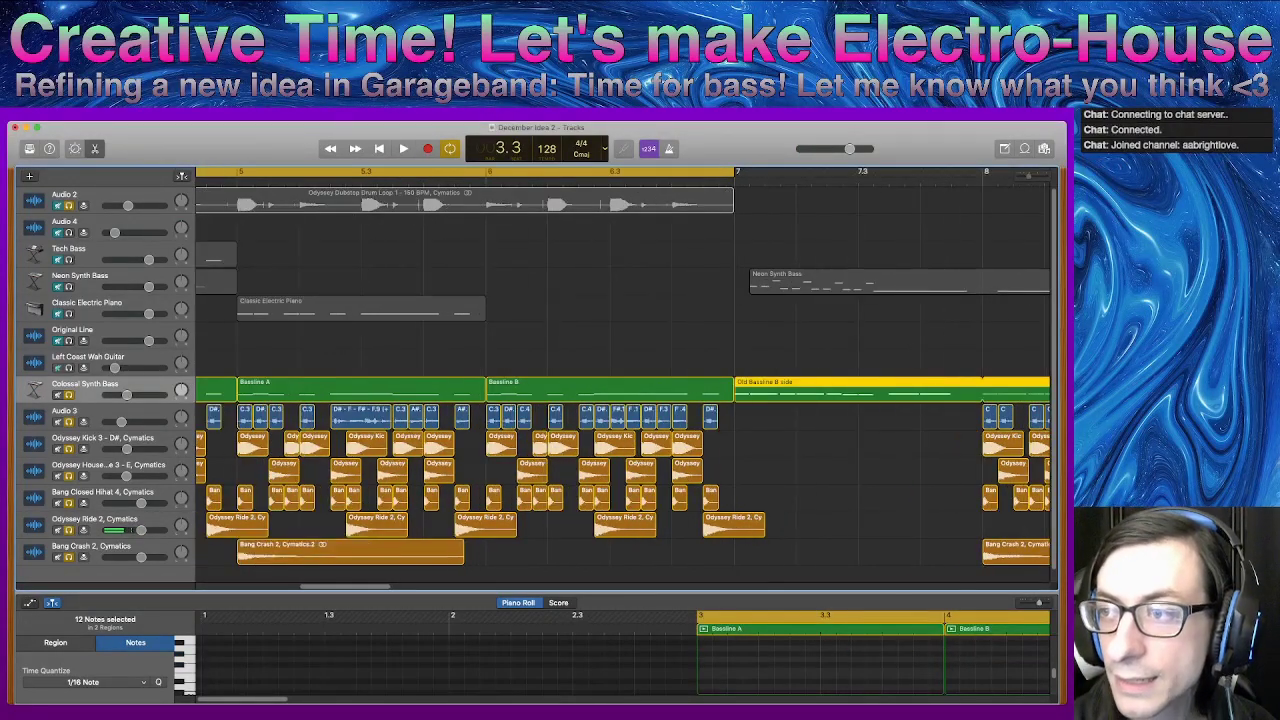
{"action": "key", "text": "super+Left"}
{"action": "key", "text": "super+Left"}
{"action": "key", "text": "super+Left"}
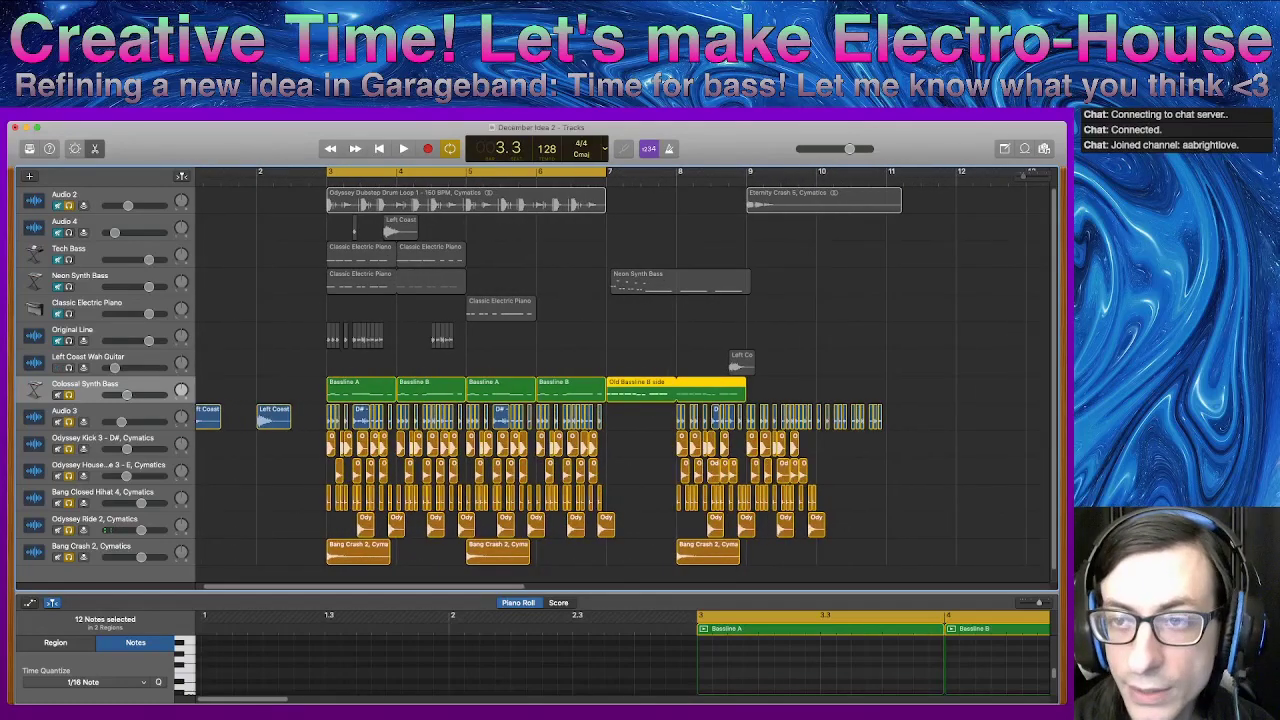
{"action": "left_click_drag", "start_coordinate": [670, 384], "coordinate": [741, 384]}
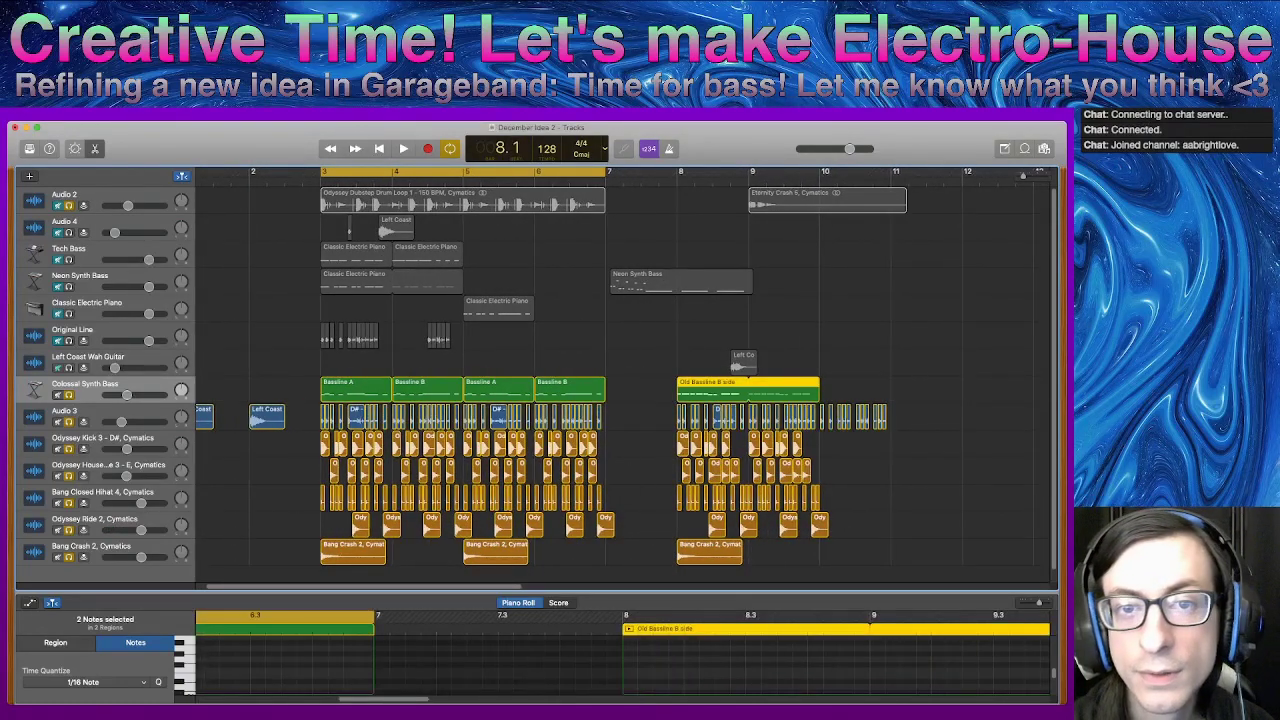
- Turn off the cycle range and play the section beginning at bar 8
{"action": "key", "text": "space"}
{"action": "key", "text": "c"}
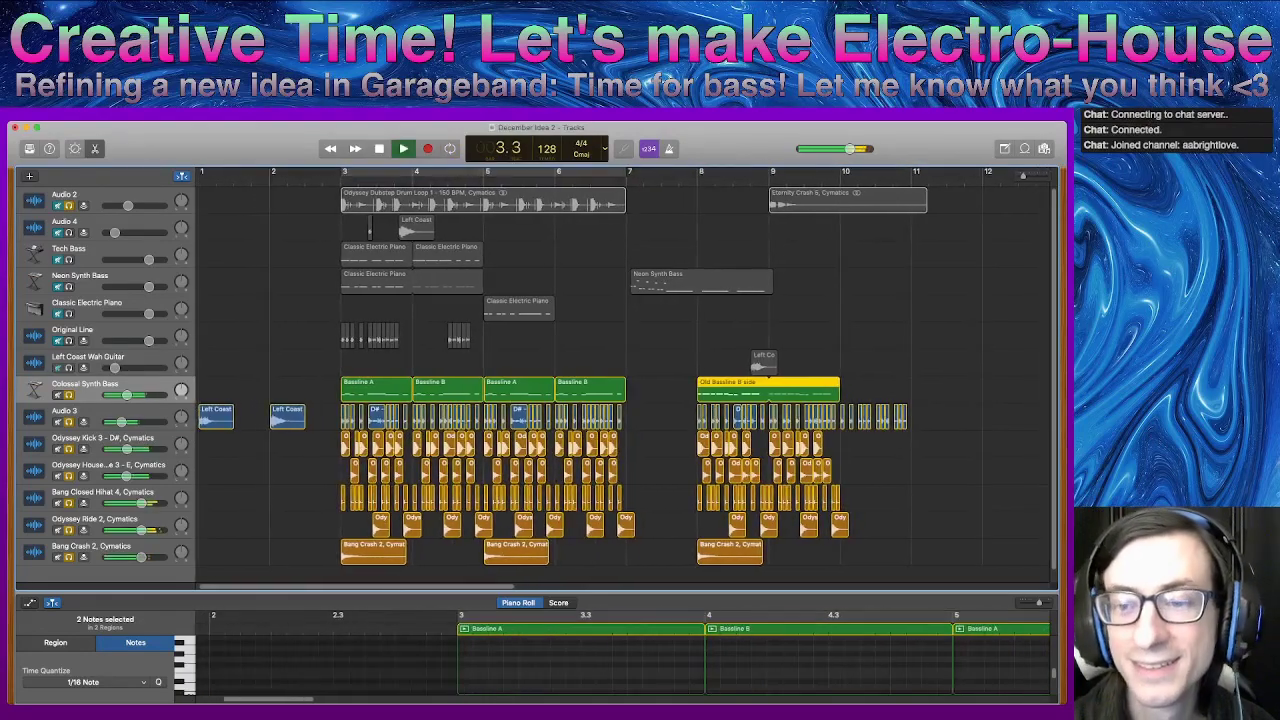
{"action": "left_click", "coordinate": [692, 178]}
{"action": "key", "text": "space"}
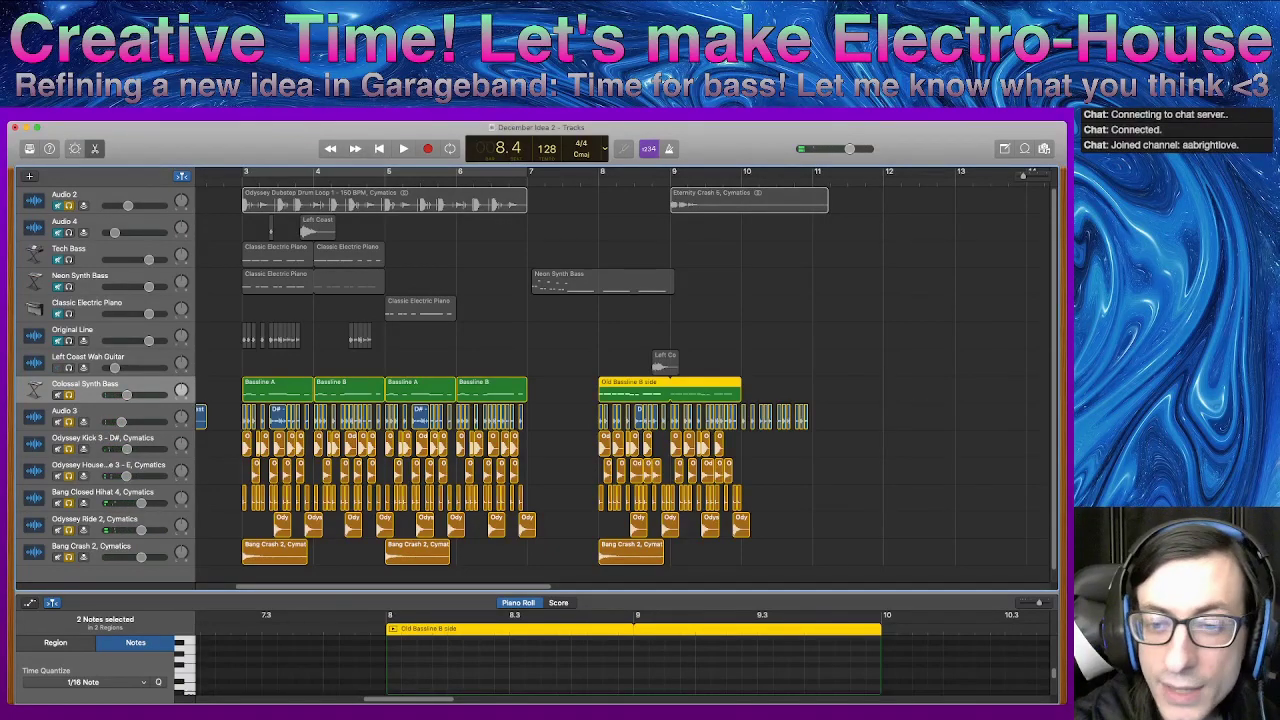
- Hide the Piano Roll editor, return the playhead to bar 3 and play the arrangement from there
{"action": "key", "text": "e"}
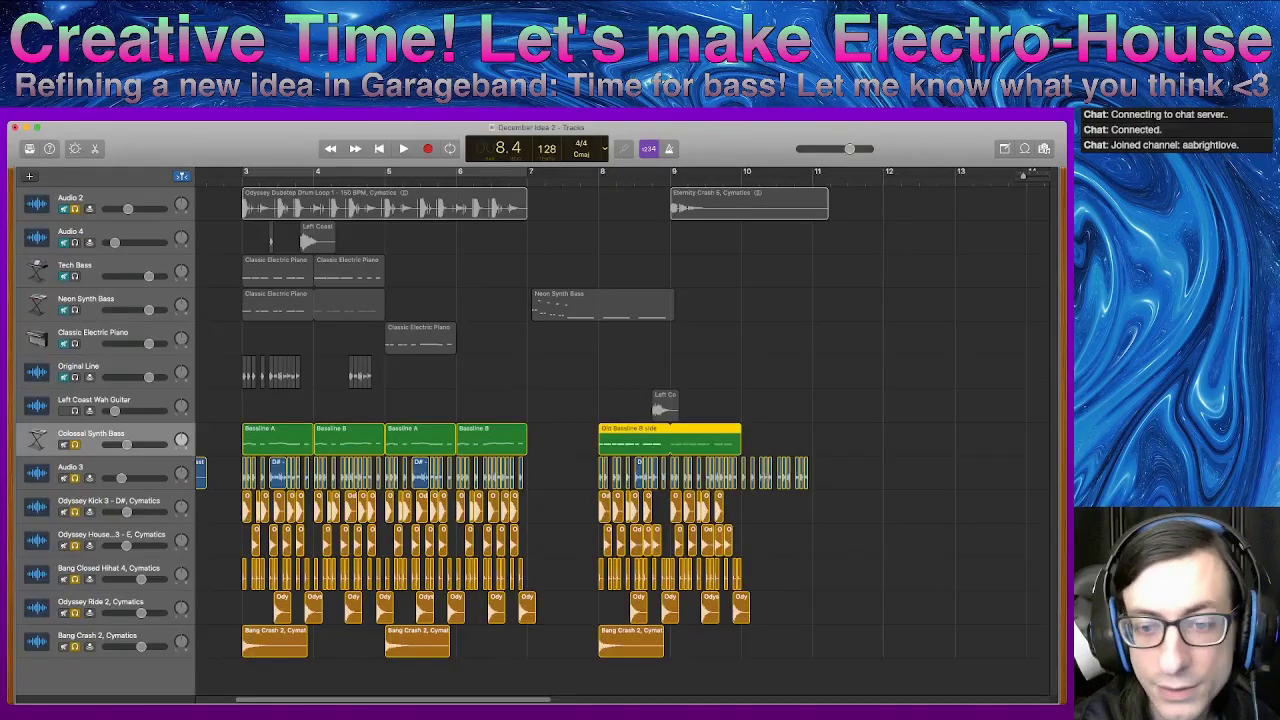
{"action": "key", "text": "comma"}
{"action": "key", "text": "comma"}
{"action": "key", "text": "comma"}
{"action": "key", "text": "comma"}
{"action": "key", "text": "comma"}
{"action": "key", "text": "comma"}
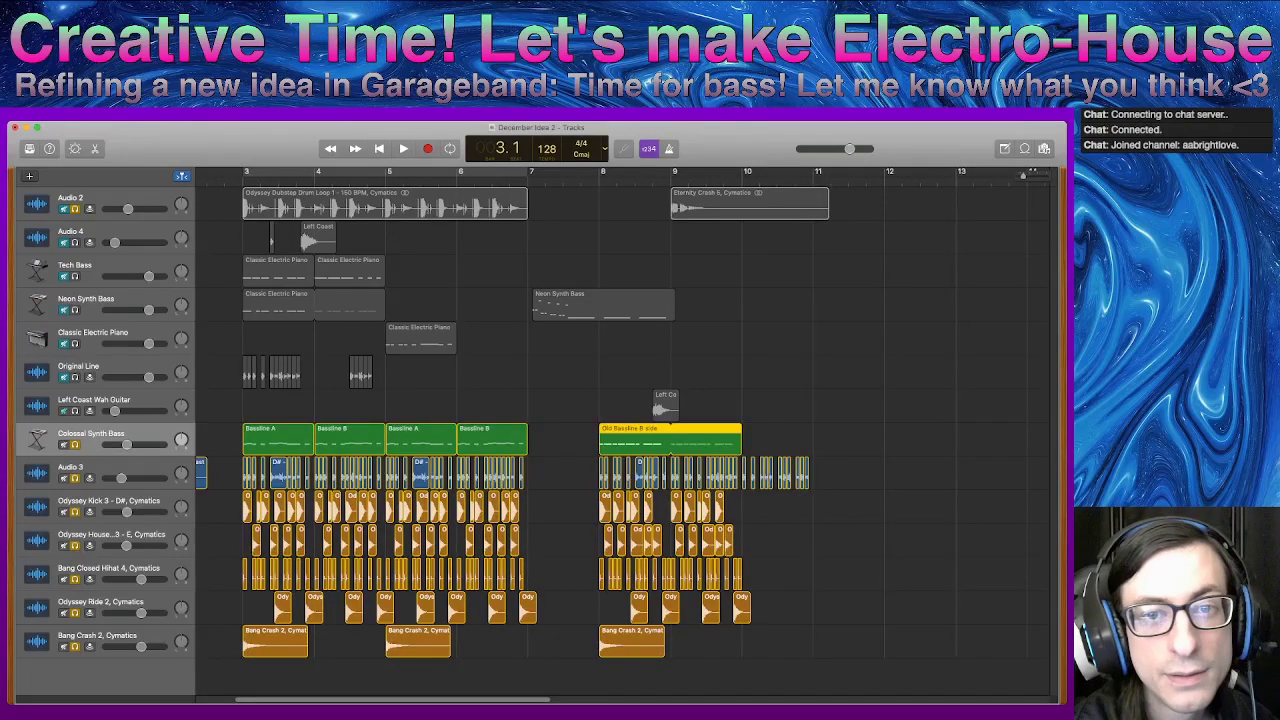
{"action": "scroll", "coordinate": [620, 420], "scroll_direction": "left", "scroll_amount": 3}
{"action": "key", "text": "space"}
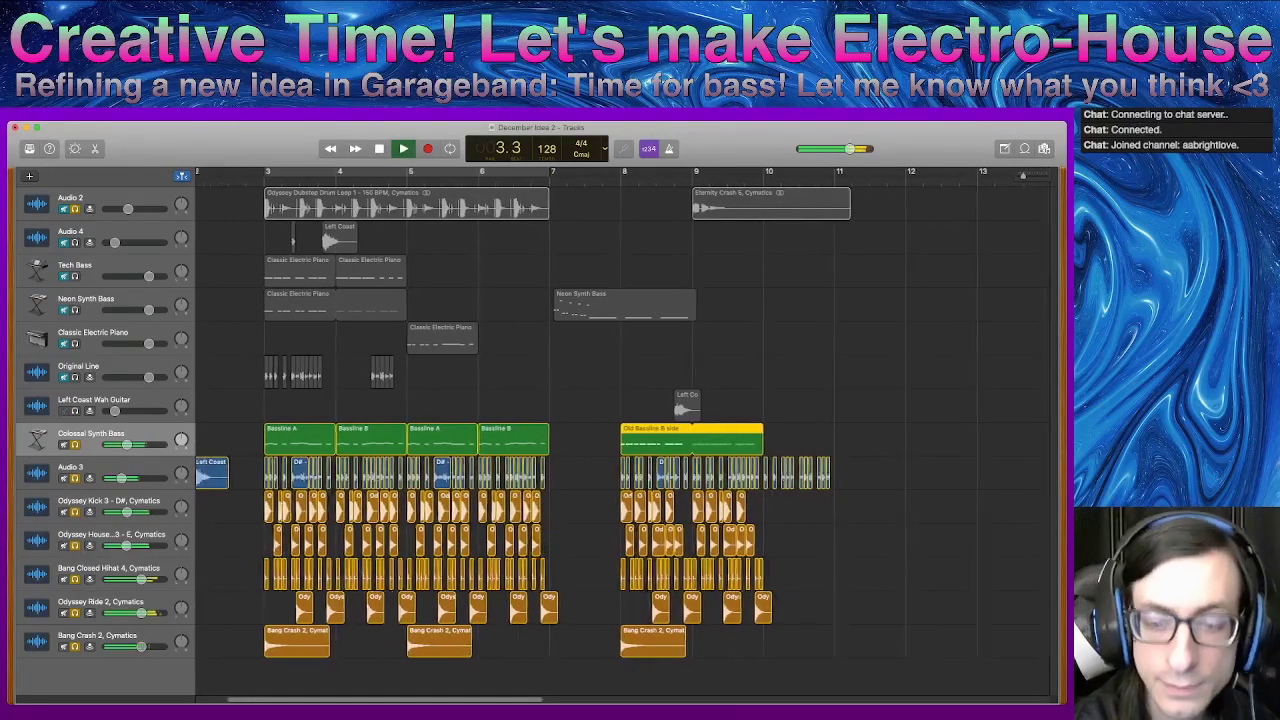
{"action": "scroll", "coordinate": [620, 420], "scroll_direction": "left", "scroll_amount": 2}
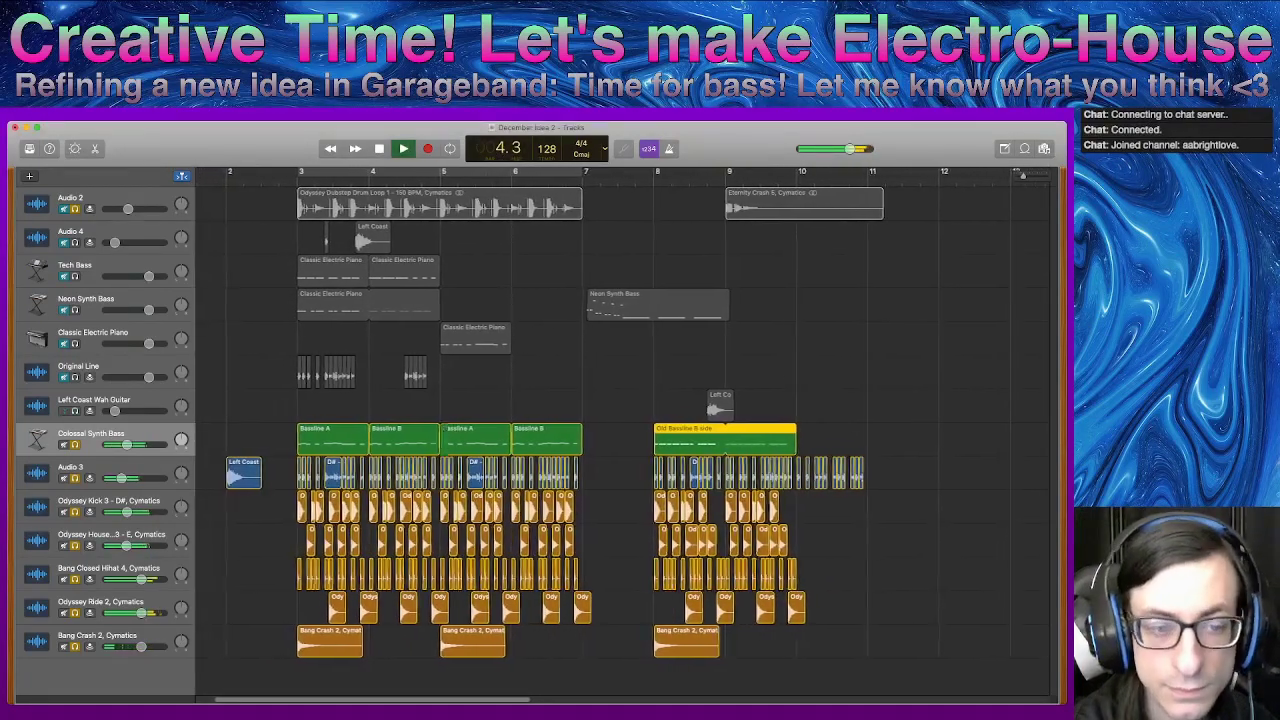
{"action": "scroll", "coordinate": [620, 420], "scroll_direction": "left", "scroll_amount": 2}
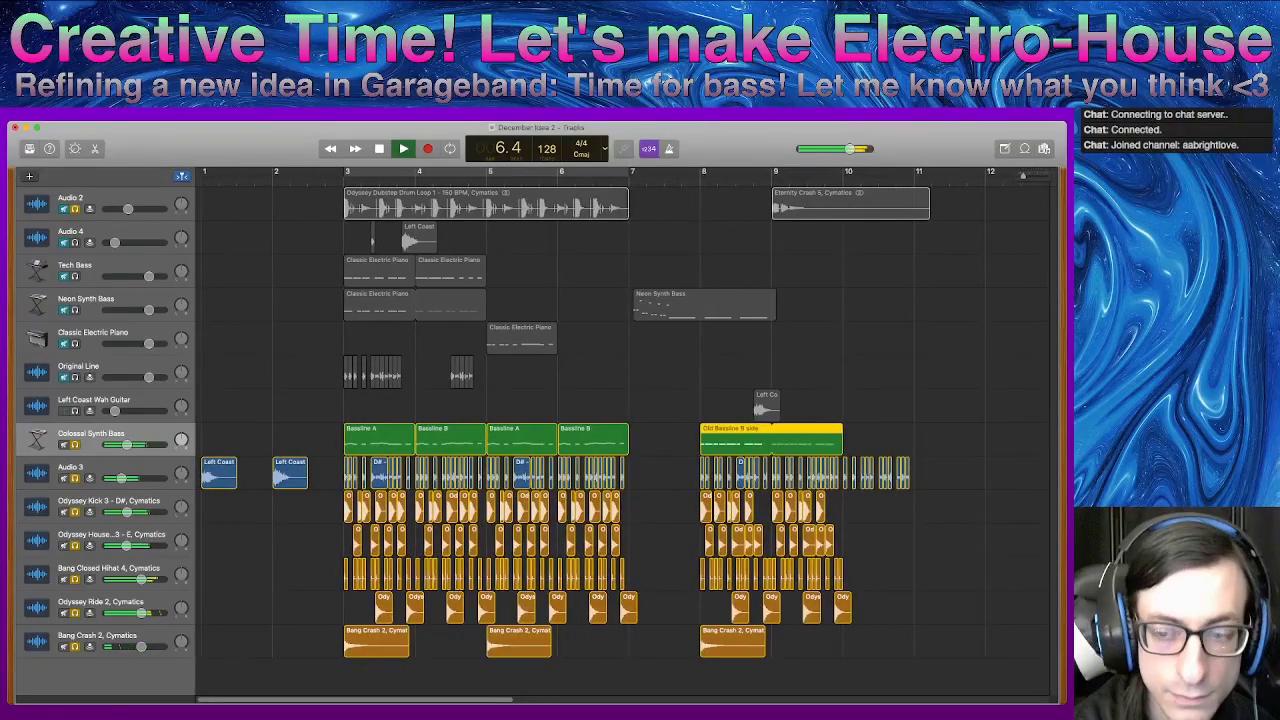
- Mute the Colossal Synth Bass track during playback and stop just past bar 10
{"action": "scroll", "coordinate": [620, 420], "scroll_direction": "right", "scroll_amount": 1}
{"action": "key", "text": "m"}
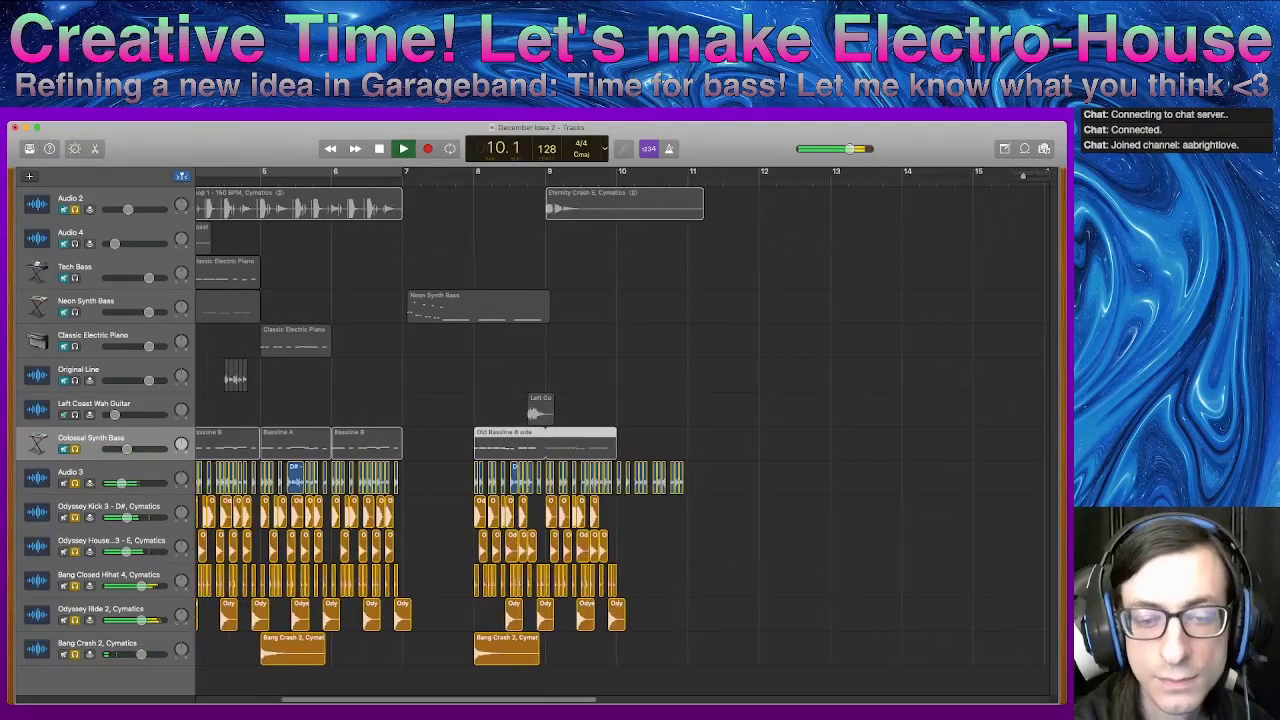
{"action": "key", "text": "space"}
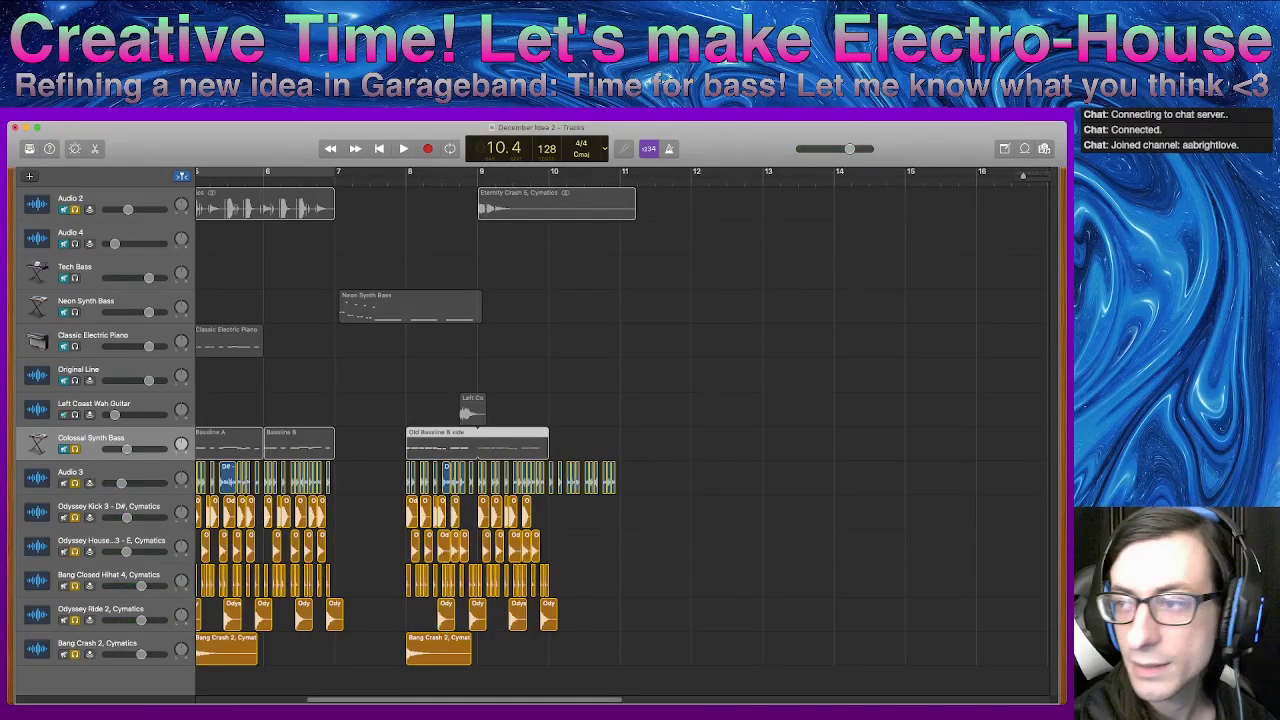
- Delete the Audio 3 regions within bar 8, keeping those from bar 9 onward
{"action": "scroll", "coordinate": [622, 430], "scroll_direction": "up", "scroll_amount": 5}
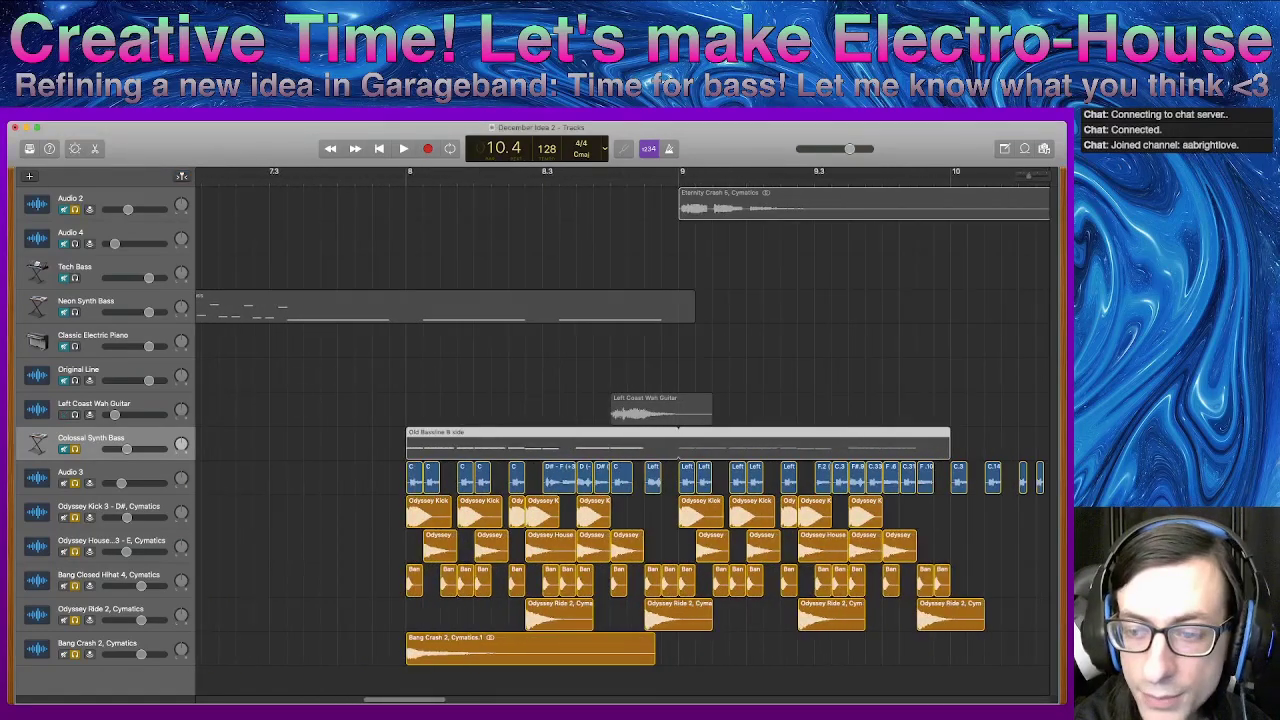
{"action": "scroll", "coordinate": [622, 430], "scroll_direction": "down", "scroll_amount": 3}
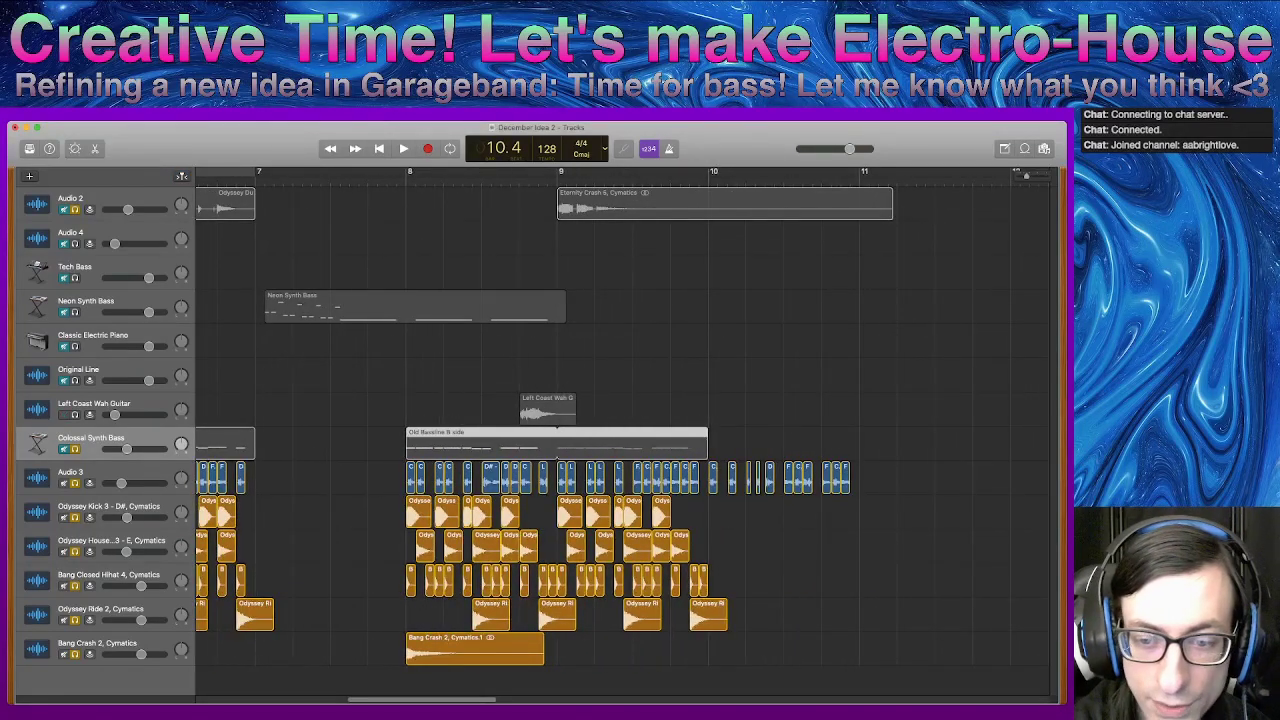
{"action": "left_click_drag", "start_coordinate": [388, 470], "coordinate": [548, 475]}
{"action": "key", "text": "Delete"}
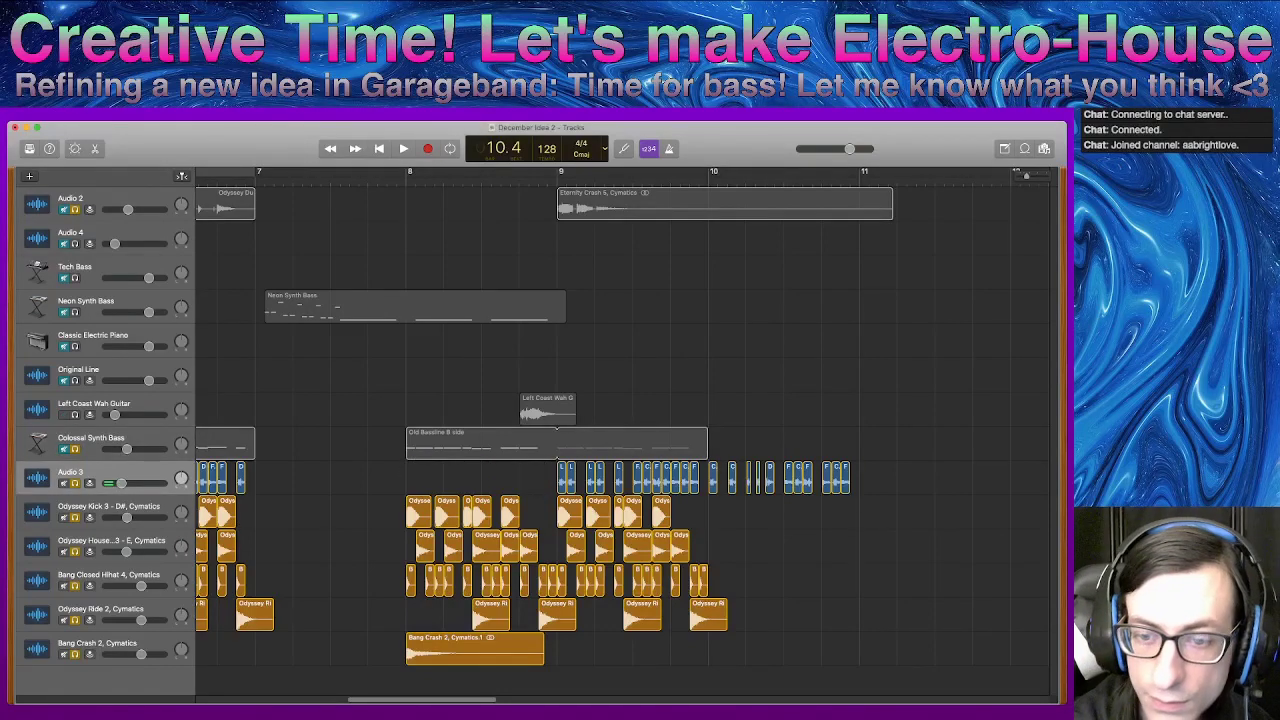
- Move the remaining Audio 3 regions from bar 9 to start at bar 8 and play the result up to bar 10
{"action": "left_click_drag", "start_coordinate": [930, 465], "coordinate": [411, 482]}
{"action": "key", "text": "space"}
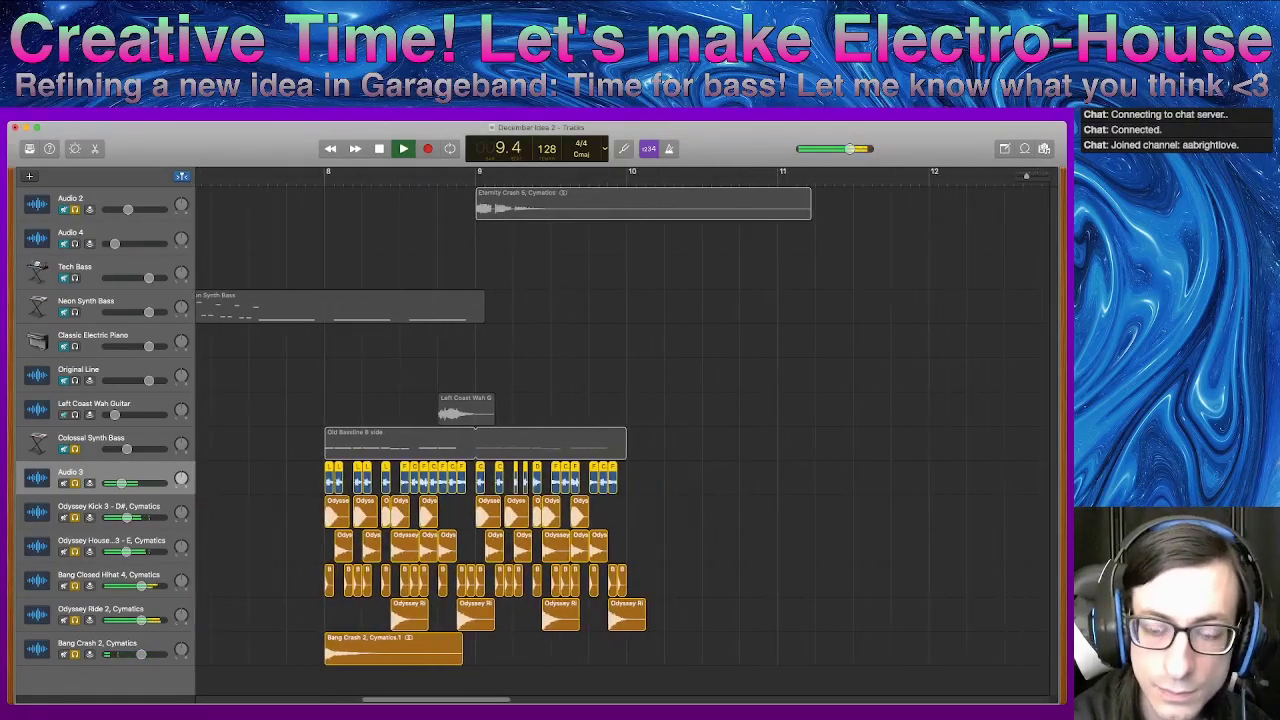
{"action": "key", "text": "space"}
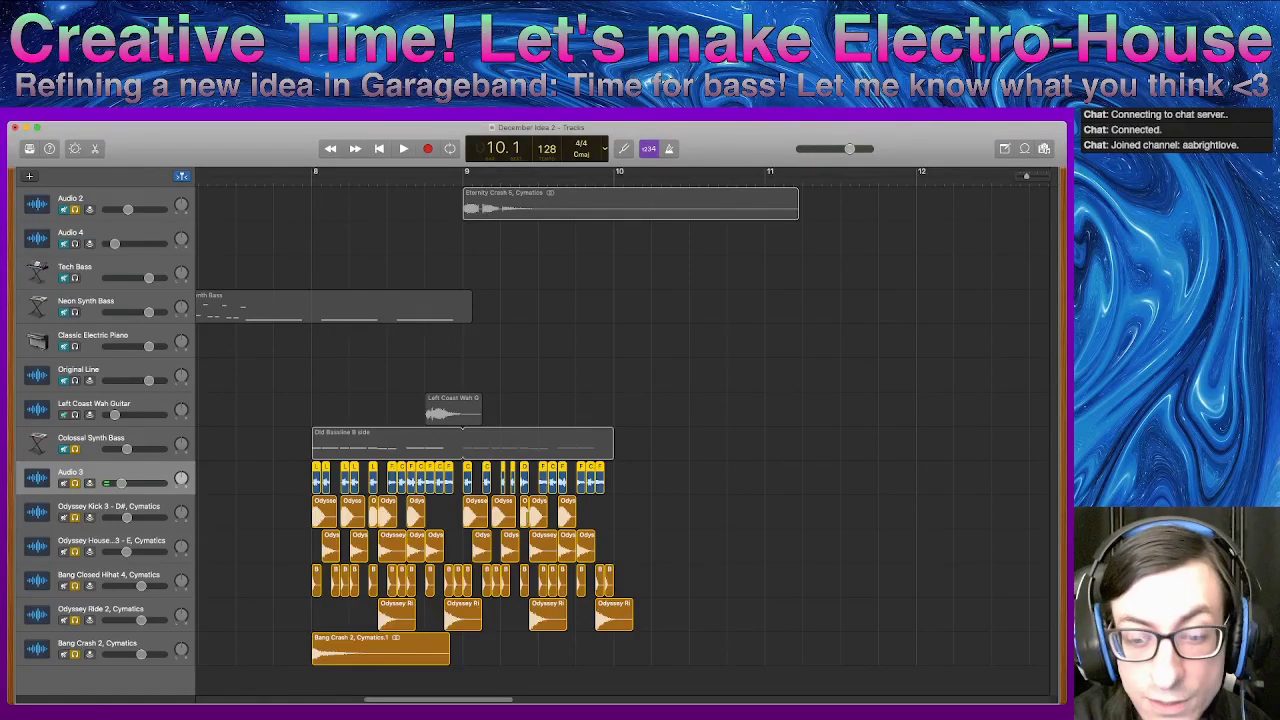
- Shorten the Old Bassline B side region to end at bar 9 and move bar 8's last two kick regions one sixteenth note later
{"action": "left_click_drag", "start_coordinate": [628, 522], "coordinate": [400, 513]}
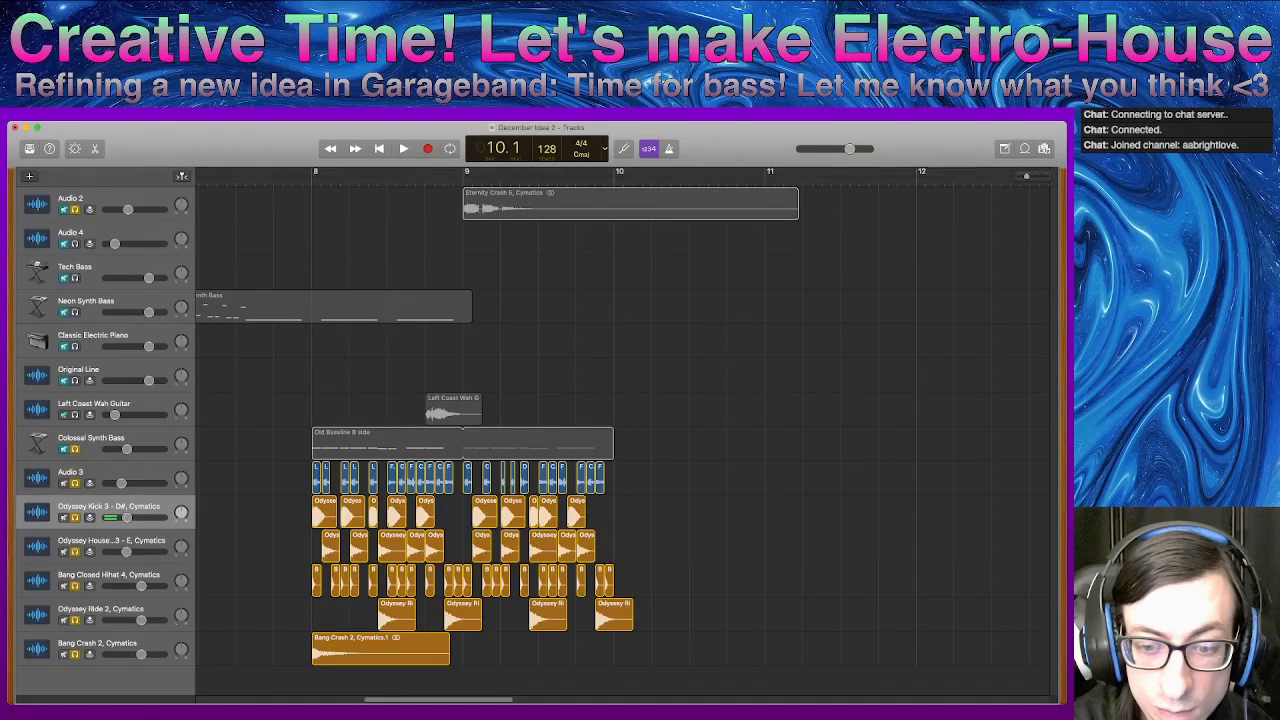
{"action": "key", "text": "super+z"}
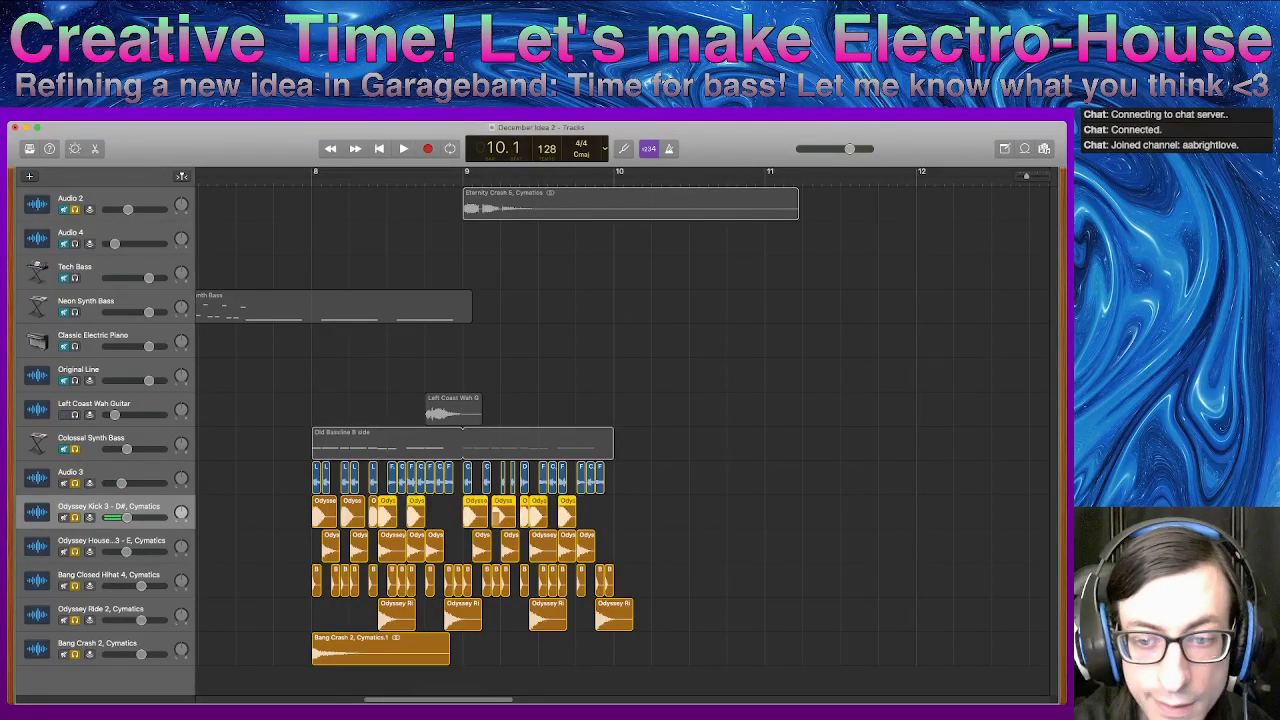
{"action": "left_click_drag", "start_coordinate": [612, 437], "coordinate": [463, 437]}
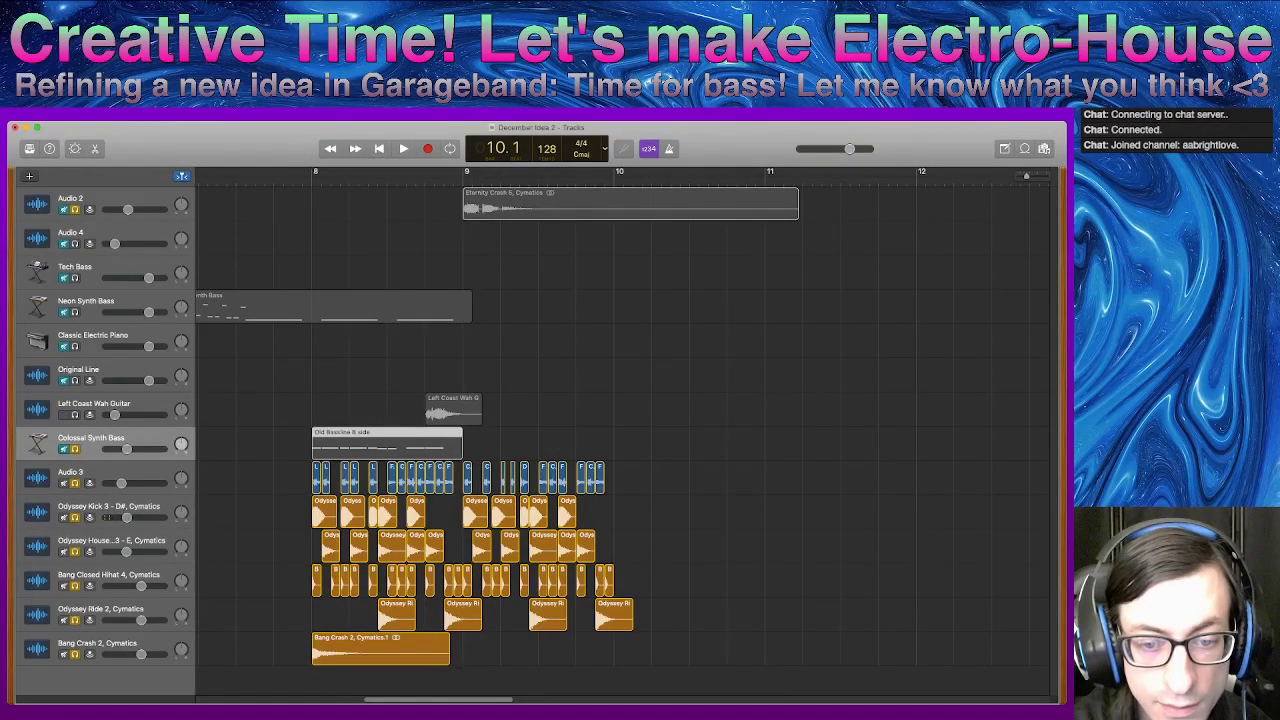
{"action": "left_click", "coordinate": [520, 443]}
{"action": "left_click_drag", "start_coordinate": [451, 515], "coordinate": [398, 511]}
{"action": "key", "text": "super+z"}
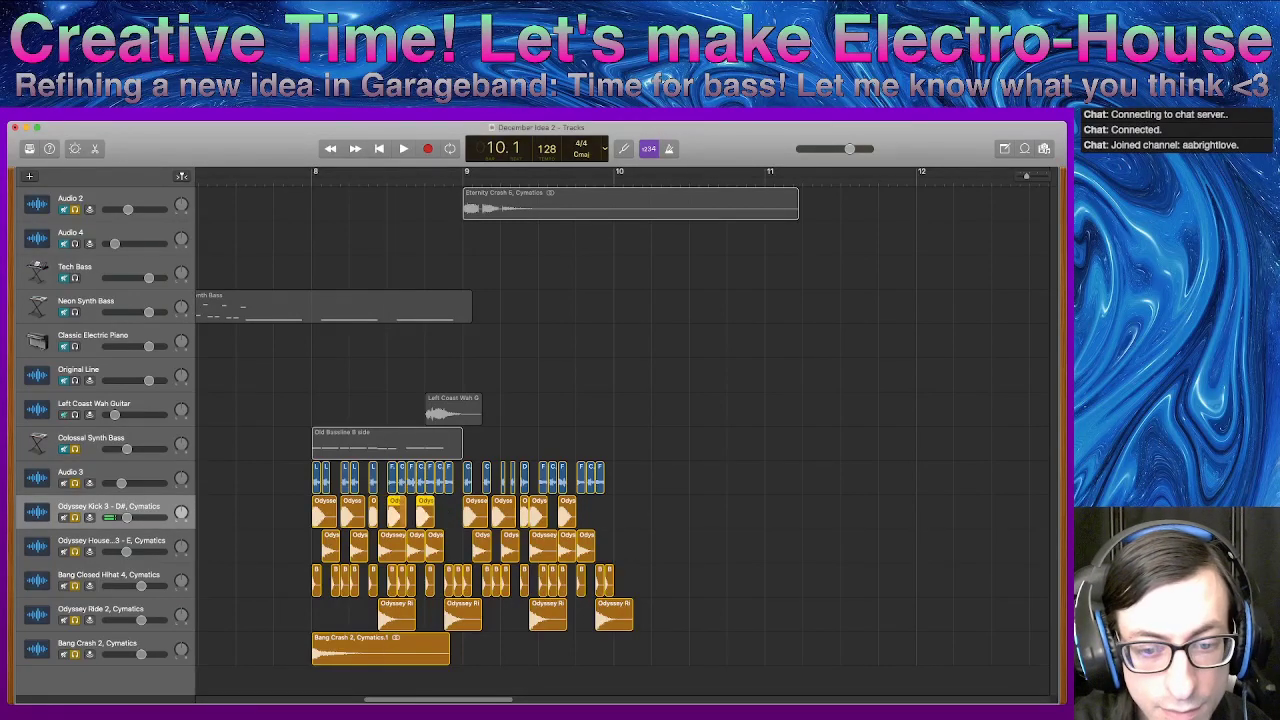
- Try deleting the kick, snare, hi-hat and ride regions from bar 9 onward, along with the ride region crossing into bar 9
{"action": "left_click_drag", "start_coordinate": [698, 645], "coordinate": [470, 515]}
{"action": "key", "text": "BackSpace"}
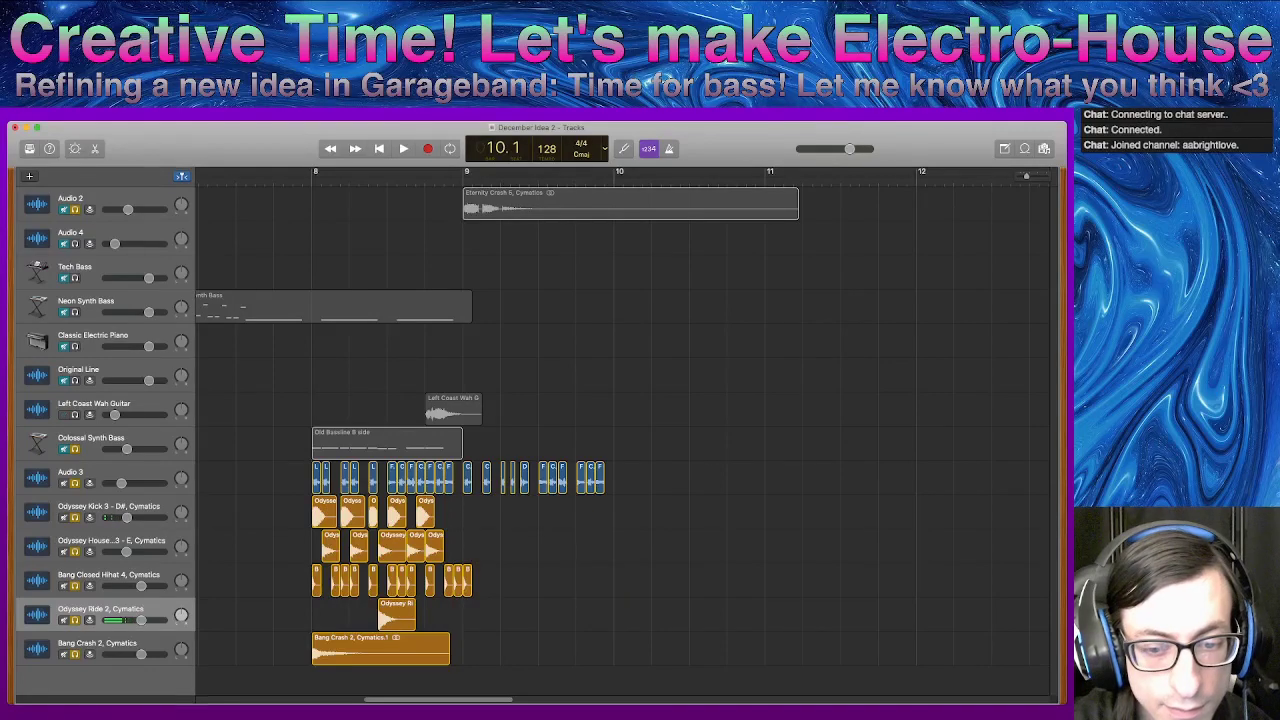
{"action": "left_click_drag", "start_coordinate": [472, 585], "coordinate": [364, 541]}
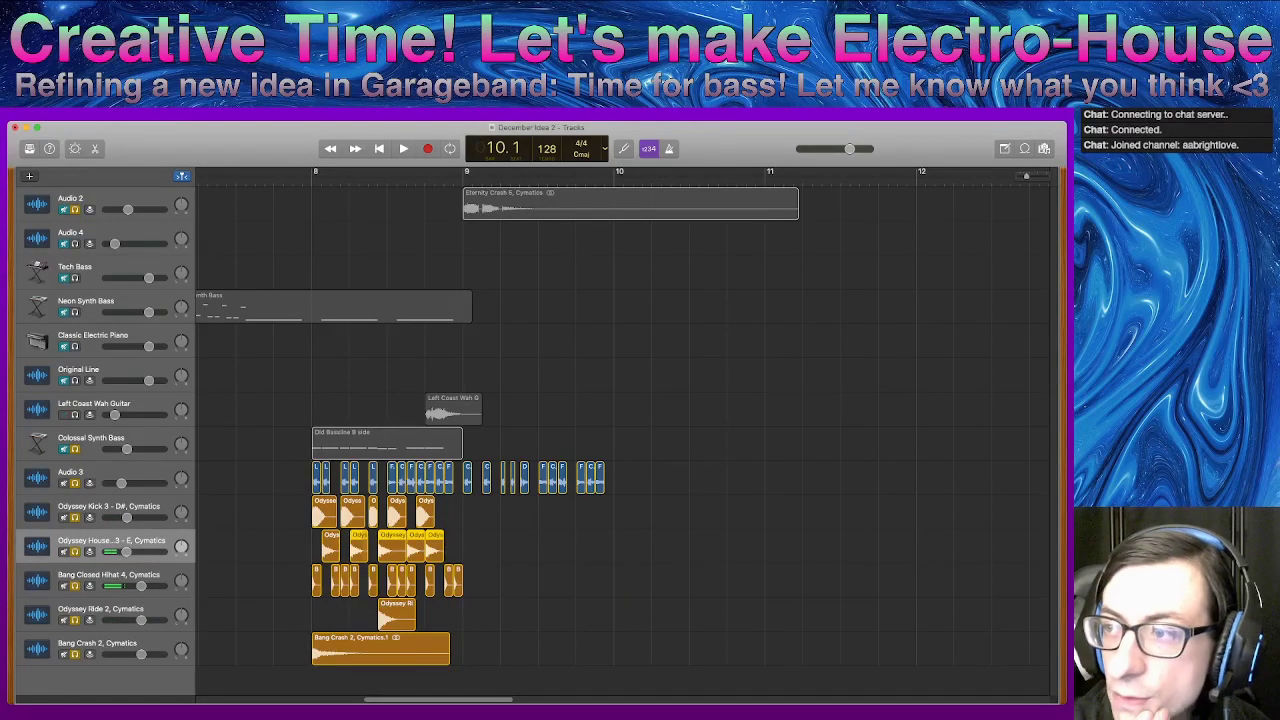
- Turn on the cycle range over bar 8 and undo the deletion of the drum regions around bar 9 and beyond
{"action": "key", "text": "super+Right"}
{"action": "key", "text": "super+Right"}
{"action": "key", "text": "super+Right"}
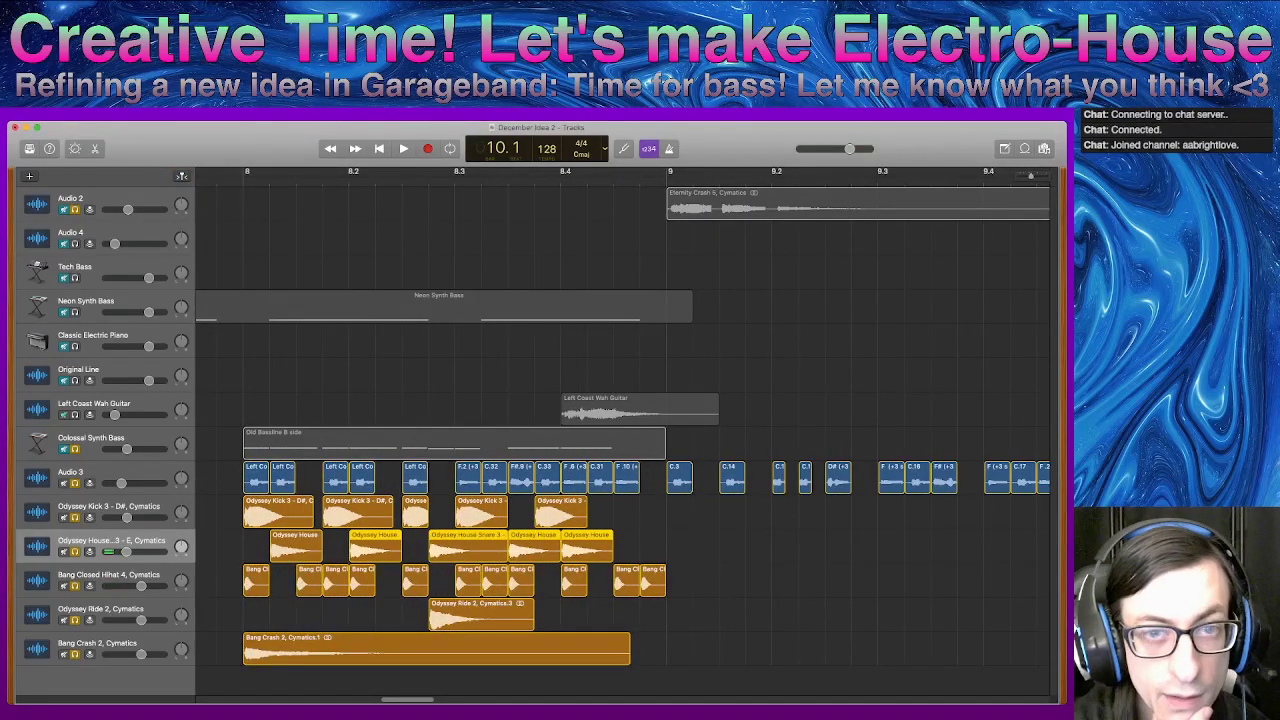
{"action": "key", "text": "c"}
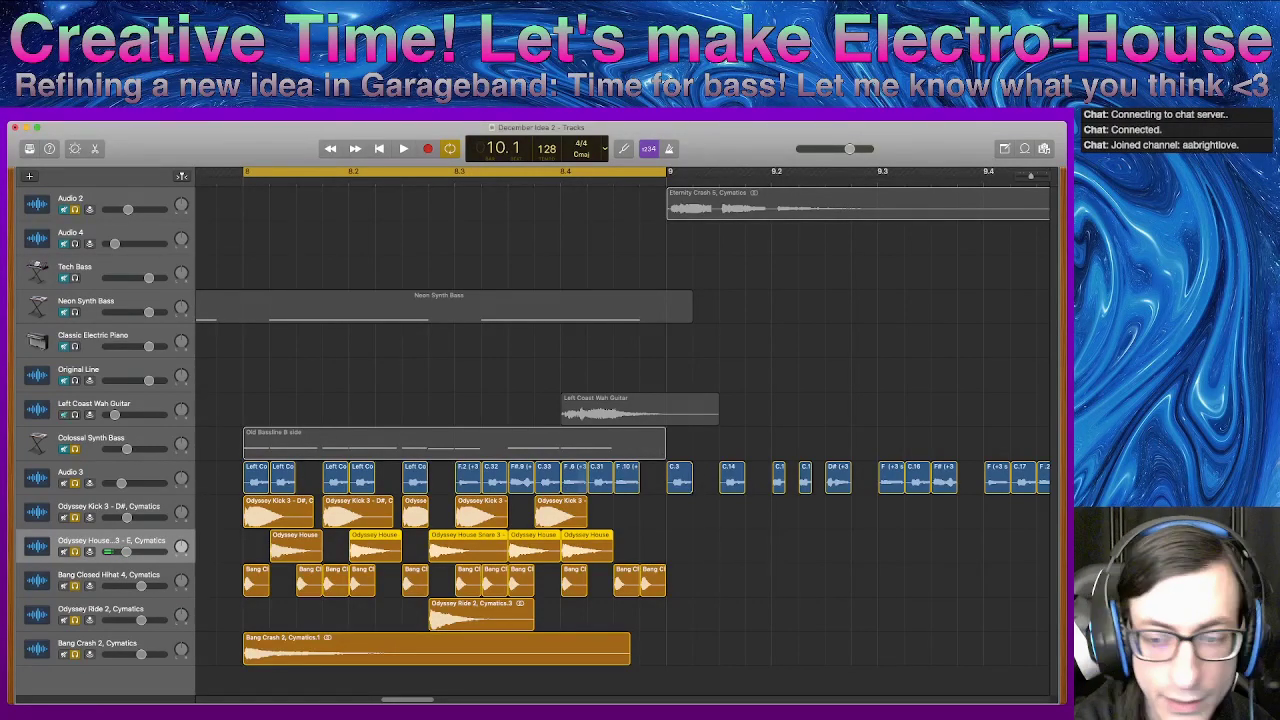
{"action": "key", "text": "super+z"}
{"action": "key", "text": "super+z"}
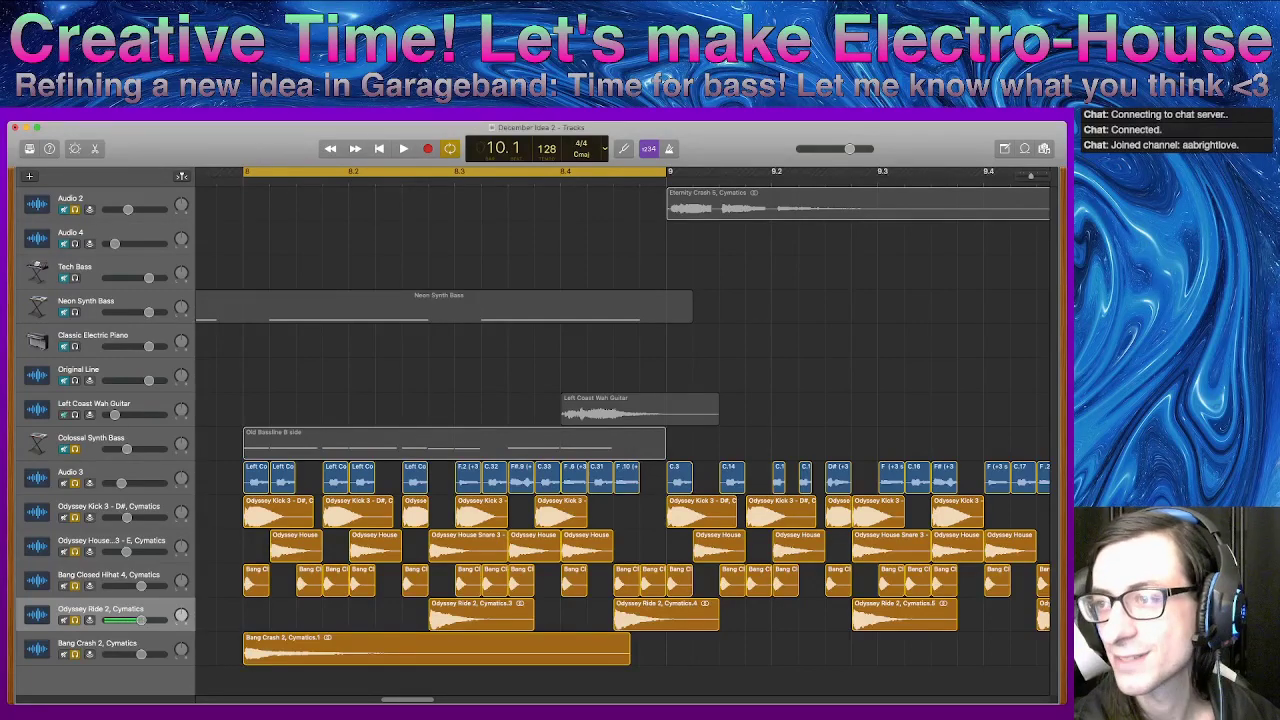
- Move the five snare regions in bar 8 one sixteenth note later
{"action": "key", "text": "super+Left"}
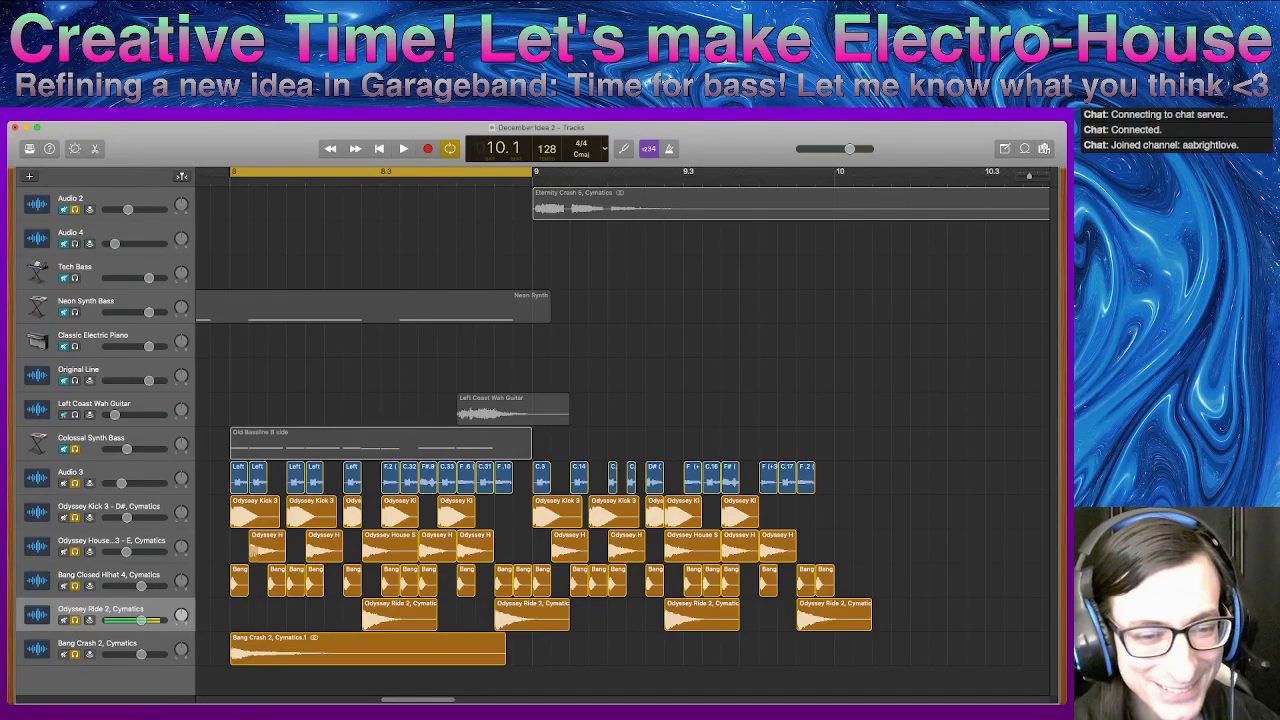
{"action": "left_click_drag", "start_coordinate": [255, 551], "coordinate": [329, 551]}
{"action": "left_click", "coordinate": [337, 550]}
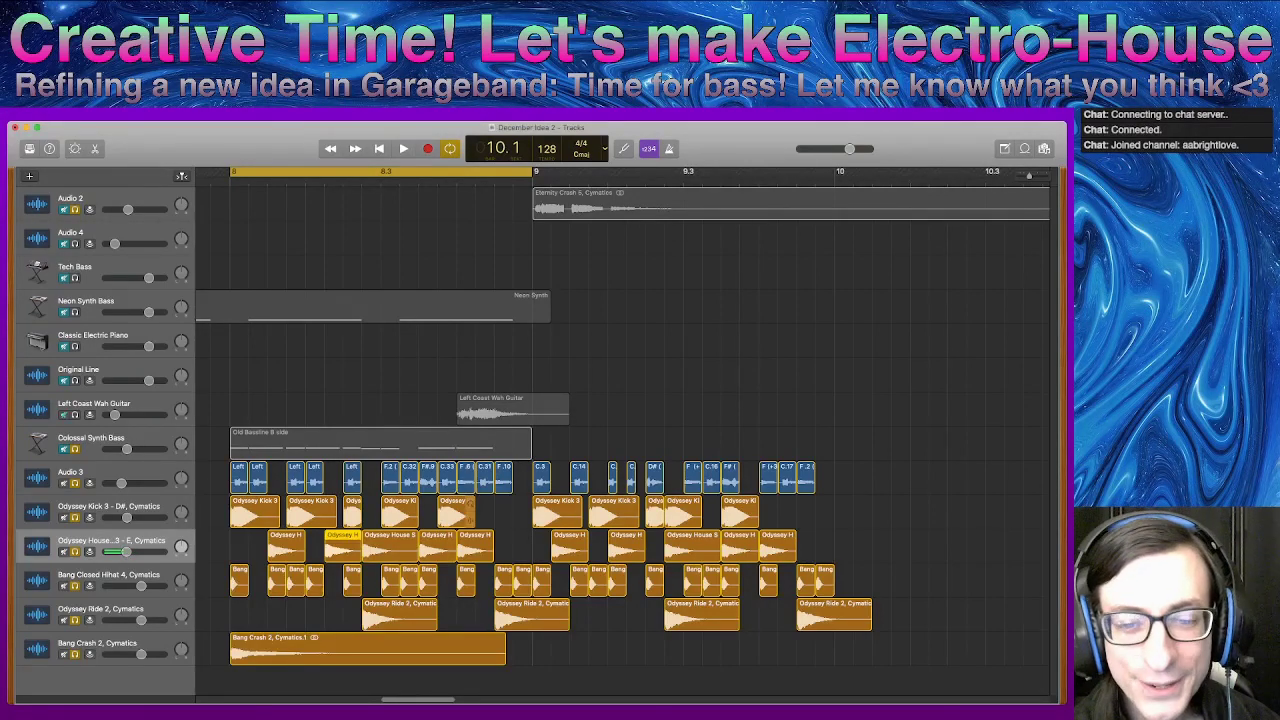
{"action": "left_click", "coordinate": [485, 539]}
{"action": "mouse_move", "coordinate": [440, 541]}
{"action": "left_mouse_down"}
{"action": "mouse_move", "coordinate": [400, 541]}
{"action": "mouse_move", "coordinate": [449, 545]}
{"action": "left_mouse_up"}
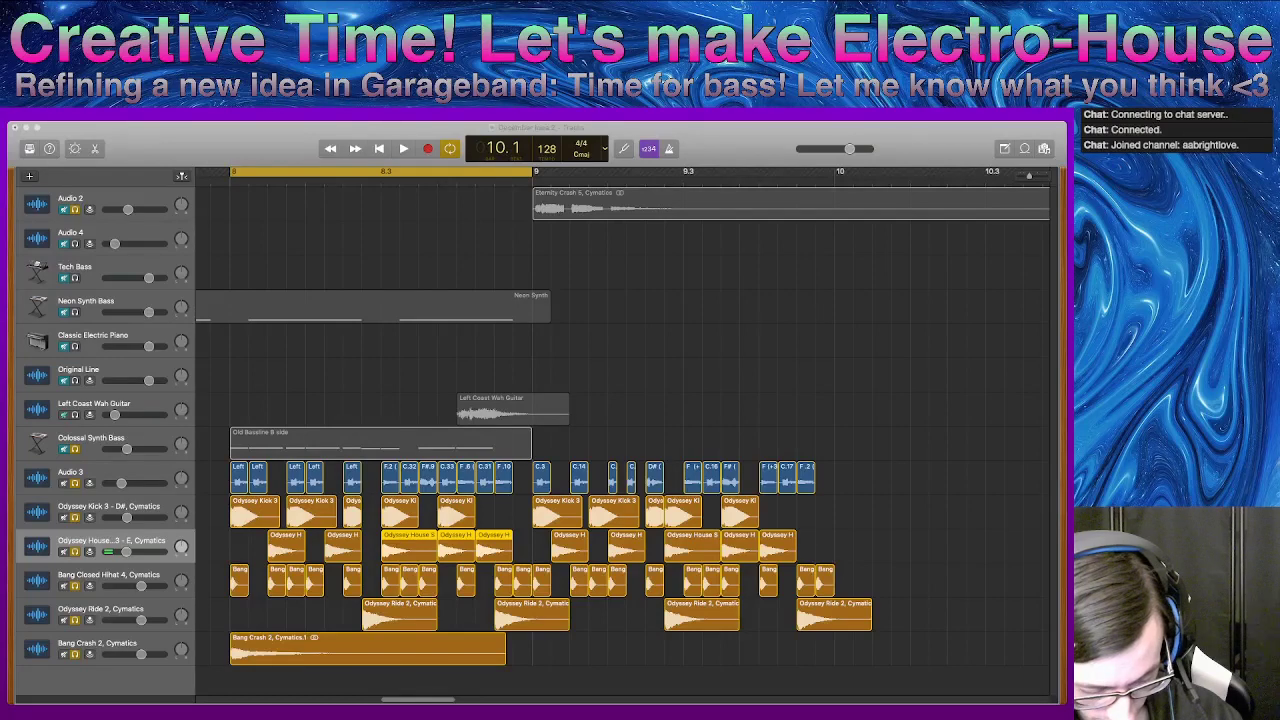
- Play the cycled bar 8 to check the shifted snares against the kicks and the Audio 3 bass
{"action": "left_click", "coordinate": [63, 414]}
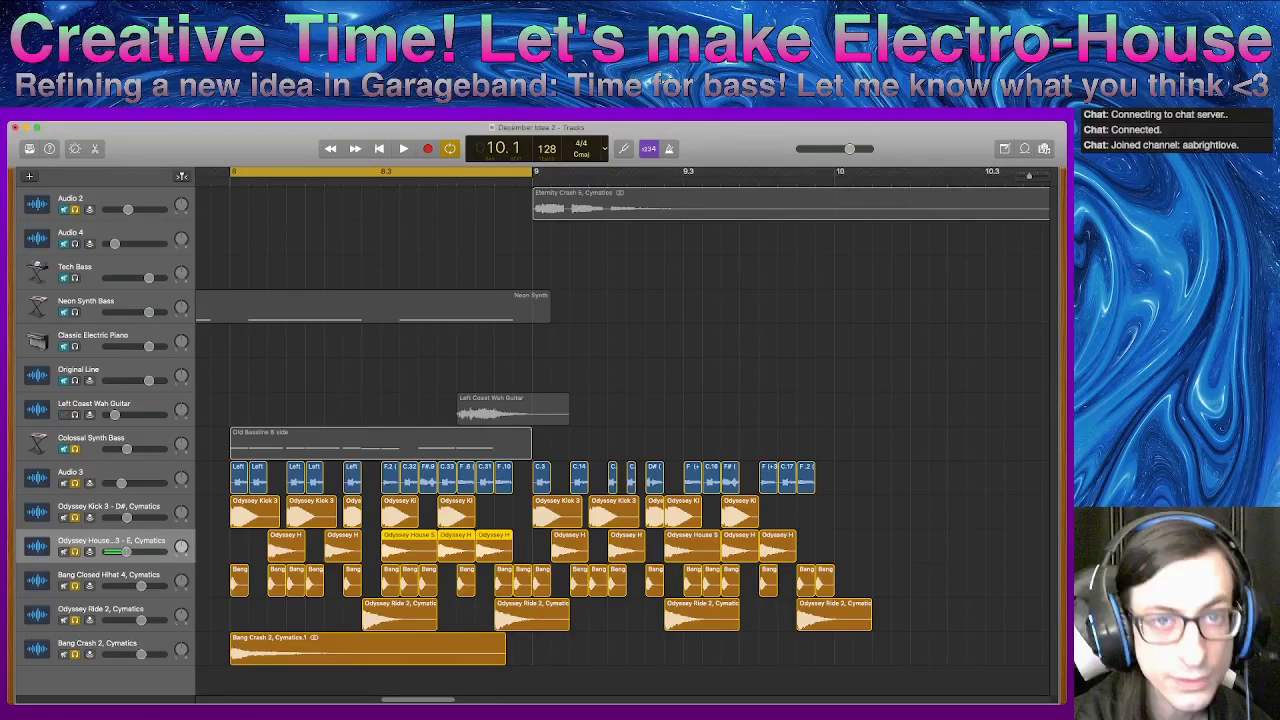
{"action": "key", "text": "space"}
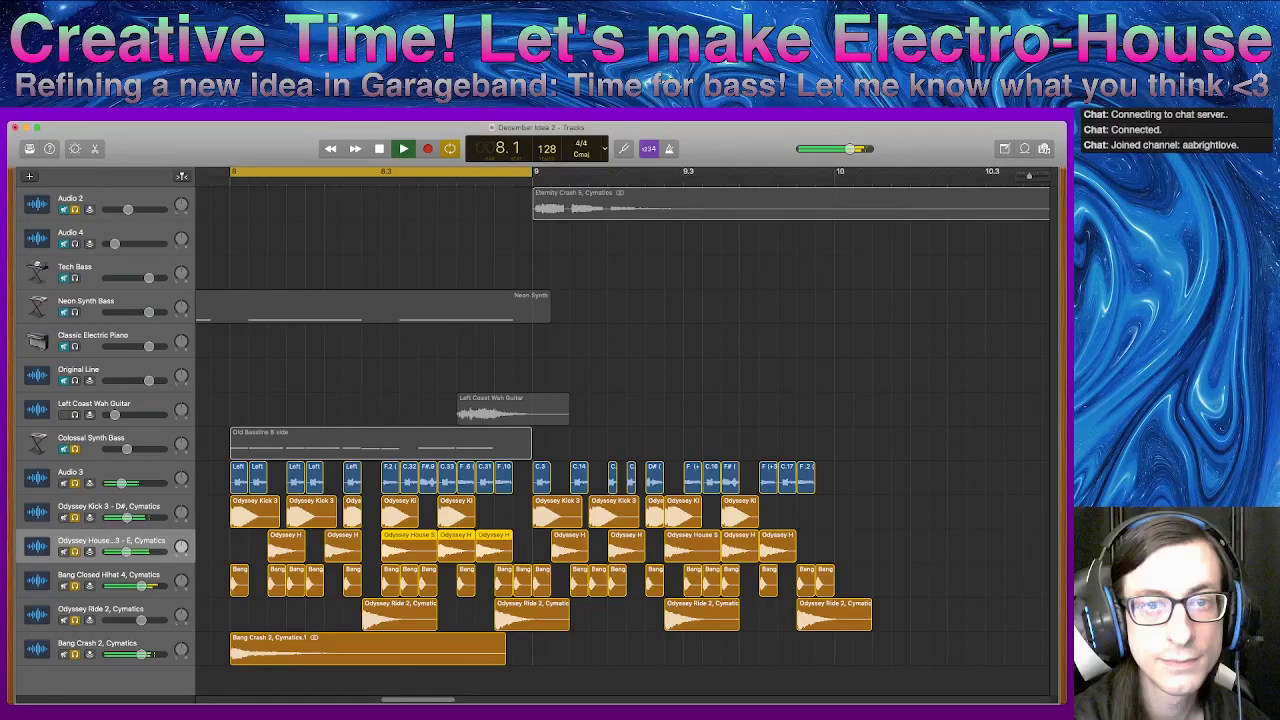
{"action": "key", "text": "space"}
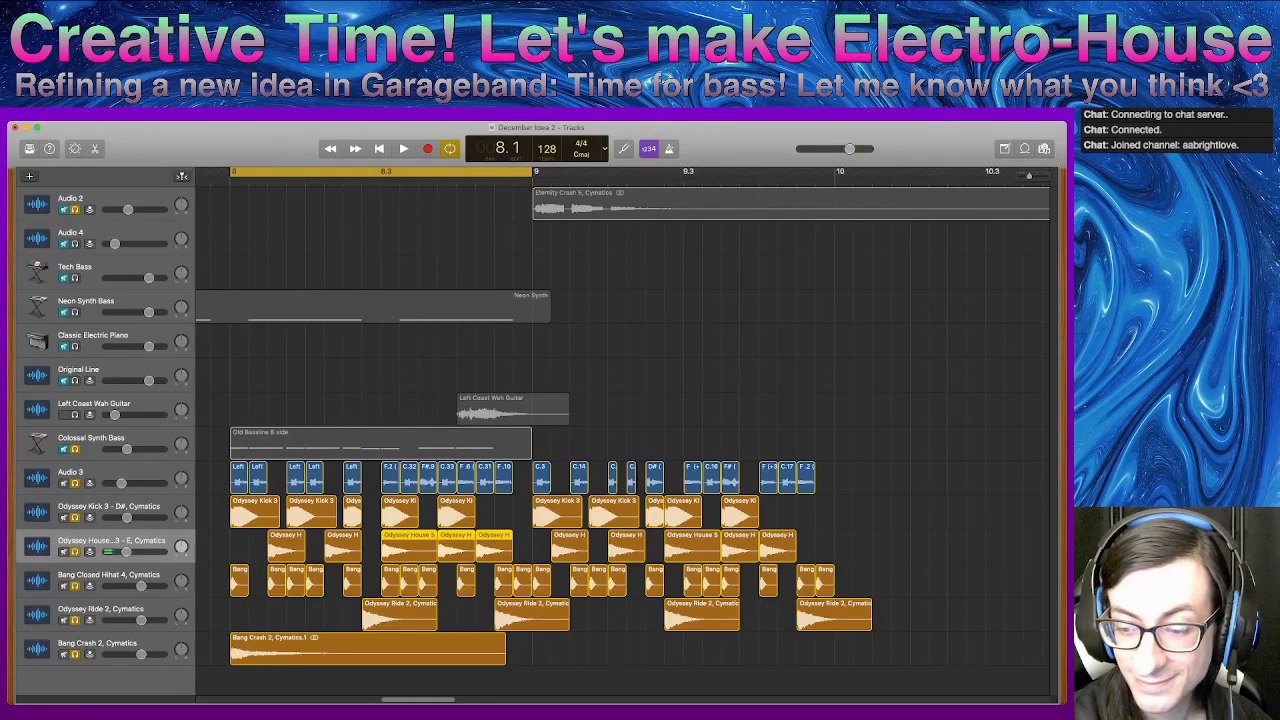
{"action": "key", "text": "super+Tab"}
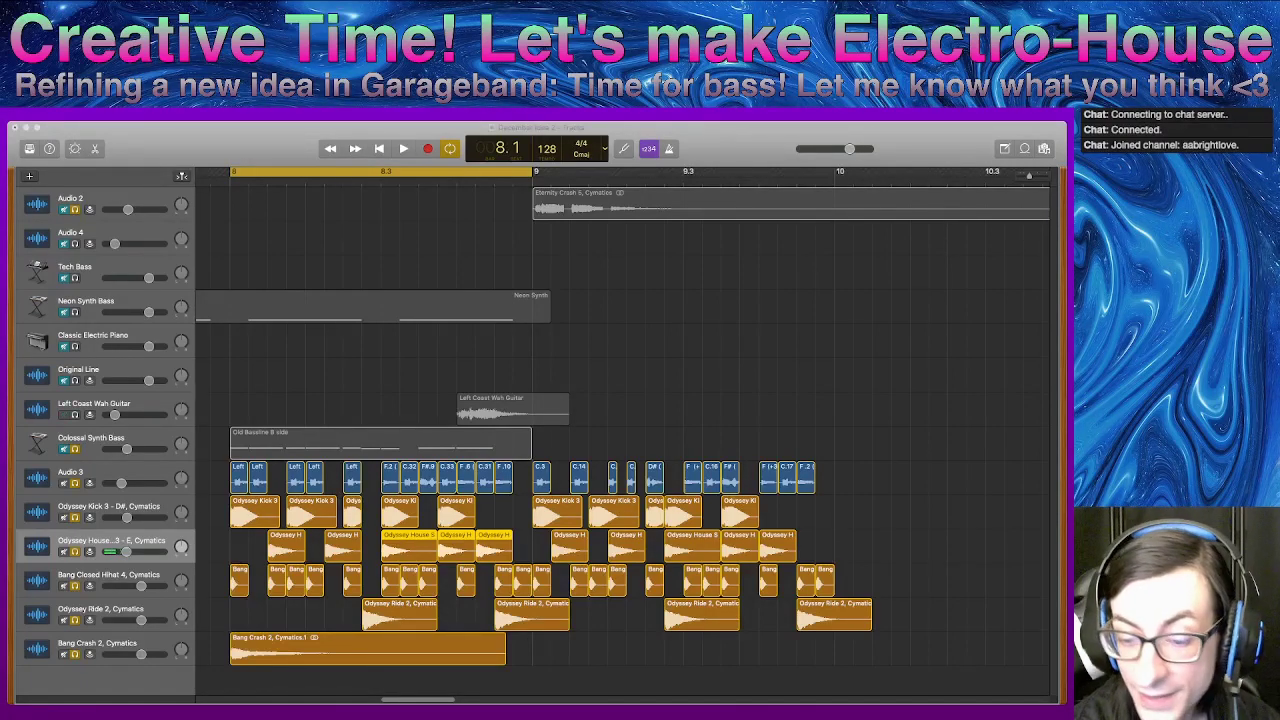
{"action": "key", "text": "super+Tab"}
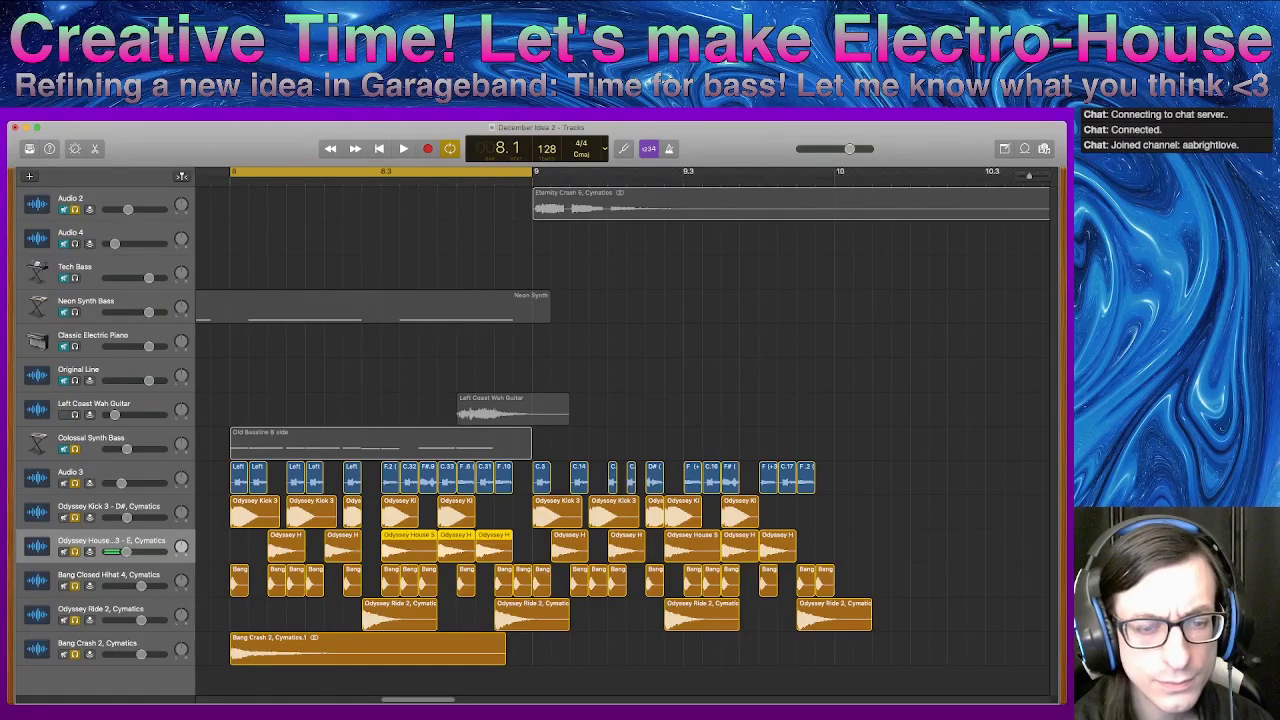
{"action": "key", "text": "space"}
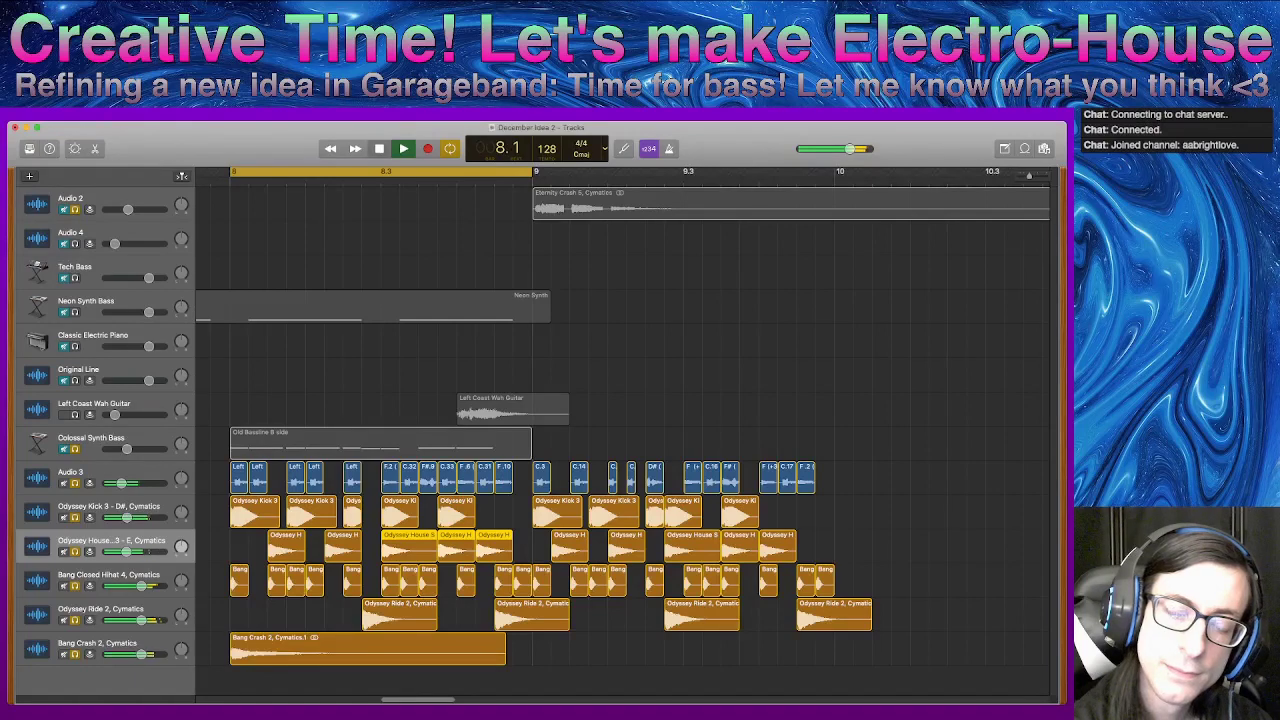
{"action": "key", "text": "space"}
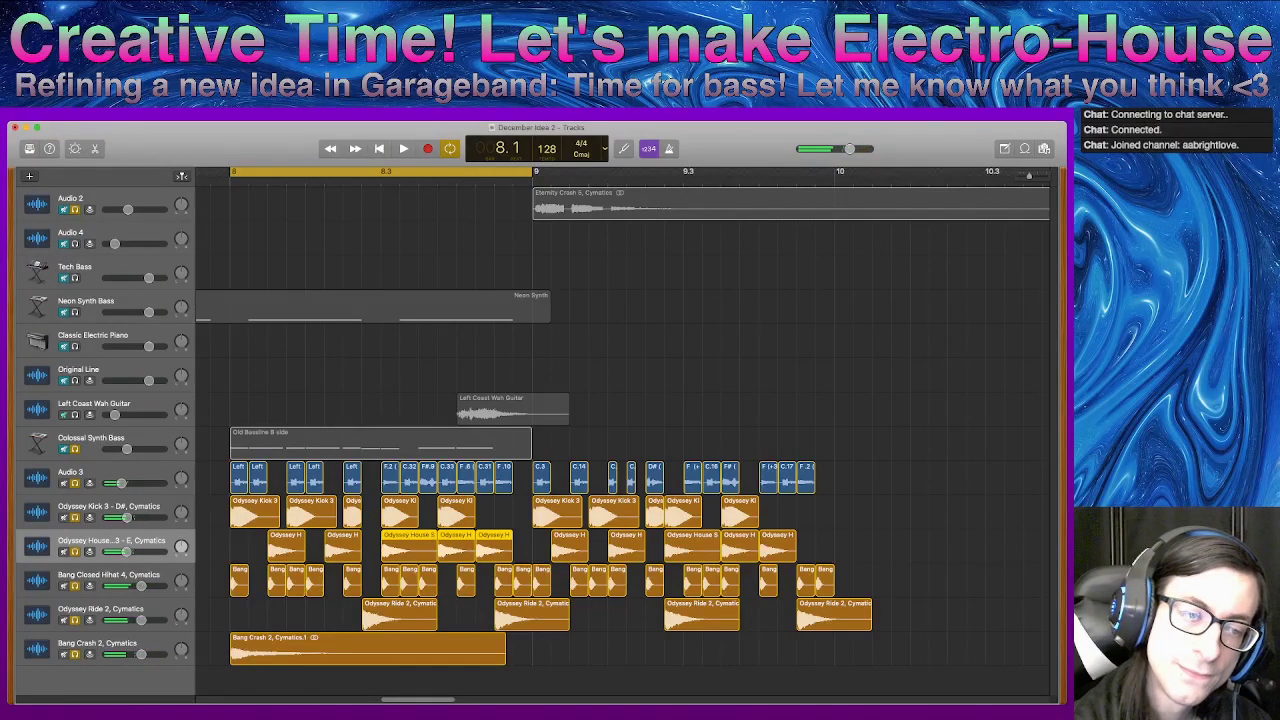
- Mute the Audio 3 track and play the cycled bar 8 with only the drums
{"action": "left_click", "coordinate": [64, 483]}
{"action": "left_click", "coordinate": [64, 415]}
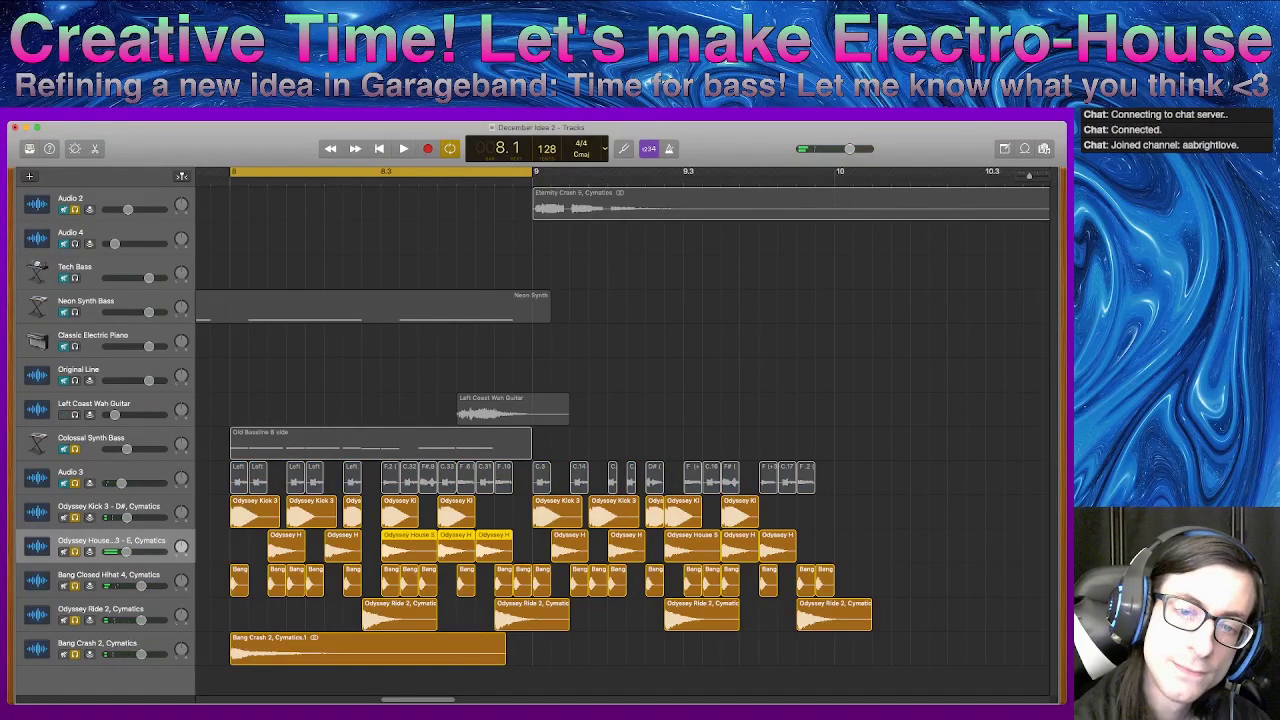
{"action": "key", "text": "space"}
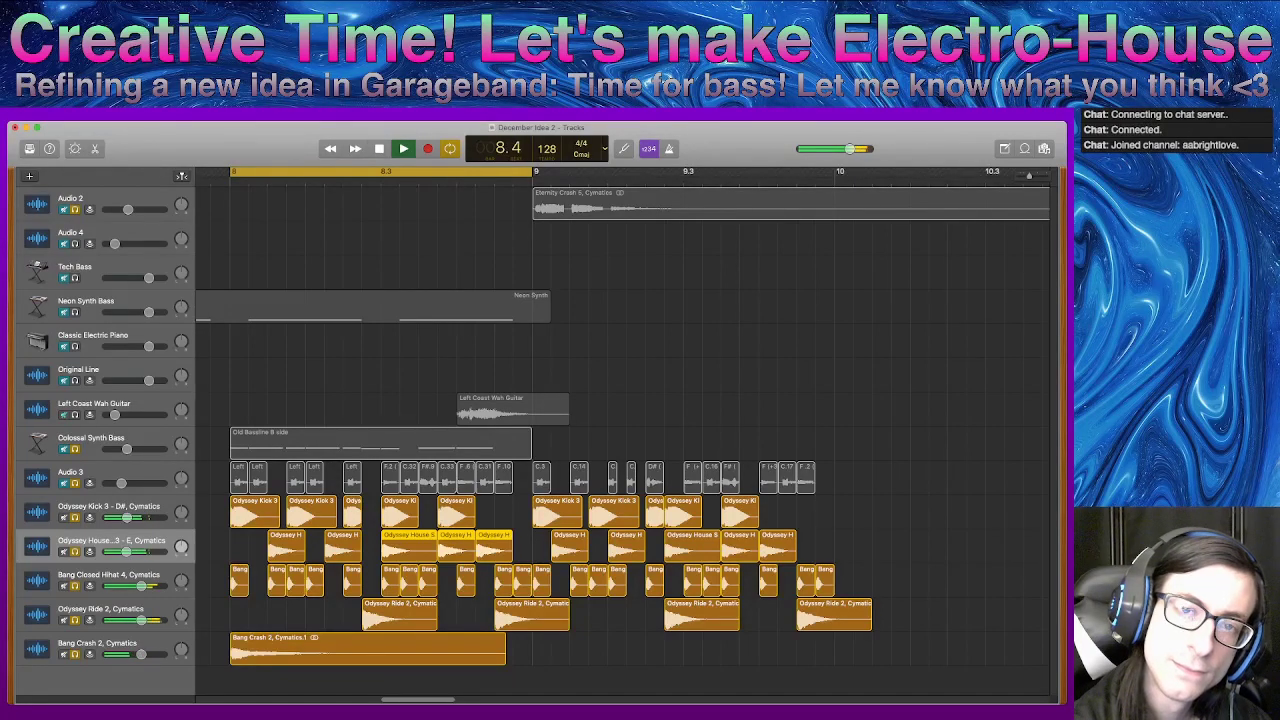
{"action": "key", "text": "space"}
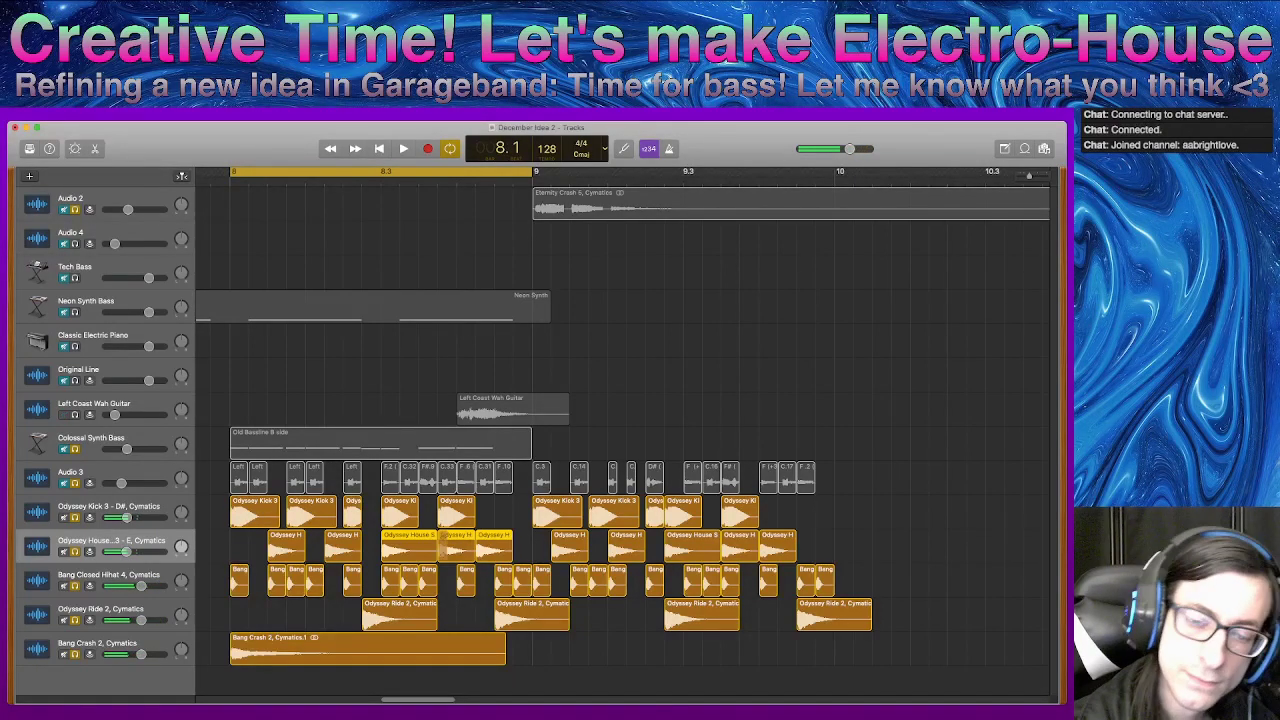
- Try moving the last snare region in bar 8 one sixteenth note earlier and play the cycled bar
{"action": "left_click", "coordinate": [462, 610]}
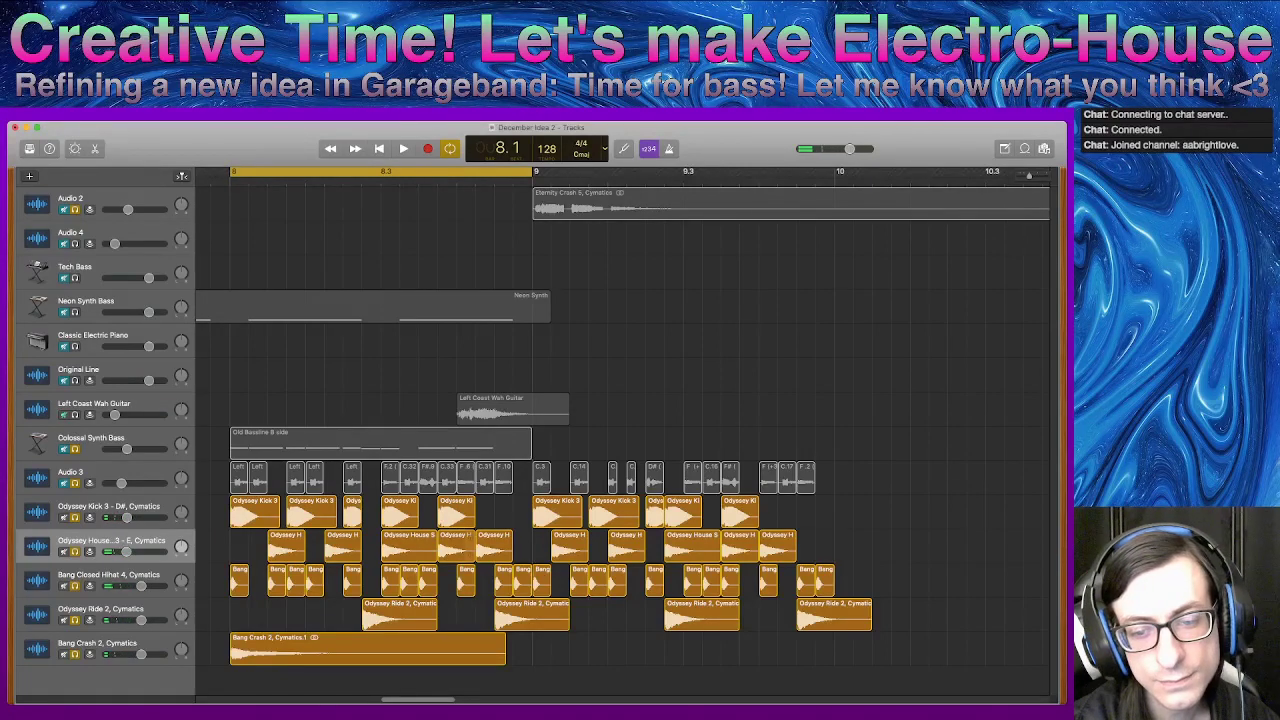
{"action": "left_click", "coordinate": [456, 545]}
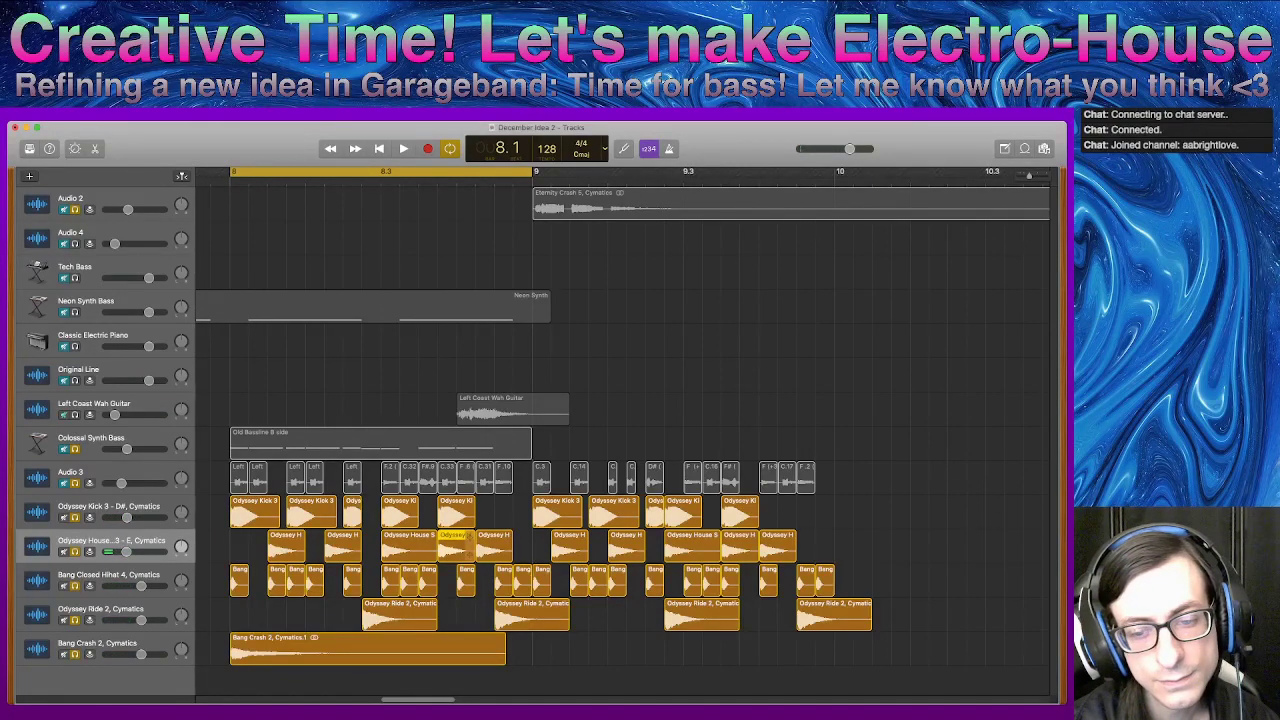
{"action": "mouse_move", "coordinate": [490, 547]}
{"action": "left_mouse_down"}
{"action": "mouse_move", "coordinate": [508, 547]}
{"action": "mouse_move", "coordinate": [472, 547]}
{"action": "mouse_move", "coordinate": [550, 541]}
{"action": "mouse_move", "coordinate": [513, 541]}
{"action": "left_mouse_up"}
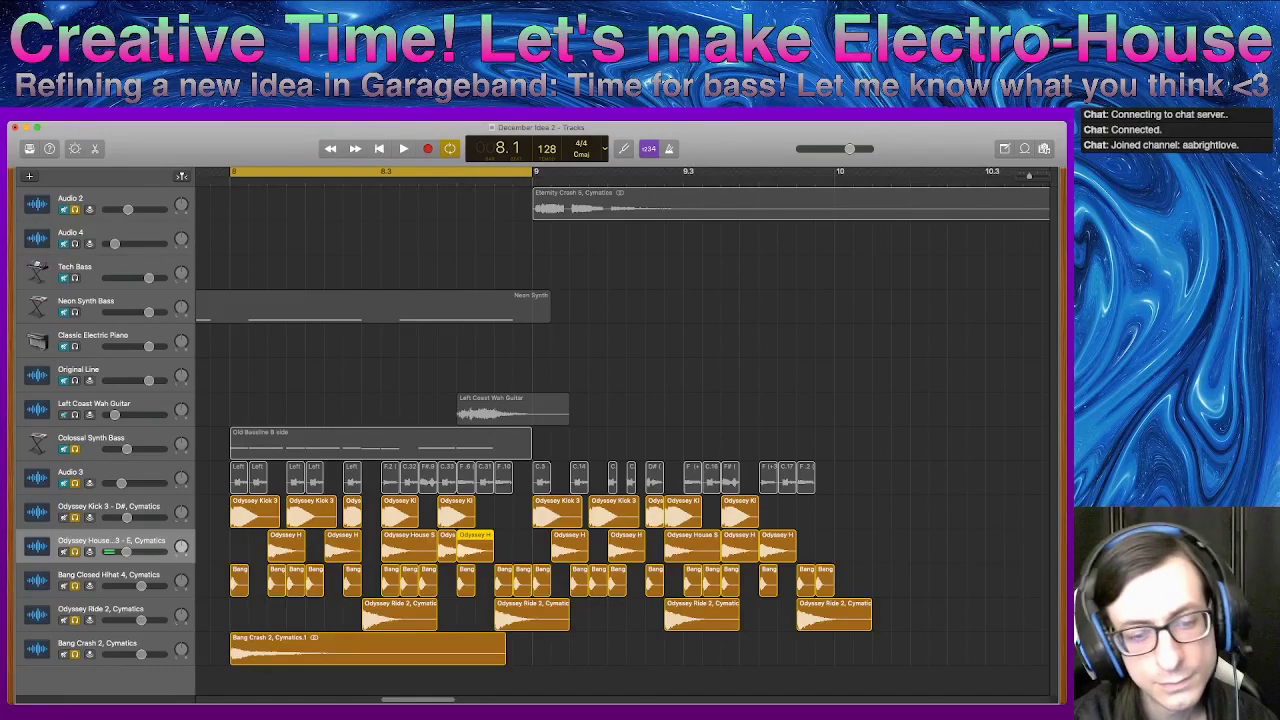
{"action": "key", "text": "space"}
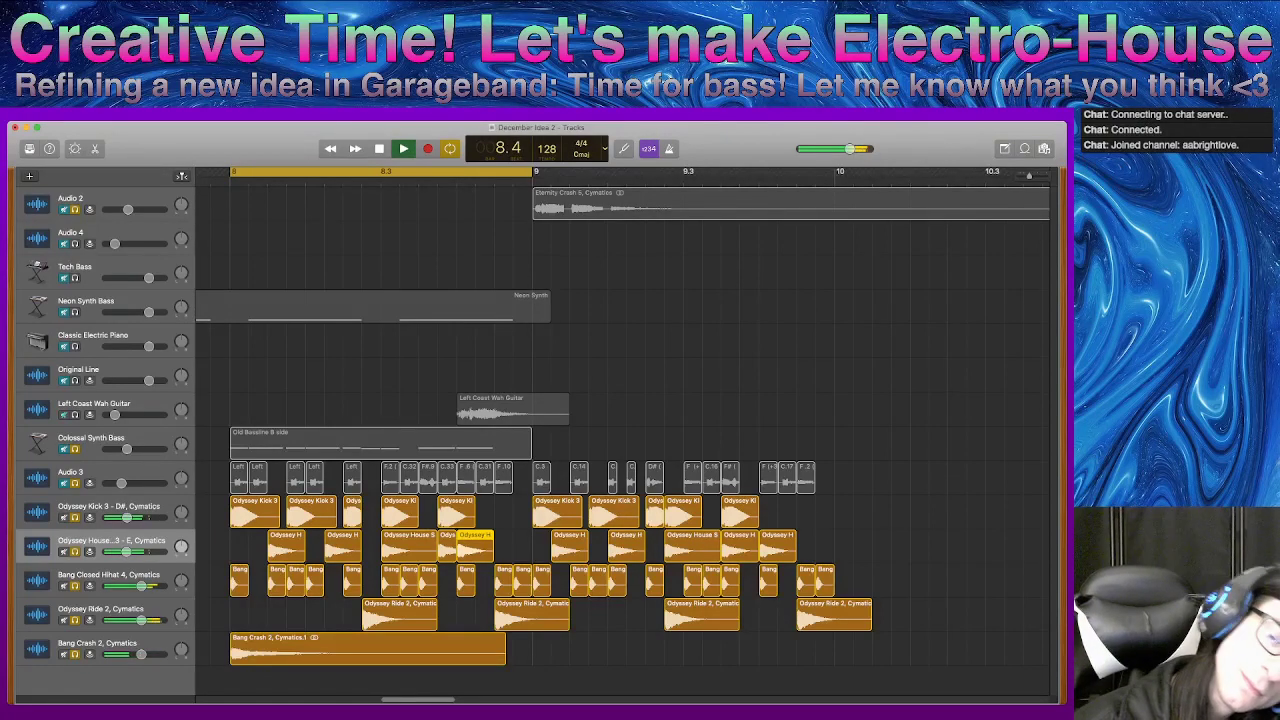
{"action": "key", "text": "space"}
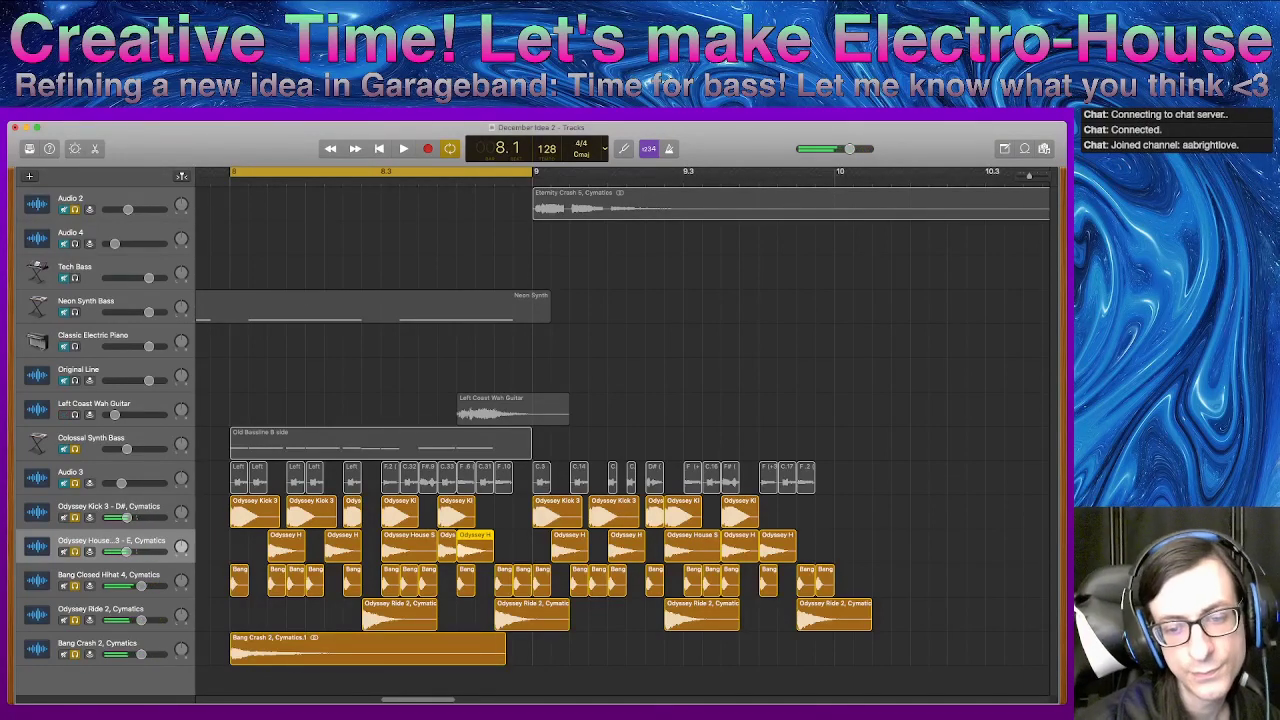
- Replace bar 8's second-to-last snare with a copy of the long snare region before it, and delete the last snare
{"action": "mouse_move", "coordinate": [475, 543]}
{"action": "left_mouse_down"}
{"action": "mouse_move", "coordinate": [528, 541]}
{"action": "mouse_move", "coordinate": [457, 552]}
{"action": "mouse_move", "coordinate": [494, 552]}
{"action": "left_mouse_up"}
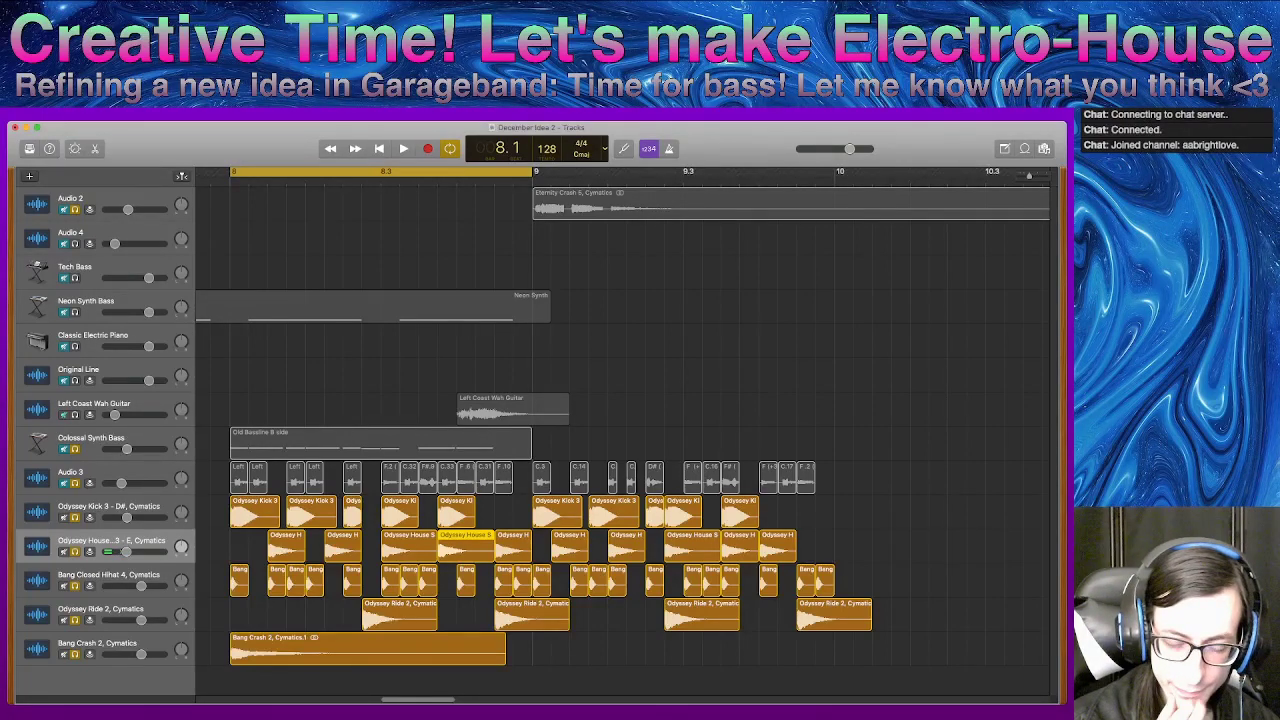
{"action": "left_click", "coordinate": [509, 551]}
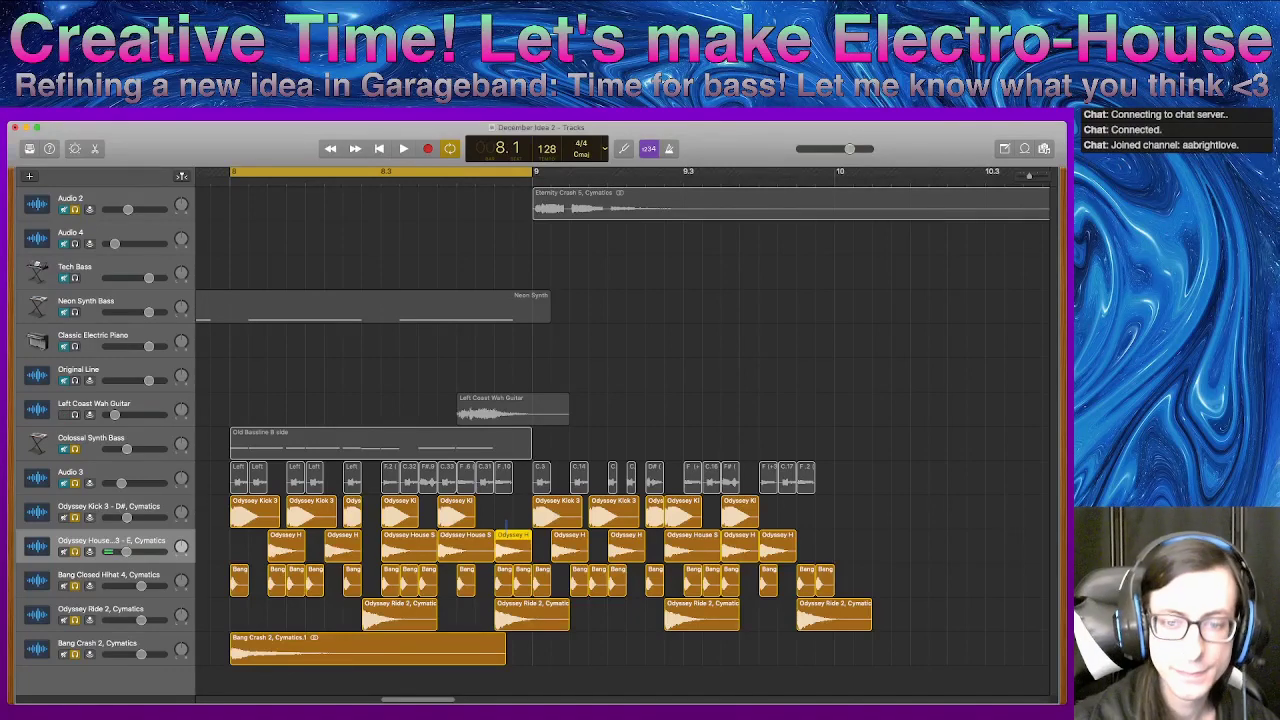
{"action": "key", "text": "BackSpace"}
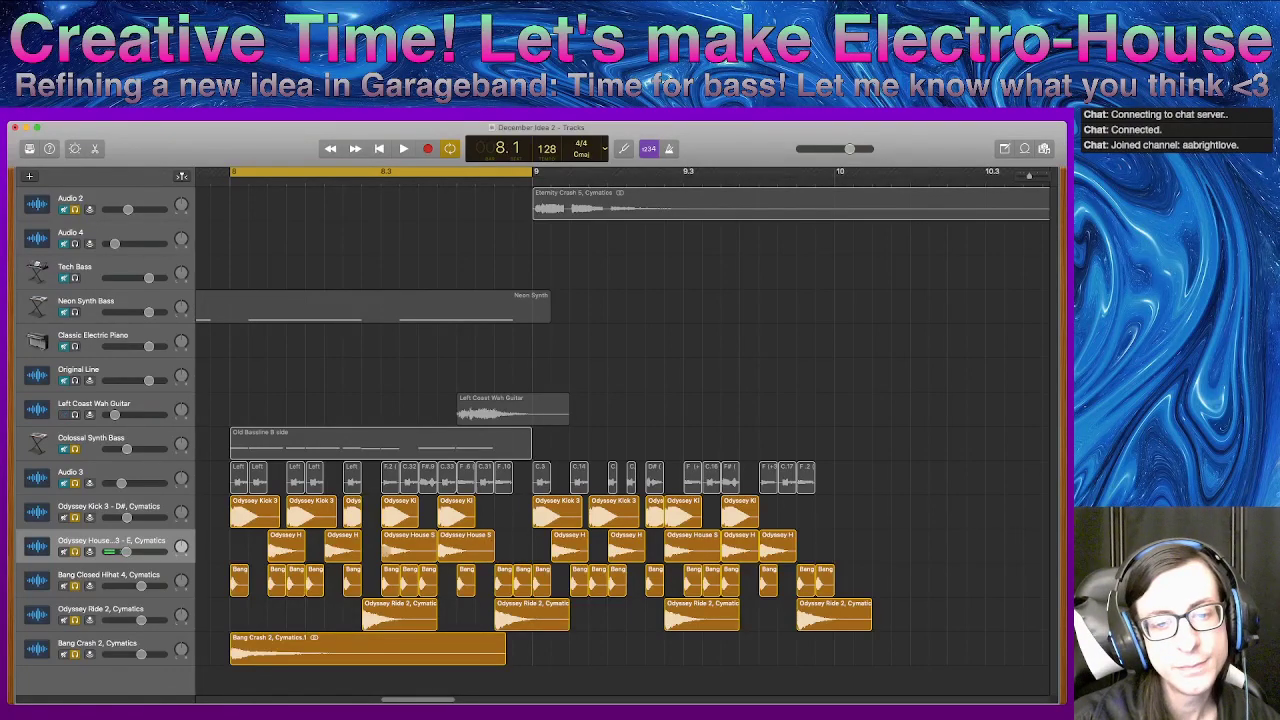
- Move bar 8's two long snare regions one sixteenth note earlier, add a third copy ending at bar 9 and play the cycled bar
{"action": "left_click_drag", "start_coordinate": [386, 545], "coordinate": [422, 545]}
{"action": "key", "text": "space"}
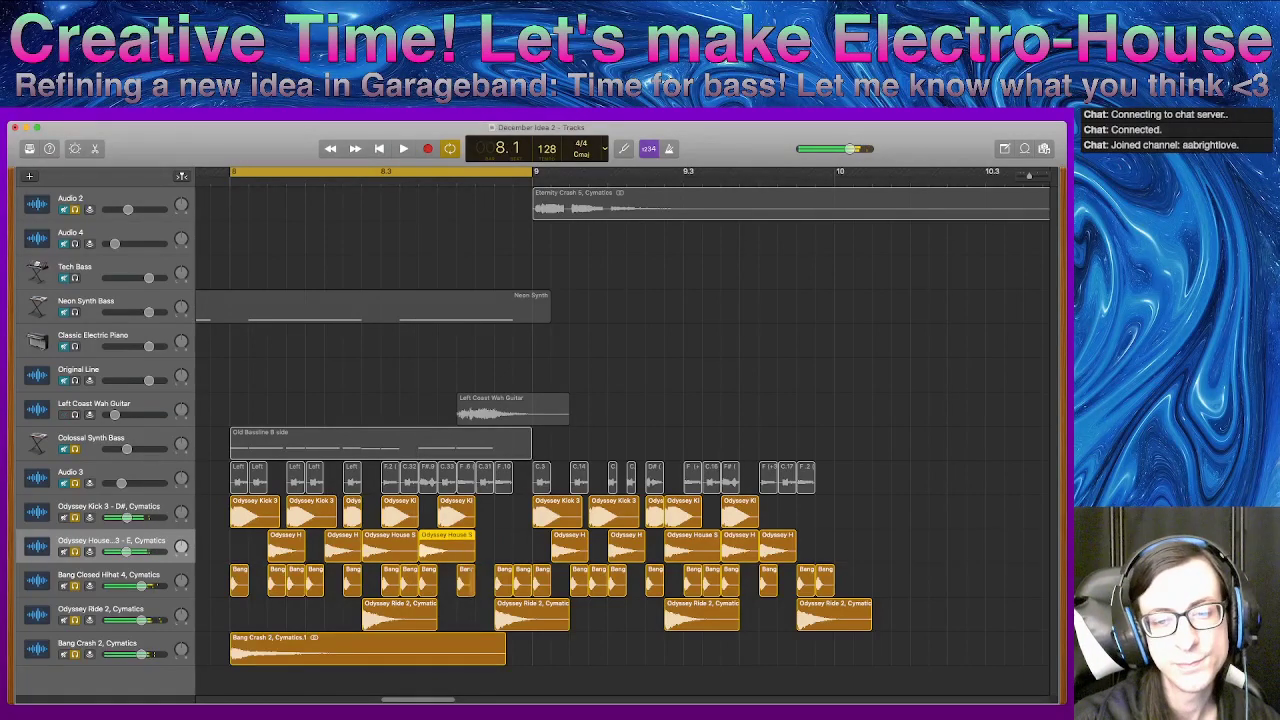
{"action": "key", "text": "space"}
{"action": "left_click_drag", "start_coordinate": [488, 547], "coordinate": [499, 547]}
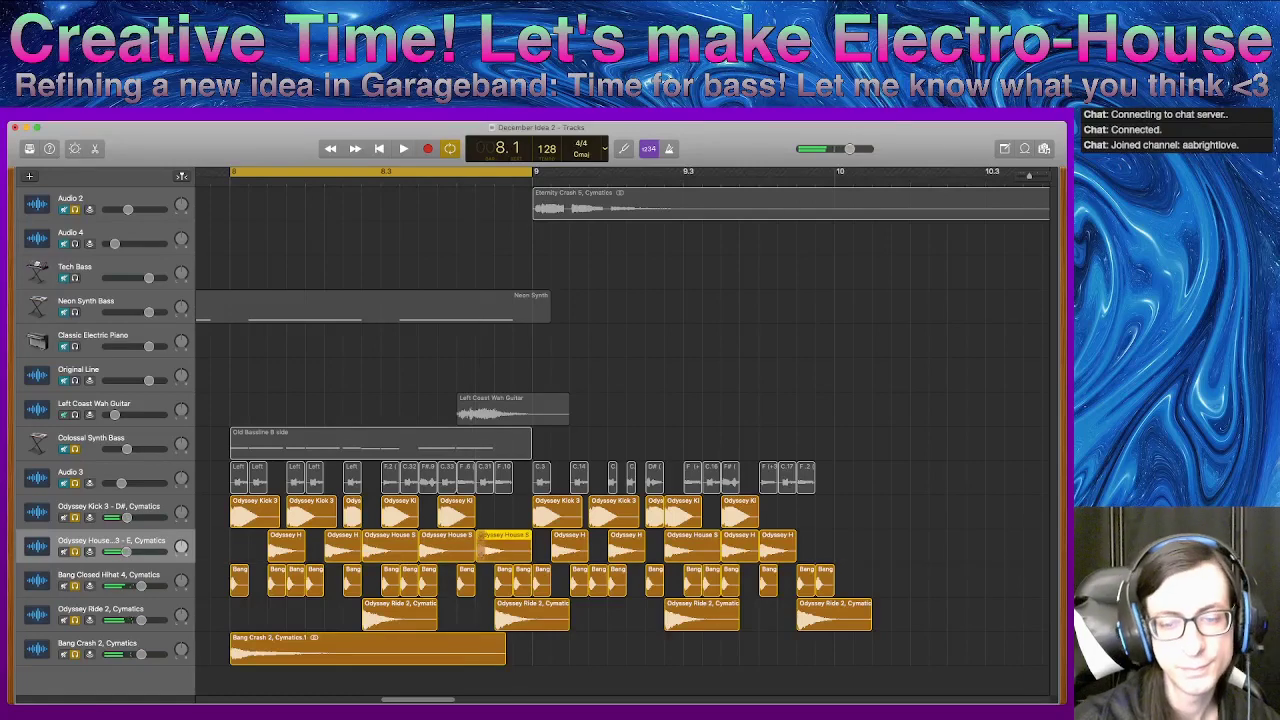
{"action": "key", "text": "space"}
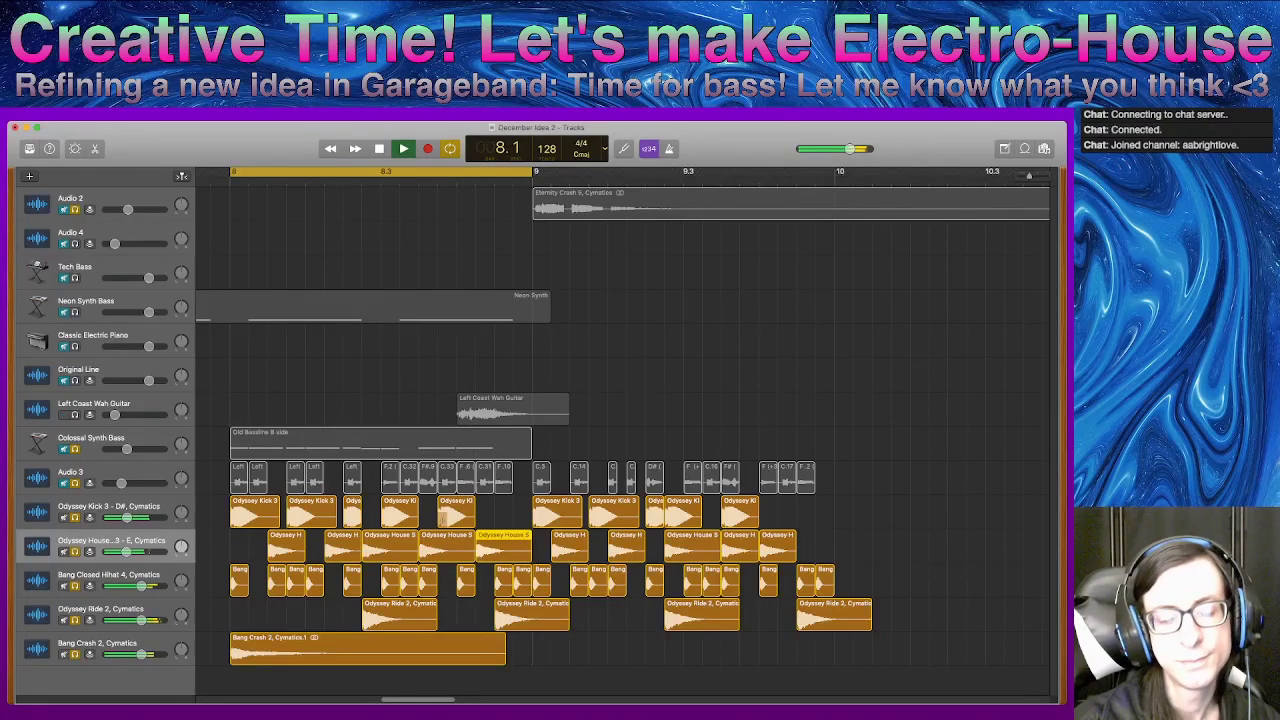
- Delete the three closed hi-hat regions that fall between the eighth notes in bar 8 and play the cycled bar
{"action": "key", "text": "space"}
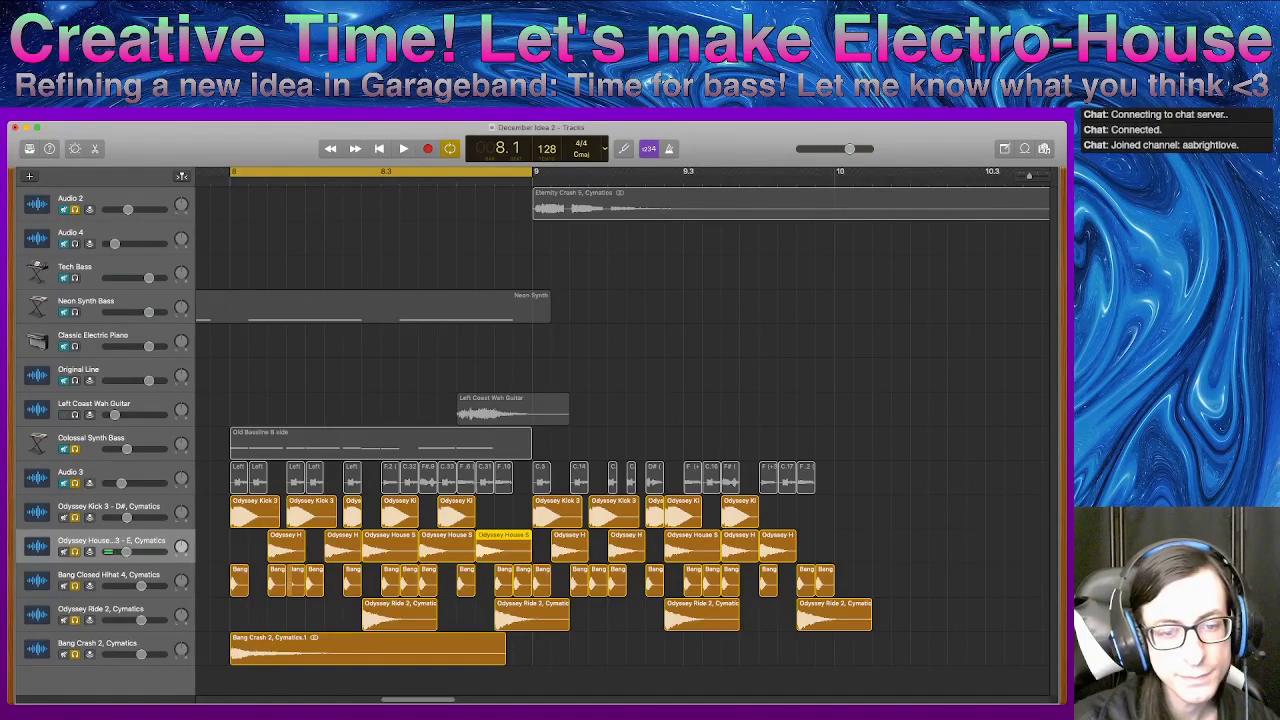
{"action": "left_click", "coordinate": [277, 578]}
{"action": "left_click_drag", "start_coordinate": [304, 588], "coordinate": [297, 595]}
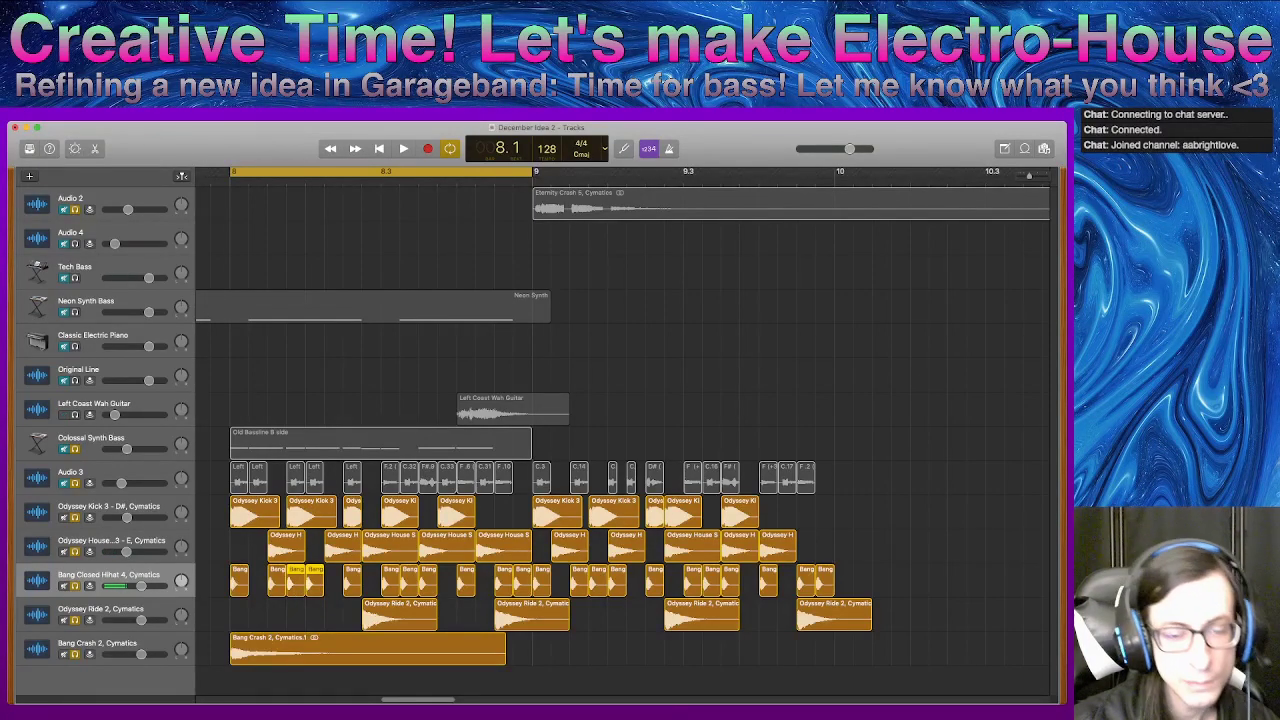
{"action": "left_click", "coordinate": [304, 610]}
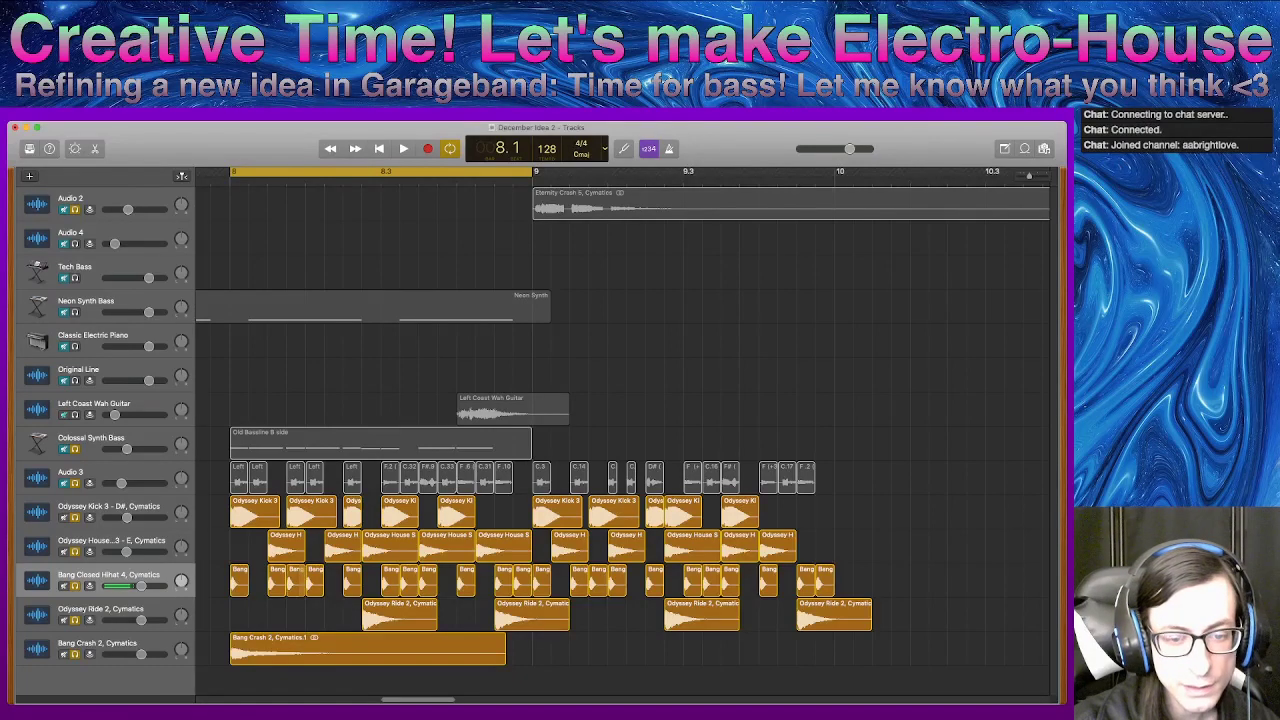
{"action": "left_click", "coordinate": [299, 587]}
{"action": "key", "text": "BackSpace"}
{"action": "left_click", "coordinate": [409, 580]}
{"action": "key", "text": "Delete"}
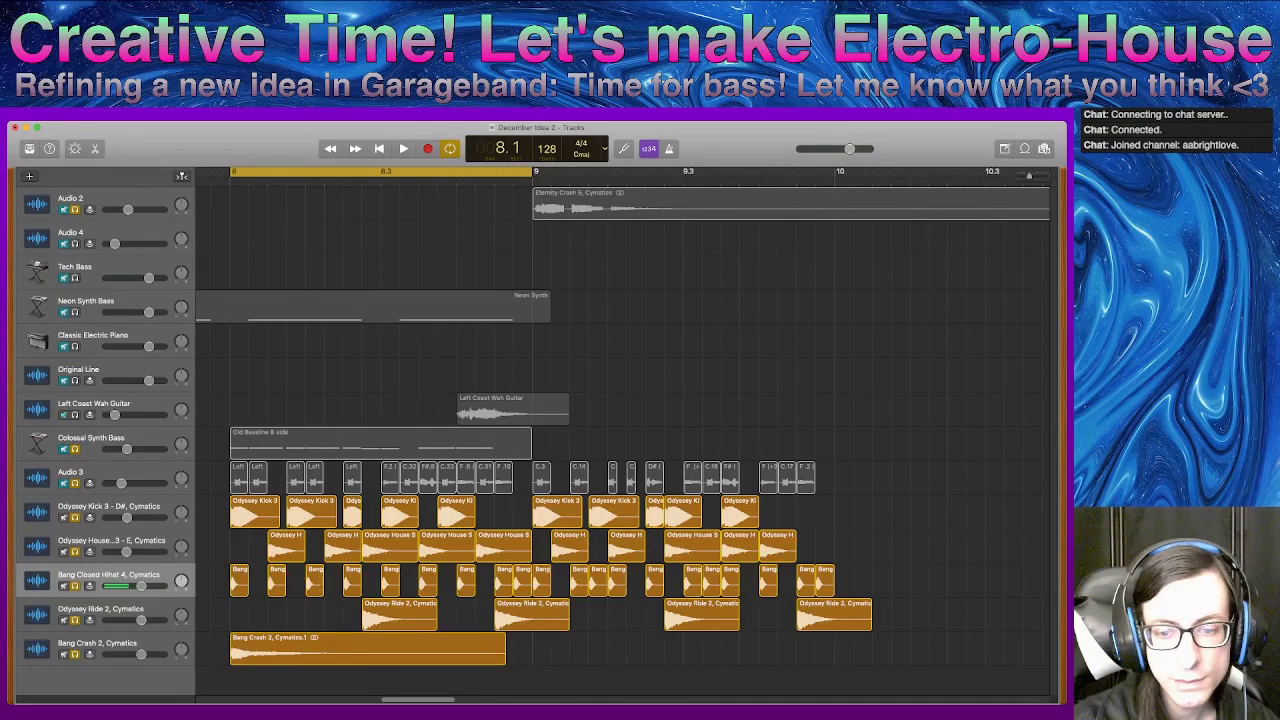
{"action": "left_click", "coordinate": [522, 580]}
{"action": "key", "text": "Delete"}
{"action": "key", "text": "space"}
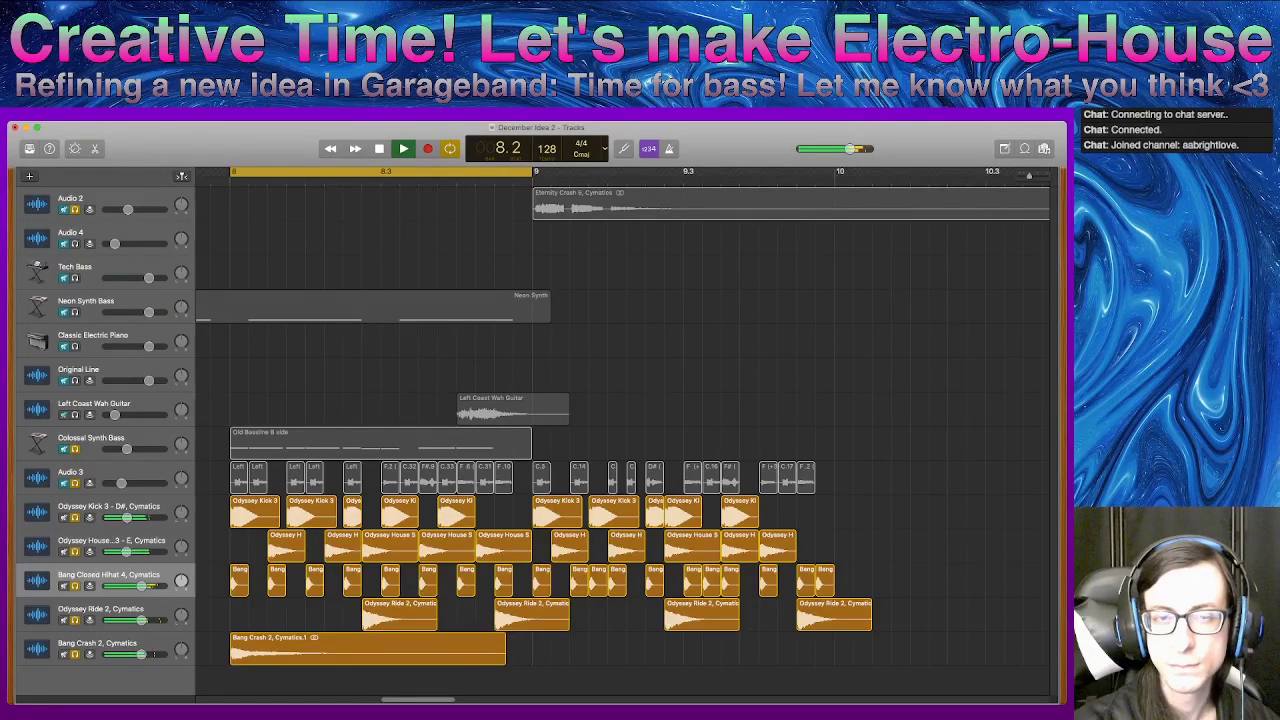
{"action": "key", "text": "space"}
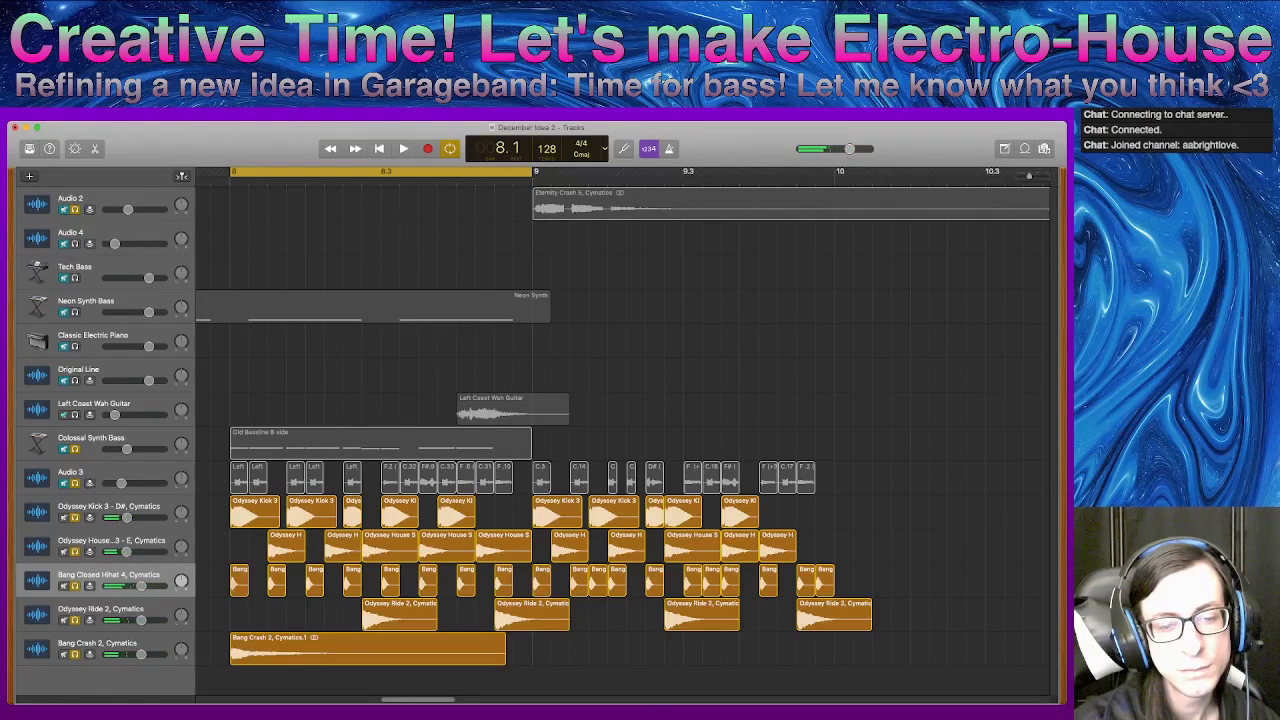
- Copy bar 8's first closed hi-hat region onto the second sixteenth note and play the cycled bar
{"action": "mouse_move", "coordinate": [239, 582]}
{"action": "left_mouse_down"}
{"action": "mouse_move", "coordinate": [299, 582]}
{"action": "mouse_move", "coordinate": [258, 580]}
{"action": "left_mouse_up"}
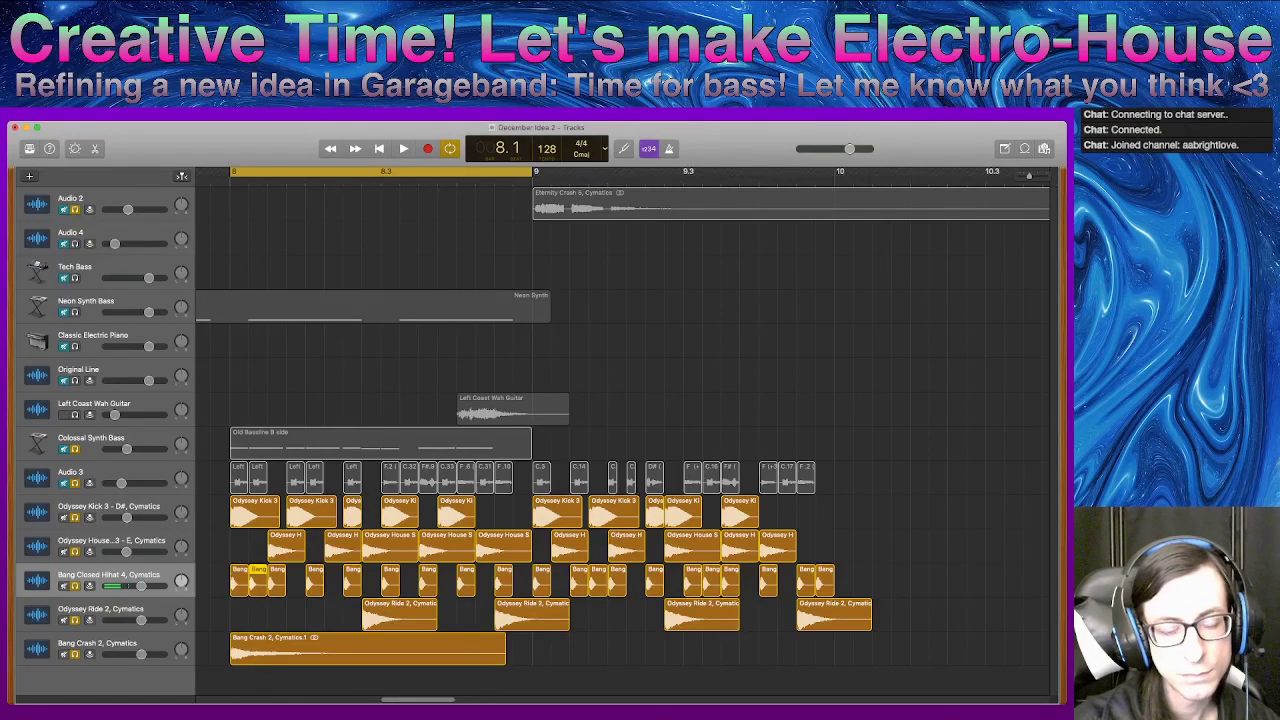
{"action": "key", "text": "space"}
{"action": "key", "text": "space"}
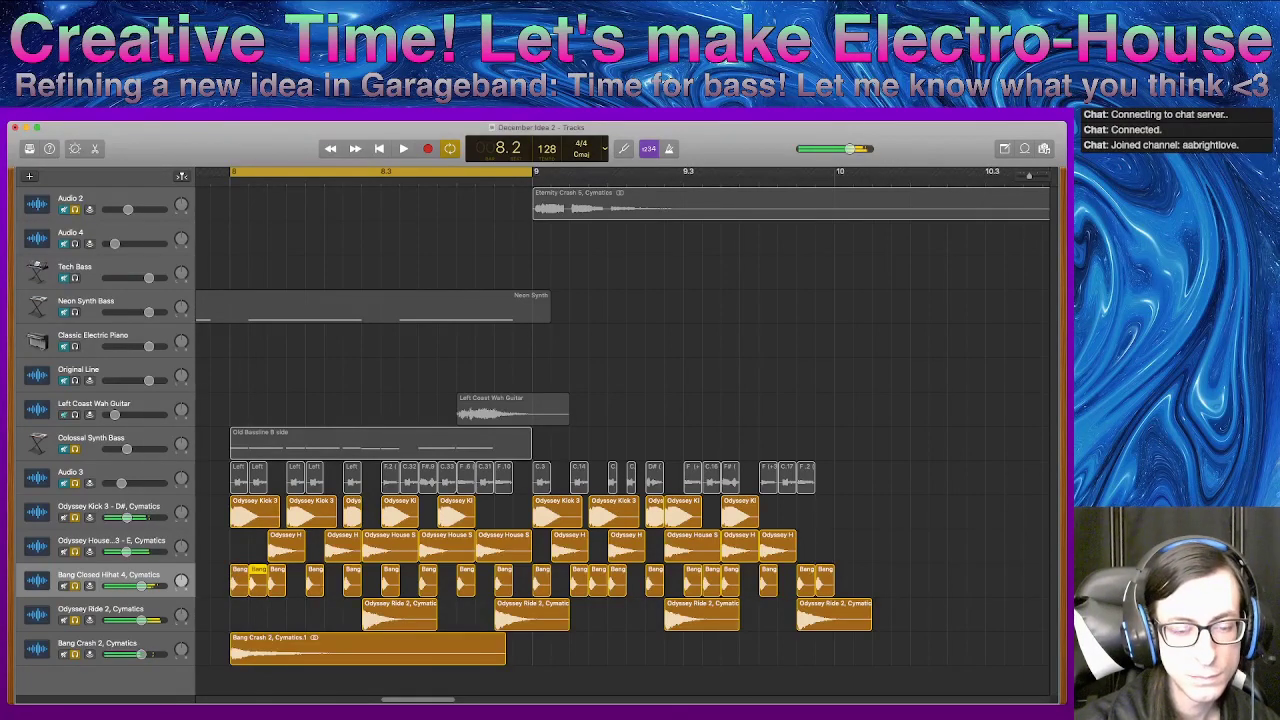
- Try an extra closed hi-hat copy on the last sixteenth note of beat 2 in bar 8 and play the cycled bar
{"action": "left_click_drag", "start_coordinate": [267, 588], "coordinate": [260, 588]}
{"action": "key", "text": "space"}
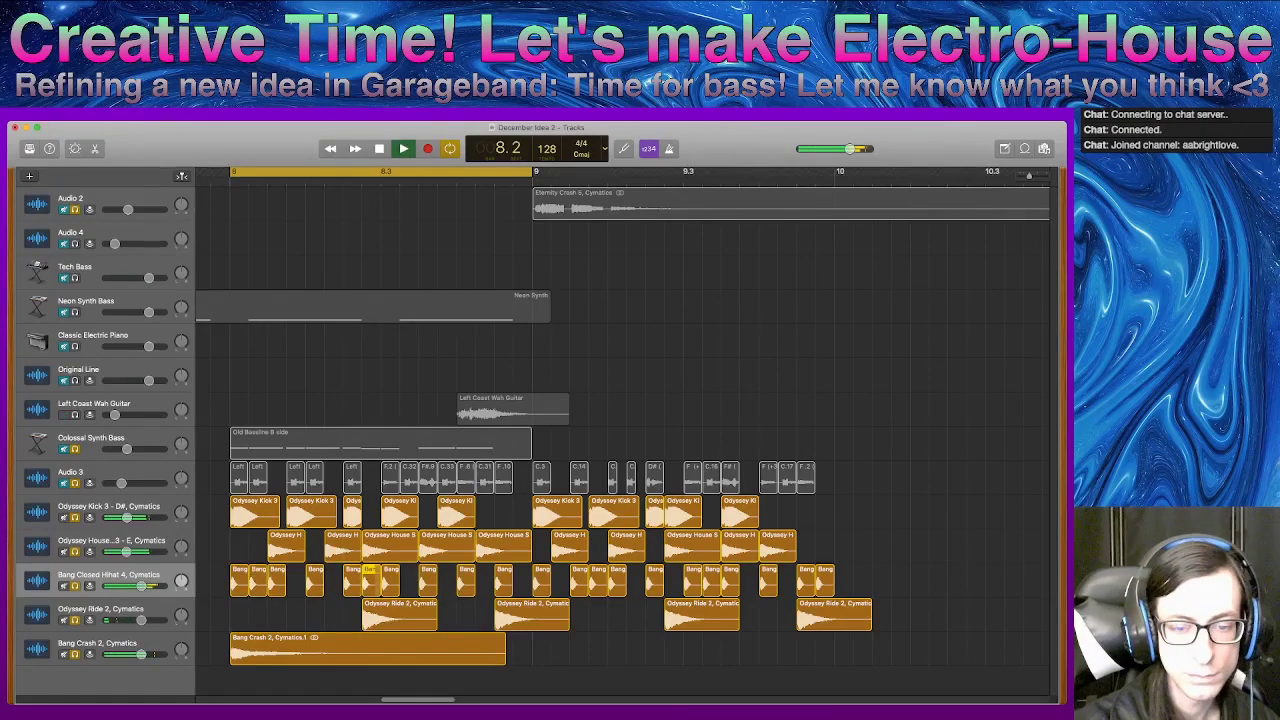
{"action": "key", "text": "space"}
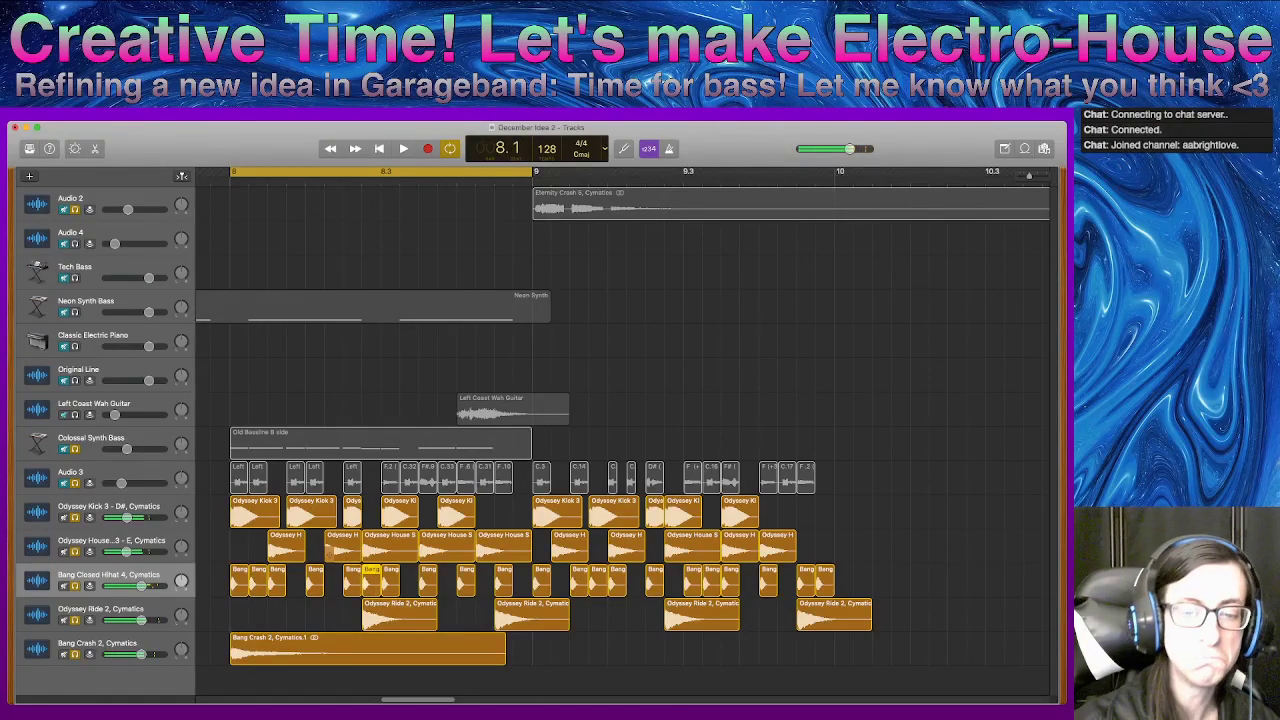
{"action": "key", "text": "space"}
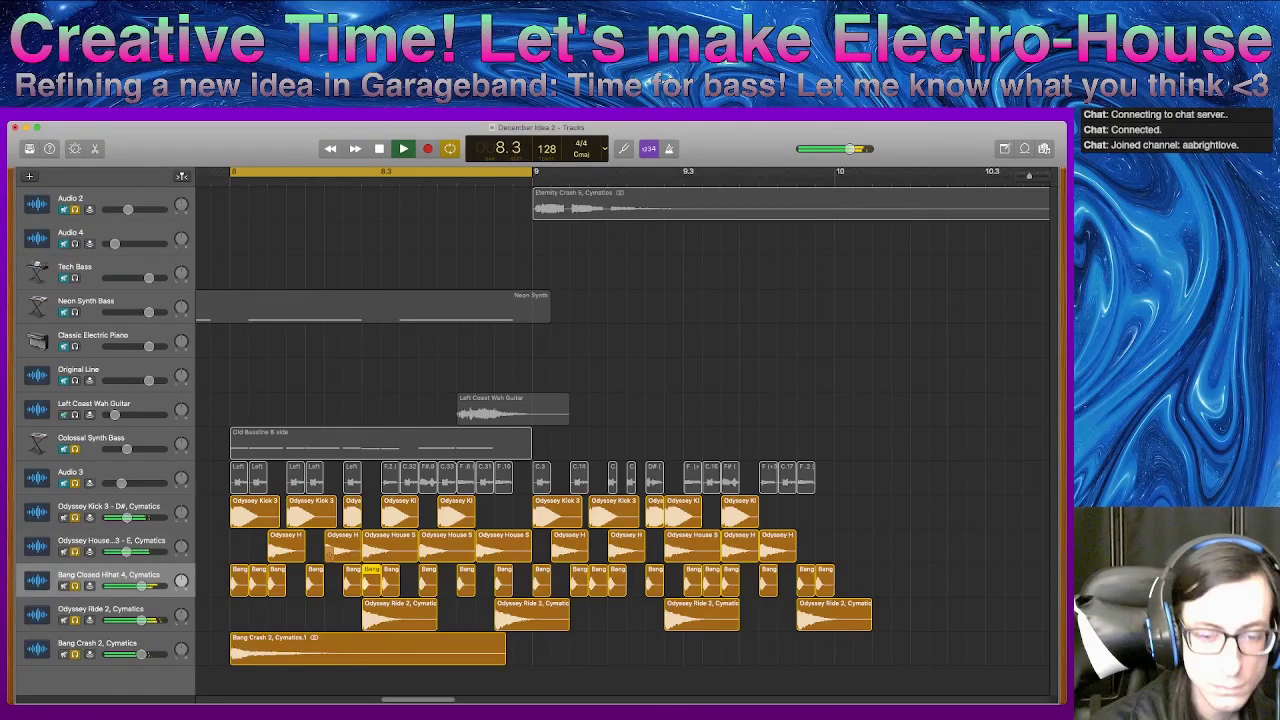
{"action": "key", "text": "space"}
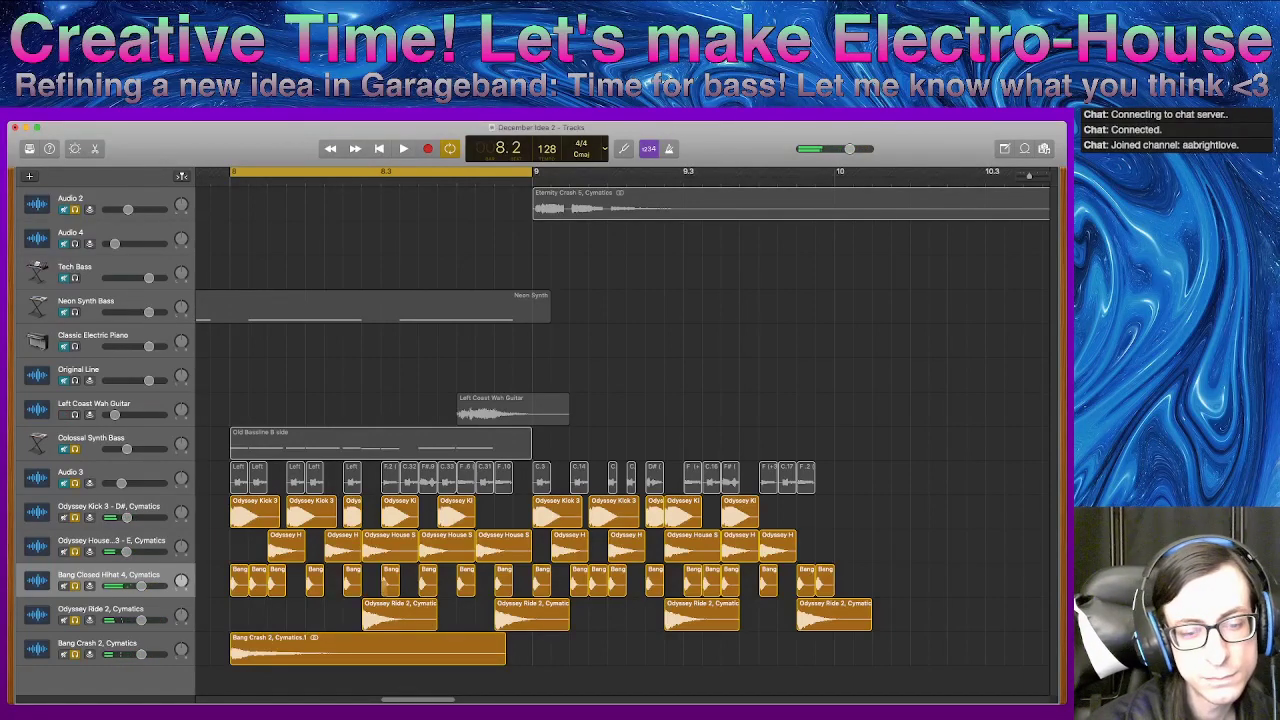
- Add a closed hi-hat copy on the last sixteenth note of beat 3 in bar 8 and play the cycled bar
{"action": "key", "text": "space"}
{"action": "key", "text": "space"}
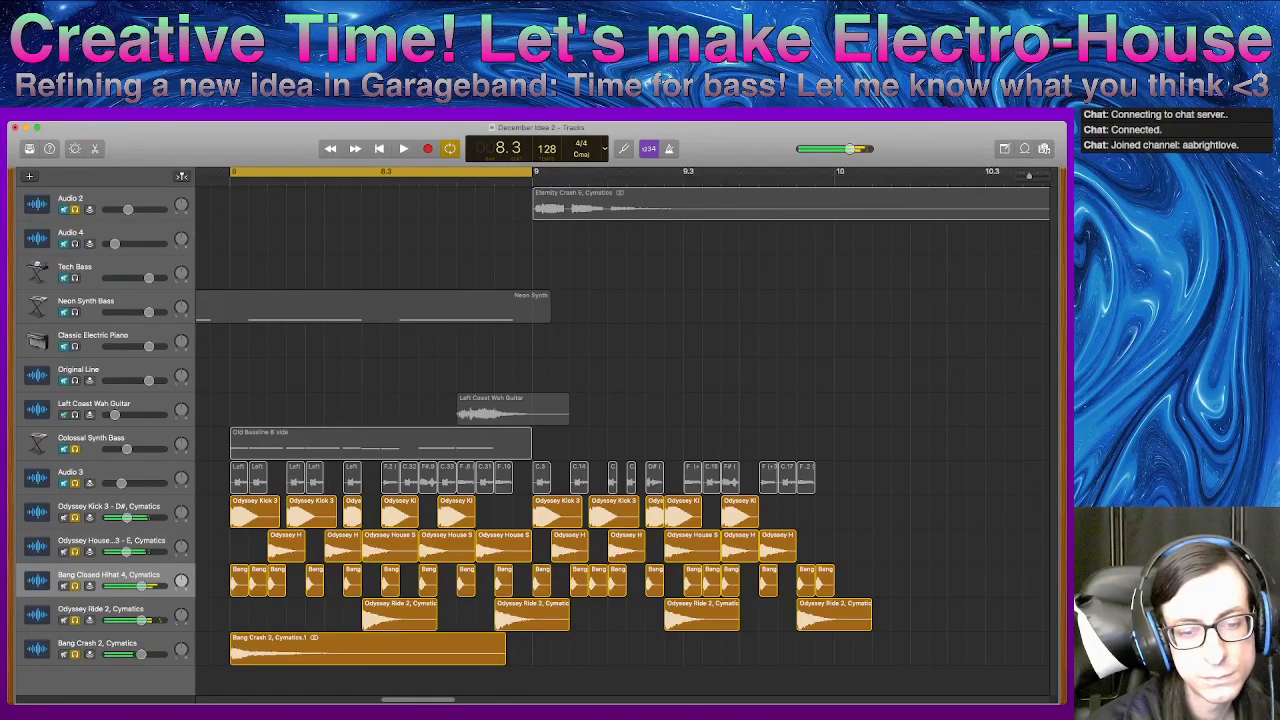
{"action": "key", "text": "space"}
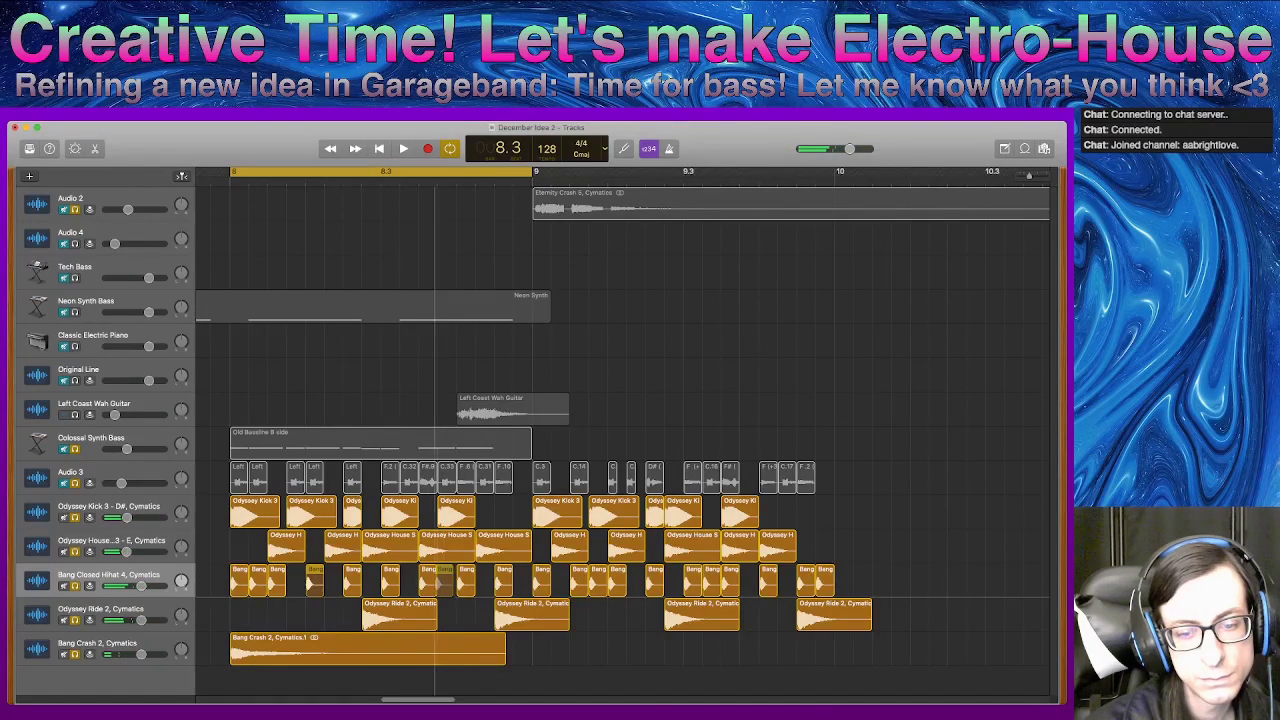
{"action": "key", "text": "space"}
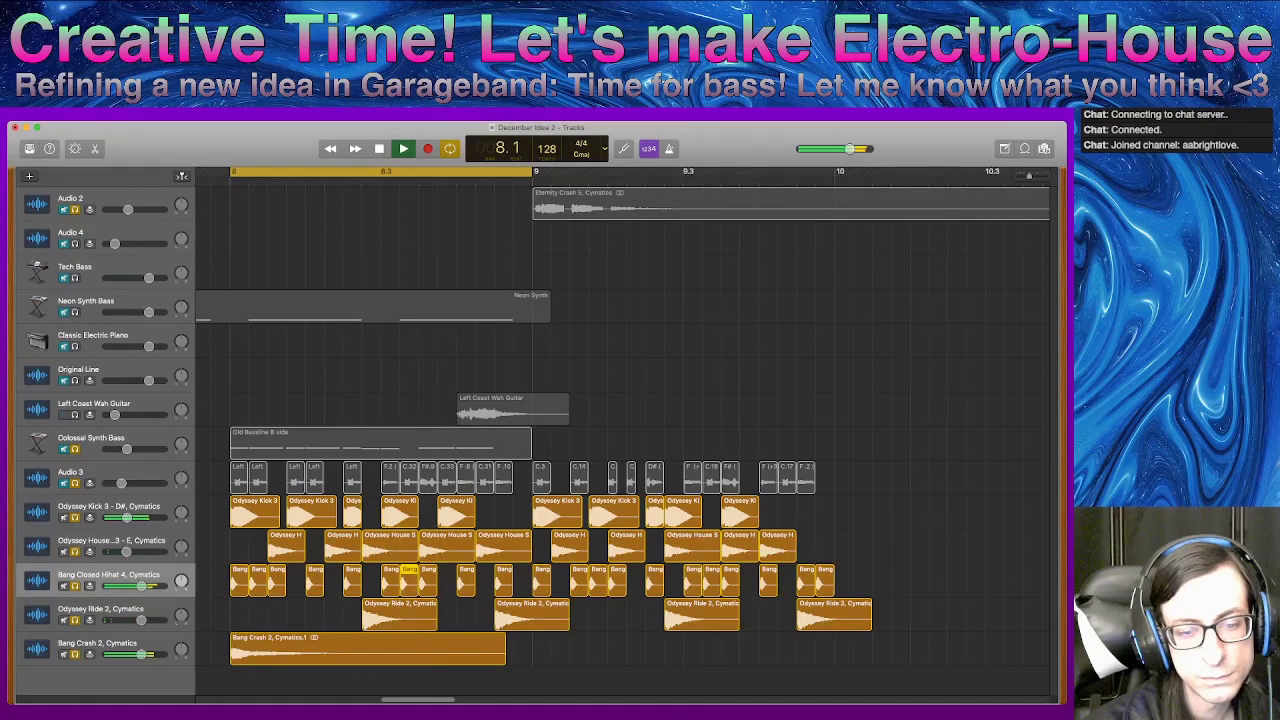
{"action": "key", "text": "space"}
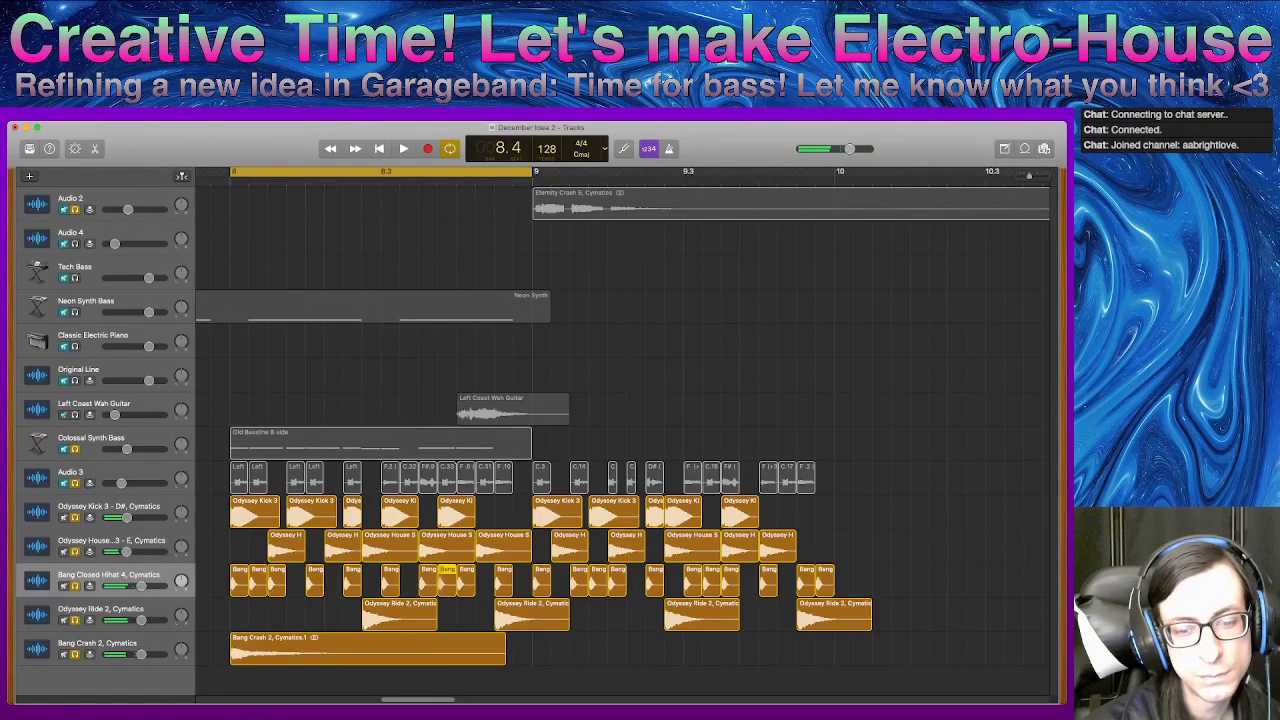
{"action": "key", "text": "space"}
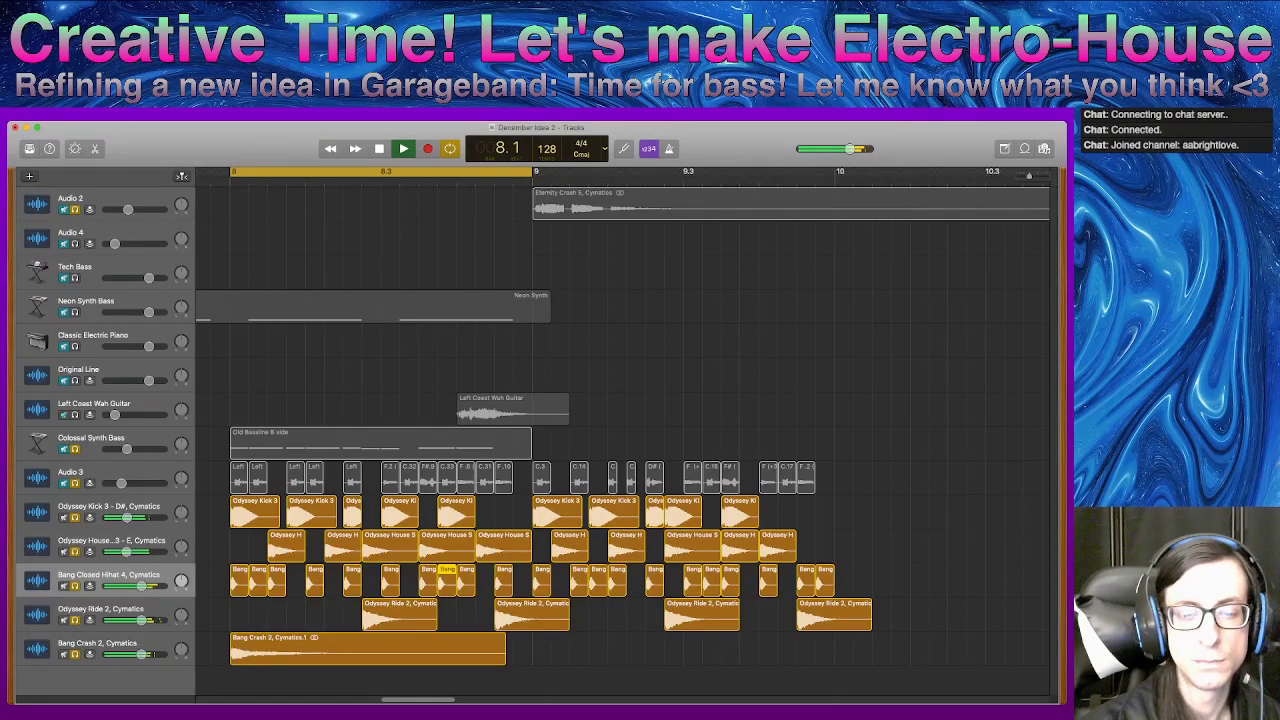
{"action": "key", "text": "space"}
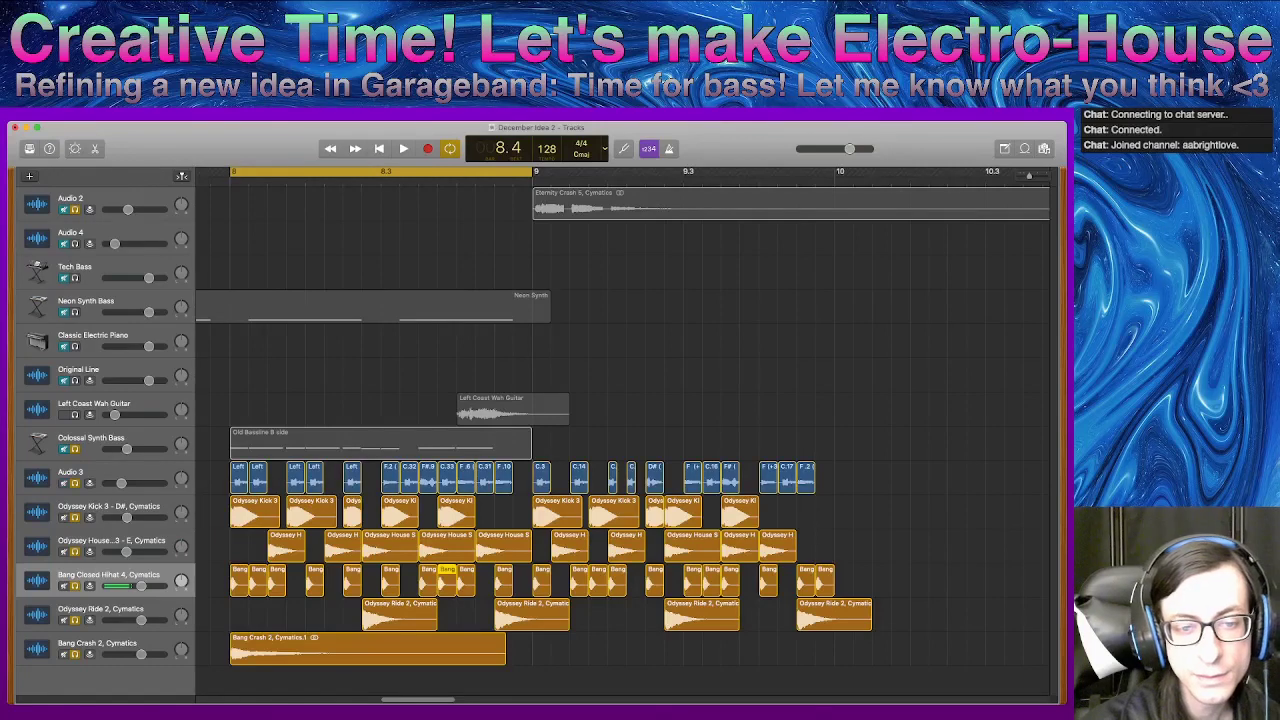
- Play bar 8 with Audio 3 unmuted and lengthen the third kick region until it meets the fourth kick
{"action": "key", "text": "space"}
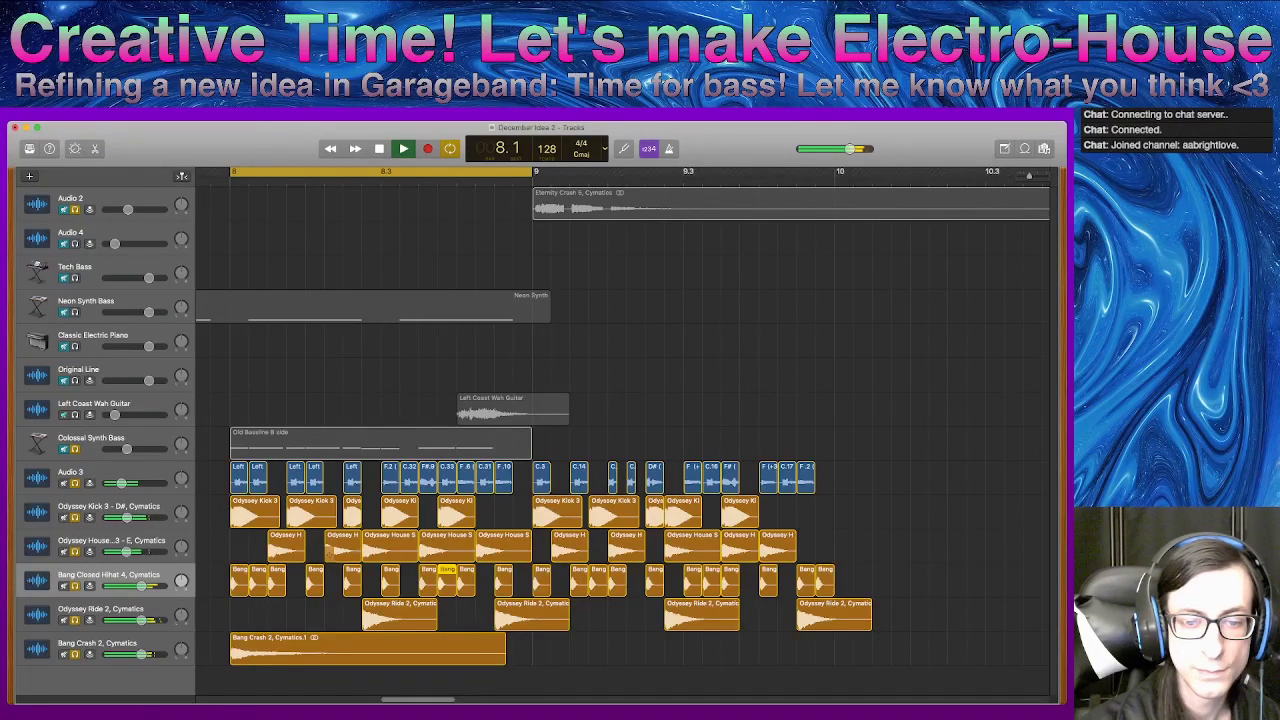
{"action": "key", "text": "space"}
{"action": "left_click_drag", "start_coordinate": [361, 519], "coordinate": [381, 519]}
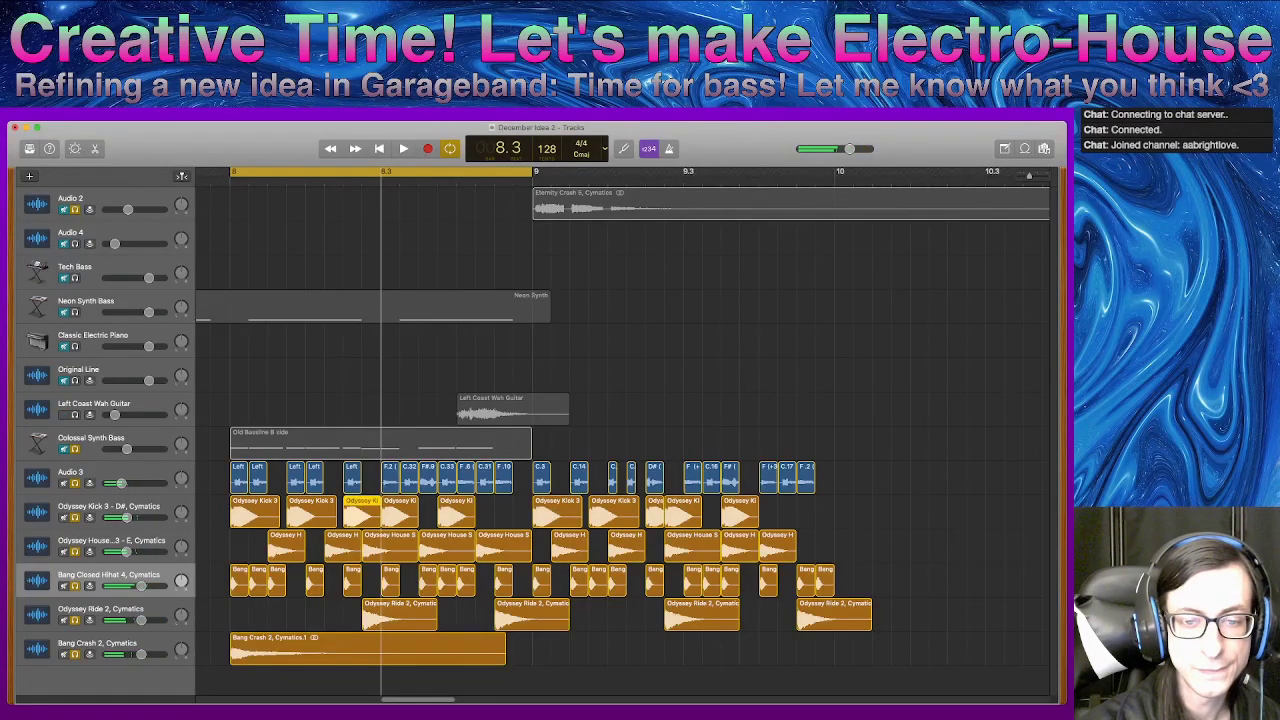
{"action": "key", "text": "space"}
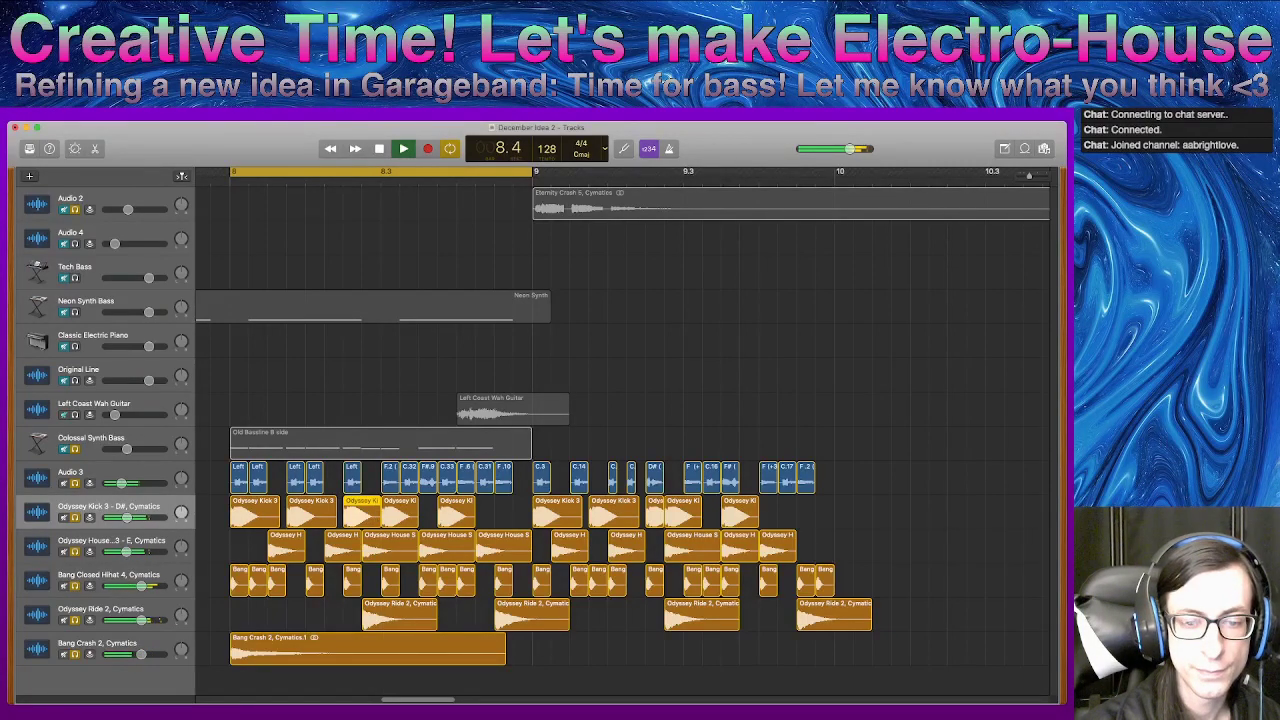
{"action": "key", "text": "space"}
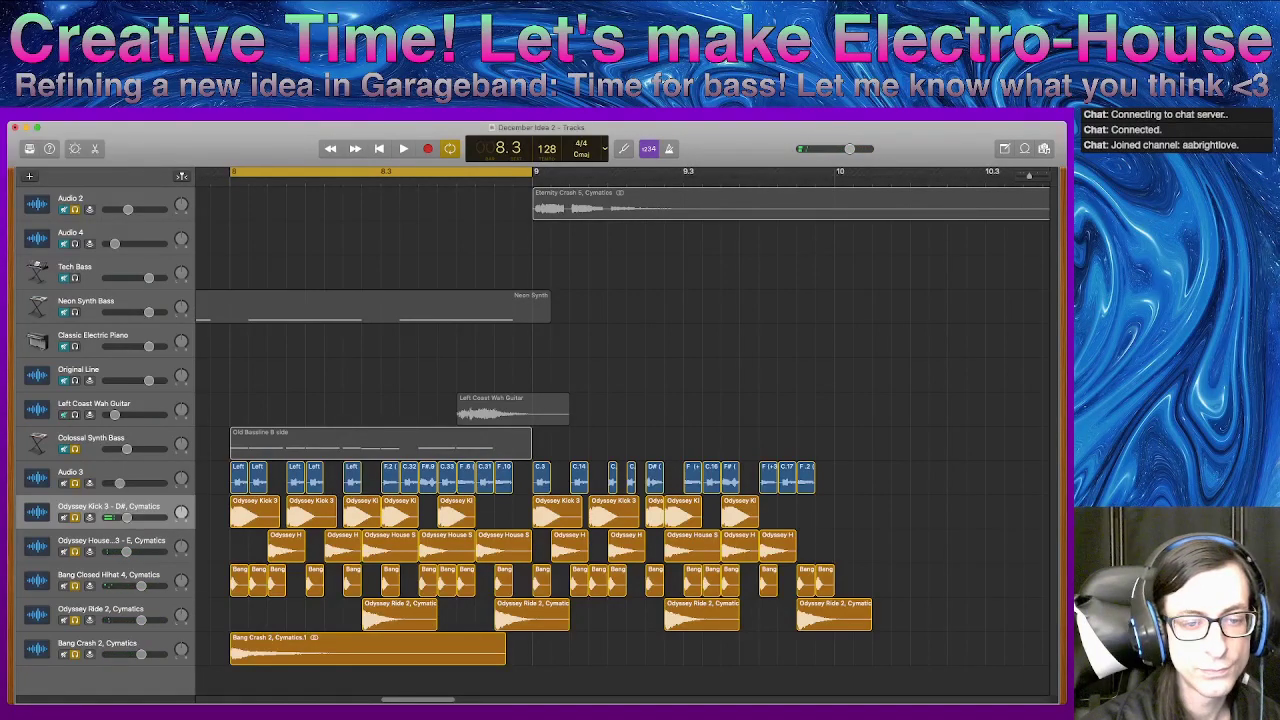
- Lower the Audio 3 volume slightly, unmute the Colossal Synth Bass track and play the cycled bar
{"action": "key", "text": "space"}
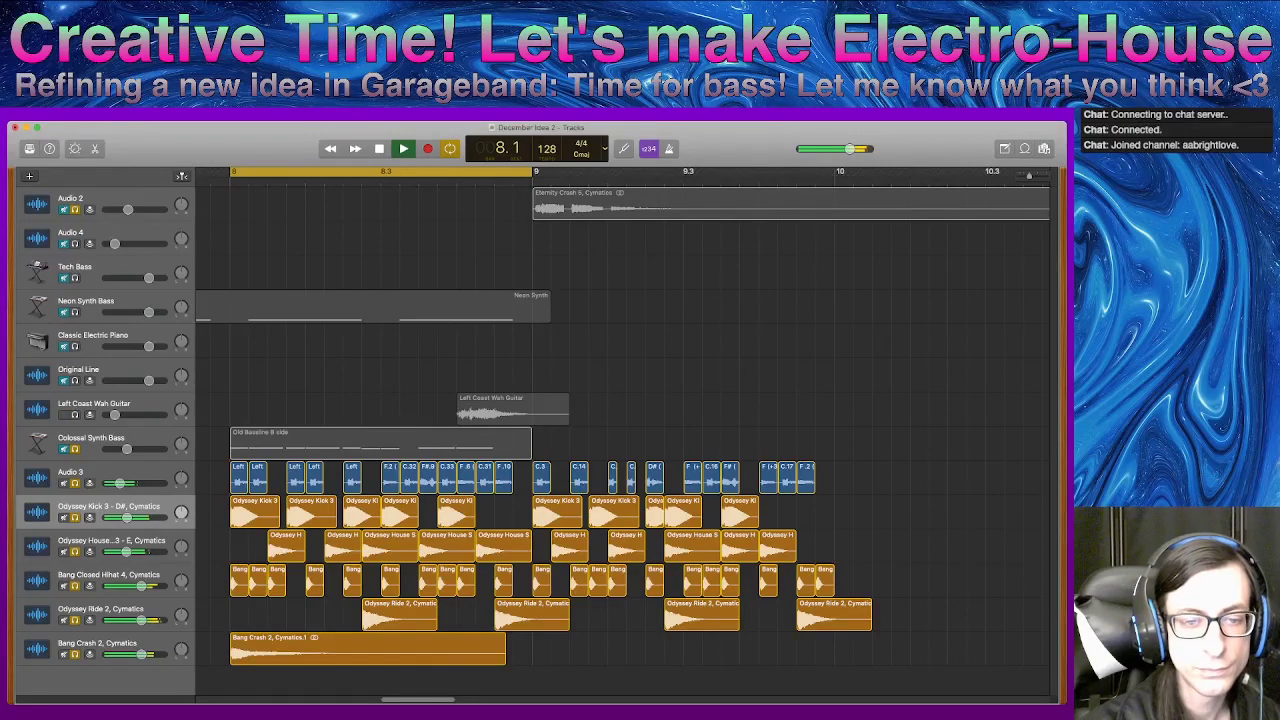
{"action": "key", "text": "space"}
{"action": "left_click", "coordinate": [64, 449]}
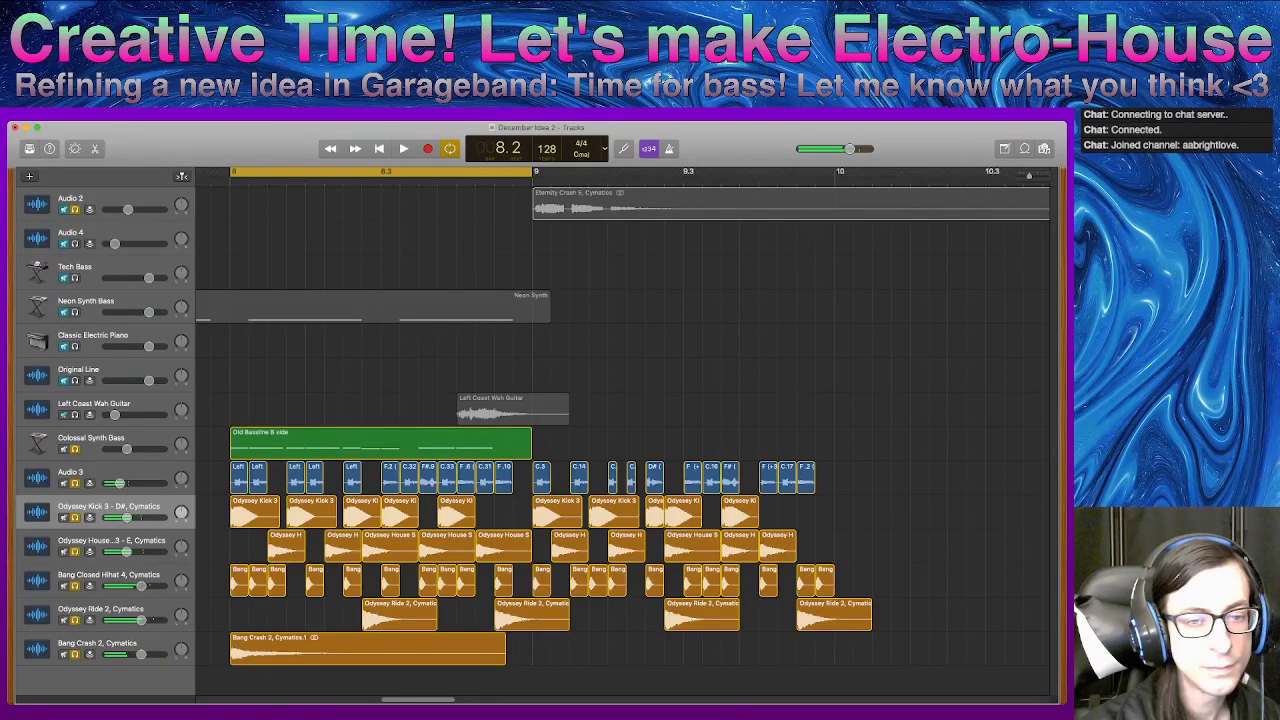
{"action": "key", "text": "space"}
{"action": "key", "text": "space"}
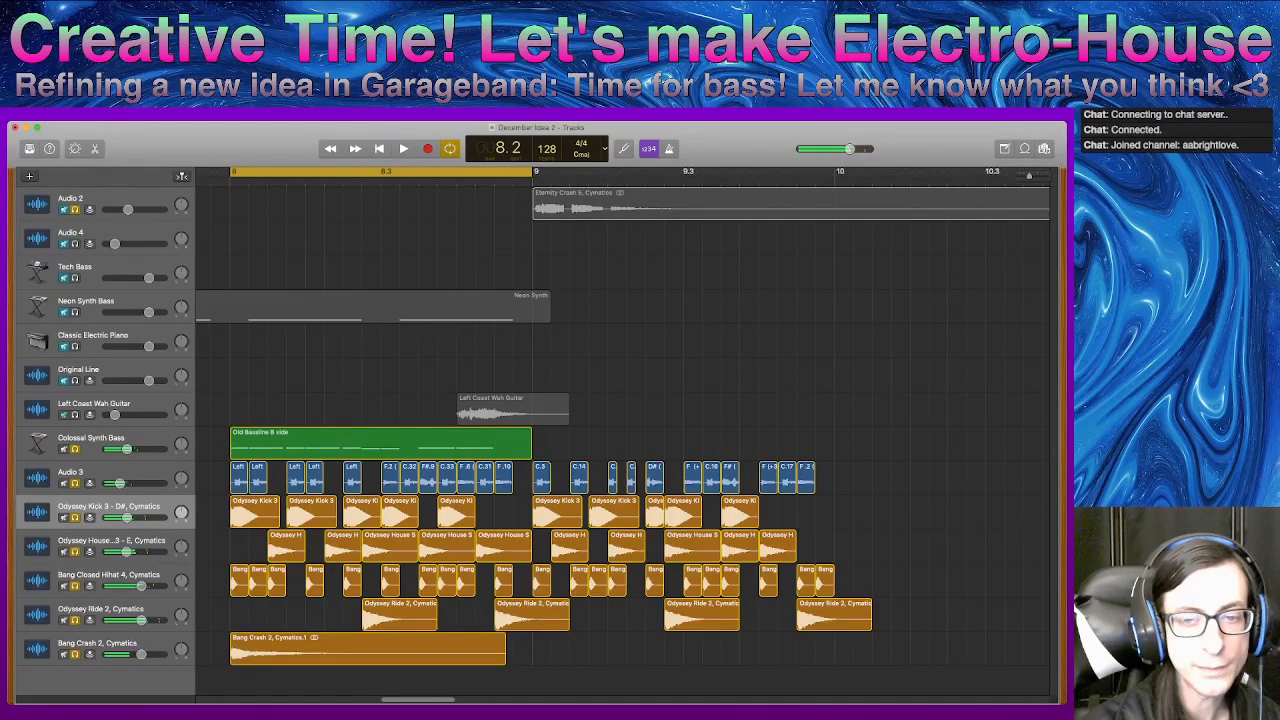
- Open the Old Bassline B side region in the Piano Roll and size the editor to show its notes below the tracks
{"action": "left_click", "coordinate": [380, 443]}
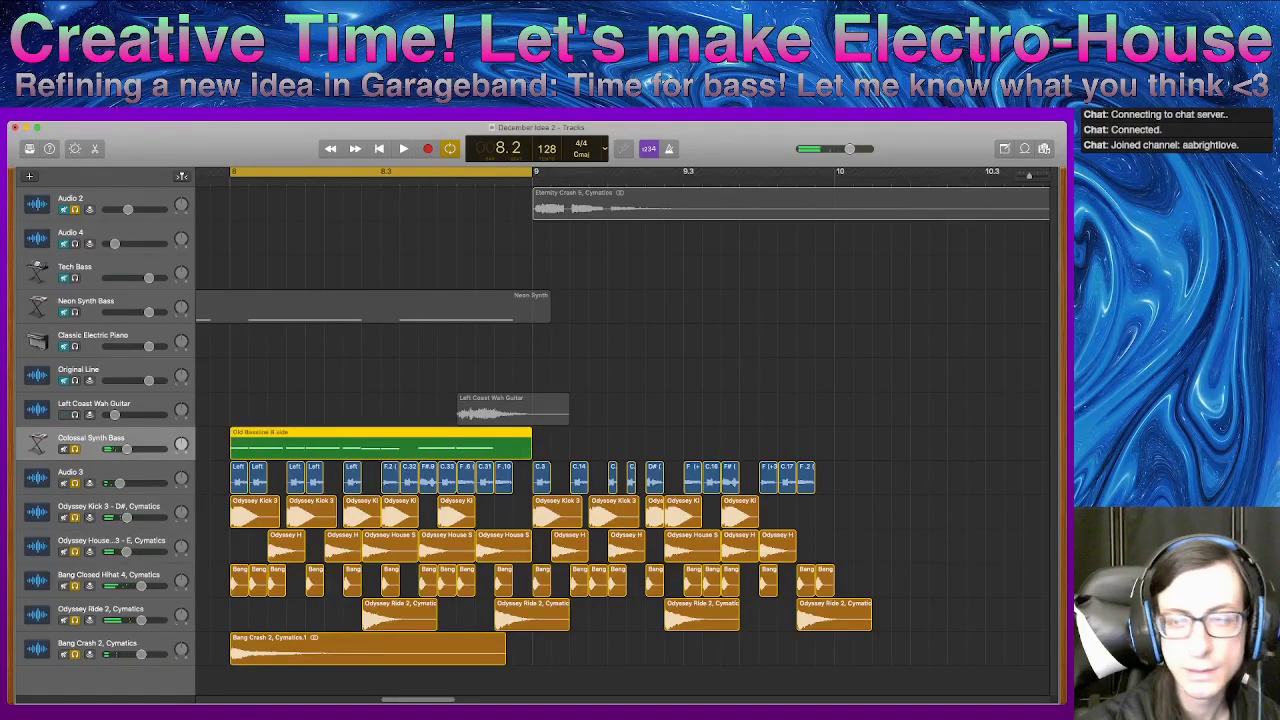
{"action": "scroll", "coordinate": [330, 443], "scroll_direction": "up", "scroll_amount": 5}
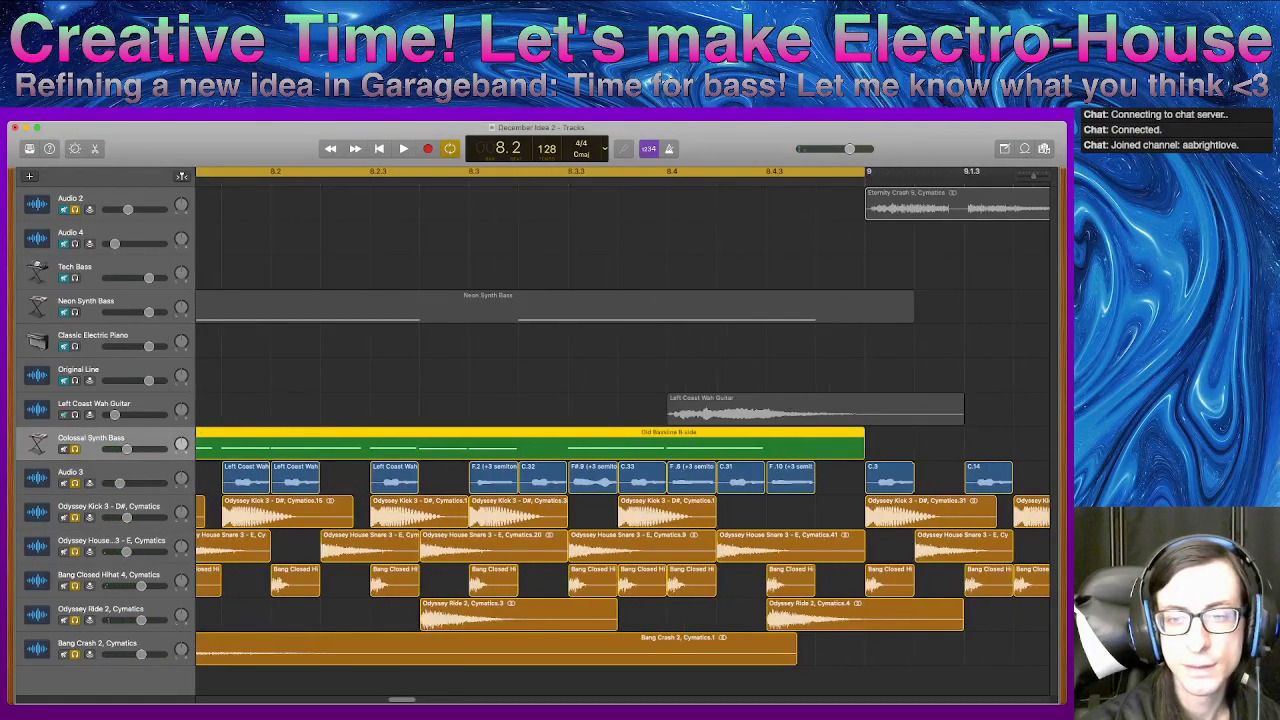
{"action": "key", "text": "e"}
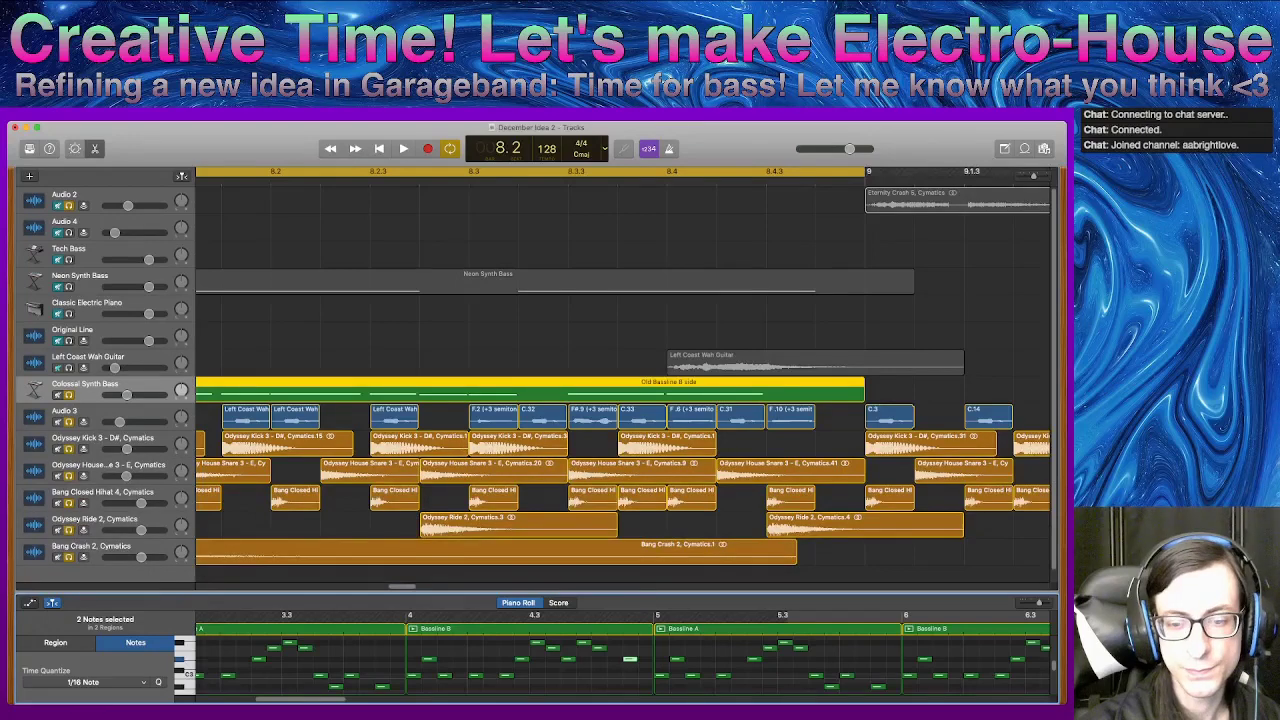
{"action": "left_click_drag", "start_coordinate": [400, 594], "coordinate": [400, 238]}
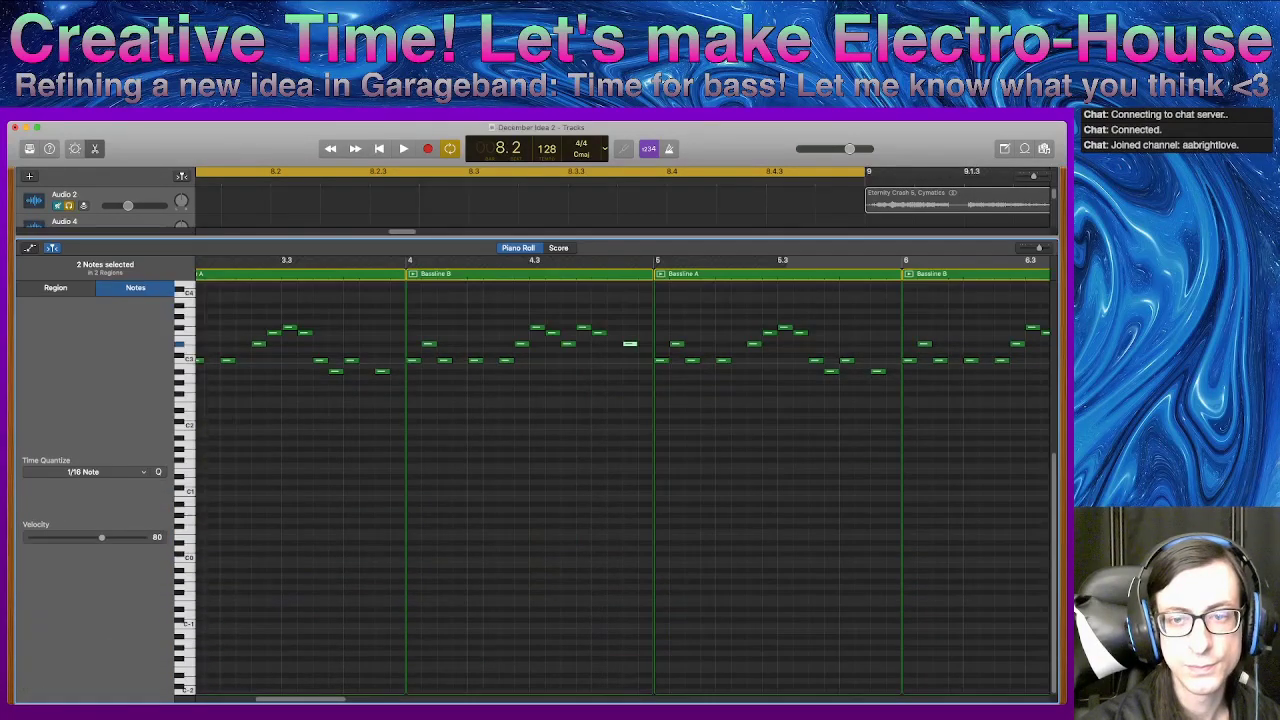
{"action": "scroll", "coordinate": [500, 450], "scroll_direction": "up", "scroll_amount": 6}
{"action": "scroll", "coordinate": [623, 480], "scroll_direction": "right", "scroll_amount": 12}
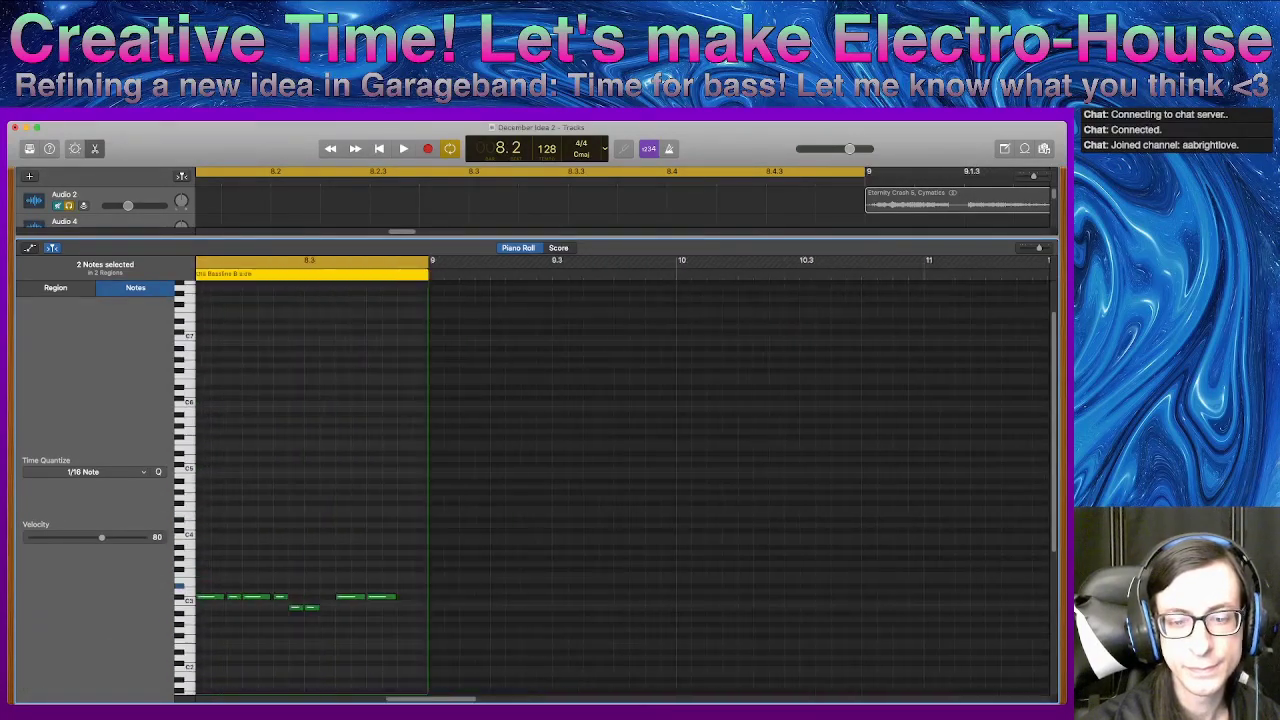
{"action": "scroll", "coordinate": [623, 480], "scroll_direction": "left", "scroll_amount": 3}
{"action": "left_click_drag", "start_coordinate": [620, 239], "coordinate": [620, 413]}
{"action": "scroll", "coordinate": [620, 560], "scroll_direction": "down", "scroll_amount": 5}
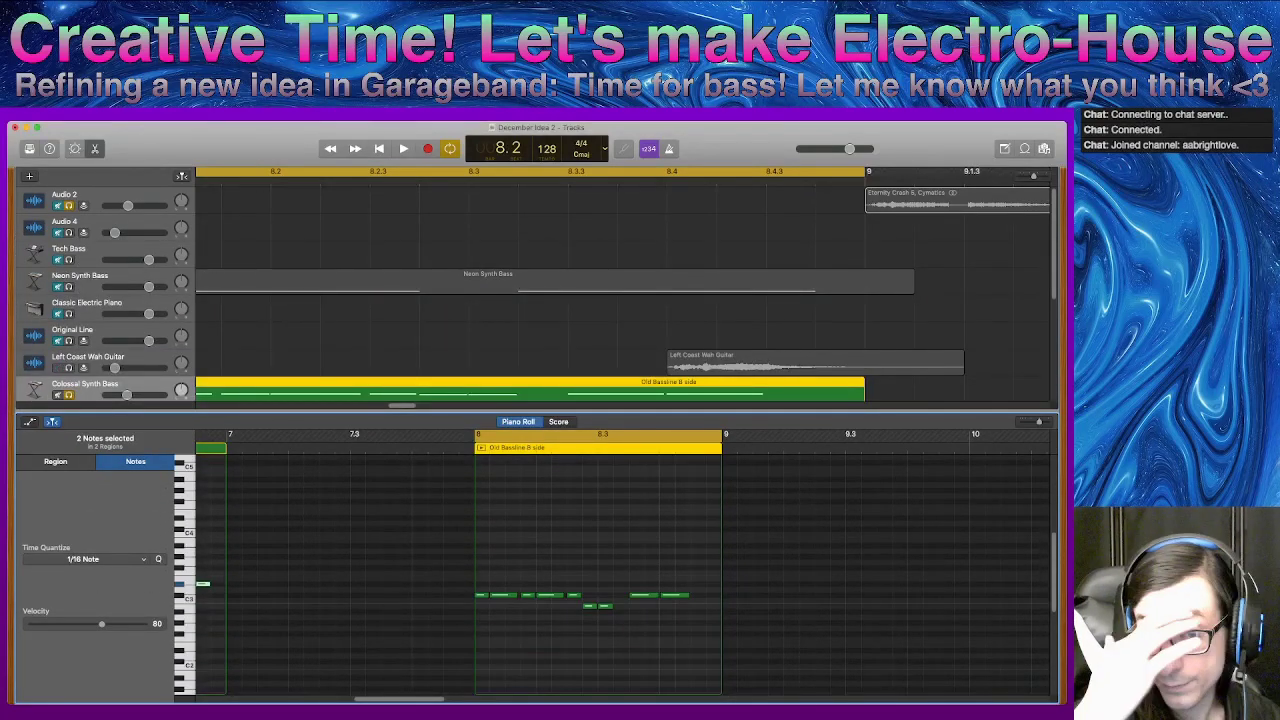
{"action": "scroll", "coordinate": [620, 295], "scroll_direction": "down", "scroll_amount": 4}
{"action": "scroll", "coordinate": [620, 295], "scroll_direction": "left", "scroll_amount": 1}
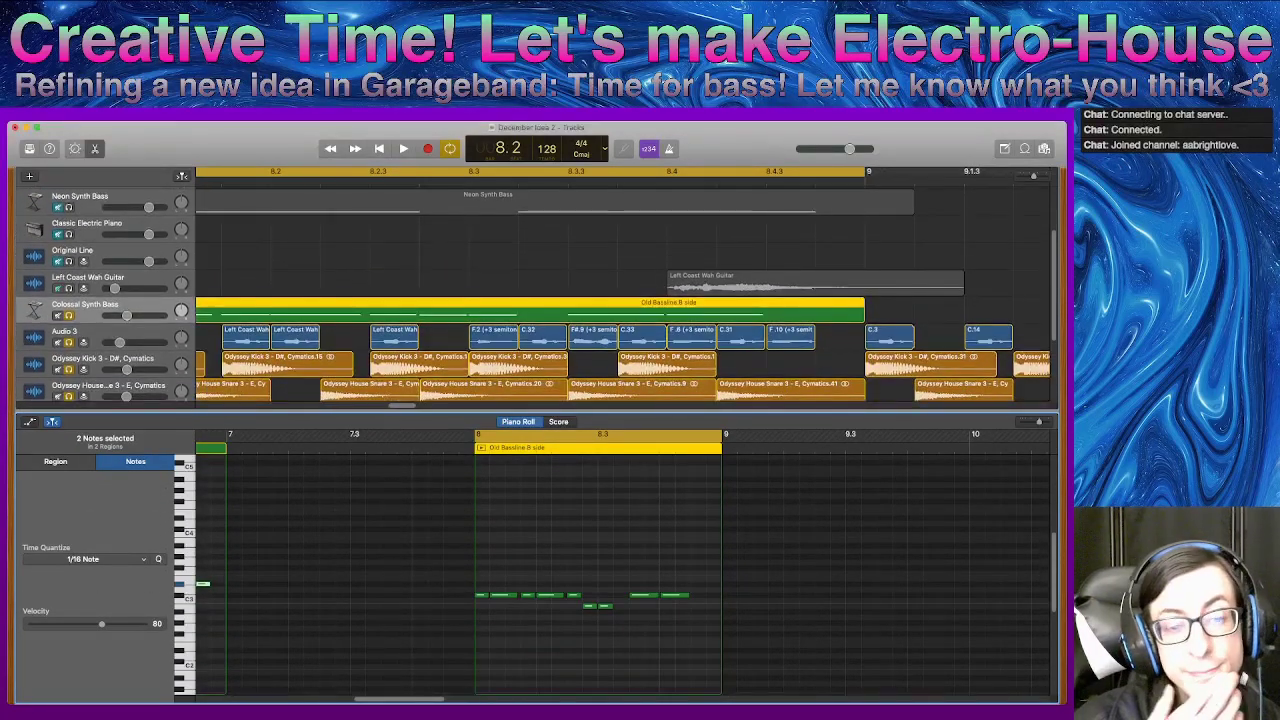
{"action": "scroll", "coordinate": [620, 295], "scroll_direction": "left", "scroll_amount": 3}
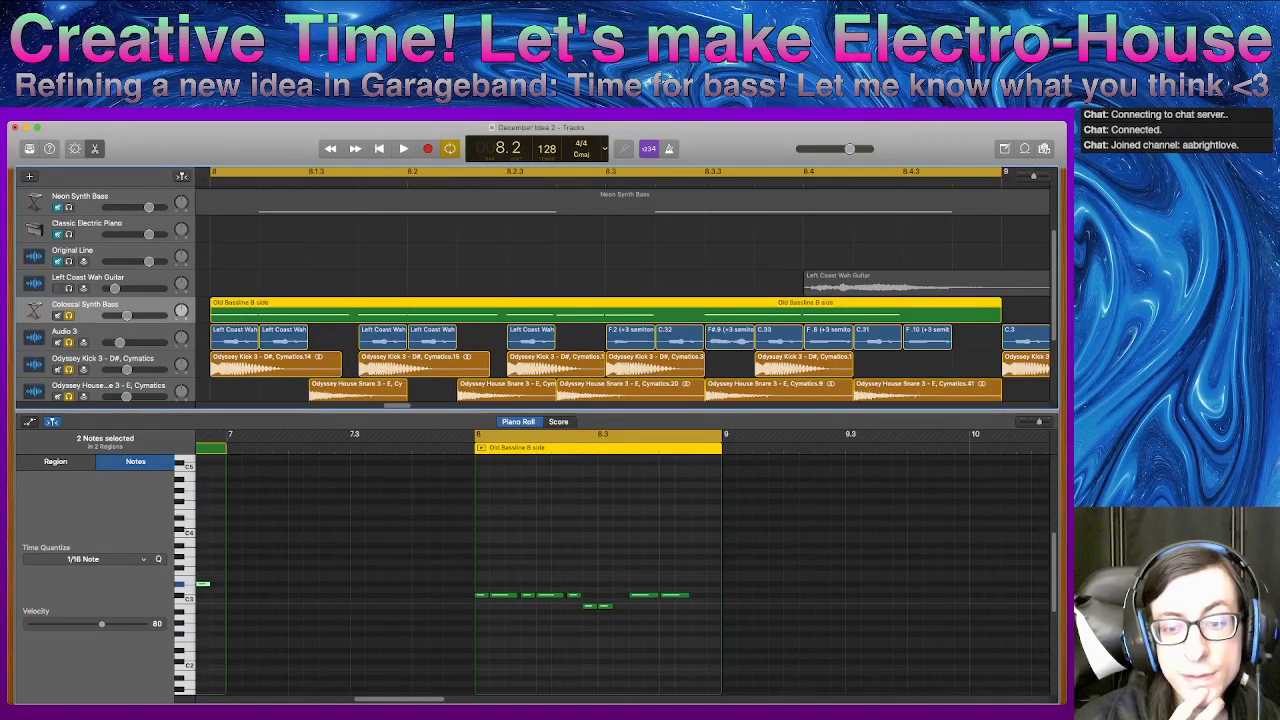
- Raise the first five notes of the Old Bassline B side region in bar 8 to C4
{"action": "left_click_drag", "start_coordinate": [570, 617], "coordinate": [482, 601]}
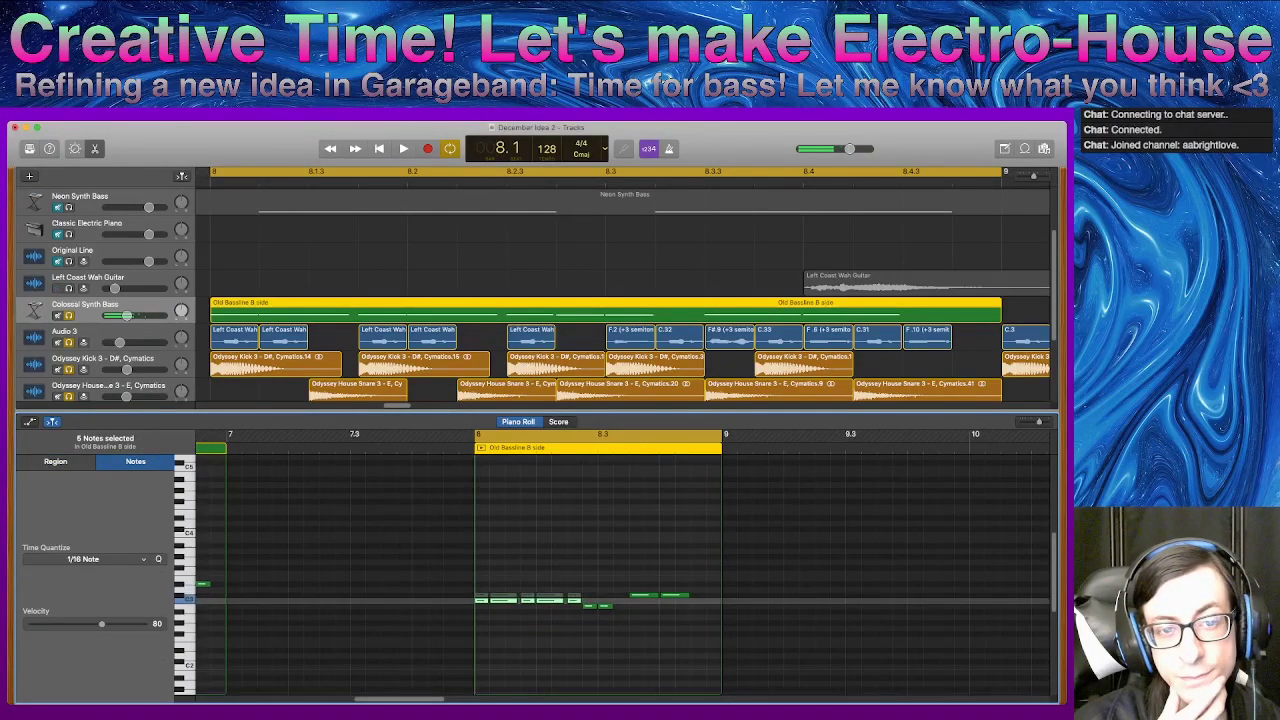
{"action": "key", "text": "alt+Up"}
{"action": "key", "text": "alt+Up"}
{"action": "key", "text": "alt+Up"}
{"action": "key", "text": "alt+Up"}
{"action": "key", "text": "alt+Up"}
{"action": "key", "text": "alt+Up"}
{"action": "key", "text": "alt+Up"}
{"action": "key", "text": "alt+Up"}
{"action": "key", "text": "alt+Up"}
{"action": "key", "text": "alt+Up"}
{"action": "key", "text": "alt+Up"}
{"action": "key", "text": "alt+Up"}
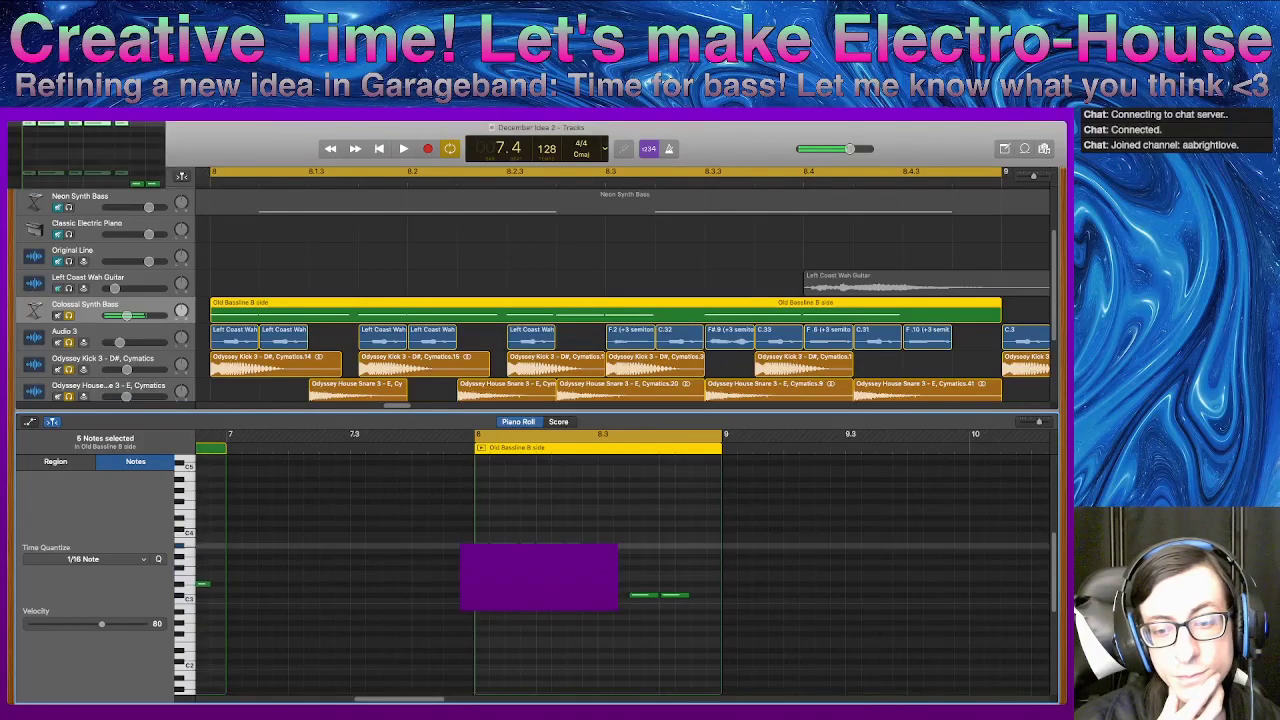
{"action": "left_click_drag", "start_coordinate": [482, 540], "coordinate": [482, 534]}
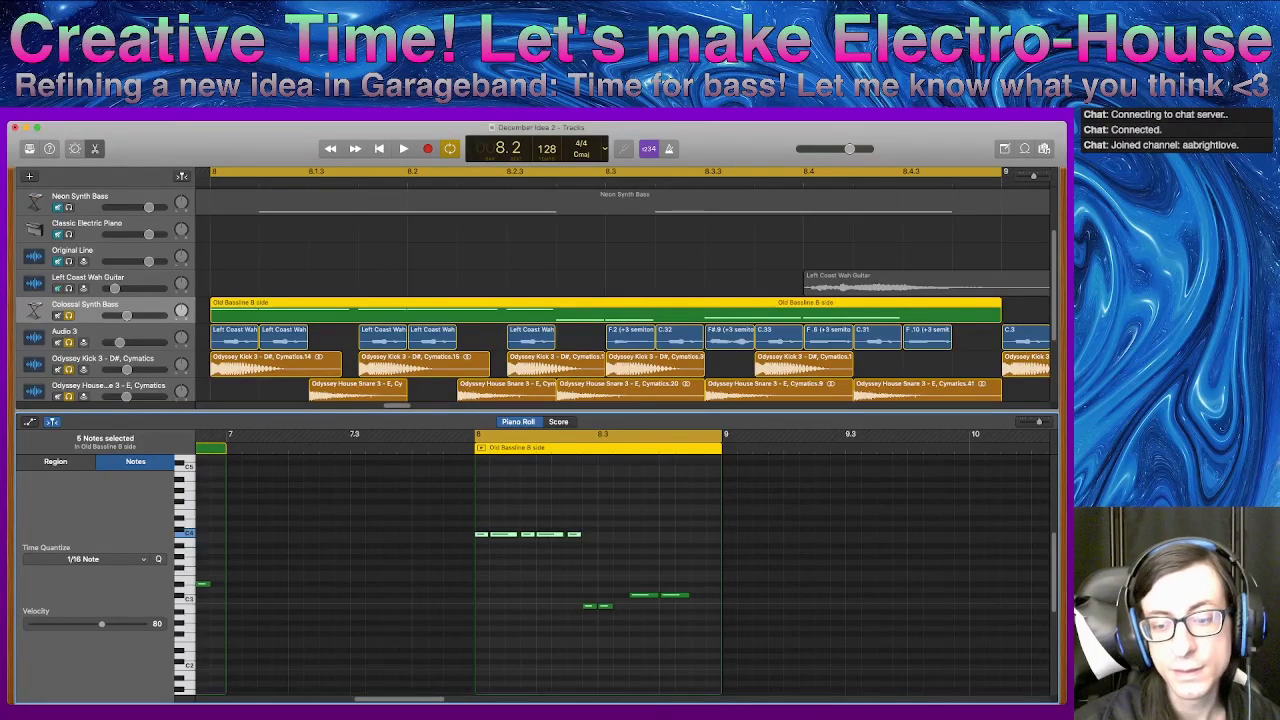
- Delete the first of the two low short notes near beat 3 of bar 8 and raise the other one to F4
{"action": "left_click", "coordinate": [589, 606]}
{"action": "key", "text": "Delete"}
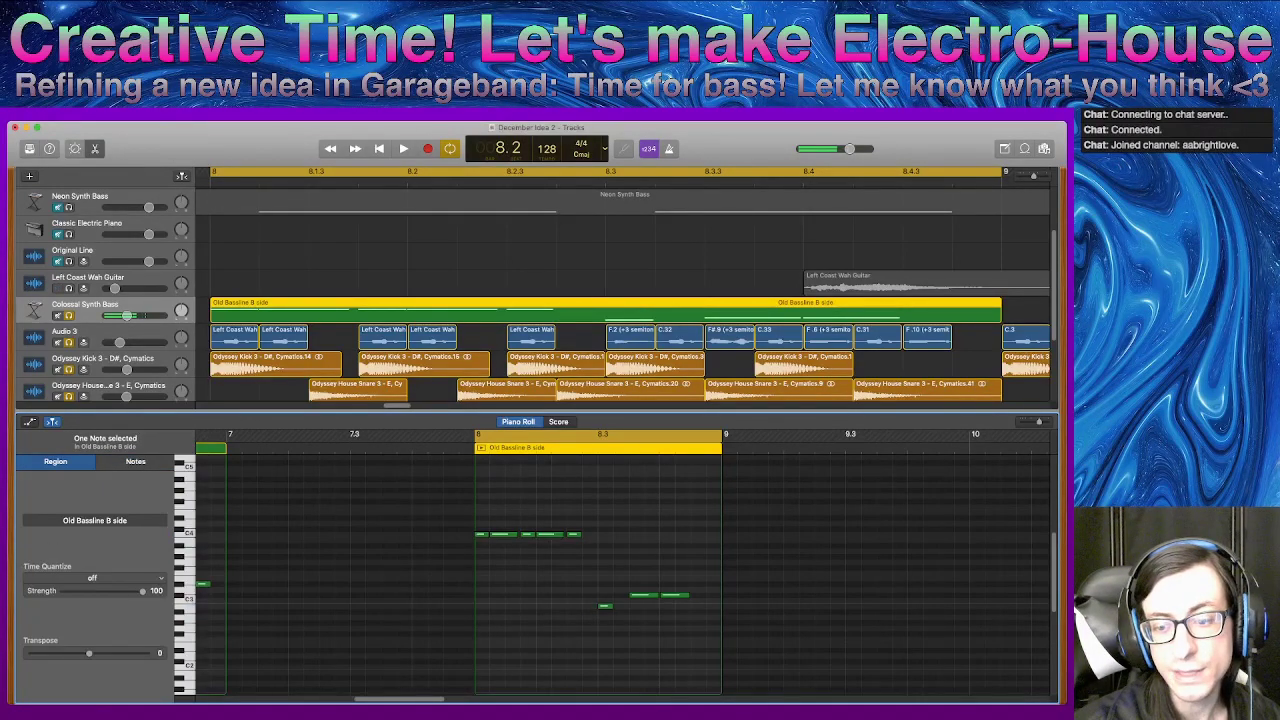
{"action": "mouse_move", "coordinate": [605, 606]}
{"action": "left_mouse_down"}
{"action": "mouse_move", "coordinate": [620, 595]}
{"action": "mouse_move", "coordinate": [604, 595]}
{"action": "left_mouse_up"}
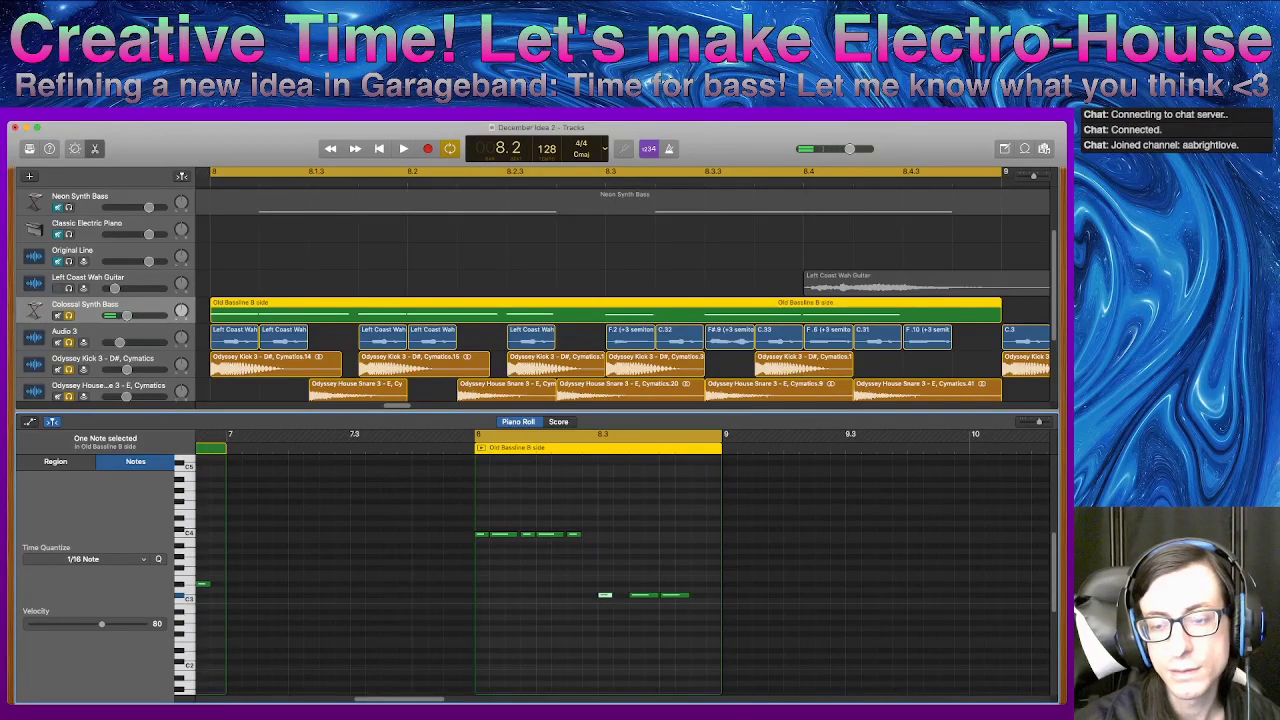
{"action": "left_click_drag", "start_coordinate": [583, 172], "coordinate": [611, 172]}
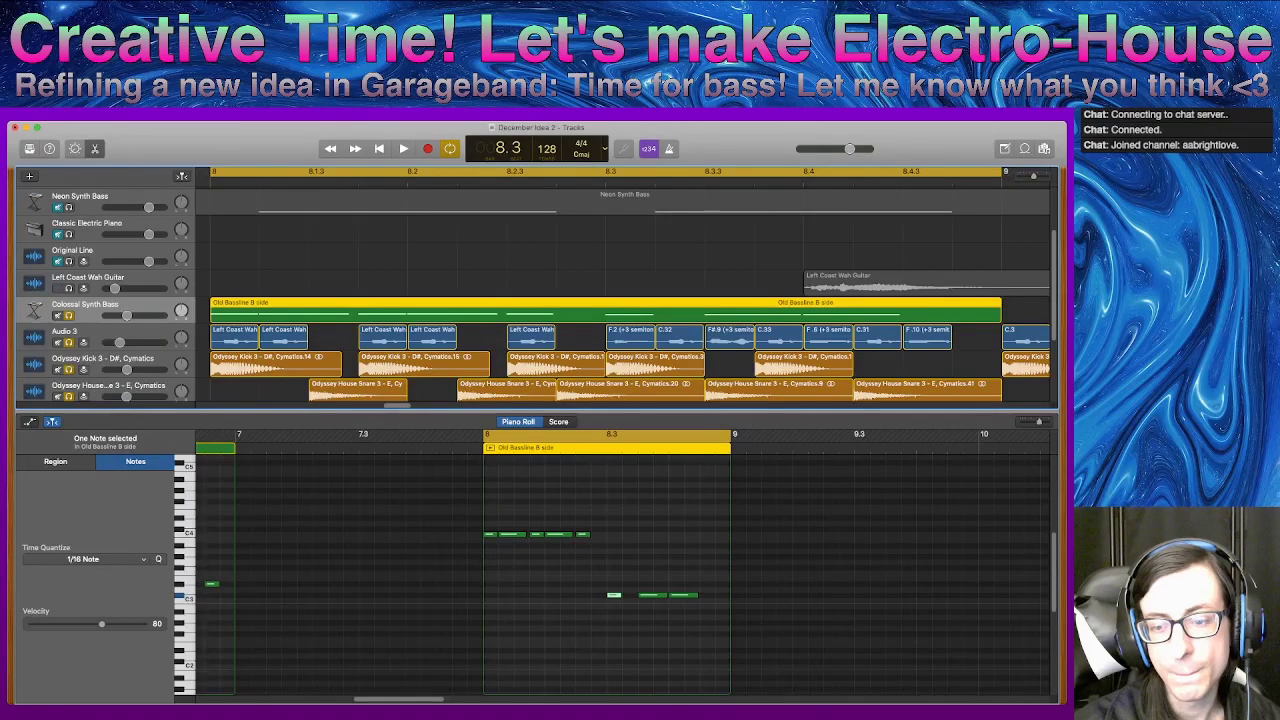
{"action": "left_click_drag", "start_coordinate": [616, 595], "coordinate": [616, 507]}
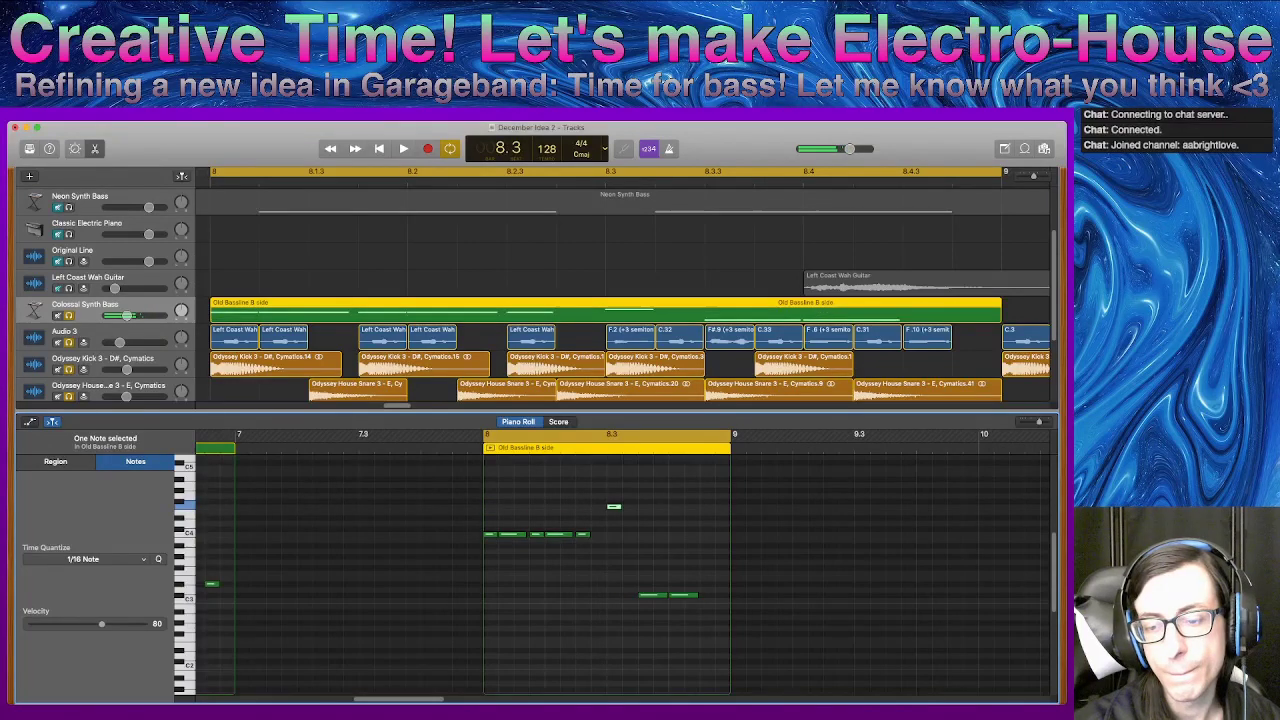
- Turn the last two long notes into consecutive sixteenths at C4 and F#4 right after the F4 note
{"action": "left_click", "coordinate": [650, 595]}
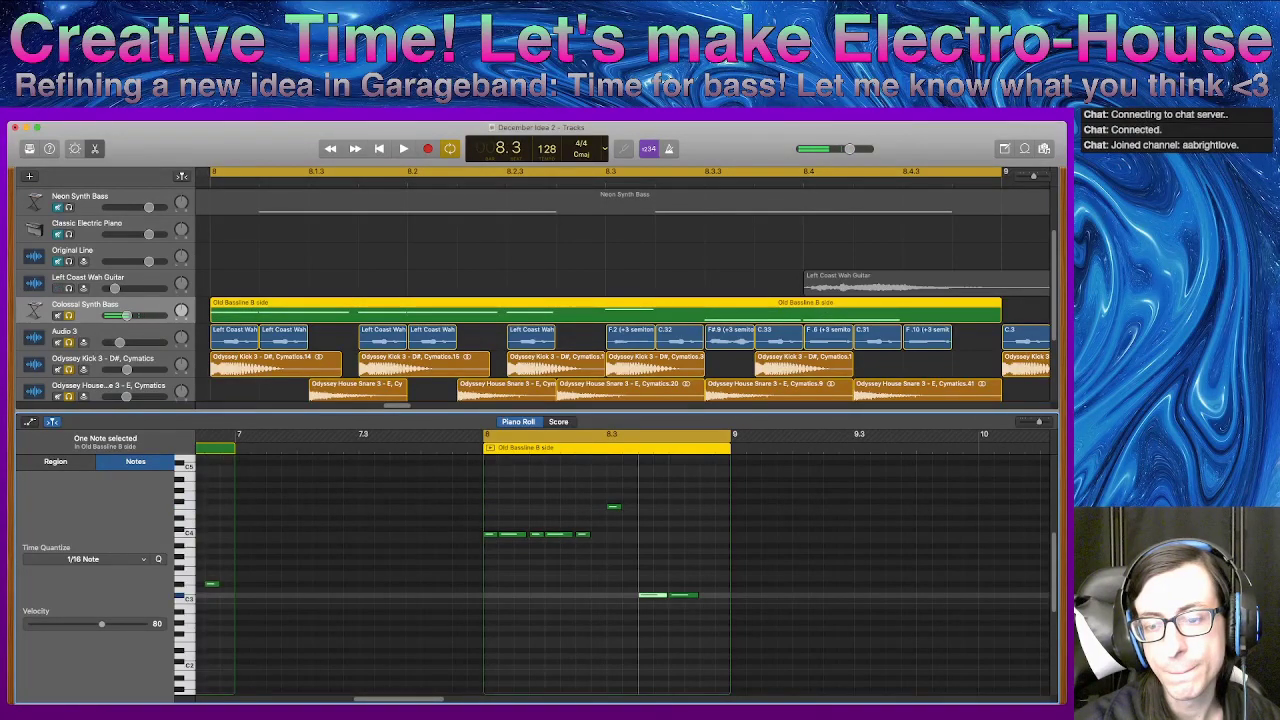
{"action": "left_click_drag", "start_coordinate": [652, 595], "coordinate": [652, 534]}
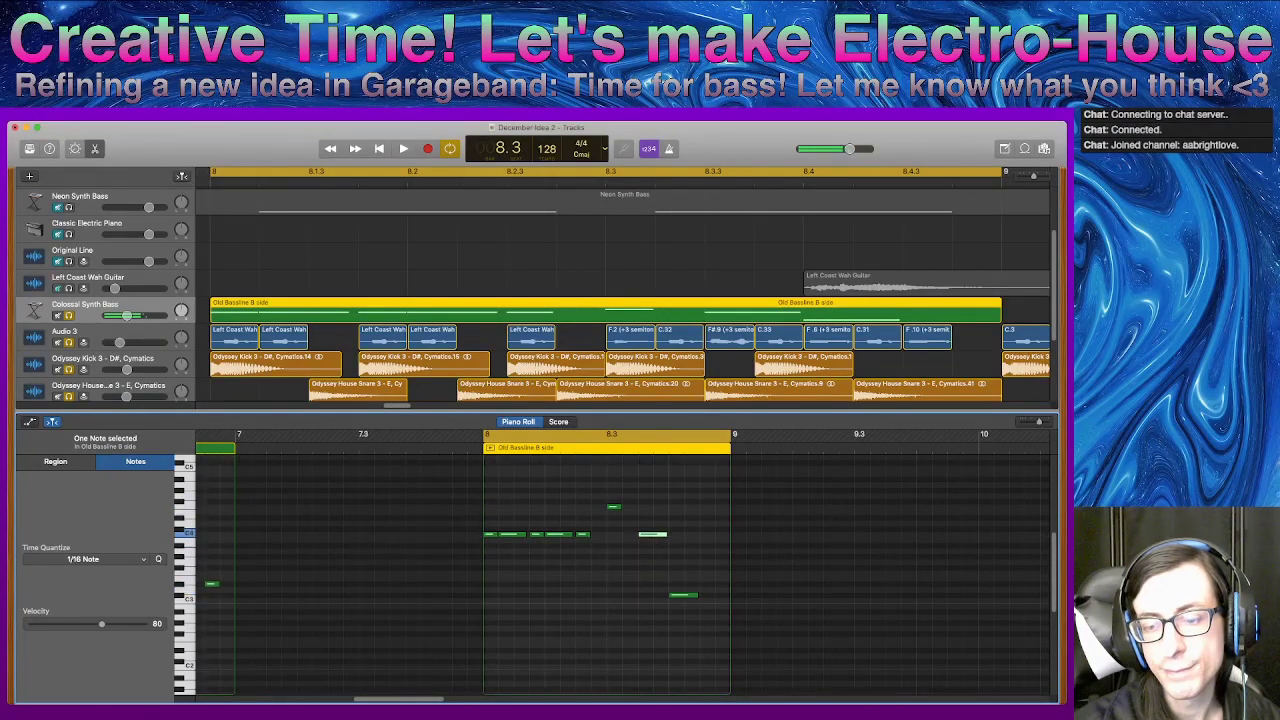
{"action": "left_click_drag", "start_coordinate": [684, 595], "coordinate": [684, 505]}
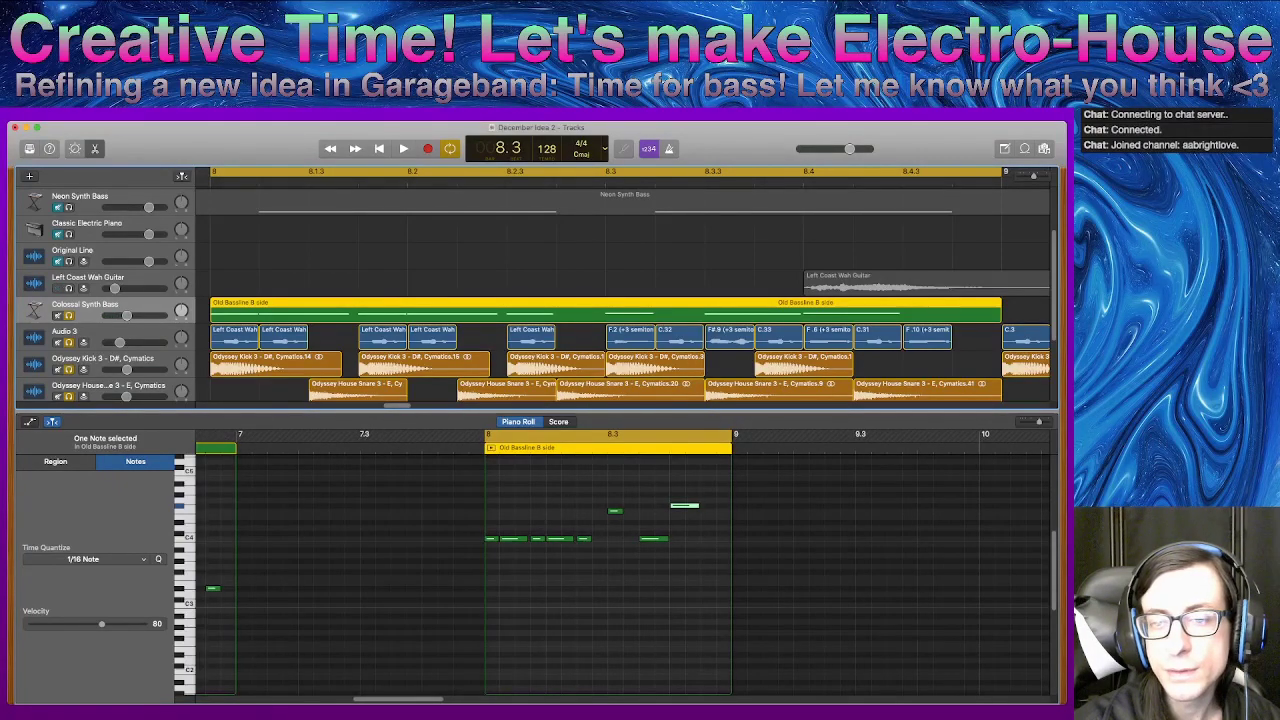
{"action": "scroll", "coordinate": [626, 575], "scroll_direction": "right", "scroll_amount": 1}
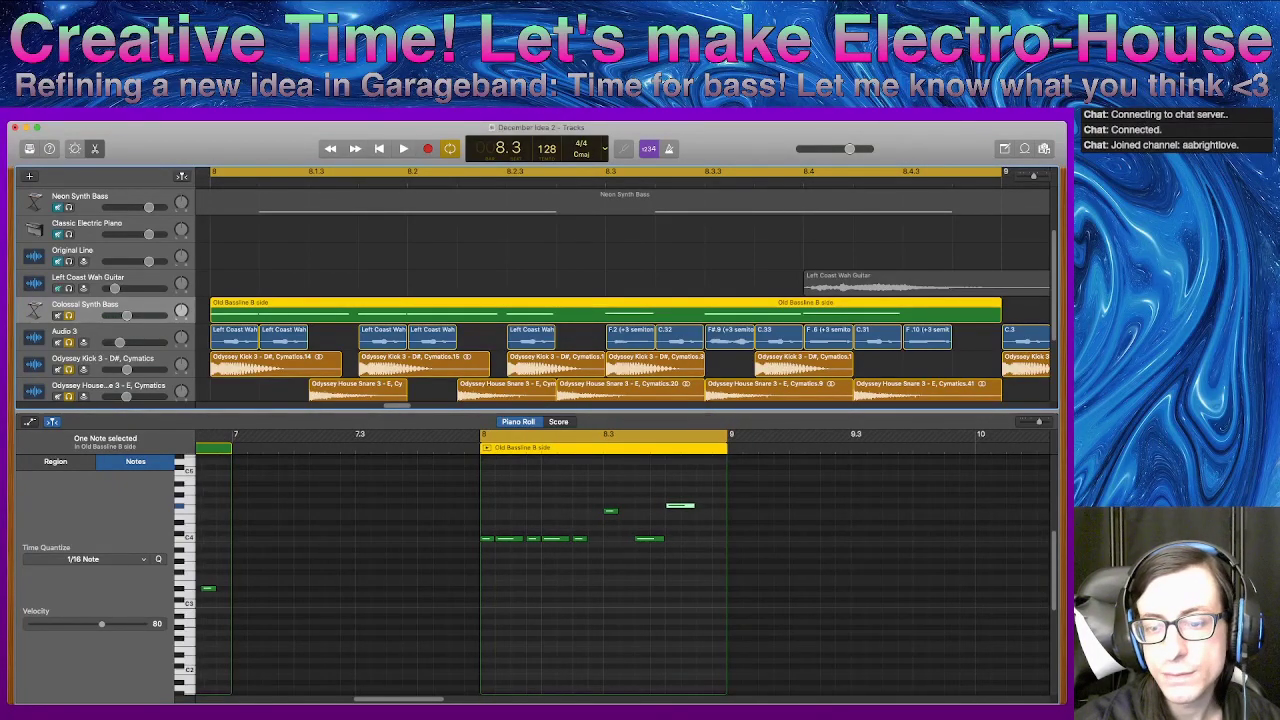
{"action": "left_click_drag", "start_coordinate": [648, 539], "coordinate": [649, 505]}
{"action": "left_click_drag", "start_coordinate": [652, 506], "coordinate": [650, 506]}
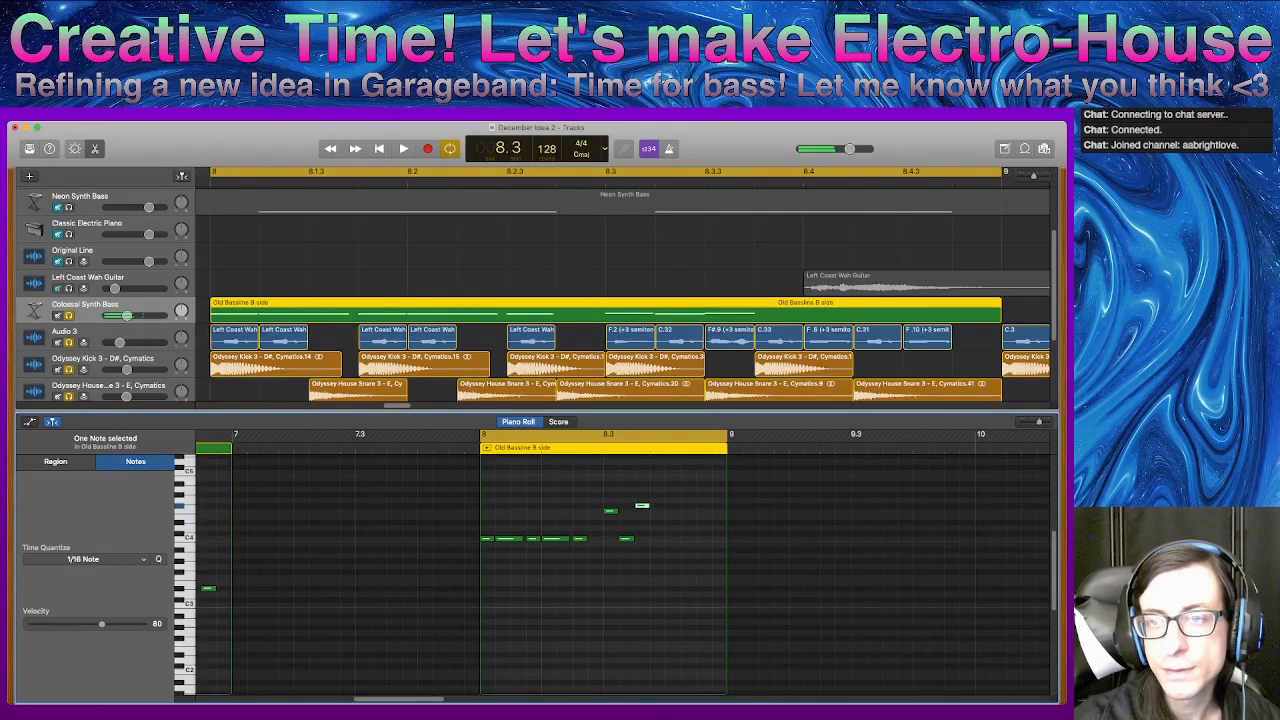
- Add alternating C4 and F4 sixteenth-note copies after the F#4 note, through the third sixteenth of beat 4, and play the bar
{"action": "scroll", "coordinate": [625, 565], "scroll_direction": "right", "scroll_amount": 3}
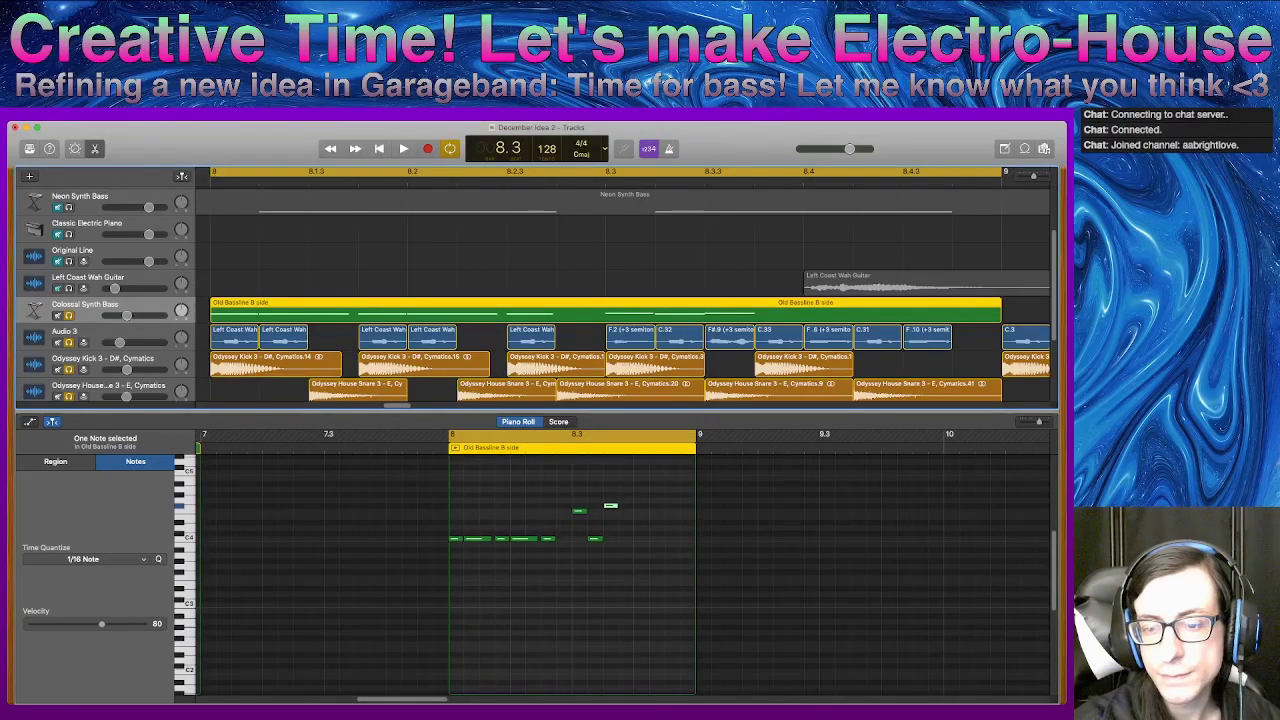
{"action": "left_click_drag", "start_coordinate": [595, 538], "coordinate": [626, 538]}
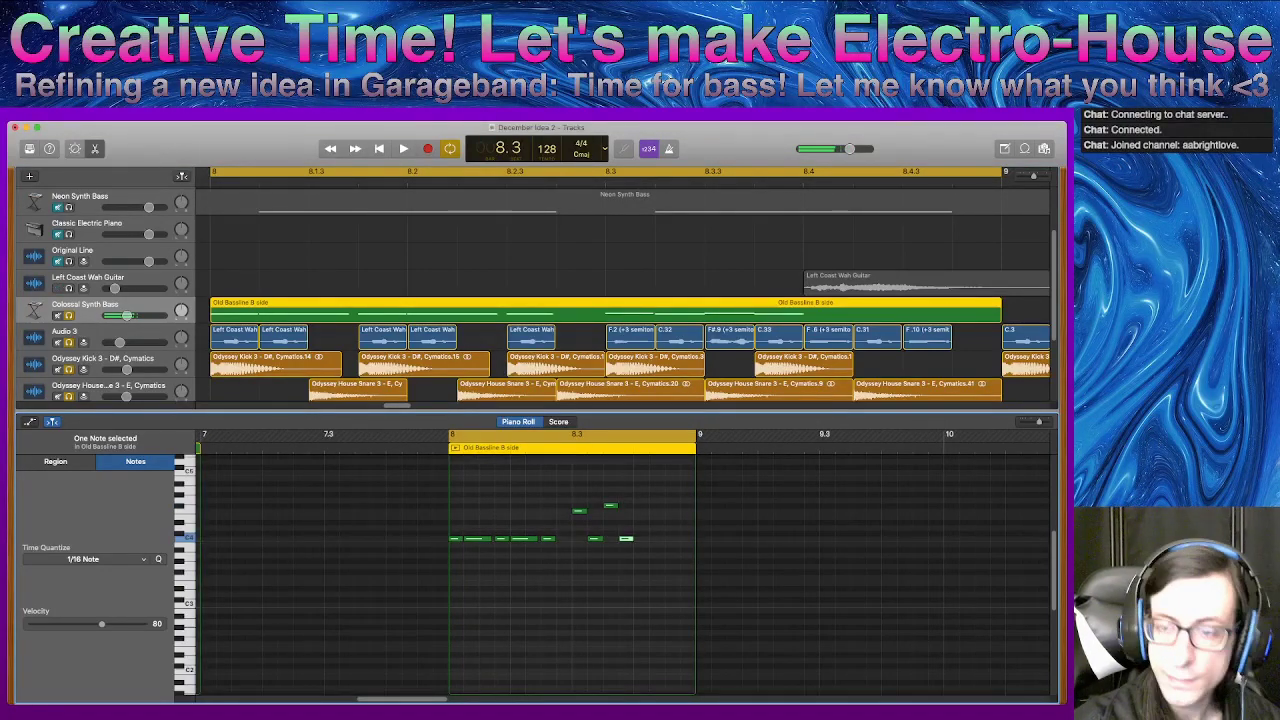
{"action": "scroll", "coordinate": [625, 565], "scroll_direction": "right", "scroll_amount": 2}
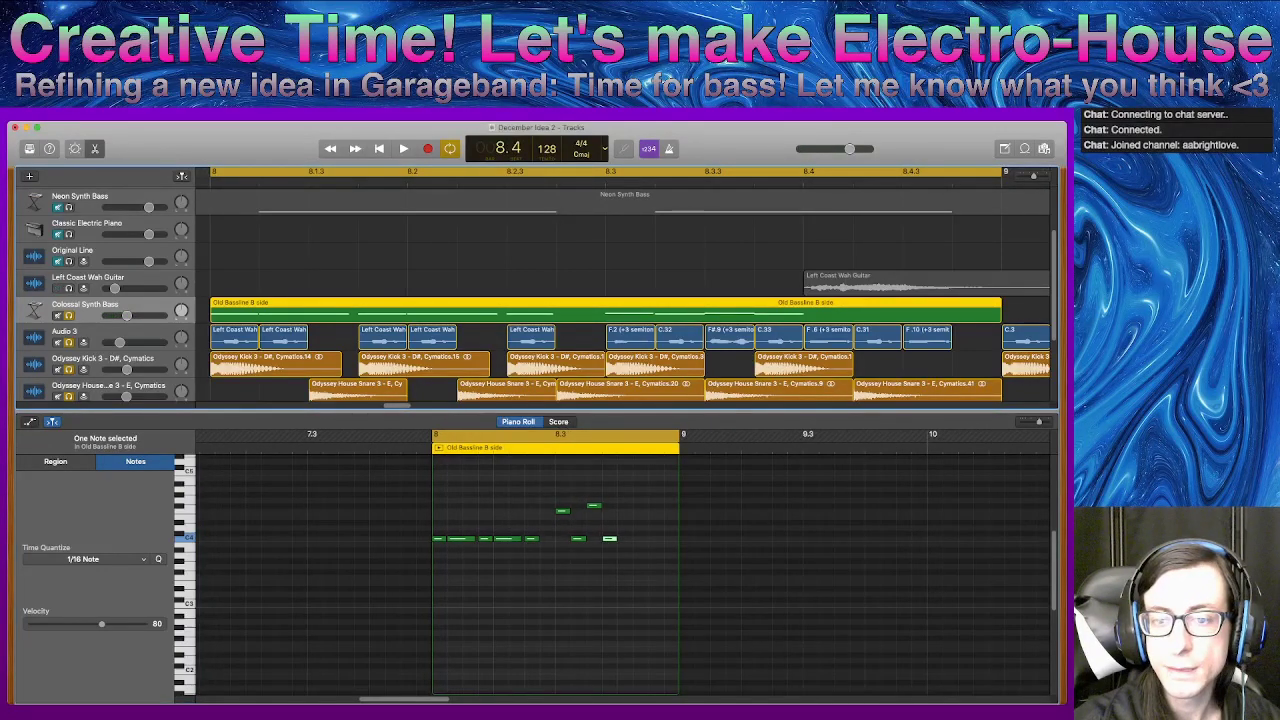
{"action": "left_click_drag", "start_coordinate": [563, 511], "coordinate": [624, 511]}
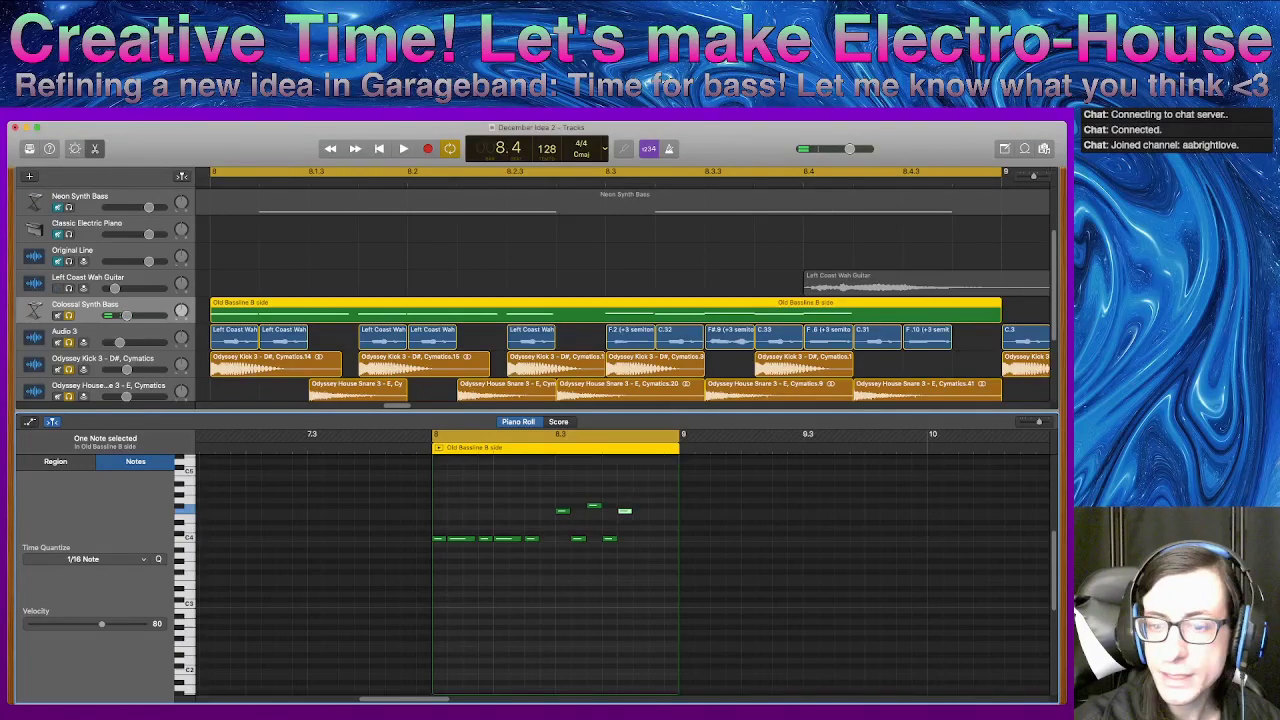
{"action": "left_click_drag", "start_coordinate": [609, 539], "coordinate": [652, 511]}
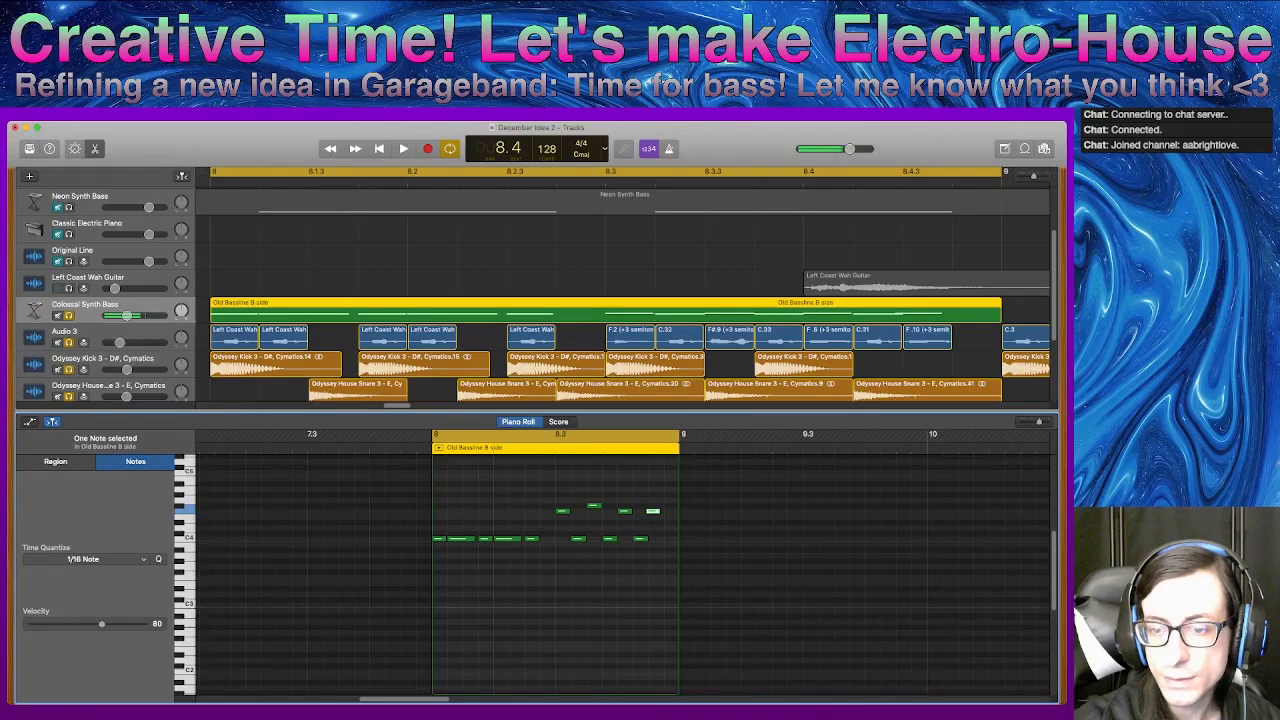
{"action": "left_click_drag", "start_coordinate": [652, 511], "coordinate": [655, 511]}
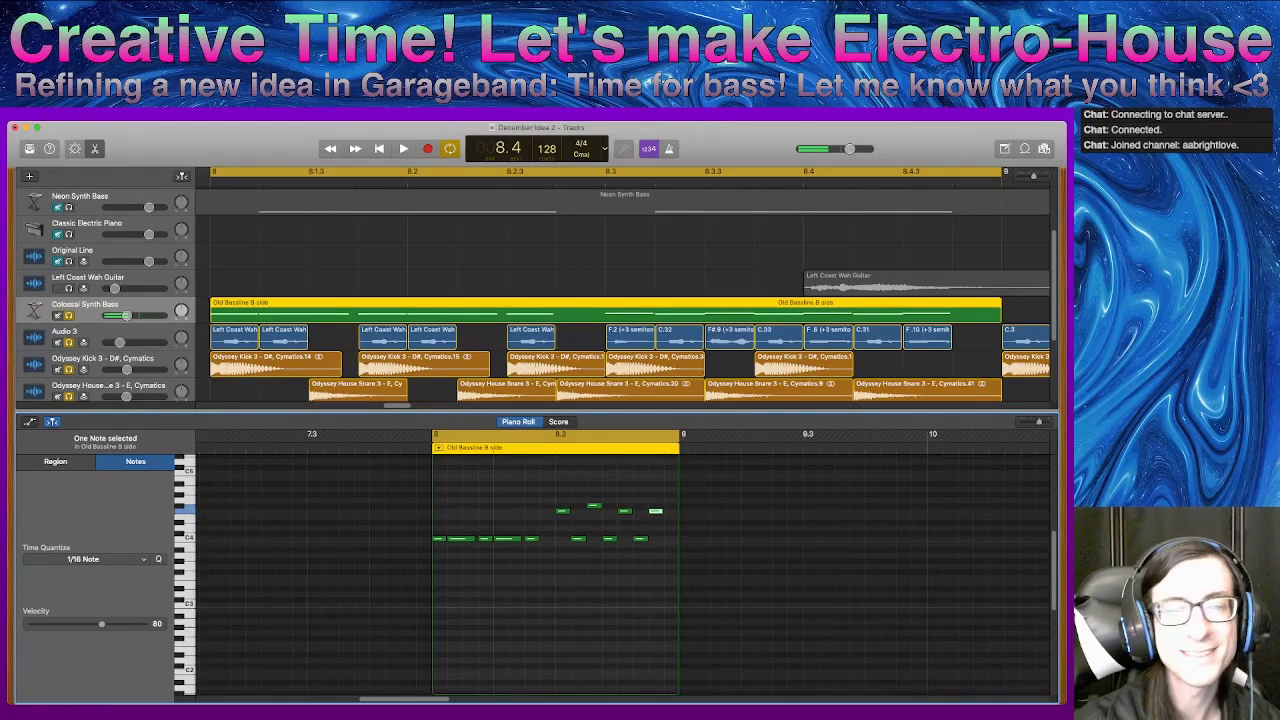
{"action": "key", "text": "space"}
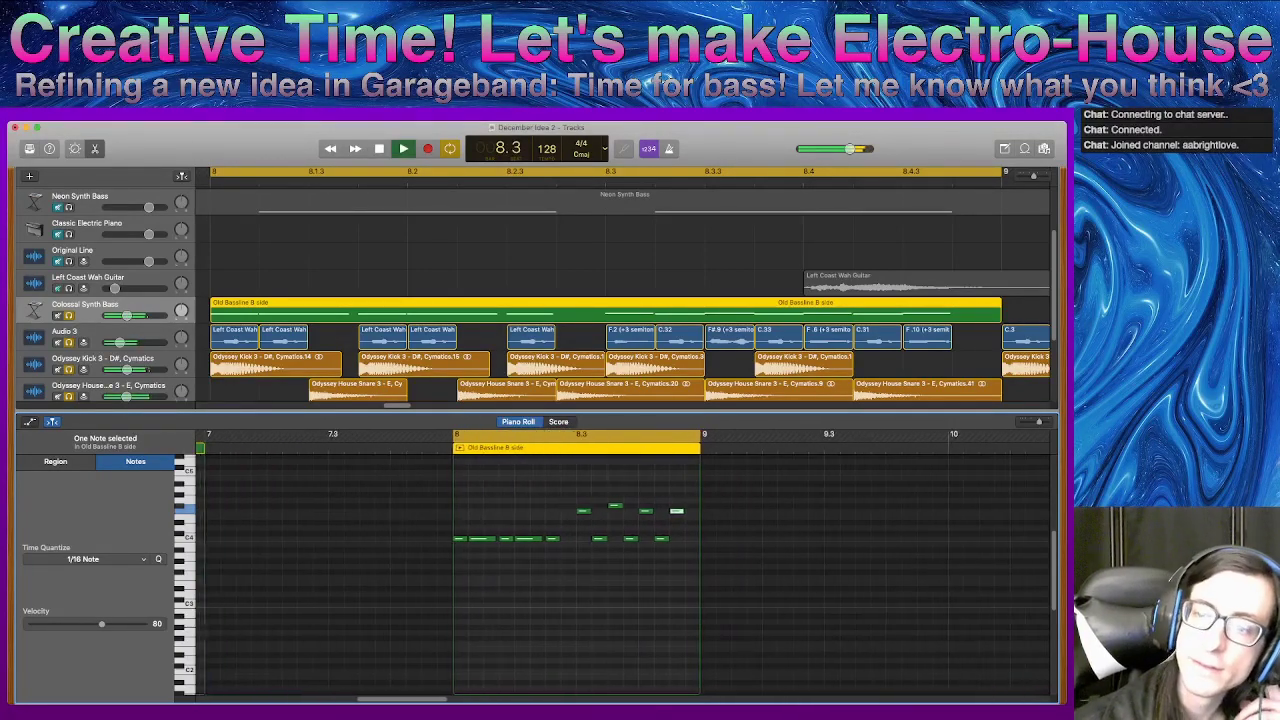
{"action": "key", "text": "space"}
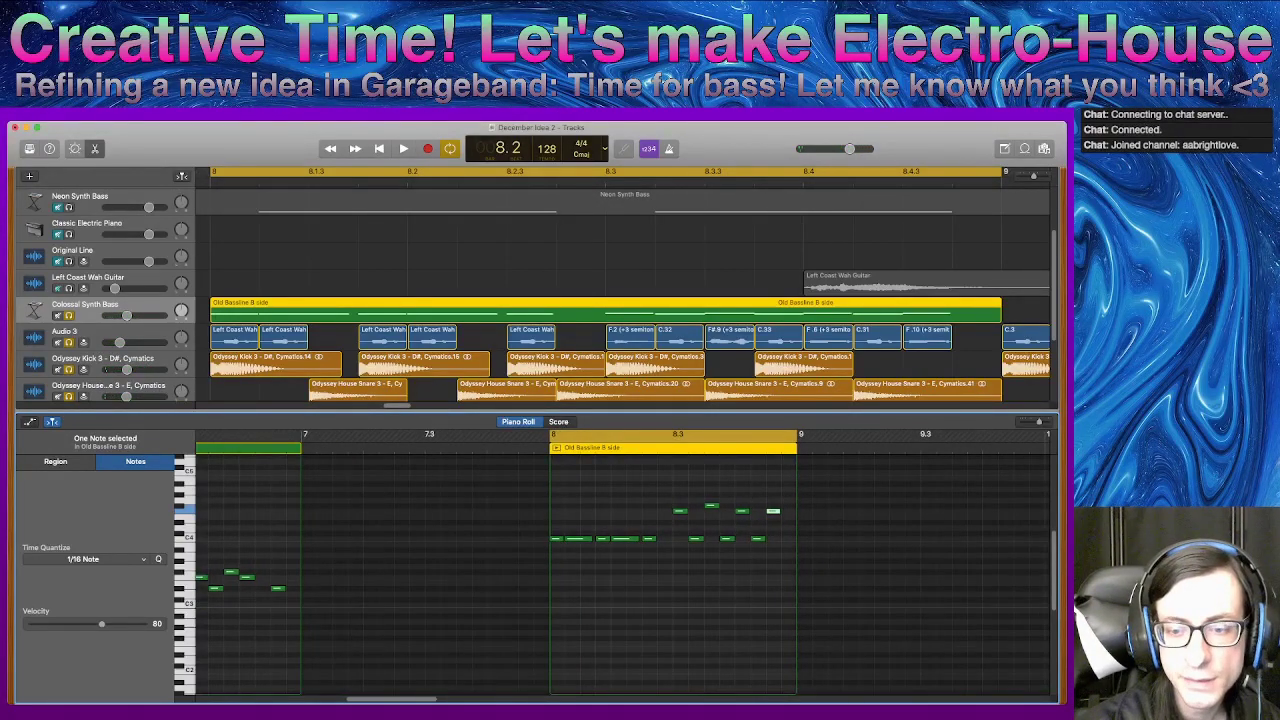
- Shorten the two long C4 notes in the first half of bar 8 to sixteenths and play the bar
{"action": "left_click_drag", "start_coordinate": [618, 556], "coordinate": [580, 539]}
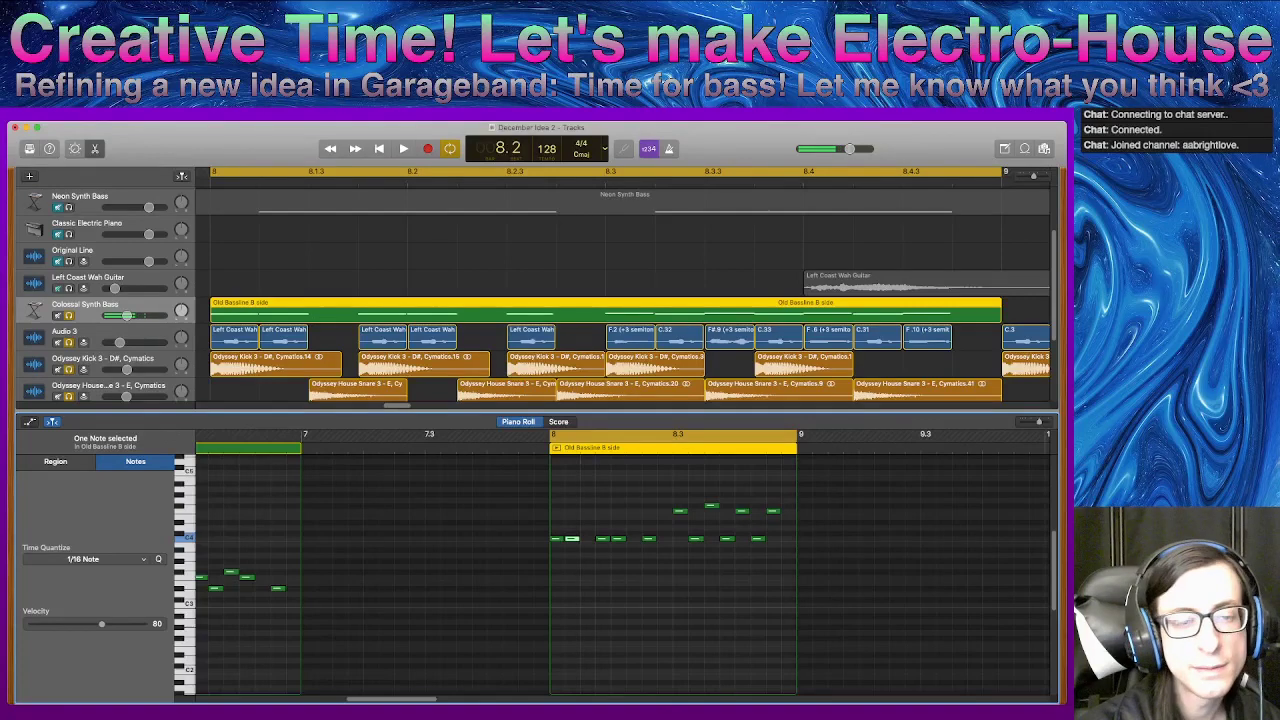
{"action": "key", "text": "space"}
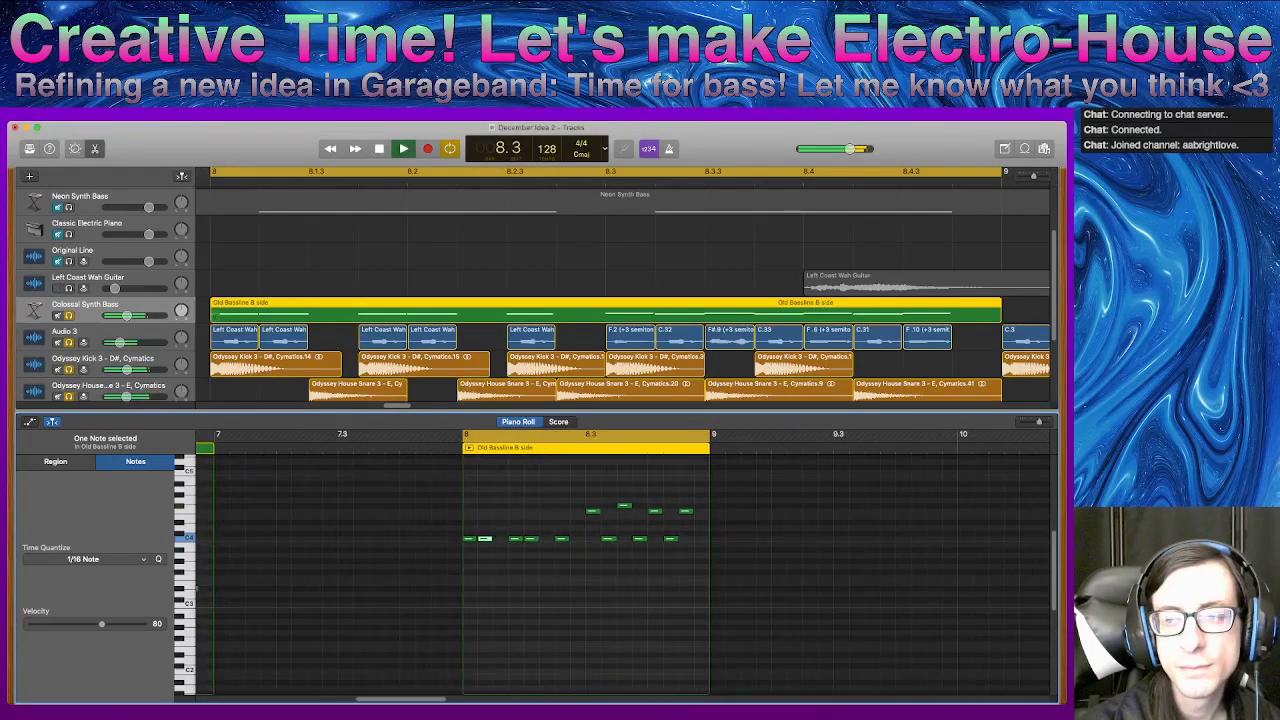
{"action": "key", "text": "space"}
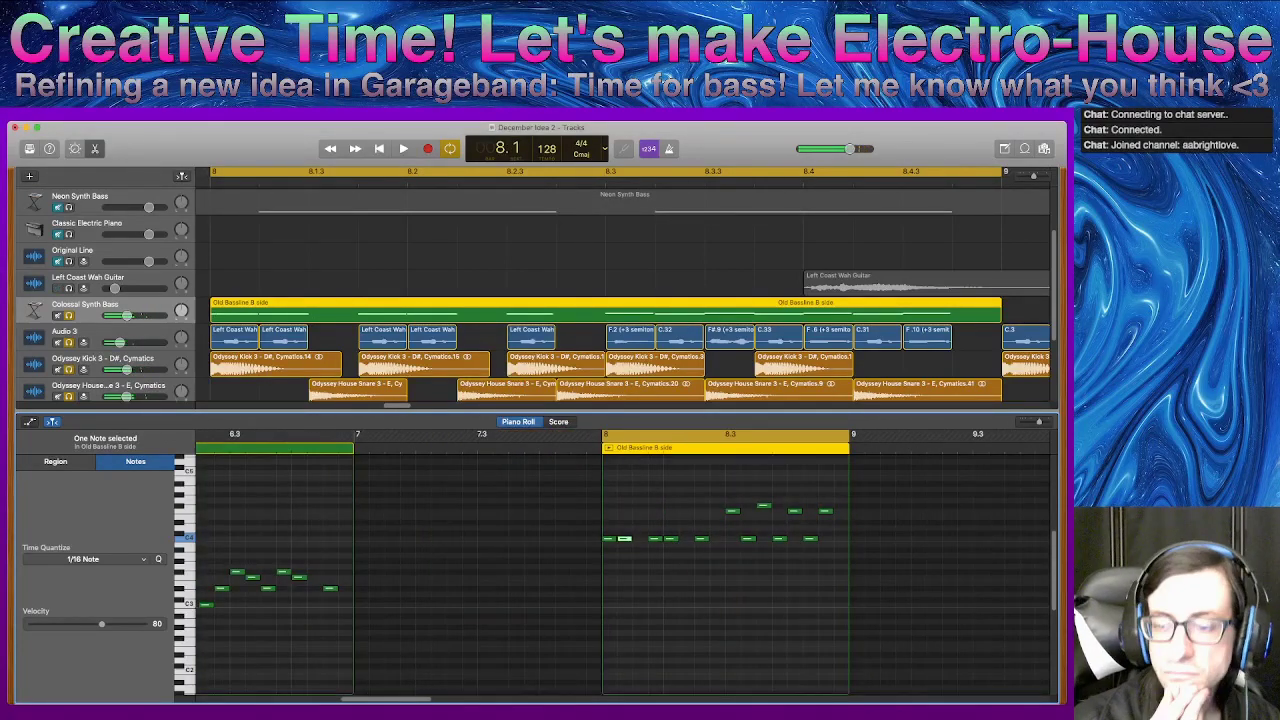
- Transpose all notes of the bar 8 bass region down one octave and play the cycled bar
{"action": "left_click_drag", "start_coordinate": [832, 586], "coordinate": [607, 599]}
{"action": "left_click_drag", "start_coordinate": [764, 567], "coordinate": [764, 573]}
{"action": "key", "text": "space"}
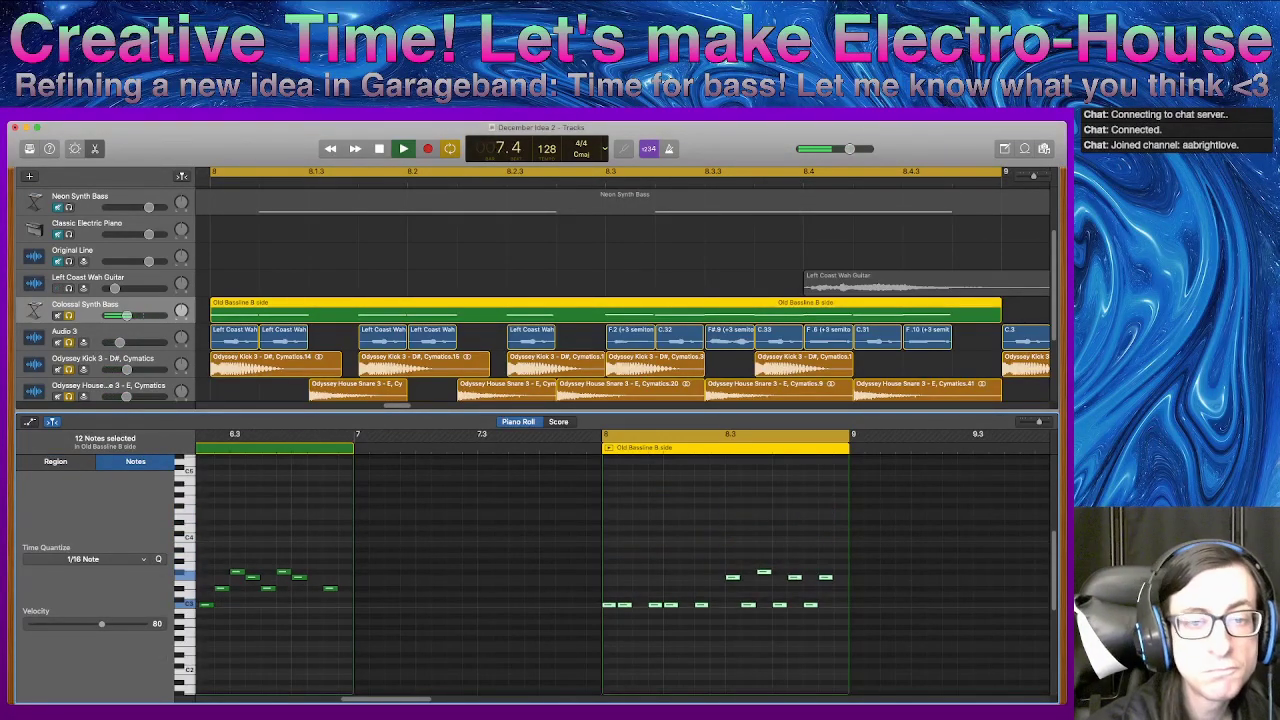
{"action": "key", "text": "space"}
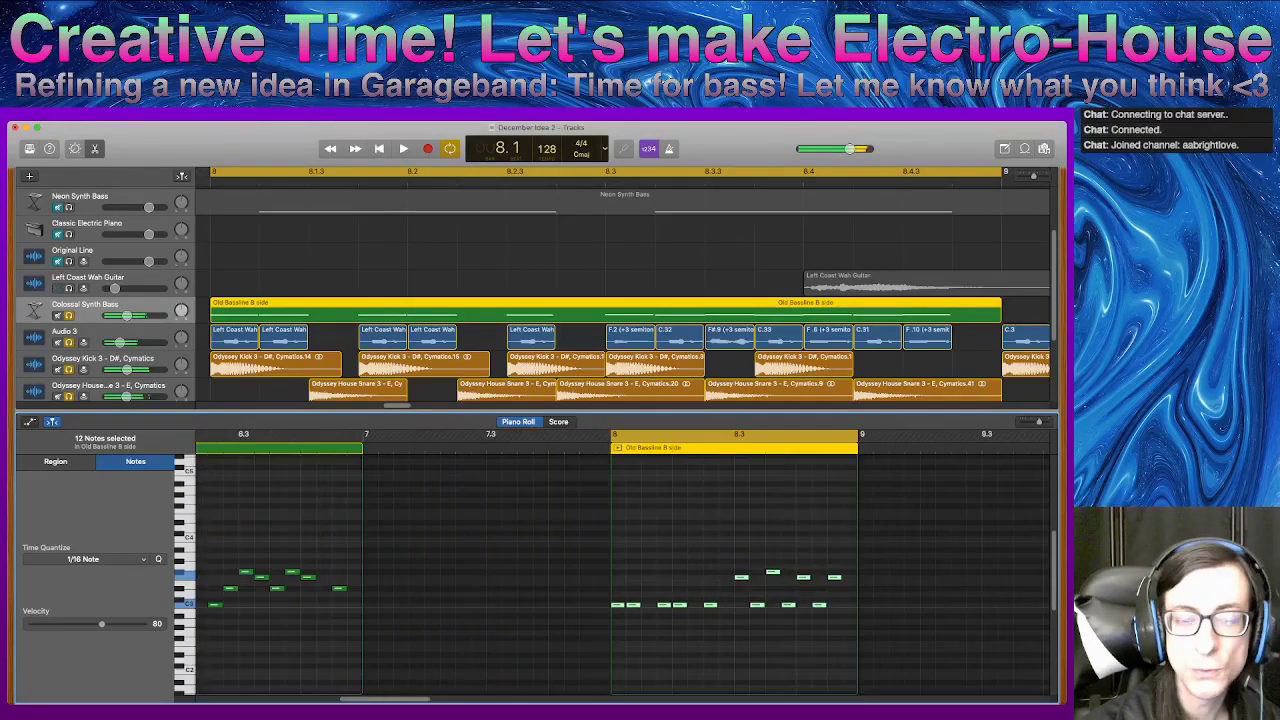
- Enlarge the tracks area, copy the Old Bassline B side region from bar 8 to bar 9 and clear the selection
{"action": "scroll", "coordinate": [620, 576], "scroll_direction": "down", "scroll_amount": 5}
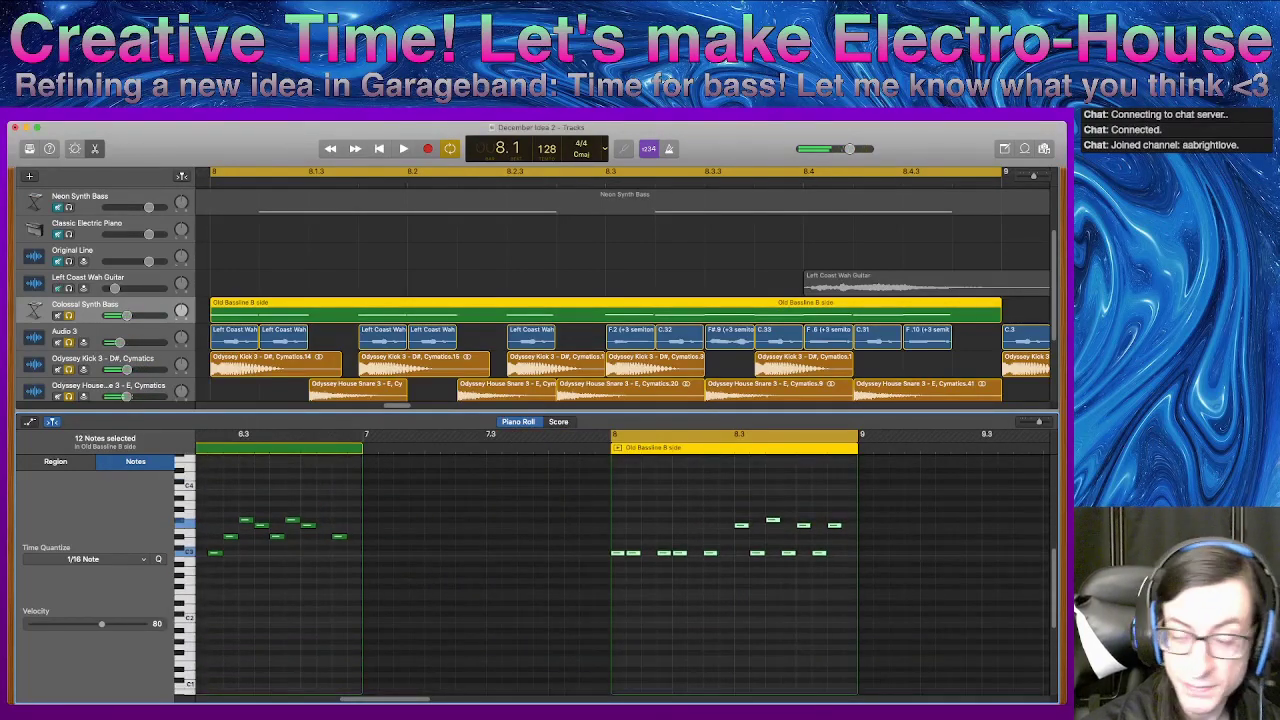
{"action": "scroll", "coordinate": [612, 573], "scroll_direction": "up", "scroll_amount": 3}
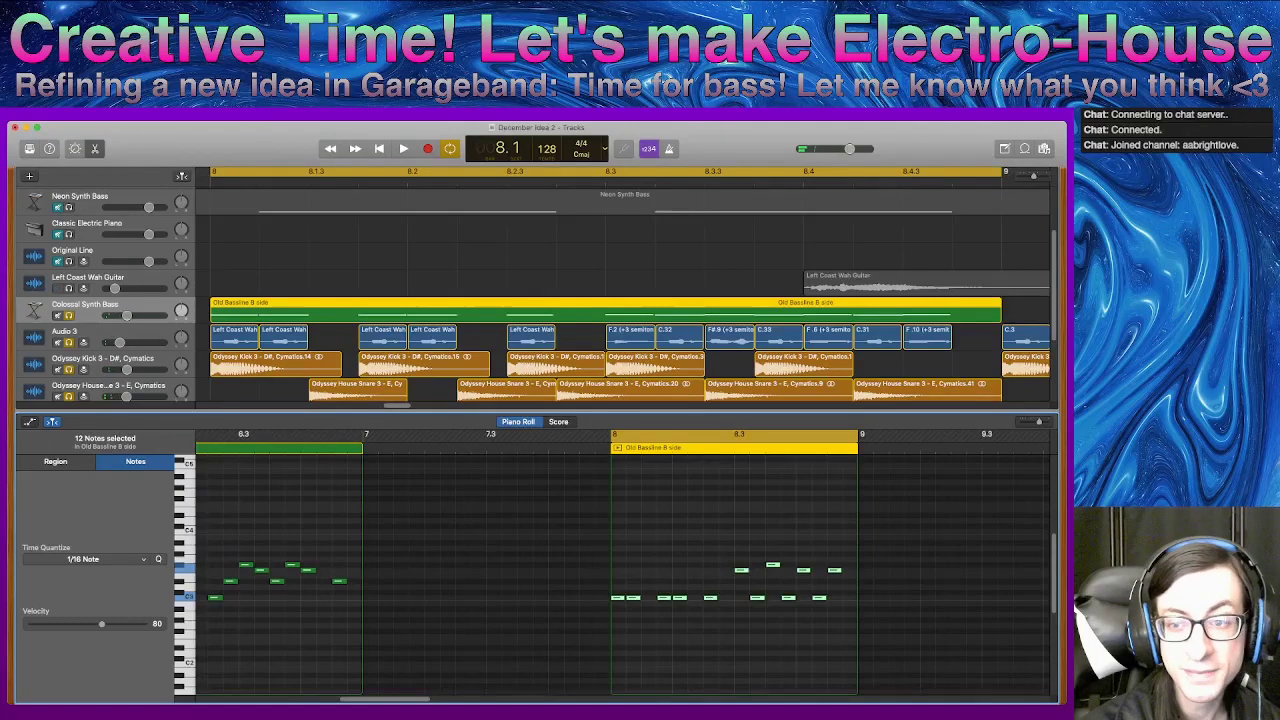
{"action": "scroll", "coordinate": [612, 573], "scroll_direction": "right", "scroll_amount": 5}
{"action": "scroll", "coordinate": [612, 573], "scroll_direction": "left", "scroll_amount": 1}
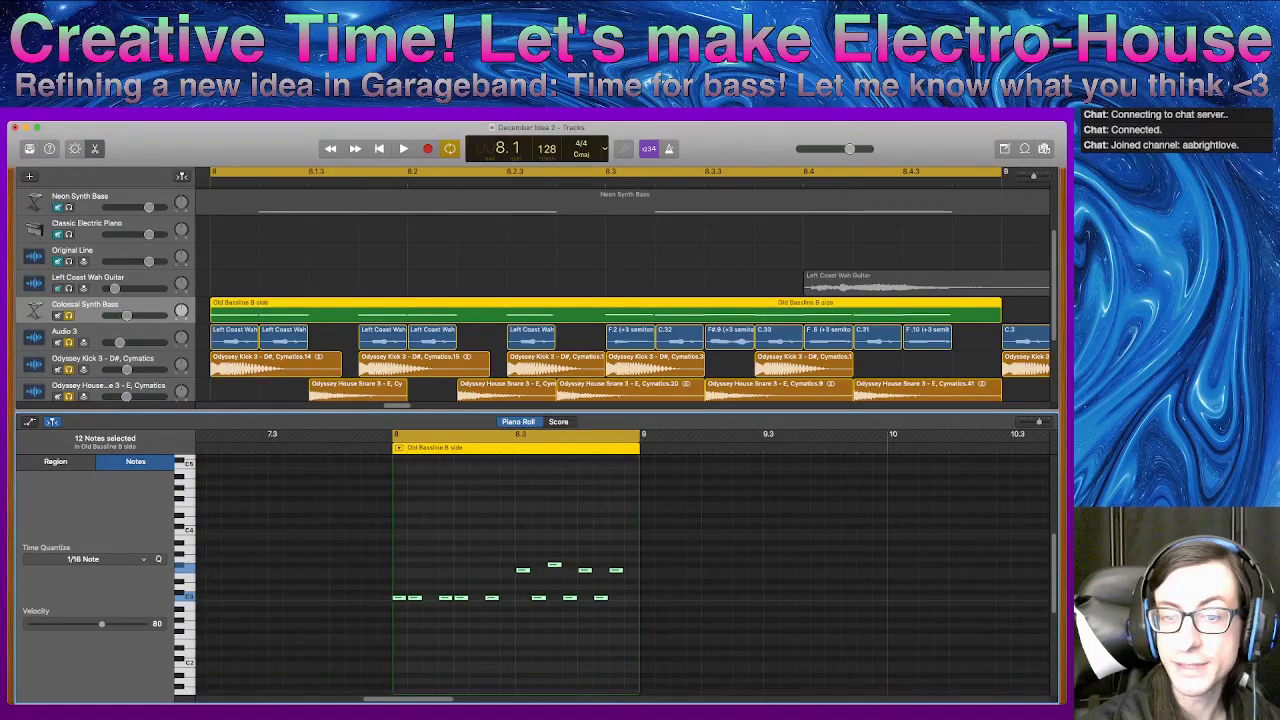
{"action": "left_click_drag", "start_coordinate": [612, 412], "coordinate": [612, 577]}
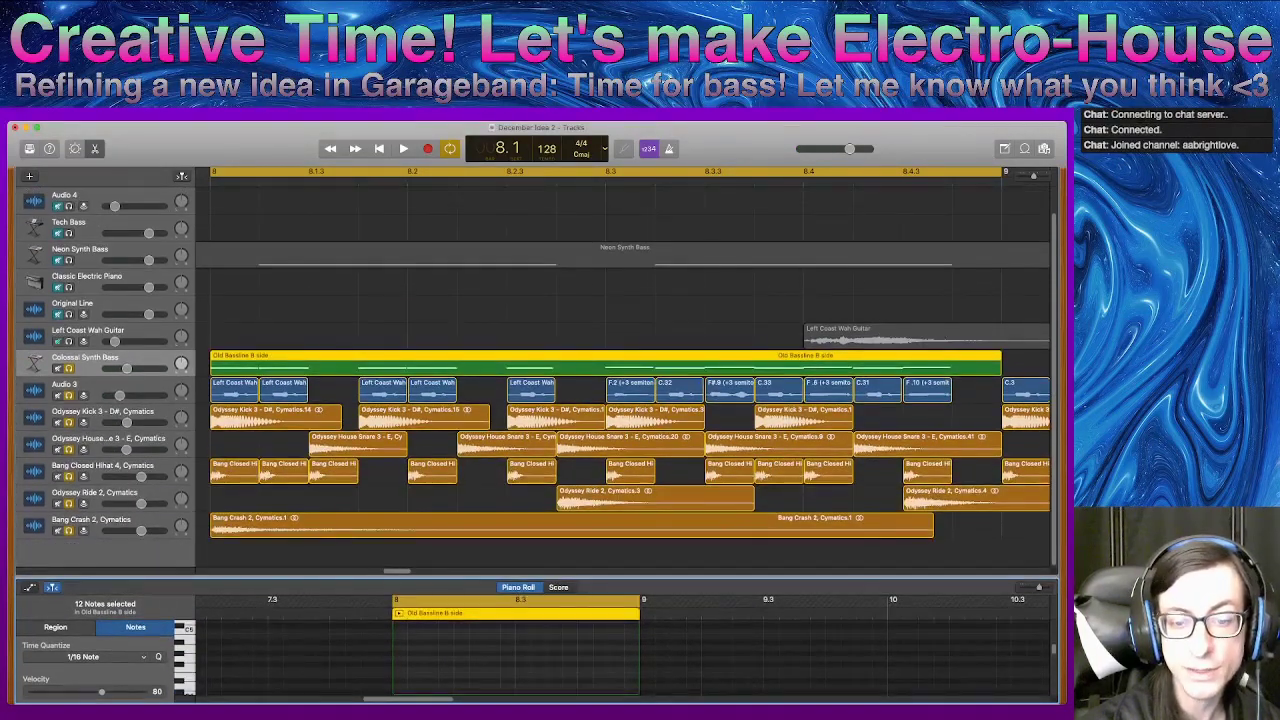
{"action": "scroll", "coordinate": [622, 353], "scroll_direction": "right", "scroll_amount": 10}
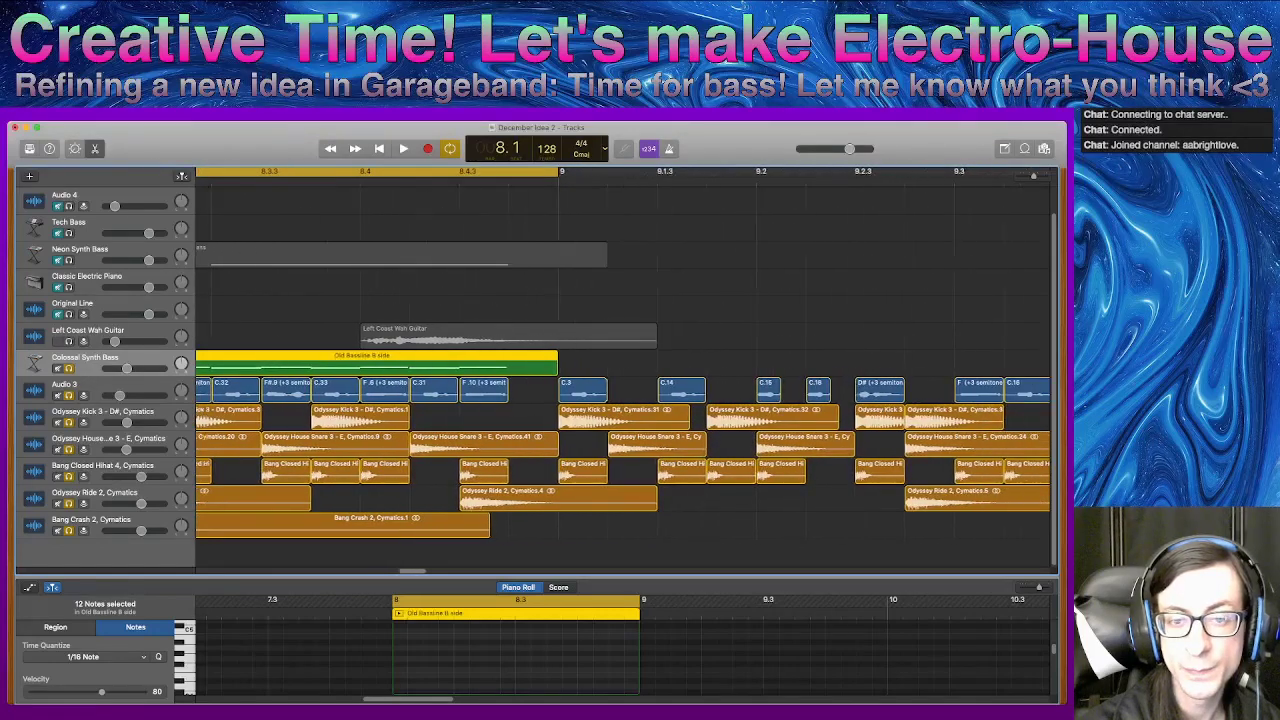
{"action": "scroll", "coordinate": [622, 400], "scroll_direction": "right", "scroll_amount": 5}
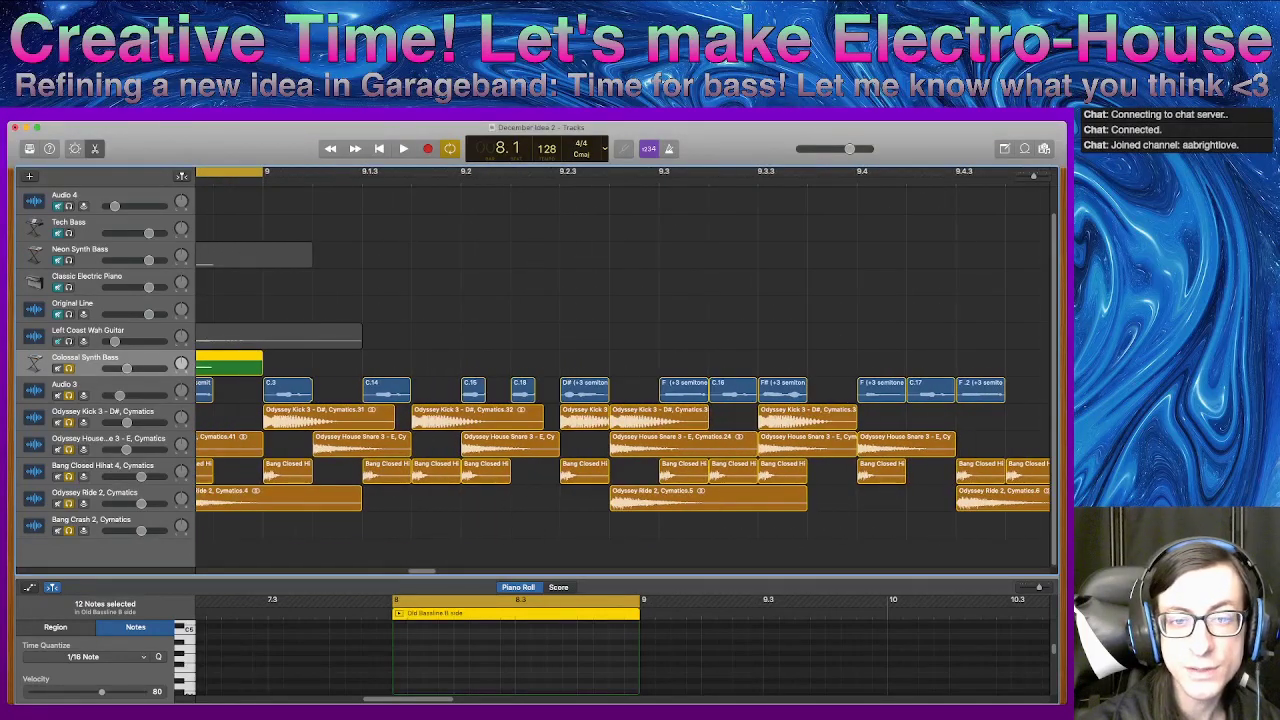
{"action": "left_click_drag", "start_coordinate": [236, 365], "coordinate": [968, 364]}
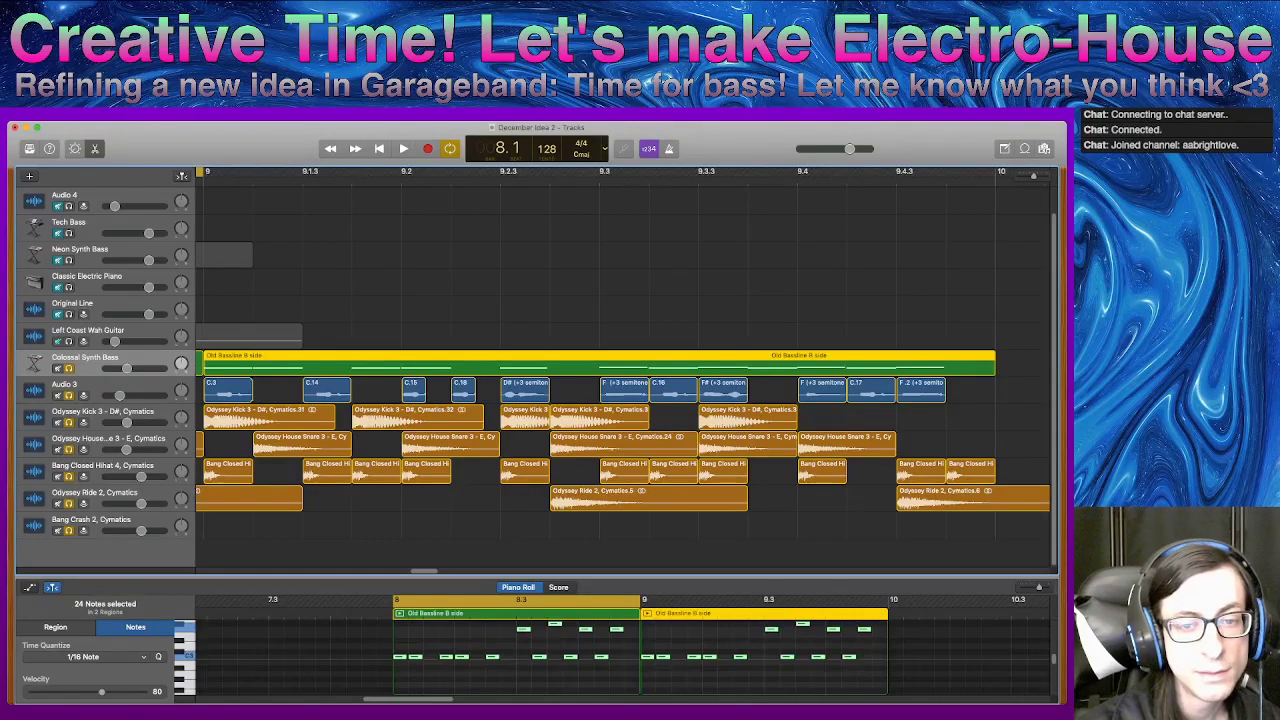
{"action": "left_click", "coordinate": [480, 283]}
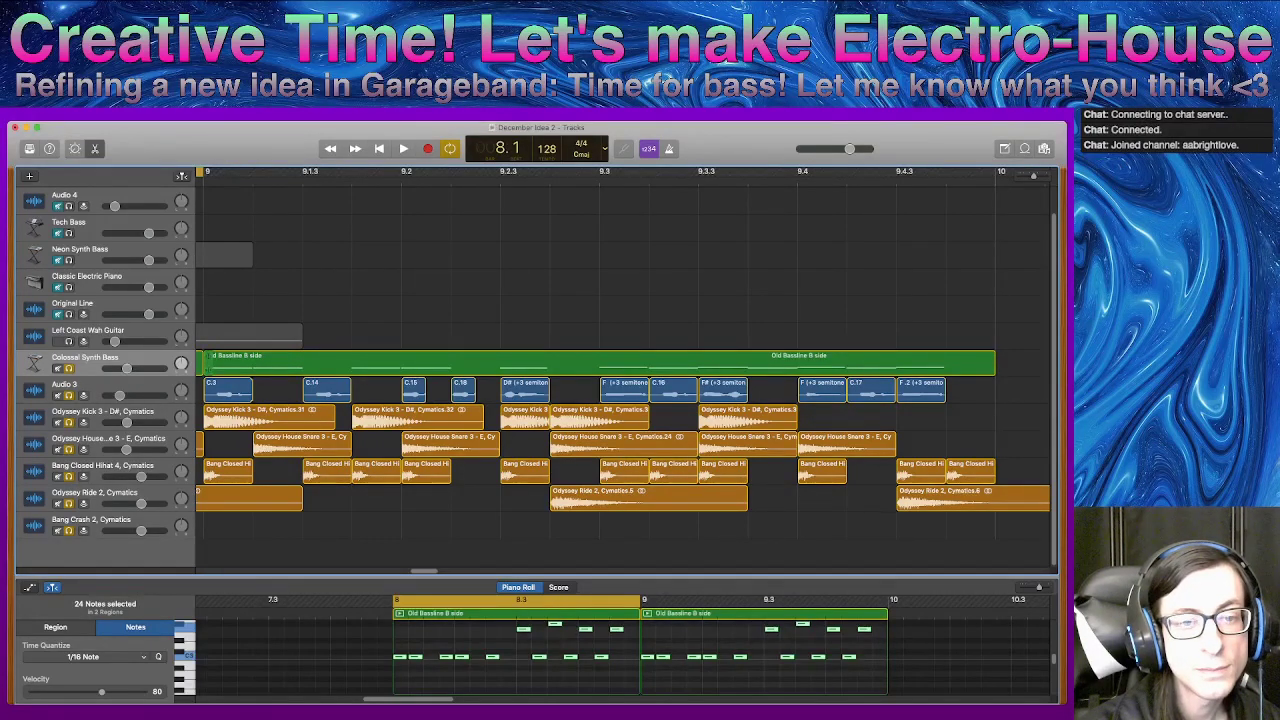
{"action": "left_click", "coordinate": [208, 362]}
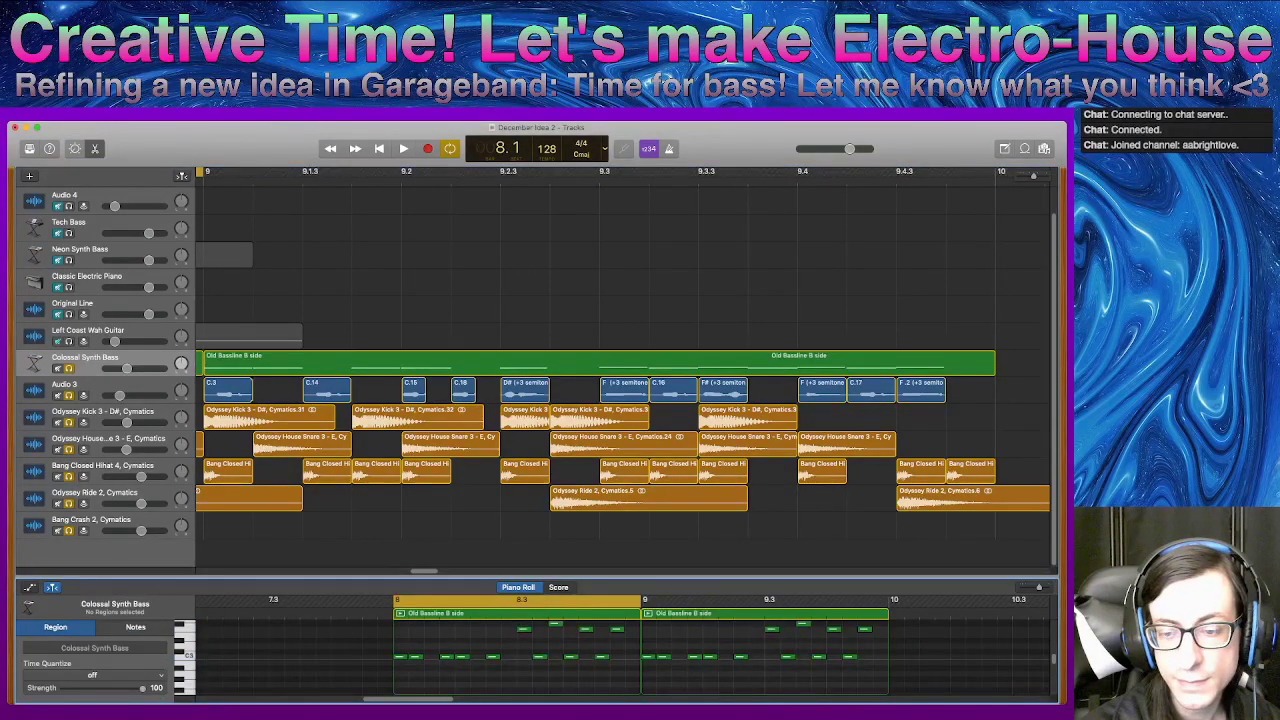
- Move the second C3 note of the bar 9 bass region to 9.1.3 and delete the C3 note after it
{"action": "left_click_drag", "start_coordinate": [663, 657], "coordinate": [679, 657]}
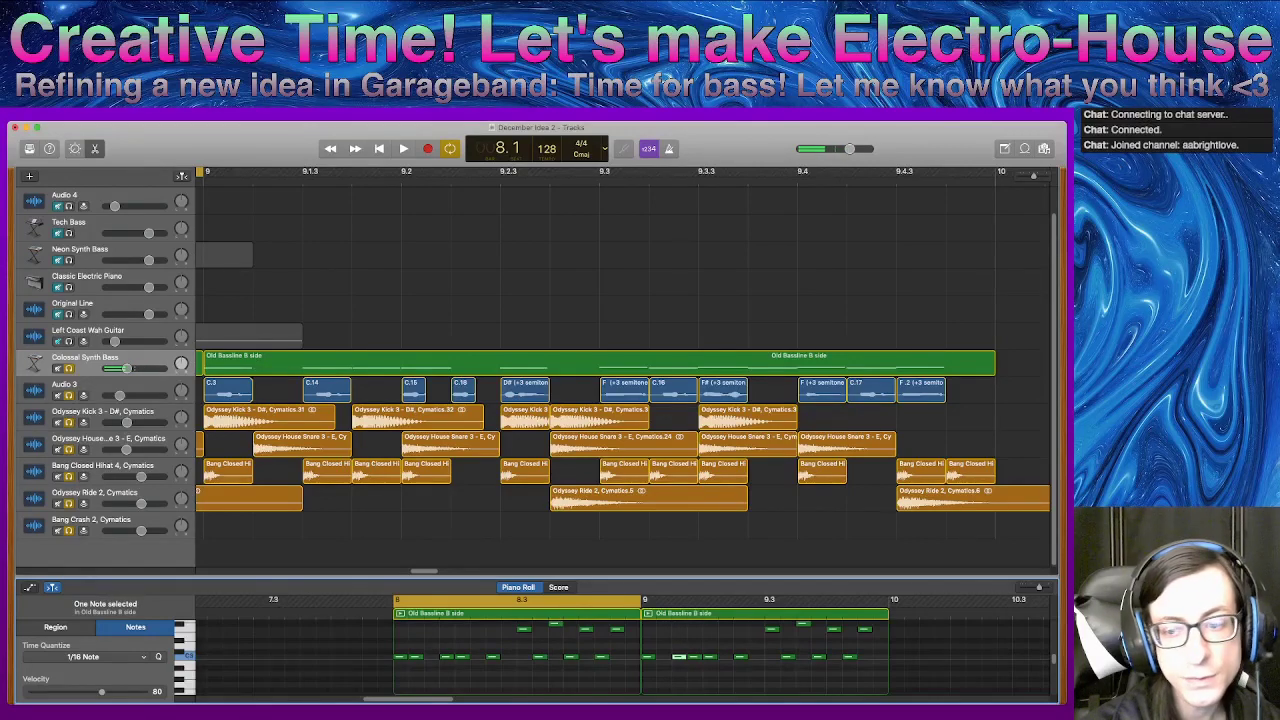
{"action": "left_click", "coordinate": [694, 657]}
{"action": "key", "text": "Delete"}
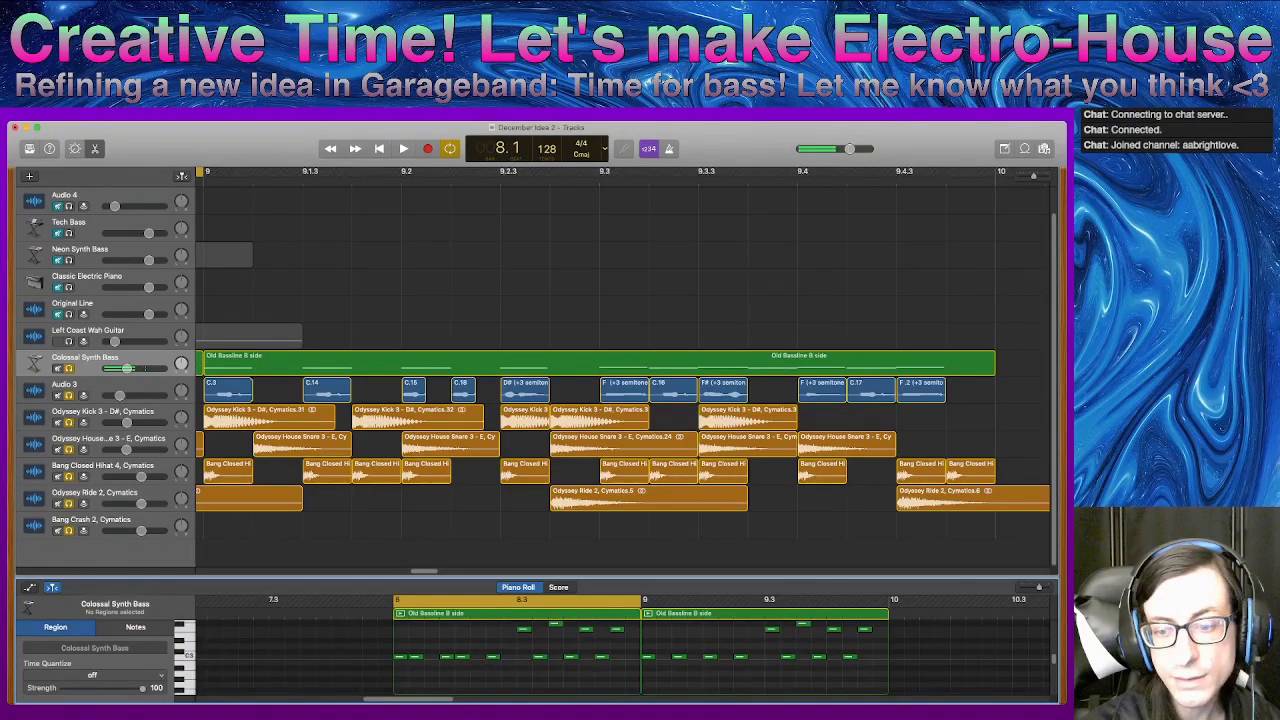
- Shorten the C3 note at 9.2 to about a thirty-second and place a copy of it at 9.2.2
{"action": "left_click_drag", "start_coordinate": [714, 657], "coordinate": [711, 657]}
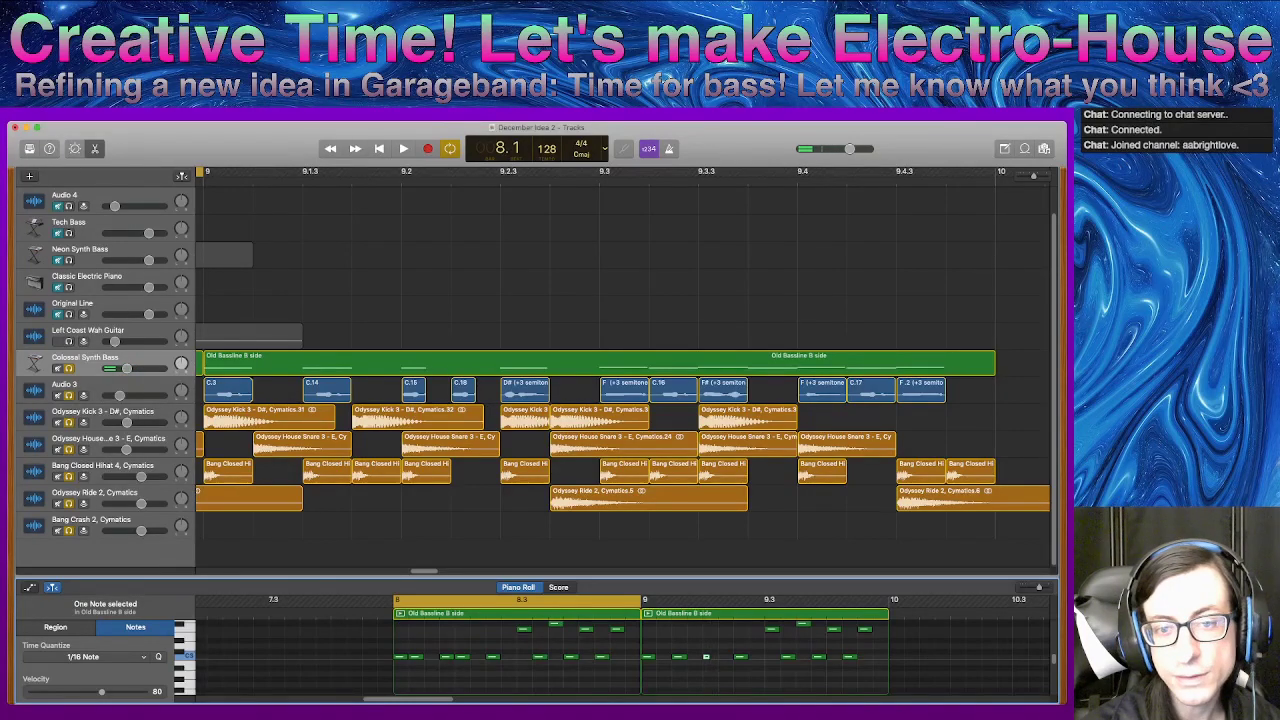
{"action": "scroll", "coordinate": [705, 657], "scroll_direction": "up", "scroll_amount": 5}
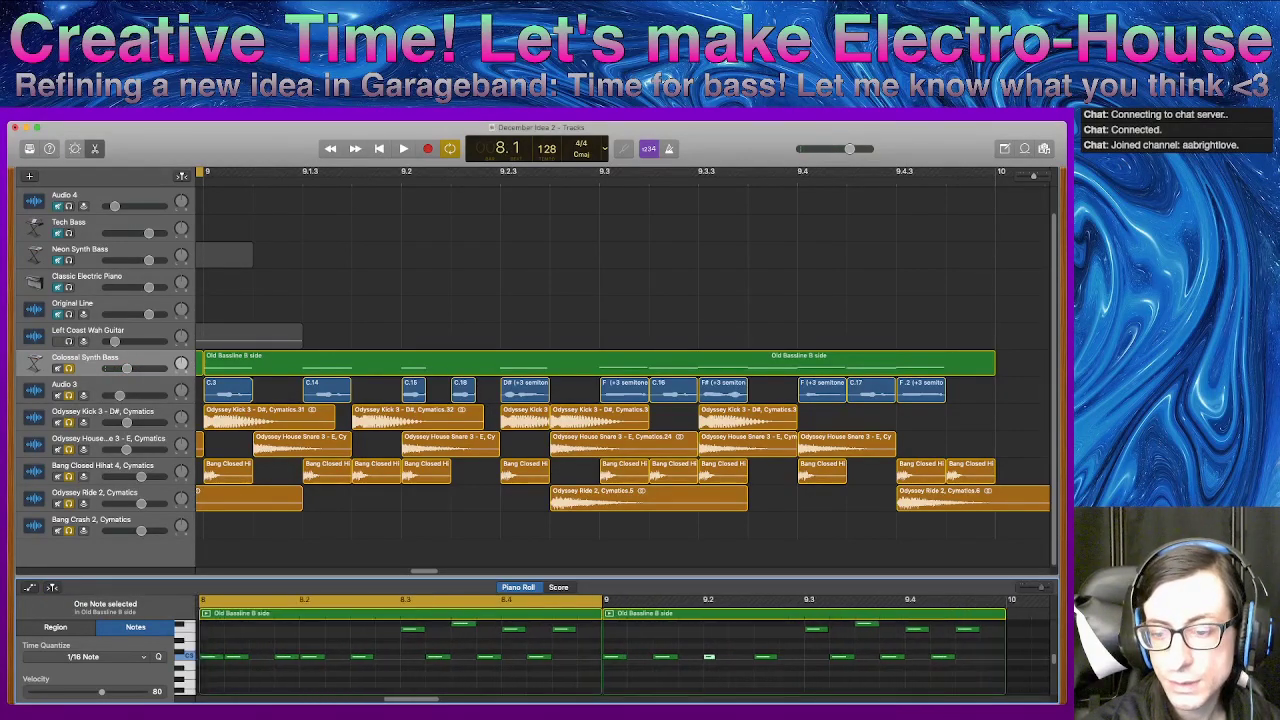
{"action": "scroll", "coordinate": [705, 657], "scroll_direction": "down", "scroll_amount": 1}
{"action": "key", "text": "space"}
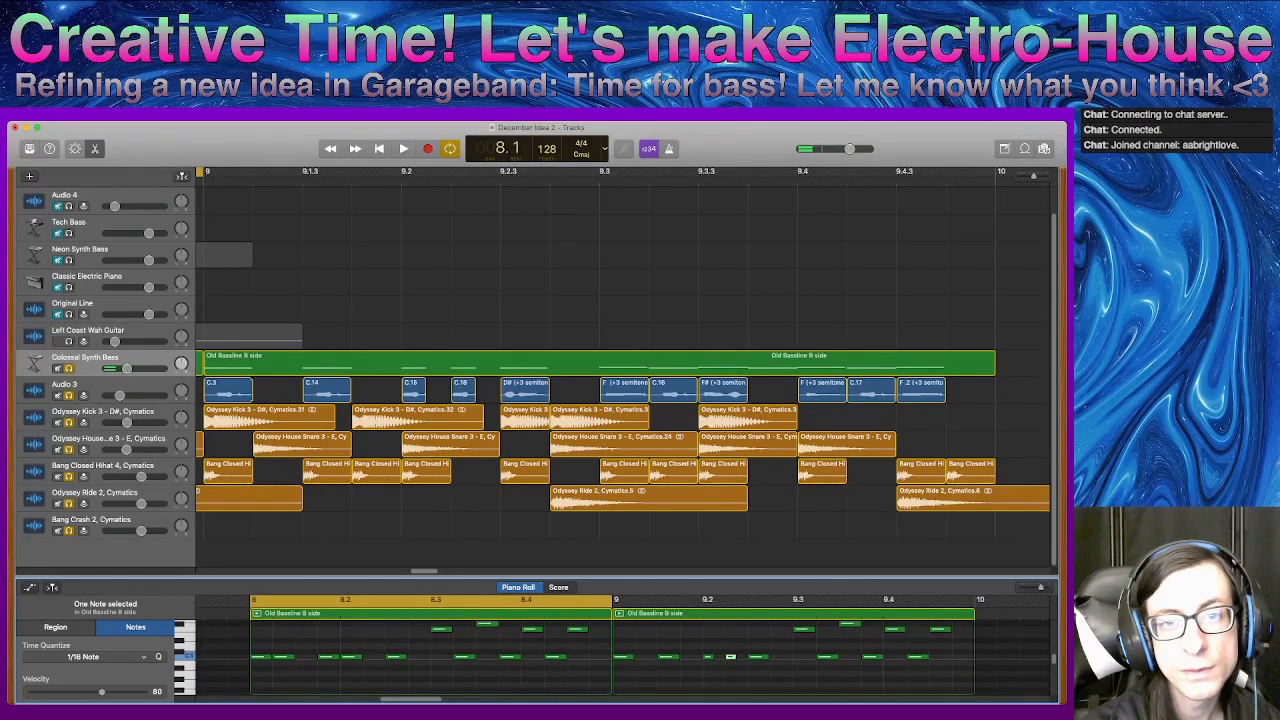
- Raise the note at 9.2.3 to D#3 and delete the C3 note following the F#3 note in bar 9
{"action": "scroll", "coordinate": [622, 650], "scroll_direction": "right", "scroll_amount": 5}
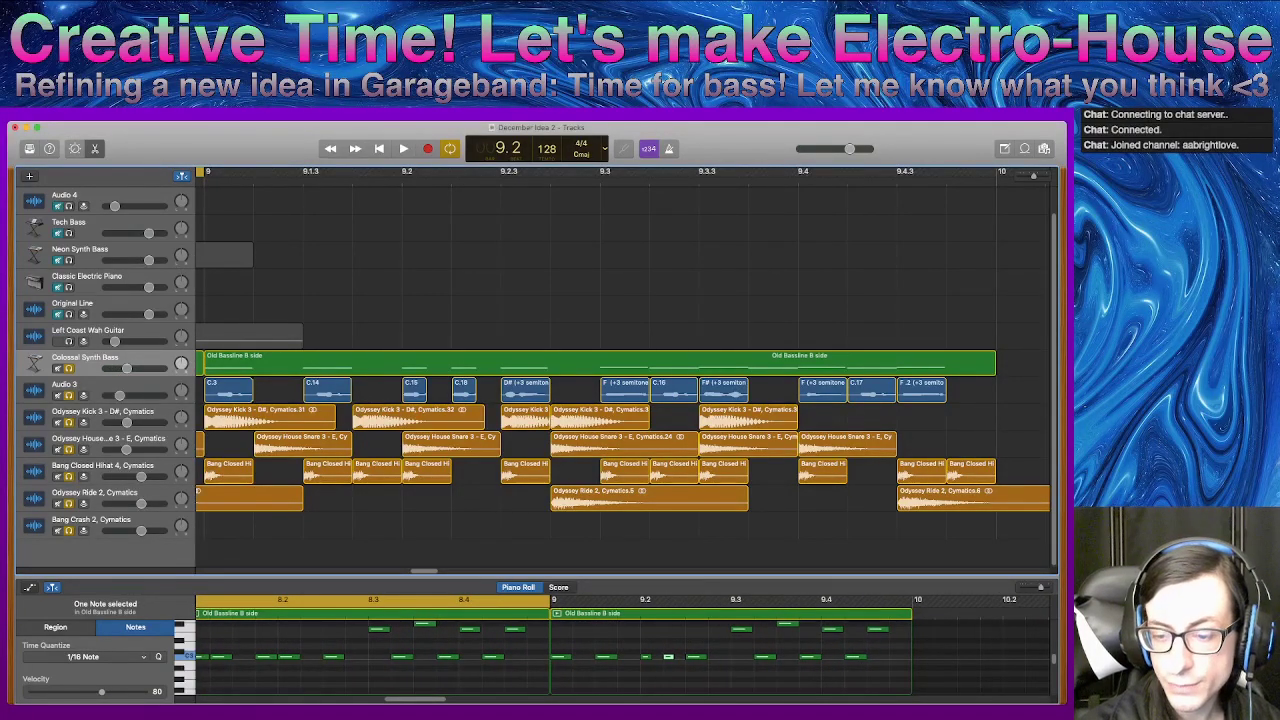
{"action": "left_click", "coordinate": [696, 657]}
{"action": "left_click_drag", "start_coordinate": [696, 657], "coordinate": [696, 640]}
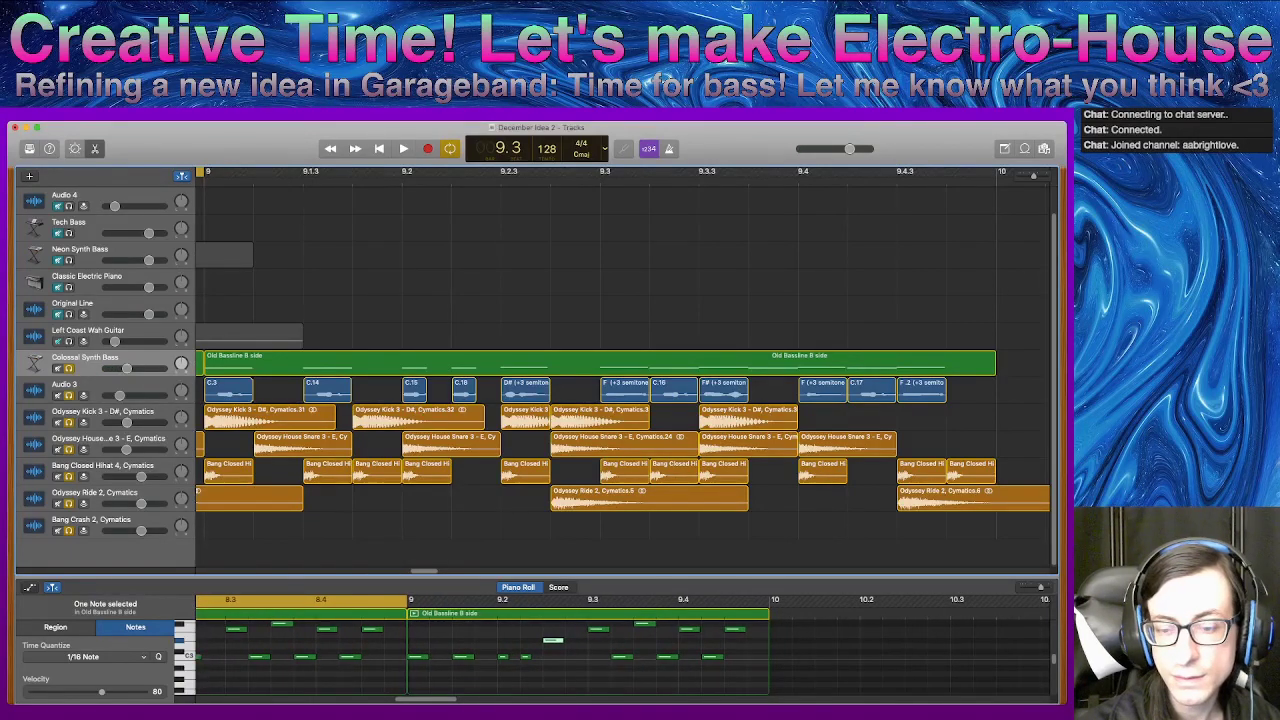
{"action": "scroll", "coordinate": [554, 650], "scroll_direction": "up", "scroll_amount": 1}
{"action": "left_click", "coordinate": [598, 634]}
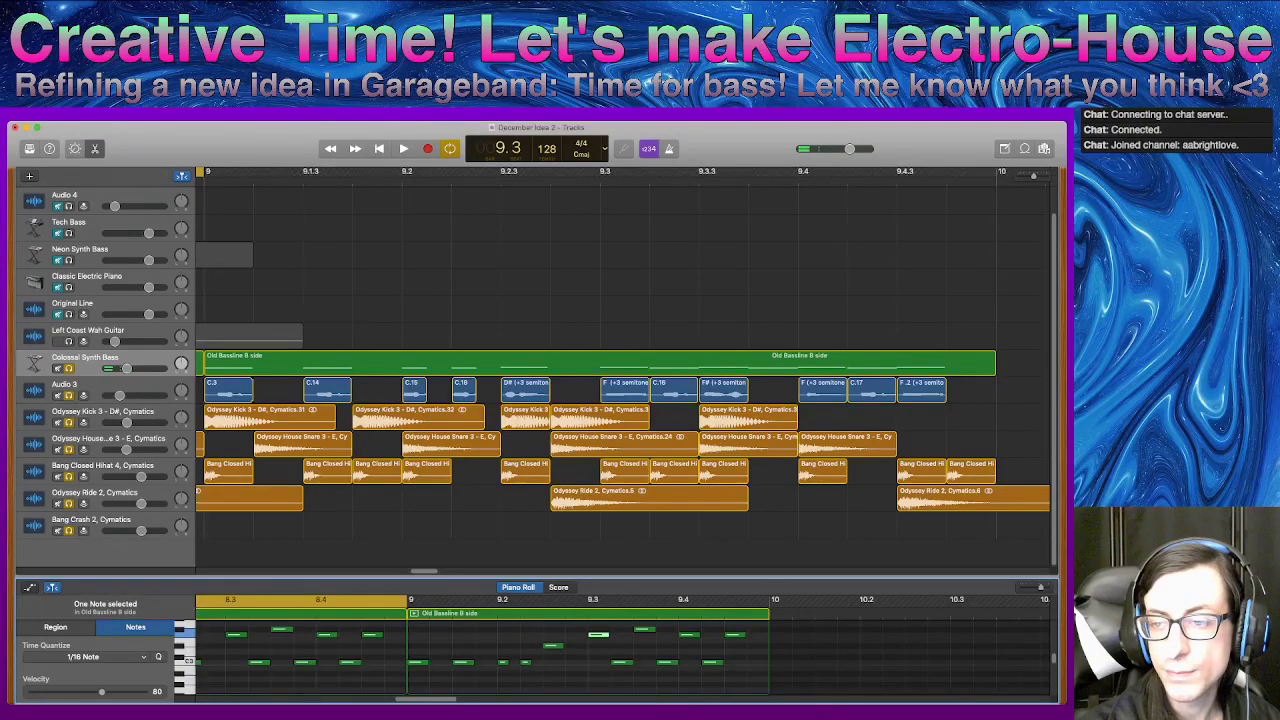
{"action": "left_click", "coordinate": [666, 662]}
{"action": "key", "text": "Delete"}
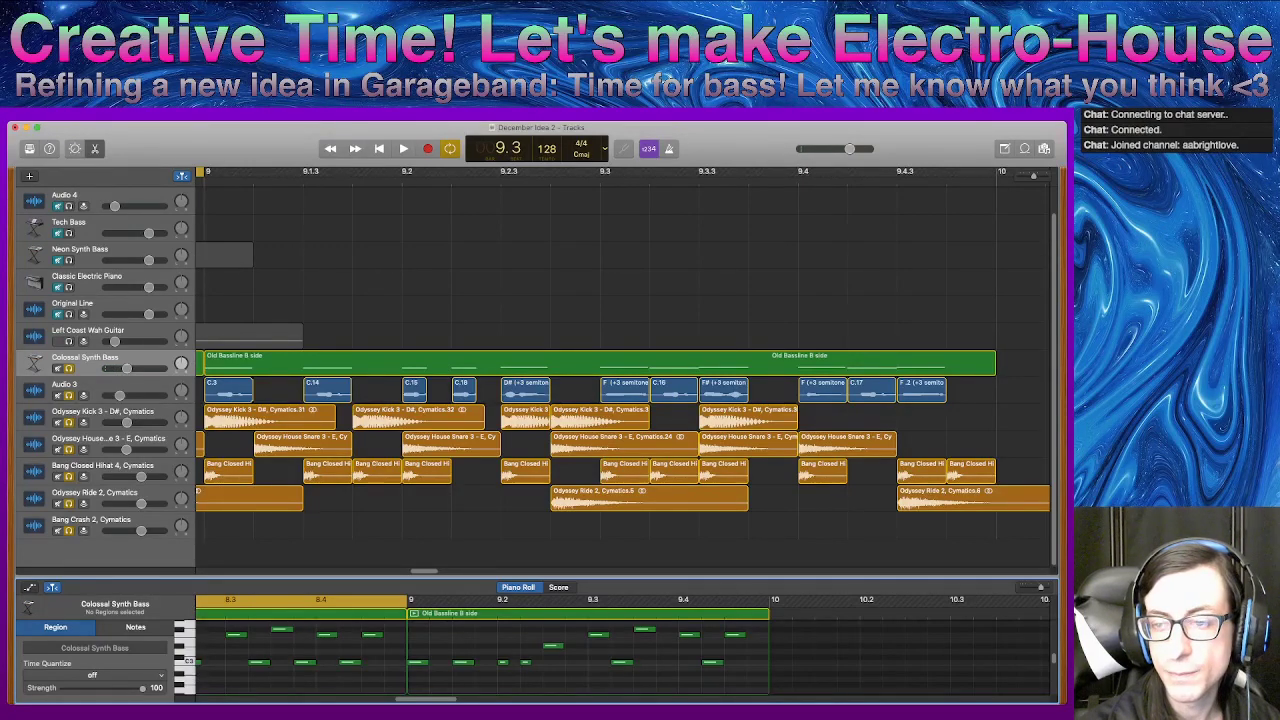
- Turn off cycling and play bars 8 and 9 to hear the edited bass line
{"action": "left_click_drag", "start_coordinate": [378, 181], "coordinate": [478, 181]}
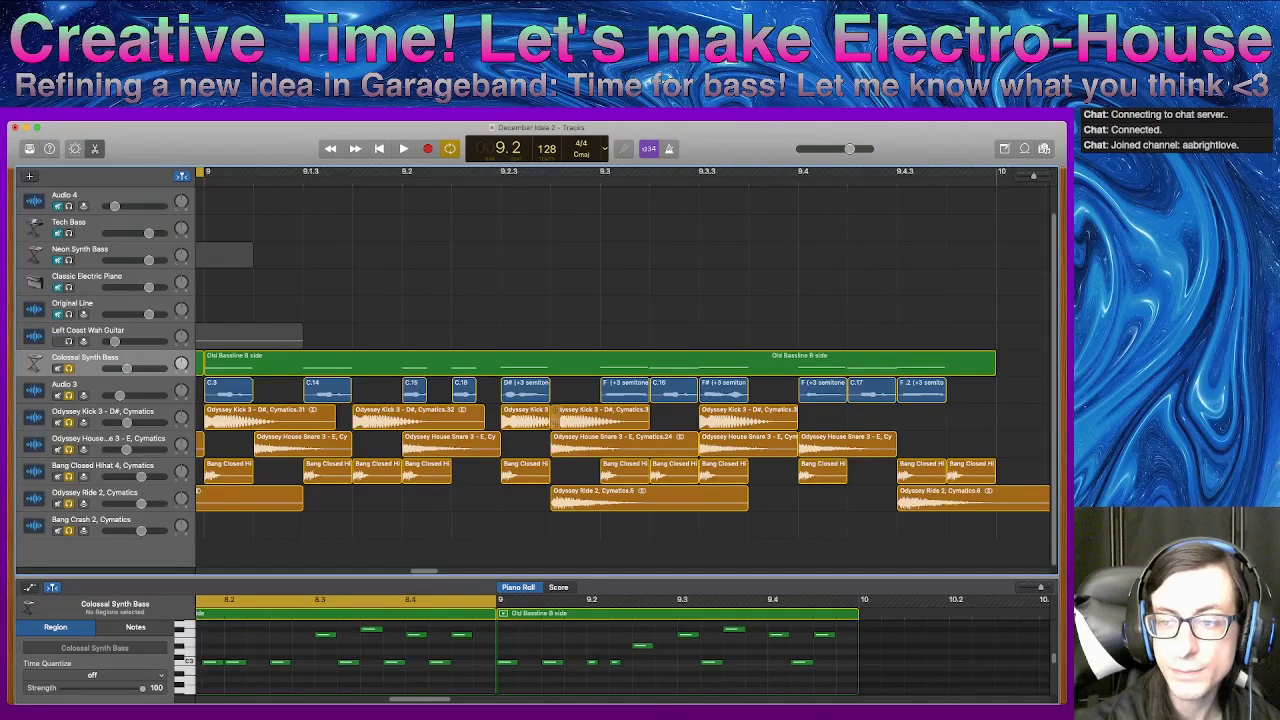
{"action": "key", "text": "space"}
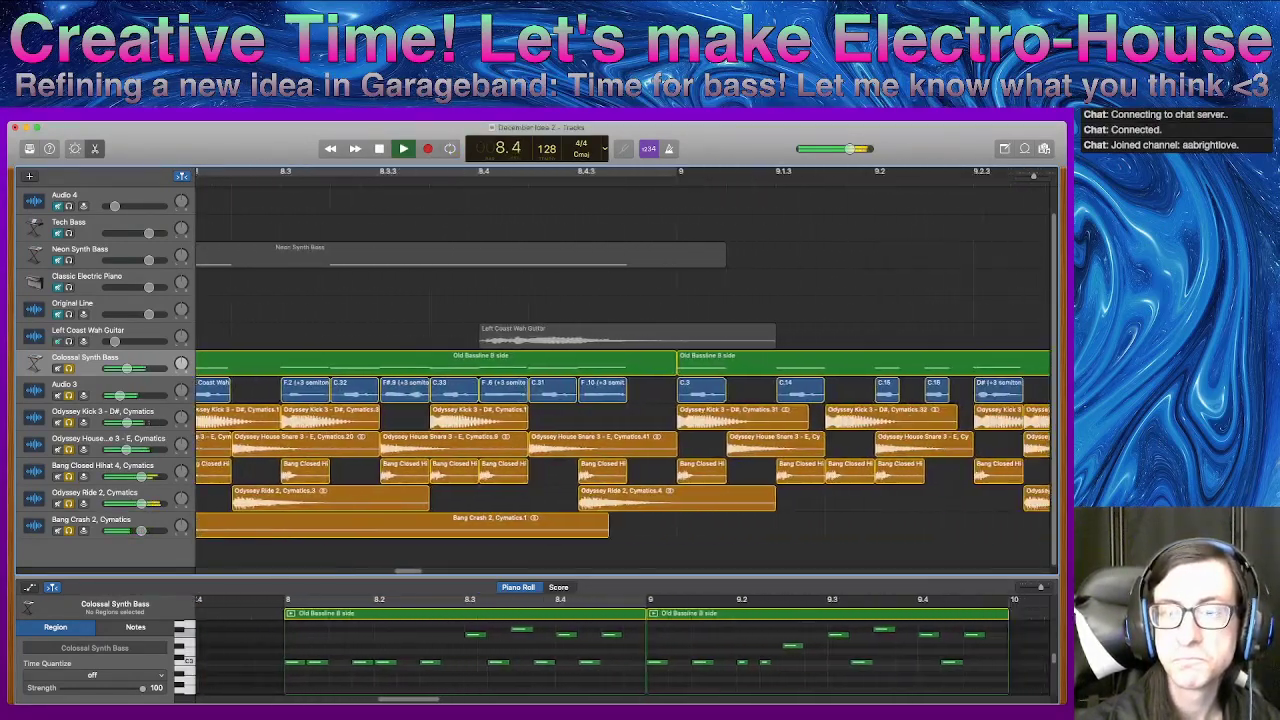
{"action": "key", "text": "space"}
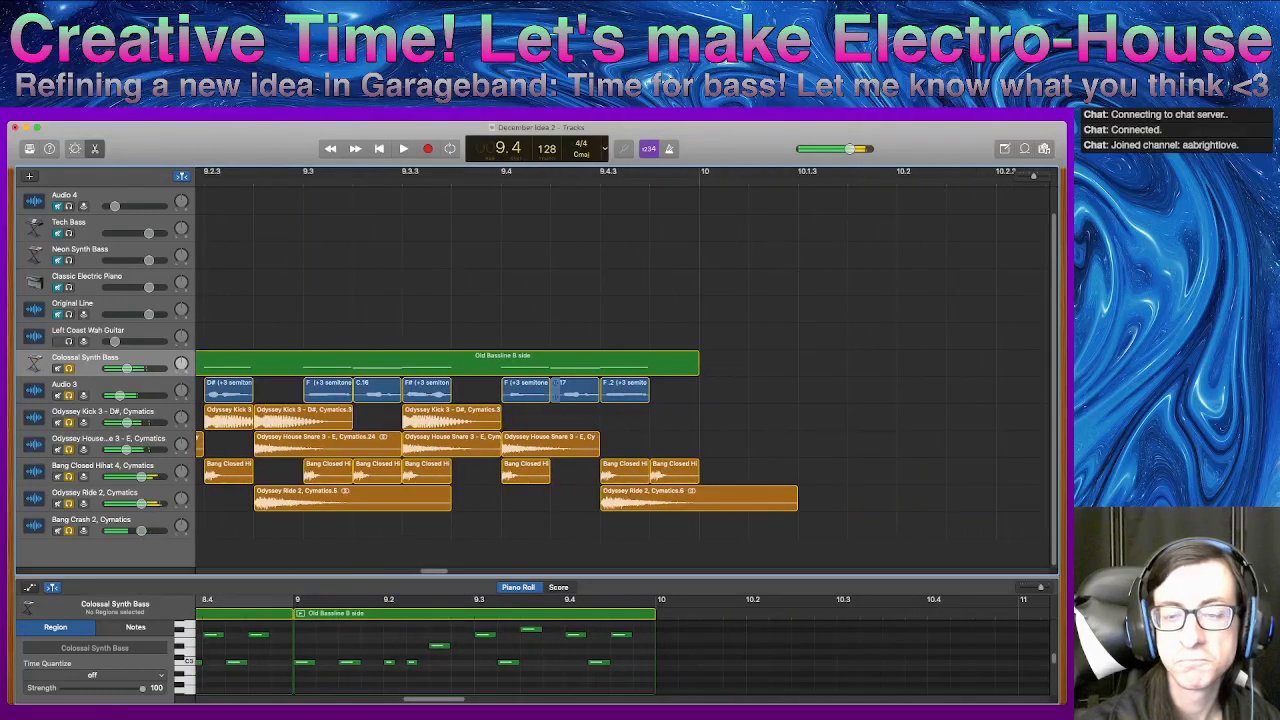
- Turn cycling back on with the cycle range covering bar 9 only, and play the bar
{"action": "scroll", "coordinate": [622, 360], "scroll_direction": "left", "scroll_amount": 8}
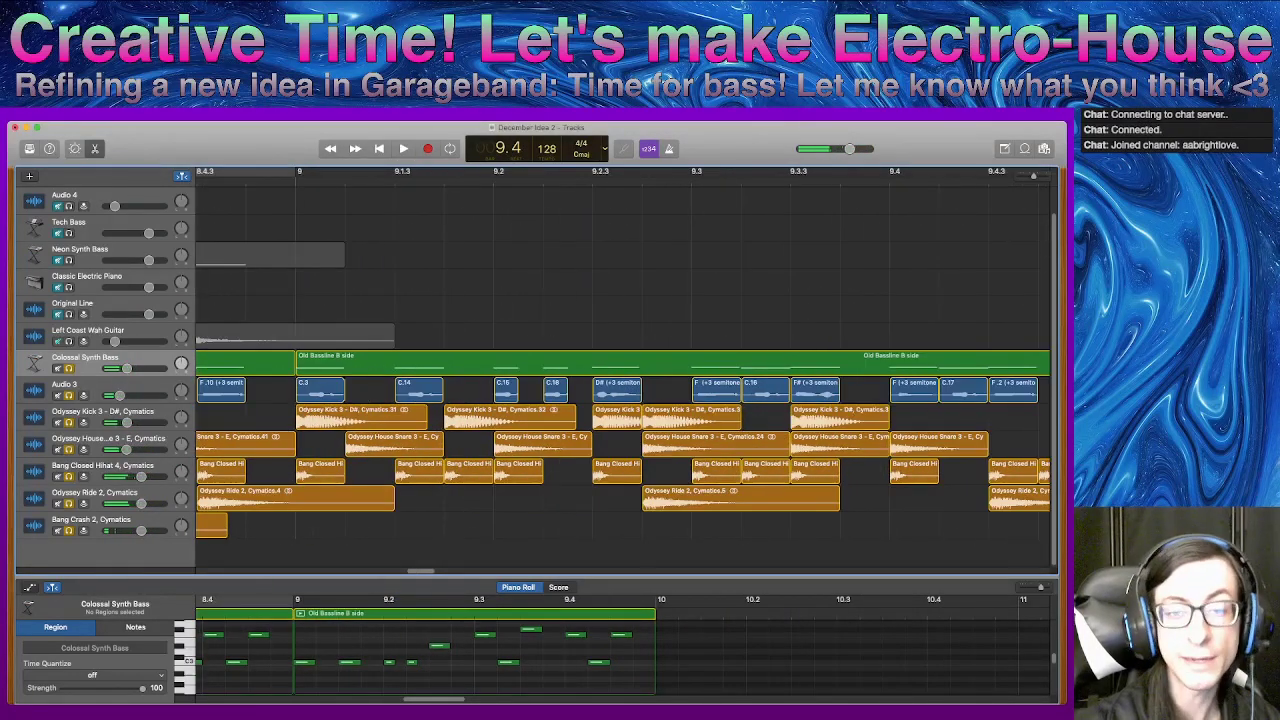
{"action": "left_click", "coordinate": [297, 174]}
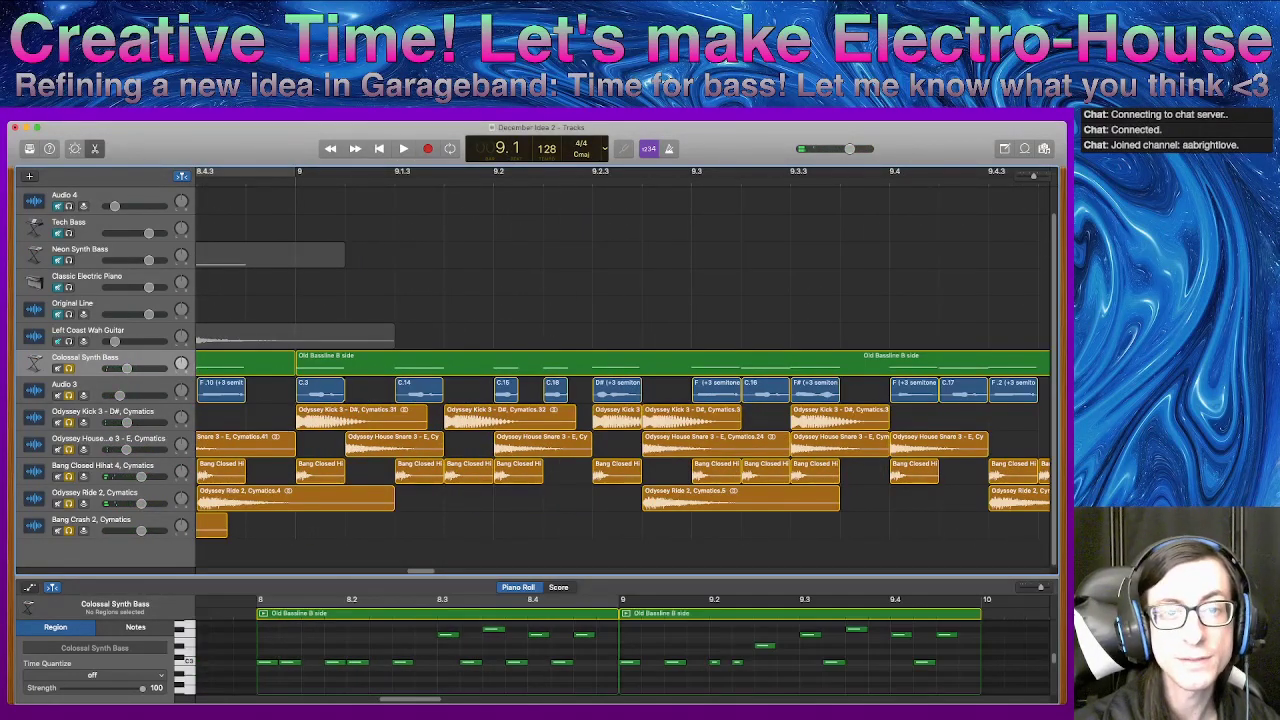
{"action": "key", "text": "c"}
{"action": "left_click_drag", "start_coordinate": [297, 172], "coordinate": [970, 172]}
{"action": "key", "text": "space"}
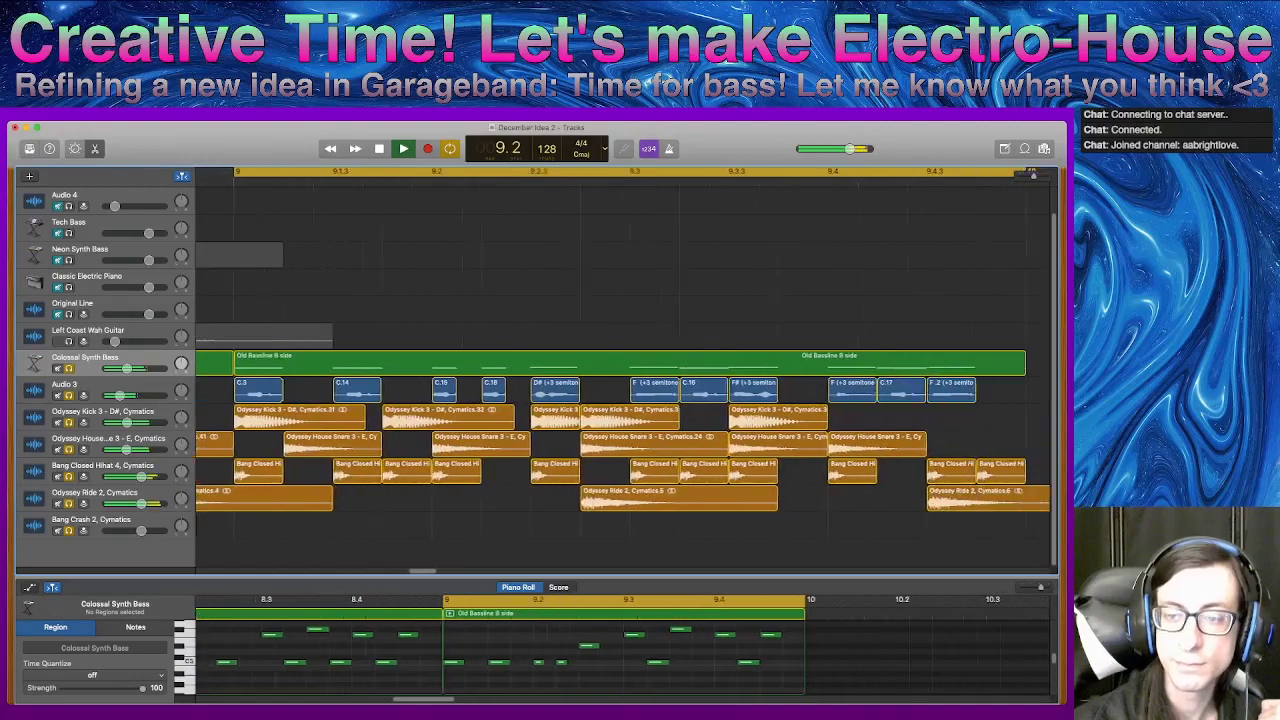
{"action": "key", "text": "space"}
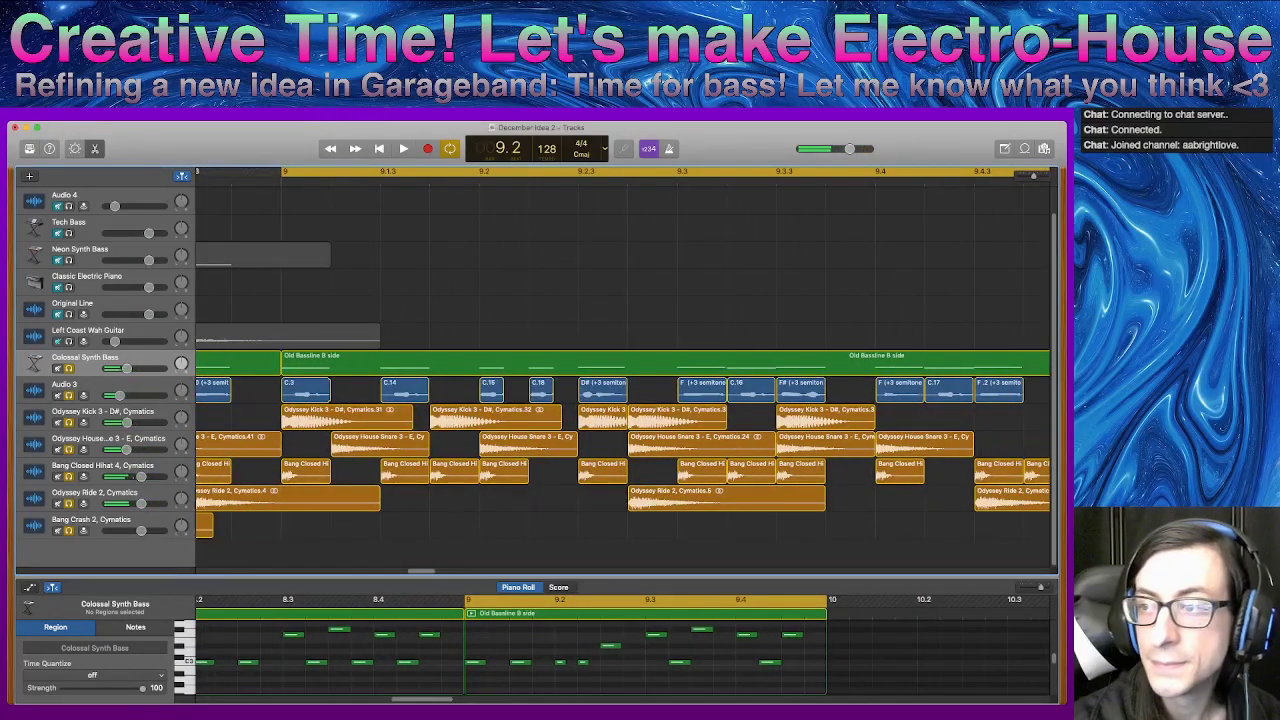
- Play the cycled bar 9 again to check how the kicks line up with the bass notes
{"action": "scroll", "coordinate": [617, 360], "scroll_direction": "down", "scroll_amount": 5}
{"action": "scroll", "coordinate": [617, 360], "scroll_direction": "up", "scroll_amount": 1}
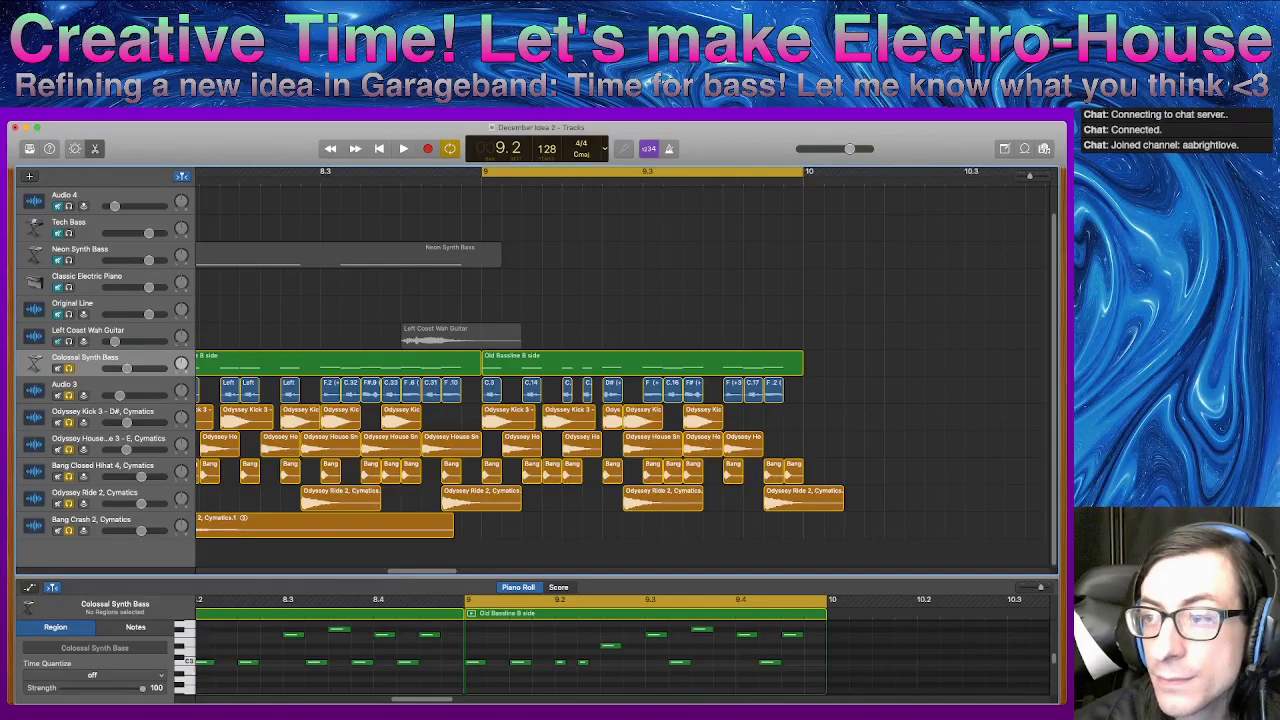
{"action": "key", "text": "super+Right"}
{"action": "key", "text": "super+Right"}
{"action": "key", "text": "super+Right"}
{"action": "key", "text": "super+Right"}
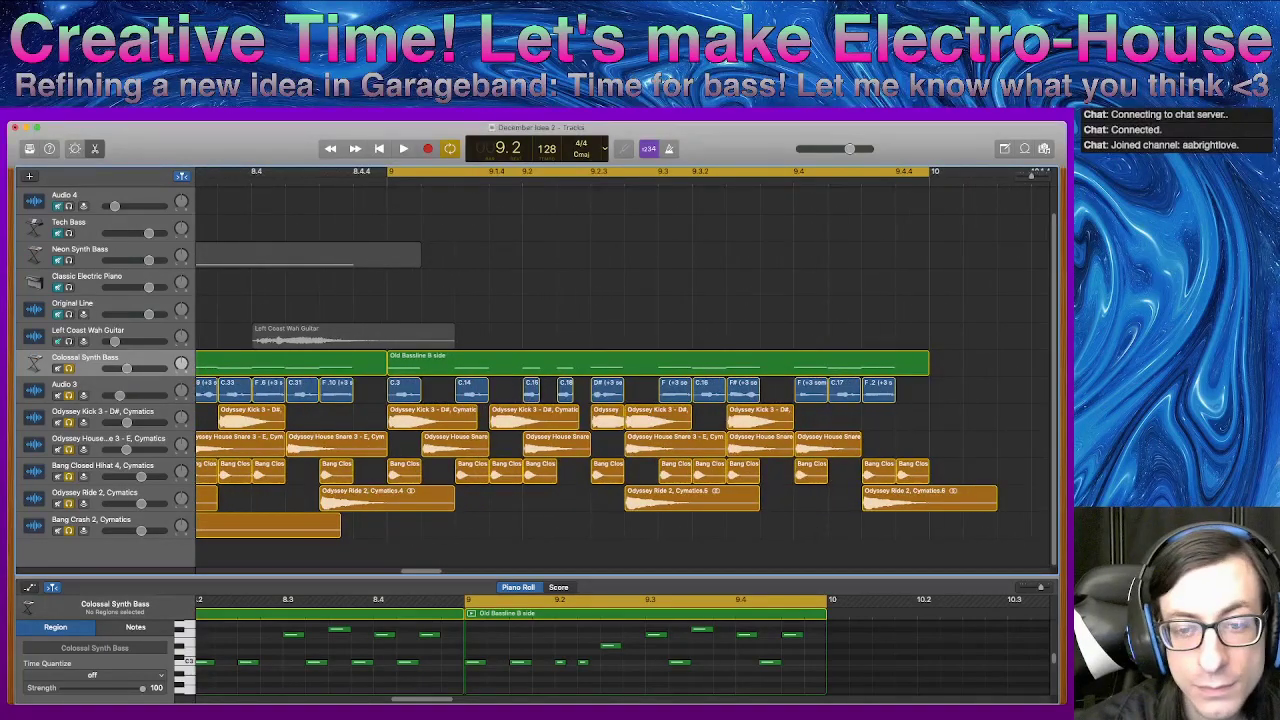
{"action": "key", "text": "space"}
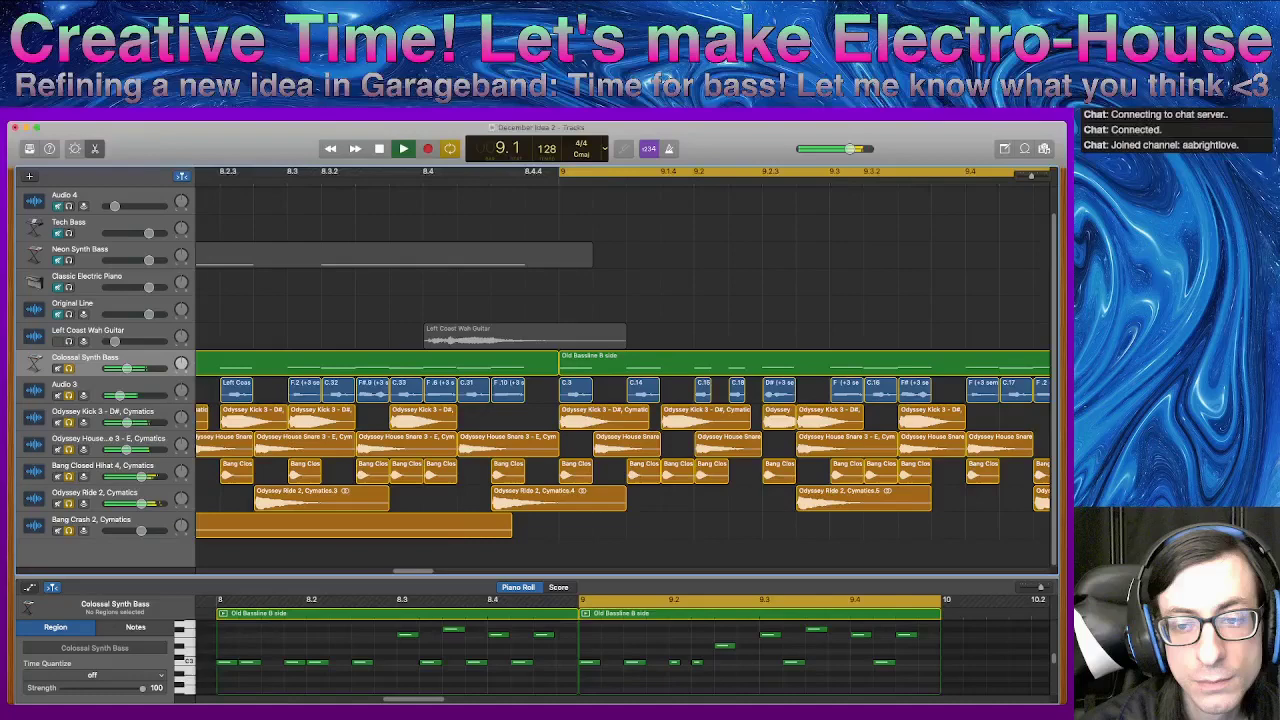
{"action": "key", "text": "space"}
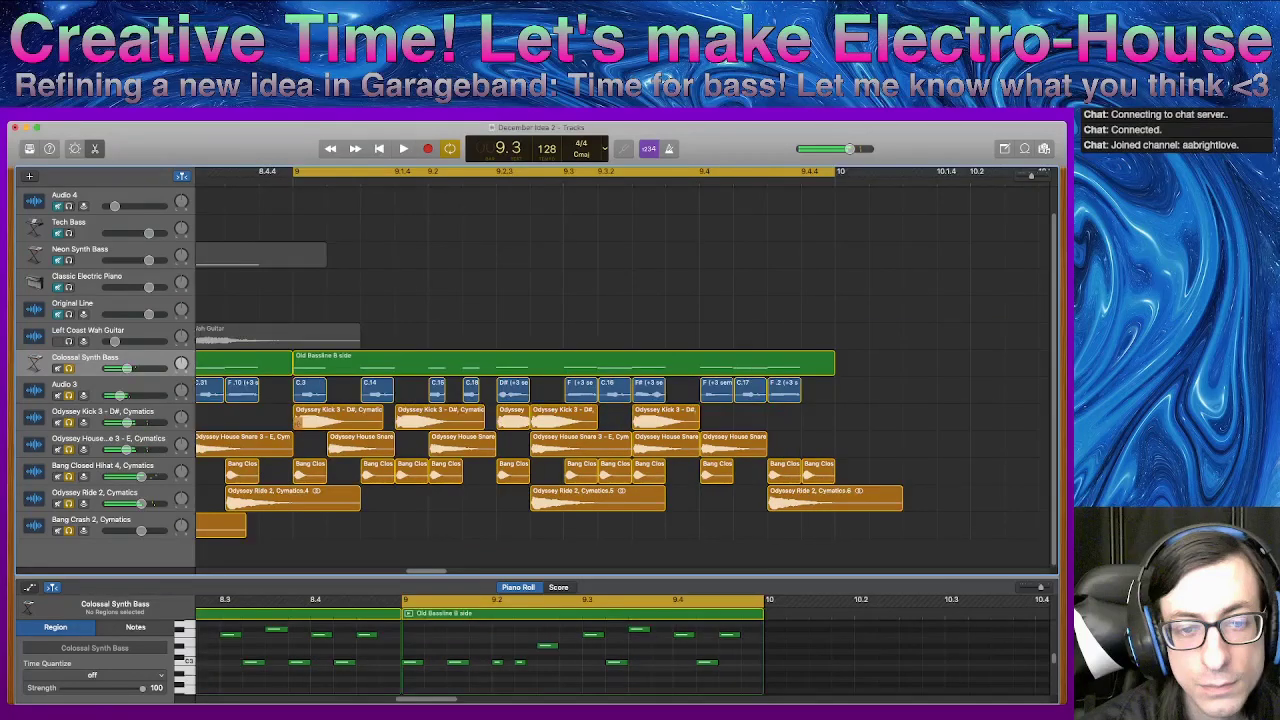
- Place an Odyssey Kick 3 region at 9.1.3 and delete the leftover tail of the kick it overlaps
{"action": "left_click", "coordinate": [400, 412]}
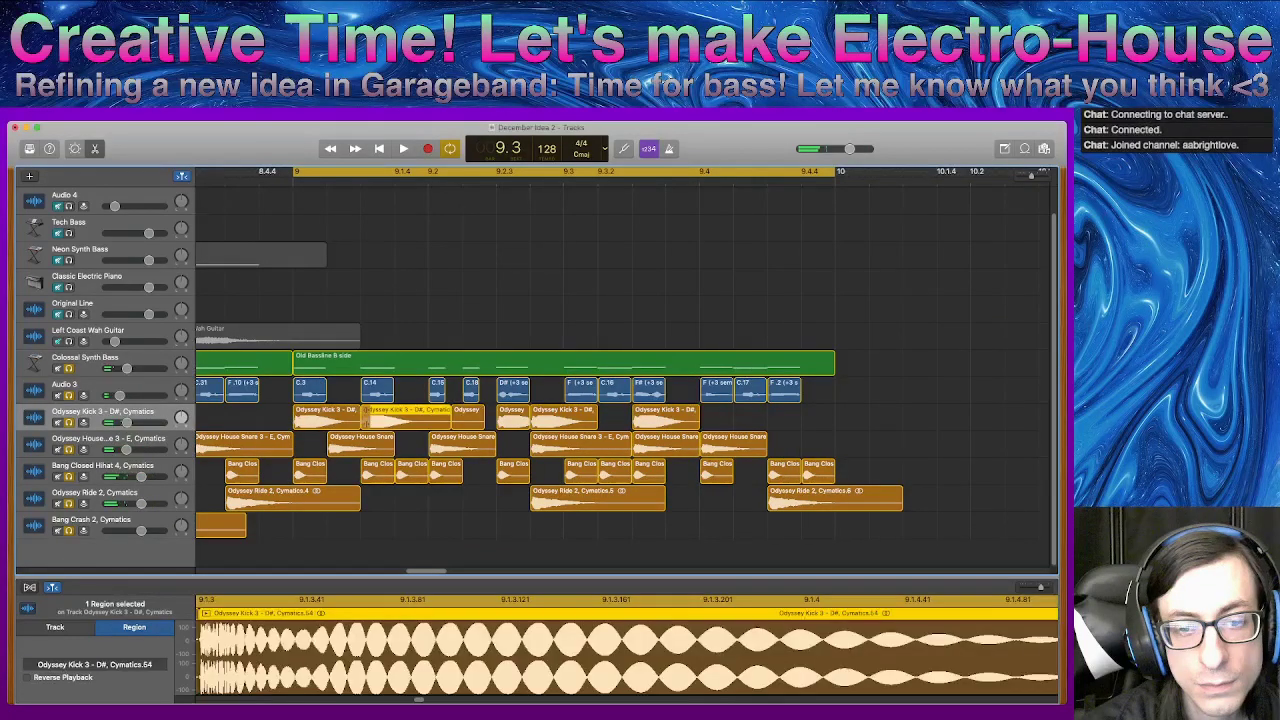
{"action": "left_click", "coordinate": [467, 414]}
{"action": "key", "text": "Delete"}
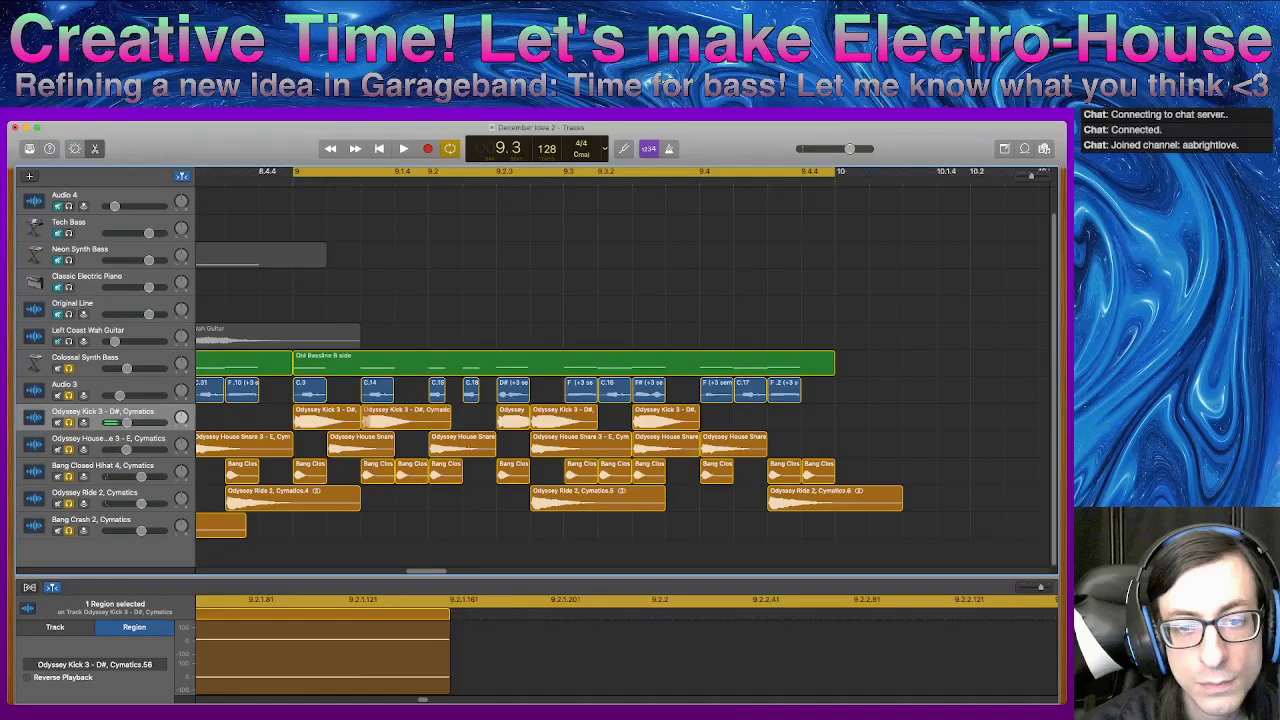
- Add Odyssey Kick 3 copies on every eighth note from 9.2 through 9.4.3, replacing the existing kicks, and play the bar
{"action": "left_click_drag", "start_coordinate": [400, 413], "coordinate": [660, 411]}
{"action": "key", "text": "super+v"}
{"action": "key", "text": "super+v"}
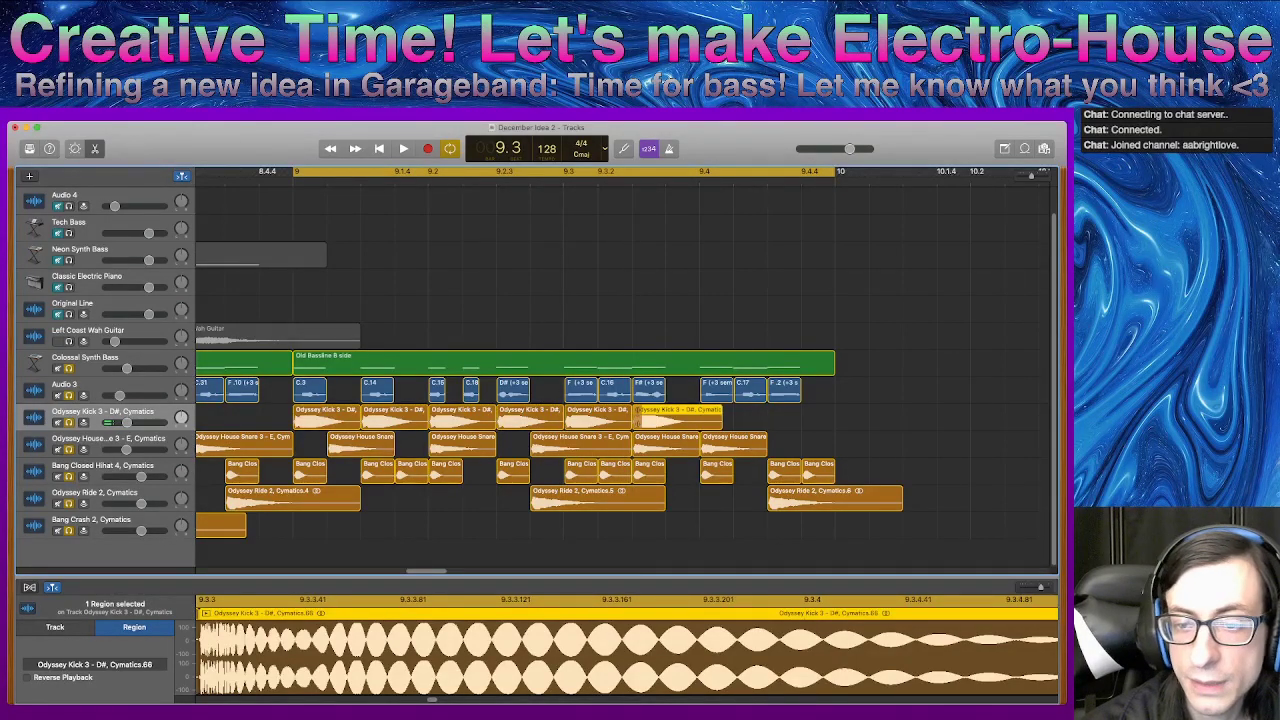
{"action": "key", "text": "super+v"}
{"action": "key", "text": "super+v"}
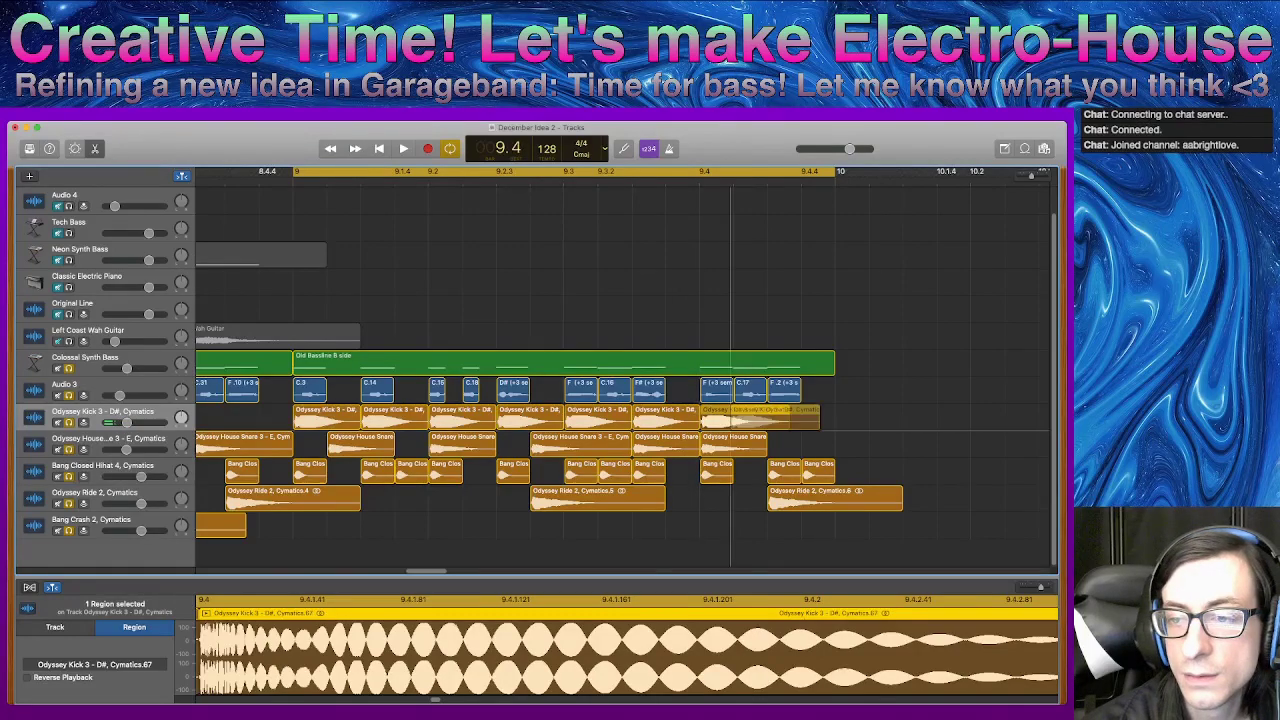
{"action": "key", "text": "super+v"}
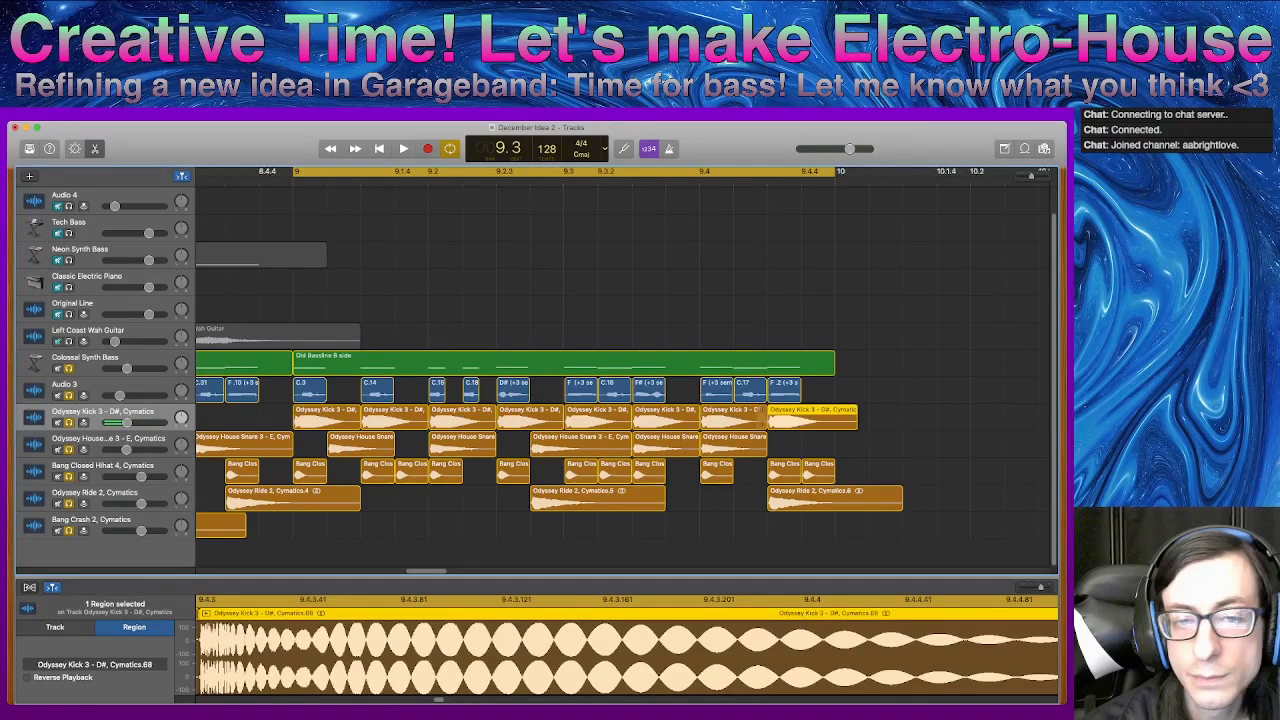
{"action": "key", "text": "space"}
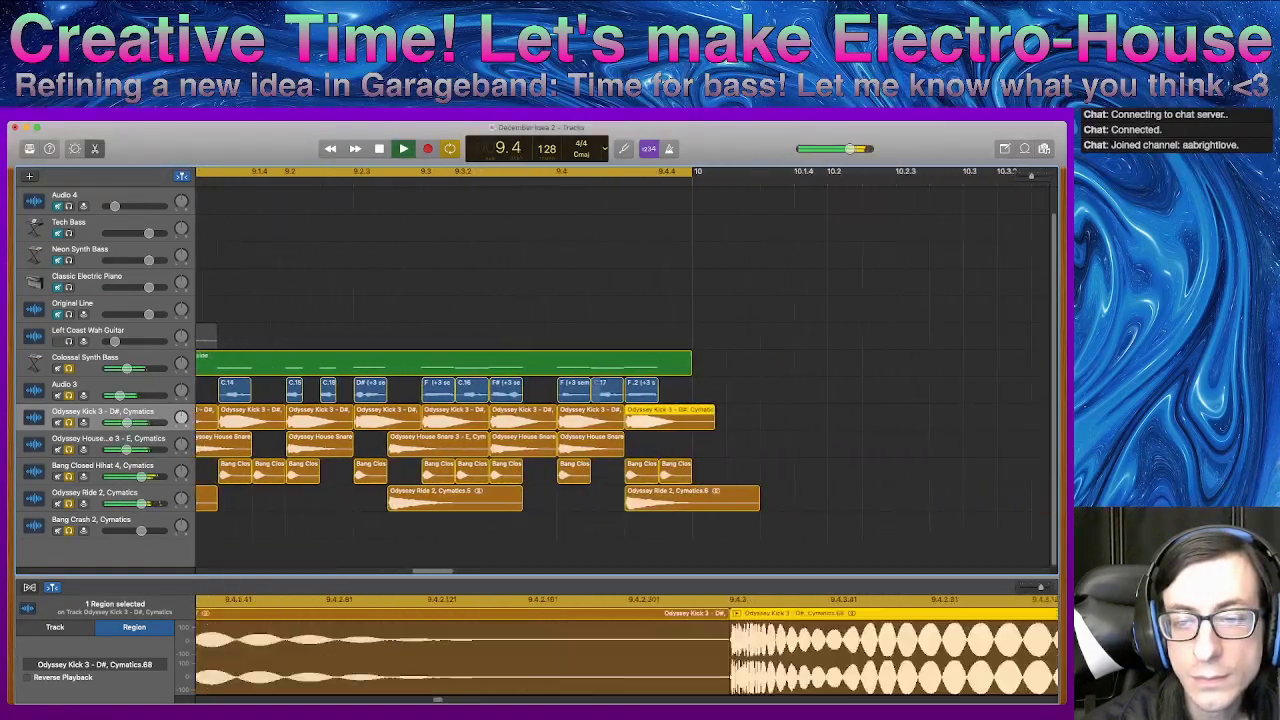
{"action": "key", "text": "space"}
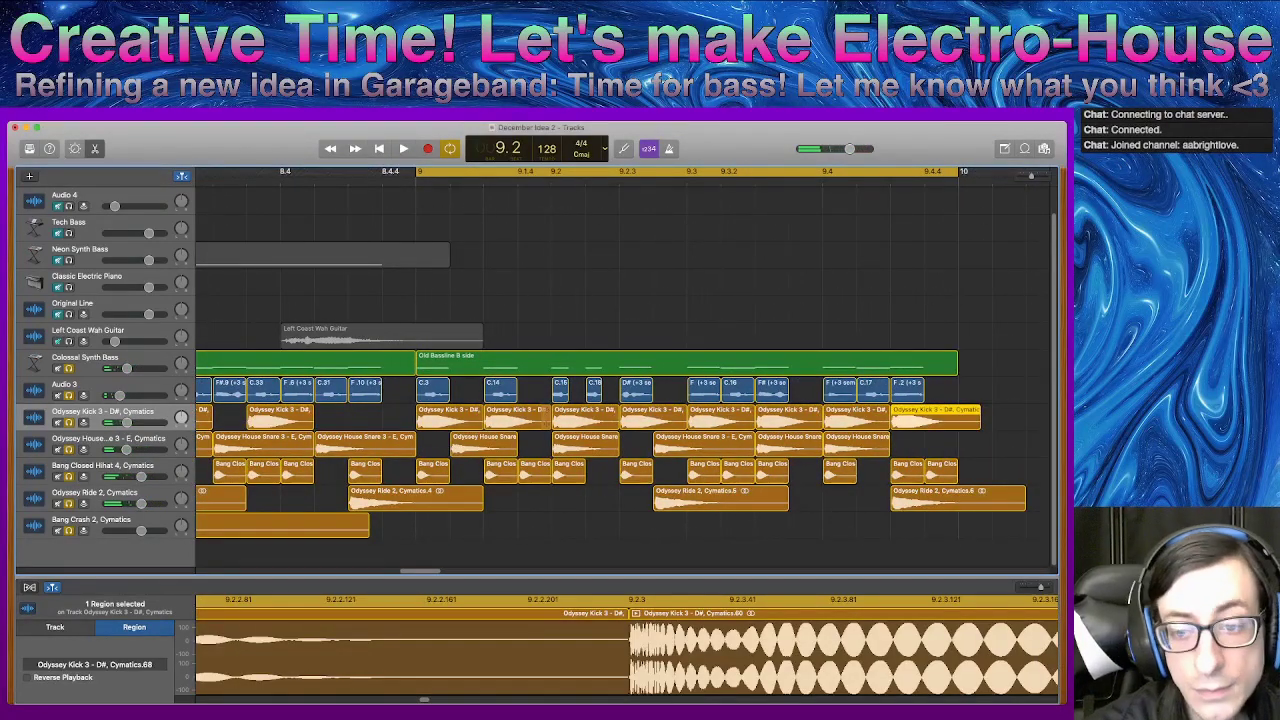
- Delete the kicks at 9.1.3, 9.2.3 and 9.3.3, playing the cycled bar 9 between the removals
{"action": "key", "text": "space"}
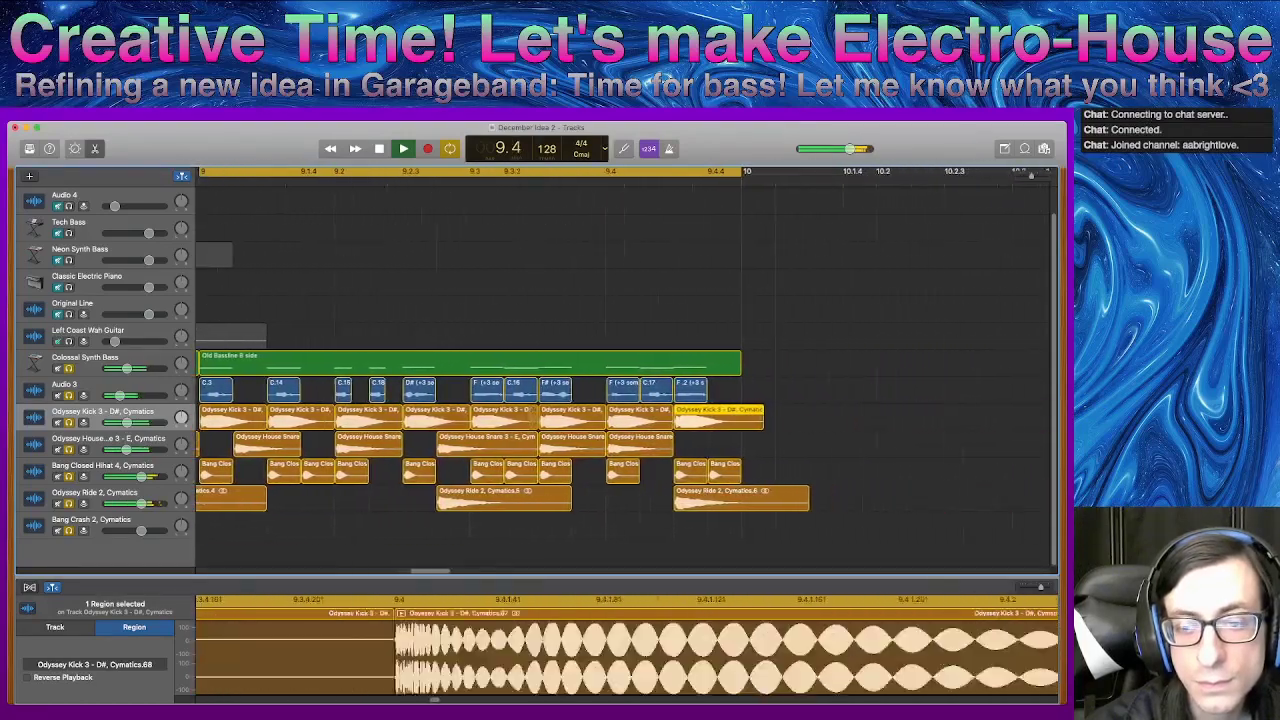
{"action": "key", "text": "space"}
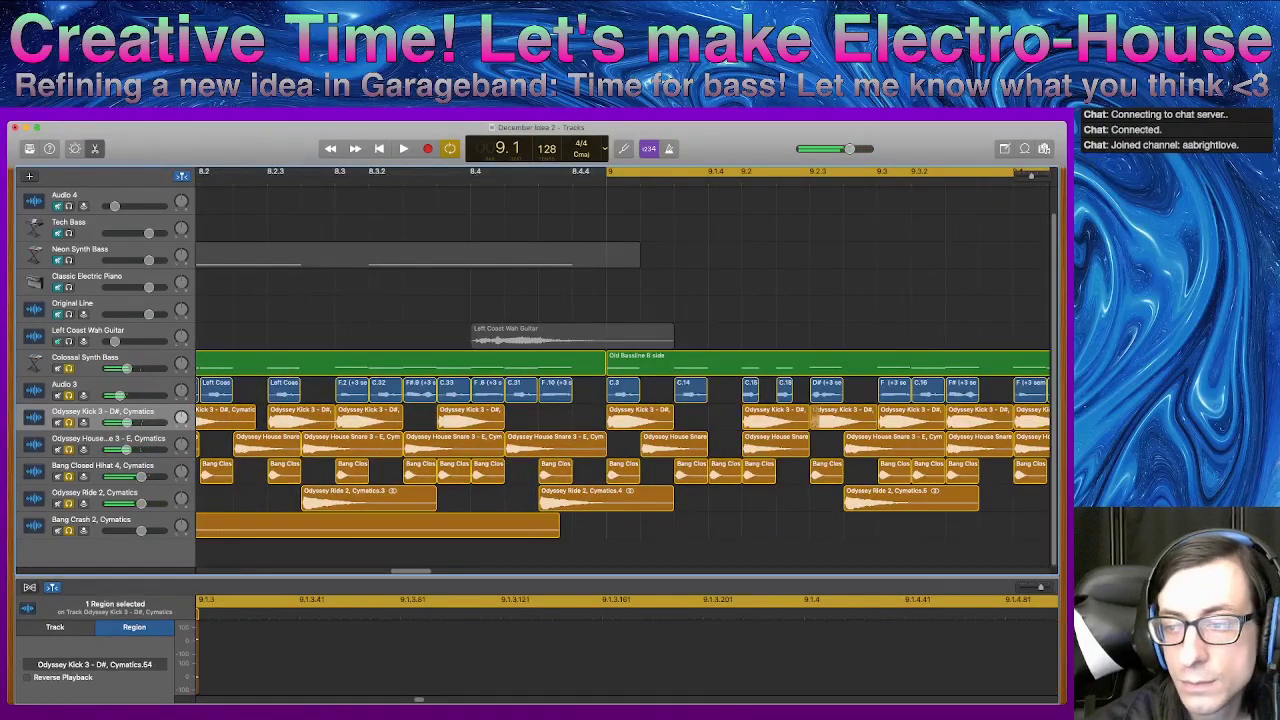
{"action": "key", "text": "space"}
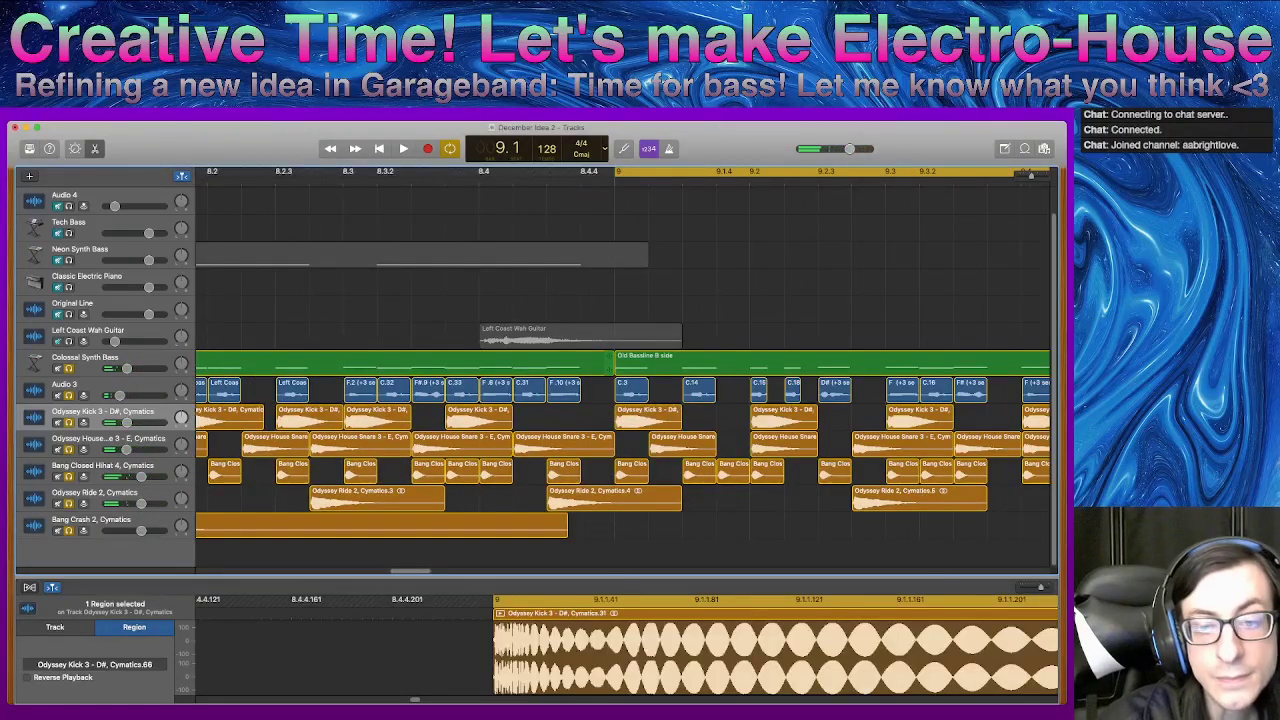
{"action": "key", "text": "space"}
{"action": "key", "text": "space"}
- Copy the kick at 8.3.4 to 8.4.3 and the kick at 9.3 to 9.3.3, playing bar 9 after each copy
{"action": "left_click", "coordinate": [326, 416]}
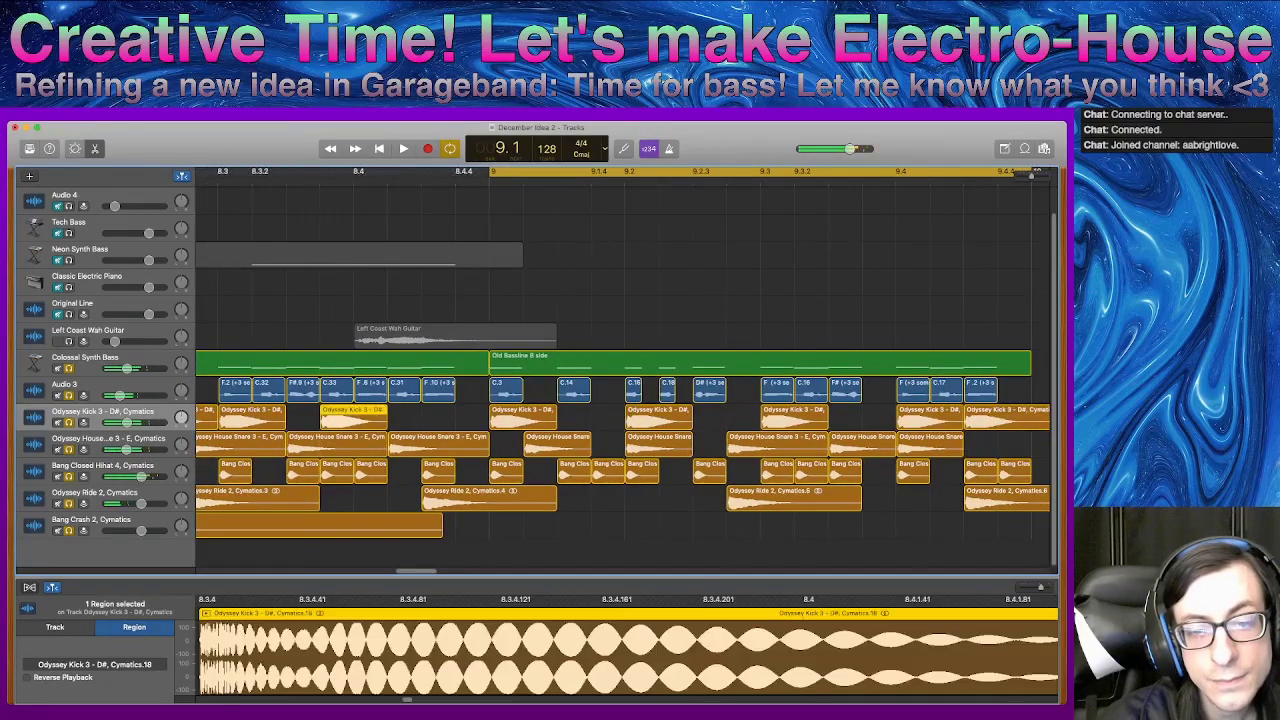
{"action": "left_click_drag", "start_coordinate": [421, 416], "coordinate": [434, 416]}
{"action": "key", "text": "space"}
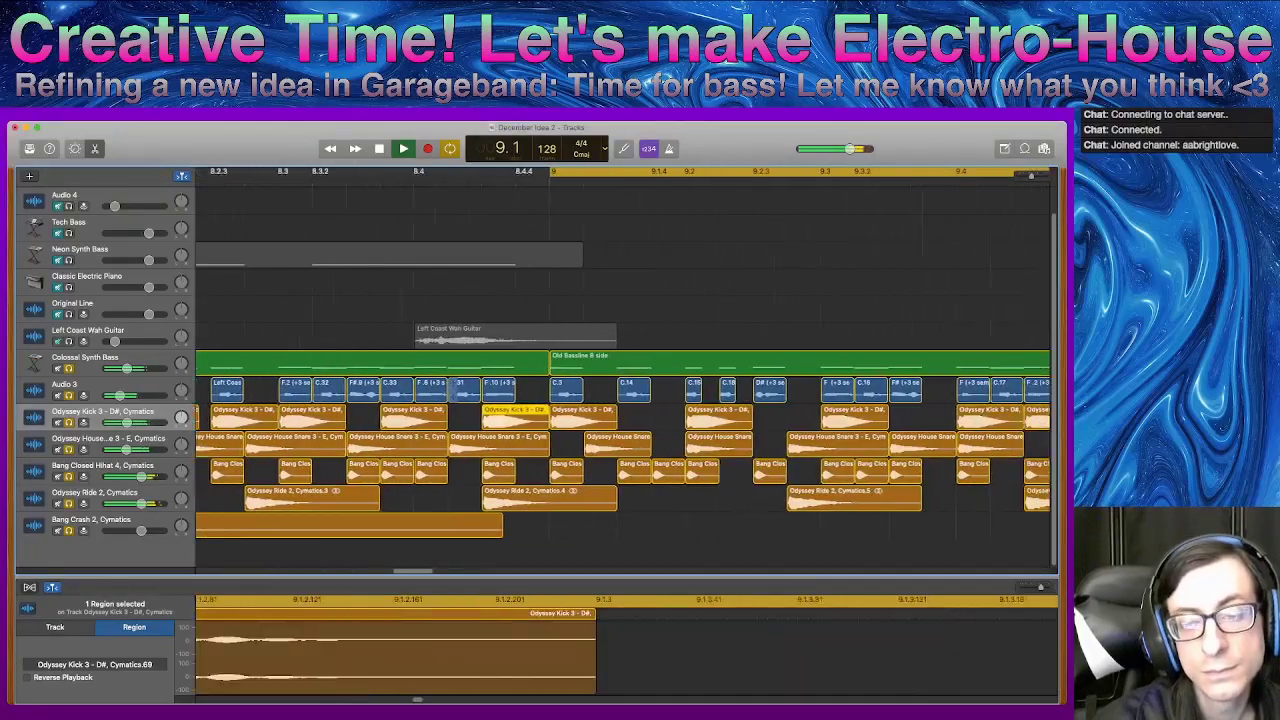
{"action": "key", "text": "space"}
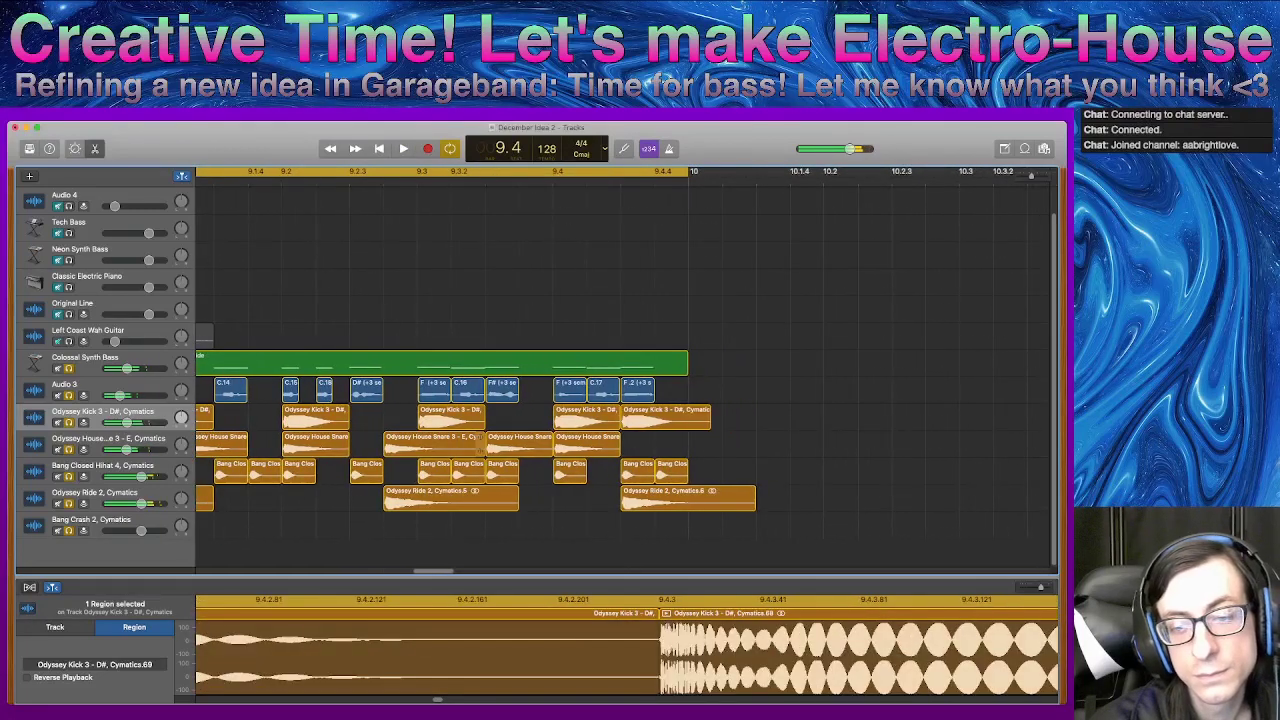
{"action": "left_click", "coordinate": [469, 420]}
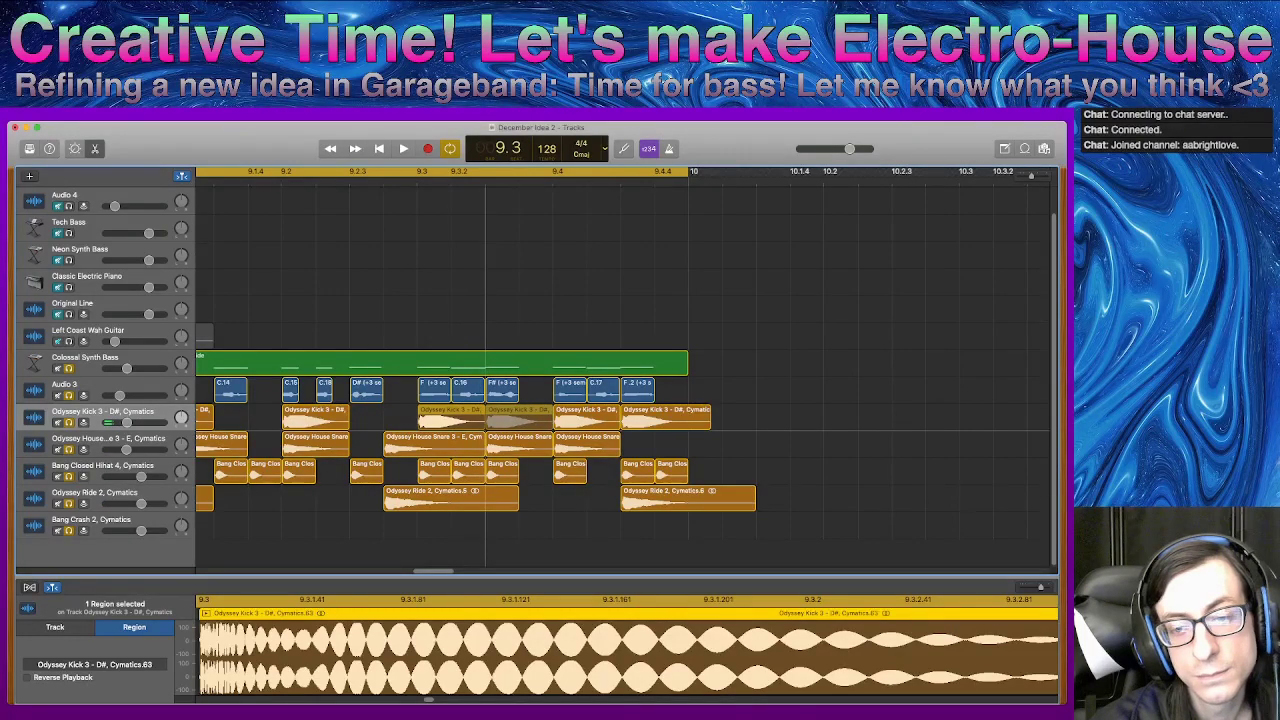
{"action": "key", "text": "space"}
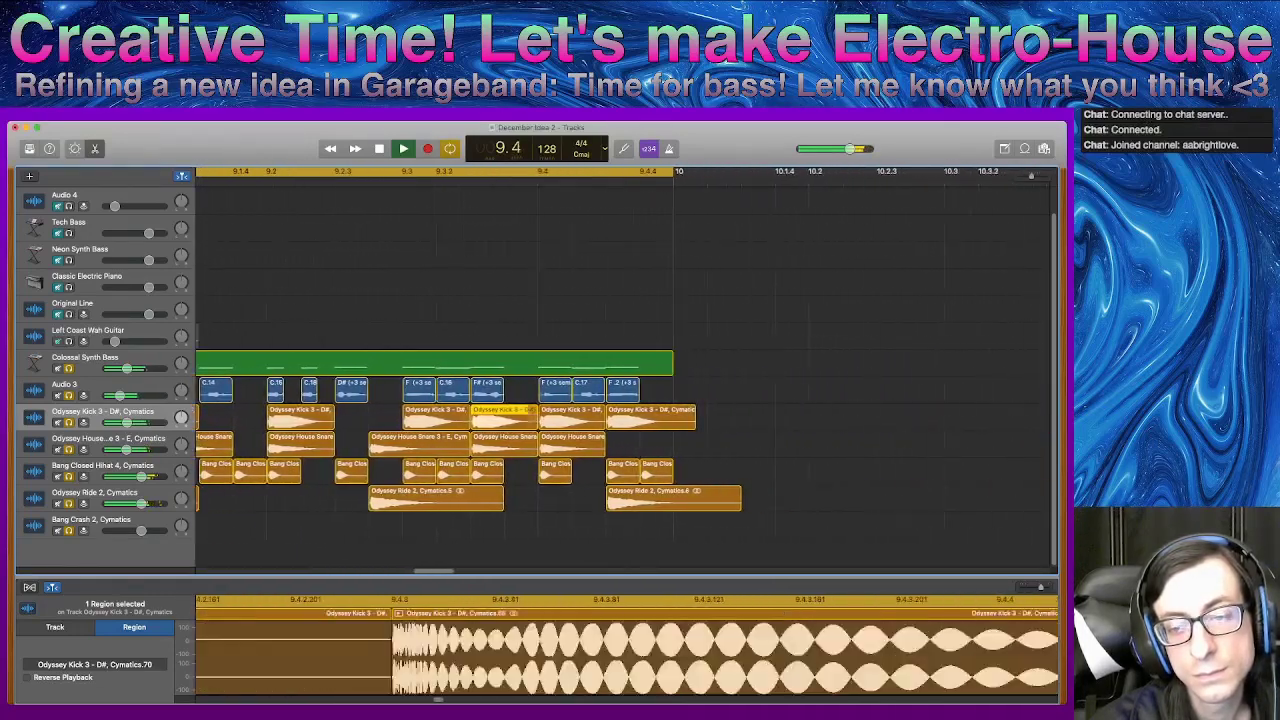
- Add an Odyssey Kick 3 at 9.3.2, move the snare from 9.3.3 to 9.3.2, and play the cycled bar 9
{"action": "key", "text": "space"}
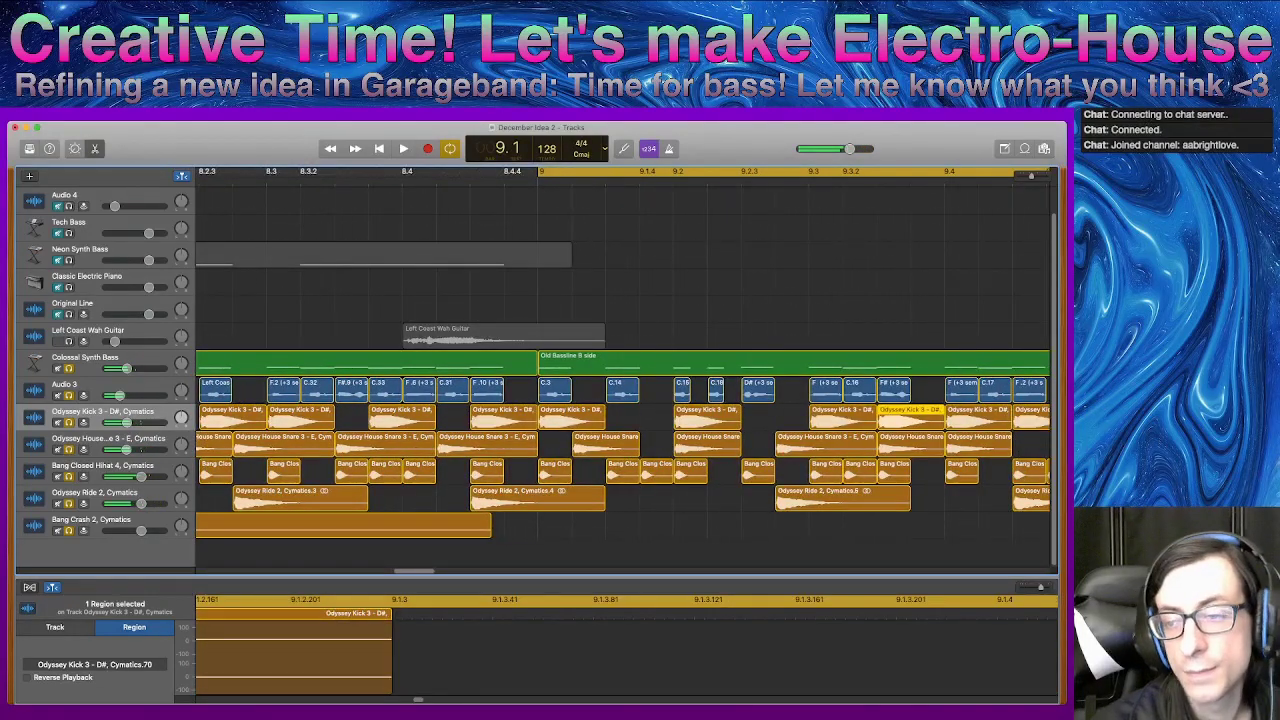
{"action": "scroll", "coordinate": [622, 360], "scroll_direction": "right", "scroll_amount": 5}
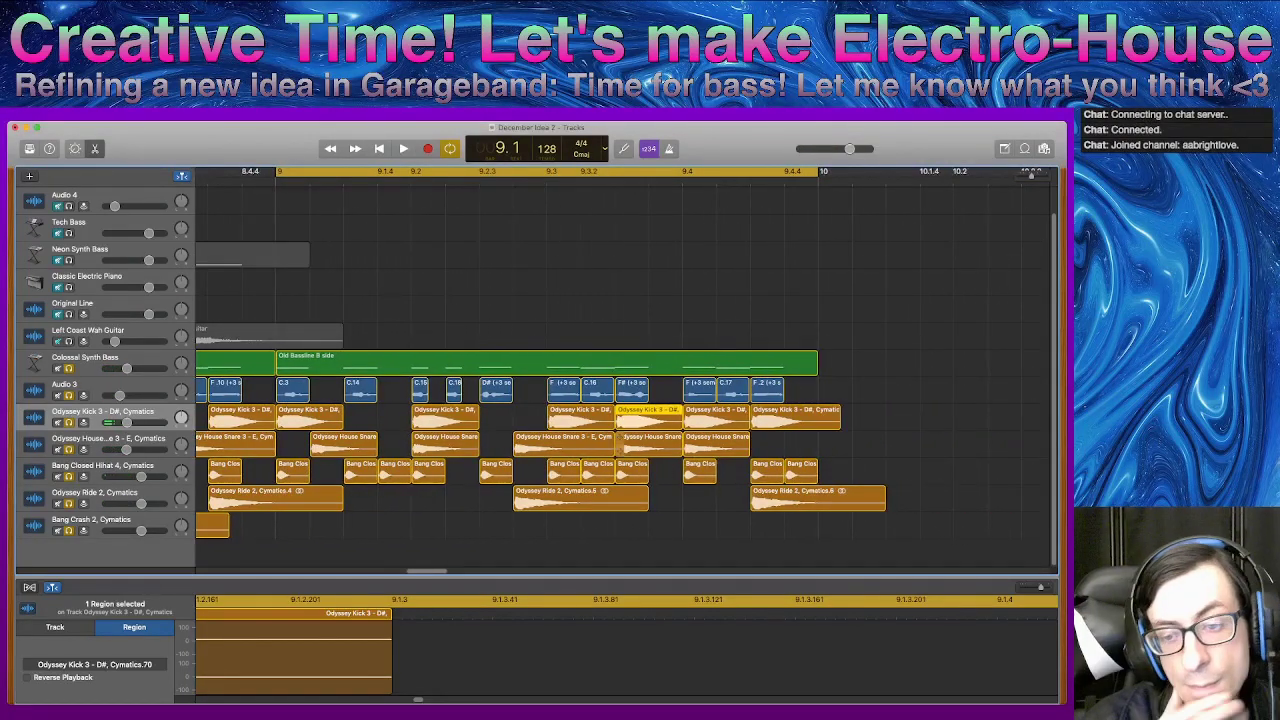
{"action": "left_click_drag", "start_coordinate": [621, 444], "coordinate": [621, 411]}
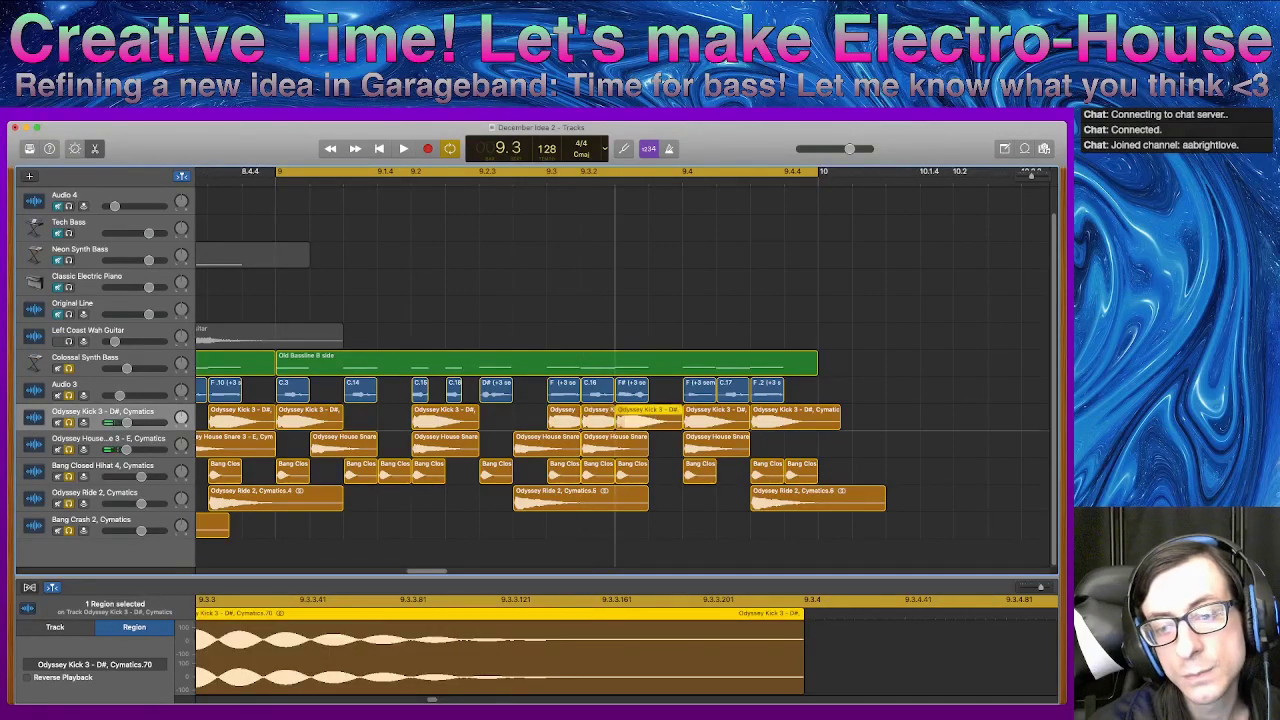
{"action": "key", "text": "space"}
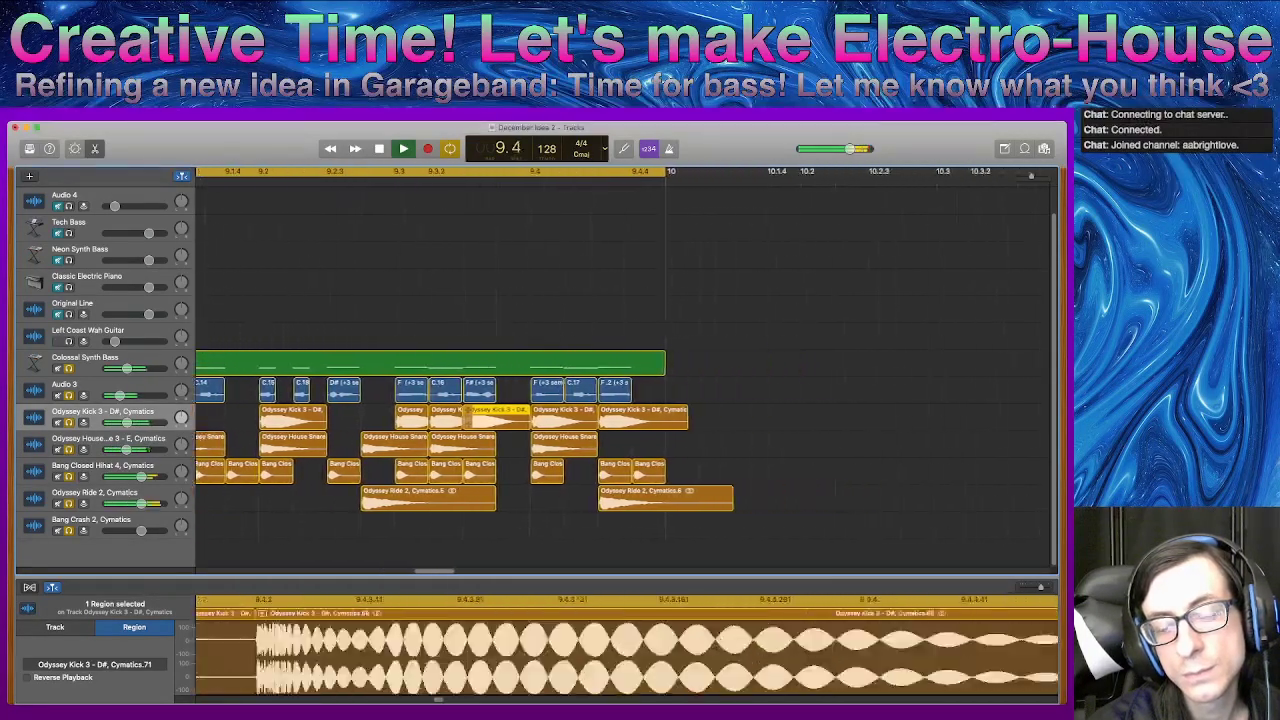
{"action": "key", "text": "space"}
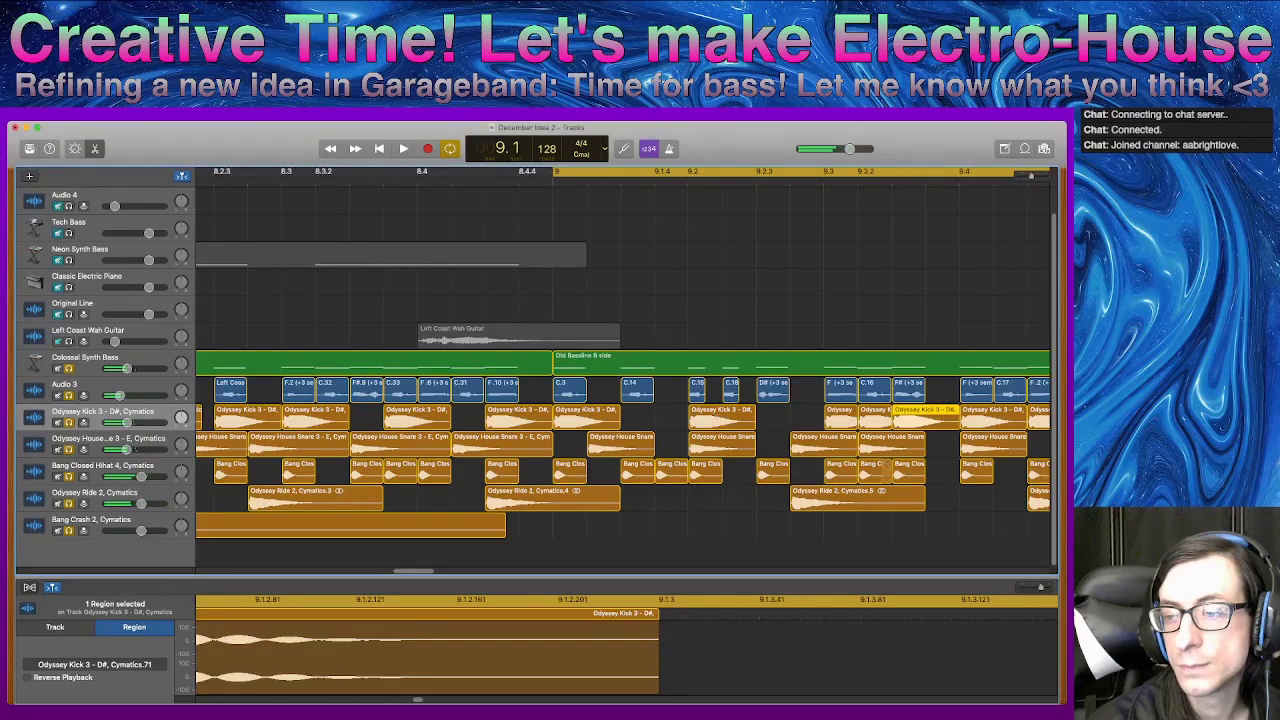
{"action": "key", "text": "space"}
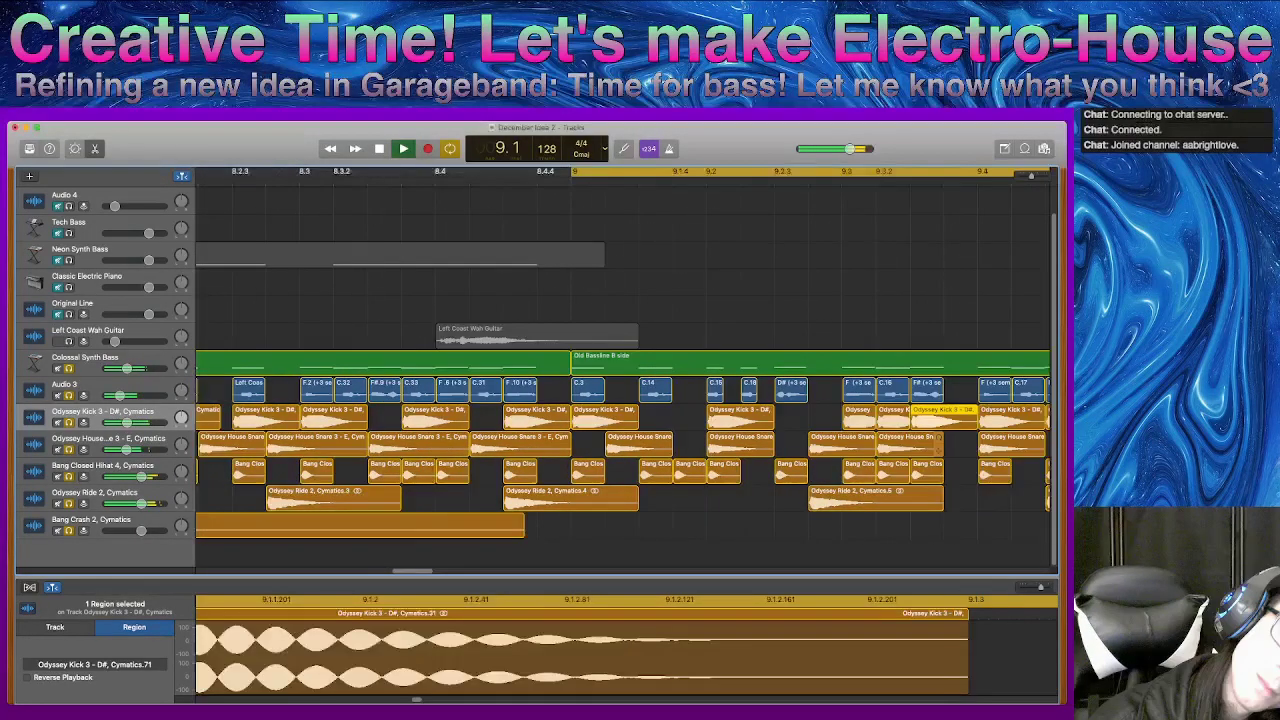
{"action": "key", "text": "space"}
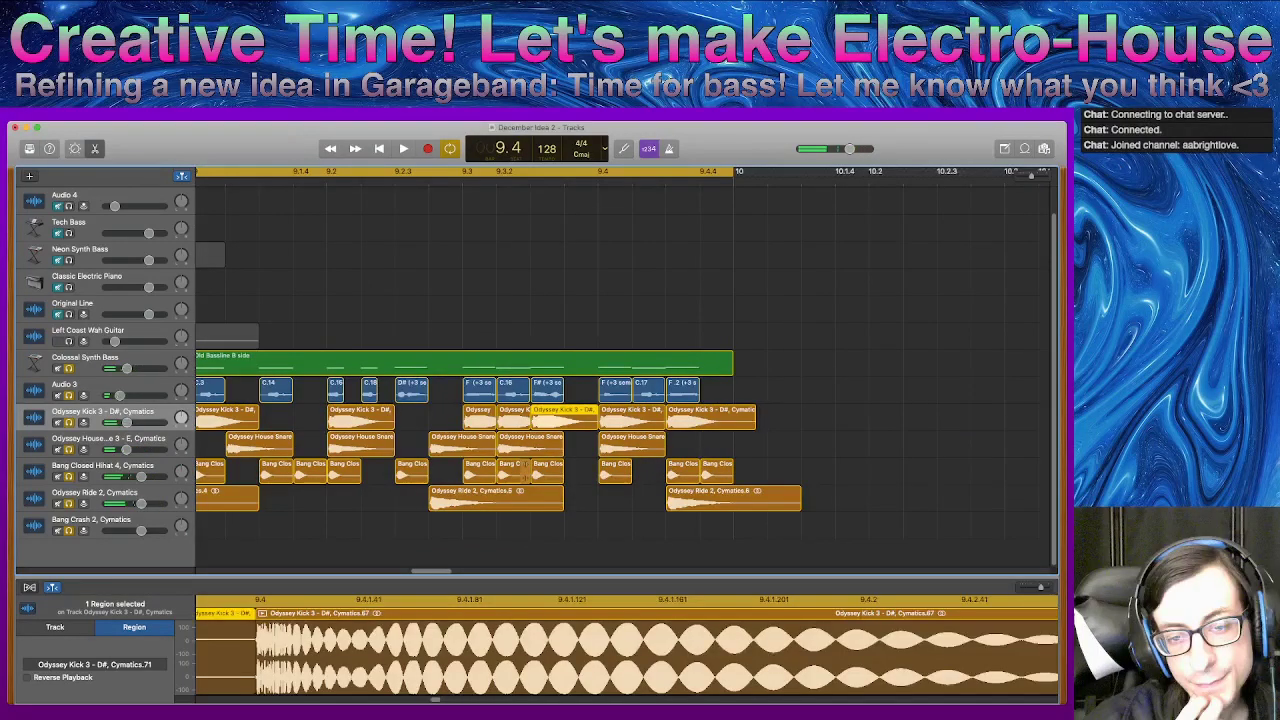
- Play bar 9 and delete the Odyssey House Snare 3 region at 9.2.4
{"action": "left_click", "coordinate": [462, 440]}
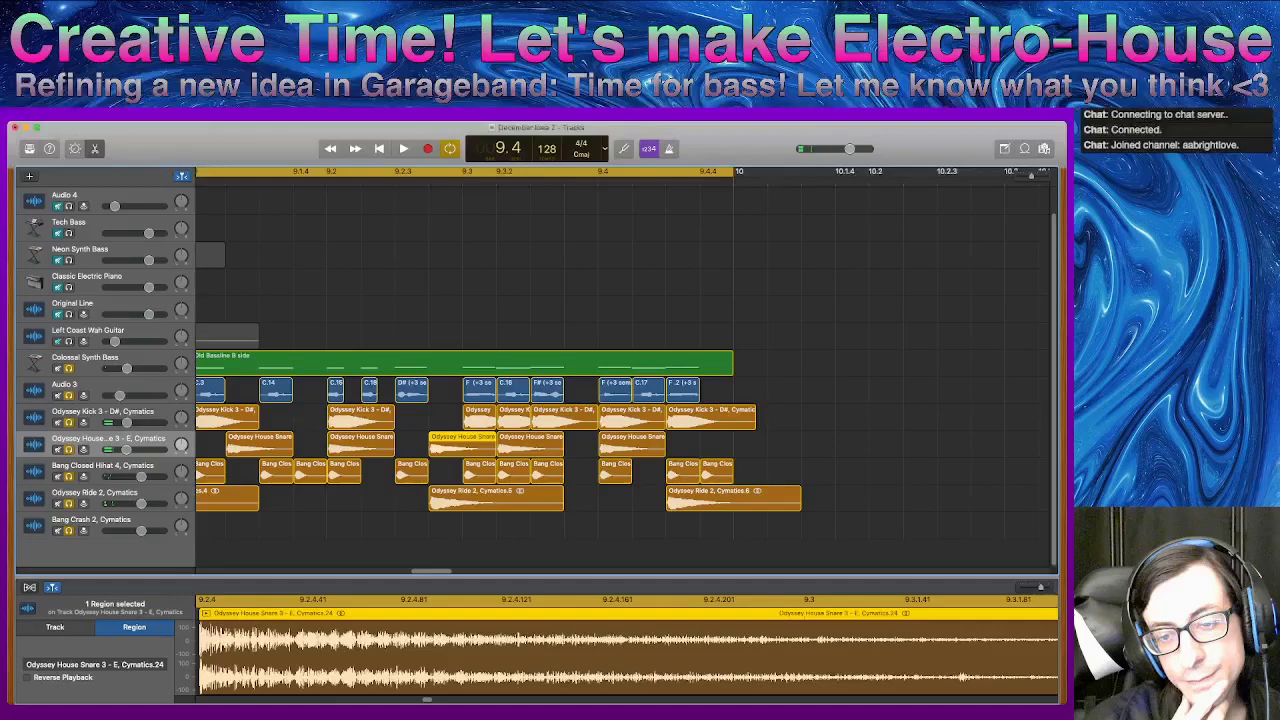
{"action": "left_click", "coordinate": [524, 455]}
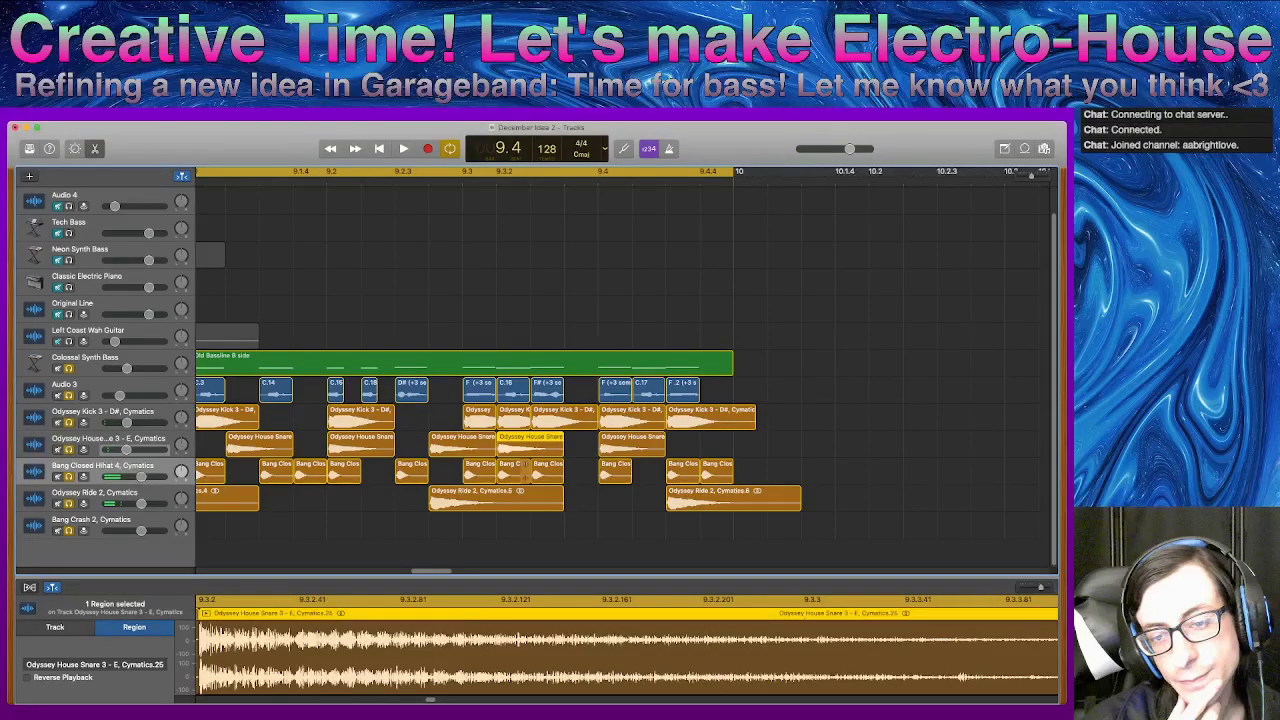
{"action": "left_click", "coordinate": [548, 470]}
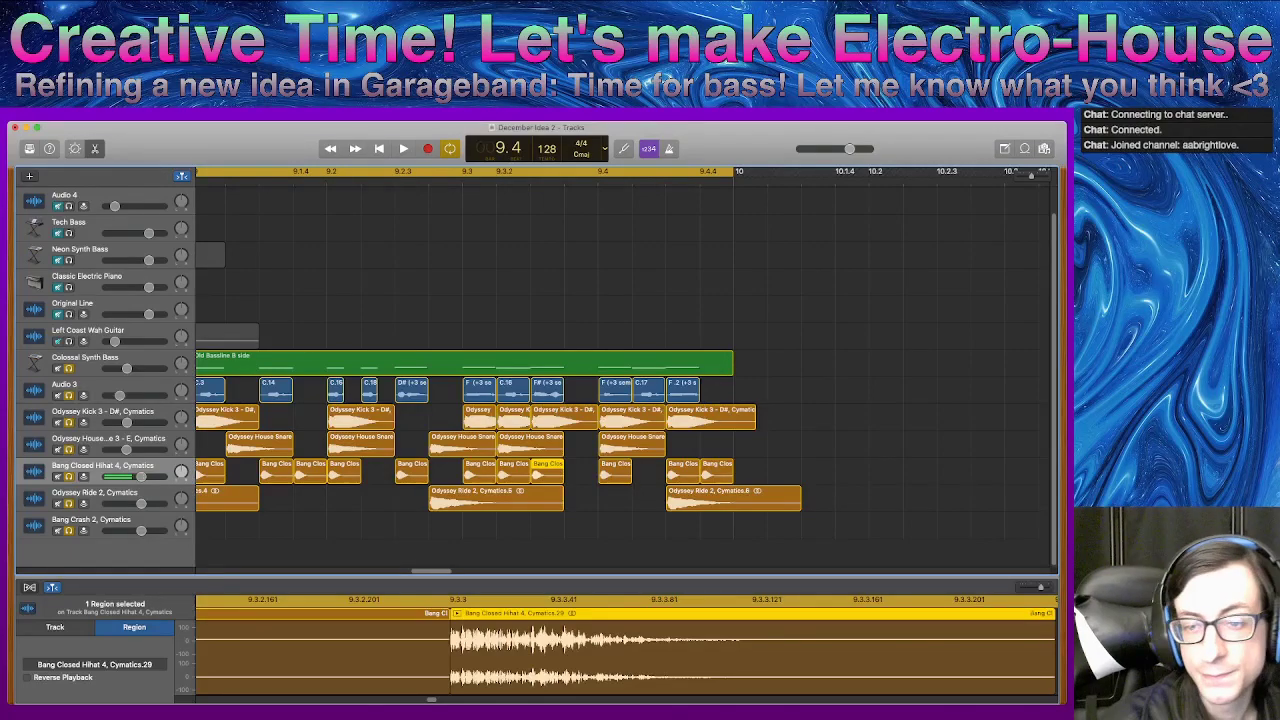
{"action": "key", "text": "space"}
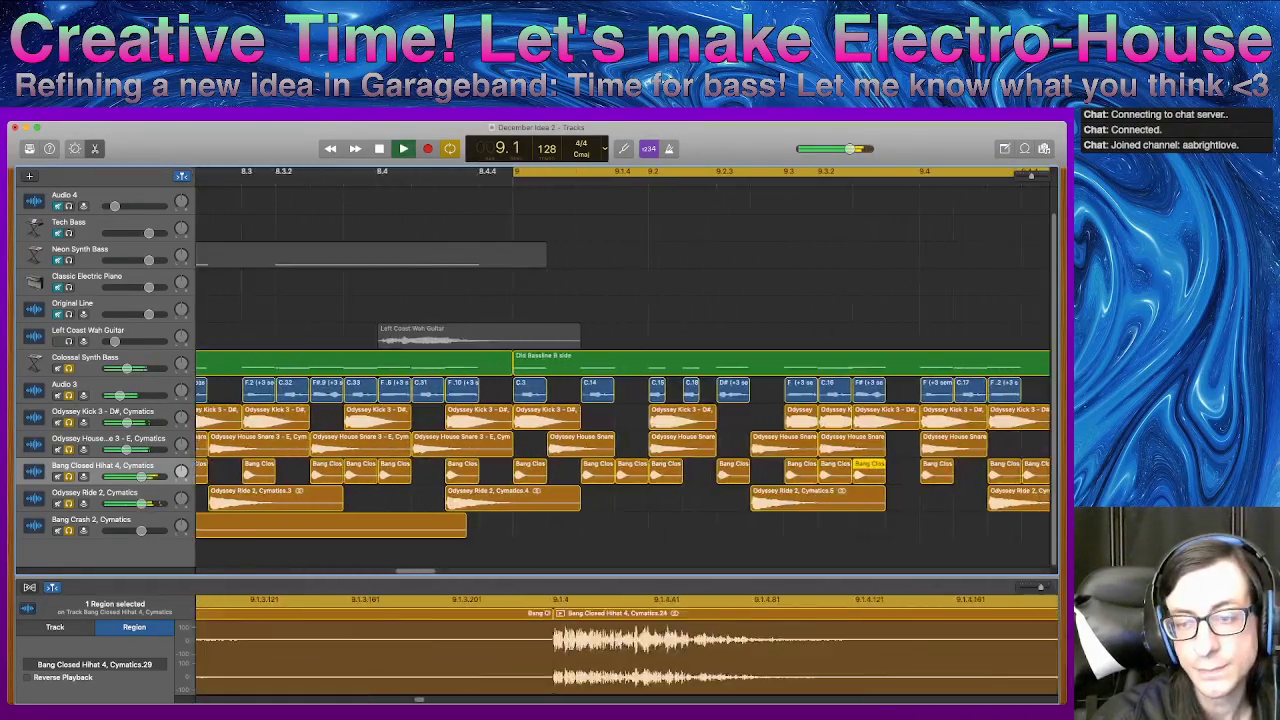
{"action": "key", "text": "space"}
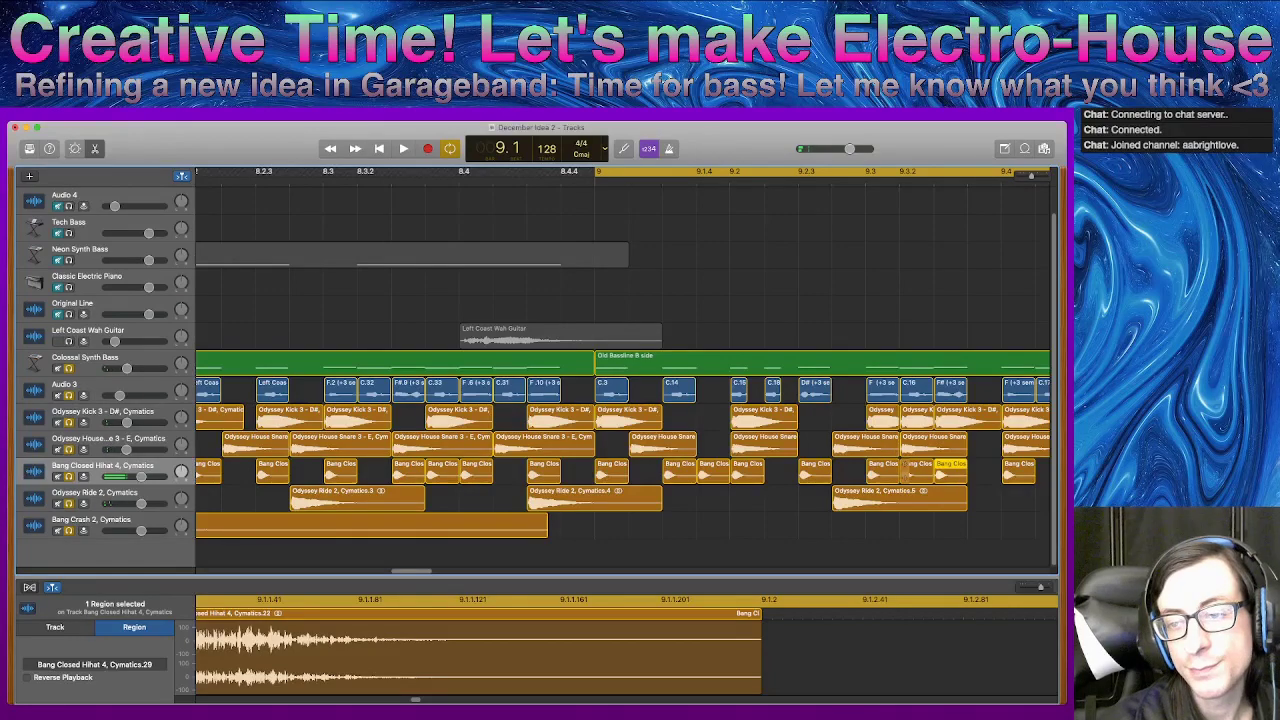
{"action": "key", "text": "space"}
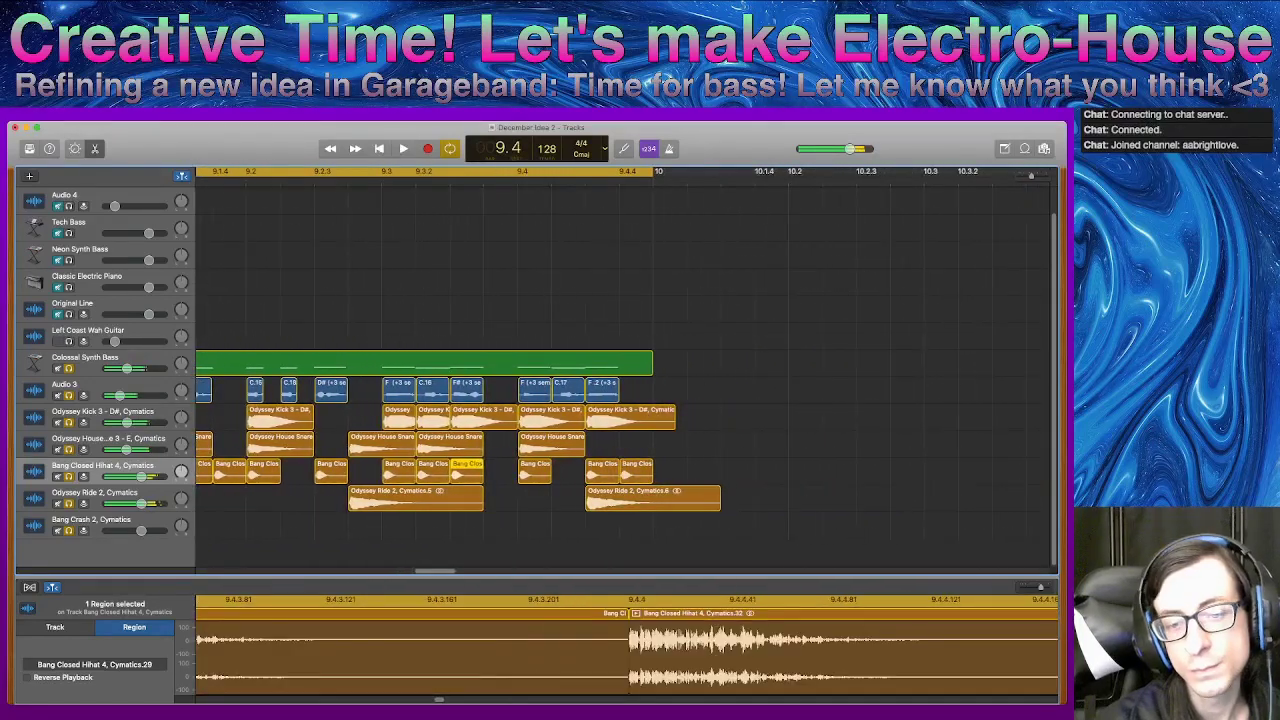
{"action": "left_click", "coordinate": [355, 448]}
{"action": "key", "text": "Delete"}
{"action": "key", "text": "space"}
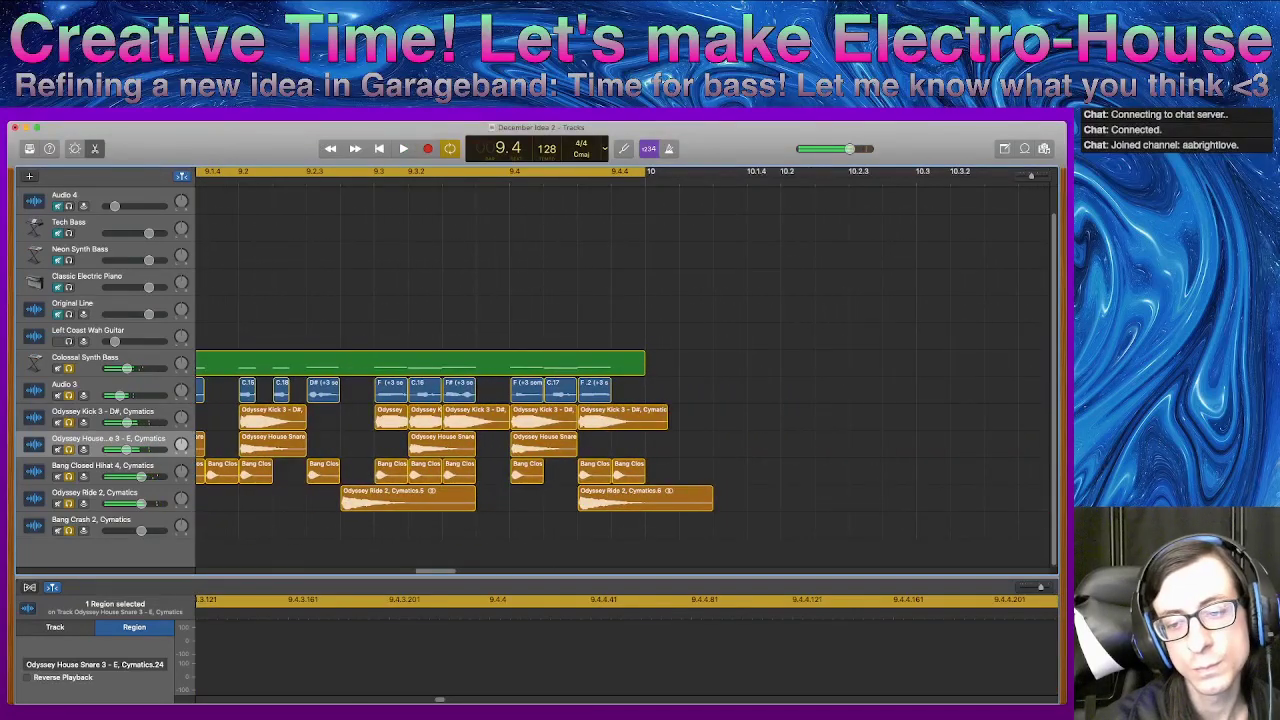
- Move the two Odyssey Ride 2 regions at 9.2.4 and 9.4.3 together to 9.2 and 9.3.4, playing the bar between moves
{"action": "left_click_drag", "start_coordinate": [403, 502], "coordinate": [772, 530]}
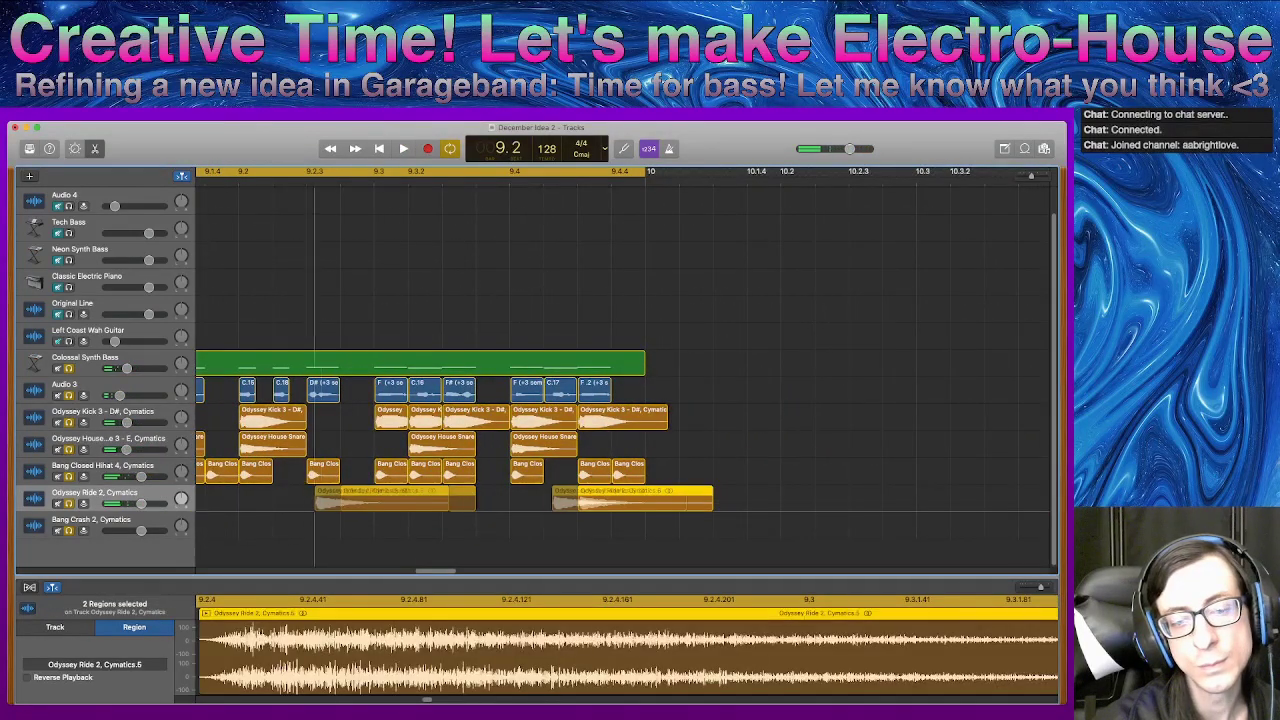
{"action": "key", "text": "space"}
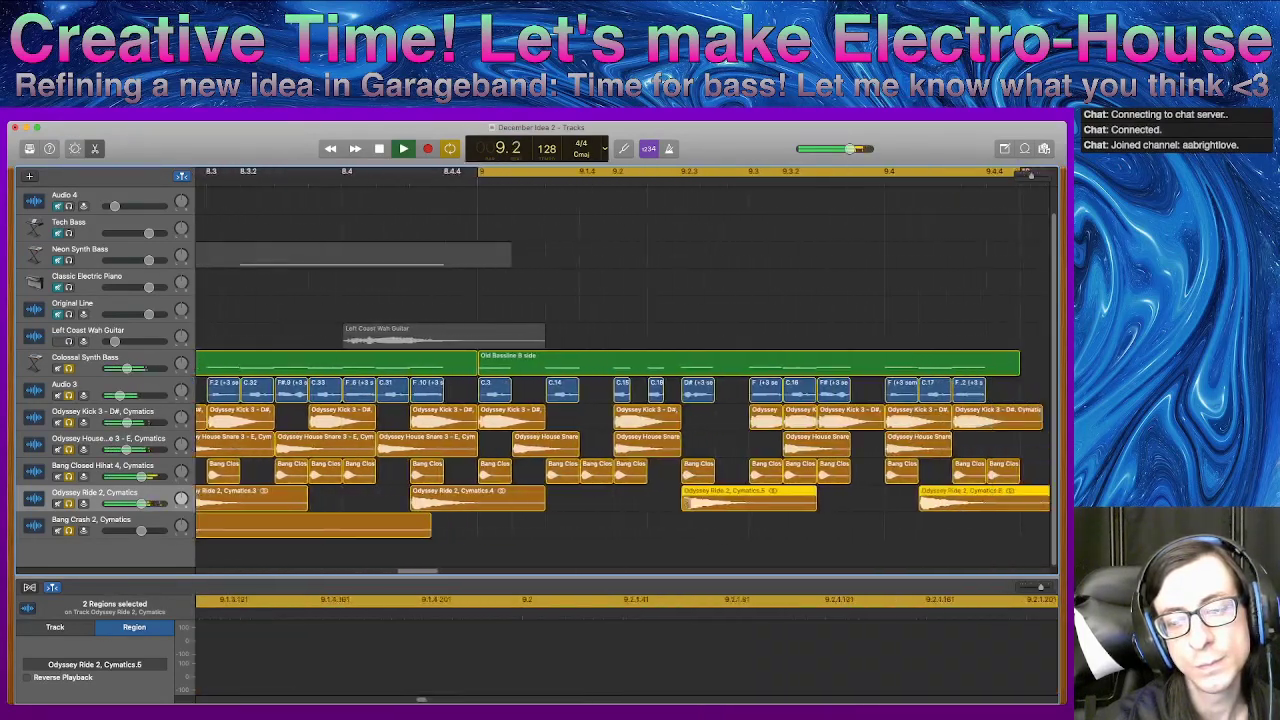
{"action": "key", "text": "space"}
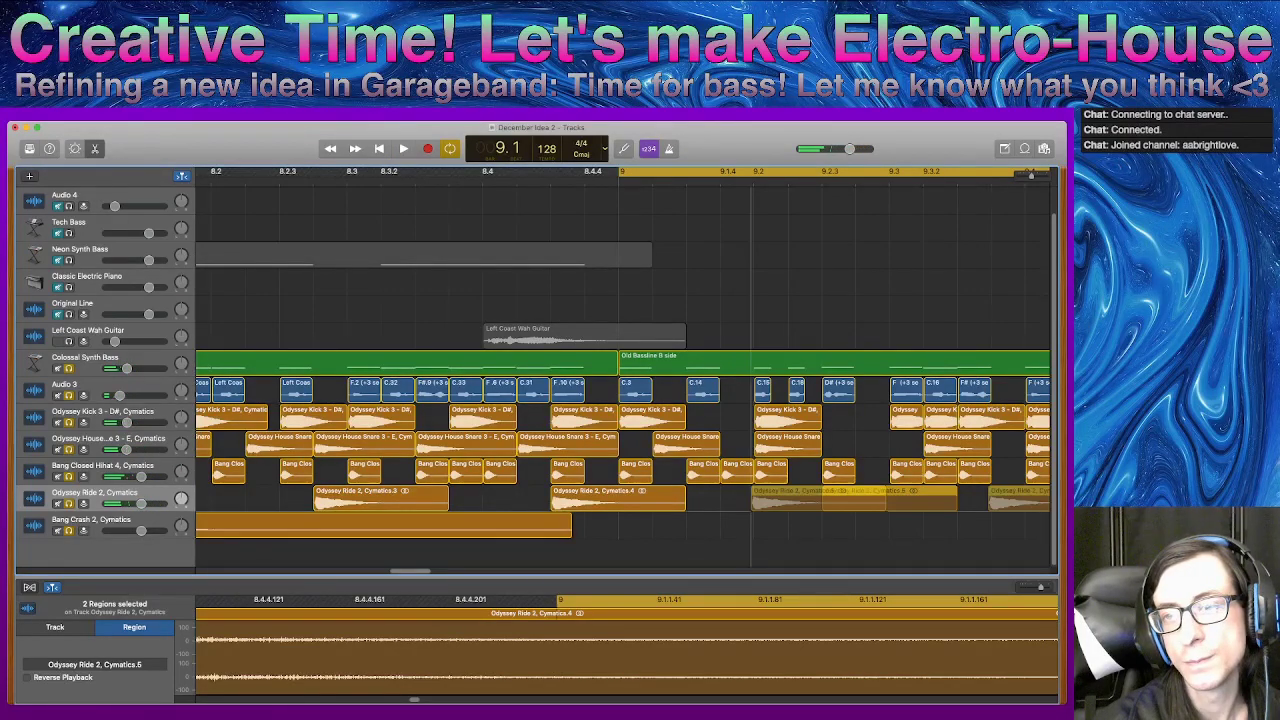
{"action": "key", "text": "space"}
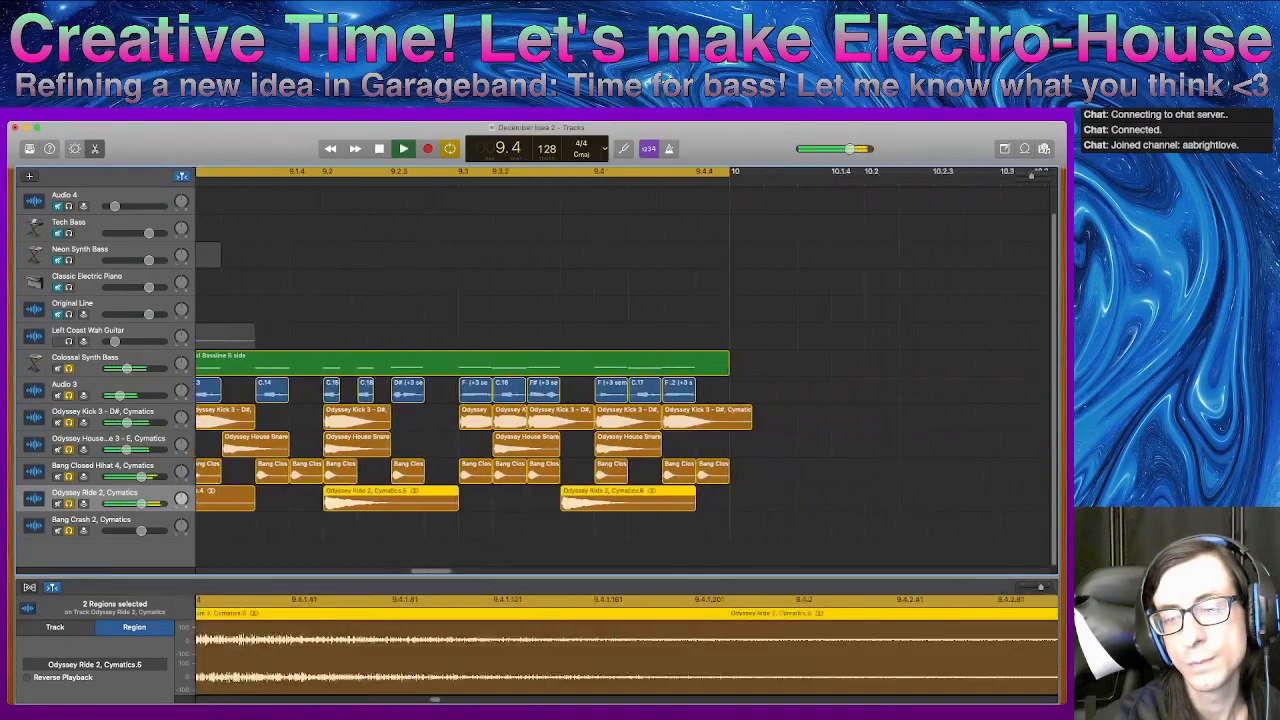
{"action": "key", "text": "space"}
- Move the Odyssey Ride 2 region at 9.3.4 to 9.4 and play bar 9
{"action": "left_click", "coordinate": [893, 503]}
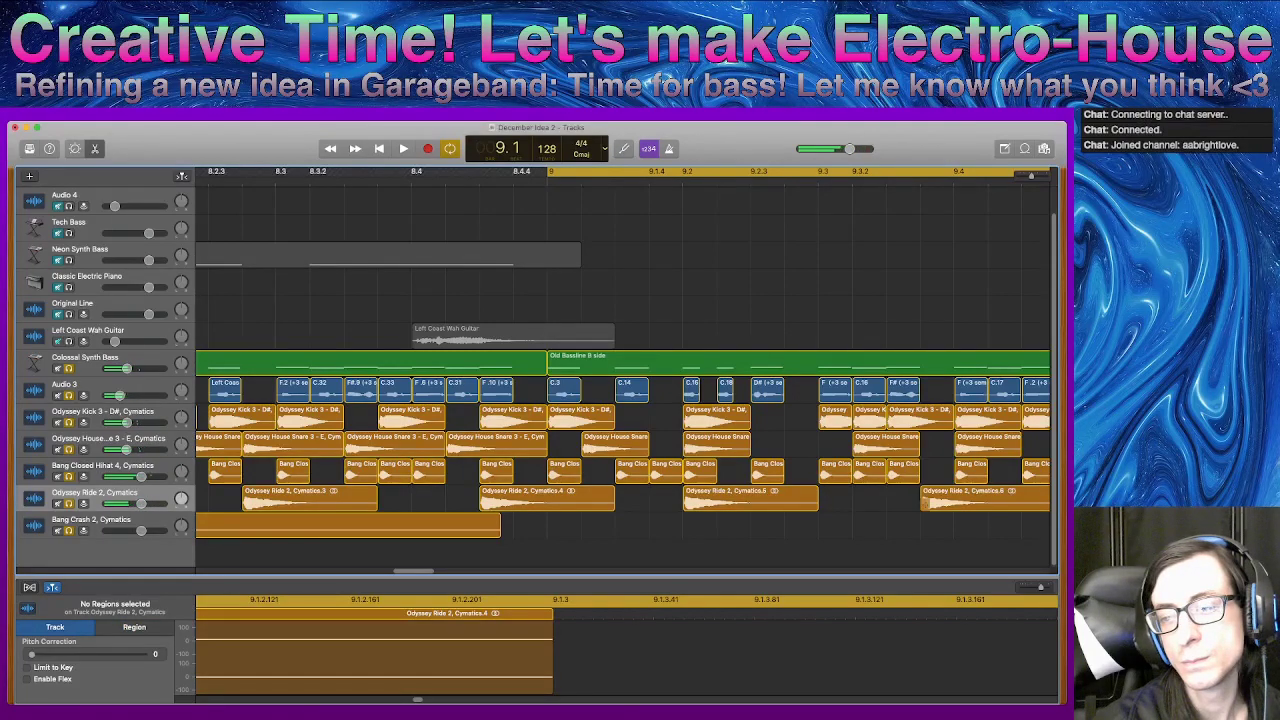
{"action": "left_click", "coordinate": [925, 503]}
{"action": "left_click_drag", "start_coordinate": [926, 503], "coordinate": [1051, 497]}
{"action": "key", "text": "space"}
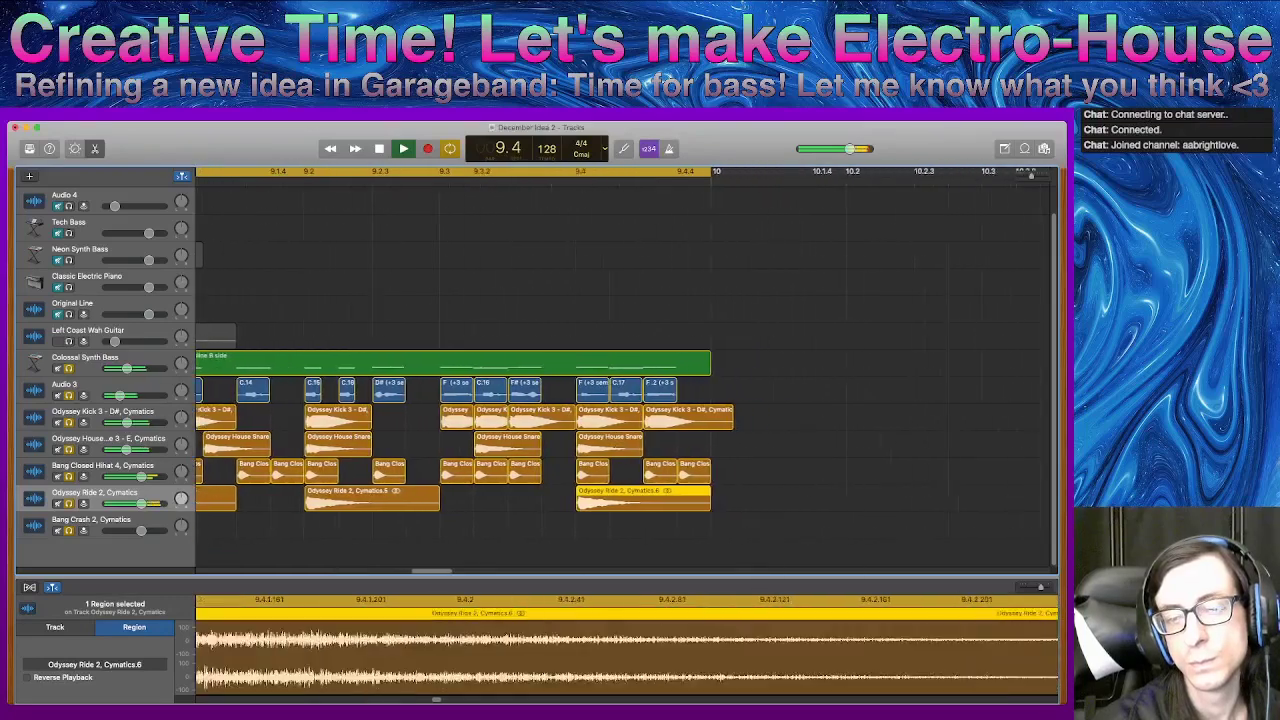
{"action": "key", "text": "space"}
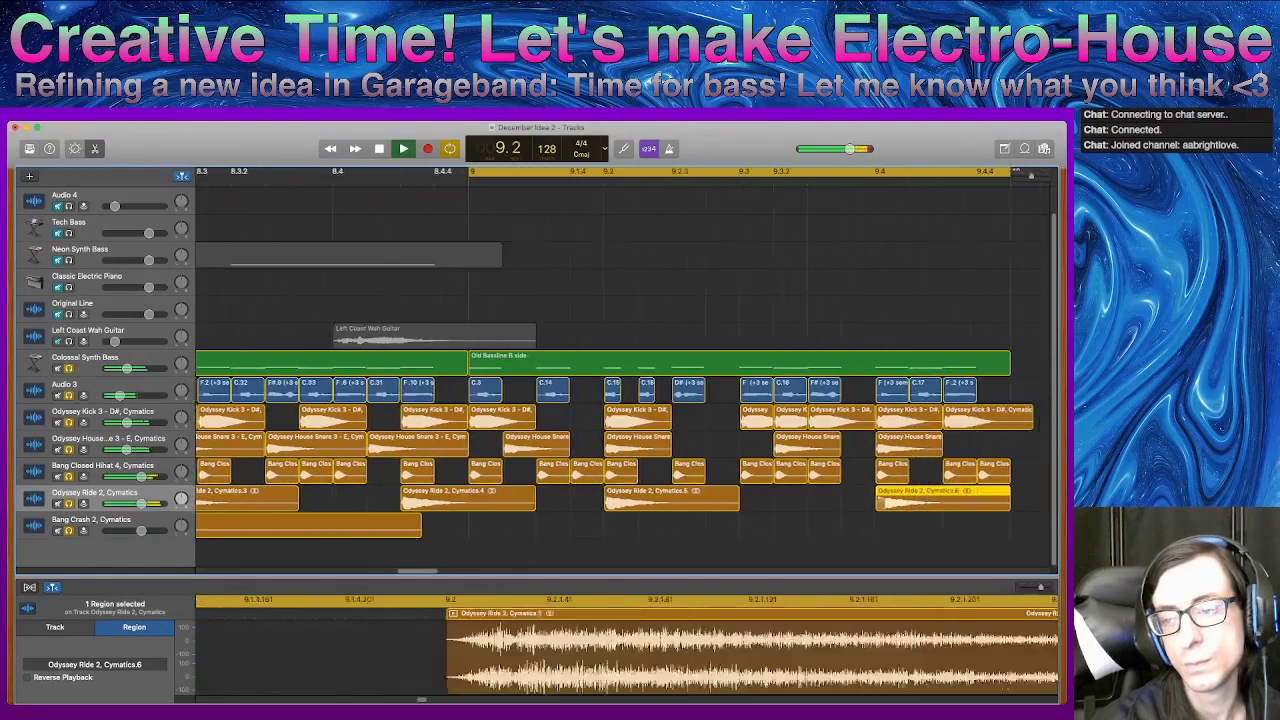
{"action": "key", "text": "space"}
- Copy the Odyssey Ride 2 region at 9.4 to 9.4.3, playing bar 9 to check its placement
{"action": "left_click_drag", "start_coordinate": [848, 499], "coordinate": [842, 499]}
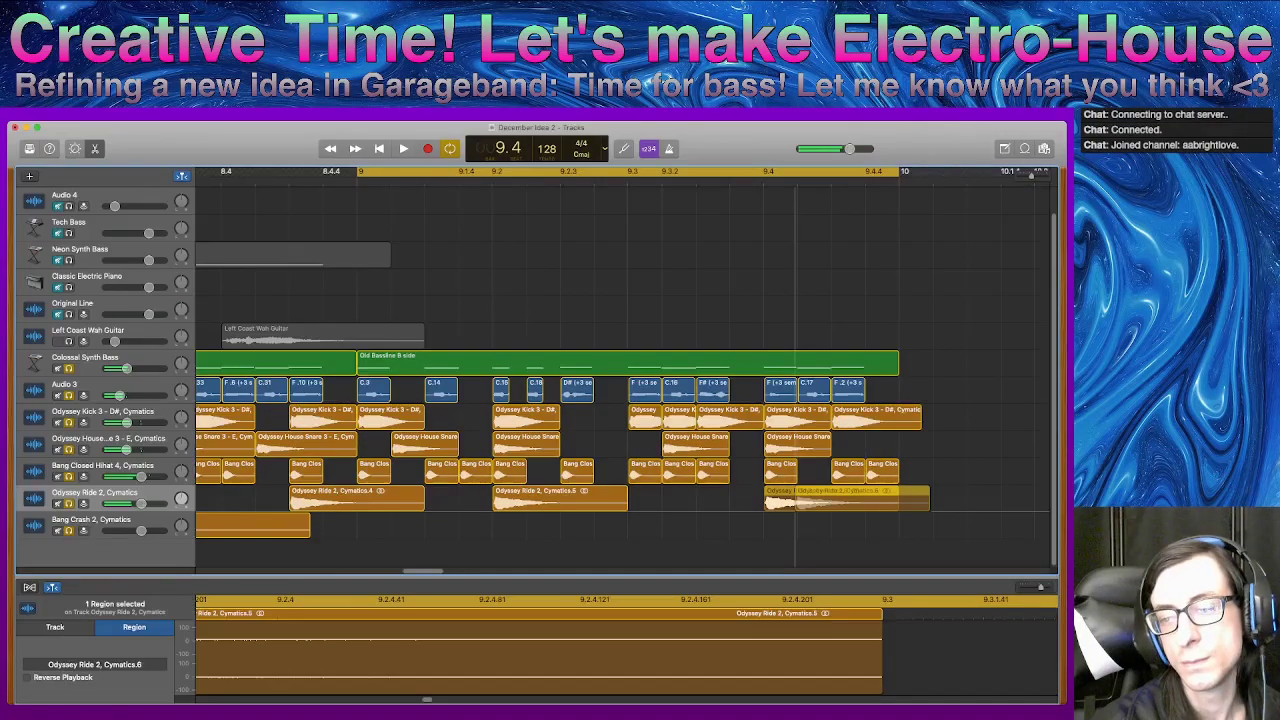
{"action": "key", "text": "space"}
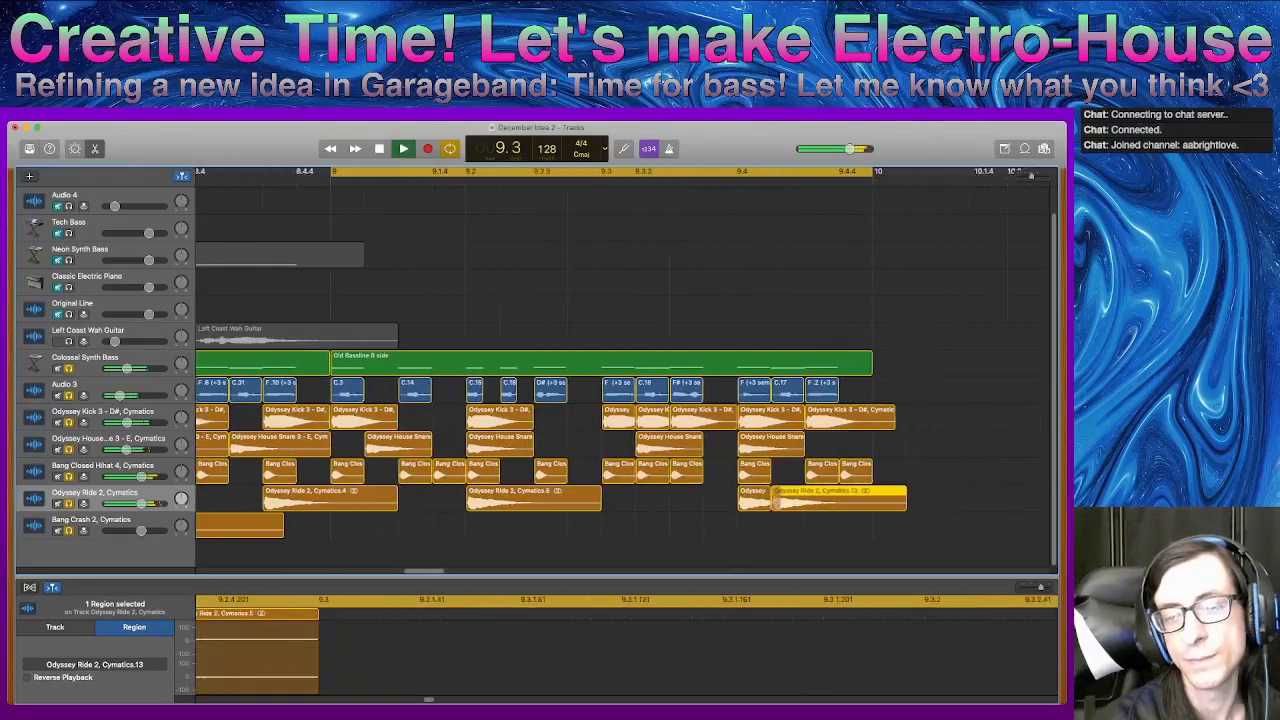
{"action": "key", "text": "space"}
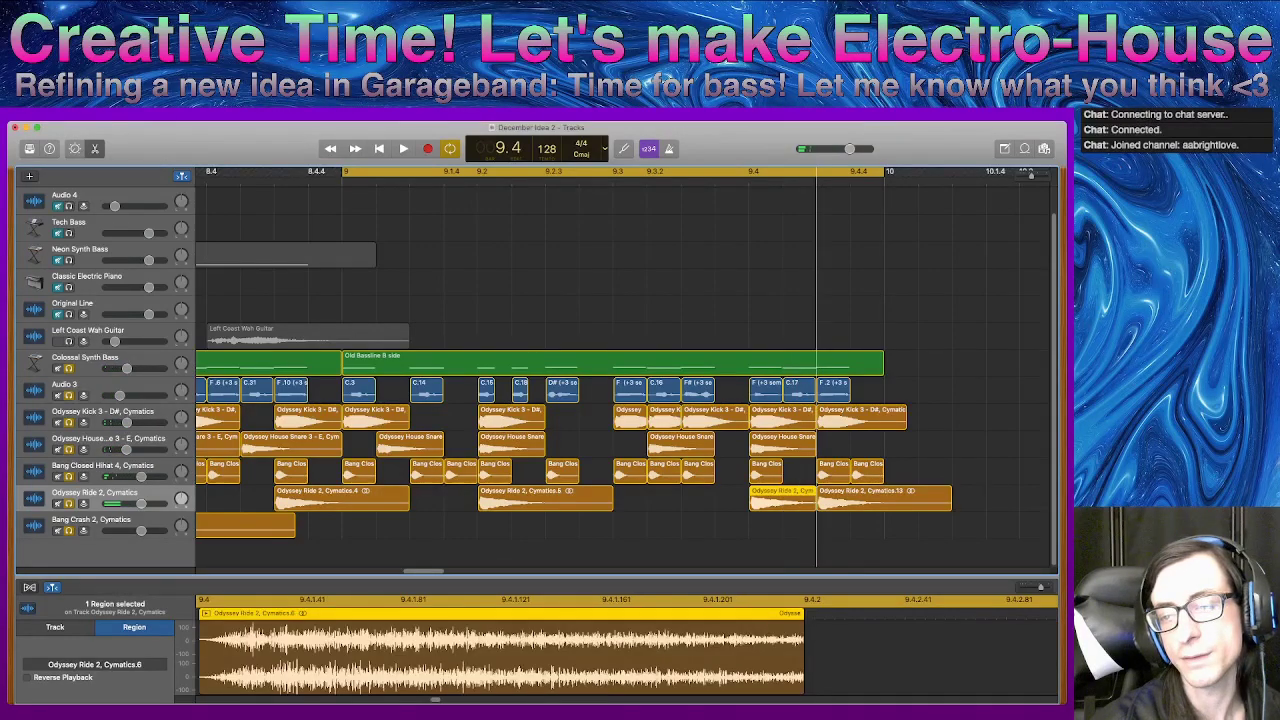
{"action": "key", "text": "space"}
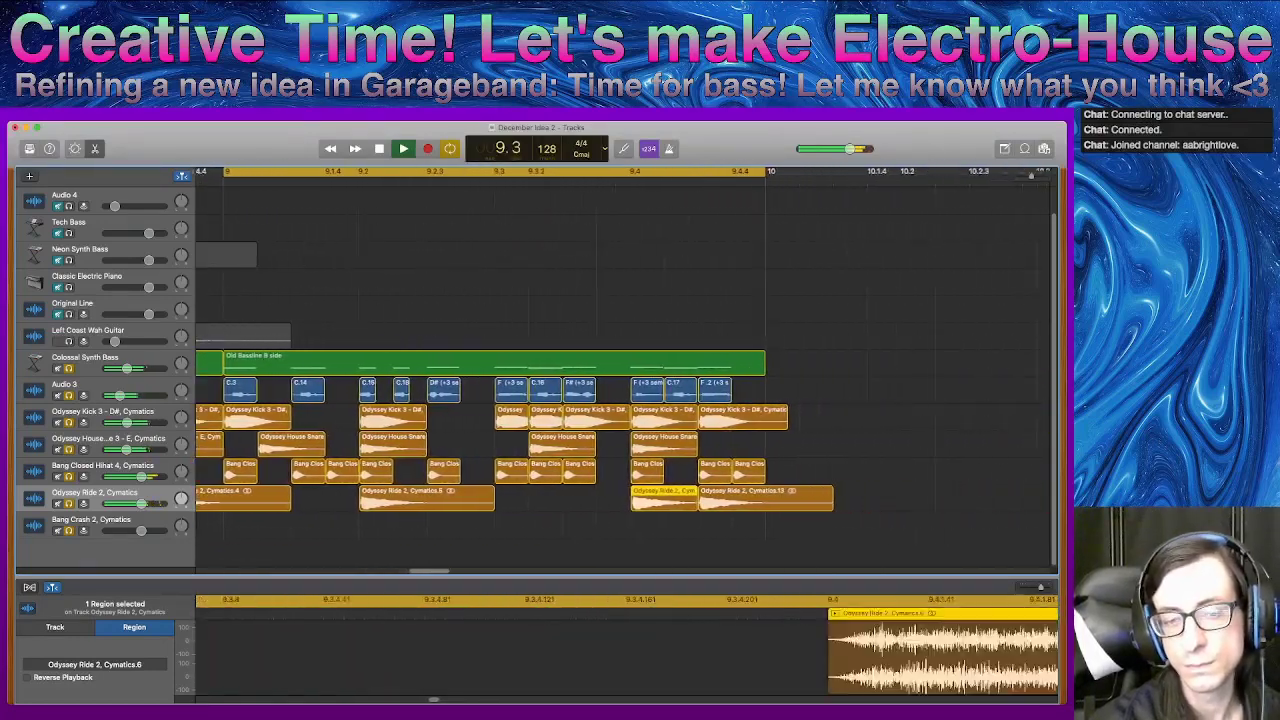
{"action": "key", "text": "space"}
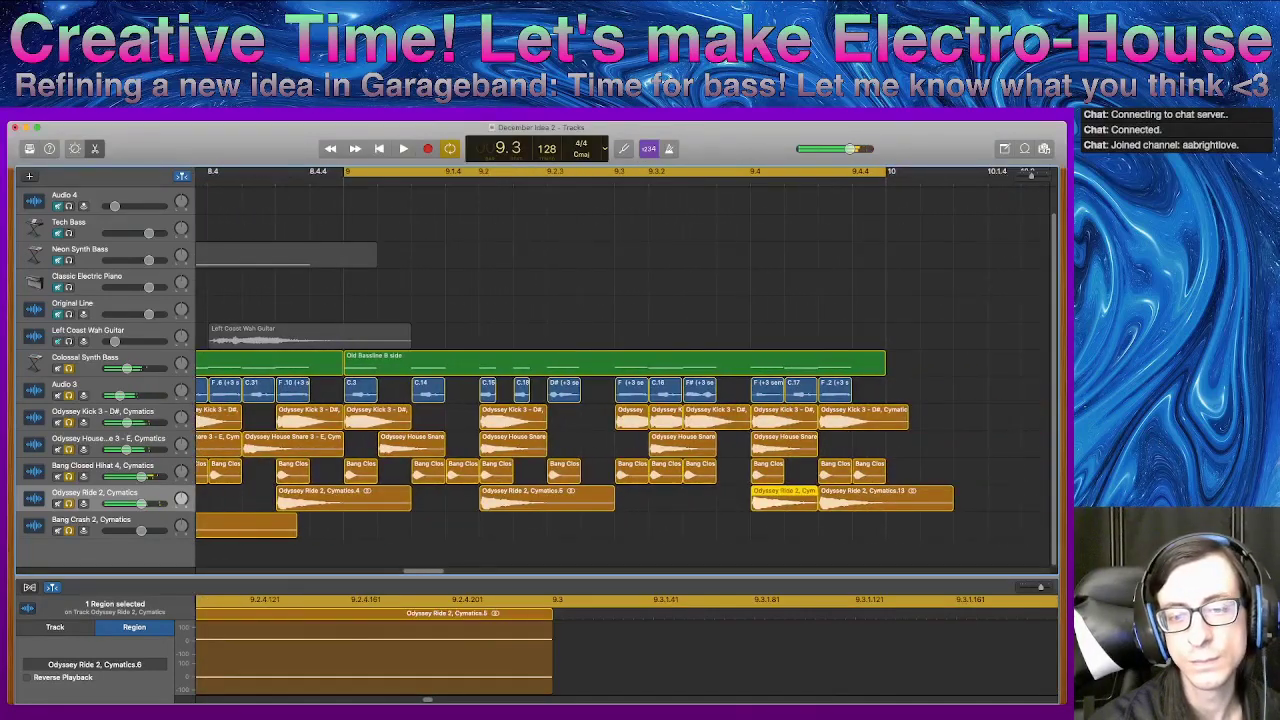
- Delete the Bang Closed Hihat 4 region at 9.2 and play bar 9
{"action": "left_click", "coordinate": [485, 449]}
{"action": "left_click", "coordinate": [487, 473]}
{"action": "key", "text": "Delete"}
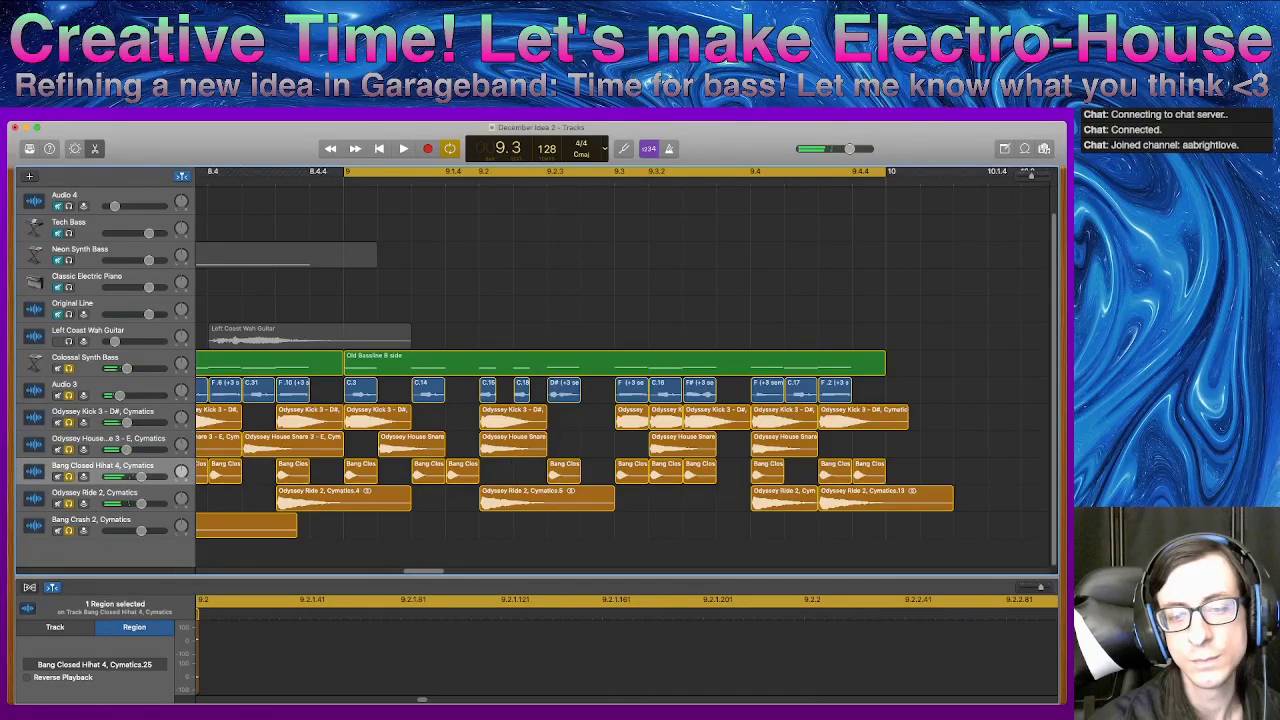
{"action": "key", "text": "space"}
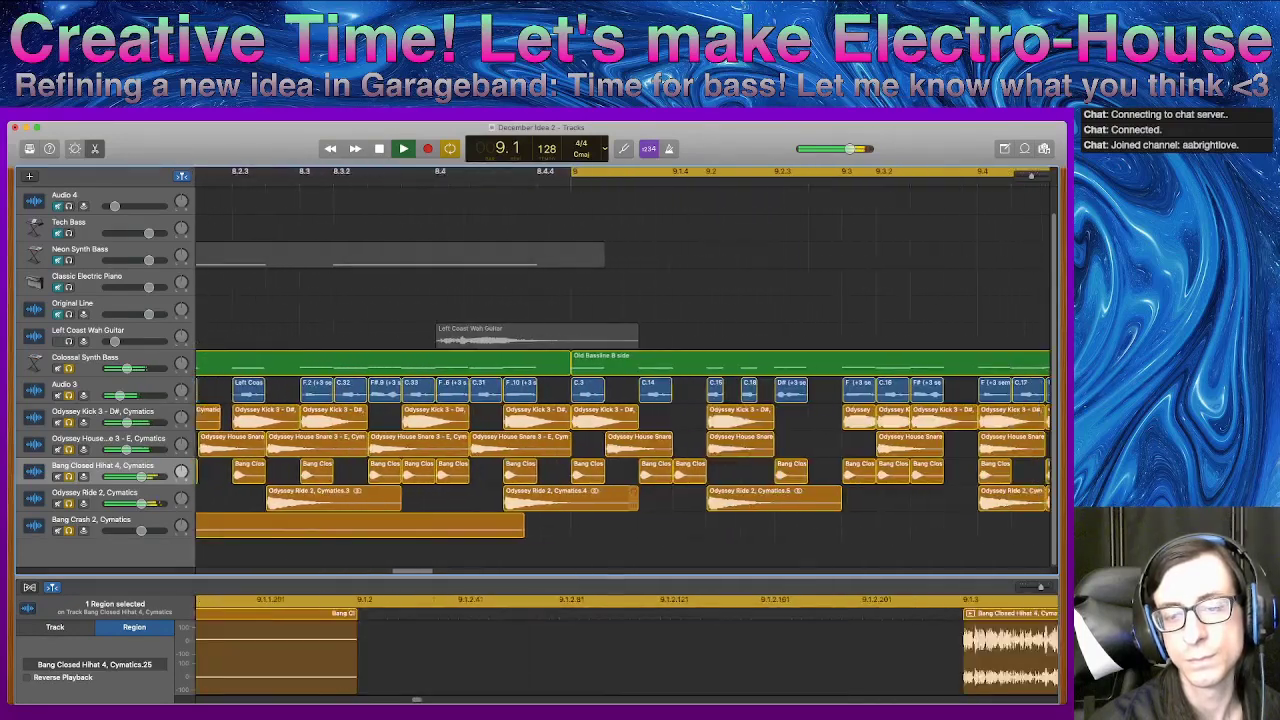
{"action": "key", "text": "space"}
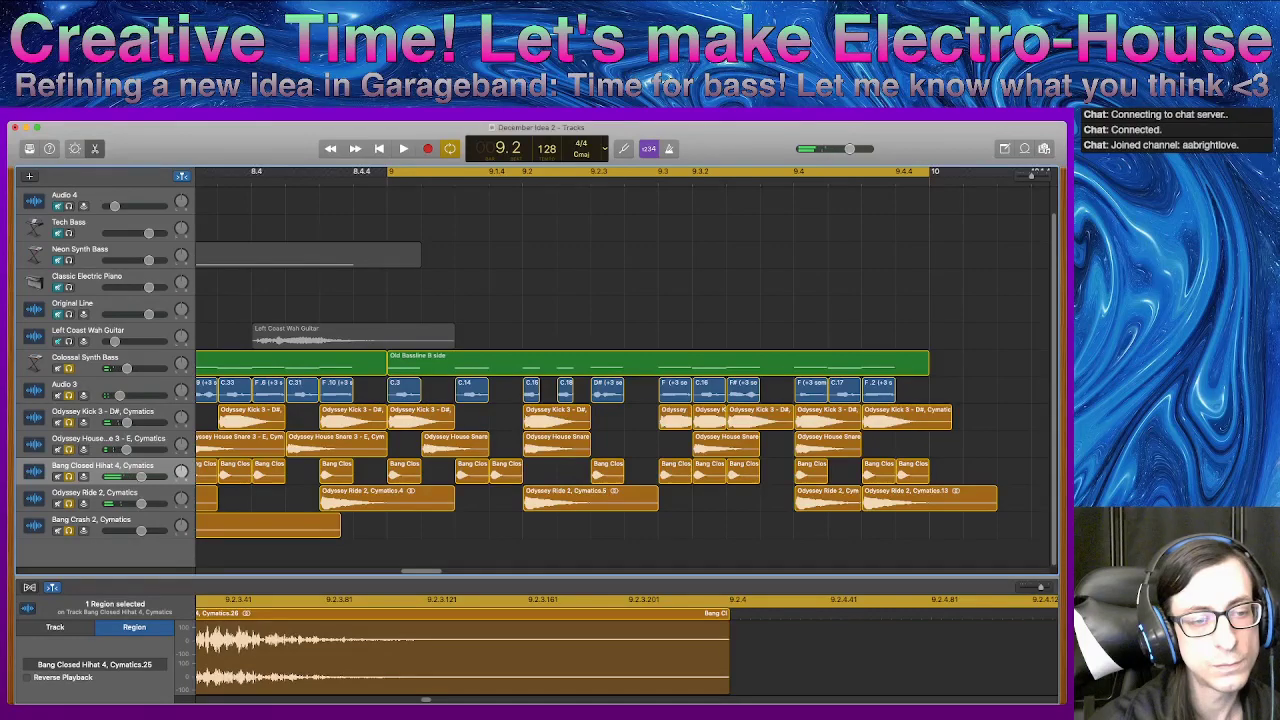
- Mute the Audio 3, kick, snare, ride and crash tracks and play bar 9 with only synth bass and closed hi-hat
{"action": "left_click", "coordinate": [108, 440]}
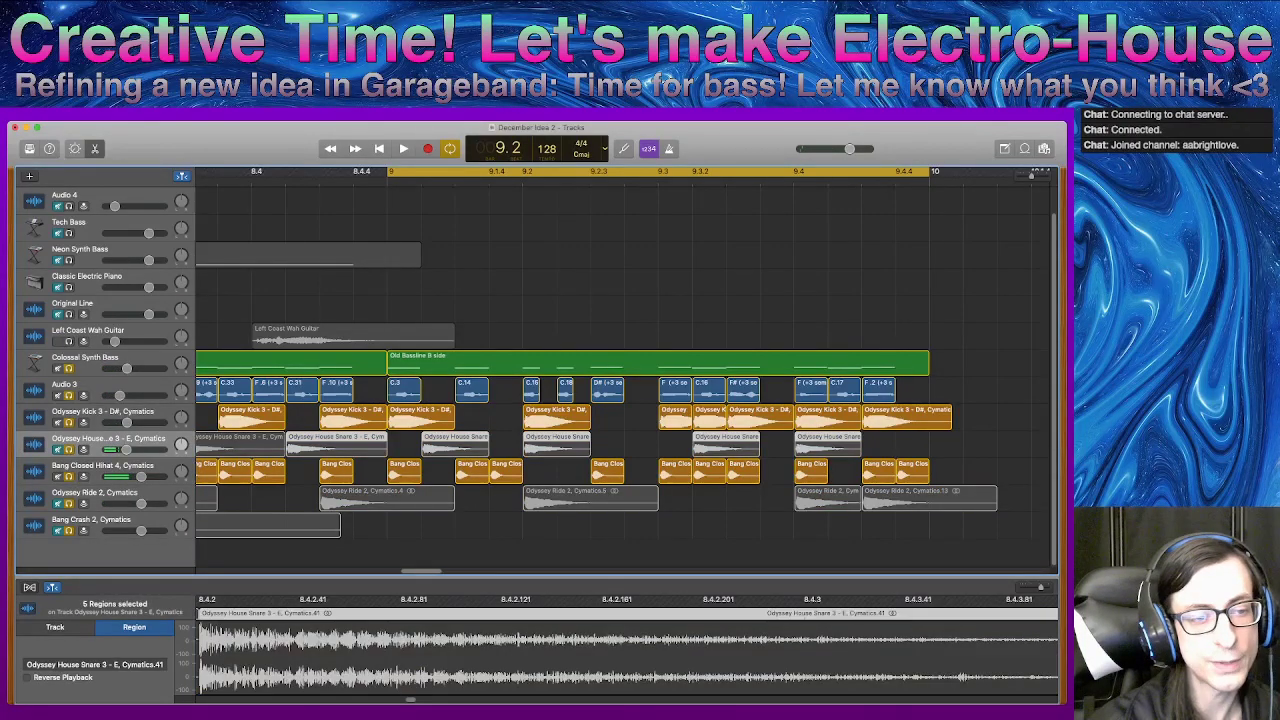
{"action": "left_click", "coordinate": [57, 423]}
{"action": "key", "text": "space"}
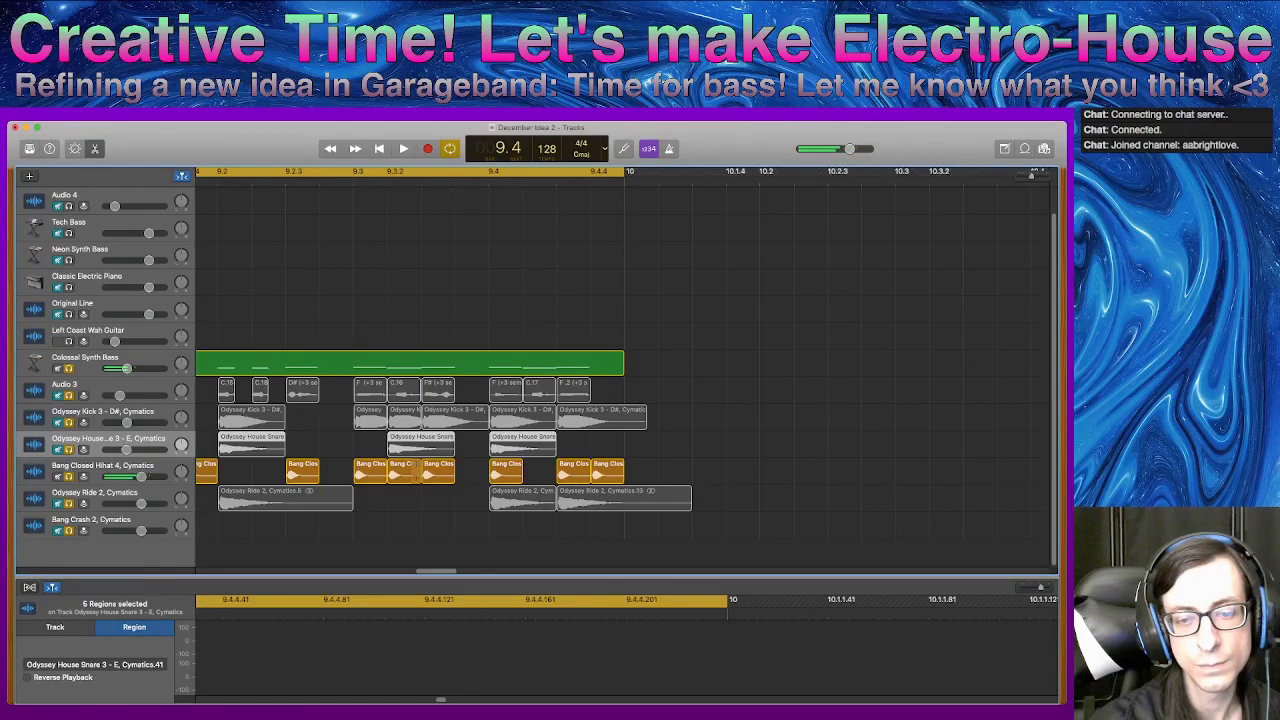
- Move the Bang Closed Hihat 4 region at 9.3.2 to 9.3.4 and play bar 9
{"action": "left_click", "coordinate": [414, 476]}
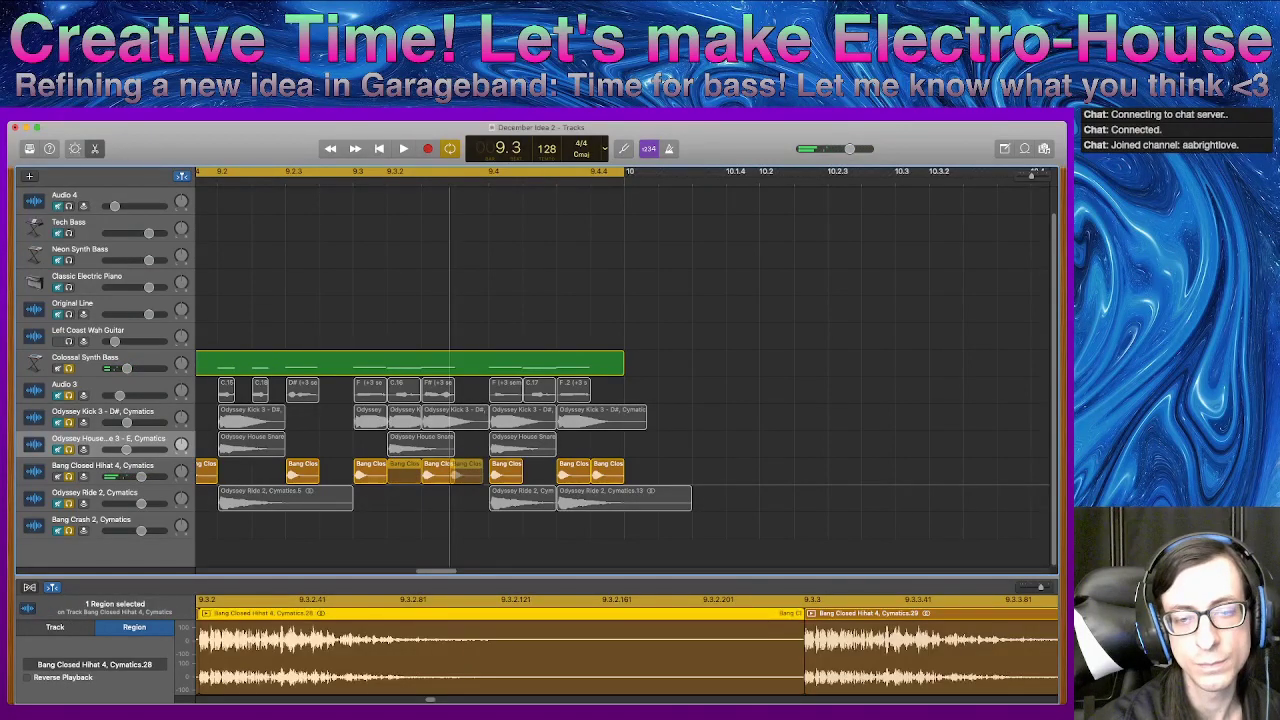
{"action": "left_click_drag", "start_coordinate": [461, 474], "coordinate": [461, 470]}
{"action": "key", "text": "space"}
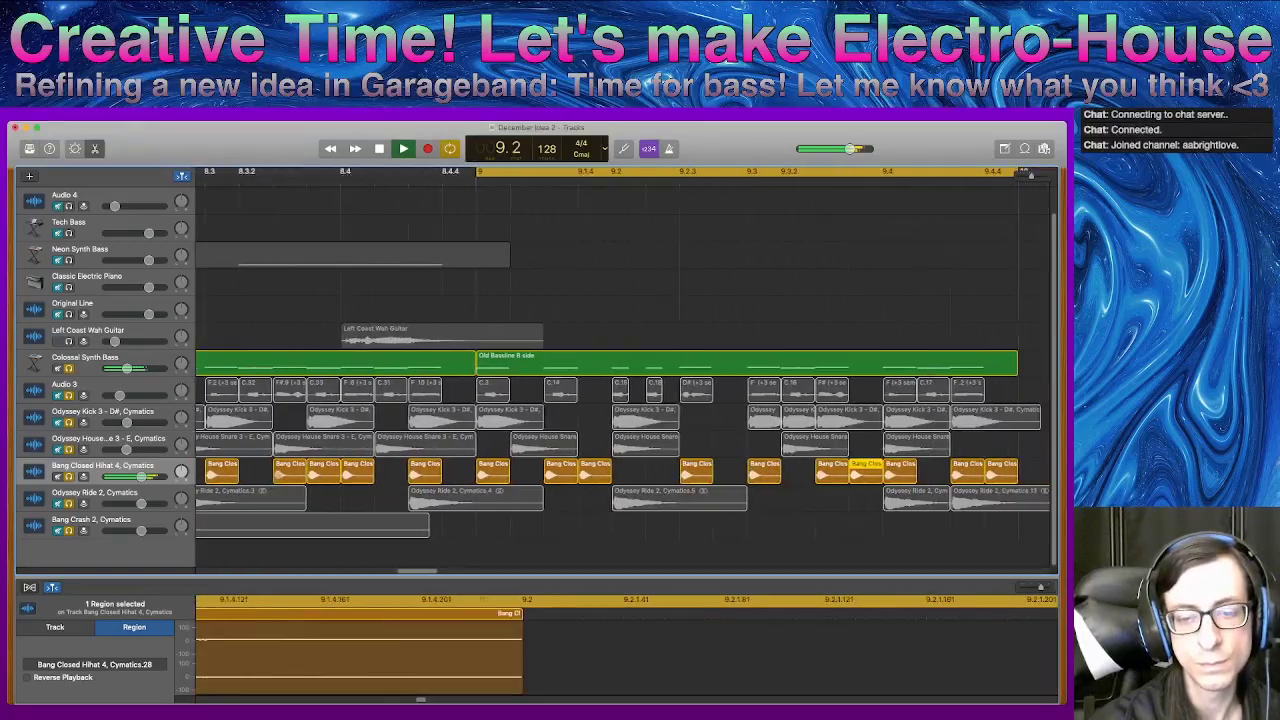
{"action": "key", "text": "space"}
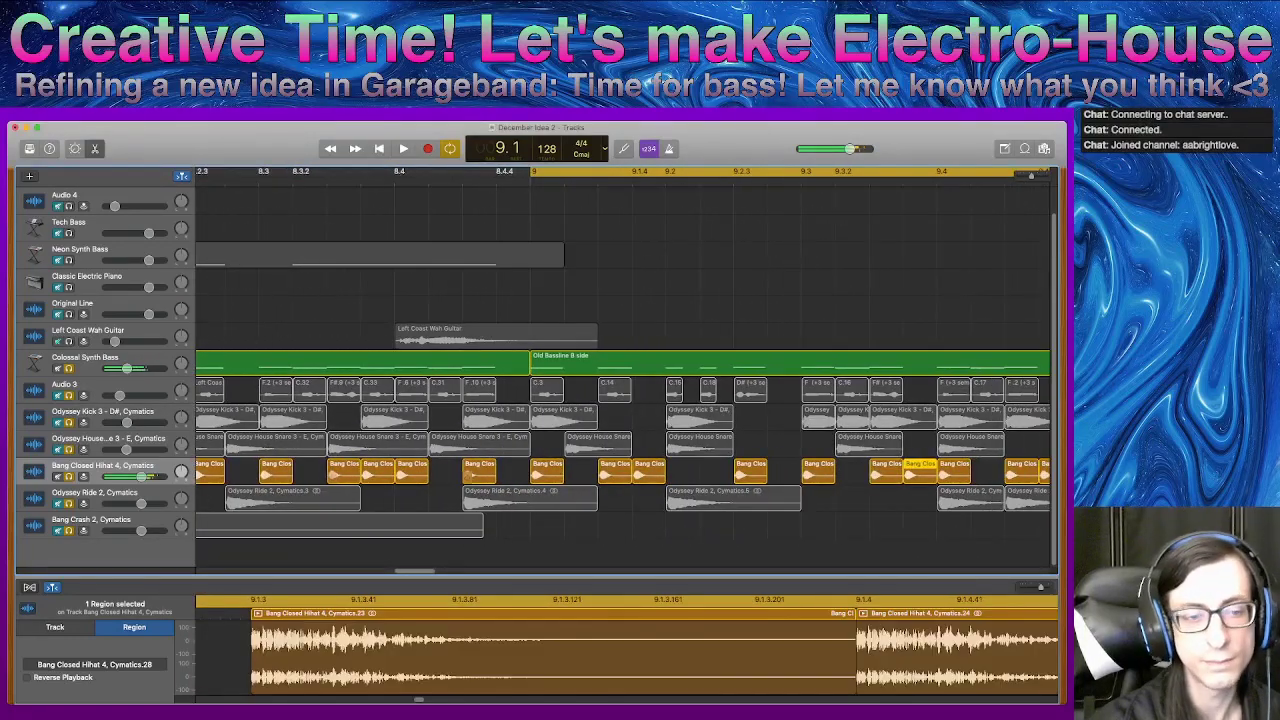
- Unmute the ride, crash, snare and kick tracks and play bar 9 with the drums and synth bass
{"action": "left_click", "coordinate": [58, 504]}
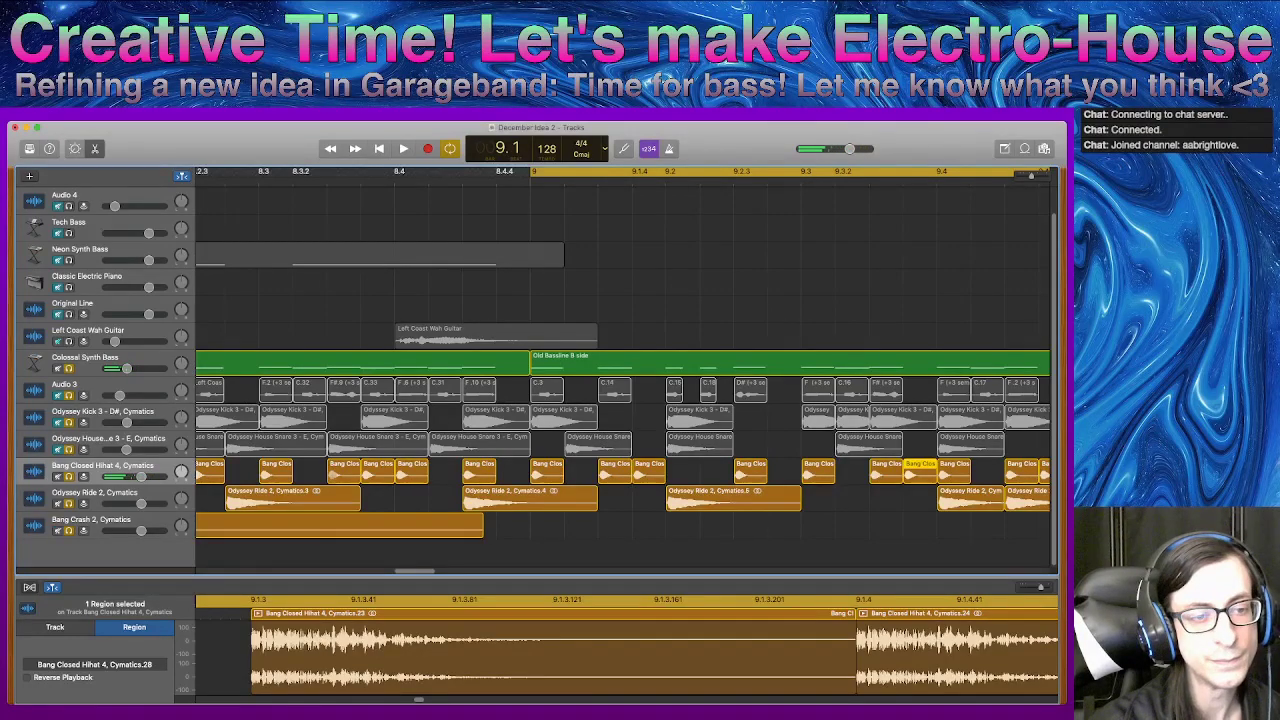
{"action": "left_click", "coordinate": [60, 444]}
{"action": "left_click", "coordinate": [58, 450]}
{"action": "left_click", "coordinate": [58, 423]}
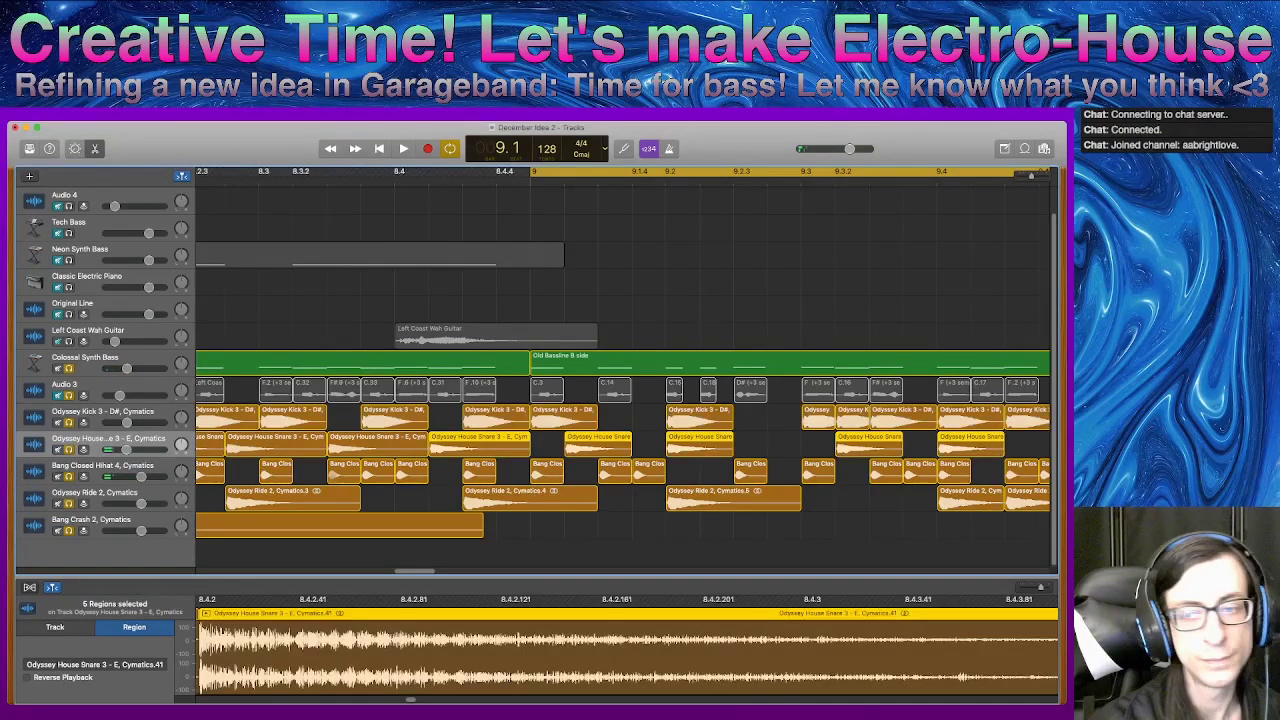
{"action": "key", "text": "space"}
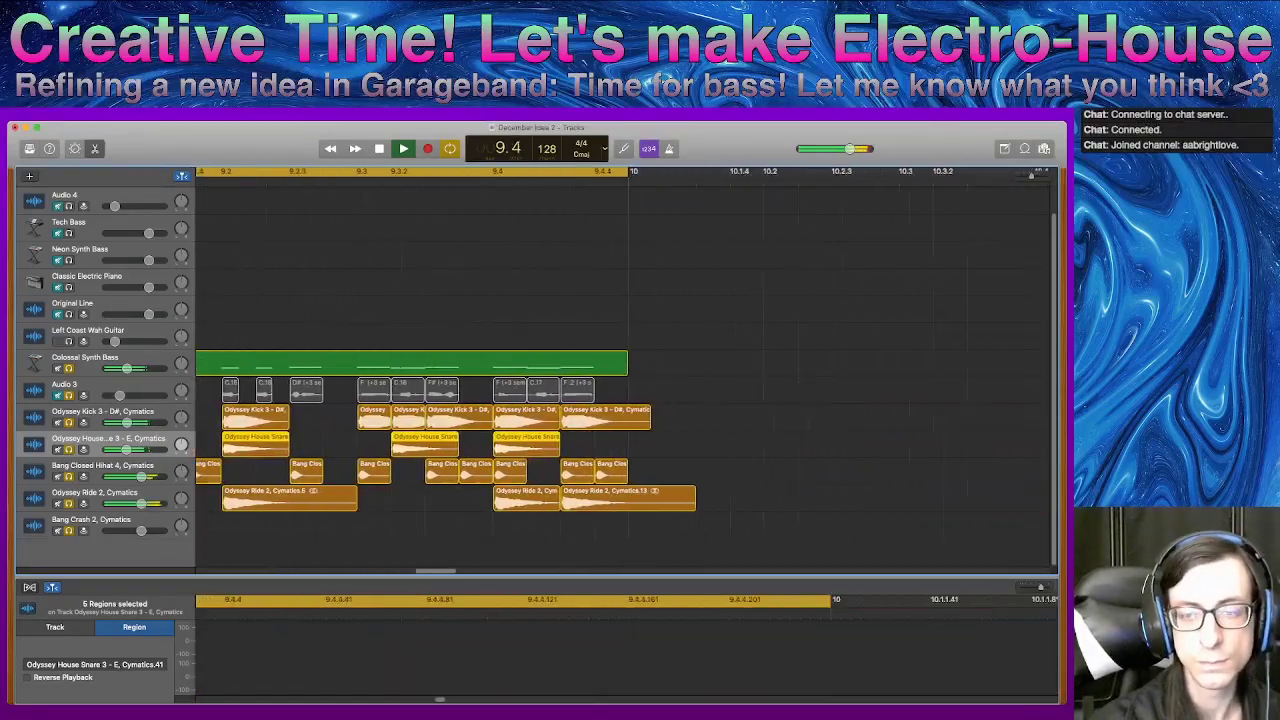
{"action": "key", "text": "space"}
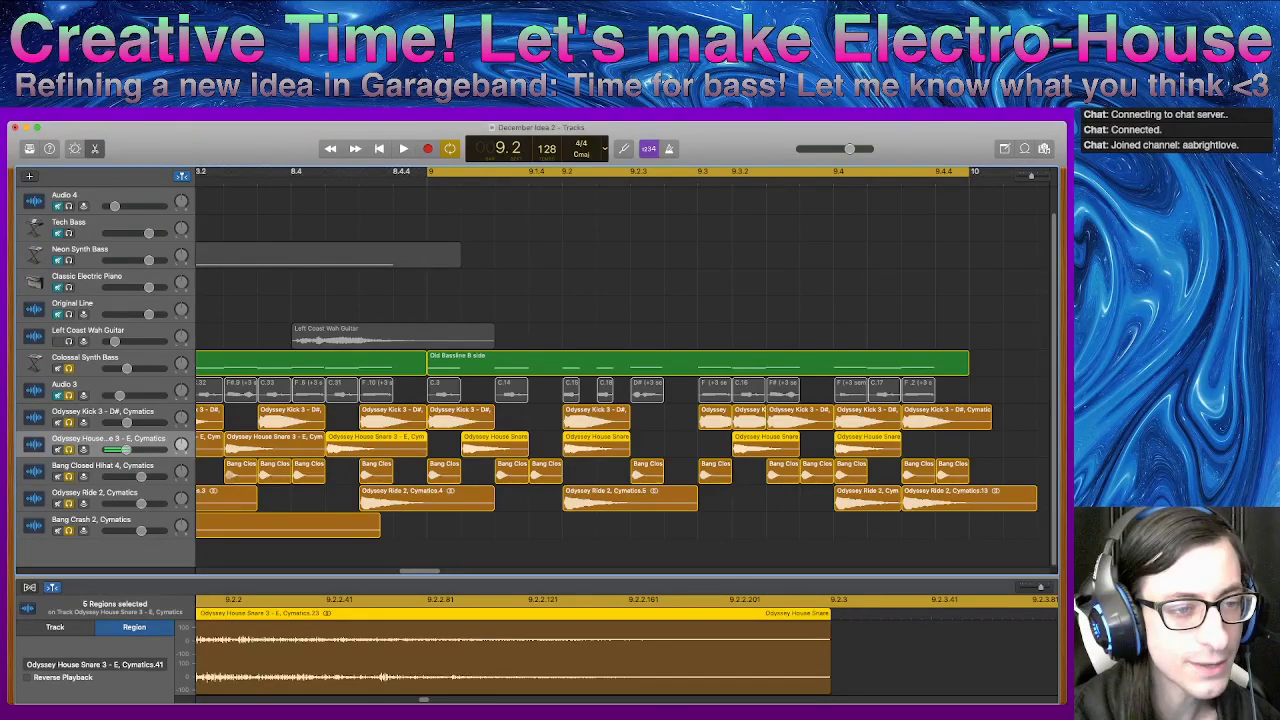
- Unmute the Audio 3 bass track and play bar 9 with all bass and drum parts
{"action": "left_click", "coordinate": [69, 395]}
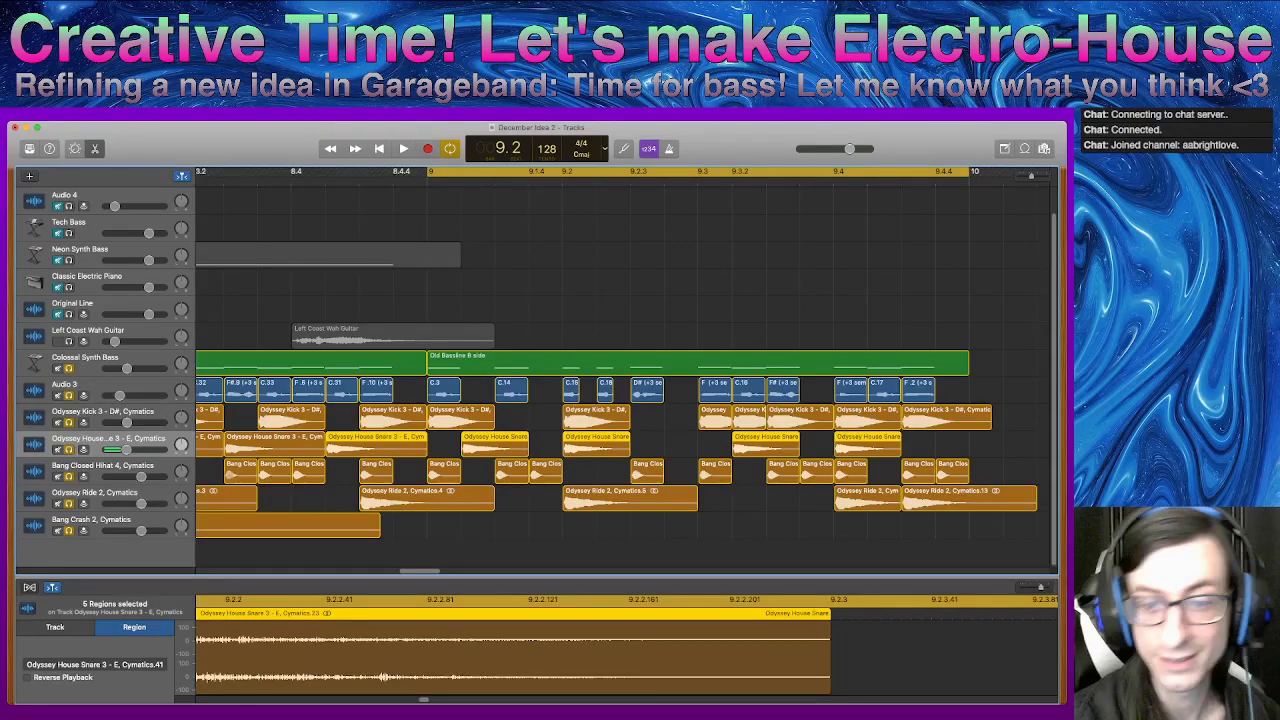
{"action": "key", "text": "space"}
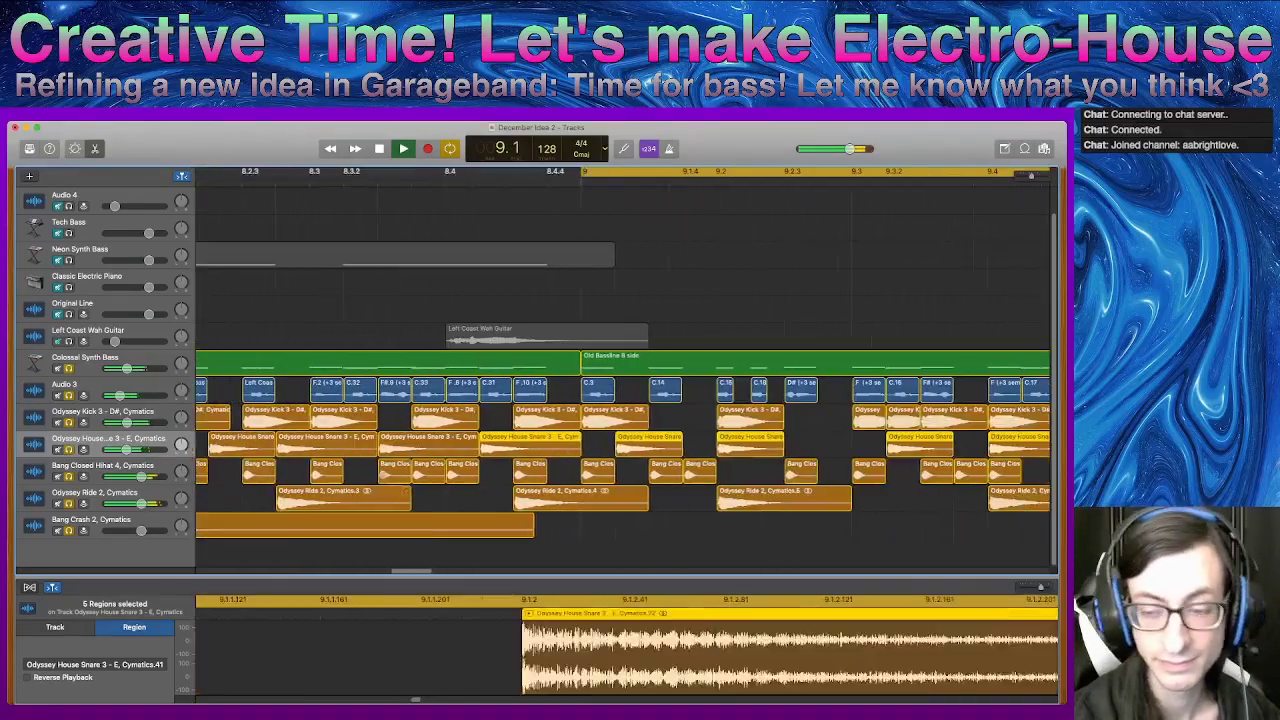
{"action": "key", "text": "space"}
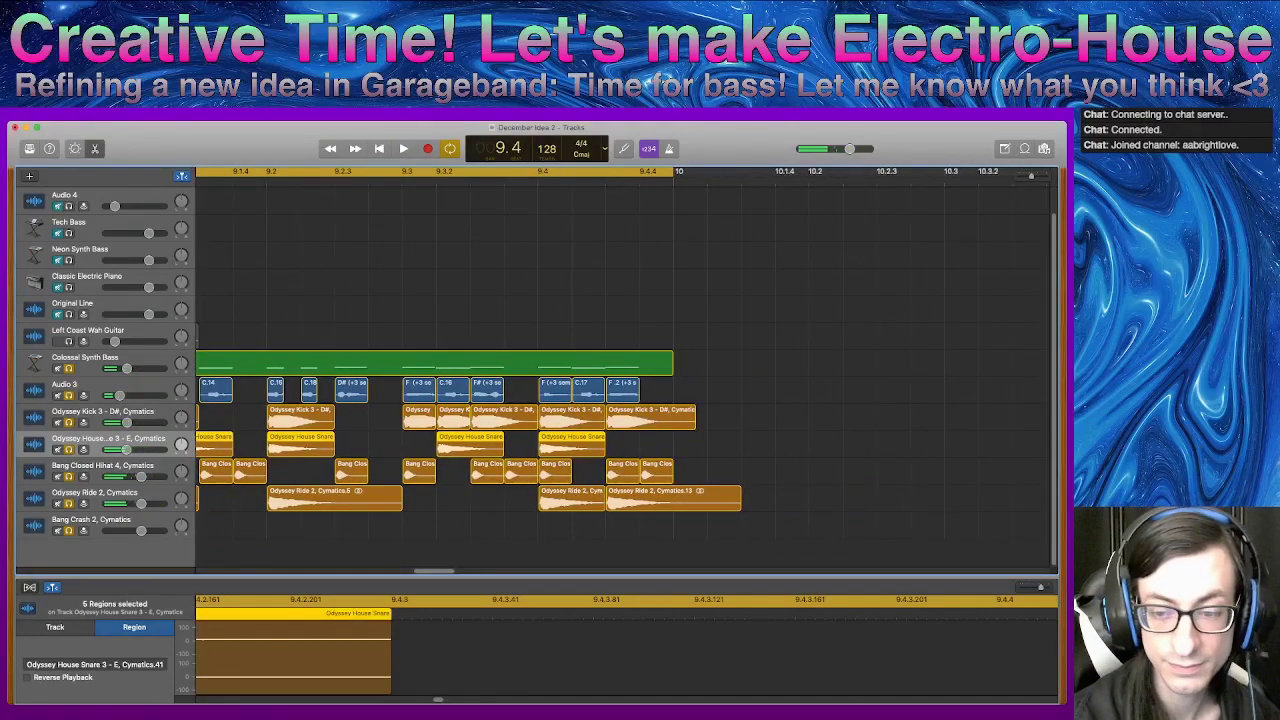
- Move all bar 9 synth bass, Audio 3 and drum regions to bar 10, leaving the ride region from bar 8 in place
{"action": "scroll", "coordinate": [620, 360], "scroll_direction": "left", "scroll_amount": 5}
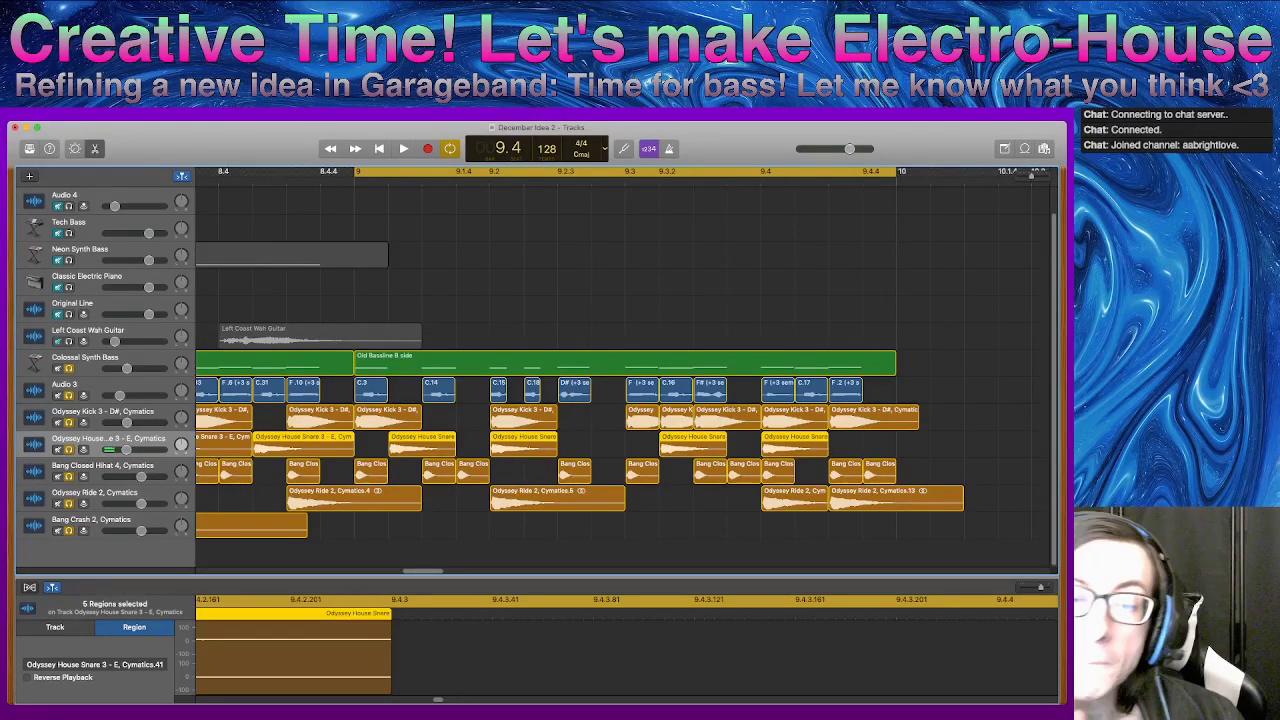
{"action": "scroll", "coordinate": [620, 360], "scroll_direction": "left", "scroll_amount": 6}
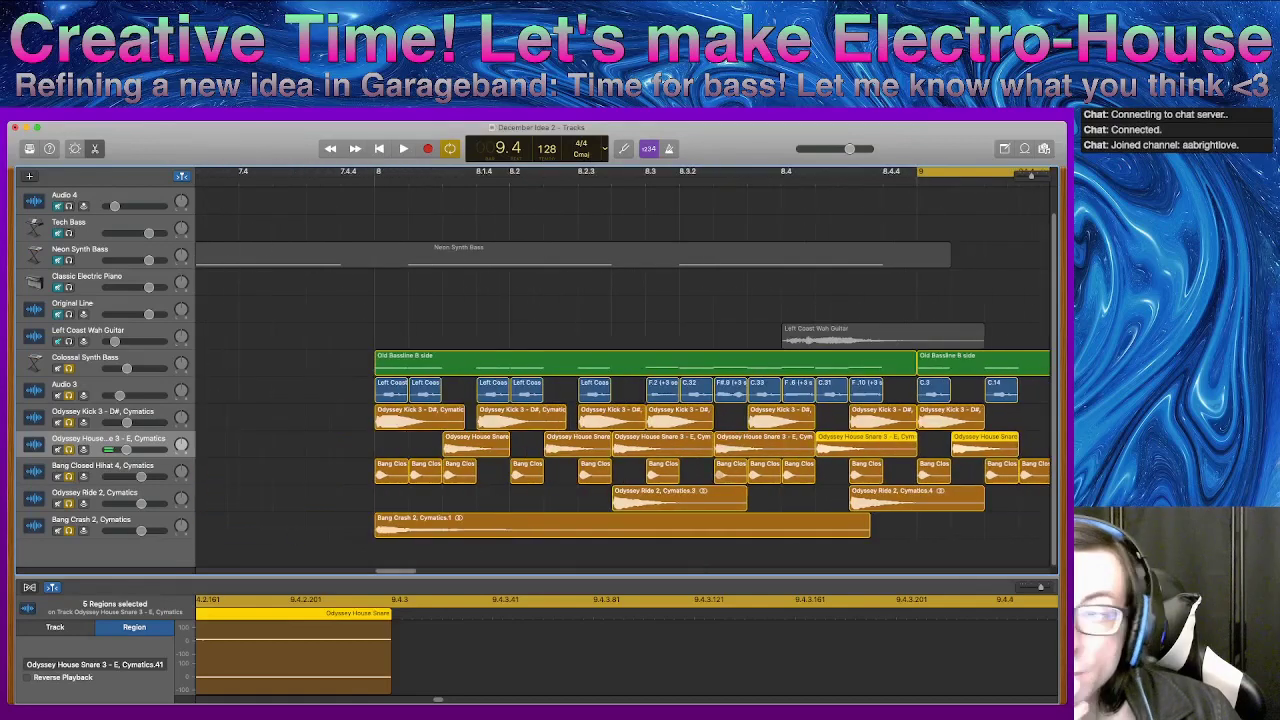
{"action": "key", "text": "super+Left"}
{"action": "key", "text": "super+Left"}
{"action": "key", "text": "super+Left"}
{"action": "key", "text": "super+Left"}
{"action": "key", "text": "super+Left"}
{"action": "key", "text": "super+Left"}
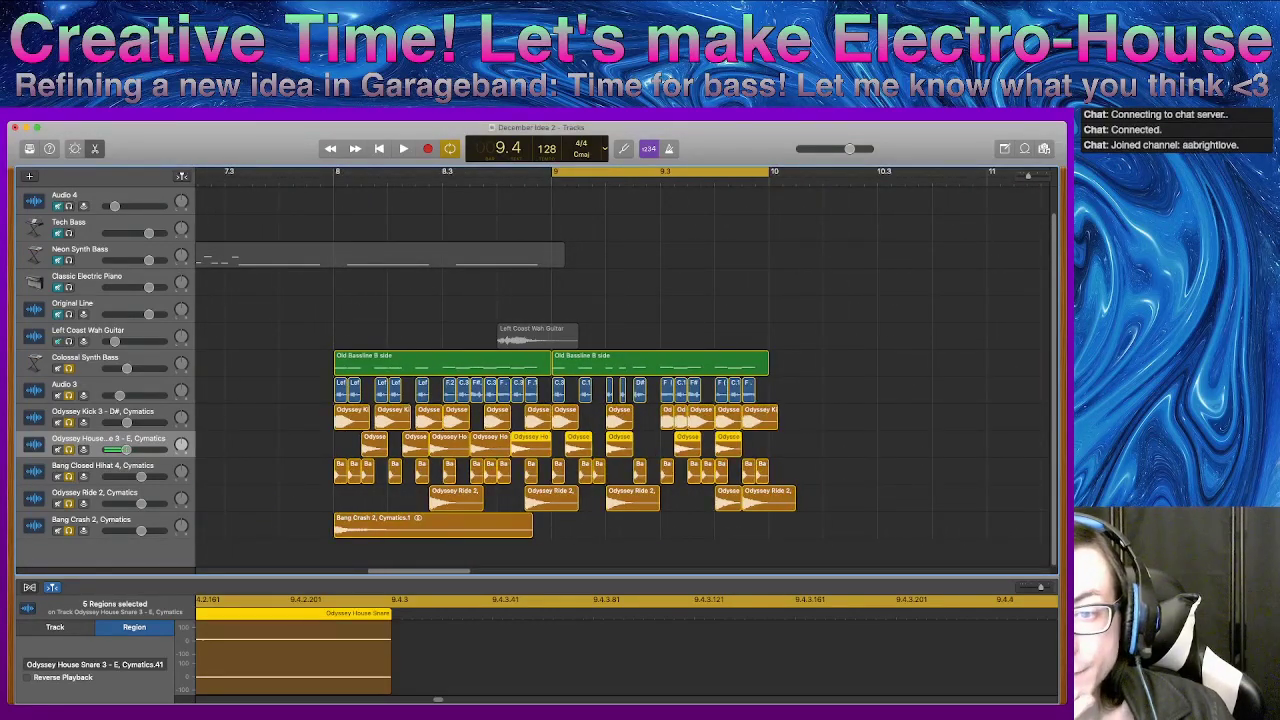
{"action": "left_click_drag", "start_coordinate": [826, 271], "coordinate": [560, 536]}
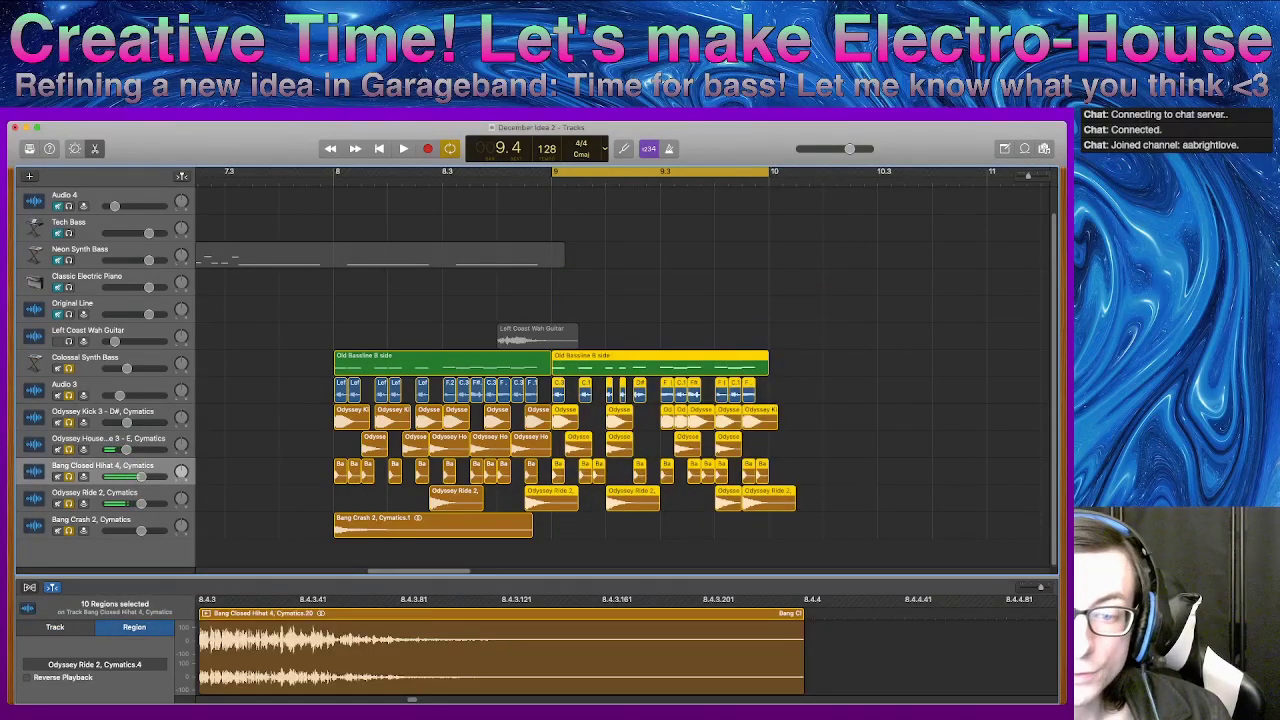
{"action": "left_click", "coordinate": [573, 498], "text": "shift"}
{"action": "left_click_drag", "start_coordinate": [575, 362], "coordinate": [773, 362]}
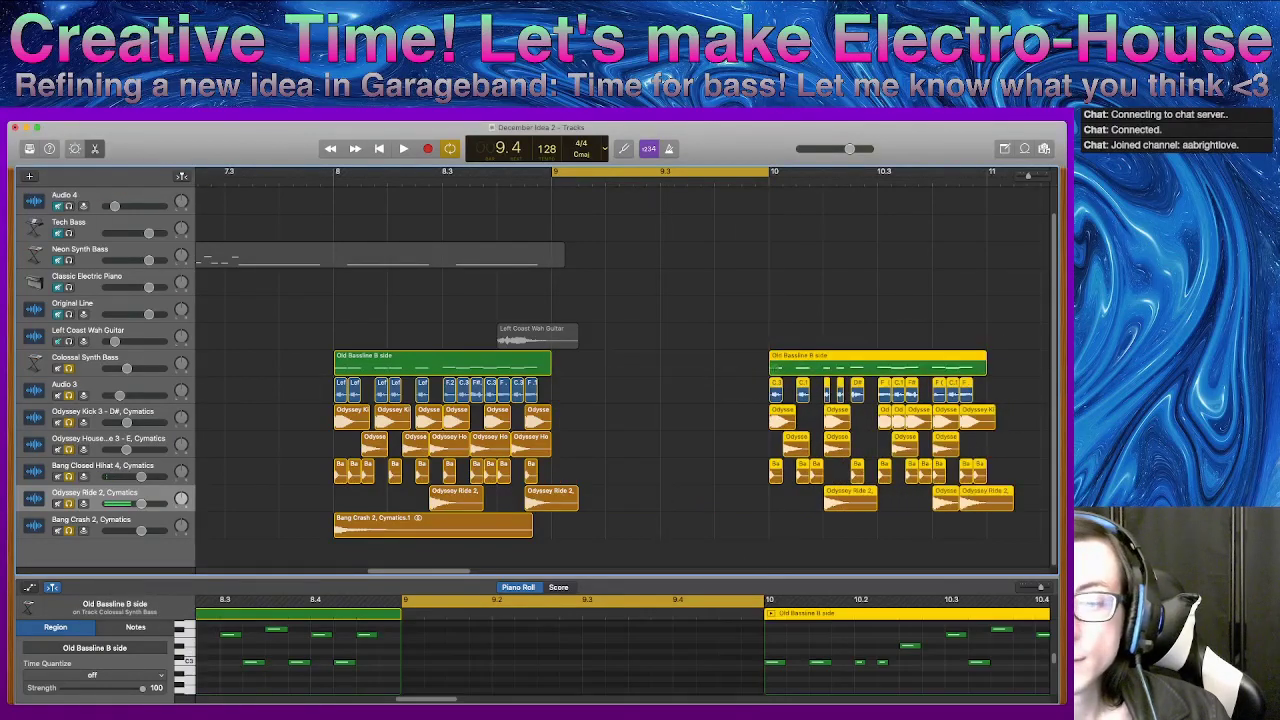
- Copy all bar 8 synth bass, Audio 3, drum and crash regions so the copies start at bar 9
{"action": "left_click_drag", "start_coordinate": [671, 533], "coordinate": [563, 362]}
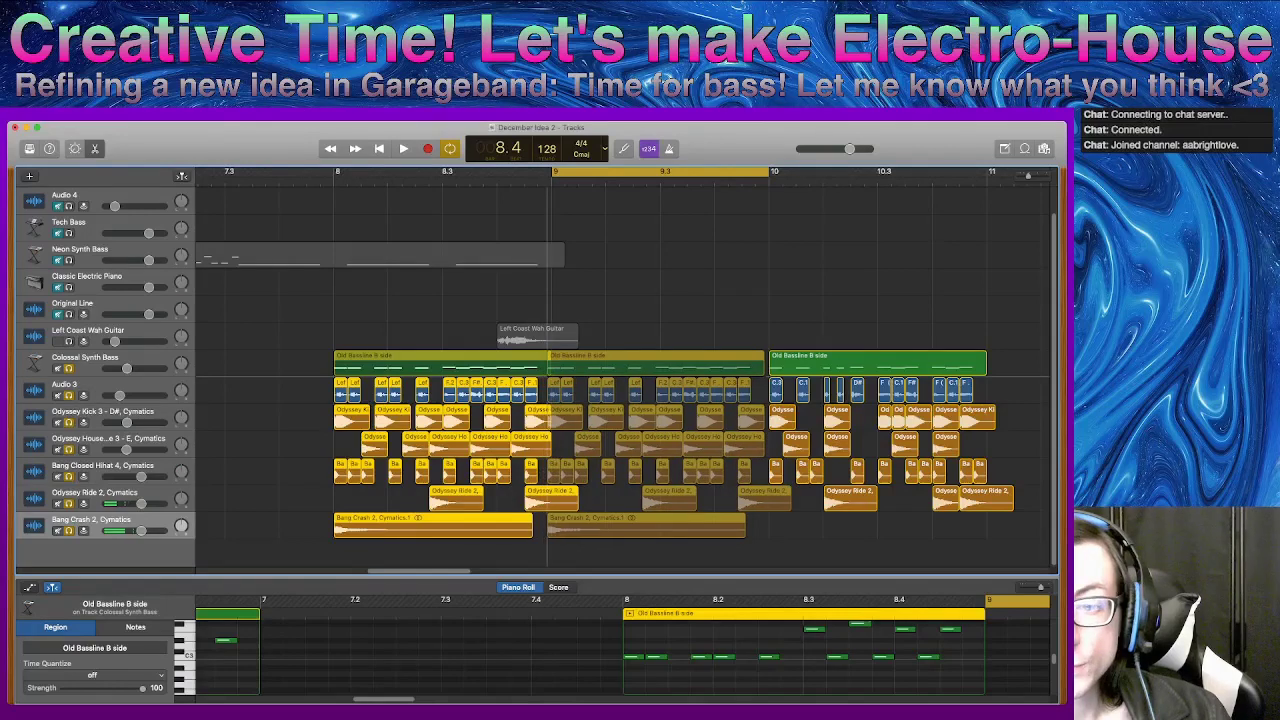
{"action": "left_click_drag", "start_coordinate": [654, 362], "coordinate": [659, 362]}
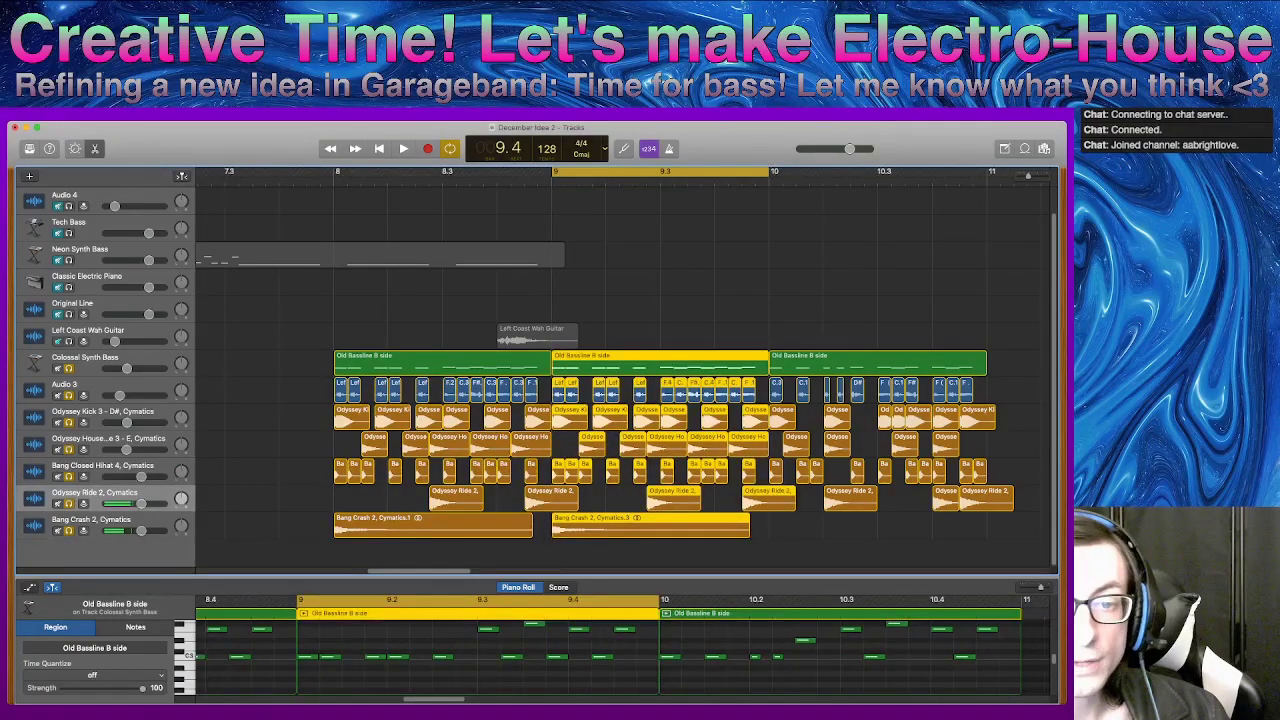
{"action": "left_click", "coordinate": [420, 320]}
- Rename the Colossal Synth Bass region in bar 8 as "Bassline C"
{"action": "left_click", "coordinate": [341, 366]}
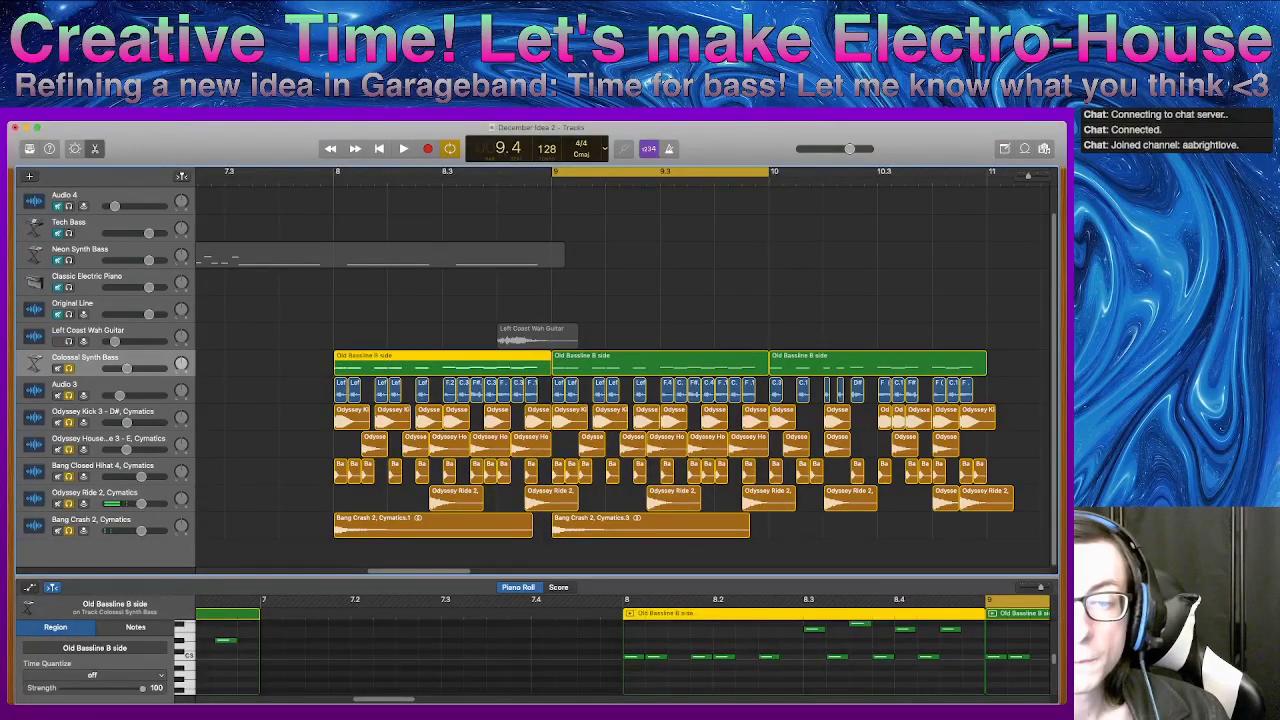
{"action": "key", "text": "shift+n"}
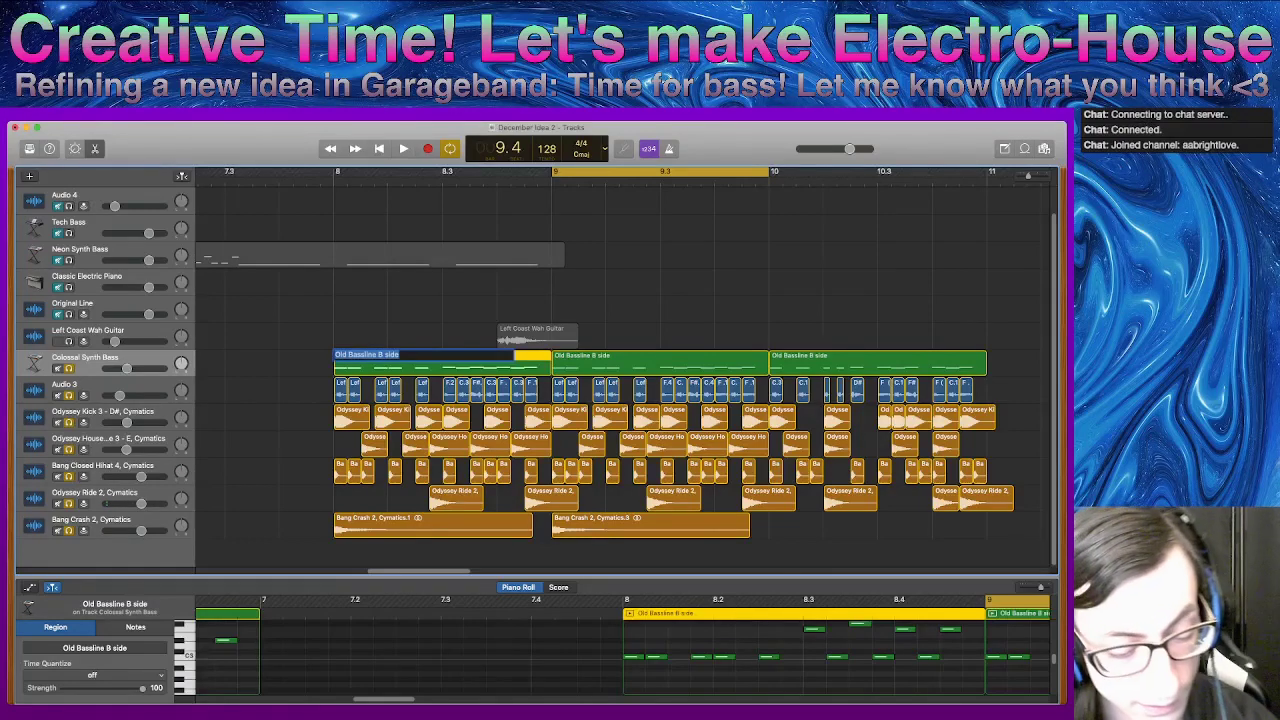
{"action": "type", "text": "Basskubc"}
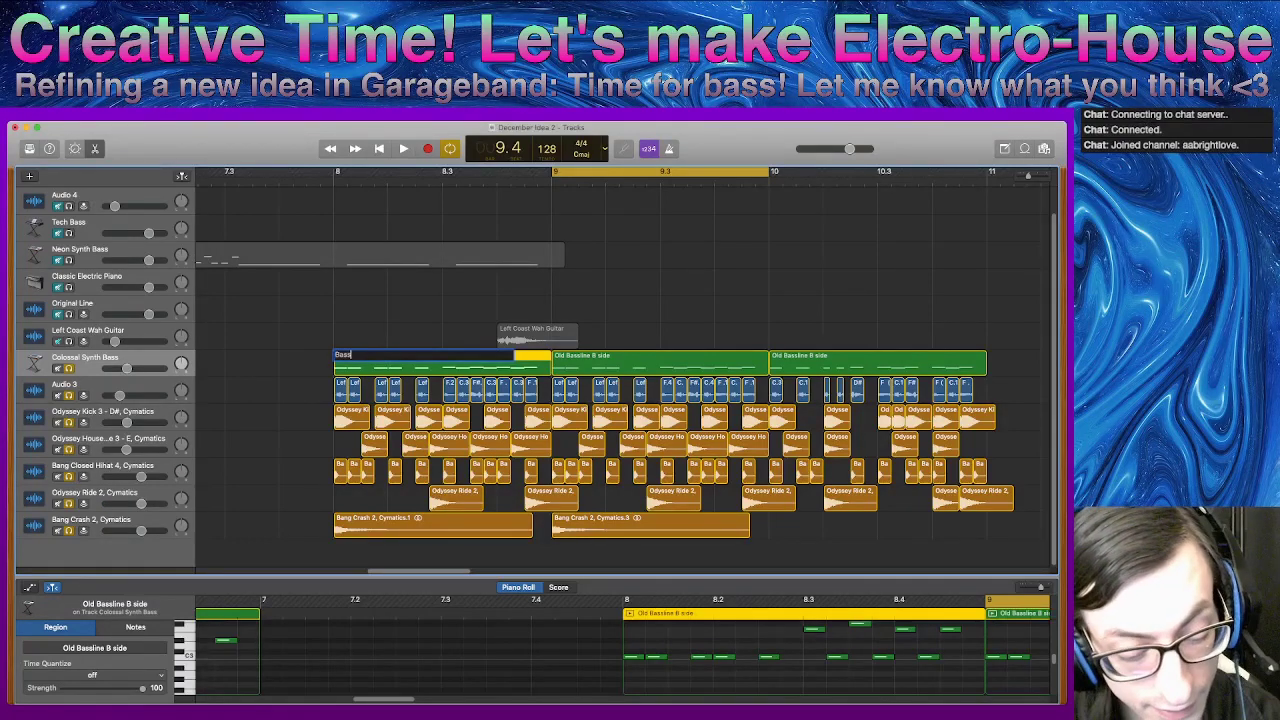
{"action": "key", "text": "BackSpace"}
{"action": "key", "text": "BackSpace"}
{"action": "key", "text": "BackSpace"}
{"action": "key", "text": "BackSpace"}
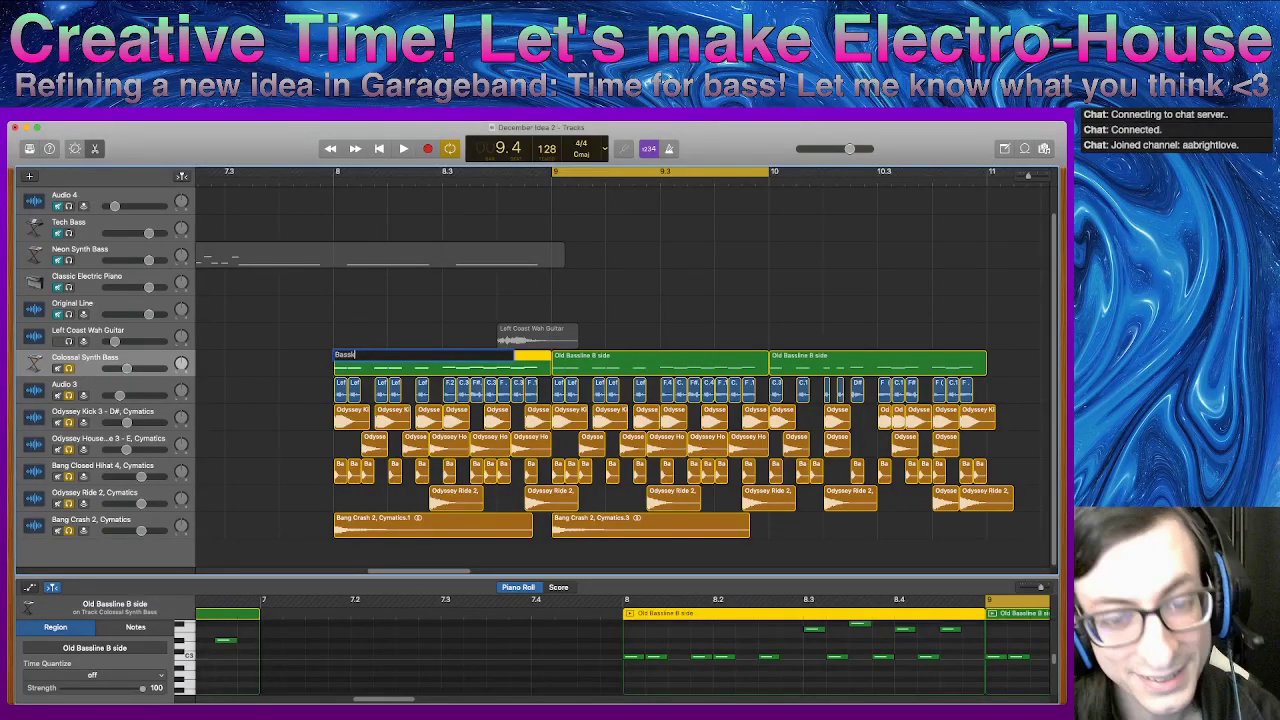
{"action": "type", "text": "ku"}
{"action": "key", "text": "BackSpace"}
{"action": "key", "text": "BackSpace"}
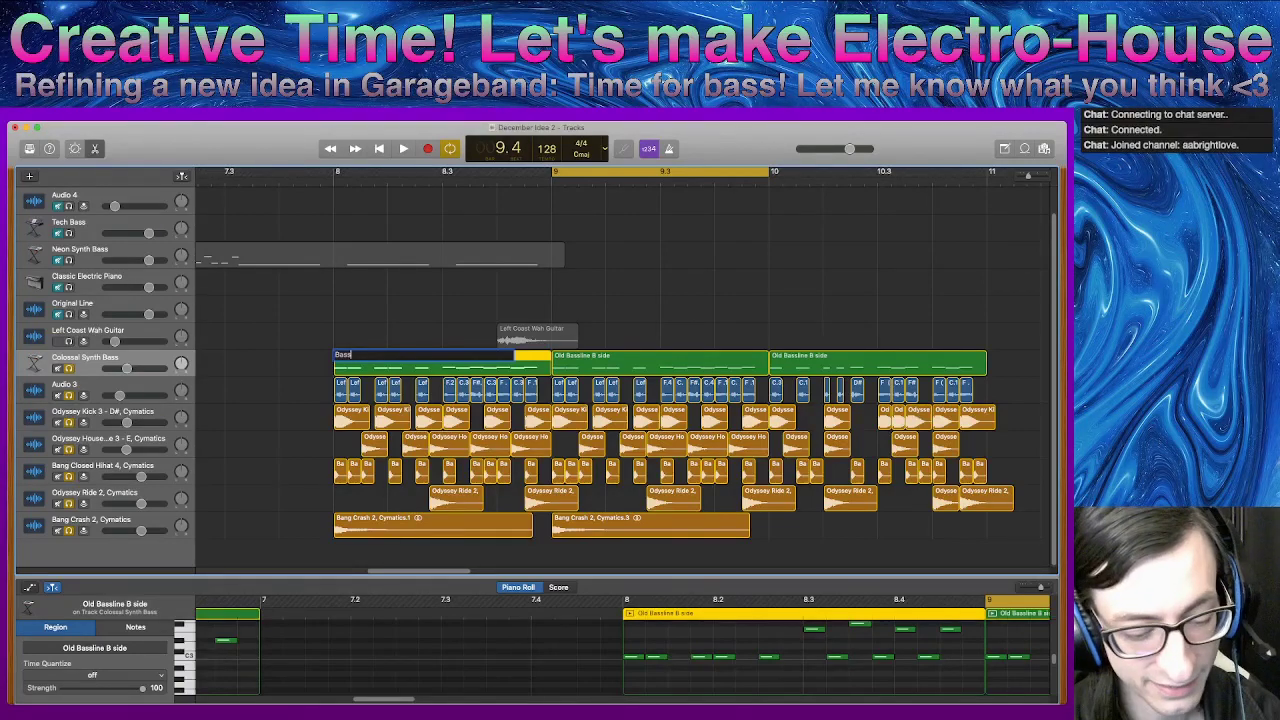
{"action": "type", "text": "line C"}
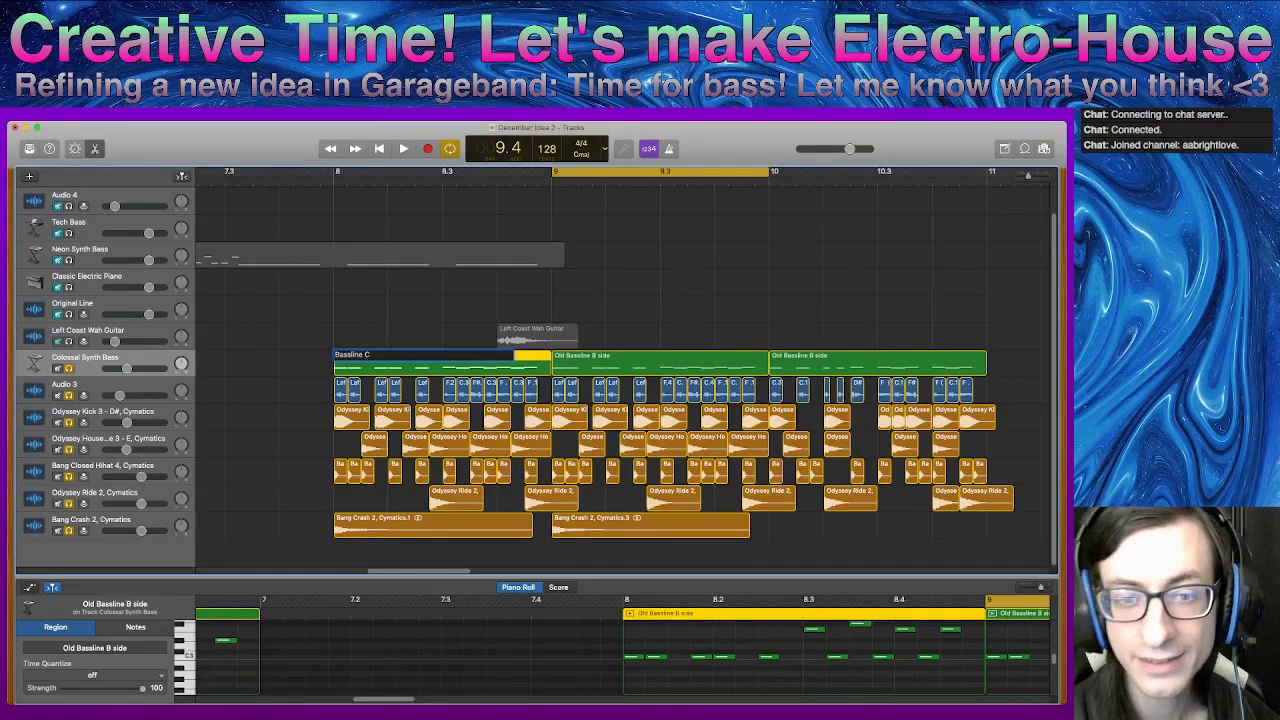
{"action": "key", "text": "Return"}
- Rename the Colossal Synth Bass region in bar 9 as "Bassline D"
{"action": "key", "text": "Right"}
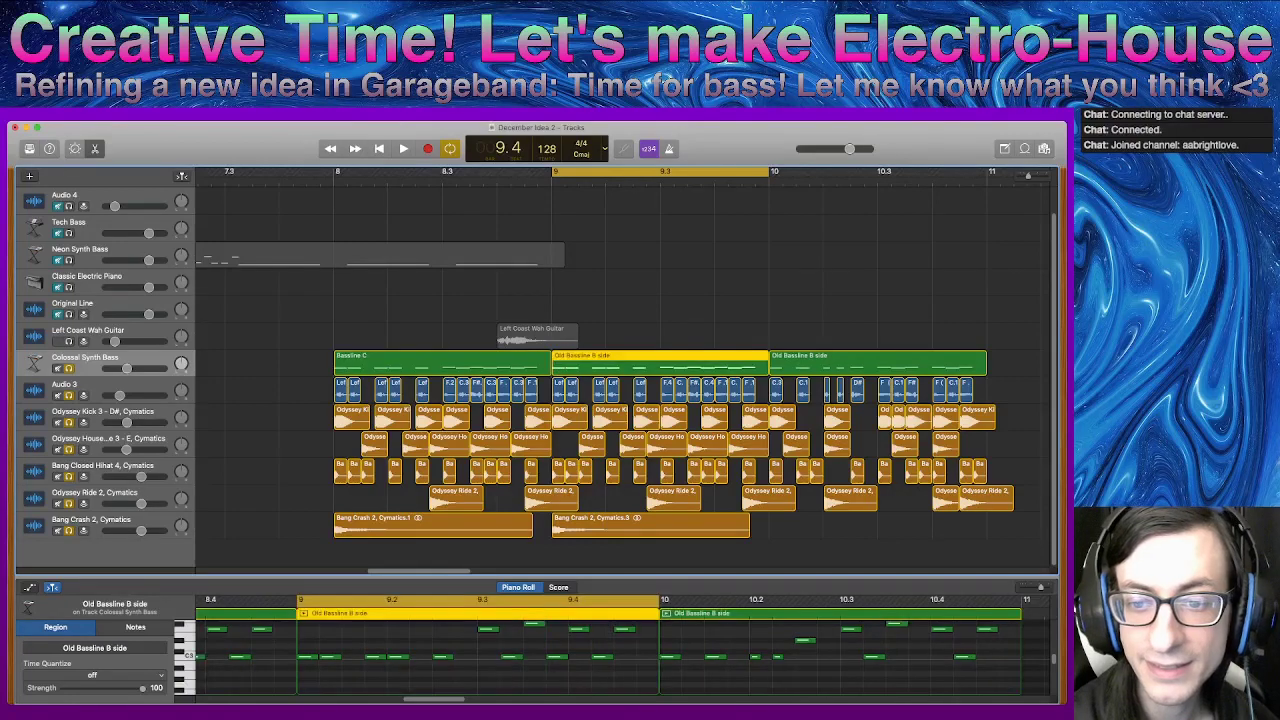
{"action": "key", "text": "shift+n"}
{"action": "type", "text": "B"}
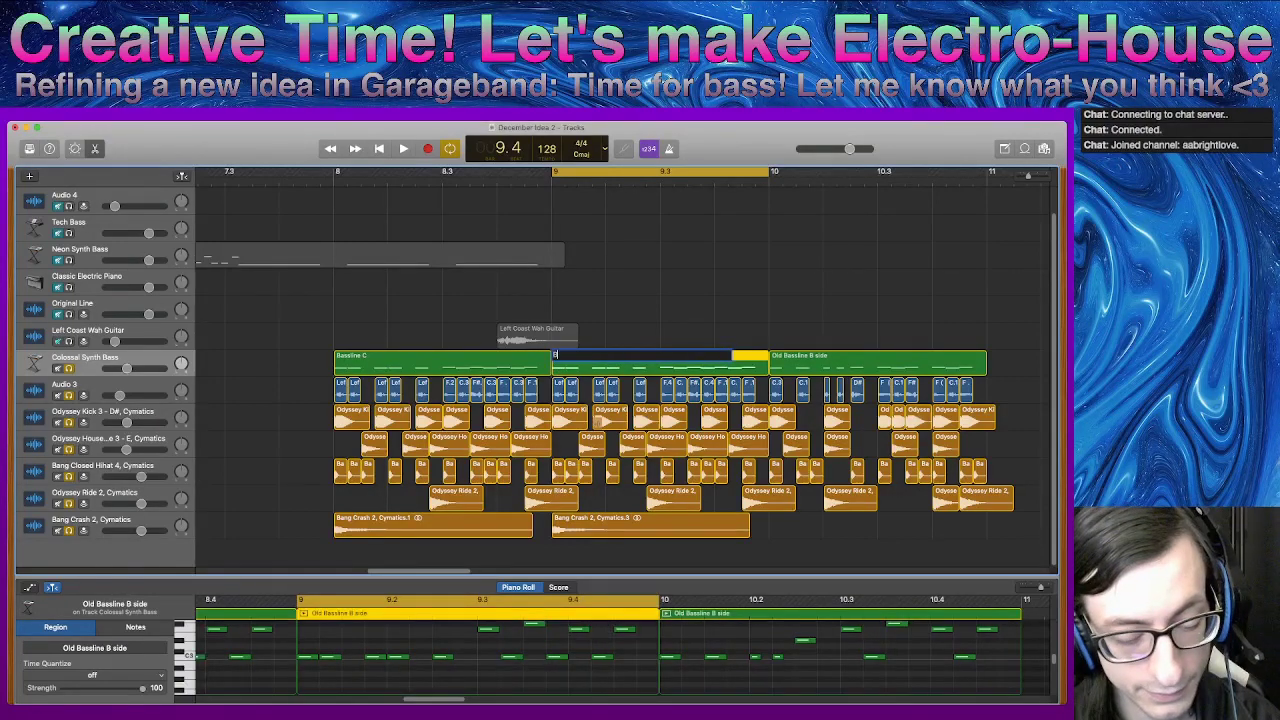
{"action": "type", "text": "assline D"}
{"action": "key", "text": "Return"}
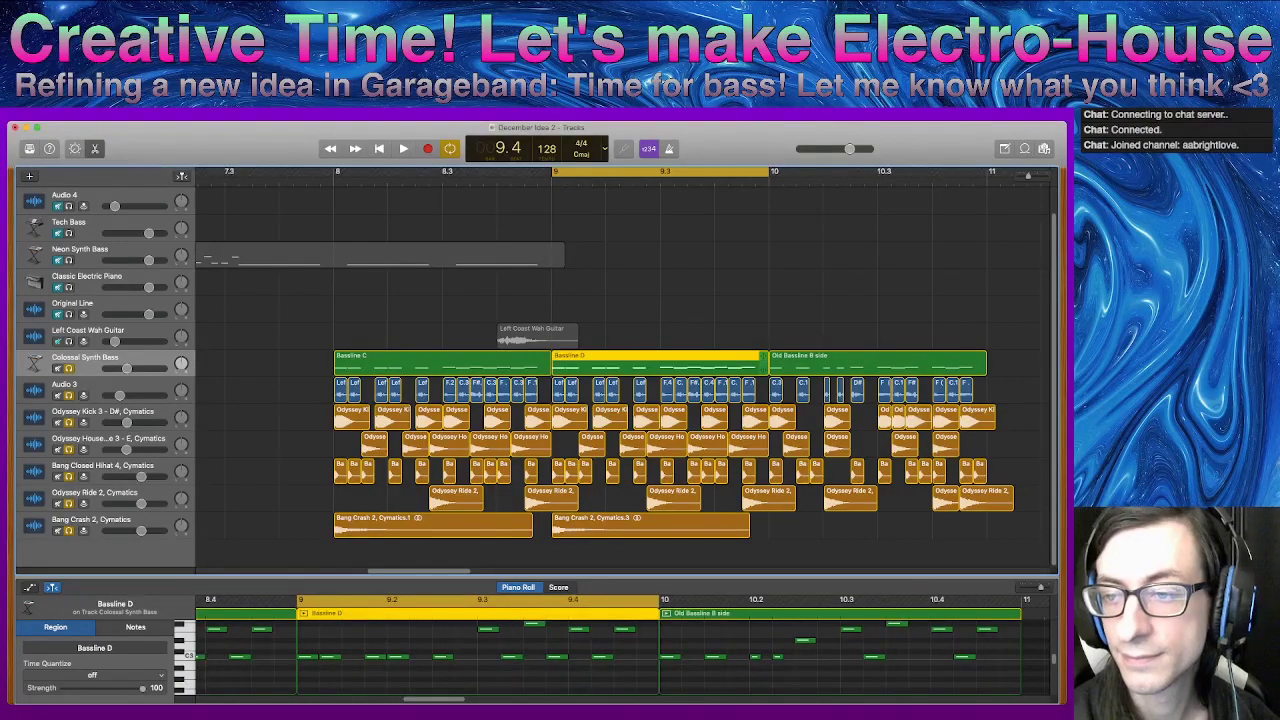
{"action": "left_click", "coordinate": [775, 362]}
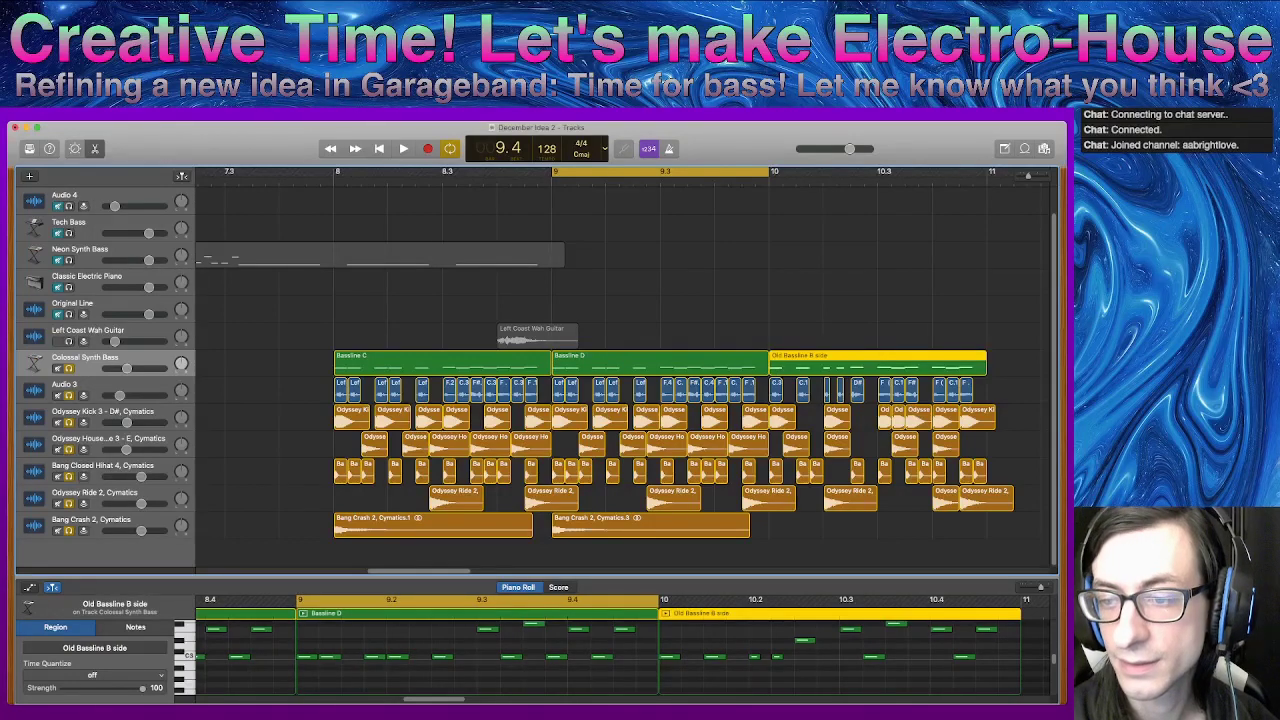
{"action": "key", "text": "shift+n"}
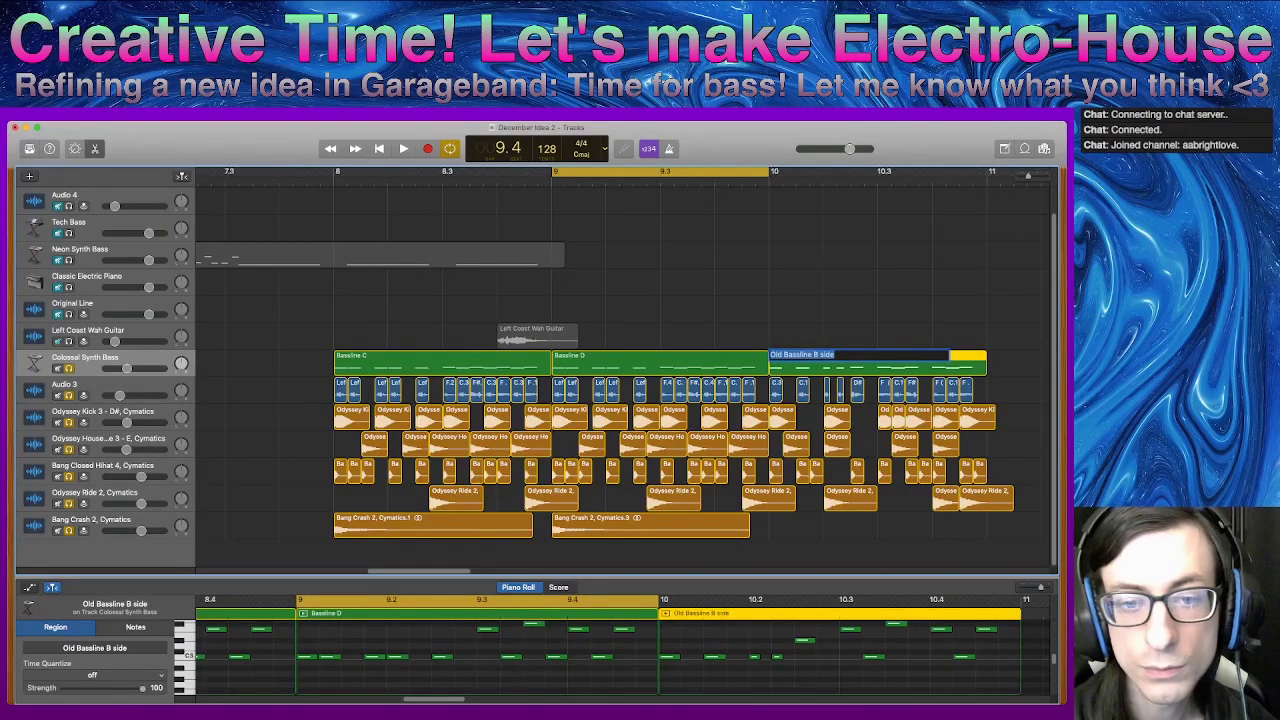
{"action": "left_click", "coordinate": [880, 320]}
- Rename the Colossal Synth Bass region in bar 9 as "Bassline C" to match the region it was copied from
{"action": "left_click", "coordinate": [657, 362]}
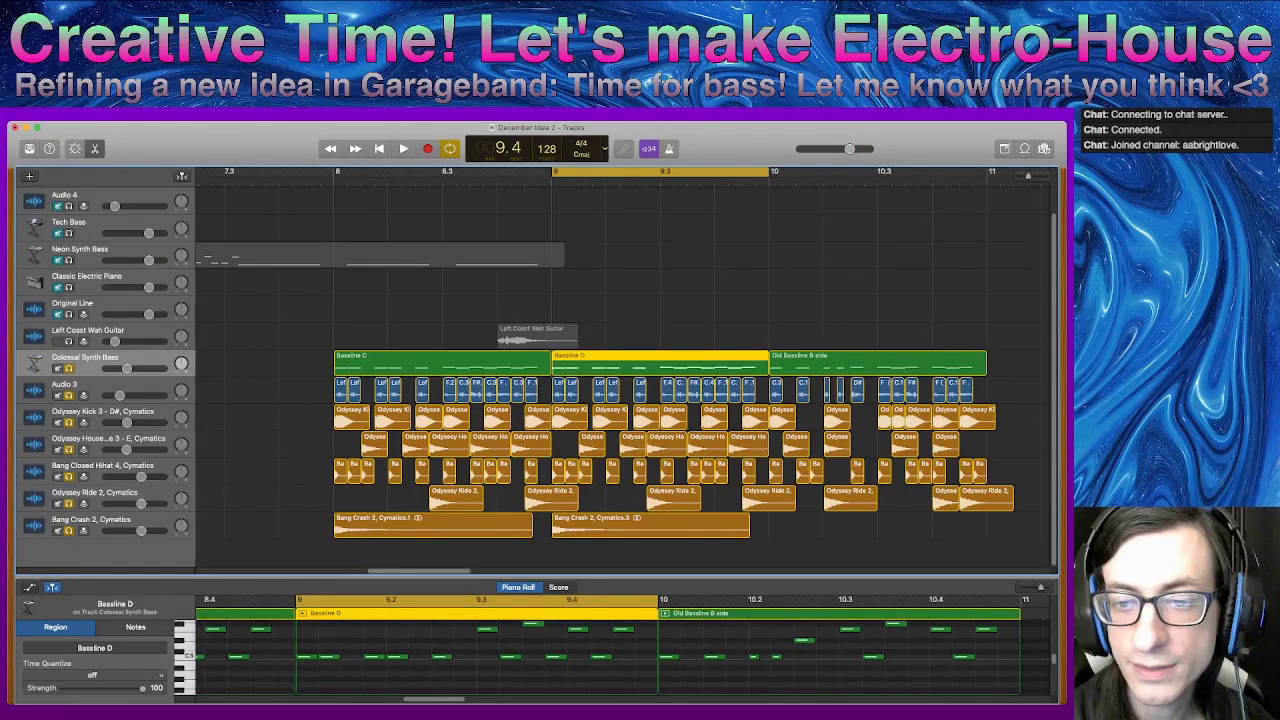
{"action": "key", "text": "shift+n"}
{"action": "key", "text": "Right"}
{"action": "key", "text": "BackSpace"}
{"action": "type", "text": "C"}
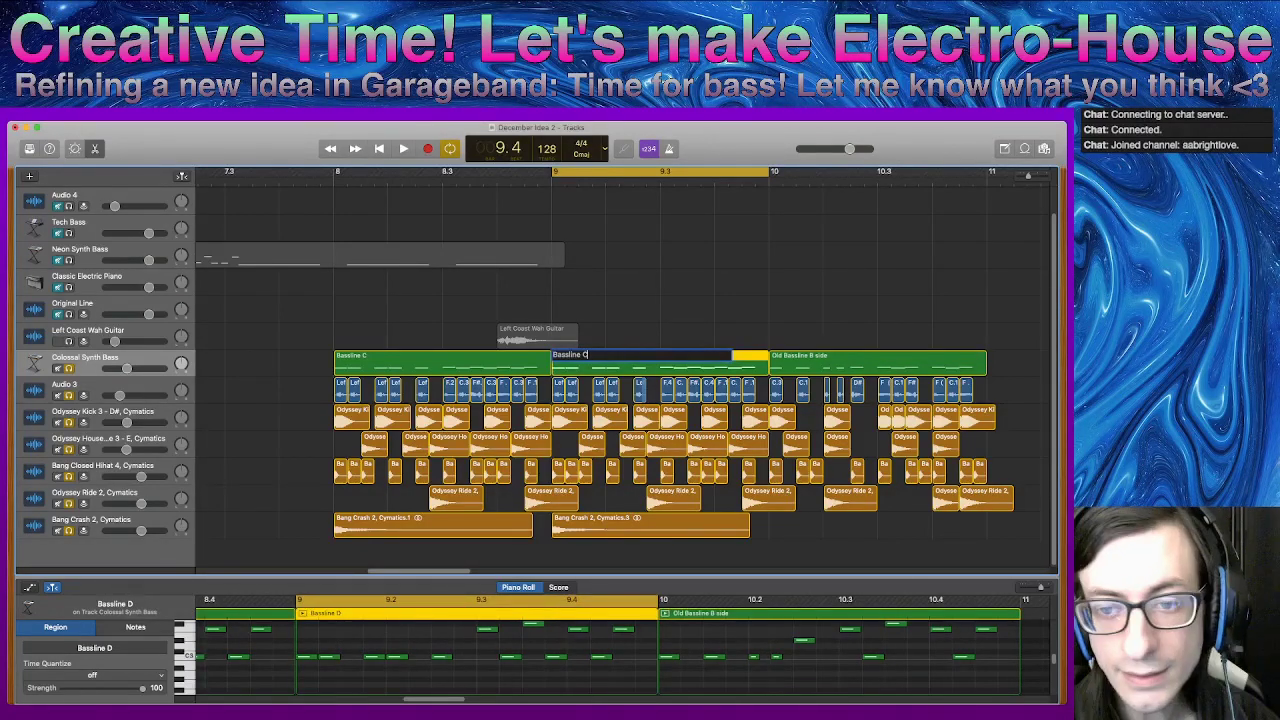
{"action": "key", "text": "Return"}
- Rename the Colossal Synth Bass region in bar 10 as "Bassline D"
{"action": "left_click", "coordinate": [774, 362]}
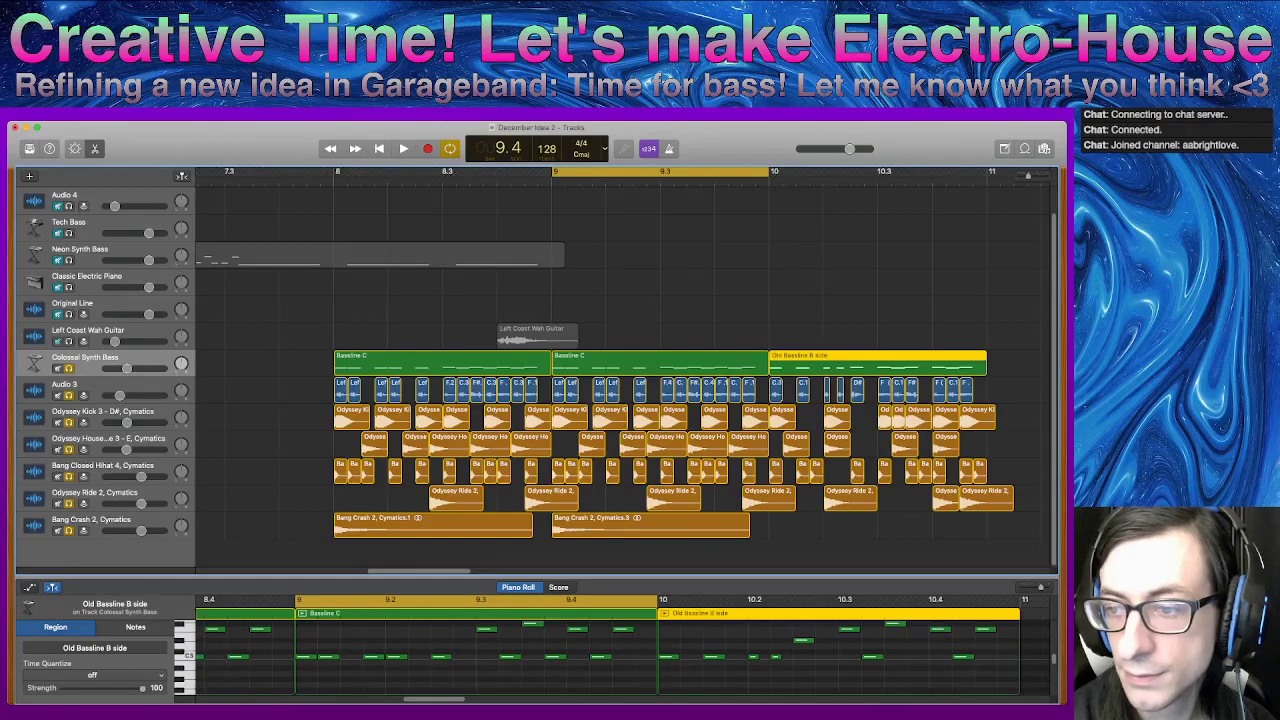
{"action": "key", "text": "shift+n"}
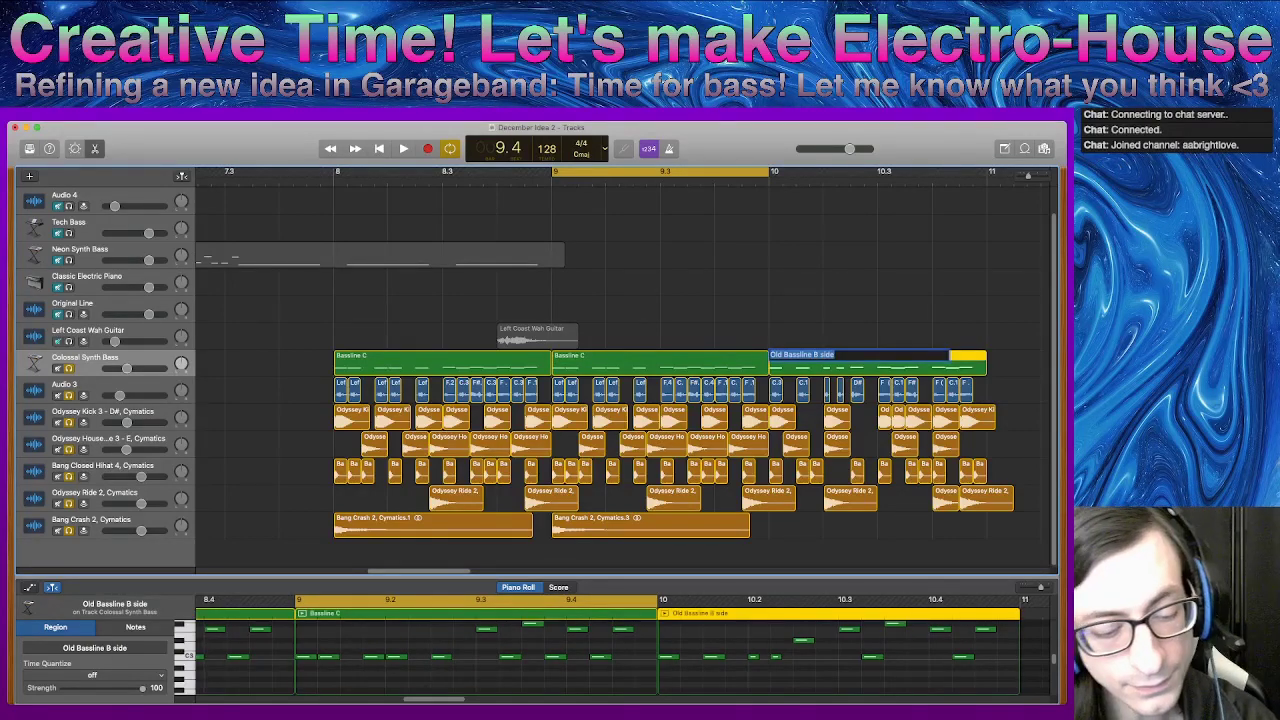
{"action": "type", "text": "Bassline D"}
{"action": "key", "text": "Return"}
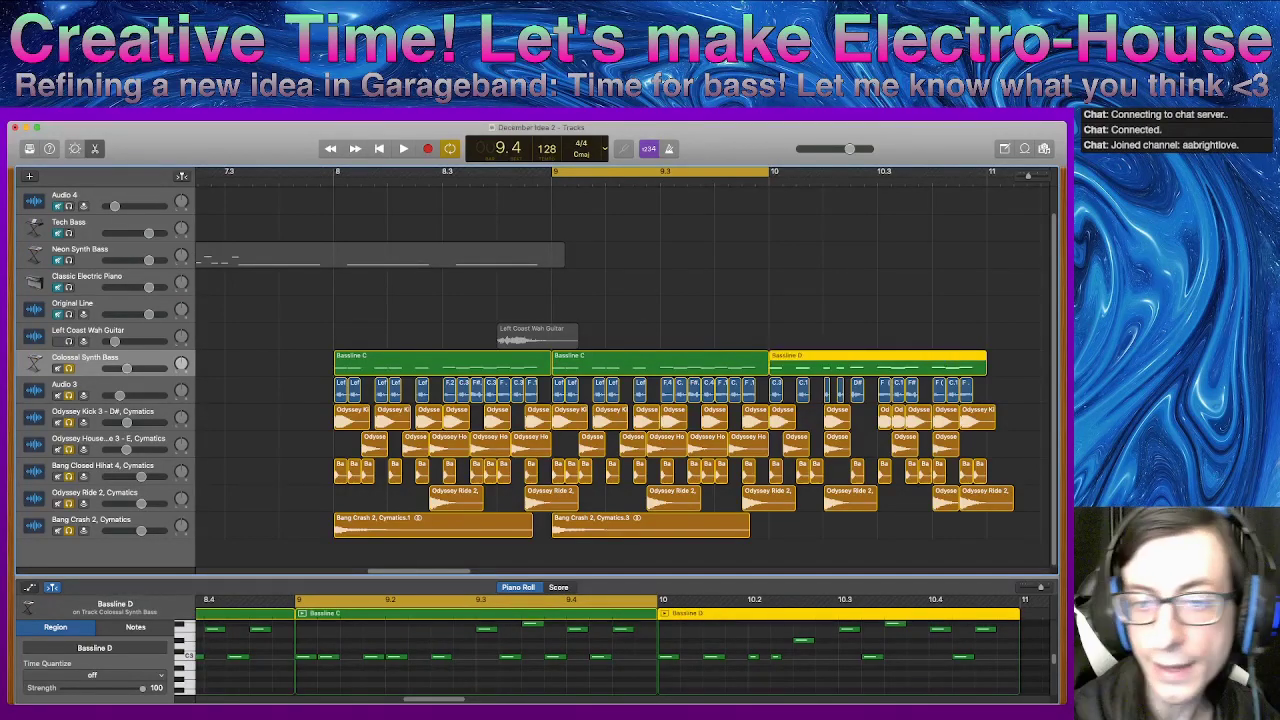
- Select the bar 10 regions across the synth bass, Audio 3, kick, snare, hi-hat and ride tracks
{"action": "scroll", "coordinate": [620, 420], "scroll_direction": "right", "scroll_amount": 5}
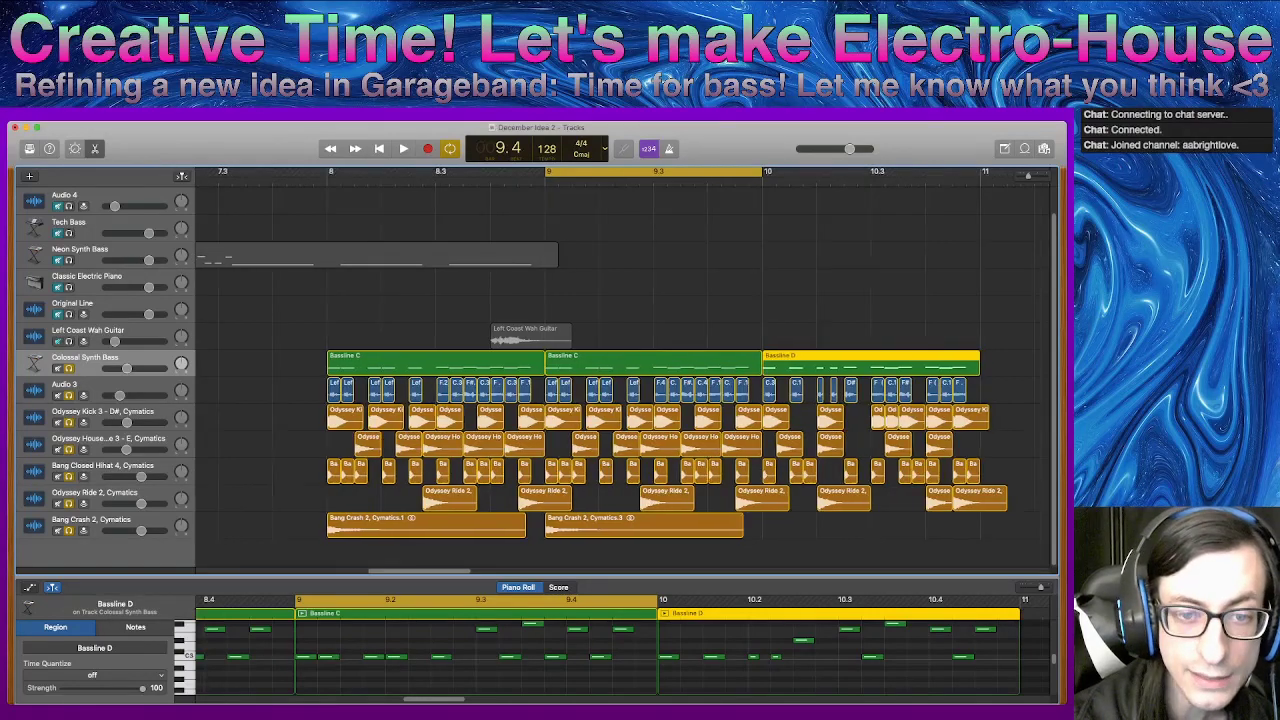
{"action": "scroll", "coordinate": [620, 380], "scroll_direction": "right", "scroll_amount": 1}
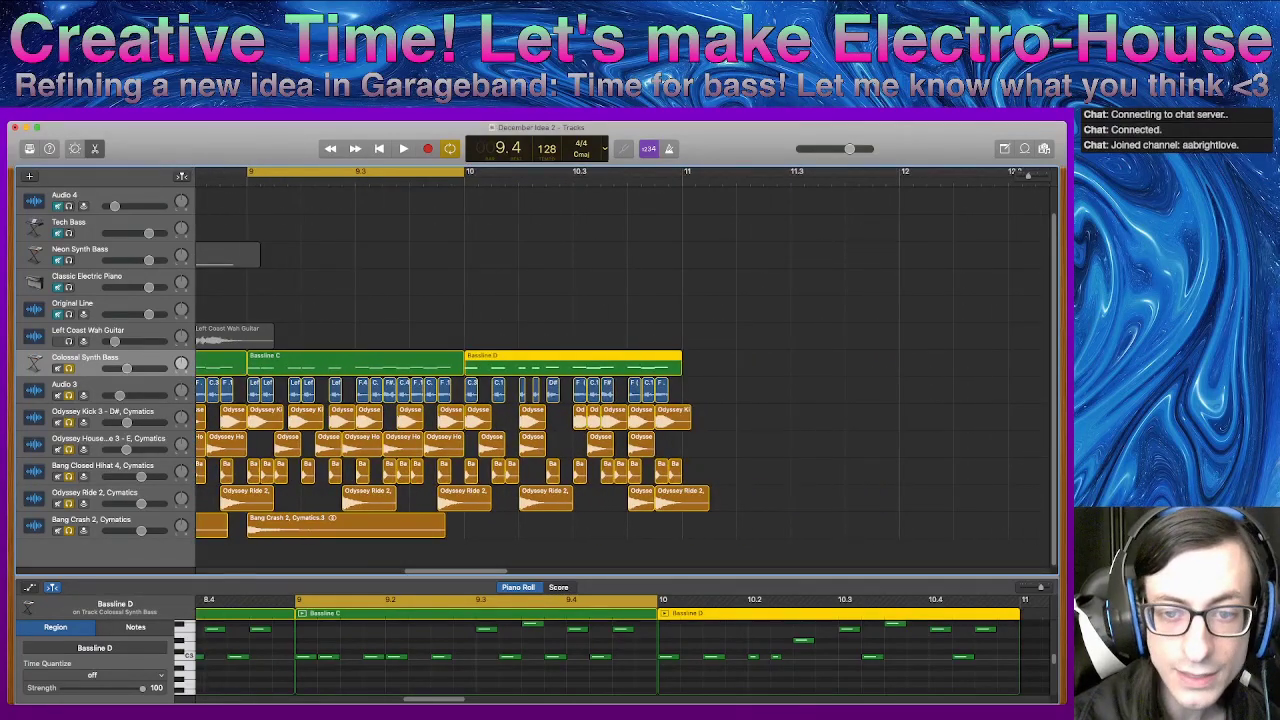
{"action": "left_click_drag", "start_coordinate": [731, 306], "coordinate": [465, 543]}
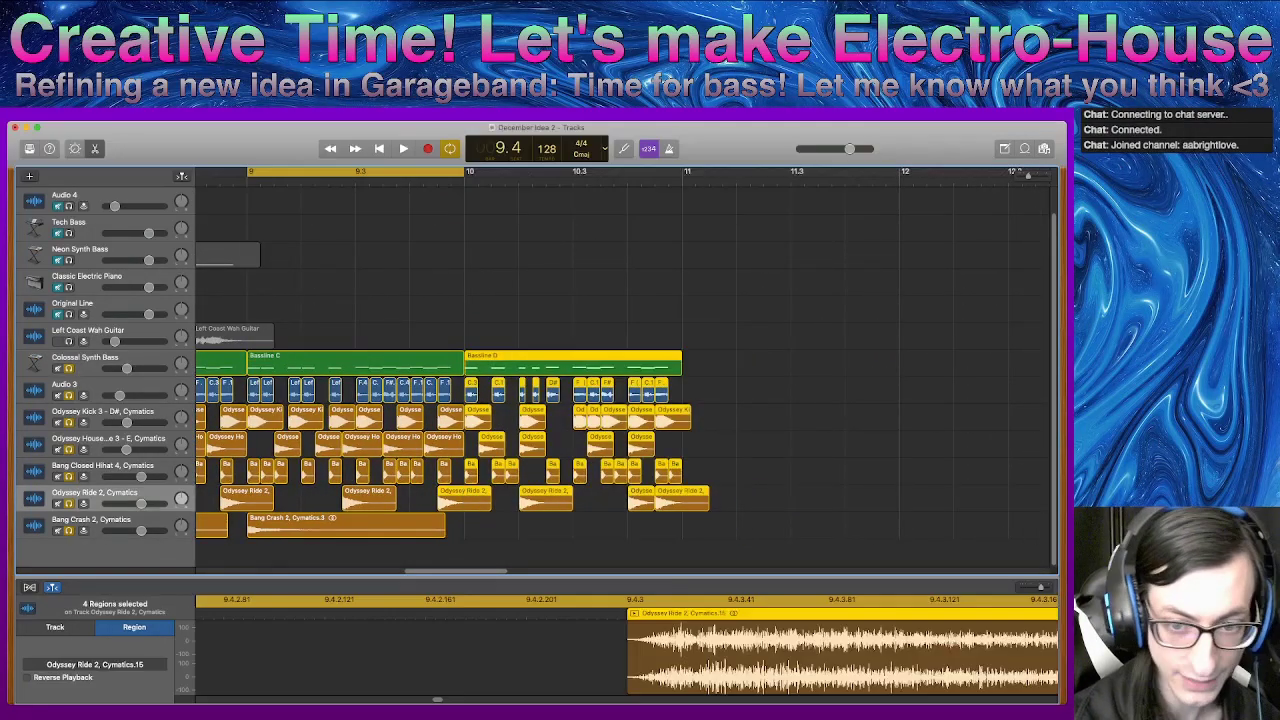
- Duplicate the bar 10 Bassline D section with its guitar and drum regions into bar 11, and turn off cycle playback
{"action": "left_click", "coordinate": [468, 362]}
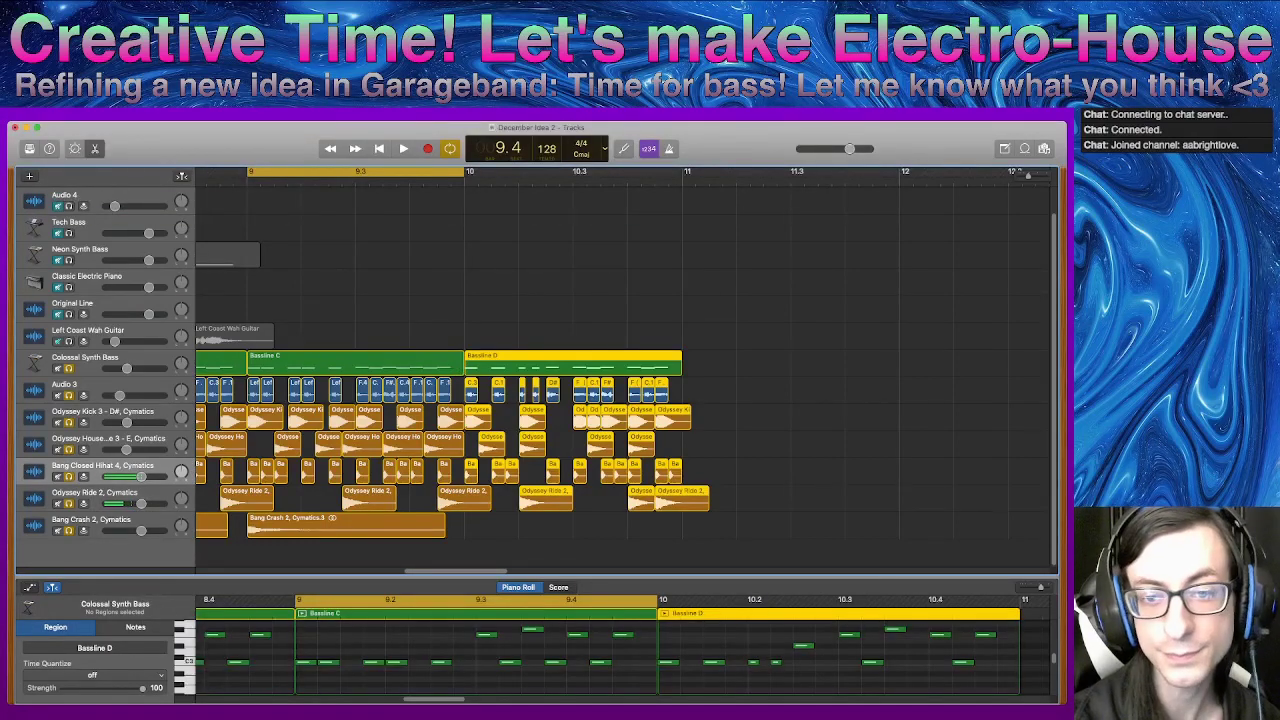
{"action": "left_click_drag", "start_coordinate": [468, 362], "coordinate": [686, 360]}
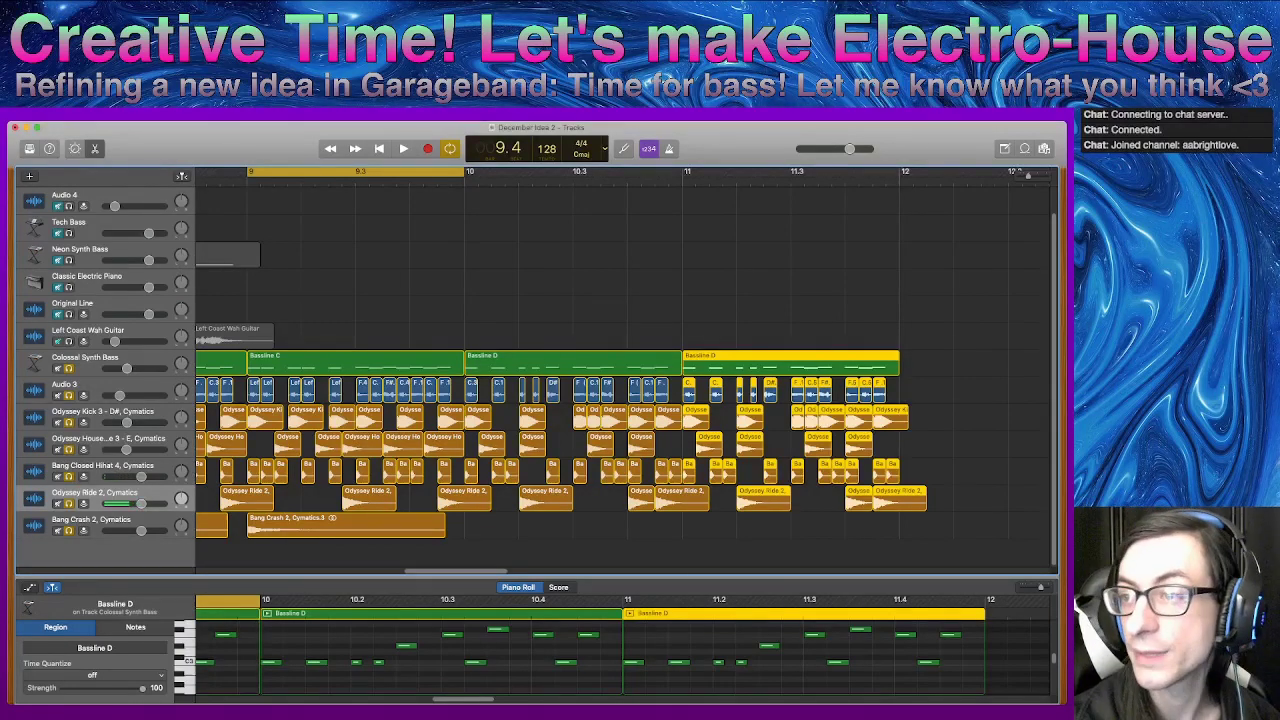
{"action": "key", "text": "super+Left"}
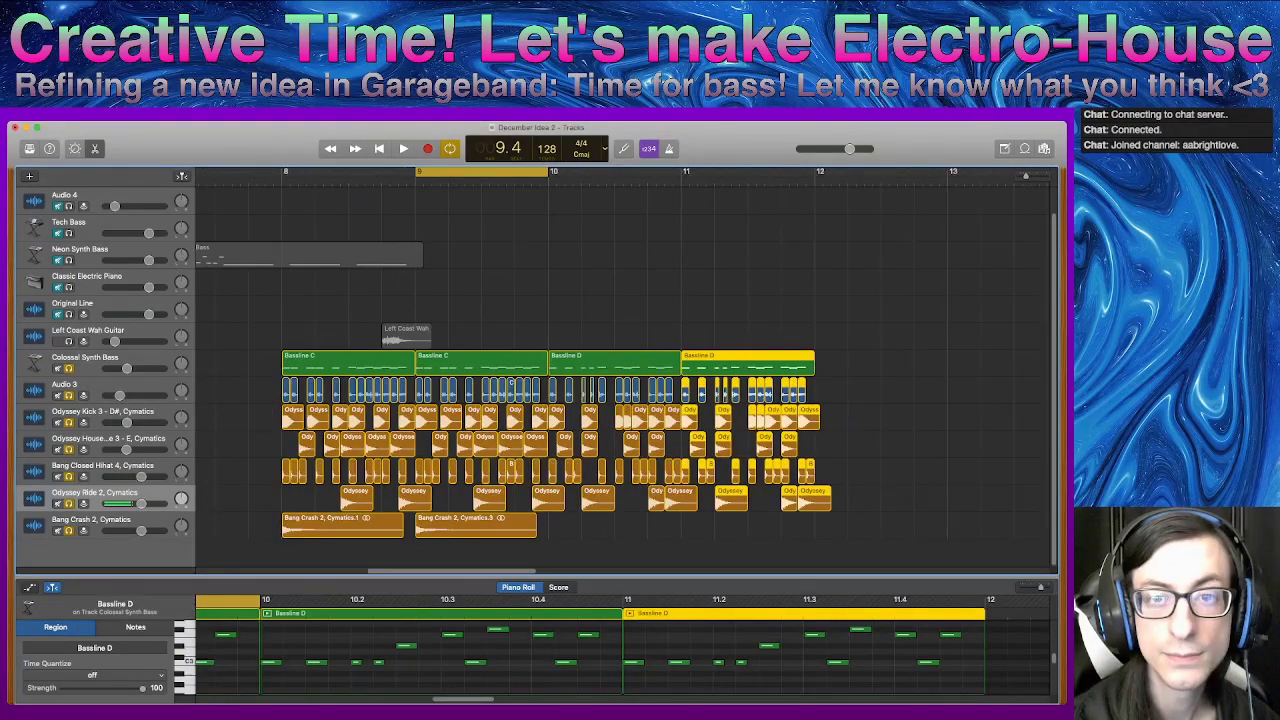
{"action": "key", "text": "c"}
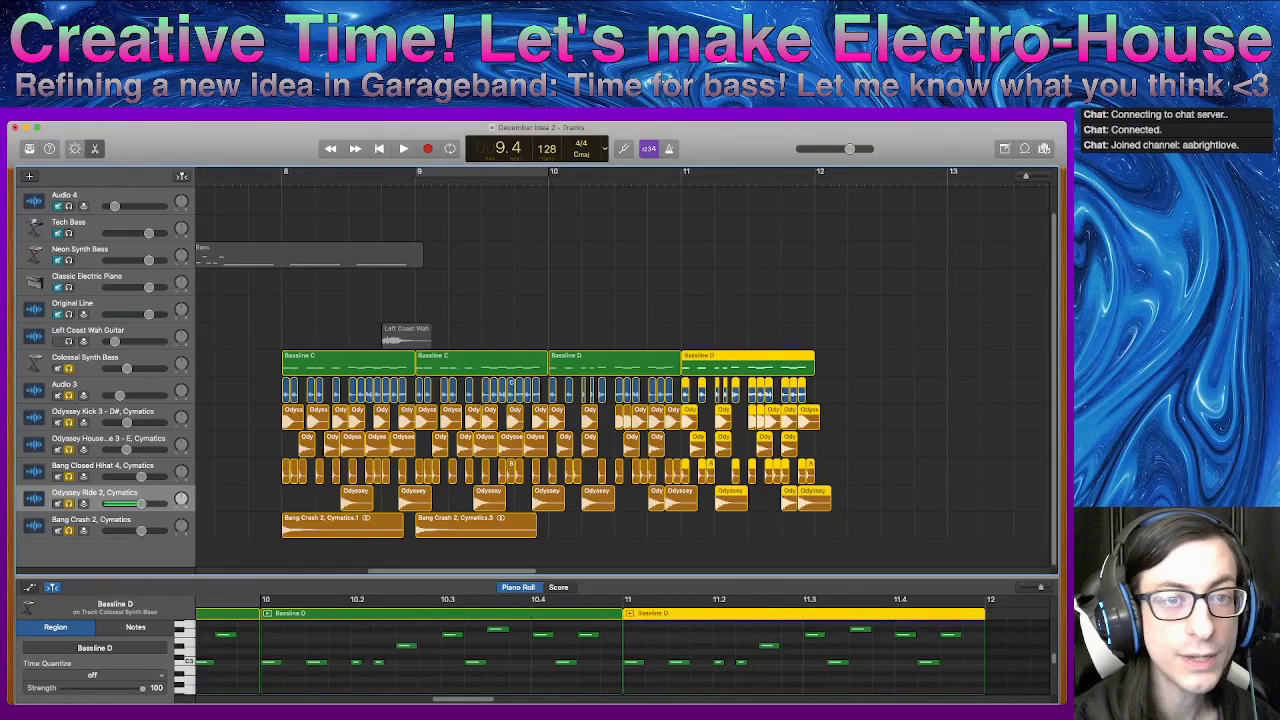
- Move the bar 9 Bang Crash 2 region to bar 10 and play the arrangement from bar 8
{"action": "key", "text": "comma"}
{"action": "key", "text": "comma"}
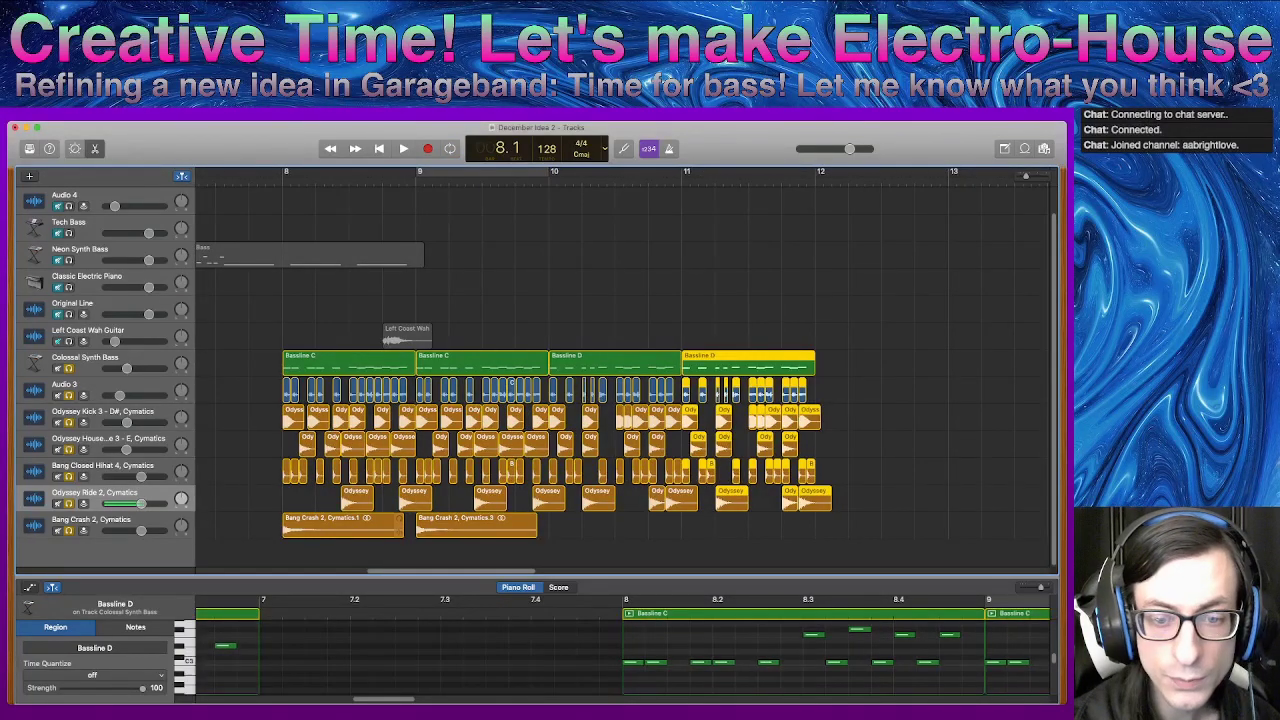
{"action": "left_click_drag", "start_coordinate": [440, 528], "coordinate": [555, 528]}
{"action": "key", "text": "space"}
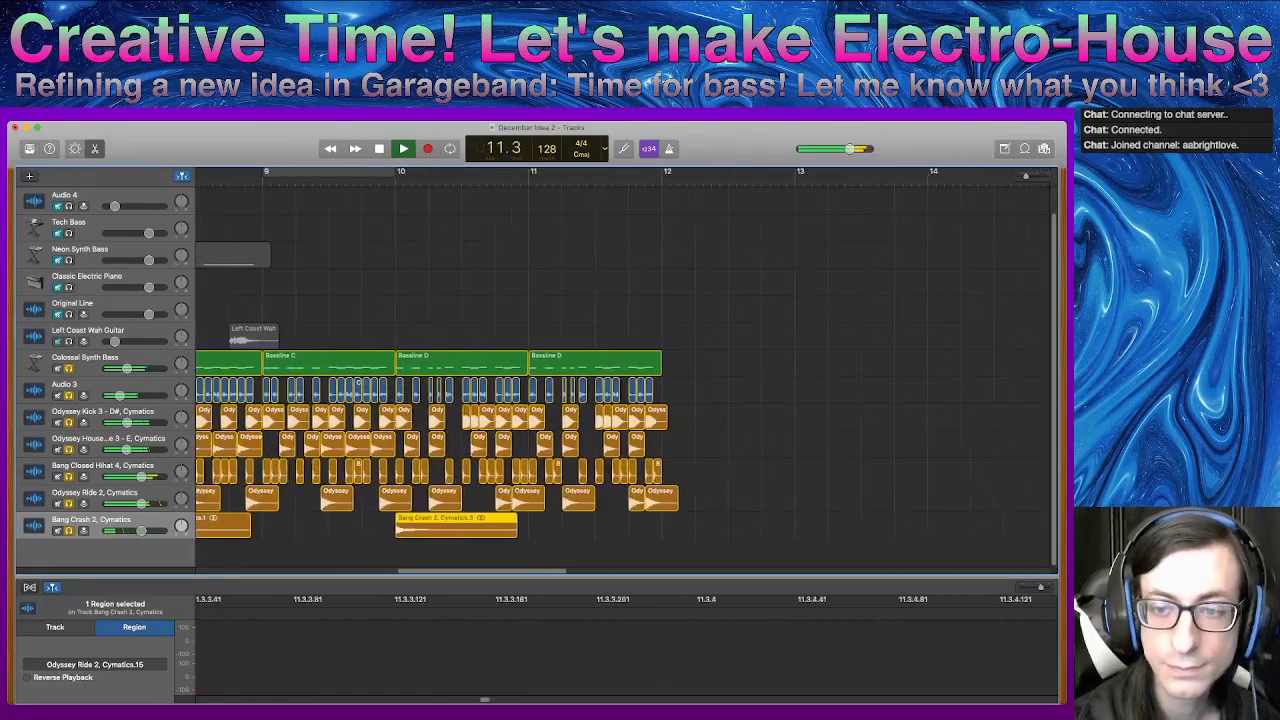
{"action": "key", "text": "space"}
- Move the bar 10 Bassline D section to bar 7 and the bar 9 Bassline C section to bar 10, leaving the second crash in place
{"action": "scroll", "coordinate": [620, 370], "scroll_direction": "left", "scroll_amount": 5}
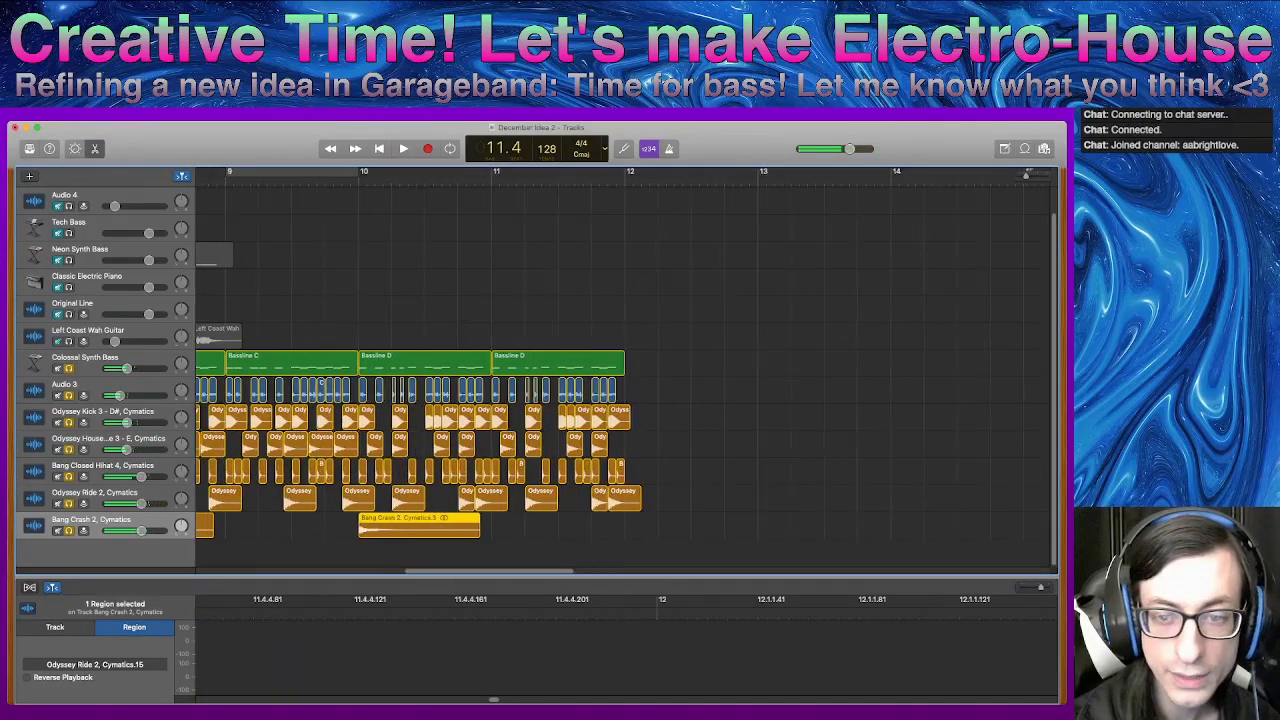
{"action": "left_click_drag", "start_coordinate": [697, 290], "coordinate": [576, 520]}
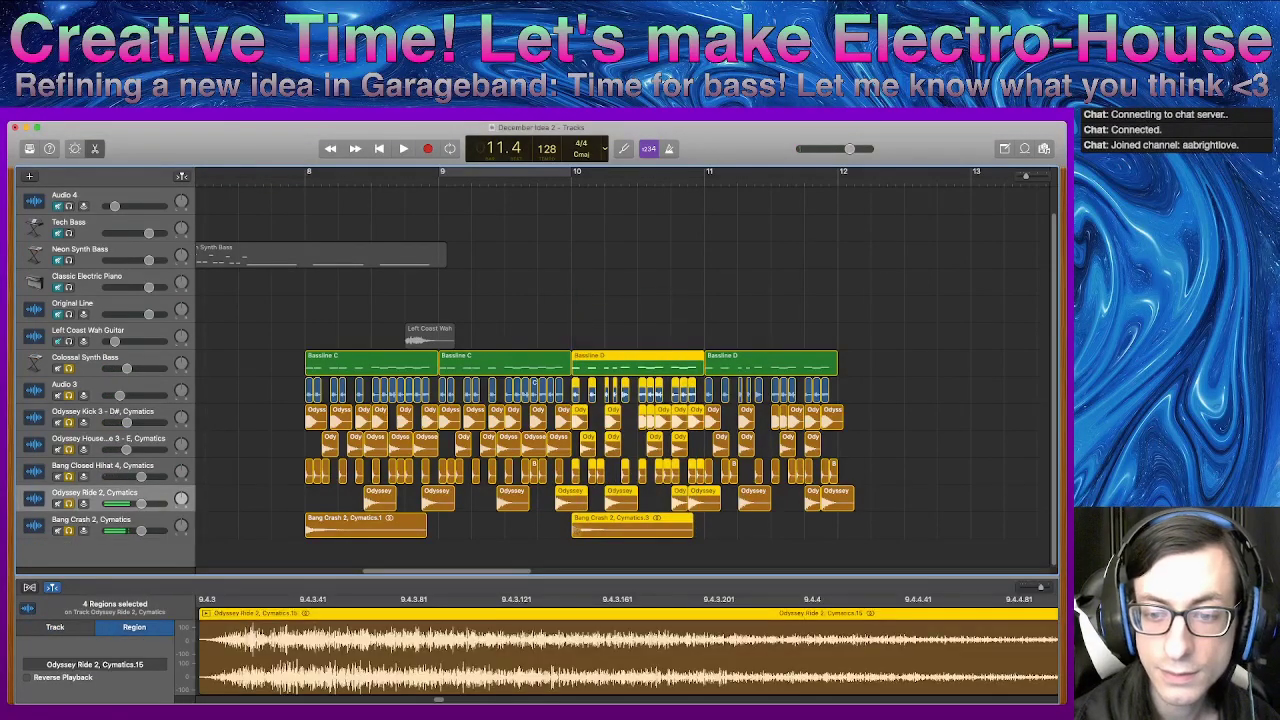
{"action": "left_click", "coordinate": [580, 527], "text": "shift"}
{"action": "left_click", "coordinate": [571, 501], "text": "shift"}
{"action": "left_click_drag", "start_coordinate": [645, 365], "coordinate": [221, 362]}
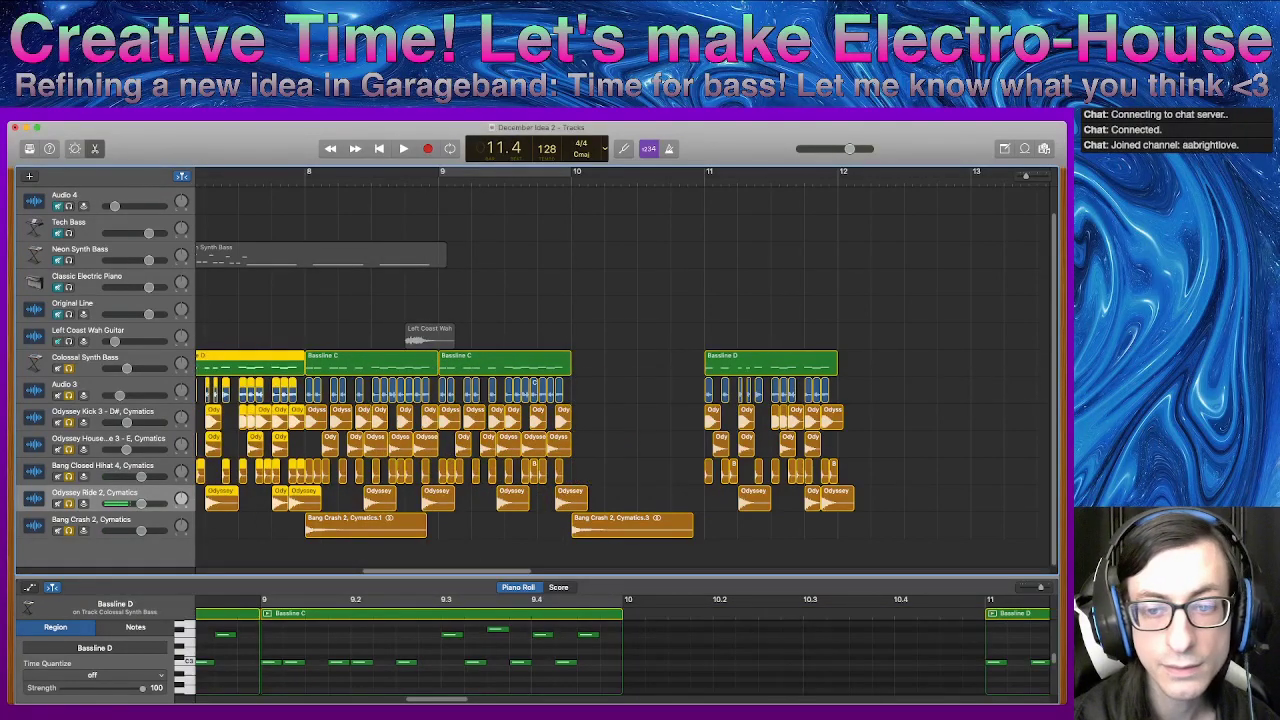
{"action": "left_click_drag", "start_coordinate": [609, 288], "coordinate": [450, 505]}
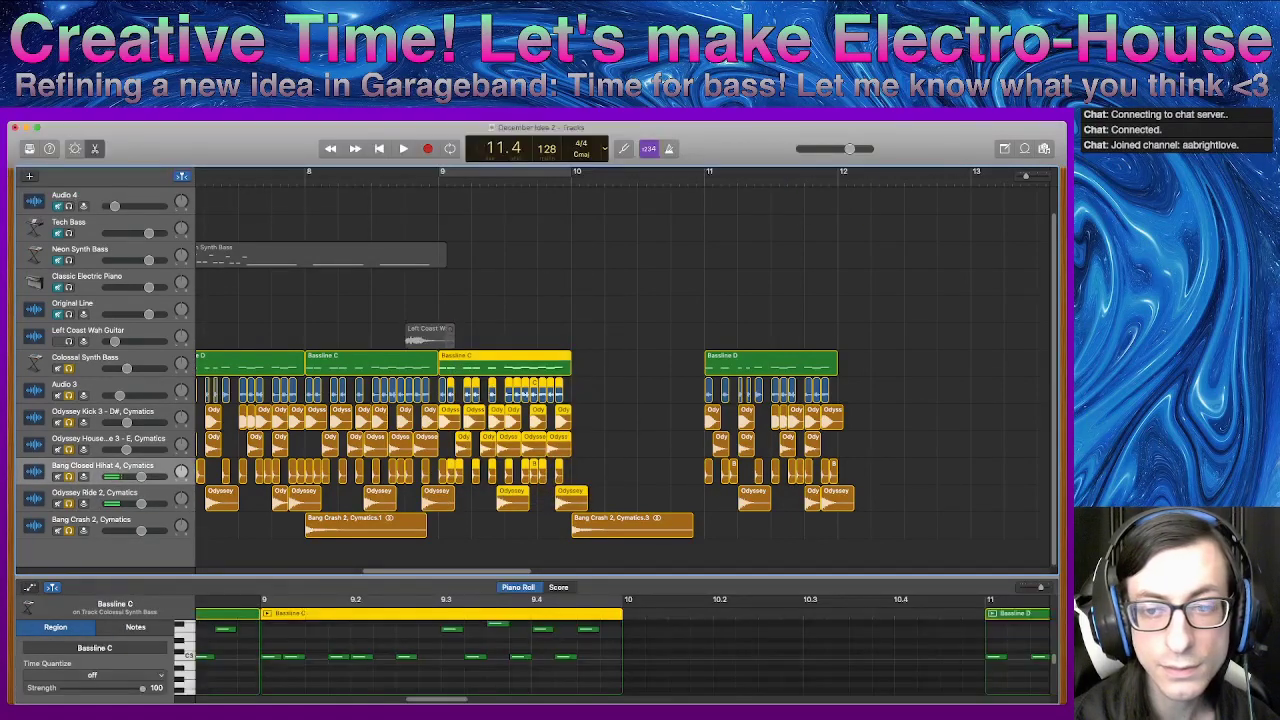
{"action": "left_click_drag", "start_coordinate": [490, 363], "coordinate": [623, 363]}
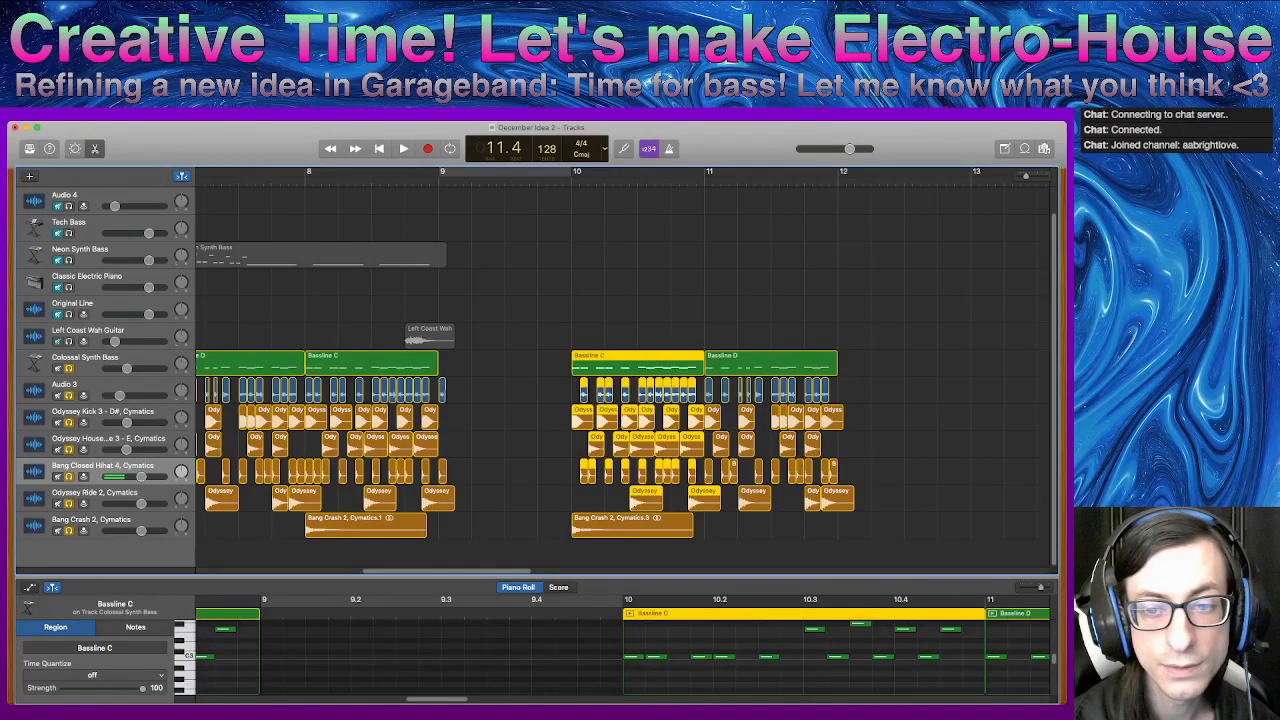
- Shift the Bassline D and Bassline C sections at bars 7 and 8, with their accompanying regions, one bar later
{"action": "left_click_drag", "start_coordinate": [442, 391], "coordinate": [440, 364]}
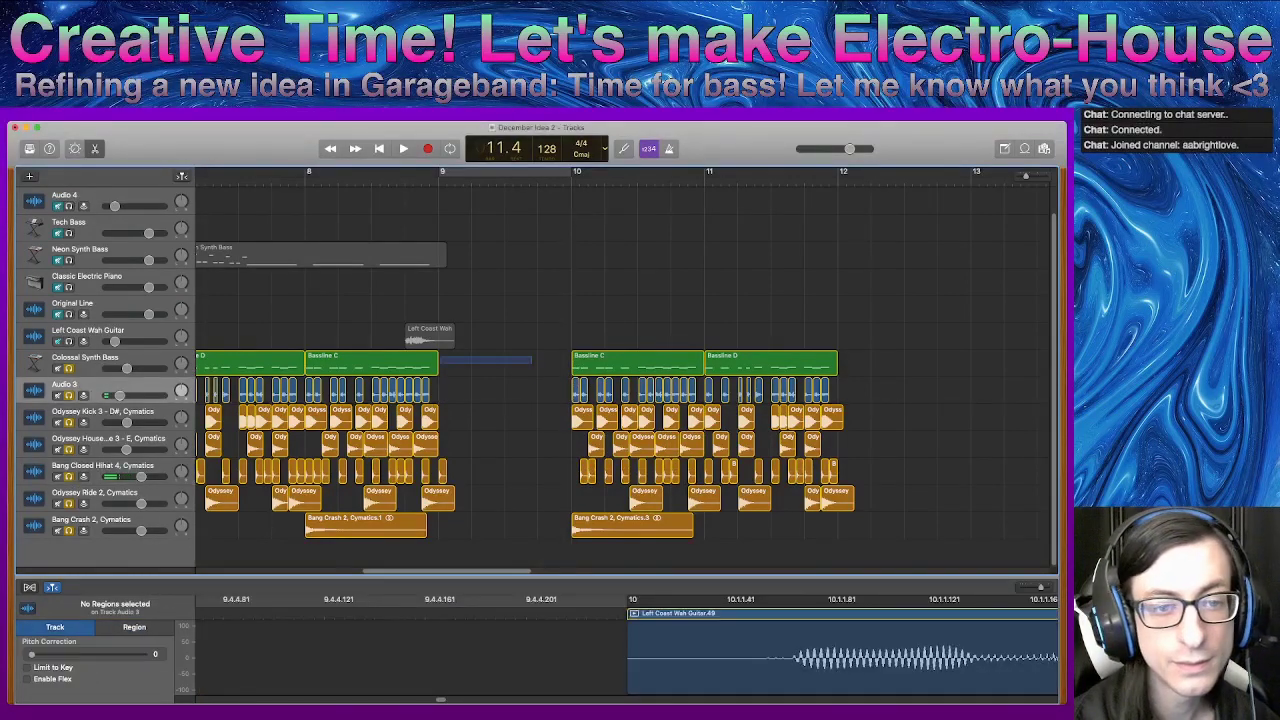
{"action": "left_click_drag", "start_coordinate": [532, 356], "coordinate": [196, 526]}
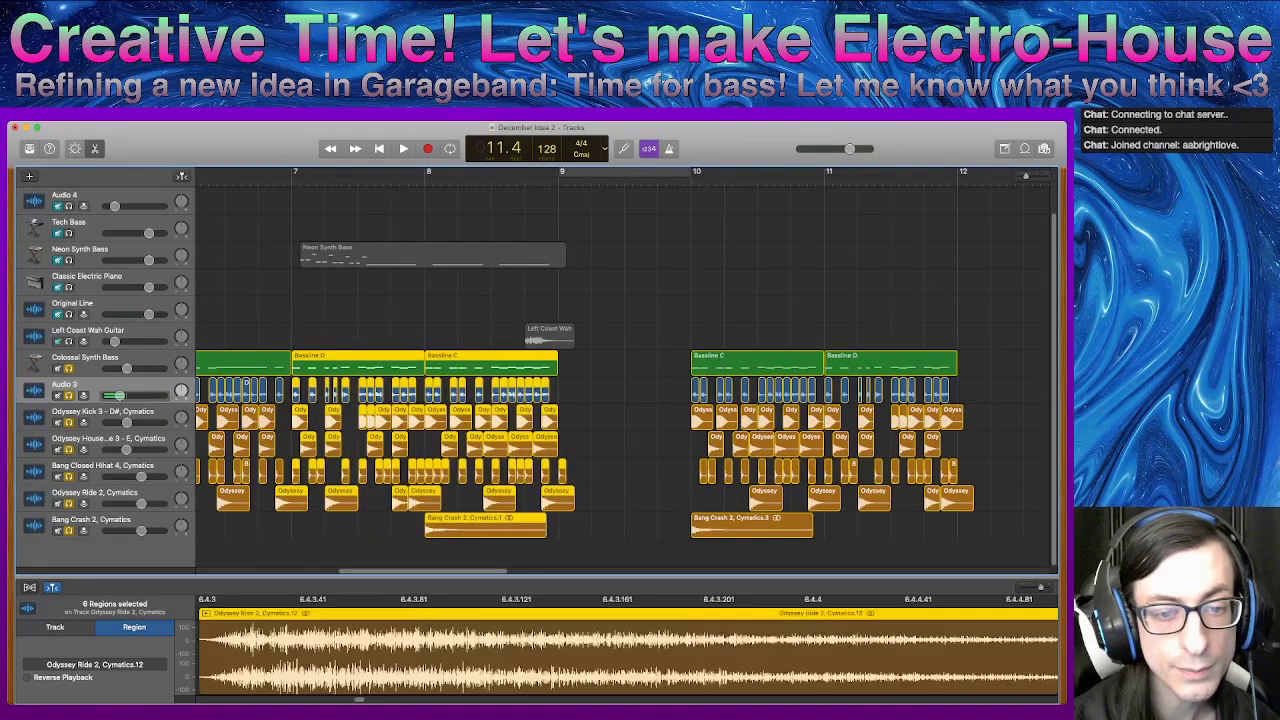
{"action": "left_click", "coordinate": [300, 498], "text": "shift"}
{"action": "left_click_drag", "start_coordinate": [300, 360], "coordinate": [408, 360]}
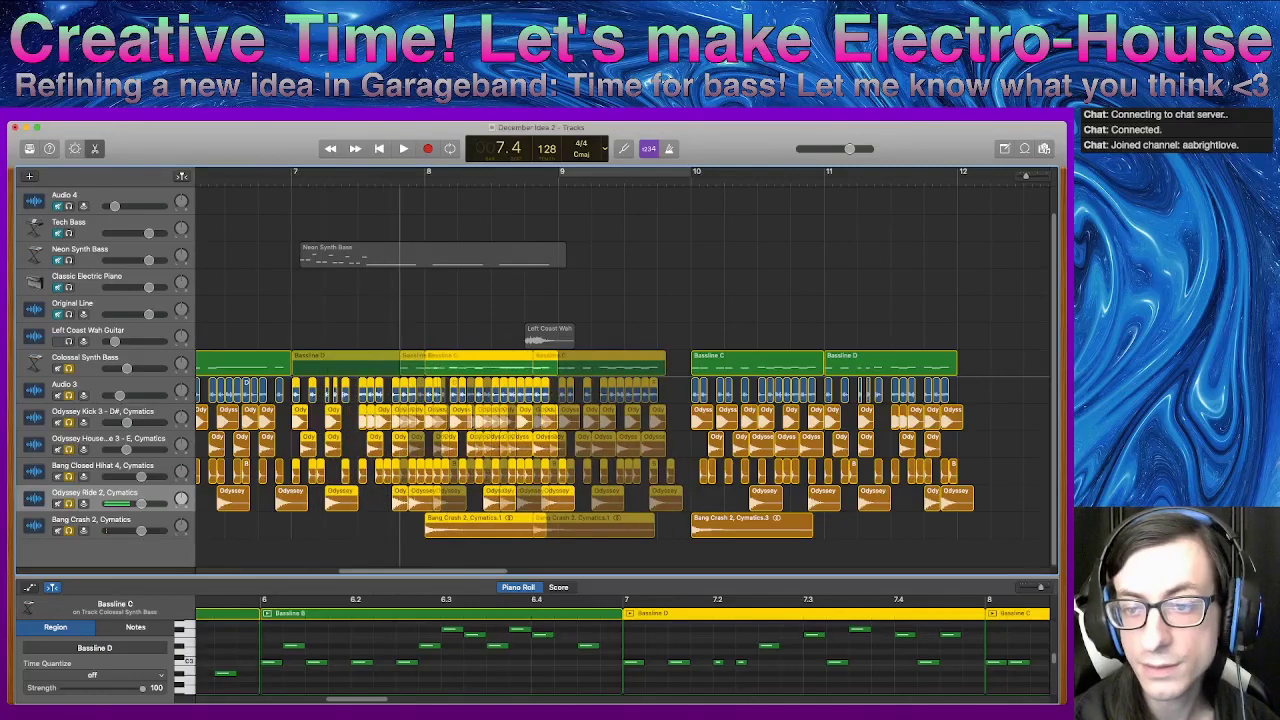
{"action": "left_click_drag", "start_coordinate": [596, 360], "coordinate": [622, 360]}
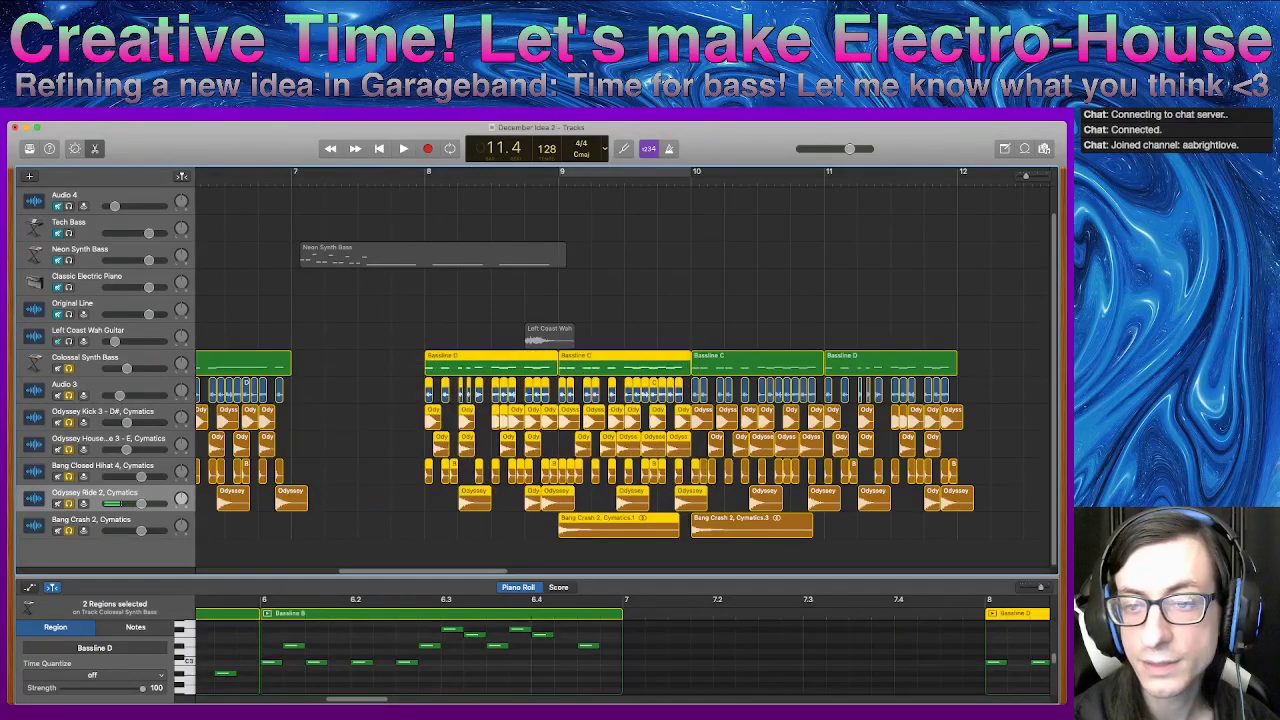
- Move the bar 9 Bang Crash 2 region to bar 8 and play the rearranged section from just before it
{"action": "left_click", "coordinate": [590, 553]}
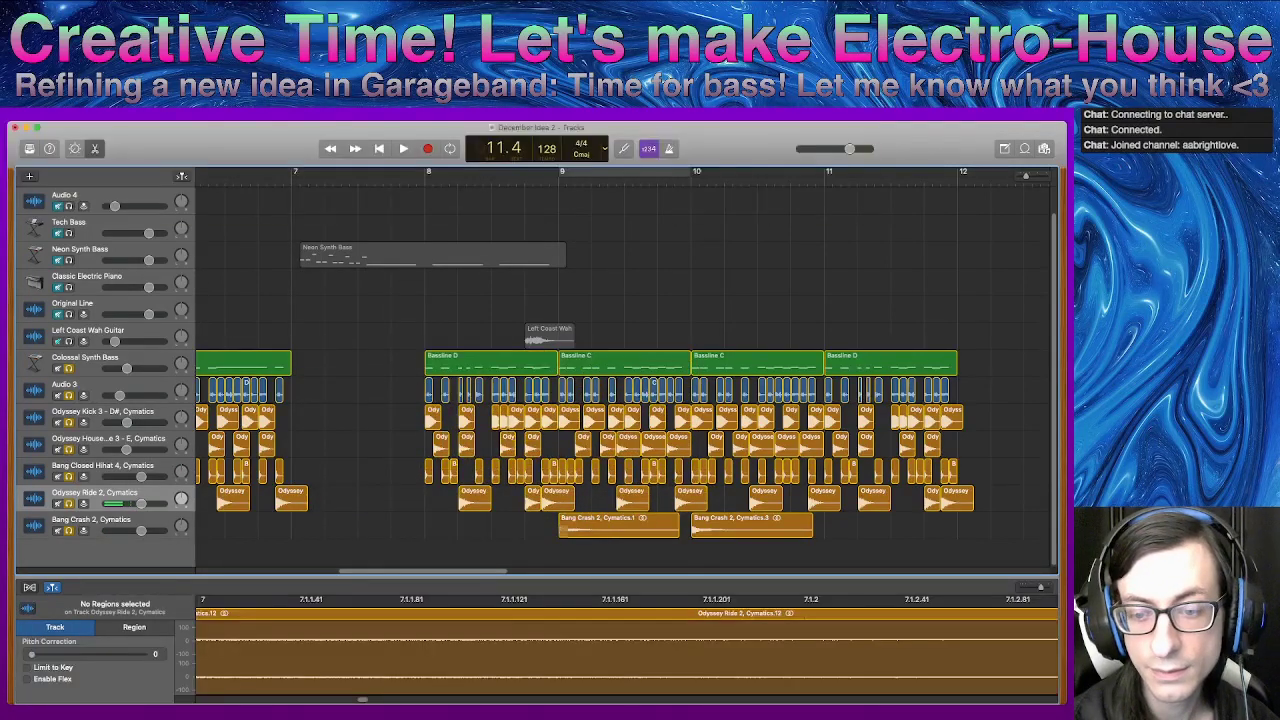
{"action": "left_click_drag", "start_coordinate": [600, 530], "coordinate": [467, 530]}
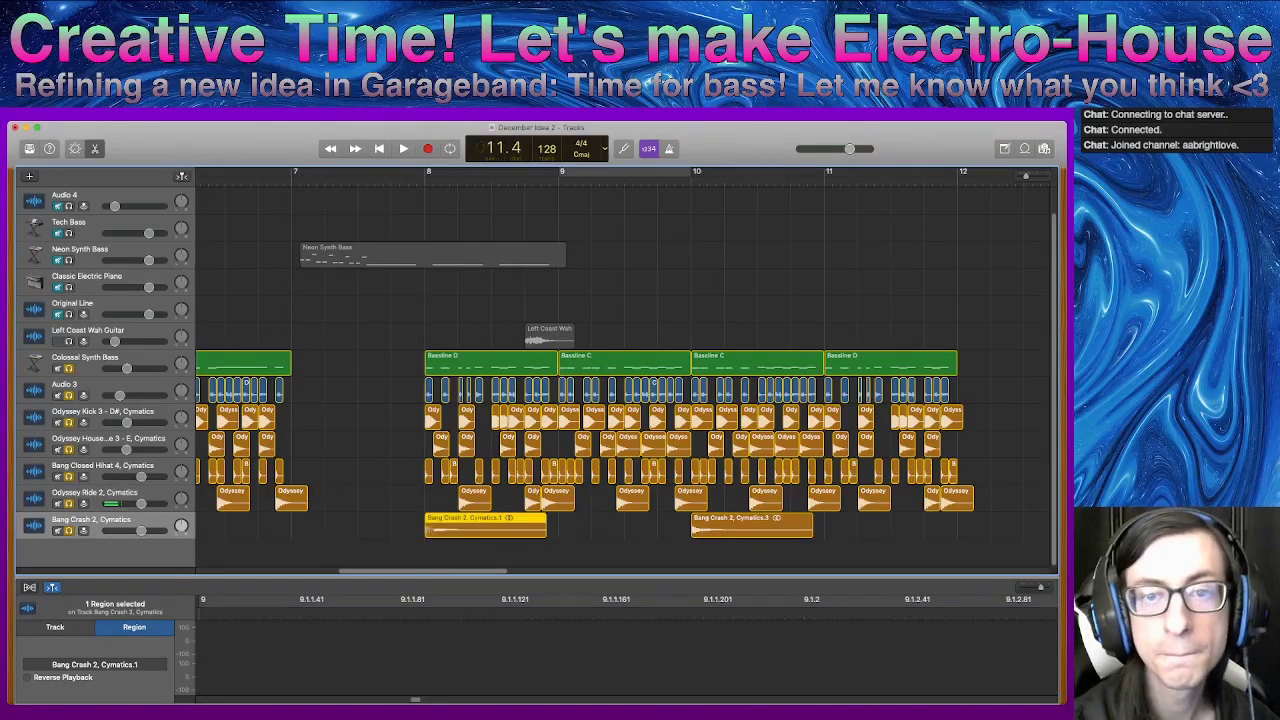
{"action": "left_click", "coordinate": [413, 173]}
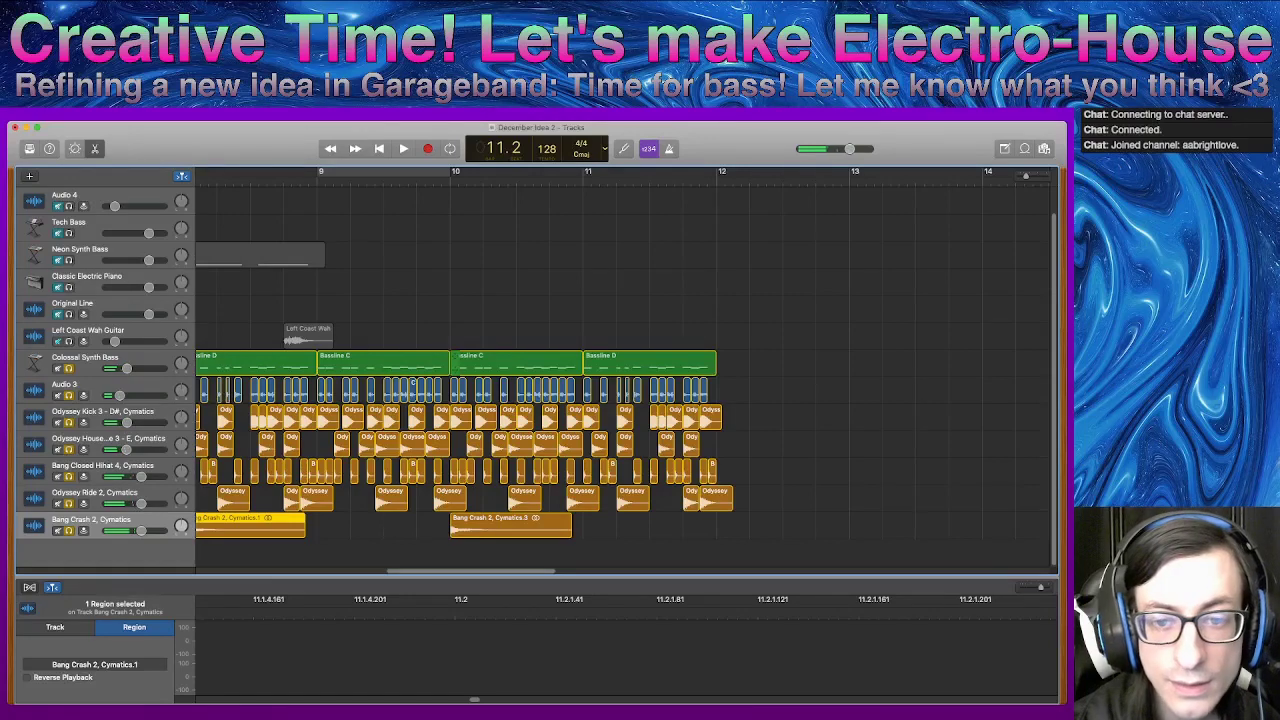
- Swap the last two sections so Bassline D starts at bar 10 and Bassline C at bar 11, keeping the second crash at bar 10
{"action": "left_click_drag", "start_coordinate": [449, 308], "coordinate": [570, 544]}
{"action": "left_click", "coordinate": [458, 492], "text": "shift"}
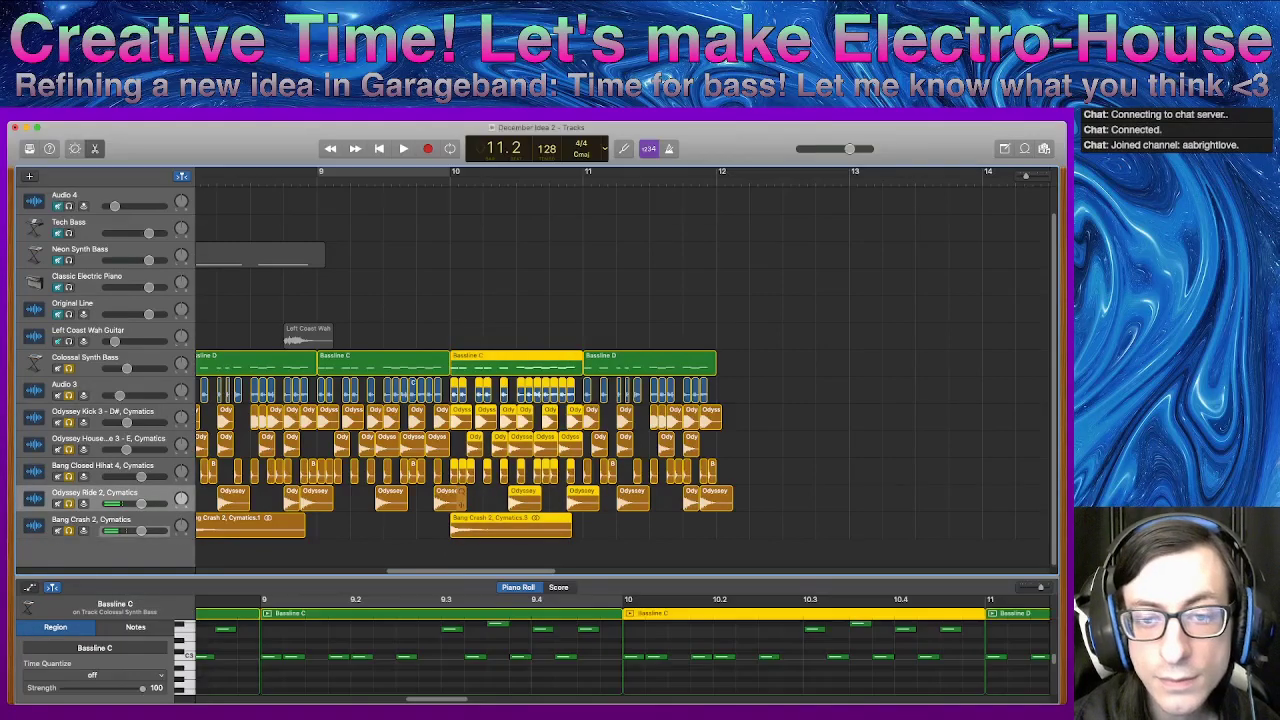
{"action": "left_click_drag", "start_coordinate": [466, 526], "coordinate": [733, 526]}
{"action": "left_click_drag", "start_coordinate": [874, 354], "coordinate": [580, 540]}
{"action": "left_click_drag", "start_coordinate": [588, 391], "coordinate": [454, 391]}
{"action": "left_click", "coordinate": [560, 530]}
{"action": "left_click_drag", "start_coordinate": [614, 527], "coordinate": [456, 529]}
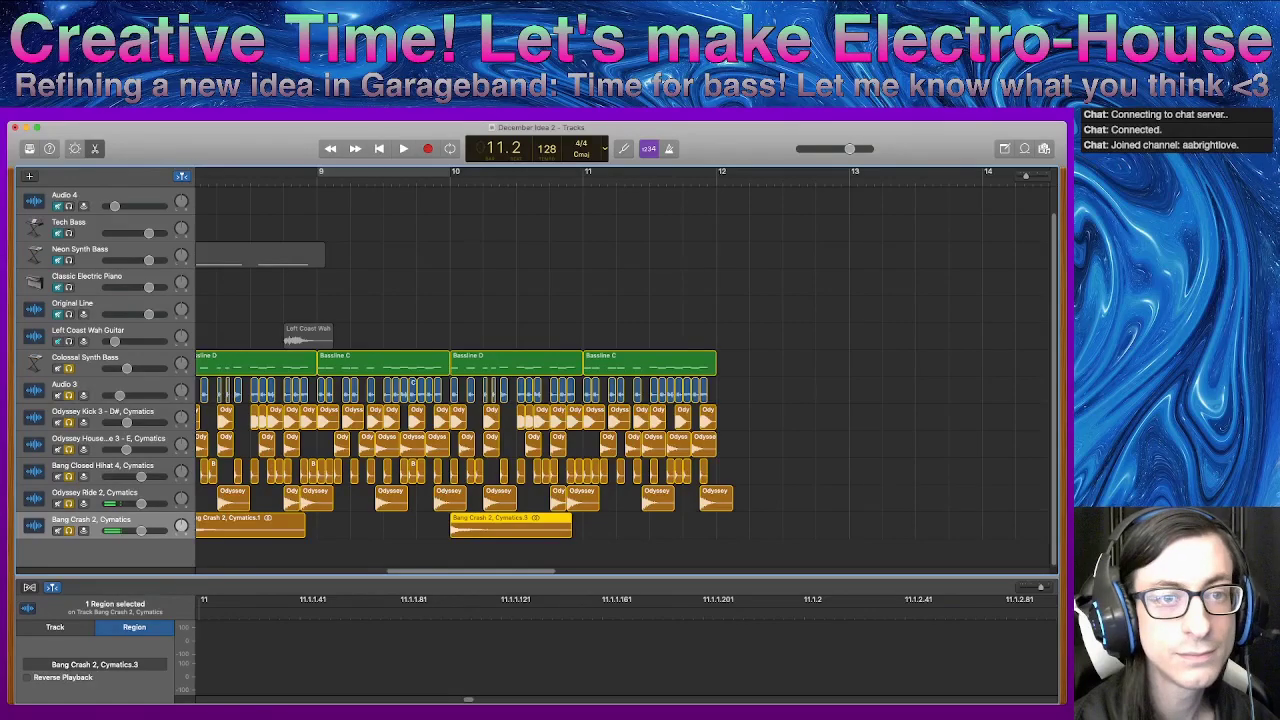
- Play back the alternating Bassline D and Bassline C sections up to the end of bar 11
{"action": "key", "text": "comma"}
{"action": "key", "text": "comma"}
{"action": "key", "text": "comma"}
{"action": "key", "text": "comma"}
{"action": "key", "text": "space"}
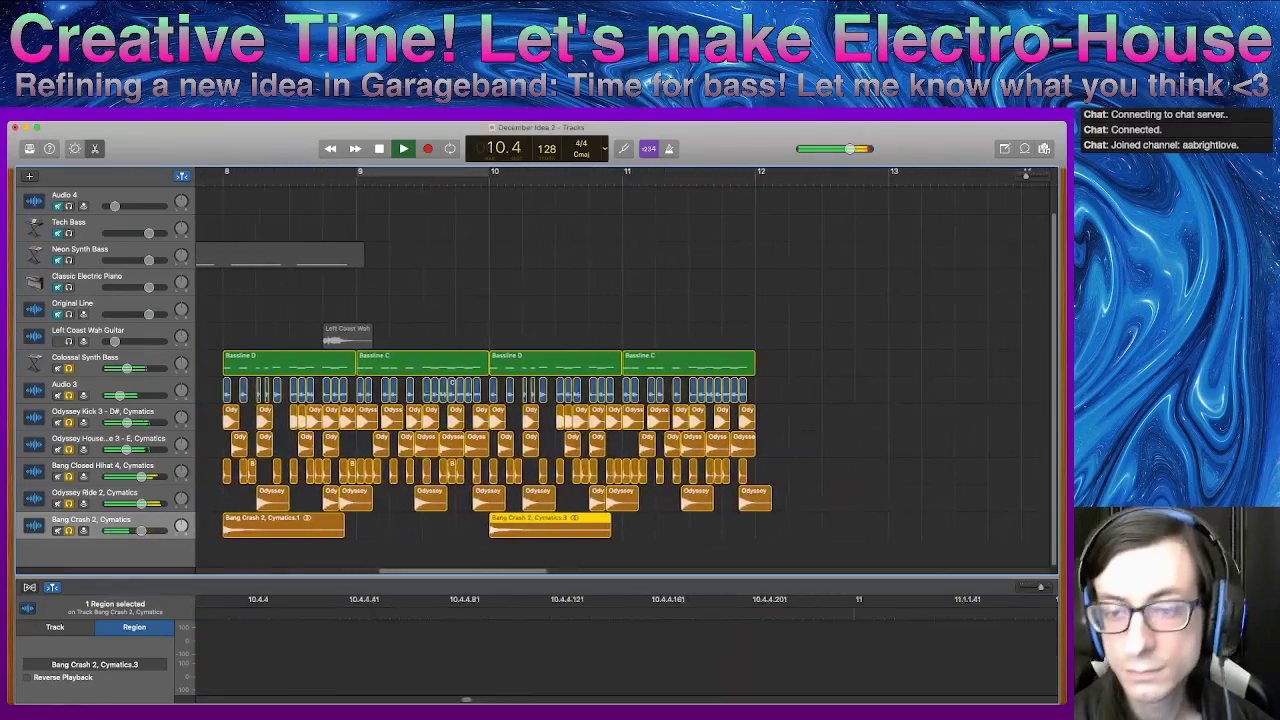
{"action": "key", "text": "space"}
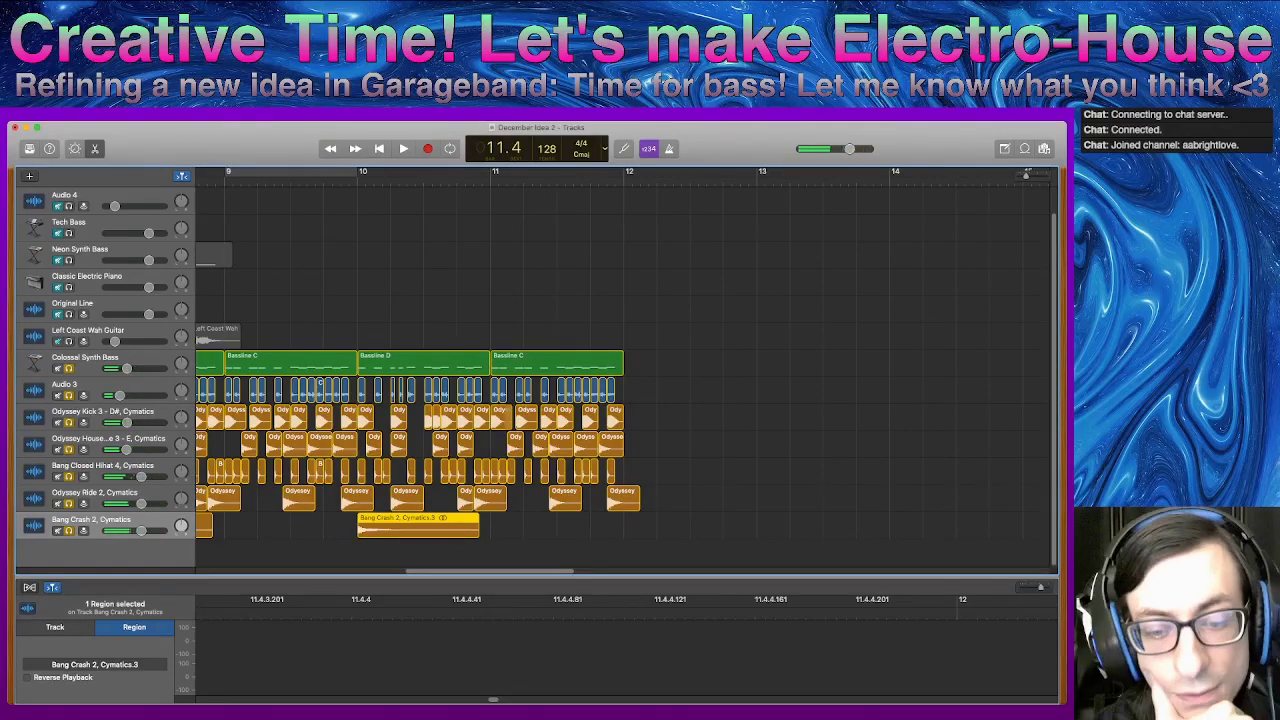
{"action": "scroll", "coordinate": [625, 370], "scroll_direction": "left", "scroll_amount": 5}
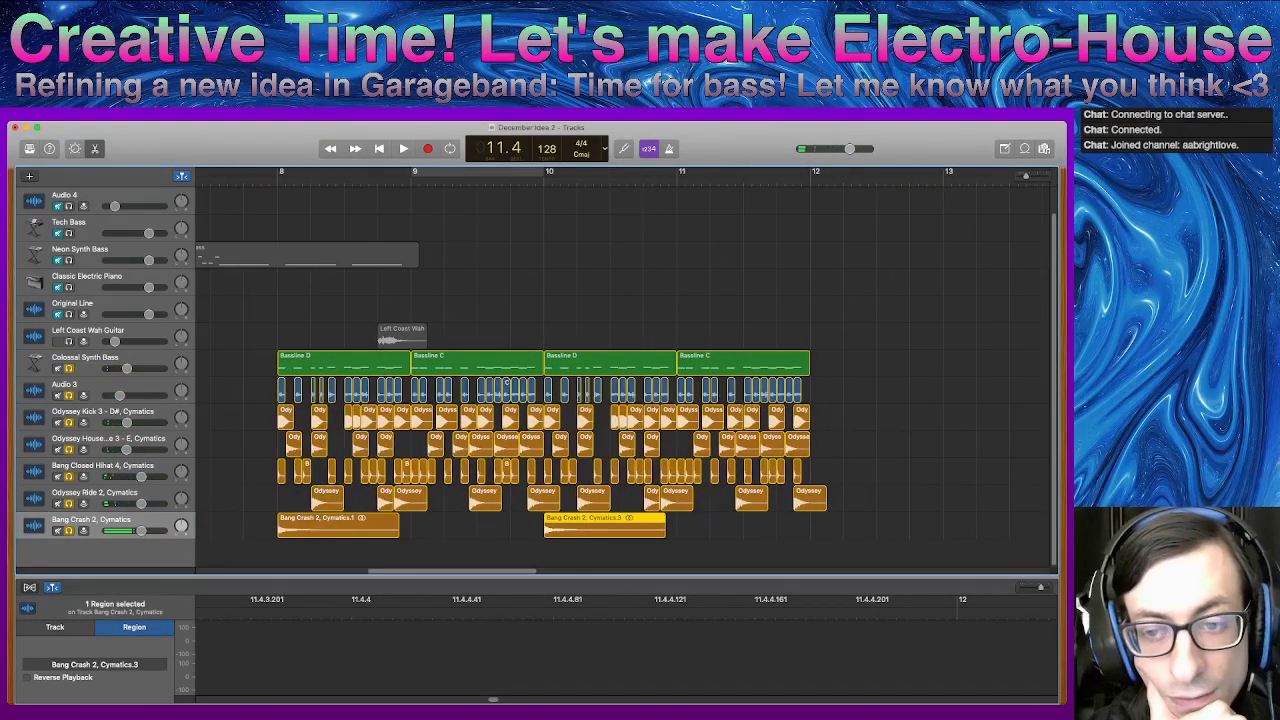
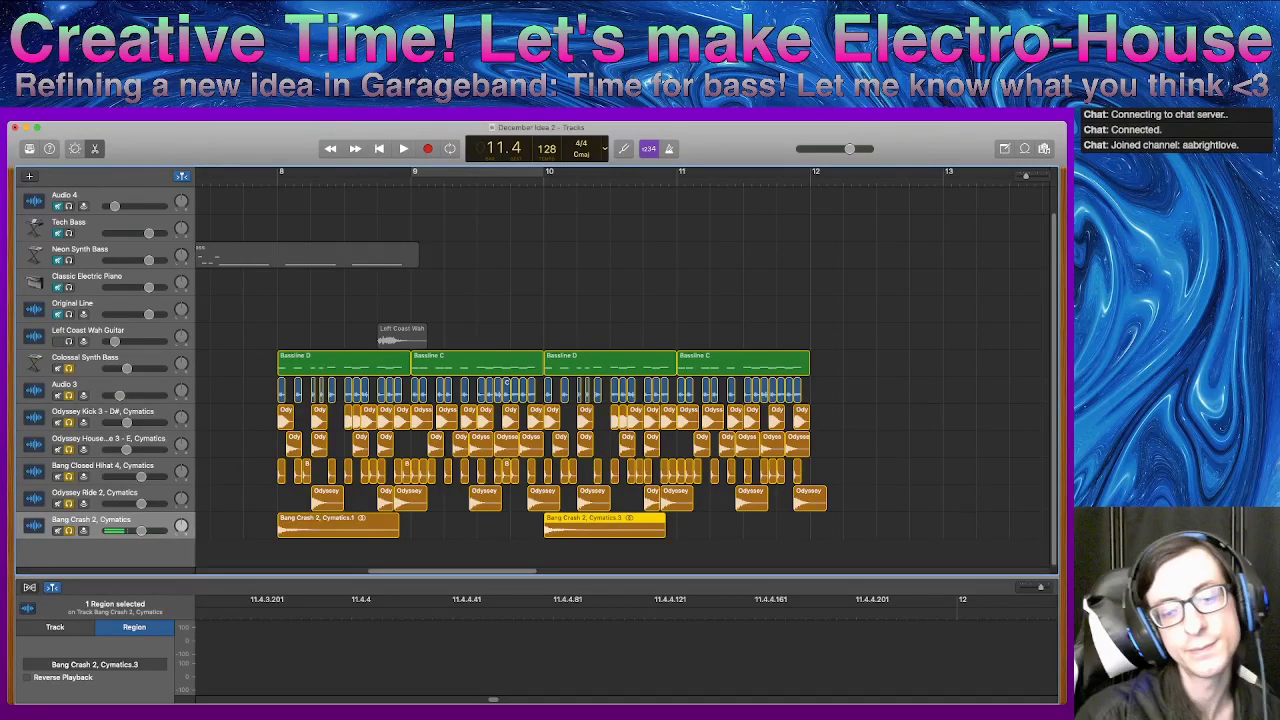
- Play the Bassline A and Bassline B sections from just before bar 3 to the gap at bar 7
{"action": "scroll", "coordinate": [620, 370], "scroll_direction": "left", "scroll_amount": 10}
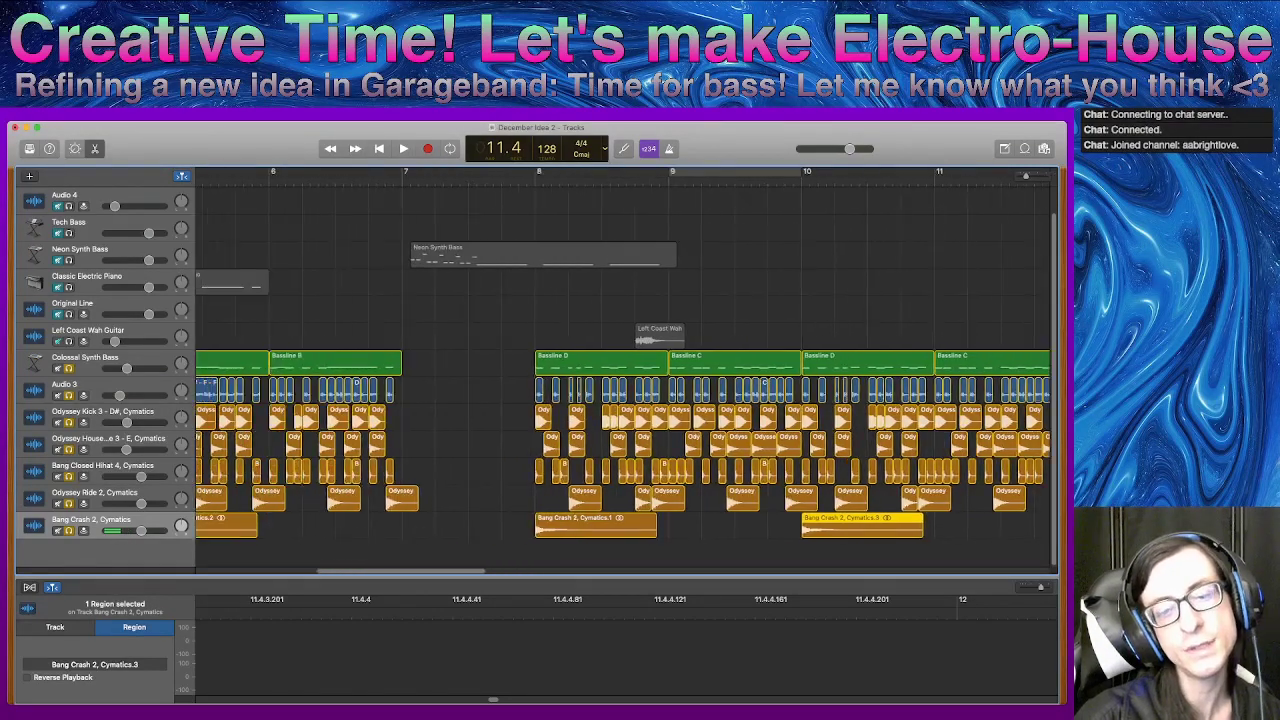
{"action": "left_click", "coordinate": [314, 173]}
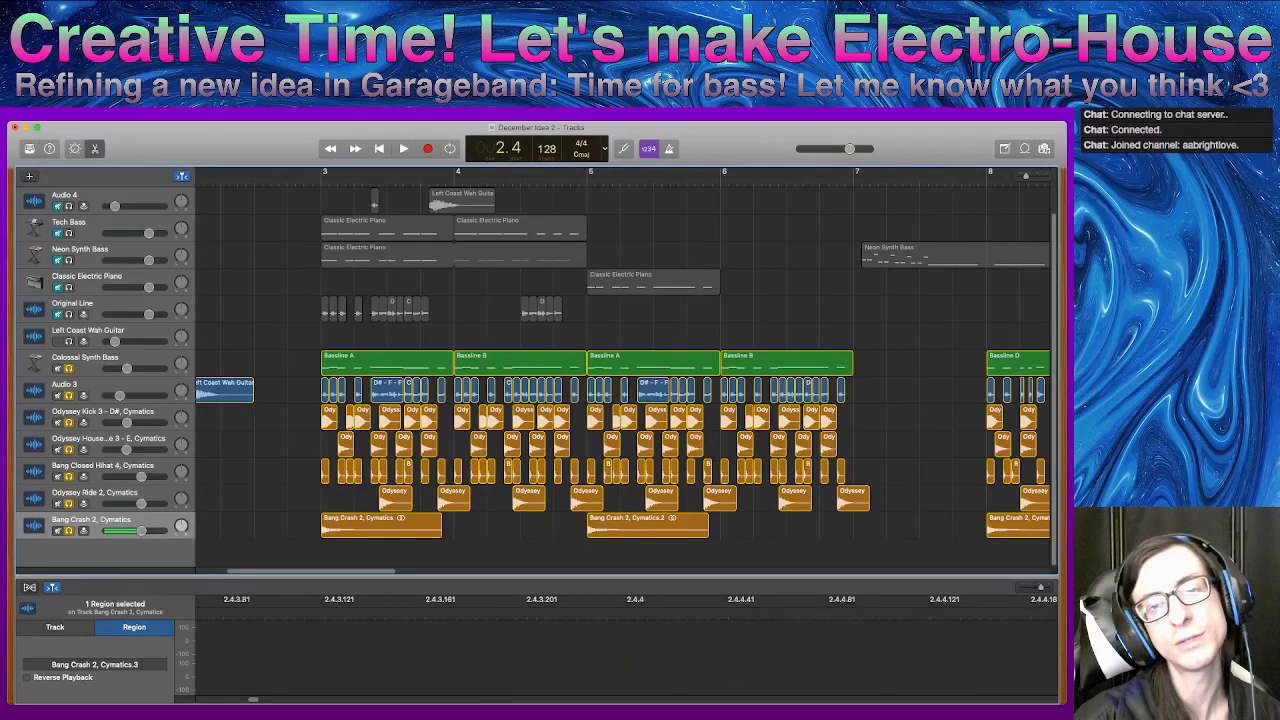
{"action": "key", "text": "space"}
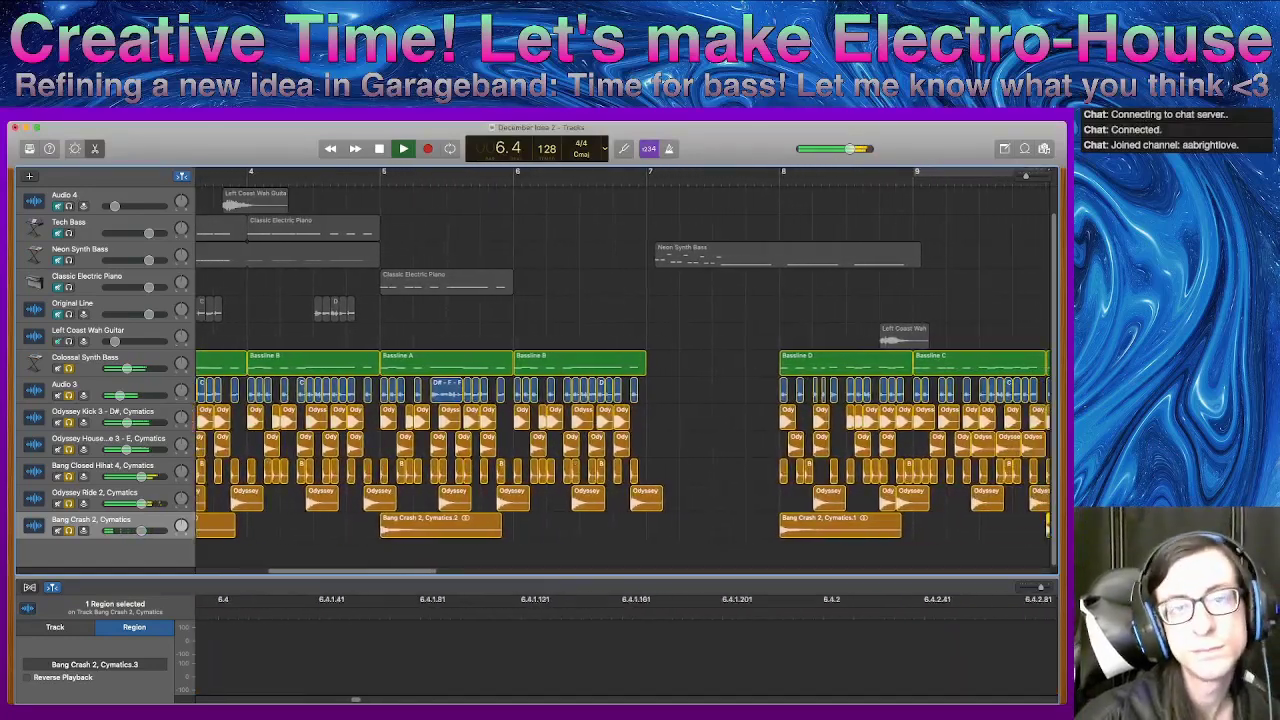
{"action": "key", "text": "space"}
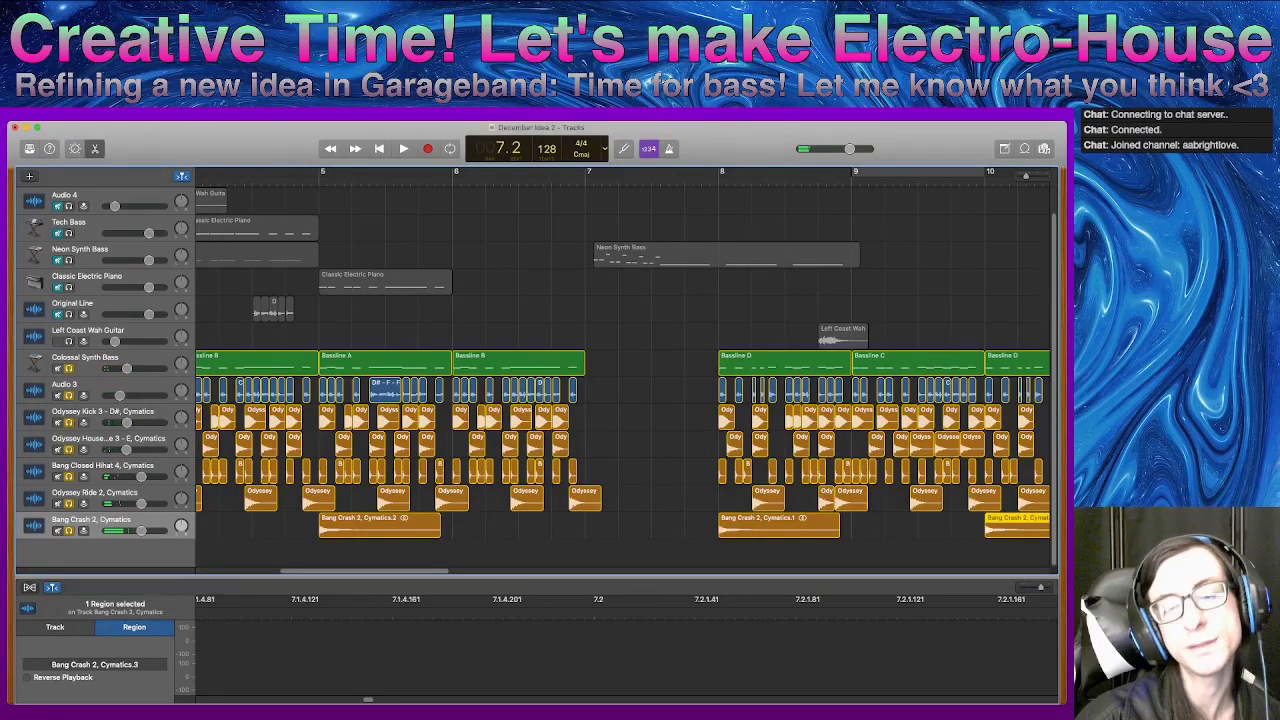
{"action": "left_click_drag", "start_coordinate": [320, 566], "coordinate": [344, 562]}
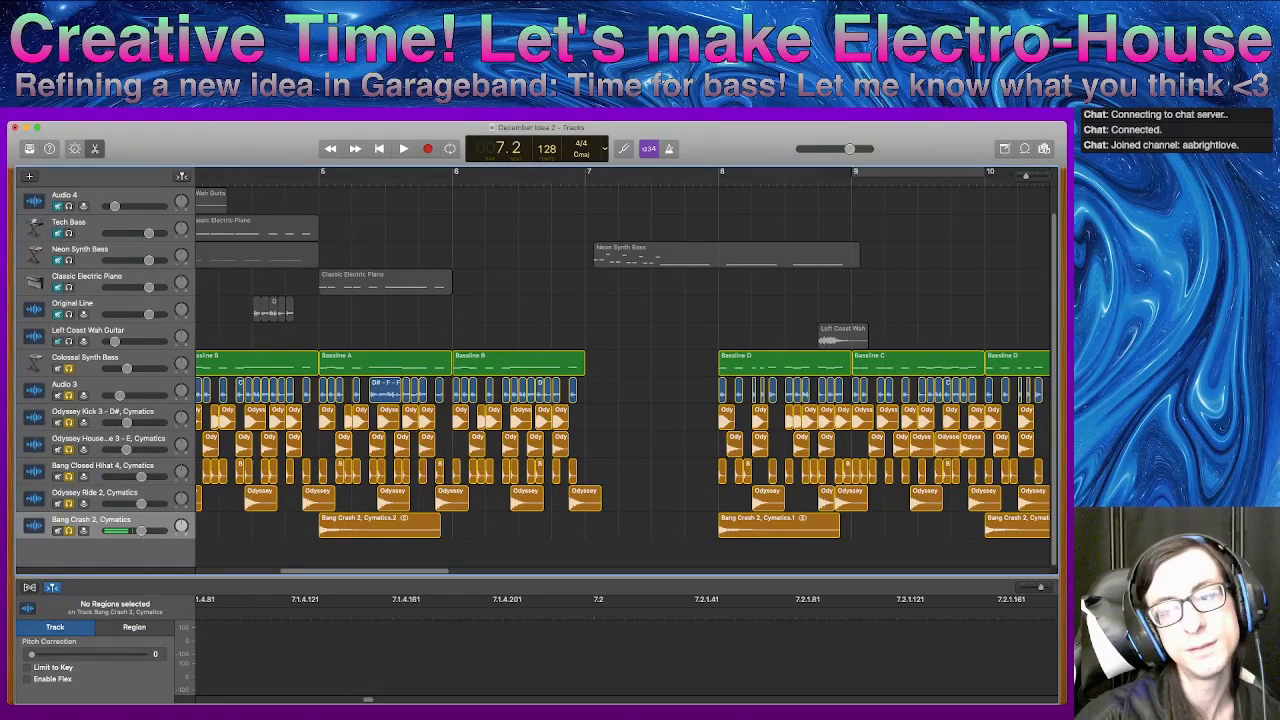
- Play the Bassline D section from bar 8 into the following Bassline C section
{"action": "key", "text": "period"}
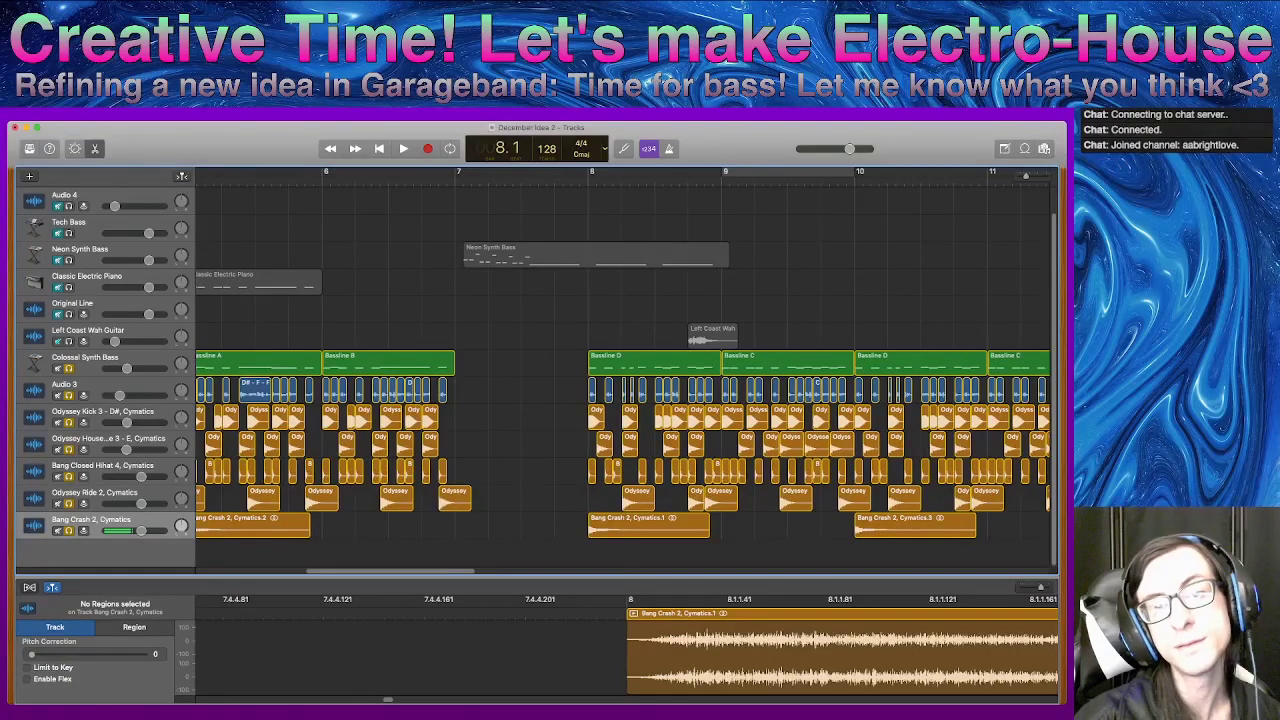
{"action": "key", "text": "space"}
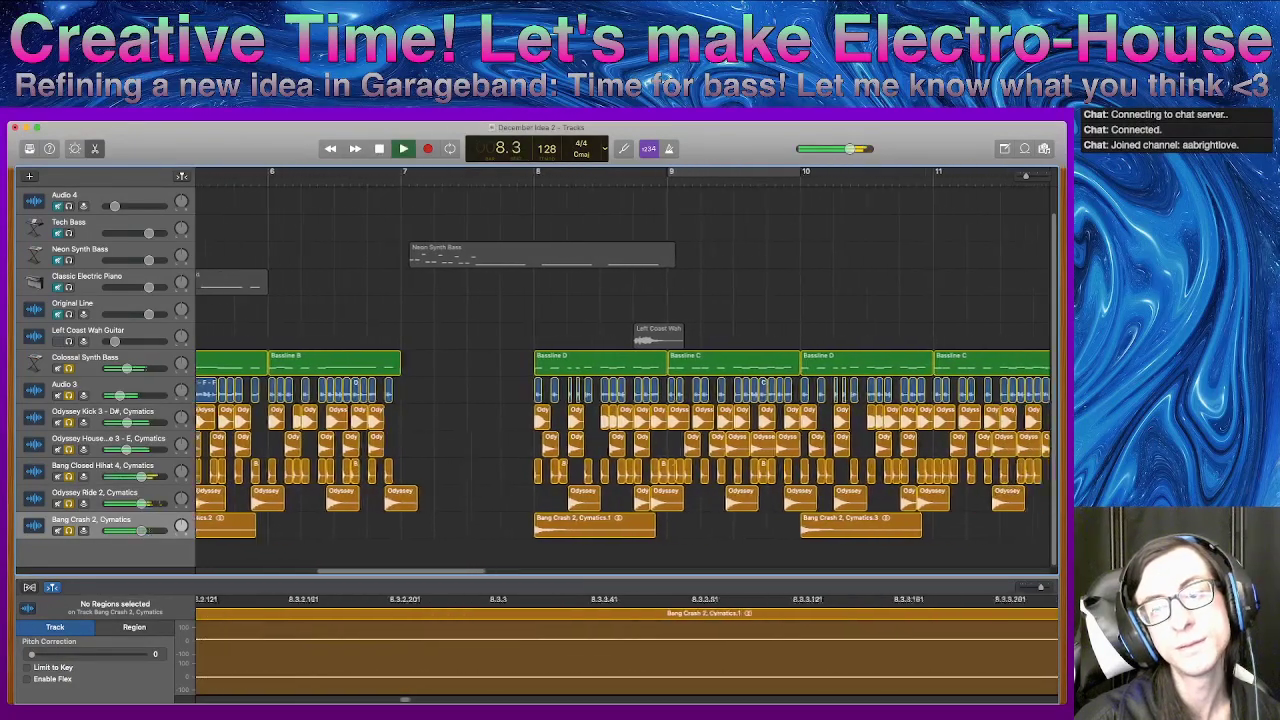
{"action": "key", "text": "space"}
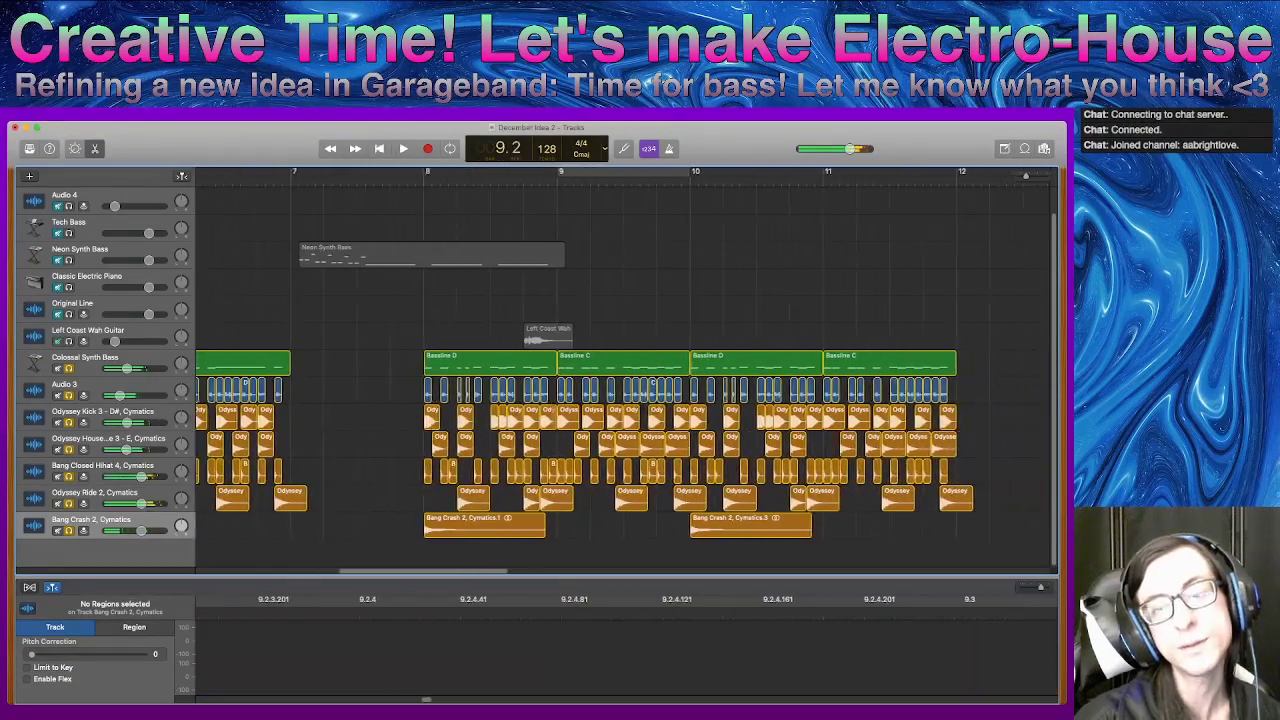
- Move the bar 9 Bassline C section with its guitar and drum regions to bar 7, excluding the muted Left Coast Wah Guitar region
{"action": "left_click_drag", "start_coordinate": [684, 313], "coordinate": [556, 534]}
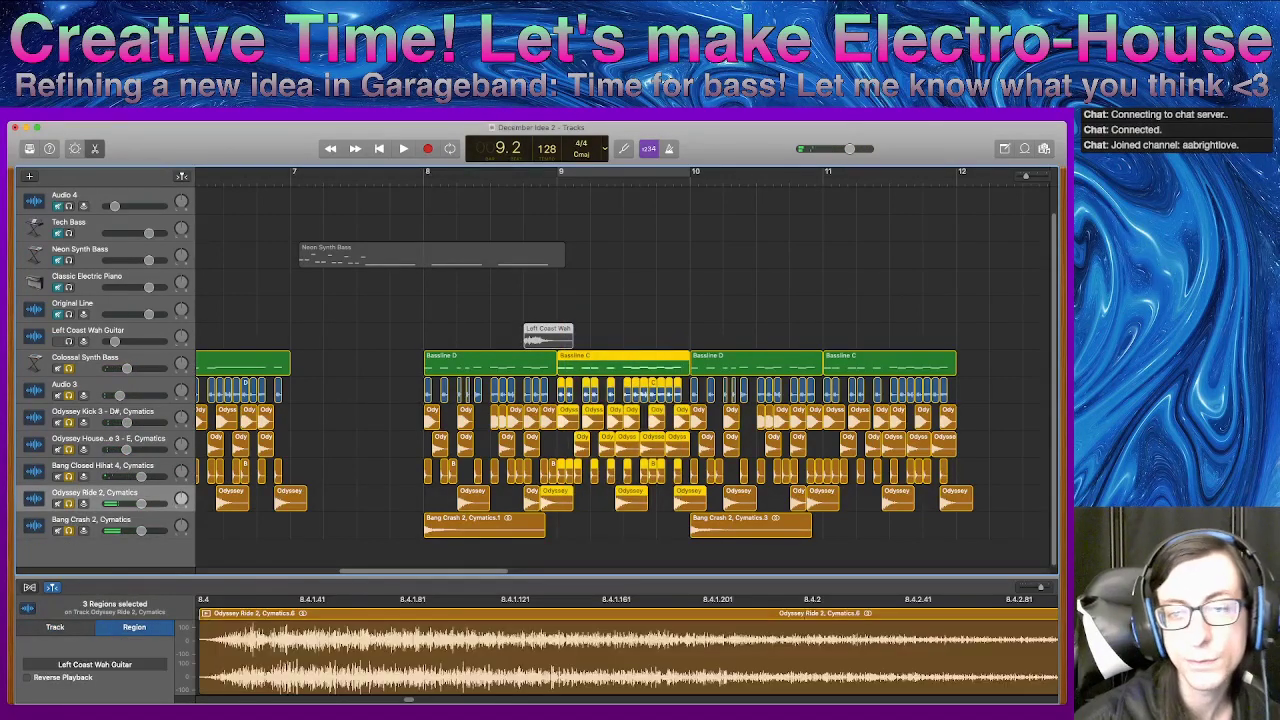
{"action": "left_click", "coordinate": [548, 338], "text": "shift"}
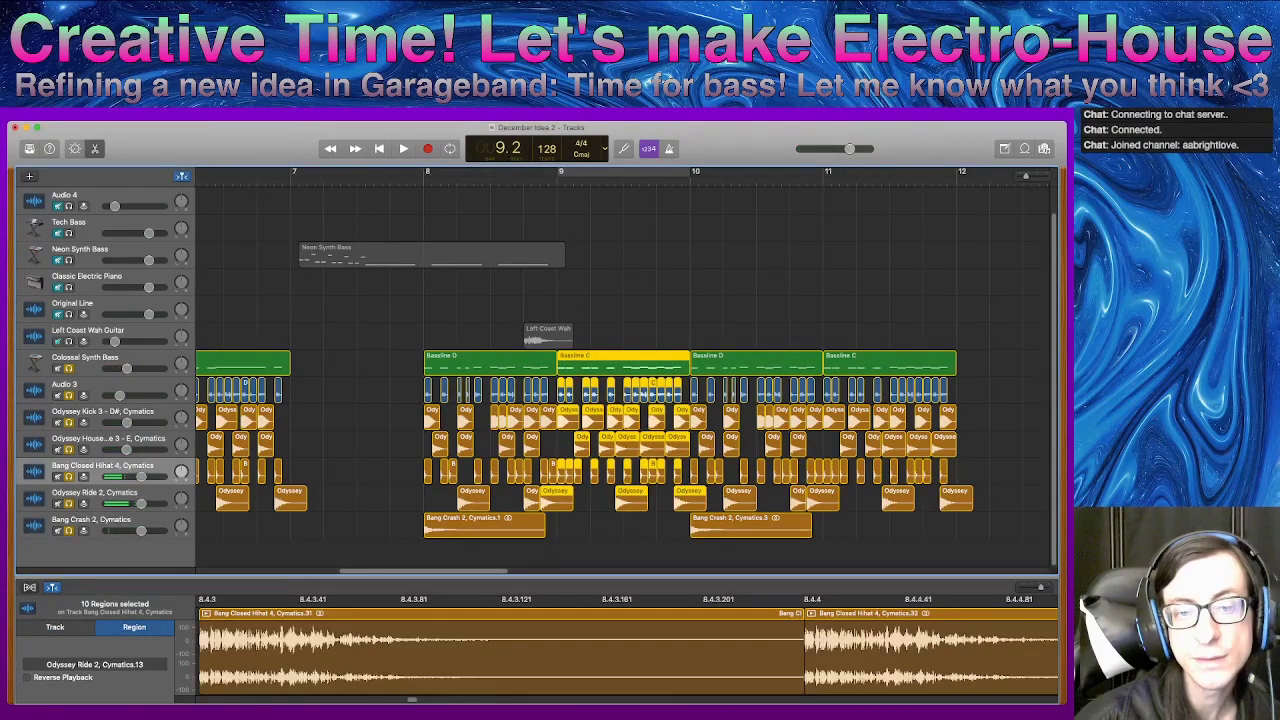
{"action": "left_click_drag", "start_coordinate": [564, 356], "coordinate": [296, 357]}
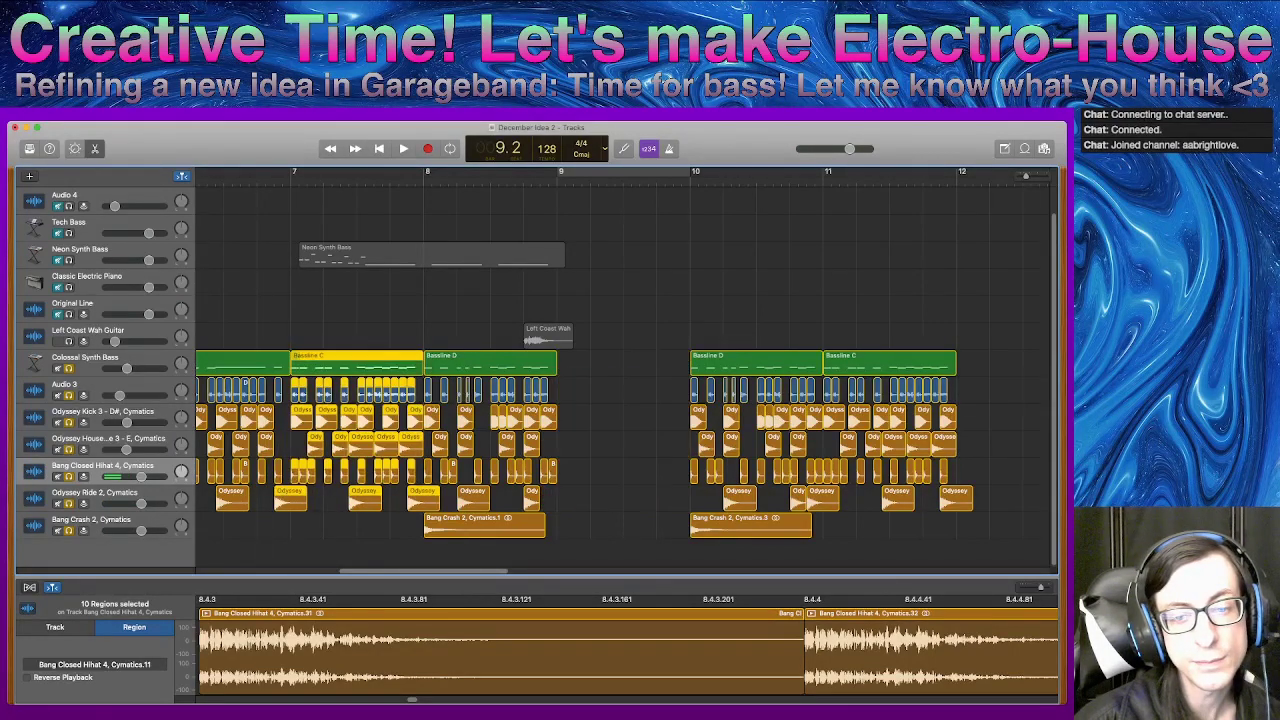
- Play back the transition into Bassline C and move the bar 8 Bang Crash 2 region to the start of bar 7
{"action": "left_click_drag", "start_coordinate": [594, 538], "coordinate": [424, 345]}
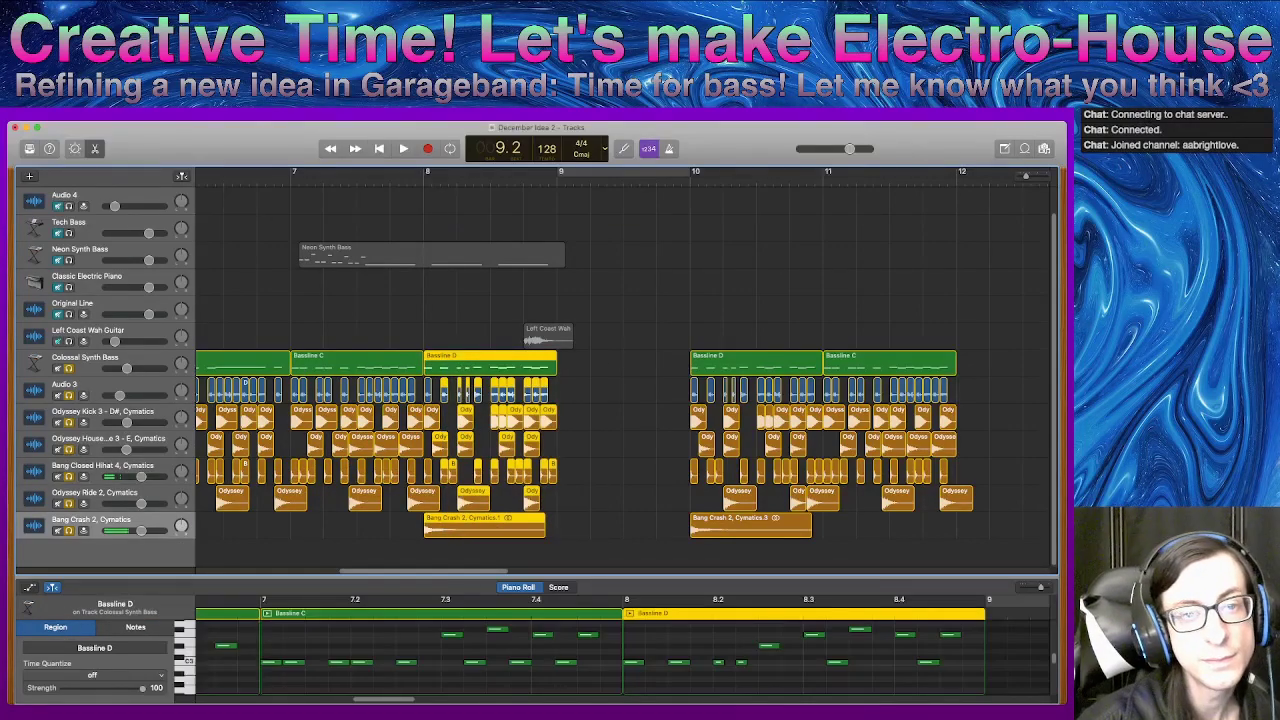
{"action": "key", "text": "space"}
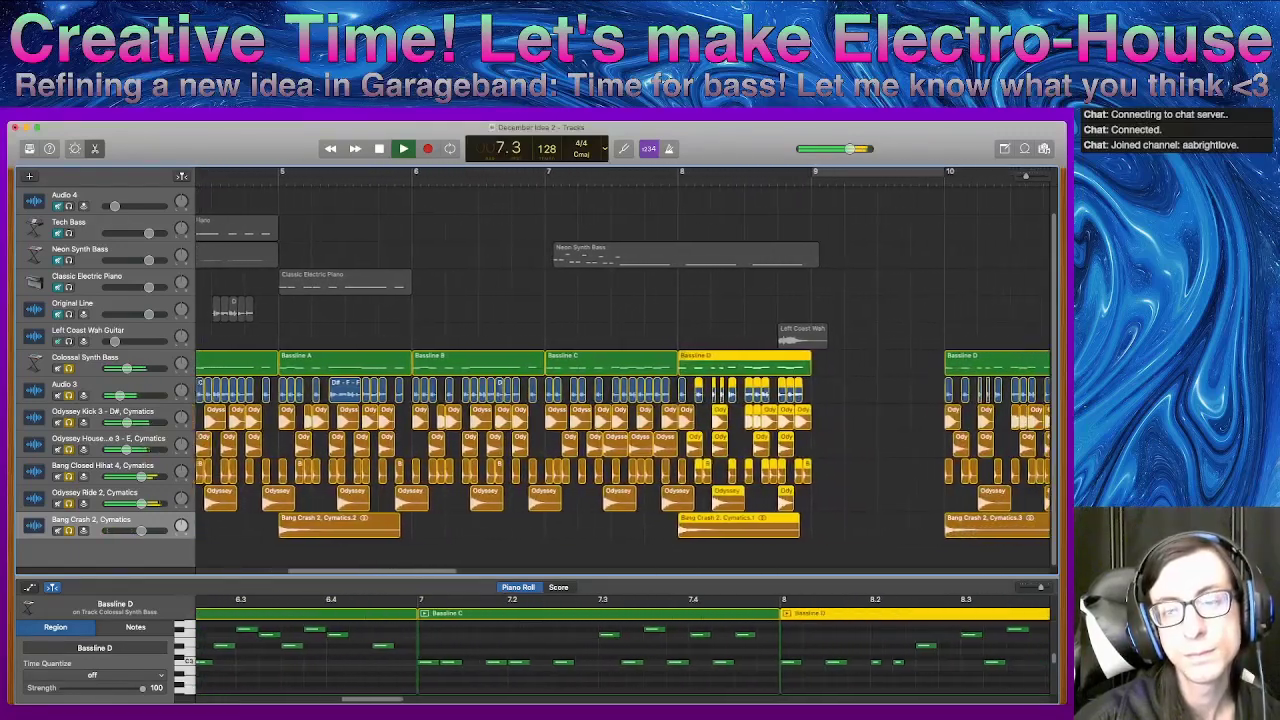
{"action": "key", "text": "space"}
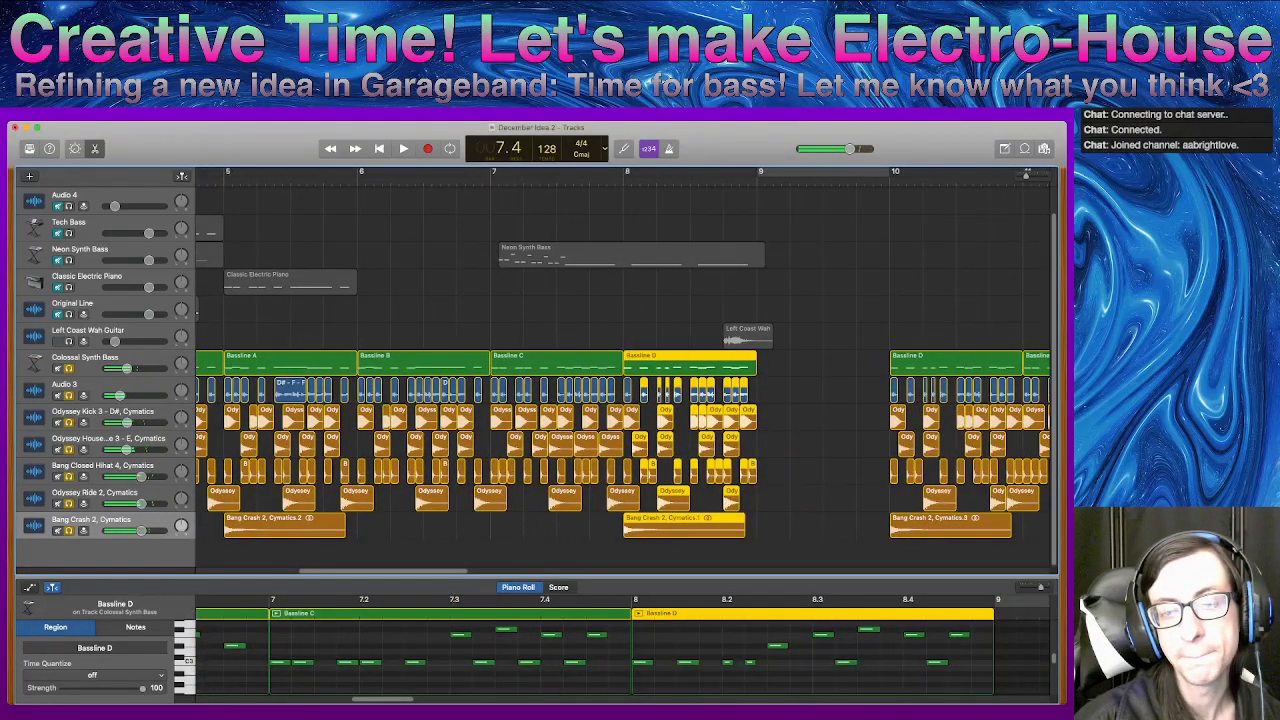
{"action": "left_click_drag", "start_coordinate": [684, 527], "coordinate": [566, 525]}
{"action": "left_click", "coordinate": [684, 527]}
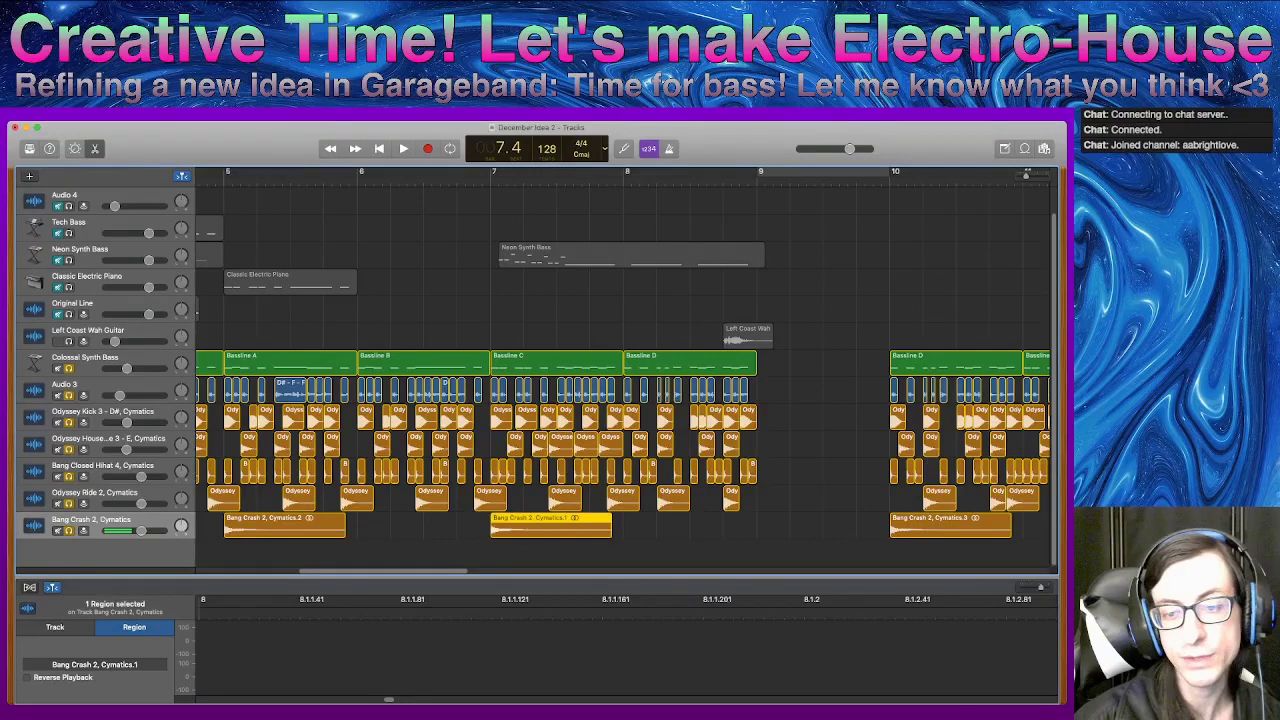
- Add a new audio track directly below the Bang Crash 2 track
{"action": "left_click_drag", "start_coordinate": [806, 512], "coordinate": [496, 490]}
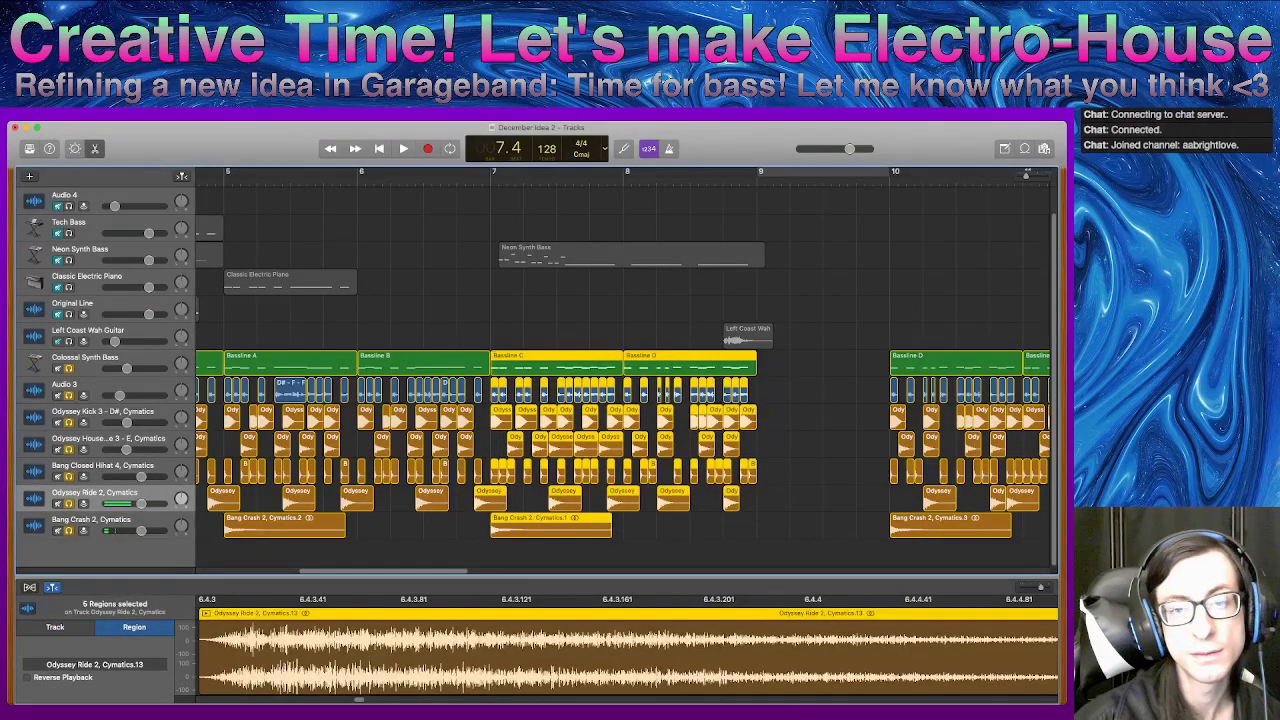
{"action": "left_click", "coordinate": [524, 500]}
{"action": "left_click", "coordinate": [100, 521]}
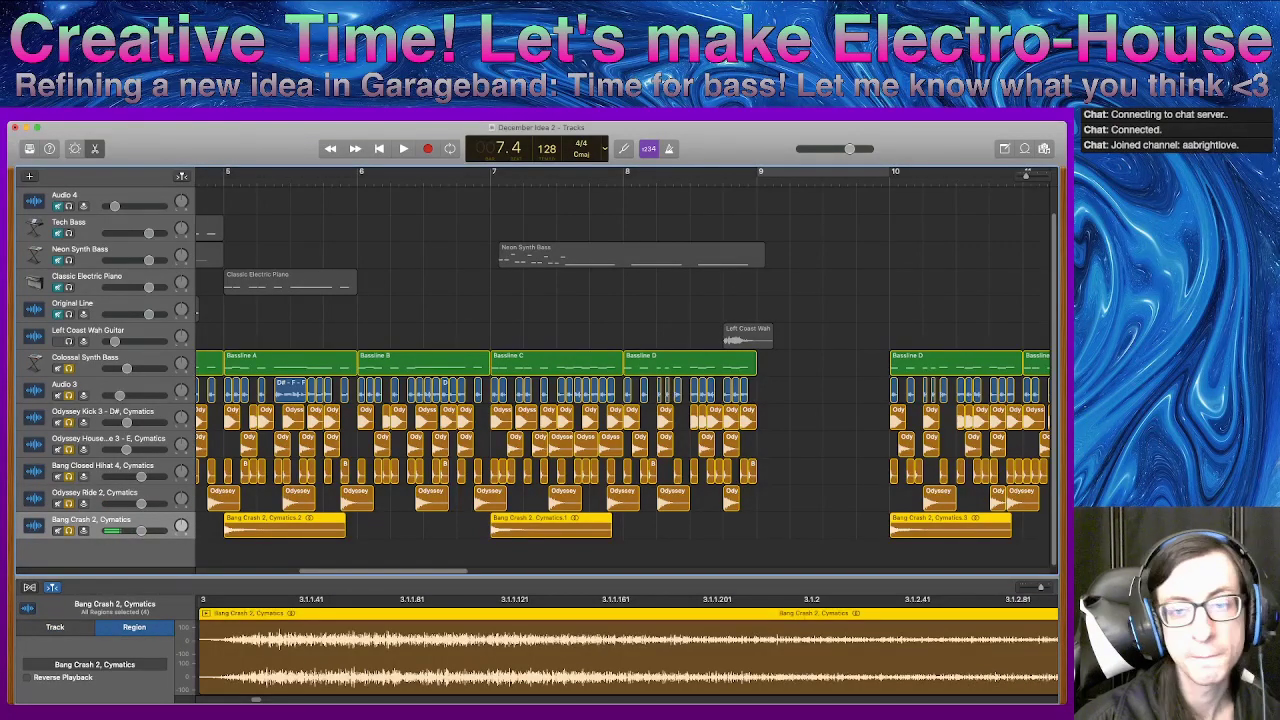
{"action": "key", "text": "alt+super+a"}
- Search the loop library for "riser", replacing the previous search term
{"action": "key", "text": "o"}
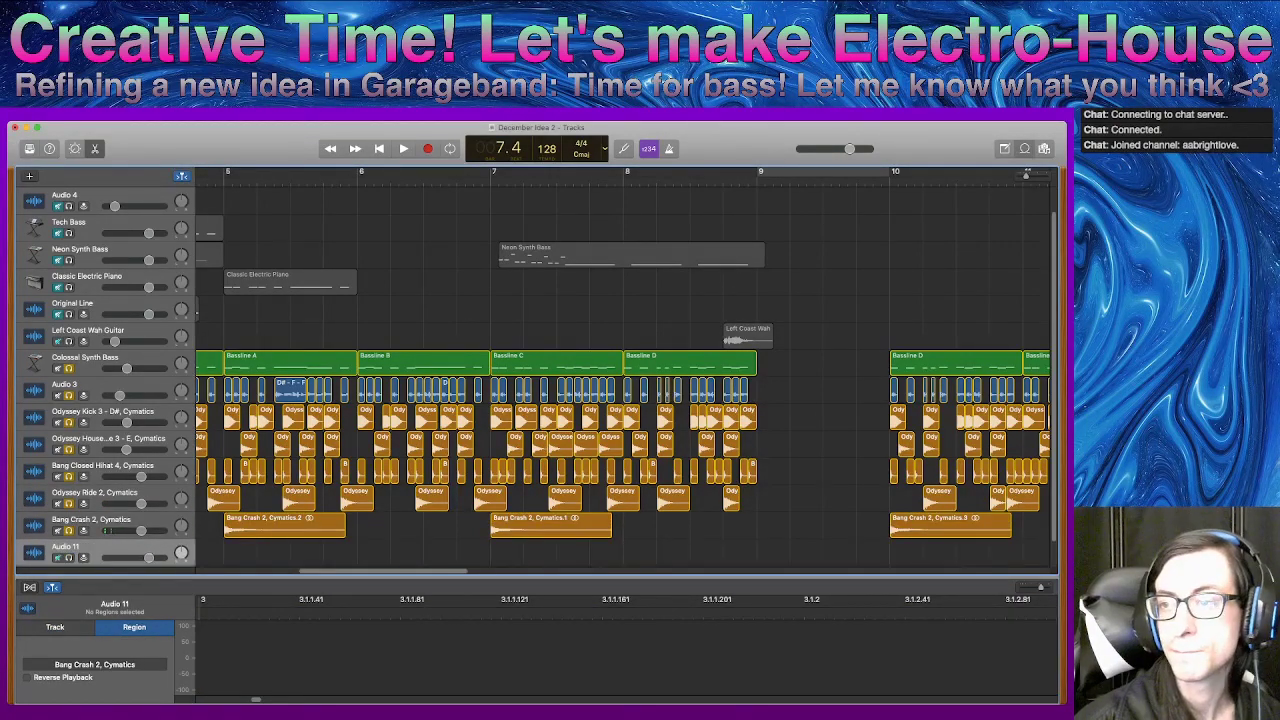
{"action": "key", "text": "BackSpace"}
{"action": "key", "text": "BackSpace"}
{"action": "key", "text": "BackSpace"}
{"action": "key", "text": "BackSpace"}
{"action": "key", "text": "BackSpace"}
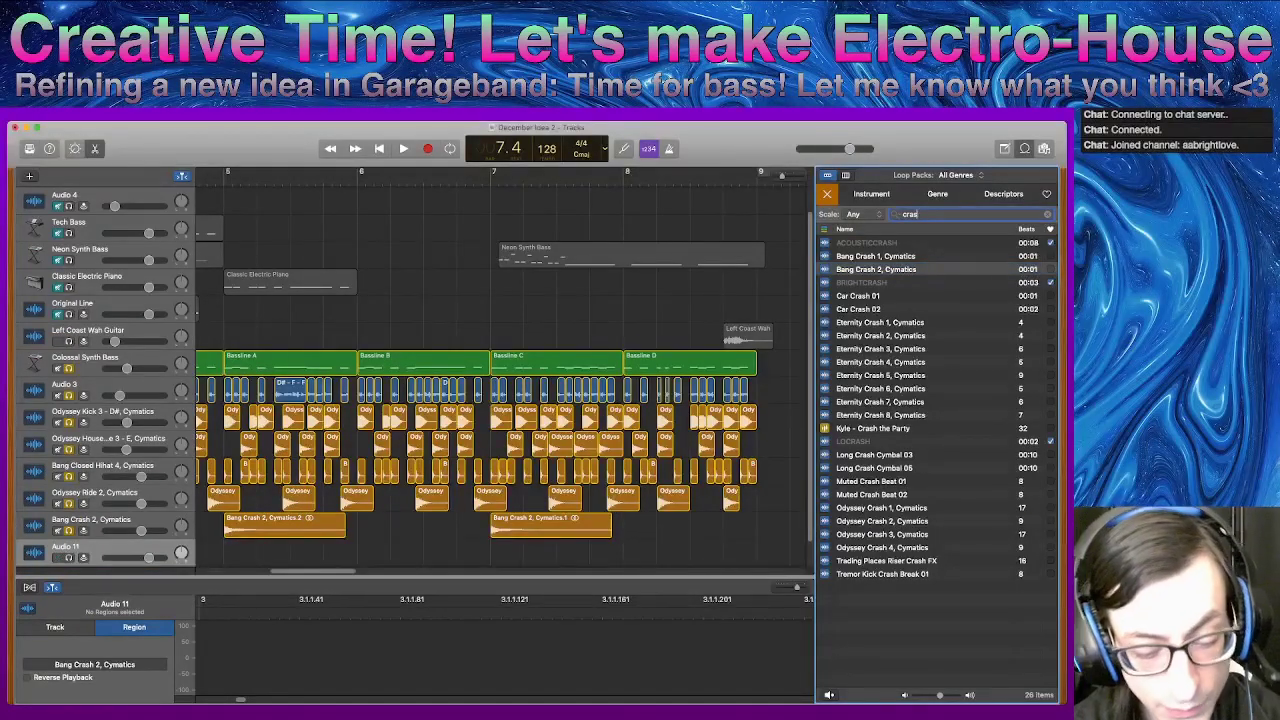
{"action": "type", "text": "rise"}
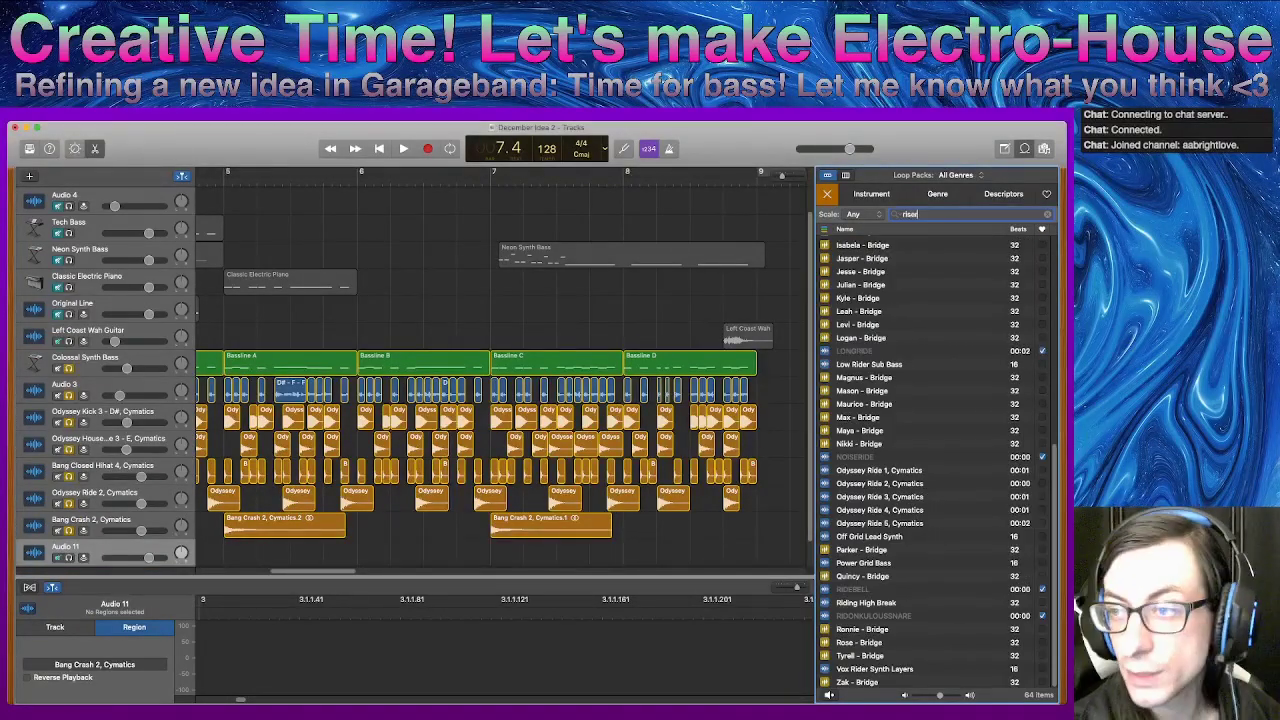
{"action": "type", "text": "r"}
{"action": "scroll", "coordinate": [936, 460], "scroll_direction": "up", "scroll_amount": 3}
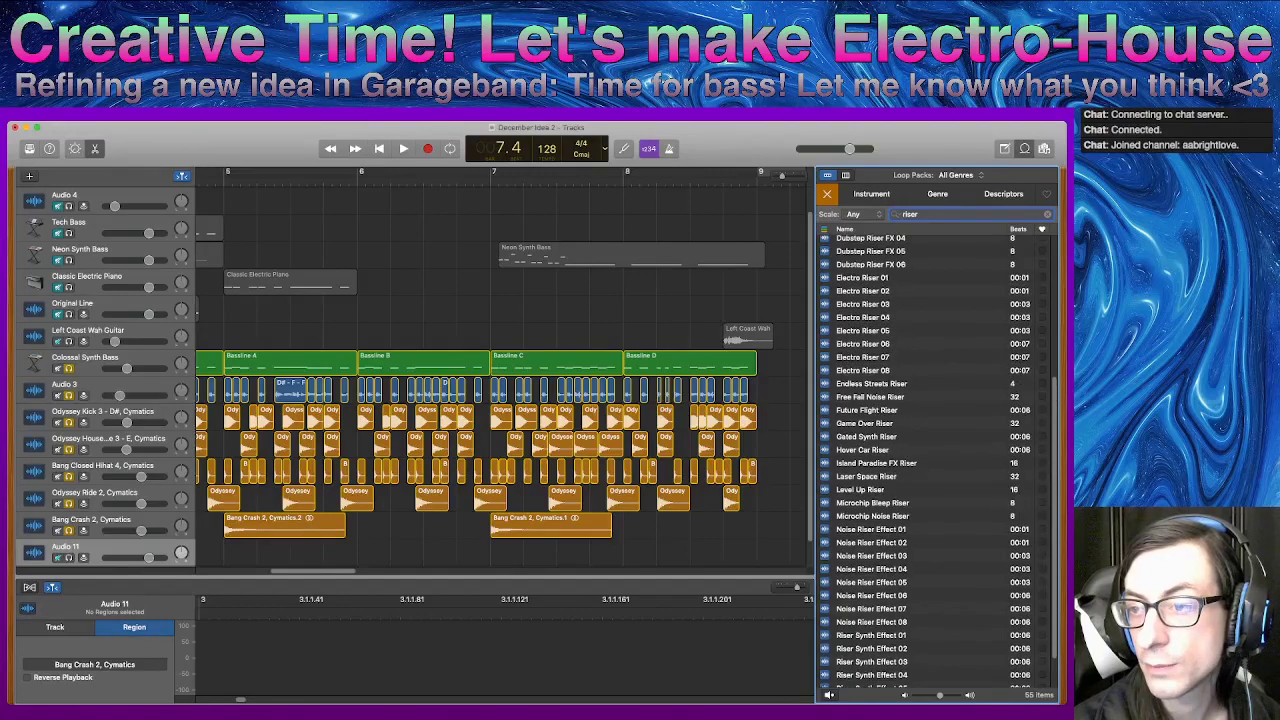
- Audition Electro Riser 02 and 03 and place Electro Riser 02 on the new audio track at bar 6, under Bassline B
{"action": "left_click", "coordinate": [864, 291]}
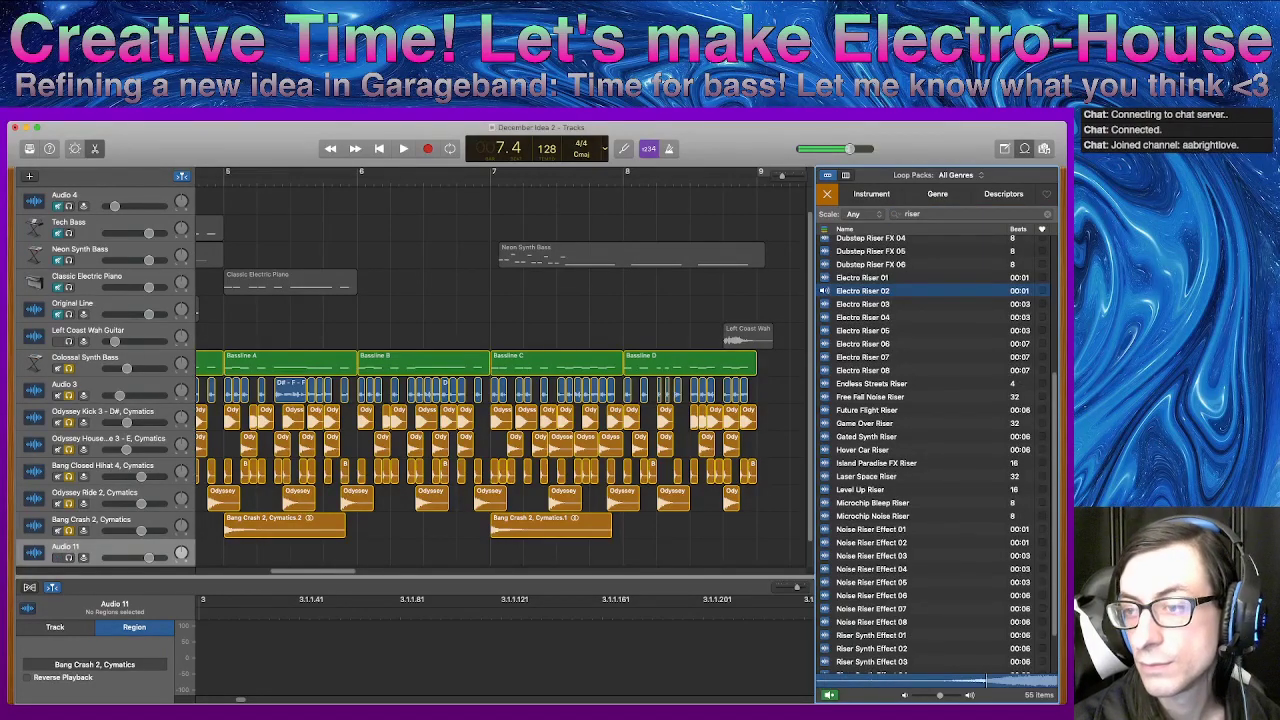
{"action": "key", "text": "Down"}
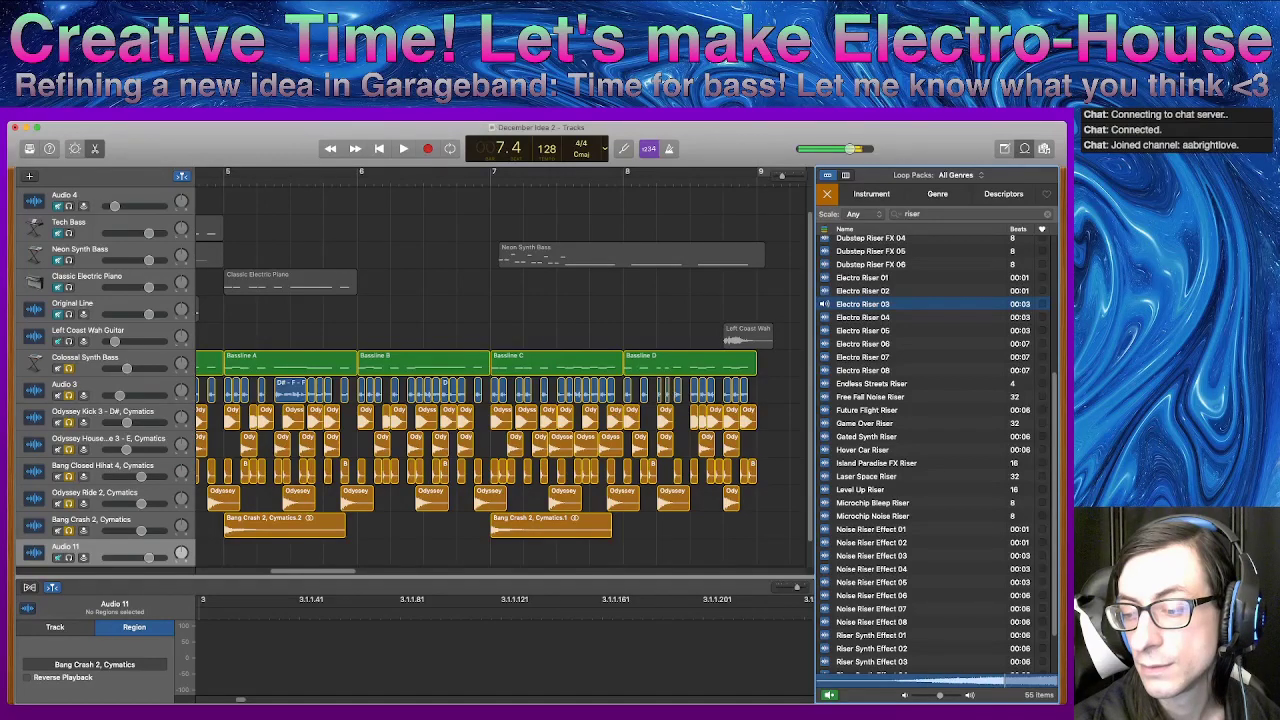
{"action": "left_click_drag", "start_coordinate": [880, 291], "coordinate": [390, 553]}
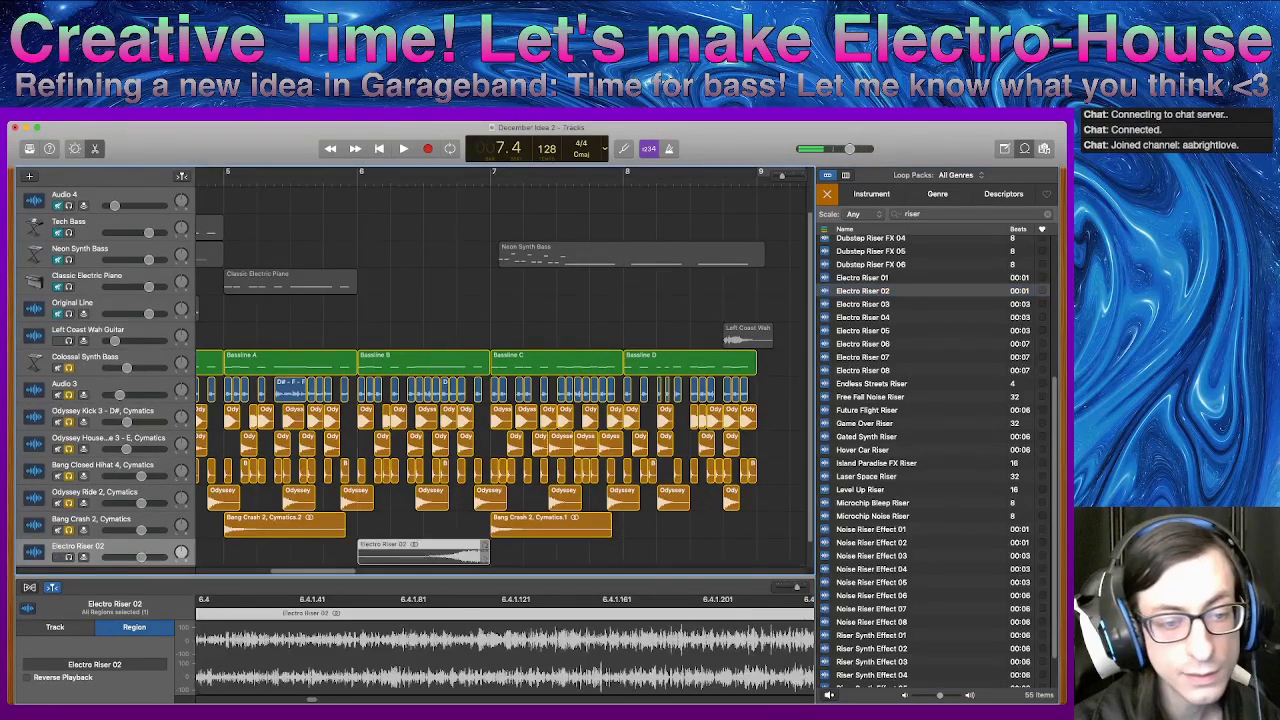
- Lower the Electro Riser 02 track's volume, solo the track and play the riser through into bar 7
{"action": "left_click_drag", "start_coordinate": [140, 557], "coordinate": [120, 557]}
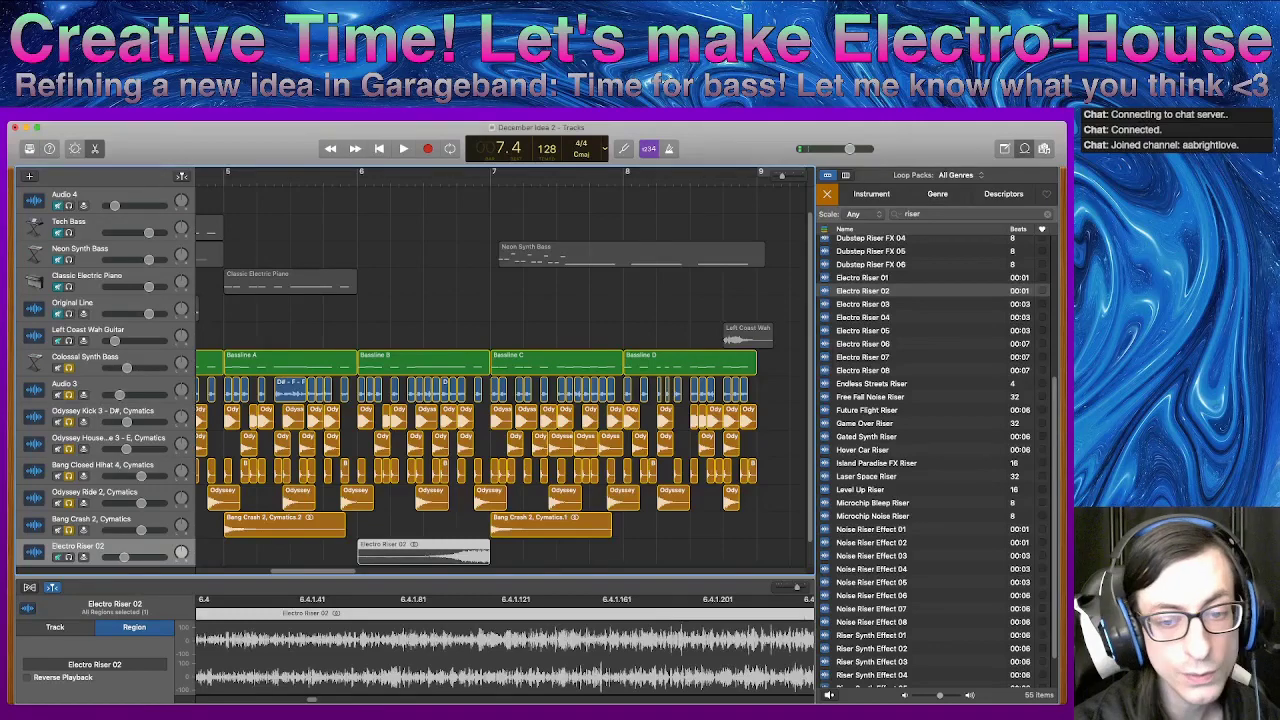
{"action": "key", "text": "comma"}
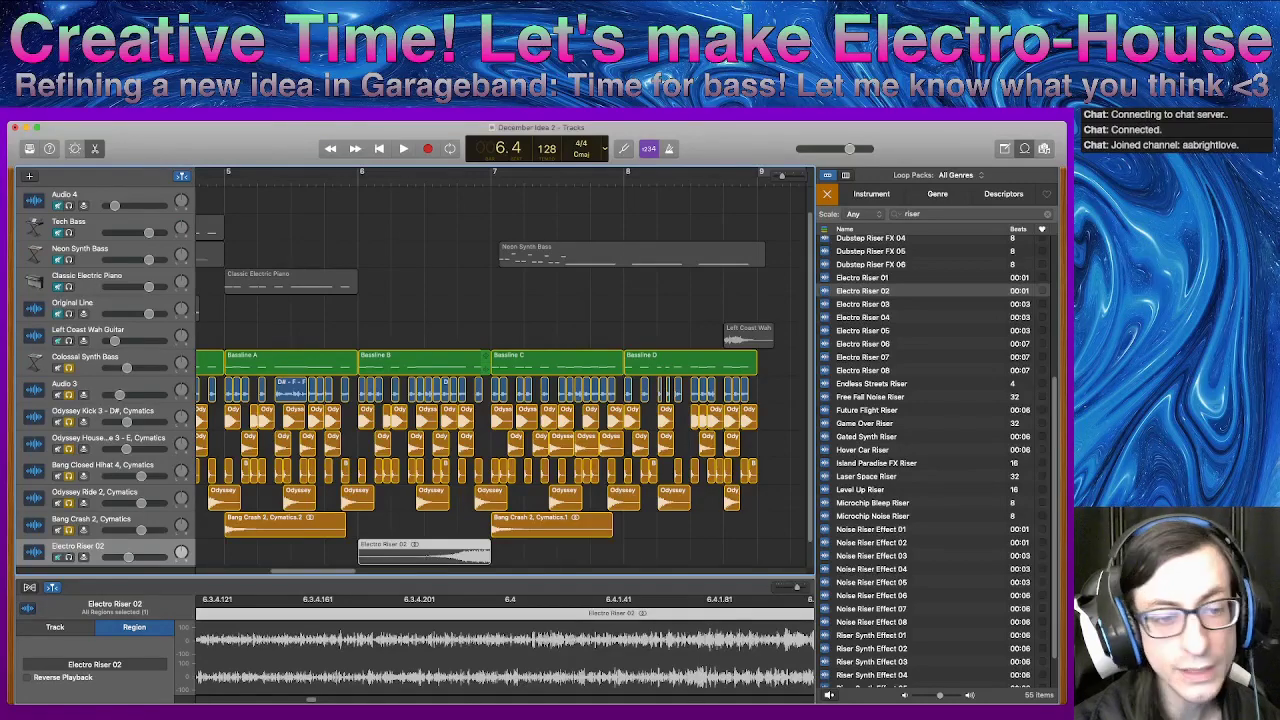
{"action": "key", "text": "s"}
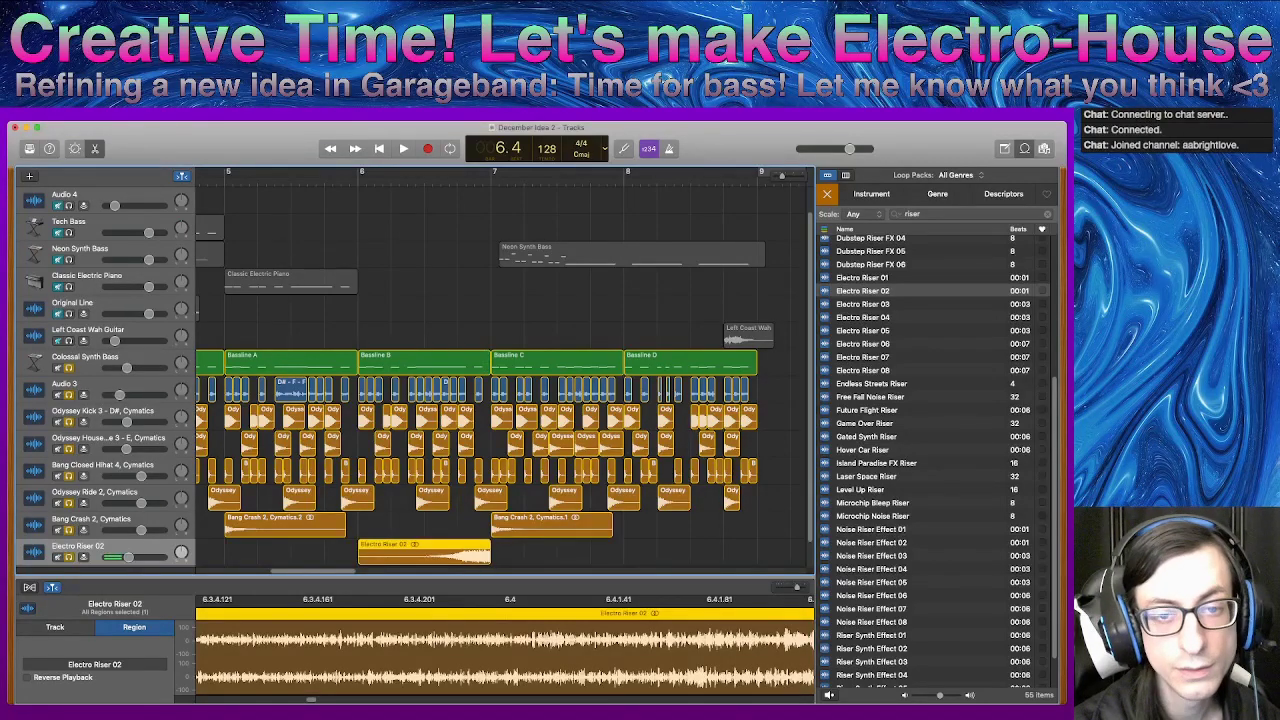
{"action": "key", "text": "space"}
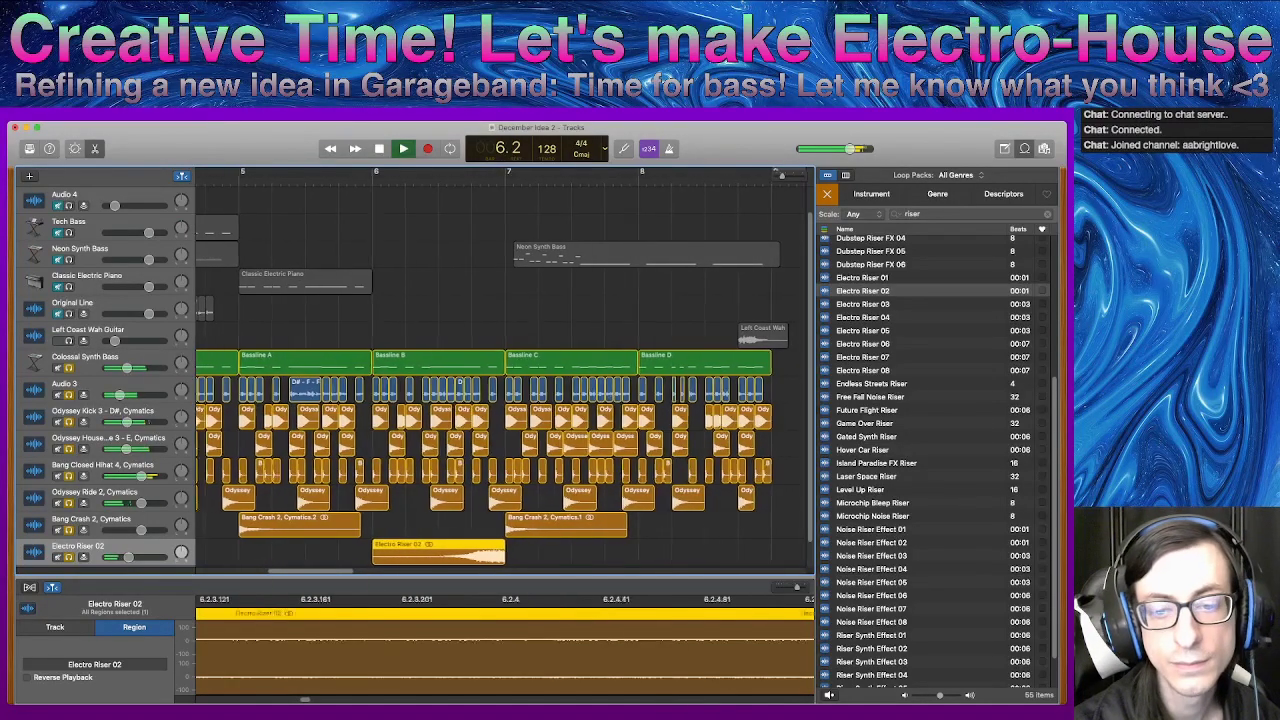
{"action": "key", "text": "space"}
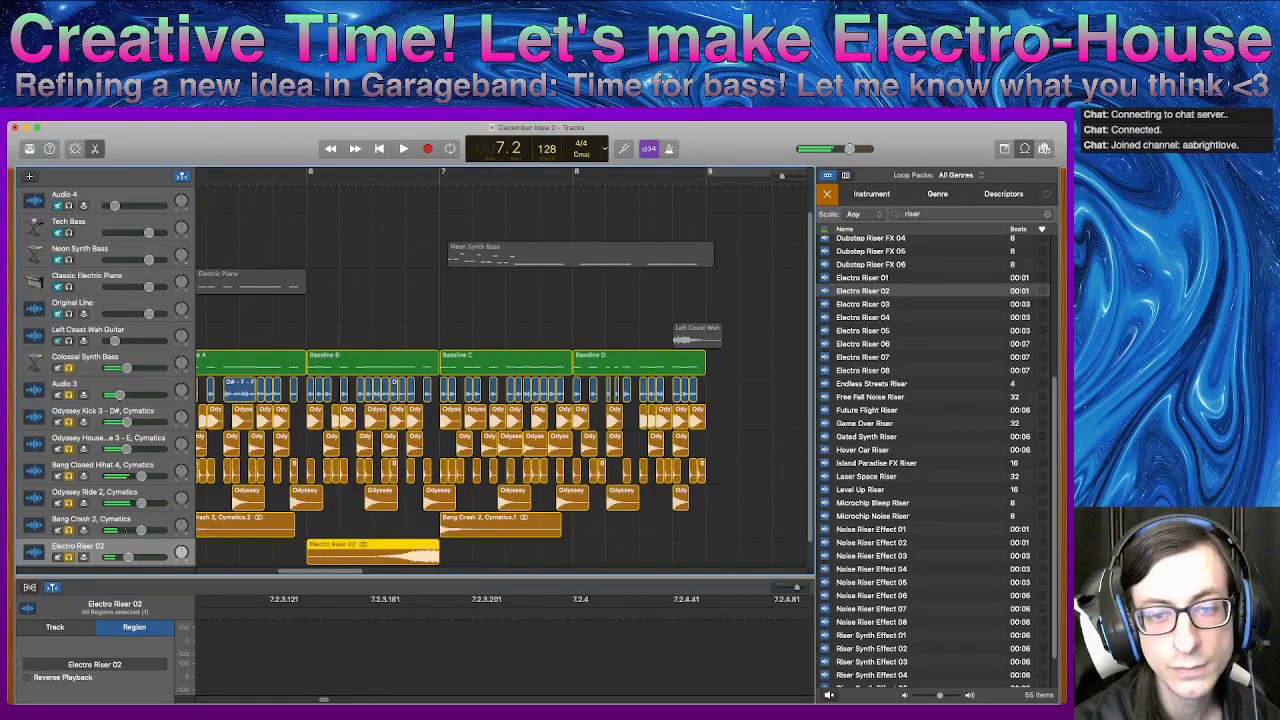
- Delete the short end piece of the Bassline B section across bass, guitar, hi-hat and ride just before bar 7, and play back the gap
{"action": "left_click_drag", "start_coordinate": [402, 304], "coordinate": [425, 411]}
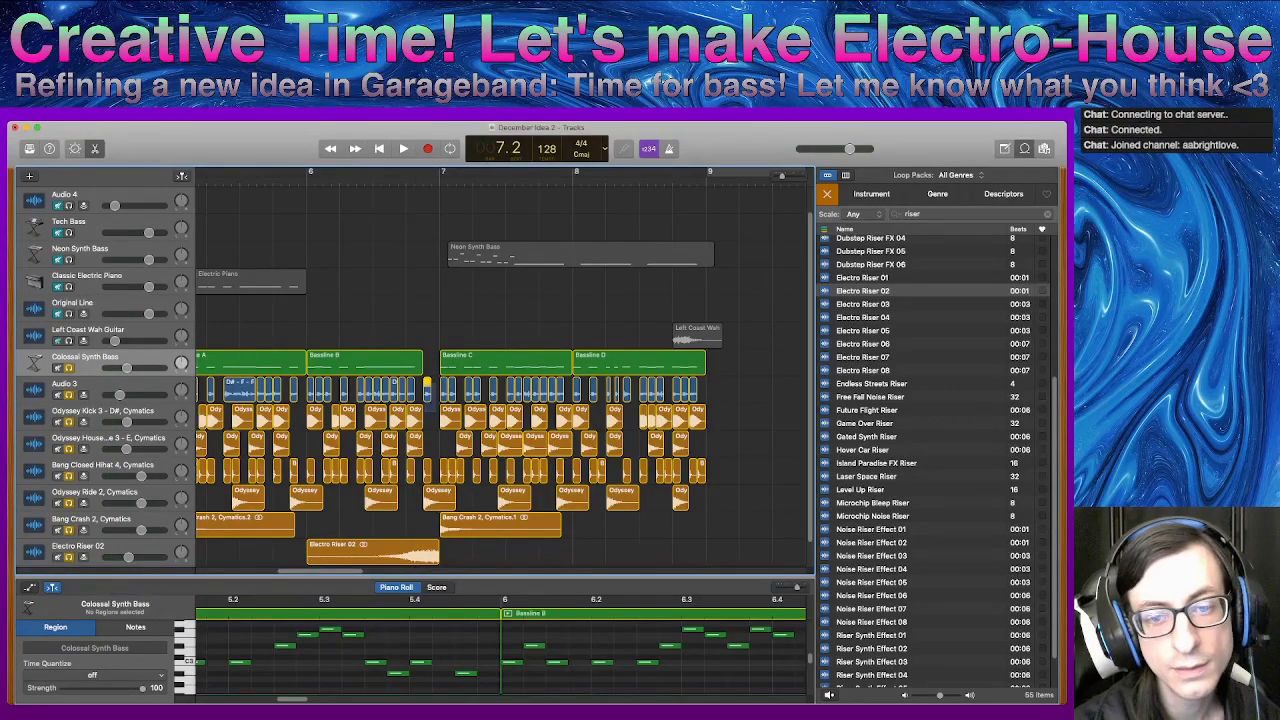
{"action": "left_click", "coordinate": [427, 386]}
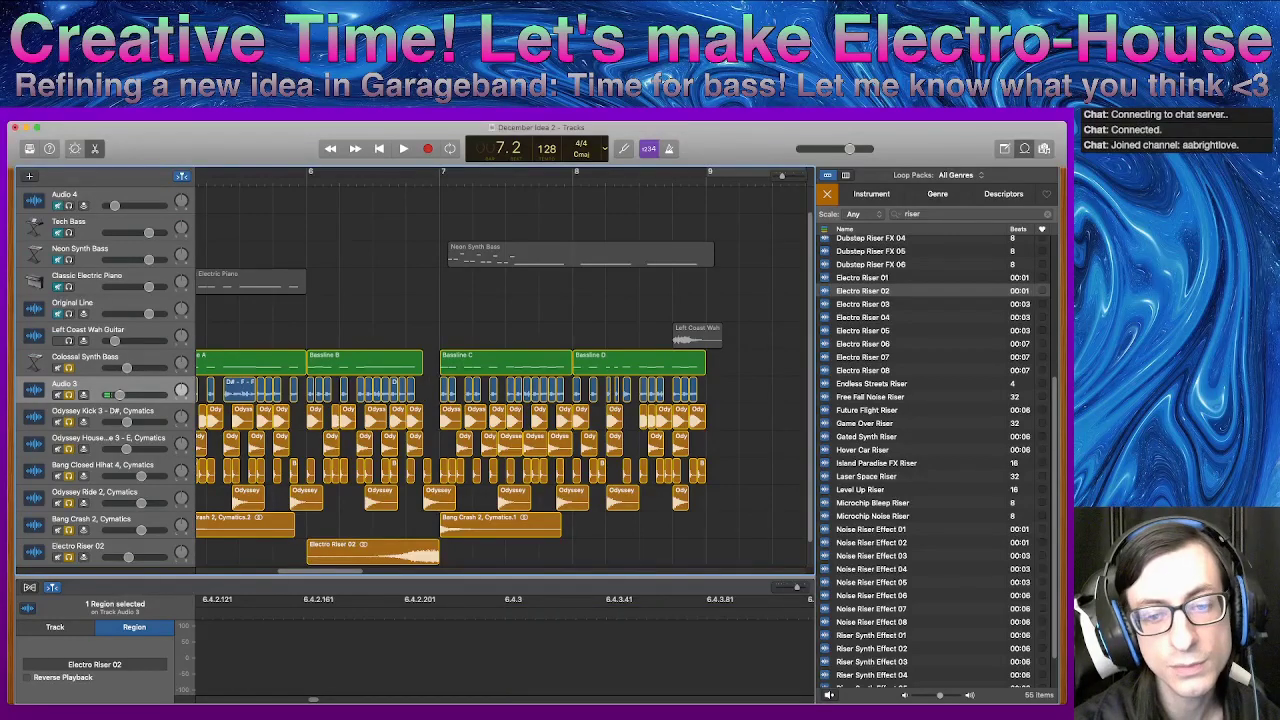
{"action": "left_click", "coordinate": [437, 491]}
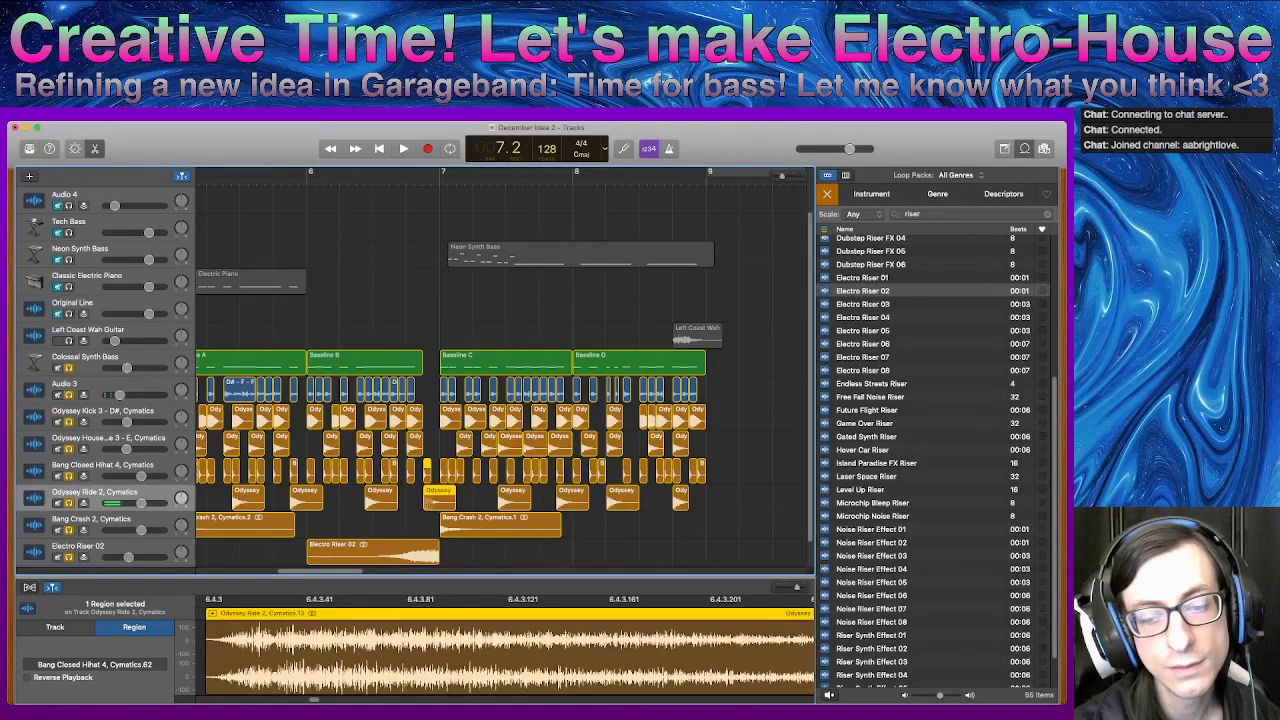
{"action": "key", "text": "Delete"}
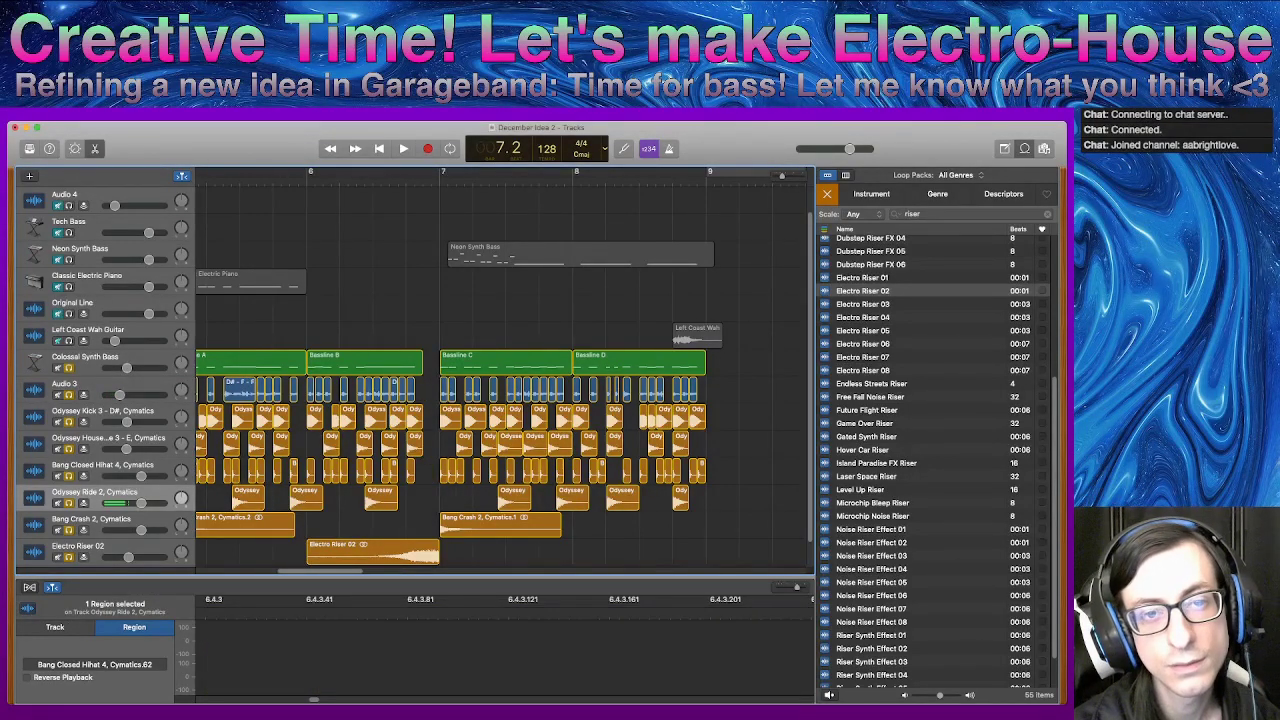
{"action": "key", "text": "space"}
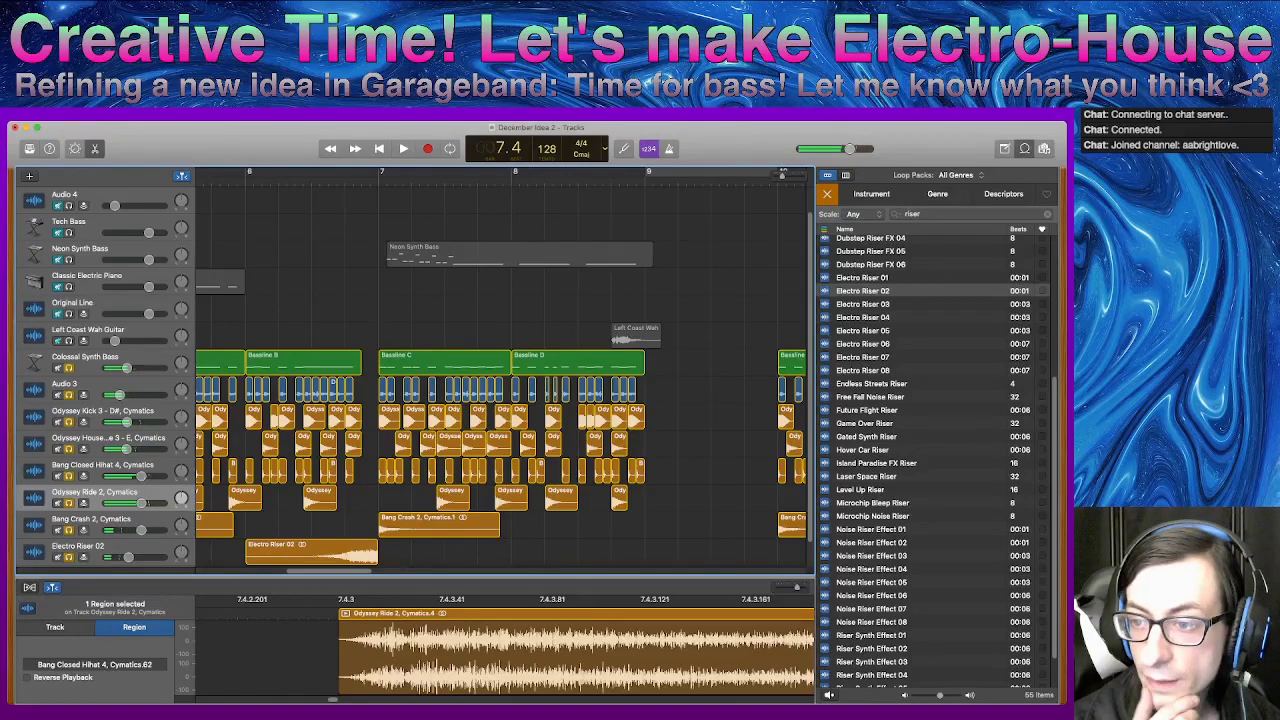
- Audition several riser loops, including Future Flight and Endless Streets, and place Gated Synth Riser on the Electro Riser 02 track in bar 7
{"action": "scroll", "coordinate": [930, 460], "scroll_direction": "down", "scroll_amount": 1}
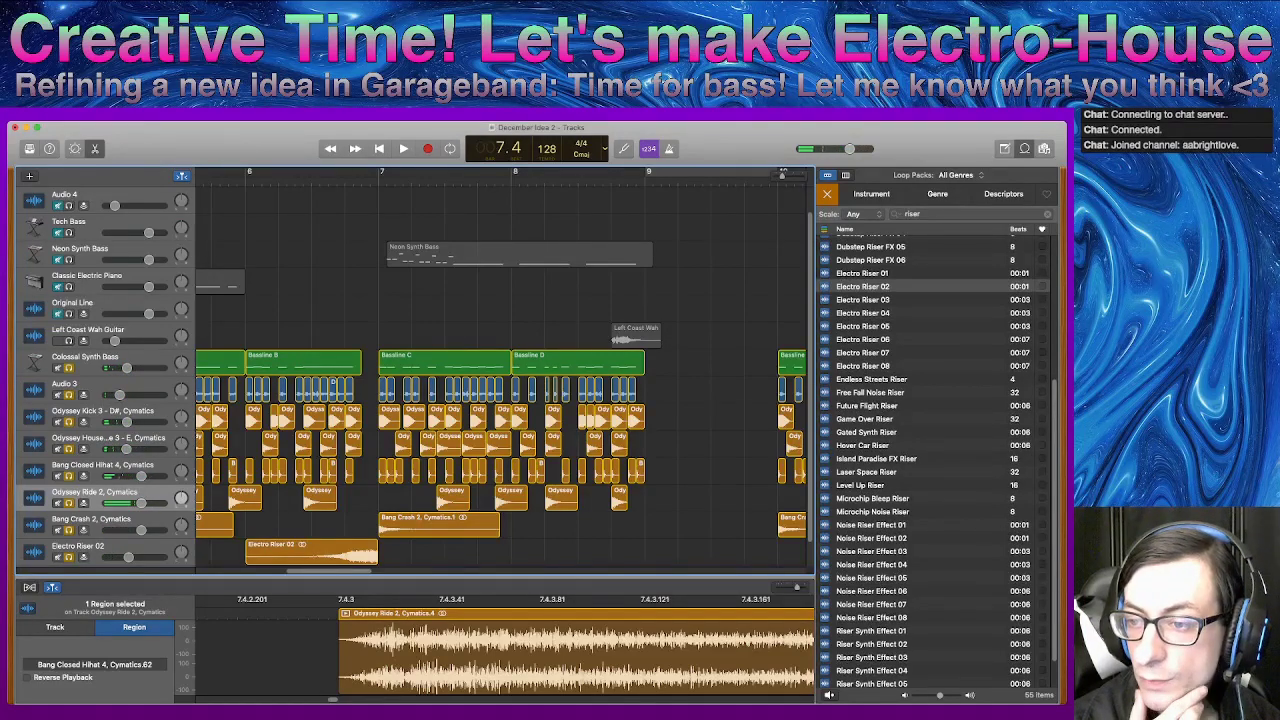
{"action": "left_click", "coordinate": [867, 406]}
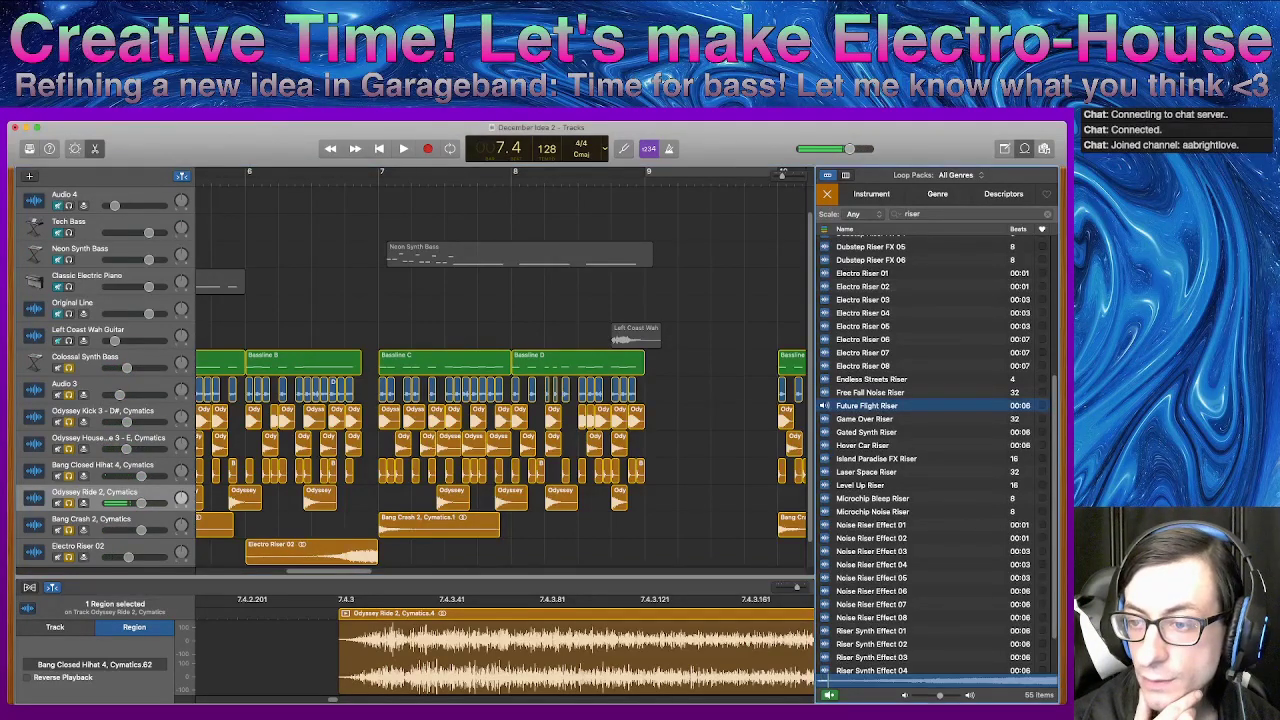
{"action": "left_click", "coordinate": [865, 419]}
{"action": "left_click", "coordinate": [870, 393]}
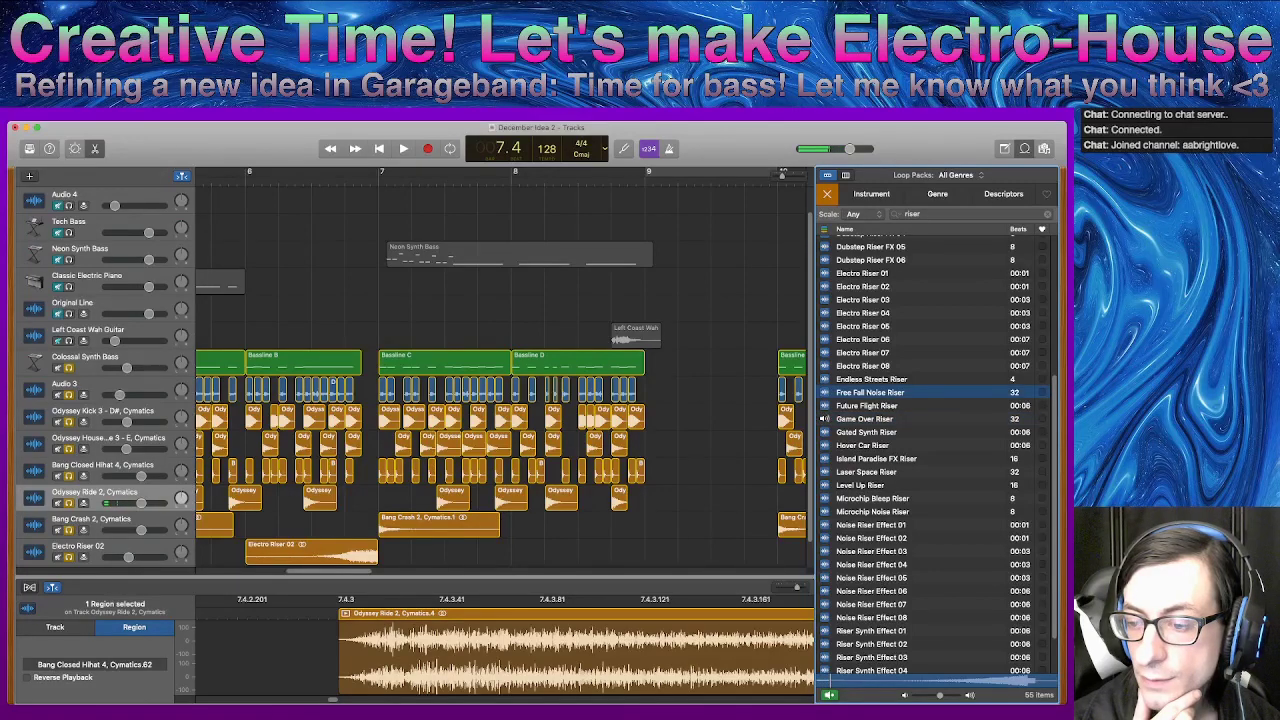
{"action": "left_click", "coordinate": [871, 379]}
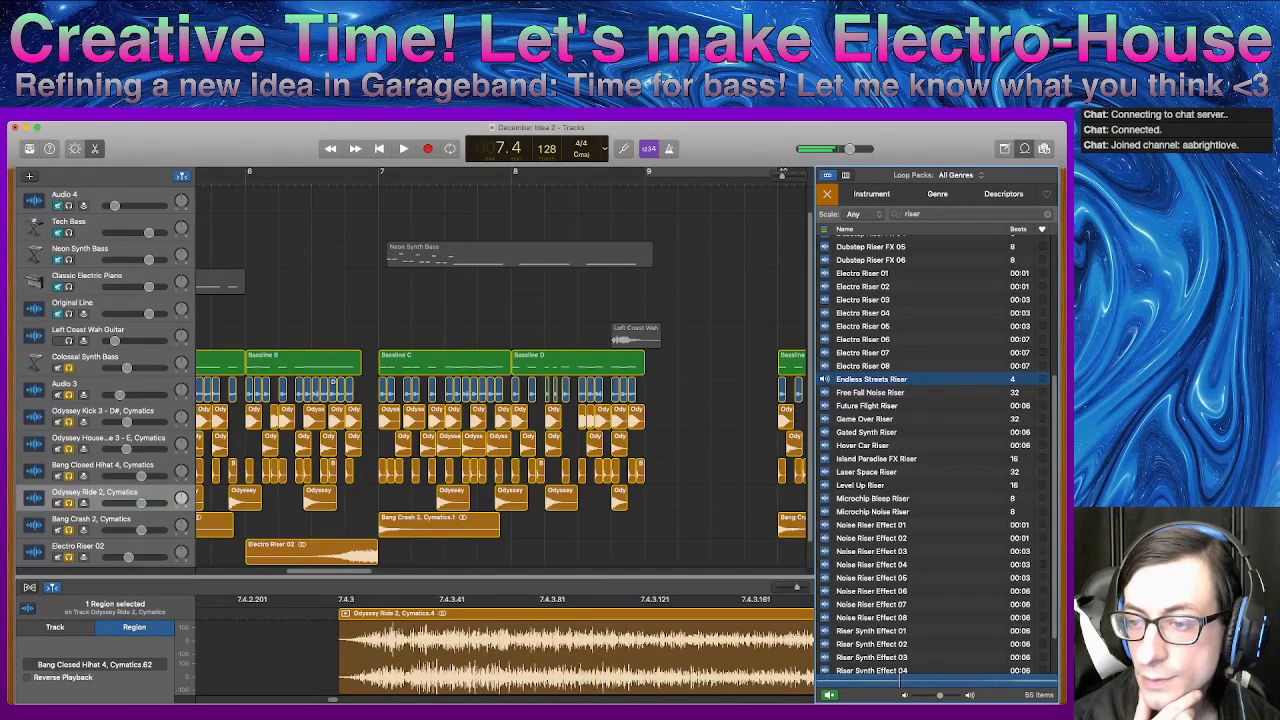
{"action": "left_click", "coordinate": [867, 432]}
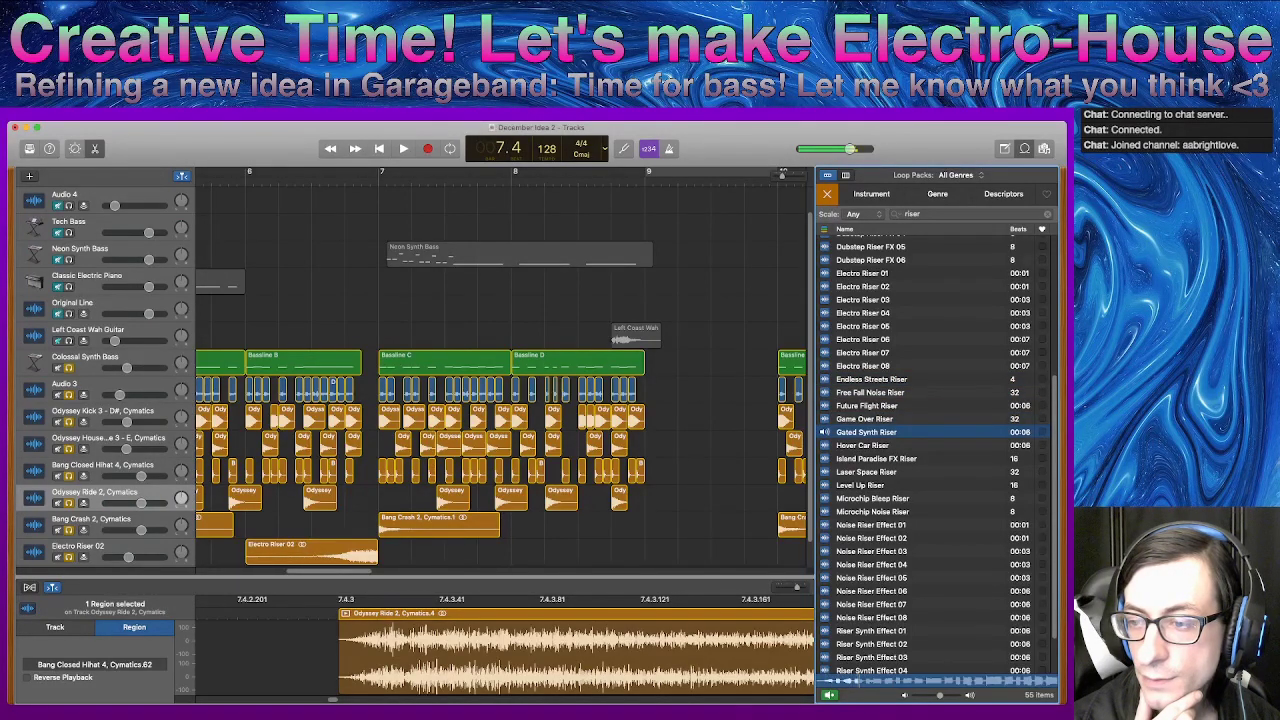
{"action": "left_click_drag", "start_coordinate": [867, 432], "coordinate": [414, 545]}
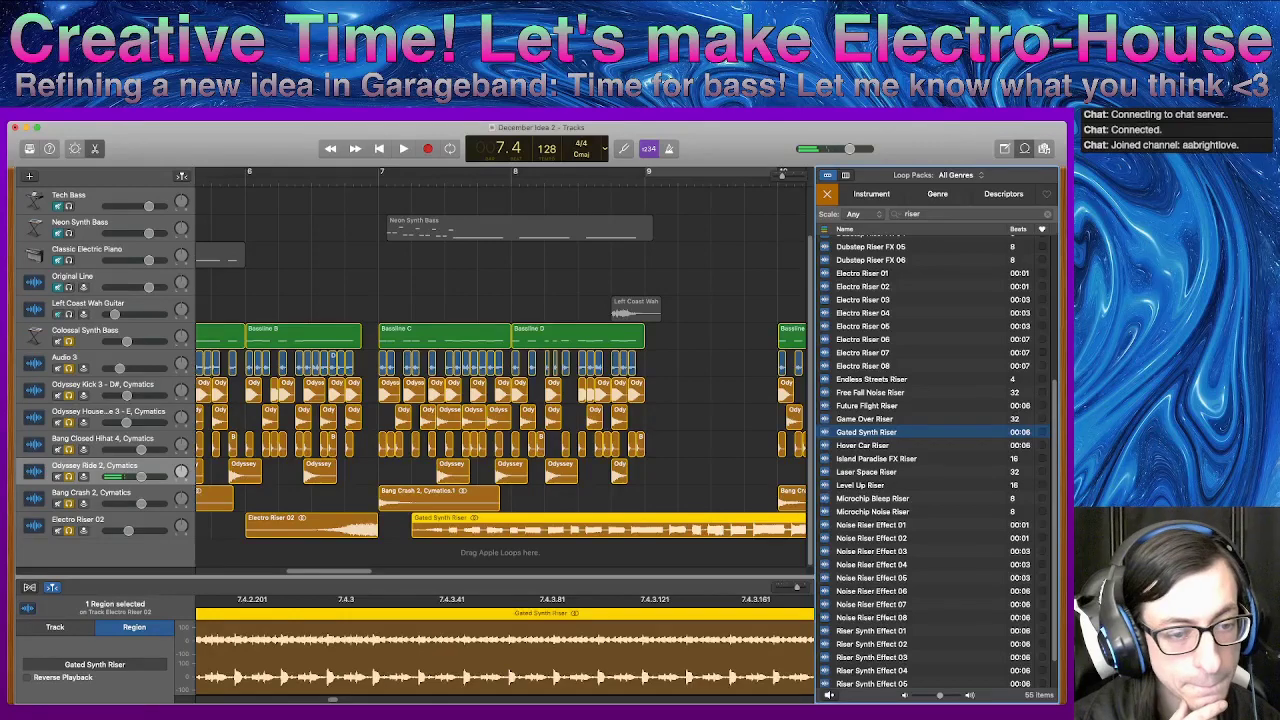
- Add another audio track below Electro Riser 02 and move the Gated Synth Riser region onto it, ending at bar 7
{"action": "left_click", "coordinate": [80, 521]}
{"action": "key", "text": "super+d"}
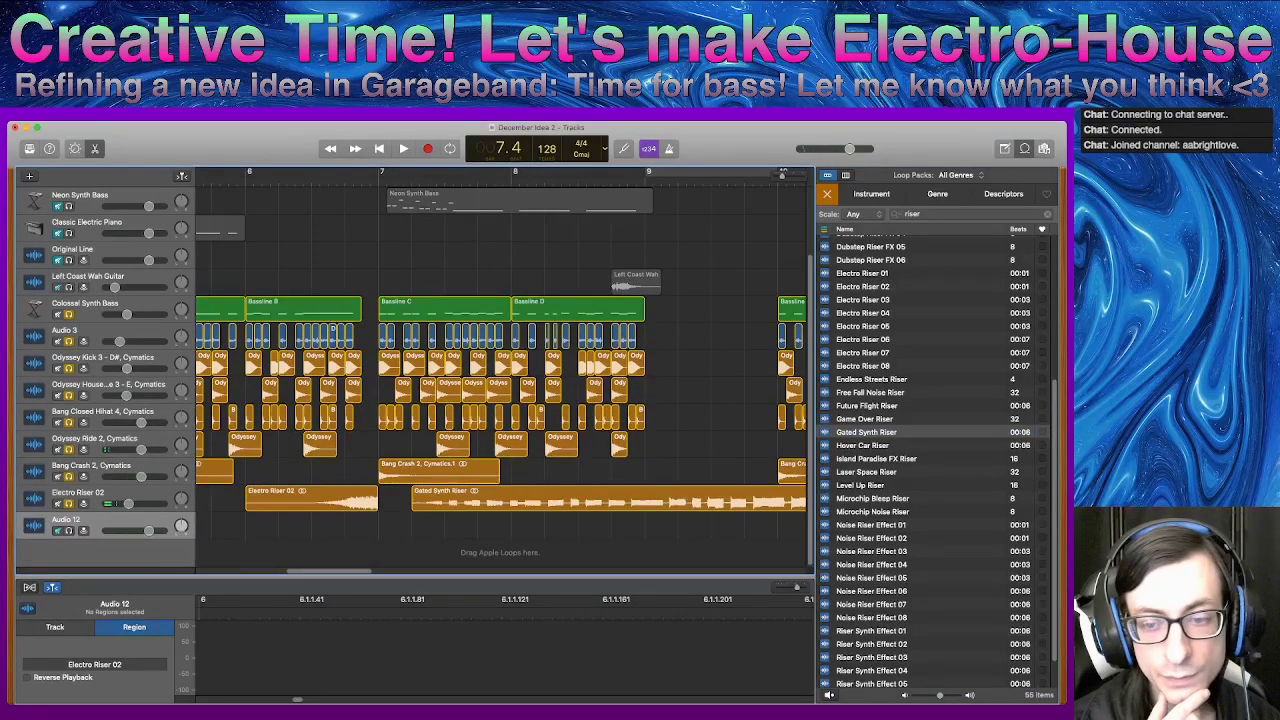
{"action": "left_click_drag", "start_coordinate": [647, 479], "coordinate": [406, 526]}
{"action": "left_click_drag", "start_coordinate": [606, 499], "coordinate": [204, 526]}
{"action": "left_click_drag", "start_coordinate": [420, 526], "coordinate": [287, 526]}
{"action": "scroll", "coordinate": [500, 400], "scroll_direction": "left", "scroll_amount": 5}
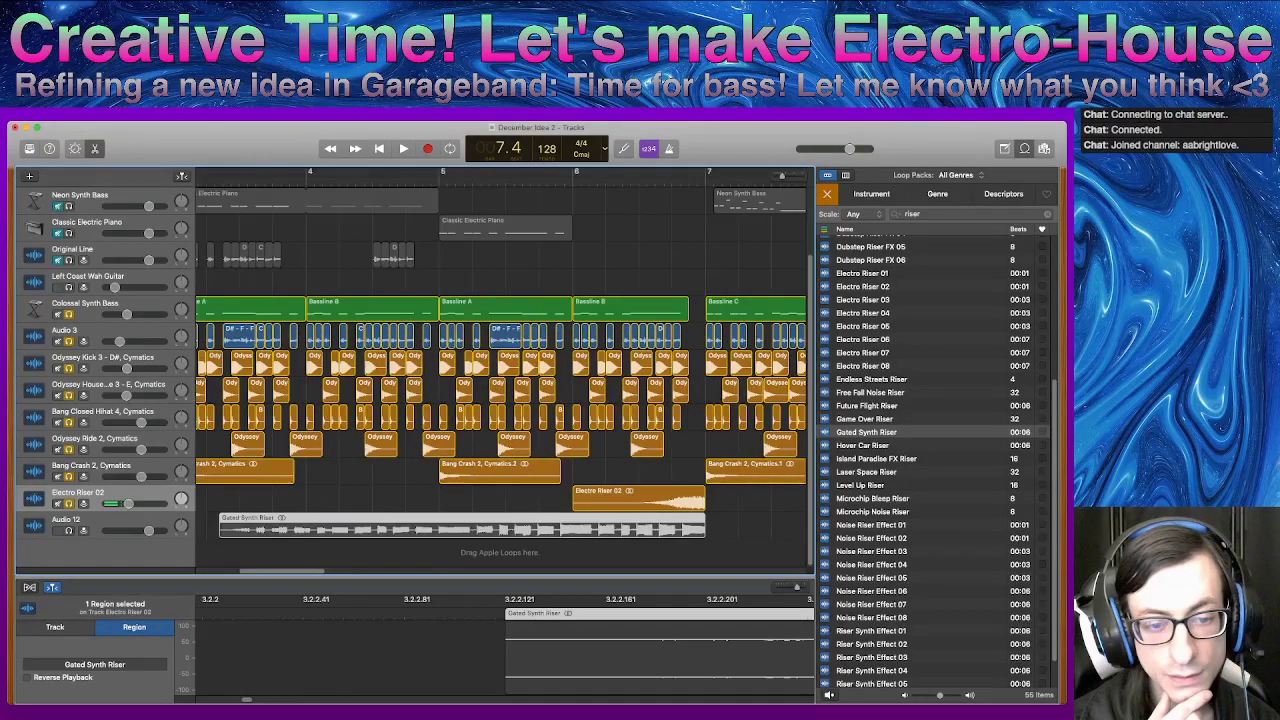
- Trim the start of the Gated Synth Riser region to bar 6, solo its track and play it with Bassline B
{"action": "left_click_drag", "start_coordinate": [217, 532], "coordinate": [570, 532]}
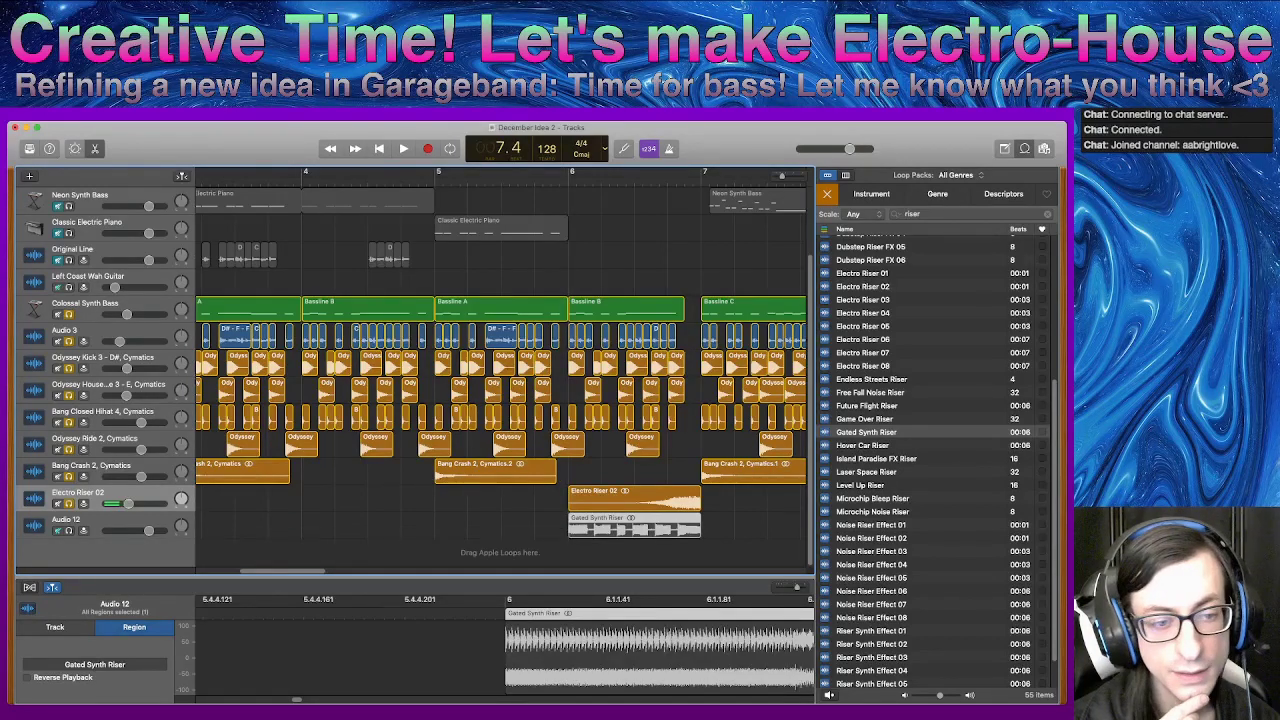
{"action": "left_click", "coordinate": [100, 521]}
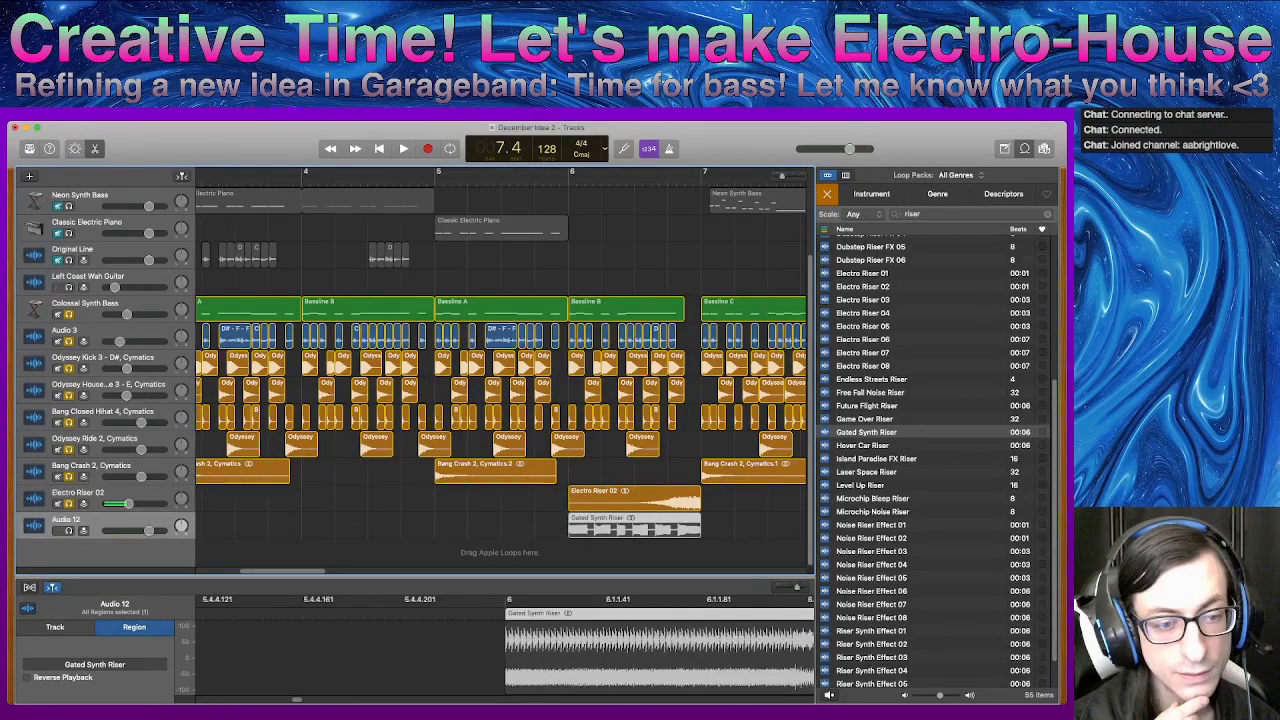
{"action": "key", "text": "s"}
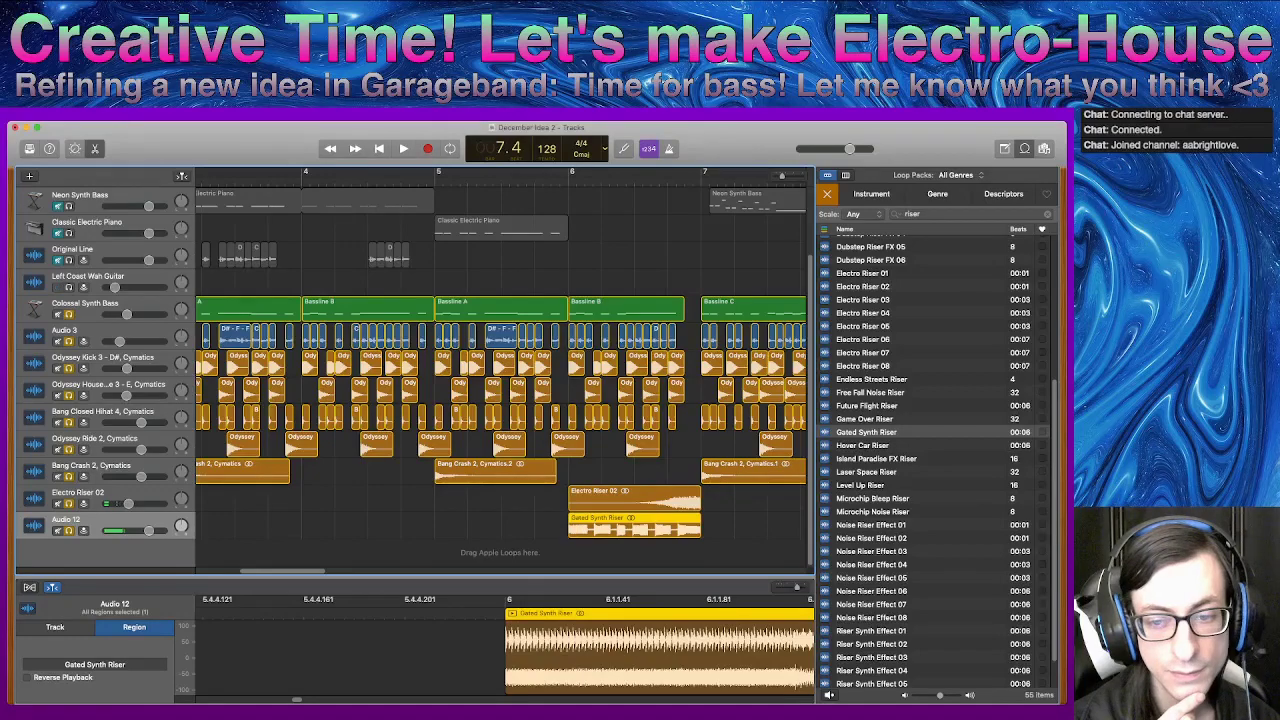
{"action": "key", "text": "space"}
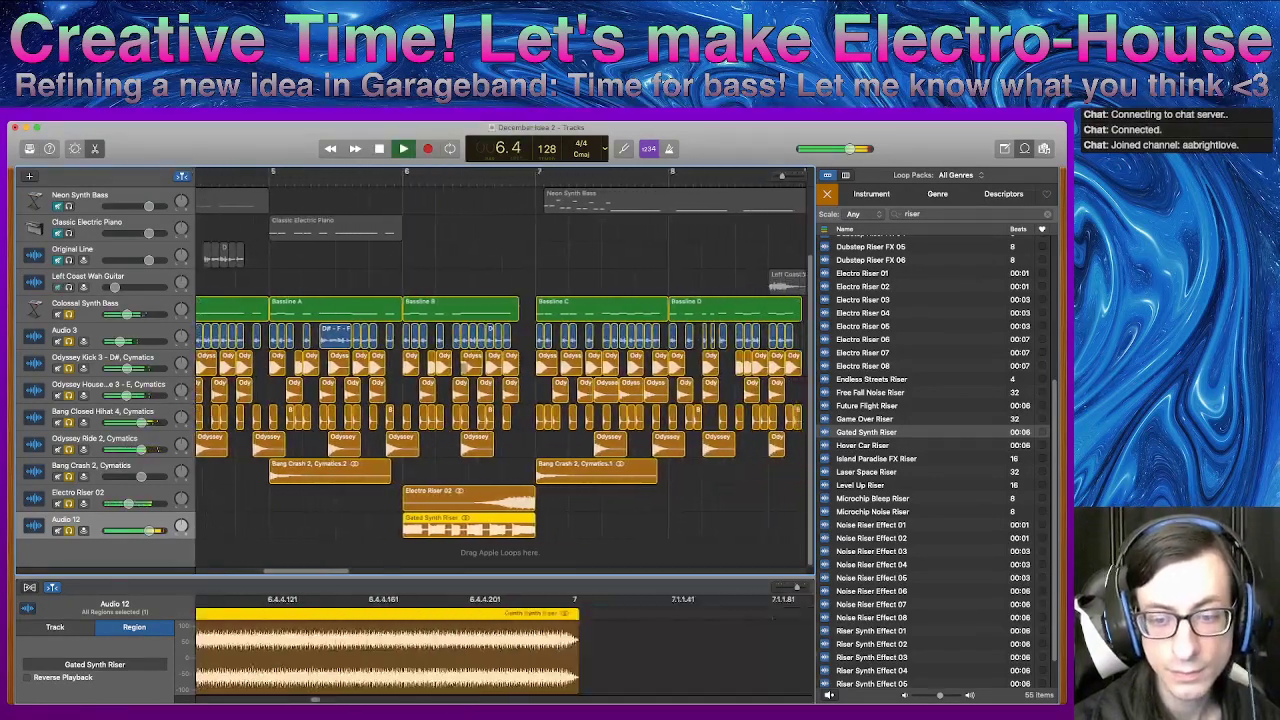
- Extend the start of the Gated Synth Riser region back to beat 2 of bar 3 and play its opening
{"action": "key", "text": "space"}
{"action": "left_click_drag", "start_coordinate": [393, 528], "coordinate": [262, 527]}
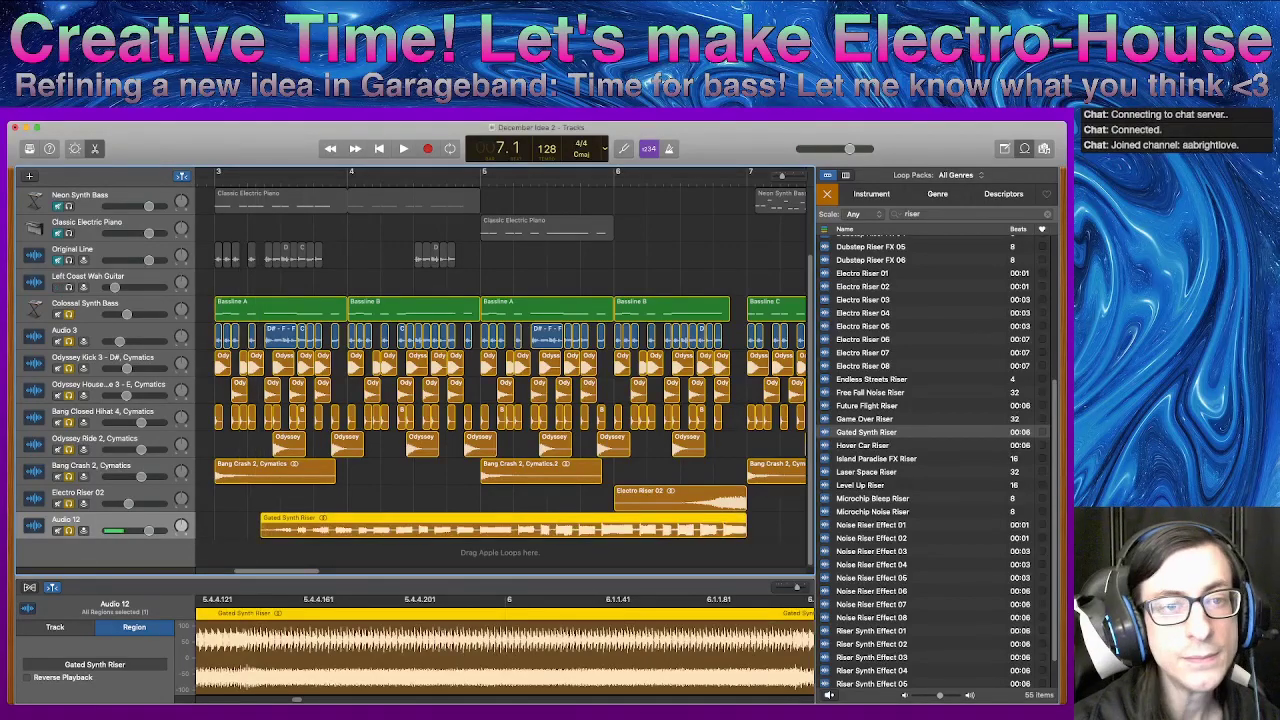
{"action": "key", "text": "space"}
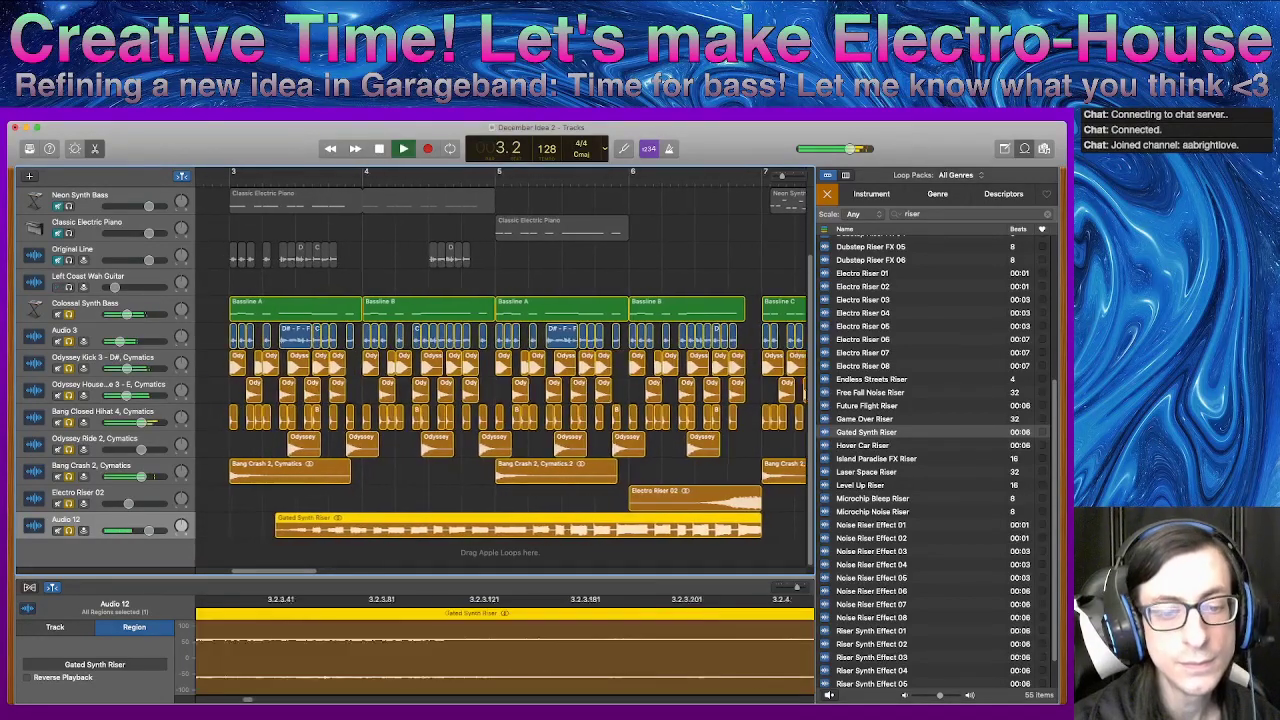
{"action": "key", "text": "space"}
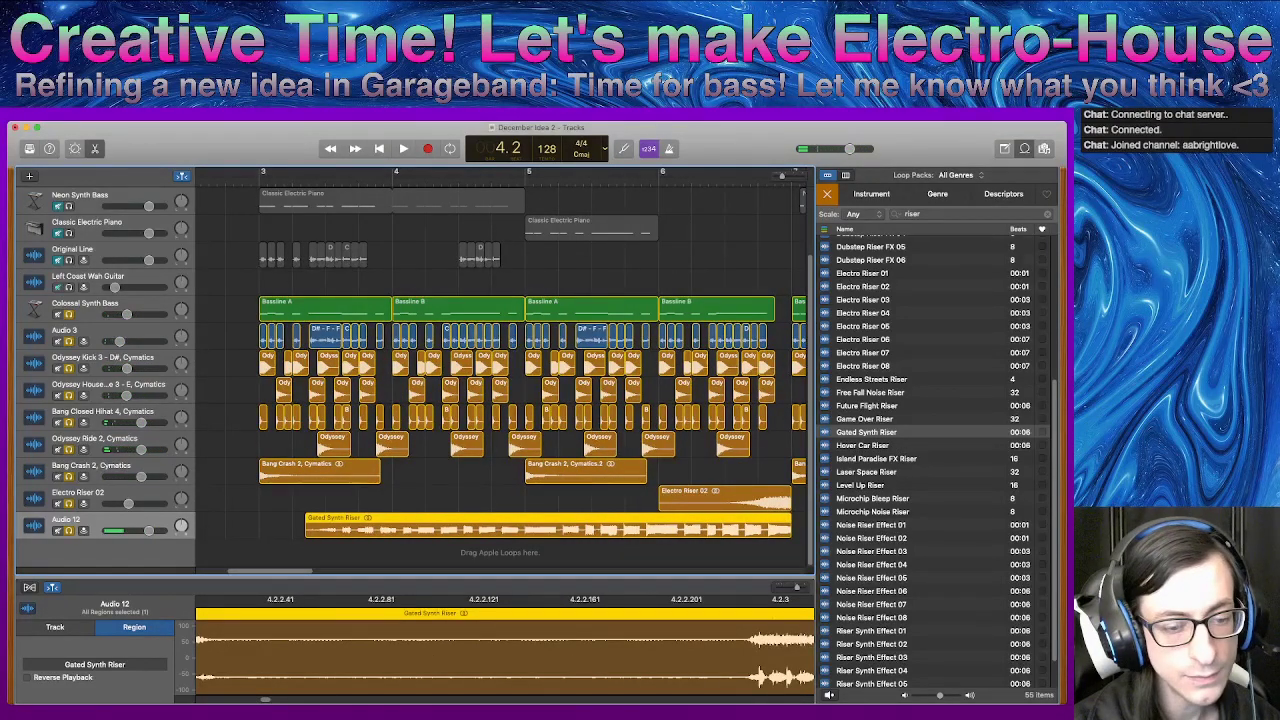
{"action": "scroll", "coordinate": [500, 375], "scroll_direction": "up", "scroll_amount": 1}
{"action": "scroll", "coordinate": [500, 375], "scroll_direction": "down", "scroll_amount": 1}
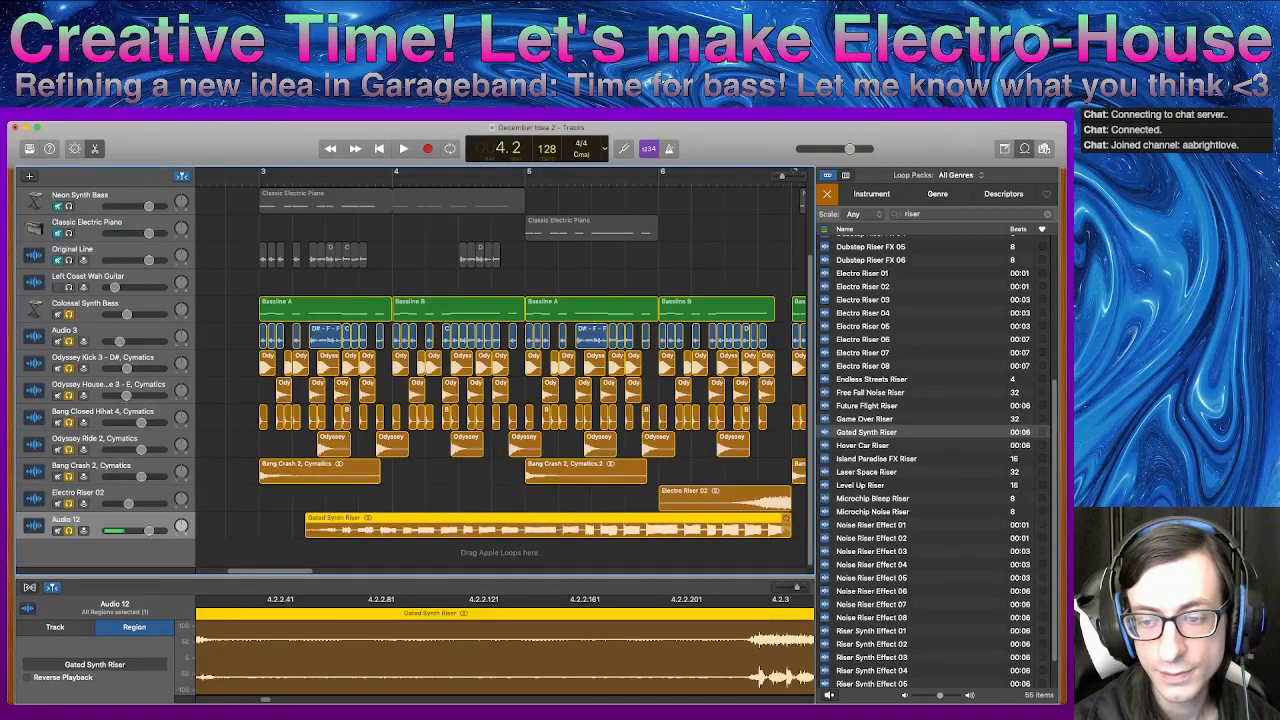
{"action": "left_click_drag", "start_coordinate": [788, 532], "coordinate": [673, 527]}
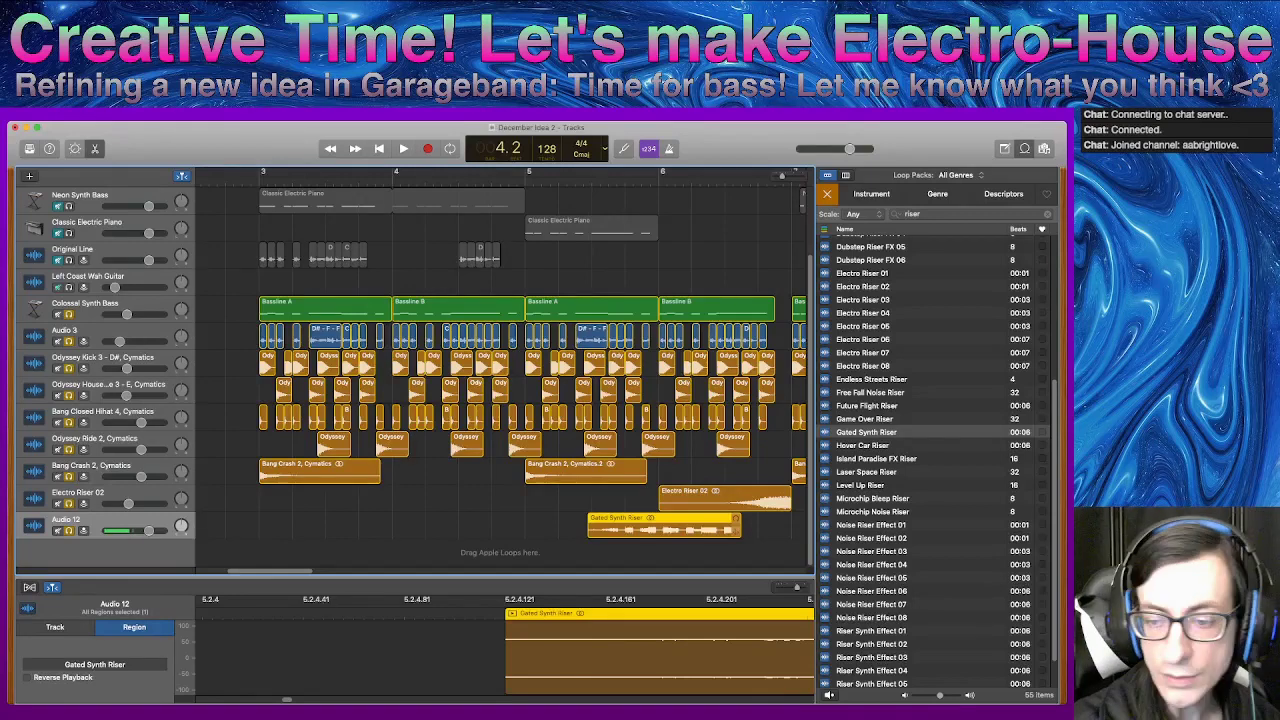
{"action": "key", "text": "super+z"}
{"action": "key", "text": "super+z"}
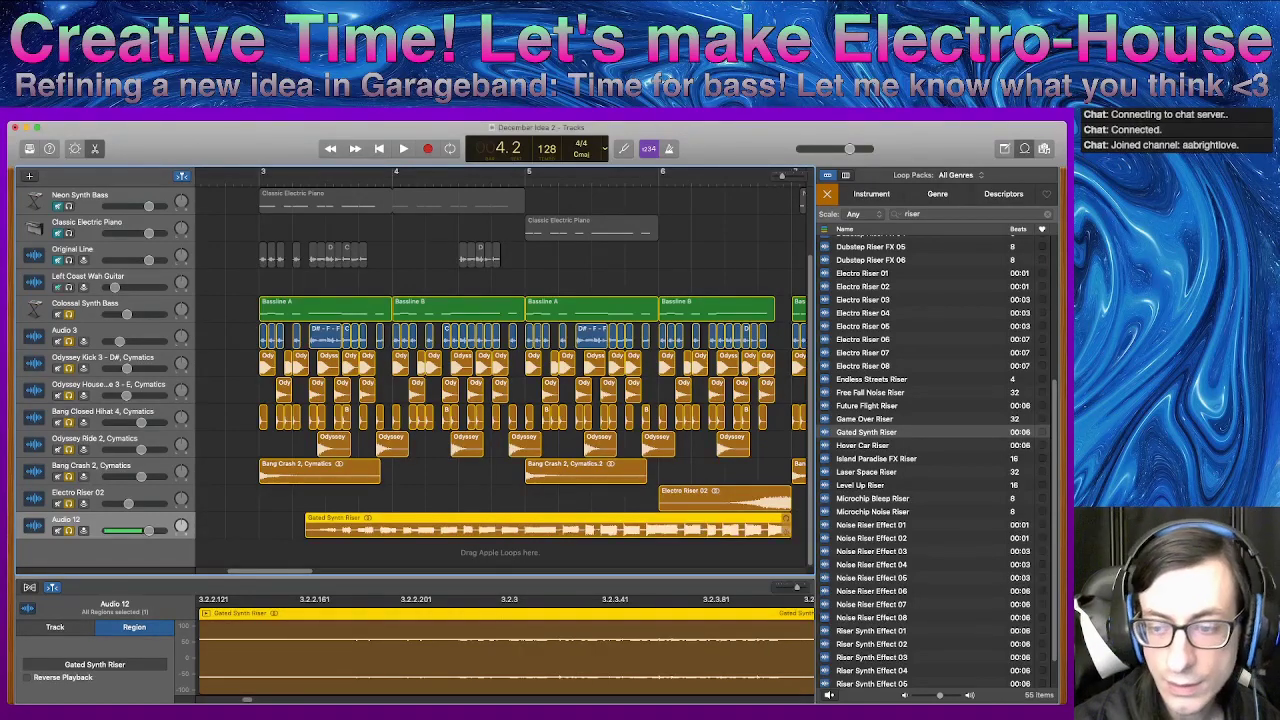
- Trim the end of the Gated Synth Riser region to just past bar 4, play it, and mute all the other tracks
{"action": "left_click_drag", "start_coordinate": [790, 525], "coordinate": [436, 525]}
{"action": "key", "text": "space"}
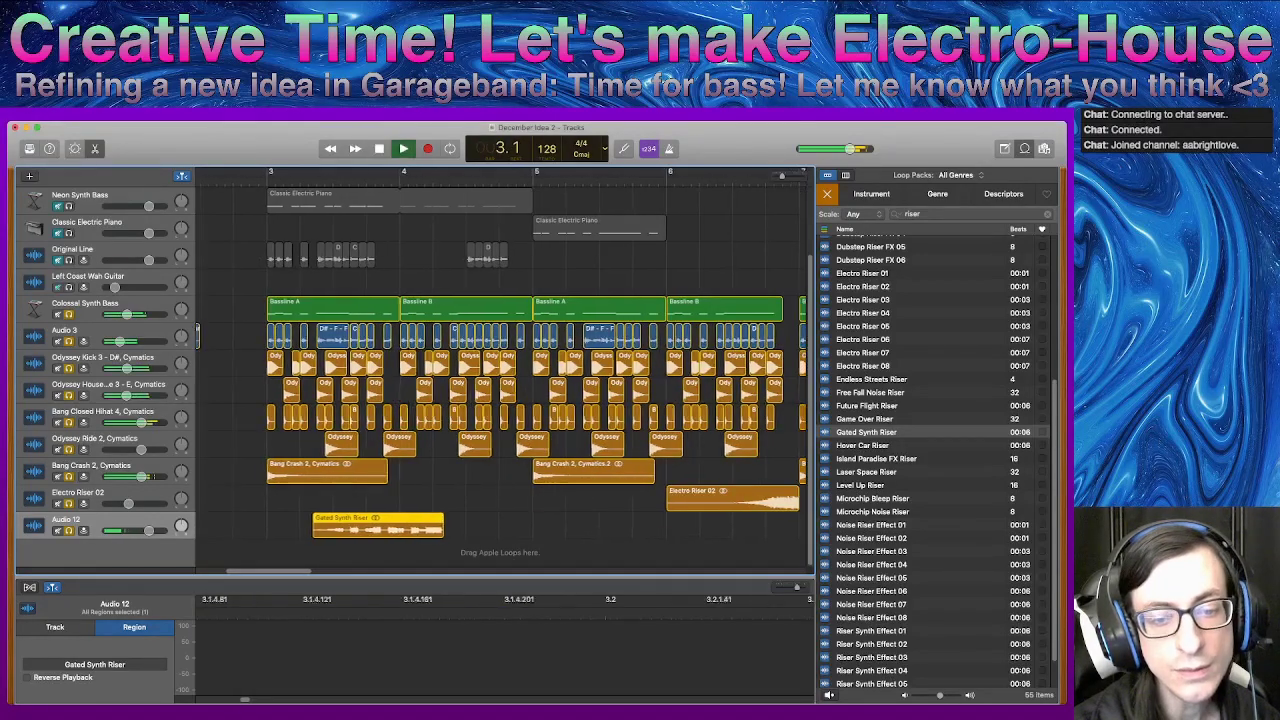
{"action": "key", "text": "space"}
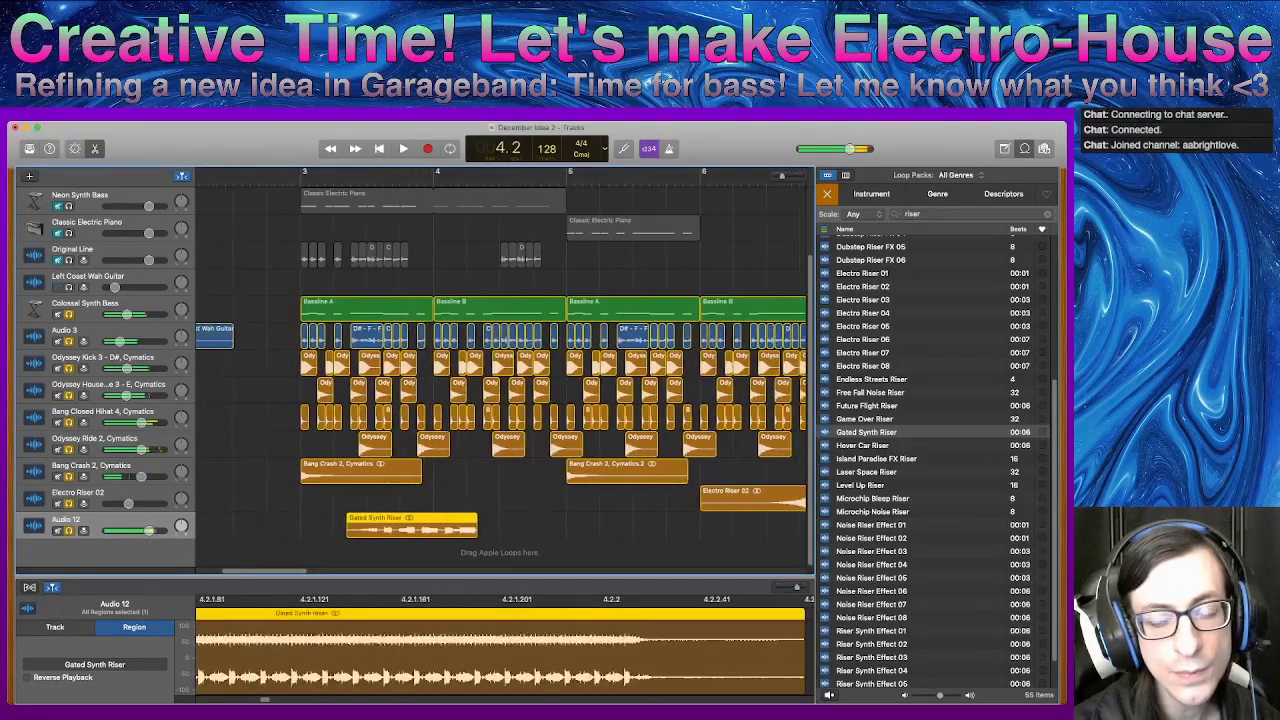
{"action": "left_click_drag", "start_coordinate": [472, 525], "coordinate": [441, 525]}
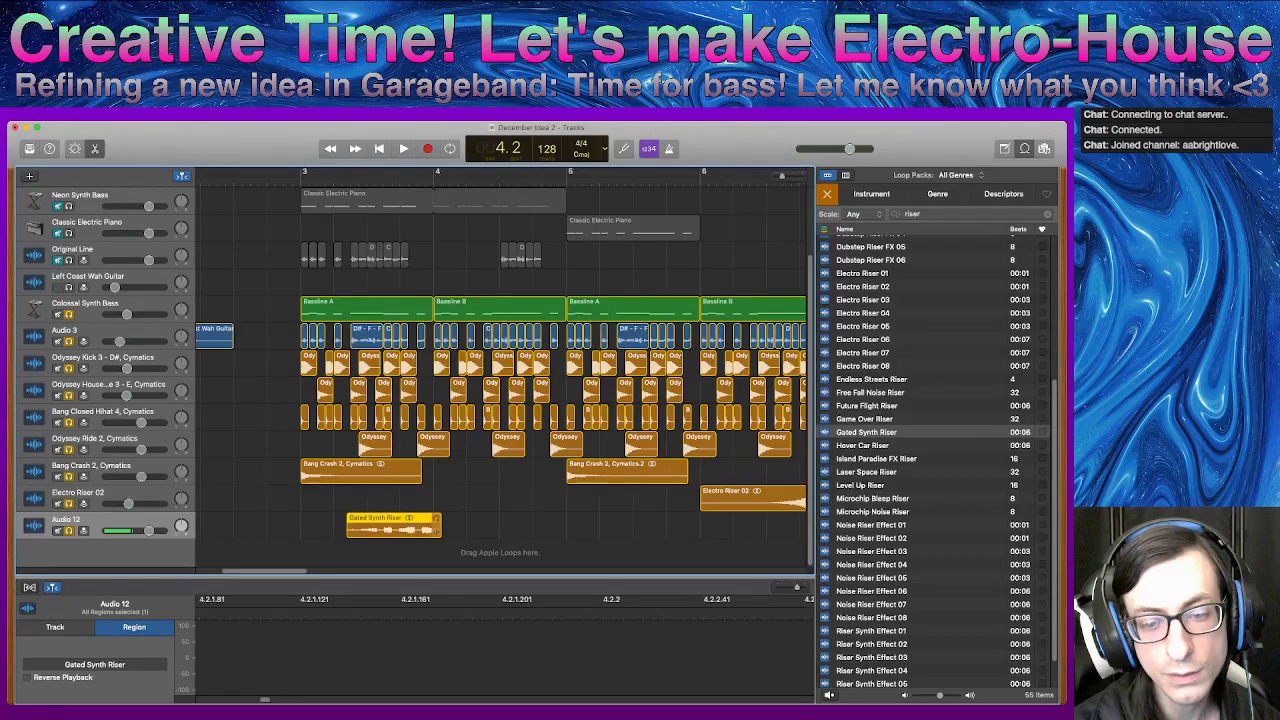
{"action": "key", "text": "space"}
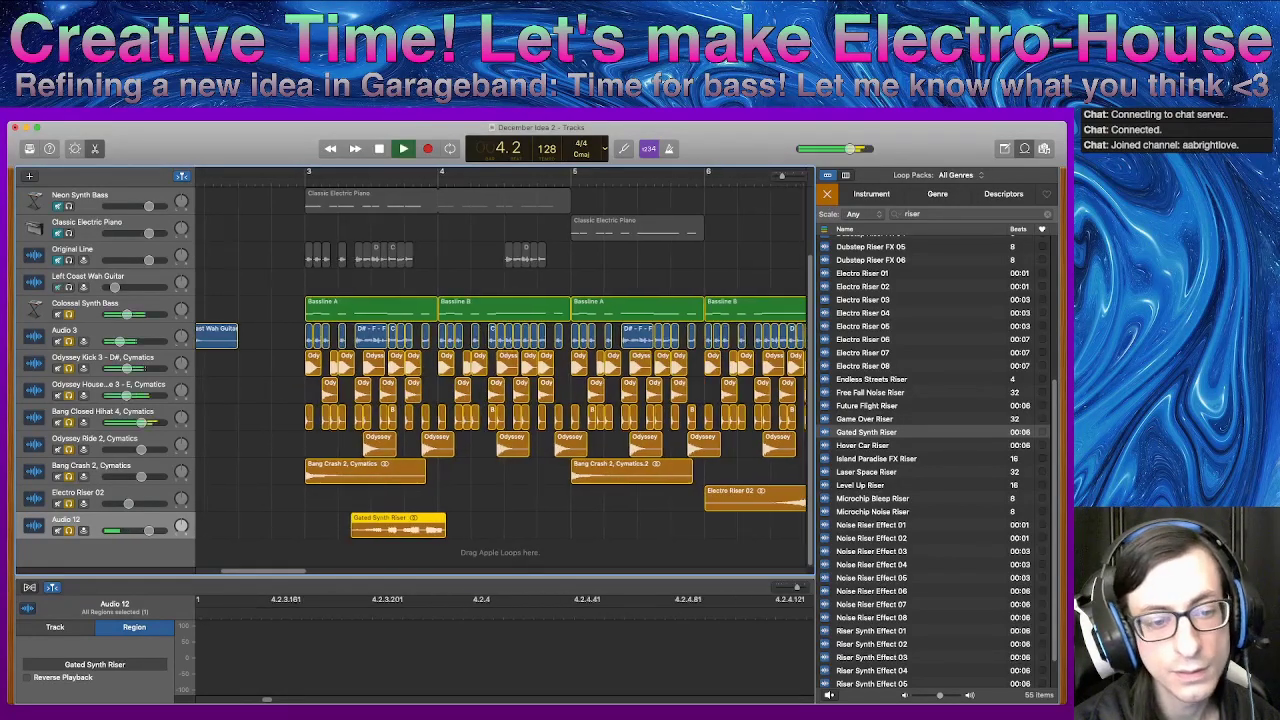
{"action": "key", "text": "space"}
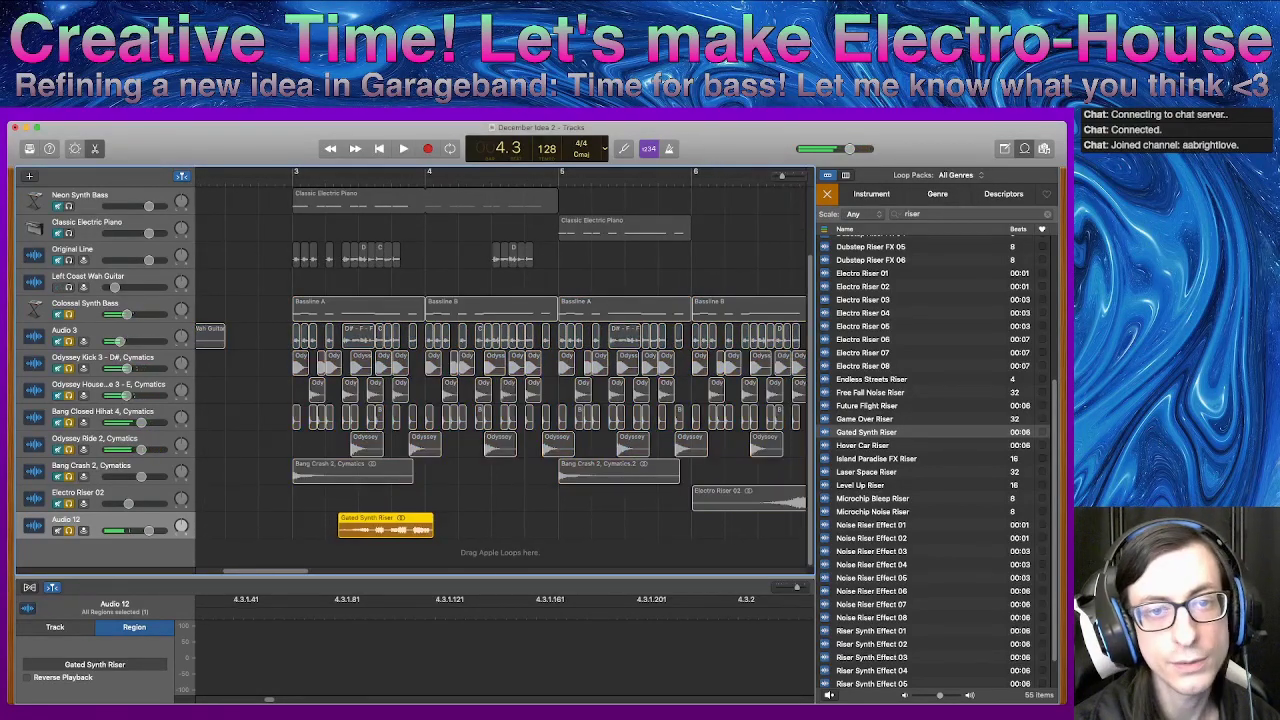
- Shorten the Gated Synth Riser region so it ends just before bar 4, and play it on its own
{"action": "key", "text": "space"}
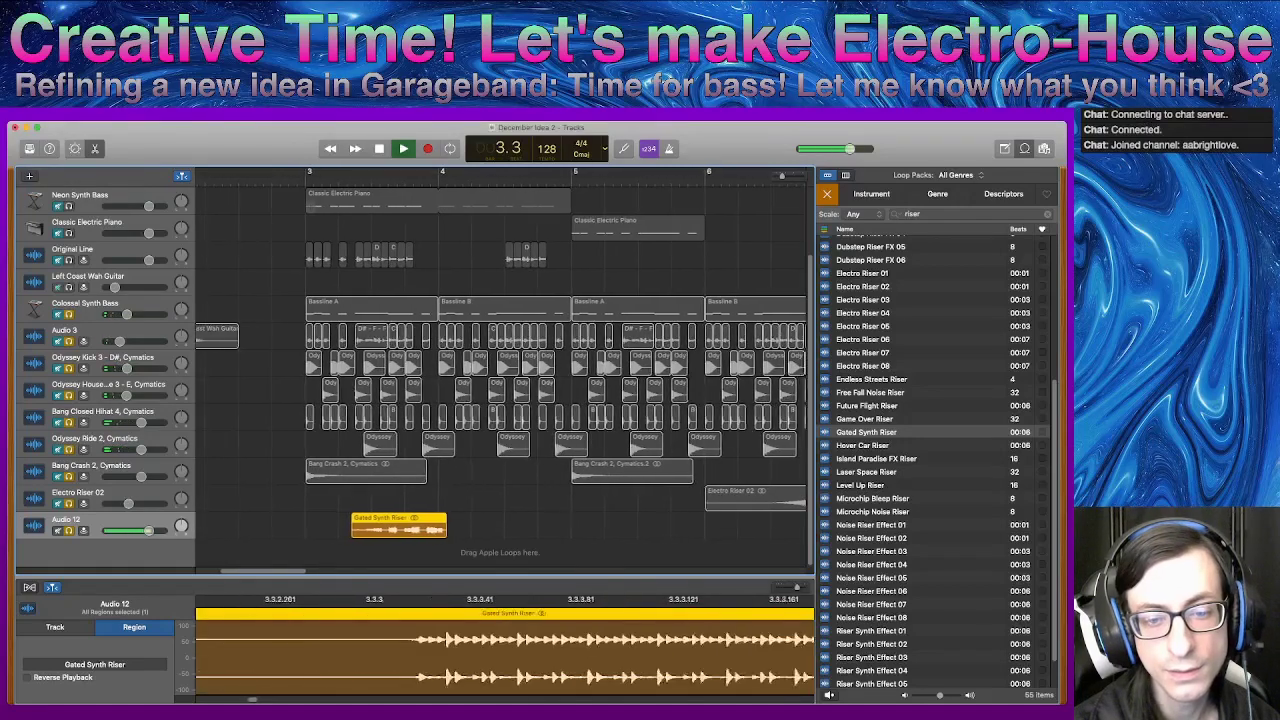
{"action": "key", "text": "space"}
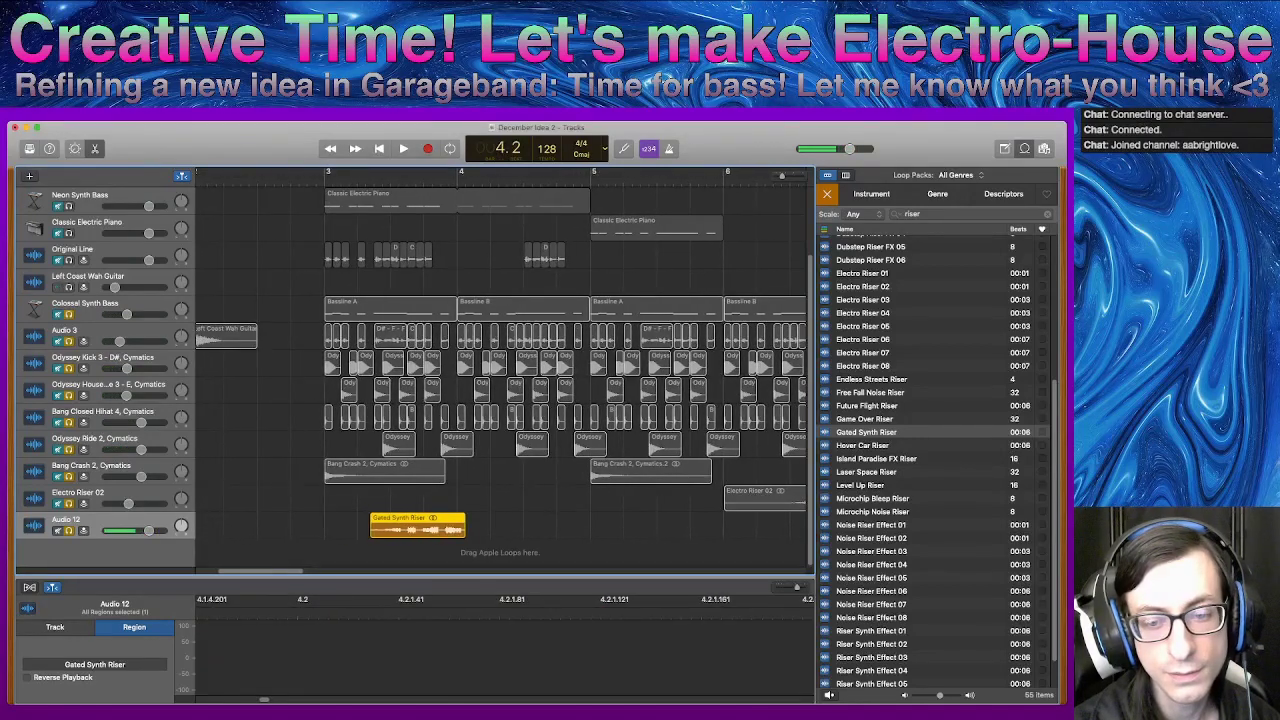
{"action": "left_click_drag", "start_coordinate": [464, 532], "coordinate": [443, 532]}
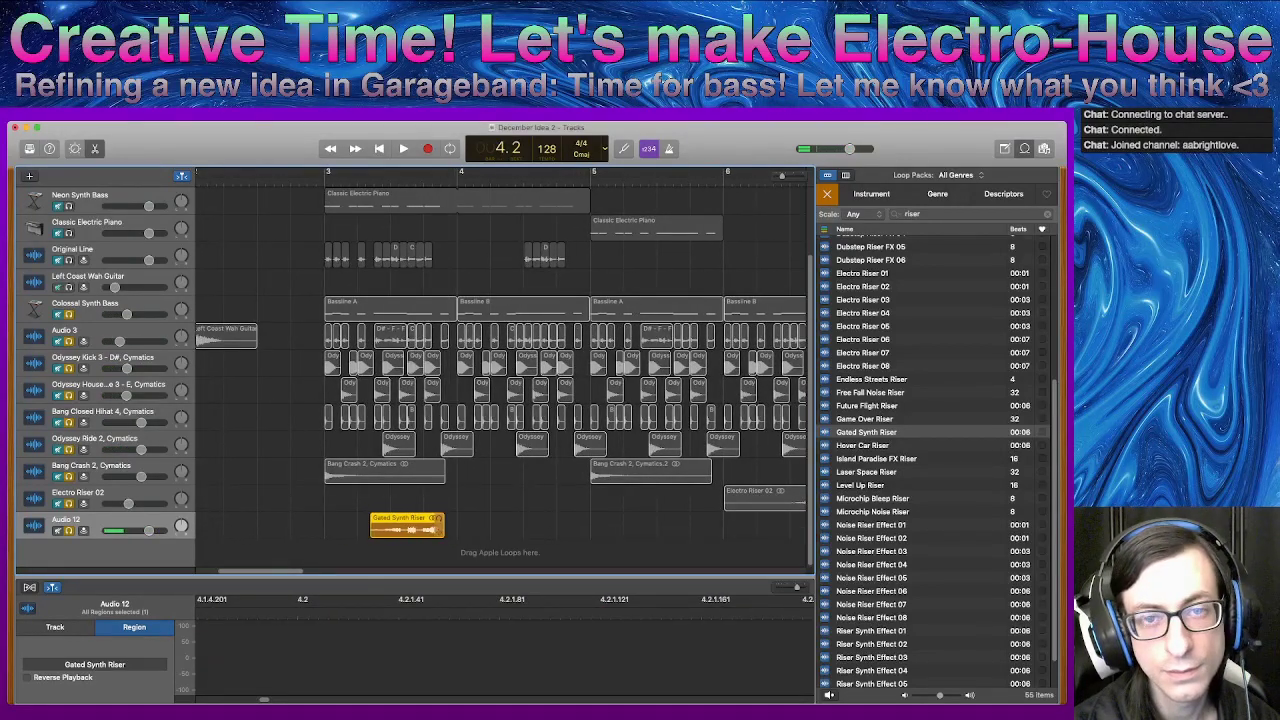
{"action": "key", "text": "space"}
{"action": "key", "text": "space"}
{"action": "key", "text": "space"}
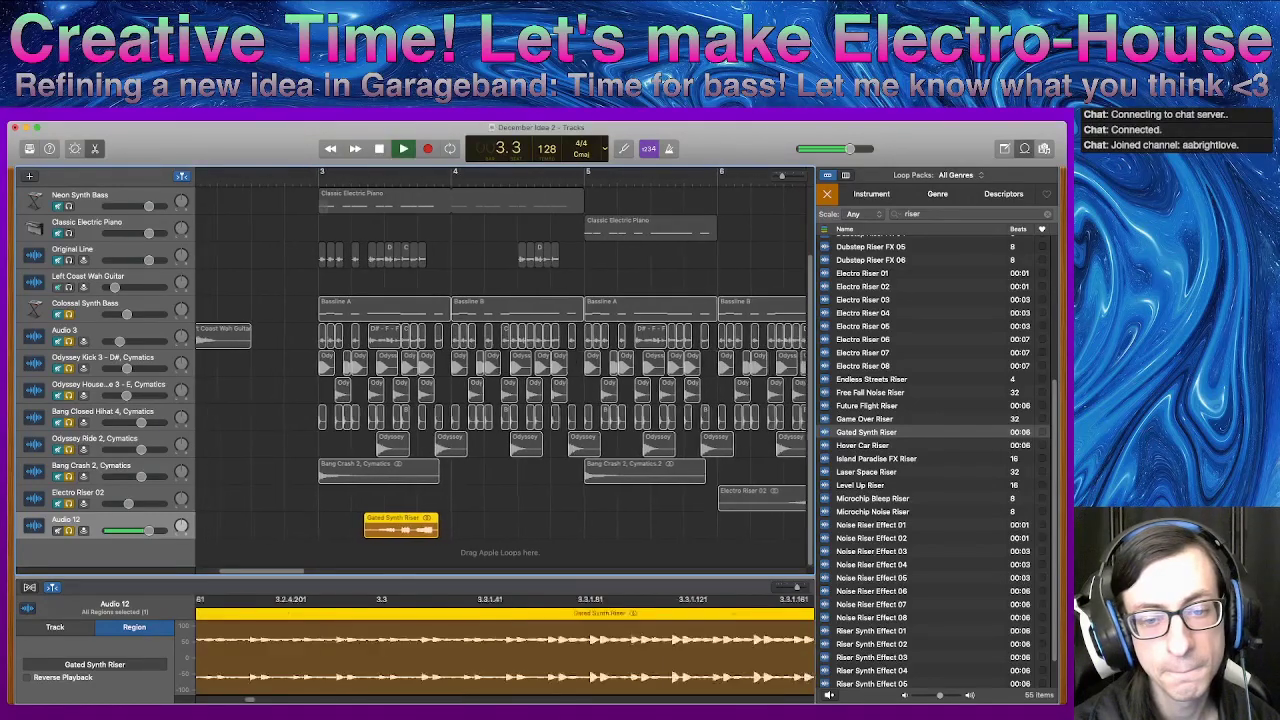
{"action": "key", "text": "space"}
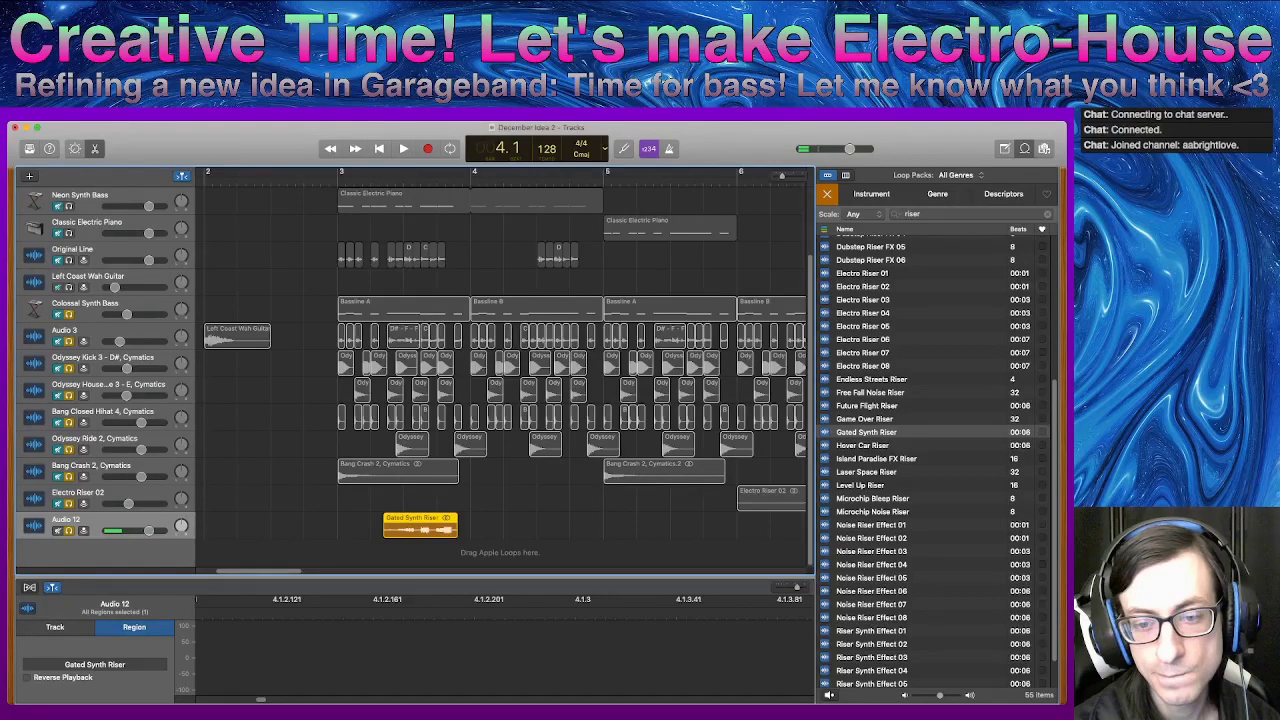
- Move the shortened Gated Synth Riser region to start at bar 3, play it, and fine-tune its end near beat 3
{"action": "left_click", "coordinate": [472, 521]}
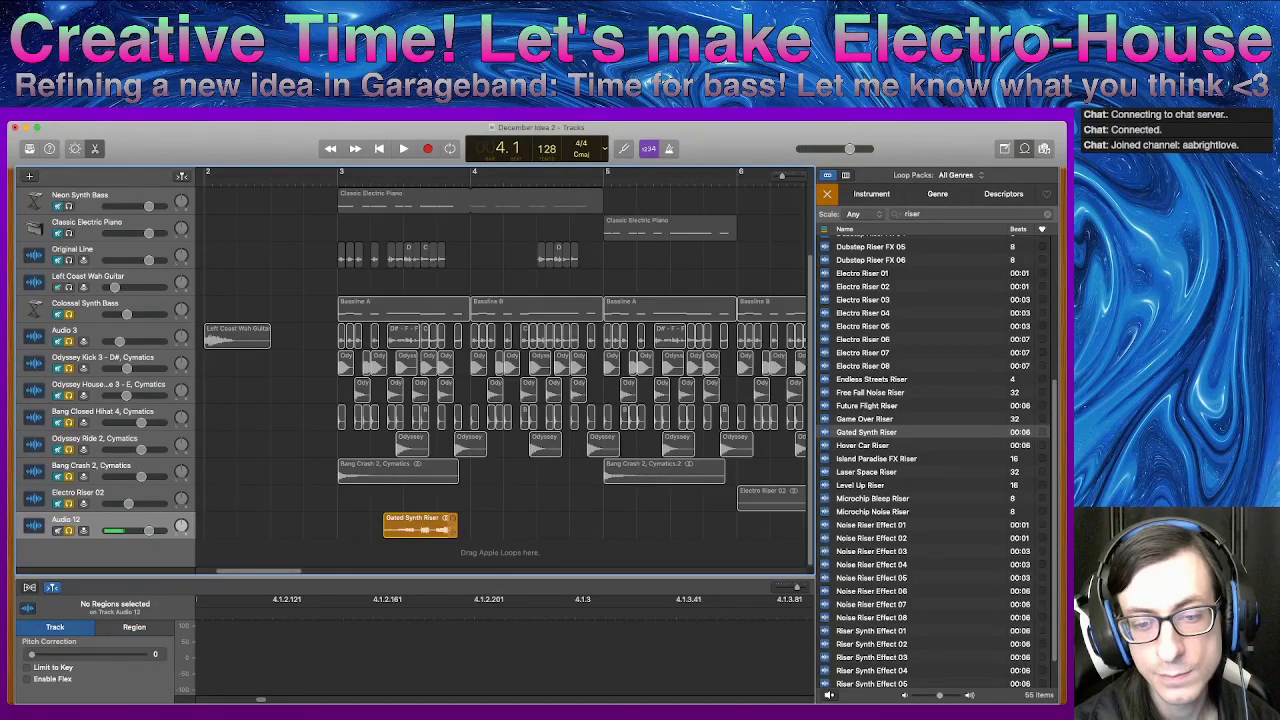
{"action": "left_click", "coordinate": [452, 519]}
{"action": "left_click_drag", "start_coordinate": [454, 523], "coordinate": [464, 530]}
{"action": "left_click_drag", "start_coordinate": [445, 523], "coordinate": [418, 531]}
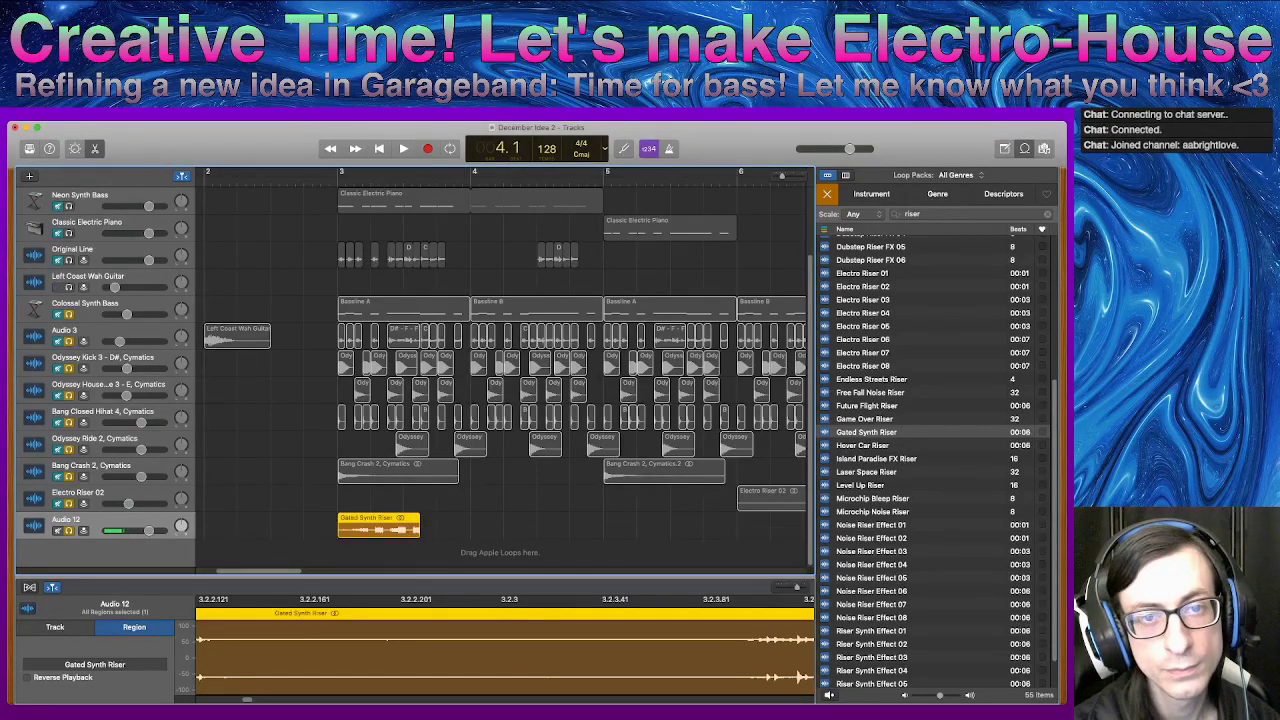
{"action": "key", "text": "space"}
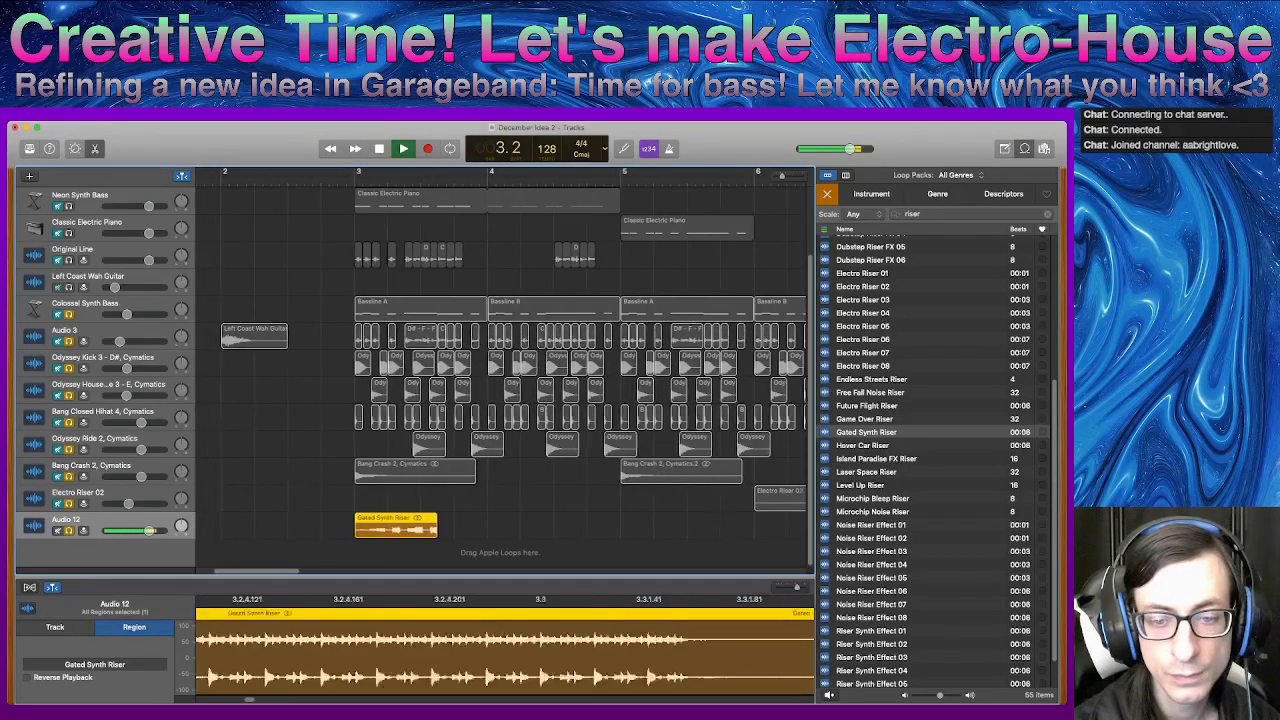
{"action": "key", "text": "space"}
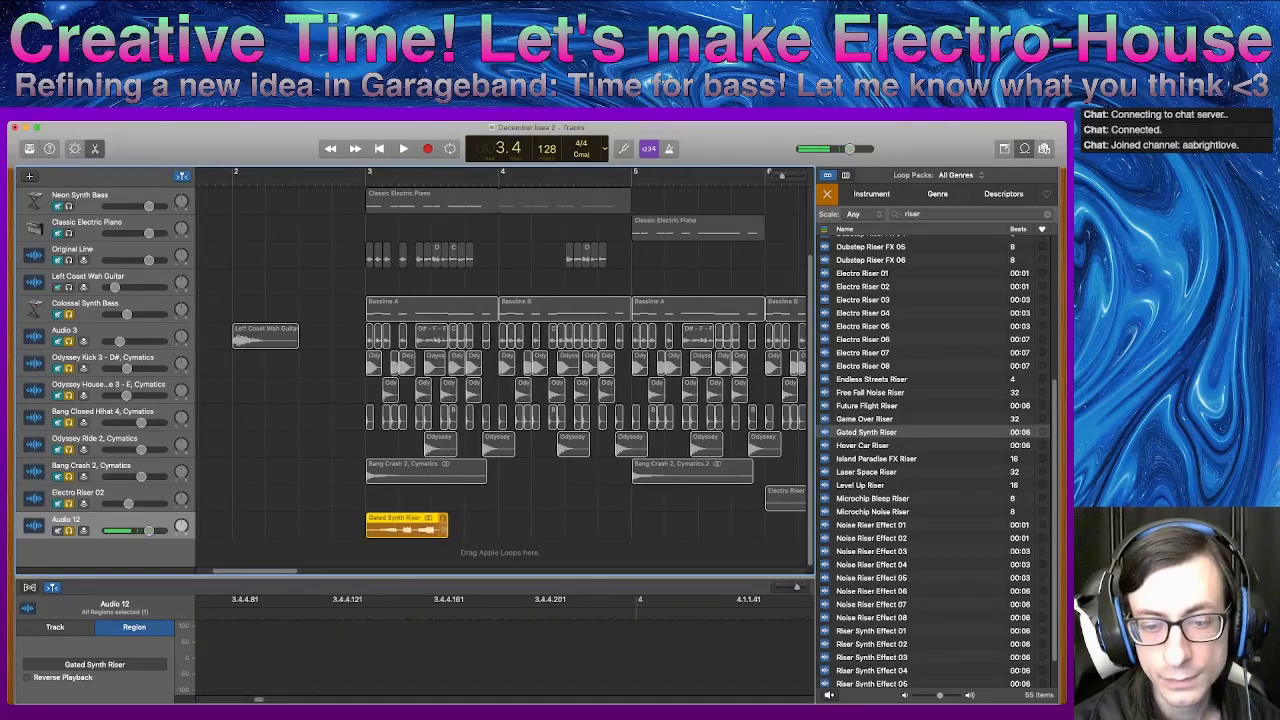
{"action": "left_click_drag", "start_coordinate": [445, 531], "coordinate": [446, 531]}
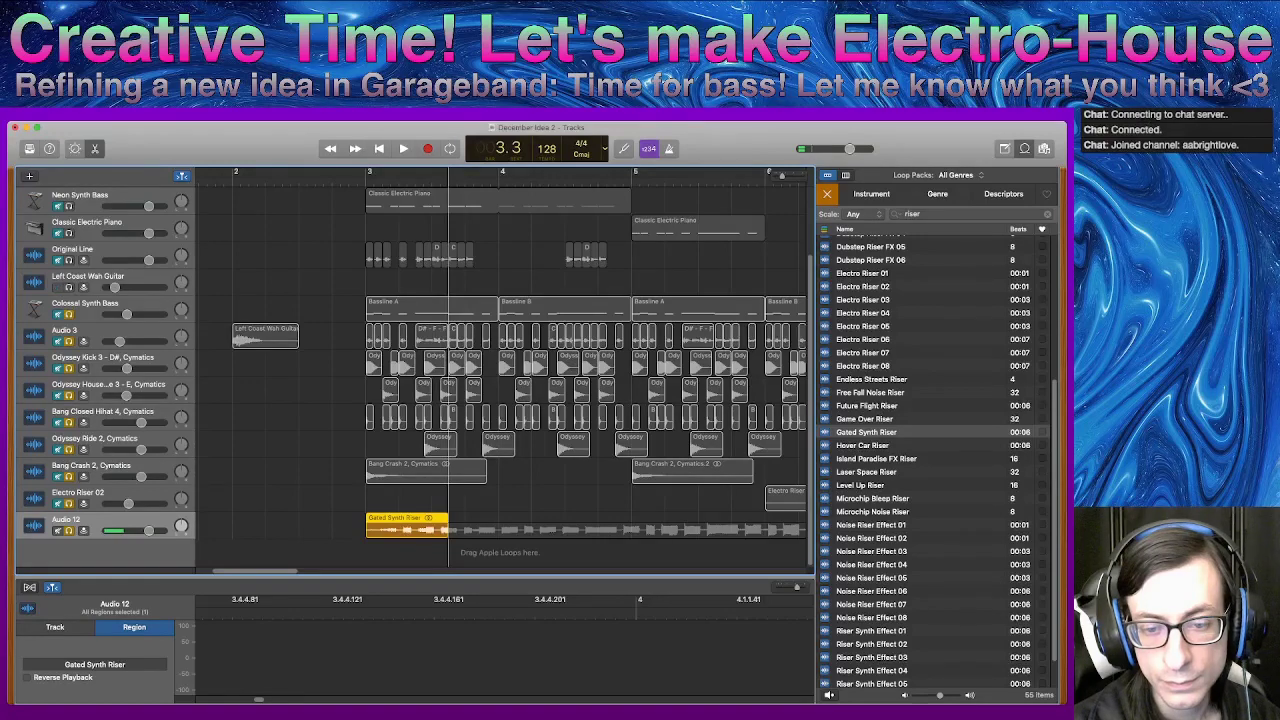
{"action": "key", "text": "l"}
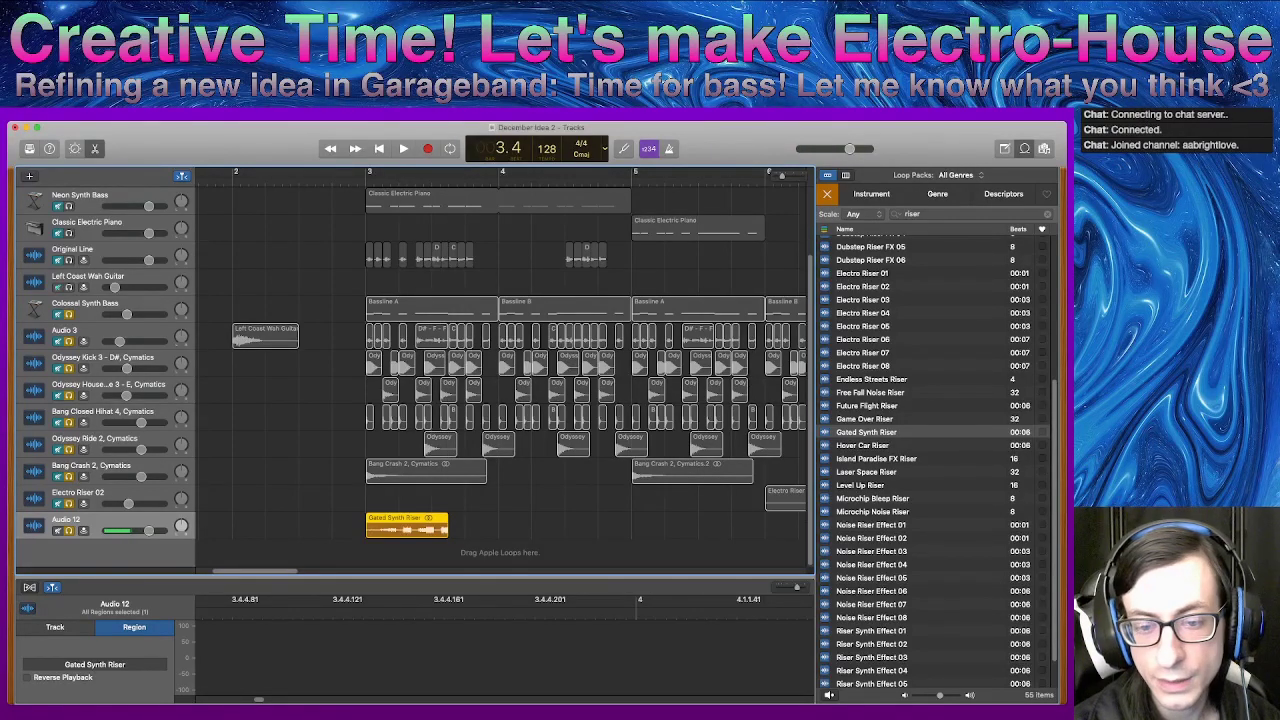
- Place a copy of the riser directly after the first piece, trimmed to a further section ending in bar 4, and play both
{"action": "left_click_drag", "start_coordinate": [405, 528], "coordinate": [546, 531]}
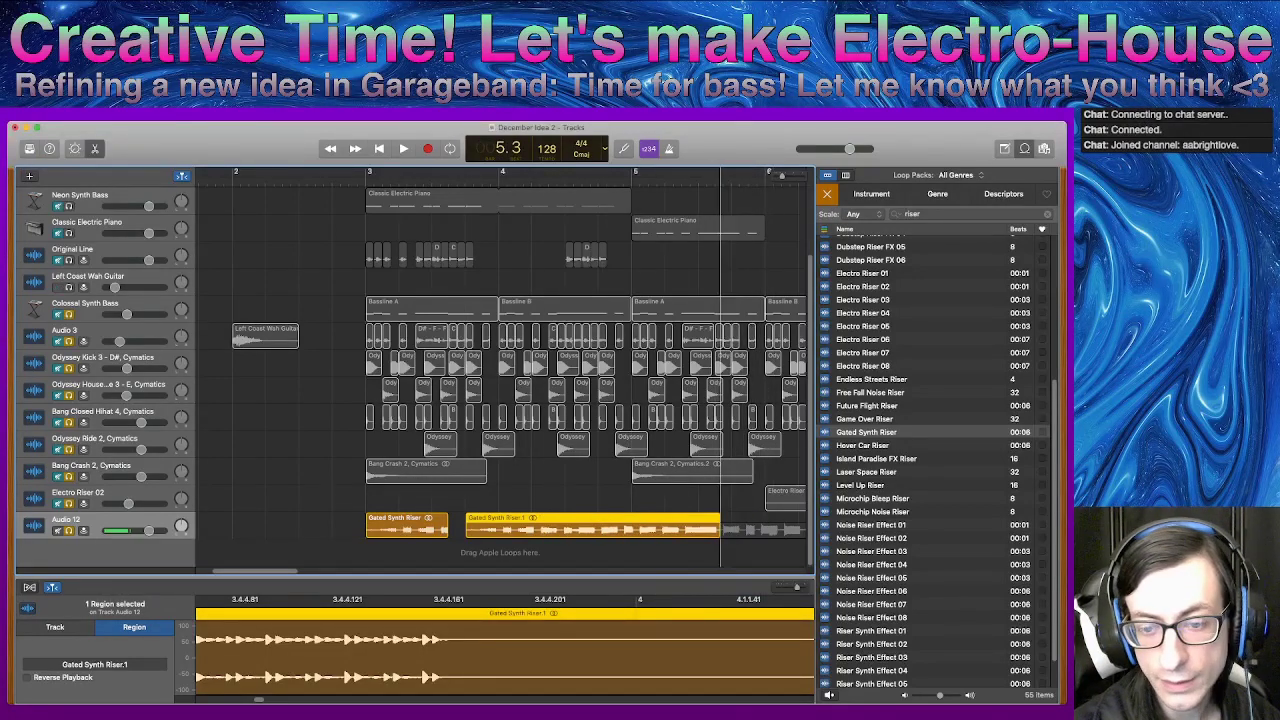
{"action": "key", "text": "space"}
{"action": "mouse_move", "coordinate": [468, 532]}
{"action": "left_mouse_down"}
{"action": "mouse_move", "coordinate": [619, 532]}
{"action": "mouse_move", "coordinate": [490, 529]}
{"action": "left_mouse_up"}
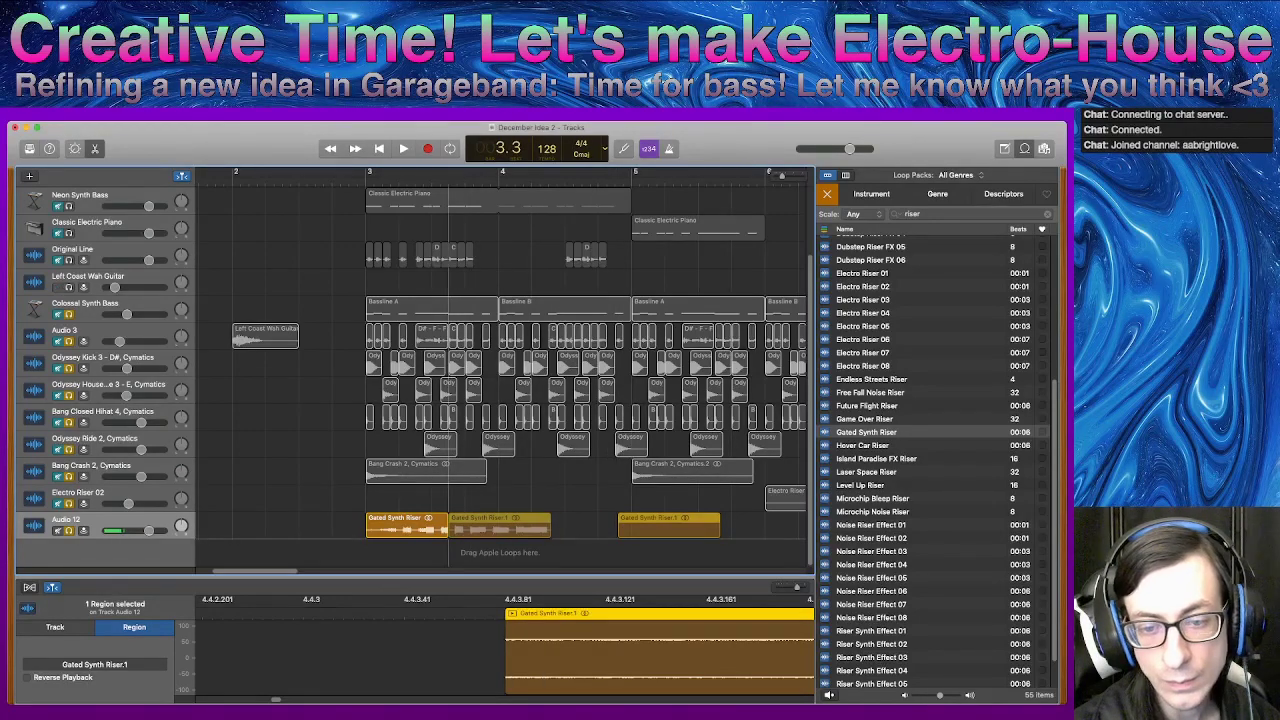
{"action": "key", "text": "super+z"}
{"action": "key", "text": "space"}
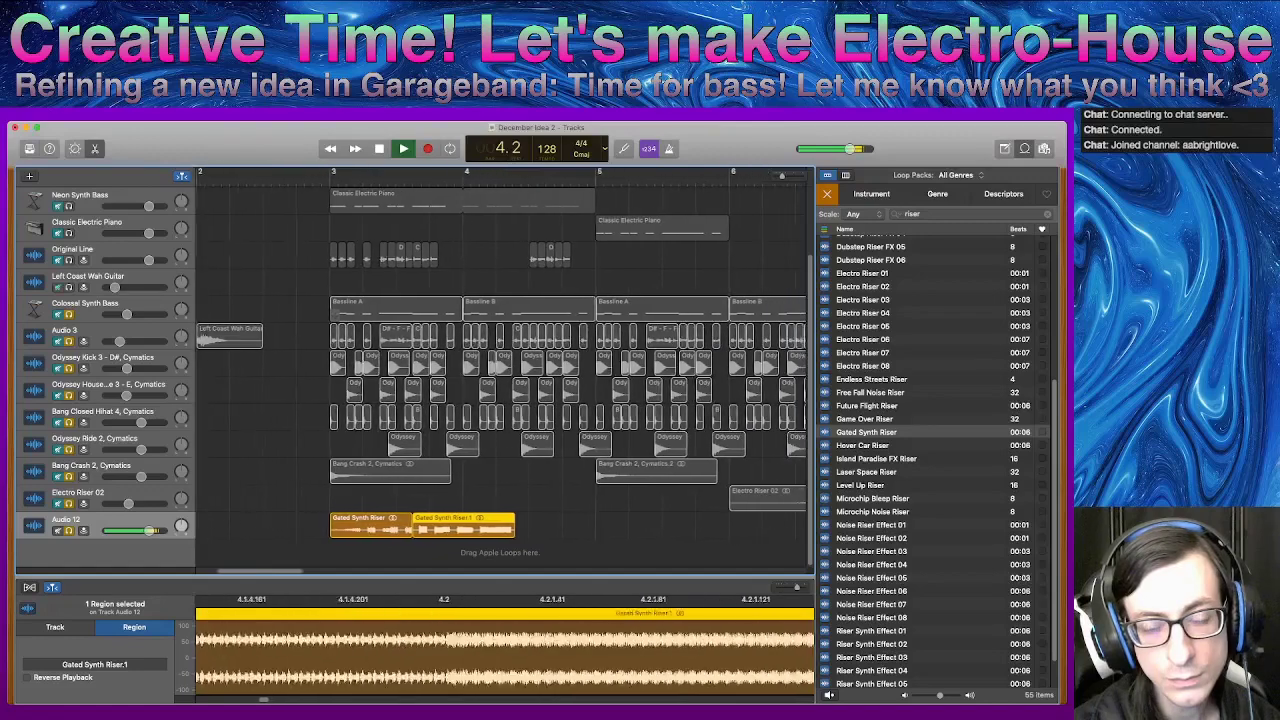
{"action": "key", "text": "space"}
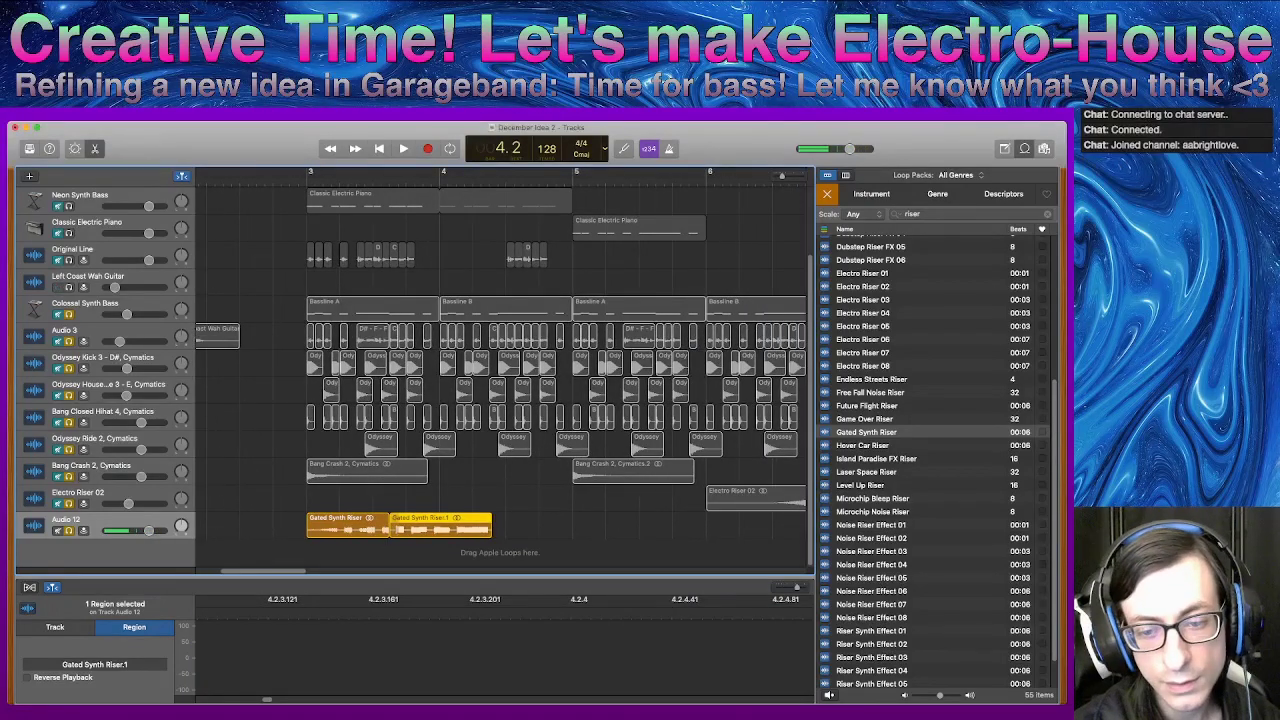
- Add a third Gated Synth Riser piece directly after the second, extend its end to about the middle of bar 5, and play it
{"action": "left_click_drag", "start_coordinate": [430, 522], "coordinate": [778, 520]}
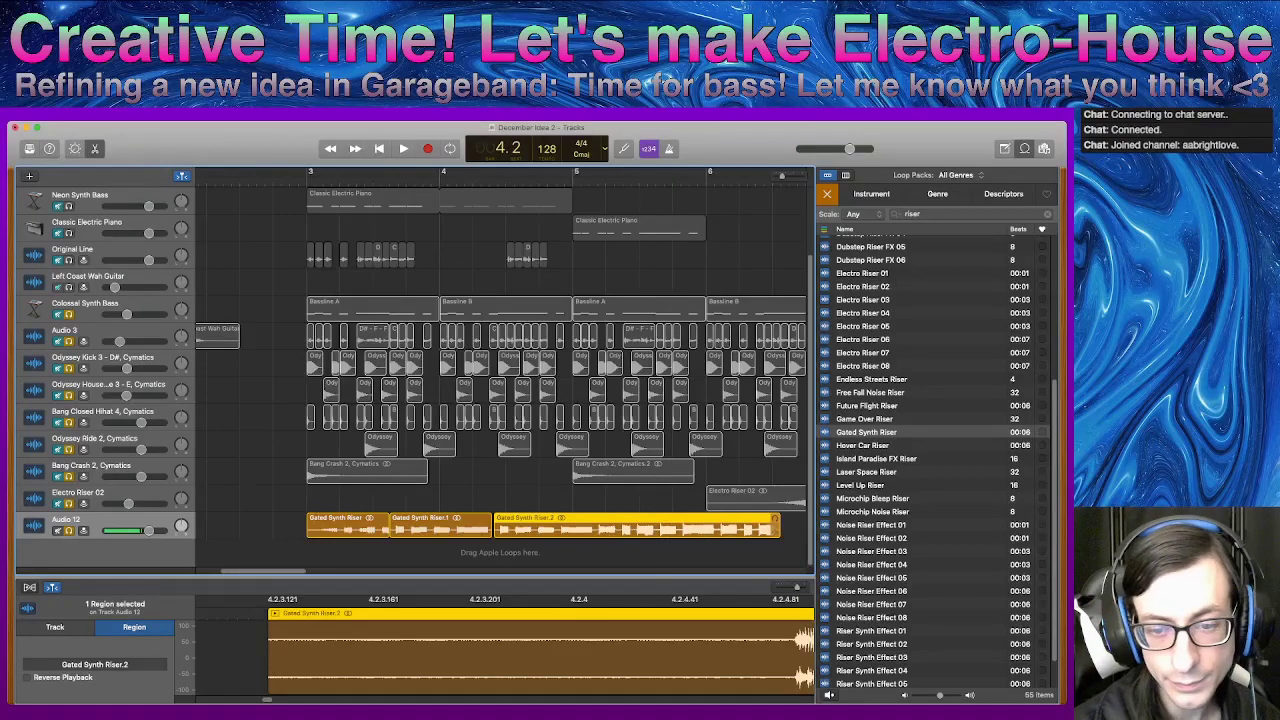
{"action": "mouse_move", "coordinate": [496, 521]}
{"action": "left_mouse_down"}
{"action": "mouse_move", "coordinate": [680, 522]}
{"action": "mouse_move", "coordinate": [513, 522]}
{"action": "left_mouse_up"}
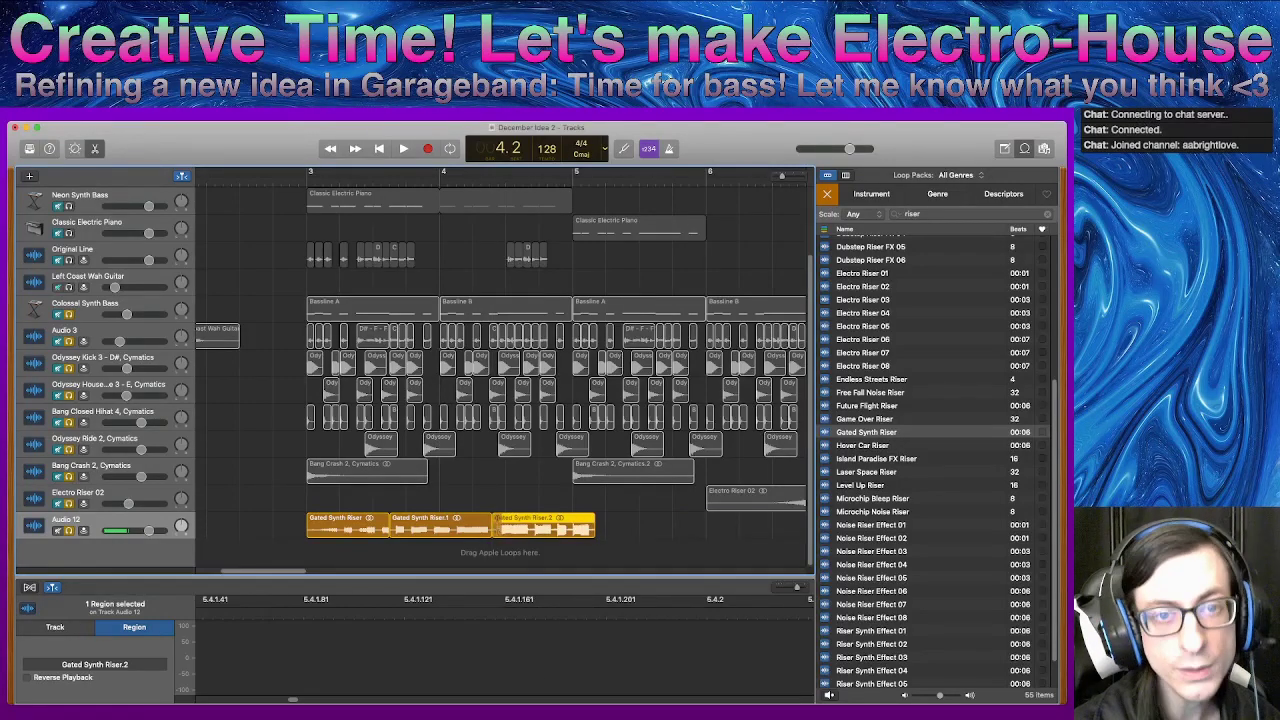
{"action": "key", "text": "space"}
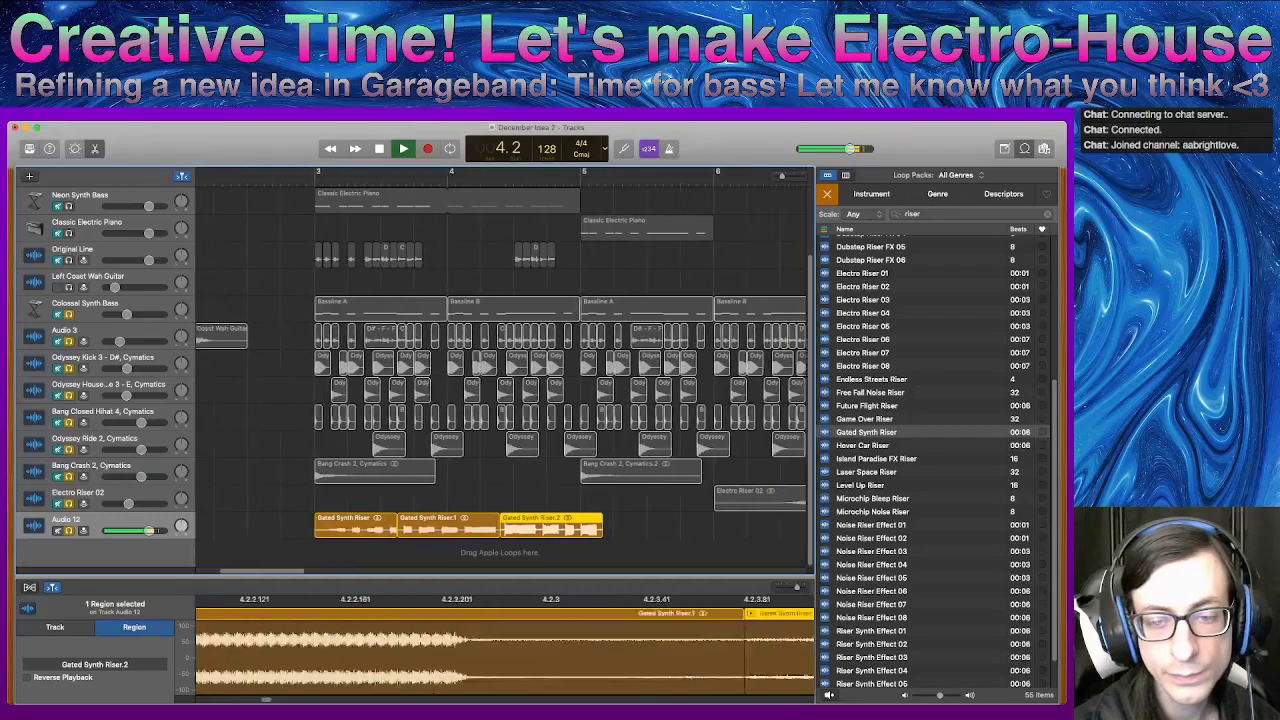
{"action": "key", "text": "space"}
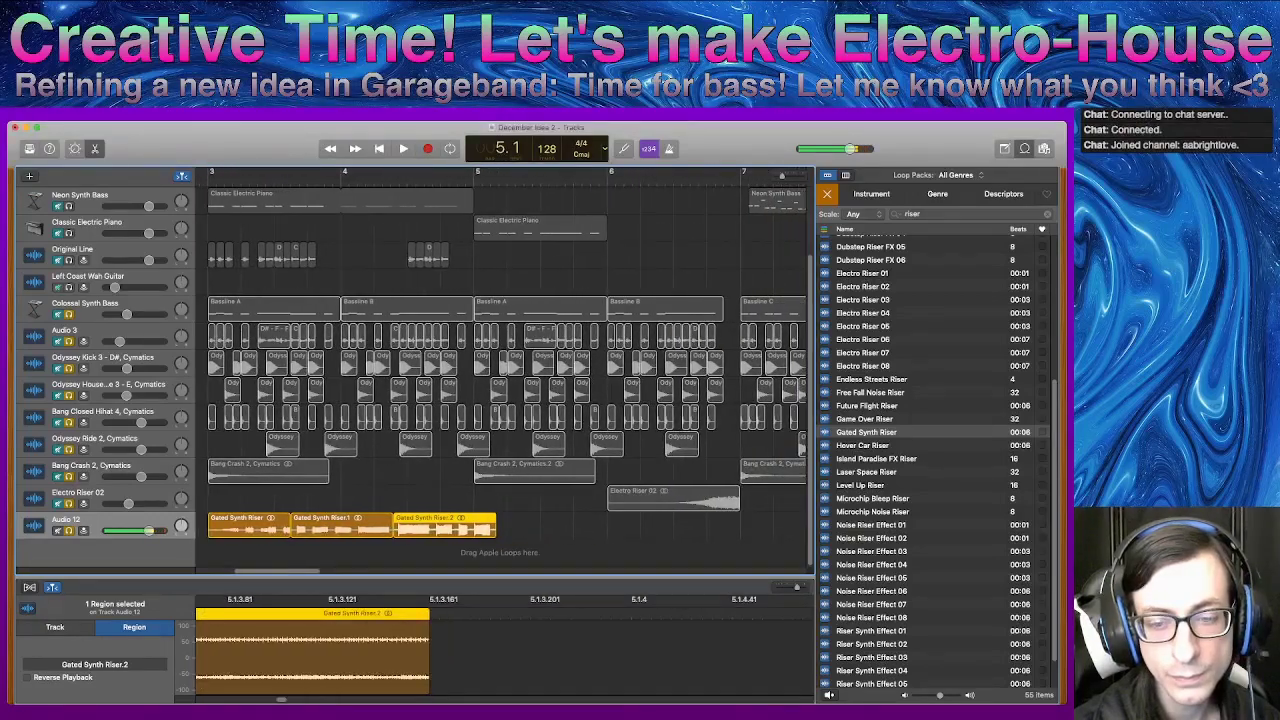
{"action": "key", "text": "space"}
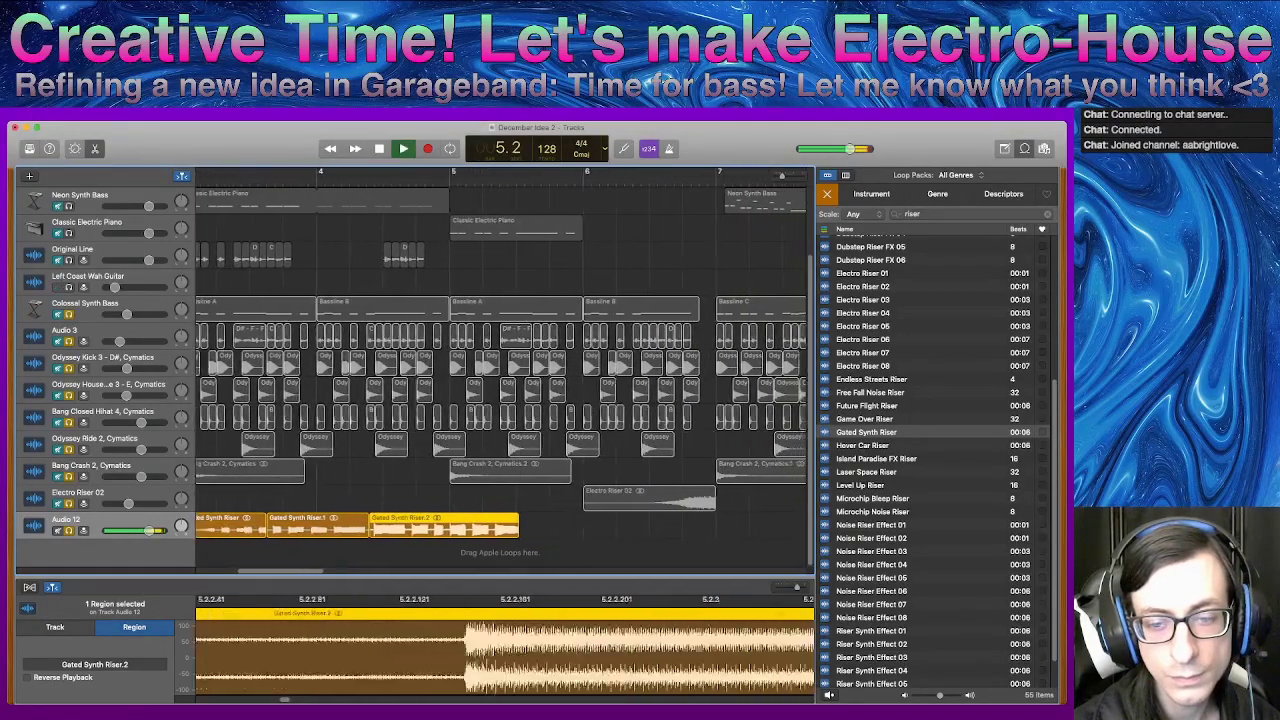
{"action": "key", "text": "space"}
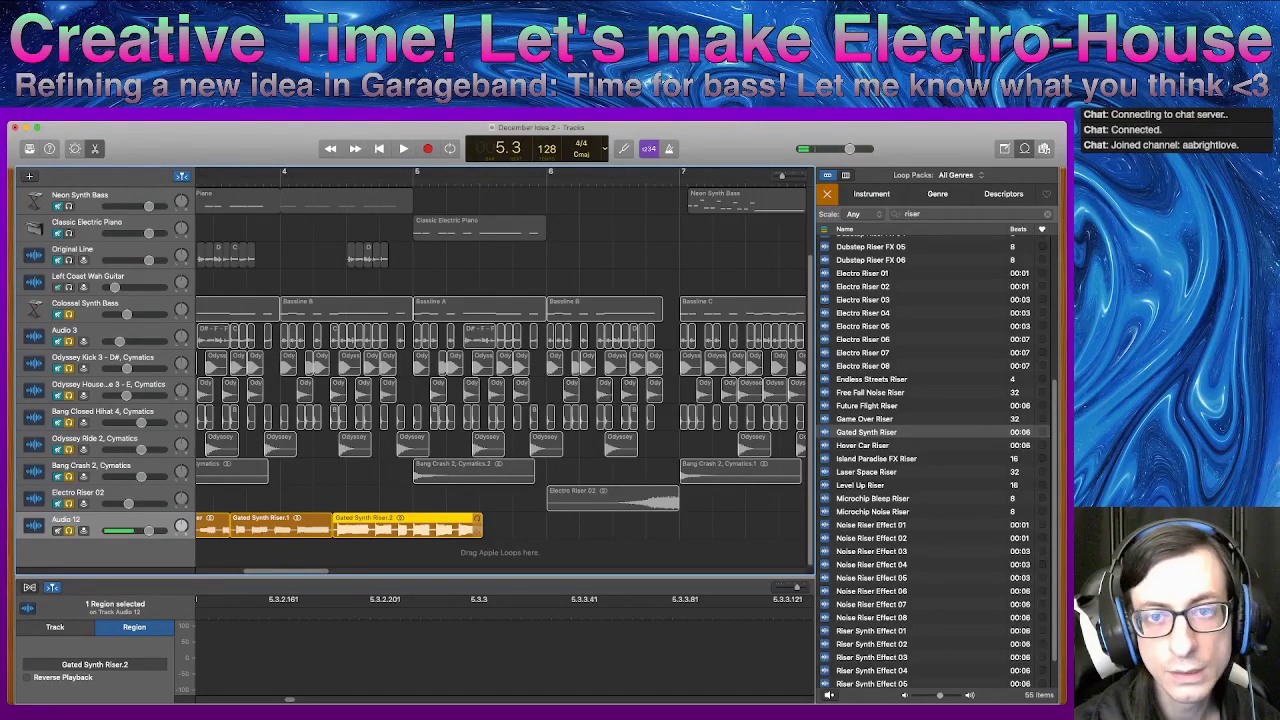
- Split the third riser piece at beat 2 of bar 5, repeat short slices of it up to bar 6, and play them
{"action": "left_click_drag", "start_coordinate": [497, 181], "coordinate": [455, 181]}
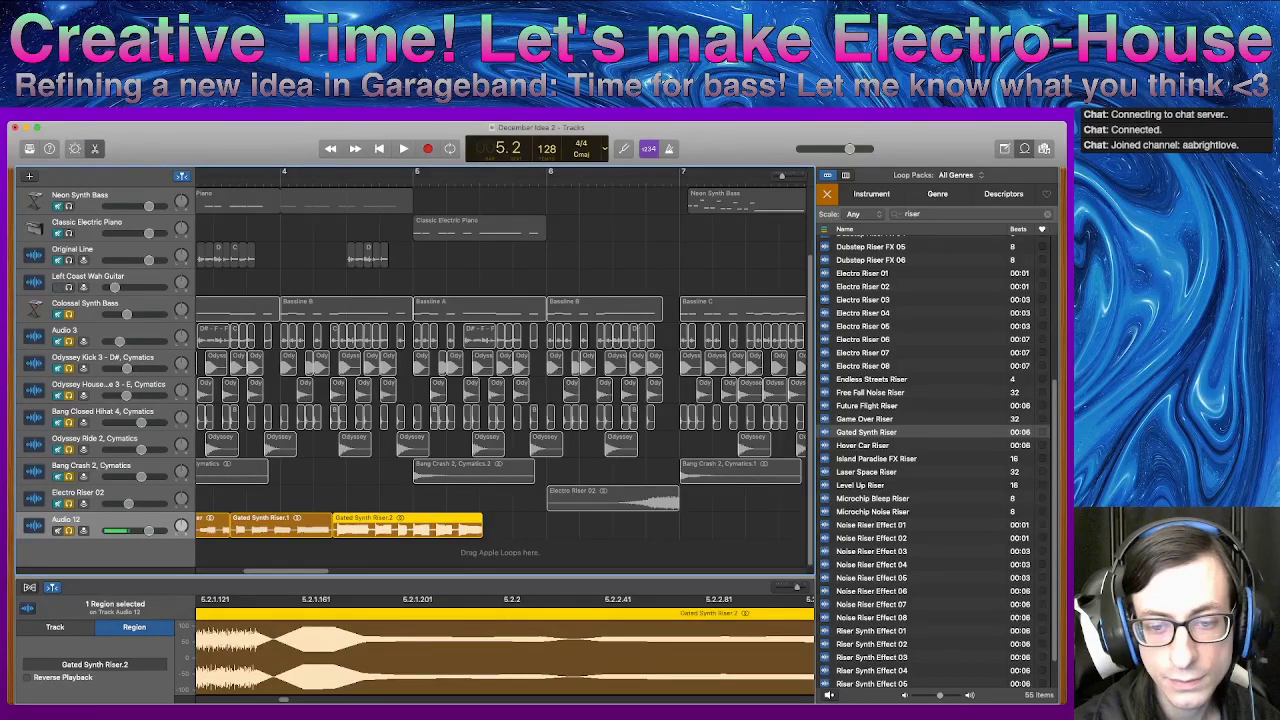
{"action": "key", "text": "super+t"}
{"action": "left_click_drag", "start_coordinate": [461, 529], "coordinate": [510, 527]}
{"action": "key", "text": "super+z"}
{"action": "key", "text": "super+z"}
{"action": "left_click_drag", "start_coordinate": [514, 527], "coordinate": [530, 527]}
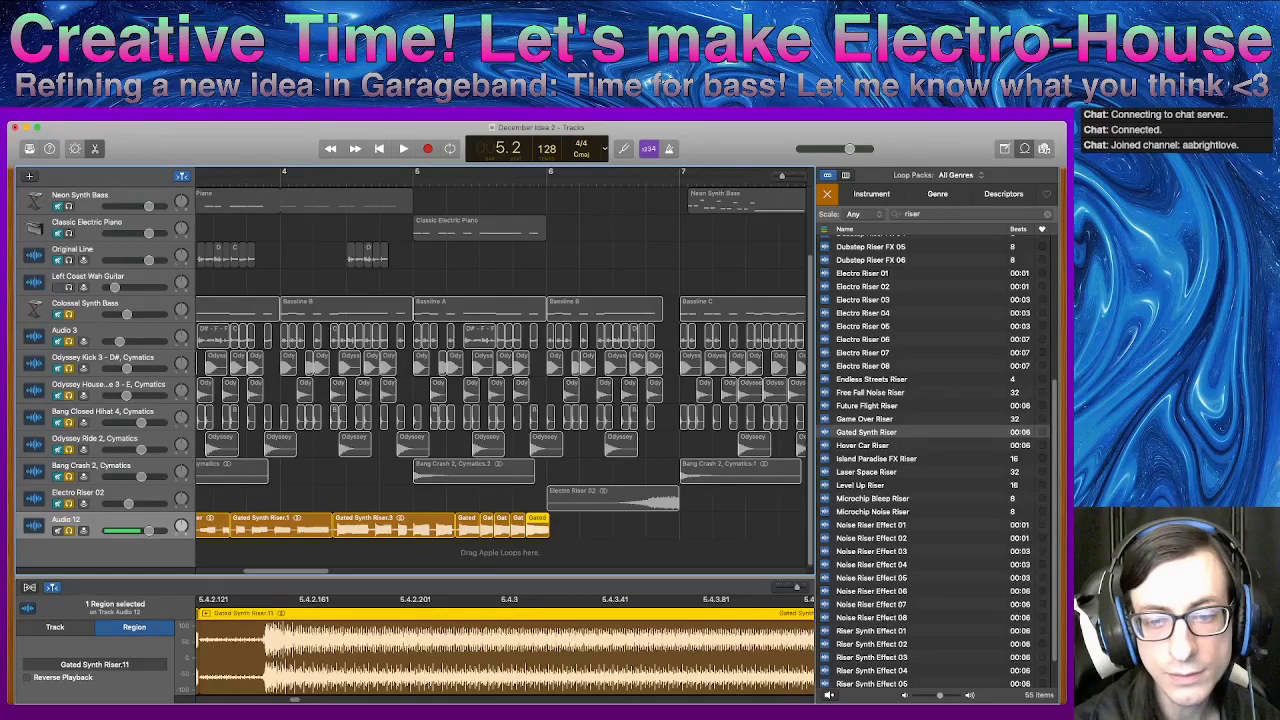
{"action": "key", "text": "space"}
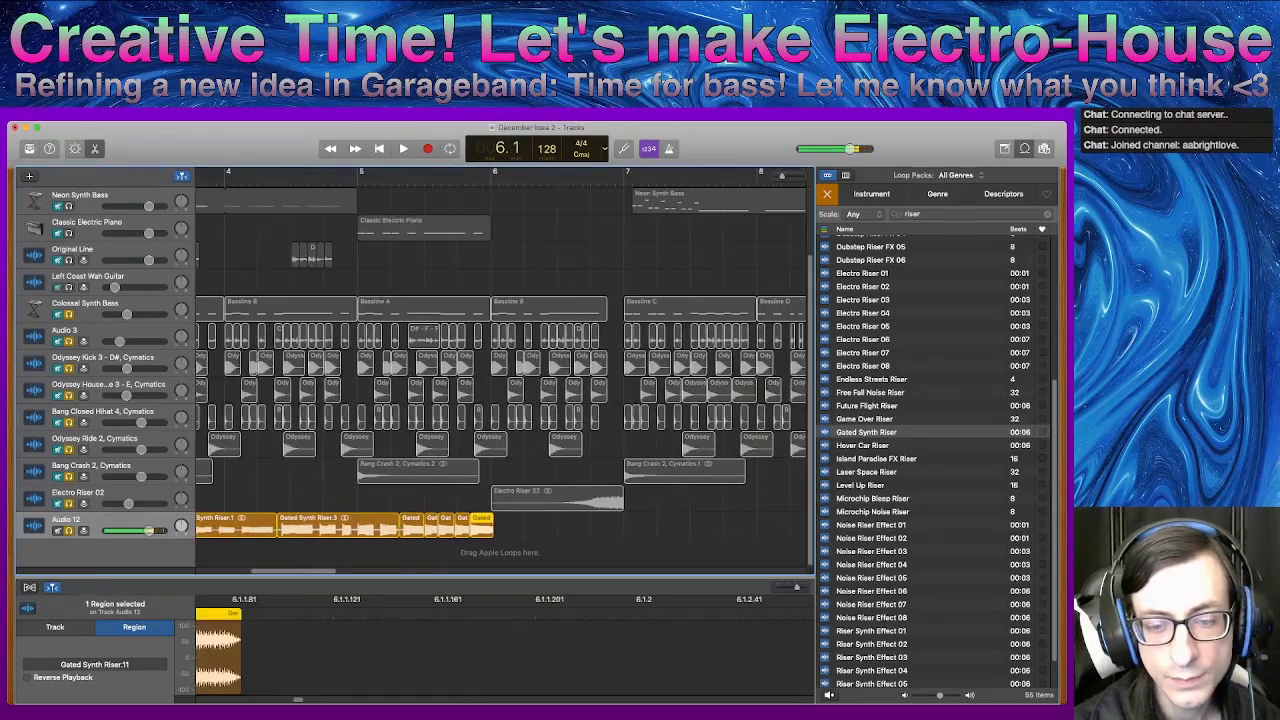
- Delete the repeated short slices after the third Gated Synth Riser piece and play the remaining piece
{"action": "left_click_drag", "start_coordinate": [516, 535], "coordinate": [410, 527]}
{"action": "key", "text": "Delete"}
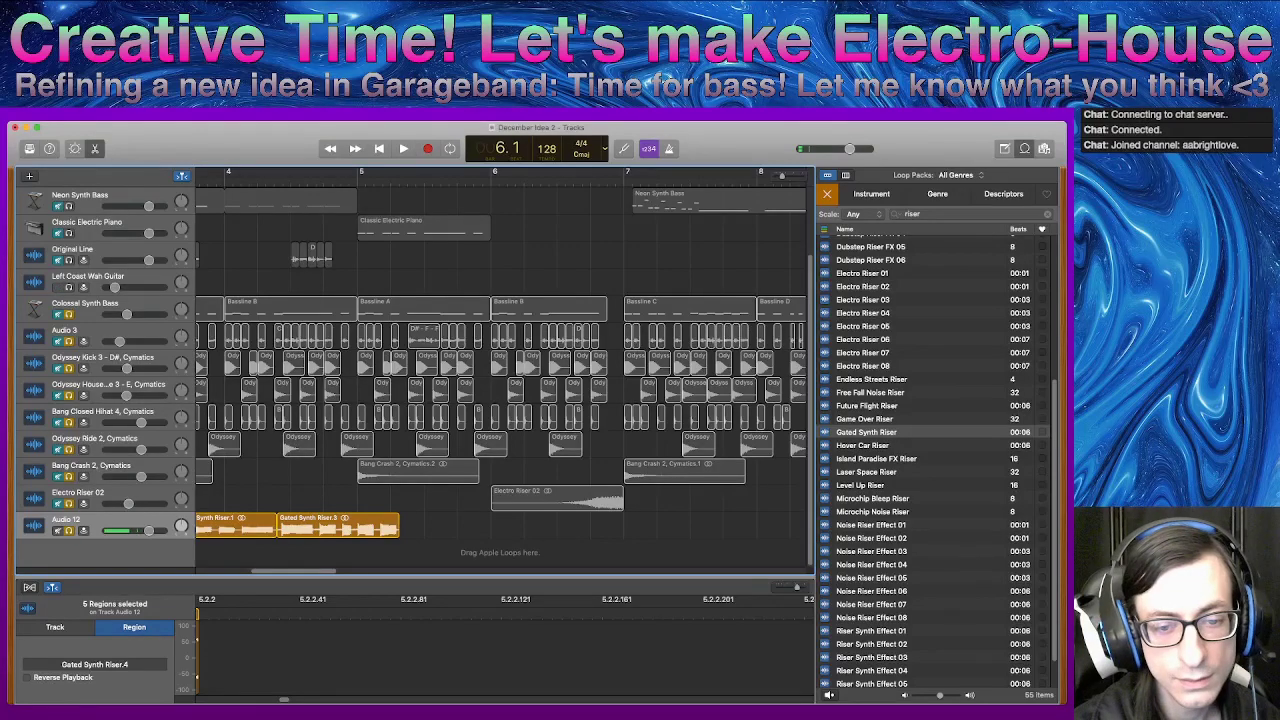
{"action": "left_click", "coordinate": [330, 528]}
{"action": "key", "text": "space"}
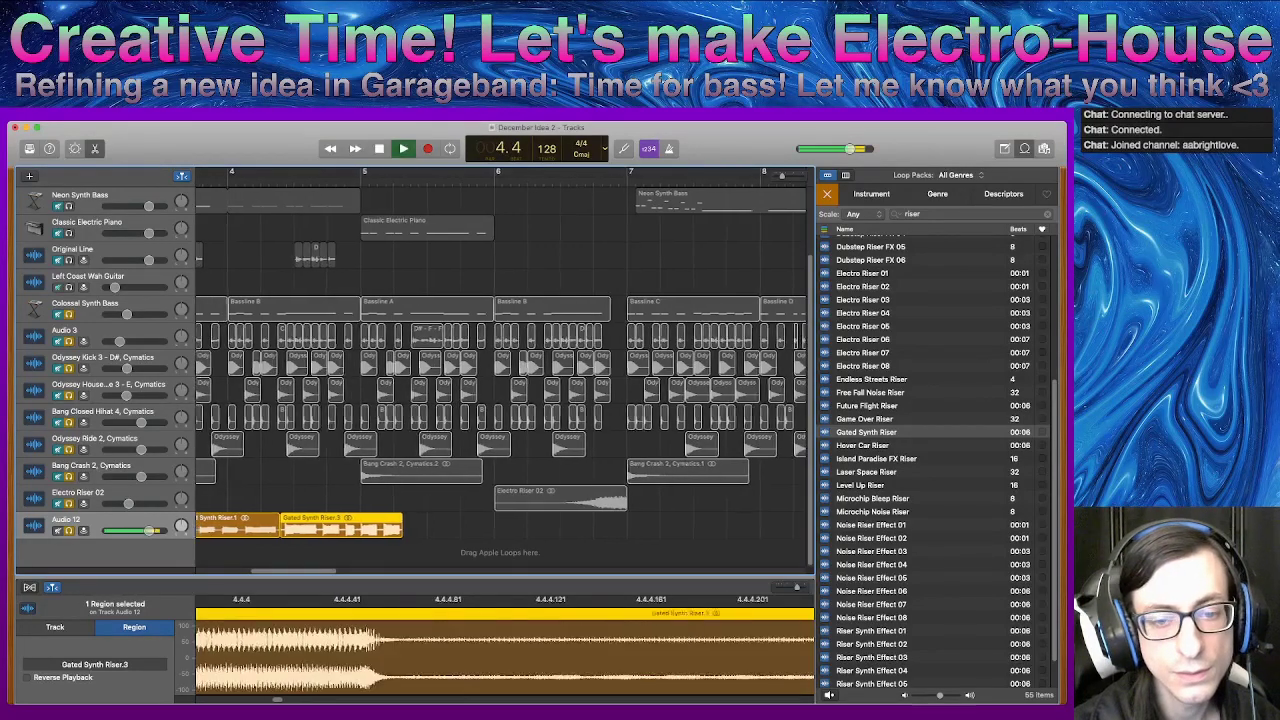
{"action": "scroll", "coordinate": [400, 526], "scroll_direction": "left", "scroll_amount": 3}
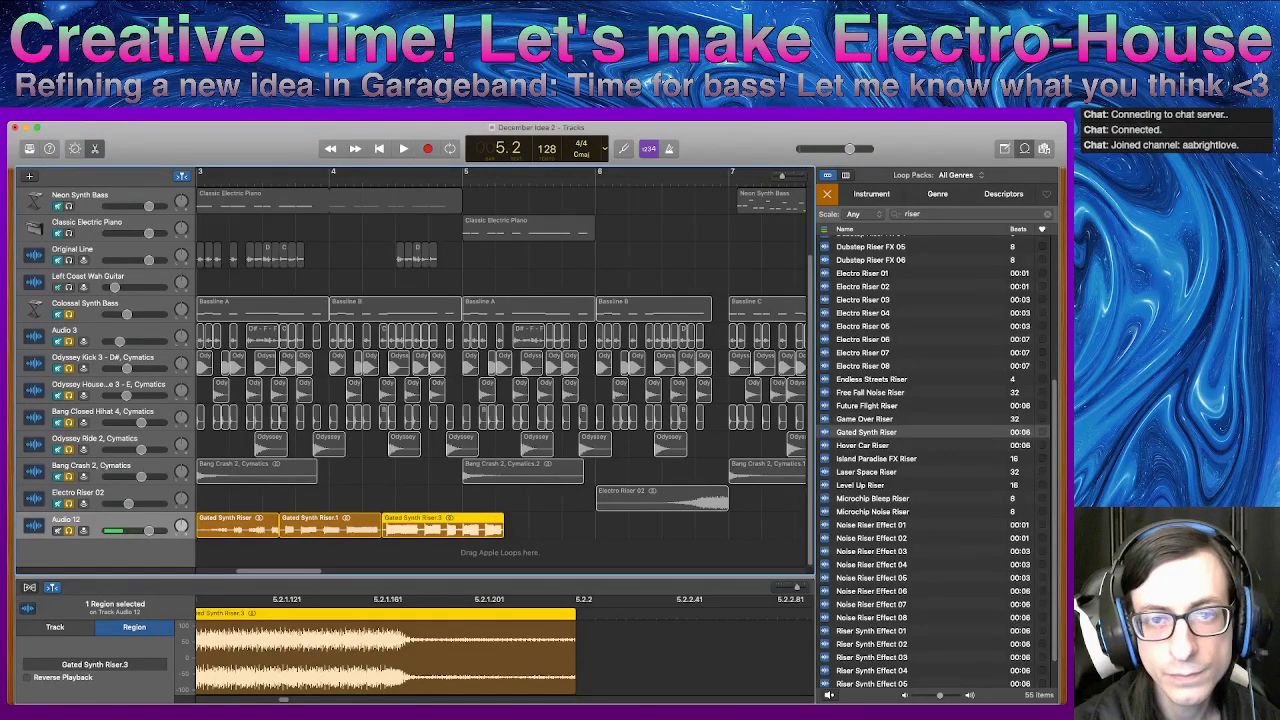
- Split the third Gated Synth Riser piece just before bar 5 and delete the part after the split
{"action": "left_click_drag", "start_coordinate": [504, 173], "coordinate": [458, 173]}
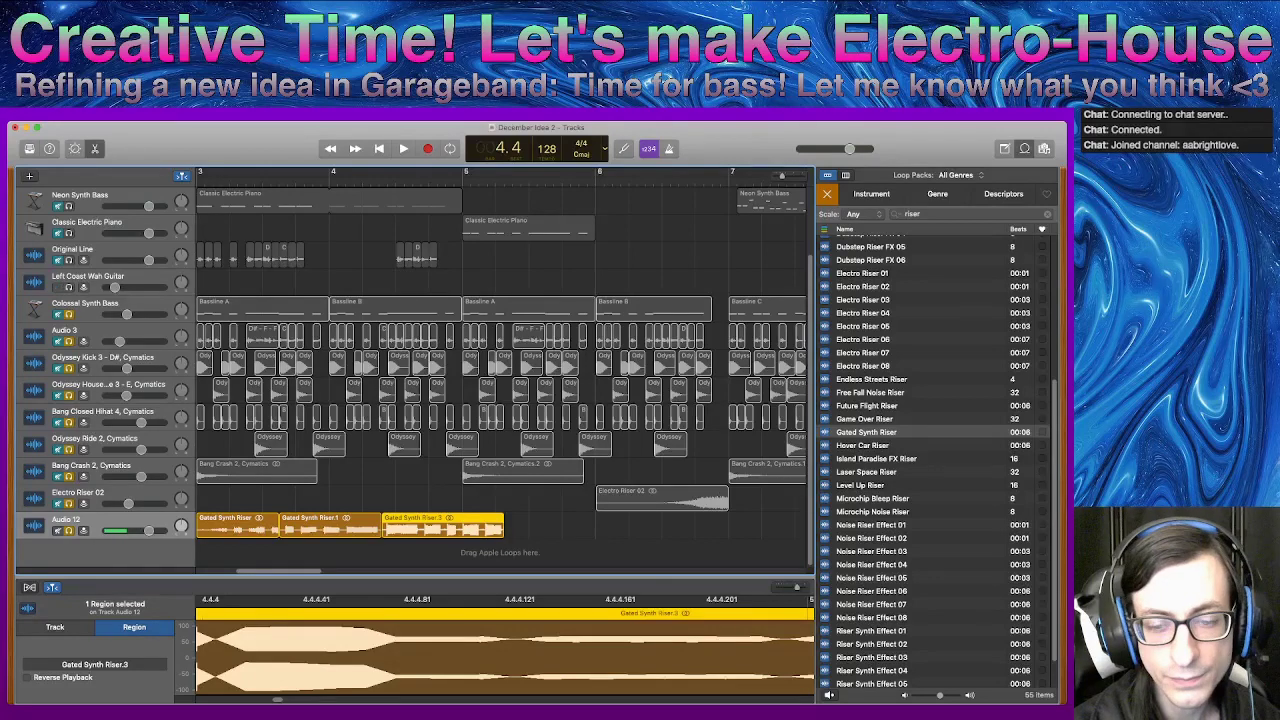
{"action": "key", "text": "super+t"}
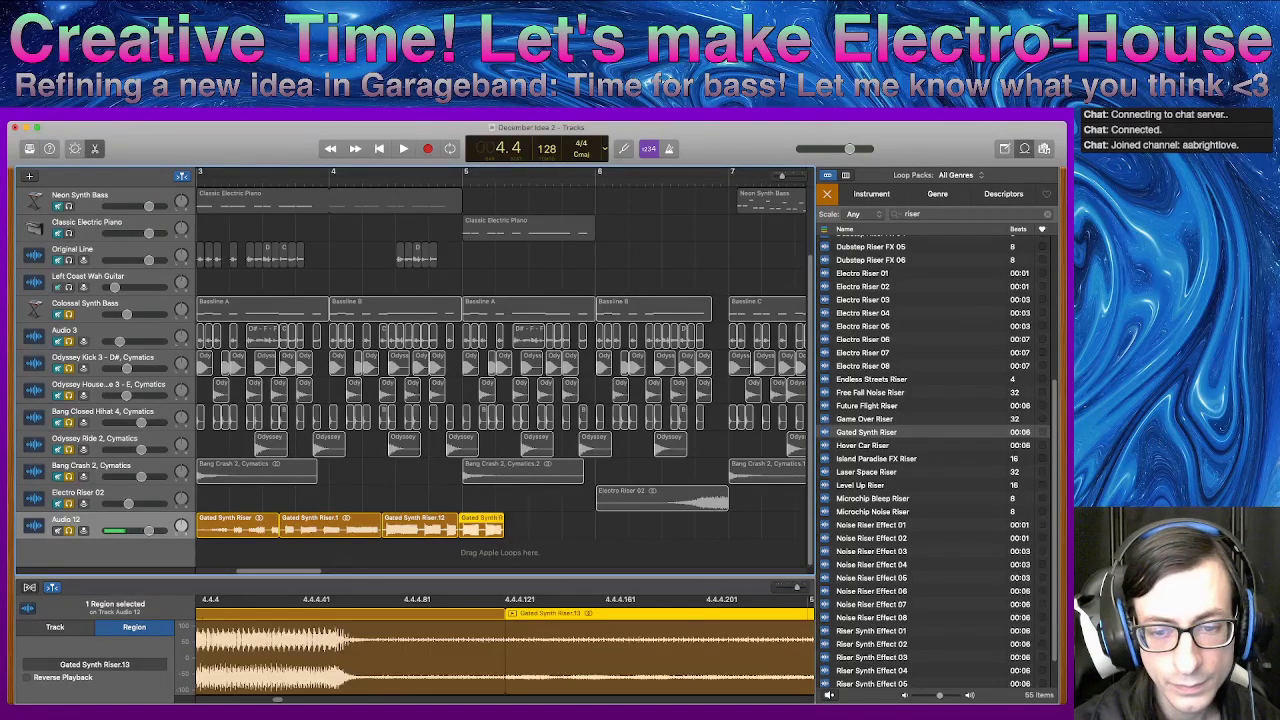
{"action": "key", "text": "Delete"}
- Split the third riser piece at 4.4.3, place four copies of the short end slice from bar 5 onward, and play them
{"action": "left_click_drag", "start_coordinate": [458, 173], "coordinate": [446, 173]}
{"action": "left_click", "coordinate": [420, 525]}
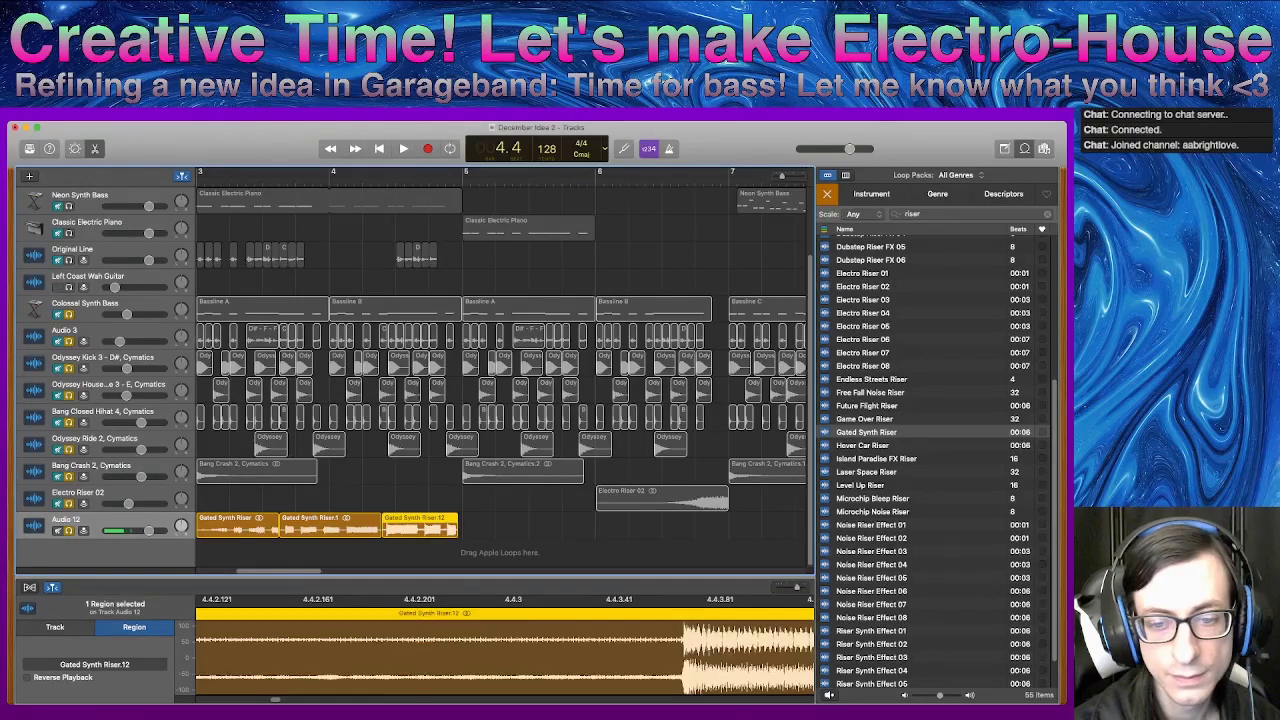
{"action": "key", "text": "super+t"}
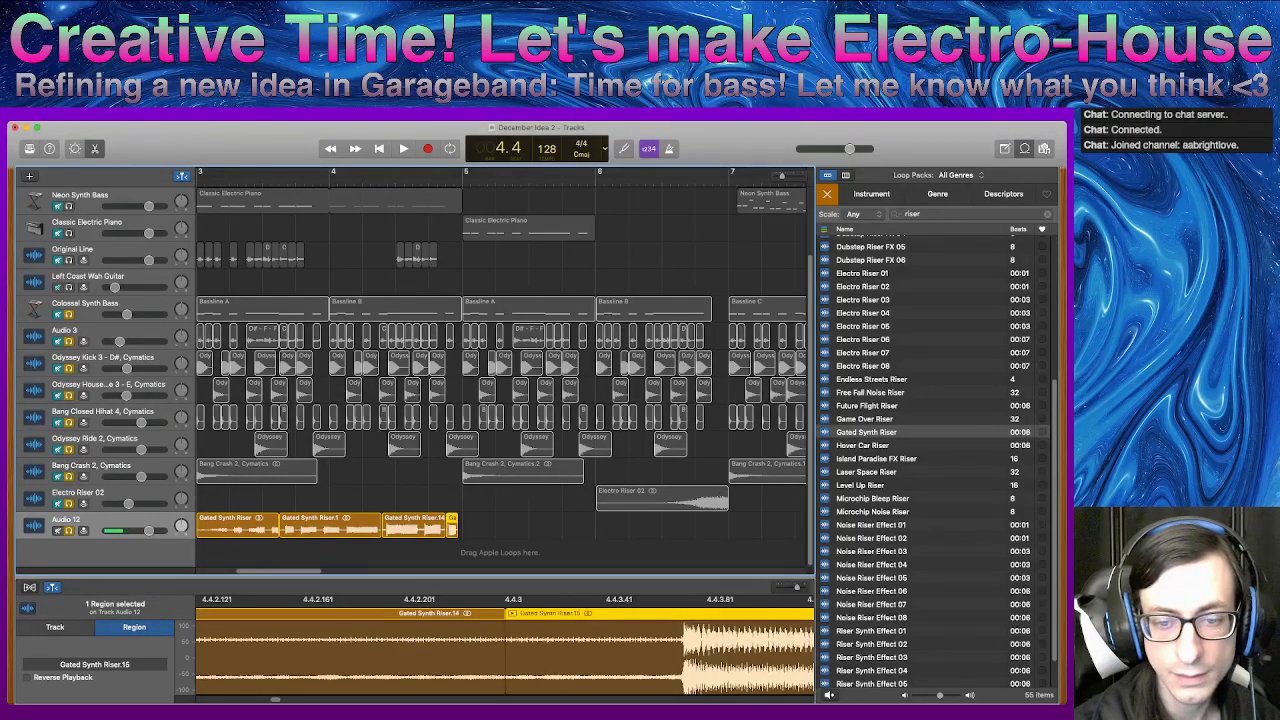
{"action": "left_click_drag", "start_coordinate": [452, 526], "coordinate": [485, 528]}
{"action": "key", "text": "super+t"}
{"action": "key", "text": "space"}
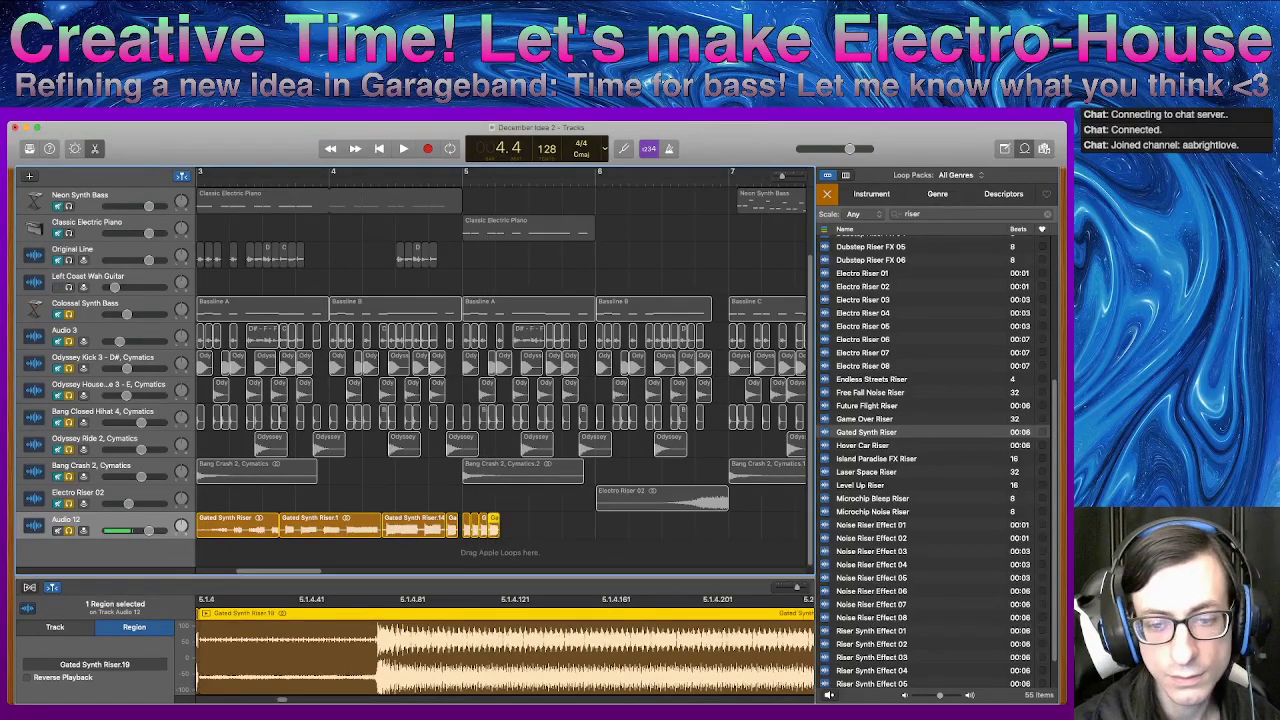
{"action": "key", "text": "space"}
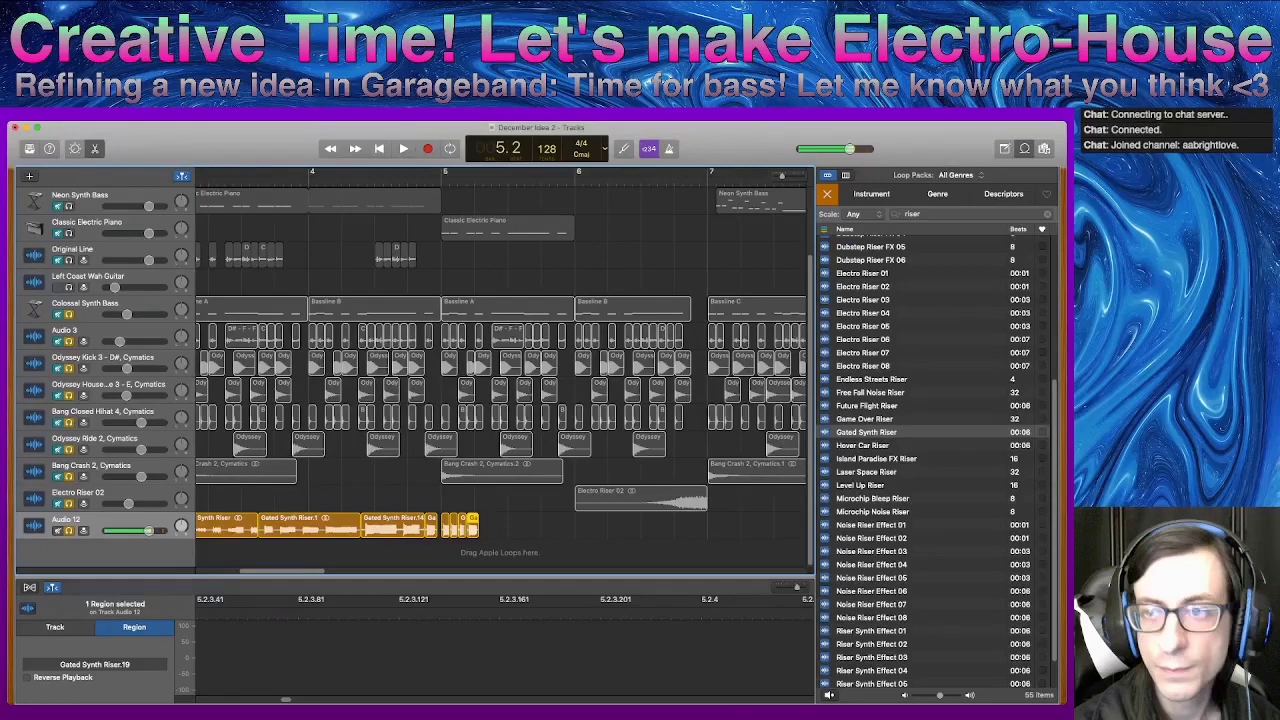
- Space out the short riser slices in bar 5, moving the second to 5.1.3 and the last two to begin at 5.2, and play them
{"action": "key", "text": "super+Right"}
{"action": "key", "text": "super+Right"}
{"action": "key", "text": "super+Right"}
{"action": "key", "text": "super+Right"}
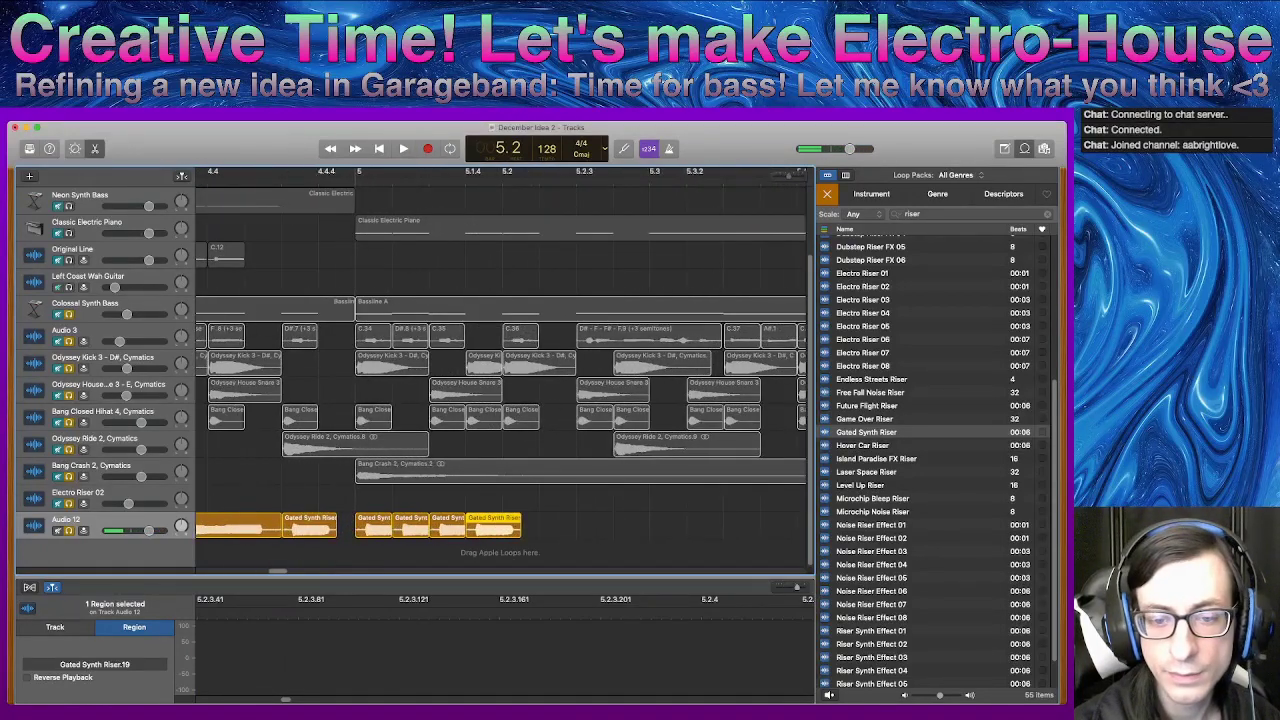
{"action": "left_click_drag", "start_coordinate": [535, 546], "coordinate": [482, 530]}
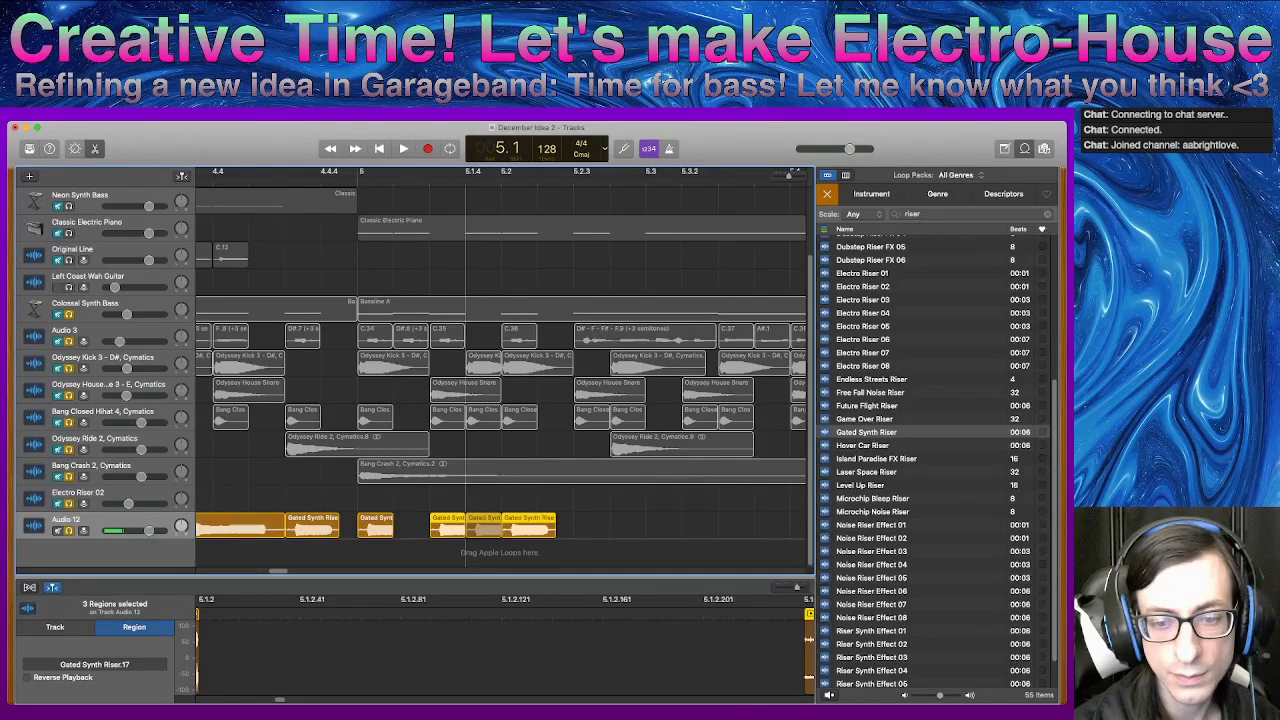
{"action": "left_click", "coordinate": [494, 525], "text": "shift"}
{"action": "left_click", "coordinate": [447, 526], "text": "shift"}
{"action": "left_click", "coordinate": [484, 526], "text": "shift"}
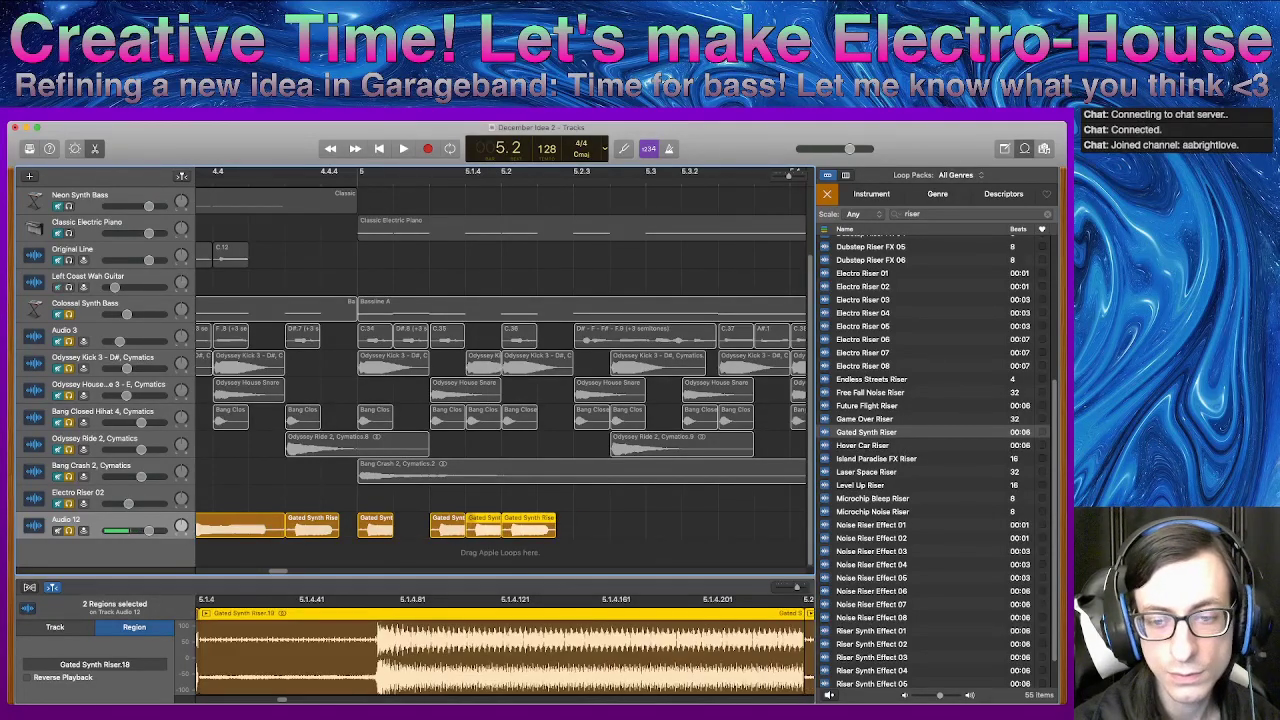
{"action": "left_click_drag", "start_coordinate": [484, 526], "coordinate": [520, 526]}
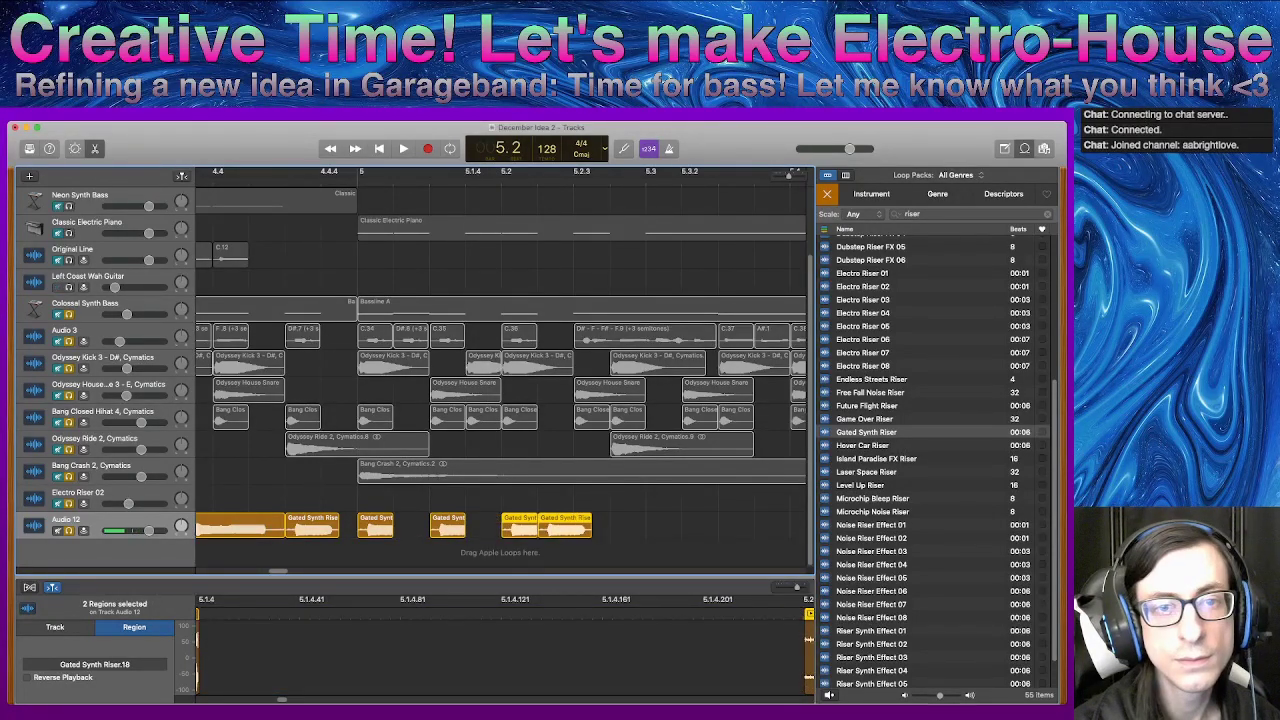
{"action": "key", "text": "space"}
{"action": "key", "text": "space"}
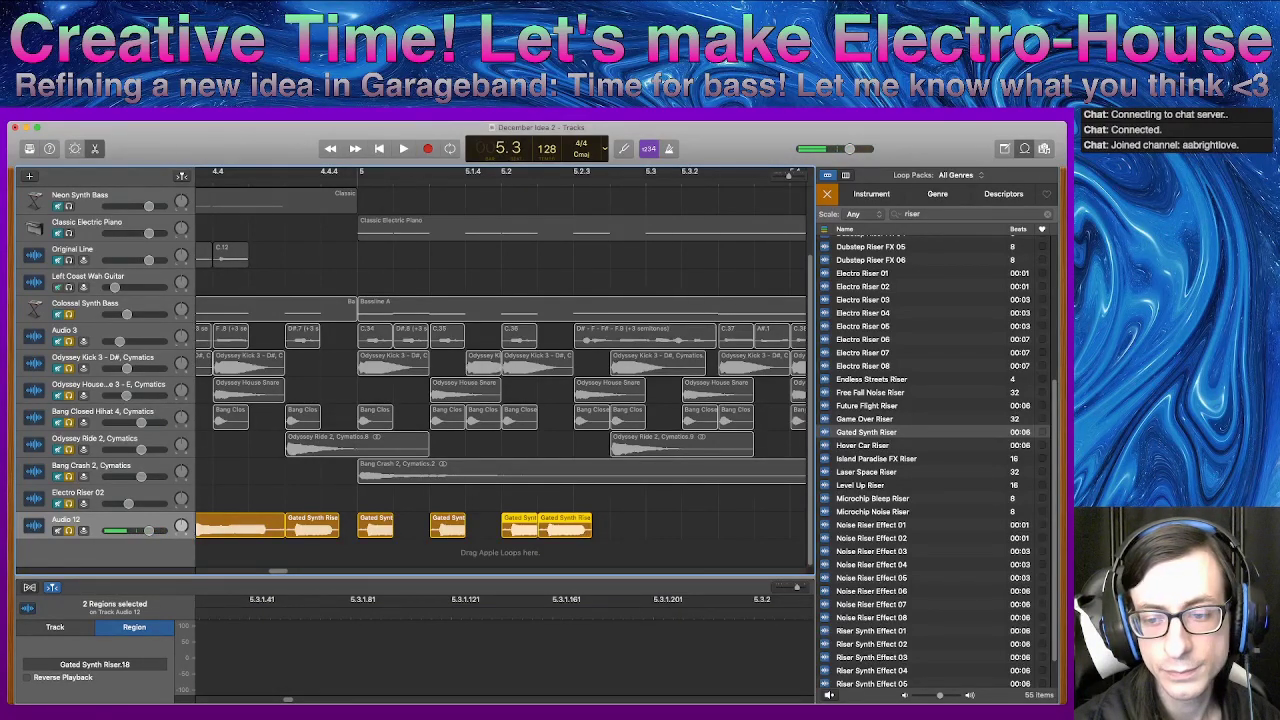
- Try extending the last riser slice, undo it, and add another slice at 5.2.4 lengthened to just before beat 4 of bar 5
{"action": "left_click_drag", "start_coordinate": [590, 532], "coordinate": [689, 532]}
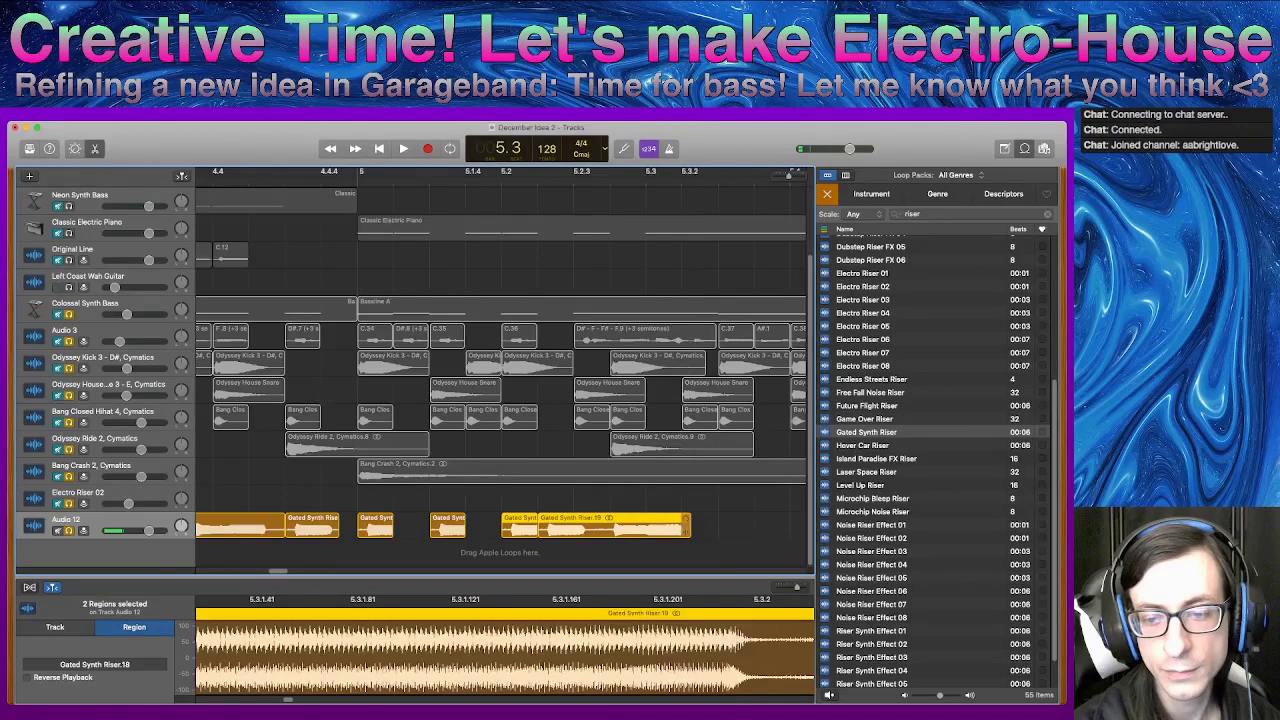
{"action": "key", "text": "super+z"}
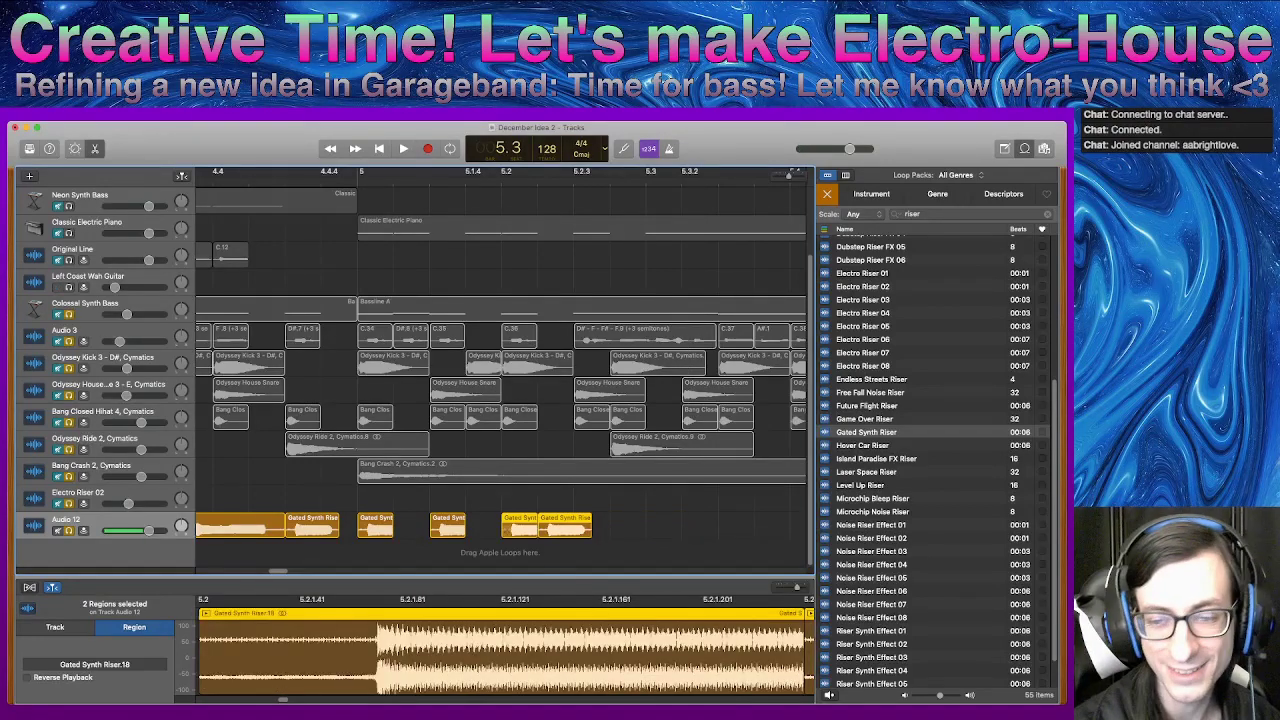
{"action": "left_click", "coordinate": [484, 531]}
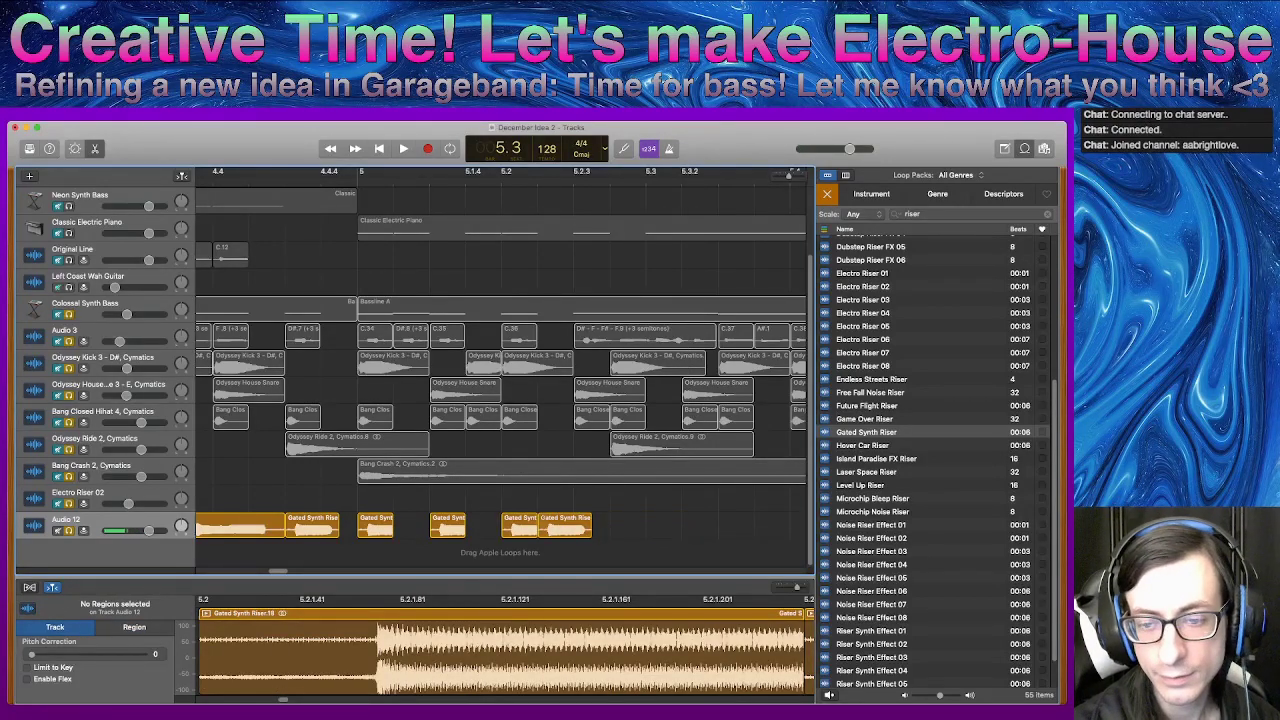
{"action": "left_click_drag", "start_coordinate": [580, 525], "coordinate": [628, 525]}
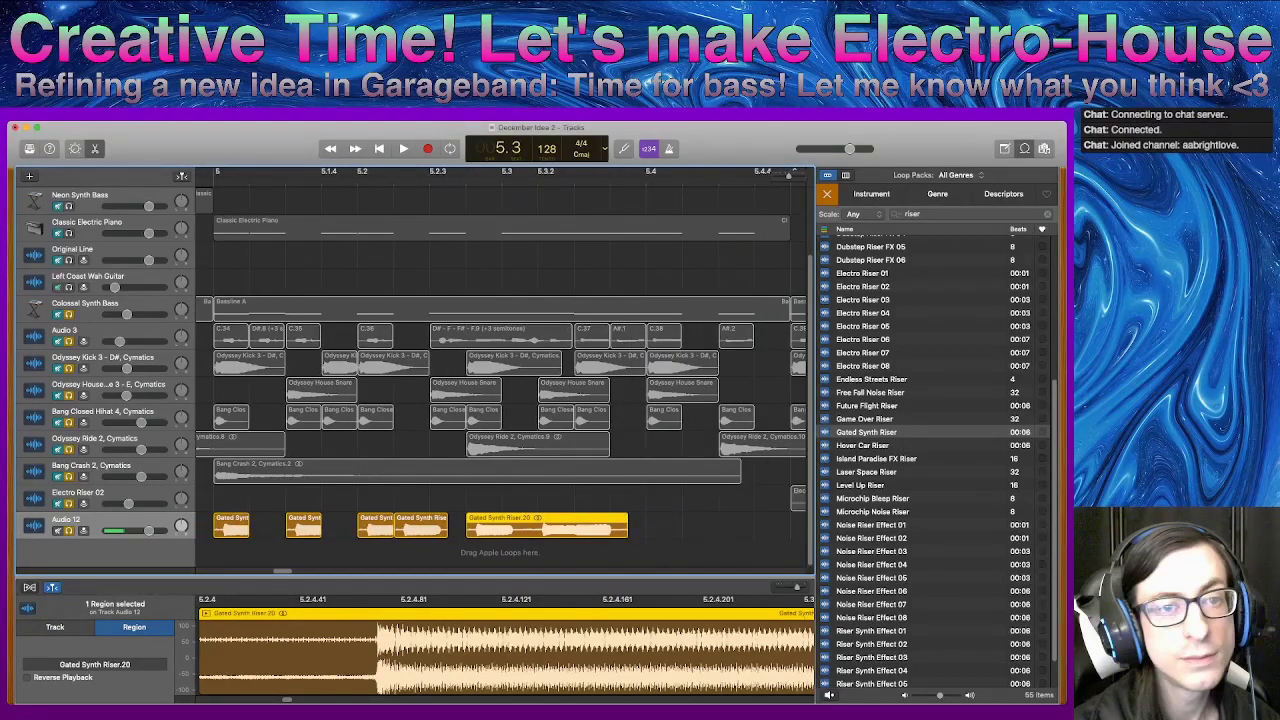
- Play the whole chopped Gated Synth Riser sequence from bar 3 to review its rhythm
{"action": "left_click_drag", "start_coordinate": [510, 172], "coordinate": [424, 172]}
{"action": "key", "text": "super+Left"}
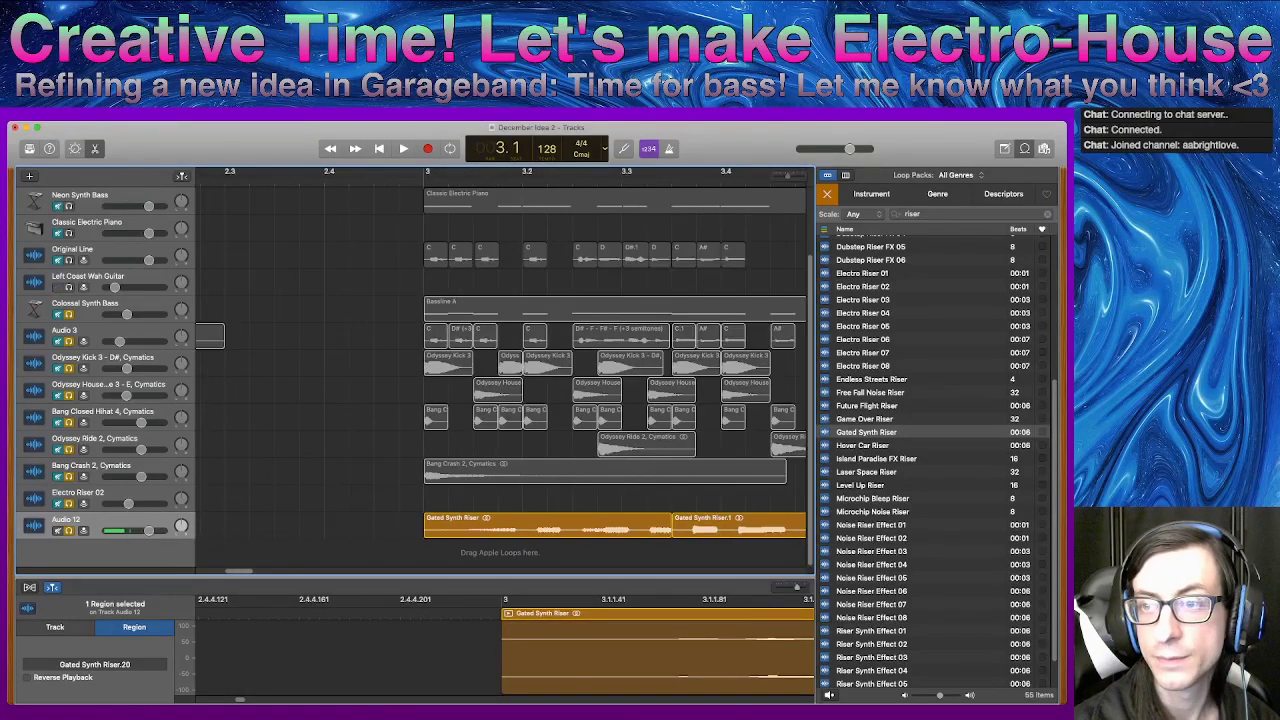
{"action": "key", "text": "super+Left"}
{"action": "key", "text": "space"}
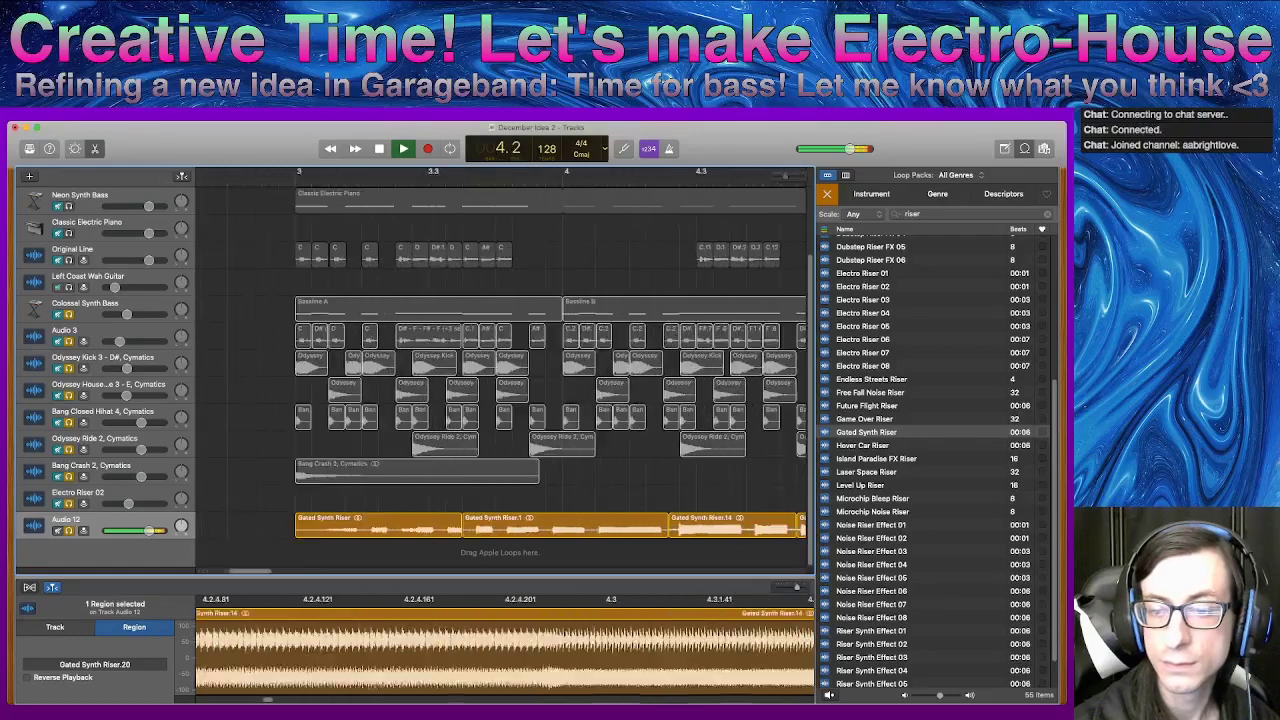
{"action": "key", "text": "super+Left"}
{"action": "key", "text": "super+Left"}
{"action": "key", "text": "super+Left"}
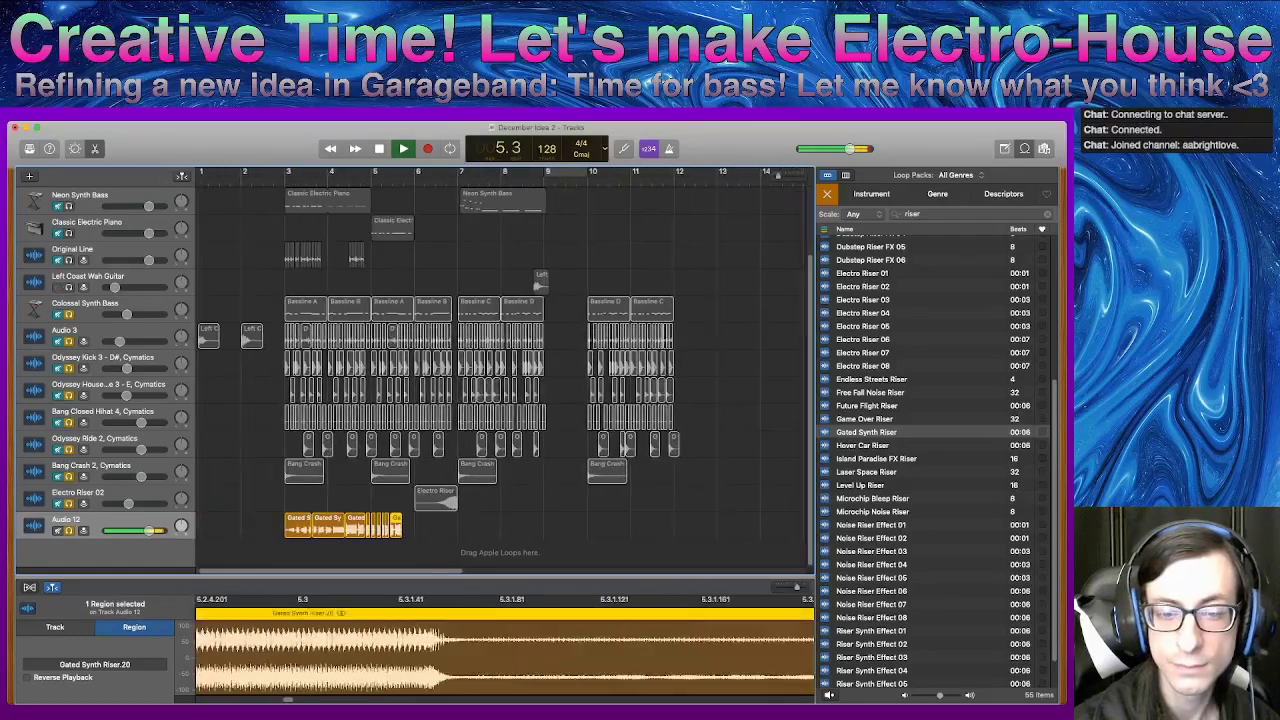
{"action": "key", "text": "space"}
- Move all Gated Synth Riser pieces together to start at 4.2, so that the sequence ends just before bar 7
{"action": "left_click_drag", "start_coordinate": [422, 539], "coordinate": [354, 528]}
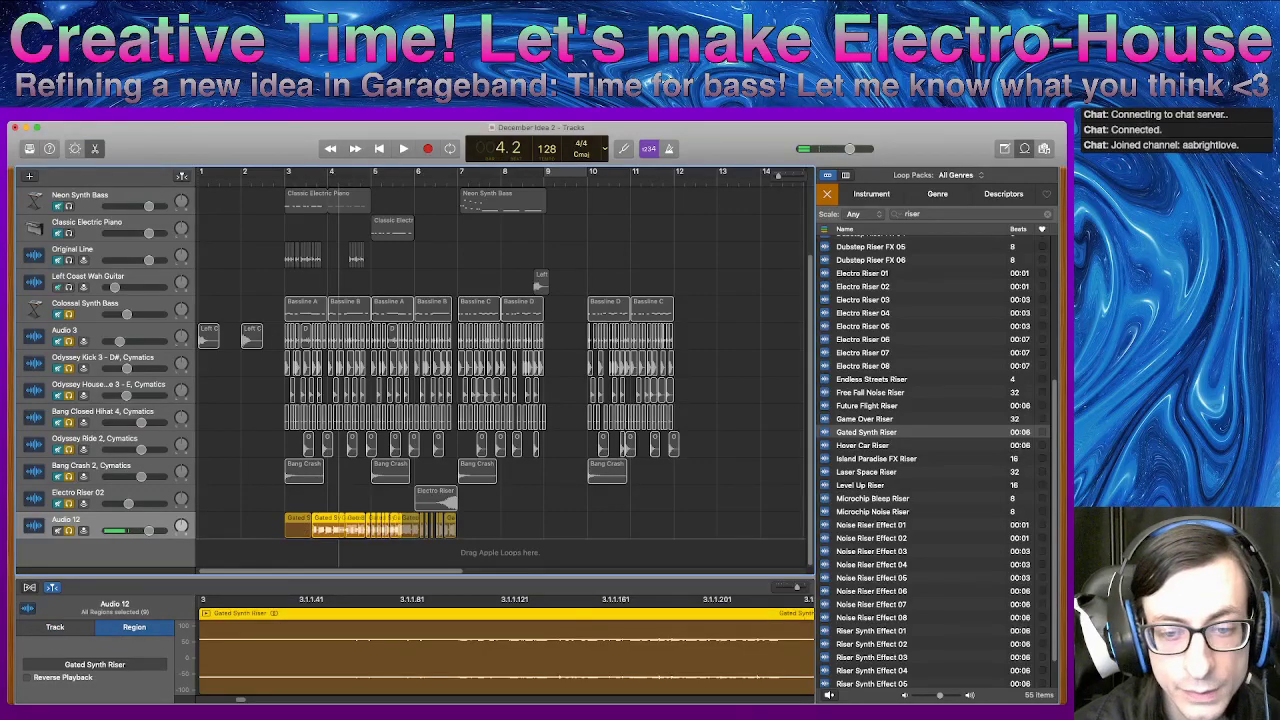
{"action": "key", "text": "super+z"}
{"action": "key", "text": "super+Right"}
{"action": "key", "text": "super+Right"}
{"action": "key", "text": "super+Right"}
{"action": "key", "text": "super+Right"}
{"action": "key", "text": "super+Right"}
{"action": "key", "text": "super+Right"}
{"action": "key", "text": "super+Right"}
{"action": "key", "text": "super+Right"}
{"action": "key", "text": "super+Right"}
{"action": "key", "text": "super+Right"}
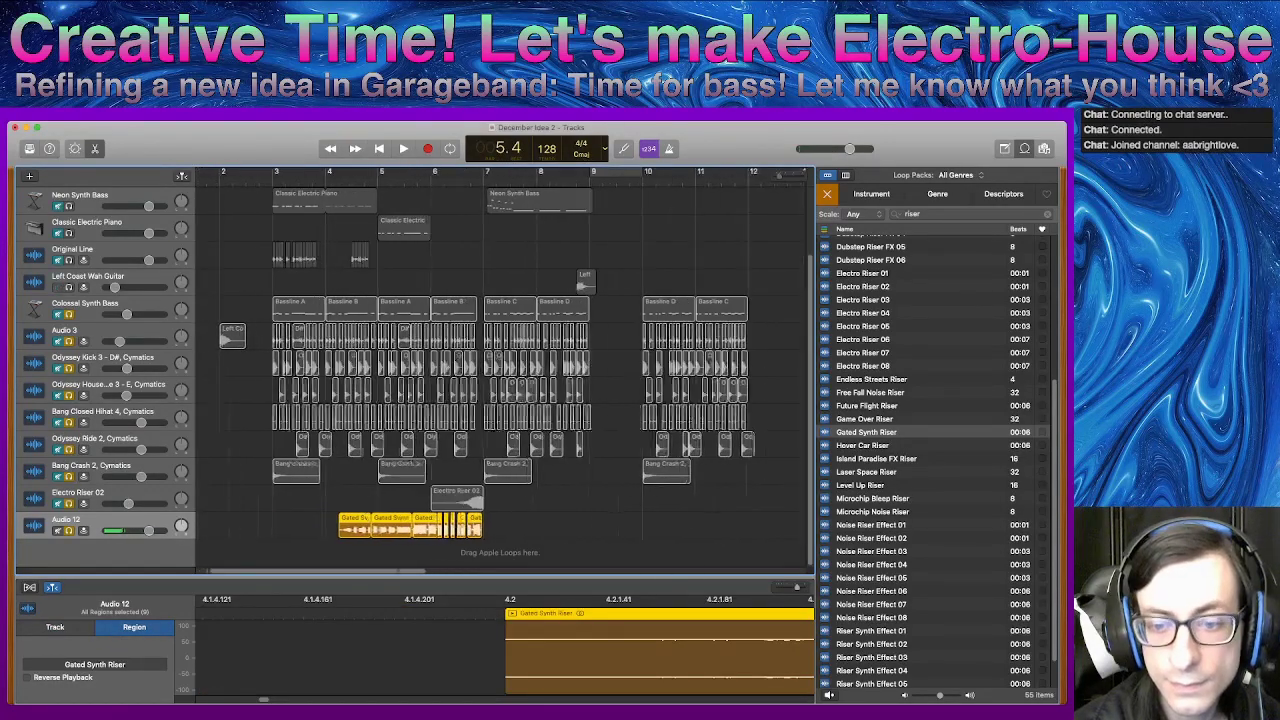
{"action": "key", "text": "super+Left"}
{"action": "key", "text": "super+Left"}
{"action": "key", "text": "super+Left"}
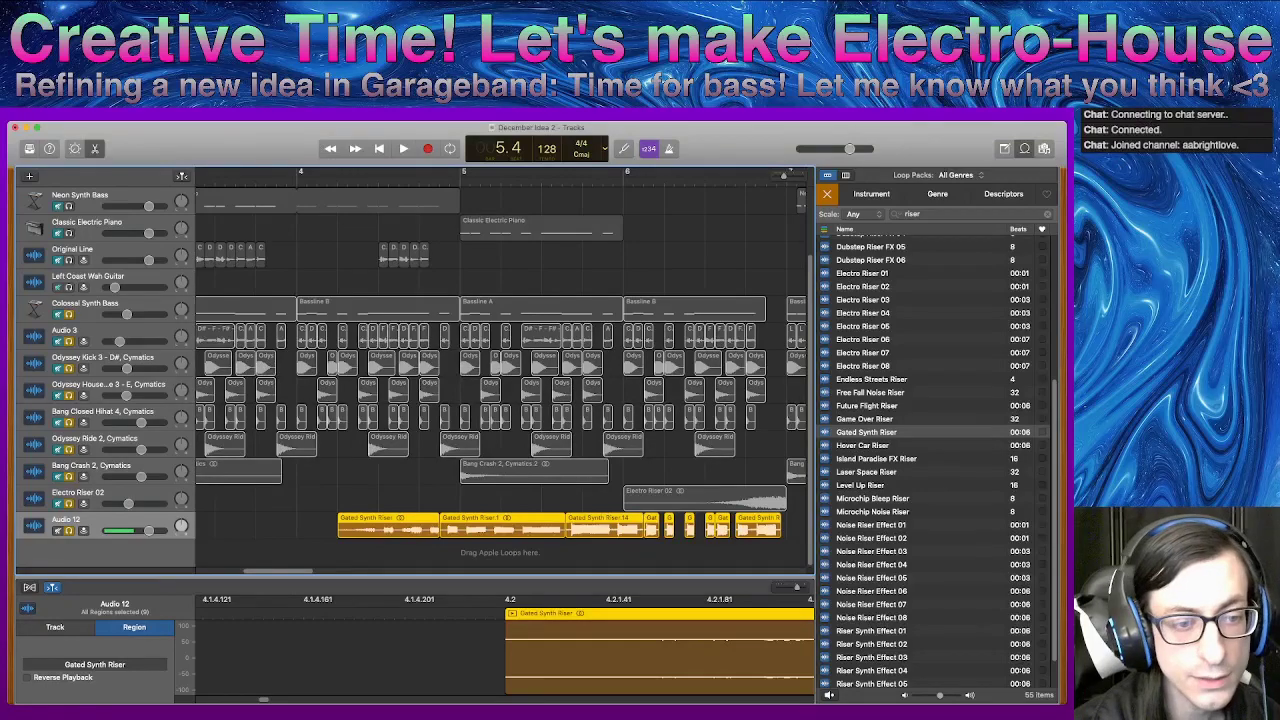
- Unmute the Electro Riser 02 track and play it together with the Gated Synth Riser pieces up to bar 7
{"action": "left_click", "coordinate": [57, 503]}
{"action": "key", "text": "space"}
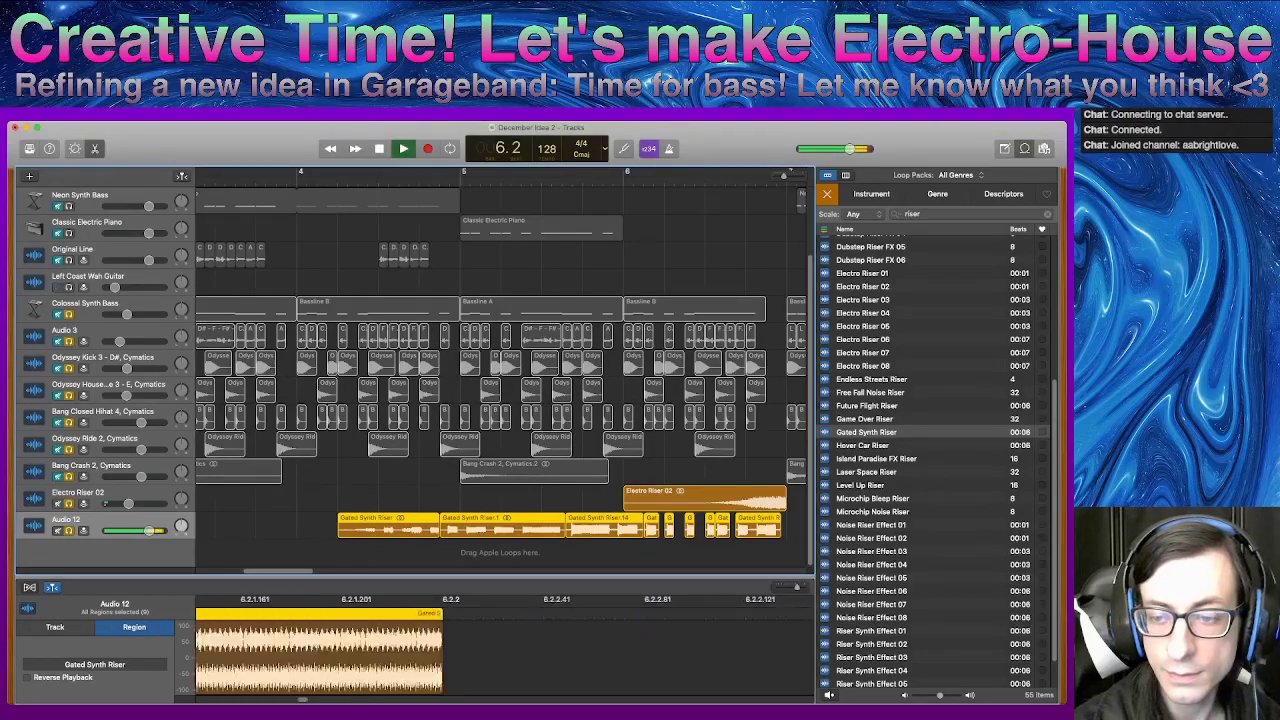
{"action": "key", "text": "space"}
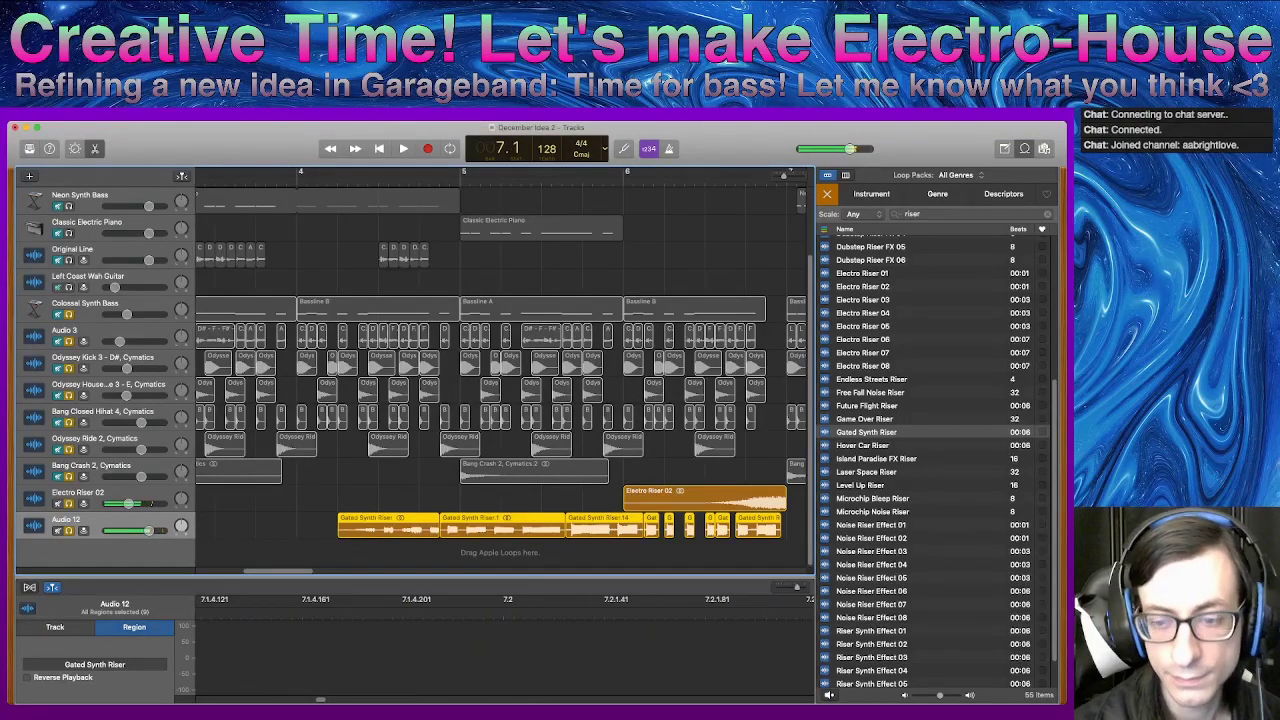
- Move the Electro Riser 02 region and all Gated Synth Riser pieces together so the first Gated Synth Riser piece starts at bar 1
{"action": "left_click_drag", "start_coordinate": [796, 503], "coordinate": [370, 522]}
{"action": "left_click_drag", "start_coordinate": [740, 499], "coordinate": [188, 499]}
{"action": "scroll", "coordinate": [500, 360], "scroll_direction": "left", "scroll_amount": 4}
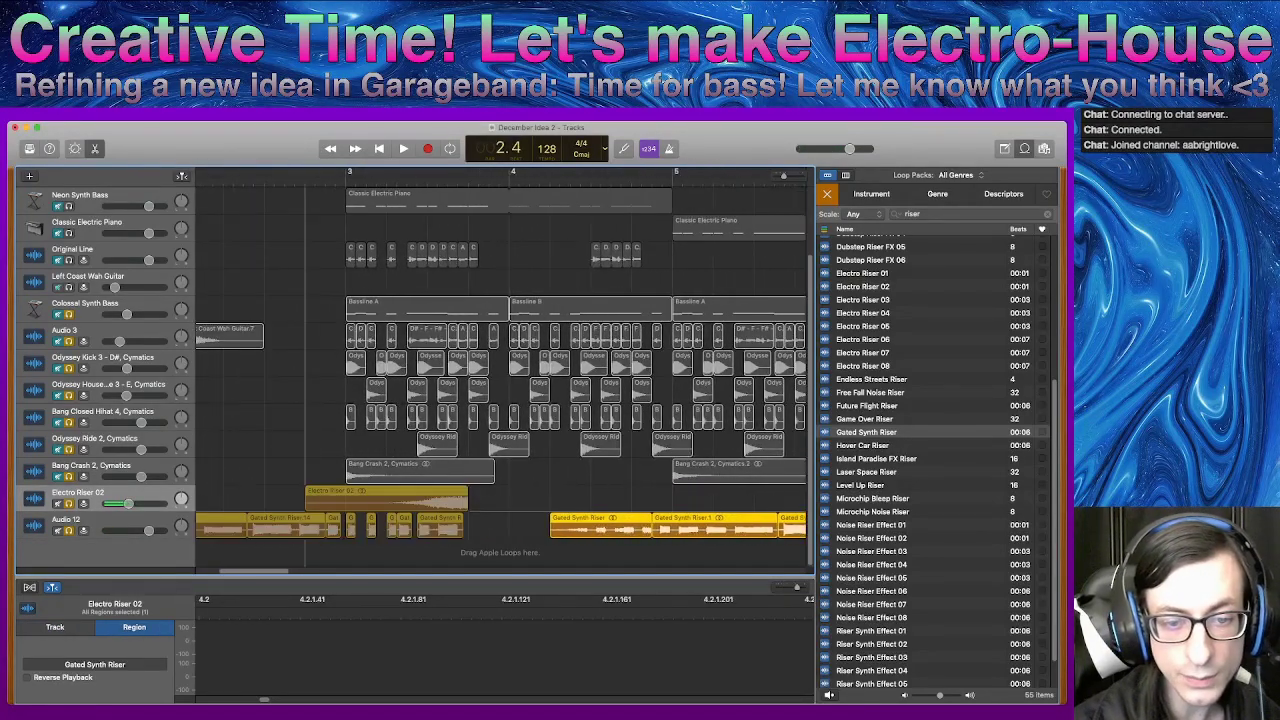
{"action": "left_click_drag", "start_coordinate": [386, 499], "coordinate": [427, 499]}
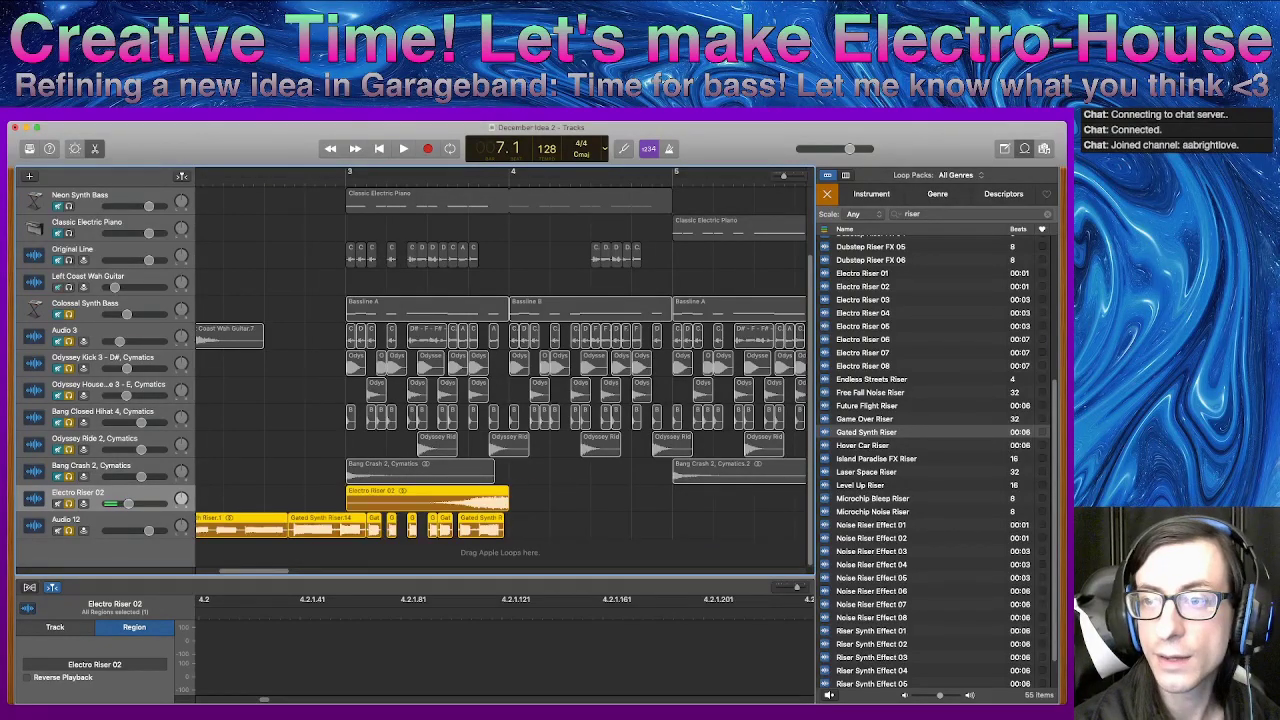
{"action": "scroll", "coordinate": [300, 499], "scroll_direction": "down", "scroll_amount": 5}
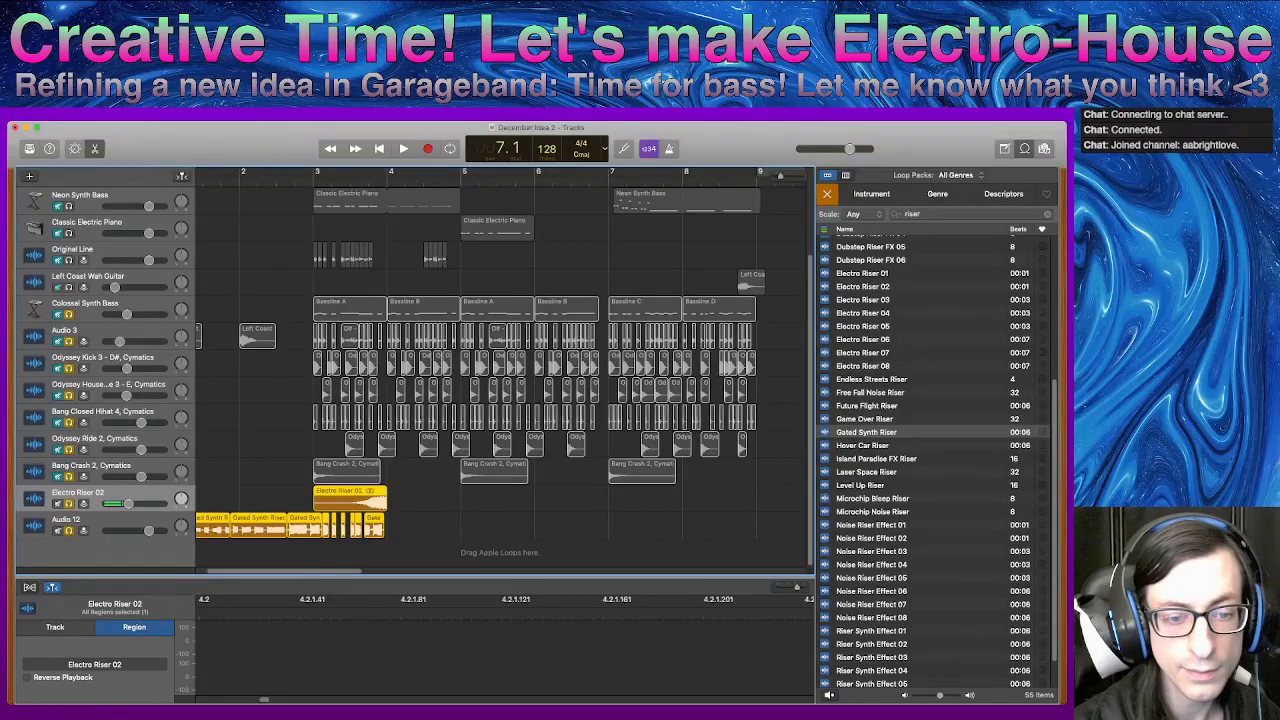
{"action": "scroll", "coordinate": [500, 360], "scroll_direction": "left", "scroll_amount": 2}
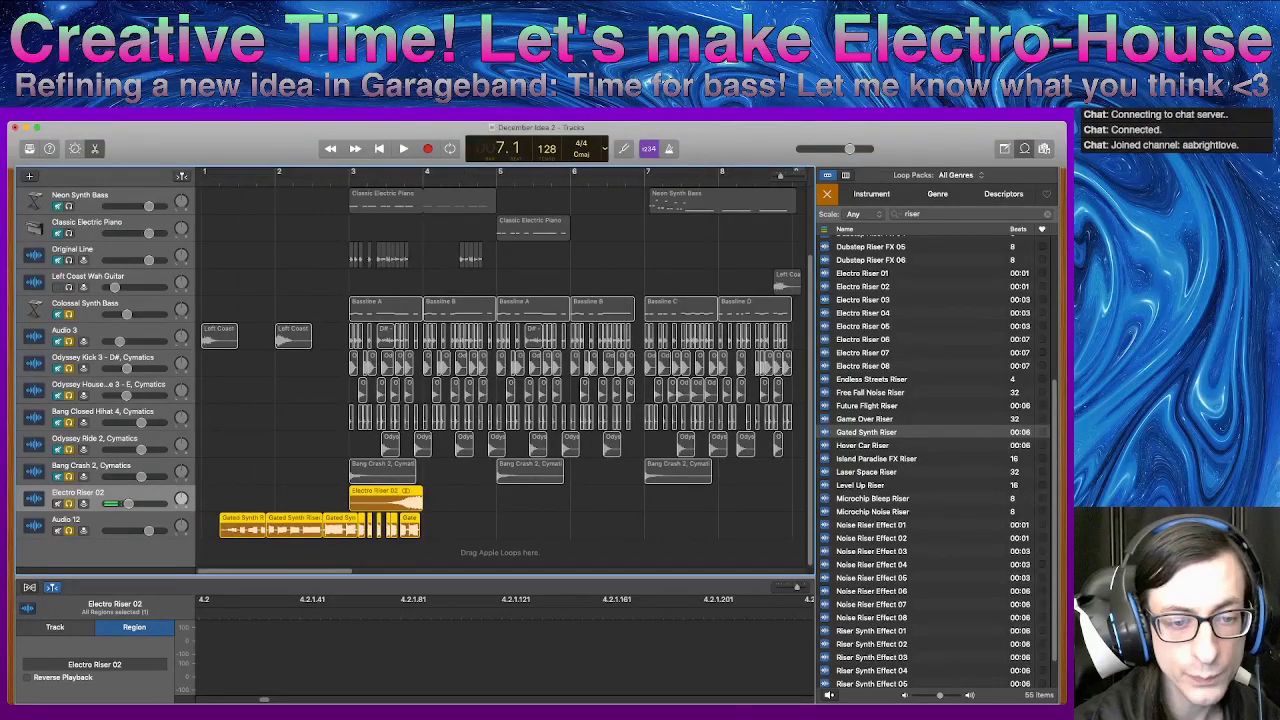
{"action": "left_click_drag", "start_coordinate": [387, 499], "coordinate": [369, 499]}
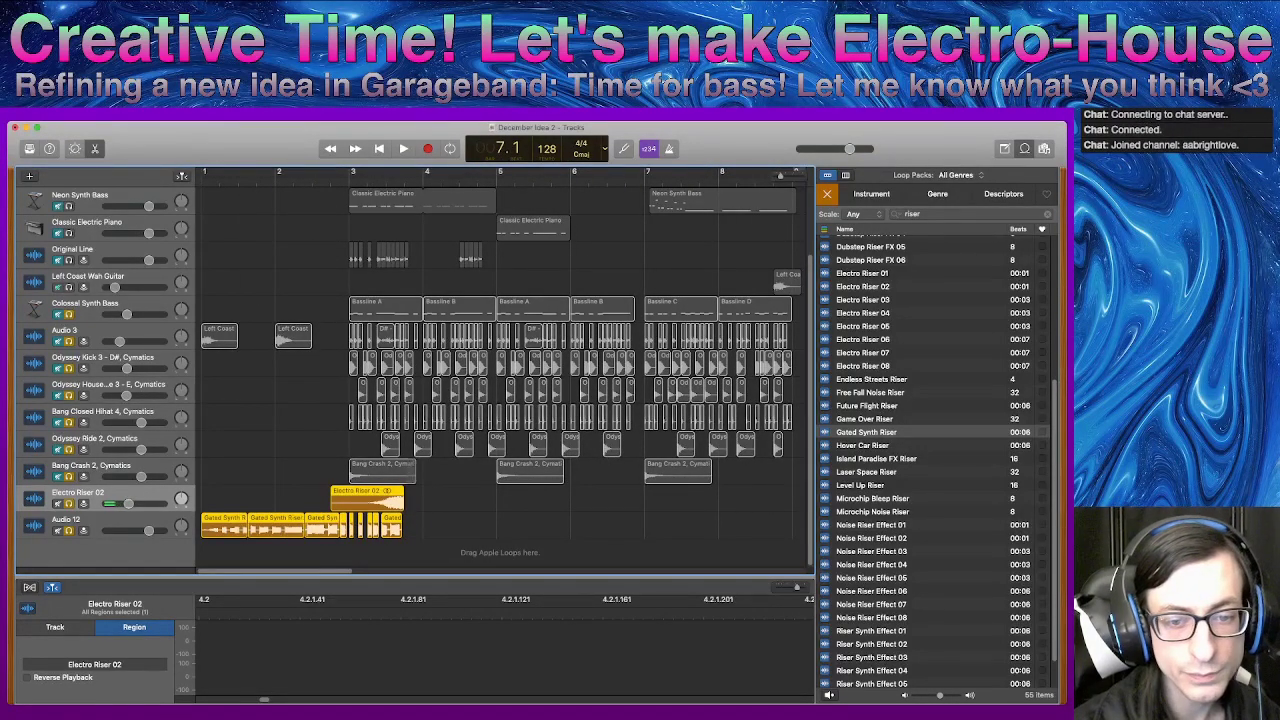
- Select all music, drum and crash regions from bar 3 onward and move them together to start at bar 8
{"action": "left_click_drag", "start_coordinate": [338, 185], "coordinate": [805, 483]}
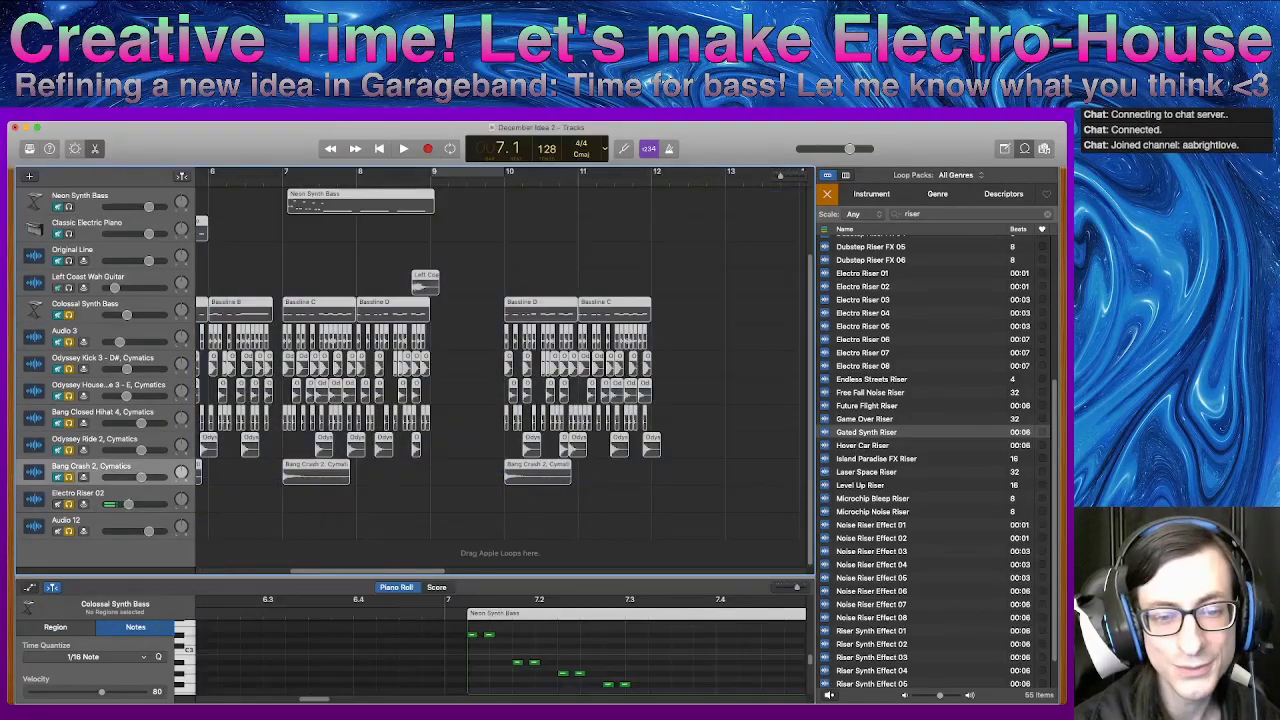
{"action": "scroll", "coordinate": [505, 365], "scroll_direction": "left", "scroll_amount": 8}
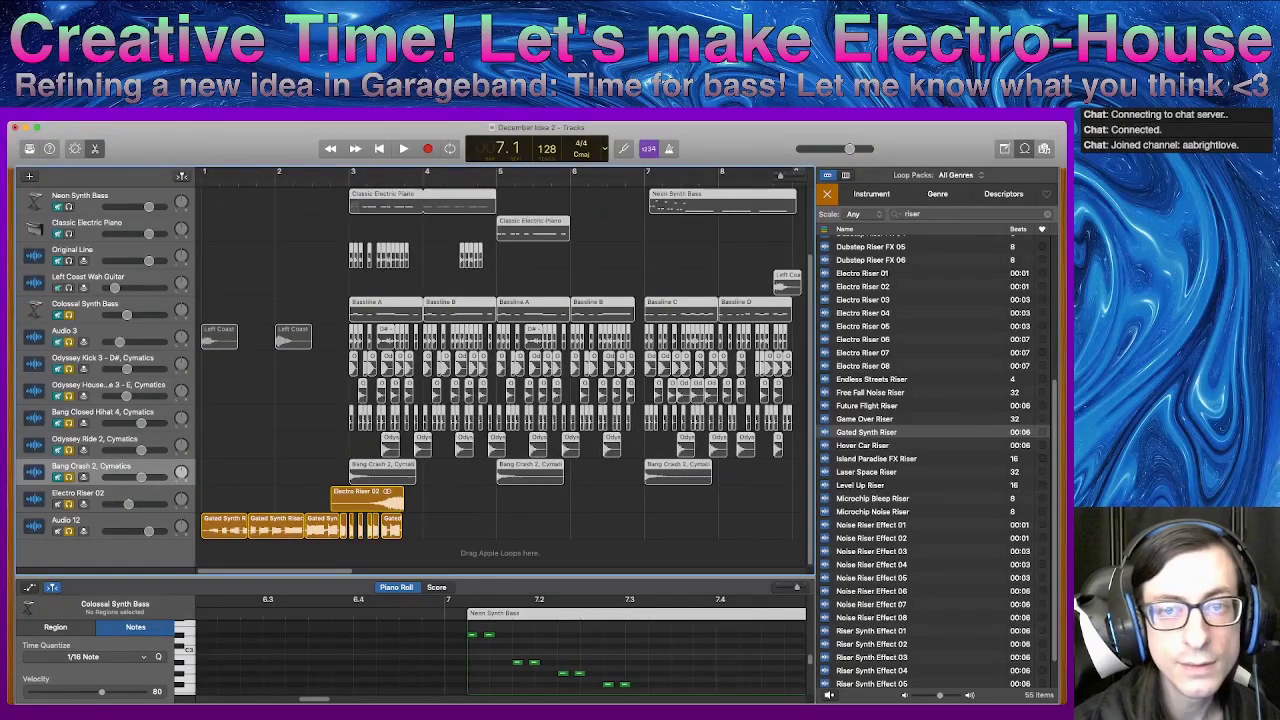
{"action": "left_click", "coordinate": [386, 200], "text": "shift"}
{"action": "left_click_drag", "start_coordinate": [386, 309], "coordinate": [745, 311]}
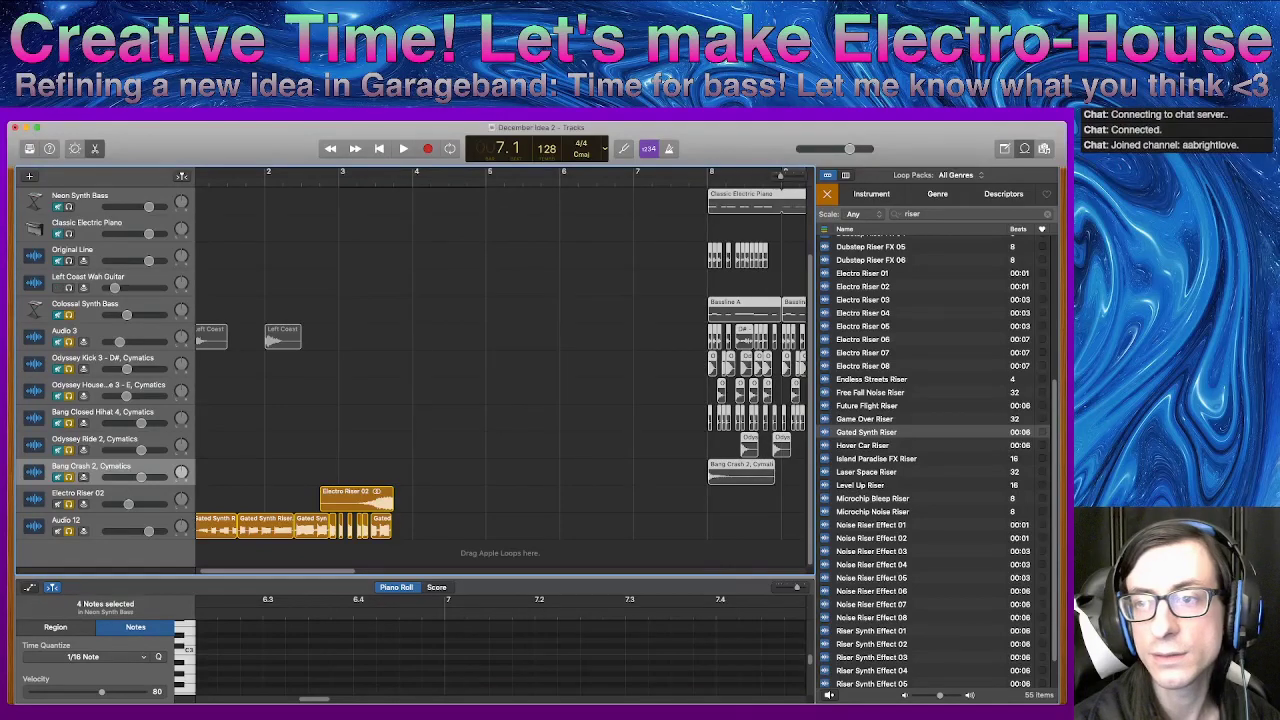
{"action": "scroll", "coordinate": [433, 341], "scroll_direction": "down", "scroll_amount": 8}
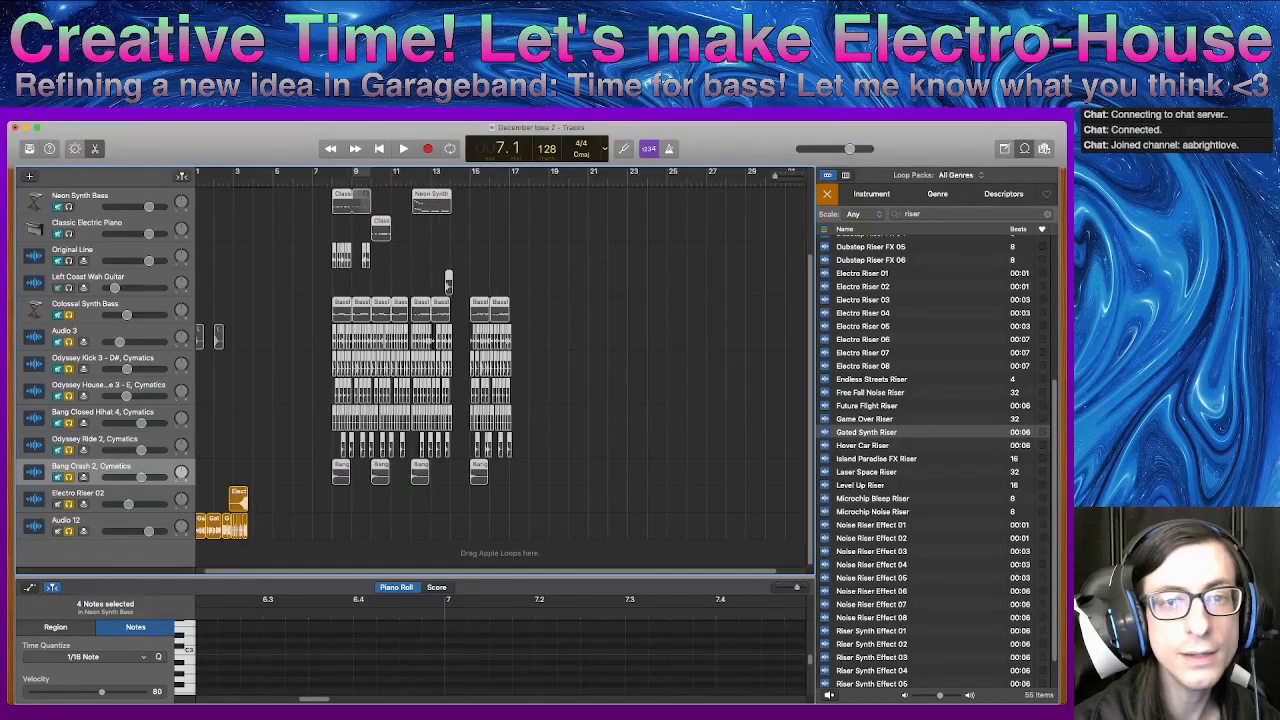
- Move the music, drum and crash regions together to start at bar 17, and all riser regions so they end at bar 17
{"action": "left_click_drag", "start_coordinate": [349, 201], "coordinate": [527, 201]}
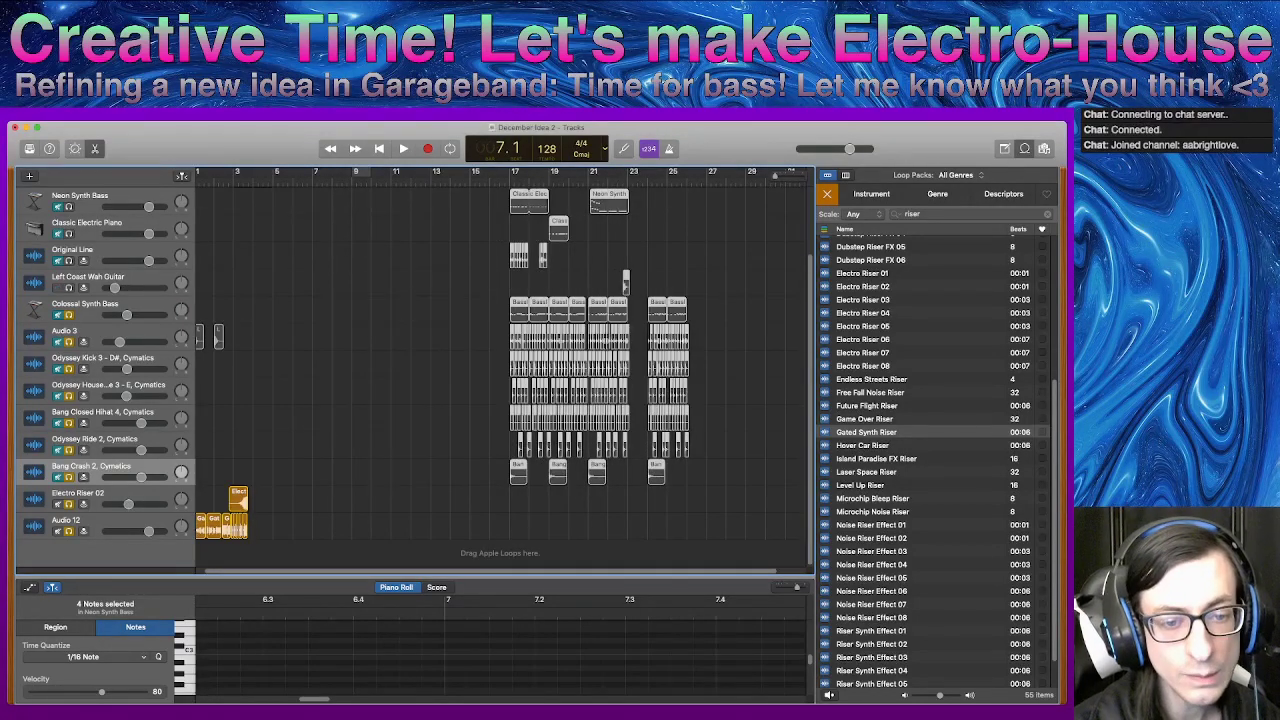
{"action": "left_click_drag", "start_coordinate": [283, 507], "coordinate": [507, 504]}
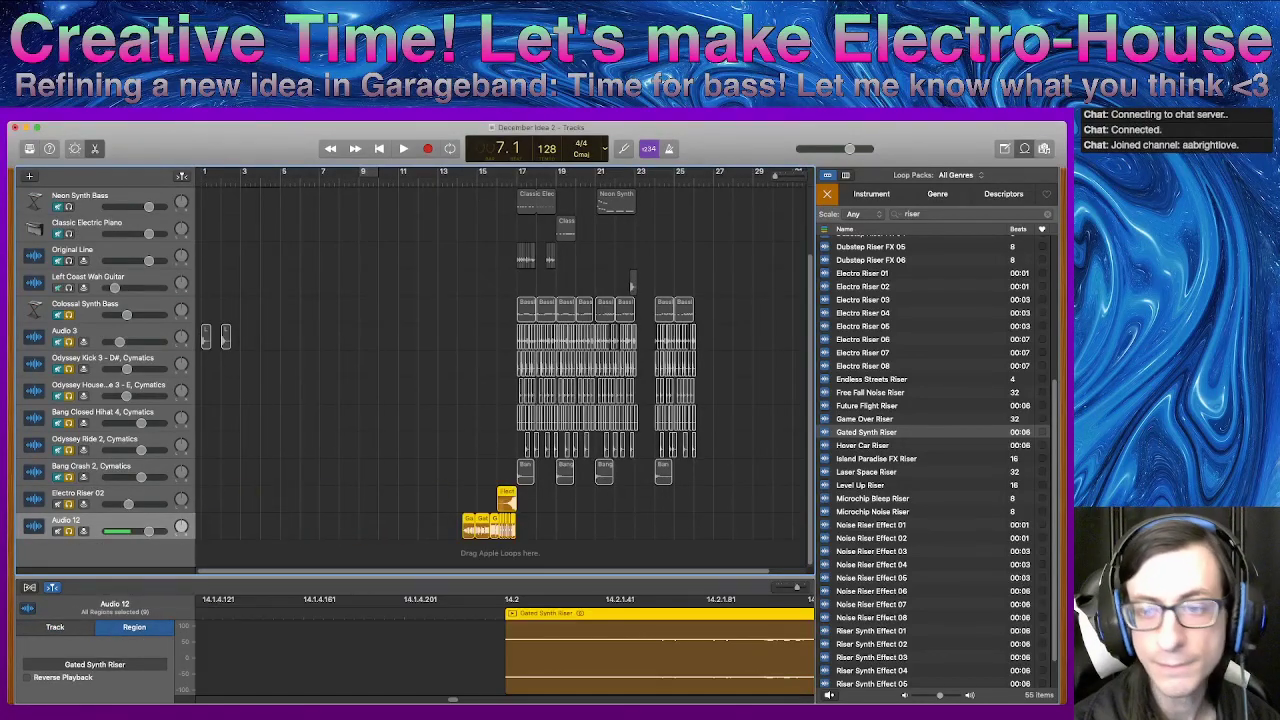
- Play the arrangement from bar 14 through the risers into the bassline and drums at bar 17
{"action": "key", "text": "super+Right"}
{"action": "key", "text": "super+Right"}
{"action": "key", "text": "super+Right"}
{"action": "key", "text": "super+Right"}
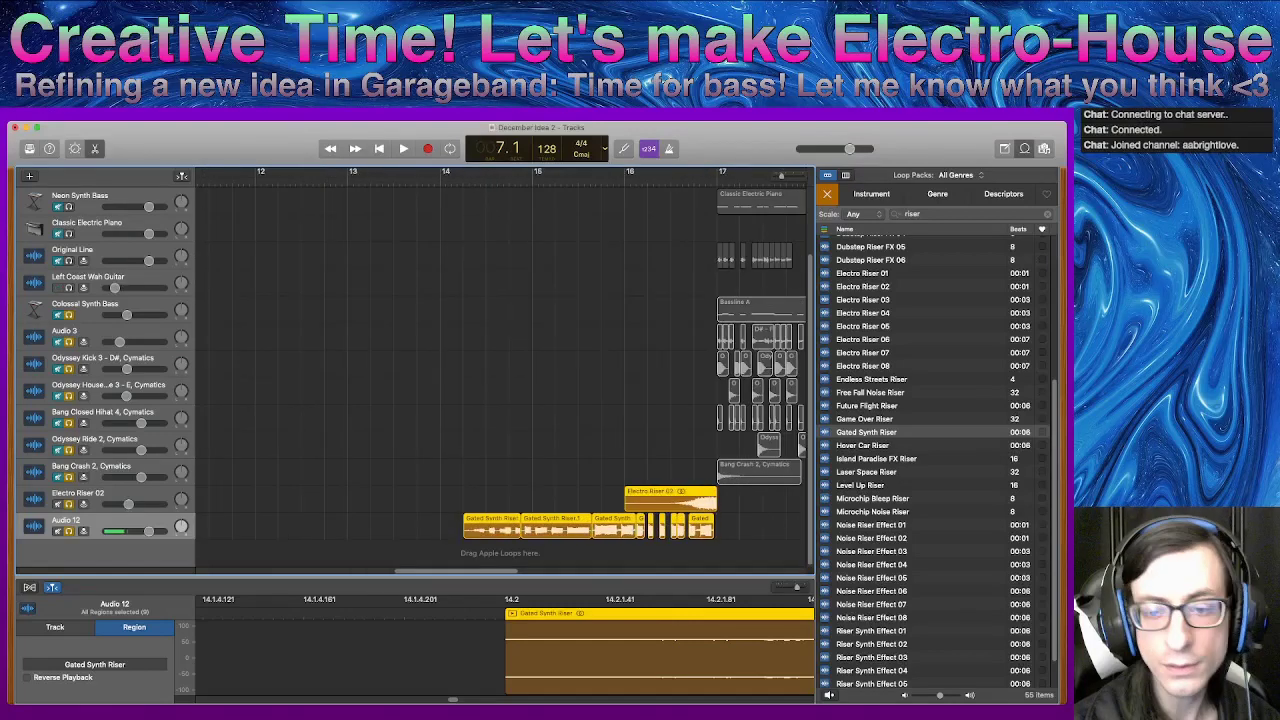
{"action": "scroll", "coordinate": [500, 360], "scroll_direction": "right", "scroll_amount": 5}
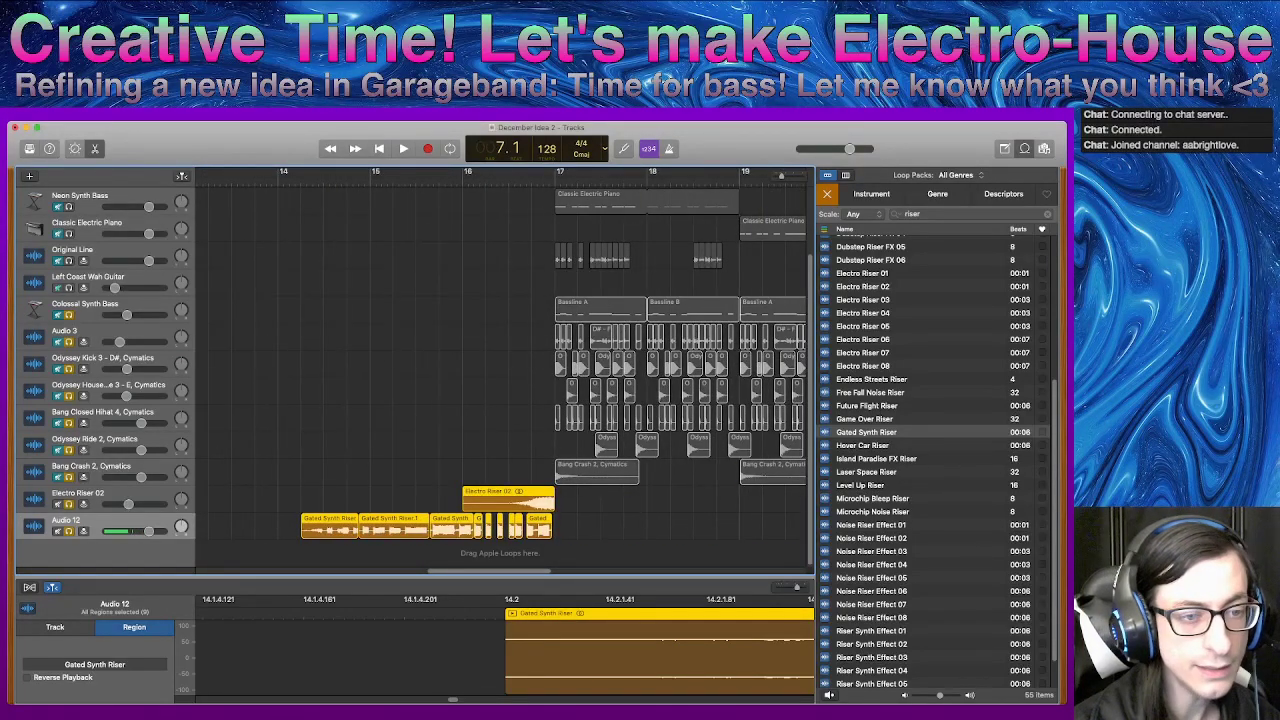
{"action": "key", "text": "space"}
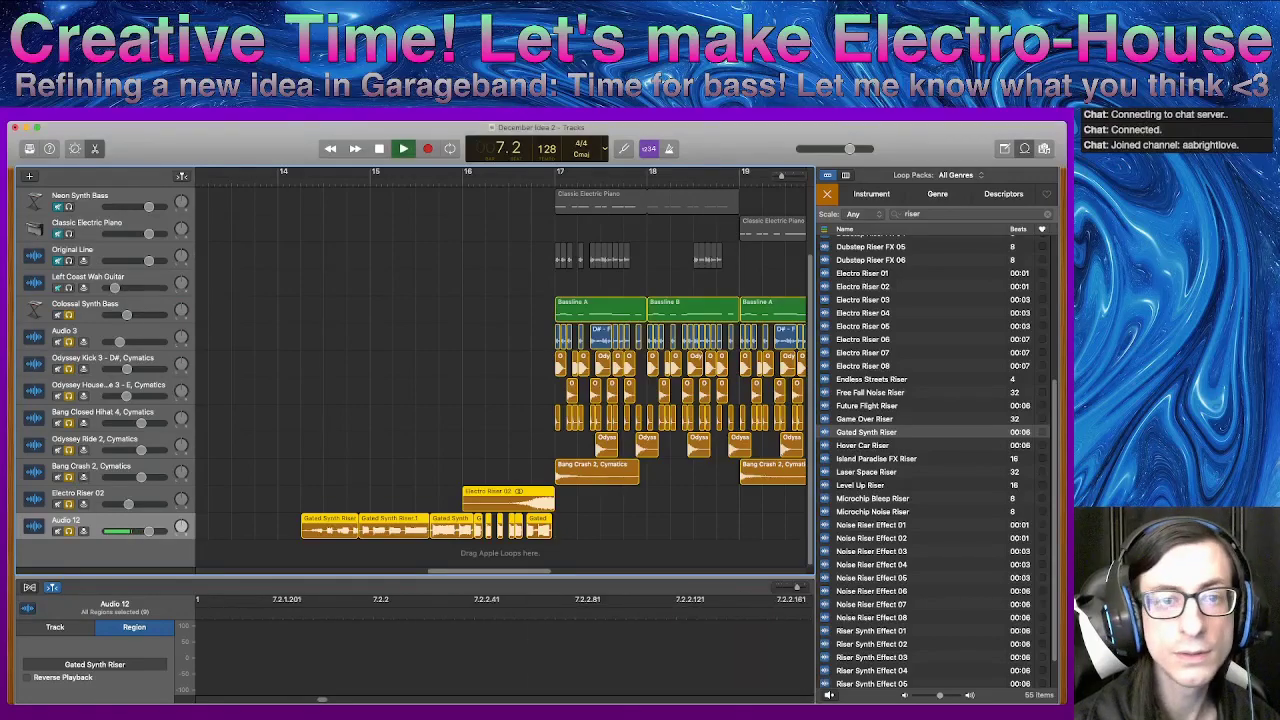
{"action": "key", "text": "space"}
{"action": "left_click", "coordinate": [284, 176]}
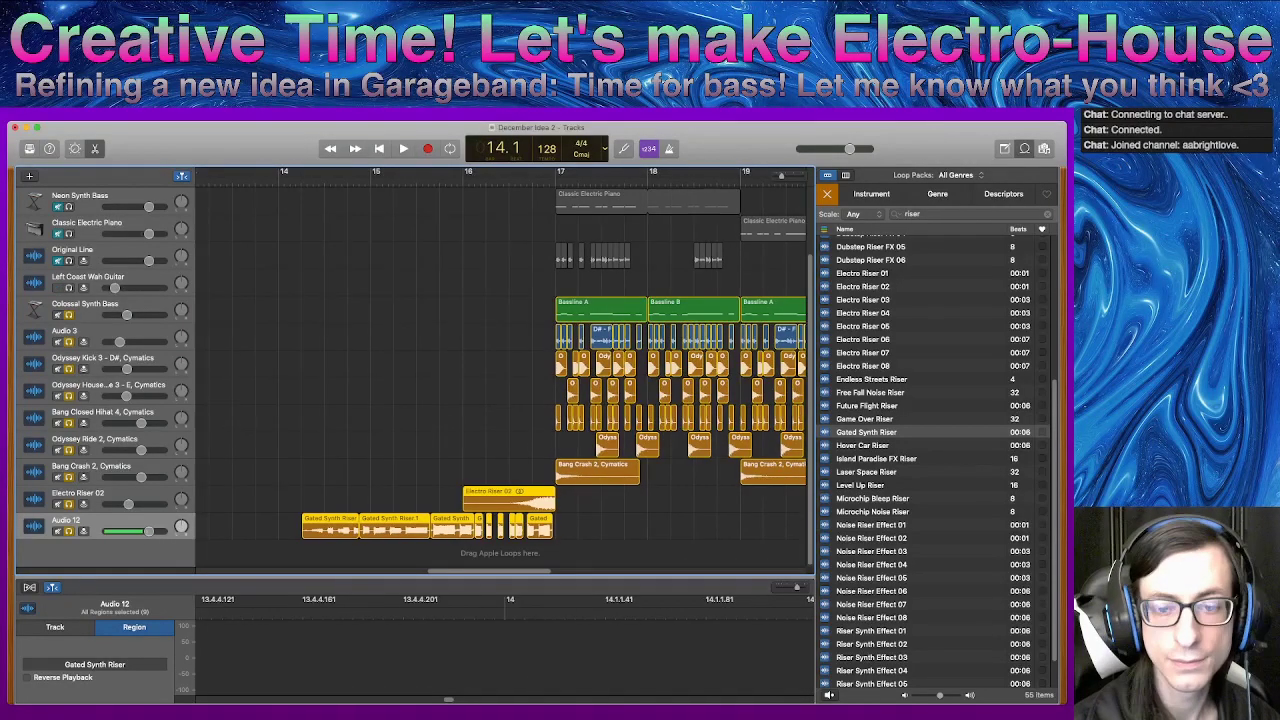
{"action": "key", "text": "space"}
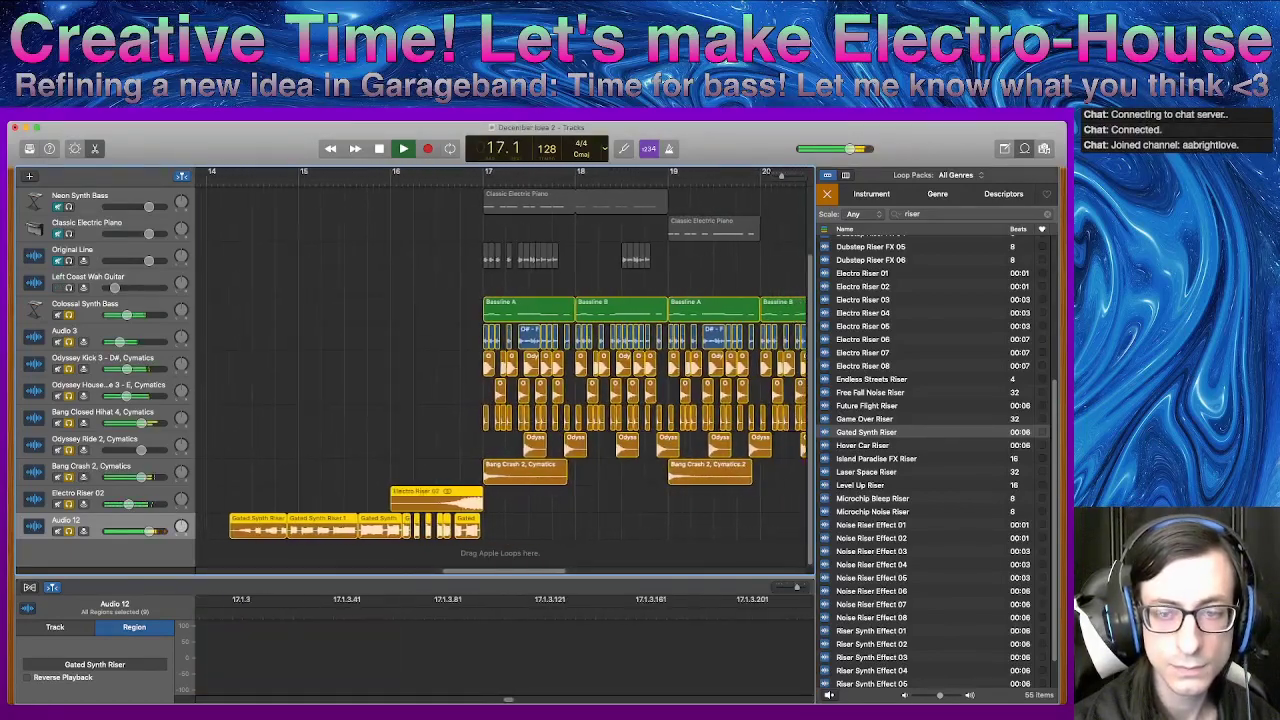
{"action": "key", "text": "space"}
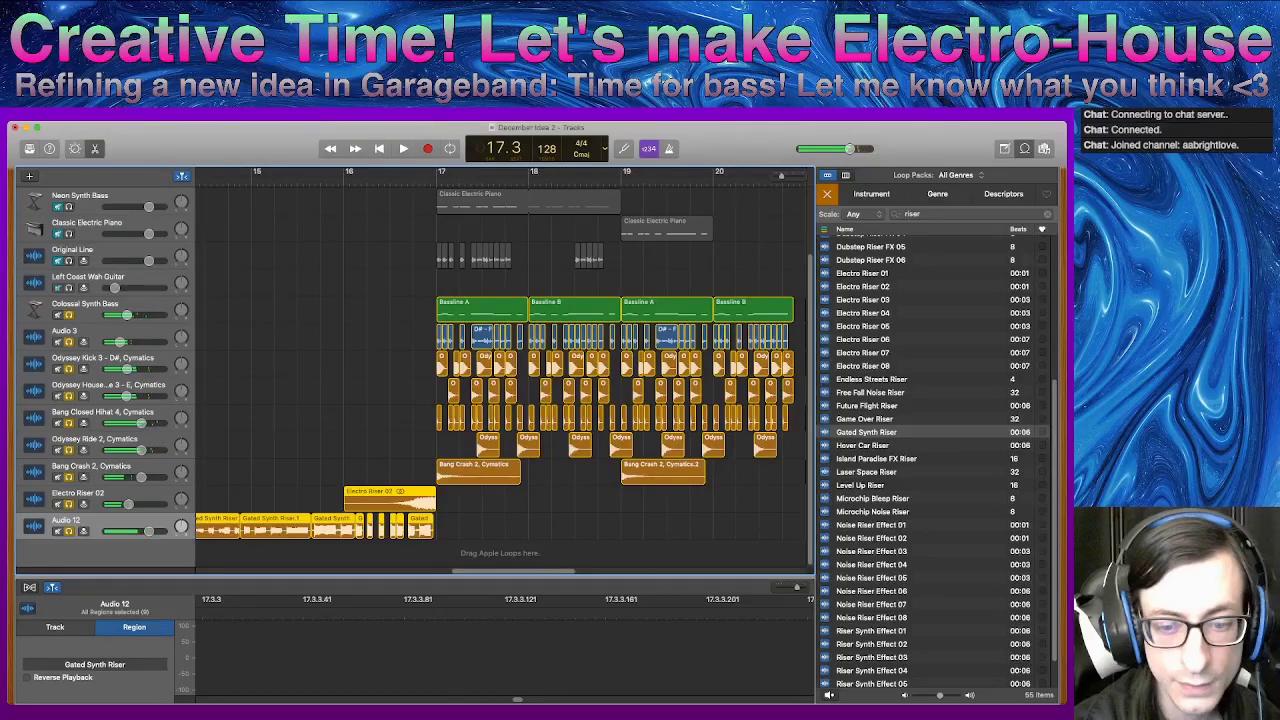
- Open the channel EQ of the Audio 12 track and turn on its analyzer
{"action": "scroll", "coordinate": [278, 521], "scroll_direction": "left", "scroll_amount": 4}
{"action": "left_click", "coordinate": [110, 521]}
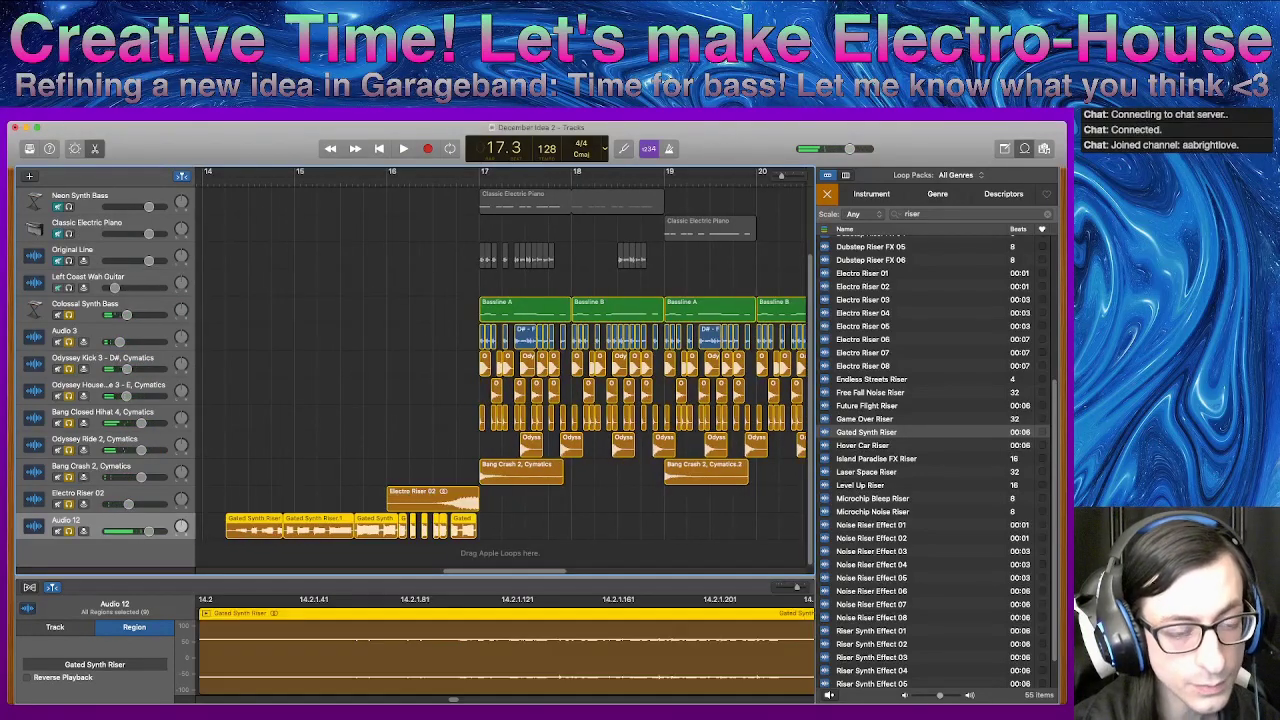
{"action": "key", "text": "b"}
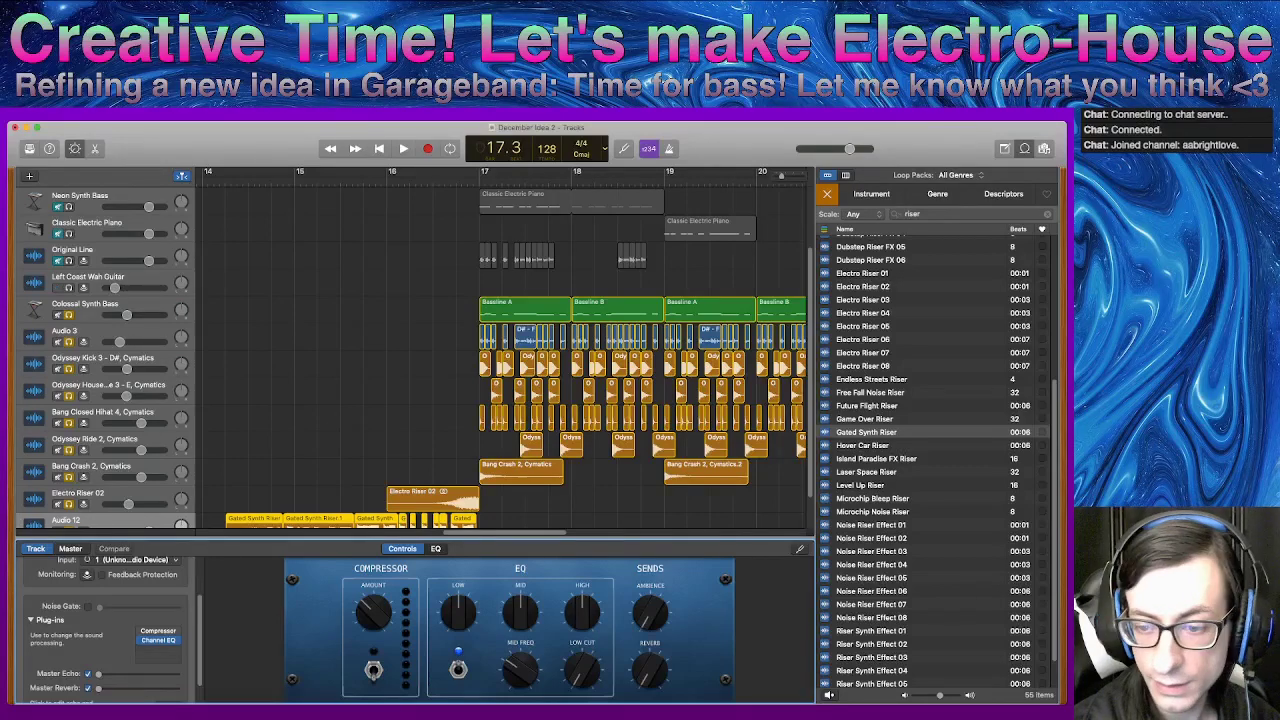
{"action": "left_click", "coordinate": [435, 549]}
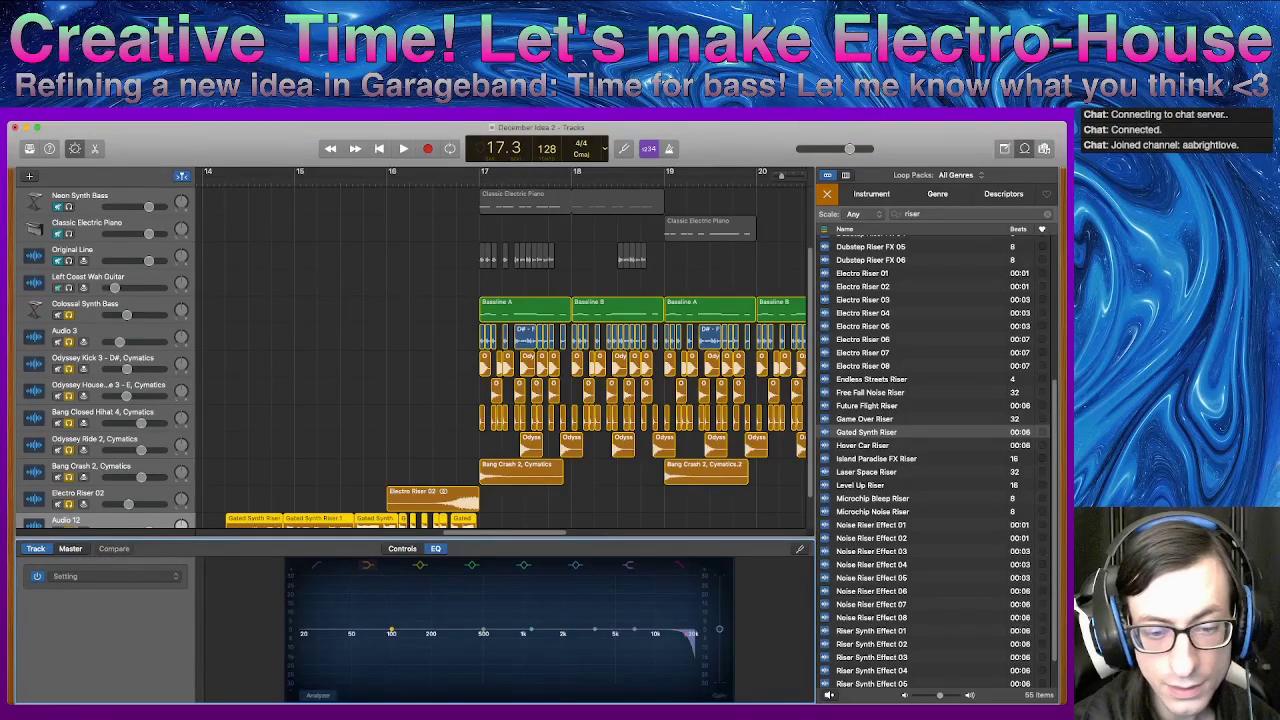
{"action": "scroll", "coordinate": [415, 357], "scroll_direction": "down", "scroll_amount": 2}
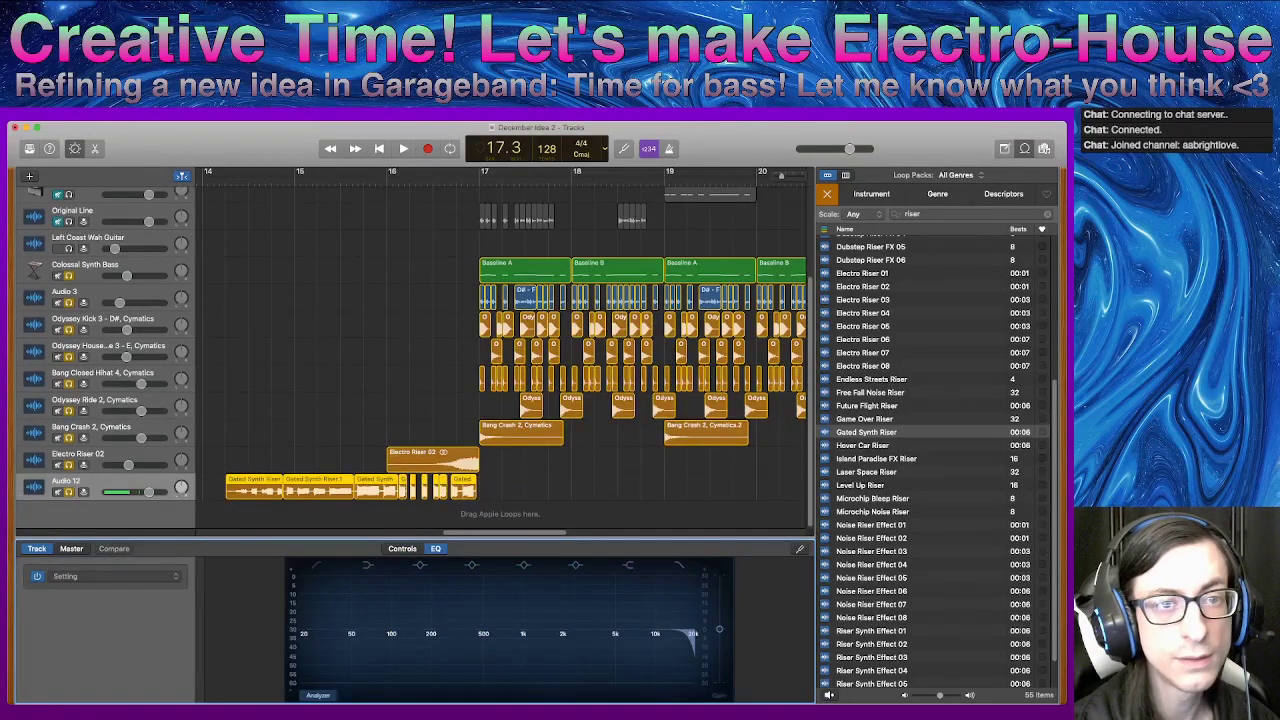
- Isolate the Audio 12 track and play the Gated Synth Riser pieces from bar 14 to examine their spectrum in the EQ
{"action": "left_click", "coordinate": [208, 178]}
{"action": "key", "text": "s"}
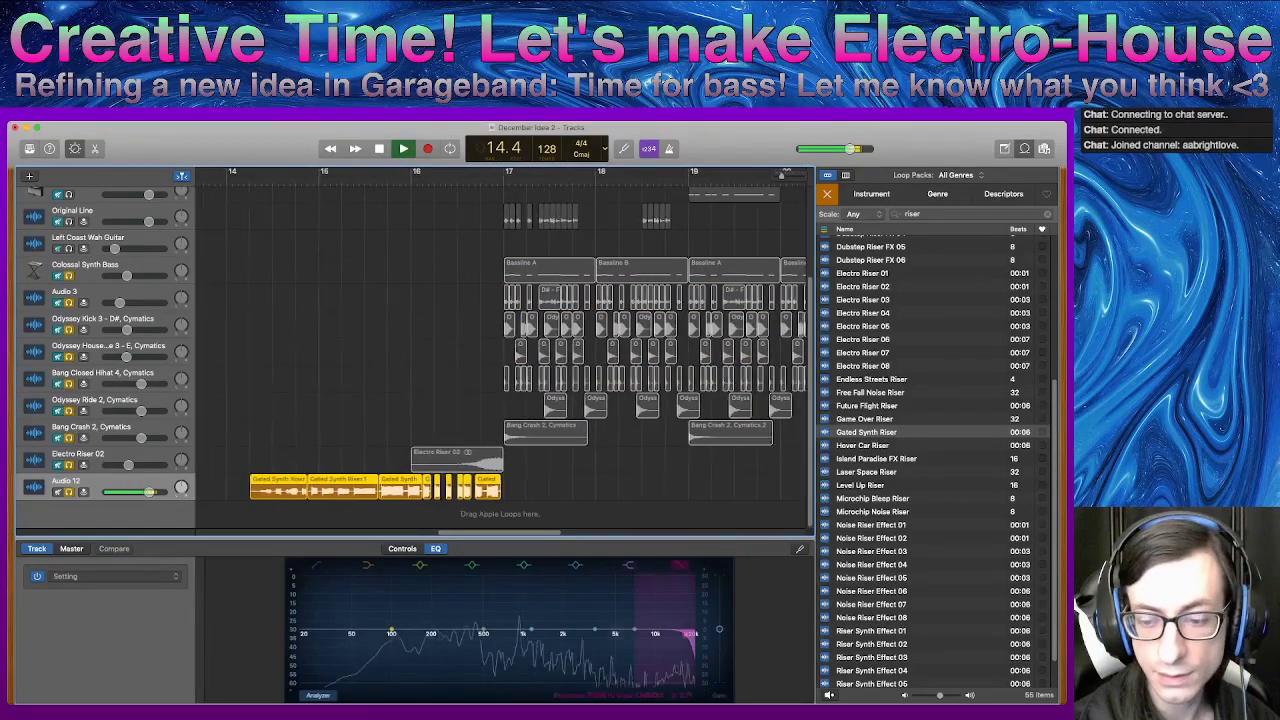
{"action": "key", "text": "space"}
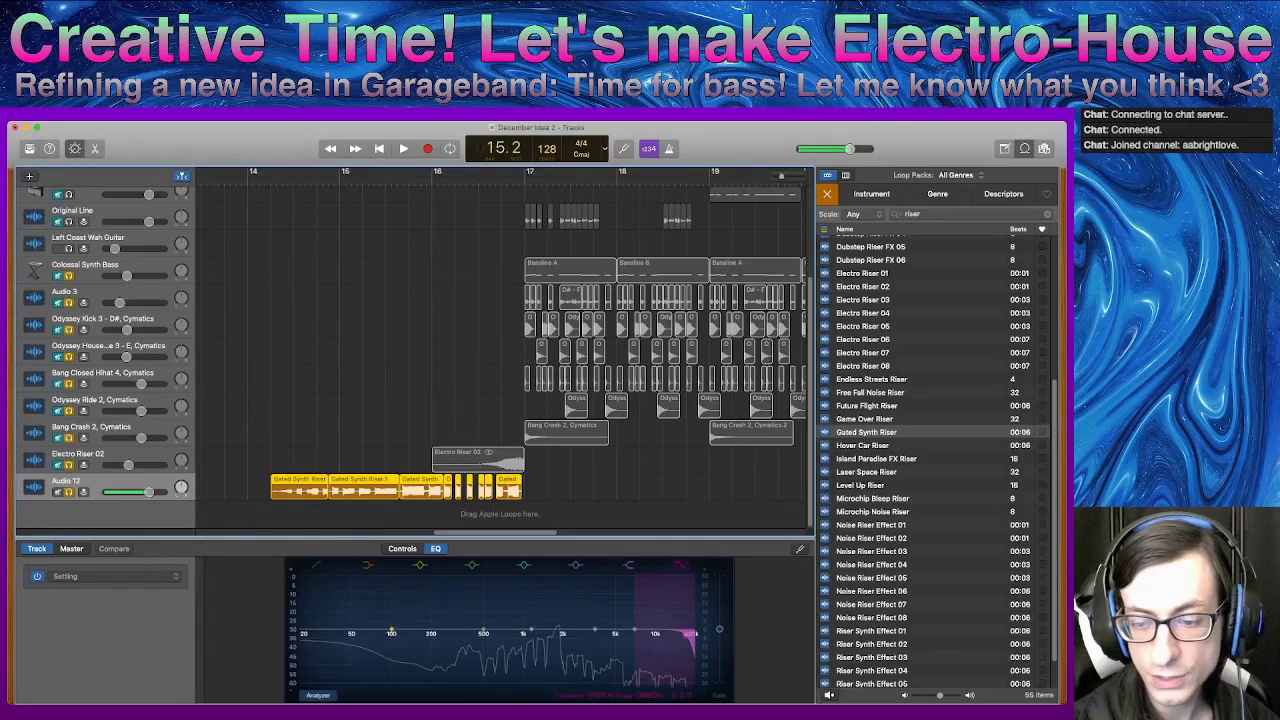
- Lower the high-cut frequency in Audio 12's EQ, make its slope steeper, and play the riser with it
{"action": "left_click_drag", "start_coordinate": [684, 632], "coordinate": [662, 632]}
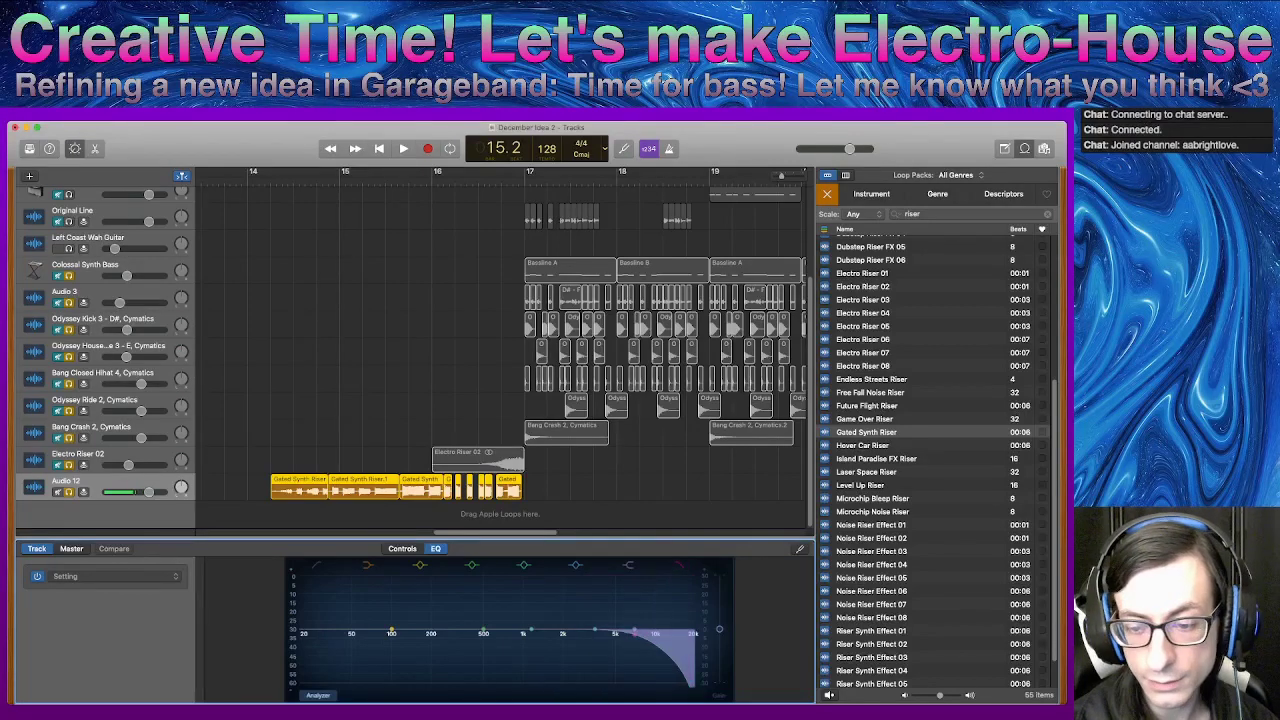
{"action": "left_click_drag", "start_coordinate": [650, 695], "coordinate": [650, 670]}
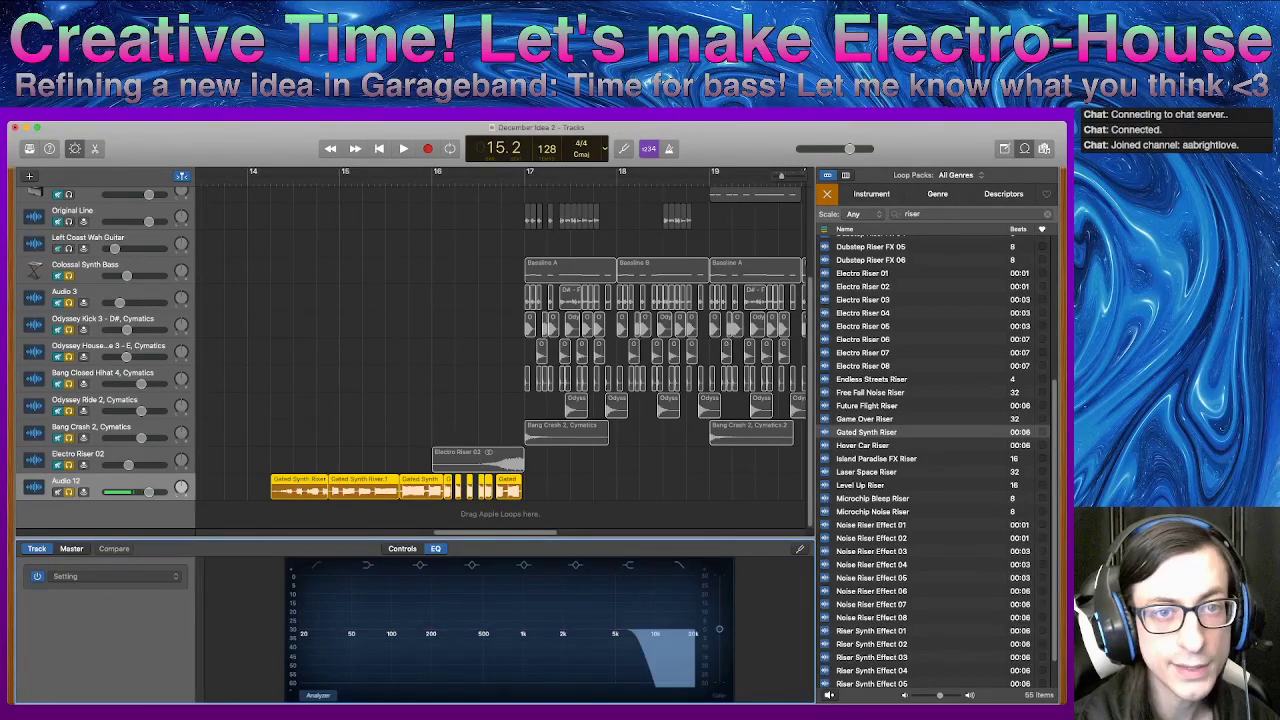
{"action": "key", "text": "space"}
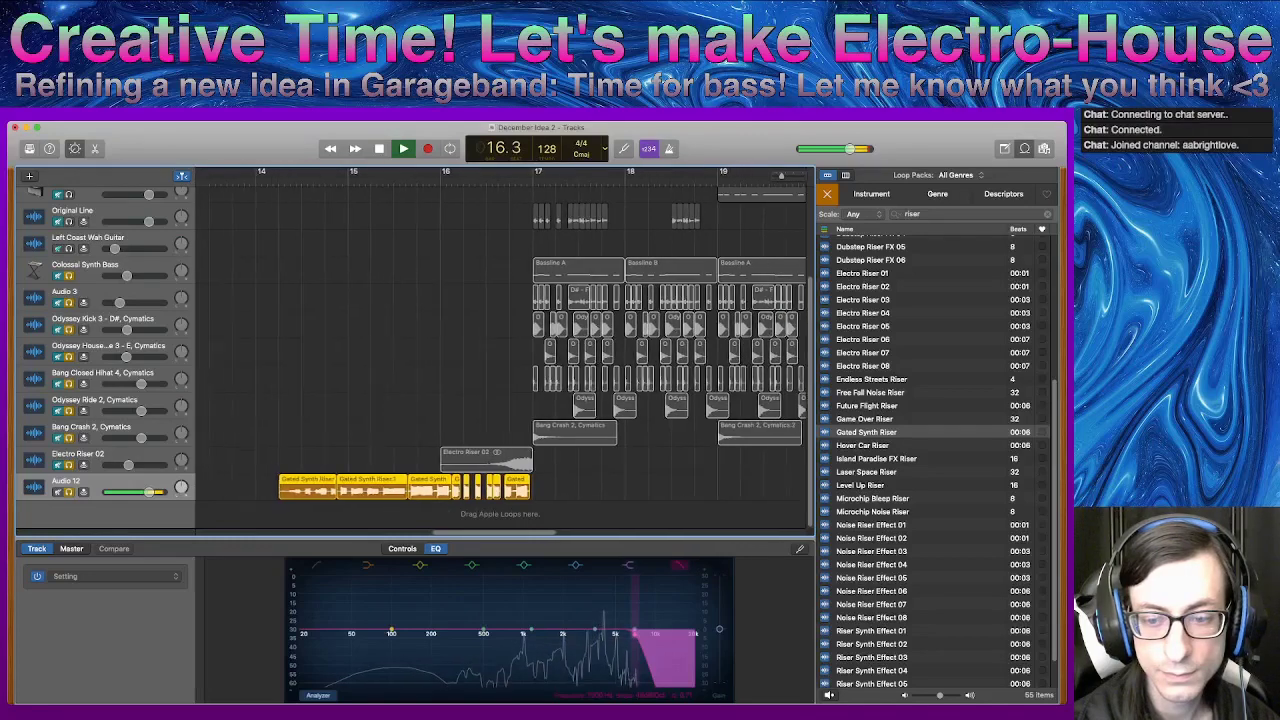
{"action": "key", "text": "space"}
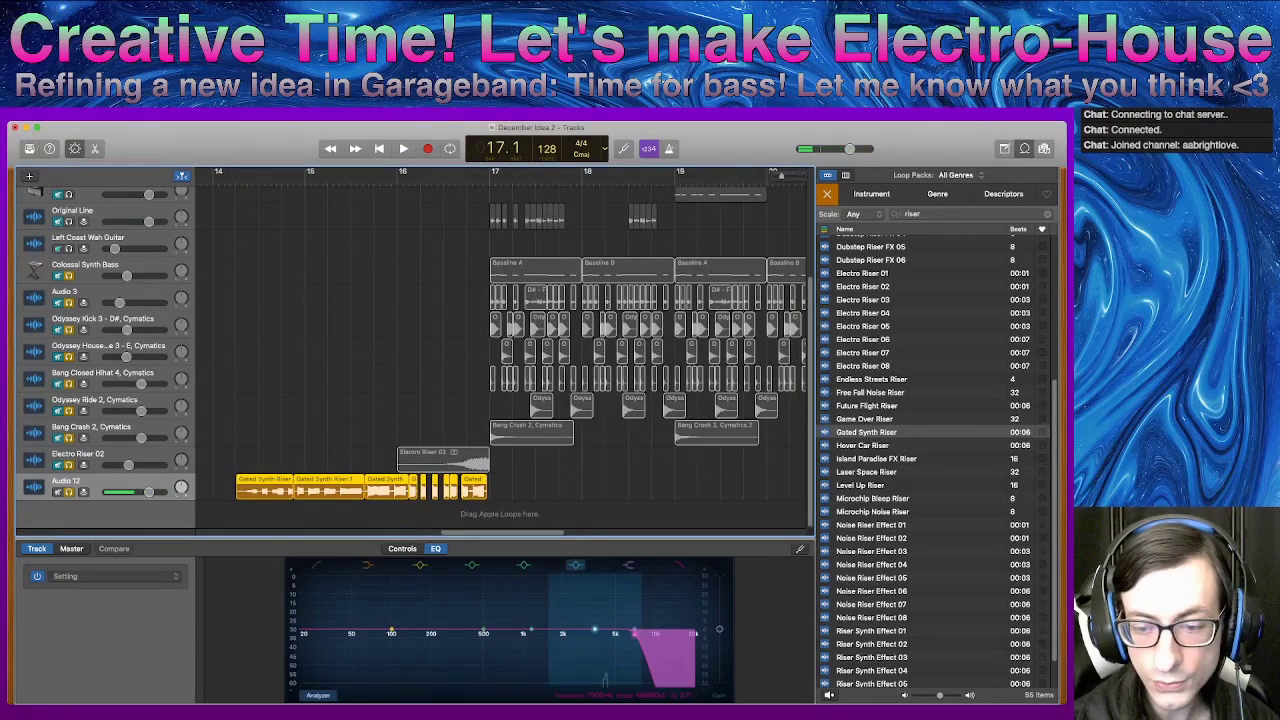
- Move the upper bell band to 1940 Hz, pull the high shelf down at about 4 kHz, and play the riser briefly
{"action": "left_click_drag", "start_coordinate": [595, 629], "coordinate": [557, 626]}
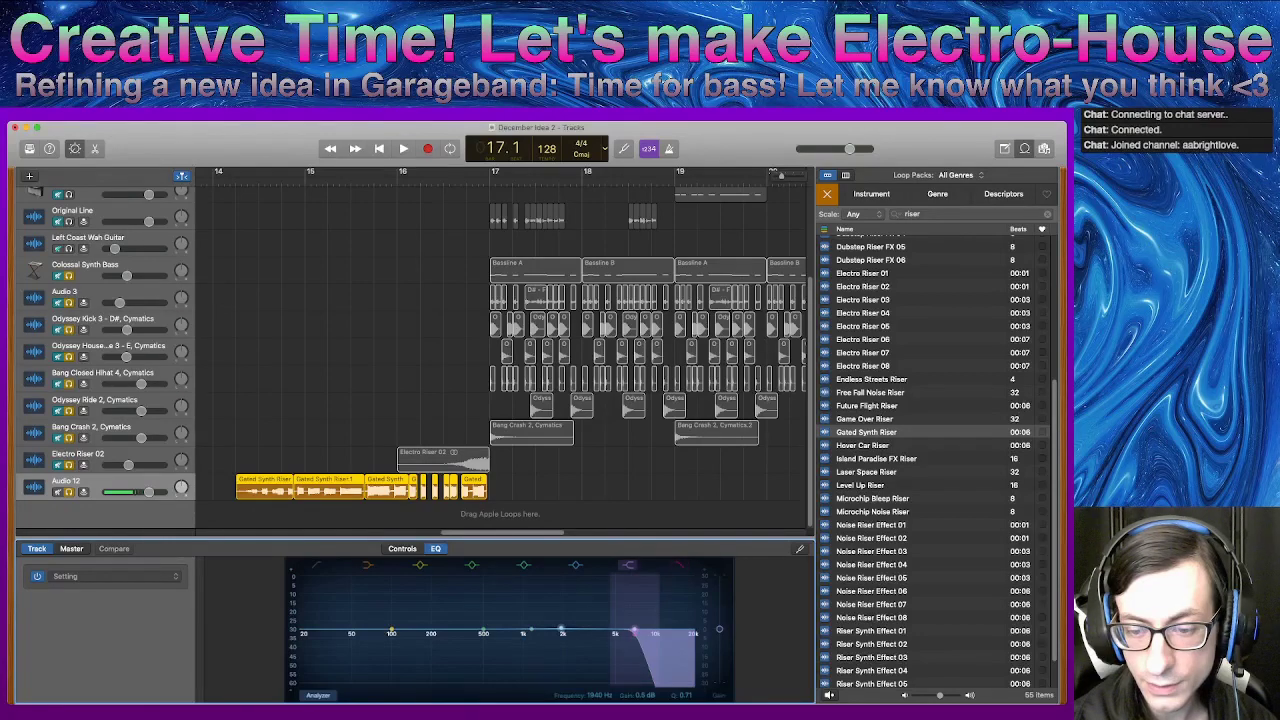
{"action": "left_click_drag", "start_coordinate": [616, 633], "coordinate": [581, 636]}
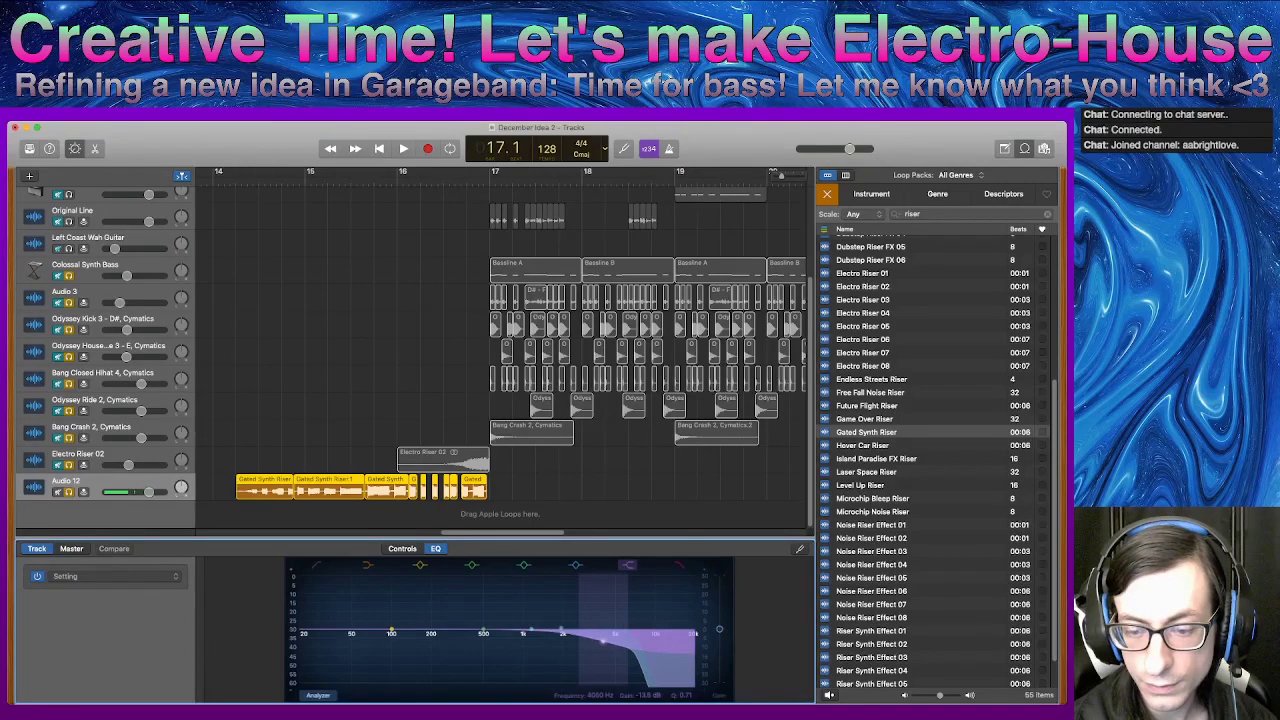
{"action": "key", "text": "space"}
{"action": "key", "text": "space"}
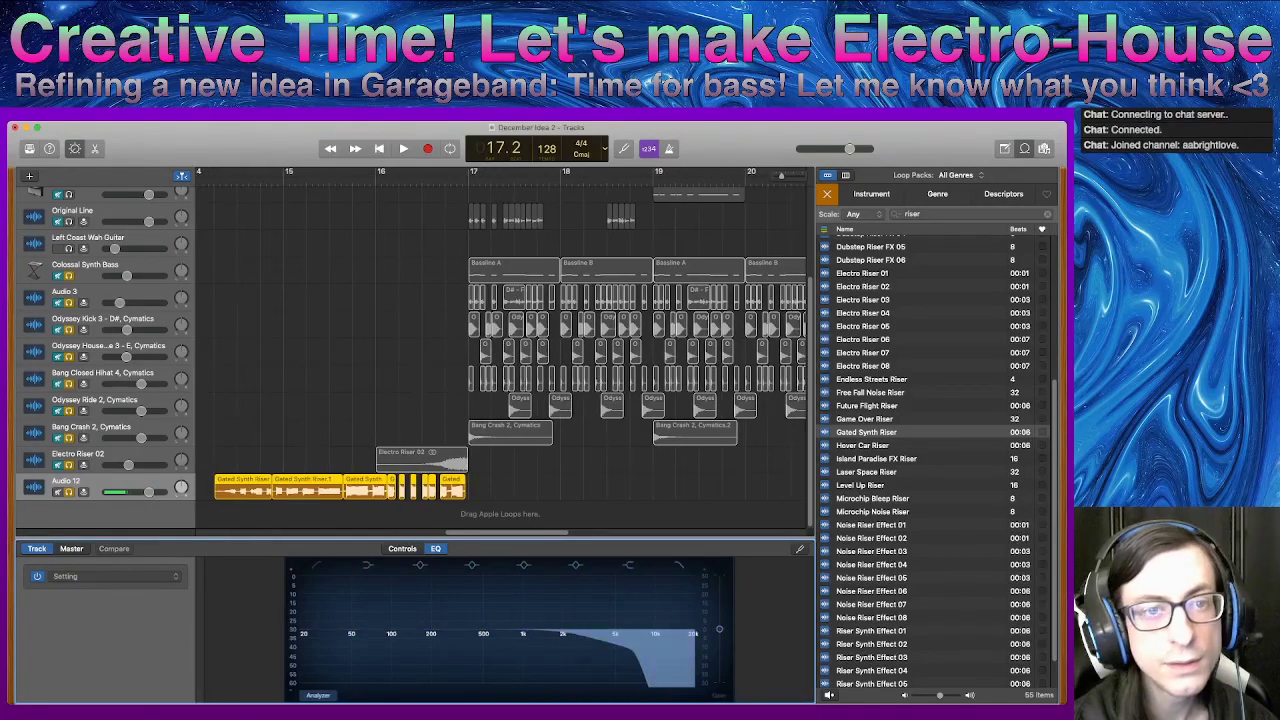
- Shape a narrow bell cut at about 4200 Hz with -4.5 dB gain and Q 7.80 while replaying the riser
{"action": "key", "text": "space"}
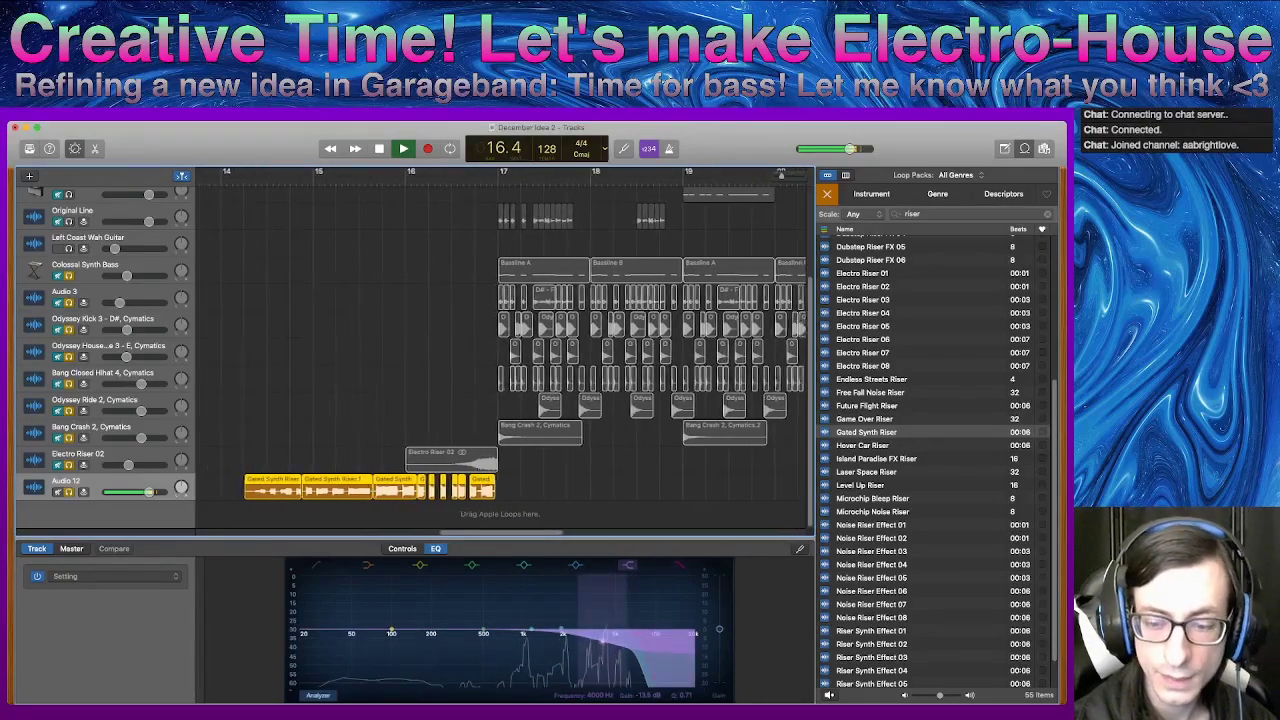
{"action": "key", "text": "space"}
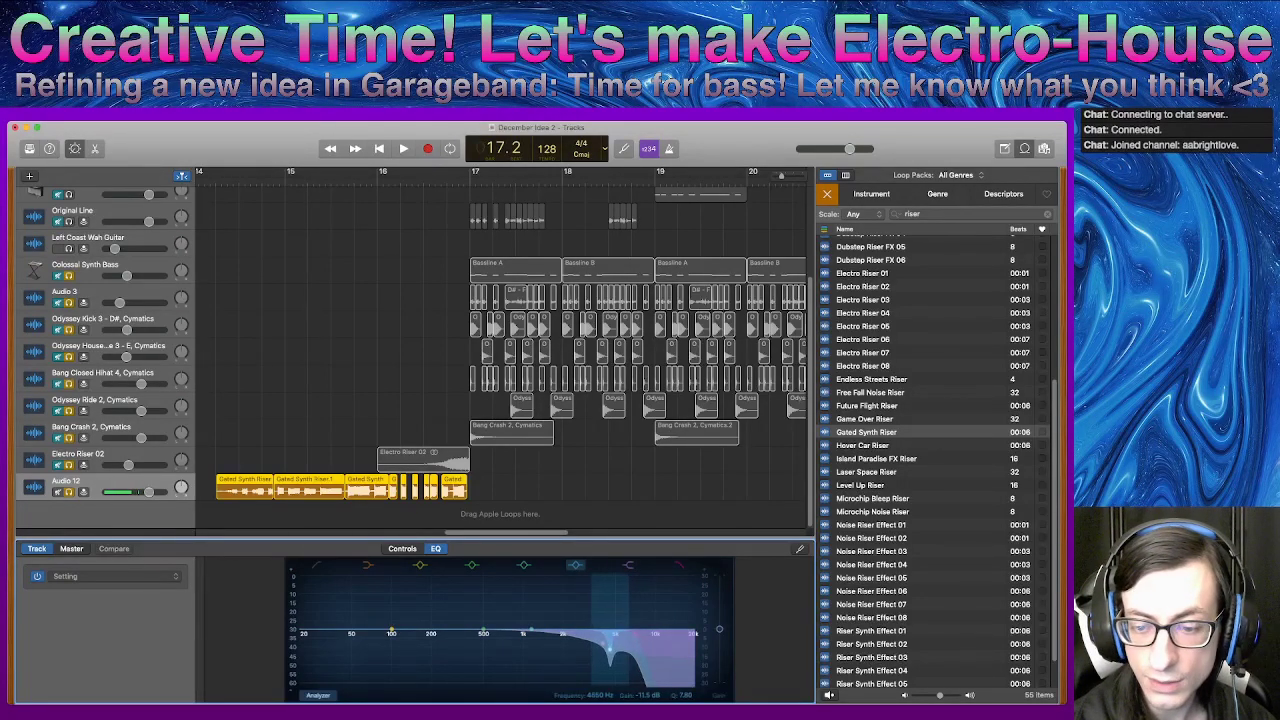
{"action": "key", "text": "space"}
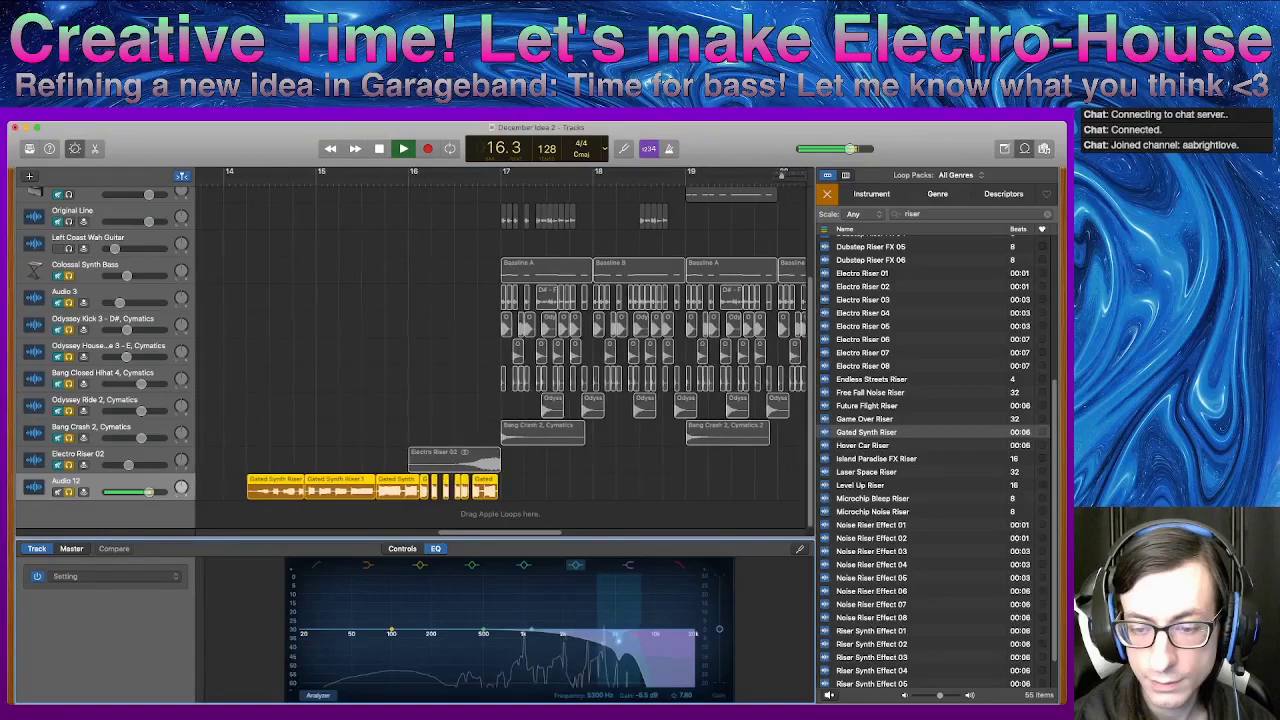
{"action": "key", "text": "space"}
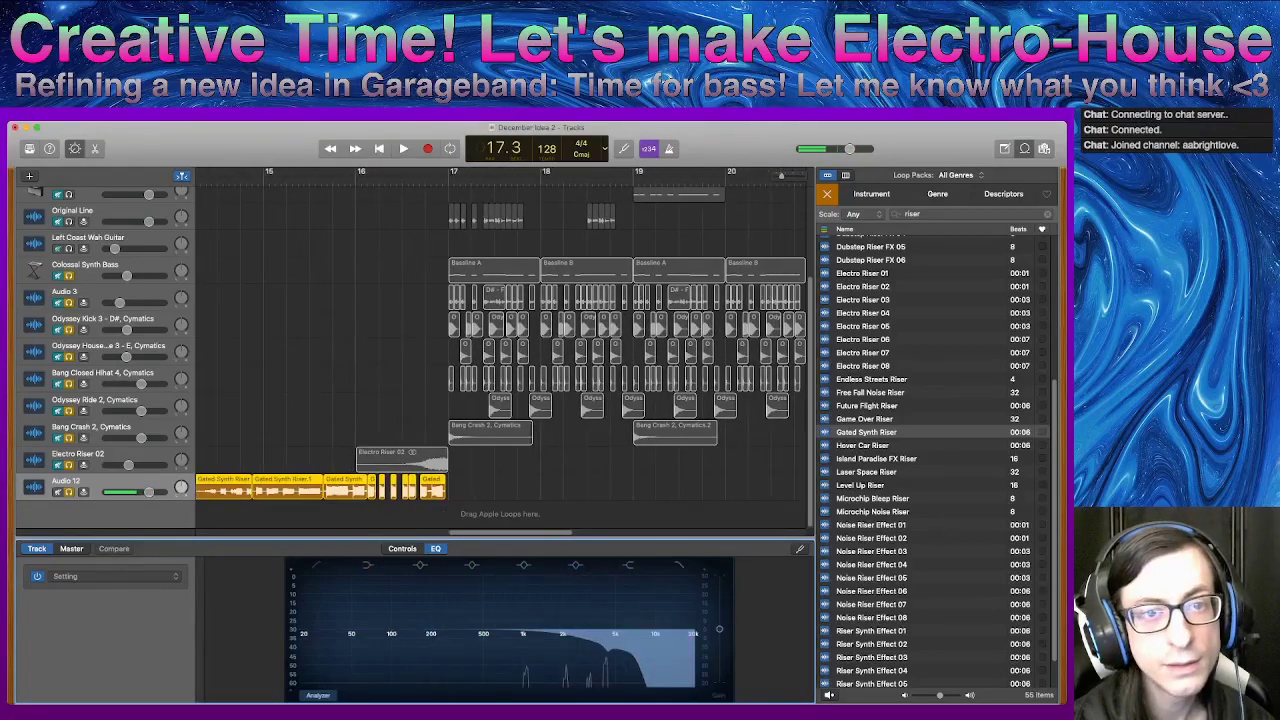
{"action": "key", "text": "space"}
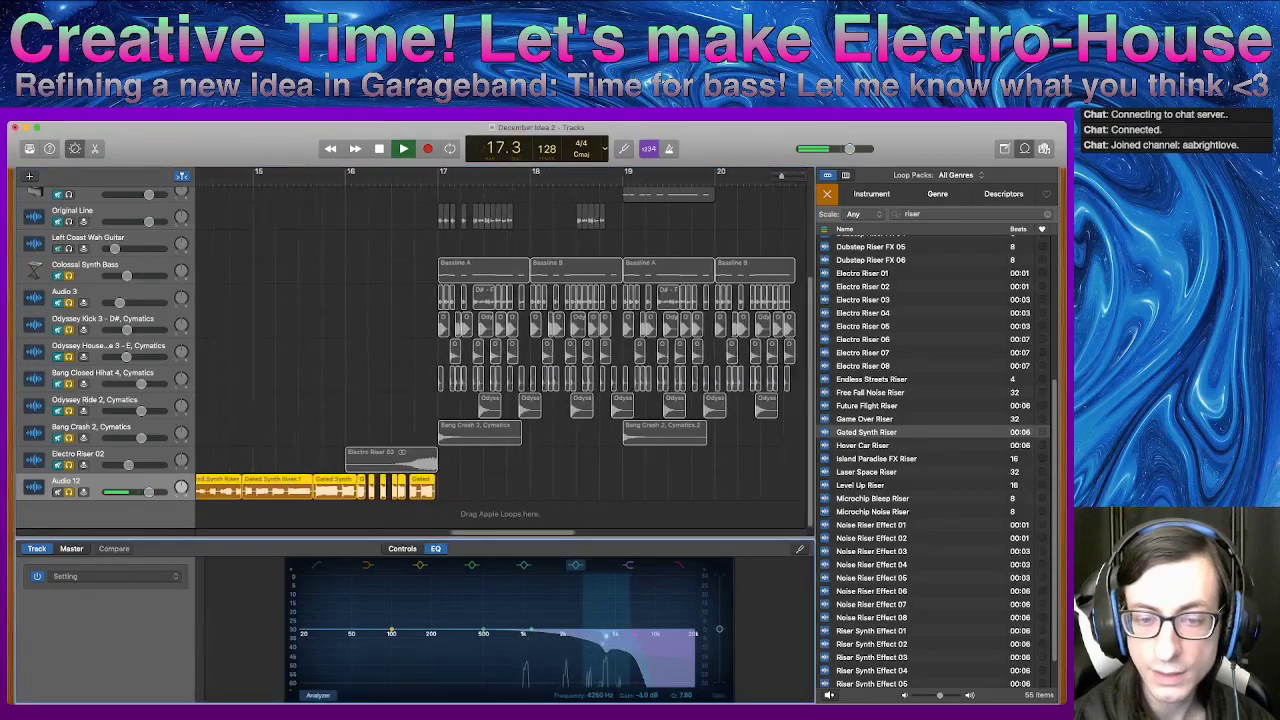
{"action": "key", "text": "space"}
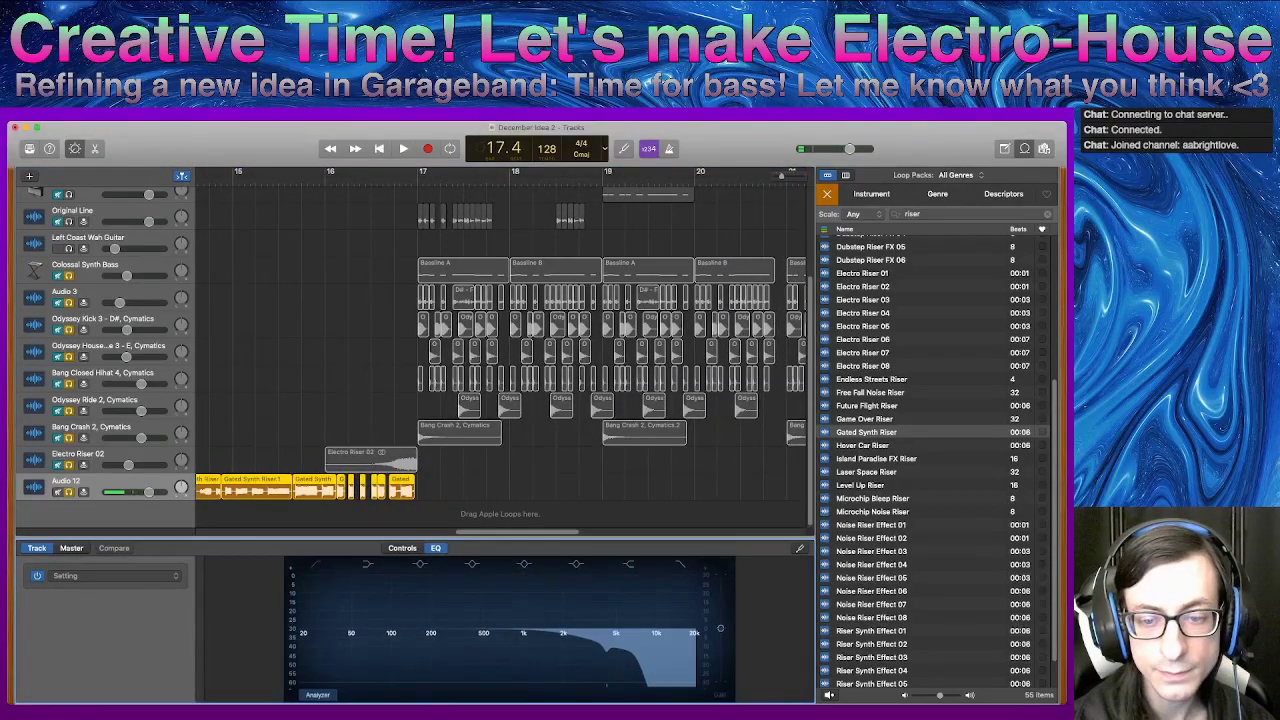
- Widen the bell cut and set it to 3700 Hz and -4.0 dB while replaying the riser pieces before bar 17
{"action": "scroll", "coordinate": [500, 350], "scroll_direction": "left", "scroll_amount": 5}
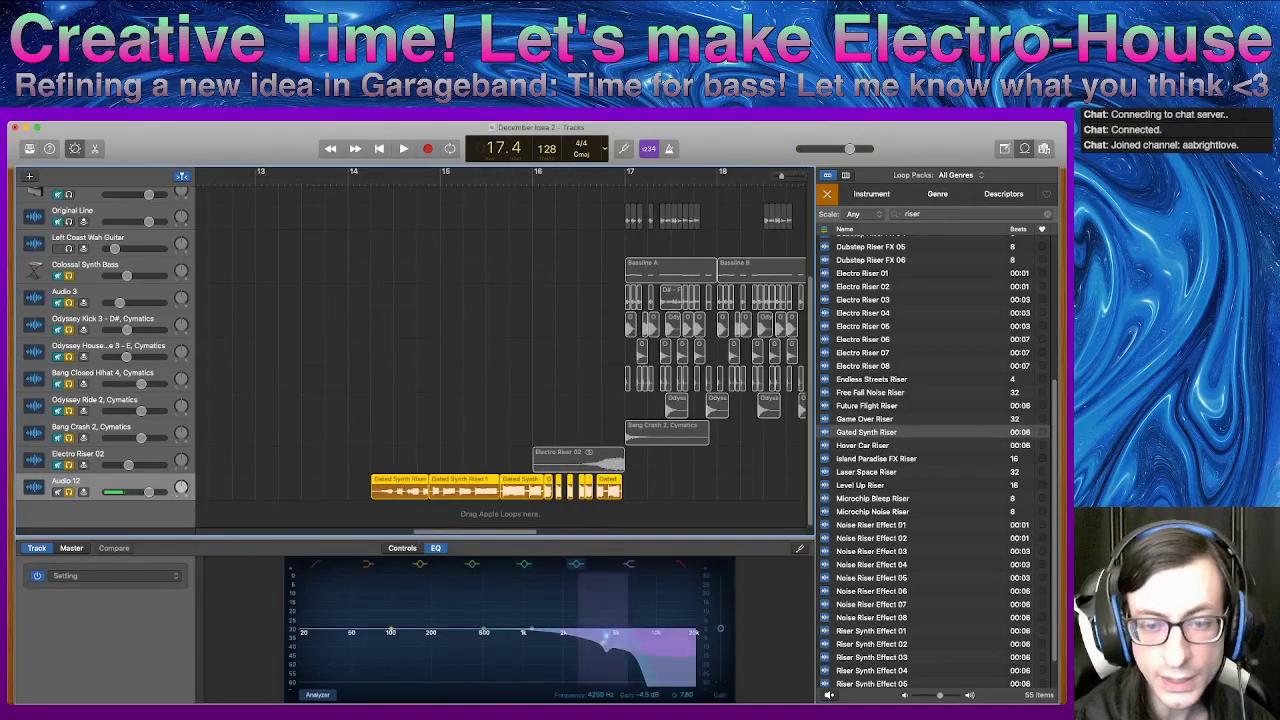
{"action": "key", "text": "space"}
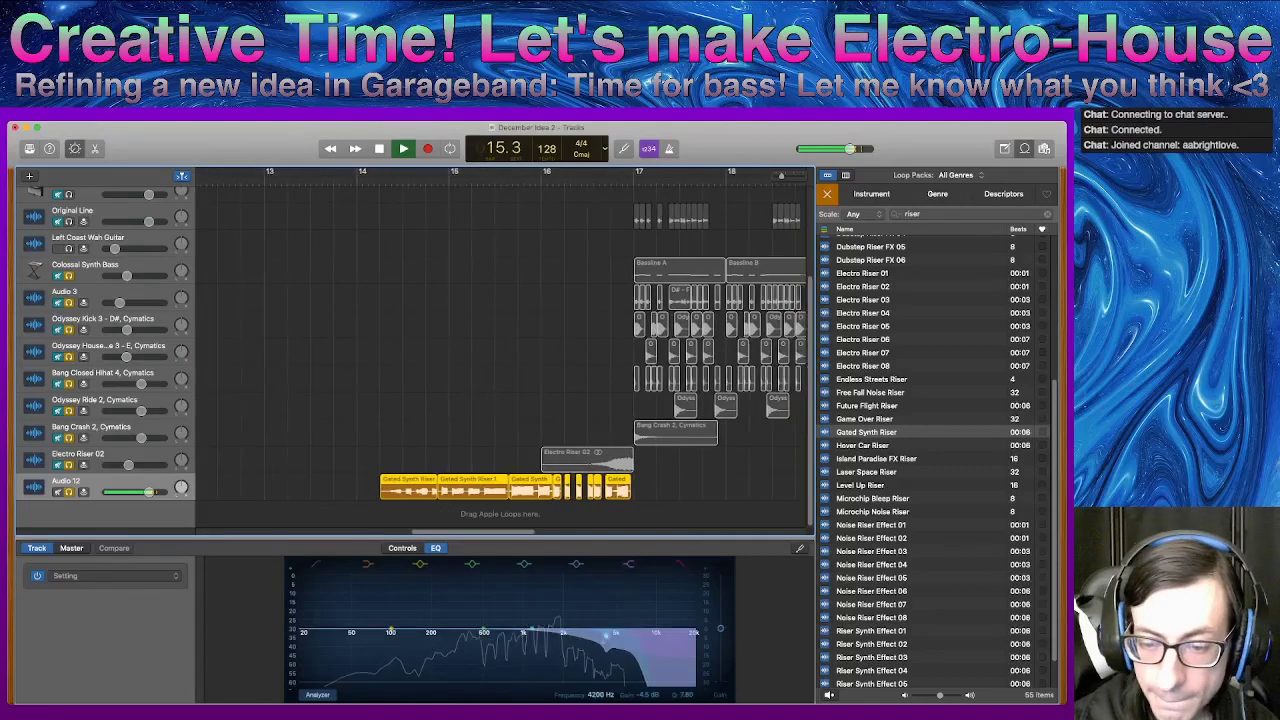
{"action": "key", "text": "space"}
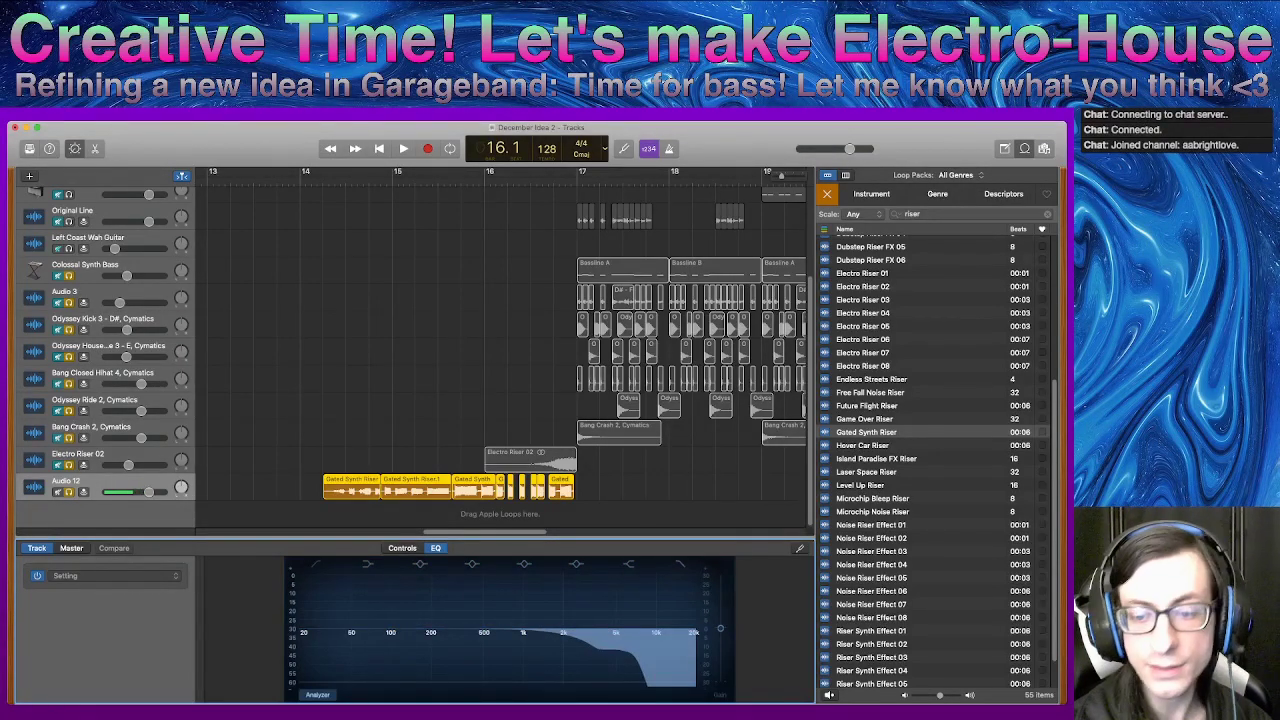
{"action": "left_click", "coordinate": [304, 179]}
{"action": "key", "text": "space"}
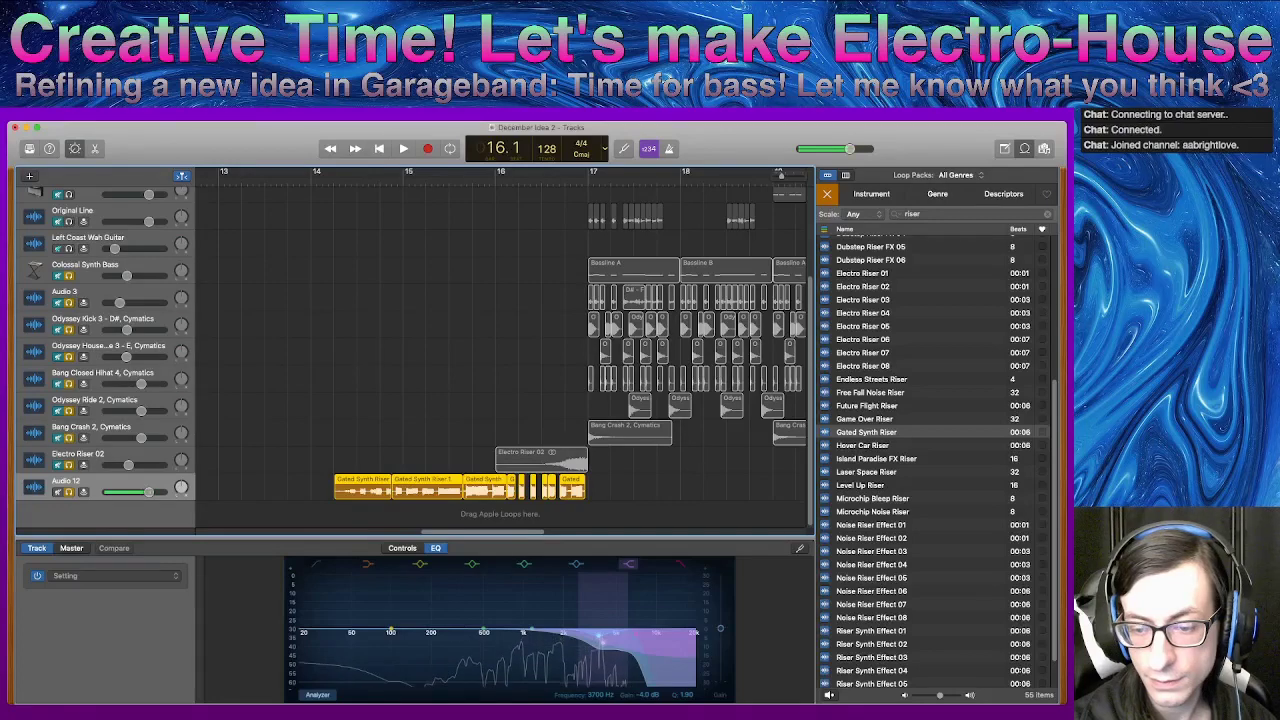
- Set the high shelf in Audio 12's EQ to 5400 Hz and -24.0 dB, replay the riser, and fine-tune the bell cut
{"action": "key", "text": "space"}
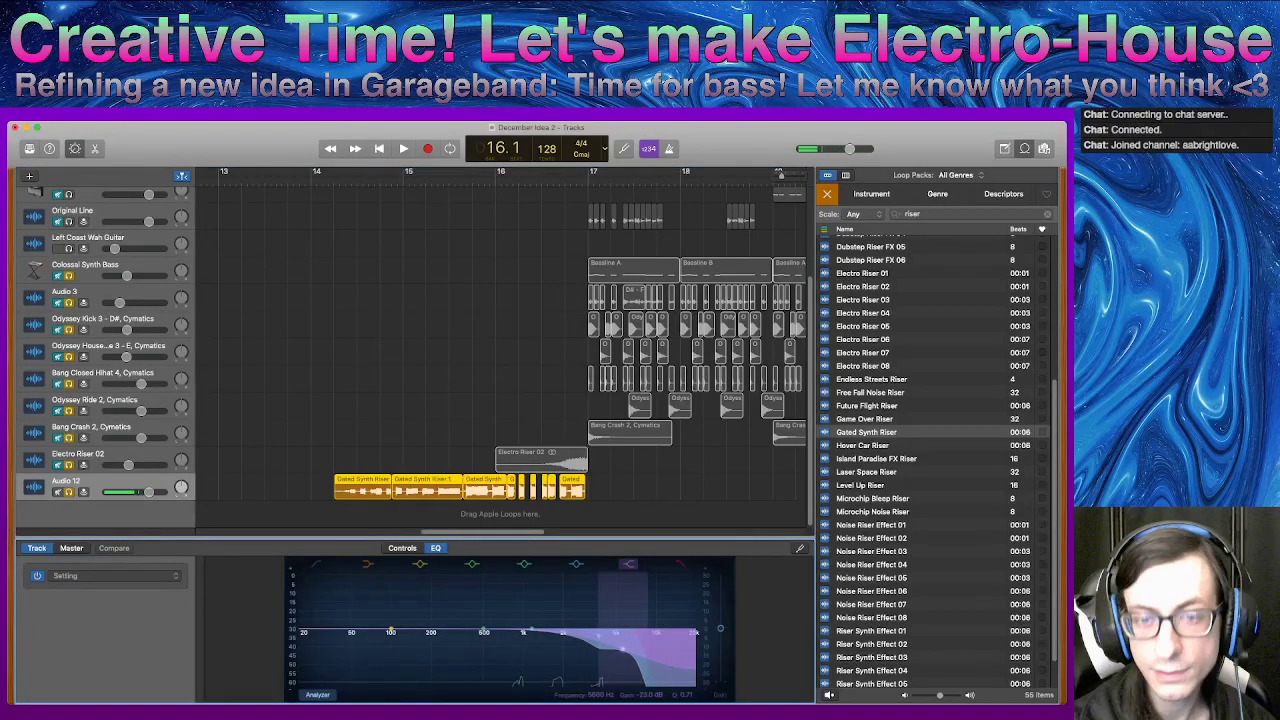
{"action": "key", "text": "space"}
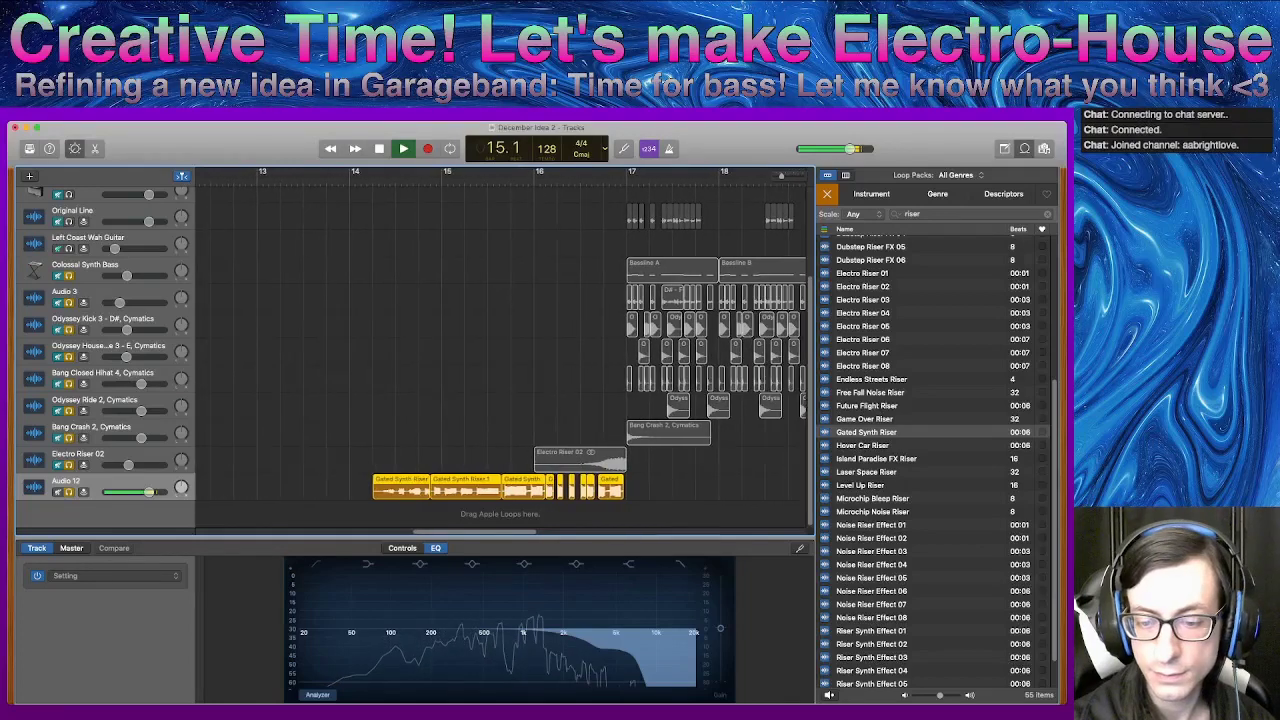
{"action": "key", "text": "space"}
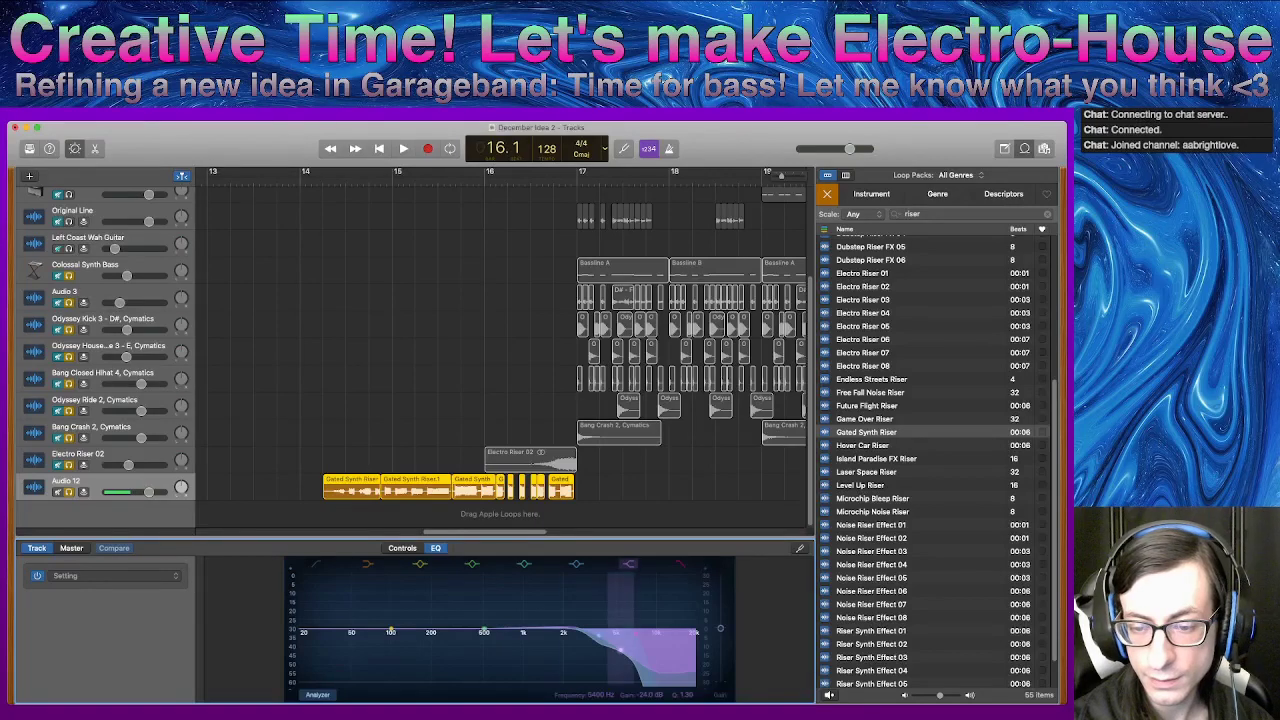
{"action": "left_click_drag", "start_coordinate": [598, 635], "coordinate": [603, 640]}
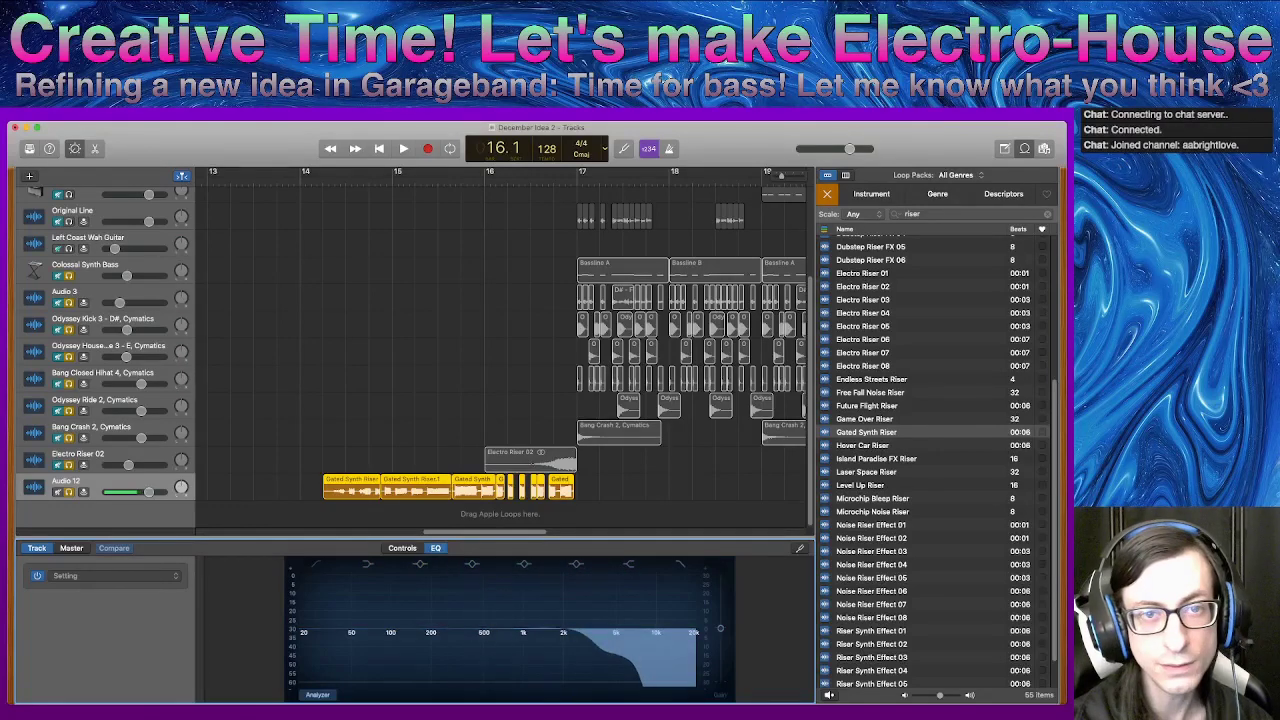
- Replay the riser pieces and reshape Audio 12's middle bell band into a gentle cut near 2 kHz with Q 1.00
{"action": "key", "text": "space"}
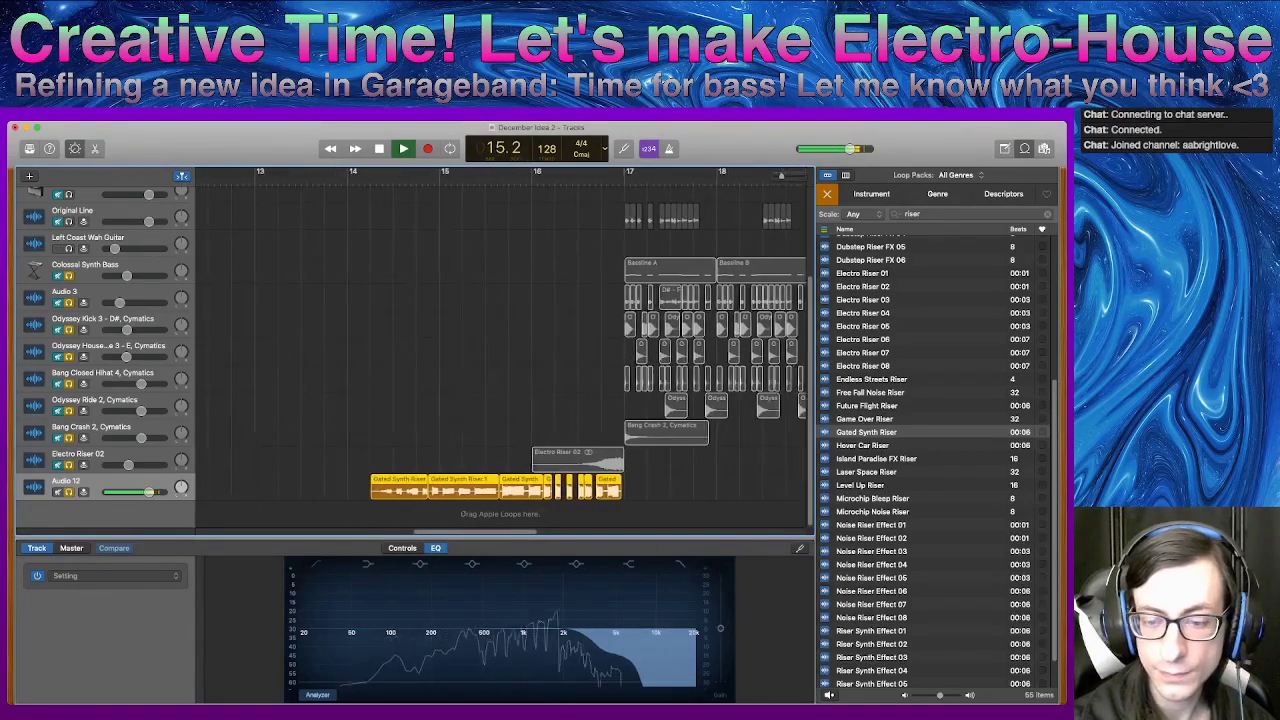
{"action": "key", "text": "space"}
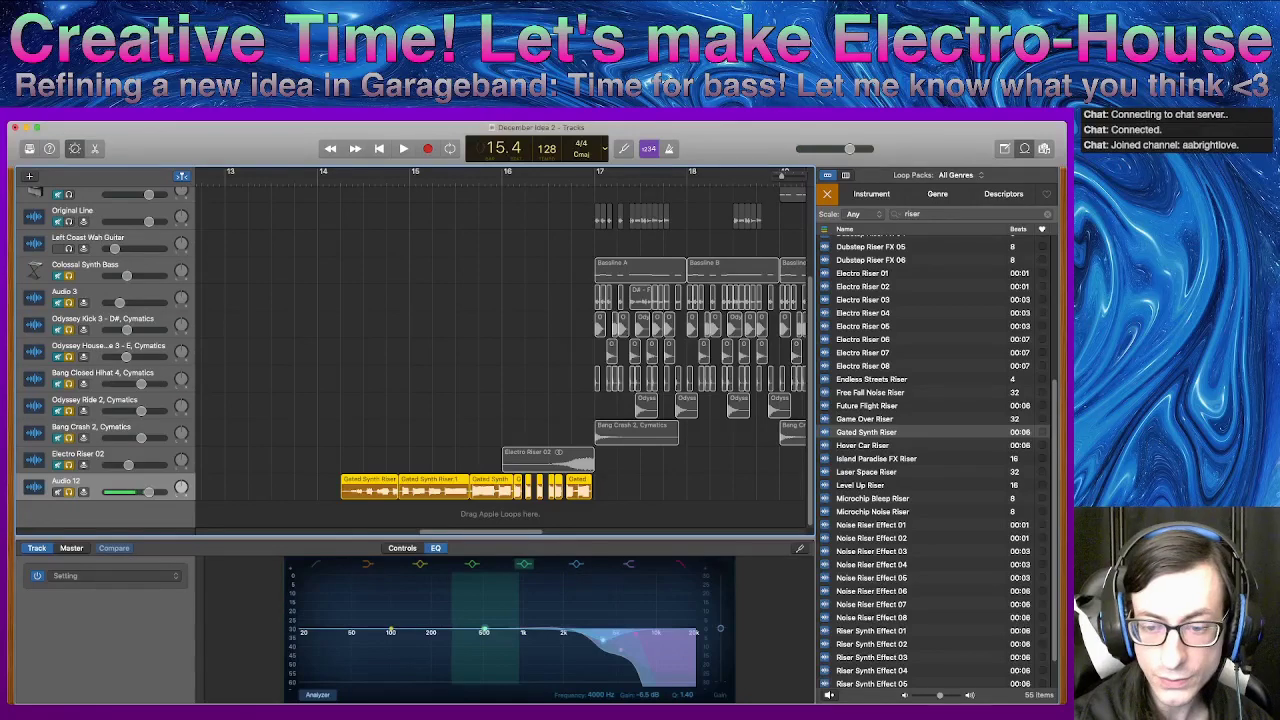
{"action": "left_click_drag", "start_coordinate": [485, 629], "coordinate": [577, 640]}
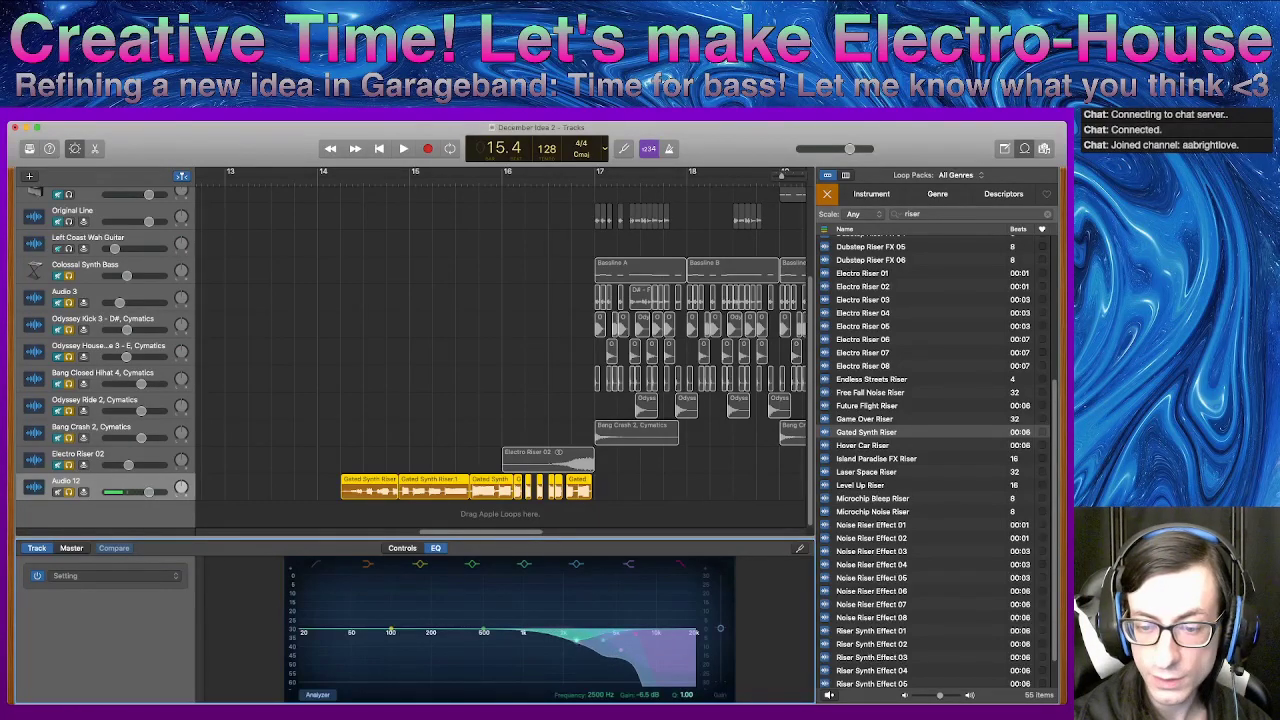
{"action": "left_click_drag", "start_coordinate": [574, 637], "coordinate": [557, 633]}
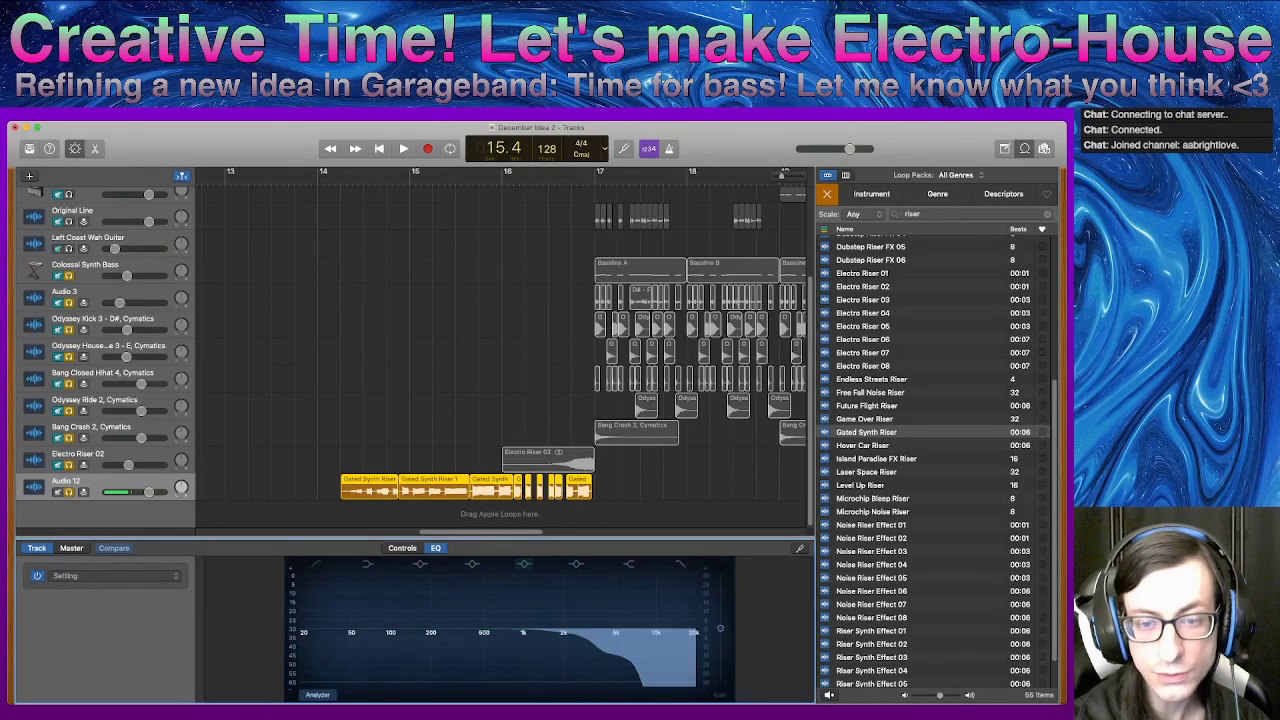
{"action": "key", "text": "space"}
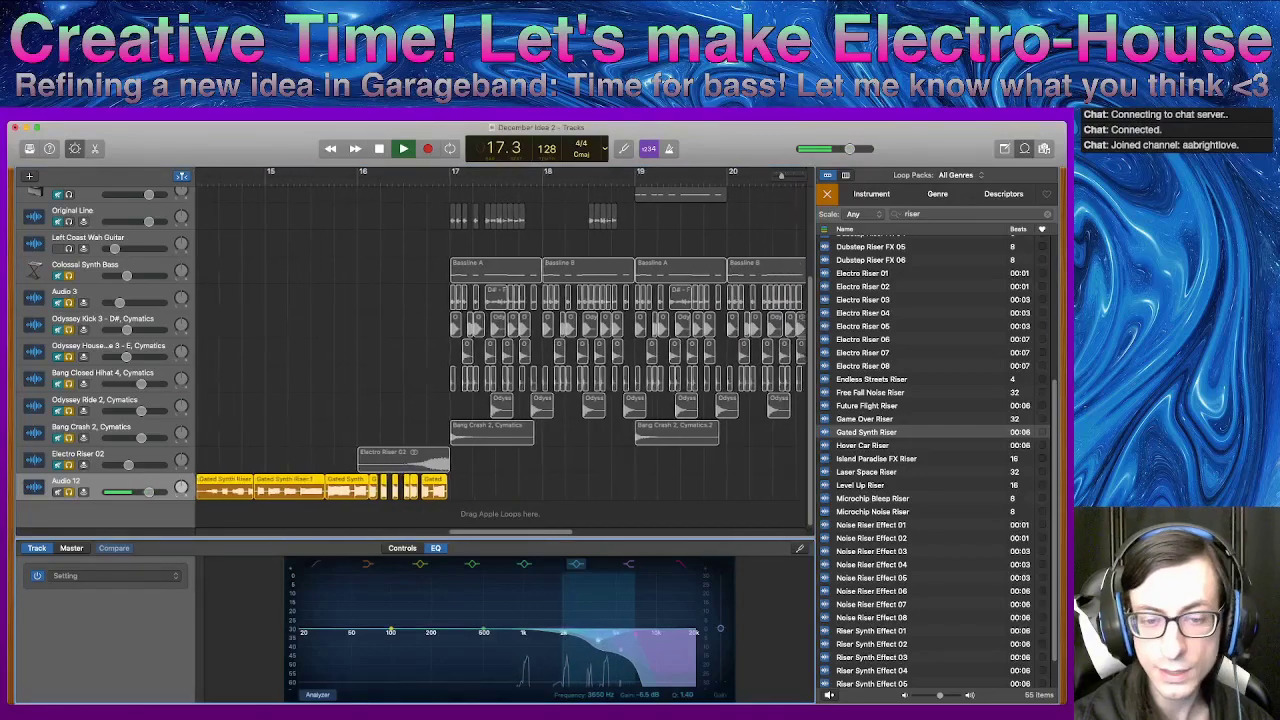
{"action": "key", "text": "space"}
{"action": "scroll", "coordinate": [500, 370], "scroll_direction": "left", "scroll_amount": 5}
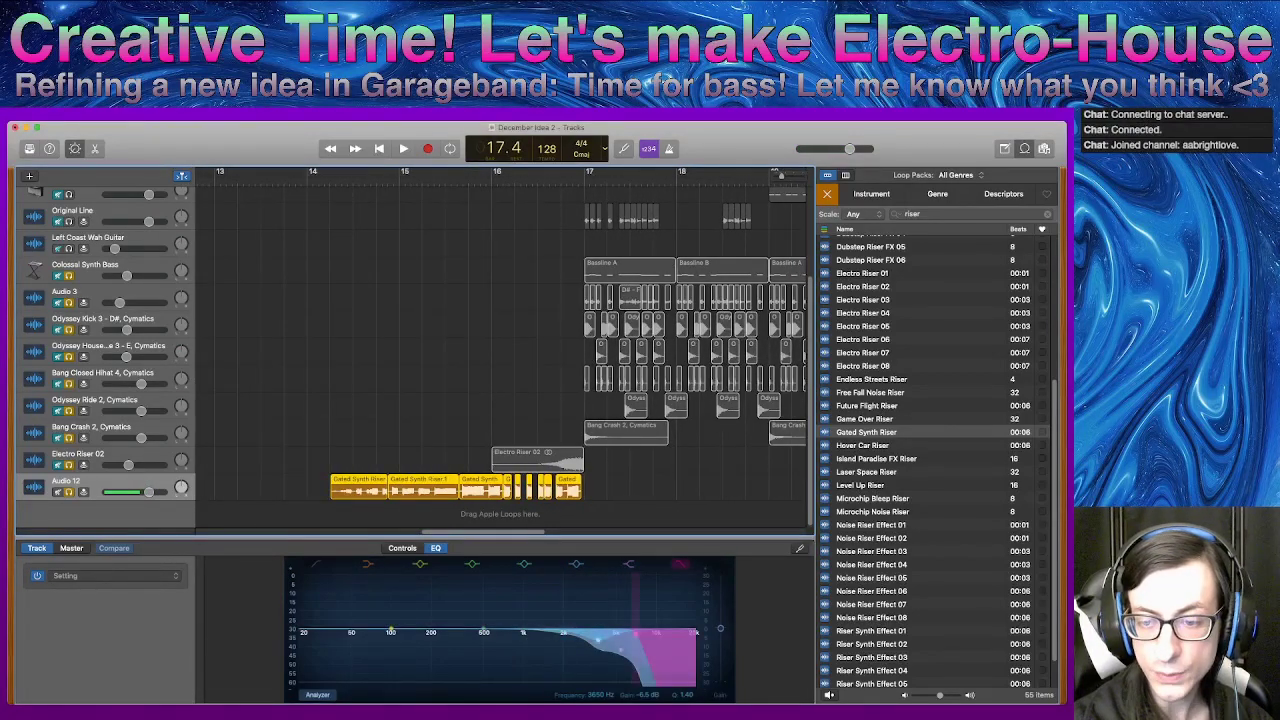
- Bypass the high cut, high shelf and two upper bell bands in Audio 12's EQ and play the riser without them
{"action": "left_click", "coordinate": [681, 564]}
{"action": "left_click", "coordinate": [629, 564]}
{"action": "left_click", "coordinate": [576, 564]}
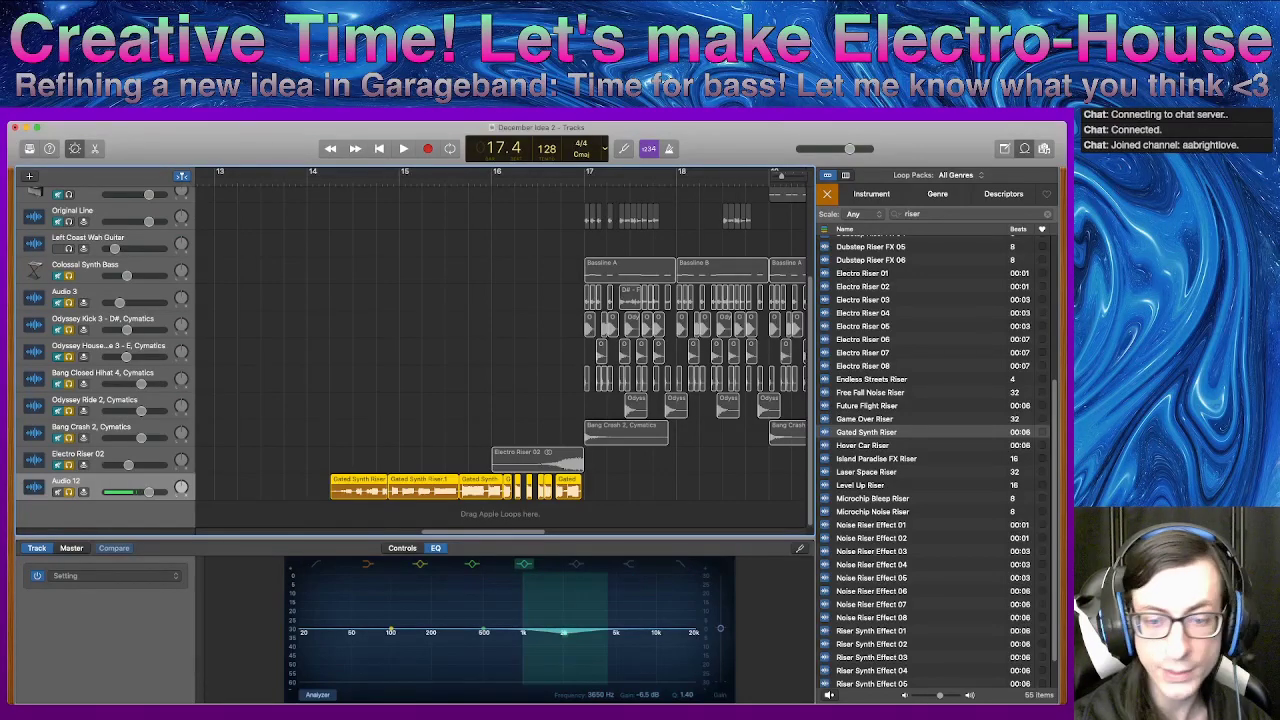
{"action": "left_click", "coordinate": [524, 564]}
{"action": "key", "text": "space"}
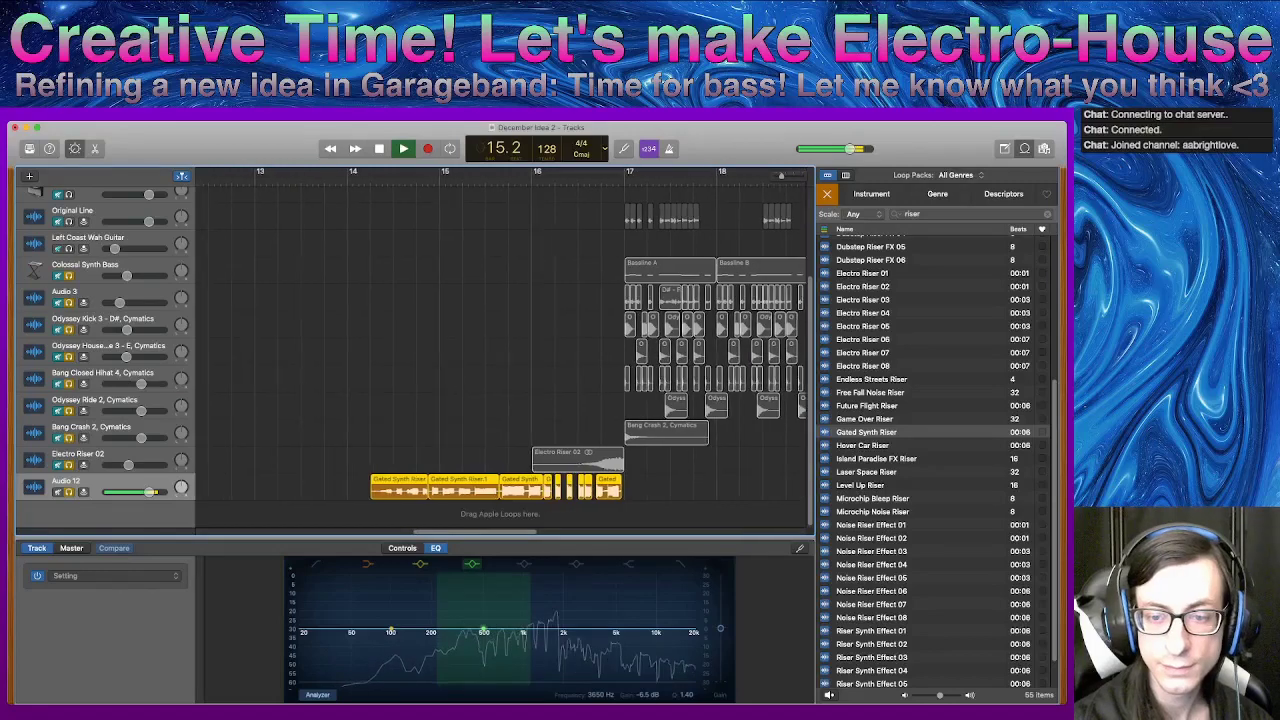
{"action": "key", "text": "space"}
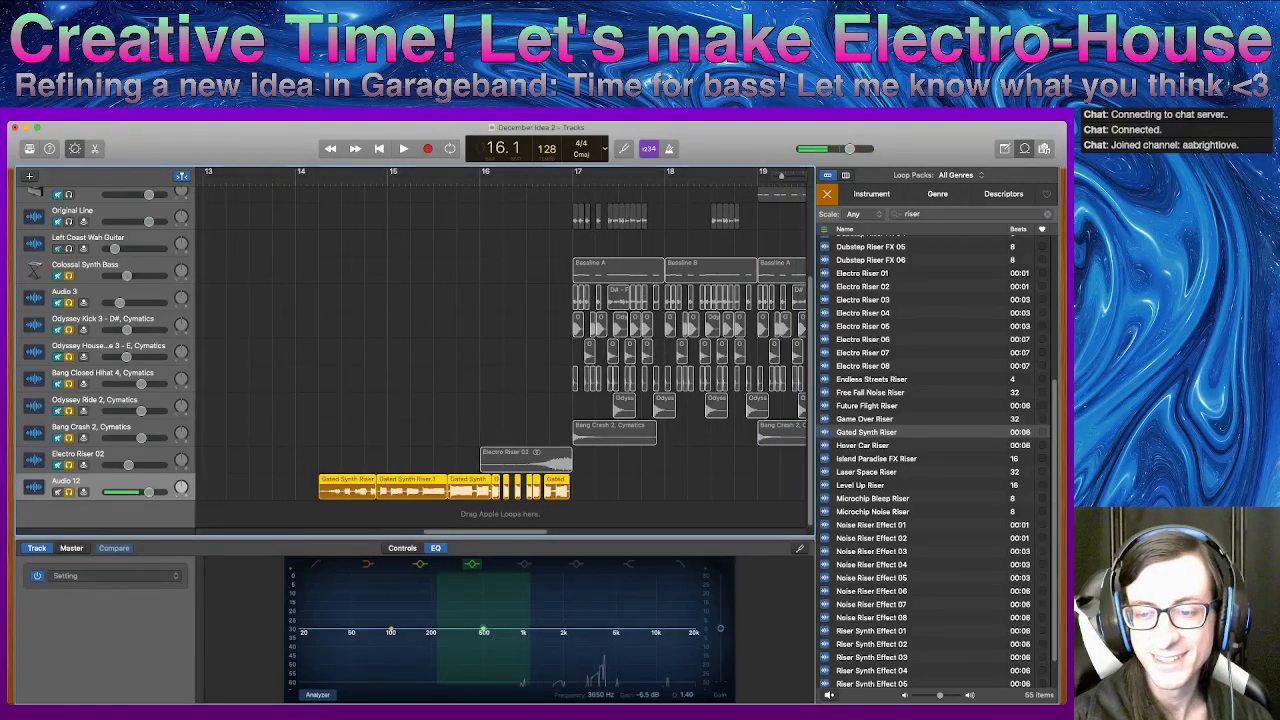
- Re-enable the high cut, high shelf and two upper bell bands in Audio 12's EQ and replay the riser
{"action": "left_click", "coordinate": [681, 564]}
{"action": "left_click", "coordinate": [628, 564]}
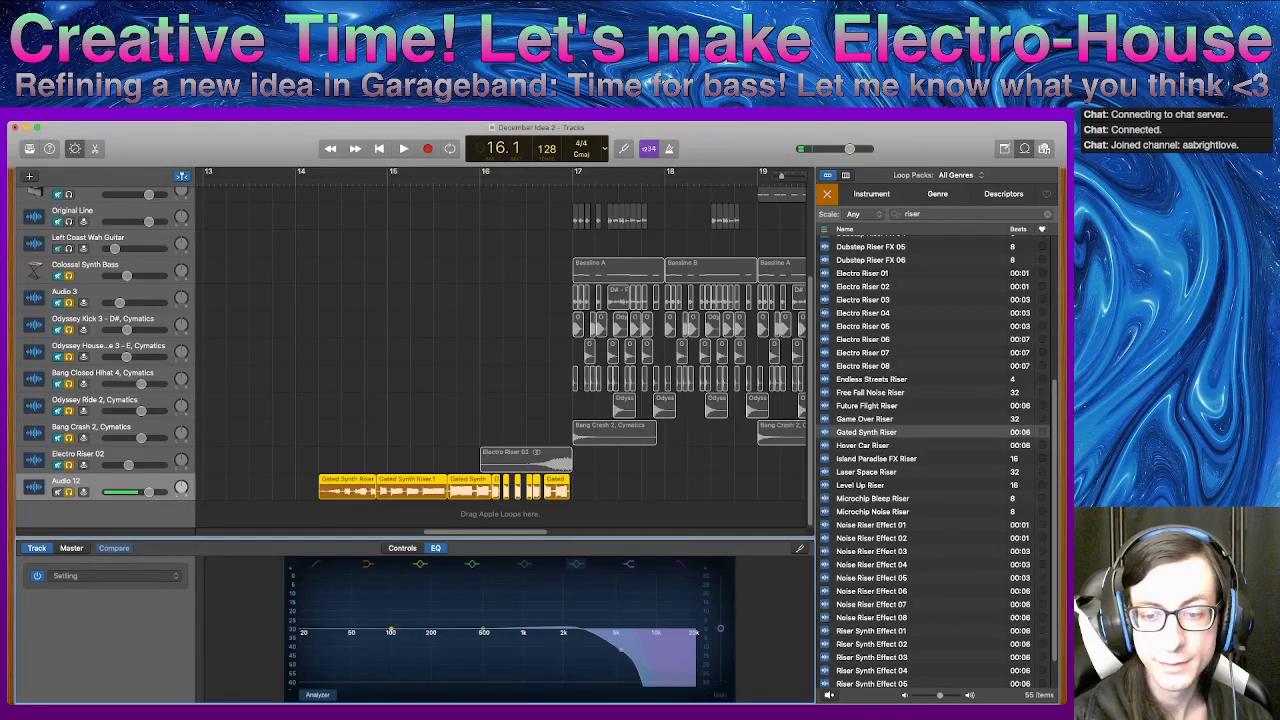
{"action": "left_click", "coordinate": [576, 564]}
{"action": "left_click", "coordinate": [524, 564]}
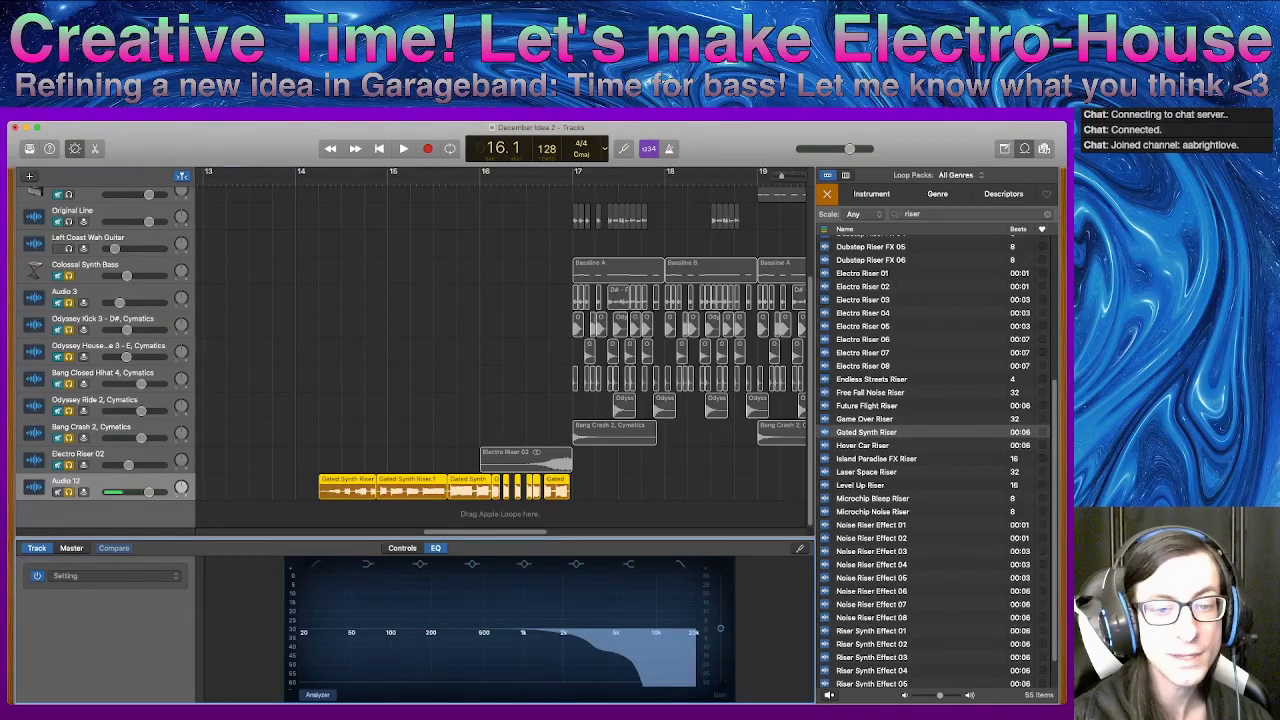
{"action": "key", "text": "space"}
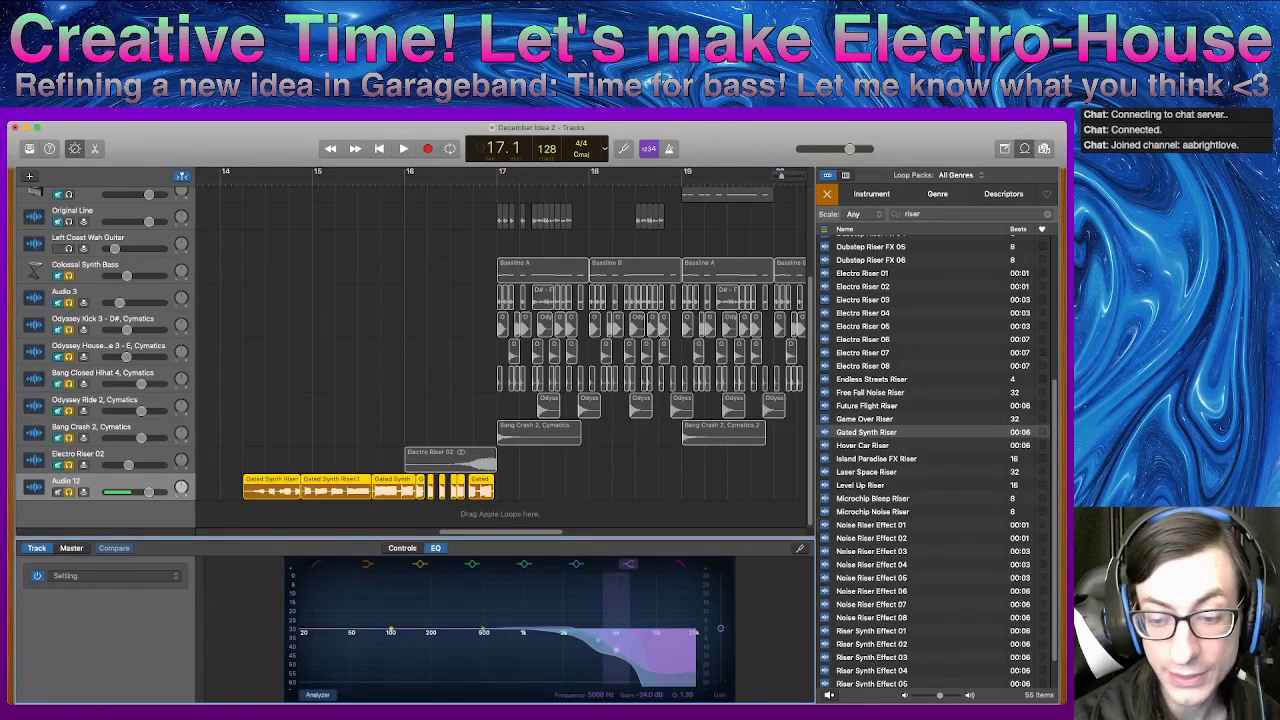
- Set the high shelf's Q to 1.40, lower the middle bell cut to about 1.6 kHz and -4.5 dB, and replay the riser
{"action": "left_click_drag", "start_coordinate": [686, 695], "coordinate": [686, 695]}
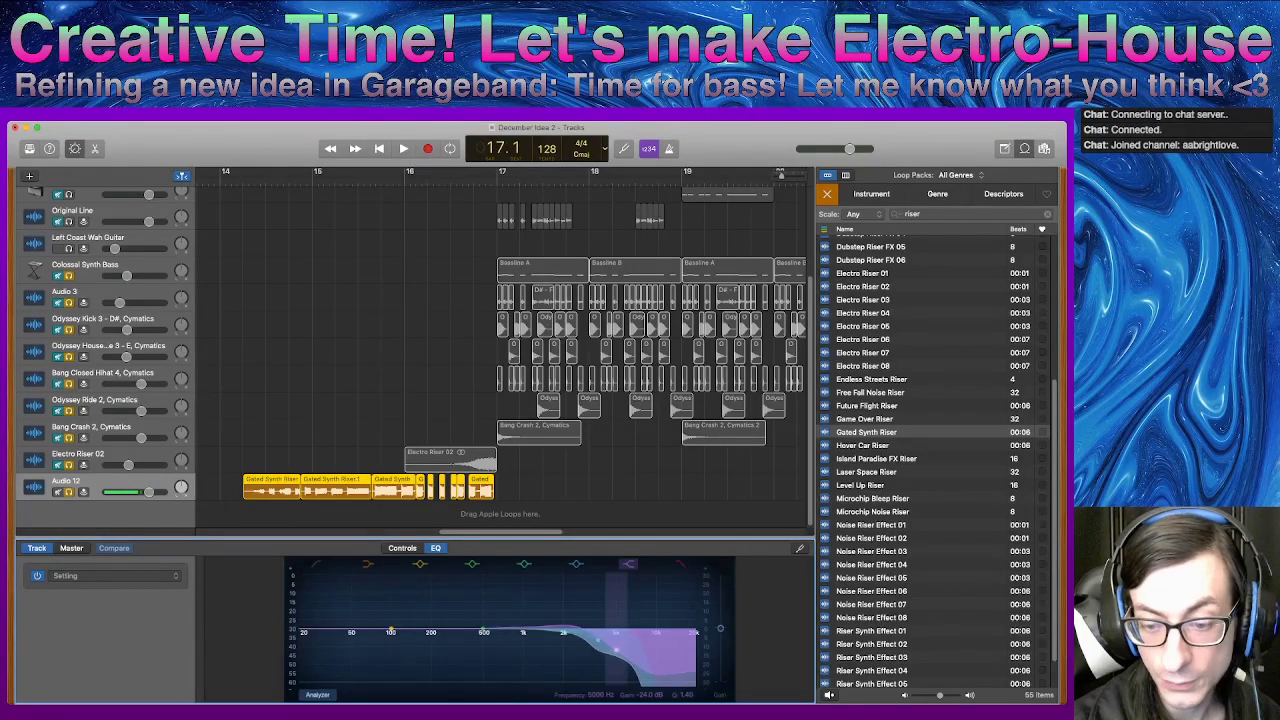
{"action": "left_click_drag", "start_coordinate": [615, 650], "coordinate": [622, 651]}
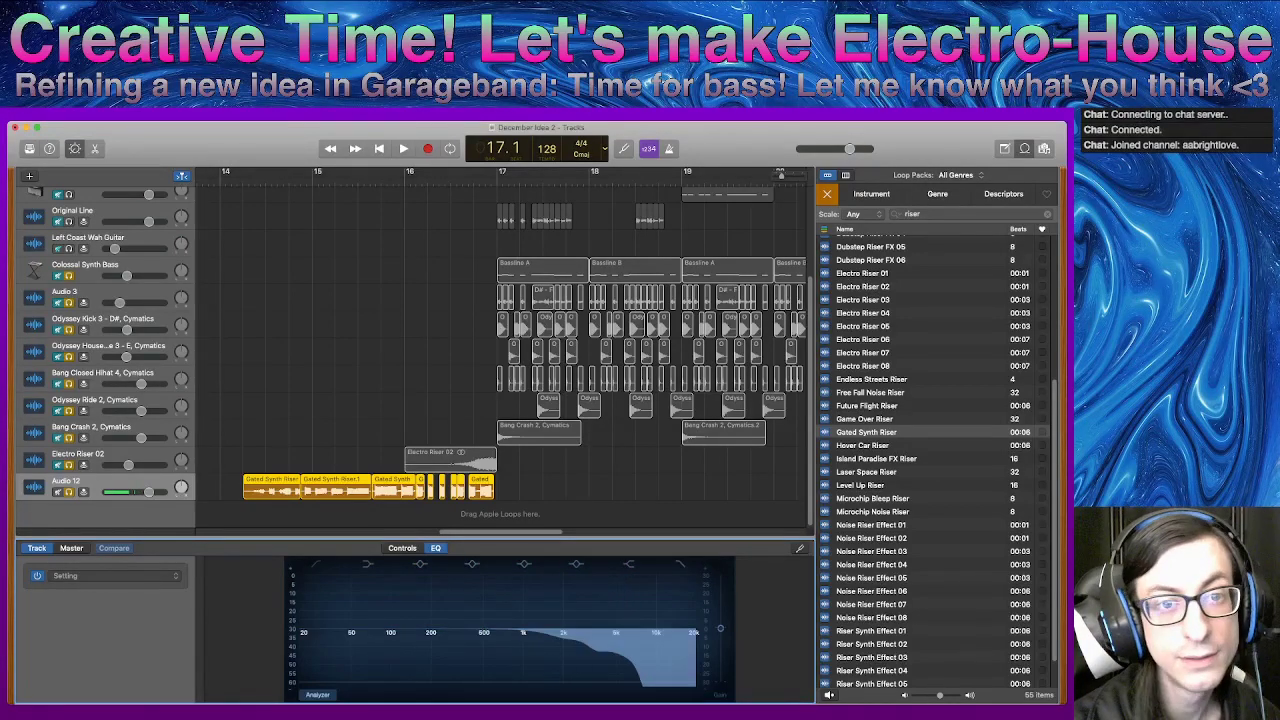
{"action": "key", "text": "space"}
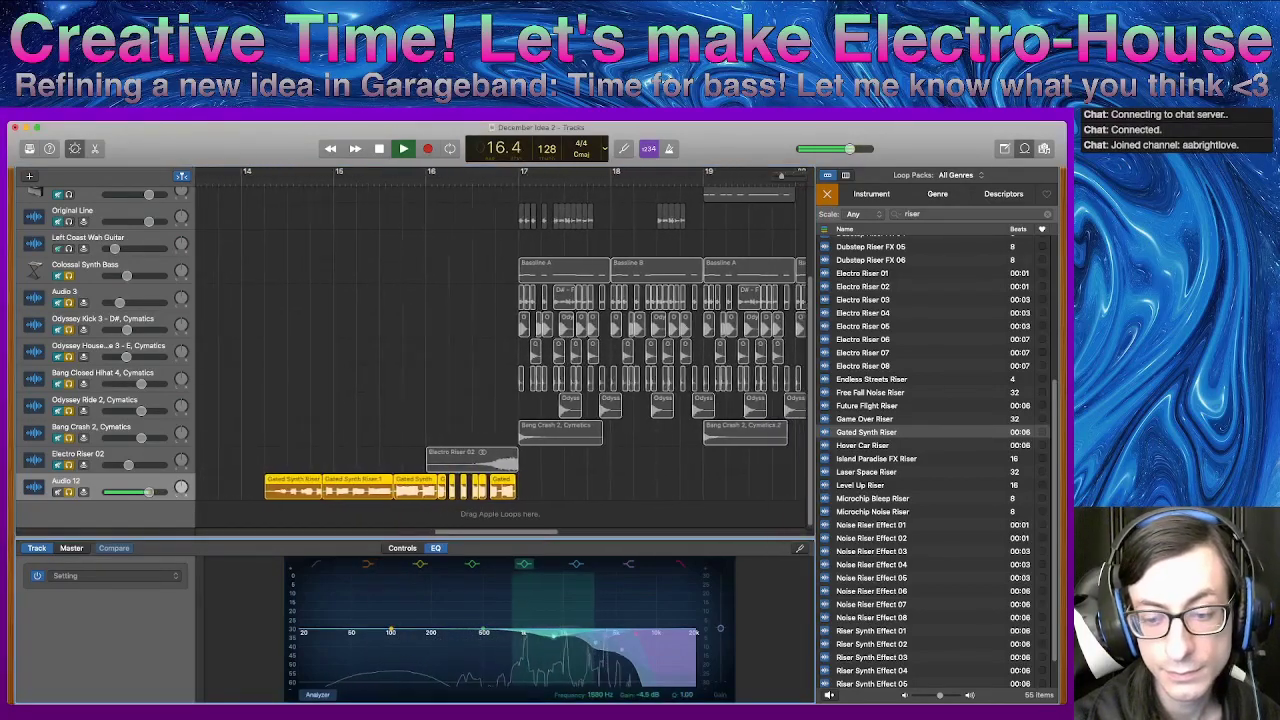
{"action": "key", "text": "space"}
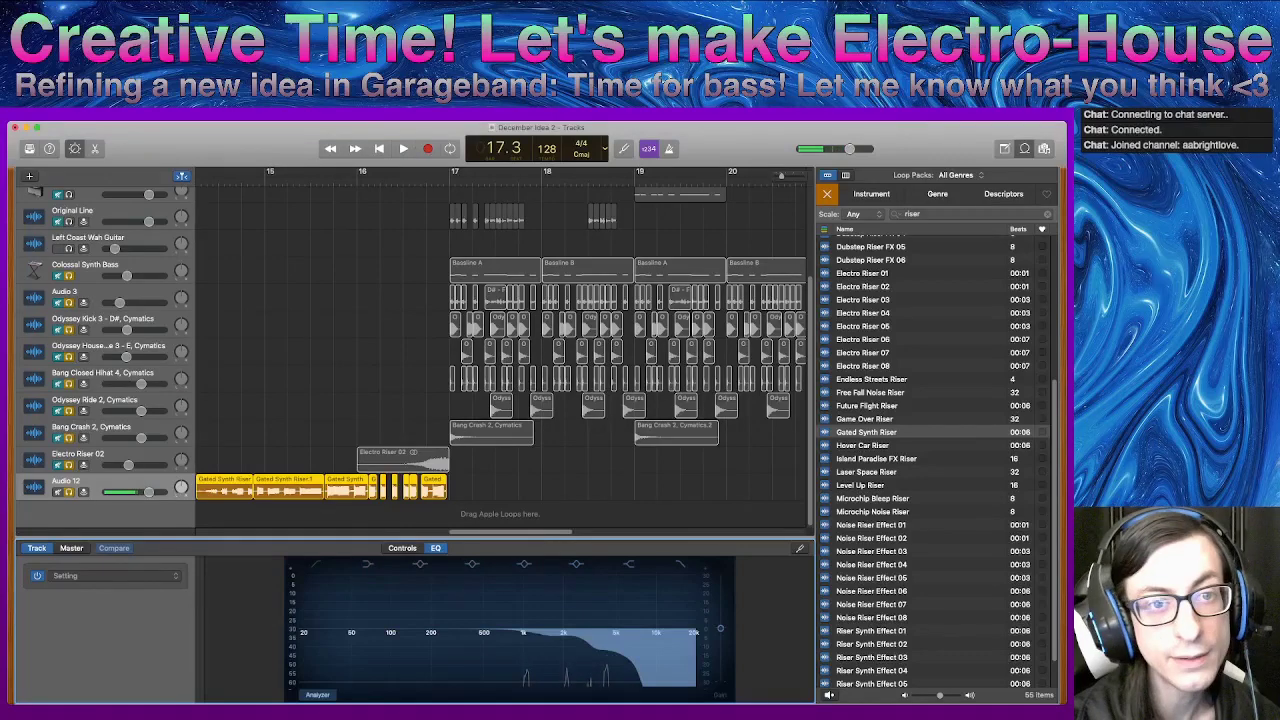
- Add a lower bell cut at 700 Hz, -4.0 dB and Q 0.71, and play the riser from bar 14
{"action": "key", "text": "space"}
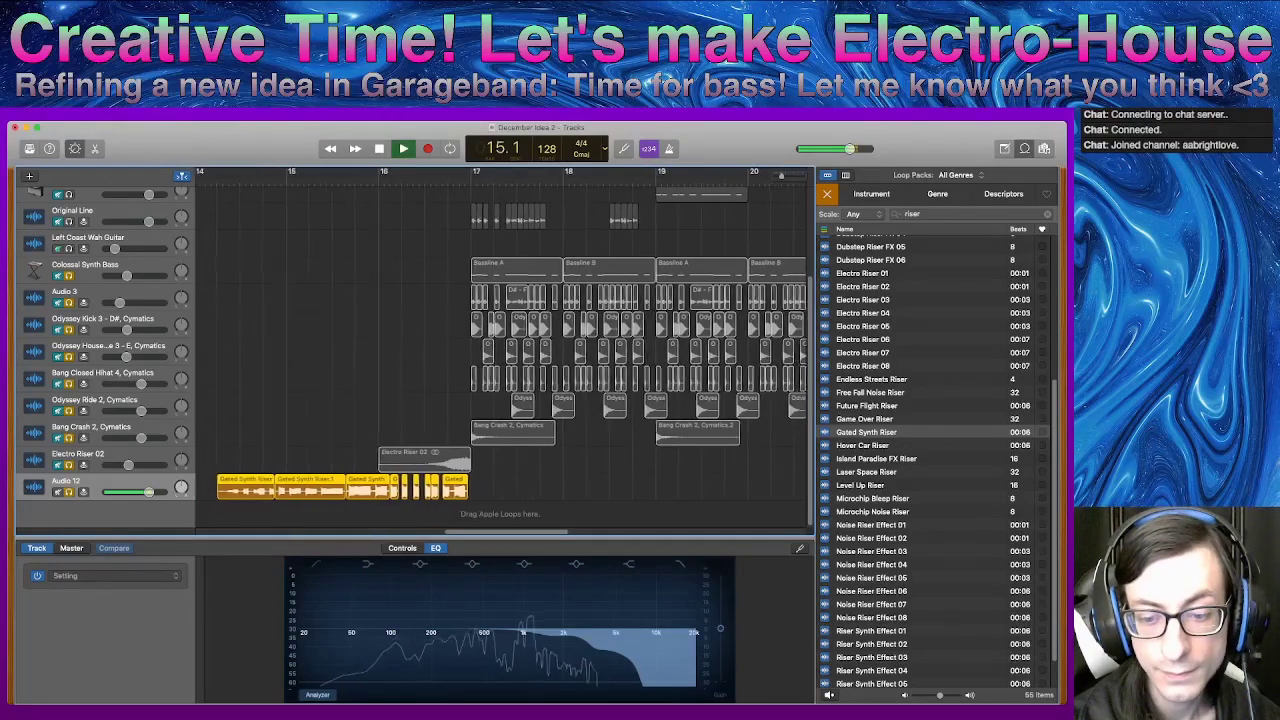
{"action": "key", "text": "space"}
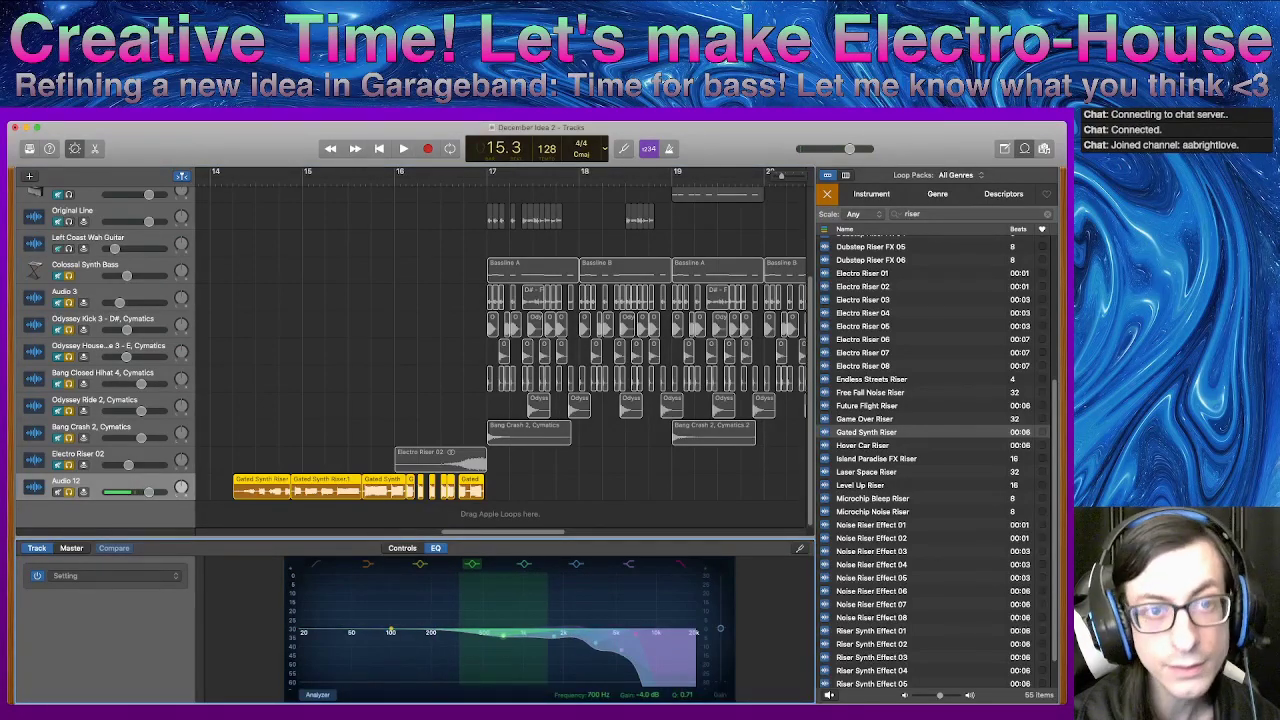
{"action": "left_click", "coordinate": [216, 179]}
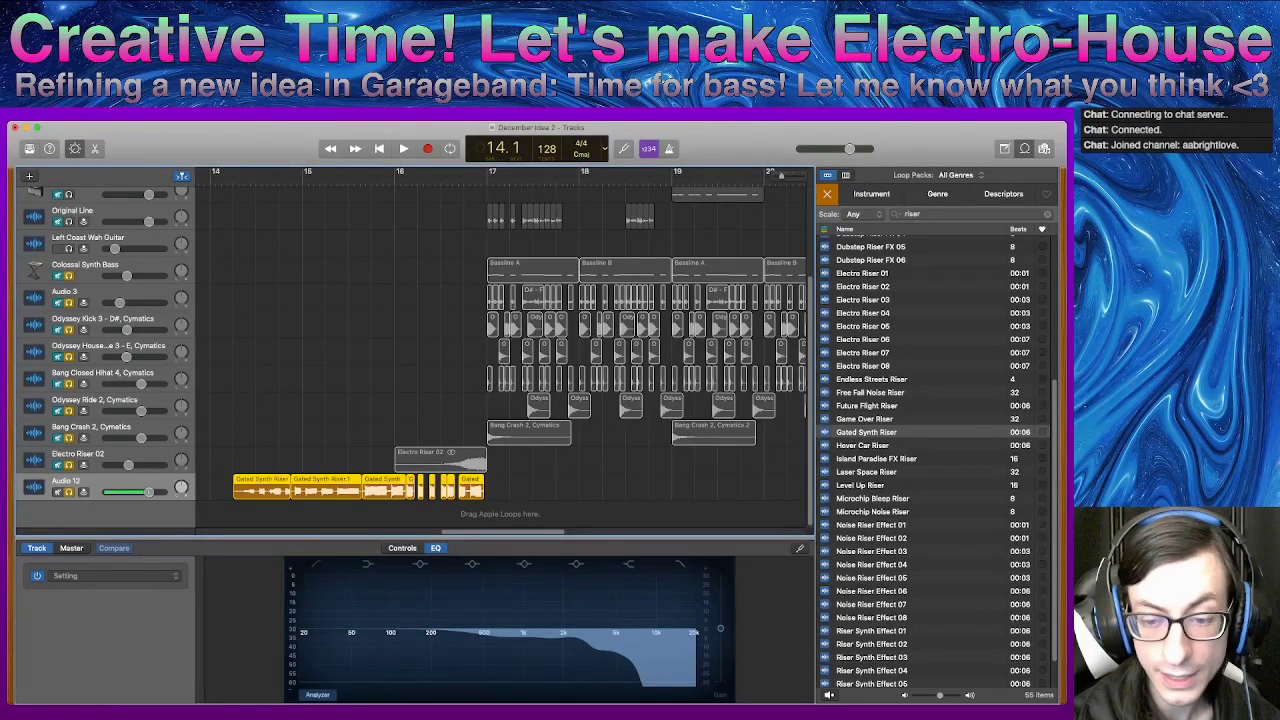
{"action": "key", "text": "space"}
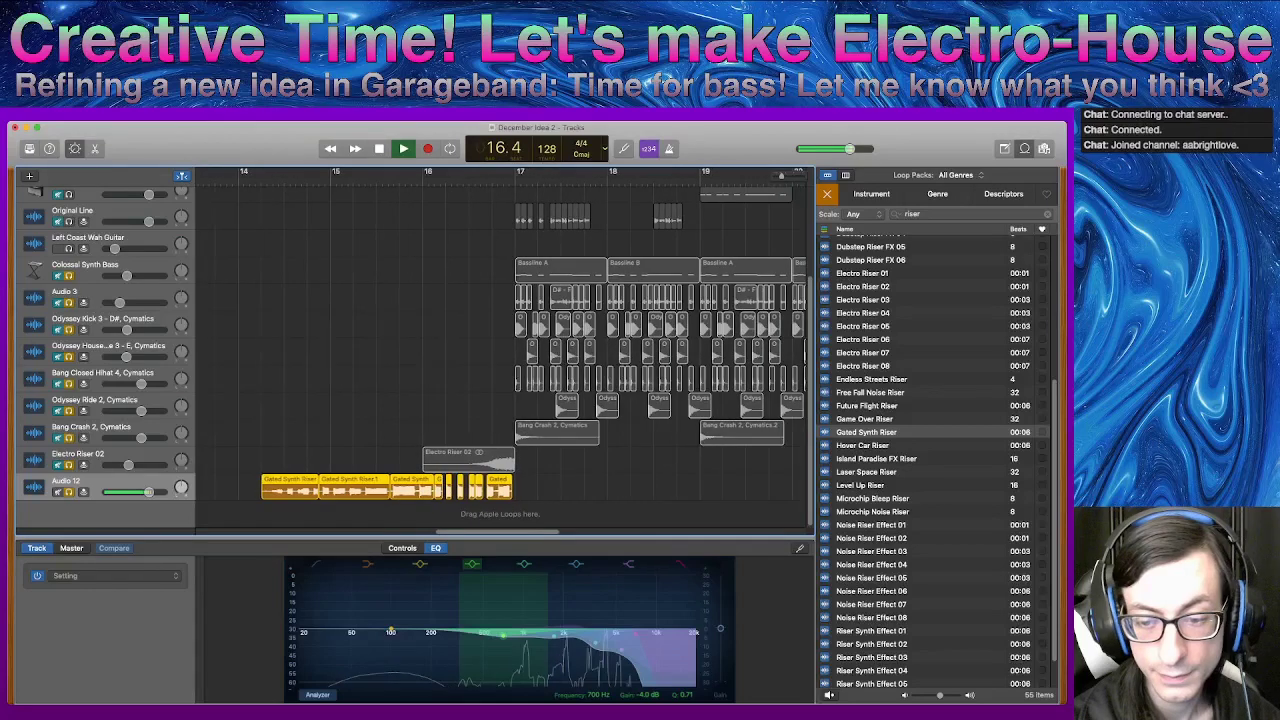
{"action": "key", "text": "space"}
- Move the lower bell cut to 970 Hz and -5.0 dB and replay the riser pieces before bar 17
{"action": "left_click_drag", "start_coordinate": [503, 636], "coordinate": [521, 633]}
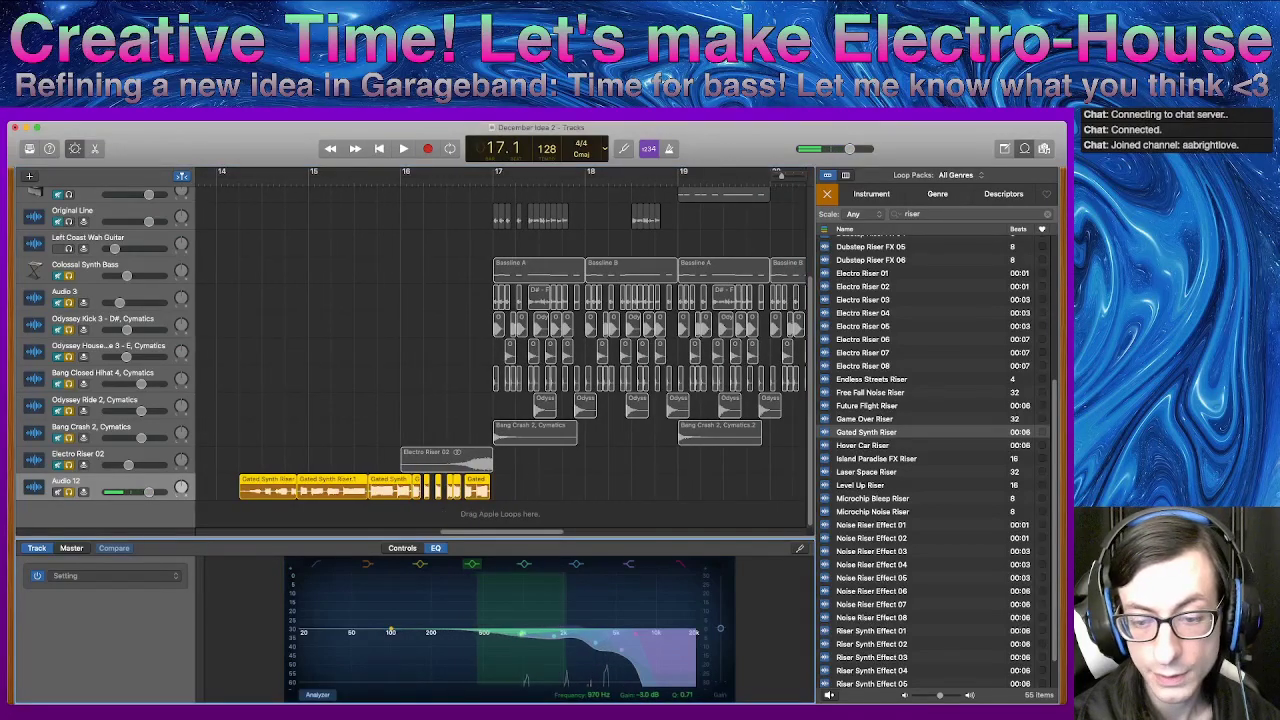
{"action": "key", "text": "space"}
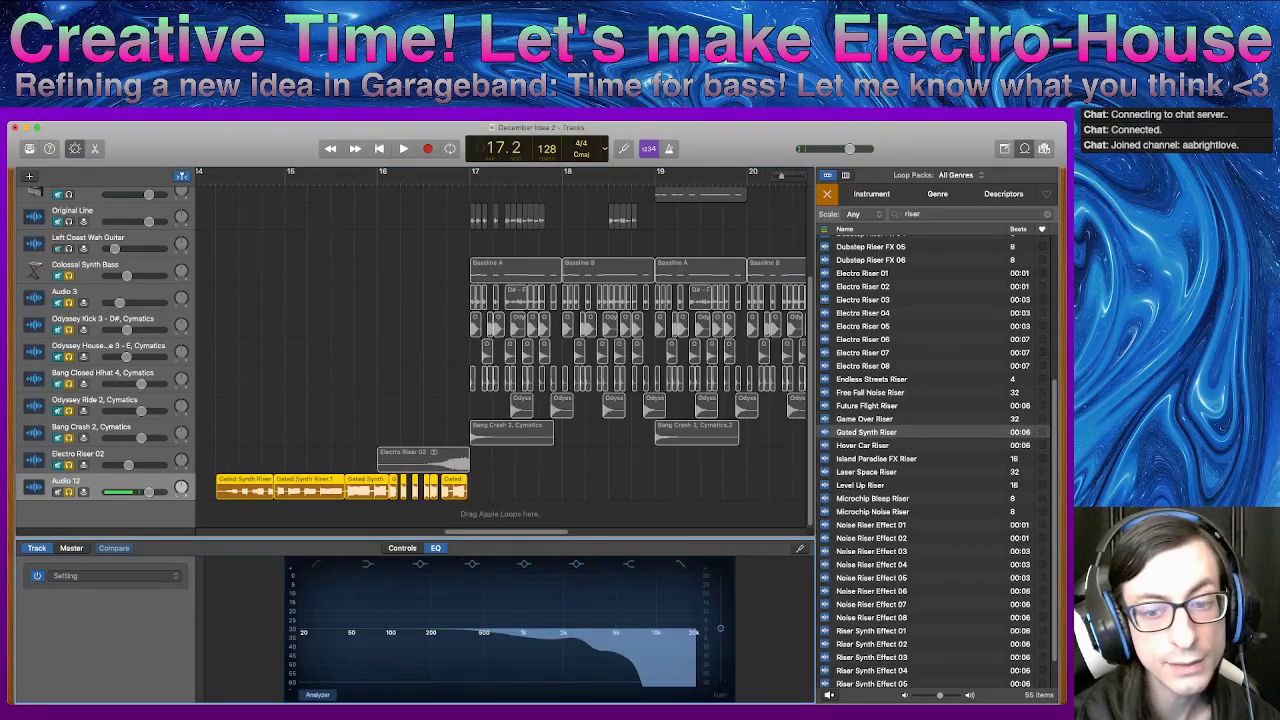
{"action": "key", "text": "space"}
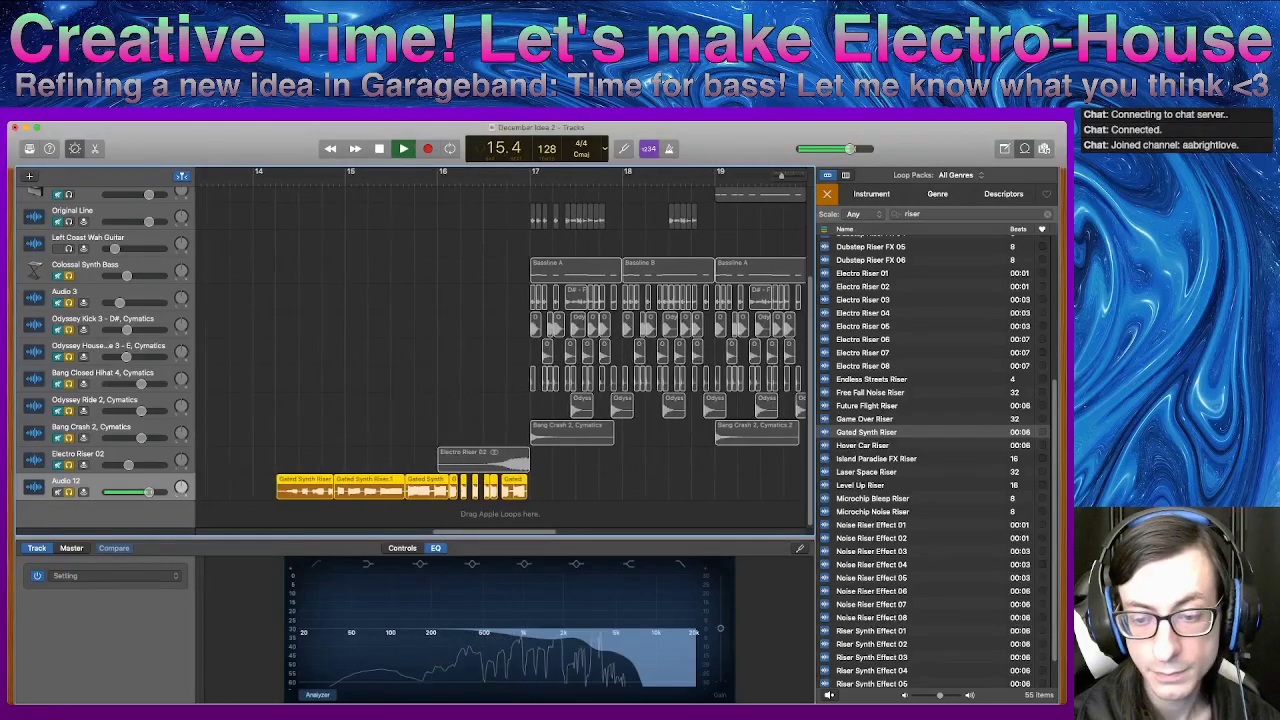
{"action": "key", "text": "space"}
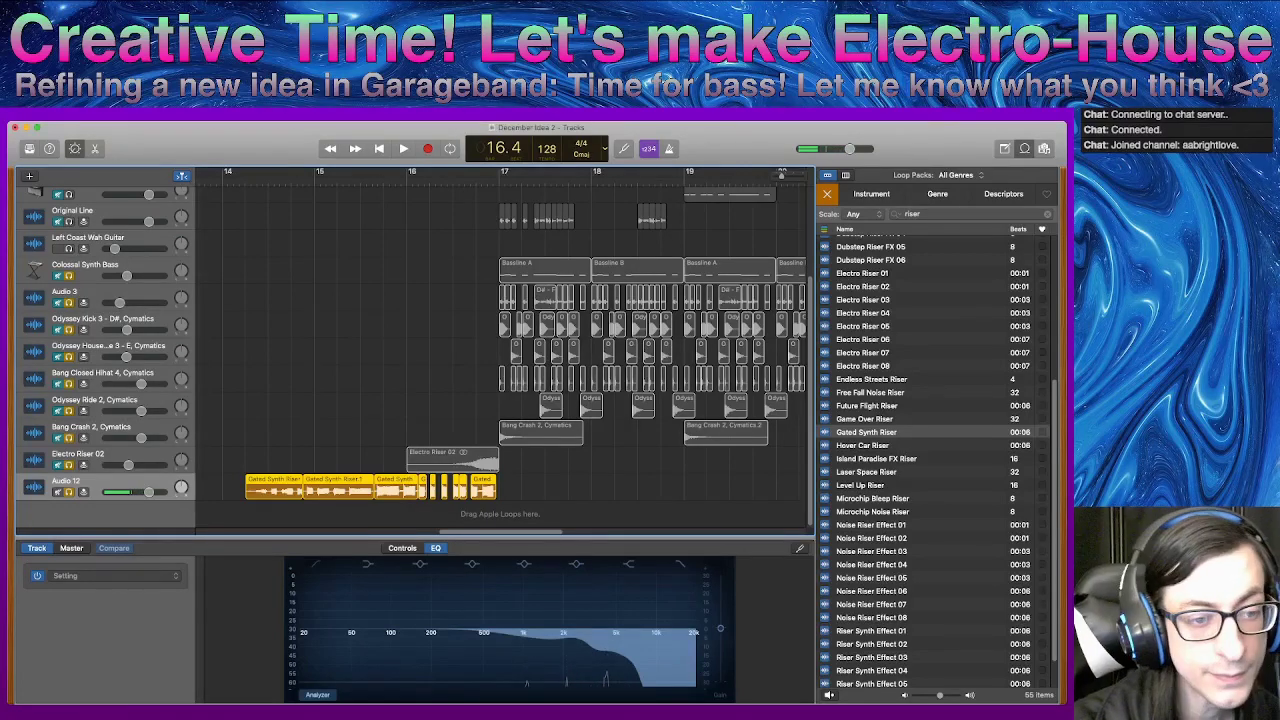
- Add the Electro Riser 02 region to the soloed riser pieces and play both together up to bar 17
{"action": "left_click", "coordinate": [452, 461], "text": "shift"}
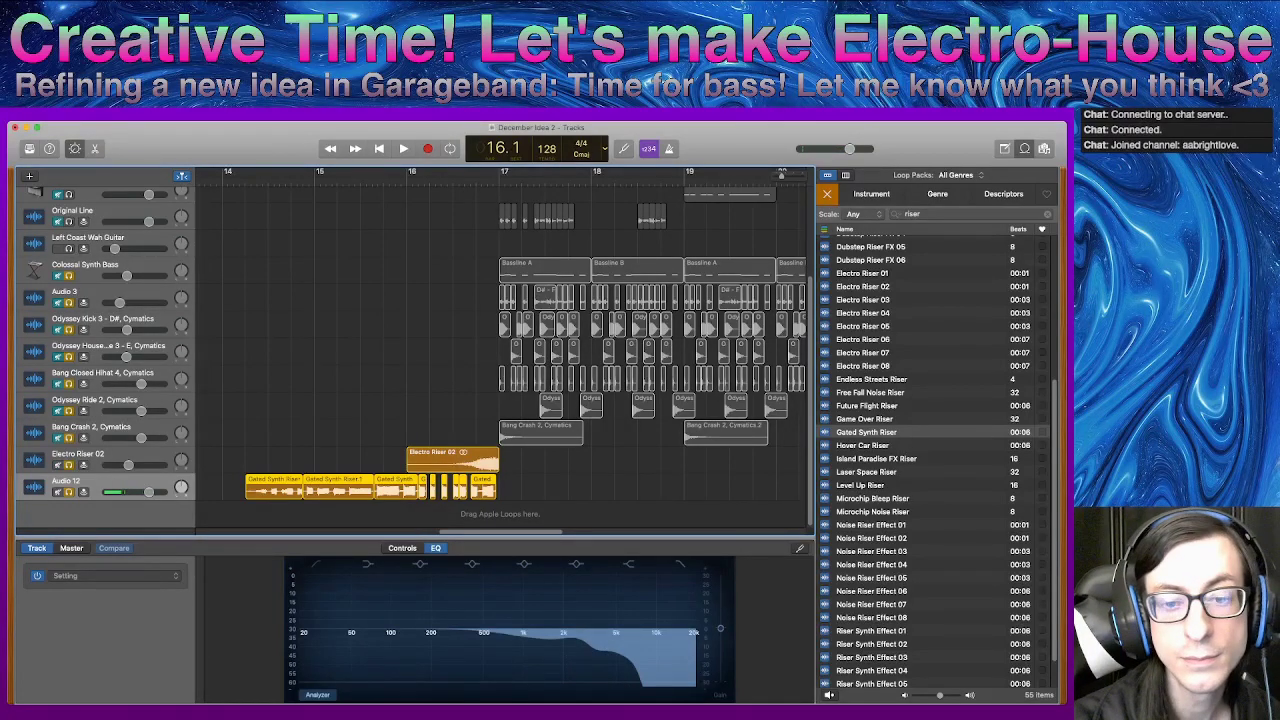
{"action": "key", "text": "space"}
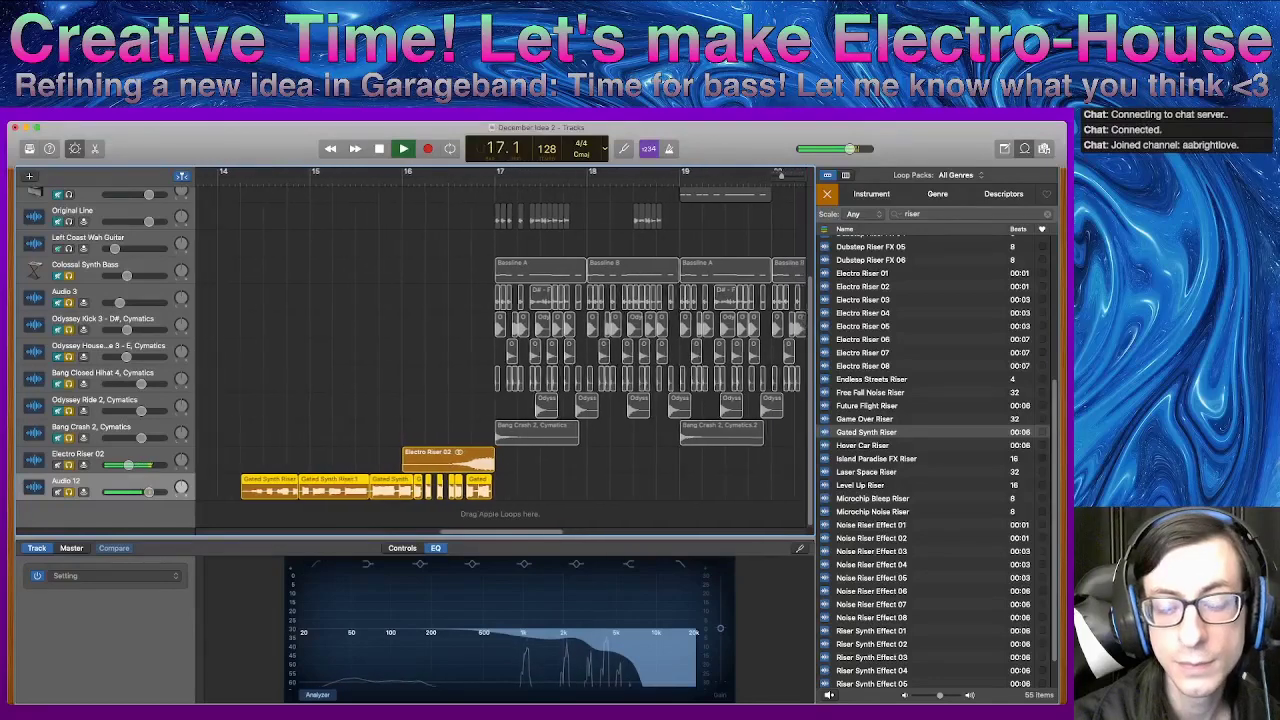
{"action": "key", "text": "space"}
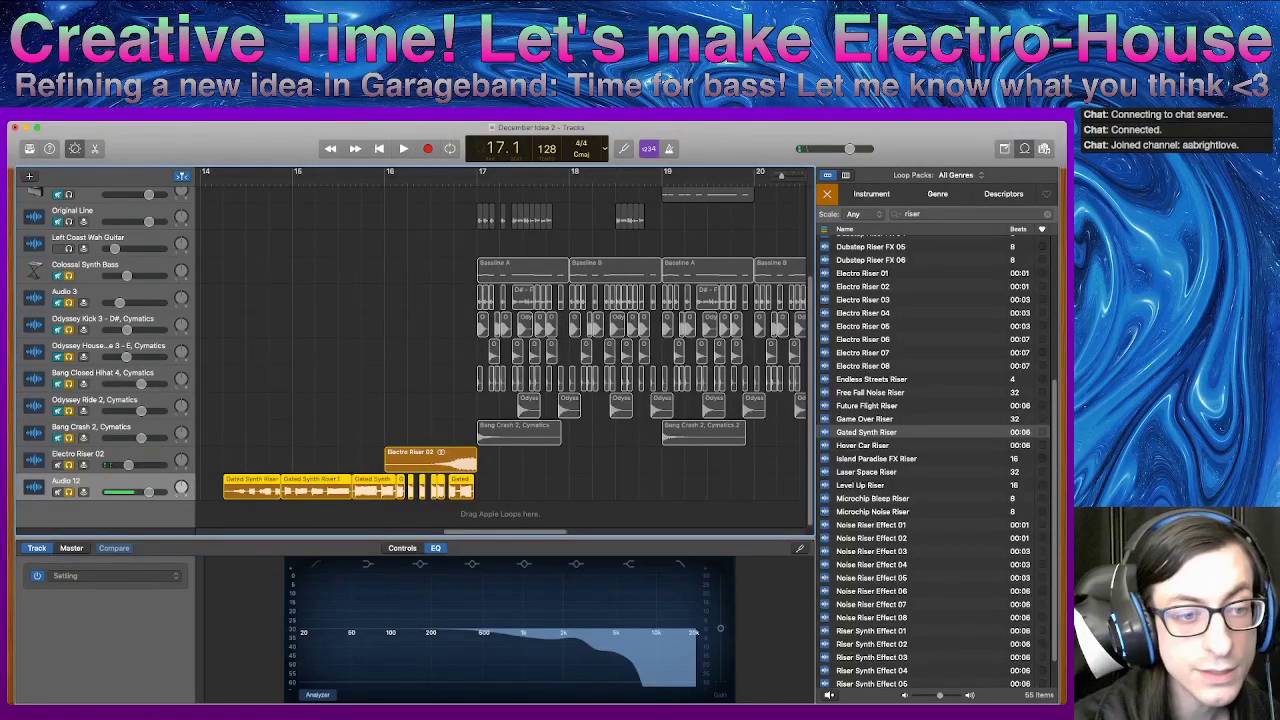
- Copy the first Odyssey Kick 3 region from bar 17 to between bars 14 and 15 on the same track
{"action": "scroll", "coordinate": [415, 357], "scroll_direction": "up", "scroll_amount": 2}
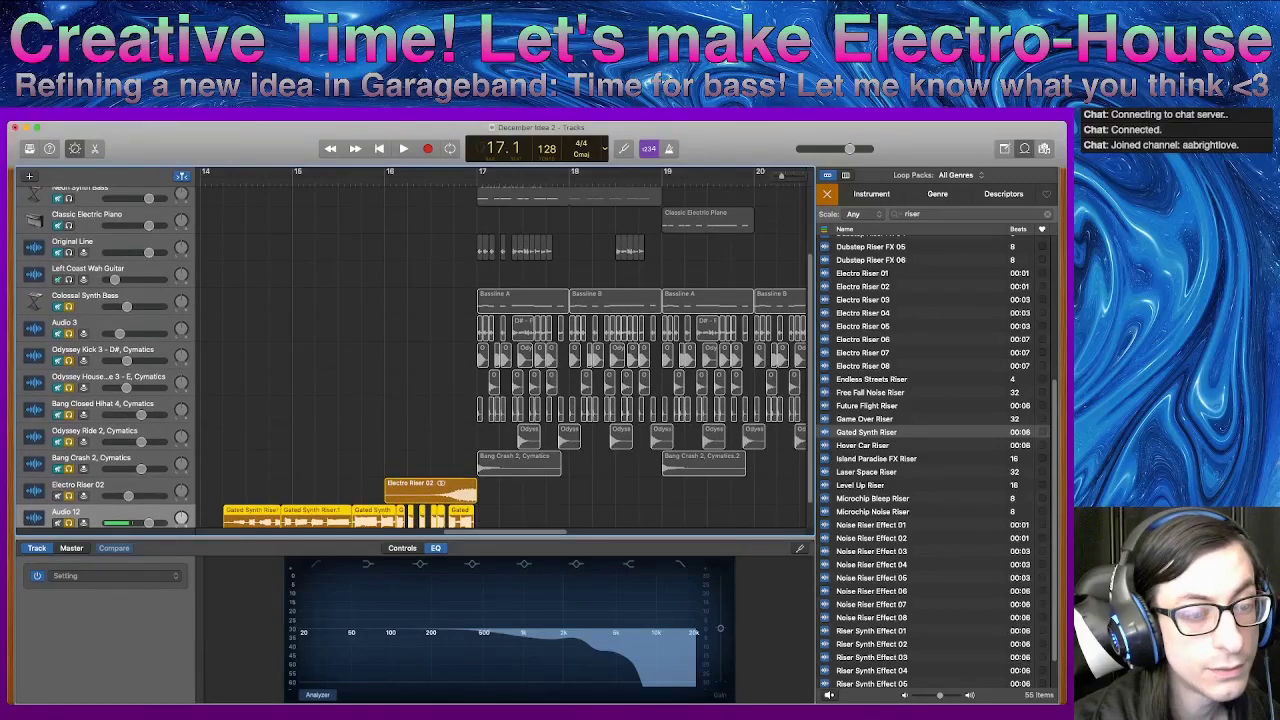
{"action": "left_click", "coordinate": [340, 420]}
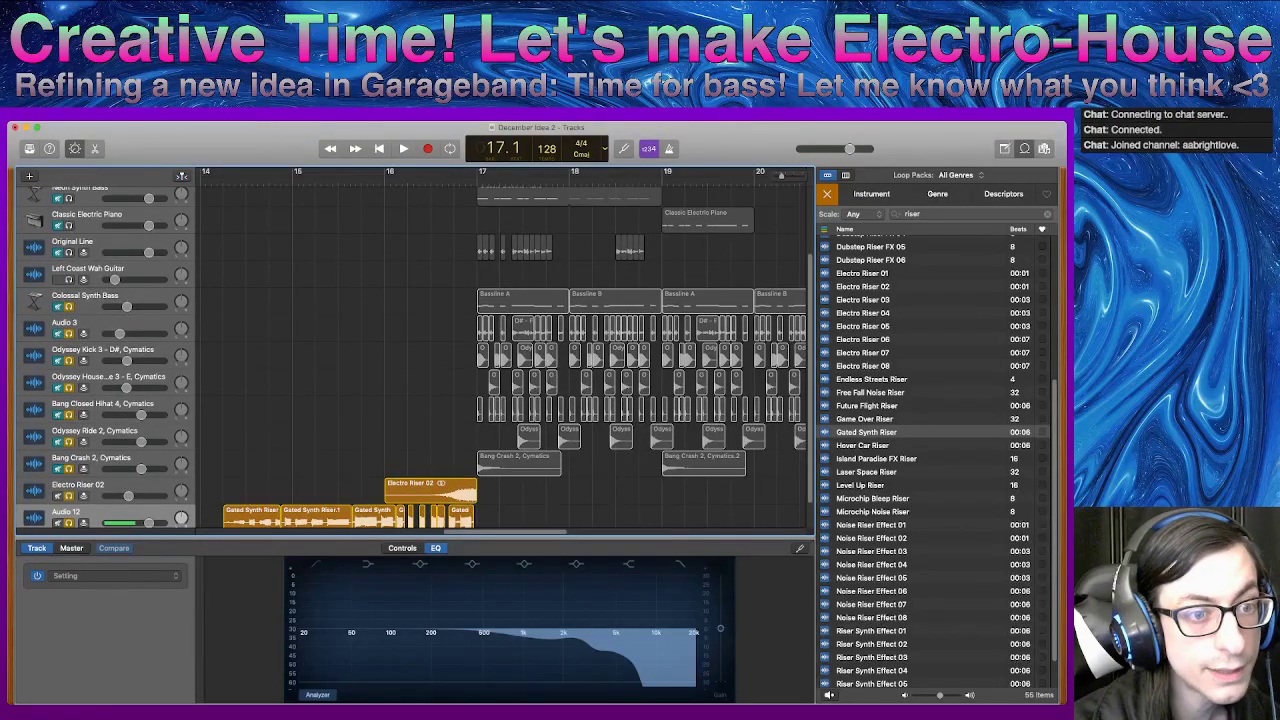
{"action": "left_click_drag", "start_coordinate": [461, 359], "coordinate": [808, 353]}
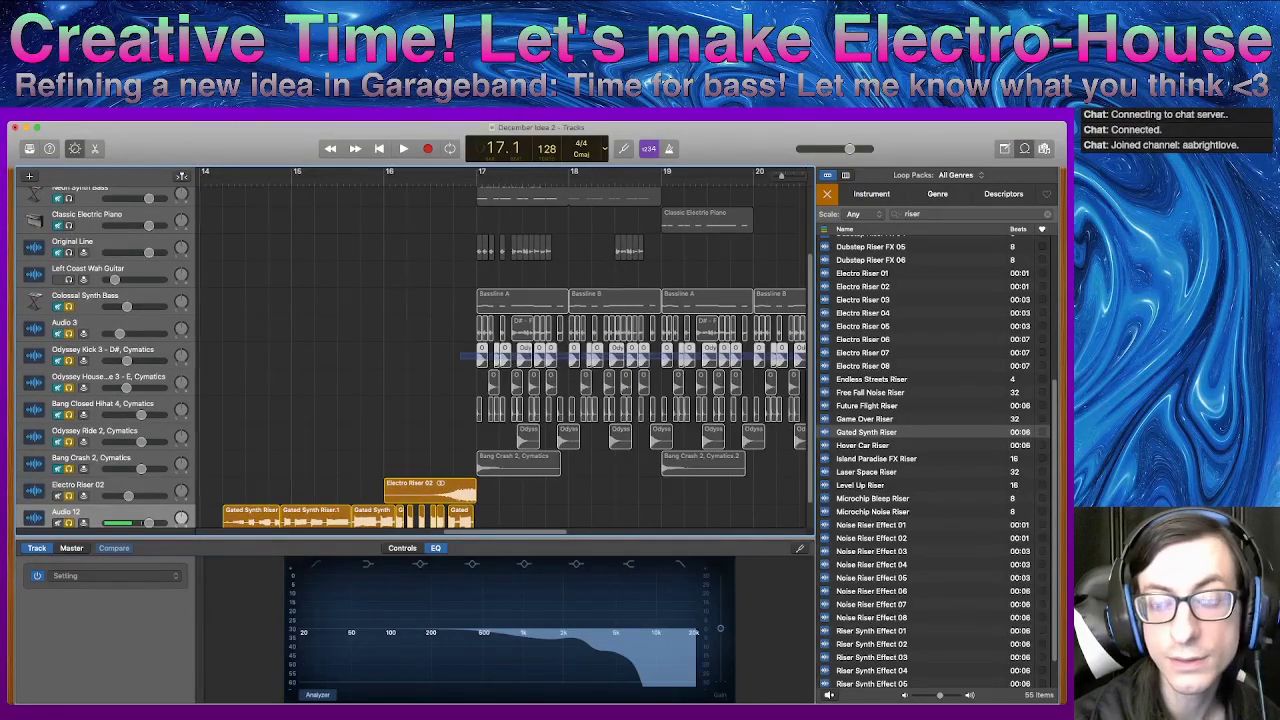
{"action": "scroll", "coordinate": [500, 357], "scroll_direction": "right", "scroll_amount": 5}
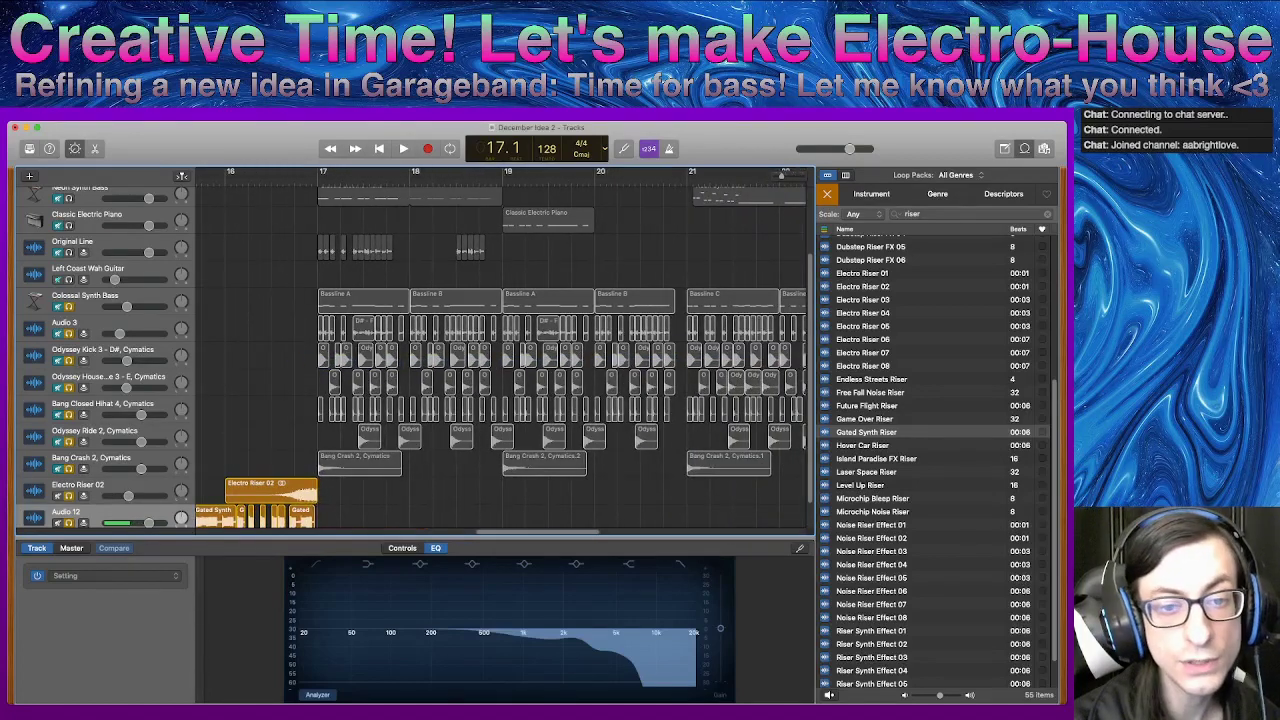
{"action": "left_click_drag", "start_coordinate": [302, 359], "coordinate": [324, 351]}
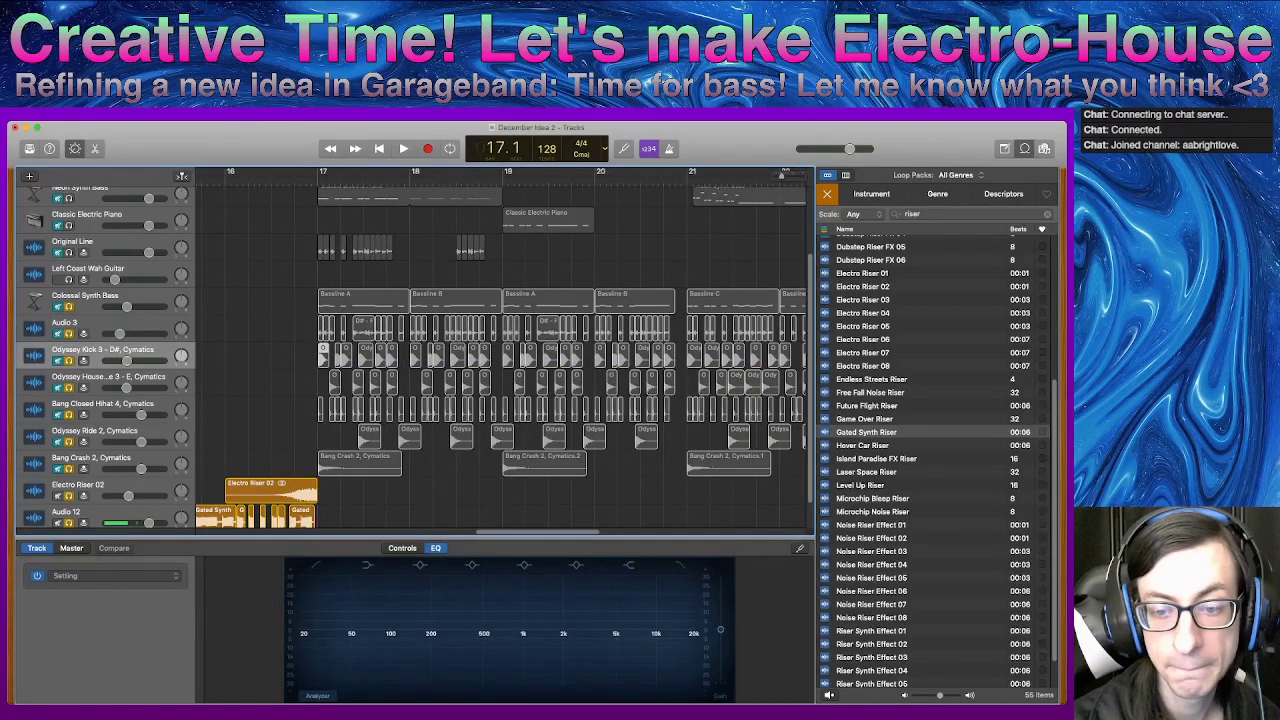
{"action": "scroll", "coordinate": [500, 357], "scroll_direction": "left", "scroll_amount": 6}
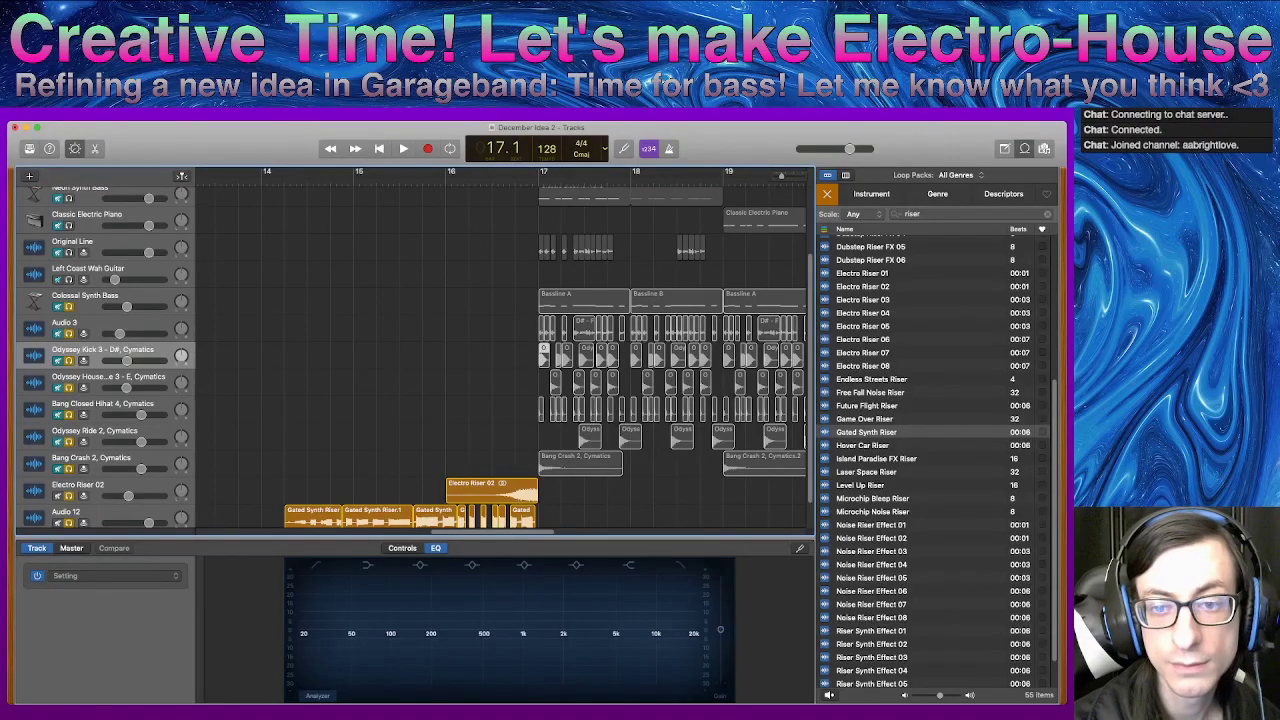
{"action": "left_click_drag", "start_coordinate": [545, 355], "coordinate": [307, 357]}
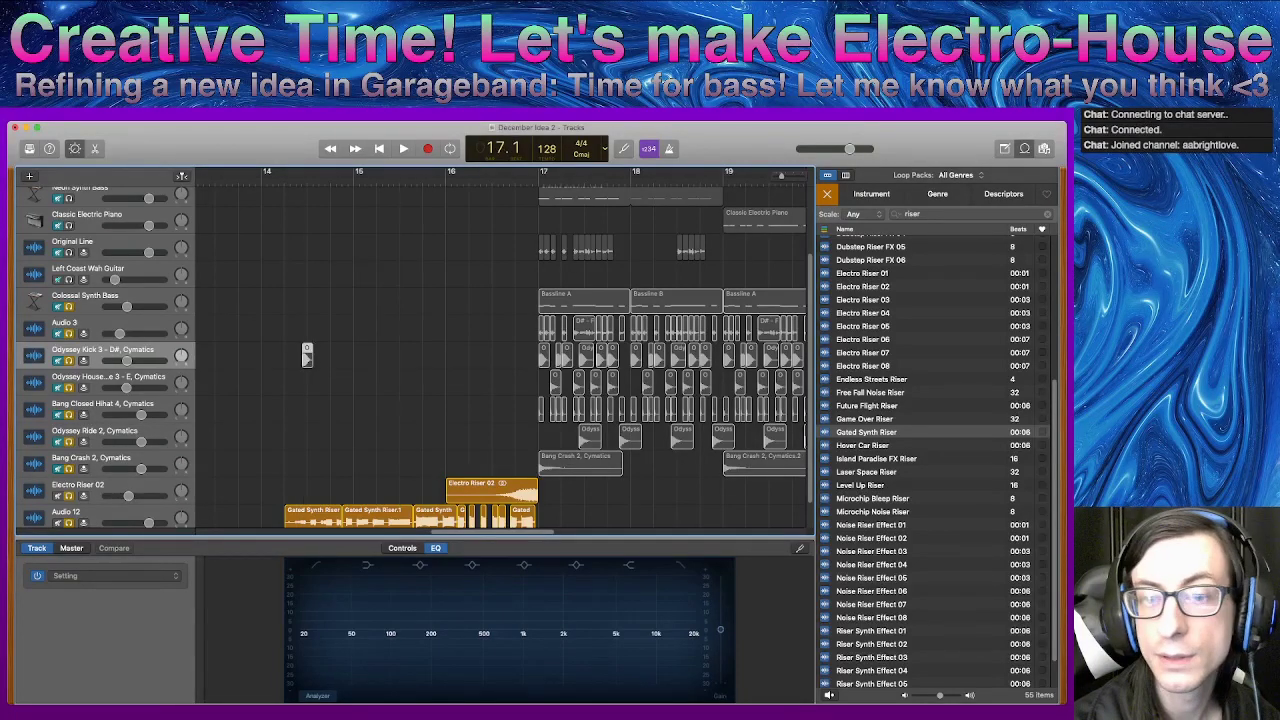
{"action": "scroll", "coordinate": [307, 357], "scroll_direction": "up", "scroll_amount": 5}
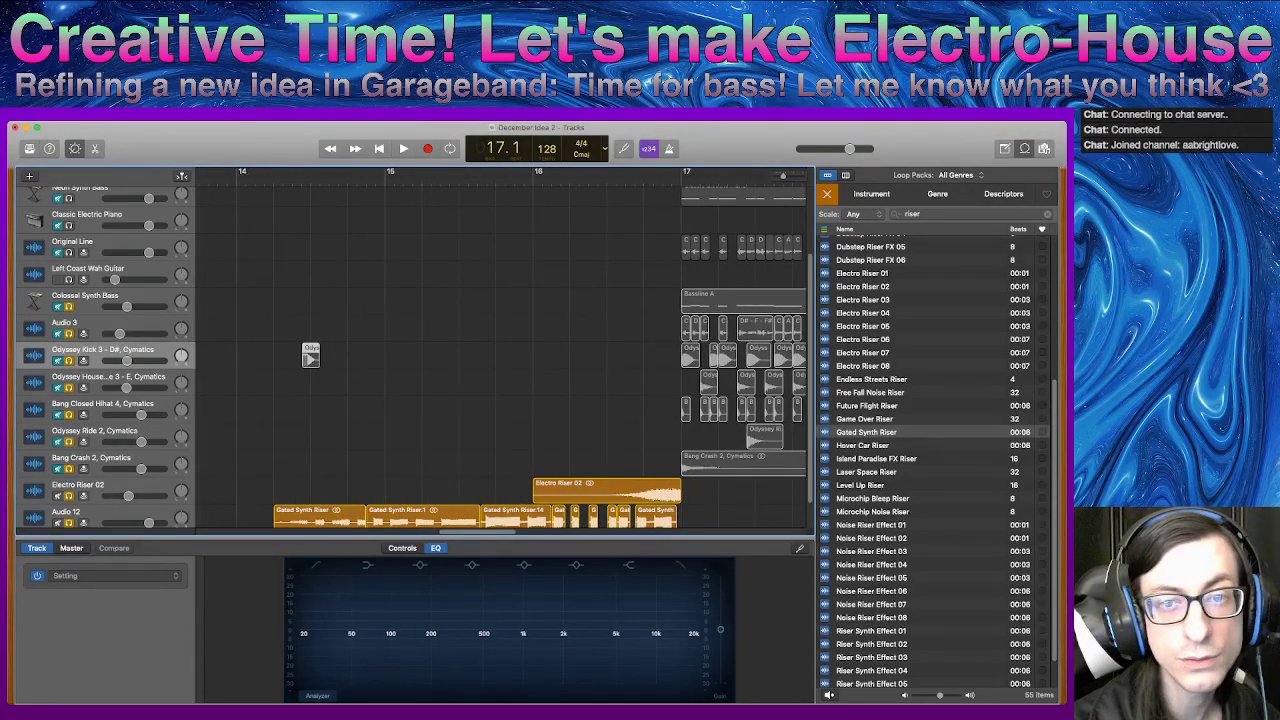
- Build a roll of Odyssey Kick 3 copies from bar 15 to 16.3, with shorter, faster hits from 15.3
{"action": "left_click_drag", "start_coordinate": [310, 357], "coordinate": [494, 355]}
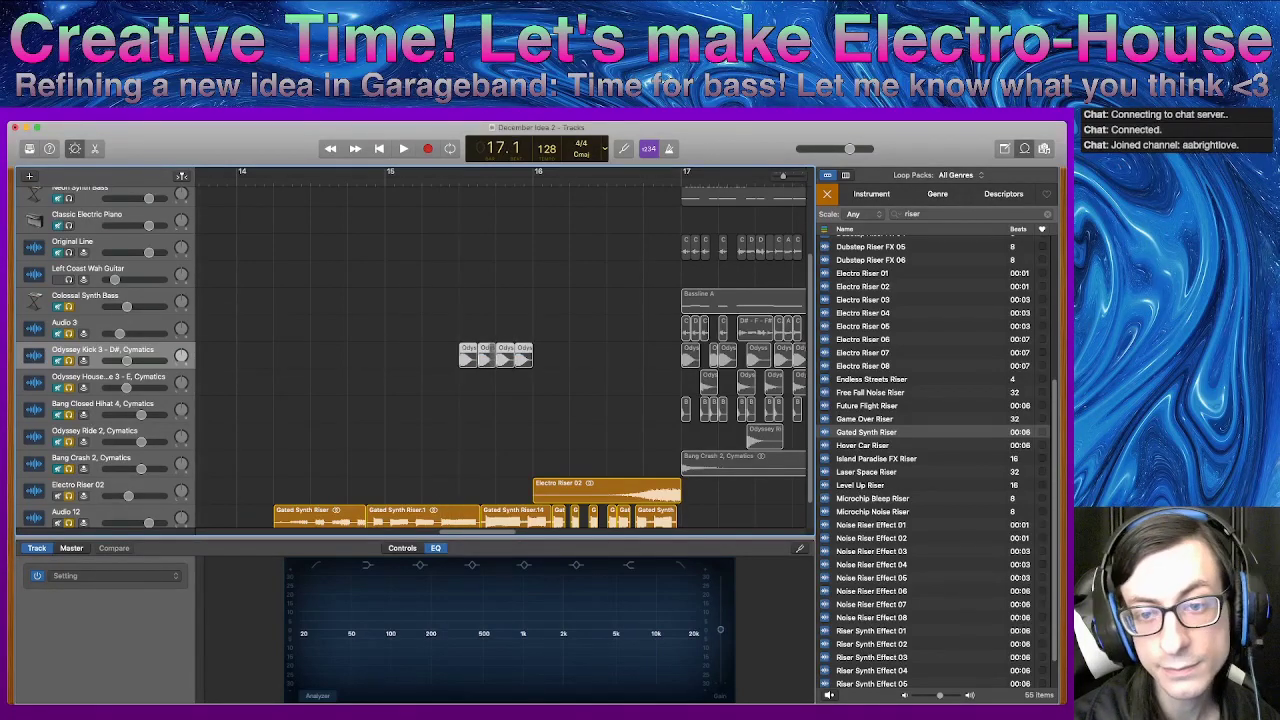
{"action": "key", "text": "super+z"}
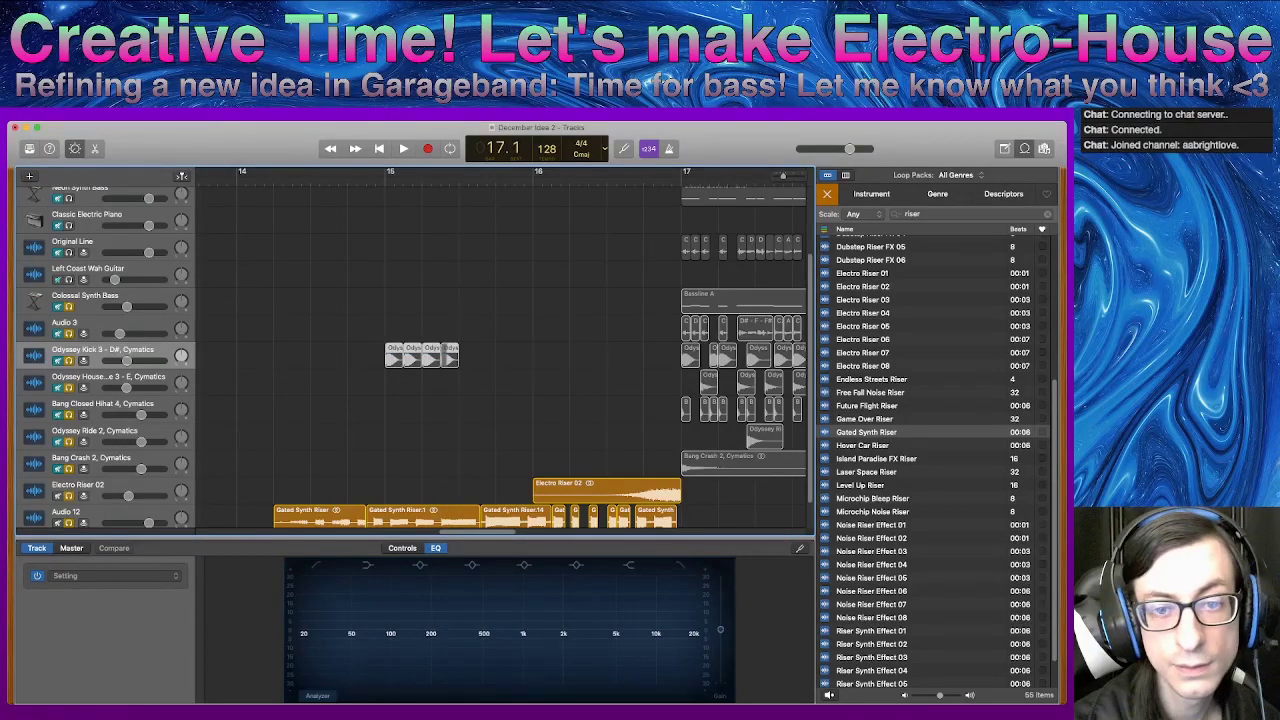
{"action": "left_click_drag", "start_coordinate": [398, 352], "coordinate": [471, 352]}
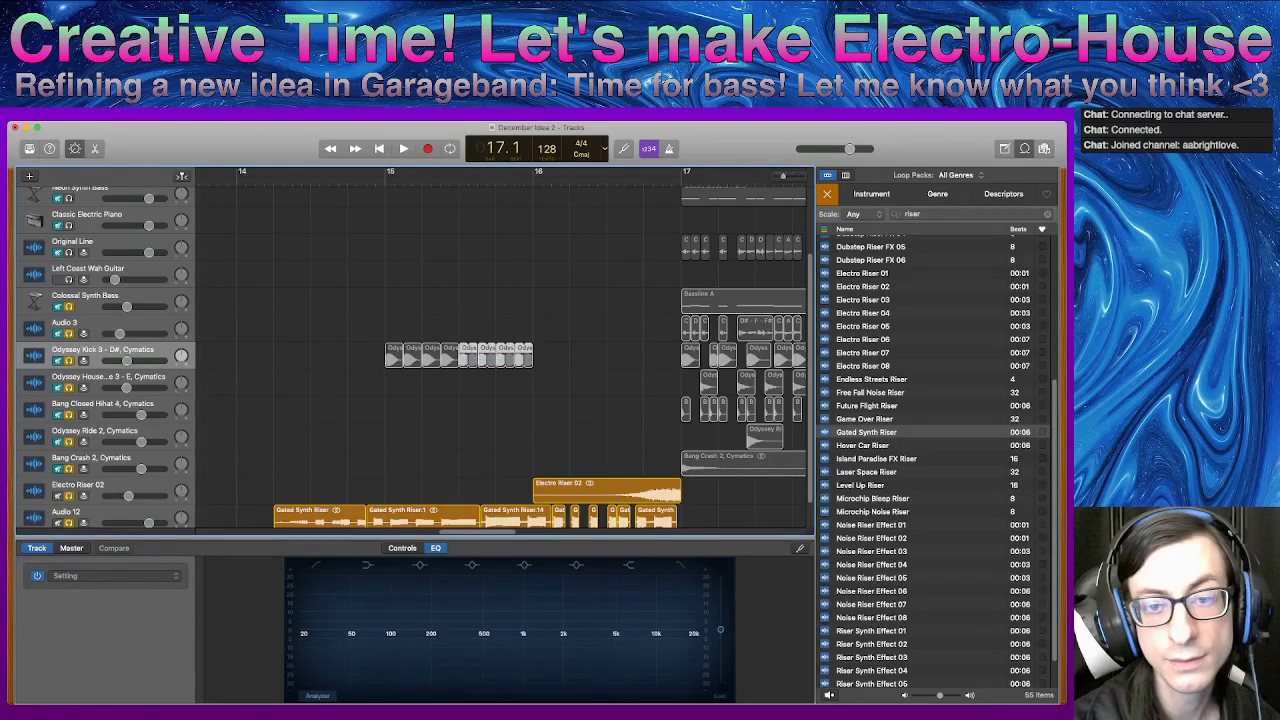
{"action": "left_click_drag", "start_coordinate": [505, 358], "coordinate": [580, 358]}
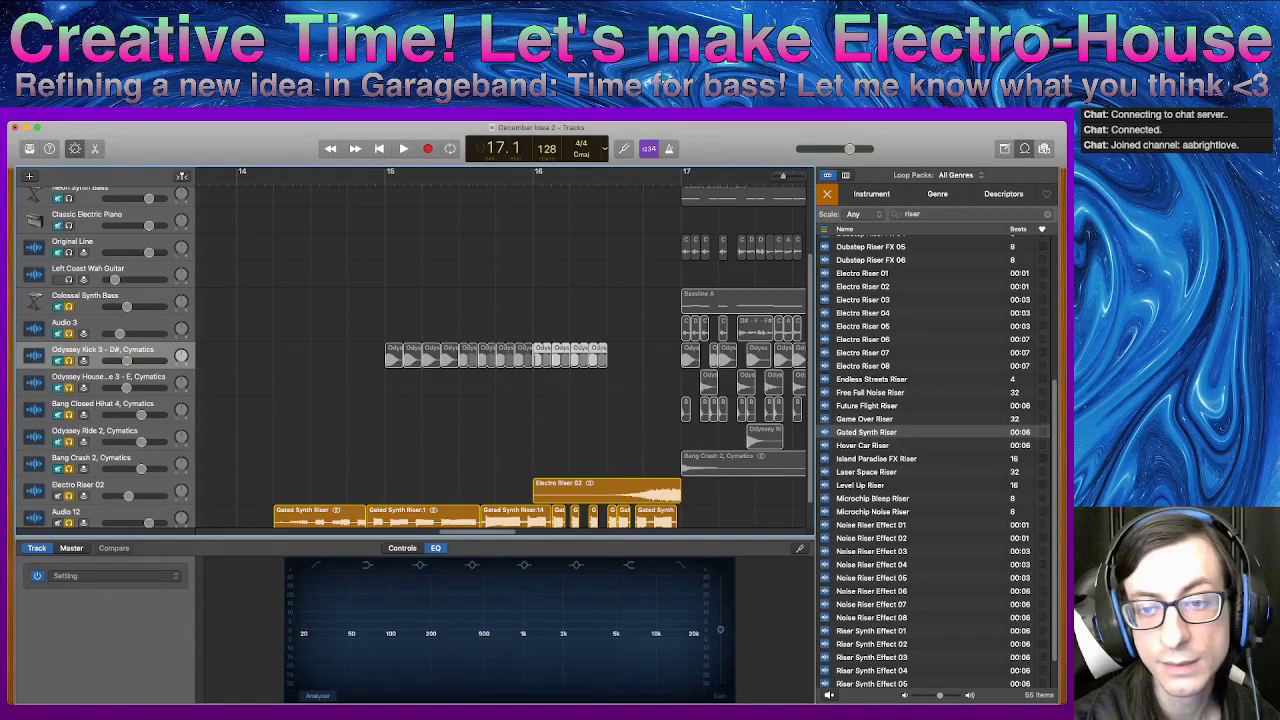
- Shorten the last group of kick copies after bar 16 into an even faster roll
{"action": "left_click_drag", "start_coordinate": [581, 309], "coordinate": [623, 377]}
{"action": "scroll", "coordinate": [623, 377], "scroll_direction": "right", "scroll_amount": 10}
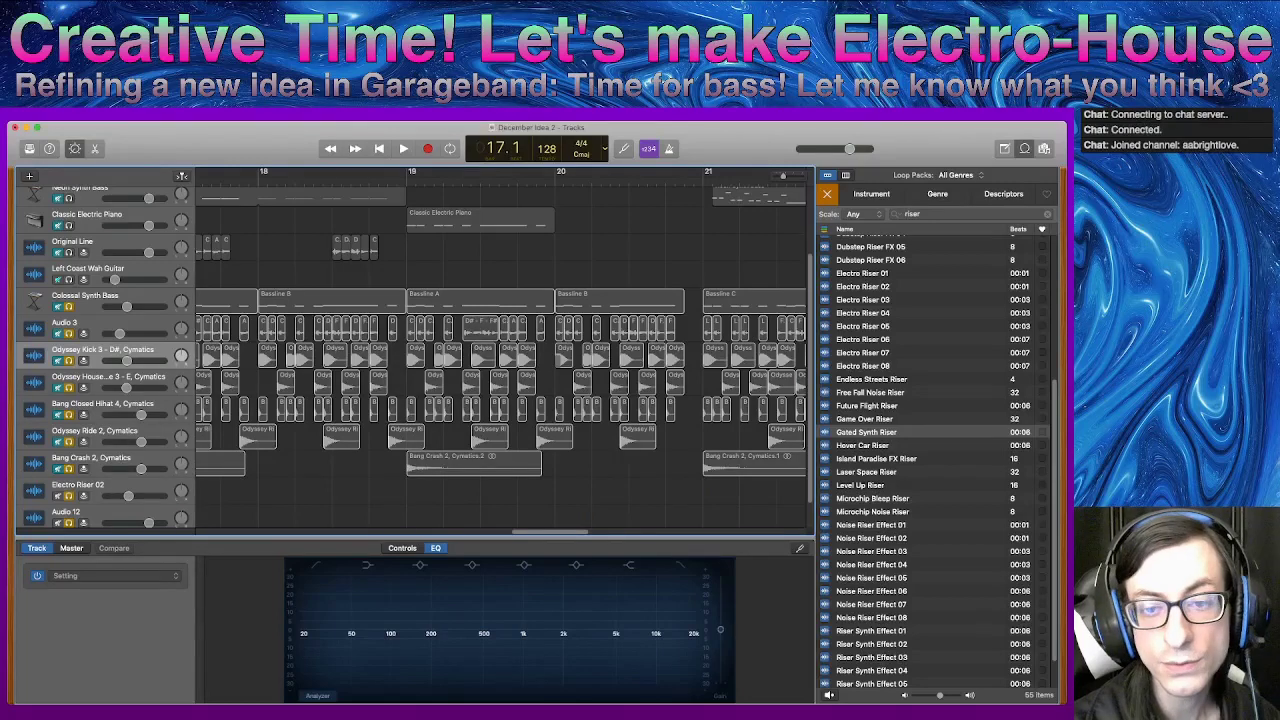
{"action": "scroll", "coordinate": [623, 377], "scroll_direction": "up", "scroll_amount": 3}
{"action": "scroll", "coordinate": [500, 355], "scroll_direction": "left", "scroll_amount": 5}
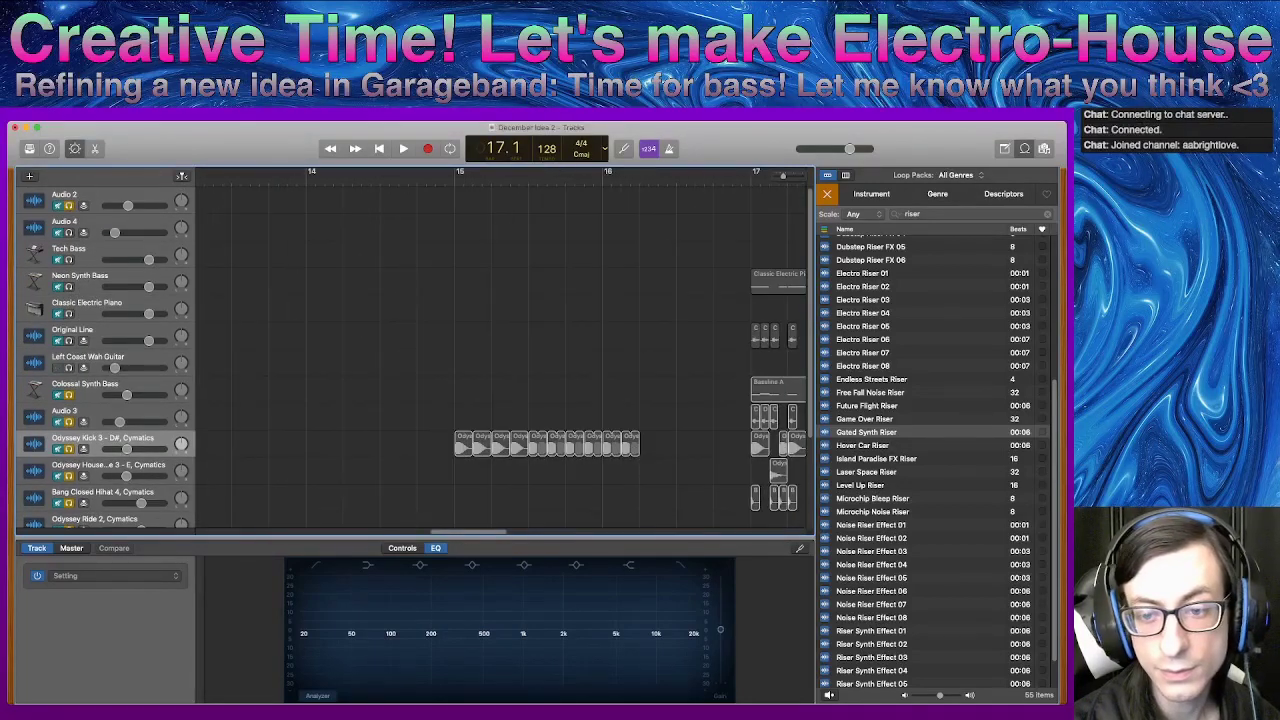
{"action": "scroll", "coordinate": [500, 355], "scroll_direction": "down", "scroll_amount": 1}
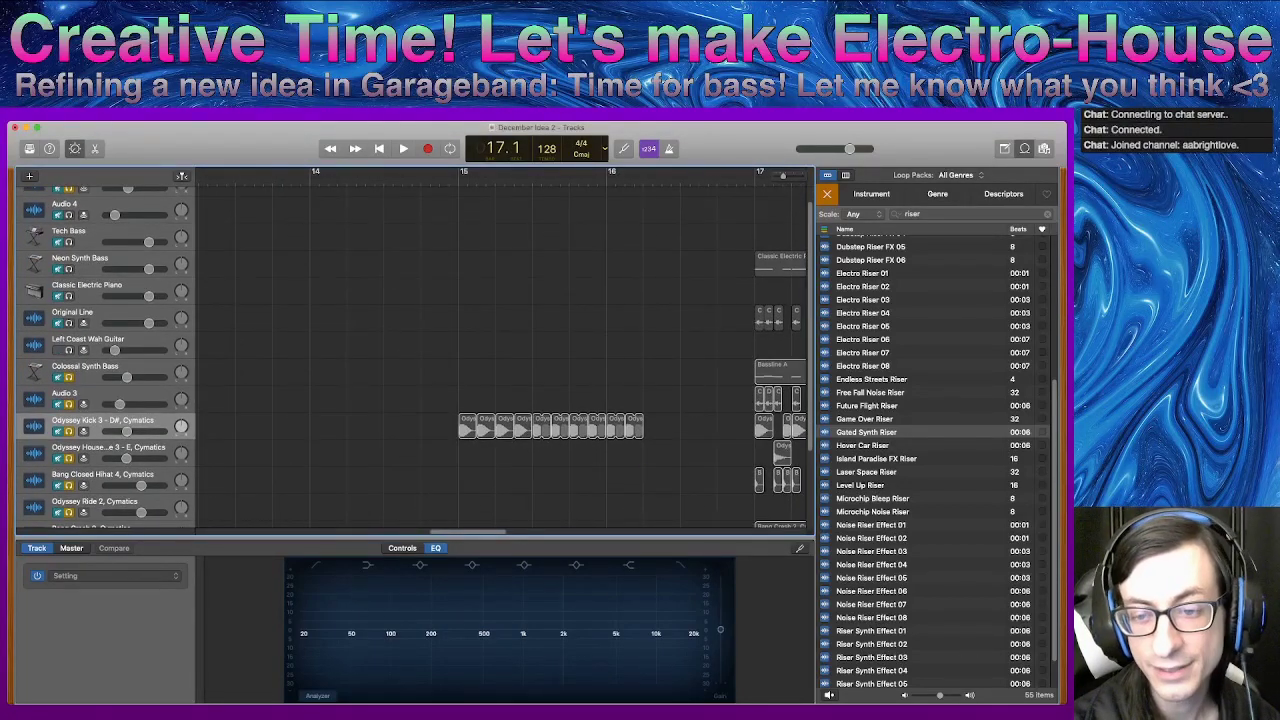
{"action": "mouse_move", "coordinate": [656, 404]}
{"action": "left_mouse_down"}
{"action": "mouse_move", "coordinate": [703, 467]}
{"action": "mouse_move", "coordinate": [614, 422]}
{"action": "mouse_move", "coordinate": [615, 434]}
{"action": "mouse_move", "coordinate": [632, 428]}
{"action": "left_mouse_up"}
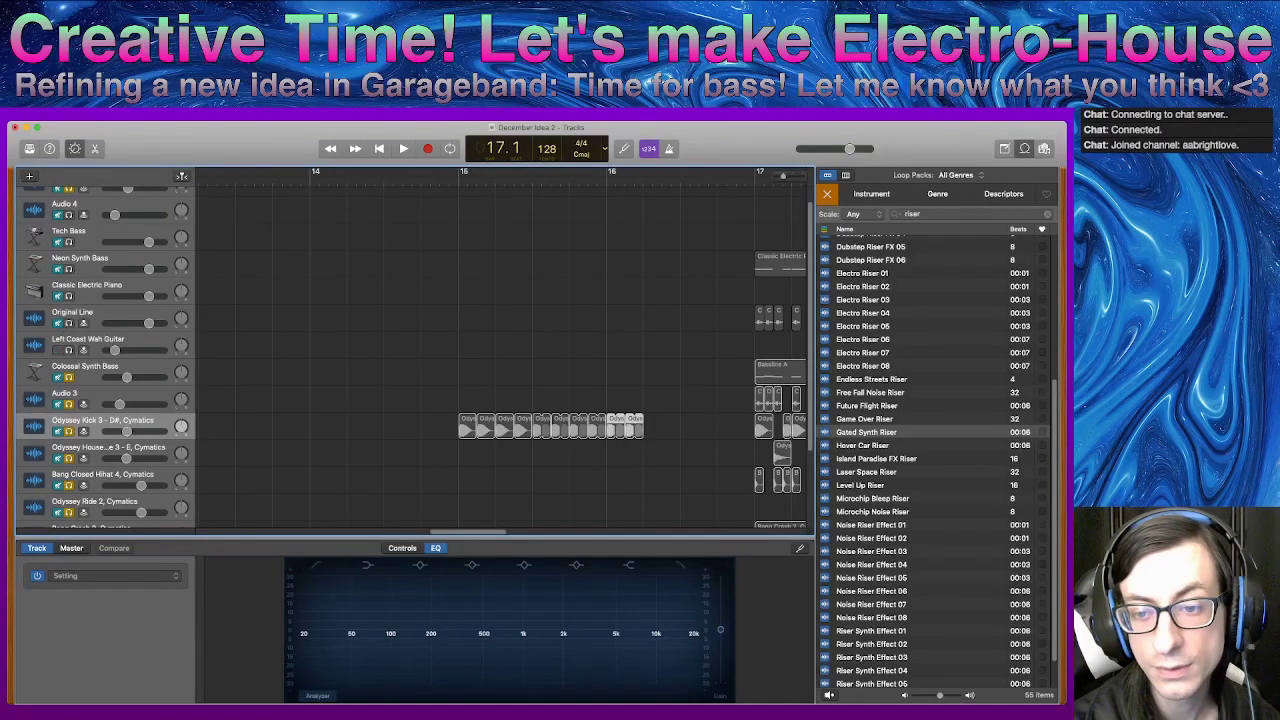
{"action": "left_click_drag", "start_coordinate": [615, 178], "coordinate": [611, 178]}
{"action": "key", "text": "Right"}
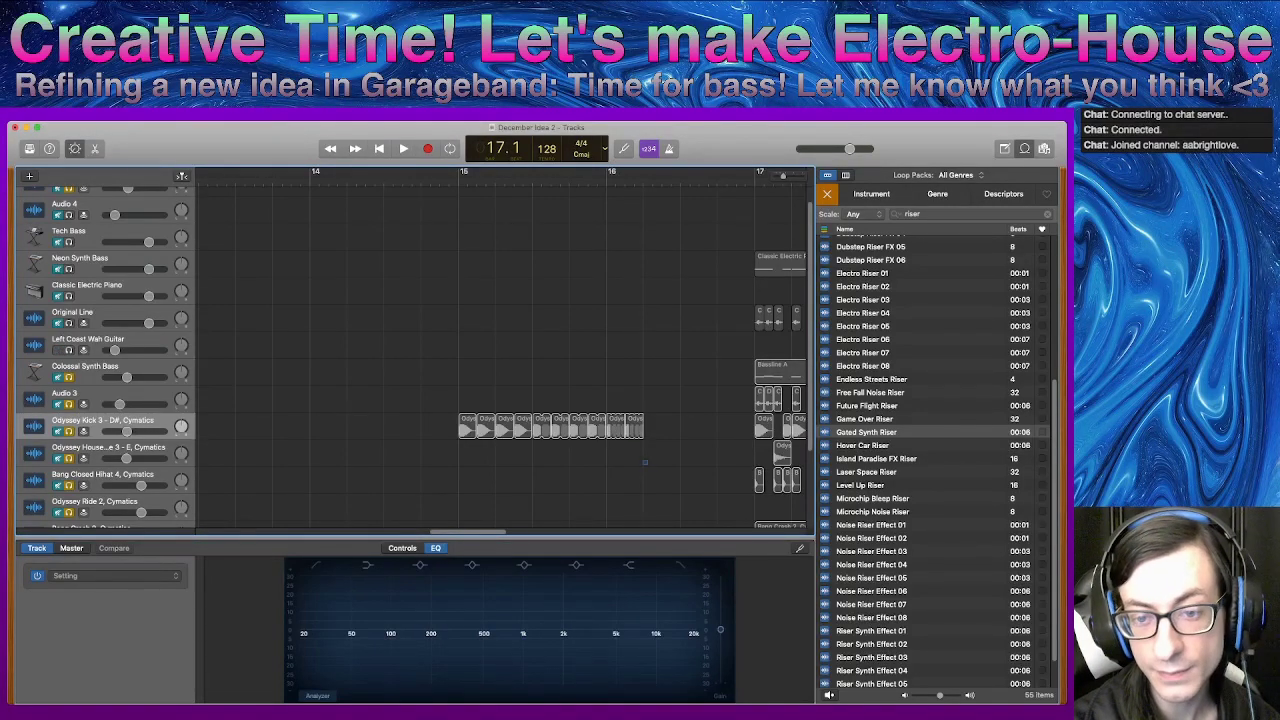
- Add four full-length kick hits at the start of bar 15 and line up the faster copies directly behind them
{"action": "left_click_drag", "start_coordinate": [437, 391], "coordinate": [693, 502]}
{"action": "left_click_drag", "start_coordinate": [551, 429], "coordinate": [662, 429]}
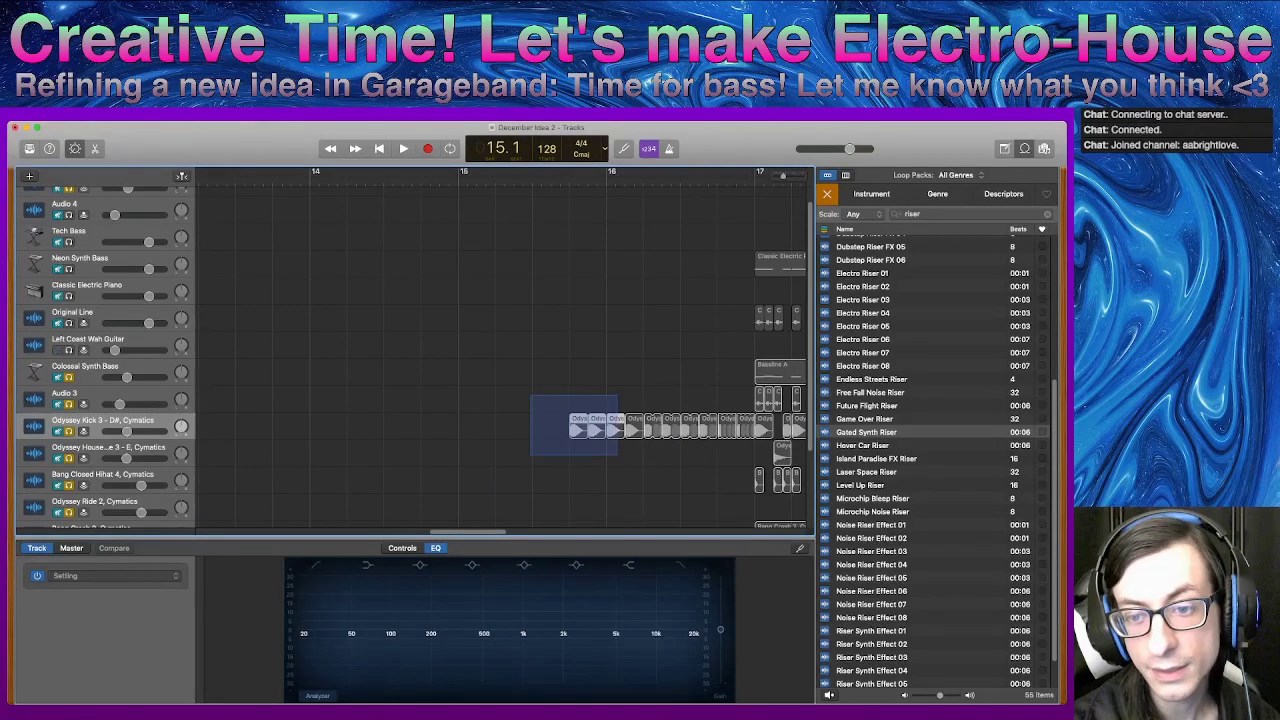
{"action": "left_click_drag", "start_coordinate": [584, 428], "coordinate": [499, 427]}
{"action": "scroll", "coordinate": [540, 385], "scroll_direction": "down", "scroll_amount": 2}
{"action": "left_click_drag", "start_coordinate": [547, 341], "coordinate": [748, 408]}
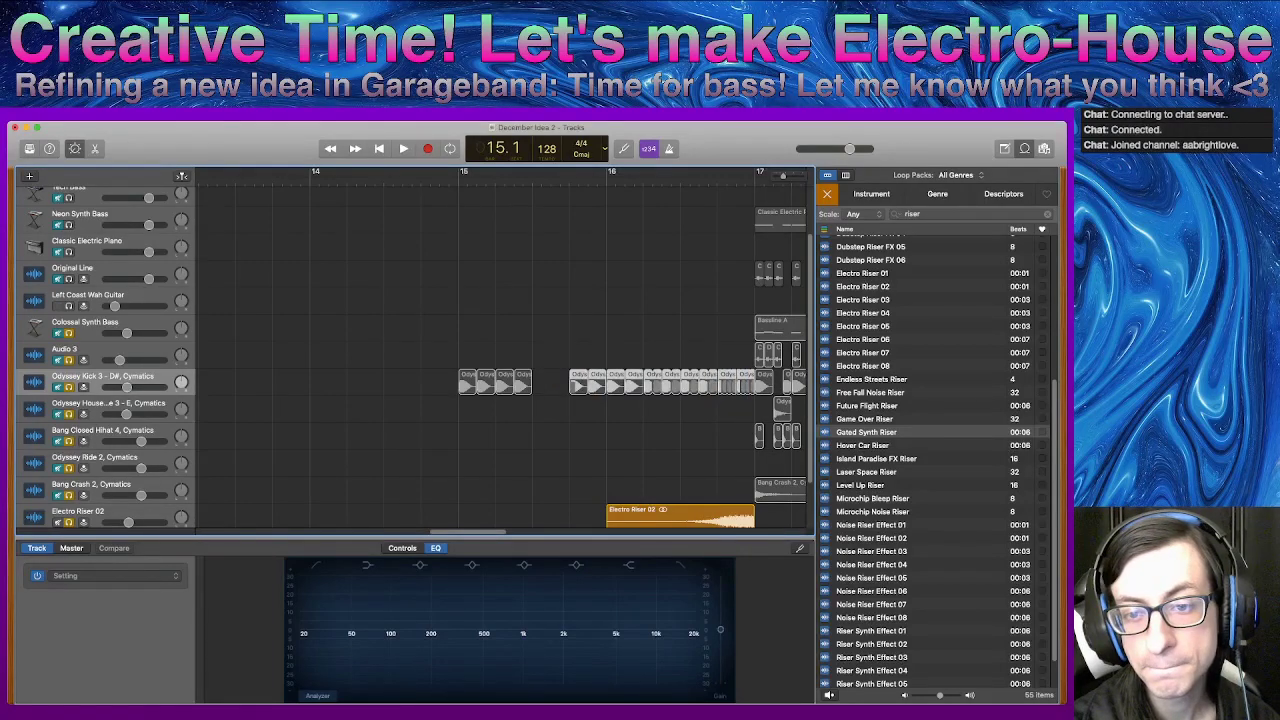
{"action": "left_click_drag", "start_coordinate": [575, 386], "coordinate": [538, 386]}
{"action": "left_click", "coordinate": [548, 421]}
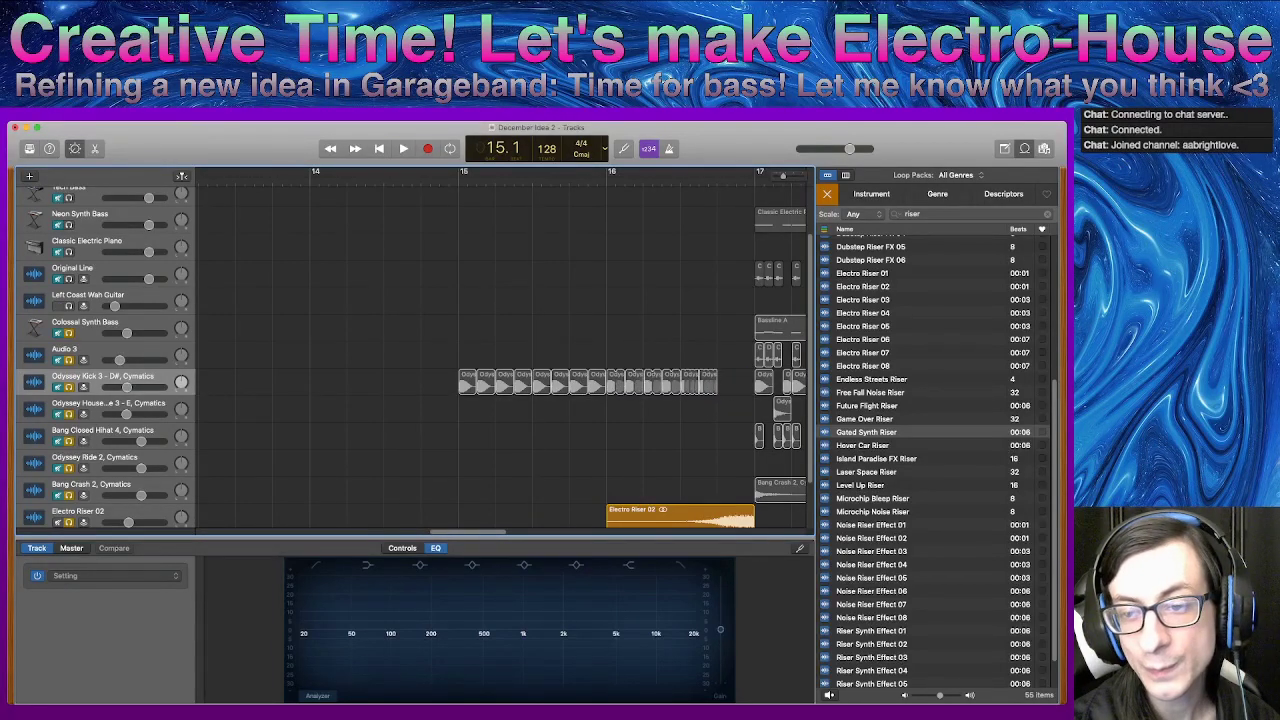
- Unmute the Odyssey Kick 3 track and play the kick roll with the risers from bar 15 up to bar 17
{"action": "key", "text": "m"}
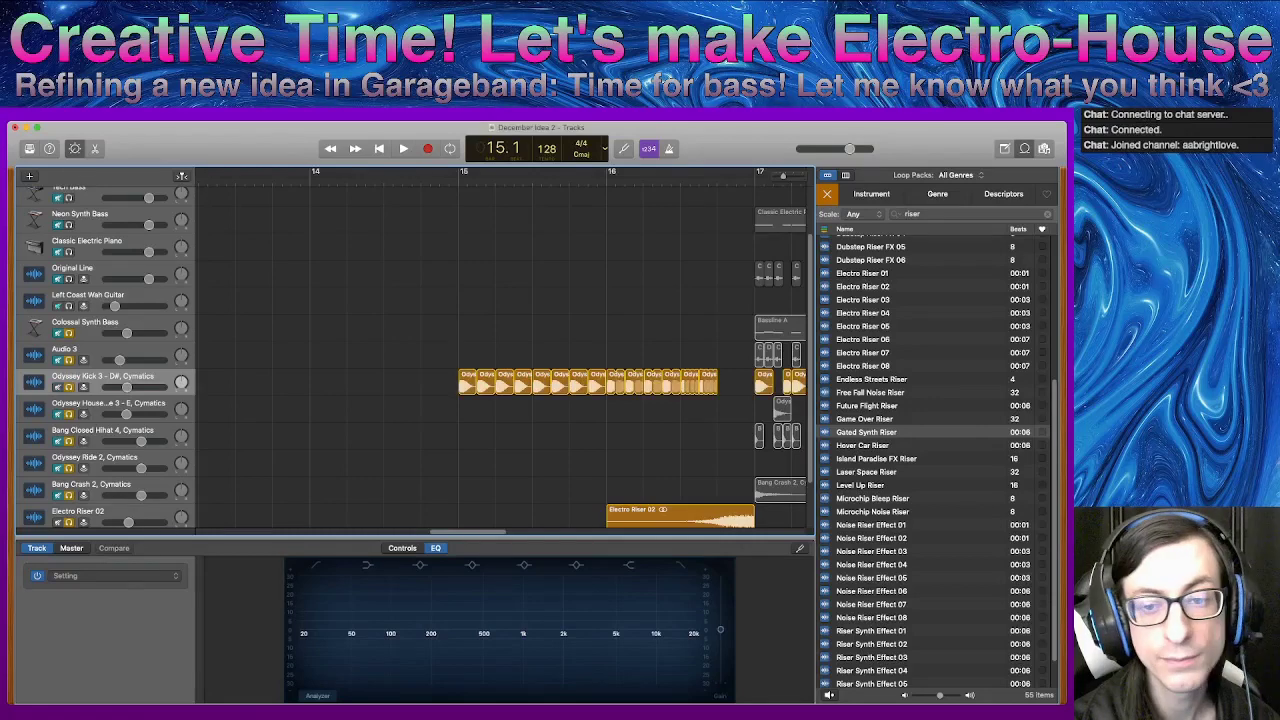
{"action": "key", "text": "space"}
{"action": "scroll", "coordinate": [540, 400], "scroll_direction": "down", "scroll_amount": 2}
{"action": "key", "text": "space"}
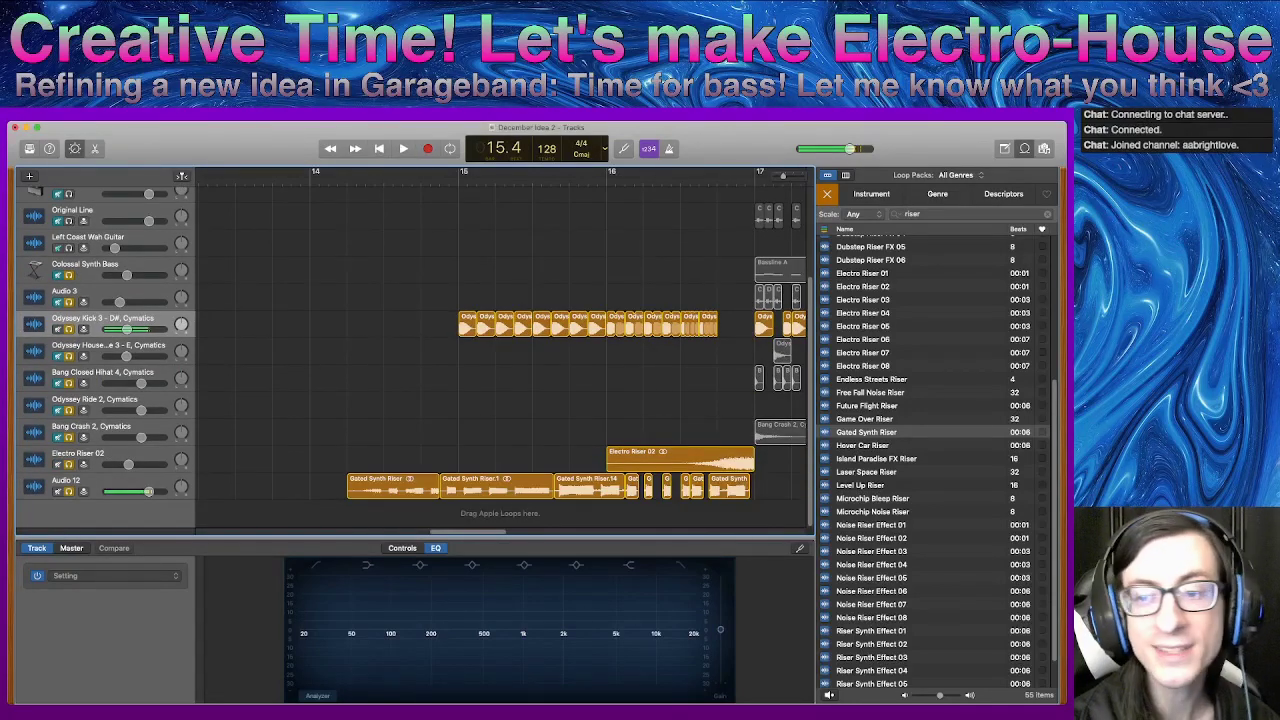
{"action": "scroll", "coordinate": [500, 400], "scroll_direction": "up", "scroll_amount": 3}
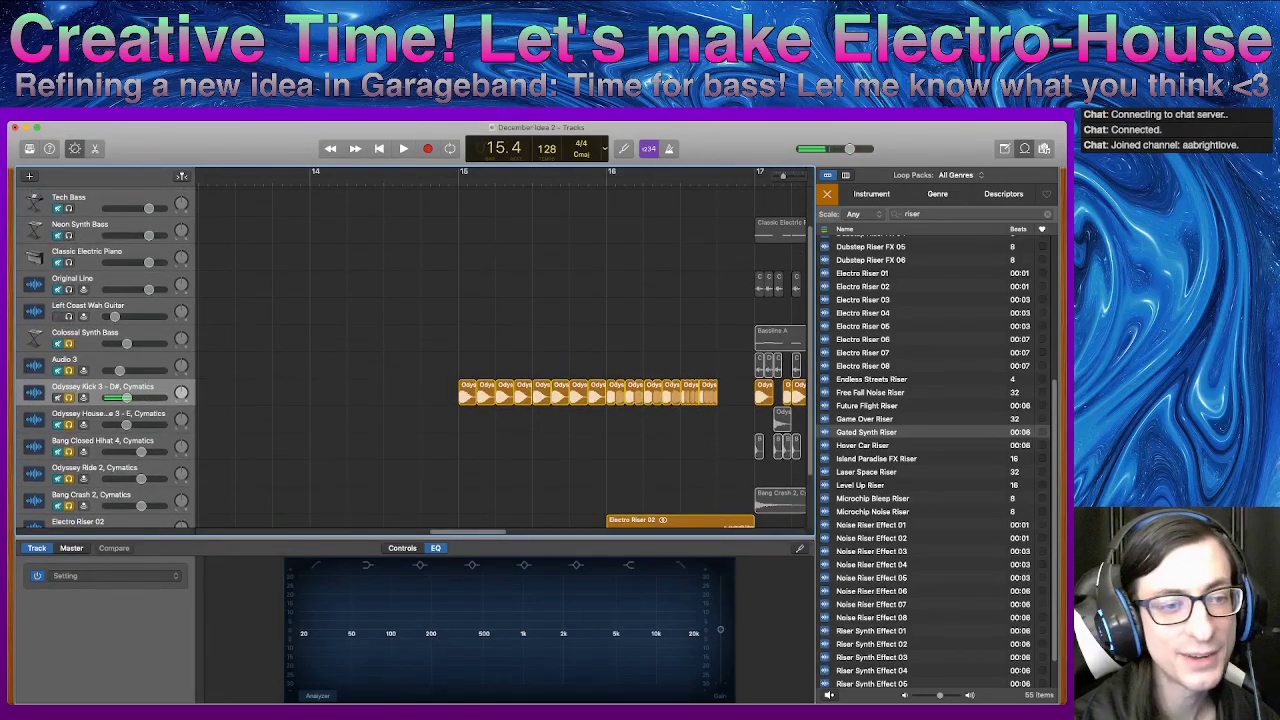
{"action": "left_click_drag", "start_coordinate": [714, 418], "coordinate": [613, 381]}
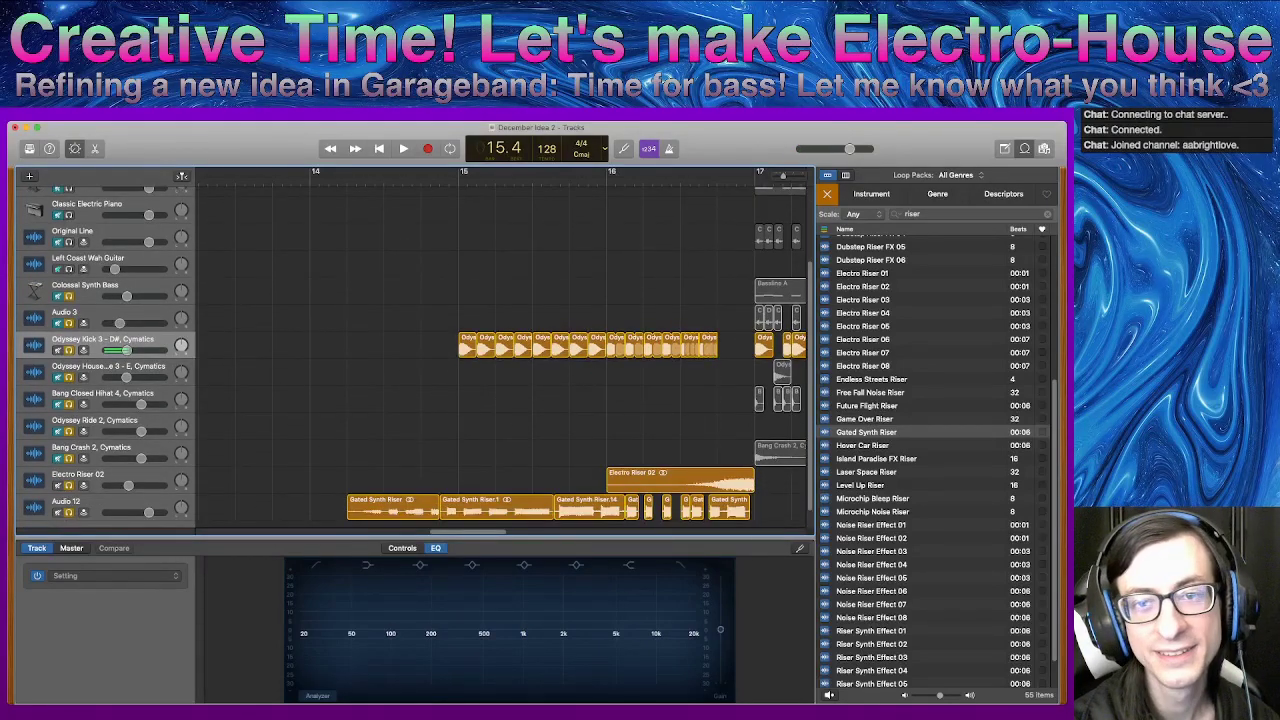
{"action": "key", "text": "space"}
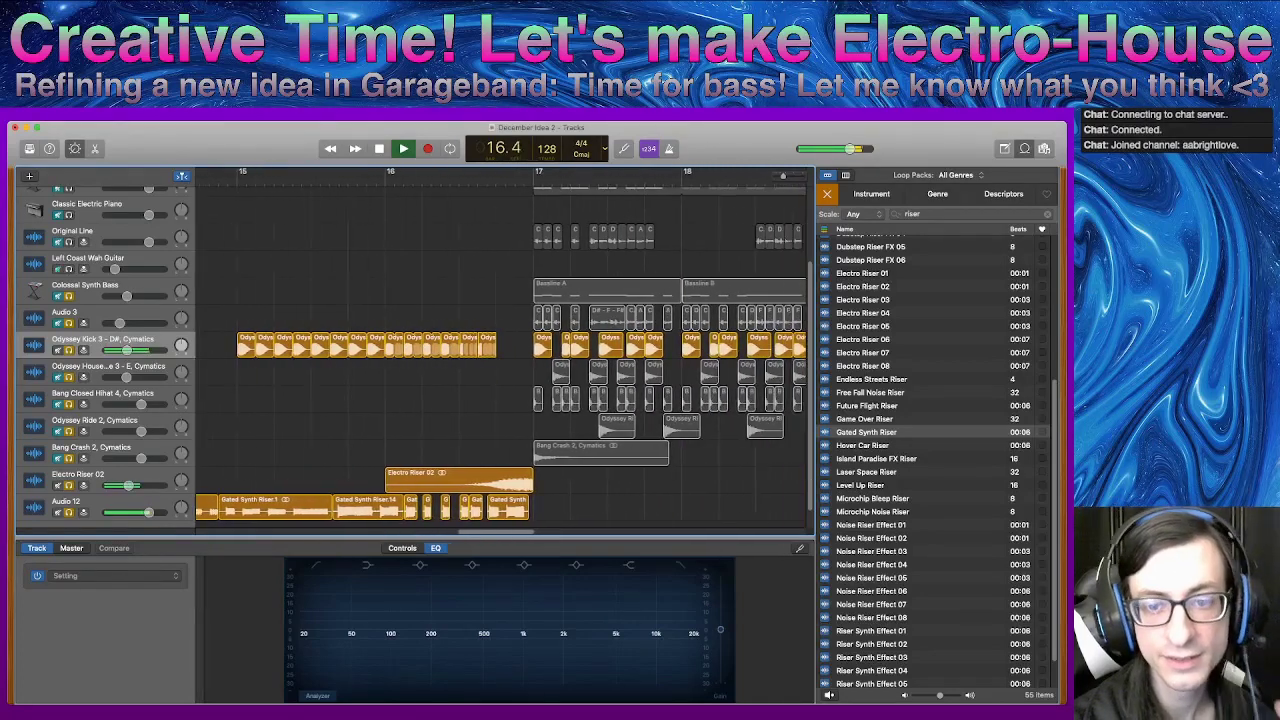
{"action": "key", "text": "space"}
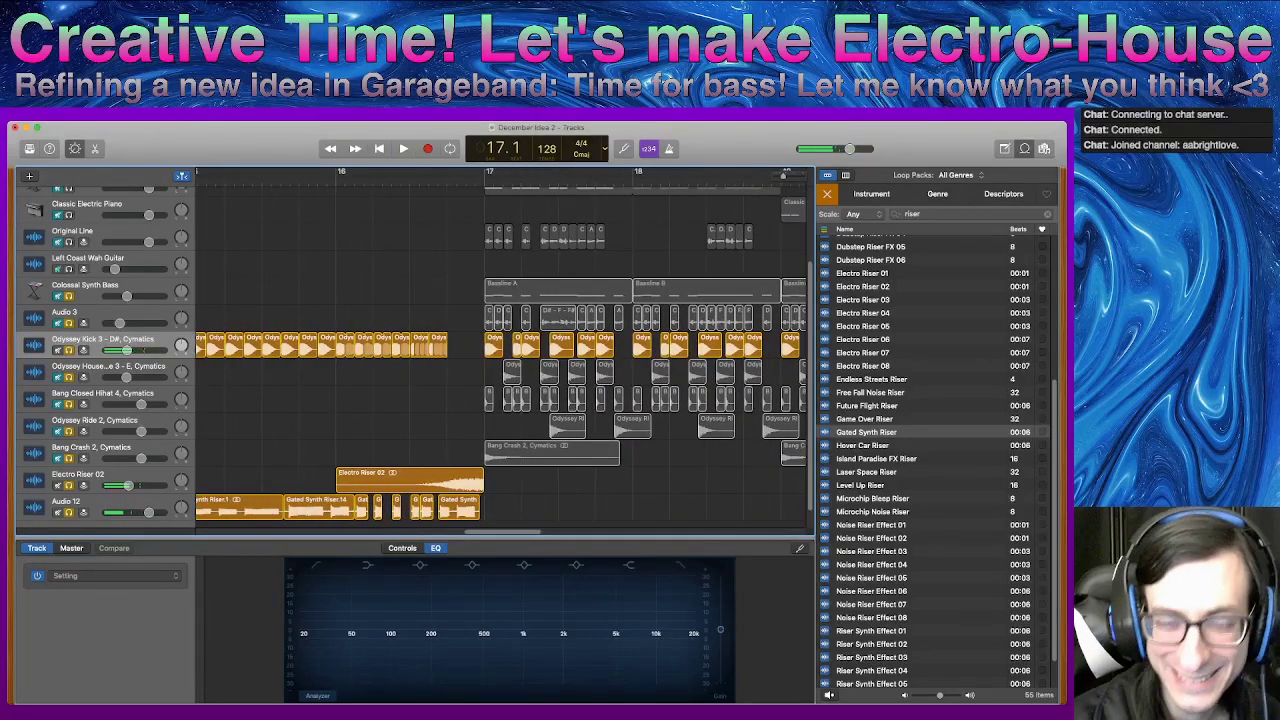
- Replace the kick roll with Odyssey House Snare 3 copies on the kick track from bar 15, shortening the last four
{"action": "left_click_drag", "start_coordinate": [466, 375], "coordinate": [192, 309]}
{"action": "key", "text": "Delete"}
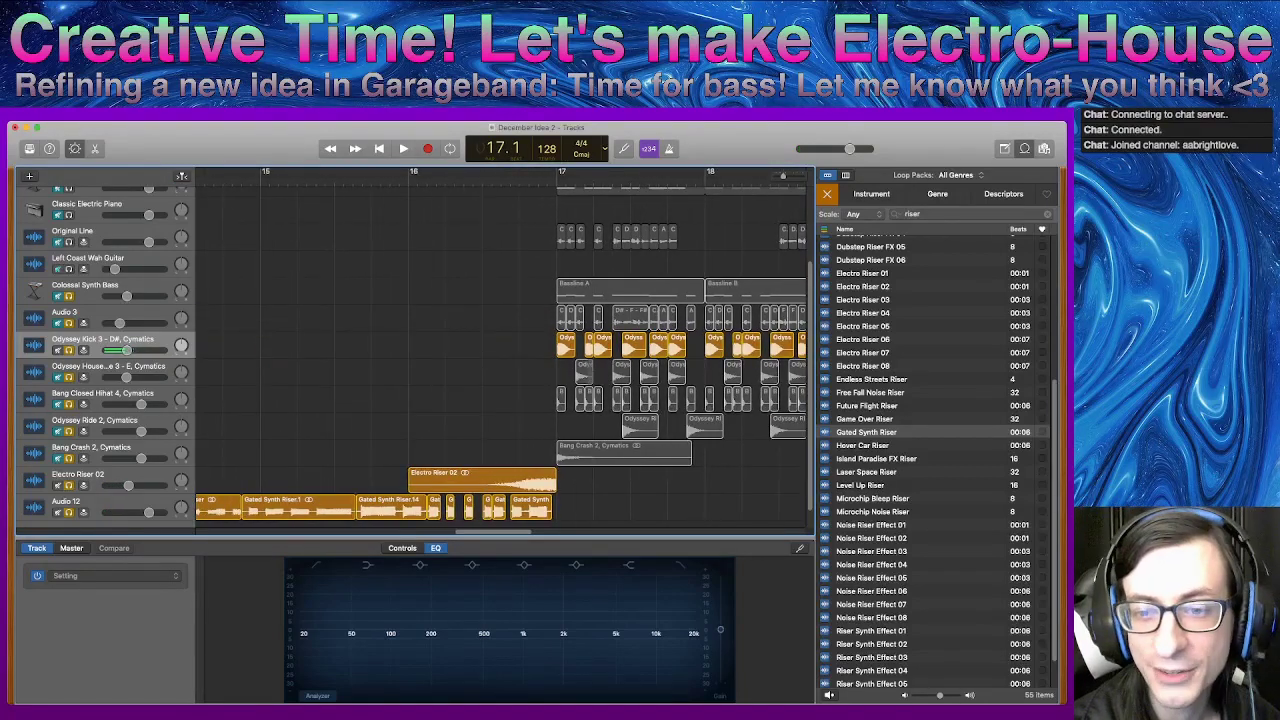
{"action": "left_click_drag", "start_coordinate": [585, 373], "coordinate": [521, 345]}
{"action": "left_click_drag", "start_coordinate": [557, 353], "coordinate": [597, 338]}
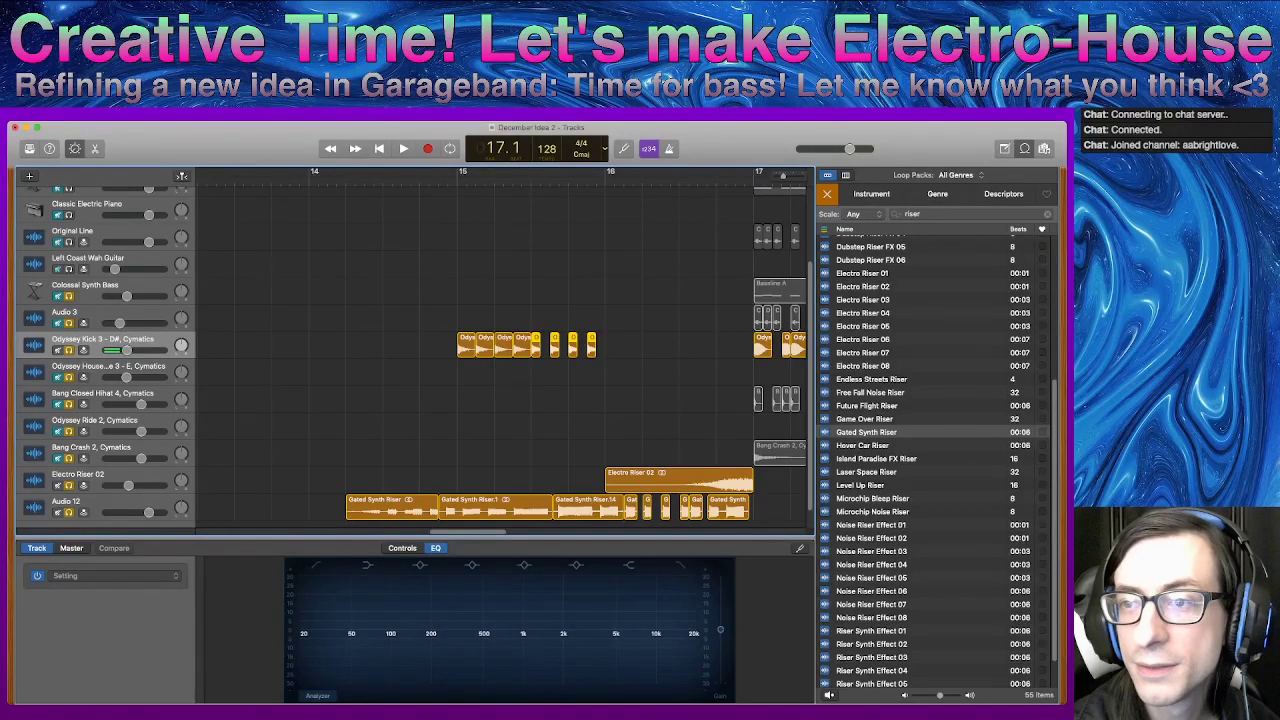
- Fill the gaps between the shortened snare hits from 15.3 to bar 16 with matching copies
{"action": "scroll", "coordinate": [532, 345], "scroll_direction": "up", "scroll_amount": 7}
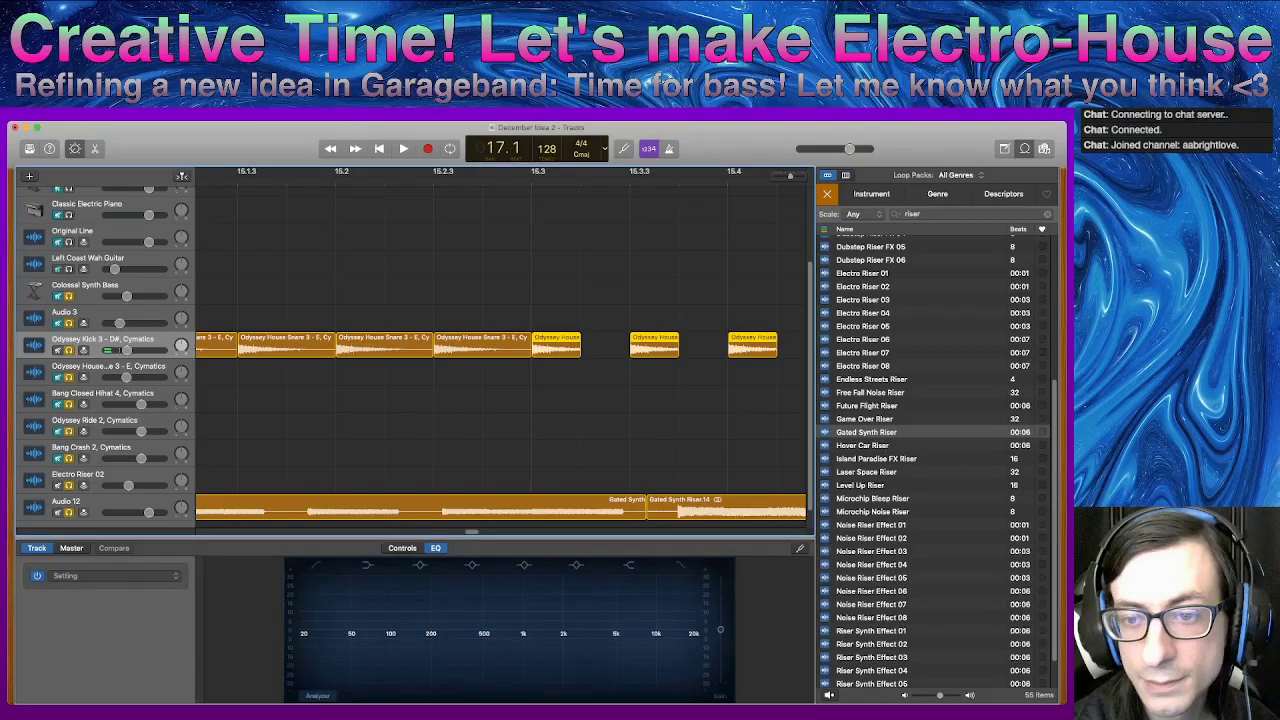
{"action": "left_click_drag", "start_coordinate": [580, 351], "coordinate": [630, 340]}
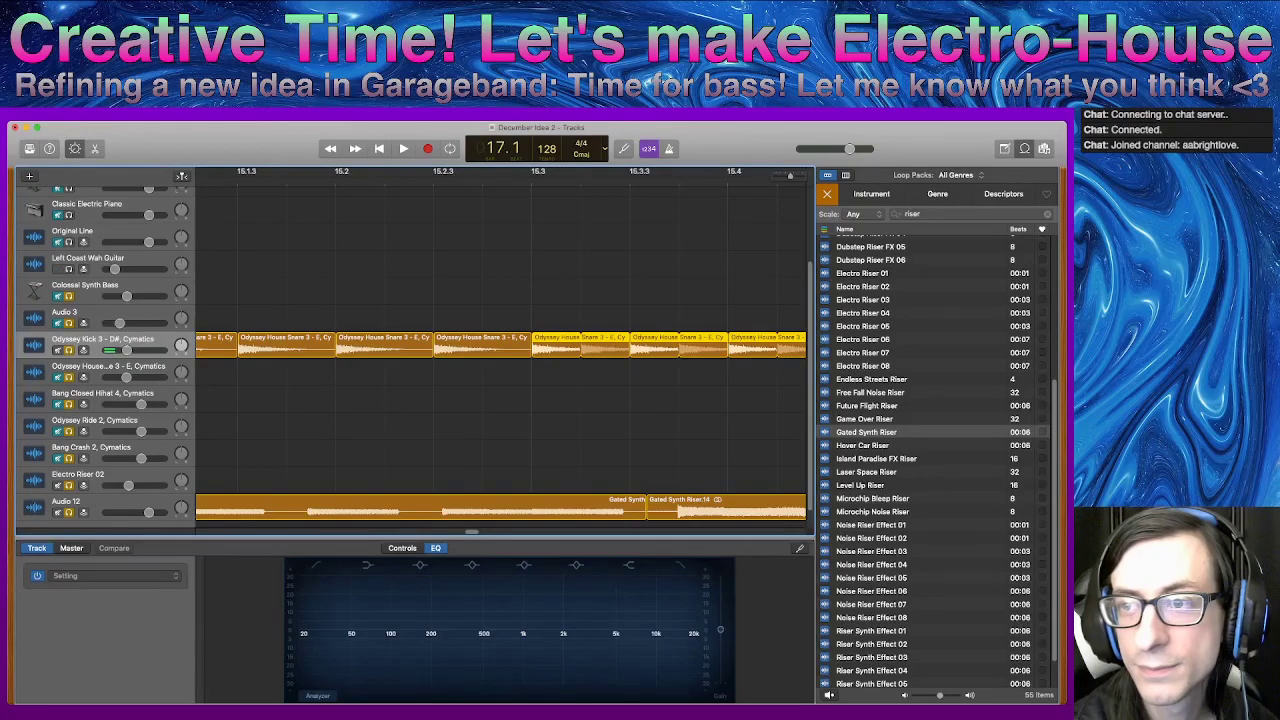
{"action": "key", "text": "super+Left"}
{"action": "key", "text": "super+Left"}
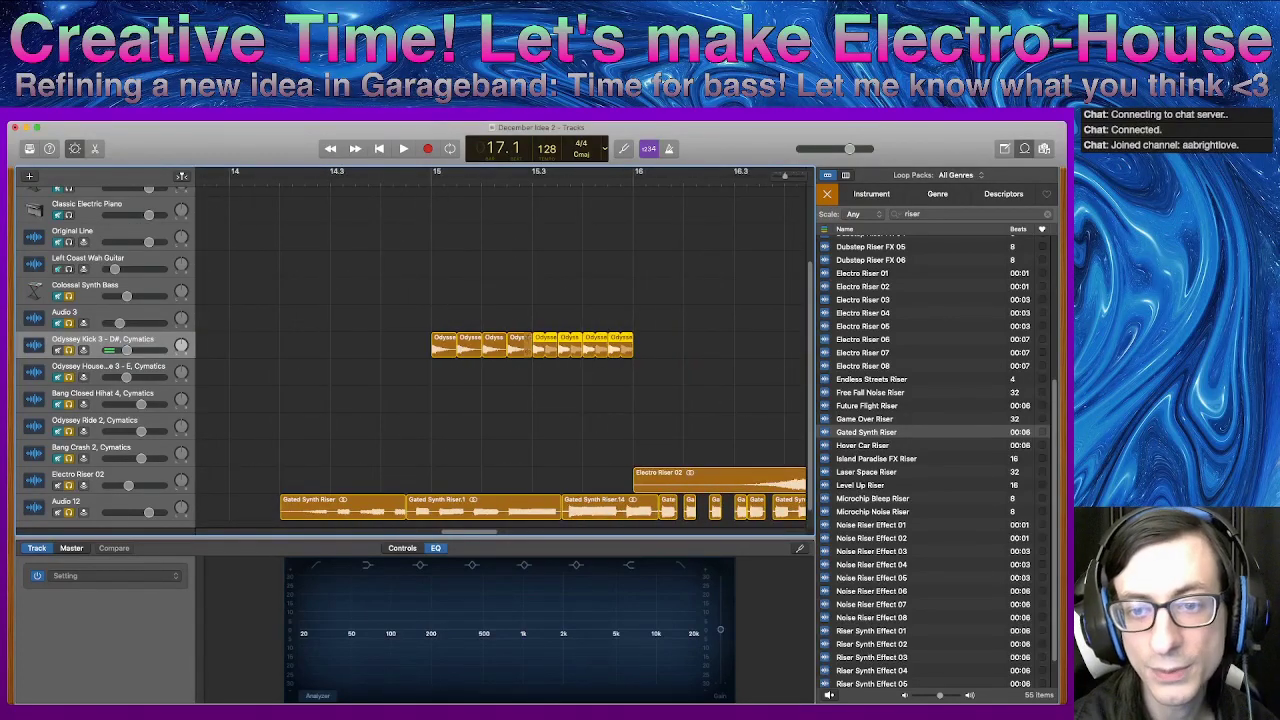
- Extend the snare roll to bar 17 with progressively shorter hits, using full-length hits throughout bar 15
{"action": "left_click_drag", "start_coordinate": [633, 340], "coordinate": [683, 340]}
{"action": "left_click", "coordinate": [669, 340]}
{"action": "left_click_drag", "start_coordinate": [661, 172], "coordinate": [667, 172]}
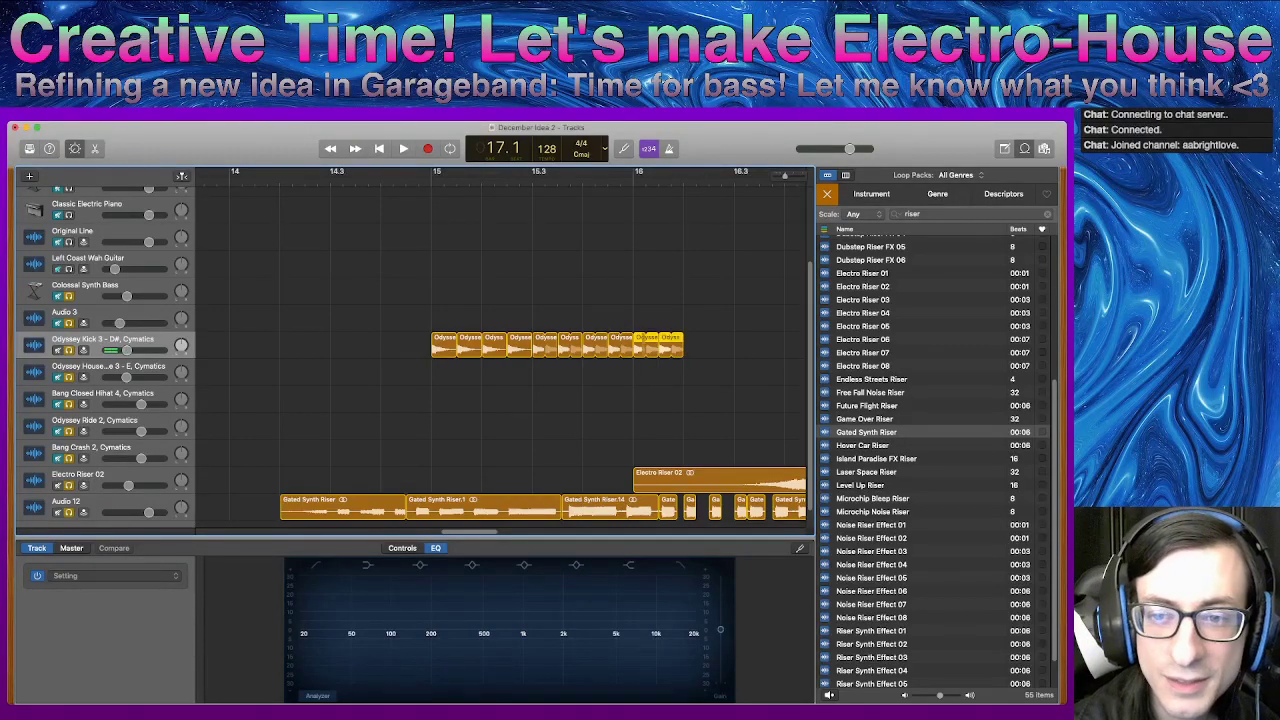
{"action": "left_click_drag", "start_coordinate": [671, 352], "coordinate": [706, 346]}
{"action": "key", "text": "super+Left"}
{"action": "scroll", "coordinate": [710, 395], "scroll_direction": "down", "scroll_amount": 5}
{"action": "scroll", "coordinate": [710, 395], "scroll_direction": "up", "scroll_amount": 5}
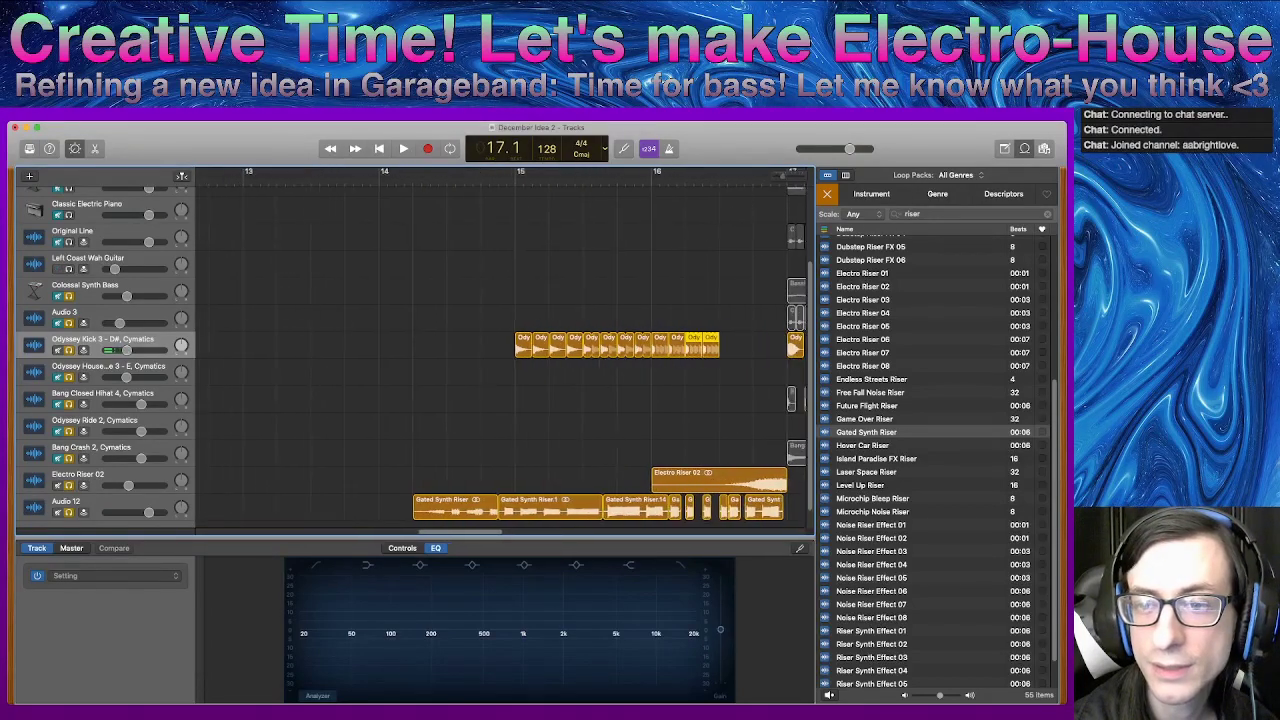
{"action": "left_click_drag", "start_coordinate": [710, 395], "coordinate": [588, 352]}
{"action": "left_click_drag", "start_coordinate": [590, 348], "coordinate": [518, 348]}
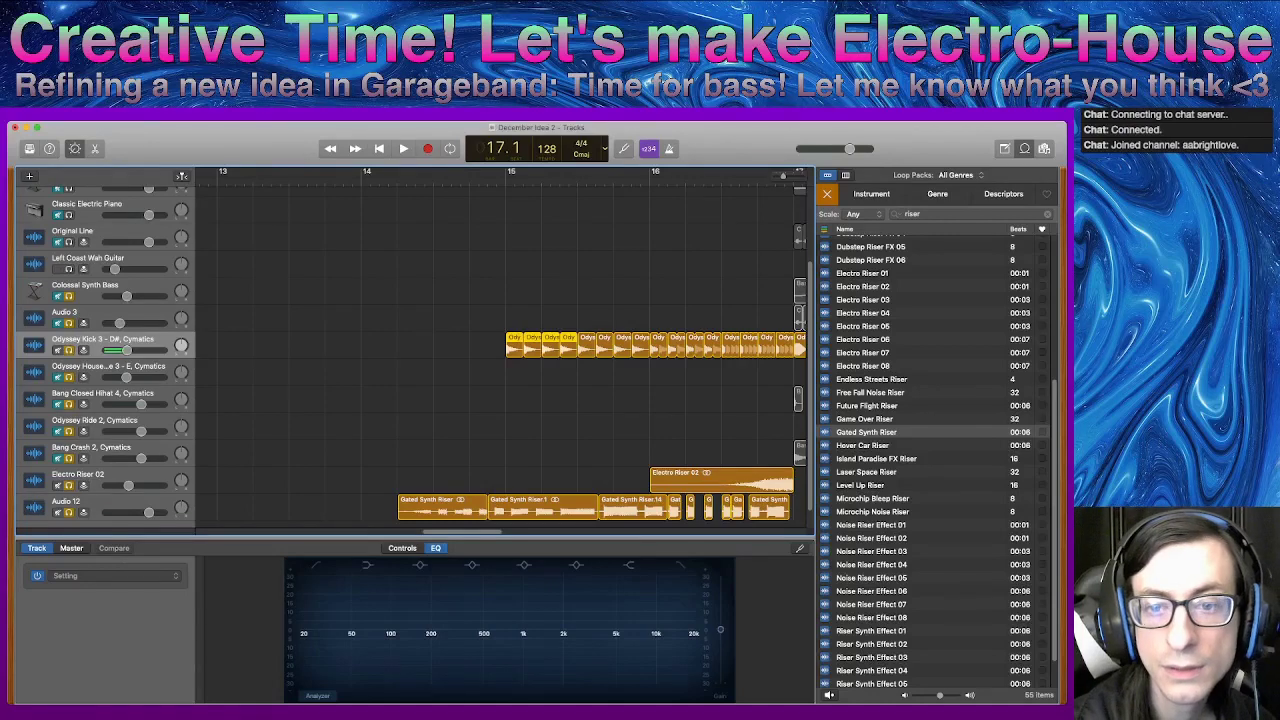
- Play the snare roll together with the risers through the start of bar 17
{"action": "key", "text": "comma"}
{"action": "key", "text": "comma"}
{"action": "key", "text": "space"}
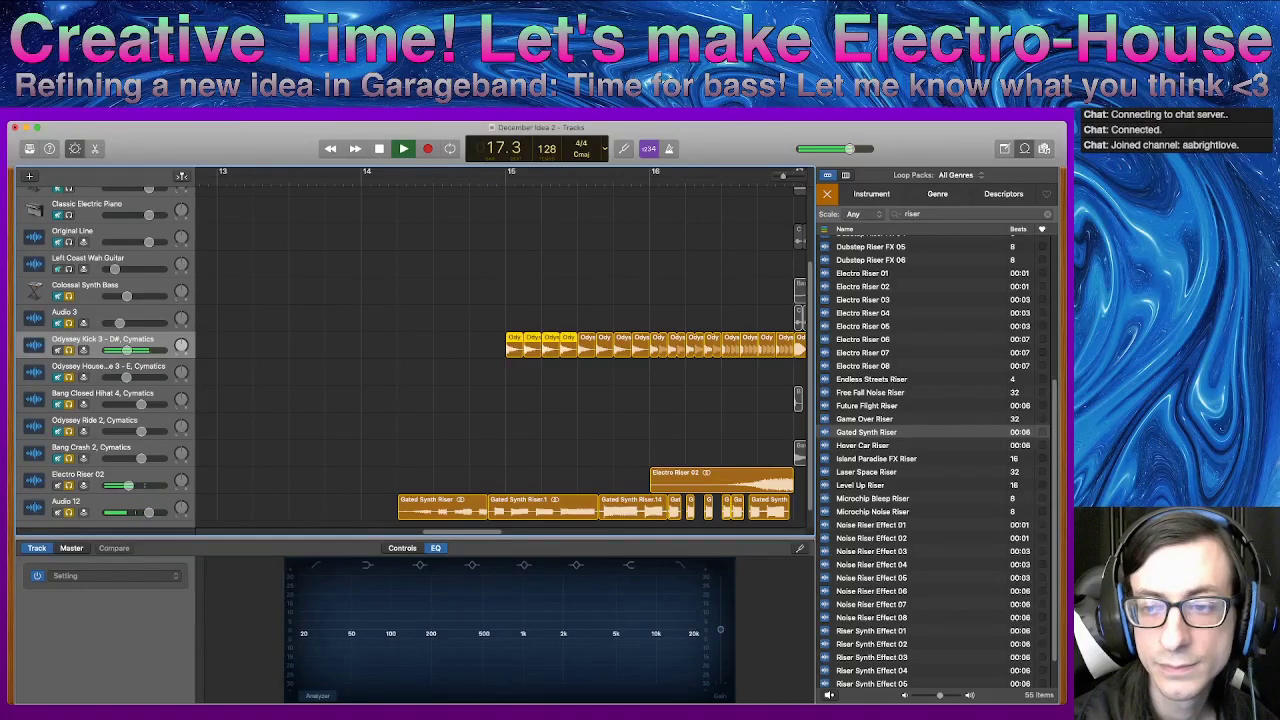
{"action": "key", "text": "space"}
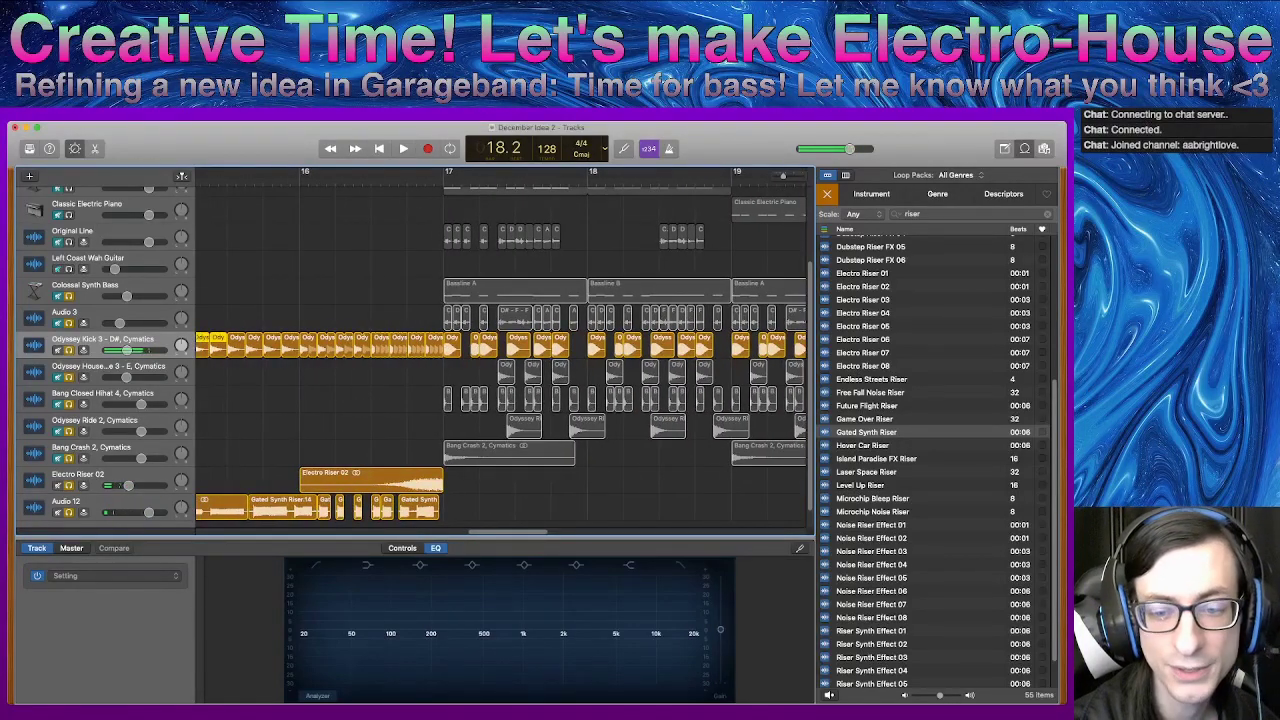
- Move the whole snare roll from the Odyssey Kick 3 track down to the Odyssey House Snare 3 track
{"action": "scroll", "coordinate": [405, 340], "scroll_direction": "left", "scroll_amount": 5}
{"action": "left_click_drag", "start_coordinate": [405, 335], "coordinate": [701, 377]}
{"action": "left_click_drag", "start_coordinate": [431, 350], "coordinate": [431, 376]}
- Unmute the Odyssey House Snare 3, Bang Closed Hihat 4, Odyssey Ride 2 and Bang Crash 2 tracks
{"action": "left_click", "coordinate": [58, 323]}
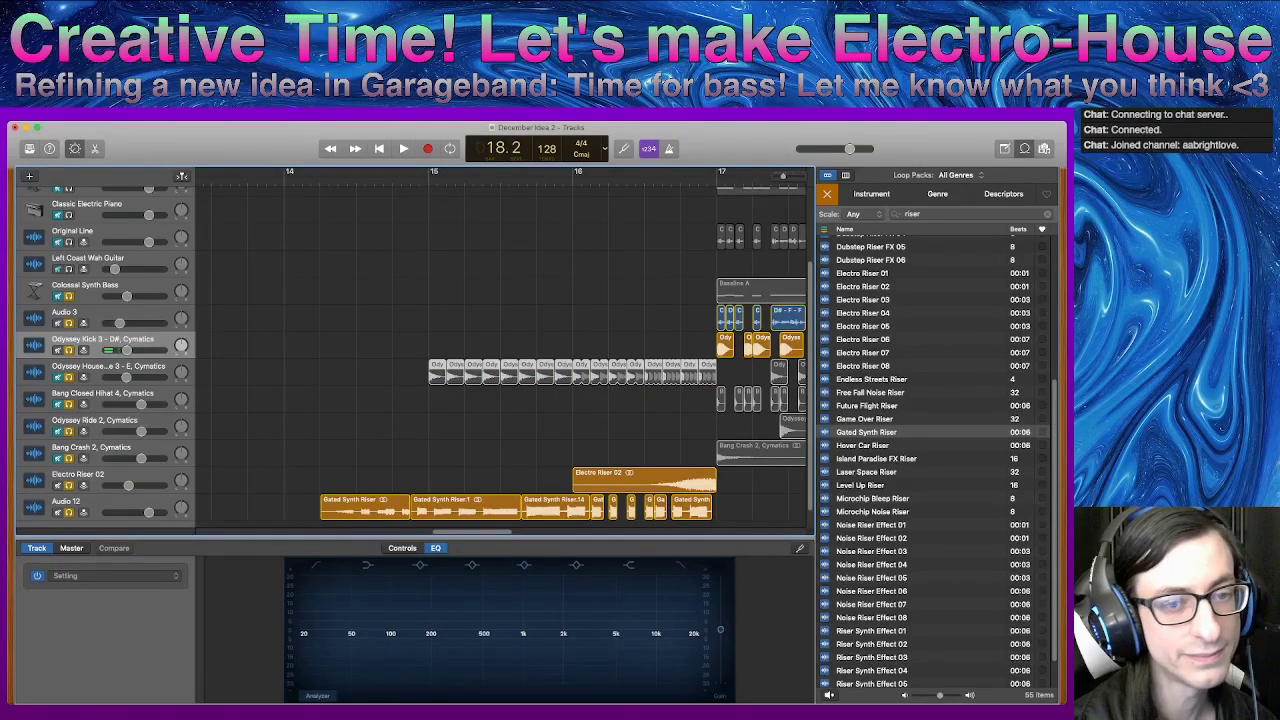
{"action": "left_click", "coordinate": [58, 323]}
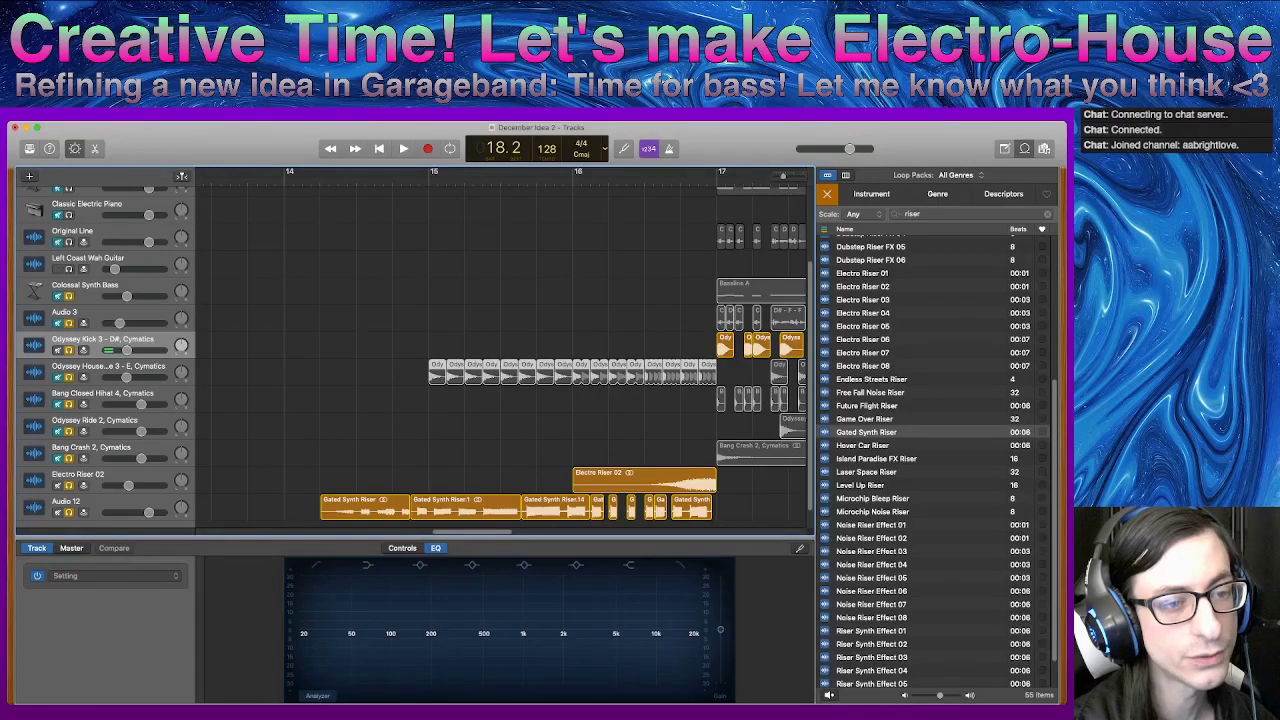
{"action": "left_click_drag", "start_coordinate": [58, 377], "coordinate": [58, 458]}
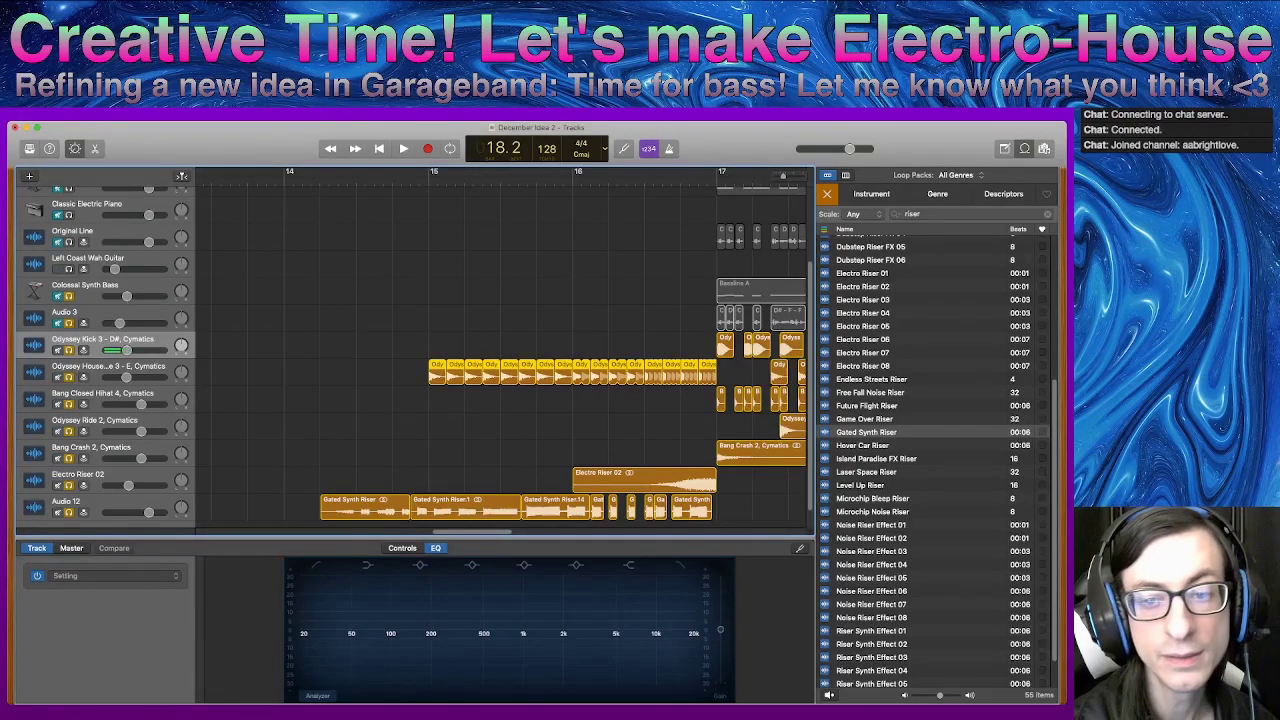
- Copy four snare hits into bar 14 and space them one per beat ahead of the roll
{"action": "left_click_drag", "start_coordinate": [396, 318], "coordinate": [337, 372]}
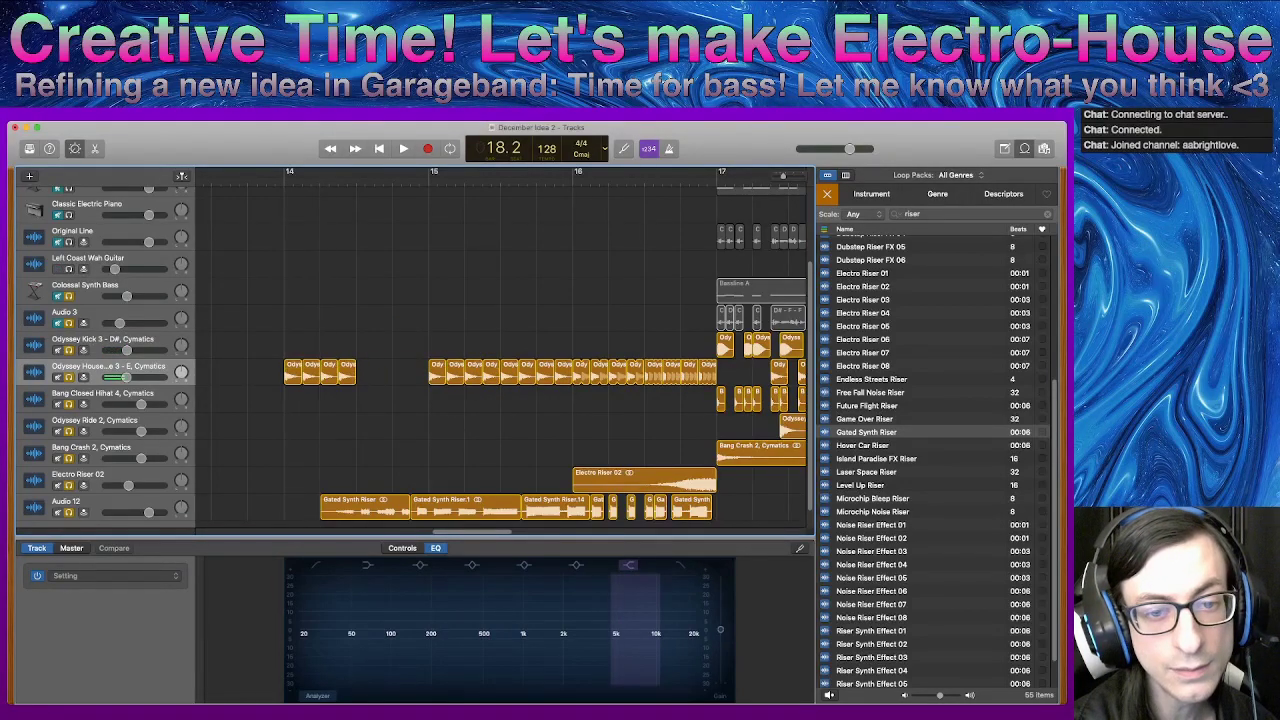
{"action": "left_click_drag", "start_coordinate": [366, 436], "coordinate": [367, 374]}
{"action": "left_click_drag", "start_coordinate": [408, 417], "coordinate": [402, 373]}
- Play the build-up from bar 14 through the drum section after bar 17
{"action": "left_click", "coordinate": [288, 174]}
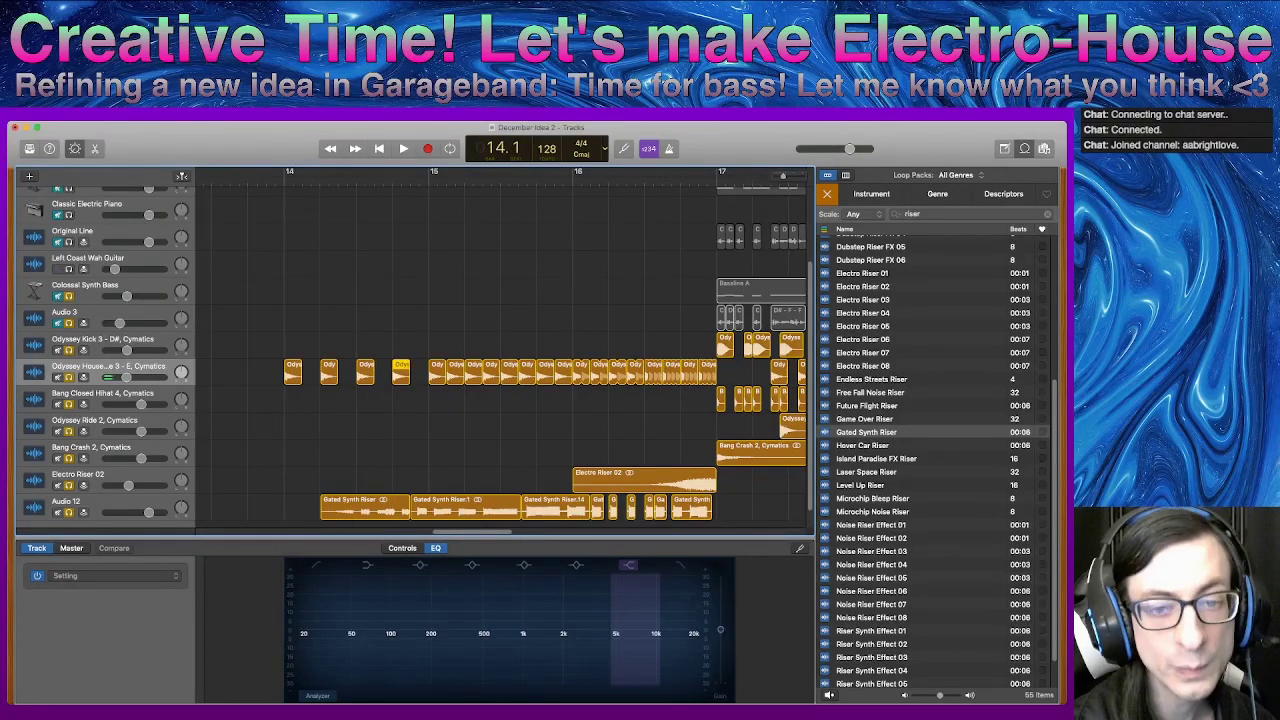
{"action": "key", "text": "space"}
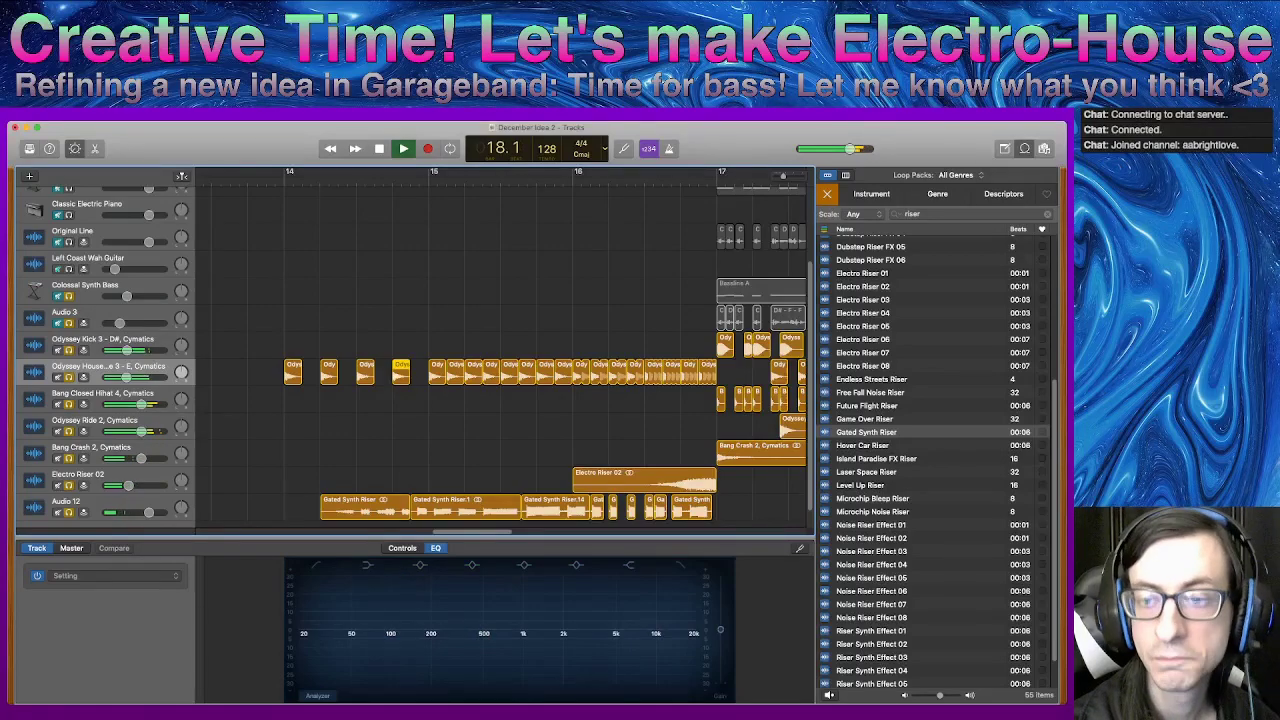
{"action": "scroll", "coordinate": [400, 440], "scroll_direction": "down", "scroll_amount": 5}
{"action": "scroll", "coordinate": [397, 372], "scroll_direction": "down", "scroll_amount": 5}
{"action": "scroll", "coordinate": [397, 372], "scroll_direction": "up", "scroll_amount": 5}
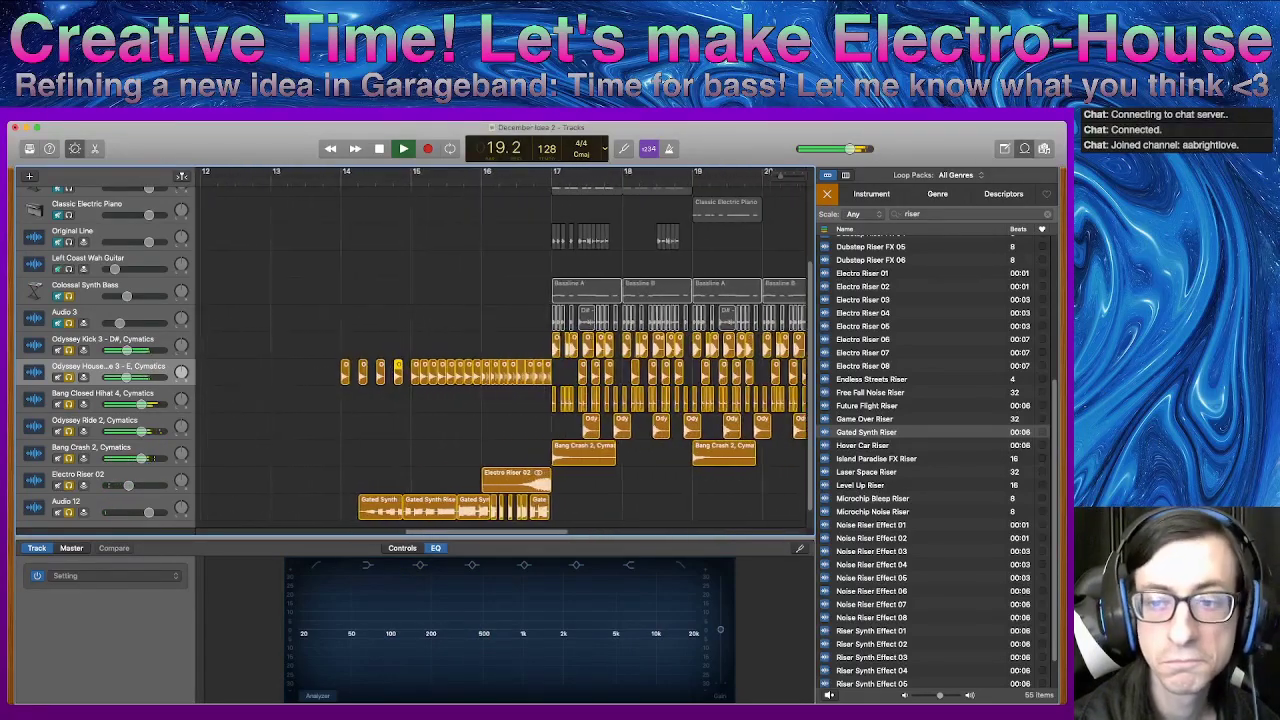
- Unmute the Colossal Synth Bass and Audio 3 tracks and play the main section from bar 17
{"action": "scroll", "coordinate": [397, 372], "scroll_direction": "down", "scroll_amount": 4}
{"action": "scroll", "coordinate": [397, 372], "scroll_direction": "up", "scroll_amount": 1}
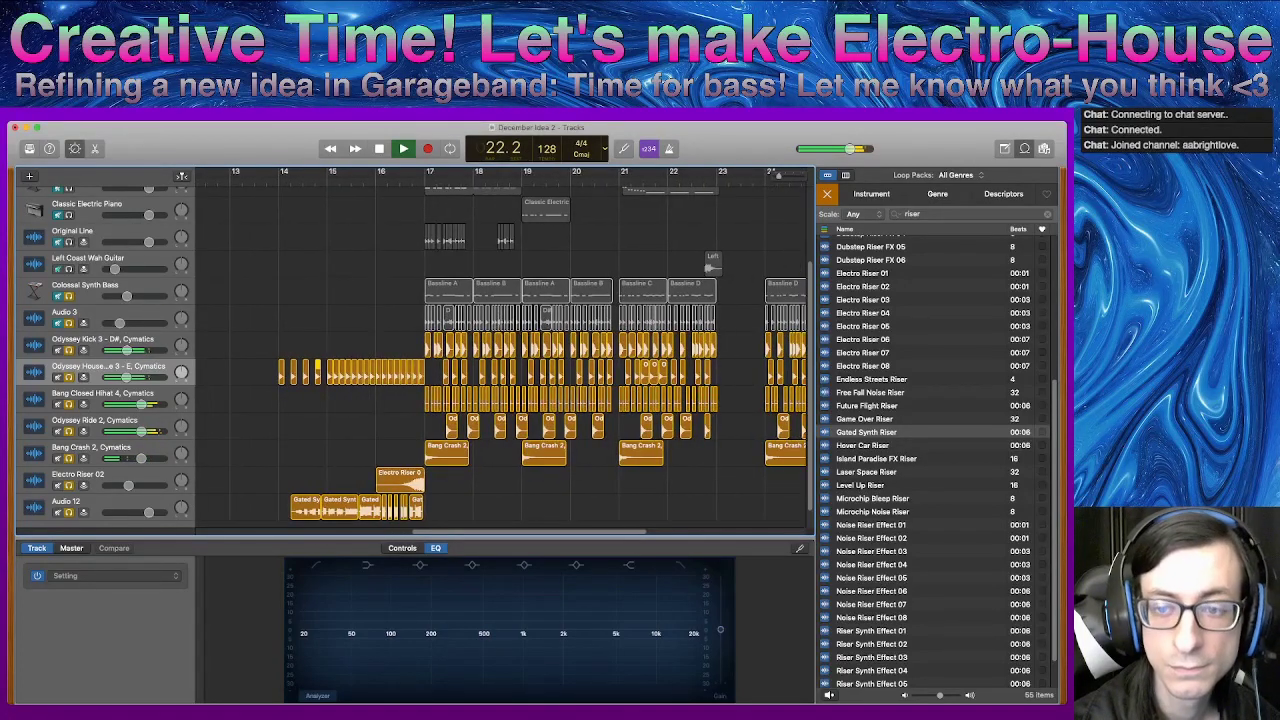
{"action": "key", "text": "space"}
{"action": "scroll", "coordinate": [415, 357], "scroll_direction": "up", "scroll_amount": 2}
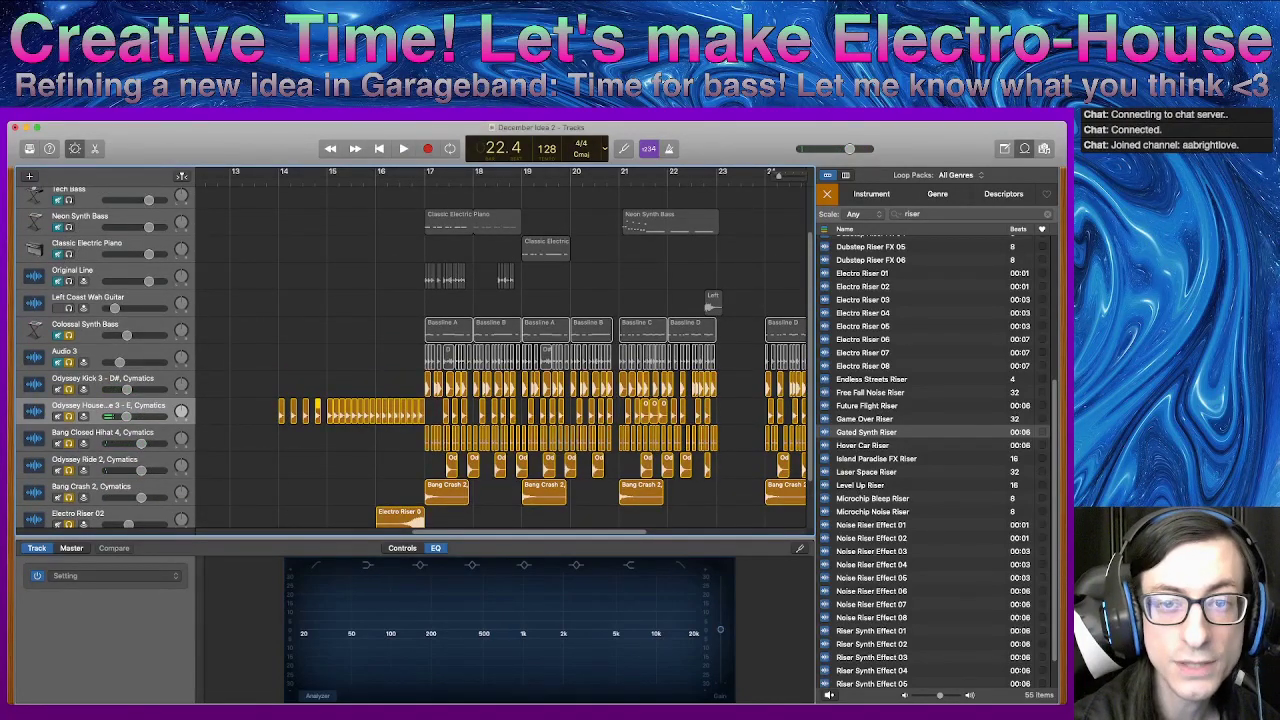
{"action": "left_click", "coordinate": [427, 176]}
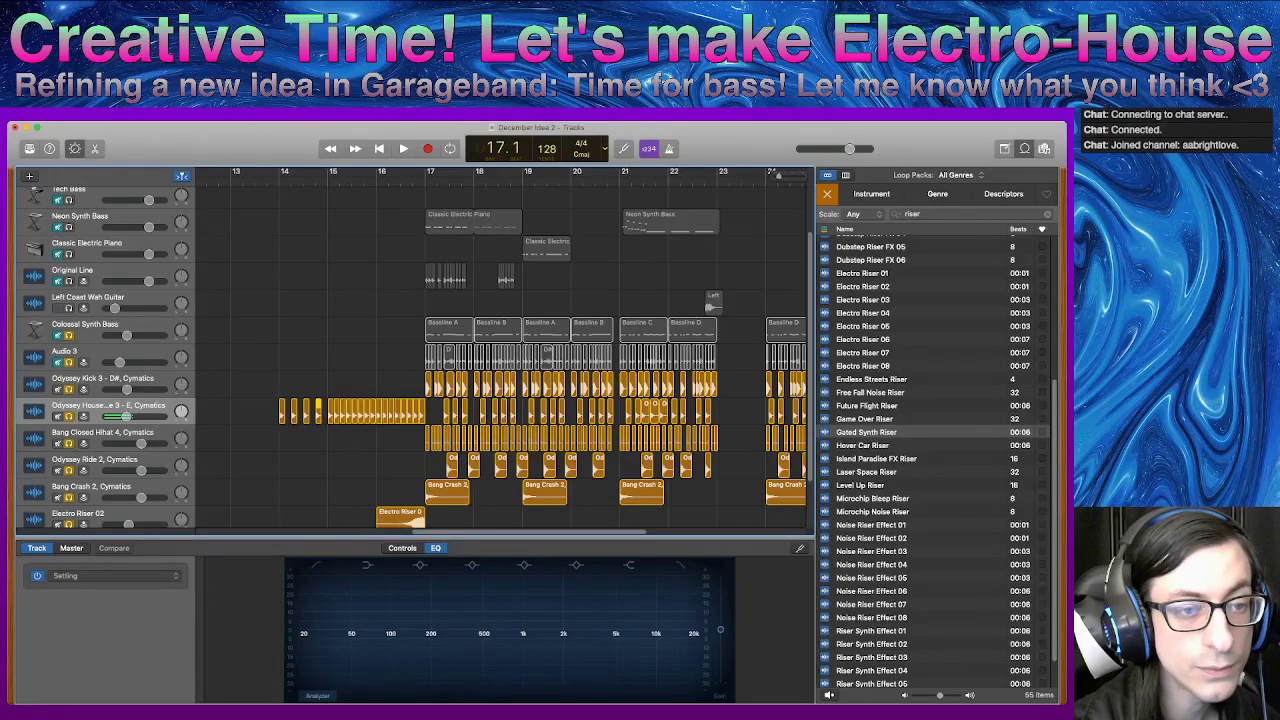
{"action": "left_click", "coordinate": [85, 324]}
{"action": "left_click", "coordinate": [58, 335]}
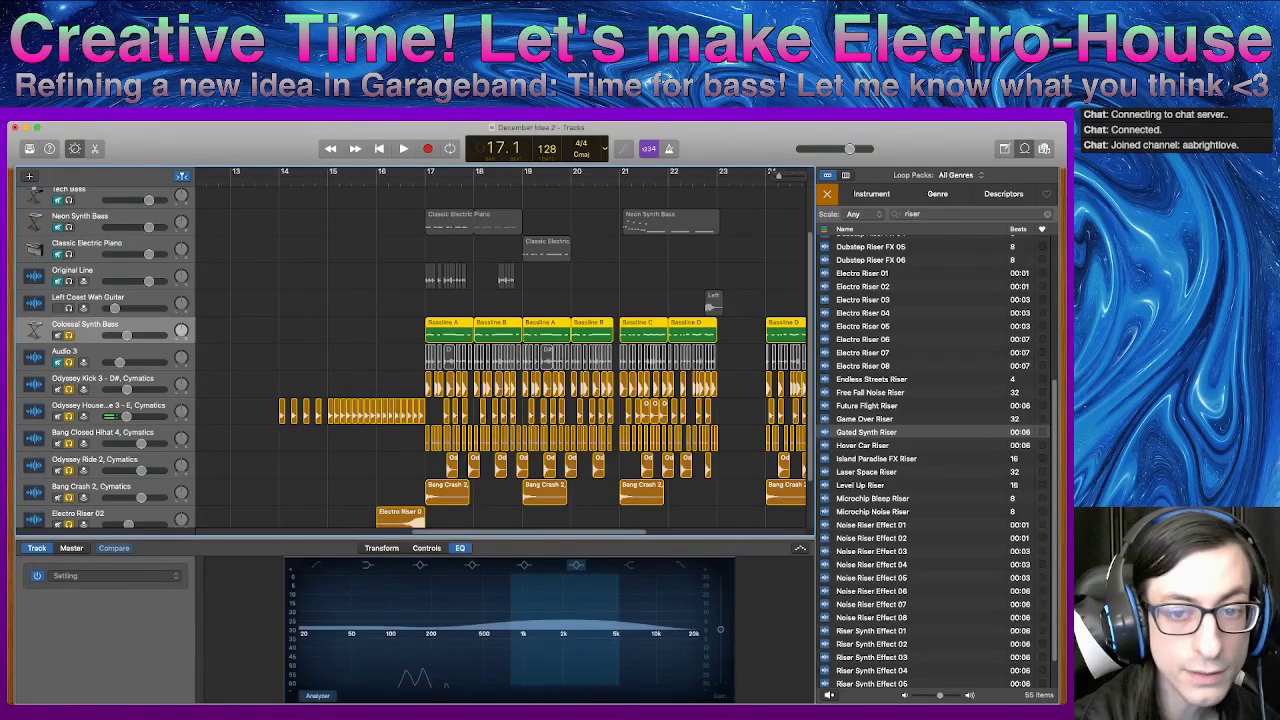
{"action": "left_click", "coordinate": [58, 362]}
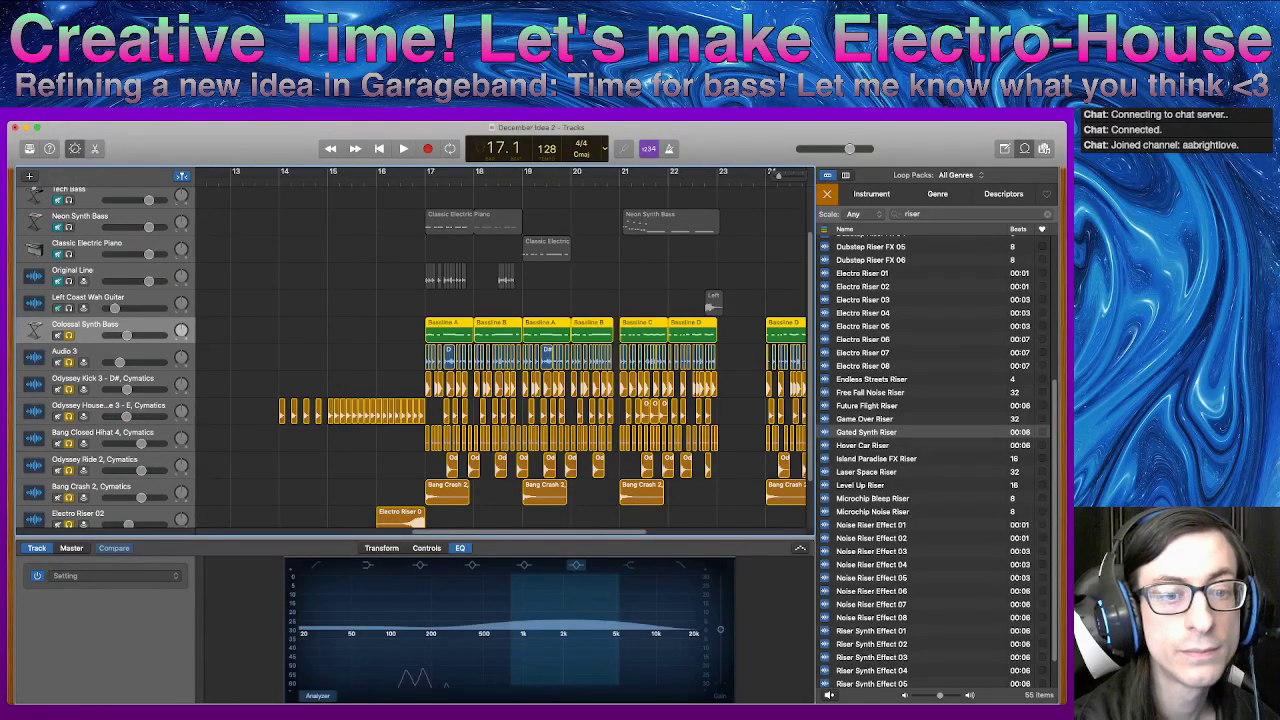
{"action": "key", "text": "space"}
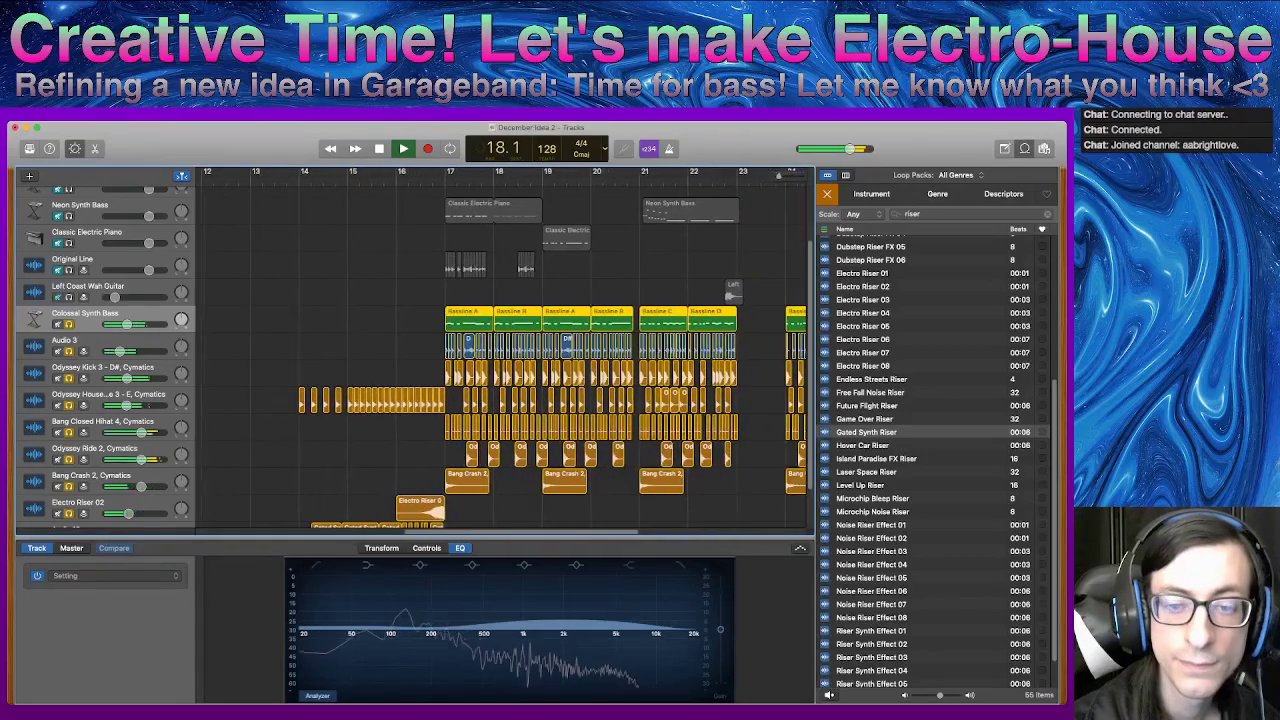
{"action": "key", "text": "space"}
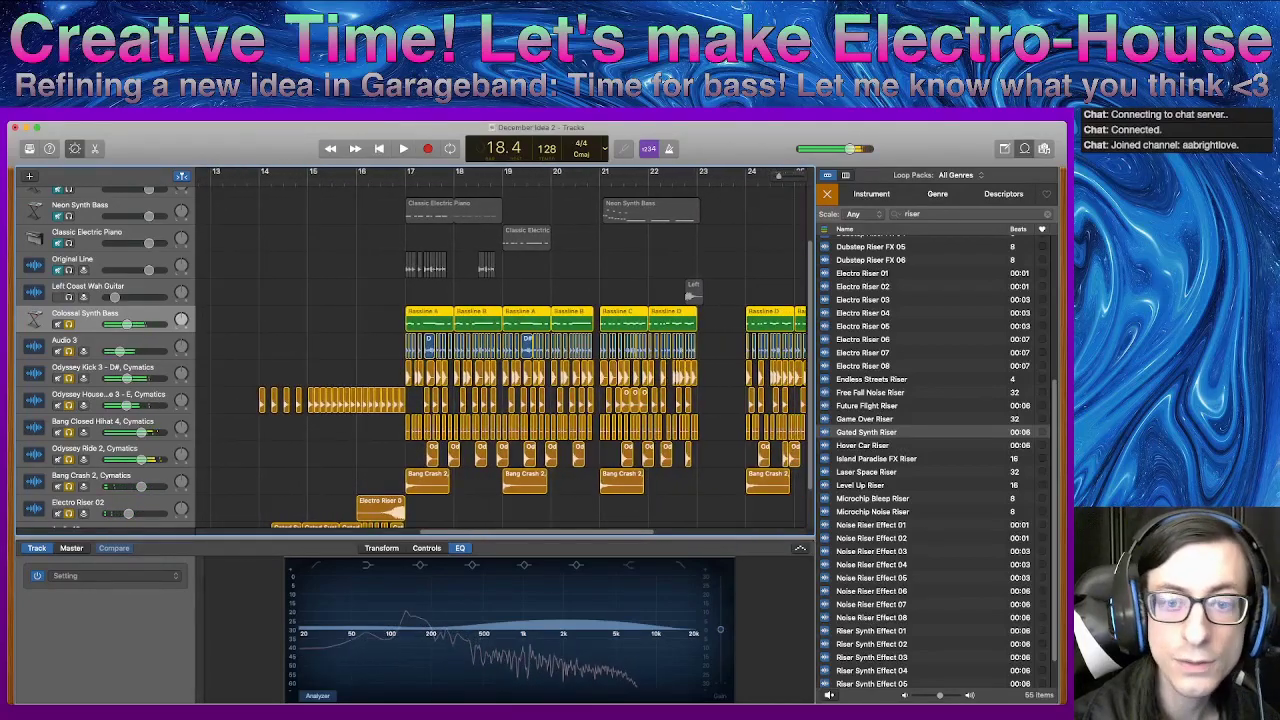
- Open a short gap near the end of the snare roll, leaving two short hits right before bar 17
{"action": "key", "text": "super+Right"}
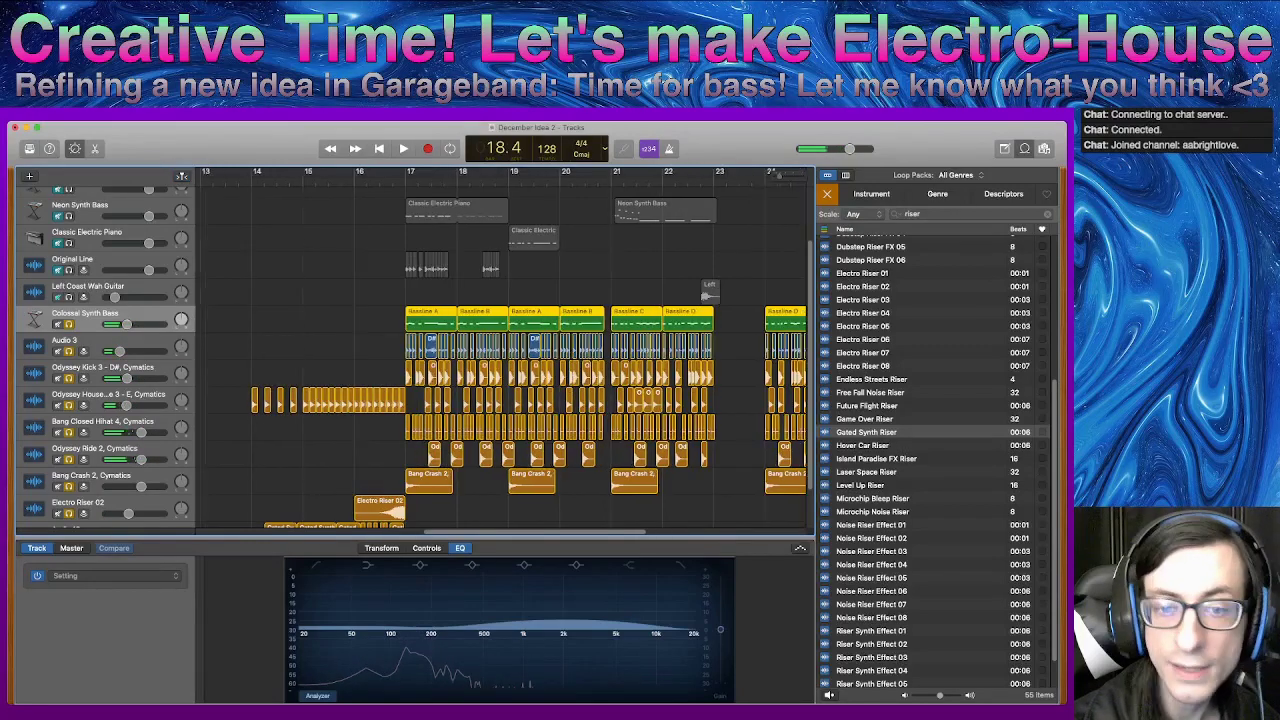
{"action": "key", "text": "super+Right"}
{"action": "key", "text": "super+Right"}
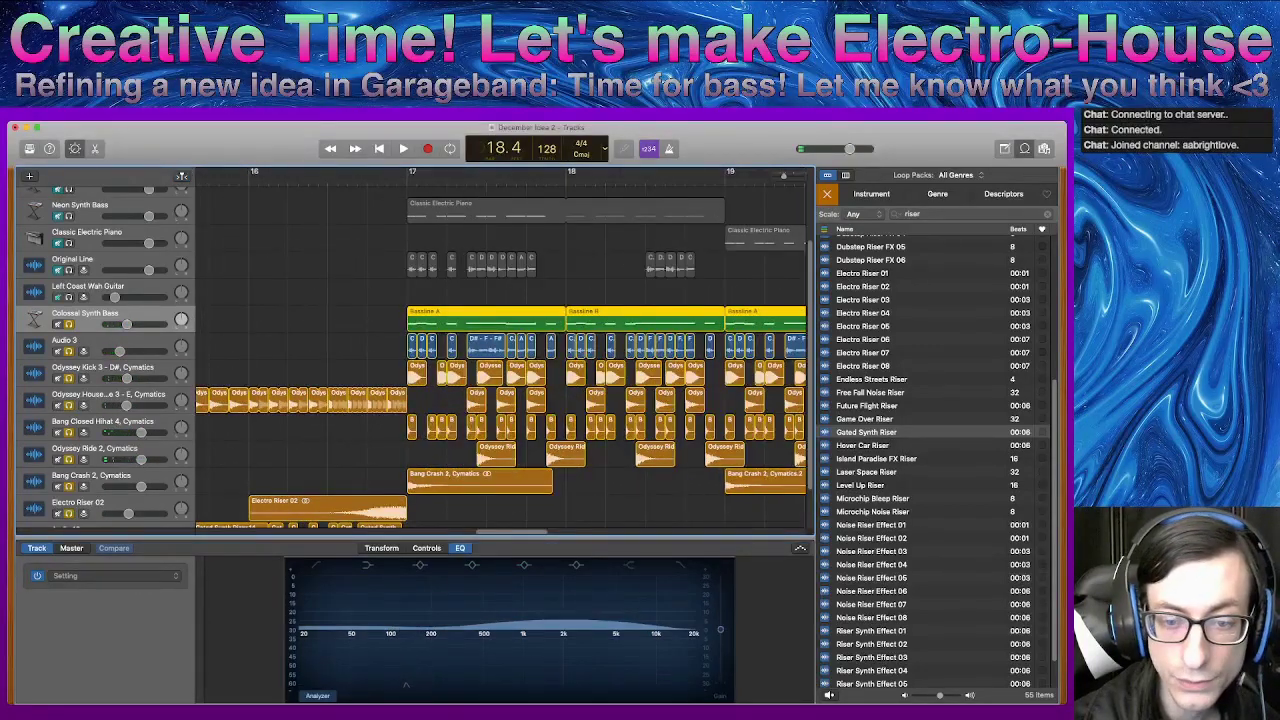
{"action": "scroll", "coordinate": [500, 350], "scroll_direction": "down", "scroll_amount": 2}
{"action": "scroll", "coordinate": [500, 350], "scroll_direction": "left", "scroll_amount": 3}
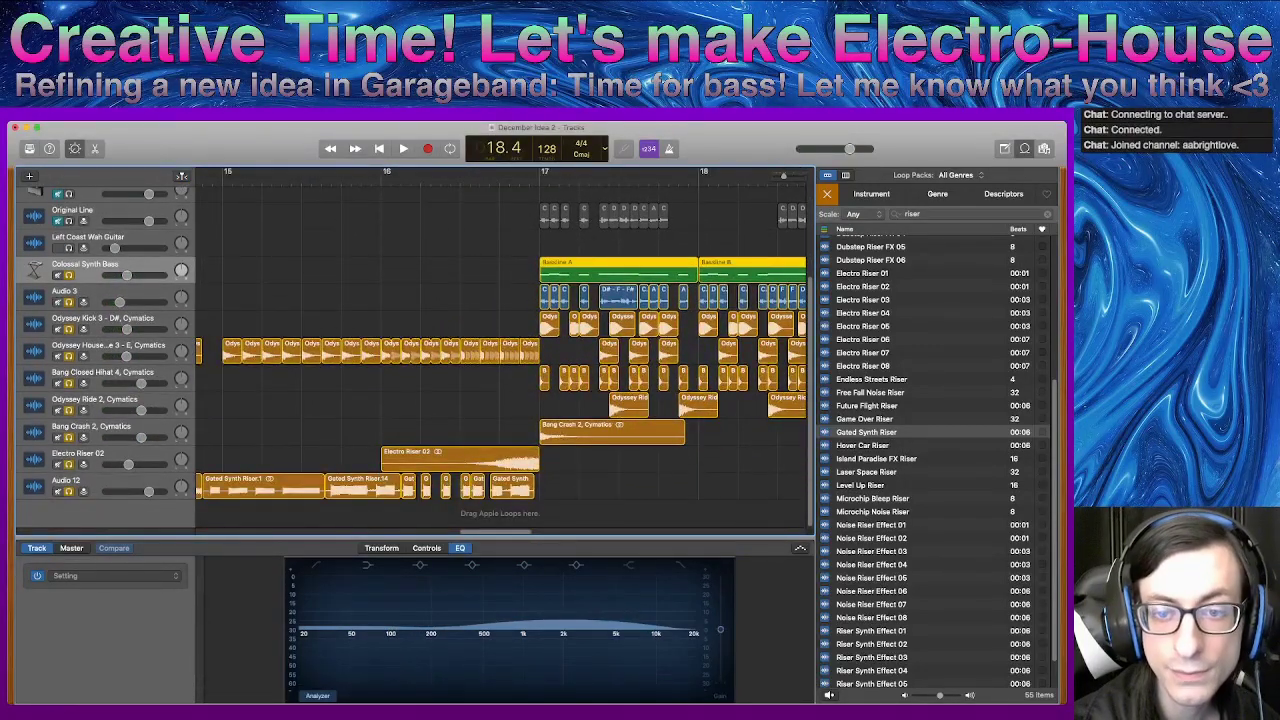
{"action": "left_click_drag", "start_coordinate": [485, 373], "coordinate": [411, 380]}
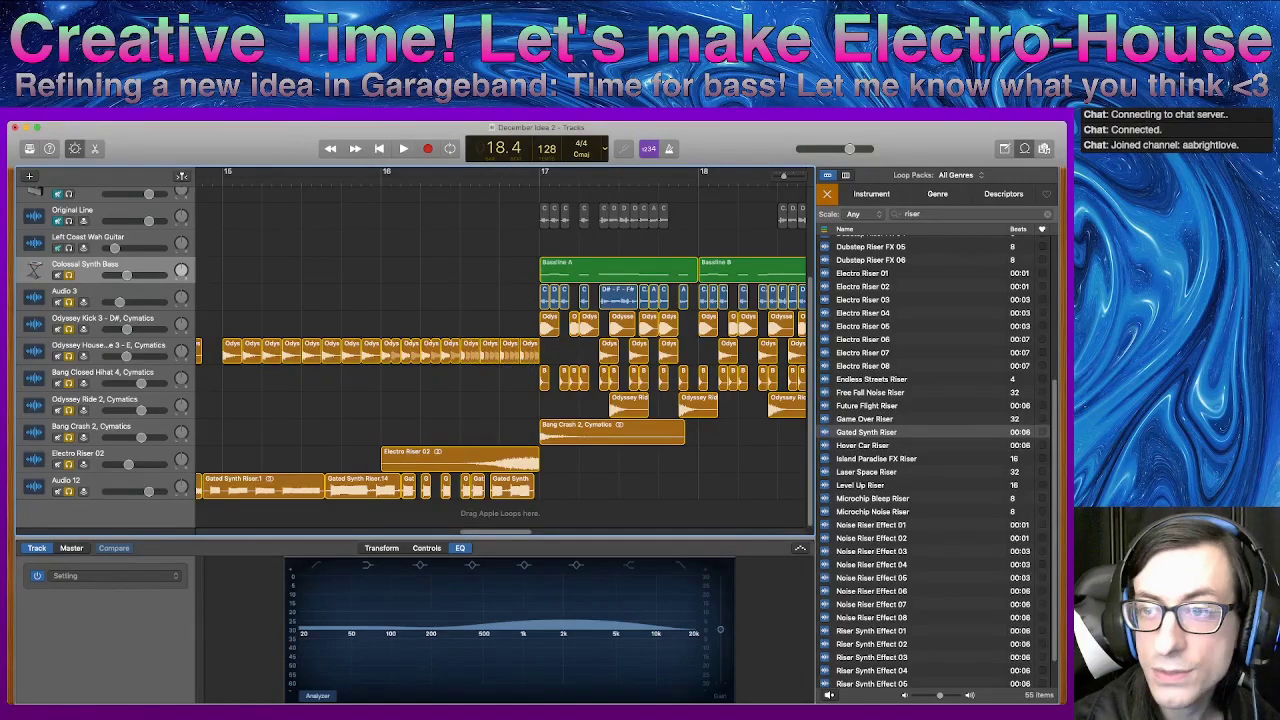
{"action": "key", "text": "super+Right"}
{"action": "key", "text": "super+Right"}
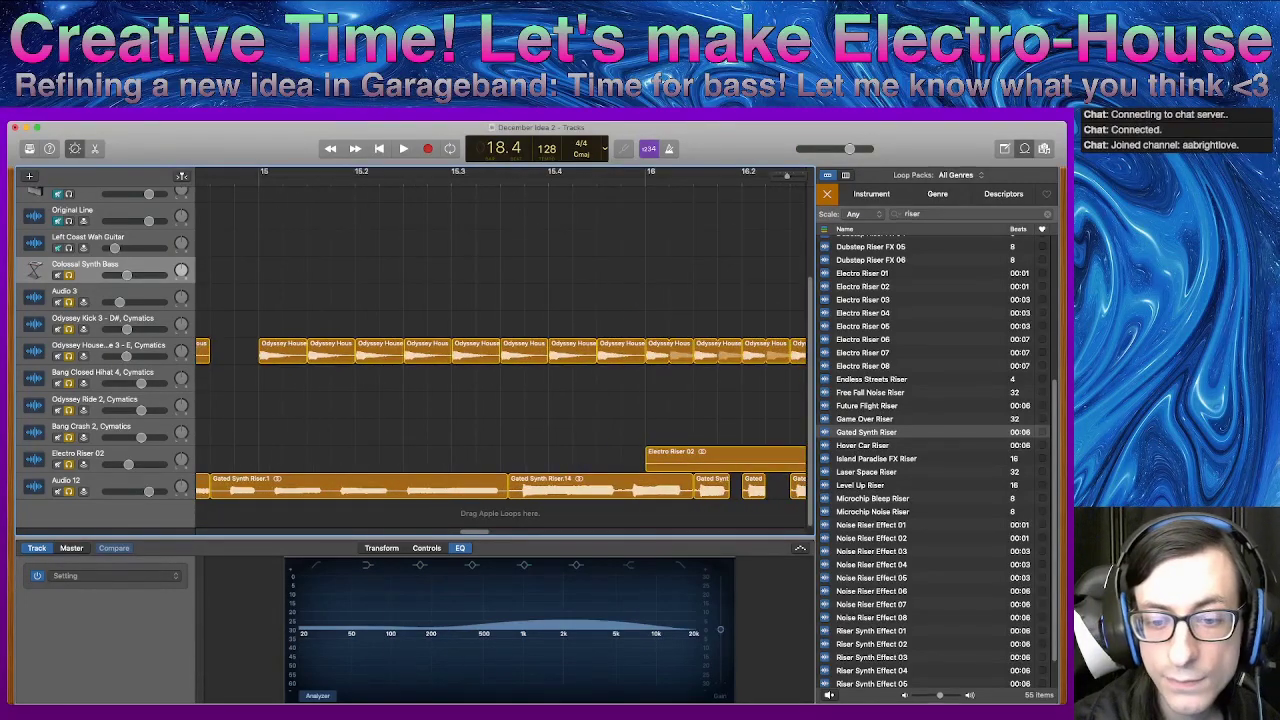
{"action": "scroll", "coordinate": [500, 350], "scroll_direction": "right", "scroll_amount": 5}
{"action": "scroll", "coordinate": [500, 334], "scroll_direction": "left", "scroll_amount": 2}
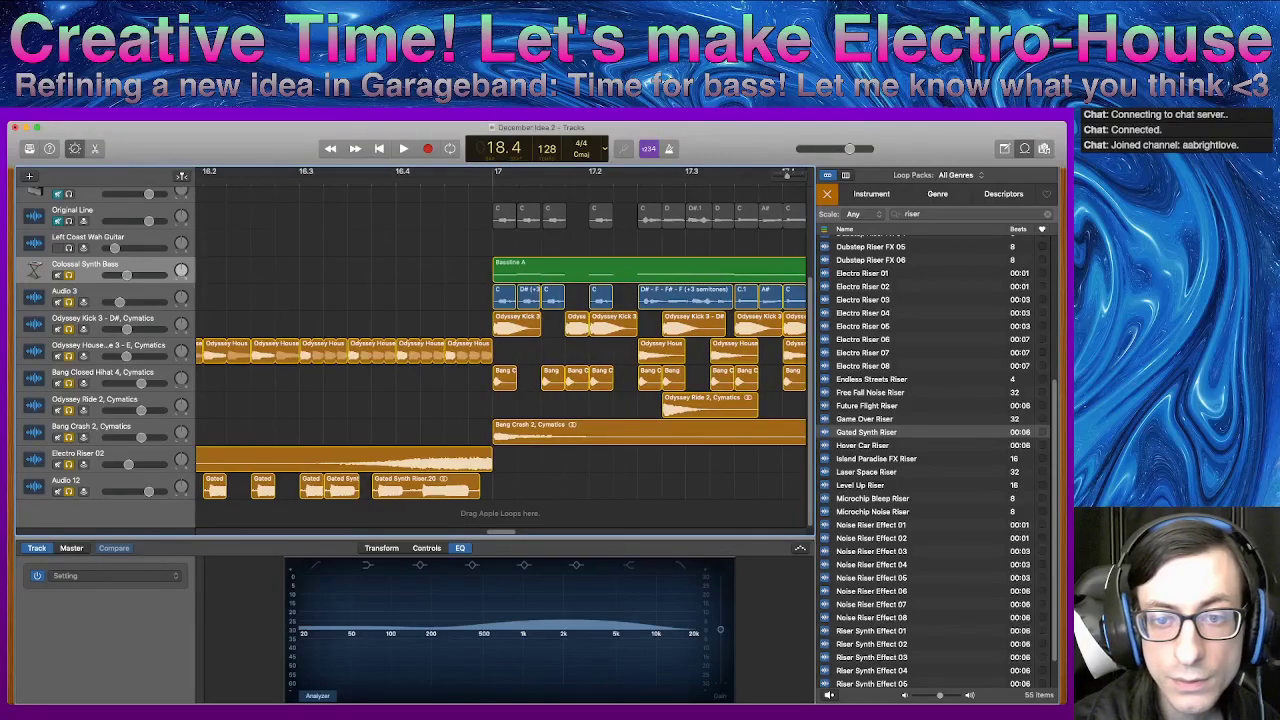
{"action": "mouse_move", "coordinate": [487, 343]}
{"action": "left_mouse_down"}
{"action": "mouse_move", "coordinate": [450, 354]}
{"action": "mouse_move", "coordinate": [474, 354]}
{"action": "left_mouse_up"}
{"action": "left_click_drag", "start_coordinate": [475, 355], "coordinate": [443, 344]}
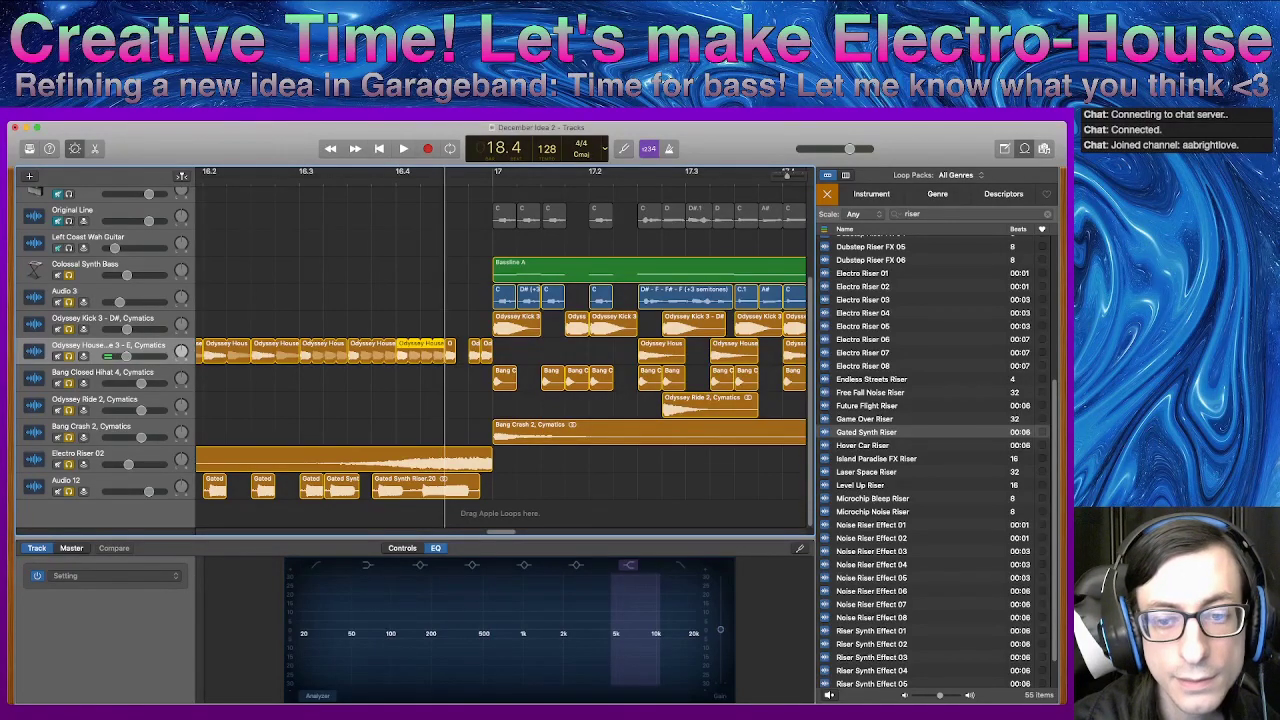
- Shift the Electro Riser 02 region a quarter beat earlier so it ends just before bar 17, and audition the transition
{"action": "left_click", "coordinate": [480, 460]}
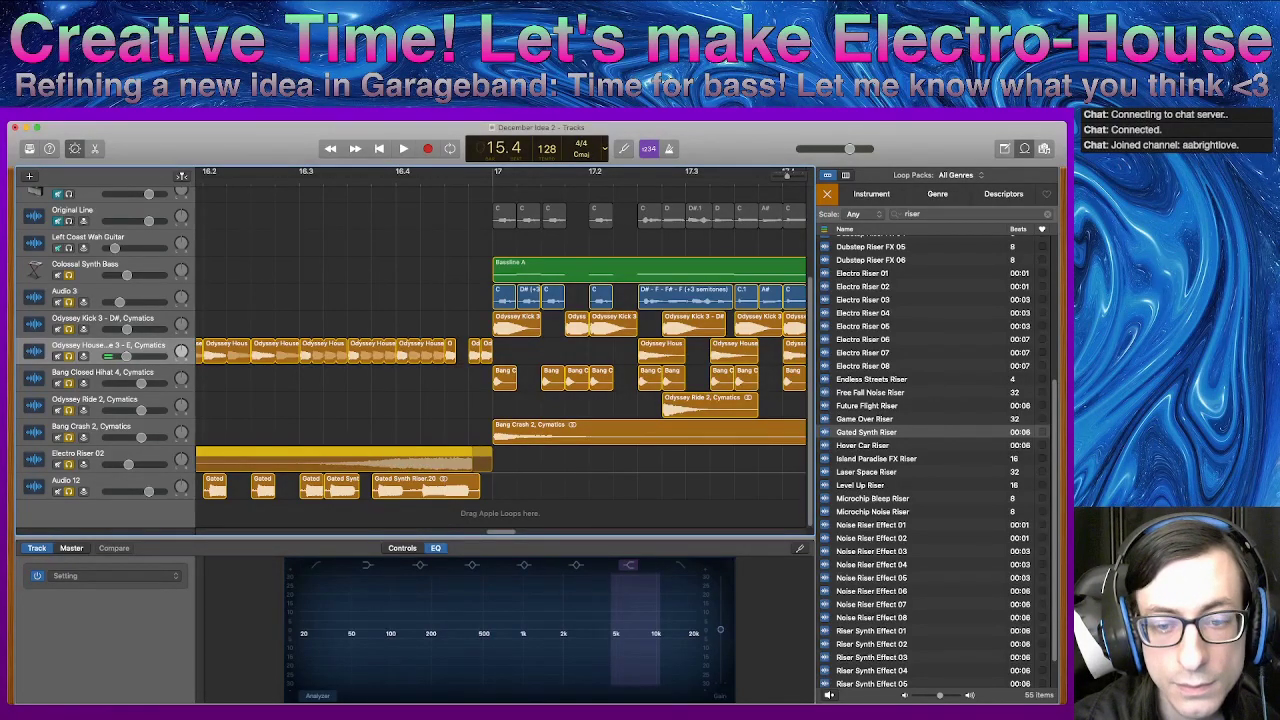
{"action": "mouse_move", "coordinate": [468, 460]}
{"action": "left_mouse_down"}
{"action": "mouse_move", "coordinate": [480, 460]}
{"action": "mouse_move", "coordinate": [466, 461]}
{"action": "left_mouse_up"}
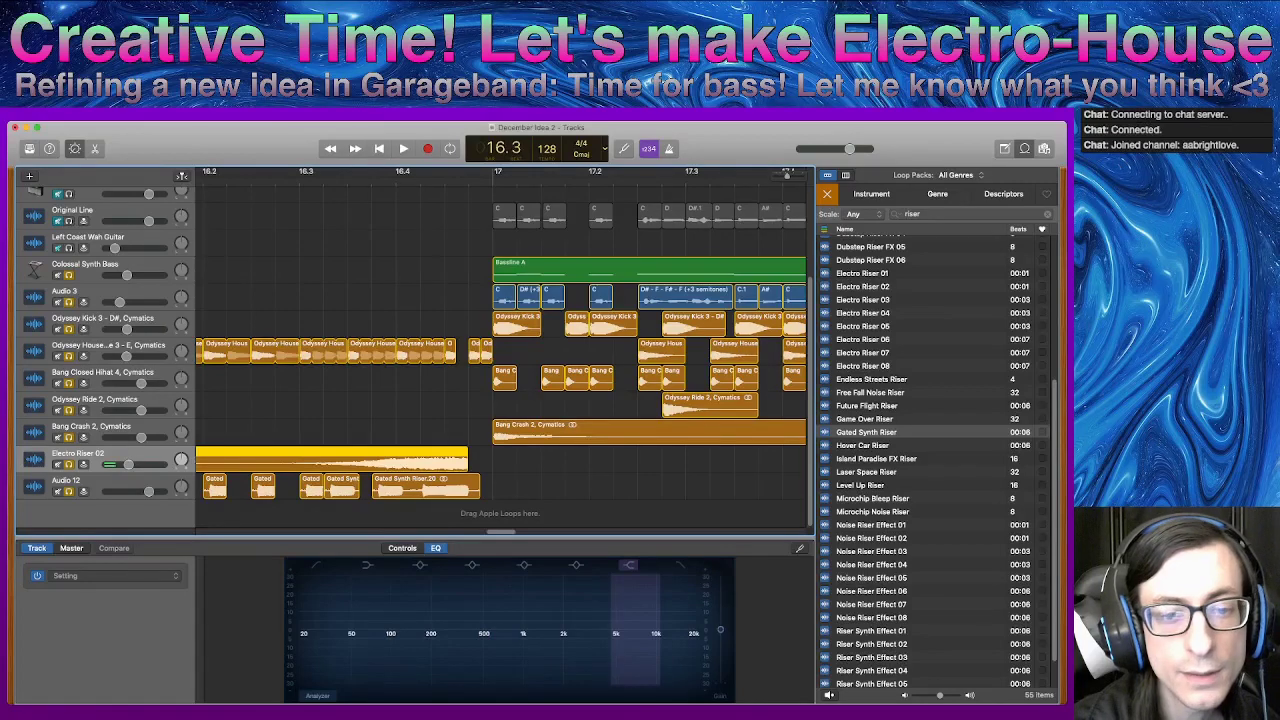
{"action": "scroll", "coordinate": [500, 340], "scroll_direction": "left", "scroll_amount": 5}
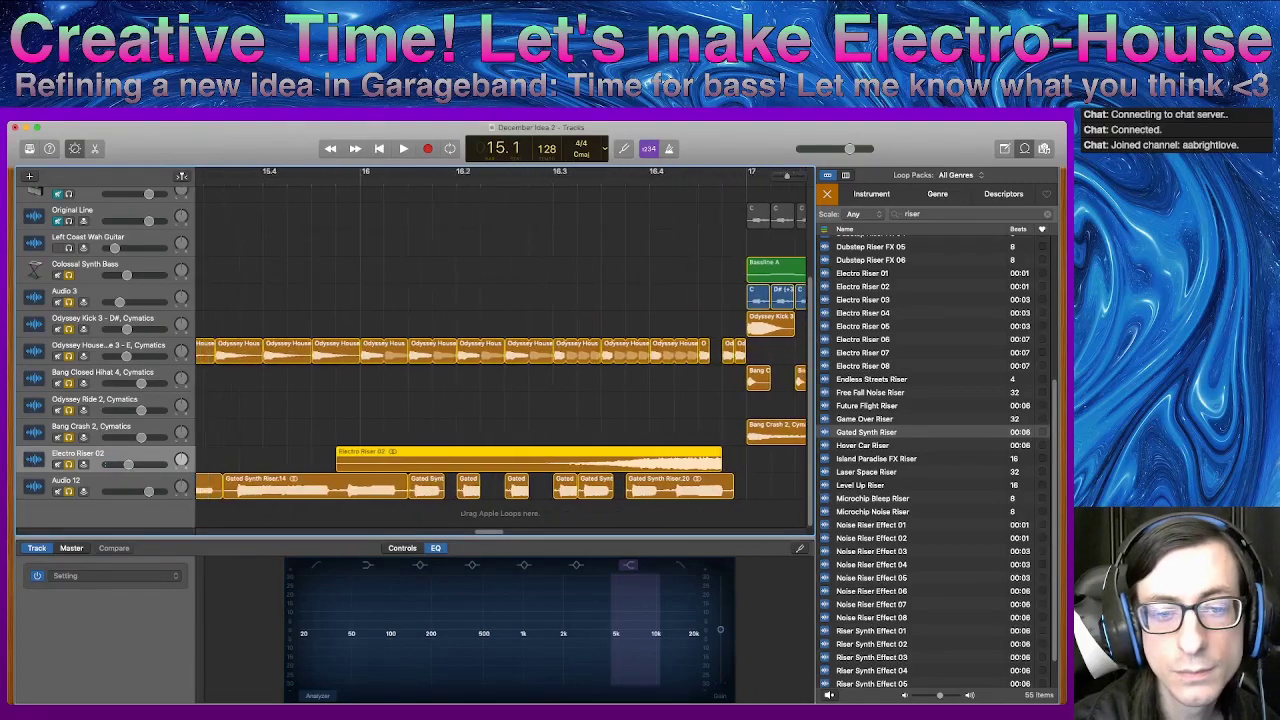
{"action": "scroll", "coordinate": [500, 340], "scroll_direction": "left", "scroll_amount": 4}
{"action": "key", "text": "space"}
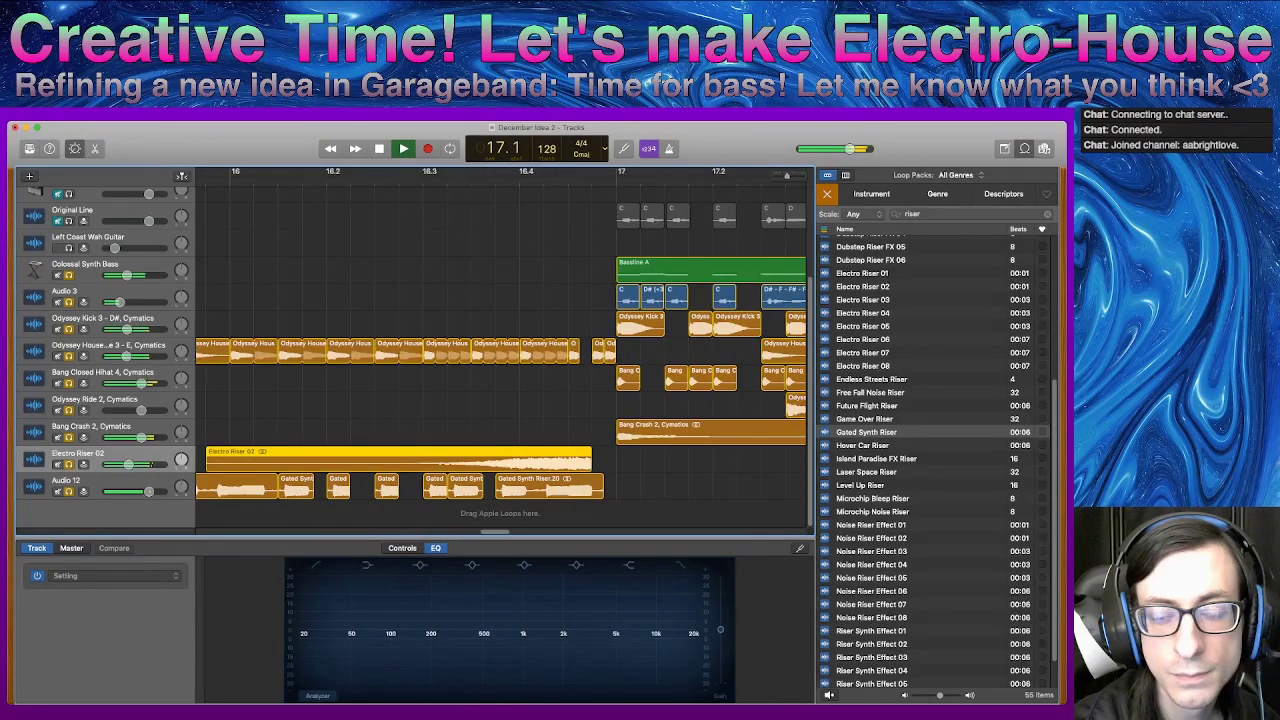
{"action": "key", "text": "space"}
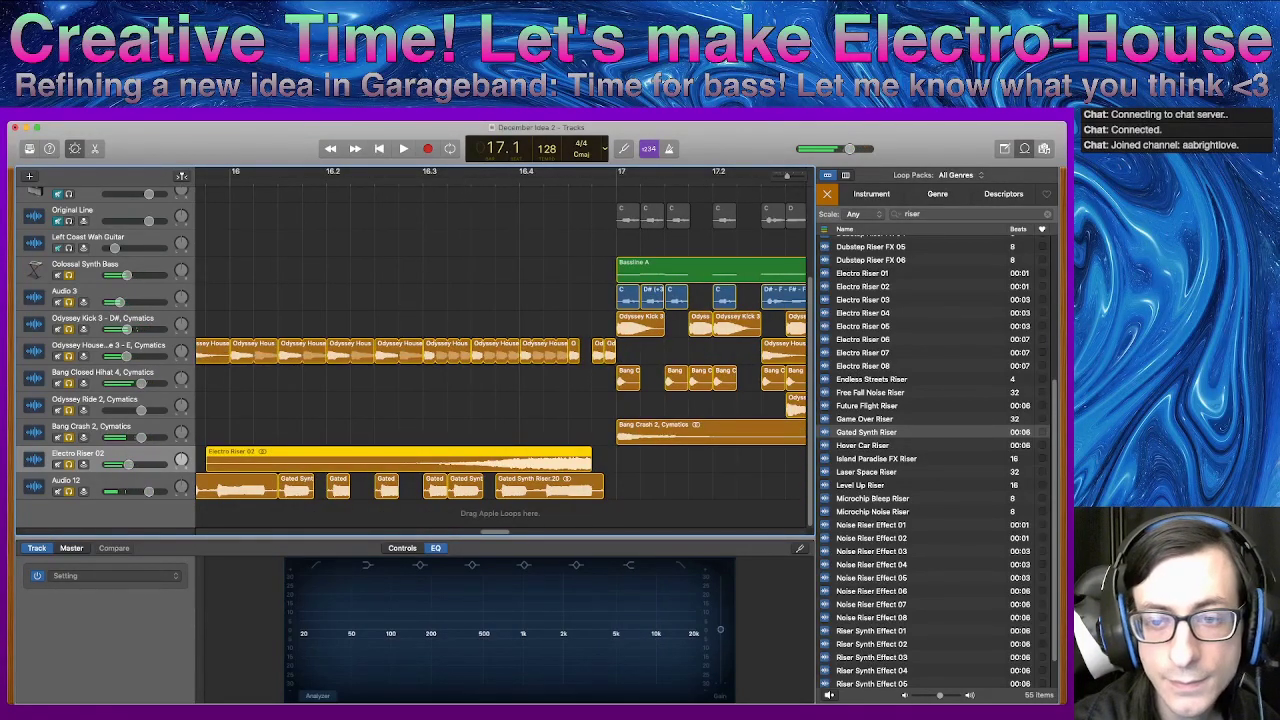
- Thin the last snare hits before bar 17 into separate short hits with gaps and play the transition
{"action": "left_click_drag", "start_coordinate": [607, 371], "coordinate": [584, 350]}
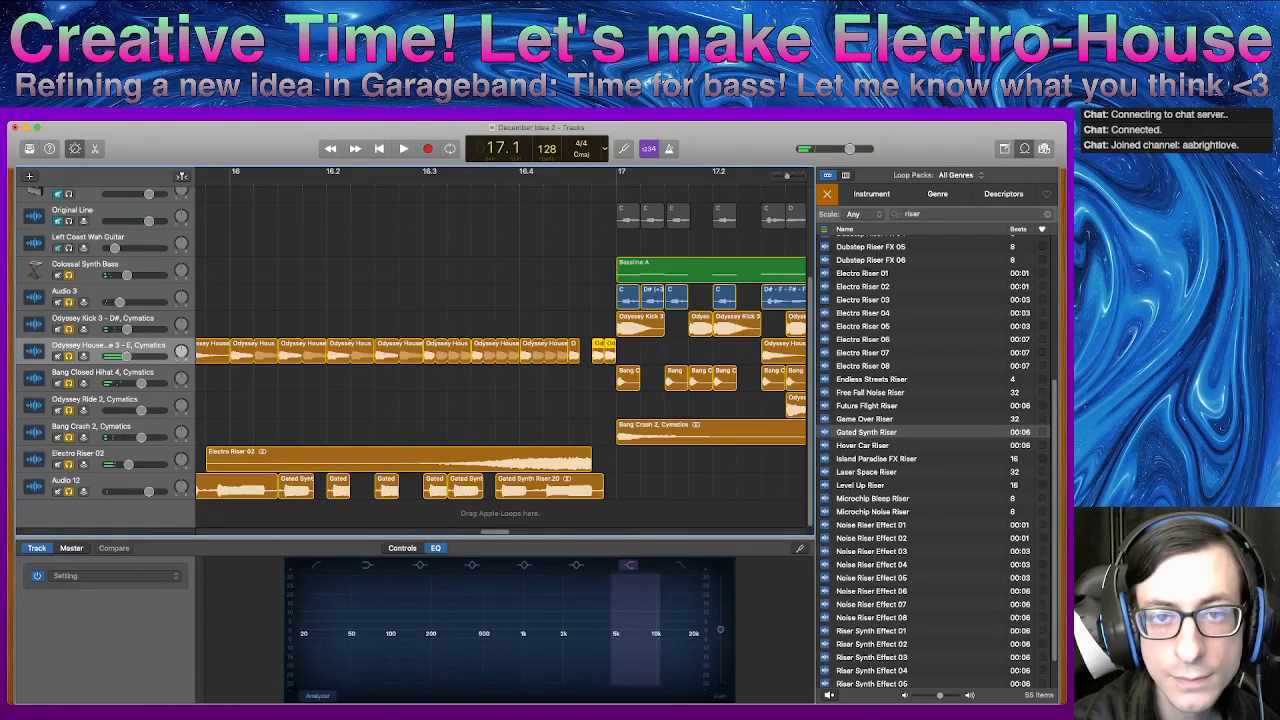
{"action": "key", "text": "comma"}
{"action": "key", "text": "space"}
{"action": "key", "text": "space"}
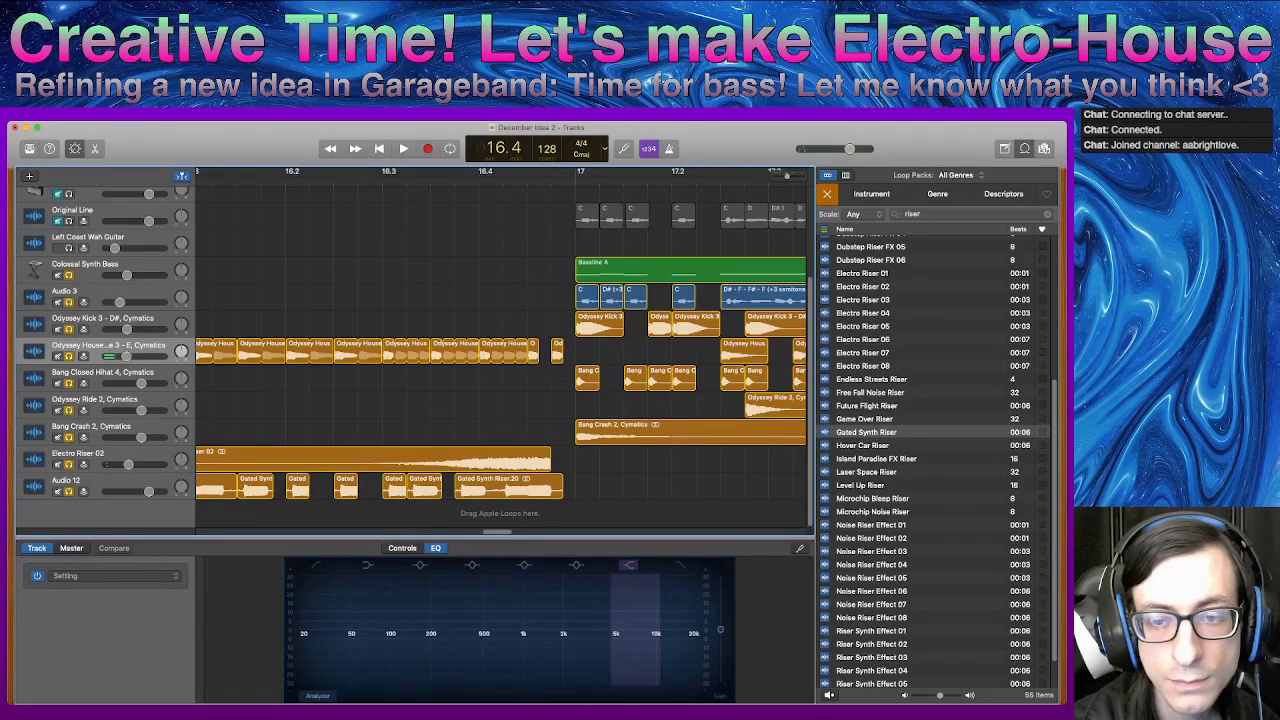
{"action": "mouse_move", "coordinate": [526, 356]}
{"action": "left_mouse_down"}
{"action": "mouse_move", "coordinate": [502, 356]}
{"action": "mouse_move", "coordinate": [533, 354]}
{"action": "left_mouse_up"}
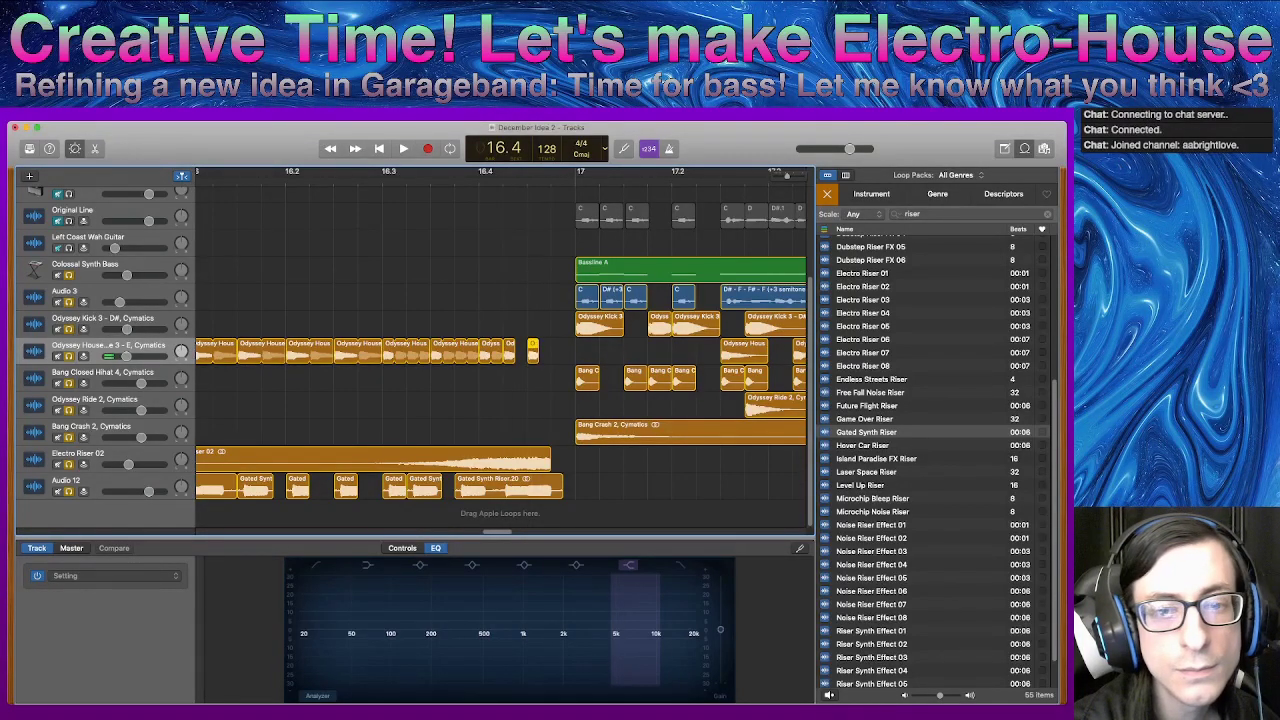
{"action": "key", "text": "space"}
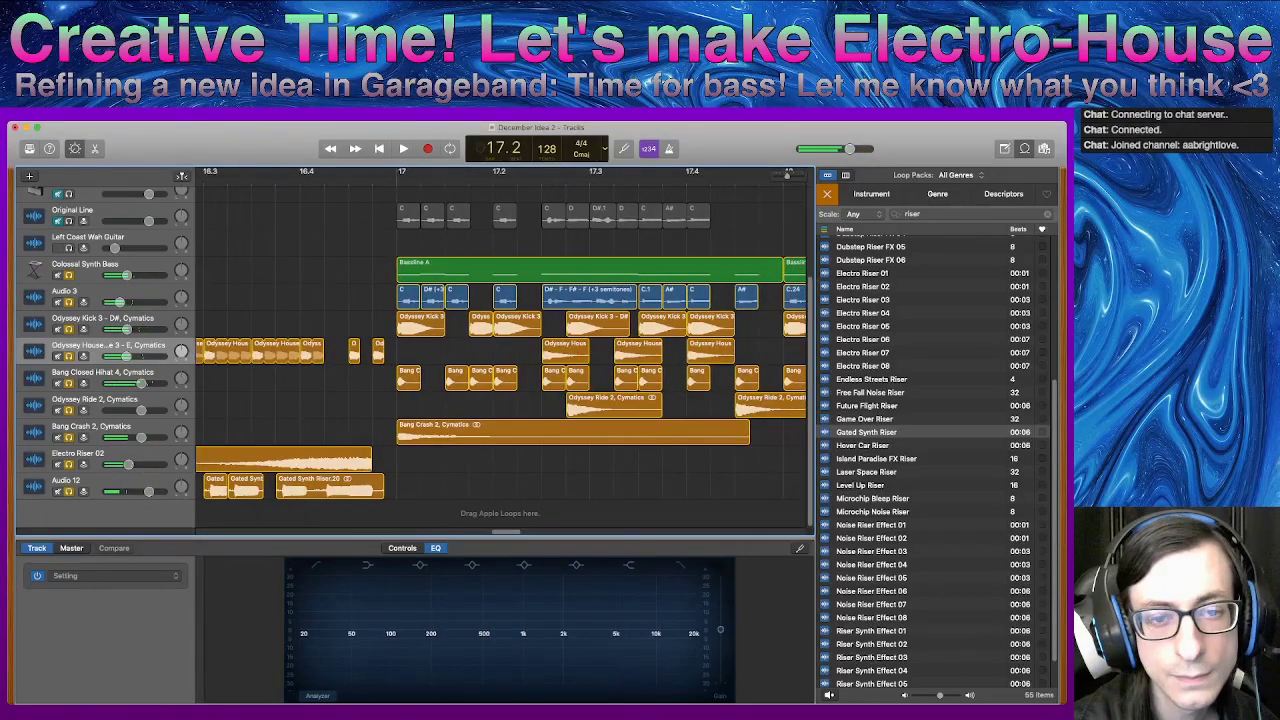
- Cut the snare roll back before beat 16.4, keep single hits on 16.4 and half a beat after, and play into bar 17
{"action": "key", "text": "BackSpace"}
{"action": "left_click_drag", "start_coordinate": [328, 356], "coordinate": [354, 353]}
{"action": "left_click", "coordinate": [378, 353]}
{"action": "left_click", "coordinate": [276, 353]}
{"action": "key", "text": "Delete"}
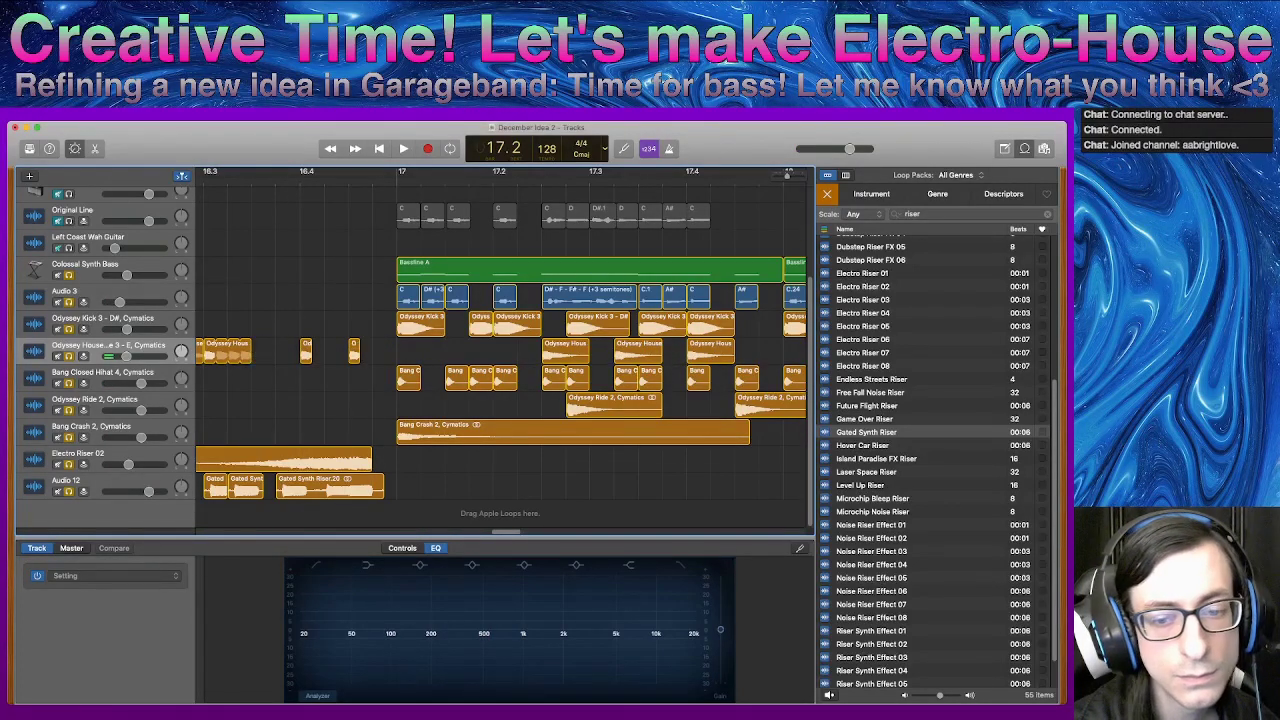
{"action": "scroll", "coordinate": [500, 352], "scroll_direction": "left", "scroll_amount": 7}
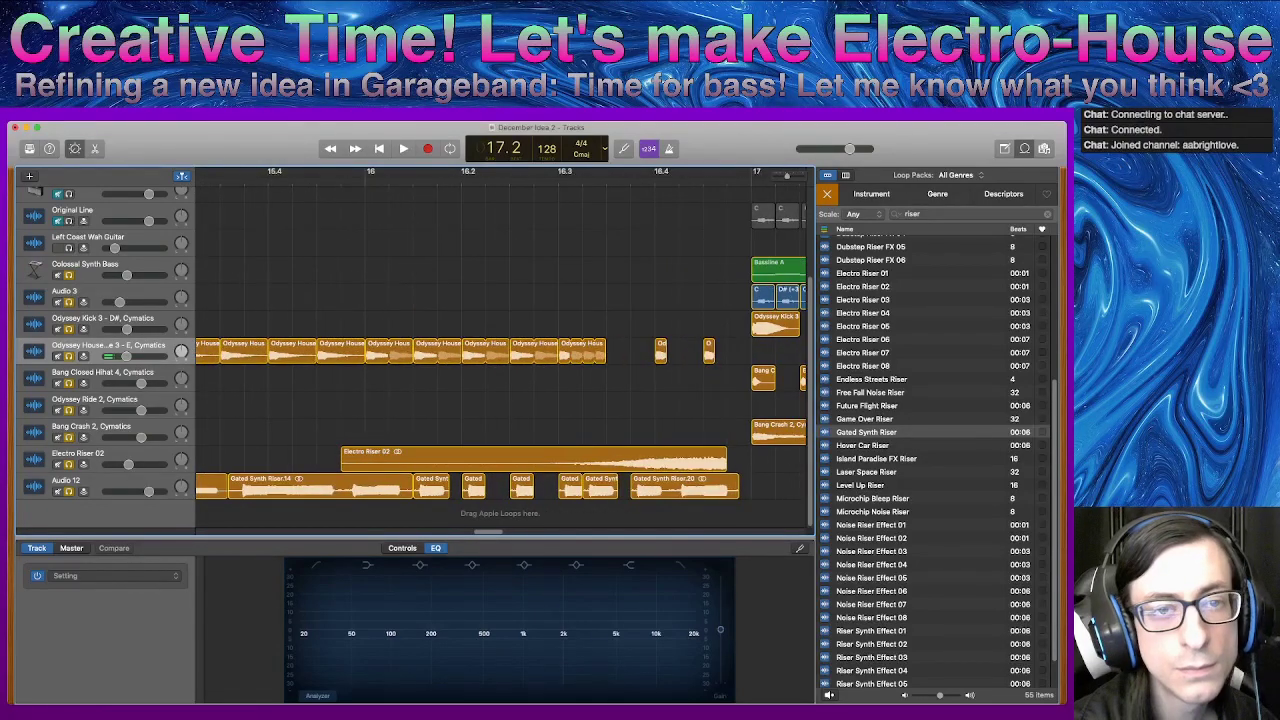
{"action": "key", "text": "space"}
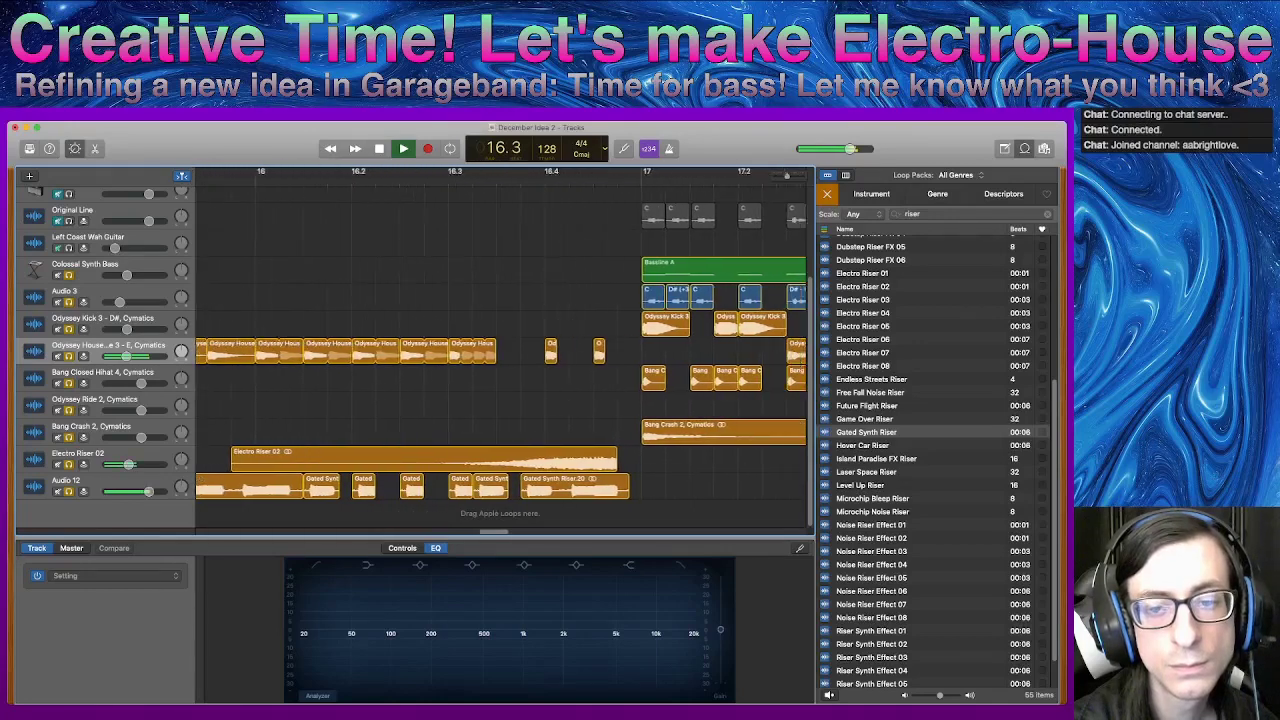
{"action": "key", "text": "space"}
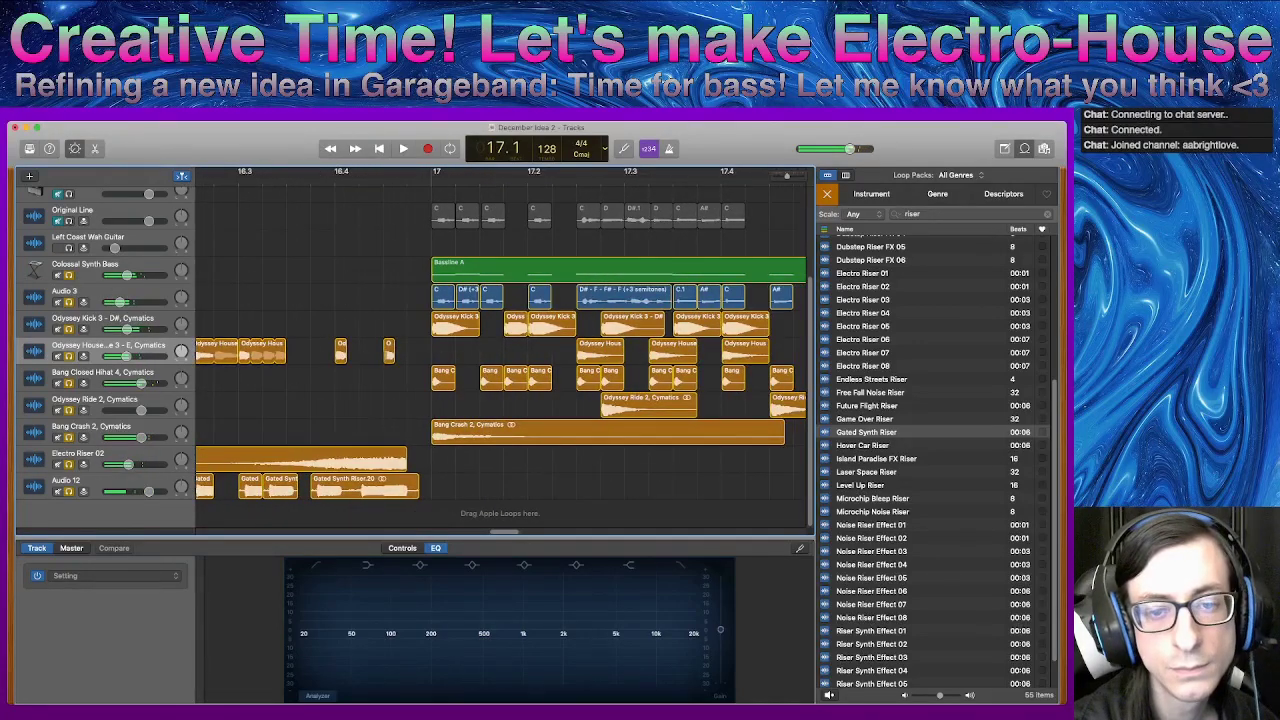
- Copy a short snare hit to the last quarter beat before bar 17 and lengthen the roll's last region by a quarter beat
{"action": "left_click_drag", "start_coordinate": [389, 353], "coordinate": [413, 353]}
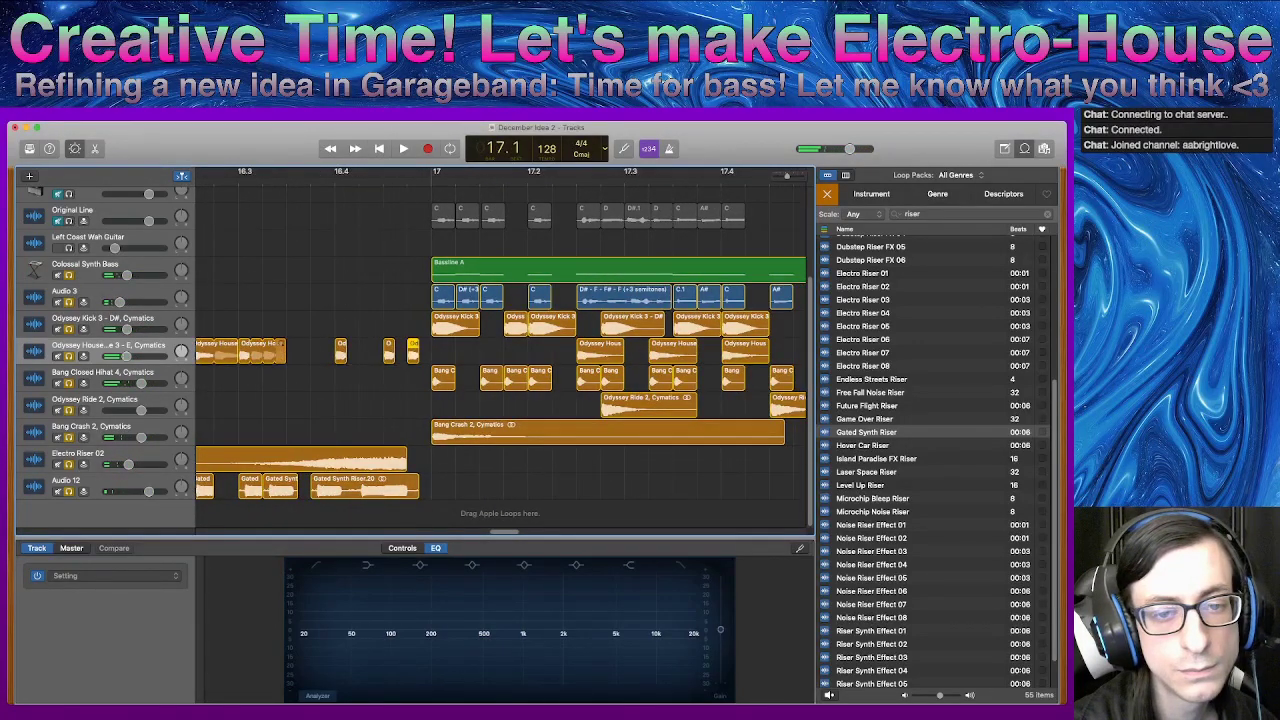
{"action": "left_click_drag", "start_coordinate": [286, 345], "coordinate": [310, 345]}
{"action": "key", "text": "space"}
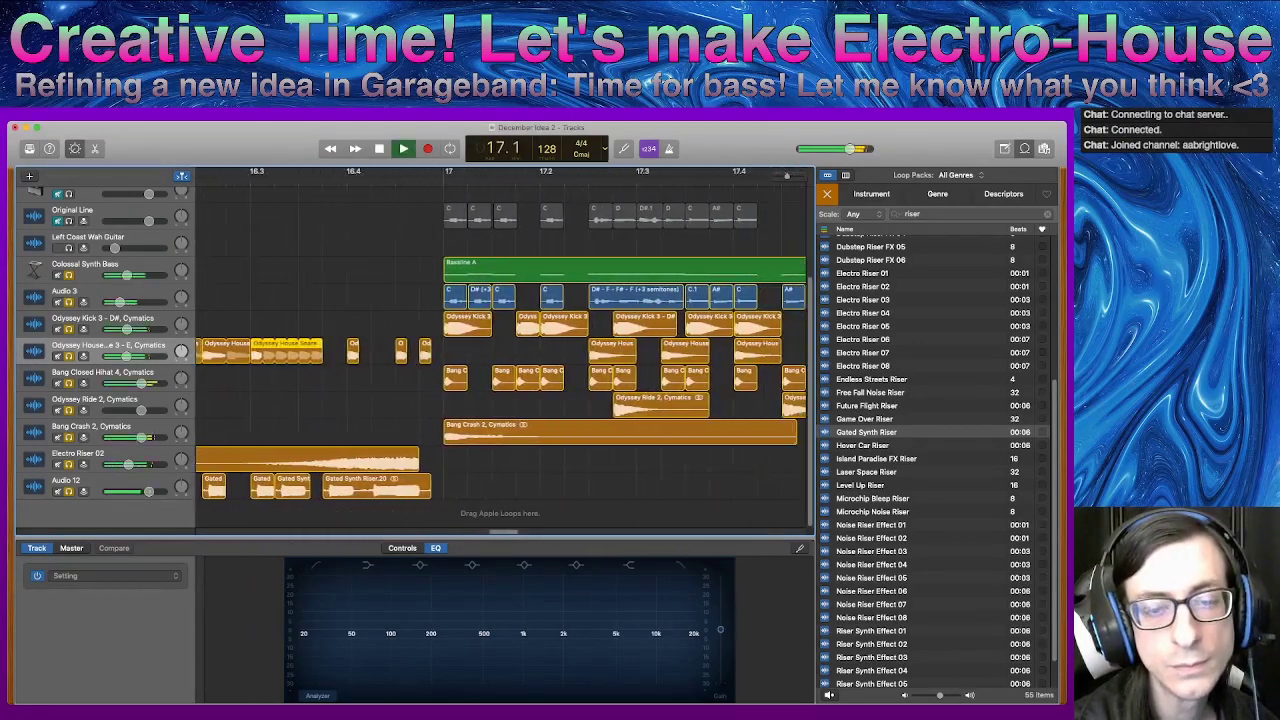
{"action": "key", "text": "space"}
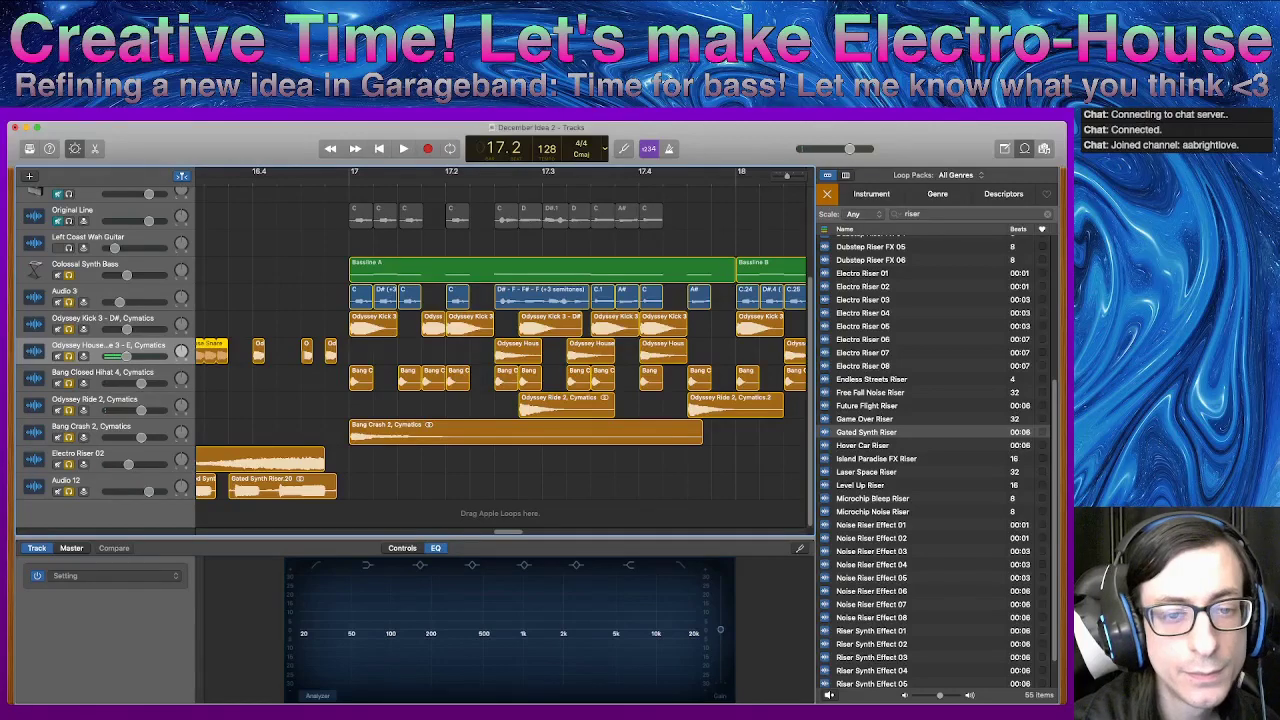
- Add a fourth short snare hit a quarter beat after 16.4 and shorten the roll's last region by a quarter beat, checking playback
{"action": "key", "text": "space"}
{"action": "key", "text": "space"}
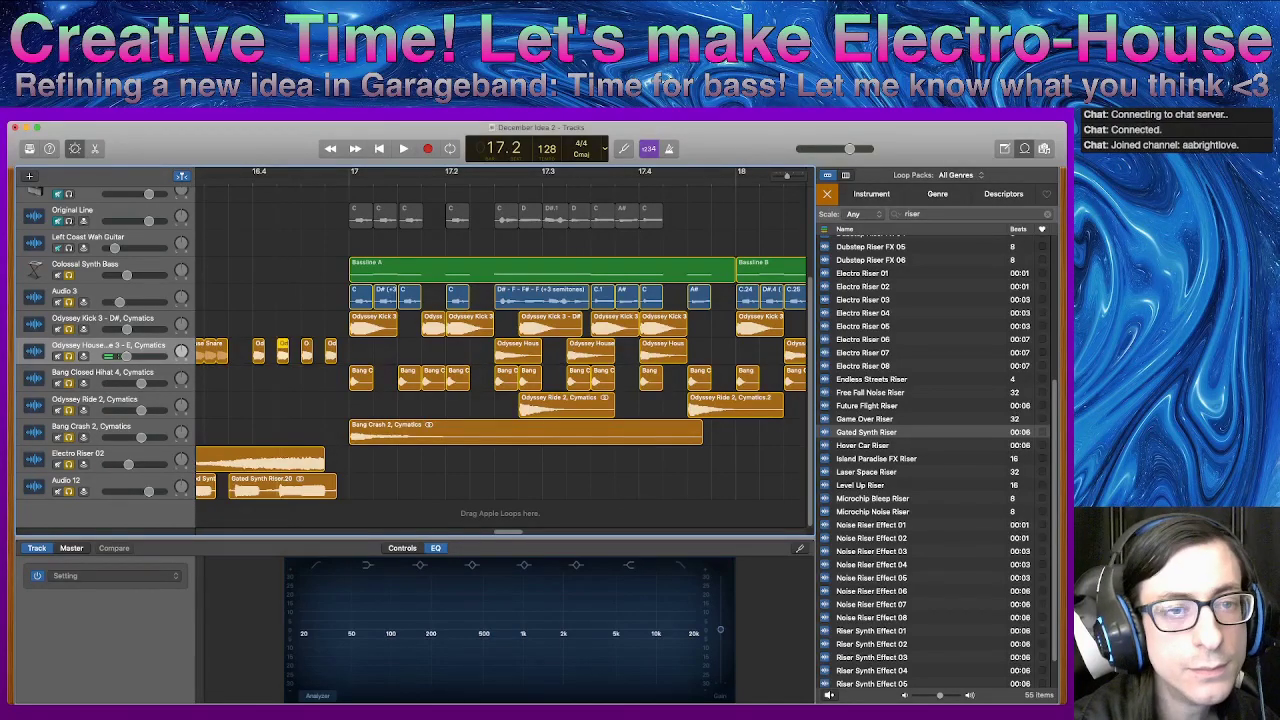
{"action": "key", "text": "space"}
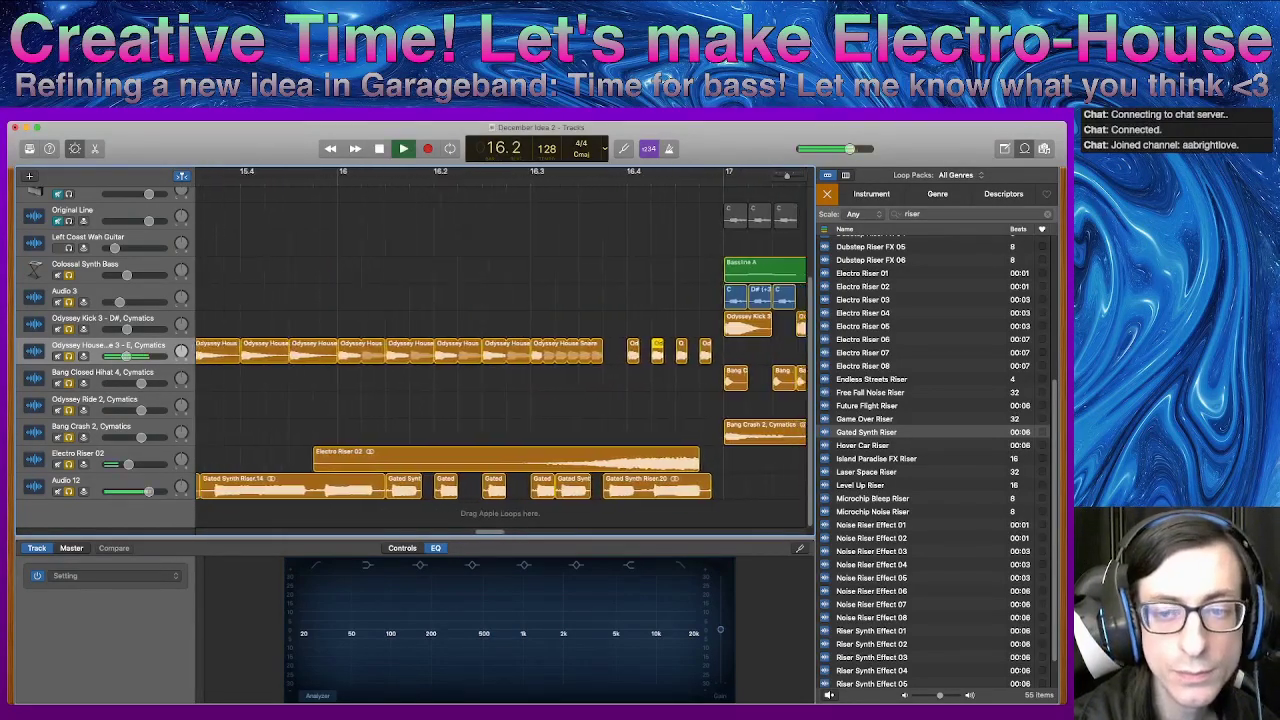
{"action": "key", "text": "space"}
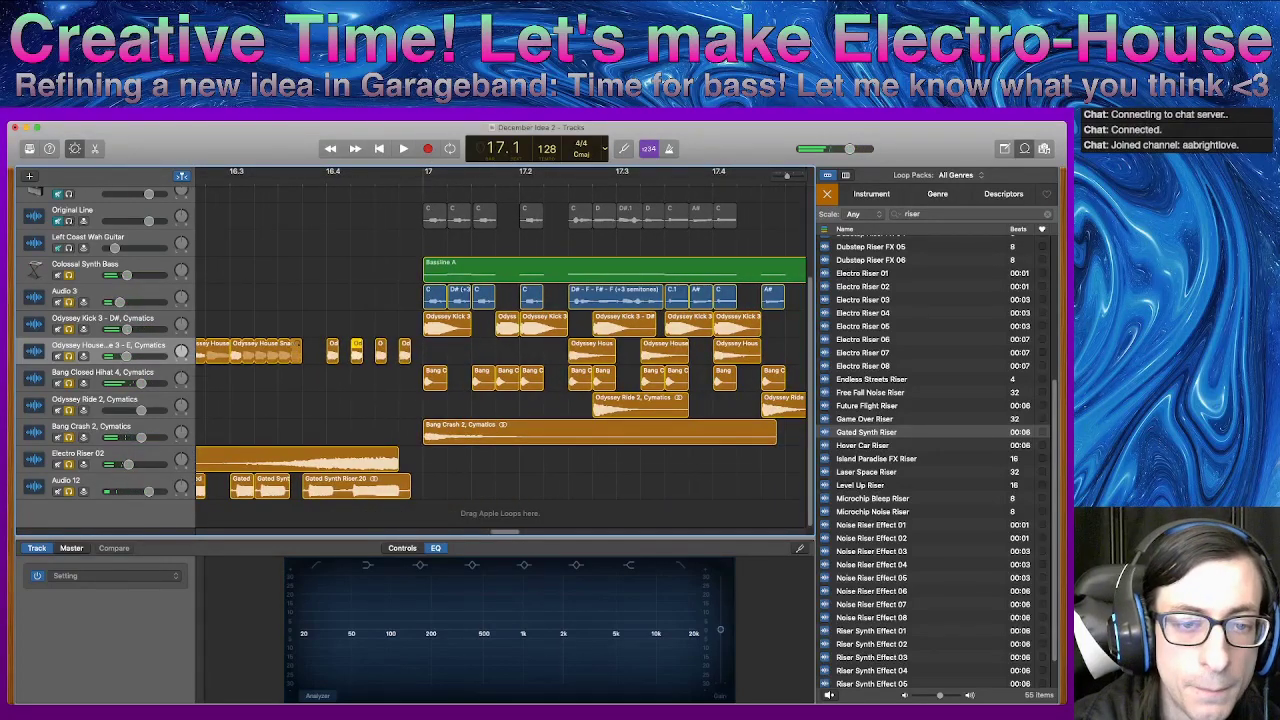
{"action": "left_click_drag", "start_coordinate": [301, 345], "coordinate": [277, 345]}
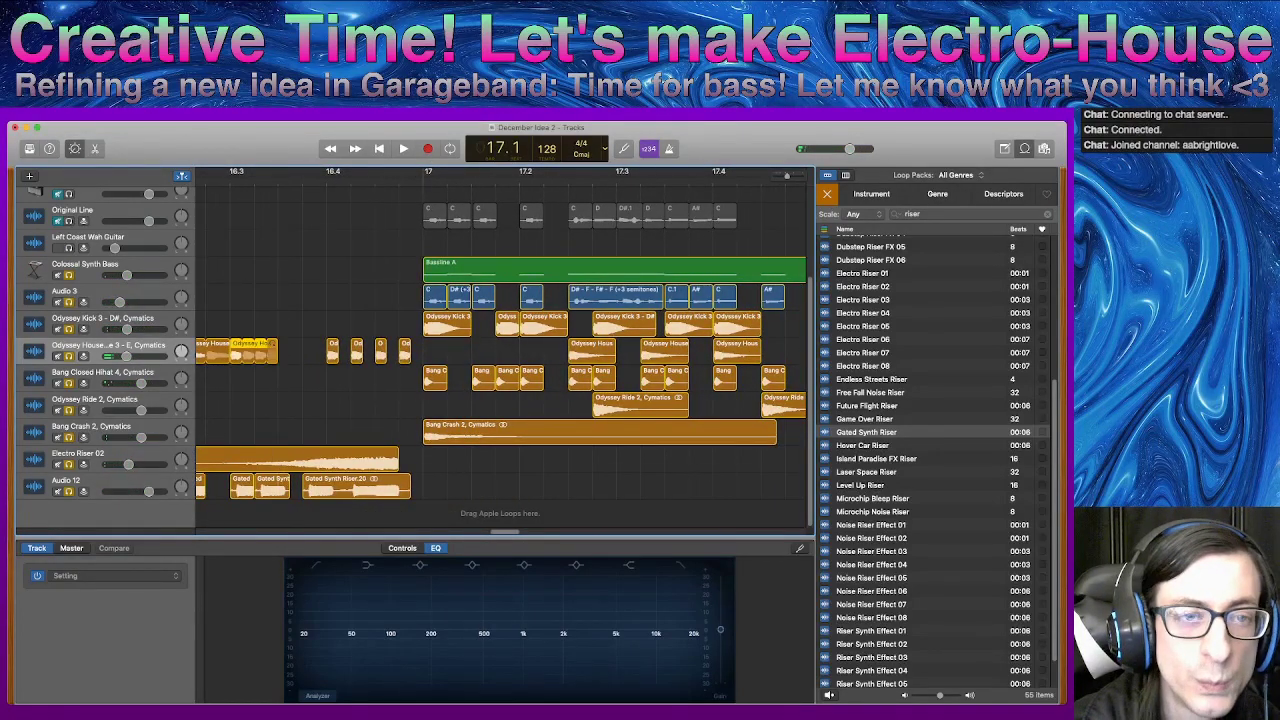
{"action": "key", "text": "space"}
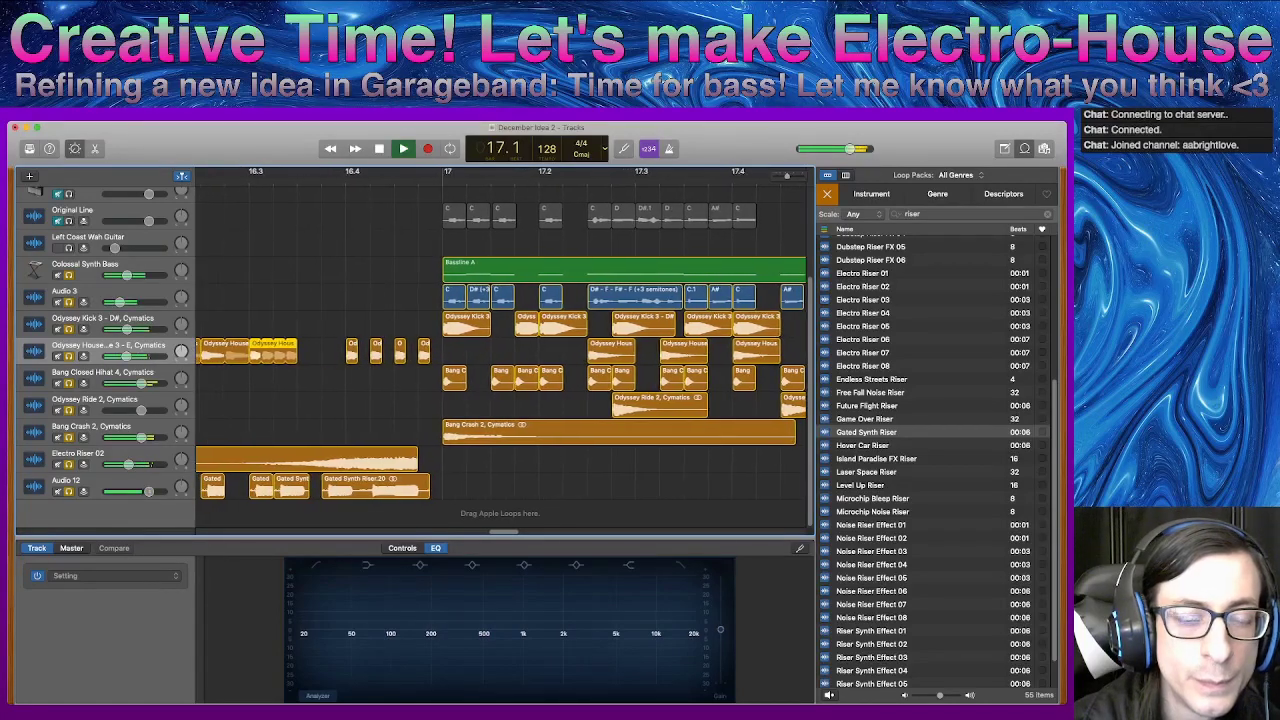
- Extend the snare roll's last region up to beat 16.4 and play the build-up through the main section
{"action": "key", "text": "space"}
{"action": "left_click_drag", "start_coordinate": [268, 353], "coordinate": [349, 345]}
{"action": "key", "text": "space"}
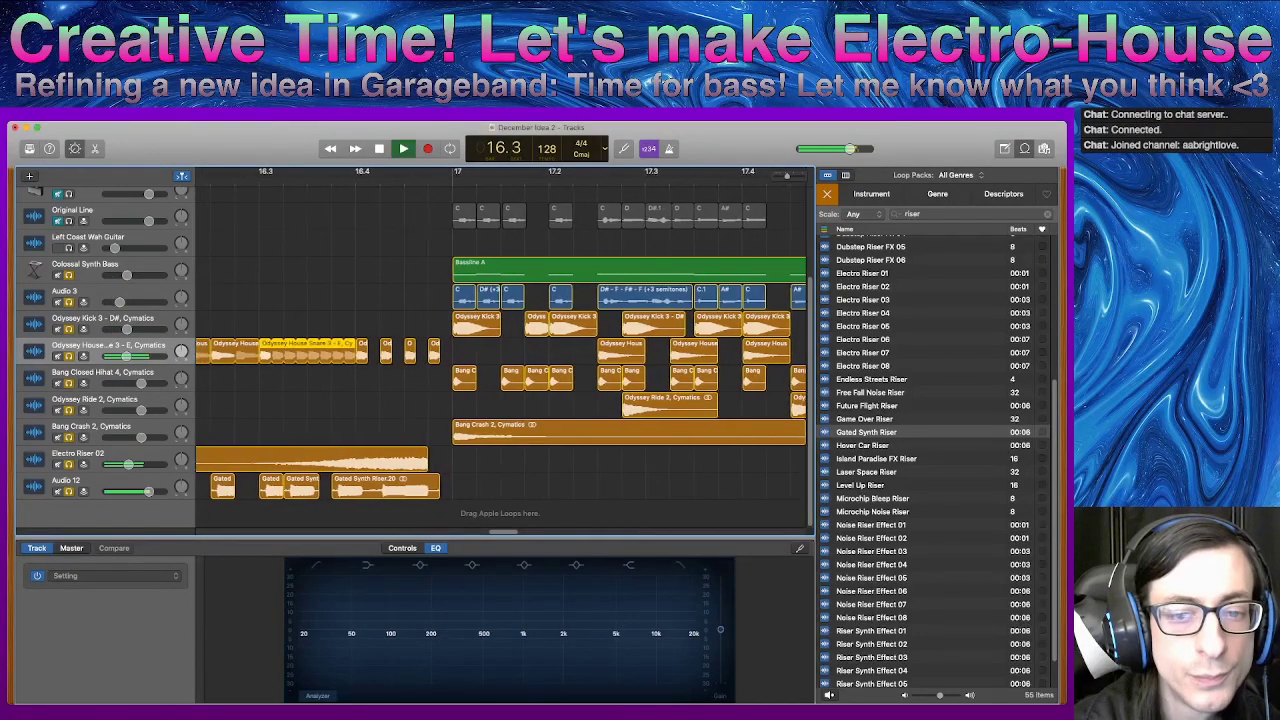
{"action": "key", "text": "space"}
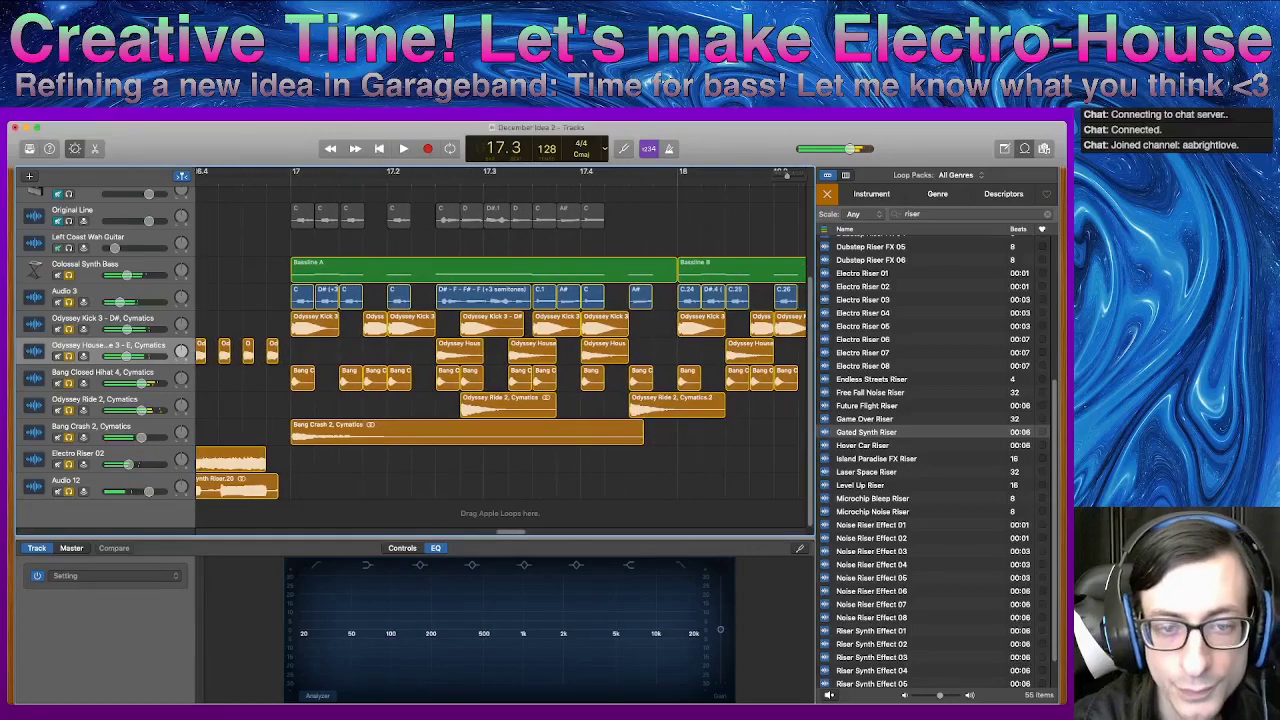
{"action": "scroll", "coordinate": [500, 350], "scroll_direction": "left", "scroll_amount": 10}
{"action": "key", "text": "space"}
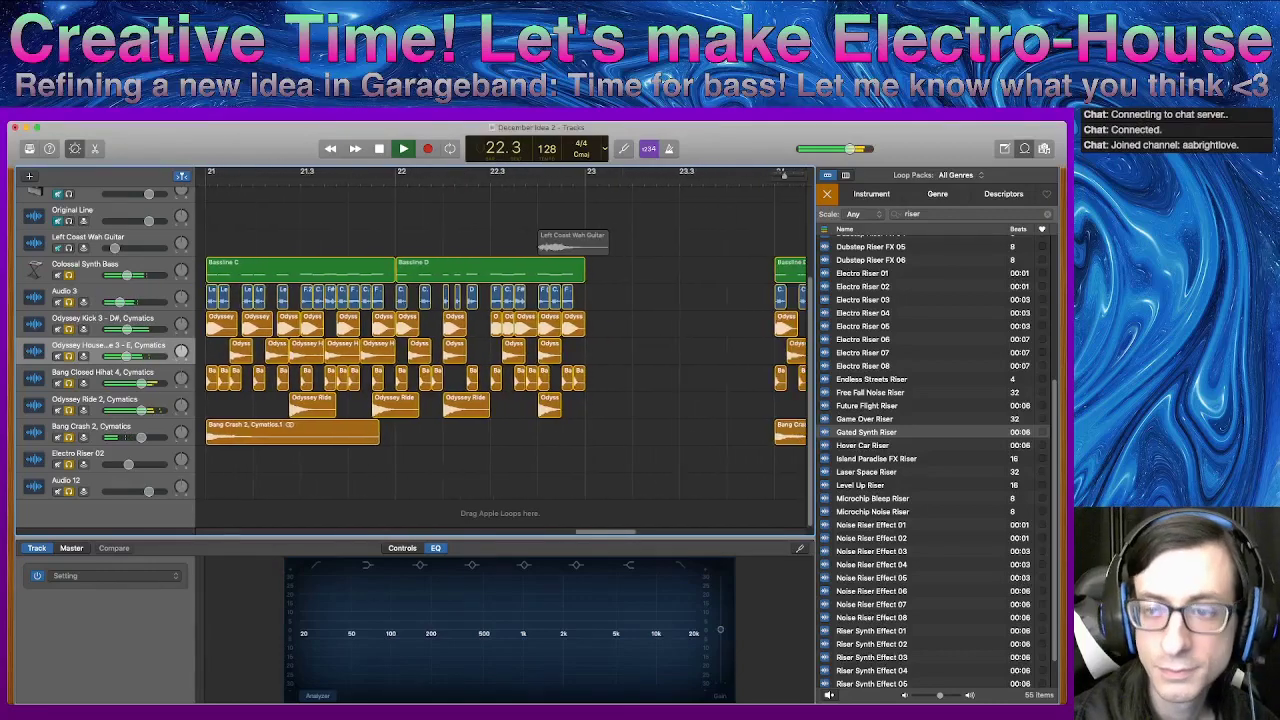
{"action": "key", "text": "space"}
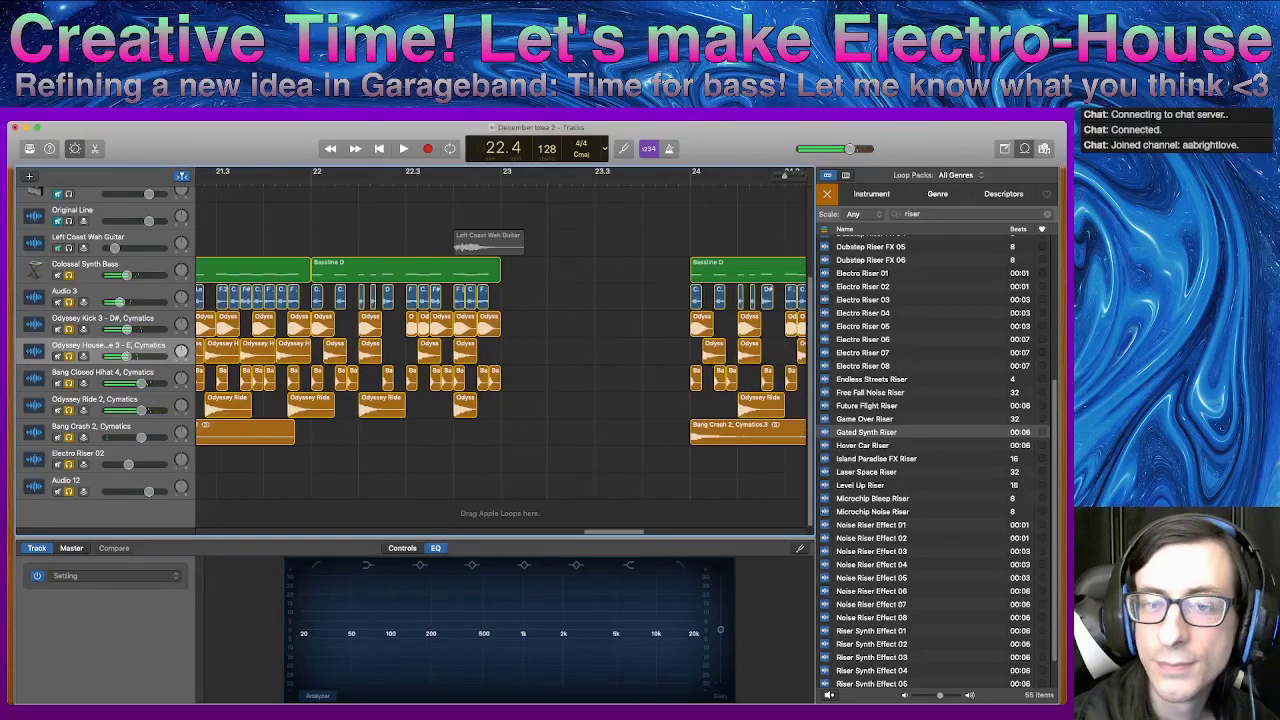
- Copy the Electro Riser 02 region to the end of the first main section, finishing just before bar 21, and play the transition
{"action": "scroll", "coordinate": [499, 350], "scroll_direction": "down", "scroll_amount": 6}
{"action": "scroll", "coordinate": [499, 350], "scroll_direction": "up", "scroll_amount": 2}
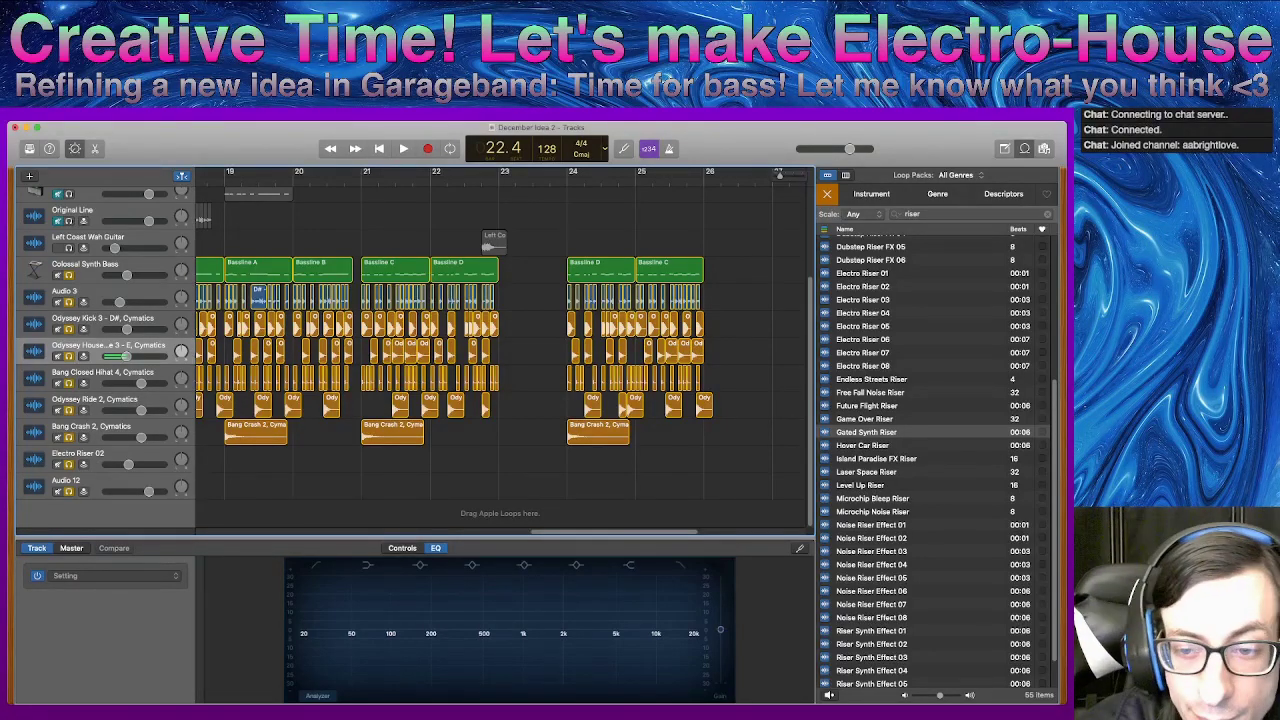
{"action": "scroll", "coordinate": [500, 350], "scroll_direction": "left", "scroll_amount": 5}
{"action": "left_click_drag", "start_coordinate": [272, 462], "coordinate": [534, 462]}
{"action": "key", "text": "super+Right"}
{"action": "key", "text": "super+Right"}
{"action": "key", "text": "super+Right"}
{"action": "key", "text": "super+Right"}
{"action": "key", "text": "super+Right"}
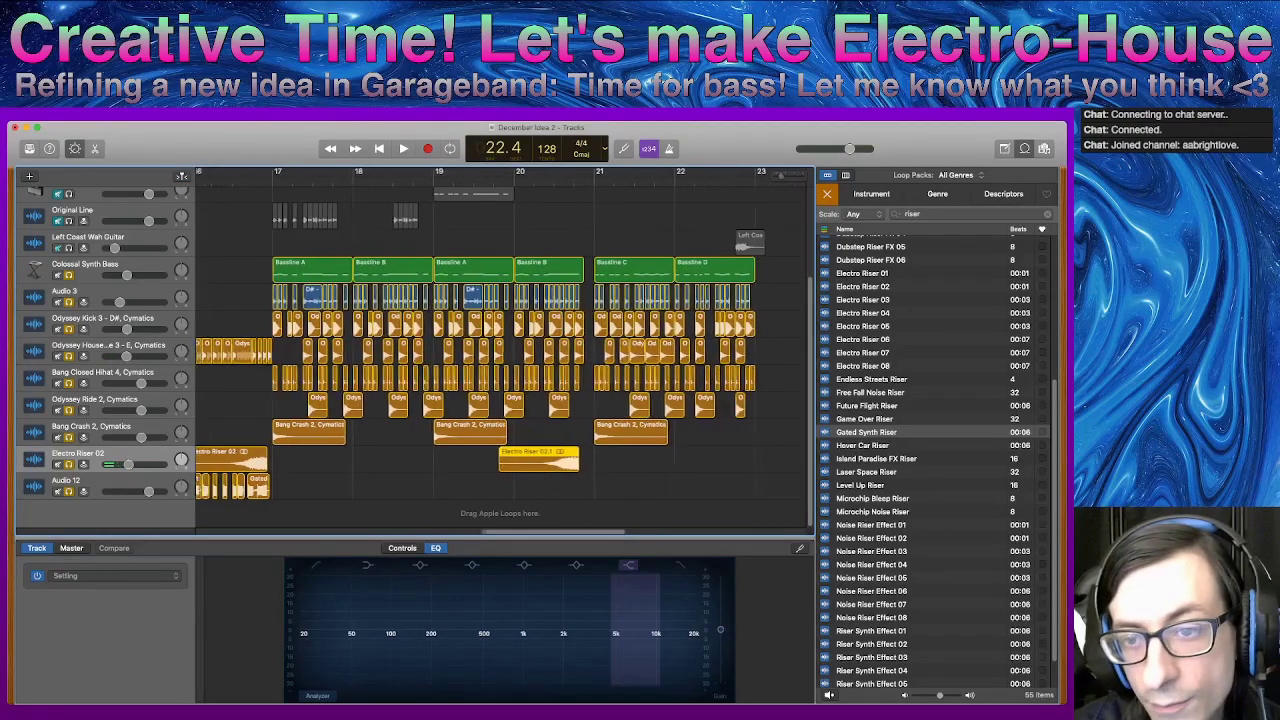
{"action": "key", "text": "space"}
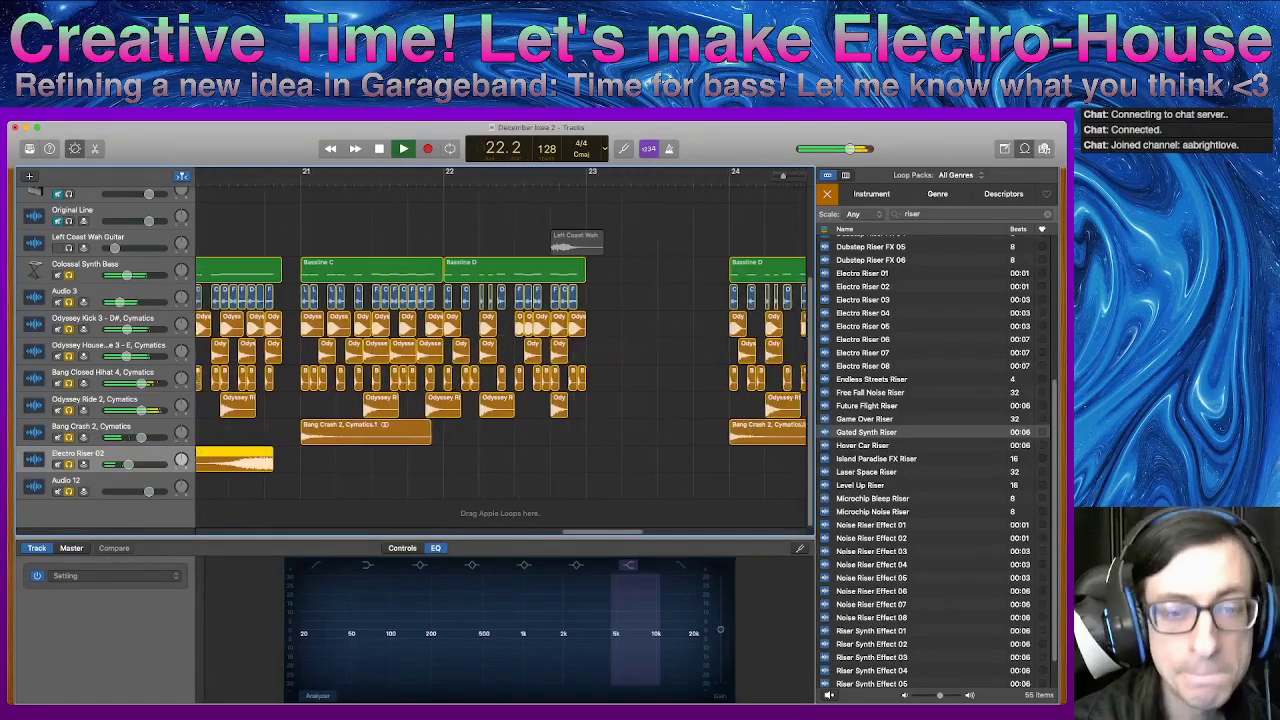
{"action": "key", "text": "space"}
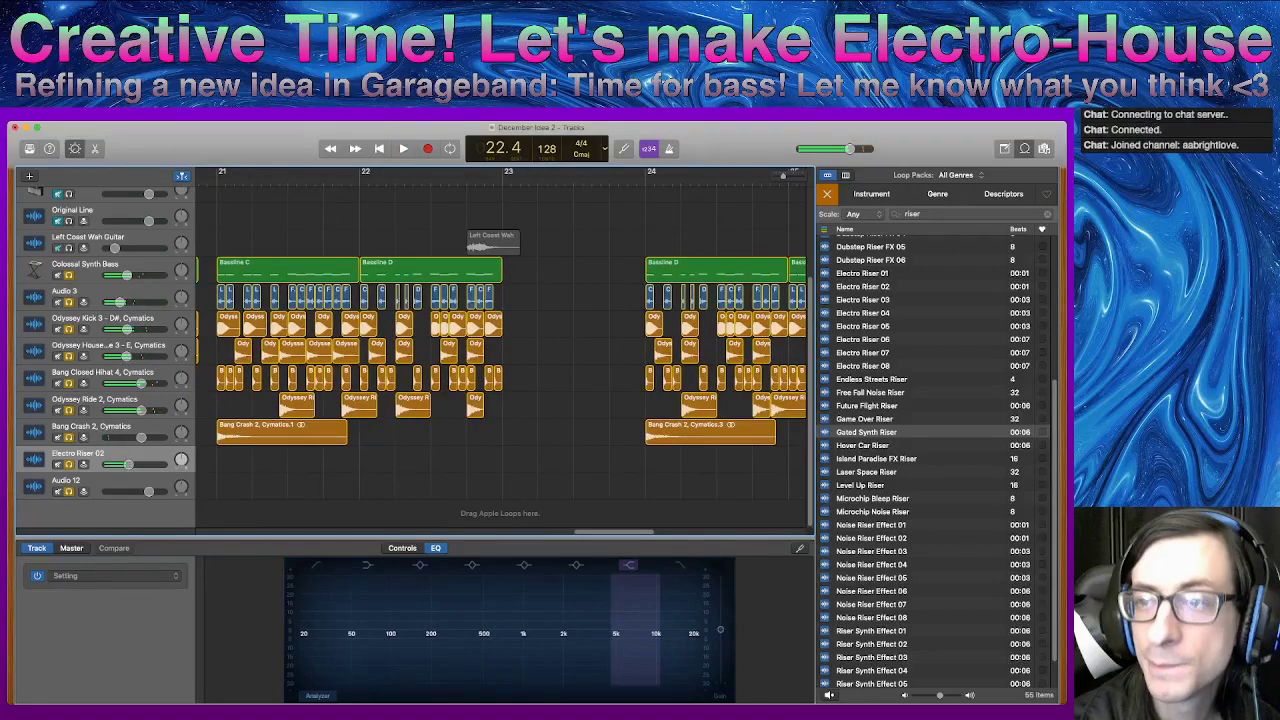
- Move the Bassline C block with its drums from bar 25 to bar 23 and shift the bar 24 crash to bar 23
{"action": "scroll", "coordinate": [310, 350], "scroll_direction": "down", "scroll_amount": 5}
{"action": "scroll", "coordinate": [310, 350], "scroll_direction": "up", "scroll_amount": 5}
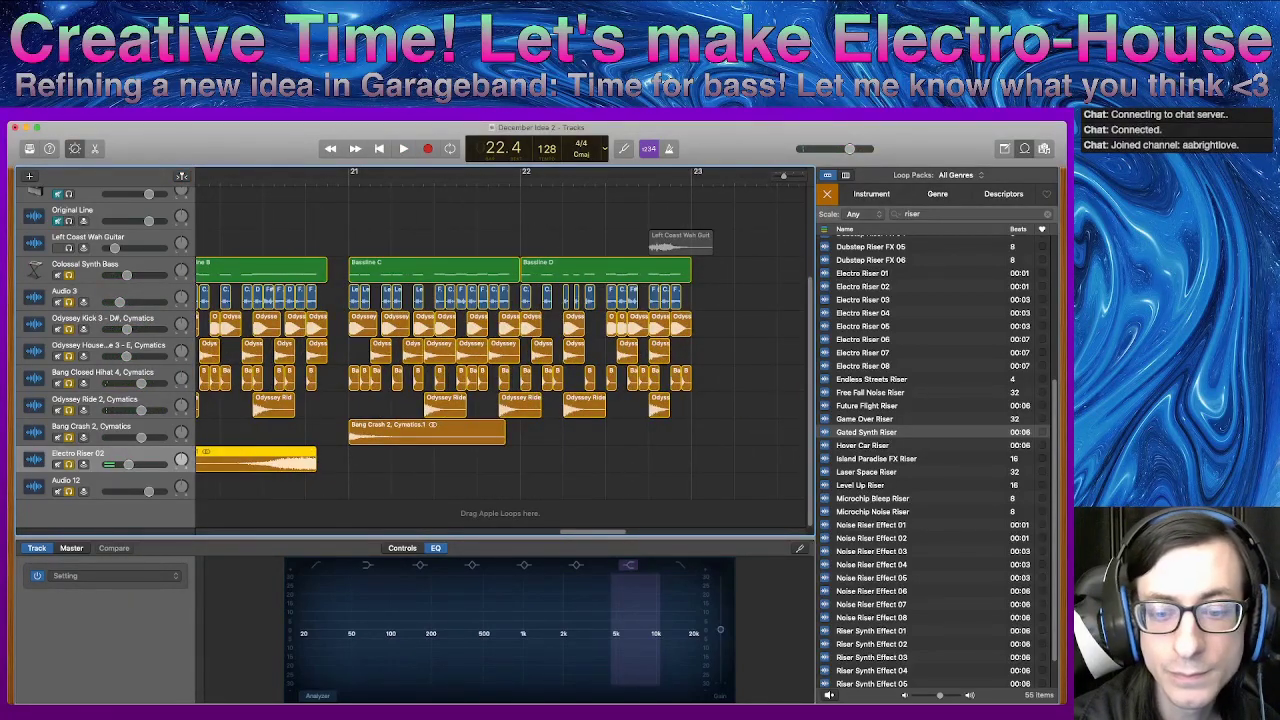
{"action": "scroll", "coordinate": [500, 350], "scroll_direction": "right", "scroll_amount": 3}
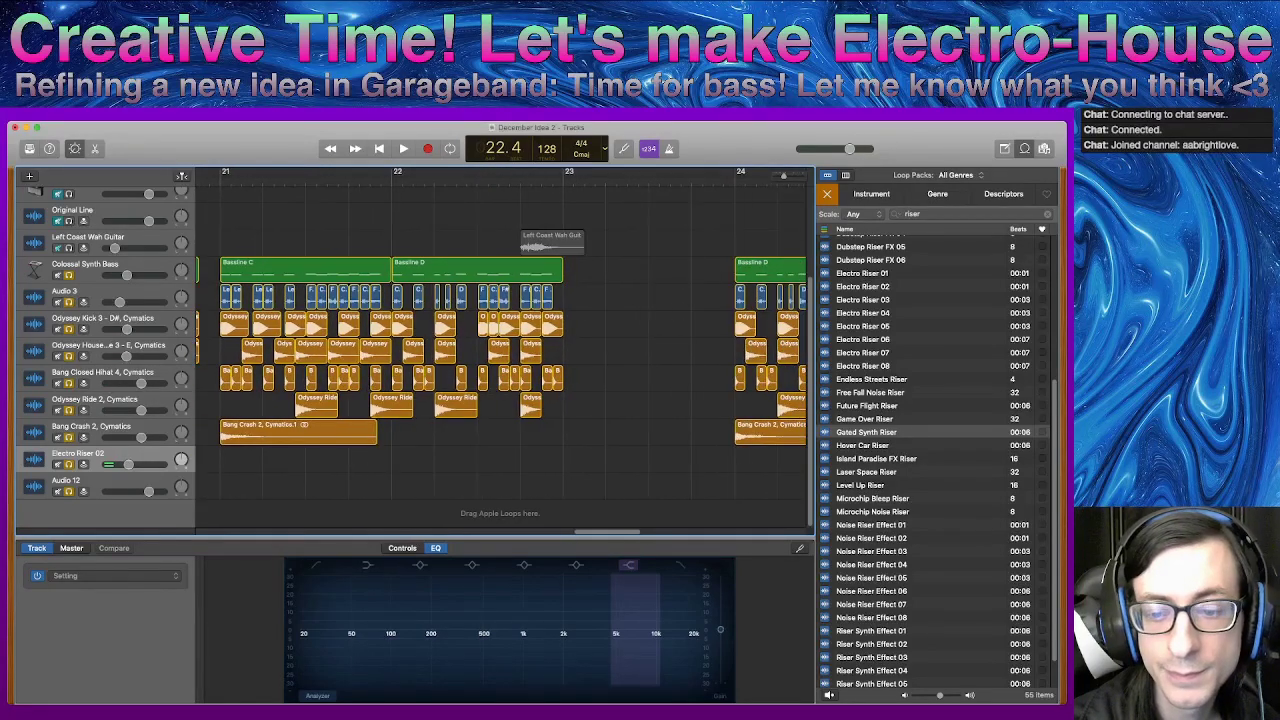
{"action": "scroll", "coordinate": [500, 350], "scroll_direction": "right", "scroll_amount": 8}
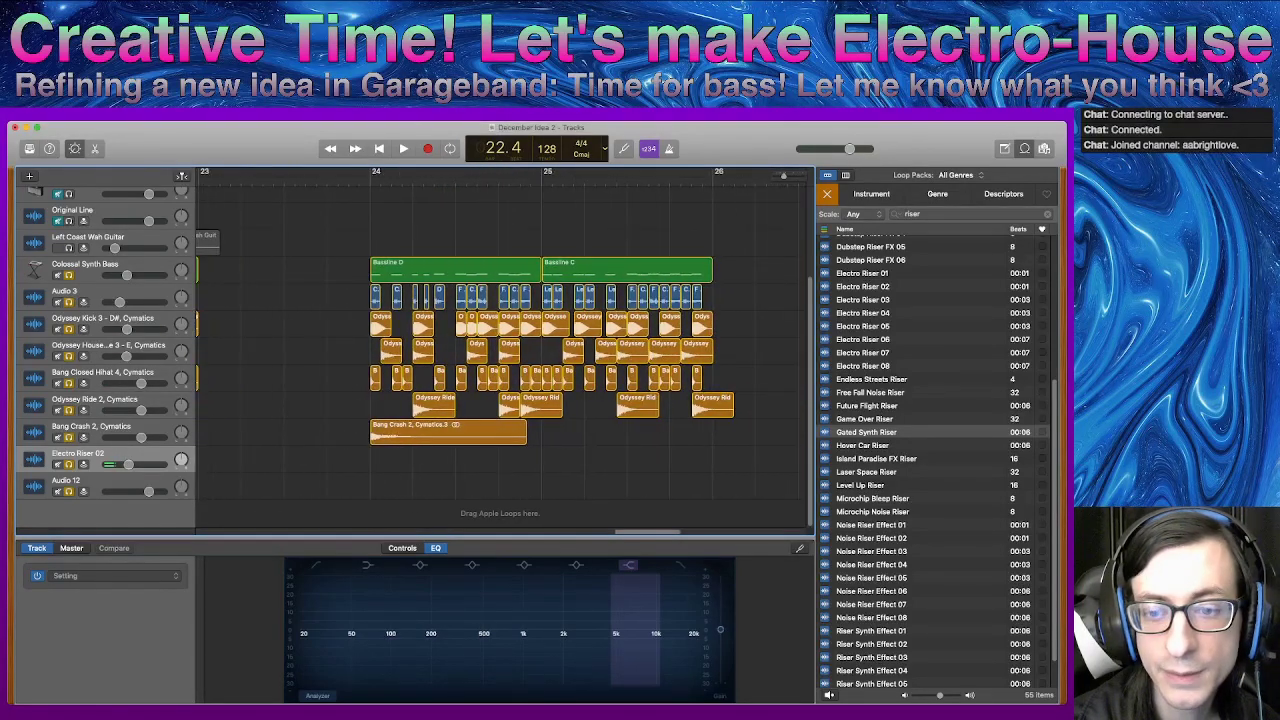
{"action": "mouse_move", "coordinate": [733, 458]}
{"action": "left_mouse_down"}
{"action": "mouse_move", "coordinate": [560, 255]}
{"action": "mouse_move", "coordinate": [517, 268]}
{"action": "mouse_move", "coordinate": [215, 268]}
{"action": "mouse_move", "coordinate": [321, 268]}
{"action": "left_mouse_up"}
{"action": "left_click", "coordinate": [545, 406], "text": "shift"}
{"action": "left_click", "coordinate": [537, 379], "text": "shift"}
{"action": "left_click_drag", "start_coordinate": [312, 381], "coordinate": [279, 381]}
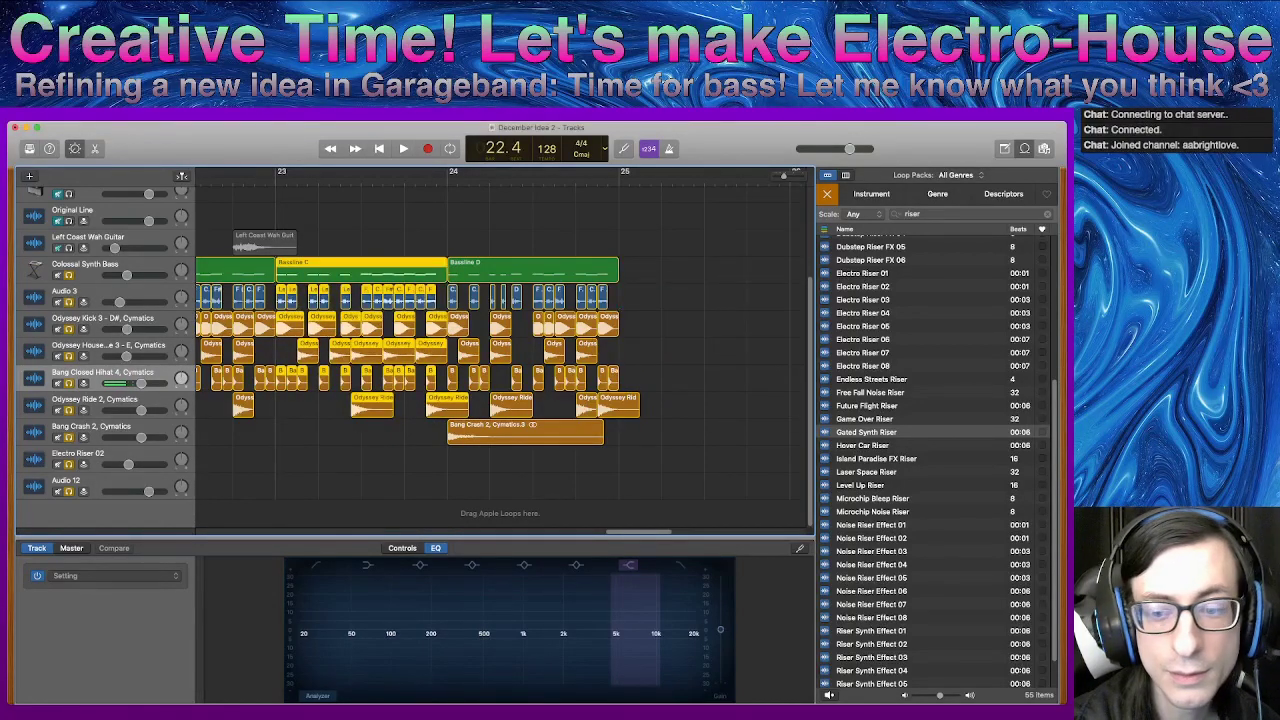
{"action": "scroll", "coordinate": [500, 350], "scroll_direction": "left", "scroll_amount": 5}
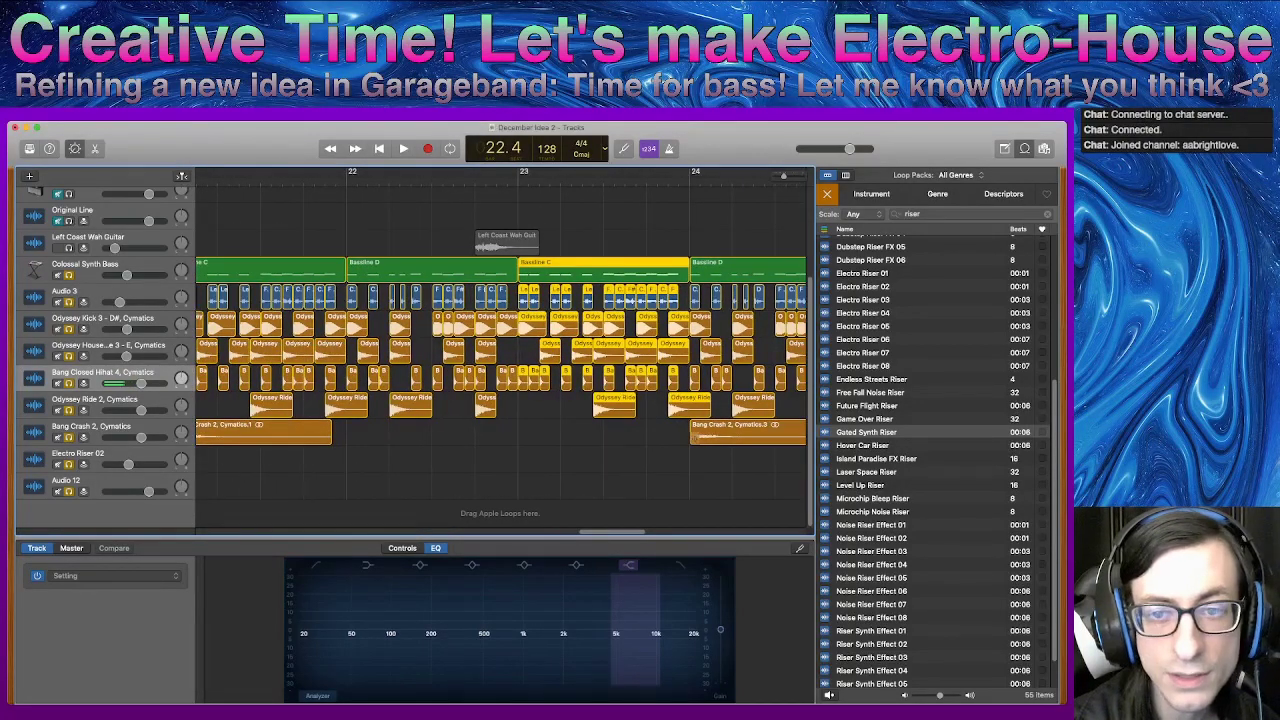
{"action": "left_click_drag", "start_coordinate": [740, 436], "coordinate": [568, 436]}
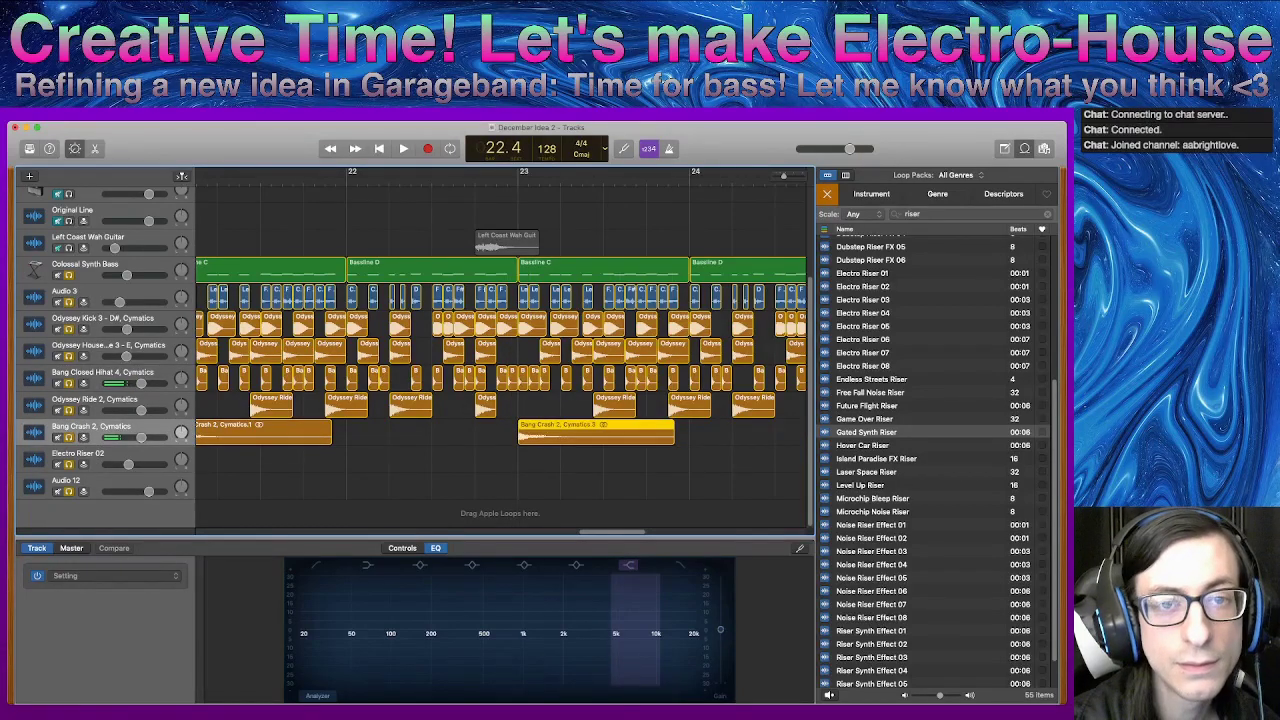
- Play the arrangement from bar 14 through the end of the last Bassline D block
{"action": "key", "text": "super+Right"}
{"action": "key", "text": "super+Right"}
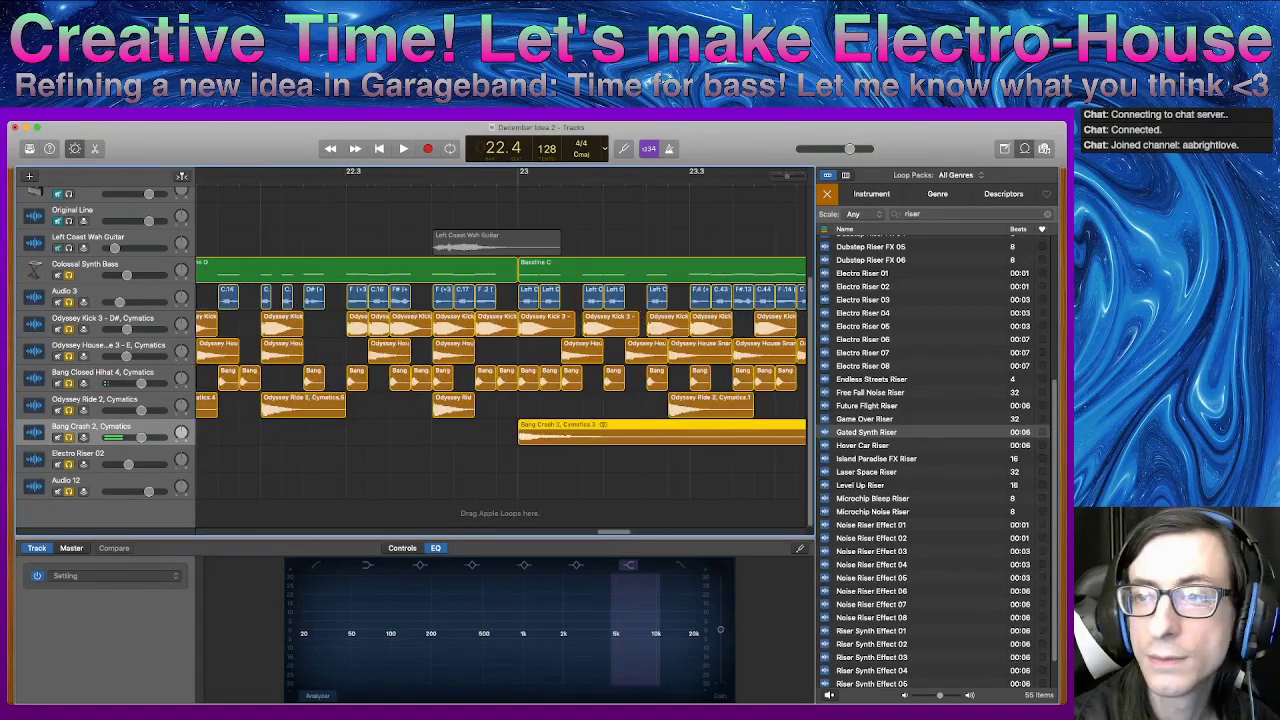
{"action": "key", "text": "super+Left"}
{"action": "key", "text": "super+Left"}
{"action": "key", "text": "super+Left"}
{"action": "key", "text": "super+Left"}
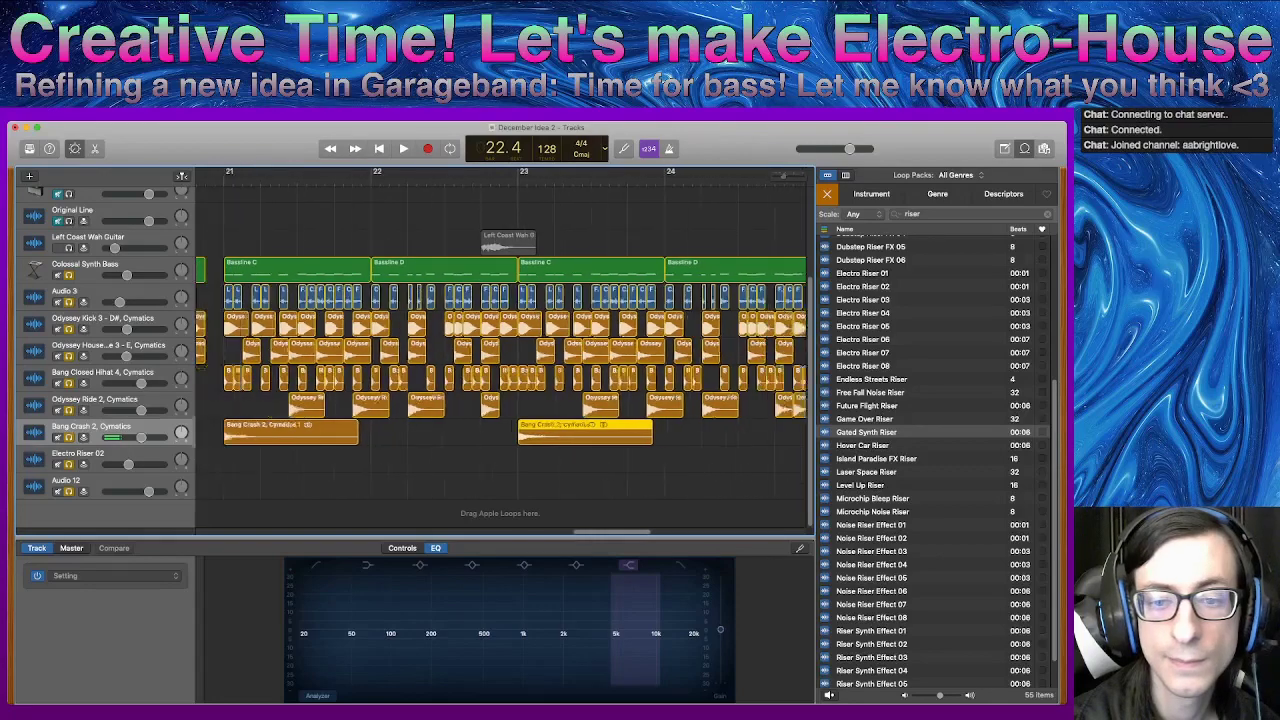
{"action": "key", "text": "super+Left"}
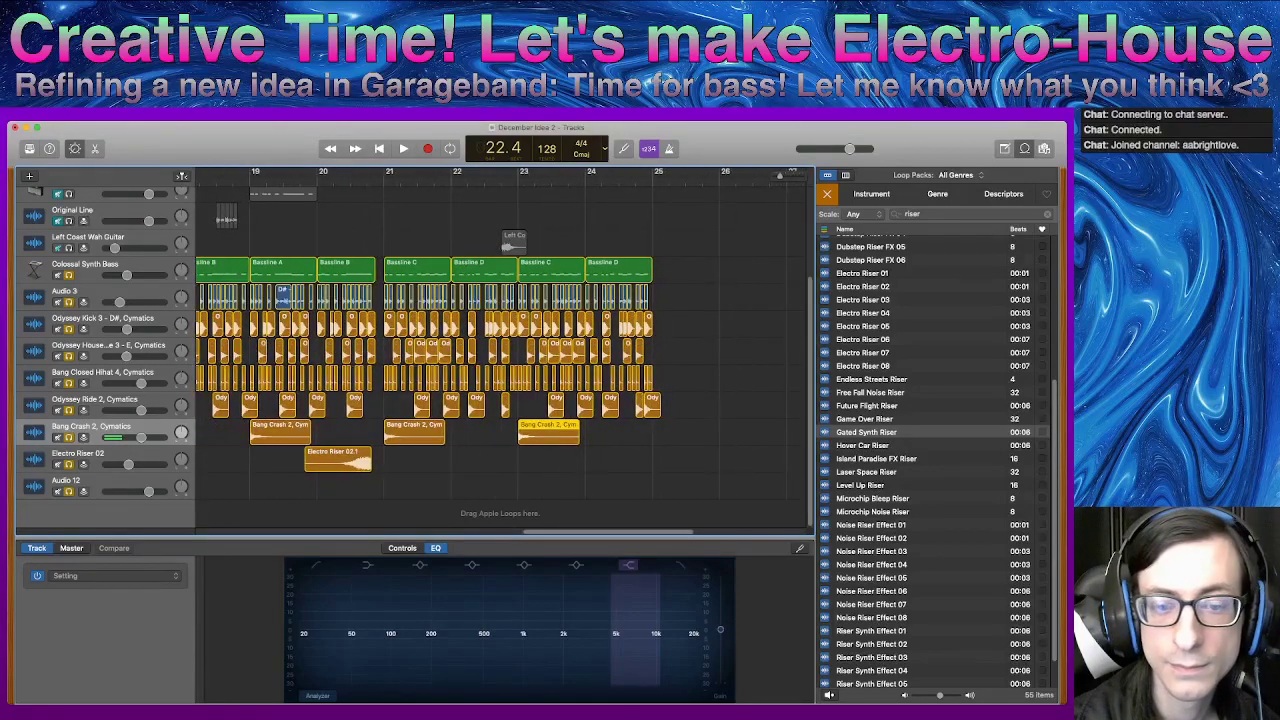
{"action": "scroll", "coordinate": [500, 350], "scroll_direction": "left", "scroll_amount": 5}
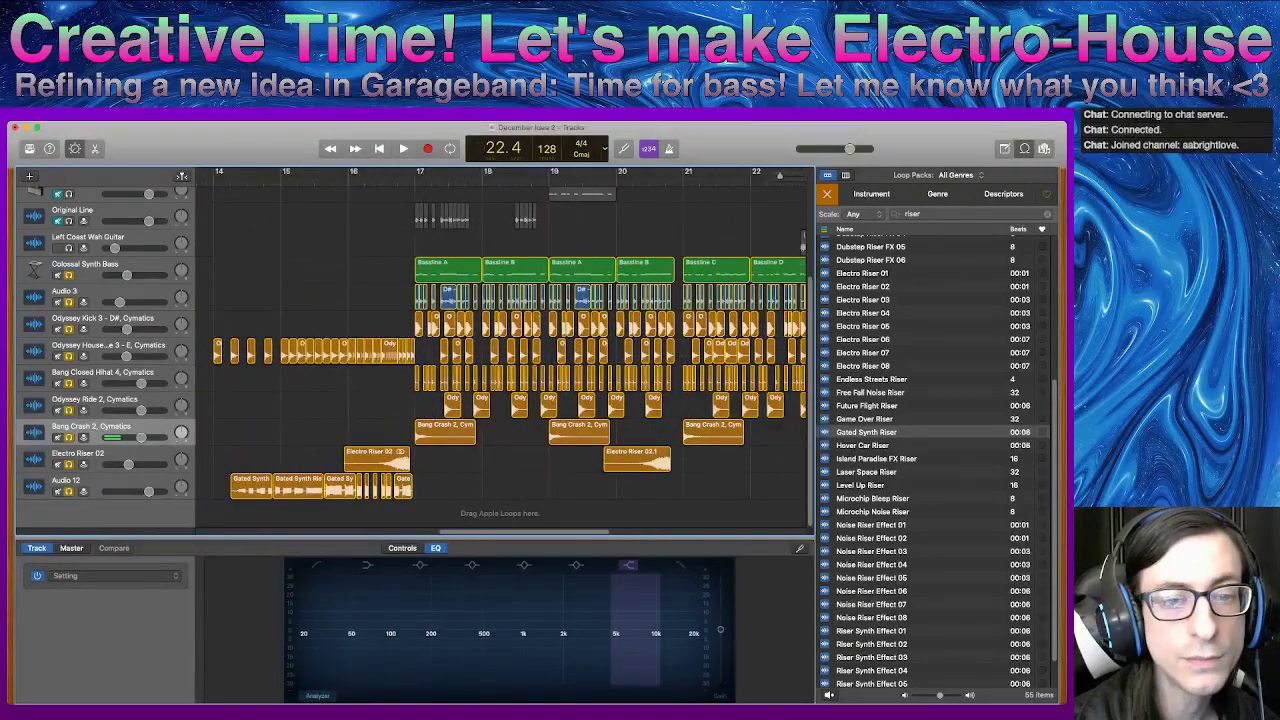
{"action": "left_click", "coordinate": [216, 177]}
{"action": "key", "text": "space"}
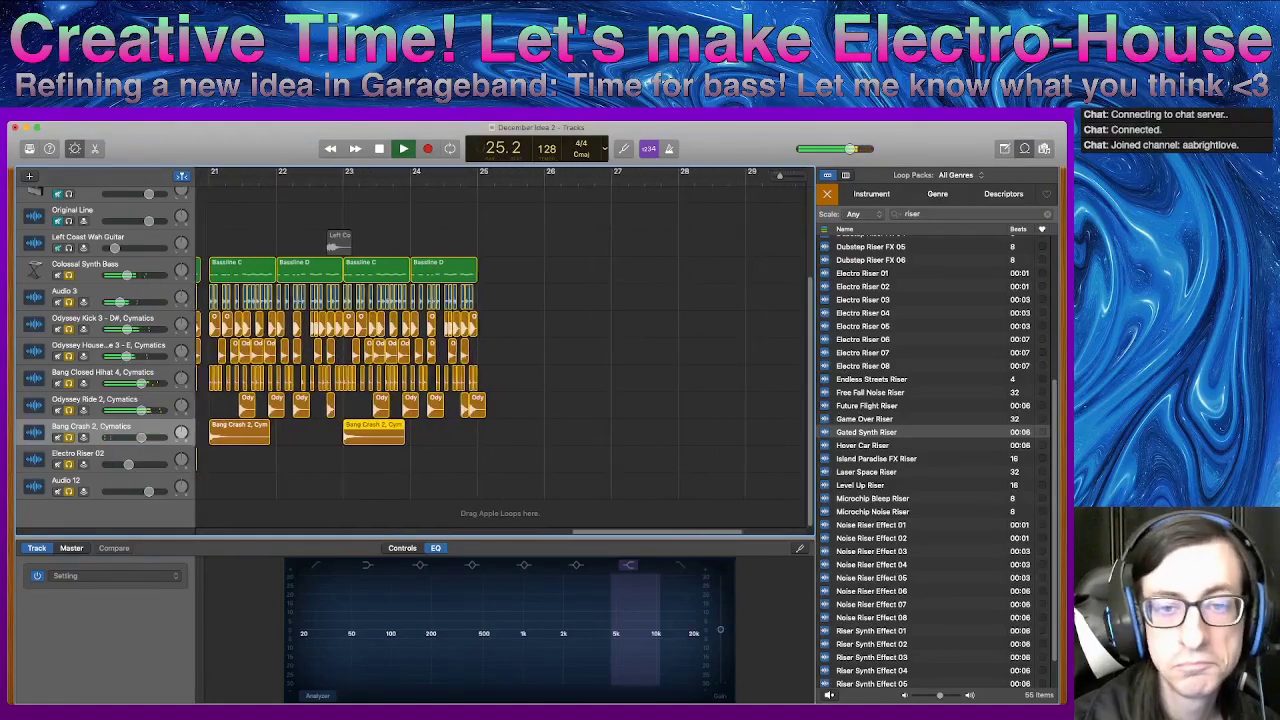
{"action": "key", "text": "space"}
- Move the second Bassline C and D pair, with its drums and crash, from bar 23 to bar 25
{"action": "scroll", "coordinate": [500, 350], "scroll_direction": "left", "scroll_amount": 5}
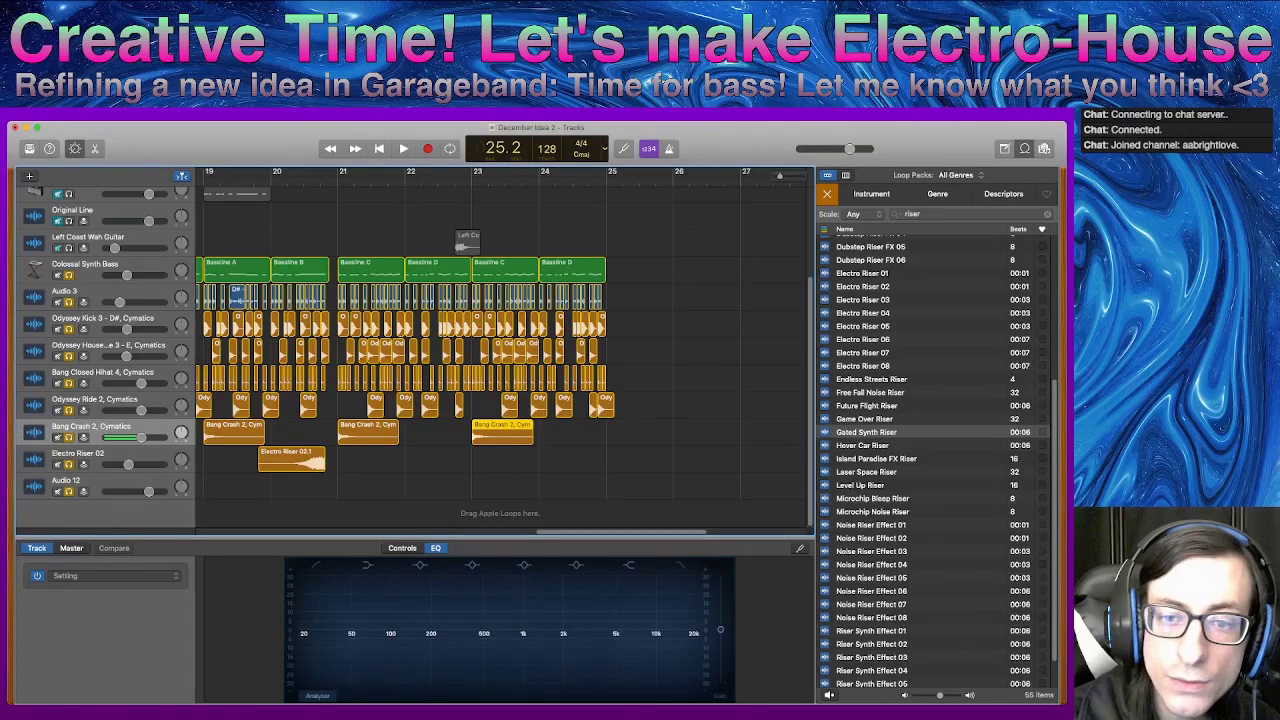
{"action": "left_click_drag", "start_coordinate": [634, 466], "coordinate": [472, 258]}
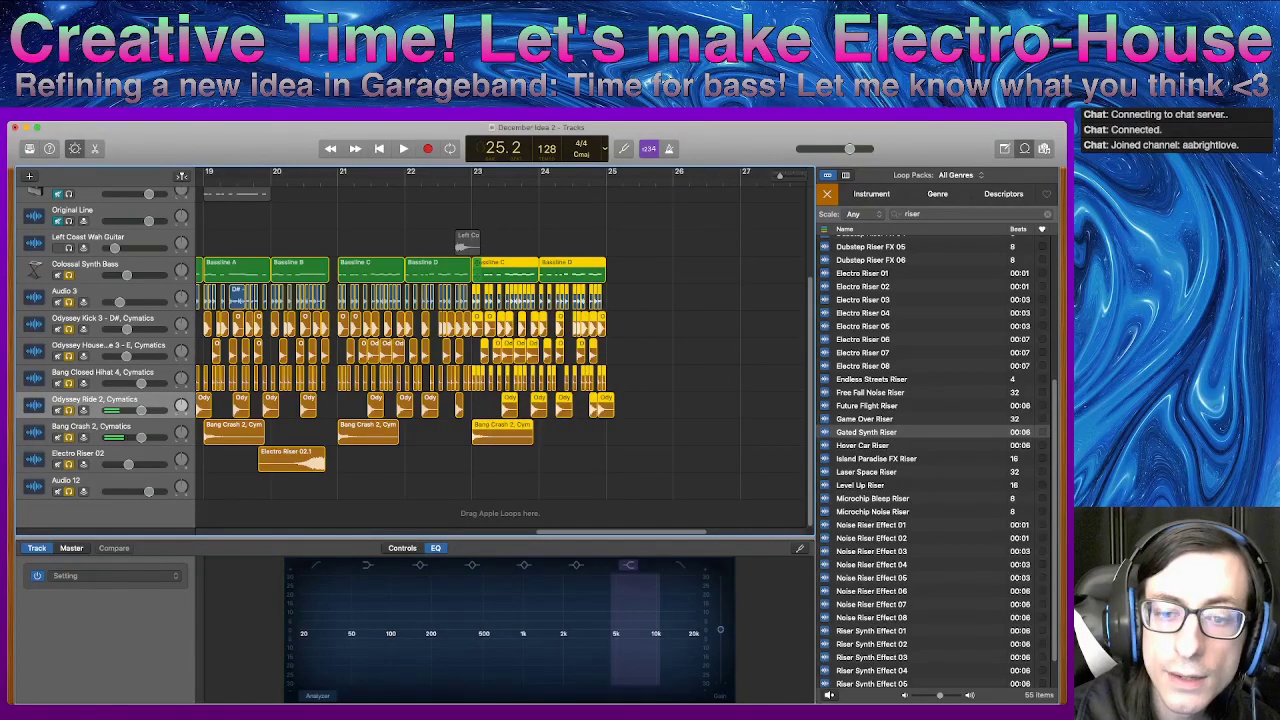
{"action": "key", "text": "Up"}
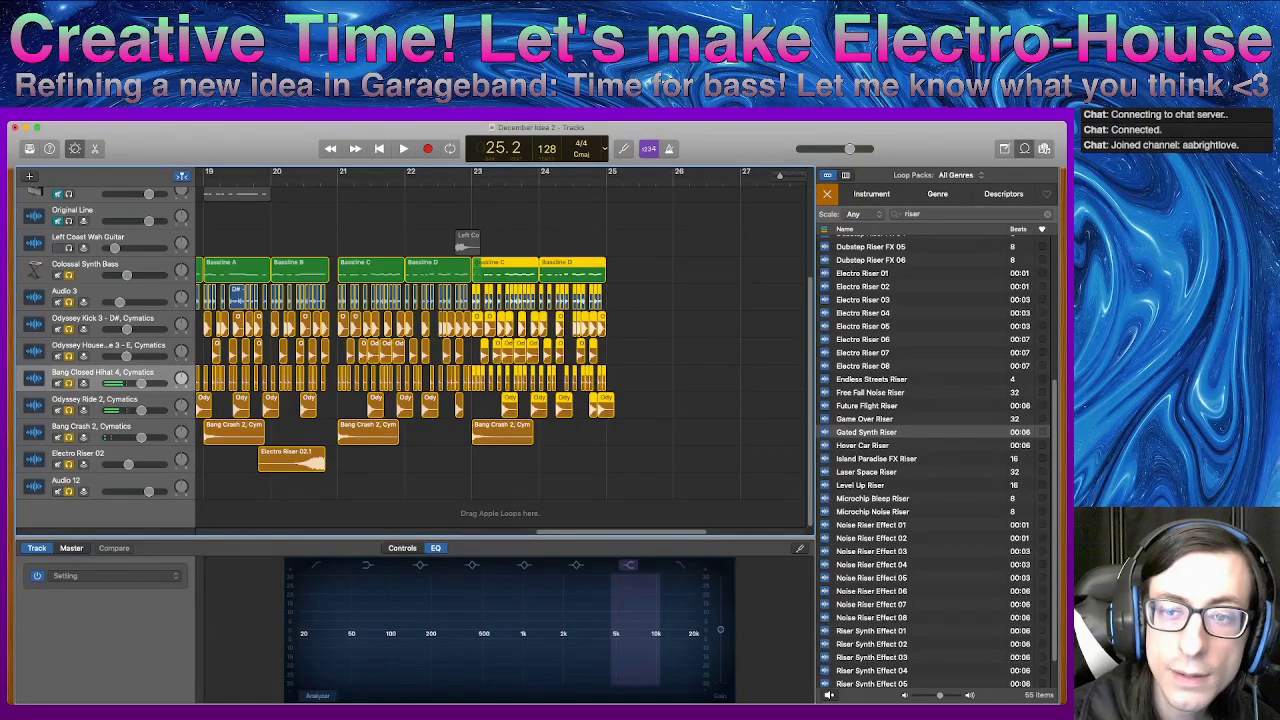
{"action": "left_click_drag", "start_coordinate": [476, 275], "coordinate": [476, 418]}
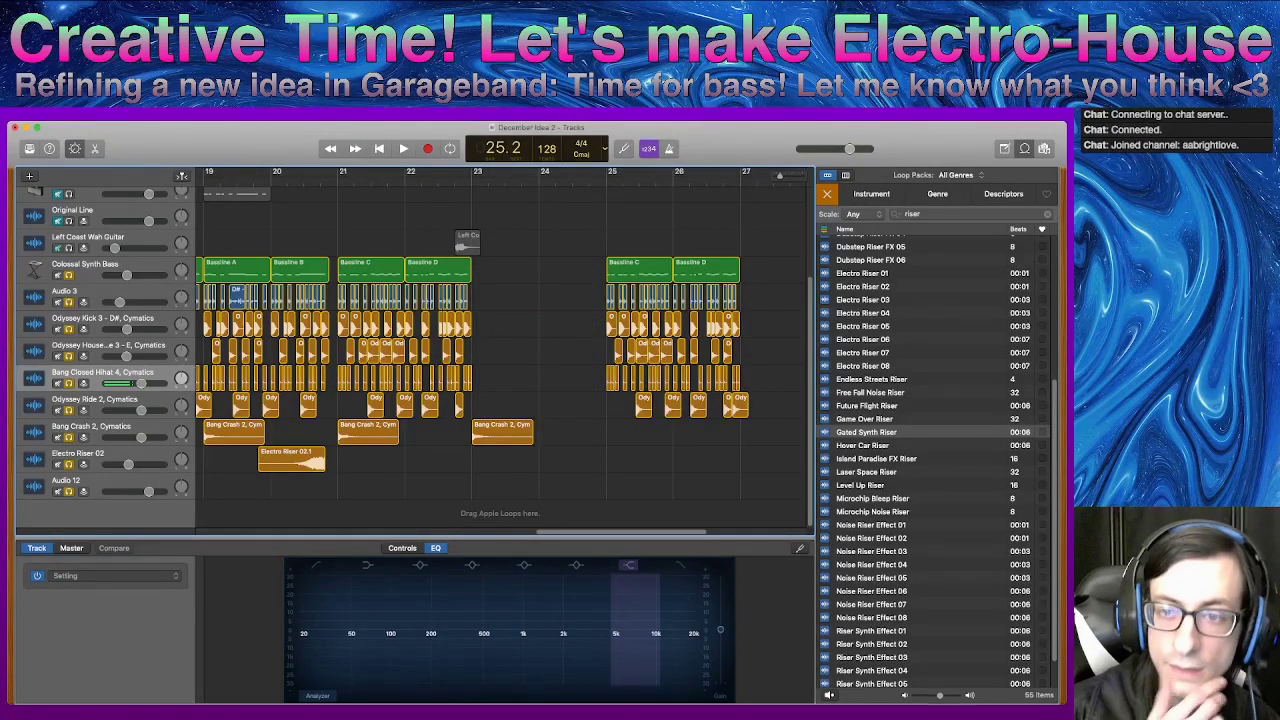
{"action": "scroll", "coordinate": [500, 350], "scroll_direction": "left", "scroll_amount": 3}
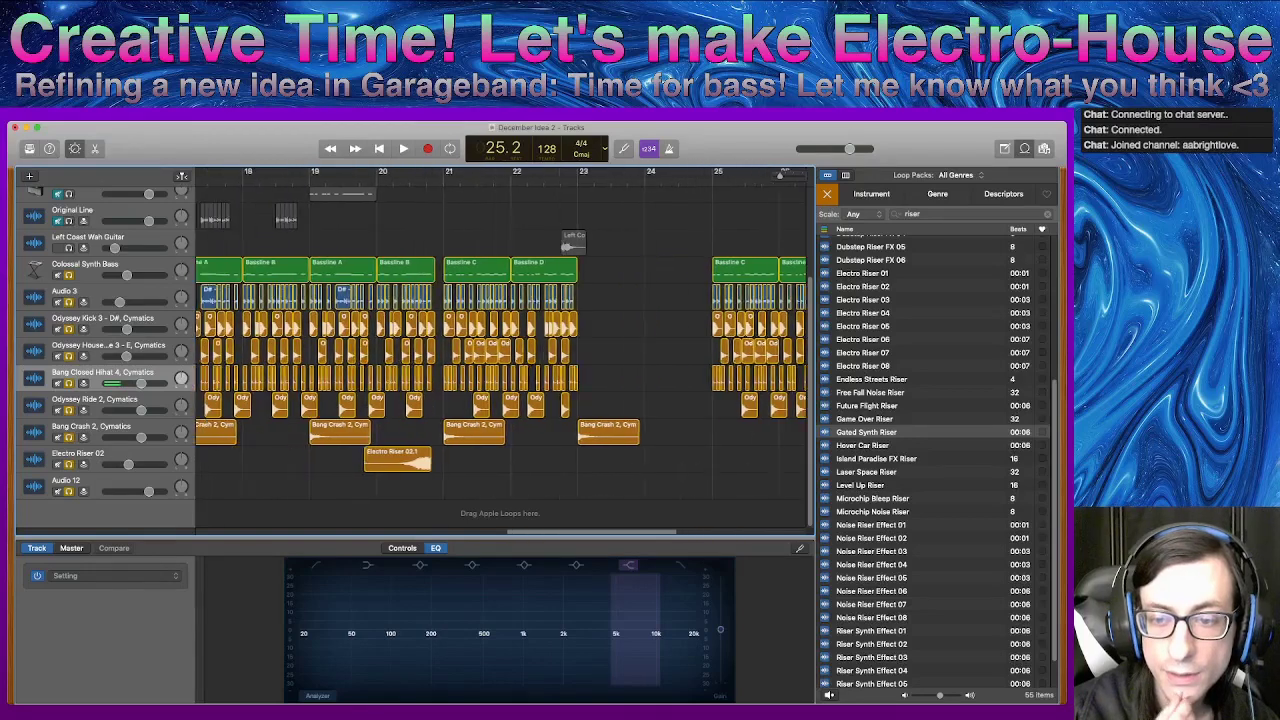
{"action": "left_click_drag", "start_coordinate": [557, 433], "coordinate": [692, 433]}
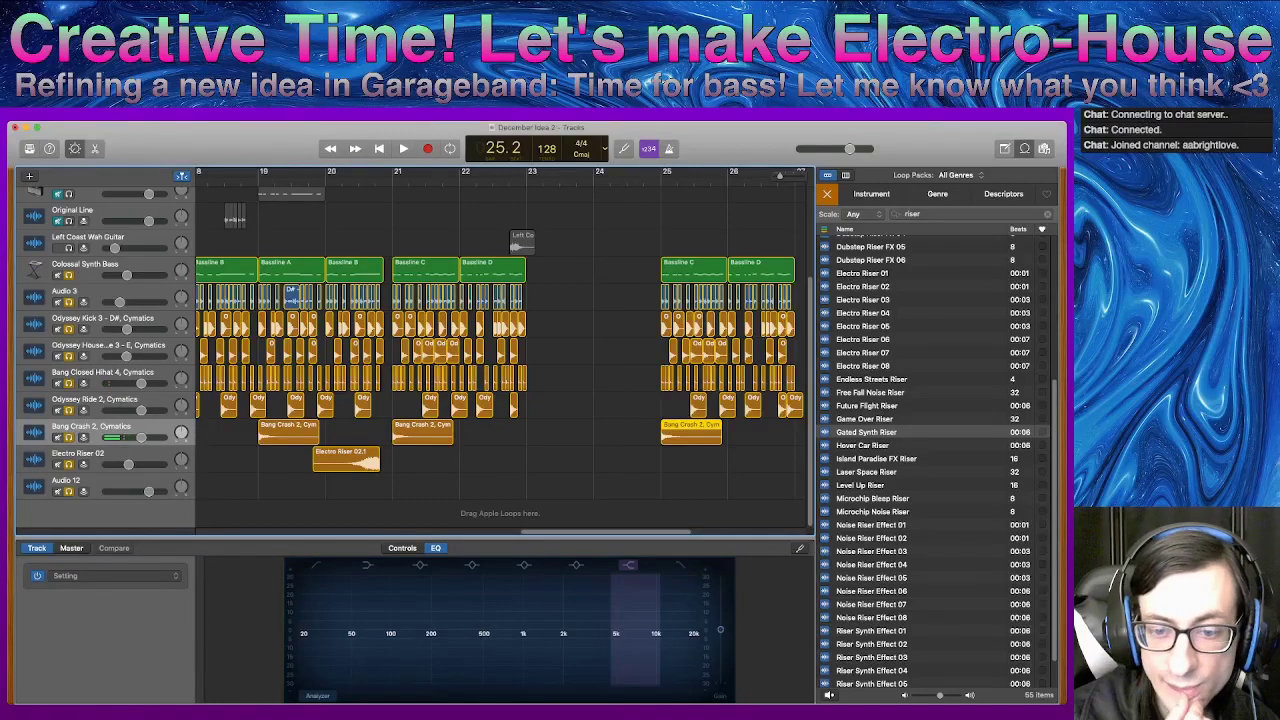
- Look over the section layout with the cycle range on across bars 17 to 21, enlarge the track area and turn cycling off
{"action": "scroll", "coordinate": [500, 350], "scroll_direction": "left", "scroll_amount": 5}
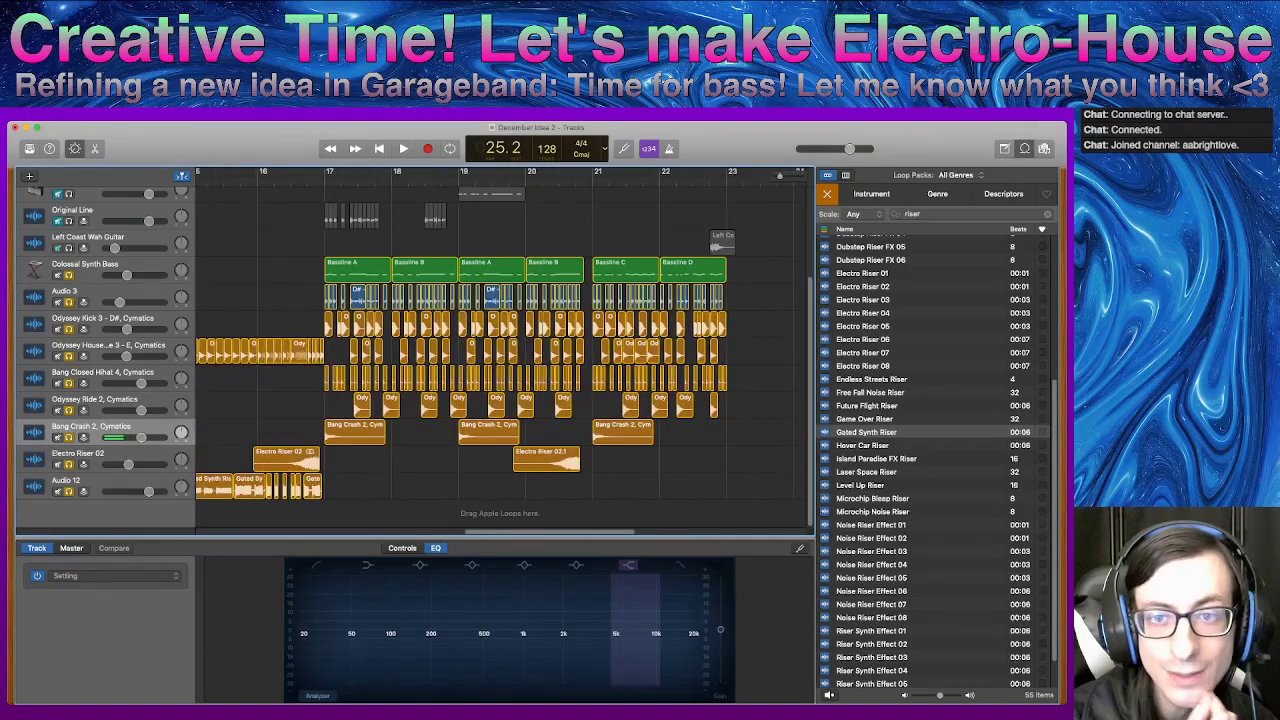
{"action": "scroll", "coordinate": [500, 350], "scroll_direction": "right", "scroll_amount": 2}
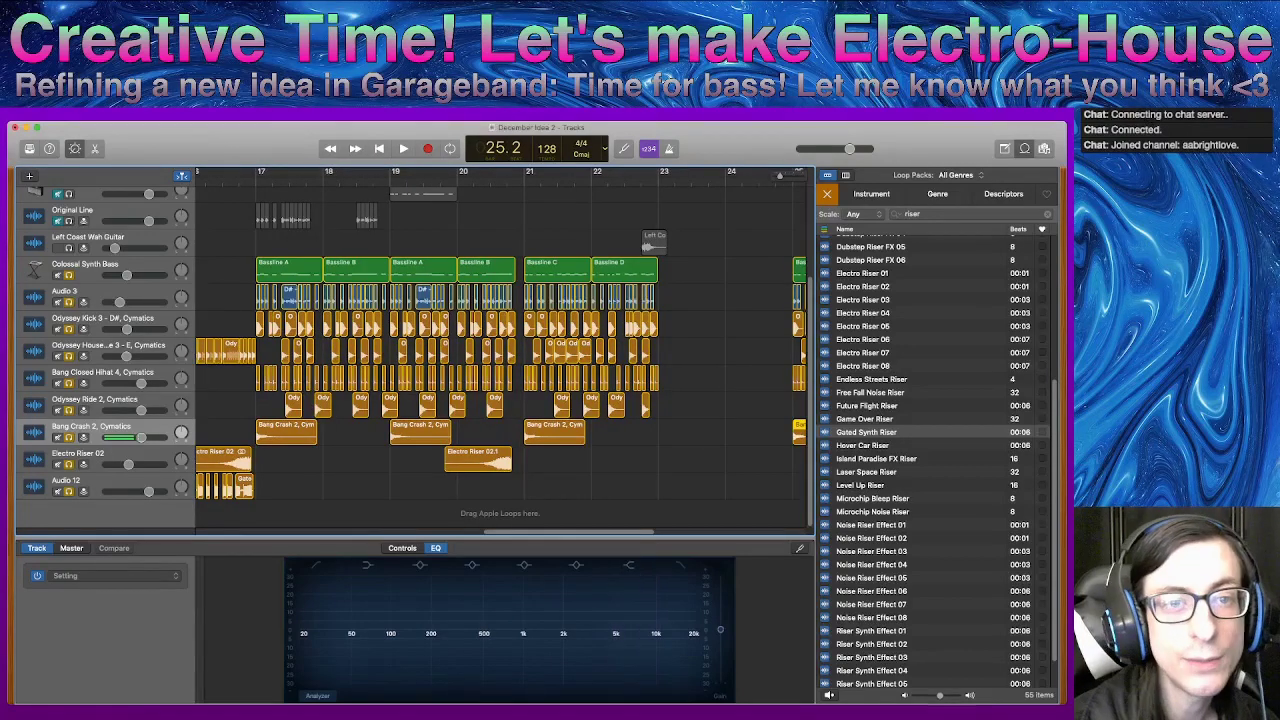
{"action": "left_click", "coordinate": [258, 173]}
{"action": "left_click", "coordinate": [508, 173]}
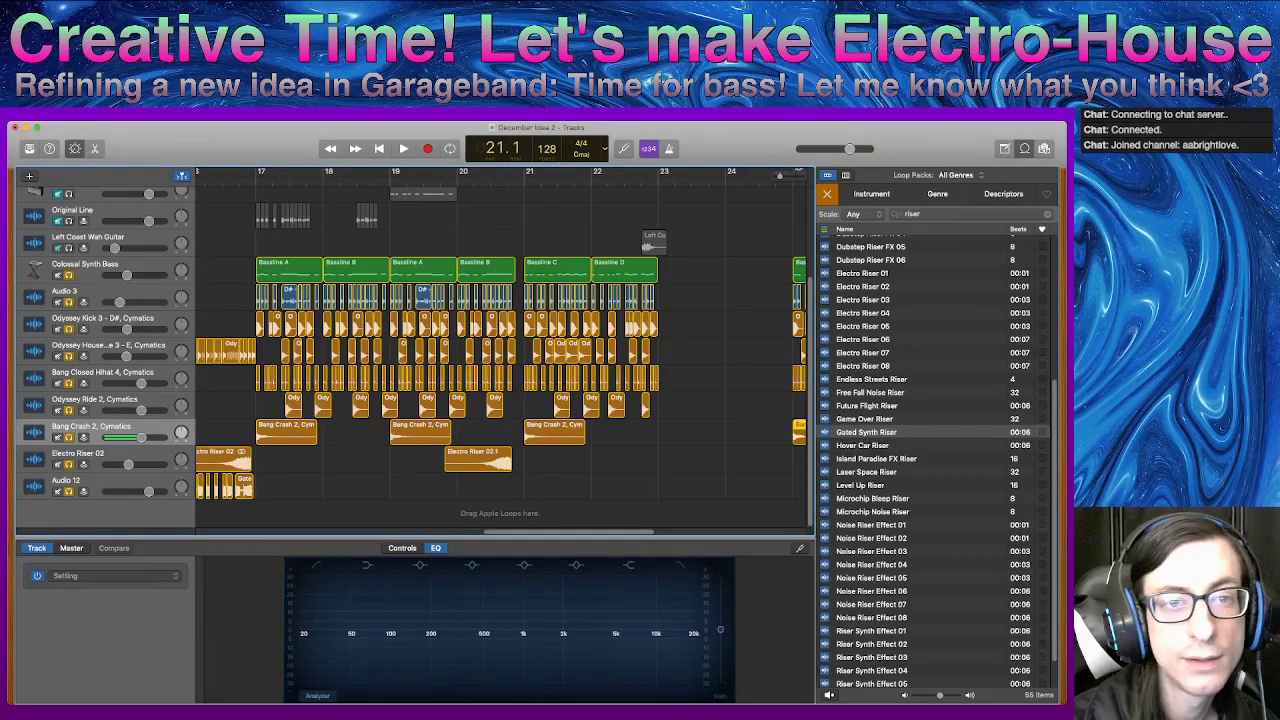
{"action": "key", "text": "c"}
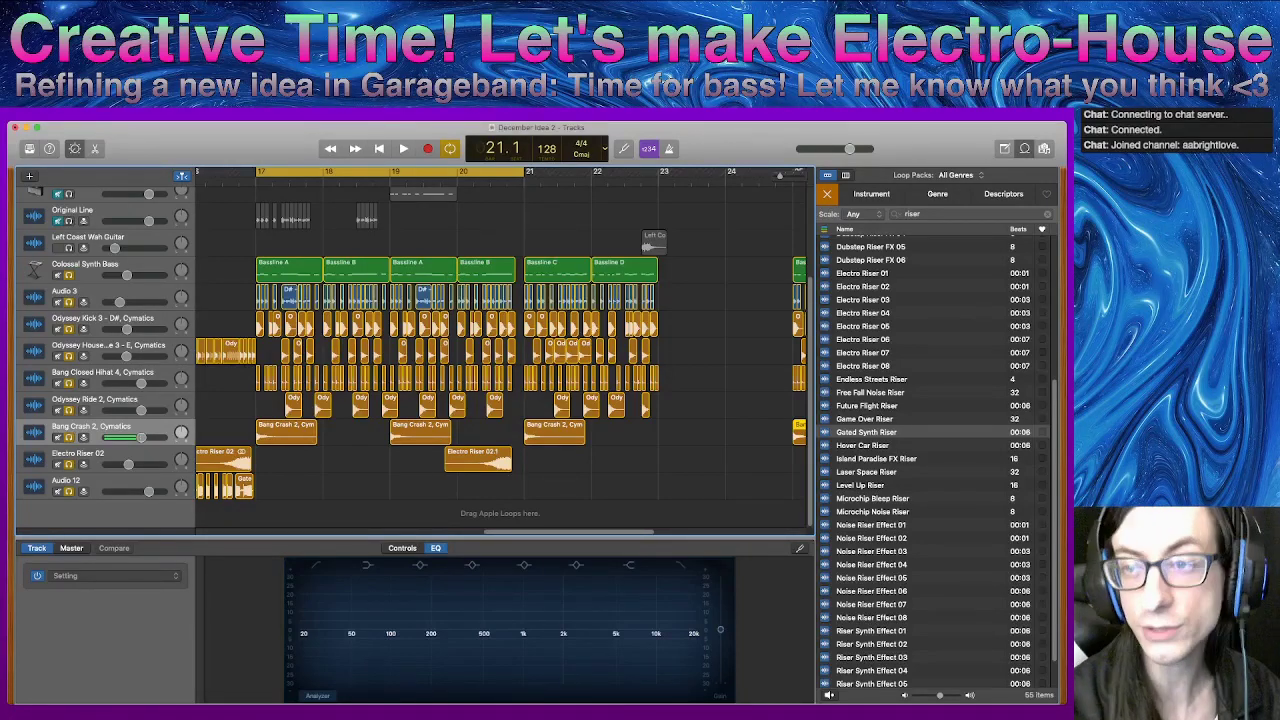
{"action": "scroll", "coordinate": [502, 350], "scroll_direction": "down", "scroll_amount": 5}
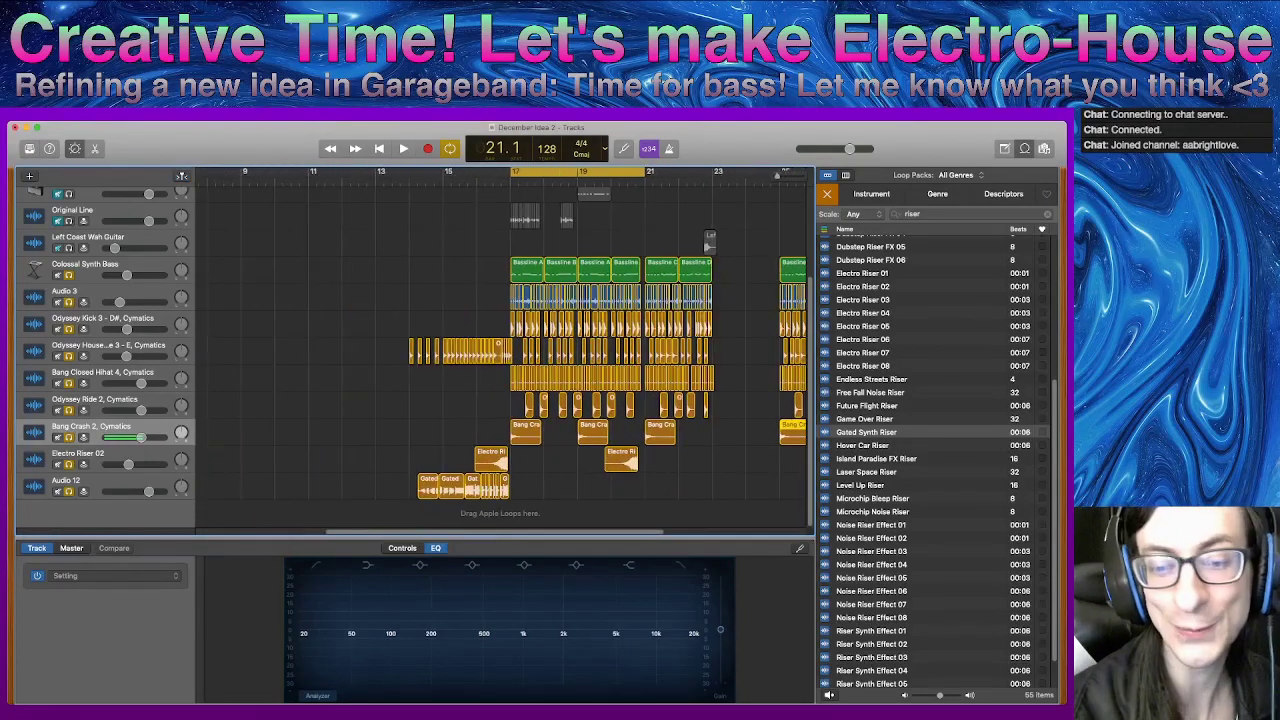
{"action": "scroll", "coordinate": [500, 350], "scroll_direction": "right", "scroll_amount": 6}
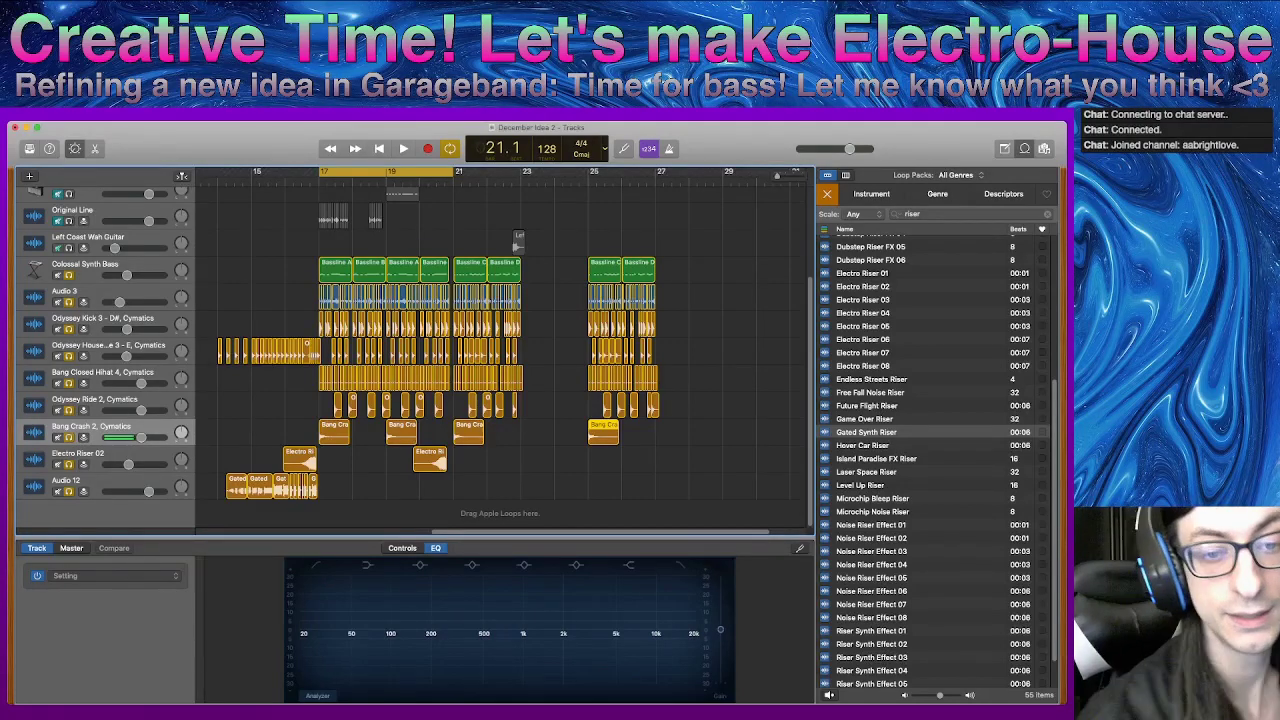
{"action": "left_click_drag", "start_coordinate": [500, 538], "coordinate": [500, 559]}
{"action": "scroll", "coordinate": [500, 360], "scroll_direction": "left", "scroll_amount": 5}
{"action": "scroll", "coordinate": [500, 360], "scroll_direction": "right", "scroll_amount": 6}
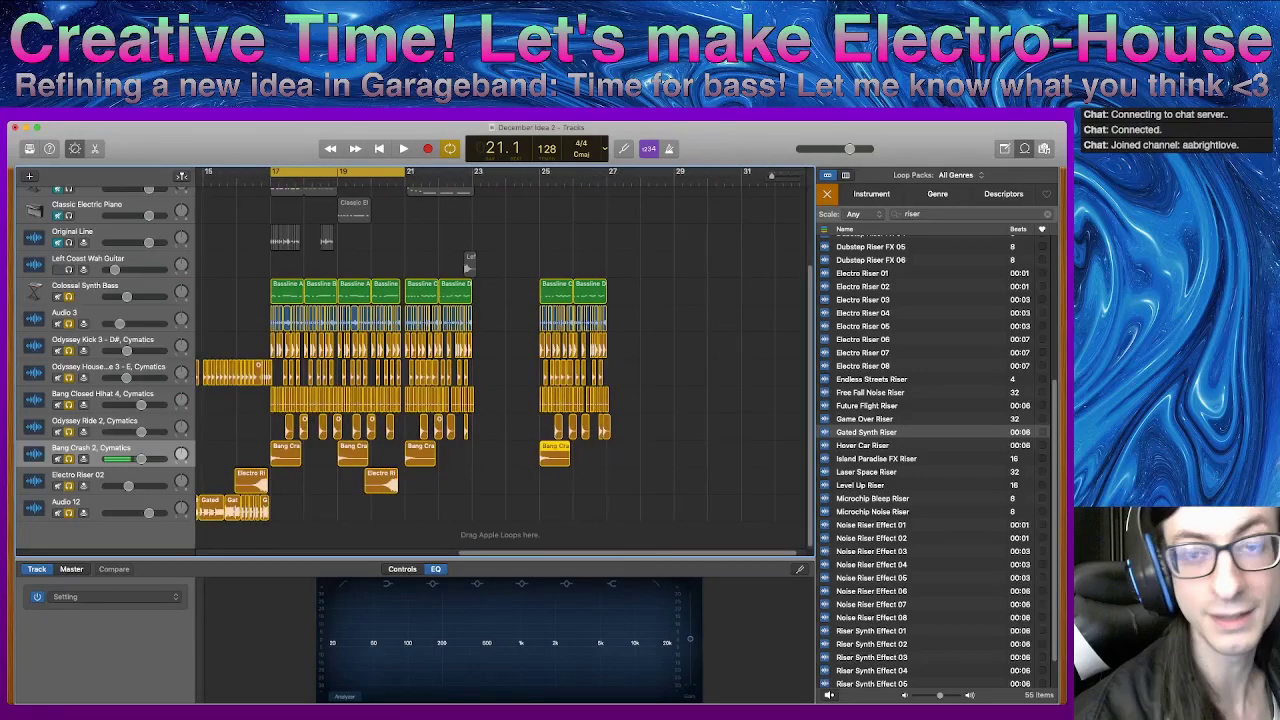
{"action": "key", "text": "c"}
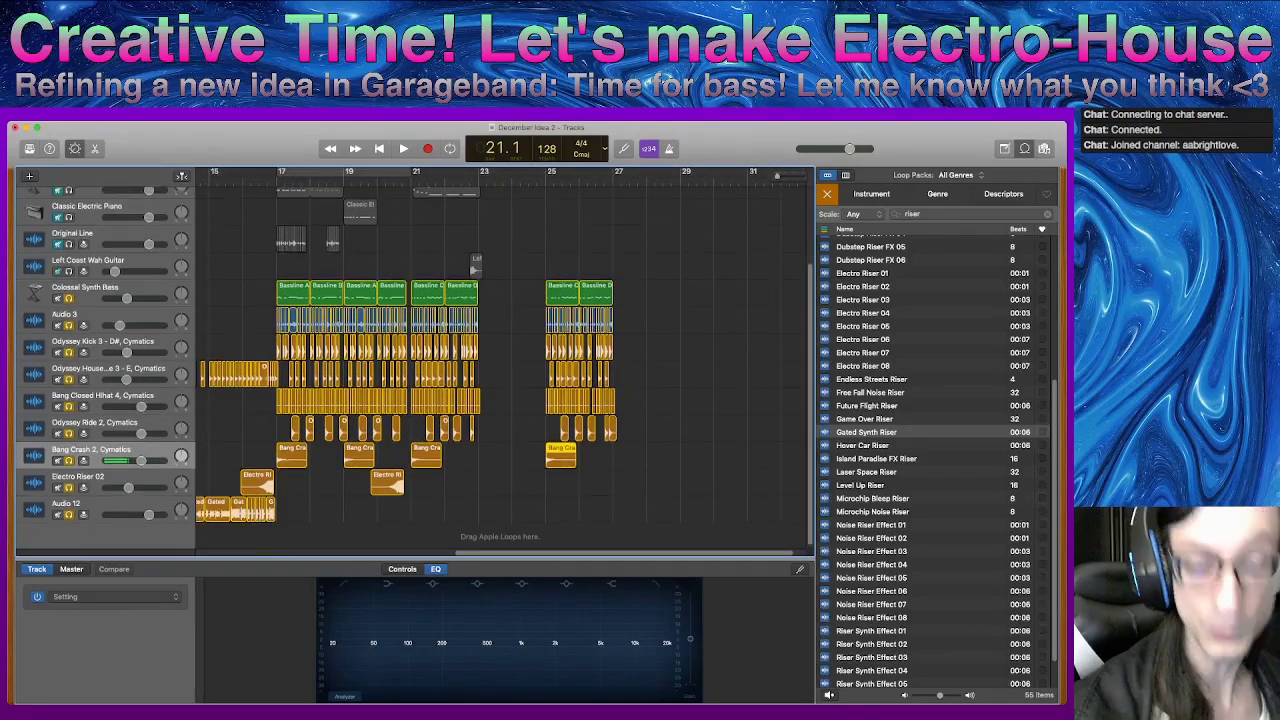
{"action": "scroll", "coordinate": [415, 370], "scroll_direction": "up", "scroll_amount": 3}
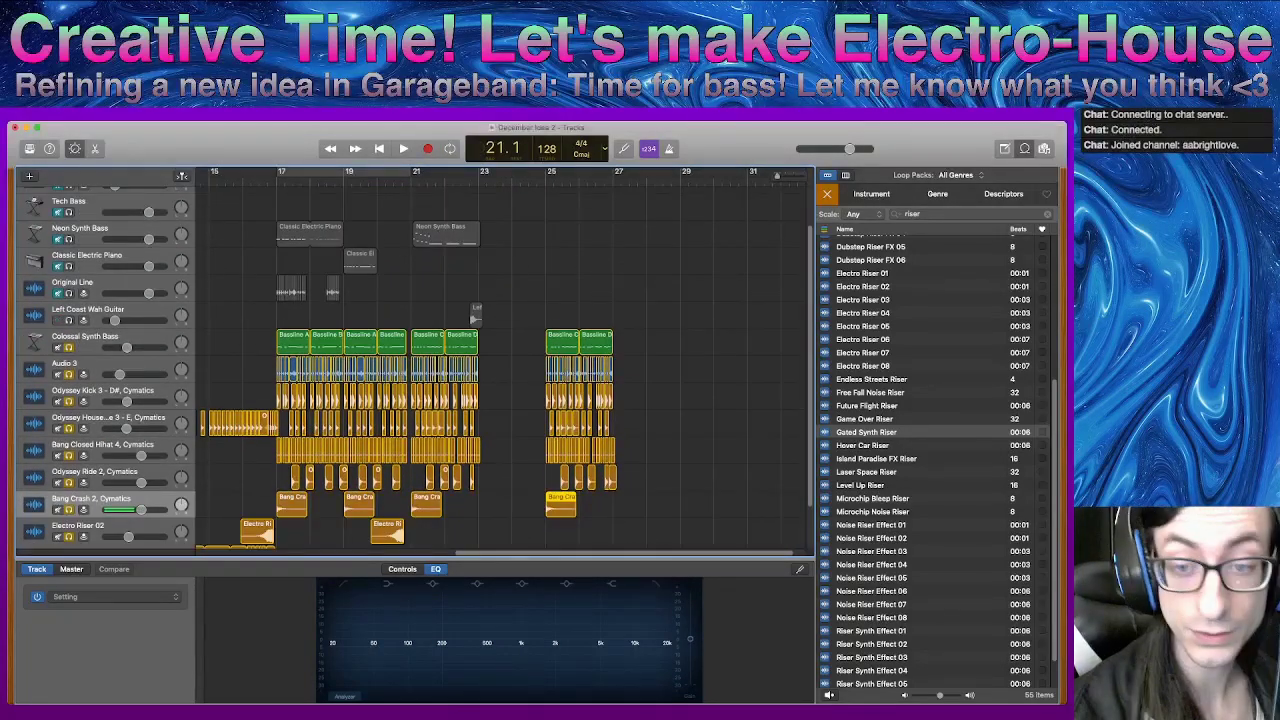
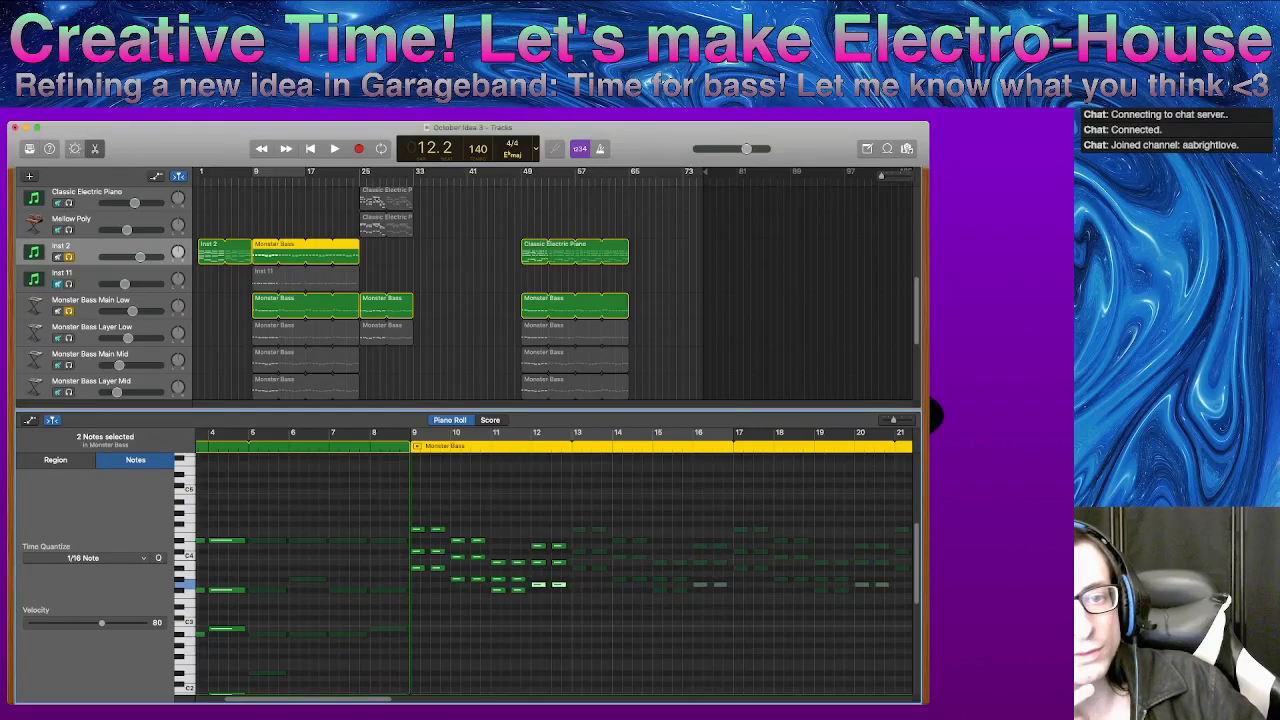
- Show the Inst 2 track's Smart Controls and open its HALion Sonic instrument plug-in
{"action": "scroll", "coordinate": [550, 290], "scroll_direction": "down", "scroll_amount": 3}
{"action": "scroll", "coordinate": [550, 290], "scroll_direction": "up", "scroll_amount": 2}
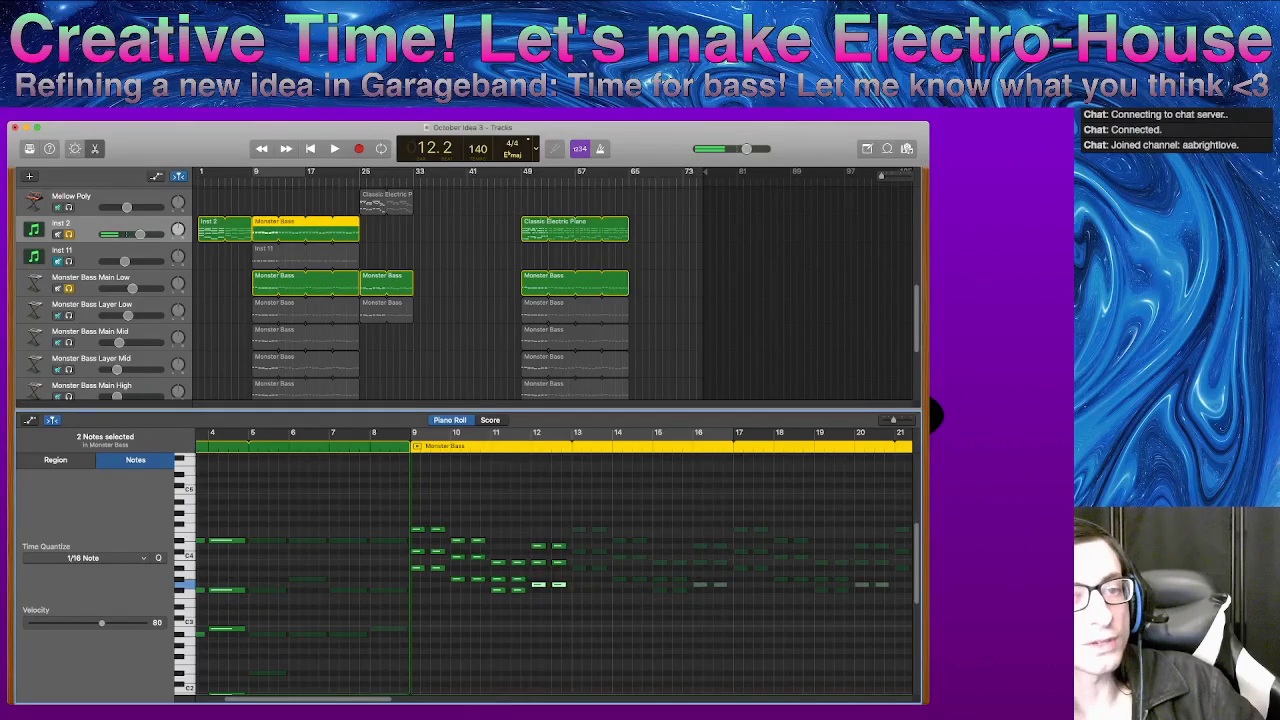
{"action": "key", "text": "b"}
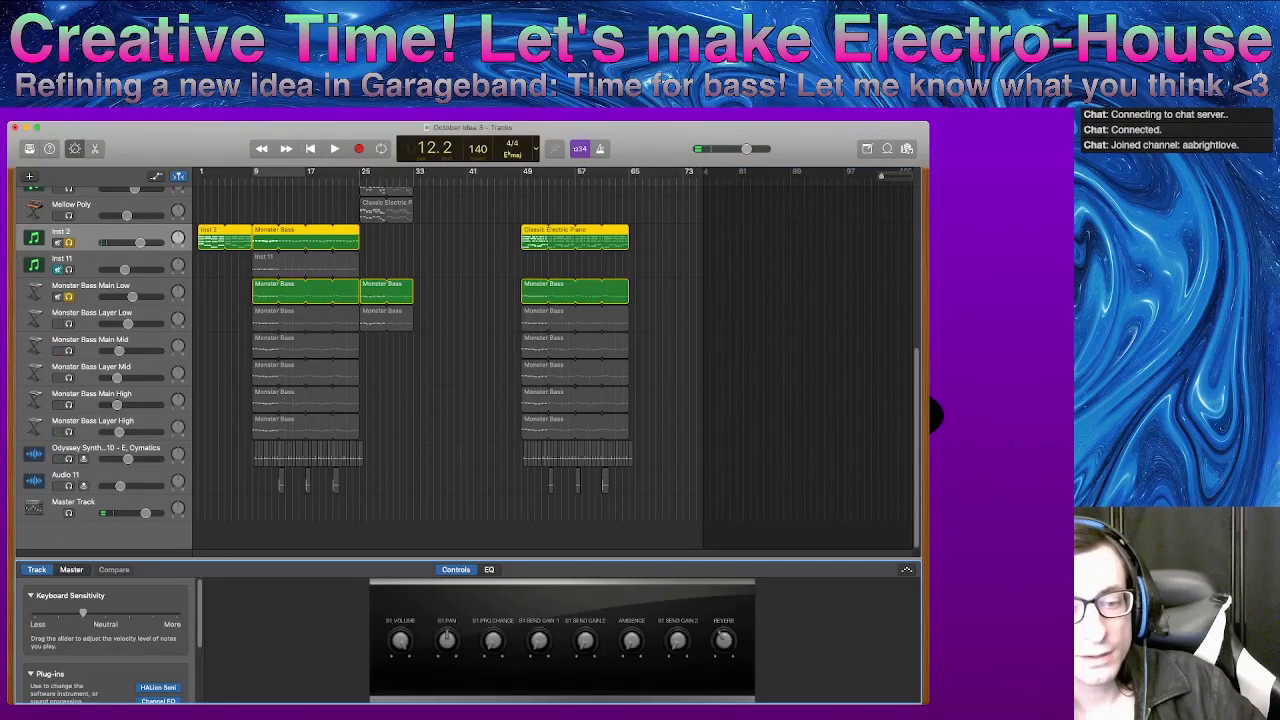
{"action": "scroll", "coordinate": [150, 640], "scroll_direction": "down", "scroll_amount": 3}
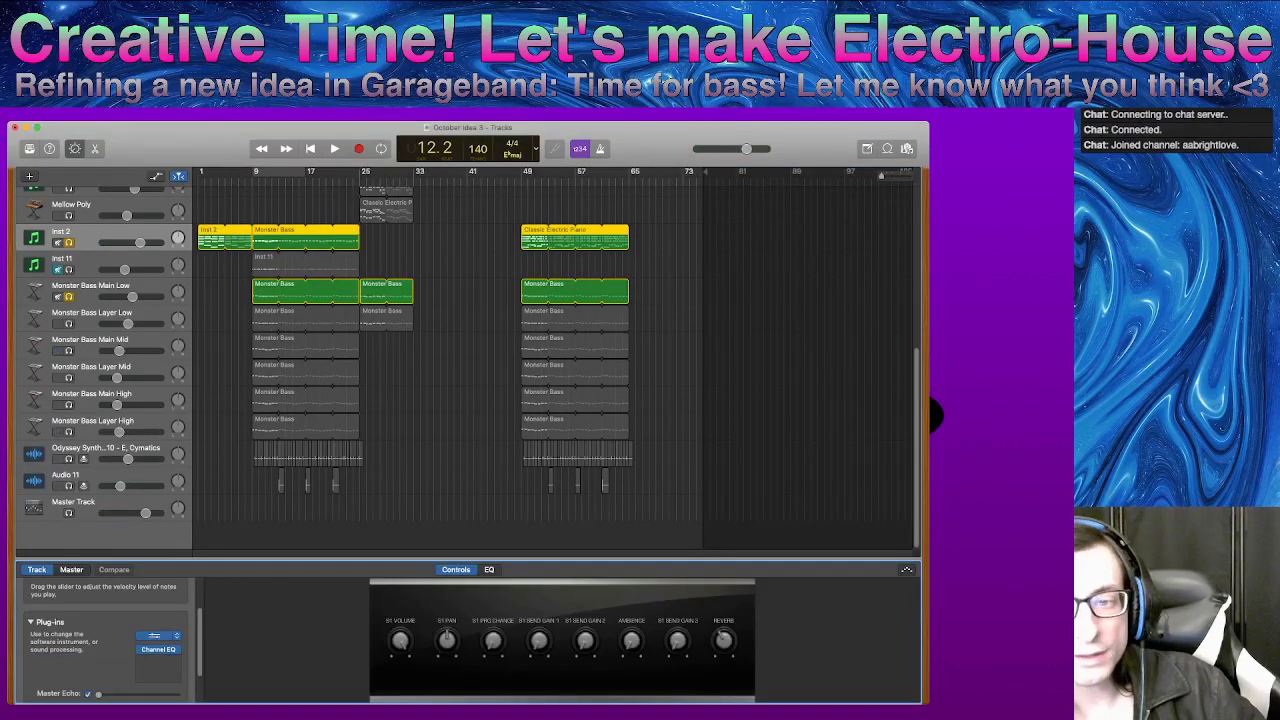
{"action": "left_click", "coordinate": [155, 636]}
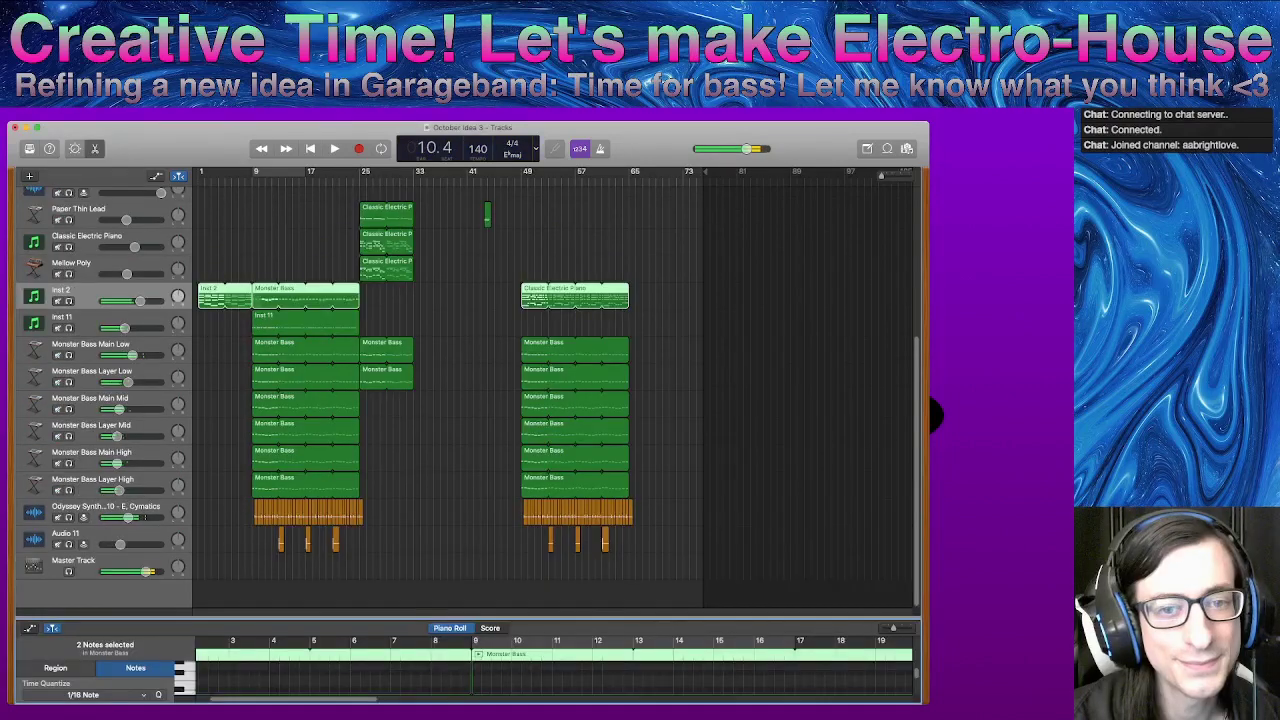
- Mute the Inst 2 track and audition the arrangement from bar 9 to bar 13
{"action": "left_click_drag", "start_coordinate": [372, 302], "coordinate": [267, 297]}
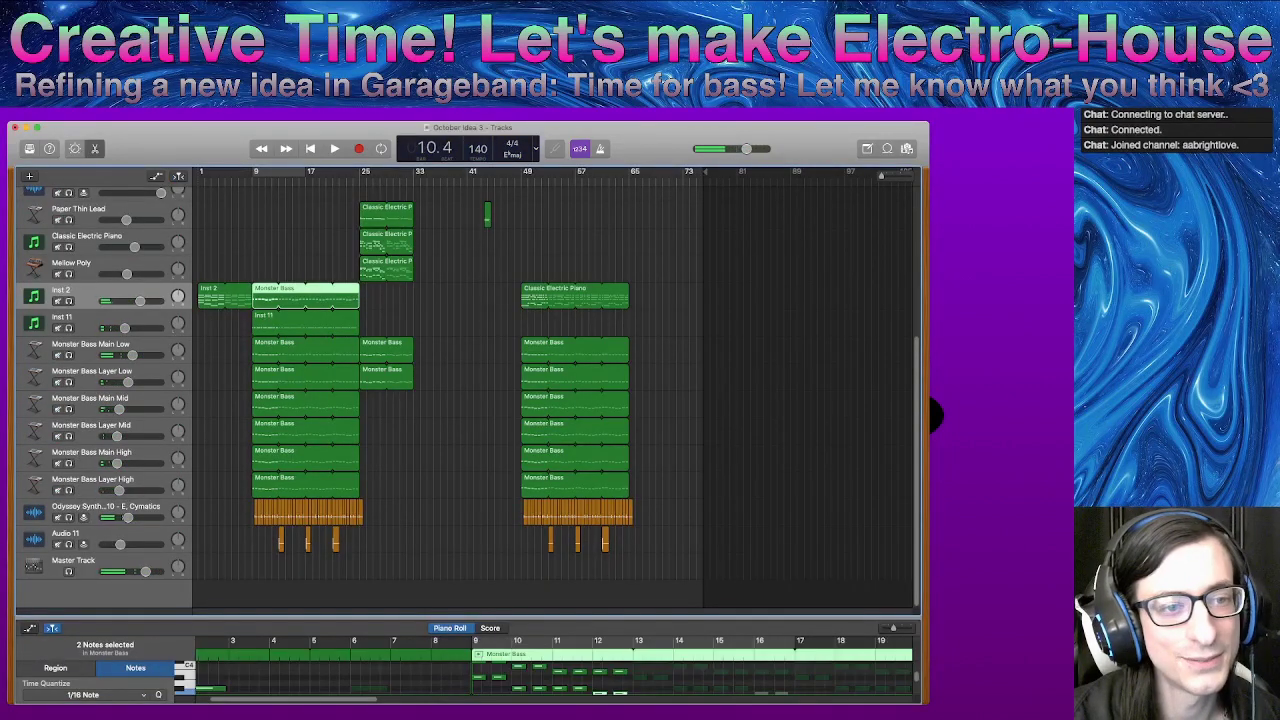
{"action": "key", "text": "m"}
{"action": "key", "text": "comma"}
{"action": "key", "text": "space"}
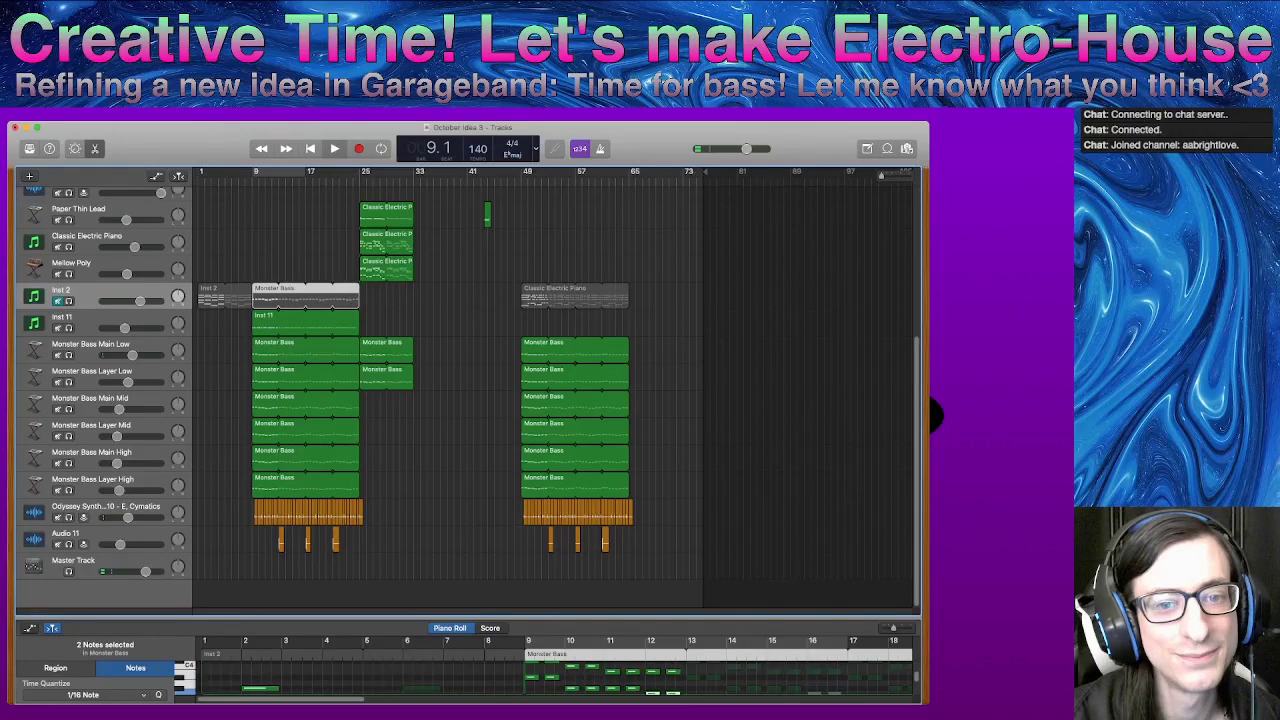
{"action": "scroll", "coordinate": [460, 395], "scroll_direction": "up", "scroll_amount": 5}
{"action": "scroll", "coordinate": [460, 390], "scroll_direction": "up", "scroll_amount": 5}
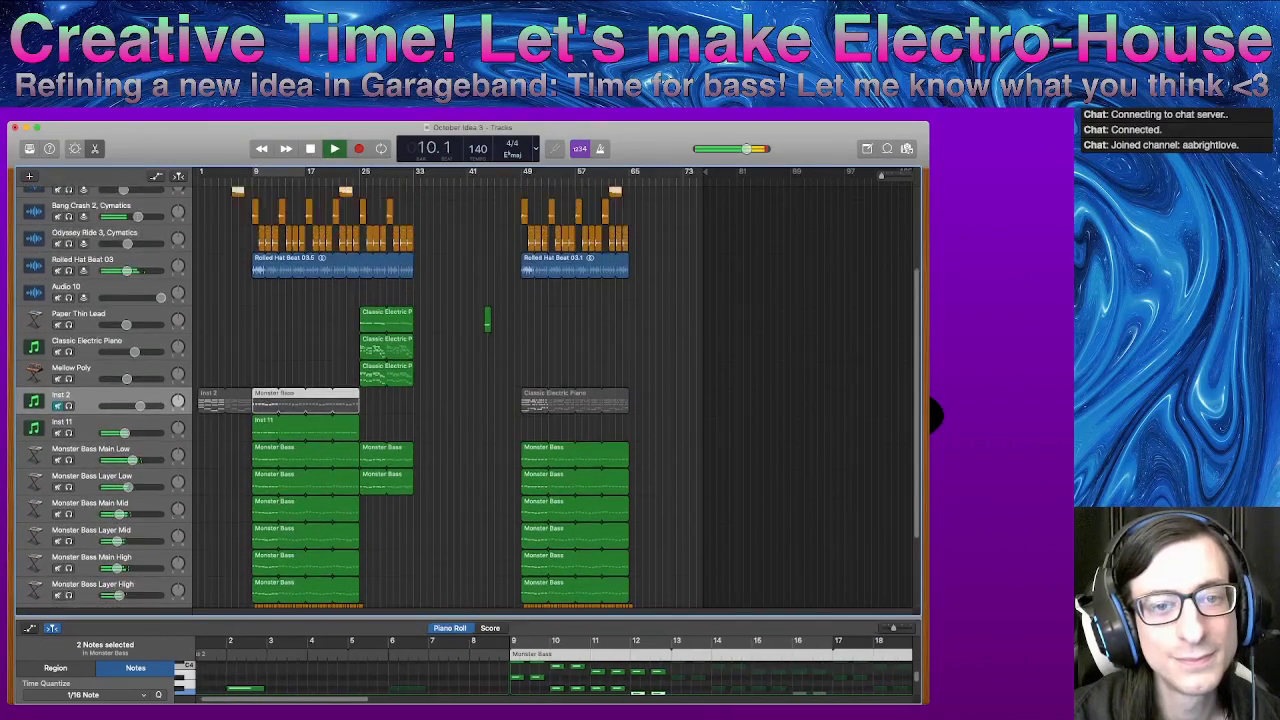
{"action": "scroll", "coordinate": [460, 390], "scroll_direction": "down", "scroll_amount": 3}
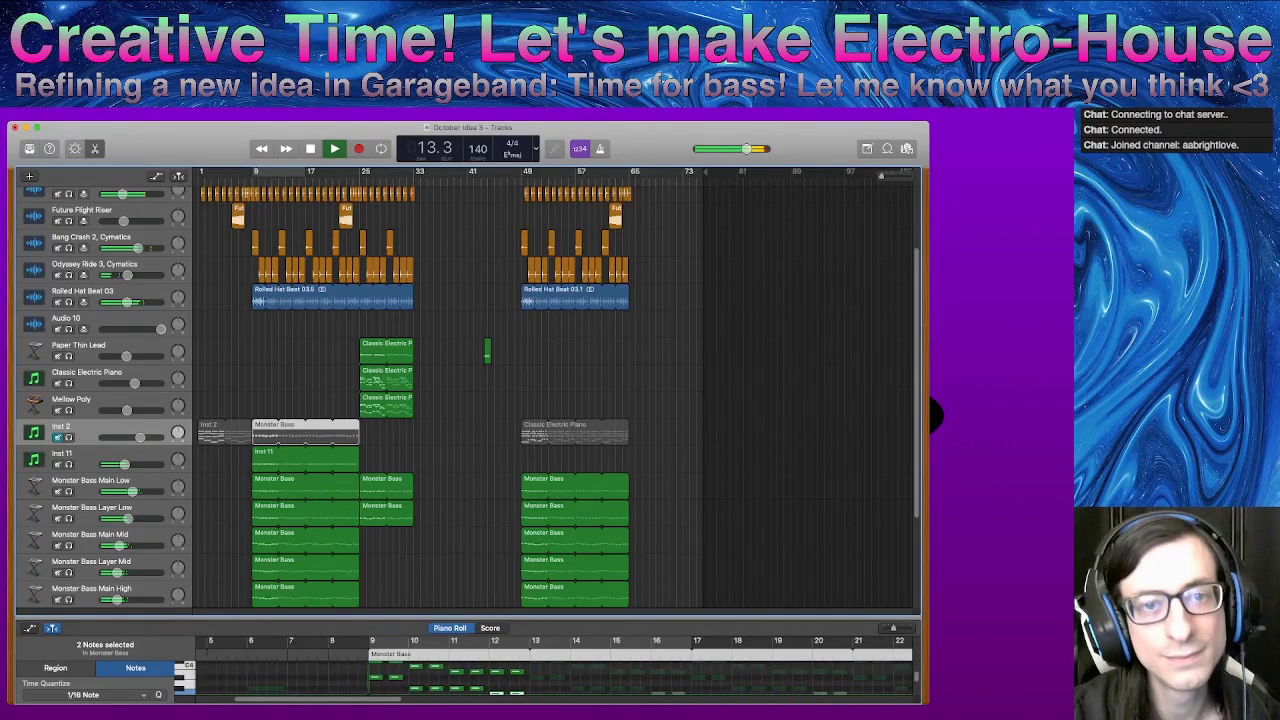
{"action": "key", "text": "space"}
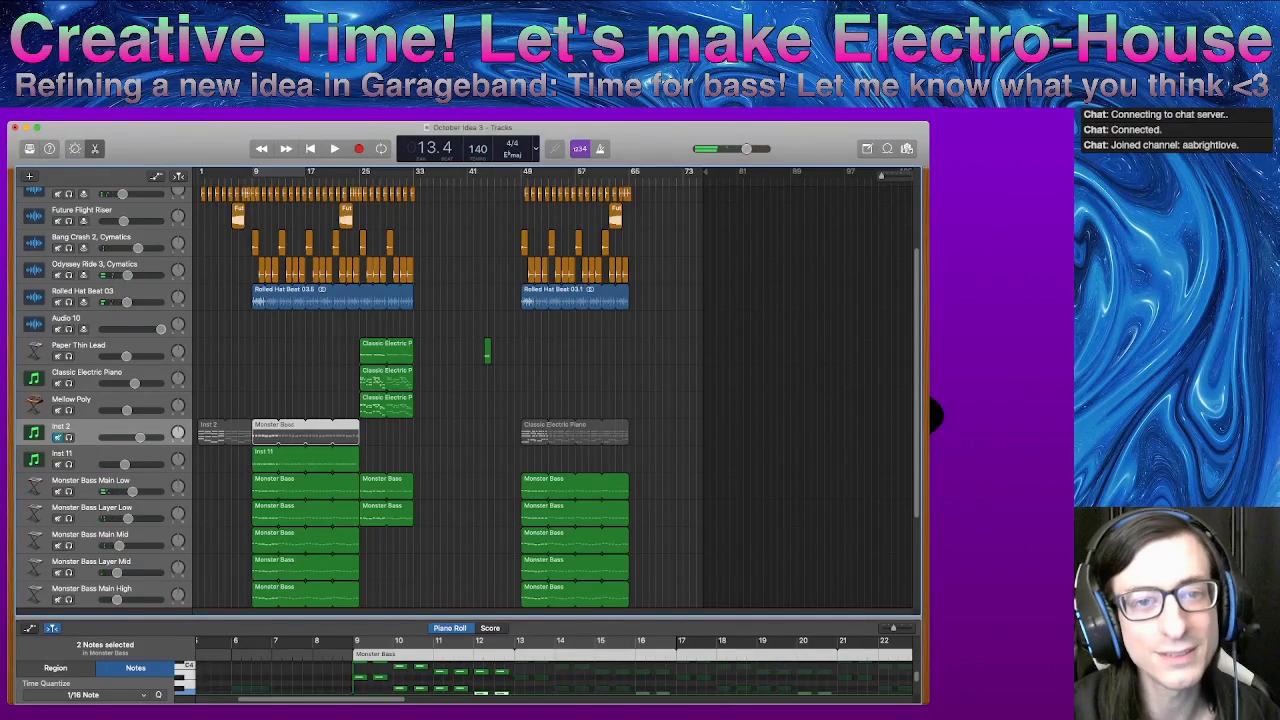
- Play the arrangement again from bar 9 with the view following the playhead, and select the Odyssey Ride 3 track
{"action": "left_click", "coordinate": [253, 172]}
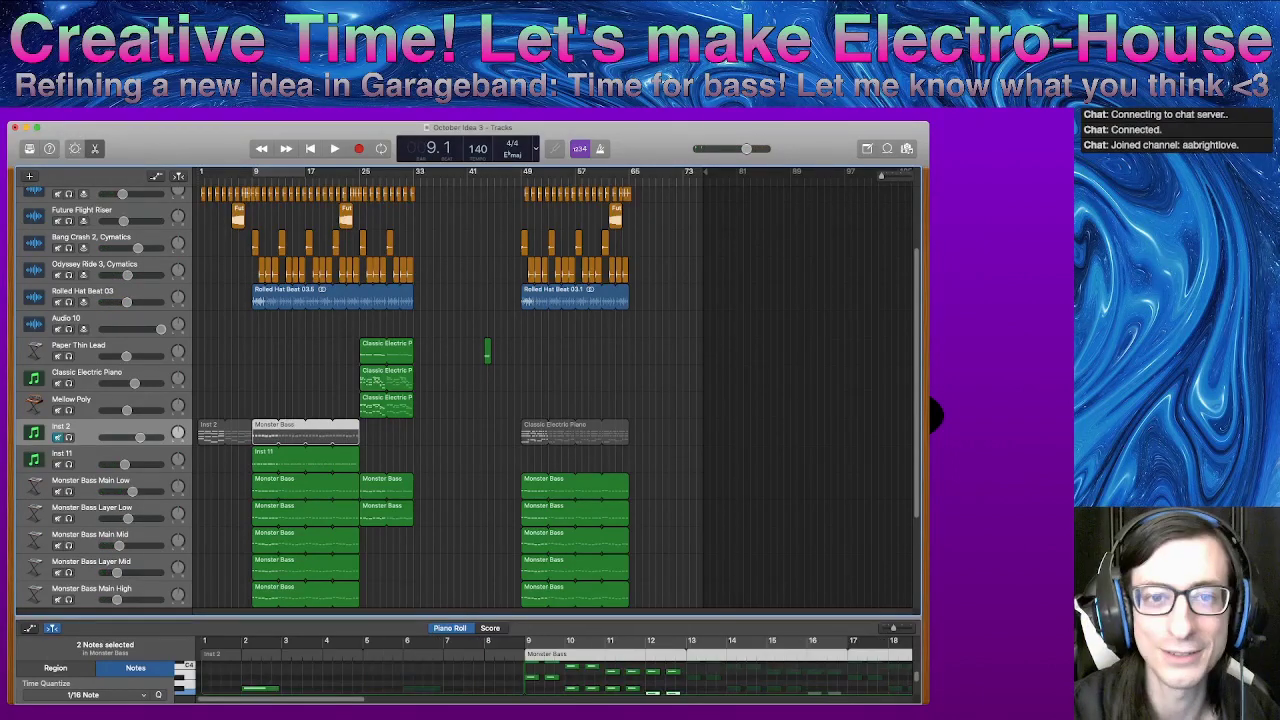
{"action": "key", "text": "space"}
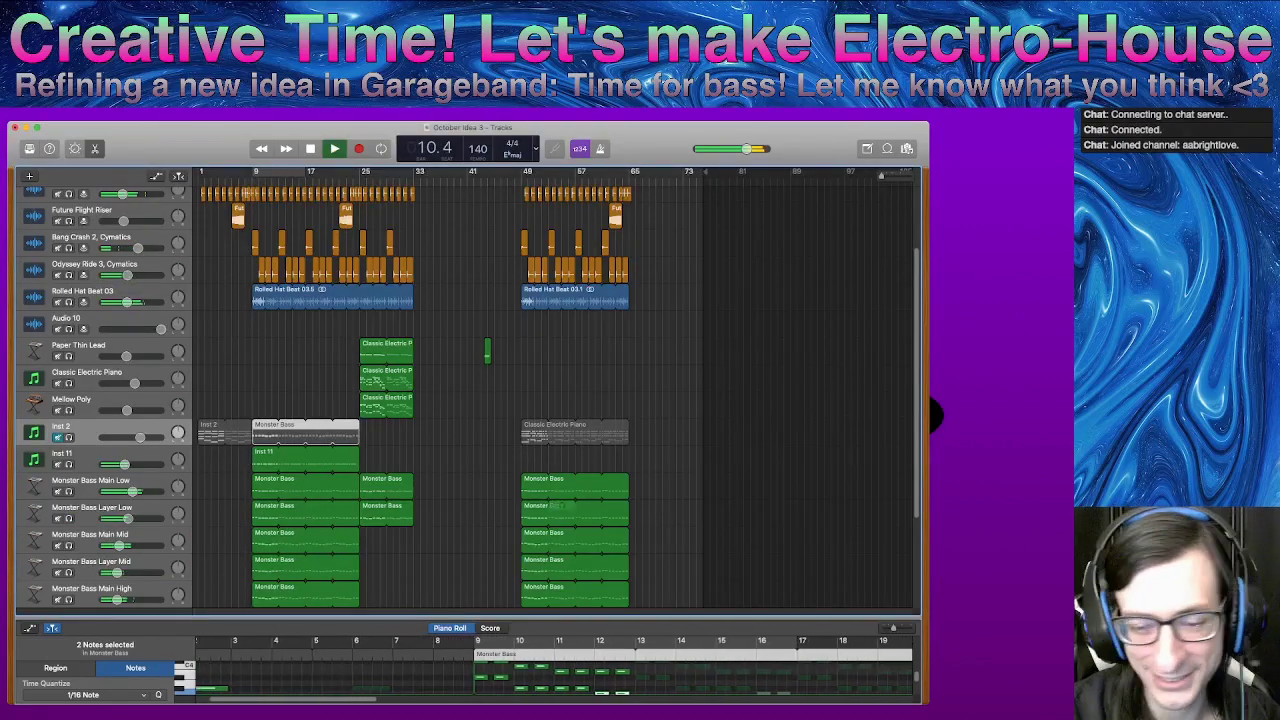
{"action": "scroll", "coordinate": [460, 390], "scroll_direction": "up", "scroll_amount": 2}
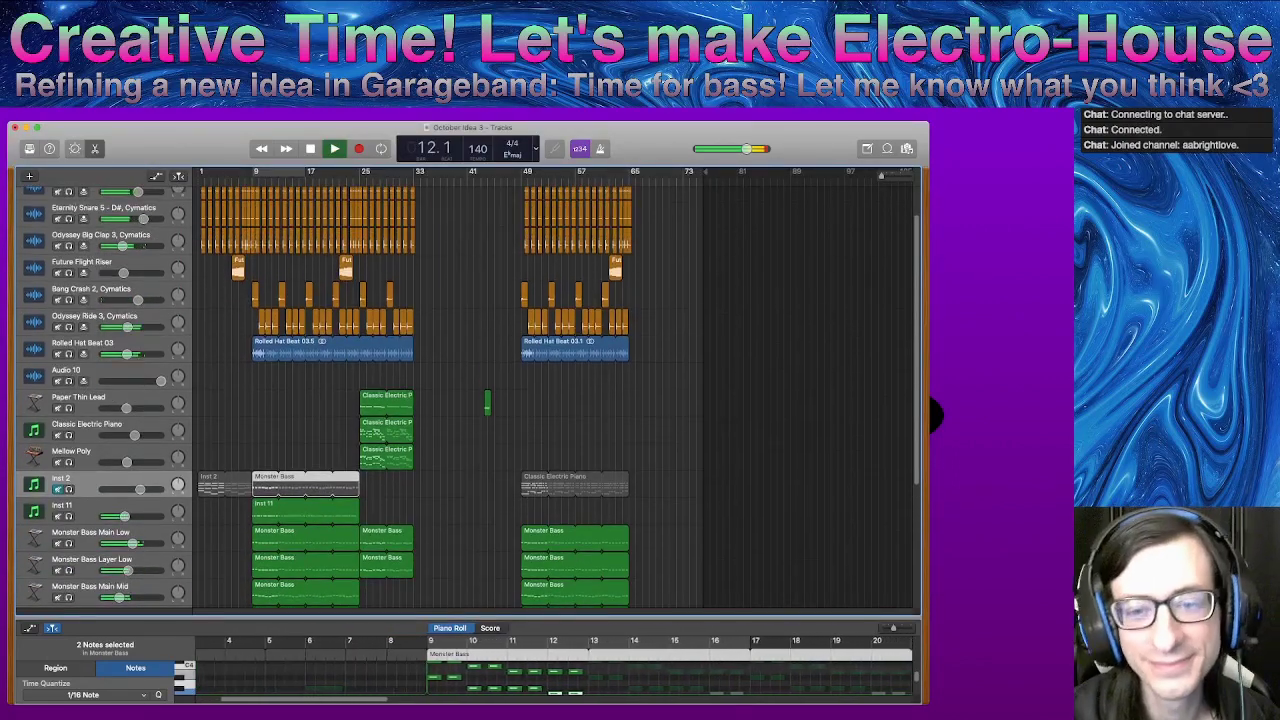
{"action": "scroll", "coordinate": [468, 396], "scroll_direction": "up", "scroll_amount": 2}
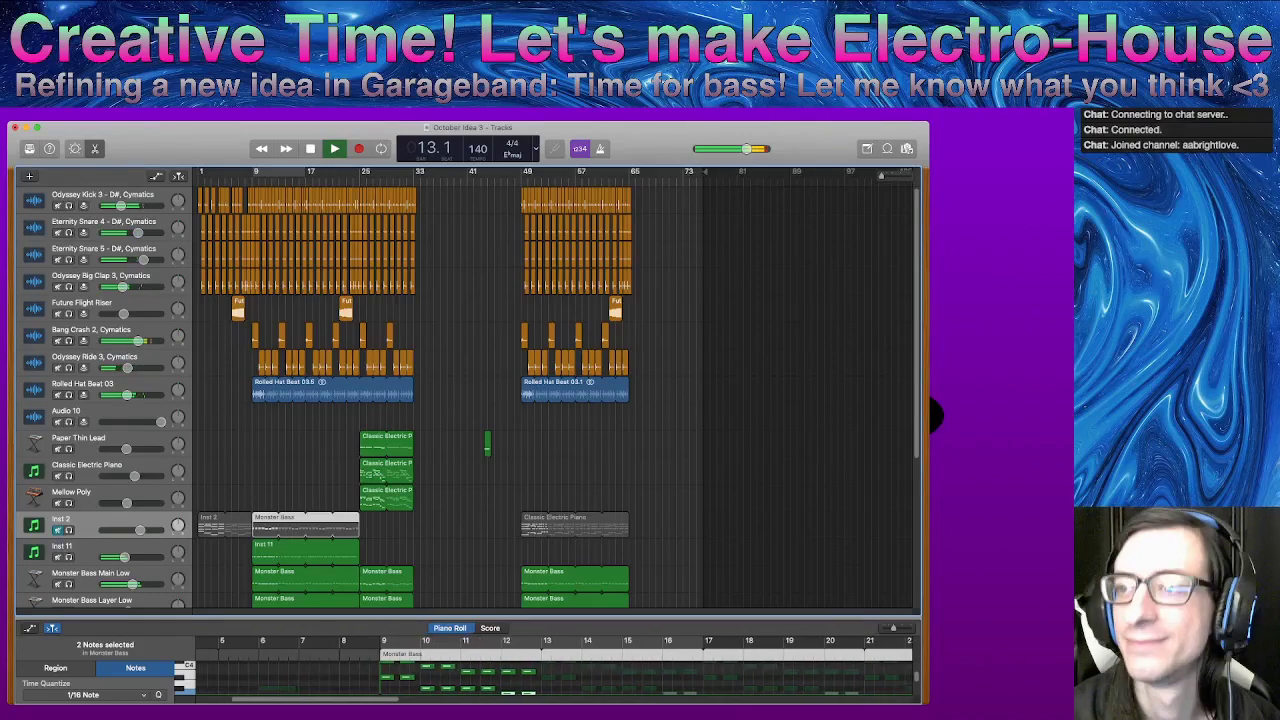
{"action": "scroll", "coordinate": [552, 390], "scroll_direction": "up", "scroll_amount": 5}
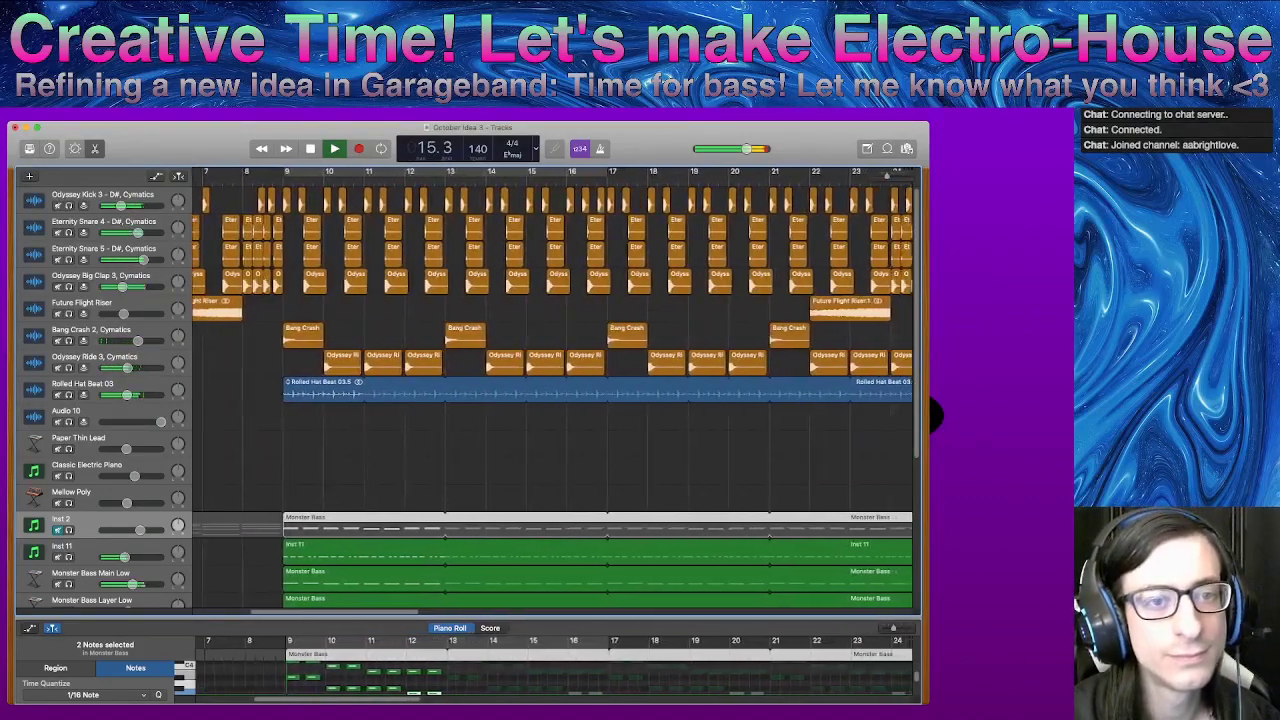
{"action": "left_click", "coordinate": [178, 176]}
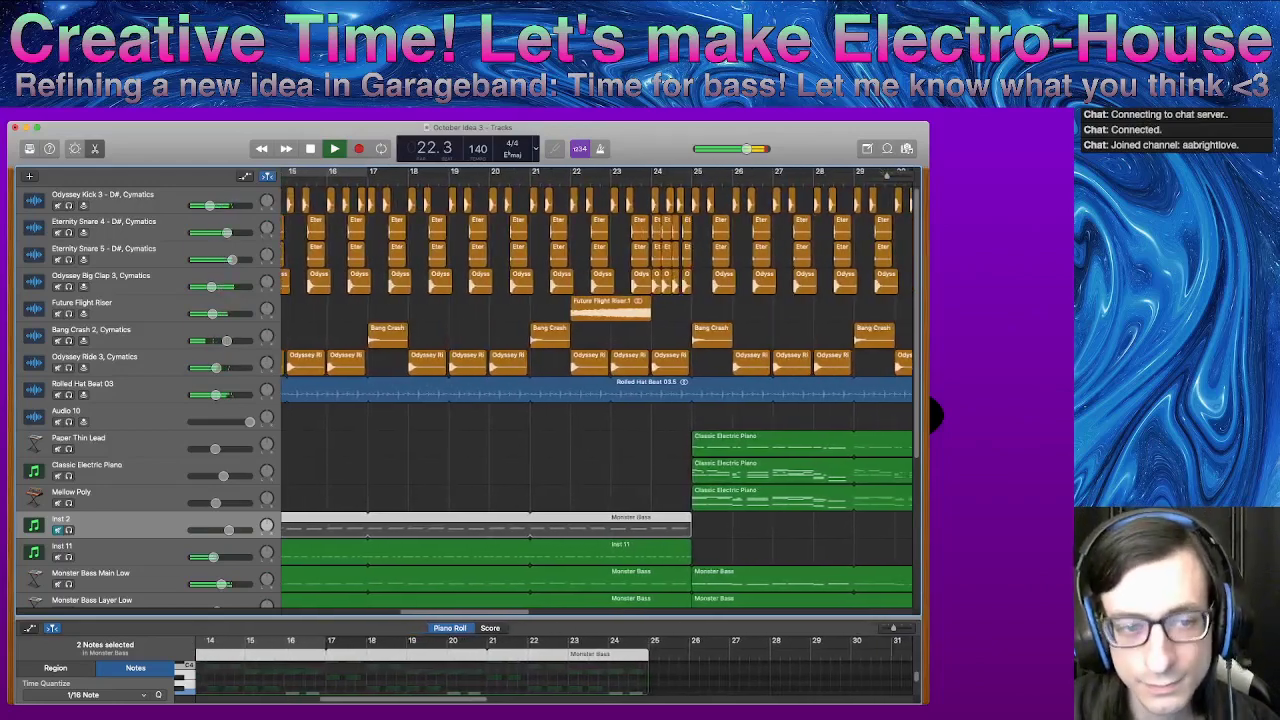
{"action": "left_click", "coordinate": [110, 361]}
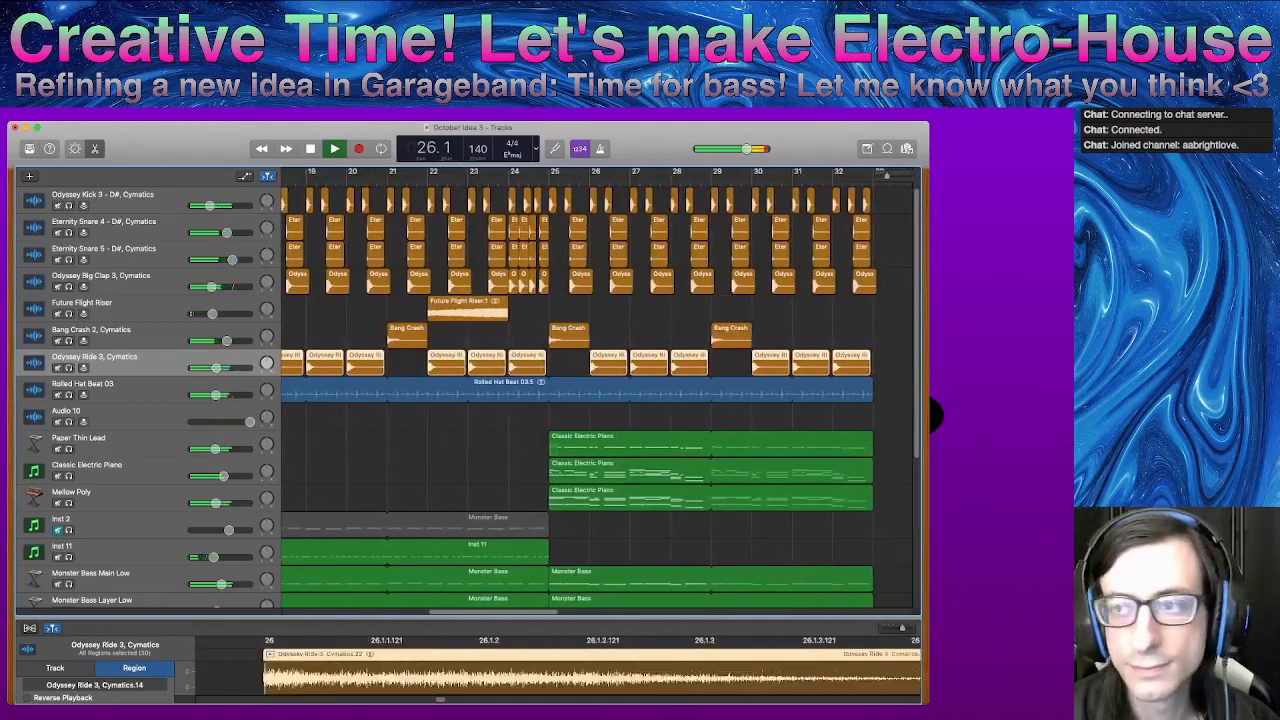
- Continue listening into the section at bar 49 and unmute the Inst 2 track
{"action": "key", "text": "super+Left"}
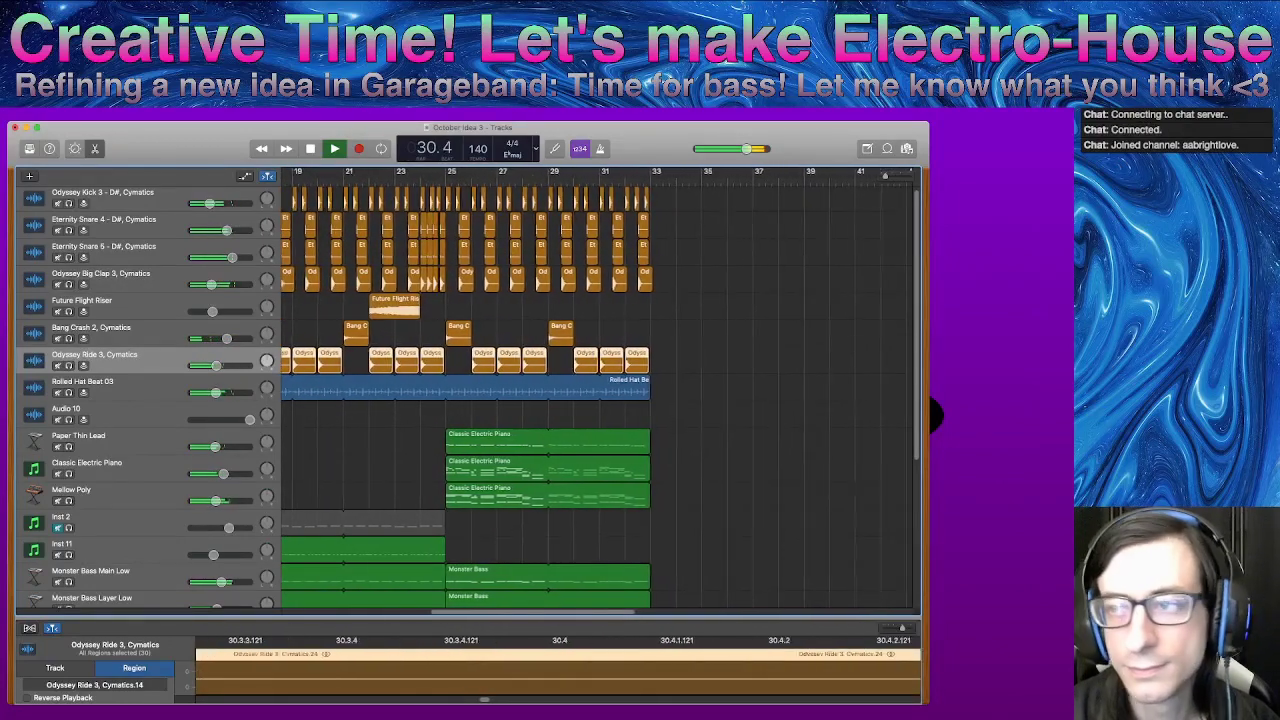
{"action": "key", "text": "super+Left"}
{"action": "key", "text": "super+Left"}
{"action": "key", "text": "super+Left"}
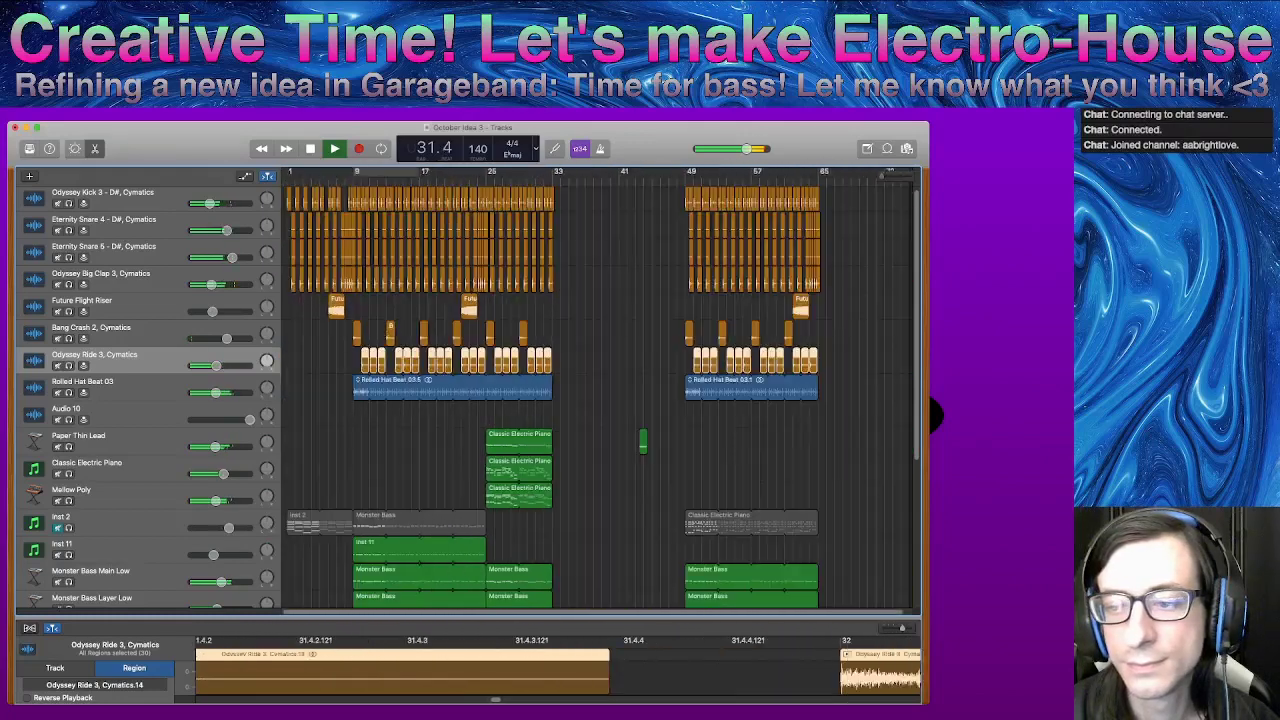
{"action": "scroll", "coordinate": [468, 397], "scroll_direction": "down", "scroll_amount": 10}
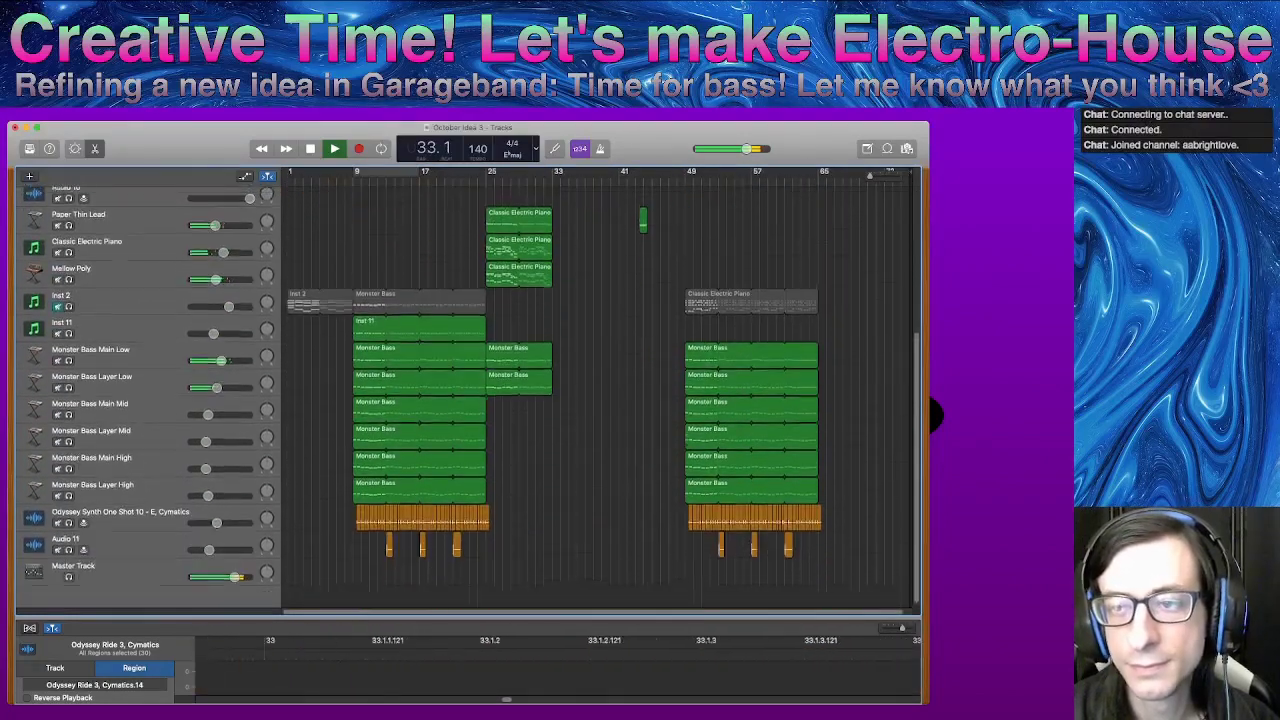
{"action": "scroll", "coordinate": [468, 397], "scroll_direction": "up", "scroll_amount": 10}
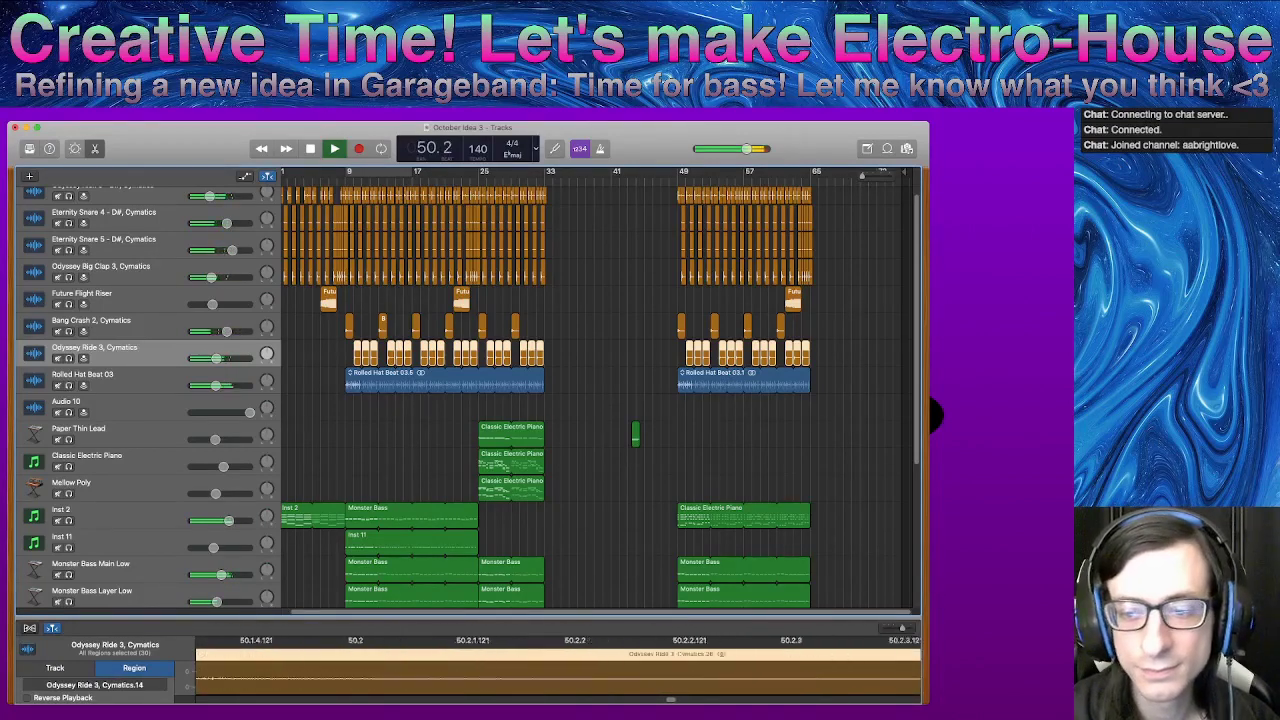
- Show the Inst 2 track's instrument controls instead of its EQ while the last section plays out
{"action": "scroll", "coordinate": [468, 396], "scroll_direction": "down", "scroll_amount": 3}
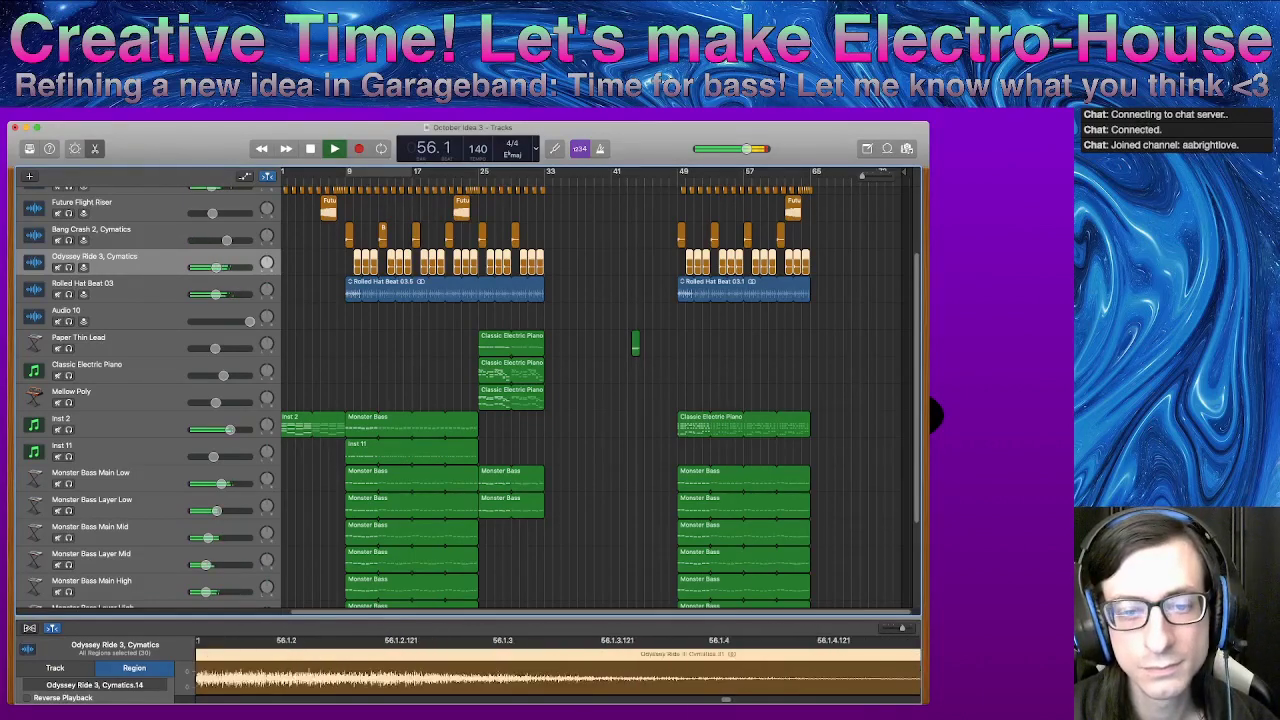
{"action": "double_click", "coordinate": [110, 425]}
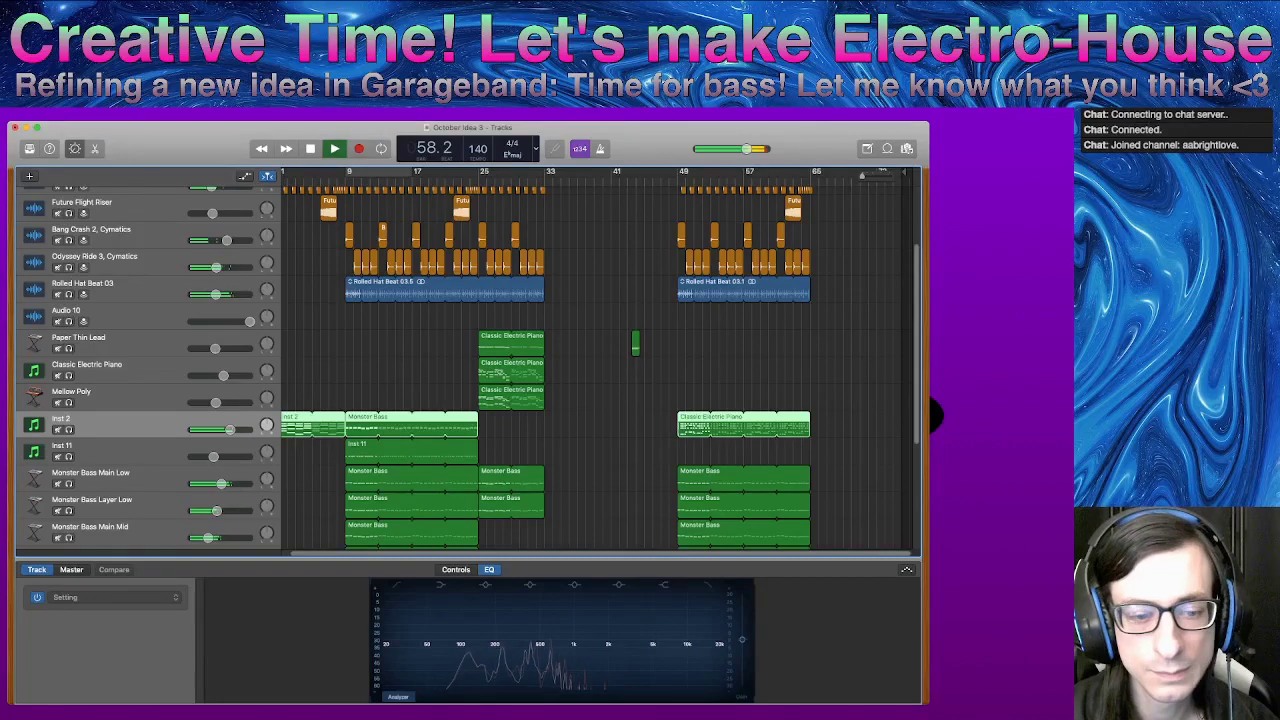
{"action": "left_click", "coordinate": [466, 570]}
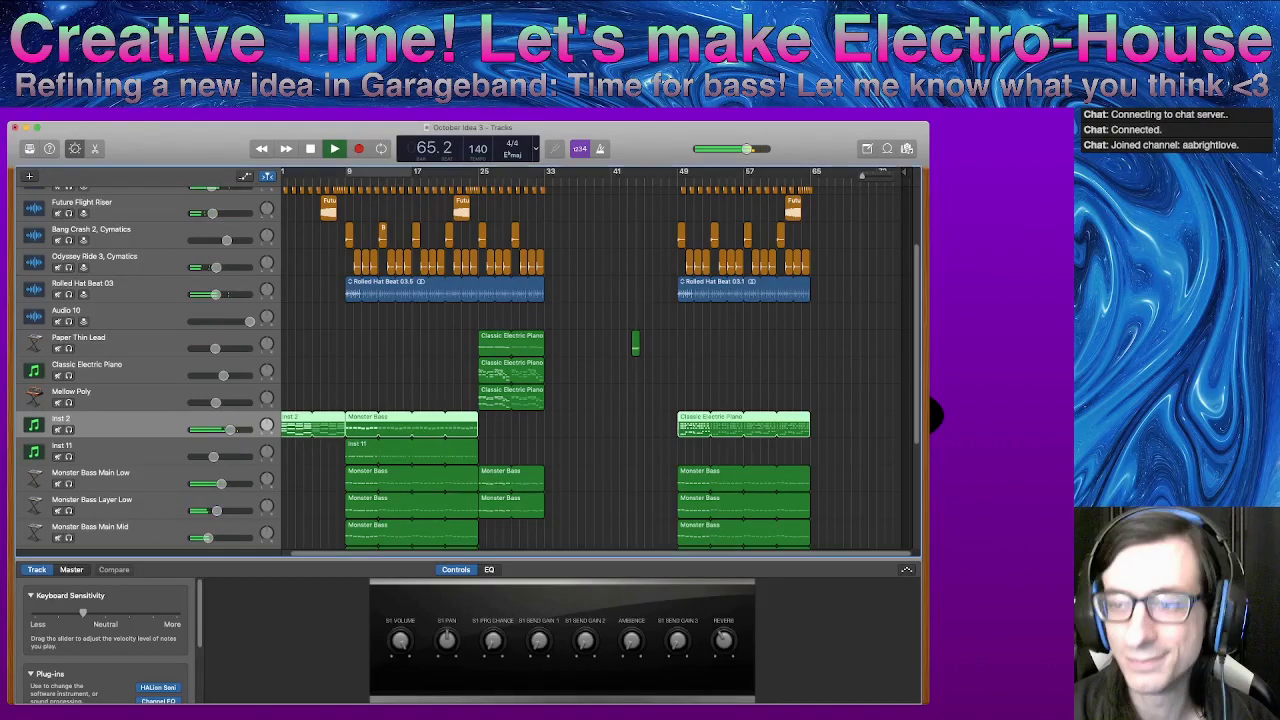
{"action": "scroll", "coordinate": [465, 360], "scroll_direction": "down", "scroll_amount": 3}
{"action": "scroll", "coordinate": [465, 360], "scroll_direction": "down", "scroll_amount": 3}
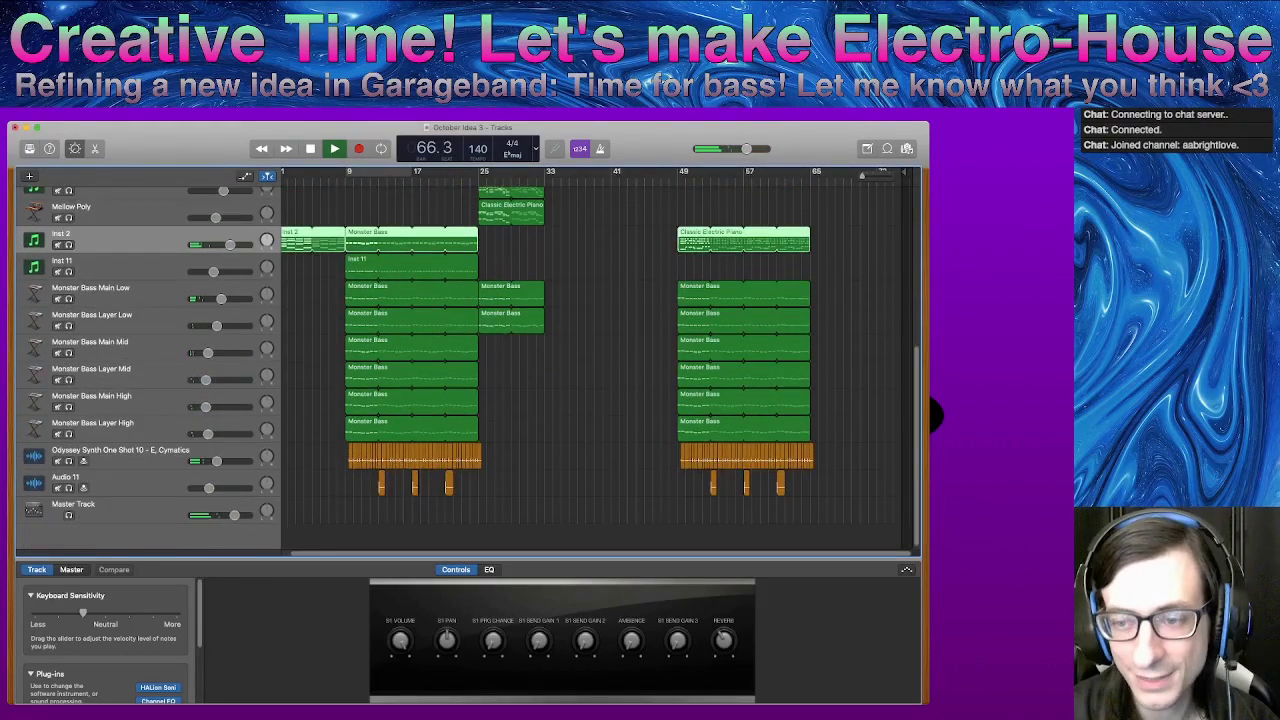
- Raise the Future Flight Riser track's volume, stop playback and return the playhead to the start of the song
{"action": "scroll", "coordinate": [465, 360], "scroll_direction": "up", "scroll_amount": 6}
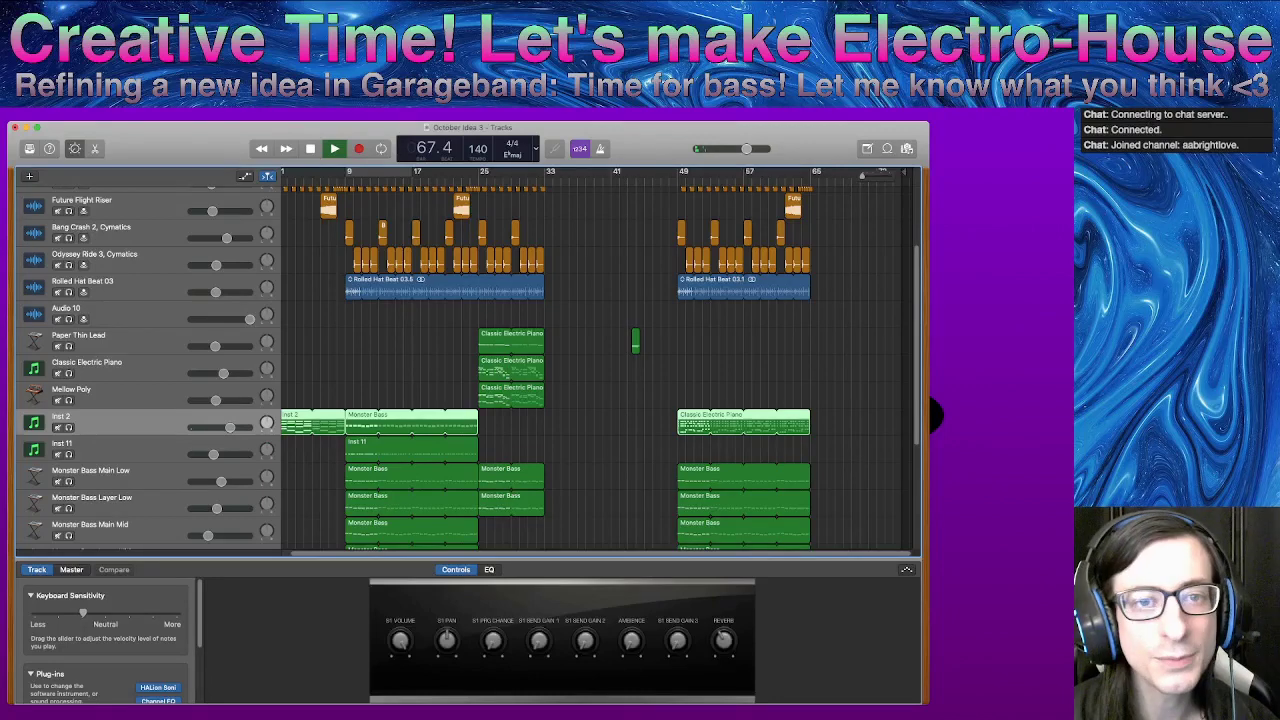
{"action": "key", "text": "space"}
{"action": "key", "text": "Return"}
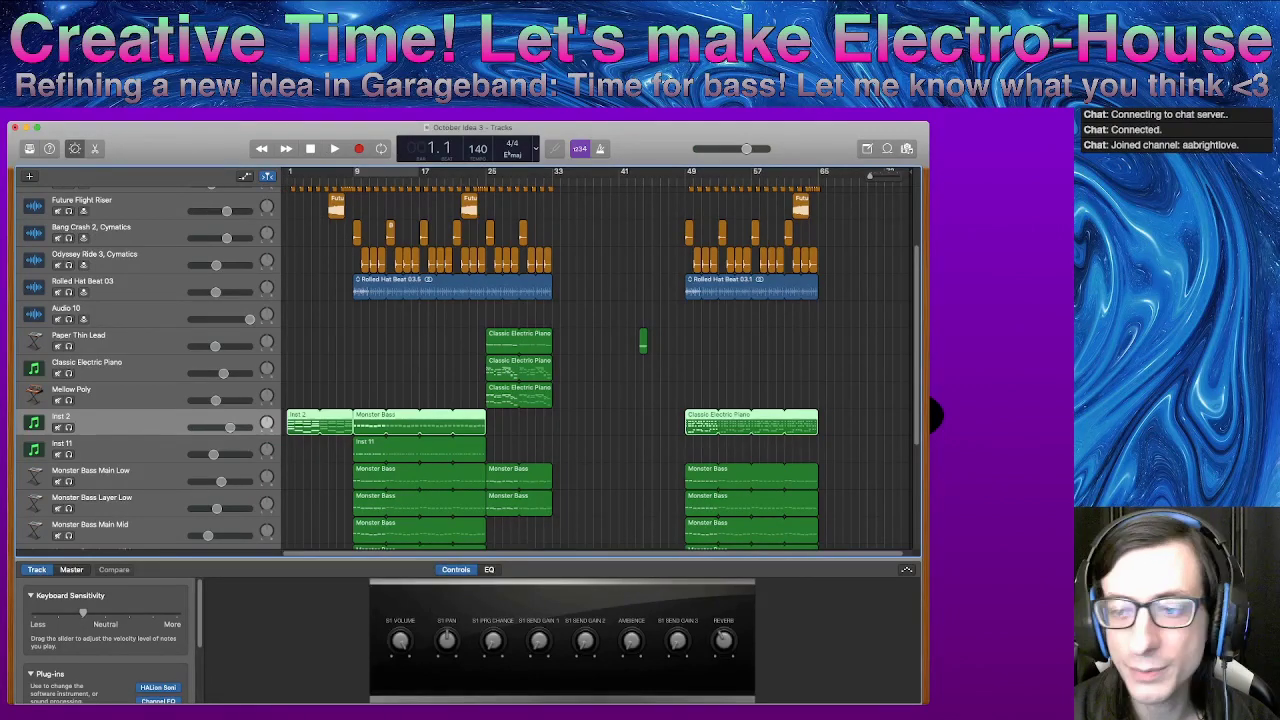
{"action": "scroll", "coordinate": [465, 360], "scroll_direction": "up", "scroll_amount": 4}
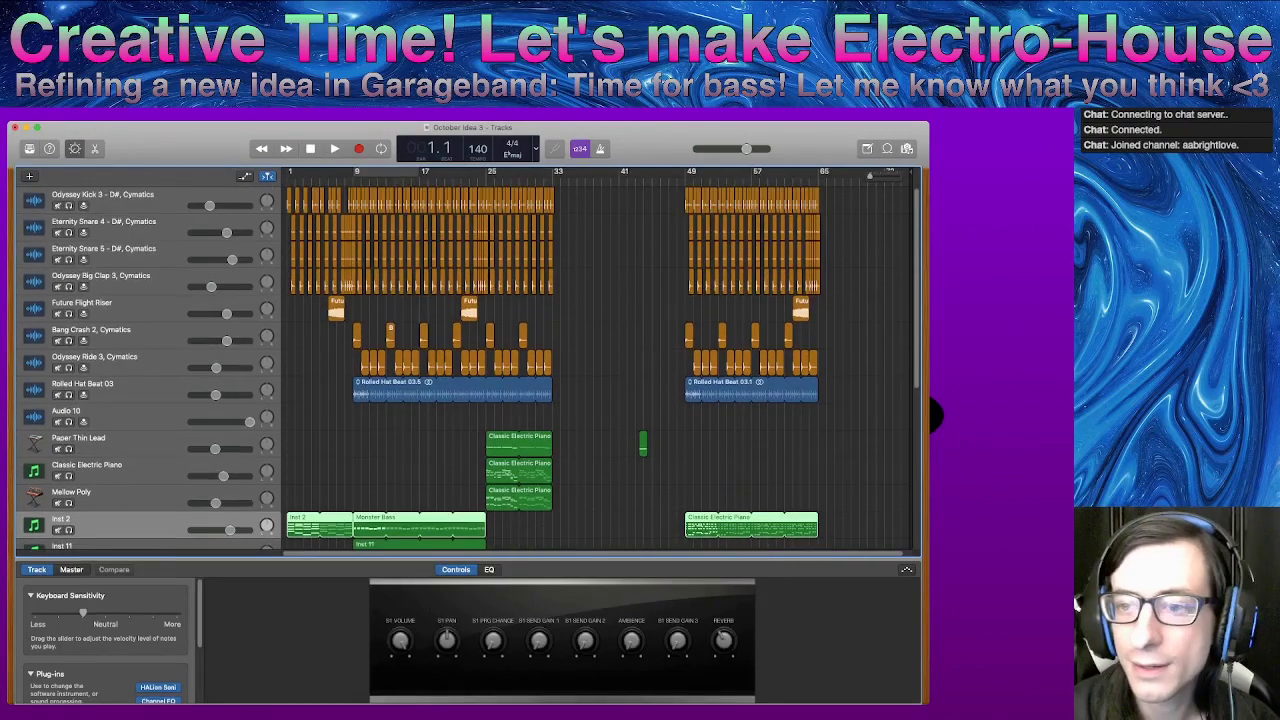
{"action": "scroll", "coordinate": [465, 360], "scroll_direction": "down", "scroll_amount": 8}
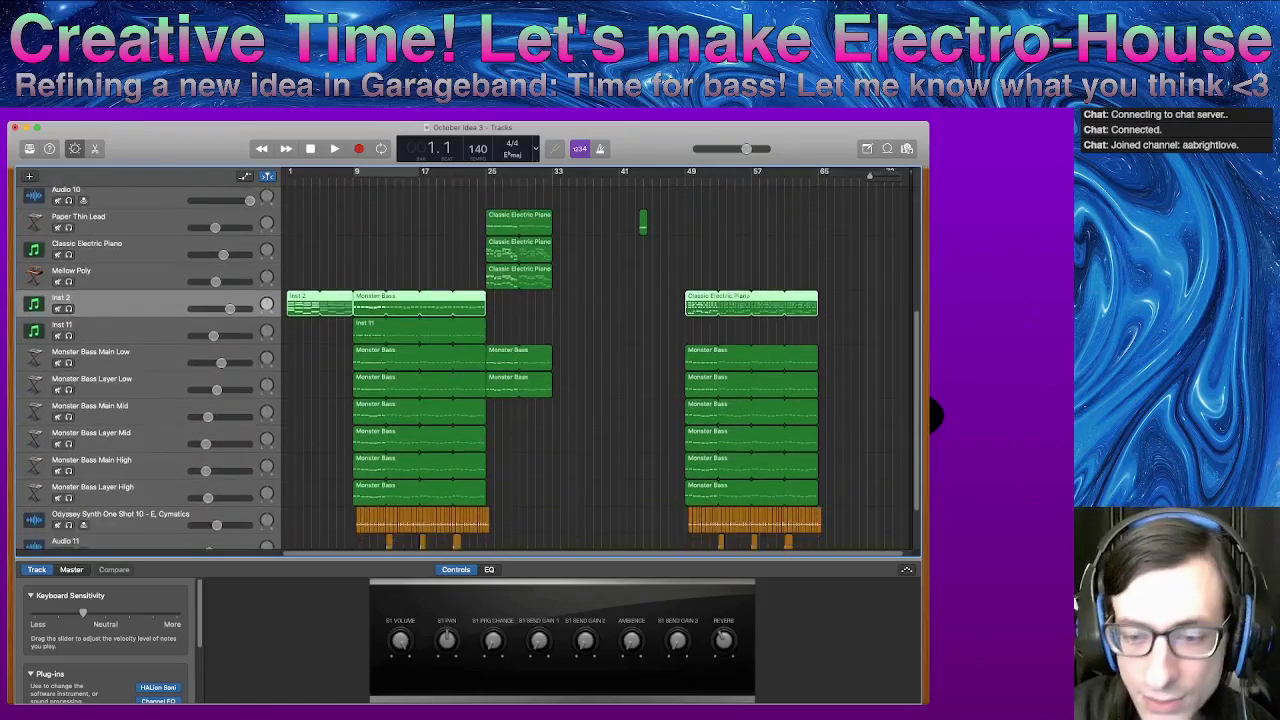